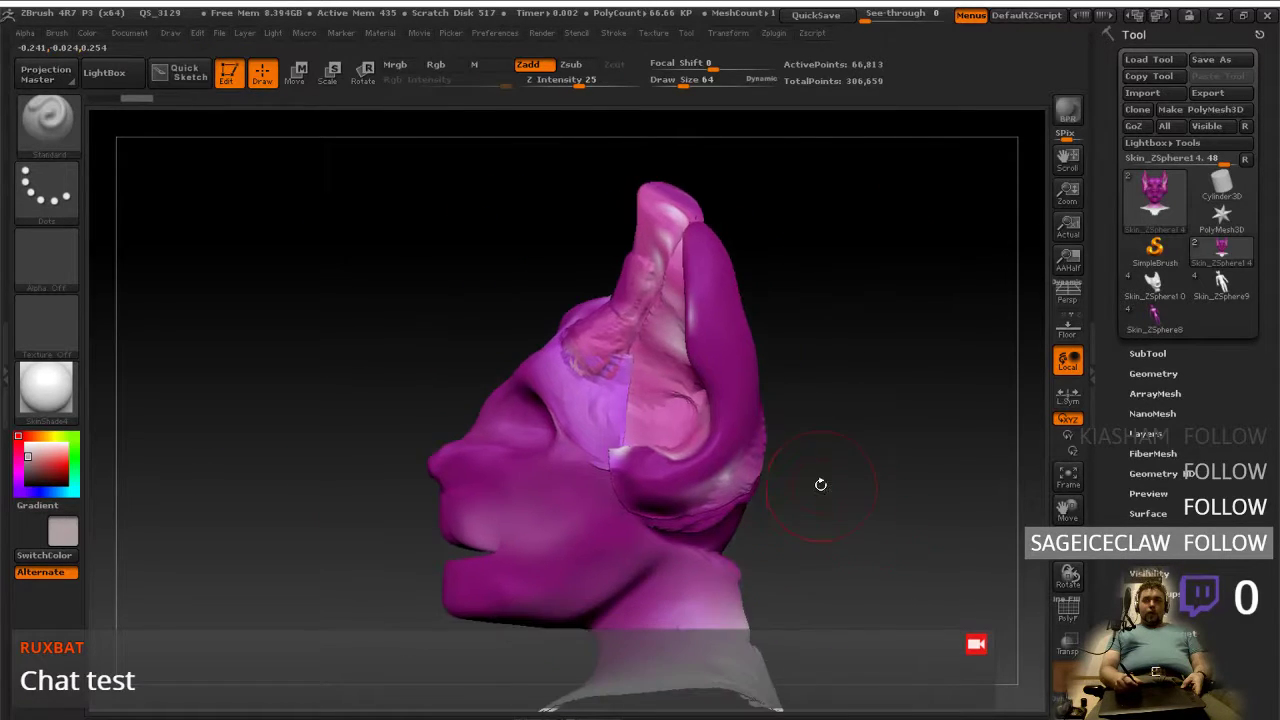
# Step: Choose the ClayTubes brush and add a few short strokes on the back of the head between the ears
pyautogui.moveTo(855, 505)
pyautogui.keyDown('alt'); pyautogui.mouseDown(button='right')
pyautogui.moveTo(820, 486)
pyautogui.moveTo(832, 504)
pyautogui.mouseUp(button='right'); pyautogui.keyUp('alt')
pyautogui.moveTo(832, 505); pyautogui.dragTo(836, 452)
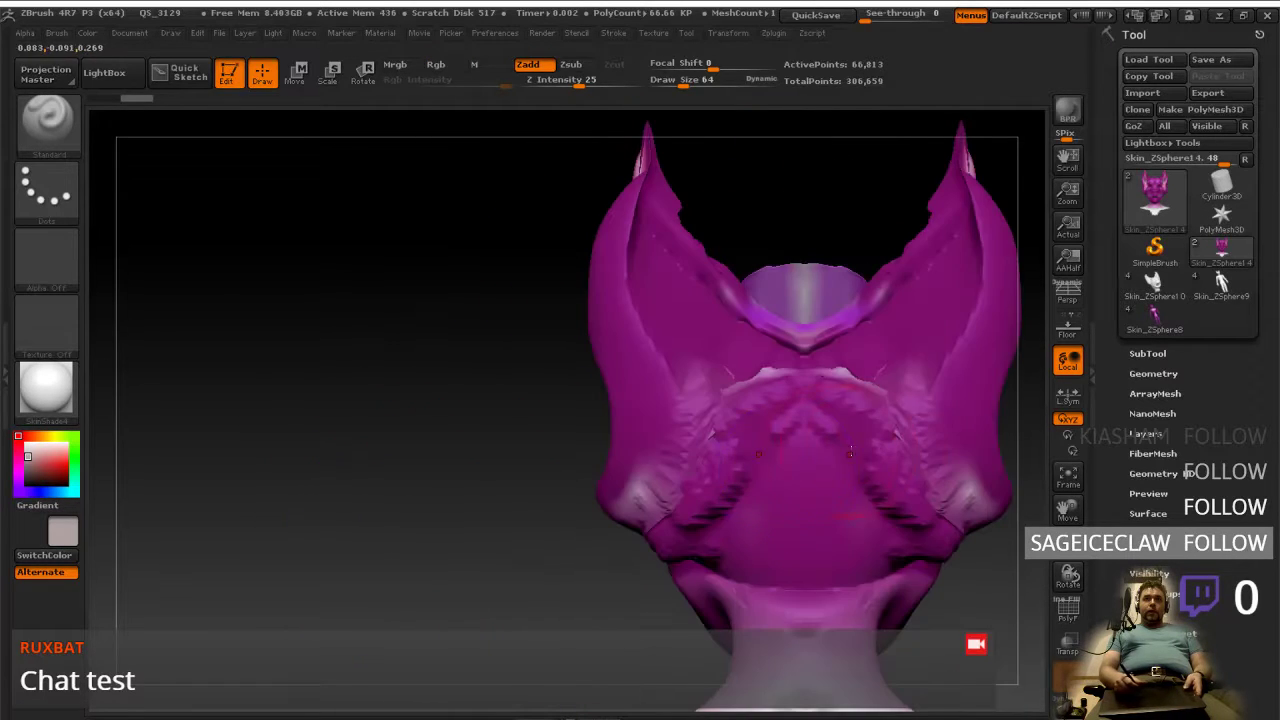
pyautogui.keyDown('alt'); pyautogui.moveTo(932, 485); pyautogui.dragTo(772, 541, button='right'); pyautogui.keyUp('alt')
pyautogui.moveTo(690, 397); pyautogui.dragTo(707, 455, button='right')
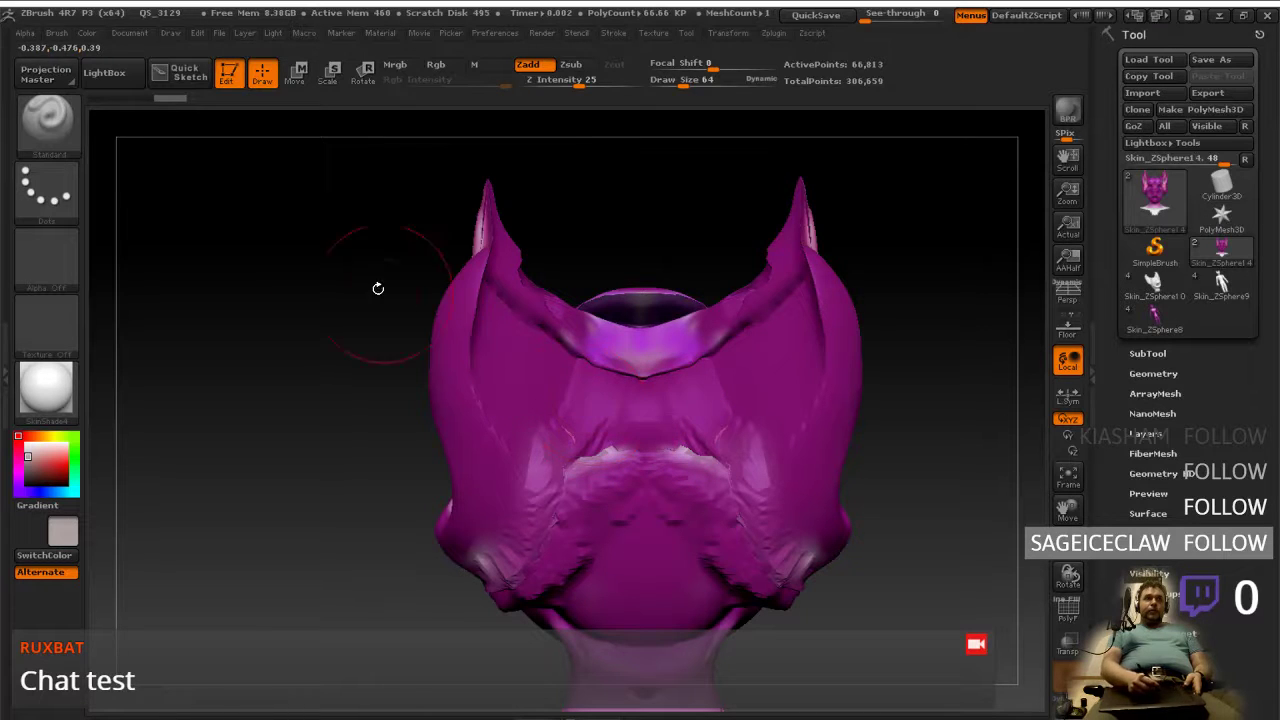
pyautogui.click(80, 142)
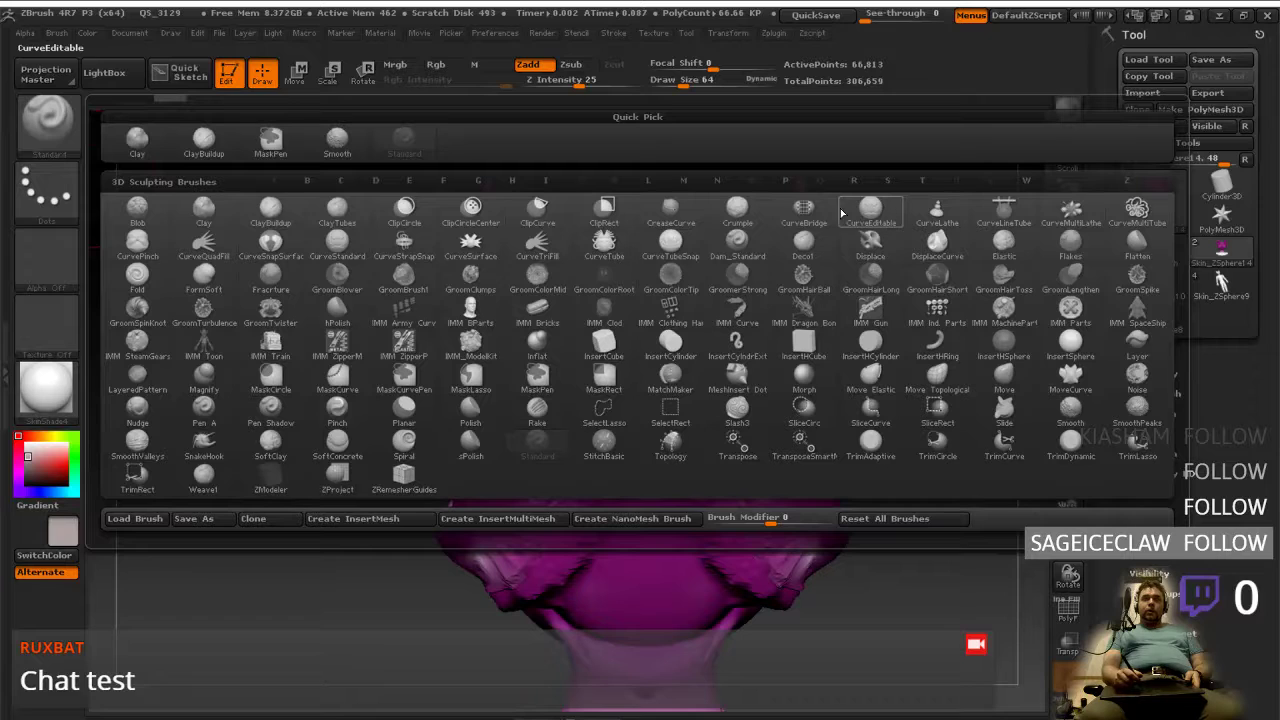
pyautogui.click(333, 212)
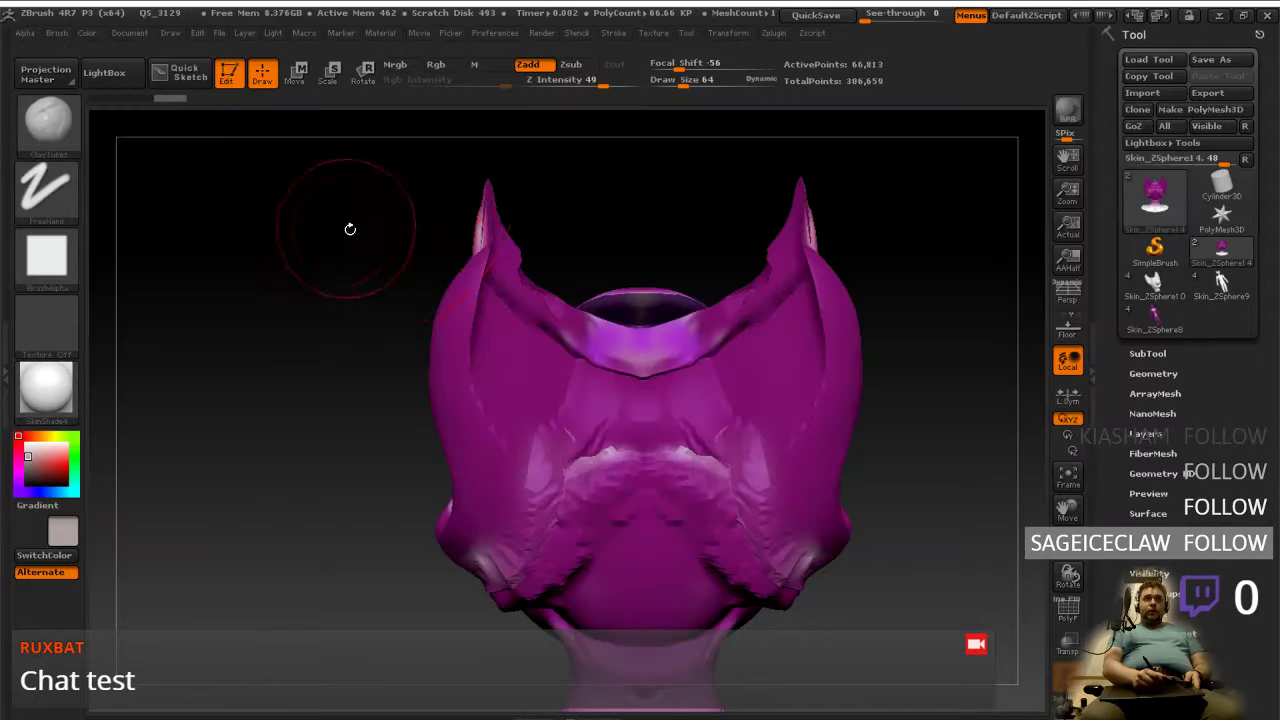
pyautogui.moveTo(603, 438)
pyautogui.mouseDown()
pyautogui.moveTo(640, 540)
pyautogui.moveTo(608, 420)
pyautogui.moveTo(678, 424)
pyautogui.mouseUp()
pyautogui.moveTo(612, 404)
pyautogui.mouseDown()
pyautogui.moveTo(678, 404)
pyautogui.moveTo(672, 378)
pyautogui.mouseUp()
pyautogui.moveTo(610, 346)
pyautogui.mouseDown()
pyautogui.moveTo(674, 342)
pyautogui.moveTo(664, 332)
pyautogui.mouseUp()
pyautogui.moveTo(646, 366)
pyautogui.mouseDown(button='right')
pyautogui.moveTo(663, 370)
pyautogui.moveTo(668, 492)
pyautogui.mouseUp(button='right')
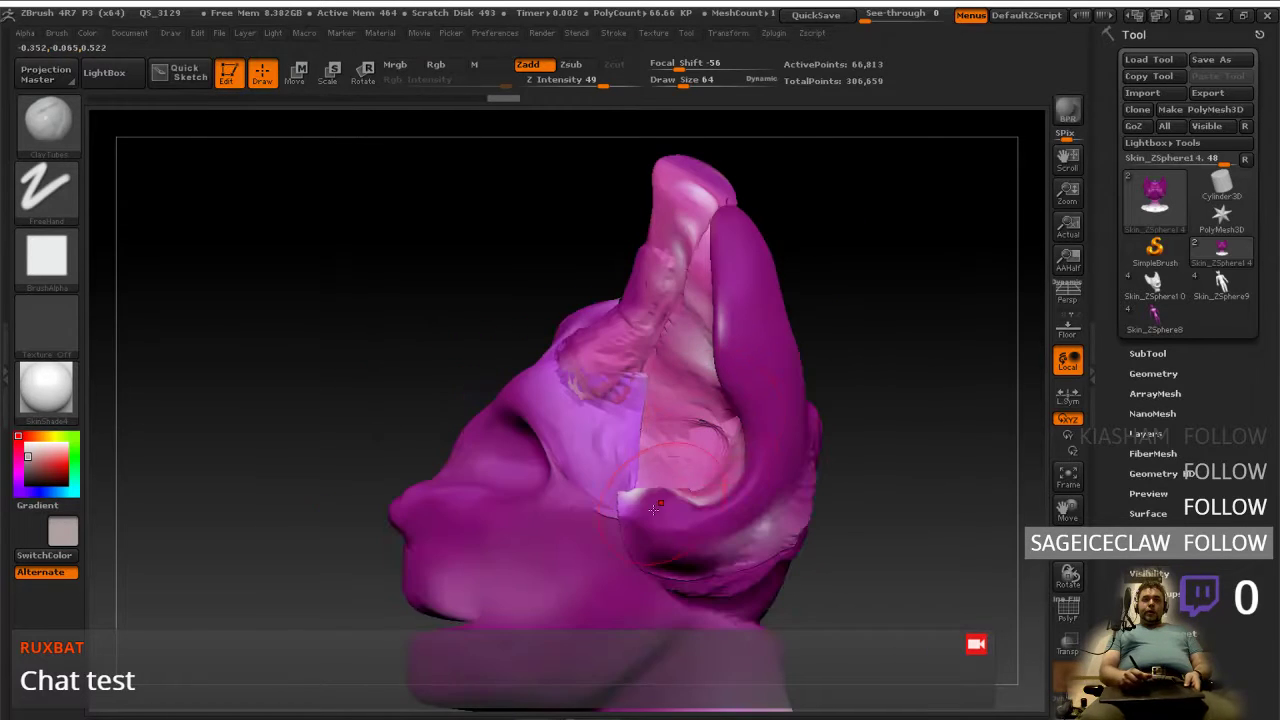
# Step: Build up the temple in front of the ear with ClayTubes strokes and smooth the transition to the ear base
pyautogui.moveTo(669, 537); pyautogui.dragTo(680, 498, button='right')
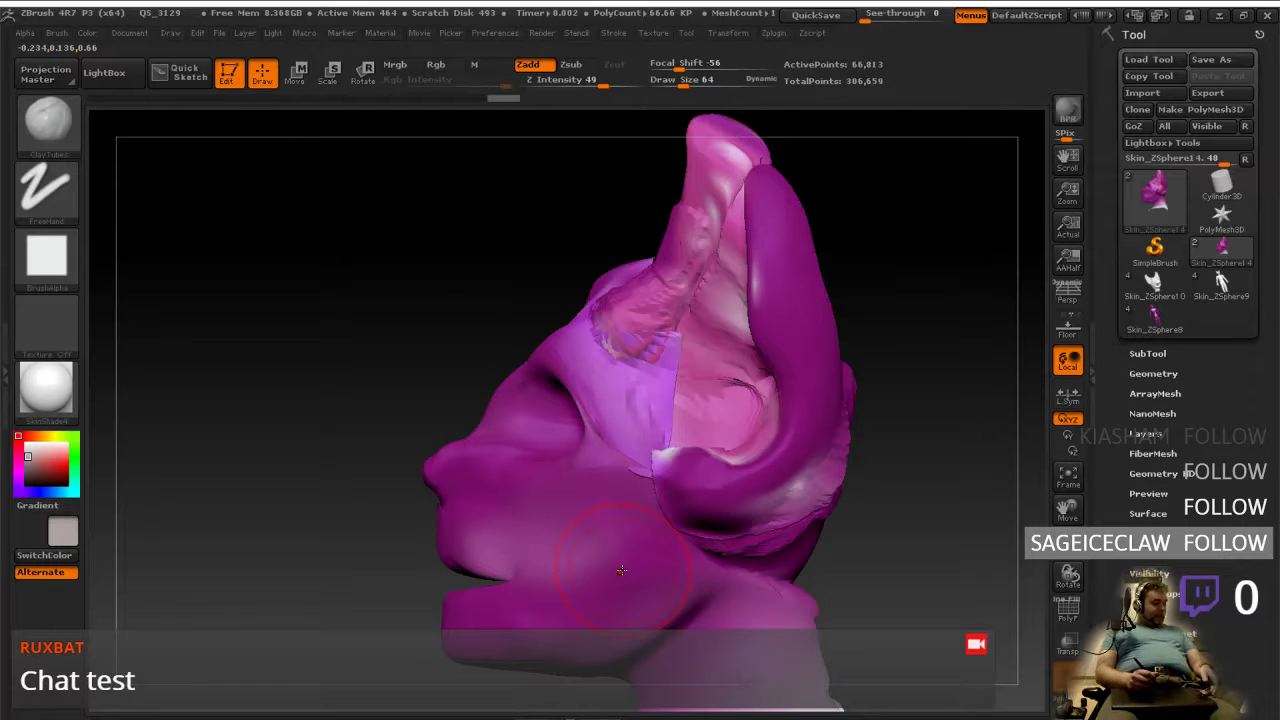
pyautogui.press('space')
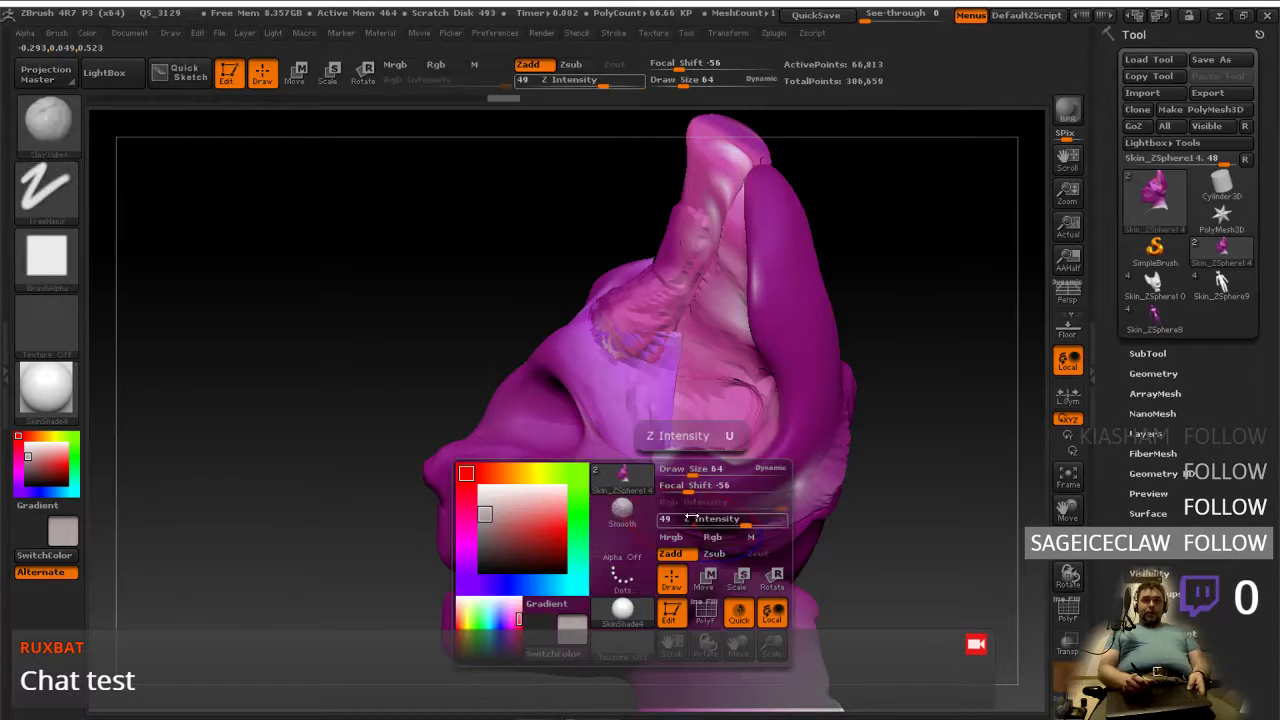
pyautogui.keyDown('shift'); pyautogui.moveTo(660, 518); pyautogui.dragTo(688, 516); pyautogui.keyUp('shift')
pyautogui.moveTo(688, 512); pyautogui.dragTo(704, 434, button='right')
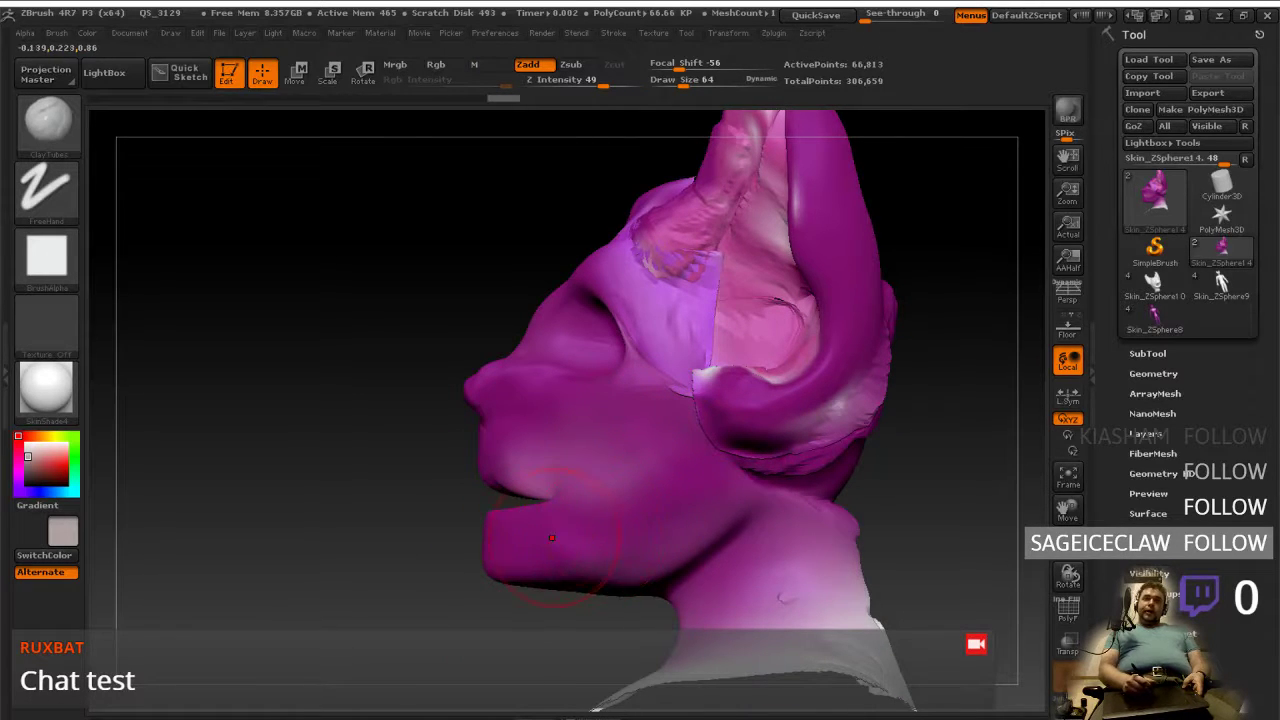
pyautogui.moveTo(666, 483); pyautogui.dragTo(593, 470, button='right')
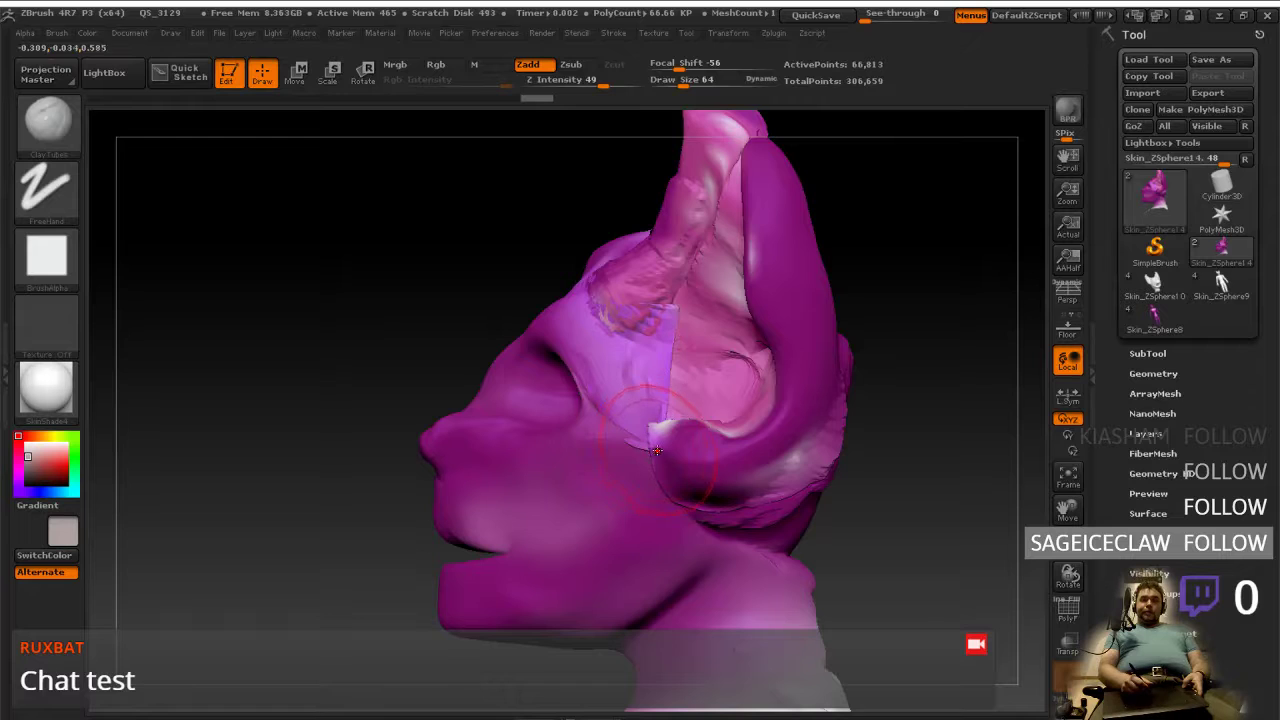
pyautogui.moveTo(663, 463)
pyautogui.mouseDown(button='right')
pyautogui.moveTo(719, 467)
pyautogui.moveTo(625, 481)
pyautogui.mouseUp(button='right')
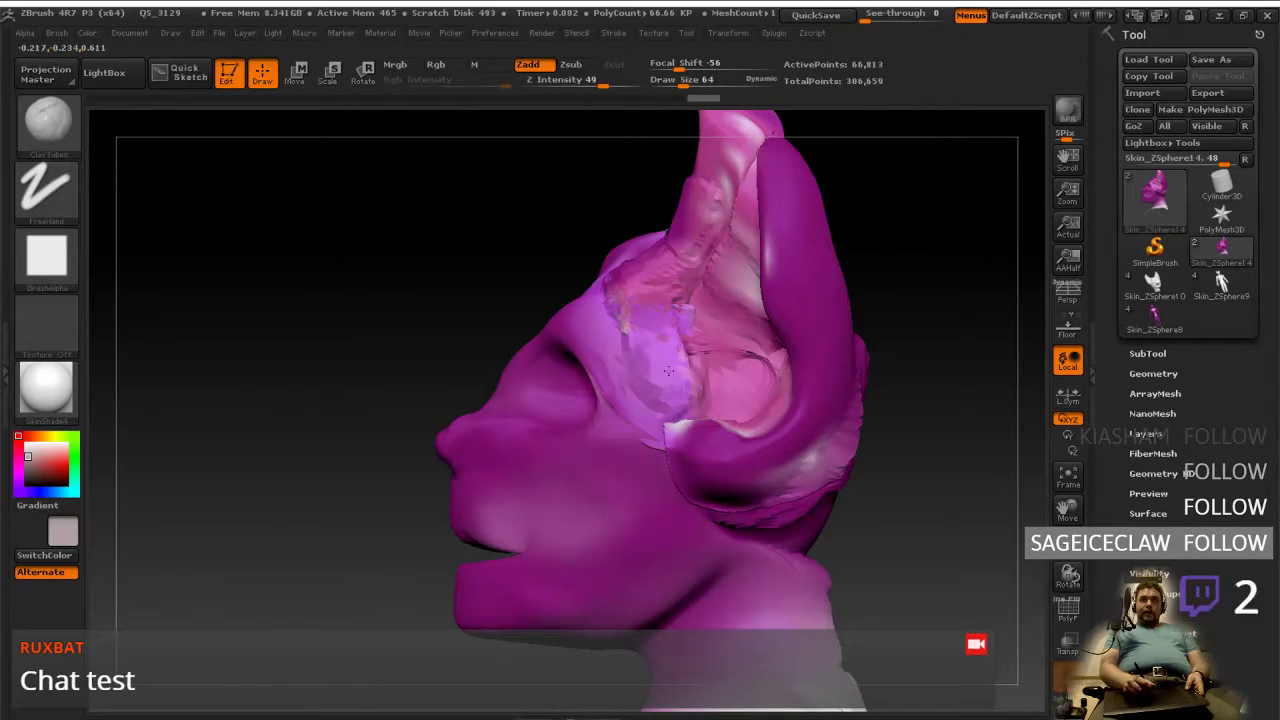
pyautogui.moveTo(652, 336); pyautogui.dragTo(726, 366)
pyautogui.moveTo(704, 372)
pyautogui.mouseDown(button='right')
pyautogui.moveTo(690, 366)
pyautogui.moveTo(730, 360)
pyautogui.moveTo(643, 341)
pyautogui.mouseUp(button='right')
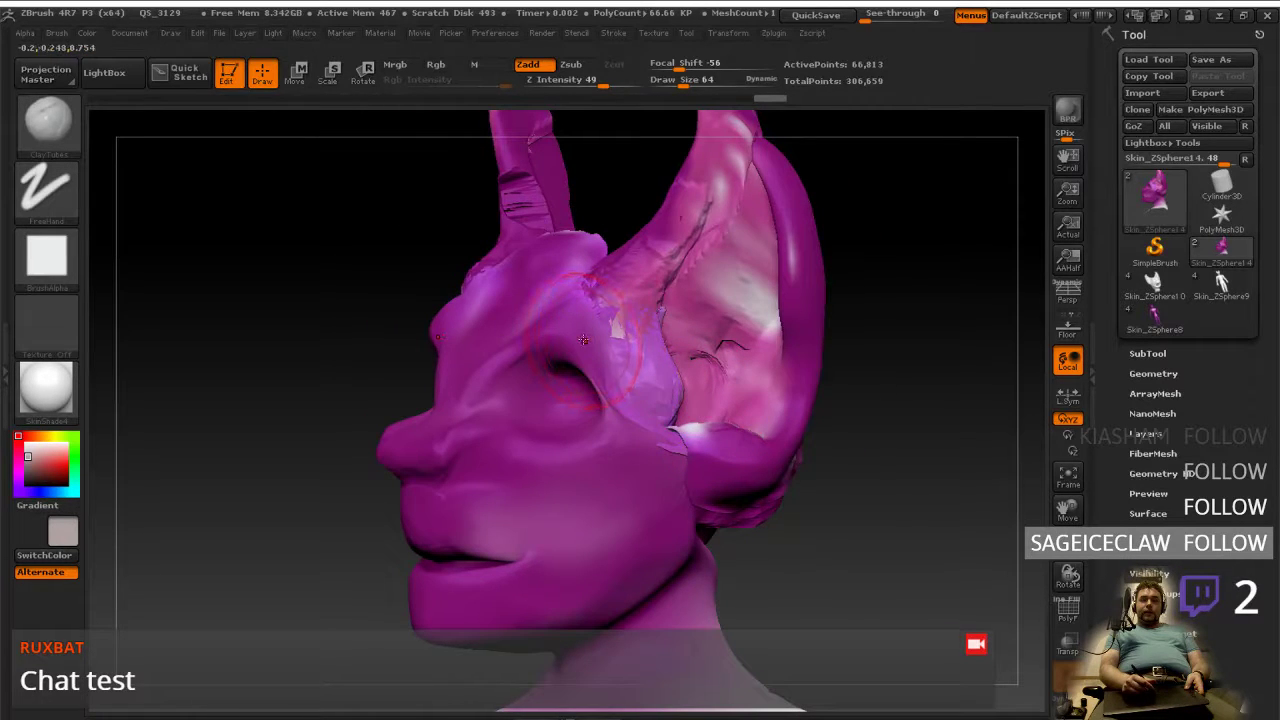
pyautogui.moveTo(630, 310); pyautogui.dragTo(676, 318, button='right')
pyautogui.keyDown('shift'); pyautogui.moveTo(650, 312); pyautogui.dragTo(646, 334); pyautogui.keyUp('shift')
pyautogui.moveTo(648, 329)
pyautogui.keyDown('shift'); pyautogui.mouseDown(button='right')
pyautogui.moveTo(634, 337)
pyautogui.moveTo(708, 408)
pyautogui.moveTo(760, 402)
pyautogui.moveTo(680, 420)
pyautogui.mouseUp(button='right'); pyautogui.keyUp('shift')
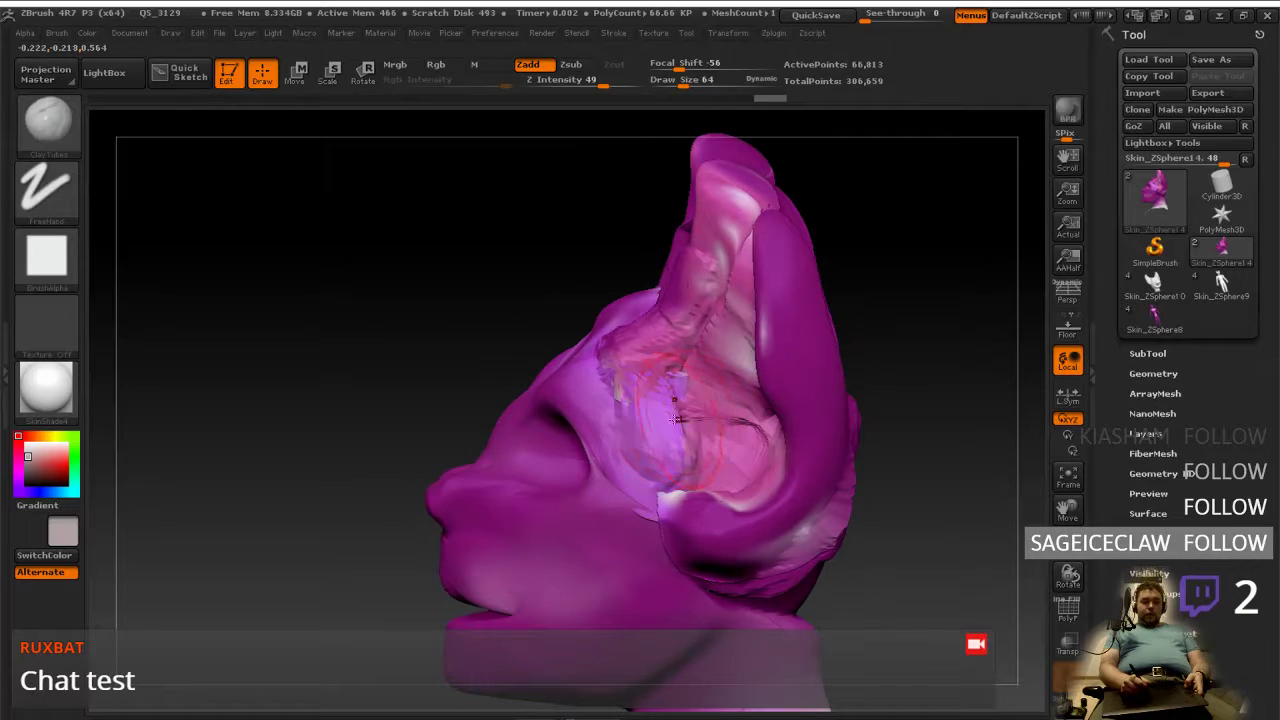
# Step: Add ClayTubes strokes along the upper inner edge of the ear and smooth the ear and temple surfaces
pyautogui.keyDown('shift'); pyautogui.rightClick(620, 496); pyautogui.keyUp('shift')
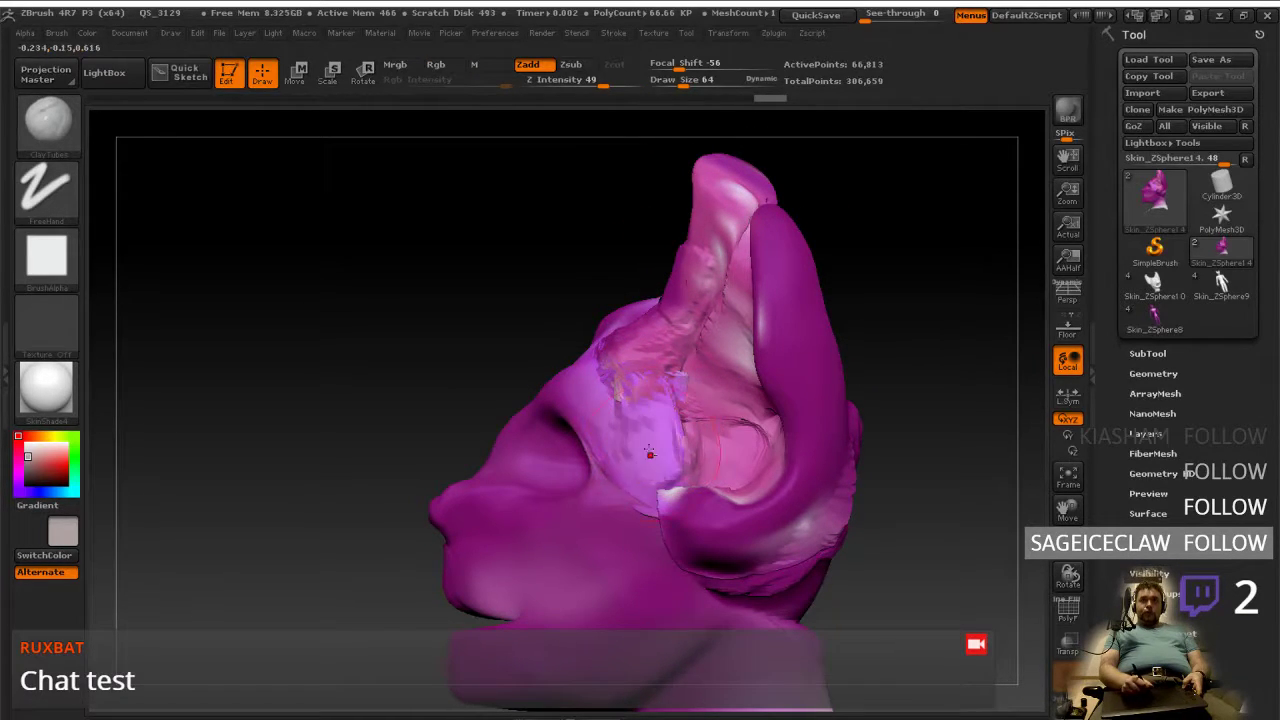
pyautogui.moveTo(688, 442)
pyautogui.mouseDown(button='right')
pyautogui.moveTo(728, 418)
pyautogui.moveTo(700, 370)
pyautogui.mouseUp(button='right')
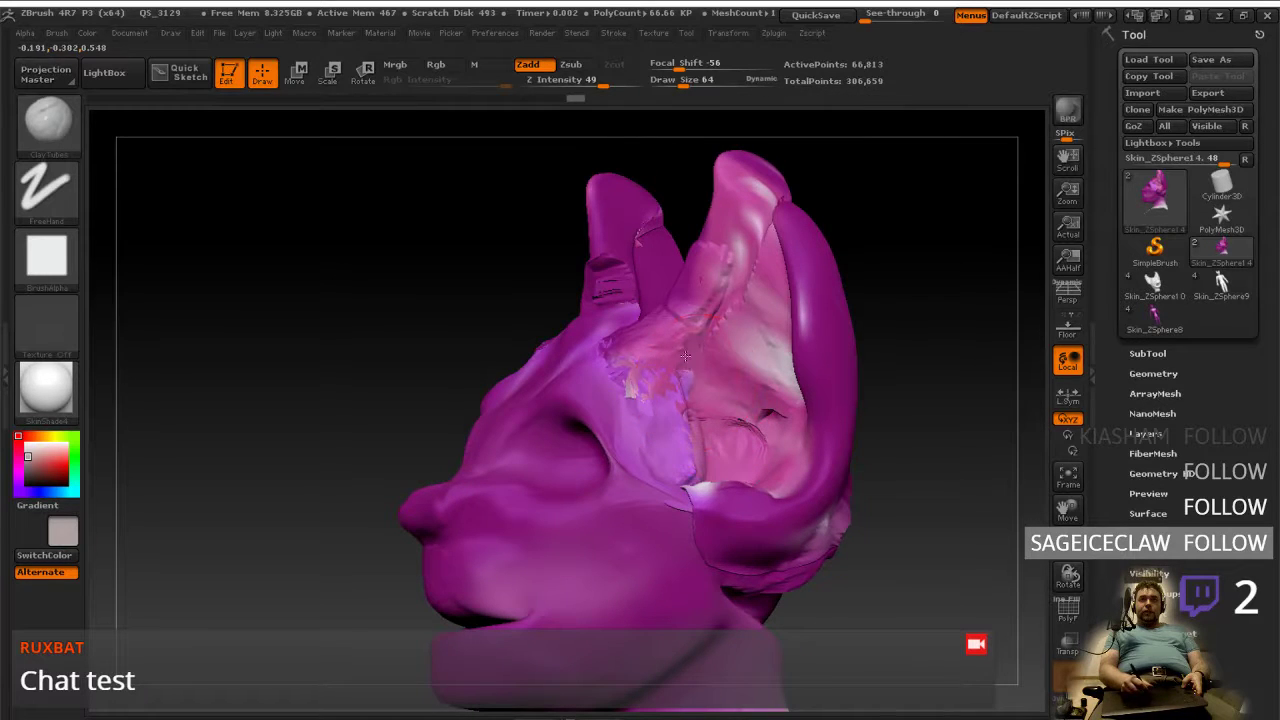
pyautogui.moveTo(765, 207); pyautogui.dragTo(795, 316)
pyautogui.keyDown('shift'); pyautogui.moveTo(797, 317); pyautogui.dragTo(816, 310, button='right'); pyautogui.keyUp('shift')
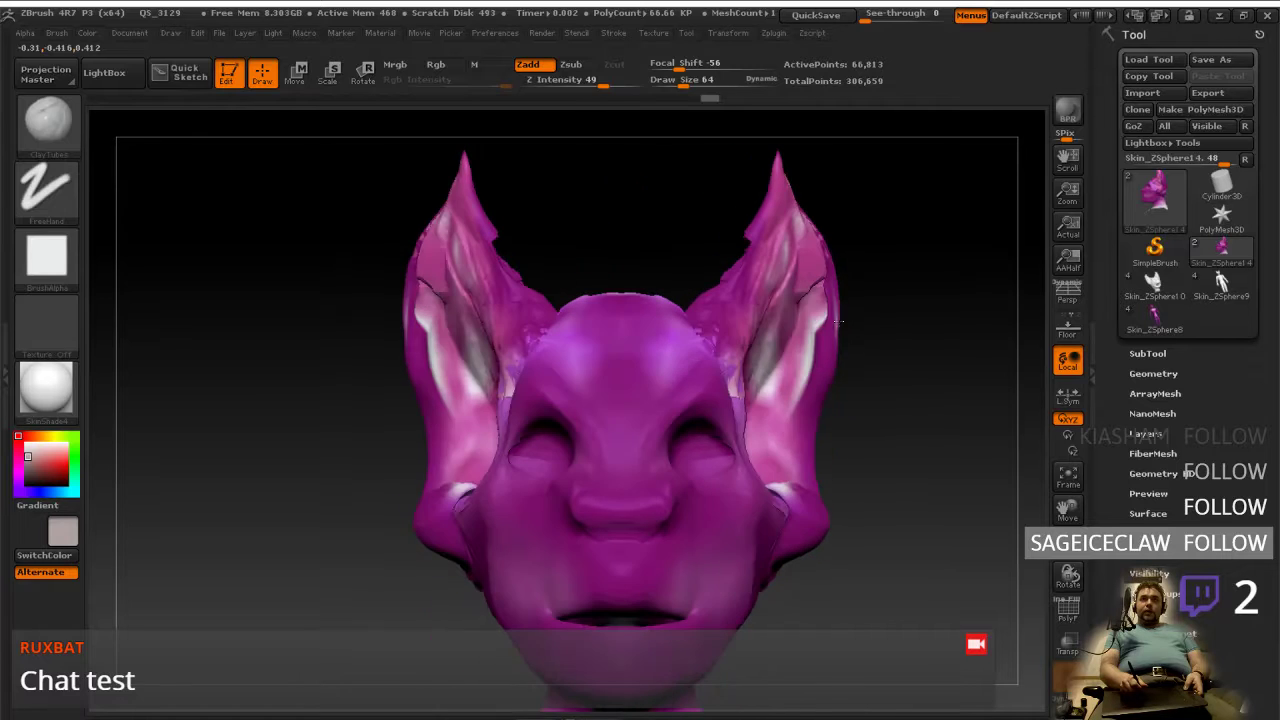
pyautogui.press('shift')
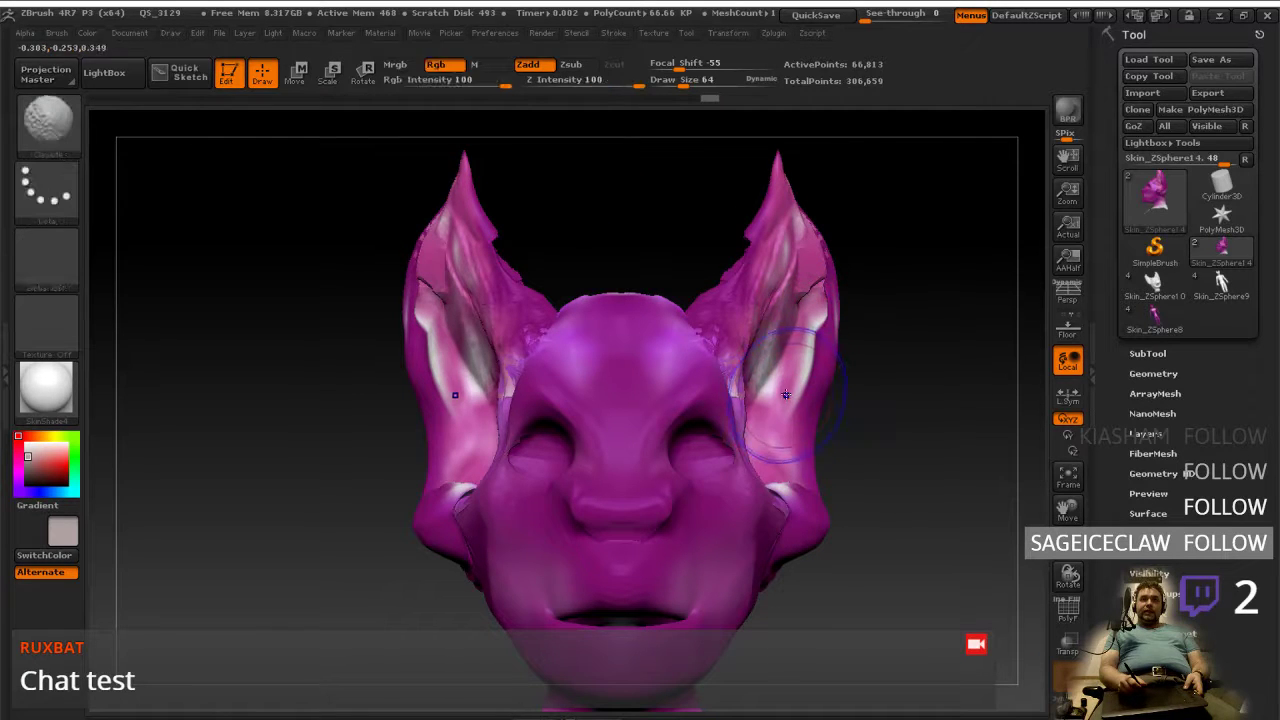
pyautogui.moveTo(789, 444)
pyautogui.mouseDown(button='right')
pyautogui.moveTo(780, 374)
pyautogui.moveTo(776, 487)
pyautogui.moveTo(785, 400)
pyautogui.mouseUp(button='right')
pyautogui.moveTo(799, 468)
pyautogui.keyDown('shift'); pyautogui.mouseDown(button='right')
pyautogui.moveTo(787, 460)
pyautogui.moveTo(789, 406)
pyautogui.moveTo(820, 442)
pyautogui.moveTo(804, 426)
pyautogui.moveTo(757, 429)
pyautogui.moveTo(790, 424)
pyautogui.moveTo(849, 465)
pyautogui.moveTo(833, 479)
pyautogui.mouseUp(button='right'); pyautogui.keyUp('shift')
pyautogui.press('ctrl')
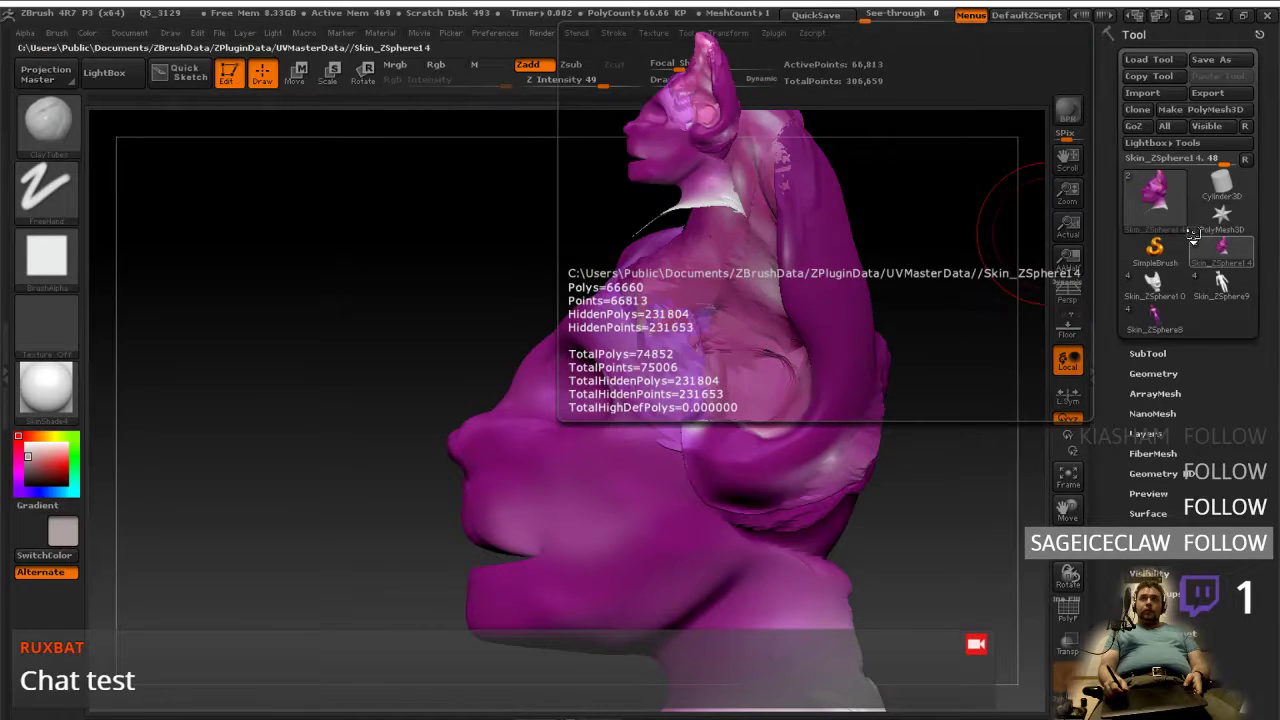
# Step: Load the tool file Skin_ZSphere14.ZTL from the !VRVN documents folder, dismissing the Perforce password request
pyautogui.click(1148, 59)
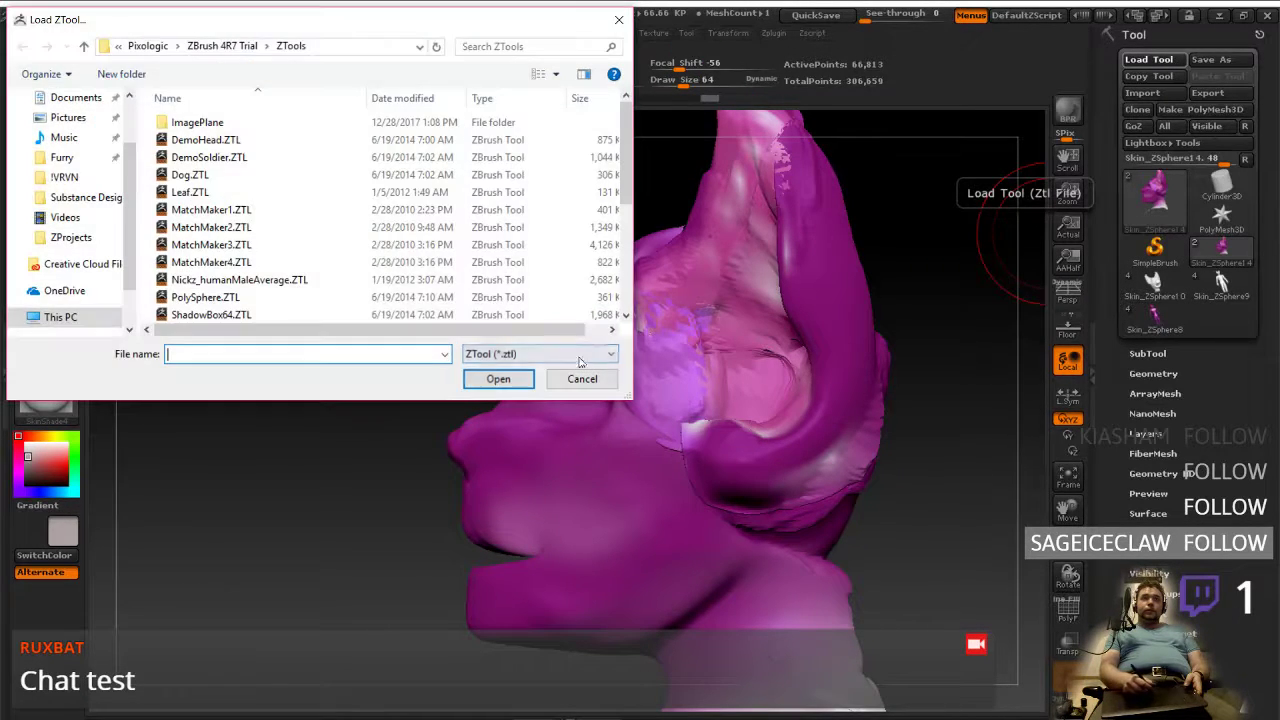
pyautogui.click(98, 184)
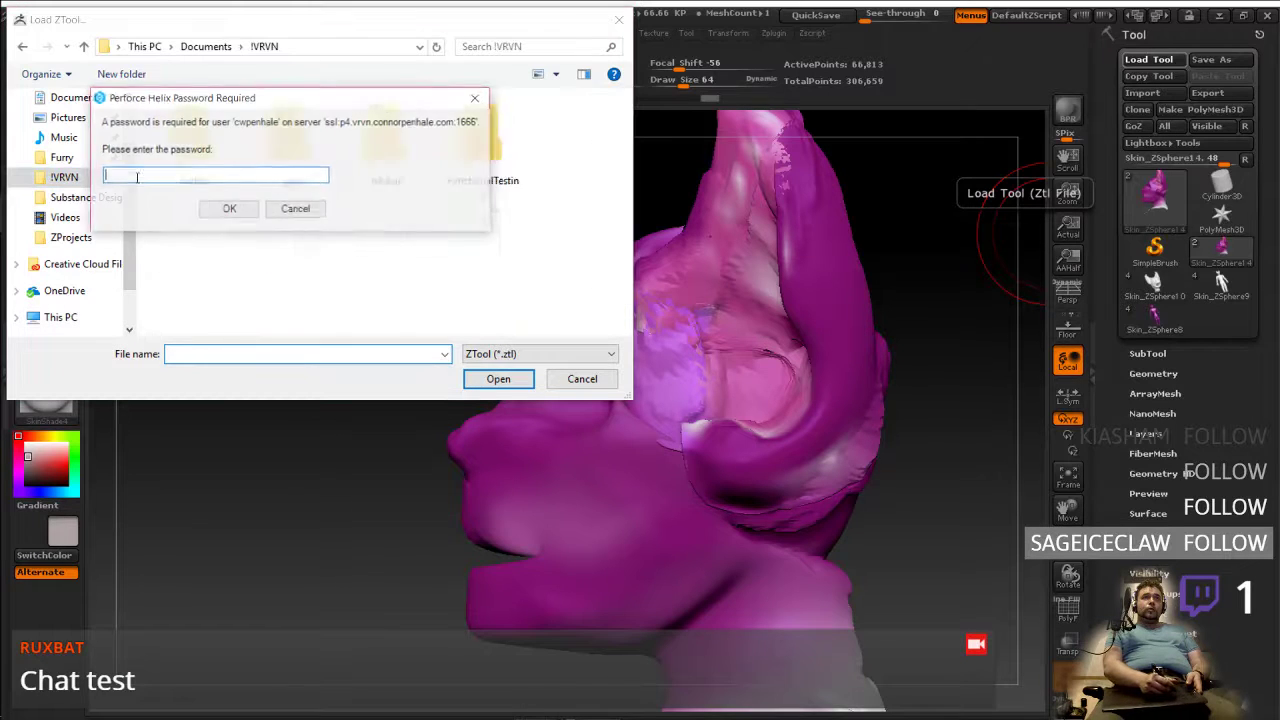
pyautogui.click(290, 207)
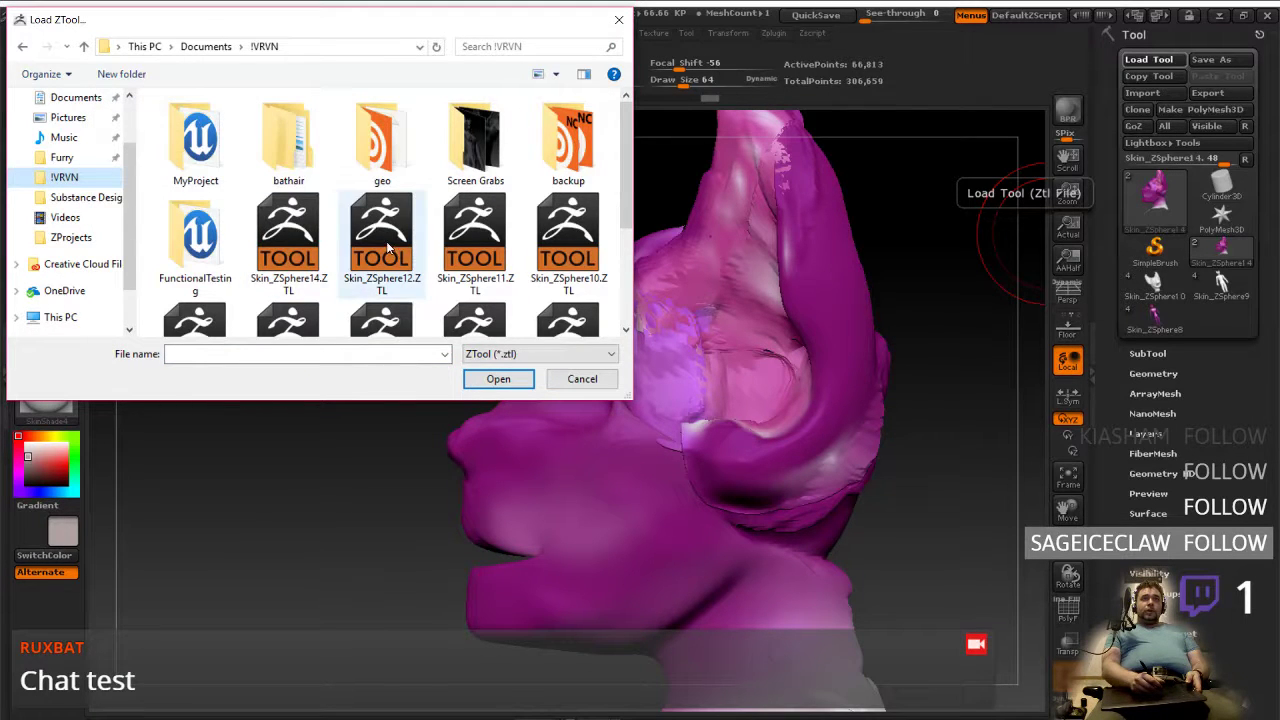
pyautogui.click(300, 245)
pyautogui.doubleClick(318, 263)
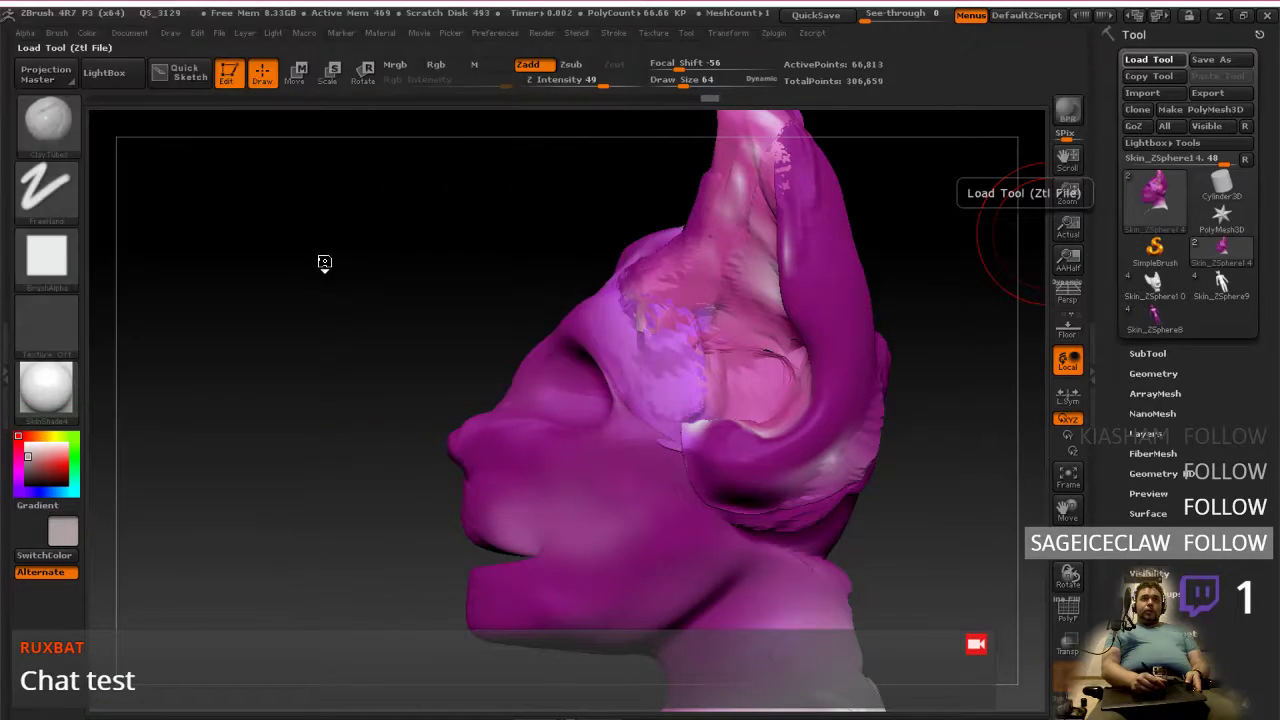
# Step: Examine the loaded character's head and ears from the front and the side
pyautogui.moveTo(650, 375)
pyautogui.mouseDown(button='right')
pyautogui.moveTo(754, 380)
pyautogui.moveTo(737, 374)
pyautogui.moveTo(743, 354)
pyautogui.moveTo(747, 386)
pyautogui.moveTo(803, 461)
pyautogui.moveTo(798, 430)
pyautogui.moveTo(720, 429)
pyautogui.mouseUp(button='right')
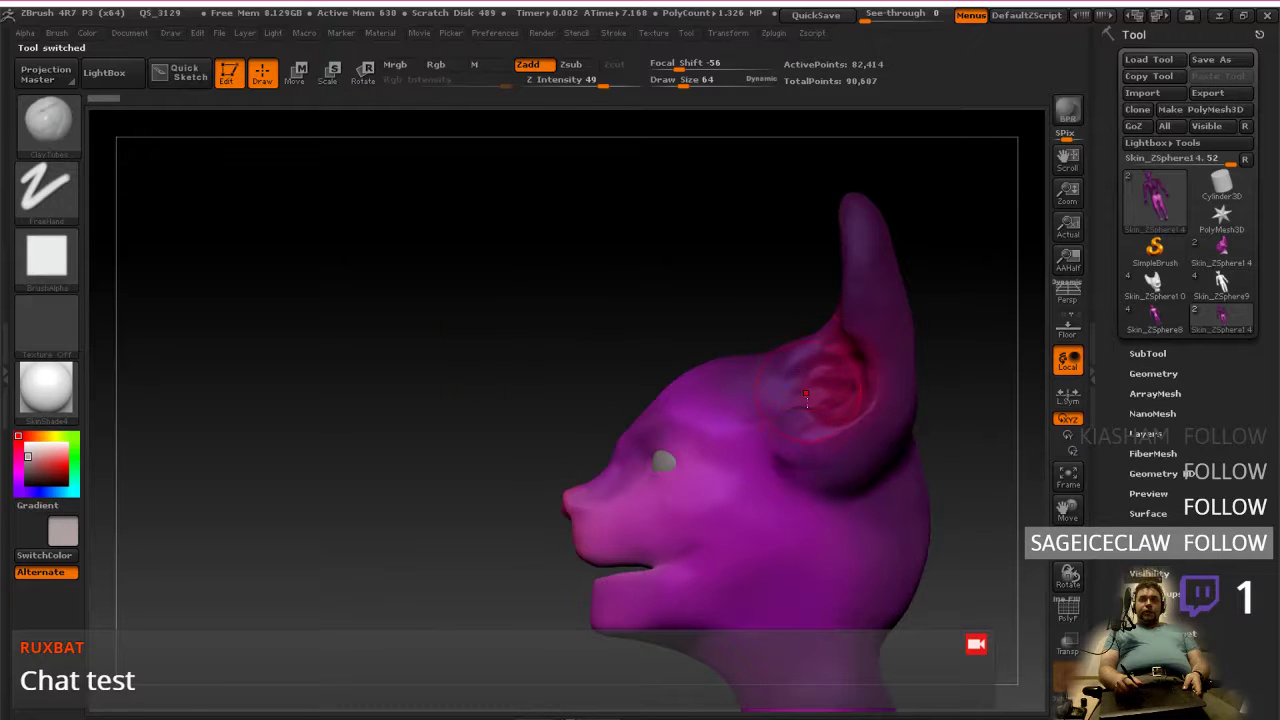
pyautogui.moveTo(802, 427); pyautogui.dragTo(863, 436, button='right')
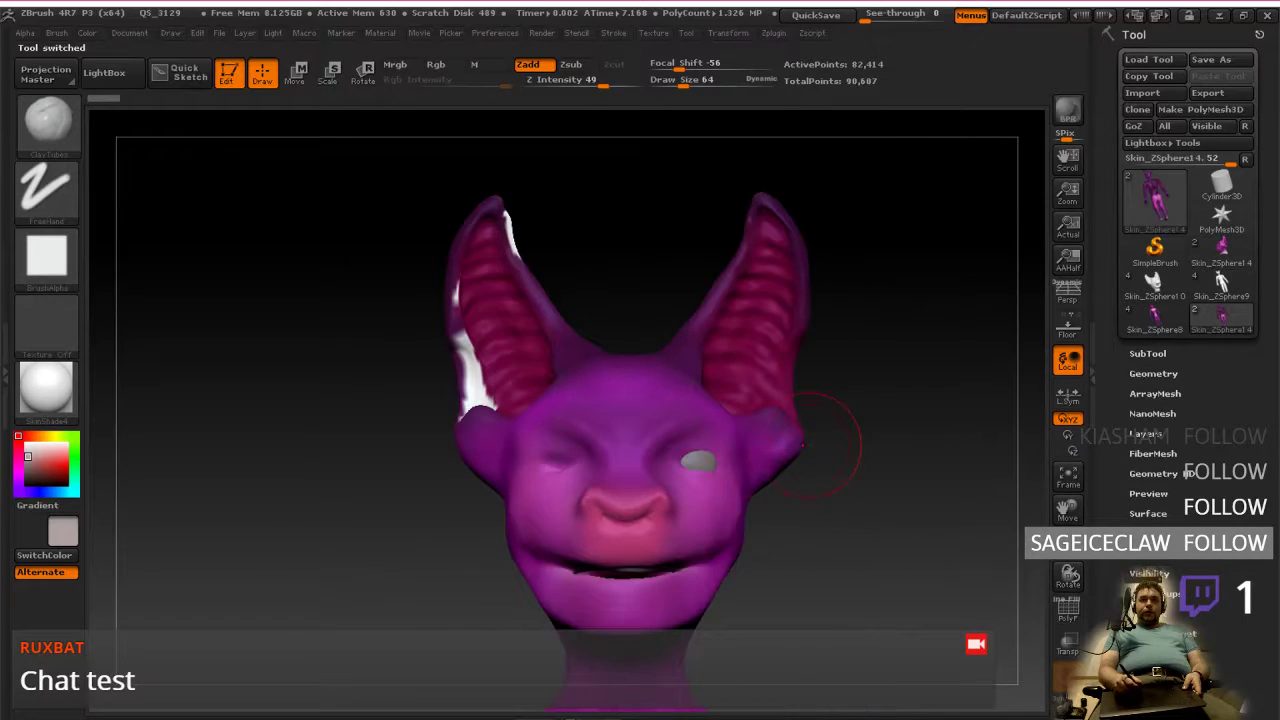
pyautogui.moveTo(830, 515); pyautogui.dragTo(760, 499, button='right')
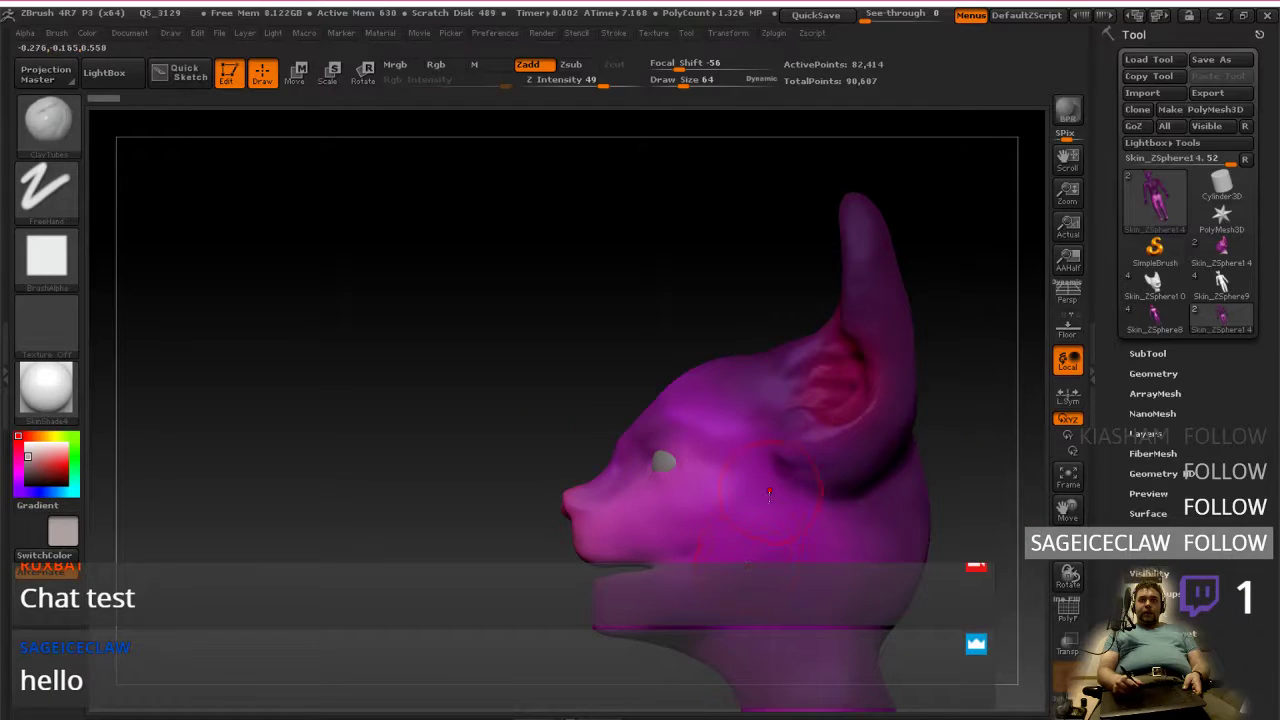
pyautogui.hotkey('ctrl', 'd')
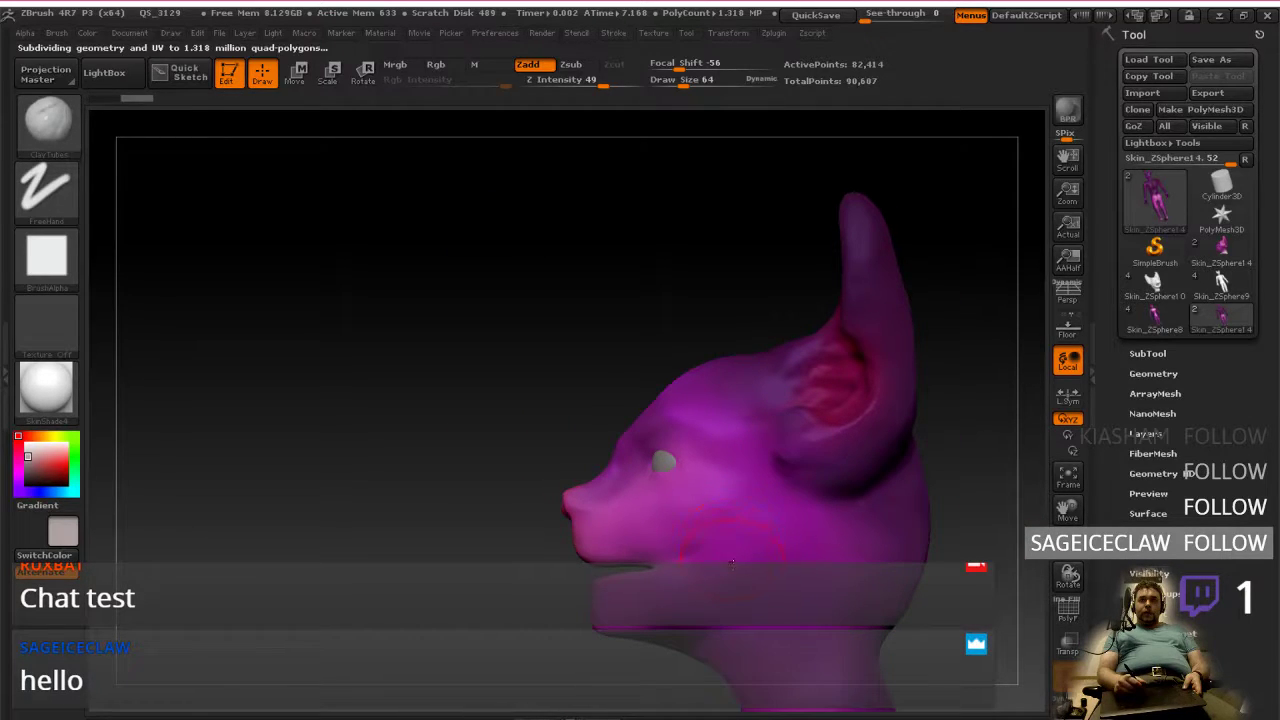
pyautogui.moveTo(801, 481); pyautogui.dragTo(862, 486, button='right')
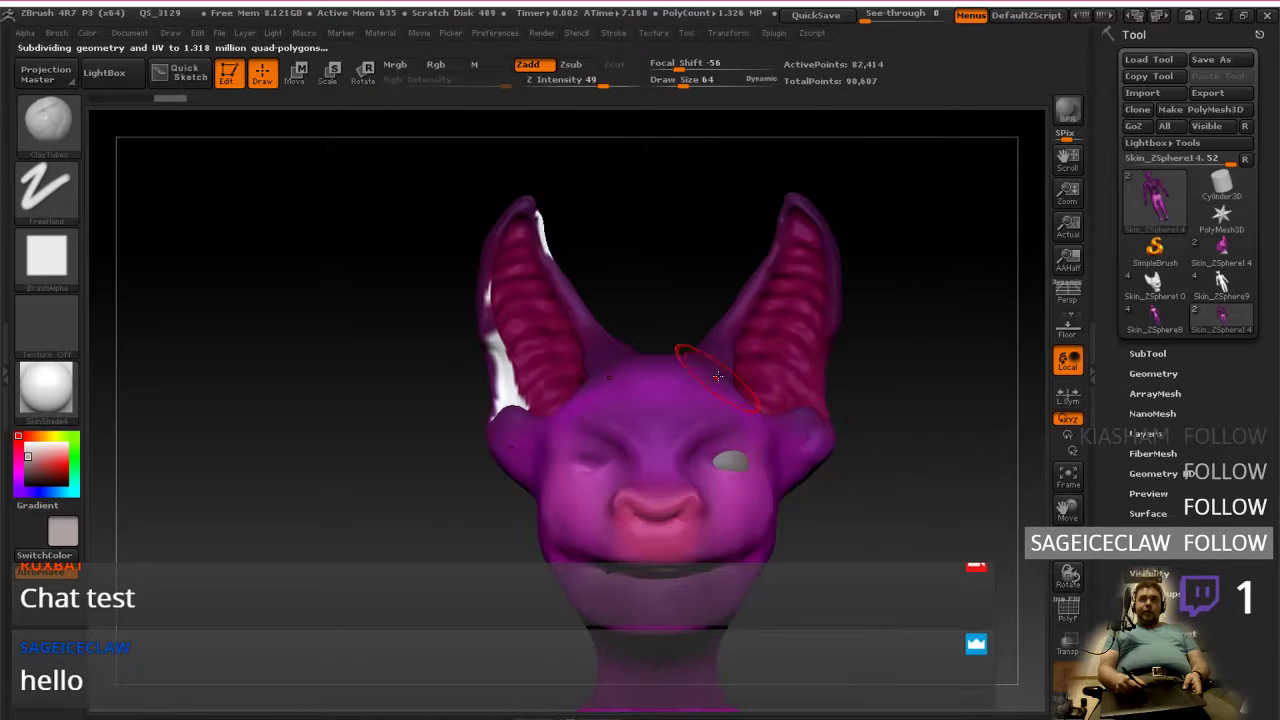
pyautogui.moveTo(709, 374); pyautogui.dragTo(710, 435, button='right')
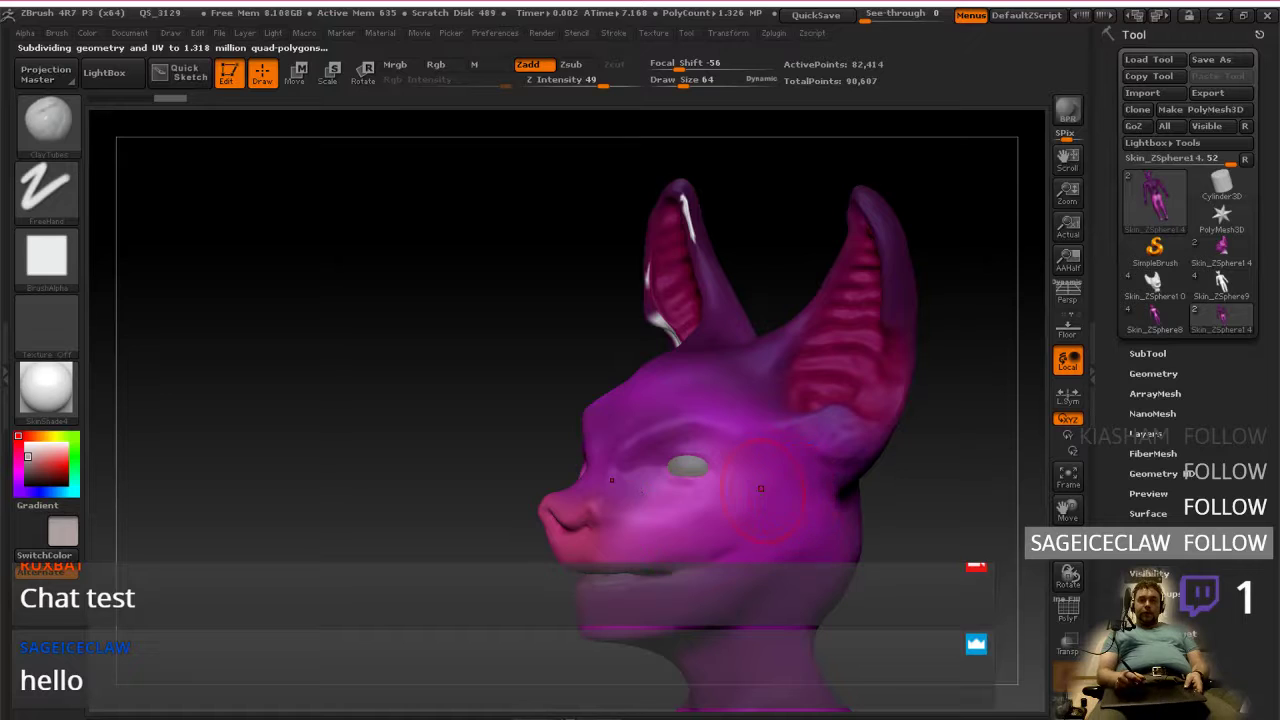
pyautogui.moveTo(805, 493)
pyautogui.mouseDown(button='right')
pyautogui.moveTo(829, 485)
pyautogui.moveTo(723, 560)
pyautogui.mouseUp(button='right')
pyautogui.rightClick(721, 562)
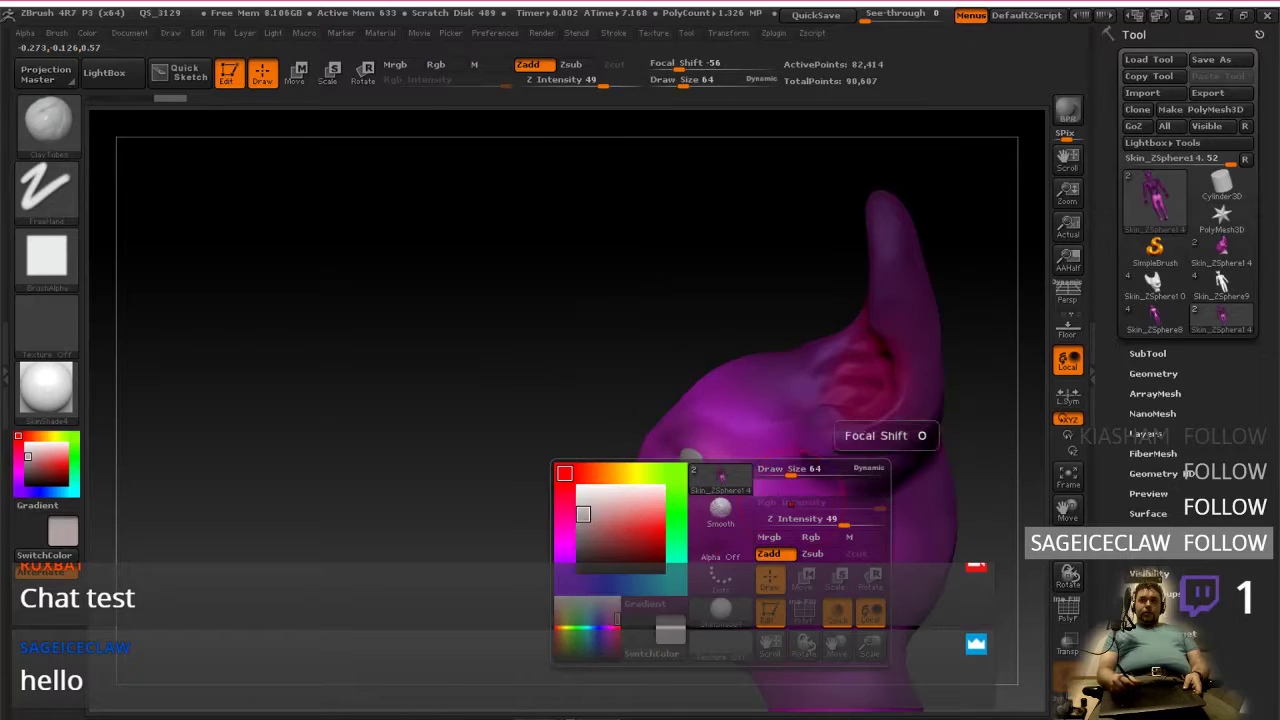
# Step: Display the polygon wireframe on the model and set the SelectRect brush's stroke to Lasso
pyautogui.hotkey('shift', 'f')
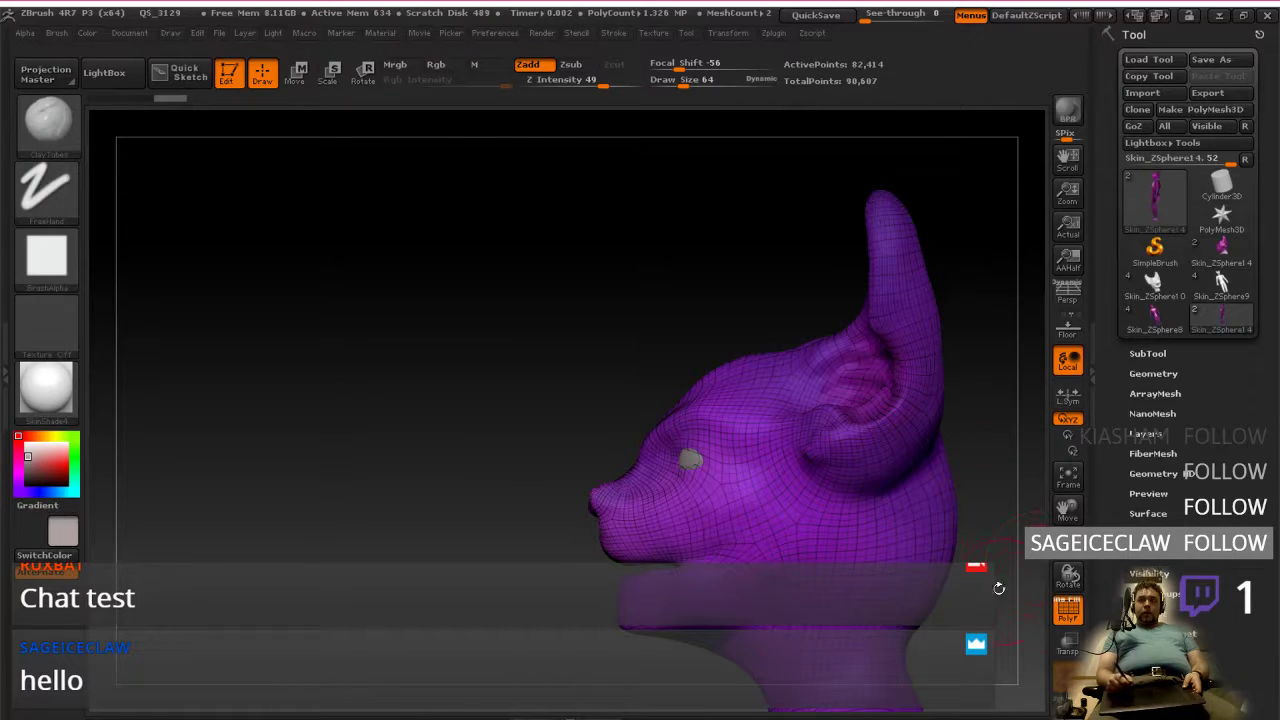
pyautogui.keyDown('ctrl'); pyautogui.moveTo(938, 580); pyautogui.dragTo(900, 490, button='right'); pyautogui.keyUp('ctrl')
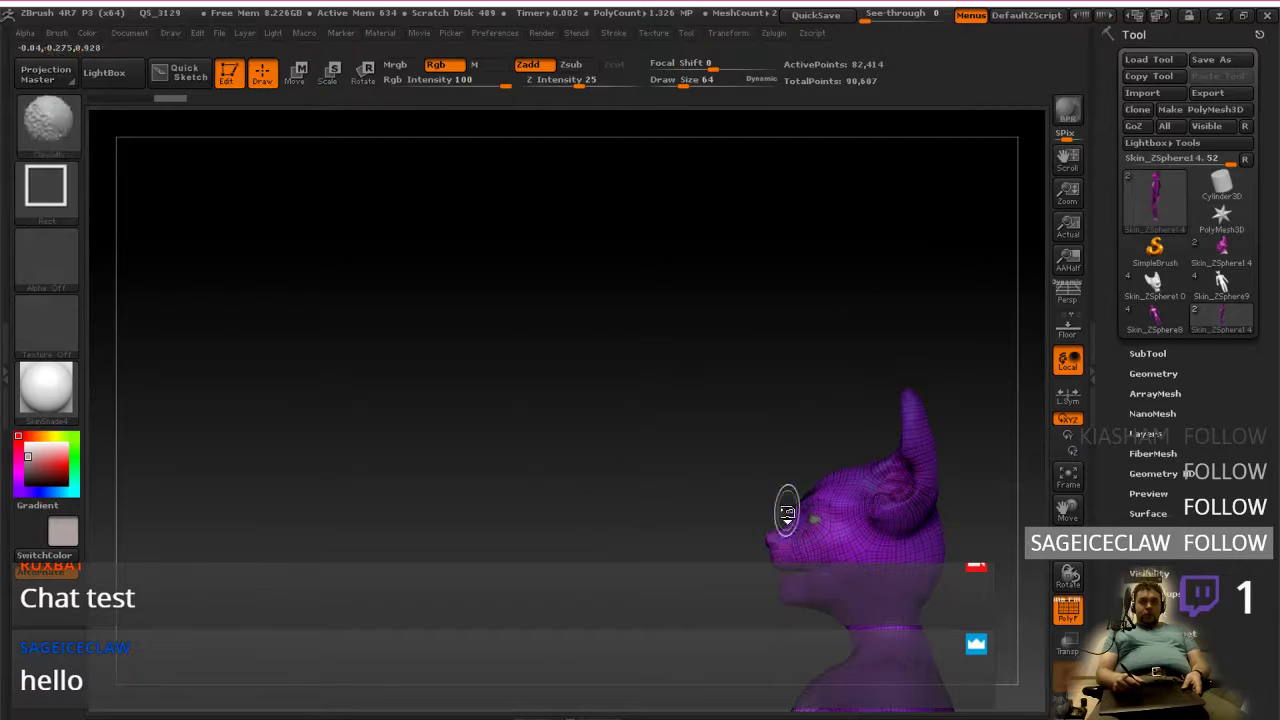
pyautogui.moveTo(751, 549)
pyautogui.keyDown('ctrl'); pyautogui.keyDown('shift'); pyautogui.mouseDown()
pyautogui.moveTo(903, 346)
pyautogui.moveTo(770, 432)
pyautogui.mouseUp(); pyautogui.keyUp('shift'); pyautogui.keyUp('ctrl')
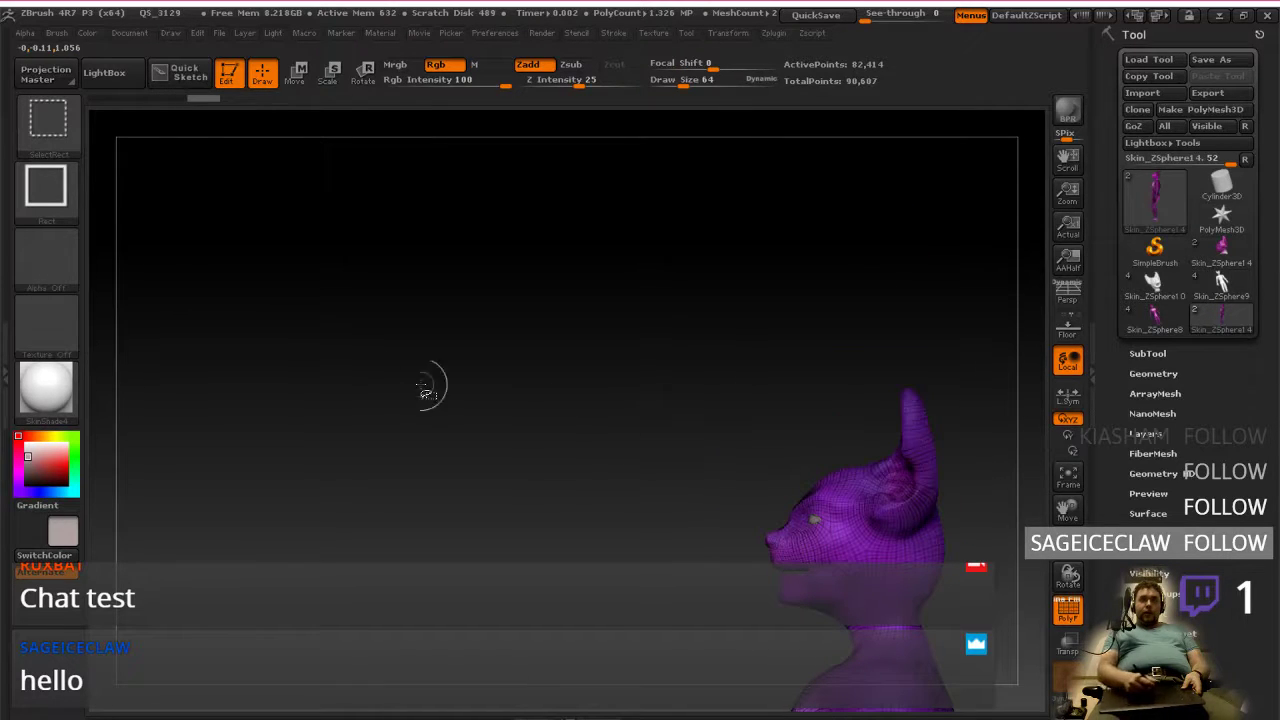
pyautogui.click(74, 206)
pyautogui.click(334, 206)
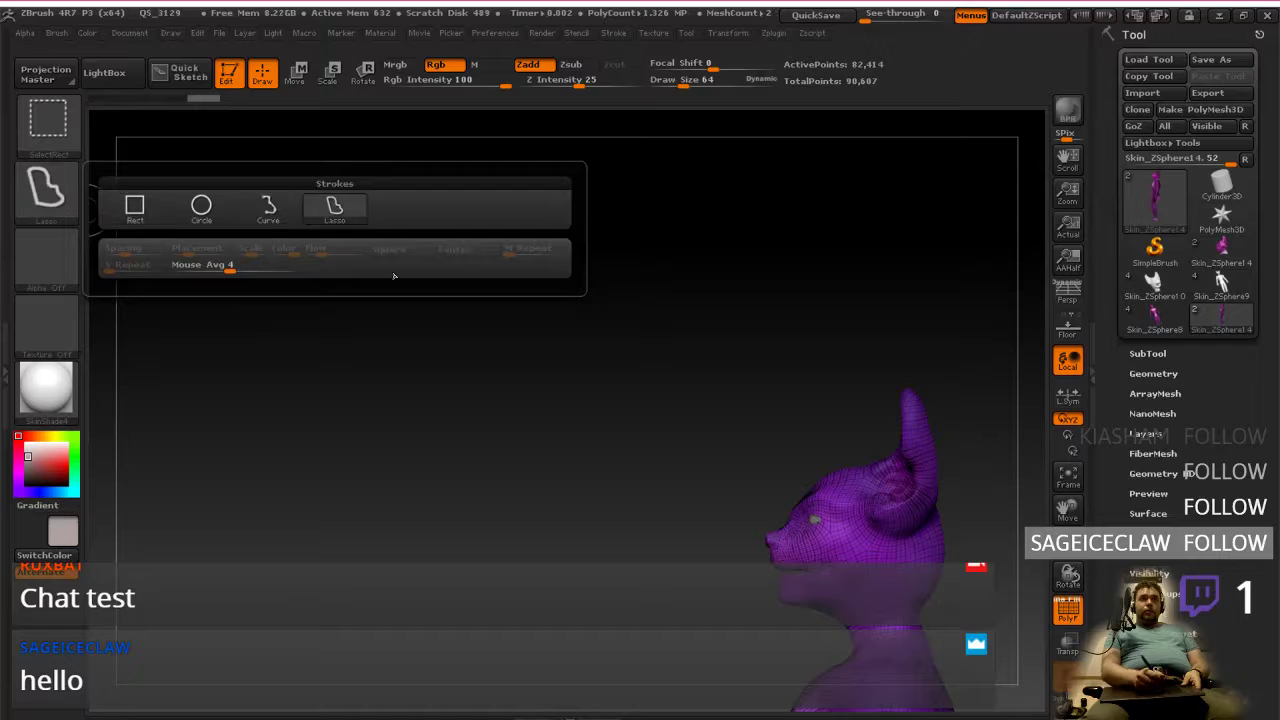
# Step: Isolate the head and neck with a lasso selection, hiding the rest of the body
pyautogui.keyDown('alt'); pyautogui.moveTo(860, 527); pyautogui.dragTo(766, 514, button='right'); pyautogui.keyUp('alt')
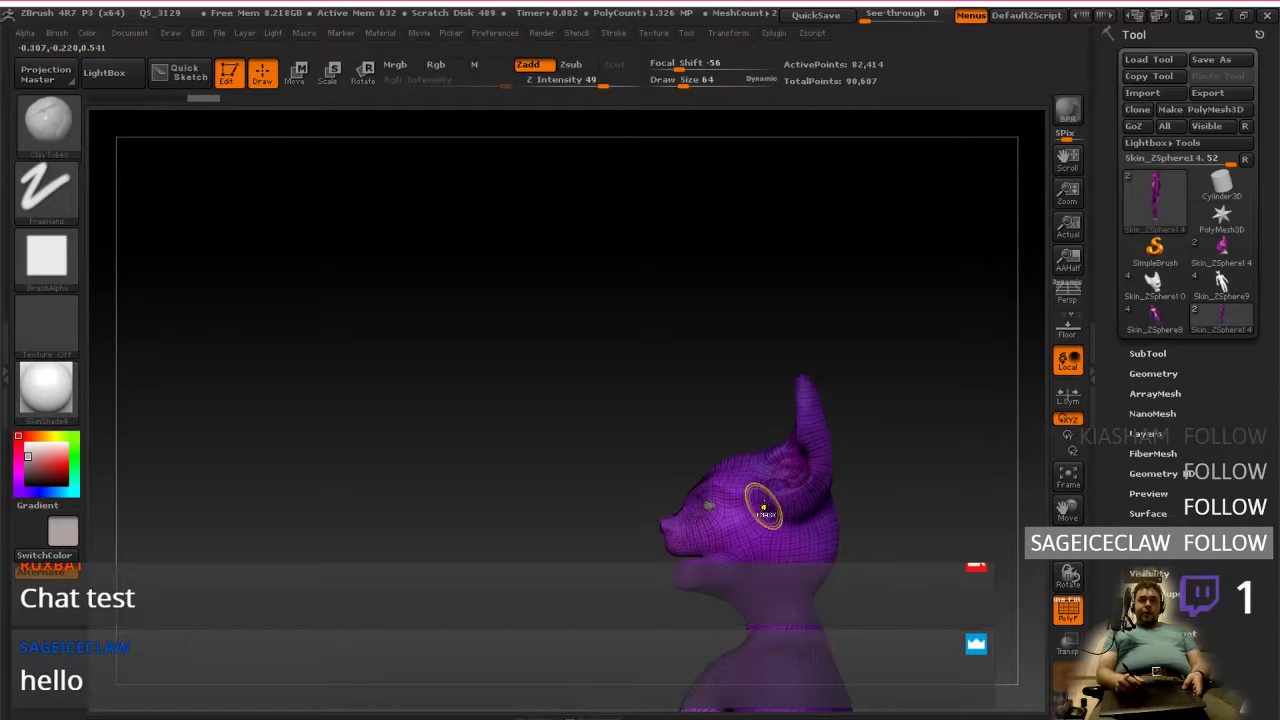
pyautogui.moveTo(790, 437)
pyautogui.keyDown('ctrl'); pyautogui.mouseDown(button='right')
pyautogui.moveTo(782, 512)
pyautogui.moveTo(778, 438)
pyautogui.mouseUp(button='right'); pyautogui.keyUp('ctrl')
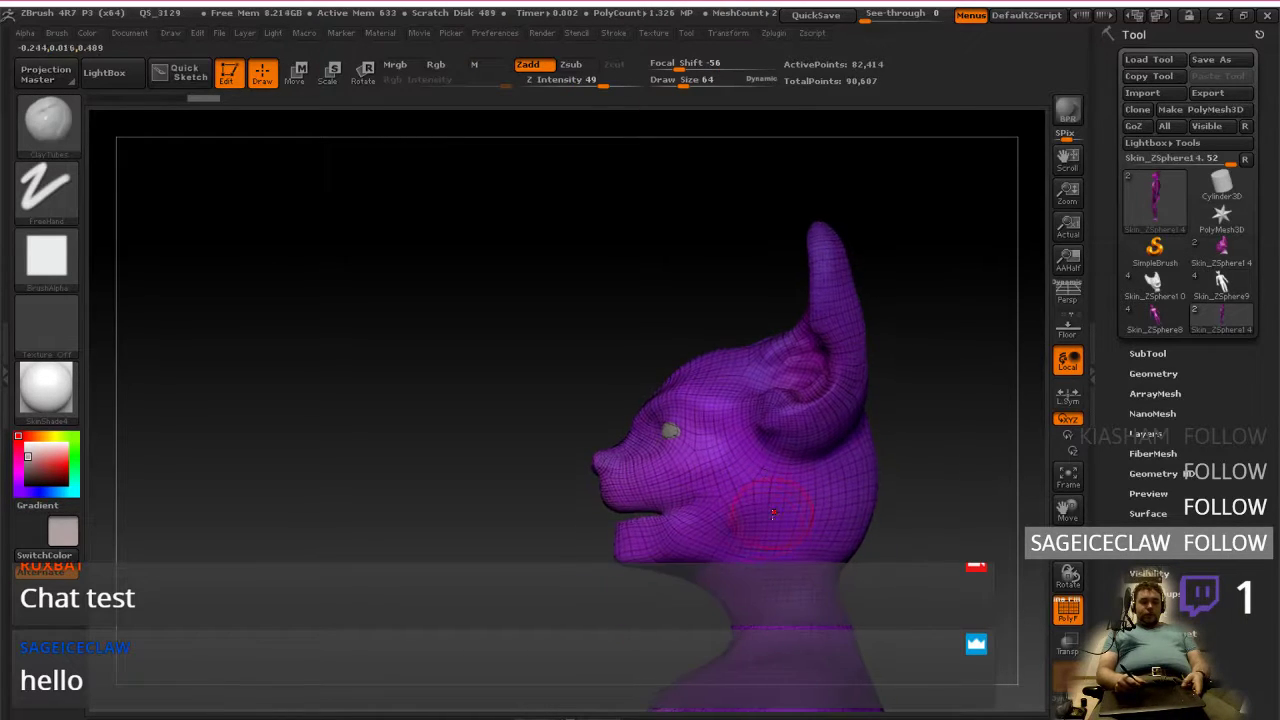
pyautogui.moveTo(566, 496)
pyautogui.keyDown('ctrl'); pyautogui.keyDown('shift'); pyautogui.mouseDown()
pyautogui.moveTo(771, 160)
pyautogui.moveTo(960, 381)
pyautogui.moveTo(965, 560)
pyautogui.moveTo(890, 620)
pyautogui.moveTo(740, 636)
pyautogui.moveTo(596, 581)
pyautogui.moveTo(786, 509)
pyautogui.mouseUp(); pyautogui.keyUp('shift'); pyautogui.keyUp('ctrl')
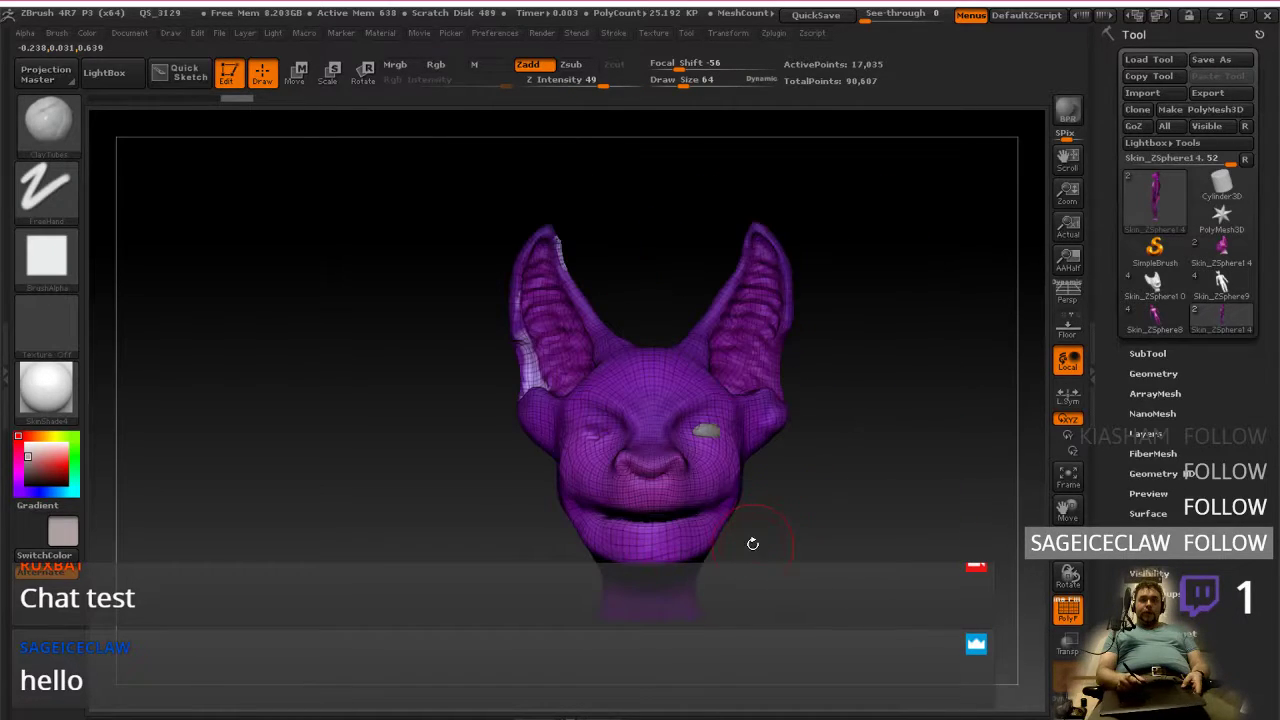
# Step: Turn off the polygon wireframe and inspect the ears and temples from the front, side and three-quarter angles
pyautogui.keyDown('ctrl'); pyautogui.moveTo(770, 551); pyautogui.dragTo(764, 556, button='right'); pyautogui.keyUp('ctrl')
pyautogui.moveTo(785, 495)
pyautogui.keyDown('alt'); pyautogui.mouseDown(button='right')
pyautogui.moveTo(782, 530)
pyautogui.moveTo(729, 511)
pyautogui.mouseUp(button='right'); pyautogui.keyUp('alt')
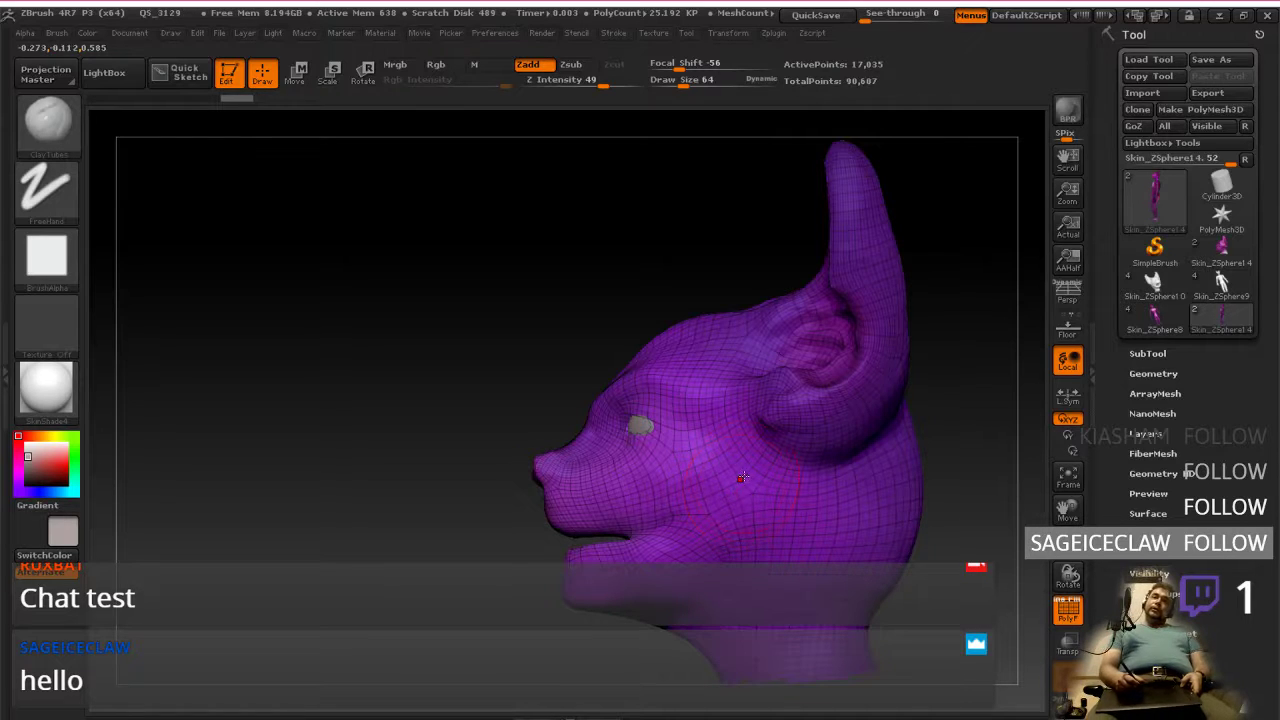
pyautogui.moveTo(743, 496)
pyautogui.mouseDown(button='right')
pyautogui.moveTo(790, 466)
pyautogui.moveTo(774, 486)
pyautogui.moveTo(784, 490)
pyautogui.moveTo(797, 481)
pyautogui.moveTo(716, 492)
pyautogui.moveTo(737, 529)
pyautogui.moveTo(770, 499)
pyautogui.moveTo(800, 500)
pyautogui.moveTo(802, 514)
pyautogui.moveTo(691, 439)
pyautogui.mouseUp(button='right')
pyautogui.rightClick(783, 486)
pyautogui.rightClick(783, 496)
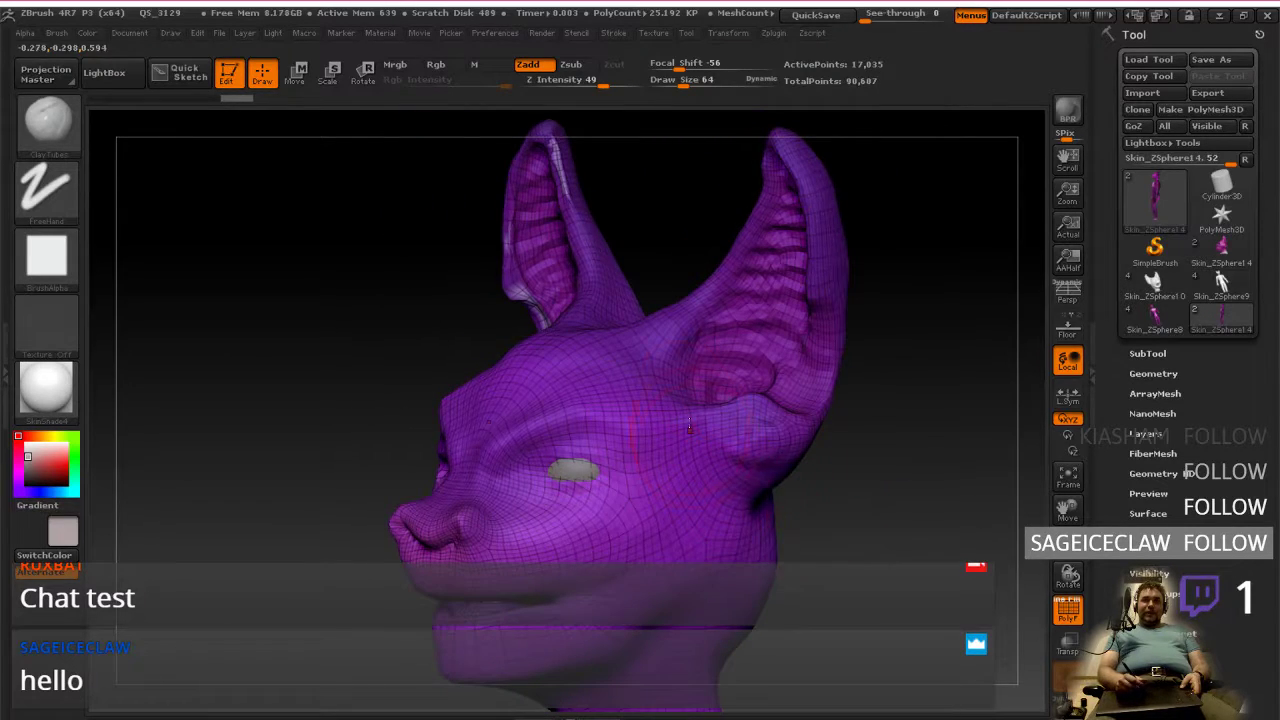
pyautogui.moveTo(769, 506); pyautogui.dragTo(1021, 564, button='right')
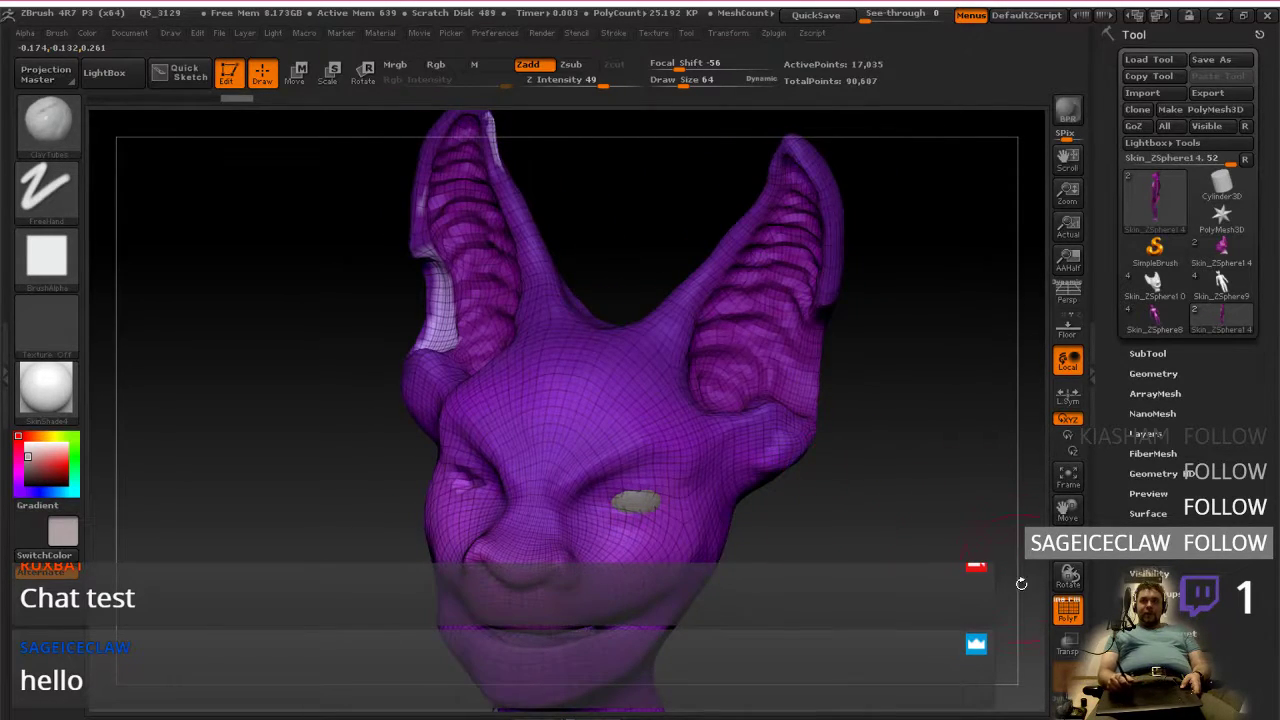
pyautogui.click(1060, 611)
pyautogui.keyDown('shift'); pyautogui.moveTo(848, 537); pyautogui.dragTo(795, 555, button='right'); pyautogui.keyUp('shift')
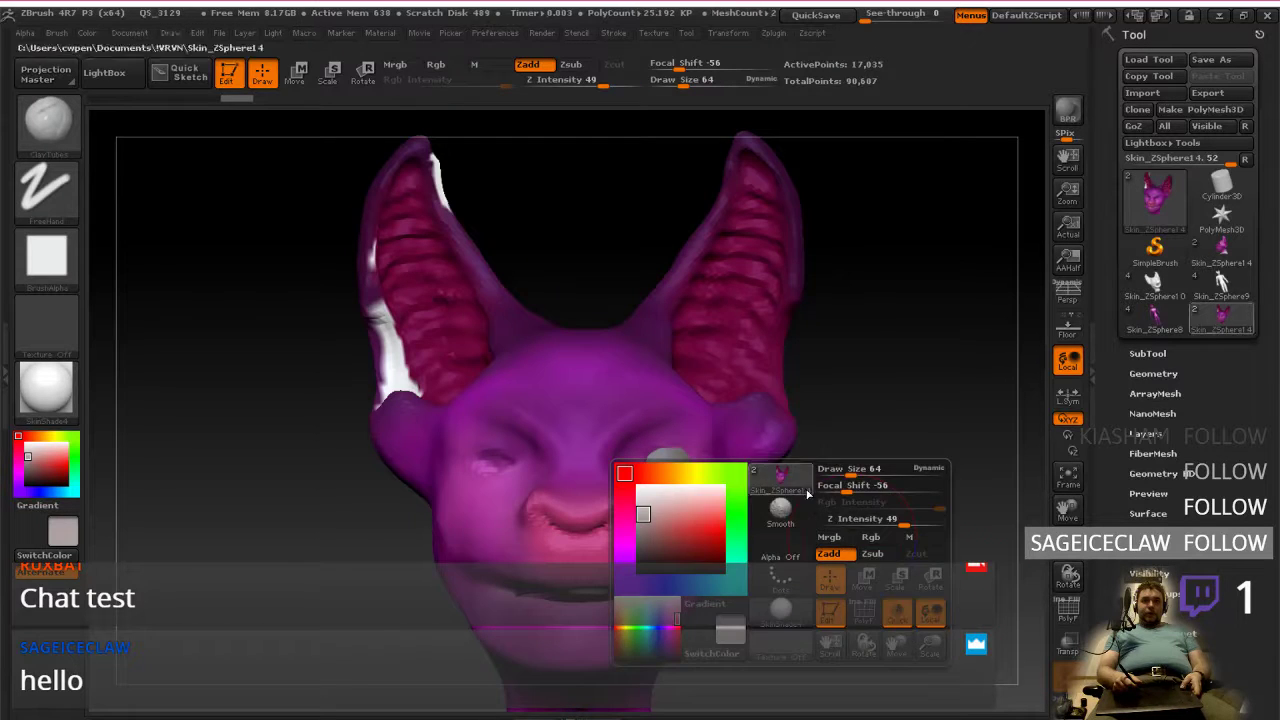
pyautogui.moveTo(841, 446); pyautogui.dragTo(797, 491, button='right')
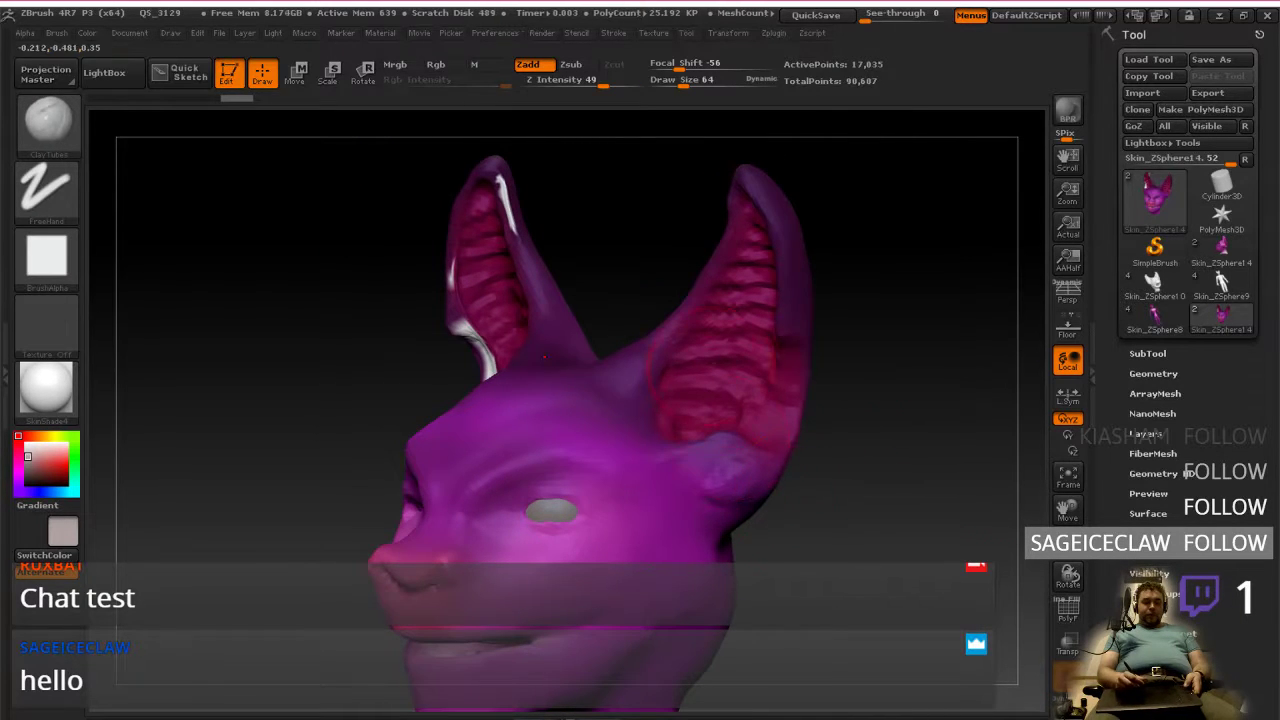
pyautogui.moveTo(679, 497); pyautogui.dragTo(757, 489, button='right')
pyautogui.rightClick(757, 489)
pyautogui.moveTo(800, 444); pyautogui.dragTo(736, 482, button='right')
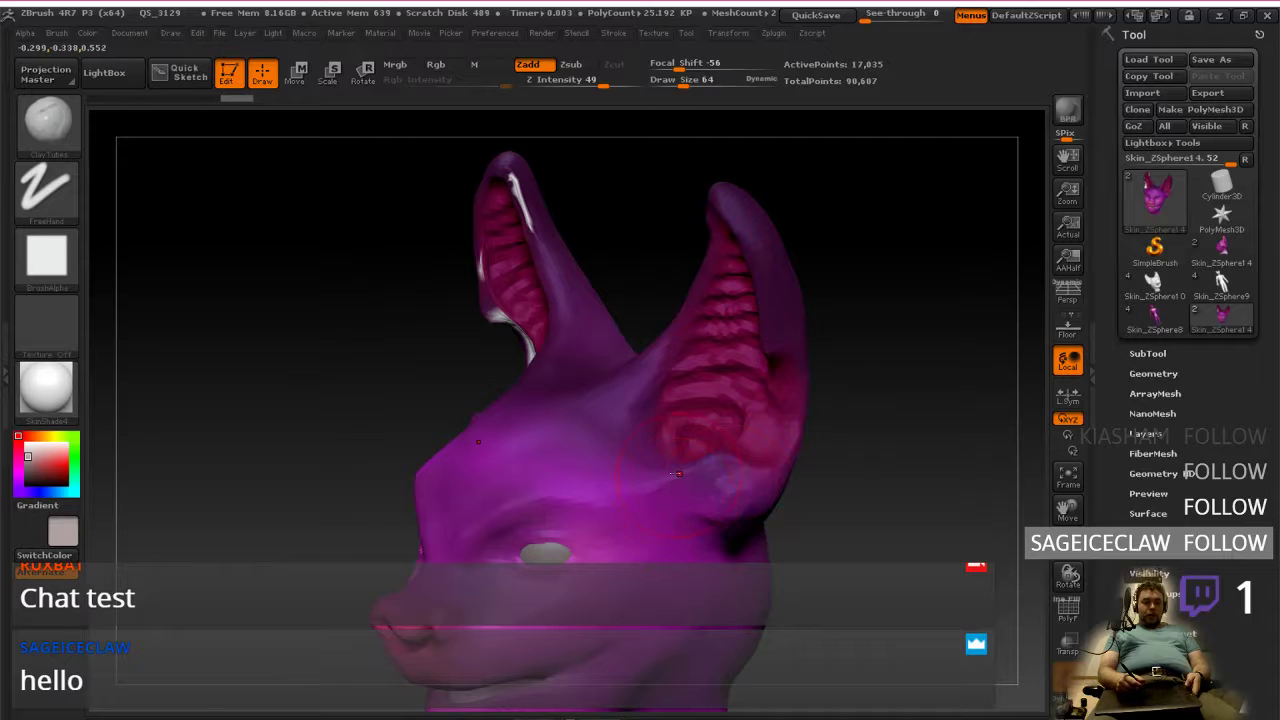
# Step: Set the masking brush's stroke to Lasso
pyautogui.press('ctrl')
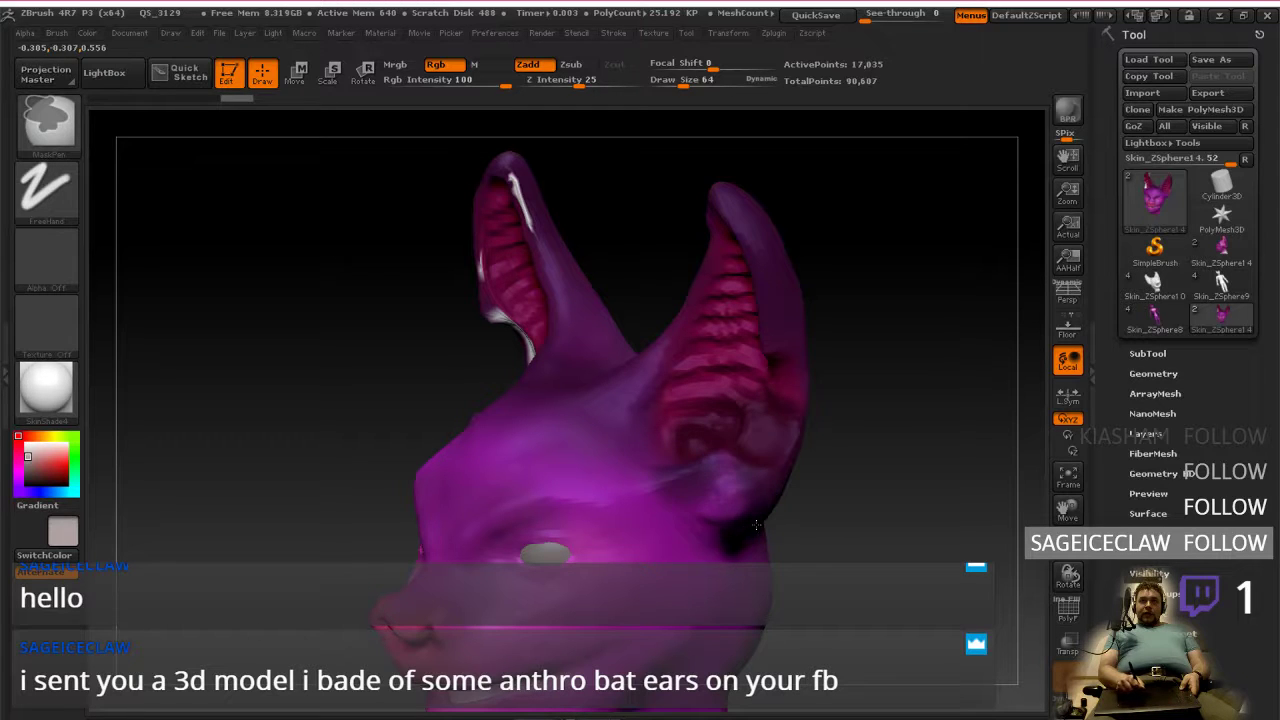
pyautogui.keyDown('ctrl'); pyautogui.moveTo(720, 523); pyautogui.dragTo(762, 492); pyautogui.keyUp('ctrl')
pyautogui.moveTo(868, 527); pyautogui.dragTo(834, 488)
pyautogui.click(30, 204)
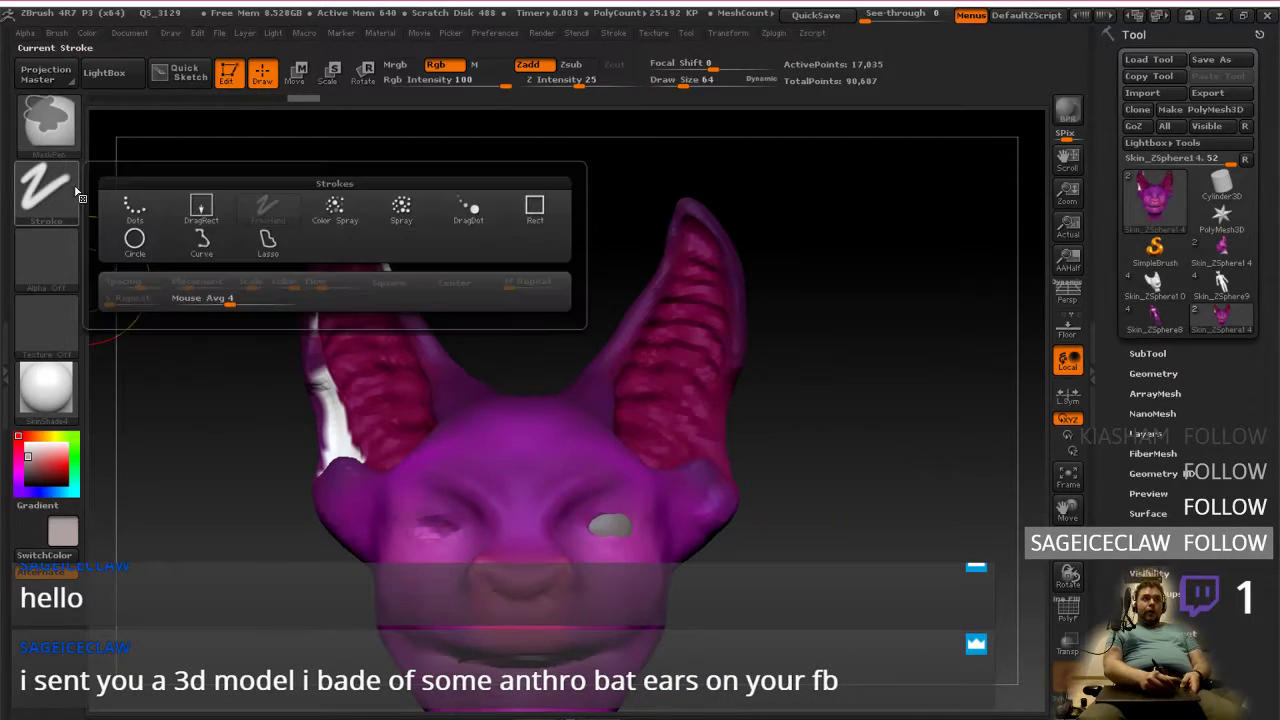
pyautogui.click(267, 240)
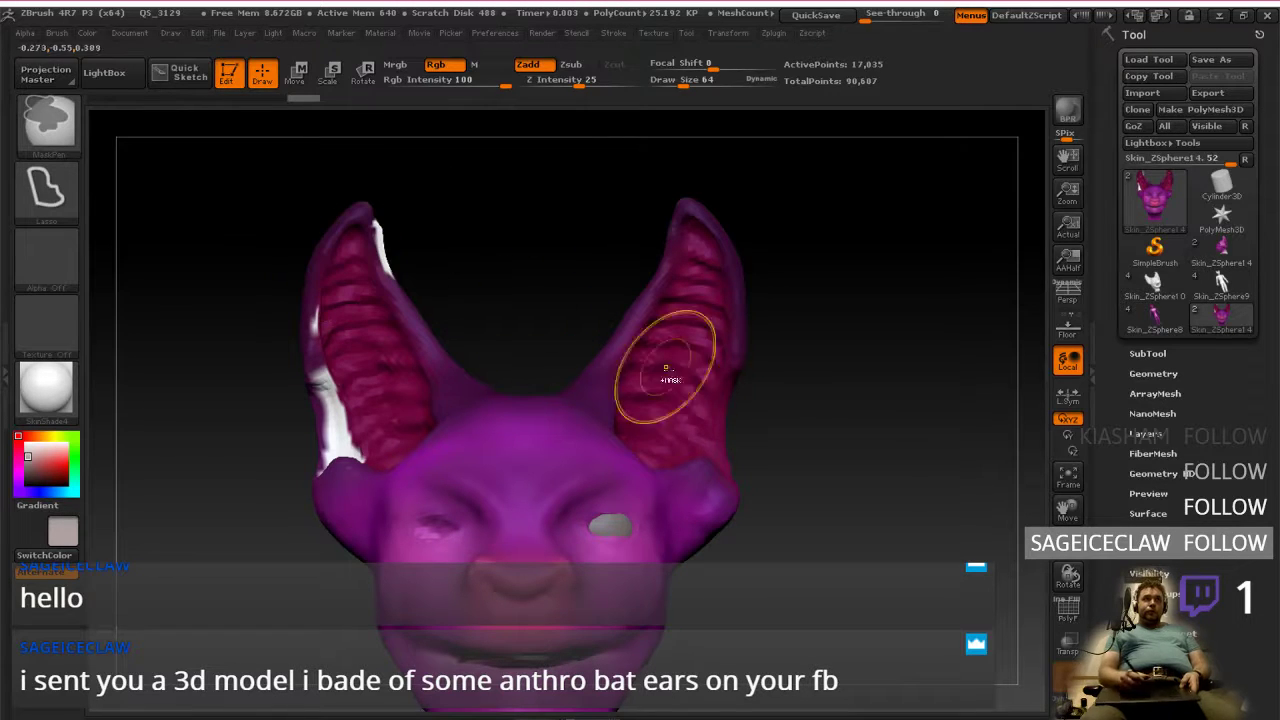
# Step: Lasso-mask the lobe at the base of the ear and trim the excess mask on the cheek below it
pyautogui.keyDown('ctrl'); pyautogui.moveTo(662, 511); pyautogui.dragTo(748, 441); pyautogui.keyUp('ctrl')
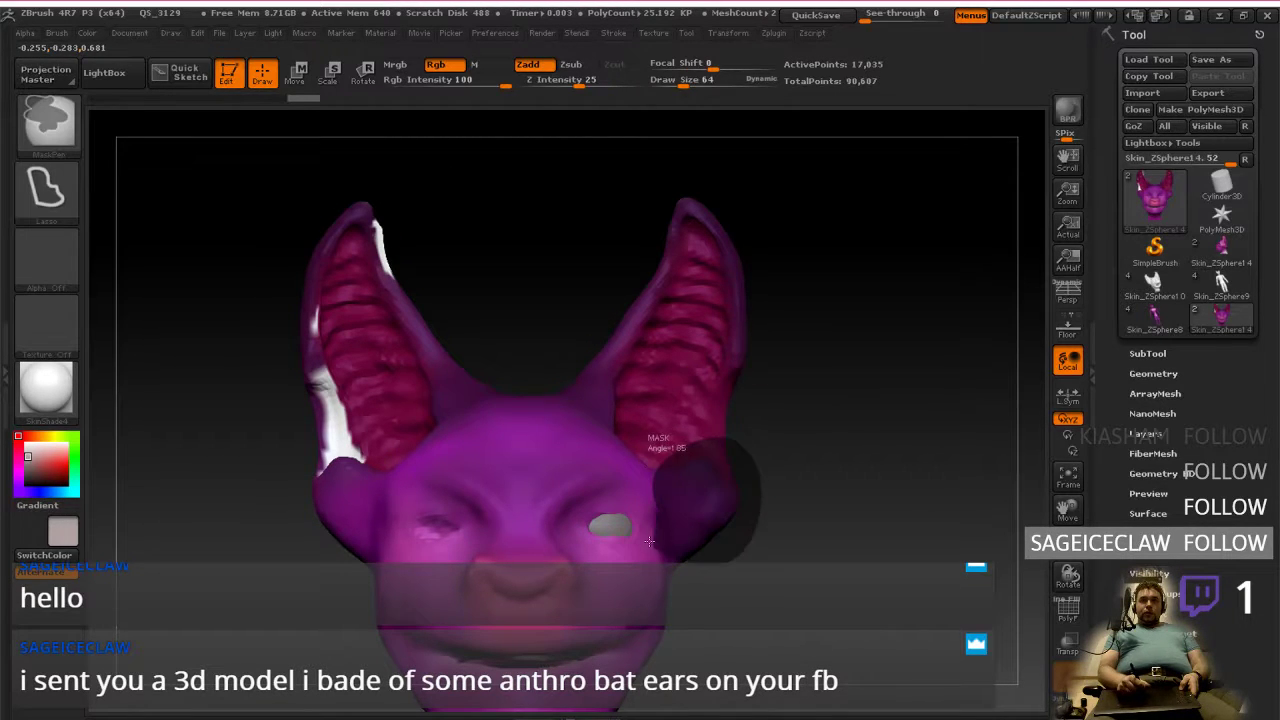
pyautogui.keyDown('ctrl'); pyautogui.moveTo(657, 553); pyautogui.dragTo(655, 538); pyautogui.keyUp('ctrl')
pyautogui.moveTo(860, 440)
pyautogui.mouseDown()
pyautogui.moveTo(680, 470)
pyautogui.moveTo(797, 471)
pyautogui.moveTo(820, 508)
pyautogui.mouseUp()
pyautogui.moveTo(802, 440)
pyautogui.mouseDown()
pyautogui.moveTo(800, 551)
pyautogui.moveTo(708, 464)
pyautogui.moveTo(825, 424)
pyautogui.moveTo(825, 440)
pyautogui.mouseUp()
pyautogui.moveTo(822, 466)
pyautogui.mouseDown()
pyautogui.moveTo(791, 473)
pyautogui.moveTo(800, 415)
pyautogui.moveTo(740, 430)
pyautogui.mouseUp()
pyautogui.keyDown('alt'); pyautogui.moveTo(820, 497); pyautogui.dragTo(788, 400, button='right'); pyautogui.keyUp('alt')
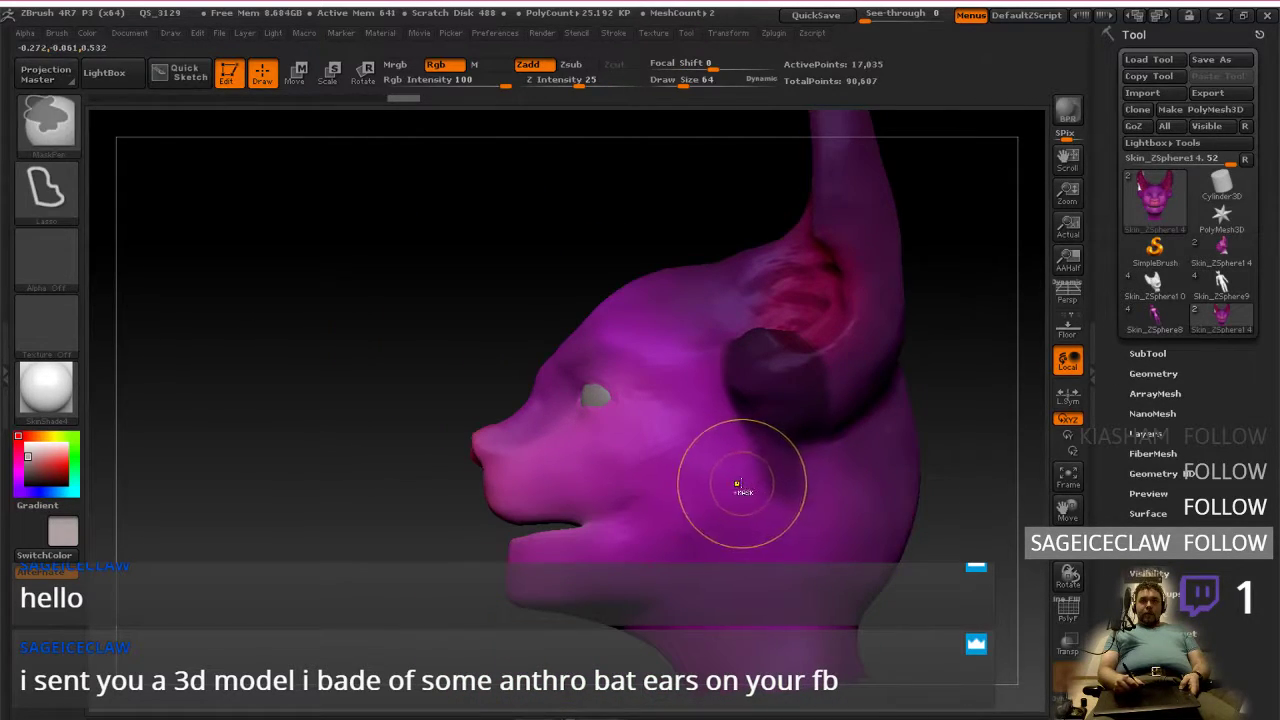
pyautogui.moveTo(735, 483)
pyautogui.keyDown('ctrl'); pyautogui.keyDown('alt'); pyautogui.mouseDown()
pyautogui.moveTo(776, 436)
pyautogui.moveTo(738, 500)
pyautogui.moveTo(716, 424)
pyautogui.moveTo(722, 452)
pyautogui.mouseUp(); pyautogui.keyUp('alt'); pyautogui.keyUp('ctrl')
pyautogui.moveTo(786, 437)
pyautogui.mouseDown(button='right')
pyautogui.moveTo(890, 440)
pyautogui.moveTo(786, 437)
pyautogui.mouseUp(button='right')
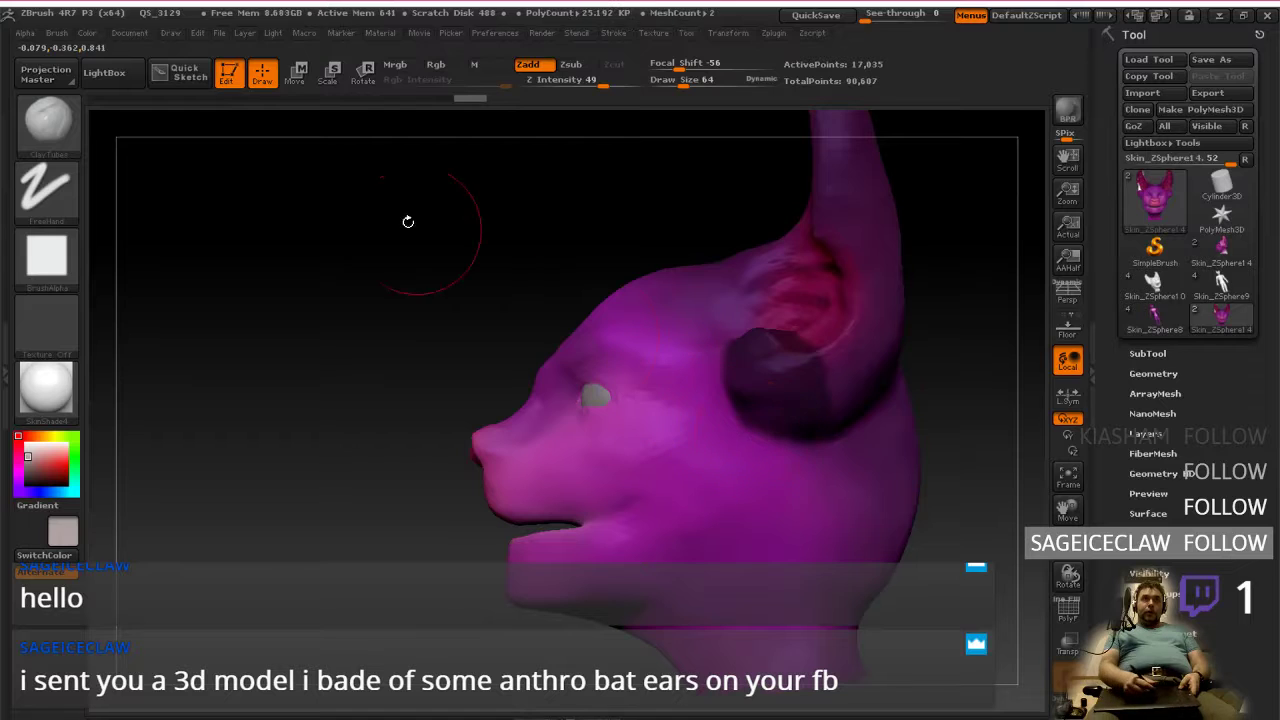
# Step: Invert the mask so only the ear lobes stay editable, and blur the mask's edge around them
pyautogui.press('w')
pyautogui.click(261, 73)
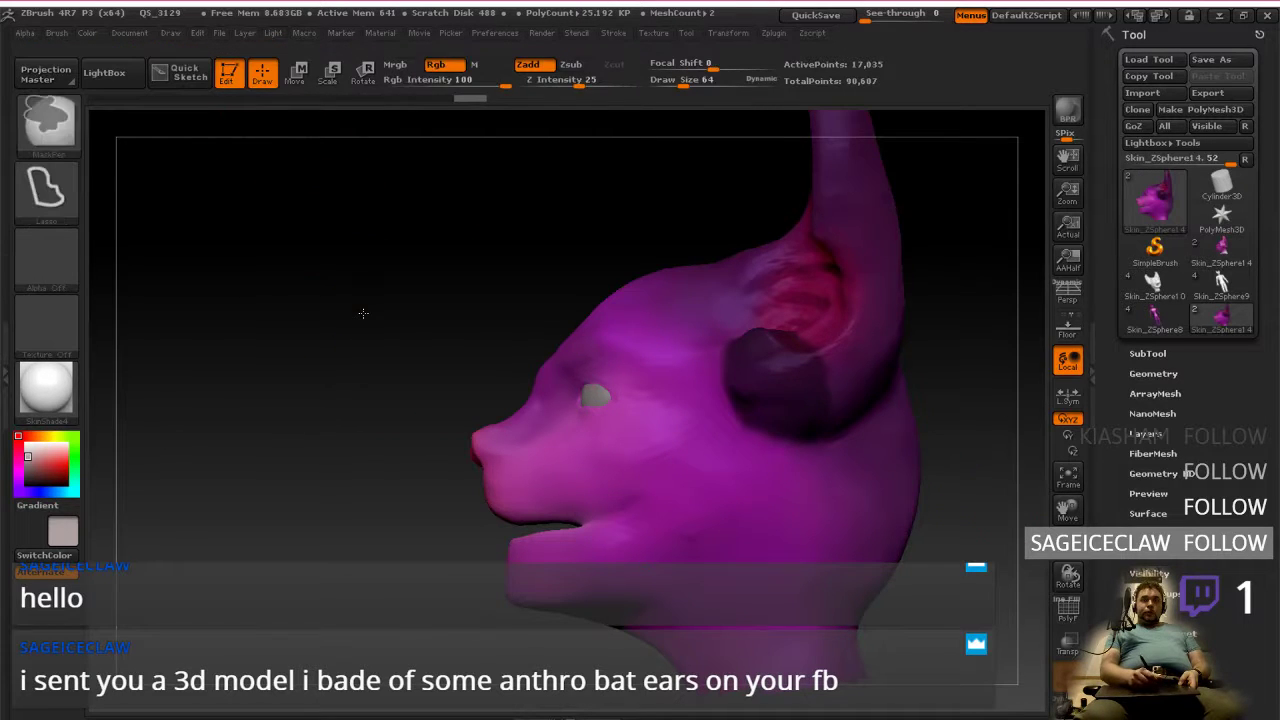
pyautogui.keyDown('ctrl'); pyautogui.click(366, 317); pyautogui.keyUp('ctrl')
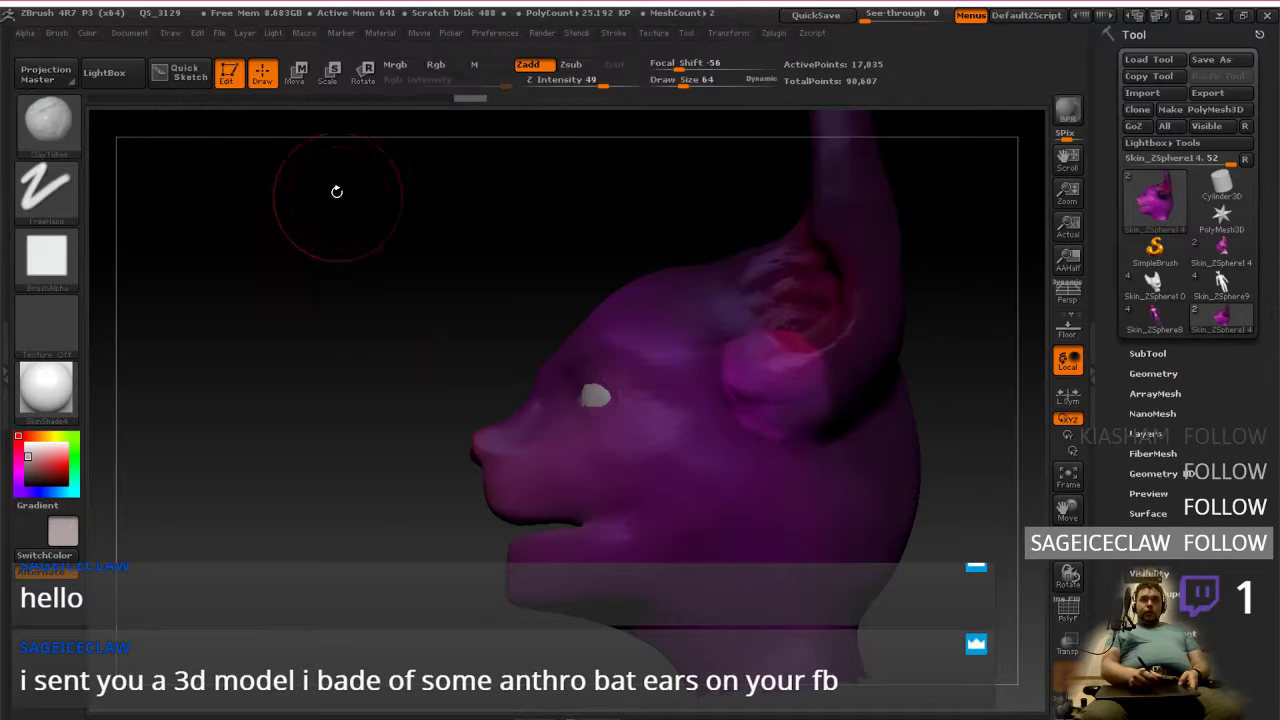
pyautogui.click(301, 81)
pyautogui.click(263, 83)
pyautogui.keyDown('ctrl'); pyautogui.click(768, 396); pyautogui.keyUp('ctrl')
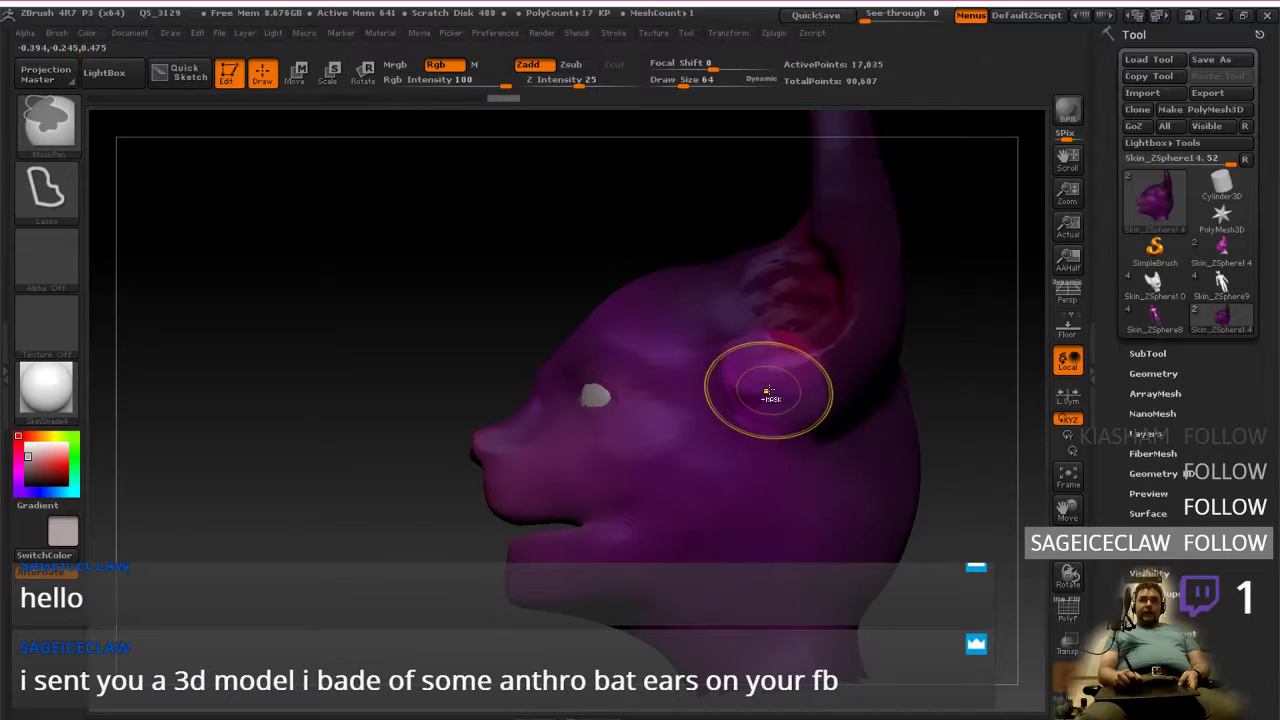
pyautogui.keyDown('ctrl'); pyautogui.click(766, 392); pyautogui.keyUp('ctrl')
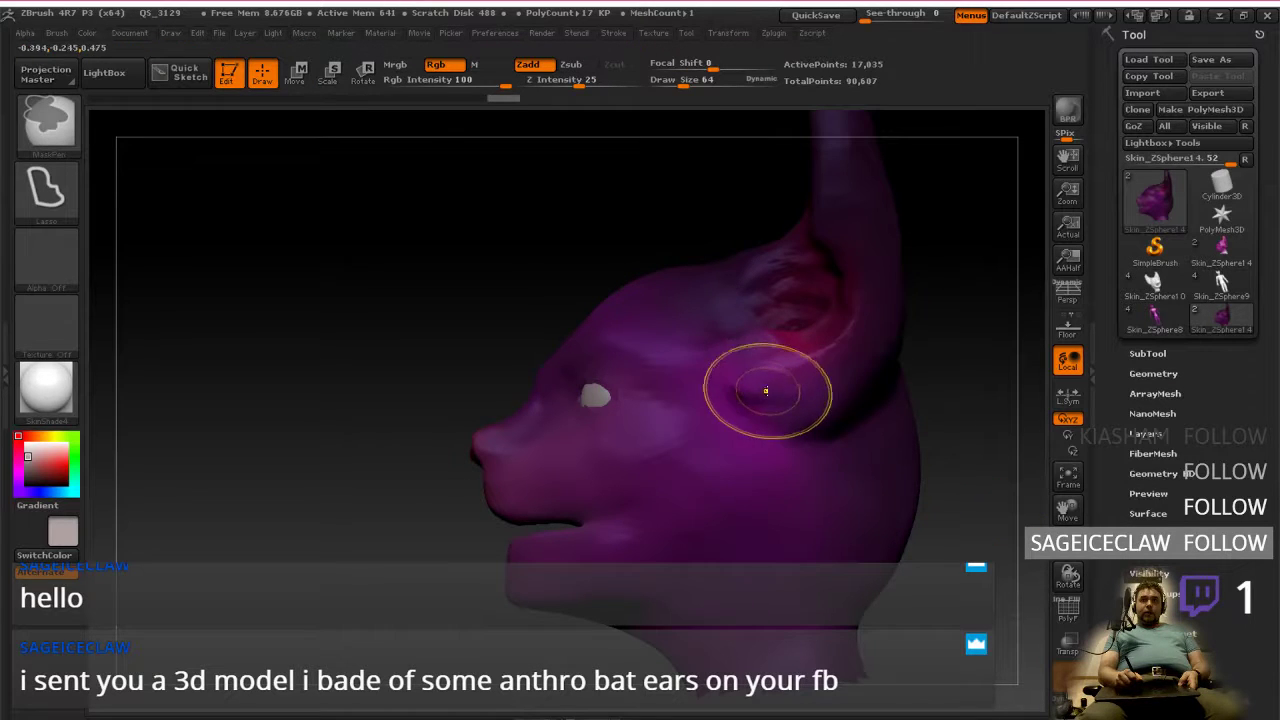
# Step: Move the unmasked ear lobes down and in toward the cheeks using a Transpose line in the front view
pyautogui.click(296, 72)
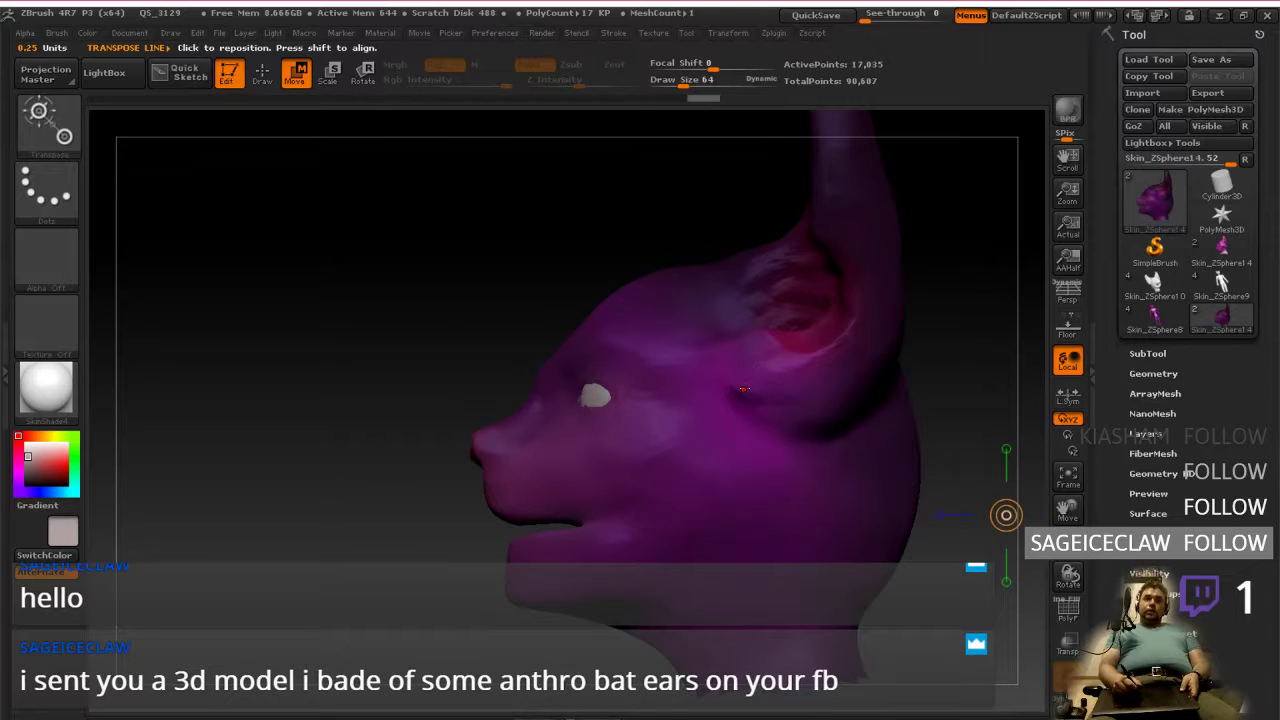
pyautogui.moveTo(748, 386)
pyautogui.keyDown('shift'); pyautogui.mouseDown()
pyautogui.moveTo(634, 386)
pyautogui.moveTo(691, 409)
pyautogui.moveTo(649, 433)
pyautogui.mouseUp(); pyautogui.keyUp('shift')
pyautogui.moveTo(650, 434); pyautogui.dragTo(718, 427, button='right')
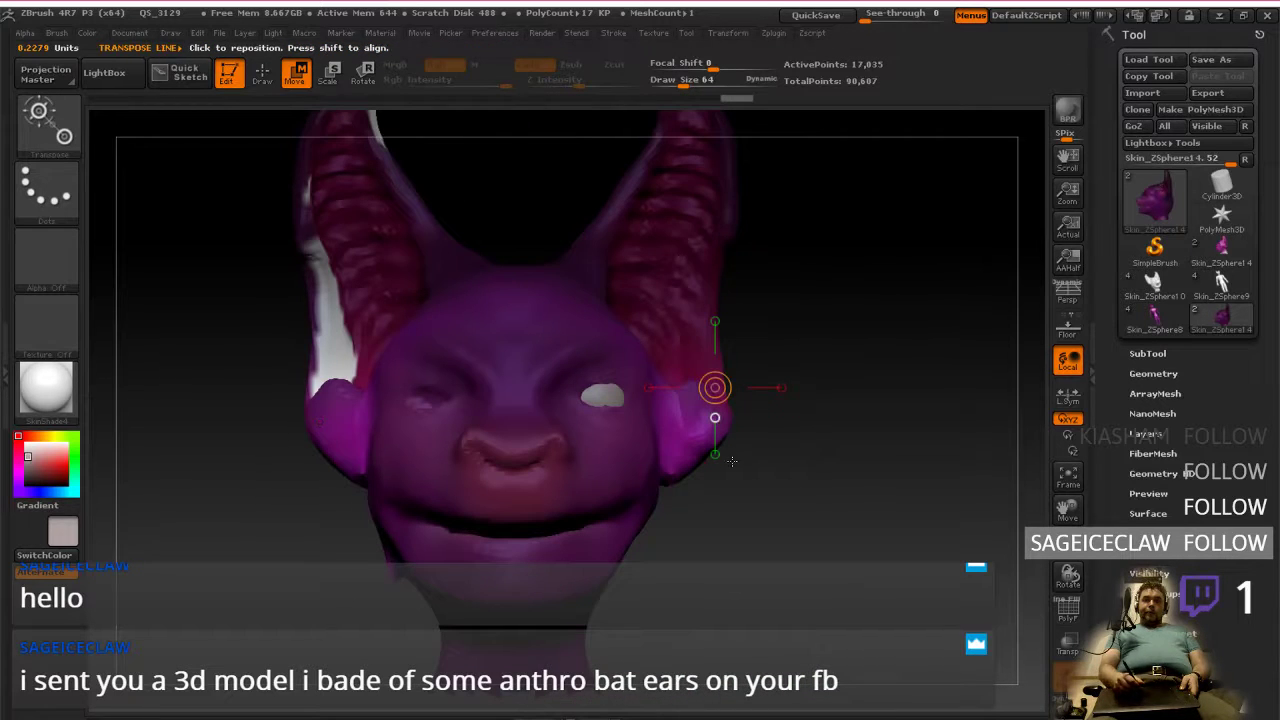
pyautogui.keyDown('shift'); pyautogui.moveTo(683, 433); pyautogui.dragTo(818, 434); pyautogui.keyUp('shift')
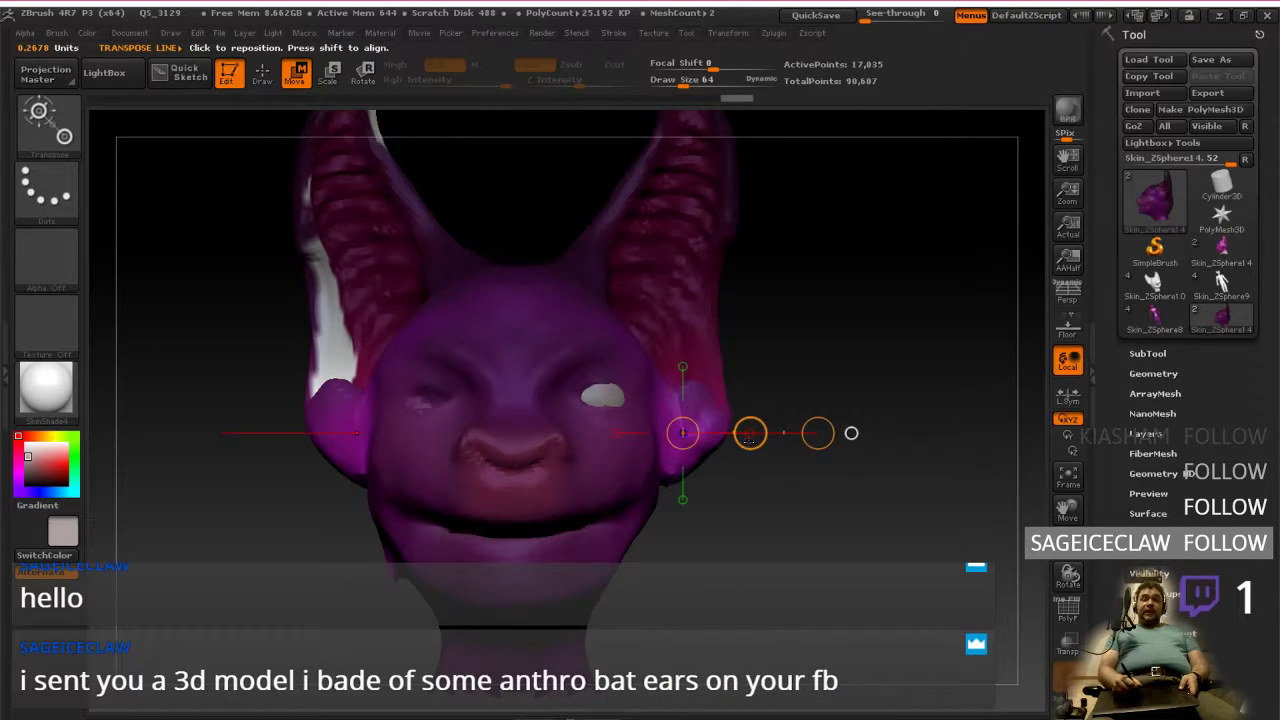
pyautogui.moveTo(787, 398)
pyautogui.mouseDown(button='right')
pyautogui.moveTo(732, 398)
pyautogui.moveTo(788, 395)
pyautogui.mouseUp(button='right')
pyautogui.moveTo(748, 432); pyautogui.dragTo(718, 455)
pyautogui.moveTo(800, 412); pyautogui.dragTo(707, 417, button='right')
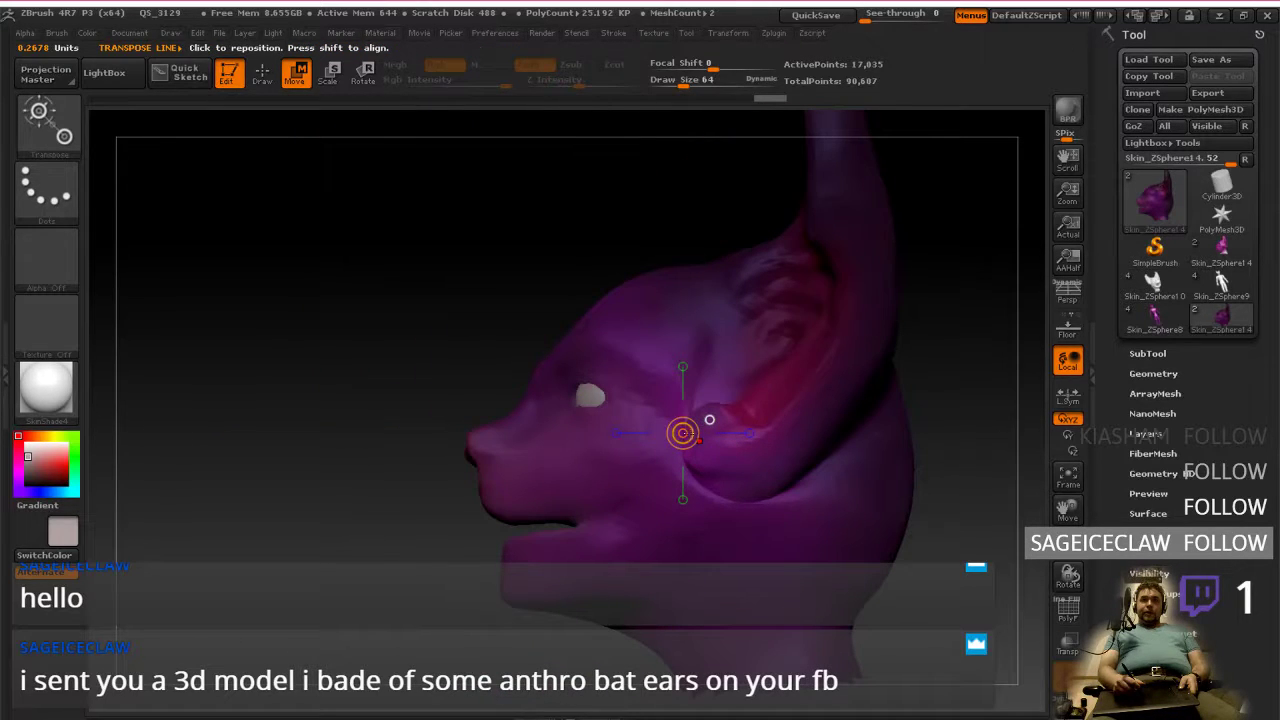
# Step: Try shifting the ear lobes in profile with a new Transpose line and clearing the mask, undoing both changes
pyautogui.moveTo(732, 452)
pyautogui.mouseDown()
pyautogui.moveTo(846, 452)
pyautogui.moveTo(784, 460)
pyautogui.moveTo(774, 481)
pyautogui.moveTo(810, 432)
pyautogui.moveTo(786, 447)
pyautogui.mouseUp()
pyautogui.moveTo(400, 320); pyautogui.dragTo(630, 325)
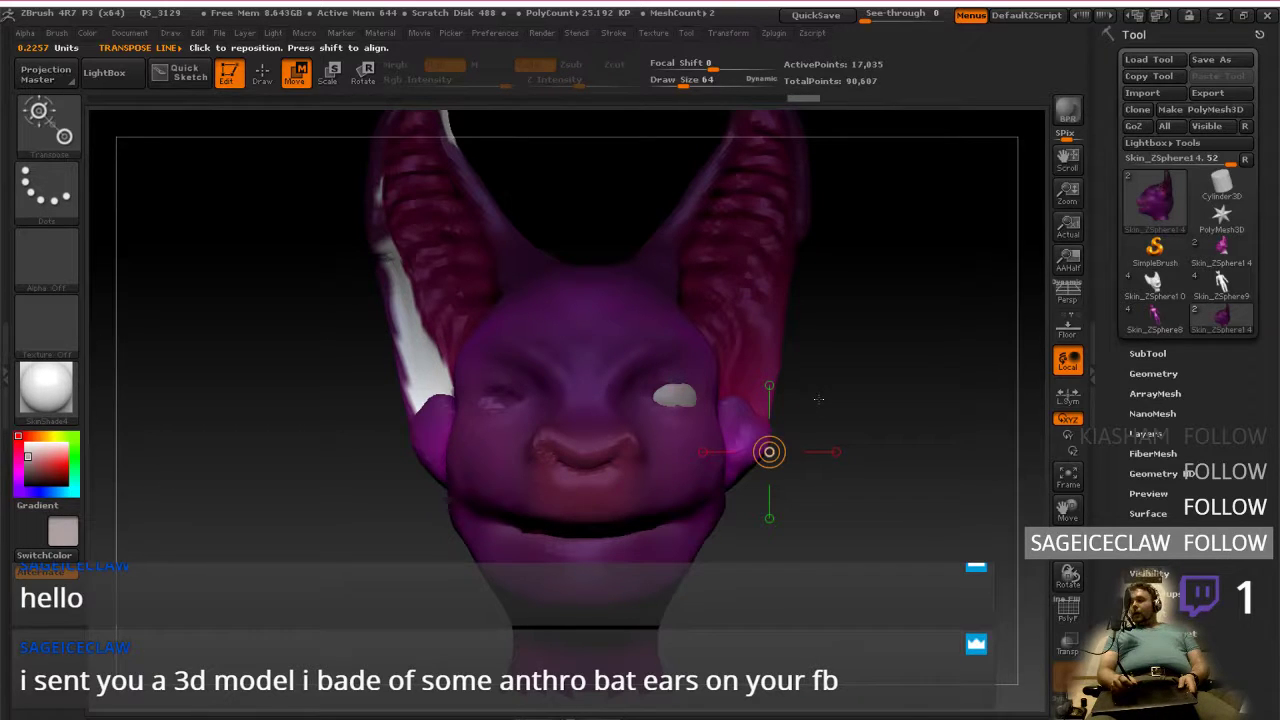
pyautogui.moveTo(817, 391); pyautogui.dragTo(620, 395)
pyautogui.moveTo(791, 382); pyautogui.dragTo(854, 387)
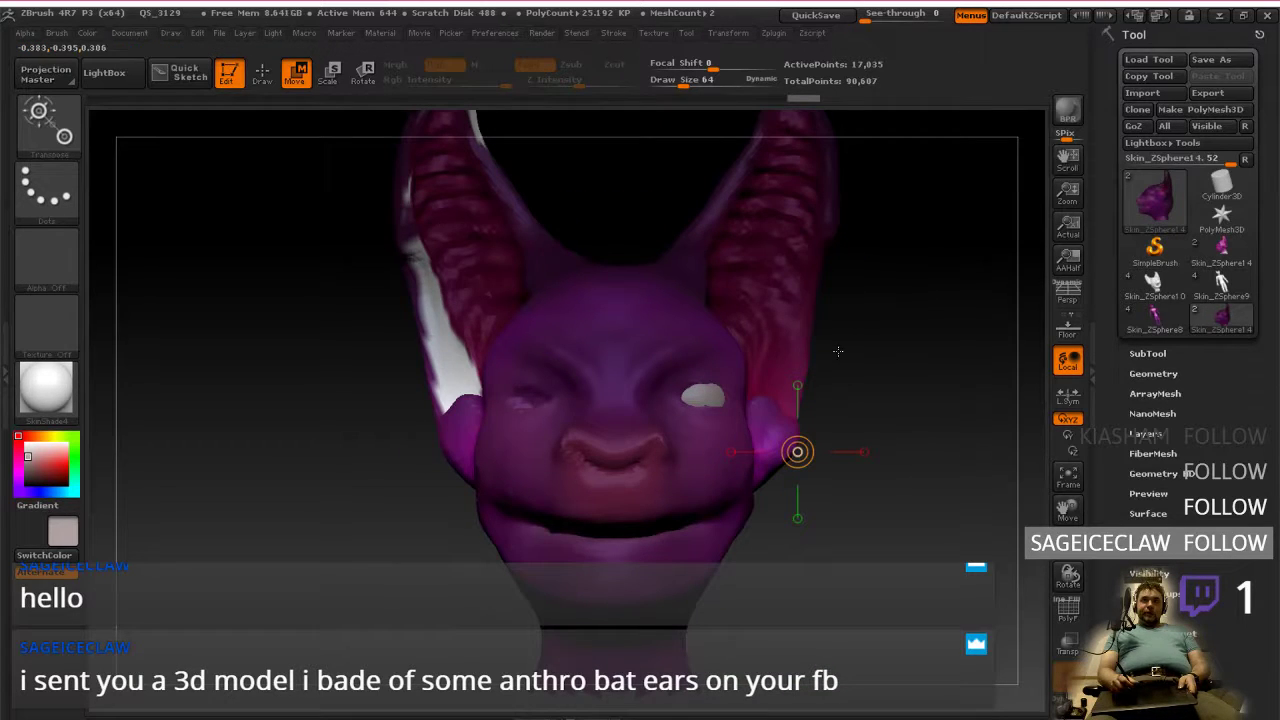
pyautogui.moveTo(851, 357)
pyautogui.mouseDown()
pyautogui.moveTo(817, 411)
pyautogui.moveTo(735, 415)
pyautogui.moveTo(822, 410)
pyautogui.mouseUp()
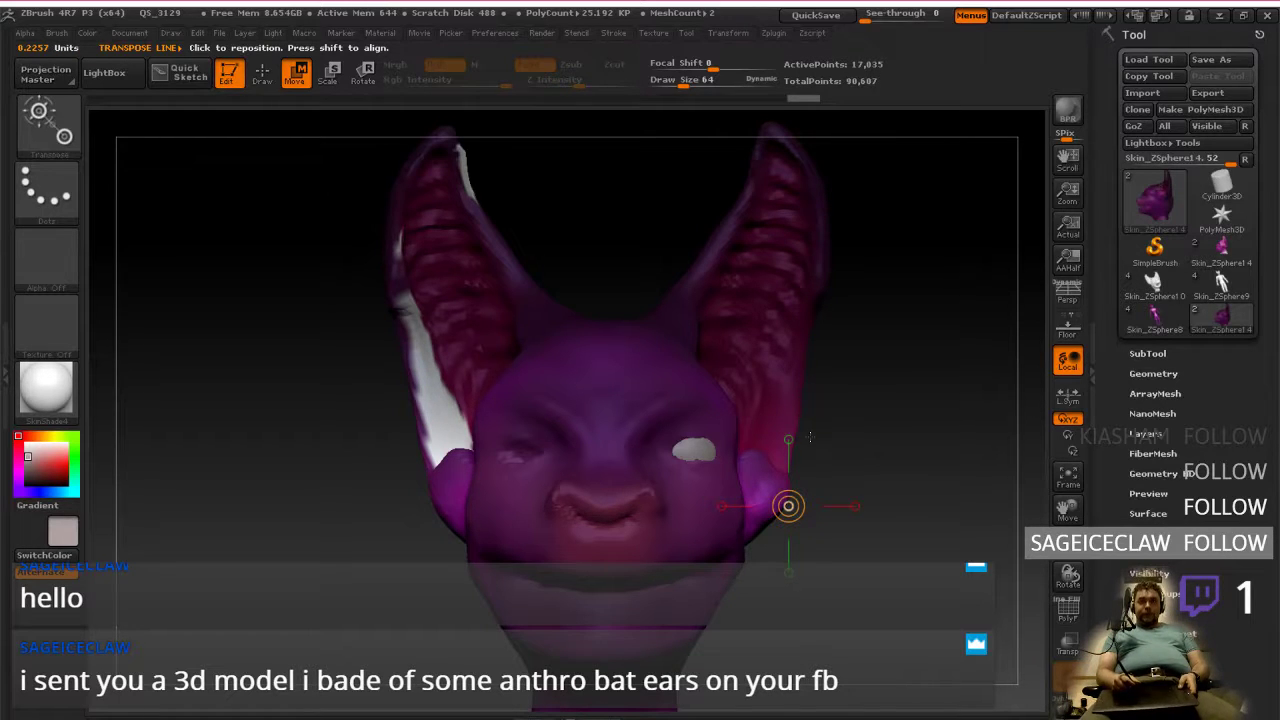
pyautogui.moveTo(837, 430); pyautogui.dragTo(720, 433)
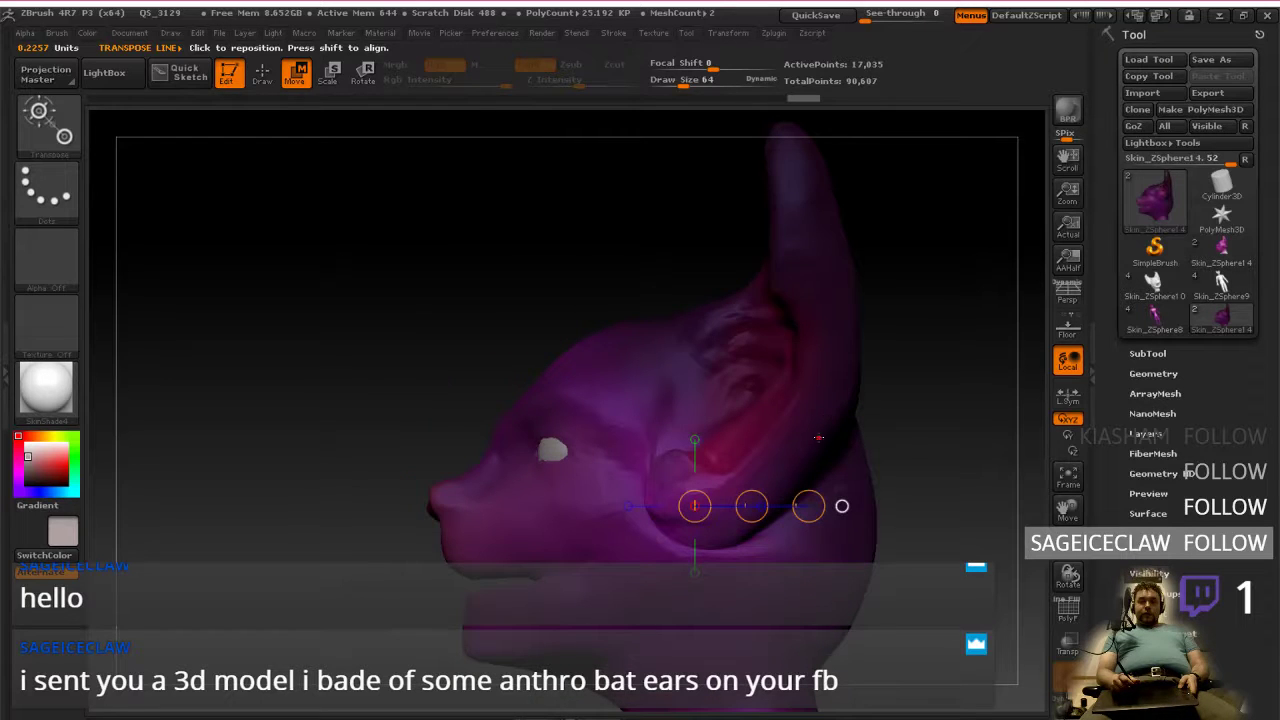
pyautogui.keyDown('ctrl'); pyautogui.click(897, 377); pyautogui.keyUp('ctrl')
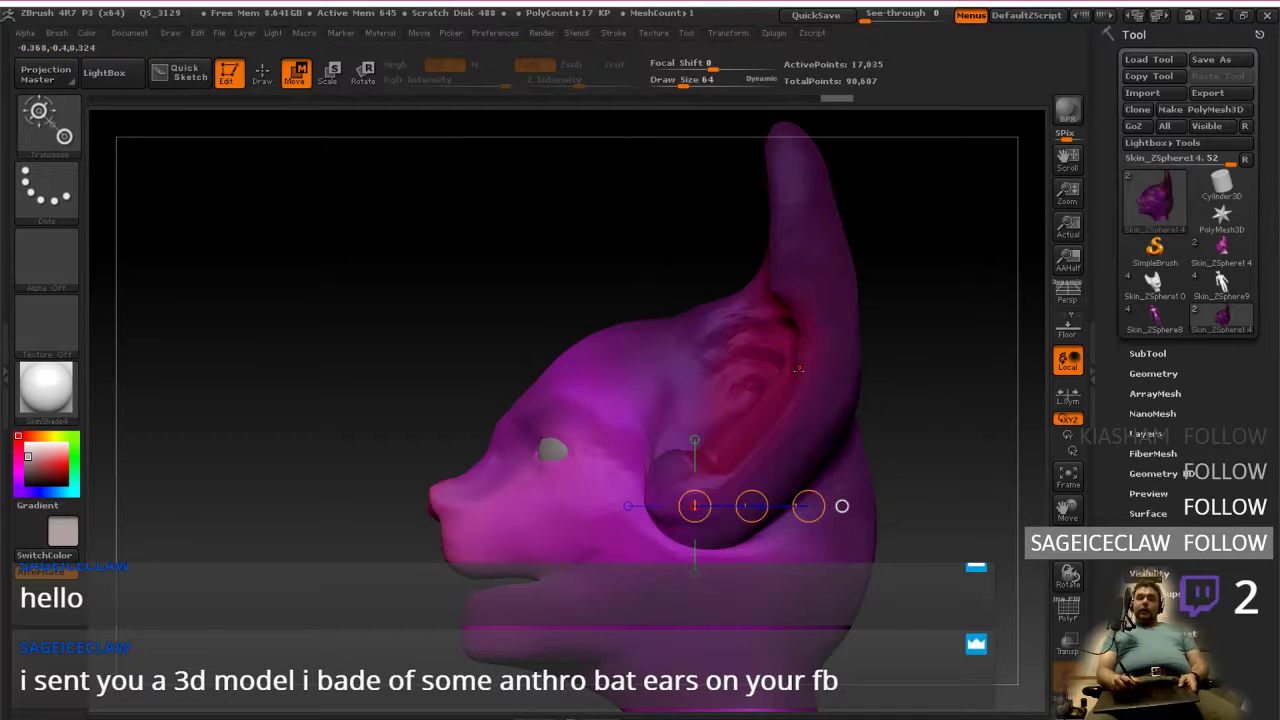
pyautogui.moveTo(796, 372); pyautogui.dragTo(790, 410)
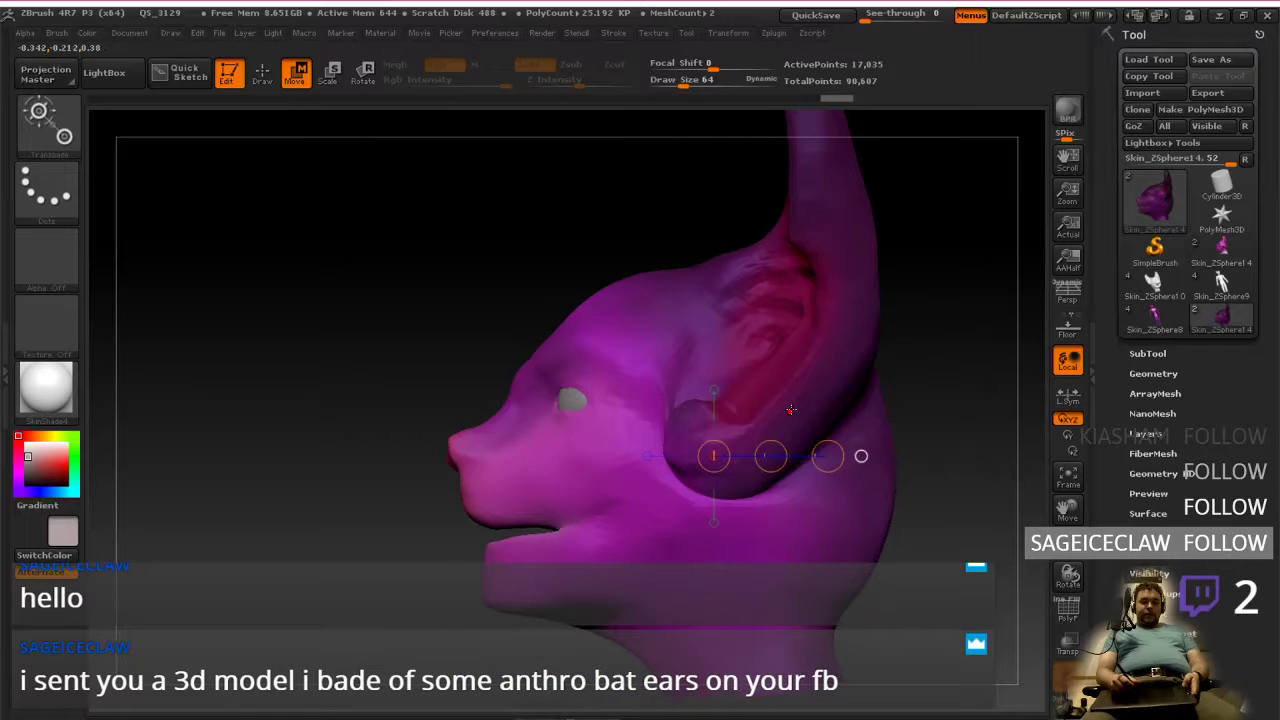
pyautogui.hotkey('ctrl', 'z')
pyautogui.hotkey('ctrl', 'z')
# Step: Reposition the ear lobes in profile with the Transpose line and clear the mask
pyautogui.moveTo(770, 455); pyautogui.dragTo(786, 521)
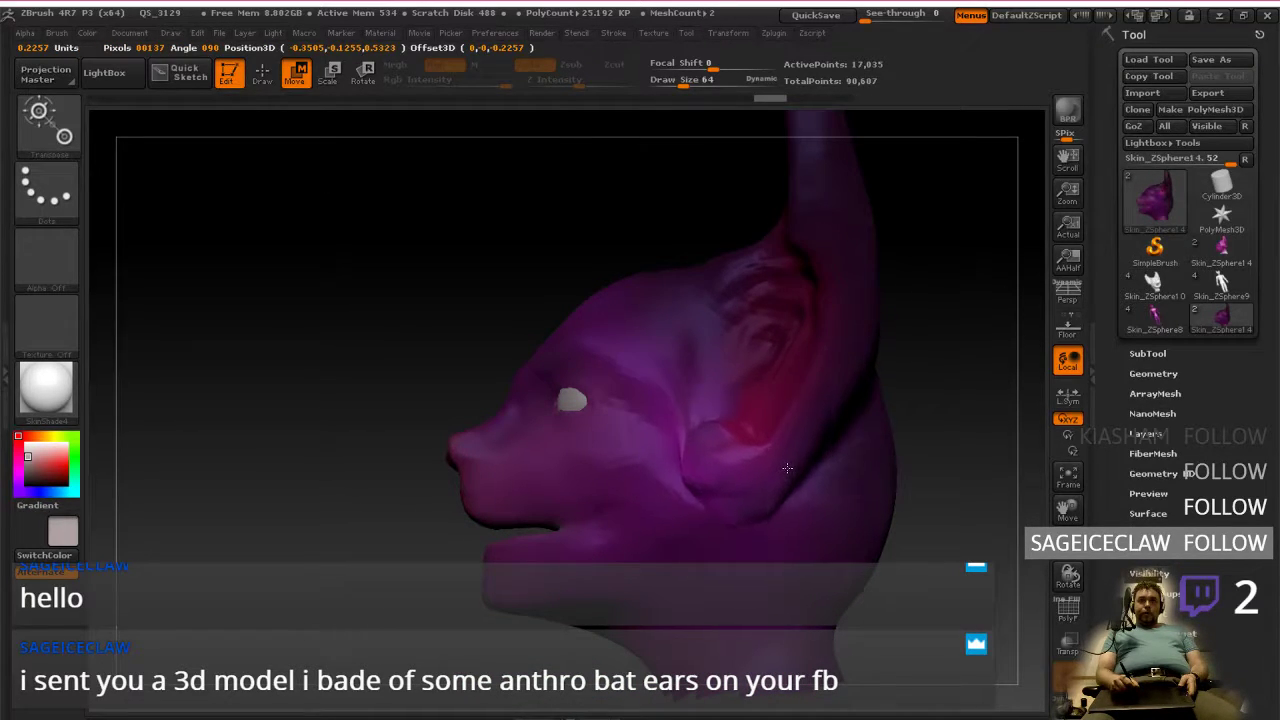
pyautogui.moveTo(789, 461); pyautogui.dragTo(789, 460)
pyautogui.moveTo(720, 425); pyautogui.dragTo(840, 405, button='right')
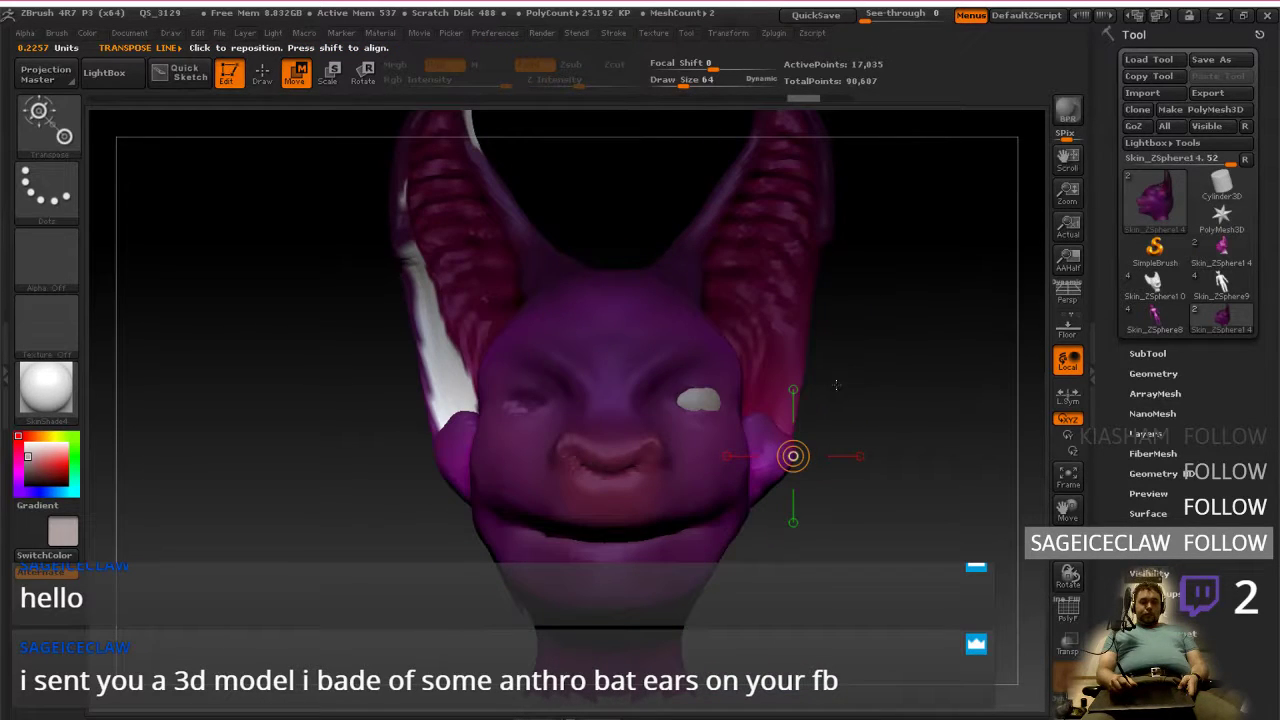
pyautogui.keyDown('ctrl'); pyautogui.click(840, 382); pyautogui.keyUp('ctrl')
# Step: Lasso-mask the outer part of the ears and invert the mask to leave only that part editable
pyautogui.keyDown('alt'); pyautogui.moveTo(843, 356); pyautogui.dragTo(838, 430, button='right'); pyautogui.keyUp('alt')
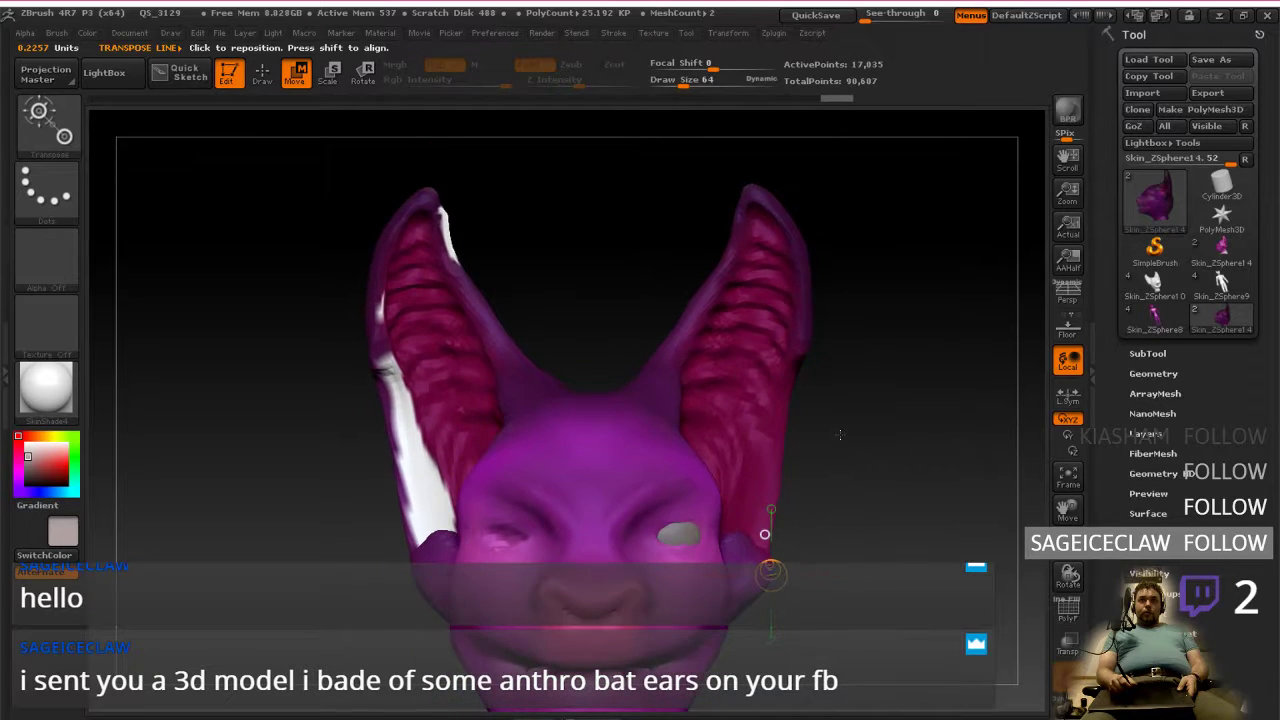
pyautogui.rightClick(817, 431)
pyautogui.moveTo(834, 430); pyautogui.dragTo(775, 432, button='right')
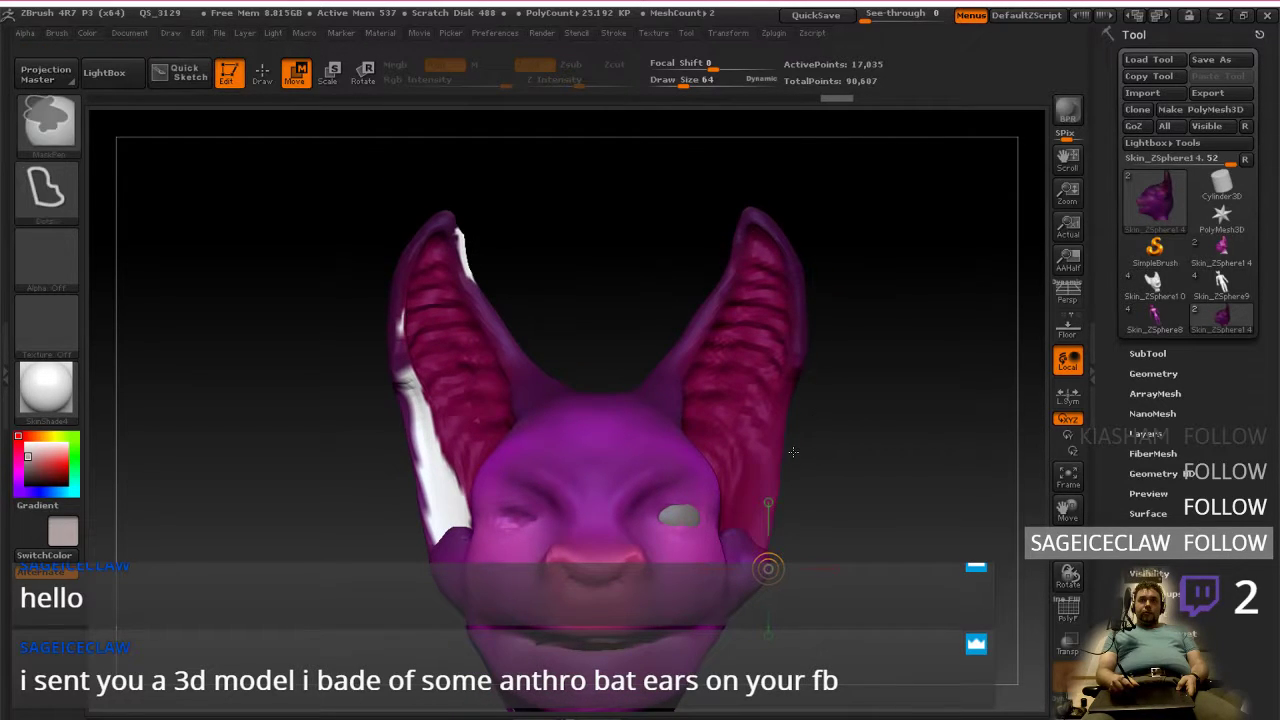
pyautogui.press('ctrl')
pyautogui.moveTo(766, 472)
pyautogui.keyDown('ctrl'); pyautogui.mouseDown()
pyautogui.moveTo(740, 400)
pyautogui.moveTo(710, 205)
pyautogui.moveTo(860, 370)
pyautogui.moveTo(848, 416)
pyautogui.mouseUp(); pyautogui.keyUp('ctrl')
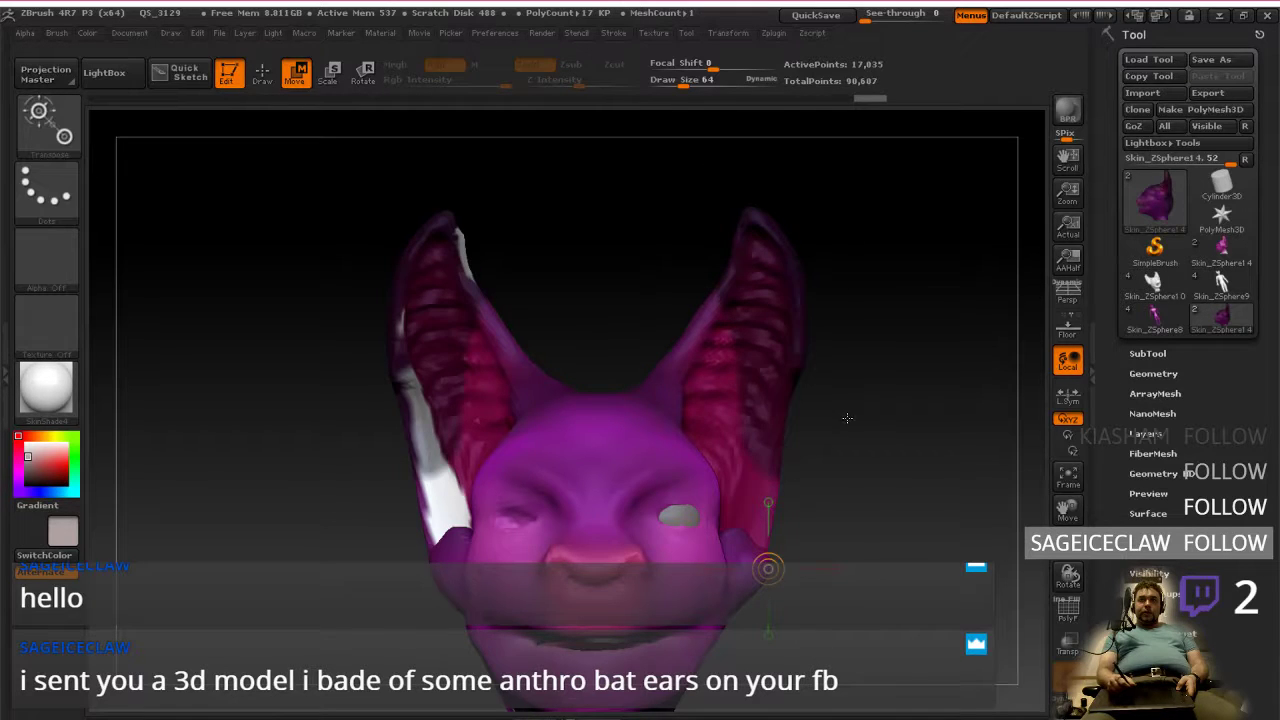
pyautogui.keyDown('ctrl'); pyautogui.click(847, 418); pyautogui.keyUp('ctrl')
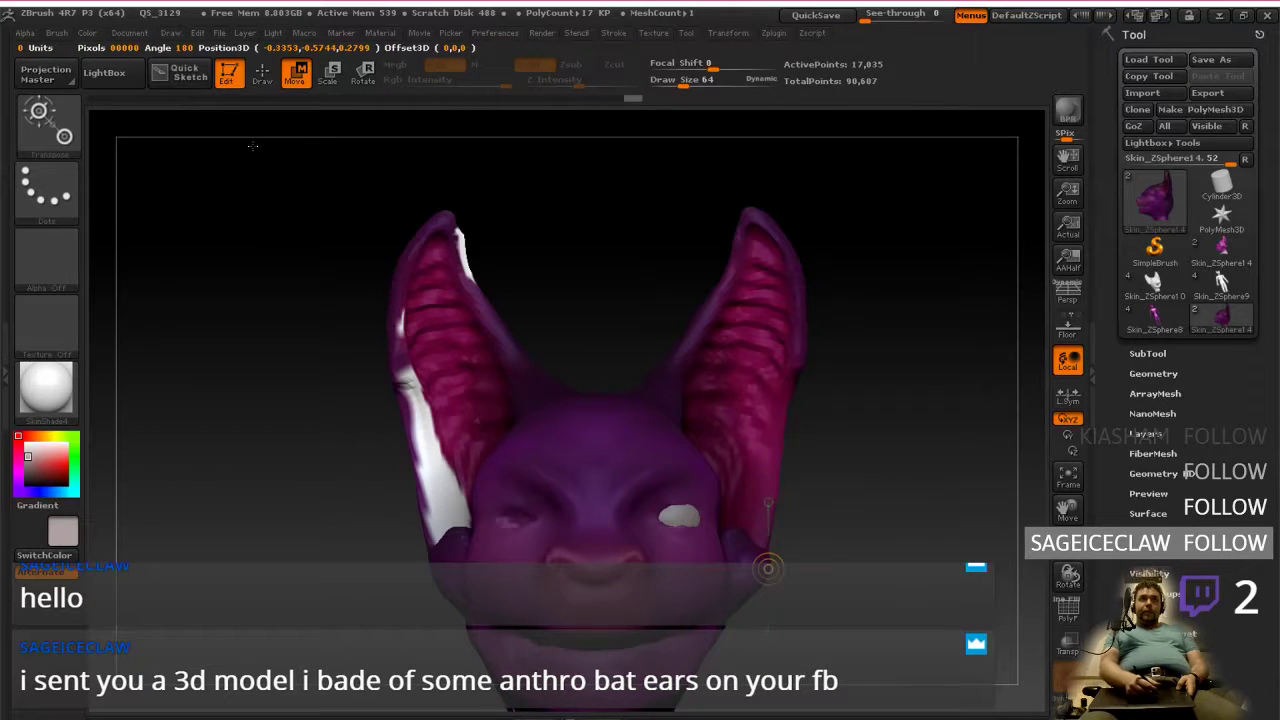
# Step: Try moving the unmasked outer ears with a horizontal Transpose line, and undo the move
pyautogui.click(261, 72)
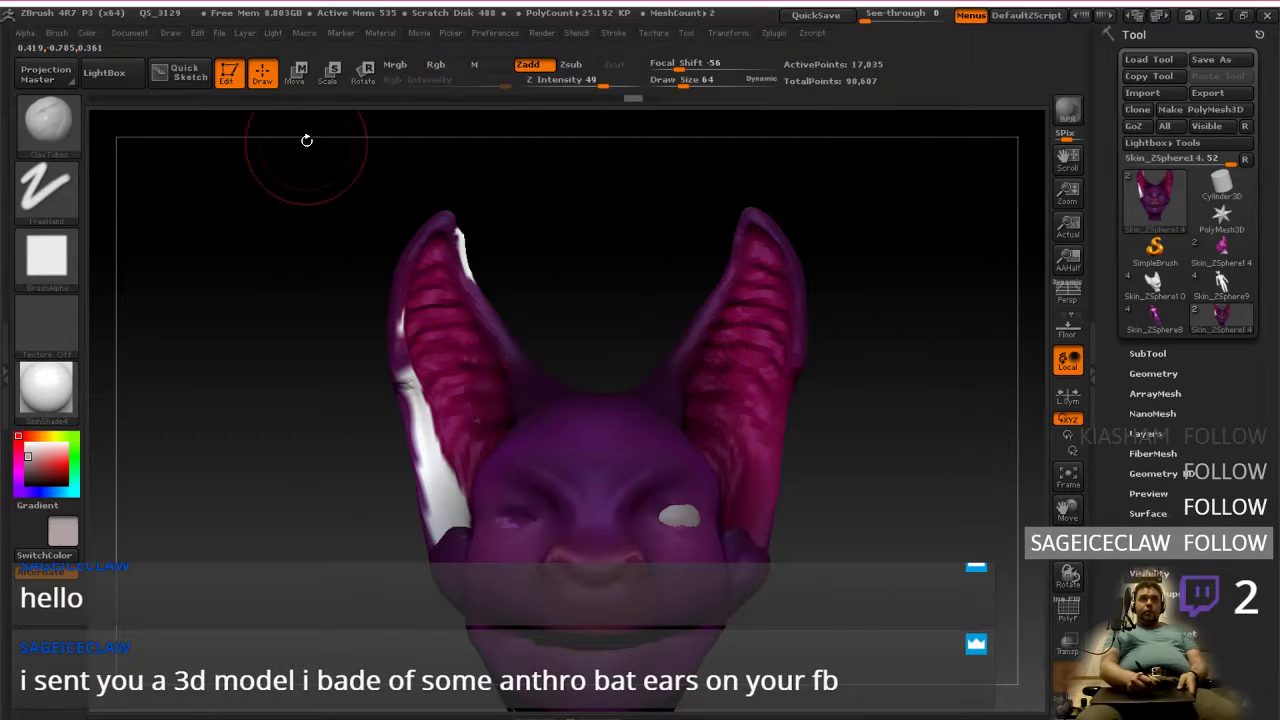
pyautogui.click(297, 72)
pyautogui.moveTo(762, 330)
pyautogui.mouseDown()
pyautogui.moveTo(909, 329)
pyautogui.moveTo(843, 349)
pyautogui.moveTo(833, 373)
pyautogui.mouseUp()
pyautogui.hotkey('ctrl', 'z')
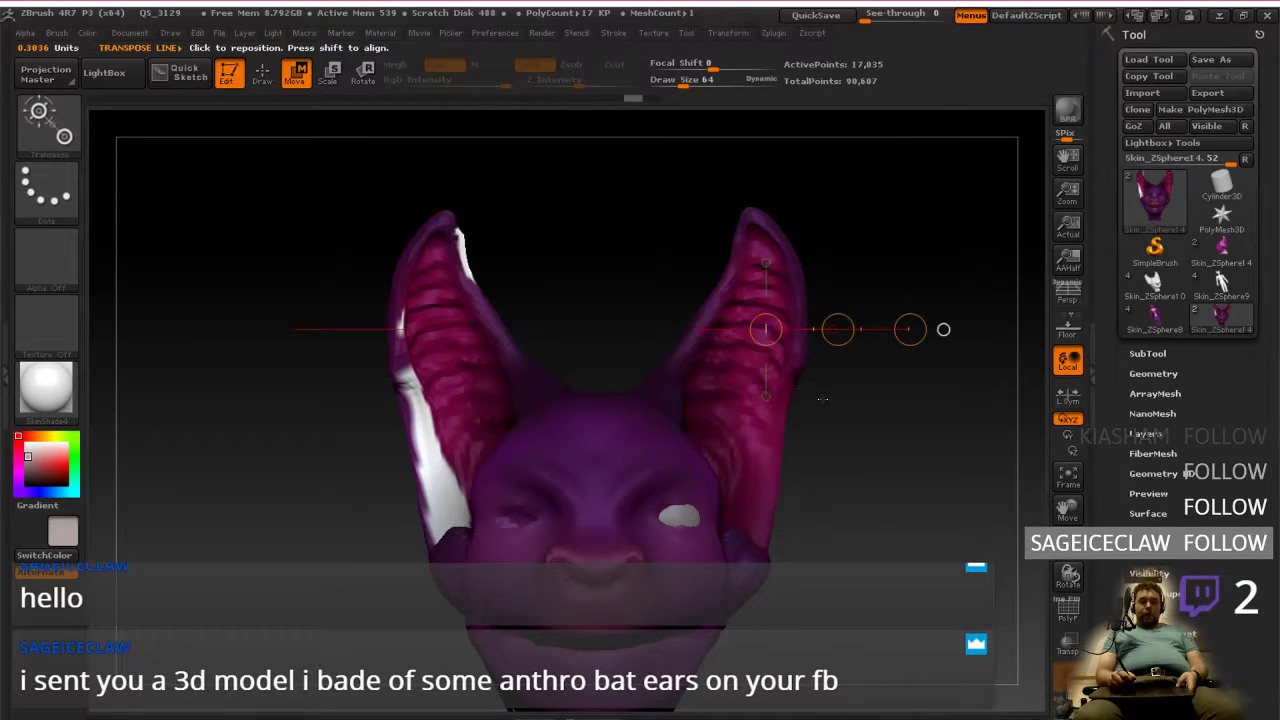
# Step: Lasso-mask the ears in front view and invert the mask so the rest of the head is protected
pyautogui.click(262, 72)
pyautogui.press('ctrl')
pyautogui.moveTo(684, 353)
pyautogui.keyDown('ctrl'); pyautogui.mouseDown()
pyautogui.moveTo(790, 225)
pyautogui.moveTo(925, 470)
pyautogui.moveTo(846, 533)
pyautogui.moveTo(731, 475)
pyautogui.mouseUp(); pyautogui.keyUp('ctrl')
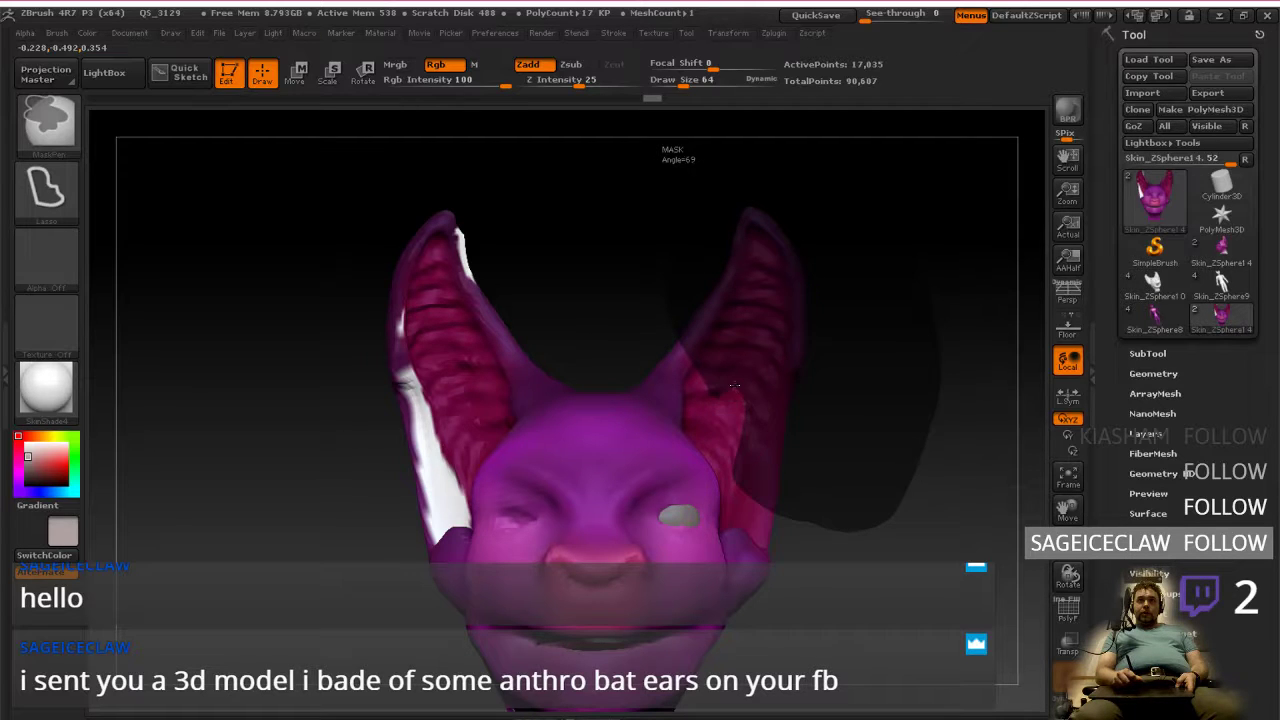
pyautogui.keyDown('ctrl'); pyautogui.moveTo(706, 387); pyautogui.dragTo(708, 375); pyautogui.keyUp('ctrl')
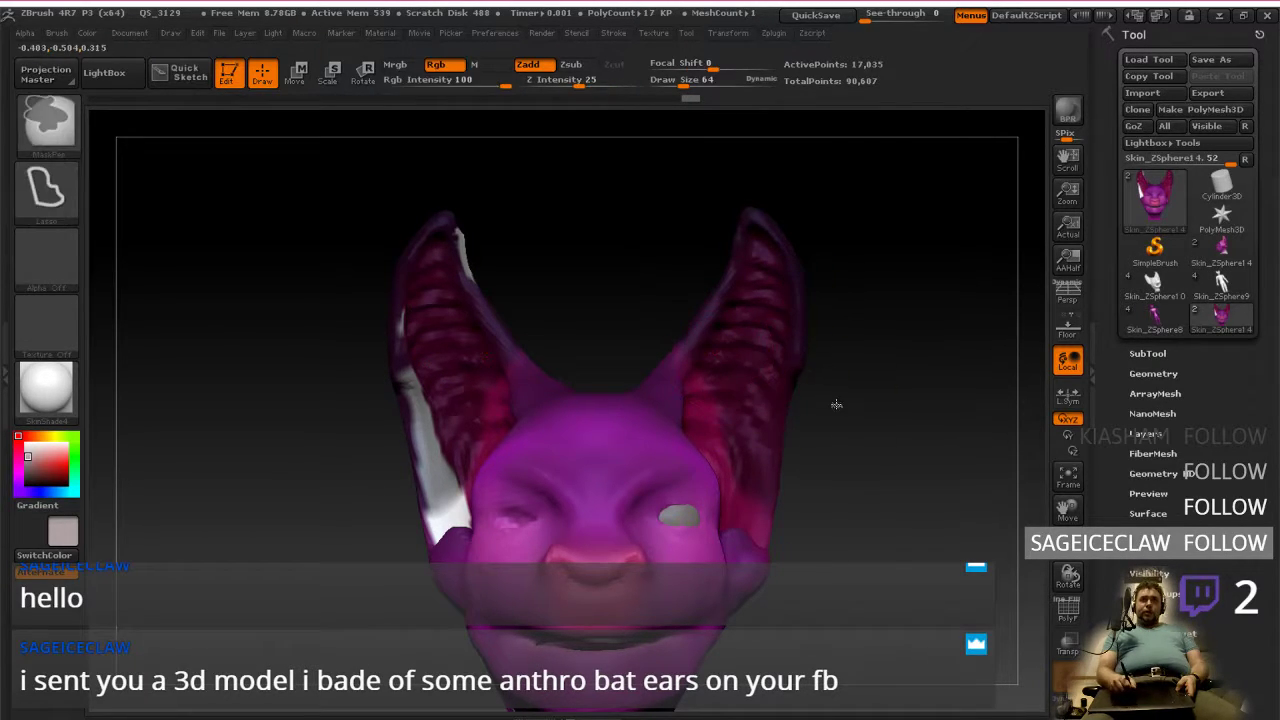
pyautogui.hotkey('ctrl', 'i')
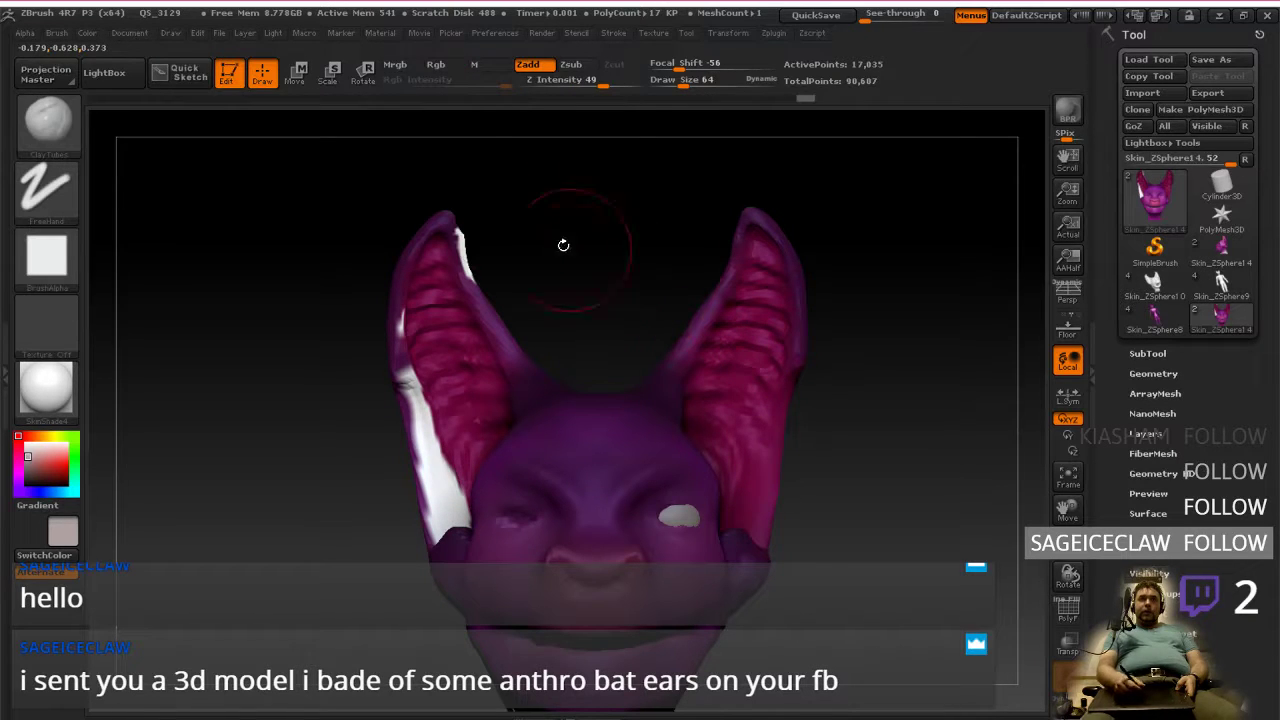
# Step: Shift the unmasked ears in front view using the horizontal Transpose line
pyautogui.click(296, 72)
pyautogui.moveTo(837, 329)
pyautogui.mouseDown()
pyautogui.moveTo(823, 412)
pyautogui.moveTo(827, 397)
pyautogui.moveTo(793, 403)
pyautogui.moveTo(766, 440)
pyautogui.moveTo(849, 429)
pyautogui.moveTo(785, 395)
pyautogui.moveTo(778, 405)
pyautogui.moveTo(771, 381)
pyautogui.moveTo(815, 395)
pyautogui.moveTo(840, 382)
pyautogui.mouseUp()
pyautogui.moveTo(829, 527)
pyautogui.keyDown('alt'); pyautogui.mouseDown()
pyautogui.moveTo(826, 400)
pyautogui.moveTo(826, 466)
pyautogui.mouseUp(); pyautogui.keyUp('alt')
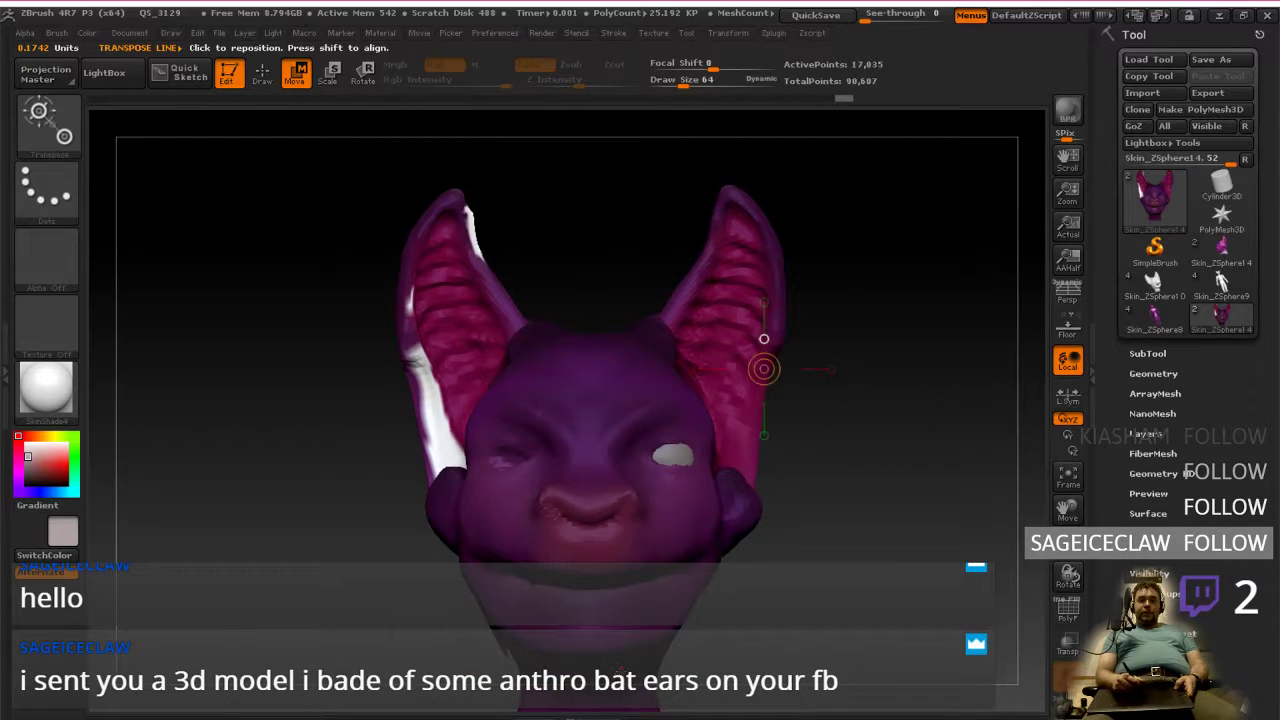
# Step: Switch to the anatomy study in Photoshop, compare the head with Layer 10 shown and Layer 14 hidden, and return to ZBrush
pyautogui.press('ctrl+super+Right')
pyautogui.press('ctrl+super+Right')
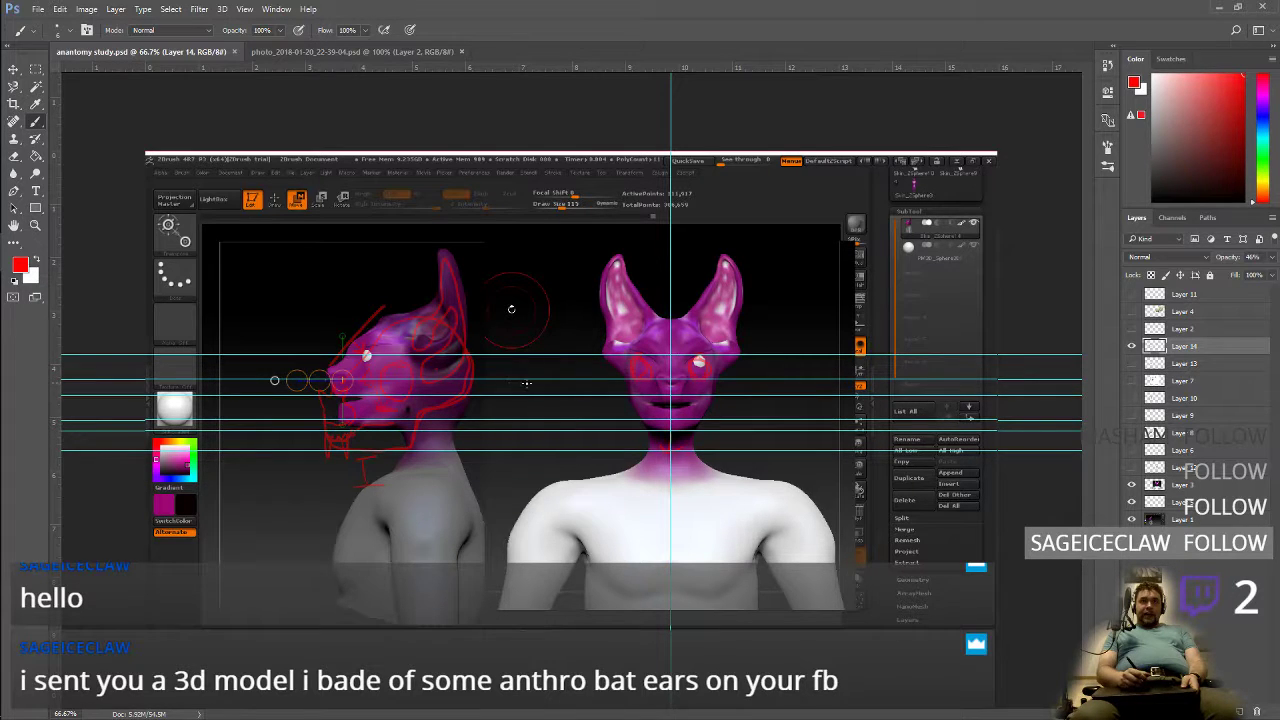
pyautogui.click(1133, 364)
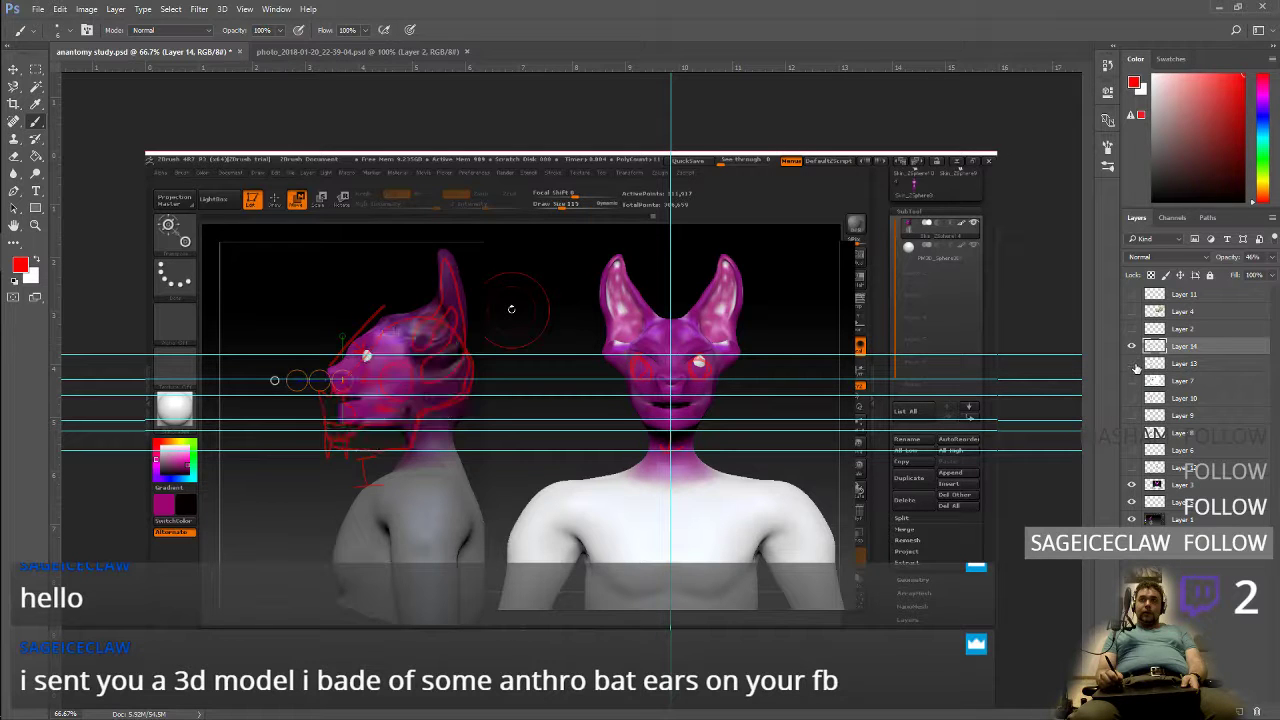
pyautogui.click(1133, 398)
pyautogui.click(1133, 398)
pyautogui.click(1133, 398)
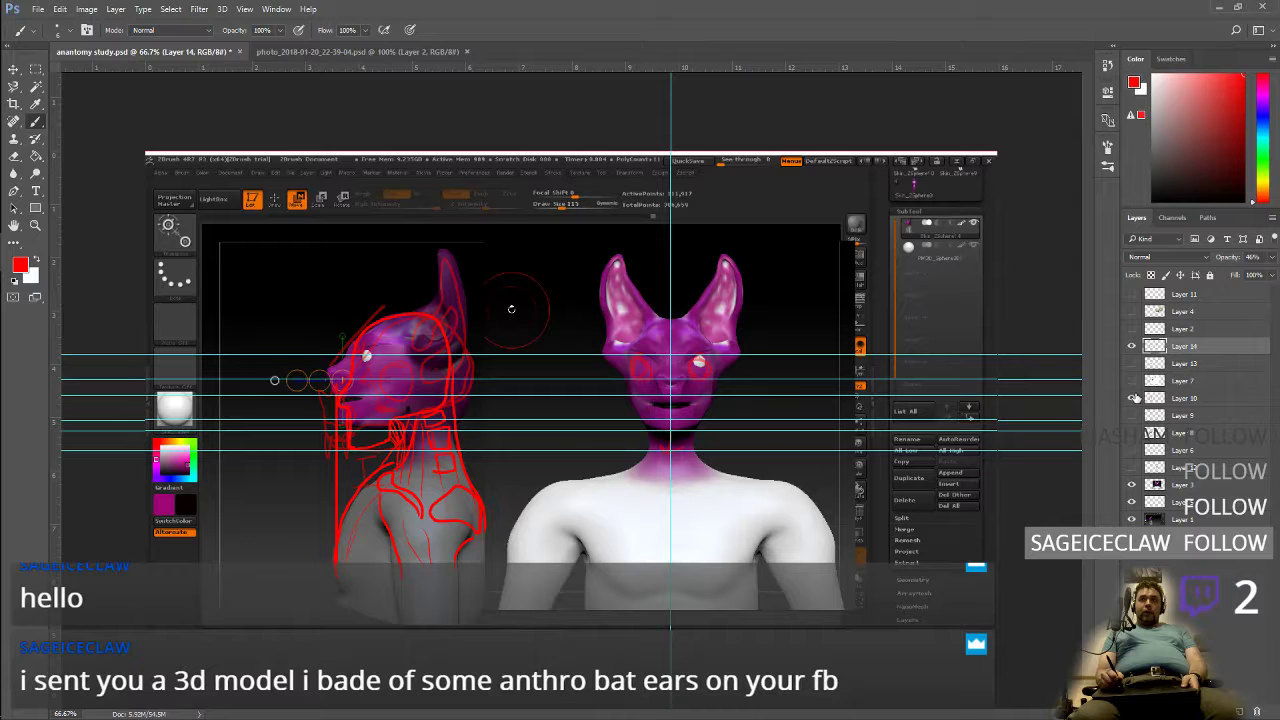
pyautogui.click(1133, 346)
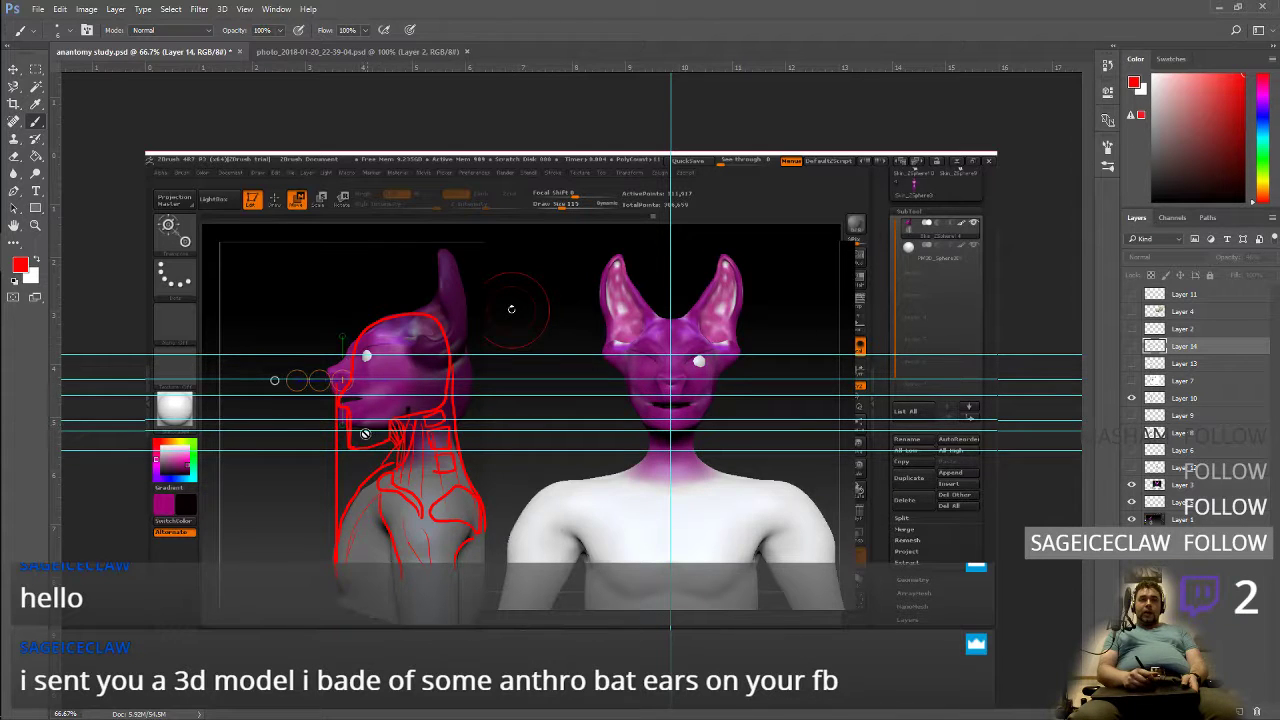
pyautogui.keyDown('shift'); pyautogui.hscroll(-2, 682, 401); pyautogui.keyUp('shift')
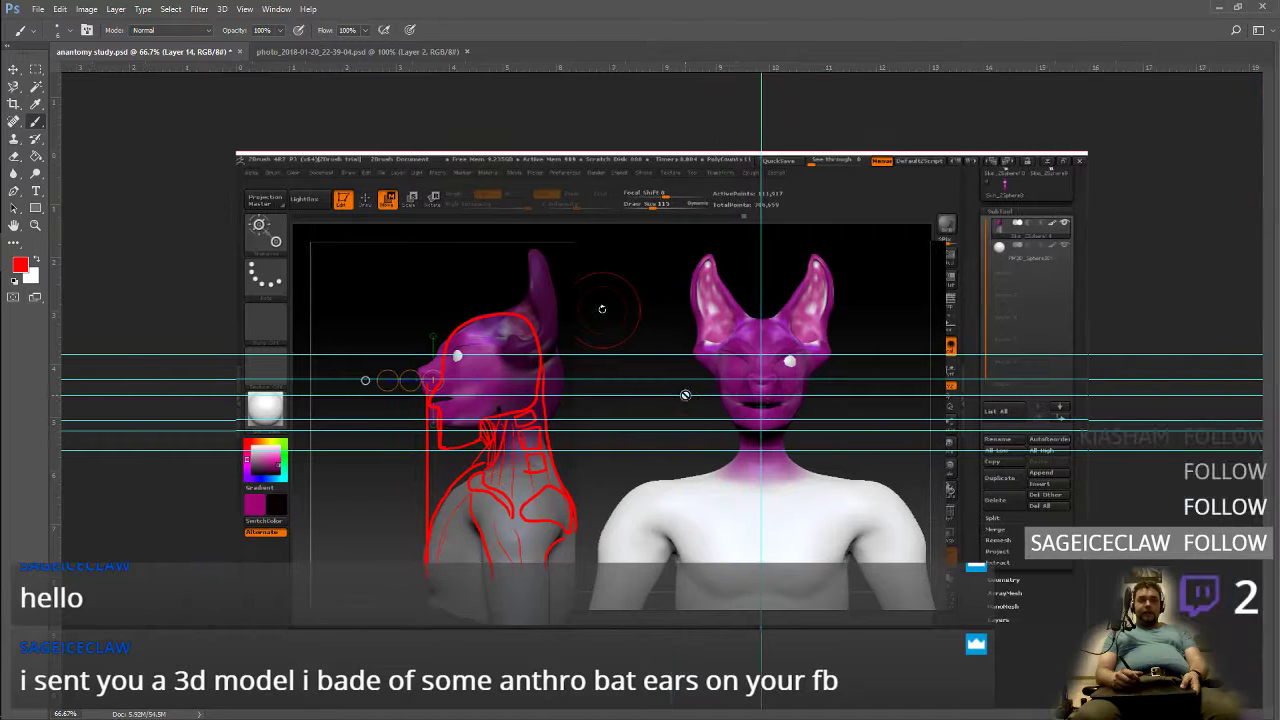
pyautogui.hotkey('shift', 'Tab')
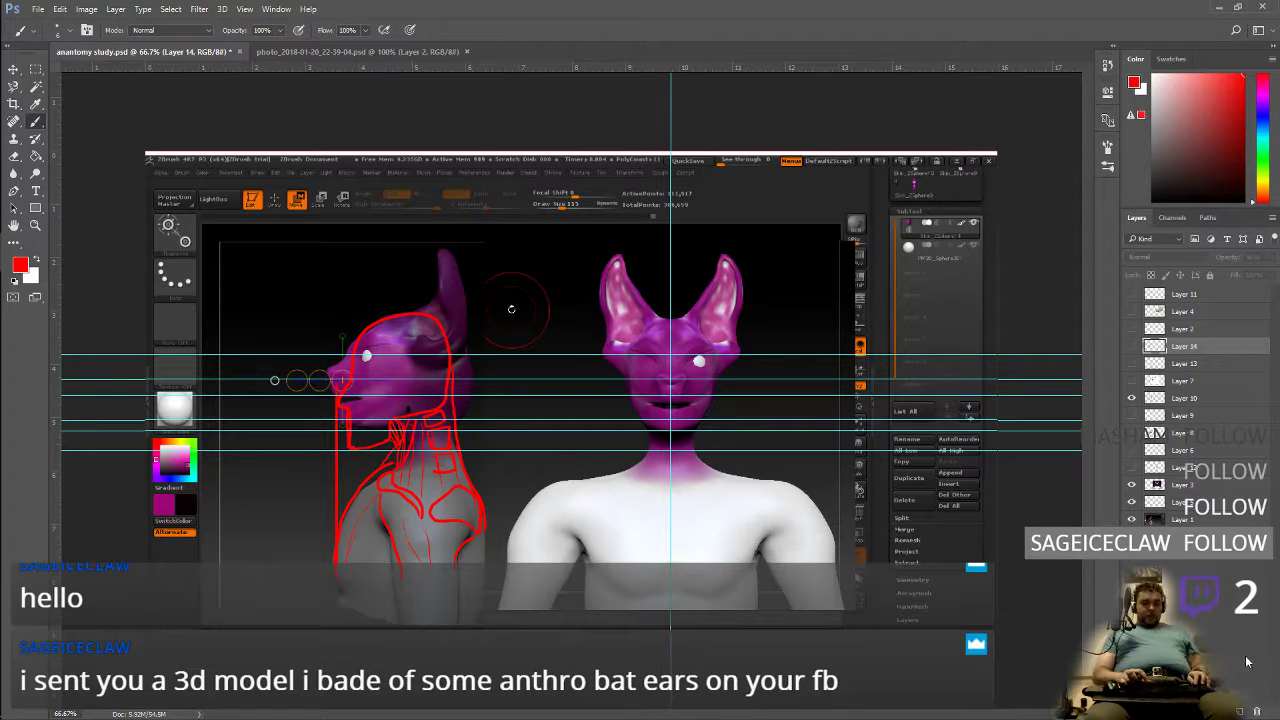
pyautogui.press('ctrl+super+Left')
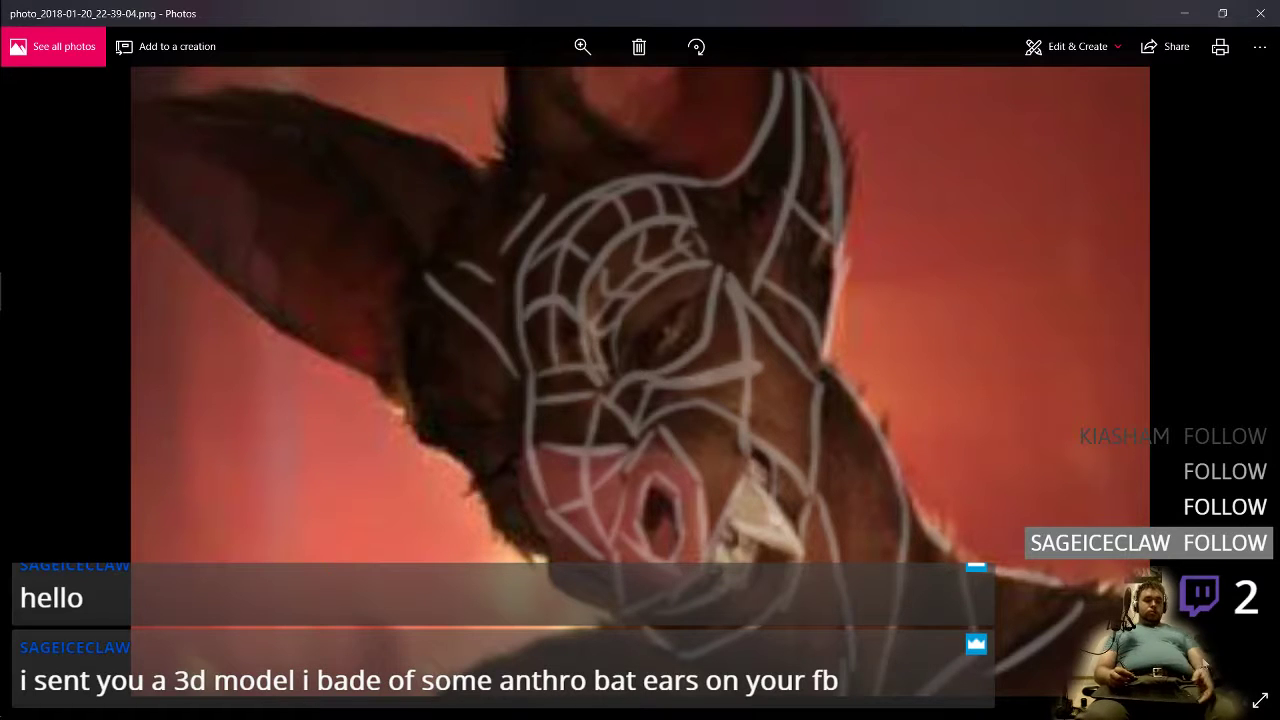
pyautogui.press('ctrl+super+Left')
# Step: Try inverting the mask on the ears, compare them in profile, and undo the changes
pyautogui.moveTo(808, 481); pyautogui.dragTo(871, 452)
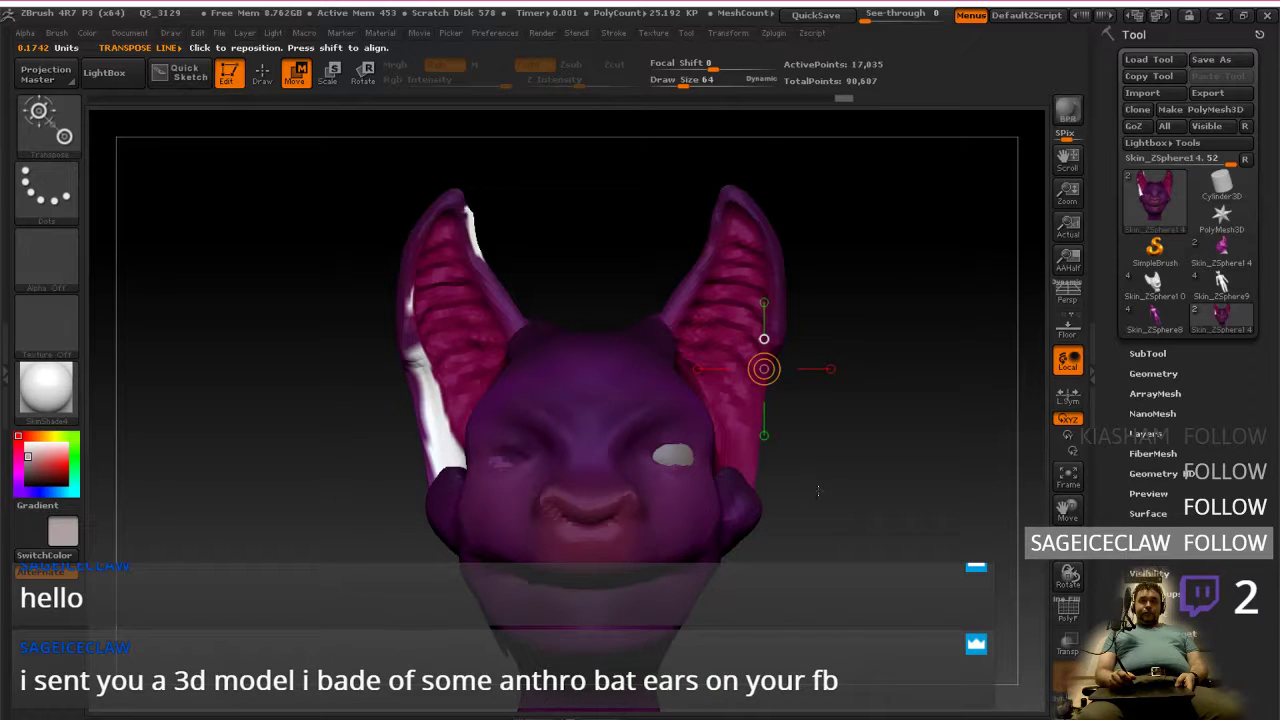
pyautogui.keyDown('ctrl'); pyautogui.moveTo(822, 452); pyautogui.dragTo(830, 460); pyautogui.keyUp('ctrl')
pyautogui.click(262, 72)
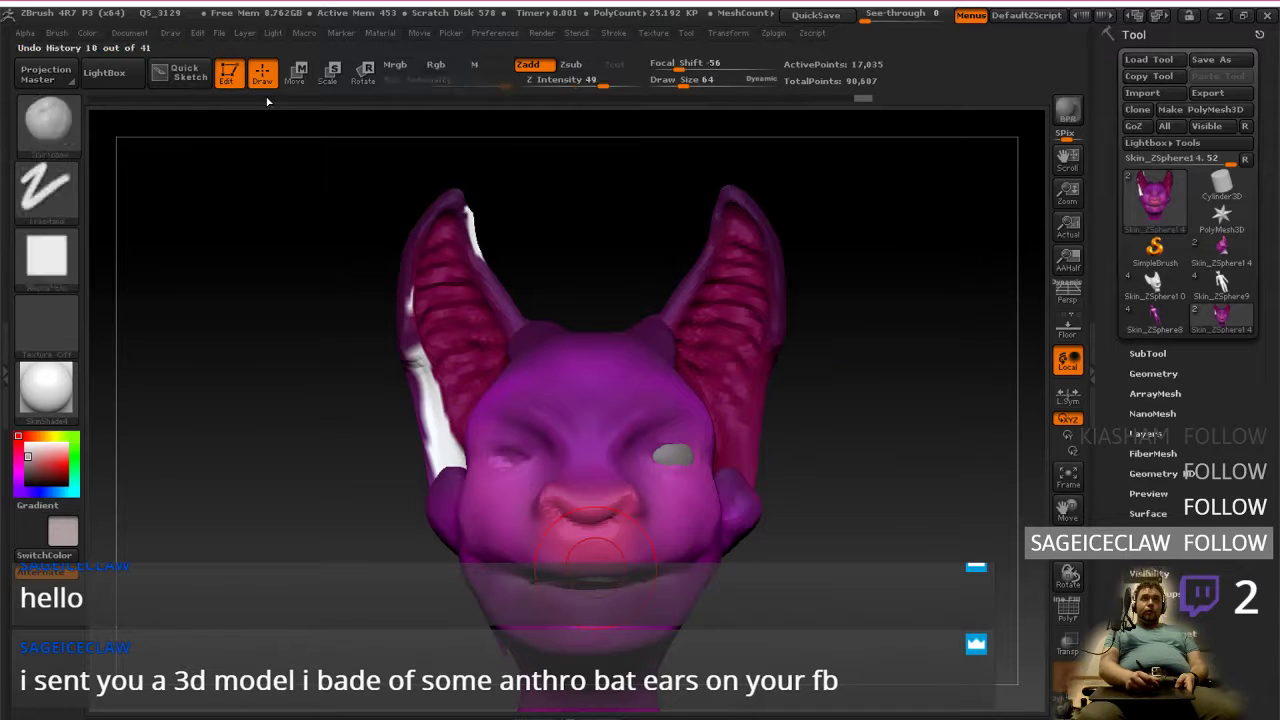
pyautogui.moveTo(820, 303)
pyautogui.mouseDown()
pyautogui.moveTo(663, 295)
pyautogui.moveTo(737, 359)
pyautogui.mouseUp()
pyautogui.hotkey('ctrl', 'z')
pyautogui.hotkey('ctrl', 'z')
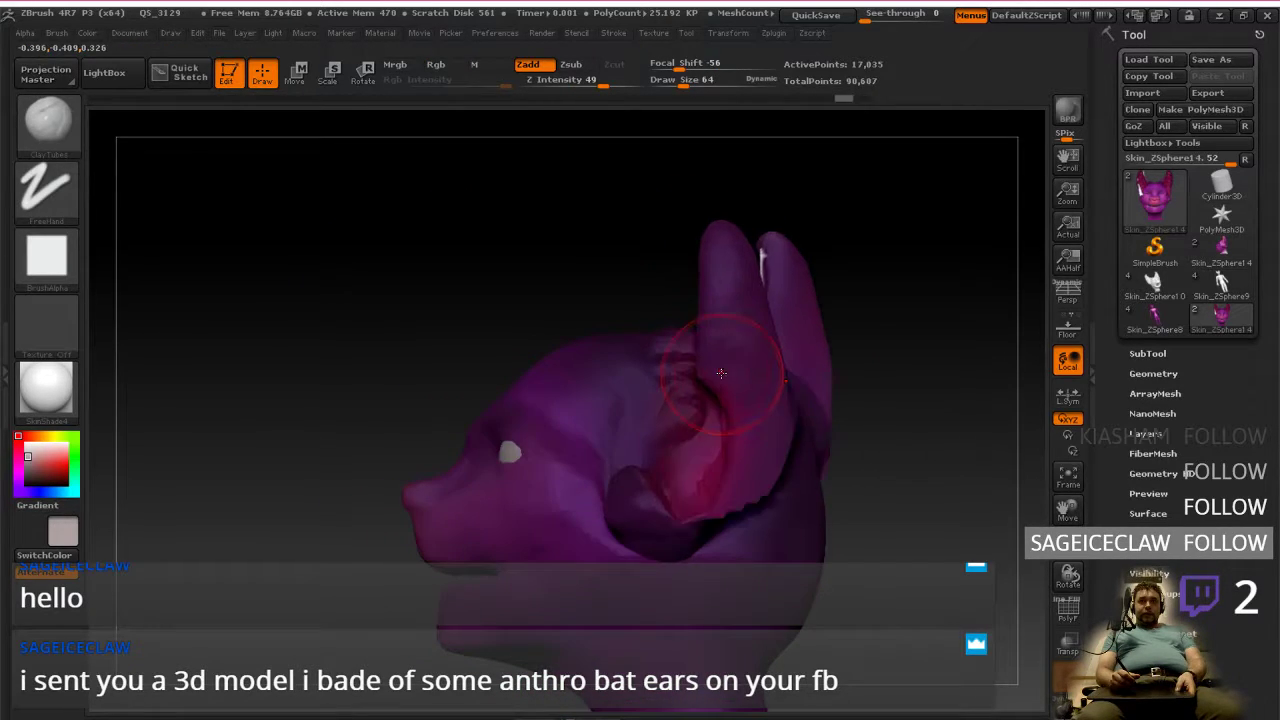
pyautogui.hotkey('ctrl', 'z')
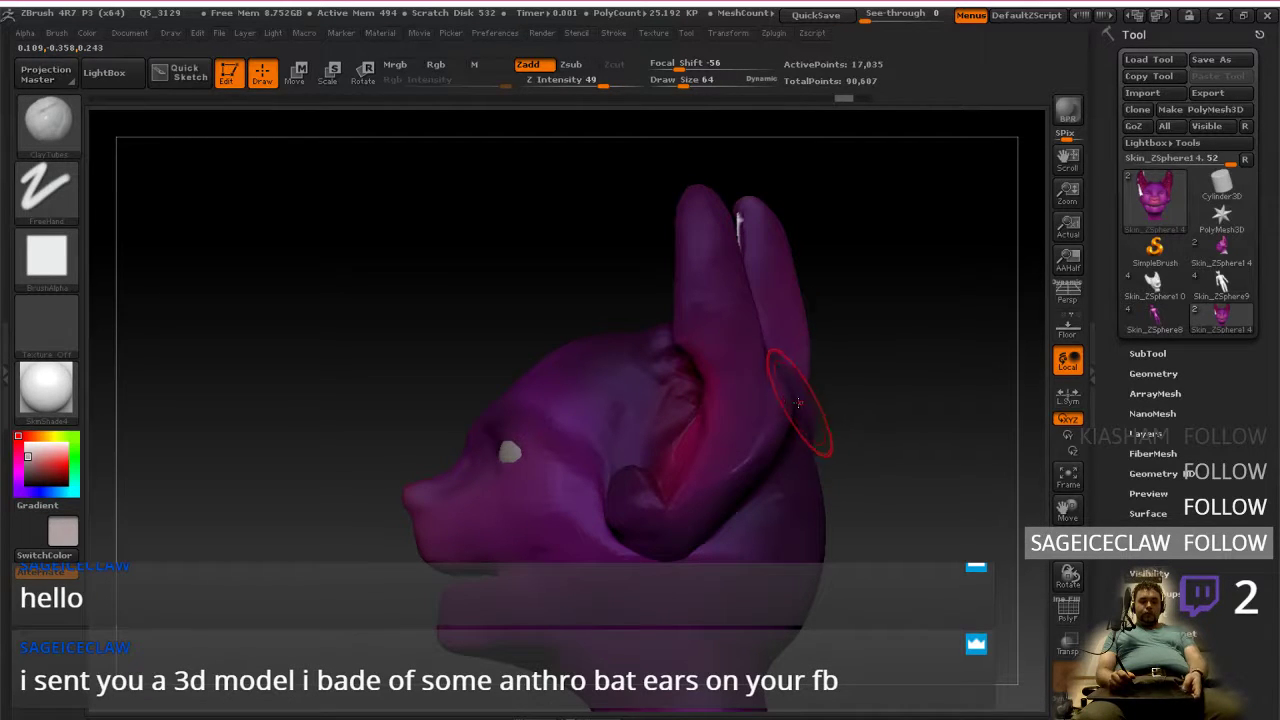
pyautogui.moveTo(436, 250); pyautogui.dragTo(645, 376)
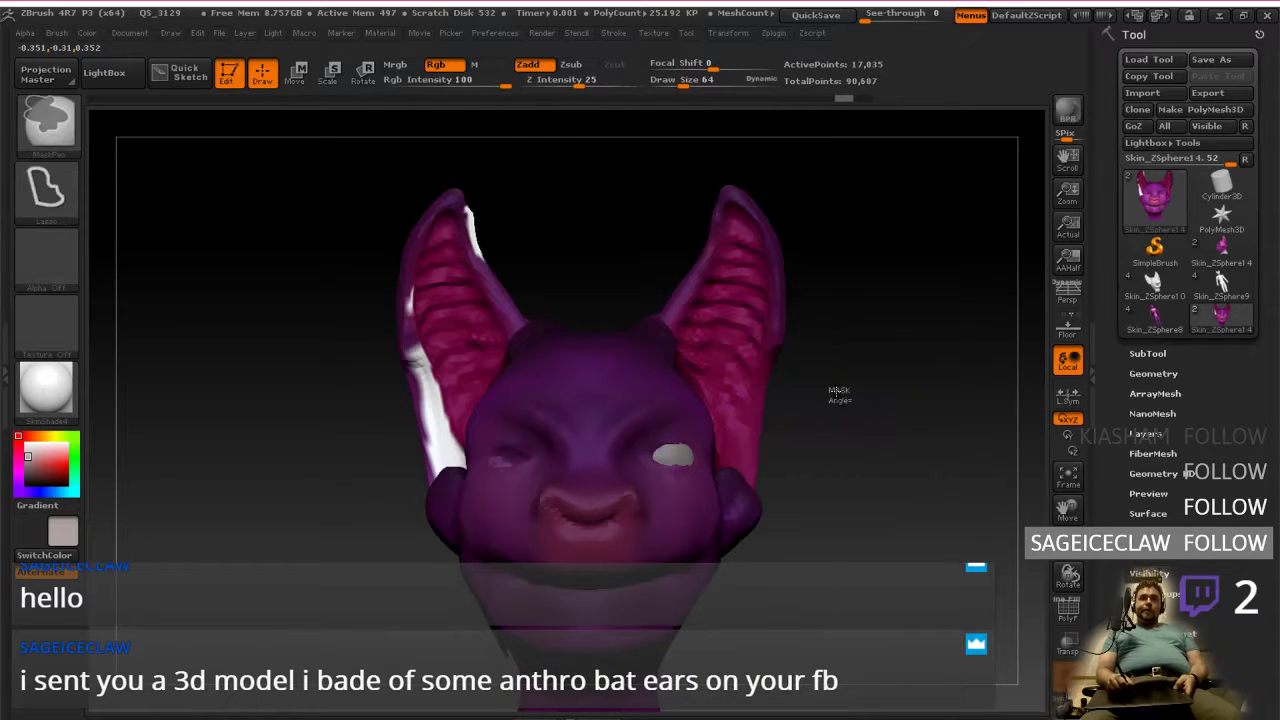
# Step: Rework the mask around the ears and invert it so they stay editable while the head is protected
pyautogui.keyDown('ctrl'); pyautogui.click(833, 395); pyautogui.keyUp('ctrl')
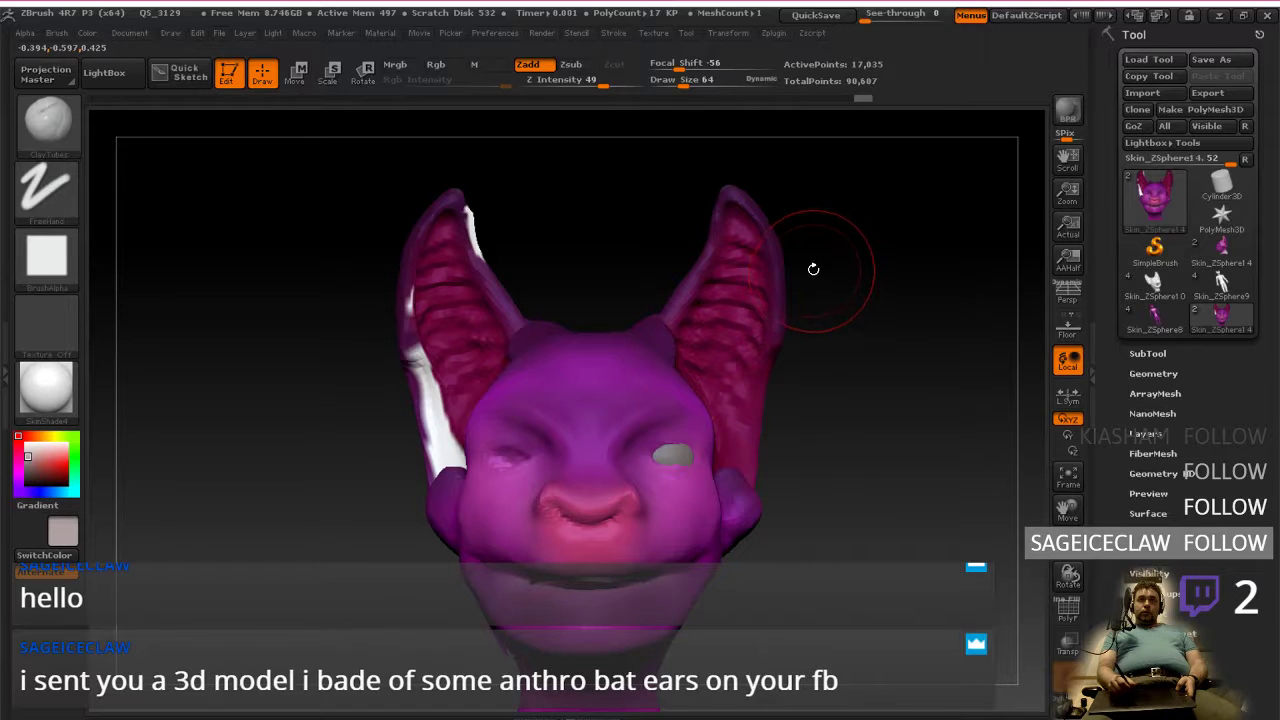
pyautogui.moveTo(825, 297)
pyautogui.keyDown('alt'); pyautogui.mouseDown()
pyautogui.moveTo(811, 323)
pyautogui.moveTo(794, 317)
pyautogui.moveTo(813, 315)
pyautogui.mouseUp(); pyautogui.keyUp('alt')
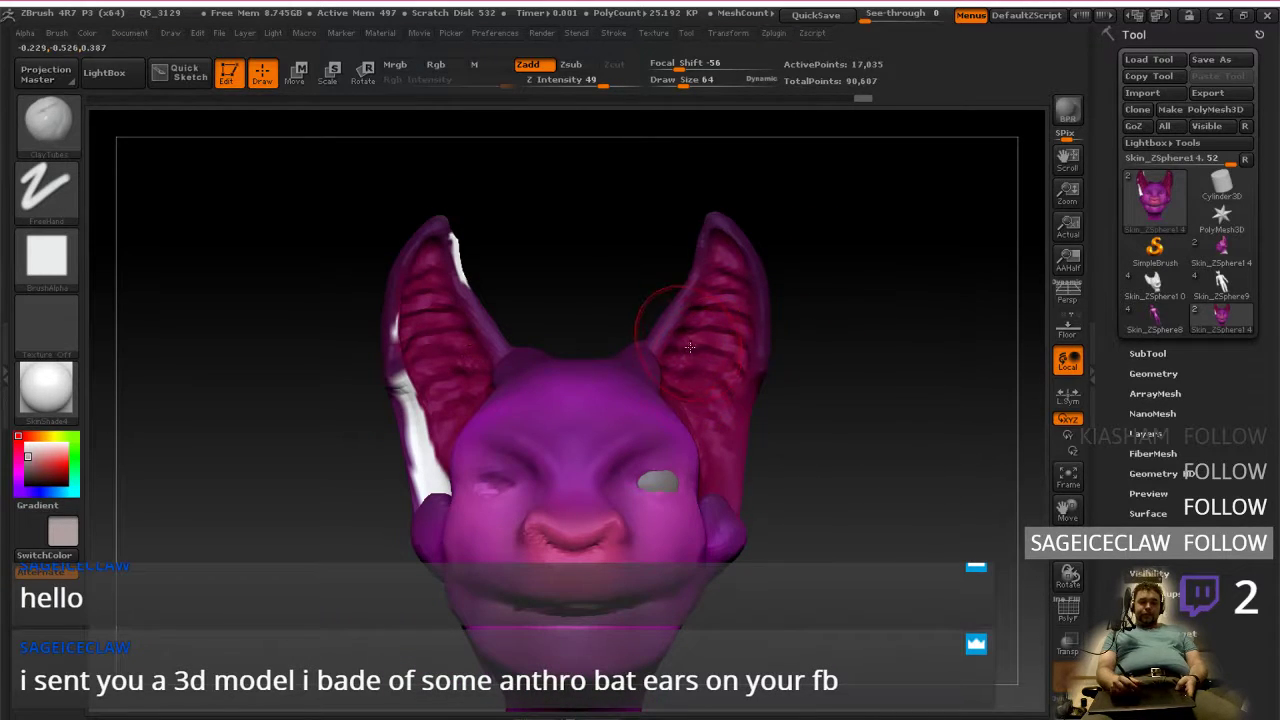
pyautogui.moveTo(798, 362)
pyautogui.keyDown('ctrl'); pyautogui.mouseDown()
pyautogui.moveTo(767, 361)
pyautogui.moveTo(645, 214)
pyautogui.moveTo(793, 328)
pyautogui.mouseUp(); pyautogui.keyUp('ctrl')
pyautogui.keyDown('ctrl'); pyautogui.click(793, 331); pyautogui.keyUp('ctrl')
# Step: Lower the unmasked ears with a Transpose move and compare their shape in profile and front view
pyautogui.press('w')
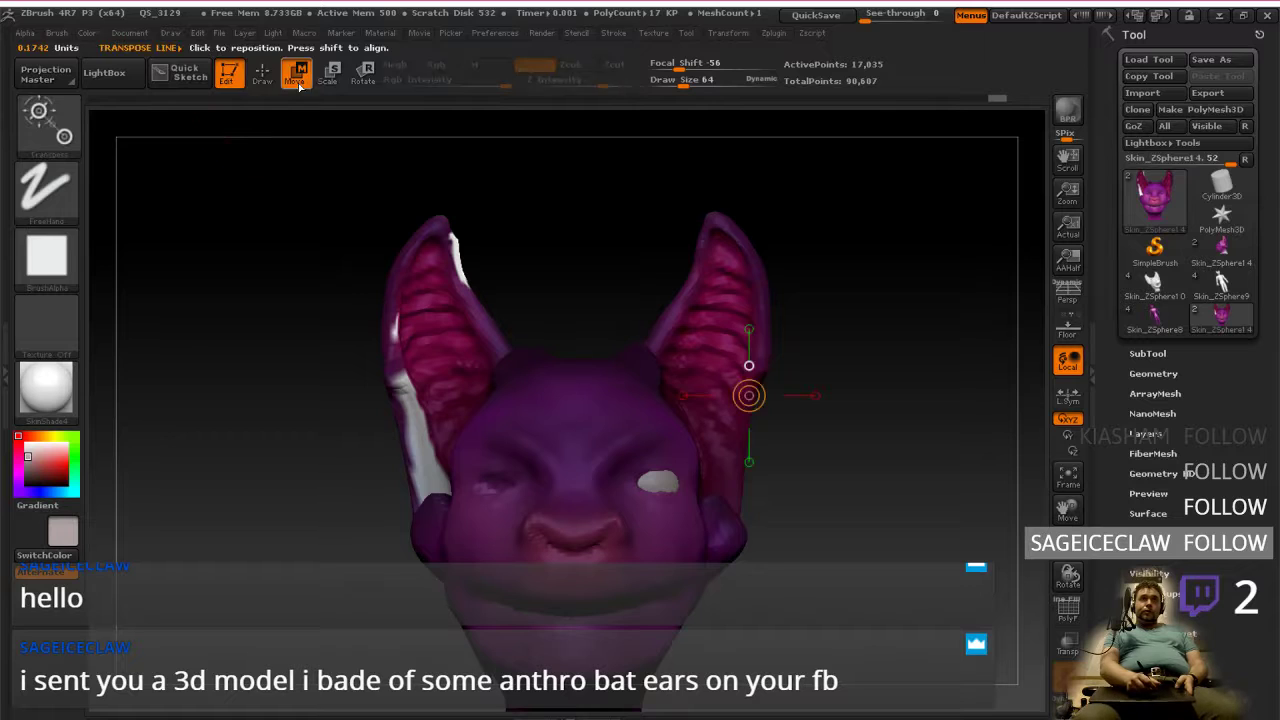
pyautogui.moveTo(734, 302)
pyautogui.mouseDown()
pyautogui.moveTo(857, 302)
pyautogui.moveTo(792, 330)
pyautogui.moveTo(797, 349)
pyautogui.moveTo(786, 309)
pyautogui.moveTo(788, 365)
pyautogui.moveTo(726, 360)
pyautogui.mouseUp()
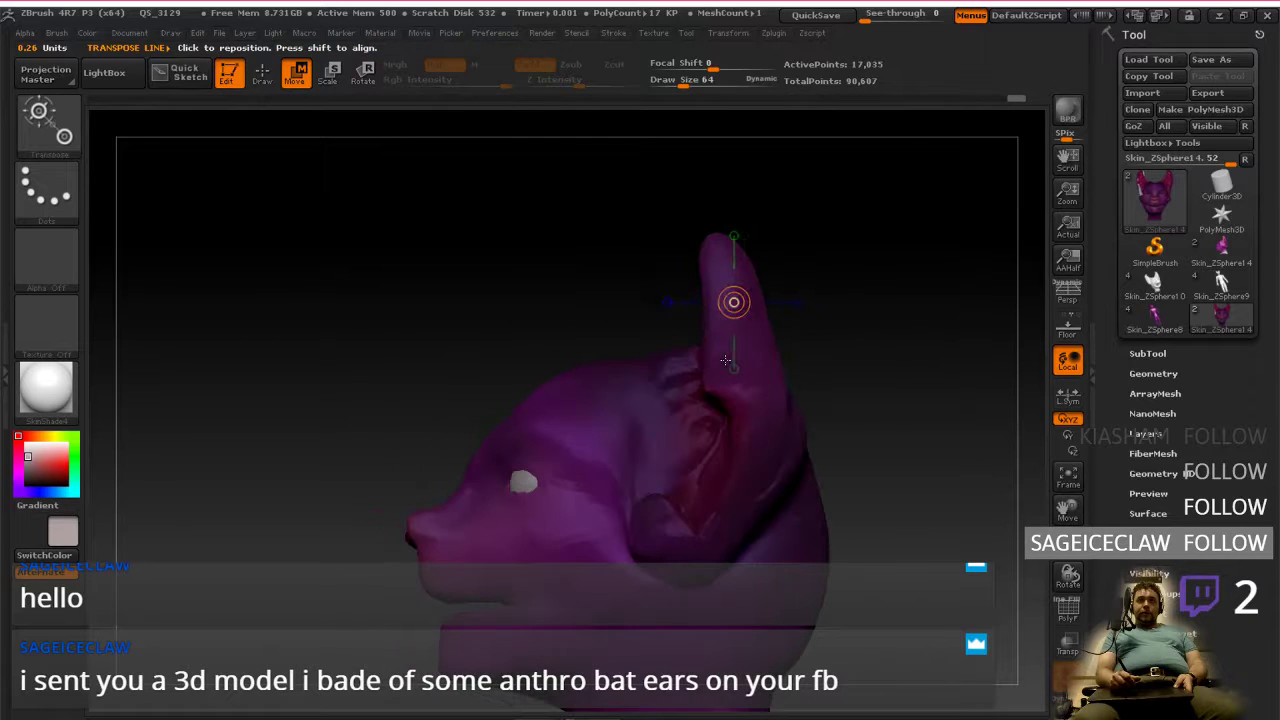
pyautogui.moveTo(698, 493); pyautogui.dragTo(690, 521)
pyautogui.moveTo(717, 464); pyautogui.dragTo(619, 416, button='right')
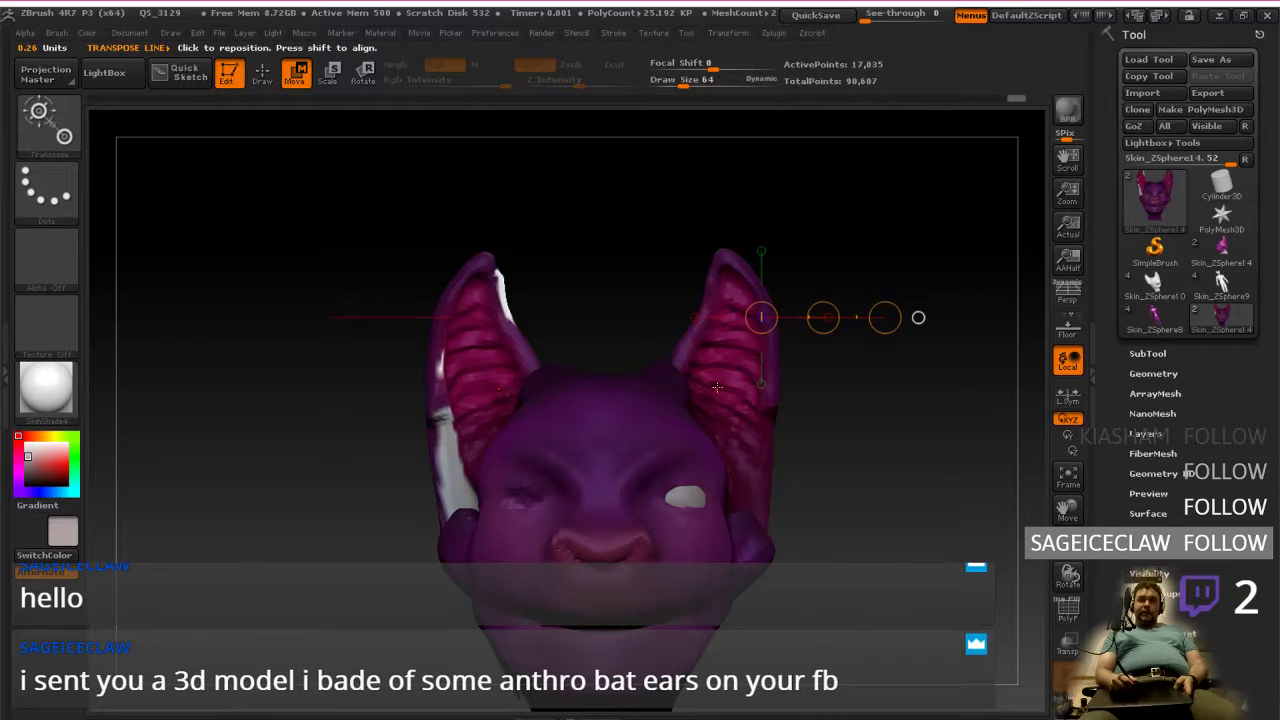
# Step: Try shifting the ears in profile with a horizontal Transpose line, and undo the move
pyautogui.moveTo(786, 341); pyautogui.dragTo(740, 392, button='right')
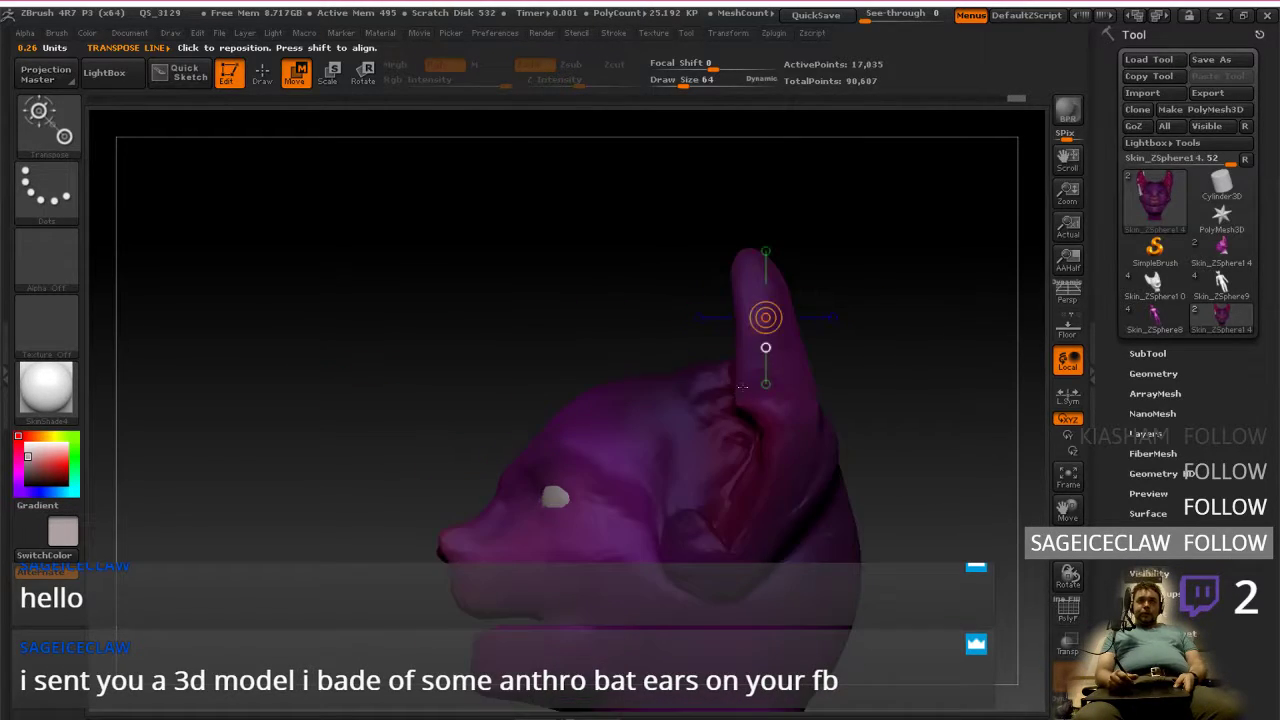
pyautogui.moveTo(797, 346); pyautogui.dragTo(884, 322)
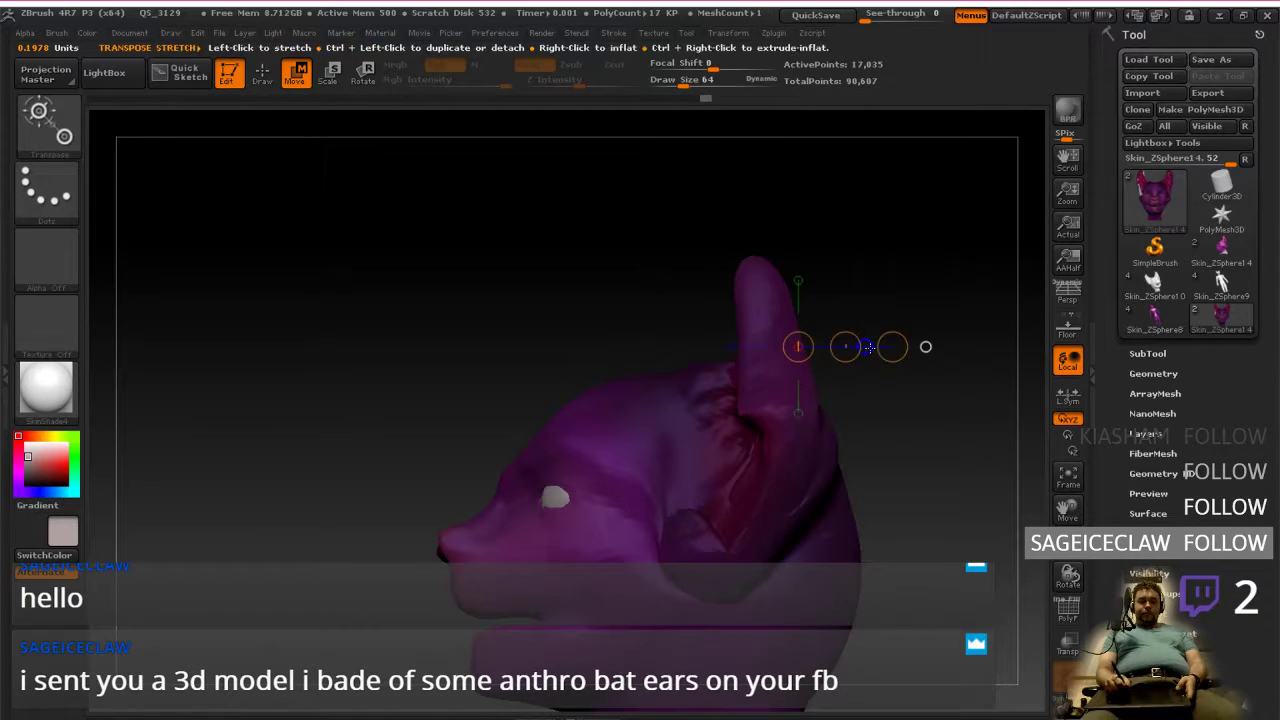
pyautogui.hotkey('ctrl', 'z')
# Step: Rotate the ears forward in profile using a diagonal Transpose line drawn from the ear
pyautogui.keyDown('shift'); pyautogui.moveTo(774, 313); pyautogui.dragTo(885, 262); pyautogui.keyUp('shift')
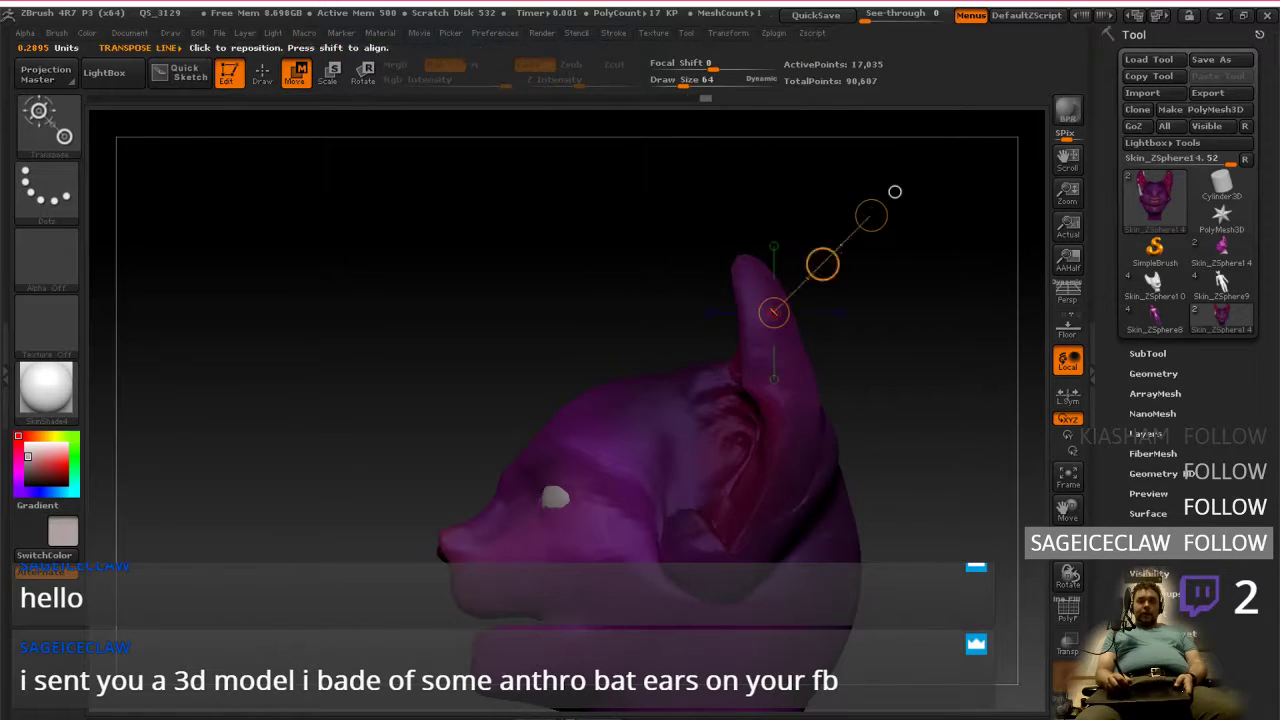
pyautogui.click(263, 80)
pyautogui.click(301, 80)
pyautogui.click(362, 82)
pyautogui.moveTo(889, 206); pyautogui.dragTo(830, 204)
# Step: Adjust the position of the forward-tilted ears in profile using a horizontal Transpose line in Move mode
pyautogui.click(296, 72)
pyautogui.moveTo(798, 341); pyautogui.dragTo(952, 341)
pyautogui.moveTo(865, 346); pyautogui.dragTo(906, 375)
pyautogui.moveTo(874, 438); pyautogui.dragTo(825, 513)
pyautogui.moveTo(776, 428); pyautogui.dragTo(766, 425)
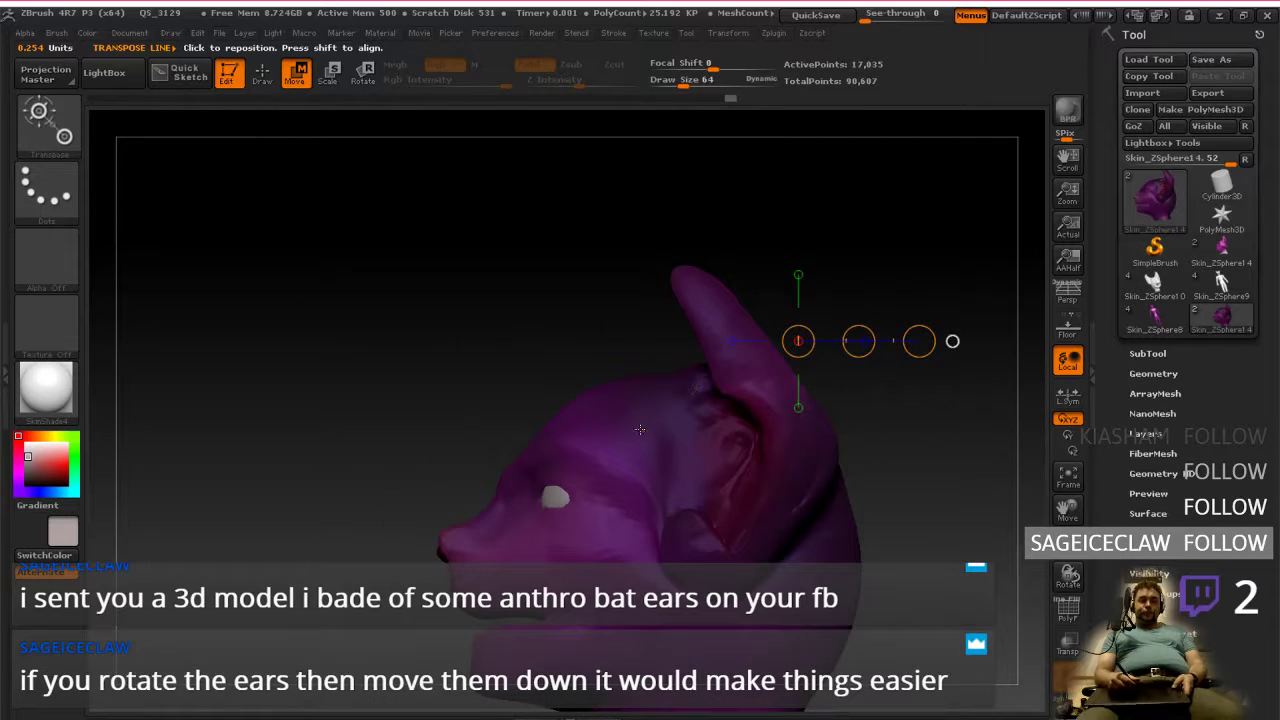
# Step: Extend the lasso mask over the full height of the ears in front view and invert it to leave them editable
pyautogui.keyDown('ctrl'); pyautogui.click(662, 319); pyautogui.keyUp('ctrl')
pyautogui.press('q')
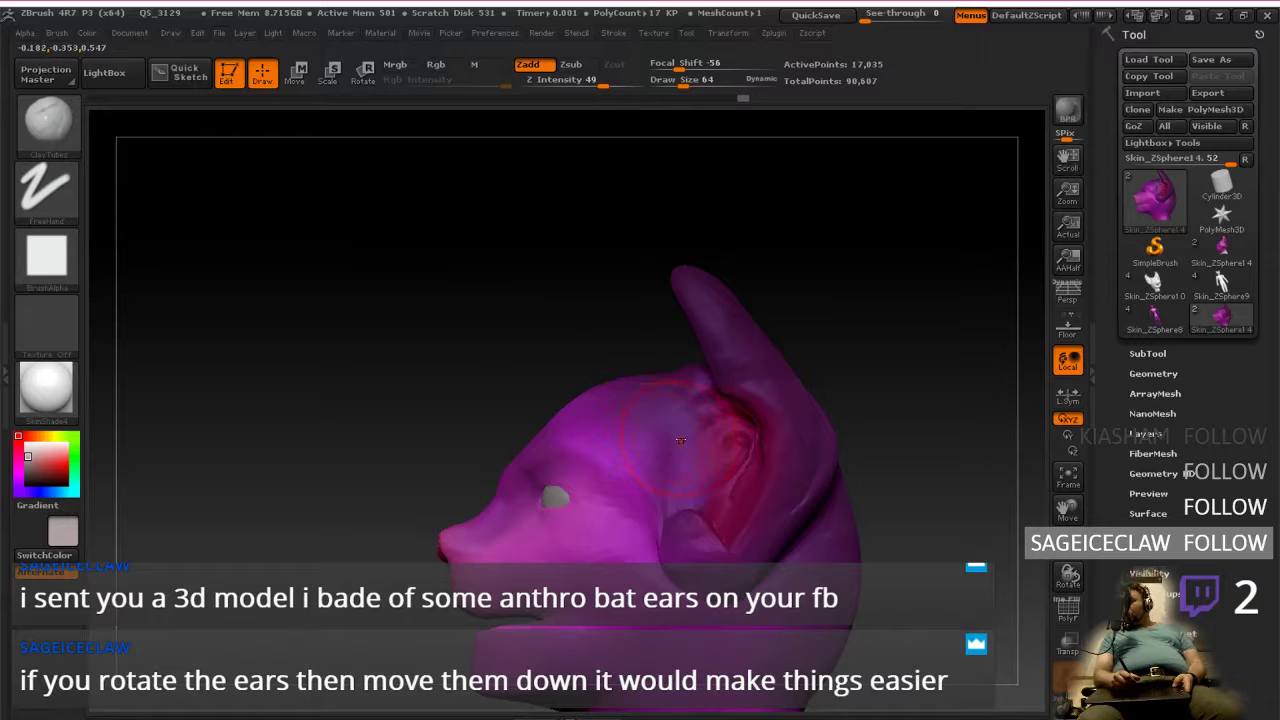
pyautogui.moveTo(684, 453)
pyautogui.mouseDown(button='right')
pyautogui.moveTo(768, 493)
pyautogui.moveTo(700, 490)
pyautogui.moveTo(760, 490)
pyautogui.moveTo(730, 488)
pyautogui.moveTo(803, 520)
pyautogui.moveTo(772, 472)
pyautogui.mouseUp(button='right')
pyautogui.rightClick(764, 546)
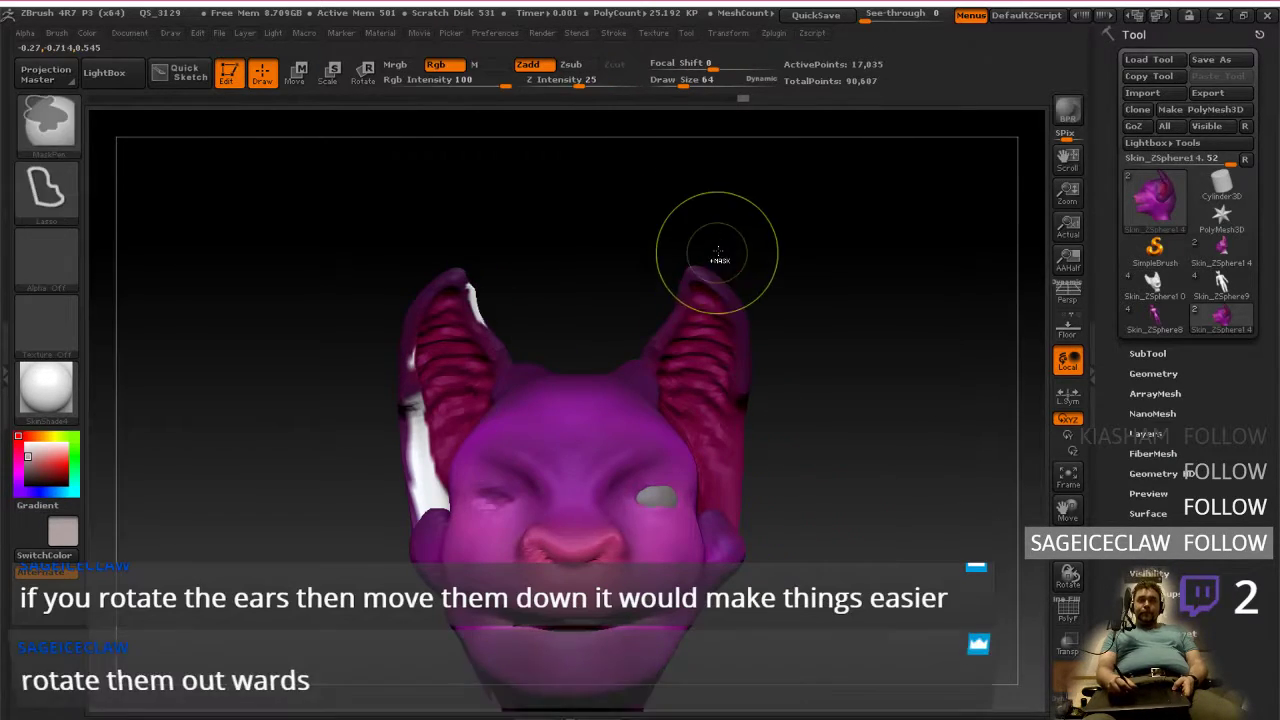
pyautogui.keyDown('ctrl'); pyautogui.moveTo(728, 229); pyautogui.dragTo(697, 268); pyautogui.keyUp('ctrl')
pyautogui.keyDown('ctrl'); pyautogui.moveTo(679, 347); pyautogui.dragTo(715, 438); pyautogui.keyUp('ctrl')
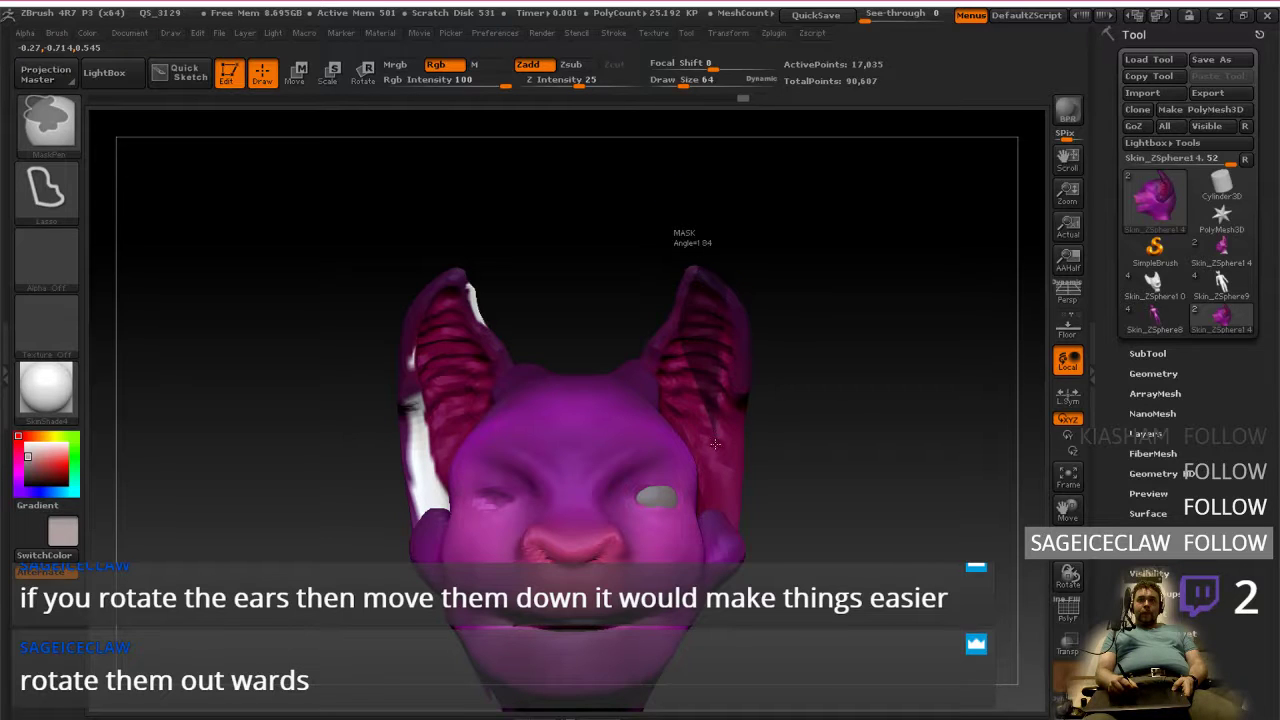
pyautogui.moveTo(721, 513)
pyautogui.keyDown('ctrl'); pyautogui.mouseDown()
pyautogui.moveTo(735, 562)
pyautogui.moveTo(808, 490)
pyautogui.mouseUp(); pyautogui.keyUp('ctrl')
pyautogui.moveTo(791, 406); pyautogui.dragTo(806, 460)
pyautogui.keyDown('ctrl'); pyautogui.click(806, 443); pyautogui.keyUp('ctrl')
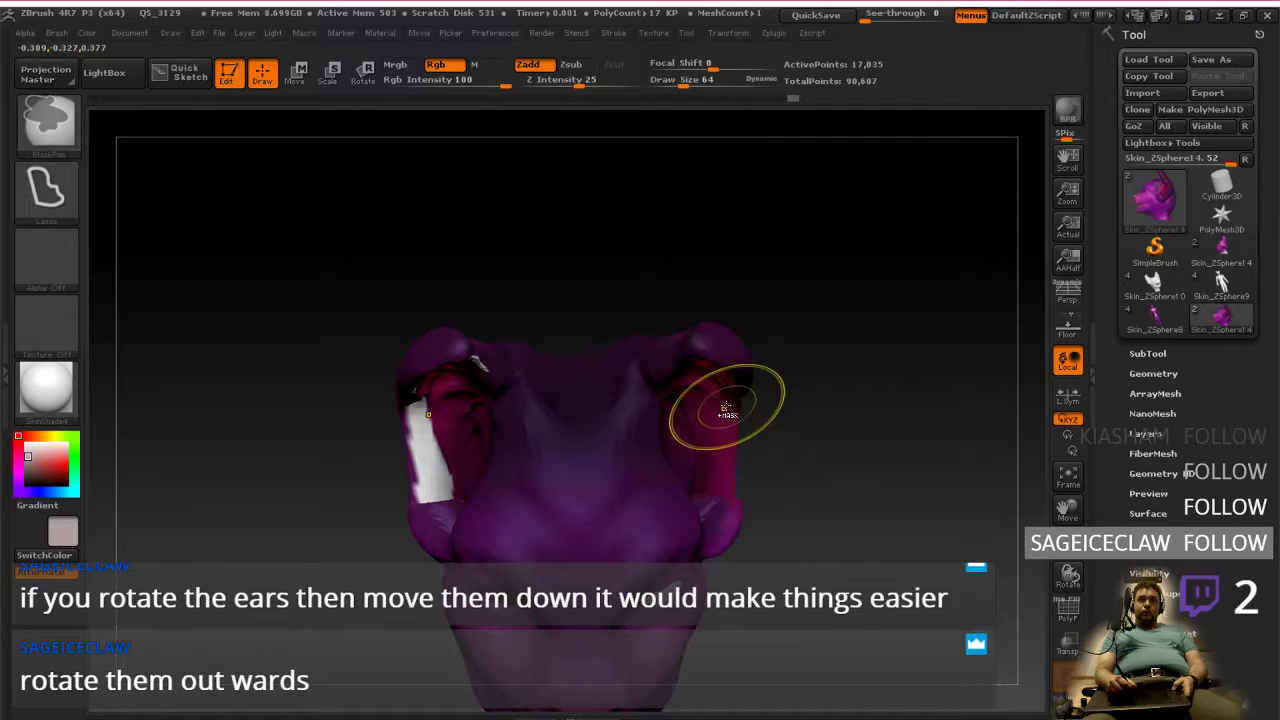
# Step: Rotate the unmasked ears using horizontal Transpose lines, starting from a view above the head
pyautogui.click(362, 72)
pyautogui.moveTo(720, 391); pyautogui.dragTo(832, 441)
pyautogui.moveTo(734, 362)
pyautogui.mouseDown()
pyautogui.moveTo(887, 362)
pyautogui.moveTo(900, 386)
pyautogui.moveTo(895, 372)
pyautogui.moveTo(920, 362)
pyautogui.mouseUp()
pyautogui.moveTo(885, 290); pyautogui.dragTo(855, 430)
pyautogui.moveTo(655, 421)
pyautogui.mouseDown()
pyautogui.moveTo(832, 403)
pyautogui.moveTo(646, 363)
pyautogui.mouseUp()
pyautogui.moveTo(737, 423)
pyautogui.mouseDown()
pyautogui.moveTo(889, 423)
pyautogui.moveTo(871, 463)
pyautogui.moveTo(877, 446)
pyautogui.mouseUp()
pyautogui.moveTo(900, 395); pyautogui.dragTo(965, 392)
pyautogui.moveTo(894, 430); pyautogui.dragTo(858, 453)
# Step: Twist the ears outward in front view by rotating them about a vertical Transpose line, undoing the first attempt
pyautogui.moveTo(708, 365)
pyautogui.mouseDown()
pyautogui.moveTo(708, 245)
pyautogui.moveTo(737, 251)
pyautogui.moveTo(701, 246)
pyautogui.moveTo(715, 247)
pyautogui.mouseUp()
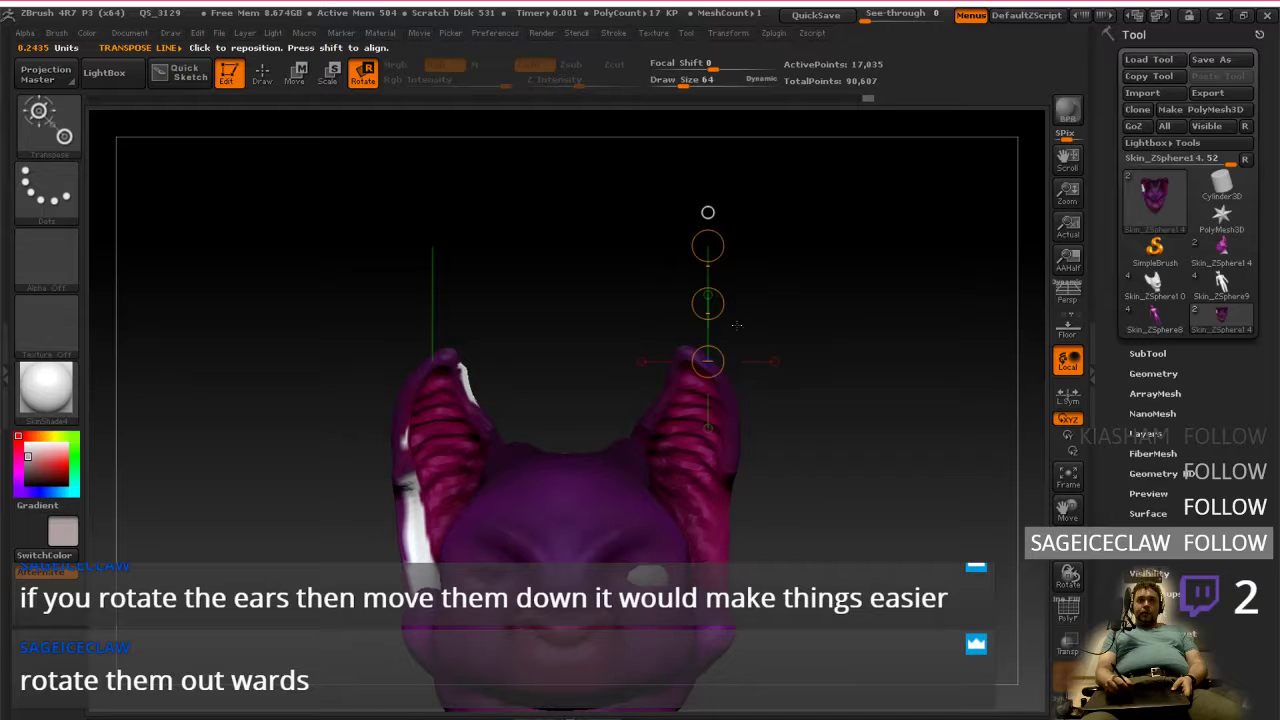
pyautogui.moveTo(708, 304); pyautogui.dragTo(720, 366)
pyautogui.hotkey('ctrl', 'z')
pyautogui.moveTo(708, 304)
pyautogui.mouseDown()
pyautogui.moveTo(789, 487)
pyautogui.moveTo(782, 418)
pyautogui.moveTo(815, 543)
pyautogui.moveTo(802, 520)
pyautogui.moveTo(837, 478)
pyautogui.moveTo(836, 455)
pyautogui.mouseUp()
pyautogui.moveTo(707, 303); pyautogui.dragTo(877, 353)
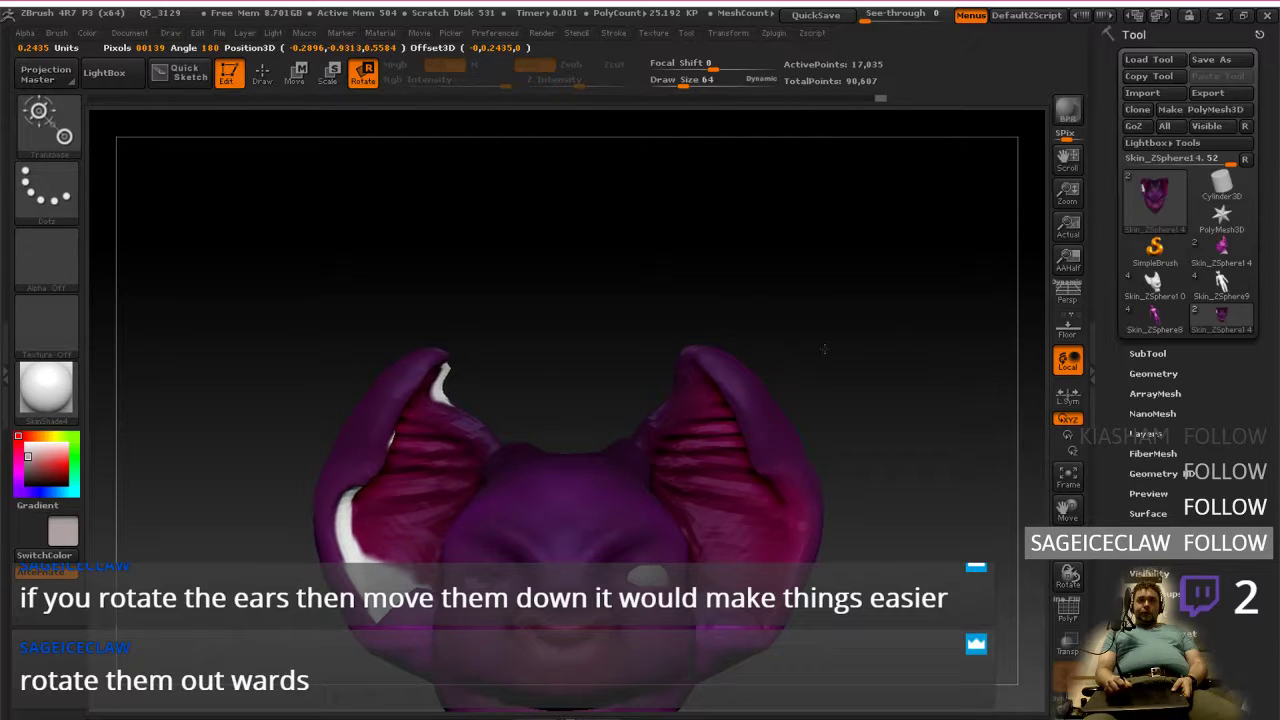
pyautogui.moveTo(824, 348); pyautogui.dragTo(822, 346)
# Step: Move the widened ears inward toward the head using a horizontal Transpose line
pyautogui.click(295, 75)
pyautogui.moveTo(902, 345)
pyautogui.mouseDown()
pyautogui.moveTo(746, 376)
pyautogui.moveTo(918, 344)
pyautogui.moveTo(900, 354)
pyautogui.mouseUp()
pyautogui.keyDown('shift'); pyautogui.moveTo(763, 420); pyautogui.dragTo(921, 420); pyautogui.keyUp('shift')
pyautogui.moveTo(843, 420); pyautogui.dragTo(802, 412)
pyautogui.moveTo(768, 471); pyautogui.dragTo(806, 463)
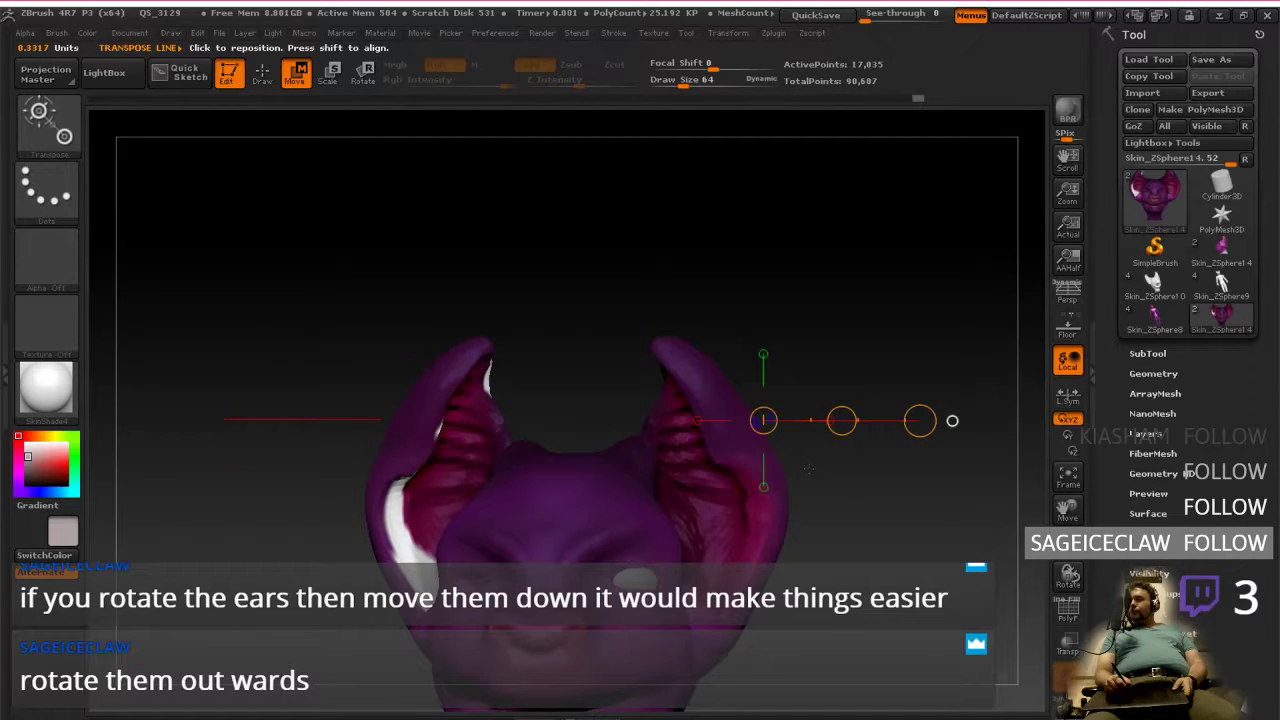
# Step: Refine the ears' width and placement with the Transpose line and inspect the result from the side
pyautogui.moveTo(819, 481); pyautogui.dragTo(838, 446)
pyautogui.moveTo(764, 418); pyautogui.dragTo(729, 369)
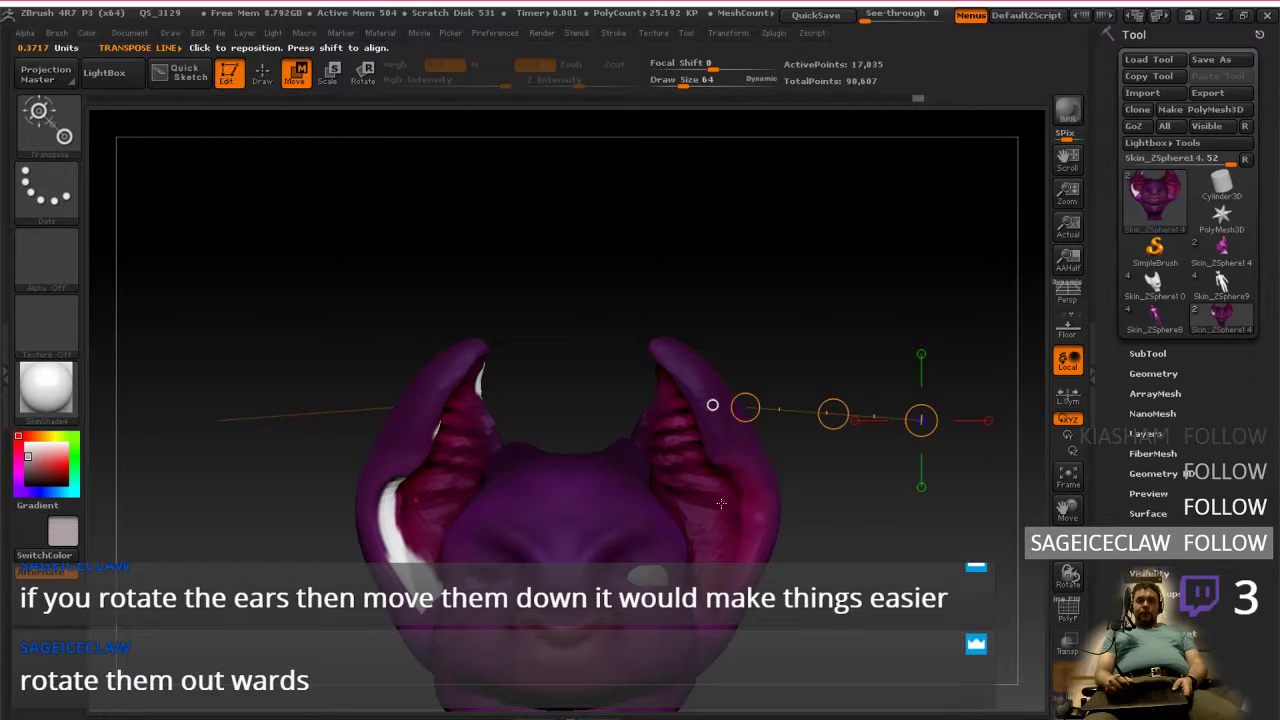
pyautogui.moveTo(761, 497); pyautogui.dragTo(797, 627)
pyautogui.moveTo(735, 541); pyautogui.dragTo(731, 371)
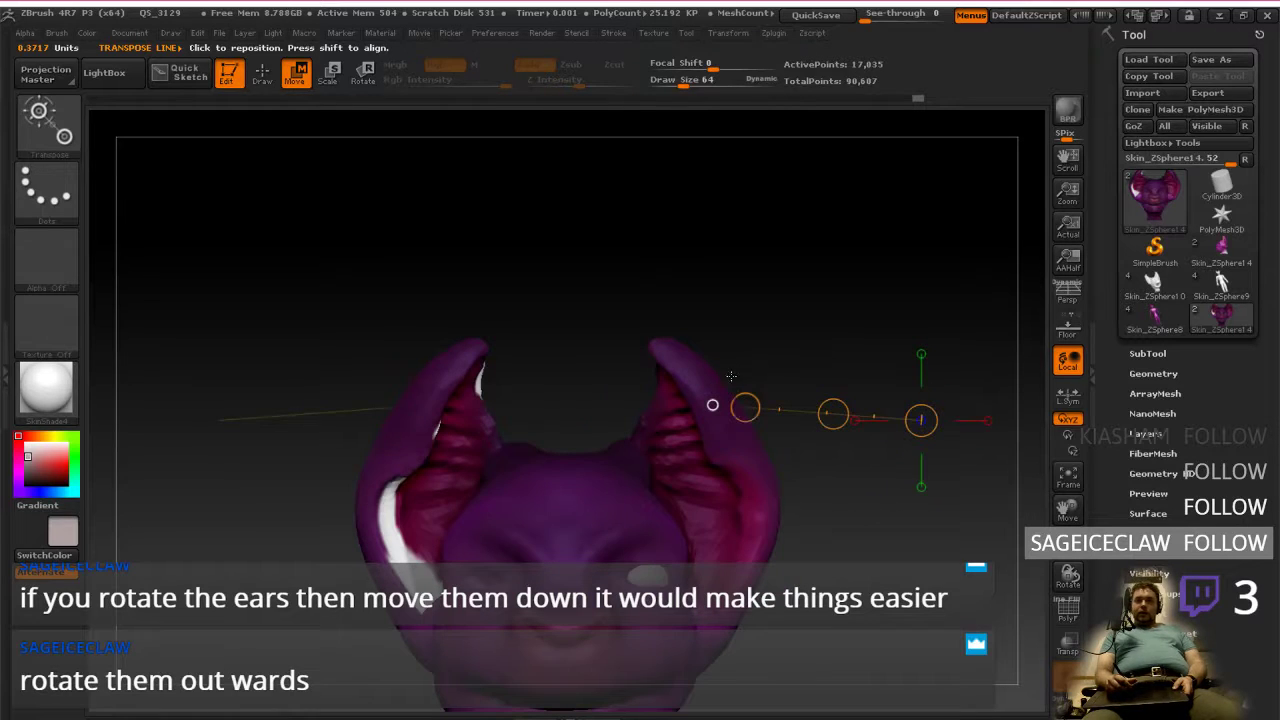
pyautogui.moveTo(797, 507); pyautogui.dragTo(741, 481)
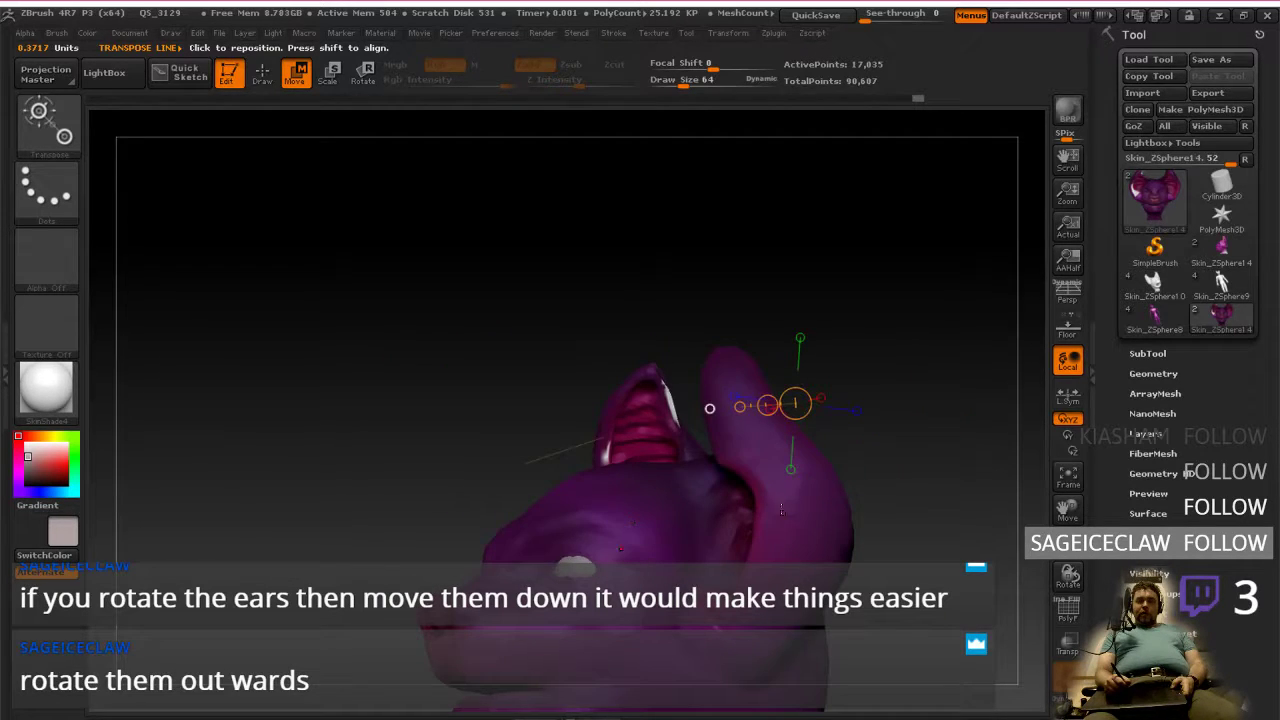
# Step: Adjust the ears' spacing in front view with a short horizontal Transpose line, comparing the last moves by undoing and redoing them
pyautogui.moveTo(841, 458)
pyautogui.mouseDown()
pyautogui.moveTo(877, 463)
pyautogui.moveTo(829, 474)
pyautogui.moveTo(804, 437)
pyautogui.moveTo(756, 449)
pyautogui.moveTo(826, 439)
pyautogui.mouseUp()
pyautogui.moveTo(678, 368); pyautogui.dragTo(807, 370)
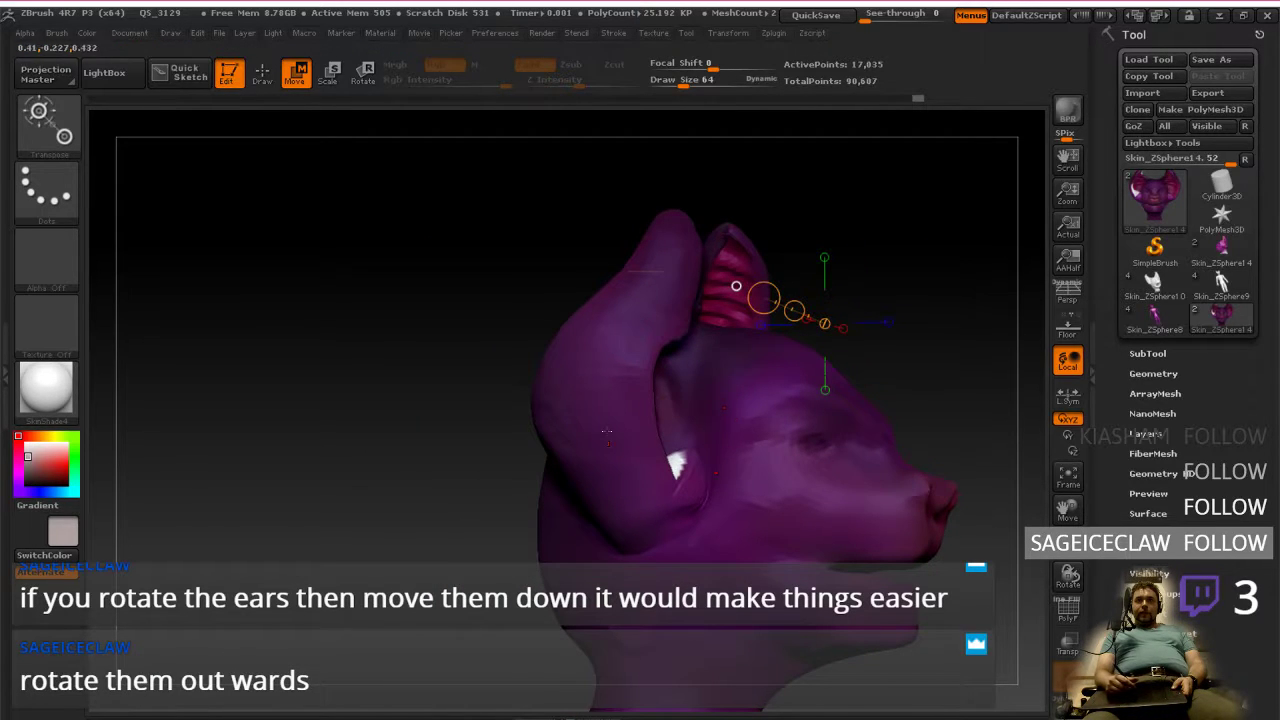
pyautogui.moveTo(683, 411); pyautogui.dragTo(800, 548)
pyautogui.rightClick(798, 551)
pyautogui.keyDown('alt'); pyautogui.moveTo(777, 429); pyautogui.dragTo(673, 566, button='right'); pyautogui.keyUp('alt')
pyautogui.moveTo(814, 454)
pyautogui.keyDown('shift'); pyautogui.mouseDown()
pyautogui.moveTo(814, 277)
pyautogui.moveTo(788, 277)
pyautogui.mouseUp(); pyautogui.keyUp('shift')
pyautogui.moveTo(734, 446); pyautogui.dragTo(718, 376, button='right')
pyautogui.moveTo(846, 462)
pyautogui.keyDown('shift'); pyautogui.mouseDown()
pyautogui.moveTo(938, 462)
pyautogui.moveTo(937, 435)
pyautogui.moveTo(946, 461)
pyautogui.moveTo(903, 464)
pyautogui.moveTo(900, 453)
pyautogui.moveTo(894, 497)
pyautogui.moveTo(892, 448)
pyautogui.mouseUp(); pyautogui.keyUp('shift')
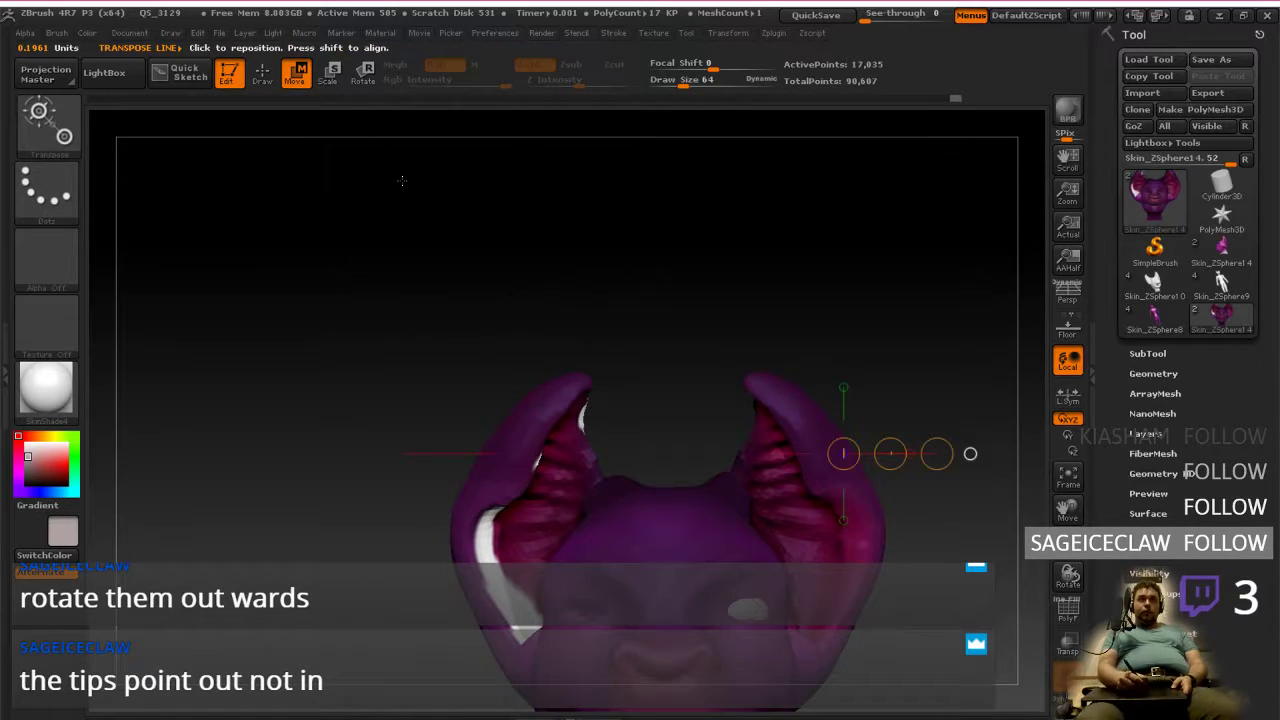
pyautogui.hotkey('ctrl', 'z')
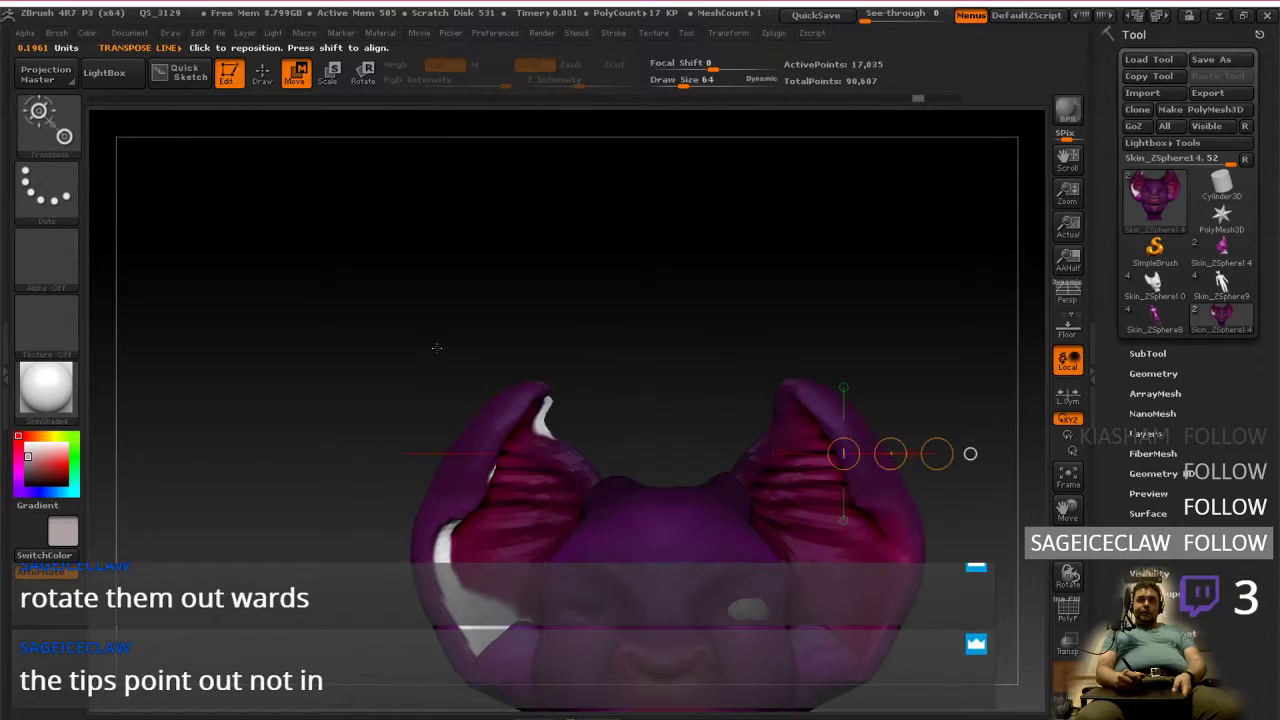
pyautogui.hotkey('ctrl', 'shift', 'z')
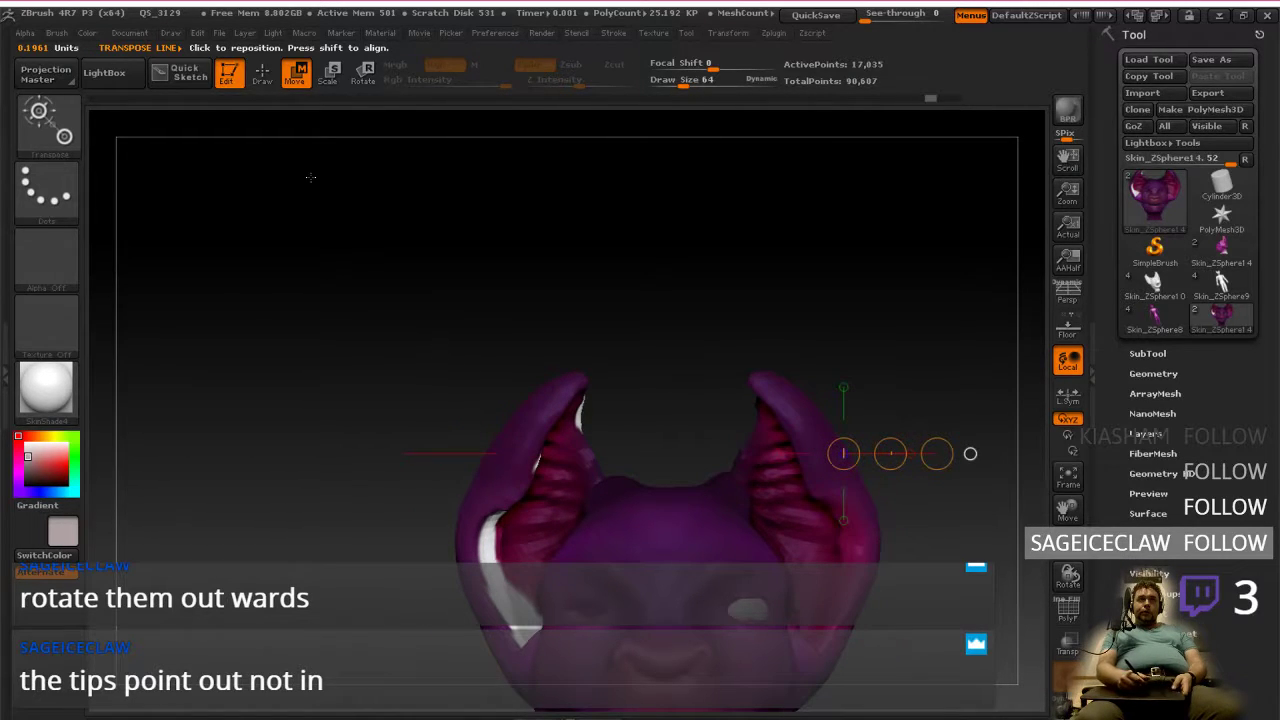
# Step: Try rotating the ears about a vertical Transpose line drawn up from the ear tip, and undo the rotation
pyautogui.click(325, 72)
pyautogui.moveTo(776, 394)
pyautogui.mouseDown()
pyautogui.moveTo(757, 349)
pyautogui.moveTo(776, 263)
pyautogui.mouseUp()
pyautogui.moveTo(777, 329)
pyautogui.mouseDown()
pyautogui.moveTo(792, 330)
pyautogui.moveTo(710, 430)
pyautogui.moveTo(757, 231)
pyautogui.moveTo(757, 137)
pyautogui.moveTo(752, 147)
pyautogui.mouseUp()
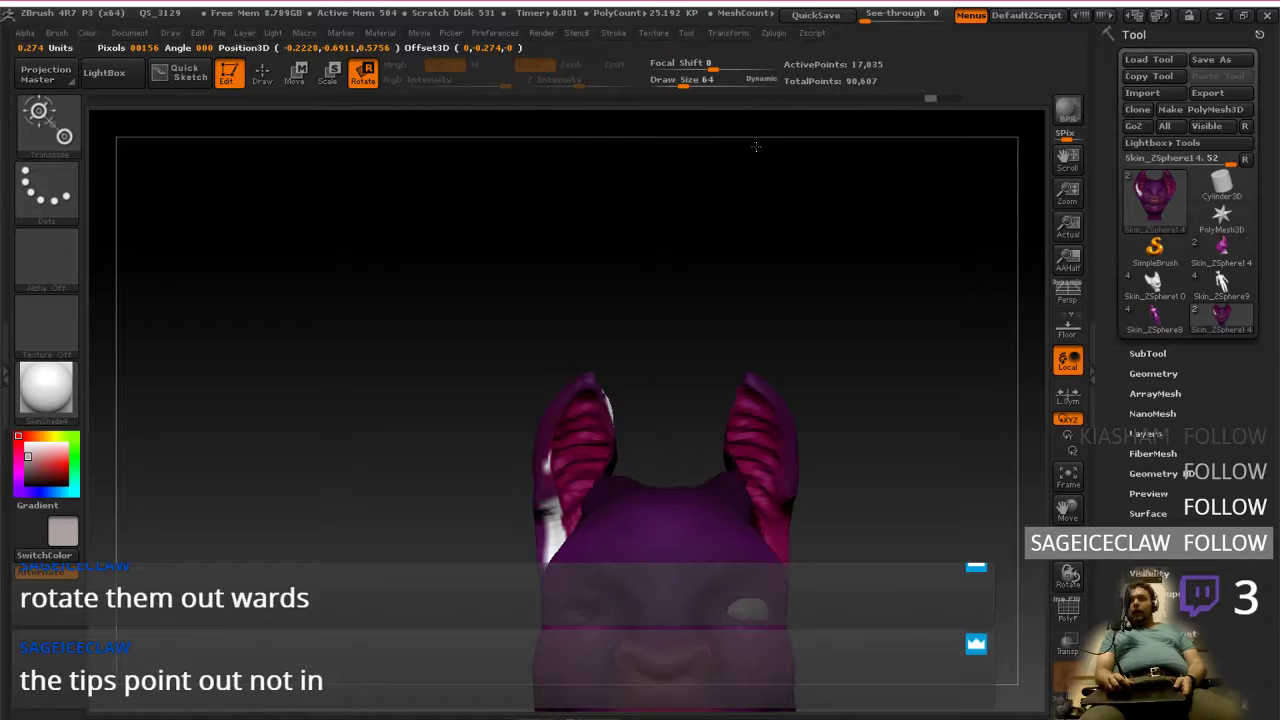
pyautogui.moveTo(756, 146); pyautogui.dragTo(749, 175)
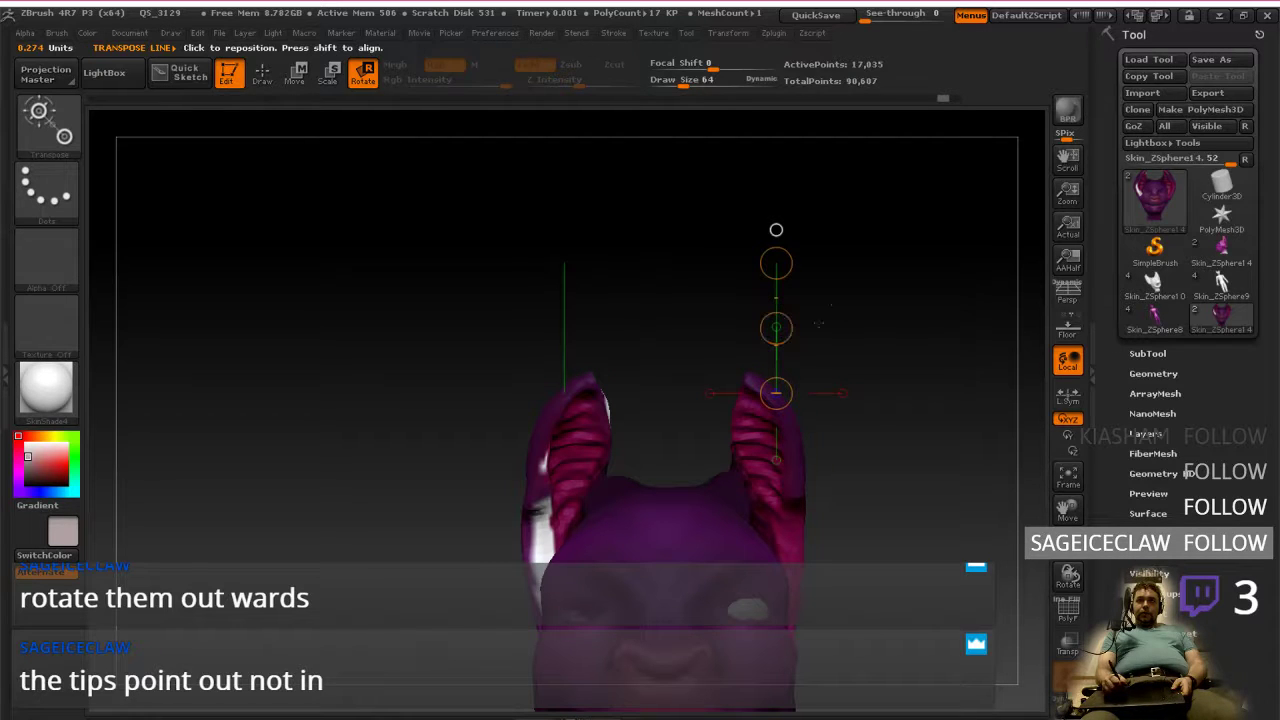
pyautogui.moveTo(775, 262); pyautogui.dragTo(742, 268)
pyautogui.hotkey('ctrl', 'z')
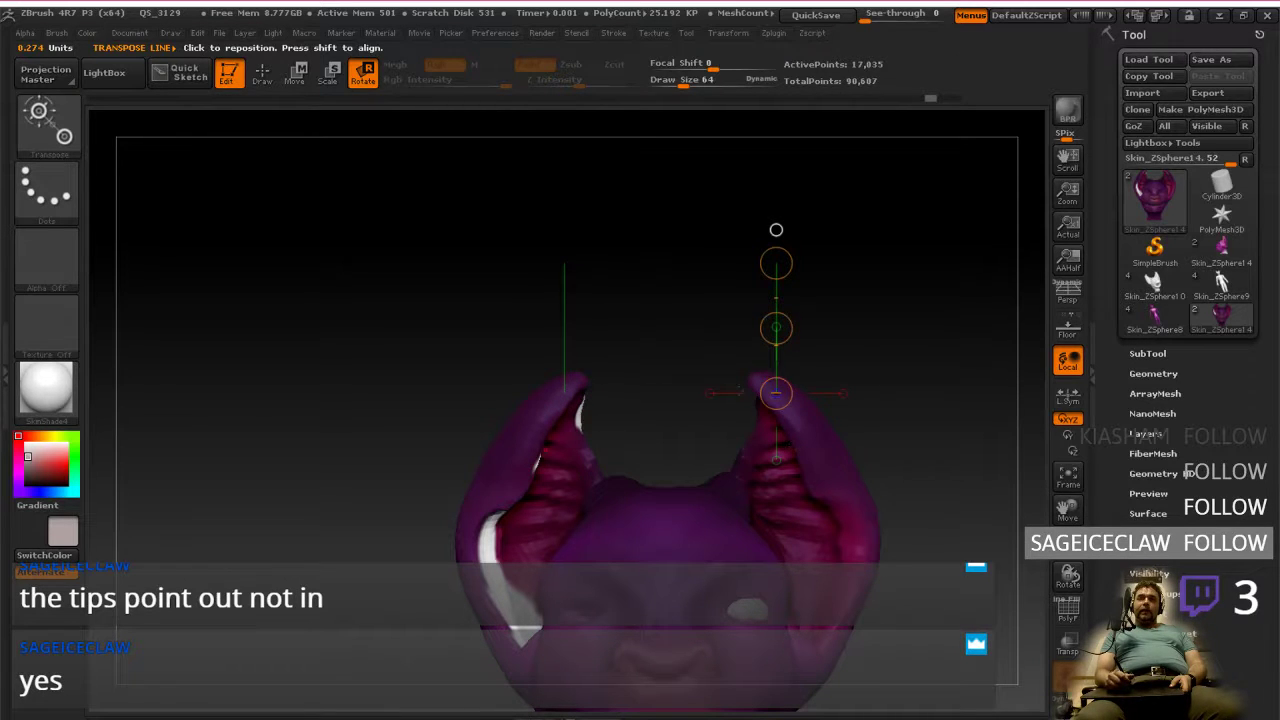
# Step: Rotate the ears about the vertical Transpose line, move them outward from the head and refine their rotation slightly
pyautogui.moveTo(765, 327); pyautogui.dragTo(737, 40)
pyautogui.click(295, 80)
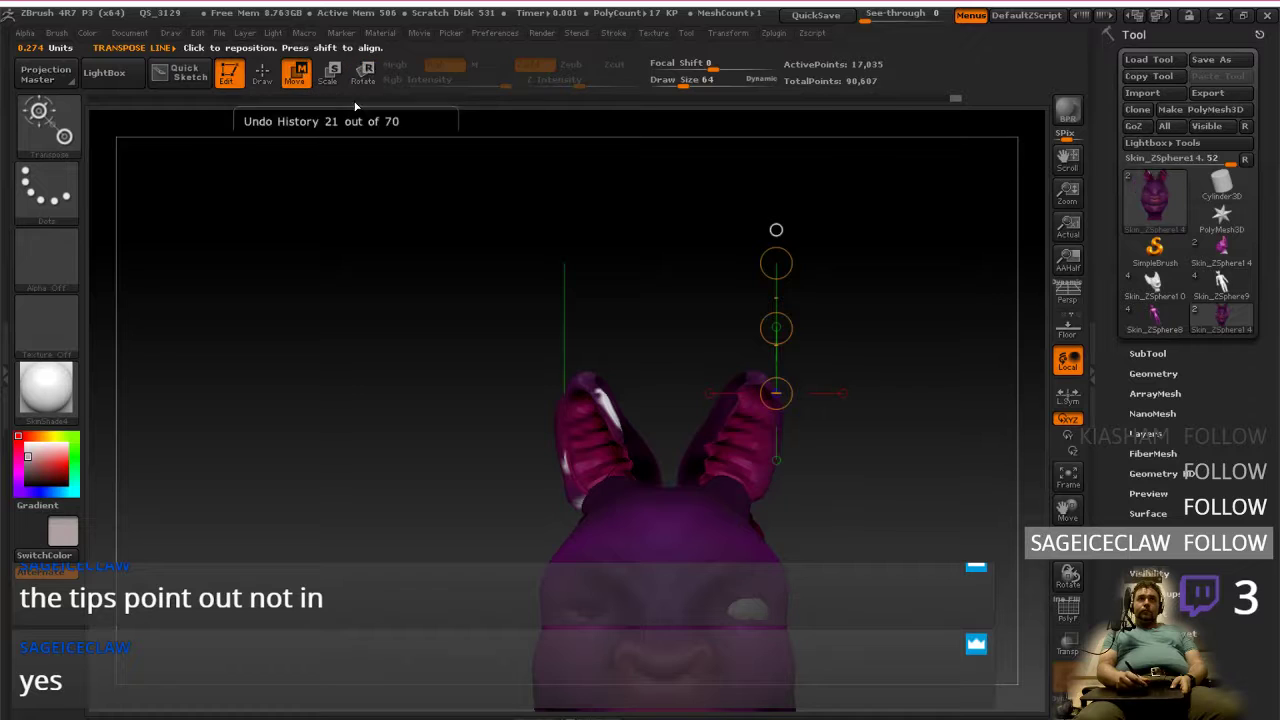
pyautogui.moveTo(776, 328); pyautogui.dragTo(849, 337)
pyautogui.moveTo(920, 438); pyautogui.dragTo(876, 410)
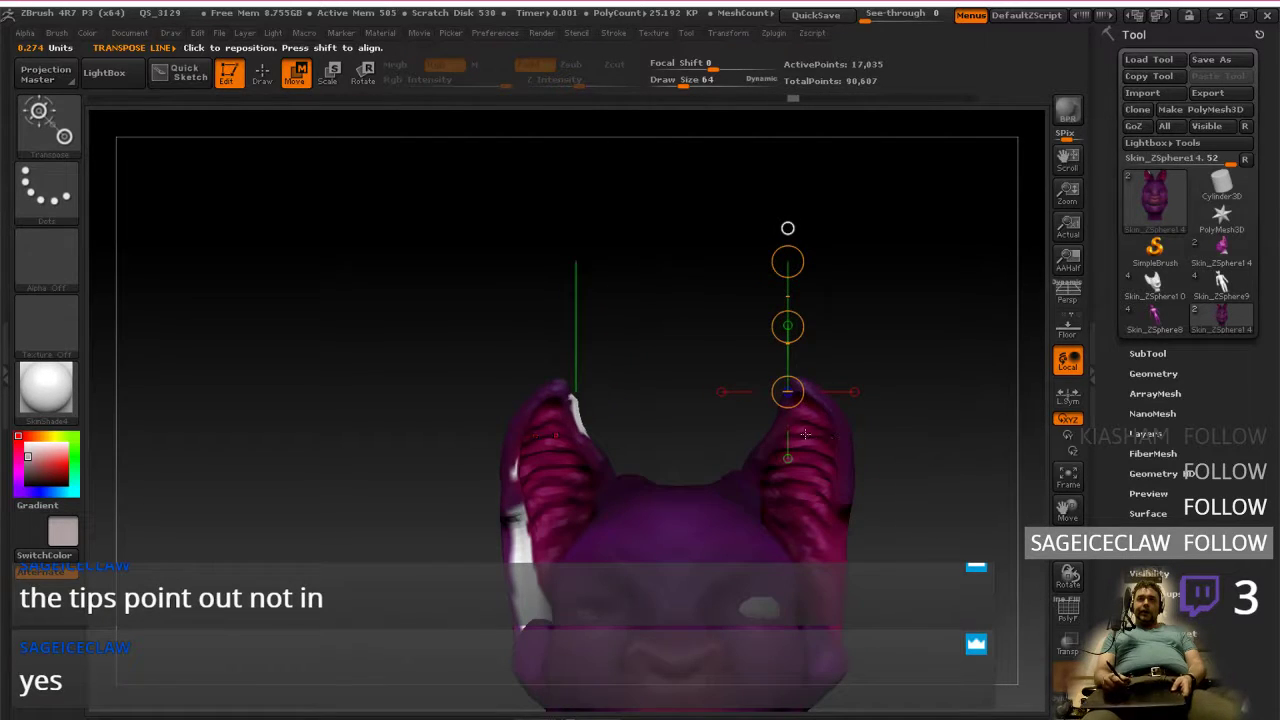
pyautogui.moveTo(787, 326)
pyautogui.mouseDown()
pyautogui.moveTo(809, 324)
pyautogui.moveTo(798, 328)
pyautogui.mouseUp()
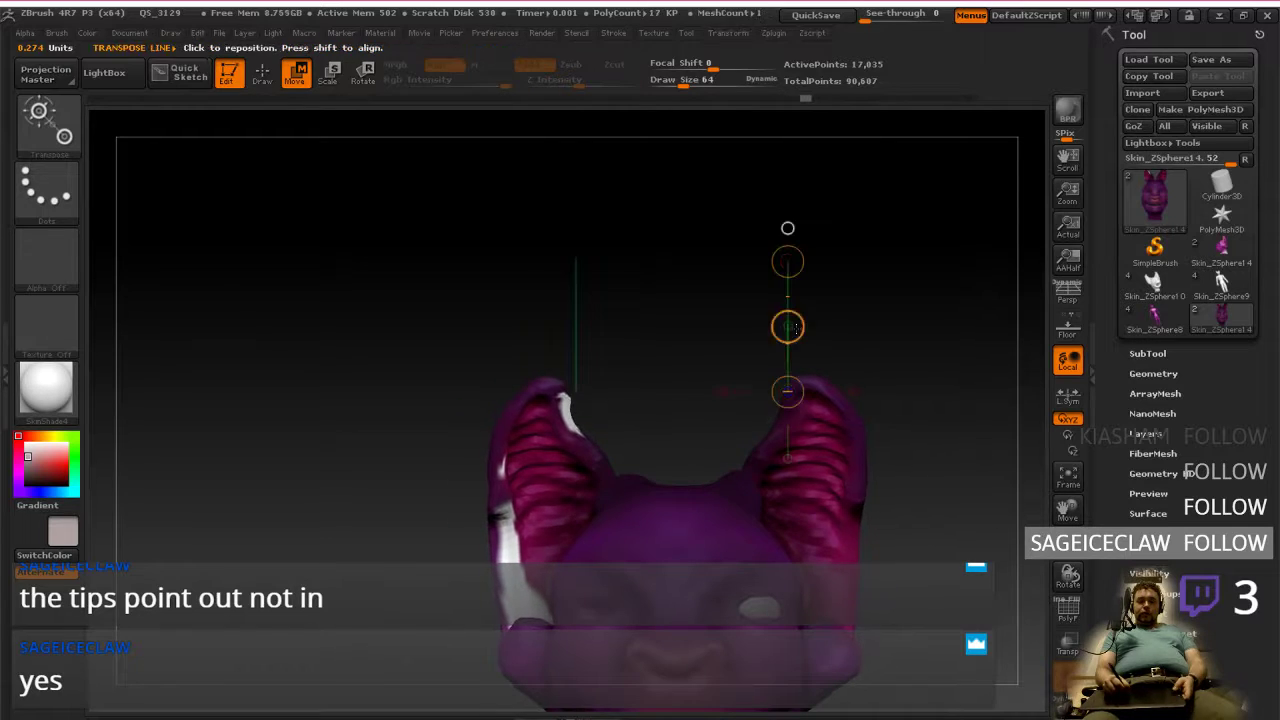
pyautogui.click(351, 84)
pyautogui.moveTo(787, 326); pyautogui.dragTo(801, 357)
pyautogui.moveTo(950, 455); pyautogui.dragTo(860, 467)
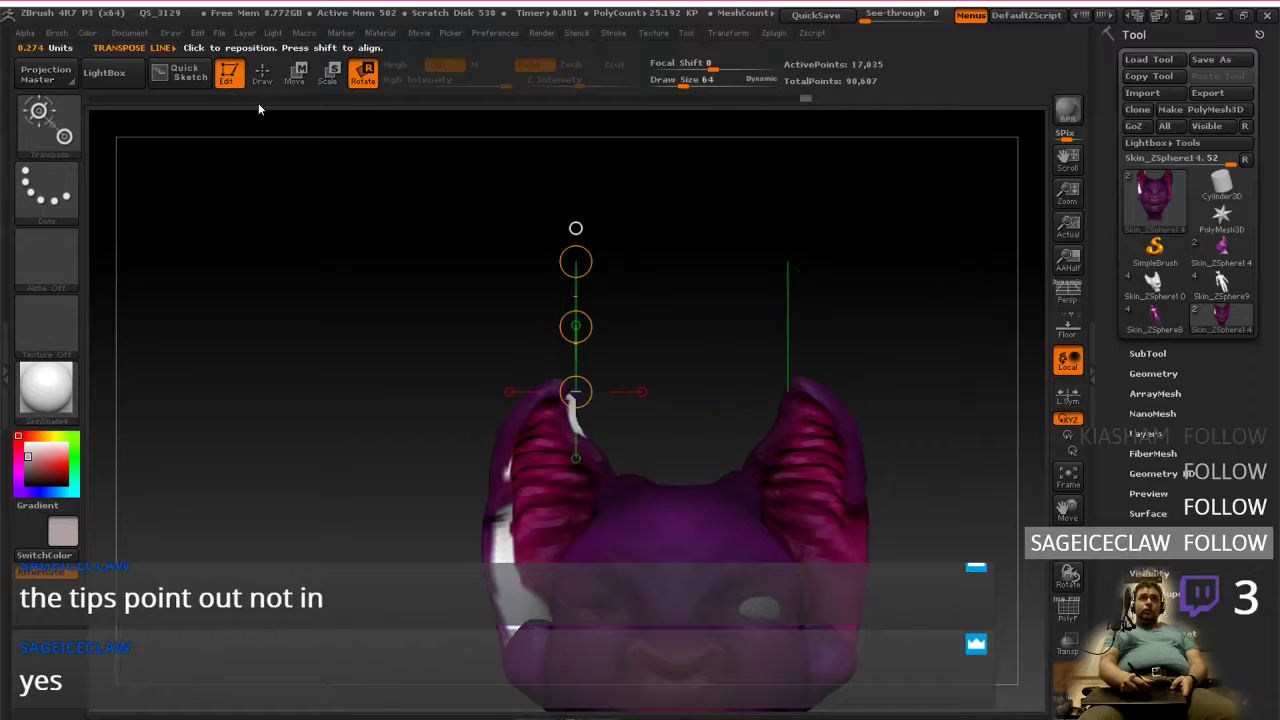
# Step: Return to Draw mode, clear the head's mask and lasso-mask the whole ear
pyautogui.click(262, 76)
pyautogui.keyDown('ctrl'); pyautogui.click(874, 431); pyautogui.keyUp('ctrl')
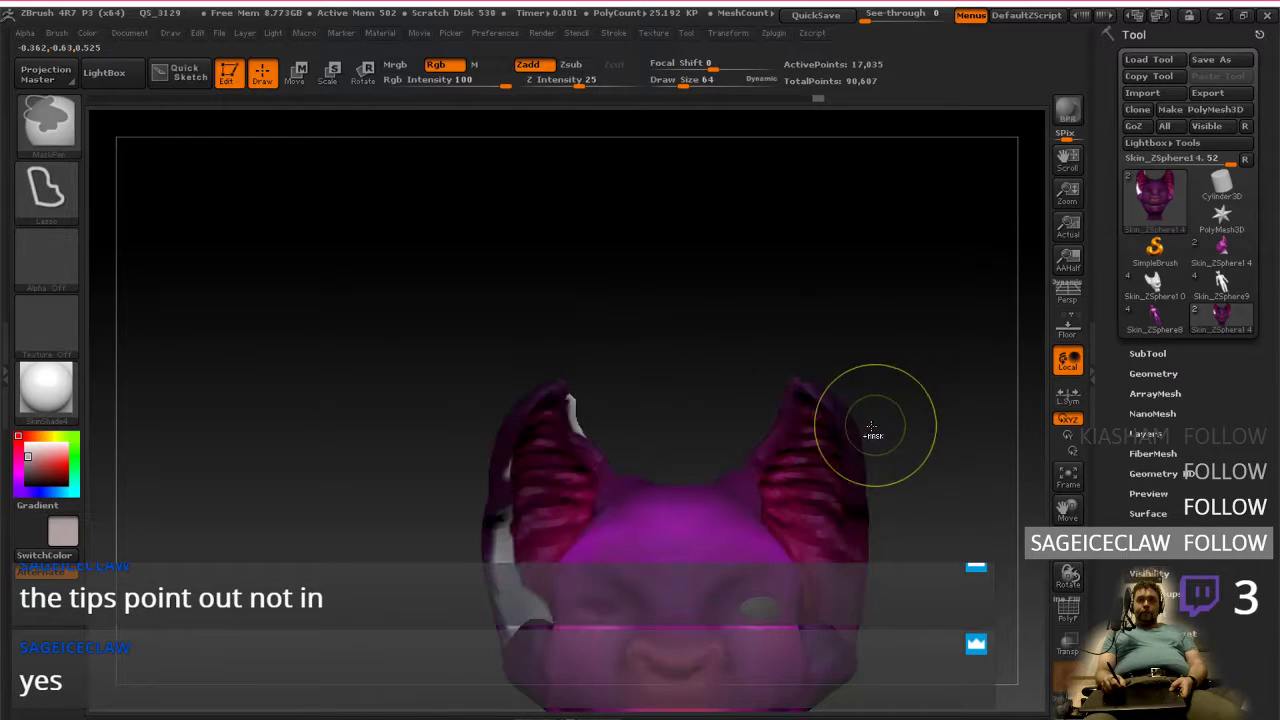
pyautogui.keyDown('ctrl'); pyautogui.click(891, 410); pyautogui.keyUp('ctrl')
pyautogui.keyDown('ctrl'); pyautogui.moveTo(890, 404); pyautogui.dragTo(866, 420); pyautogui.keyUp('ctrl')
pyautogui.moveTo(768, 402)
pyautogui.mouseDown()
pyautogui.moveTo(700, 418)
pyautogui.moveTo(759, 410)
pyautogui.moveTo(860, 650)
pyautogui.moveTo(840, 398)
pyautogui.mouseUp()
pyautogui.press('ctrl')
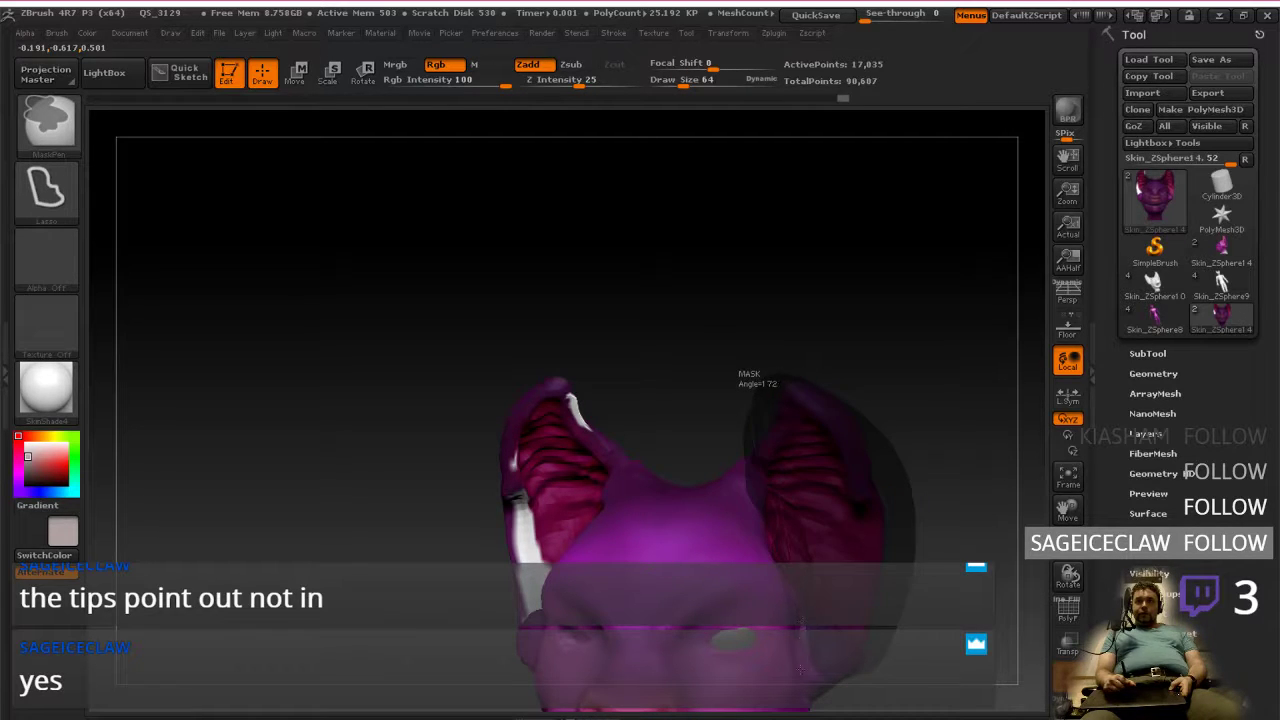
pyautogui.keyDown('ctrl'); pyautogui.moveTo(768, 402); pyautogui.dragTo(770, 400); pyautogui.keyUp('ctrl')
# Step: Unmask the patch of head below the back of the ear with a lasso selection
pyautogui.moveTo(940, 517); pyautogui.dragTo(575, 522)
pyautogui.keyDown('alt'); pyautogui.moveTo(1033, 575); pyautogui.dragTo(915, 483); pyautogui.keyUp('alt')
pyautogui.press('ctrl')
pyautogui.moveTo(906, 534); pyautogui.dragTo(910, 504)
pyautogui.moveTo(910, 504); pyautogui.dragTo(891, 547, button='right')
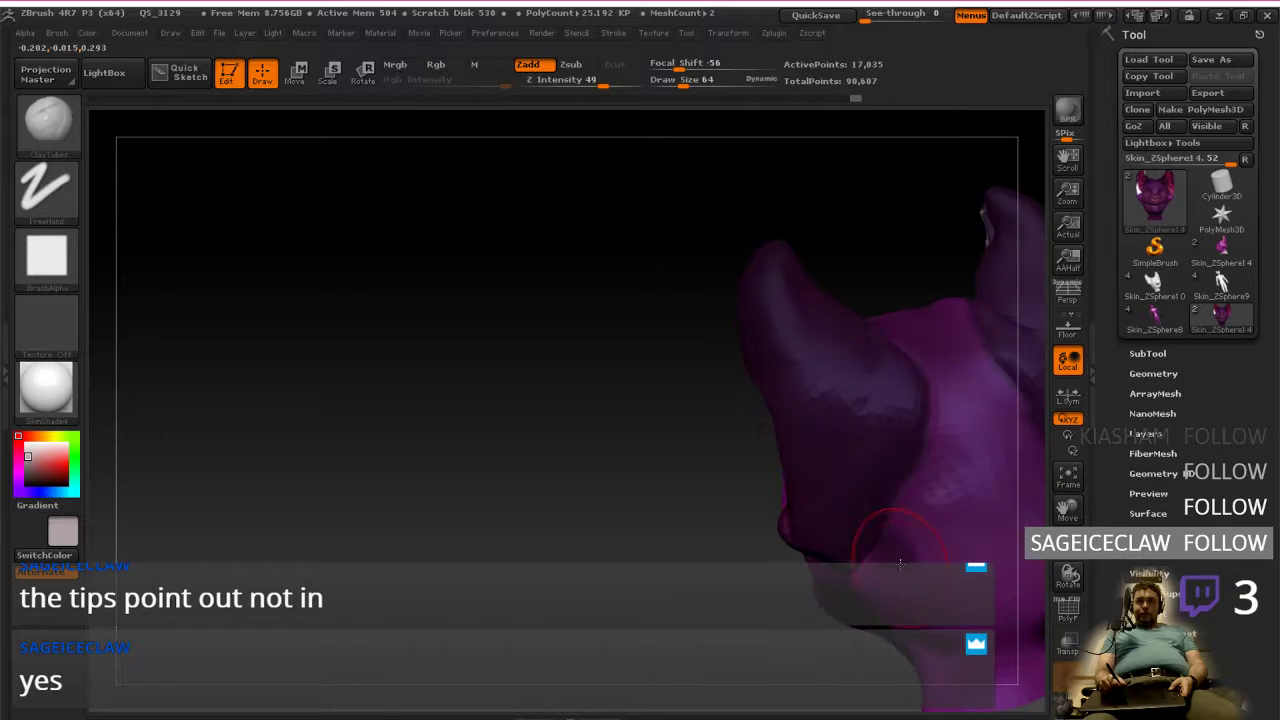
pyautogui.press('ctrl')
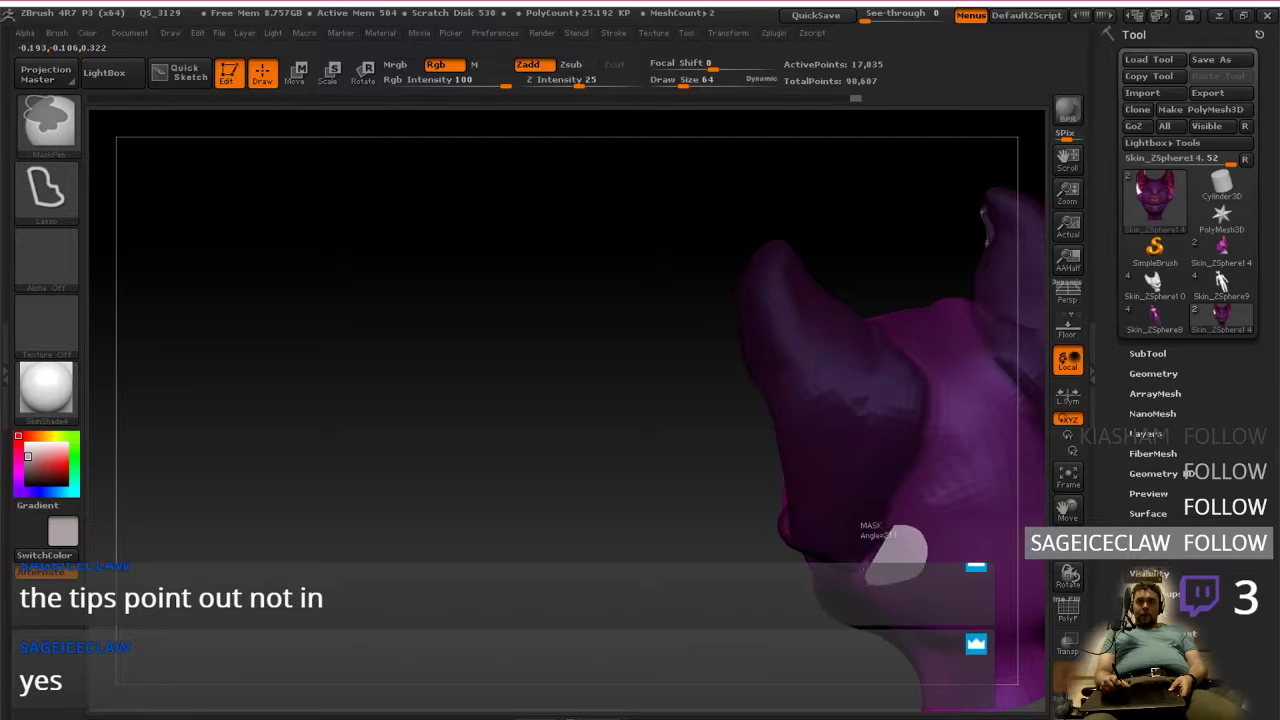
pyautogui.keyDown('ctrl'); pyautogui.moveTo(900, 518); pyautogui.dragTo(898, 510); pyautogui.keyUp('ctrl')
pyautogui.moveTo(600, 480)
pyautogui.mouseDown()
pyautogui.moveTo(965, 486)
pyautogui.moveTo(869, 518)
pyautogui.moveTo(717, 451)
pyautogui.mouseUp()
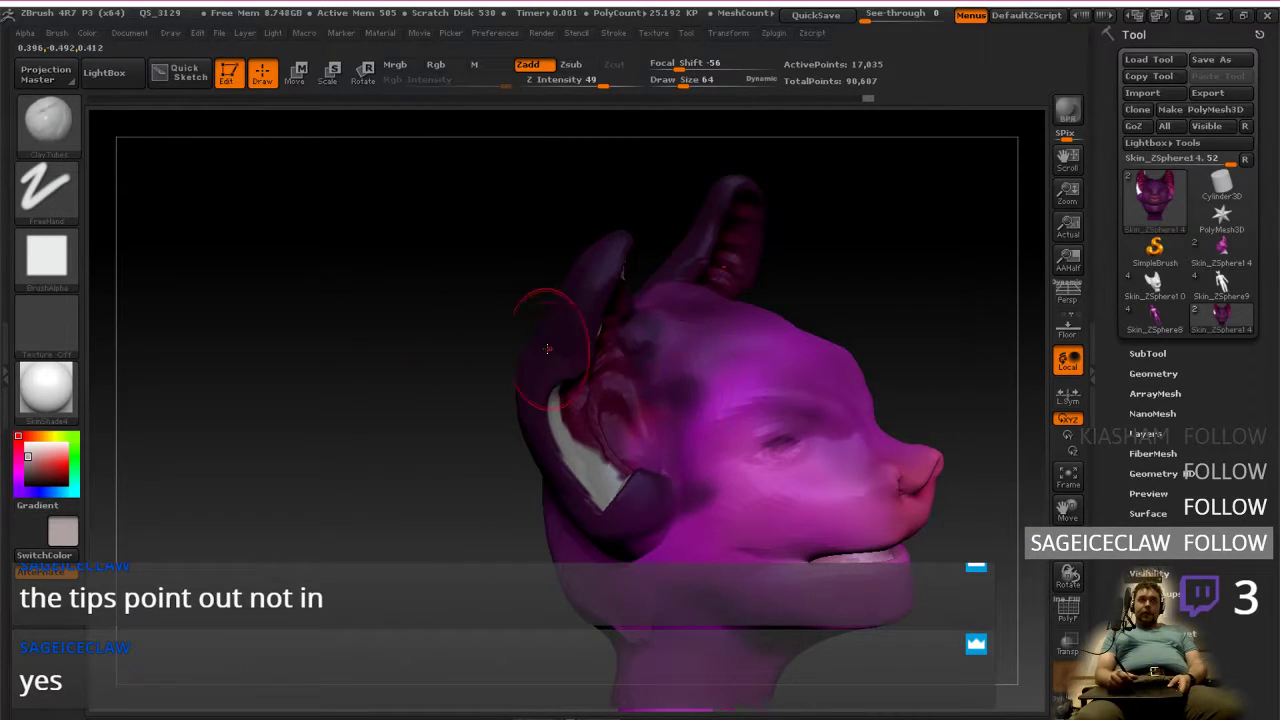
# Step: Switch the masking stroke to FreeHand and touch up the mask over the inner ear base, checking it from several angles
pyautogui.click(64, 212)
pyautogui.click(66, 205)
pyautogui.press('ctrl')
pyautogui.click(64, 200)
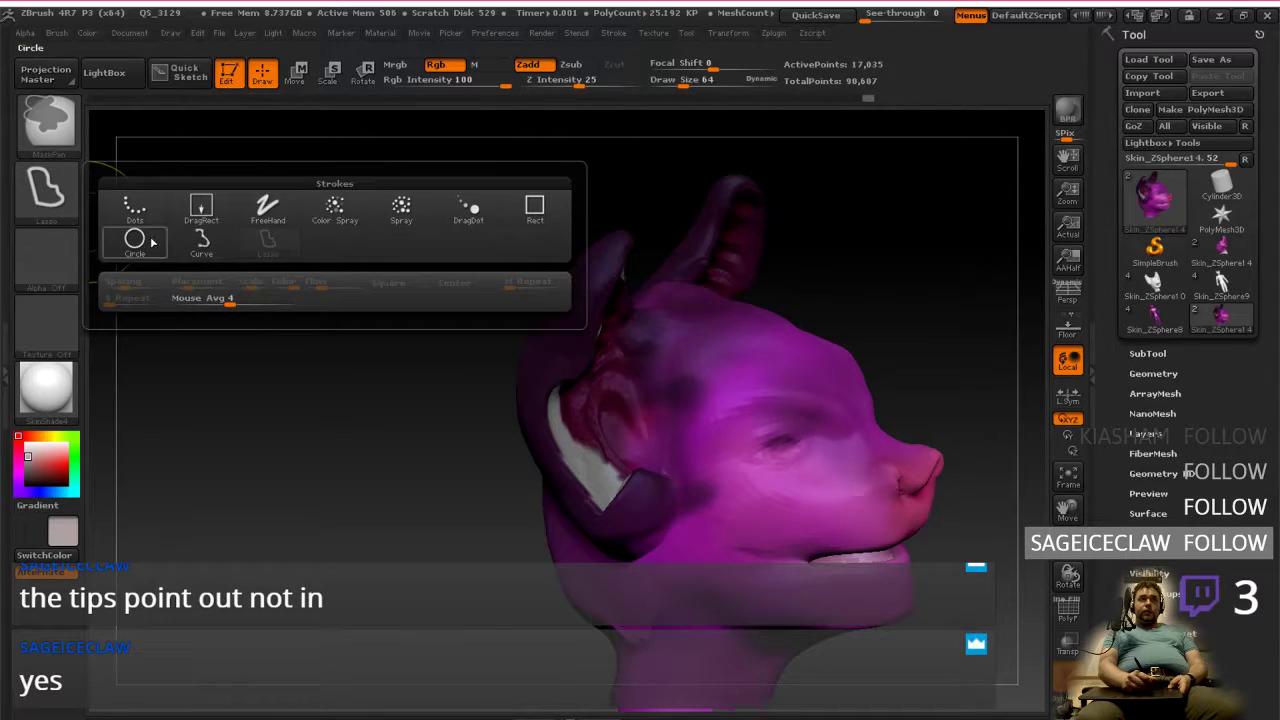
pyautogui.click(267, 208)
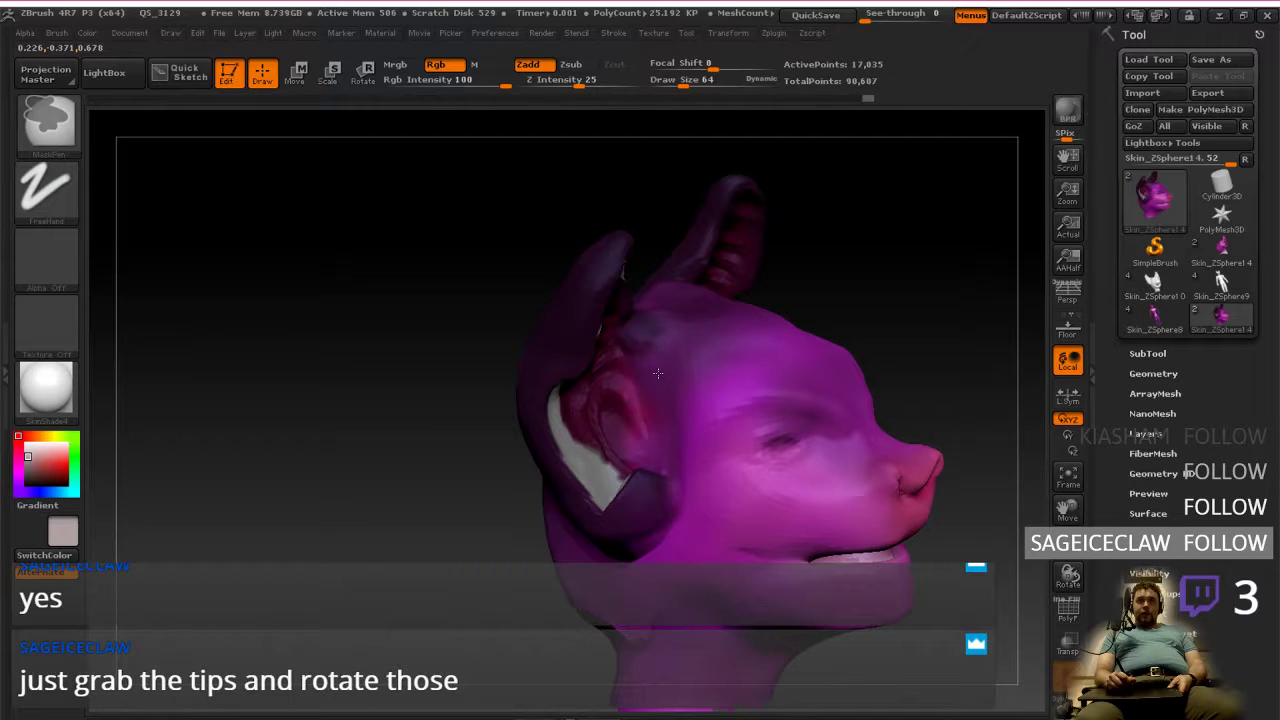
pyautogui.moveTo(691, 455)
pyautogui.mouseDown(button='right')
pyautogui.moveTo(636, 456)
pyautogui.moveTo(672, 450)
pyautogui.mouseUp(button='right')
pyautogui.moveTo(632, 425)
pyautogui.keyDown('ctrl'); pyautogui.keyDown('alt'); pyautogui.mouseDown()
pyautogui.moveTo(618, 426)
pyautogui.moveTo(617, 445)
pyautogui.mouseUp(); pyautogui.keyUp('alt'); pyautogui.keyUp('ctrl')
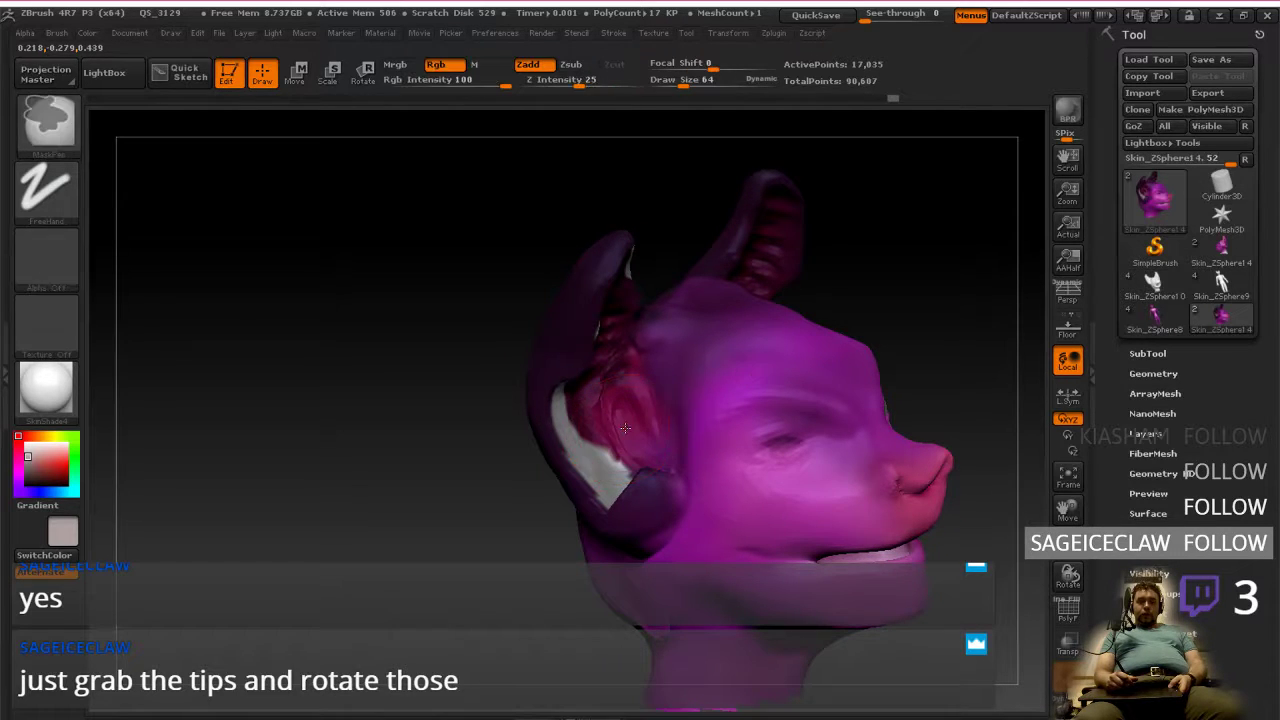
pyautogui.moveTo(622, 445); pyautogui.dragTo(620, 443)
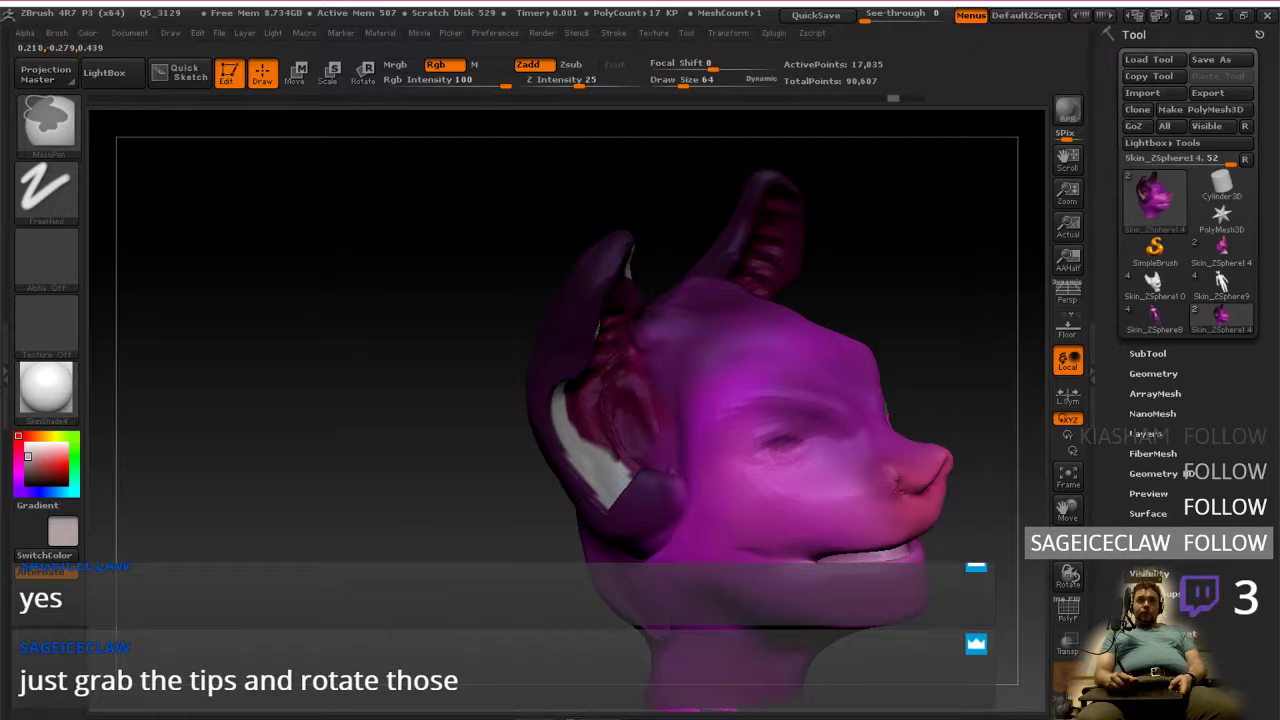
pyautogui.moveTo(614, 362); pyautogui.dragTo(550, 352, button='right')
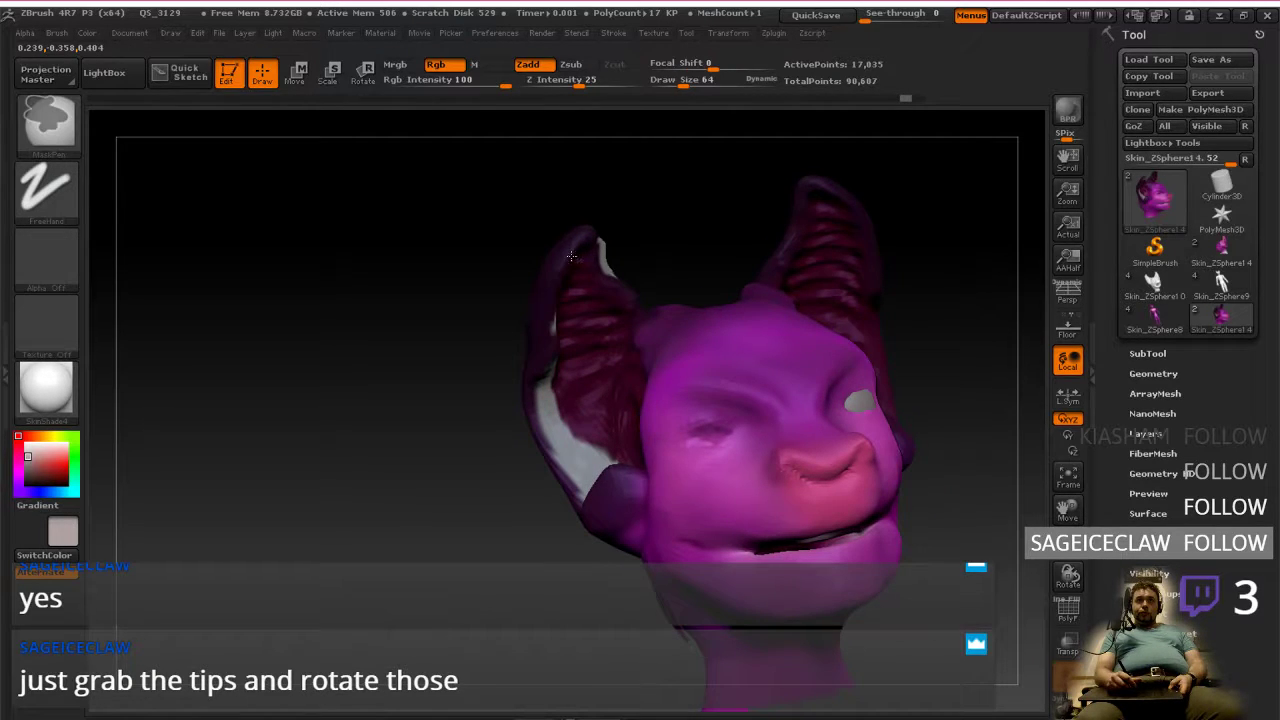
pyautogui.moveTo(611, 530)
pyautogui.mouseDown(button='right')
pyautogui.moveTo(849, 374)
pyautogui.moveTo(610, 432)
pyautogui.mouseUp(button='right')
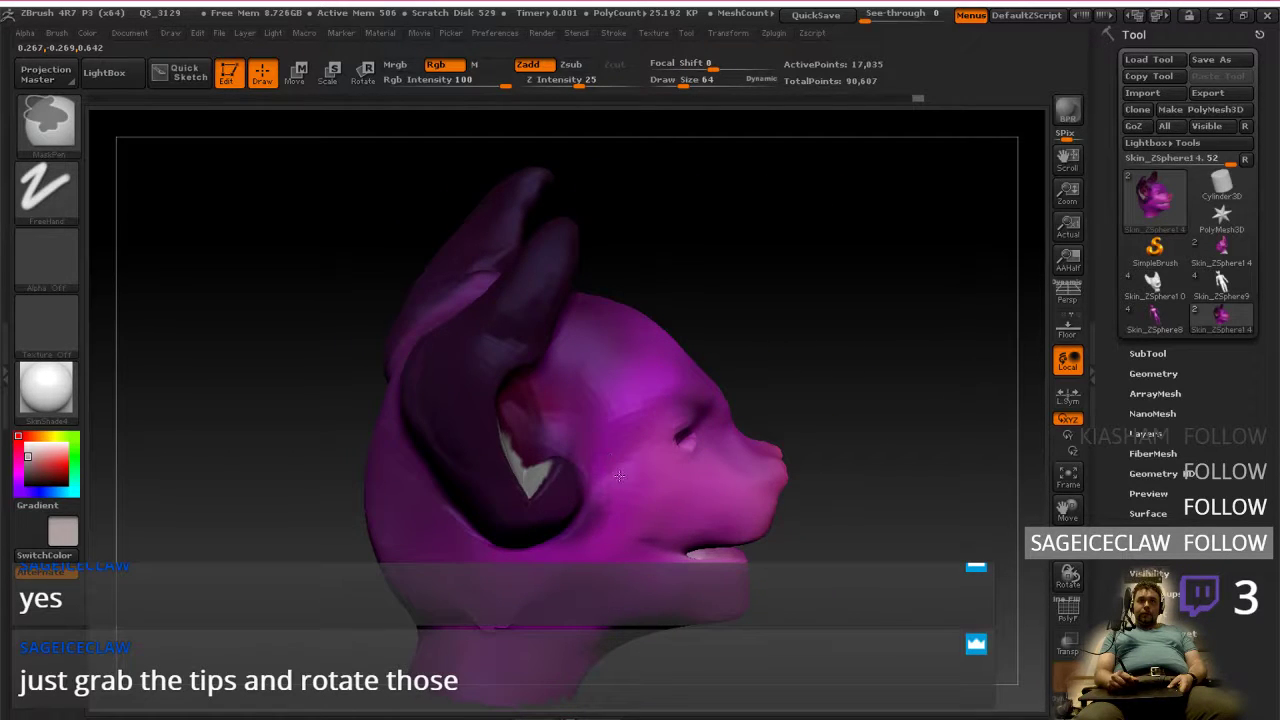
pyautogui.moveTo(610, 520)
pyautogui.mouseDown(button='right')
pyautogui.moveTo(714, 417)
pyautogui.moveTo(563, 435)
pyautogui.moveTo(613, 388)
pyautogui.moveTo(545, 372)
pyautogui.moveTo(632, 371)
pyautogui.mouseUp(button='right')
# Step: Invert the mask and rotate the freed ears about the vertical Transpose line in front view
pyautogui.keyDown('ctrl'); pyautogui.click(514, 409); pyautogui.keyUp('ctrl')
pyautogui.click(294, 78)
pyautogui.click(356, 78)
pyautogui.keyDown('alt'); pyautogui.moveTo(765, 366); pyautogui.dragTo(629, 480, button='right'); pyautogui.keyUp('alt')
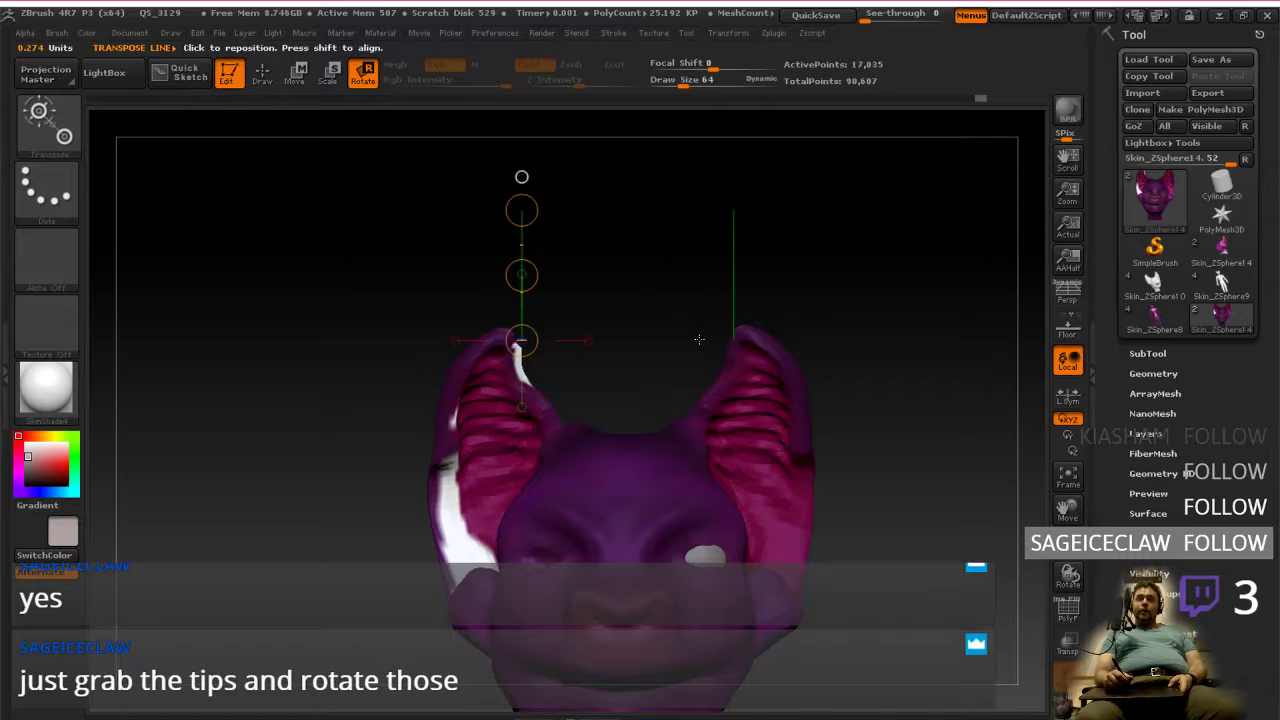
pyautogui.moveTo(734, 276); pyautogui.dragTo(764, 158)
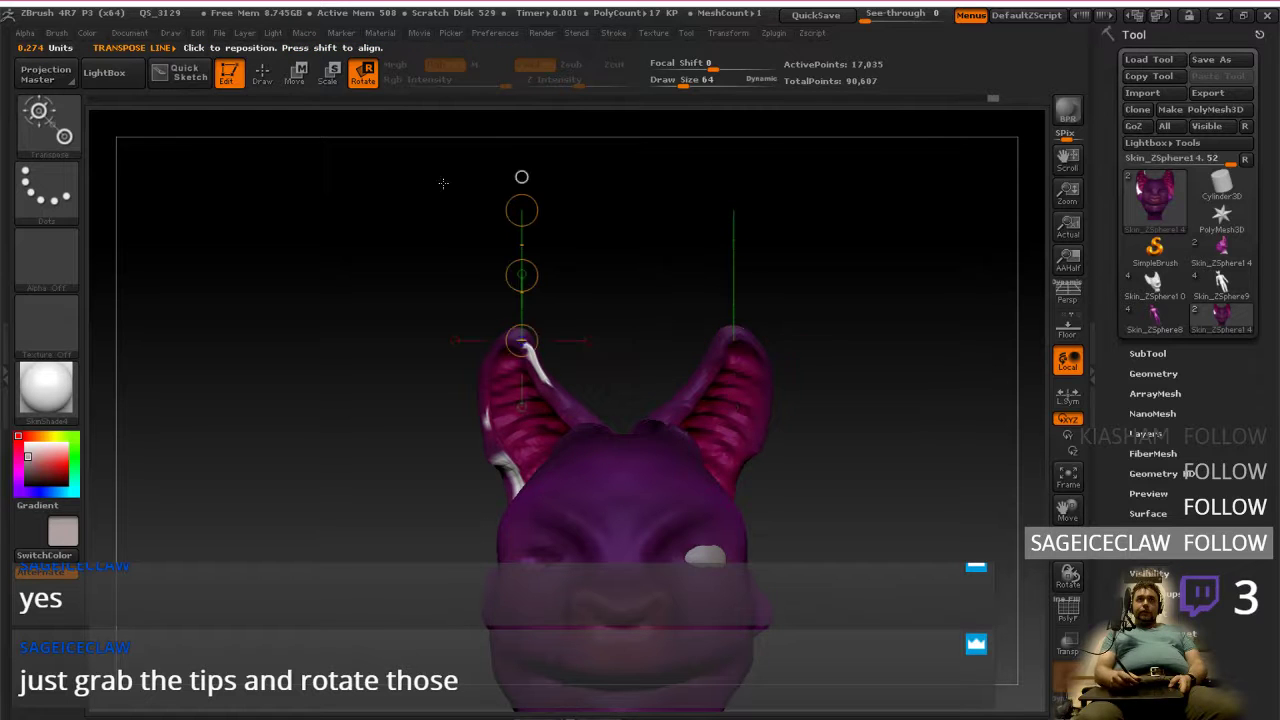
# Step: Try shifting the ears with a horizontal Transpose line from the top view, and undo the latest ear rotation and moves
pyautogui.moveTo(732, 424)
pyautogui.keyDown('shift'); pyautogui.mouseDown()
pyautogui.moveTo(867, 424)
pyautogui.moveTo(805, 434)
pyautogui.moveTo(820, 465)
pyautogui.moveTo(735, 458)
pyautogui.moveTo(869, 451)
pyautogui.moveTo(822, 449)
pyautogui.moveTo(879, 430)
pyautogui.mouseUp(); pyautogui.keyUp('shift')
pyautogui.moveTo(829, 423); pyautogui.dragTo(796, 542)
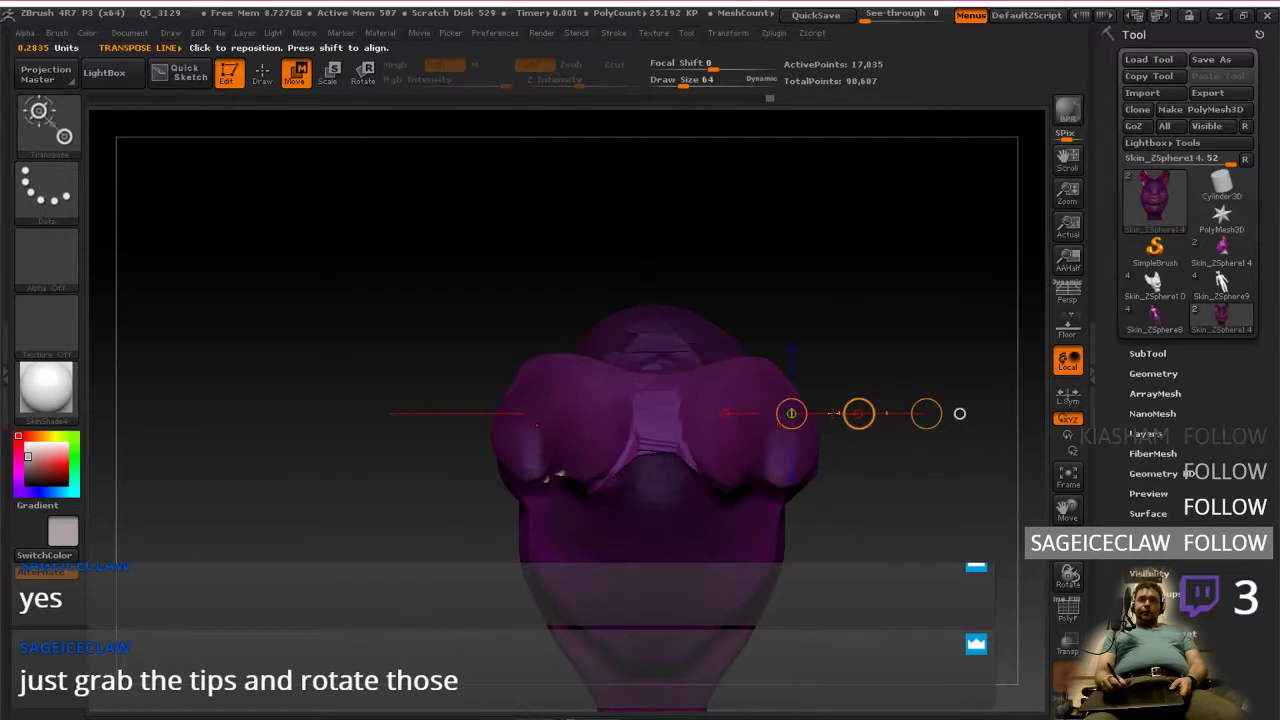
pyautogui.moveTo(858, 414); pyautogui.dragTo(848, 450)
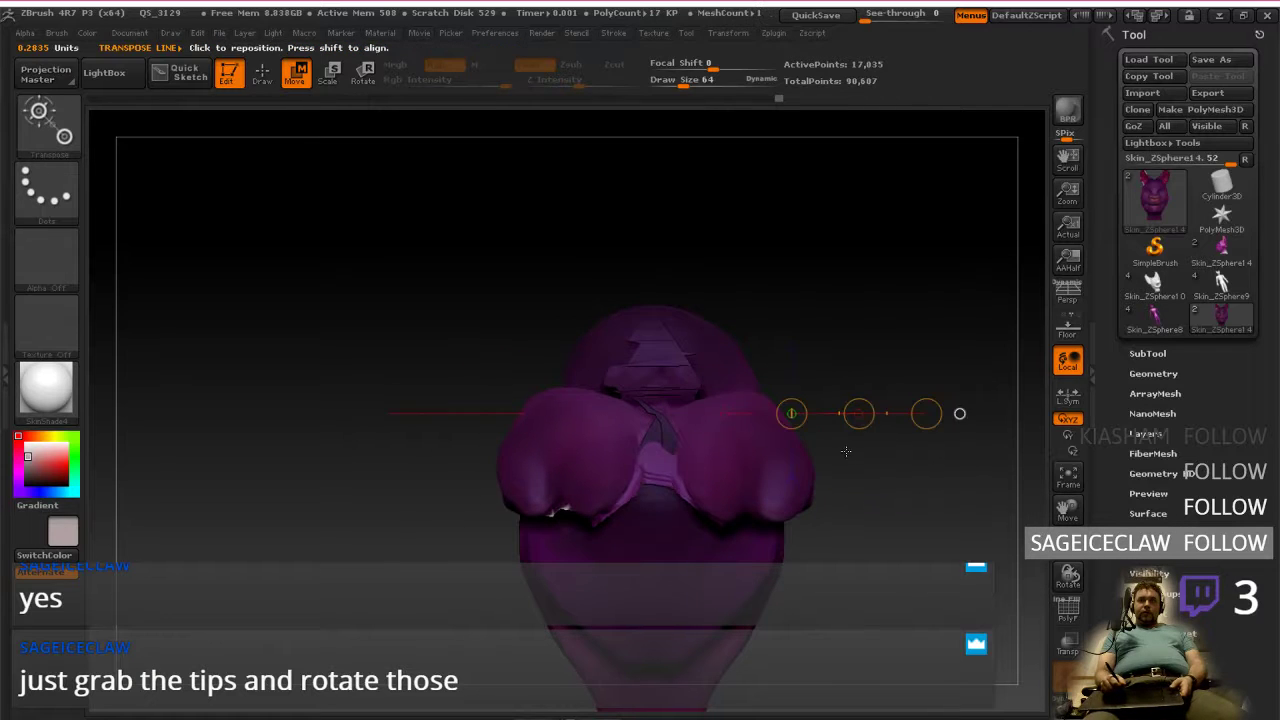
pyautogui.hotkey('ctrl', 'z')
pyautogui.hotkey('ctrl', 'z')
pyautogui.hotkey('ctrl', 'z')
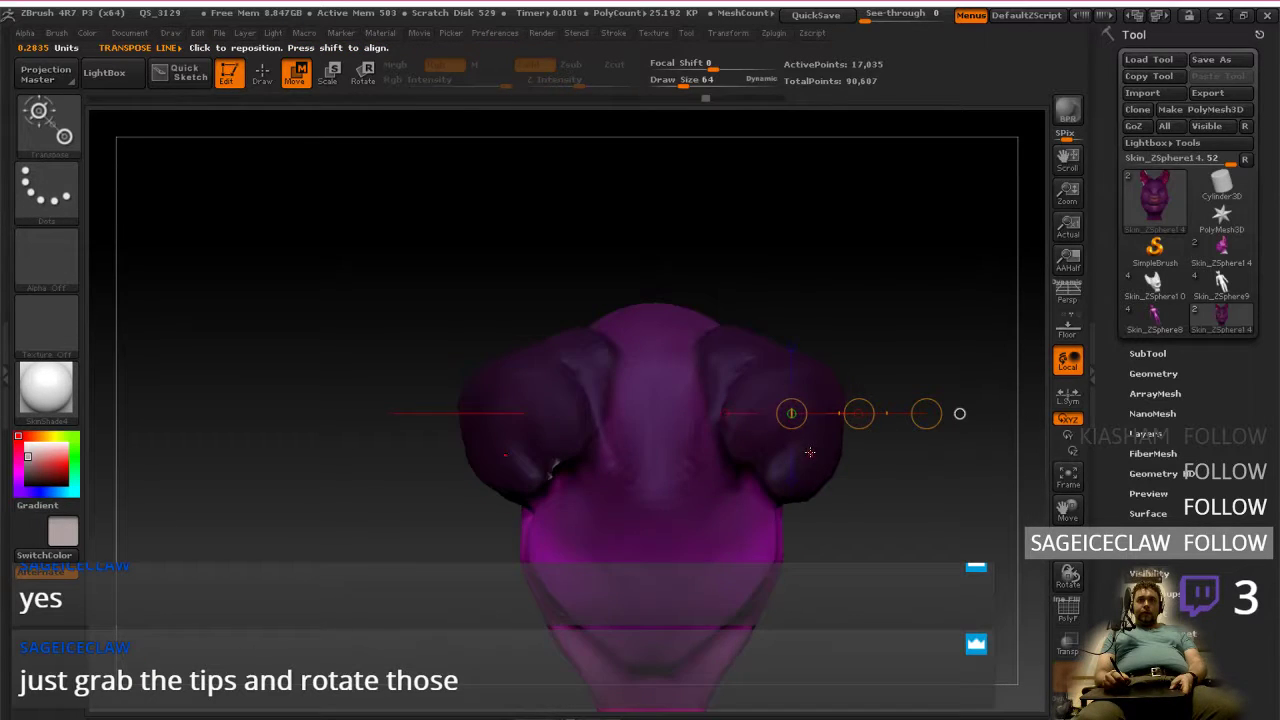
pyautogui.hotkey('ctrl', 'shift', 'z')
pyautogui.hotkey('ctrl', 'shift', 'z')
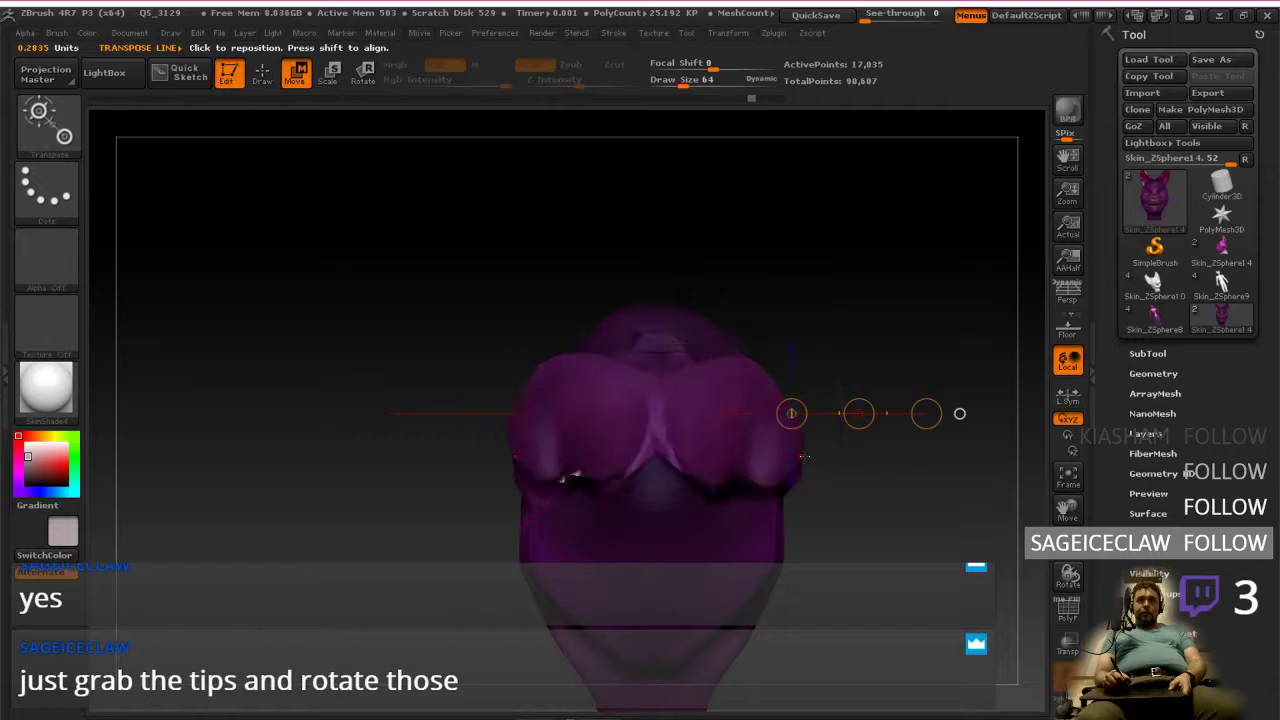
pyautogui.hotkey('ctrl', 'z')
# Step: Return to Draw mode in front view and invert the mask so that it covers the ears
pyautogui.moveTo(866, 410); pyautogui.dragTo(812, 366)
pyautogui.keyDown('alt'); pyautogui.moveTo(856, 560); pyautogui.dragTo(830, 521); pyautogui.keyUp('alt')
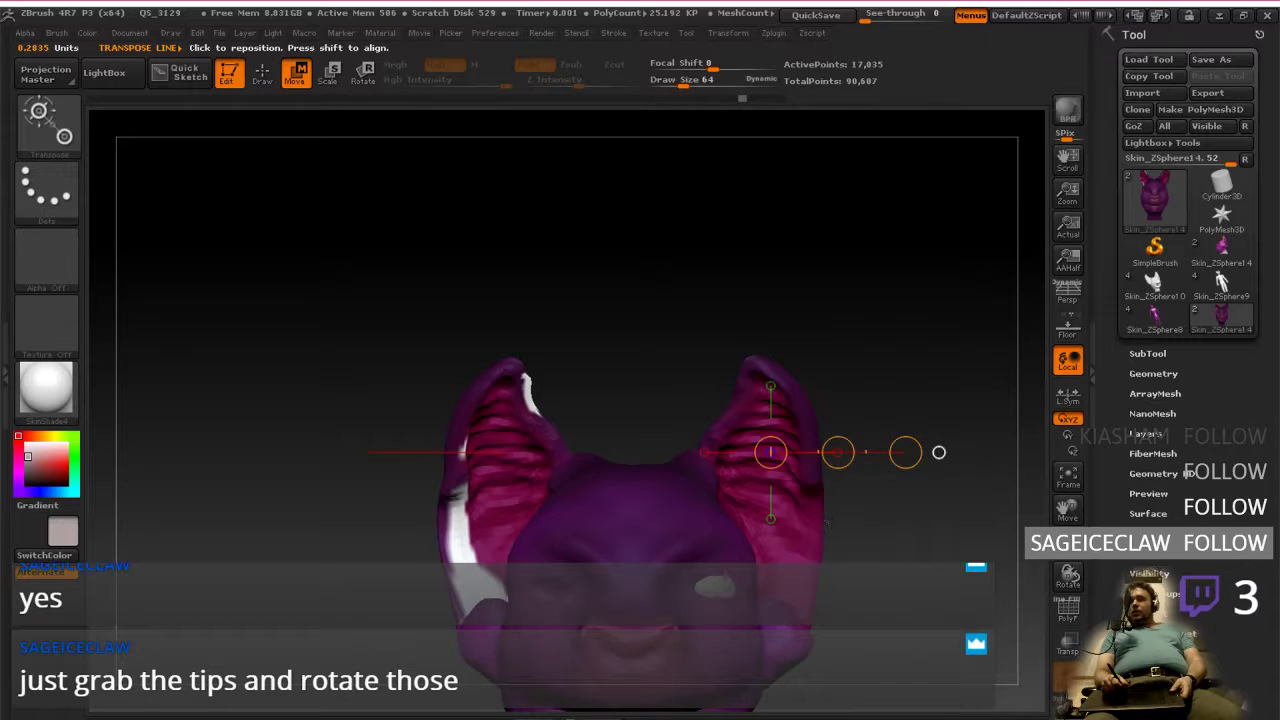
pyautogui.keyDown('ctrl'); pyautogui.click(643, 397); pyautogui.keyUp('ctrl')
pyautogui.keyDown('ctrl'); pyautogui.click(631, 374); pyautogui.keyUp('ctrl')
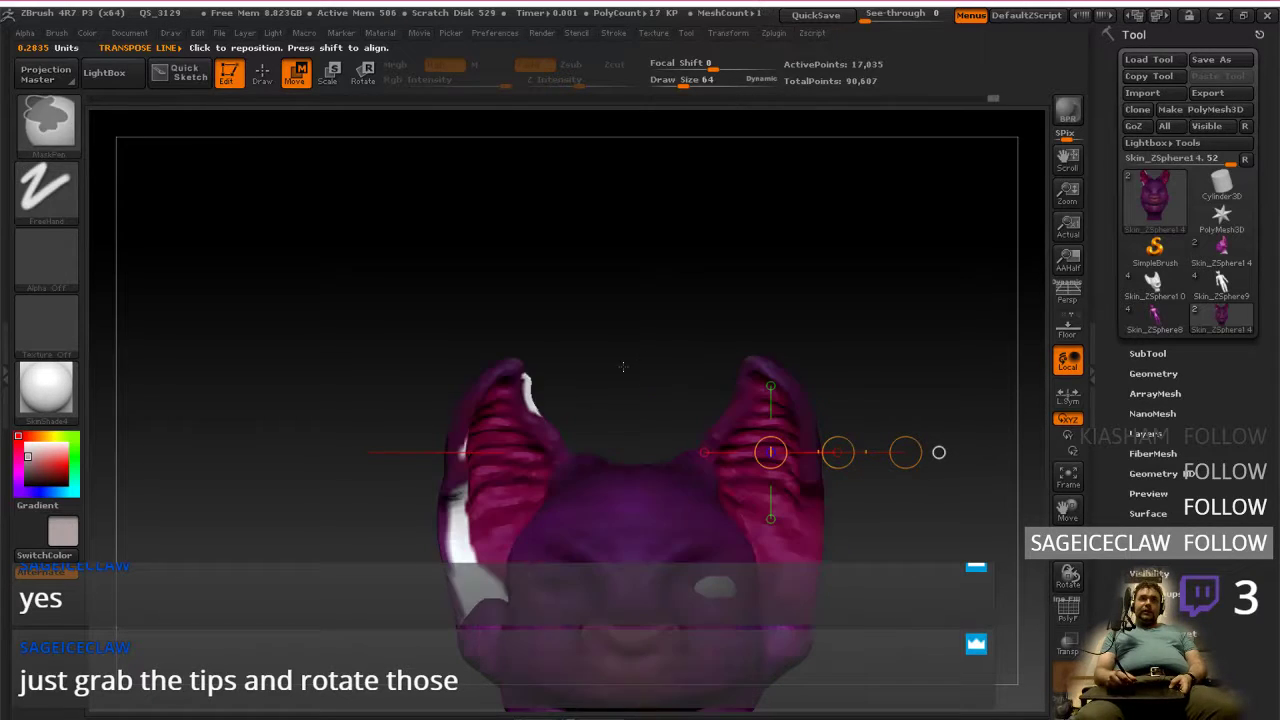
pyautogui.click(262, 74)
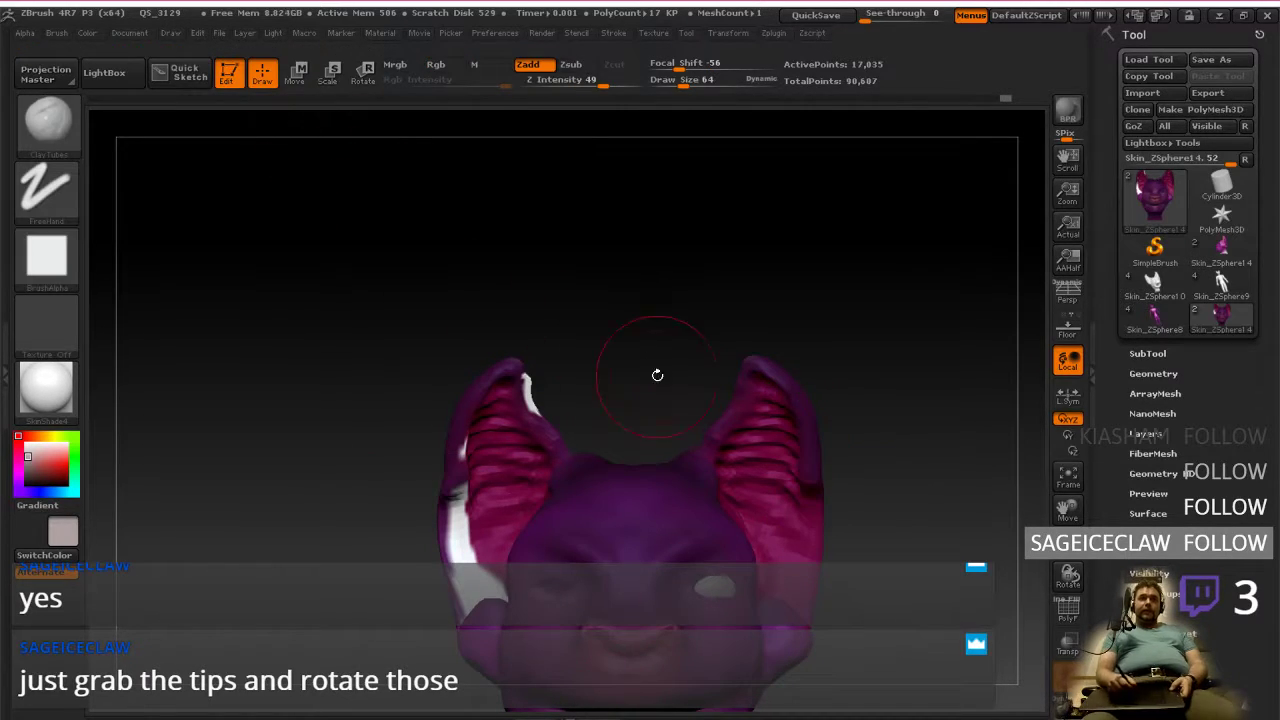
pyautogui.moveTo(702, 380)
pyautogui.keyDown('ctrl'); pyautogui.mouseDown()
pyautogui.moveTo(745, 460)
pyautogui.moveTo(838, 490)
pyautogui.moveTo(701, 417)
pyautogui.moveTo(690, 428)
pyautogui.mouseUp(); pyautogui.keyUp('ctrl')
# Step: Switch the masking stroke to Lasso and mask the upper part of the ear around its tip
pyautogui.click(46, 188)
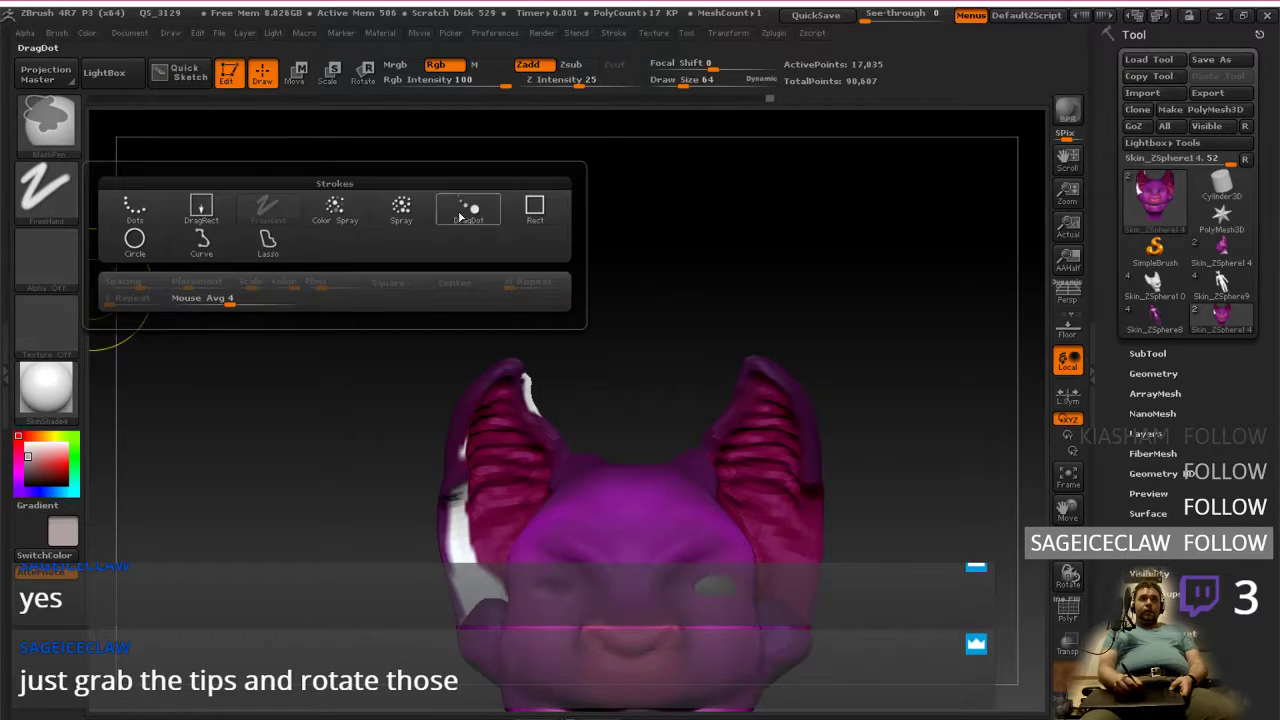
pyautogui.click(267, 242)
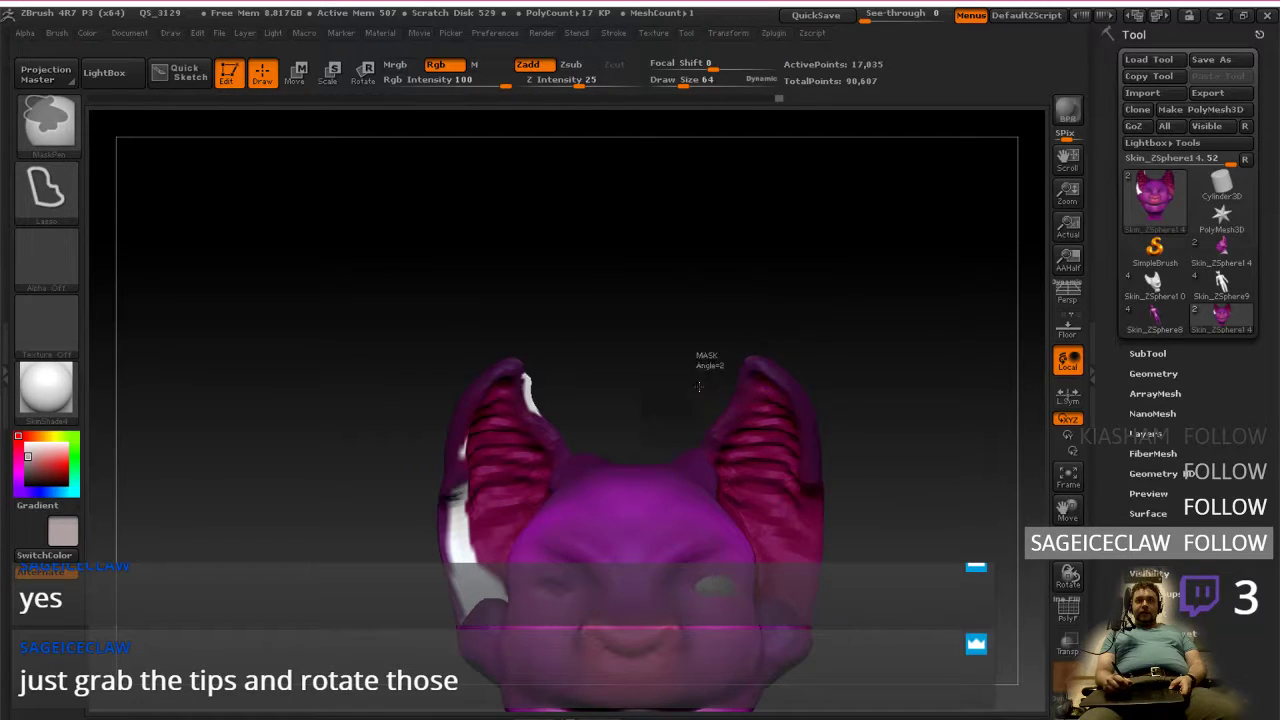
pyautogui.moveTo(799, 477)
pyautogui.keyDown('ctrl'); pyautogui.mouseDown()
pyautogui.moveTo(855, 410)
pyautogui.moveTo(680, 380)
pyautogui.mouseUp(); pyautogui.keyUp('ctrl')
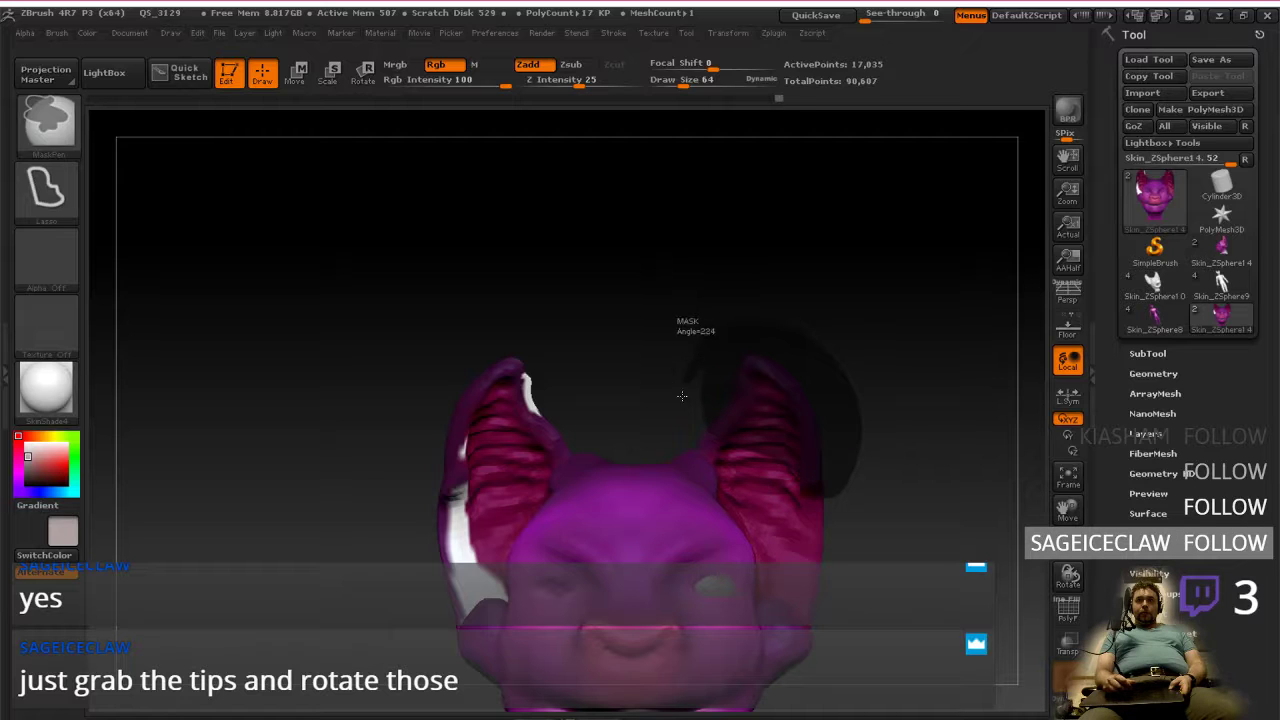
pyautogui.keyDown('ctrl'); pyautogui.moveTo(866, 413); pyautogui.dragTo(786, 357); pyautogui.keyUp('ctrl')
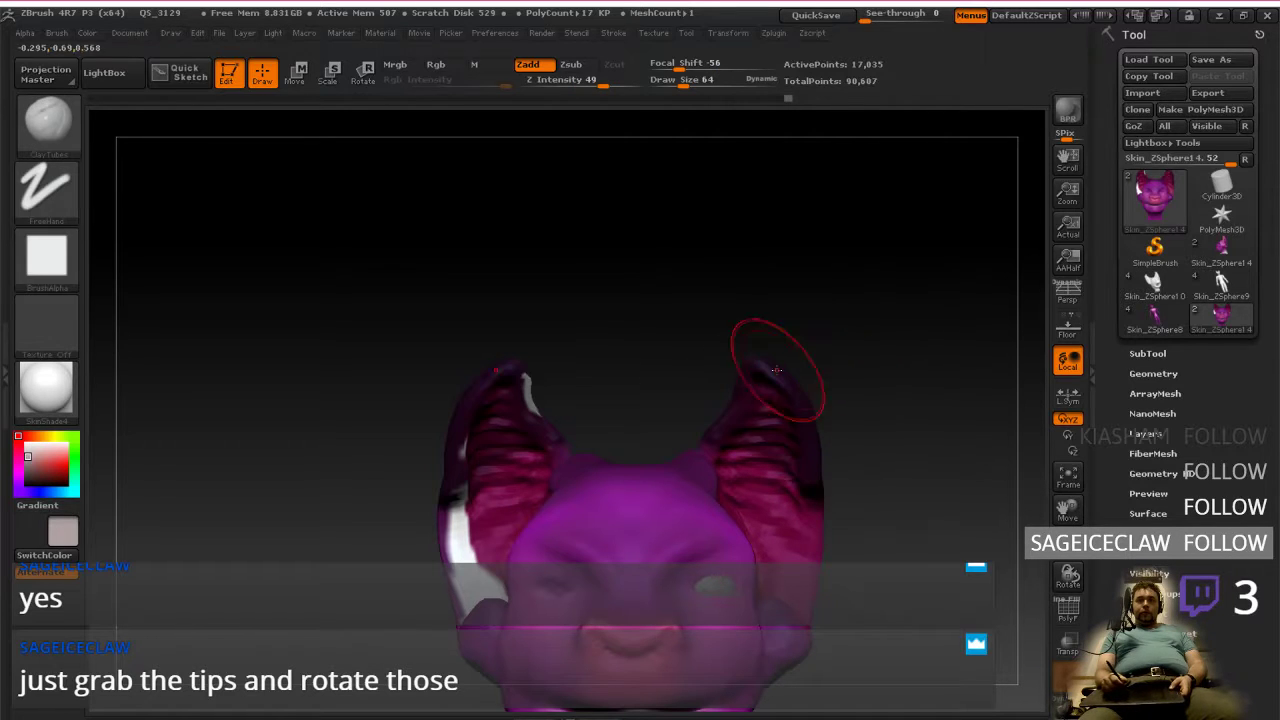
# Step: Invert the mask, try rotating the freed ear tips with a horizontal Transpose line, and undo the rotation
pyautogui.keyDown('ctrl'); pyautogui.click(686, 386); pyautogui.keyUp('ctrl')
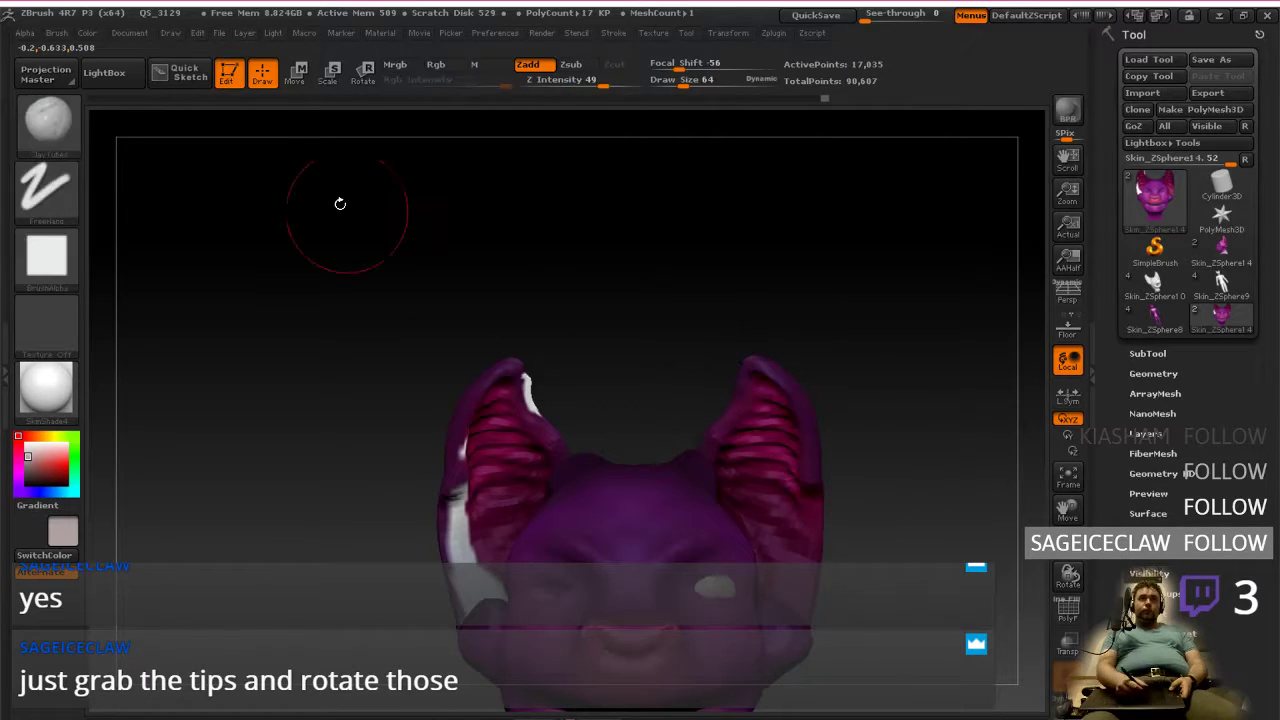
pyautogui.click(363, 74)
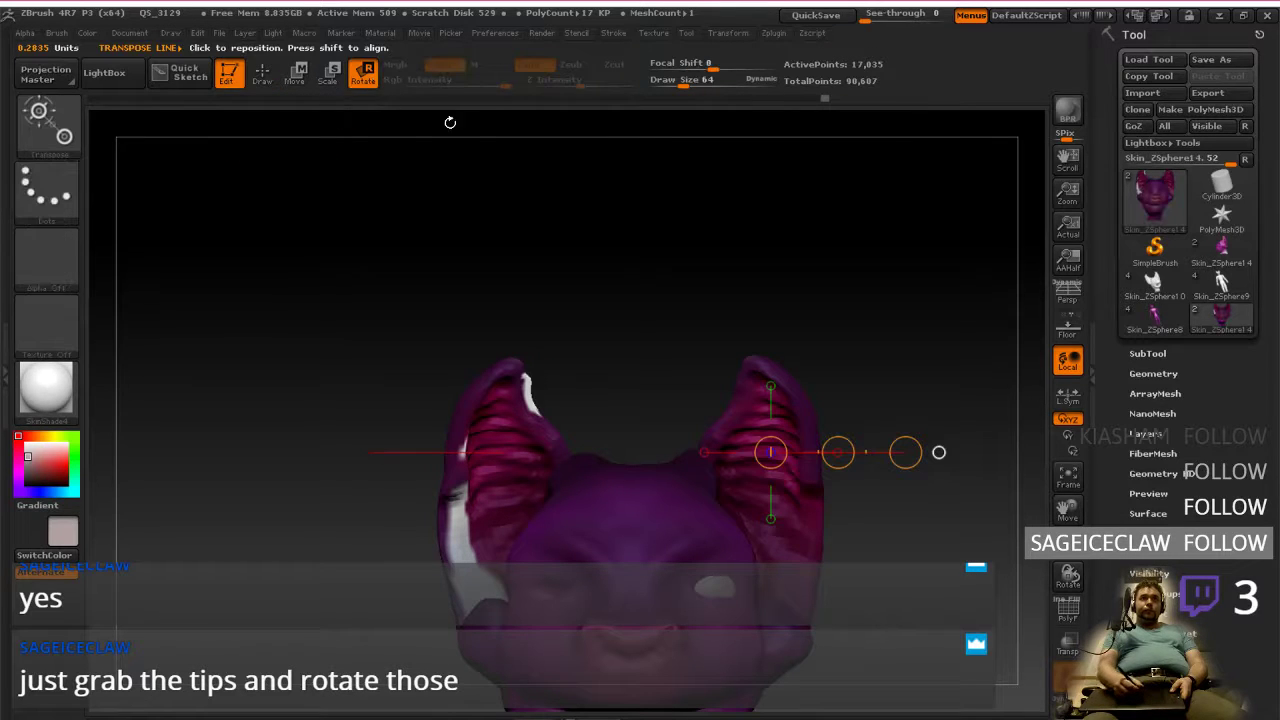
pyautogui.keyDown('shift'); pyautogui.moveTo(788, 397); pyautogui.dragTo(891, 397); pyautogui.keyUp('shift')
pyautogui.keyDown('shift'); pyautogui.moveTo(866, 350); pyautogui.dragTo(848, 485); pyautogui.keyUp('shift')
pyautogui.moveTo(891, 397); pyautogui.dragTo(806, 210)
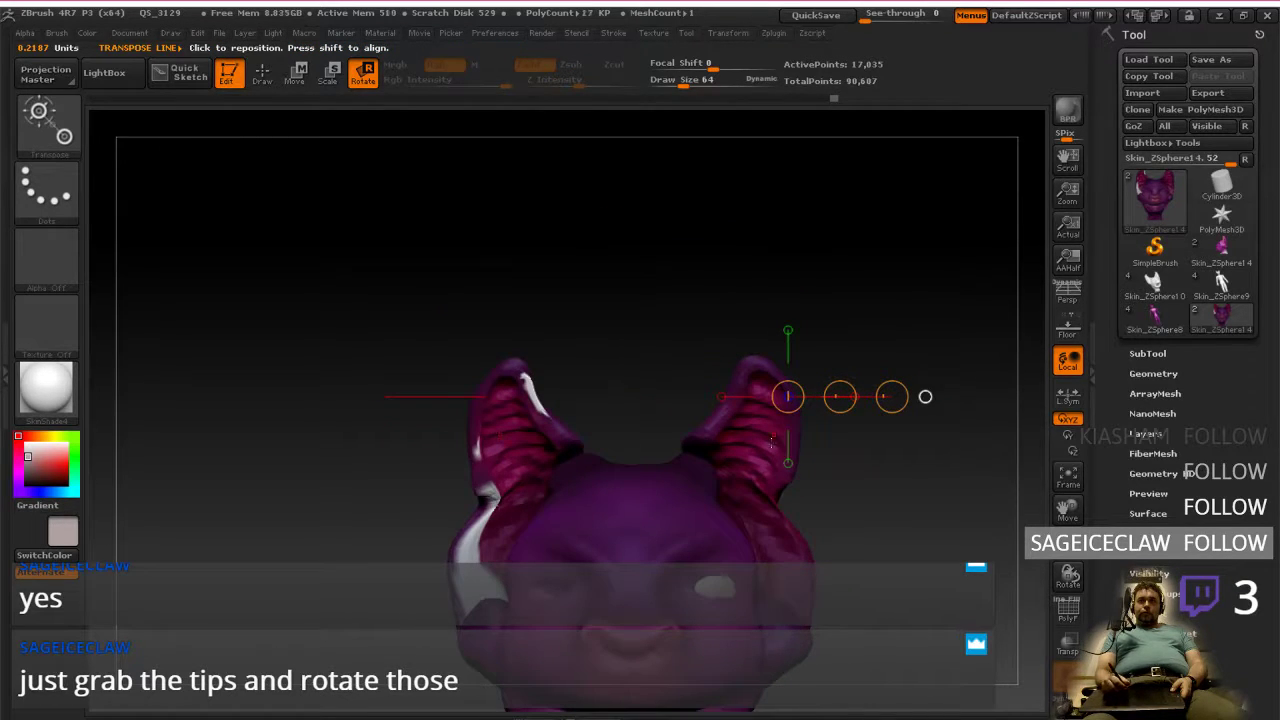
pyautogui.moveTo(621, 318); pyautogui.dragTo(675, 448)
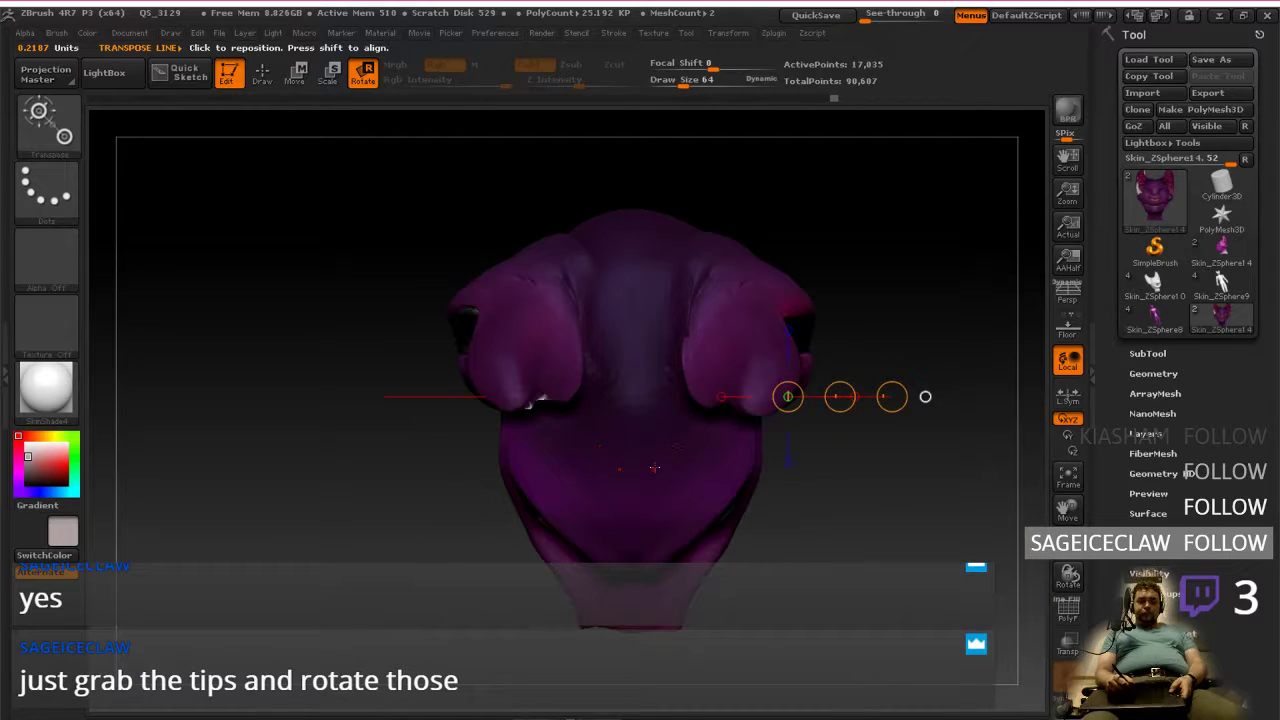
pyautogui.hotkey('ctrl', 'z')
pyautogui.moveTo(666, 449); pyautogui.dragTo(664, 266, button='right')
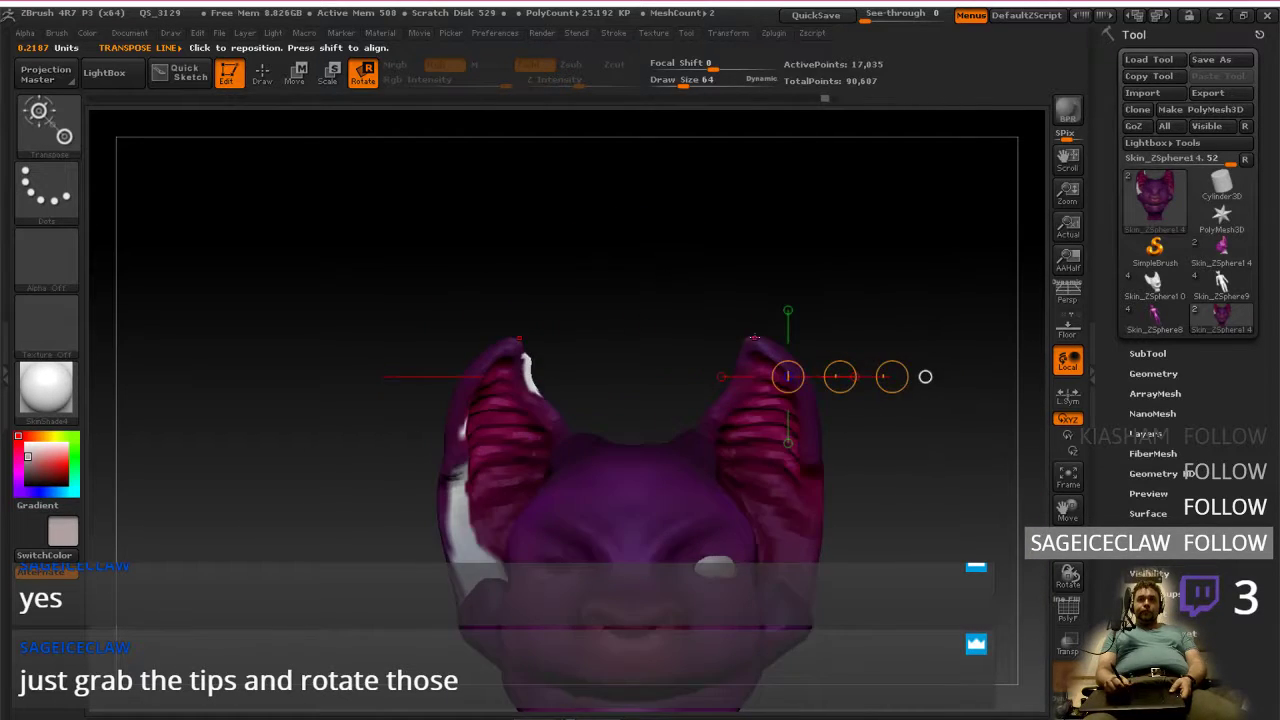
# Step: Rotate the ear tips with a vertical Transpose line, then shift them with a horizontal Transpose Move line
pyautogui.keyDown('shift'); pyautogui.moveTo(767, 360); pyautogui.dragTo(767, 235); pyautogui.keyUp('shift')
pyautogui.moveTo(767, 297)
pyautogui.mouseDown()
pyautogui.moveTo(815, 290)
pyautogui.moveTo(800, 266)
pyautogui.moveTo(931, 166)
pyautogui.mouseUp()
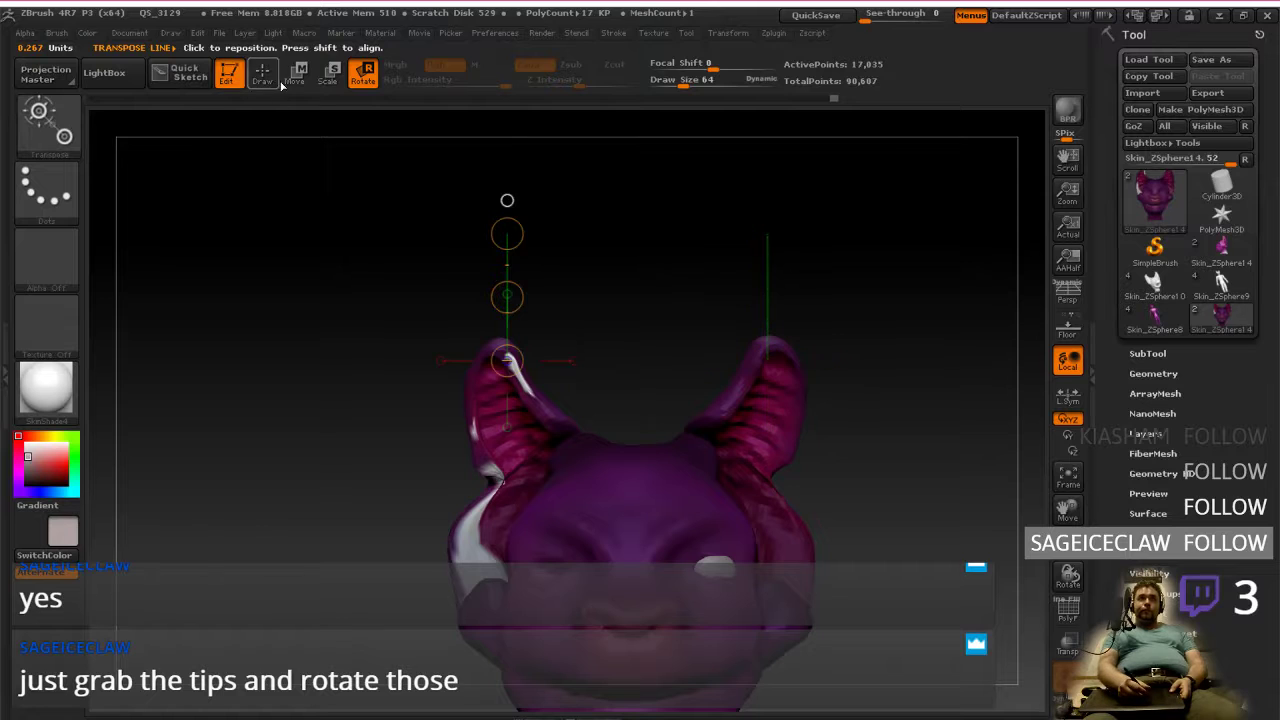
pyautogui.click(296, 72)
pyautogui.keyDown('shift'); pyautogui.moveTo(781, 402); pyautogui.dragTo(932, 402); pyautogui.keyUp('shift')
pyautogui.moveTo(846, 405); pyautogui.dragTo(665, 422)
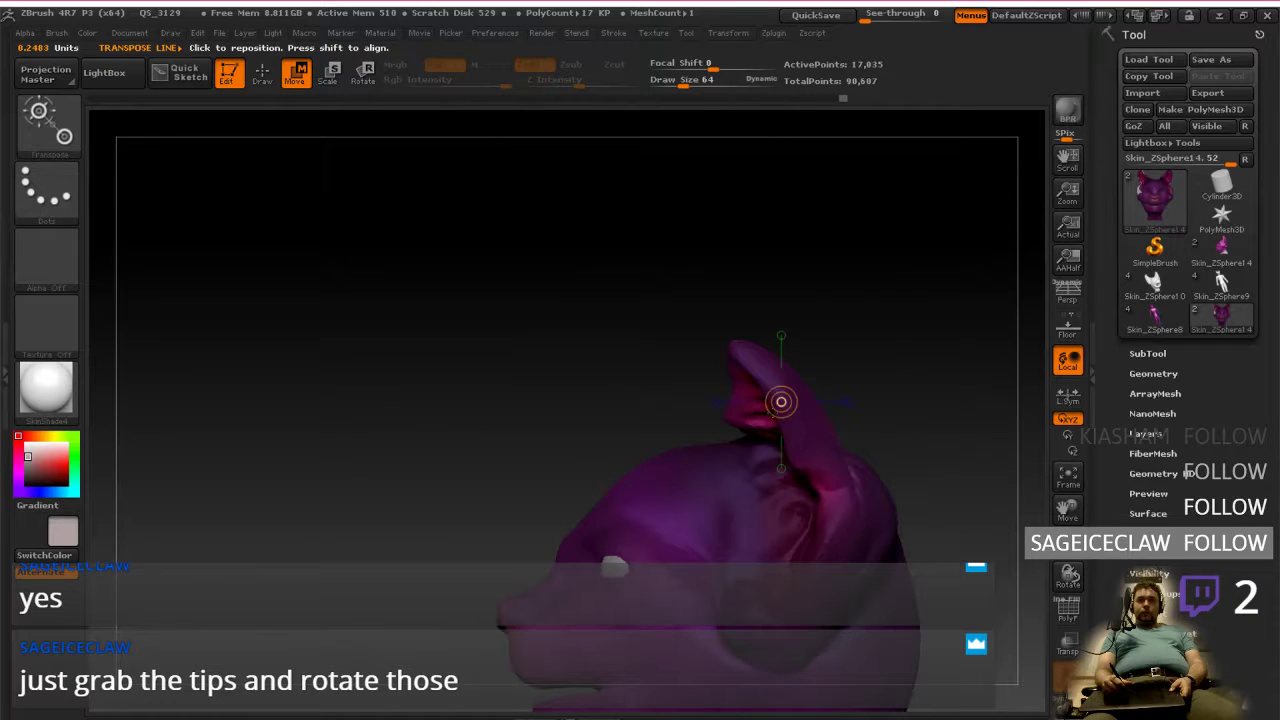
pyautogui.moveTo(755, 458); pyautogui.dragTo(781, 314)
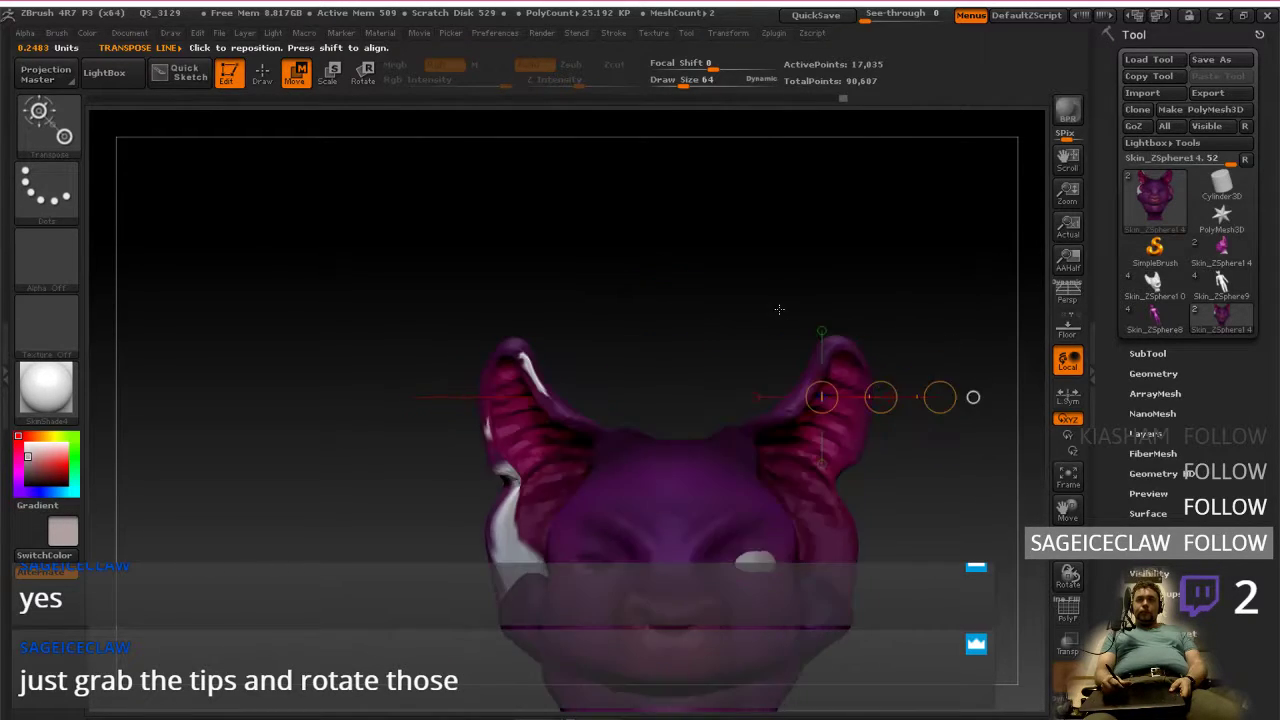
# Step: Rotate the ear tips again from a vertical Transpose line at the tip and shift them outward with a Move line
pyautogui.moveTo(847, 342); pyautogui.dragTo(847, 217)
pyautogui.press('r')
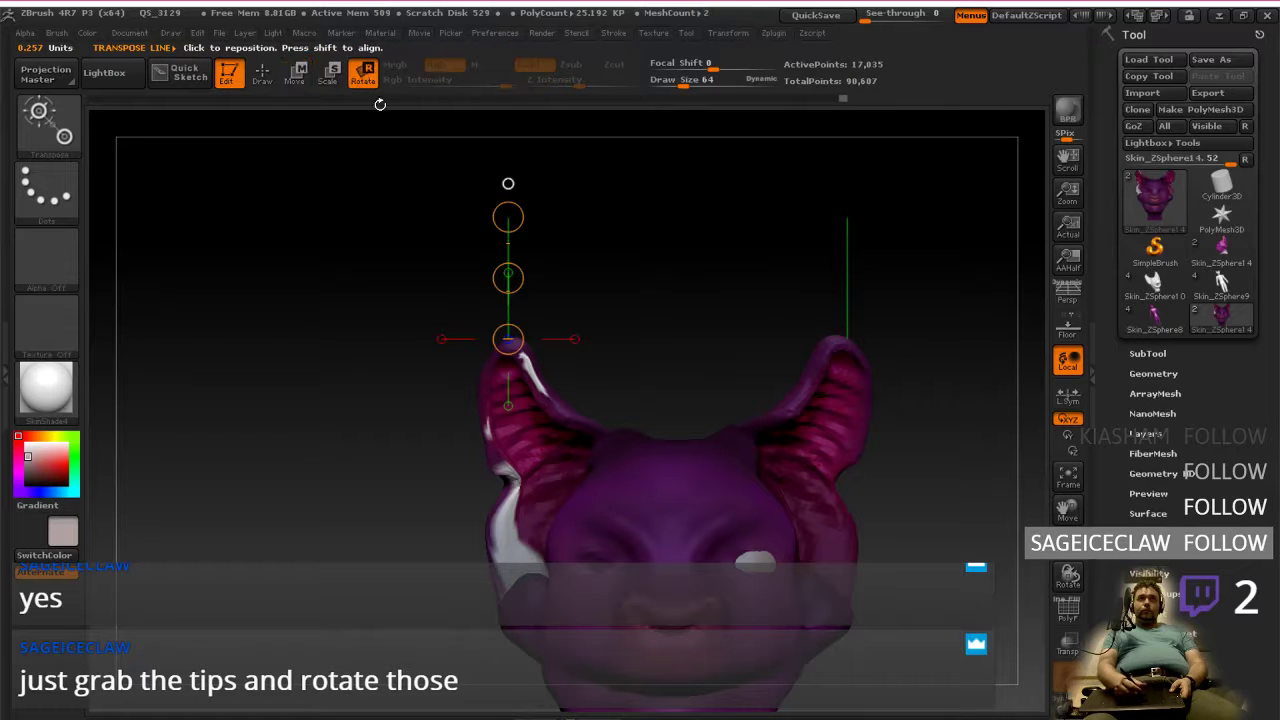
pyautogui.moveTo(847, 278)
pyautogui.mouseDown()
pyautogui.moveTo(908, 286)
pyautogui.moveTo(766, 311)
pyautogui.moveTo(794, 331)
pyautogui.moveTo(823, 200)
pyautogui.moveTo(817, 250)
pyautogui.moveTo(807, 177)
pyautogui.mouseUp()
pyautogui.click(301, 75)
pyautogui.moveTo(795, 391)
pyautogui.mouseDown()
pyautogui.moveTo(914, 391)
pyautogui.moveTo(856, 391)
pyautogui.moveTo(895, 396)
pyautogui.mouseUp()
pyautogui.moveTo(885, 448)
pyautogui.mouseDown()
pyautogui.moveTo(730, 440)
pyautogui.moveTo(860, 415)
pyautogui.moveTo(867, 438)
pyautogui.moveTo(760, 440)
pyautogui.moveTo(880, 436)
pyautogui.mouseUp()
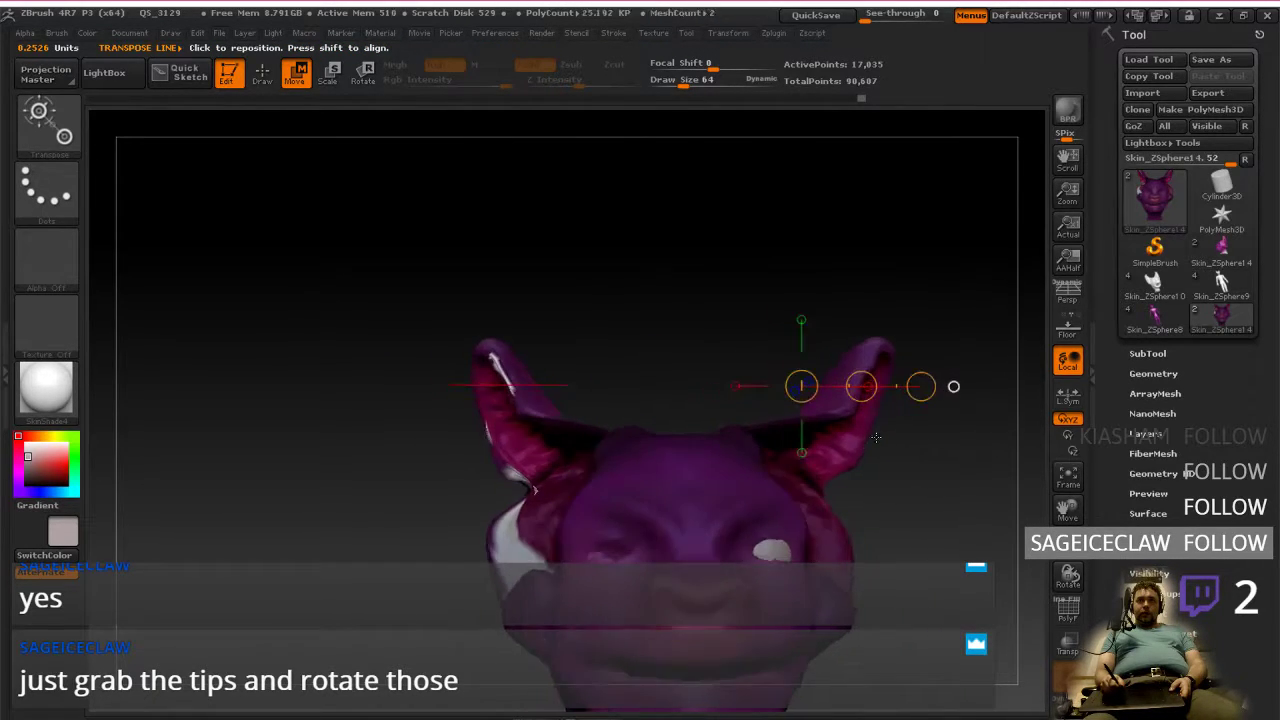
# Step: Undo the latest Transpose rotations and moves of the ear tips
pyautogui.hotkey('ctrl', 'z')
pyautogui.hotkey('ctrl', 'z')
pyautogui.hotkey('ctrl', 'z')
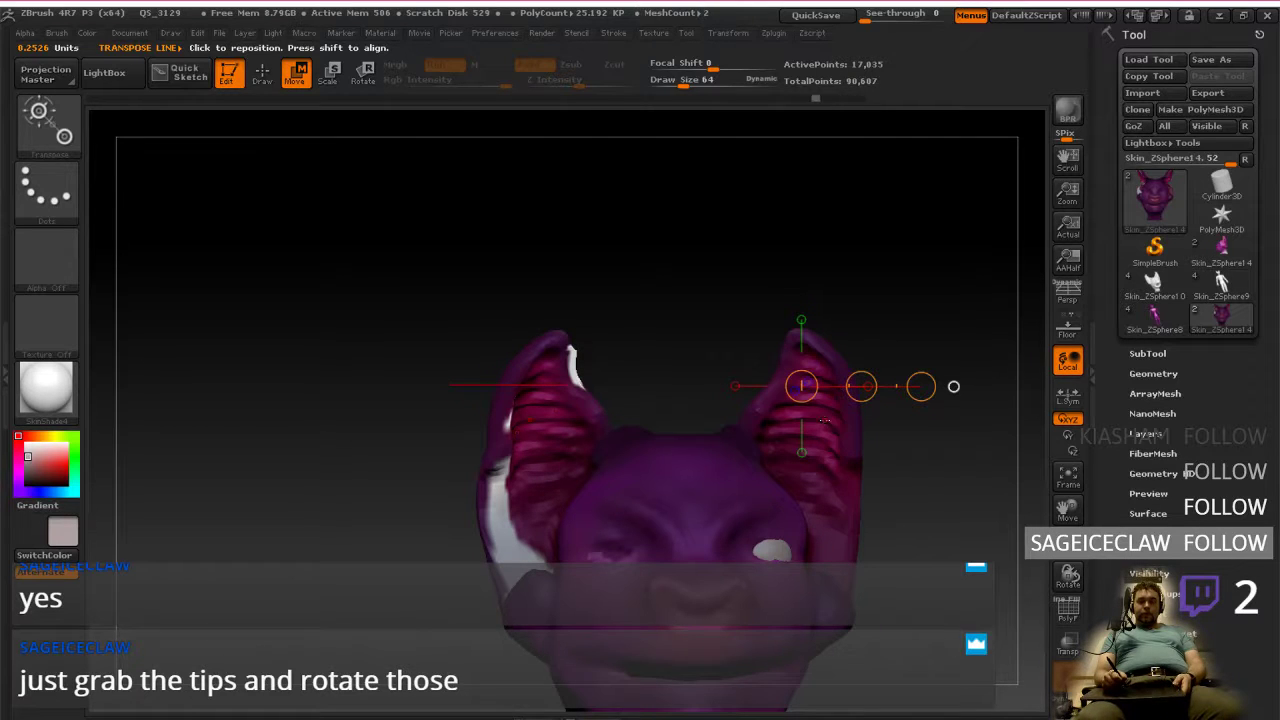
# Step: Return to Draw mode and invert the mask so that it covers the upper ears
pyautogui.keyDown('ctrl'); pyautogui.click(677, 332); pyautogui.keyUp('ctrl')
pyautogui.keyDown('ctrl'); pyautogui.click(625, 277); pyautogui.keyUp('ctrl')
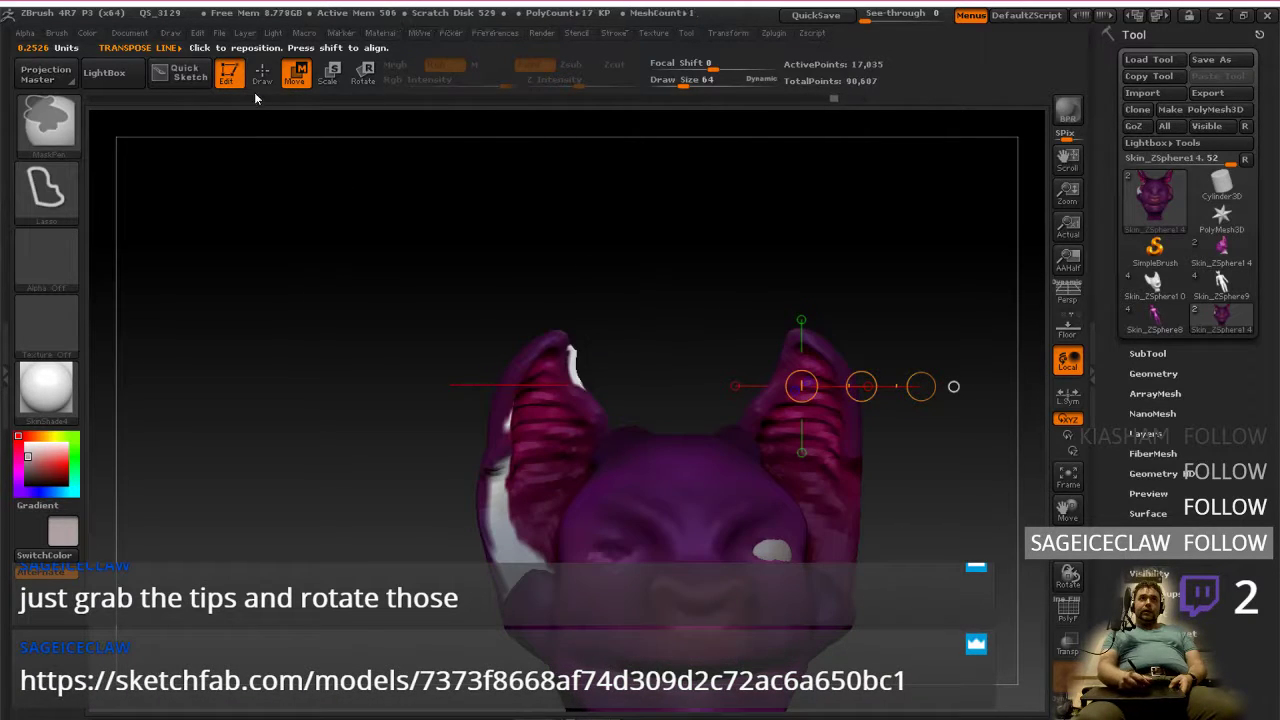
pyautogui.click(262, 75)
pyautogui.keyDown('ctrl'); pyautogui.click(692, 336); pyautogui.keyUp('ctrl')
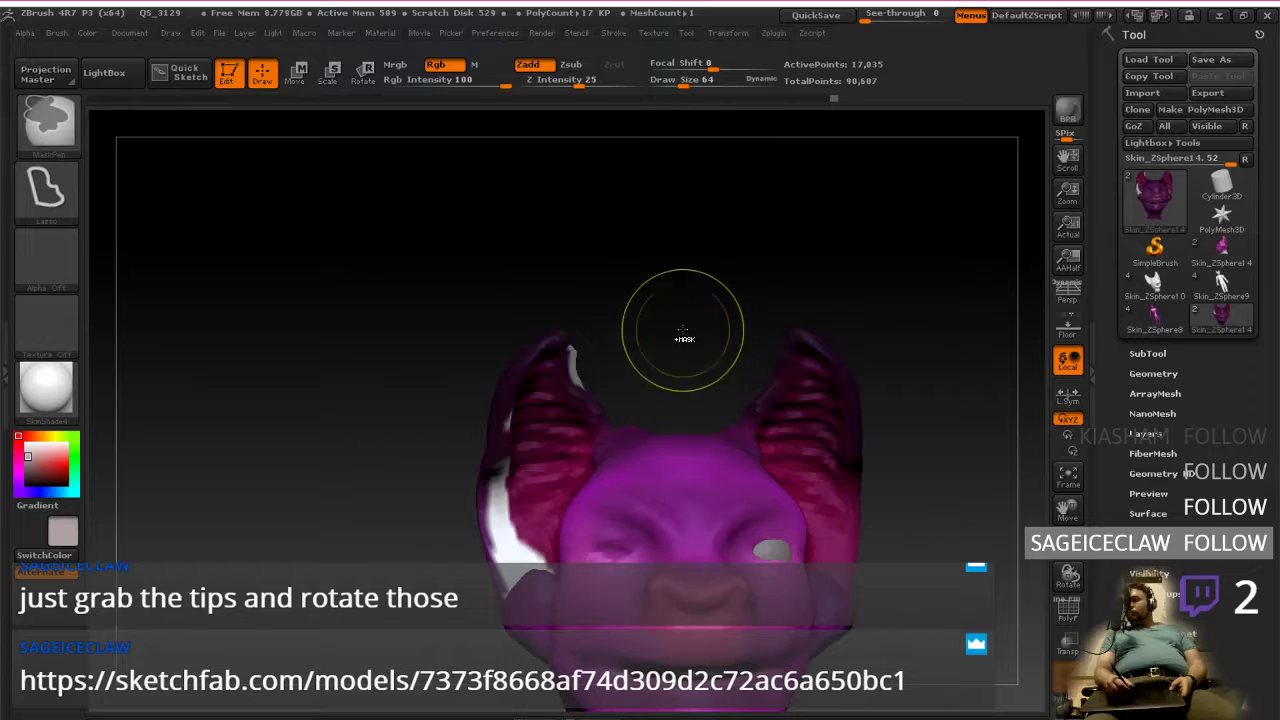
pyautogui.keyDown('ctrl'); pyautogui.click(681, 332); pyautogui.keyUp('ctrl')
pyautogui.keyDown('ctrl'); pyautogui.click(681, 327); pyautogui.keyUp('ctrl')
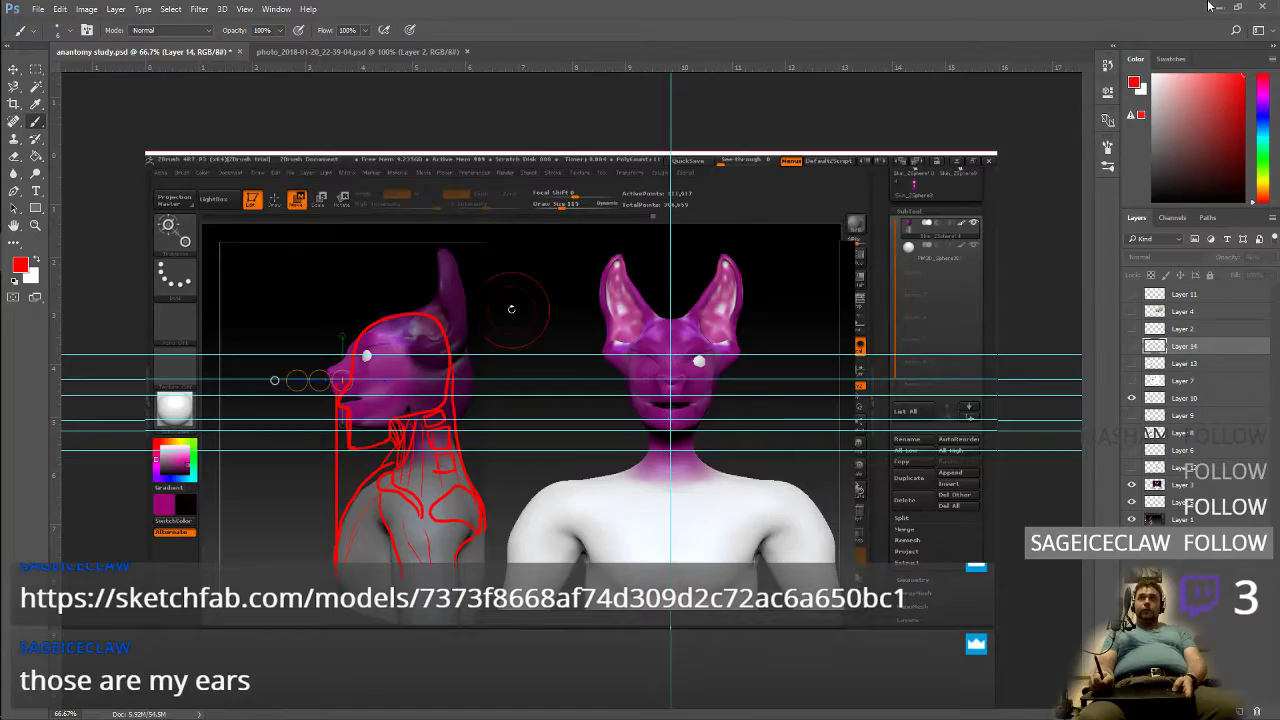
# Step: Switch to the browser's Twitch dashboard and open the Sketchfab model link posted in the chat
pyautogui.click(1214, 6)
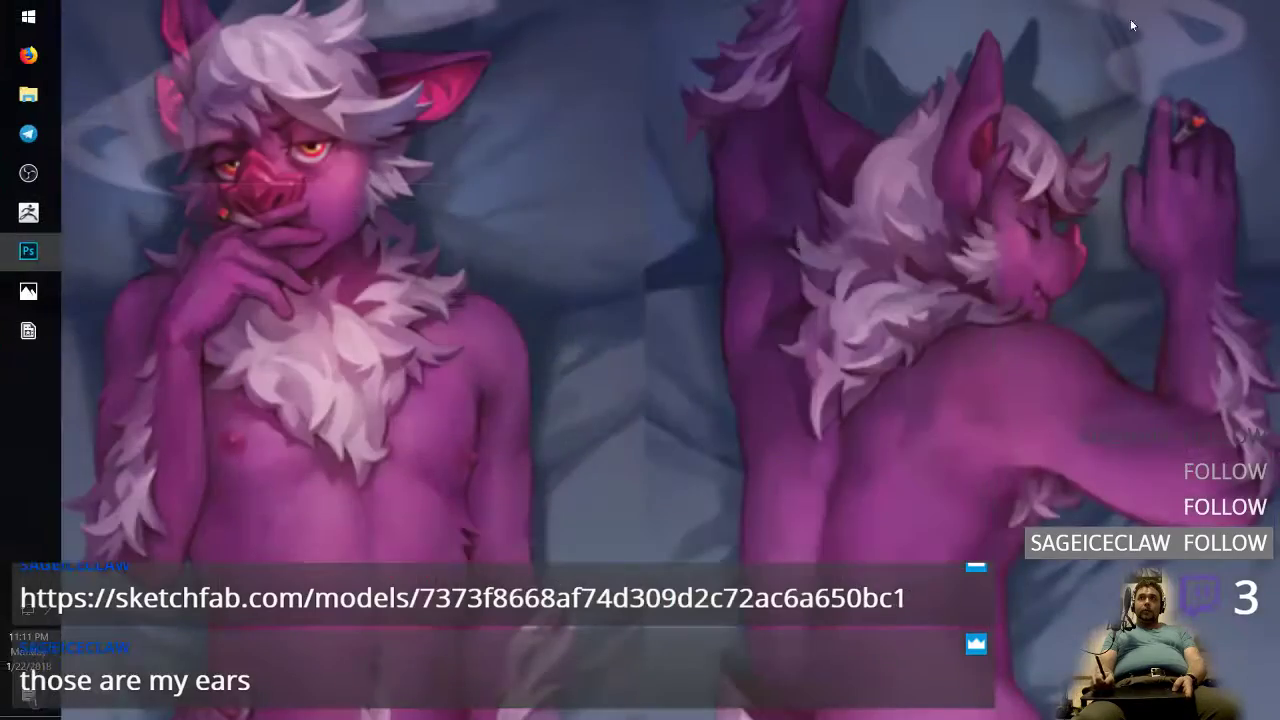
pyautogui.hotkey('alt', 'Tab')
pyautogui.press('ctrl+super+Left')
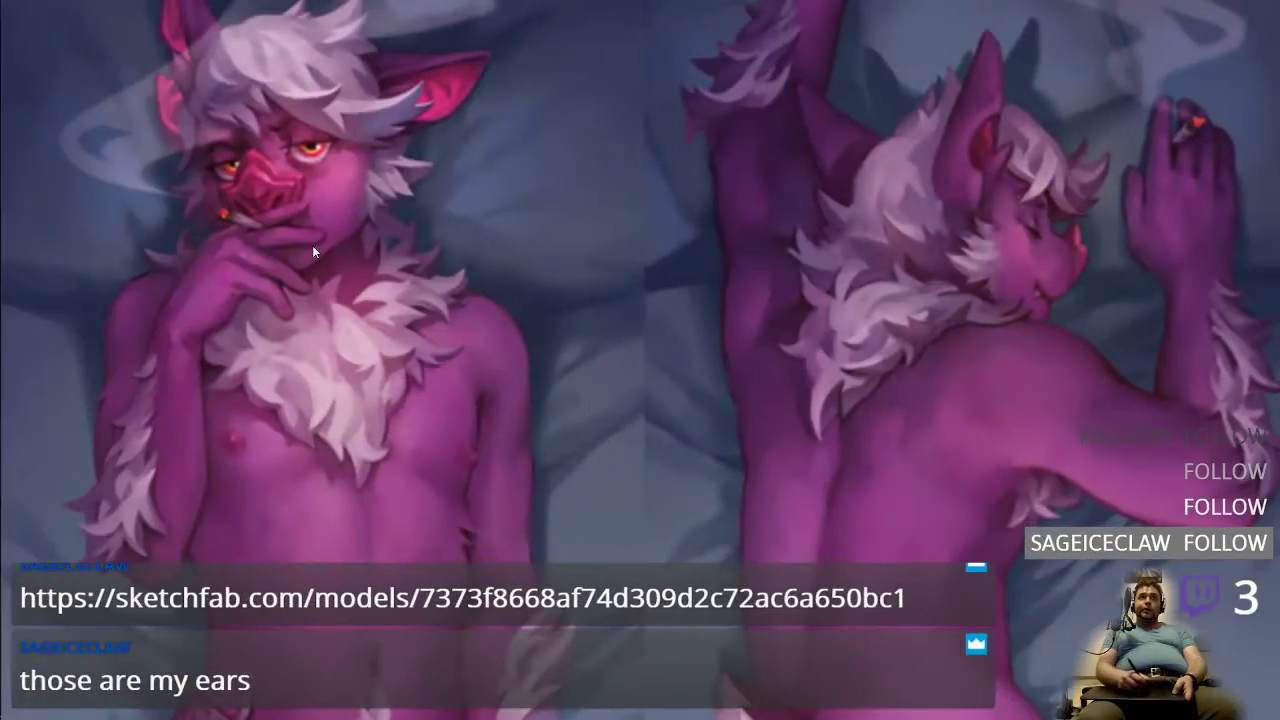
pyautogui.click(1, 71)
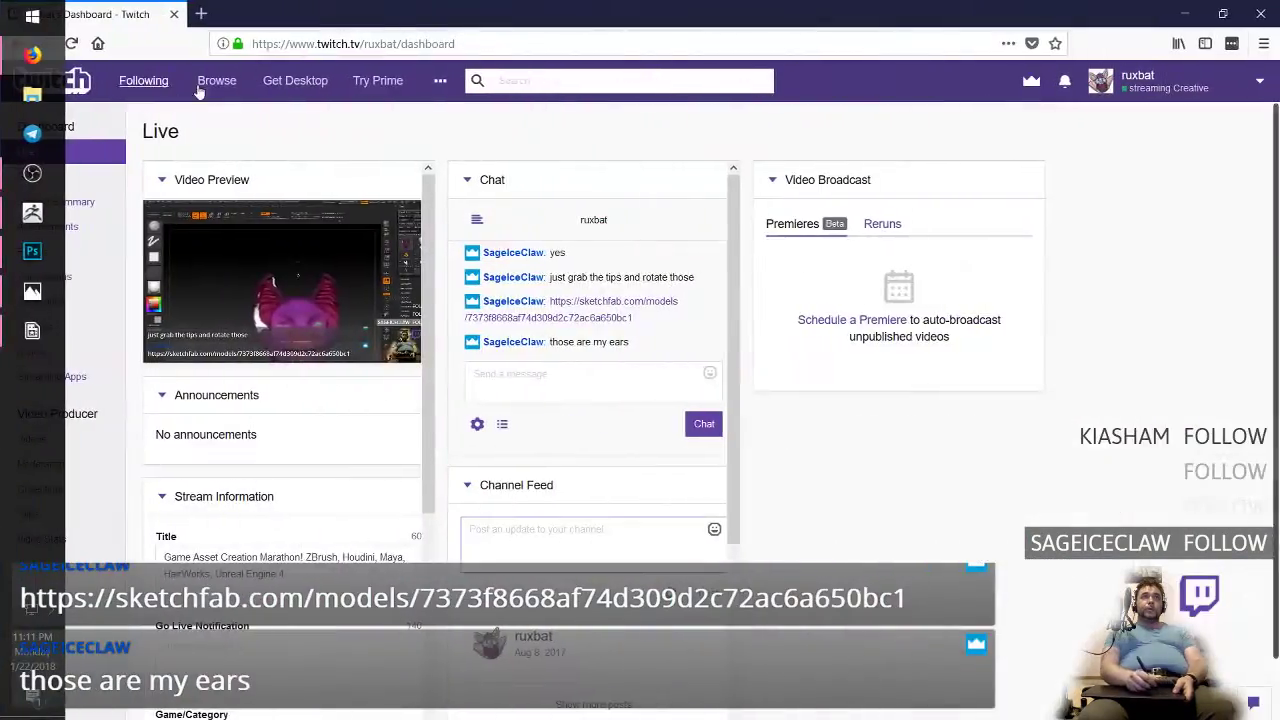
pyautogui.click(614, 318)
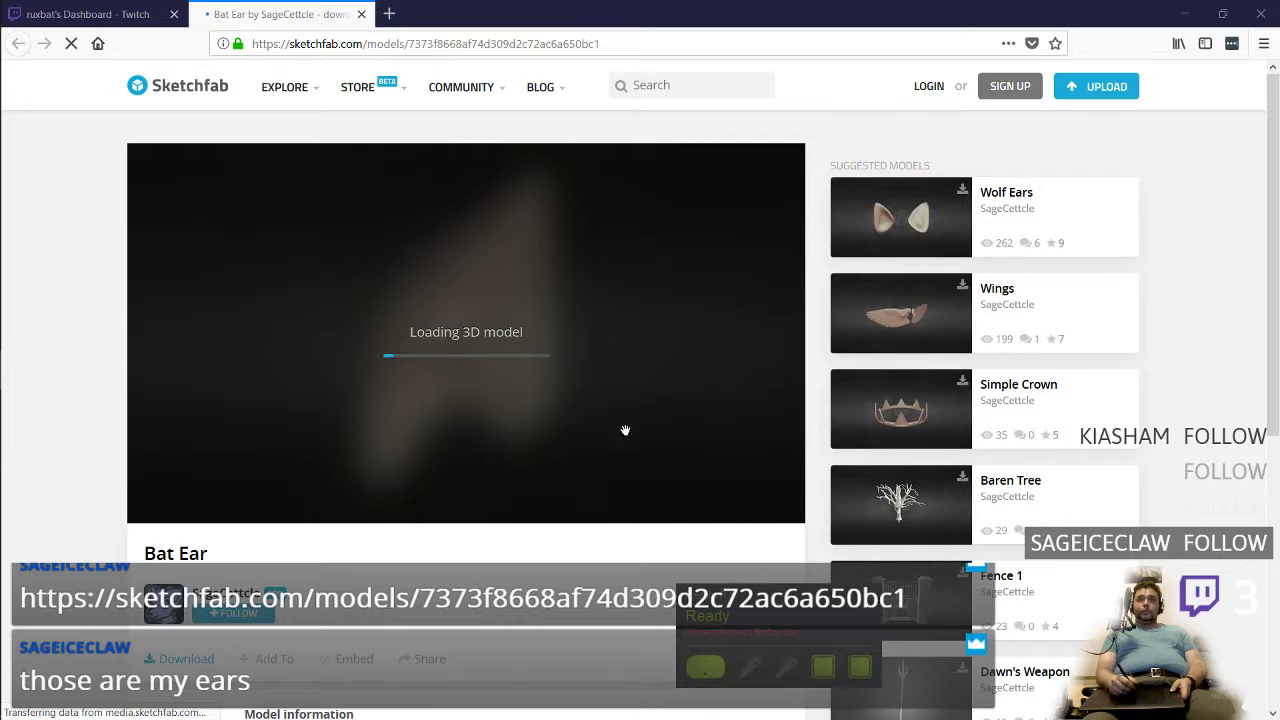
pyautogui.click(730, 603)
pyautogui.click(820, 586)
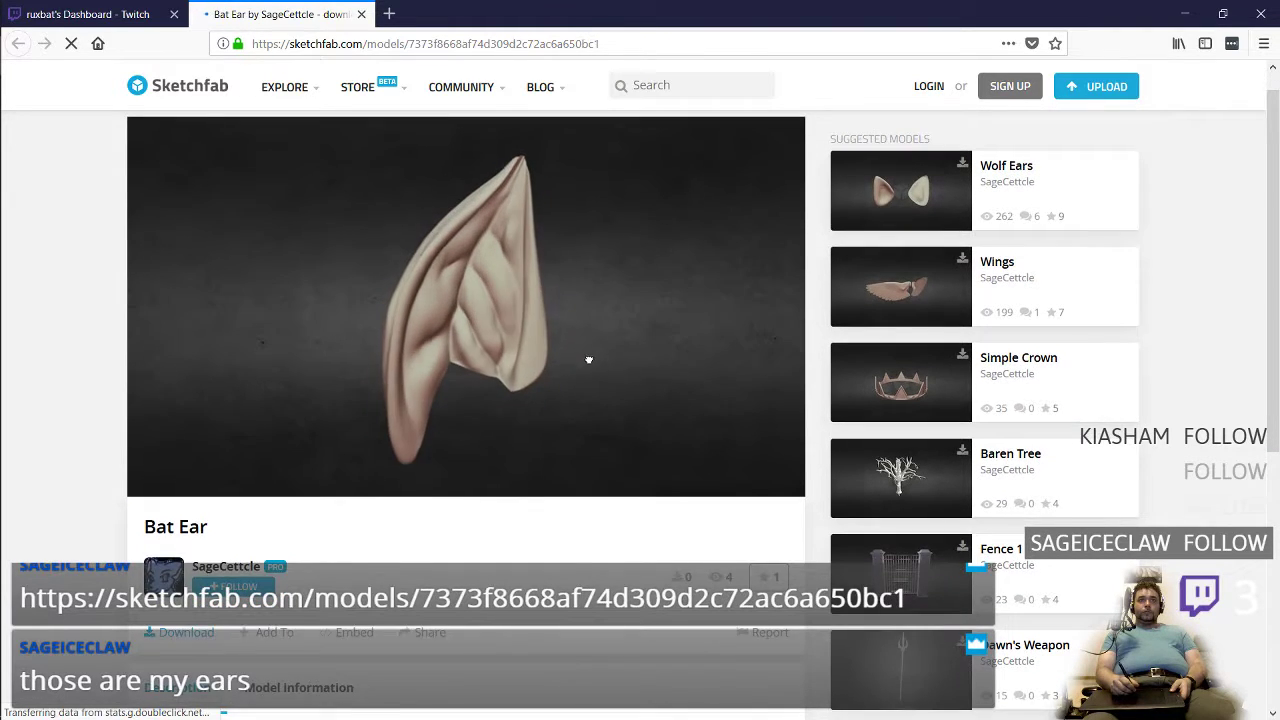
# Step: Examine the shape of the Bat Ear model from the back, side and front in the 3D viewer
pyautogui.moveTo(589, 378); pyautogui.dragTo(512, 311)
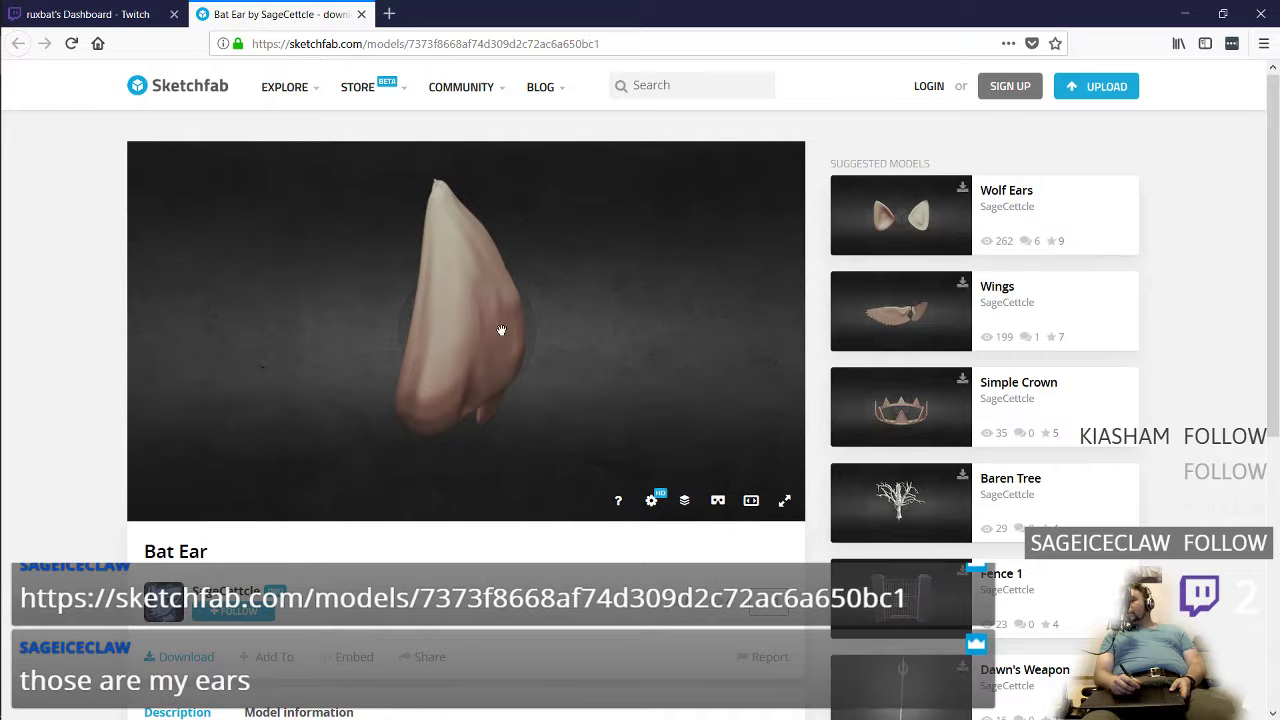
pyautogui.scroll(-1, 540, 380)
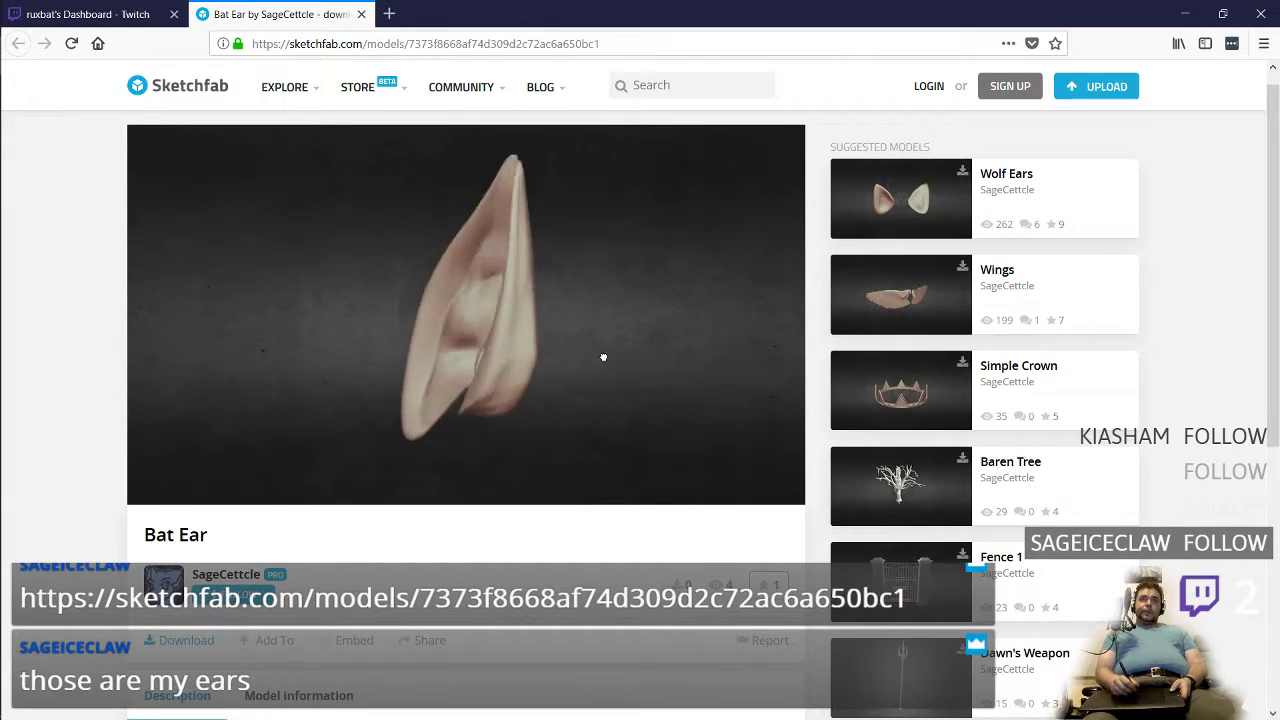
pyautogui.moveTo(589, 358); pyautogui.dragTo(642, 353)
pyautogui.moveTo(506, 362)
pyautogui.mouseDown()
pyautogui.moveTo(554, 354)
pyautogui.moveTo(360, 351)
pyautogui.moveTo(379, 333)
pyautogui.moveTo(597, 334)
pyautogui.moveTo(620, 366)
pyautogui.moveTo(531, 386)
pyautogui.mouseUp()
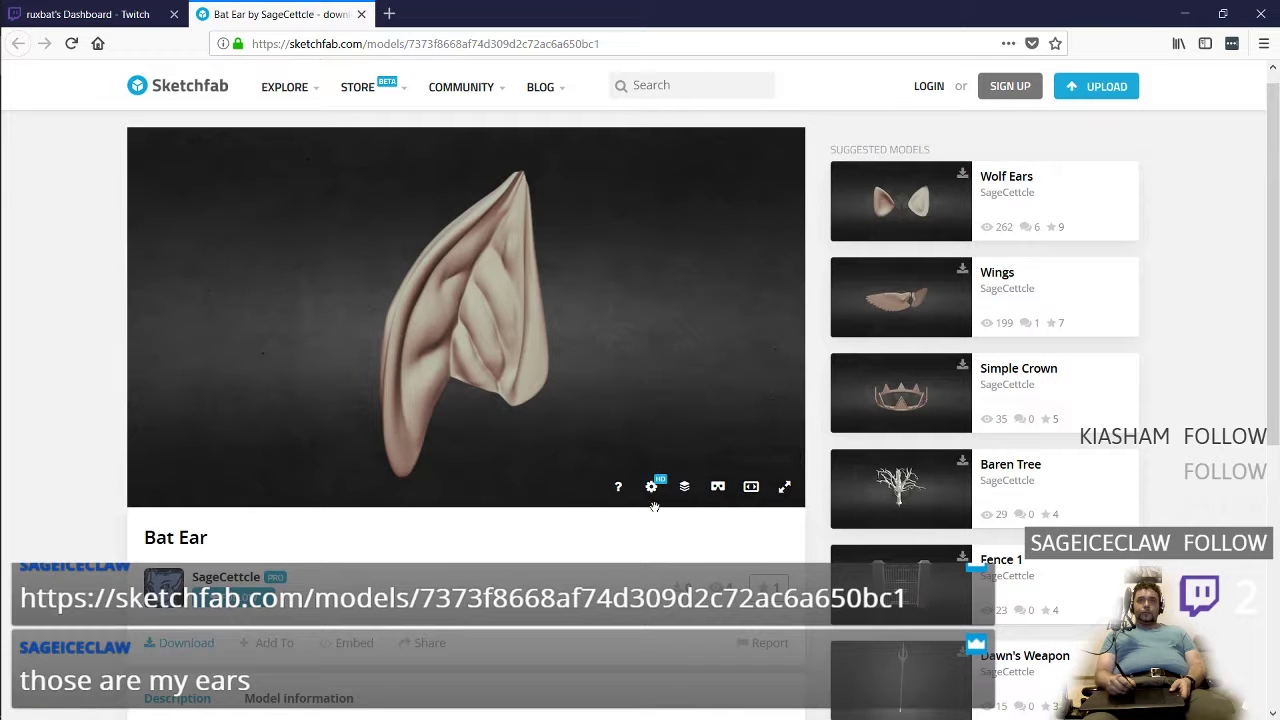
# Step: Request the Bat Ear download, log in through Facebook, and finalize the Sketchfab sign-up with the account's e-mail address
pyautogui.scroll(-1, 617, 588)
pyautogui.click(184, 589)
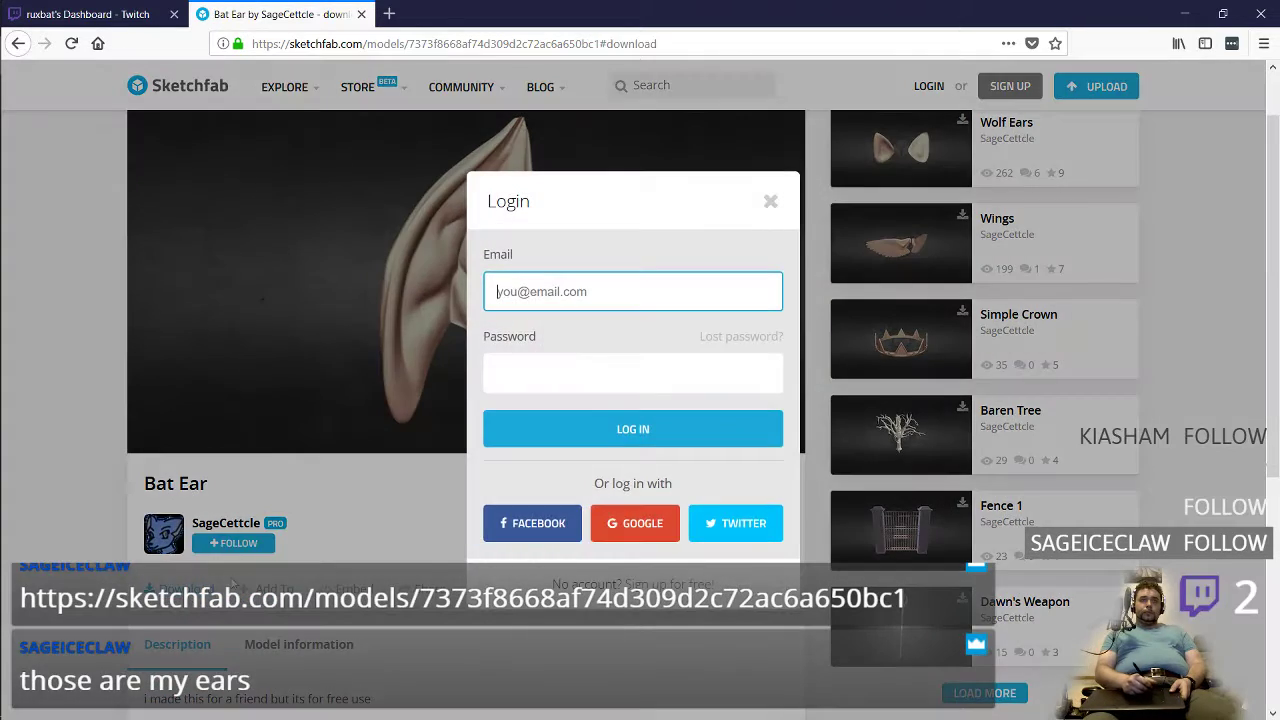
pyautogui.click(568, 518)
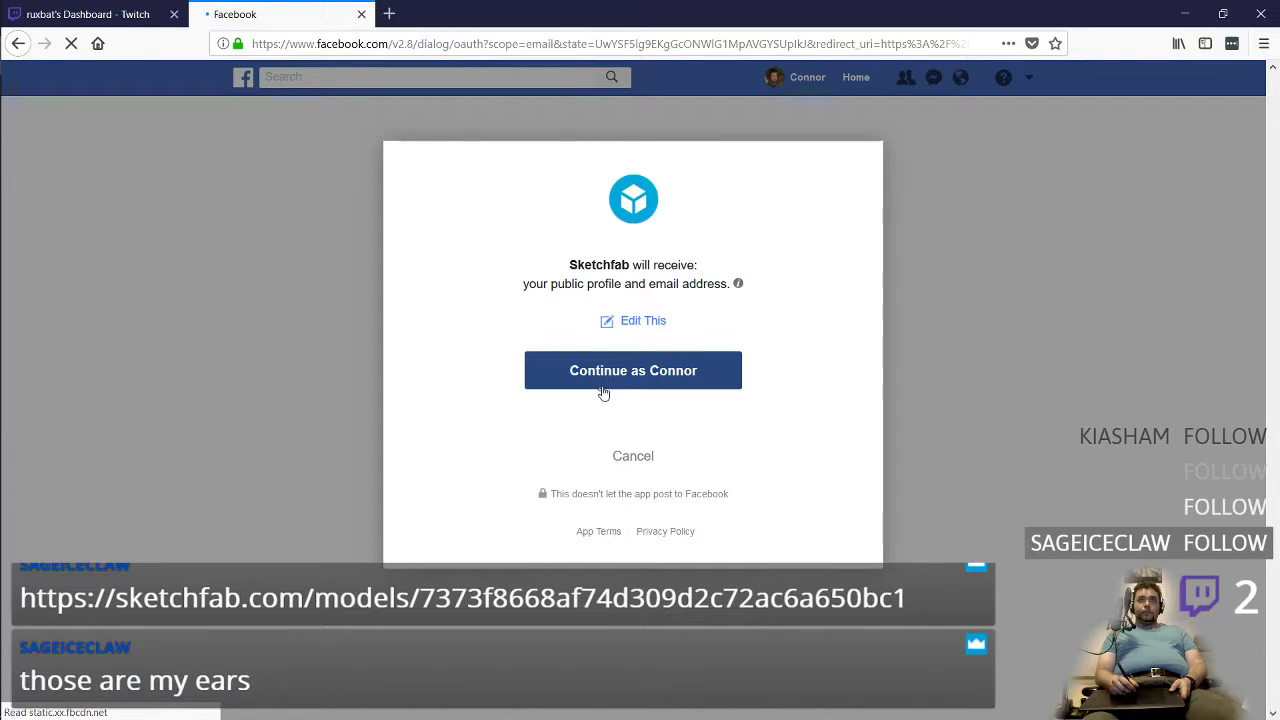
pyautogui.click(603, 385)
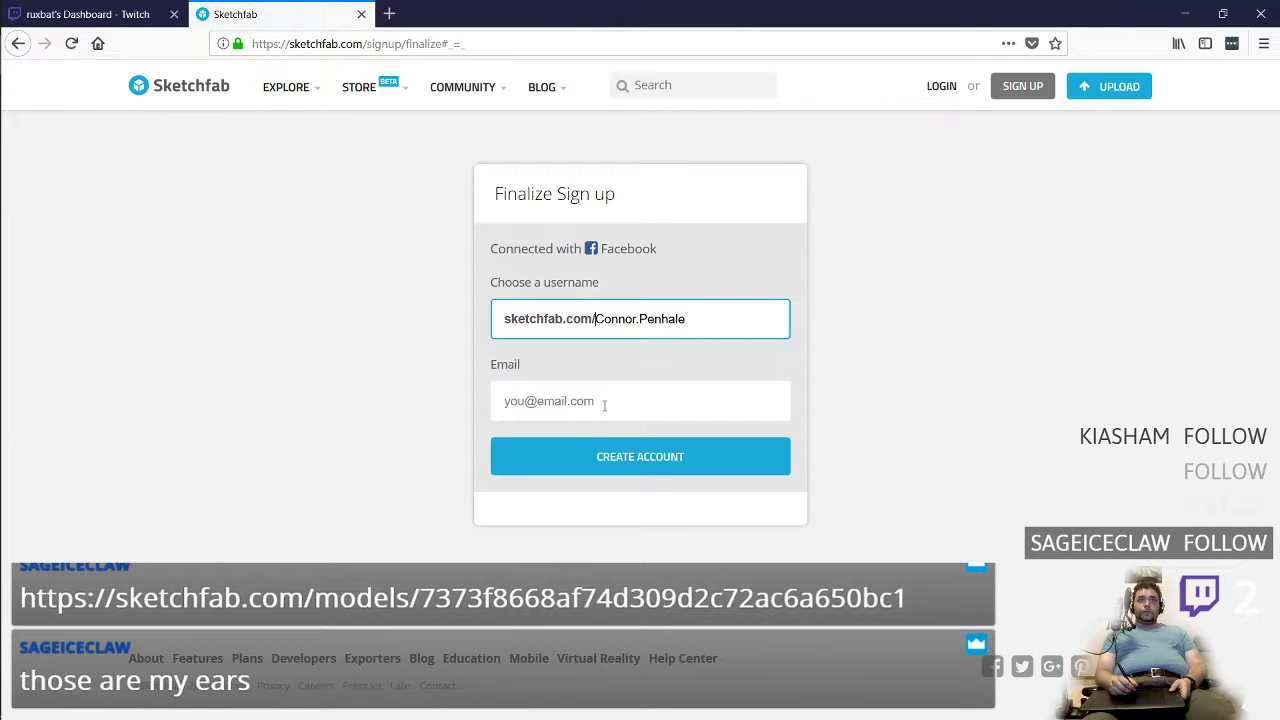
pyautogui.click(604, 405)
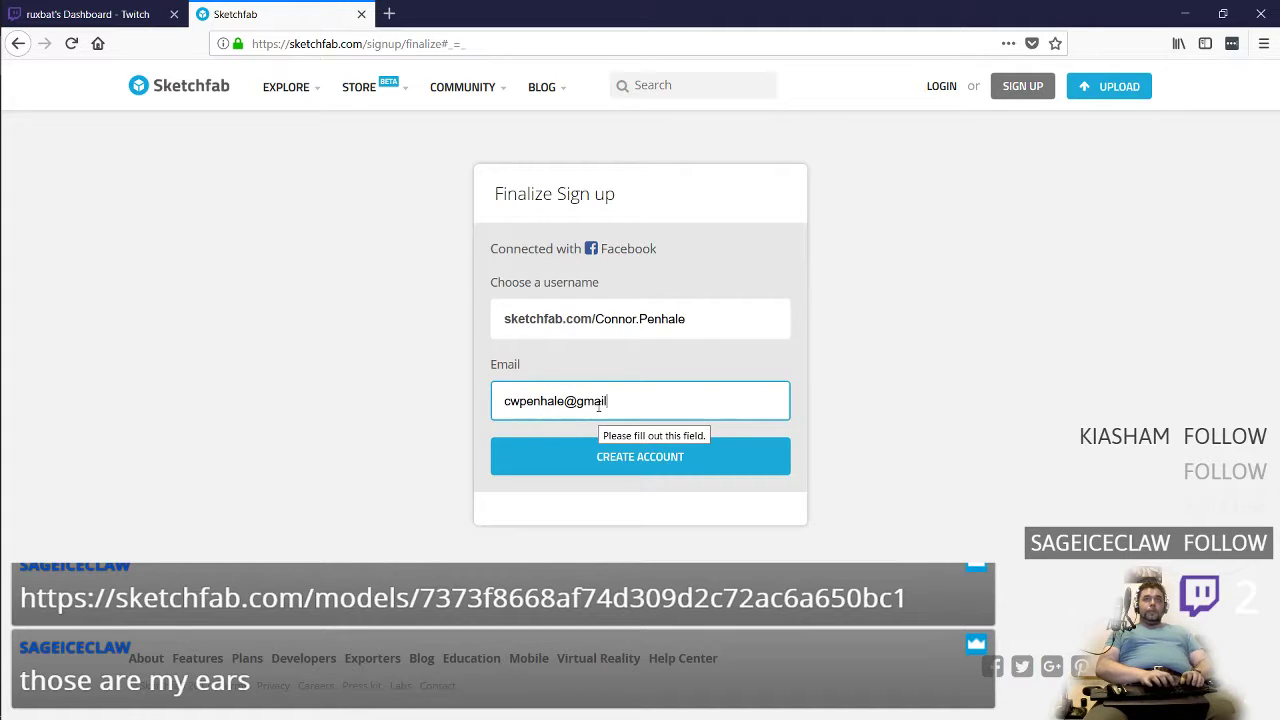
pyautogui.press('Return')
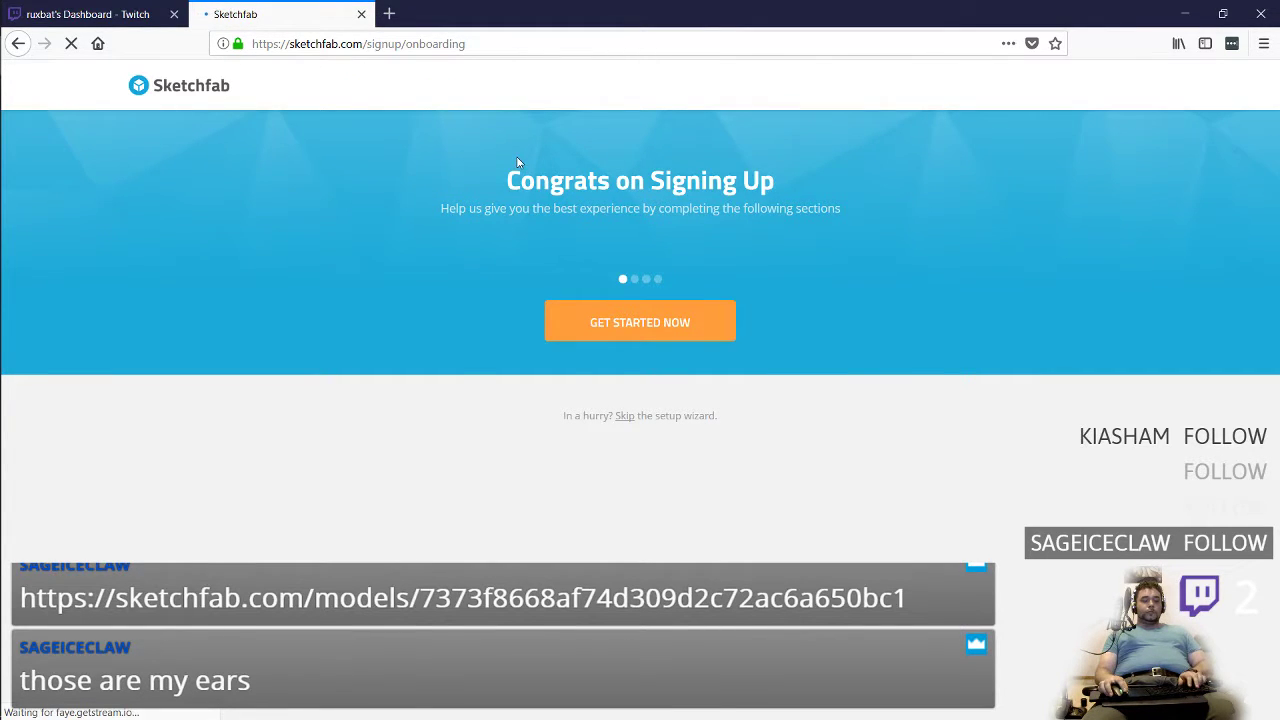
# Step: Reopen the Bat Ear page from the Twitch chat link and request the model's download in its original format
pyautogui.click(88, 14)
pyautogui.click(612, 314)
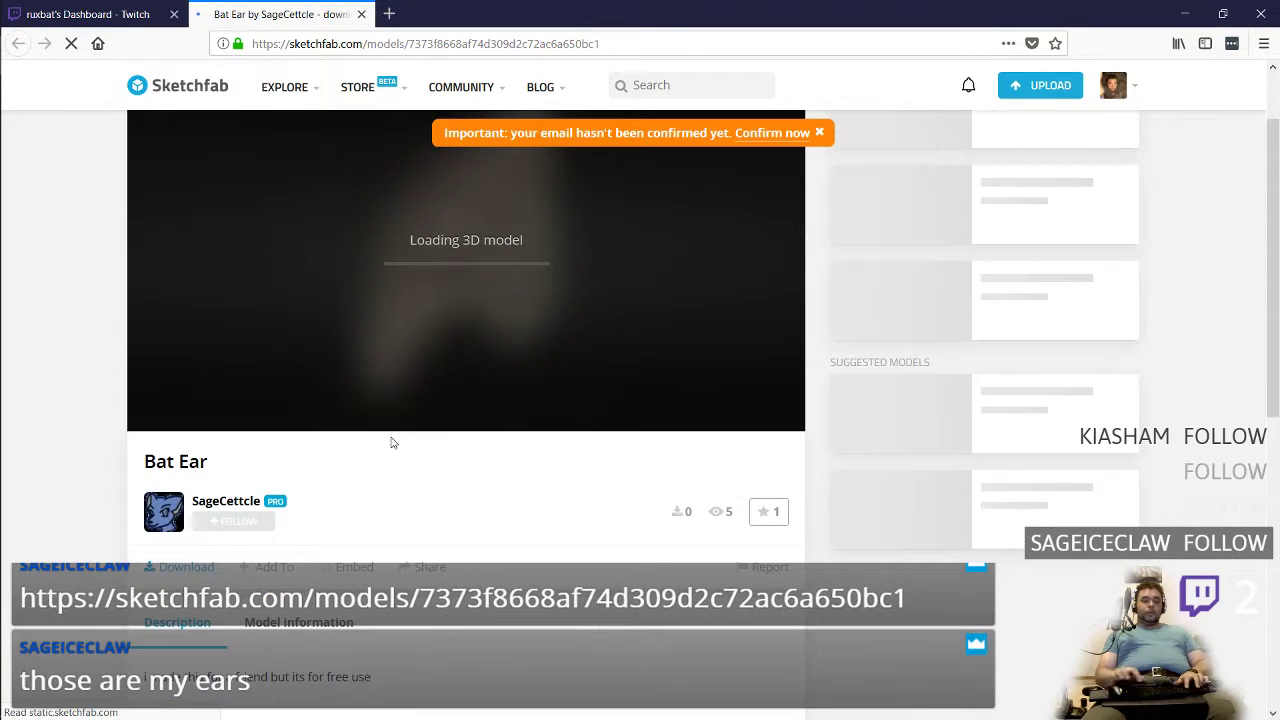
pyautogui.click(199, 578)
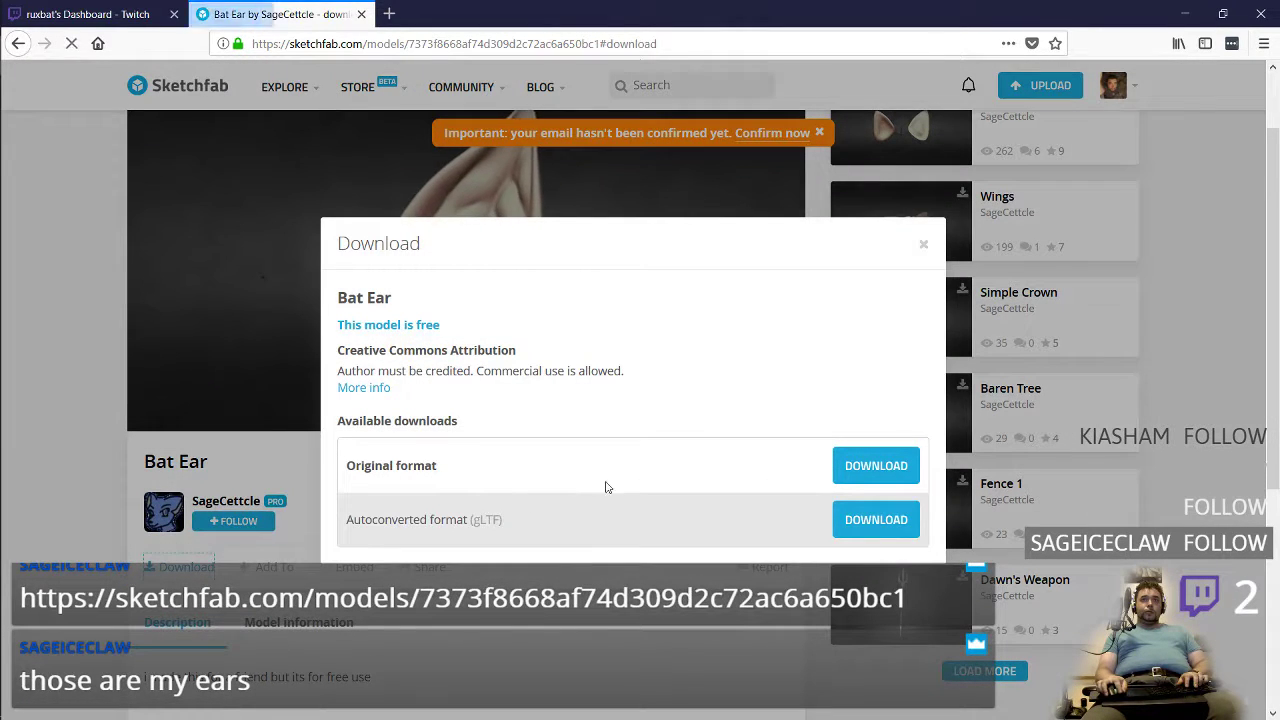
pyautogui.click(875, 466)
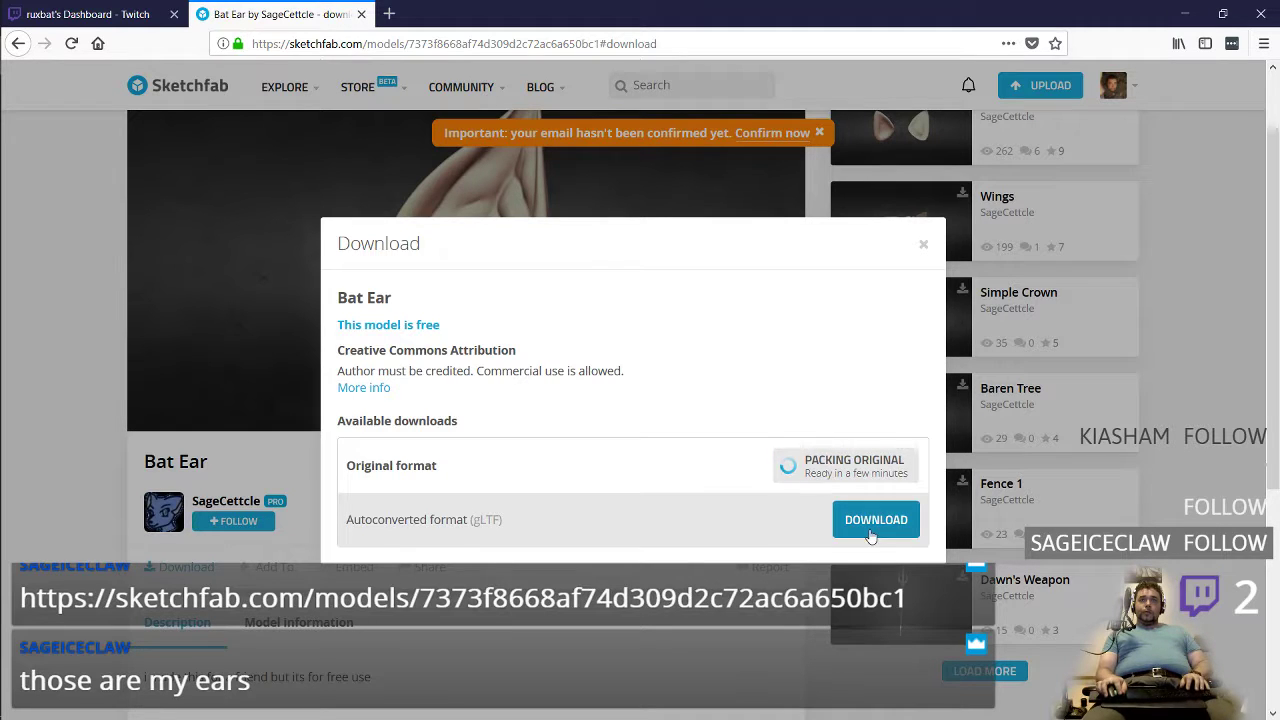
# Step: Save the bat-ear.zip file, close the model's download dialog, and open the browser's downloads list
pyautogui.scroll(-4, 766, 516)
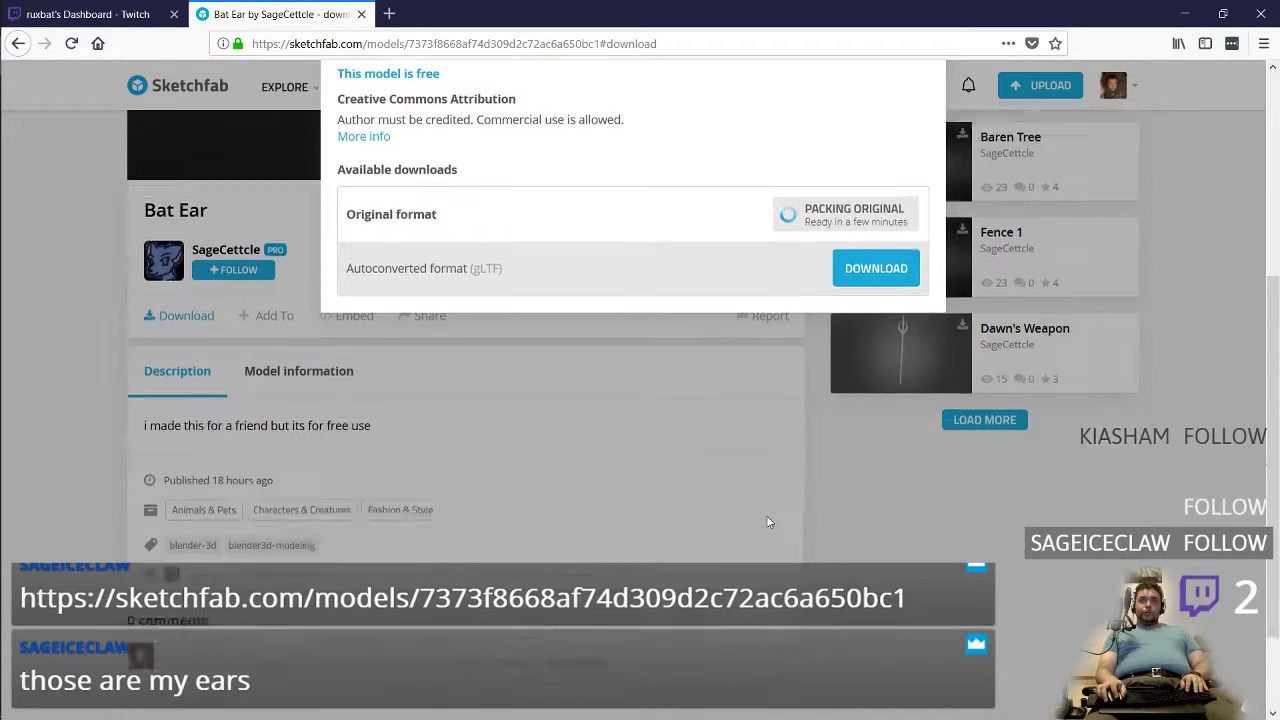
pyautogui.scroll(4, 769, 515)
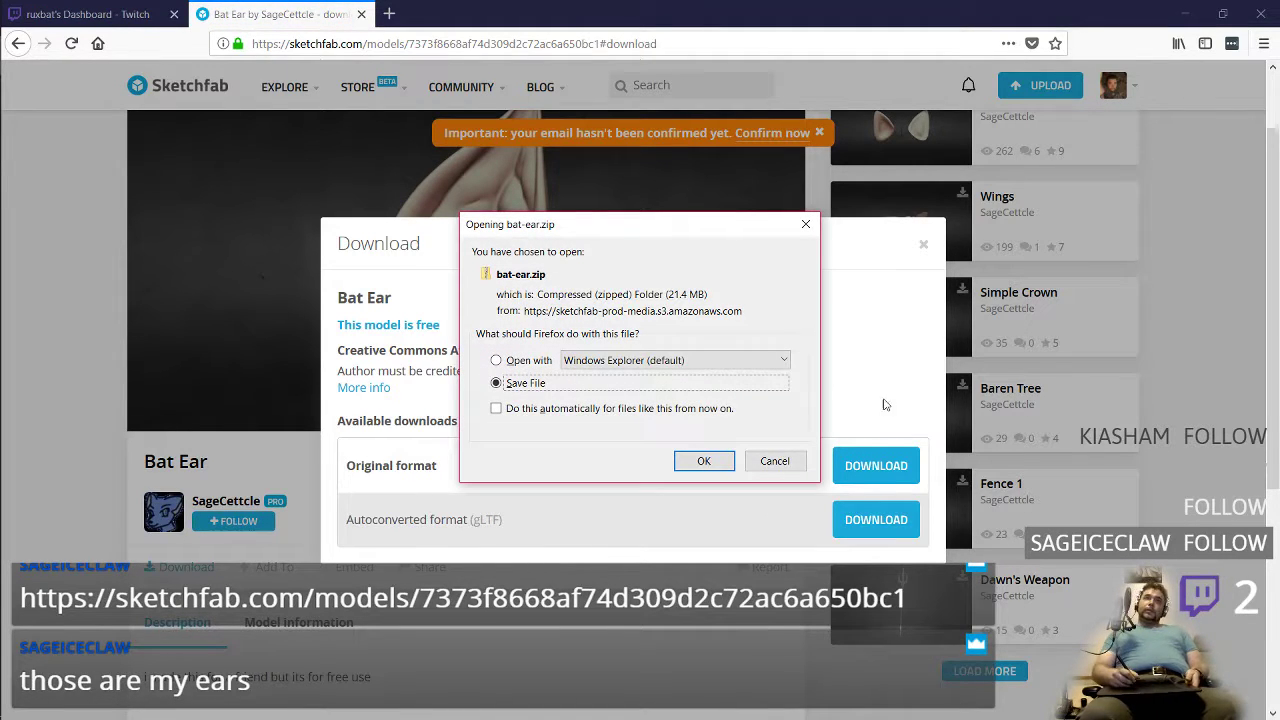
pyautogui.click(712, 463)
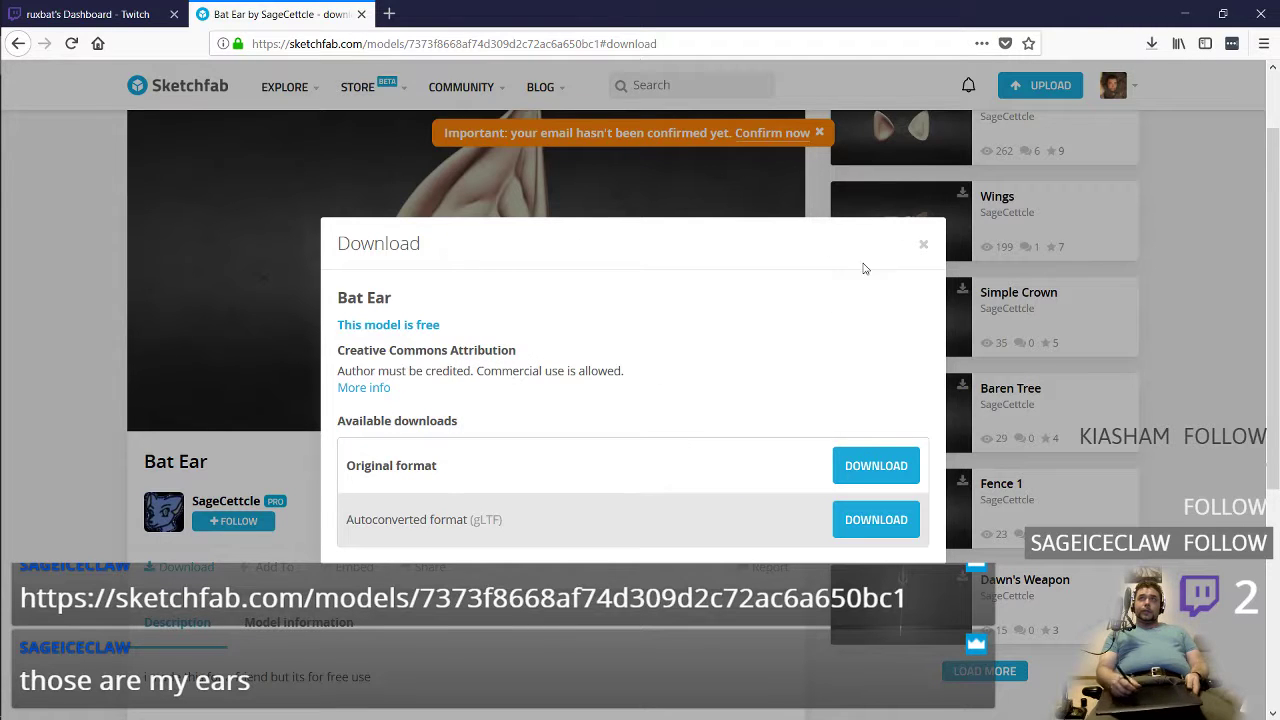
pyautogui.click(924, 247)
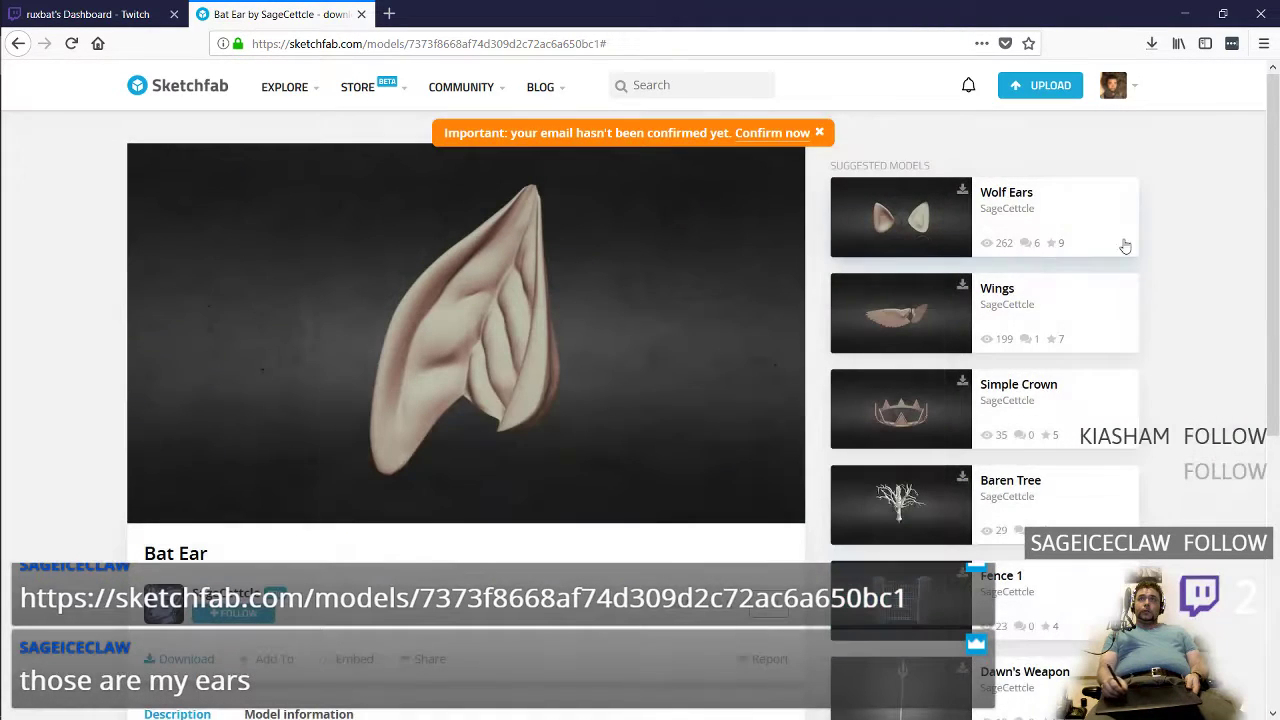
pyautogui.click(1154, 44)
pyautogui.click(519, 606)
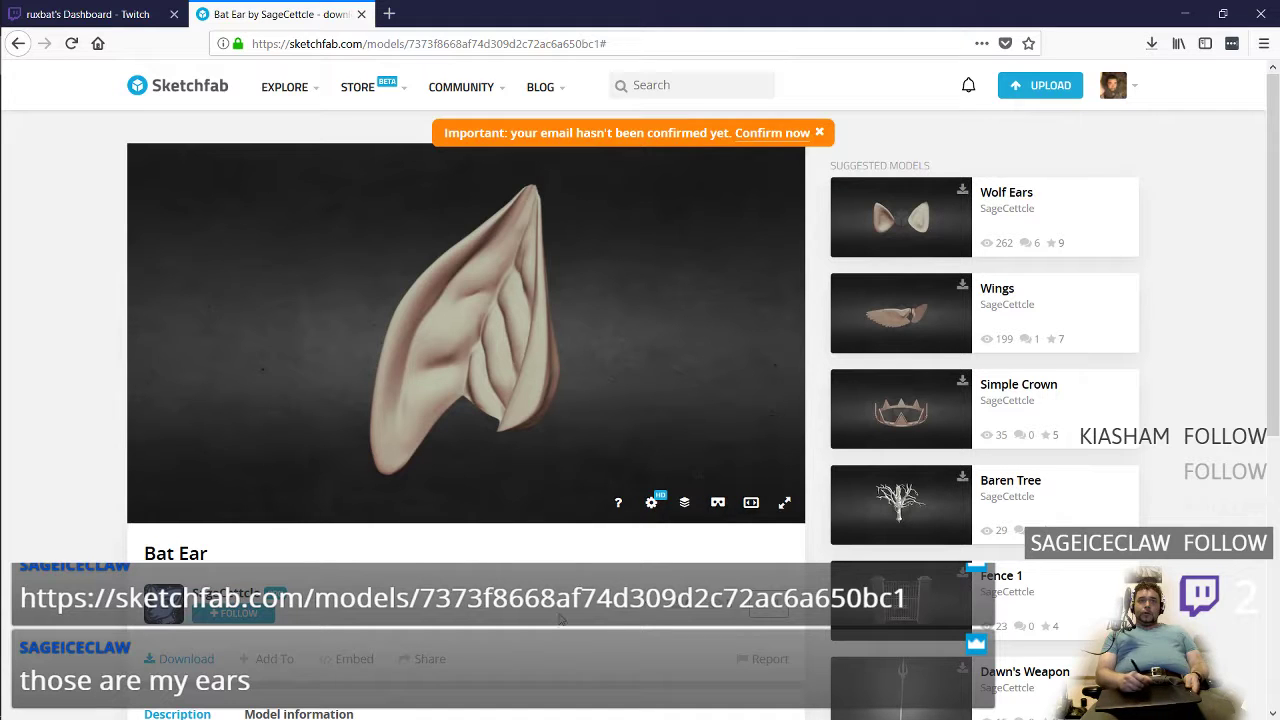
# Step: Check the download formats offered for the Bat Ear model and close the download dialog
pyautogui.click(190, 660)
pyautogui.click(431, 568)
pyautogui.click(190, 660)
pyautogui.click(876, 521)
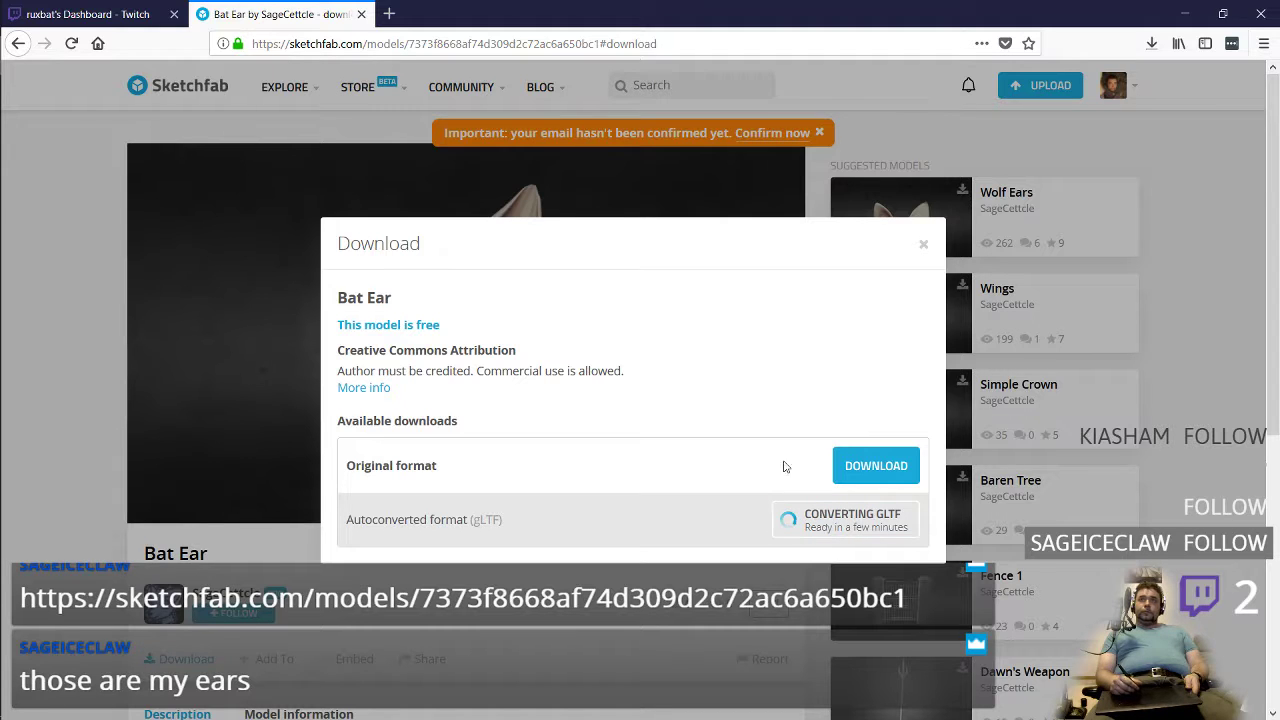
pyautogui.click(1011, 171)
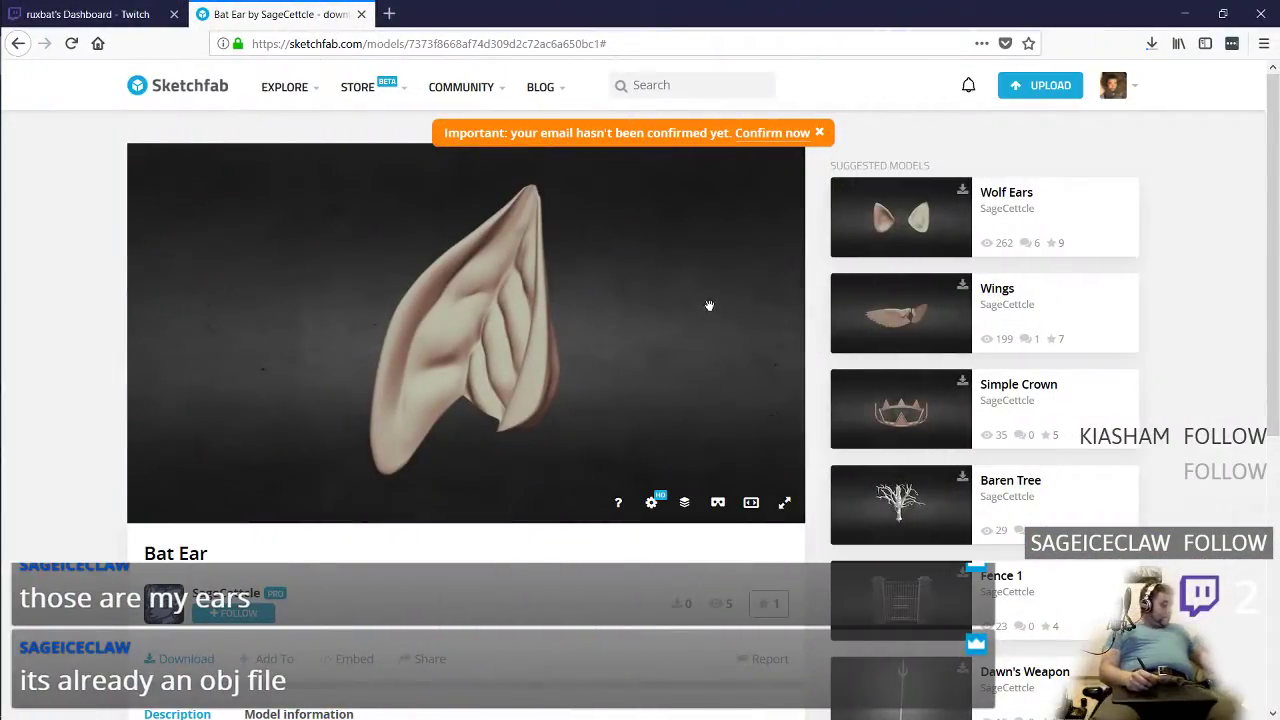
# Step: Move the browser window to the virtual desktop next to the one holding ZBrush
pyautogui.press('super+Tab')
pyautogui.moveTo(596, 260); pyautogui.dragTo(515, 703)
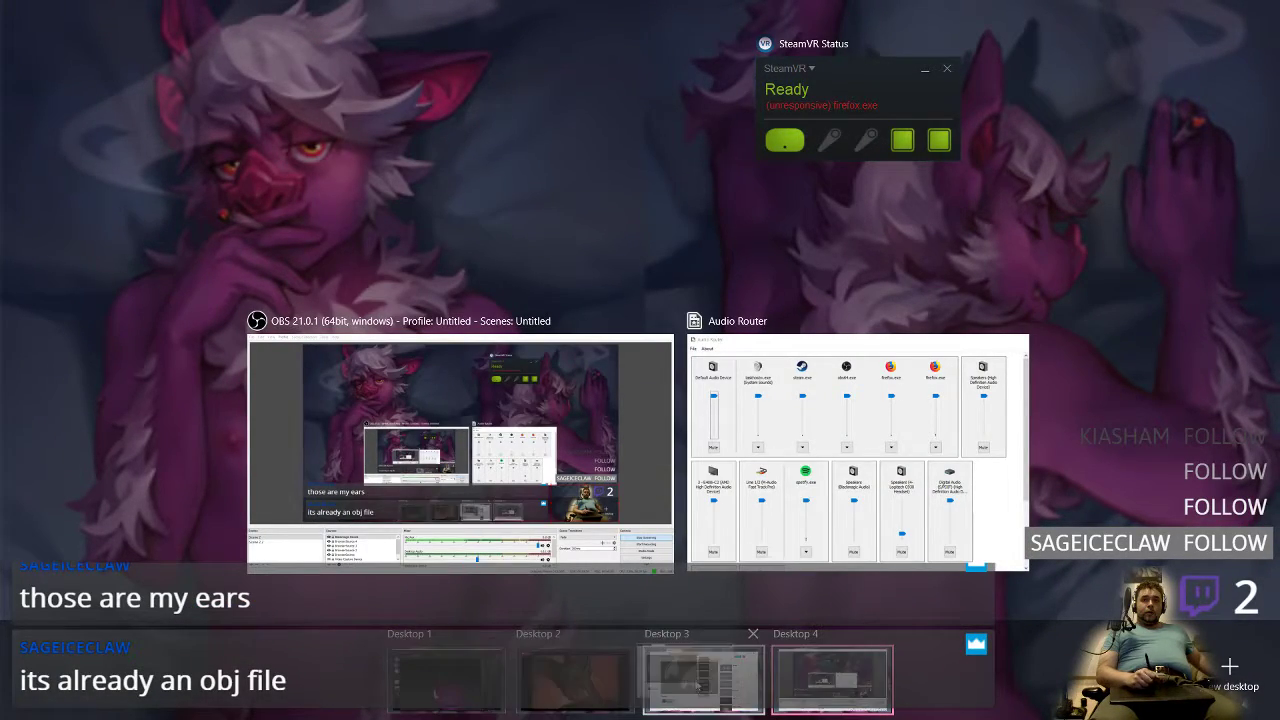
pyautogui.click(692, 678)
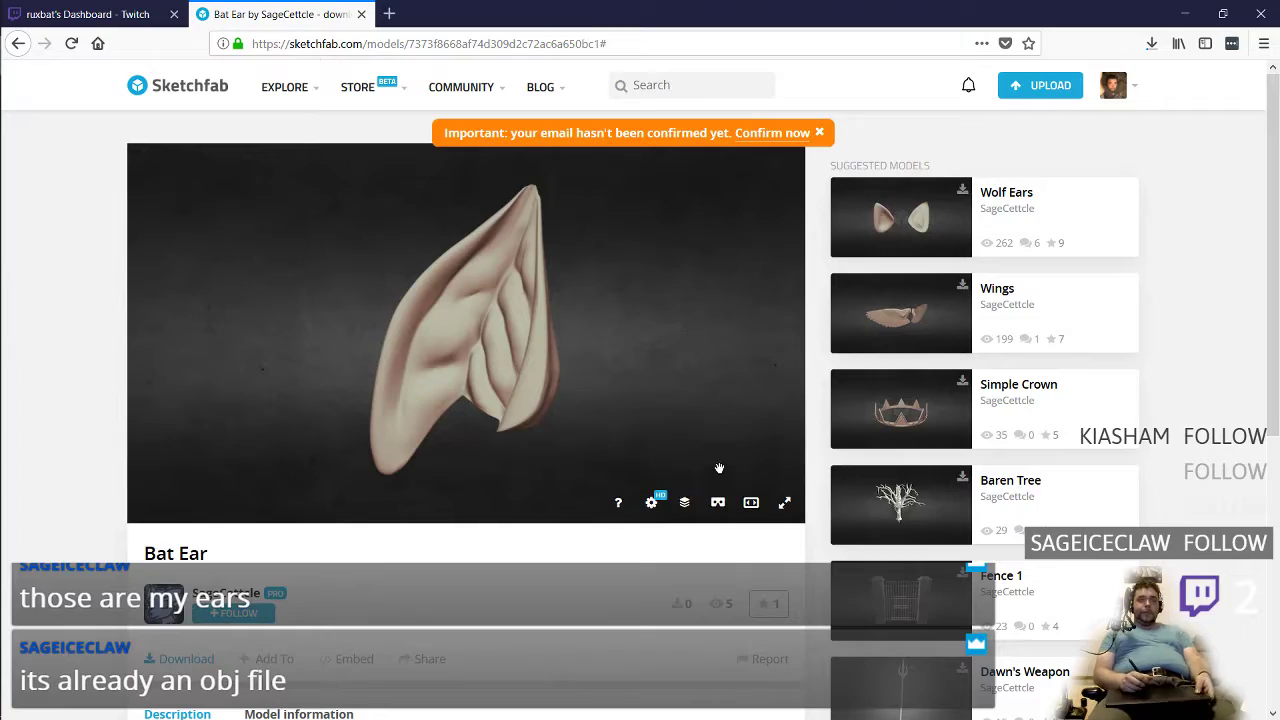
pyautogui.press('ctrl+super+Left')
pyautogui.press('ctrl+super+Right')
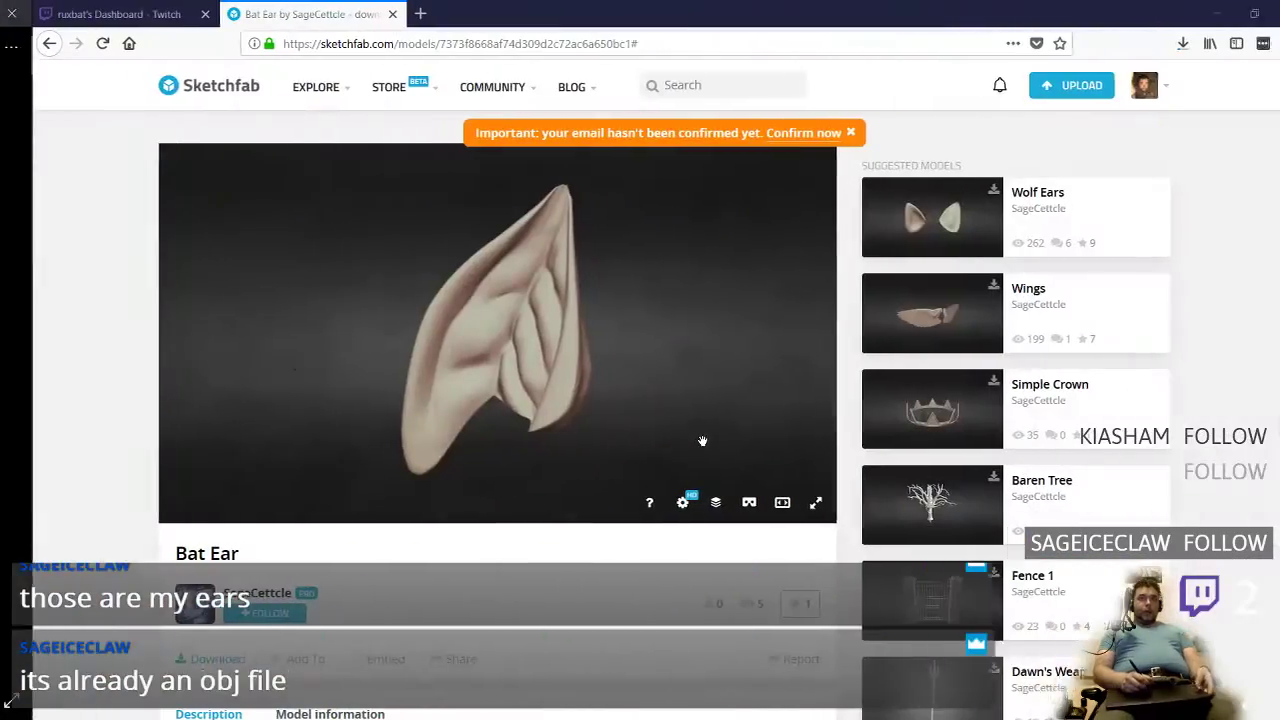
pyautogui.press('super+Tab')
pyautogui.moveTo(528, 351); pyautogui.dragTo(630, 686)
pyautogui.click(606, 663)
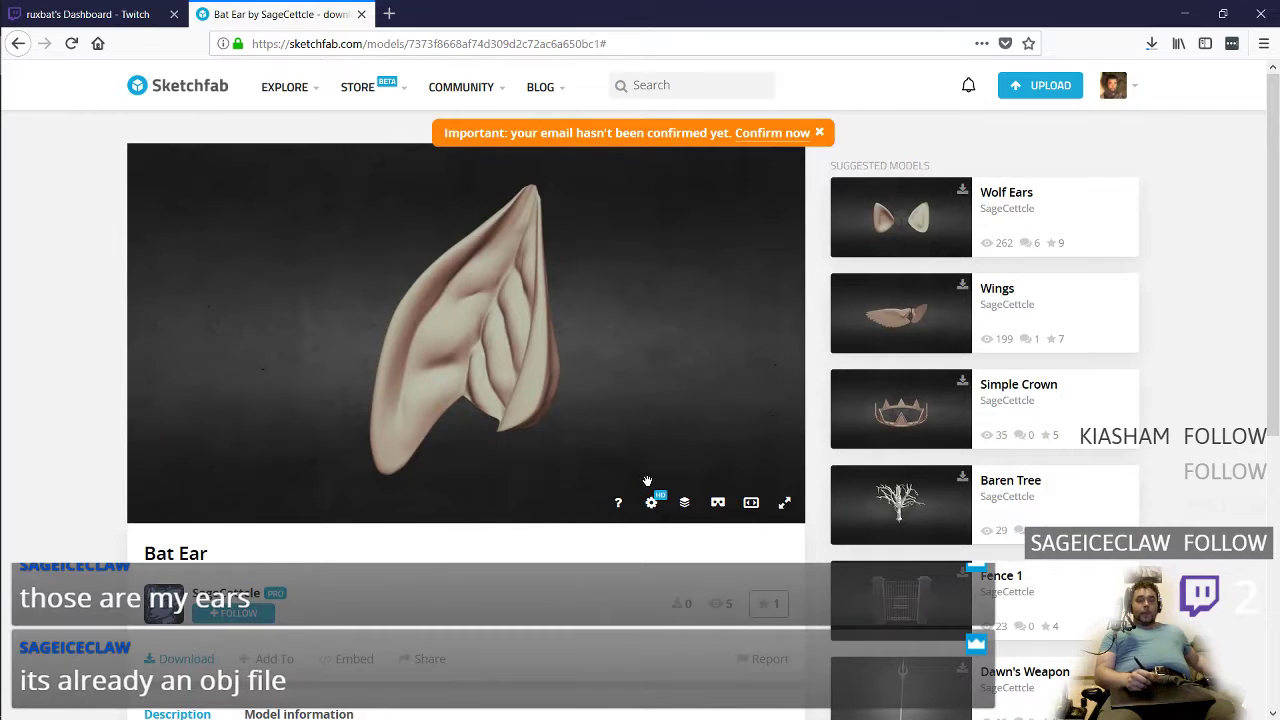
# Step: Examine the Bat Ear preview from another angle, then switch to ZBrush and compare it with the head's ears from the side and front
pyautogui.moveTo(579, 406)
pyautogui.mouseDown()
pyautogui.moveTo(543, 374)
pyautogui.moveTo(523, 297)
pyautogui.moveTo(514, 331)
pyautogui.moveTo(677, 374)
pyautogui.mouseUp()
pyautogui.press('ctrl+super+Left')
pyautogui.moveTo(849, 491); pyautogui.dragTo(826, 503)
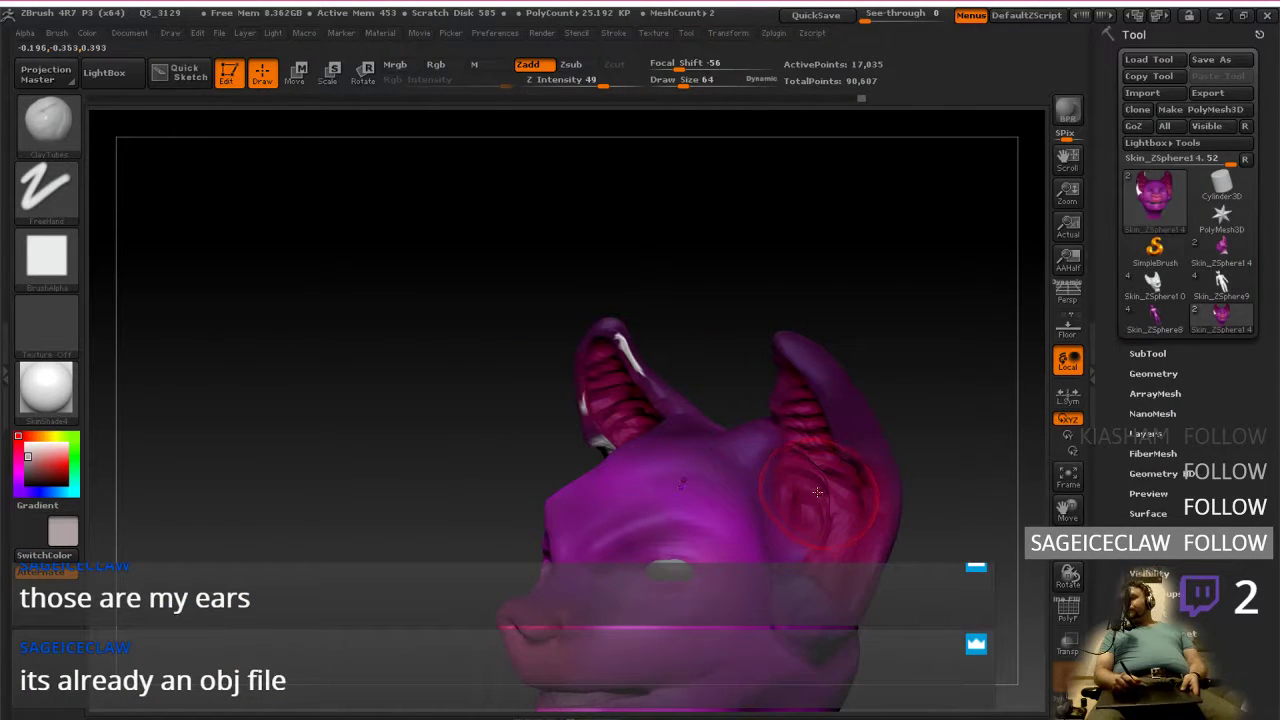
pyautogui.moveTo(748, 493); pyautogui.dragTo(757, 451)
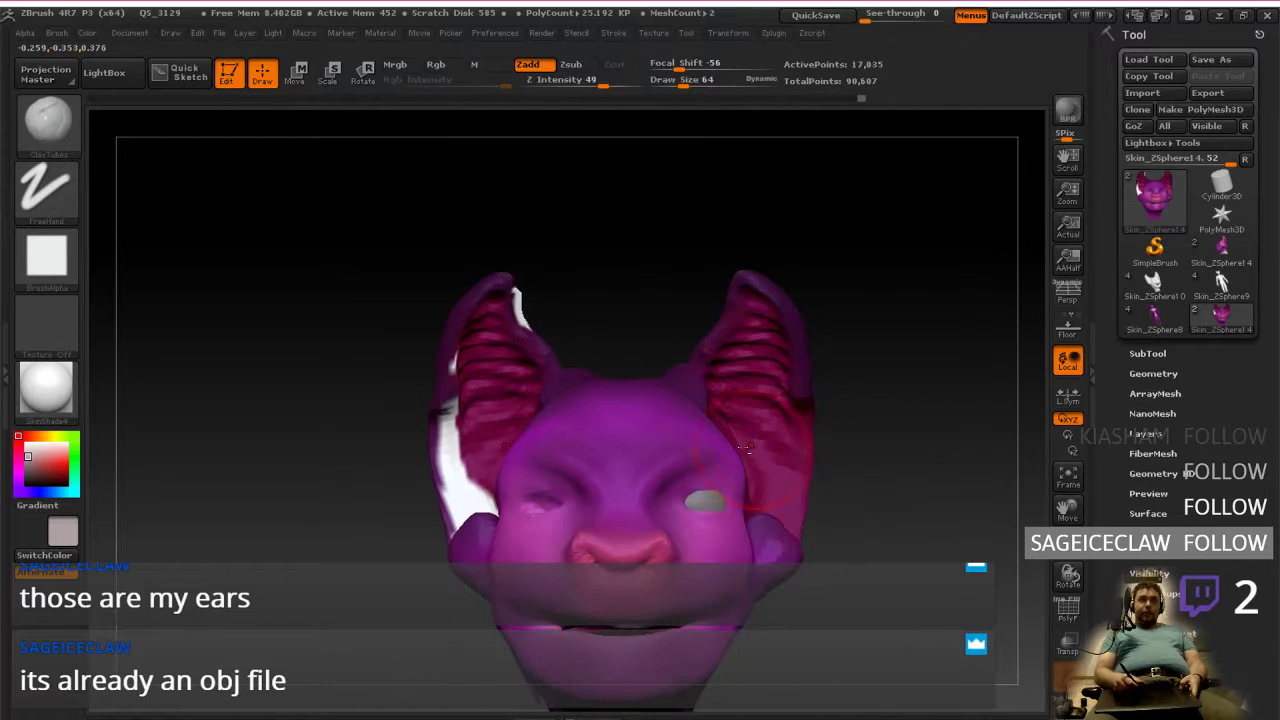
pyautogui.moveTo(869, 428)
pyautogui.mouseDown()
pyautogui.moveTo(800, 436)
pyautogui.moveTo(880, 451)
pyautogui.moveTo(869, 439)
pyautogui.mouseUp()
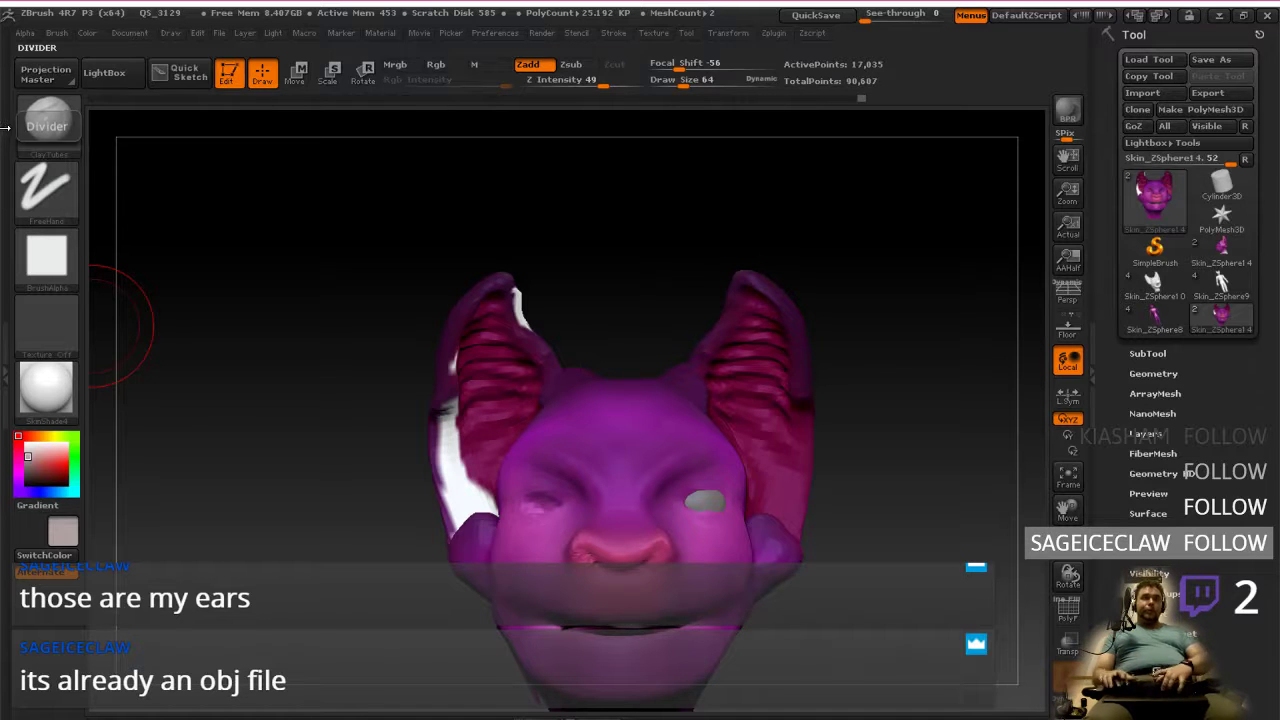
# Step: Return to the browser to check the downloads list, and switch back to ZBrush
pyautogui.press('super')
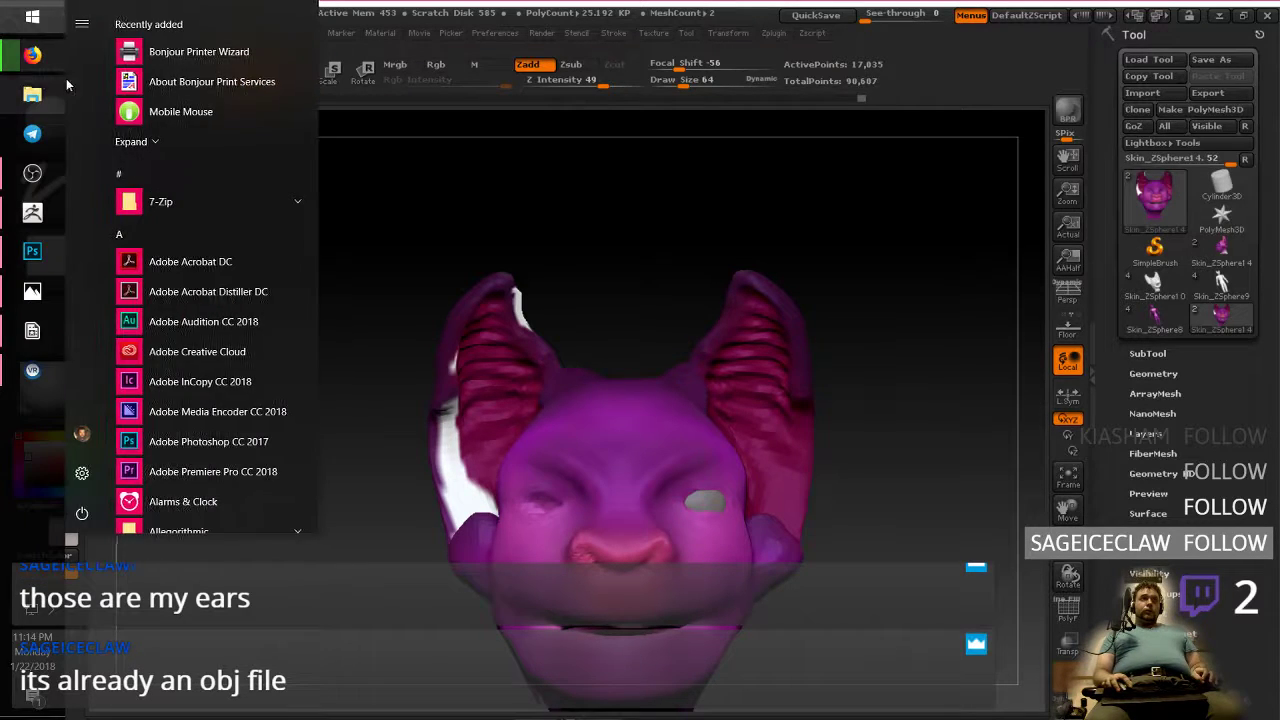
pyautogui.press('super')
pyautogui.press('super')
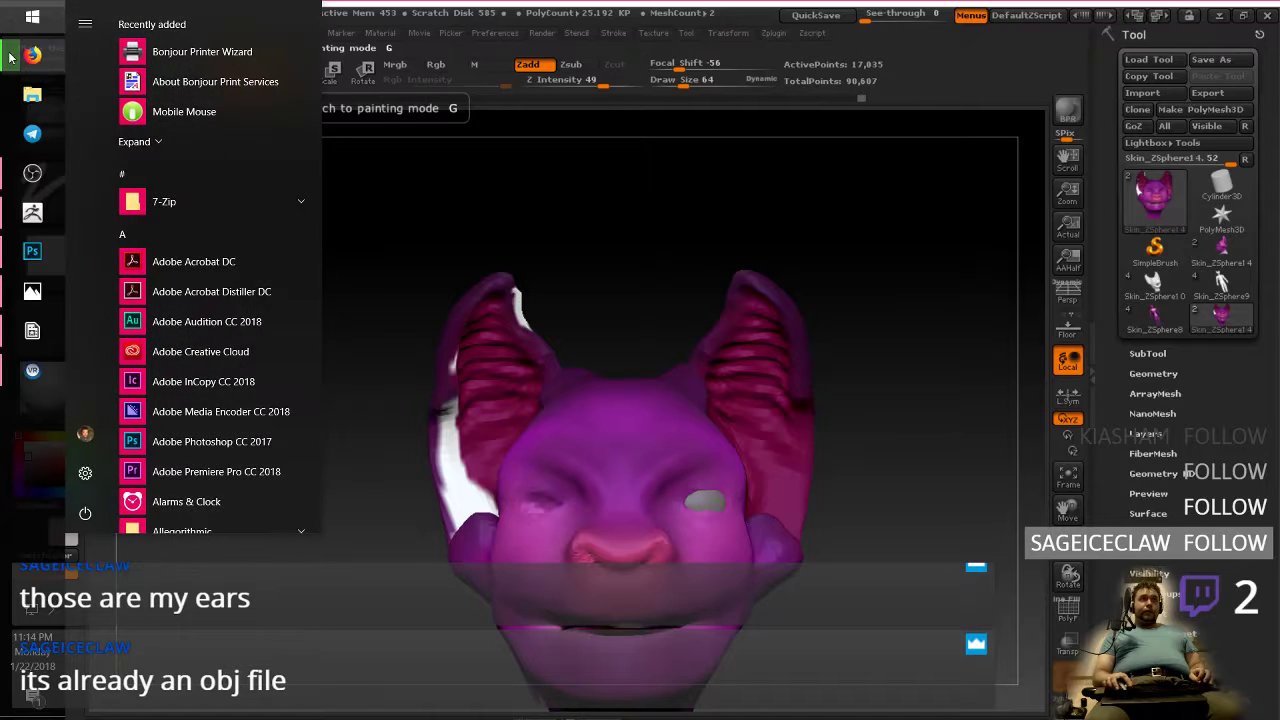
pyautogui.click(16, 58)
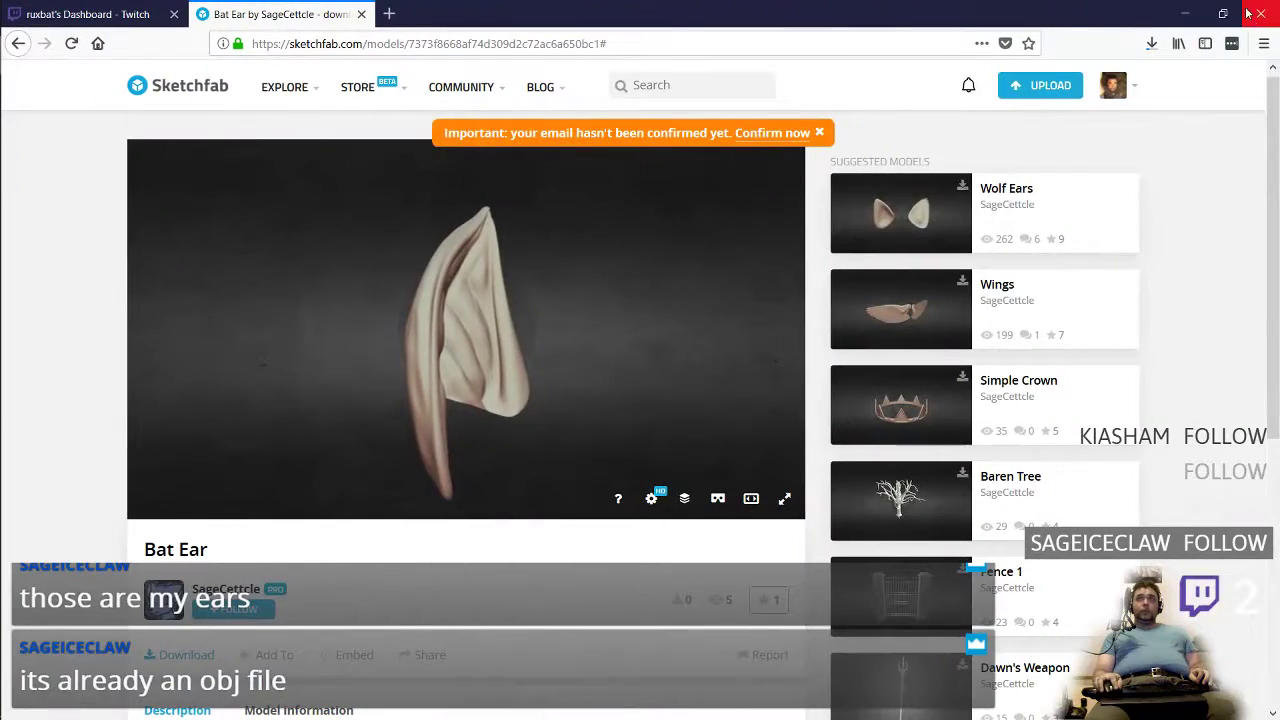
pyautogui.click(1152, 45)
pyautogui.click(1150, 47)
pyautogui.hotkey('alt', 'Tab')
pyautogui.hotkey('alt', 'Tab')
pyautogui.hotkey('alt', 'Tab')
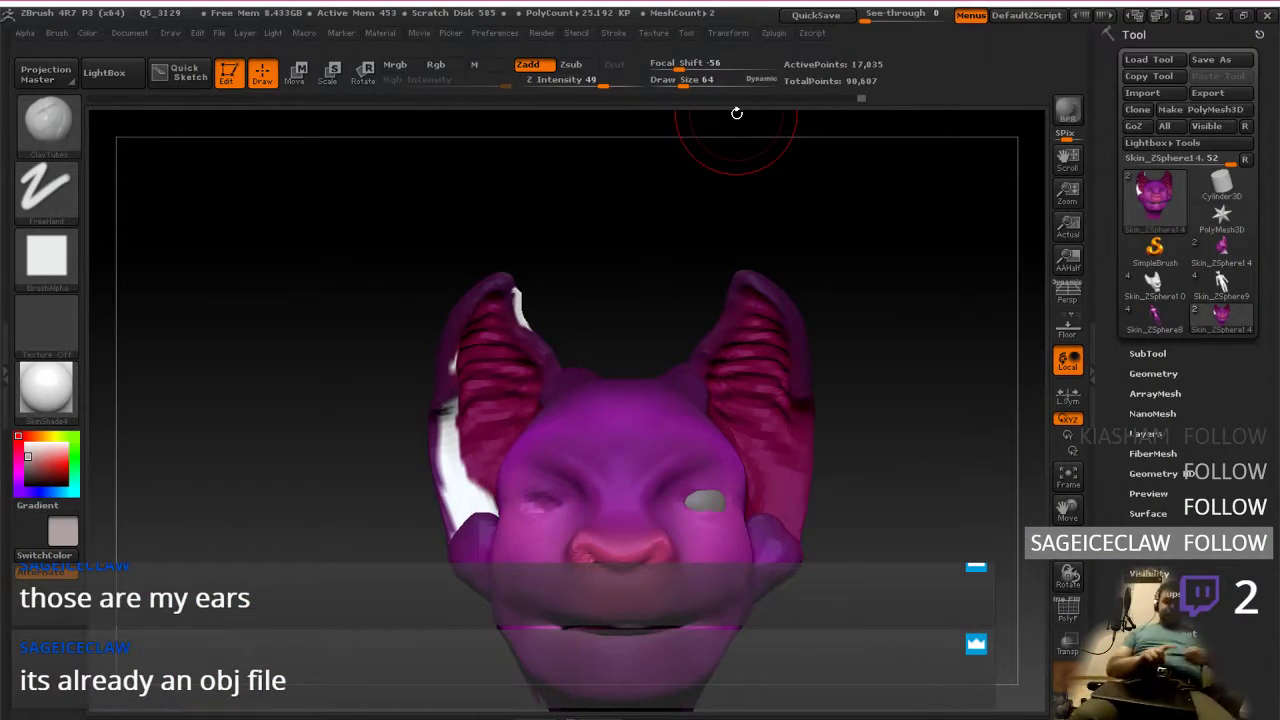
# Step: Compare the orientation of the Bat Ear model on Sketchfab with the head's ears in ZBrush from several angles
pyautogui.moveTo(912, 476)
pyautogui.mouseDown()
pyautogui.moveTo(877, 466)
pyautogui.moveTo(902, 433)
pyautogui.moveTo(936, 466)
pyautogui.mouseUp()
pyautogui.rightClick(905, 487)
pyautogui.press('ctrl+super+Right')
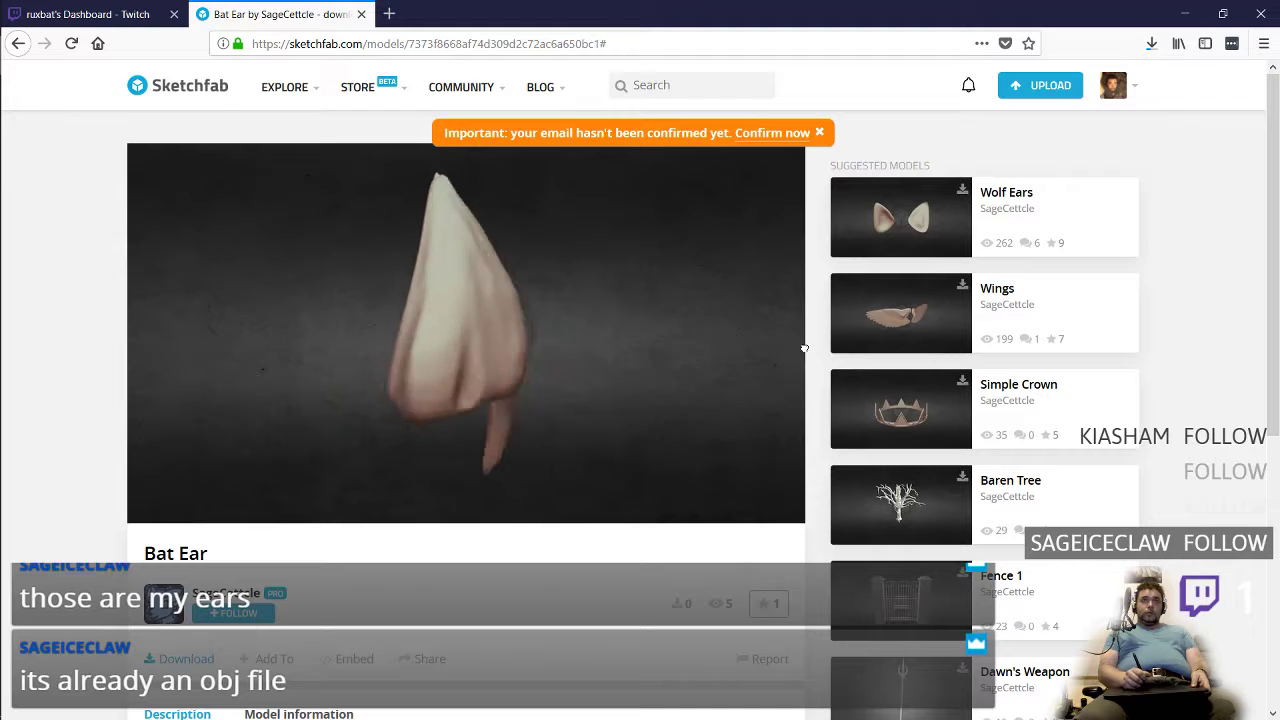
pyautogui.moveTo(418, 346)
pyautogui.mouseDown()
pyautogui.moveTo(491, 343)
pyautogui.moveTo(383, 363)
pyautogui.moveTo(368, 330)
pyautogui.moveTo(423, 331)
pyautogui.mouseUp()
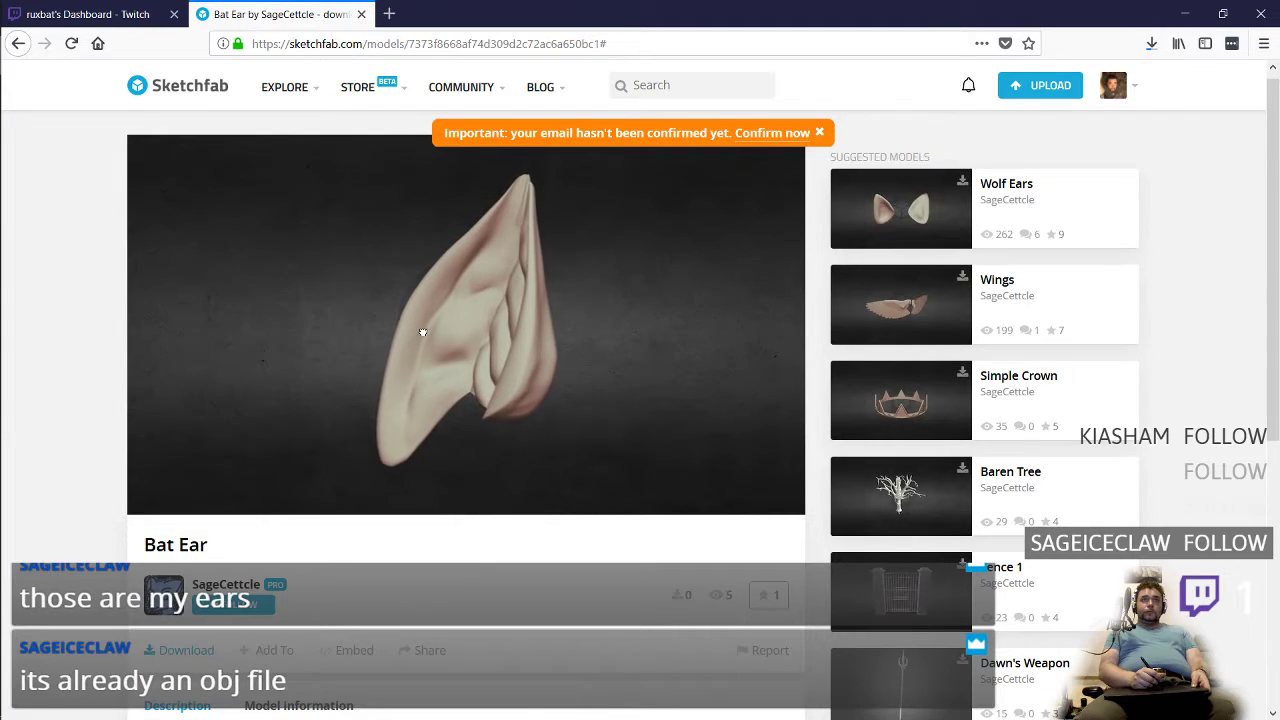
pyautogui.hotkey('alt', 'Tab')
pyautogui.moveTo(866, 352); pyautogui.dragTo(806, 400)
pyautogui.press('space')
pyautogui.moveTo(766, 254); pyautogui.dragTo(720, 443)
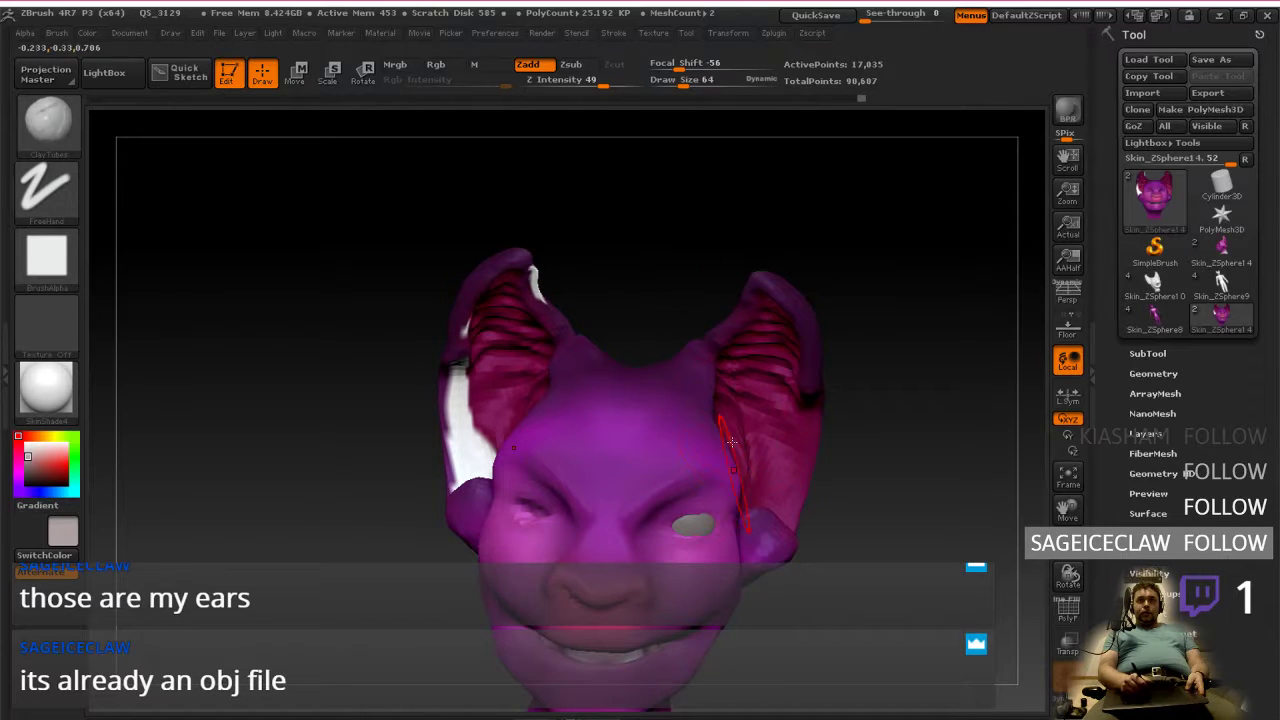
pyautogui.moveTo(835, 294)
pyautogui.mouseDown()
pyautogui.moveTo(863, 331)
pyautogui.moveTo(820, 331)
pyautogui.mouseUp()
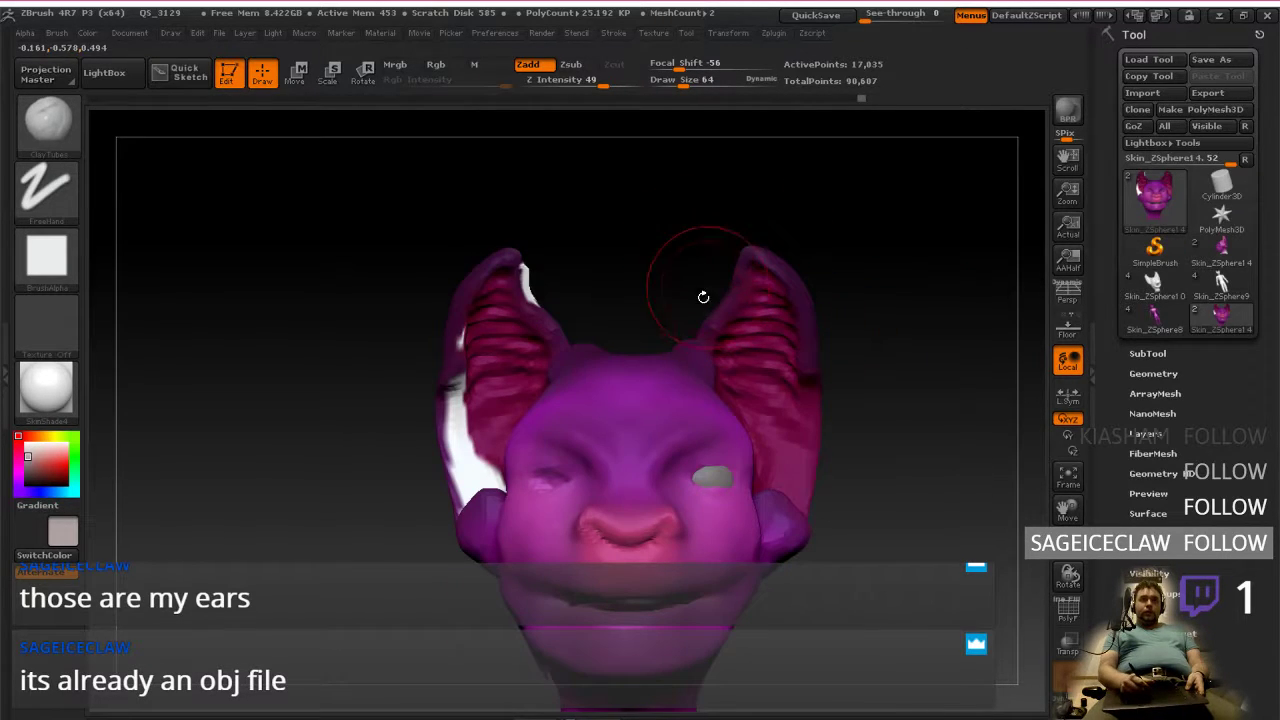
# Step: Lasso-mask the inner base of both ears symmetrically from above the head
pyautogui.moveTo(580, 200); pyautogui.dragTo(650, 390)
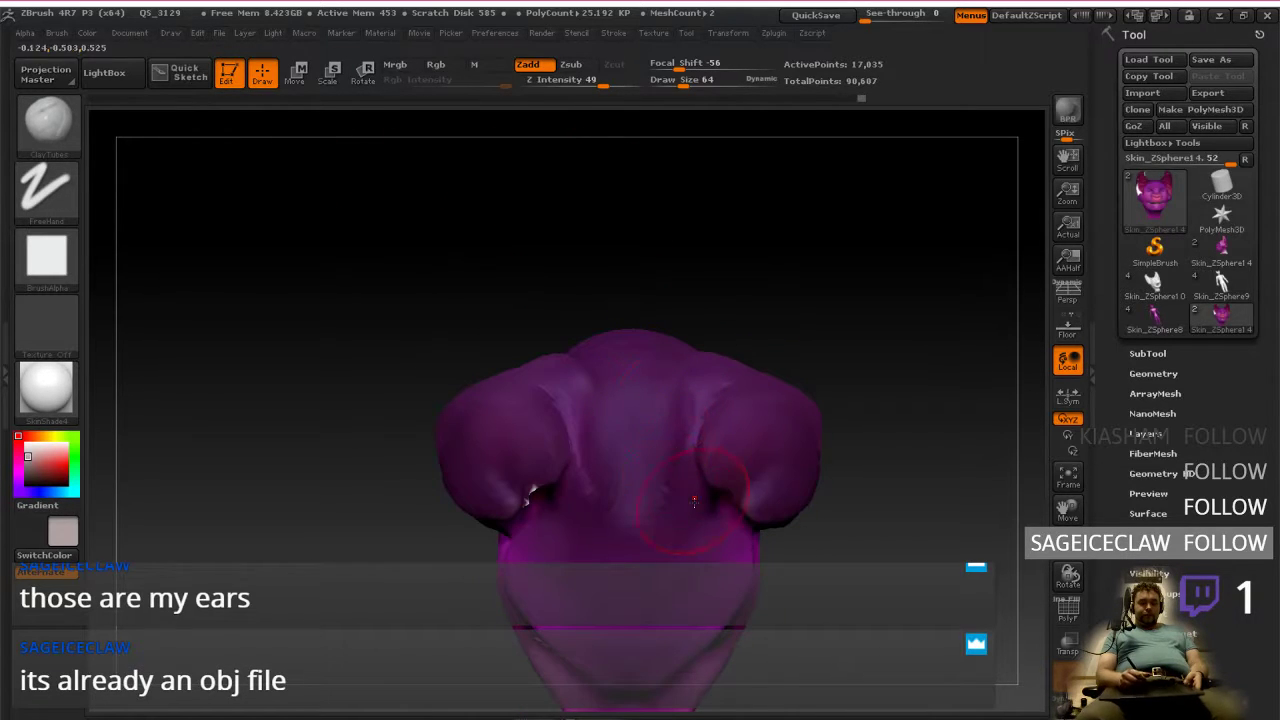
pyautogui.press('ctrl')
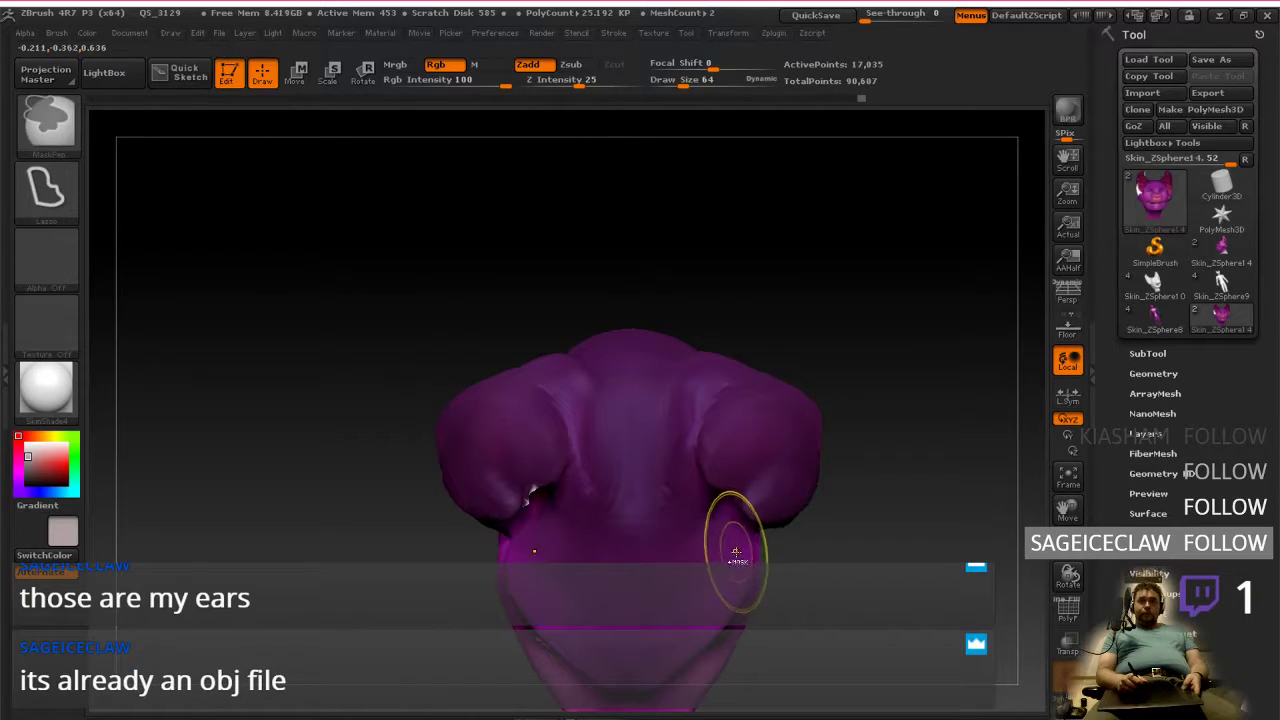
pyautogui.keyDown('ctrl'); pyautogui.moveTo(673, 442); pyautogui.dragTo(672, 368); pyautogui.keyUp('ctrl')
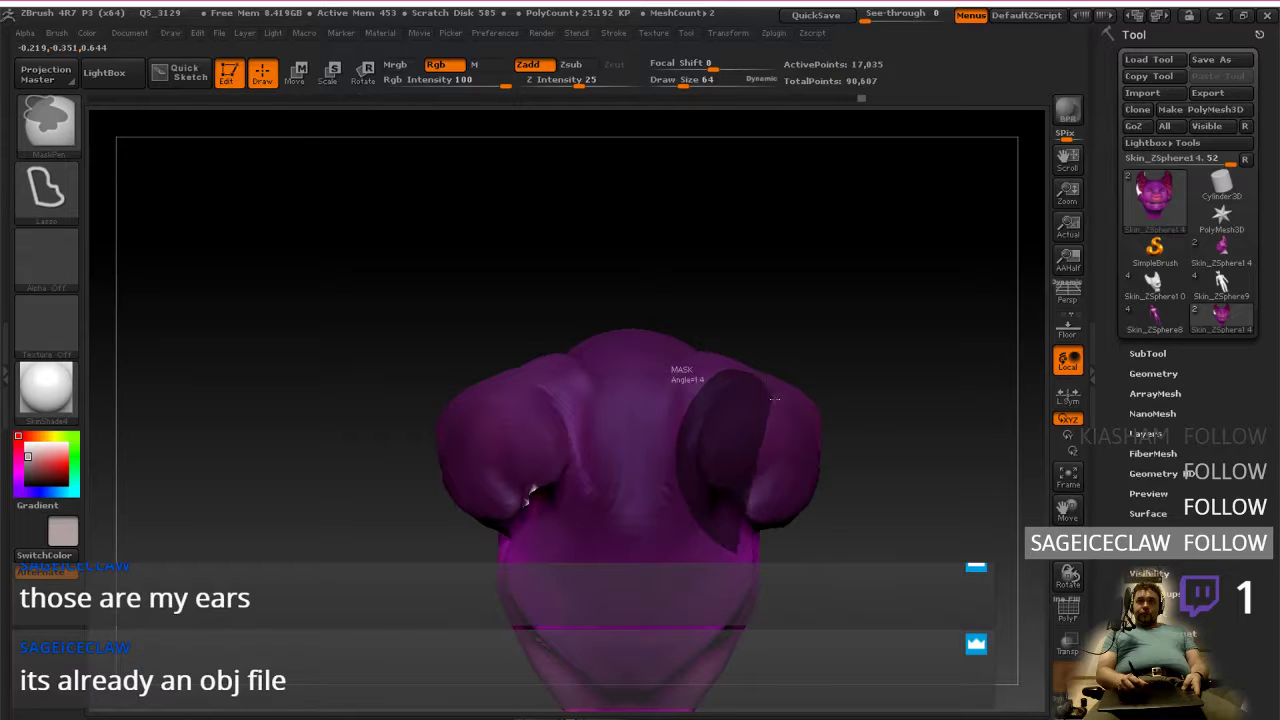
pyautogui.moveTo(768, 525)
pyautogui.keyDown('ctrl'); pyautogui.mouseDown()
pyautogui.moveTo(742, 555)
pyautogui.moveTo(775, 450)
pyautogui.moveTo(723, 334)
pyautogui.moveTo(735, 400)
pyautogui.moveTo(649, 474)
pyautogui.moveTo(676, 540)
pyautogui.moveTo(644, 421)
pyautogui.mouseUp(); pyautogui.keyUp('ctrl')
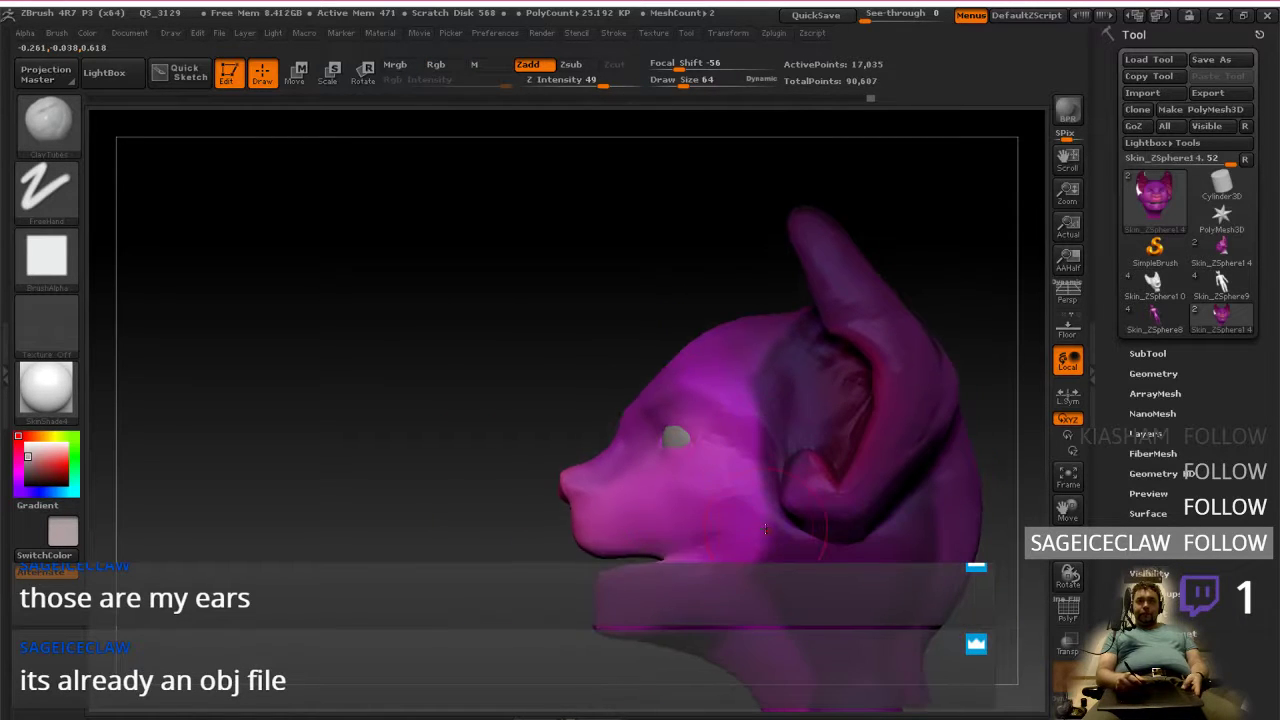
# Step: Mask the area beneath the earlobe and remove the mask from the surrounding cheek, neck and back of the head
pyautogui.press('ctrl')
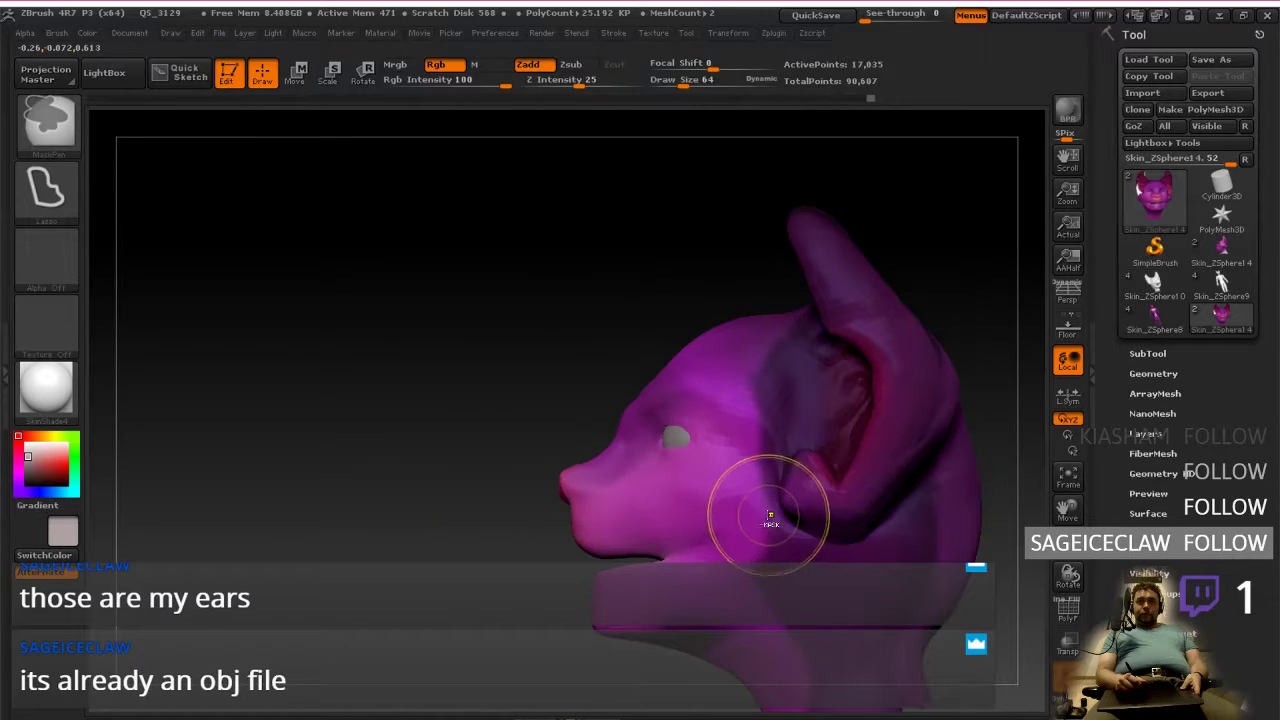
pyautogui.keyDown('ctrl'); pyautogui.moveTo(788, 516); pyautogui.dragTo(870, 533); pyautogui.keyUp('ctrl')
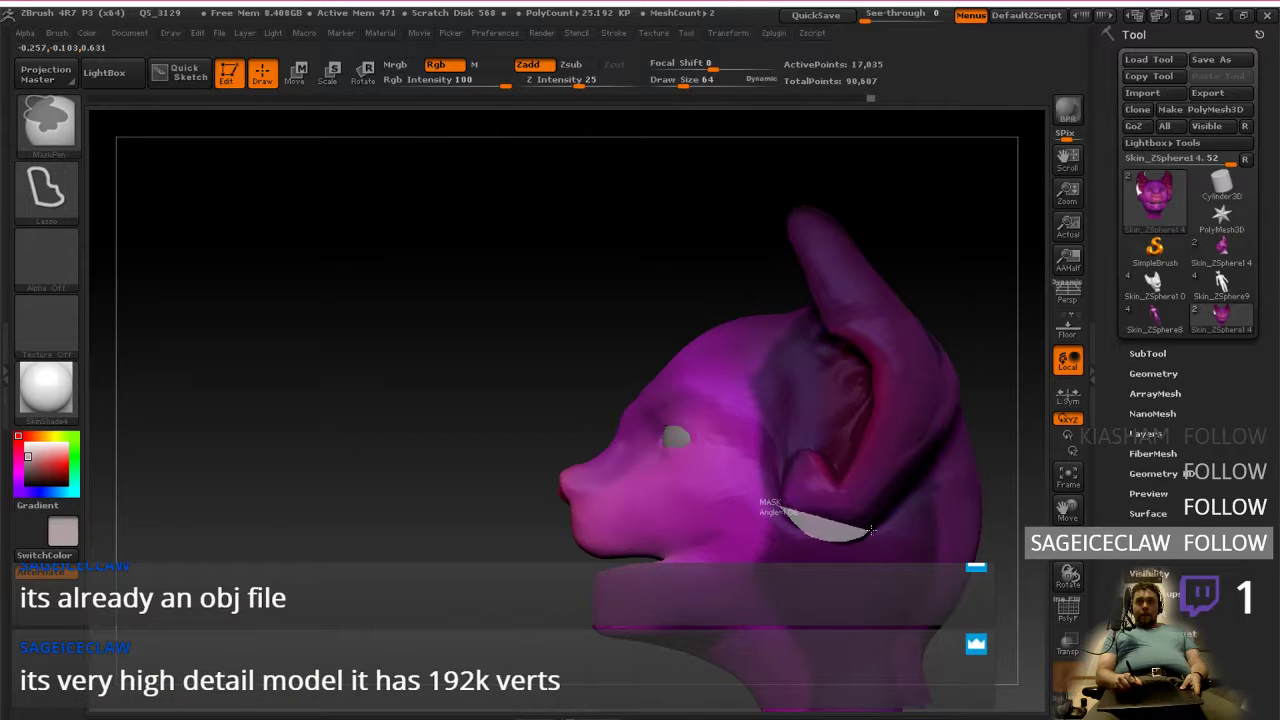
pyautogui.moveTo(904, 490)
pyautogui.keyDown('ctrl'); pyautogui.keyDown('alt'); pyautogui.mouseDown()
pyautogui.moveTo(946, 488)
pyautogui.moveTo(942, 668)
pyautogui.moveTo(752, 708)
pyautogui.moveTo(740, 585)
pyautogui.mouseUp(); pyautogui.keyUp('alt'); pyautogui.keyUp('ctrl')
pyautogui.moveTo(850, 530); pyautogui.dragTo(855, 475, button='right')
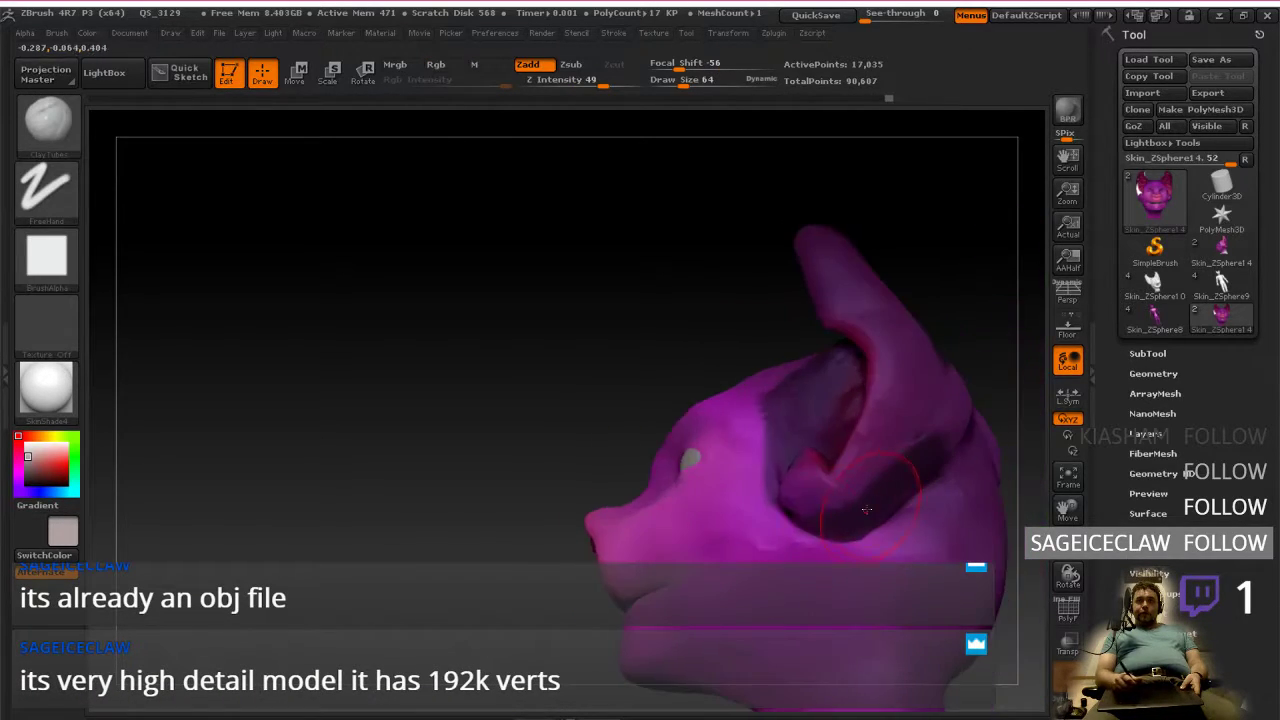
pyautogui.moveTo(872, 477)
pyautogui.keyDown('ctrl'); pyautogui.mouseDown()
pyautogui.moveTo(962, 462)
pyautogui.moveTo(778, 562)
pyautogui.mouseUp(); pyautogui.keyUp('ctrl')
pyautogui.keyDown('ctrl'); pyautogui.keyDown('alt'); pyautogui.moveTo(796, 488); pyautogui.dragTo(802, 486); pyautogui.keyUp('alt'); pyautogui.keyUp('ctrl')
pyautogui.moveTo(750, 500); pyautogui.dragTo(868, 526, button='right')
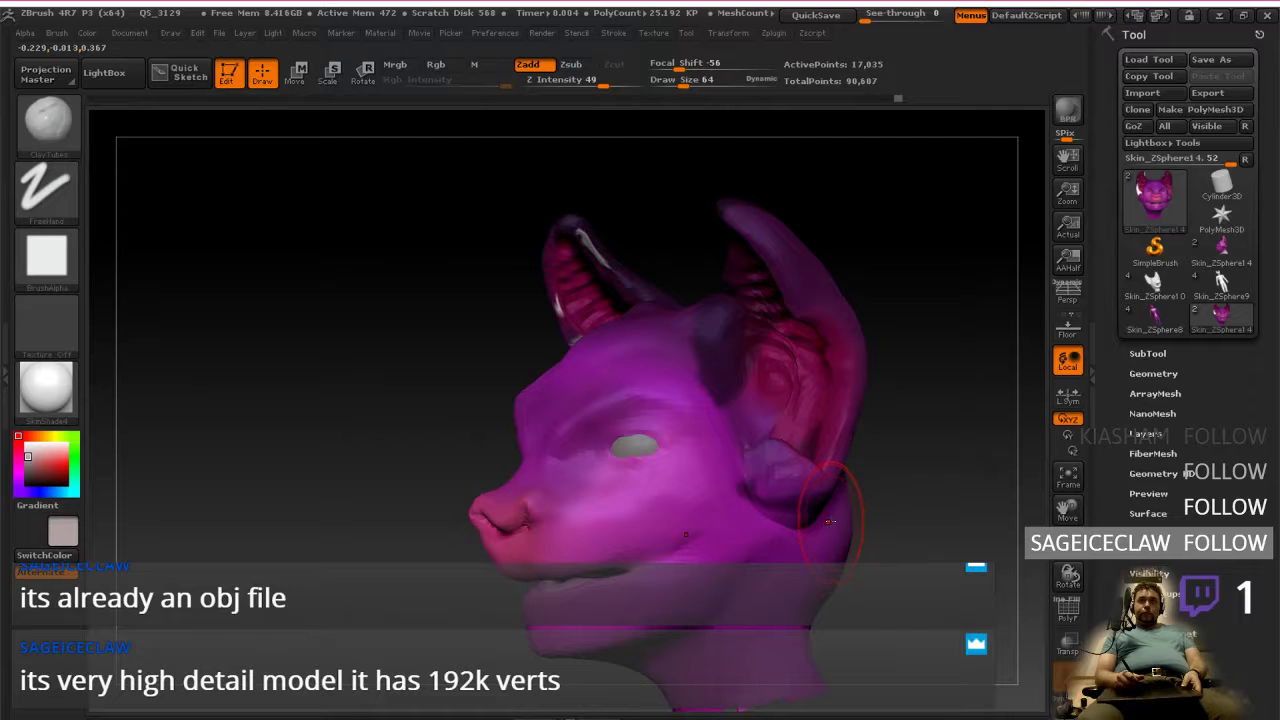
# Step: Step back the last mask edits, lasso-mask the remaining ear area, and invert the mask so only the ears are editable
pyautogui.hotkey('ctrl', 'z')
pyautogui.hotkey('ctrl', 'z')
pyautogui.hotkey('ctrl', 'shift', 'z')
pyautogui.moveTo(812, 526)
pyautogui.mouseDown(button='right')
pyautogui.moveTo(834, 544)
pyautogui.moveTo(778, 488)
pyautogui.moveTo(781, 510)
pyautogui.mouseUp(button='right')
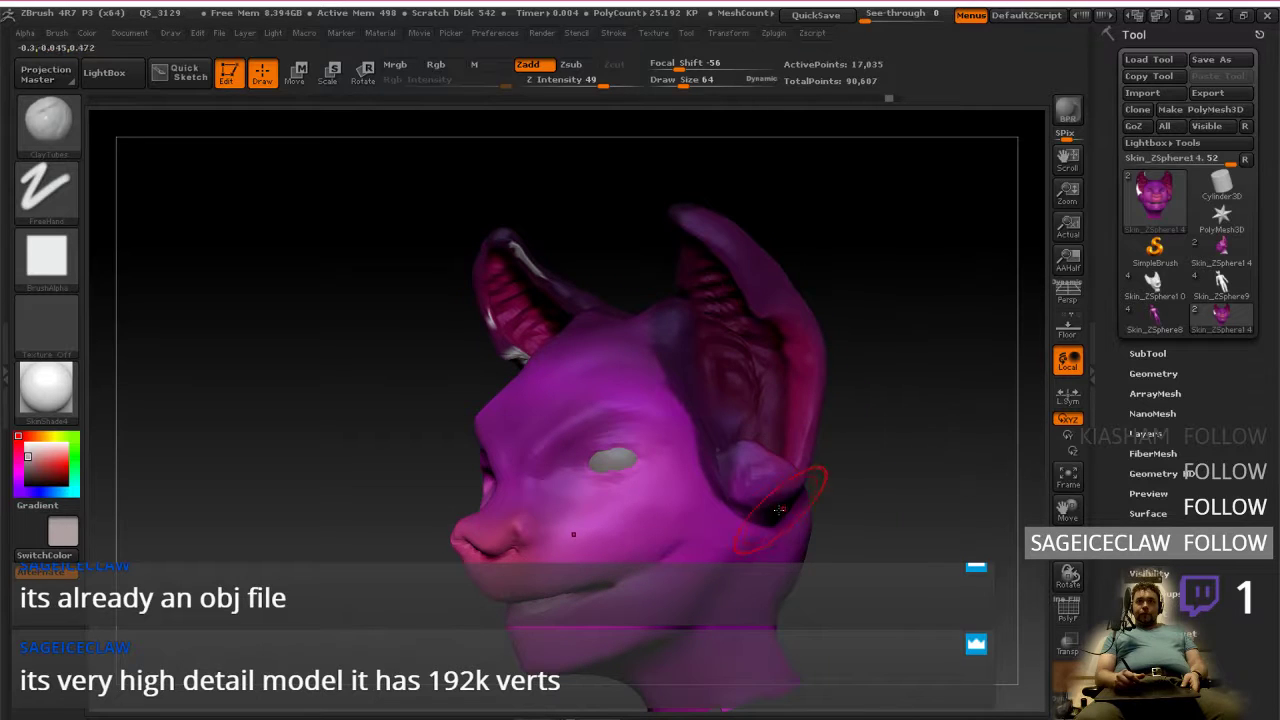
pyautogui.moveTo(765, 405)
pyautogui.keyDown('ctrl'); pyautogui.mouseDown()
pyautogui.moveTo(745, 535)
pyautogui.moveTo(850, 378)
pyautogui.mouseUp(); pyautogui.keyUp('ctrl')
pyautogui.moveTo(800, 415)
pyautogui.mouseDown(button='right')
pyautogui.moveTo(838, 428)
pyautogui.moveTo(717, 446)
pyautogui.moveTo(765, 470)
pyautogui.moveTo(701, 504)
pyautogui.moveTo(849, 409)
pyautogui.mouseUp(button='right')
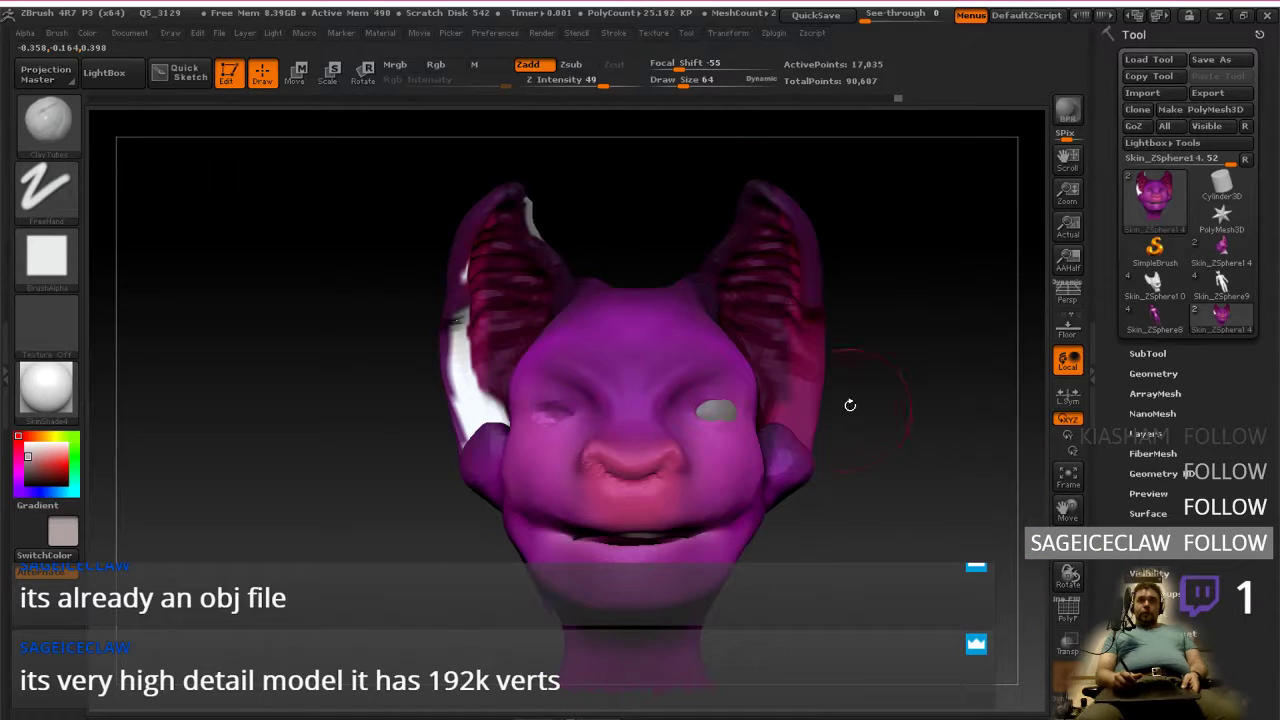
pyautogui.keyDown('ctrl'); pyautogui.click(850, 398); pyautogui.keyUp('ctrl')
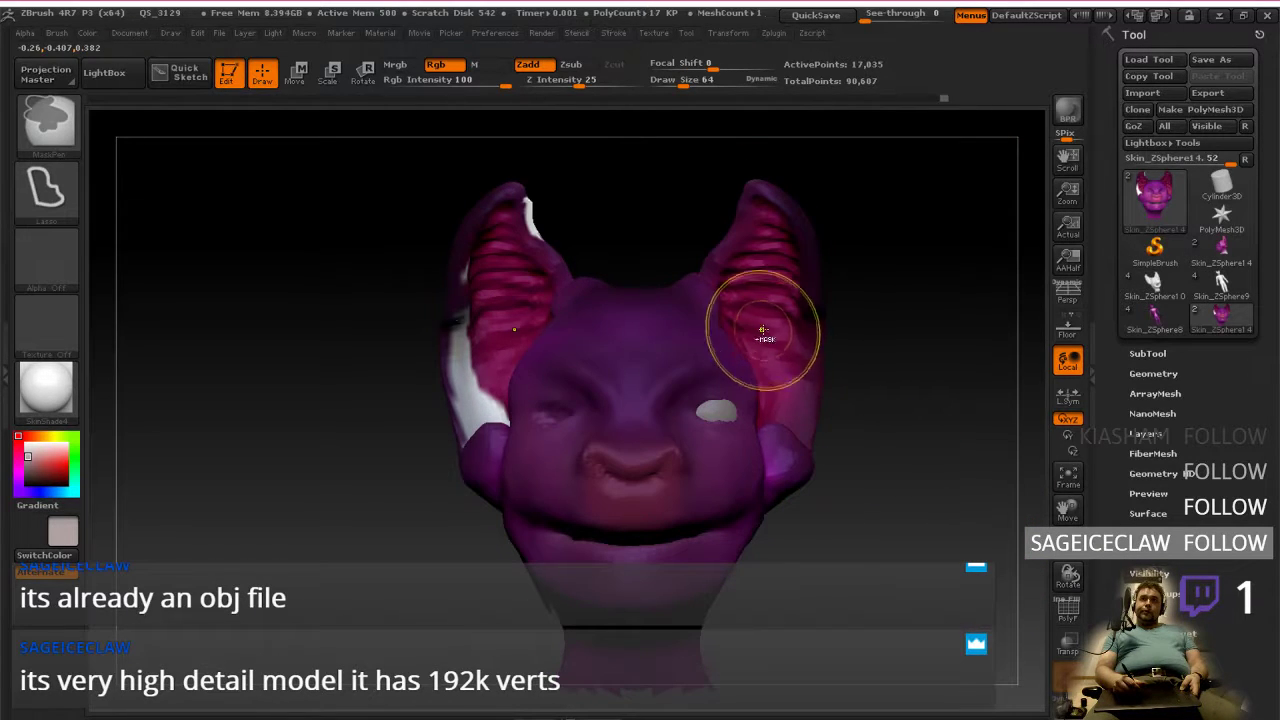
# Step: Try to turn both ears outward around a vertical Transpose line placed through the ear, using Rotate
pyautogui.moveTo(834, 329); pyautogui.dragTo(600, 271, button='right')
pyautogui.click(362, 70)
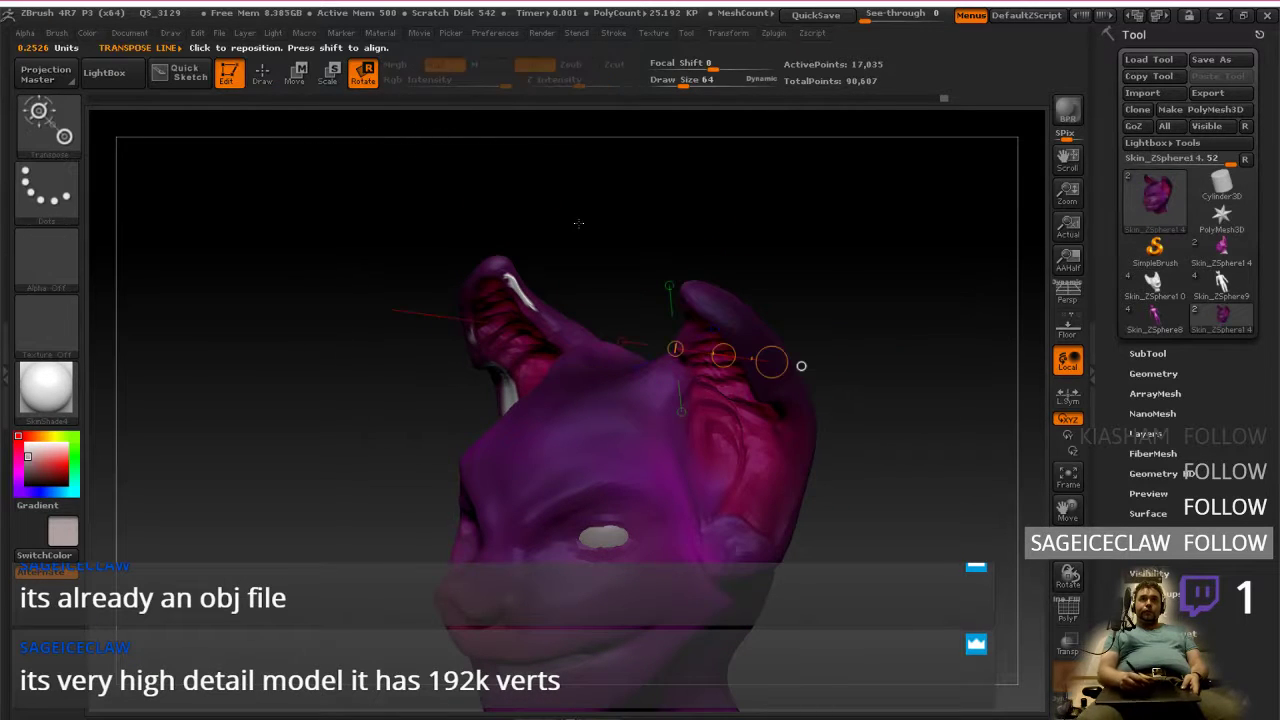
pyautogui.moveTo(755, 445); pyautogui.dragTo(870, 415, button='right')
pyautogui.moveTo(838, 310); pyautogui.dragTo(878, 377)
pyautogui.keyDown('shift'); pyautogui.moveTo(783, 292); pyautogui.dragTo(783, 191); pyautogui.keyUp('shift')
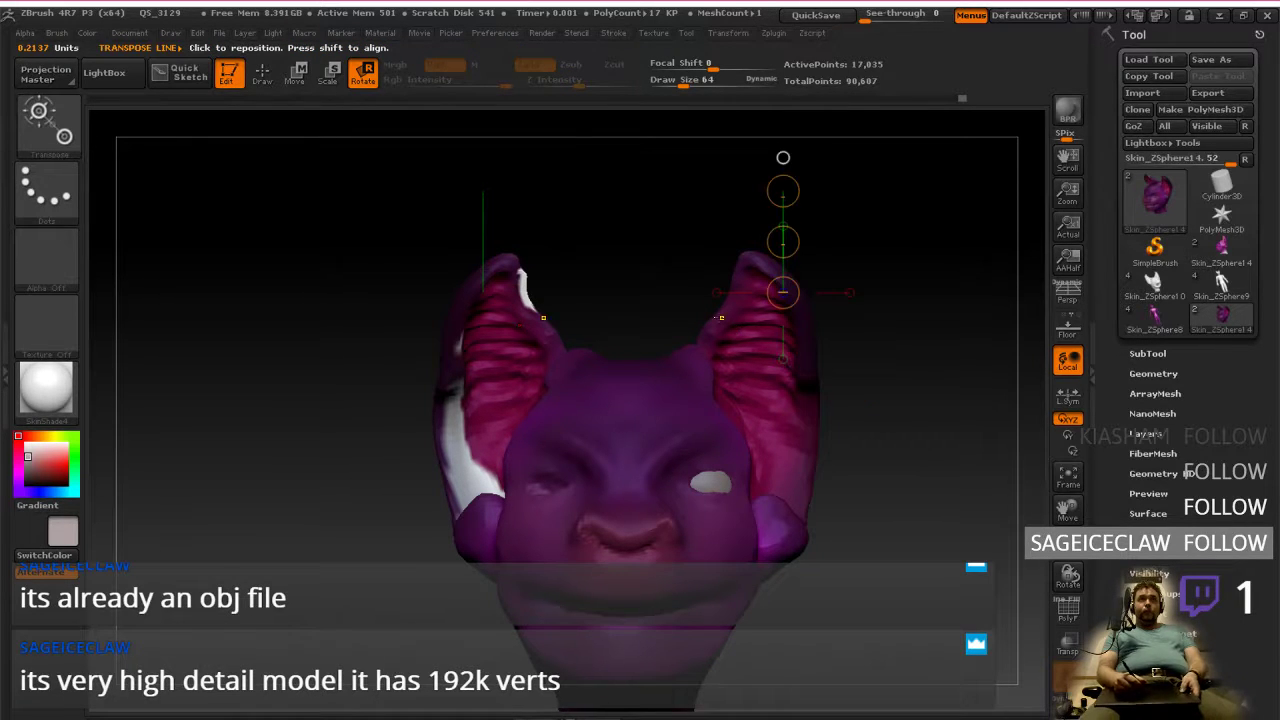
pyautogui.keyDown('shift'); pyautogui.moveTo(757, 309); pyautogui.dragTo(757, 180); pyautogui.keyUp('shift')
pyautogui.moveTo(757, 245)
pyautogui.mouseDown()
pyautogui.moveTo(747, 258)
pyautogui.moveTo(621, 272)
pyautogui.mouseUp()
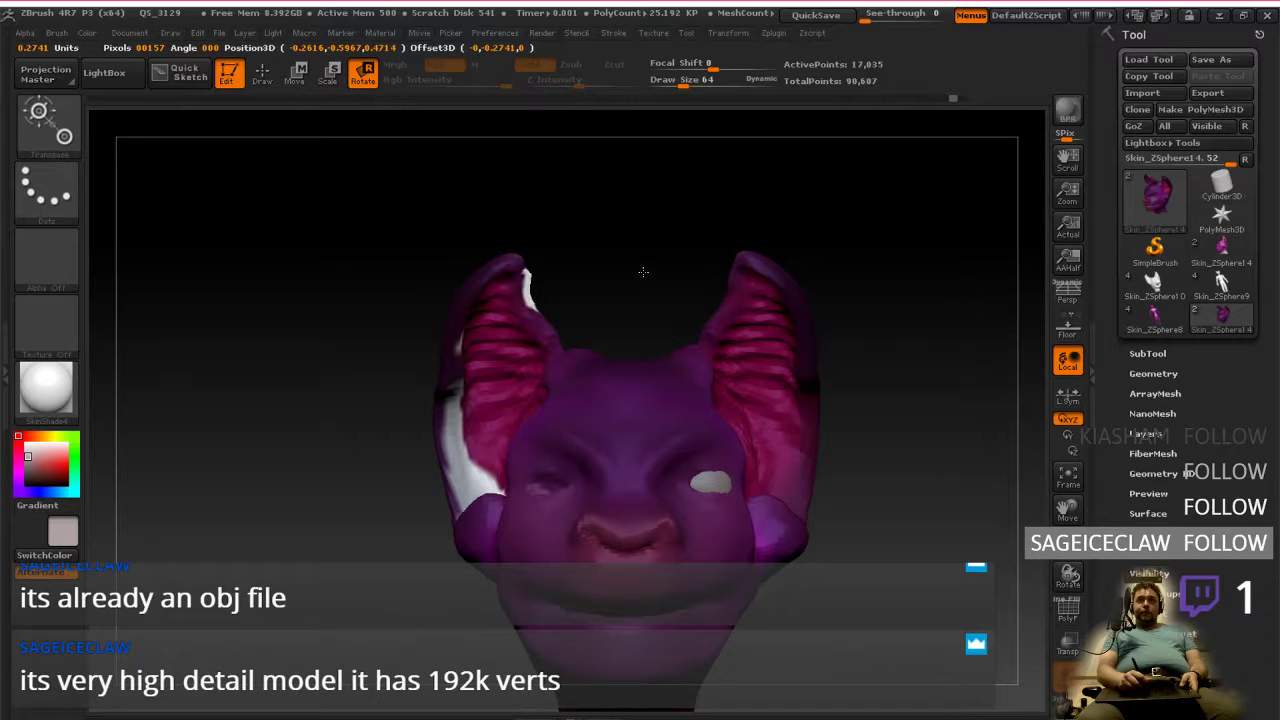
pyautogui.moveTo(969, 255); pyautogui.dragTo(583, 291)
pyautogui.moveTo(419, 310); pyautogui.dragTo(862, 263)
pyautogui.moveTo(760, 280); pyautogui.dragTo(655, 6)
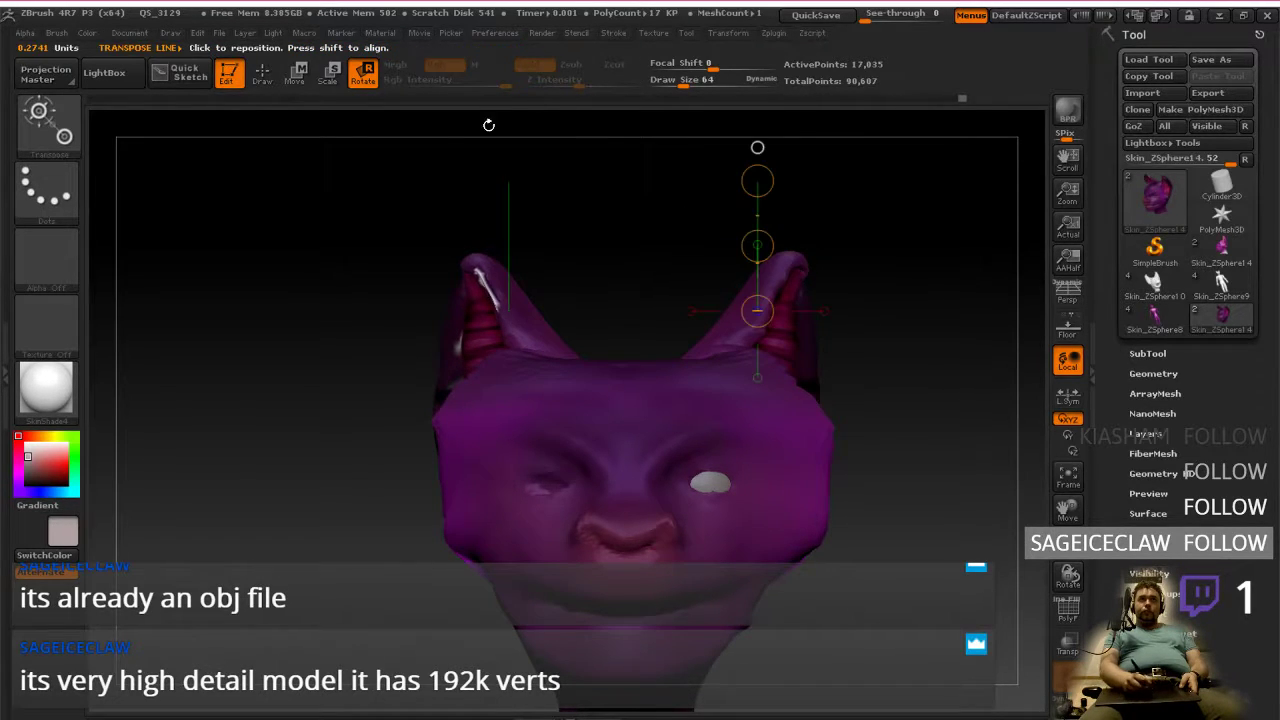
# Step: Try to reposition the masked-out ears with a Transpose Move line placed sideways across the ear
pyautogui.press('w')
pyautogui.moveTo(788, 431)
pyautogui.keyDown('shift'); pyautogui.mouseDown()
pyautogui.moveTo(967, 431)
pyautogui.moveTo(817, 432)
pyautogui.moveTo(856, 443)
pyautogui.moveTo(816, 455)
pyautogui.mouseUp(); pyautogui.keyUp('shift')
pyautogui.moveTo(773, 464); pyautogui.dragTo(831, 487, button='right')
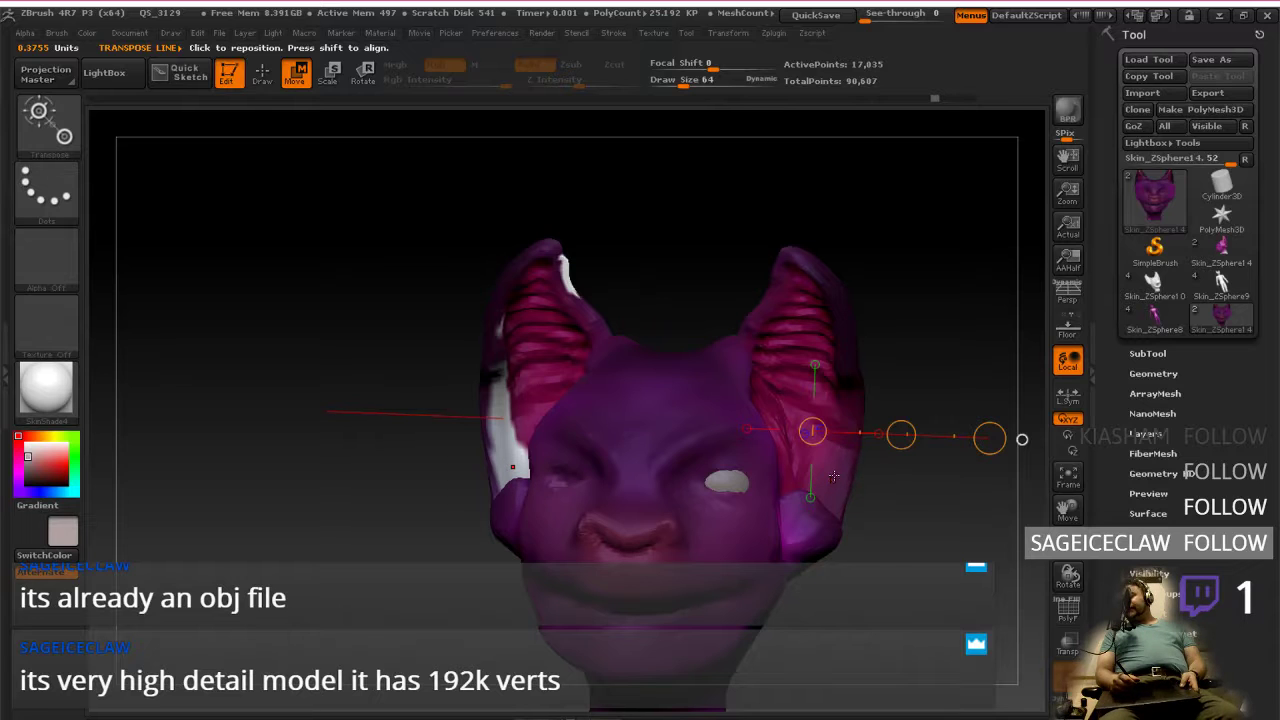
pyautogui.moveTo(827, 466); pyautogui.dragTo(801, 495, button='right')
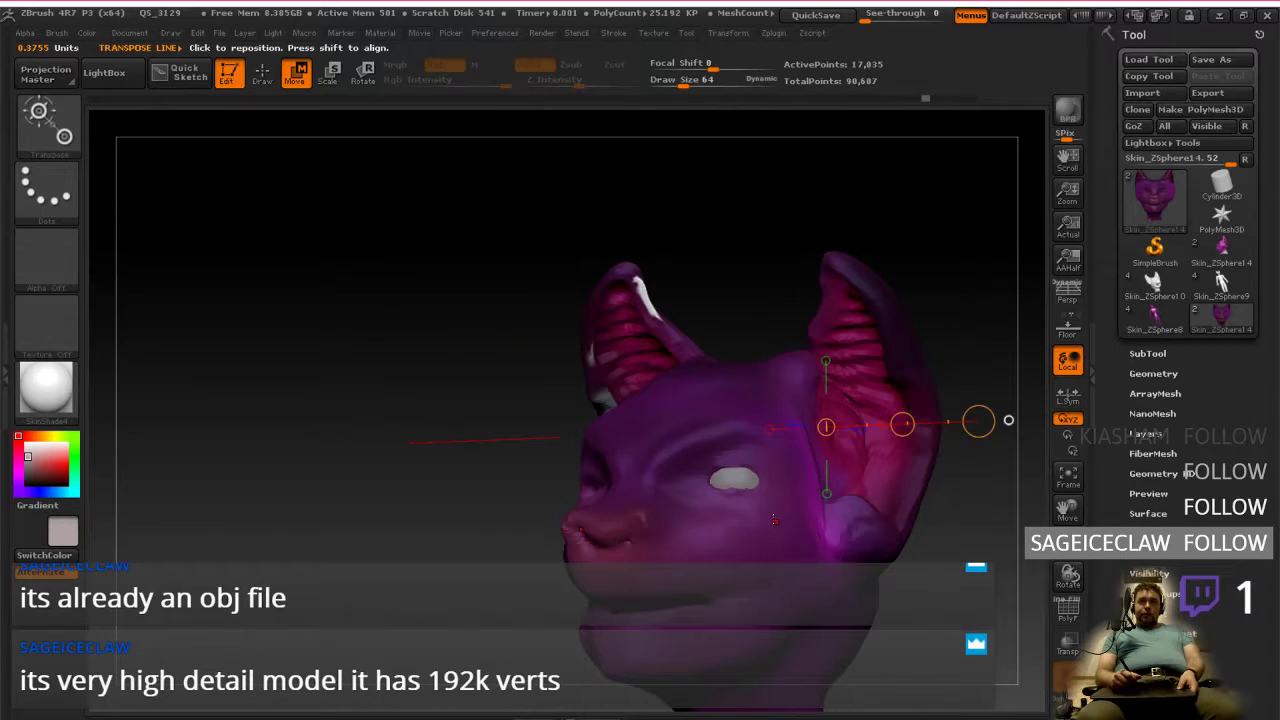
# Step: Step back and forth through the undo history to compare earlier ear shapes and return to Draw mode
pyautogui.hotkey('ctrl', 'i')
pyautogui.hotkey('ctrl', 'i')
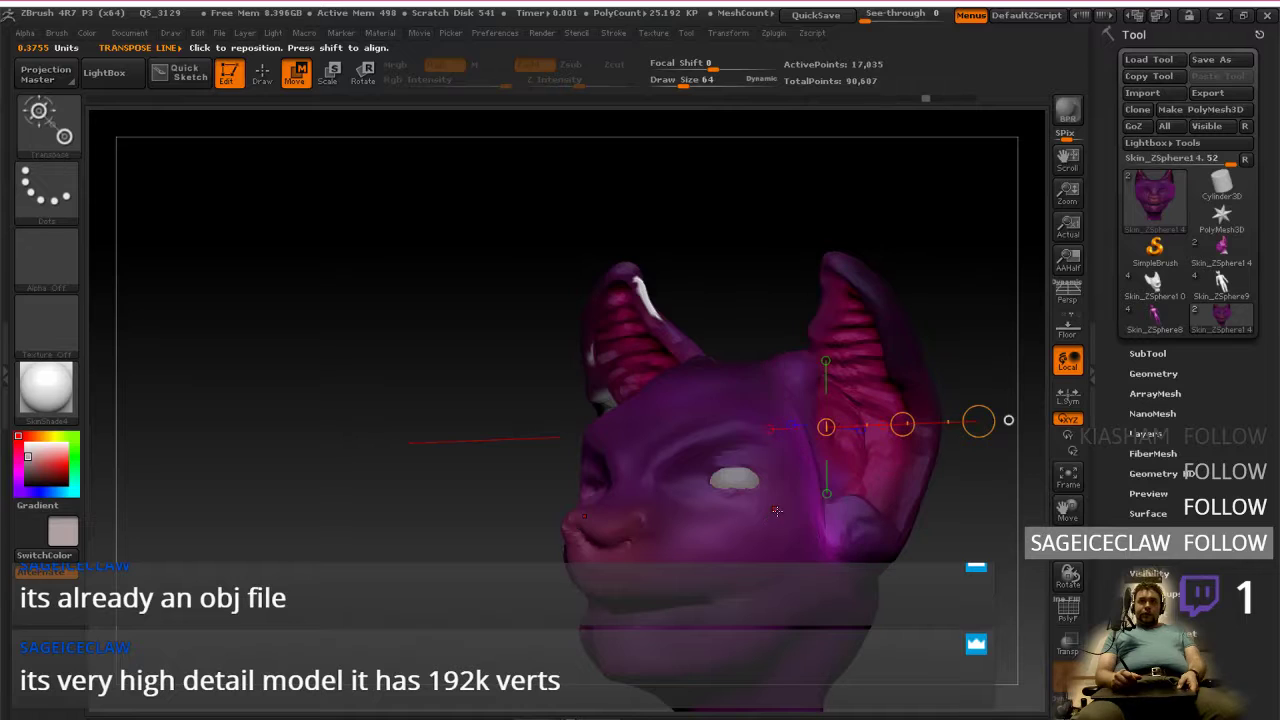
pyautogui.hotkey('ctrl', 'i')
pyautogui.hotkey('ctrl', 'i')
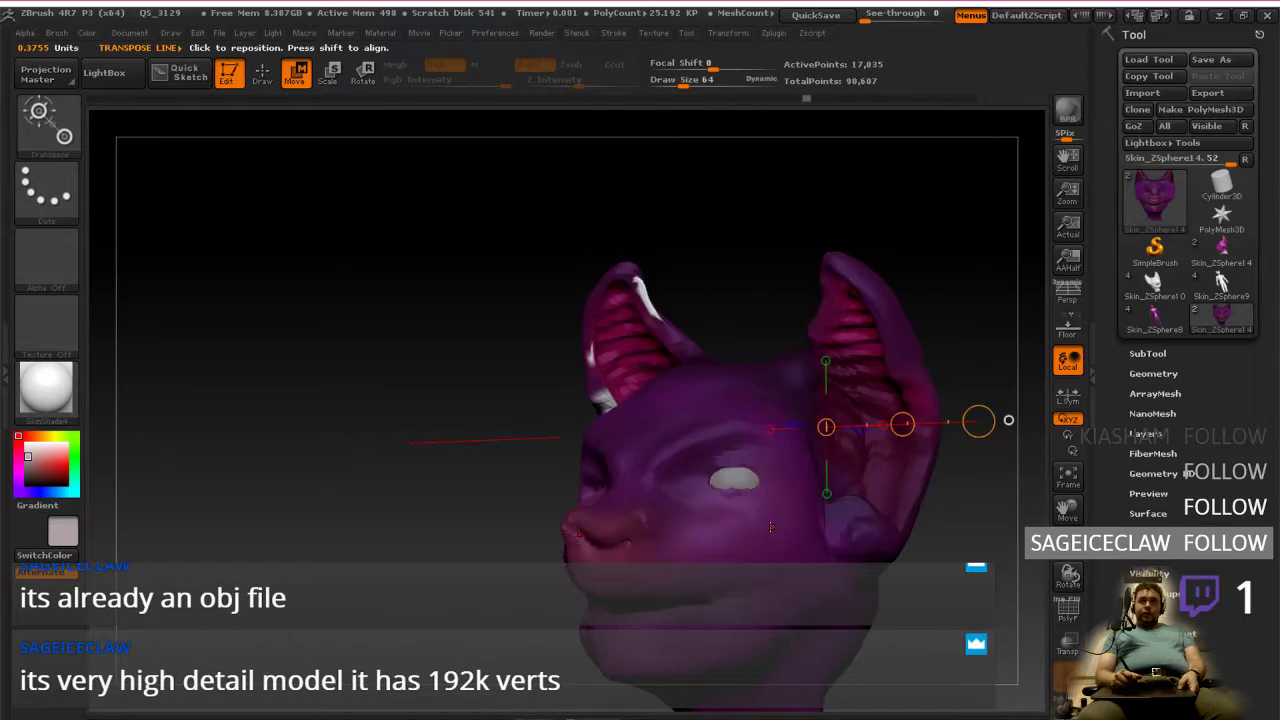
pyautogui.hotkey('ctrl', 'i')
pyautogui.hotkey('ctrl', 'i')
pyautogui.hotkey('ctrl', 'i')
pyautogui.hotkey('ctrl', 'i')
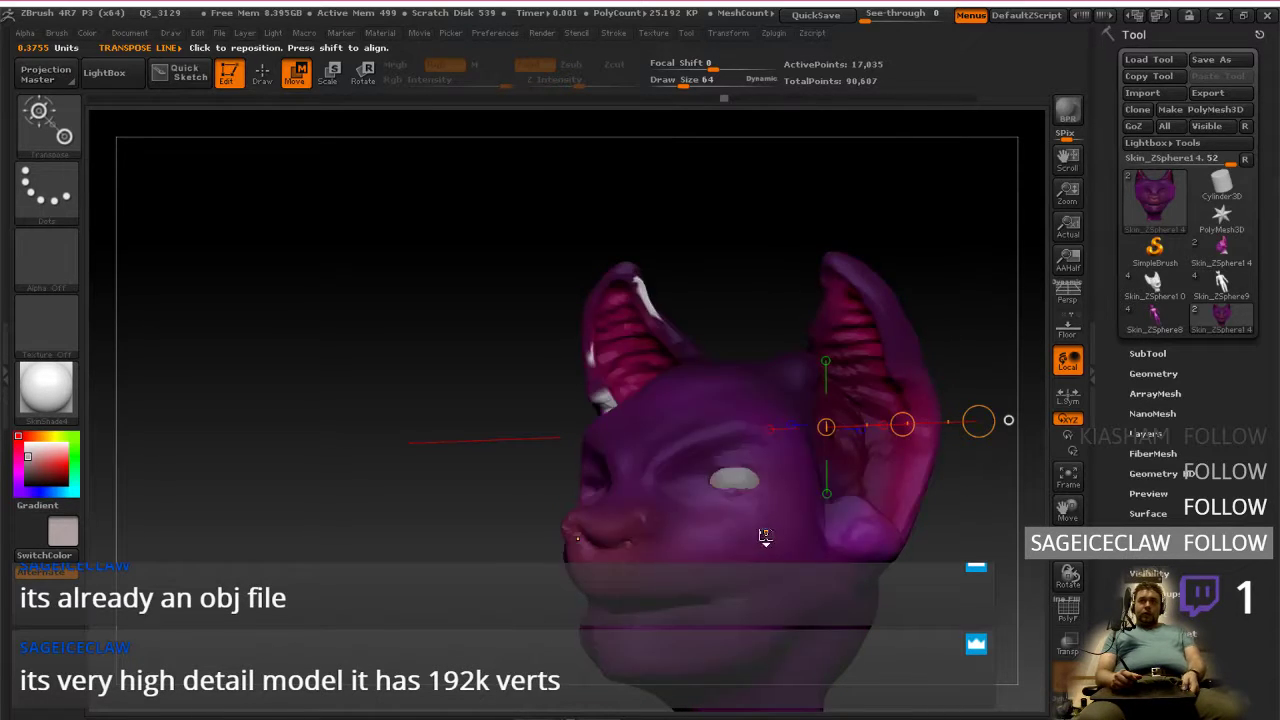
pyautogui.hotkey('ctrl', 'z')
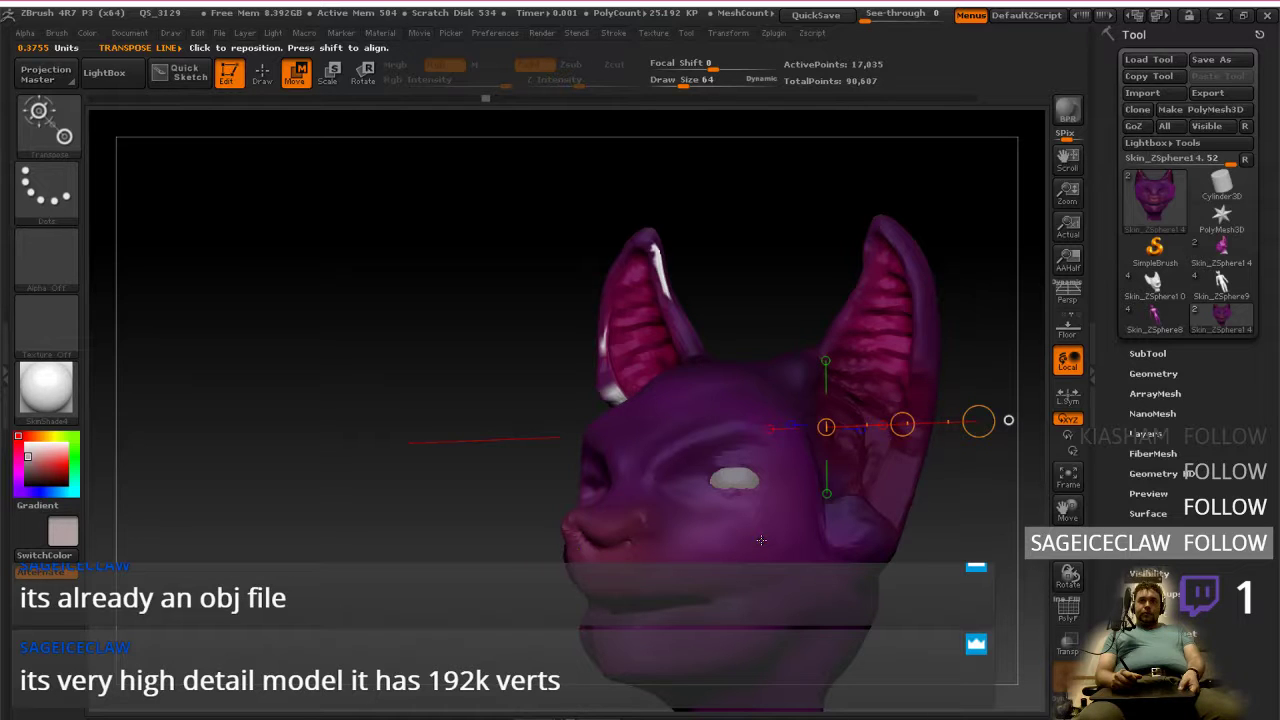
pyautogui.hotkey('ctrl', 'shift', 'z')
pyautogui.hotkey('ctrl', 'shift', 'z')
pyautogui.hotkey('ctrl', 'shift', 'z')
pyautogui.hotkey('ctrl', 'shift', 'z')
pyautogui.hotkey('ctrl', 'shift', 'z')
pyautogui.hotkey('ctrl', 'shift', 'z')
pyautogui.moveTo(820, 480)
pyautogui.mouseDown(button='right')
pyautogui.moveTo(726, 523)
pyautogui.moveTo(700, 510)
pyautogui.moveTo(918, 491)
pyautogui.mouseUp(button='right')
pyautogui.click(262, 73)
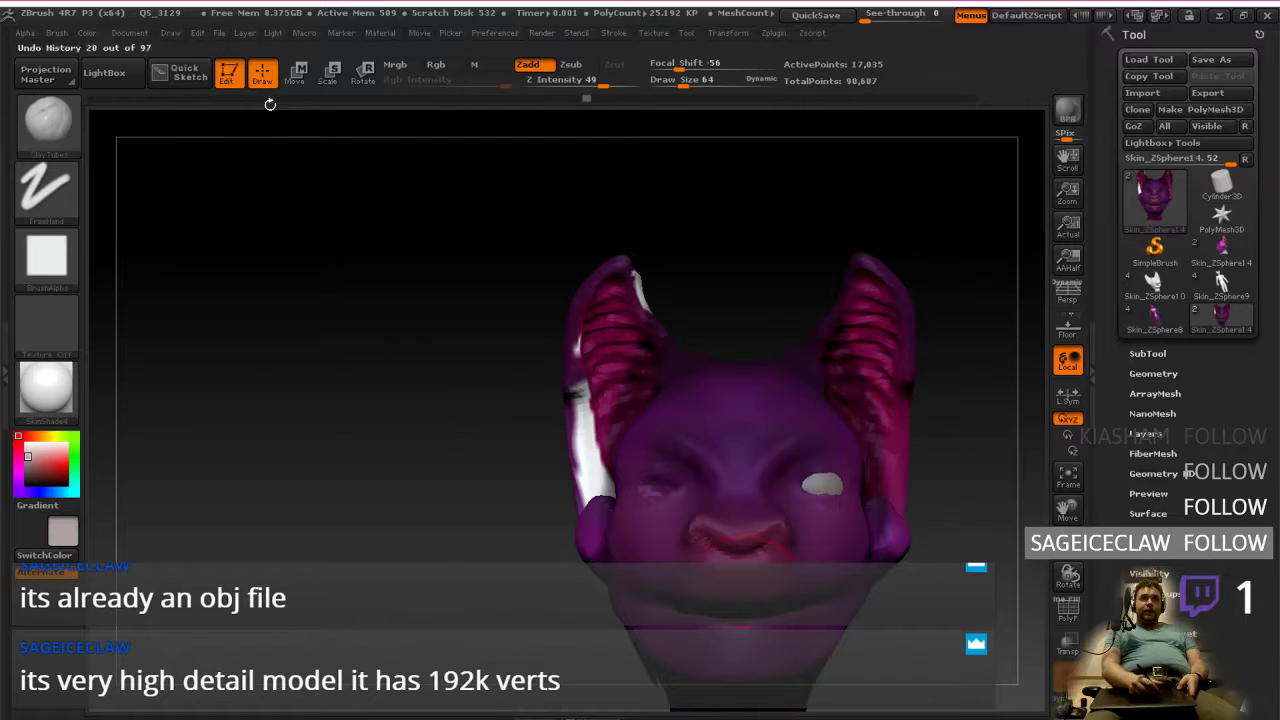
# Step: Clear the mask, accepting the removal of 43 undo history entries, and try a ClayTubes stroke at the ear base
pyautogui.keyDown('ctrl'); pyautogui.moveTo(448, 351); pyautogui.dragTo(296, 405, button='right'); pyautogui.keyUp('ctrl')
pyautogui.moveTo(662, 397)
pyautogui.keyDown('ctrl'); pyautogui.mouseDown(button='right')
pyautogui.moveTo(915, 514)
pyautogui.moveTo(965, 490)
pyautogui.moveTo(920, 425)
pyautogui.mouseUp(button='right'); pyautogui.keyUp('ctrl')
pyautogui.keyDown('ctrl'); pyautogui.click(920, 424); pyautogui.keyUp('ctrl')
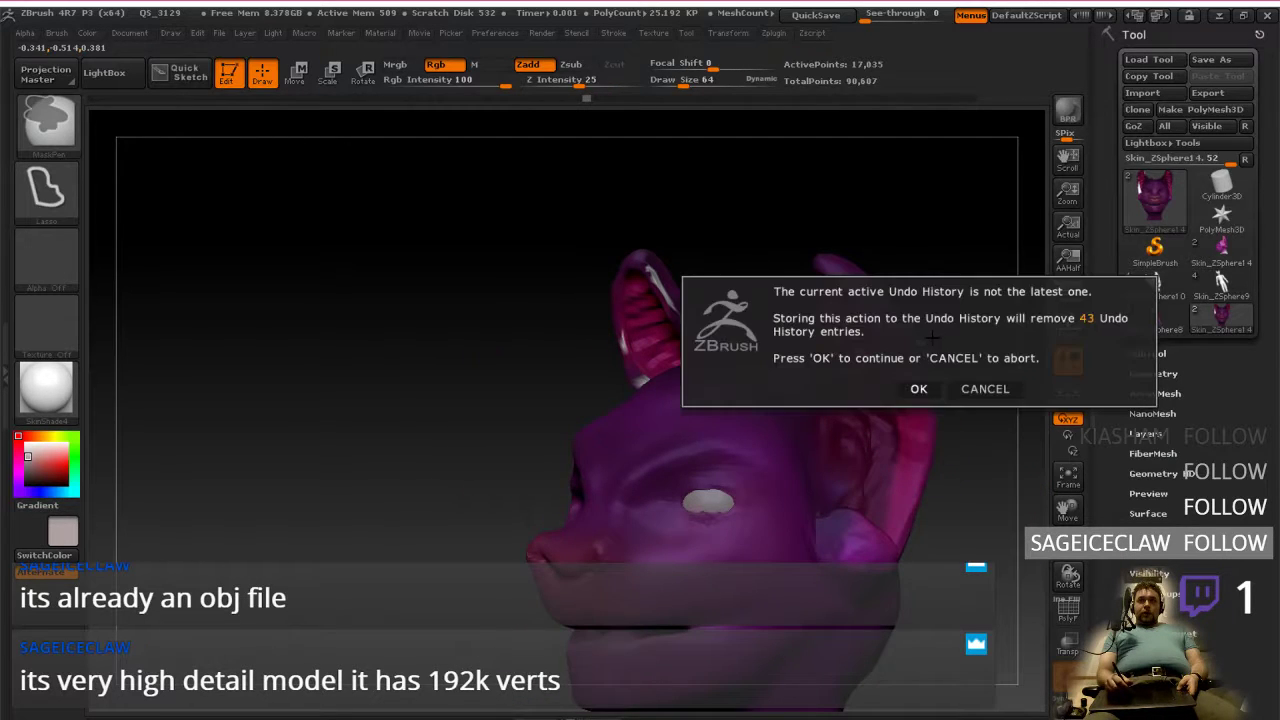
pyautogui.click(919, 389)
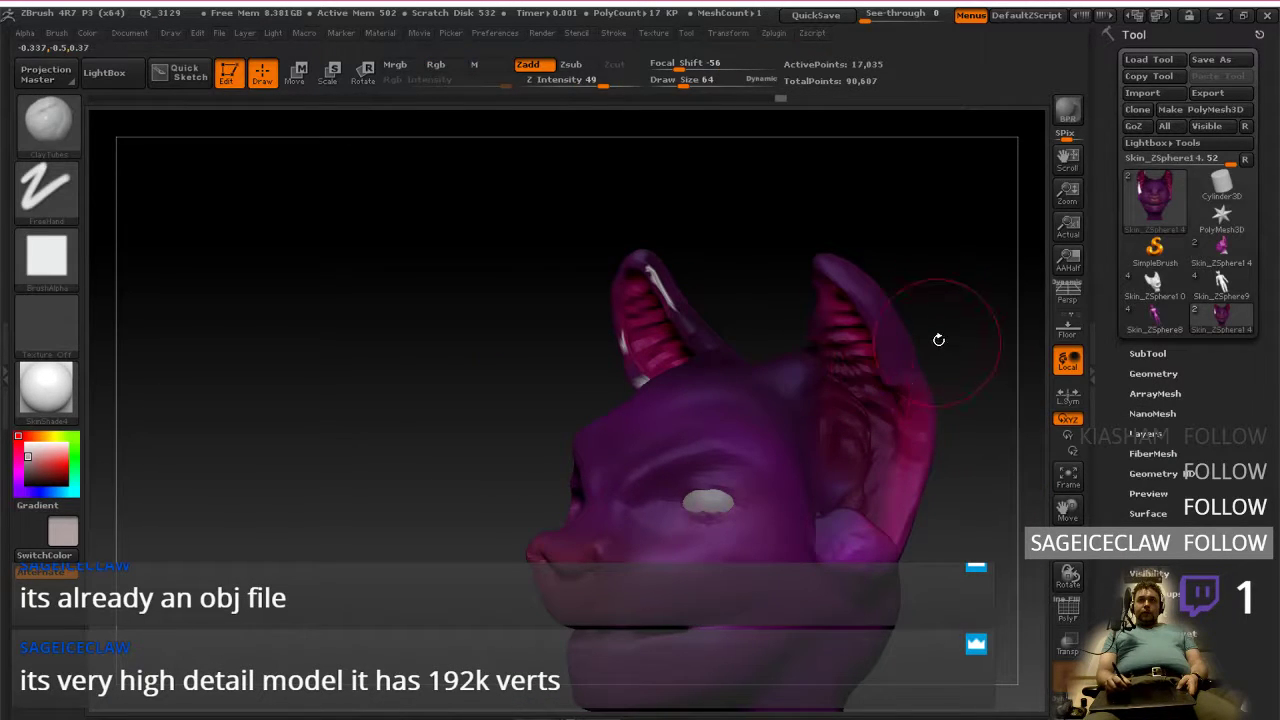
pyautogui.moveTo(943, 343)
pyautogui.mouseDown(button='right')
pyautogui.moveTo(862, 425)
pyautogui.moveTo(826, 403)
pyautogui.mouseUp(button='right')
pyautogui.moveTo(815, 396); pyautogui.dragTo(822, 368)
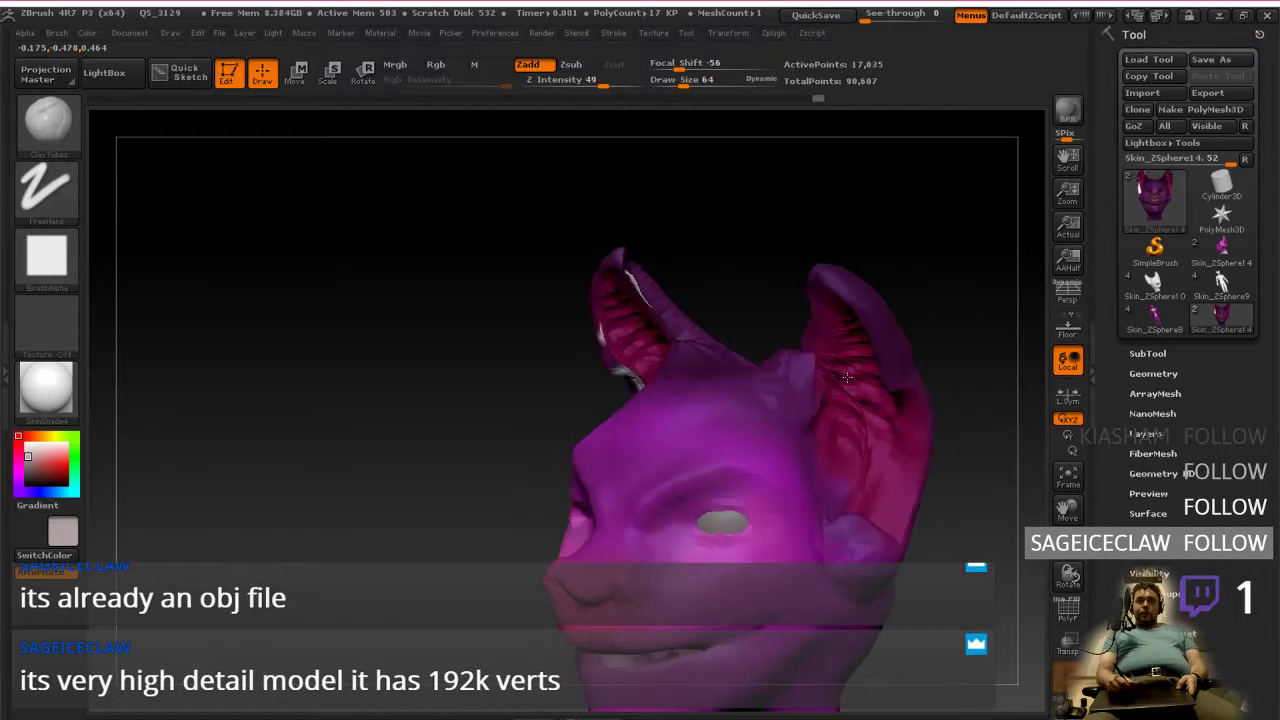
pyautogui.moveTo(822, 380); pyautogui.dragTo(900, 425, button='right')
# Step: Step back through the undo history to the upright, unmasked ears
pyautogui.hotkey('ctrl', 'z')
pyautogui.hotkey('ctrl', 'z')
pyautogui.hotkey('ctrl', 'z')
pyautogui.hotkey('ctrl', 'z')
pyautogui.hotkey('ctrl', 'z')
pyautogui.hotkey('ctrl', 'z')
pyautogui.hotkey('ctrl', 'z')
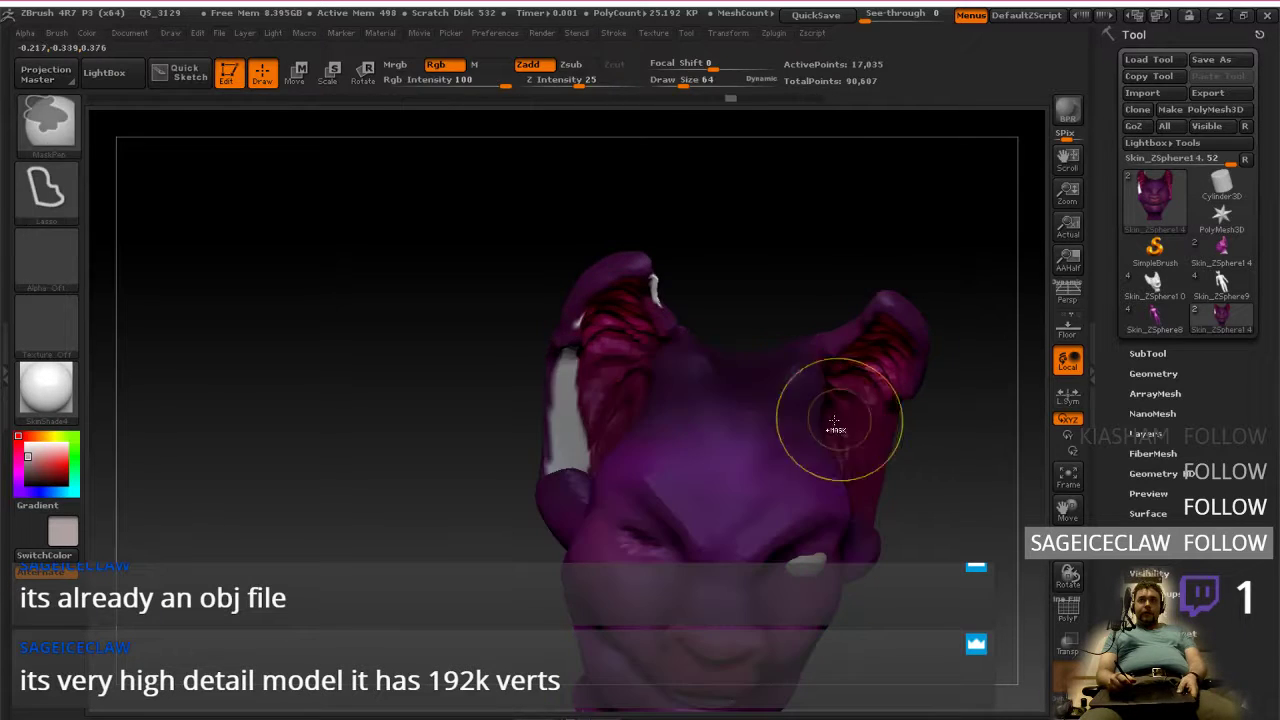
pyautogui.hotkey('ctrl', 'z')
pyautogui.hotkey('ctrl', 'z')
pyautogui.hotkey('ctrl', 'z')
pyautogui.hotkey('ctrl', 'z')
pyautogui.hotkey('ctrl', 'z')
pyautogui.hotkey('ctrl', 'z')
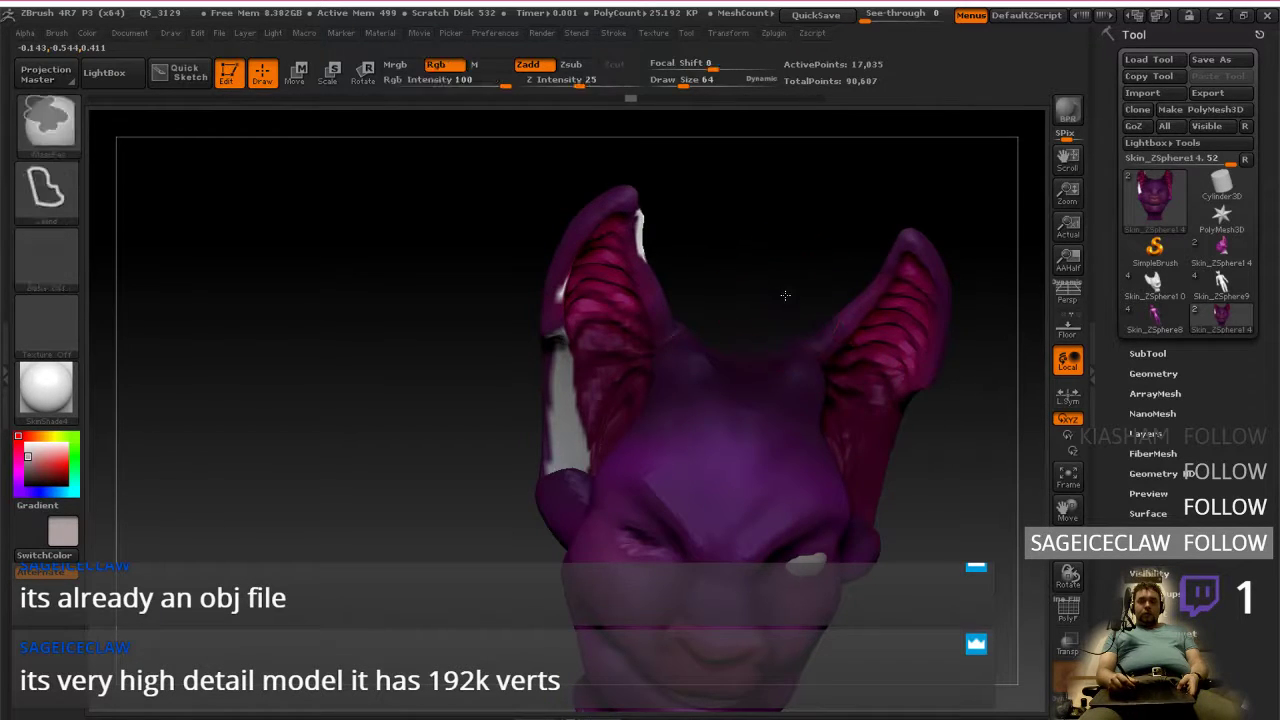
pyautogui.hotkey('ctrl', 'z')
pyautogui.hotkey('ctrl', 'z')
pyautogui.hotkey('ctrl', 'z')
pyautogui.hotkey('ctrl', 'z')
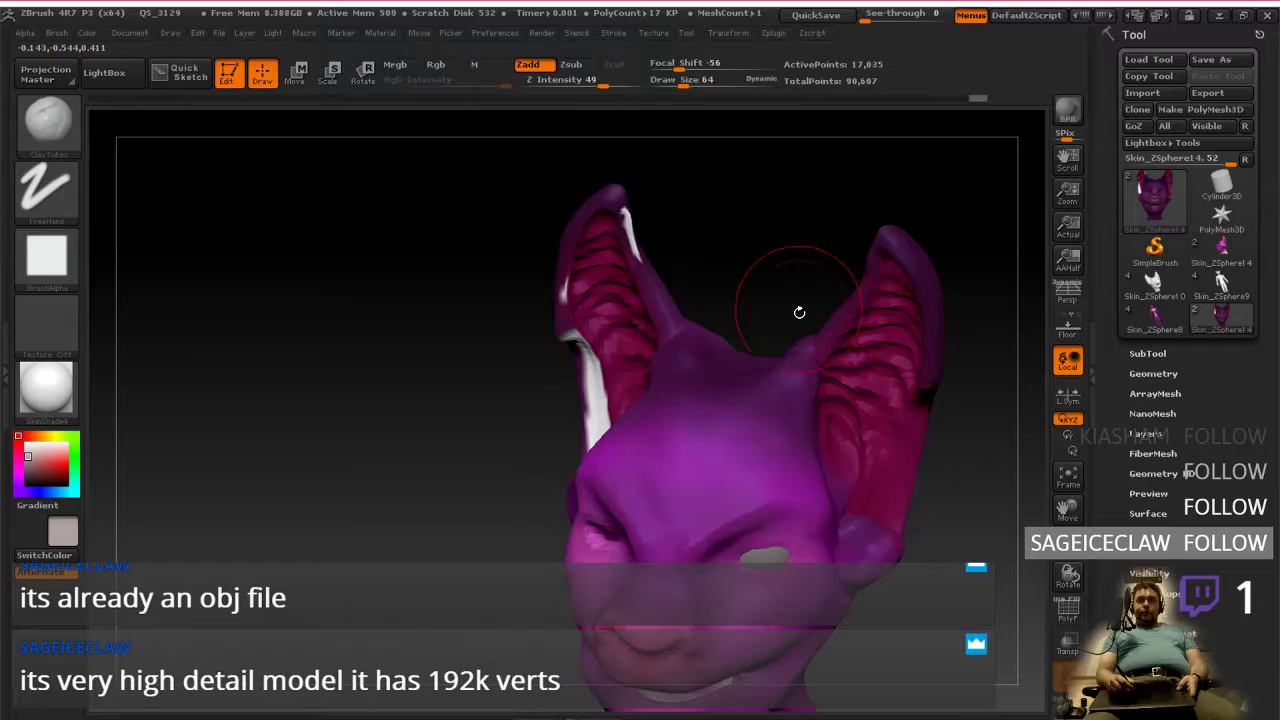
# Step: Build up clay along the inner front edge and base of the ear with ClayTubes at draw size 64
pyautogui.moveTo(765, 327); pyautogui.dragTo(828, 373)
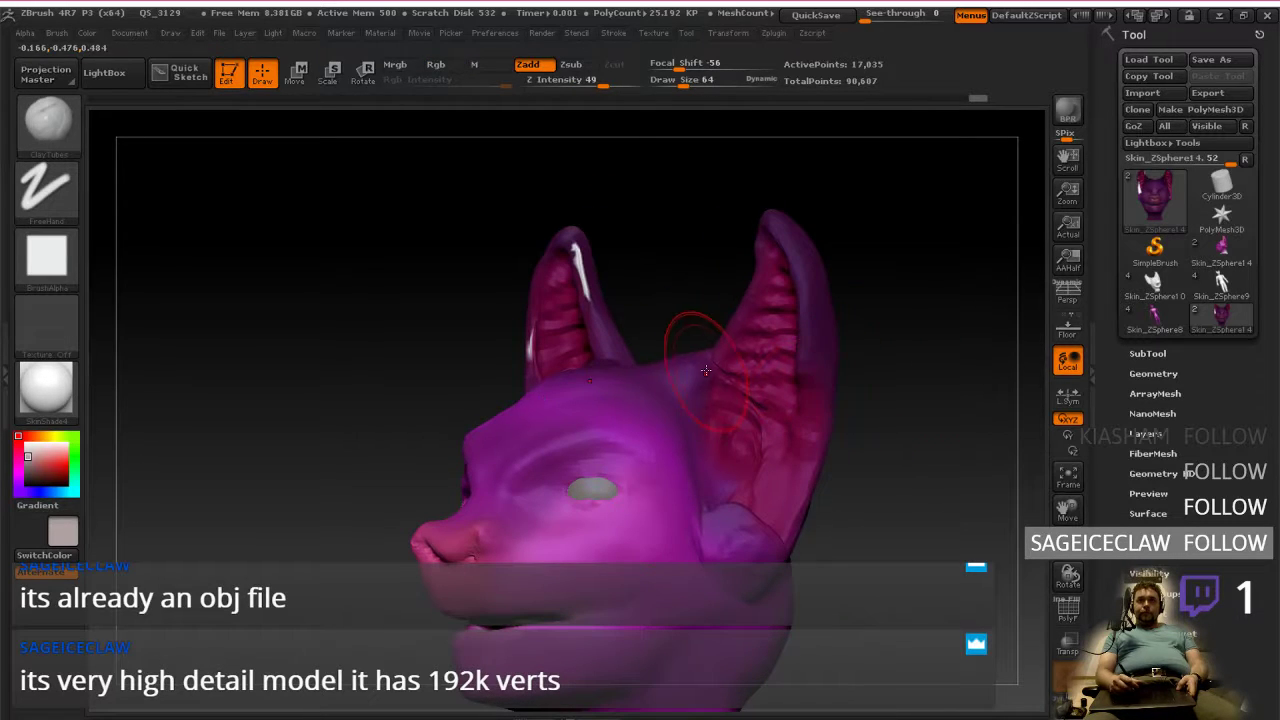
pyautogui.moveTo(750, 301); pyautogui.dragTo(771, 263)
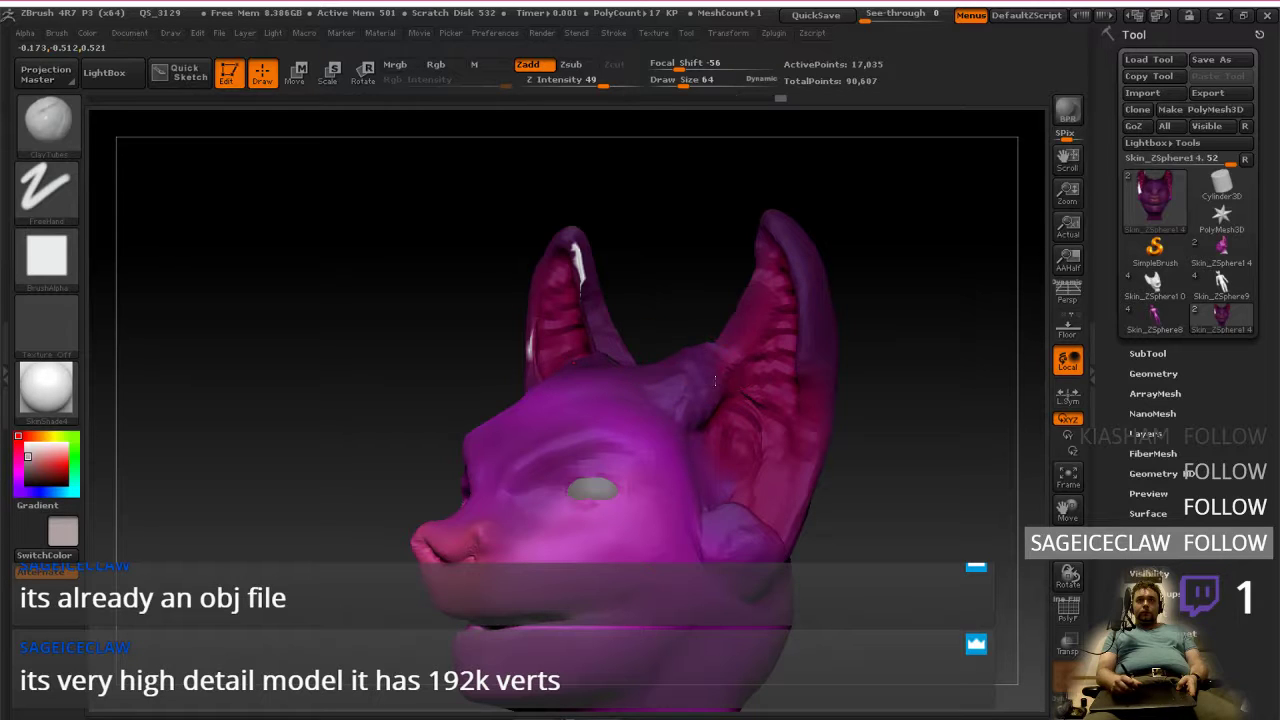
pyautogui.moveTo(728, 331); pyautogui.dragTo(768, 264)
pyautogui.moveTo(708, 292); pyautogui.dragTo(780, 325)
# Step: Undo the clay strokes along the ear's inner front edge and base
pyautogui.hotkey('ctrl', 'z')
pyautogui.hotkey('ctrl', 'z')
pyautogui.hotkey('ctrl', 'z')
pyautogui.hotkey('ctrl', 'z')
pyautogui.hotkey('ctrl', 'z')
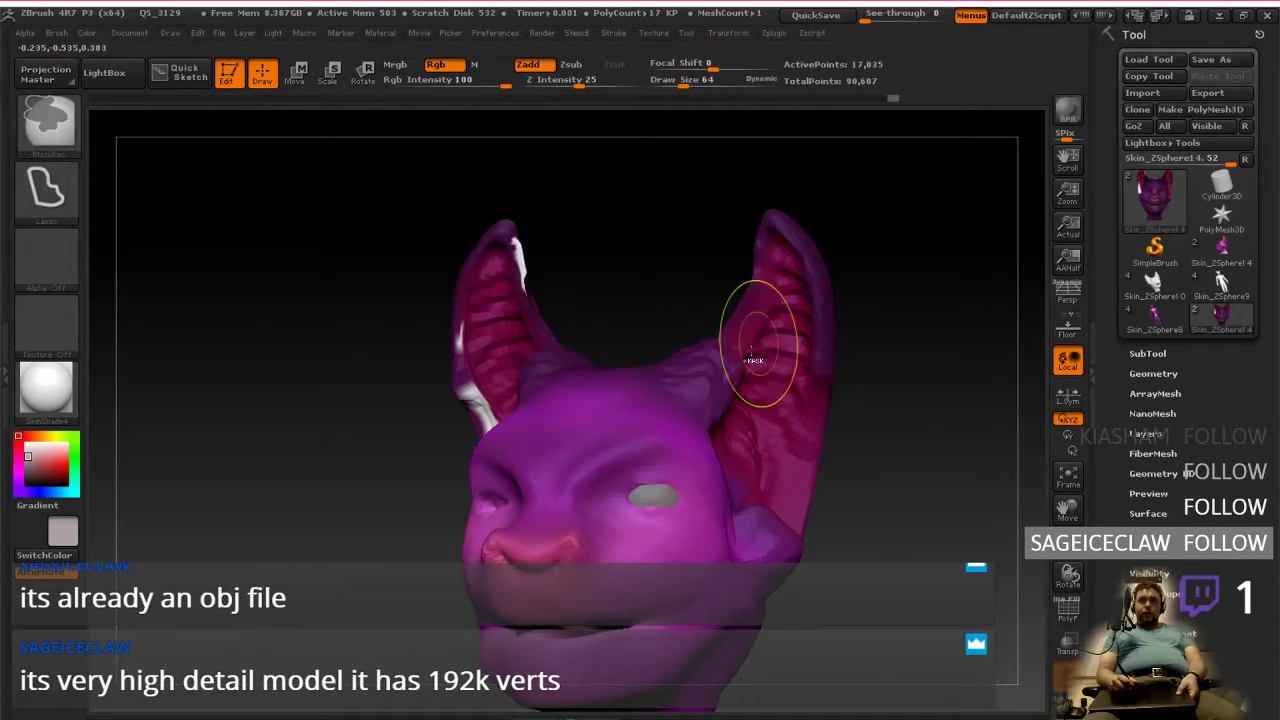
pyautogui.hotkey('ctrl', 'z')
pyautogui.hotkey('ctrl', 'z')
pyautogui.hotkey('ctrl', 'z')
pyautogui.hotkey('ctrl', 'z')
pyautogui.hotkey('ctrl', 'z')
pyautogui.hotkey('ctrl', 'z')
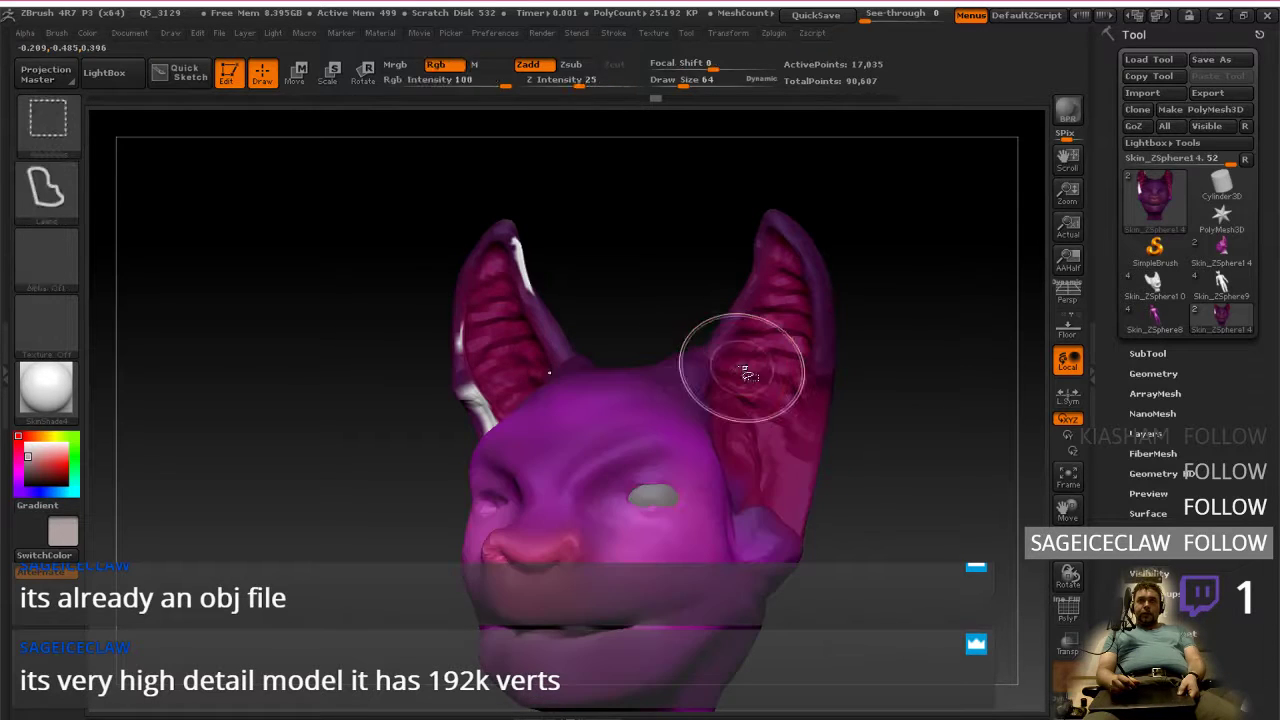
pyautogui.hotkey('ctrl', 'z')
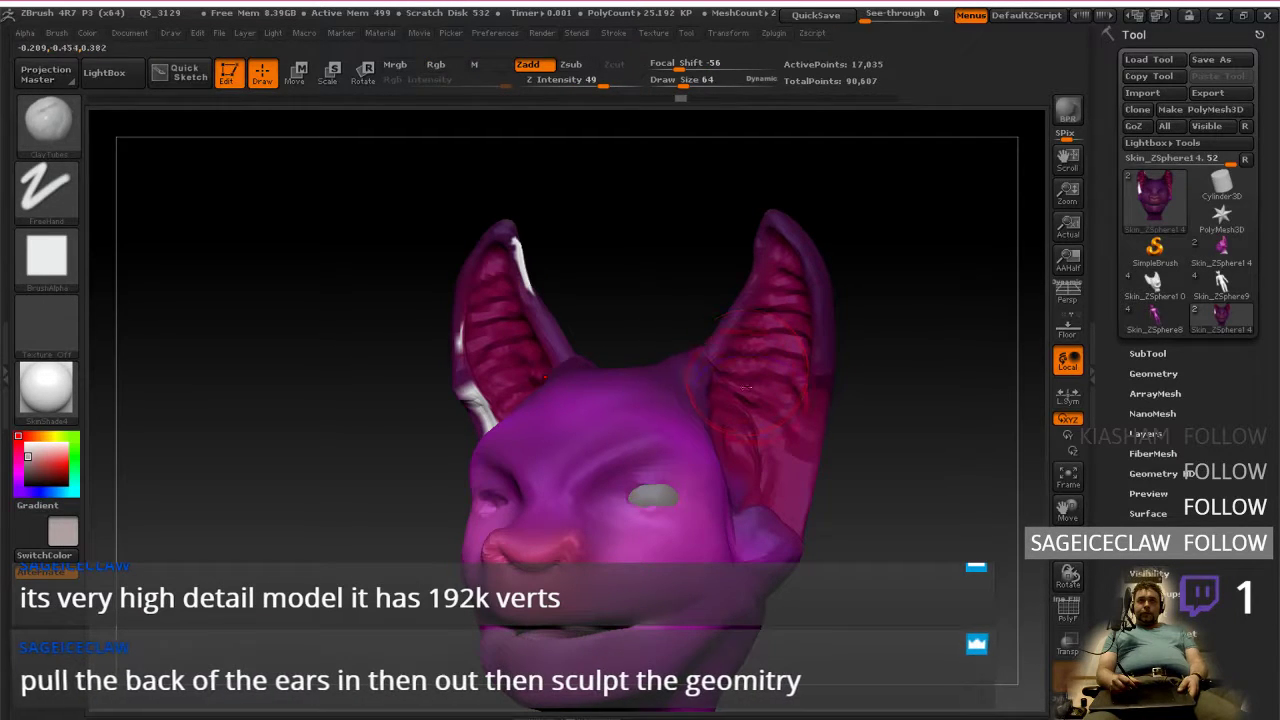
# Step: Try a smoothing pass on the inner ear and step through the undo history to the version without inner ear ridges
pyautogui.keyDown('shift'); pyautogui.moveTo(752, 385); pyautogui.dragTo(780, 415); pyautogui.keyUp('shift')
pyautogui.moveTo(865, 405)
pyautogui.mouseDown()
pyautogui.moveTo(707, 401)
pyautogui.moveTo(728, 374)
pyautogui.mouseUp()
pyautogui.hotkey('ctrl', 'z')
pyautogui.hotkey('ctrl', 'z')
pyautogui.hotkey('ctrl', 'z')
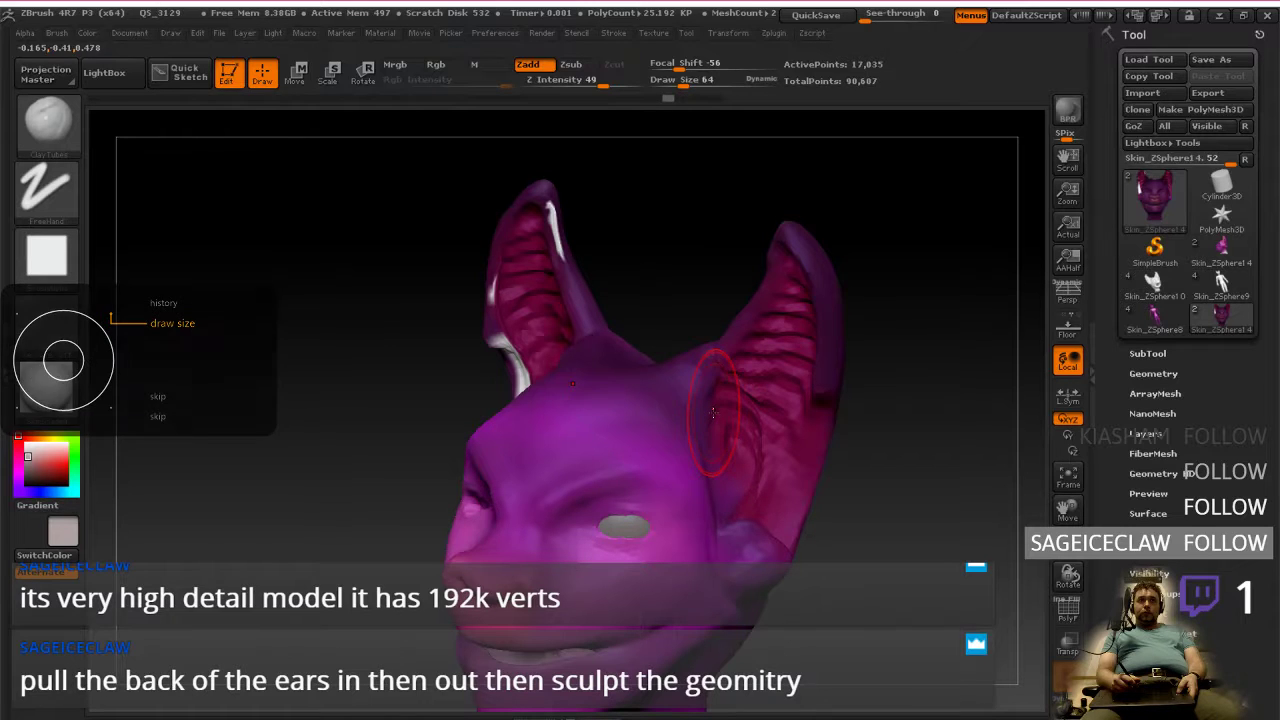
pyautogui.hotkey('ctrl', 'z')
pyautogui.hotkey('ctrl', 'shift', 'z')
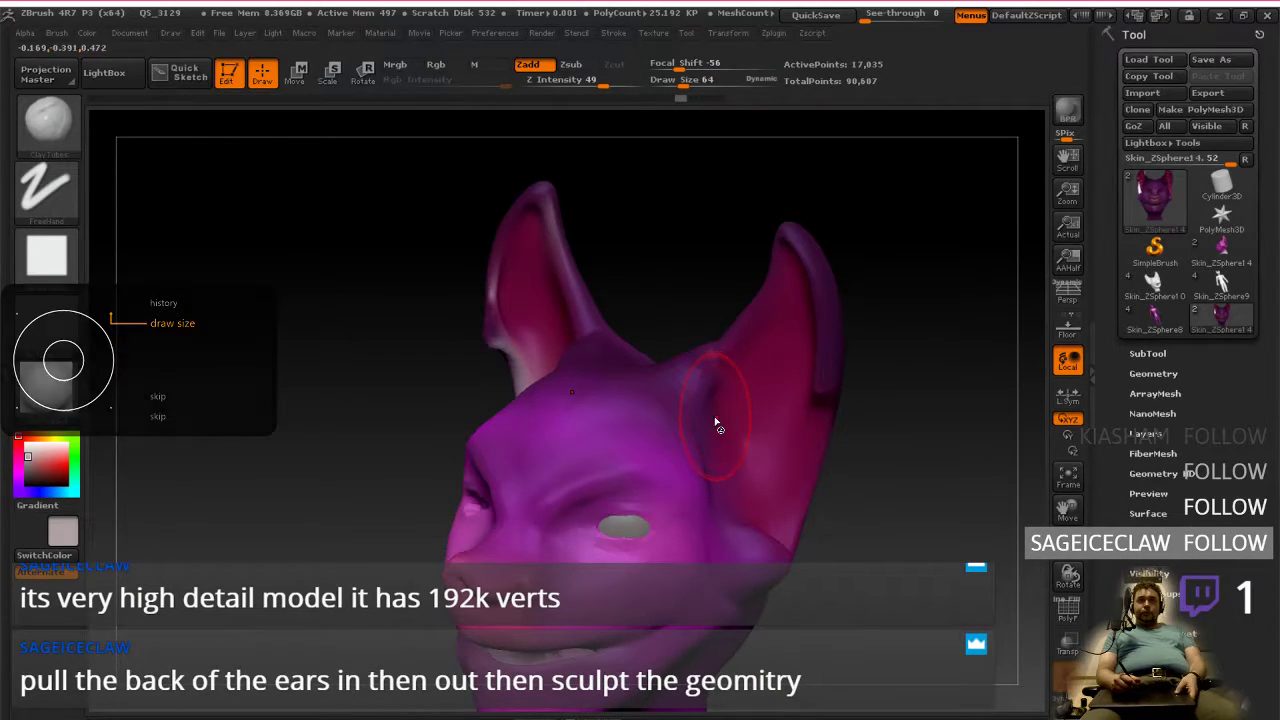
# Step: Build up clay where the forehead meets the inner ear edge, using ClayTubes at draw sizes 32 and 28
pyautogui.press('[')
pyautogui.moveTo(730, 417)
pyautogui.keyDown('alt'); pyautogui.mouseDown(button='right')
pyautogui.moveTo(667, 452)
pyautogui.moveTo(692, 476)
pyautogui.mouseUp(button='right'); pyautogui.keyUp('alt')
pyautogui.moveTo(584, 398); pyautogui.dragTo(626, 433)
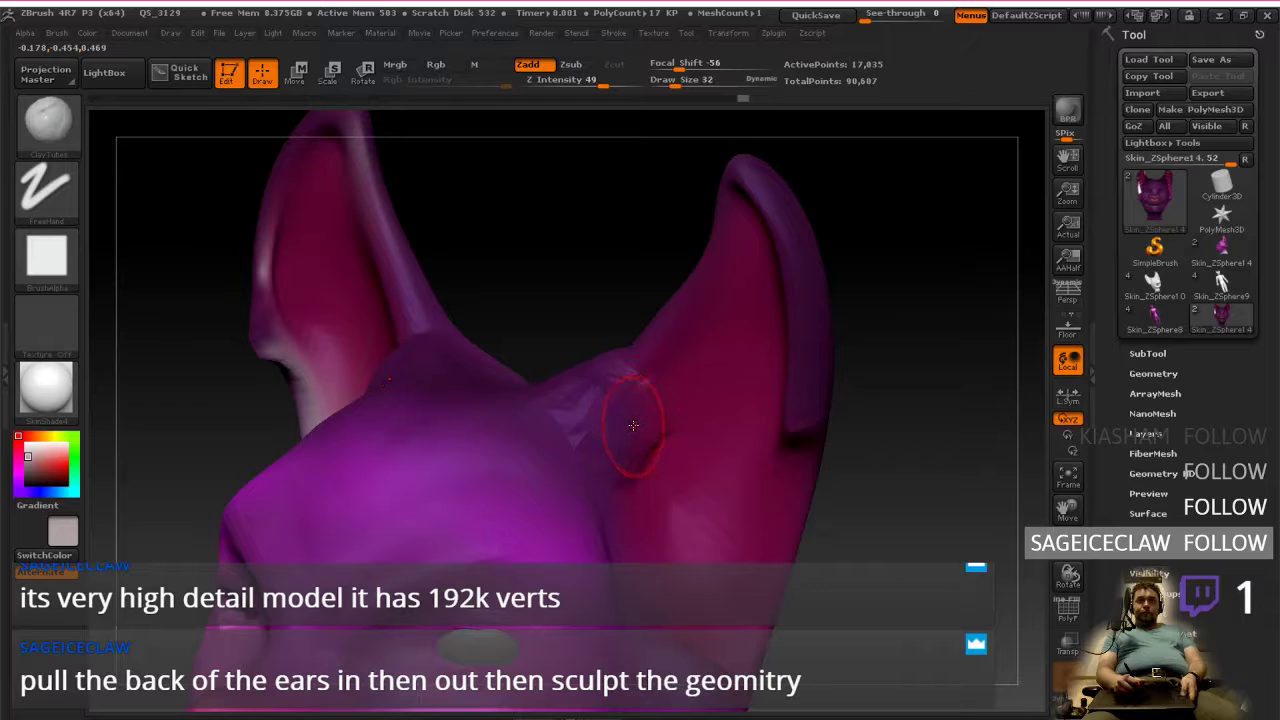
pyautogui.moveTo(660, 364)
pyautogui.mouseDown()
pyautogui.moveTo(684, 334)
pyautogui.moveTo(660, 359)
pyautogui.mouseUp()
pyautogui.moveTo(656, 360)
pyautogui.mouseDown(button='right')
pyautogui.moveTo(716, 318)
pyautogui.moveTo(627, 443)
pyautogui.moveTo(578, 453)
pyautogui.mouseUp(button='right')
pyautogui.moveTo(599, 548); pyautogui.dragTo(585, 427)
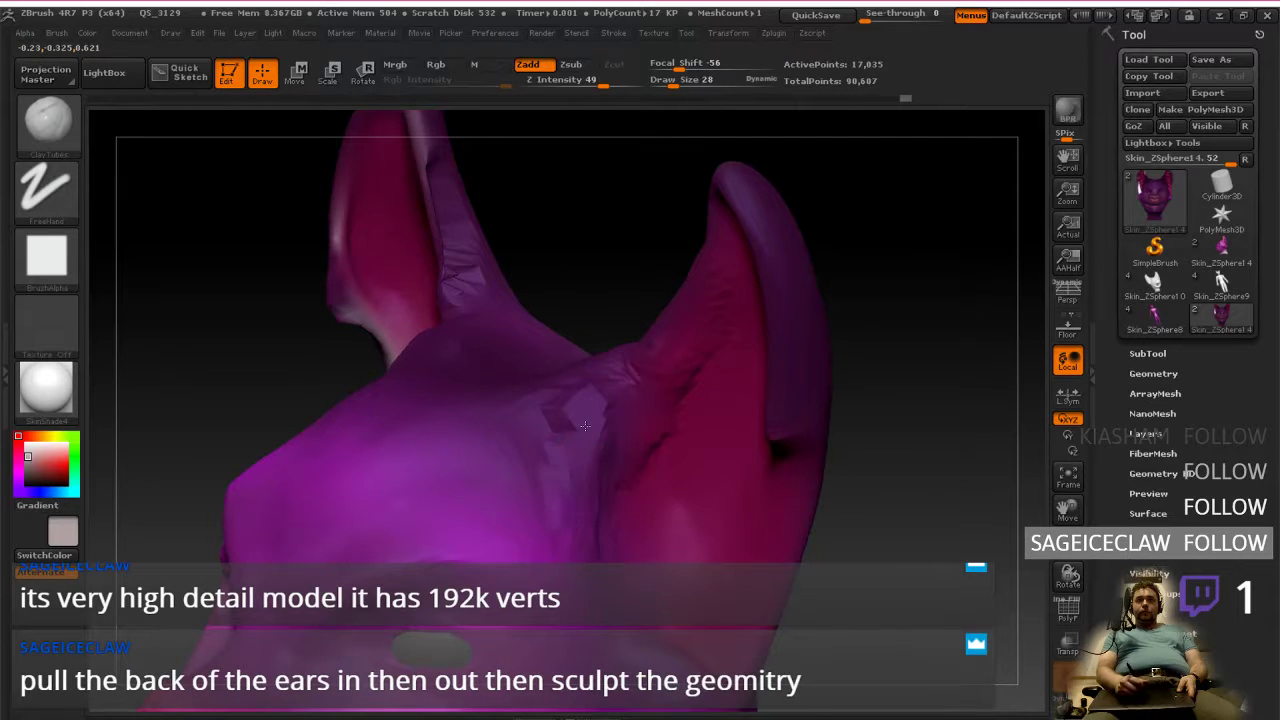
pyautogui.moveTo(598, 552)
pyautogui.mouseDown()
pyautogui.moveTo(611, 452)
pyautogui.moveTo(592, 430)
pyautogui.moveTo(600, 578)
pyautogui.mouseUp()
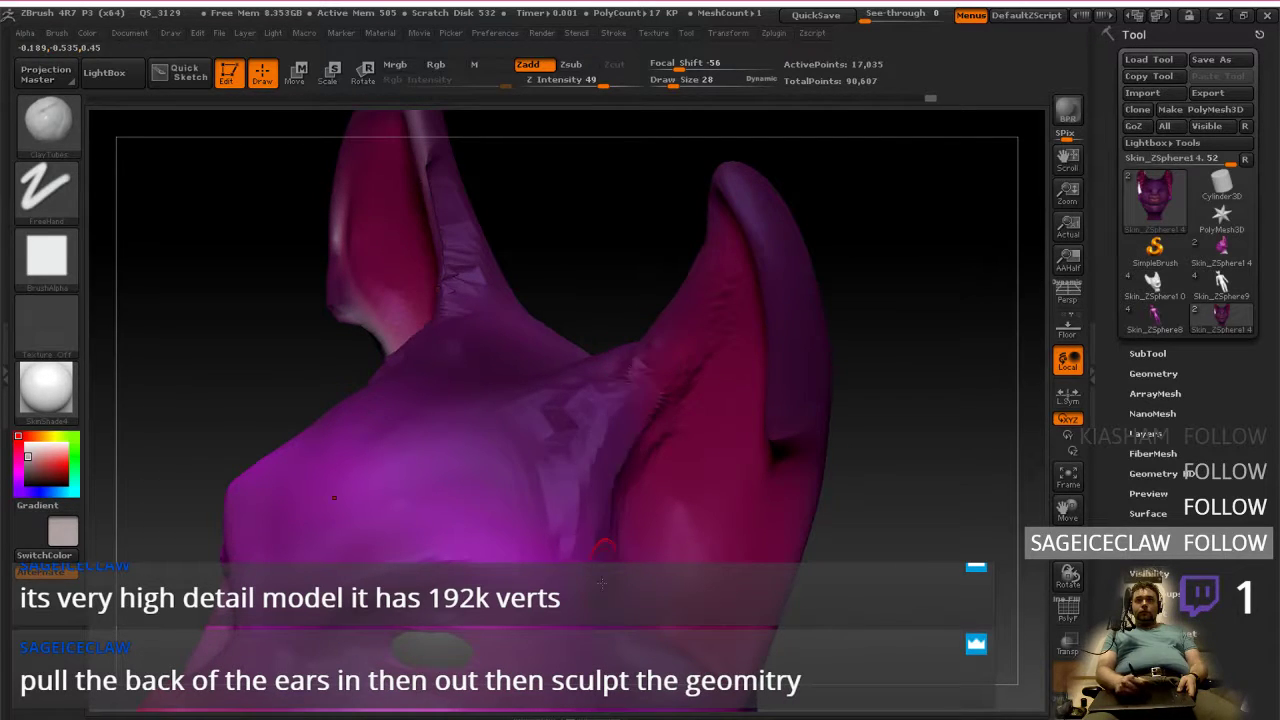
pyautogui.moveTo(604, 481); pyautogui.dragTo(616, 420)
# Step: Extend the ClayTubes buildup down the side of the ear base and up along the ear's front edge
pyautogui.moveTo(650, 372); pyautogui.dragTo(606, 490, button='right')
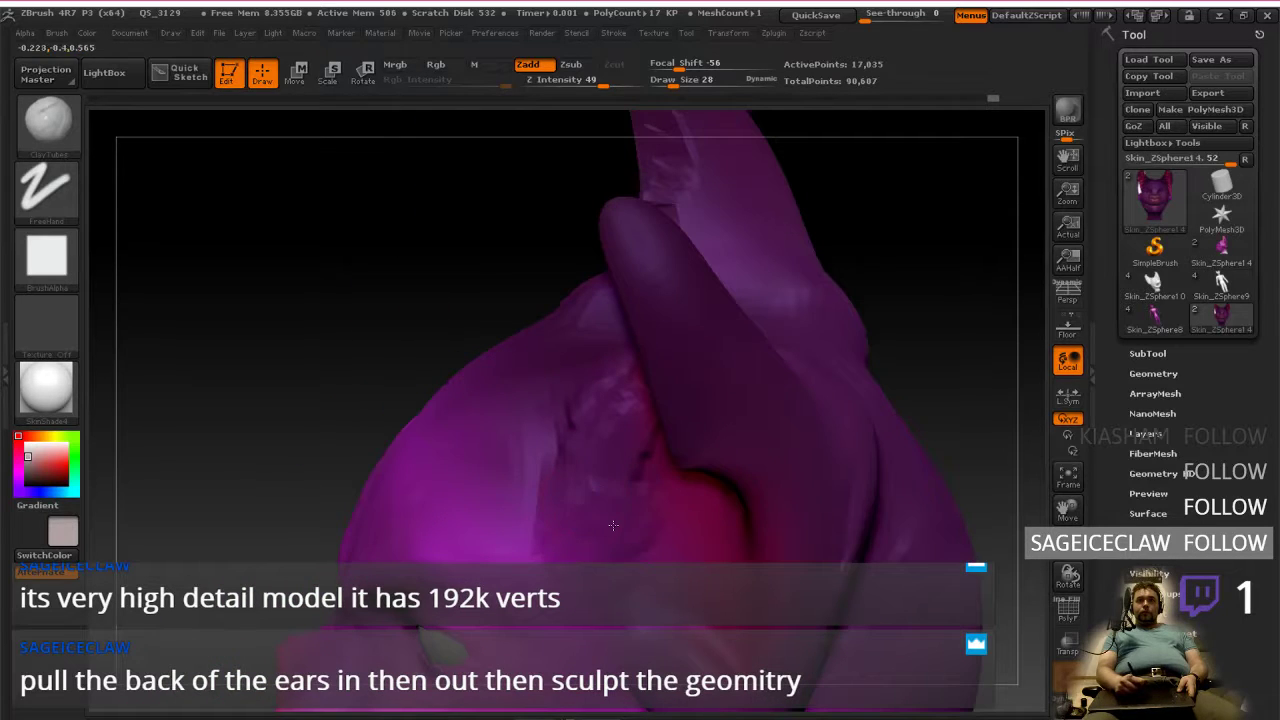
pyautogui.moveTo(575, 505); pyautogui.dragTo(590, 540)
pyautogui.moveTo(598, 478); pyautogui.dragTo(578, 530)
pyautogui.moveTo(608, 456); pyautogui.dragTo(592, 514)
pyautogui.moveTo(562, 525); pyautogui.dragTo(603, 447, button='right')
pyautogui.moveTo(626, 410)
pyautogui.mouseDown()
pyautogui.moveTo(649, 392)
pyautogui.moveTo(698, 246)
pyautogui.mouseUp()
pyautogui.moveTo(672, 310)
pyautogui.mouseDown(button='right')
pyautogui.moveTo(738, 350)
pyautogui.moveTo(660, 352)
pyautogui.moveTo(698, 360)
pyautogui.mouseUp(button='right')
# Step: Undo the most recent clay strokes on the ears, keeping the draw size at 28
pyautogui.press(']')
pyautogui.press(']')
pyautogui.press('[')
pyautogui.press('[')
pyautogui.press('[')
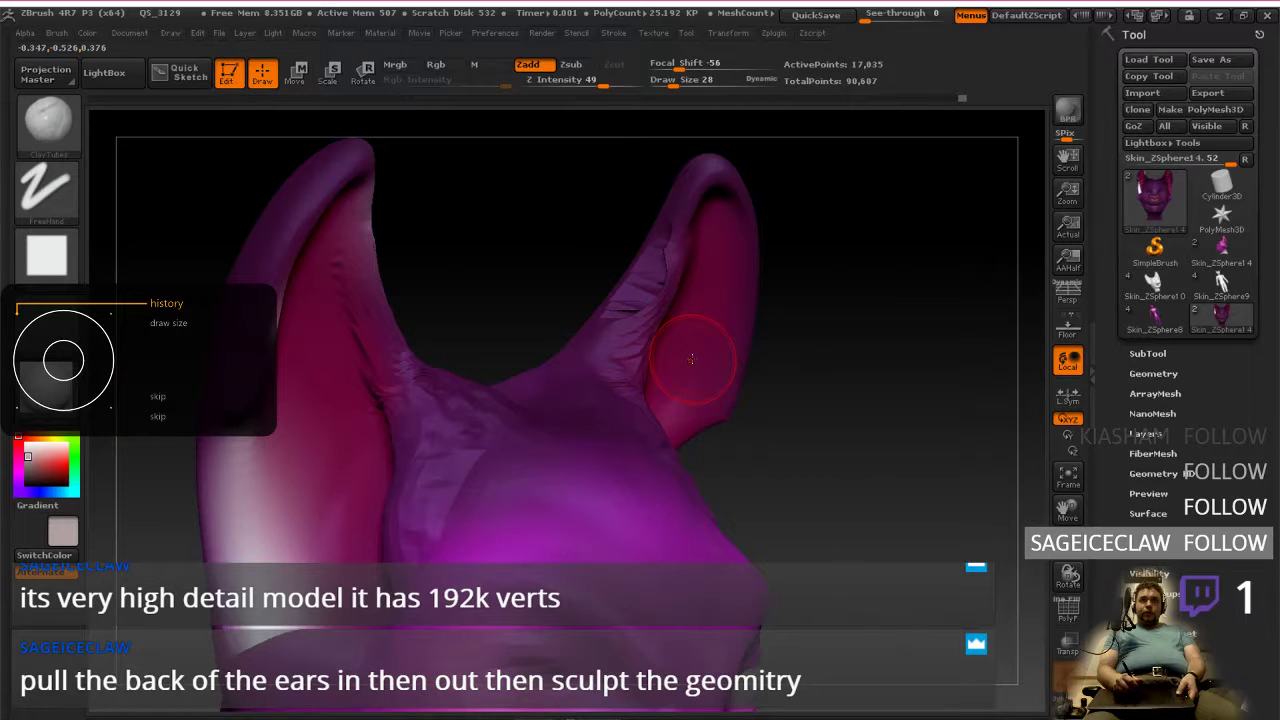
pyautogui.hotkey('ctrl', 'z')
pyautogui.hotkey('ctrl', 'z')
pyautogui.hotkey('ctrl', 'z')
pyautogui.hotkey('ctrl', 'z')
pyautogui.hotkey('ctrl', 'z')
pyautogui.hotkey('ctrl', 'z')
pyautogui.hotkey('ctrl', 'z')
pyautogui.hotkey('ctrl', 'z')
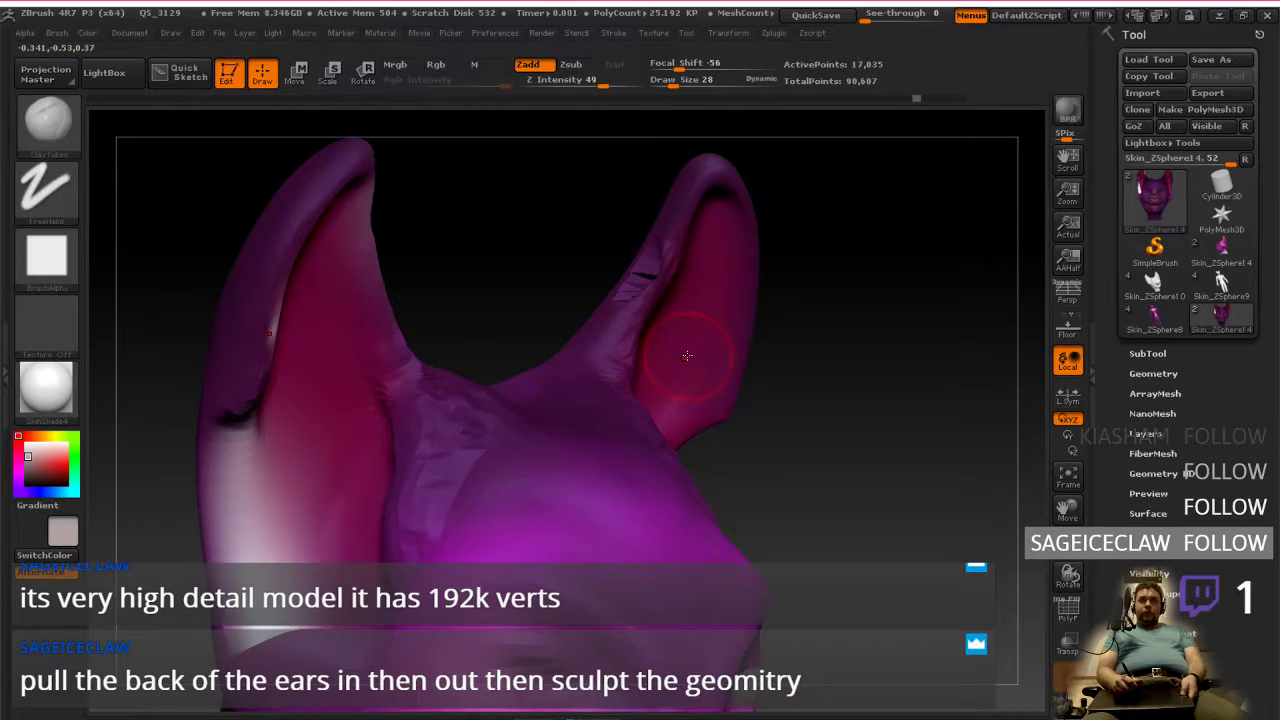
pyautogui.hotkey('ctrl', 'z')
pyautogui.hotkey('ctrl', 'z')
pyautogui.hotkey('ctrl', 'z')
pyautogui.hotkey('ctrl', 'z')
pyautogui.hotkey('ctrl', 'z')
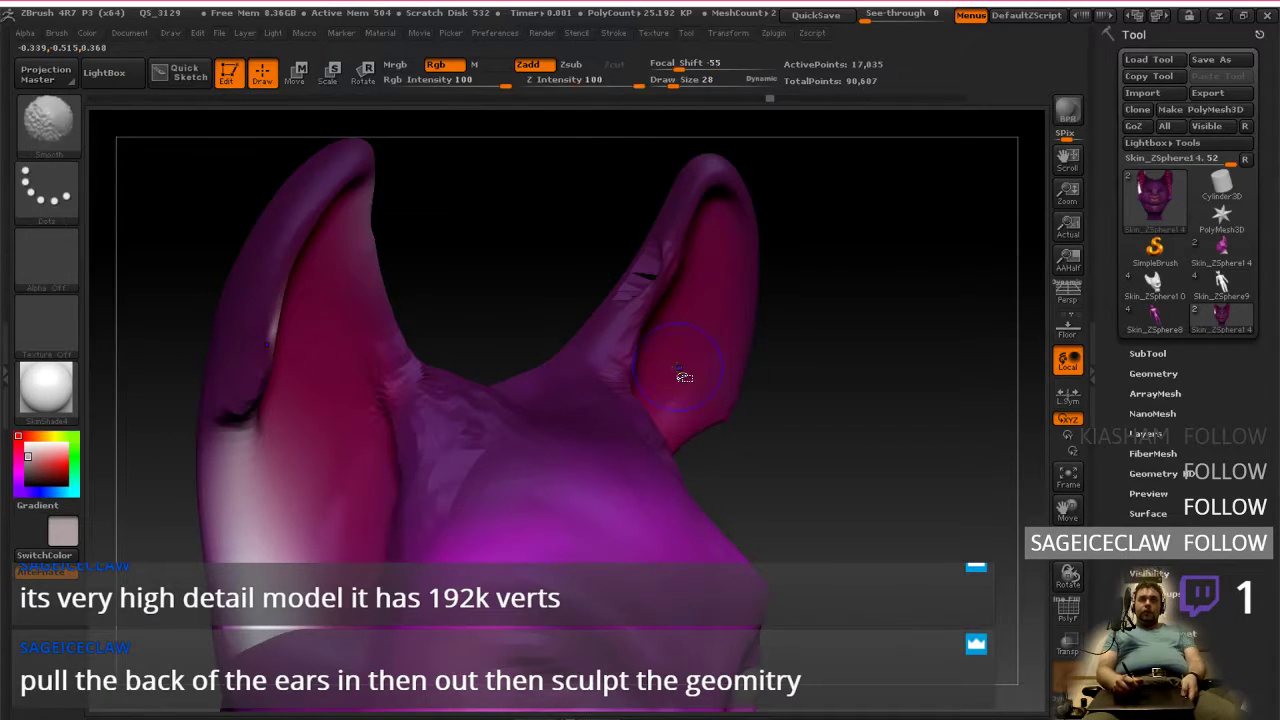
# Step: Smooth the clay at the base of the opposite ear and add a ClayTubes stroke down the inner ear base
pyautogui.moveTo(647, 289); pyautogui.dragTo(606, 355, button='right')
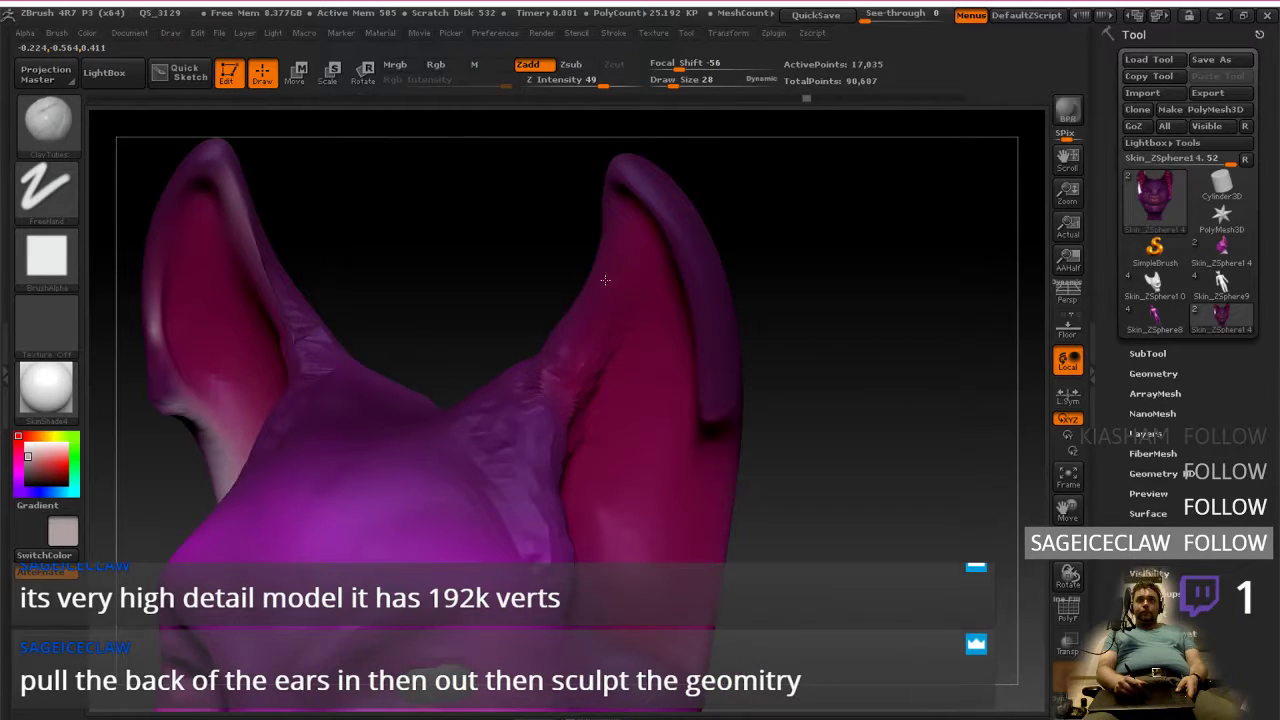
pyautogui.moveTo(593, 356); pyautogui.dragTo(486, 370, button='right')
pyautogui.keyDown('shift'); pyautogui.moveTo(378, 290); pyautogui.dragTo(404, 381); pyautogui.keyUp('shift')
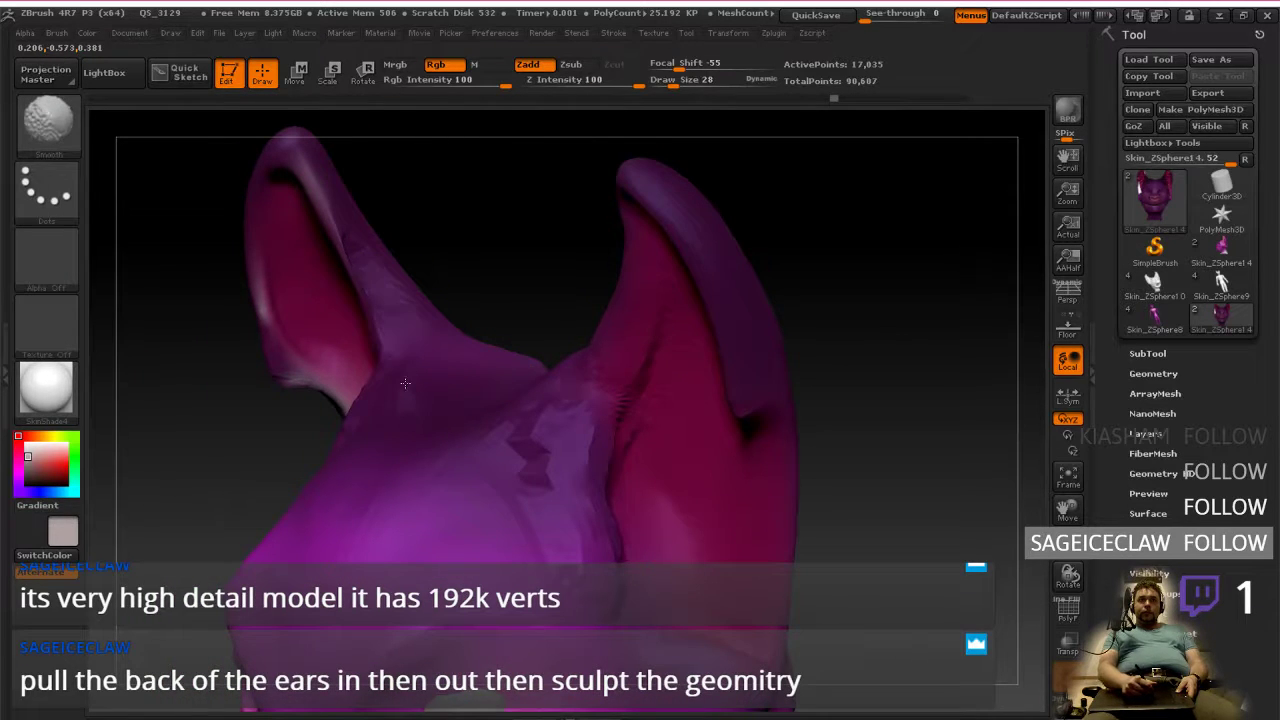
pyautogui.moveTo(403, 309); pyautogui.dragTo(600, 366, button='right')
pyautogui.moveTo(607, 366); pyautogui.dragTo(603, 429)
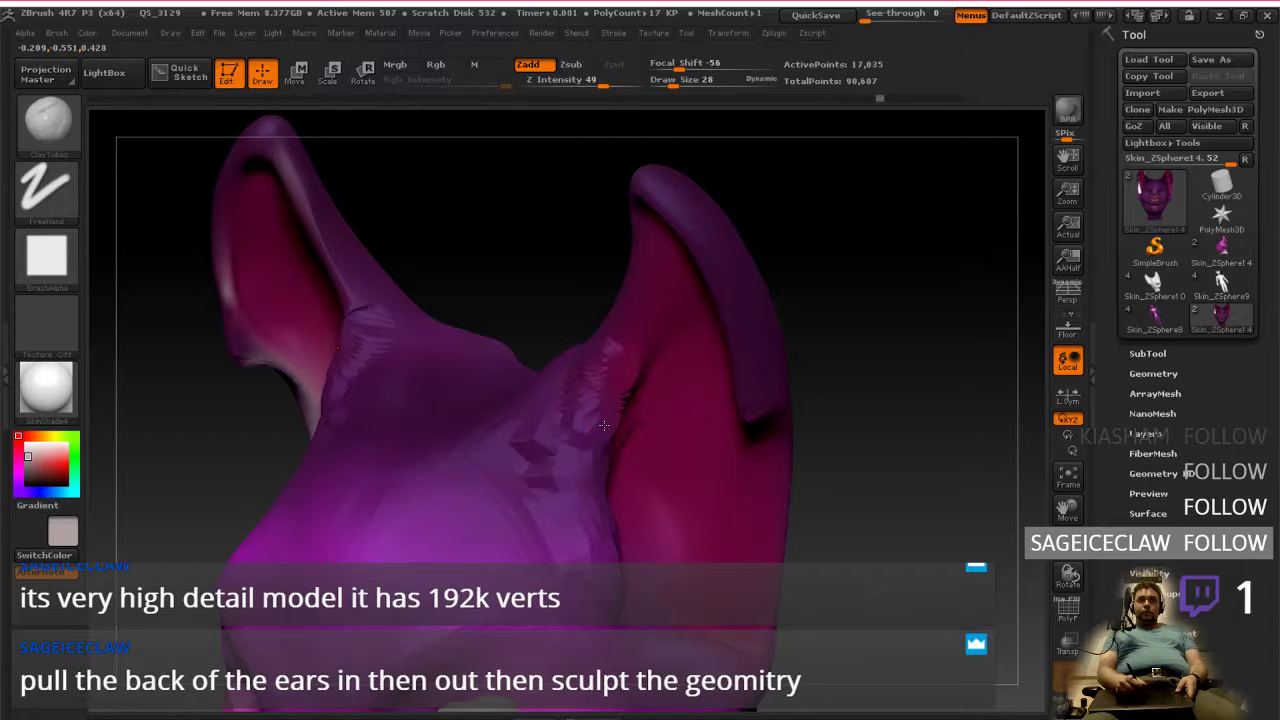
pyautogui.moveTo(634, 375); pyautogui.dragTo(650, 383, button='right')
pyautogui.moveTo(624, 480)
pyautogui.mouseDown(button='right')
pyautogui.moveTo(643, 523)
pyautogui.moveTo(808, 437)
pyautogui.mouseUp(button='right')
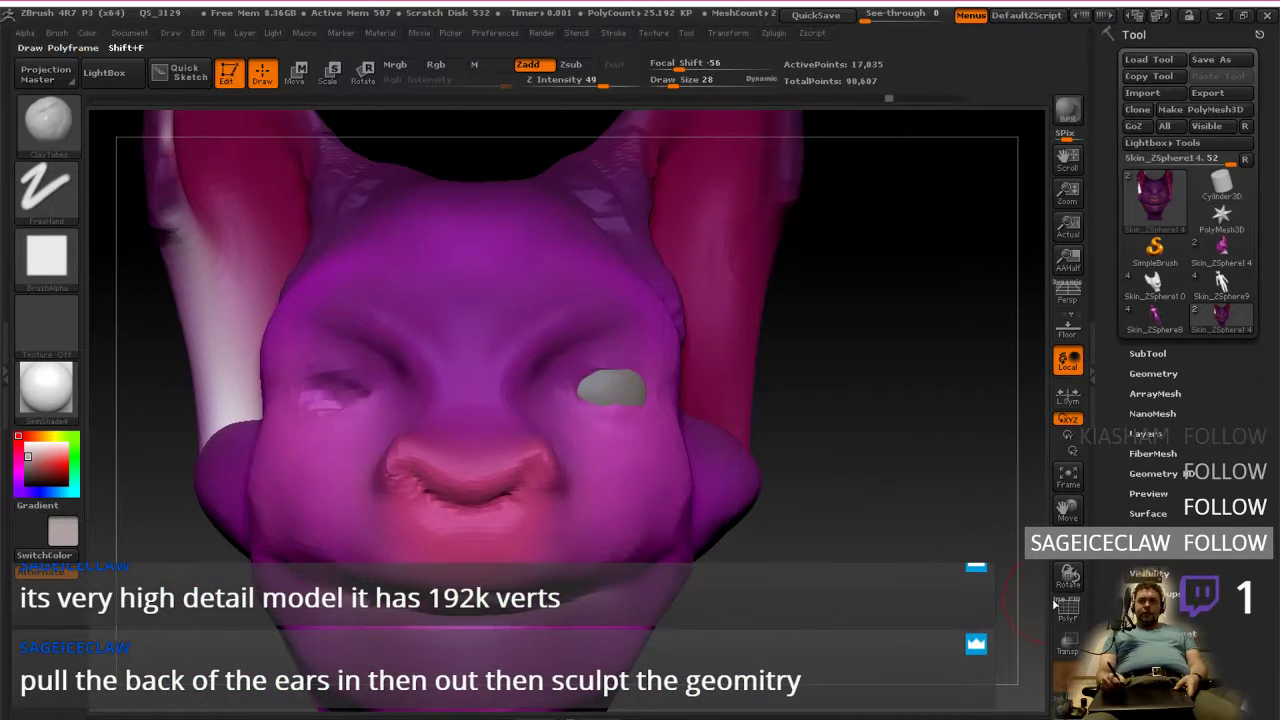
# Step: Show the polyframe, then subdivide the character mesh and delete its lower subdivision levels
pyautogui.click(1069, 607)
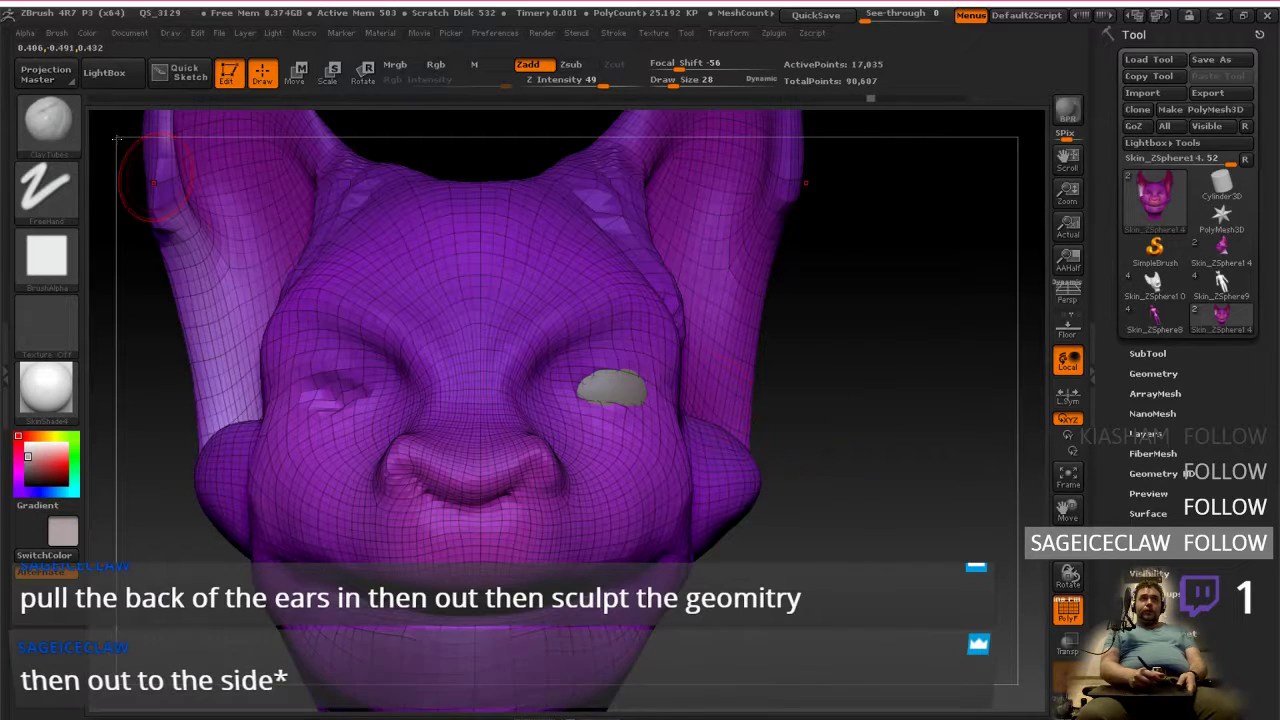
pyautogui.hotkey('ctrl', 'd')
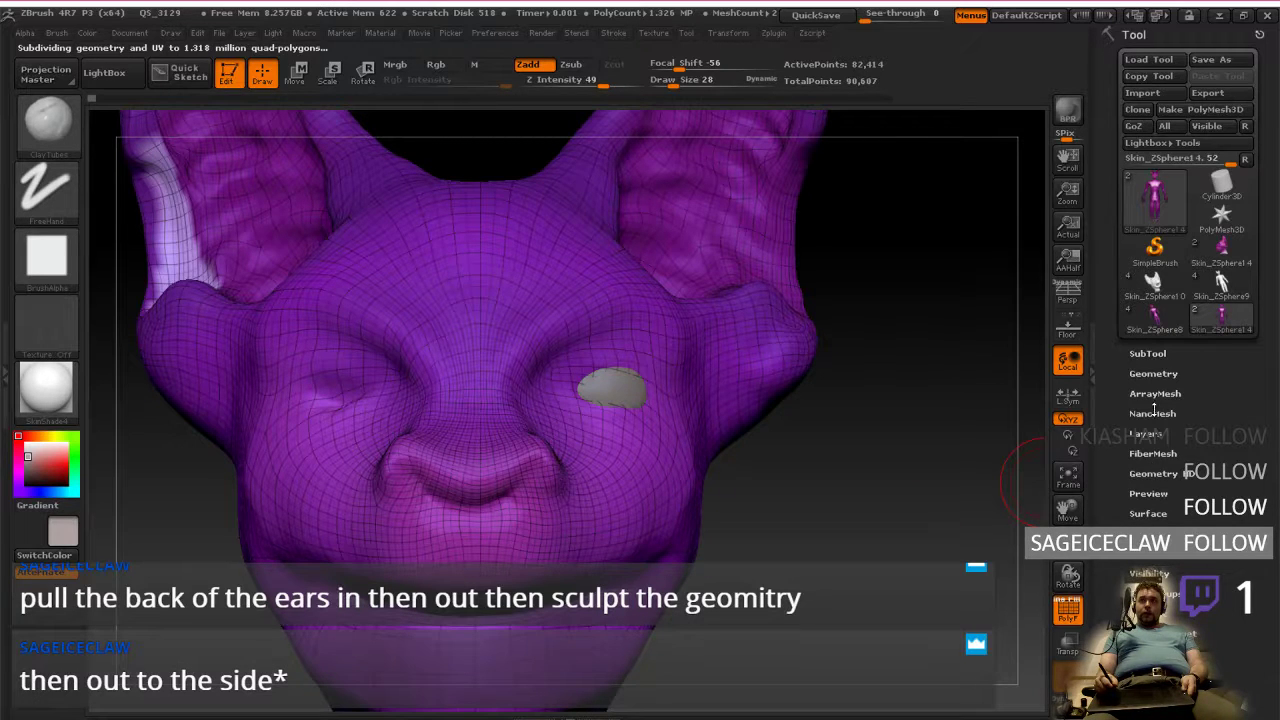
pyautogui.click(1154, 373)
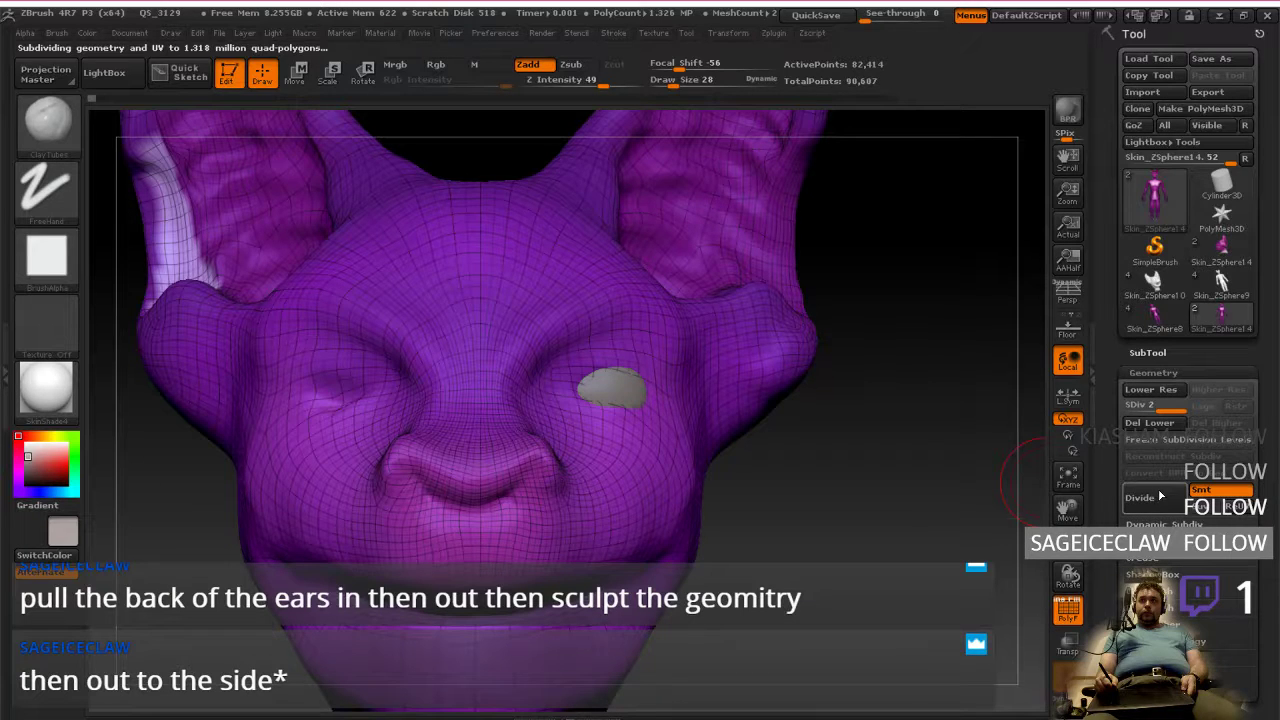
pyautogui.click(1157, 430)
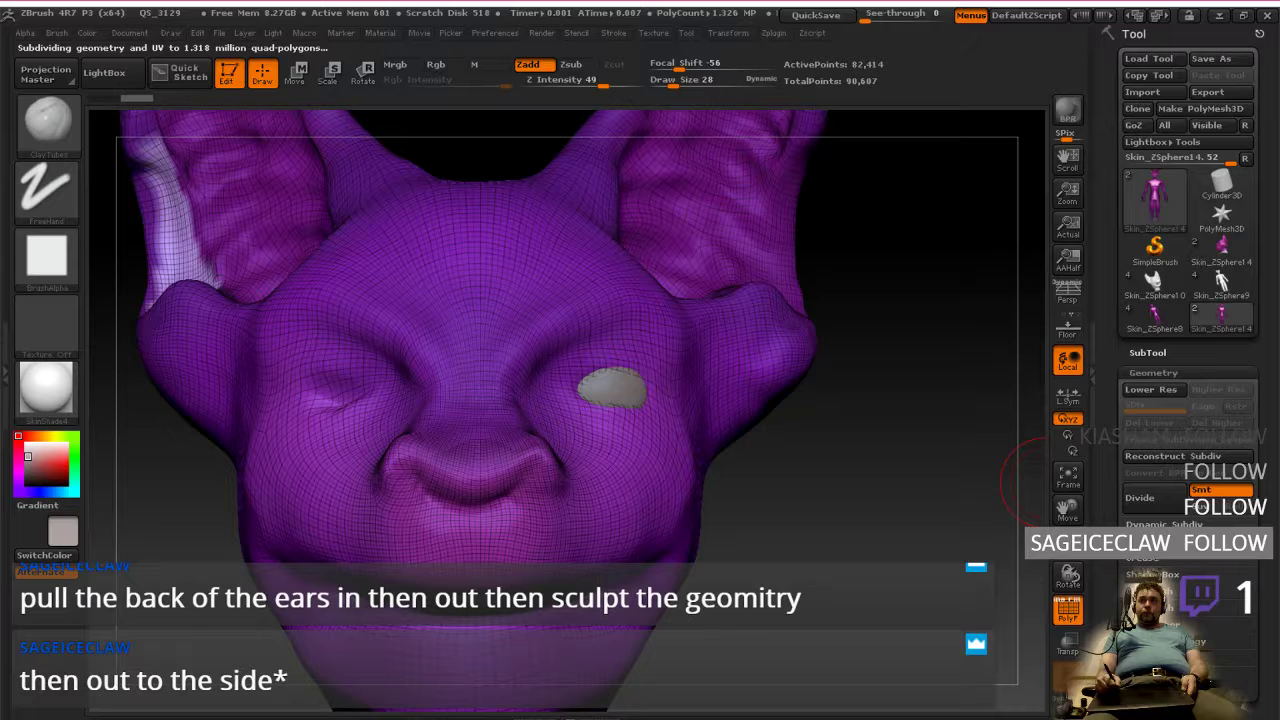
# Step: Mirror and weld the character mesh so both sides of the head and ears match
pyautogui.scroll(-2, 1237, 585)
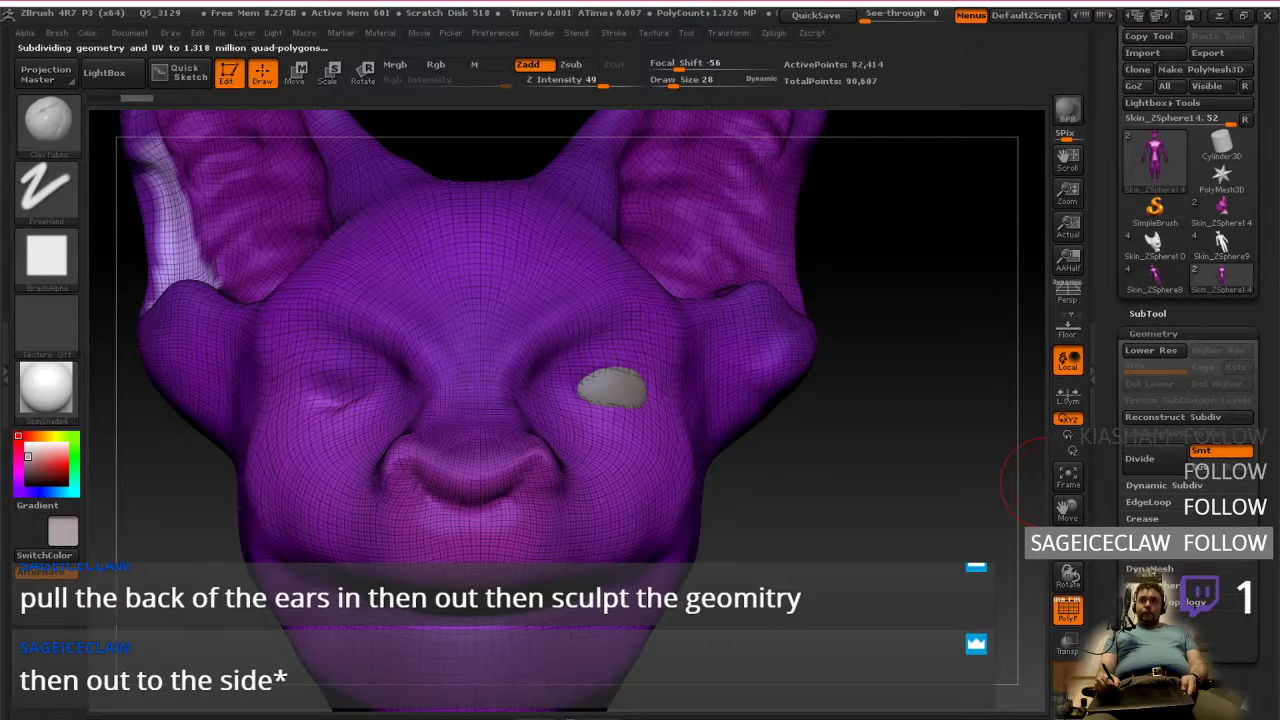
pyautogui.click(1184, 602)
pyautogui.click(1182, 651)
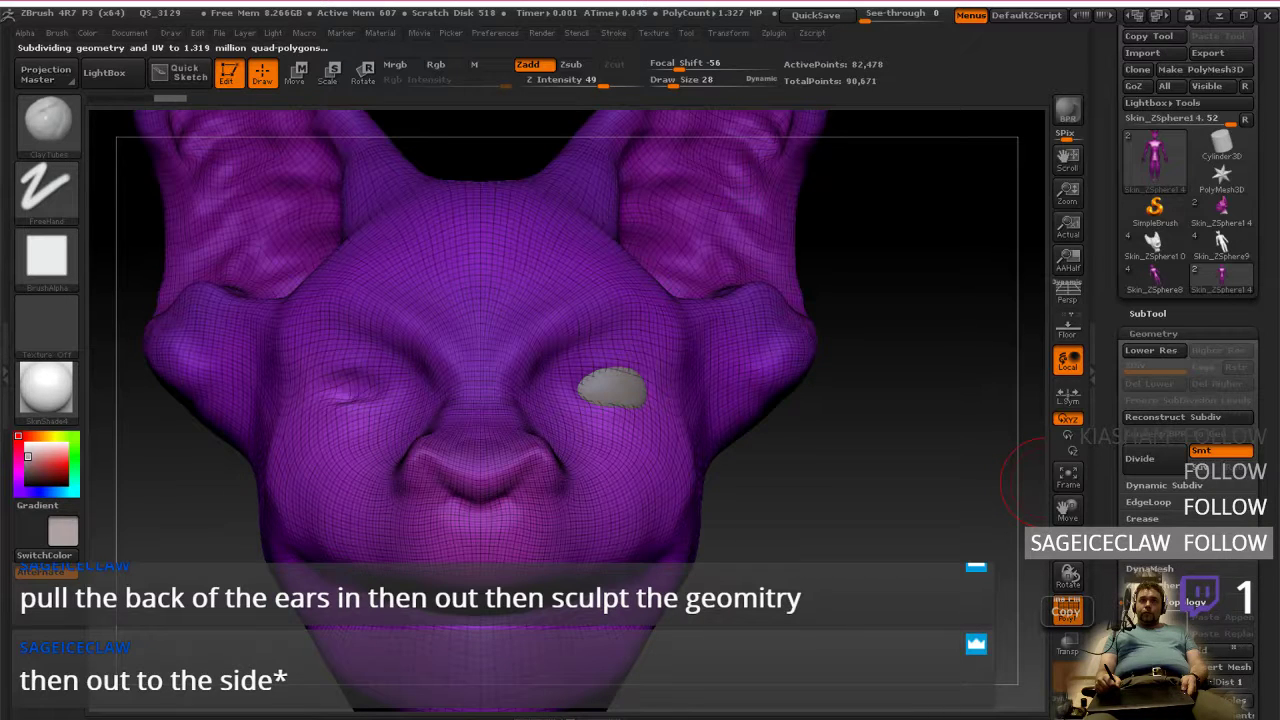
pyautogui.hotkey('shift', 'f')
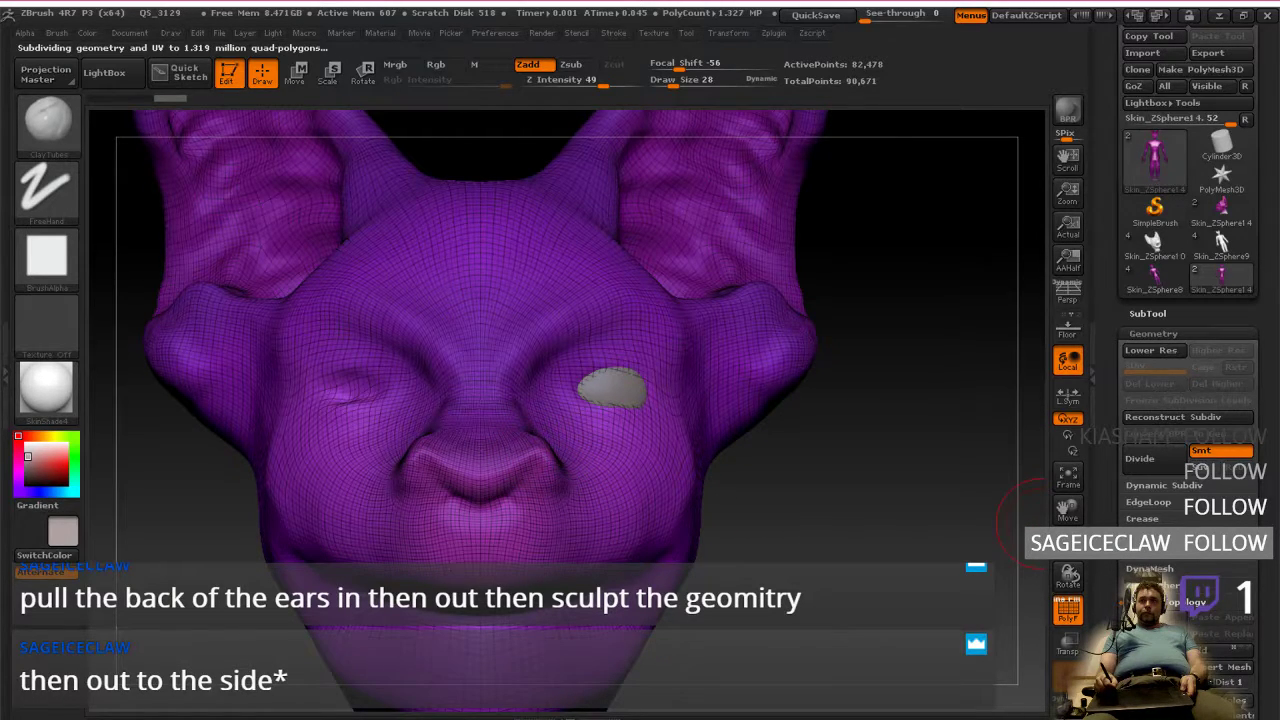
# Step: ZRemesh the character mesh with a target polygon count of 5
pyautogui.click(1160, 570)
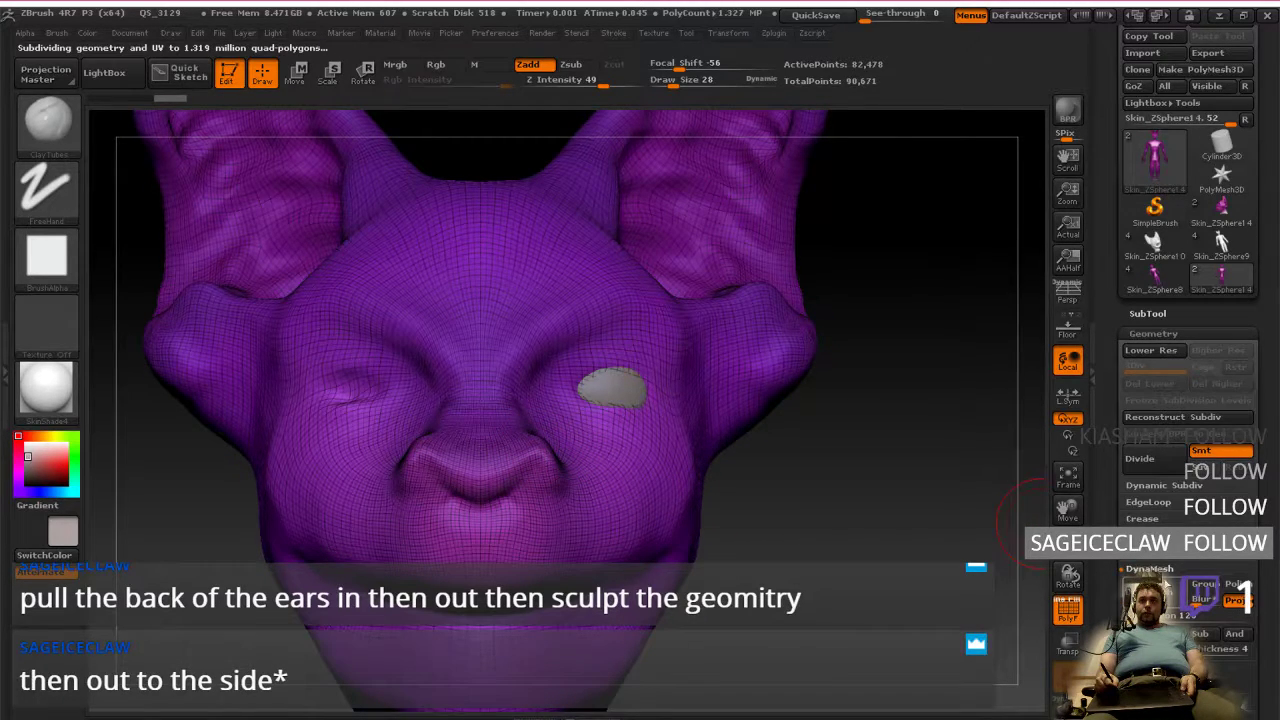
pyautogui.click(1165, 569)
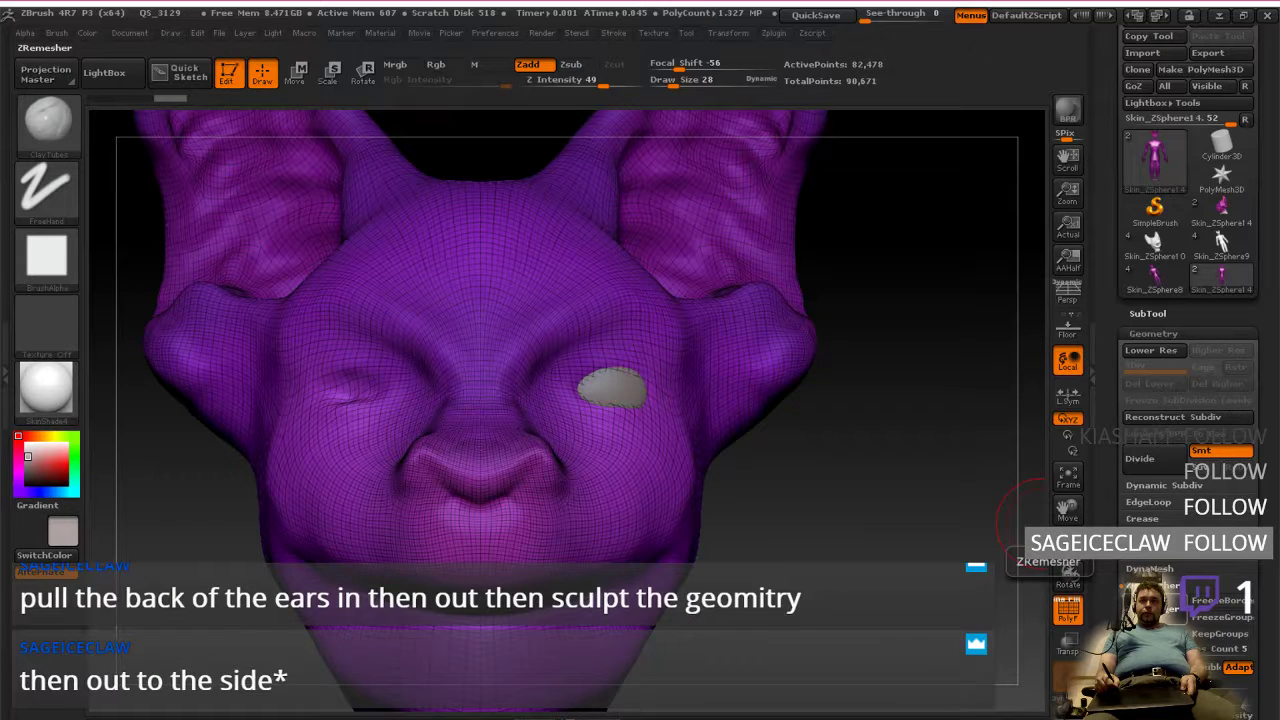
pyautogui.click(1155, 605)
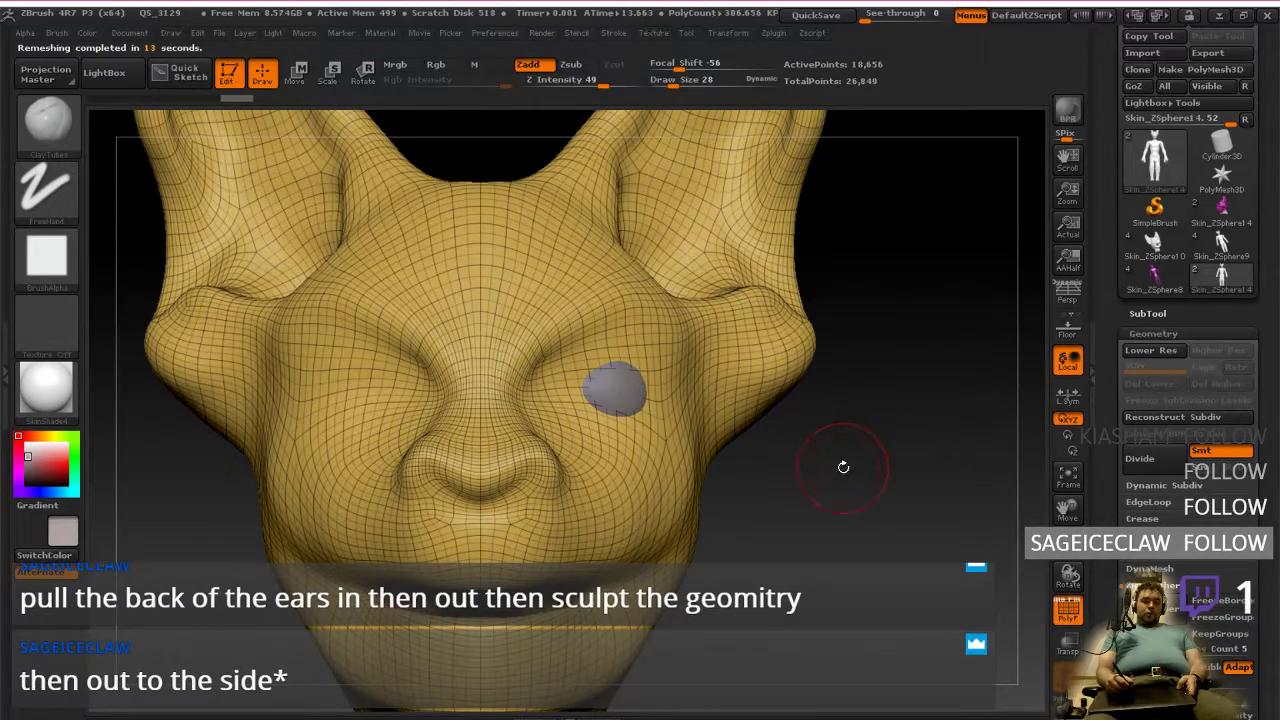
# Step: Examine the remeshed ears with and without the polyframe, stepping down and back up one subdivision level
pyautogui.click(1068, 610)
pyautogui.moveTo(872, 376)
pyautogui.mouseDown()
pyautogui.moveTo(828, 510)
pyautogui.moveTo(791, 457)
pyautogui.moveTo(851, 414)
pyautogui.mouseUp()
pyautogui.moveTo(475, 457)
pyautogui.mouseDown()
pyautogui.moveTo(590, 425)
pyautogui.moveTo(632, 380)
pyautogui.mouseUp()
pyautogui.click(1150, 350)
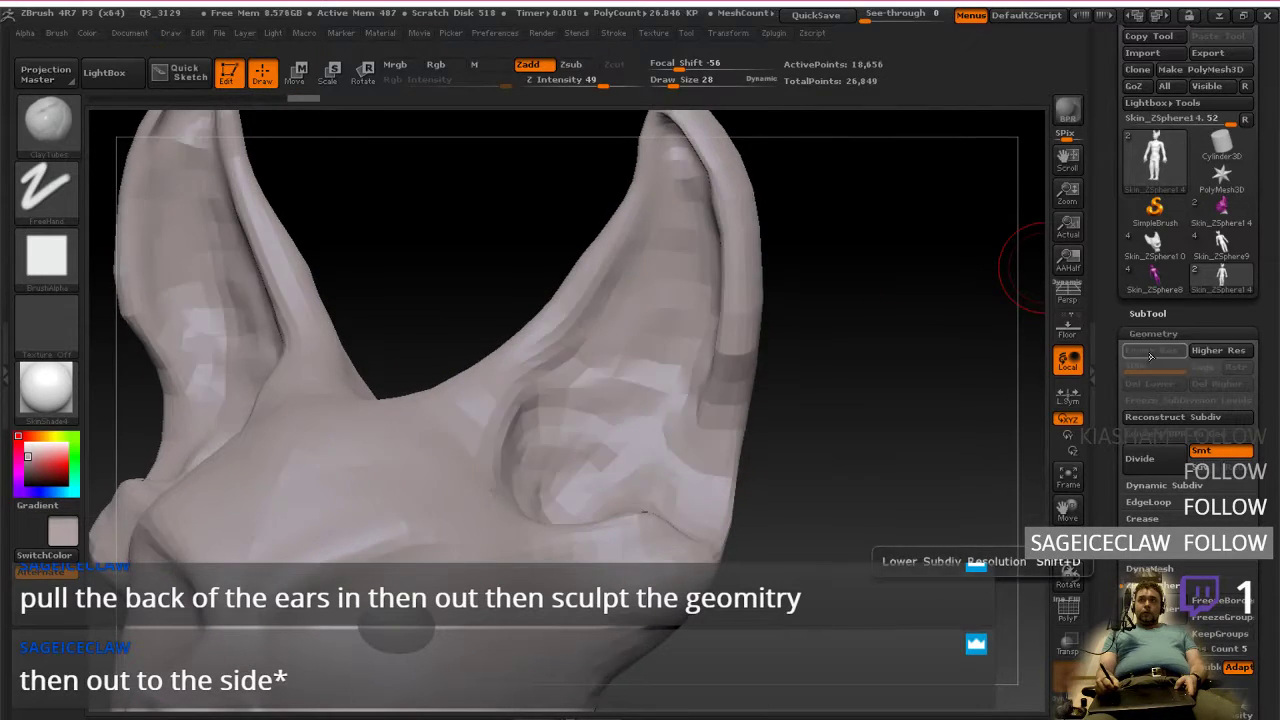
pyautogui.click(1067, 611)
pyautogui.moveTo(891, 529); pyautogui.dragTo(470, 460)
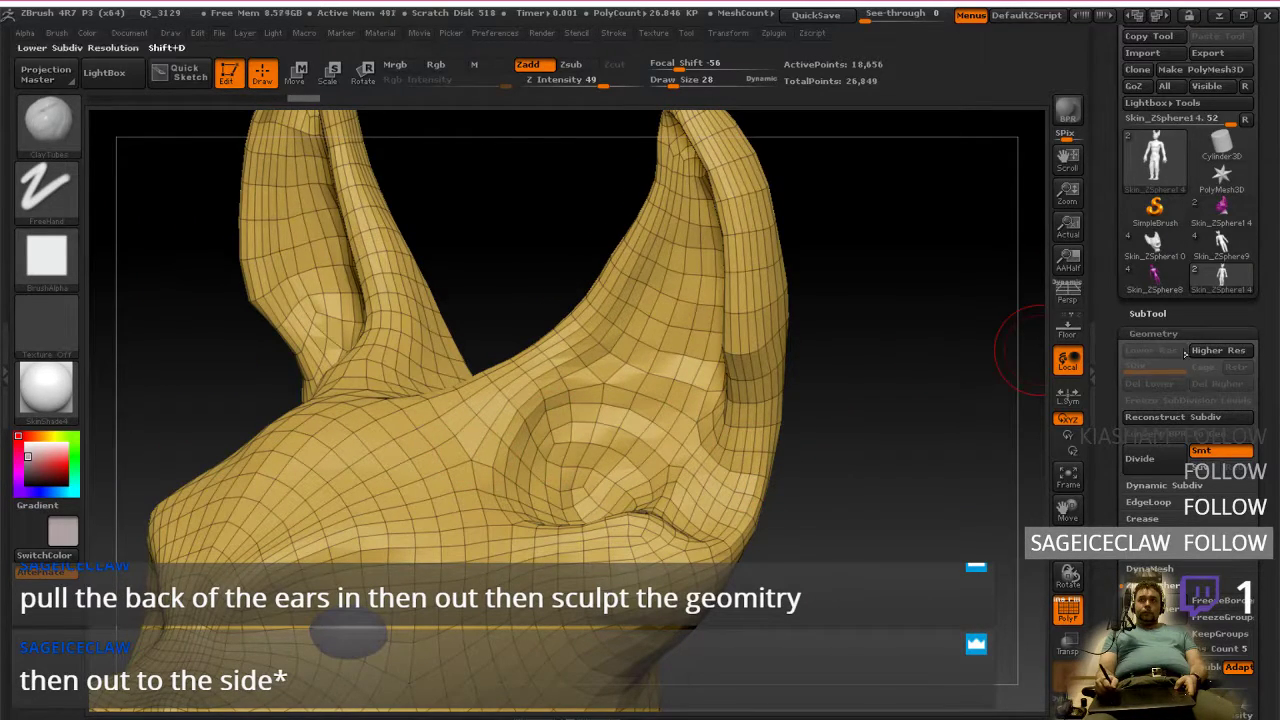
pyautogui.click(1220, 350)
# Step: Isolate the head and ears with a lasso selection, hiding the rest of the body
pyautogui.keyDown('ctrl'); pyautogui.moveTo(886, 540); pyautogui.dragTo(890, 335, button='right'); pyautogui.keyUp('ctrl')
pyautogui.keyDown('alt'); pyautogui.moveTo(780, 526); pyautogui.dragTo(858, 433); pyautogui.keyUp('alt')
pyautogui.moveTo(326, 516)
pyautogui.keyDown('ctrl'); pyautogui.mouseDown()
pyautogui.moveTo(648, 172)
pyautogui.moveTo(750, 482)
pyautogui.mouseUp(); pyautogui.keyUp('ctrl')
pyautogui.keyDown('ctrl'); pyautogui.click(766, 480); pyautogui.keyUp('ctrl')
pyautogui.keyDown('ctrl'); pyautogui.moveTo(178, 324); pyautogui.dragTo(184, 296); pyautogui.keyUp('ctrl')
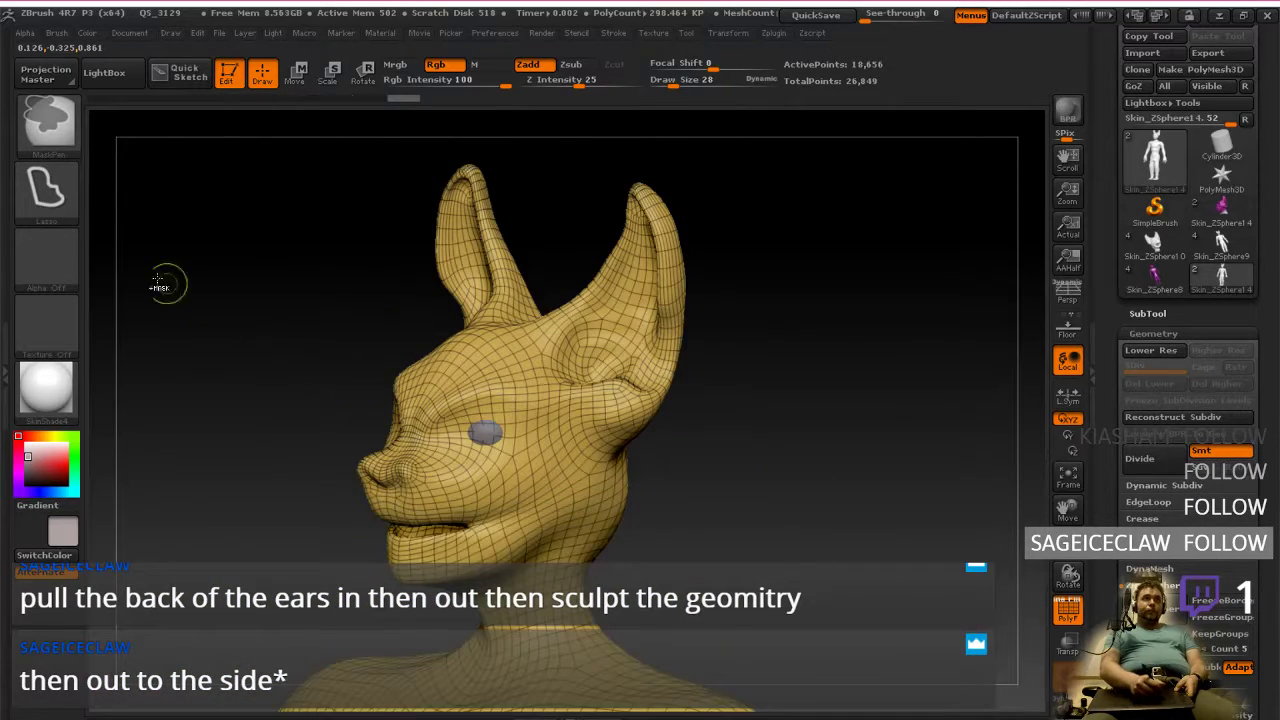
pyautogui.moveTo(300, 338)
pyautogui.keyDown('ctrl'); pyautogui.keyDown('shift'); pyautogui.mouseDown()
pyautogui.moveTo(277, 243)
pyautogui.moveTo(771, 352)
pyautogui.moveTo(595, 568)
pyautogui.mouseUp(); pyautogui.keyUp('shift'); pyautogui.keyUp('ctrl')
pyautogui.keyDown('ctrl'); pyautogui.keyDown('shift'); pyautogui.moveTo(341, 628); pyautogui.dragTo(341, 630); pyautogui.keyUp('shift'); pyautogui.keyUp('ctrl')
pyautogui.keyDown('ctrl'); pyautogui.moveTo(687, 481); pyautogui.dragTo(700, 558, button='right'); pyautogui.keyUp('ctrl')
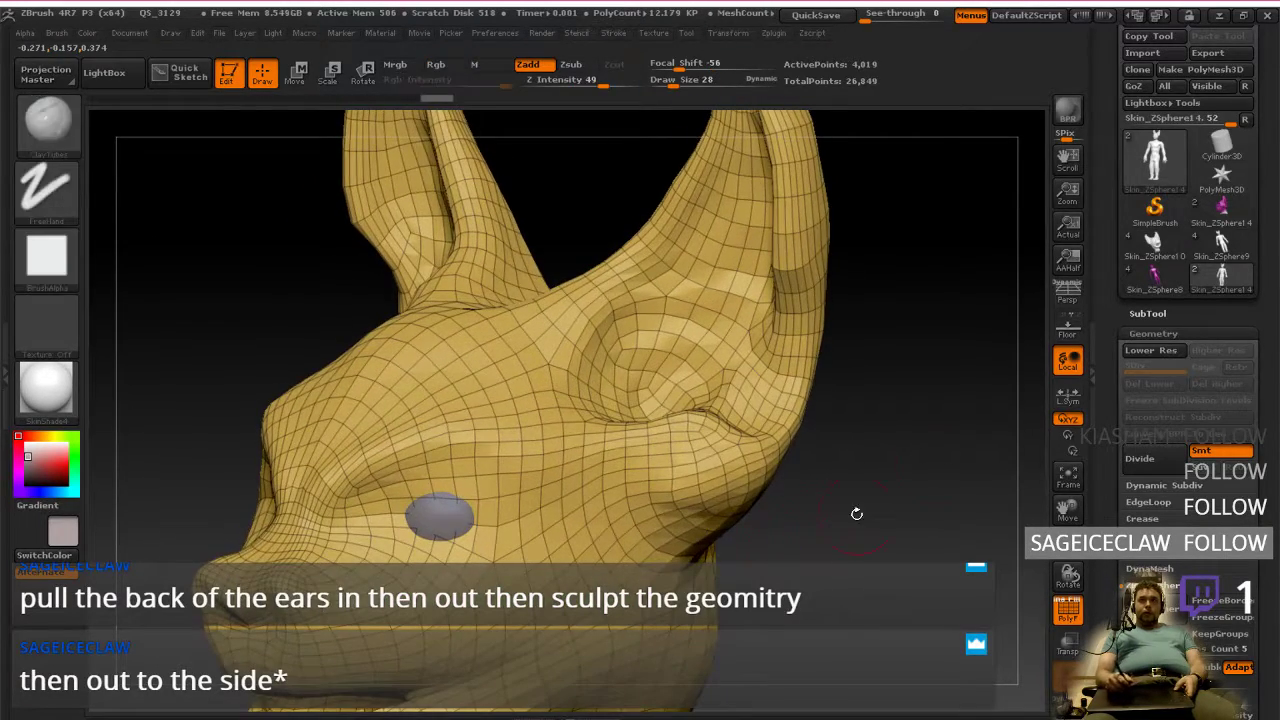
pyautogui.keyDown('ctrl'); pyautogui.moveTo(742, 391); pyautogui.dragTo(833, 536, button='right'); pyautogui.keyUp('ctrl')
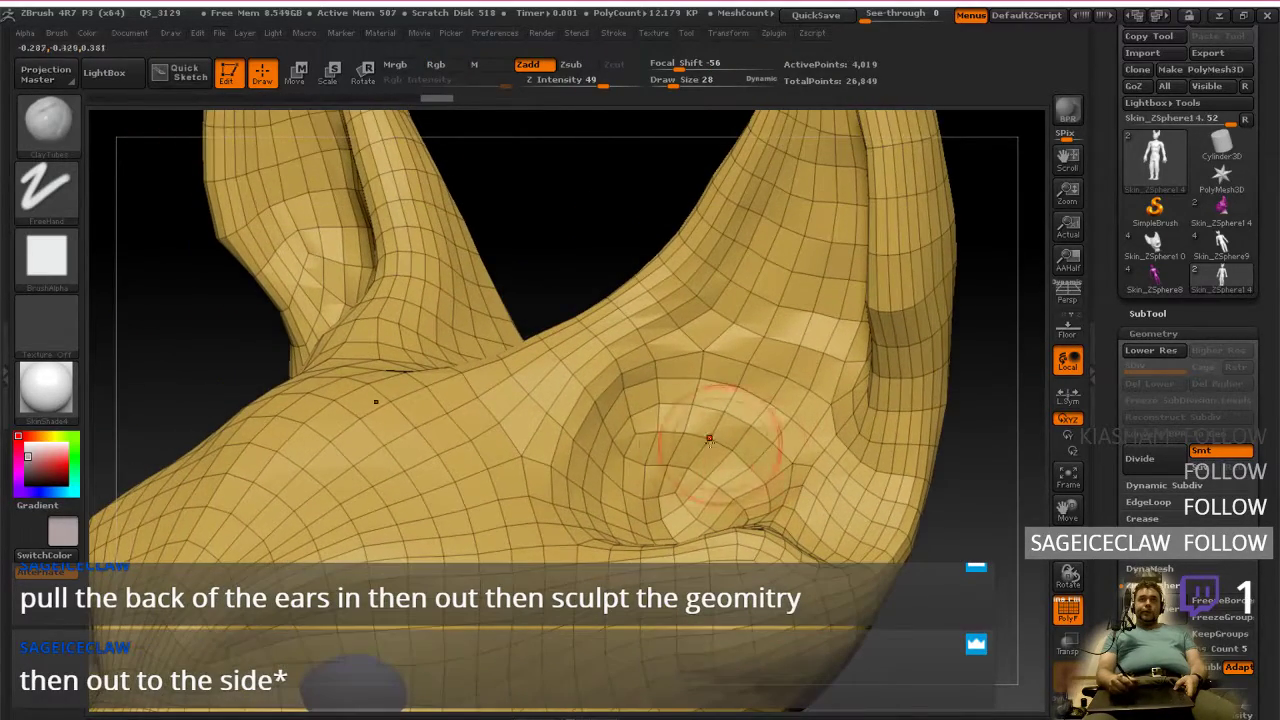
# Step: Hide the polyframe and build up the front edge of the ear base with ClayTubes strokes running down to the cheek
pyautogui.click(1062, 605)
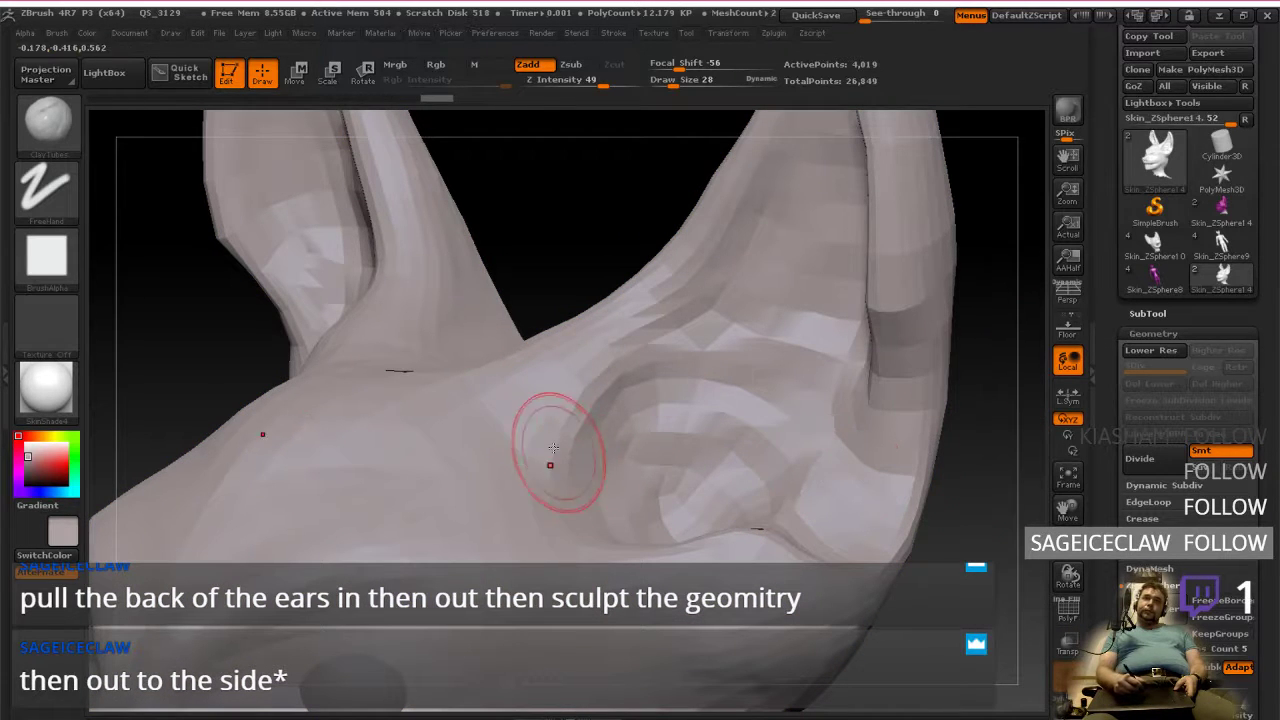
pyautogui.moveTo(551, 449); pyautogui.dragTo(583, 366)
pyautogui.moveTo(535, 424); pyautogui.dragTo(543, 498)
pyautogui.moveTo(555, 388); pyautogui.dragTo(559, 508)
pyautogui.moveTo(560, 245)
pyautogui.mouseDown()
pyautogui.moveTo(645, 250)
pyautogui.moveTo(595, 265)
pyautogui.mouseUp()
pyautogui.moveTo(600, 380)
pyautogui.mouseDown()
pyautogui.moveTo(634, 300)
pyautogui.moveTo(582, 404)
pyautogui.moveTo(606, 400)
pyautogui.moveTo(556, 486)
pyautogui.moveTo(592, 545)
pyautogui.moveTo(590, 580)
pyautogui.mouseUp()
pyautogui.moveTo(578, 528); pyautogui.dragTo(596, 600)
pyautogui.moveTo(622, 545); pyautogui.dragTo(616, 652)
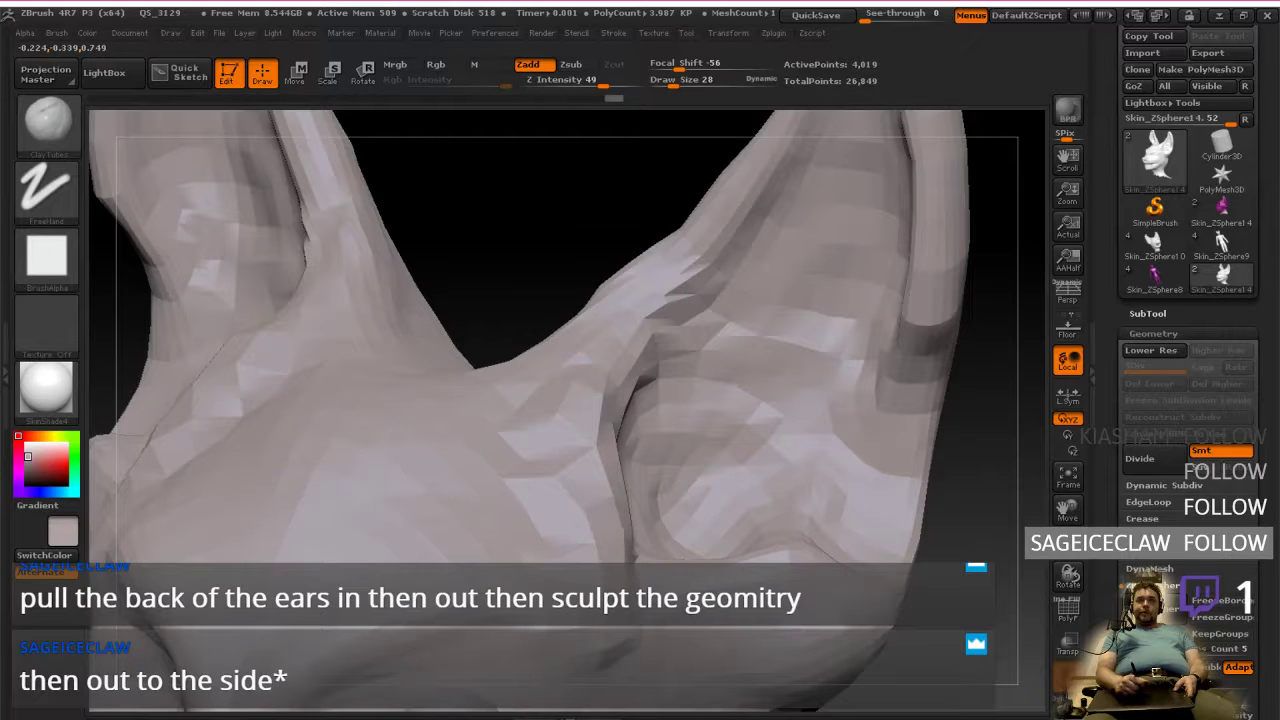
# Step: Fill in the temple beside the ear base with ClayTubes and subdivide the isolated head area once
pyautogui.moveTo(556, 420); pyautogui.dragTo(560, 550)
pyautogui.moveTo(530, 465); pyautogui.dragTo(550, 570)
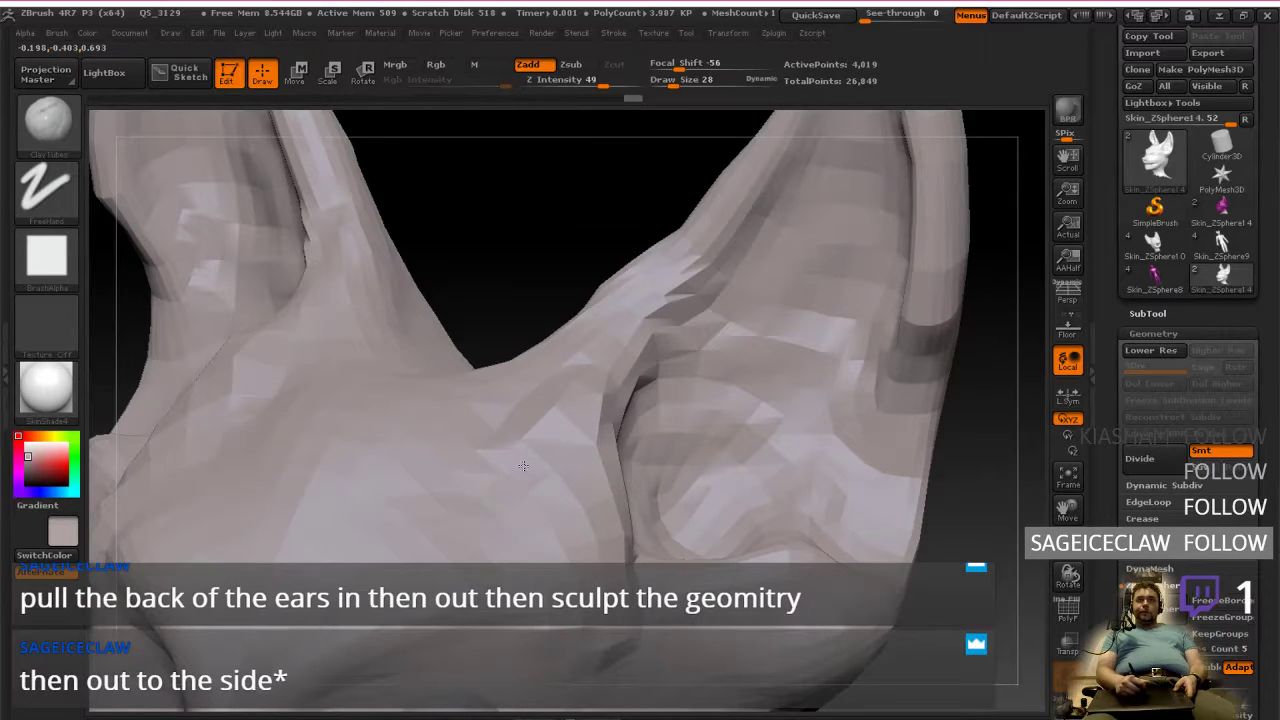
pyautogui.moveTo(521, 473); pyautogui.dragTo(551, 534, button='right')
pyautogui.moveTo(551, 534)
pyautogui.mouseDown()
pyautogui.moveTo(514, 417)
pyautogui.moveTo(530, 385)
pyautogui.mouseUp()
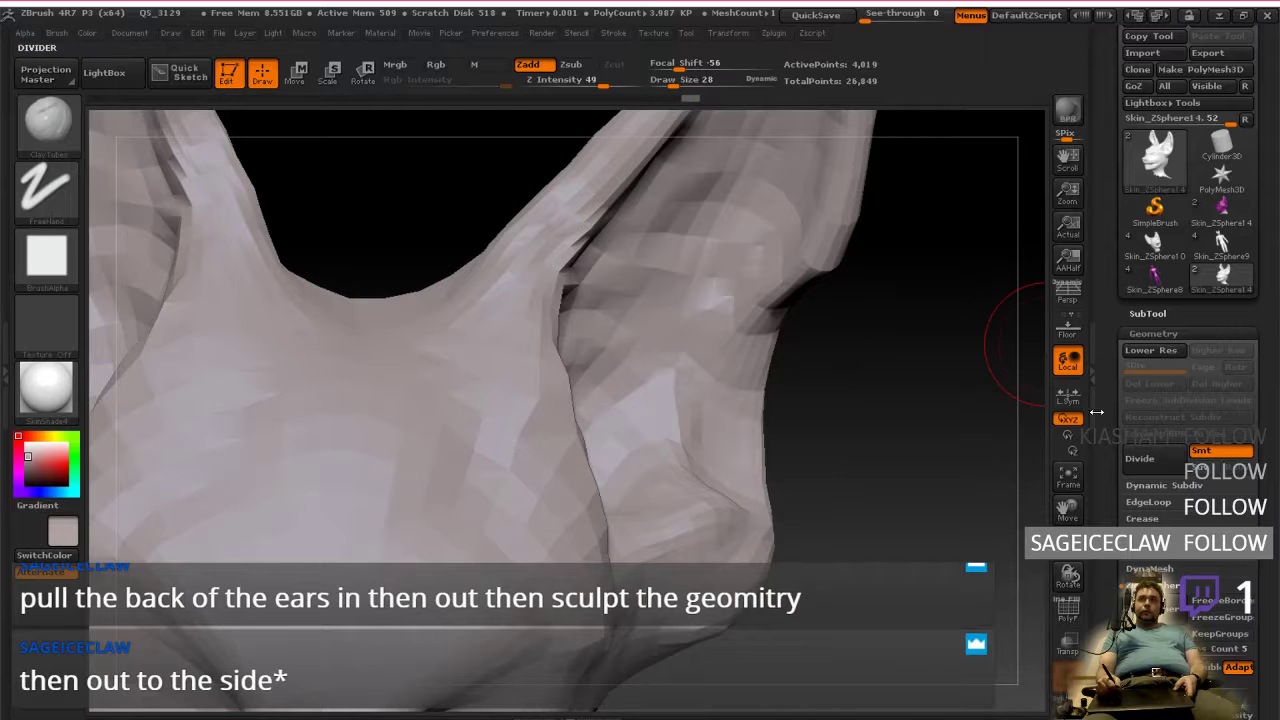
pyautogui.click(1126, 457)
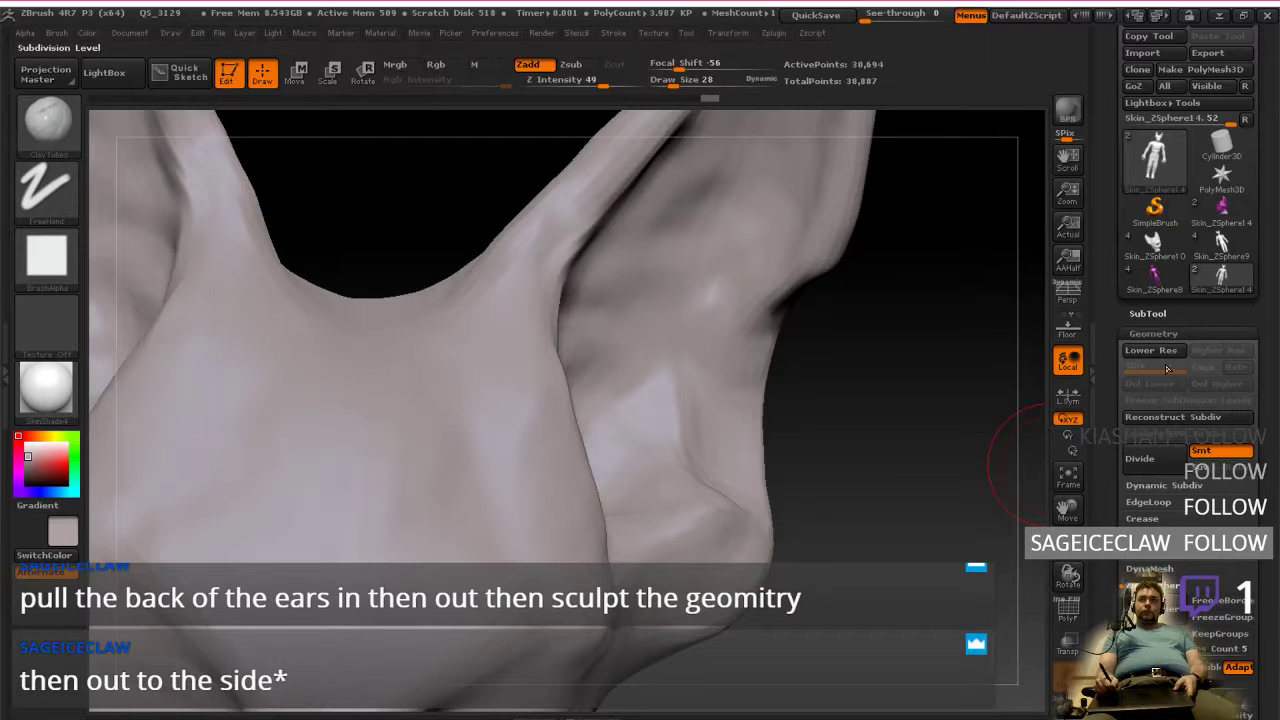
# Step: Add clay along the ear's front edge where it joins the head, checking the ear from several angles
pyautogui.moveTo(628, 465); pyautogui.dragTo(578, 500, button='right')
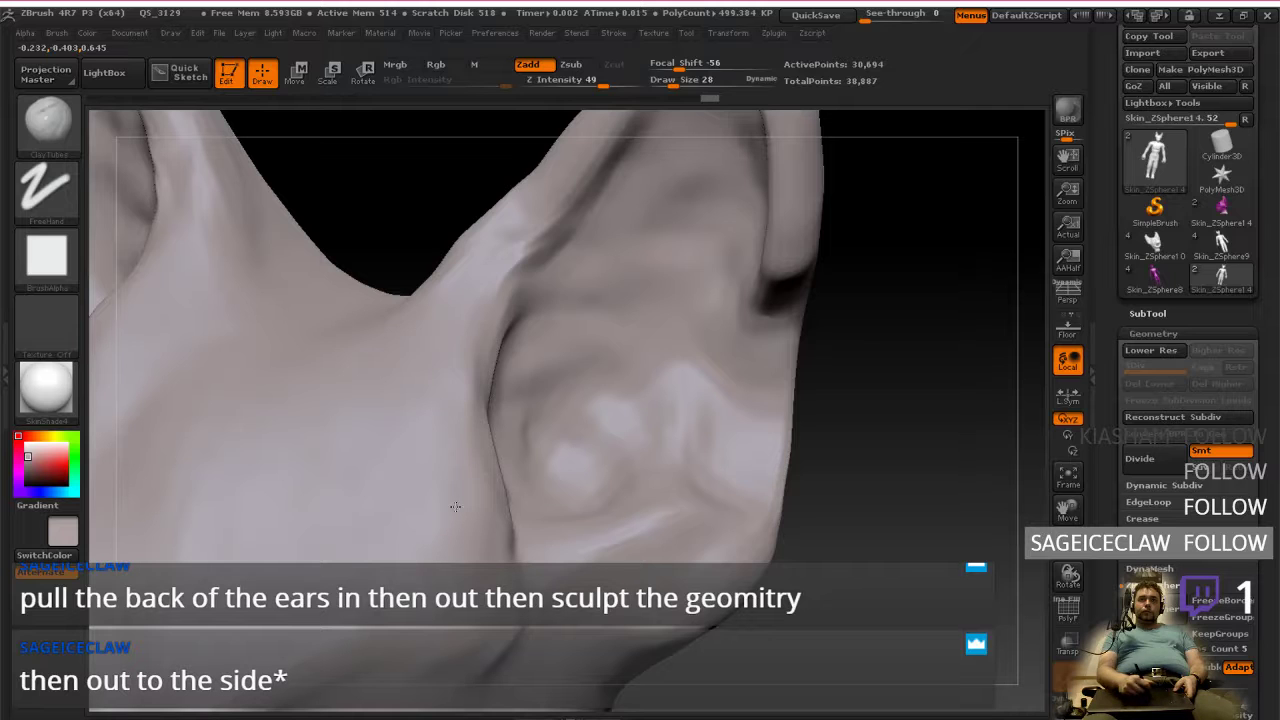
pyautogui.moveTo(490, 260)
pyautogui.mouseDown()
pyautogui.moveTo(477, 284)
pyautogui.moveTo(532, 216)
pyautogui.mouseUp()
pyautogui.moveTo(614, 411); pyautogui.dragTo(597, 346, button='right')
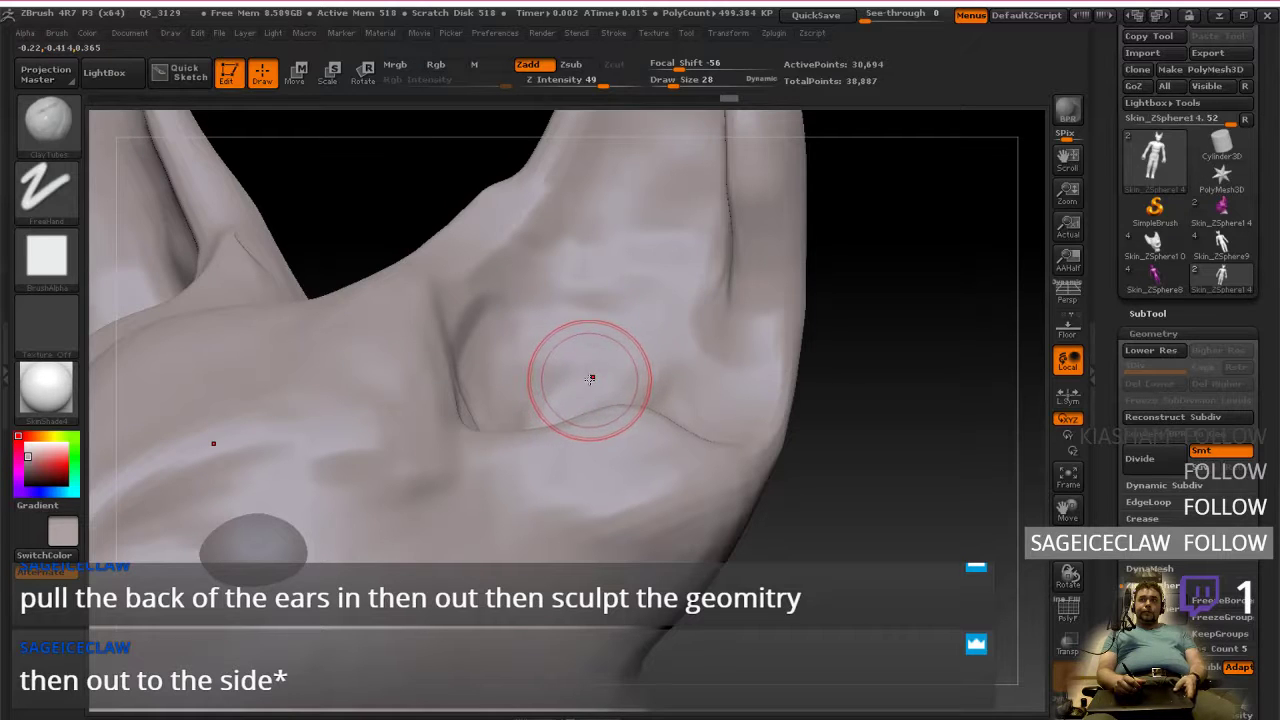
pyautogui.moveTo(602, 385)
pyautogui.mouseDown(button='right')
pyautogui.moveTo(594, 449)
pyautogui.moveTo(531, 376)
pyautogui.moveTo(590, 300)
pyautogui.moveTo(602, 230)
pyautogui.moveTo(600, 280)
pyautogui.moveTo(558, 290)
pyautogui.moveTo(555, 425)
pyautogui.mouseUp(button='right')
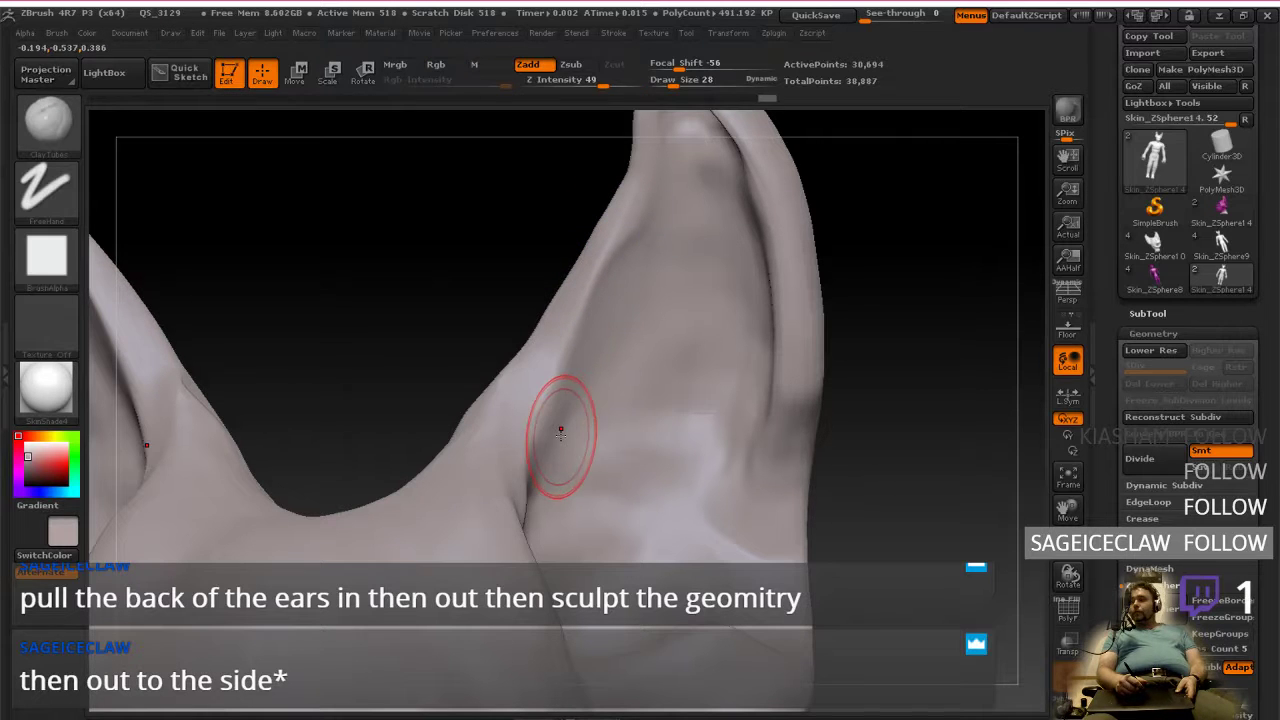
pyautogui.moveTo(624, 472)
pyautogui.mouseDown(button='right')
pyautogui.moveTo(678, 462)
pyautogui.moveTo(610, 500)
pyautogui.moveTo(620, 515)
pyautogui.moveTo(636, 392)
pyautogui.moveTo(659, 450)
pyautogui.moveTo(730, 474)
pyautogui.moveTo(656, 473)
pyautogui.mouseUp(button='right')
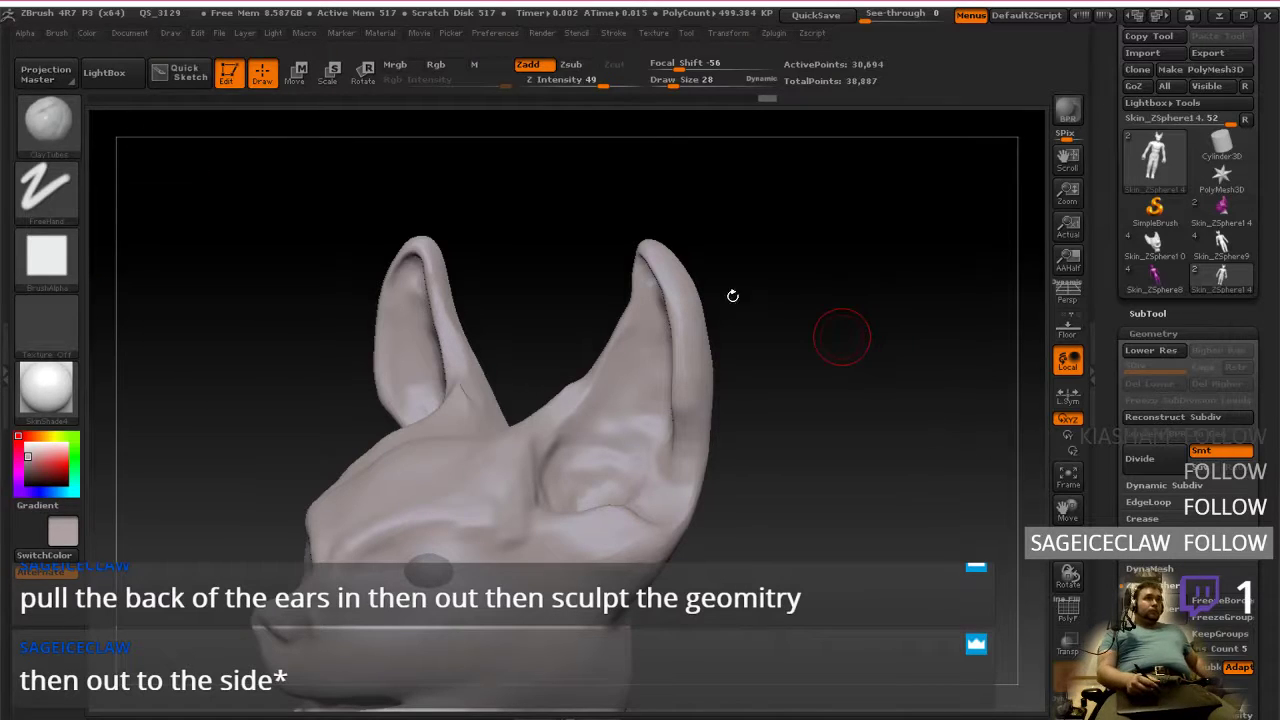
# Step: Switch to File Explorer, extract bat-ear.zip in Downloads to its own bat-ear folder with 7-Zip, and return to ZBrush
pyautogui.press('super')
pyautogui.click(33, 95)
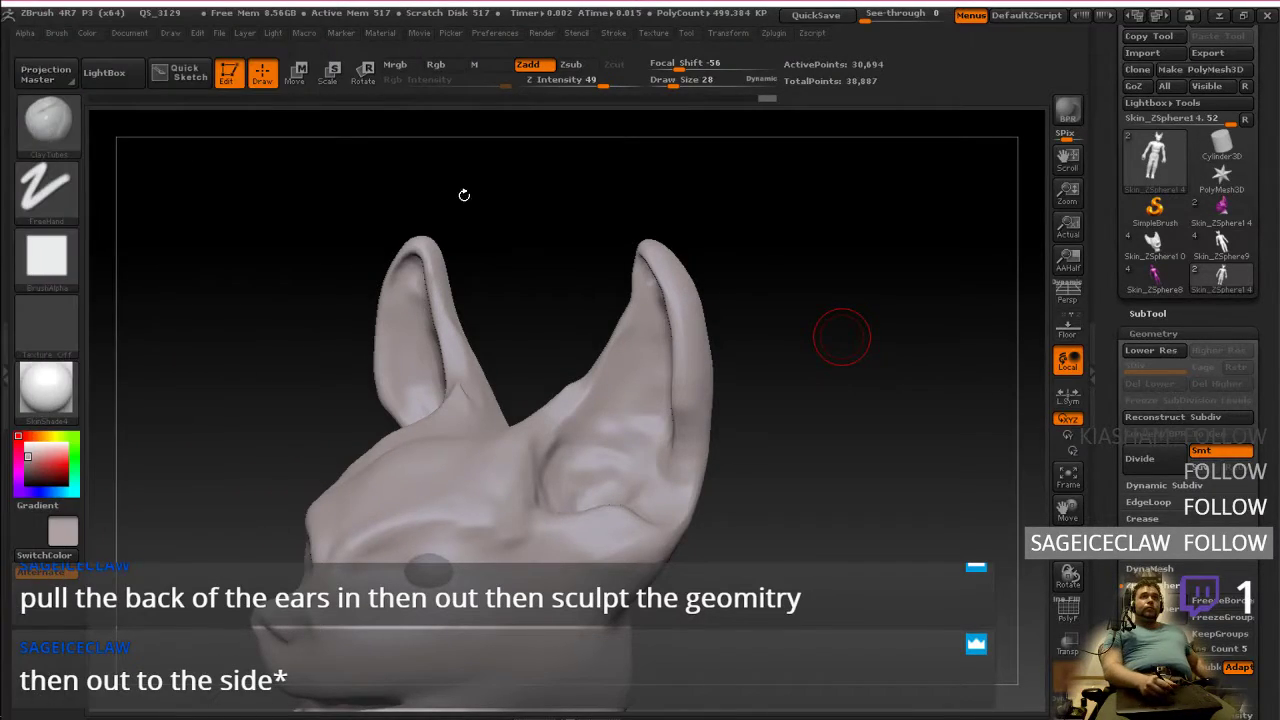
pyautogui.click(68, 207)
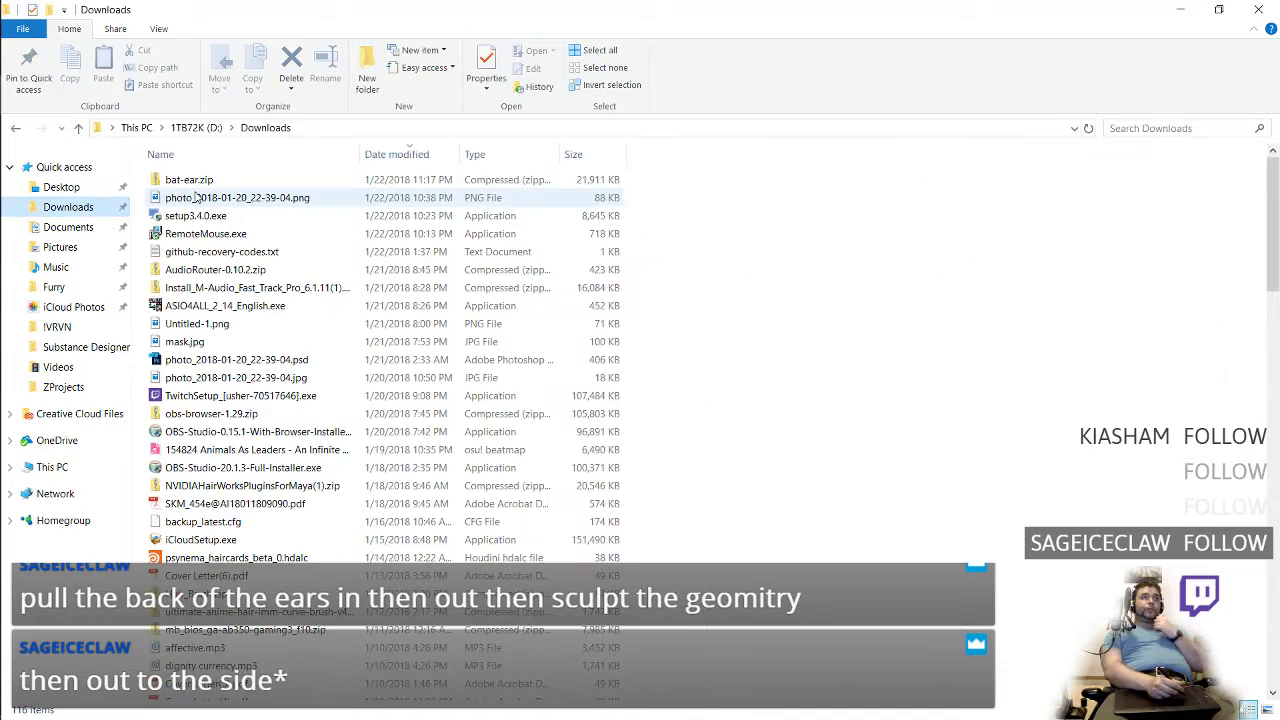
pyautogui.rightClick(240, 183)
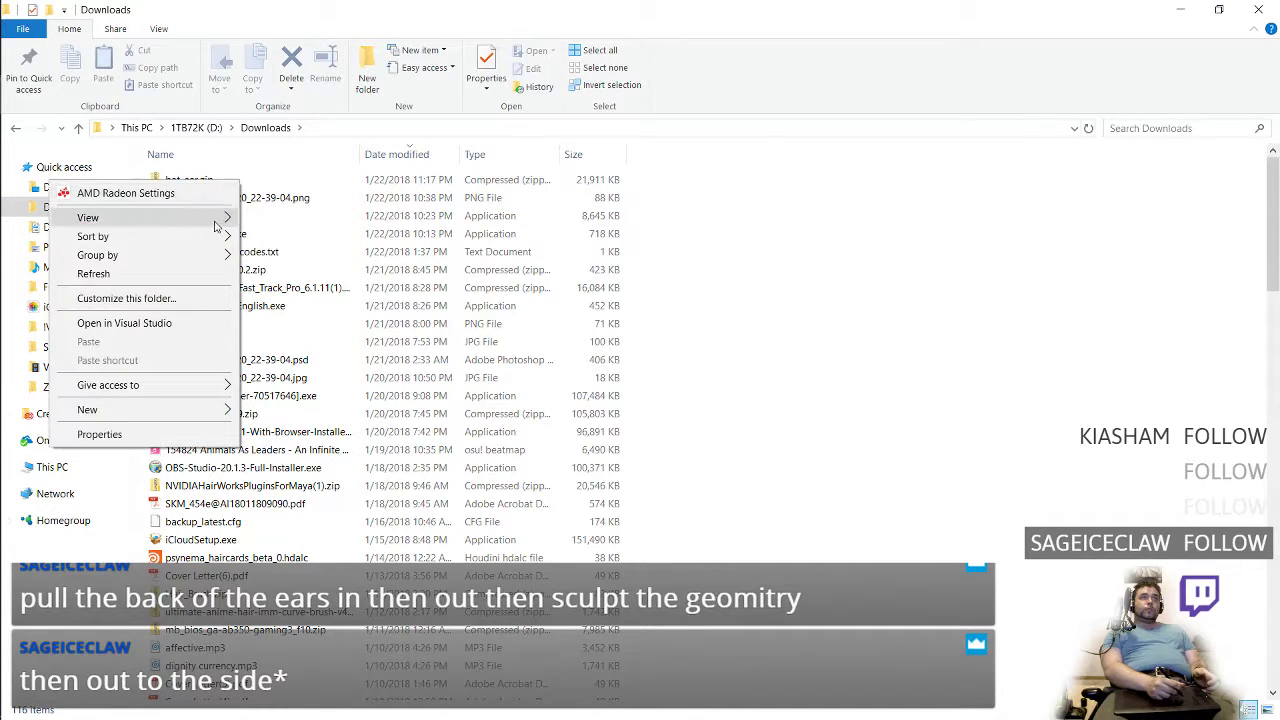
pyautogui.click(266, 188)
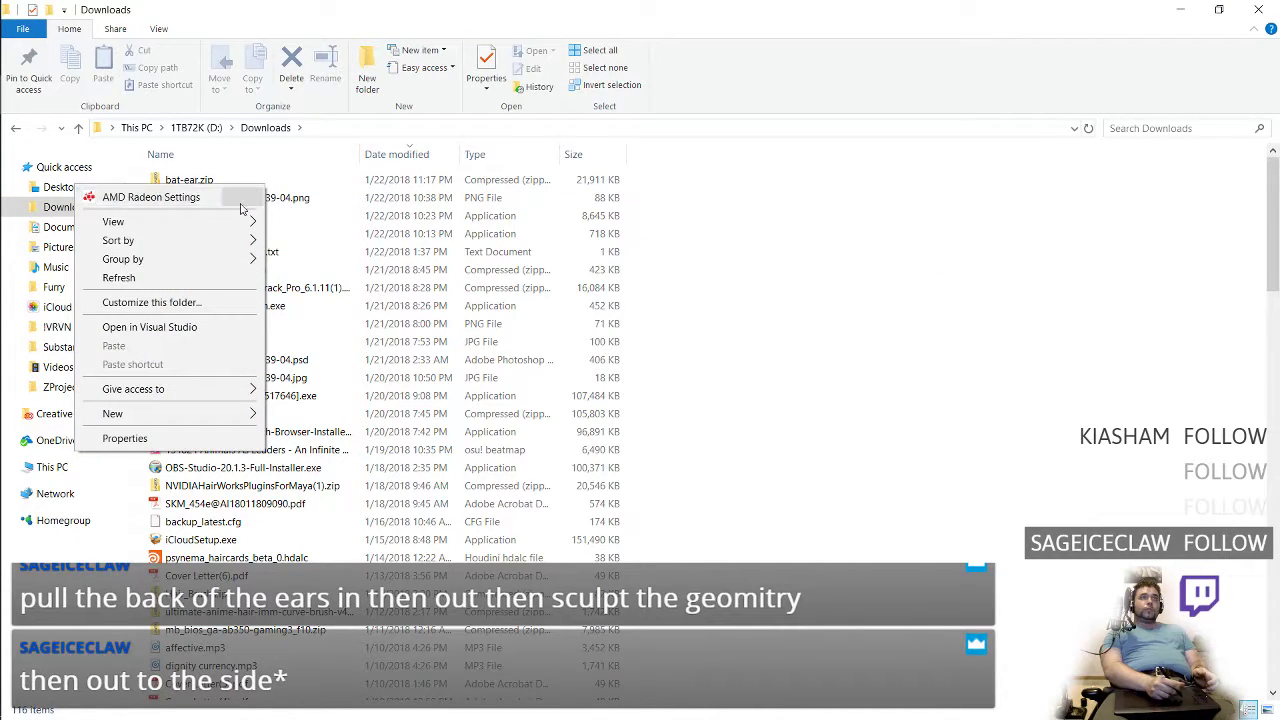
pyautogui.click(201, 181)
pyautogui.rightClick(201, 181)
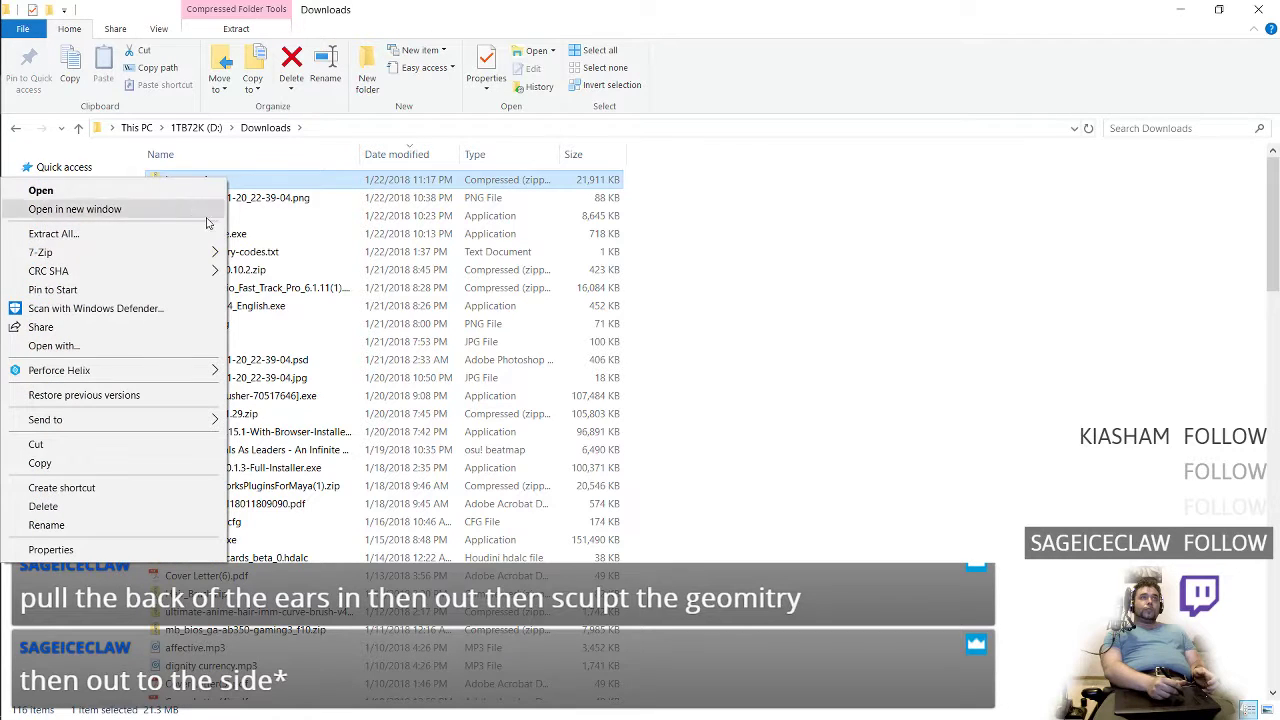
pyautogui.moveTo(211, 251)
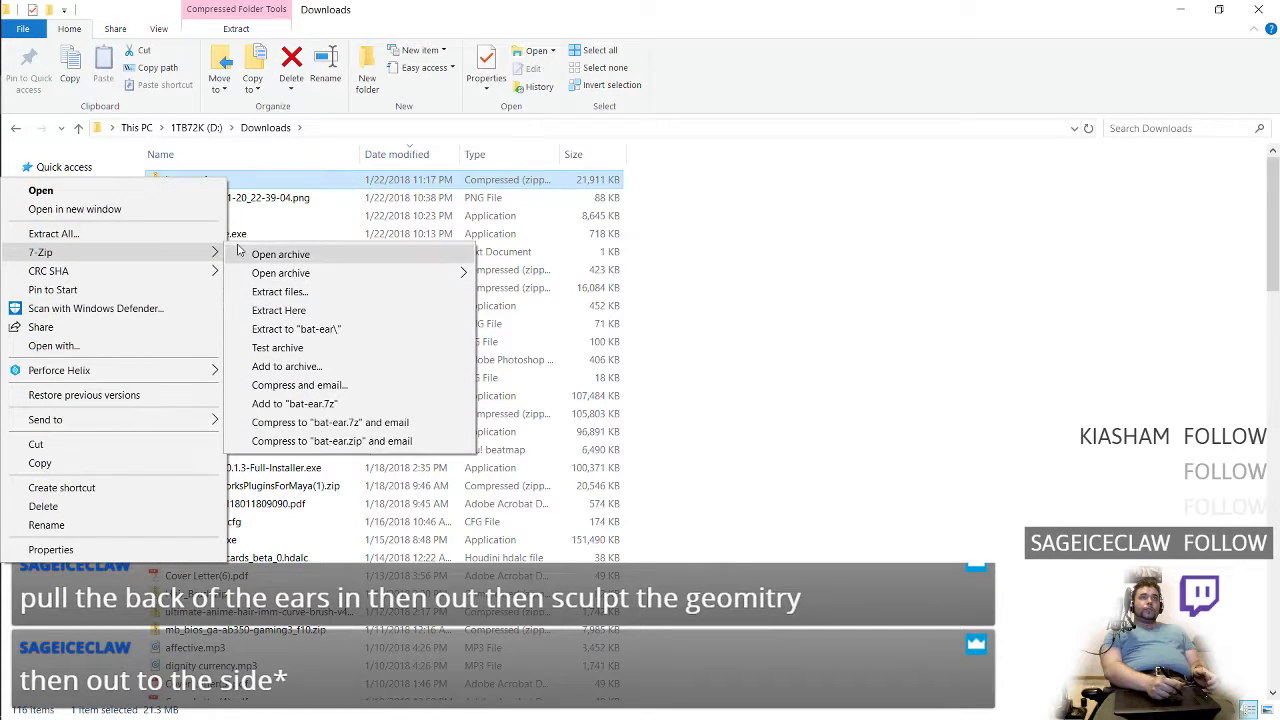
pyautogui.click(287, 328)
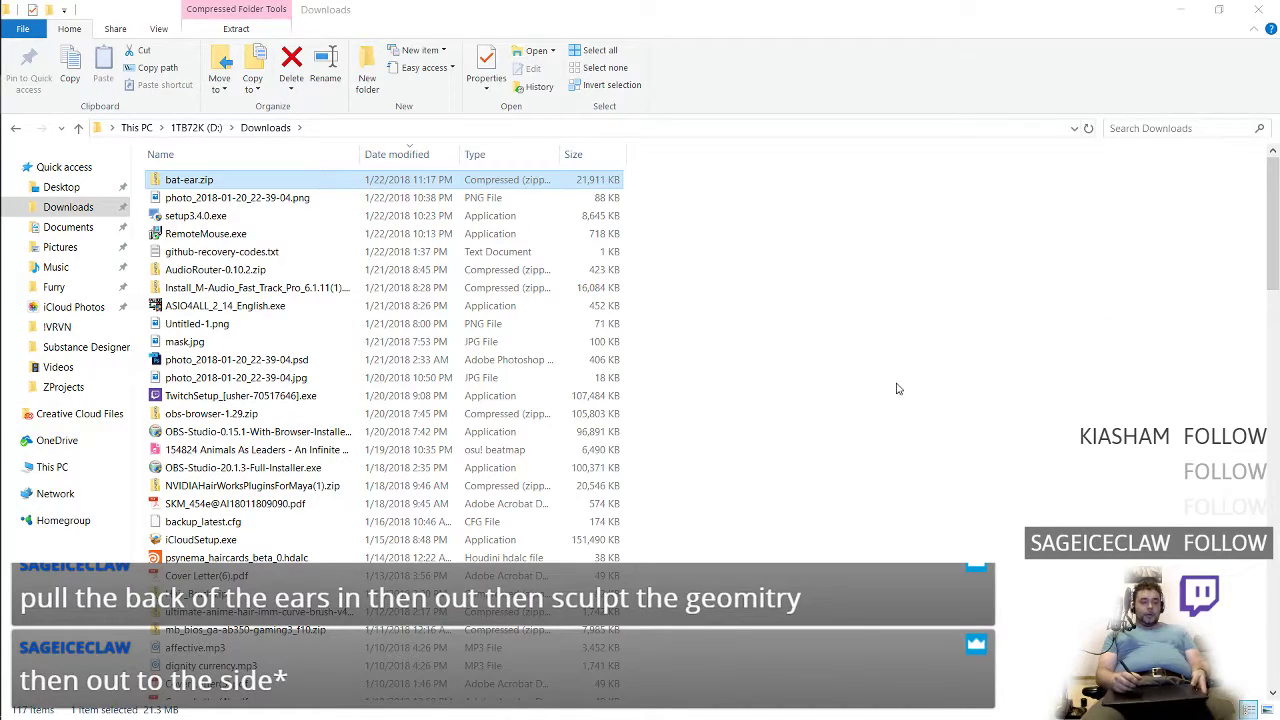
pyautogui.click(1180, 10)
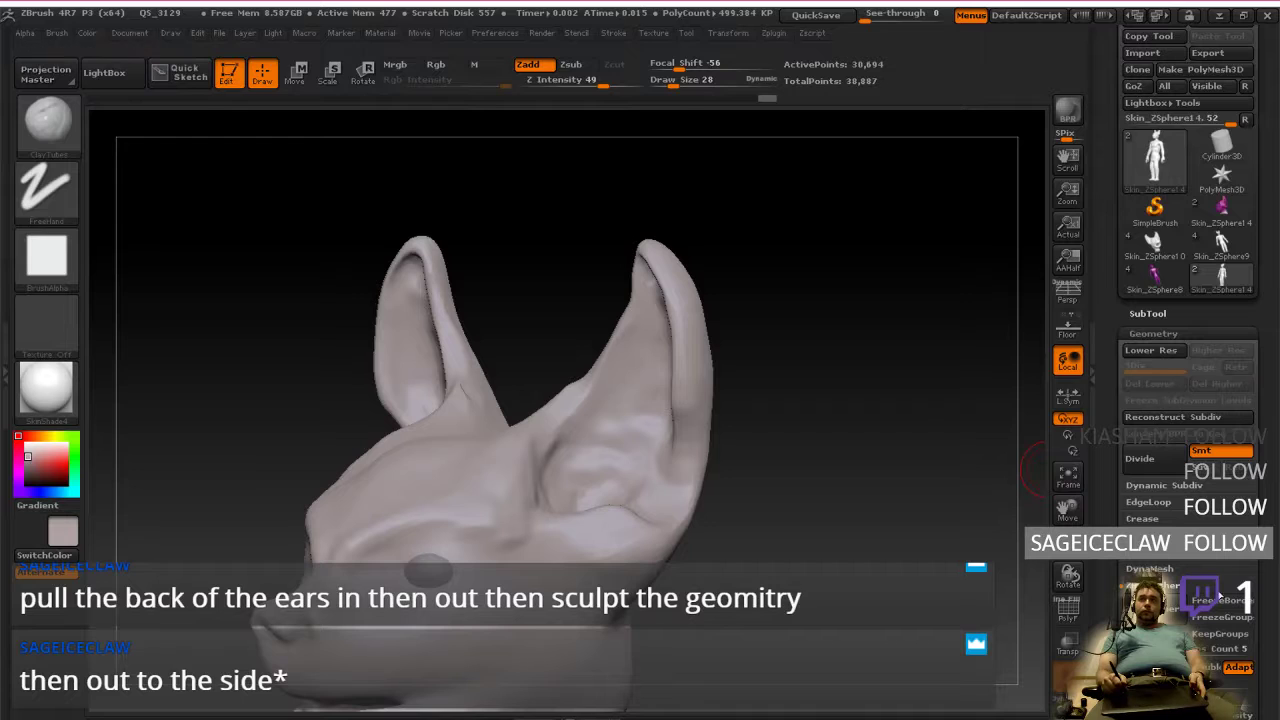
# Step: Start a mesh import and browse to the source folder inside bat-ear in Downloads
pyautogui.click(1178, 315)
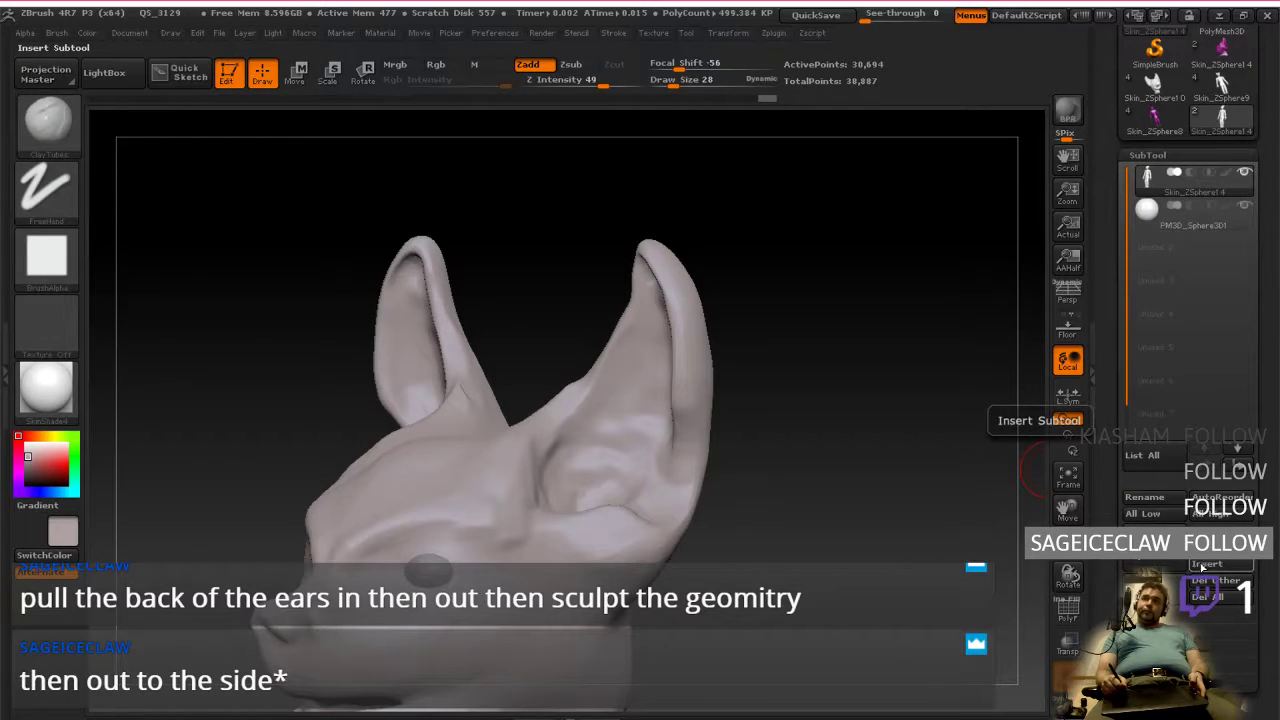
pyautogui.moveTo(1262, 325); pyautogui.dragTo(1262, 523)
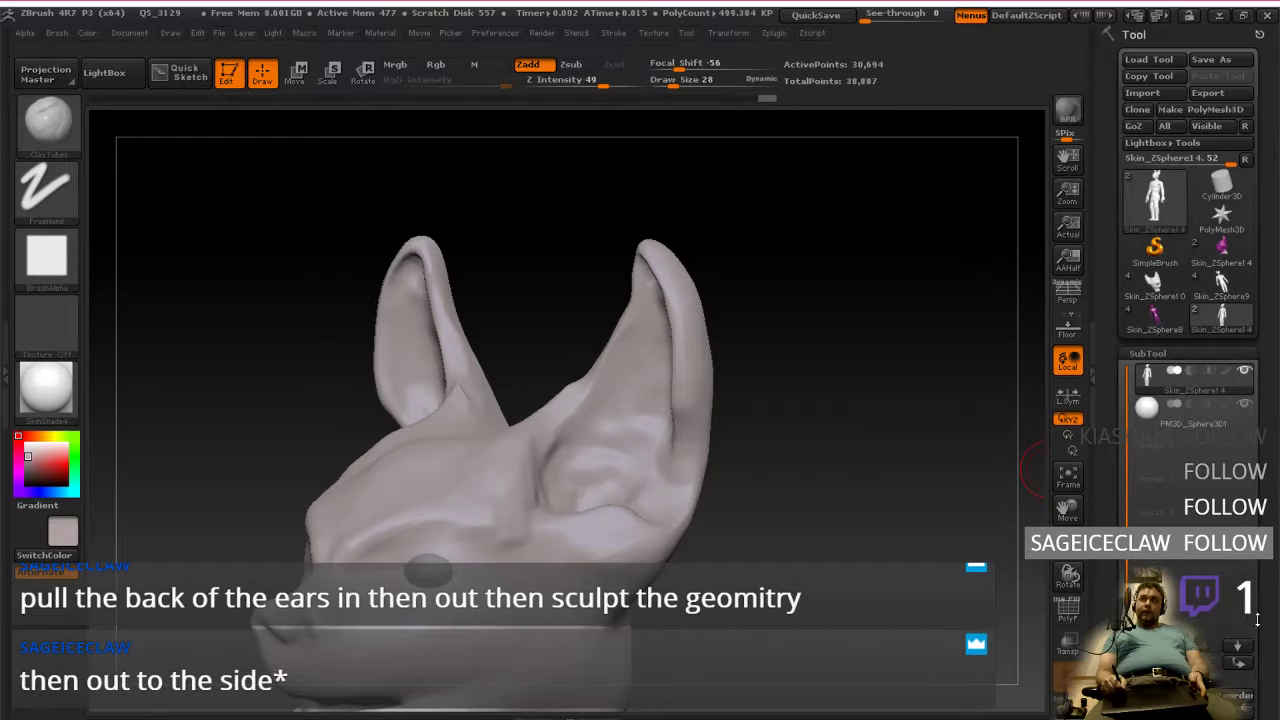
pyautogui.click(1143, 93)
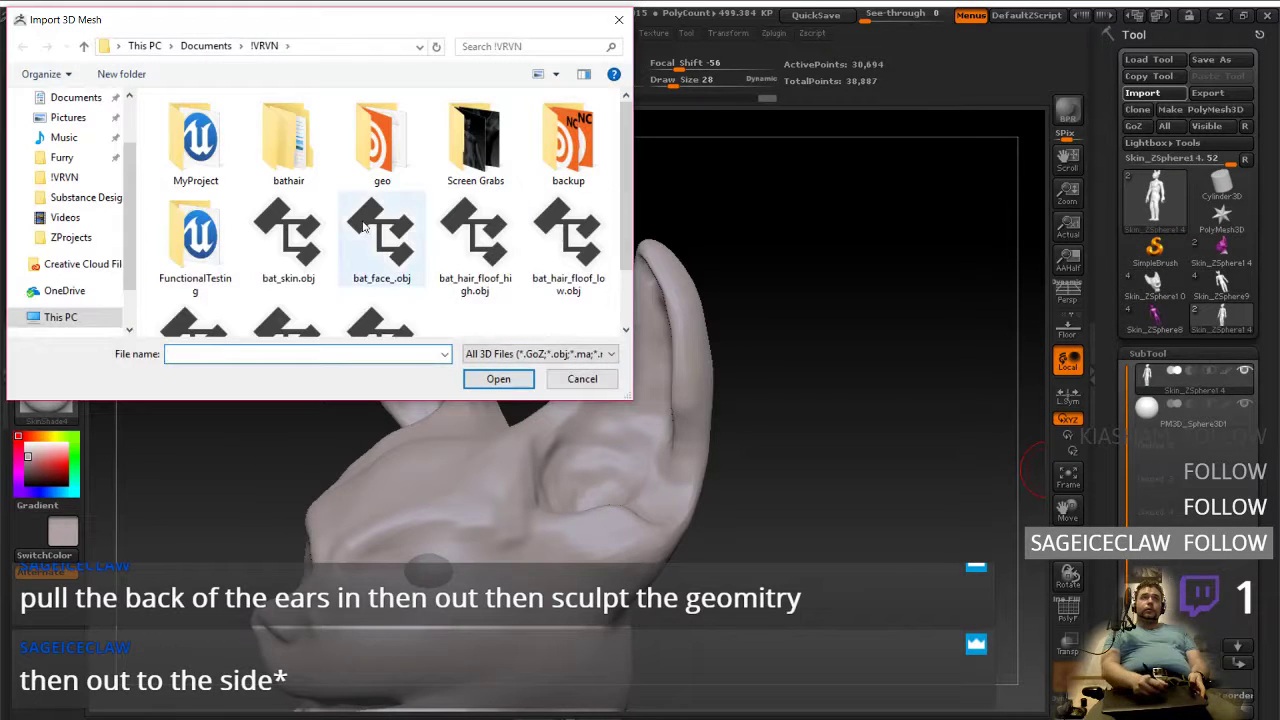
pyautogui.scroll(3, 85, 173)
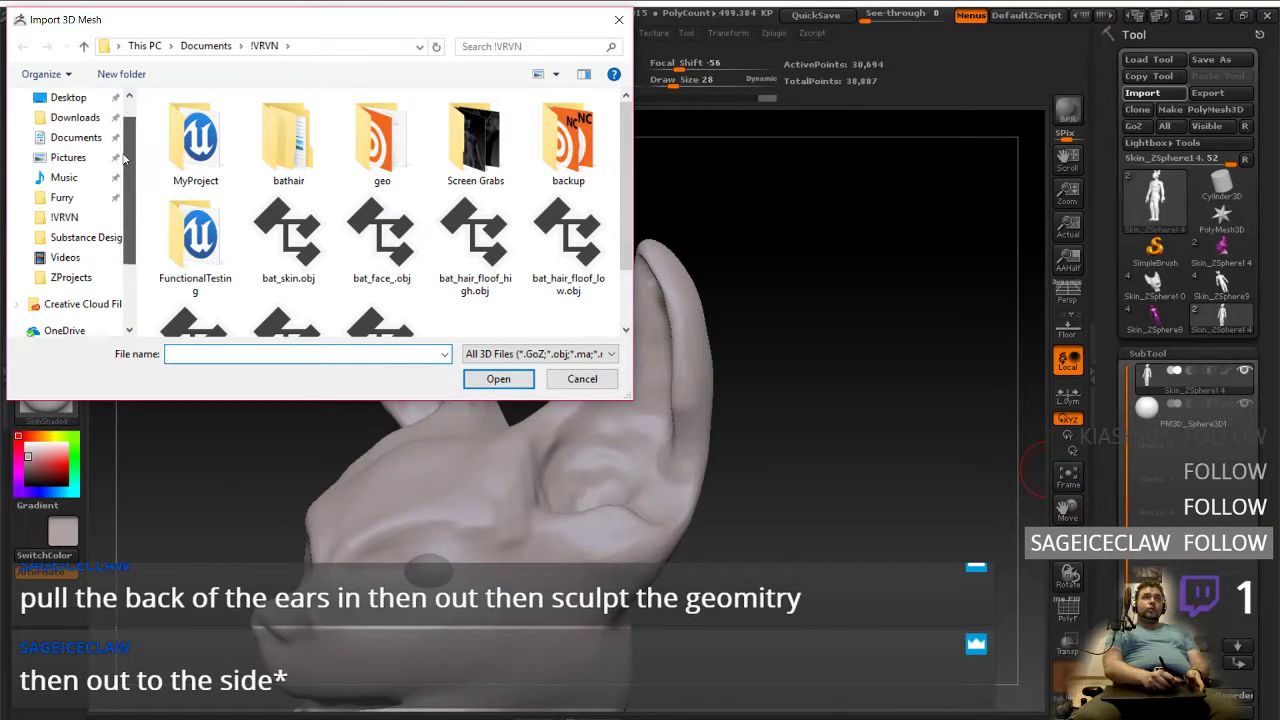
pyautogui.click(76, 151)
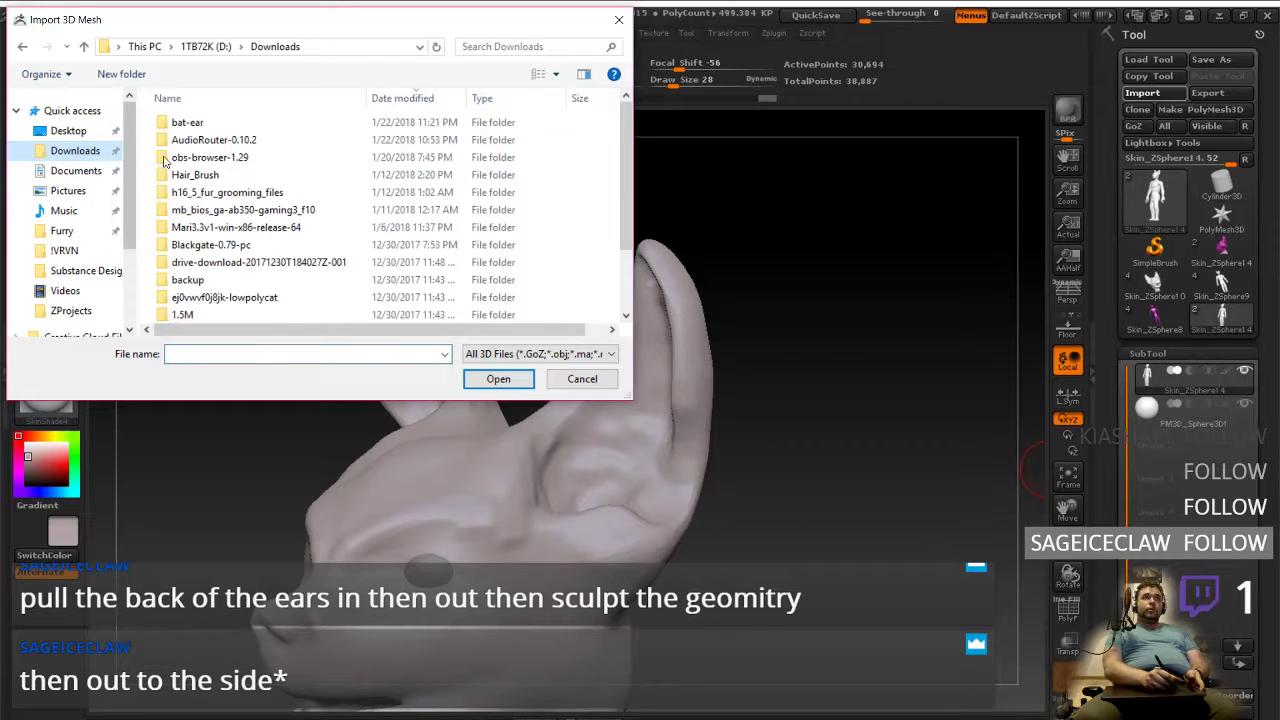
pyautogui.doubleClick(231, 125)
pyautogui.doubleClick(231, 127)
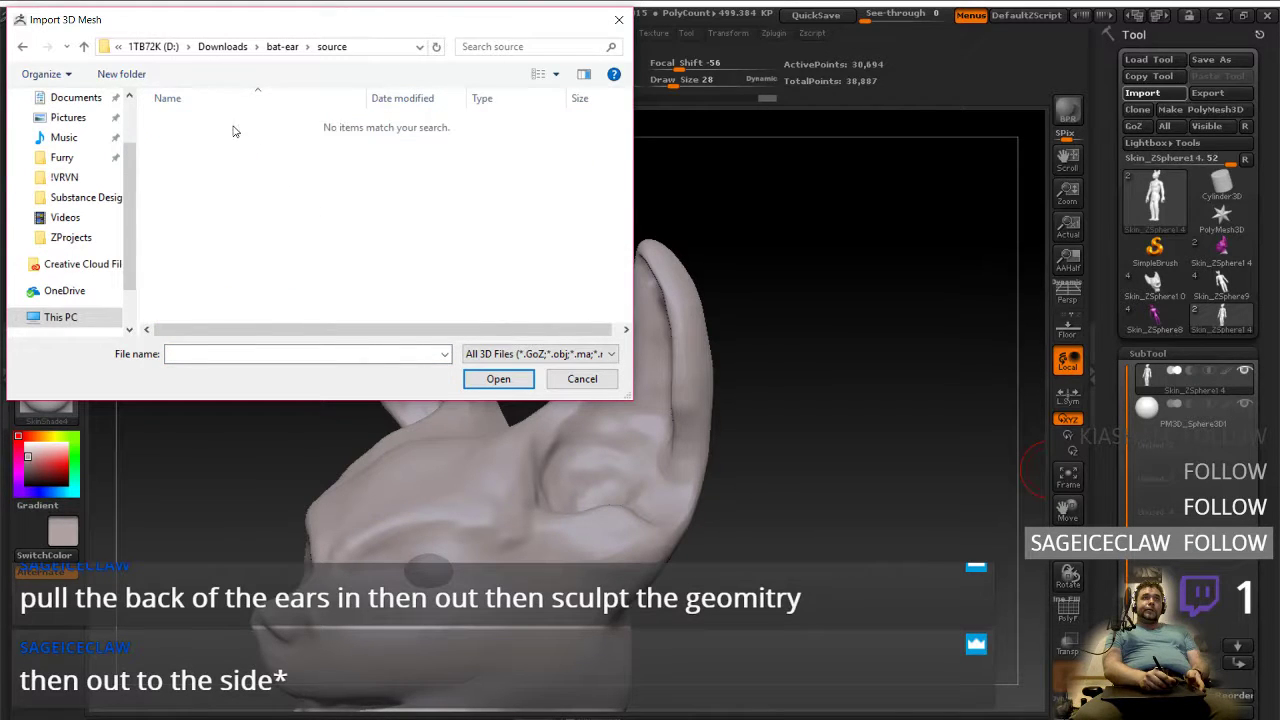
pyautogui.click(545, 353)
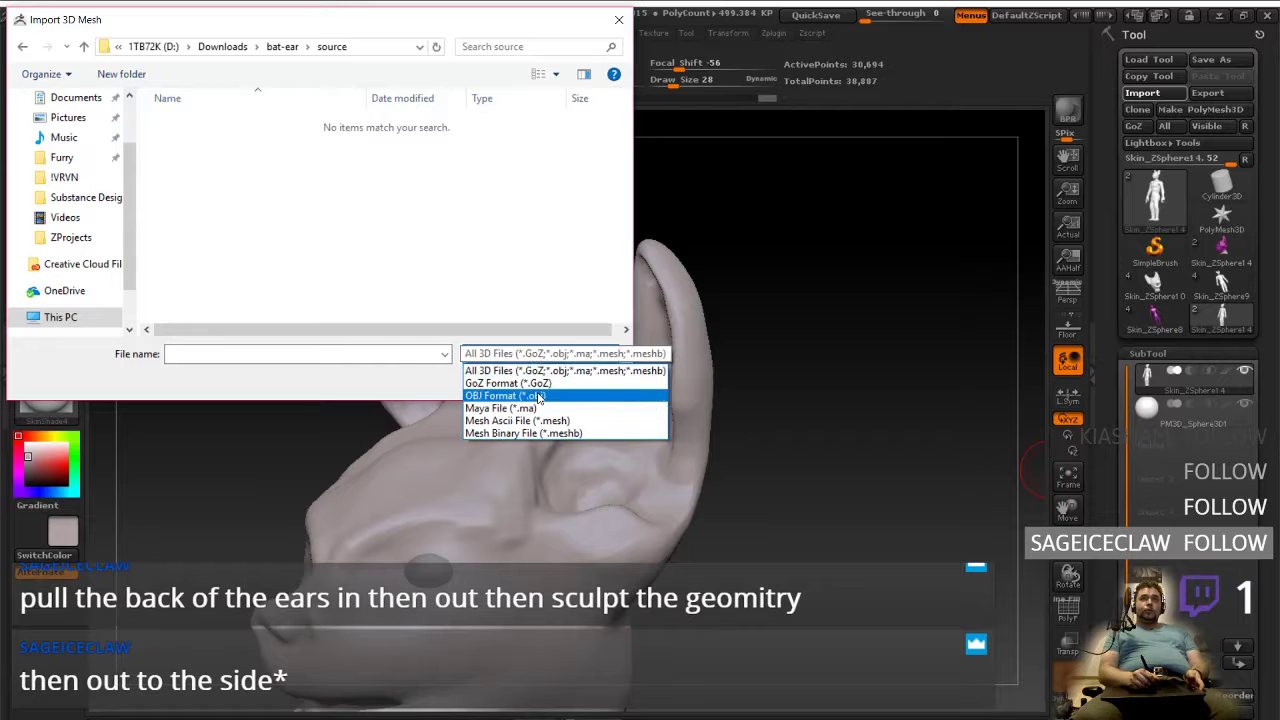
pyautogui.click(553, 396)
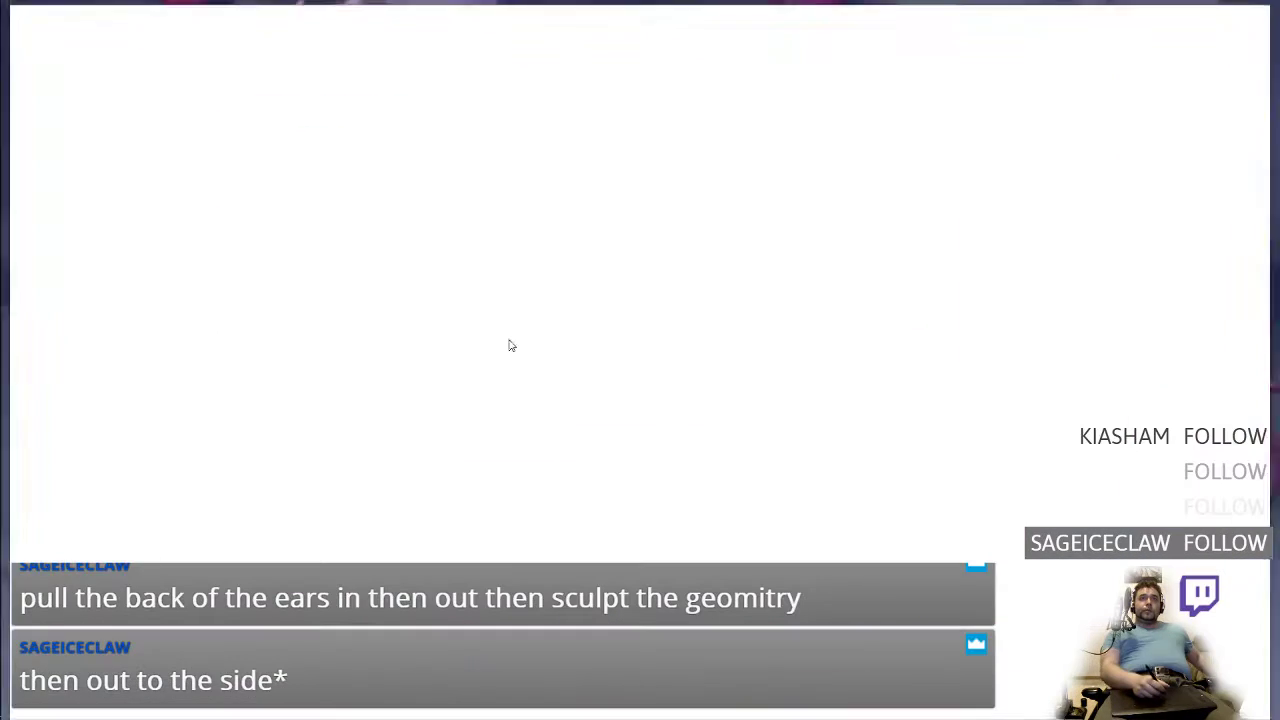
pyautogui.scroll(3, 92, 168)
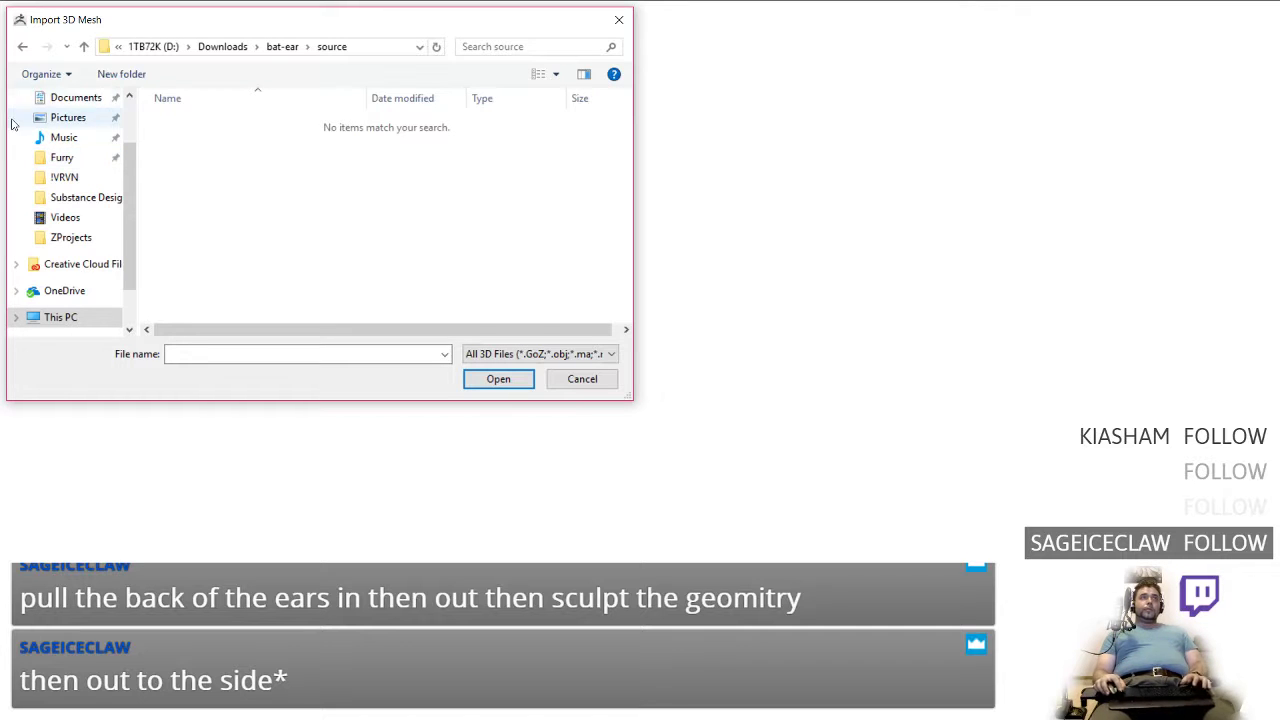
# Step: Switch to File Explorer and open the bat-ear folder in Downloads
pyautogui.press('super')
pyautogui.press('super')
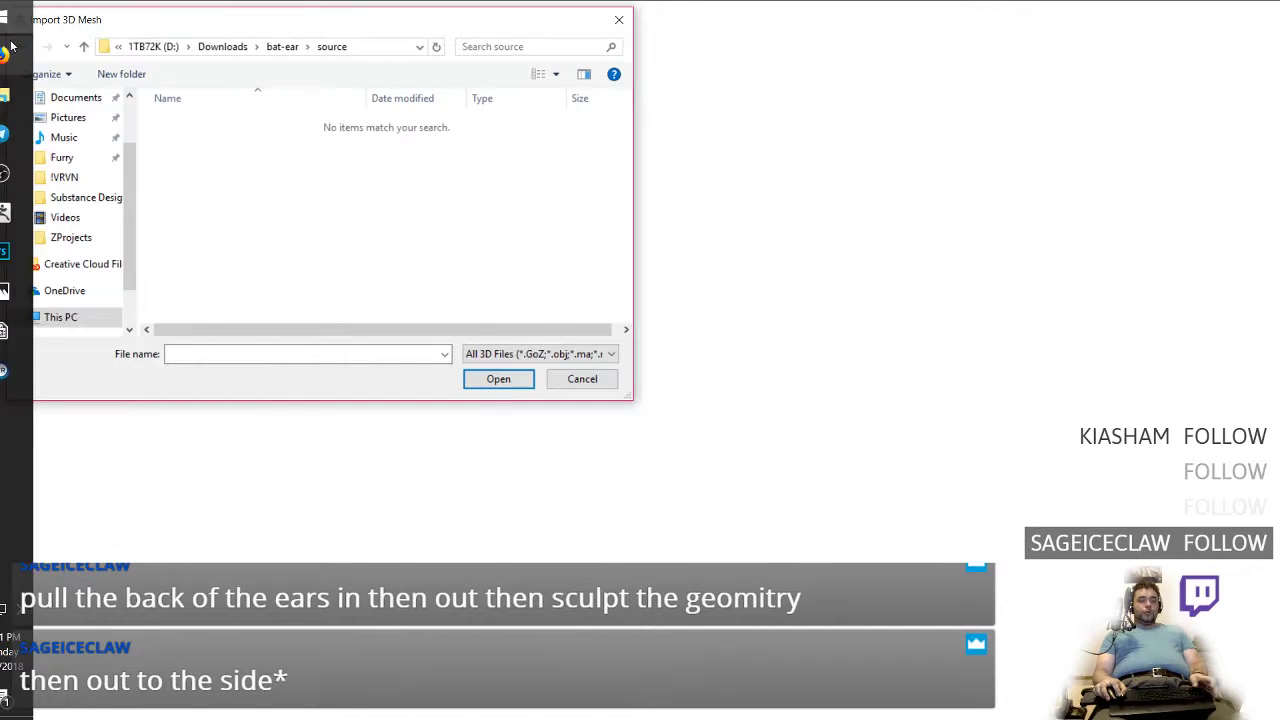
pyautogui.press('super')
pyautogui.click(22, 101)
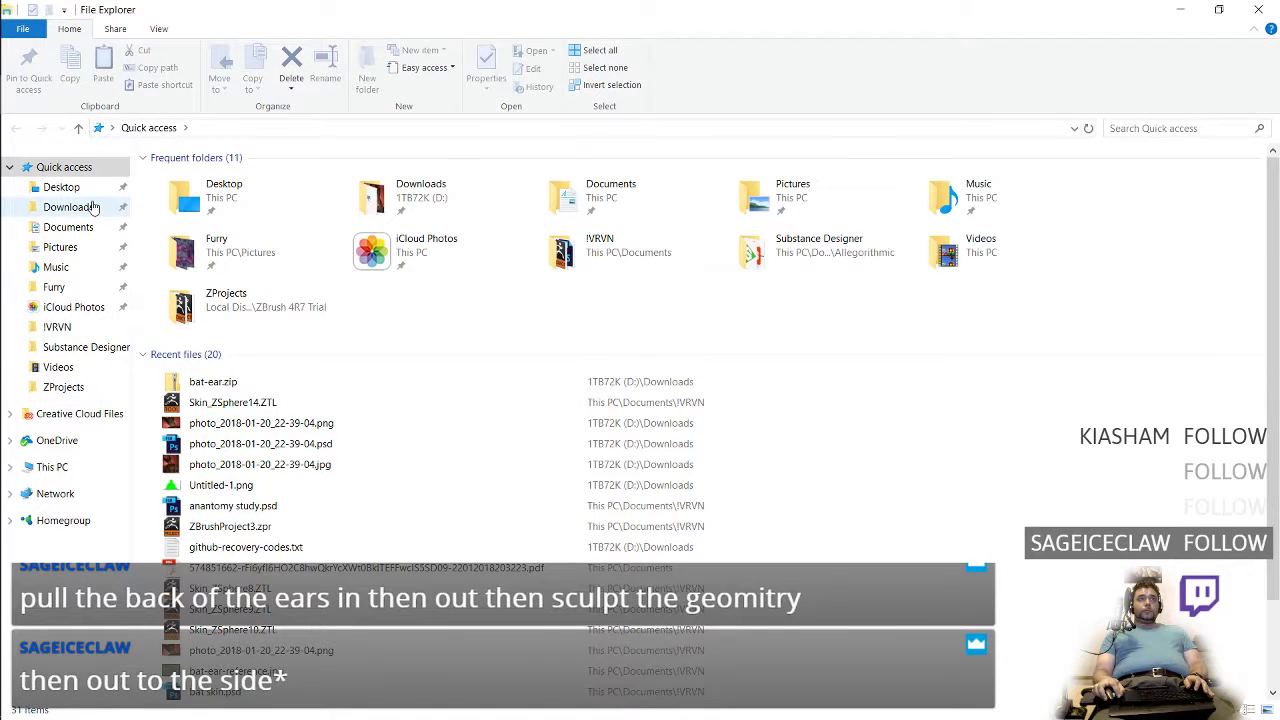
pyautogui.click(68, 207)
pyautogui.click(213, 181)
pyautogui.write('bat')
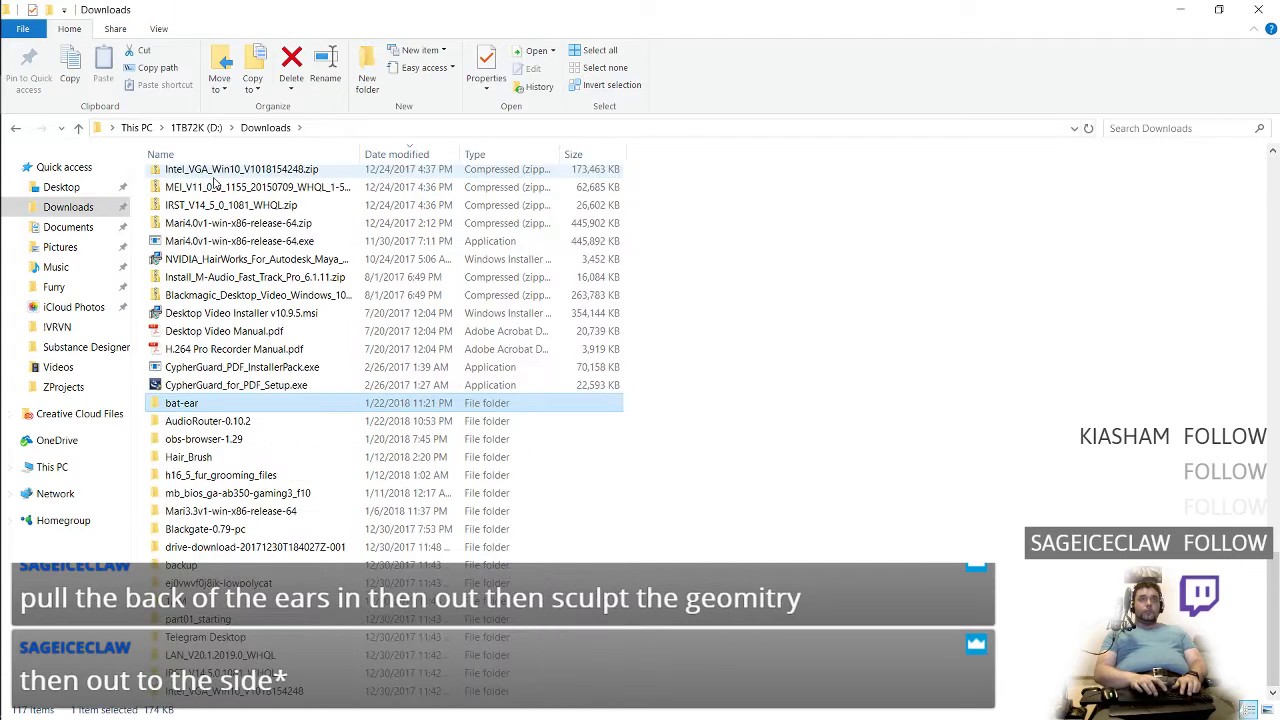
pyautogui.doubleClick(200, 405)
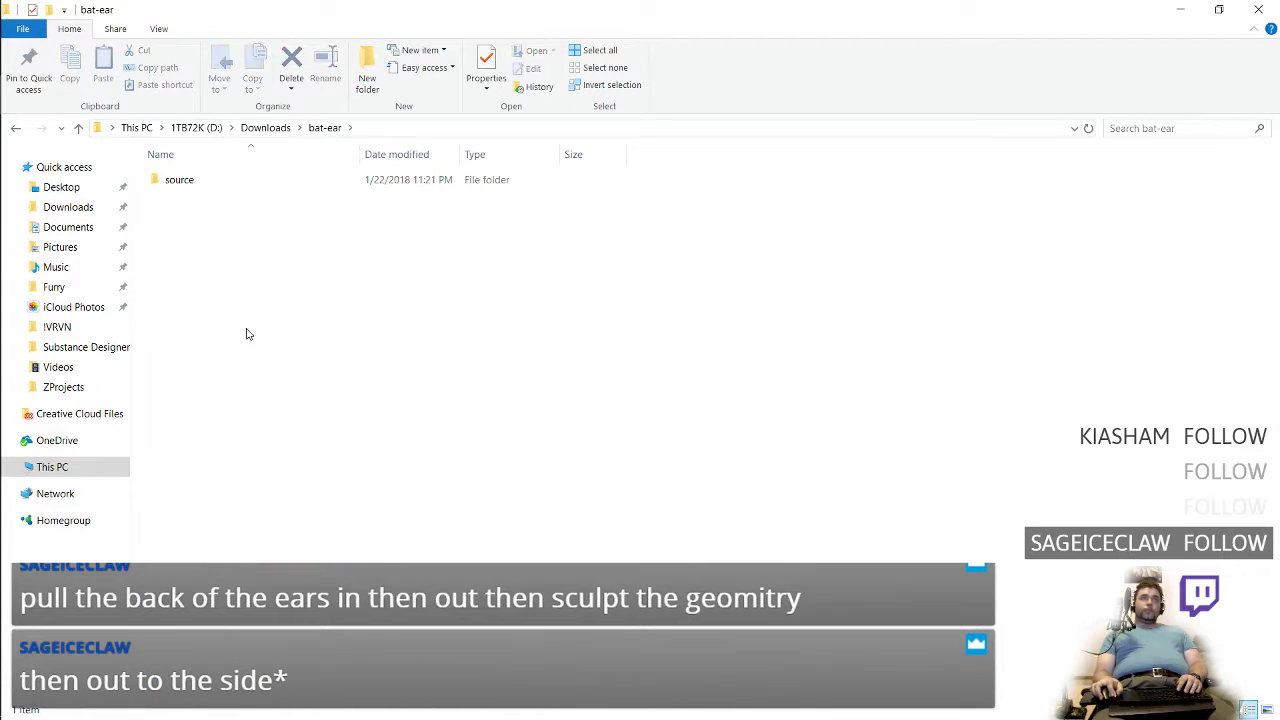
# Step: Open Bat_Ear.zip in the source folder and extract Bat_Ear.obj to the parent bat-ear folder
pyautogui.doubleClick(268, 186)
pyautogui.doubleClick(266, 185)
pyautogui.moveTo(250, 183); pyautogui.dragTo(327, 131)
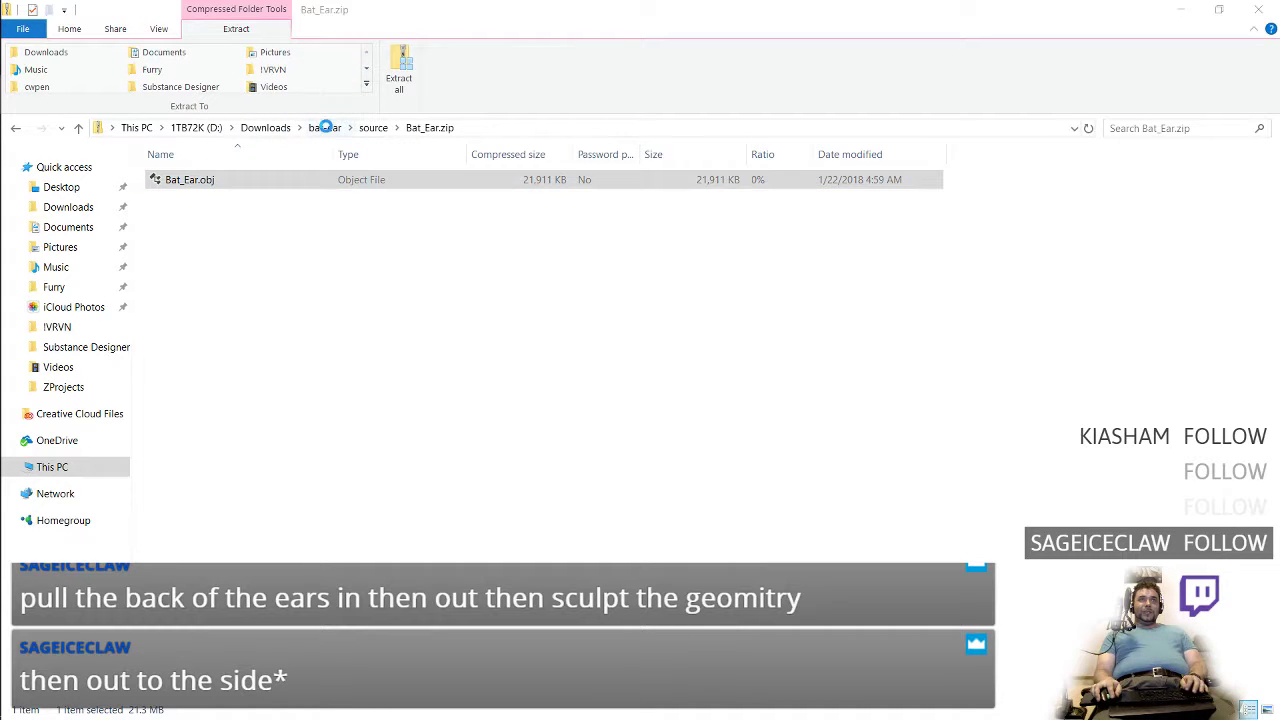
pyautogui.click(323, 256)
# Step: Return to ZBrush's import dialog, go up to the bat-ear folder and import Bat_Ear.obj
pyautogui.hotkey('alt', 'Tab')
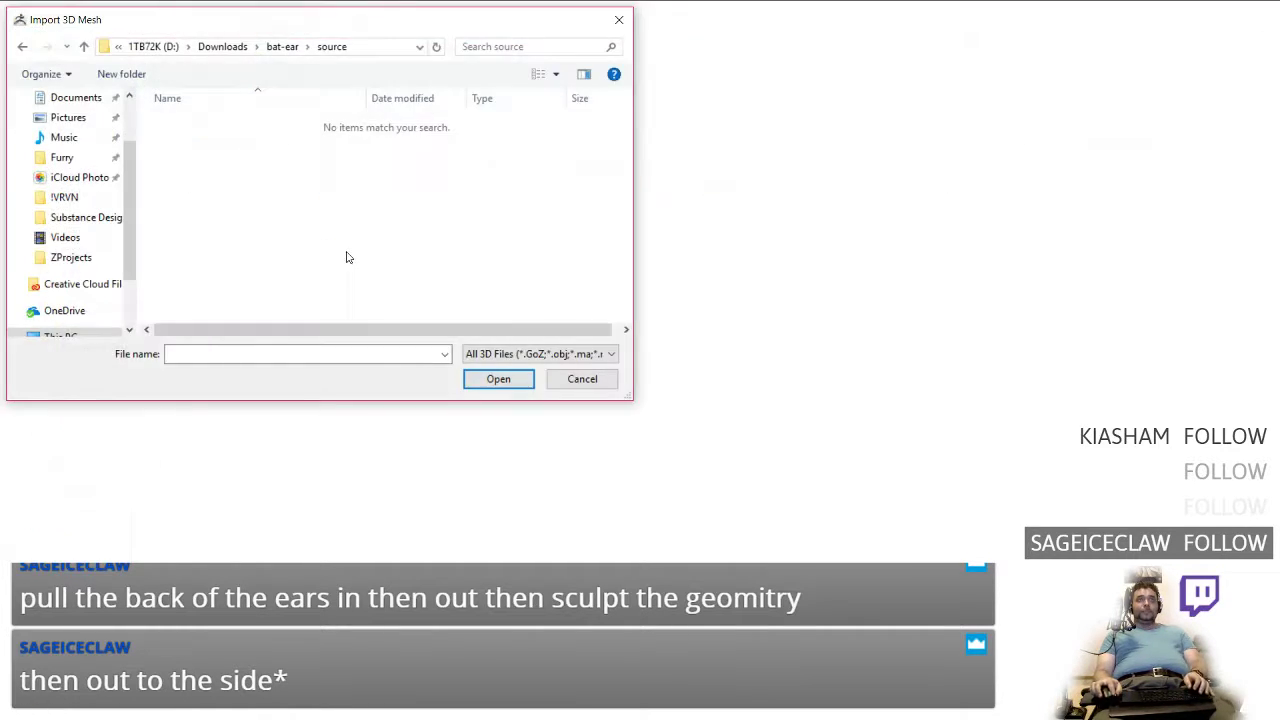
pyautogui.click(349, 230)
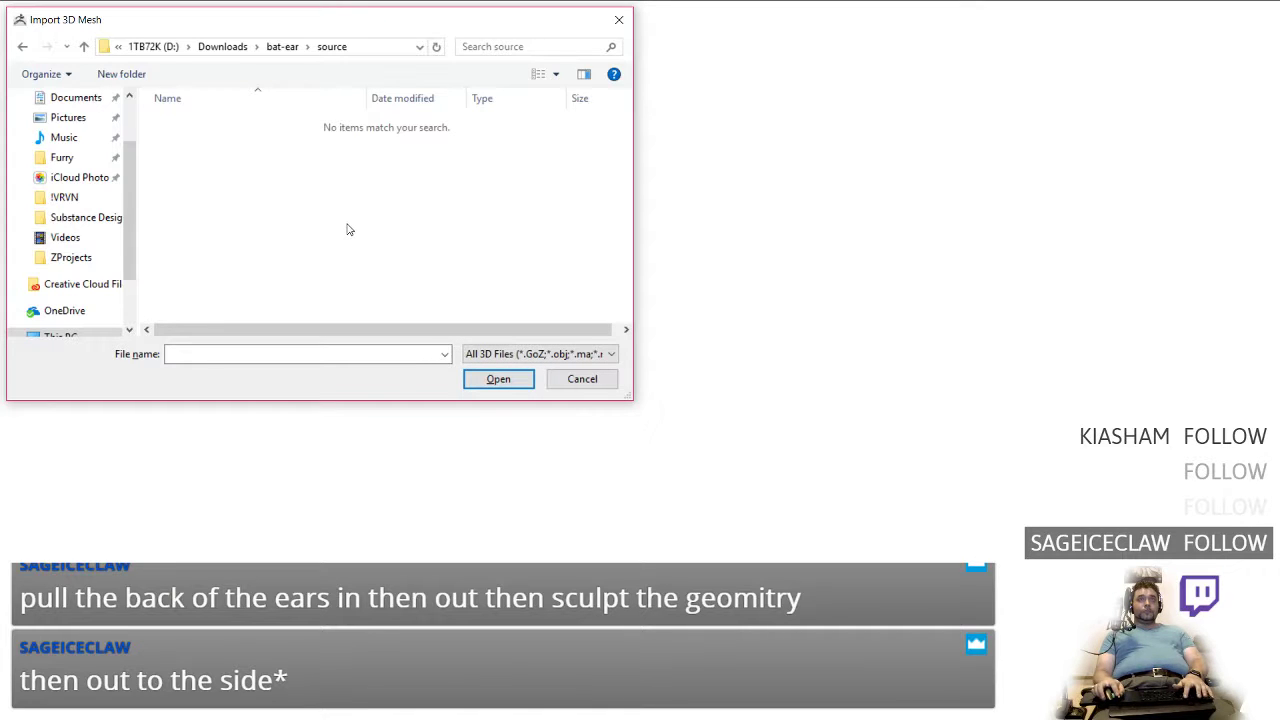
pyautogui.doubleClick(279, 46)
pyautogui.doubleClick(231, 125)
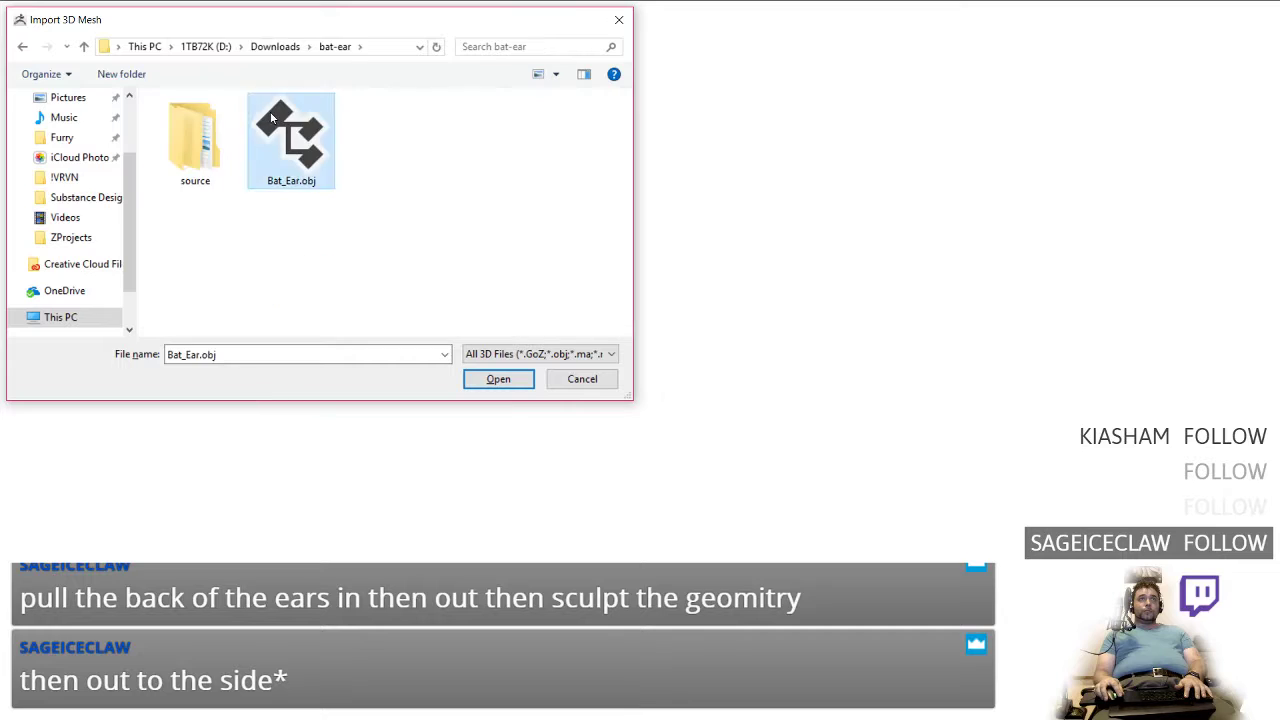
pyautogui.doubleClick(270, 118)
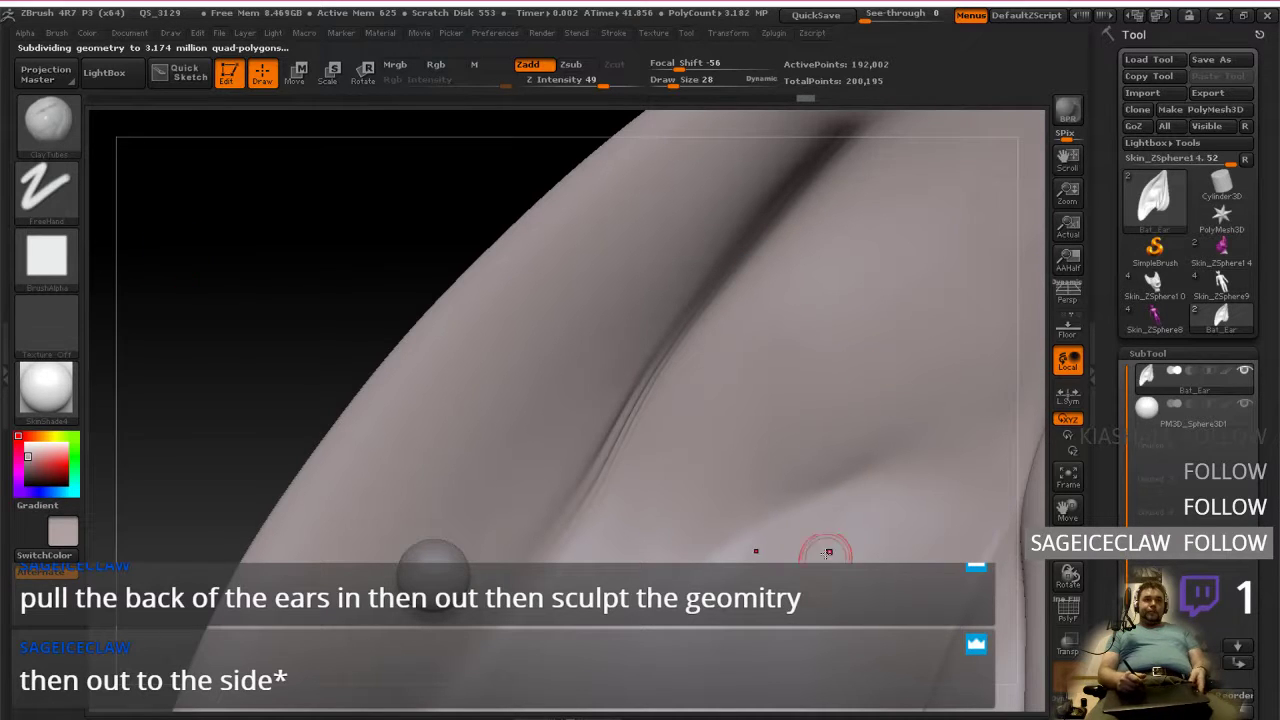
# Step: Frame the whole imported ear and delete every subtool other than Bat_Ear
pyautogui.keyDown('ctrl'); pyautogui.moveTo(729, 557); pyautogui.dragTo(729, 379, button='right'); pyautogui.keyUp('ctrl')
pyautogui.moveTo(776, 489)
pyautogui.keyDown('ctrl'); pyautogui.mouseDown(button='right')
pyautogui.moveTo(768, 420)
pyautogui.moveTo(728, 325)
pyautogui.mouseUp(button='right'); pyautogui.keyUp('ctrl')
pyautogui.moveTo(755, 381)
pyautogui.keyDown('alt'); pyautogui.mouseDown(button='right')
pyautogui.moveTo(741, 419)
pyautogui.moveTo(862, 414)
pyautogui.mouseUp(button='right'); pyautogui.keyUp('alt')
pyautogui.click(1200, 420)
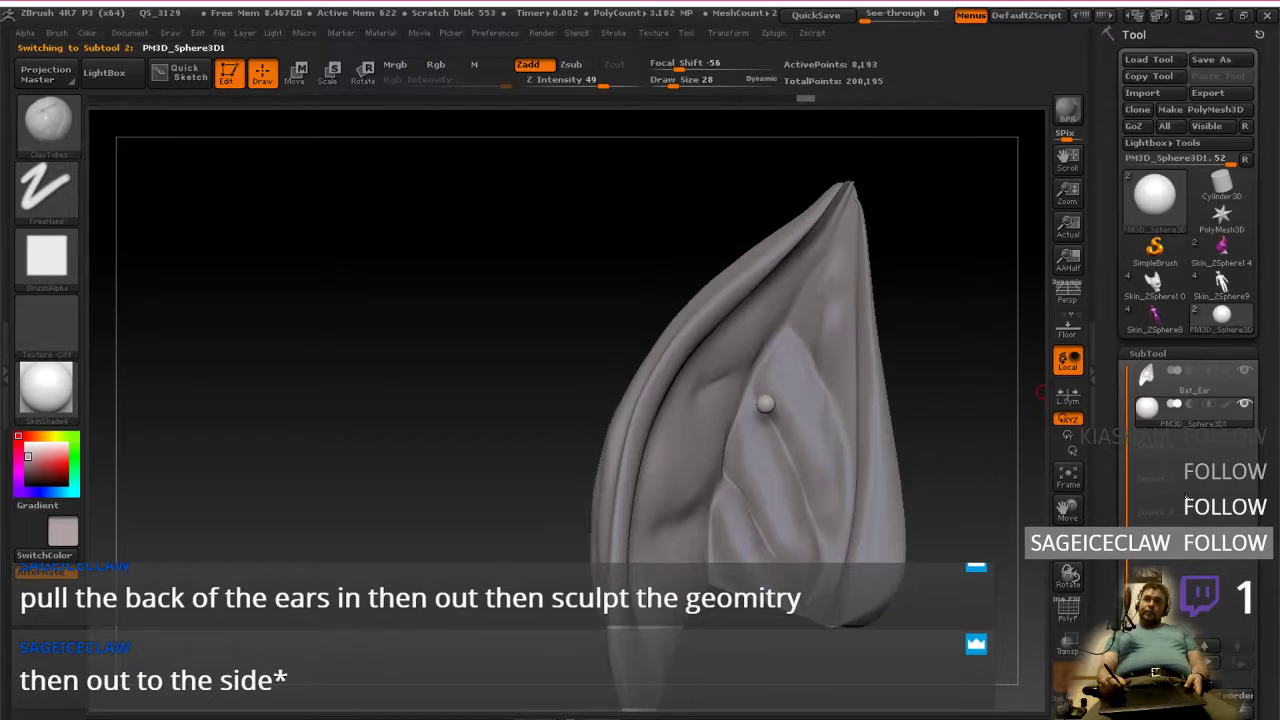
pyautogui.moveTo(1264, 663); pyautogui.dragTo(1276, 597)
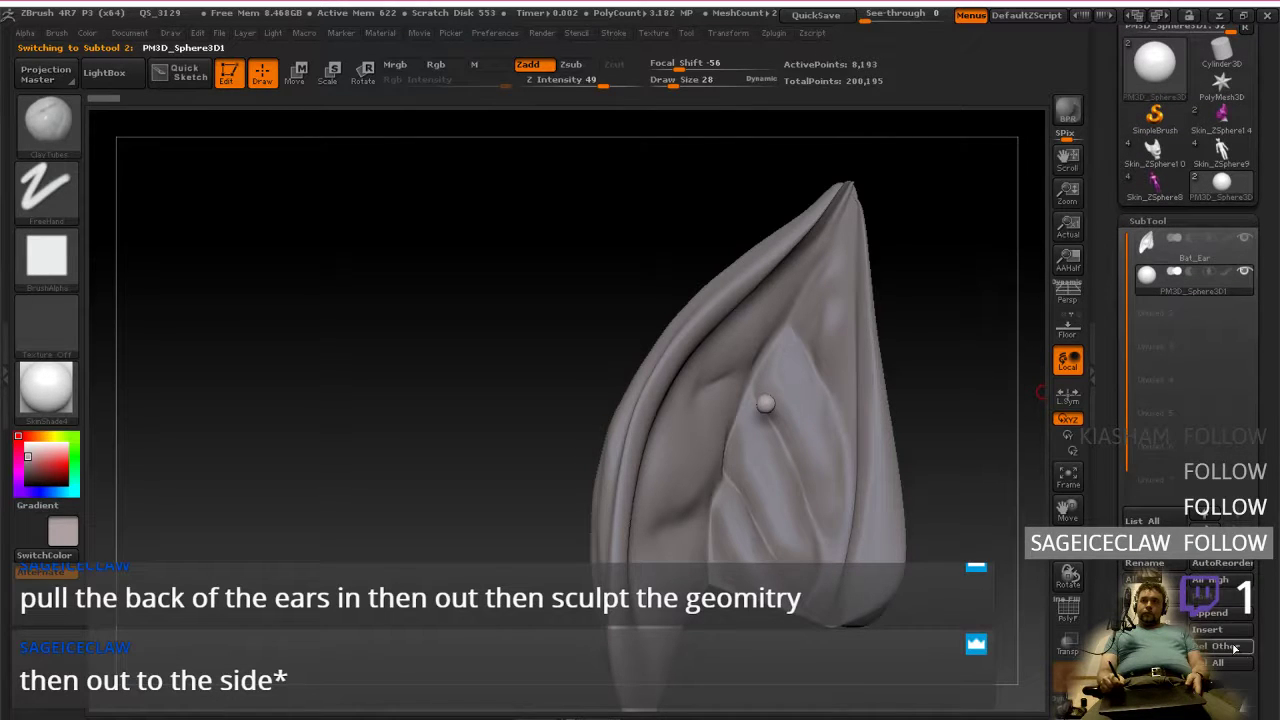
pyautogui.click(1163, 250)
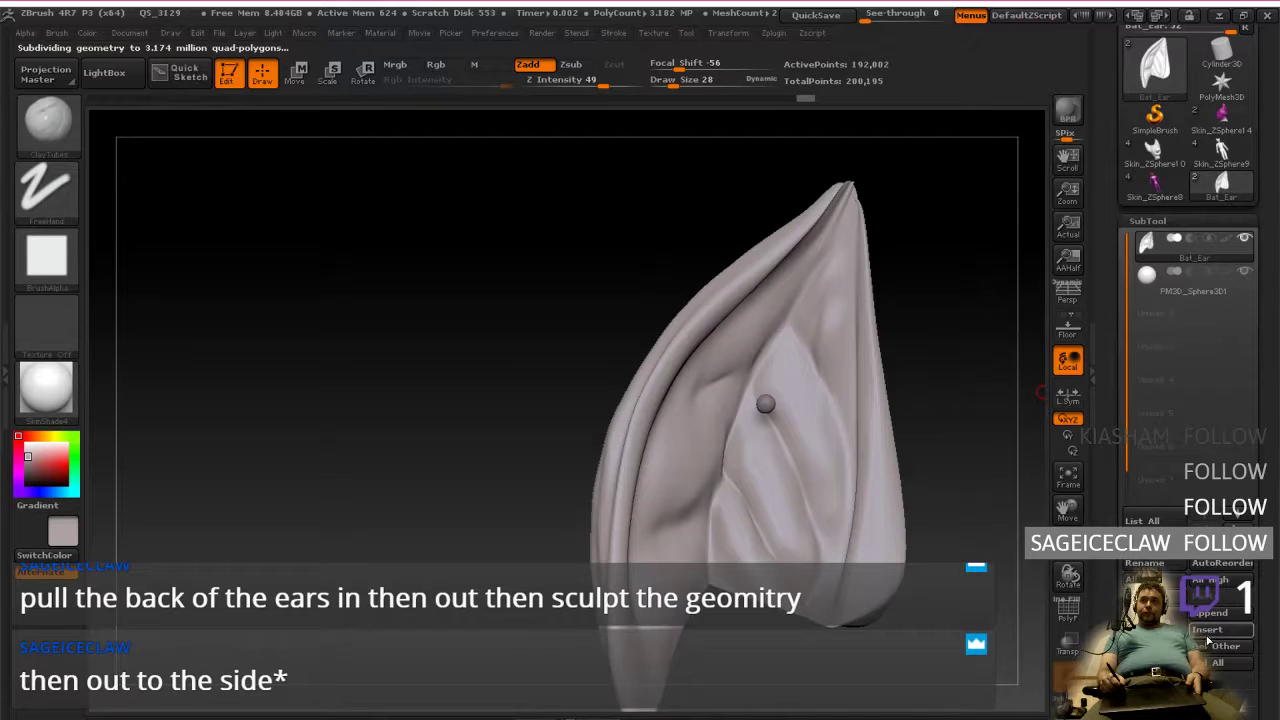
pyautogui.click(1210, 646)
pyautogui.click(965, 677)
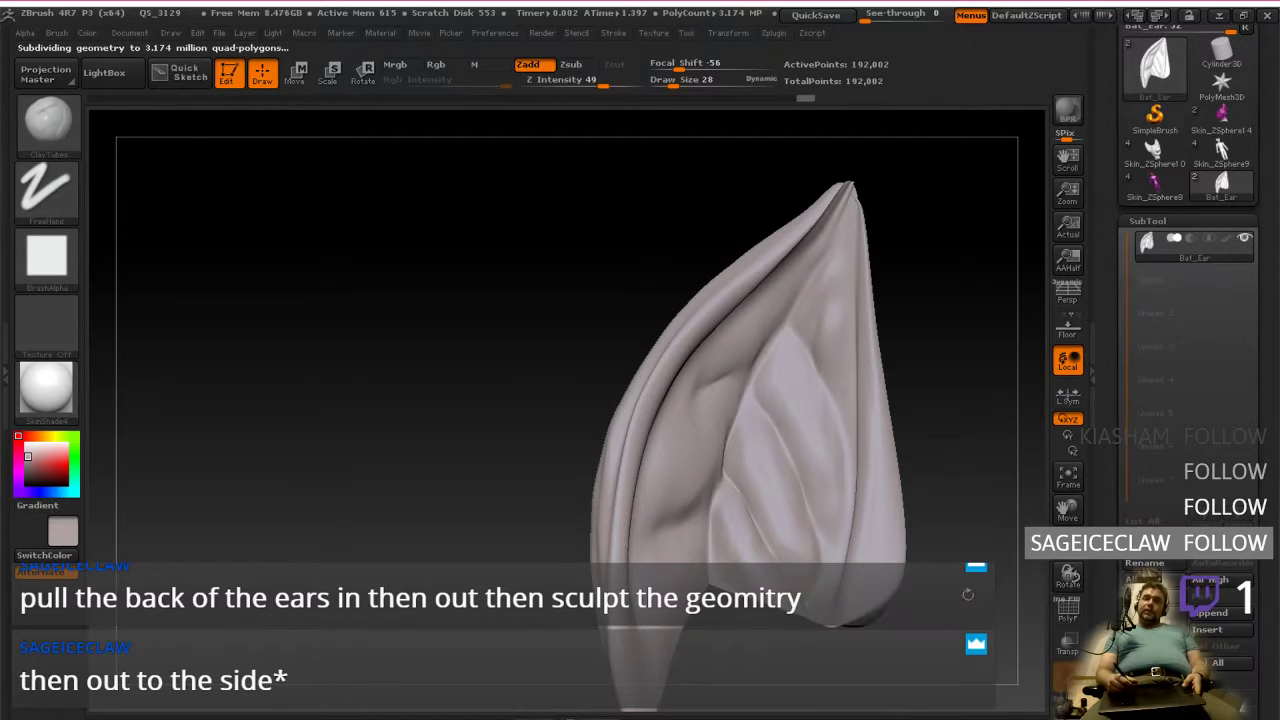
# Step: Try to reduce the bat ear's mesh with ZRemesher at a target polygon count of 5 and check it from the front
pyautogui.moveTo(987, 537); pyautogui.dragTo(1000, 501)
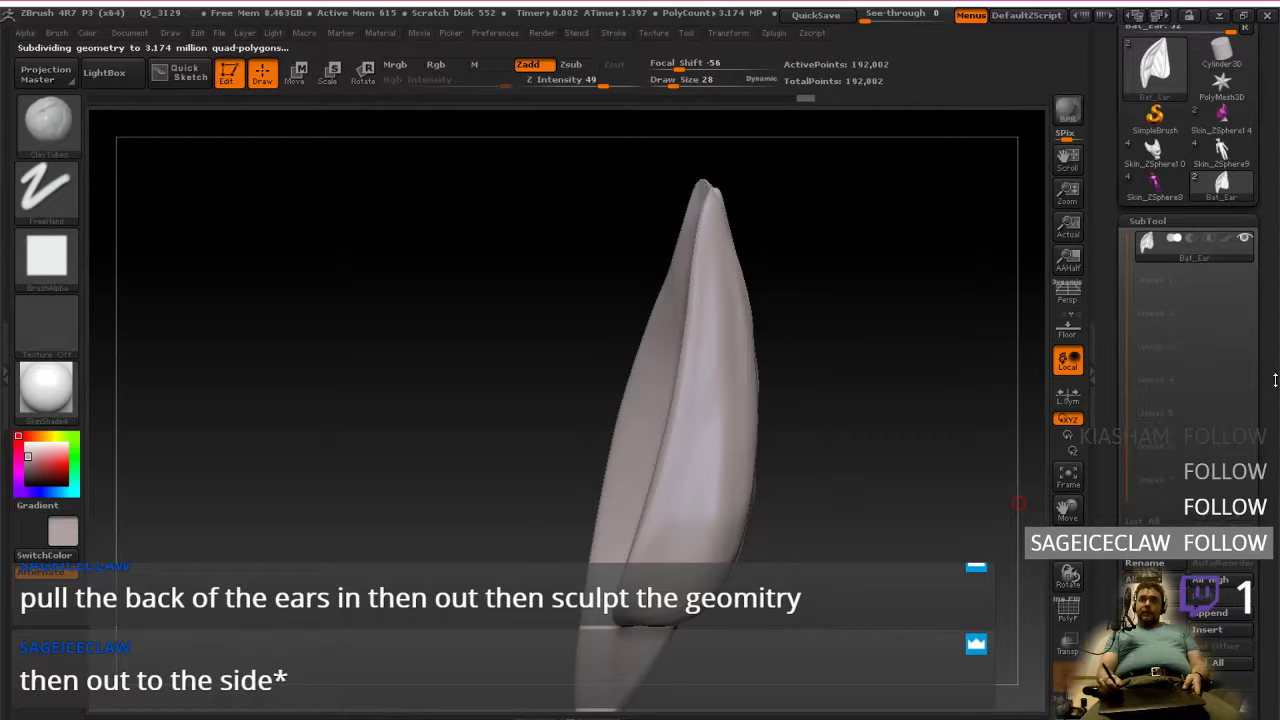
pyautogui.moveTo(1270, 374); pyautogui.dragTo(1262, 419)
pyautogui.click(1211, 349)
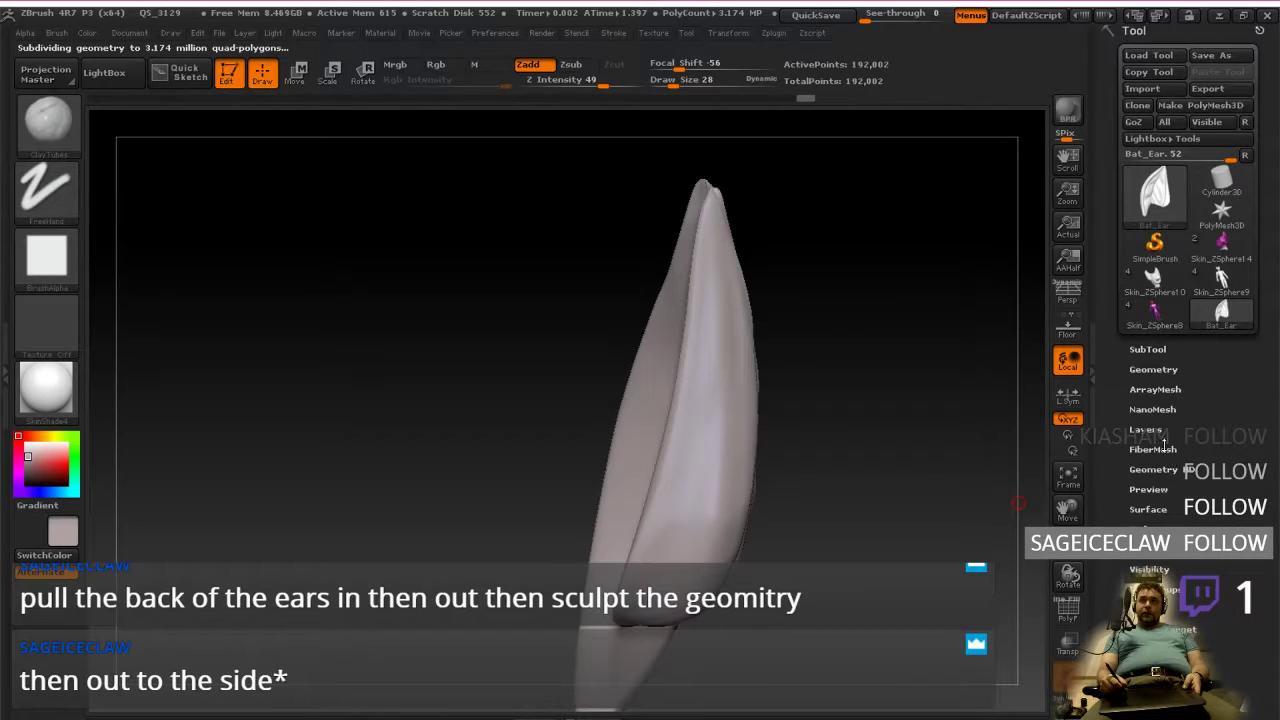
pyautogui.click(1158, 370)
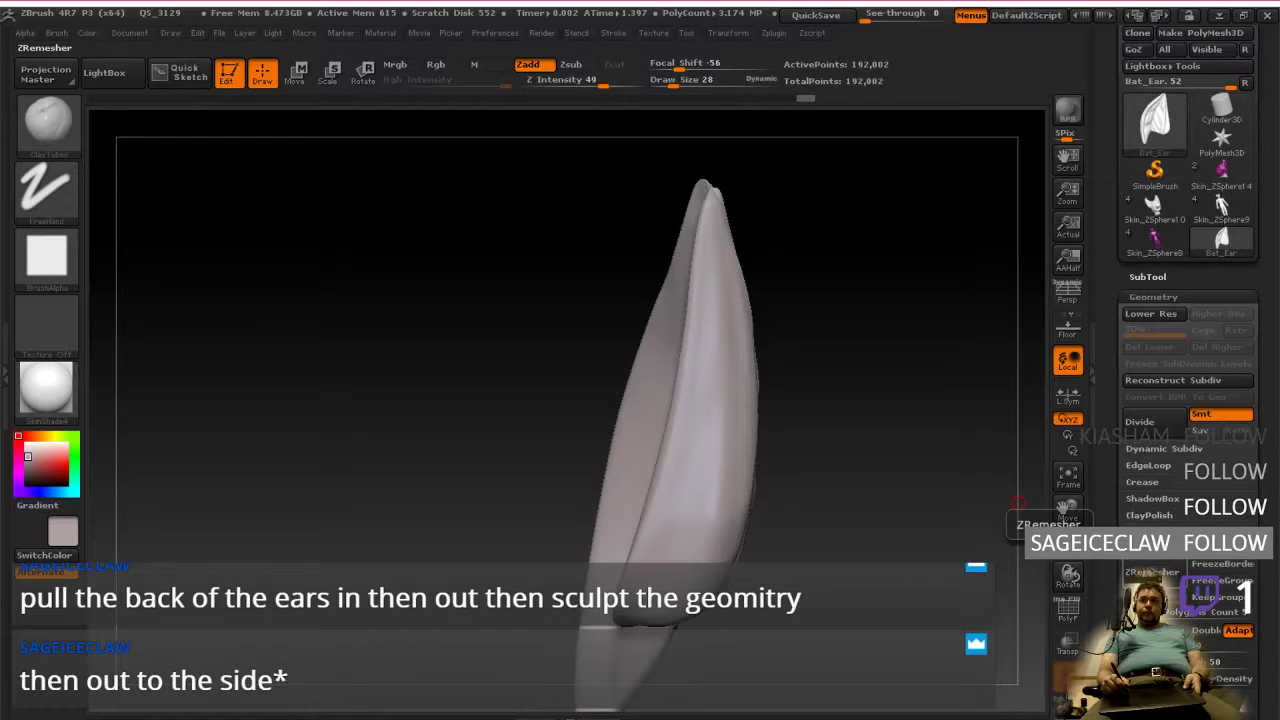
pyautogui.click(1150, 572)
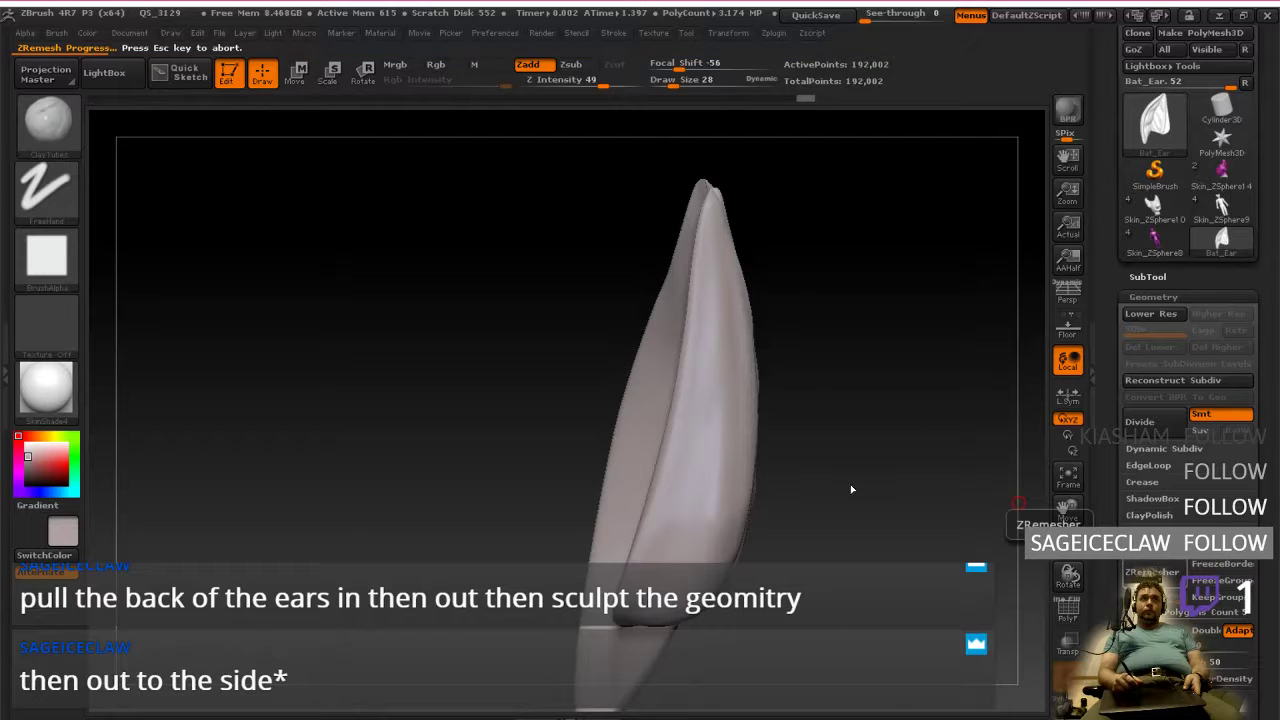
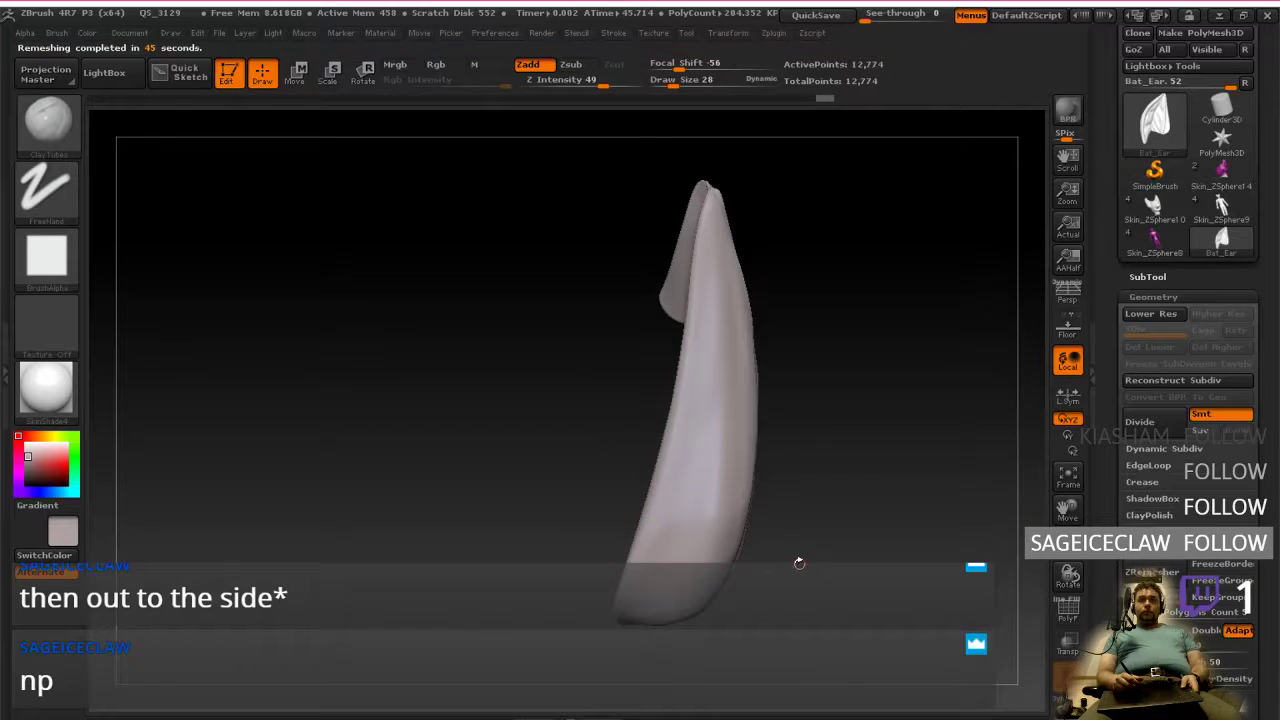
pyautogui.moveTo(835, 551); pyautogui.dragTo(880, 537)
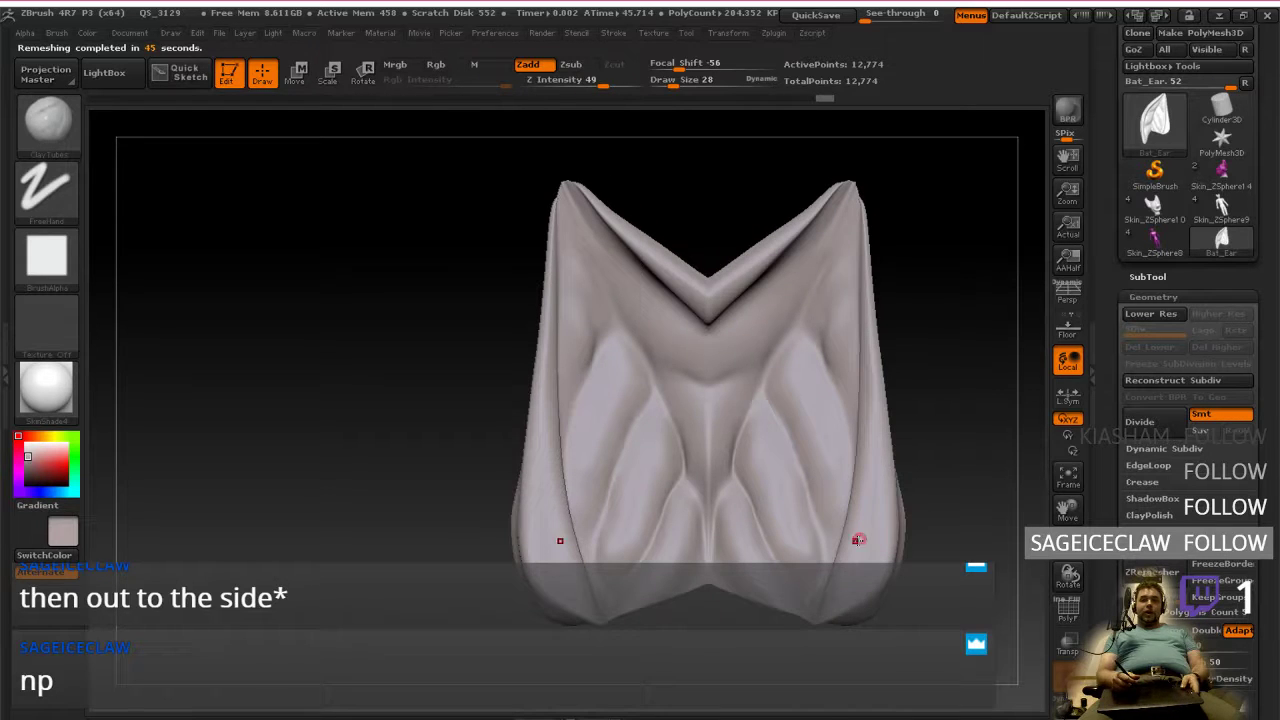
# Step: Undo the ZRemesher pass to bring back the original single imported bat ear
pyautogui.hotkey('ctrl', 'z')
pyautogui.hotkey('ctrl', 'z')
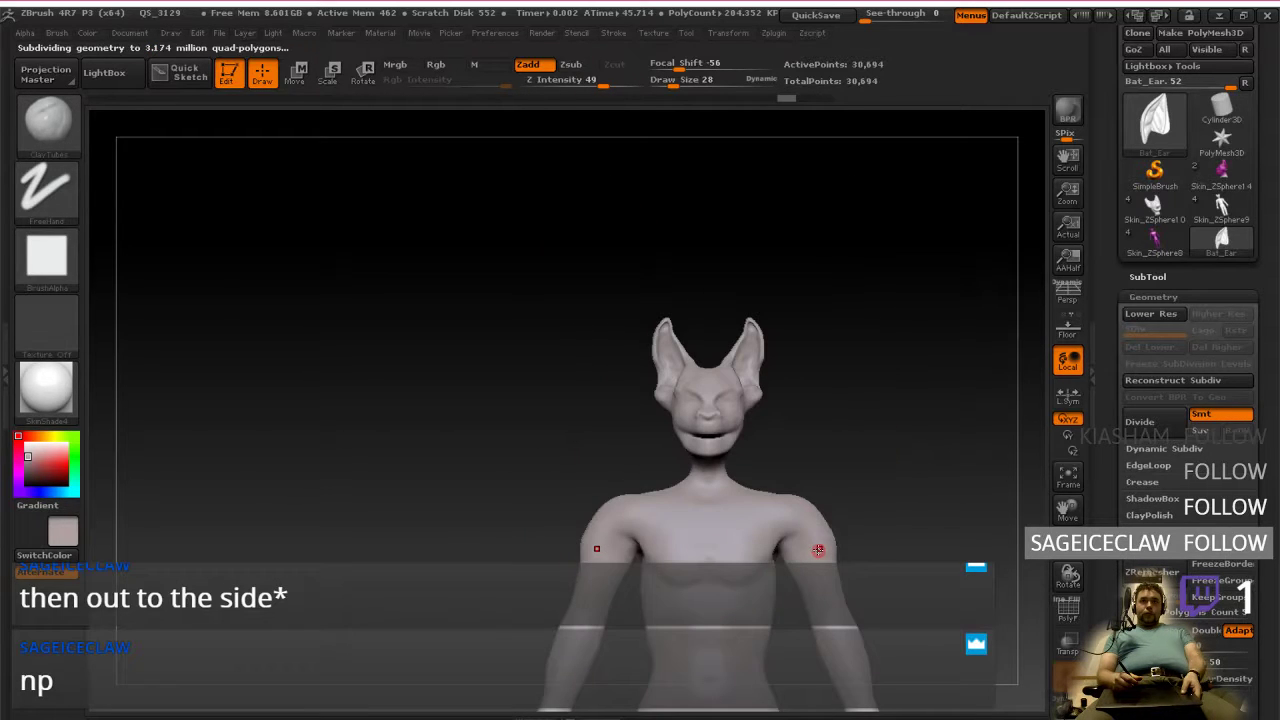
pyautogui.hotkey('ctrl', 'shift', 'z')
pyautogui.hotkey('ctrl', 'shift', 'z')
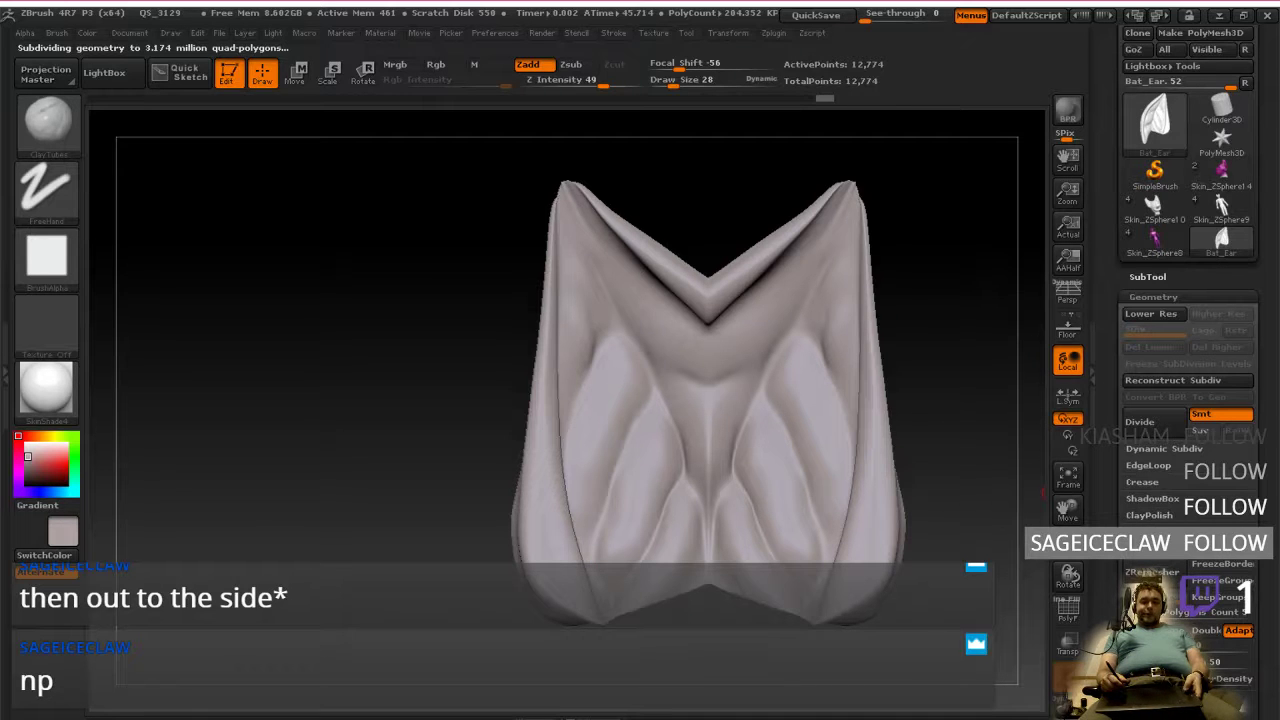
pyautogui.hotkey('ctrl', 'z')
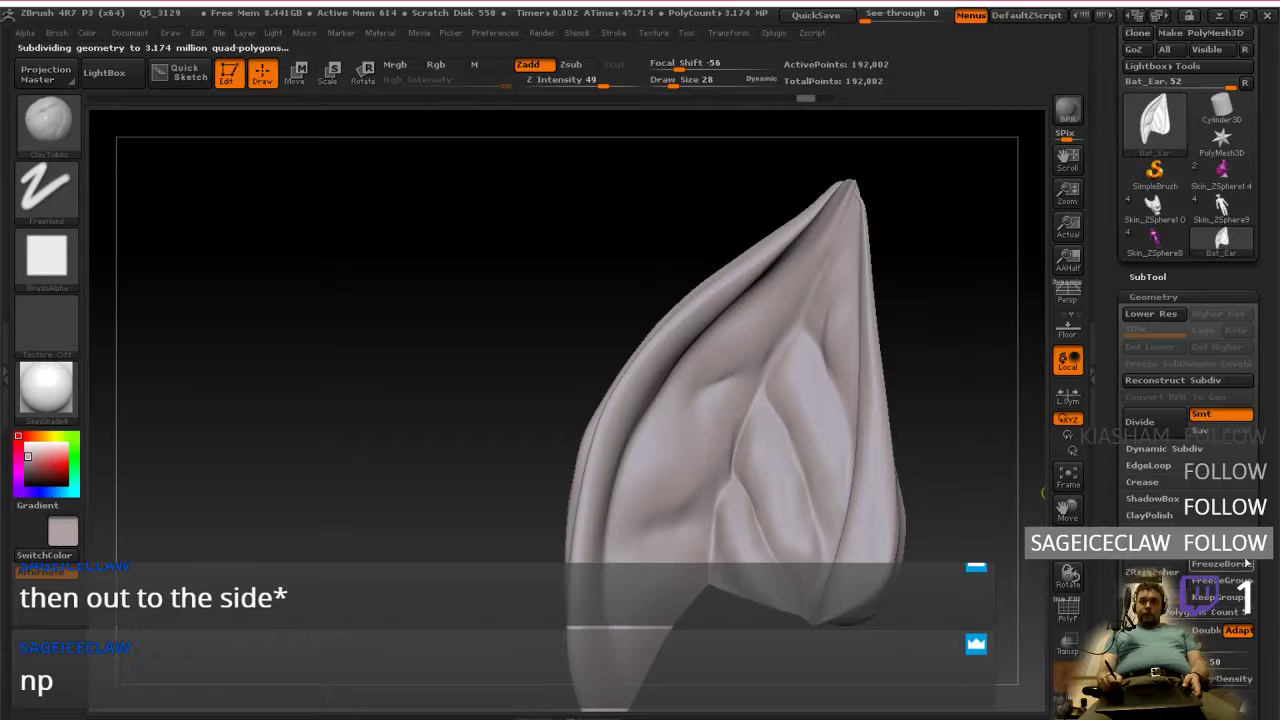
# Step: Remesh the single bat ear with ZRemesher and switch it to its lower subdivision level with the polyframe shown
pyautogui.click(1150, 549)
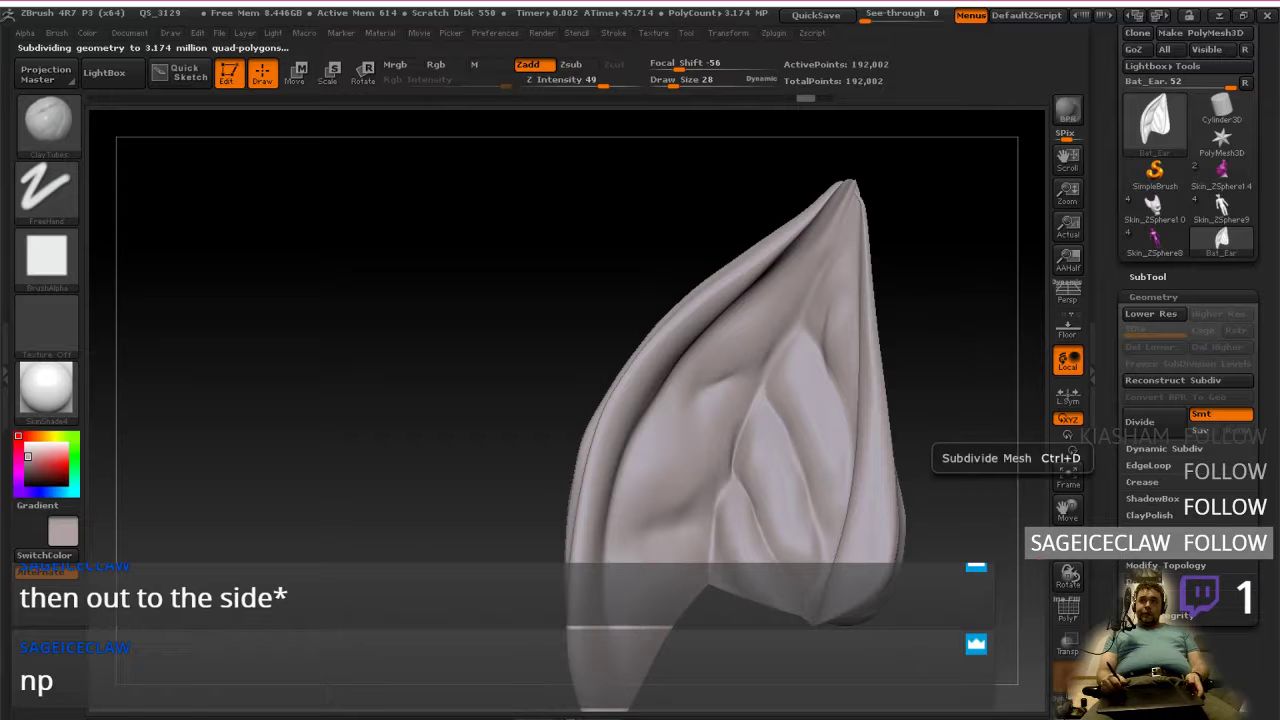
pyautogui.click(1150, 549)
pyautogui.click(1154, 571)
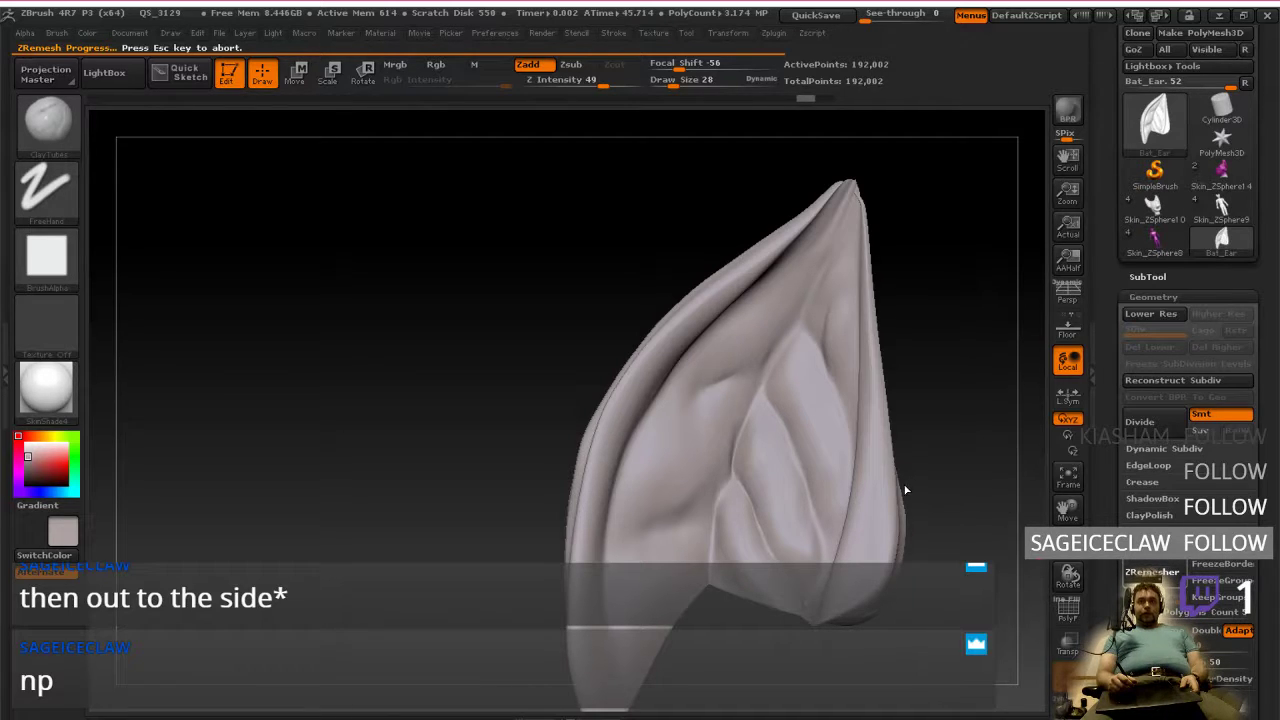
pyautogui.click(1068, 610)
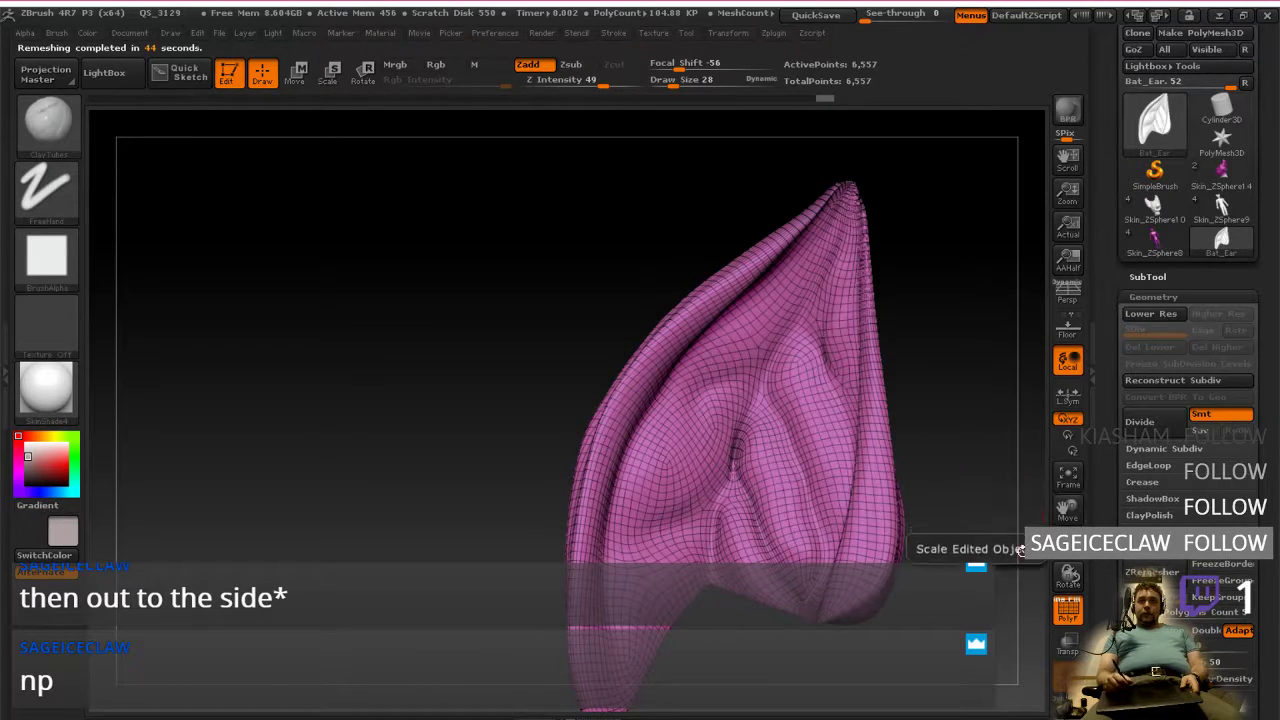
pyautogui.click(1172, 316)
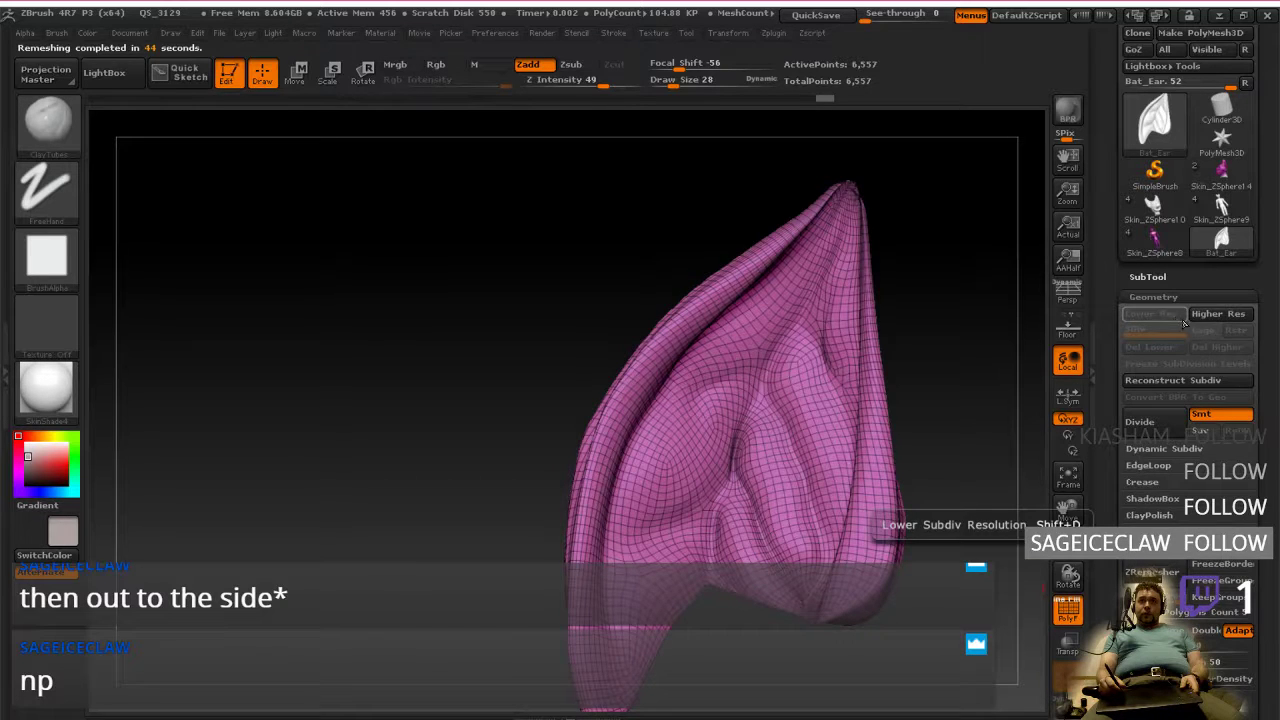
# Step: Return the bat ear to its higher subdivision level and run ZRemesher repeatedly, ending with a target polygon count of 1
pyautogui.click(1208, 318)
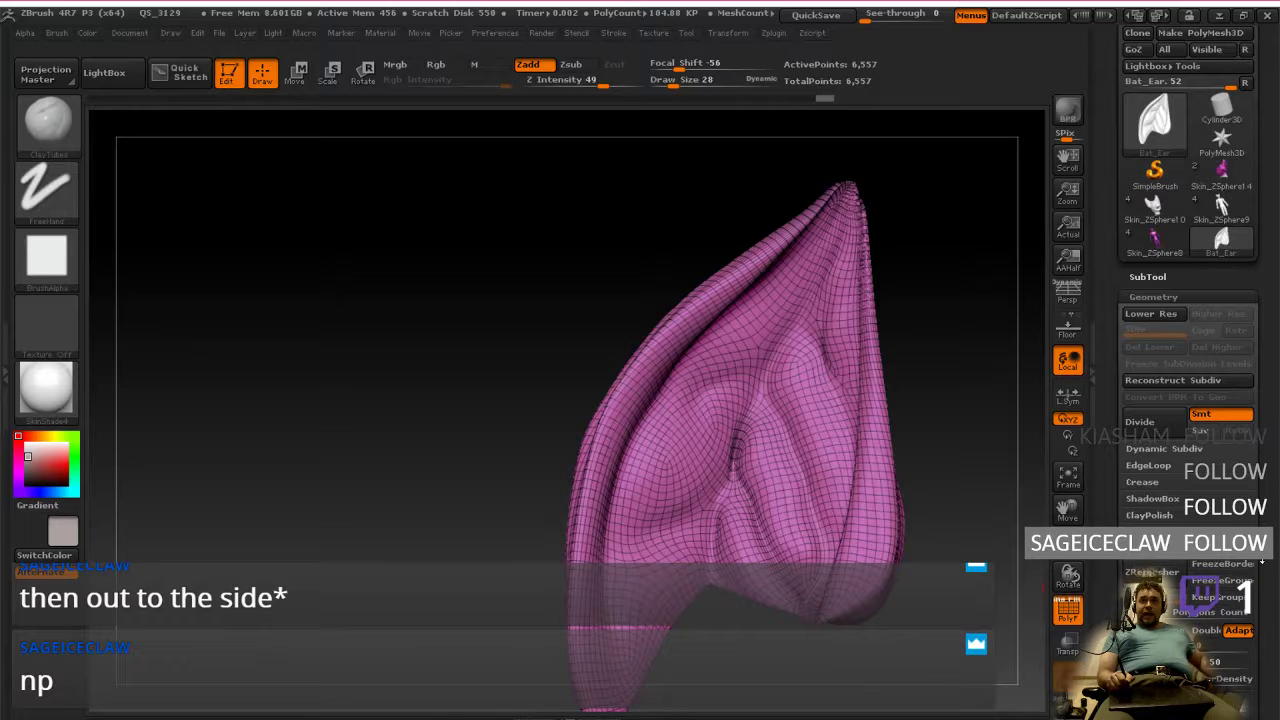
pyautogui.click(1152, 572)
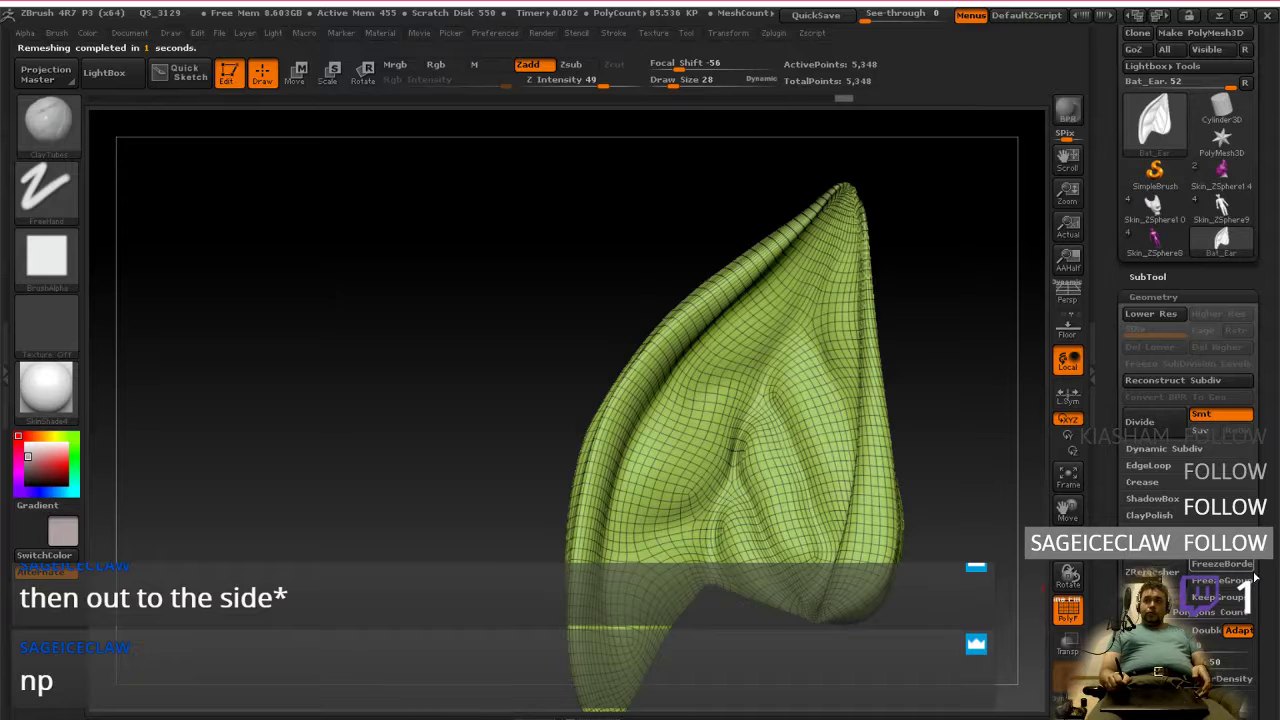
pyautogui.moveTo(1254, 576); pyautogui.dragTo(1254, 579)
pyautogui.click(1151, 576)
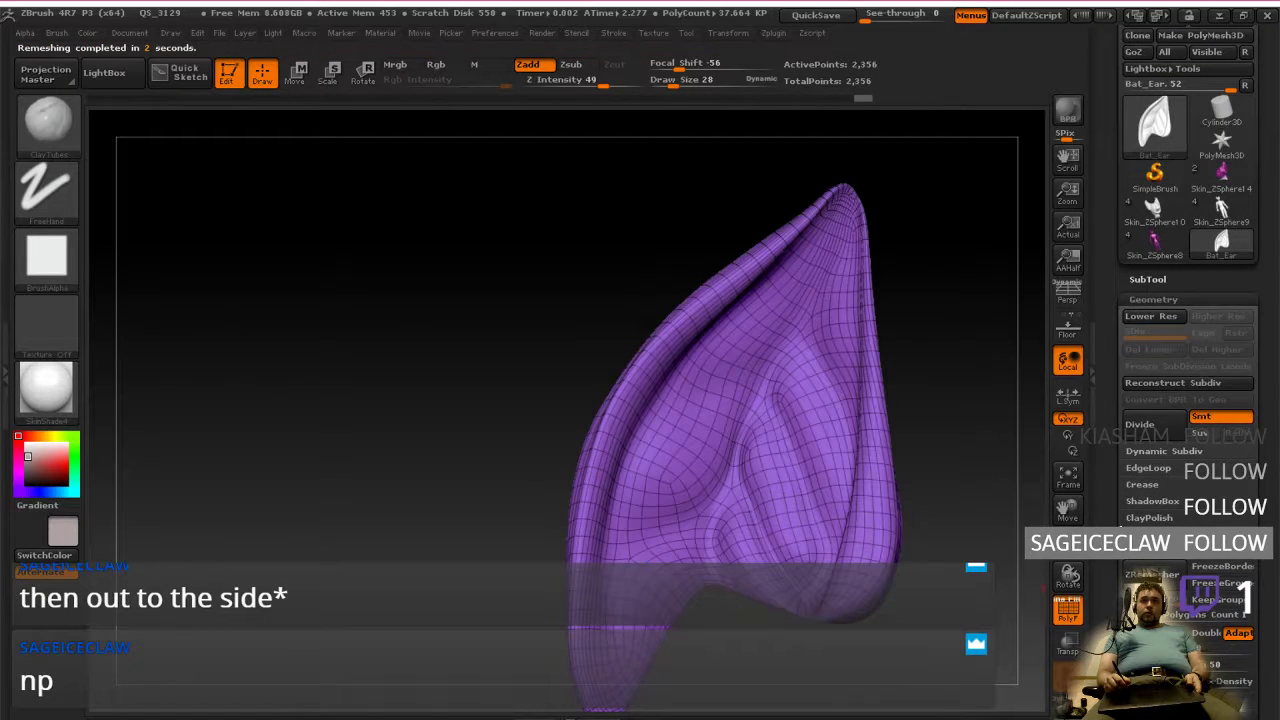
pyautogui.moveTo(953, 508)
pyautogui.mouseDown()
pyautogui.moveTo(966, 510)
pyautogui.moveTo(946, 520)
pyautogui.moveTo(1007, 516)
pyautogui.moveTo(920, 534)
pyautogui.mouseUp()
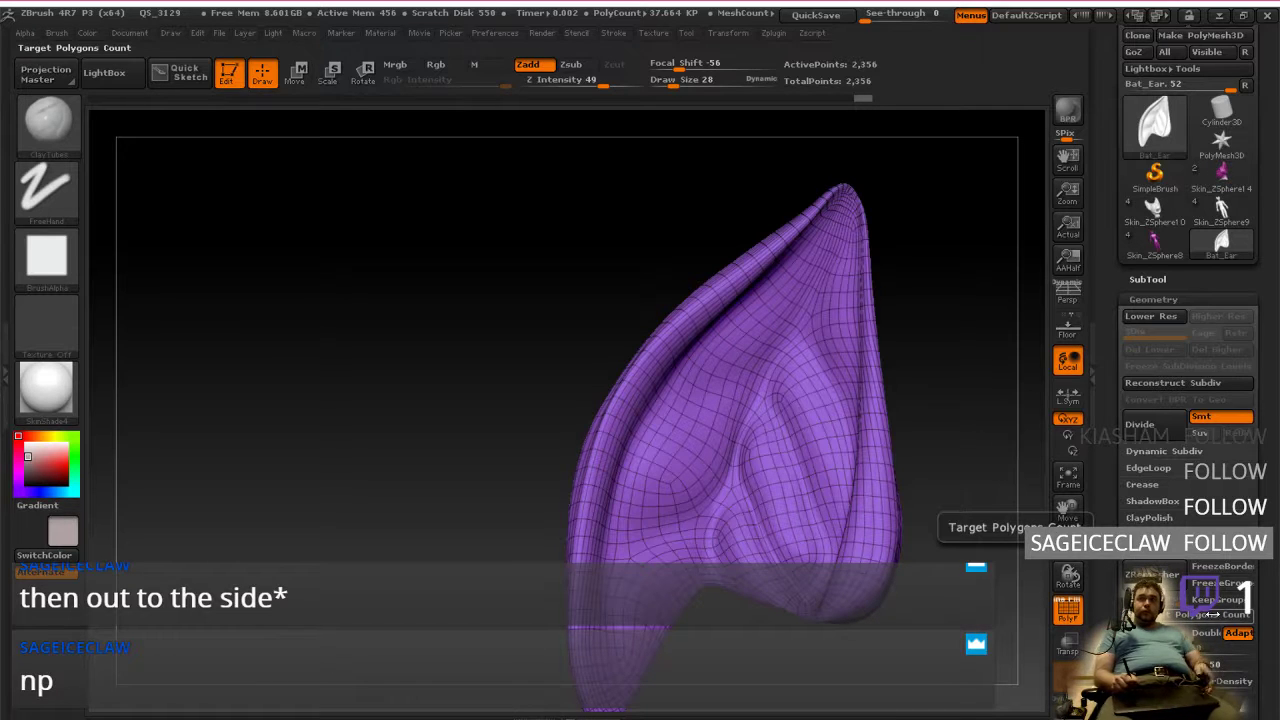
# Step: Lighten the bat ear's mesh further with ZRemesher passes at target polygon counts of 0.5 and 0.2
pyautogui.moveTo(1257, 617); pyautogui.dragTo(1257, 620)
pyautogui.click(1152, 577)
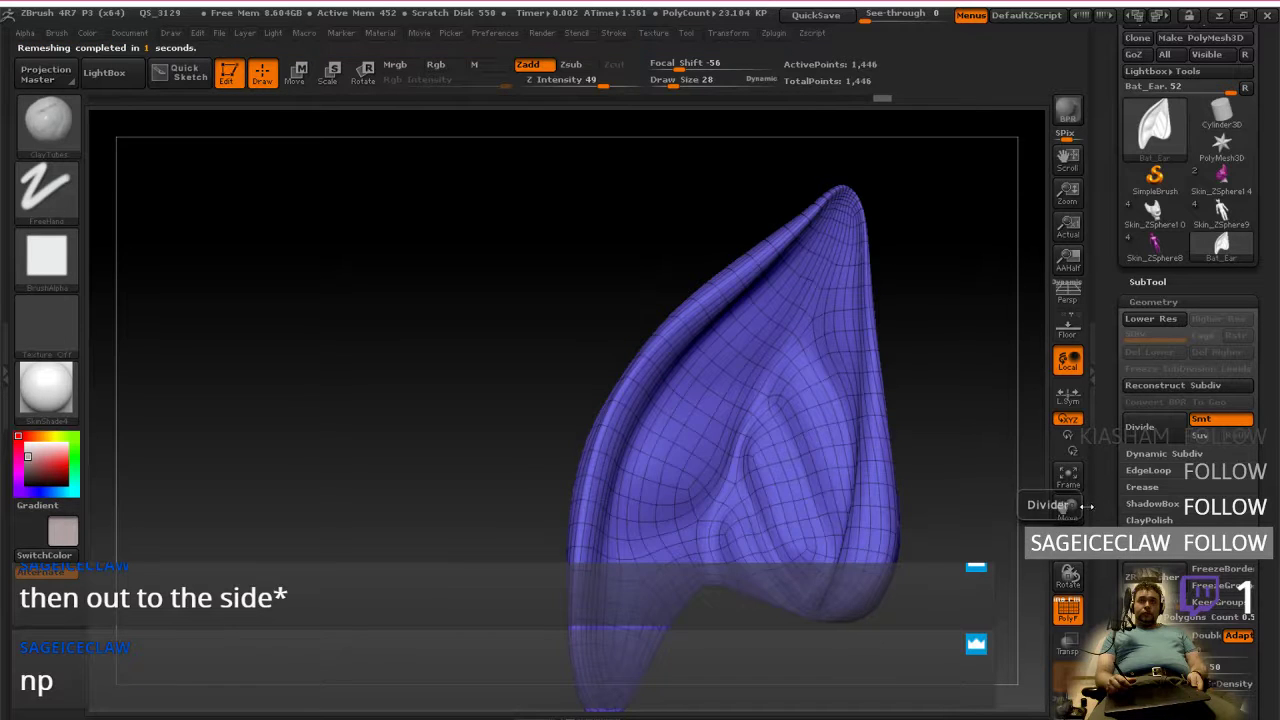
pyautogui.moveTo(951, 549); pyautogui.dragTo(1016, 594)
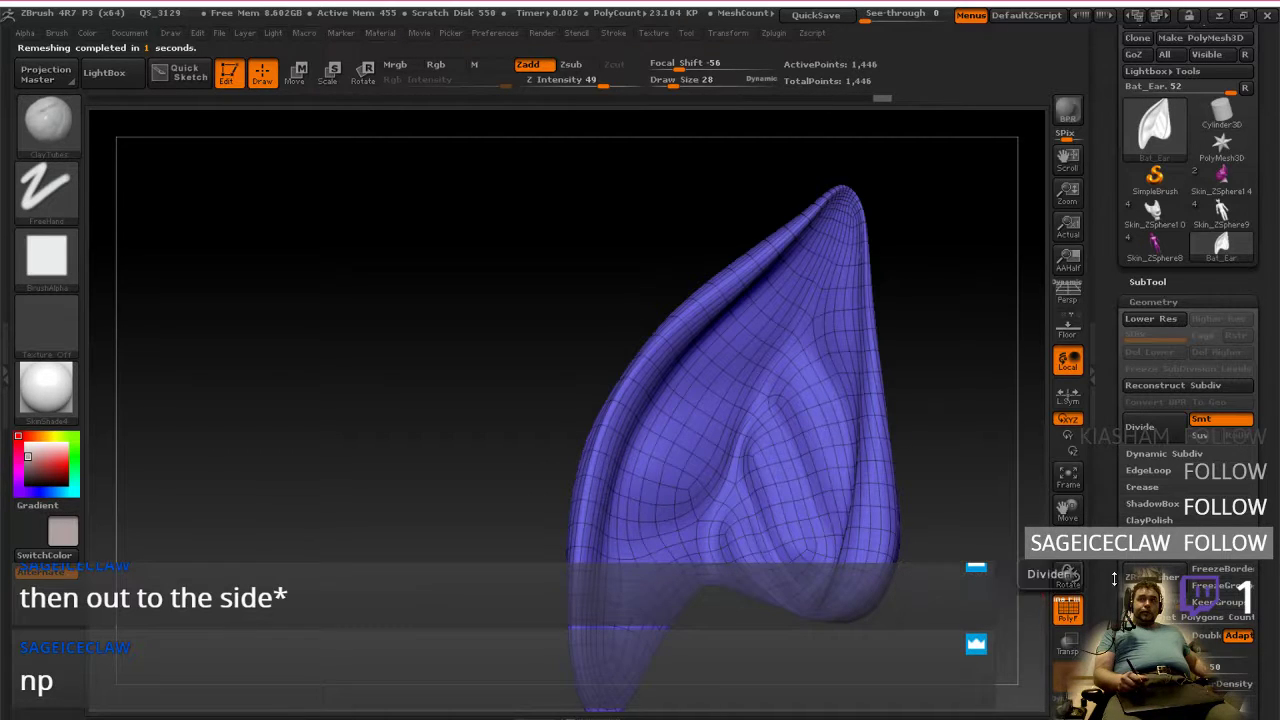
pyautogui.moveTo(1270, 621); pyautogui.dragTo(1270, 624)
pyautogui.click(1150, 580)
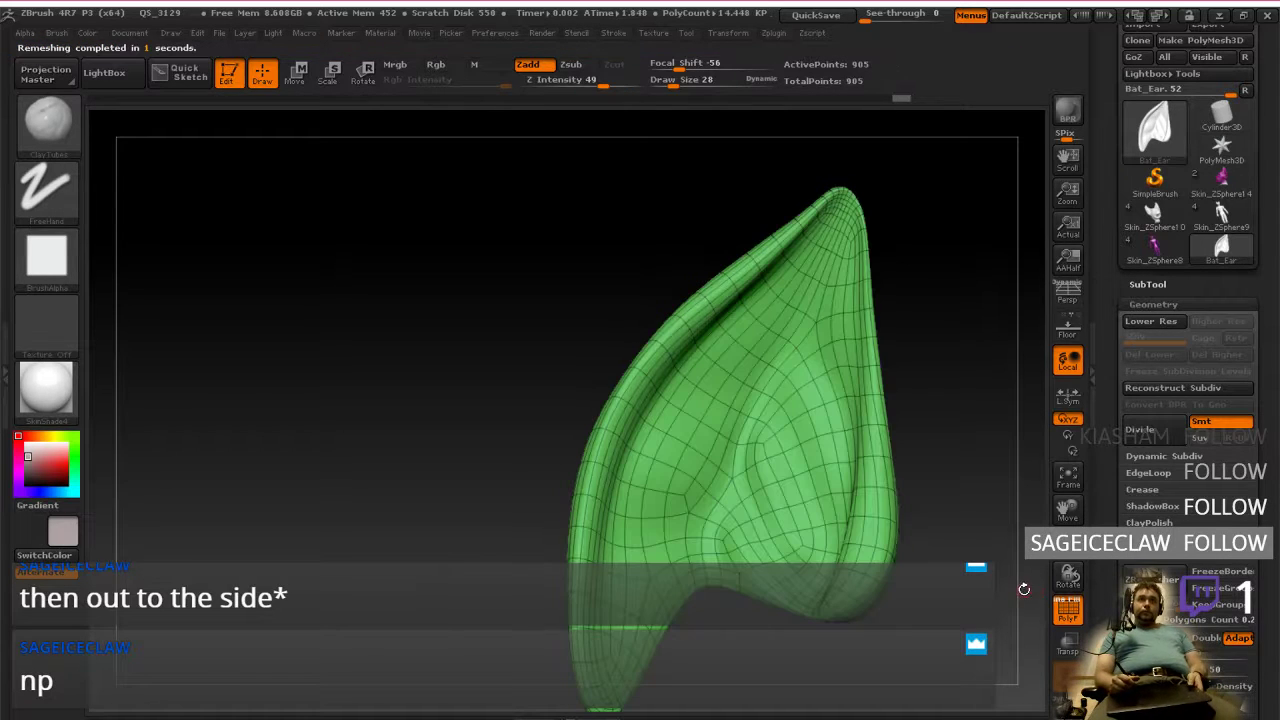
pyautogui.moveTo(969, 545); pyautogui.dragTo(922, 498)
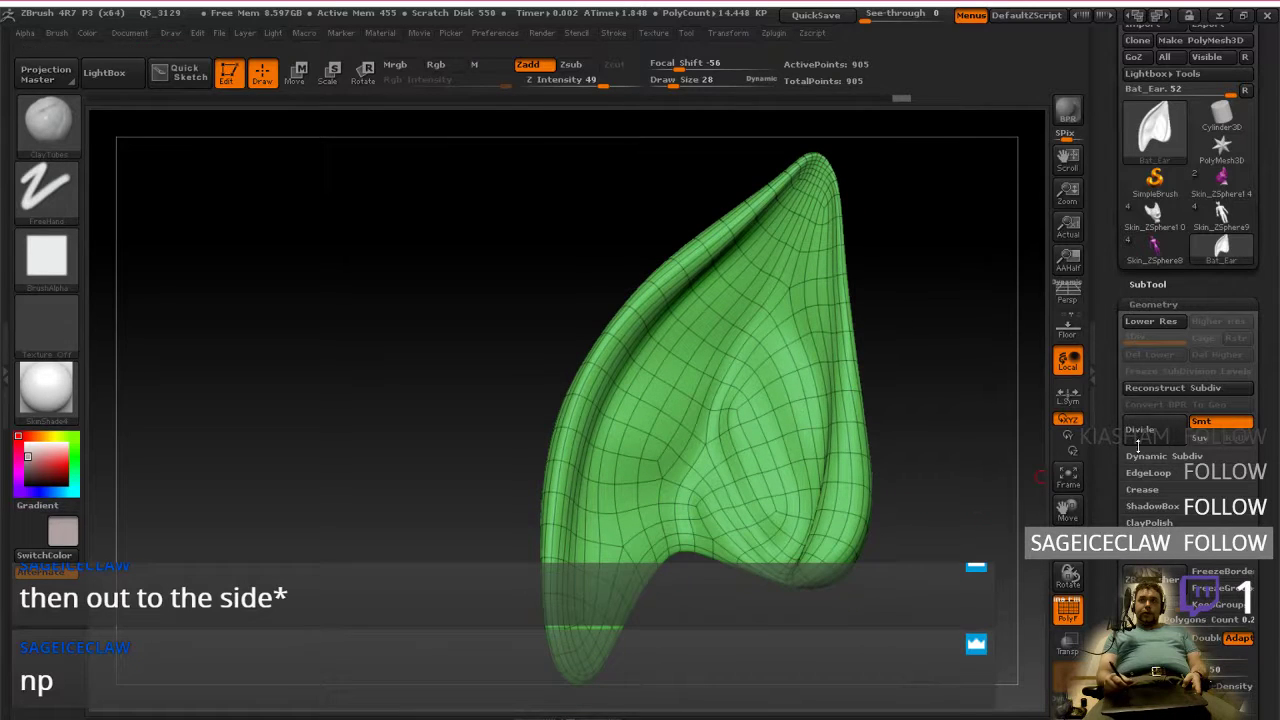
pyautogui.moveTo(964, 459)
pyautogui.mouseDown()
pyautogui.moveTo(963, 484)
pyautogui.moveTo(968, 450)
pyautogui.mouseUp()
# Step: Look through the loaded Skin_ZSphere8, Skin_ZSphere10 and Skin_ZSphere9 models, returning to Skin_ZSphere14 for a closer view of its head
pyautogui.moveTo(1263, 414); pyautogui.dragTo(1264, 483)
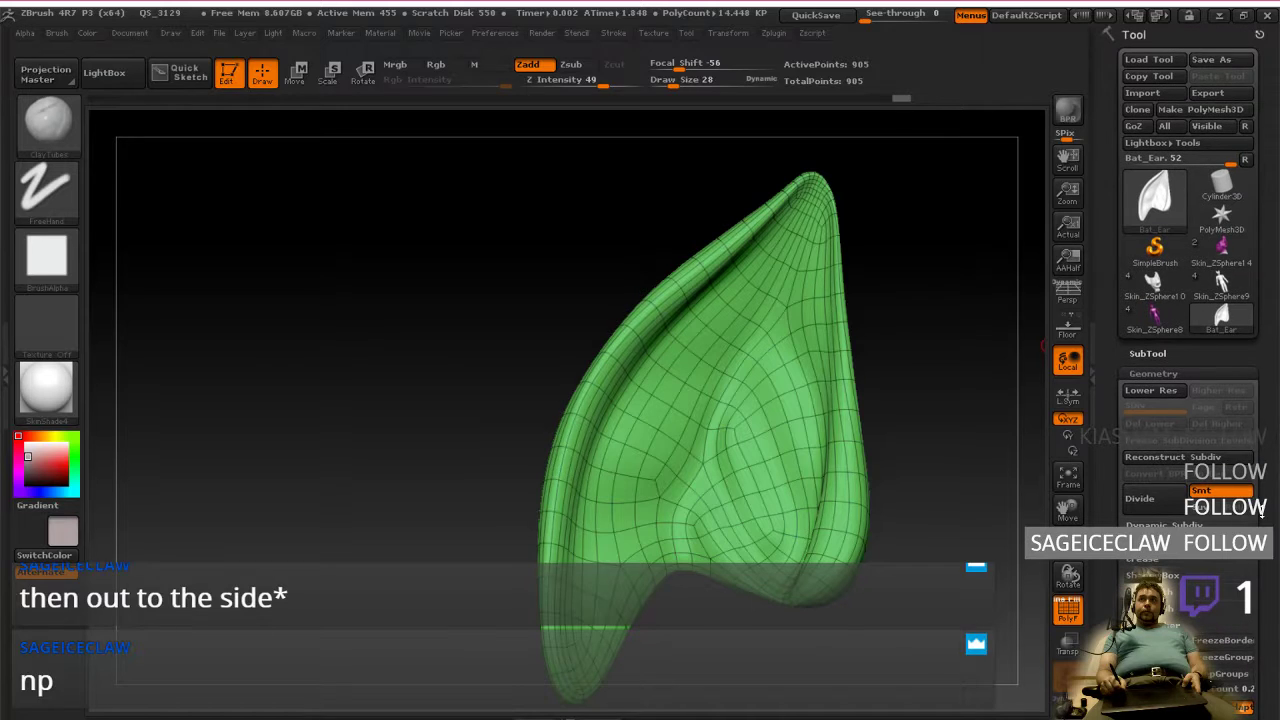
pyautogui.click(1221, 254)
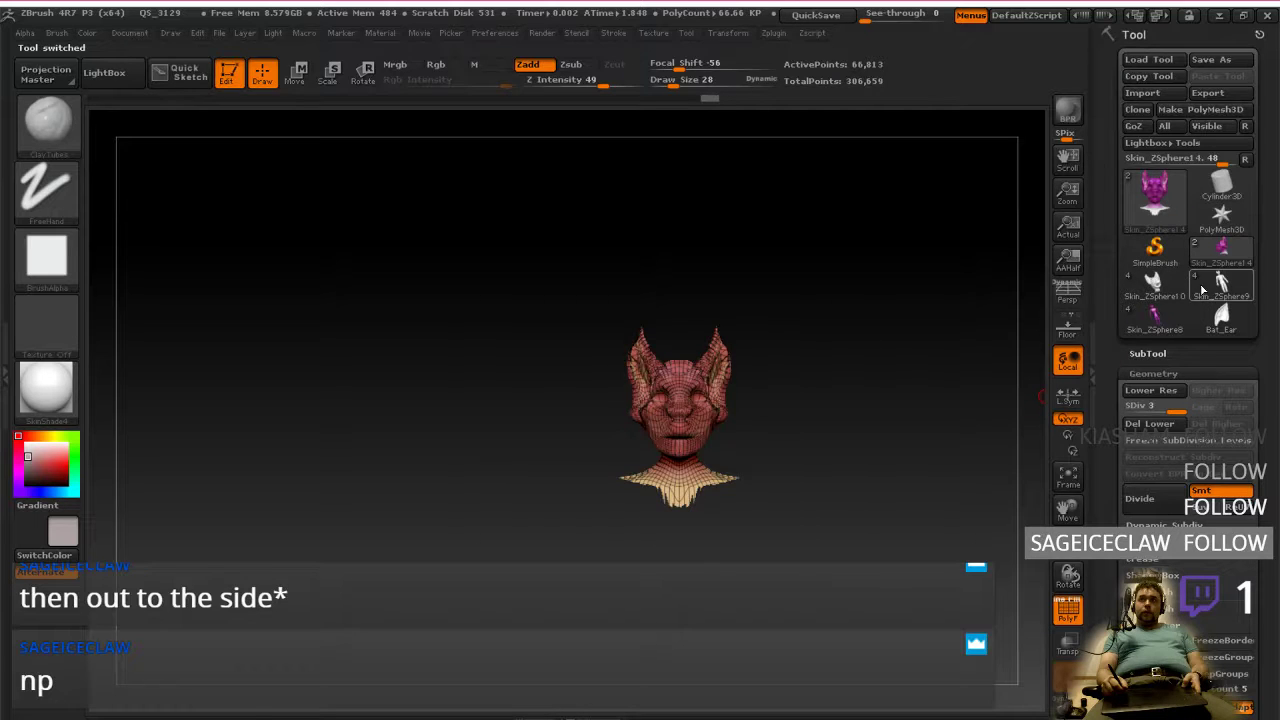
pyautogui.click(1162, 314)
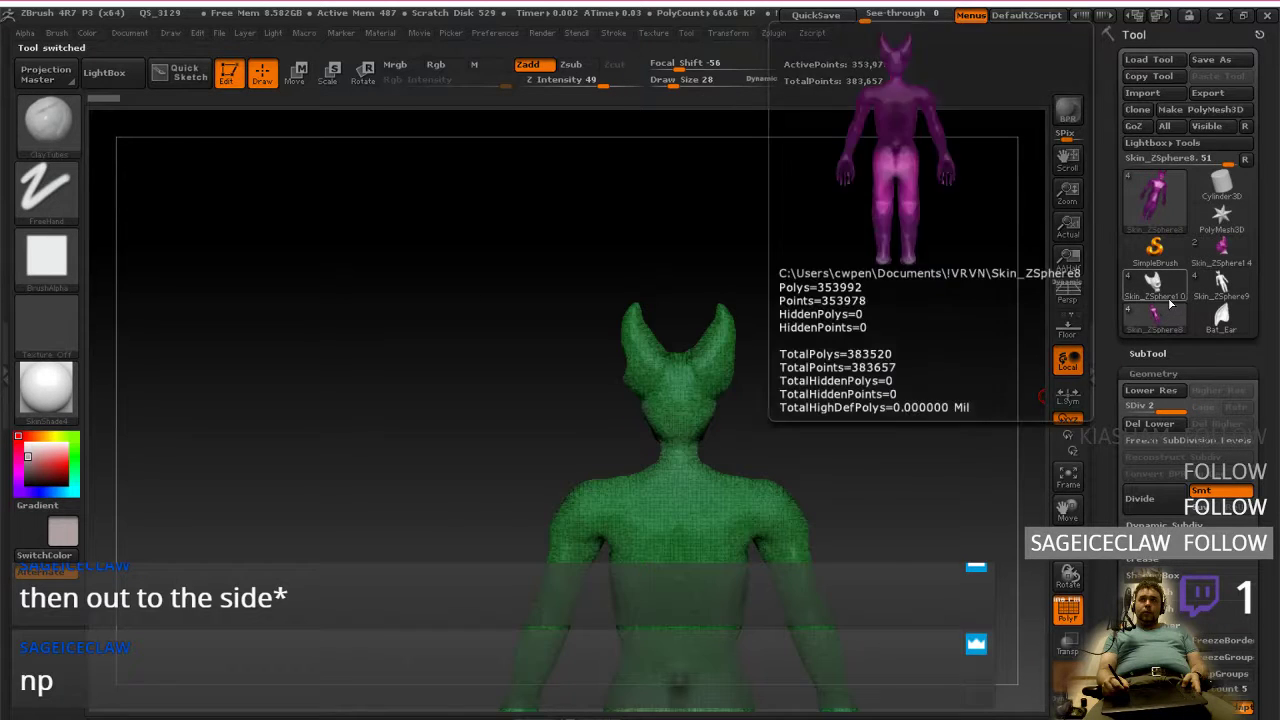
pyautogui.click(1160, 292)
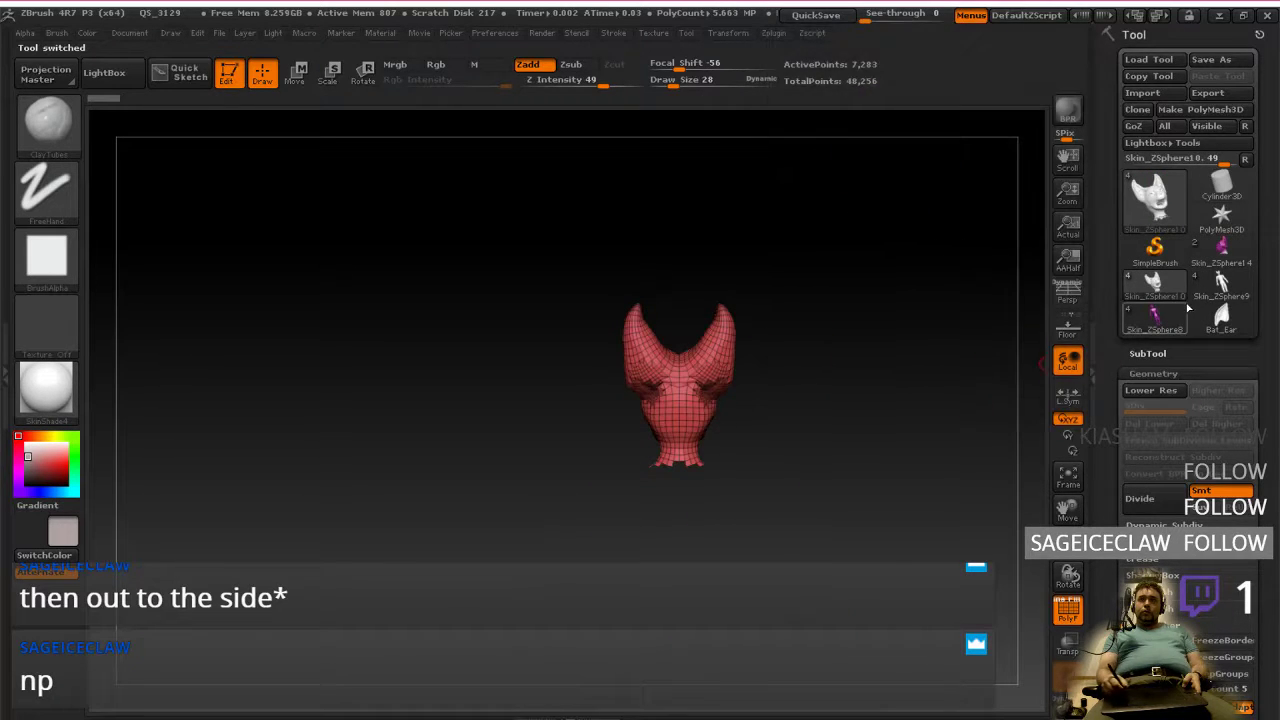
pyautogui.click(1188, 298)
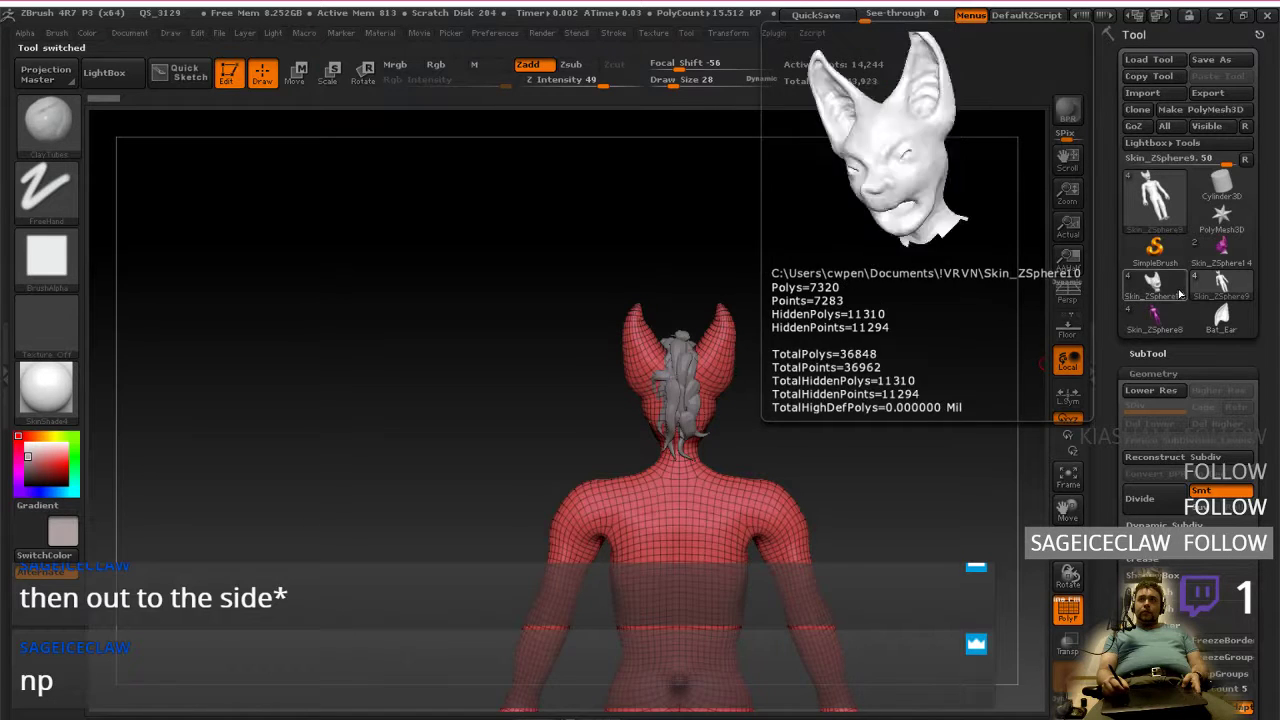
pyautogui.click(1180, 294)
pyautogui.click(1210, 262)
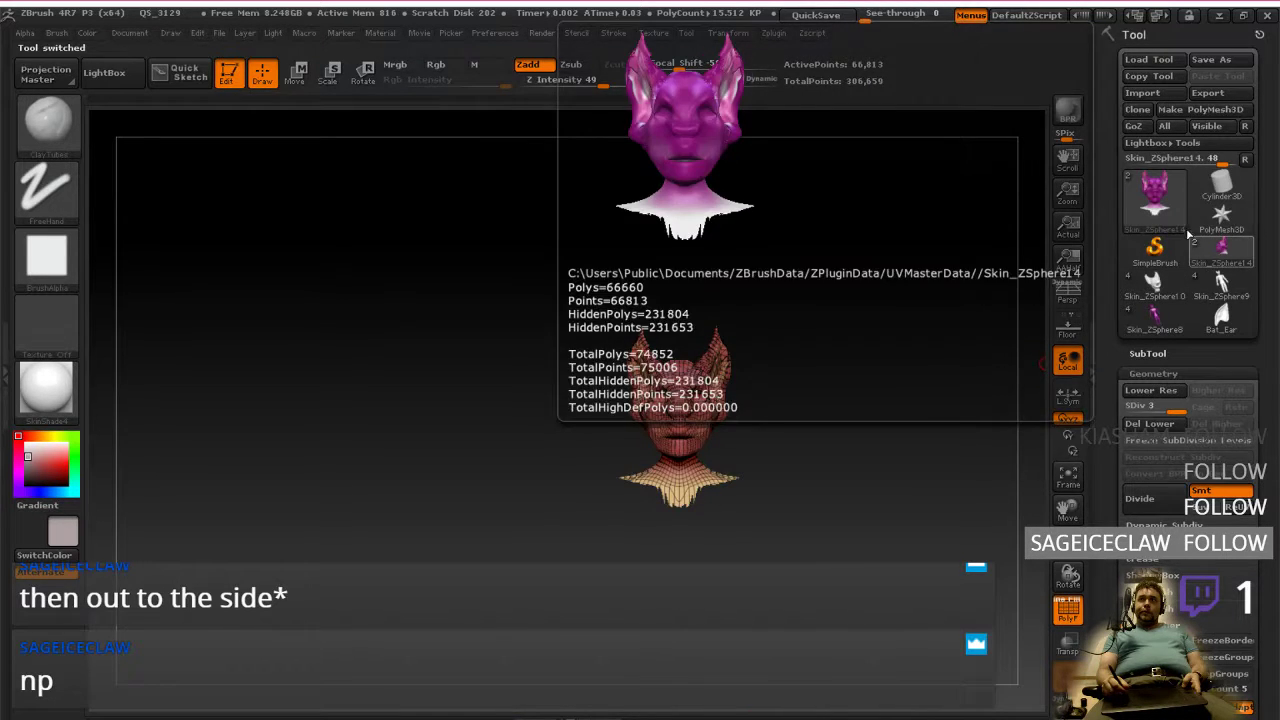
pyautogui.moveTo(866, 389); pyautogui.dragTo(856, 422)
pyautogui.moveTo(857, 422)
pyautogui.mouseDown(button='right')
pyautogui.moveTo(802, 540)
pyautogui.moveTo(774, 486)
pyautogui.moveTo(776, 528)
pyautogui.moveTo(750, 524)
pyautogui.moveTo(757, 504)
pyautogui.moveTo(842, 447)
pyautogui.mouseUp(button='right')
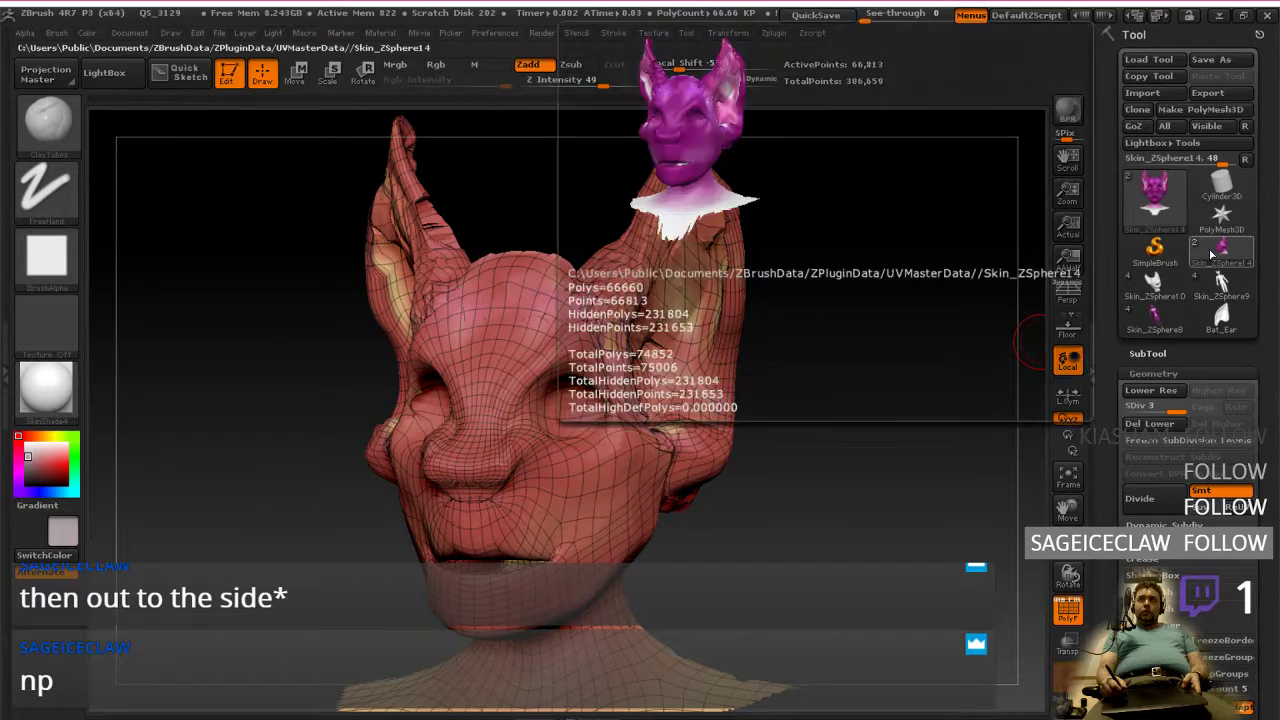
# Step: Compare the heads and ears of Skin_ZSphere8, Skin_ZSphere10 and Skin_ZSphere9 up close
pyautogui.click(1211, 254)
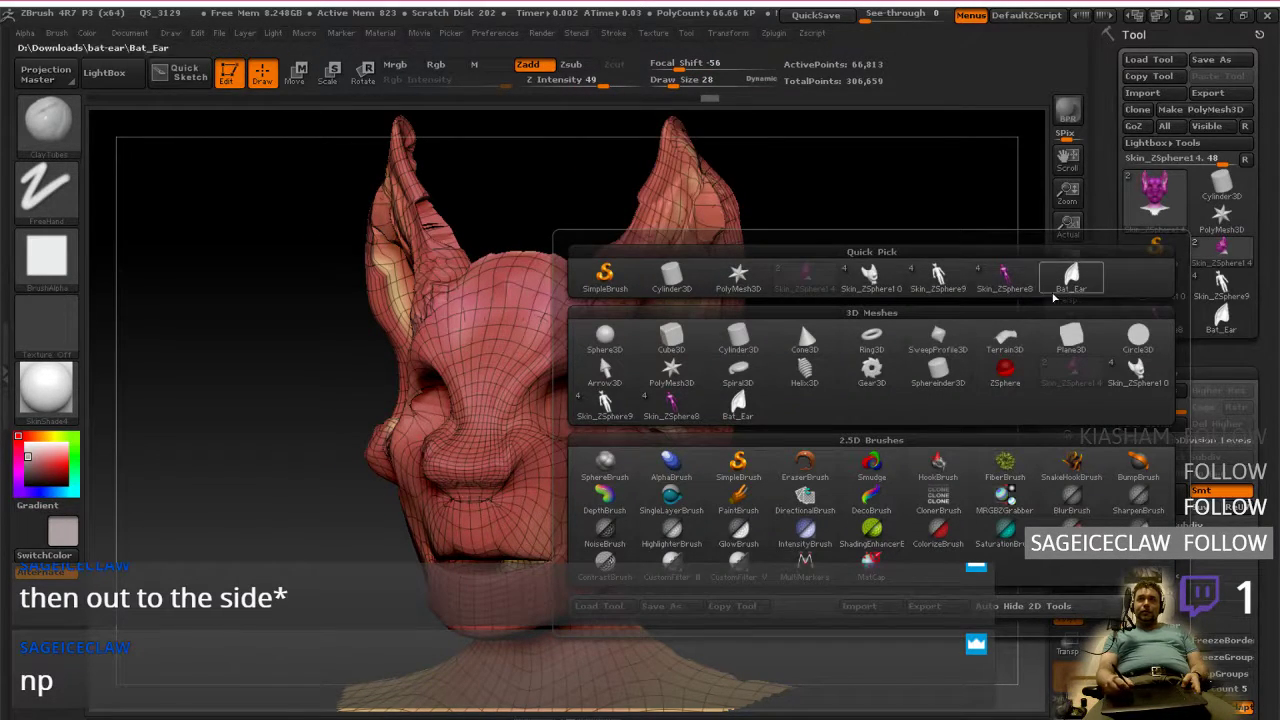
pyautogui.click(1008, 285)
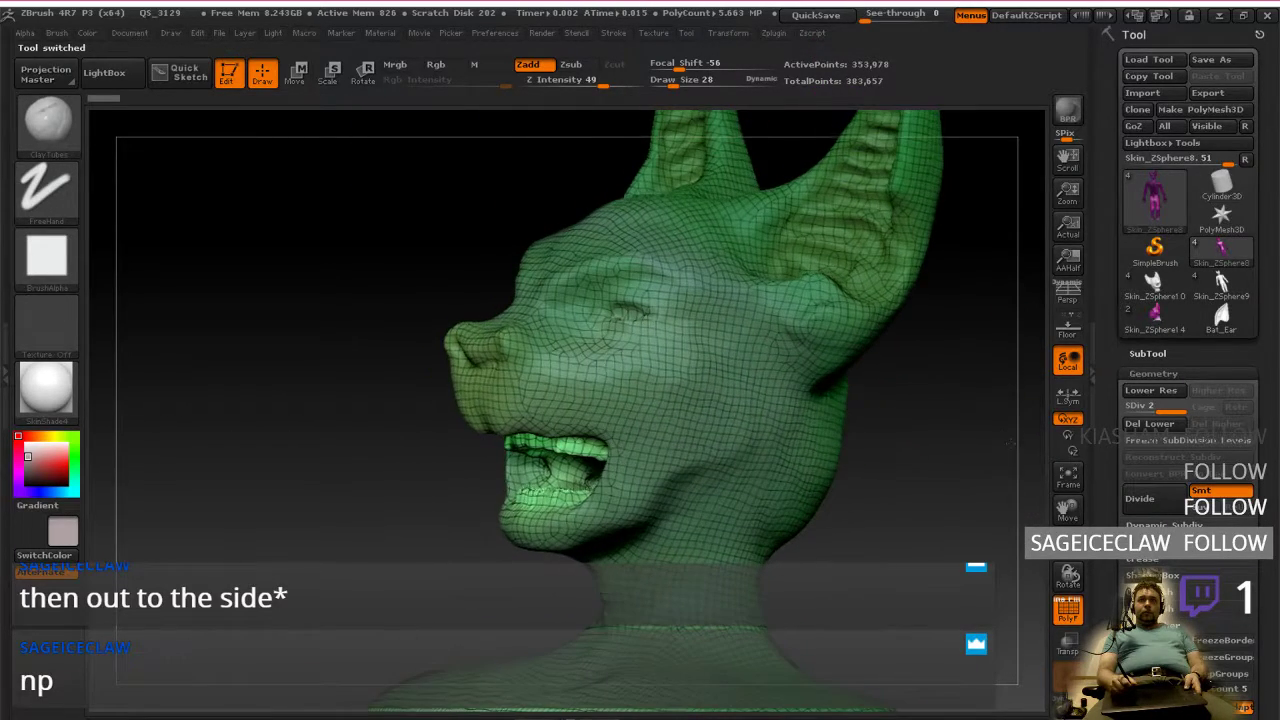
pyautogui.click(1166, 205)
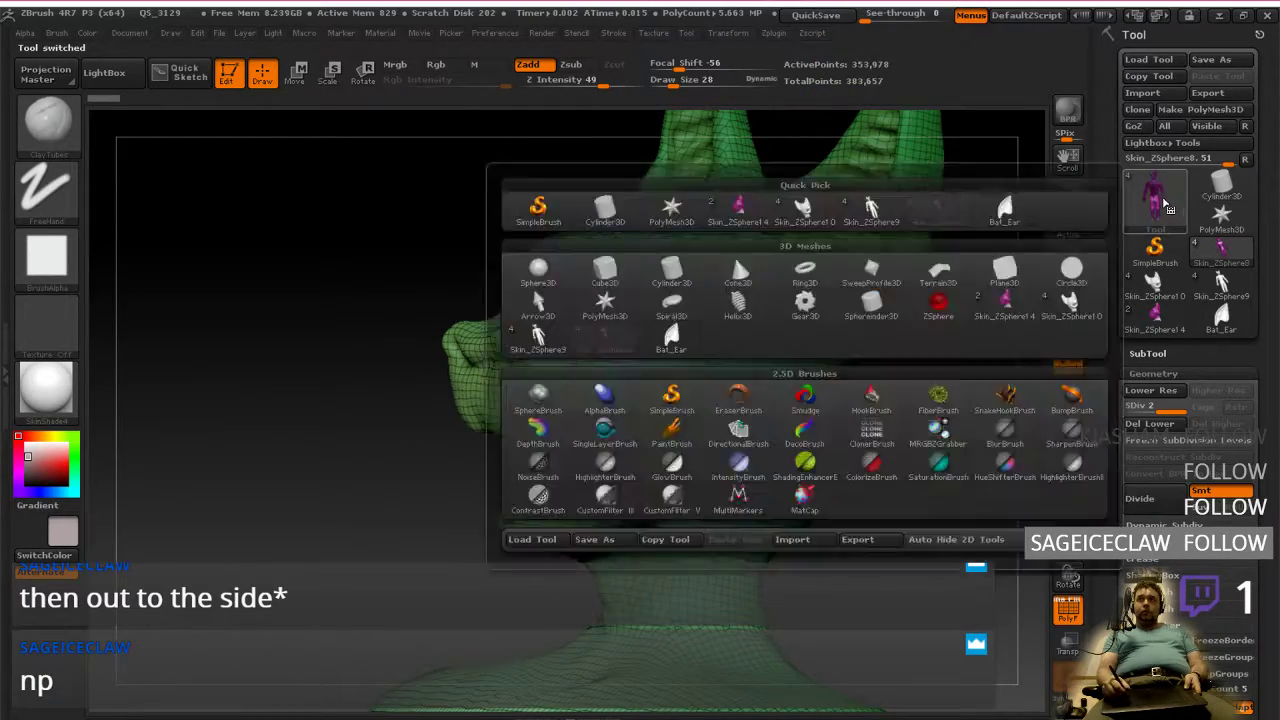
pyautogui.click(806, 212)
pyautogui.moveTo(960, 330); pyautogui.dragTo(925, 362)
pyautogui.click(1142, 198)
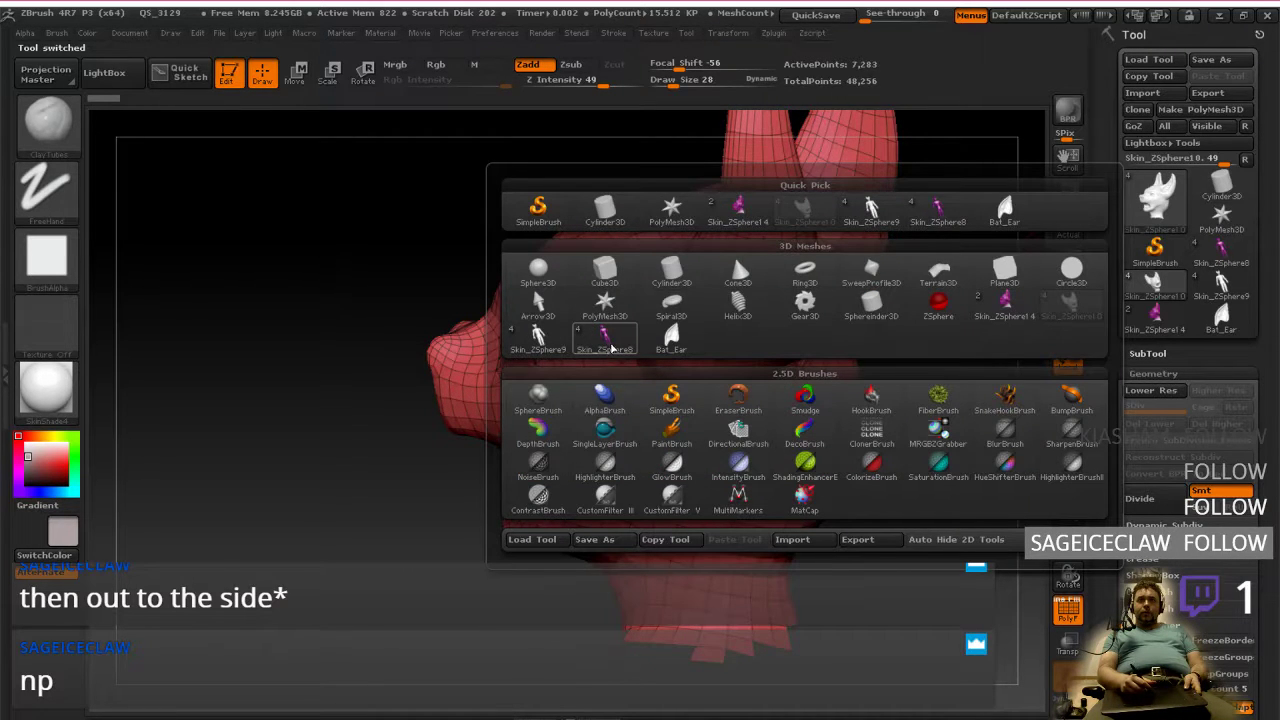
pyautogui.moveTo(610, 350)
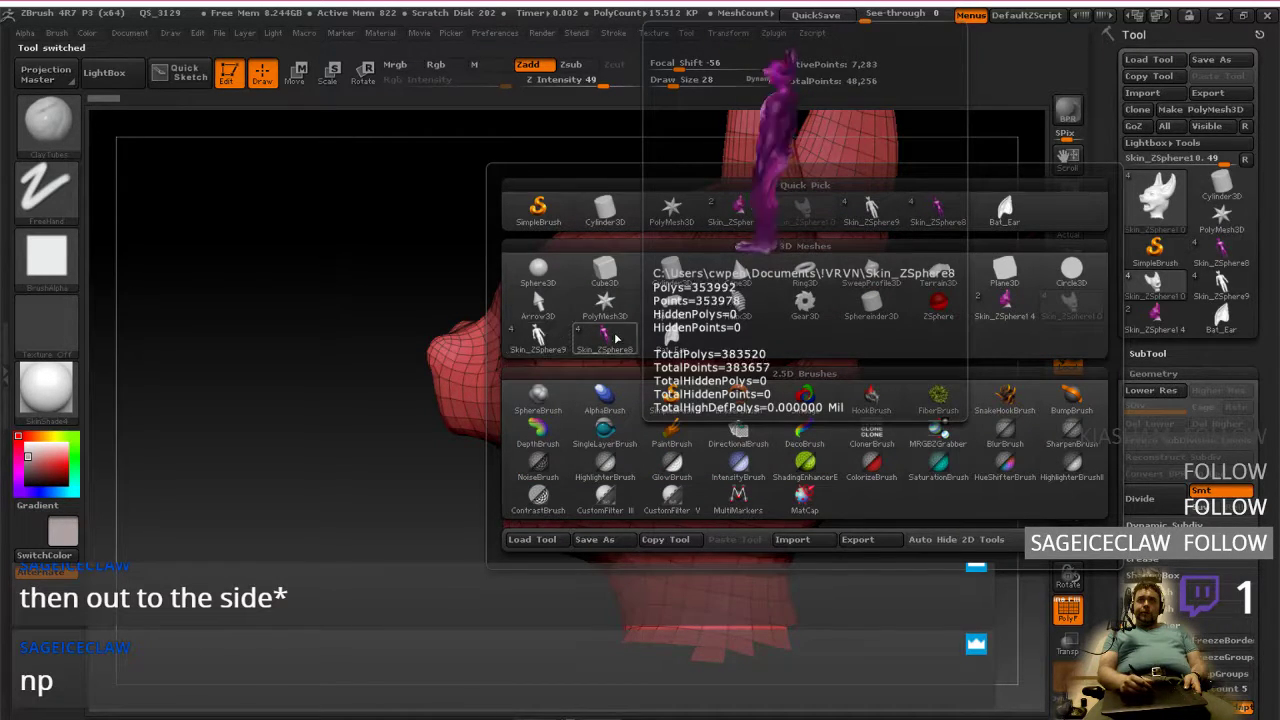
pyautogui.click(555, 355)
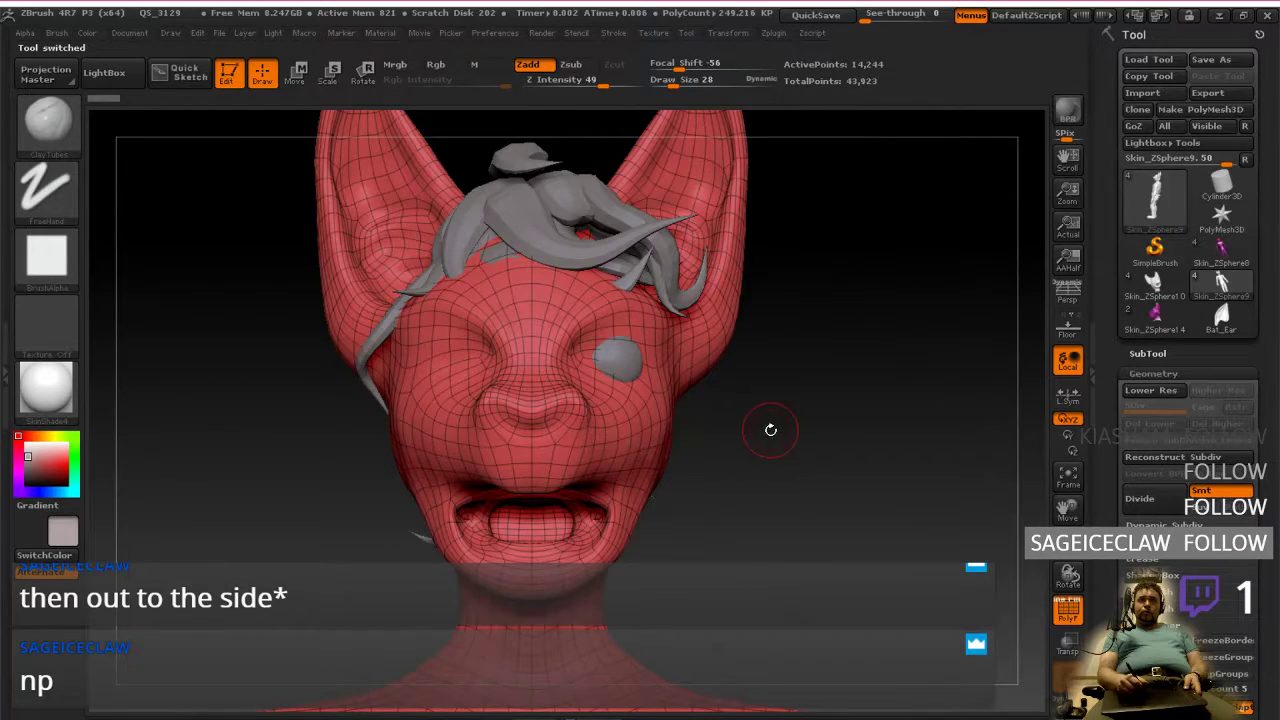
pyautogui.moveTo(777, 434)
pyautogui.mouseDown()
pyautogui.moveTo(741, 448)
pyautogui.moveTo(791, 443)
pyautogui.moveTo(668, 483)
pyautogui.moveTo(682, 478)
pyautogui.mouseUp()
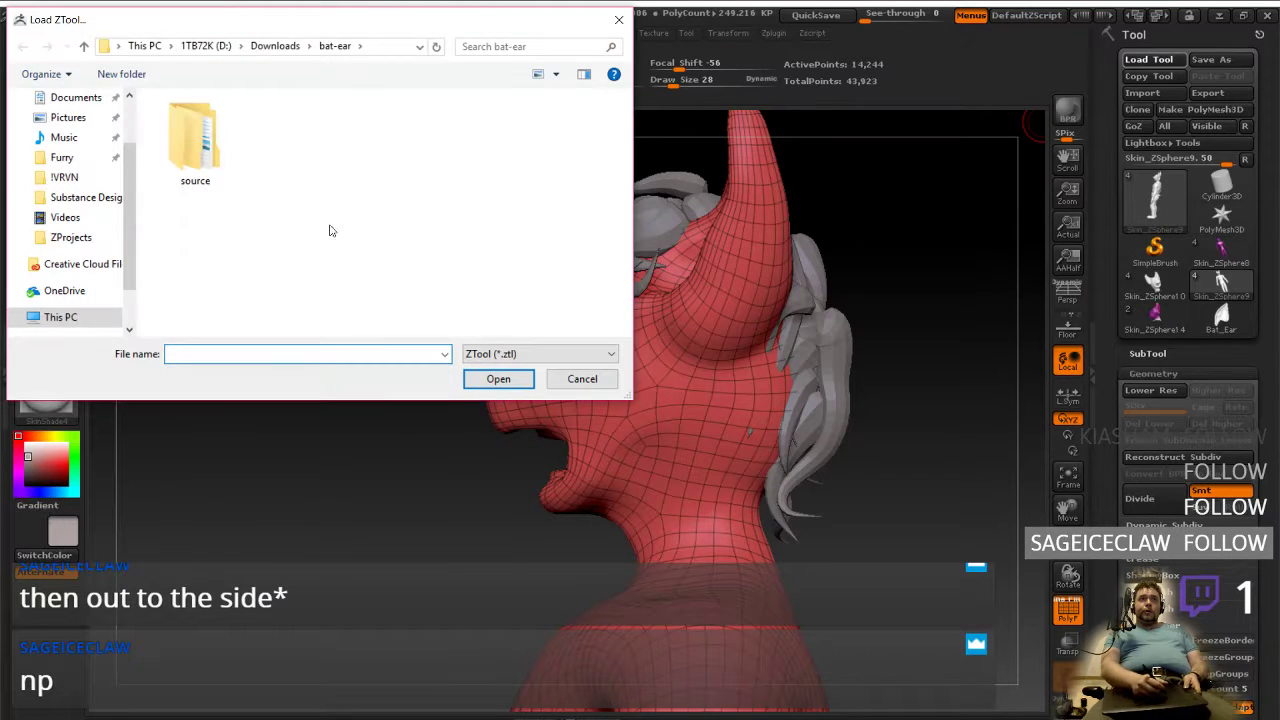
# Step: Load Skin_ZSphere12.ZTL from the !VRVN folder, examine its head from several angles and turn off the polyframe
pyautogui.click(74, 177)
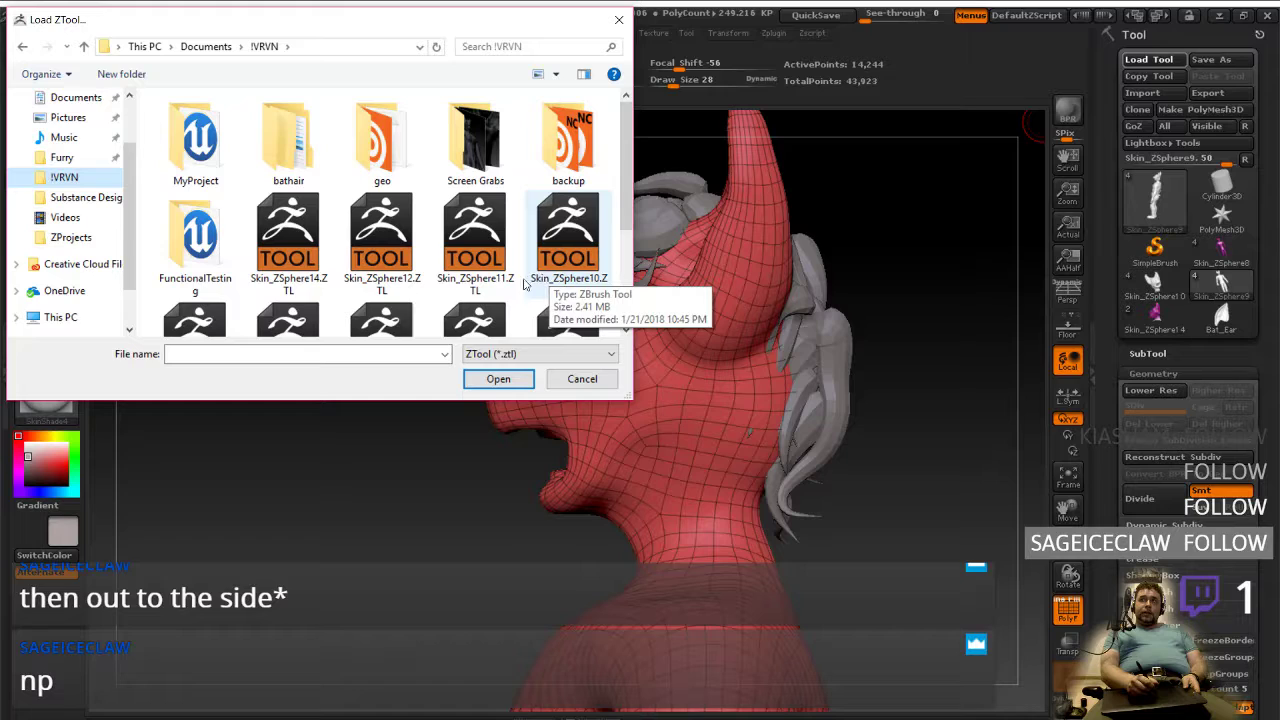
pyautogui.doubleClick(393, 257)
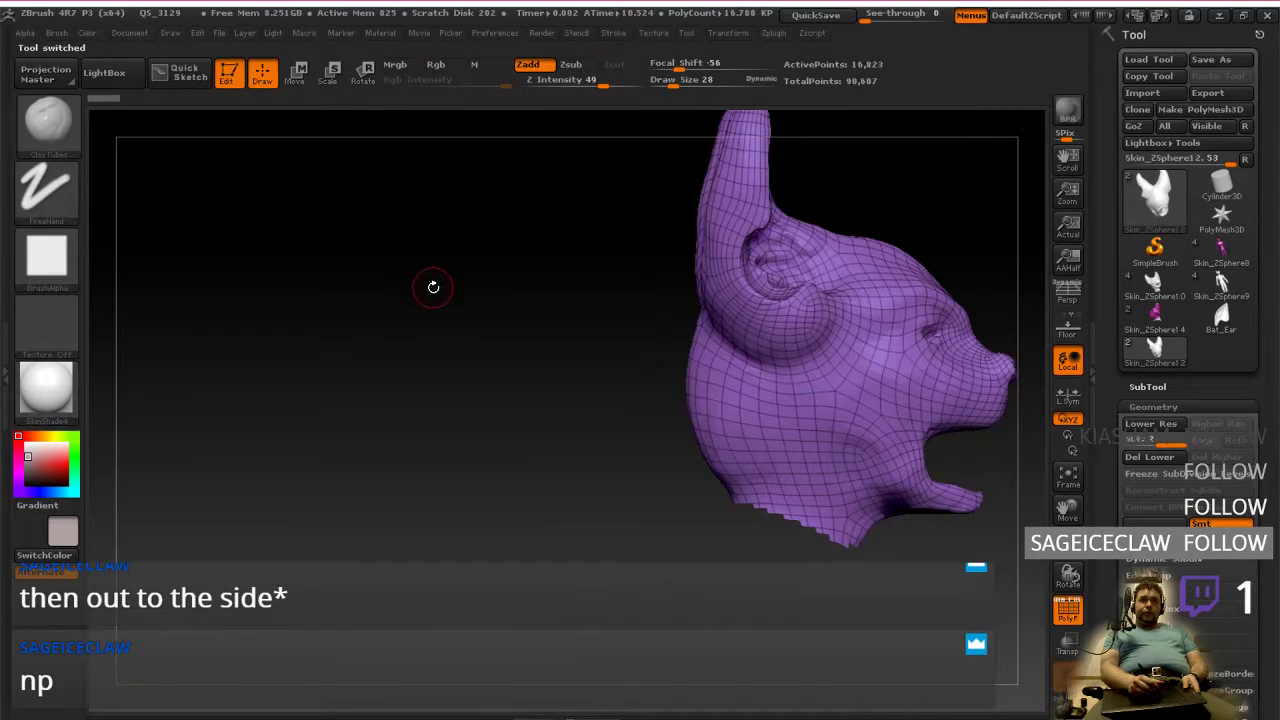
pyautogui.moveTo(690, 362)
pyautogui.mouseDown()
pyautogui.moveTo(620, 382)
pyautogui.moveTo(668, 373)
pyautogui.mouseUp()
pyautogui.moveTo(888, 386); pyautogui.dragTo(842, 483)
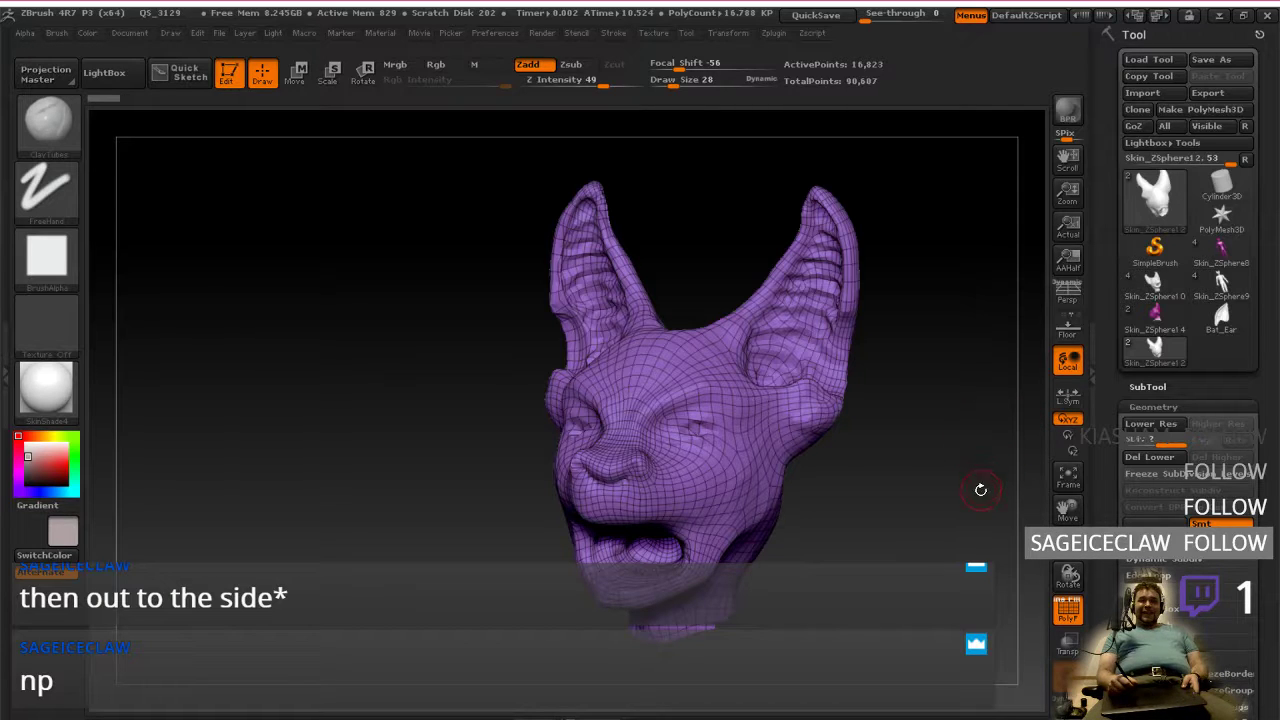
pyautogui.moveTo(897, 503); pyautogui.dragTo(942, 518)
pyautogui.rightClick(942, 520)
pyautogui.keyDown('alt'); pyautogui.moveTo(966, 429); pyautogui.dragTo(859, 506); pyautogui.keyUp('alt')
pyautogui.click(1067, 608)
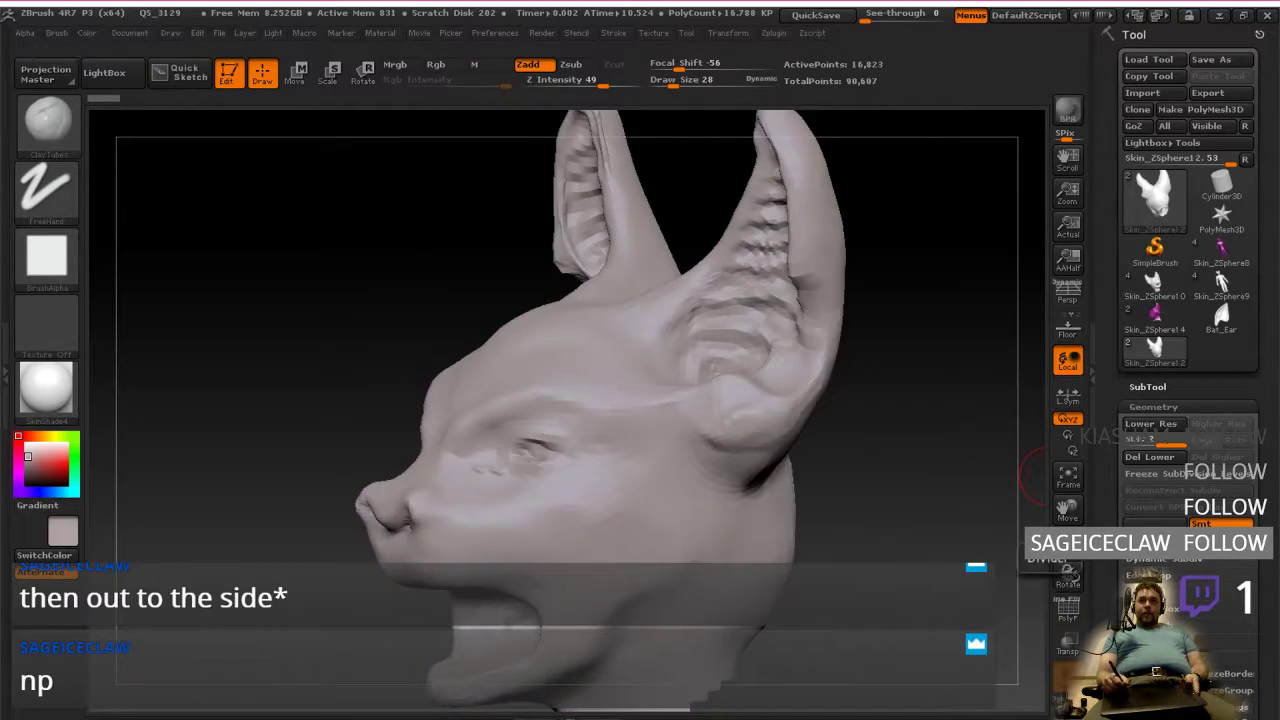
# Step: Reveal the hidden parts of the Skin_ZSphere12 mesh and subdivide it
pyautogui.scroll(-3, 1270, 445)
pyautogui.scroll(3, 1270, 445)
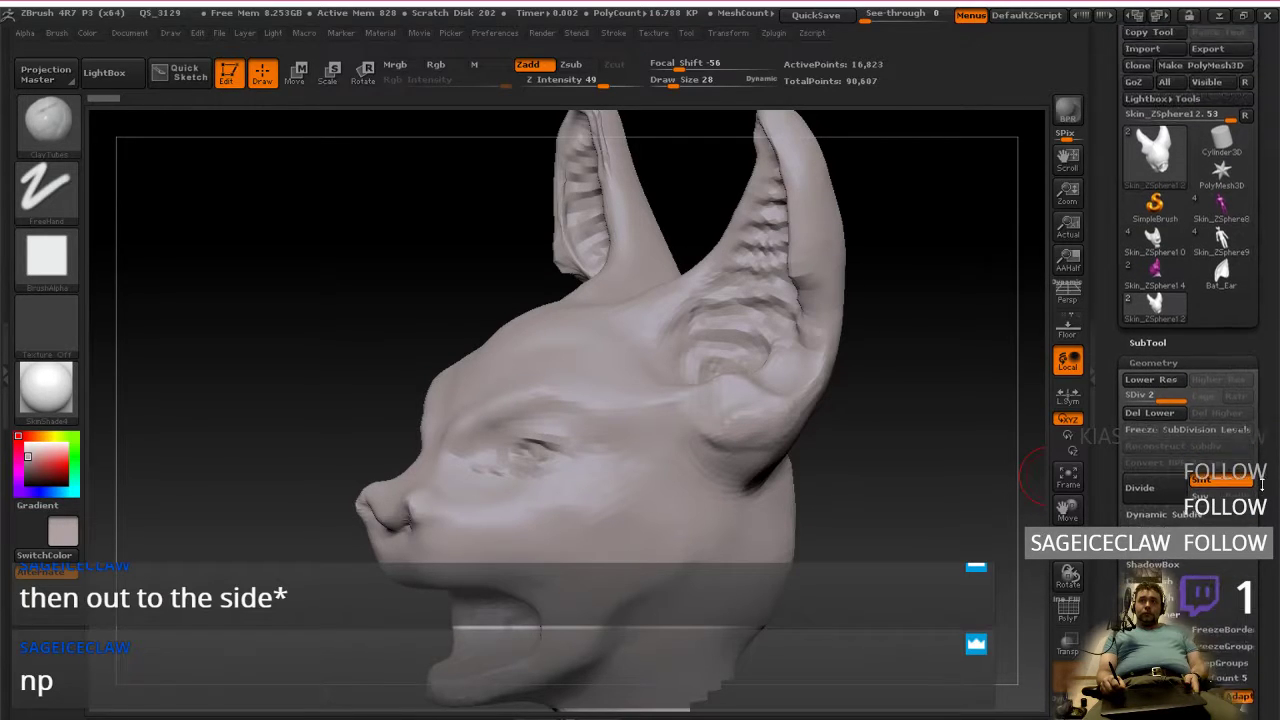
pyautogui.scroll(-6, 1180, 470)
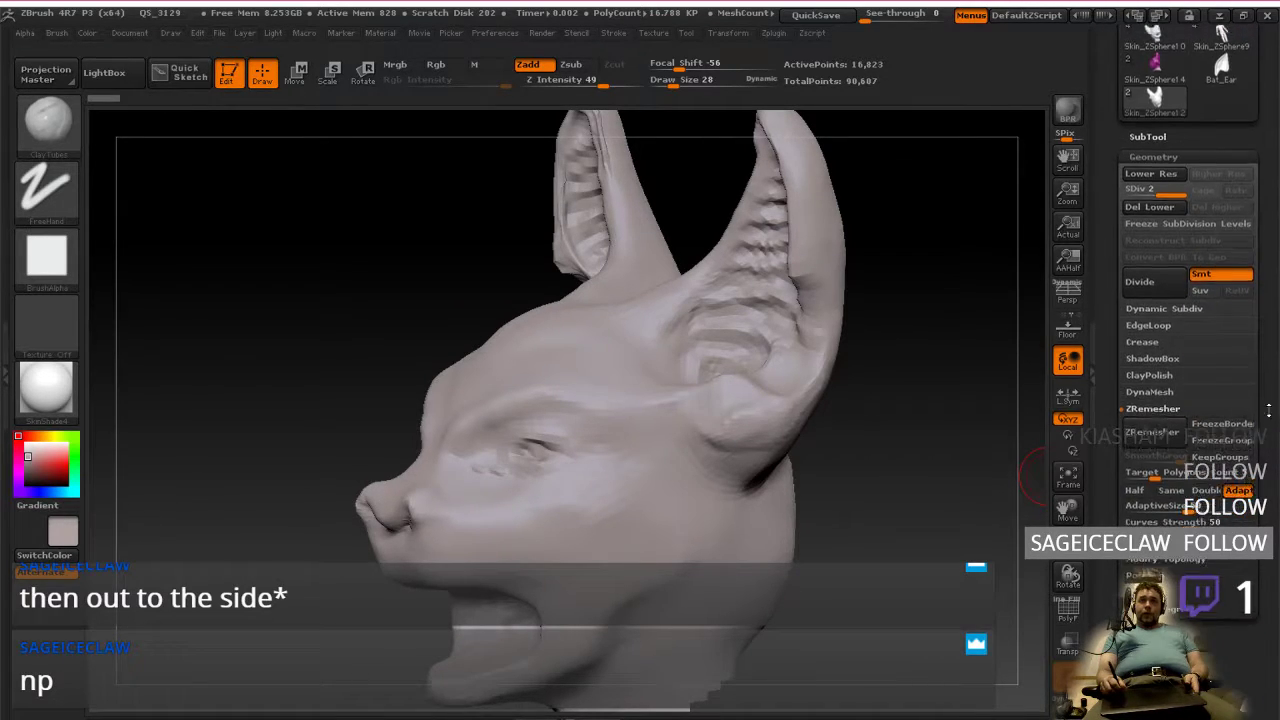
pyautogui.hotkey('ctrl', 'd')
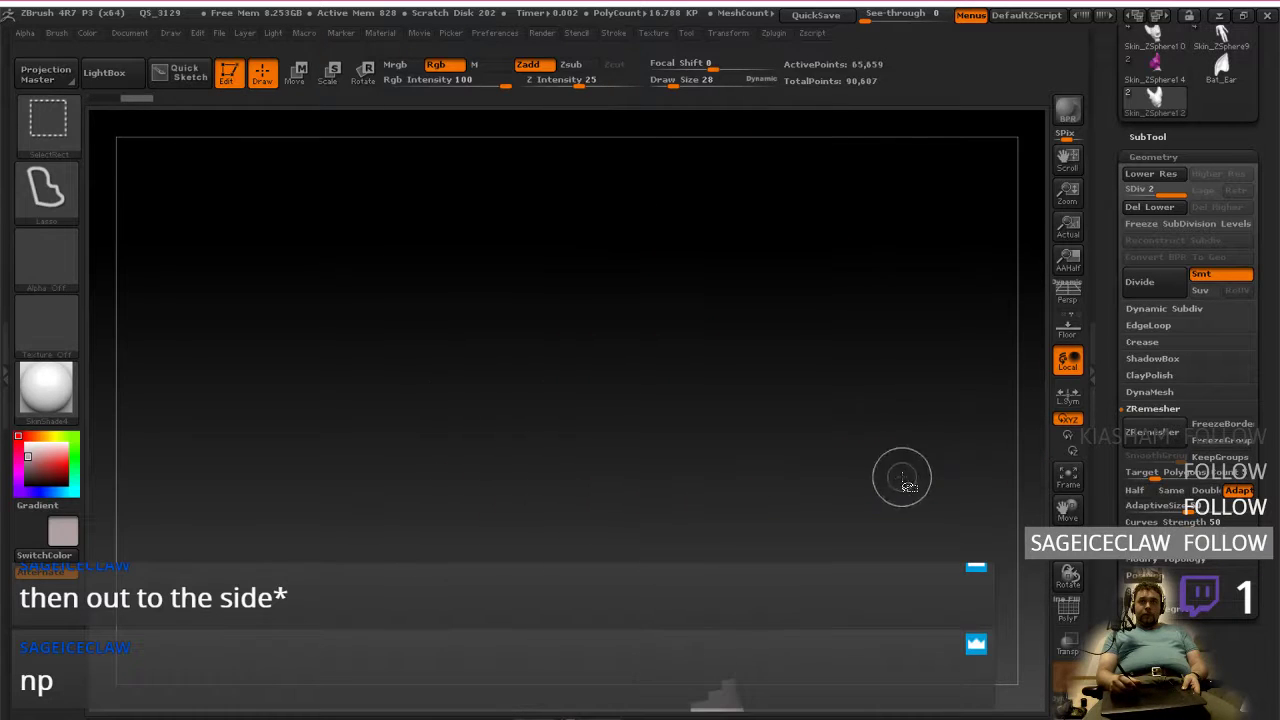
pyautogui.moveTo(900, 484); pyautogui.dragTo(923, 506)
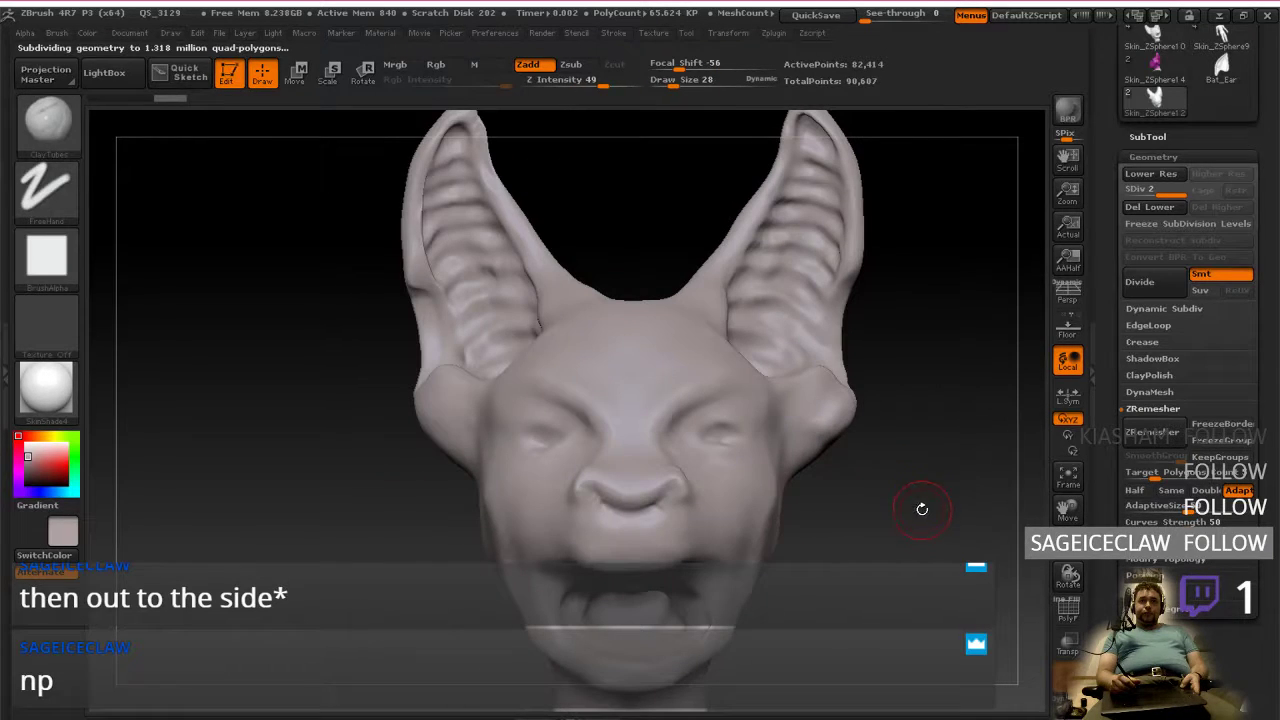
pyautogui.keyDown('ctrl'); pyautogui.moveTo(900, 537); pyautogui.dragTo(910, 458, button='right'); pyautogui.keyUp('ctrl')
pyautogui.rightClick(909, 486)
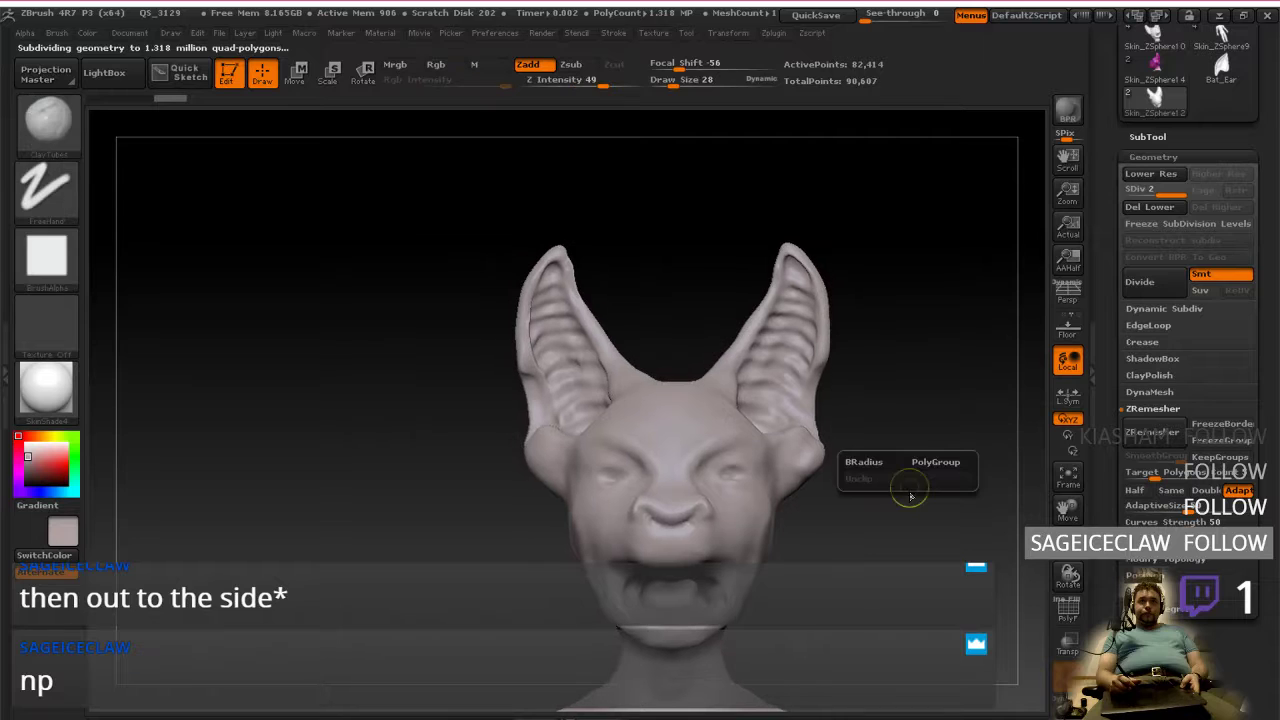
pyautogui.keyDown('alt'); pyautogui.moveTo(891, 516); pyautogui.dragTo(884, 547, button='right'); pyautogui.keyUp('alt')
pyautogui.moveTo(884, 547)
pyautogui.mouseDown()
pyautogui.moveTo(806, 553)
pyautogui.moveTo(879, 558)
pyautogui.mouseUp()
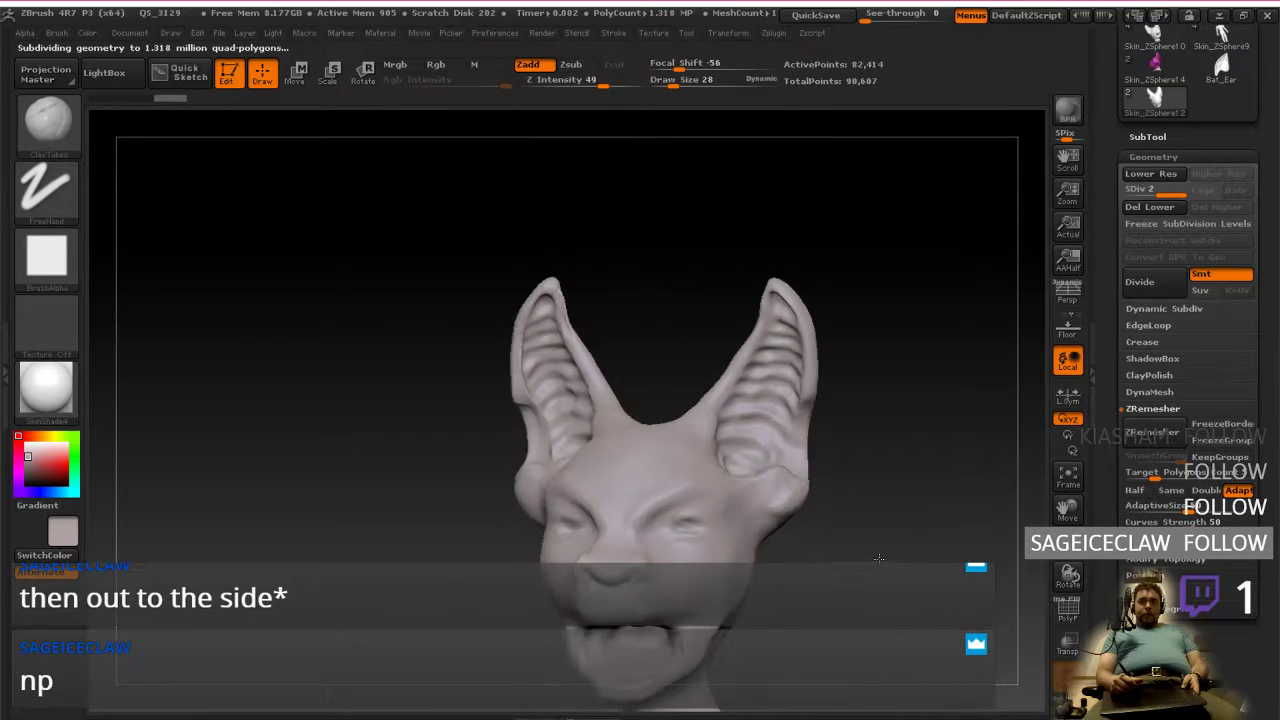
# Step: Mask both ears of the Skin_ZSphere12 head, including the area around their bases
pyautogui.rightClick(879, 543)
pyautogui.moveTo(836, 473)
pyautogui.mouseDown()
pyautogui.moveTo(755, 491)
pyautogui.moveTo(752, 528)
pyautogui.mouseUp()
pyautogui.moveTo(676, 483)
pyautogui.keyDown('ctrl'); pyautogui.mouseDown()
pyautogui.moveTo(675, 445)
pyautogui.moveTo(837, 243)
pyautogui.moveTo(793, 551)
pyautogui.moveTo(686, 476)
pyautogui.mouseUp(); pyautogui.keyUp('ctrl')
pyautogui.moveTo(888, 400)
pyautogui.mouseDown()
pyautogui.moveTo(729, 380)
pyautogui.moveTo(736, 464)
pyautogui.mouseUp()
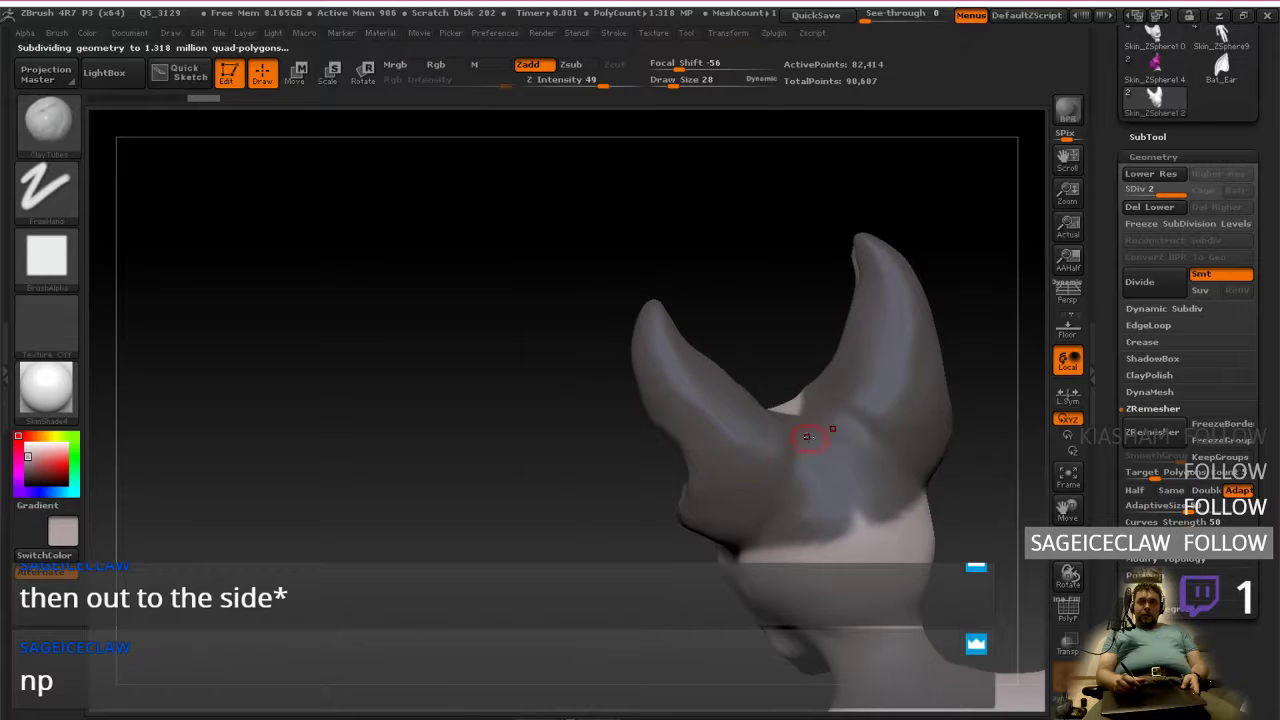
pyautogui.keyDown('shift'); pyautogui.moveTo(790, 410); pyautogui.dragTo(808, 438, button='right'); pyautogui.keyUp('shift')
pyautogui.rightClick(808, 438)
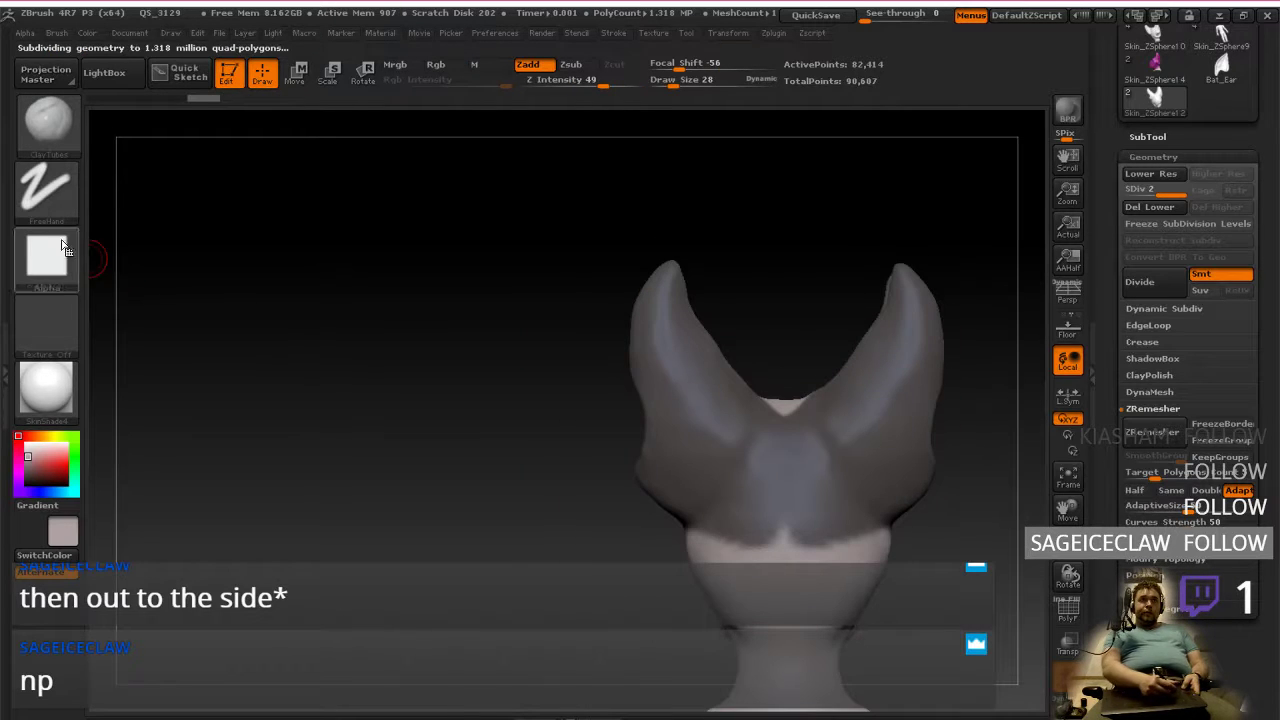
# Step: Set the masking brush's stroke type to FreeHand
pyautogui.click(47, 188)
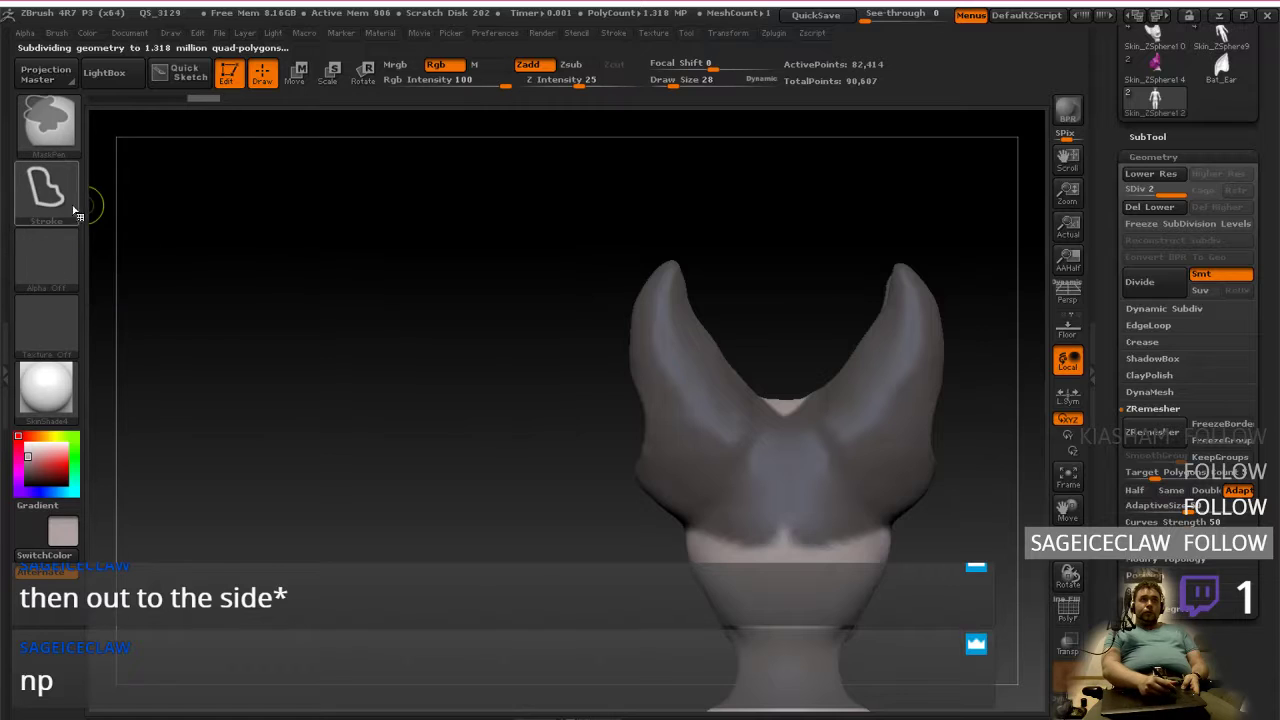
pyautogui.keyDown('ctrl'); pyautogui.click(47, 188); pyautogui.keyUp('ctrl')
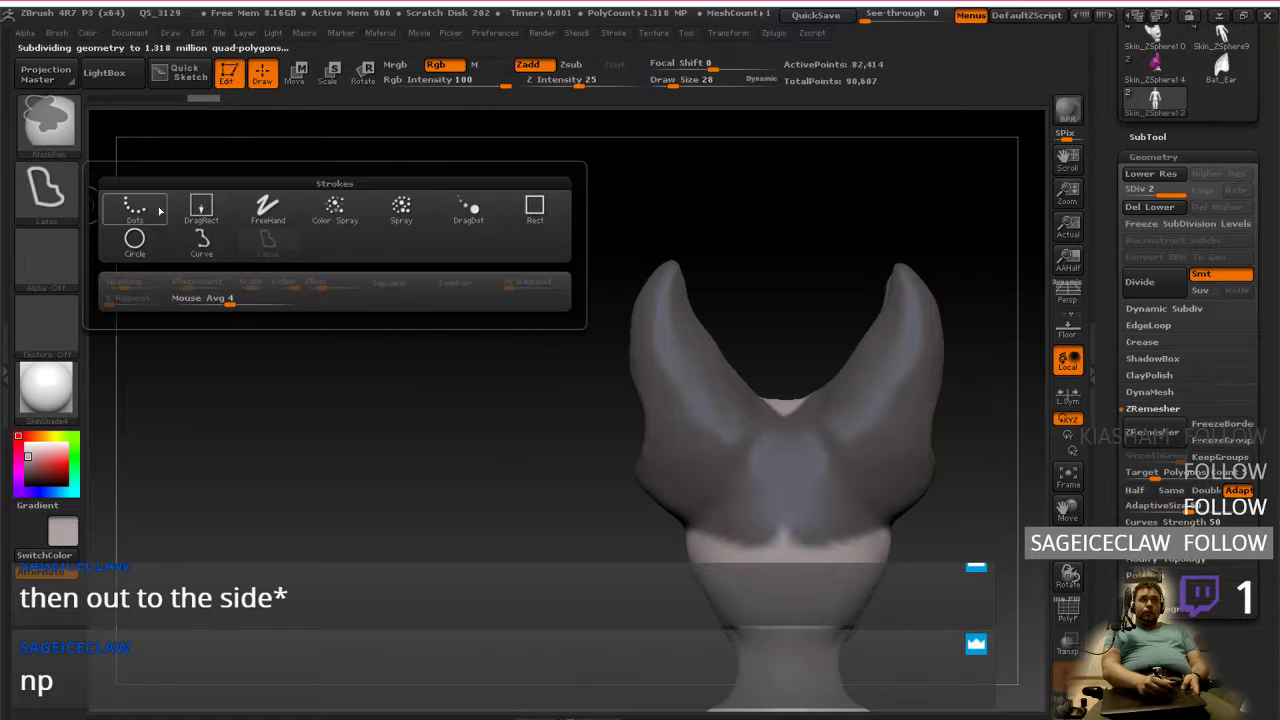
pyautogui.keyDown('ctrl'); pyautogui.click(472, 211); pyautogui.keyUp('ctrl')
pyautogui.keyDown('ctrl'); pyautogui.click(57, 202); pyautogui.keyUp('ctrl')
pyautogui.keyDown('ctrl'); pyautogui.click(270, 209); pyautogui.keyUp('ctrl')
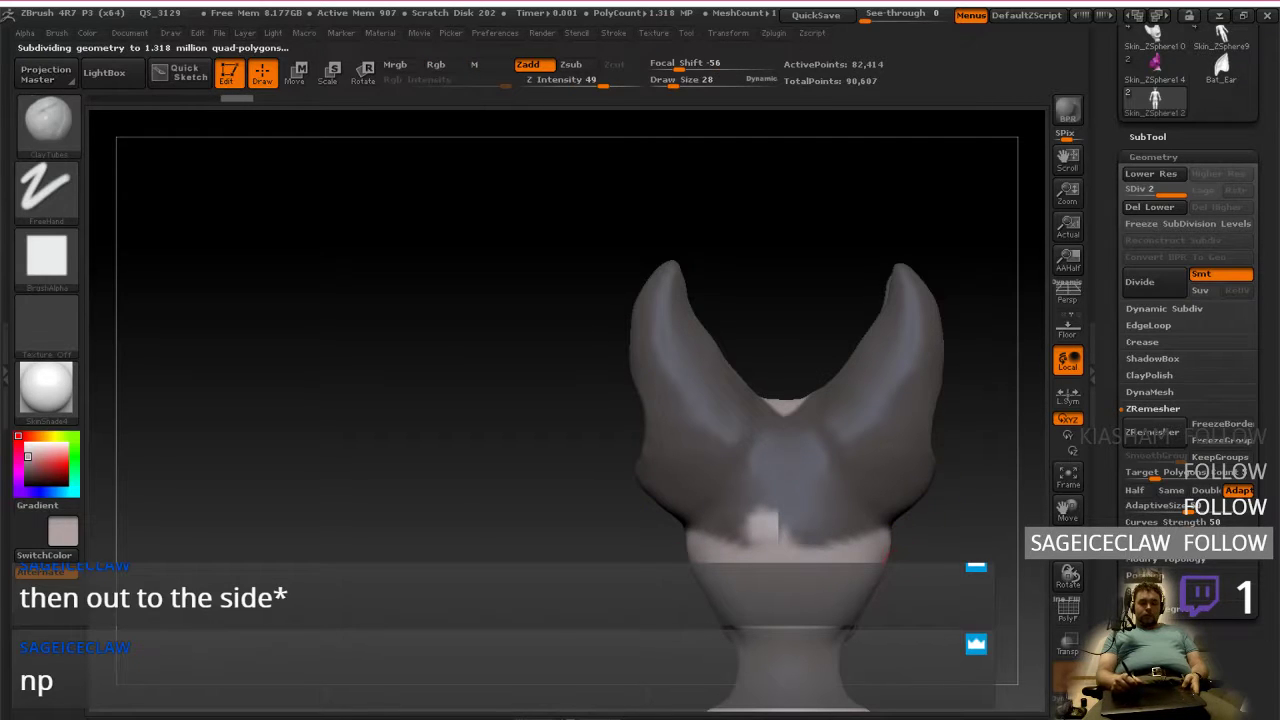
# Step: Isolate the head and erase the mask from the back of the skull between the two ears
pyautogui.moveTo(602, 511)
pyautogui.keyDown('ctrl'); pyautogui.keyDown('alt'); pyautogui.keyDown('shift'); pyautogui.mouseDown()
pyautogui.moveTo(552, 455)
pyautogui.moveTo(985, 566)
pyautogui.moveTo(503, 442)
pyautogui.moveTo(945, 394)
pyautogui.moveTo(915, 420)
pyautogui.mouseUp(); pyautogui.keyUp('shift'); pyautogui.keyUp('alt'); pyautogui.keyUp('ctrl')
pyautogui.moveTo(763, 500)
pyautogui.keyDown('ctrl'); pyautogui.keyDown('alt'); pyautogui.mouseDown()
pyautogui.moveTo(722, 516)
pyautogui.moveTo(750, 498)
pyautogui.moveTo(773, 510)
pyautogui.moveTo(782, 436)
pyautogui.mouseUp(); pyautogui.keyUp('alt'); pyautogui.keyUp('ctrl')
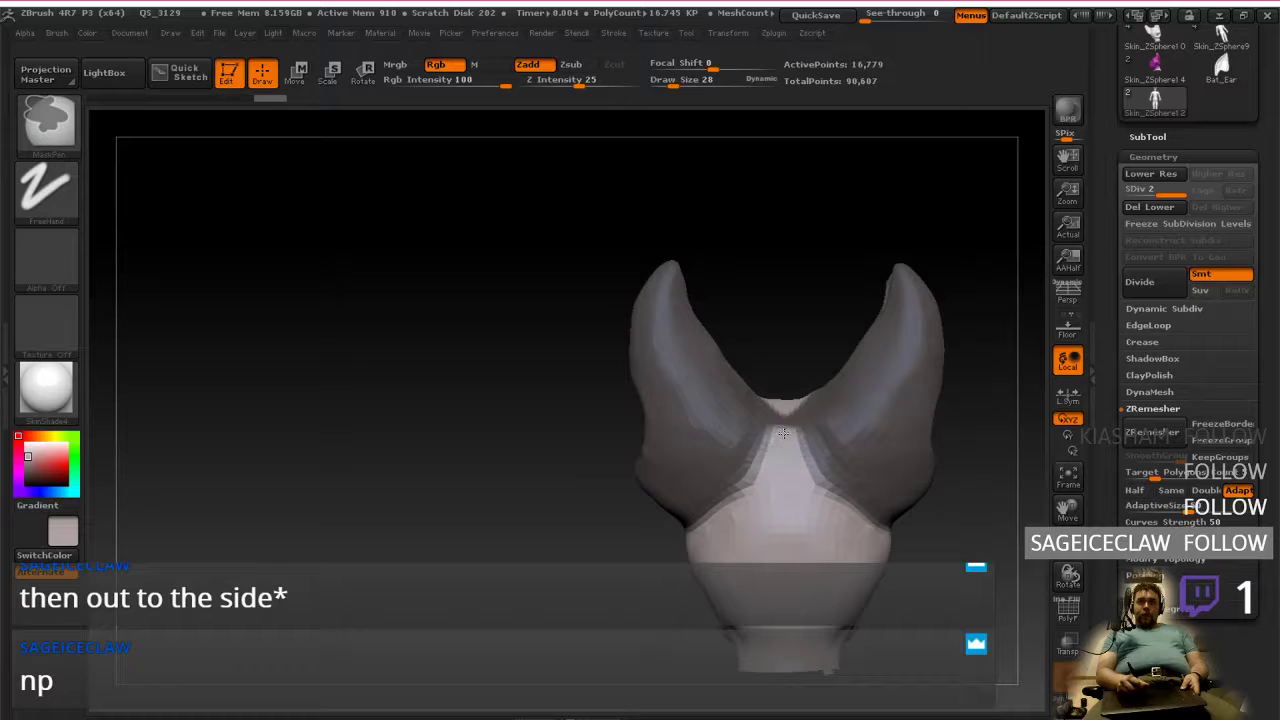
pyautogui.moveTo(748, 502)
pyautogui.keyDown('ctrl'); pyautogui.keyDown('alt'); pyautogui.mouseDown()
pyautogui.moveTo(711, 534)
pyautogui.moveTo(851, 515)
pyautogui.mouseUp(); pyautogui.keyUp('alt'); pyautogui.keyUp('ctrl')
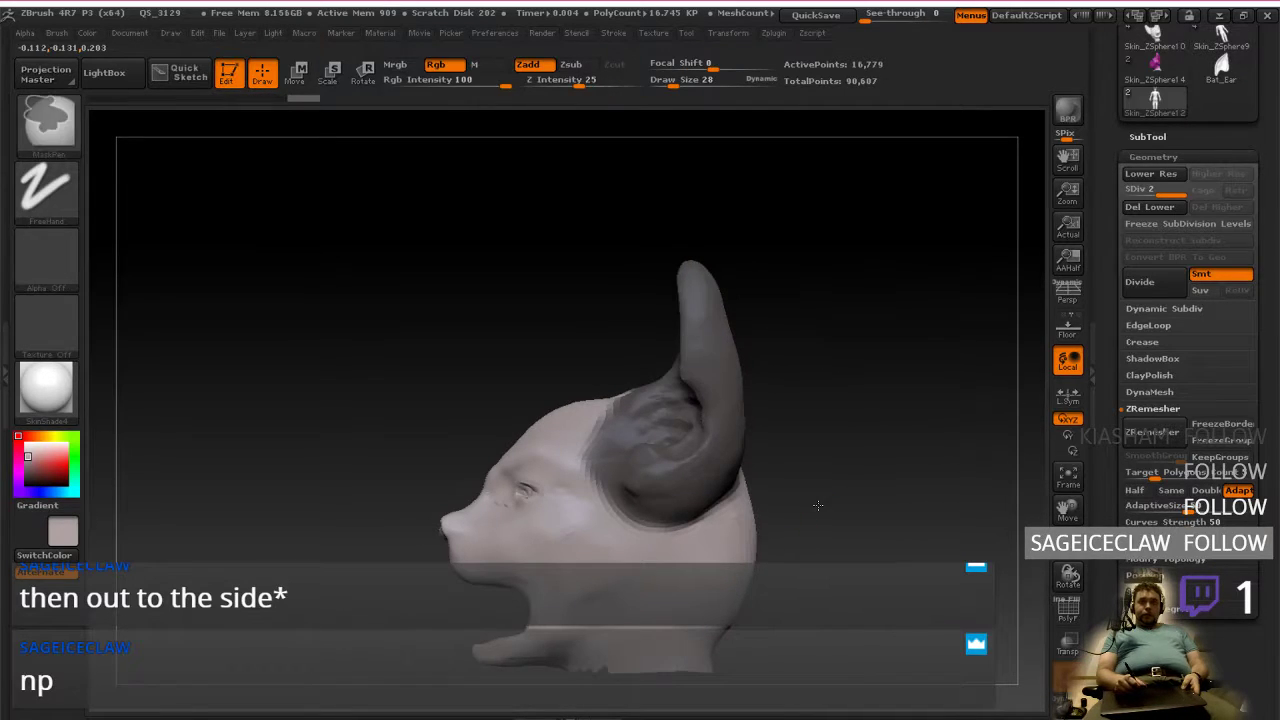
# Step: Reveal the full body again and hide everything except the masked ears
pyautogui.keyDown('ctrl'); pyautogui.click(818, 507); pyautogui.keyUp('ctrl')
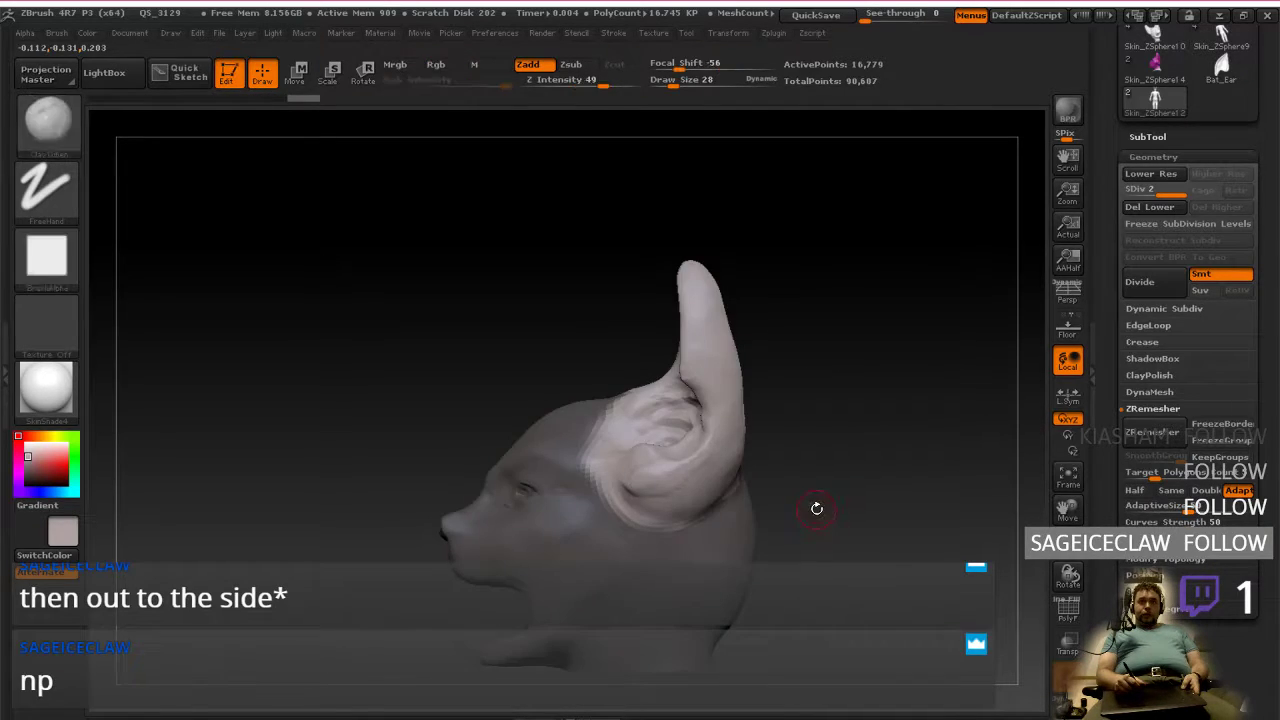
pyautogui.keyDown('ctrl'); pyautogui.click(960, 560); pyautogui.keyUp('ctrl')
pyautogui.moveTo(1112, 560); pyautogui.dragTo(1112, 517)
pyautogui.hotkey('ctrl', 'd')
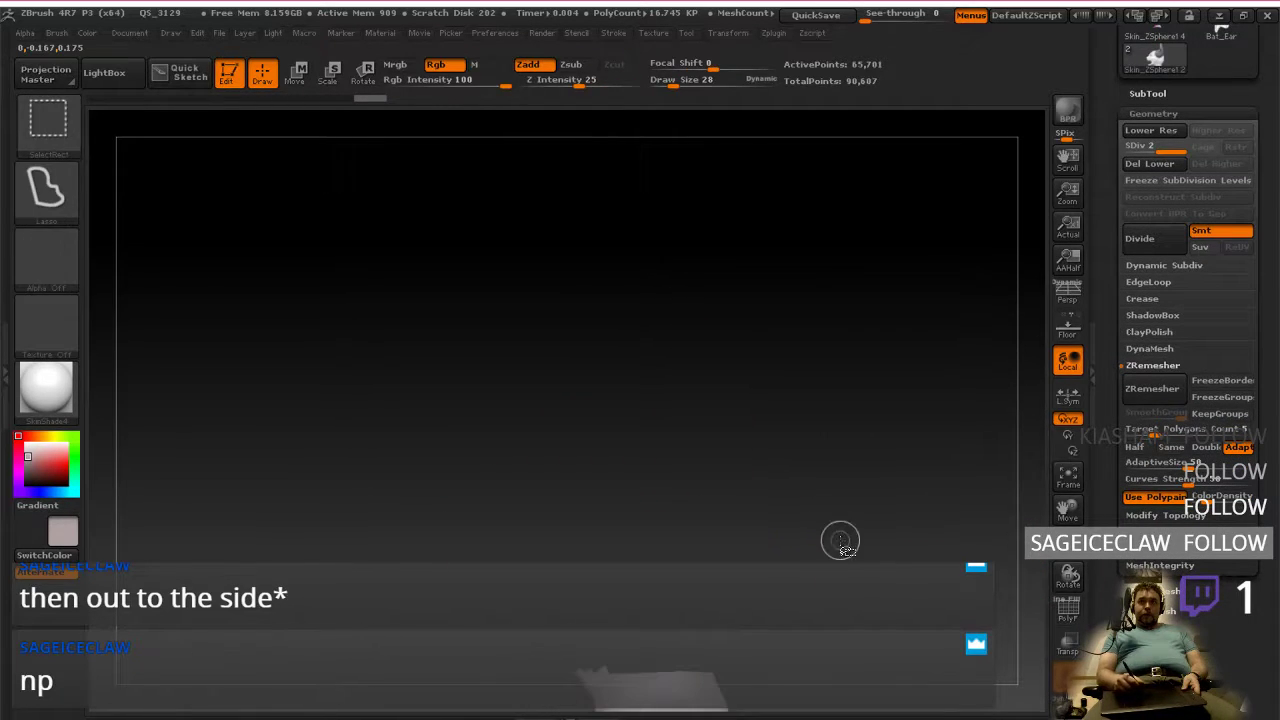
pyautogui.moveTo(1112, 600); pyautogui.dragTo(1112, 430)
pyautogui.click(1149, 600)
pyautogui.moveTo(1196, 523); pyautogui.dragTo(1196, 480)
pyautogui.moveTo(1200, 345); pyautogui.dragTo(1201, 578)
pyautogui.moveTo(1211, 516); pyautogui.dragTo(1211, 606)
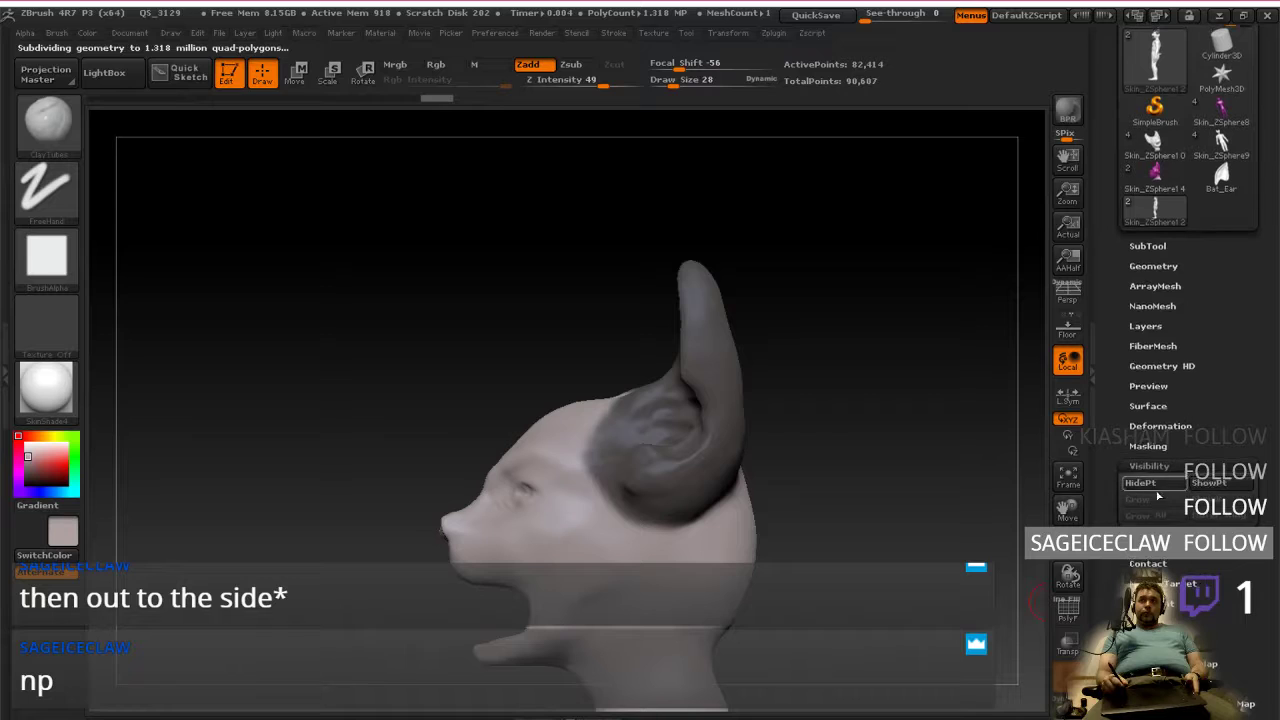
pyautogui.moveTo(1202, 416); pyautogui.dragTo(1202, 430)
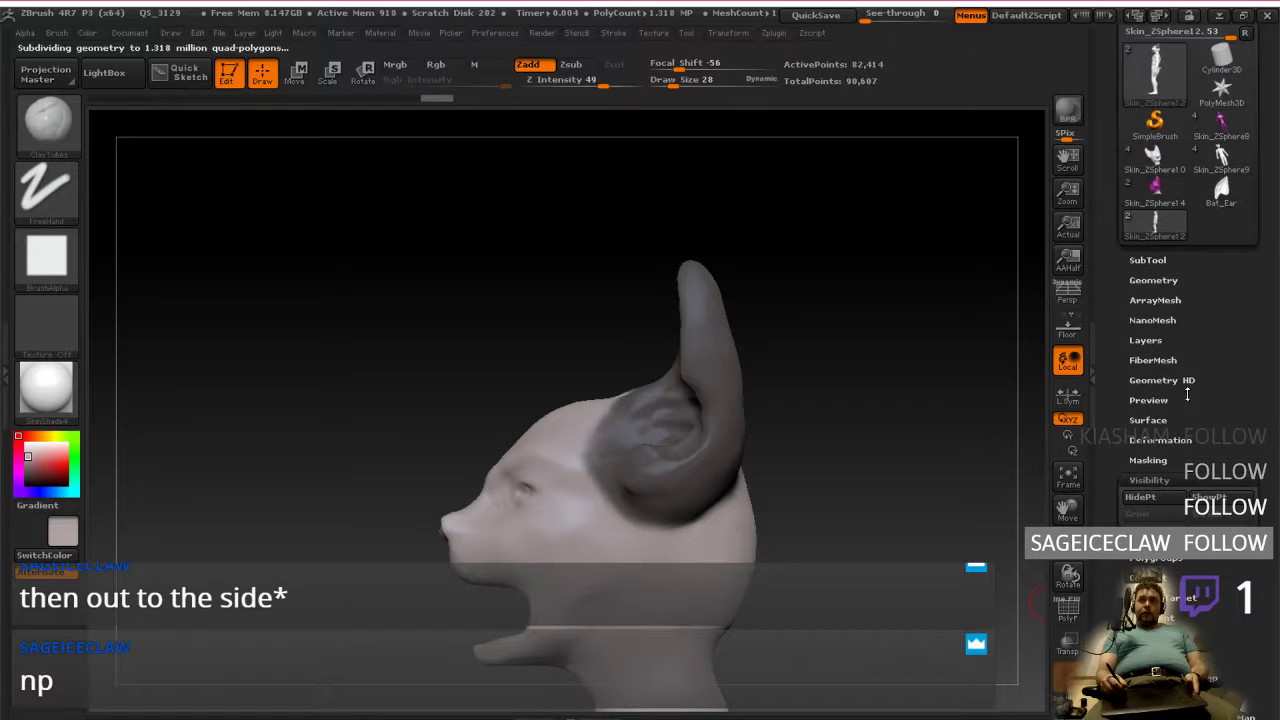
pyautogui.click(1168, 497)
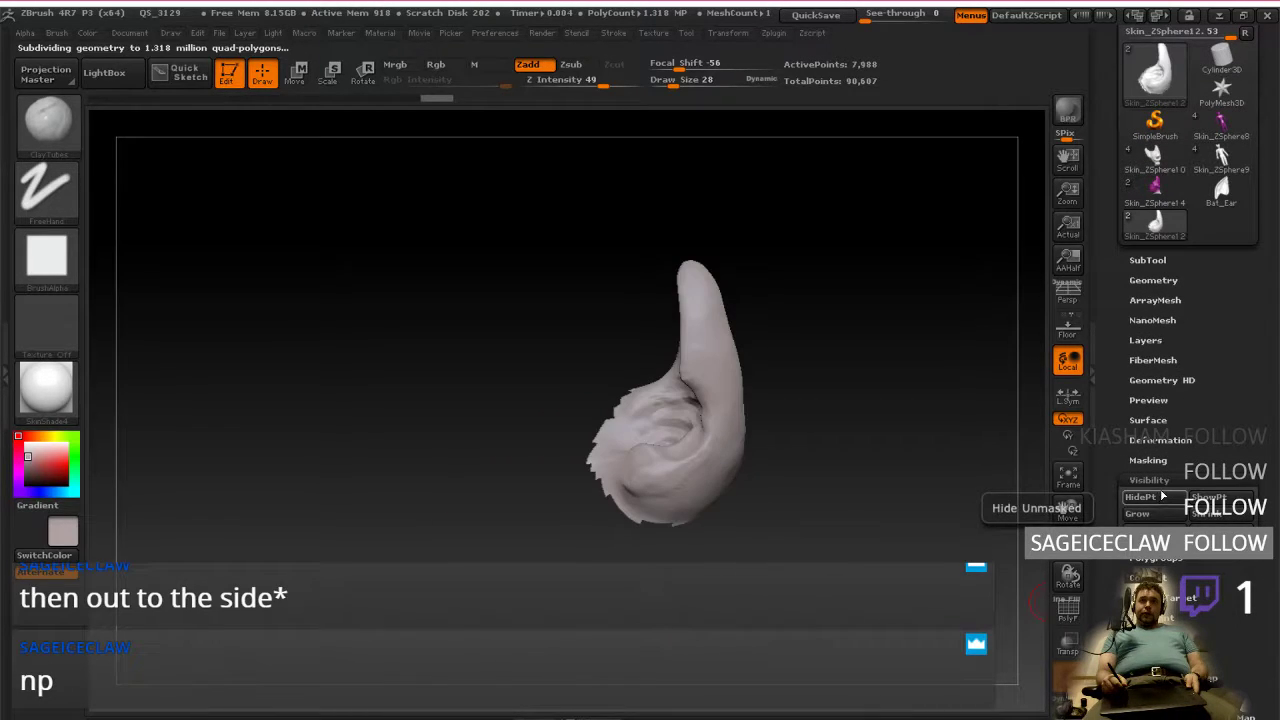
# Step: Reveal the whole mesh and invert the mask to hide the ears instead of the body
pyautogui.keyDown('ctrl'); pyautogui.keyDown('shift'); pyautogui.click(891, 528); pyautogui.keyUp('shift'); pyautogui.keyUp('ctrl')
pyautogui.keyDown('ctrl'); pyautogui.click(954, 517); pyautogui.keyUp('ctrl')
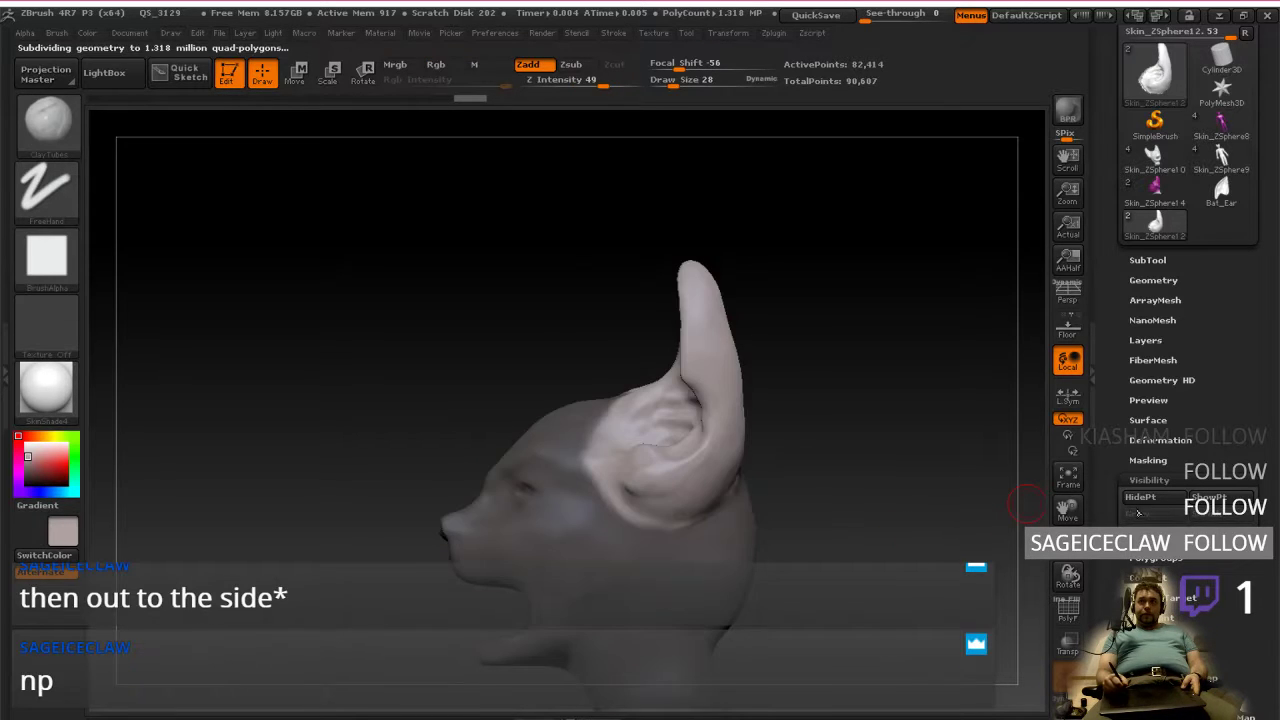
pyautogui.click(1141, 497)
pyautogui.scroll(2, 1246, 440)
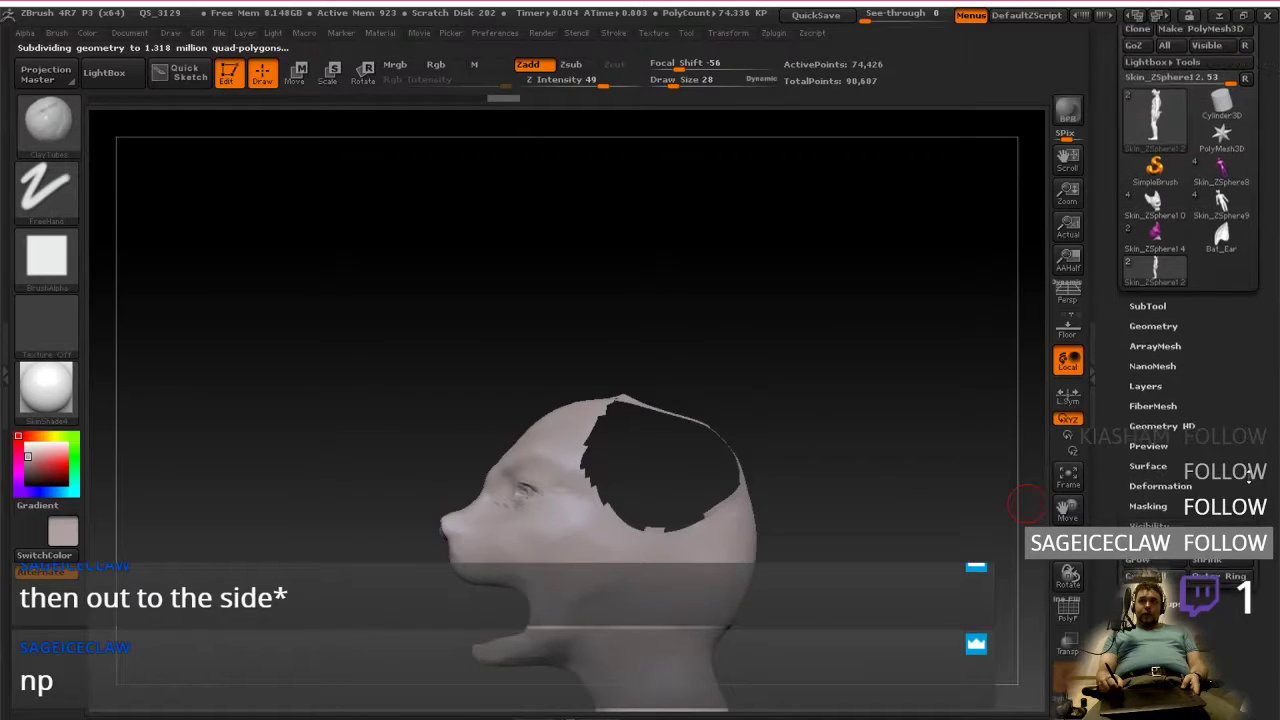
# Step: Switch to the lowest subdivision level and delete the hidden ear geometry
pyautogui.click(1152, 330)
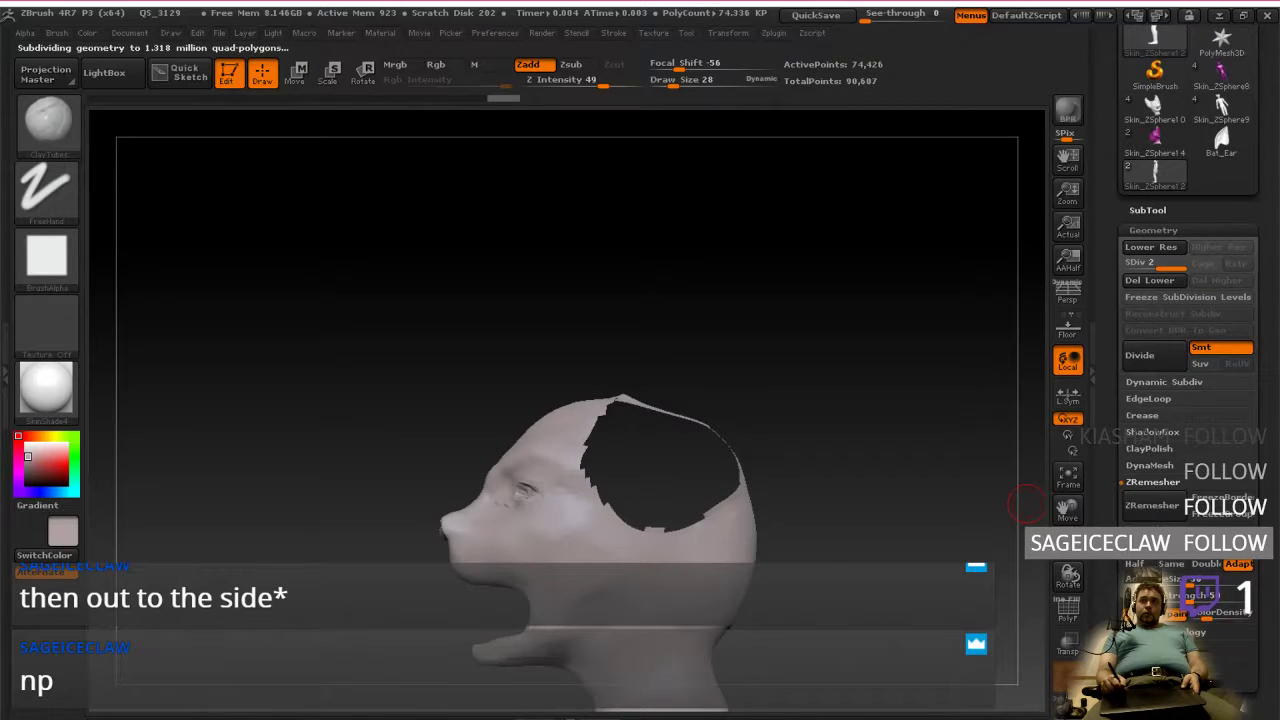
pyautogui.click(1186, 632)
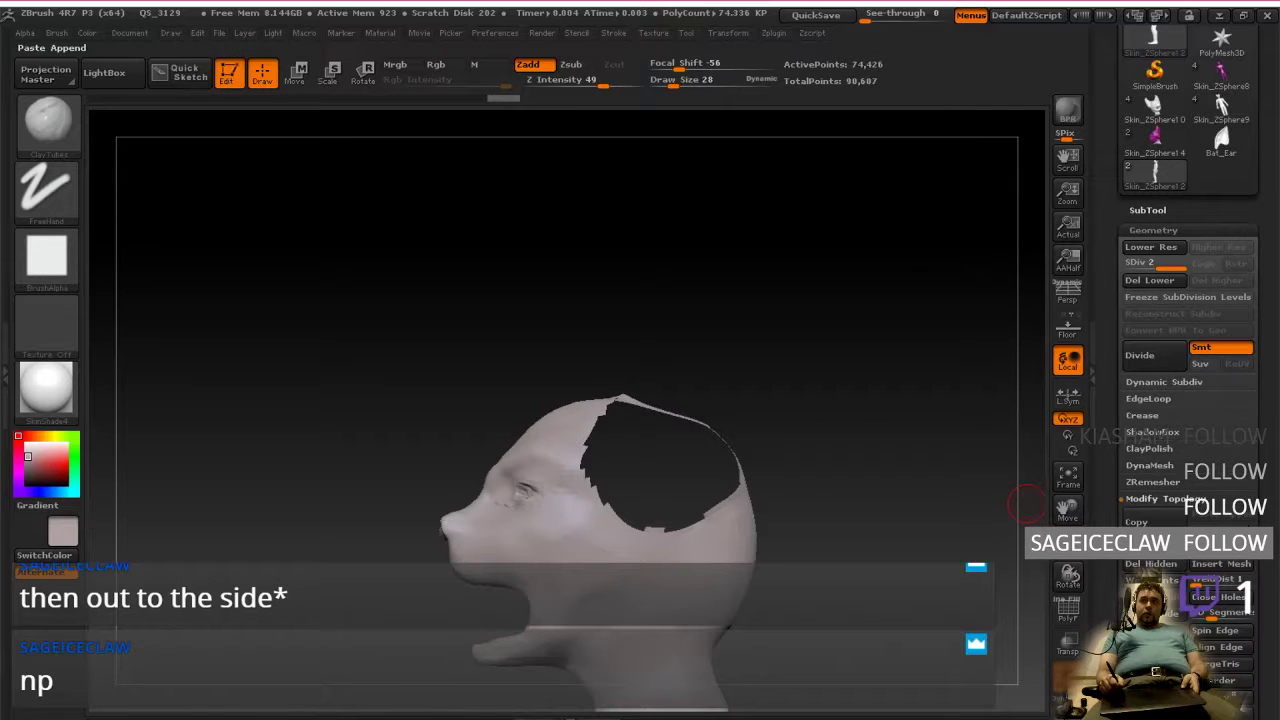
pyautogui.moveTo(1200, 670); pyautogui.dragTo(1200, 580)
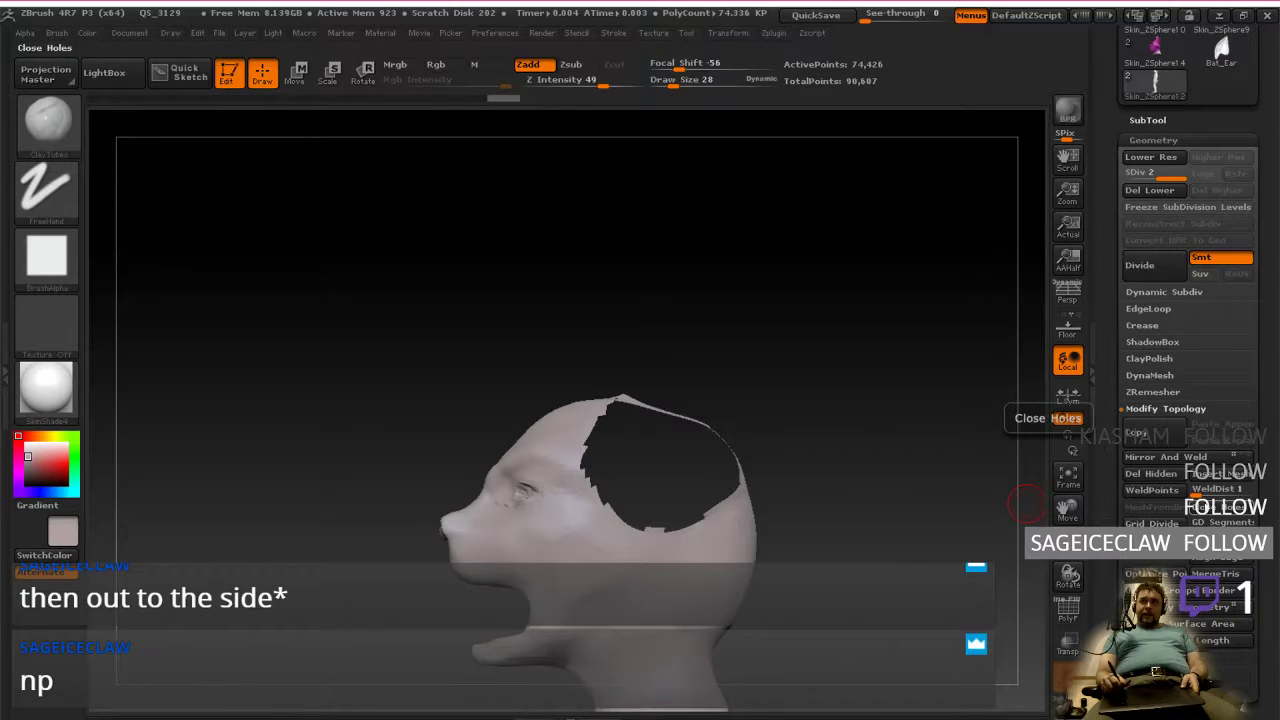
pyautogui.click(1166, 476)
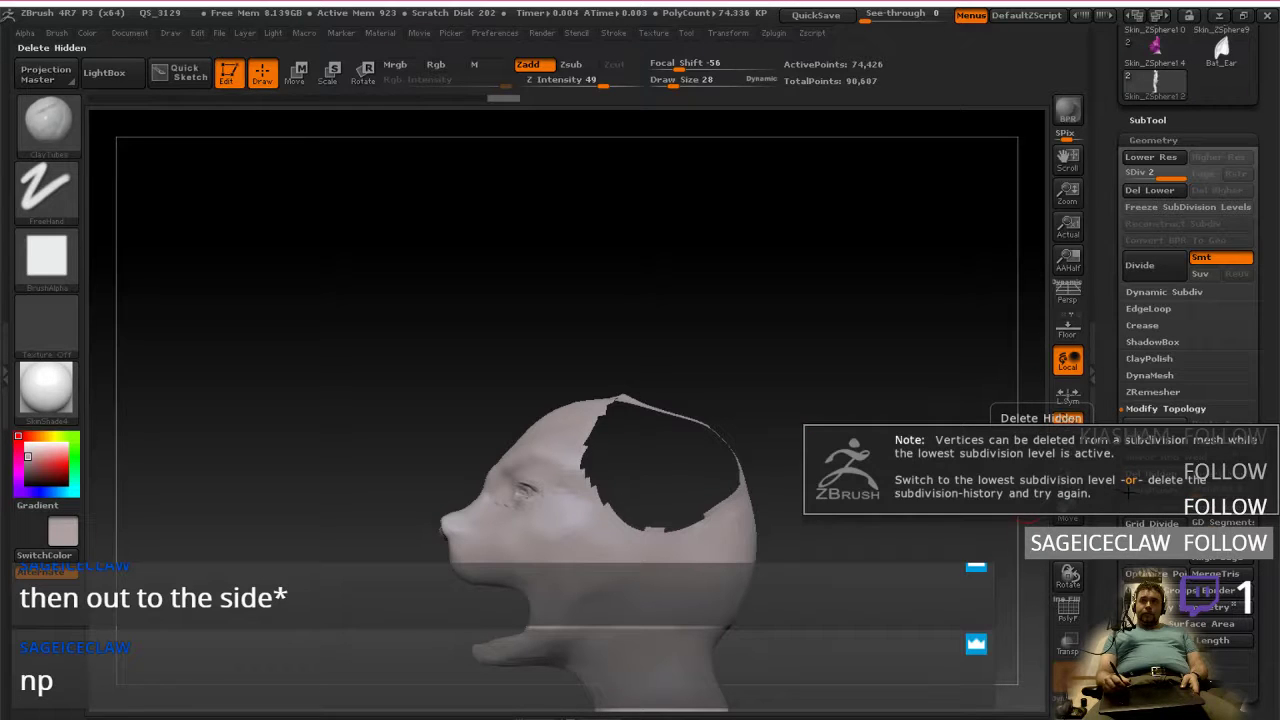
pyautogui.click(1150, 157)
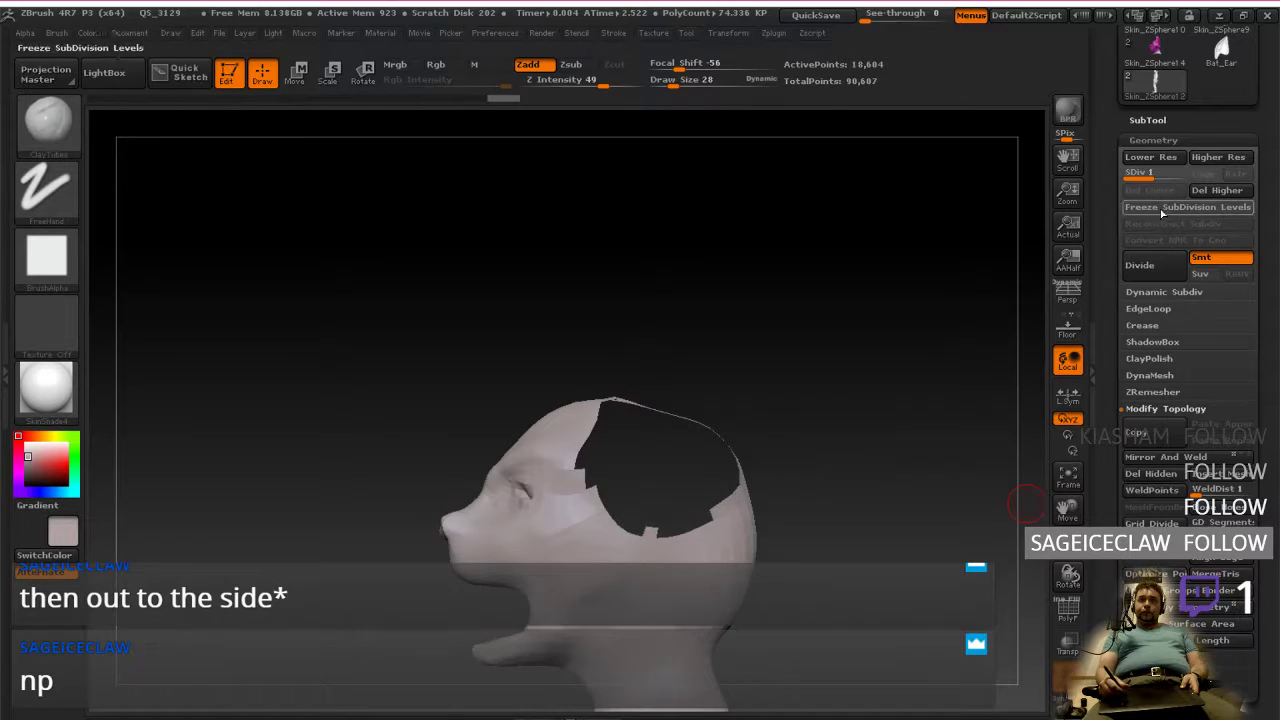
pyautogui.click(1156, 476)
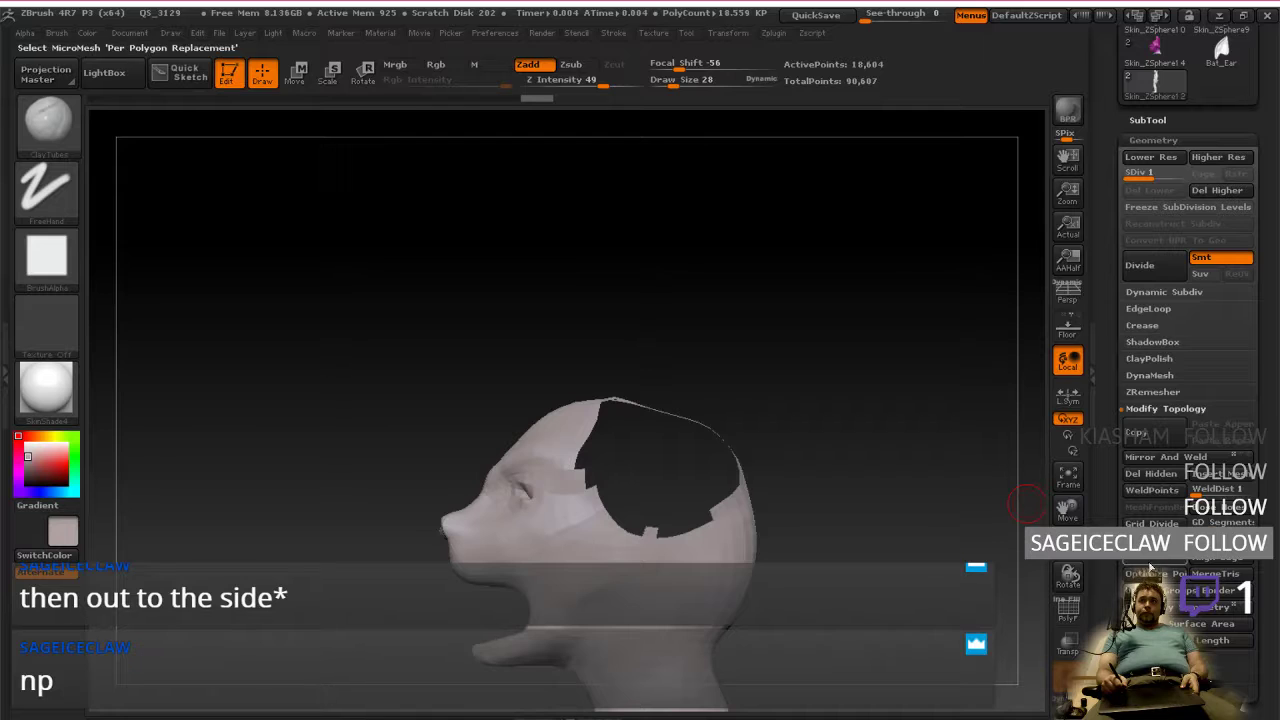
pyautogui.click(1154, 476)
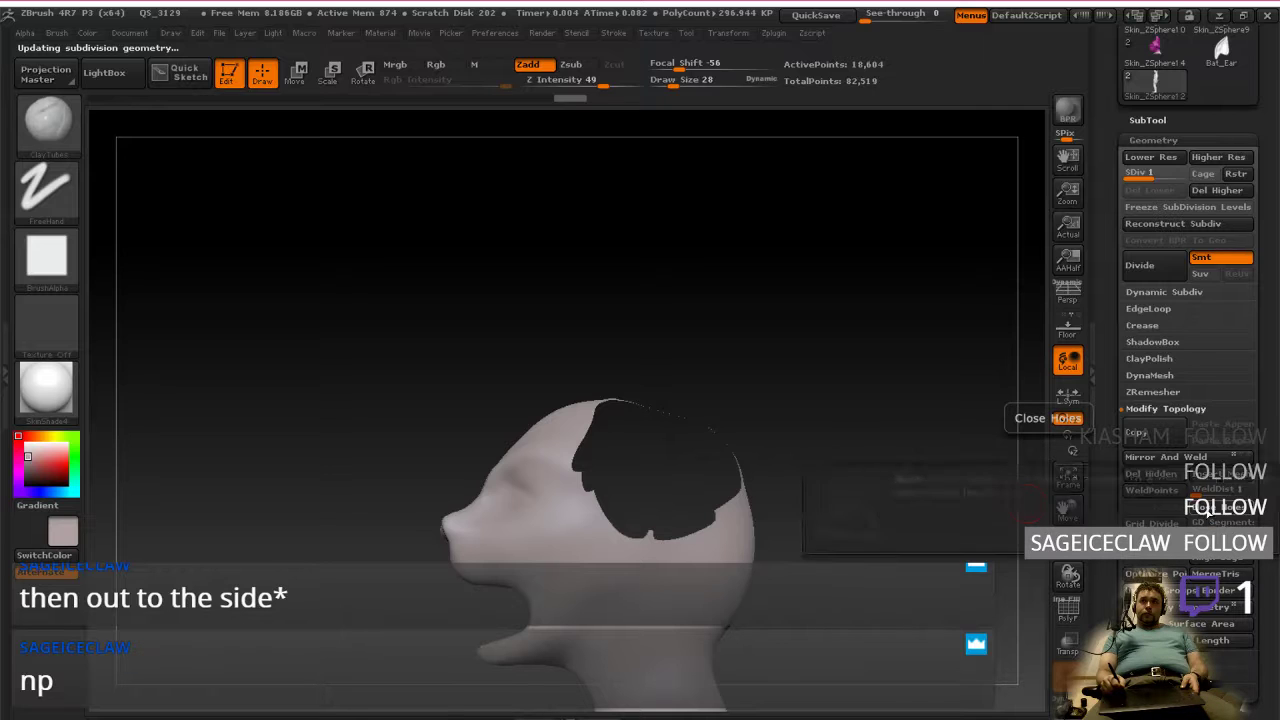
# Step: Delete the higher subdivision levels and close the ear holes in the head
pyautogui.click(1198, 508)
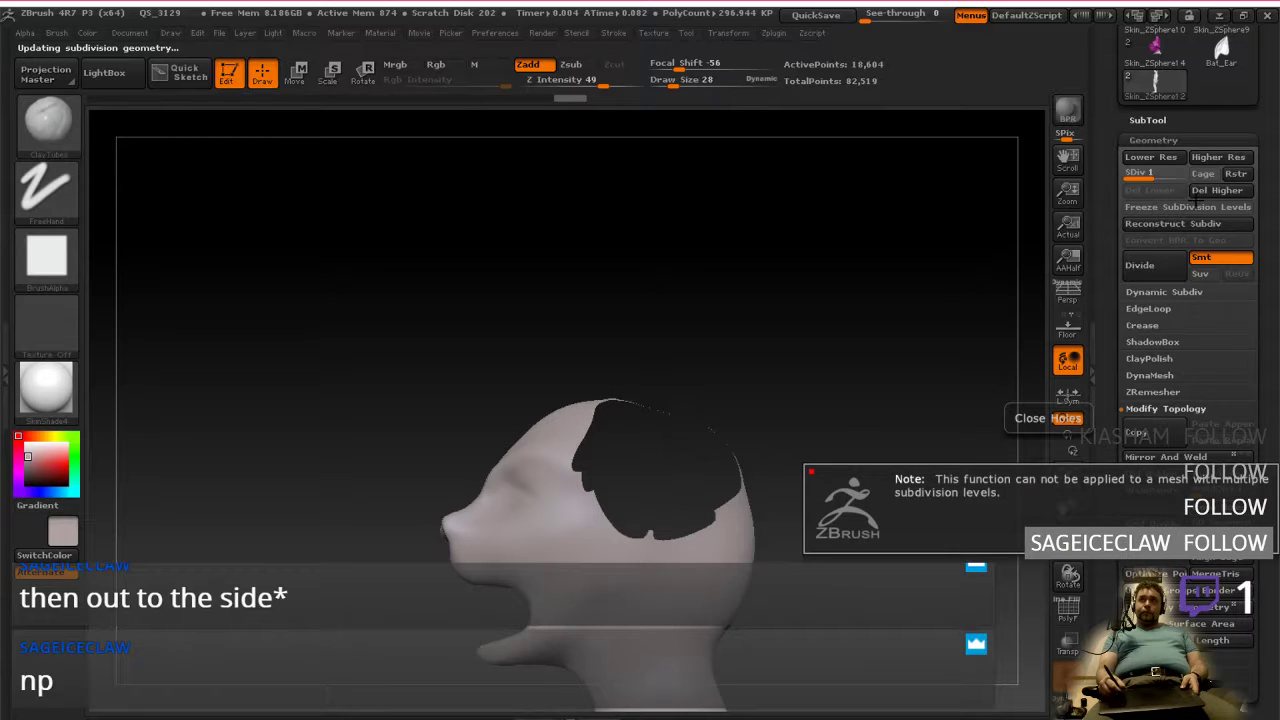
pyautogui.click(1025, 505)
pyautogui.click(1217, 191)
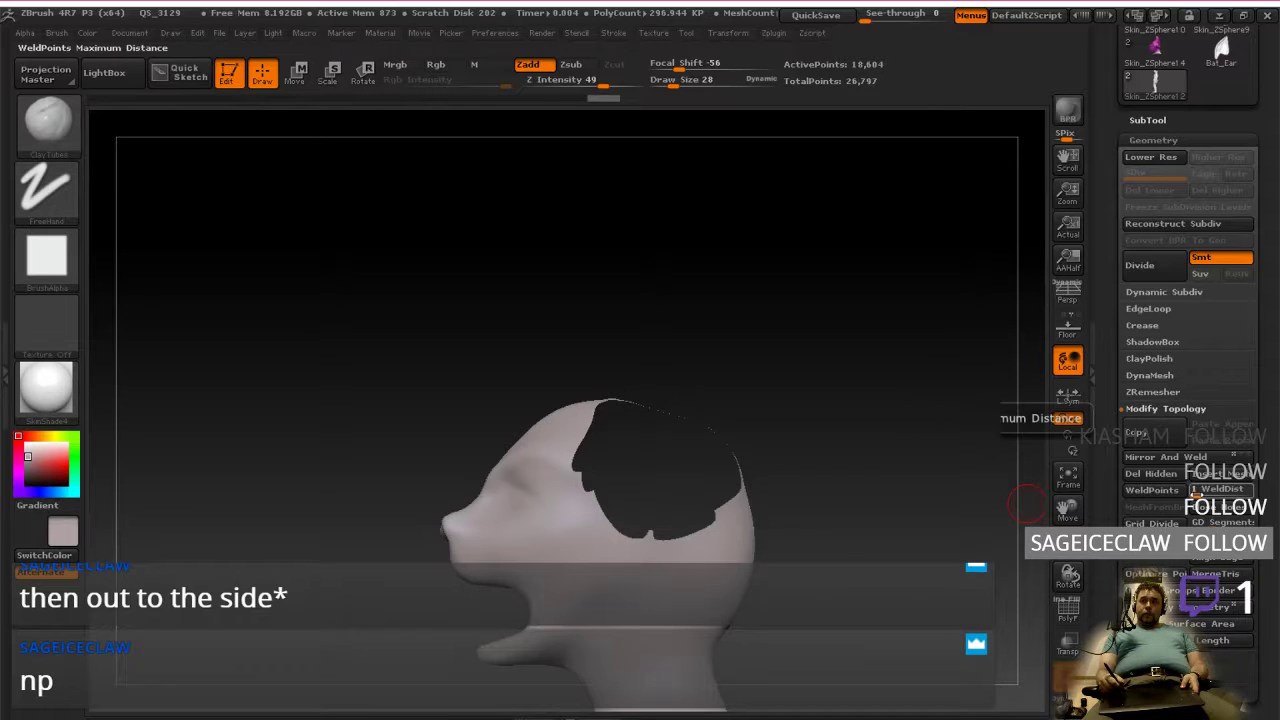
pyautogui.click(1205, 507)
pyautogui.moveTo(847, 498); pyautogui.dragTo(873, 527)
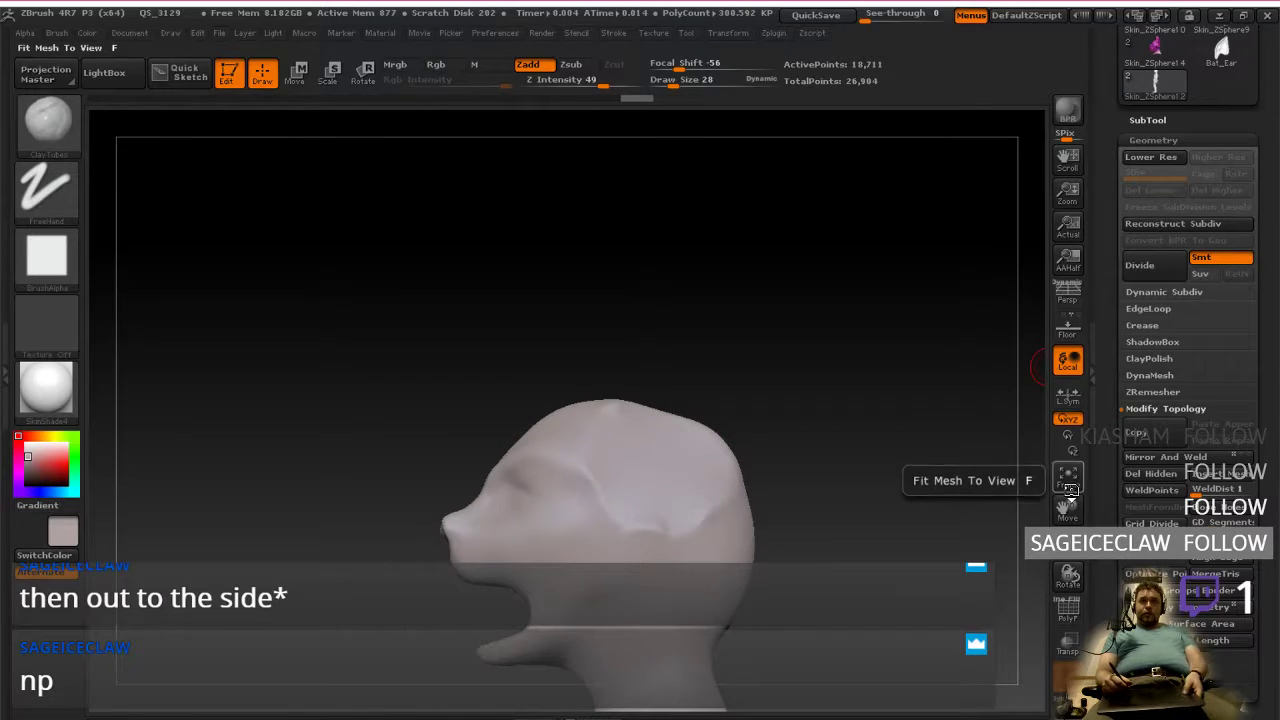
# Step: Undo the hole closing and ear deletion, back to subdivision level 2 with the ears hidden
pyautogui.hotkey('ctrl', 'z')
pyautogui.hotkey('ctrl', 'z')
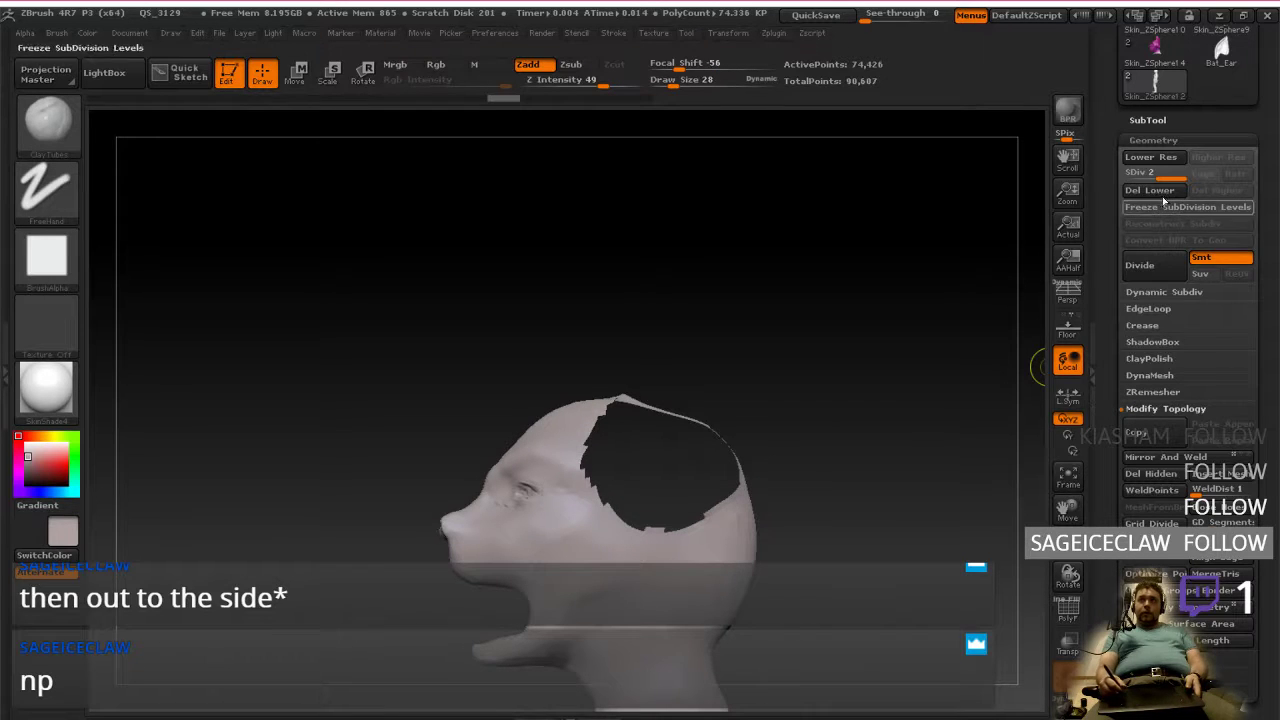
# Step: Delete the lower subdivision level and try closing the holes while the ears are only hidden
pyautogui.click(1149, 191)
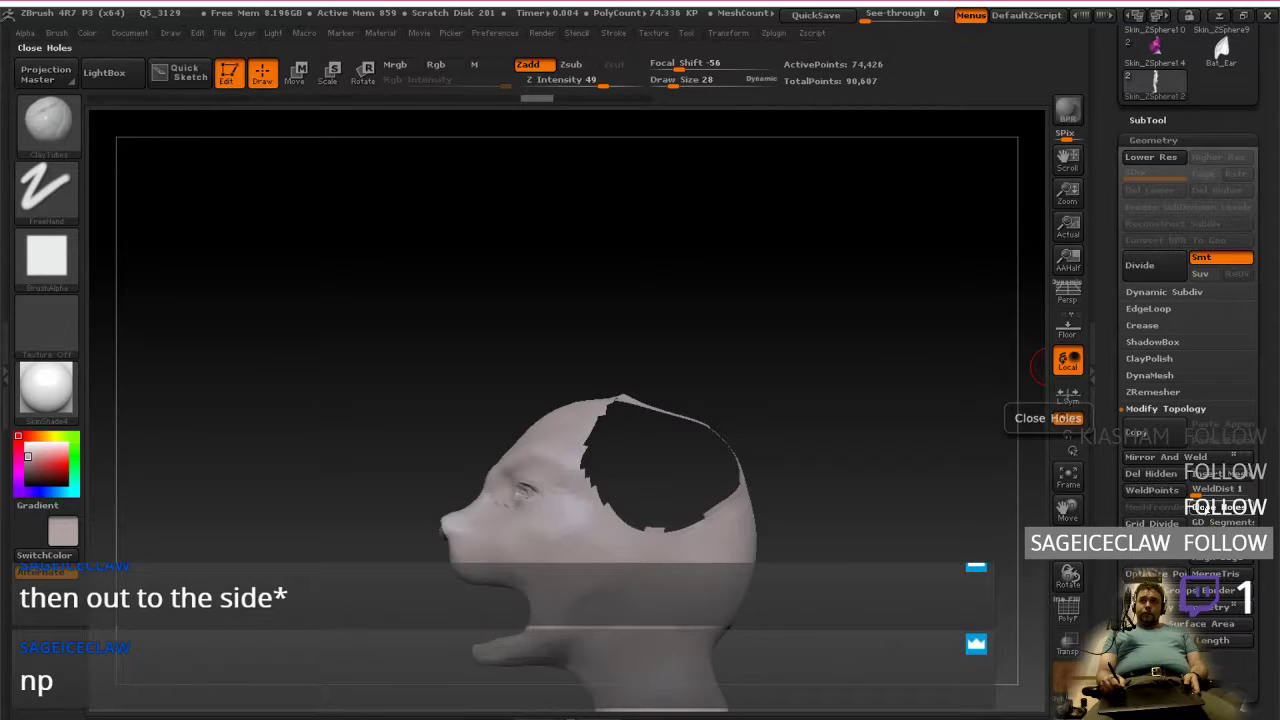
pyautogui.click(1220, 507)
pyautogui.moveTo(981, 512); pyautogui.dragTo(955, 506)
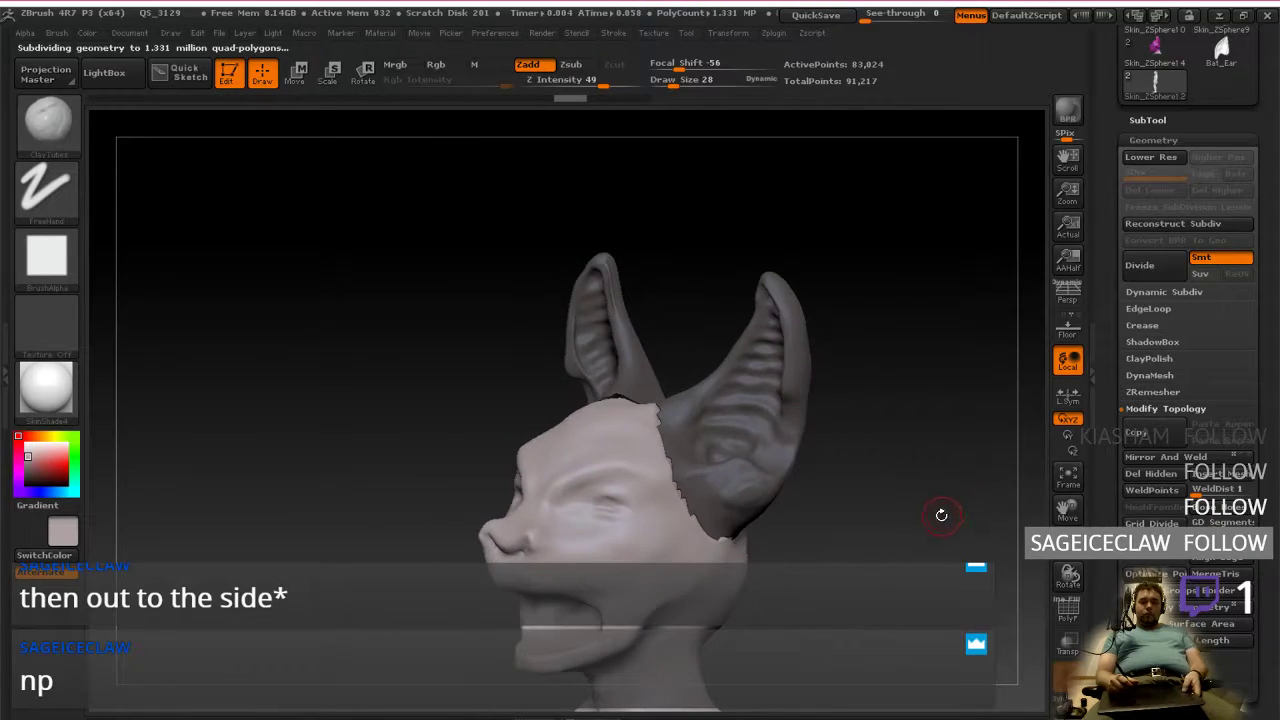
# Step: Undo the hole closing and the removal of the lower subdivision level
pyautogui.hotkey('ctrl', 'z')
pyautogui.hotkey('ctrl', 'z')
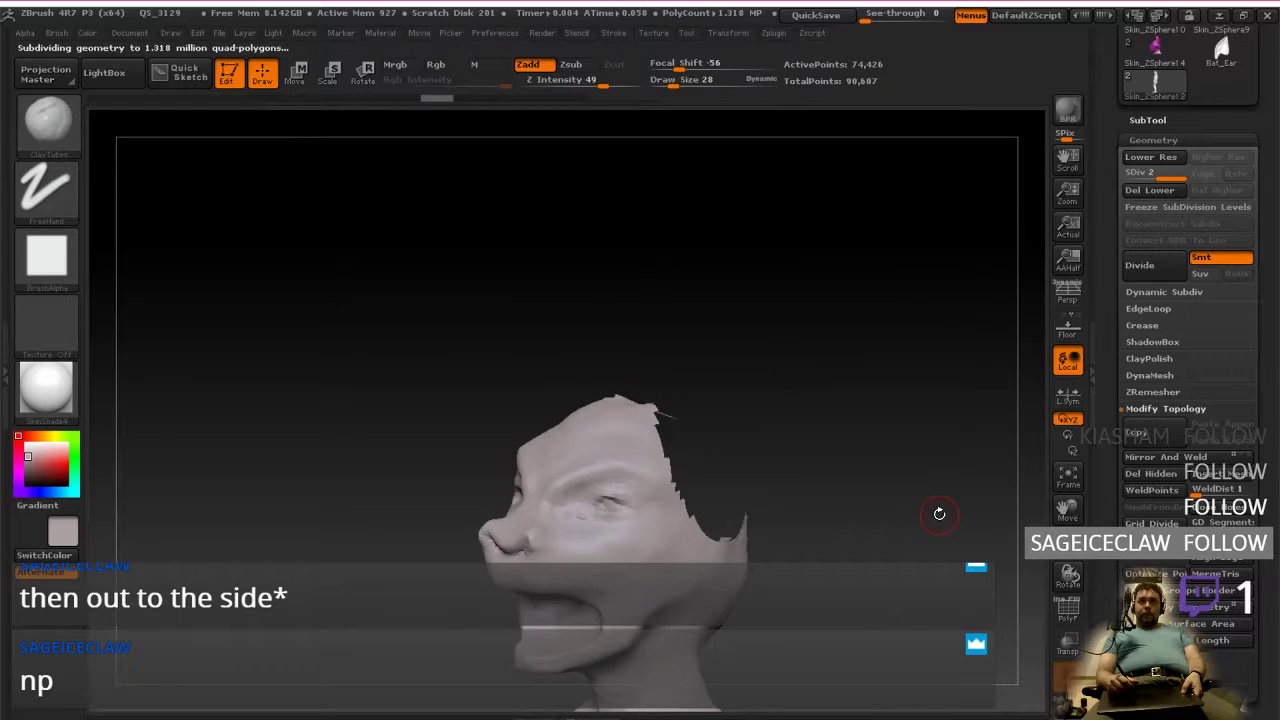
pyautogui.hotkey('ctrl', 'shift', 'z')
pyautogui.press('x')
# Step: Delete the lower subdivision level and remove the hidden ears from the detailed mesh
pyautogui.click(1151, 474)
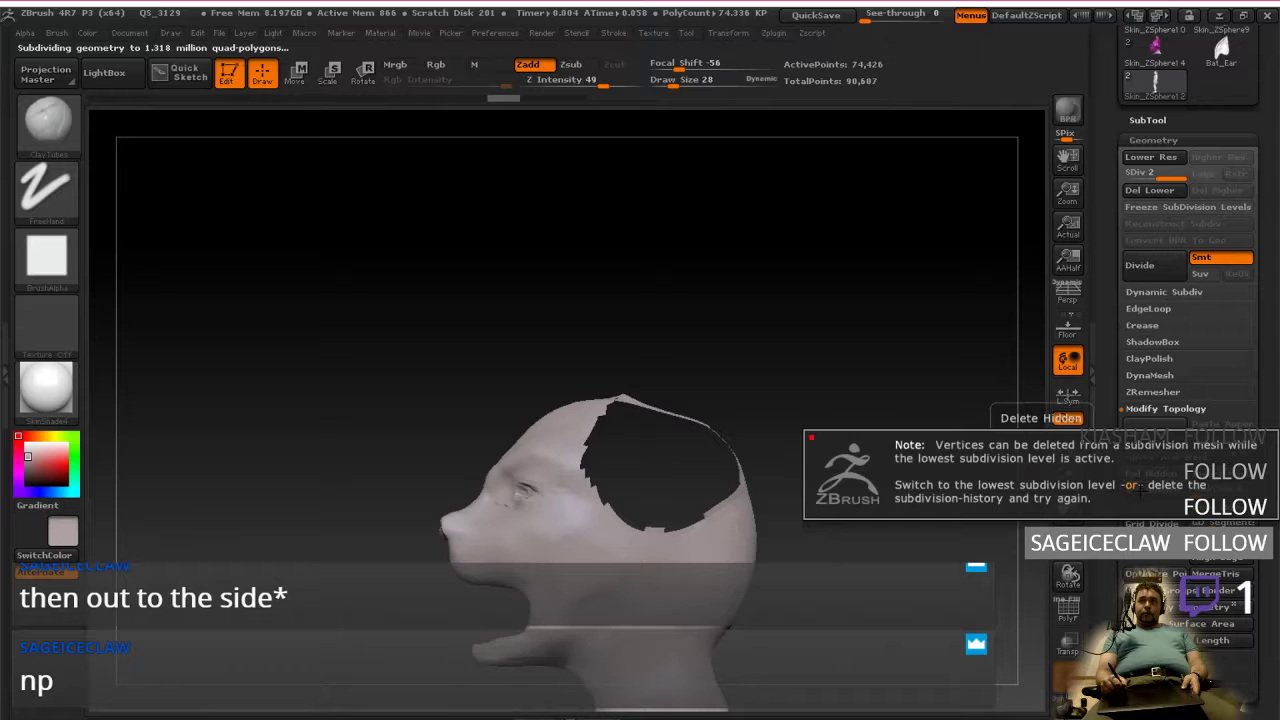
pyautogui.click(1150, 190)
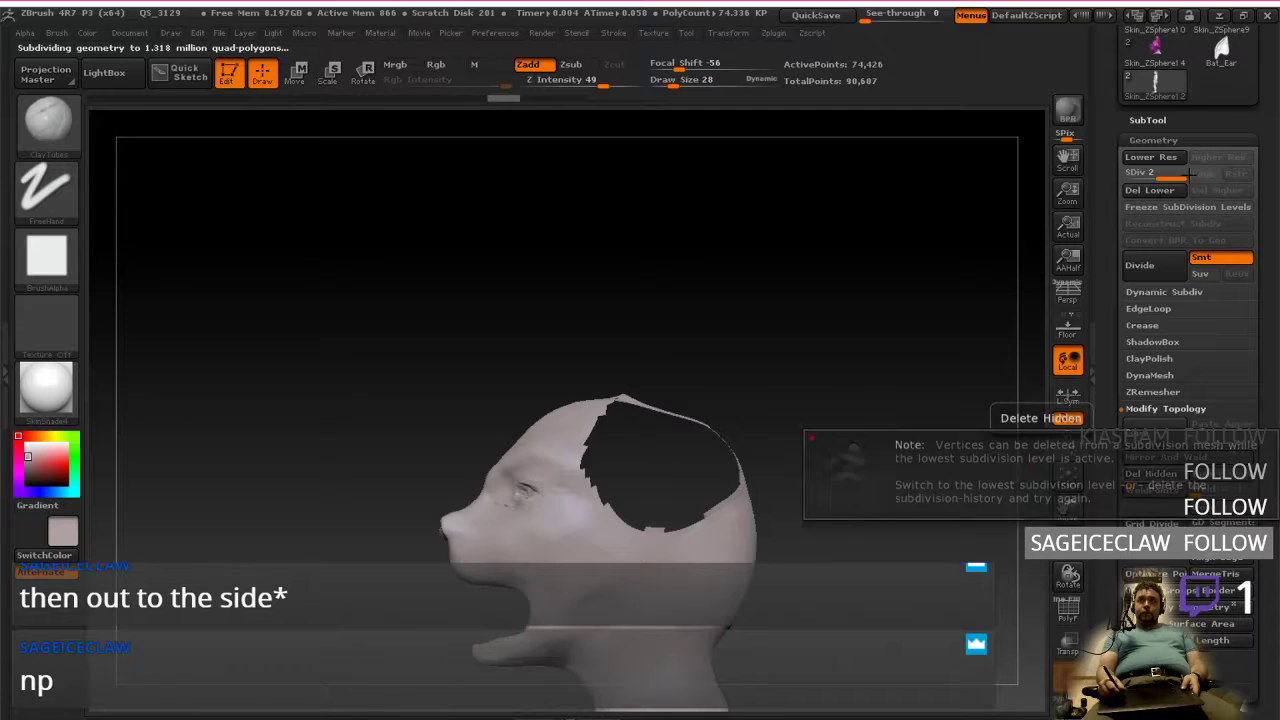
pyautogui.click(1138, 476)
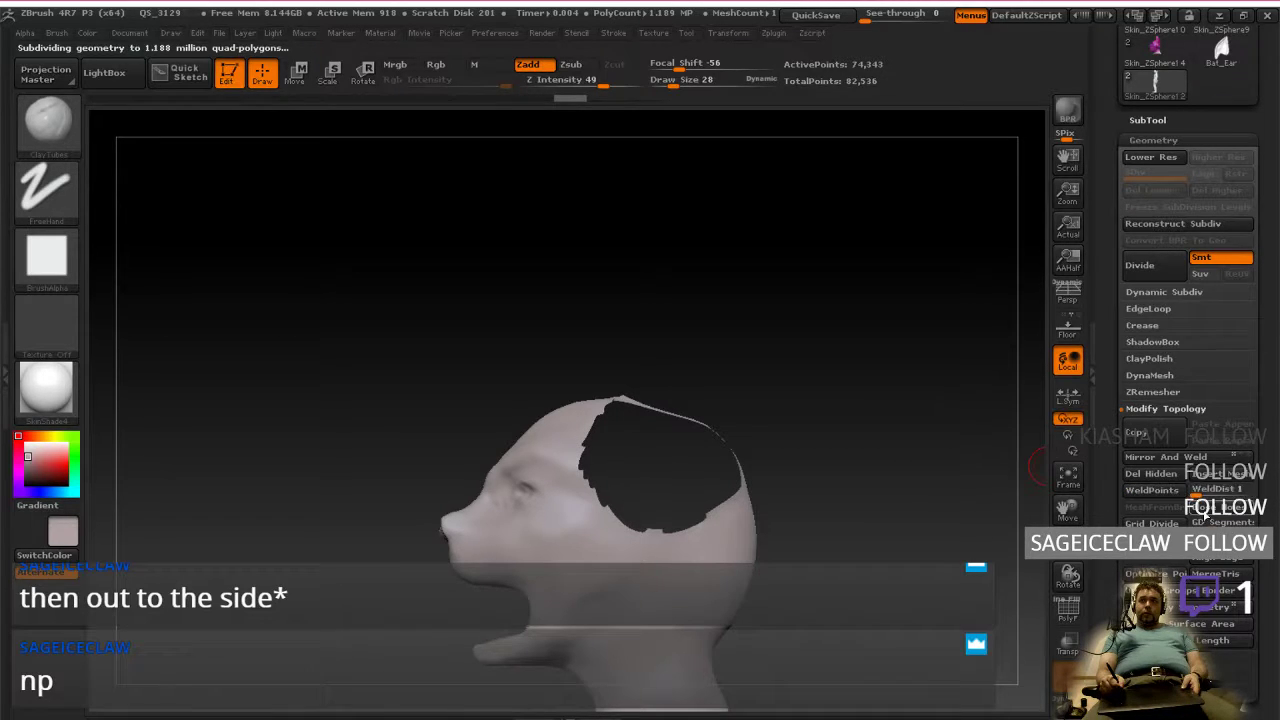
# Step: Close the holes left in the sides of the head where the ears were removed
pyautogui.click(1206, 509)
pyautogui.moveTo(897, 463)
pyautogui.mouseDown()
pyautogui.moveTo(972, 473)
pyautogui.moveTo(909, 471)
pyautogui.mouseUp()
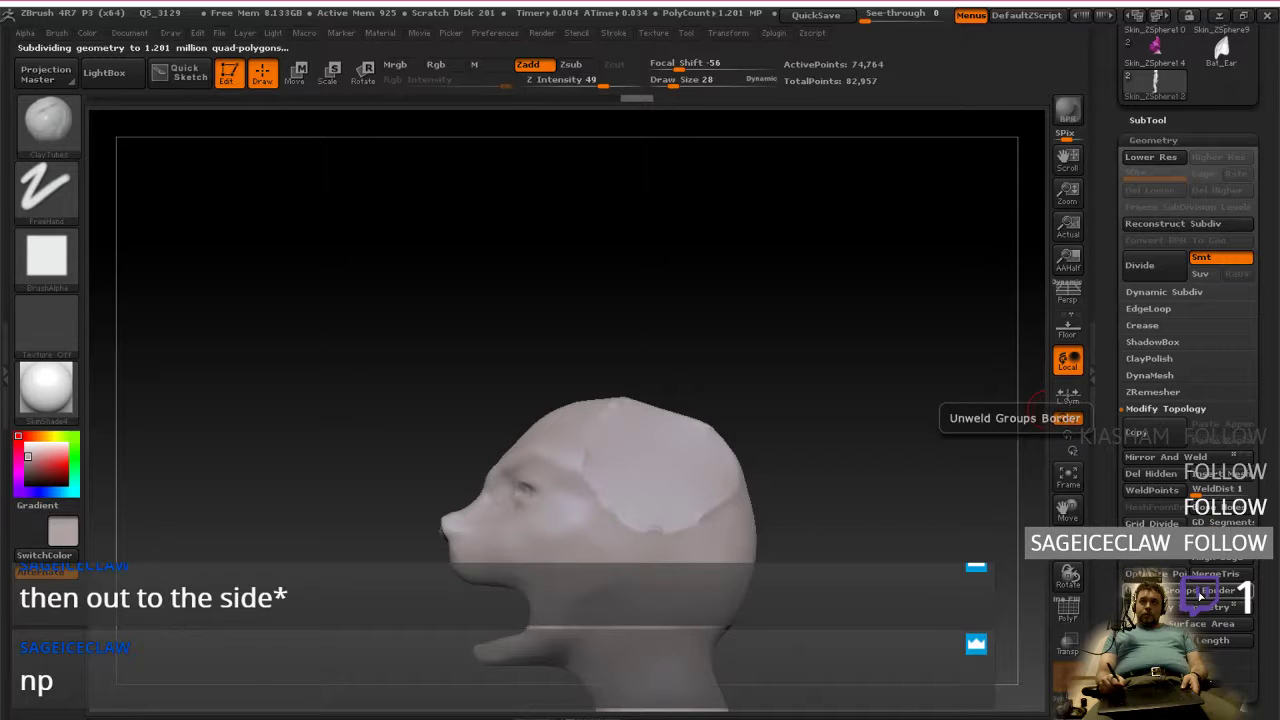
pyautogui.moveTo(1256, 226); pyautogui.dragTo(1255, 492)
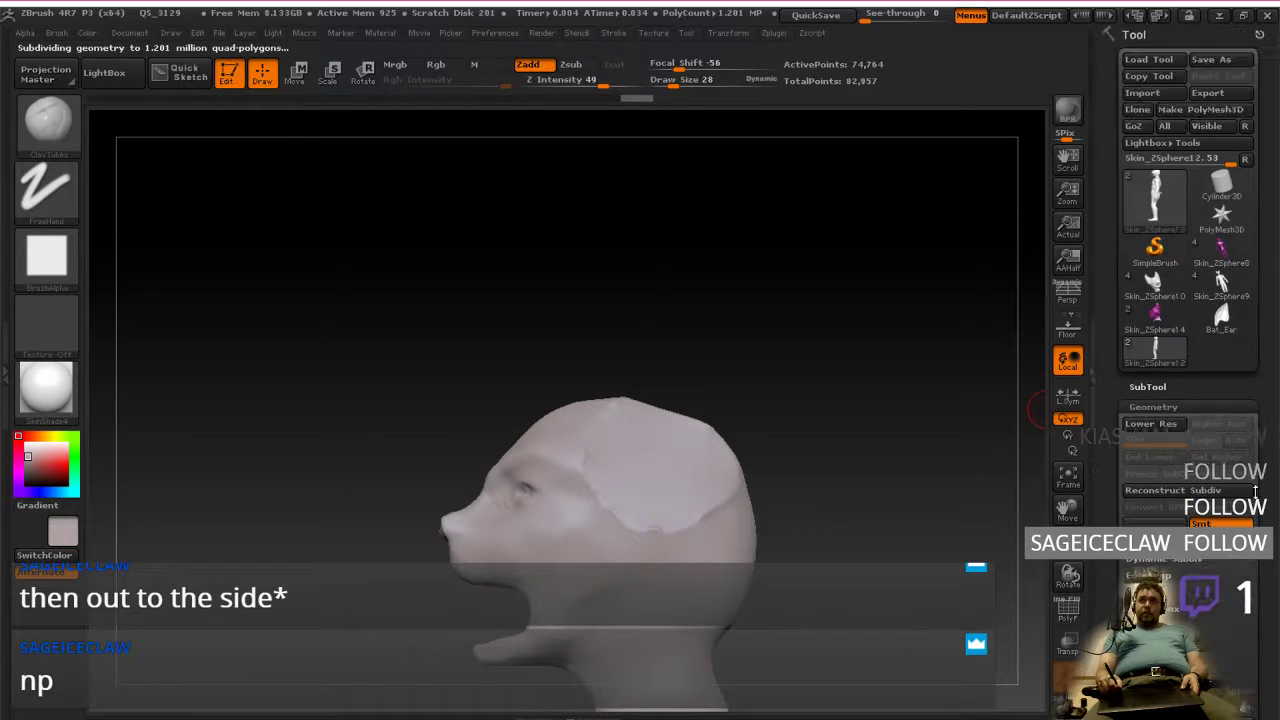
# Step: Insert the Bat_Ear mesh as a new subtool of the creature model
pyautogui.click(1158, 388)
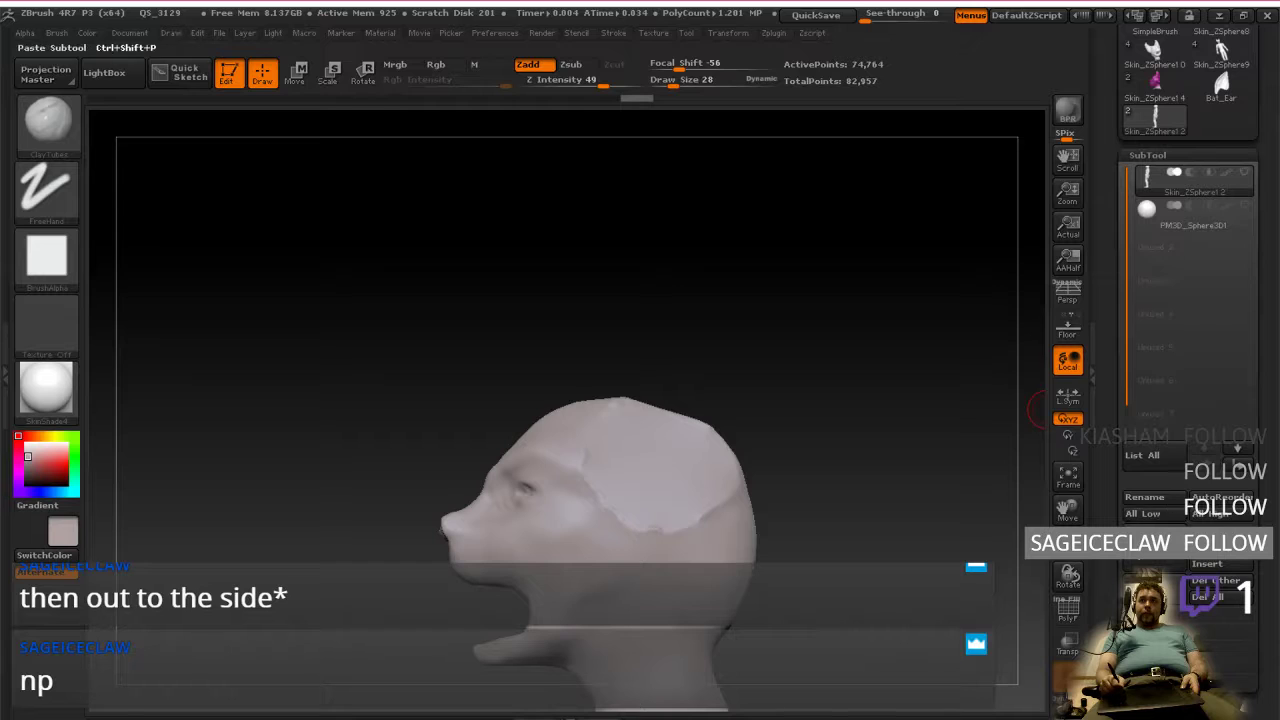
pyautogui.click(1205, 547)
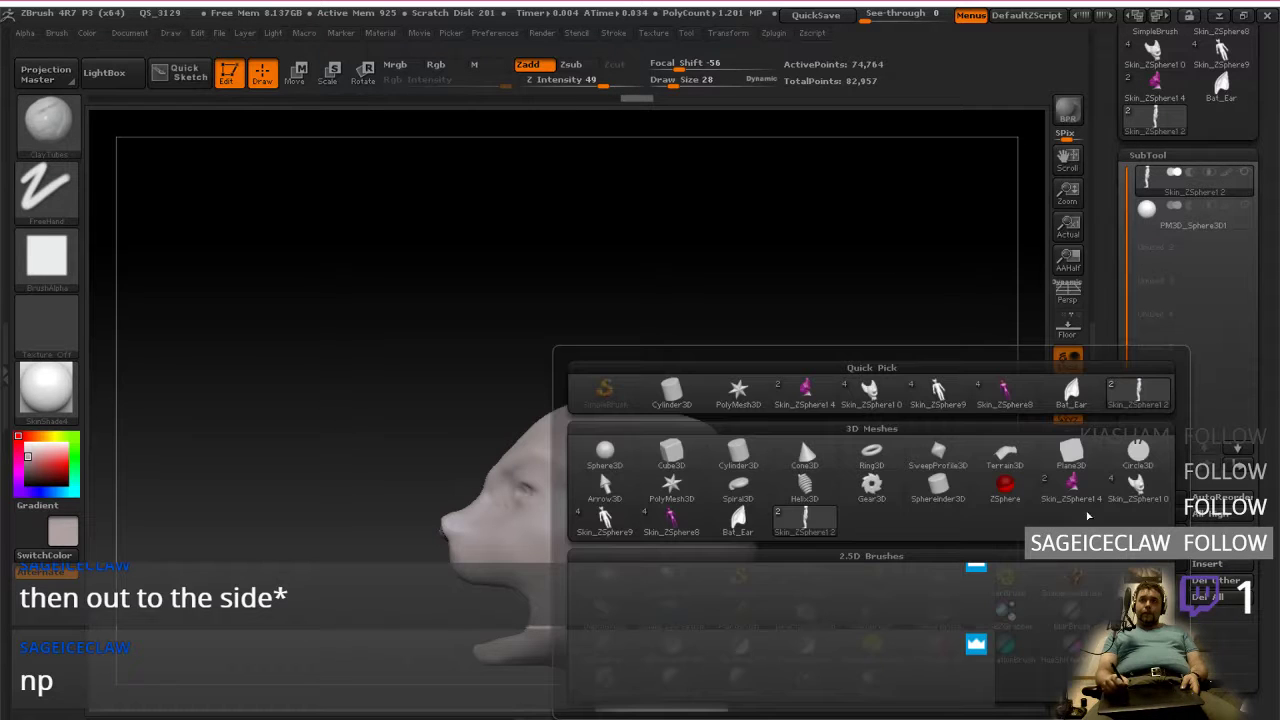
pyautogui.click(1088, 395)
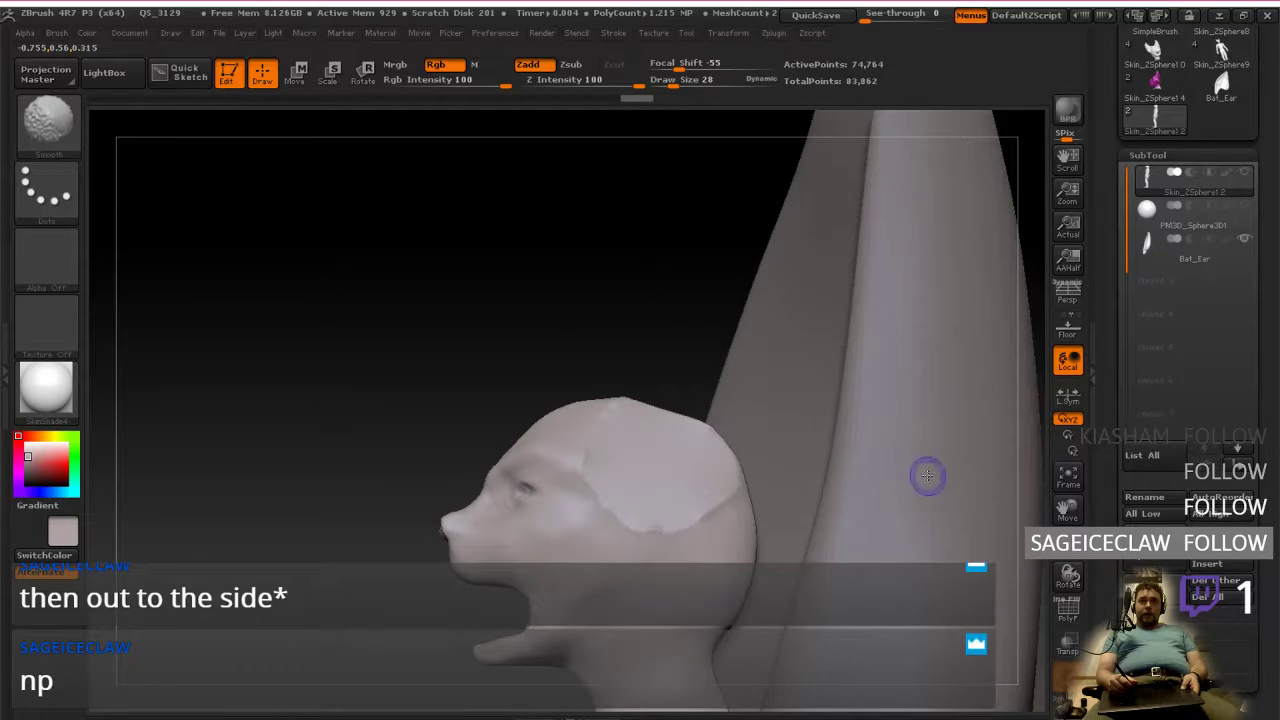
pyautogui.keyDown('shift'); pyautogui.moveTo(885, 480); pyautogui.dragTo(932, 467); pyautogui.keyUp('shift')
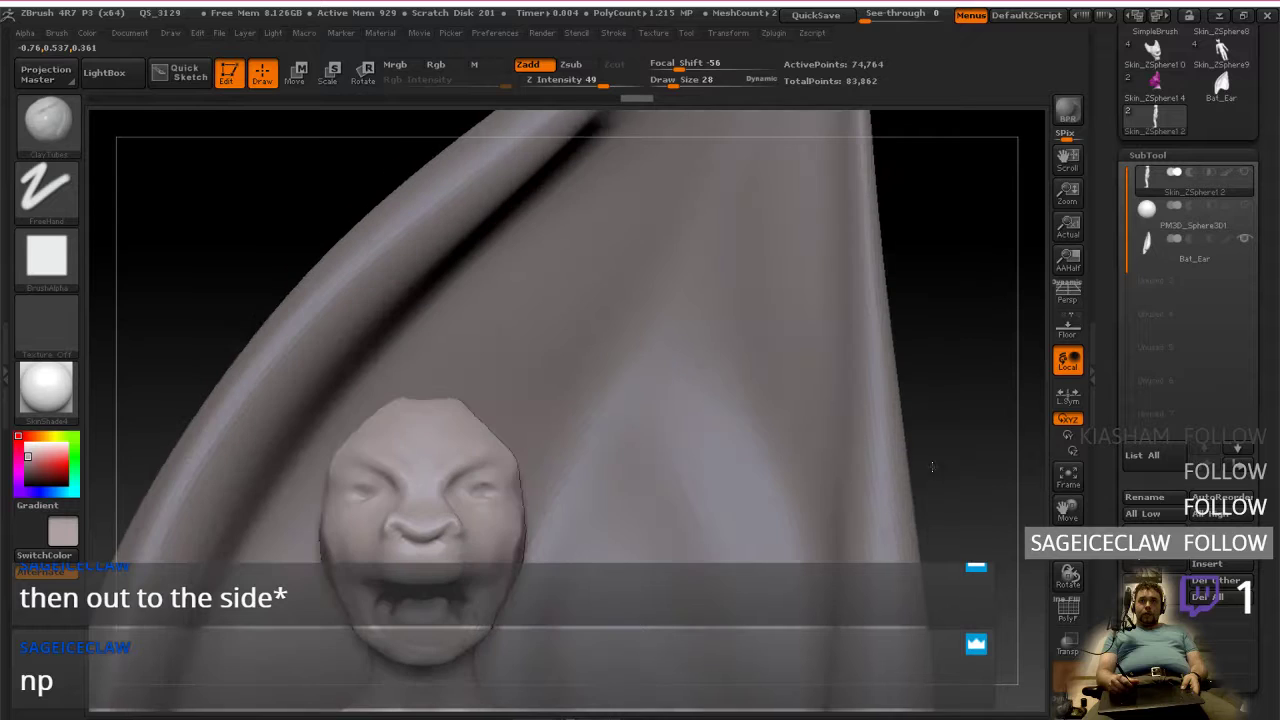
# Step: Select the Bat_Ear subtool and isolate it so the body is hidden
pyautogui.click(1162, 250)
pyautogui.keyDown('ctrl'); pyautogui.moveTo(891, 520); pyautogui.dragTo(901, 426, button='right'); pyautogui.keyUp('ctrl')
pyautogui.click(1072, 611)
pyautogui.click(1072, 611)
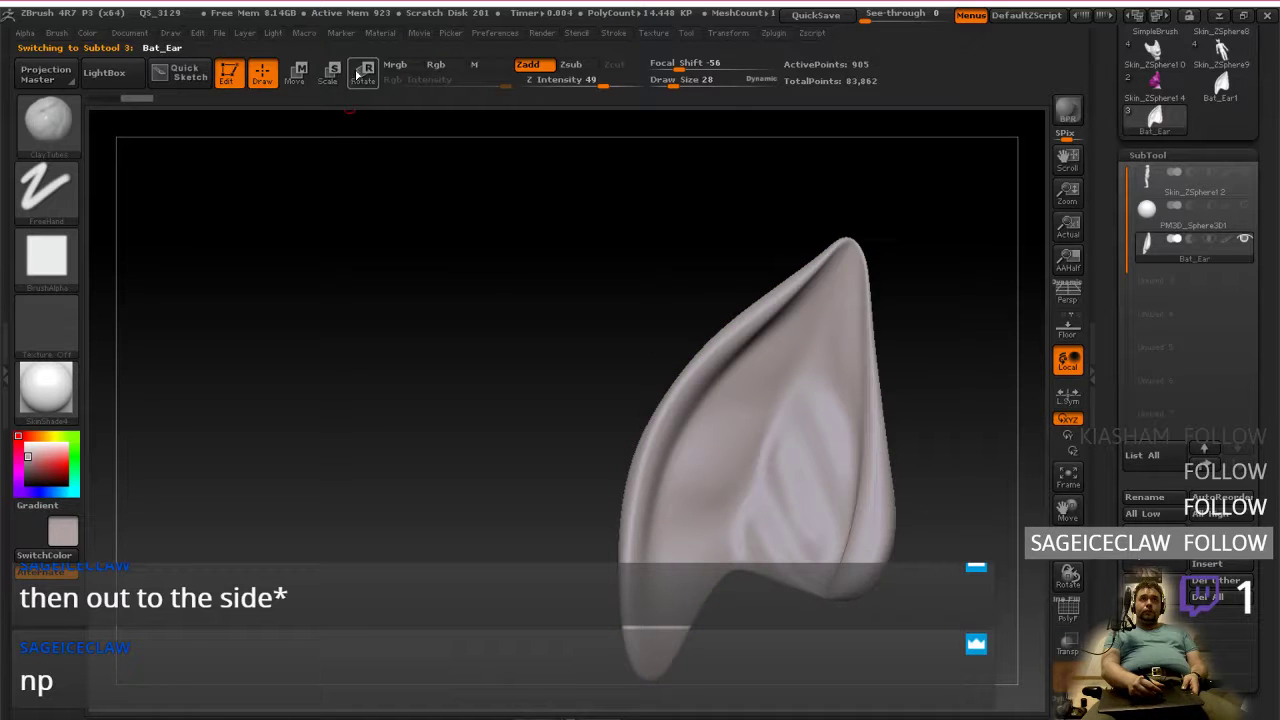
pyautogui.click(296, 71)
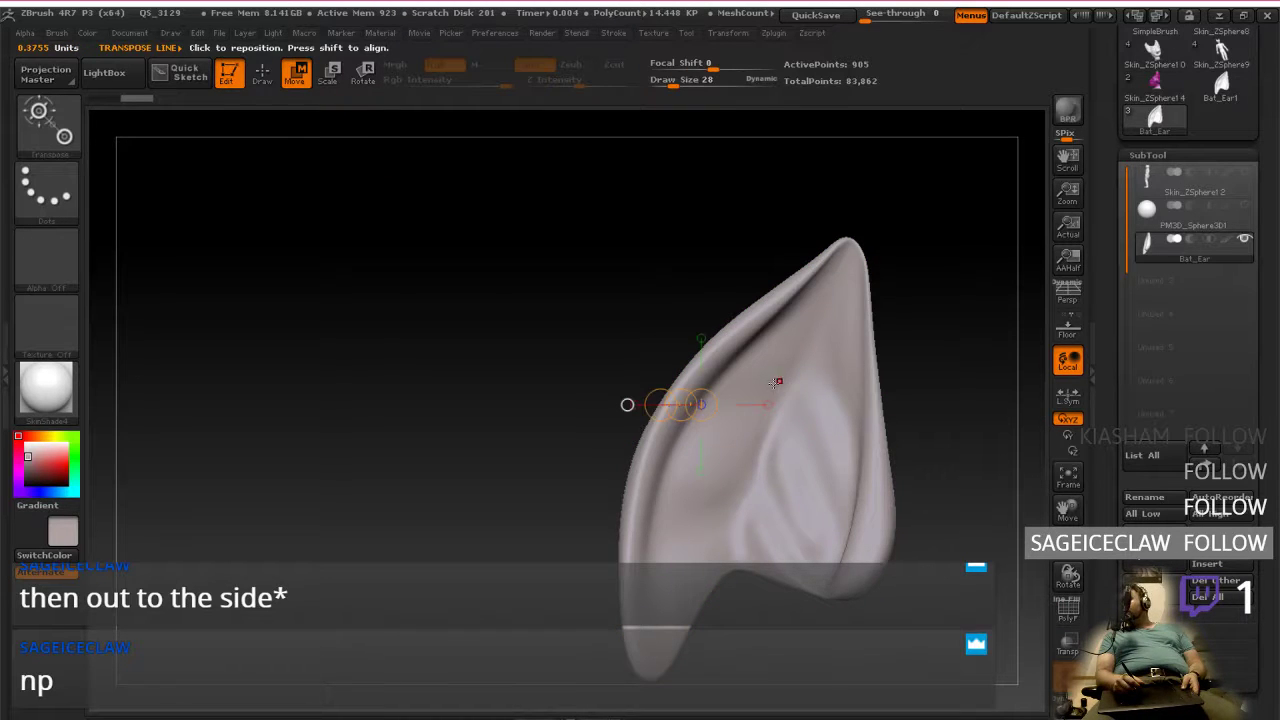
pyautogui.moveTo(972, 395); pyautogui.dragTo(946, 401)
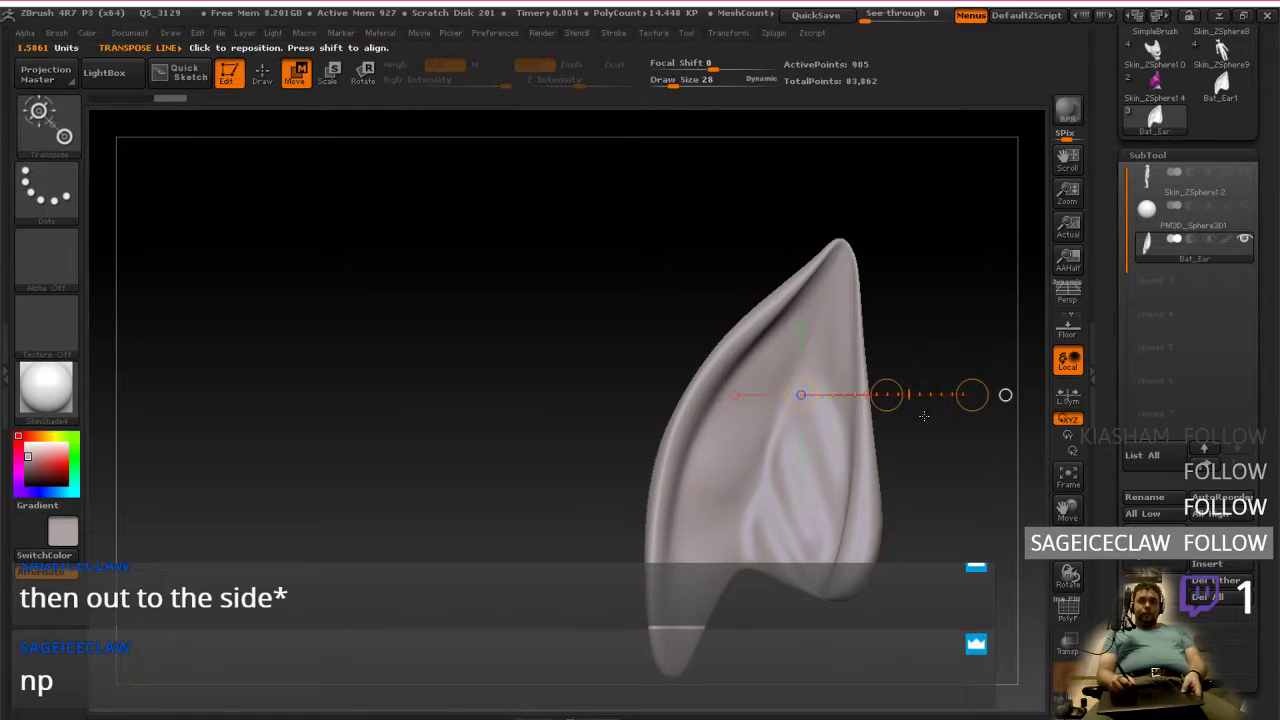
pyautogui.hotkey('ctrl', 'z')
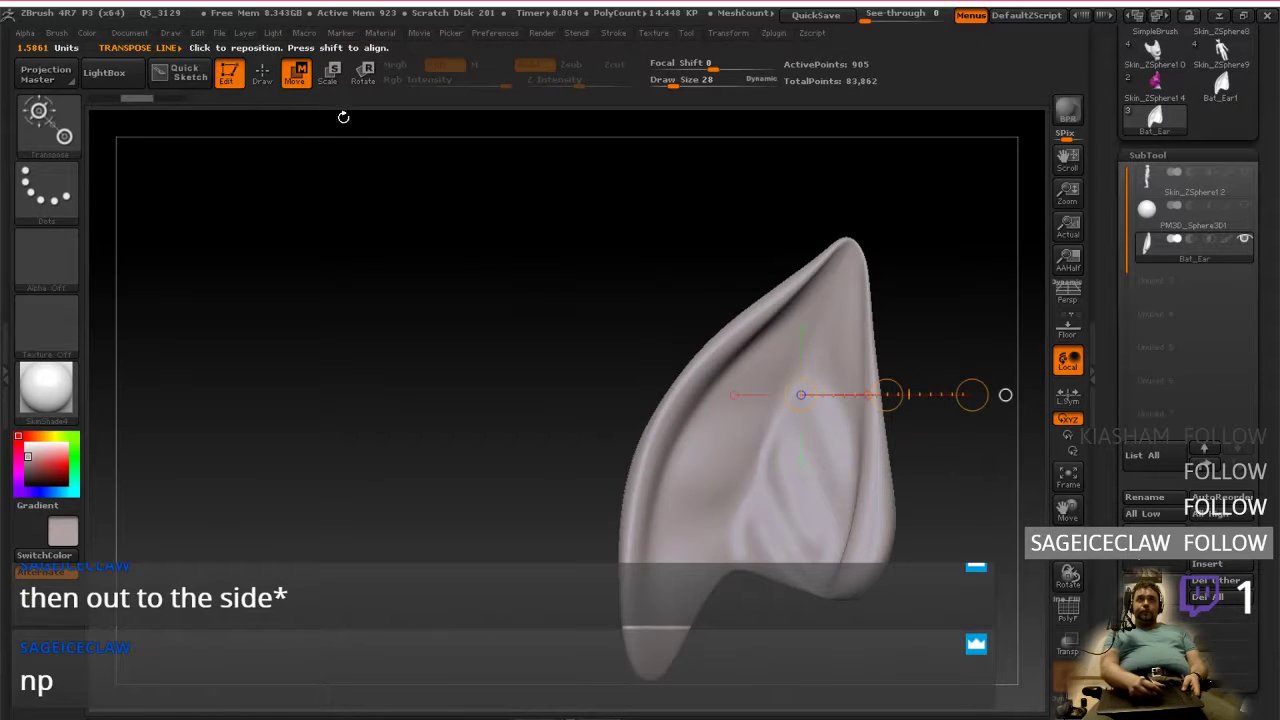
# Step: Scale the oversized bat ear down uniformly to a small fraction of its size
pyautogui.click(328, 75)
pyautogui.moveTo(971, 395)
pyautogui.mouseDown()
pyautogui.moveTo(832, 405)
pyautogui.moveTo(654, 458)
pyautogui.moveTo(674, 271)
pyautogui.moveTo(677, 406)
pyautogui.mouseUp()
pyautogui.moveTo(677, 284); pyautogui.dragTo(672, 410)
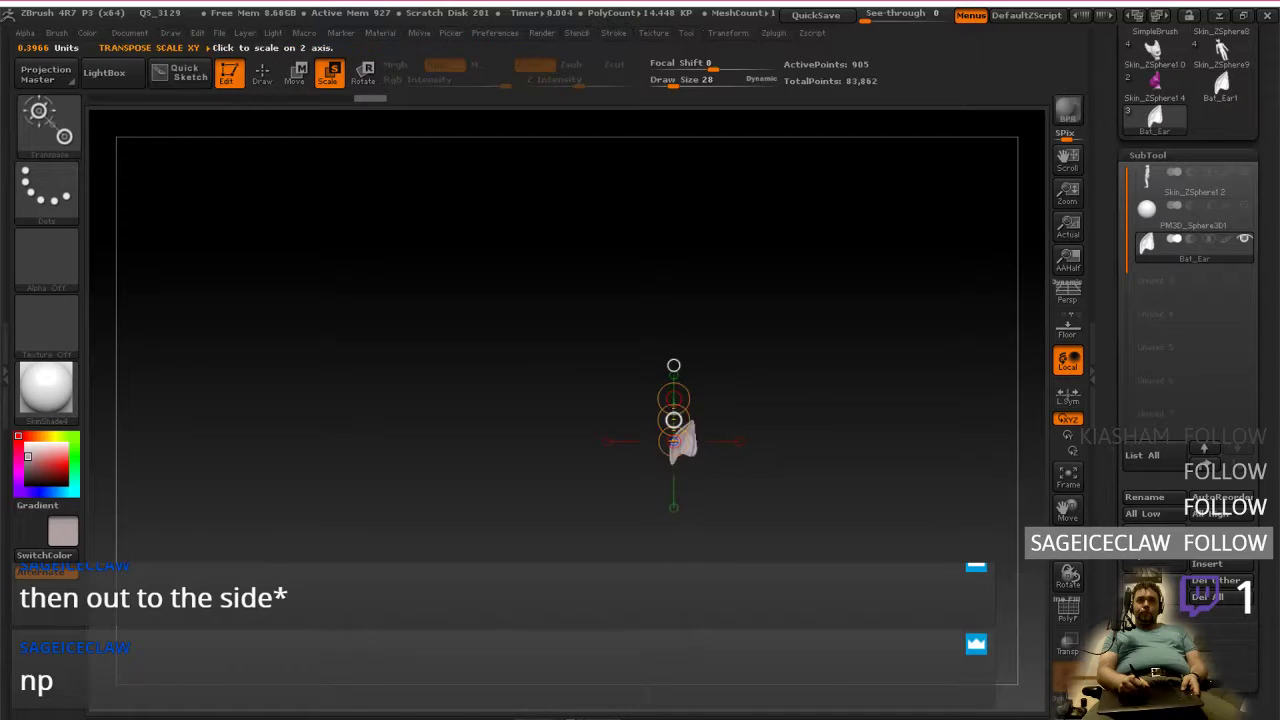
# Step: Show the body subtool again and scale the bat ear up to nearly the height of the head
pyautogui.click(1244, 172)
pyautogui.moveTo(674, 396); pyautogui.dragTo(680, 346)
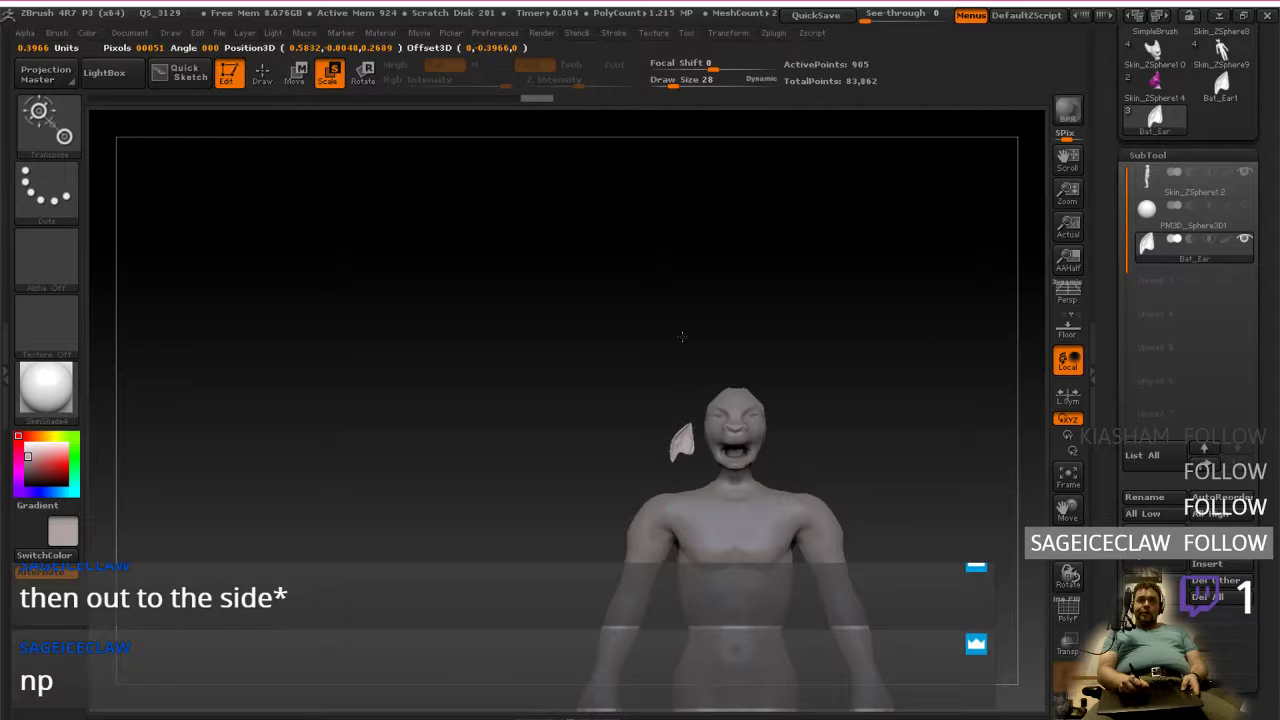
pyautogui.click(673, 365)
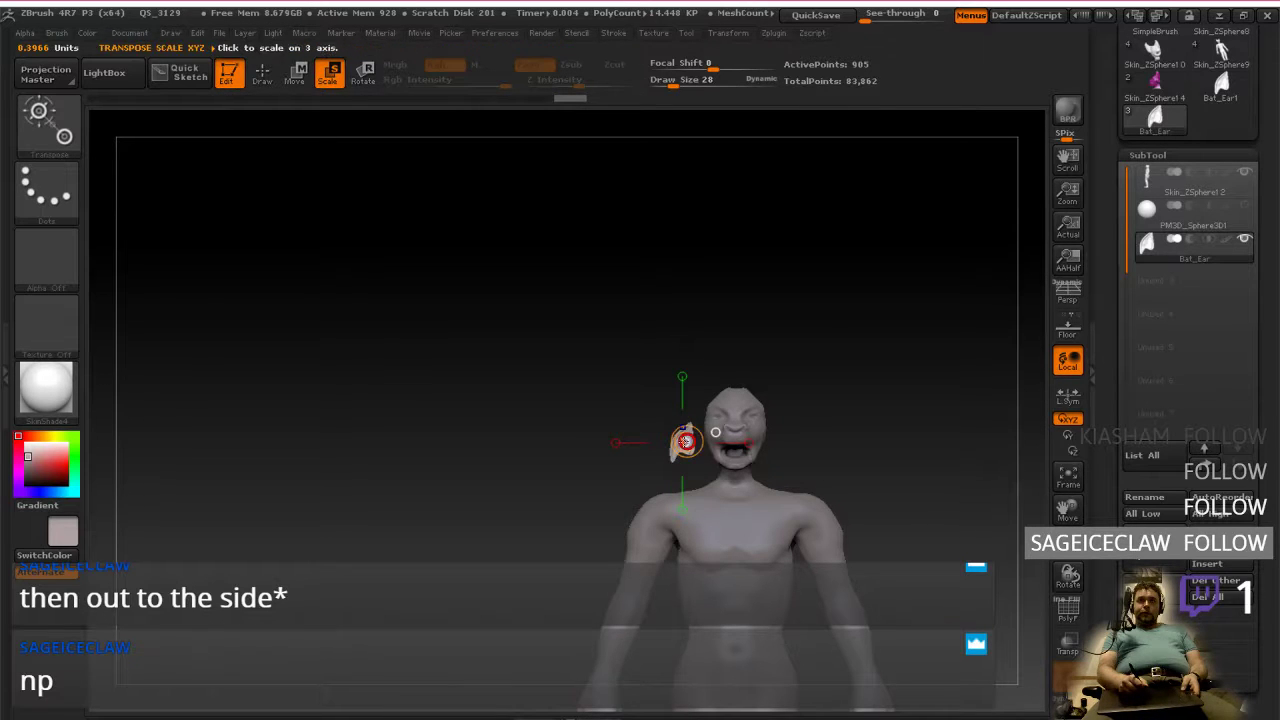
pyautogui.moveTo(685, 441); pyautogui.dragTo(676, 356)
pyautogui.moveTo(685, 421); pyautogui.dragTo(684, 307)
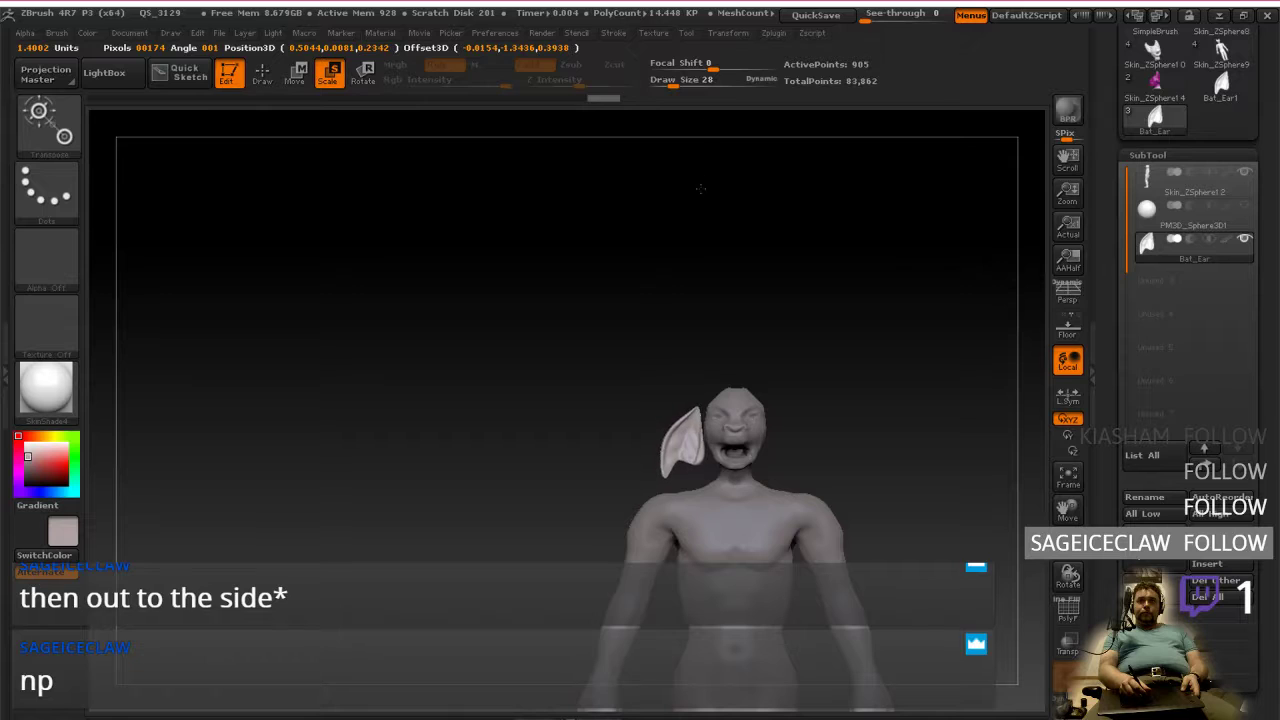
pyautogui.moveTo(697, 217); pyautogui.dragTo(737, 357)
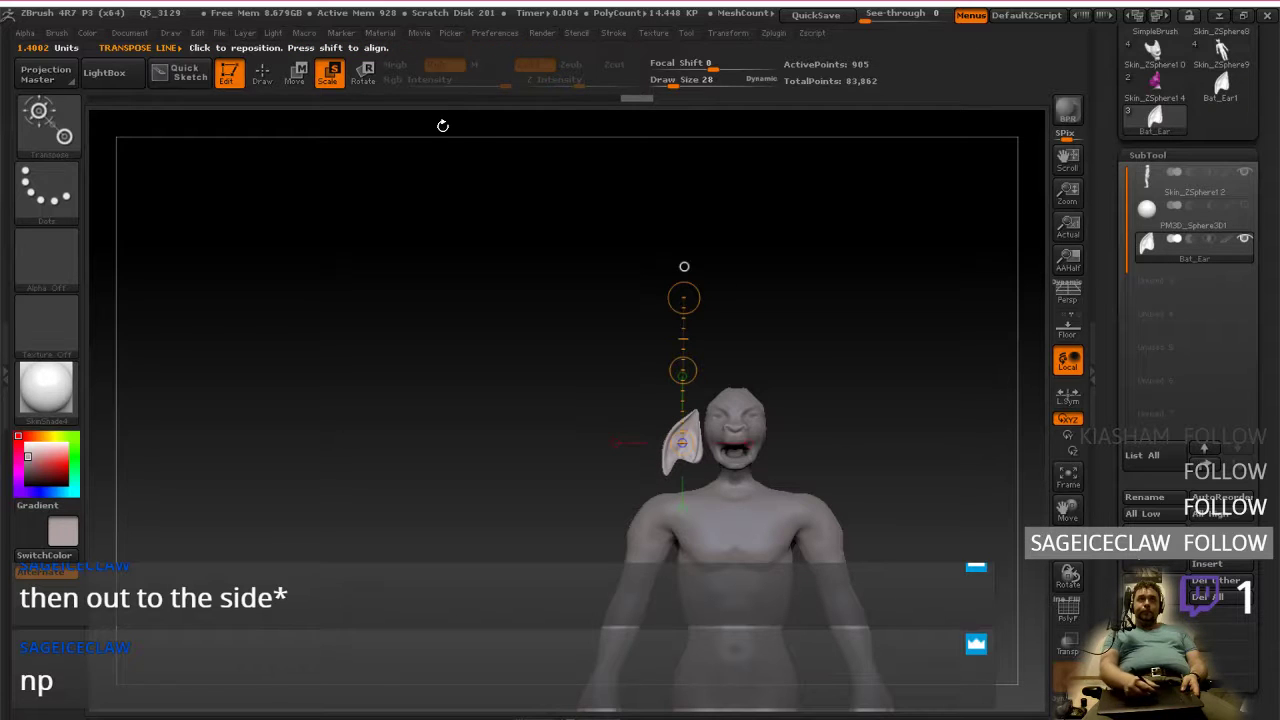
# Step: Move the bat ear forward in side view, from behind the head to alongside the skull
pyautogui.click(297, 72)
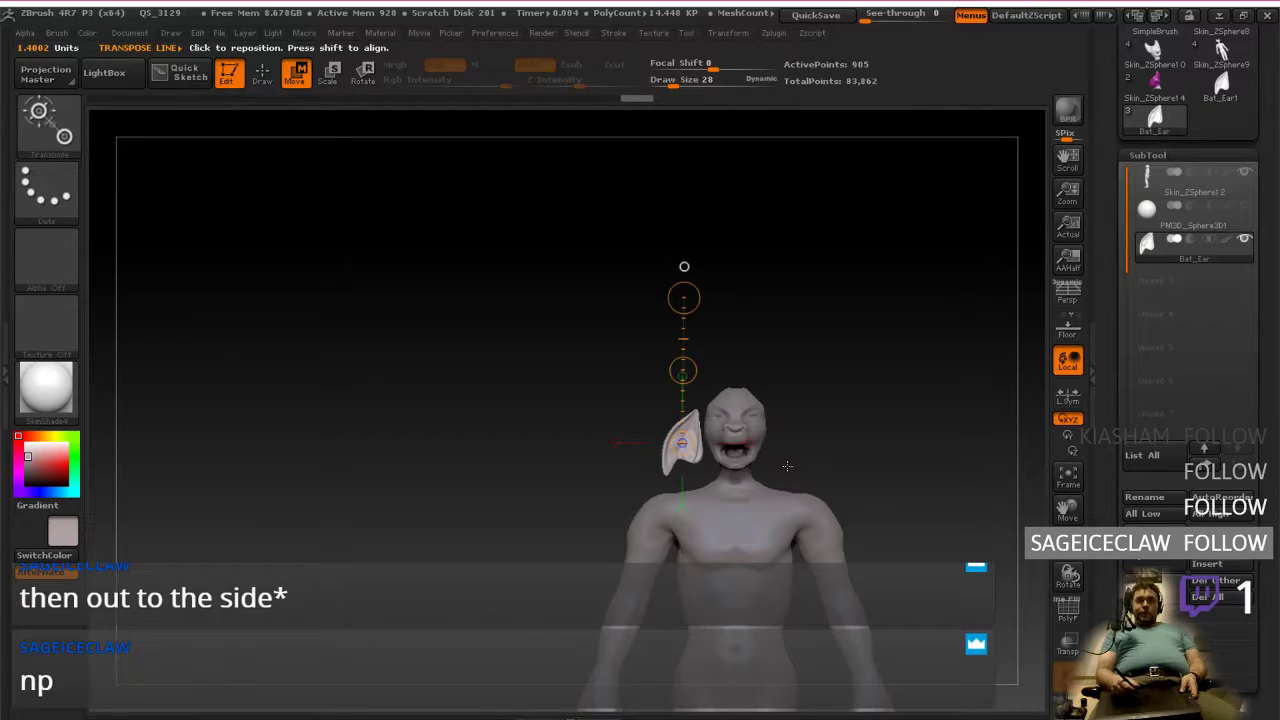
pyautogui.moveTo(797, 441); pyautogui.dragTo(829, 455)
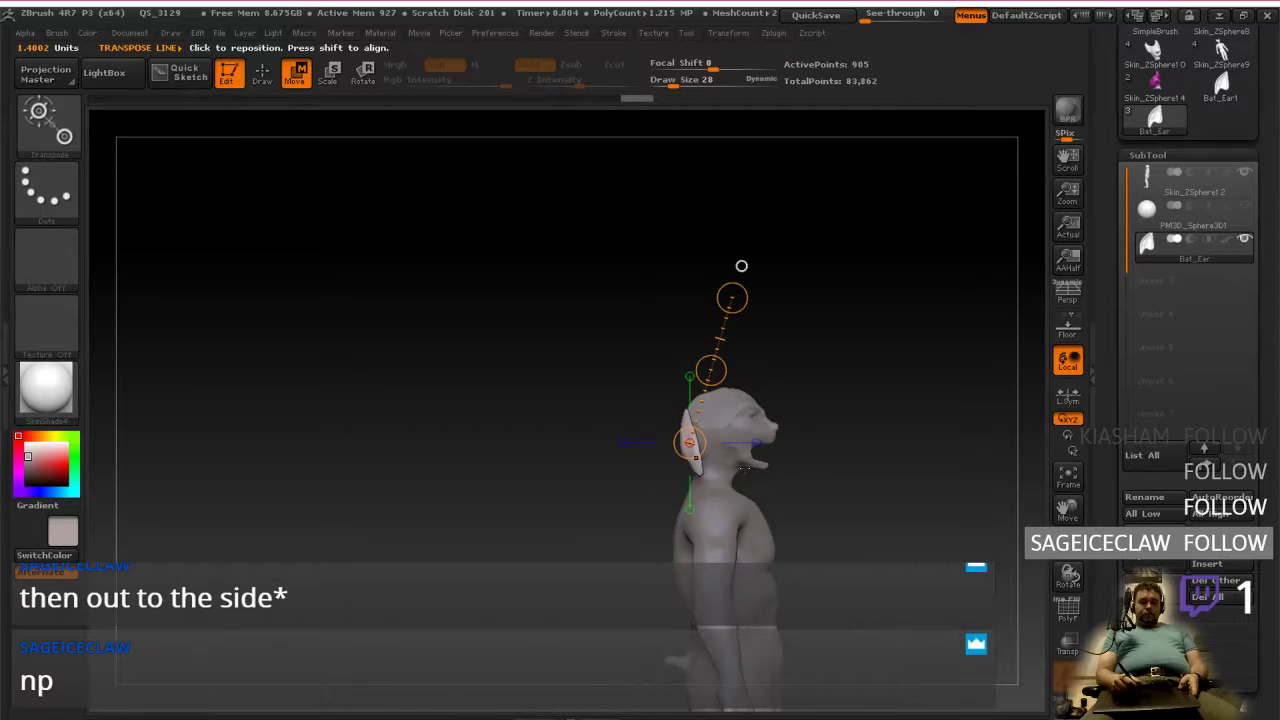
pyautogui.keyDown('shift'); pyautogui.moveTo(692, 455); pyautogui.dragTo(846, 455); pyautogui.keyUp('shift')
pyautogui.moveTo(769, 455)
pyautogui.mouseDown()
pyautogui.moveTo(790, 413)
pyautogui.moveTo(745, 471)
pyautogui.moveTo(798, 431)
pyautogui.moveTo(799, 409)
pyautogui.mouseUp()
pyautogui.keyDown('ctrl'); pyautogui.moveTo(799, 409); pyautogui.dragTo(882, 455, button='right'); pyautogui.keyUp('ctrl')
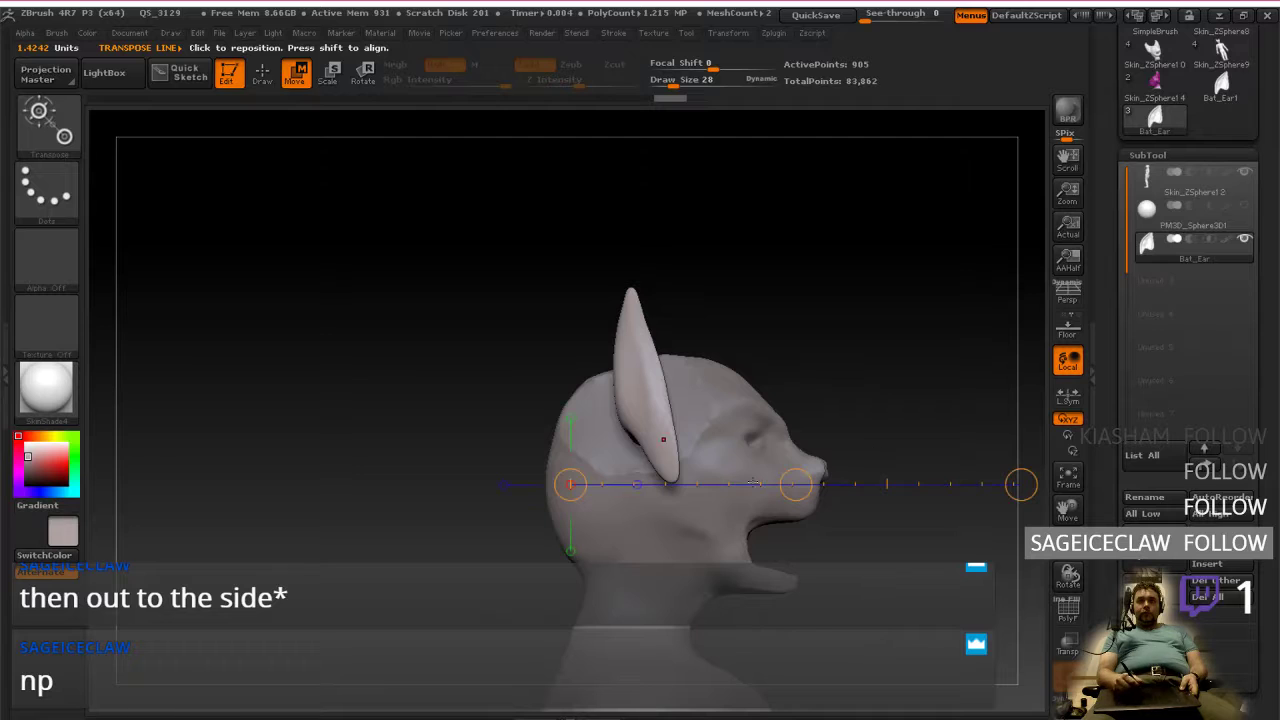
# Step: Reposition the ear from several angles so its base sits against the upper side of the skull
pyautogui.keyDown('shift'); pyautogui.moveTo(645, 367); pyautogui.dragTo(808, 366); pyautogui.keyUp('shift')
pyautogui.moveTo(722, 365)
pyautogui.mouseDown()
pyautogui.moveTo(691, 365)
pyautogui.moveTo(702, 346)
pyautogui.mouseUp()
pyautogui.keyDown('shift'); pyautogui.moveTo(840, 366); pyautogui.dragTo(757, 374, button='right'); pyautogui.keyUp('shift')
pyautogui.keyDown('shift'); pyautogui.moveTo(686, 382); pyautogui.dragTo(843, 382); pyautogui.keyUp('shift')
pyautogui.moveTo(764, 382); pyautogui.dragTo(659, 378)
pyautogui.keyDown('shift'); pyautogui.moveTo(885, 380); pyautogui.dragTo(641, 469, button='right'); pyautogui.keyUp('shift')
pyautogui.moveTo(727, 414)
pyautogui.keyDown('shift'); pyautogui.mouseDown()
pyautogui.moveTo(774, 397)
pyautogui.moveTo(866, 414)
pyautogui.moveTo(784, 430)
pyautogui.mouseUp(); pyautogui.keyUp('shift')
pyautogui.moveTo(816, 403); pyautogui.dragTo(846, 388, button='right')
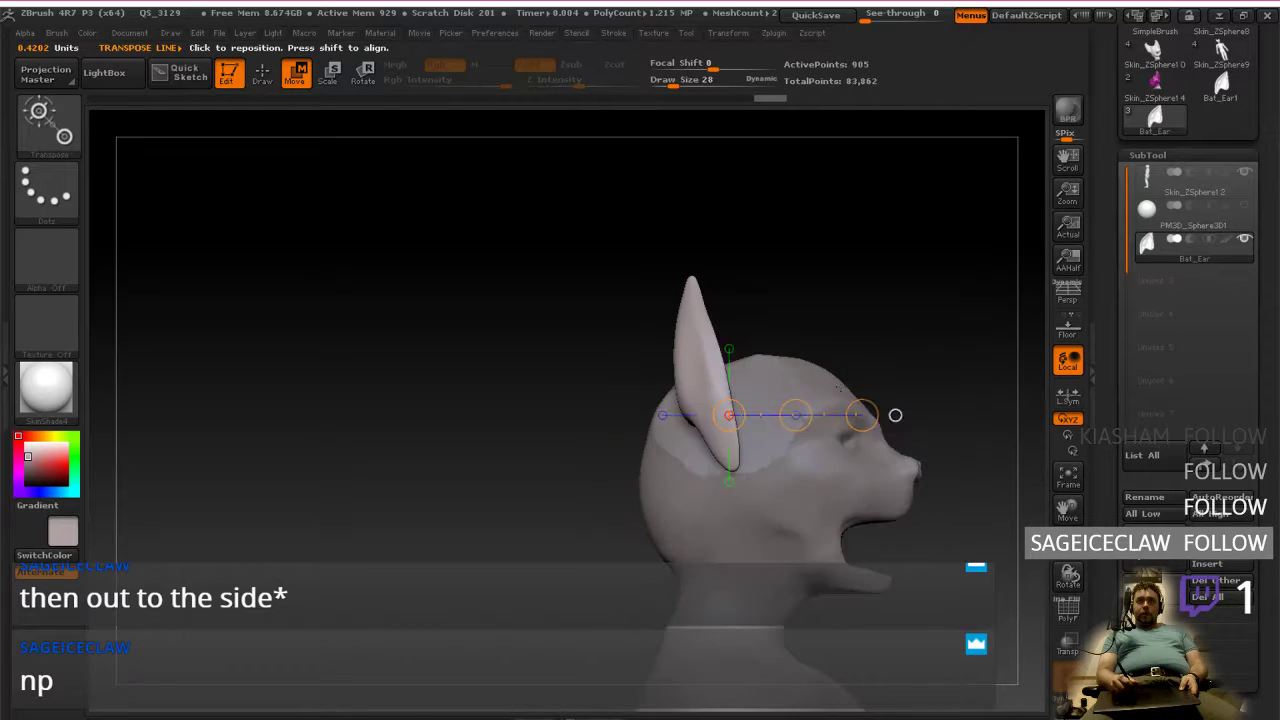
pyautogui.moveTo(640, 205); pyautogui.dragTo(526, 217, button='right')
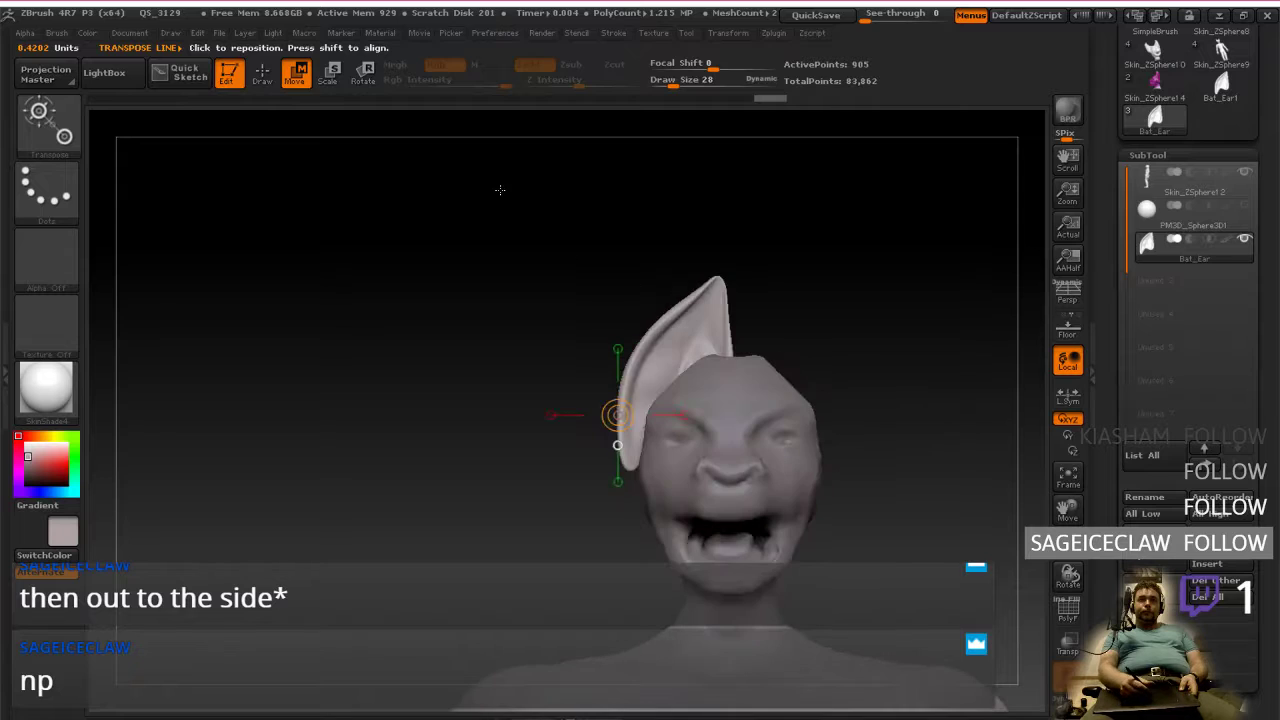
# Step: Rotate the ear in front view so its tip leans outward from the head
pyautogui.click(365, 77)
pyautogui.moveTo(697, 332)
pyautogui.keyDown('shift'); pyautogui.mouseDown()
pyautogui.moveTo(698, 213)
pyautogui.moveTo(749, 217)
pyautogui.moveTo(683, 212)
pyautogui.moveTo(616, 241)
pyautogui.mouseUp(); pyautogui.keyUp('shift')
pyautogui.moveTo(716, 450); pyautogui.dragTo(789, 416, button='right')
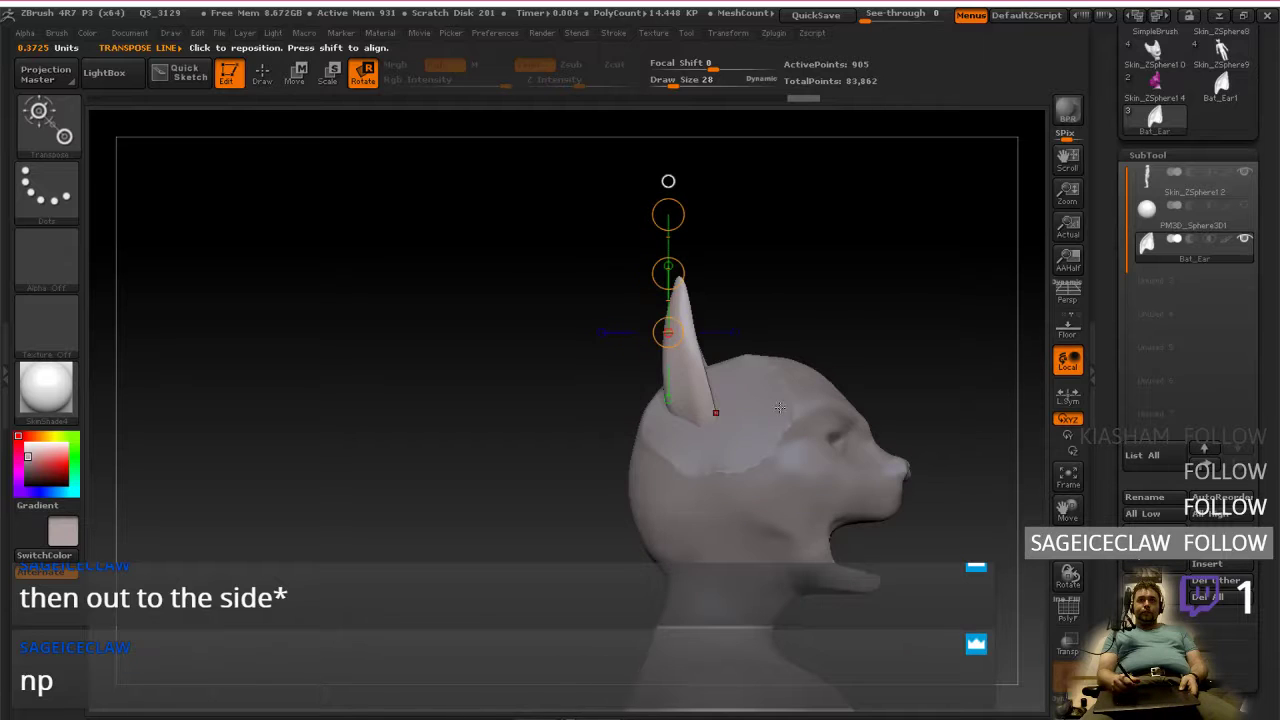
# Step: Move the ear back and slightly down toward the rear of the skull in side view
pyautogui.click(291, 83)
pyautogui.keyDown('shift'); pyautogui.moveTo(694, 381); pyautogui.dragTo(819, 381); pyautogui.keyUp('shift')
pyautogui.moveTo(740, 381); pyautogui.dragTo(702, 401)
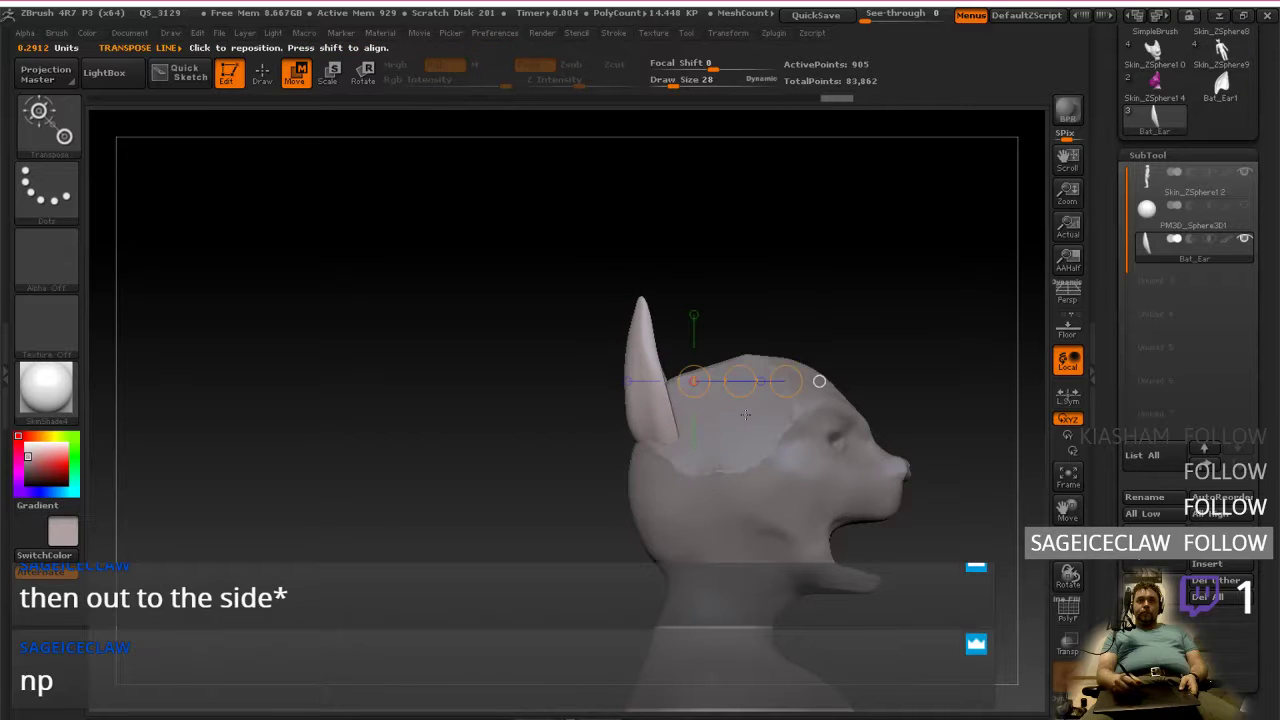
# Step: Turn on transparency for the inactive subtools and move the ear outward to the side of the head
pyautogui.click(1068, 645)
pyautogui.moveTo(900, 420); pyautogui.dragTo(780, 390, button='right')
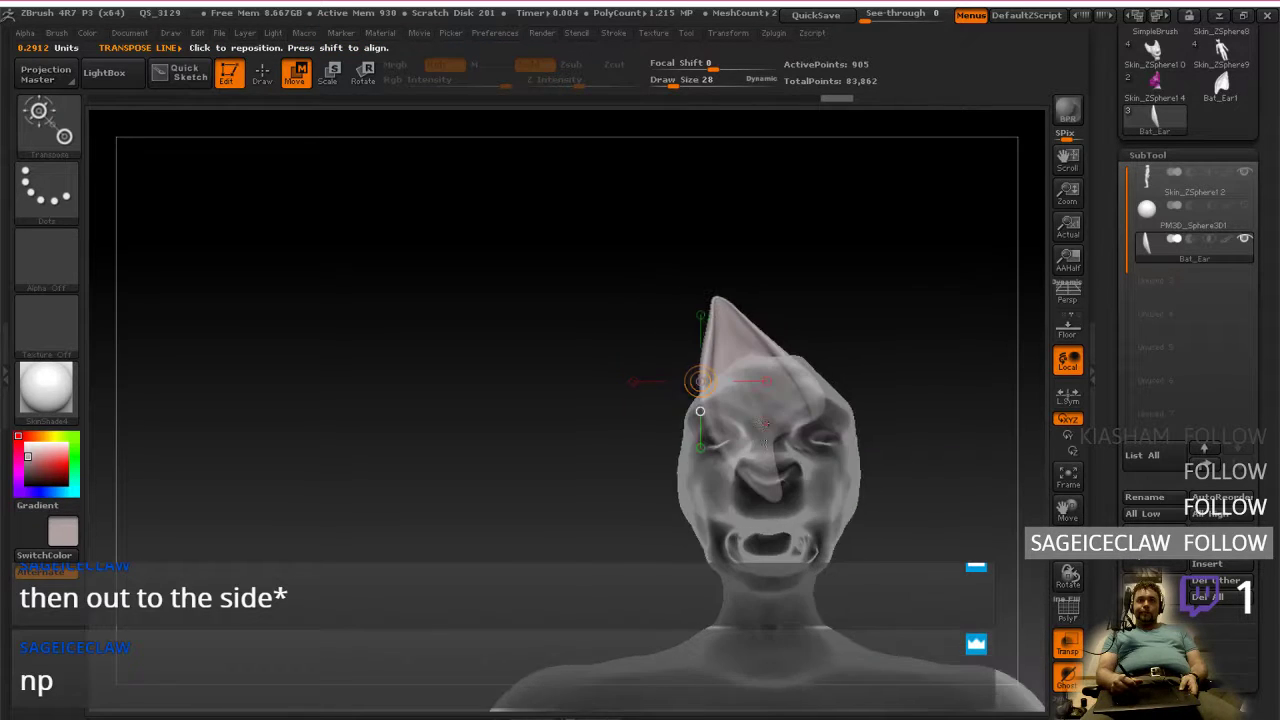
pyautogui.keyDown('shift'); pyautogui.moveTo(786, 402); pyautogui.dragTo(957, 402); pyautogui.keyUp('shift')
pyautogui.moveTo(872, 402)
pyautogui.mouseDown()
pyautogui.moveTo(806, 415)
pyautogui.moveTo(790, 384)
pyautogui.mouseUp()
pyautogui.moveTo(790, 385); pyautogui.dragTo(888, 445, button='right')
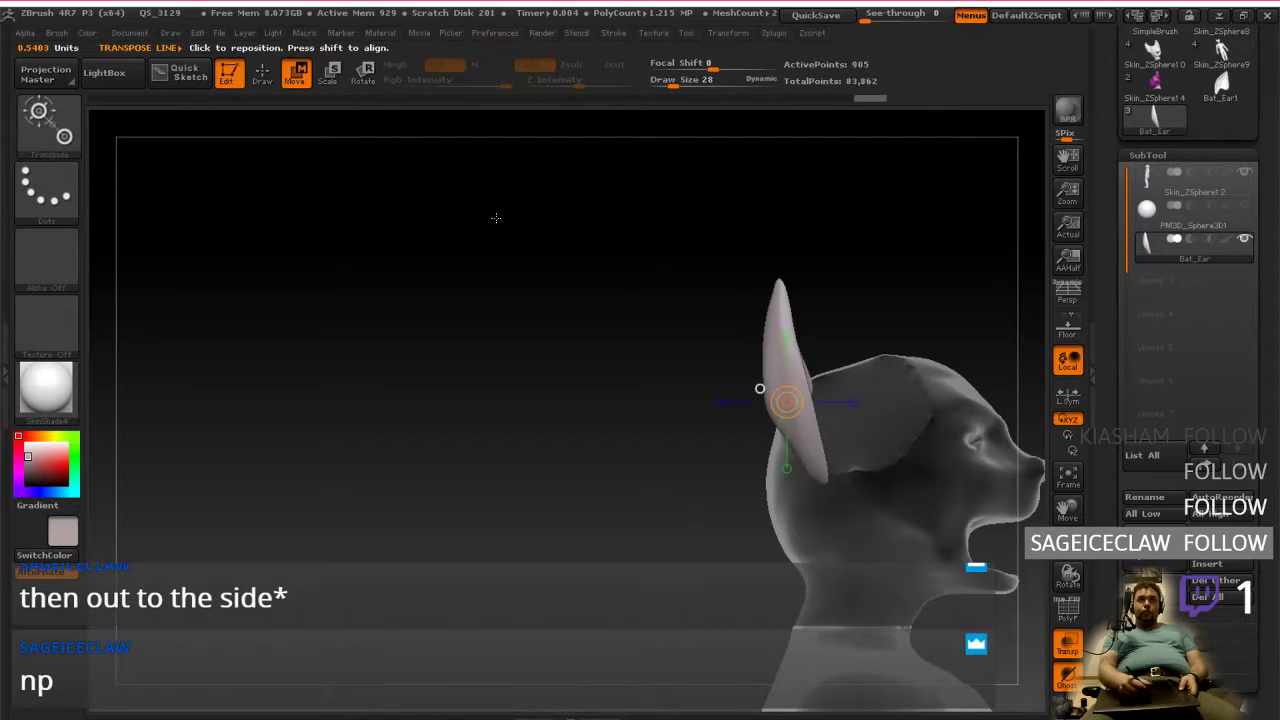
# Step: Rotate the ear about its vertical axis so its inner side faces outward from the head
pyautogui.click(362, 74)
pyautogui.keyDown('shift'); pyautogui.moveTo(798, 380); pyautogui.dragTo(799, 240); pyautogui.keyUp('shift')
pyautogui.moveTo(800, 311); pyautogui.dragTo(857, 314)
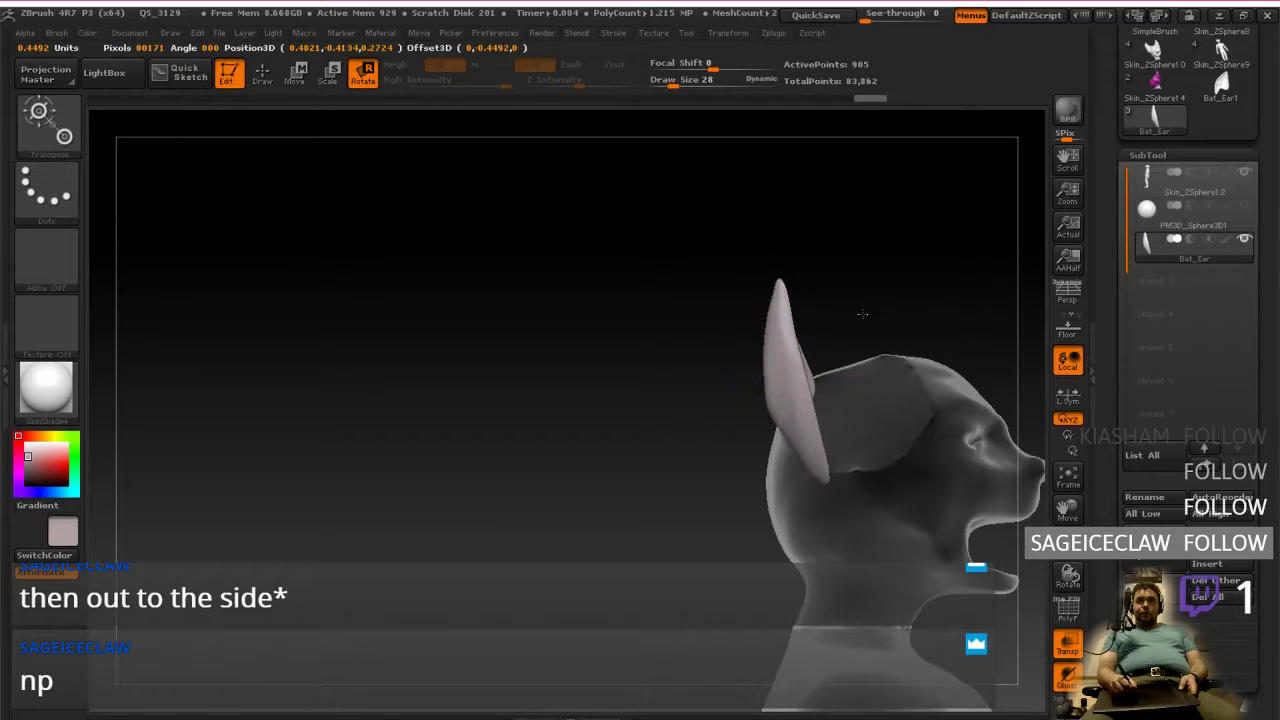
pyautogui.moveTo(1021, 312); pyautogui.dragTo(934, 489)
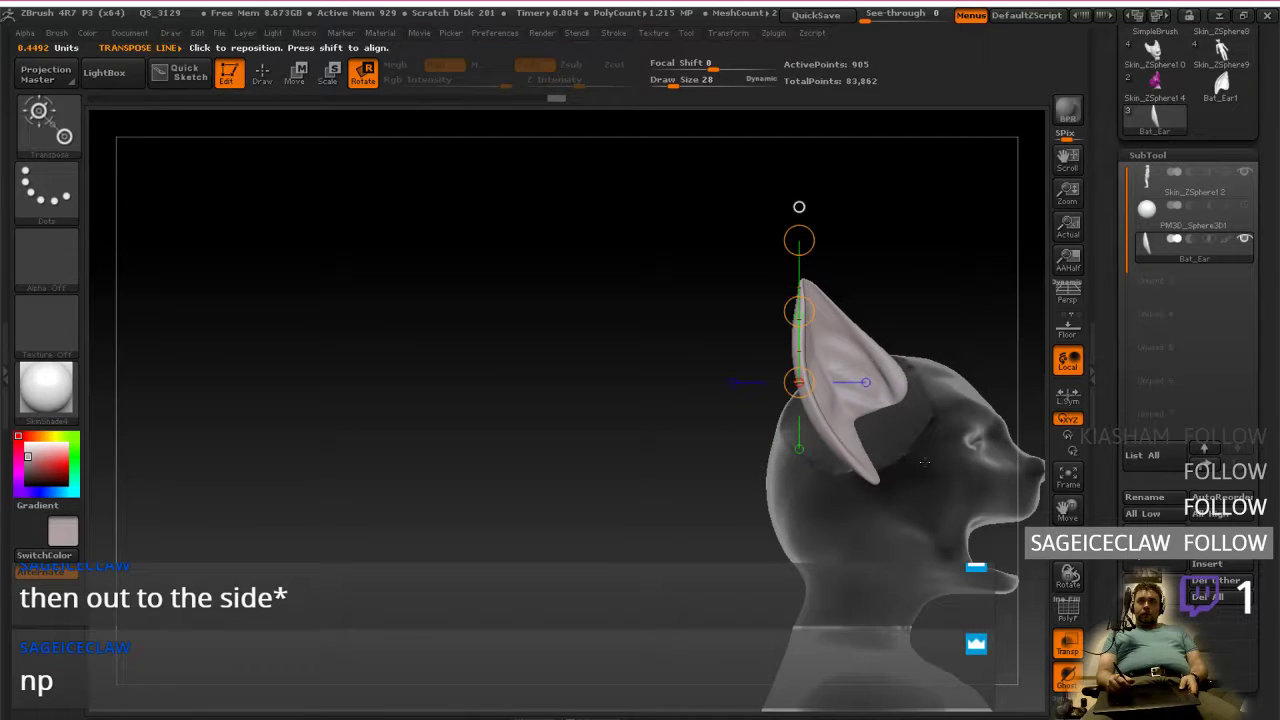
# Step: Move the ear inward in front view until it meets the side of the head
pyautogui.moveTo(933, 462); pyautogui.dragTo(876, 469)
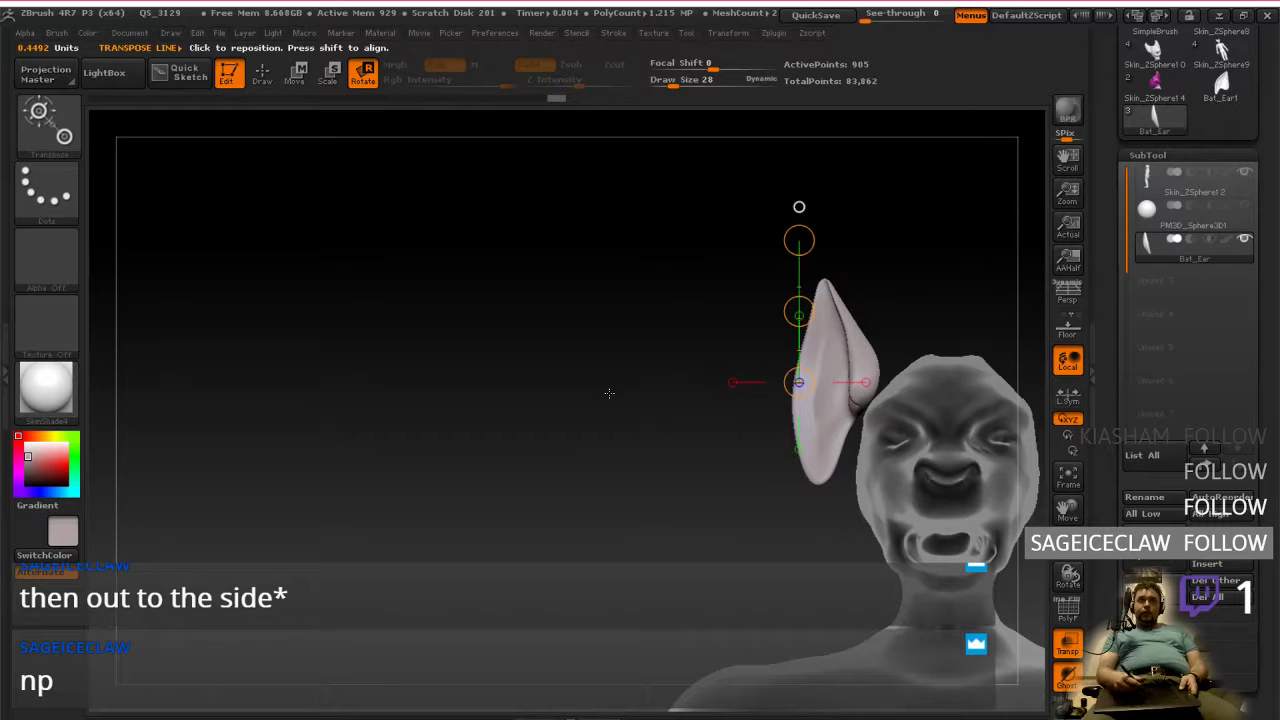
pyautogui.click(297, 72)
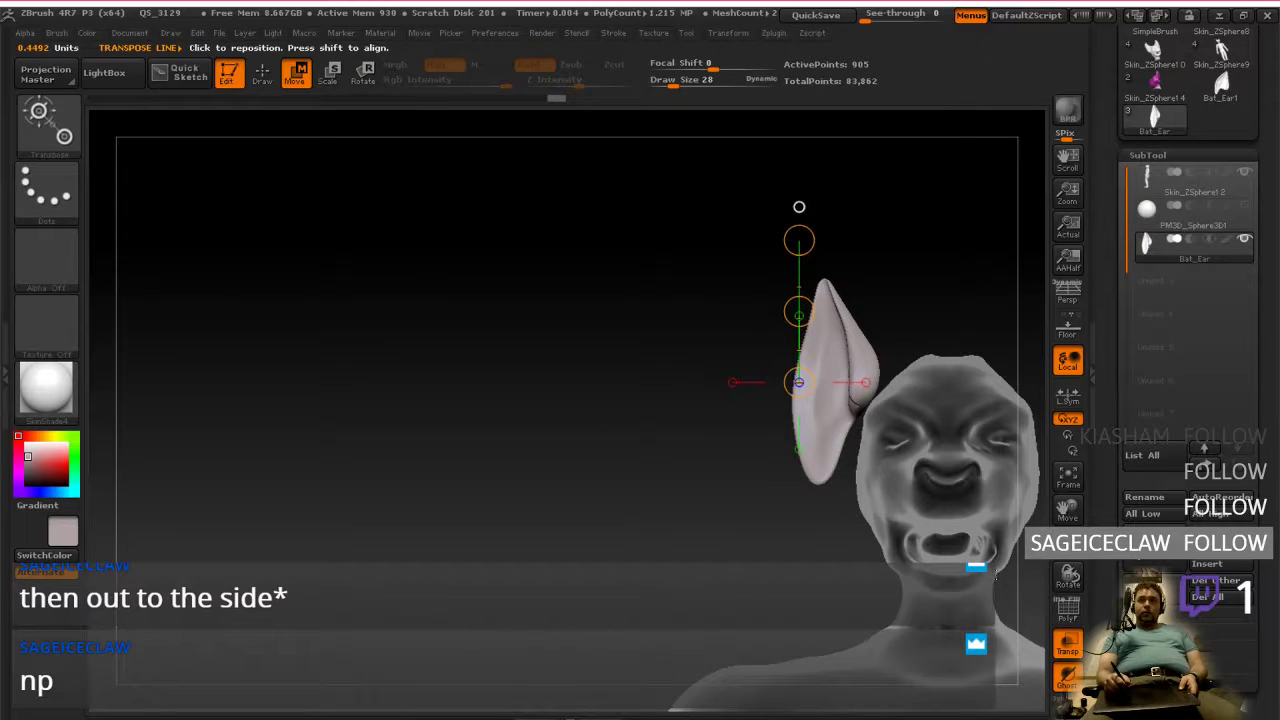
pyautogui.moveTo(837, 326)
pyautogui.mouseDown()
pyautogui.moveTo(978, 326)
pyautogui.moveTo(926, 325)
pyautogui.moveTo(949, 317)
pyautogui.mouseUp()
pyautogui.moveTo(925, 472); pyautogui.dragTo(836, 480)
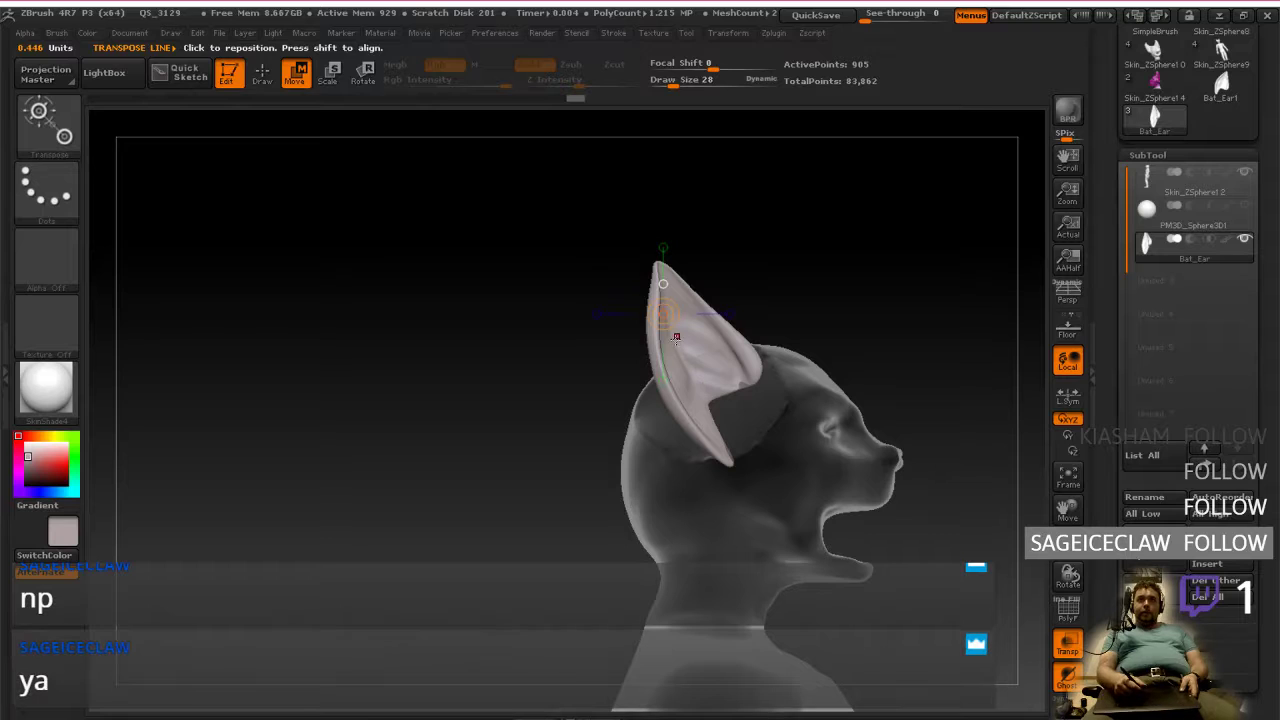
# Step: Enlarge the ear uniformly and lower it so its base reaches down to the jaw area
pyautogui.moveTo(735, 363)
pyautogui.mouseDown()
pyautogui.moveTo(1228, 344)
pyautogui.moveTo(985, 363)
pyautogui.mouseUp()
pyautogui.click(329, 72)
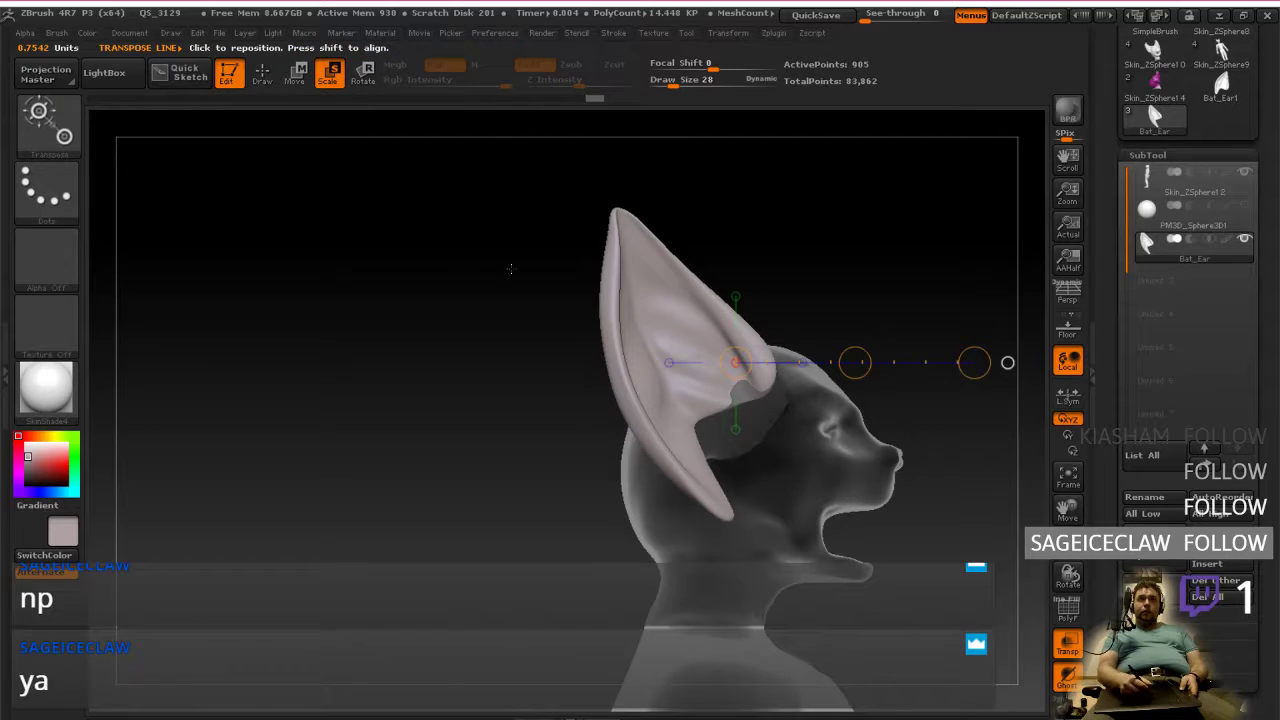
pyautogui.click(296, 72)
pyautogui.keyDown('shift'); pyautogui.moveTo(700, 386); pyautogui.dragTo(951, 386); pyautogui.keyUp('shift')
pyautogui.moveTo(826, 386)
pyautogui.mouseDown()
pyautogui.moveTo(850, 405)
pyautogui.moveTo(828, 428)
pyautogui.mouseUp()
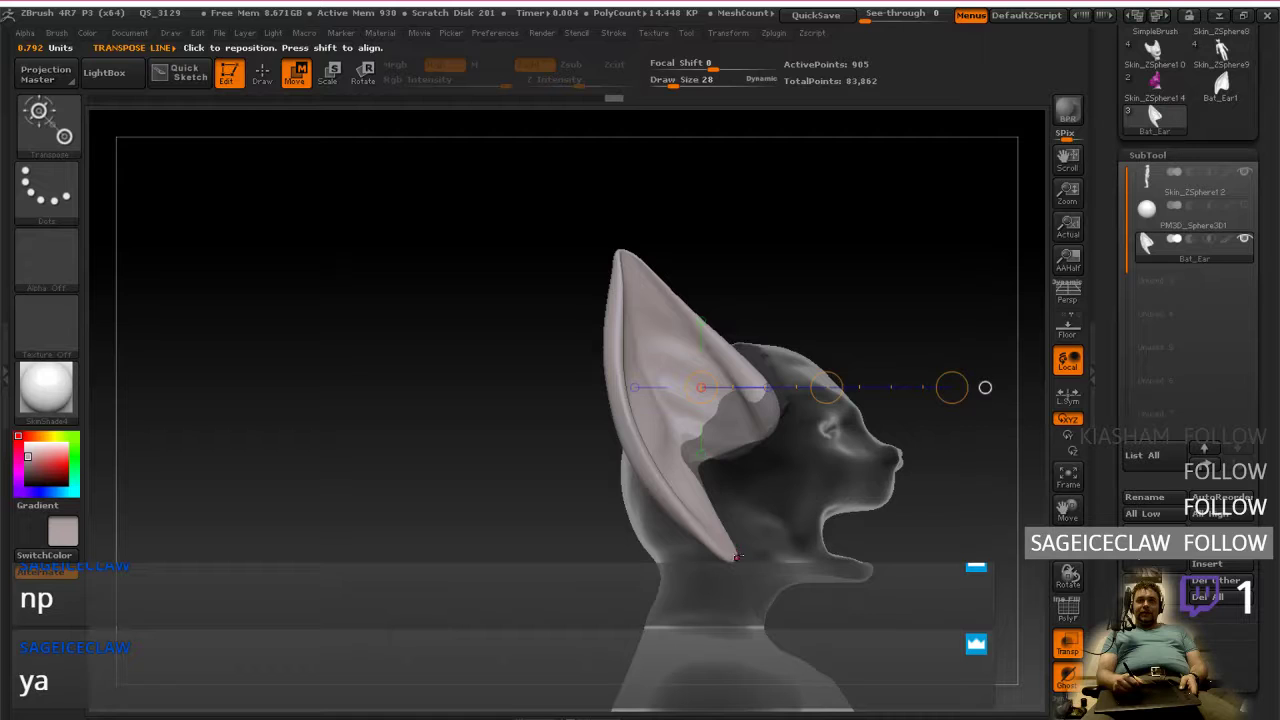
# Step: Nudge the ear slightly upward on the side of the head
pyautogui.moveTo(803, 493); pyautogui.dragTo(778, 487)
pyautogui.moveTo(649, 348)
pyautogui.mouseDown()
pyautogui.moveTo(600, 234)
pyautogui.moveTo(649, 217)
pyautogui.mouseUp()
pyautogui.moveTo(649, 284)
pyautogui.mouseDown()
pyautogui.moveTo(649, 260)
pyautogui.moveTo(643, 271)
pyautogui.mouseUp()
pyautogui.moveTo(880, 470); pyautogui.dragTo(761, 511)
pyautogui.moveTo(675, 511); pyautogui.dragTo(900, 405)
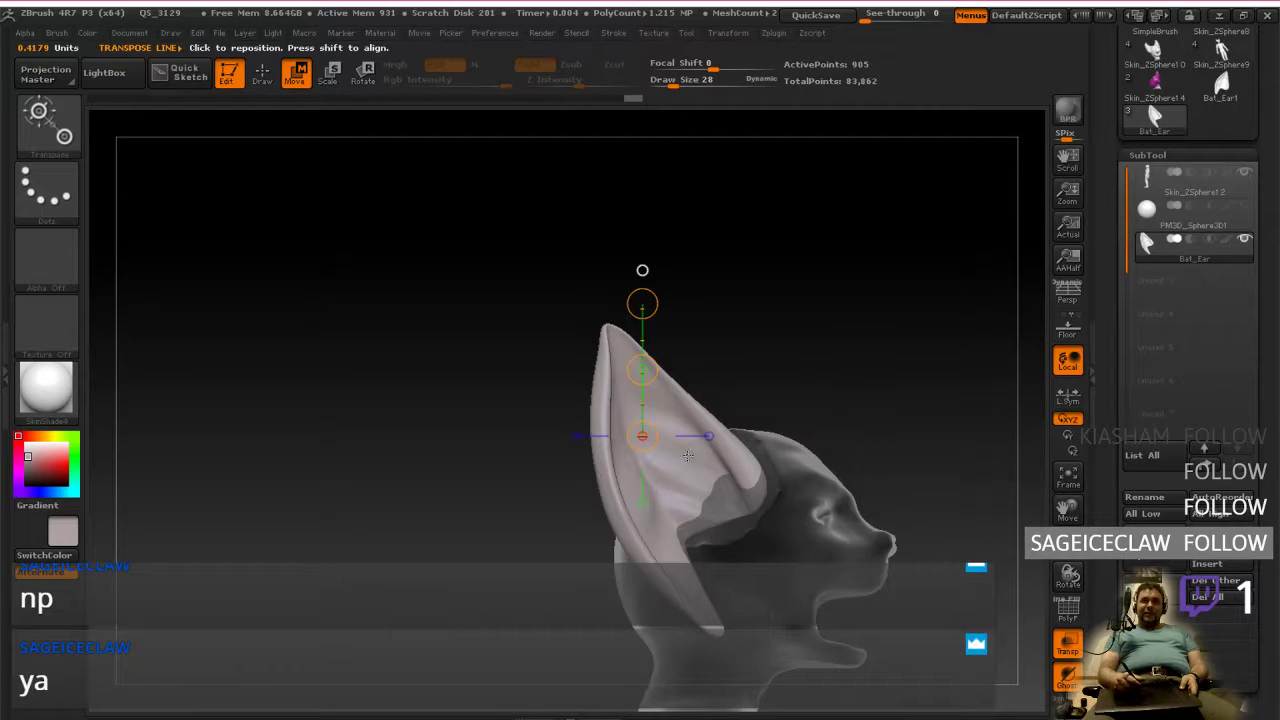
# Step: Shift the ear slightly outward from the side of the head in front view
pyautogui.moveTo(741, 483); pyautogui.dragTo(637, 458)
pyautogui.moveTo(606, 390)
pyautogui.mouseDown()
pyautogui.moveTo(423, 391)
pyautogui.moveTo(454, 423)
pyautogui.mouseUp()
pyautogui.click(363, 72)
pyautogui.moveTo(700, 472)
pyautogui.mouseDown()
pyautogui.moveTo(840, 470)
pyautogui.moveTo(721, 478)
pyautogui.mouseUp()
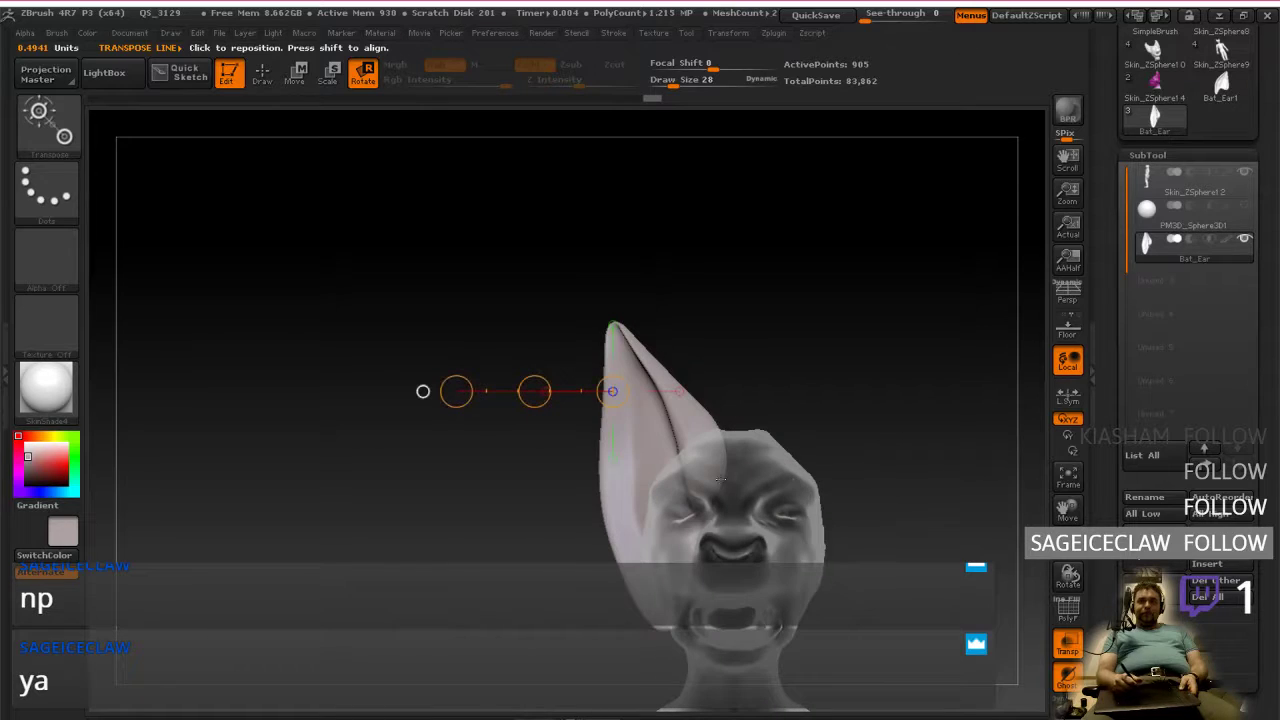
pyautogui.click(302, 74)
pyautogui.moveTo(534, 391); pyautogui.dragTo(510, 394)
pyautogui.moveTo(490, 455); pyautogui.dragTo(592, 463)
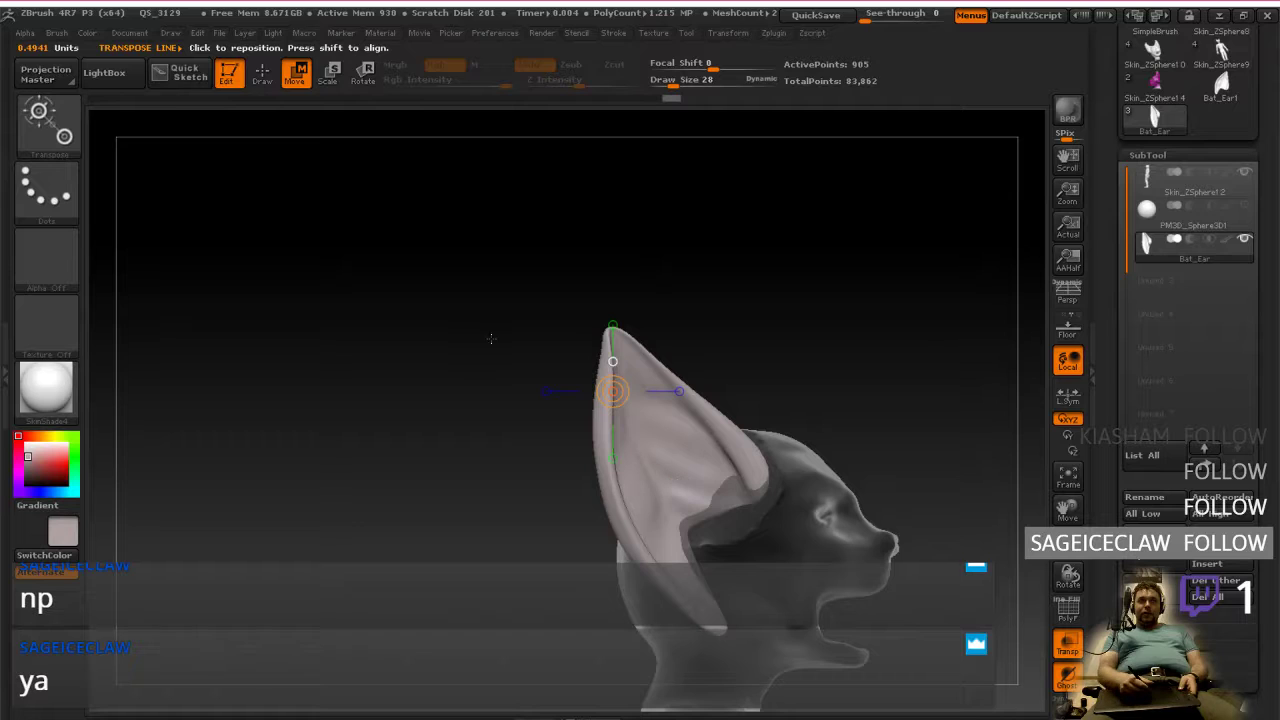
# Step: Lower the ear a little further along the side of the head in side view
pyautogui.click(330, 75)
pyautogui.press('w')
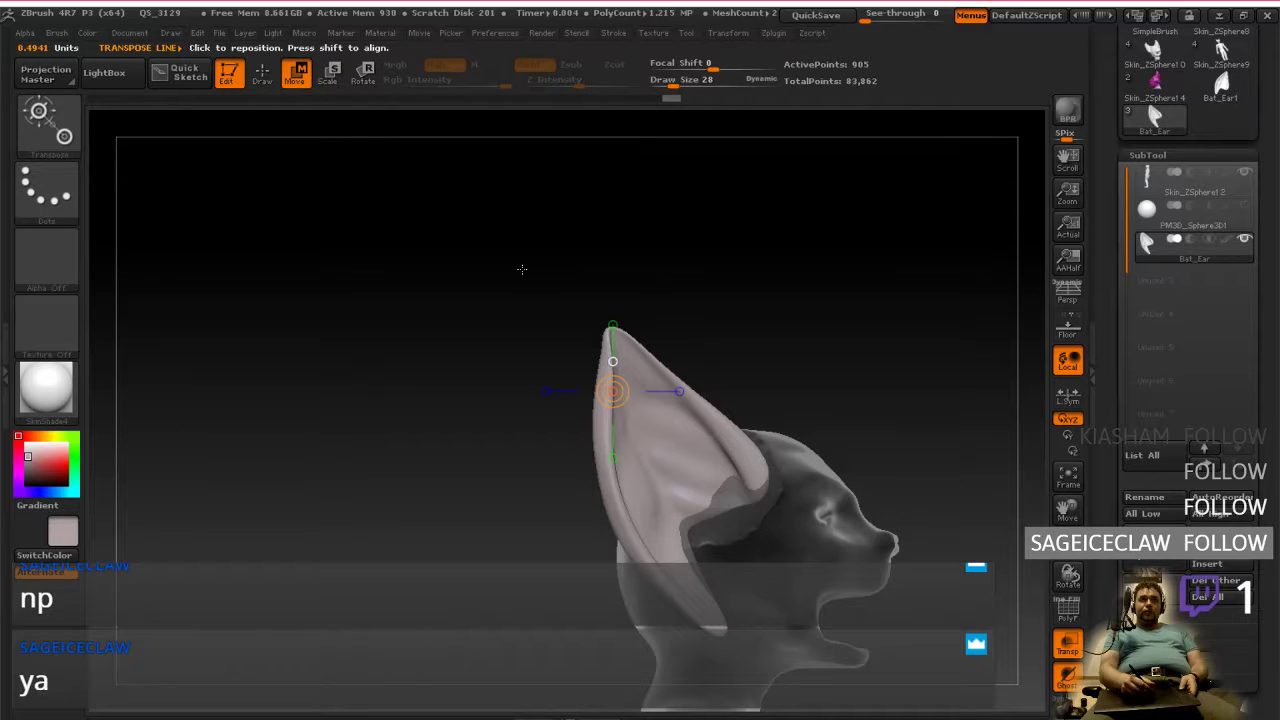
pyautogui.moveTo(666, 448)
pyautogui.mouseDown()
pyautogui.moveTo(667, 335)
pyautogui.moveTo(670, 354)
pyautogui.moveTo(634, 331)
pyautogui.moveTo(657, 324)
pyautogui.mouseUp()
pyautogui.moveTo(667, 391)
pyautogui.mouseDown()
pyautogui.moveTo(663, 410)
pyautogui.moveTo(684, 402)
pyautogui.moveTo(664, 411)
pyautogui.mouseUp()
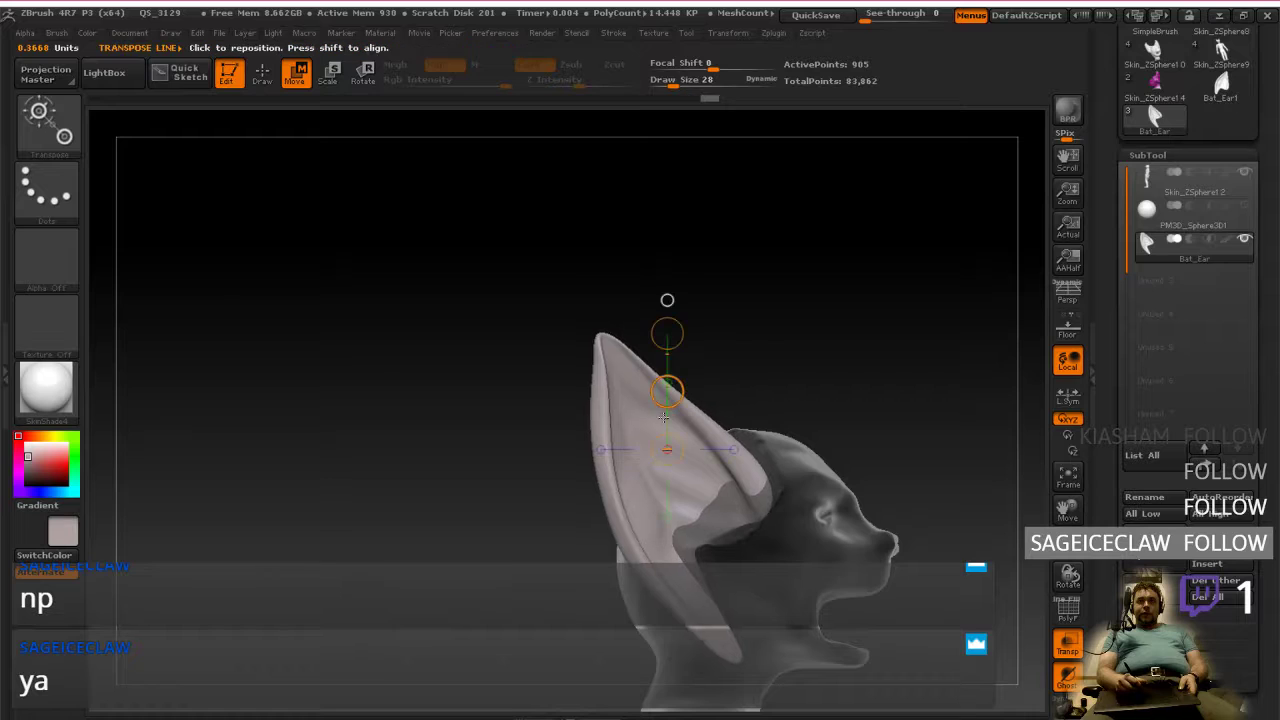
# Step: Shorten the ear vertically by pulling its tip down toward the top of the skull
pyautogui.keyDown('shift'); pyautogui.moveTo(699, 604); pyautogui.dragTo(699, 439); pyautogui.keyUp('shift')
pyautogui.moveTo(700, 522); pyautogui.dragTo(700, 524)
pyautogui.moveTo(692, 578); pyautogui.dragTo(698, 455)
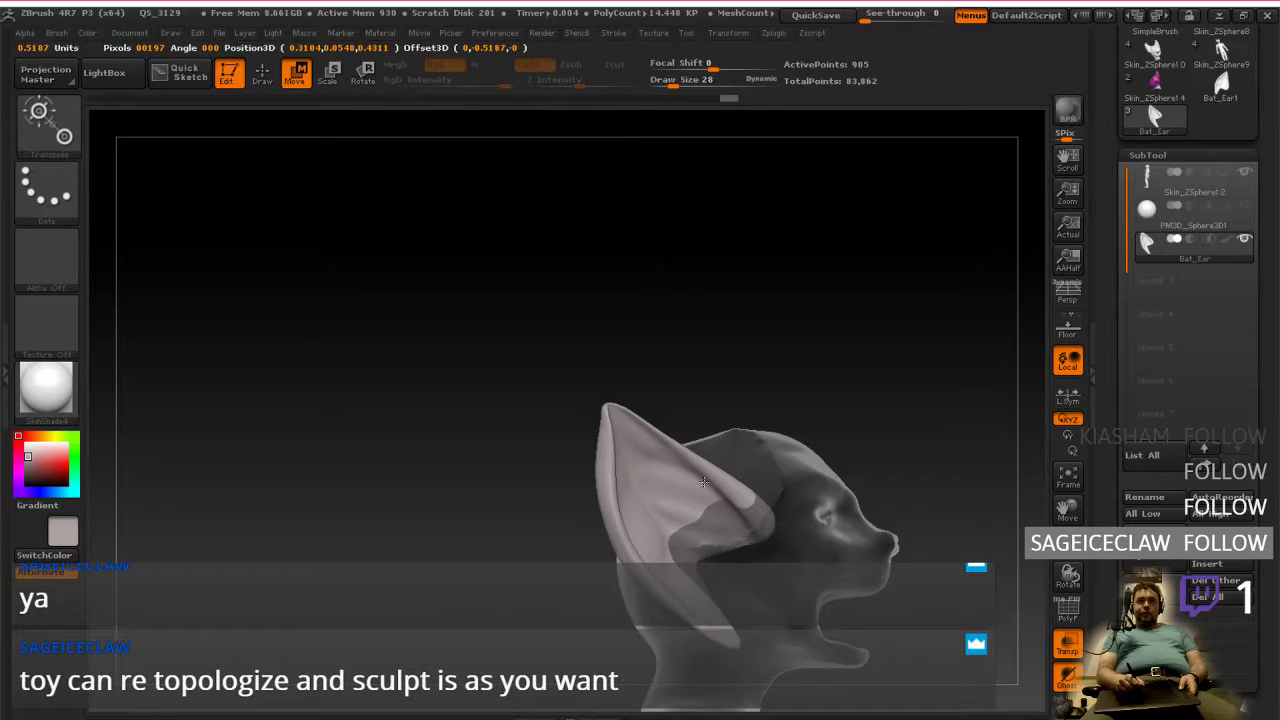
# Step: Lower the ear along the side of the head and compare it with its earlier position
pyautogui.moveTo(703, 472); pyautogui.dragTo(703, 472)
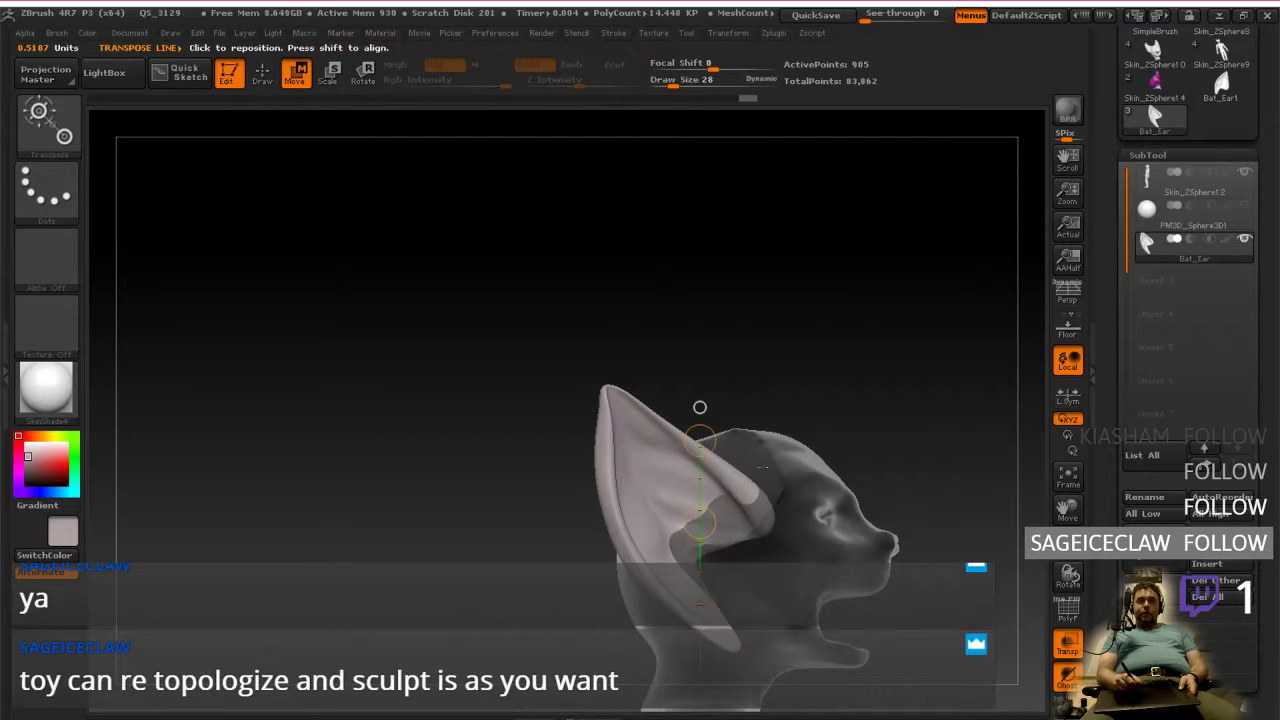
pyautogui.keyDown('shift'); pyautogui.moveTo(930, 478); pyautogui.dragTo(738, 483); pyautogui.keyUp('shift')
pyautogui.moveTo(685, 521); pyautogui.dragTo(860, 532)
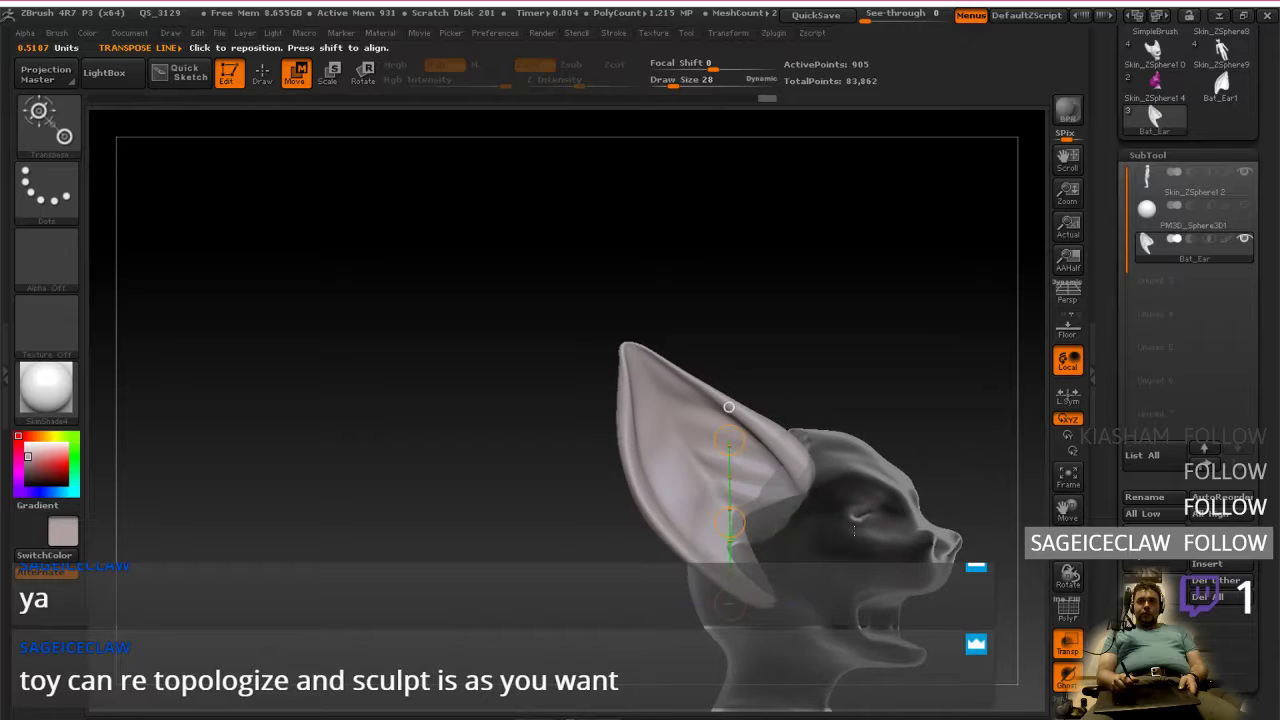
pyautogui.hotkey('ctrl', 'z')
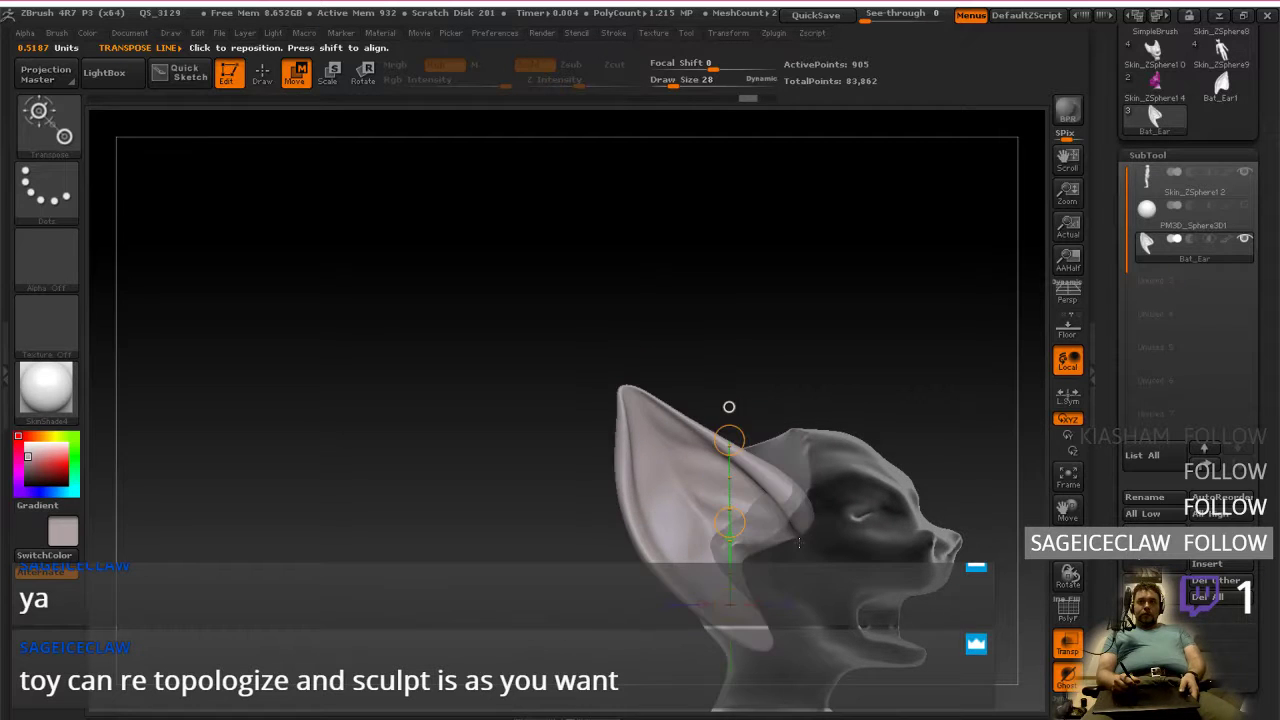
# Step: Shift the ear slightly backward along the side of the head in side view
pyautogui.moveTo(834, 547)
pyautogui.mouseDown()
pyautogui.moveTo(722, 545)
pyautogui.moveTo(852, 535)
pyautogui.mouseUp()
pyautogui.moveTo(675, 513); pyautogui.dragTo(508, 508)
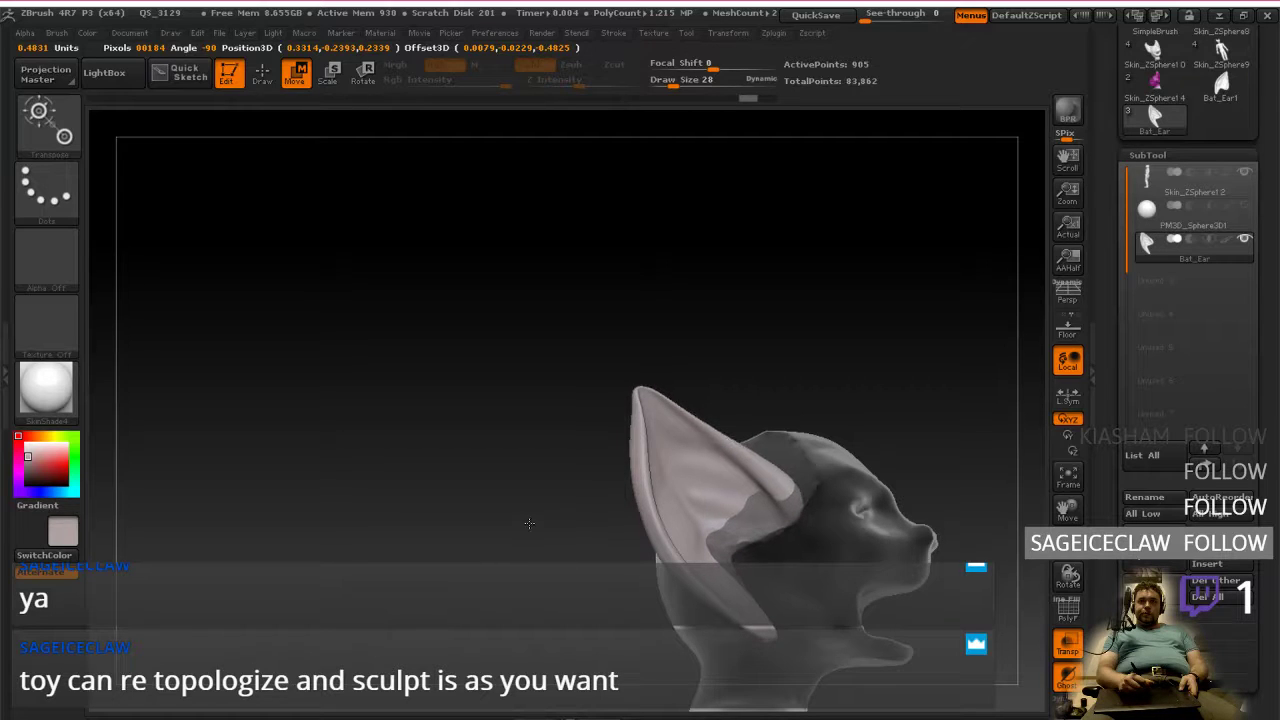
pyautogui.moveTo(535, 524); pyautogui.dragTo(746, 532)
# Step: Move the ear slightly outward from the head in front view and check its placement from the side and front
pyautogui.moveTo(643, 477)
pyautogui.keyDown('shift'); pyautogui.mouseDown()
pyautogui.moveTo(517, 496)
pyautogui.moveTo(532, 478)
pyautogui.mouseUp(); pyautogui.keyUp('shift')
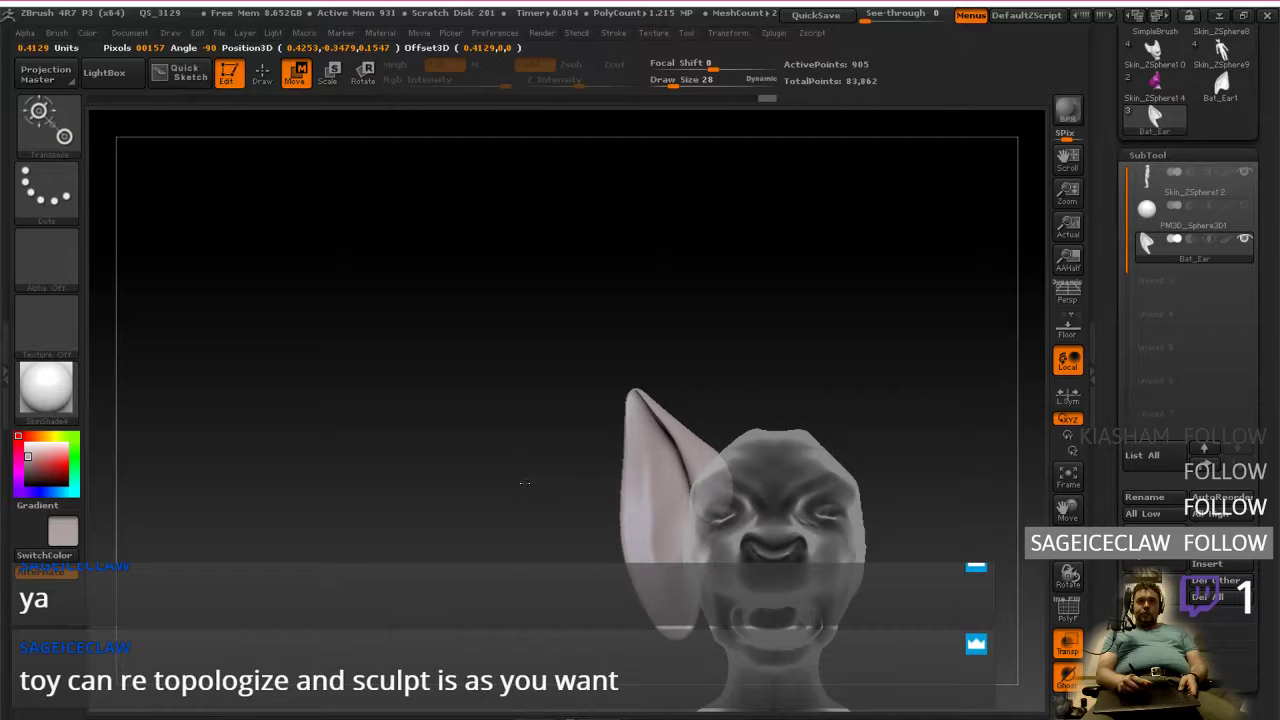
pyautogui.moveTo(525, 483); pyautogui.dragTo(524, 483)
pyautogui.moveTo(760, 400); pyautogui.dragTo(802, 430)
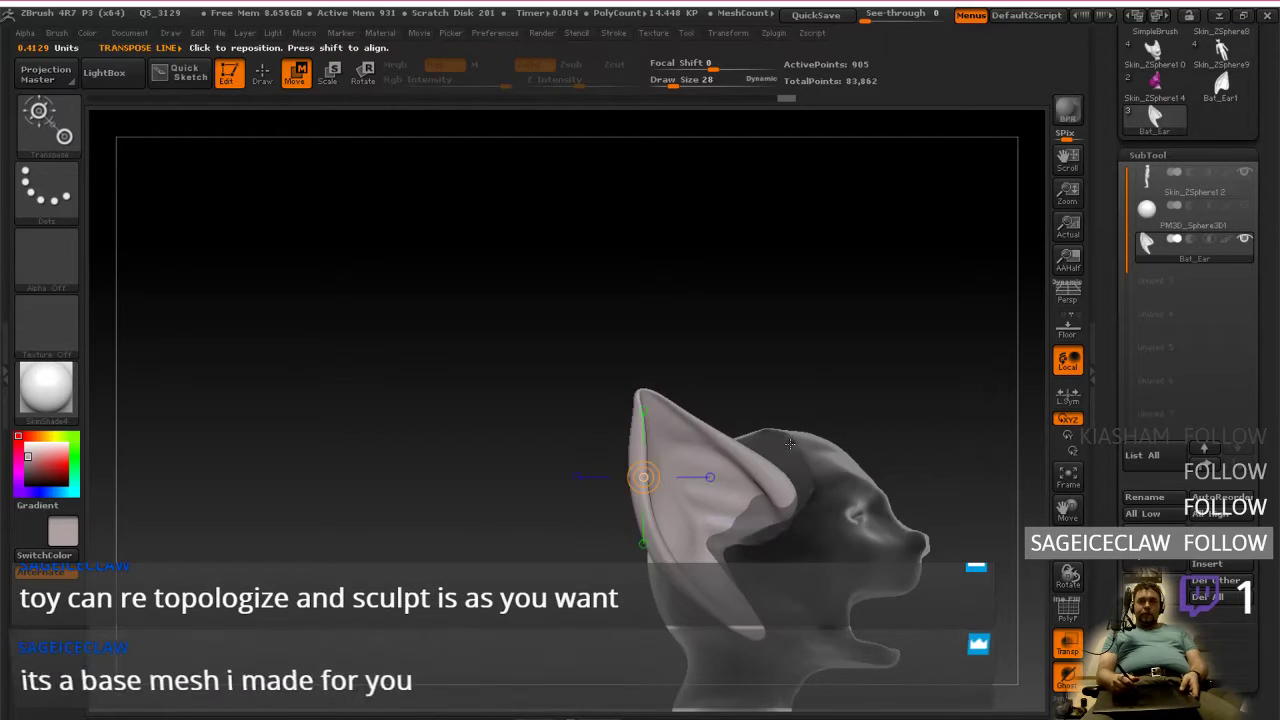
pyautogui.keyDown('shift'); pyautogui.moveTo(872, 490); pyautogui.dragTo(798, 511); pyautogui.keyUp('shift')
pyautogui.keyDown('alt'); pyautogui.moveTo(859, 563); pyautogui.dragTo(755, 498); pyautogui.keyUp('alt')
pyautogui.moveTo(737, 415); pyautogui.dragTo(781, 508)
pyautogui.moveTo(676, 545); pyautogui.dragTo(643, 516)
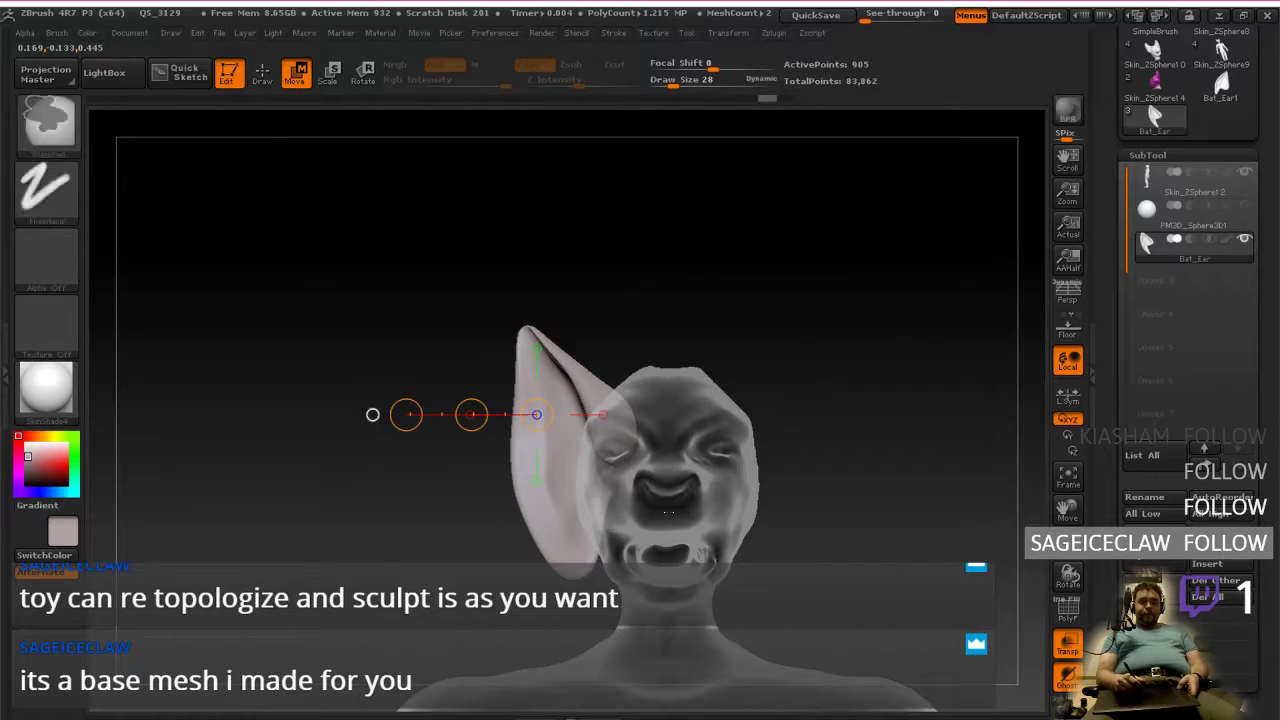
pyautogui.keyDown('alt'); pyautogui.moveTo(310, 292); pyautogui.dragTo(366, 255); pyautogui.keyUp('alt')
# Step: Set the masking stroke to Lasso and mask the whole ear except its lower lobe
pyautogui.press('q')
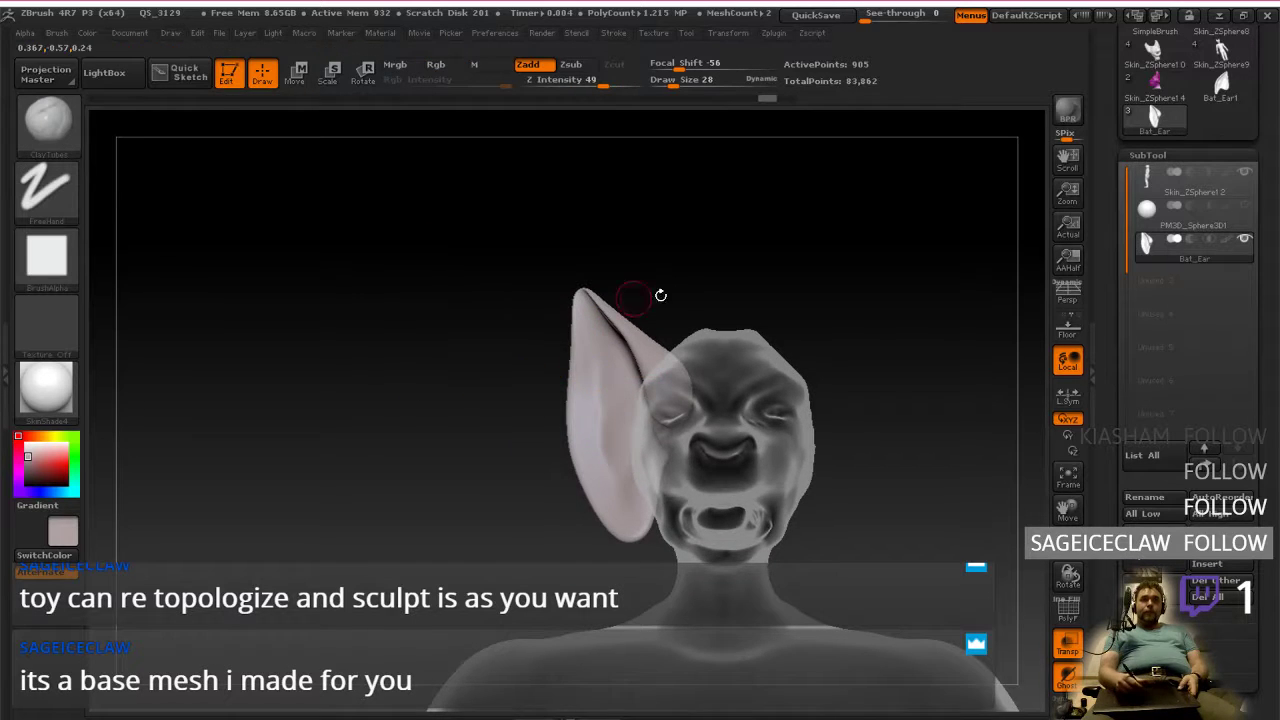
pyautogui.moveTo(654, 289); pyautogui.dragTo(680, 410)
pyautogui.press('ctrl')
pyautogui.moveTo(725, 477)
pyautogui.keyDown('ctrl'); pyautogui.mouseDown()
pyautogui.moveTo(577, 468)
pyautogui.moveTo(620, 530)
pyautogui.mouseUp(); pyautogui.keyUp('ctrl')
pyautogui.click(30, 193)
pyautogui.click(268, 242)
pyautogui.keyDown('ctrl'); pyautogui.moveTo(702, 462); pyautogui.dragTo(706, 560); pyautogui.keyUp('ctrl')
pyautogui.keyDown('ctrl'); pyautogui.click(690, 562); pyautogui.keyUp('ctrl')
pyautogui.moveTo(745, 480); pyautogui.dragTo(718, 509)
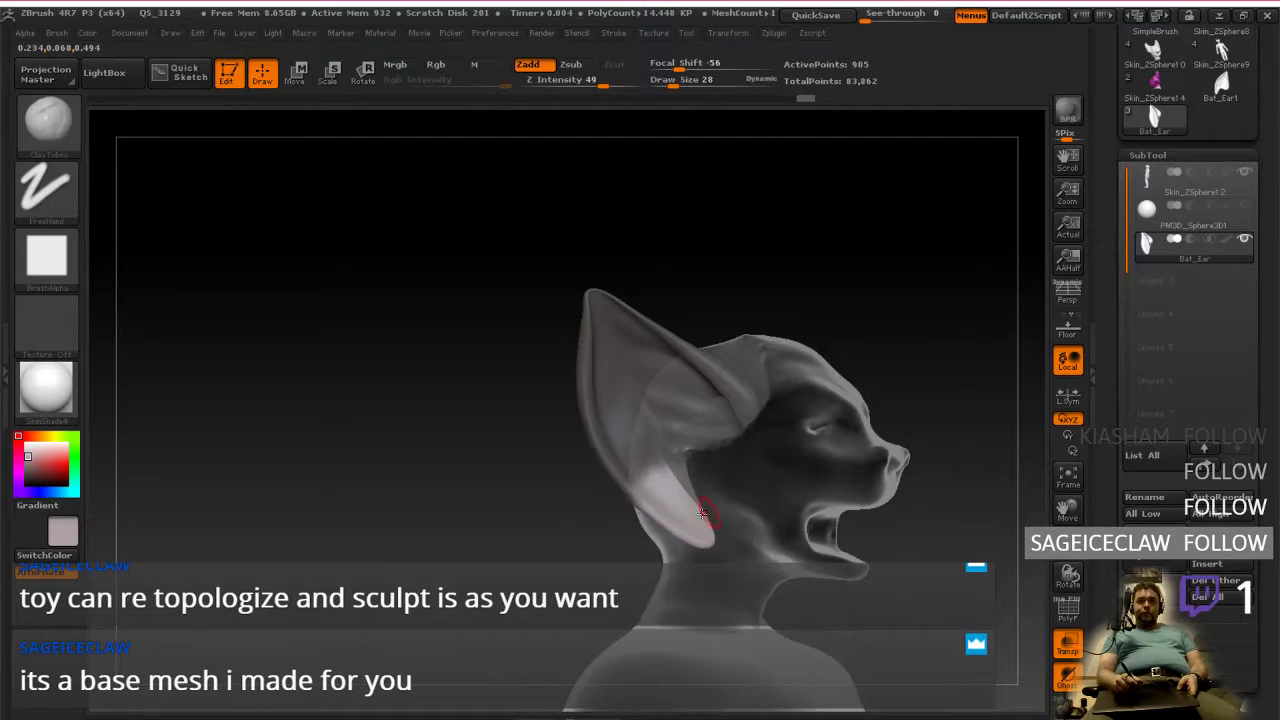
# Step: Raise the unmasked lower lobe of the ear slightly with the Move transpose line in side view
pyautogui.click(295, 74)
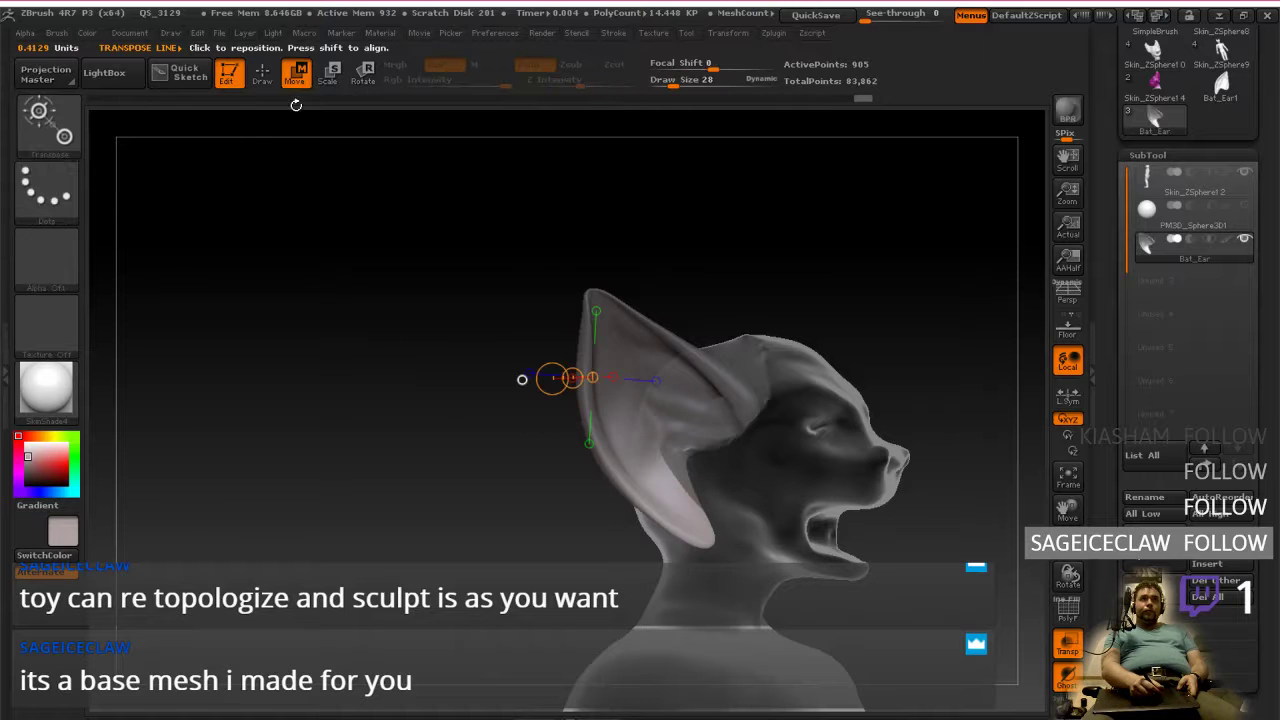
pyautogui.keyDown('shift'); pyautogui.moveTo(753, 428); pyautogui.dragTo(786, 428); pyautogui.keyUp('shift')
pyautogui.moveTo(691, 526)
pyautogui.mouseDown()
pyautogui.moveTo(731, 543)
pyautogui.moveTo(830, 526)
pyautogui.moveTo(776, 523)
pyautogui.mouseUp()
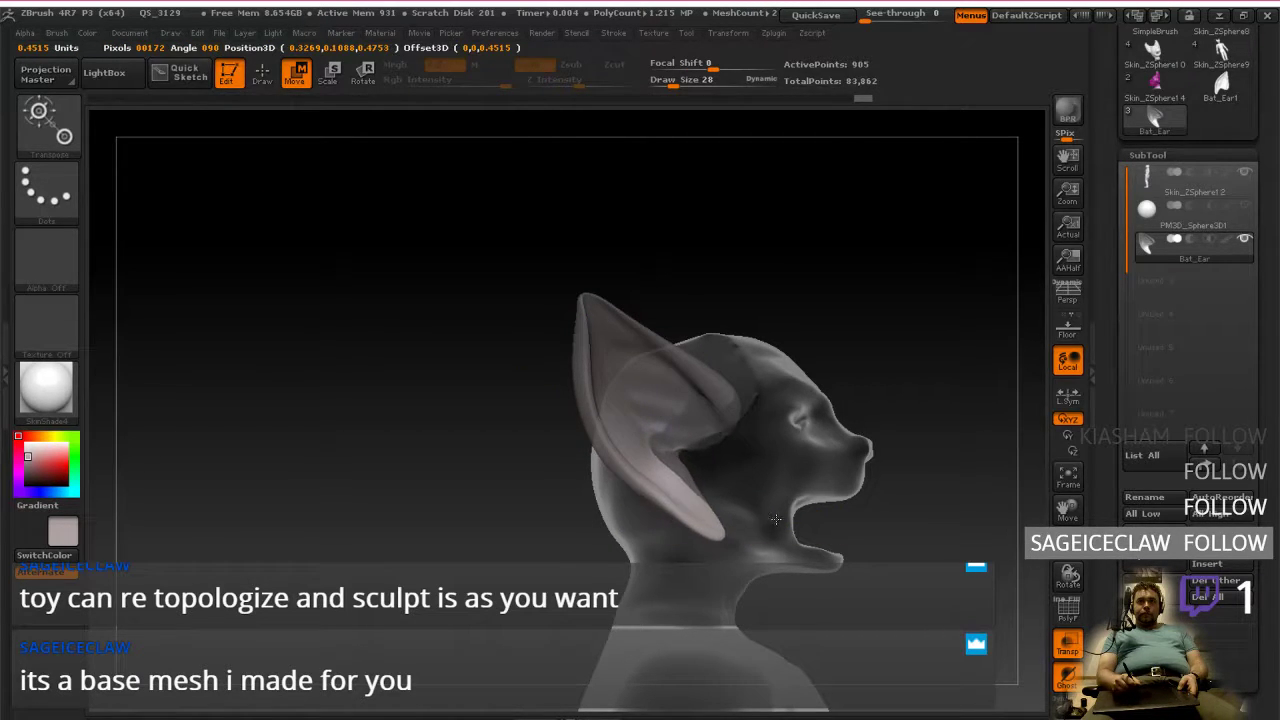
pyautogui.moveTo(784, 521); pyautogui.dragTo(743, 459)
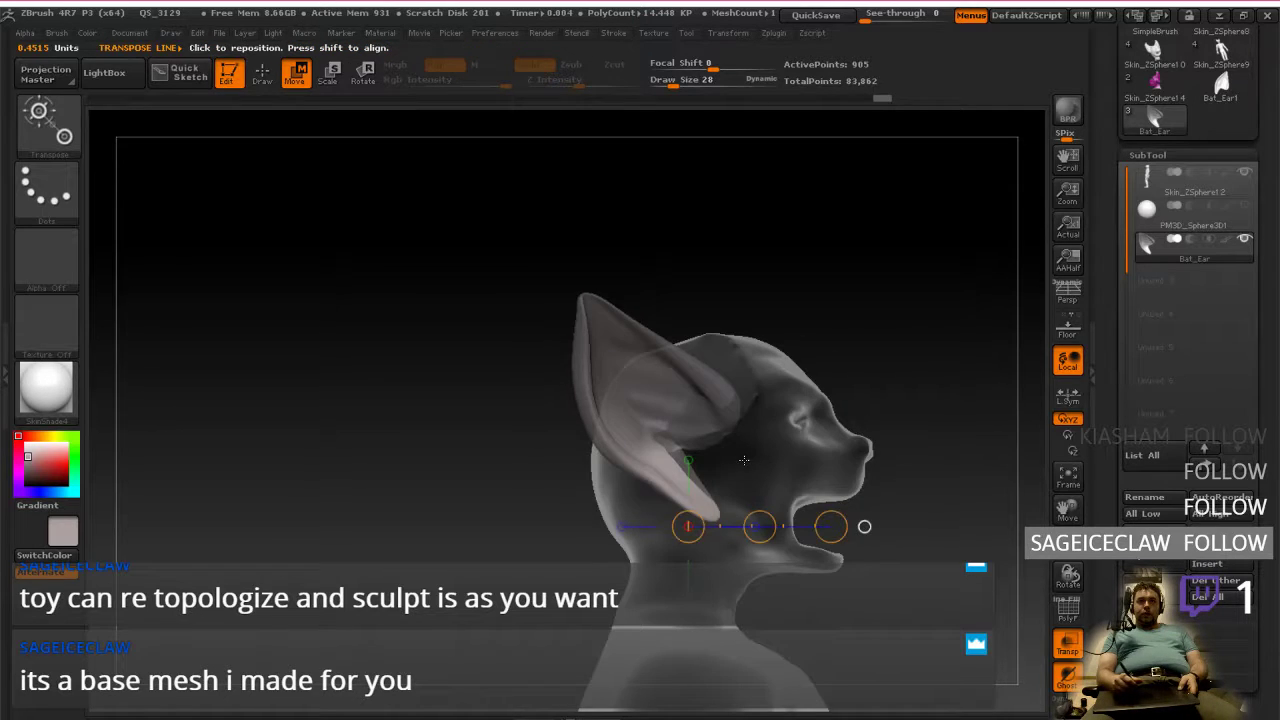
# Step: Invert the mask to protect the lower lobe and shift the upper part of the ear slightly forward
pyautogui.moveTo(771, 458); pyautogui.dragTo(748, 456, button='right')
pyautogui.keyDown('ctrl'); pyautogui.moveTo(754, 286); pyautogui.dragTo(762, 304); pyautogui.keyUp('ctrl')
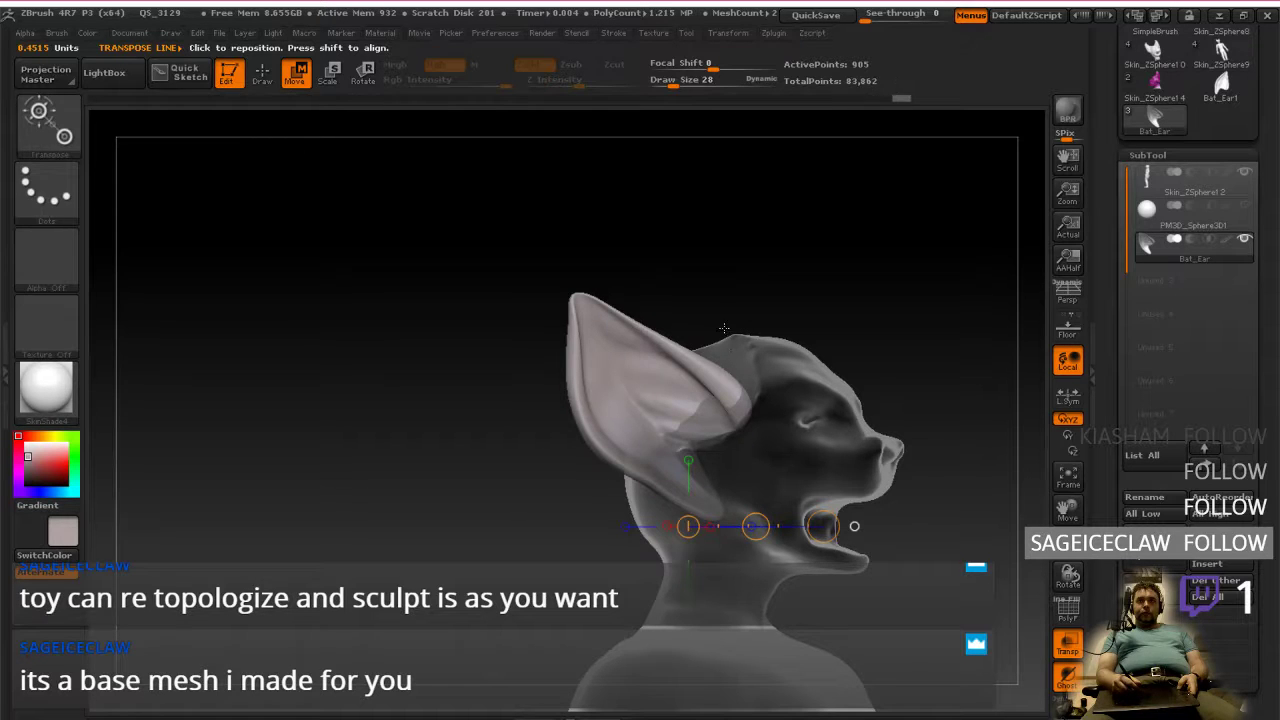
pyautogui.moveTo(651, 356)
pyautogui.mouseDown()
pyautogui.moveTo(651, 300)
pyautogui.moveTo(669, 338)
pyautogui.mouseUp()
pyautogui.moveTo(736, 332); pyautogui.dragTo(714, 339, button='right')
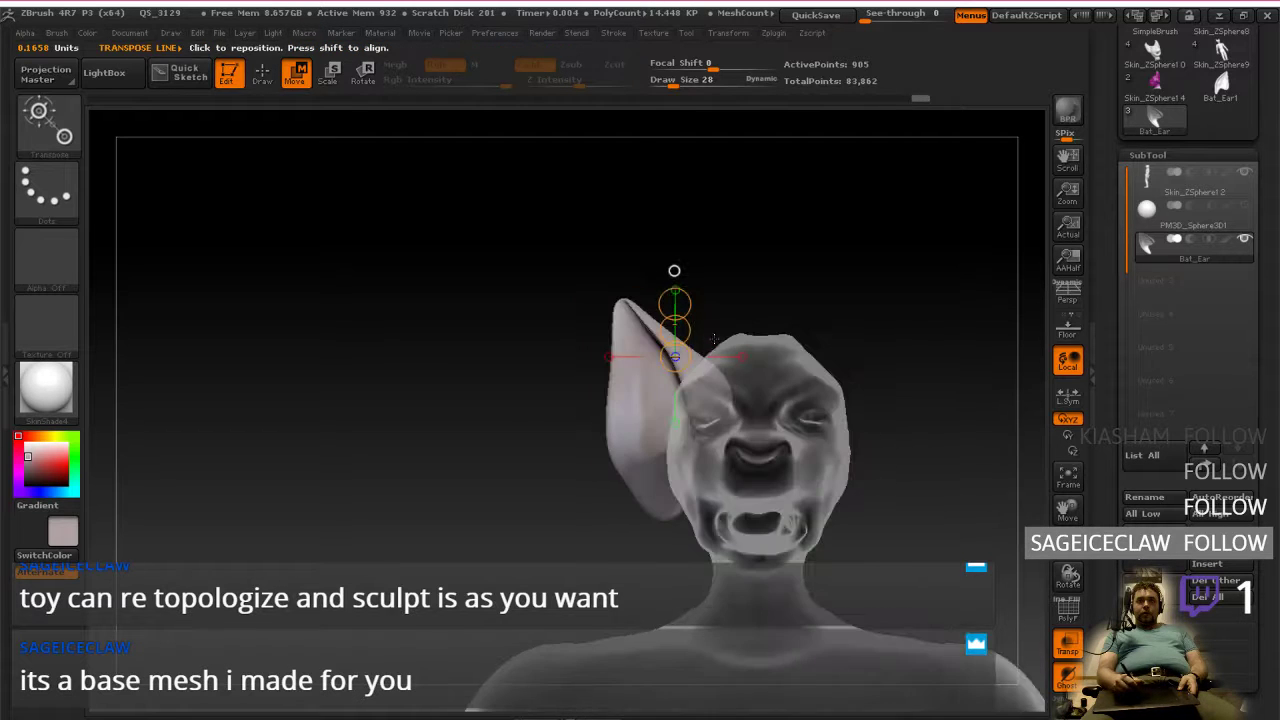
pyautogui.keyDown('shift'); pyautogui.moveTo(715, 412); pyautogui.dragTo(647, 413); pyautogui.keyUp('shift')
pyautogui.moveTo(712, 388); pyautogui.dragTo(790, 377, button='right')
pyautogui.moveTo(659, 320); pyautogui.dragTo(890, 377, button='right')
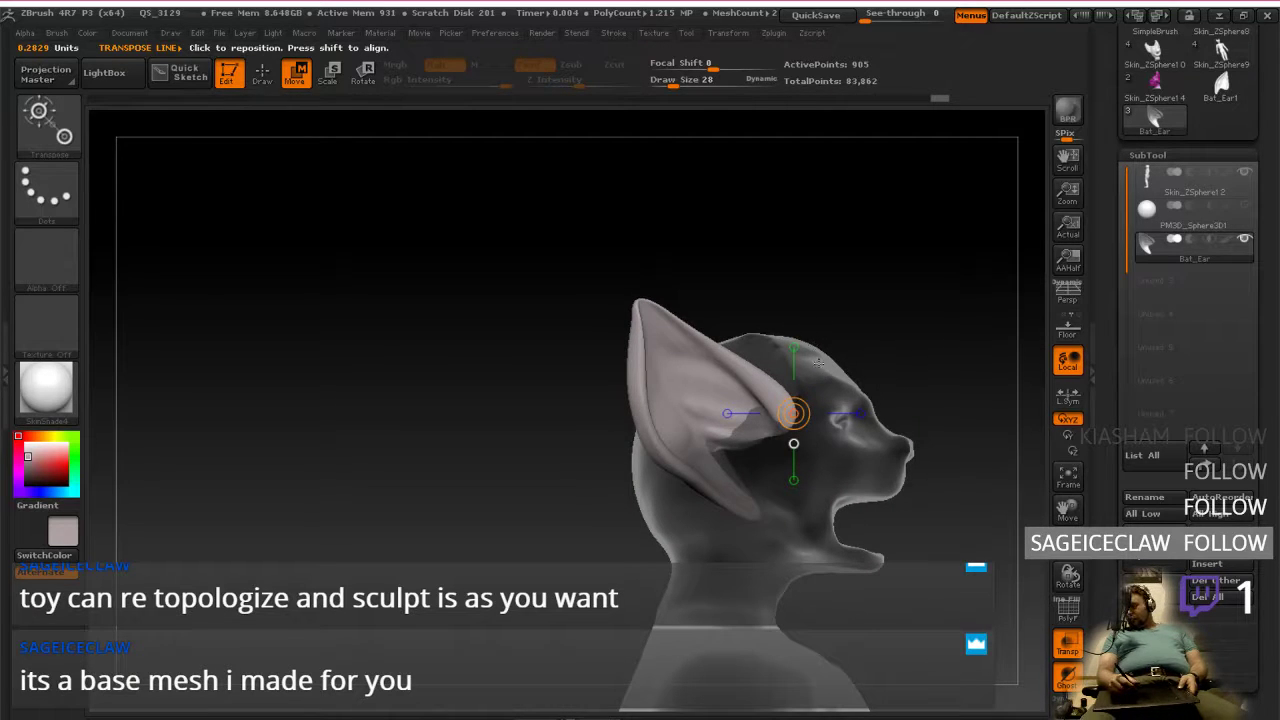
# Step: Replace the mask with a lasso mask over the ear tip and invert it so only the tip stays editable
pyautogui.keyDown('ctrl'); pyautogui.click(584, 396); pyautogui.keyUp('ctrl')
pyautogui.keyDown('ctrl'); pyautogui.click(584, 406); pyautogui.keyUp('ctrl')
pyautogui.moveTo(600, 401)
pyautogui.keyDown('ctrl'); pyautogui.mouseDown()
pyautogui.moveTo(580, 263)
pyautogui.moveTo(548, 391)
pyautogui.mouseUp(); pyautogui.keyUp('ctrl')
pyautogui.keyDown('ctrl'); pyautogui.click(548, 391); pyautogui.keyUp('ctrl')
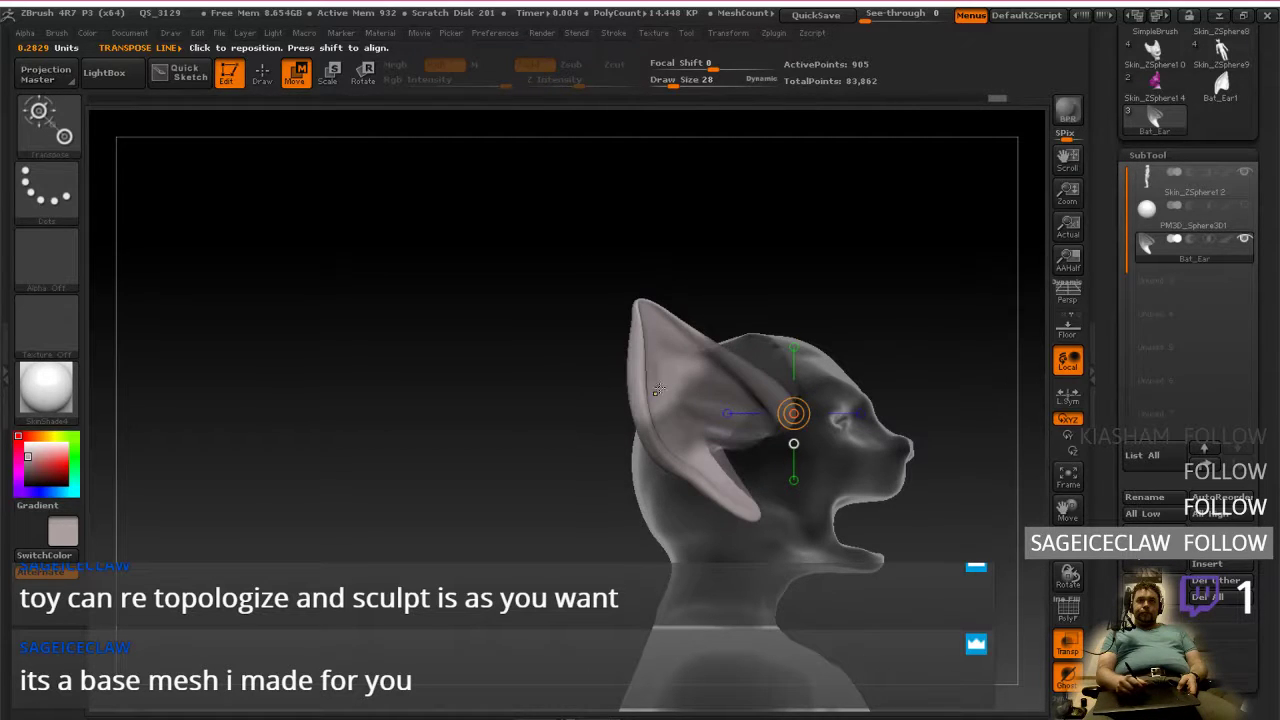
pyautogui.keyDown('ctrl'); pyautogui.click(584, 414); pyautogui.keyUp('ctrl')
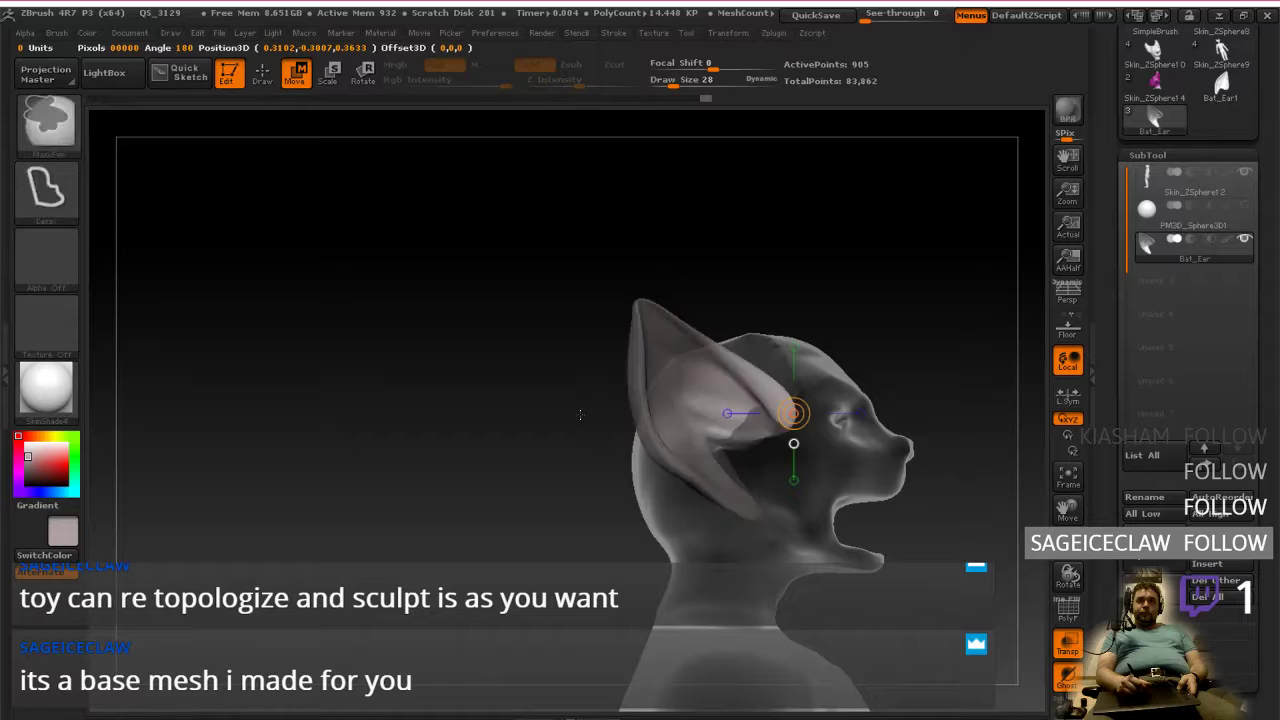
pyautogui.moveTo(627, 338)
pyautogui.keyDown('ctrl'); pyautogui.mouseDown()
pyautogui.moveTo(586, 365)
pyautogui.moveTo(728, 320)
pyautogui.moveTo(636, 299)
pyautogui.moveTo(602, 394)
pyautogui.mouseUp(); pyautogui.keyUp('ctrl')
pyautogui.keyDown('ctrl'); pyautogui.moveTo(600, 290); pyautogui.dragTo(676, 306); pyautogui.keyUp('ctrl')
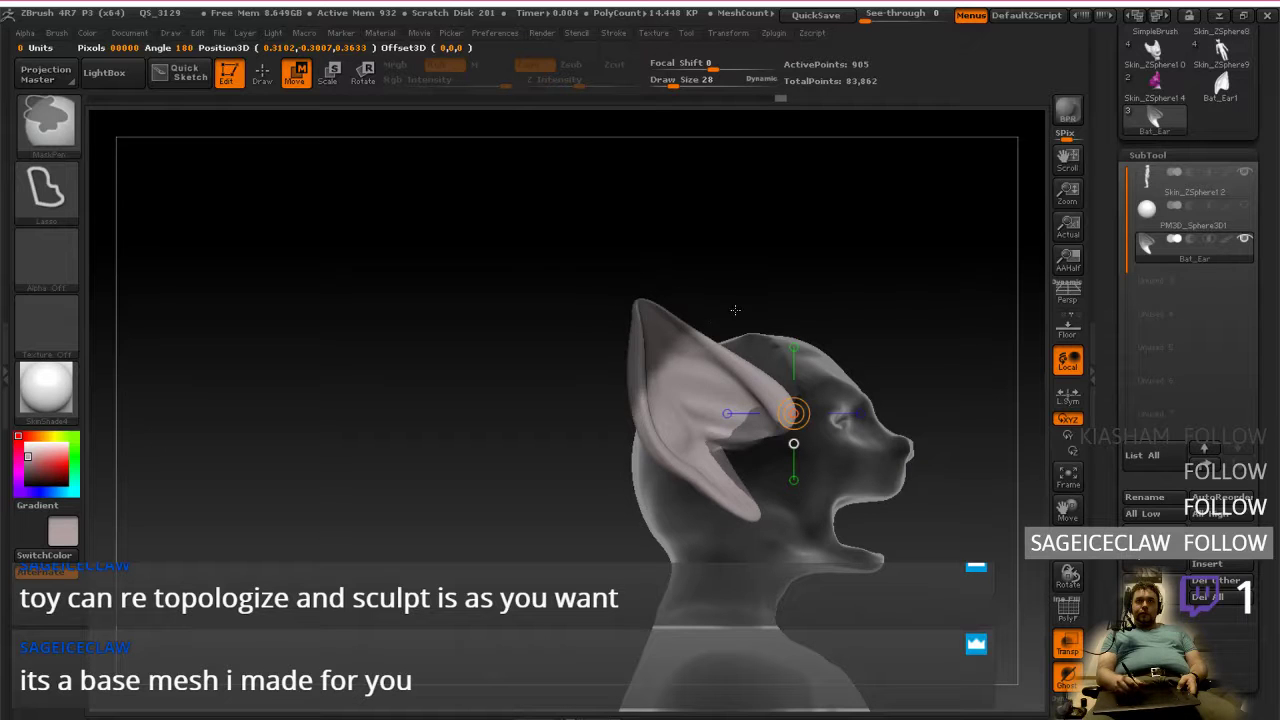
pyautogui.keyDown('ctrl'); pyautogui.click(729, 316); pyautogui.keyUp('ctrl')
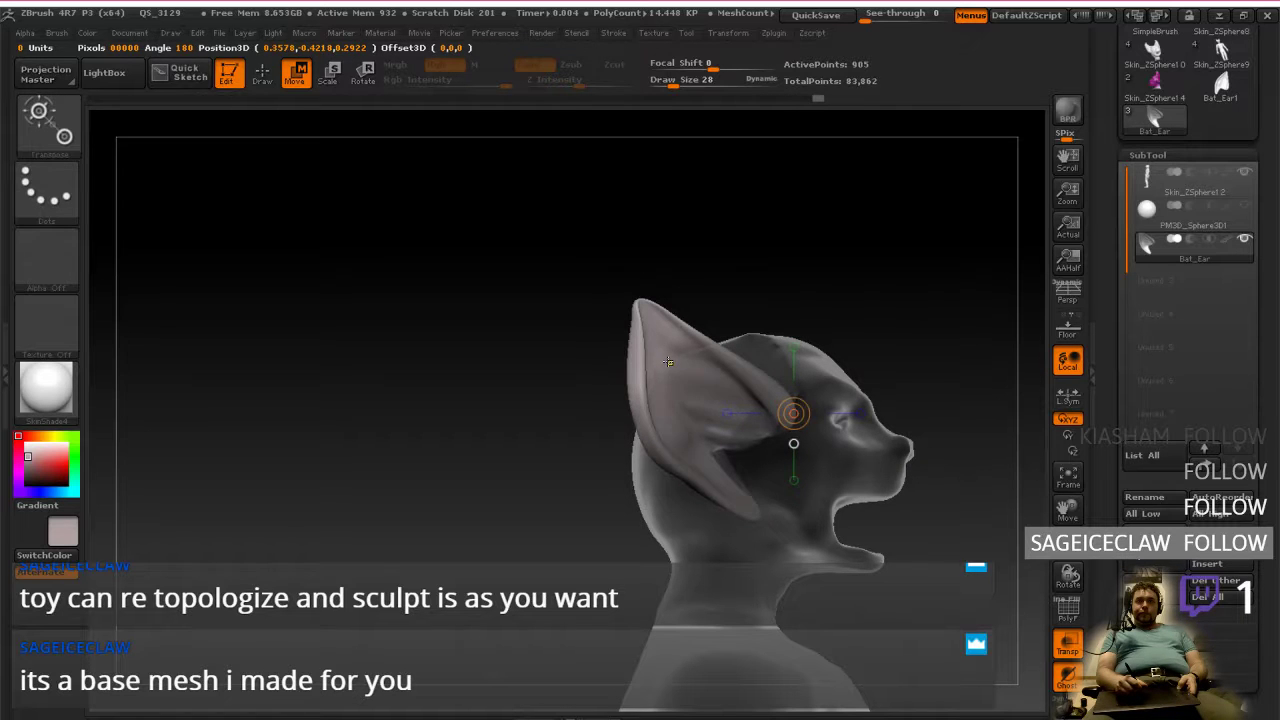
# Step: Bend the ear tip inward toward the head in front view with a diagonal transpose line
pyautogui.moveTo(669, 372); pyautogui.dragTo(610, 364, button='right')
pyautogui.moveTo(684, 336); pyautogui.dragTo(774, 246)
pyautogui.moveTo(730, 290); pyautogui.dragTo(732, 291)
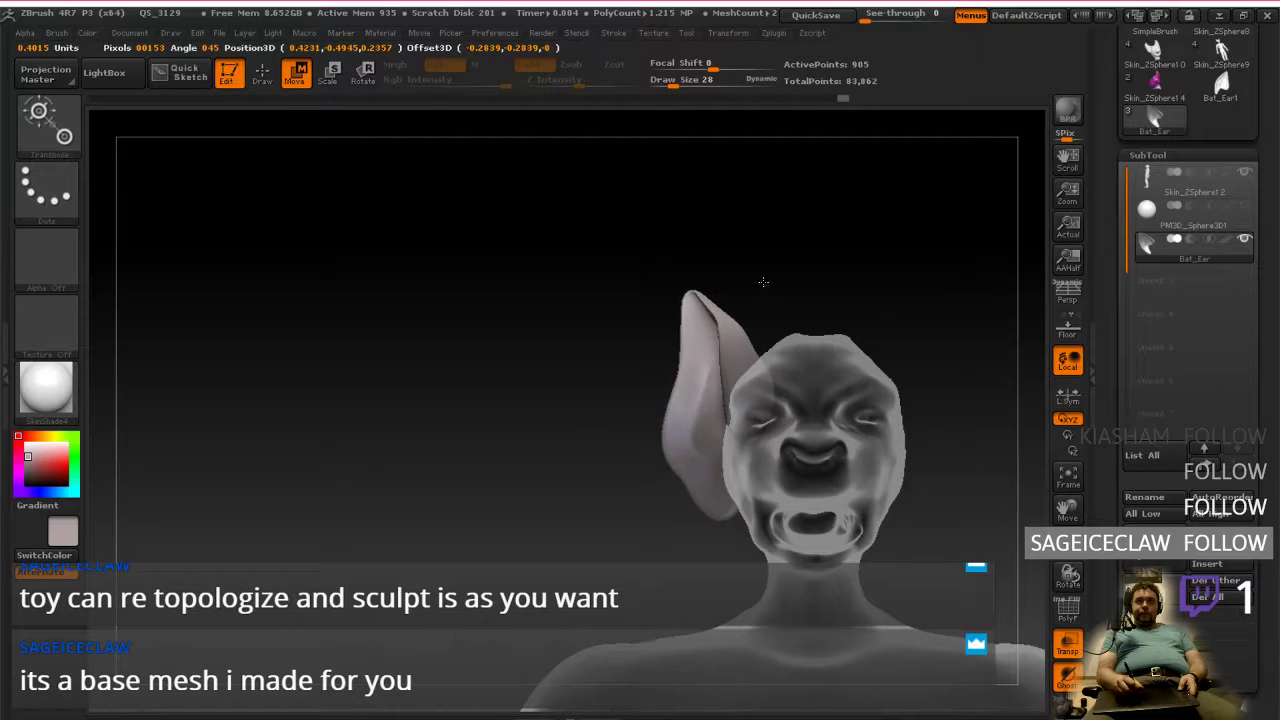
pyautogui.moveTo(734, 288)
pyautogui.mouseDown()
pyautogui.moveTo(683, 293)
pyautogui.moveTo(757, 290)
pyautogui.mouseUp()
# Step: Pull the ear tip forward over the head in side view
pyautogui.moveTo(760, 310); pyautogui.dragTo(948, 357, button='right')
pyautogui.moveTo(794, 372); pyautogui.dragTo(780, 318, button='right')
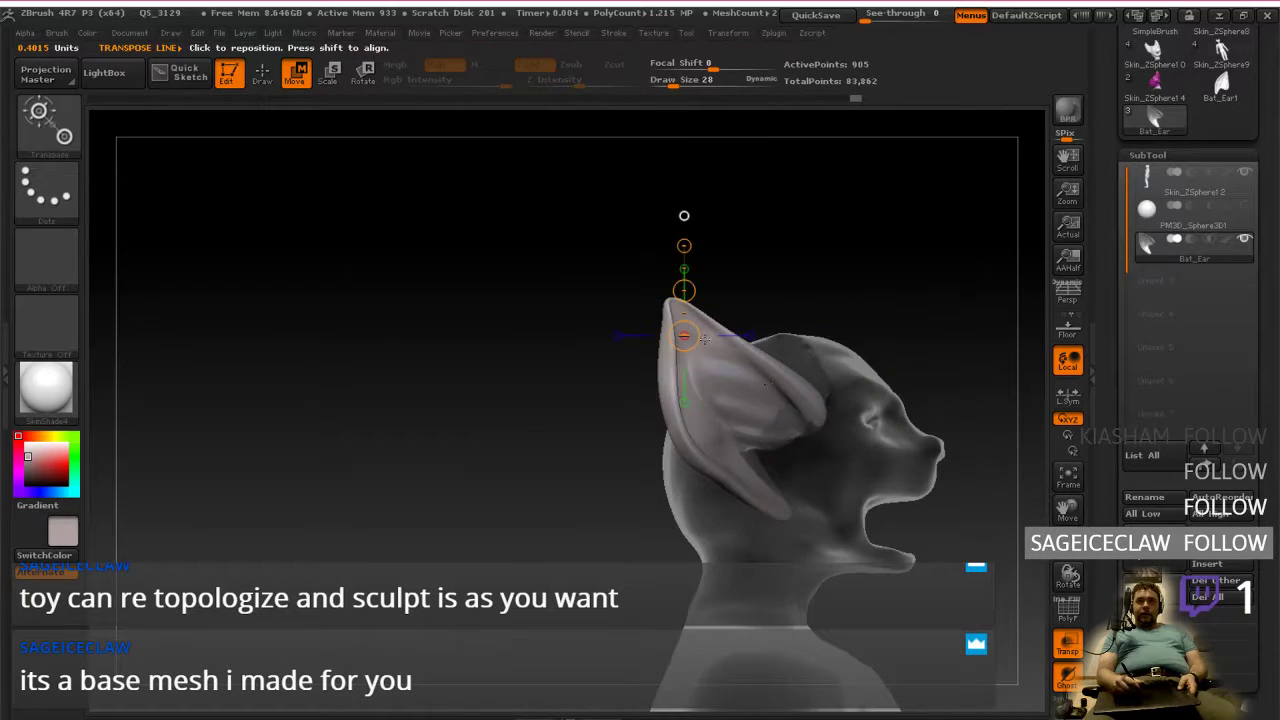
pyautogui.moveTo(763, 309); pyautogui.dragTo(773, 307)
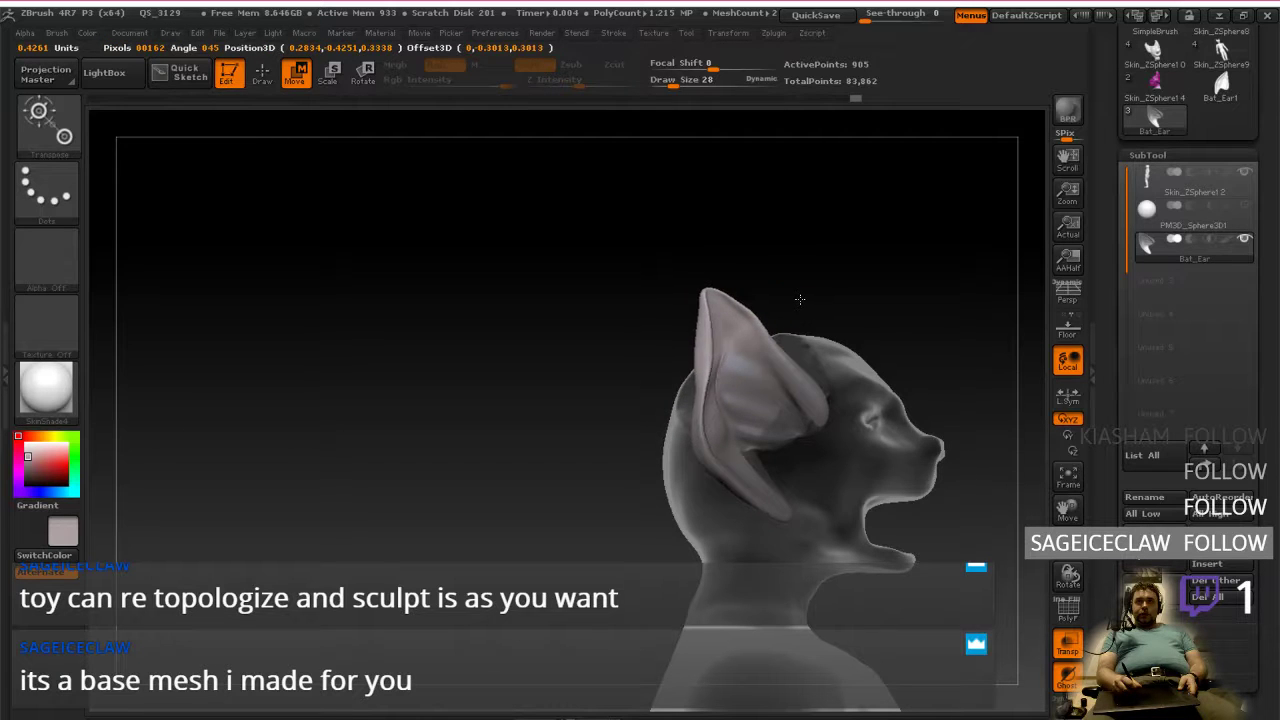
# Step: Pull the ear tip partly back again in side view using a transpose line angled up and backward
pyautogui.moveTo(781, 303); pyautogui.dragTo(834, 396, button='right')
pyautogui.moveTo(700, 326)
pyautogui.mouseDown()
pyautogui.moveTo(646, 208)
pyautogui.moveTo(607, 237)
pyautogui.mouseUp()
pyautogui.moveTo(695, 323); pyautogui.dragTo(655, 290)
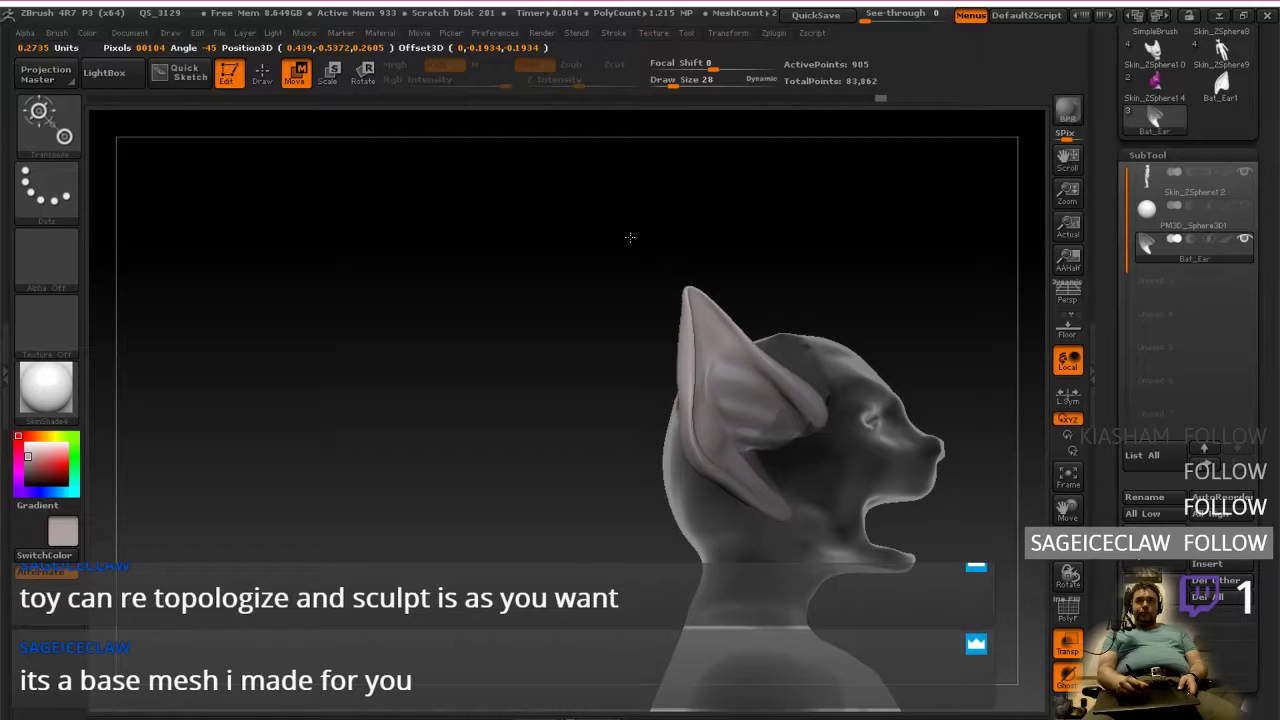
pyautogui.moveTo(968, 352); pyautogui.dragTo(812, 487)
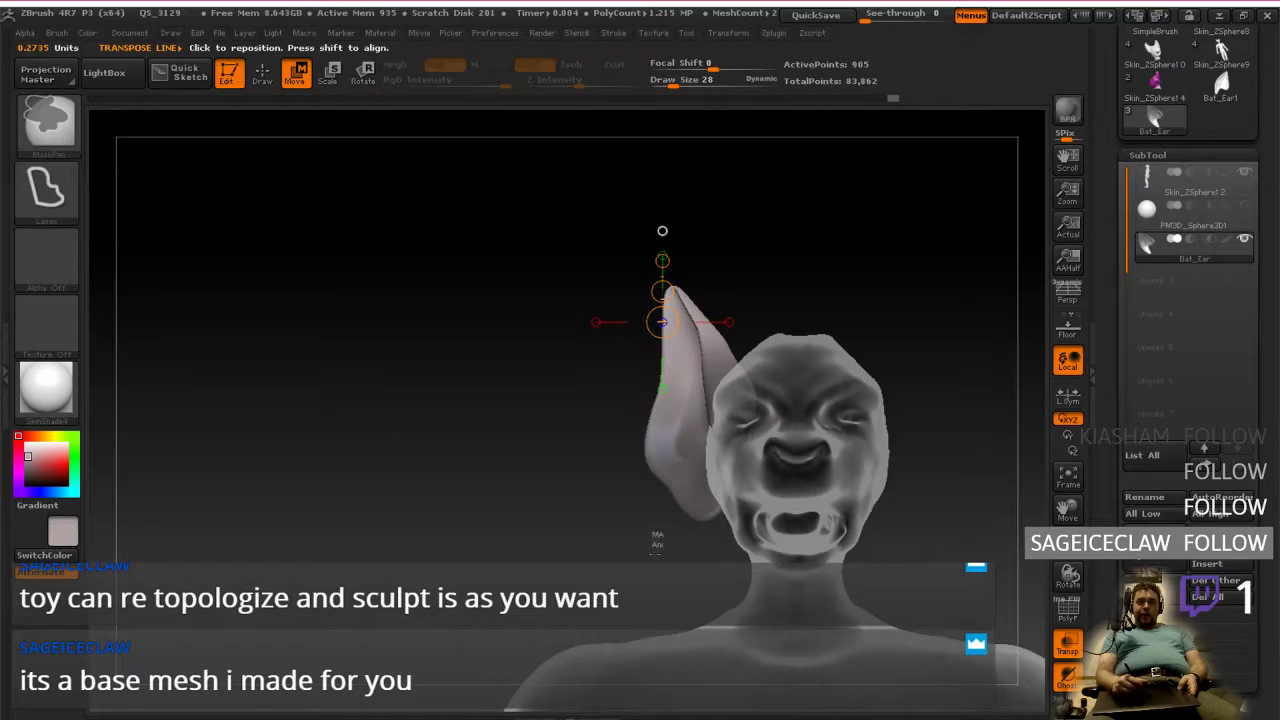
# Step: Lasso-mask the lower lobe of the ear and invert the mask so only the lobe can be moved
pyautogui.moveTo(716, 514); pyautogui.dragTo(716, 533)
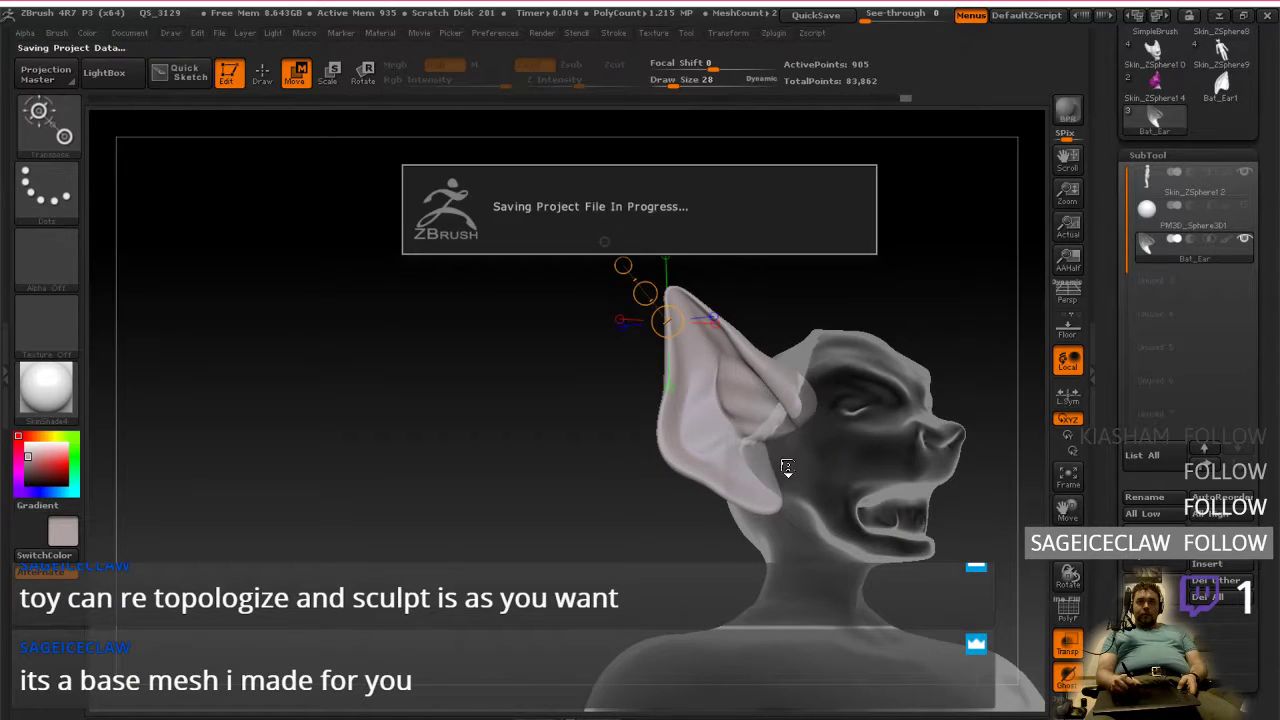
pyautogui.keyDown('ctrl'); pyautogui.click(699, 538); pyautogui.keyUp('ctrl')
pyautogui.keyDown('ctrl'); pyautogui.click(696, 532); pyautogui.keyUp('ctrl')
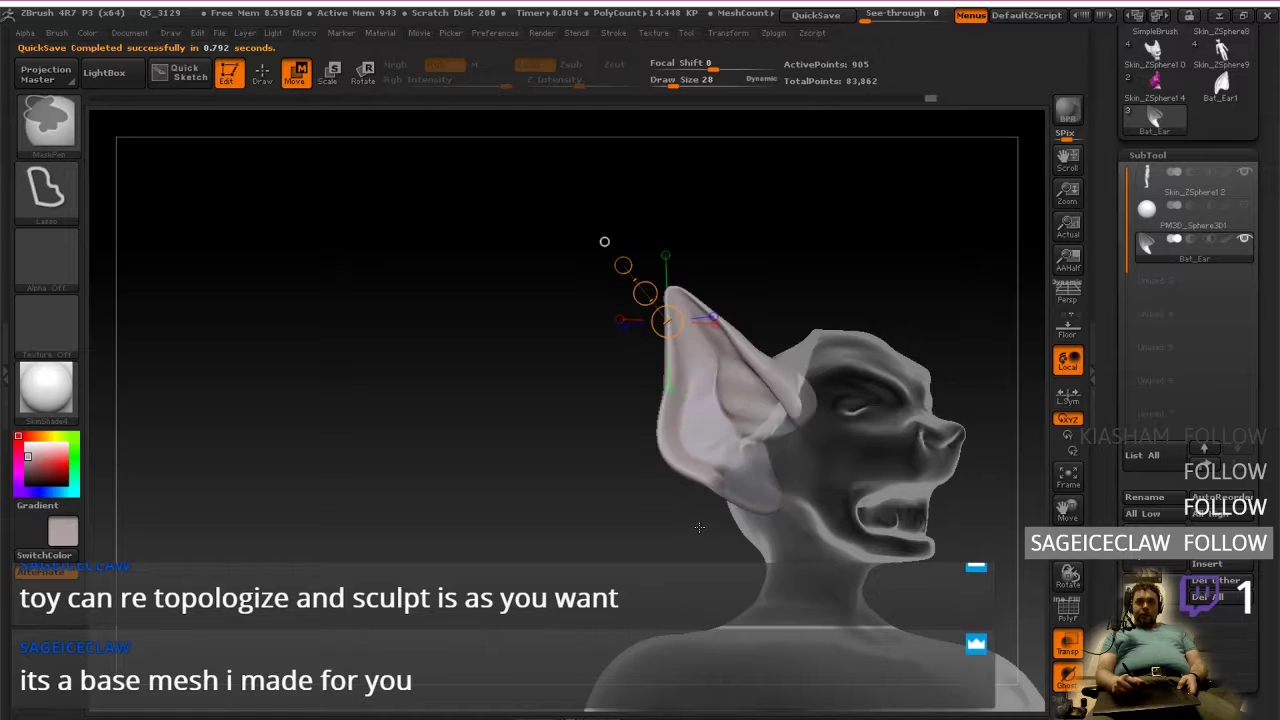
pyautogui.keyDown('ctrl'); pyautogui.click(704, 526); pyautogui.keyUp('ctrl')
pyautogui.keyDown('ctrl'); pyautogui.click(787, 453); pyautogui.keyUp('ctrl')
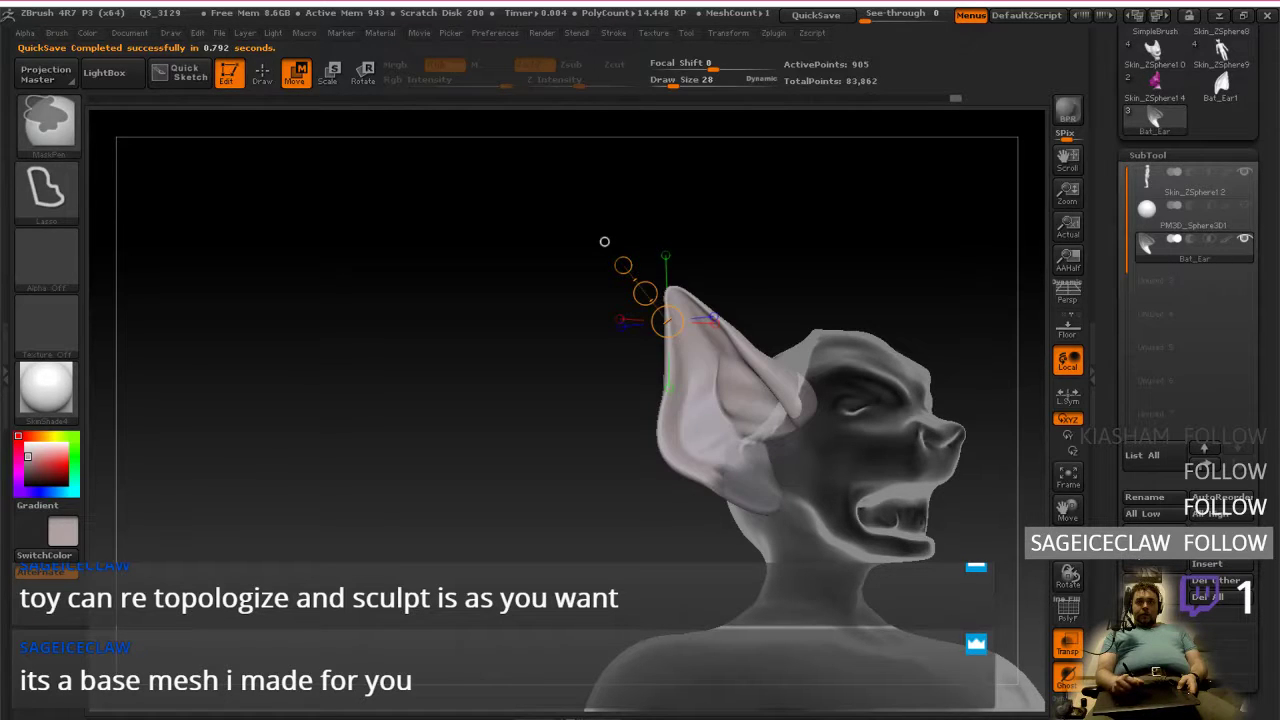
pyautogui.click(712, 460)
pyautogui.moveTo(717, 494)
pyautogui.keyDown('ctrl'); pyautogui.mouseDown()
pyautogui.moveTo(758, 450)
pyautogui.moveTo(740, 538)
pyautogui.moveTo(722, 520)
pyautogui.mouseUp(); pyautogui.keyUp('ctrl')
pyautogui.keyDown('shift'); pyautogui.moveTo(592, 524); pyautogui.dragTo(633, 523); pyautogui.keyUp('shift')
pyautogui.keyDown('ctrl'); pyautogui.click(633, 523); pyautogui.keyUp('ctrl')
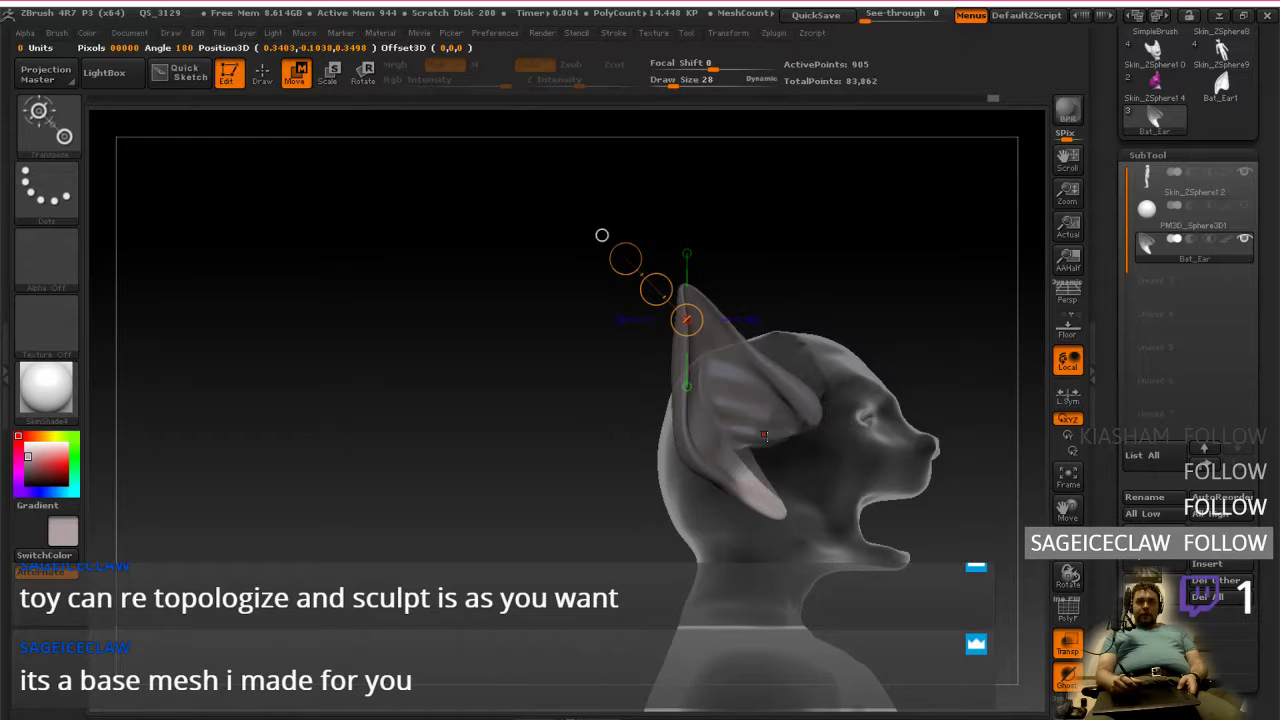
# Step: Blur the mask edge around the lower lobe of the ear in Draw mode
pyautogui.click(257, 80)
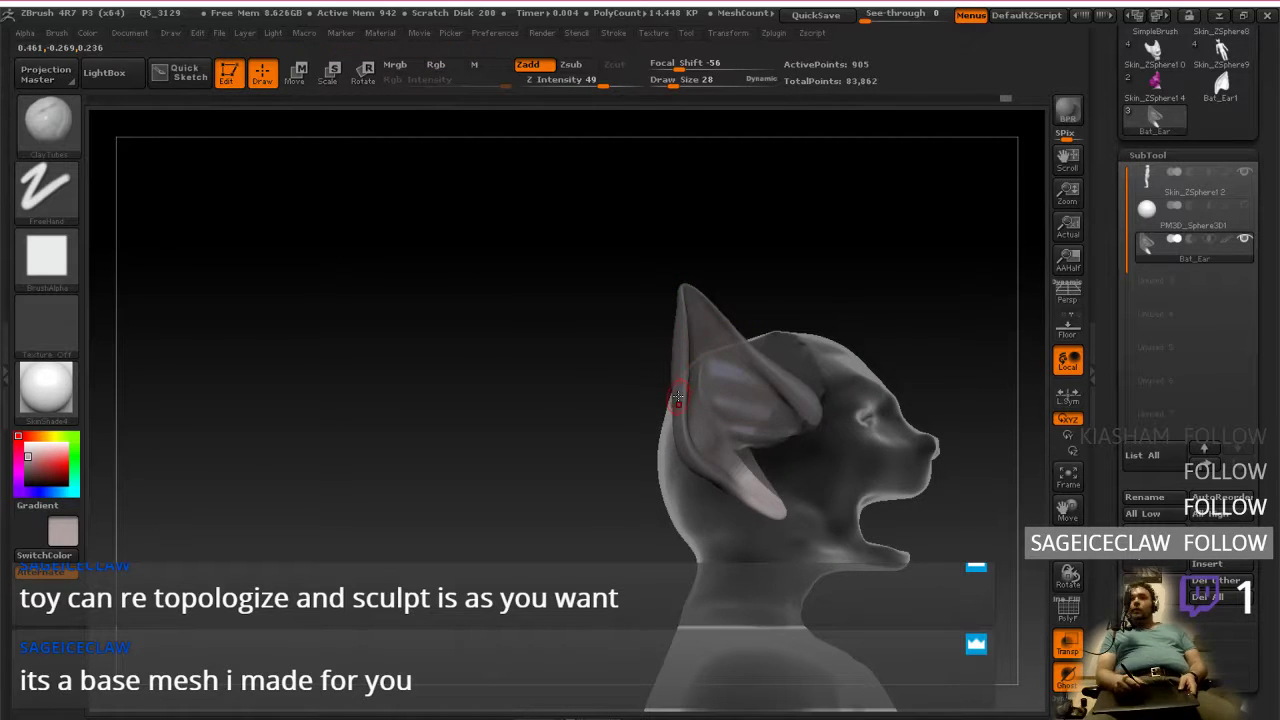
pyautogui.keyDown('ctrl'); pyautogui.click(765, 501); pyautogui.keyUp('ctrl')
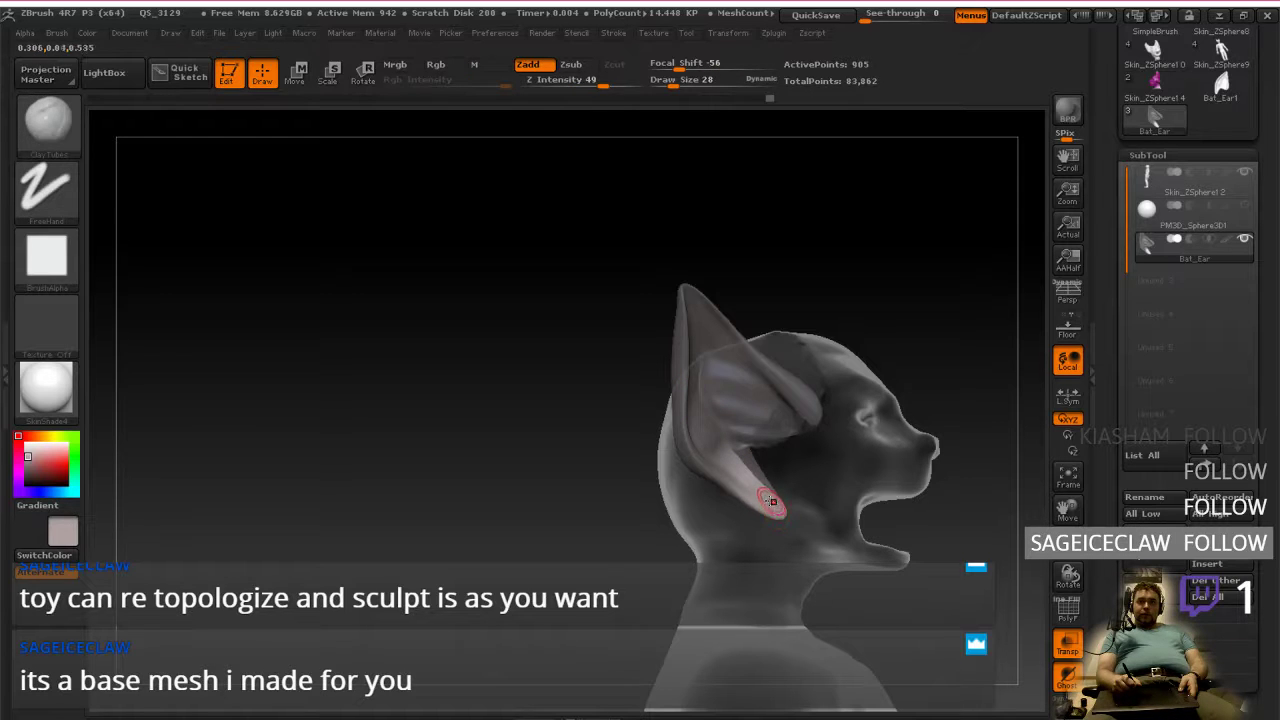
pyautogui.keyDown('ctrl'); pyautogui.click(755, 489); pyautogui.keyUp('ctrl')
# Step: Move the unmasked lower lobe of the ear inward against the side of the head in front view
pyautogui.click(297, 70)
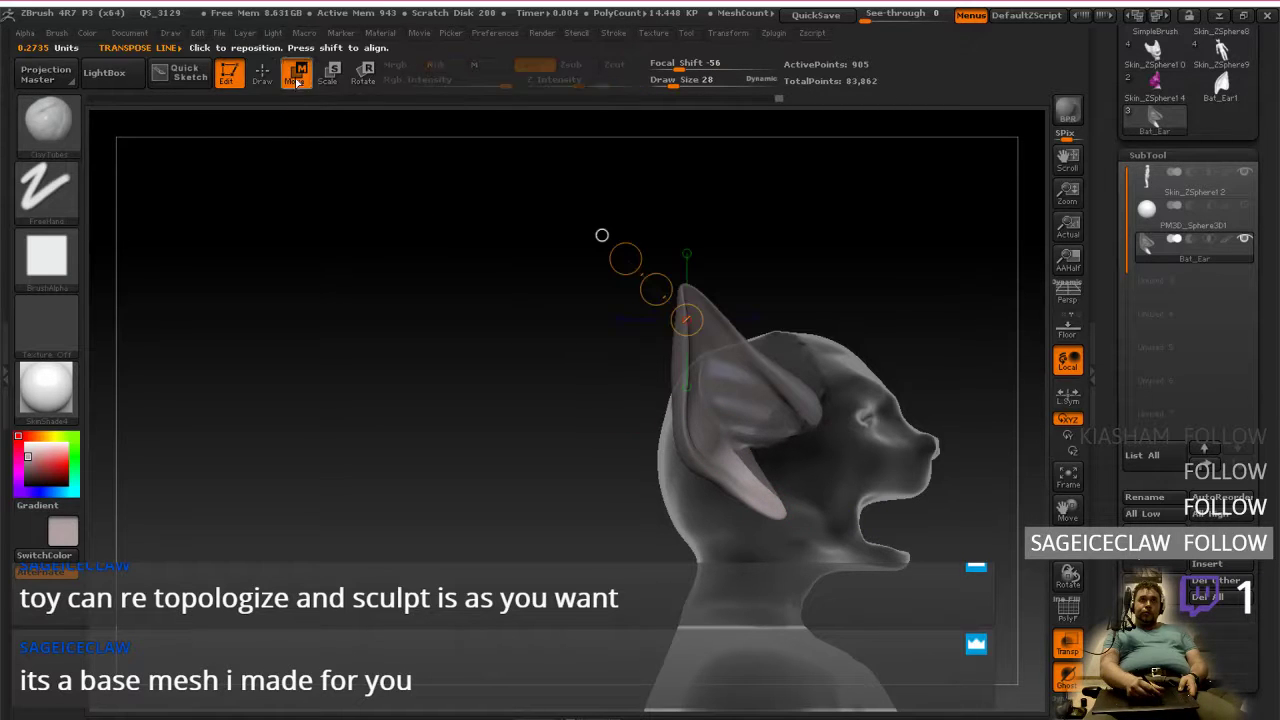
pyautogui.moveTo(773, 495); pyautogui.dragTo(875, 488)
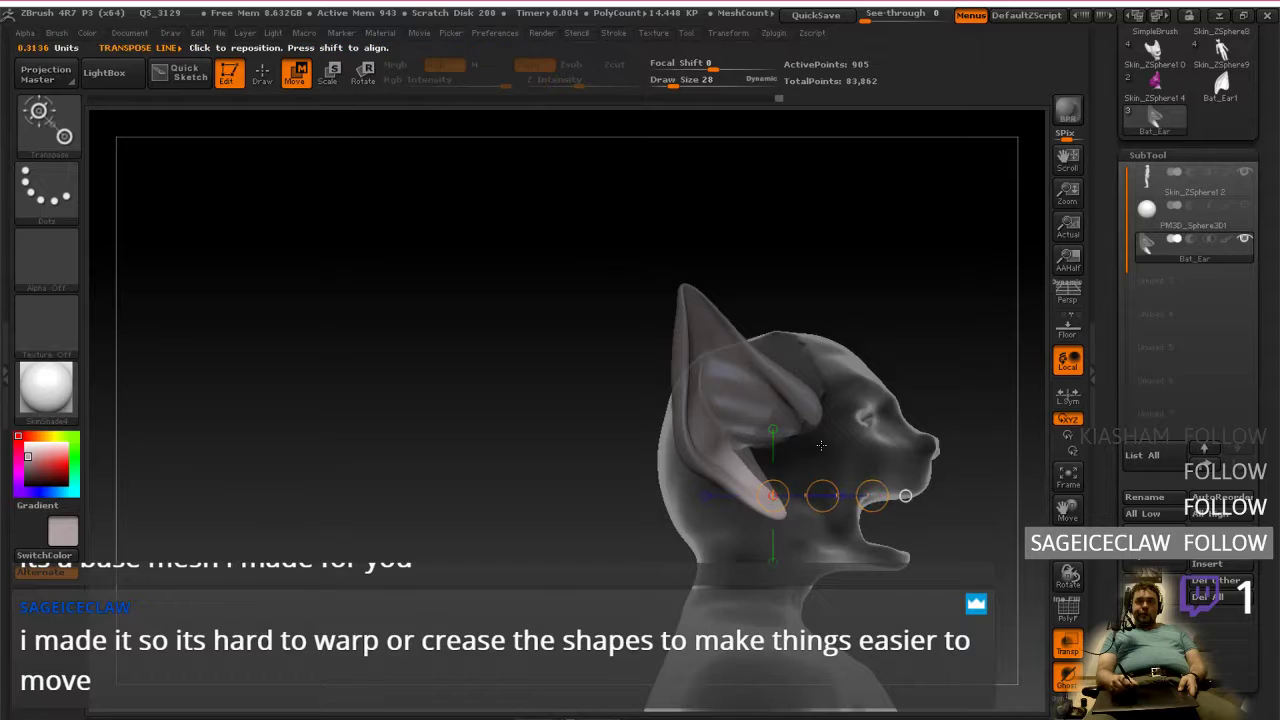
pyautogui.keyDown('shift'); pyautogui.moveTo(876, 484); pyautogui.dragTo(758, 457, button='right'); pyautogui.keyUp('shift')
pyautogui.keyDown('shift'); pyautogui.moveTo(756, 502); pyautogui.dragTo(730, 495); pyautogui.keyUp('shift')
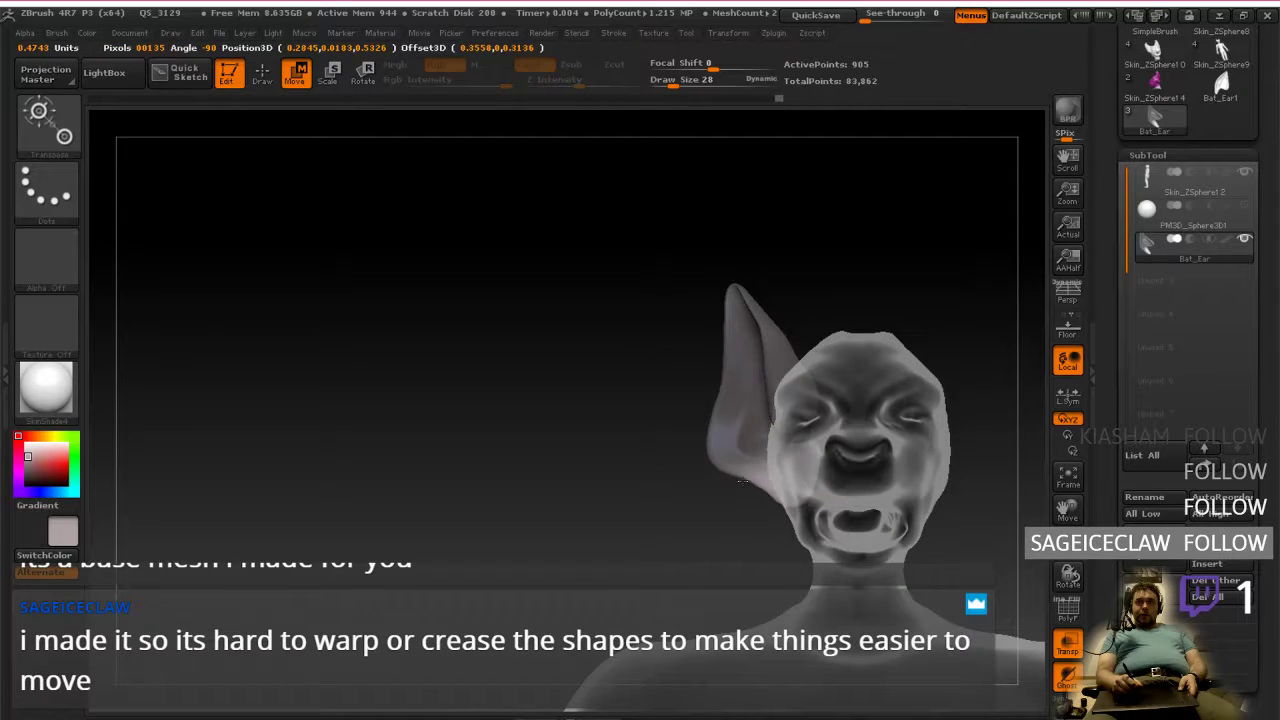
# Step: Pull the lower lobe forward toward the jaw in side view and check the ear from behind
pyautogui.keyDown('shift'); pyautogui.moveTo(745, 477); pyautogui.dragTo(896, 480, button='right'); pyautogui.keyUp('shift')
pyautogui.keyDown('shift'); pyautogui.moveTo(813, 492); pyautogui.dragTo(880, 492); pyautogui.keyUp('shift')
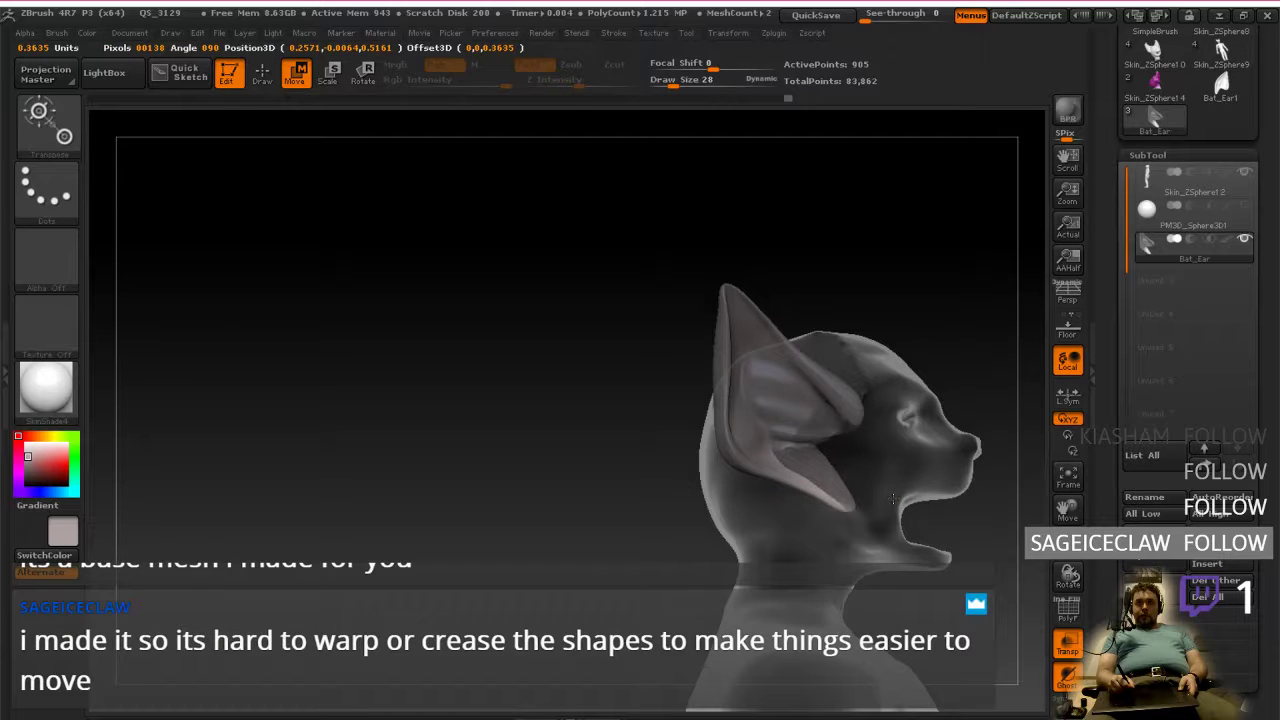
pyautogui.moveTo(948, 490); pyautogui.dragTo(809, 517, button='right')
pyautogui.moveTo(835, 441); pyautogui.dragTo(830, 470, button='right')
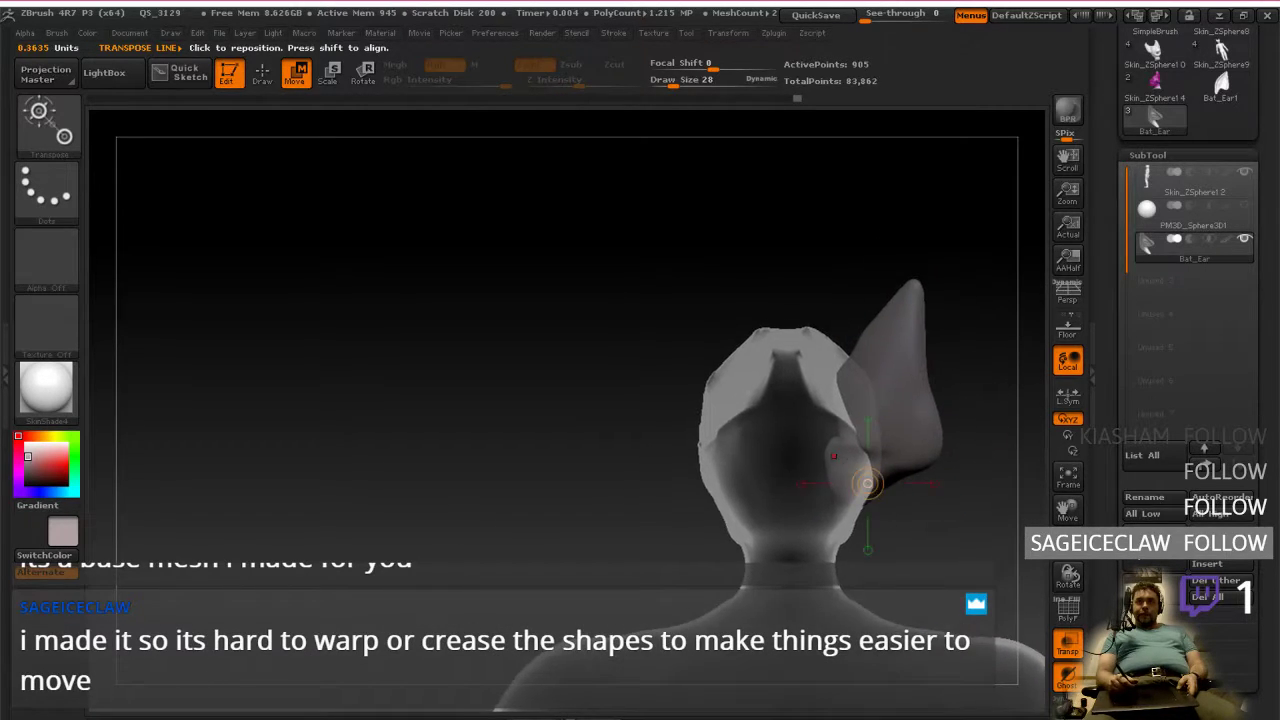
# Step: Clear the mask from the bat ear so the whole ear is editable and view the head from the front
pyautogui.keyDown('ctrl'); pyautogui.click(975, 377); pyautogui.keyUp('ctrl')
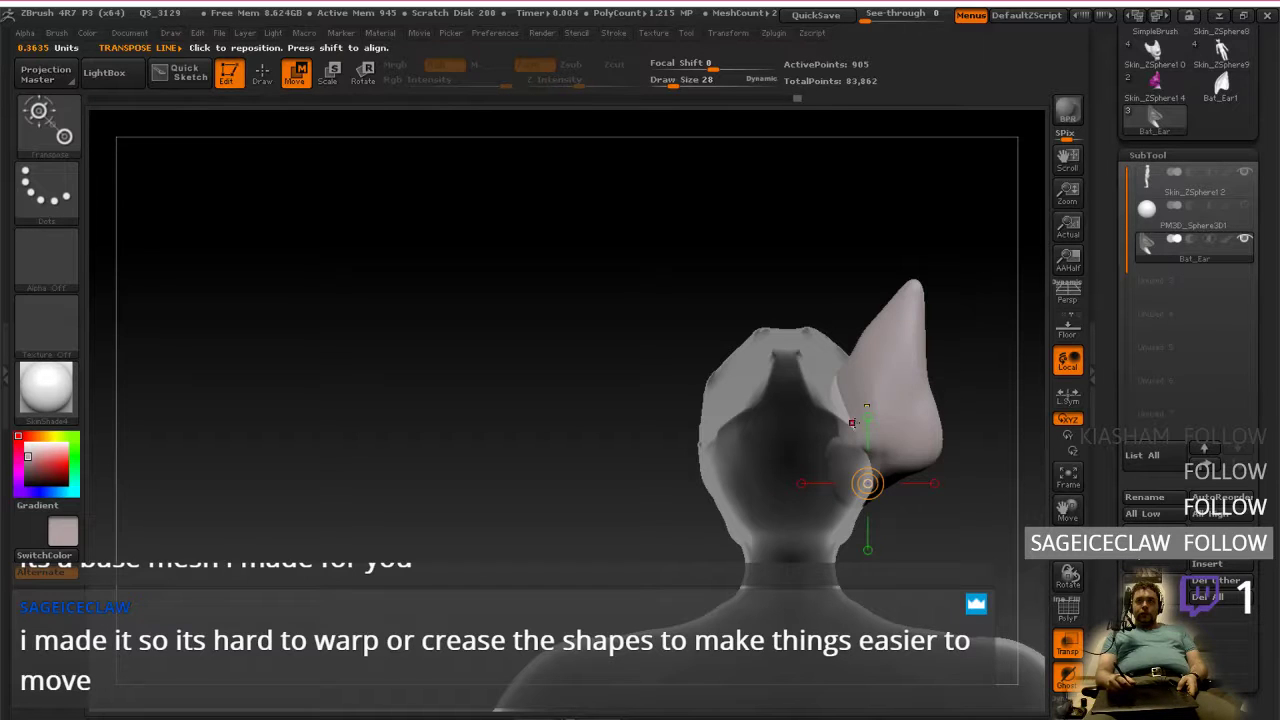
pyautogui.moveTo(833, 443); pyautogui.dragTo(820, 404, button='right')
pyautogui.keyDown('alt'); pyautogui.moveTo(917, 444); pyautogui.dragTo(785, 465, button='right'); pyautogui.keyUp('alt')
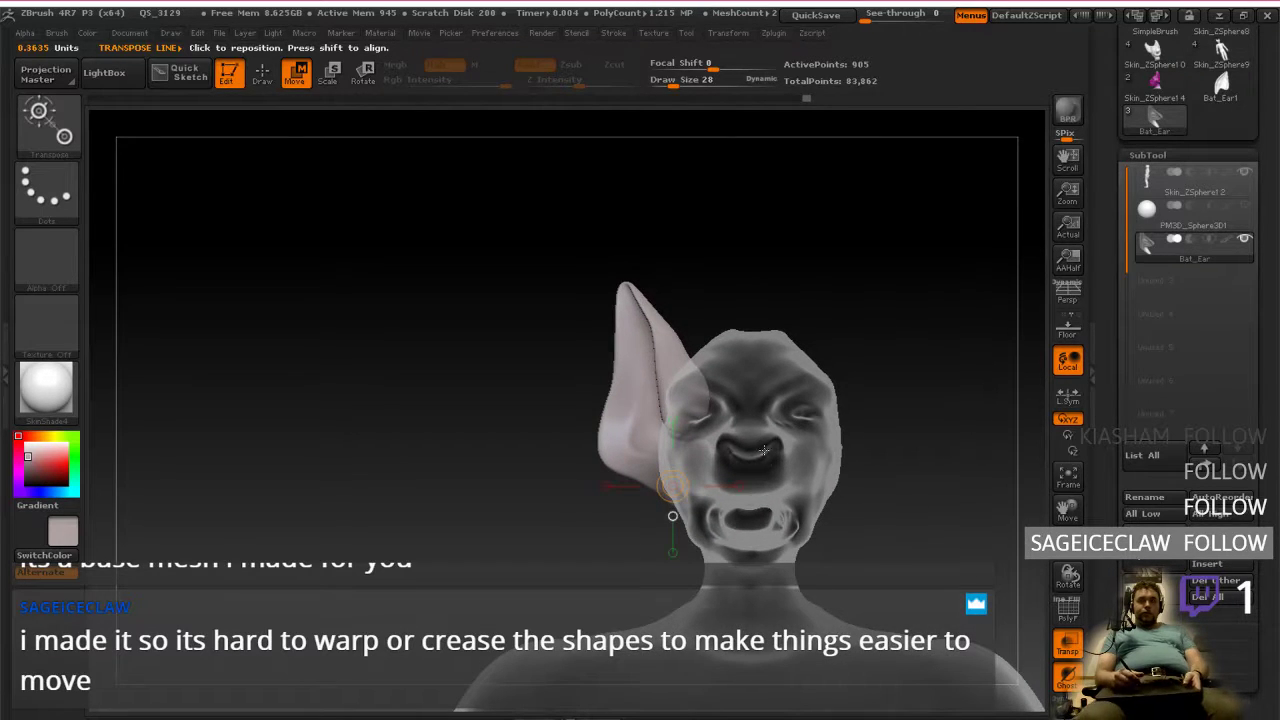
# Step: Switch to the browser, inspect the Bat Ear model on Sketchfab from several angles, close its page and minimize the browser
pyautogui.hotkey('alt', 'Tab')
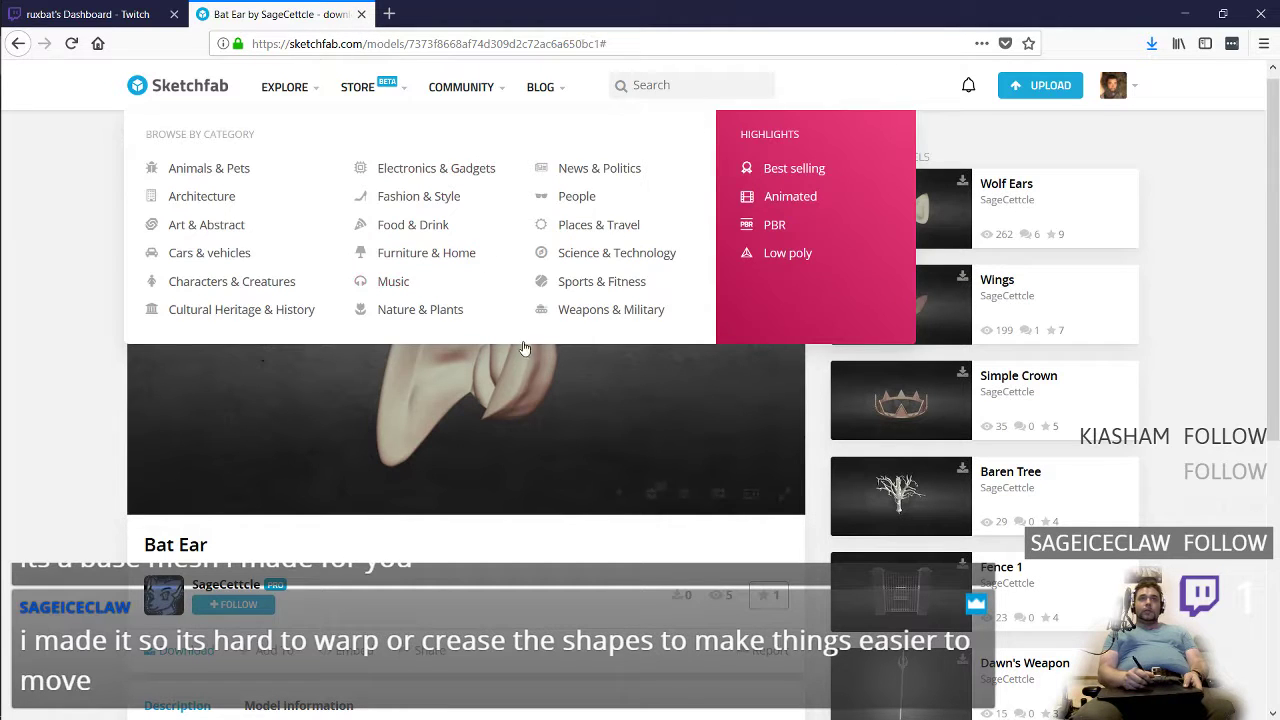
pyautogui.moveTo(584, 409); pyautogui.dragTo(369, 368)
pyautogui.moveTo(577, 353)
pyautogui.mouseDown()
pyautogui.moveTo(640, 349)
pyautogui.moveTo(594, 337)
pyautogui.moveTo(580, 351)
pyautogui.moveTo(588, 403)
pyautogui.moveTo(451, 286)
pyautogui.moveTo(520, 230)
pyautogui.mouseUp()
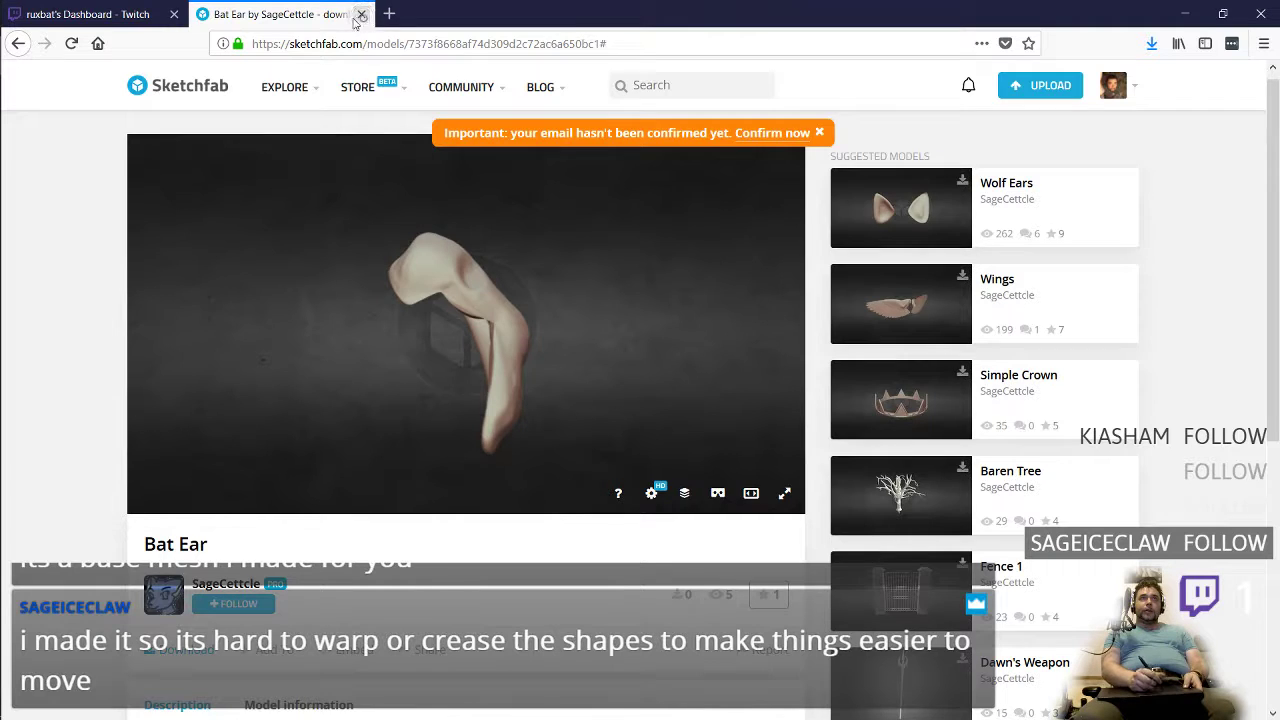
pyautogui.click(362, 14)
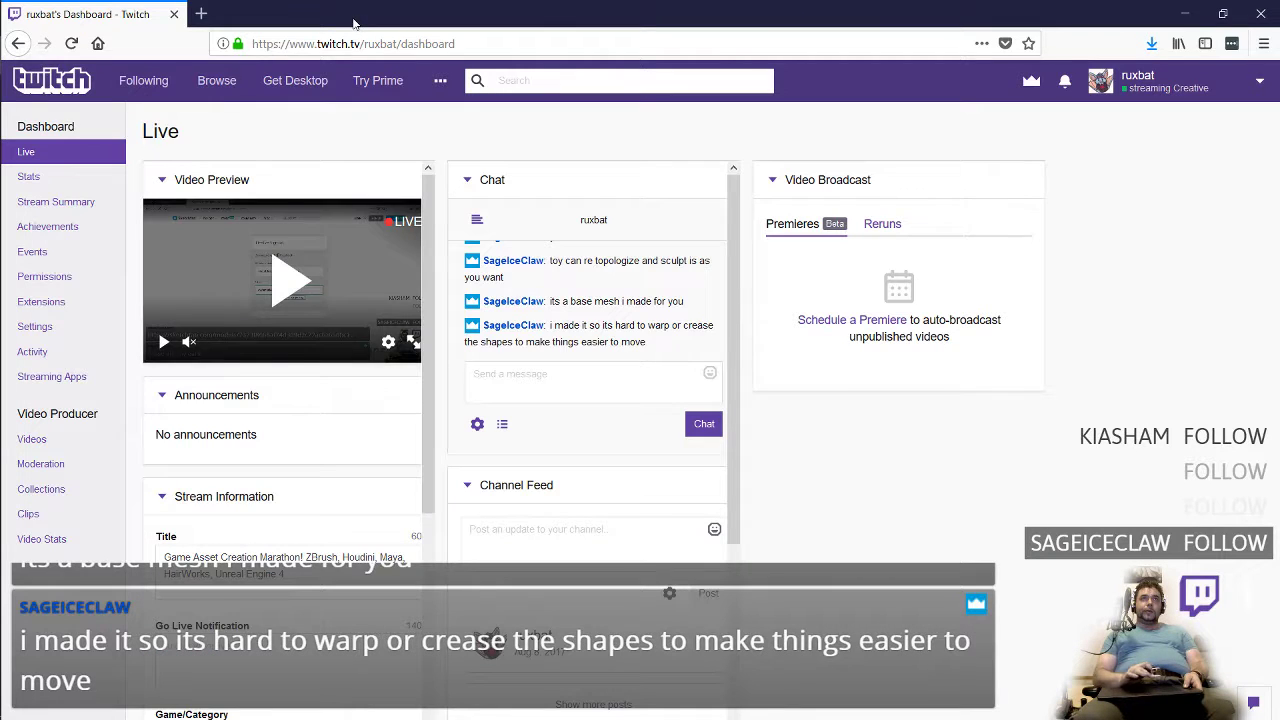
pyautogui.click(1183, 14)
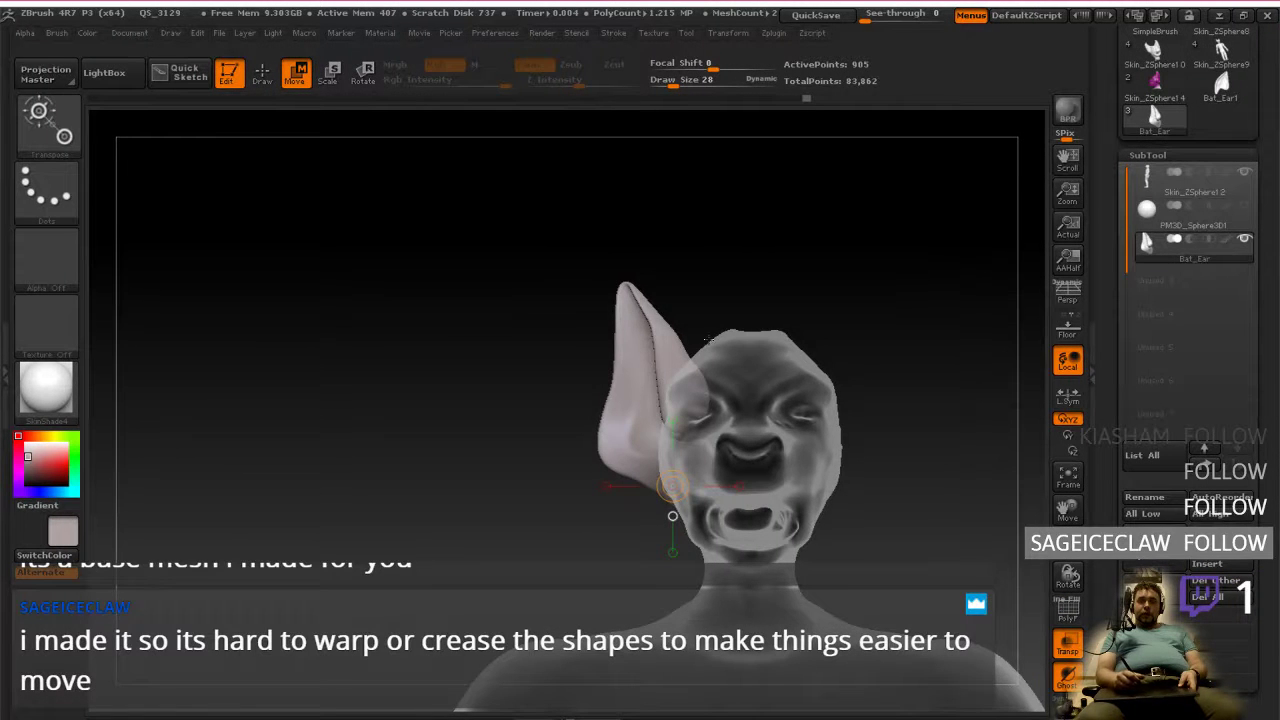
# Step: Compare the ear's shape and placement on the head with the creature reference photo in Photos, from front and side views
pyautogui.moveTo(720, 300); pyautogui.dragTo(712, 342)
pyautogui.press('ctrl+super+Right')
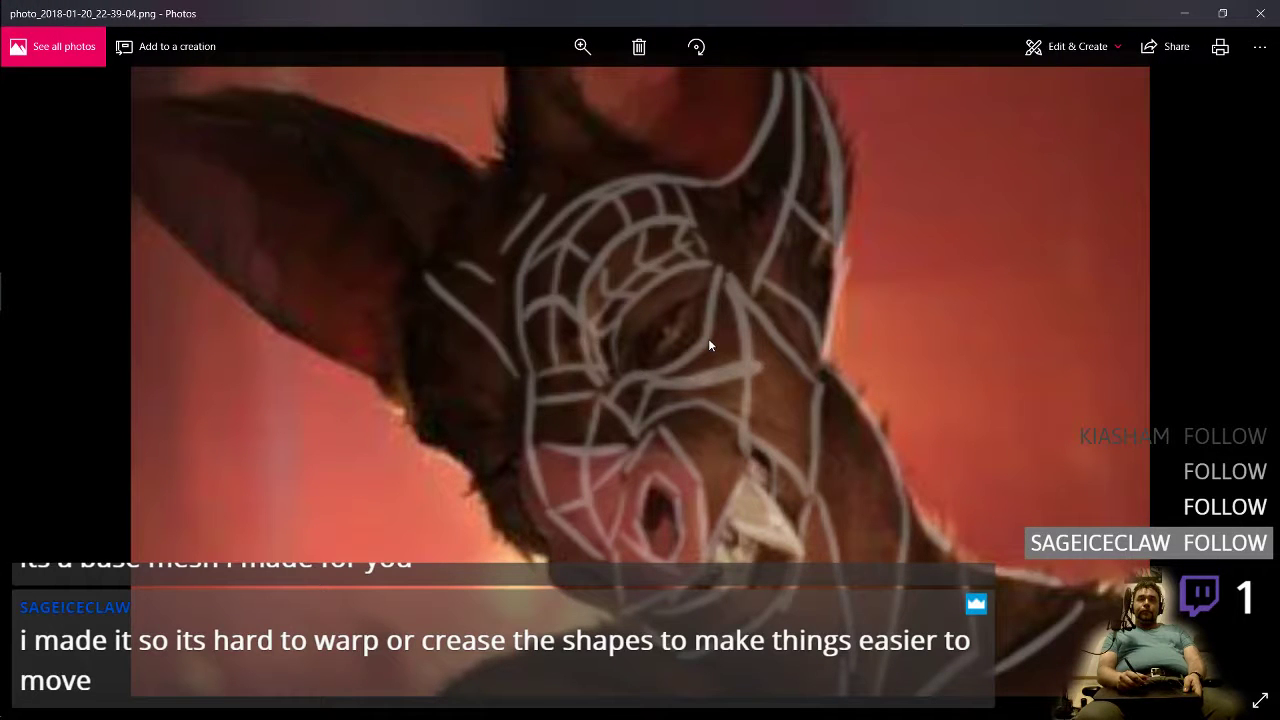
pyautogui.press('ctrl+super+Left')
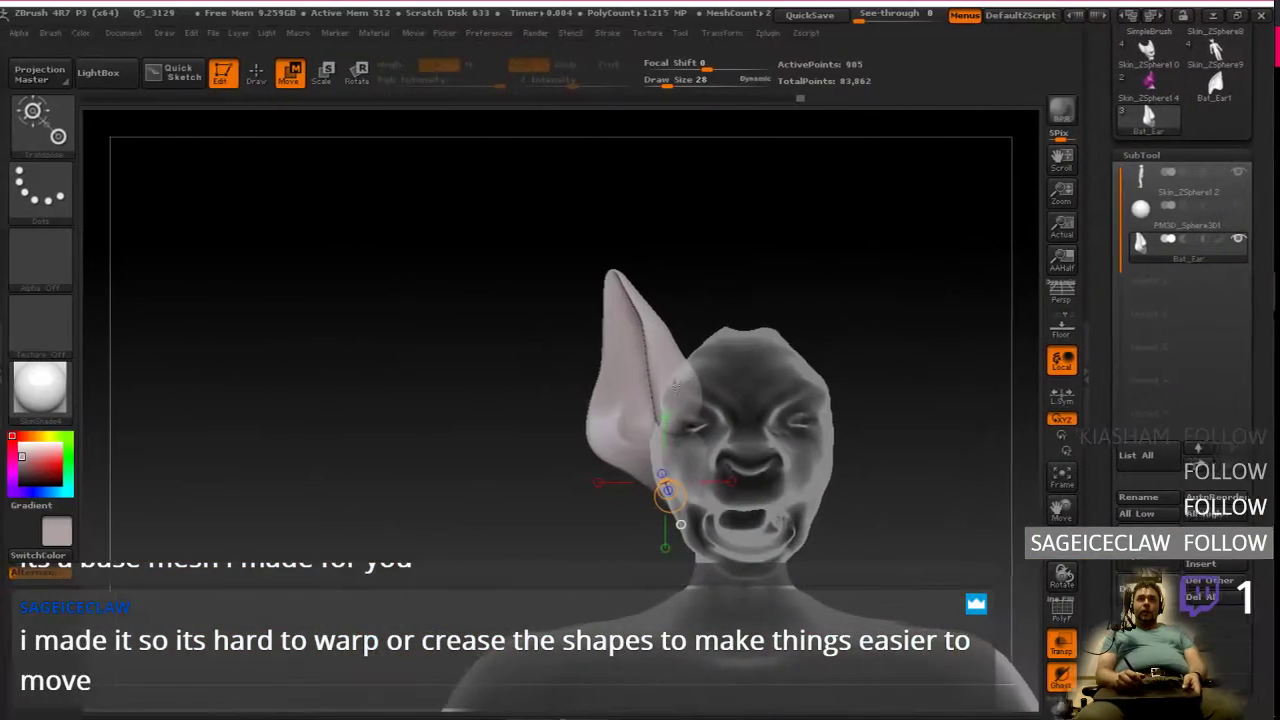
pyautogui.moveTo(798, 281); pyautogui.dragTo(789, 280)
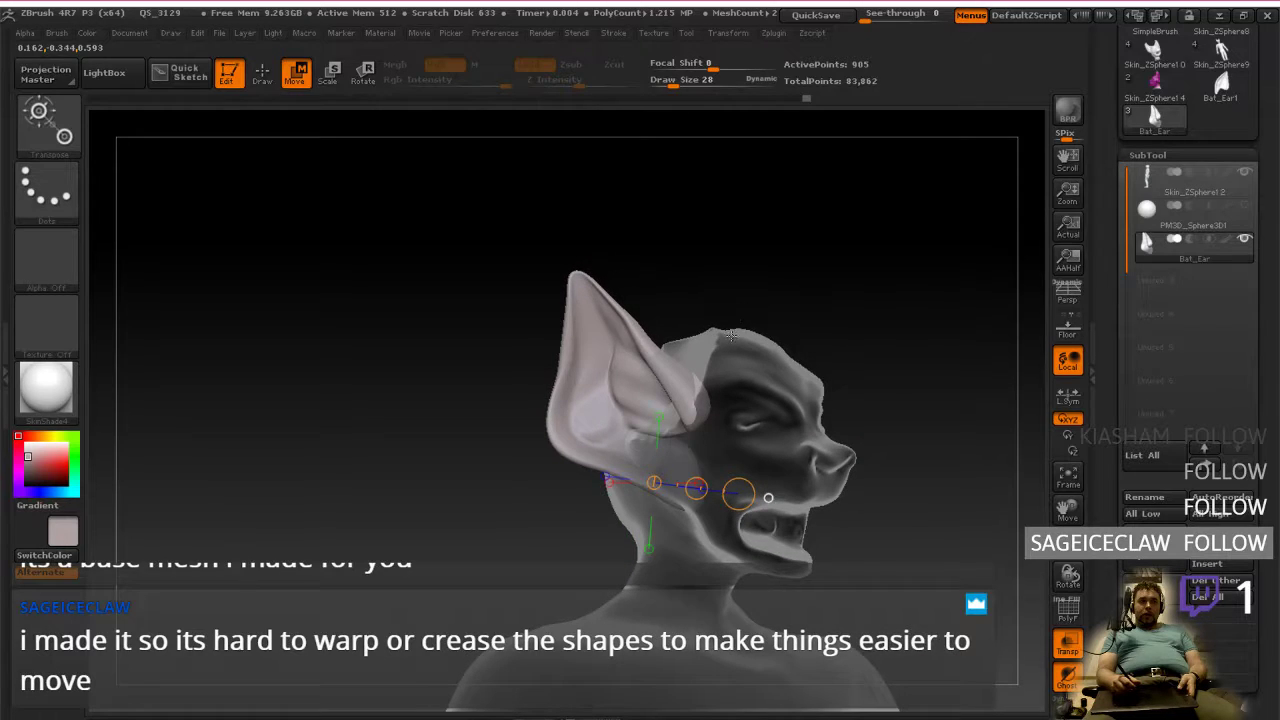
pyautogui.press('ctrl+super+Right')
pyautogui.press('ctrl+super+Left')
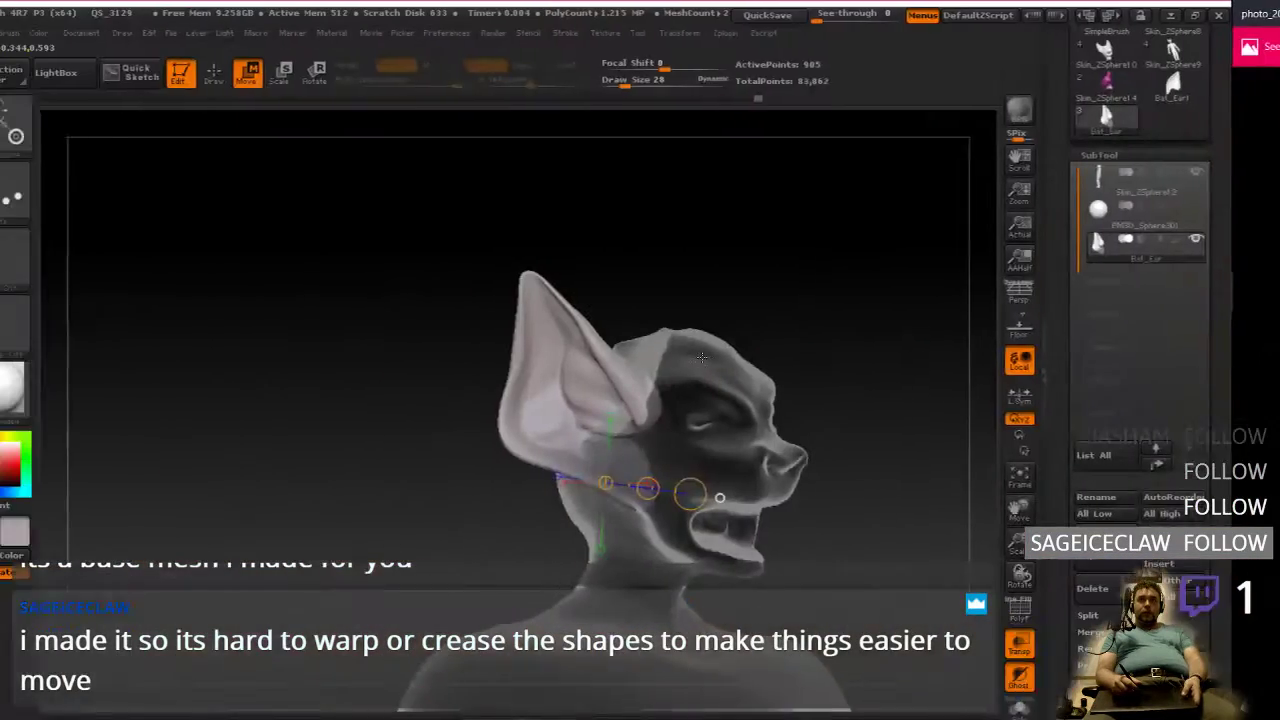
pyautogui.moveTo(706, 303); pyautogui.dragTo(734, 297)
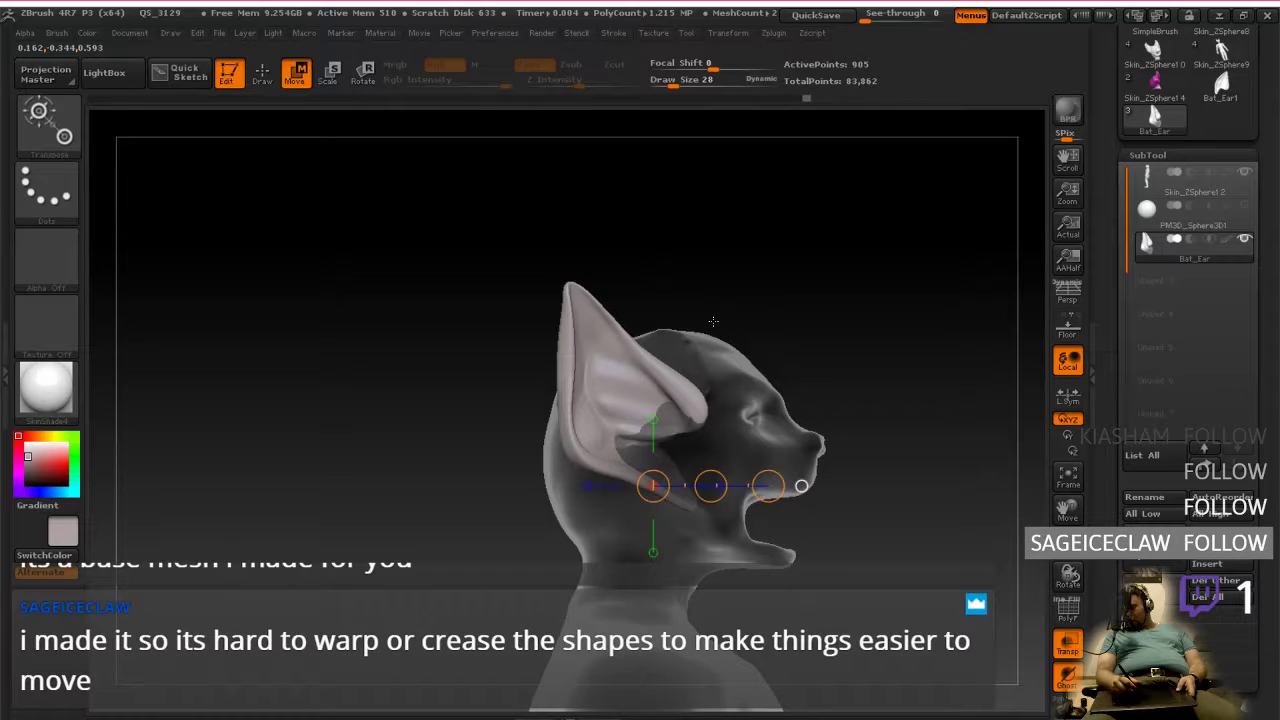
pyautogui.moveTo(729, 322)
pyautogui.mouseDown()
pyautogui.moveTo(775, 322)
pyautogui.moveTo(711, 325)
pyautogui.mouseUp()
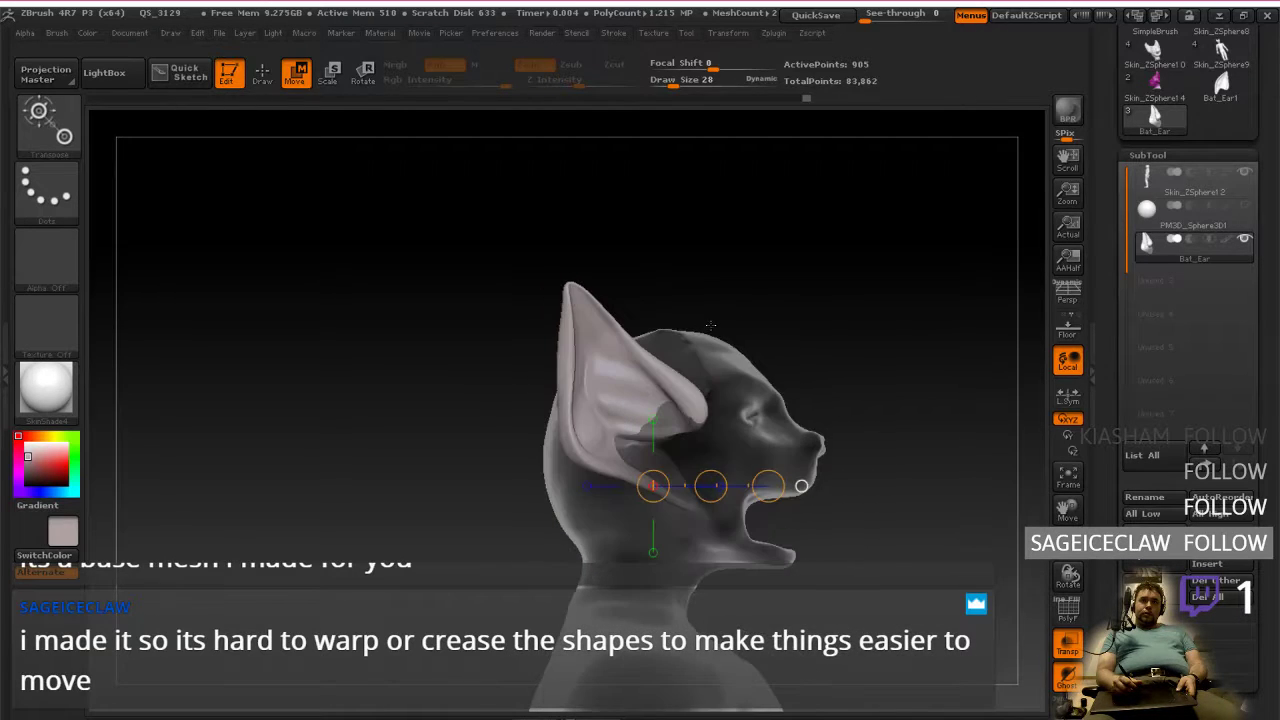
# Step: In Draw mode, duplicate the Bat_Ear subtool and delete the original, keeping the Bat_Ear1 copy
pyautogui.click(262, 75)
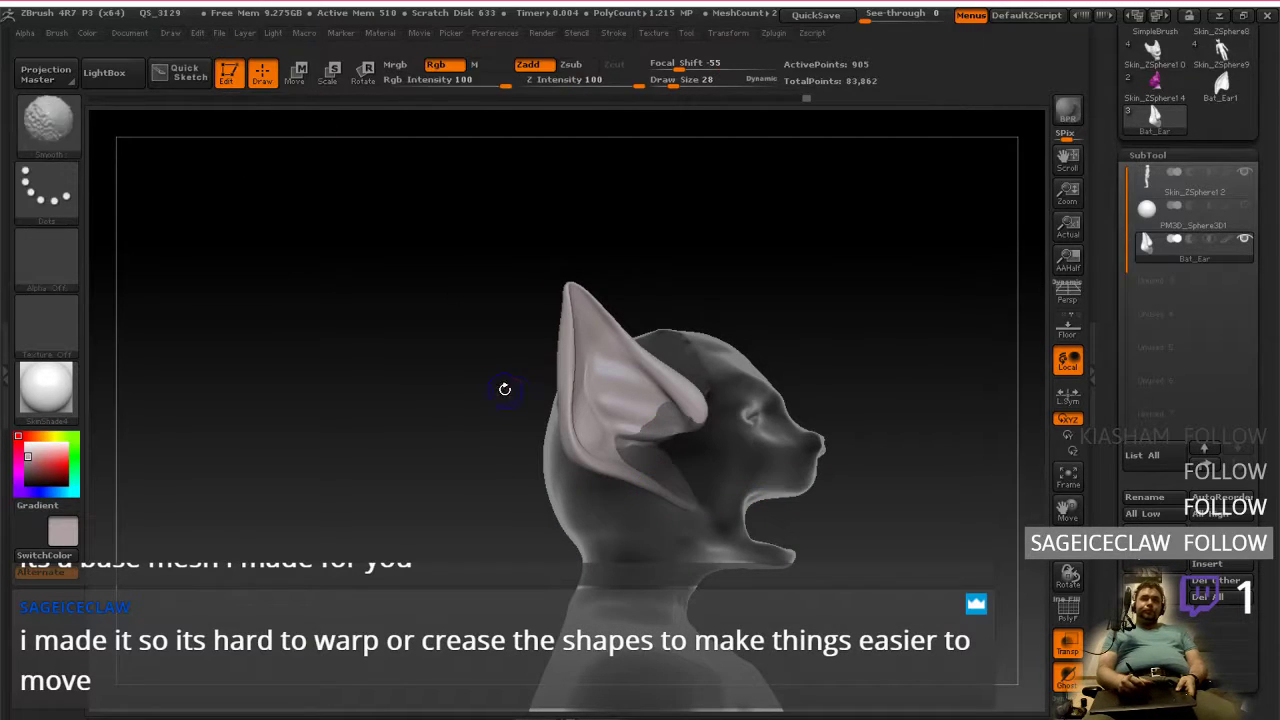
pyautogui.moveTo(900, 371); pyautogui.dragTo(740, 388)
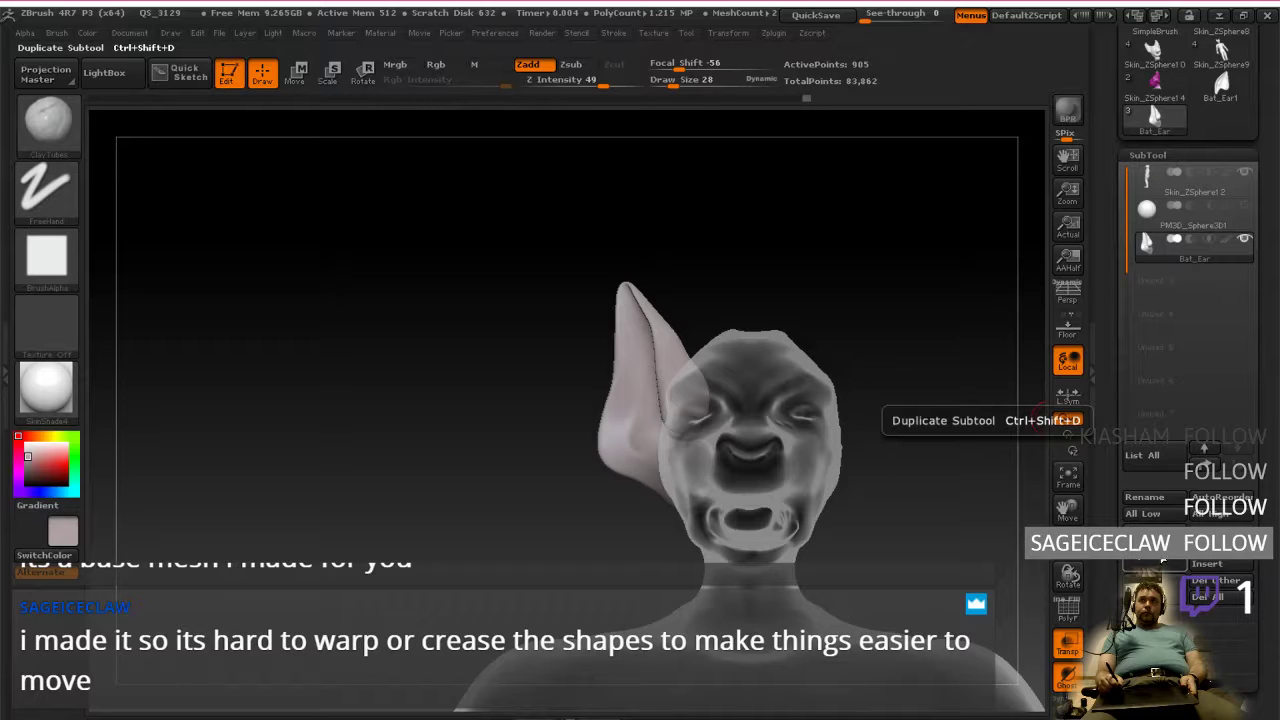
pyautogui.click(1160, 561)
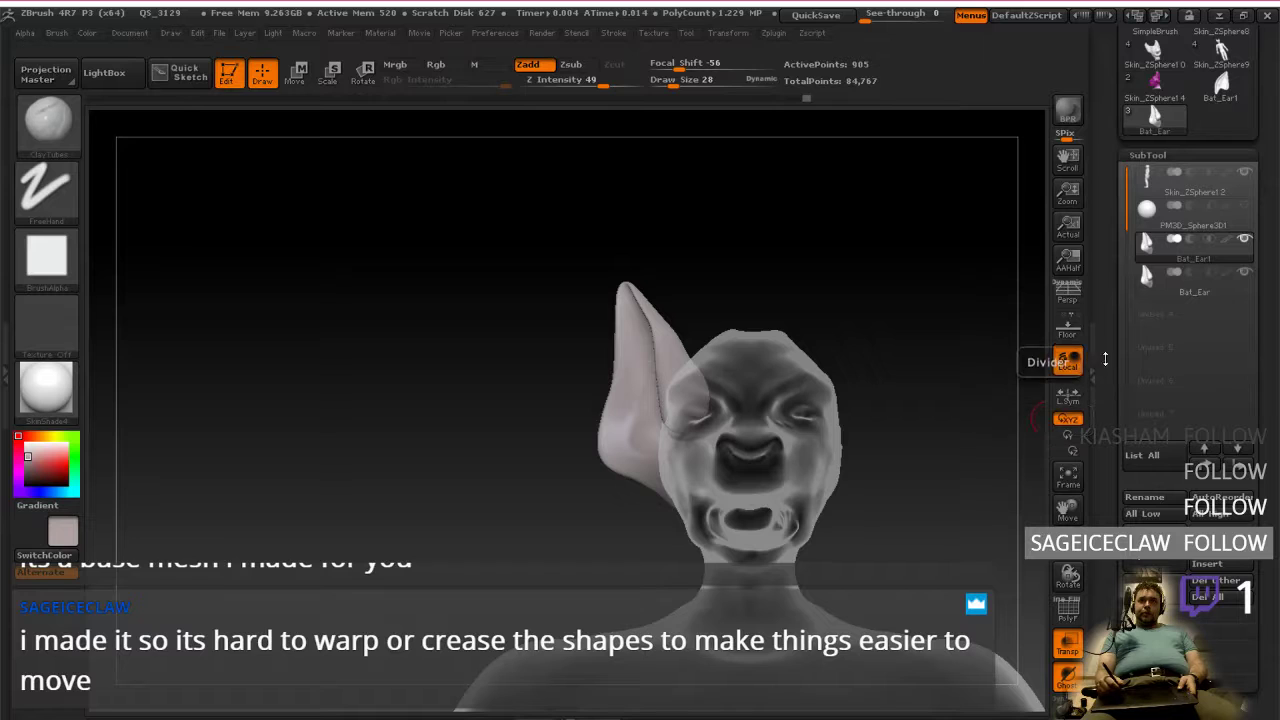
pyautogui.click(1155, 290)
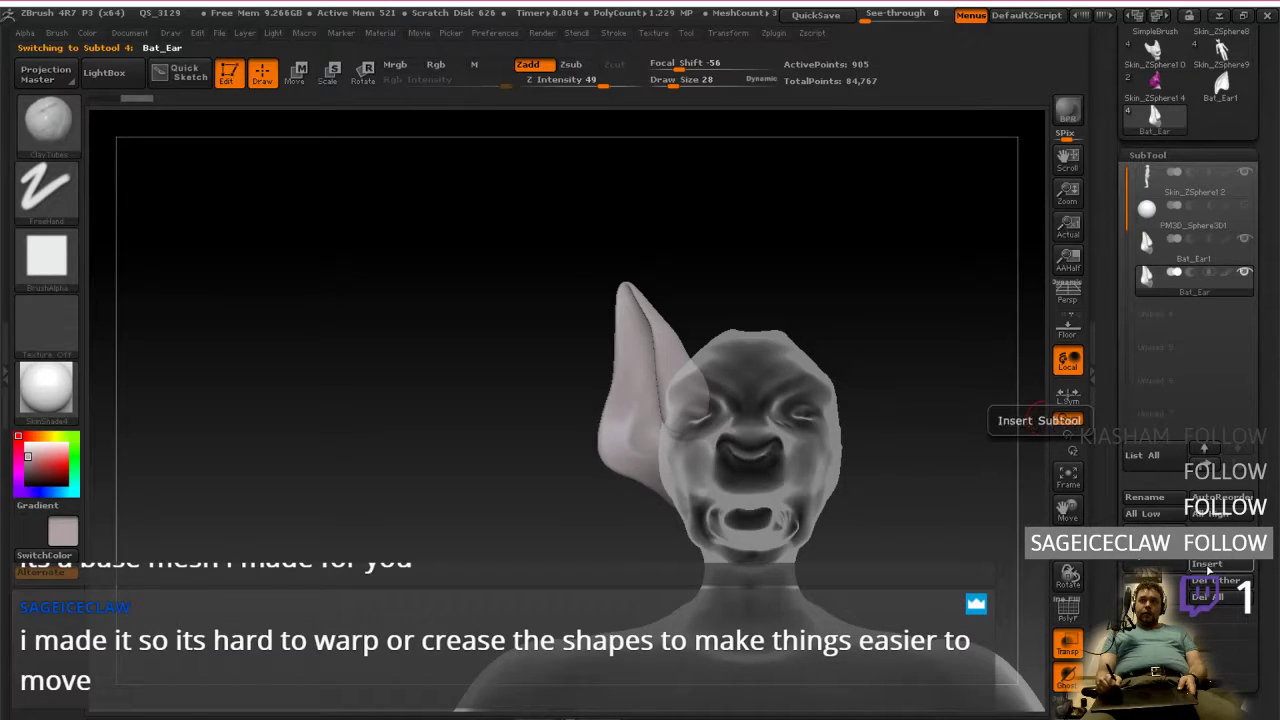
pyautogui.click(1176, 588)
pyautogui.click(964, 620)
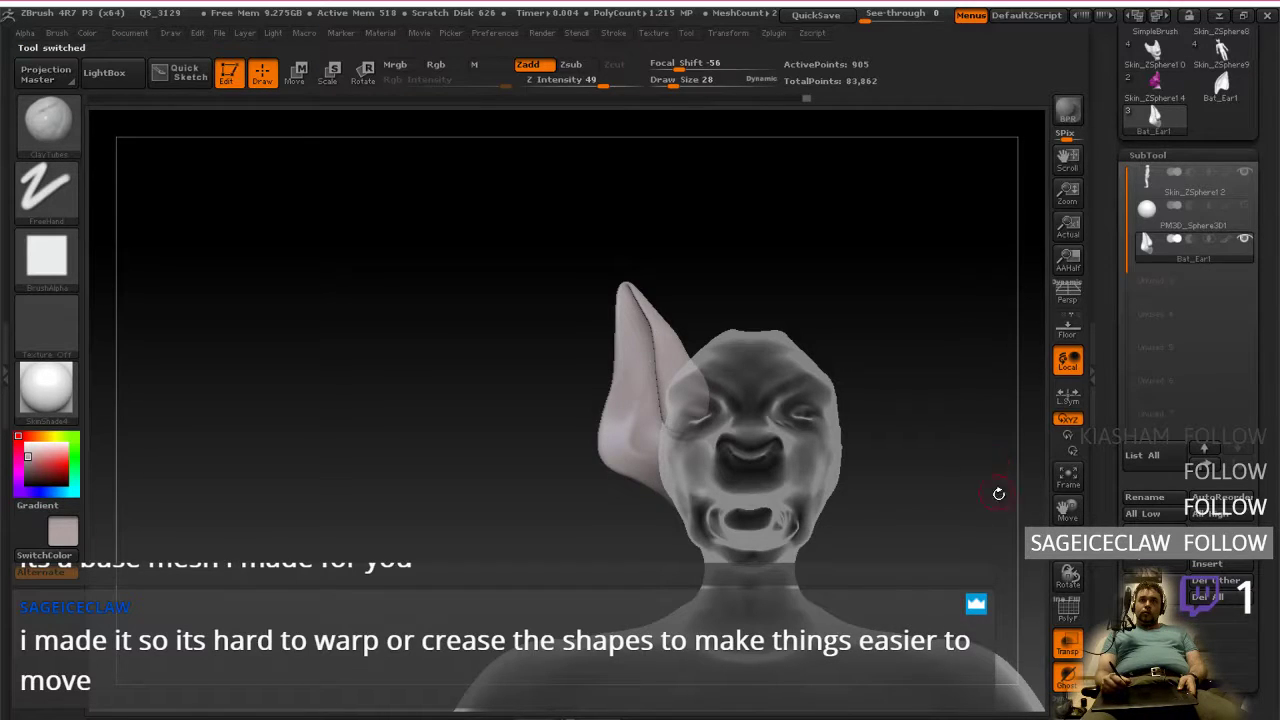
# Step: Turn off subtool transparency and make the Skin_ZSphere12 body the active subtool
pyautogui.click(1068, 646)
pyautogui.moveTo(923, 506); pyautogui.dragTo(914, 480)
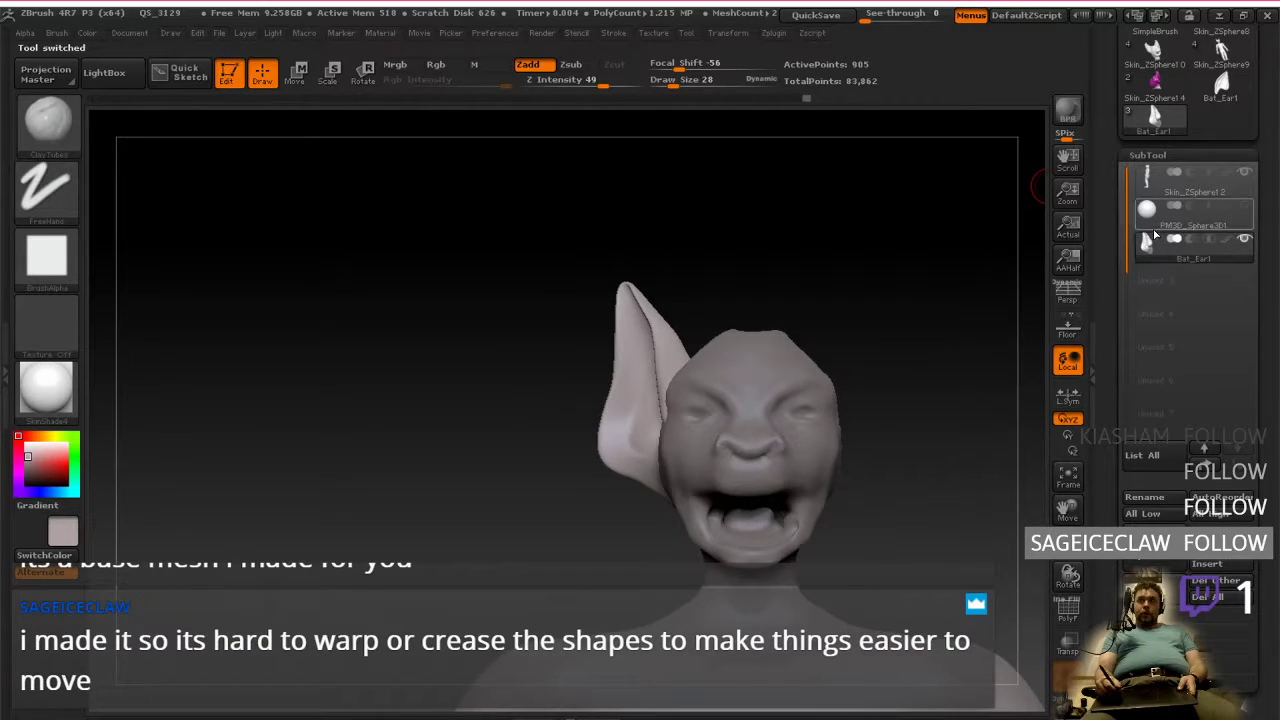
pyautogui.click(1149, 224)
pyautogui.click(1147, 242)
pyautogui.click(1149, 212)
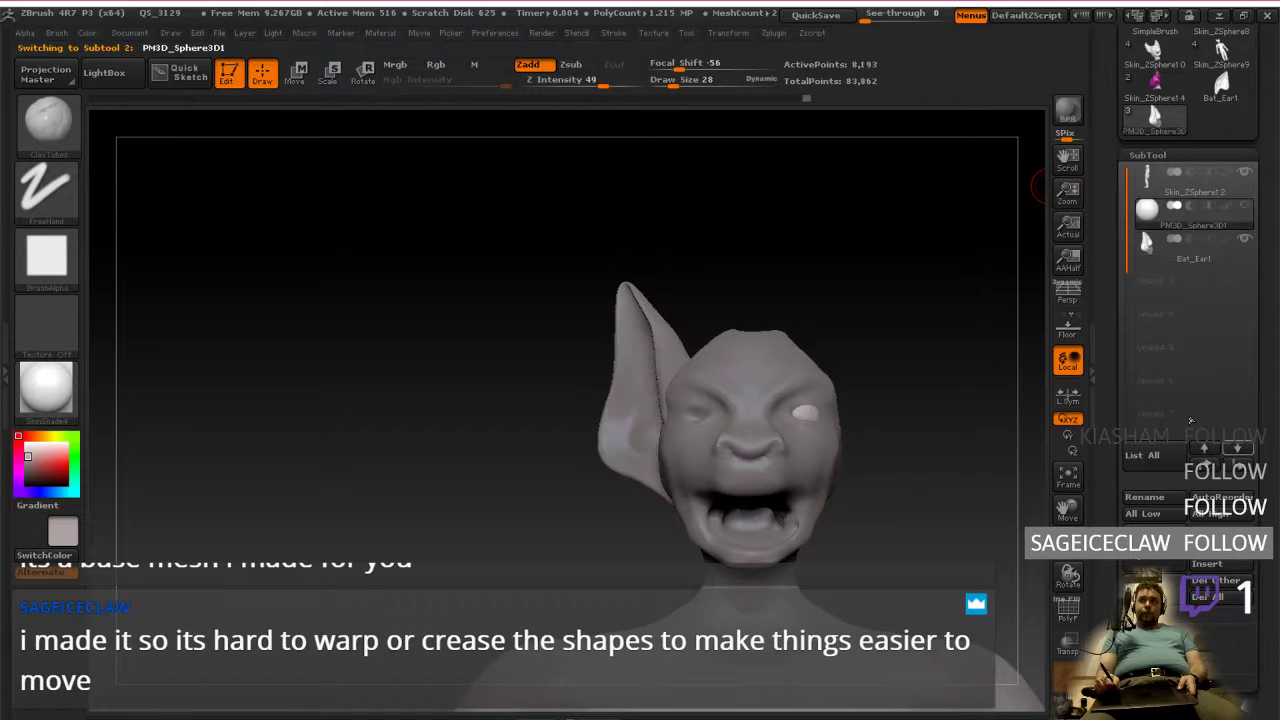
pyautogui.click(1152, 184)
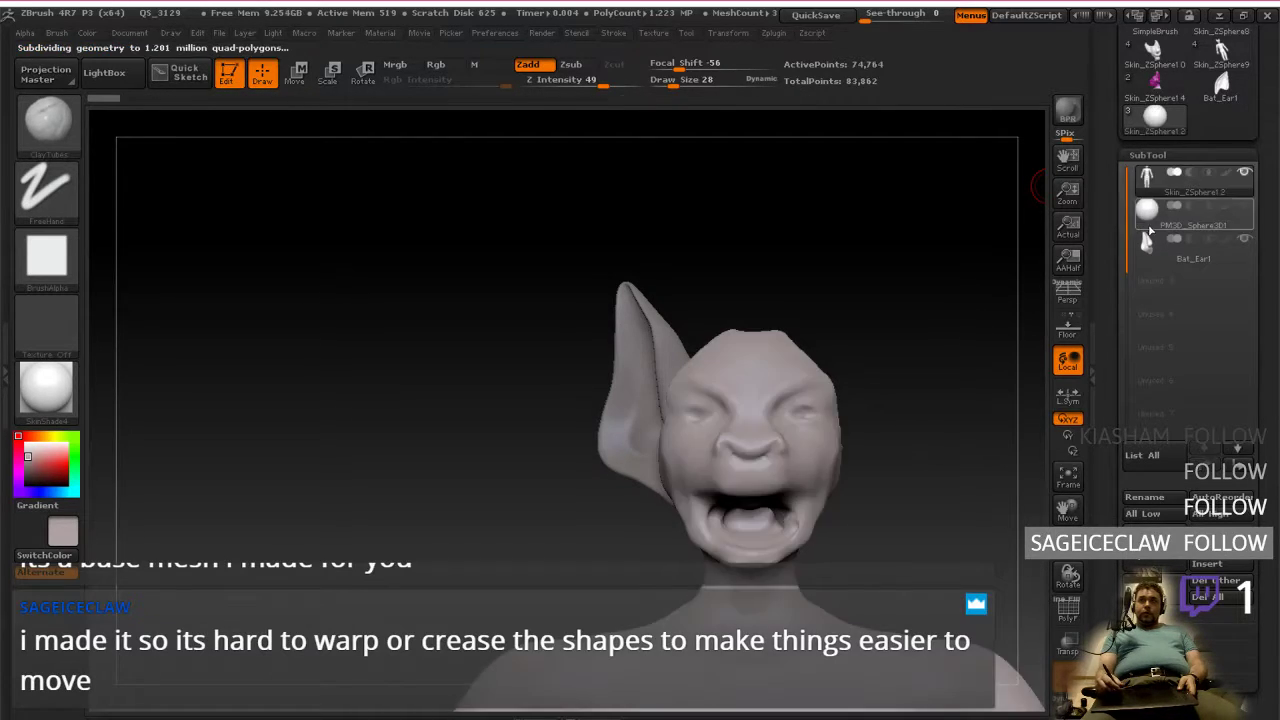
# Step: Check the subtool merge options and move Bat_Ear1 up one place in the subtool order, directly below the body
pyautogui.moveTo(1260, 530); pyautogui.dragTo(1252, 491)
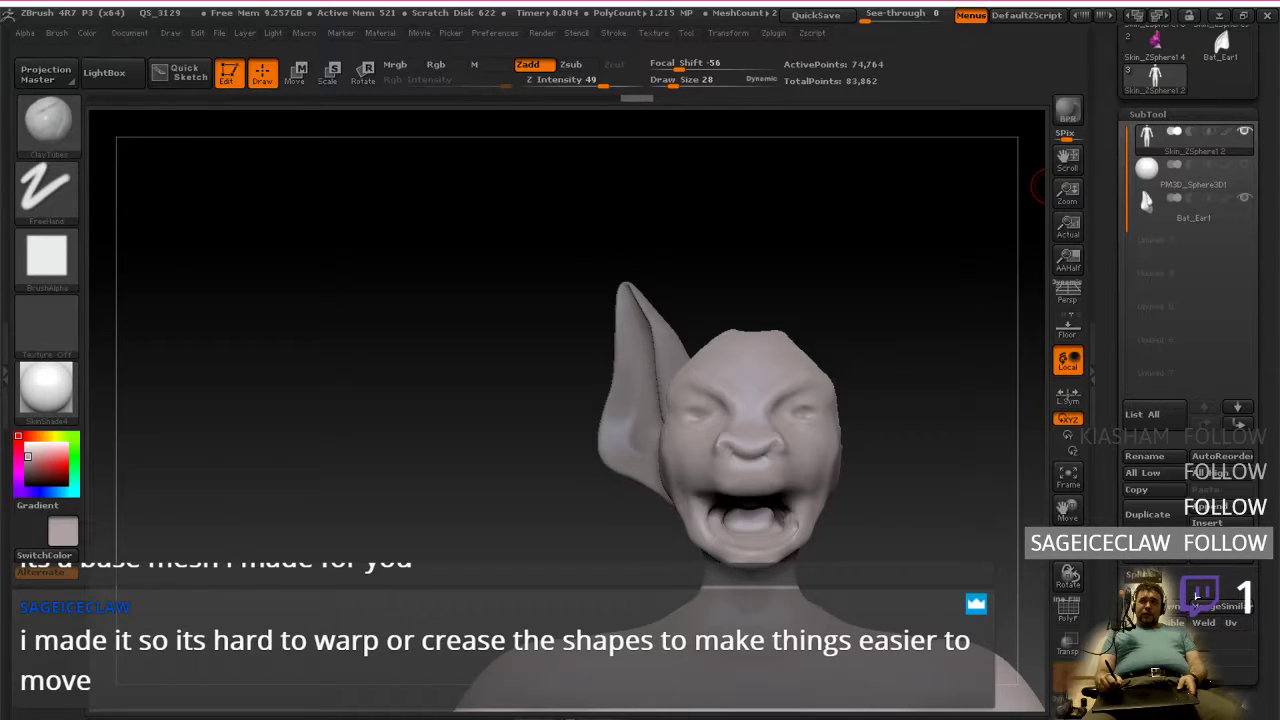
pyautogui.scroll(-3, 1262, 600)
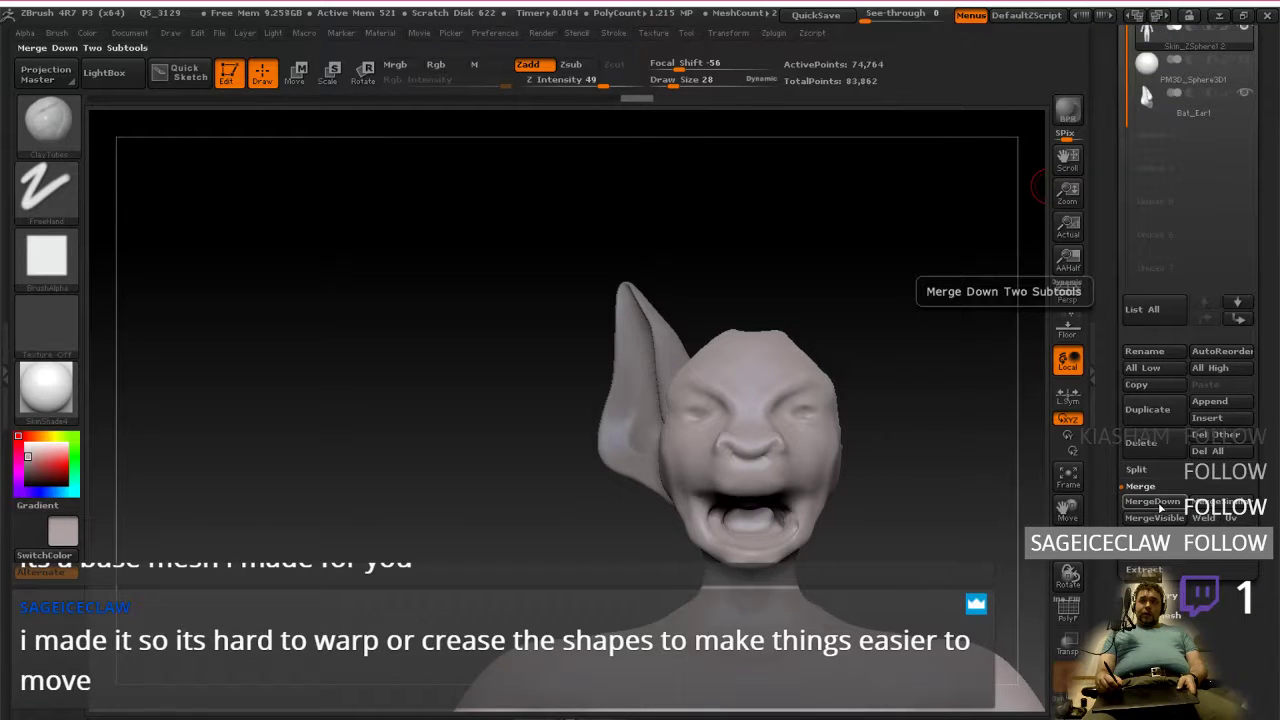
pyautogui.moveTo(1212, 611); pyautogui.dragTo(1210, 576)
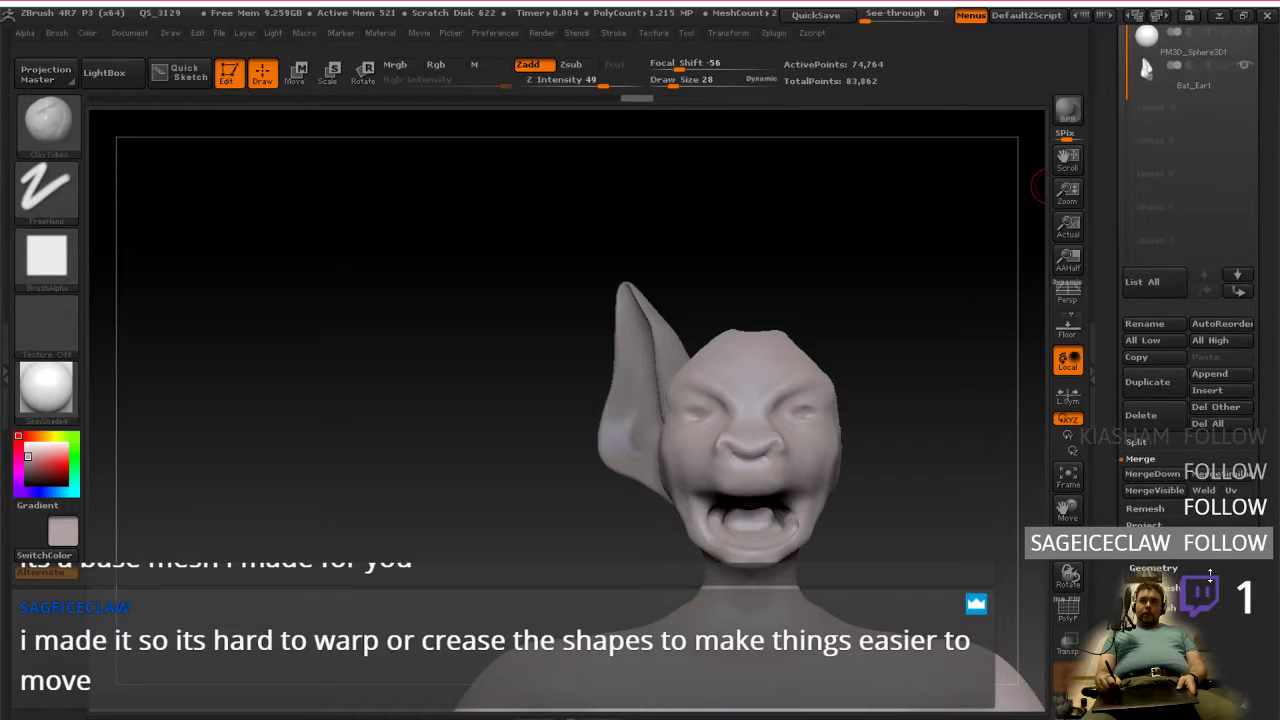
pyautogui.moveTo(1192, 179); pyautogui.dragTo(1190, 292)
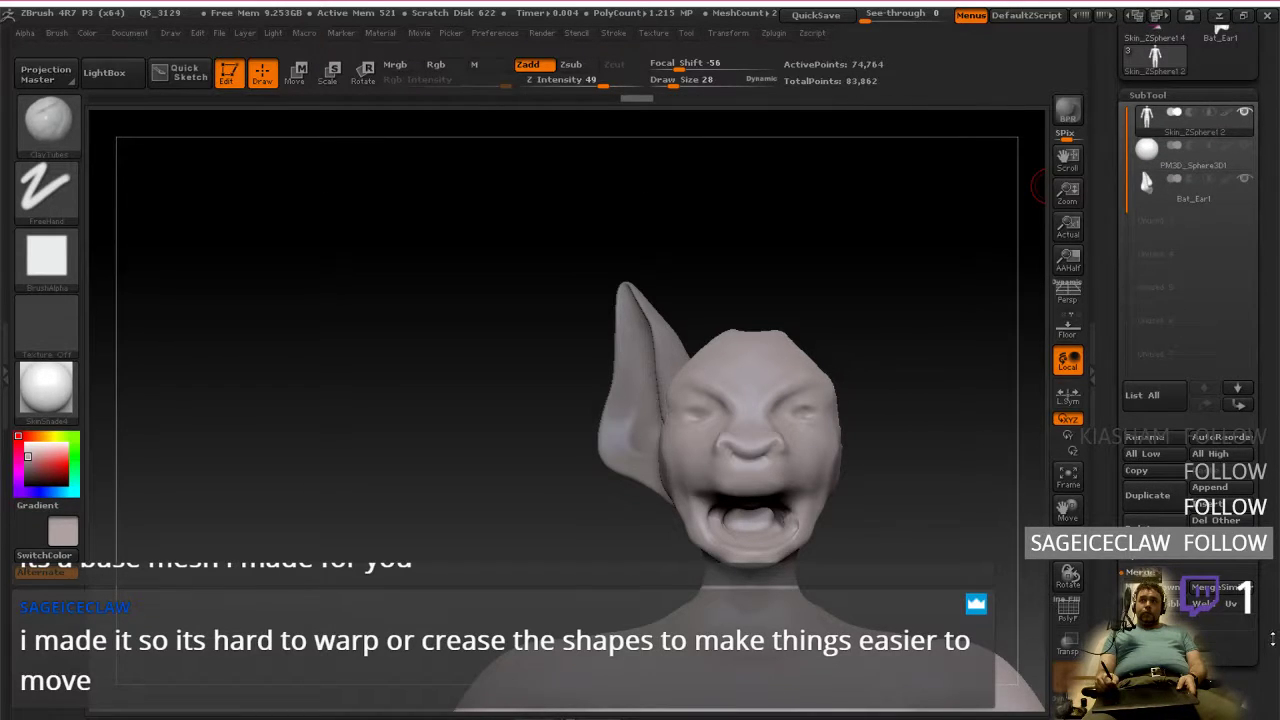
pyautogui.click(1195, 200)
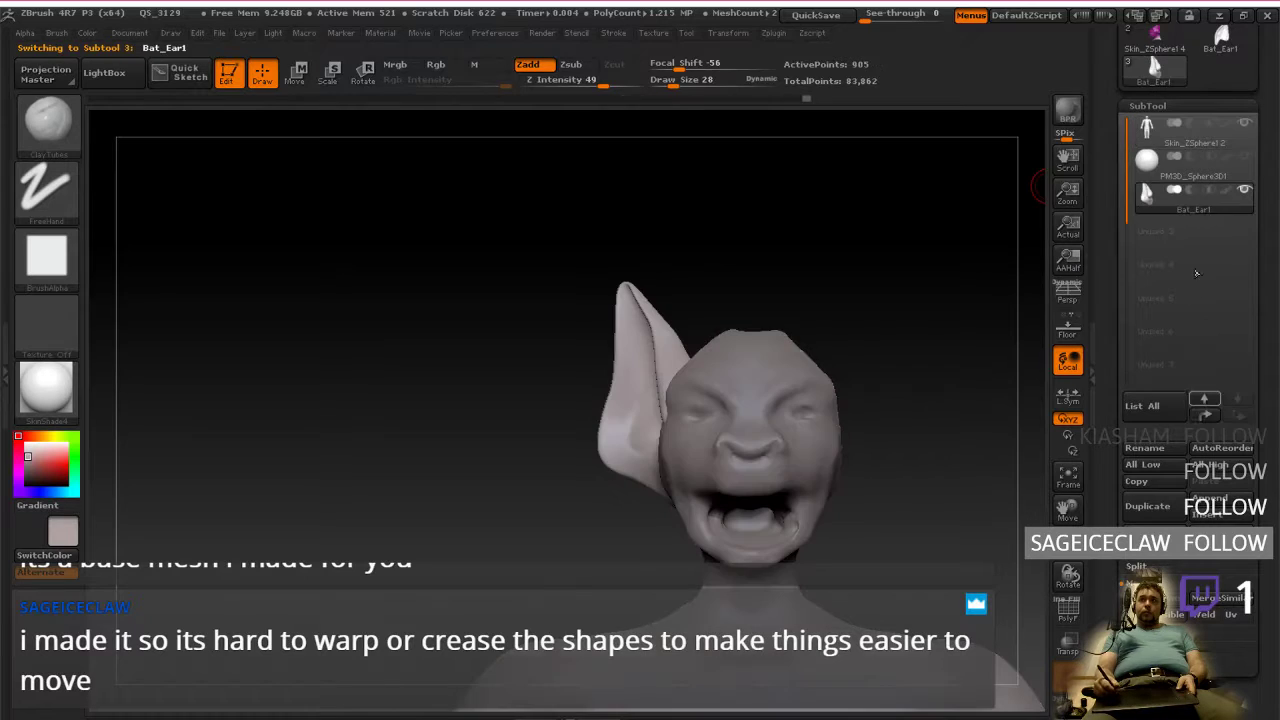
pyautogui.click(1204, 405)
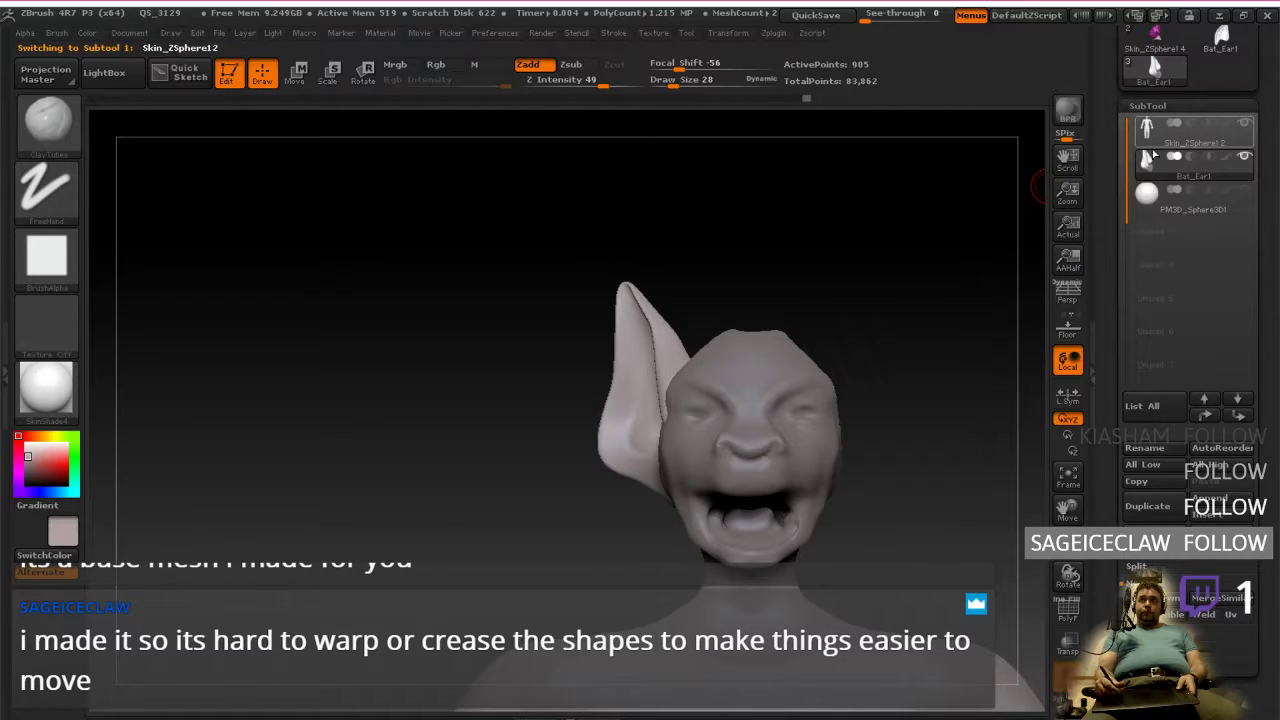
# Step: Select the Skin_ZSphere12 body and try to apply DynaMesh to it at resolution 128
pyautogui.click(1153, 143)
pyautogui.scroll(-5, 1187, 409)
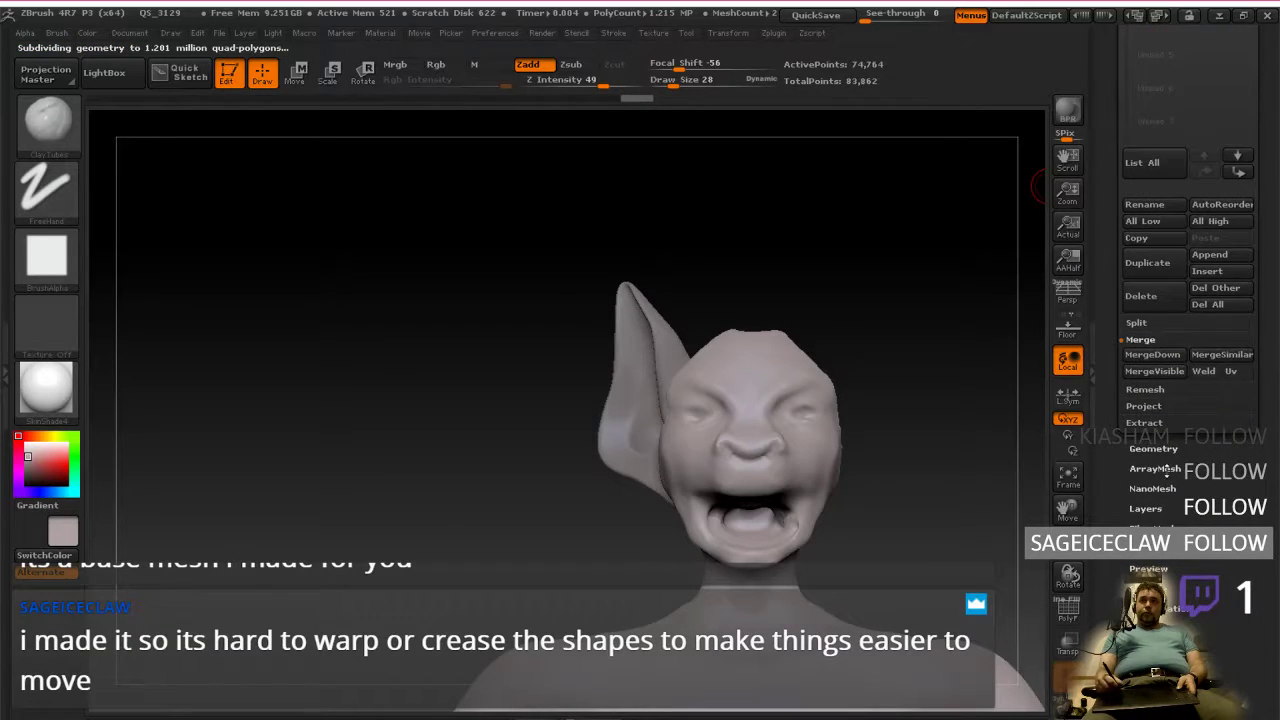
pyautogui.scroll(-5, 1187, 409)
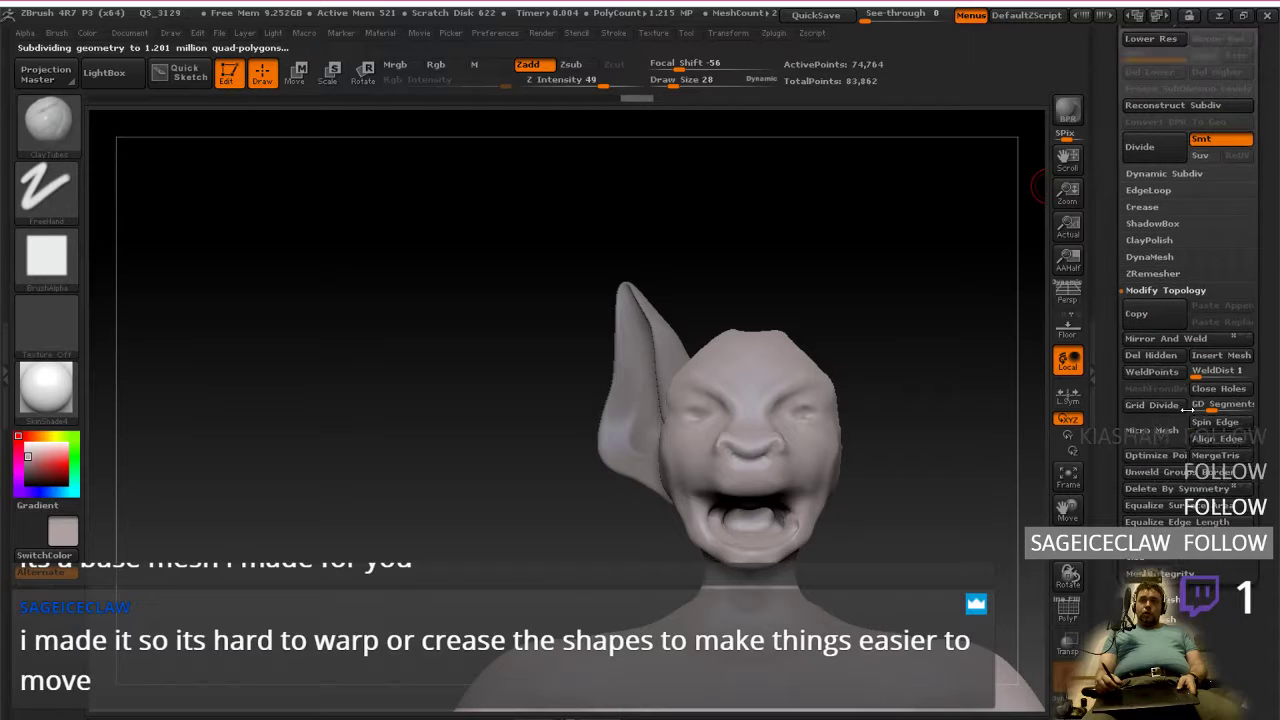
pyautogui.click(1160, 290)
pyautogui.click(1154, 262)
pyautogui.click(1149, 280)
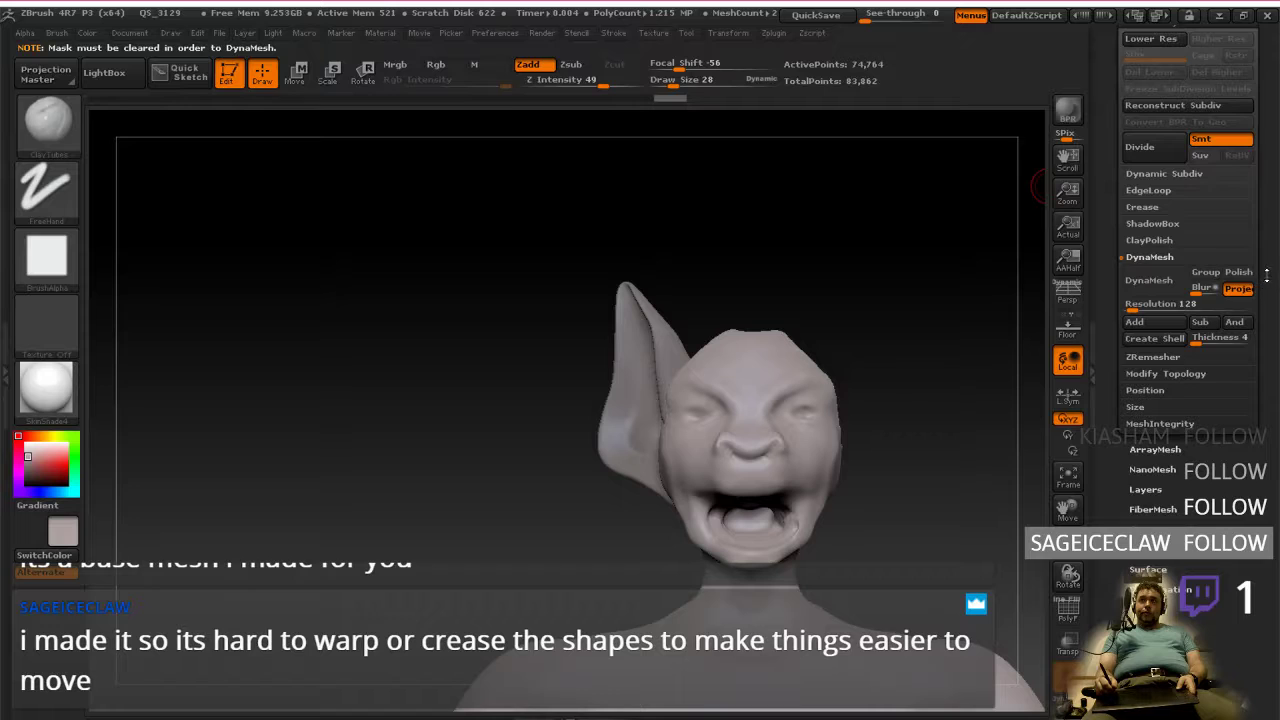
# Step: Invert the mask on the body mesh twice and try to apply DynaMesh again
pyautogui.scroll(5, 1267, 275)
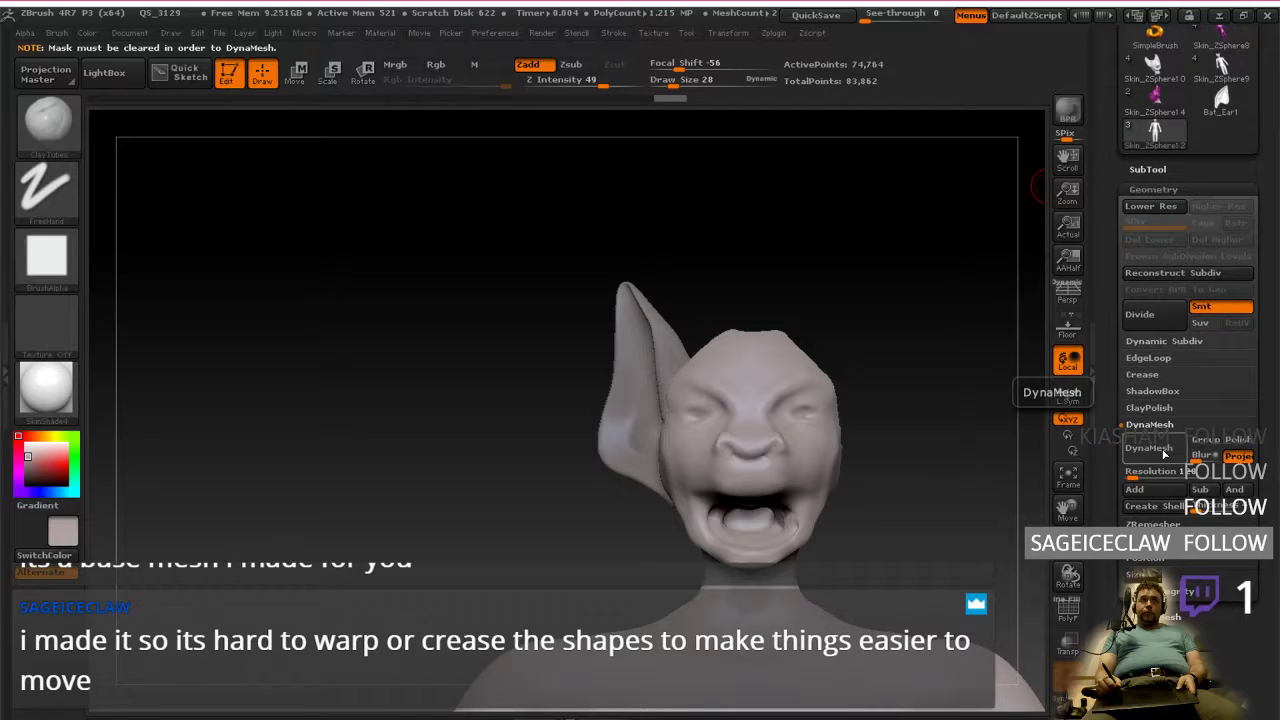
pyautogui.press('ctrl')
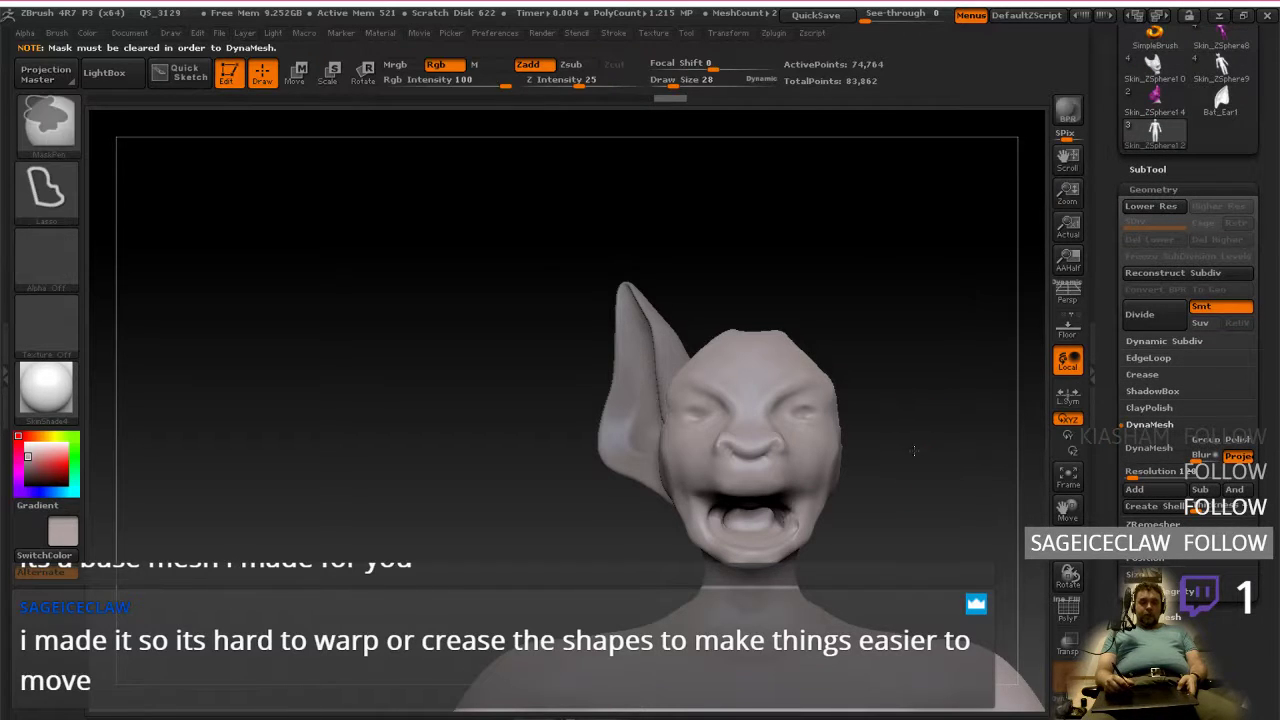
pyautogui.keyDown('ctrl'); pyautogui.click(953, 464); pyautogui.keyUp('ctrl')
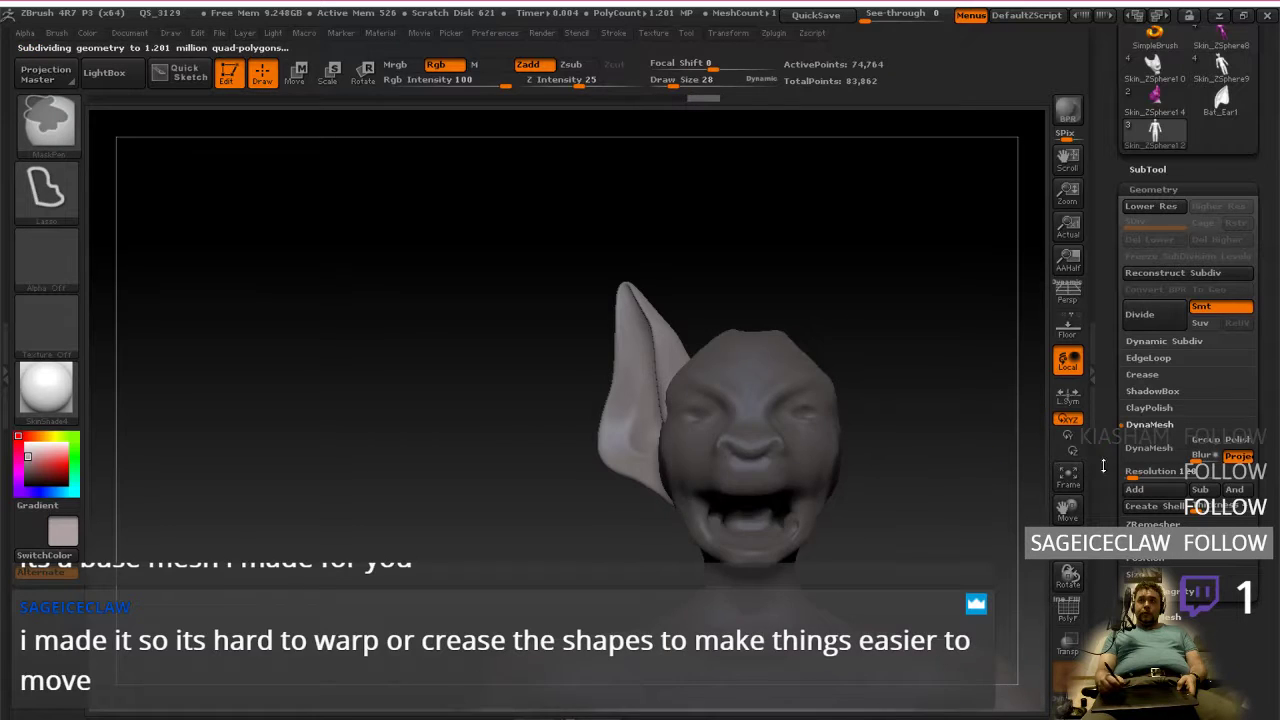
pyautogui.keyDown('ctrl'); pyautogui.click(1014, 449); pyautogui.keyUp('ctrl')
pyautogui.click(1160, 441)
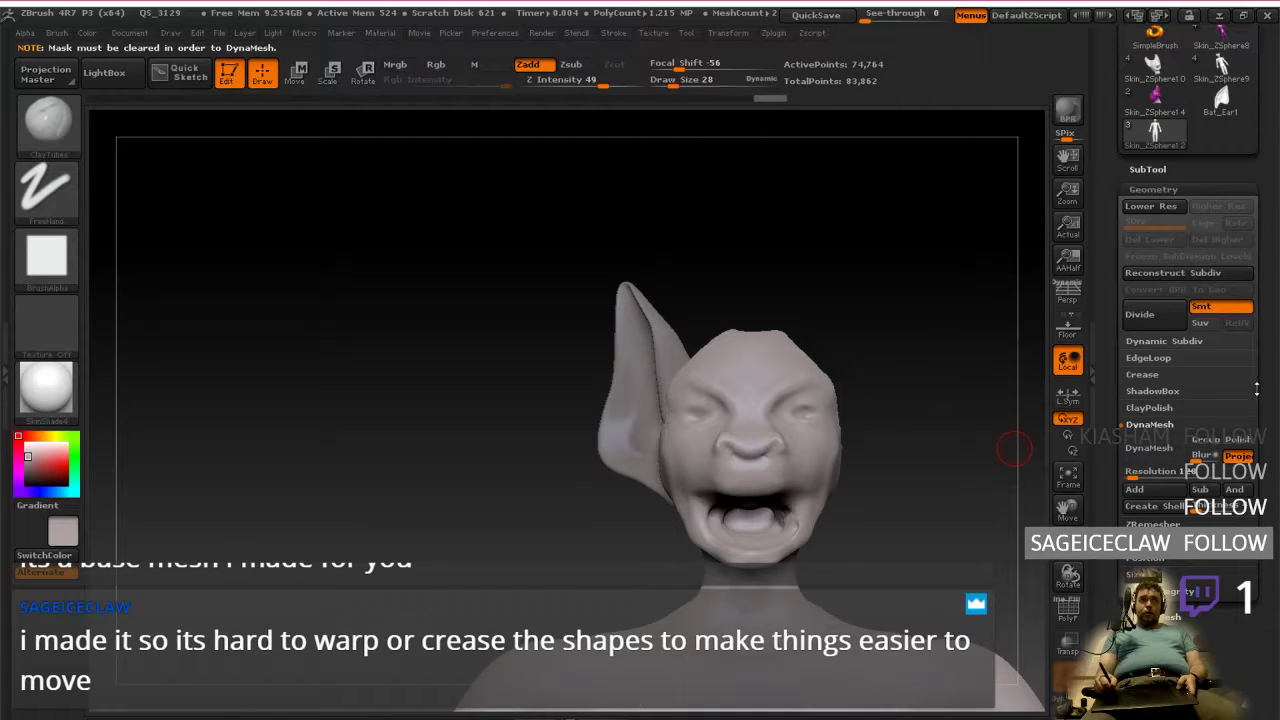
# Step: Leave the DynaMesh settings and reopen the list of subtools for the body and ear
pyautogui.moveTo(1257, 388); pyautogui.dragTo(1256, 450)
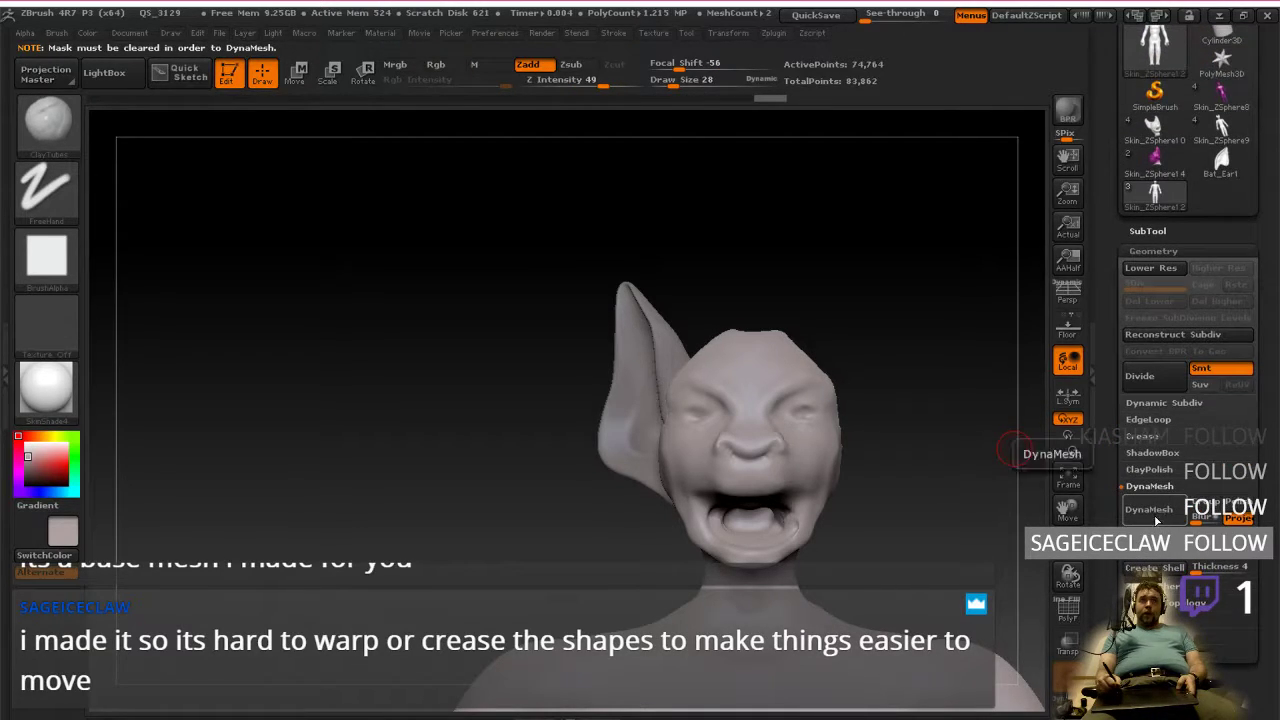
pyautogui.moveTo(1271, 420); pyautogui.dragTo(1270, 577)
pyautogui.click(1181, 385)
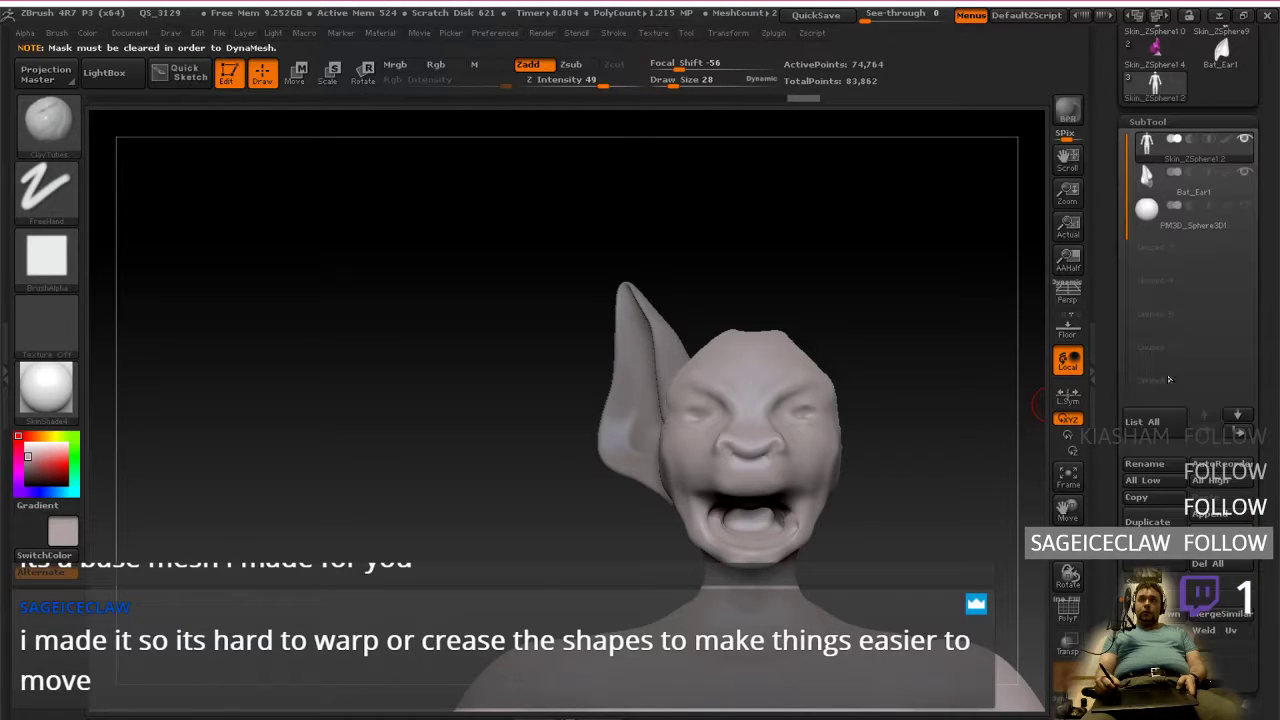
# Step: Clear the mask on the Skin_ZSphere12 body and apply DynaMesh to it at resolution 128
pyautogui.press('ctrl')
pyautogui.keyDown('ctrl'); pyautogui.moveTo(745, 420); pyautogui.dragTo(750, 440); pyautogui.keyUp('ctrl')
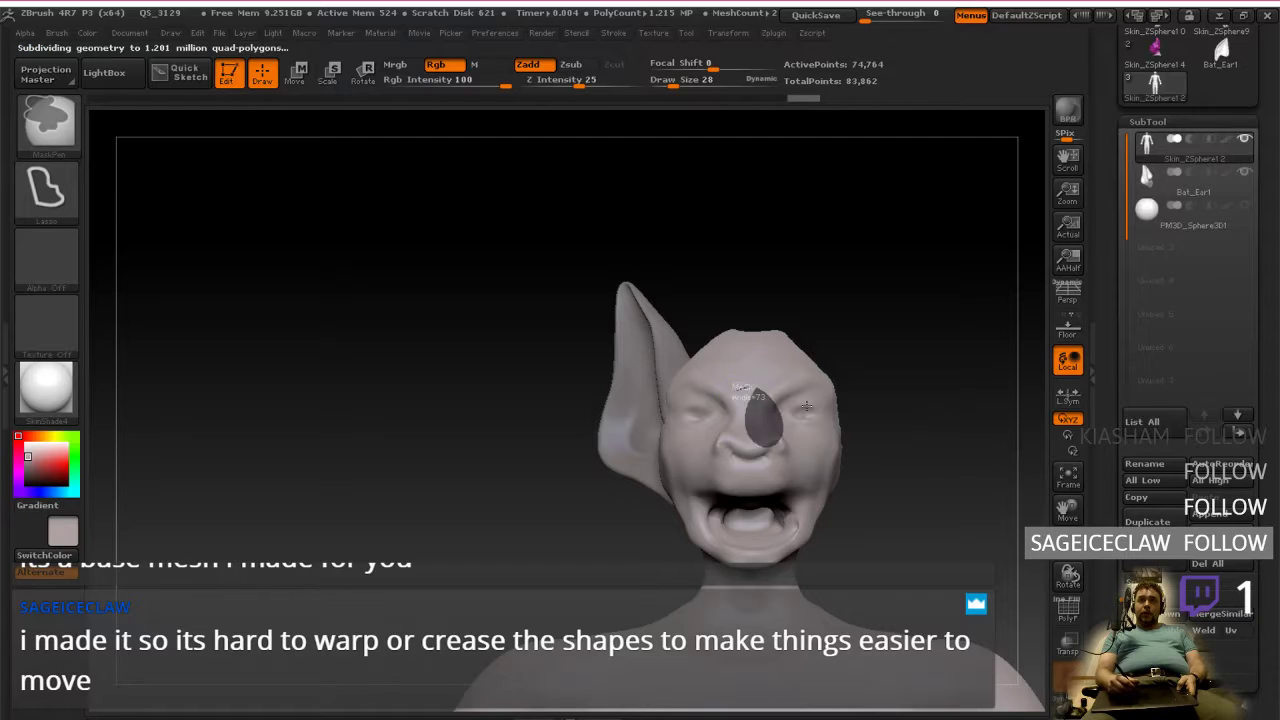
pyautogui.keyDown('ctrl'); pyautogui.moveTo(888, 420); pyautogui.dragTo(889, 429); pyautogui.keyUp('ctrl')
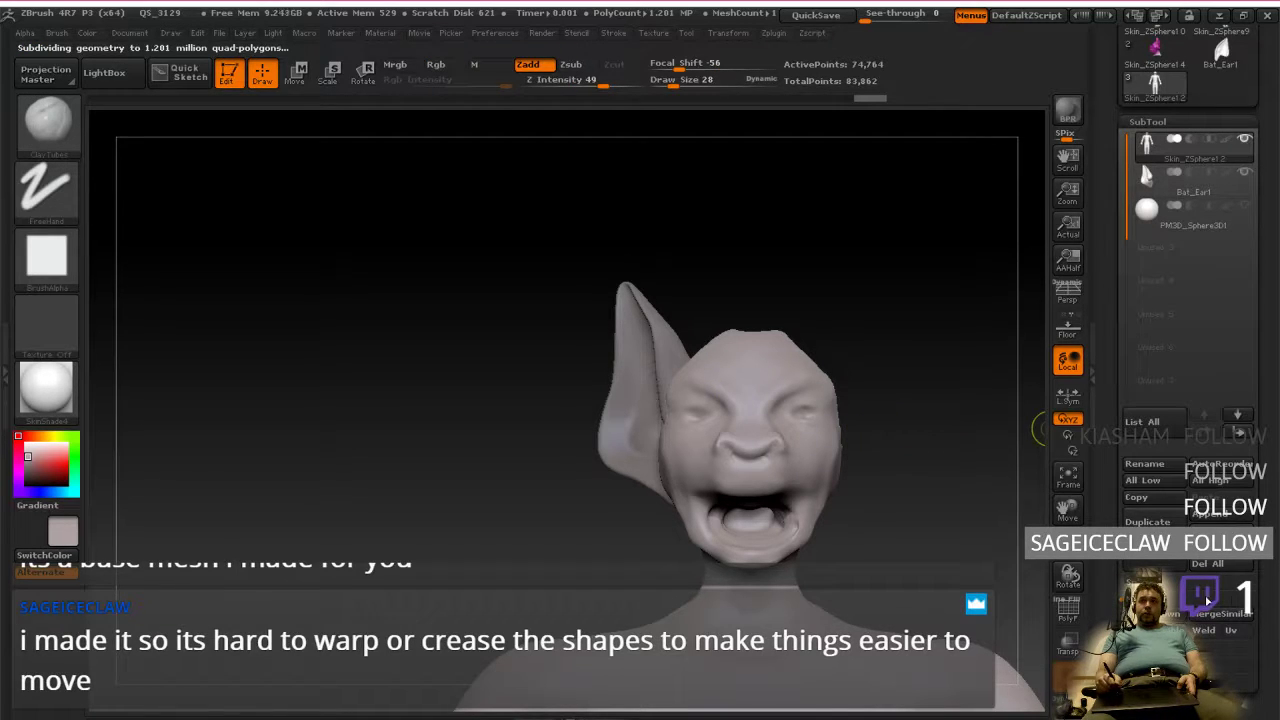
pyautogui.moveTo(1263, 587); pyautogui.dragTo(1263, 503)
pyautogui.click(1146, 616)
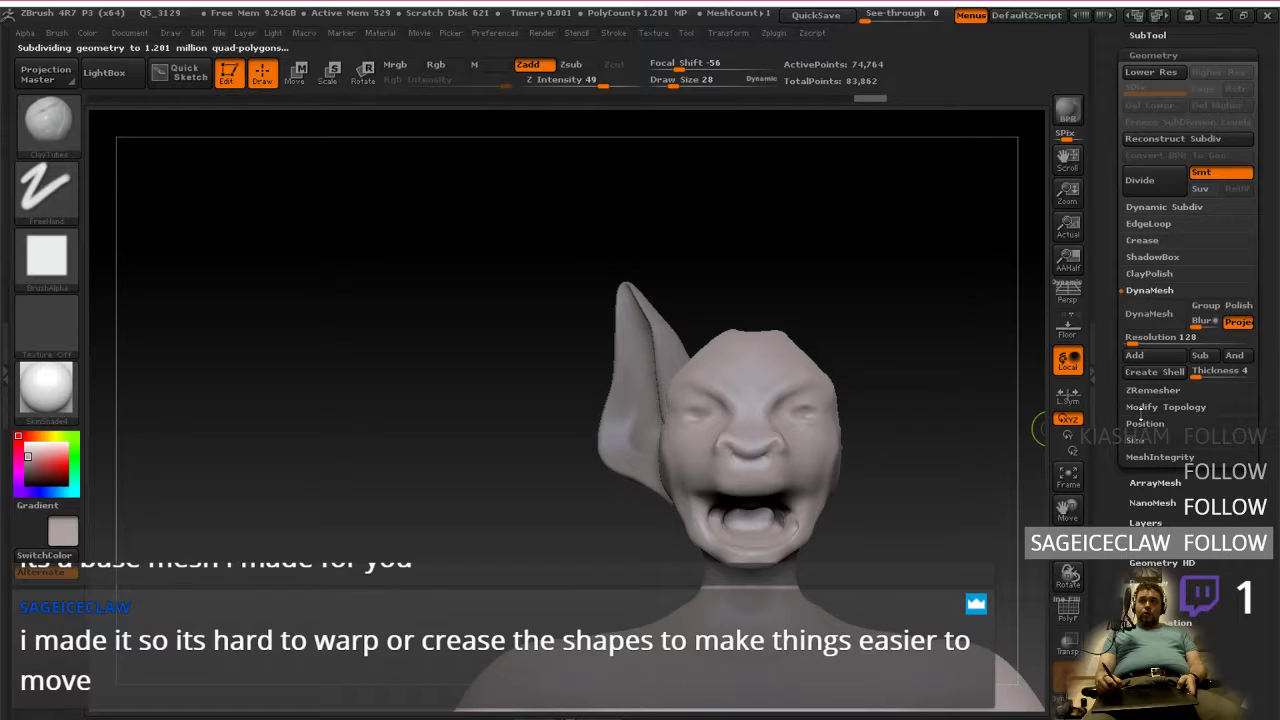
pyautogui.click(1150, 313)
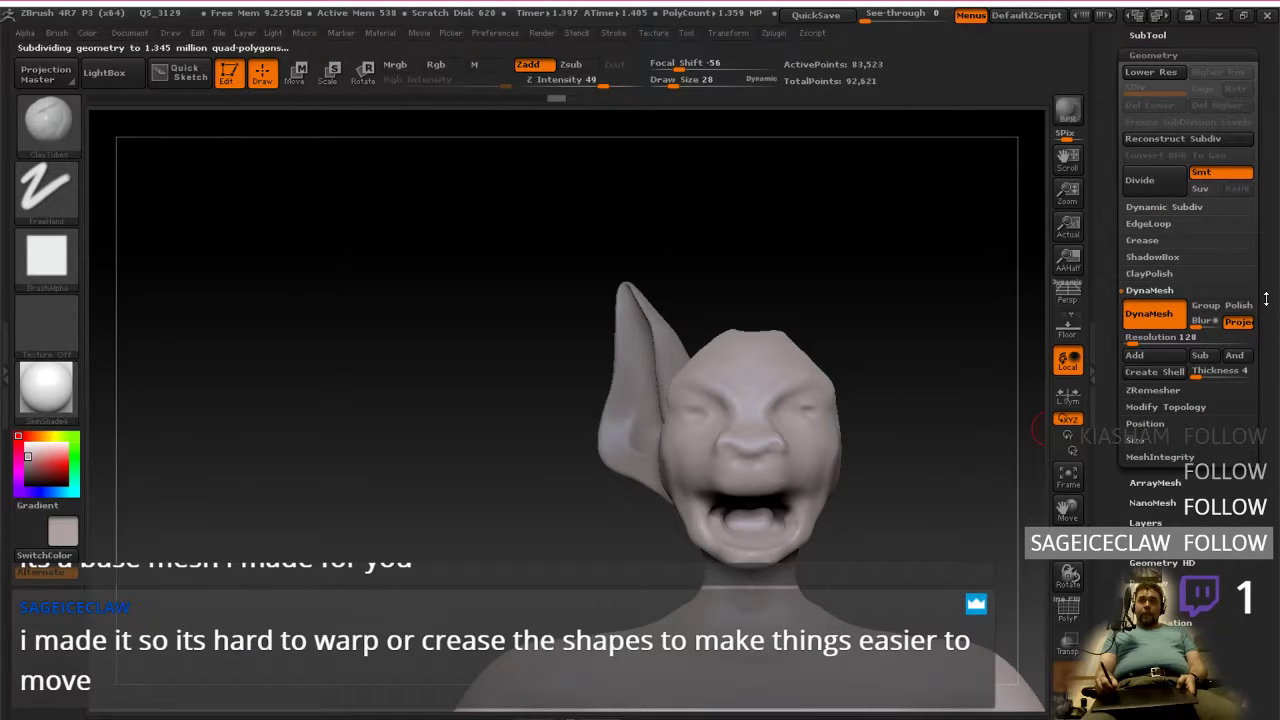
# Step: Select the Bat_Ear1 subtool, clear its mask and apply DynaMesh to it at resolution 128
pyautogui.moveTo(1266, 301); pyautogui.dragTo(1265, 600)
pyautogui.click(1171, 380)
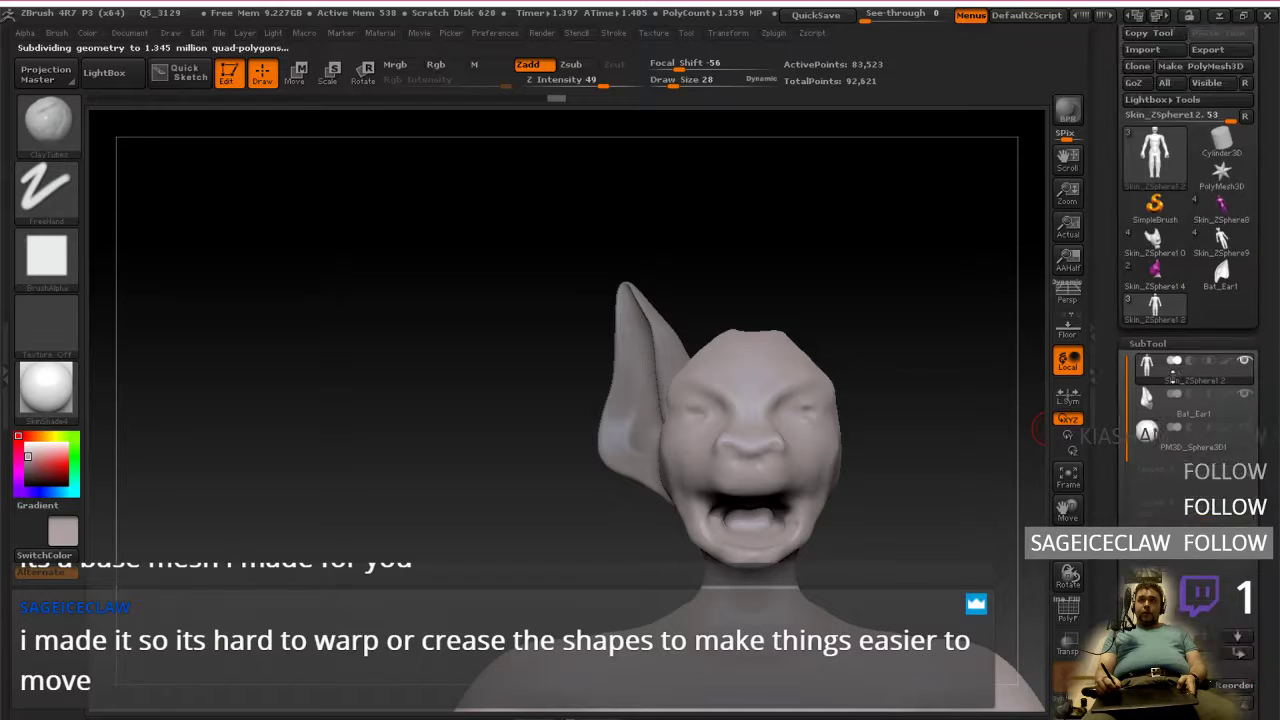
pyautogui.click(1148, 176)
pyautogui.moveTo(1274, 548); pyautogui.dragTo(1270, 331)
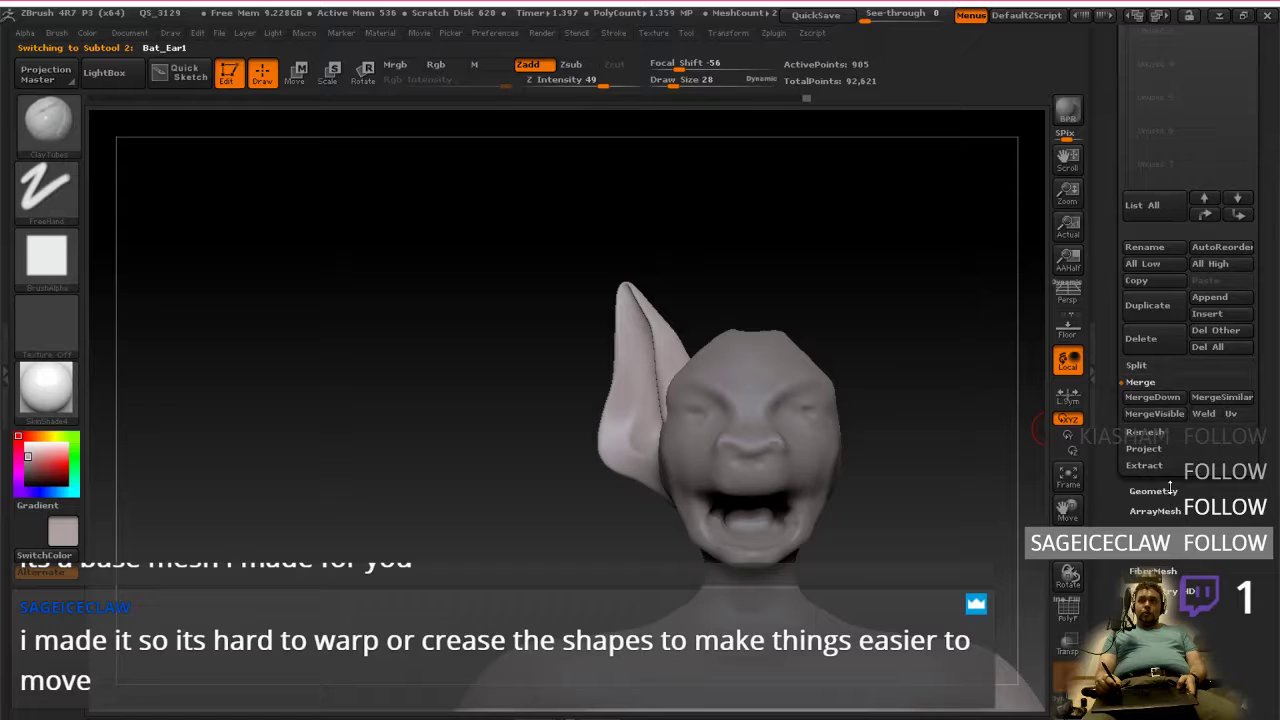
pyautogui.click(1153, 490)
pyautogui.click(1150, 291)
pyautogui.press('ctrl')
pyautogui.keyDown('ctrl'); pyautogui.click(983, 436); pyautogui.keyUp('ctrl')
pyautogui.click(1152, 290)
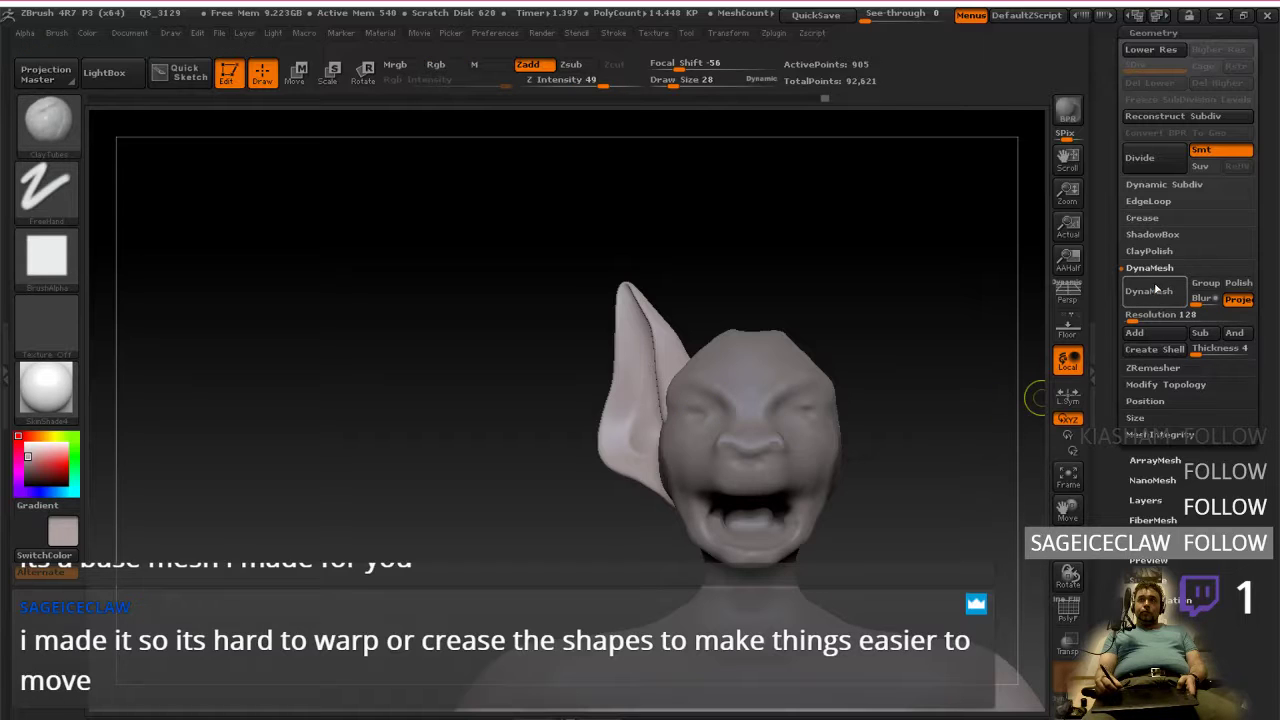
# Step: Select the Skin_ZSphere12 body and merge it down with the Bat_Ear1 subtool, accepting the non-undoable operation
pyautogui.moveTo(1276, 289); pyautogui.dragTo(1278, 407)
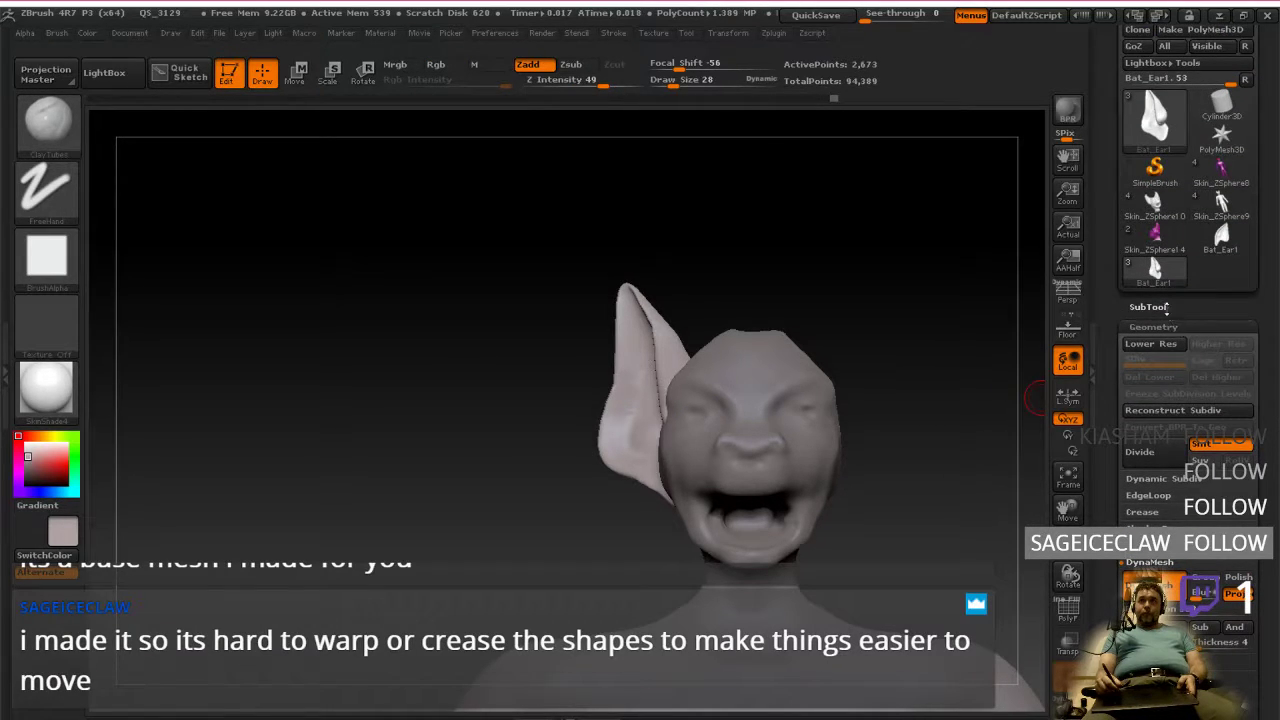
pyautogui.click(1150, 307)
pyautogui.hotkey('ctrl', 'd')
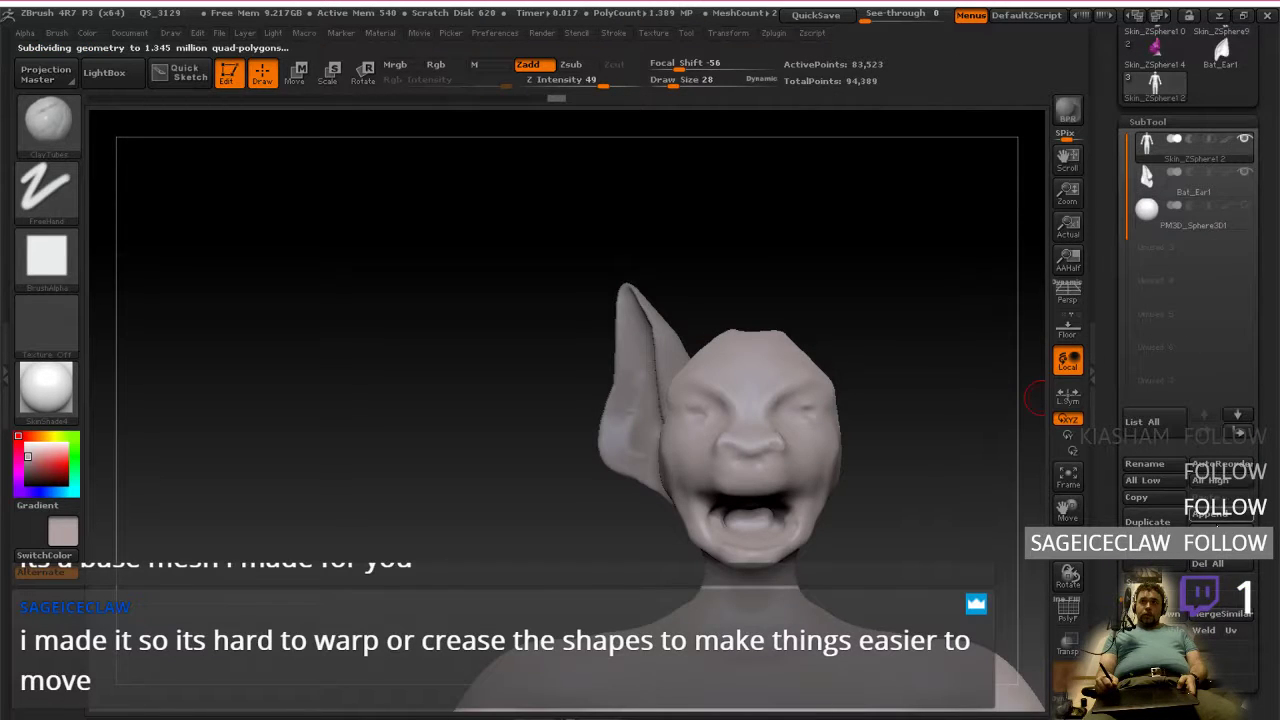
pyautogui.click(1172, 618)
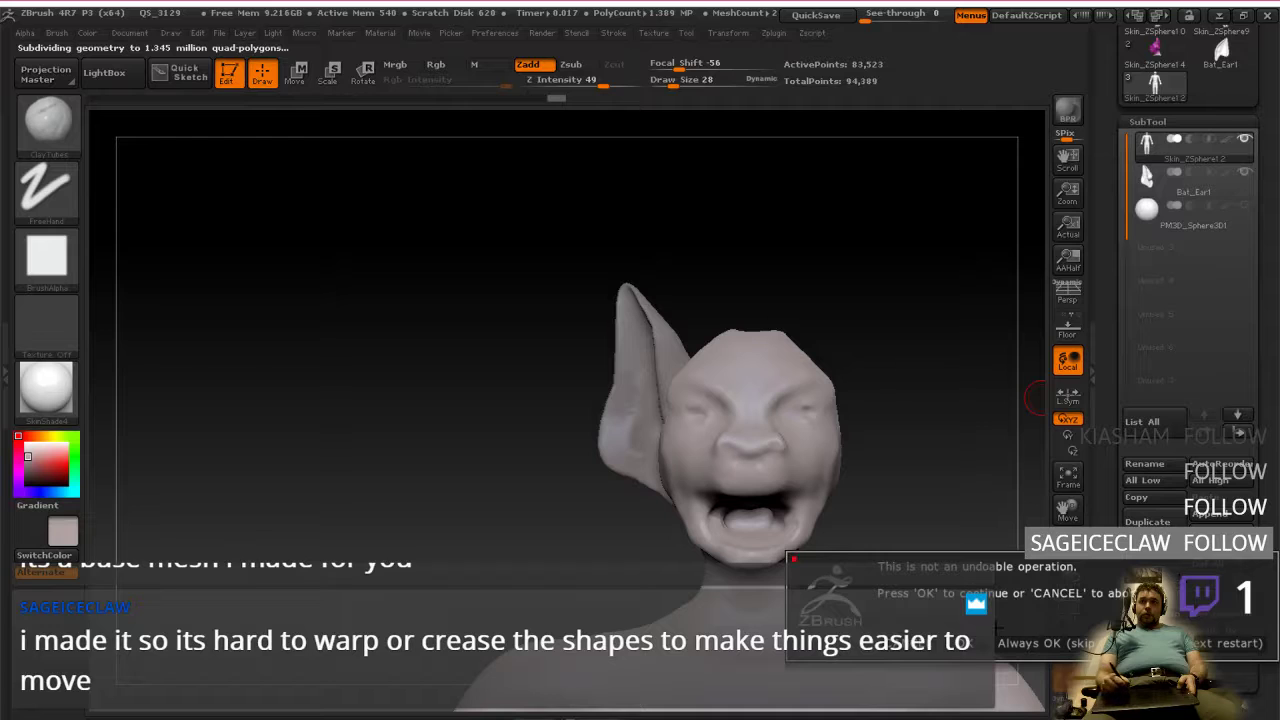
pyautogui.click(965, 645)
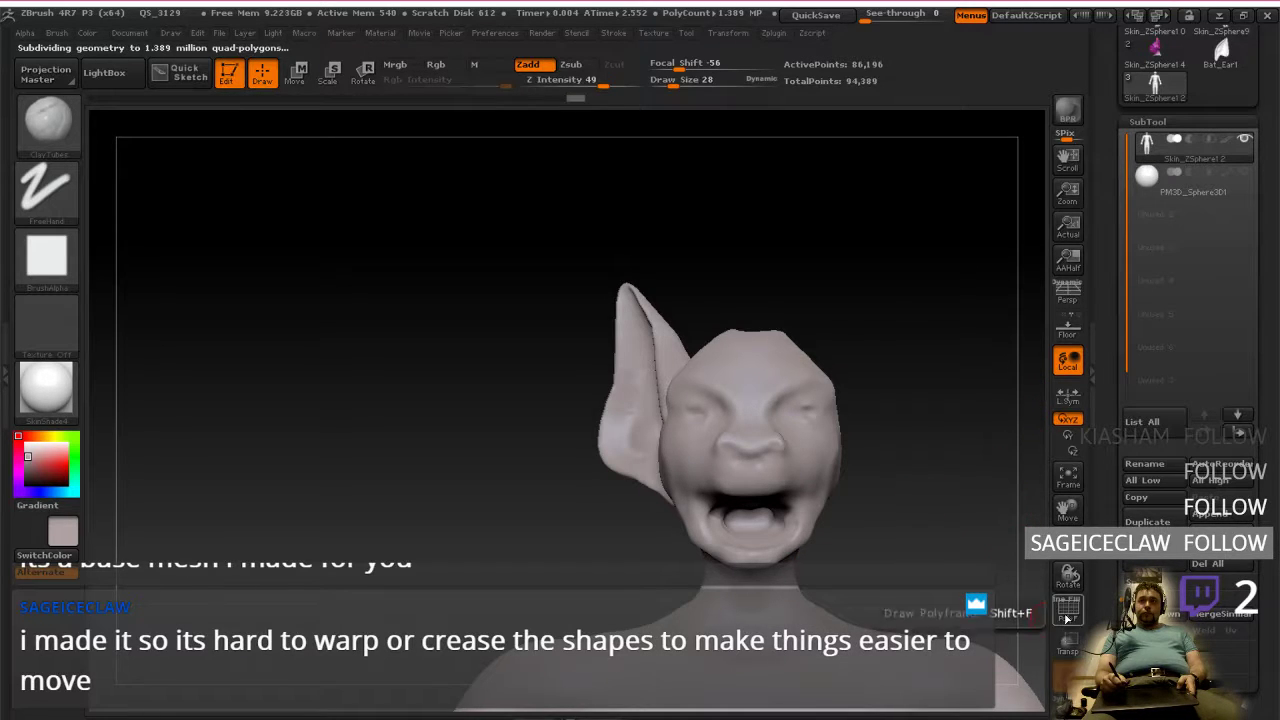
# Step: Re-apply DynaMesh to the merged body and ear with the Add operation at resolution 128
pyautogui.click(1068, 608)
pyautogui.click(1068, 608)
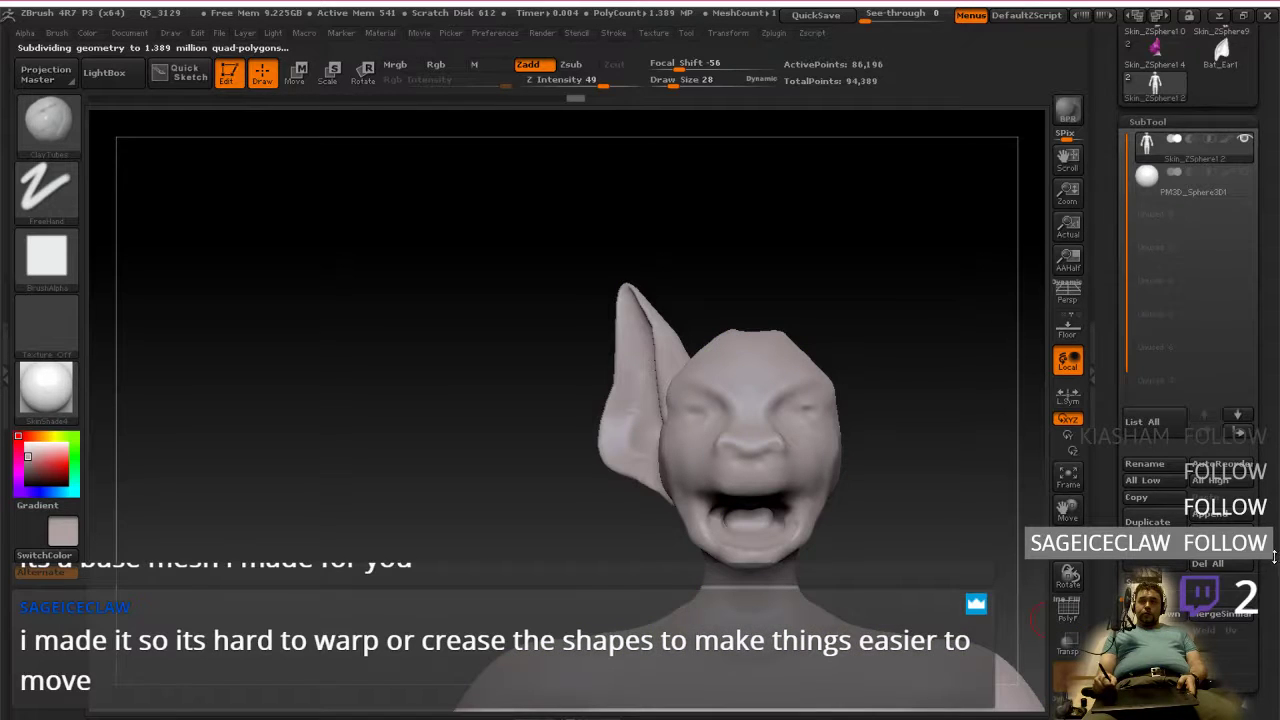
pyautogui.scroll(-5, 1115, 396)
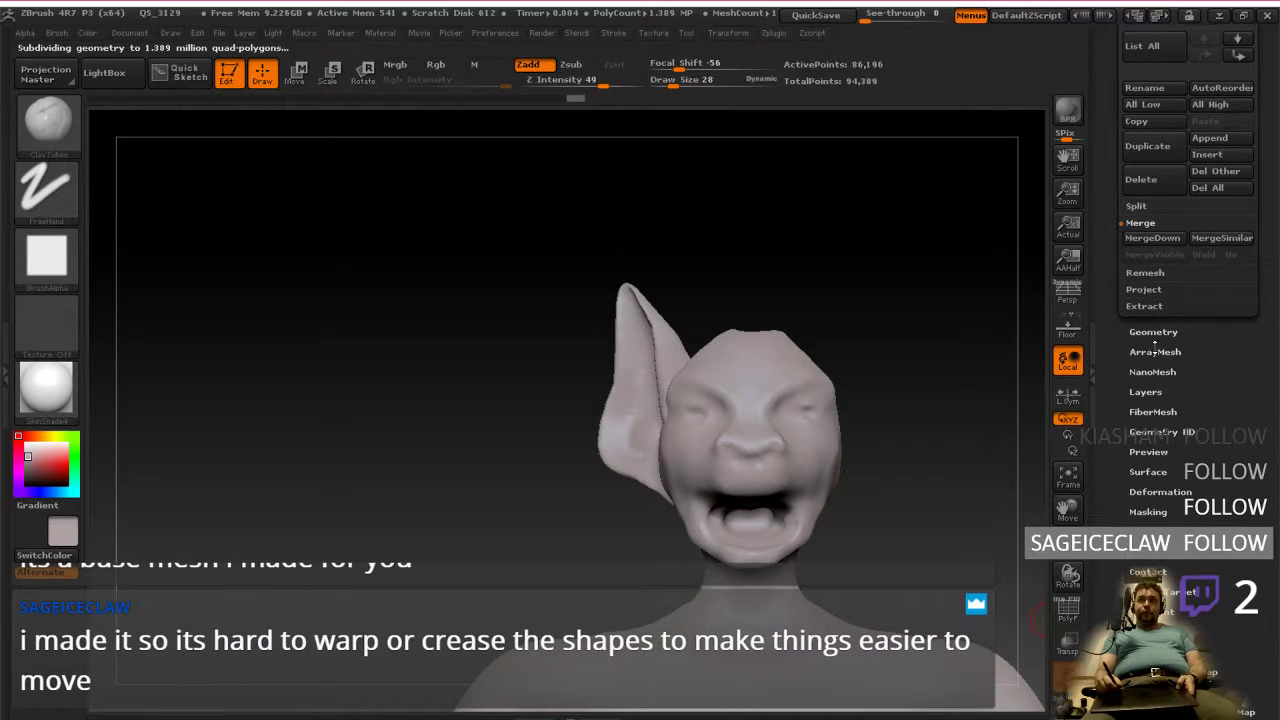
pyautogui.click(1172, 338)
pyautogui.scroll(-3, 1232, 376)
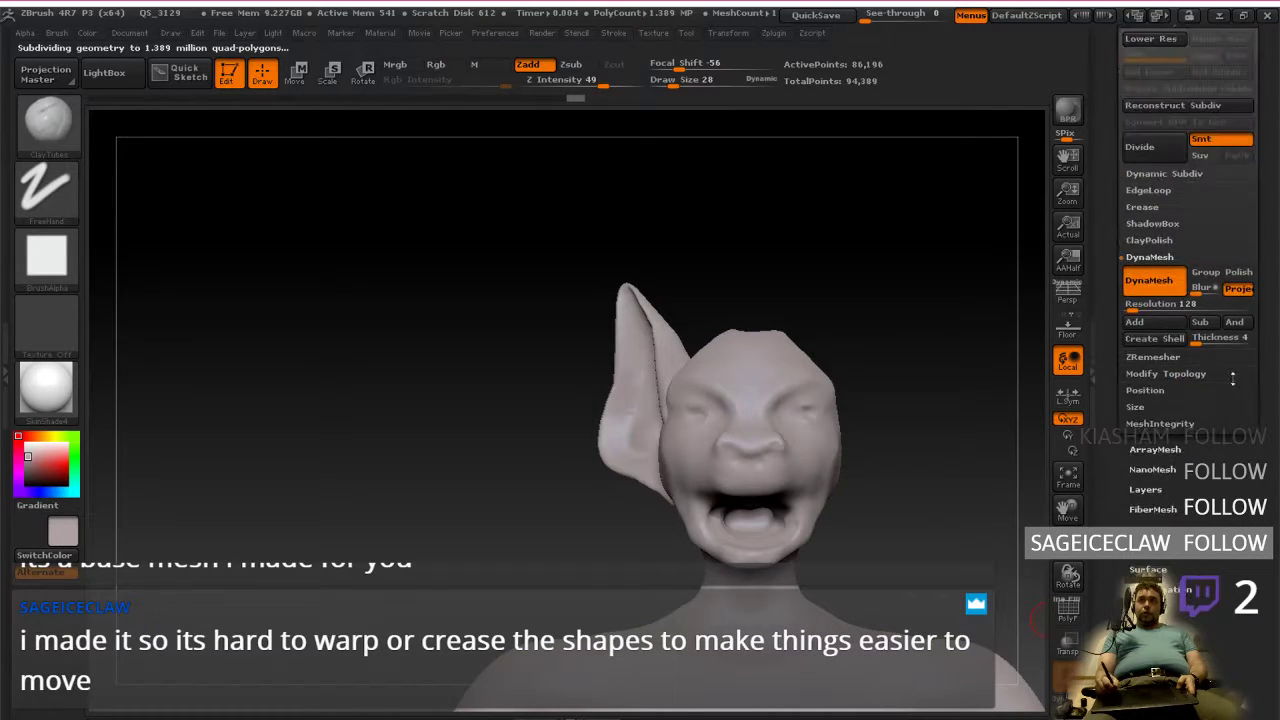
pyautogui.scroll(2, 1256, 447)
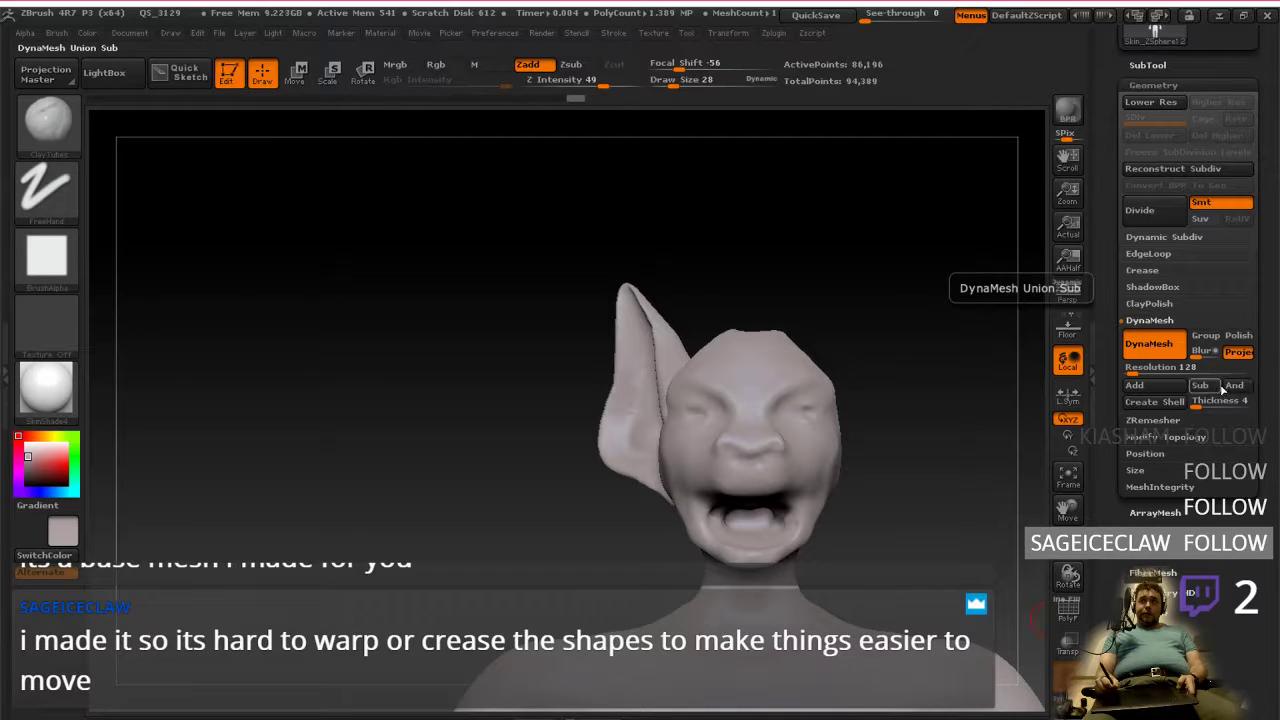
pyautogui.click(1134, 385)
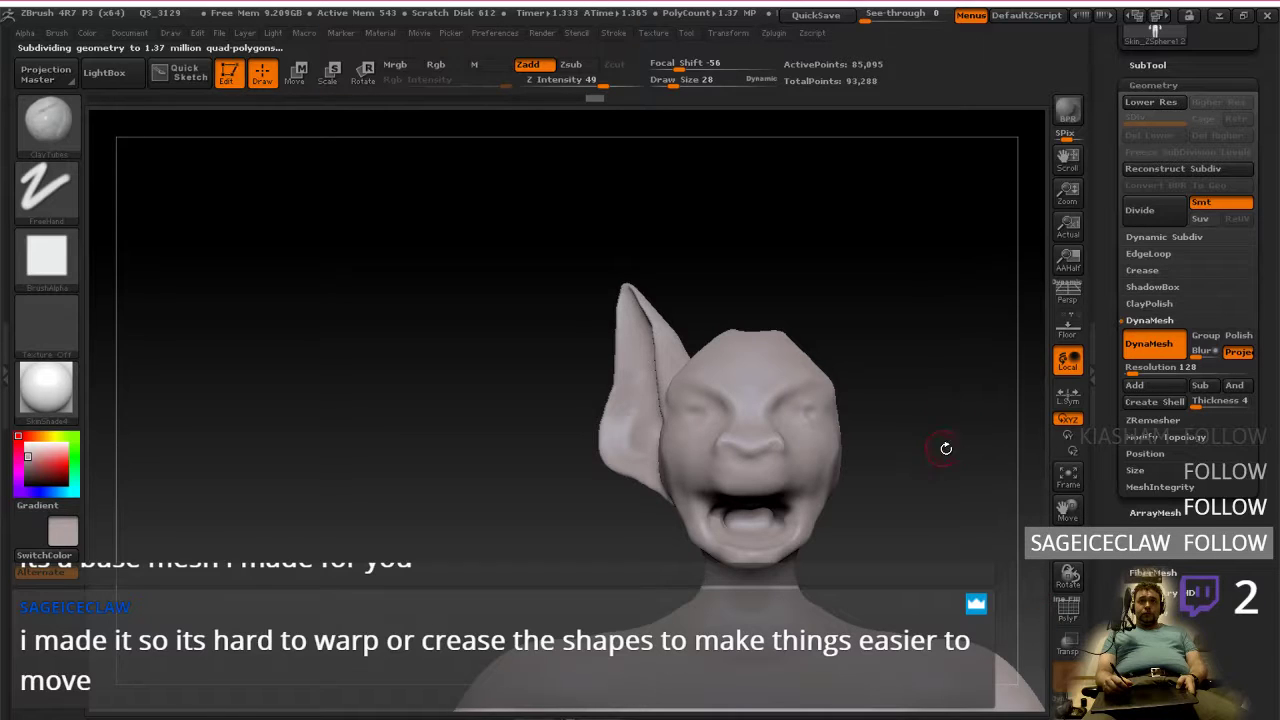
# Step: Turn on the polyframe and transparency displays and inspect the polygroups where the ear meets the head
pyautogui.click(1067, 611)
pyautogui.moveTo(940, 509)
pyautogui.mouseDown()
pyautogui.moveTo(1005, 494)
pyautogui.moveTo(943, 496)
pyautogui.moveTo(928, 586)
pyautogui.moveTo(980, 500)
pyautogui.moveTo(1000, 560)
pyautogui.moveTo(1054, 640)
pyautogui.mouseUp()
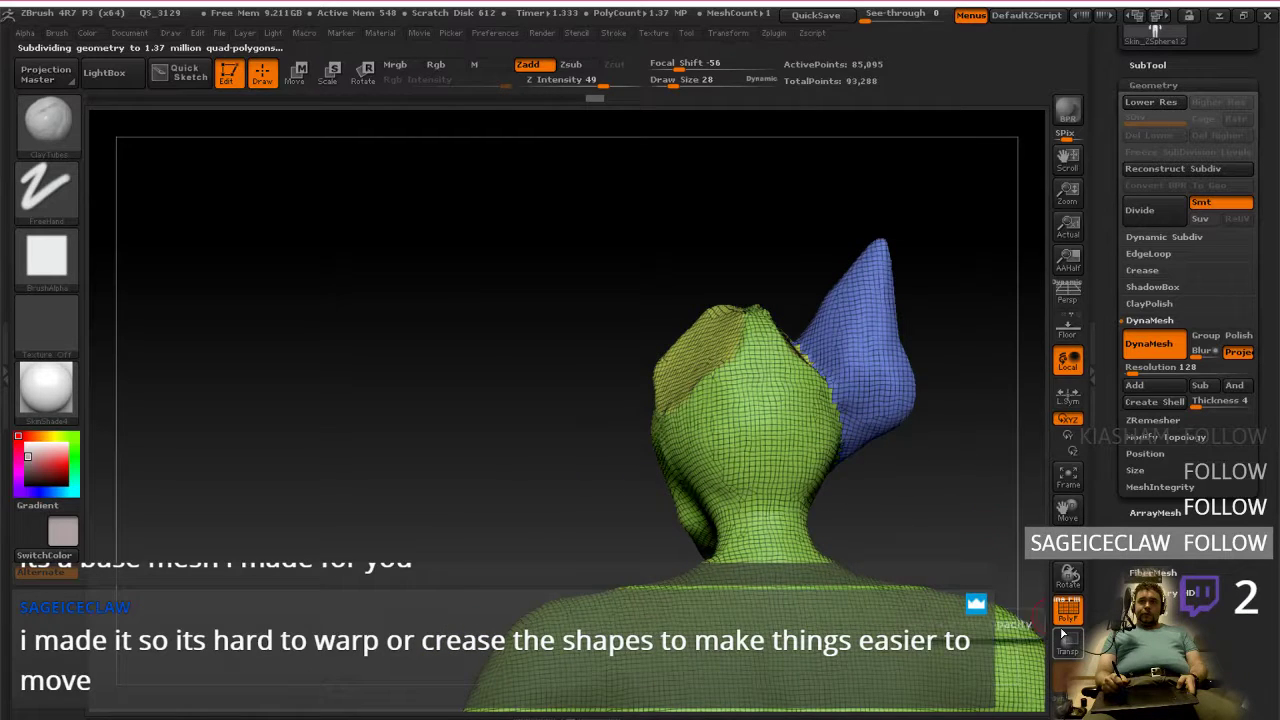
pyautogui.click(1063, 634)
pyautogui.moveTo(907, 516); pyautogui.dragTo(887, 548)
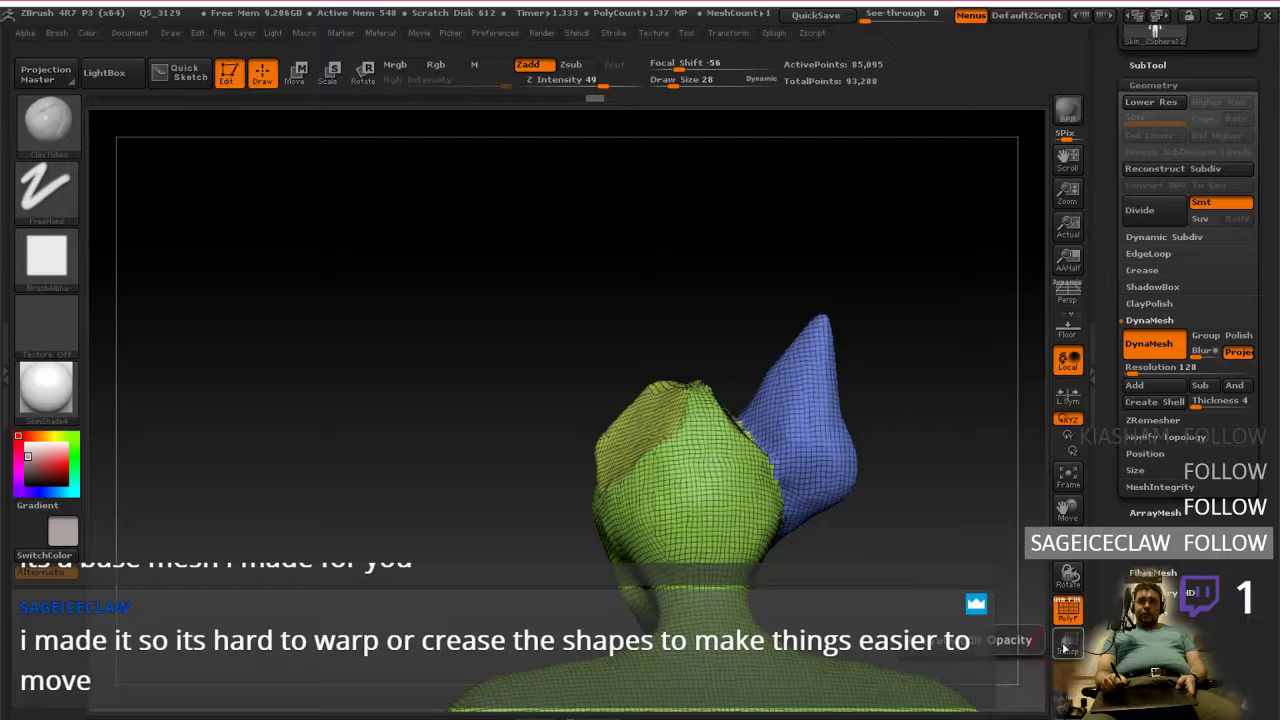
pyautogui.keyDown('ctrl'); pyautogui.moveTo(915, 575); pyautogui.dragTo(889, 596, button='right'); pyautogui.keyUp('ctrl')
pyautogui.moveTo(903, 505)
pyautogui.keyDown('ctrl'); pyautogui.mouseDown(button='right')
pyautogui.moveTo(920, 537)
pyautogui.moveTo(957, 559)
pyautogui.moveTo(957, 527)
pyautogui.moveTo(1035, 520)
pyautogui.mouseUp(button='right'); pyautogui.keyUp('ctrl')
pyautogui.moveTo(881, 531); pyautogui.dragTo(730, 527, button='right')
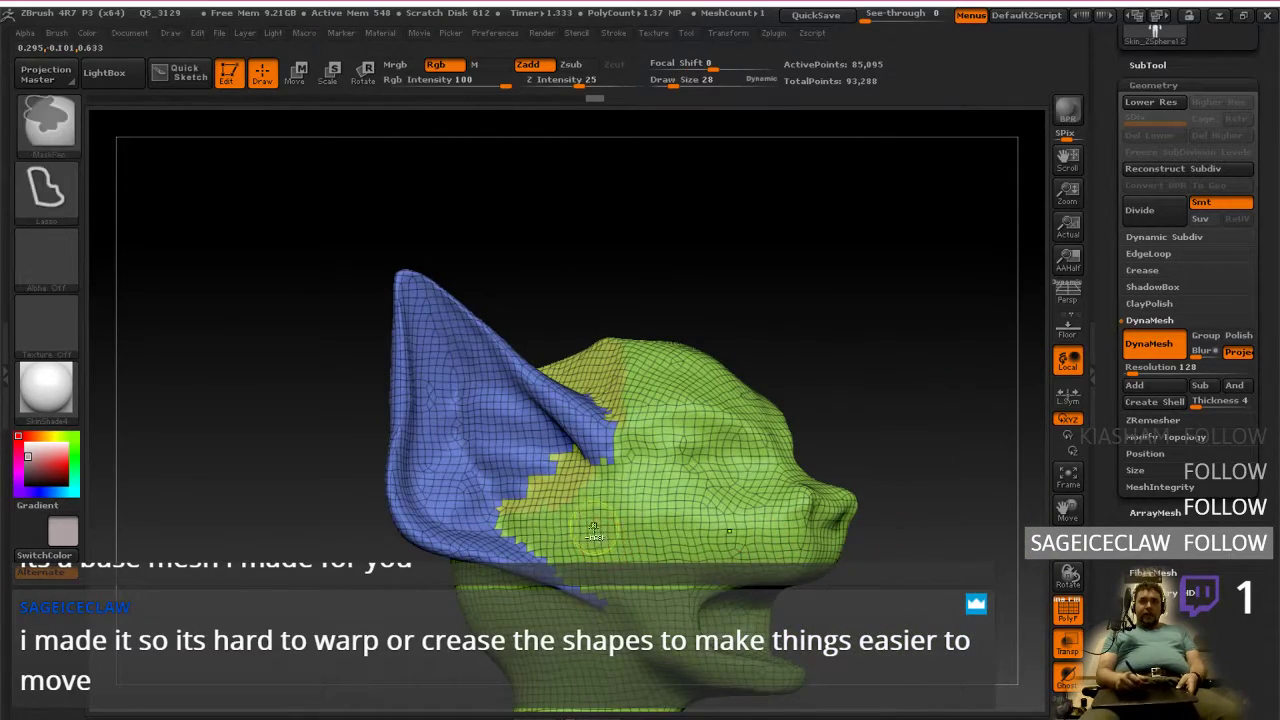
# Step: Isolate the area around the ear base, invert the mesh visibility and bring back the whole mesh
pyautogui.keyDown('ctrl'); pyautogui.keyDown('alt'); pyautogui.moveTo(576, 508); pyautogui.dragTo(634, 522); pyautogui.keyUp('alt'); pyautogui.keyUp('ctrl')
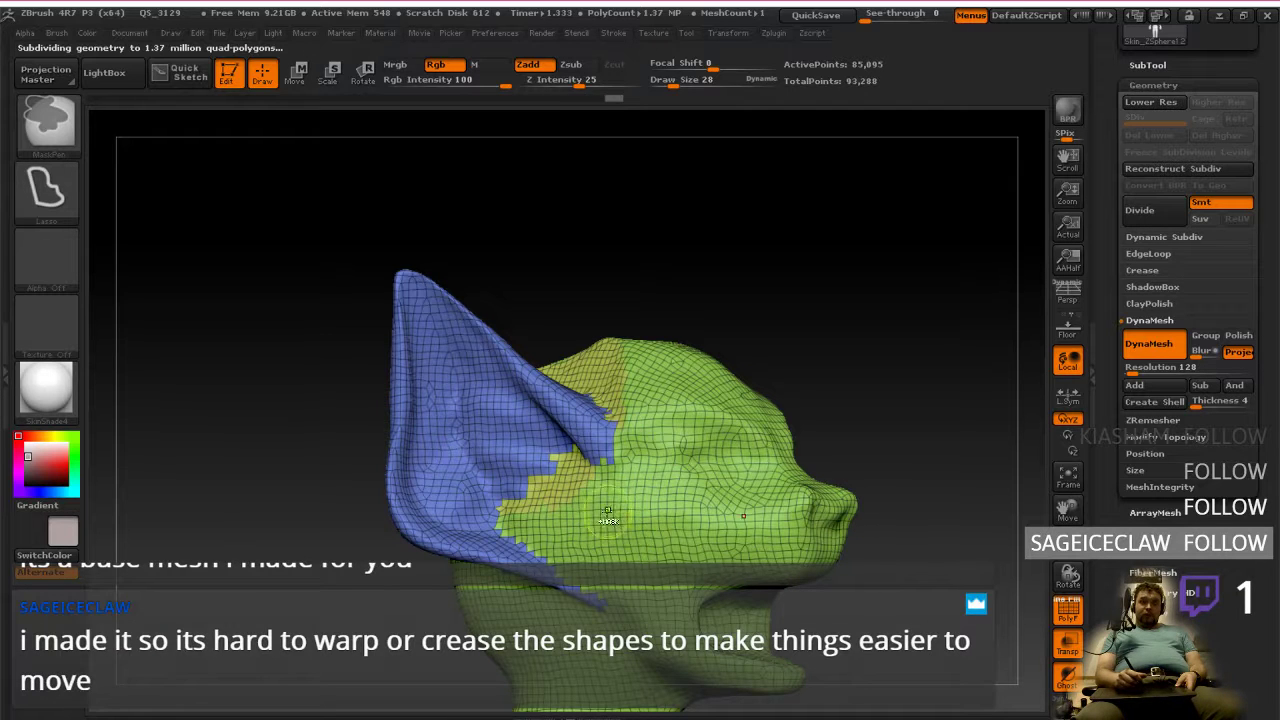
pyautogui.keyDown('ctrl'); pyautogui.keyDown('shift'); pyautogui.moveTo(545, 445); pyautogui.dragTo(548, 336); pyautogui.keyUp('shift'); pyautogui.keyUp('ctrl')
pyautogui.moveTo(697, 406)
pyautogui.mouseDown()
pyautogui.moveTo(540, 410)
pyautogui.moveTo(595, 410)
pyautogui.moveTo(639, 442)
pyautogui.mouseUp()
pyautogui.keyDown('shift'); pyautogui.moveTo(708, 461); pyautogui.dragTo(709, 460); pyautogui.keyUp('shift')
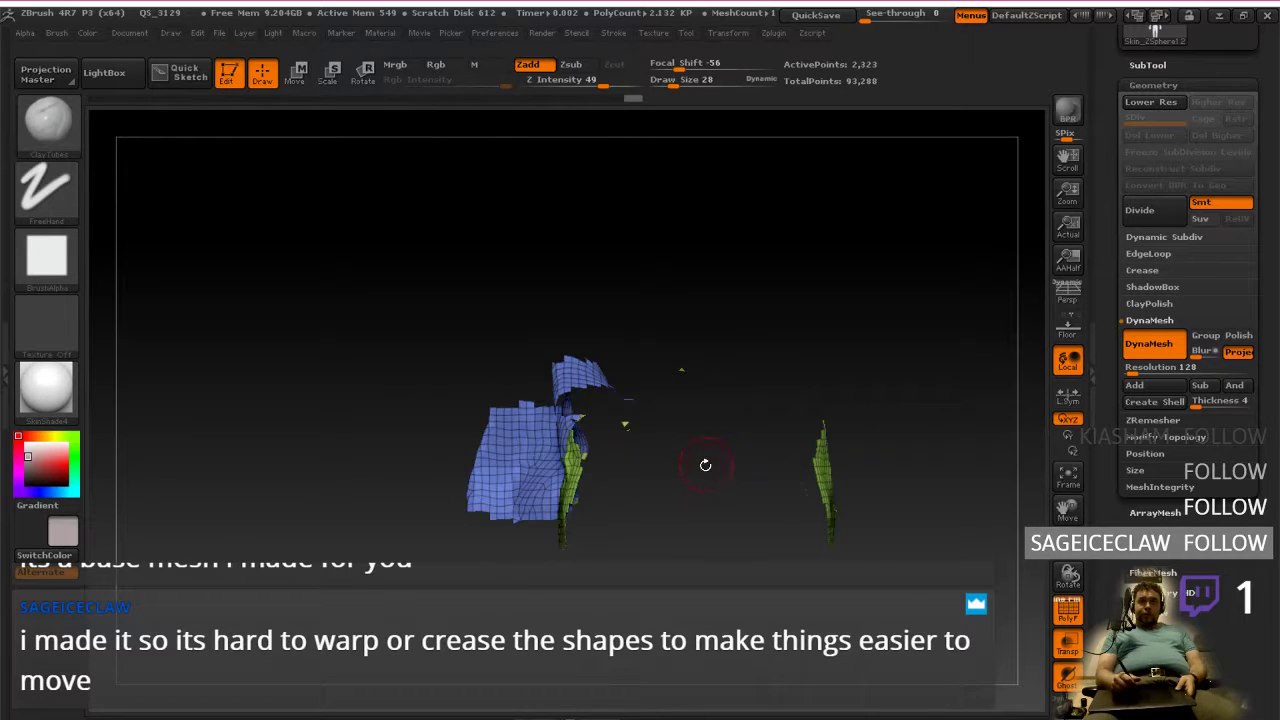
pyautogui.keyDown('ctrl'); pyautogui.click(453, 525); pyautogui.keyUp('ctrl')
pyautogui.keyDown('ctrl'); pyautogui.moveTo(441, 564); pyautogui.dragTo(448, 550); pyautogui.keyUp('ctrl')
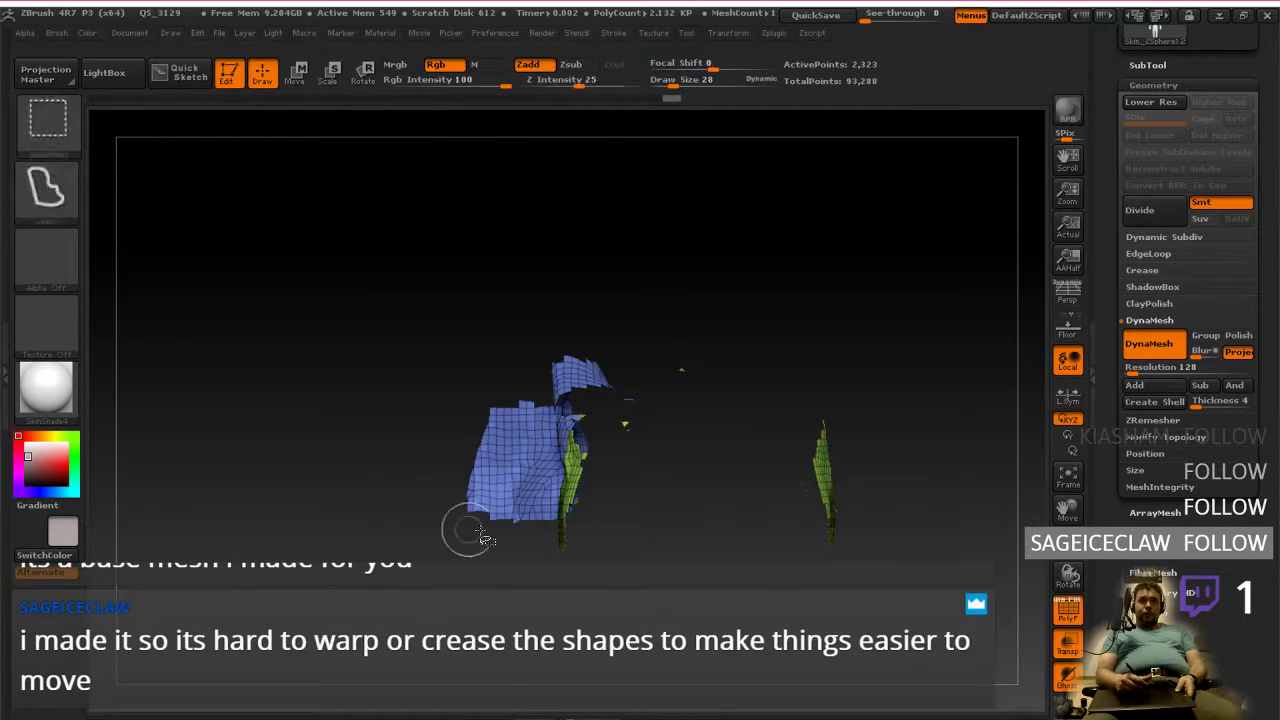
pyautogui.keyDown('ctrl'); pyautogui.keyDown('shift'); pyautogui.moveTo(361, 538); pyautogui.dragTo(392, 560); pyautogui.keyUp('shift'); pyautogui.keyUp('ctrl')
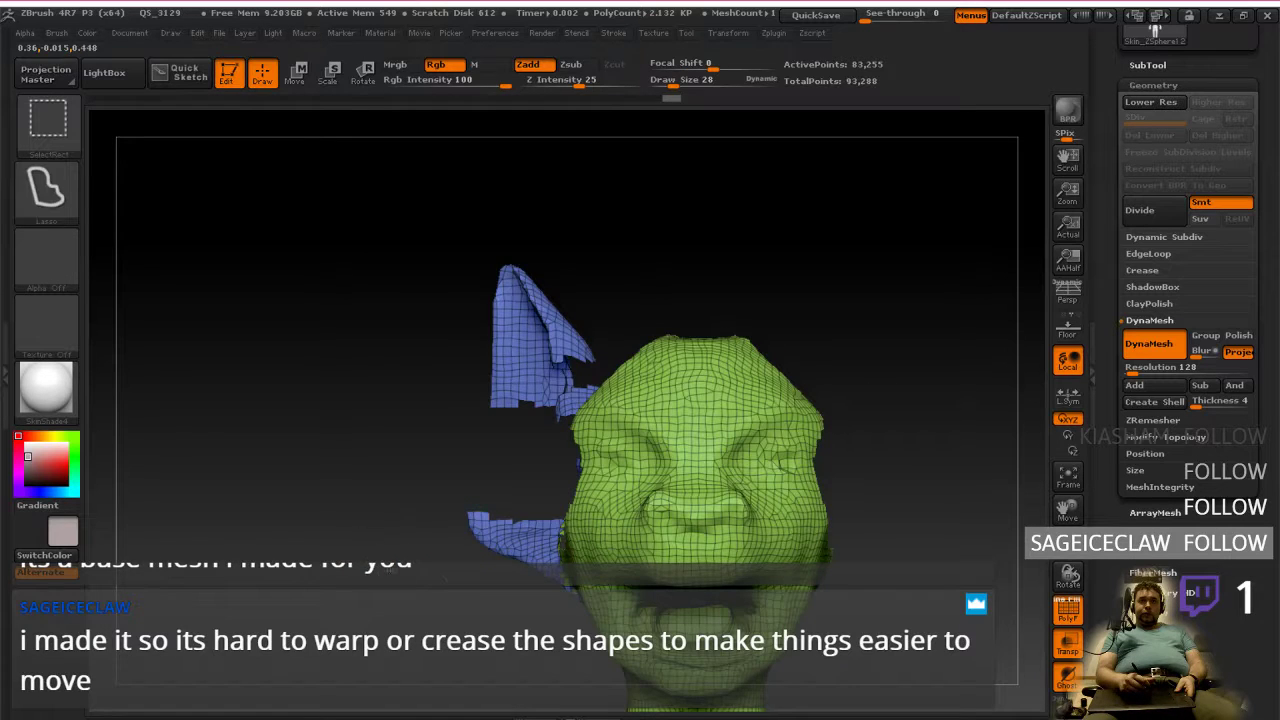
pyautogui.hotkey('ctrl', 'd')
pyautogui.keyDown('ctrl'); pyautogui.moveTo(704, 512); pyautogui.dragTo(698, 515, button='right'); pyautogui.keyUp('ctrl')
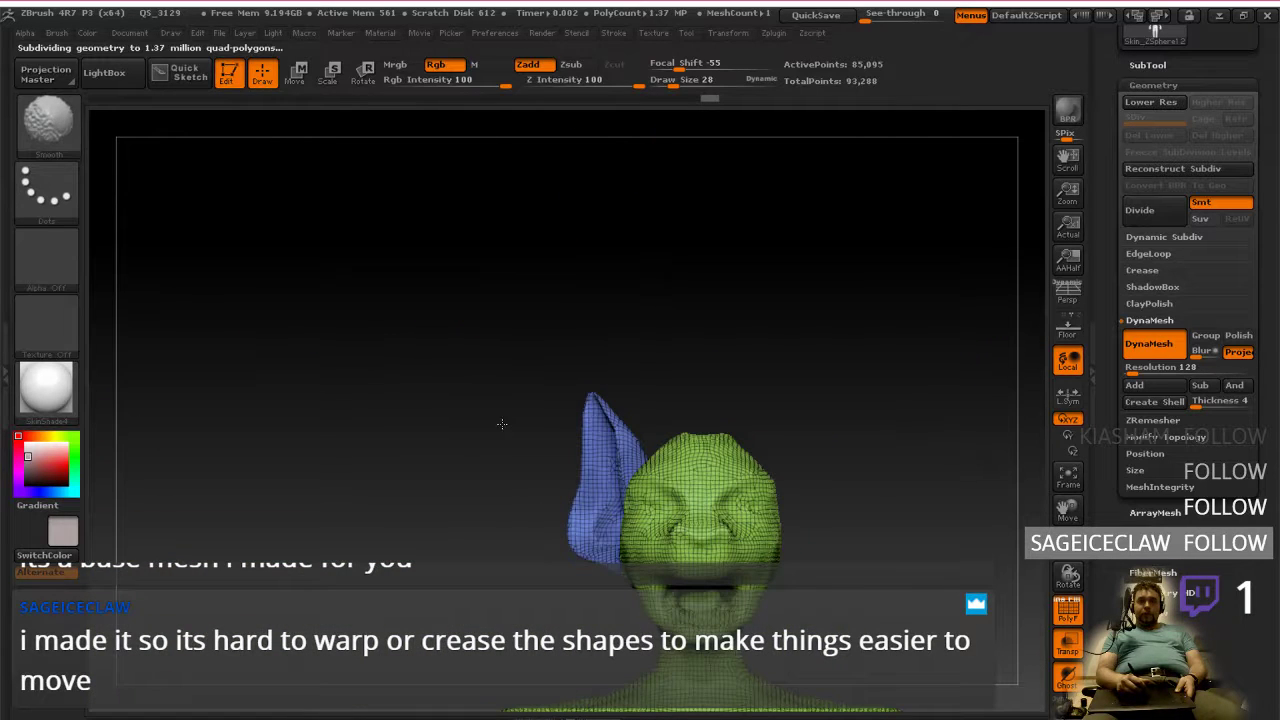
# Step: Isolate the ear and head portion of the mesh, hide more of it and restore full visibility
pyautogui.moveTo(490, 450)
pyautogui.keyDown('ctrl'); pyautogui.keyDown('shift'); pyautogui.mouseDown()
pyautogui.moveTo(686, 331)
pyautogui.moveTo(620, 670)
pyautogui.mouseUp(); pyautogui.keyUp('shift'); pyautogui.keyUp('ctrl')
pyautogui.keyDown('ctrl'); pyautogui.keyDown('shift'); pyautogui.moveTo(550, 596); pyautogui.dragTo(540, 576); pyautogui.keyUp('shift'); pyautogui.keyUp('ctrl')
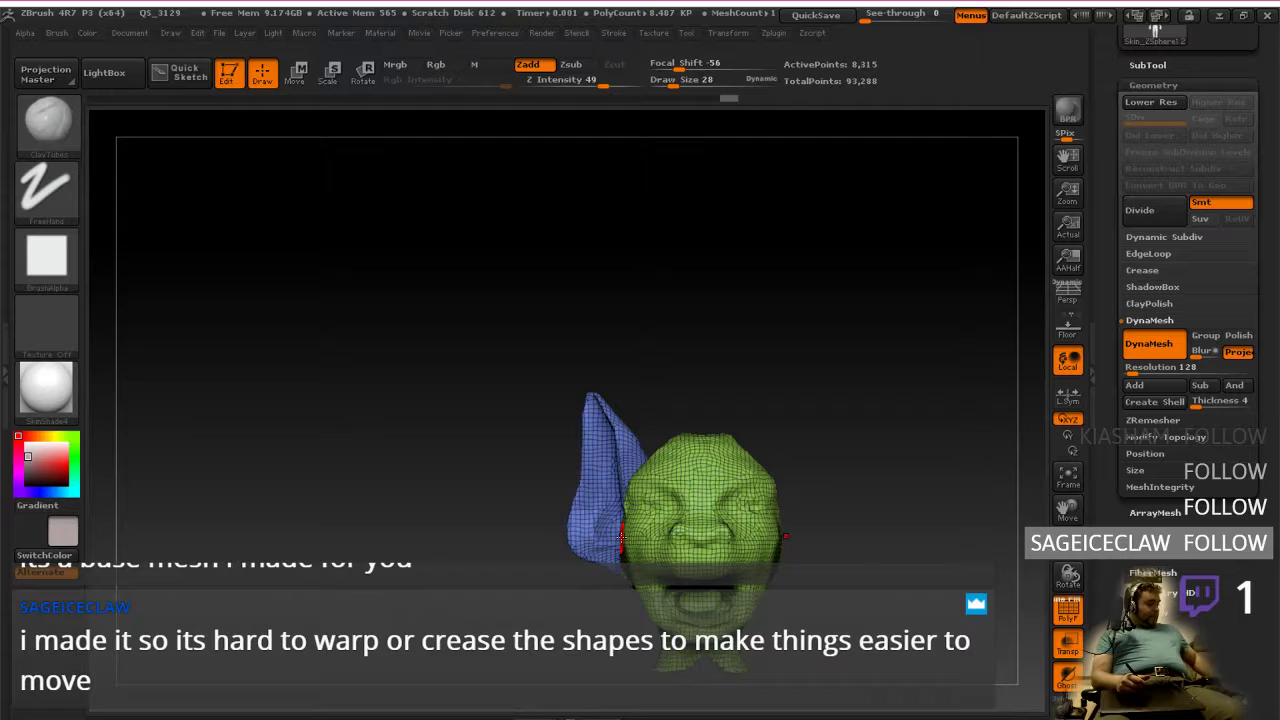
pyautogui.moveTo(455, 478)
pyautogui.keyDown('ctrl'); pyautogui.keyDown('shift'); pyautogui.mouseDown()
pyautogui.moveTo(607, 335)
pyautogui.moveTo(716, 622)
pyautogui.moveTo(685, 690)
pyautogui.mouseUp(); pyautogui.keyUp('shift'); pyautogui.keyUp('ctrl')
pyautogui.moveTo(563, 560)
pyautogui.mouseDown()
pyautogui.moveTo(665, 545)
pyautogui.moveTo(526, 516)
pyautogui.mouseUp()
pyautogui.hotkey('ctrl', 'd')
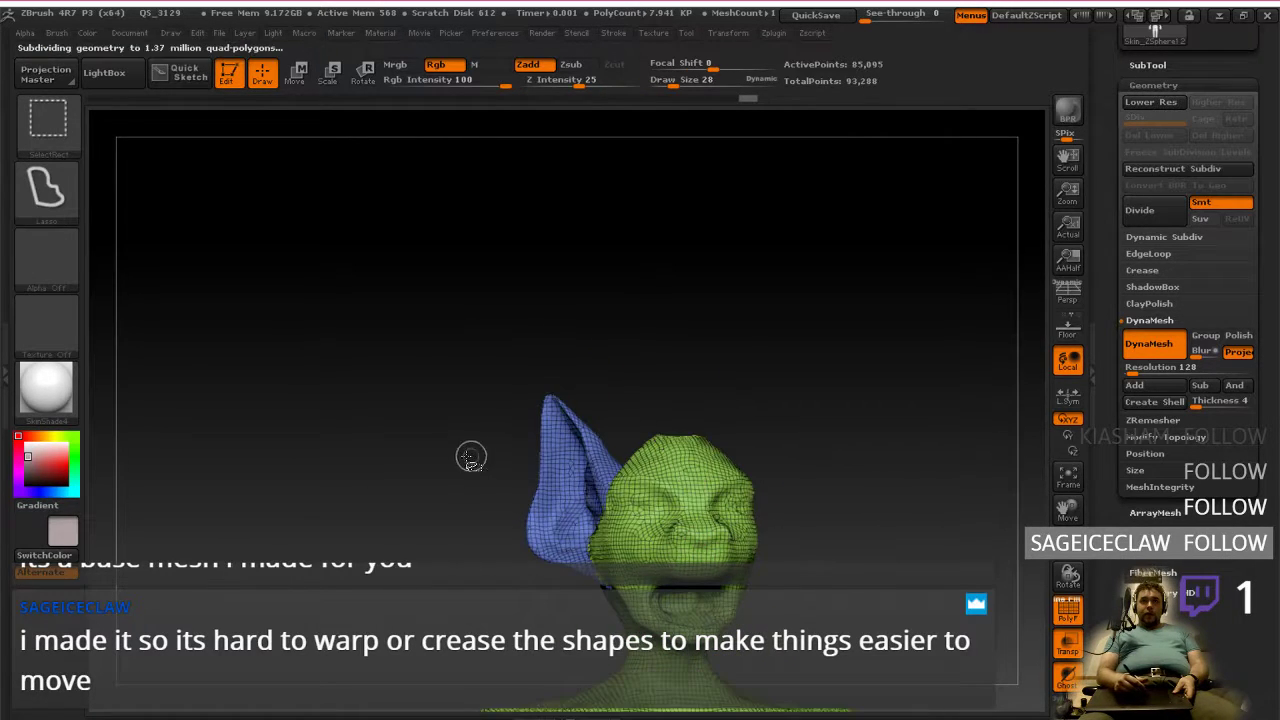
# Step: Isolate the ear and the sides of the head, turn off transparency and polyframe, and restore the full mesh
pyautogui.moveTo(455, 440)
pyautogui.keyDown('ctrl'); pyautogui.keyDown('shift'); pyautogui.mouseDown()
pyautogui.moveTo(688, 540)
pyautogui.moveTo(472, 545)
pyautogui.mouseUp(); pyautogui.keyUp('shift'); pyautogui.keyUp('ctrl')
pyautogui.moveTo(500, 545)
pyautogui.mouseDown()
pyautogui.moveTo(640, 535)
pyautogui.moveTo(550, 515)
pyautogui.moveTo(608, 506)
pyautogui.moveTo(570, 520)
pyautogui.moveTo(600, 530)
pyautogui.moveTo(653, 515)
pyautogui.mouseUp()
pyautogui.moveTo(581, 513)
pyautogui.mouseDown(button='right')
pyautogui.moveTo(690, 520)
pyautogui.moveTo(624, 530)
pyautogui.mouseUp(button='right')
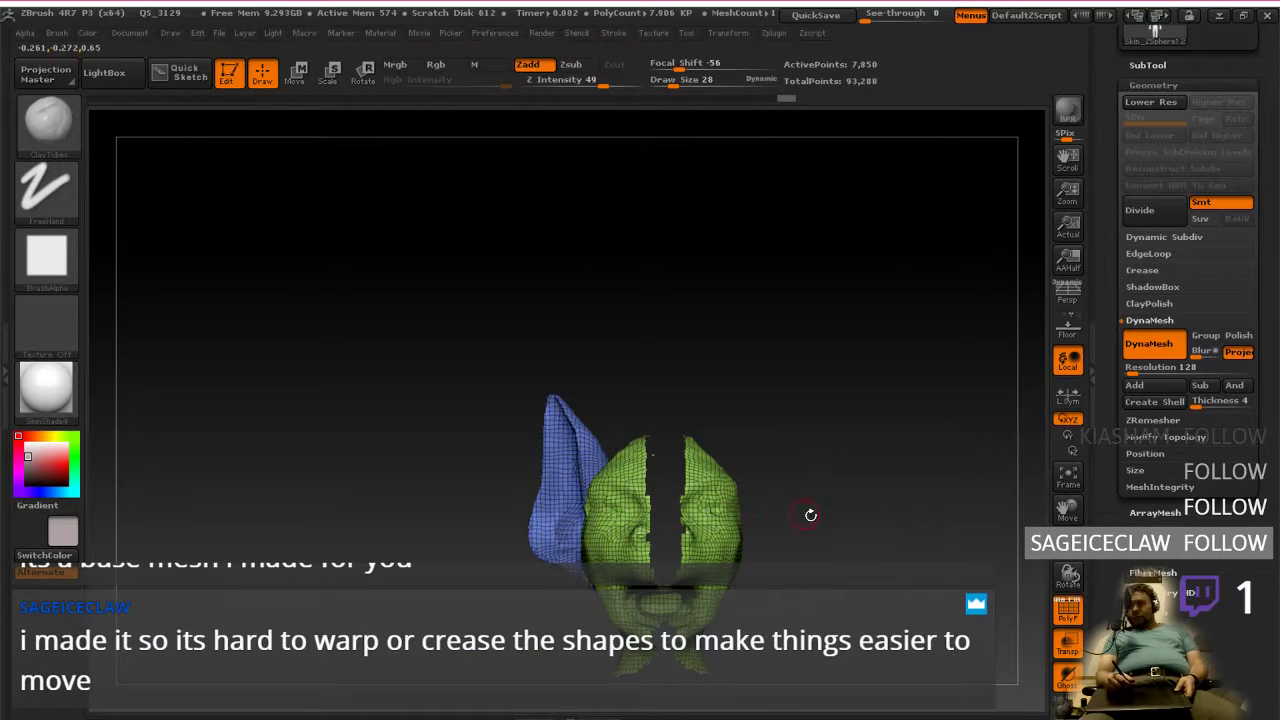
pyautogui.click(1067, 646)
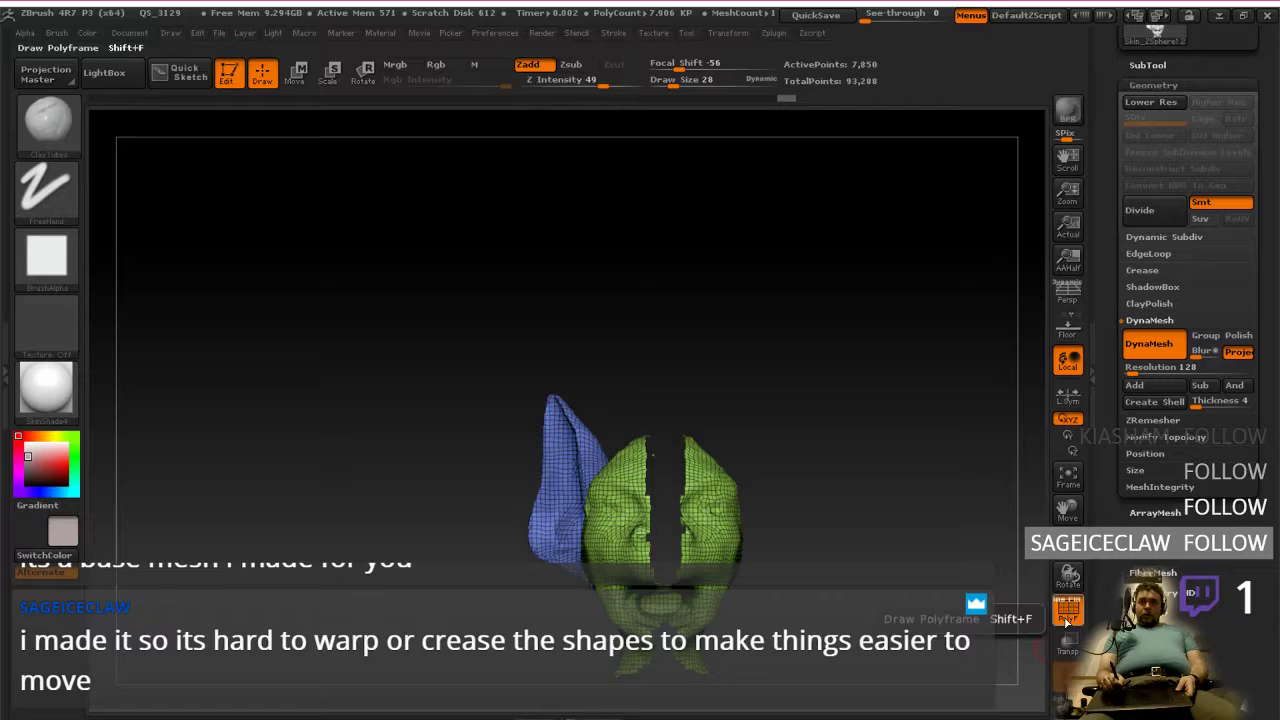
pyautogui.click(1067, 611)
pyautogui.hotkey('ctrl', 'd')
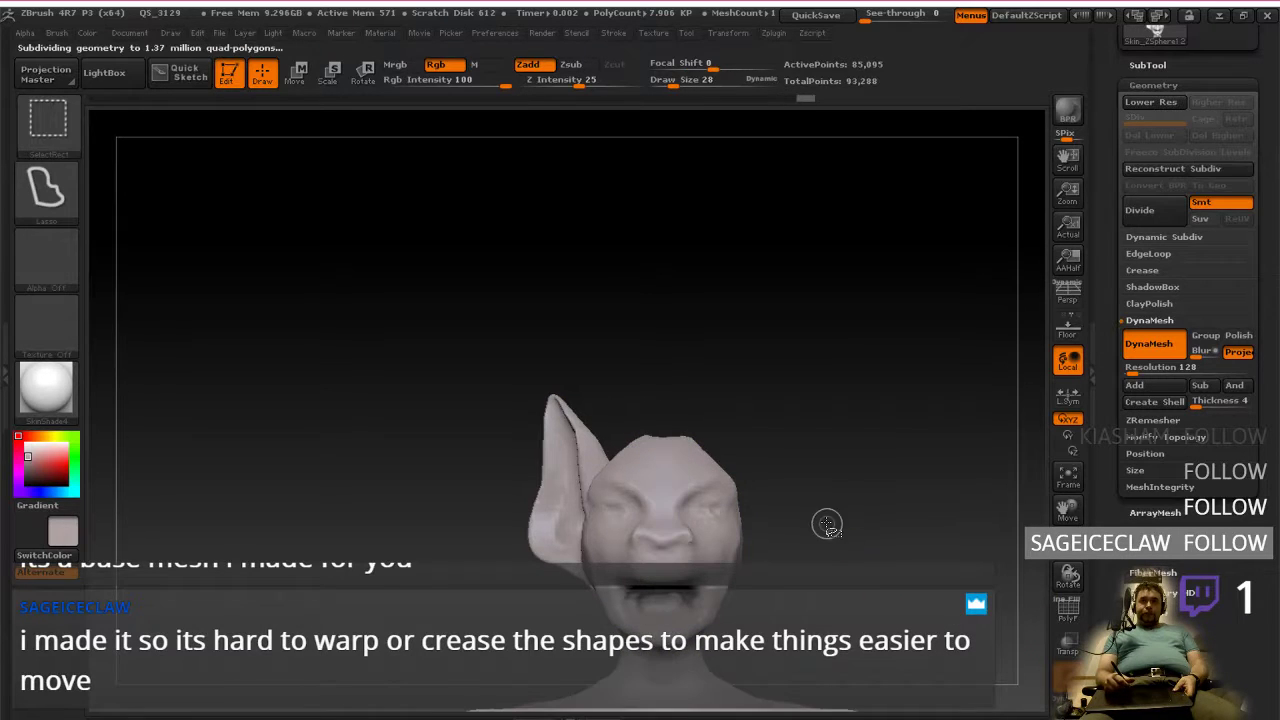
# Step: Try to remesh the merged body and ear with ZRemesher at a target polygon count of 5, and undo the remesh
pyautogui.moveTo(797, 523); pyautogui.dragTo(830, 535)
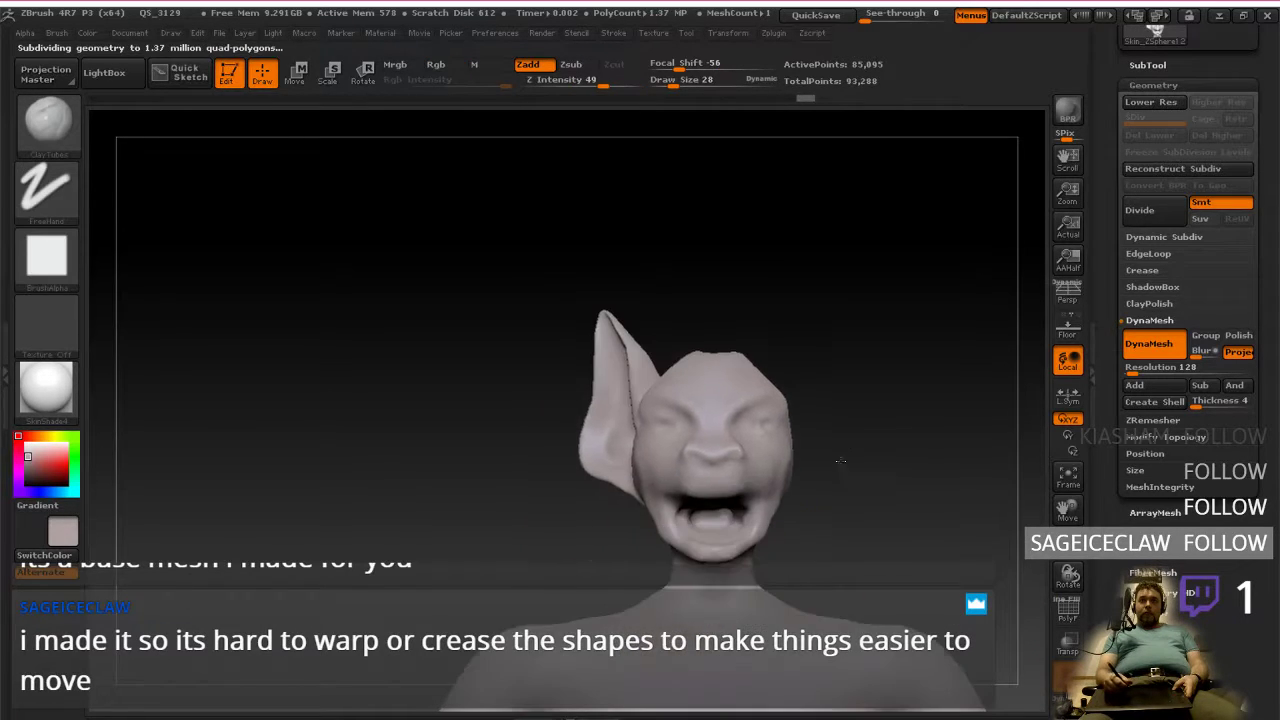
pyautogui.click(1068, 611)
pyautogui.click(1068, 611)
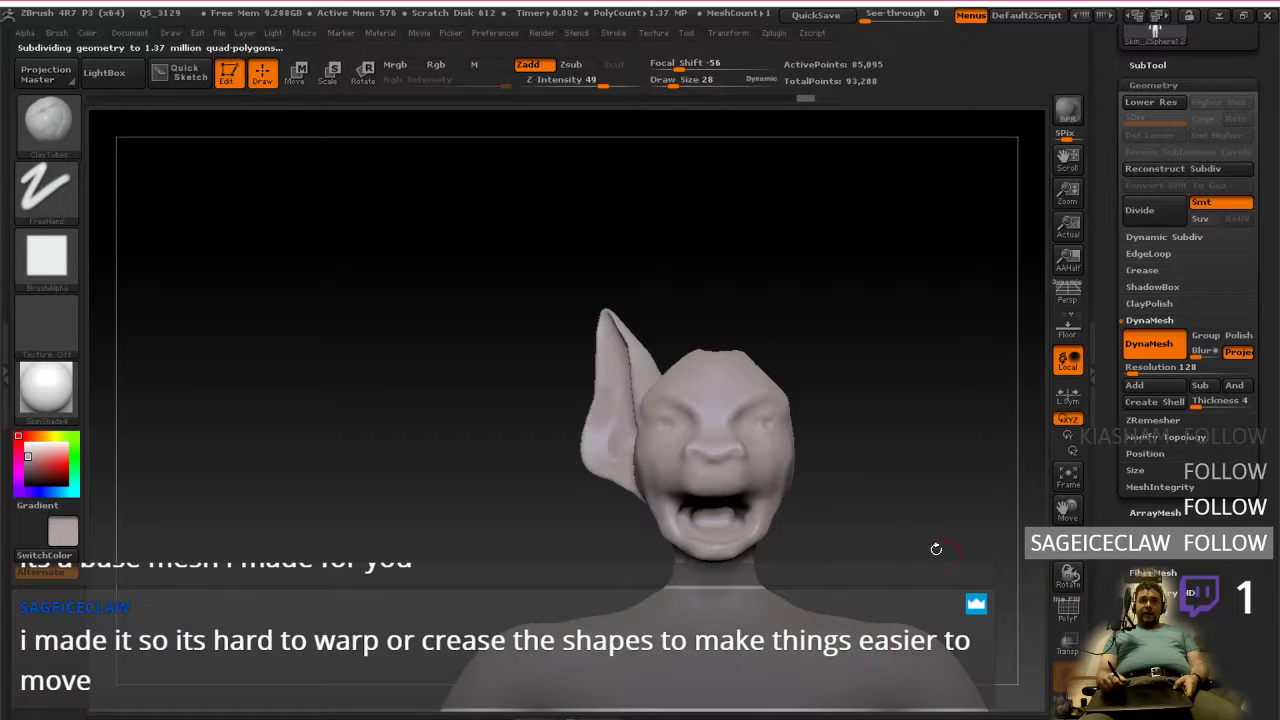
pyautogui.moveTo(848, 385); pyautogui.dragTo(846, 457)
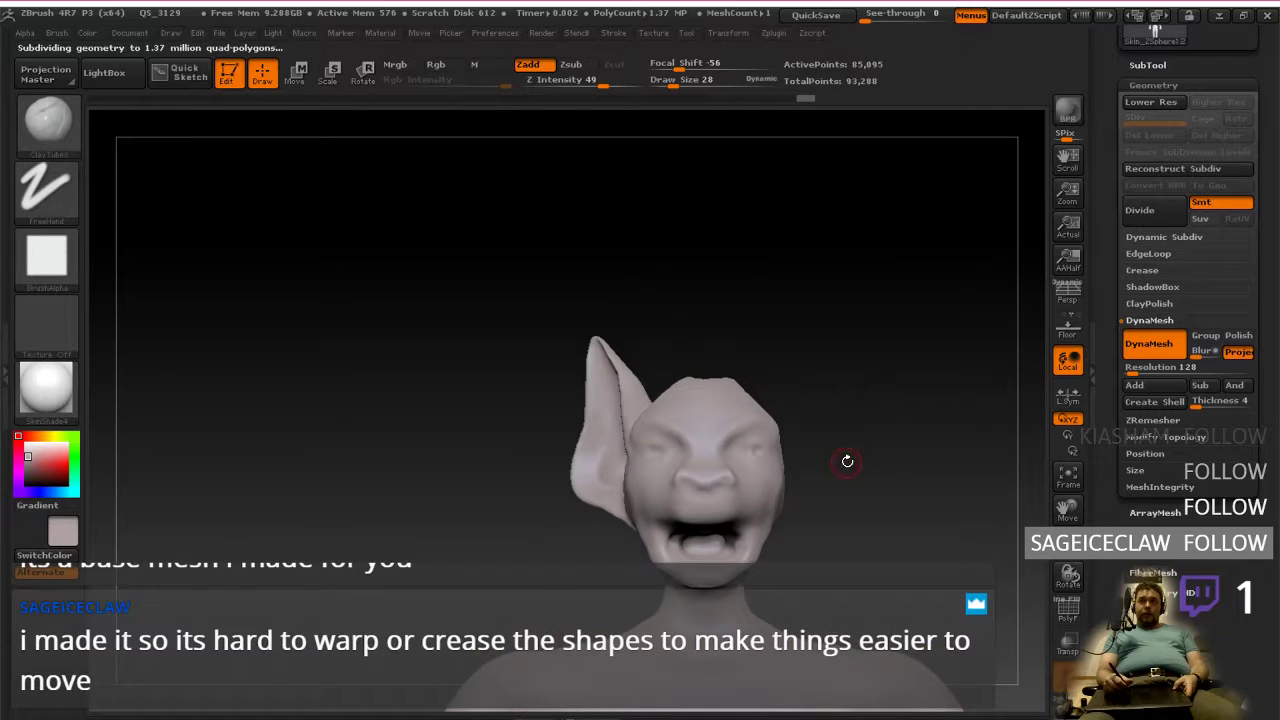
pyautogui.click(1150, 421)
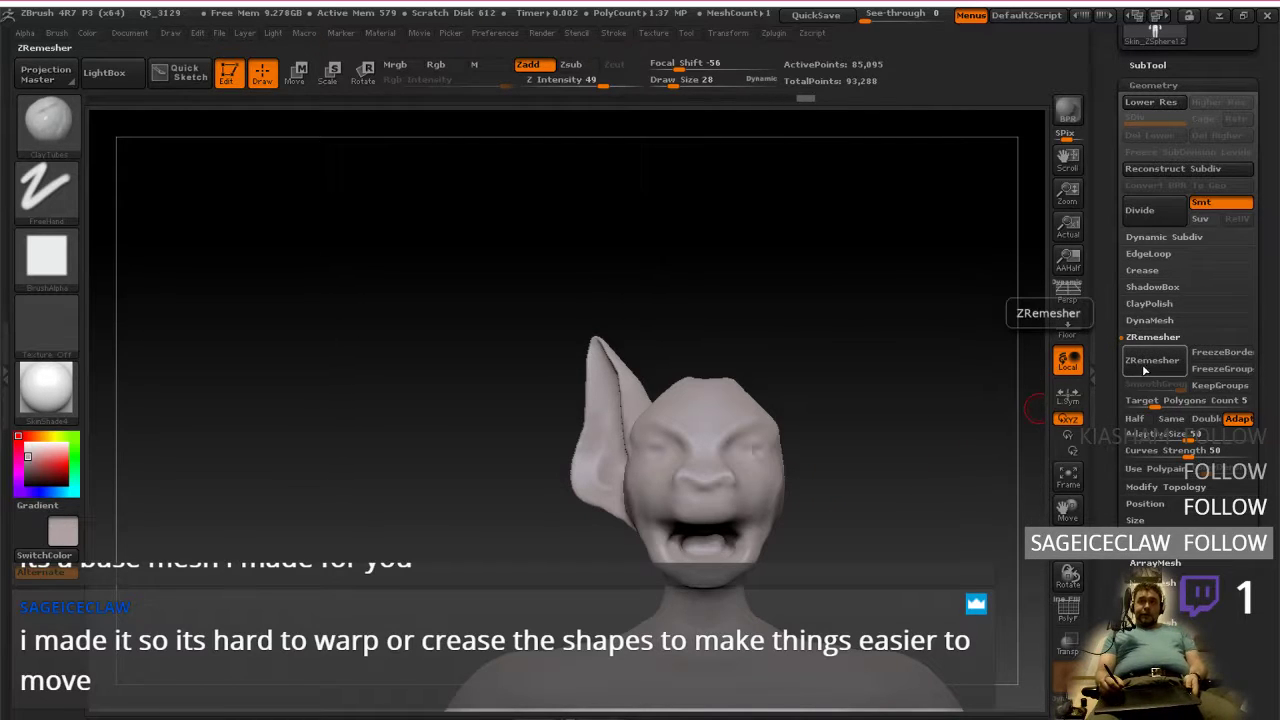
pyautogui.click(1151, 361)
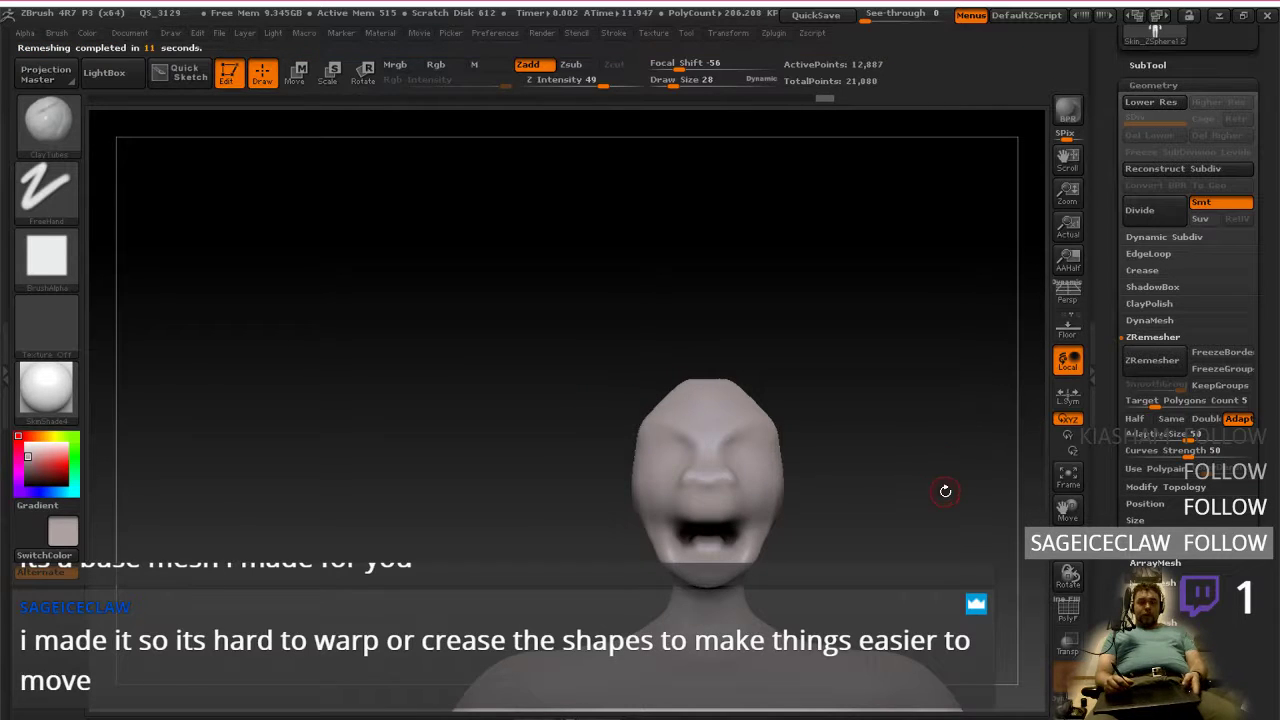
pyautogui.hotkey('ctrl', 'd')
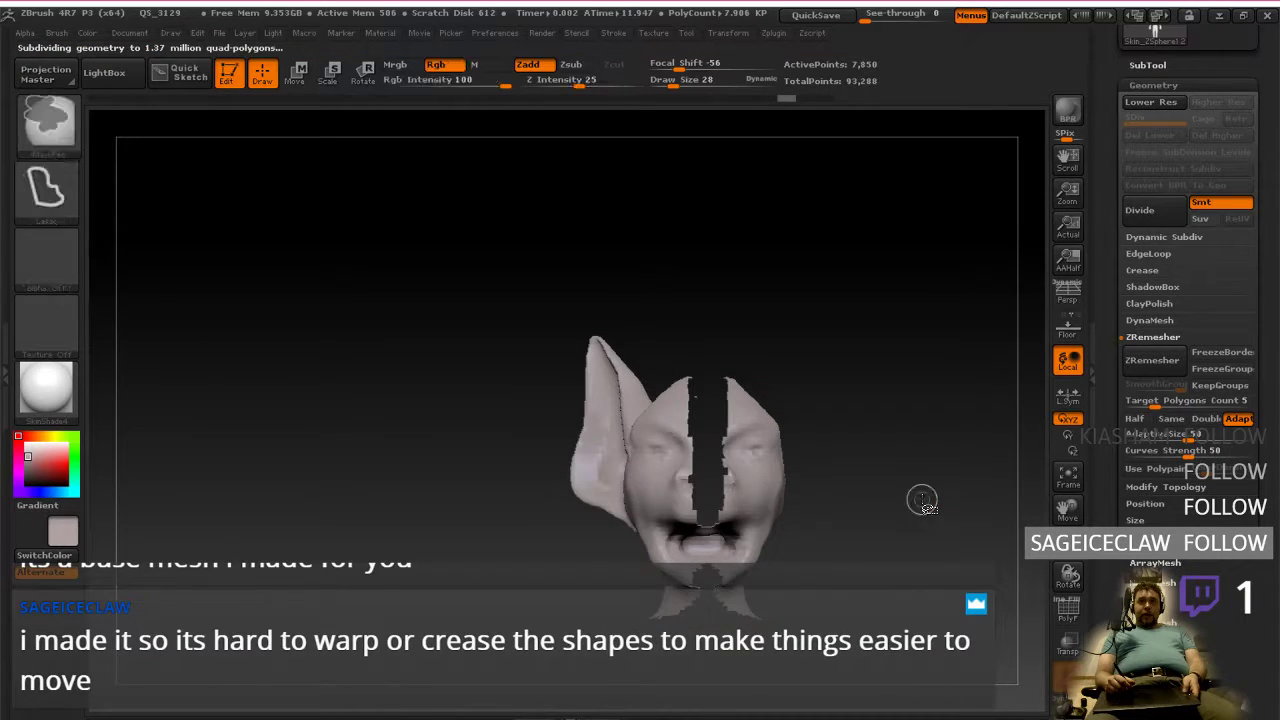
# Step: Turn the whole merged body and ear around to face the opposite way with a Transpose Rotate line, undoing the first rotation attempt
pyautogui.moveTo(891, 463); pyautogui.dragTo(895, 580)
pyautogui.keyDown('ctrl'); pyautogui.moveTo(896, 535); pyautogui.dragTo(913, 488, button='right'); pyautogui.keyUp('ctrl')
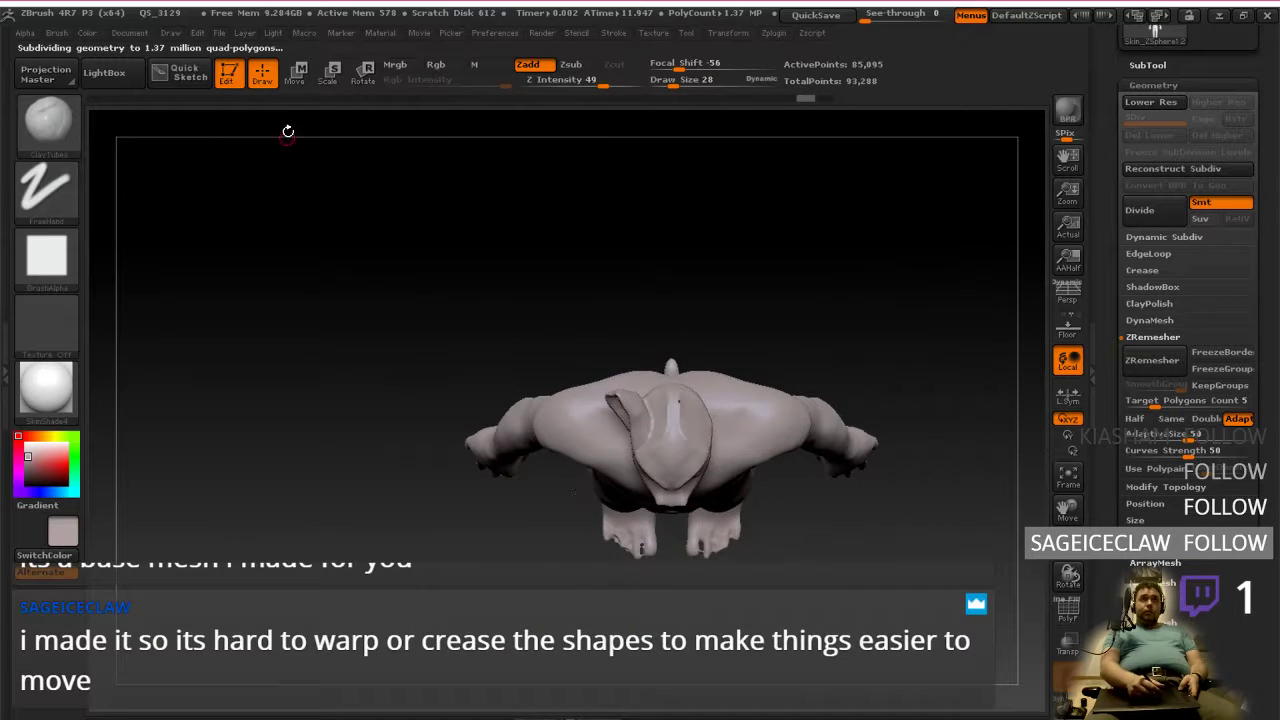
pyautogui.click(294, 72)
pyautogui.click(363, 72)
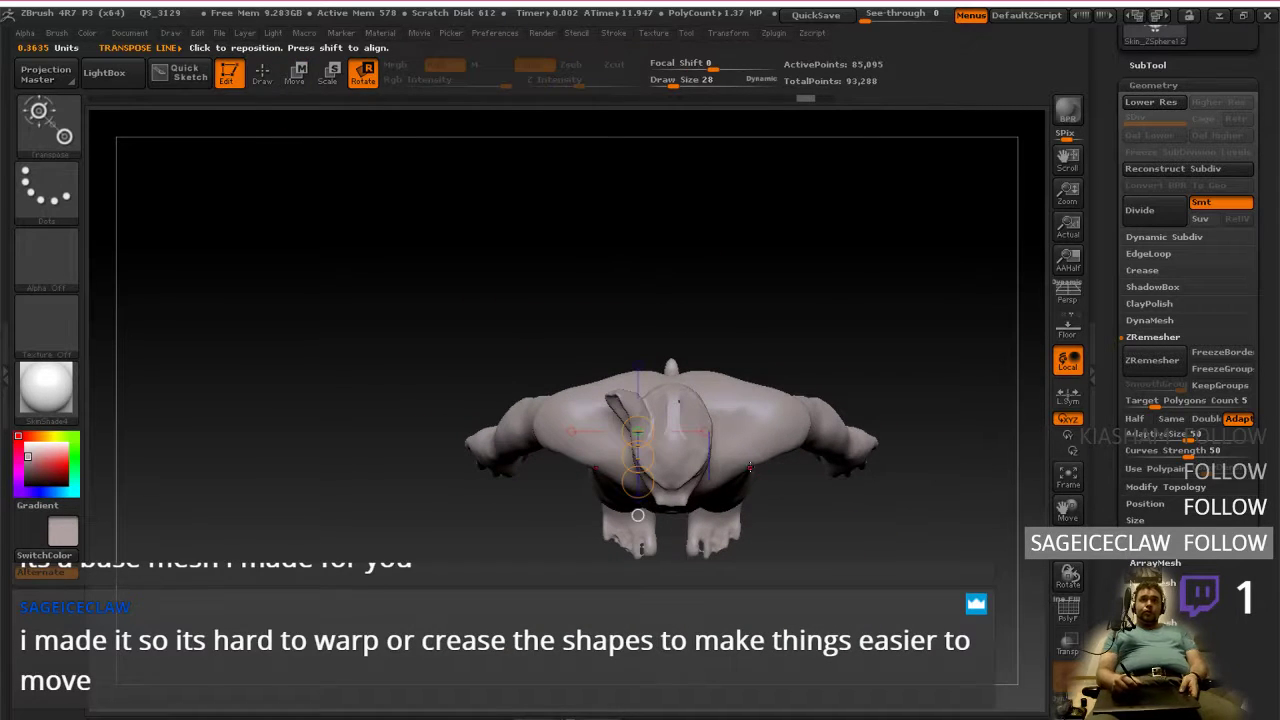
pyautogui.moveTo(676, 441); pyautogui.dragTo(853, 515)
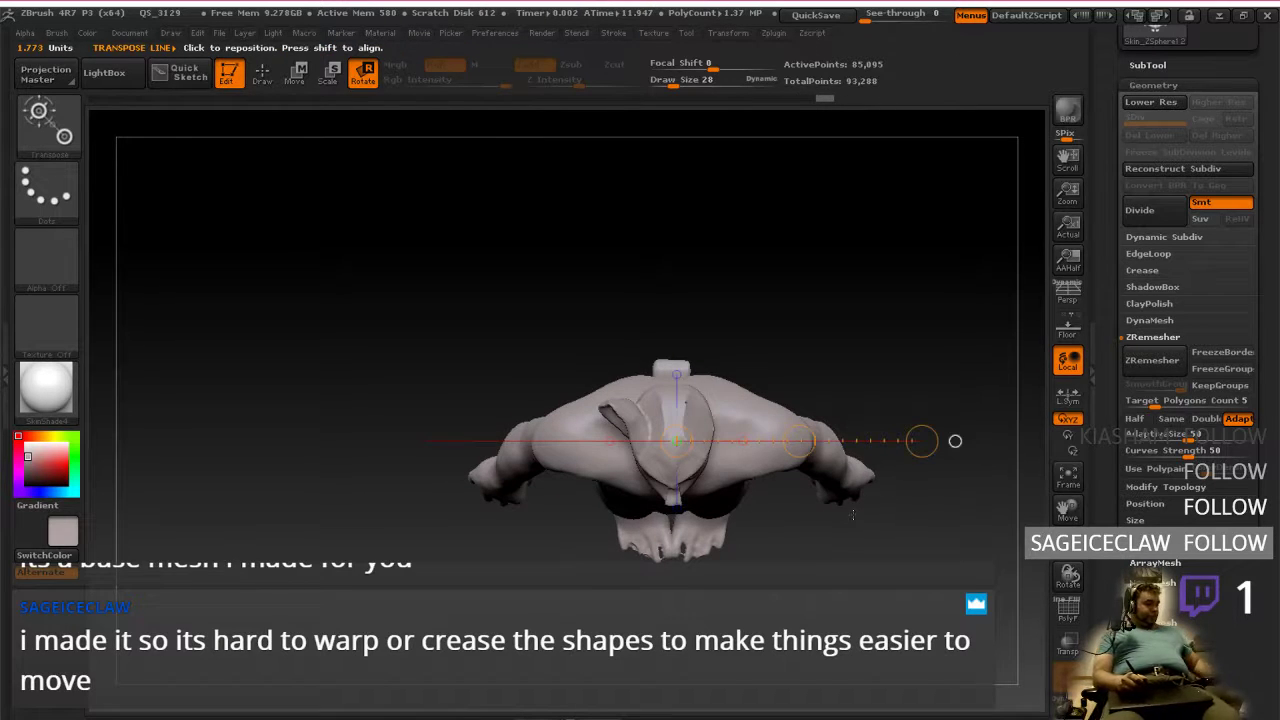
pyautogui.hotkey('ctrl', 'd')
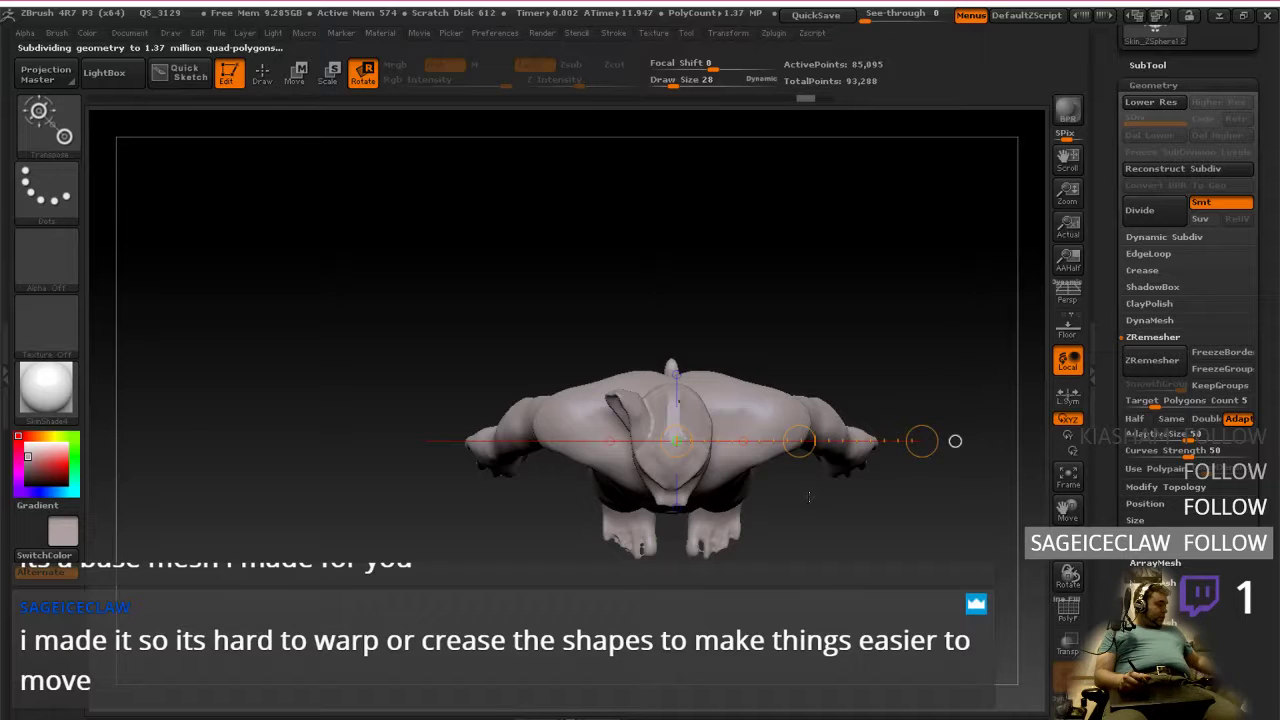
pyautogui.moveTo(905, 425); pyautogui.dragTo(488, 436)
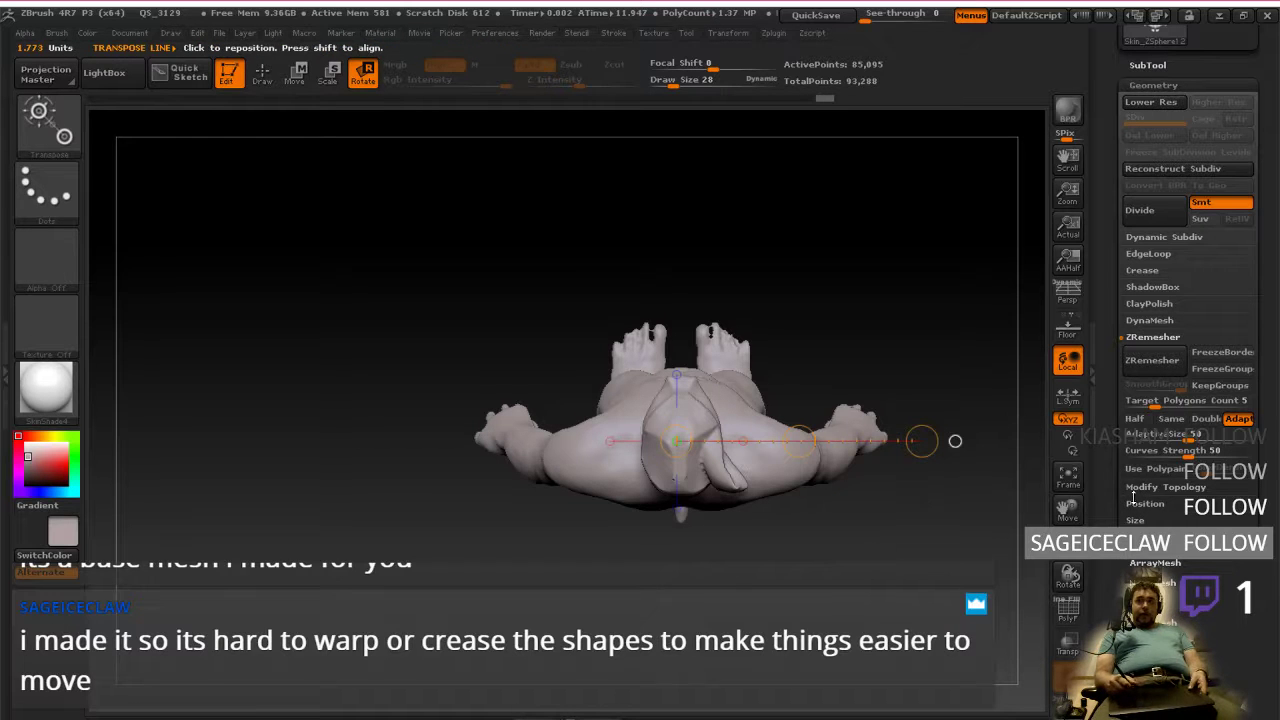
# Step: Try to remesh the turned body with ZRemesher, undo the remesh, and toggle the polyframe on and off
pyautogui.click(1152, 360)
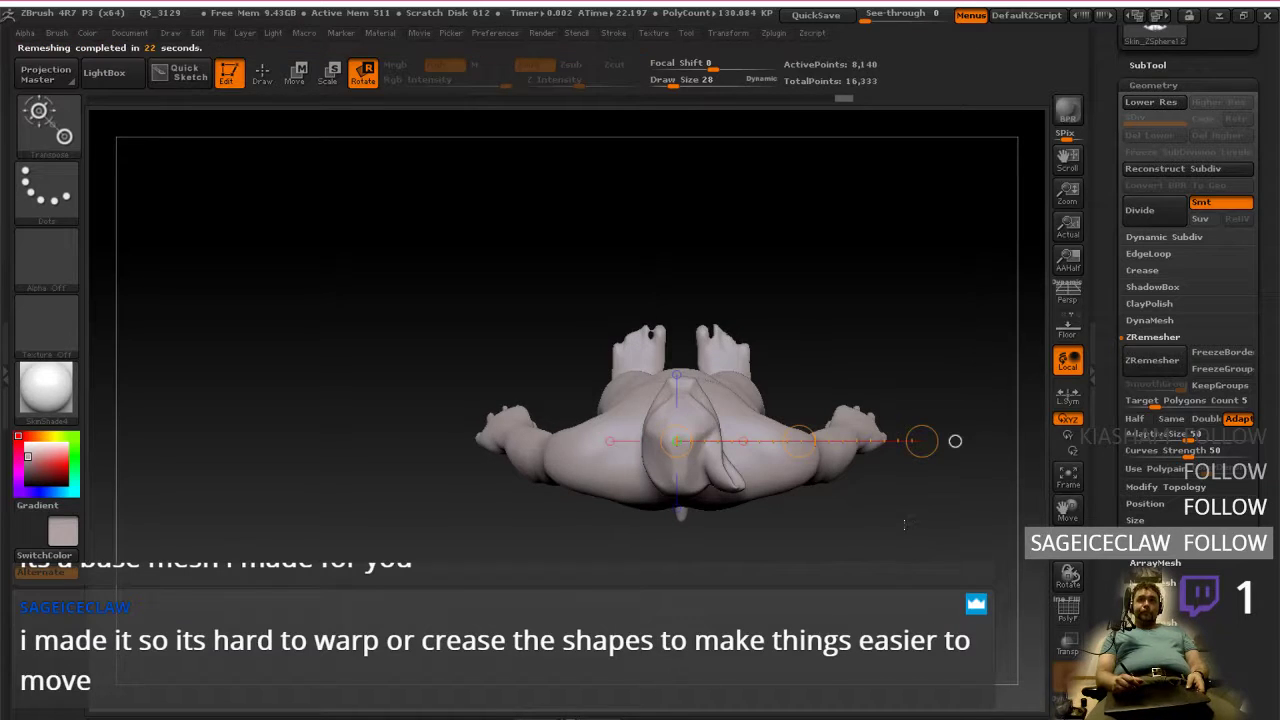
pyautogui.moveTo(893, 562); pyautogui.dragTo(885, 458)
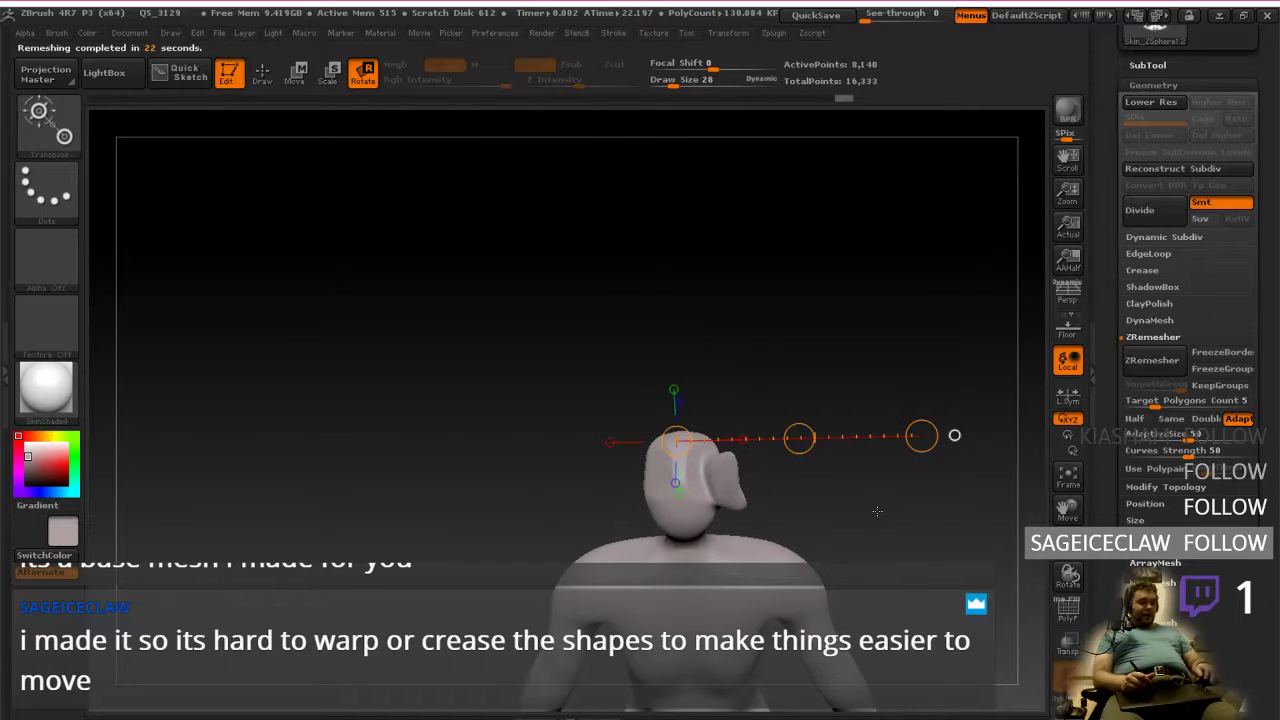
pyautogui.hotkey('ctrl', 'd')
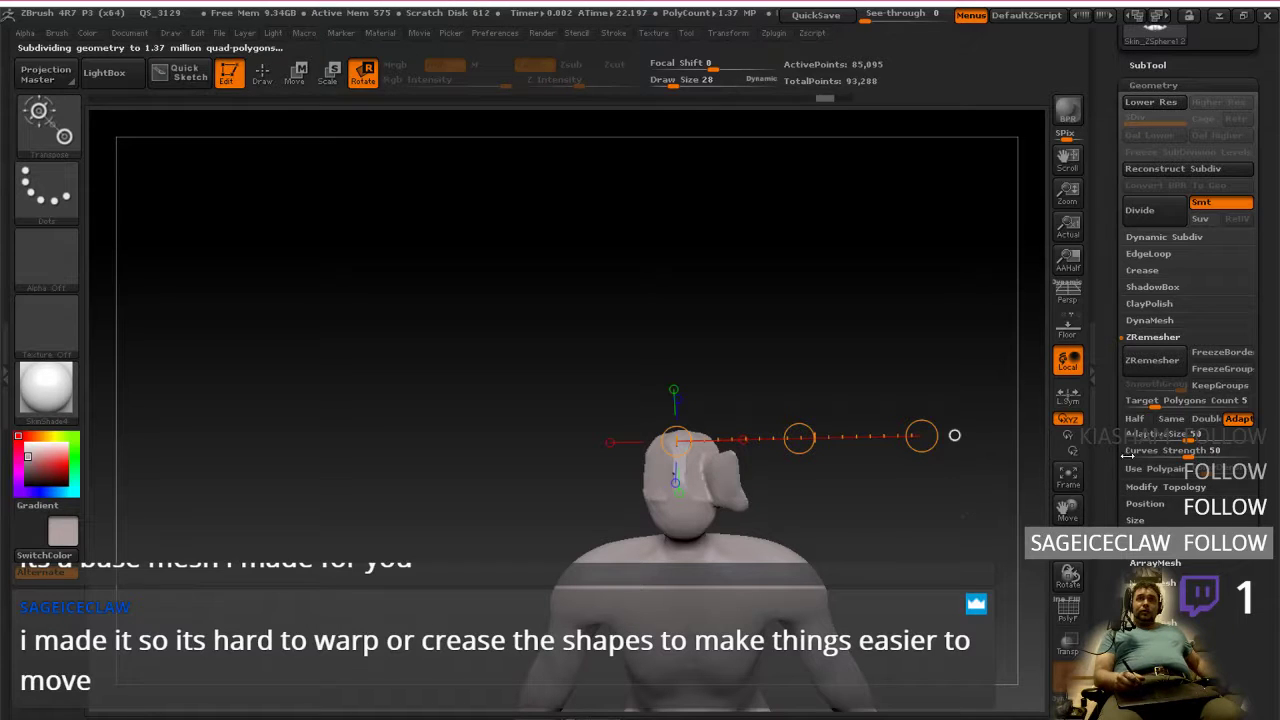
pyautogui.click(1067, 608)
pyautogui.click(1067, 606)
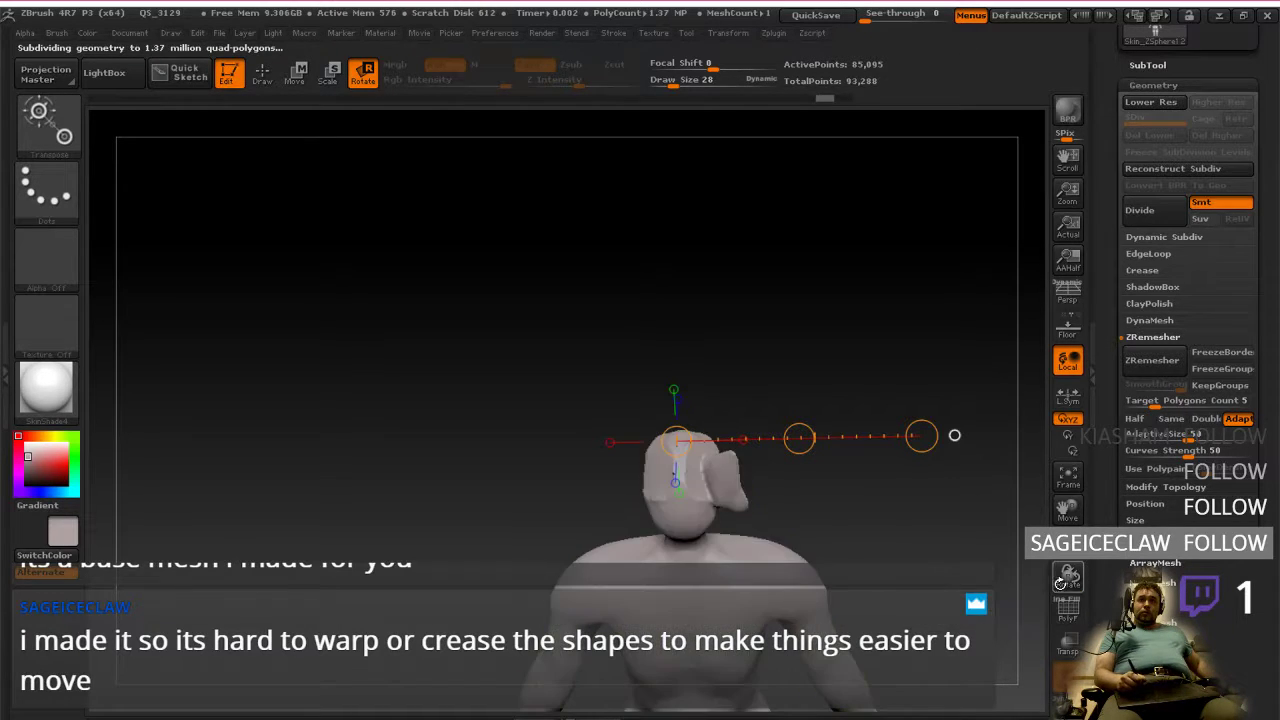
# Step: Remesh the turned body and ear again with ZRemesher at a target polygon count of 5
pyautogui.click(1152, 360)
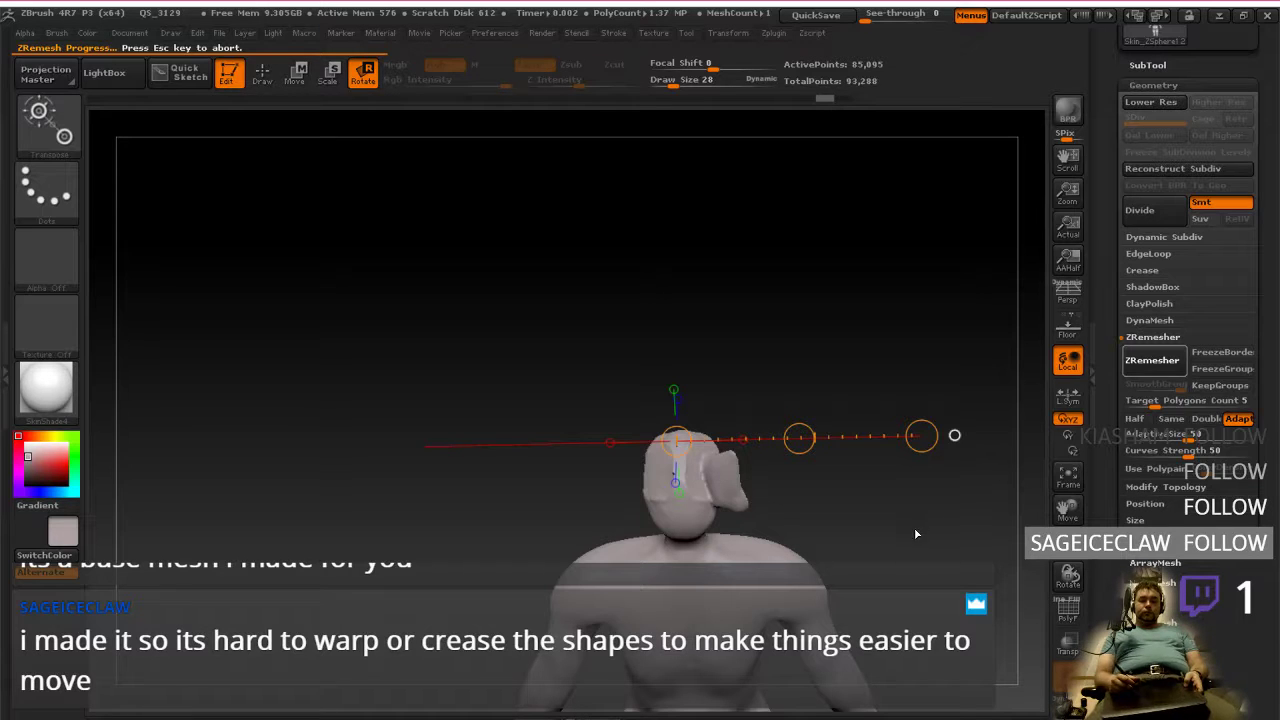
pyautogui.moveTo(910, 537); pyautogui.dragTo(970, 555)
pyautogui.moveTo(920, 560)
pyautogui.keyDown('alt'); pyautogui.mouseDown(button='right')
pyautogui.moveTo(926, 494)
pyautogui.moveTo(915, 540)
pyautogui.mouseUp(button='right'); pyautogui.keyUp('alt')
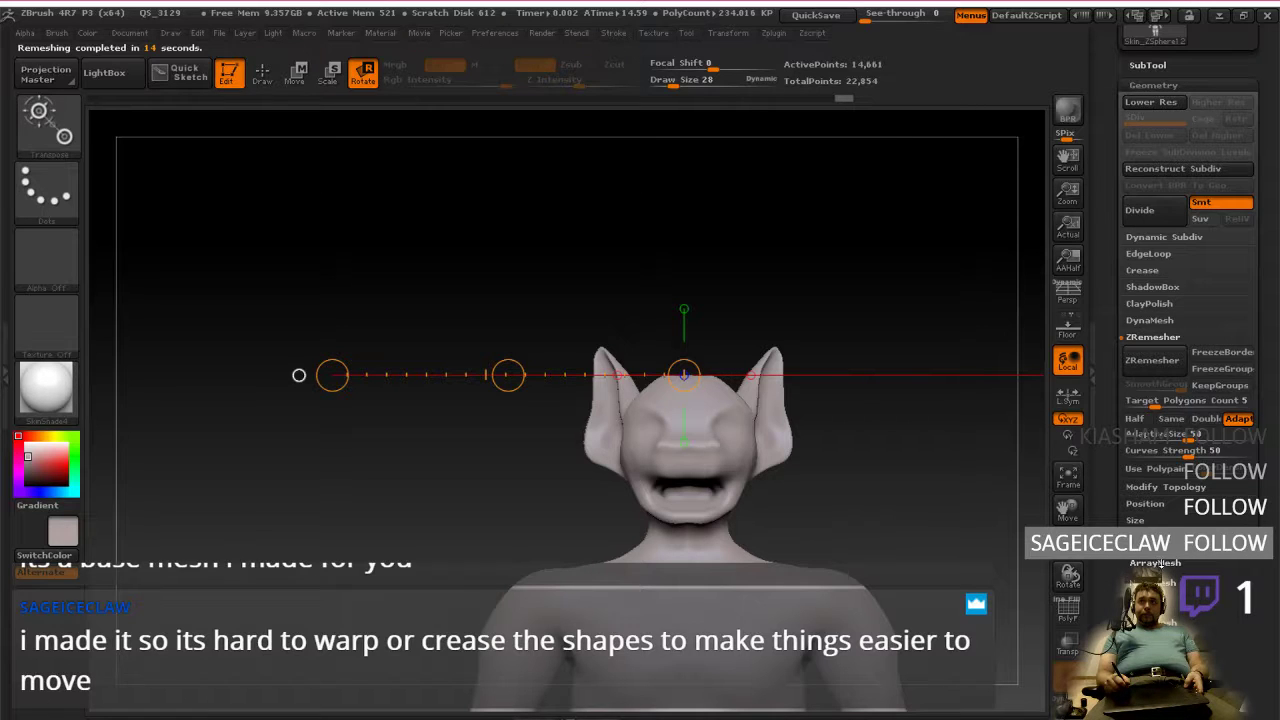
# Step: Expand the Modify Topology options and turn on the polyframe display
pyautogui.scroll(3, 1160, 564)
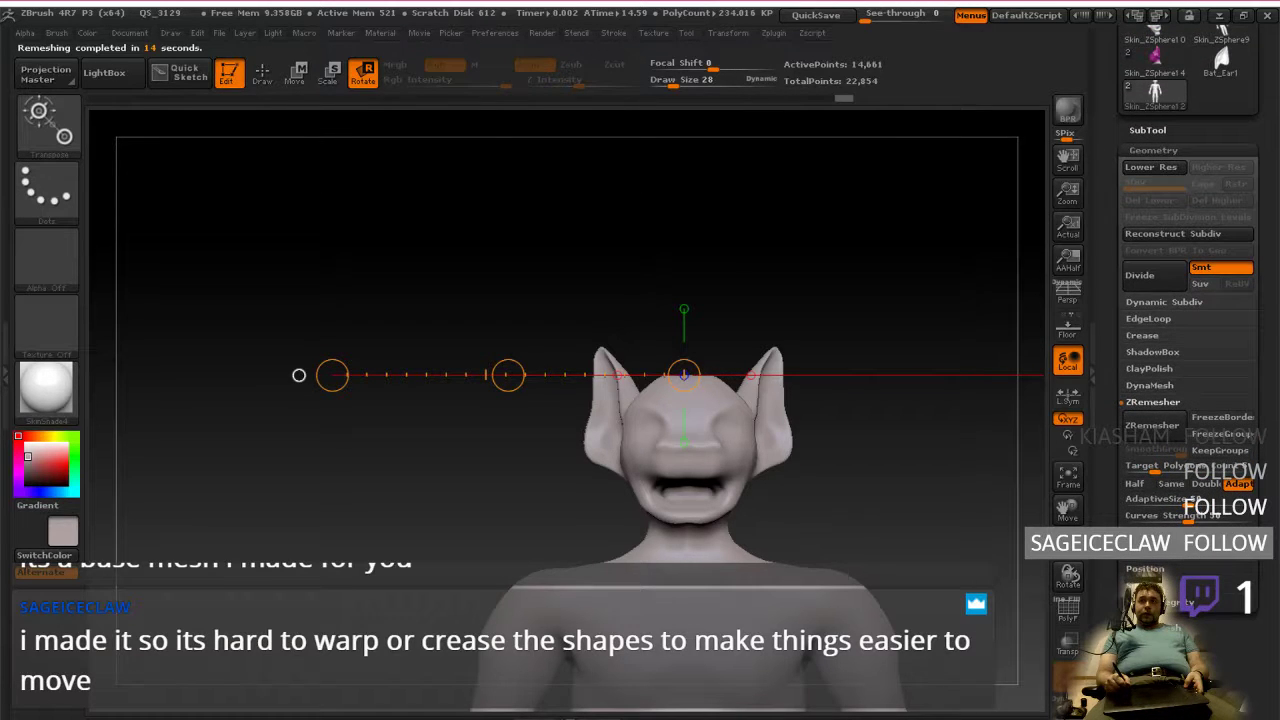
pyautogui.click(1158, 553)
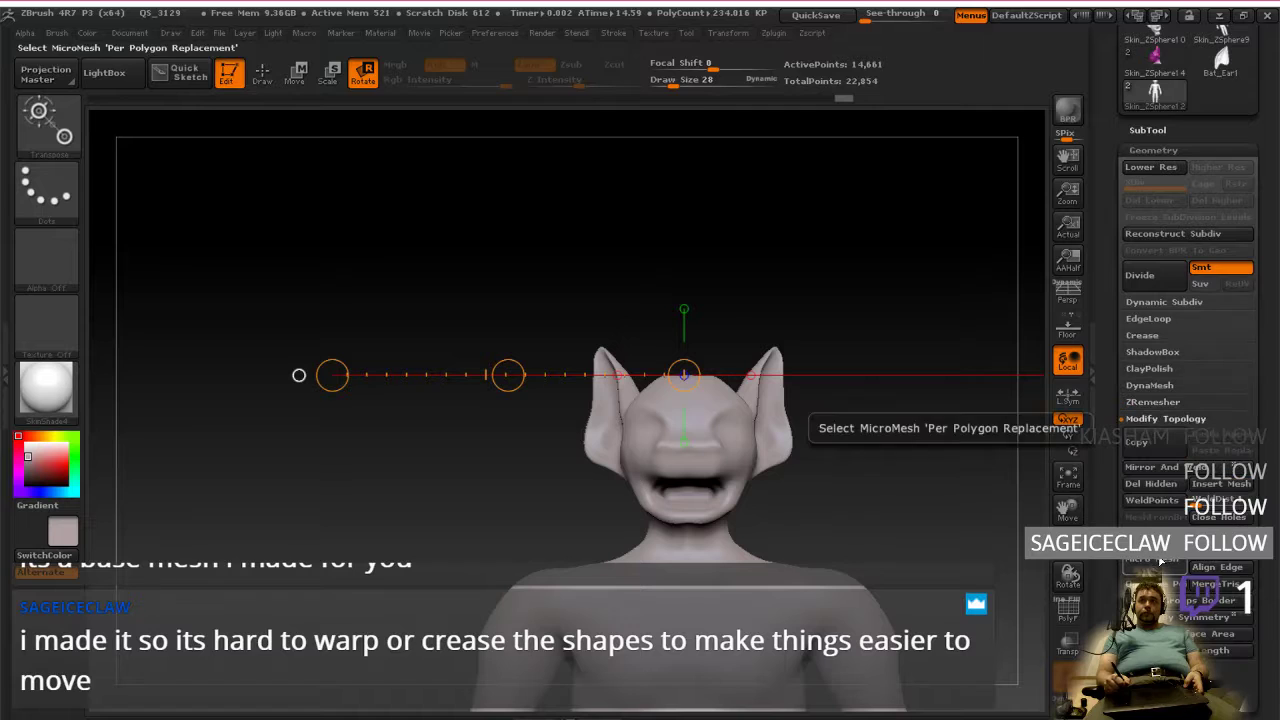
pyautogui.click(1067, 612)
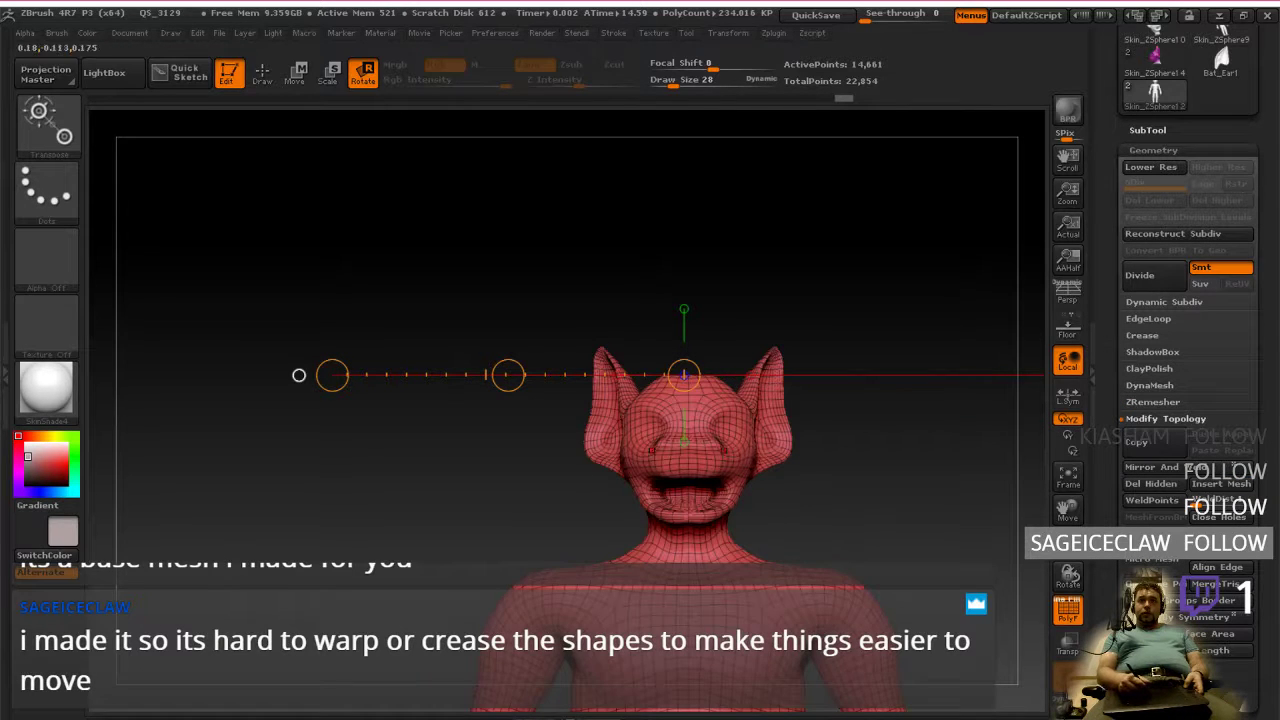
# Step: Examine the edge flow of the remeshed head and ears up close and on the whole body
pyautogui.keyDown('ctrl'); pyautogui.moveTo(722, 448); pyautogui.dragTo(720, 560, button='right'); pyautogui.keyUp('ctrl')
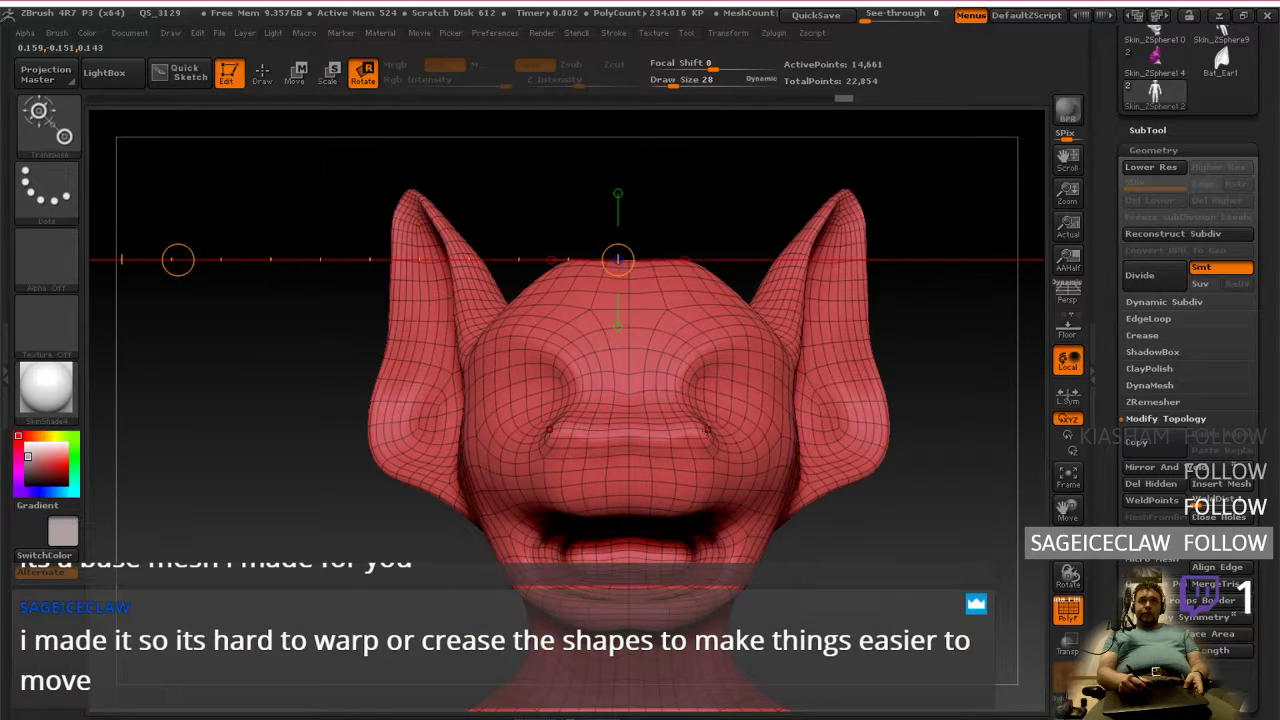
pyautogui.moveTo(772, 572)
pyautogui.keyDown('alt'); pyautogui.mouseDown(button='right')
pyautogui.moveTo(795, 387)
pyautogui.moveTo(826, 422)
pyautogui.moveTo(829, 480)
pyautogui.moveTo(783, 350)
pyautogui.moveTo(783, 145)
pyautogui.moveTo(789, 271)
pyautogui.mouseUp(button='right'); pyautogui.keyUp('alt')
pyautogui.keyDown('alt'); pyautogui.moveTo(870, 599); pyautogui.dragTo(861, 521, button='right'); pyautogui.keyUp('alt')
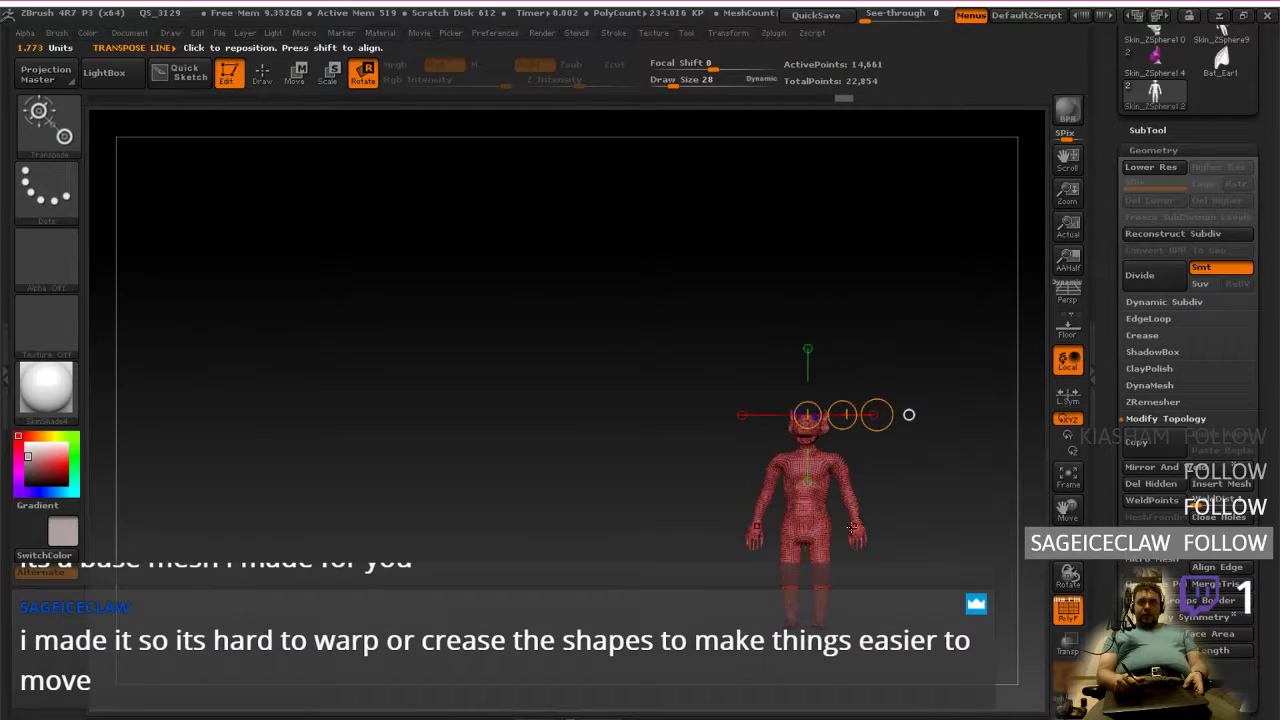
pyautogui.press('space')
pyautogui.moveTo(845, 424)
pyautogui.keyDown('alt'); pyautogui.mouseDown(button='right')
pyautogui.moveTo(834, 482)
pyautogui.moveTo(824, 400)
pyautogui.mouseUp(button='right'); pyautogui.keyUp('alt')
pyautogui.keyDown('ctrl'); pyautogui.moveTo(824, 400); pyautogui.dragTo(864, 532, button='right'); pyautogui.keyUp('ctrl')
pyautogui.keyDown('alt'); pyautogui.moveTo(772, 192); pyautogui.dragTo(815, 481, button='right'); pyautogui.keyUp('alt')
pyautogui.moveTo(794, 265)
pyautogui.keyDown('alt'); pyautogui.mouseDown(button='right')
pyautogui.moveTo(806, 436)
pyautogui.moveTo(839, 572)
pyautogui.mouseUp(button='right'); pyautogui.keyUp('alt')
pyautogui.keyDown('alt'); pyautogui.moveTo(712, 310); pyautogui.dragTo(833, 463, button='right'); pyautogui.keyUp('alt')
pyautogui.keyDown('ctrl'); pyautogui.moveTo(686, 457); pyautogui.dragTo(748, 510, button='right'); pyautogui.keyUp('ctrl')
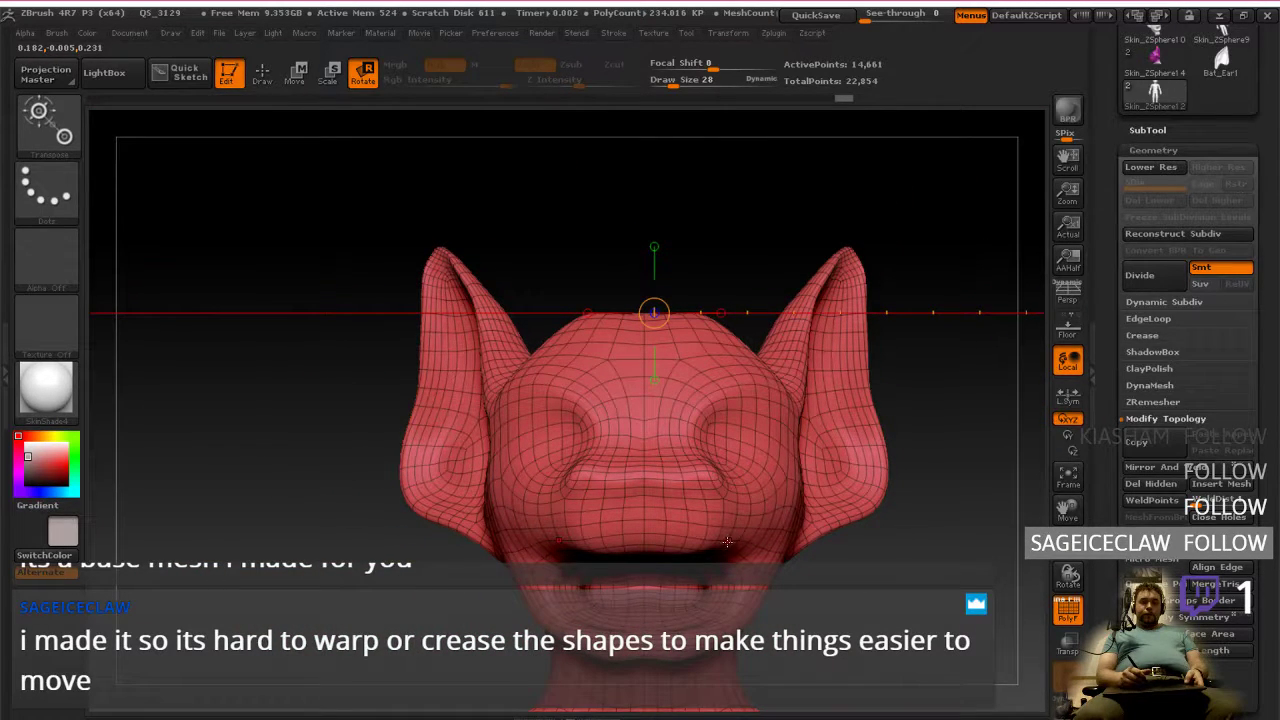
# Step: Undo the ZRemesher result to return to the dense mesh with separate ear and body polygroups
pyautogui.hotkey('ctrl', 'd')
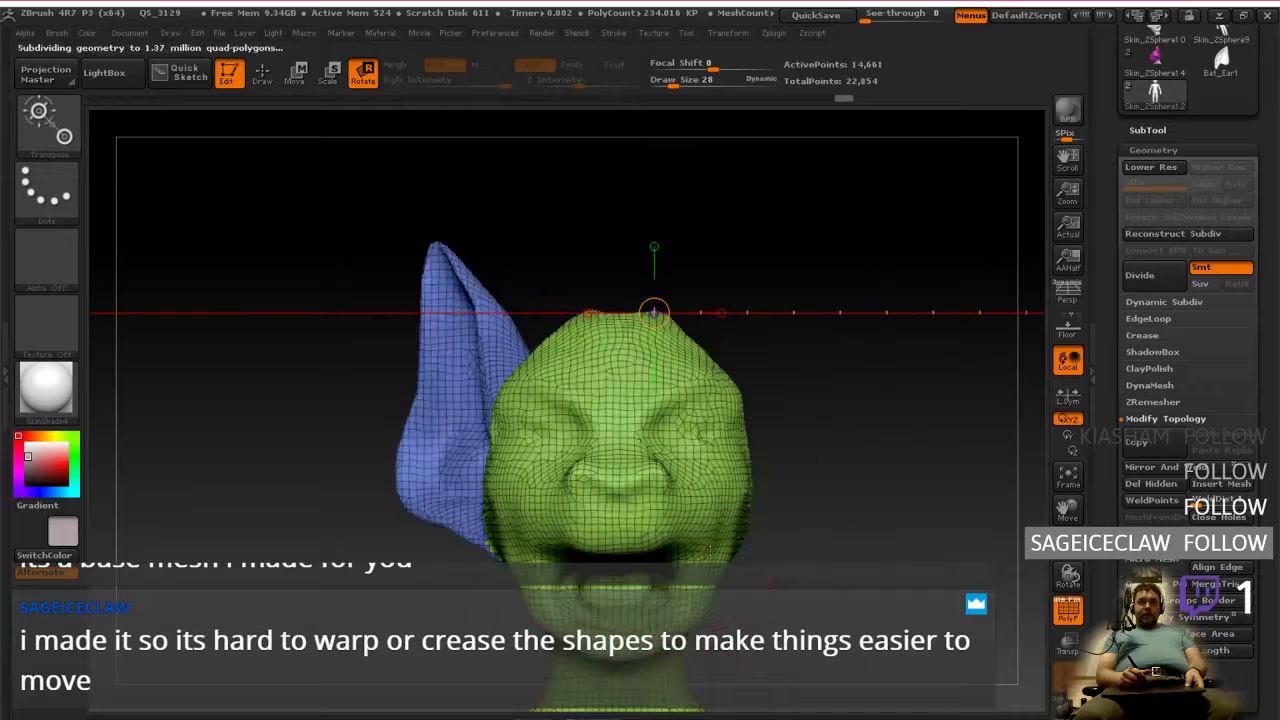
pyautogui.hotkey('ctrl', 'z')
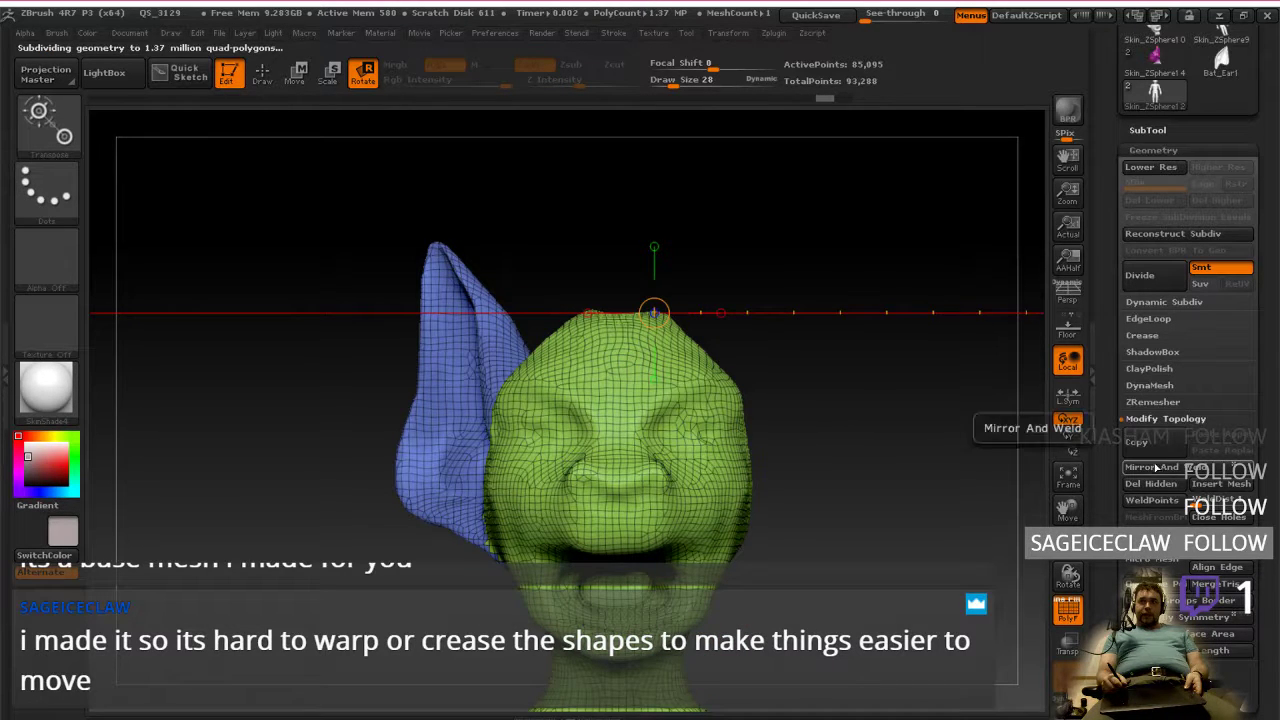
pyautogui.keyDown('ctrl'); pyautogui.moveTo(685, 475); pyautogui.dragTo(614, 468, button='right'); pyautogui.keyUp('ctrl')
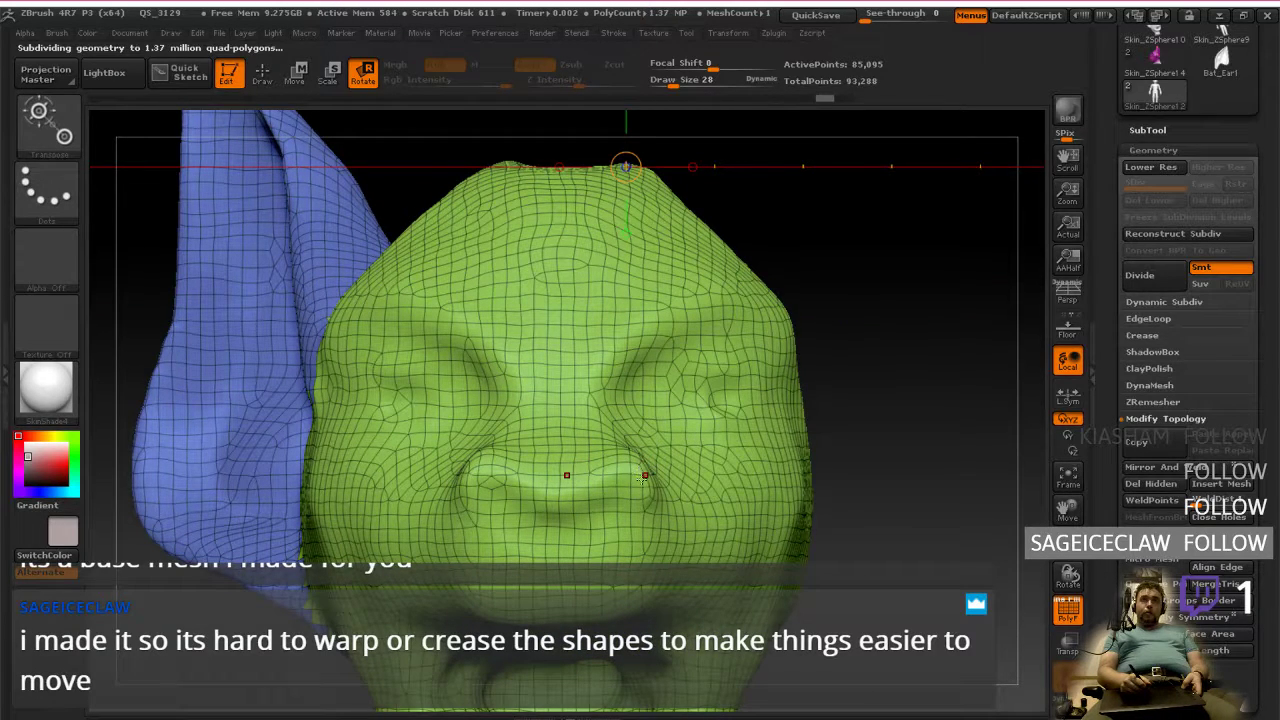
pyautogui.keyDown('alt'); pyautogui.moveTo(673, 503); pyautogui.dragTo(762, 441, button='right'); pyautogui.keyUp('alt')
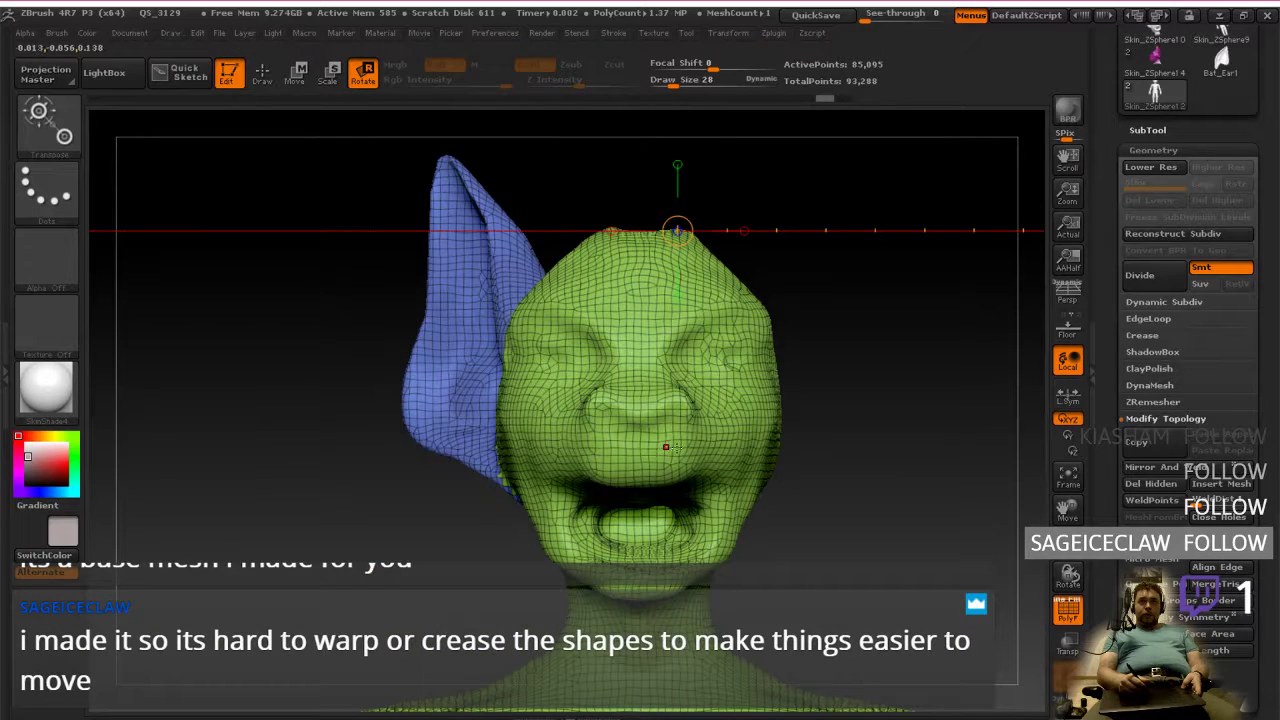
# Step: Shift the whole mesh sideways along a horizontal Transpose Move line about 0.42 units long, and undo the second shift
pyautogui.click(305, 70)
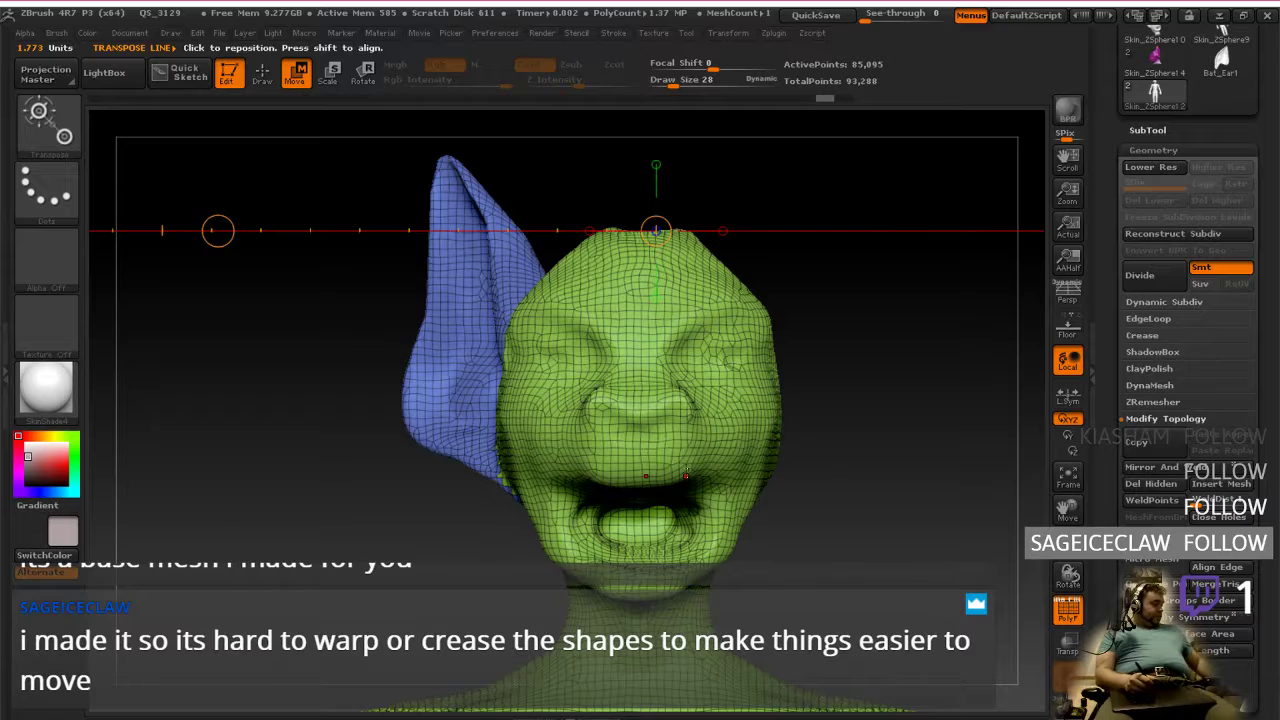
pyautogui.moveTo(716, 441); pyautogui.dragTo(921, 441)
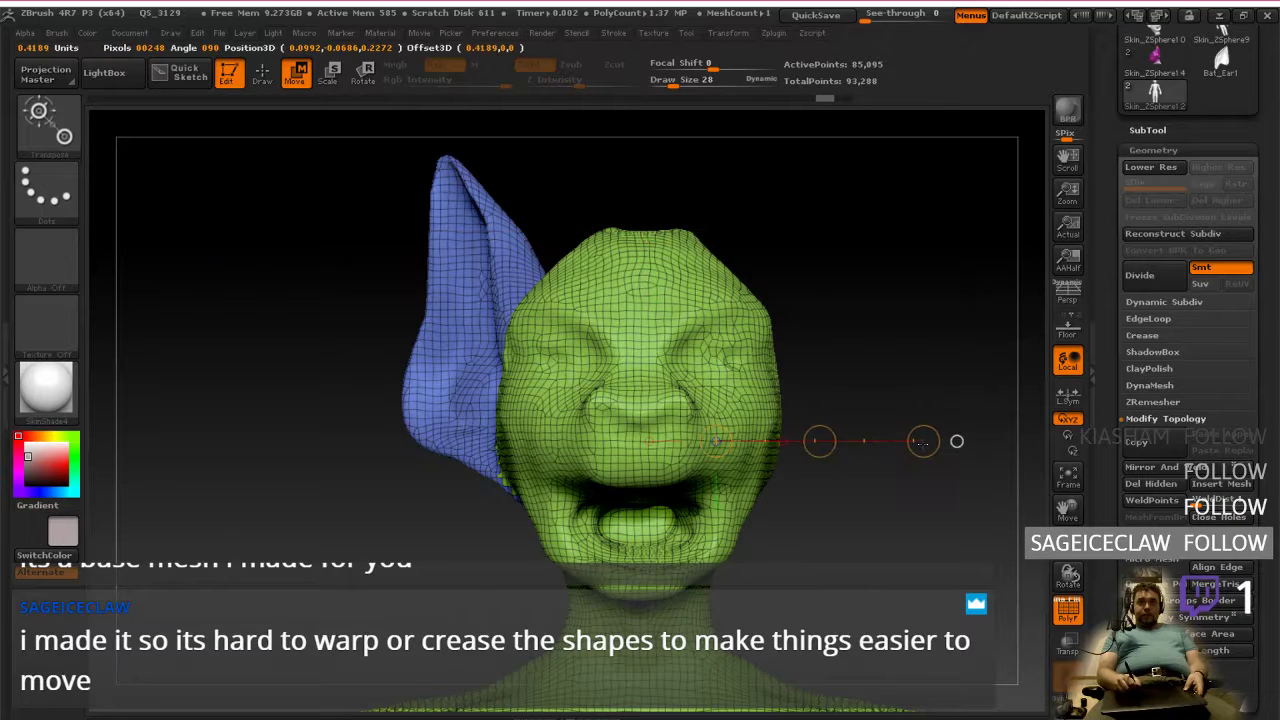
pyautogui.moveTo(818, 441); pyautogui.dragTo(838, 441)
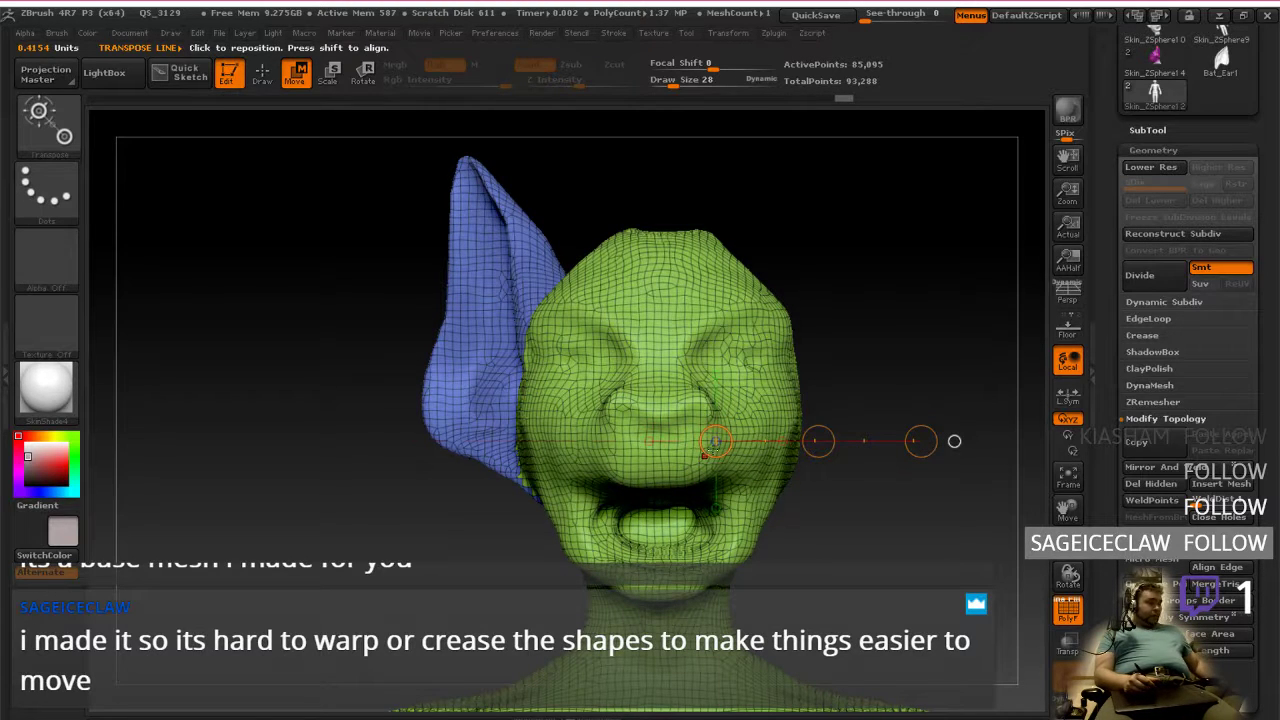
pyautogui.moveTo(817, 441)
pyautogui.mouseDown()
pyautogui.moveTo(837, 441)
pyautogui.moveTo(810, 449)
pyautogui.mouseUp()
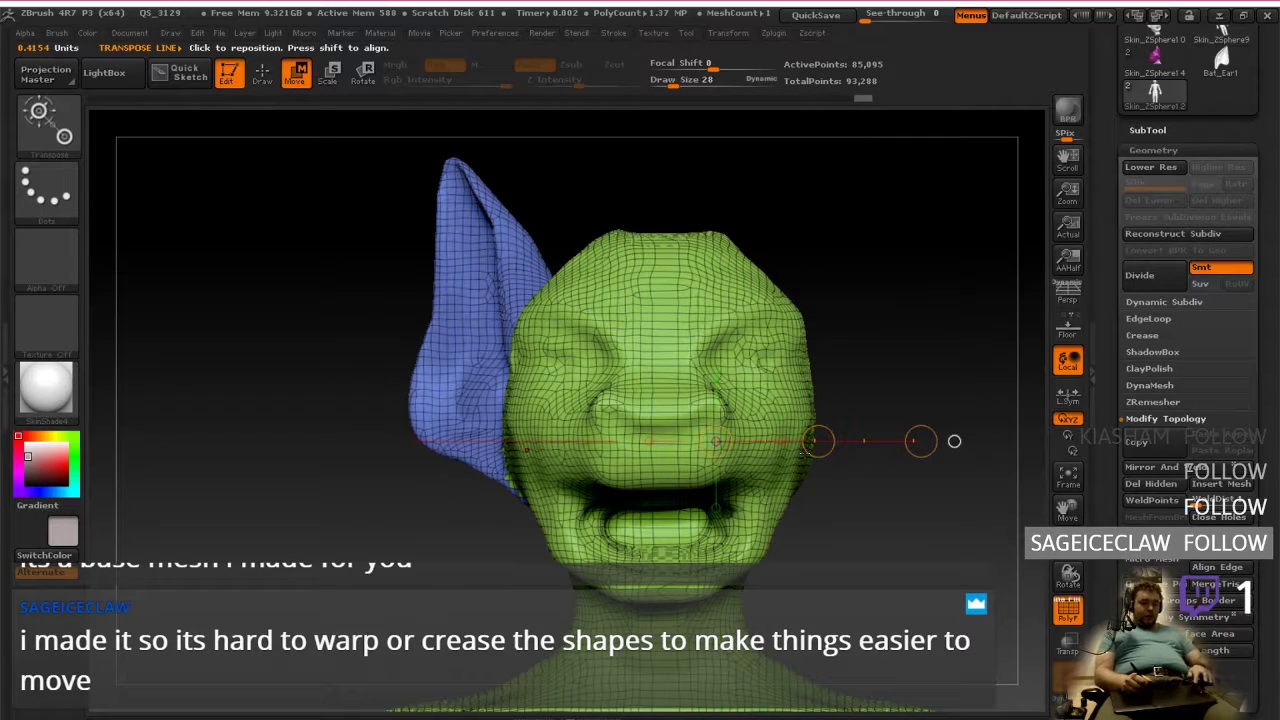
pyautogui.hotkey('ctrl', 'z')
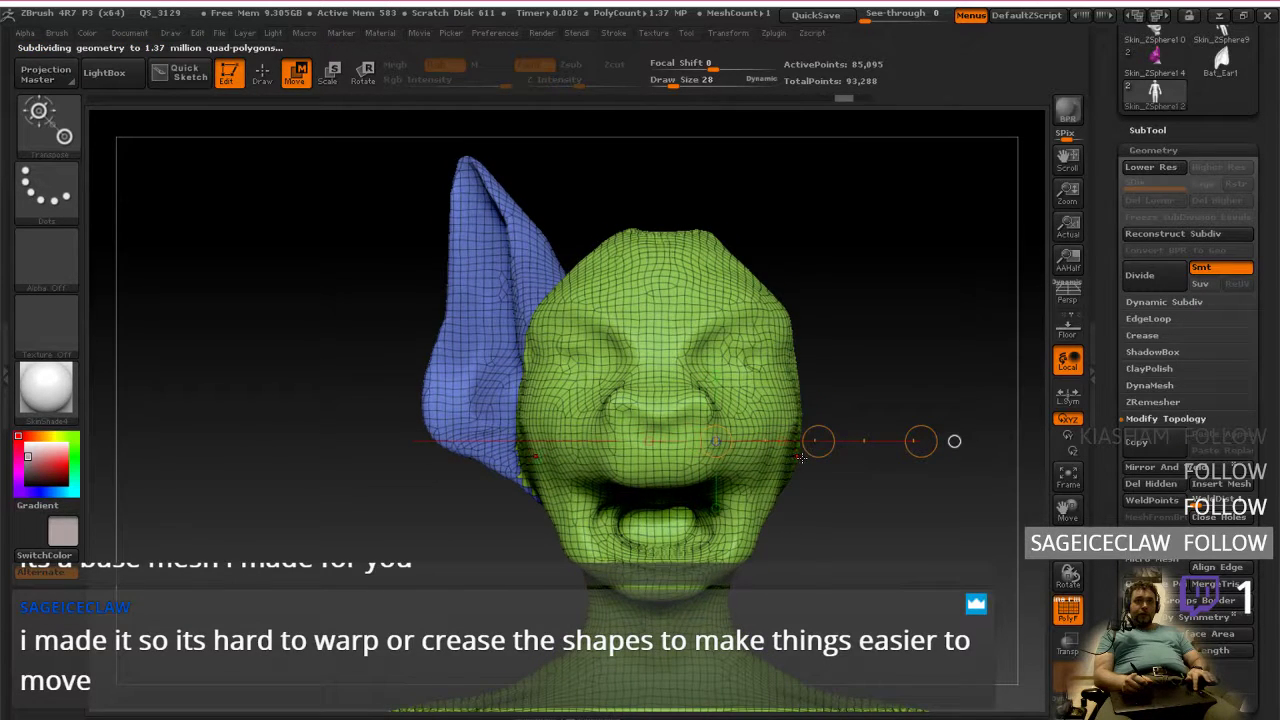
# Step: Turn off symmetry and nudge the whole mesh sideways along the Transpose line to centre the face for mirroring
pyautogui.press('x')
pyautogui.moveTo(817, 441)
pyautogui.mouseDown()
pyautogui.moveTo(829, 442)
pyautogui.moveTo(800, 455)
pyautogui.mouseUp()
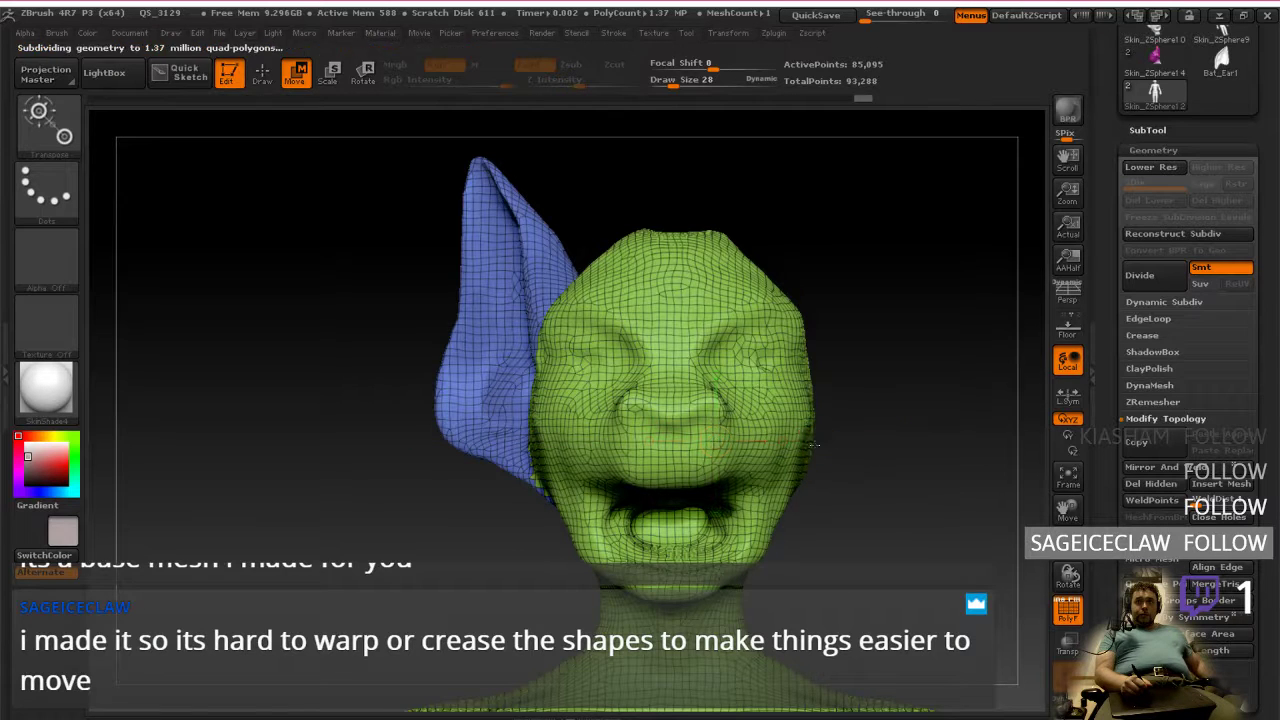
pyautogui.hotkey('ctrl', 'd')
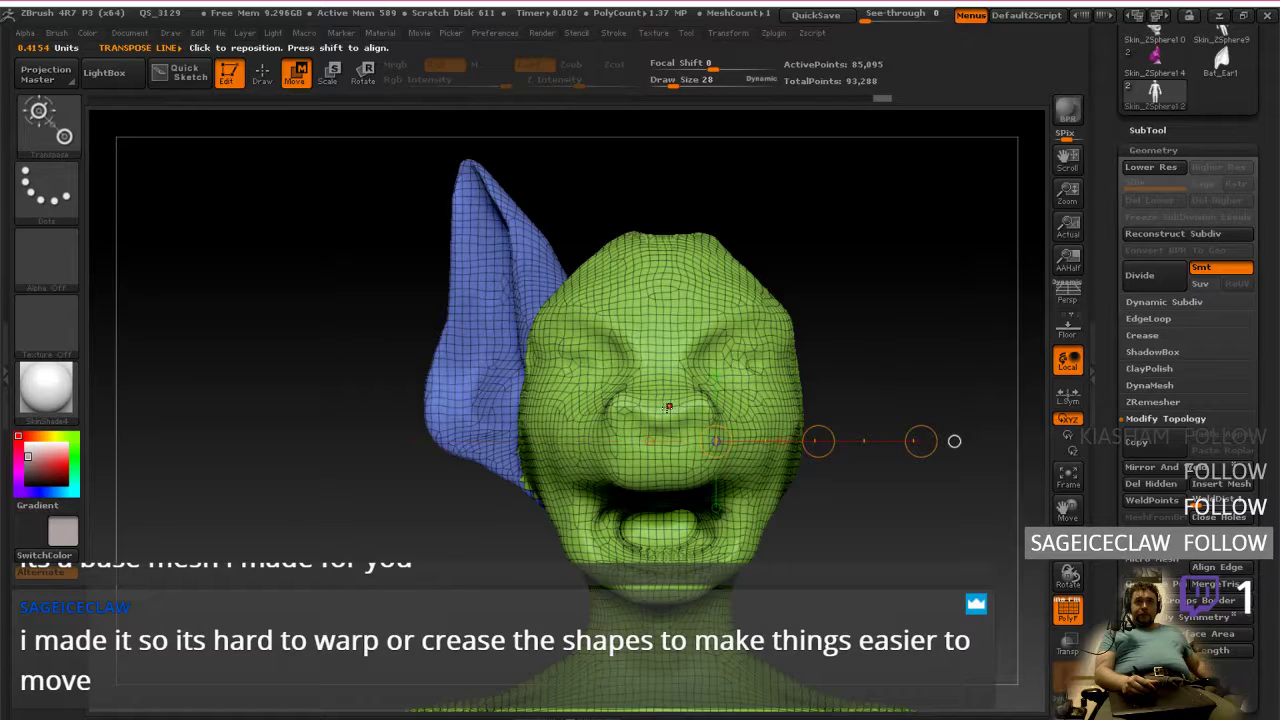
pyautogui.moveTo(817, 442); pyautogui.dragTo(819, 441)
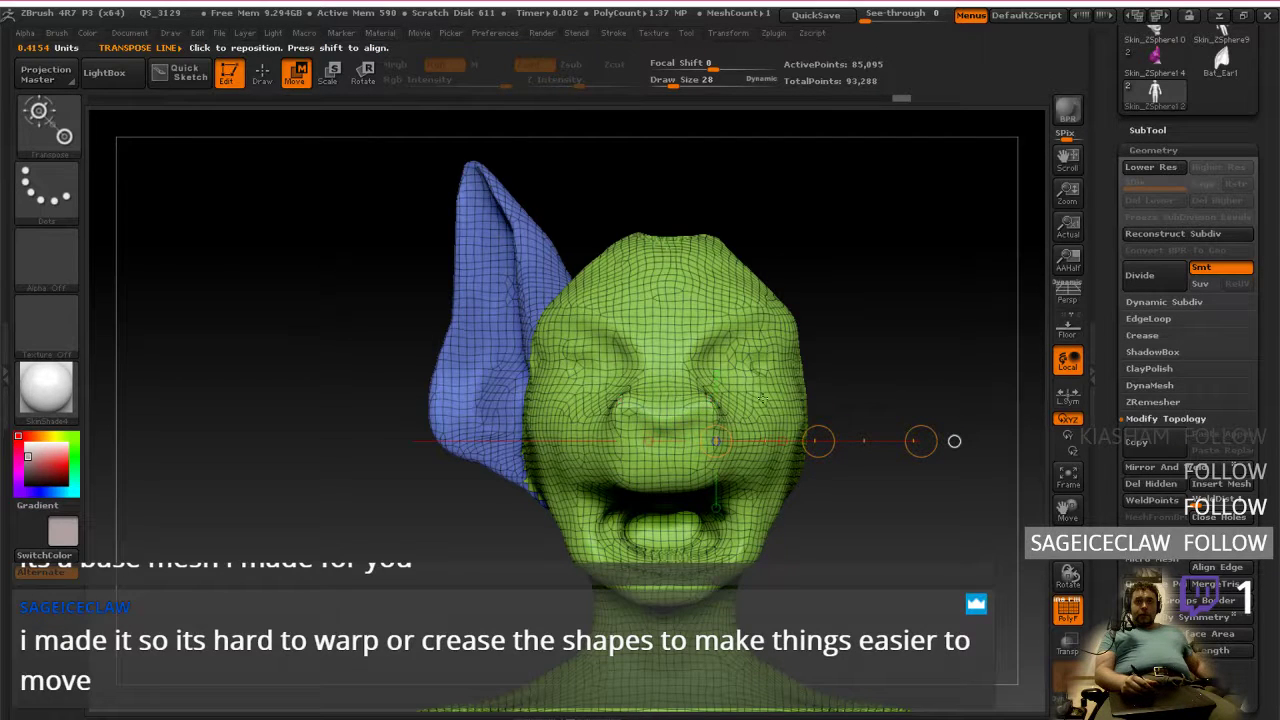
# Step: Mirror and weld the mesh to give the head a matching second ear, and remesh it with ZRemesher at target polygon count 5
pyautogui.click(1152, 468)
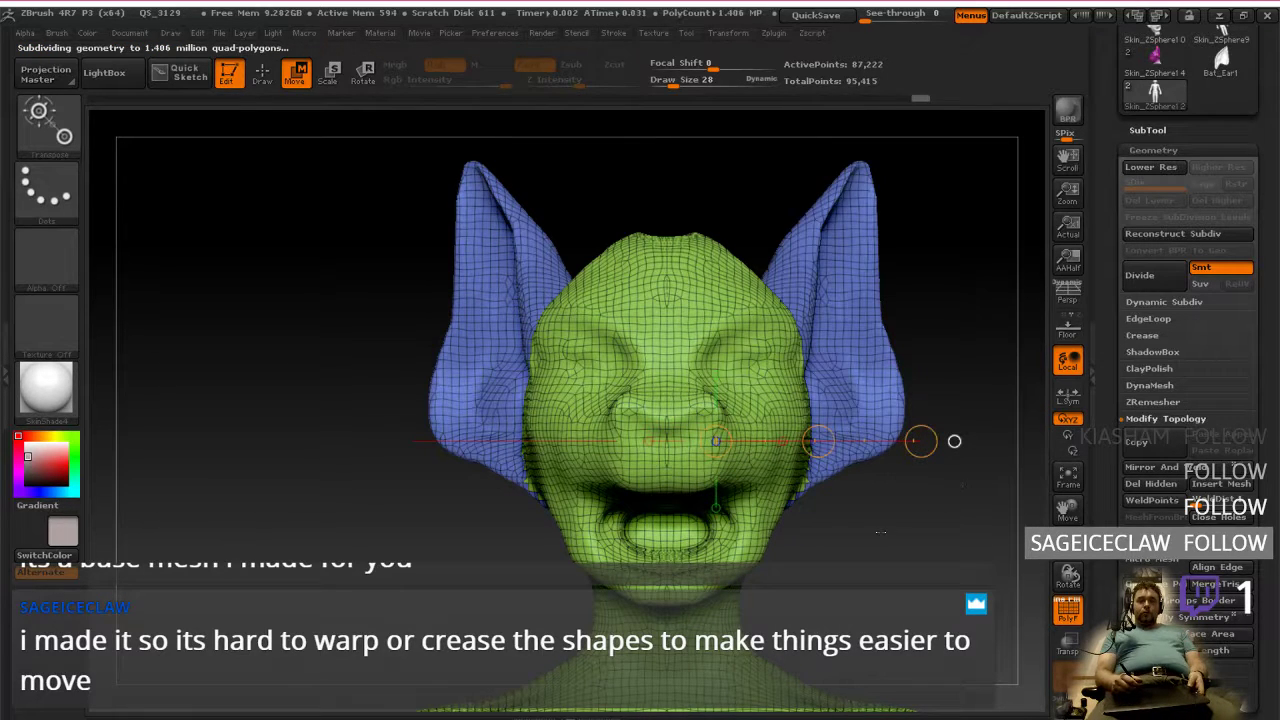
pyautogui.moveTo(893, 543); pyautogui.dragTo(900, 510)
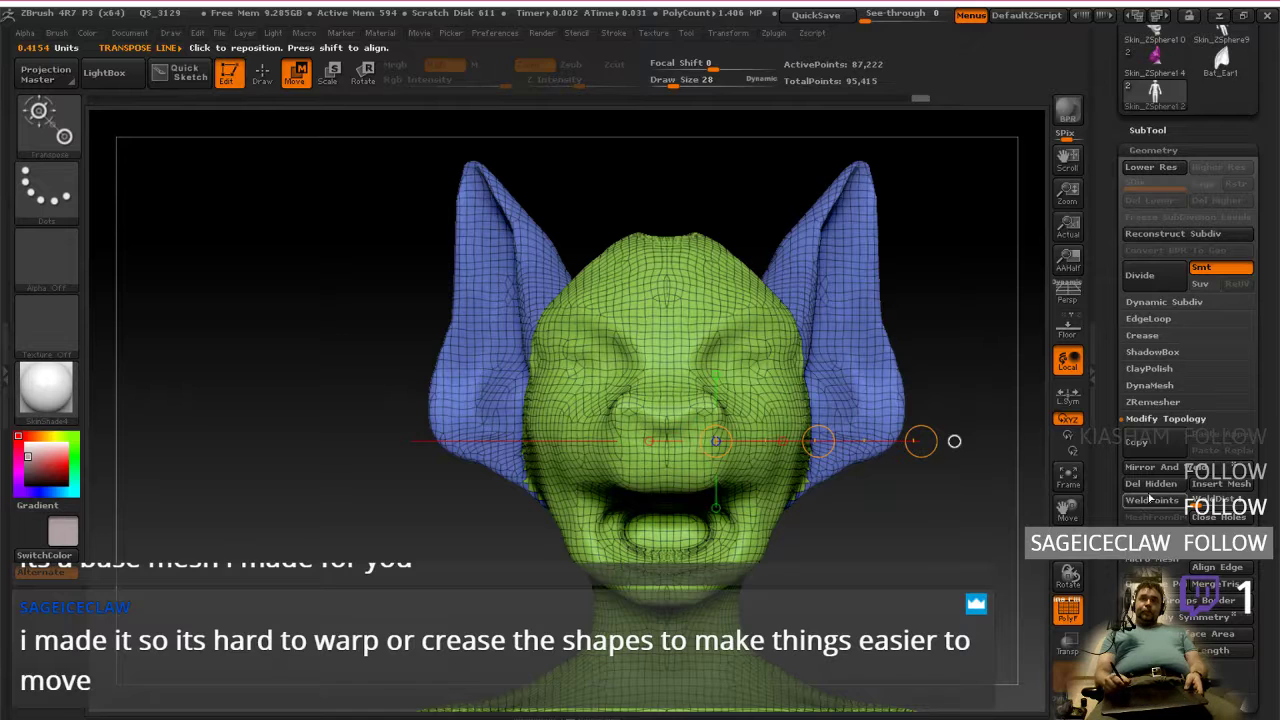
pyautogui.click(1153, 401)
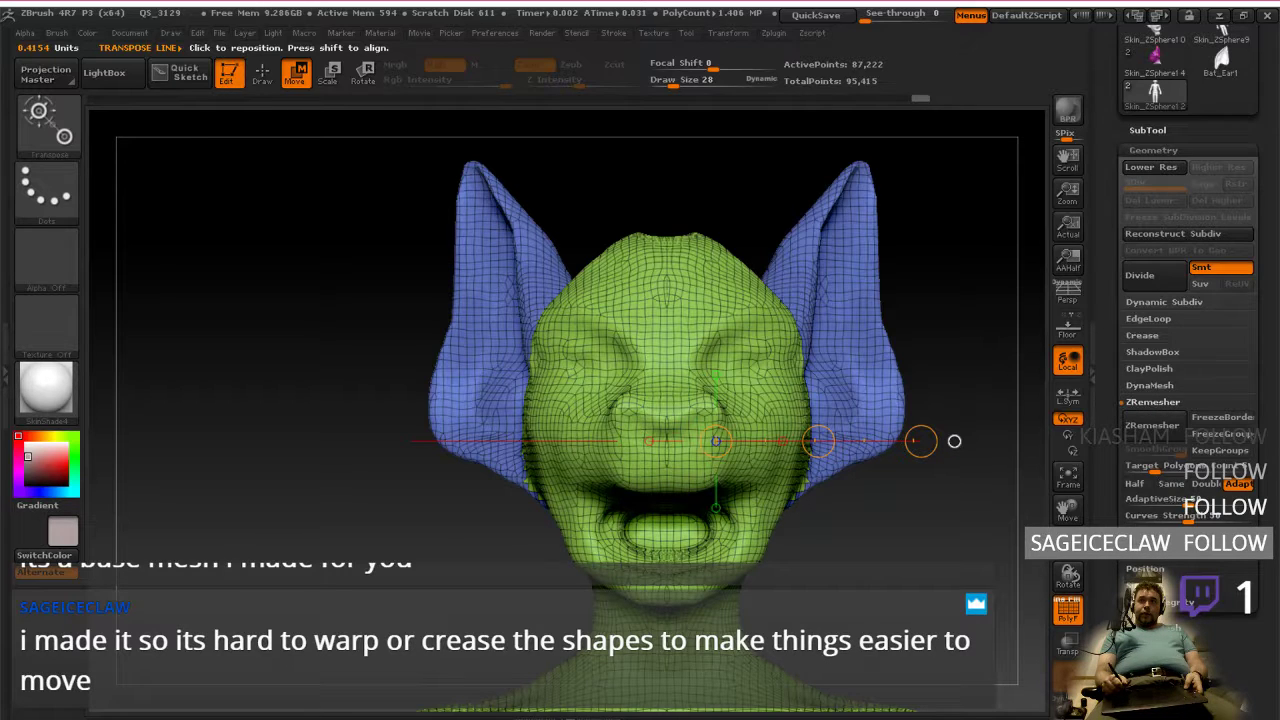
pyautogui.click(1130, 430)
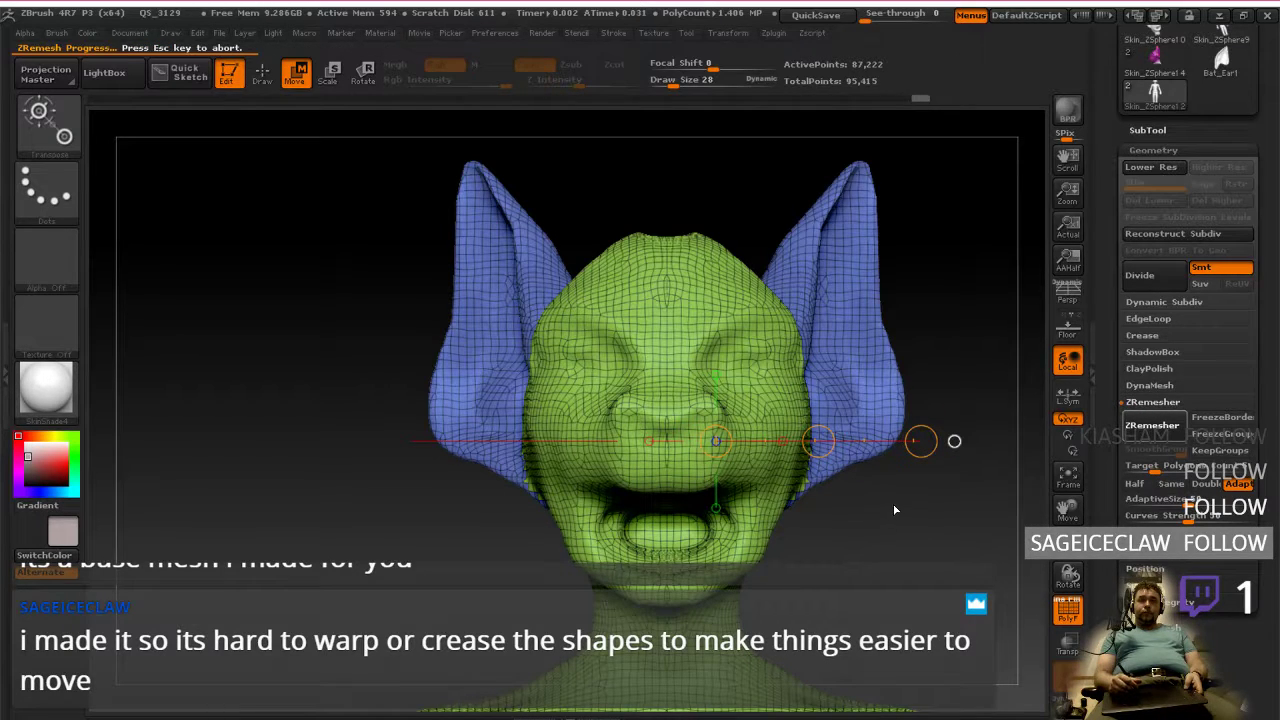
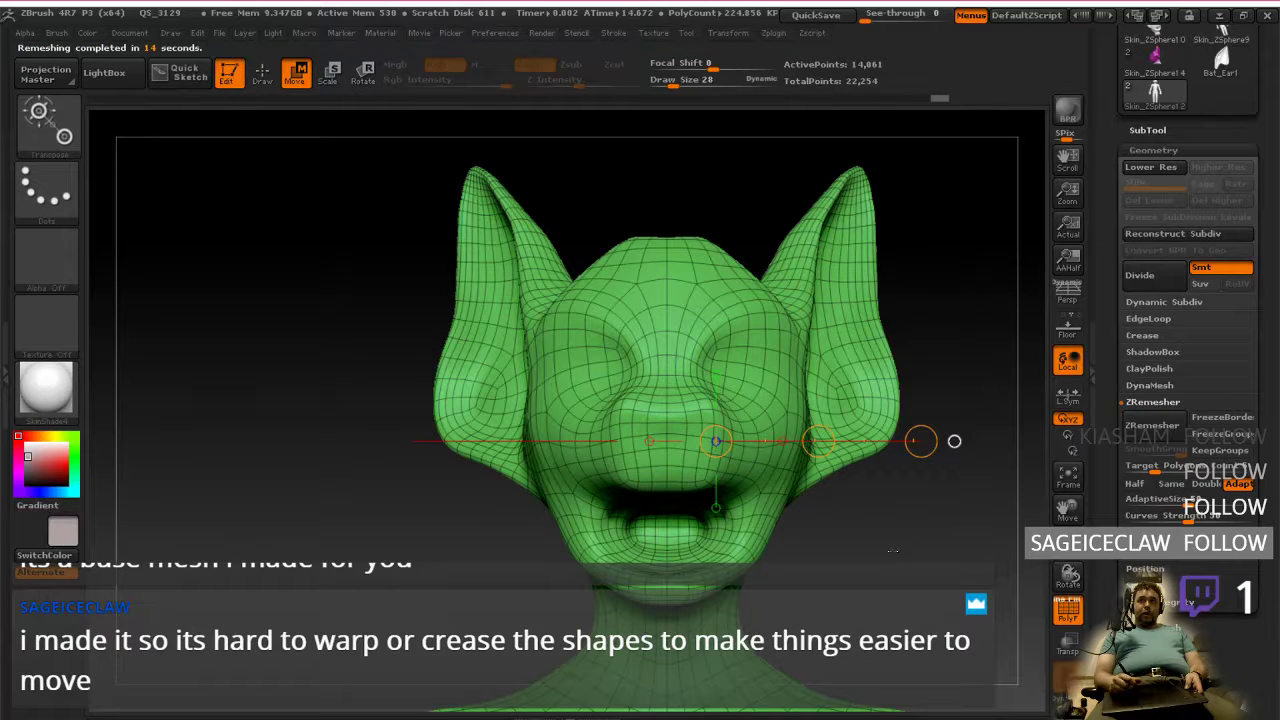
pyautogui.moveTo(954, 441); pyautogui.dragTo(842, 441)
pyautogui.moveTo(959, 544); pyautogui.dragTo(892, 562)
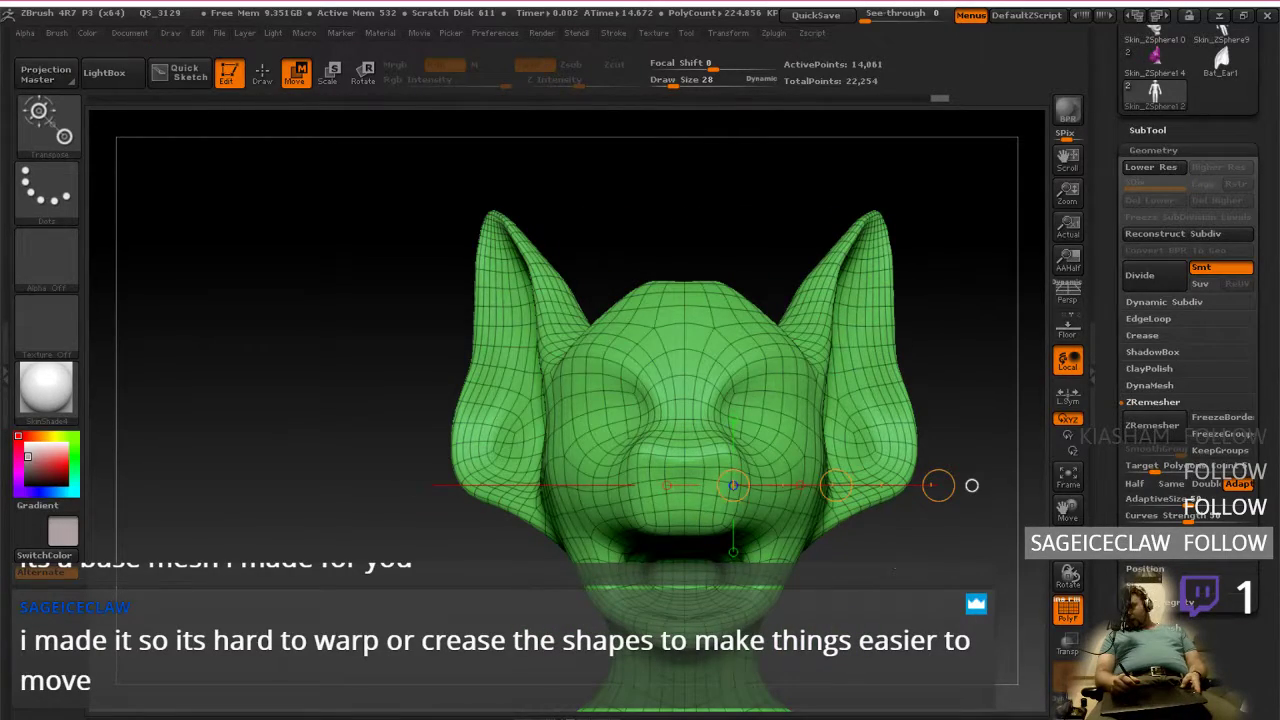
# Step: Inspect the remeshed head from the front and side, with the polygon wireframe both shown and hidden
pyautogui.moveTo(950, 475); pyautogui.dragTo(830, 488)
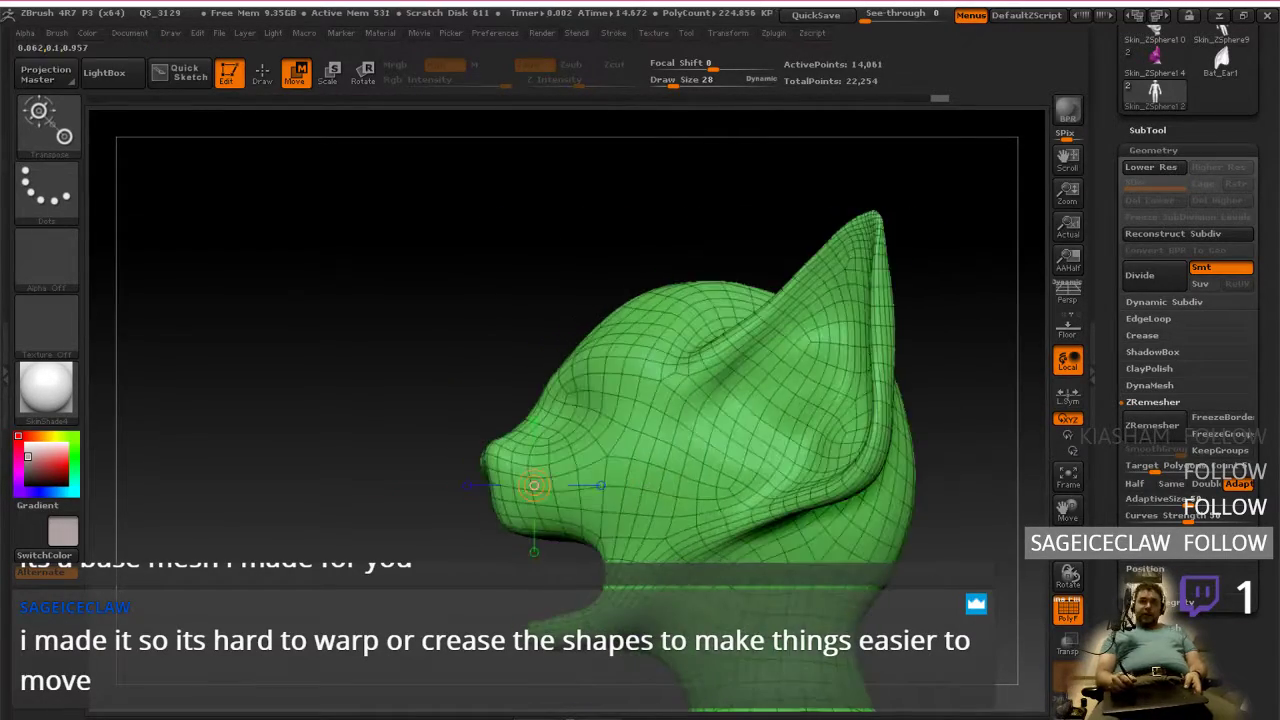
pyautogui.click(1068, 610)
pyautogui.keyDown('alt'); pyautogui.moveTo(881, 600); pyautogui.dragTo(1005, 553); pyautogui.keyUp('alt')
pyautogui.keyDown('alt'); pyautogui.moveTo(928, 557); pyautogui.dragTo(876, 617); pyautogui.keyUp('alt')
pyautogui.moveTo(870, 552)
pyautogui.mouseDown()
pyautogui.moveTo(765, 549)
pyautogui.moveTo(868, 548)
pyautogui.mouseUp()
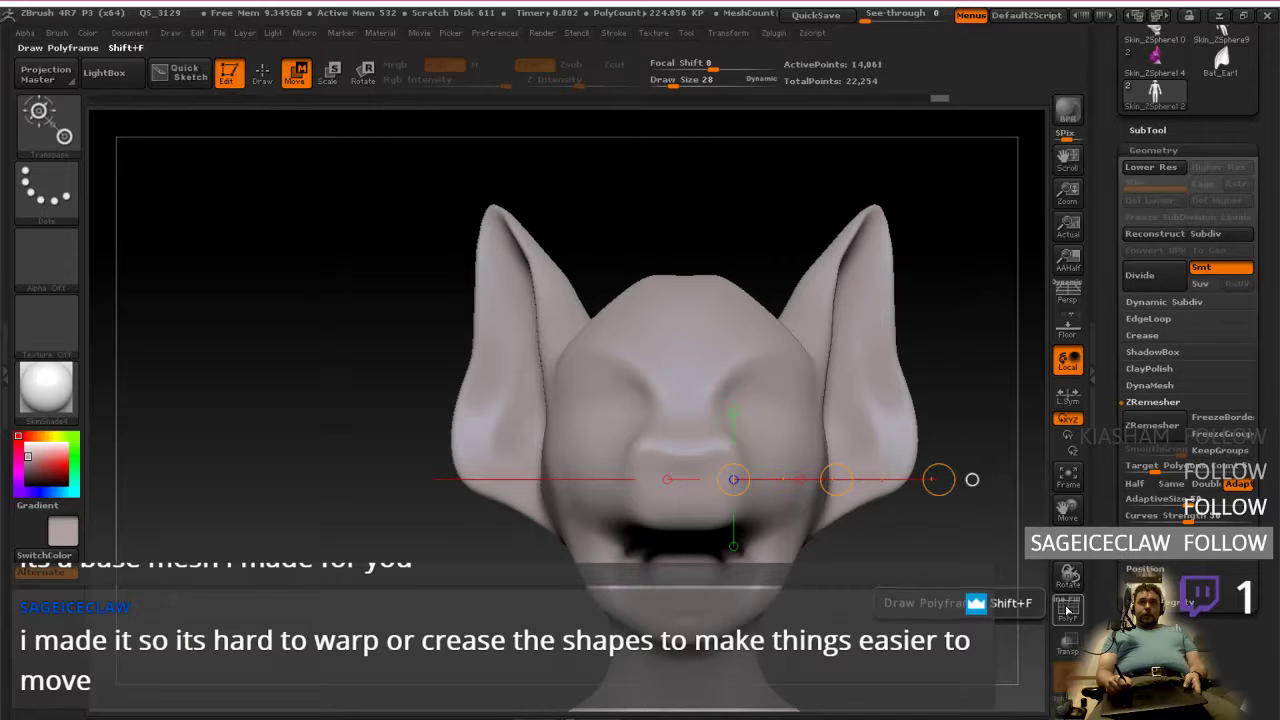
pyautogui.click(1068, 610)
# Step: Return to Draw mode, hide the wireframe and divide the mesh once, comparing subdivision levels 1 and 2
pyautogui.click(262, 72)
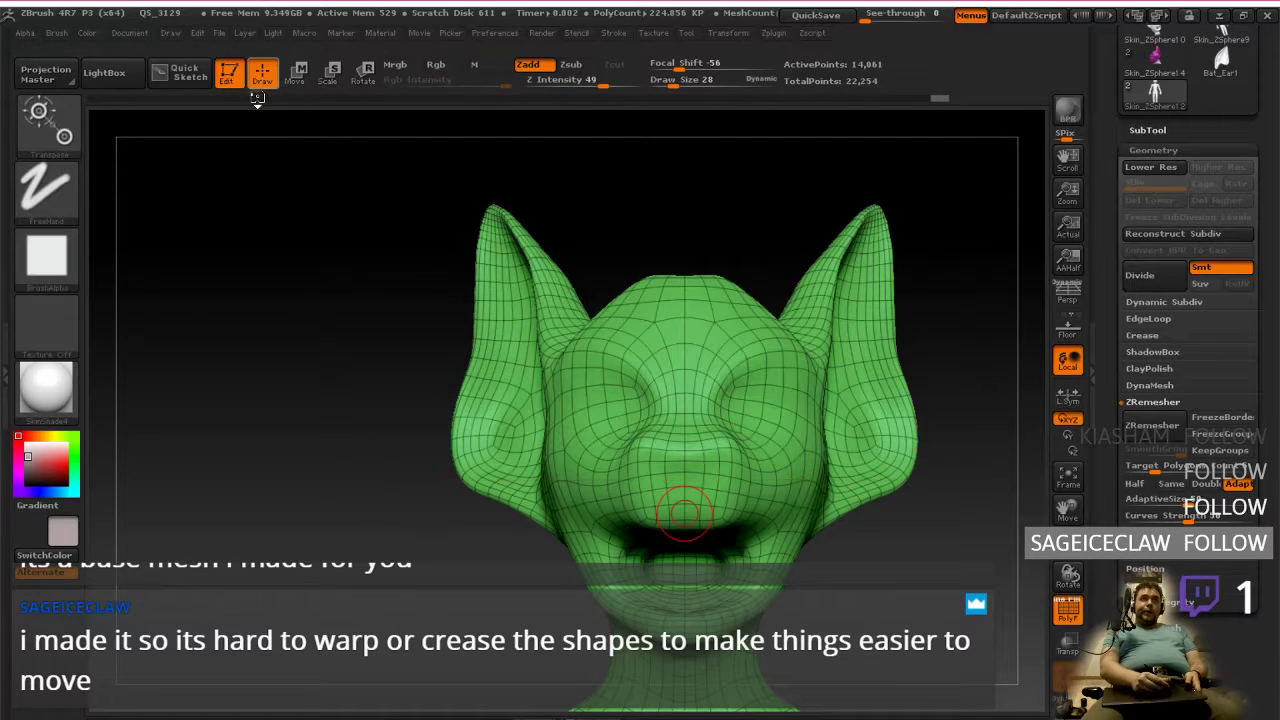
pyautogui.click(1068, 610)
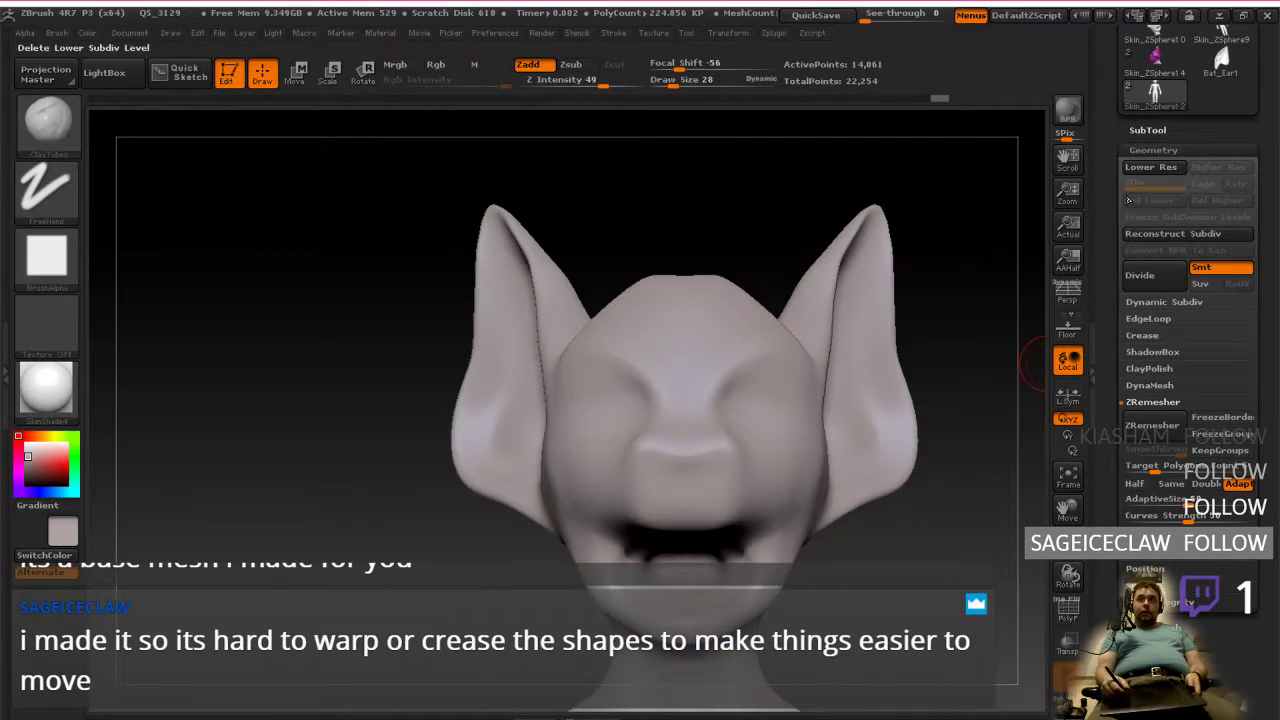
pyautogui.click(1150, 282)
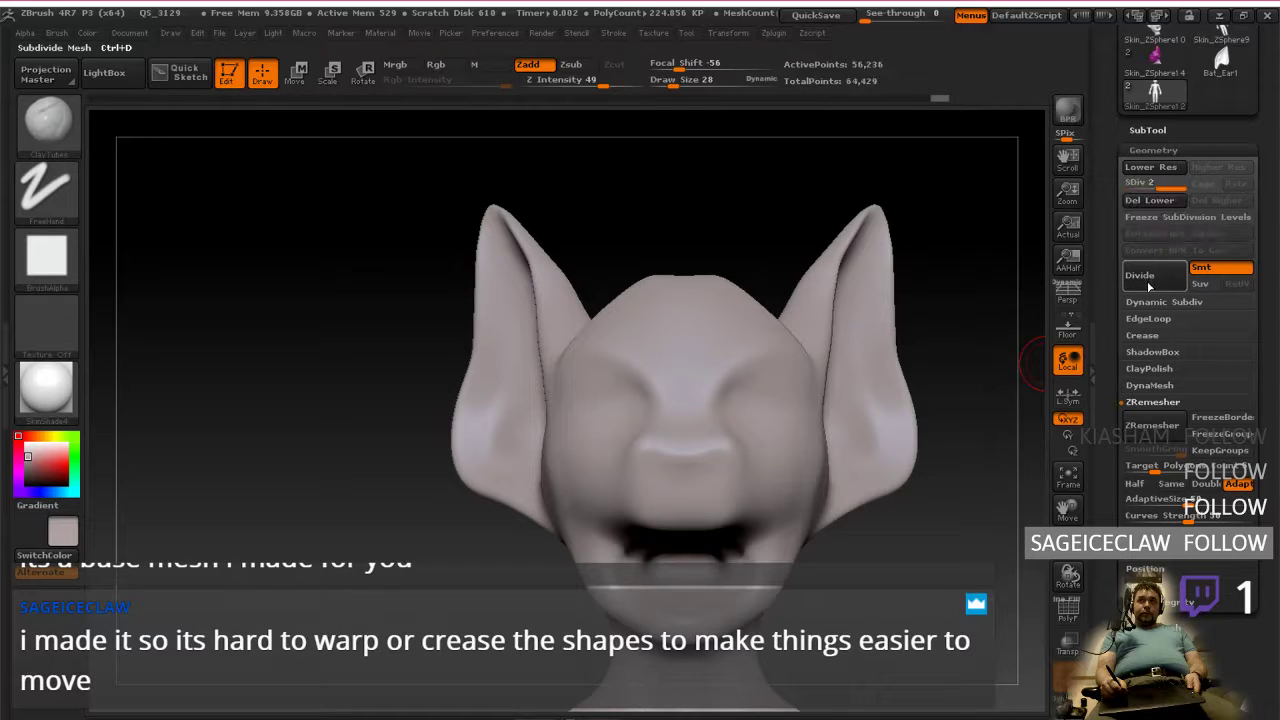
pyautogui.click(1149, 168)
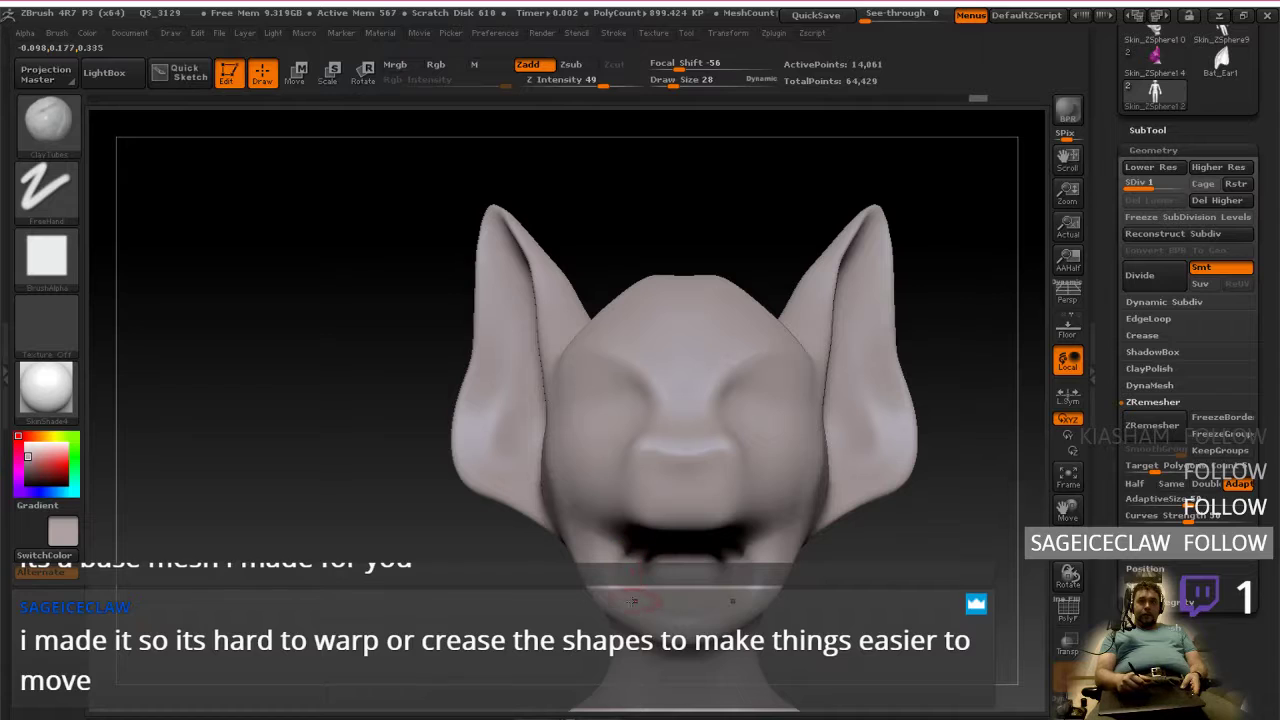
pyautogui.press('d')
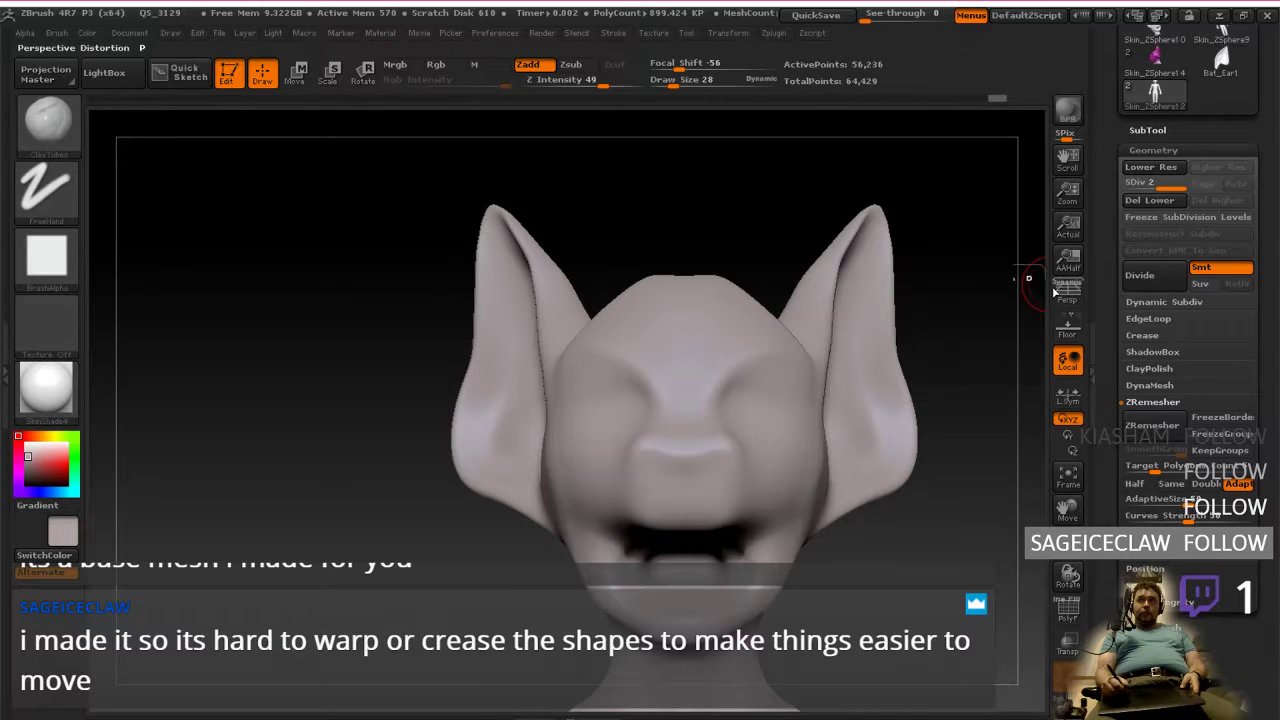
pyautogui.moveTo(510, 585)
pyautogui.keyDown('ctrl'); pyautogui.mouseDown()
pyautogui.moveTo(388, 448)
pyautogui.moveTo(980, 268)
pyautogui.mouseUp(); pyautogui.keyUp('ctrl')
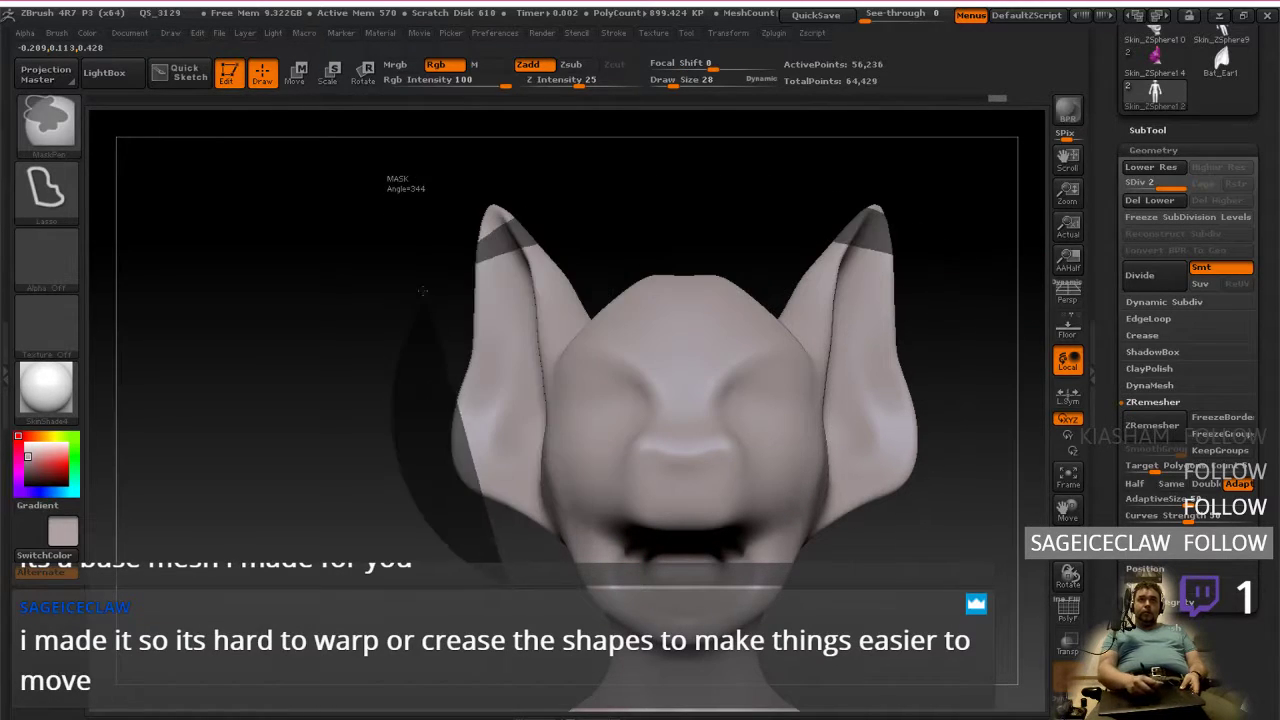
pyautogui.keyDown('ctrl'); pyautogui.click(395, 333); pyautogui.keyUp('ctrl')
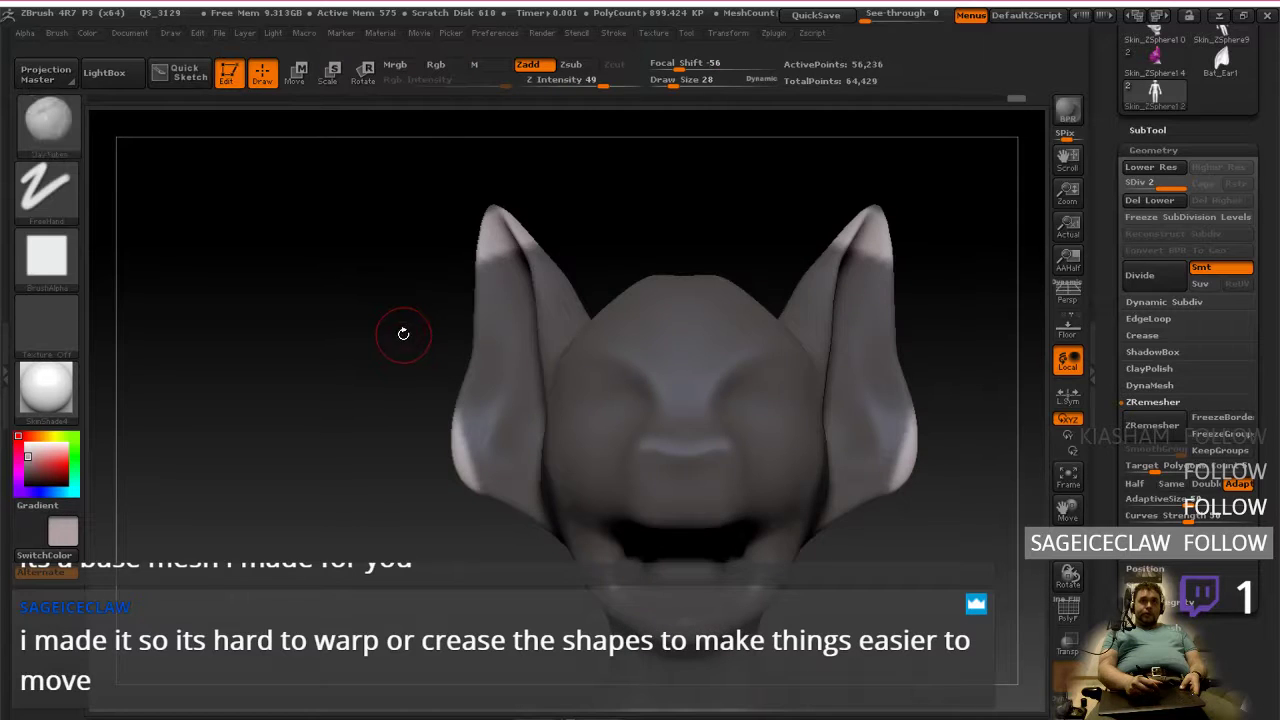
pyautogui.keyDown('ctrl'); pyautogui.click(409, 347); pyautogui.keyUp('ctrl')
pyautogui.keyDown('ctrl'); pyautogui.moveTo(405, 350); pyautogui.dragTo(420, 368); pyautogui.keyUp('ctrl')
# Step: Try isolating the head from the body with lasso visibility selections, restoring the whole body after each attempt
pyautogui.moveTo(672, 377)
pyautogui.mouseDown(button='right')
pyautogui.moveTo(539, 380)
pyautogui.moveTo(596, 390)
pyautogui.moveTo(582, 448)
pyautogui.moveTo(531, 394)
pyautogui.moveTo(670, 394)
pyautogui.moveTo(560, 406)
pyautogui.mouseUp(button='right')
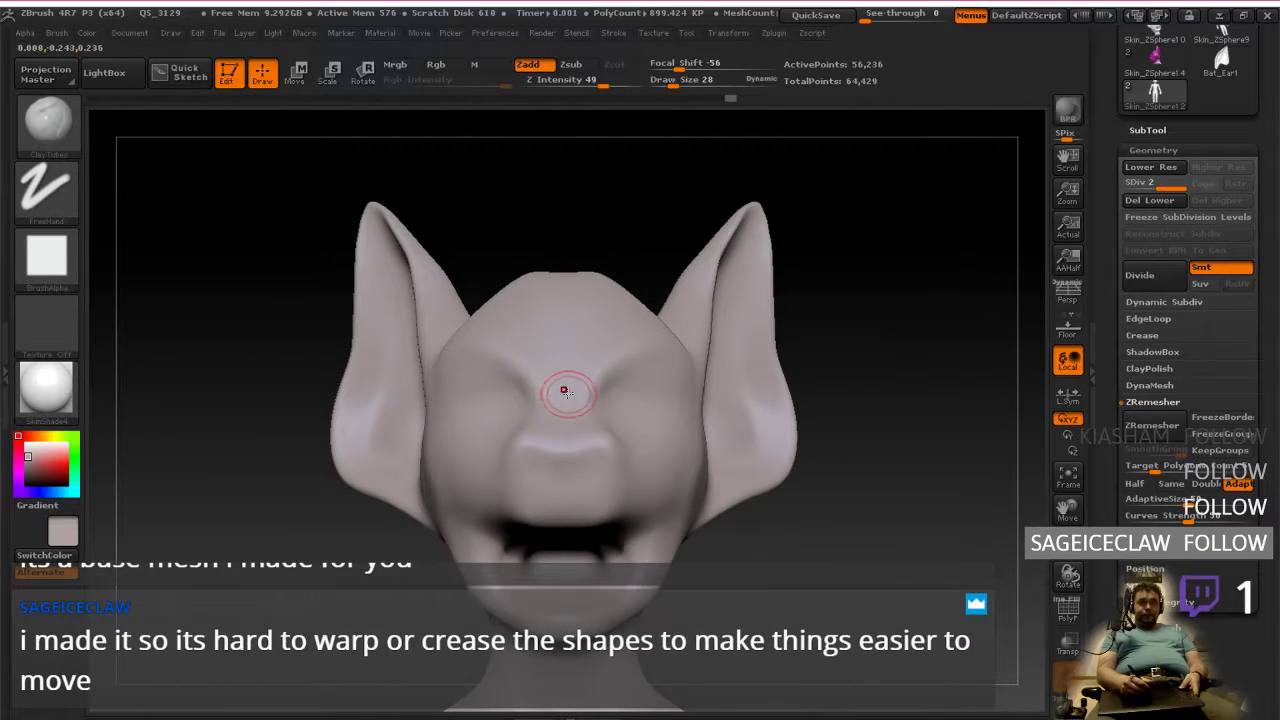
pyautogui.press('ctrl')
pyautogui.hotkey('ctrl', 'shift')
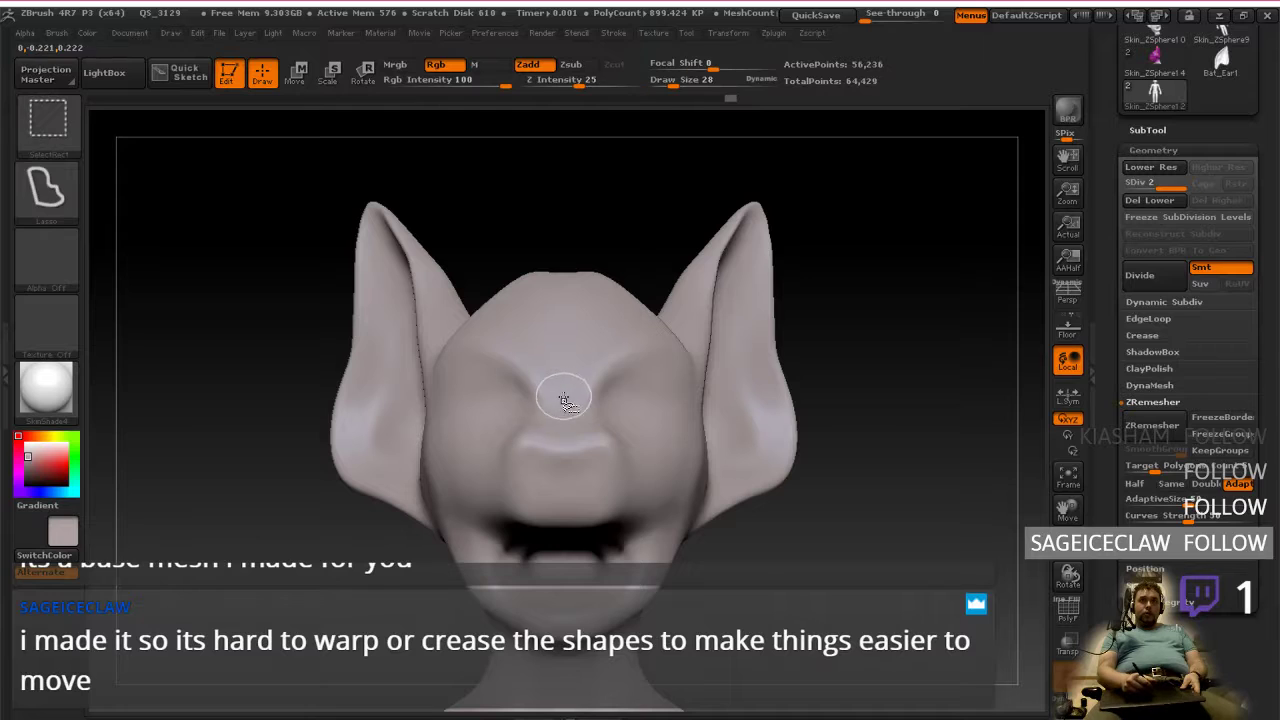
pyautogui.moveTo(440, 660)
pyautogui.keyDown('ctrl'); pyautogui.keyDown('shift'); pyautogui.mouseDown()
pyautogui.moveTo(605, 640)
pyautogui.moveTo(757, 175)
pyautogui.moveTo(357, 160)
pyautogui.moveTo(365, 545)
pyautogui.mouseUp(); pyautogui.keyUp('shift'); pyautogui.keyUp('ctrl')
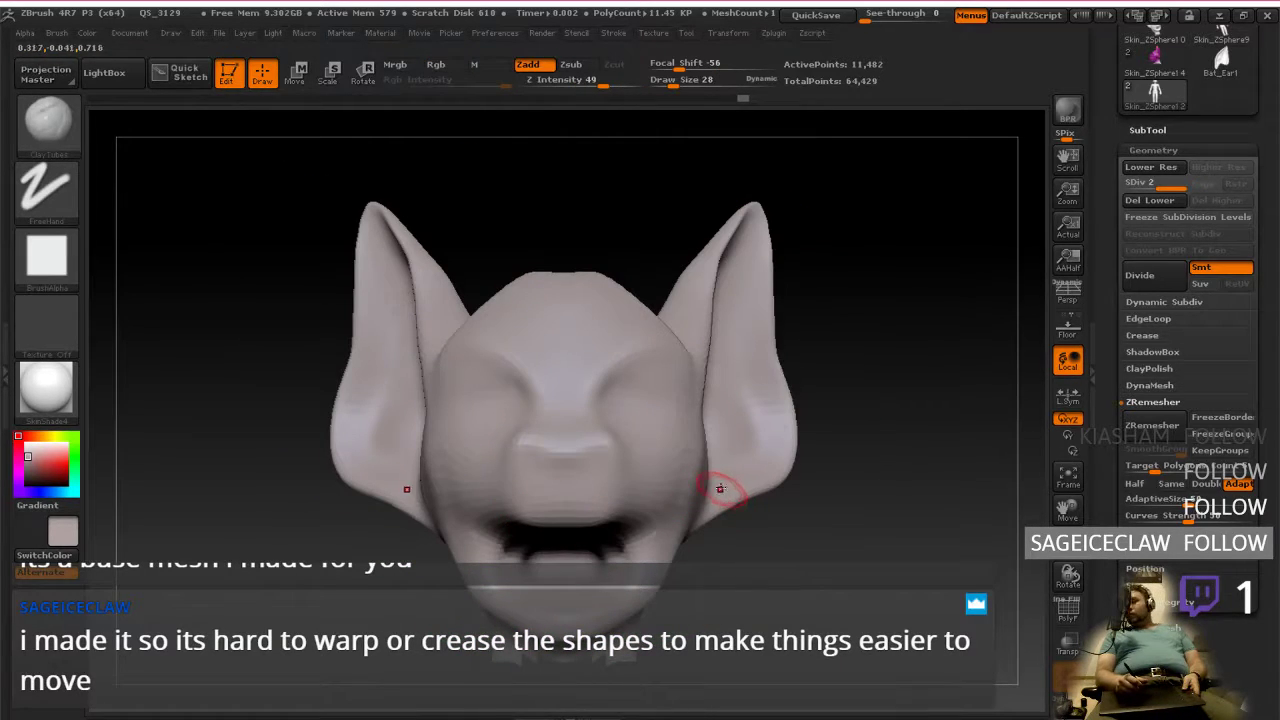
pyautogui.moveTo(792, 505); pyautogui.dragTo(682, 512)
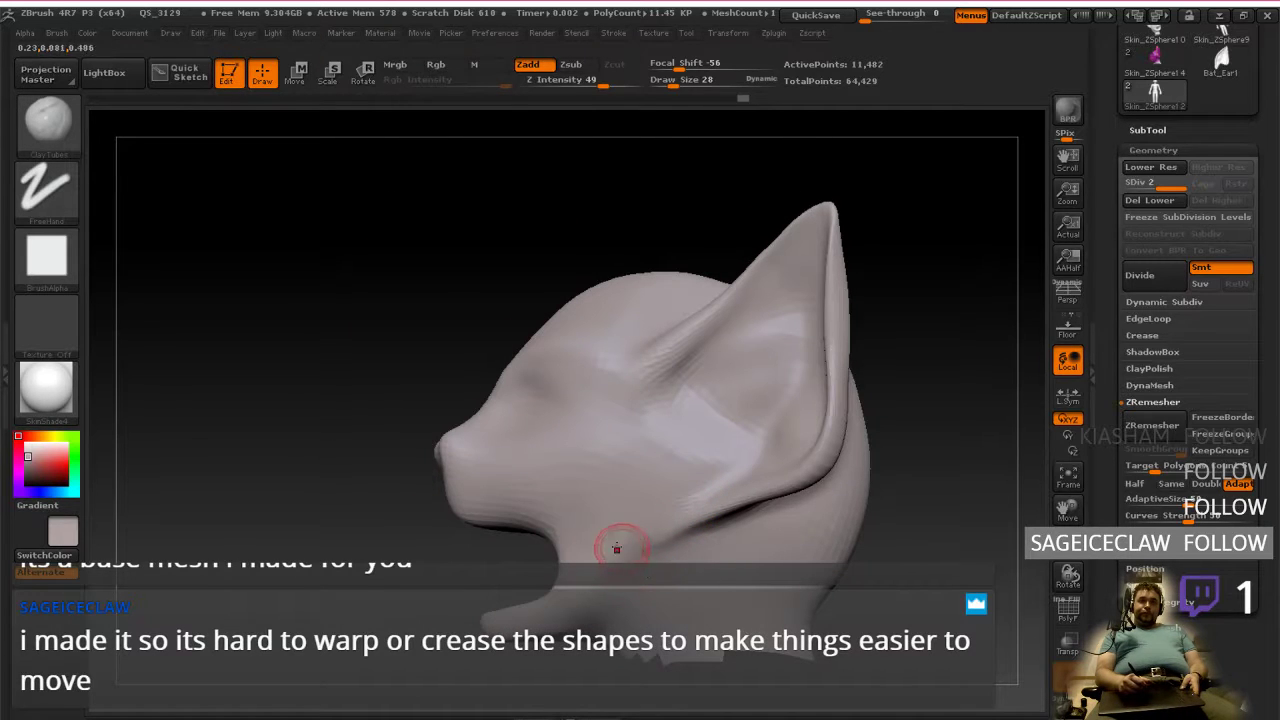
pyautogui.moveTo(606, 560); pyautogui.dragTo(772, 485)
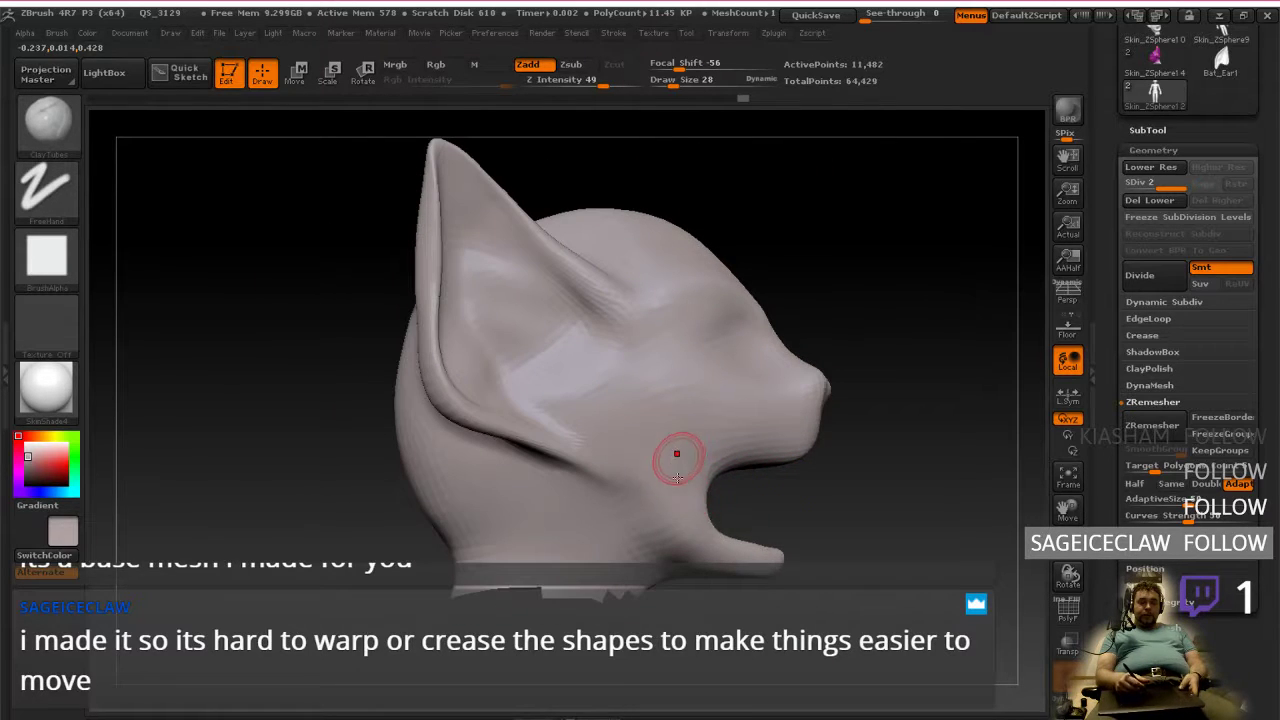
pyautogui.keyDown('ctrl'); pyautogui.keyDown('shift'); pyautogui.click(823, 496); pyautogui.keyUp('shift'); pyautogui.keyUp('ctrl')
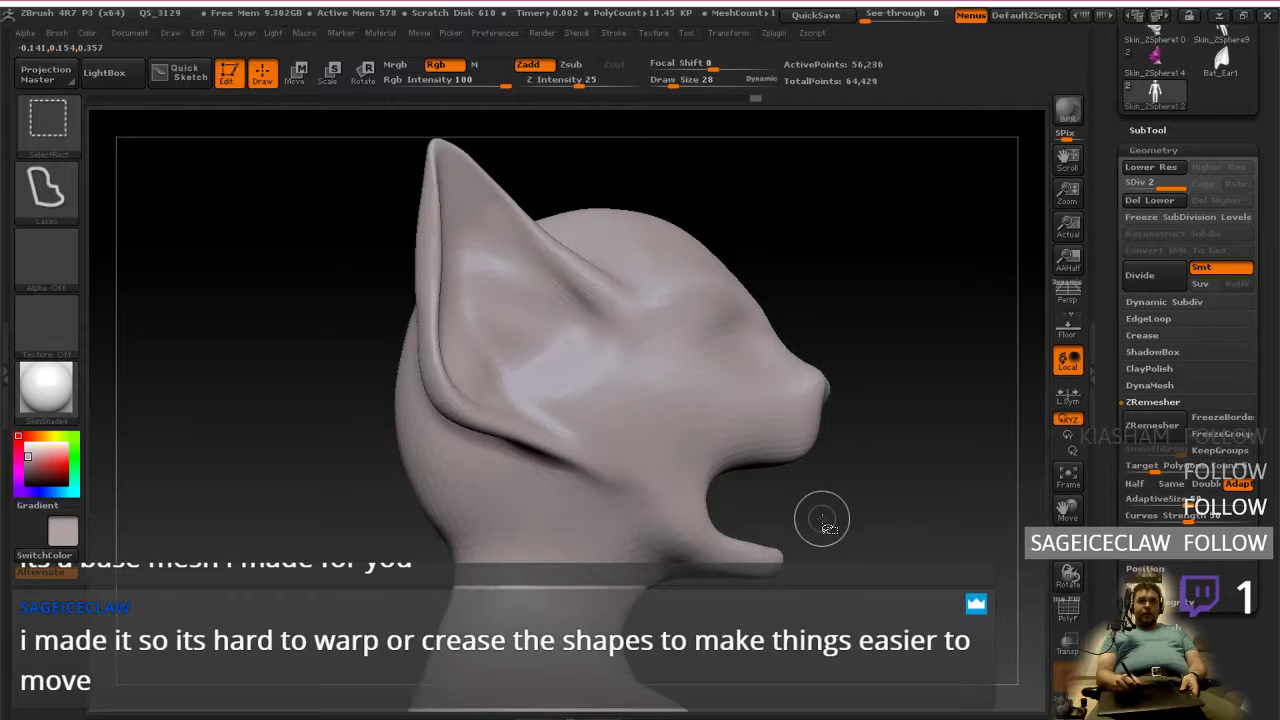
pyautogui.keyDown('alt'); pyautogui.moveTo(811, 557); pyautogui.dragTo(809, 486); pyautogui.keyUp('alt')
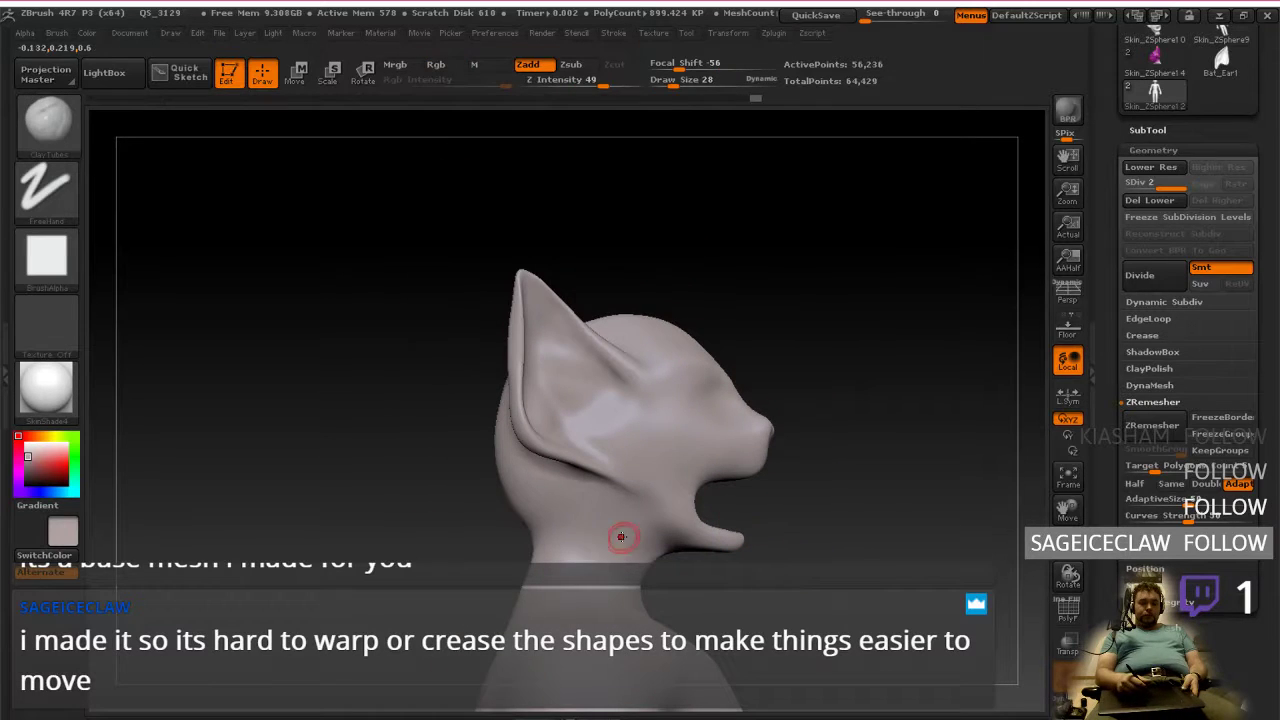
pyautogui.moveTo(407, 457)
pyautogui.keyDown('ctrl'); pyautogui.keyDown('shift'); pyautogui.mouseDown()
pyautogui.moveTo(740, 198)
pyautogui.moveTo(700, 650)
pyautogui.moveTo(420, 570)
pyautogui.moveTo(370, 470)
pyautogui.moveTo(405, 460)
pyautogui.mouseUp(); pyautogui.keyUp('shift'); pyautogui.keyUp('ctrl')
pyautogui.keyDown('ctrl'); pyautogui.keyDown('shift'); pyautogui.click(410, 564); pyautogui.keyUp('shift'); pyautogui.keyUp('ctrl')
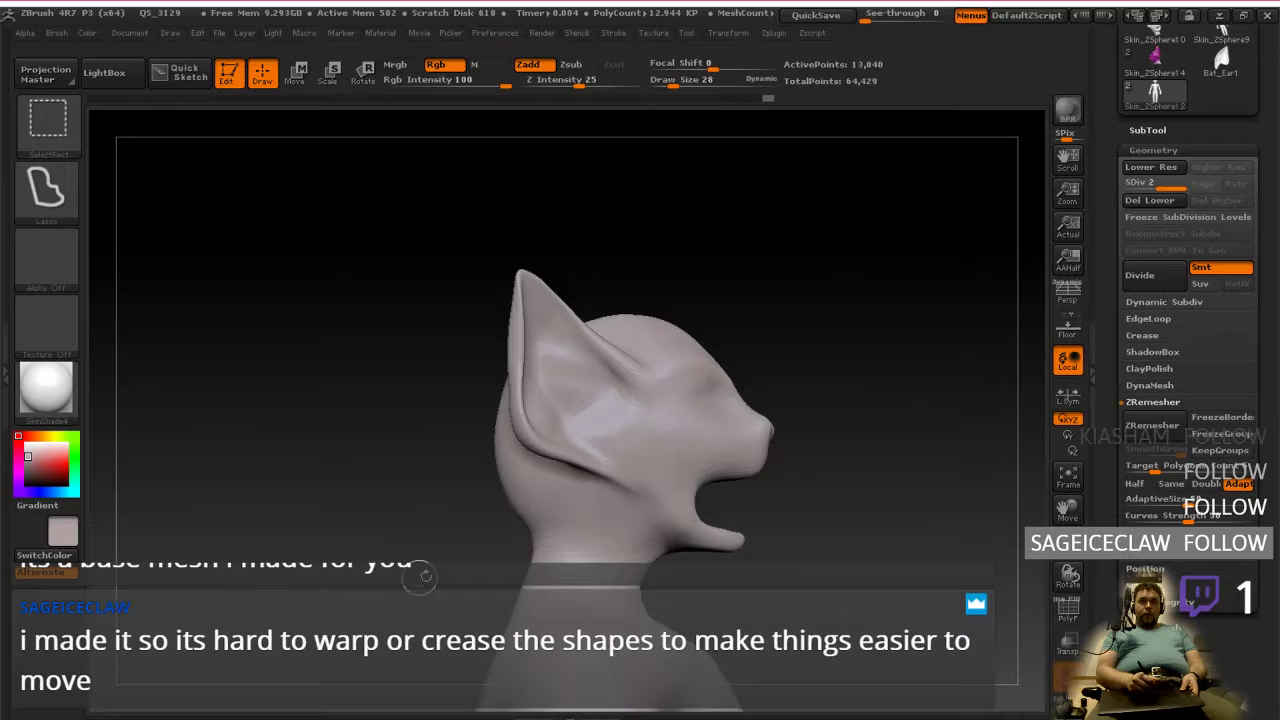
# Step: Isolate the head and upper torso with lasso visibility selections, hiding the lower body and both arms
pyautogui.moveTo(779, 567)
pyautogui.keyDown('alt'); pyautogui.mouseDown()
pyautogui.moveTo(748, 434)
pyautogui.moveTo(747, 454)
pyautogui.mouseUp(); pyautogui.keyUp('alt')
pyautogui.moveTo(747, 454)
pyautogui.keyDown('ctrl'); pyautogui.mouseDown(button='right')
pyautogui.moveTo(765, 510)
pyautogui.moveTo(749, 506)
pyautogui.mouseUp(button='right'); pyautogui.keyUp('ctrl')
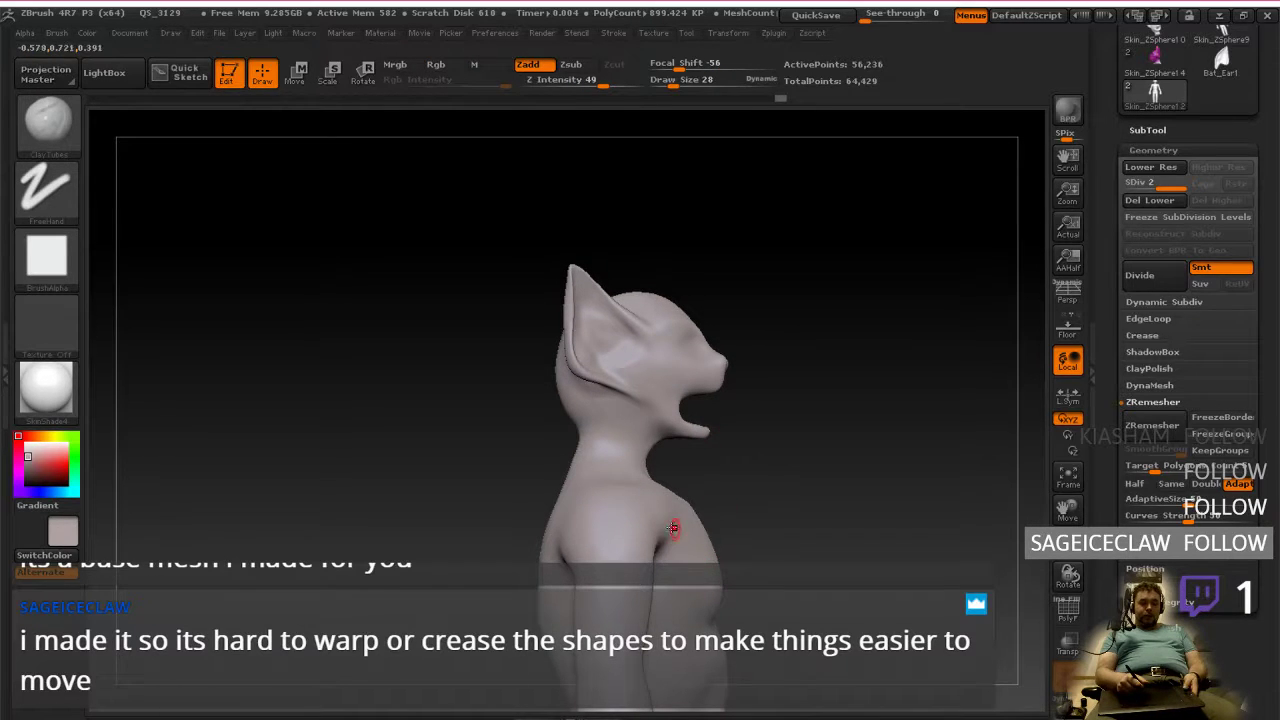
pyautogui.hotkey('ctrl', 'shift')
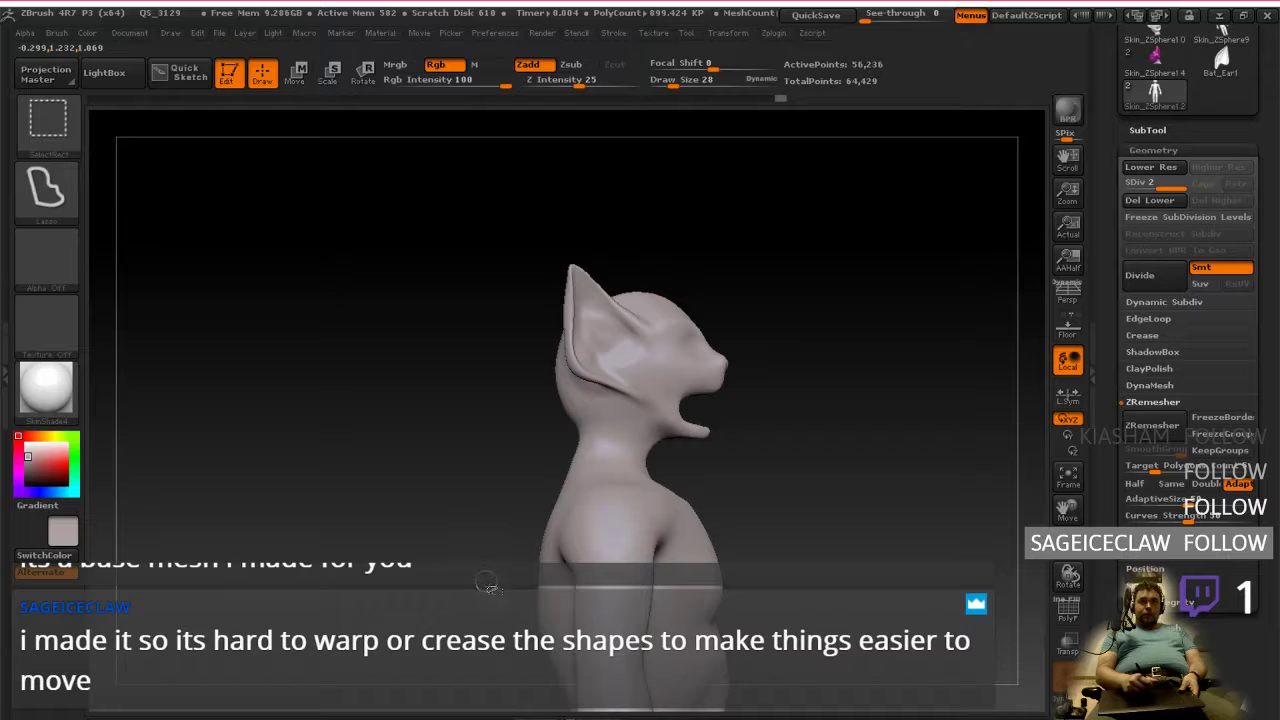
pyautogui.moveTo(488, 570)
pyautogui.keyDown('ctrl'); pyautogui.keyDown('shift'); pyautogui.mouseDown()
pyautogui.moveTo(560, 245)
pyautogui.moveTo(459, 333)
pyautogui.moveTo(737, 451)
pyautogui.mouseUp(); pyautogui.keyUp('shift'); pyautogui.keyUp('ctrl')
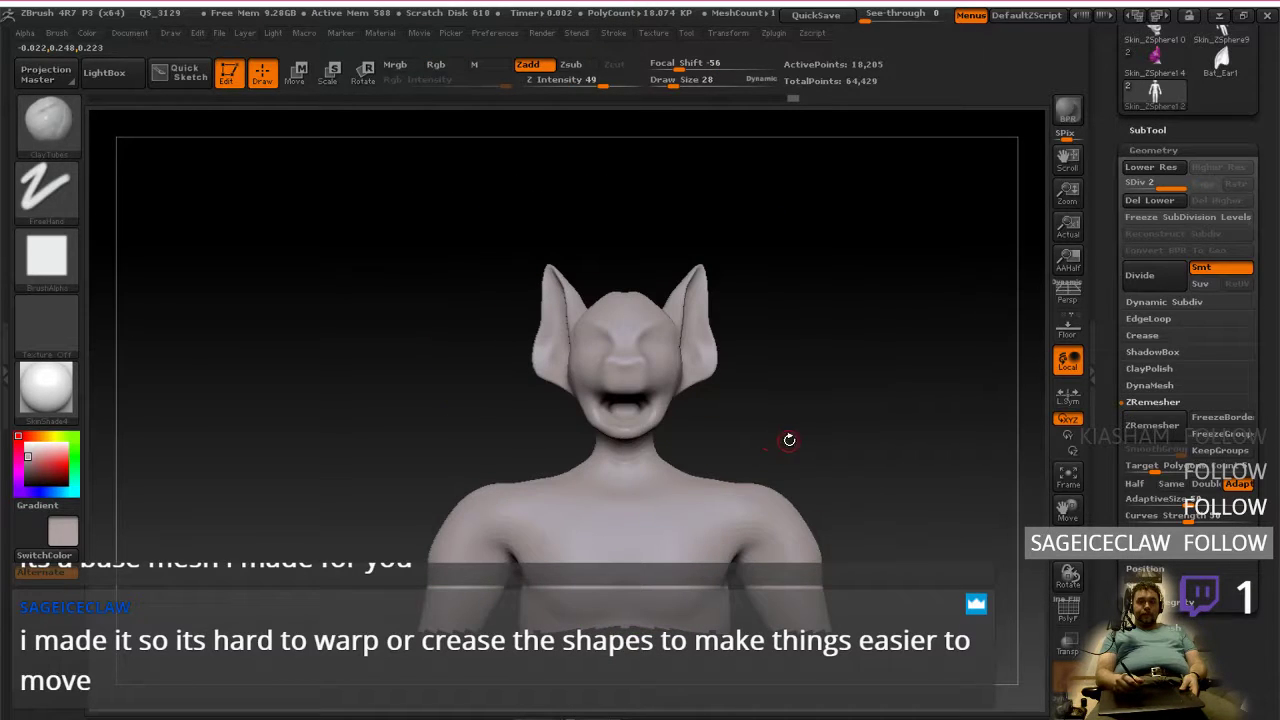
pyautogui.hotkey('ctrl', 'shift')
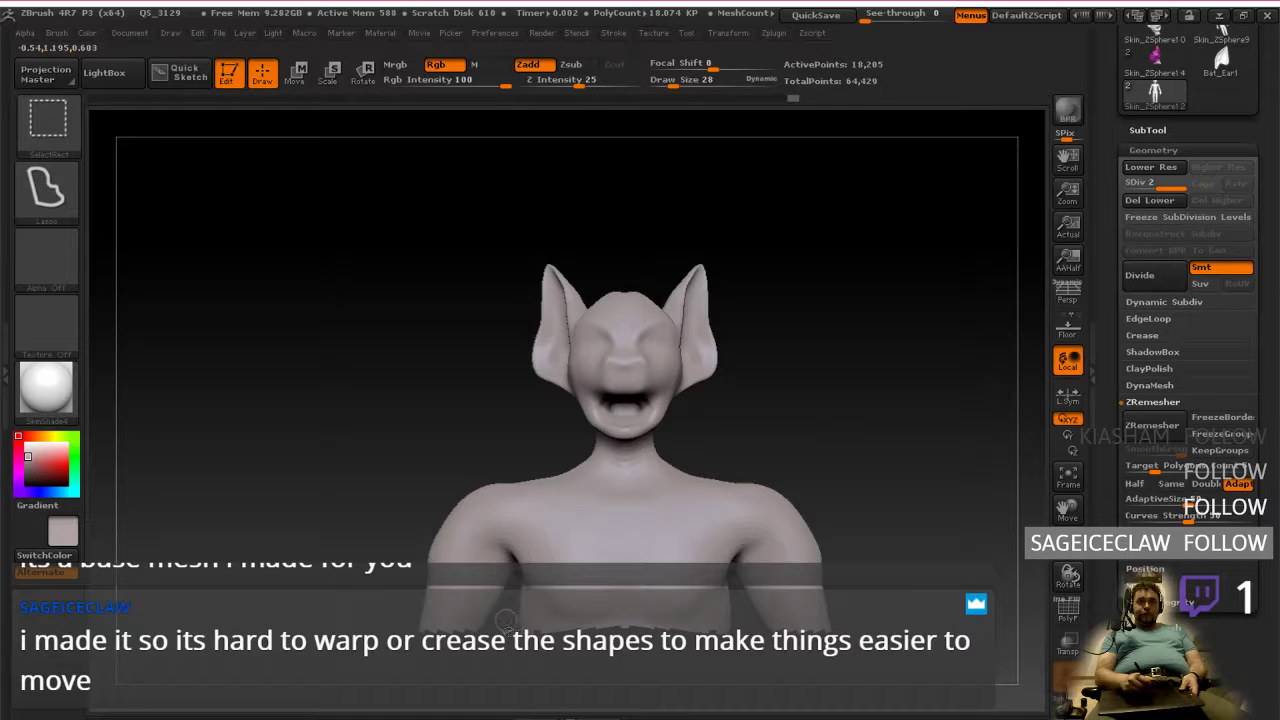
pyautogui.moveTo(509, 590)
pyautogui.keyDown('ctrl'); pyautogui.keyDown('shift'); pyautogui.mouseDown()
pyautogui.moveTo(475, 292)
pyautogui.moveTo(805, 260)
pyautogui.moveTo(735, 553)
pyautogui.moveTo(672, 638)
pyautogui.moveTo(515, 615)
pyautogui.moveTo(509, 592)
pyautogui.mouseUp(); pyautogui.keyUp('shift'); pyautogui.keyUp('ctrl')
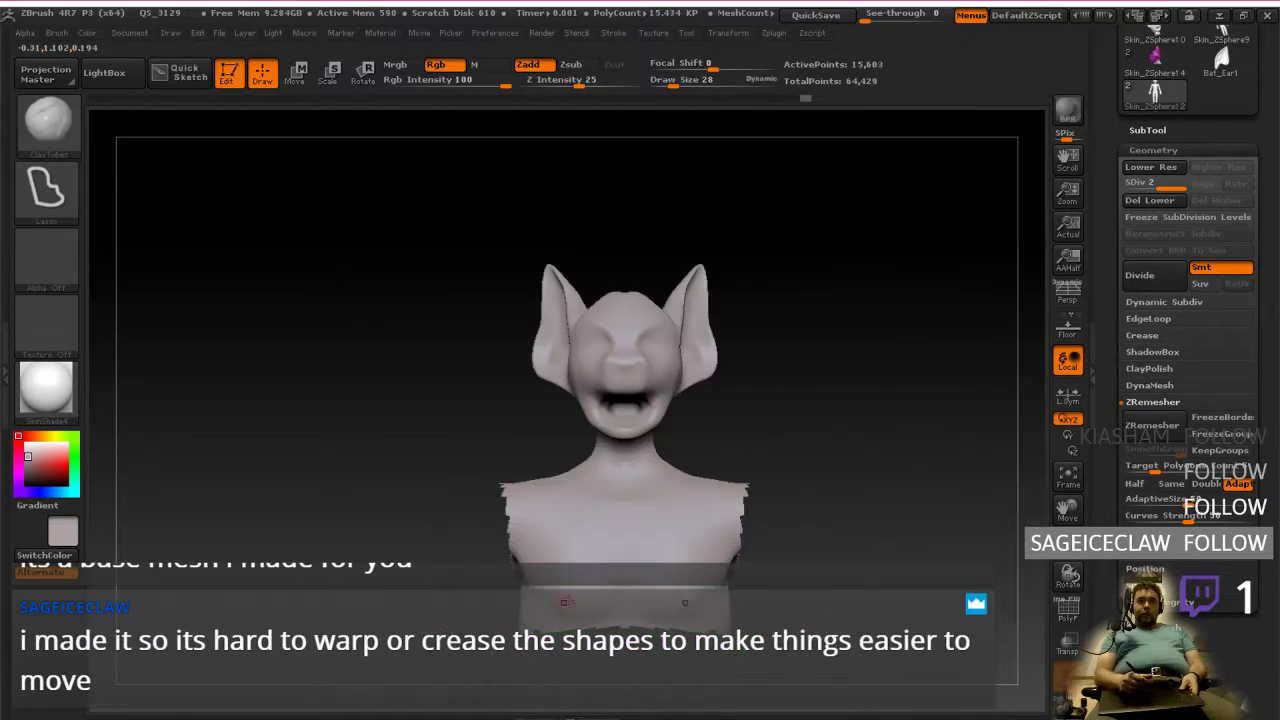
pyautogui.moveTo(680, 514)
pyautogui.mouseDown(button='right')
pyautogui.moveTo(686, 527)
pyautogui.moveTo(850, 530)
pyautogui.moveTo(715, 520)
pyautogui.moveTo(729, 513)
pyautogui.mouseUp(button='right')
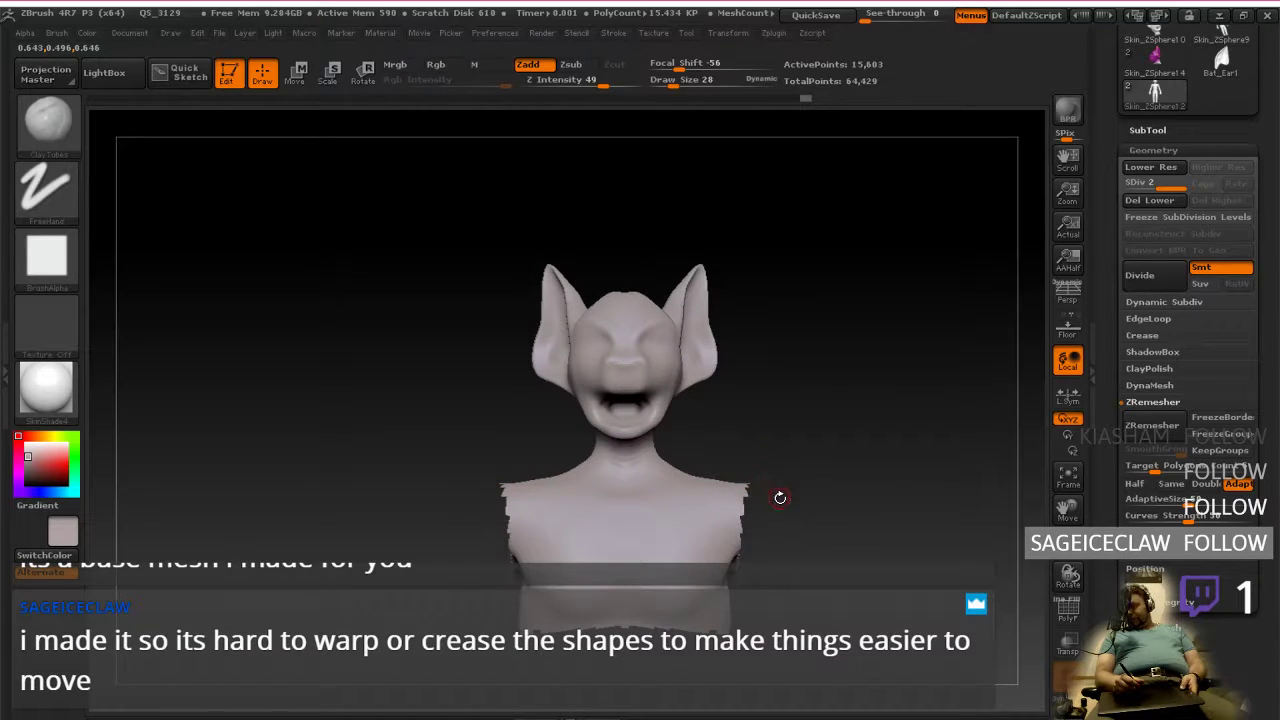
# Step: In side view, mask everything except the front of the face, activate Move transpose and blur the mask edge
pyautogui.moveTo(774, 490); pyautogui.dragTo(720, 500)
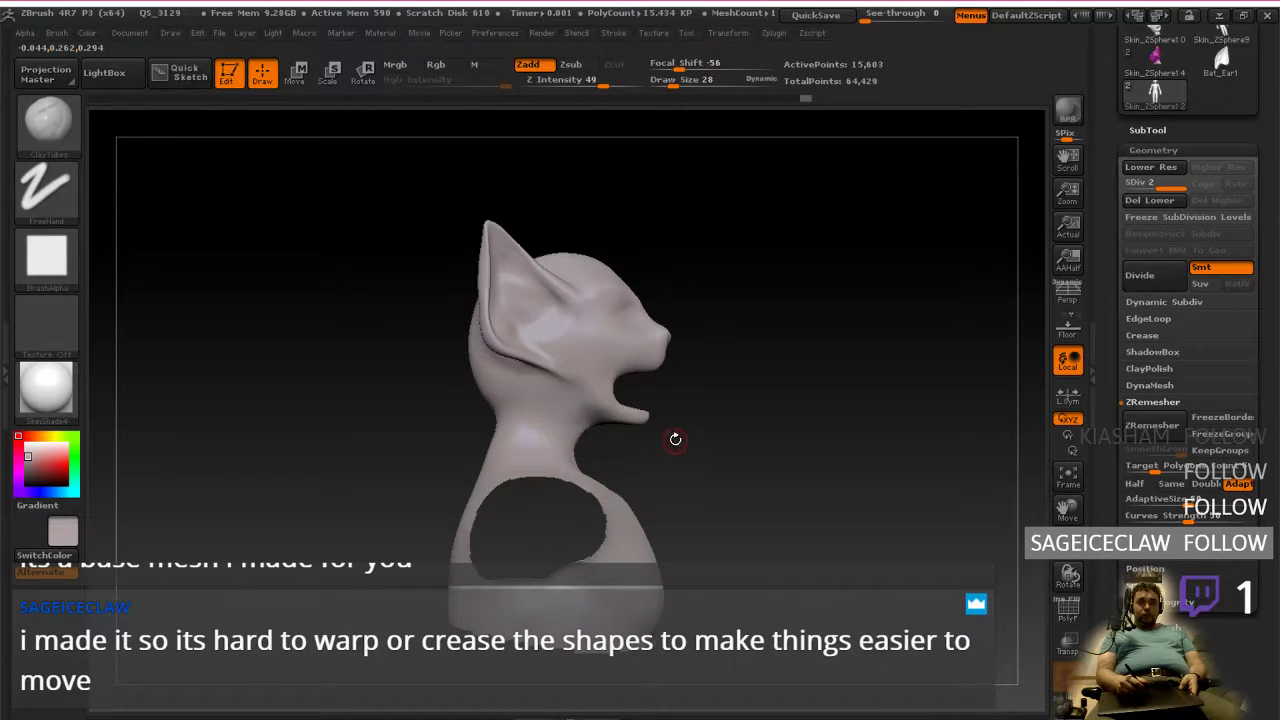
pyautogui.moveTo(655, 440)
pyautogui.keyDown('ctrl'); pyautogui.mouseDown()
pyautogui.moveTo(580, 405)
pyautogui.moveTo(685, 241)
pyautogui.moveTo(657, 337)
pyautogui.mouseUp(); pyautogui.keyUp('ctrl')
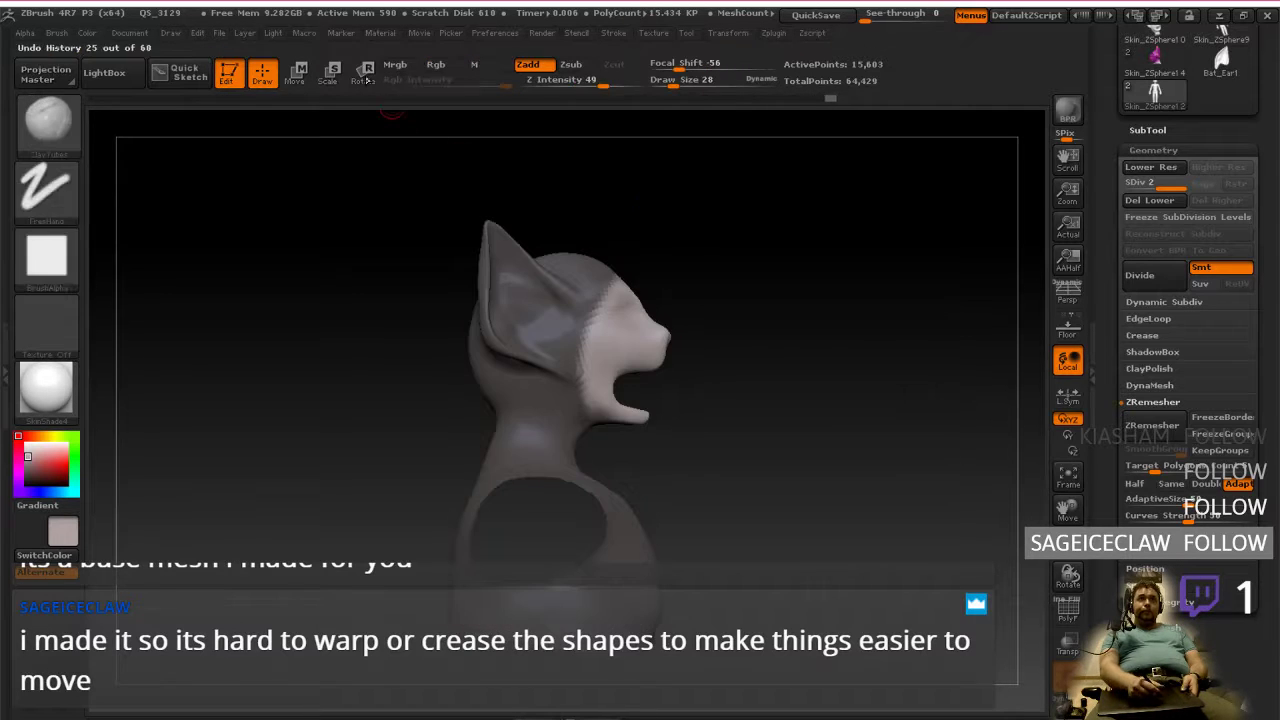
pyautogui.press('w')
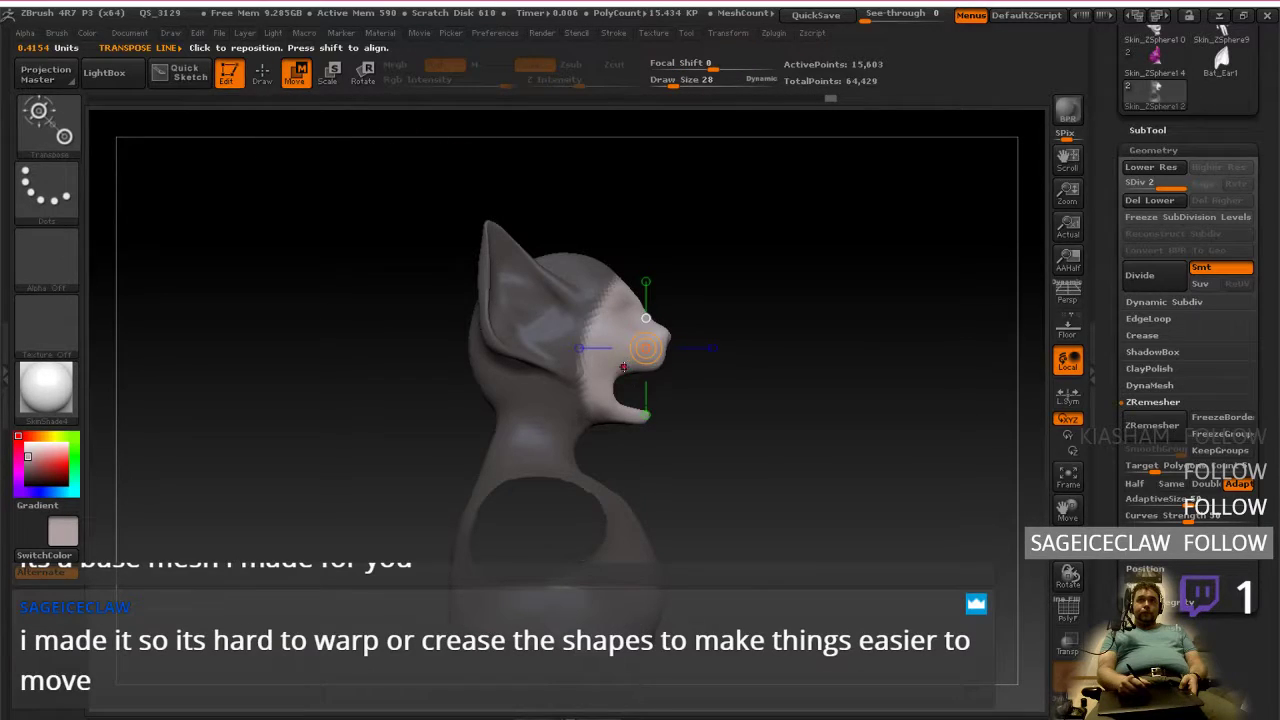
pyautogui.keyDown('ctrl'); pyautogui.click(616, 366); pyautogui.keyUp('ctrl')
pyautogui.keyDown('ctrl'); pyautogui.click(616, 366); pyautogui.keyUp('ctrl')
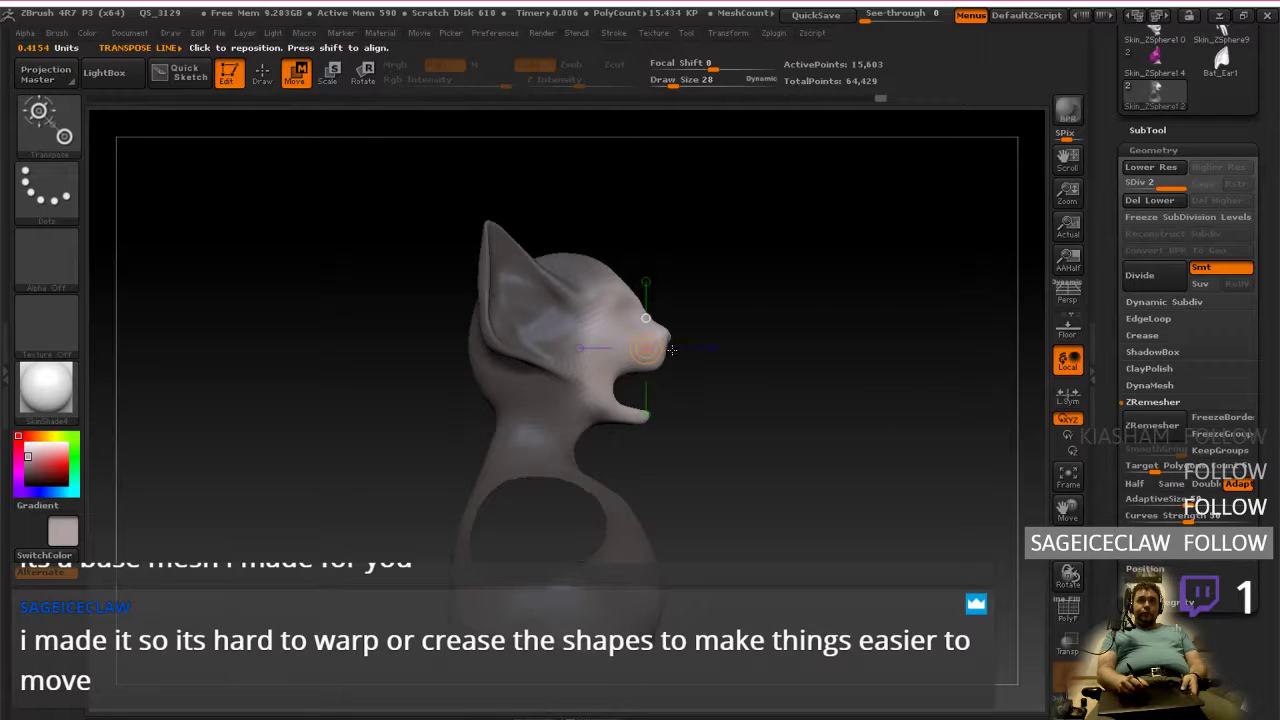
# Step: Pull the unmasked face forward along the horizontal Transpose line to lengthen the muzzle in profile
pyautogui.click(712, 347)
pyautogui.moveTo(740, 347)
pyautogui.mouseDown()
pyautogui.moveTo(752, 347)
pyautogui.moveTo(720, 348)
pyautogui.mouseUp()
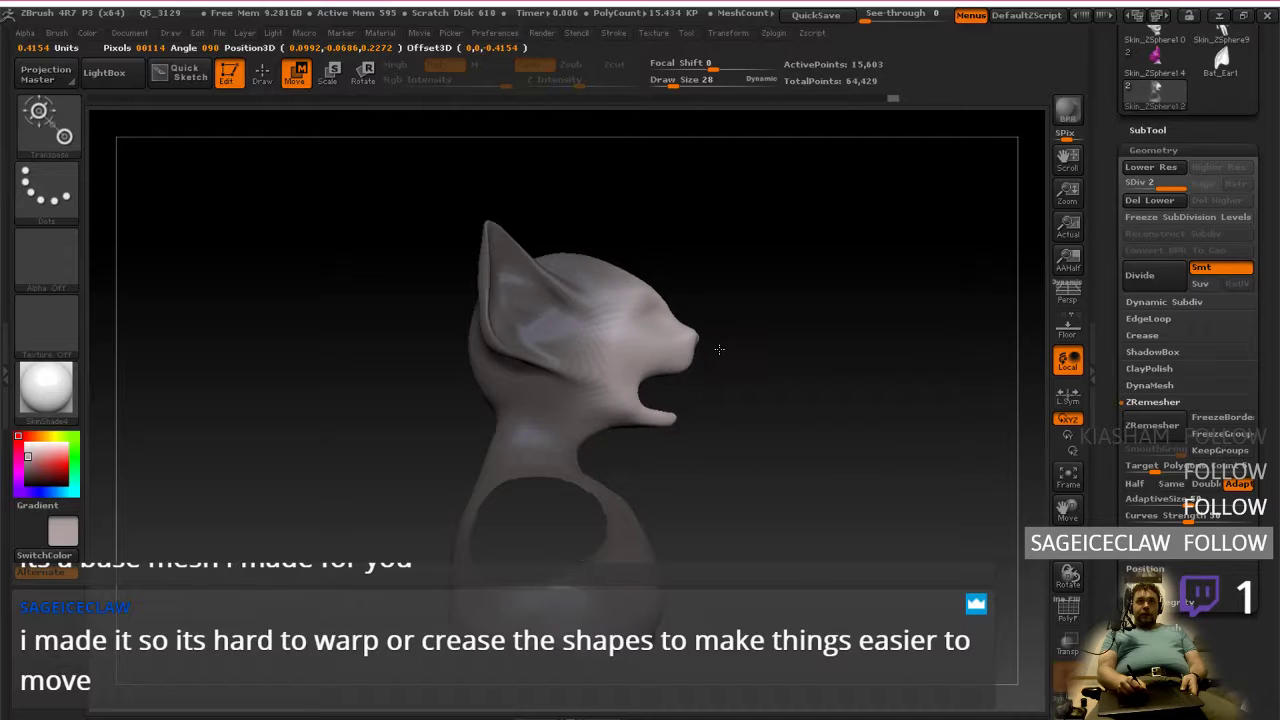
pyautogui.moveTo(719, 349); pyautogui.dragTo(720, 349)
pyautogui.moveTo(748, 416)
pyautogui.mouseDown()
pyautogui.moveTo(600, 421)
pyautogui.moveTo(745, 420)
pyautogui.mouseUp()
pyautogui.moveTo(686, 451); pyautogui.dragTo(729, 423)
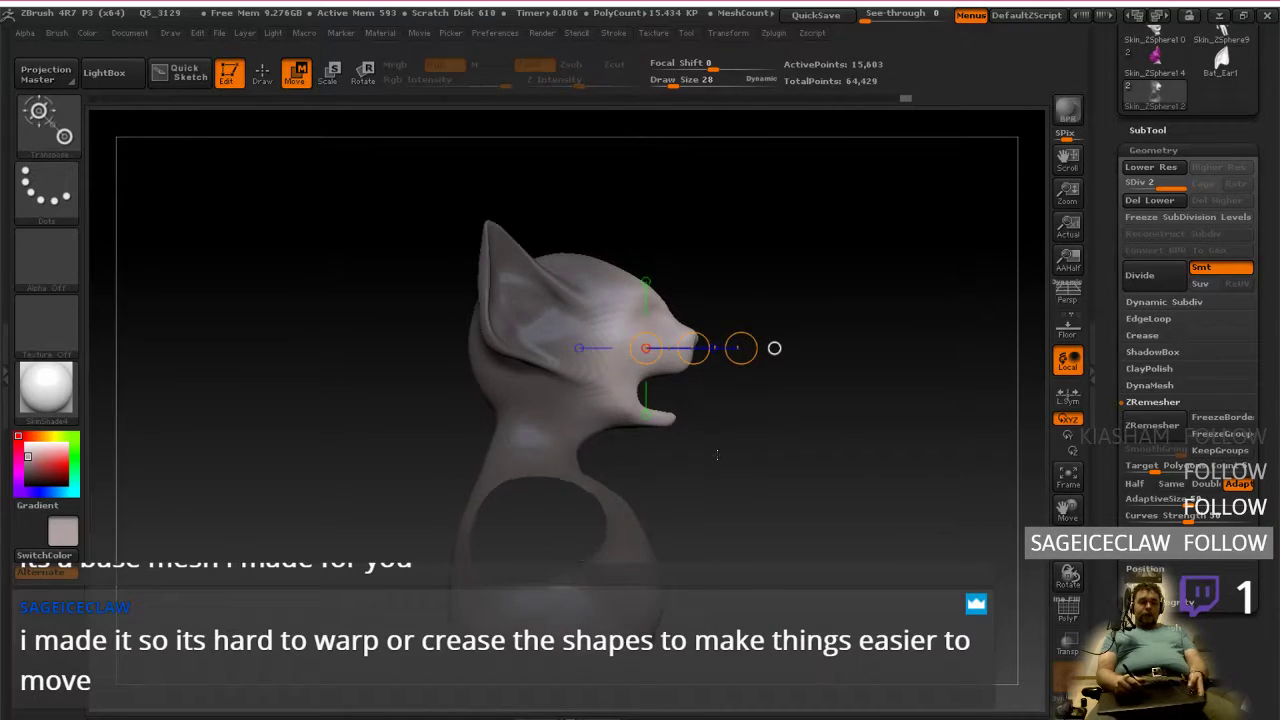
# Step: Switch past the character reference artwork to the anantomy study.psd document in Photoshop
pyautogui.press('ctrl+super+Right')
pyautogui.press('ctrl+super+Right')
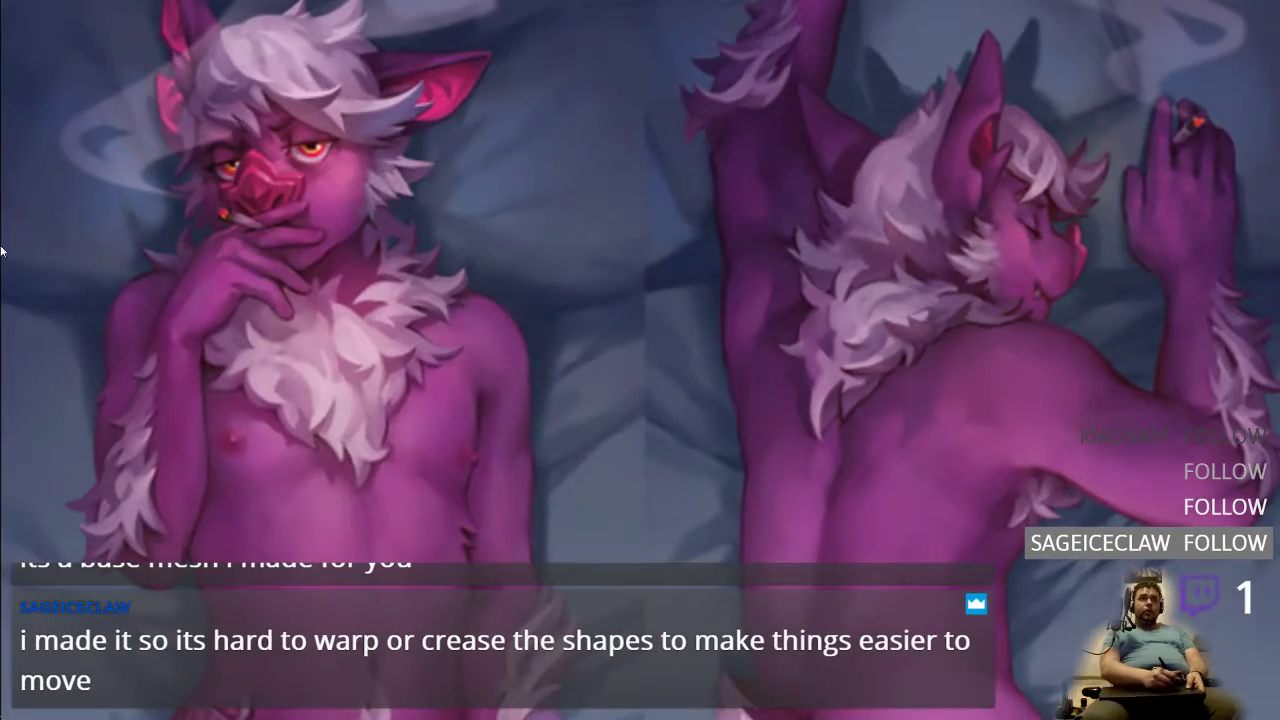
pyautogui.click(8, 250)
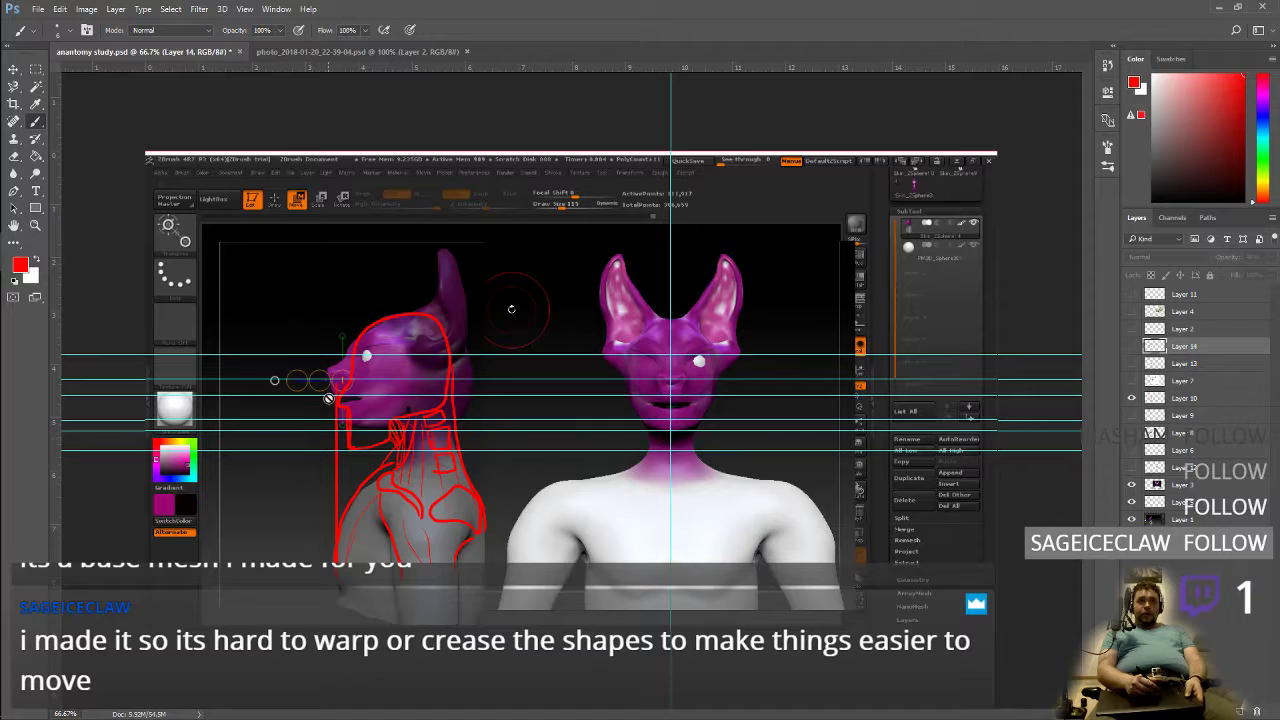
# Step: Compare the study's overlays by toggling layer visibility, and hide Layer 10 with the red anatomy outline over the side-view head
pyautogui.click(1132, 400)
pyautogui.click(1133, 400)
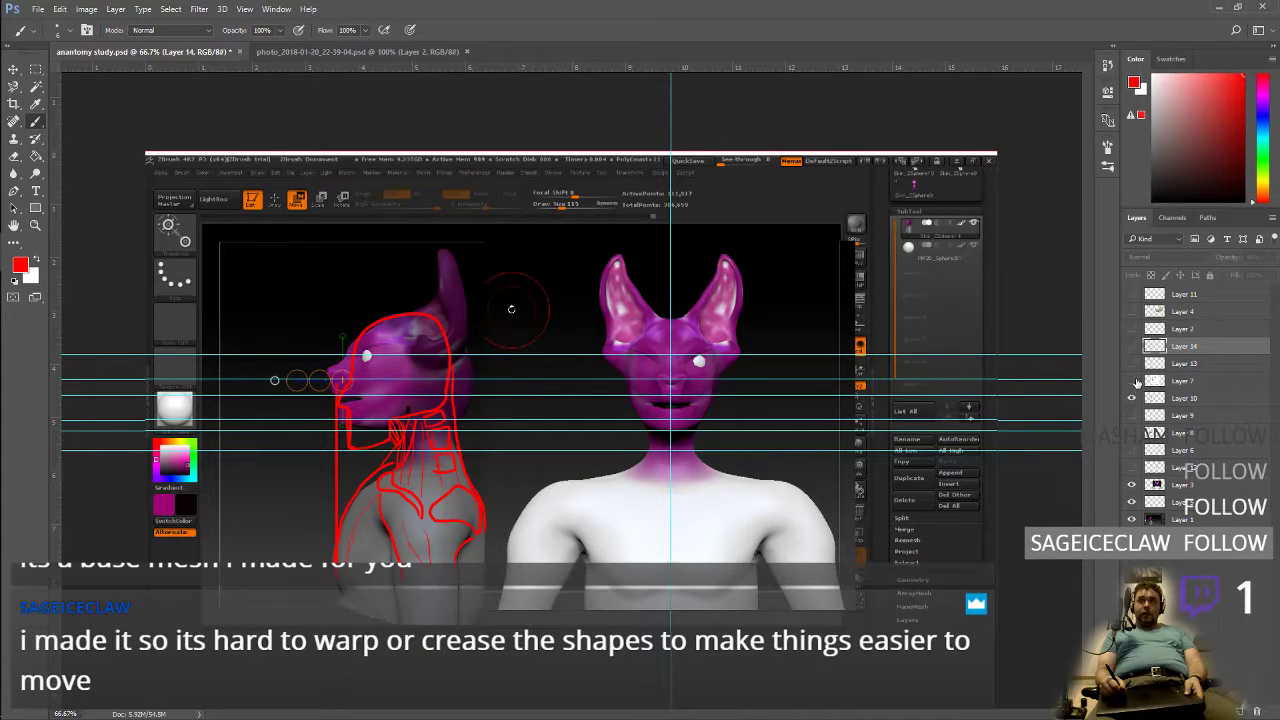
pyautogui.click(1132, 398)
pyautogui.click(1132, 398)
pyautogui.click(1132, 364)
pyautogui.click(1132, 365)
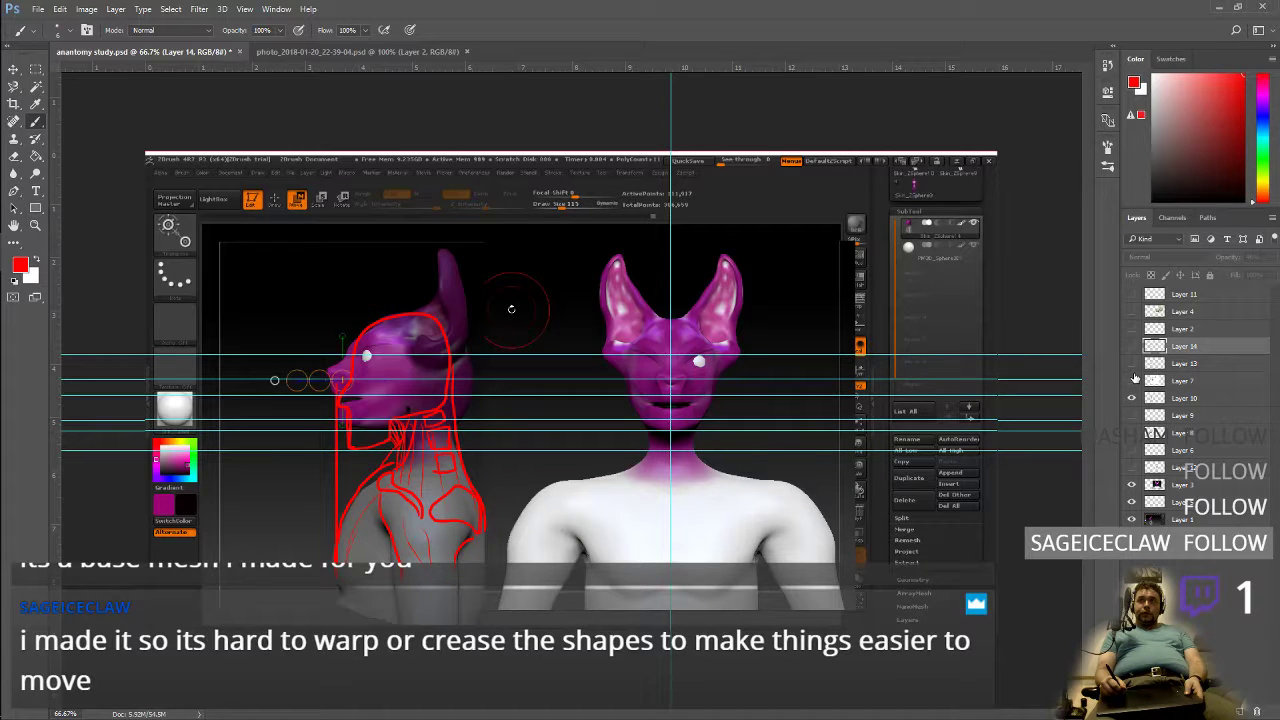
pyautogui.click(1132, 398)
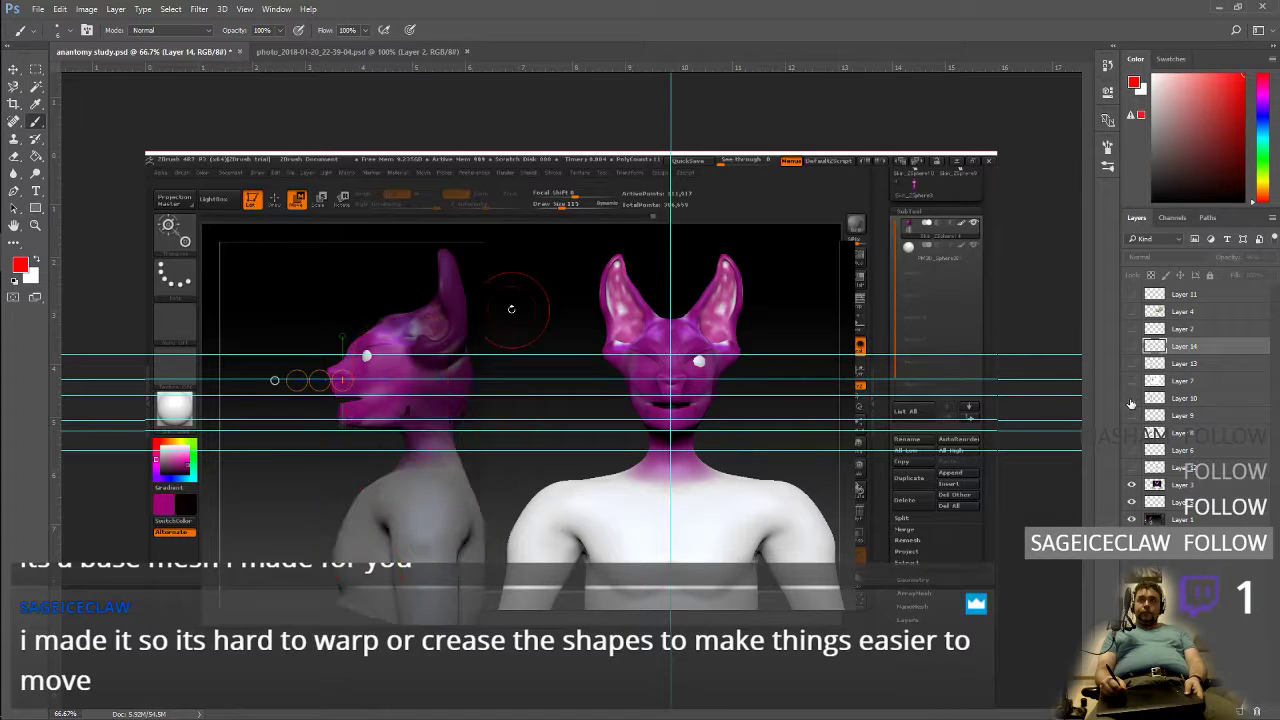
pyautogui.click(1132, 329)
pyautogui.click(1132, 328)
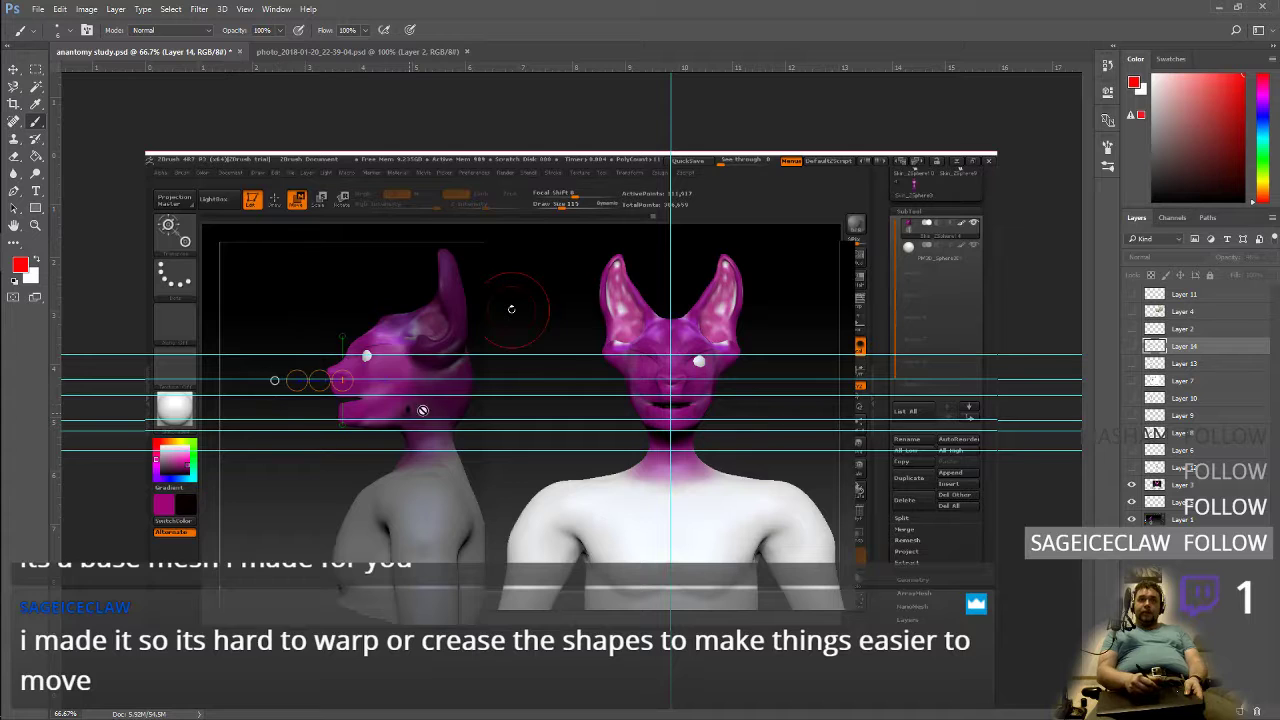
# Step: Show the red side-profile outline and the front skull overlay in the anatomy study, and return to ZBrush
pyautogui.click(1132, 467)
pyautogui.click(1132, 467)
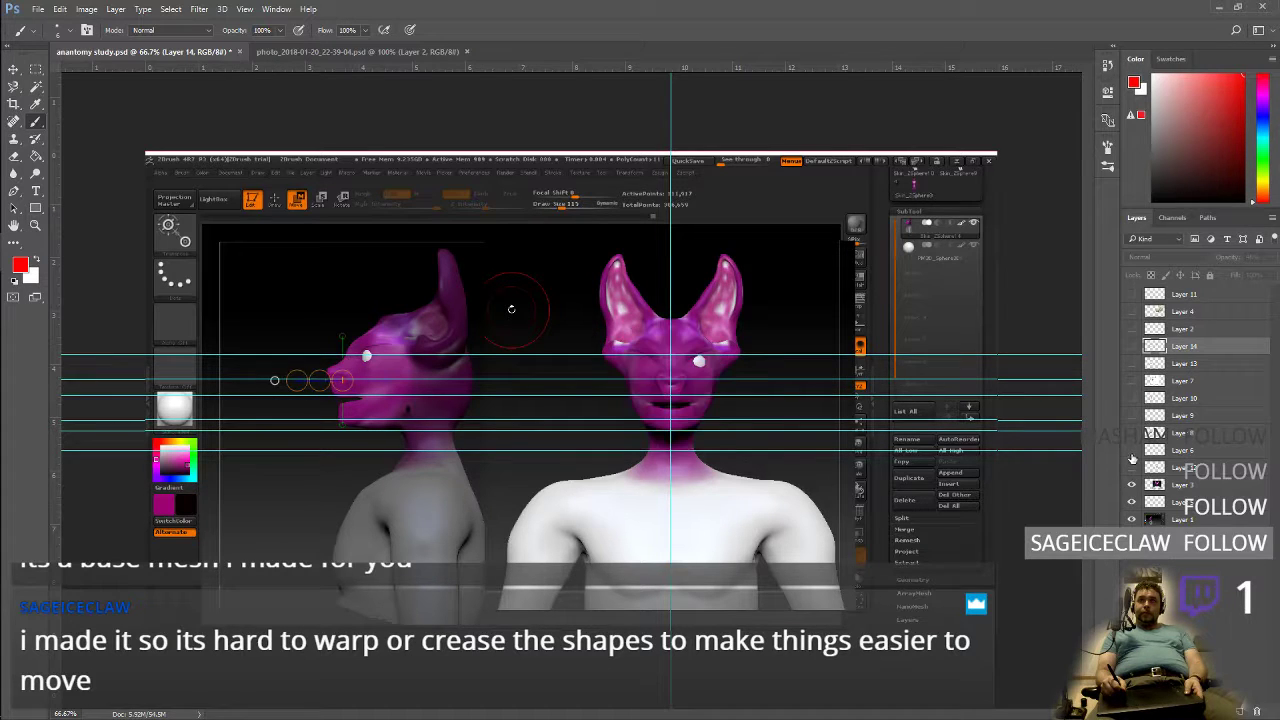
pyautogui.click(1132, 450)
pyautogui.click(1132, 467)
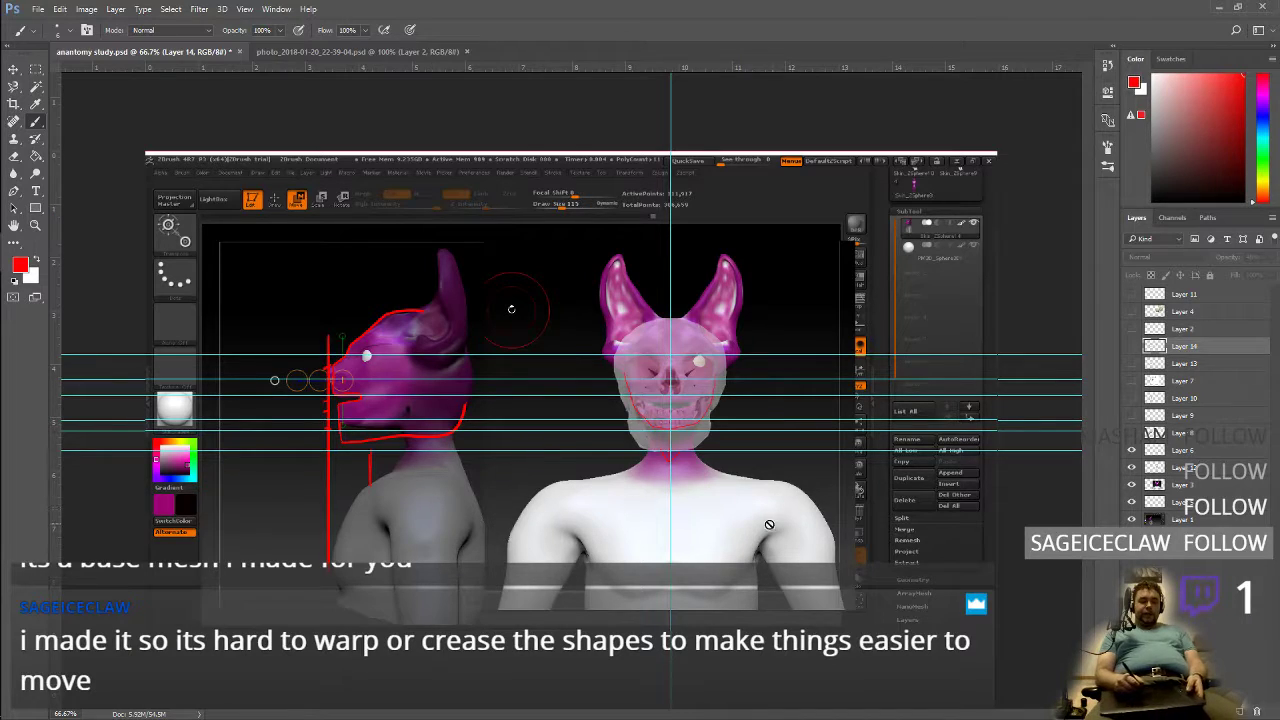
pyautogui.click(1222, 10)
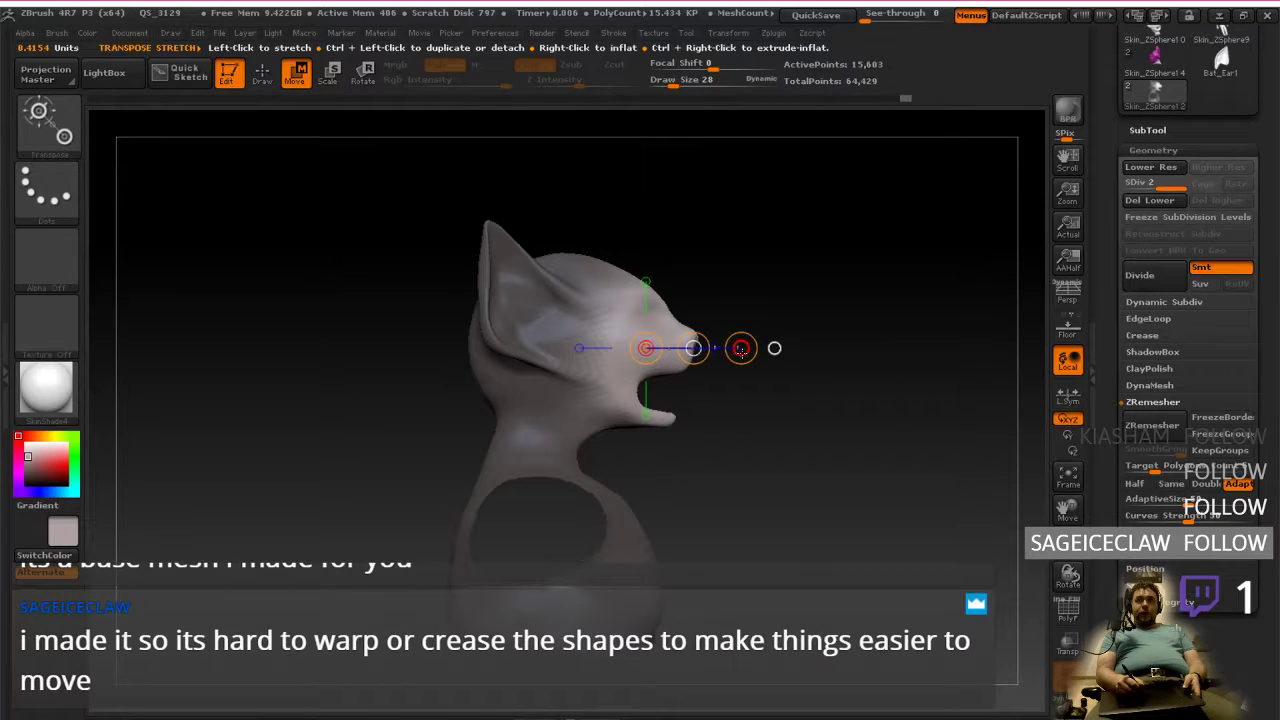
# Step: Lay a vertical Transpose line through the muzzle in side view and move the unmasked face back to shorten its profile
pyautogui.moveTo(656, 606)
pyautogui.mouseDown()
pyautogui.moveTo(653, 207)
pyautogui.moveTo(658, 236)
pyautogui.mouseUp()
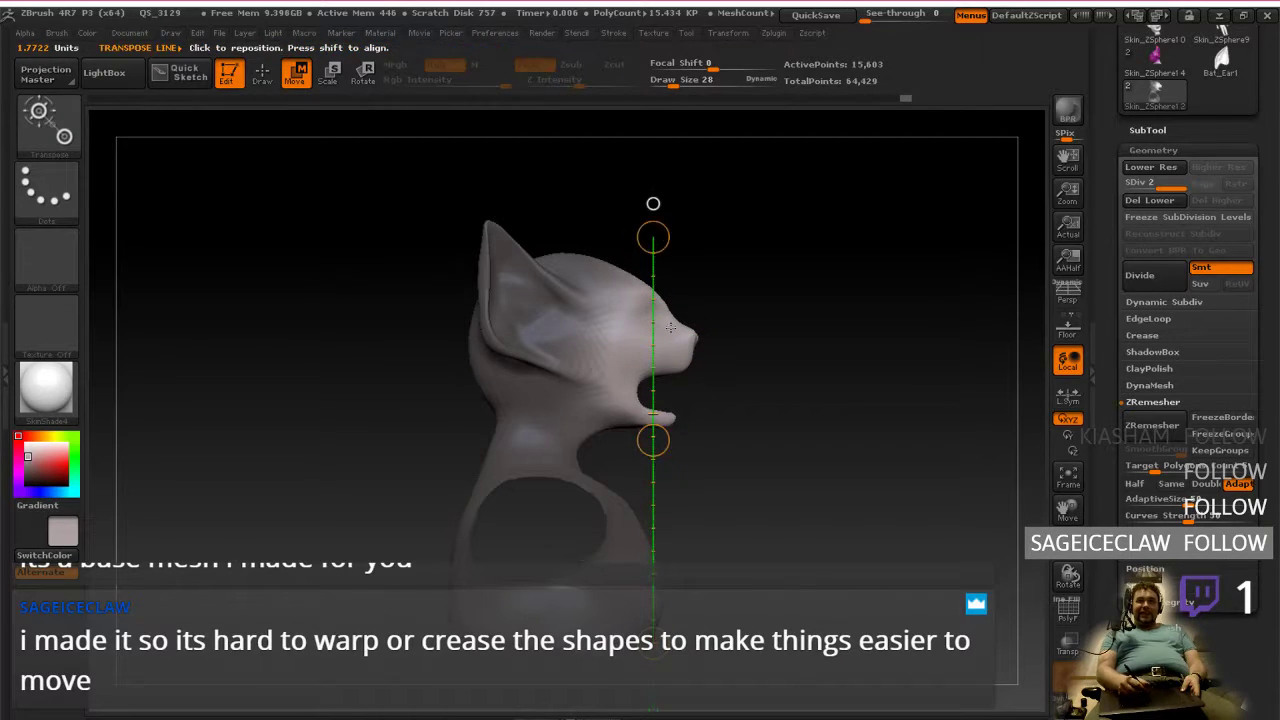
pyautogui.moveTo(653, 441); pyautogui.dragTo(652, 440)
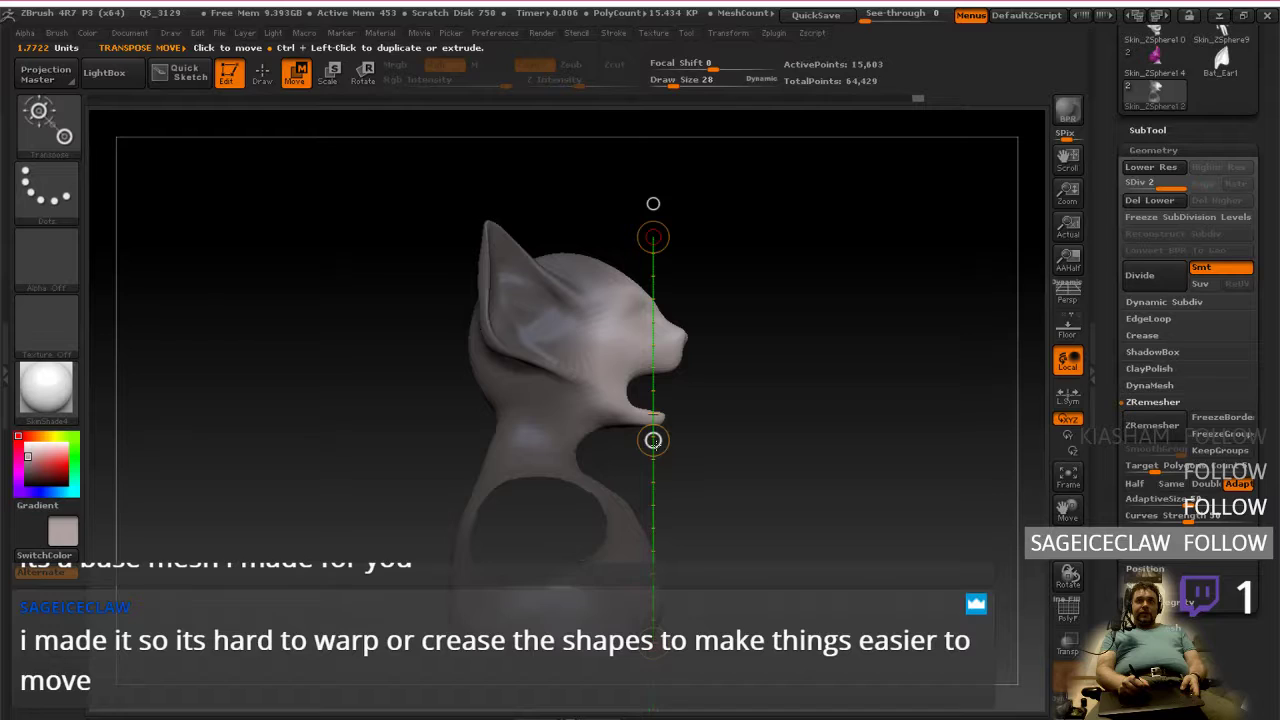
pyautogui.moveTo(653, 440)
pyautogui.mouseDown()
pyautogui.moveTo(630, 441)
pyautogui.moveTo(653, 440)
pyautogui.moveTo(653, 468)
pyautogui.moveTo(651, 434)
pyautogui.moveTo(665, 439)
pyautogui.moveTo(655, 449)
pyautogui.moveTo(666, 435)
pyautogui.mouseUp()
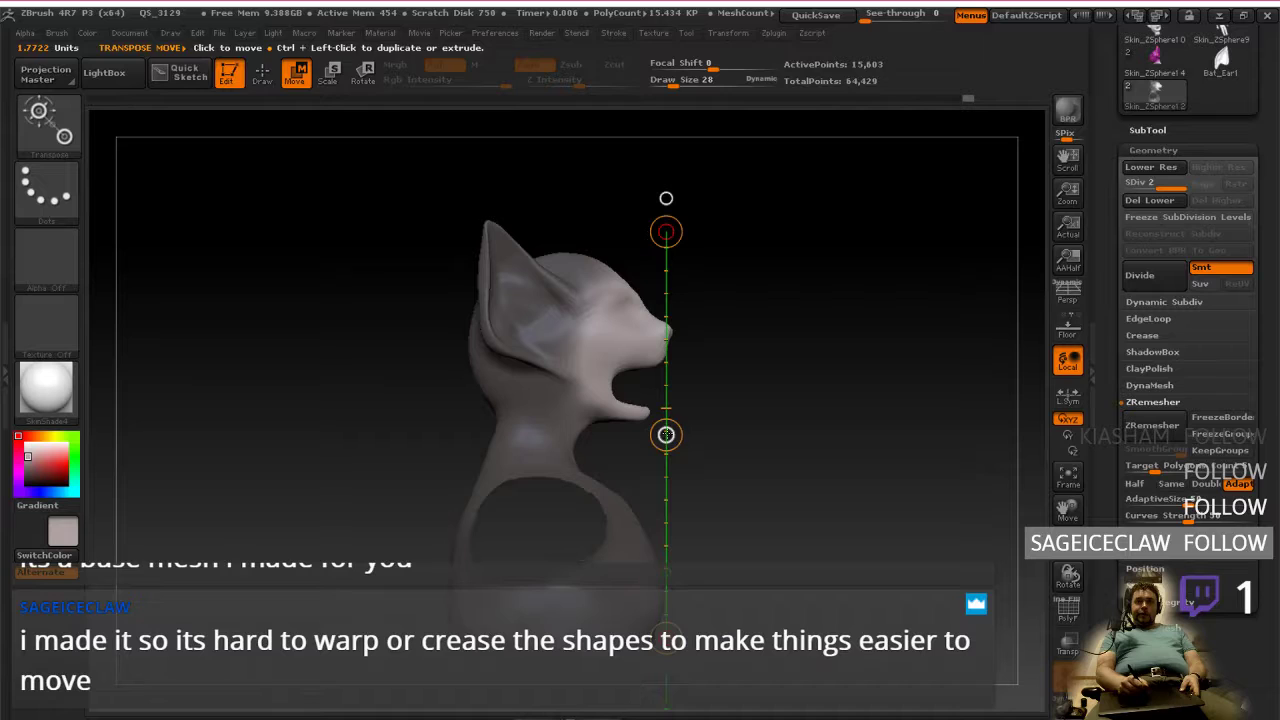
pyautogui.click(666, 435)
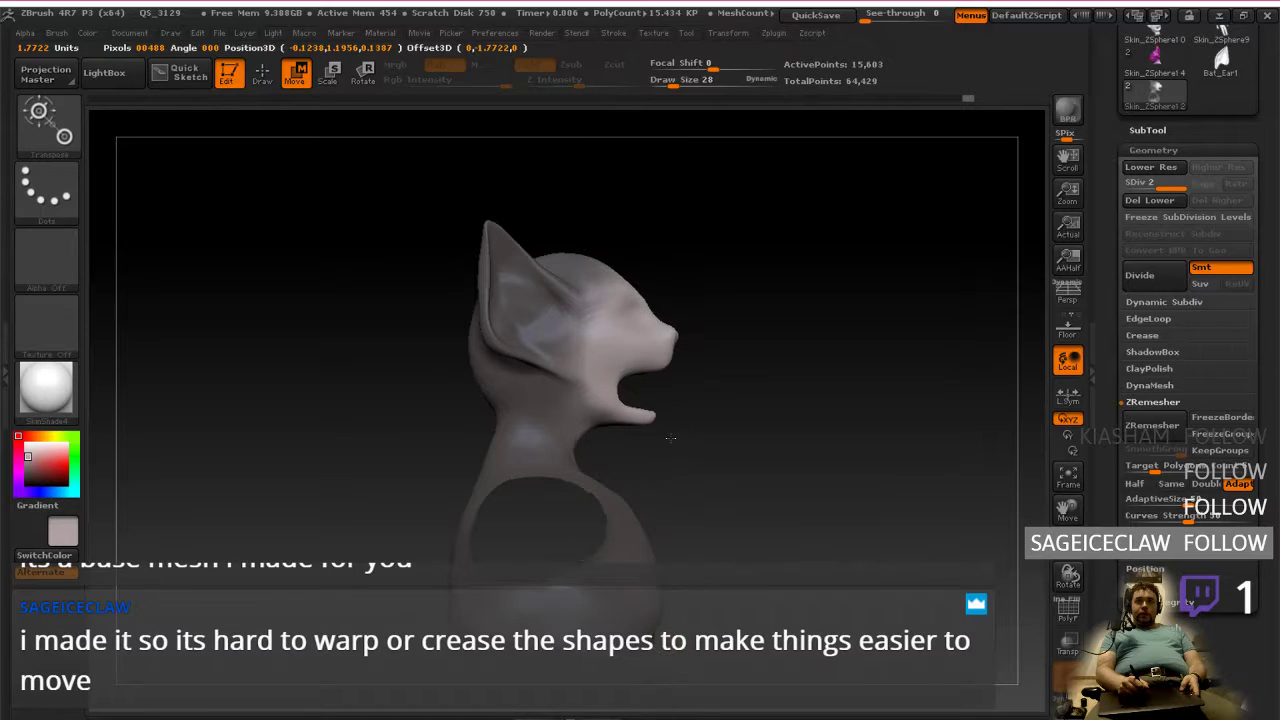
pyautogui.click(666, 436)
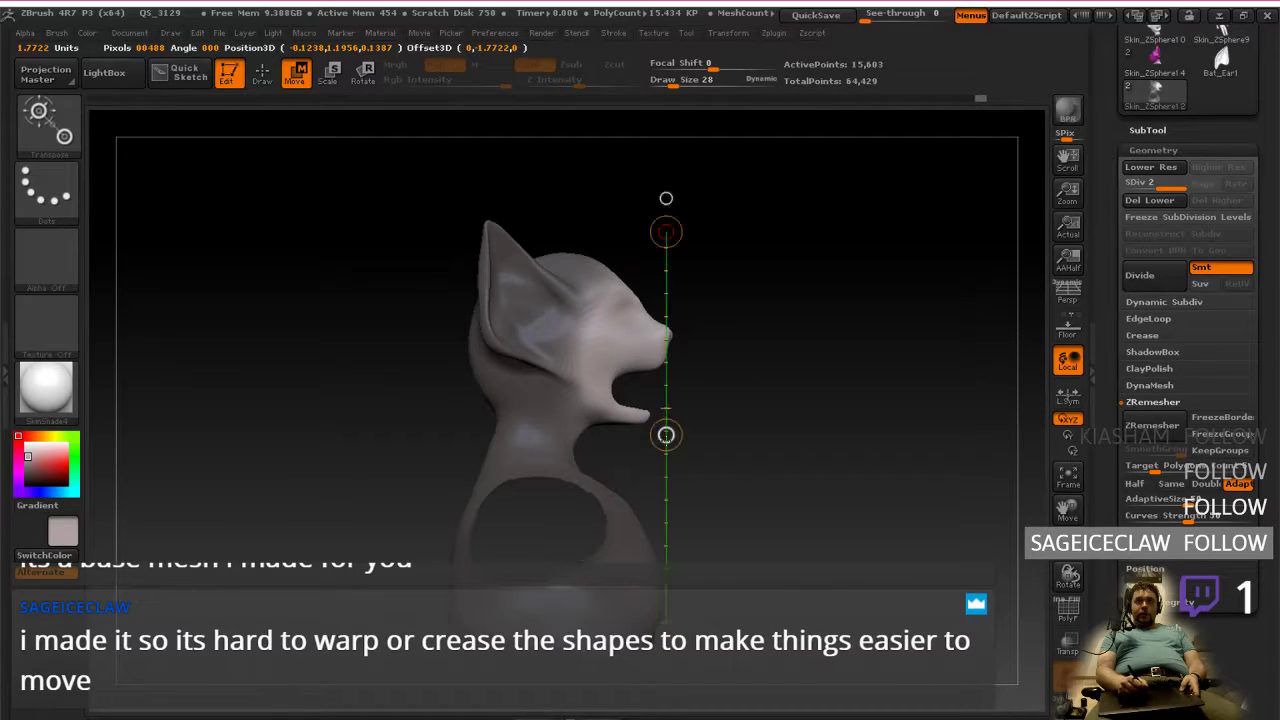
pyautogui.click(666, 435)
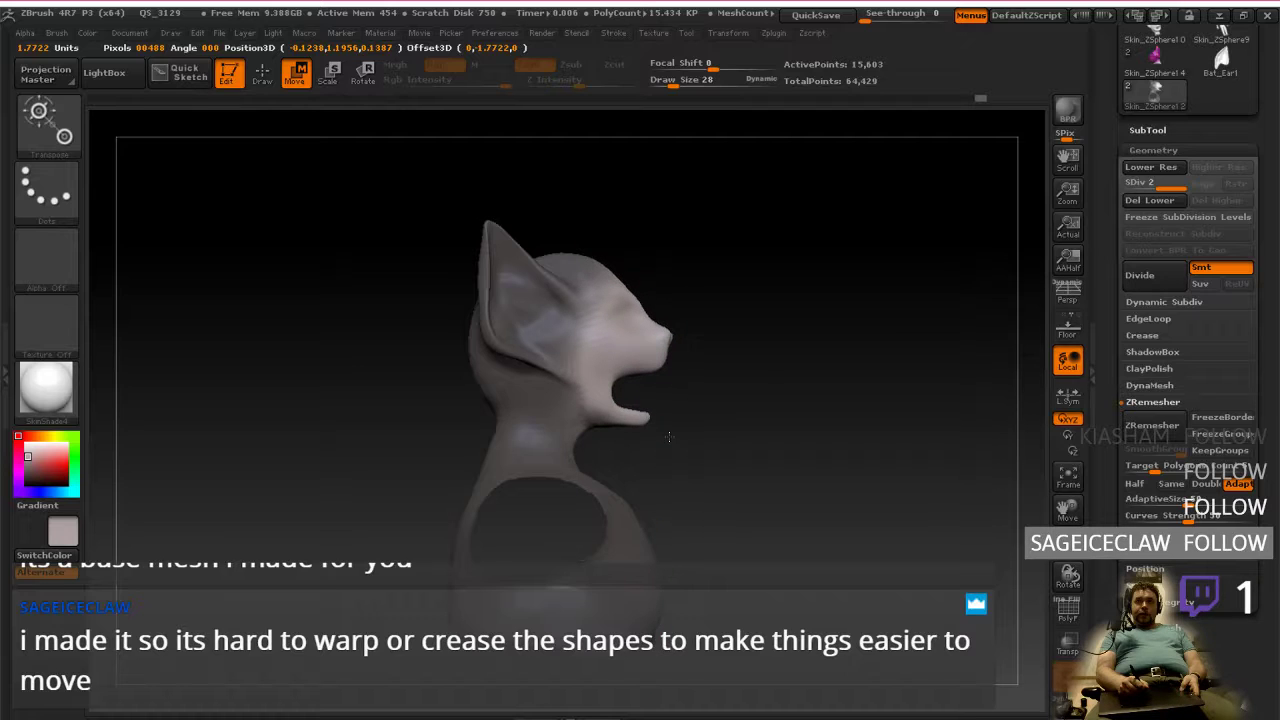
pyautogui.click(666, 435)
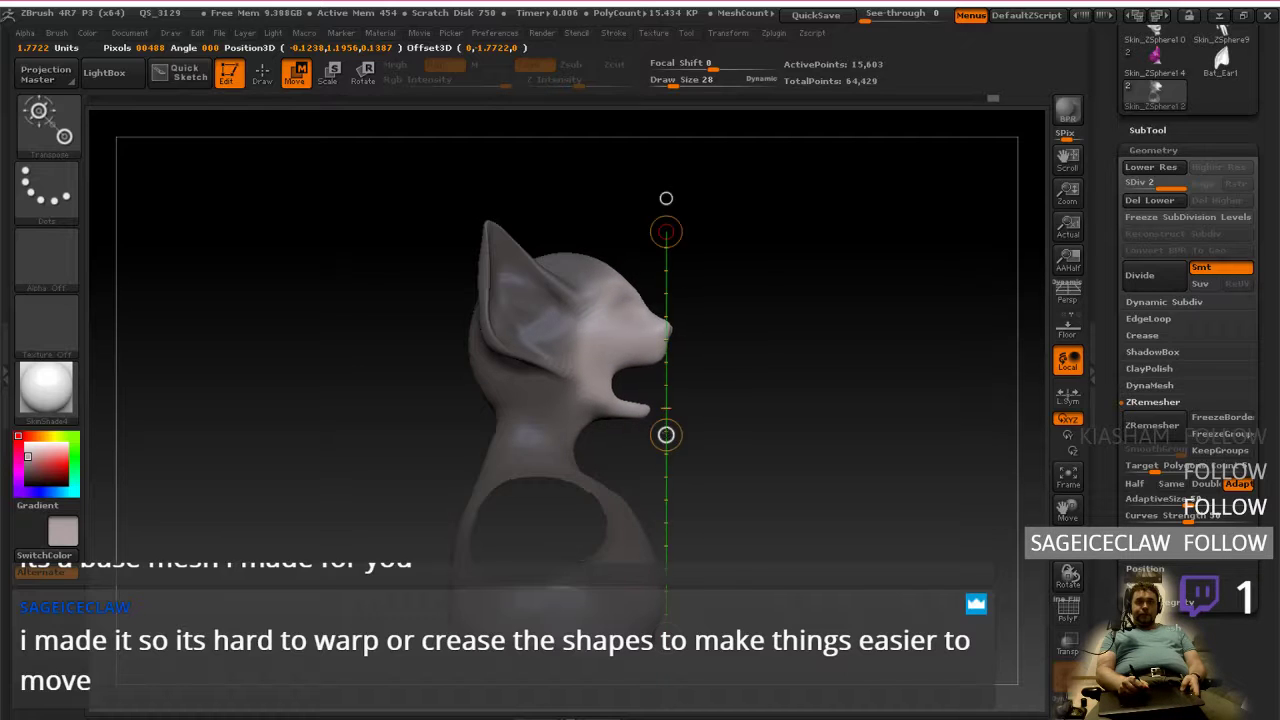
pyautogui.click(666, 435)
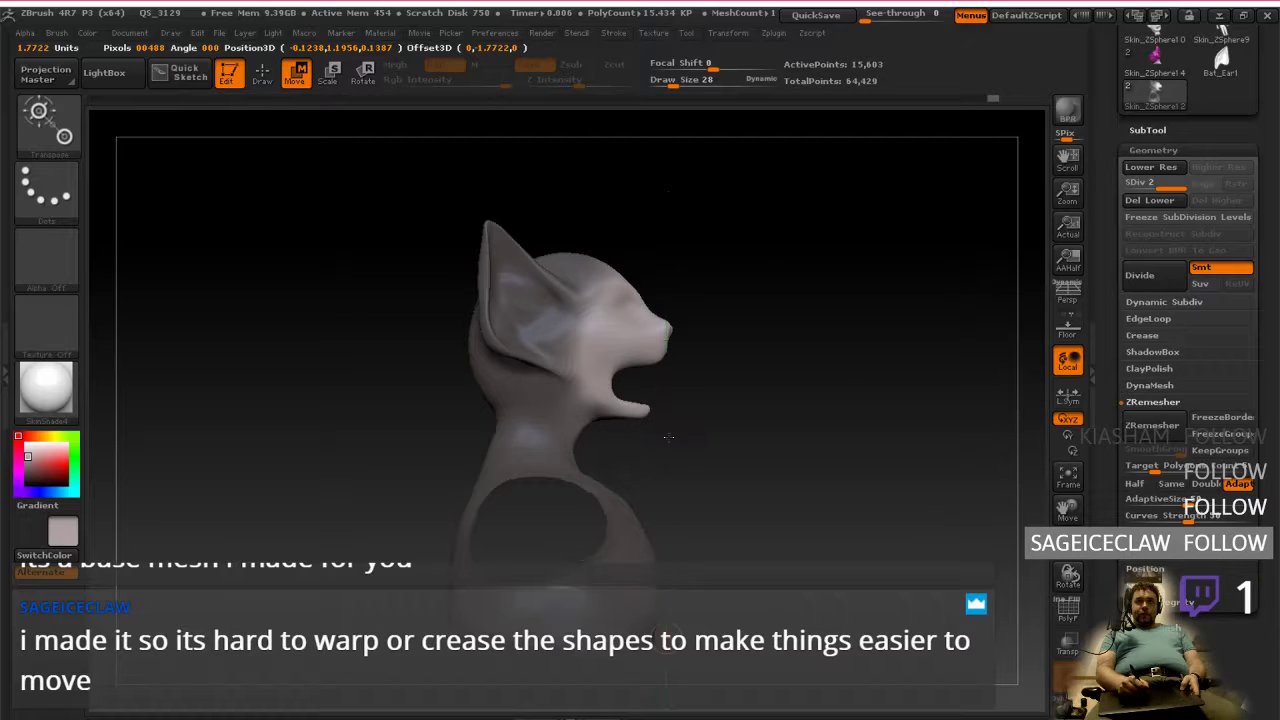
pyautogui.click(668, 434)
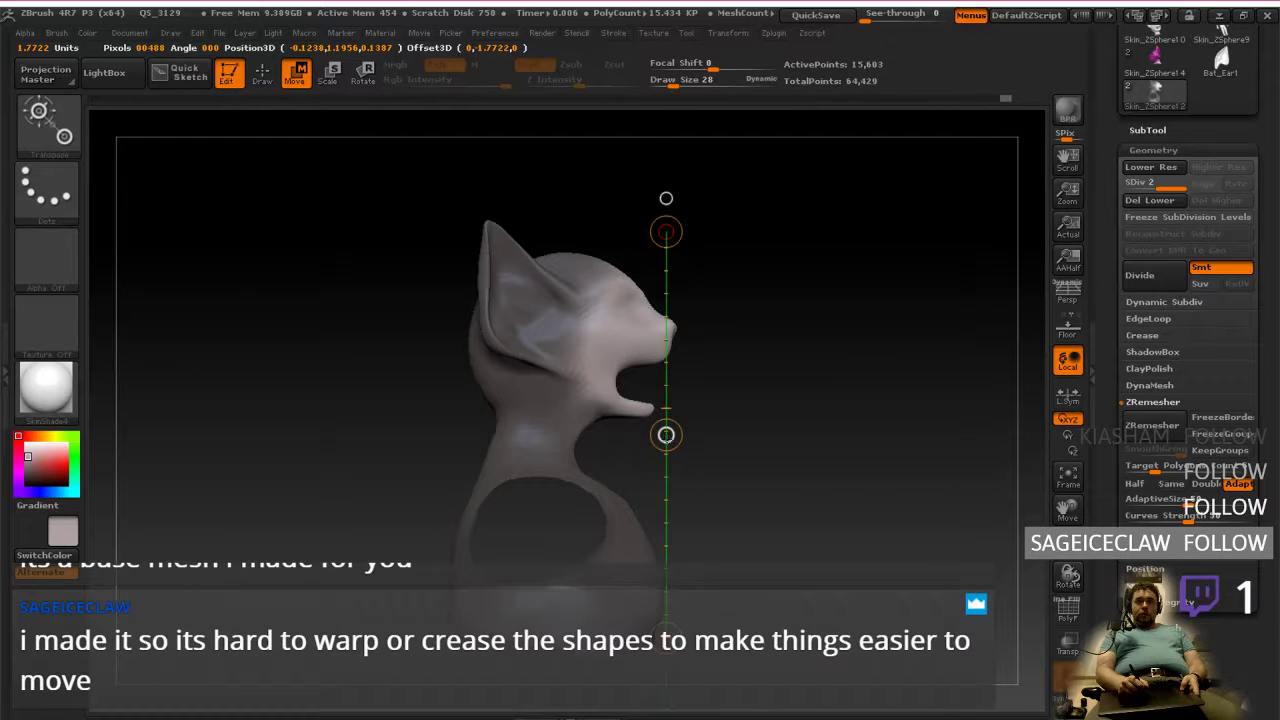
pyautogui.moveTo(666, 450); pyautogui.dragTo(656, 435)
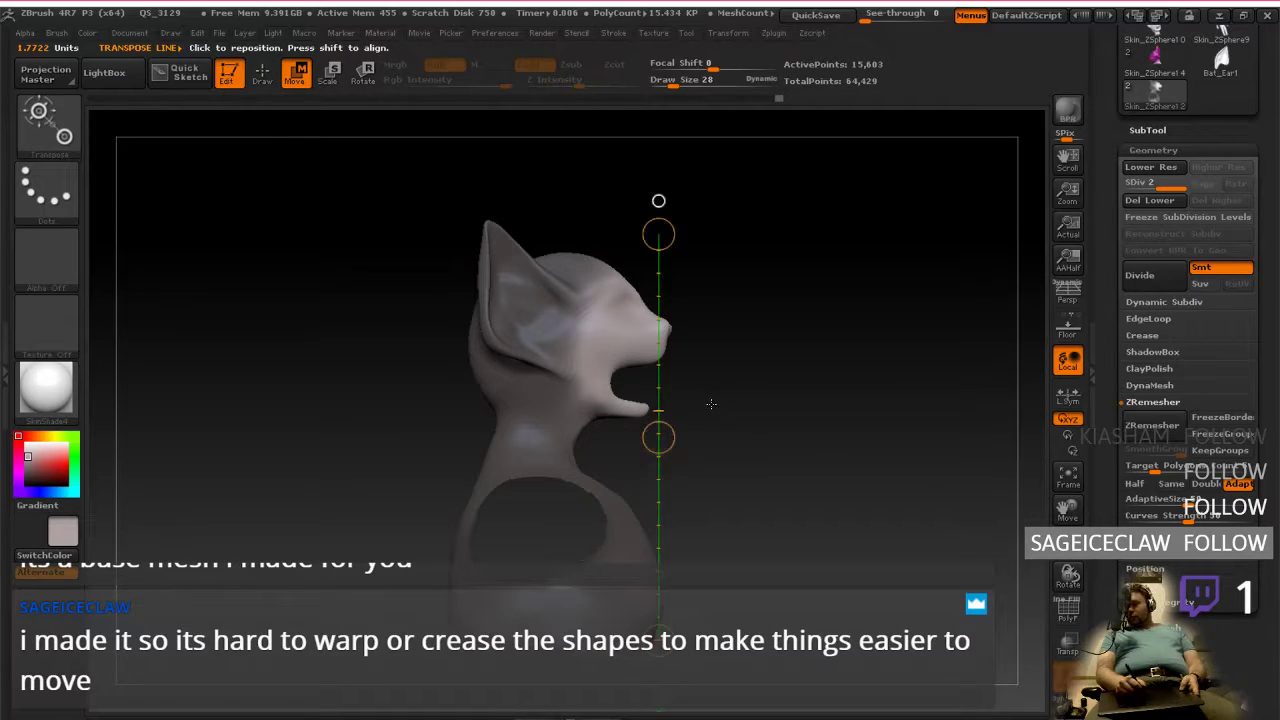
# Step: Invert the face mask and extend it with the lasso over the whole head and ears, leaving the neck and torso unmasked
pyautogui.moveTo(712, 404); pyautogui.dragTo(655, 390)
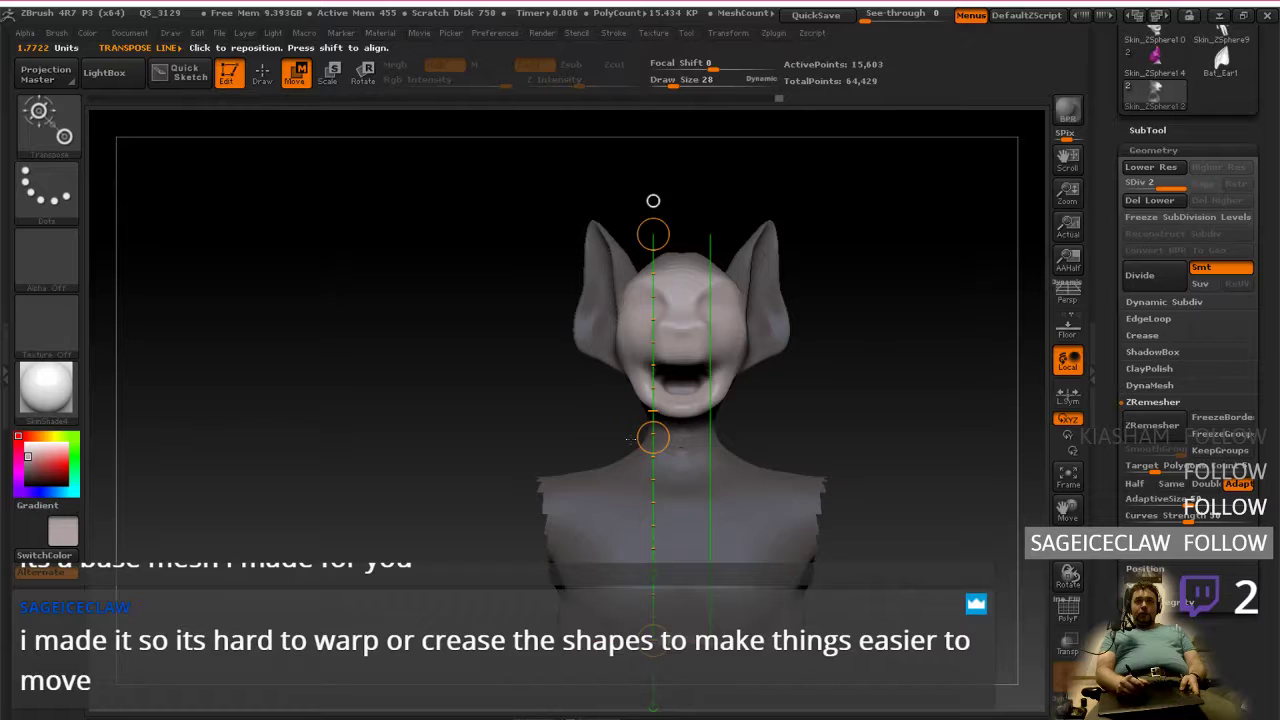
pyautogui.keyDown('ctrl'); pyautogui.click(579, 411); pyautogui.keyUp('ctrl')
pyautogui.keyDown('ctrl'); pyautogui.moveTo(535, 414); pyautogui.dragTo(505, 376); pyautogui.keyUp('ctrl')
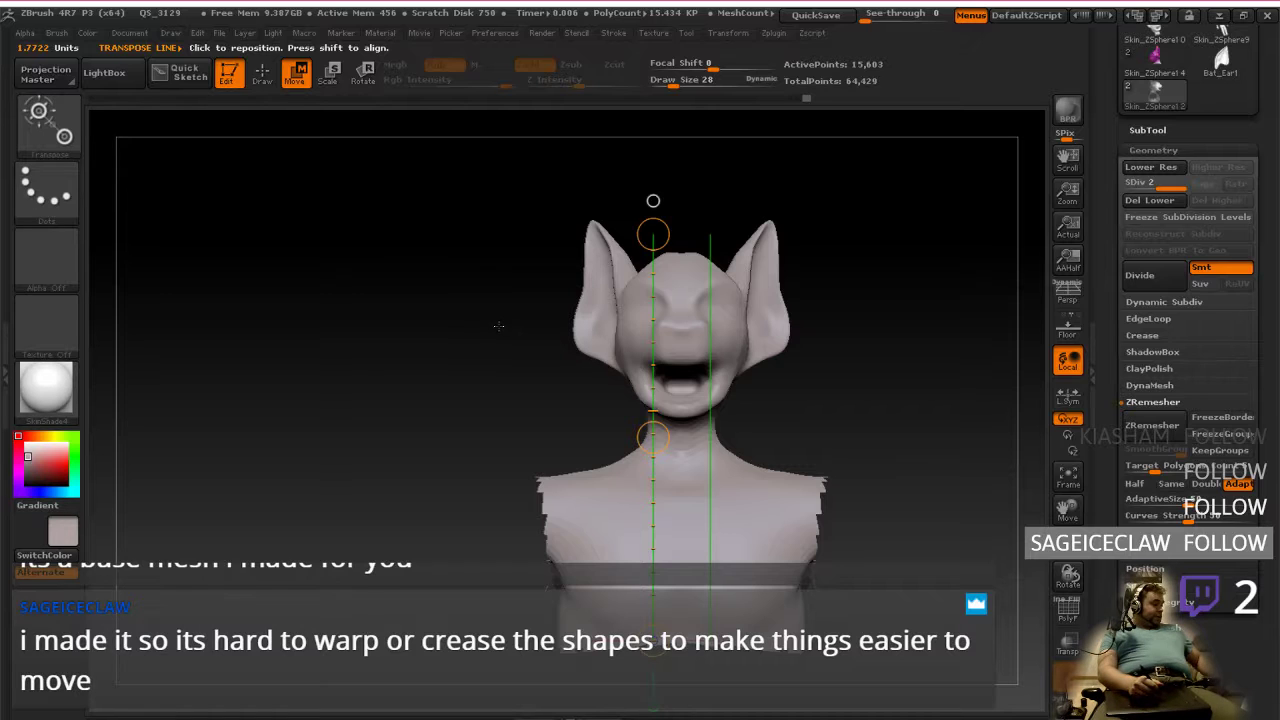
pyautogui.keyDown('ctrl'); pyautogui.click(546, 391); pyautogui.keyUp('ctrl')
pyautogui.keyDown('ctrl'); pyautogui.click(580, 421); pyautogui.keyUp('ctrl')
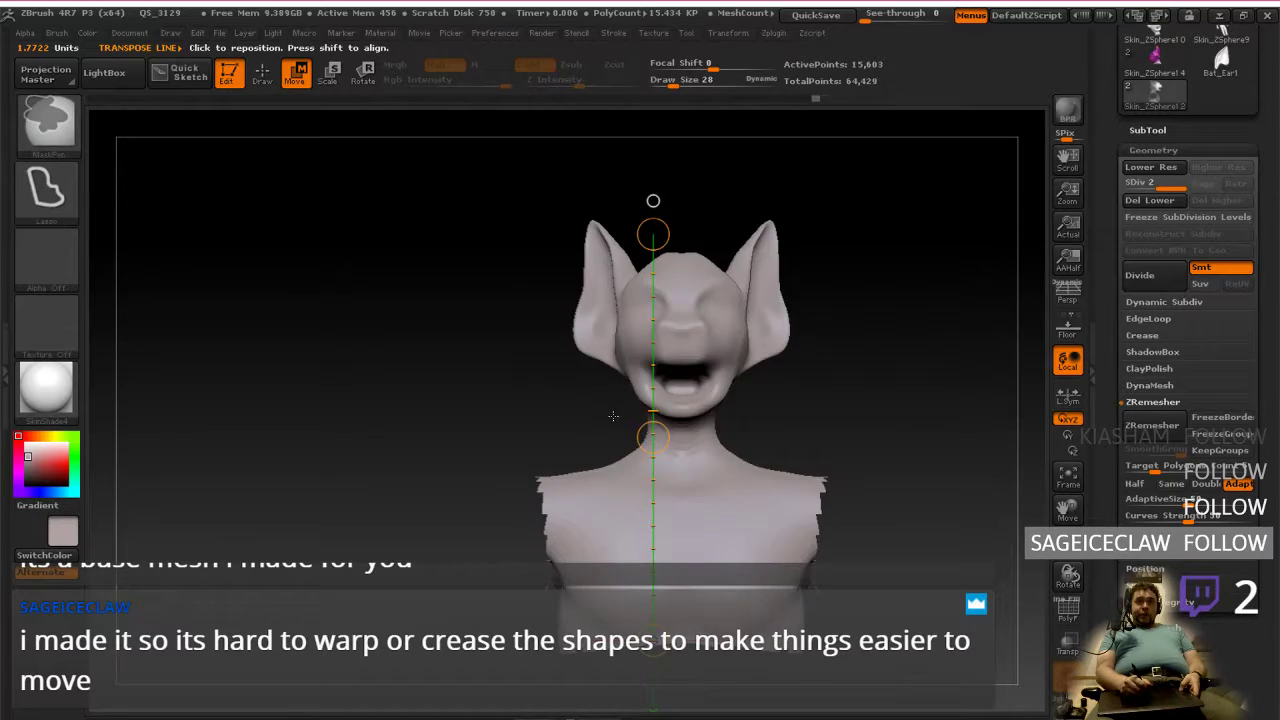
pyautogui.moveTo(627, 398)
pyautogui.keyDown('ctrl'); pyautogui.mouseDown()
pyautogui.moveTo(680, 435)
pyautogui.moveTo(790, 360)
pyautogui.moveTo(630, 215)
pyautogui.moveTo(510, 218)
pyautogui.moveTo(579, 397)
pyautogui.moveTo(677, 380)
pyautogui.mouseUp(); pyautogui.keyUp('ctrl')
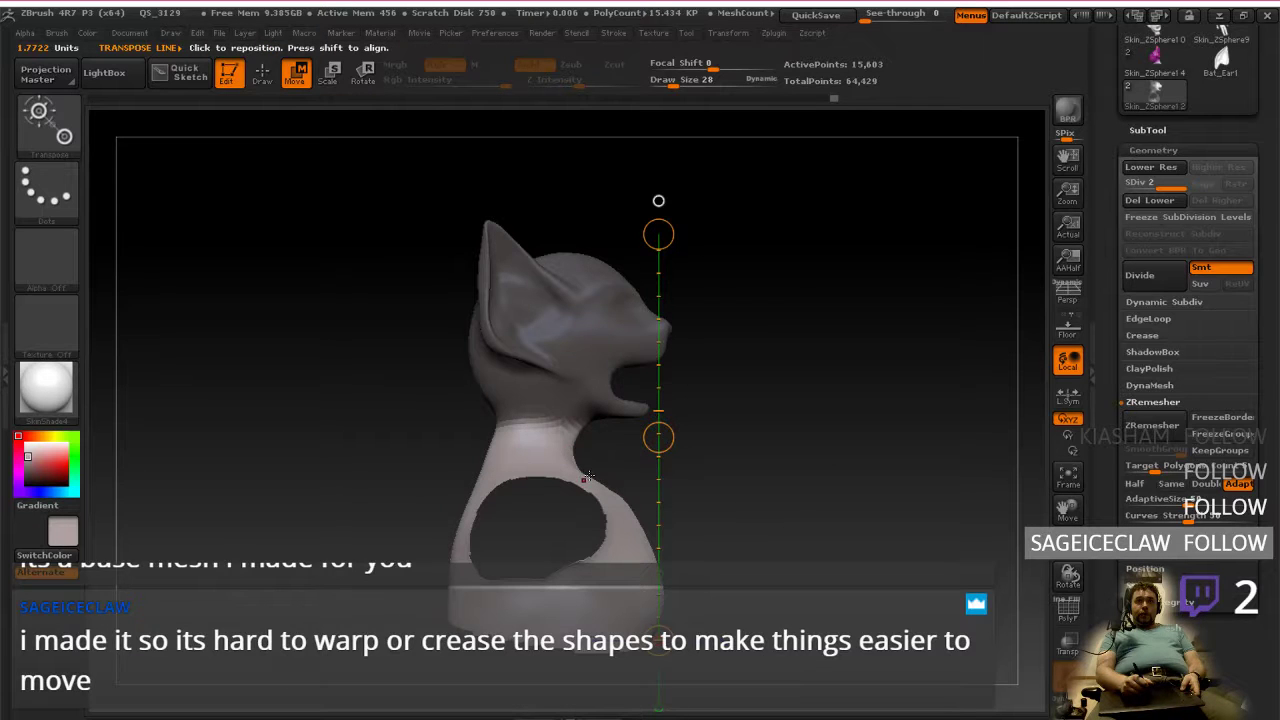
# Step: Try to raise the unmasked neck and torso toward the head with a horizontal Transpose line at the base of the neck
pyautogui.moveTo(586, 474); pyautogui.dragTo(783, 479)
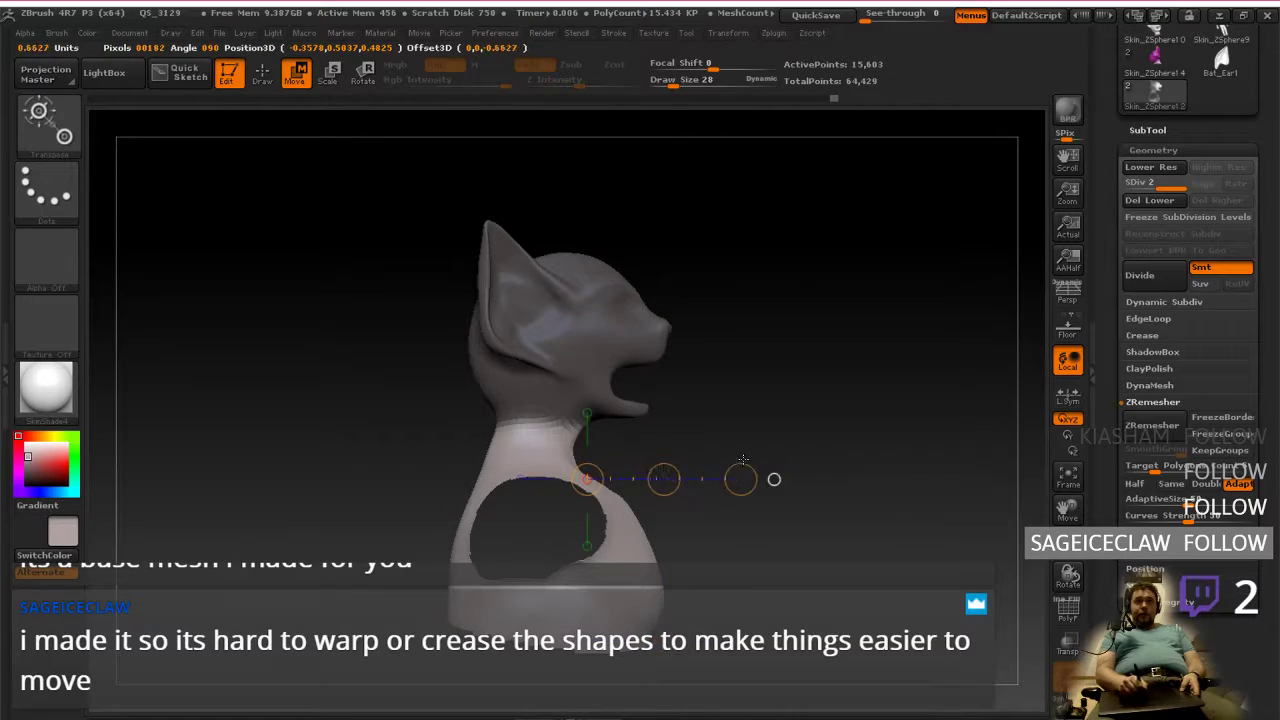
pyautogui.moveTo(685, 479); pyautogui.dragTo(685, 461)
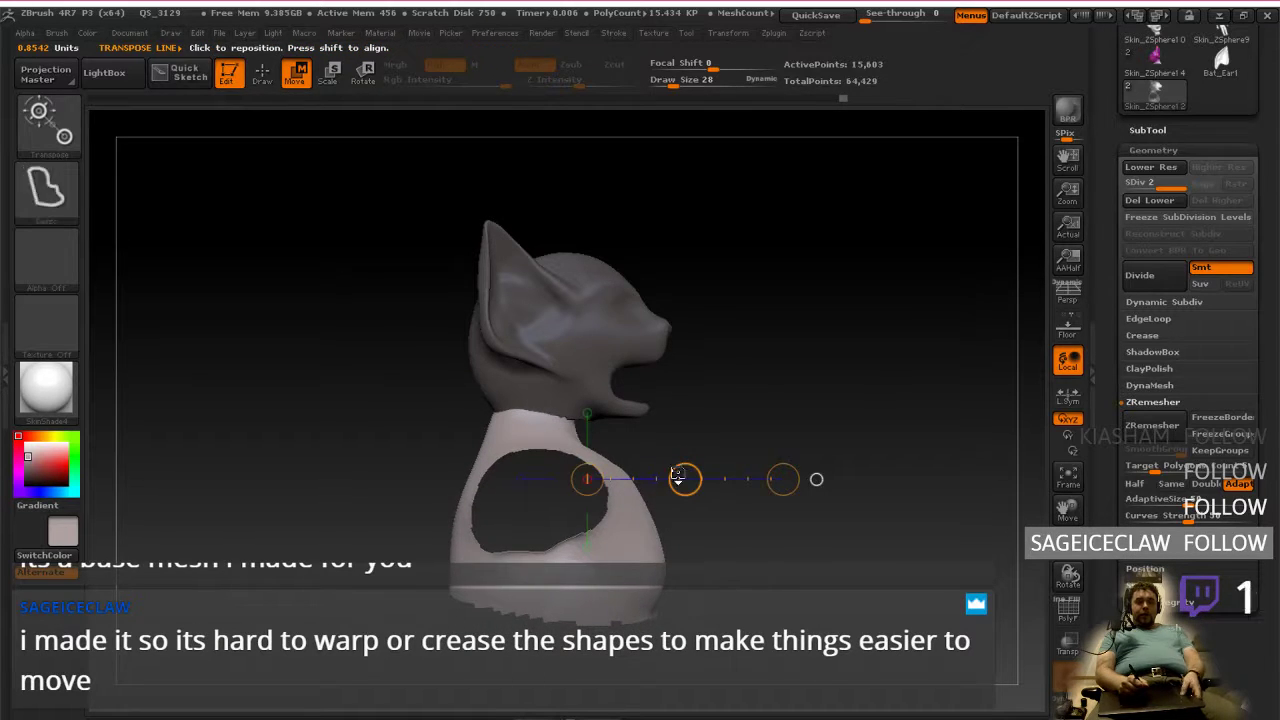
pyautogui.hotkey('ctrl', 'z')
pyautogui.hotkey('ctrl', 'z')
pyautogui.hotkey('ctrl', 'shift', 'z')
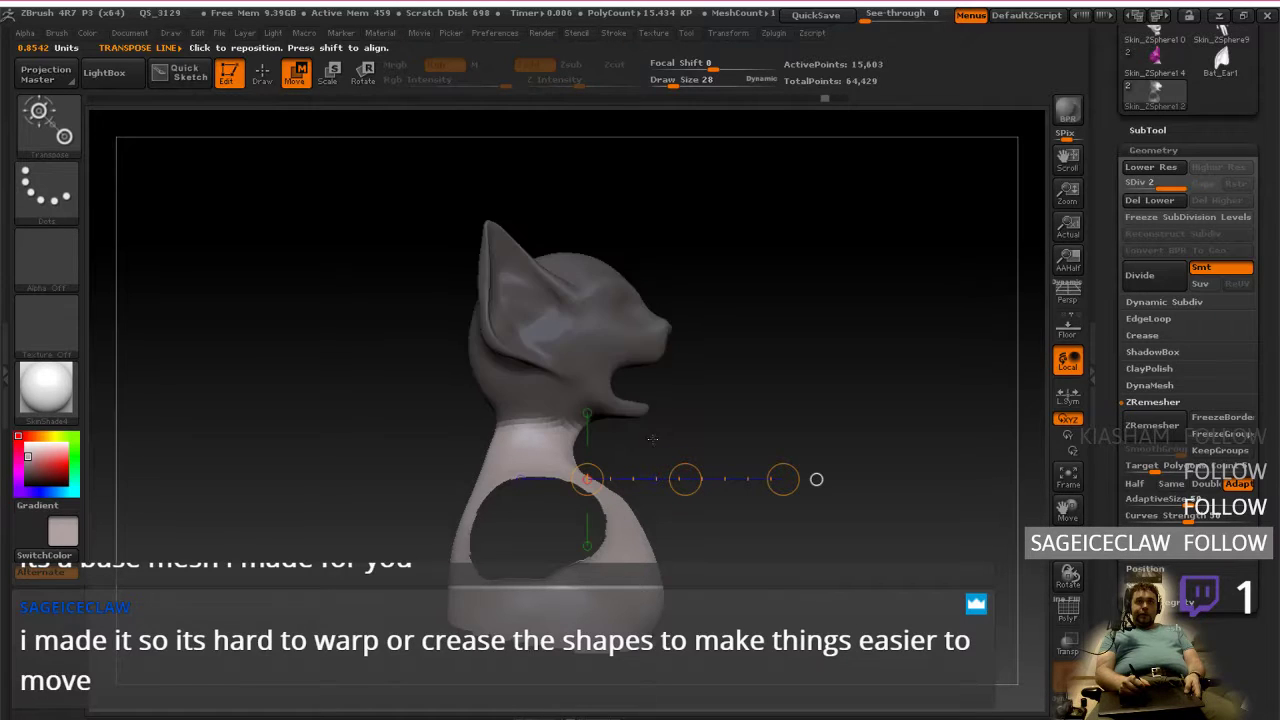
# Step: Invert the mask to protect the neck and torso, place the Transpose line below the jaw, and blur the mask edge
pyautogui.keyDown('ctrl'); pyautogui.click(700, 436); pyautogui.keyUp('ctrl')
pyautogui.moveTo(694, 479); pyautogui.dragTo(677, 444)
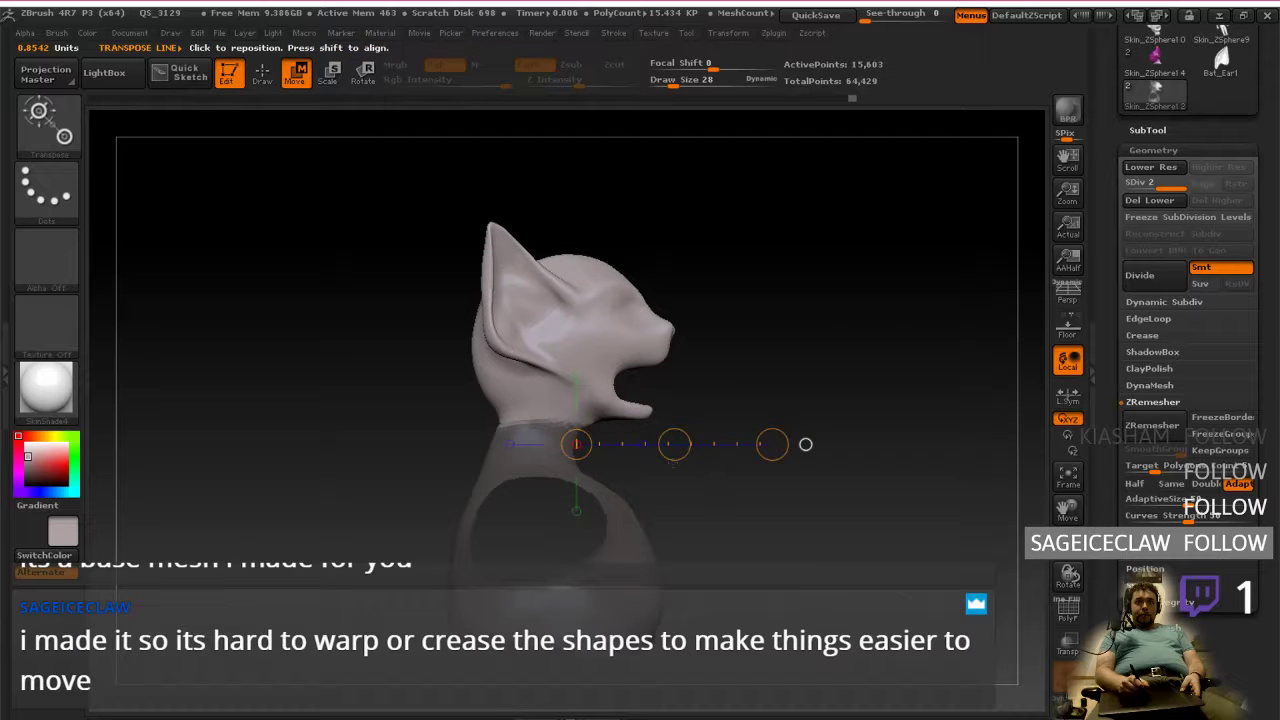
pyautogui.hotkey('ctrl', 'z')
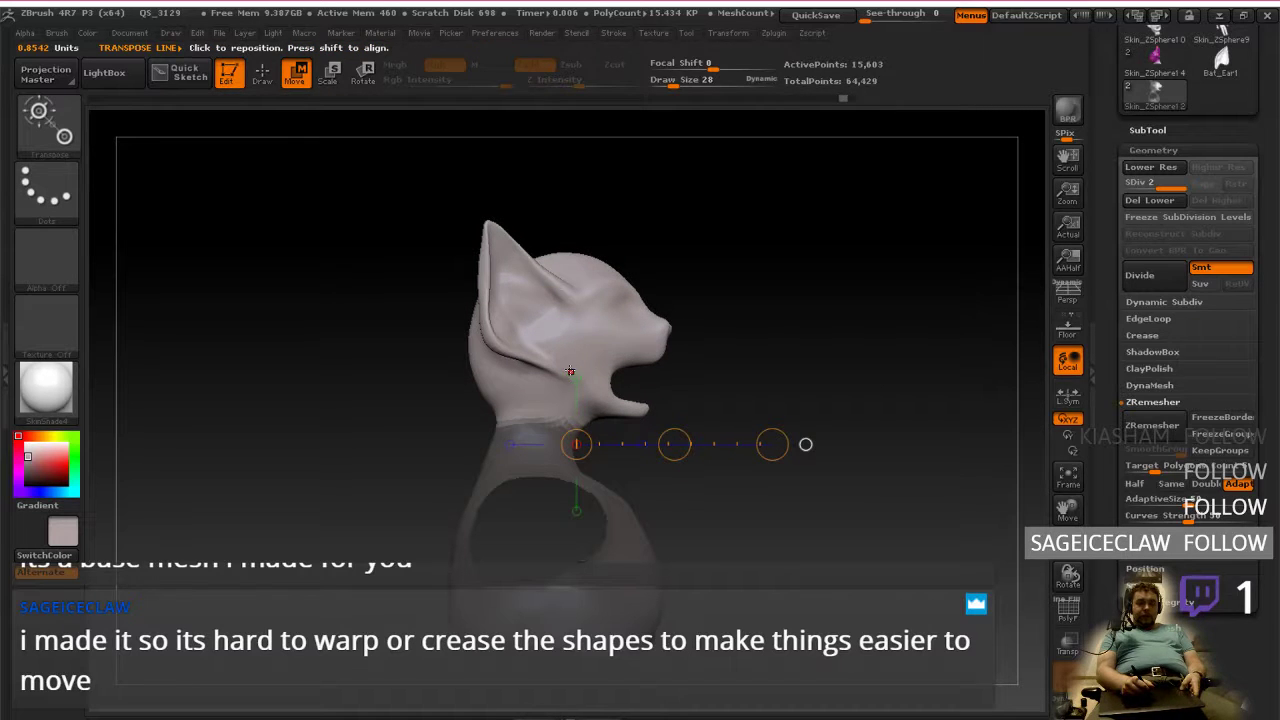
pyautogui.keyDown('ctrl'); pyautogui.click(586, 357); pyautogui.keyUp('ctrl')
pyautogui.keyDown('ctrl'); pyautogui.click(590, 355); pyautogui.keyUp('ctrl')
pyautogui.keyDown('ctrl'); pyautogui.click(591, 353); pyautogui.keyUp('ctrl')
pyautogui.keyDown('ctrl'); pyautogui.click(592, 352); pyautogui.keyUp('ctrl')
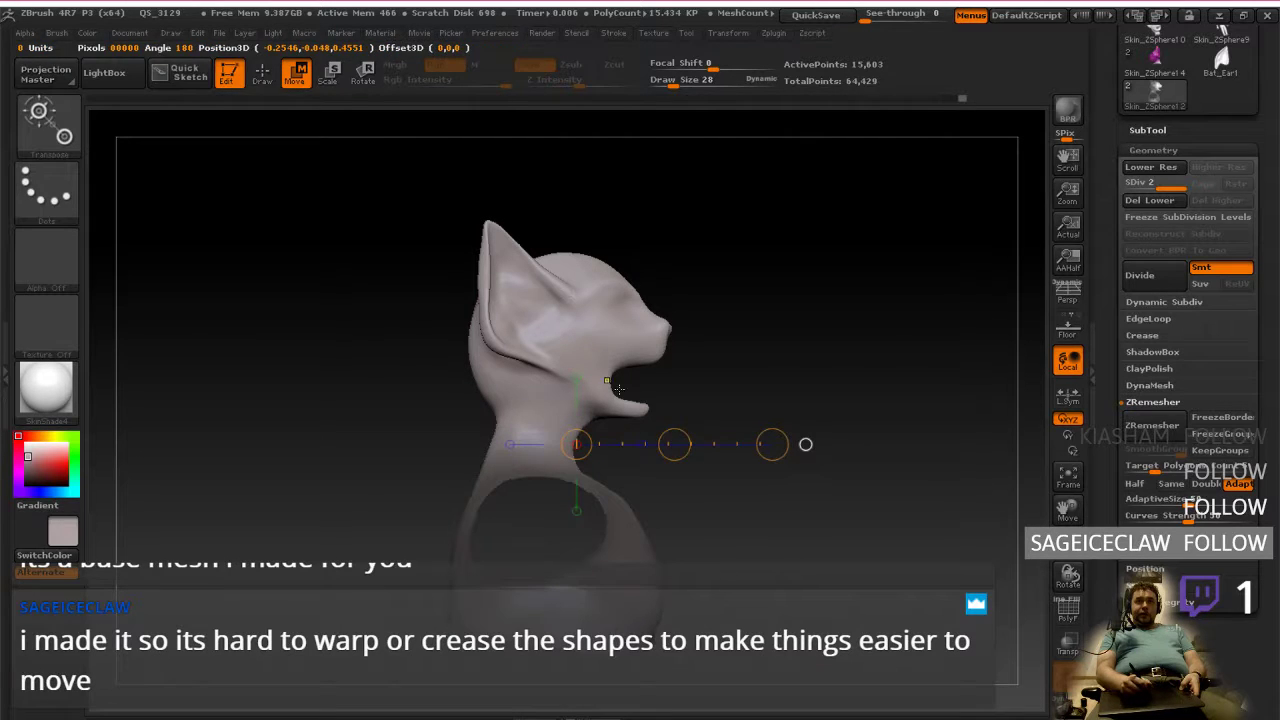
# Step: Try to reposition the unmasked head on the neck with the horizontal Transpose line
pyautogui.moveTo(674, 444); pyautogui.dragTo(670, 461)
pyautogui.moveTo(669, 466); pyautogui.dragTo(676, 446)
pyautogui.hotkey('ctrl', 'z')
pyautogui.hotkey('ctrl', 'z')
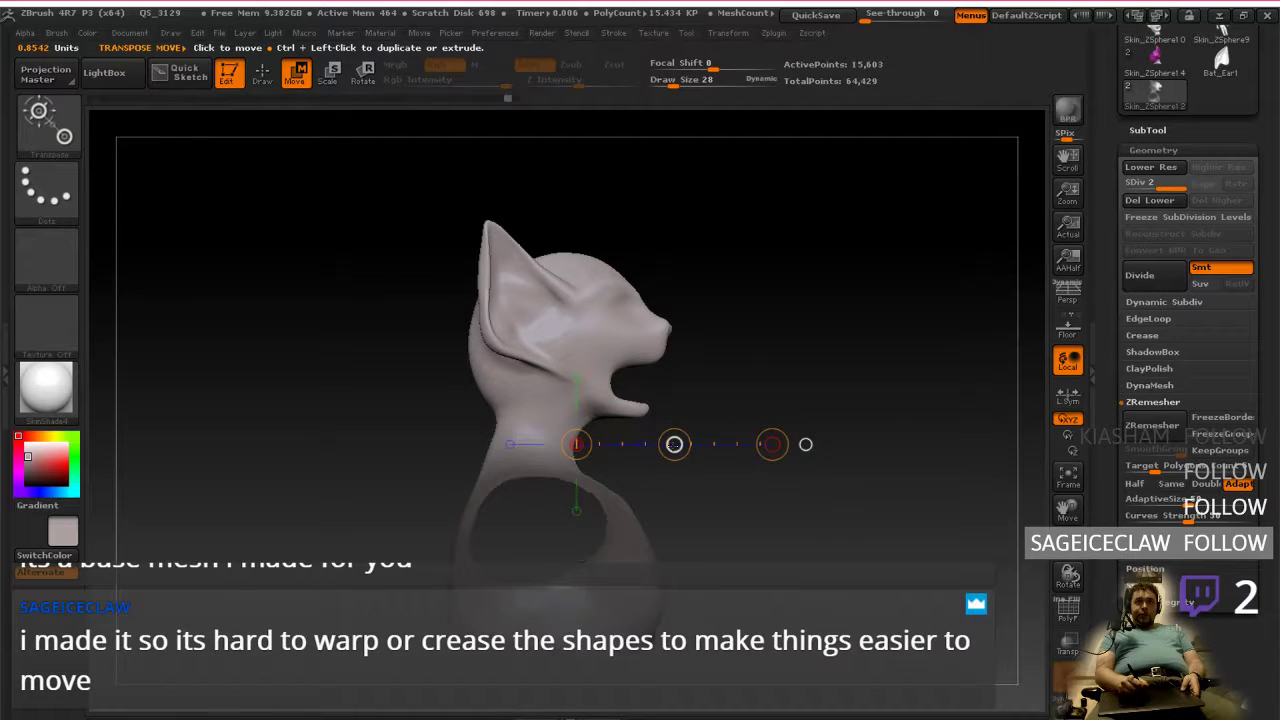
# Step: Lower the unmasked head to shorten the neck and shift it slightly backward in profile with Move transpose
pyautogui.moveTo(674, 444); pyautogui.dragTo(675, 444)
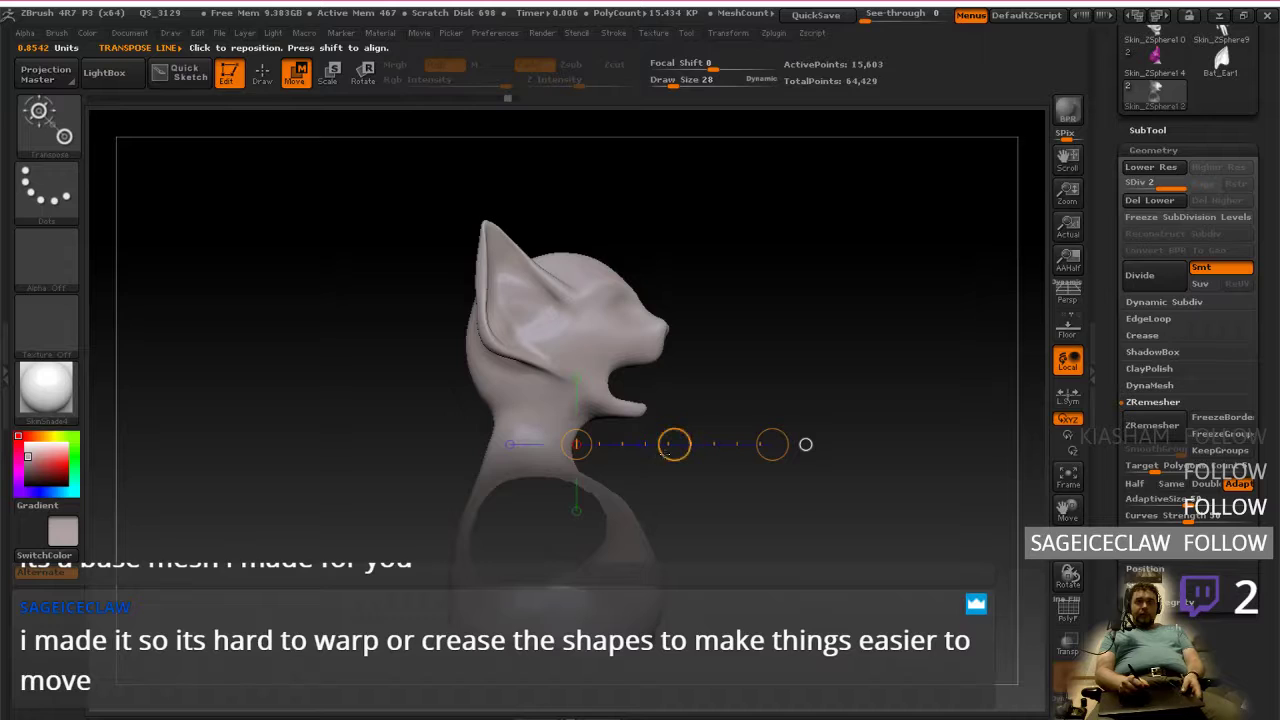
pyautogui.moveTo(674, 444)
pyautogui.mouseDown()
pyautogui.moveTo(672, 459)
pyautogui.moveTo(674, 443)
pyautogui.mouseUp()
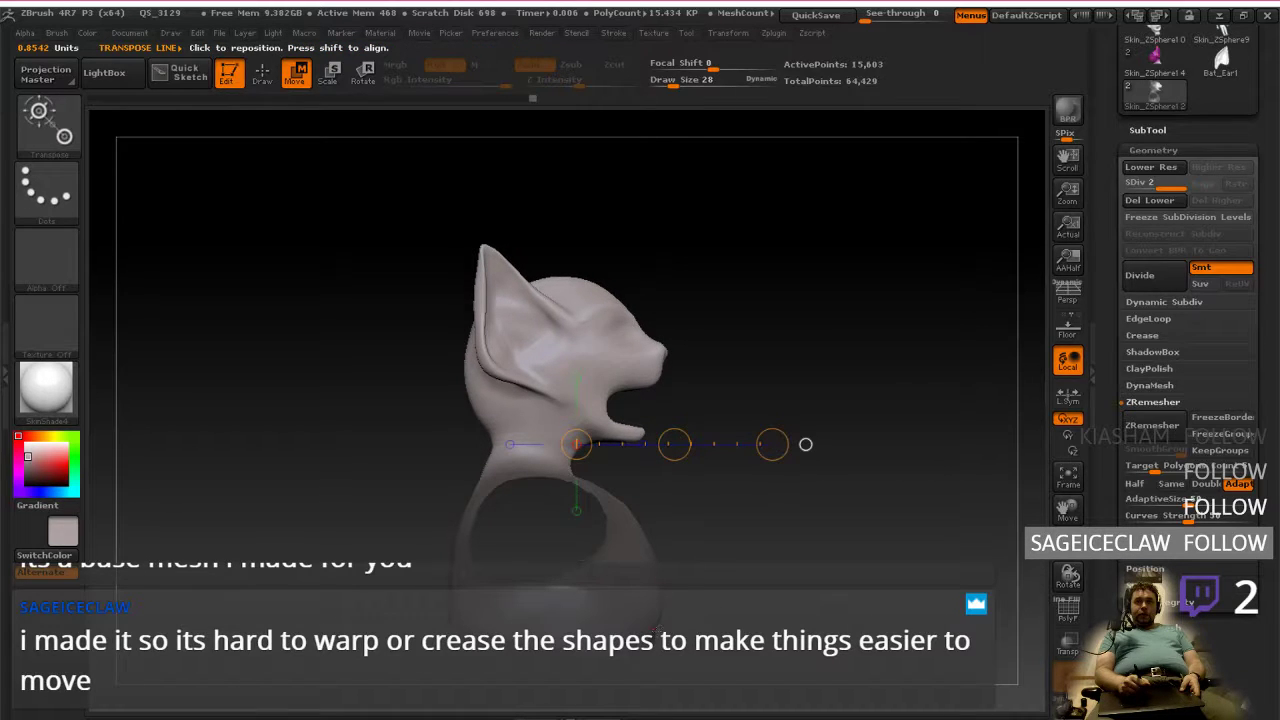
pyautogui.moveTo(652, 639); pyautogui.dragTo(652, 277)
pyautogui.moveTo(652, 457); pyautogui.dragTo(651, 459)
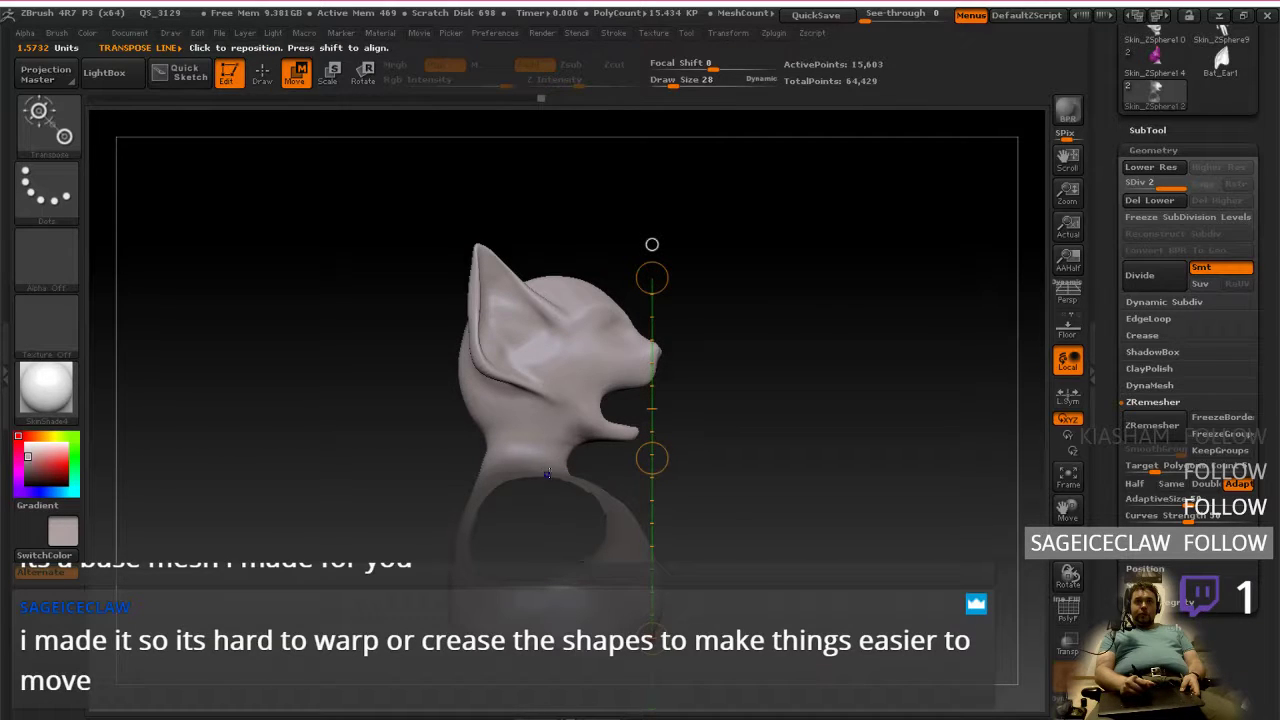
pyautogui.moveTo(484, 476); pyautogui.dragTo(743, 477)
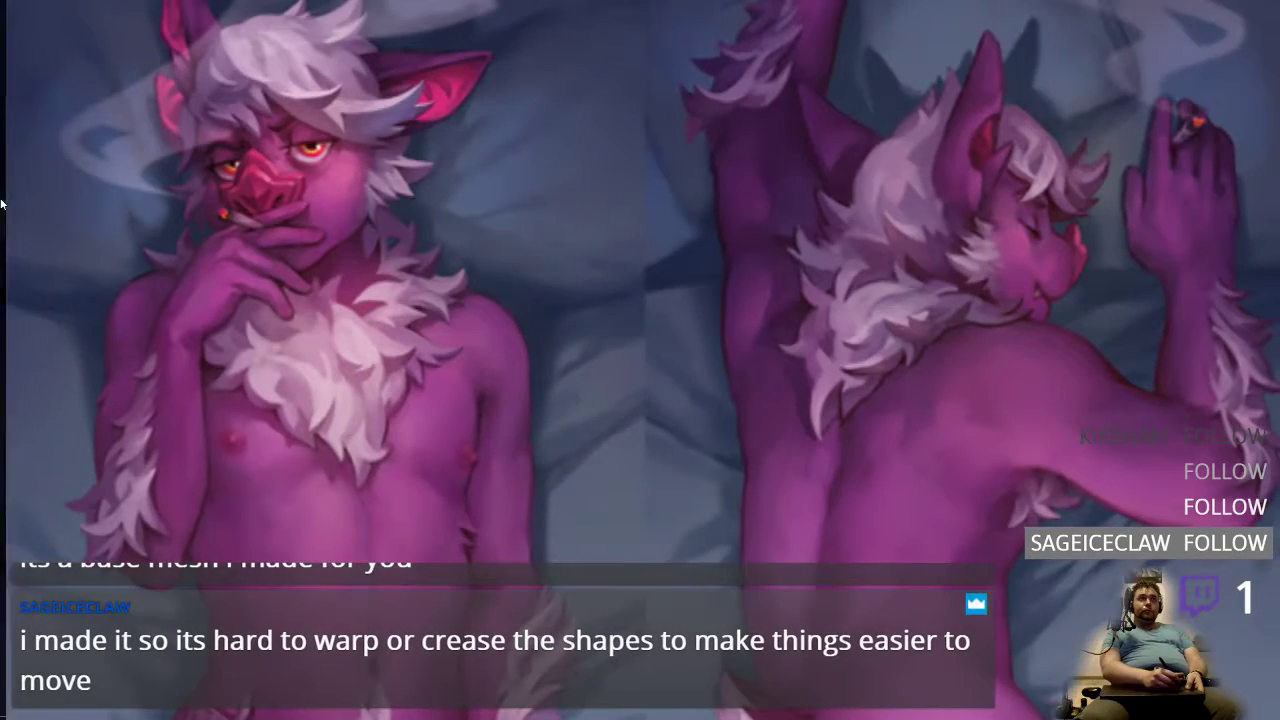
# Step: Check the head and neck proportions against the character artwork and the Photoshop anatomy study, and return to ZBrush
pyautogui.moveTo(1, 155)
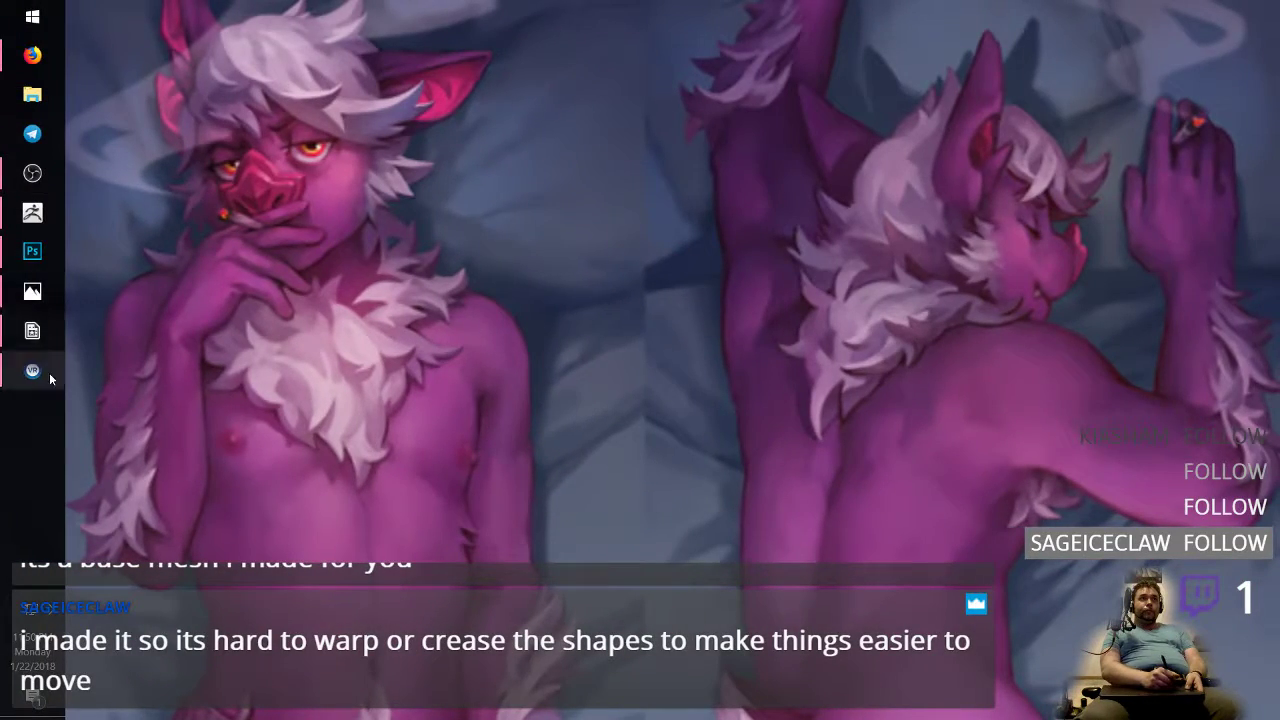
pyautogui.click(32, 251)
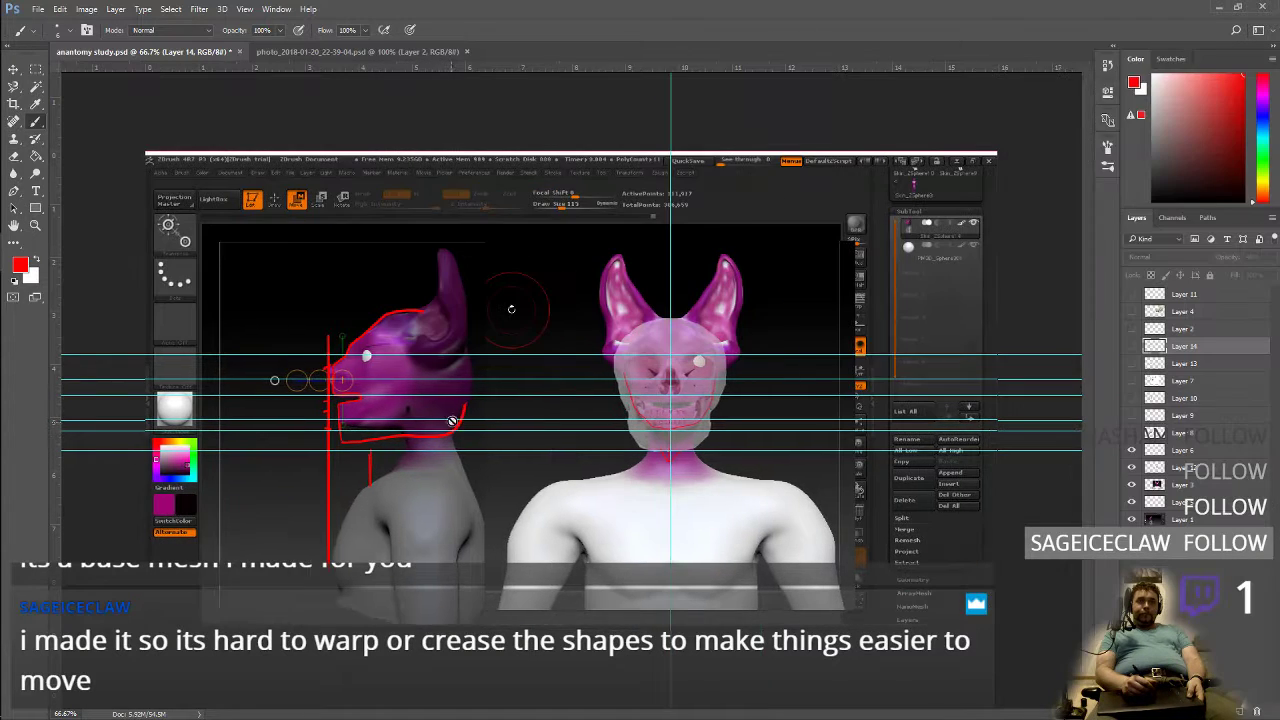
pyautogui.click(1219, 7)
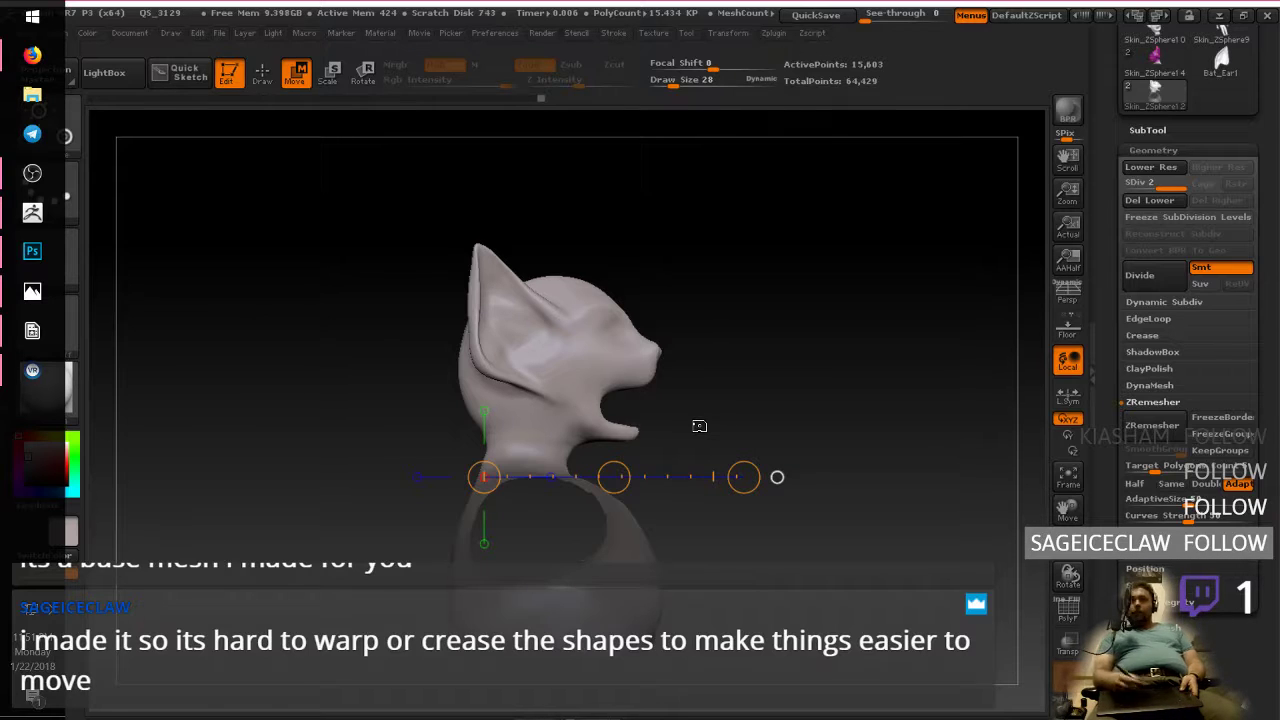
# Step: Switch from Move transpose to Draw mode, clear the mask on the torso, and inspect the bust from the front
pyautogui.moveTo(745, 433)
pyautogui.mouseDown()
pyautogui.moveTo(671, 491)
pyautogui.moveTo(429, 509)
pyautogui.moveTo(705, 428)
pyautogui.mouseUp()
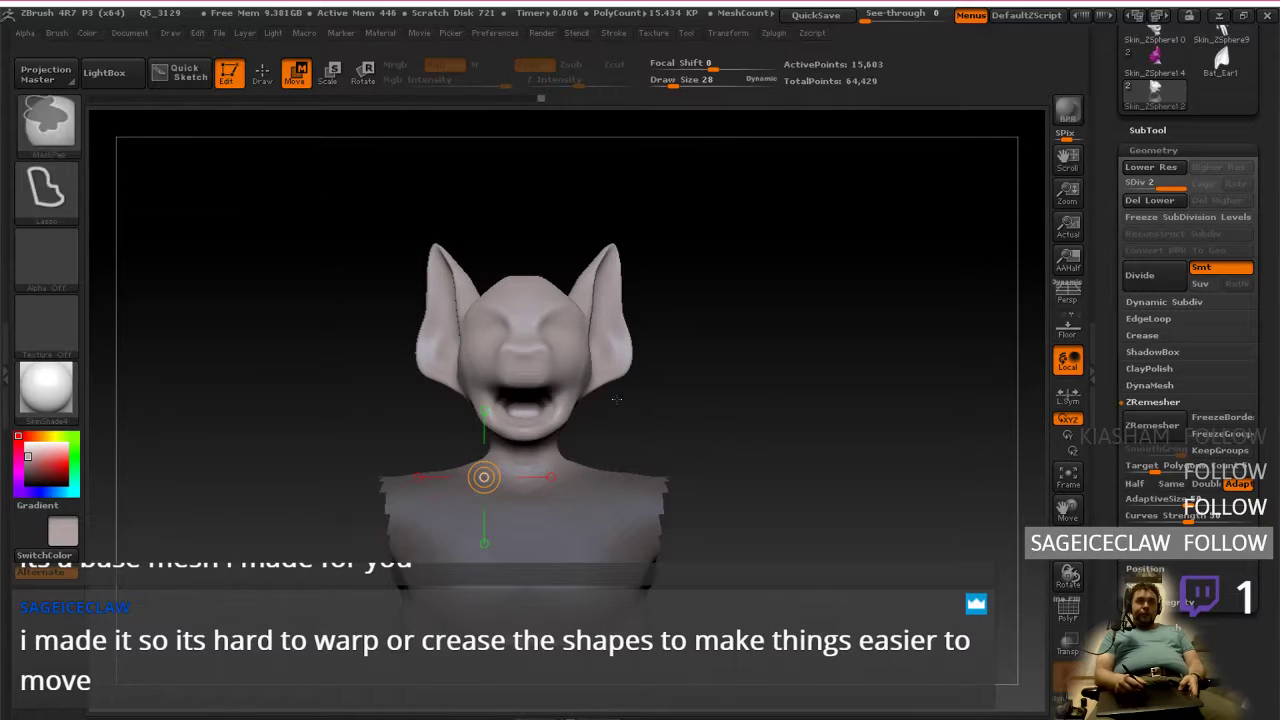
pyautogui.click(263, 74)
pyautogui.moveTo(682, 423)
pyautogui.mouseDown()
pyautogui.moveTo(760, 414)
pyautogui.moveTo(719, 418)
pyautogui.moveTo(707, 489)
pyautogui.mouseUp()
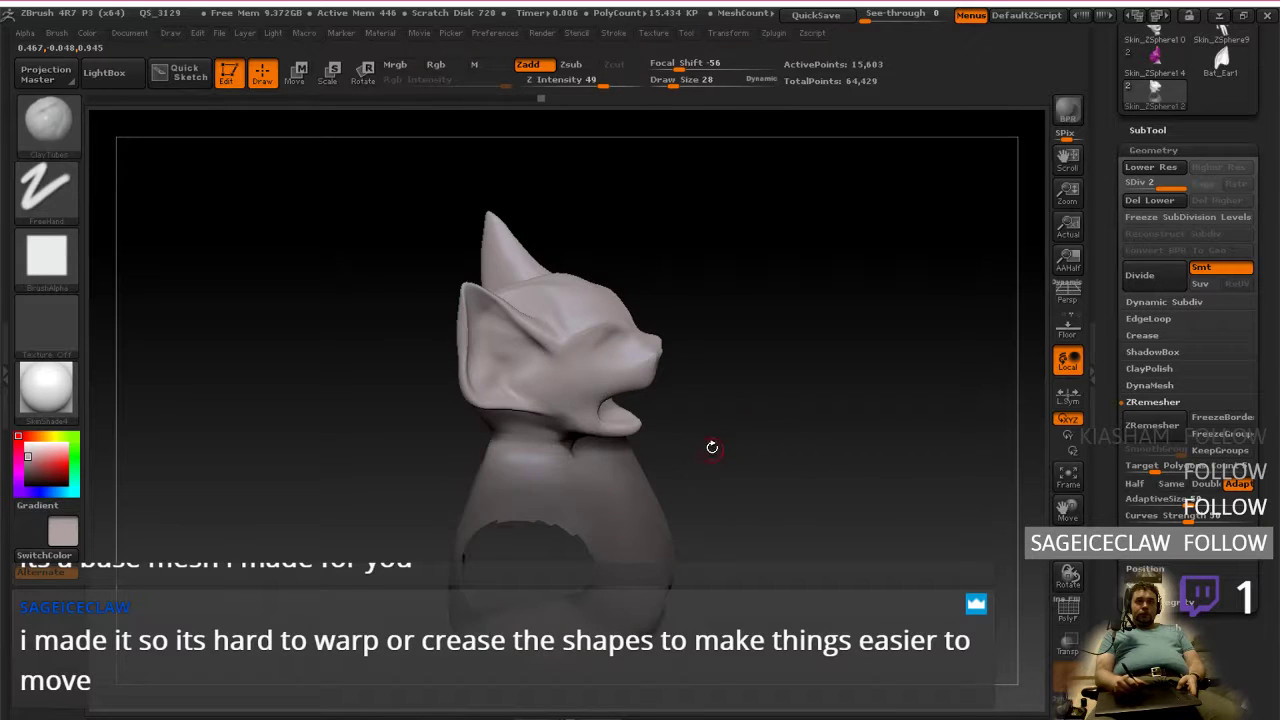
pyautogui.keyDown('ctrl'); pyautogui.click(727, 439); pyautogui.keyUp('ctrl')
pyautogui.keyDown('ctrl'); pyautogui.click(733, 434); pyautogui.keyUp('ctrl')
pyautogui.moveTo(742, 424)
pyautogui.mouseDown()
pyautogui.moveTo(704, 401)
pyautogui.moveTo(749, 360)
pyautogui.moveTo(717, 445)
pyautogui.moveTo(744, 400)
pyautogui.mouseUp()
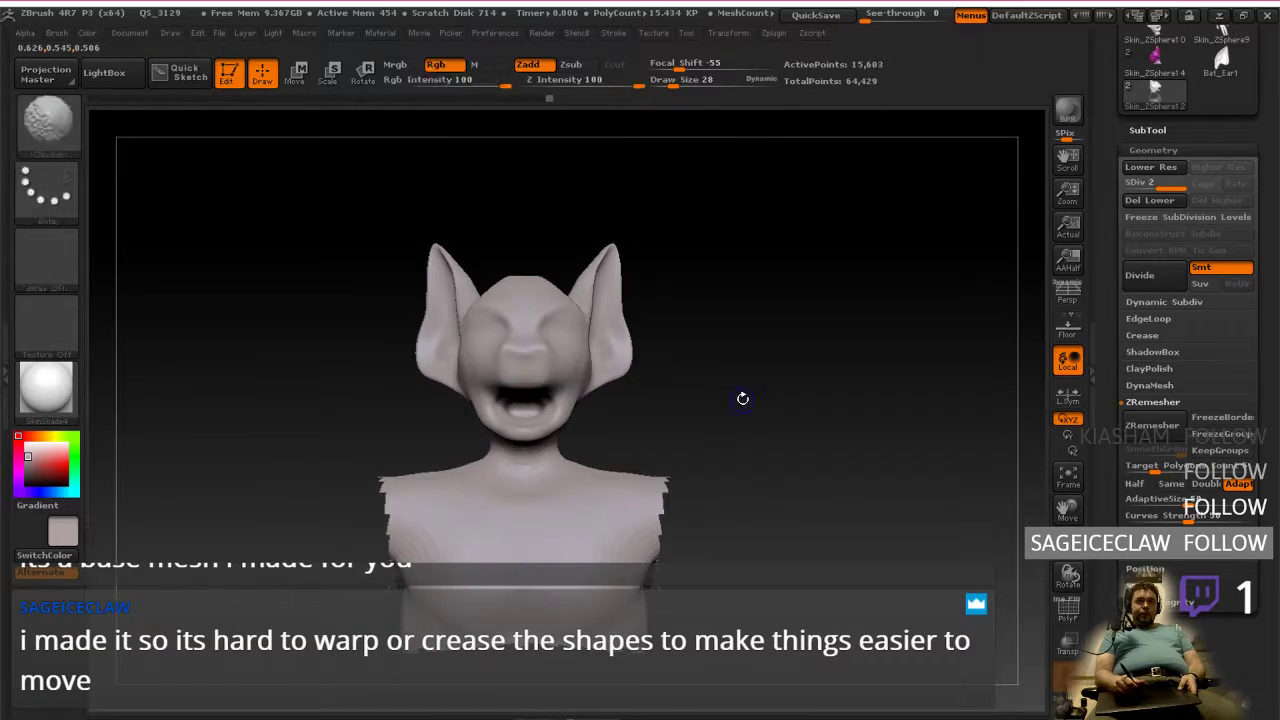
pyautogui.keyDown('ctrl'); pyautogui.moveTo(729, 466); pyautogui.dragTo(735, 414, button='right'); pyautogui.keyUp('ctrl')
pyautogui.keyDown('ctrl'); pyautogui.moveTo(735, 414); pyautogui.dragTo(756, 421); pyautogui.keyUp('ctrl')
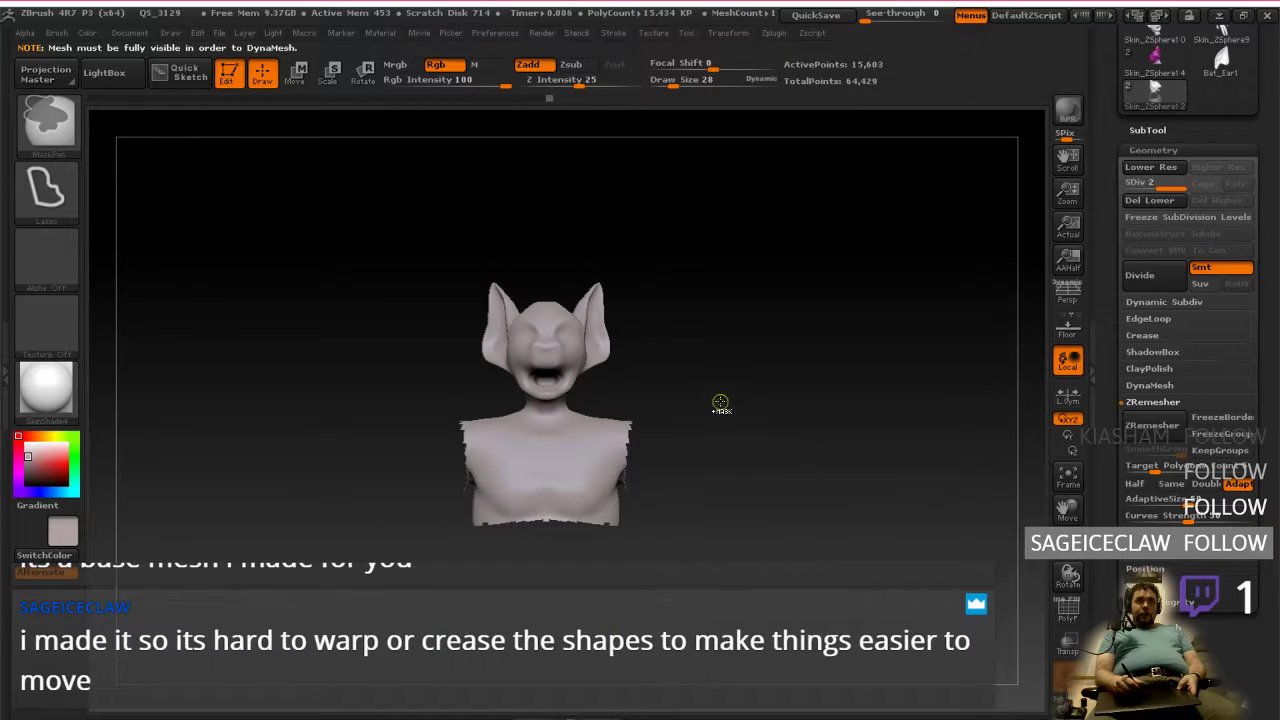
# Step: Unhide the creature's full body and mask everything below the head
pyautogui.hotkey('ctrl', 'shift')
pyautogui.keyDown('ctrl'); pyautogui.keyDown('shift'); pyautogui.click(745, 392); pyautogui.keyUp('shift'); pyautogui.keyUp('ctrl')
pyautogui.moveTo(743, 460); pyautogui.dragTo(766, 386)
pyautogui.moveTo(766, 386)
pyautogui.keyDown('ctrl'); pyautogui.mouseDown(button='right')
pyautogui.moveTo(760, 346)
pyautogui.moveTo(751, 400)
pyautogui.moveTo(743, 377)
pyautogui.moveTo(754, 404)
pyautogui.mouseUp(button='right'); pyautogui.keyUp('ctrl')
pyautogui.moveTo(737, 403); pyautogui.dragTo(766, 394)
pyautogui.press('space')
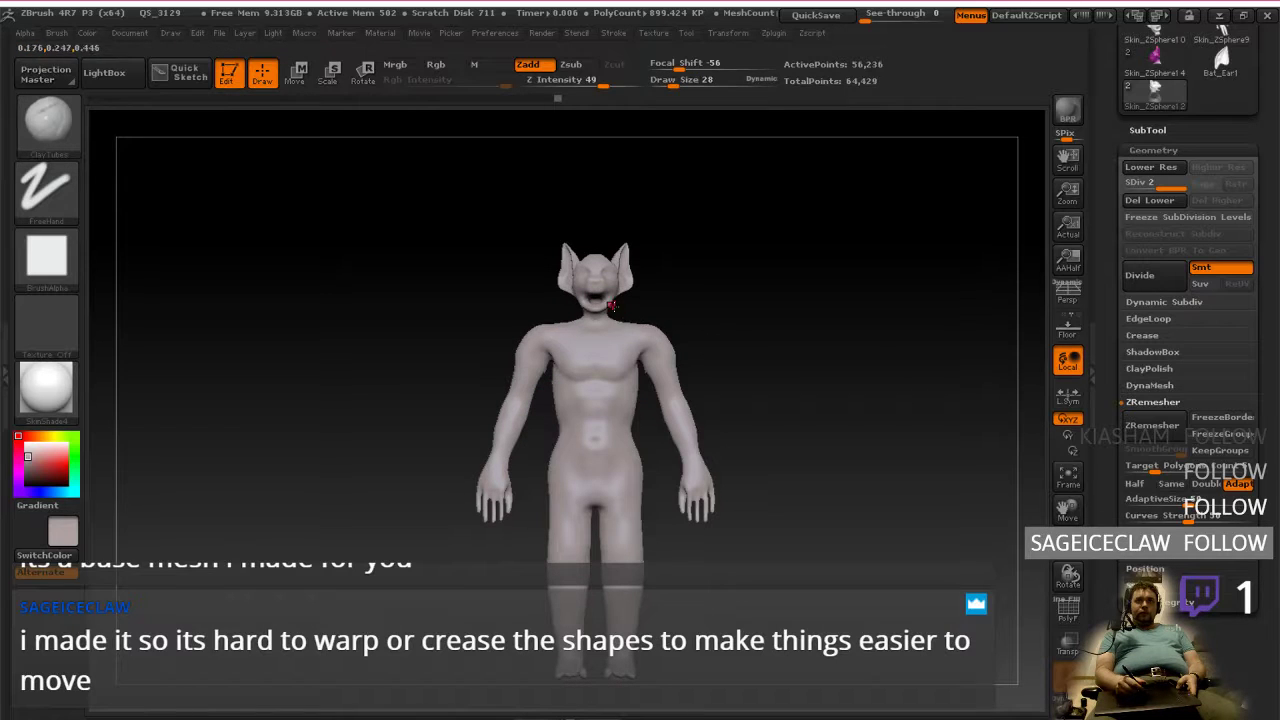
pyautogui.press('ctrl')
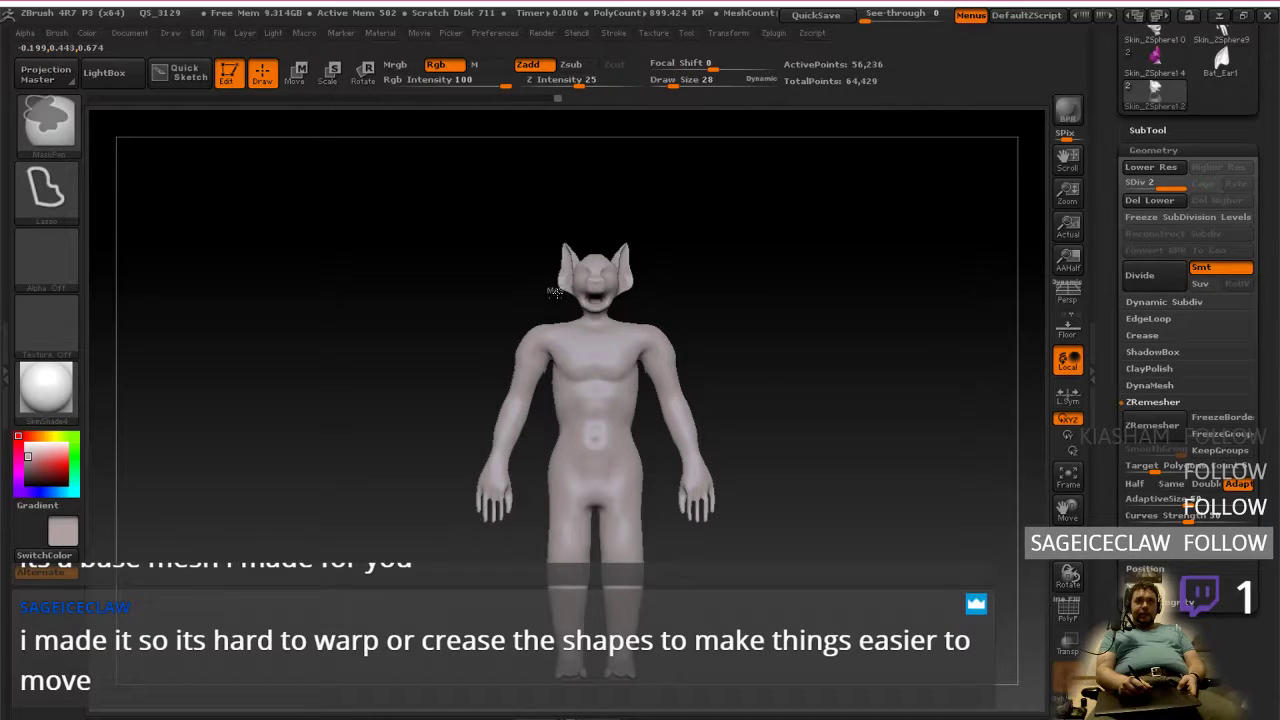
pyautogui.moveTo(602, 314)
pyautogui.keyDown('ctrl'); pyautogui.mouseDown()
pyautogui.moveTo(614, 290)
pyautogui.moveTo(590, 238)
pyautogui.moveTo(523, 280)
pyautogui.moveTo(597, 285)
pyautogui.mouseUp(); pyautogui.keyUp('ctrl')
pyautogui.press('ctrl')
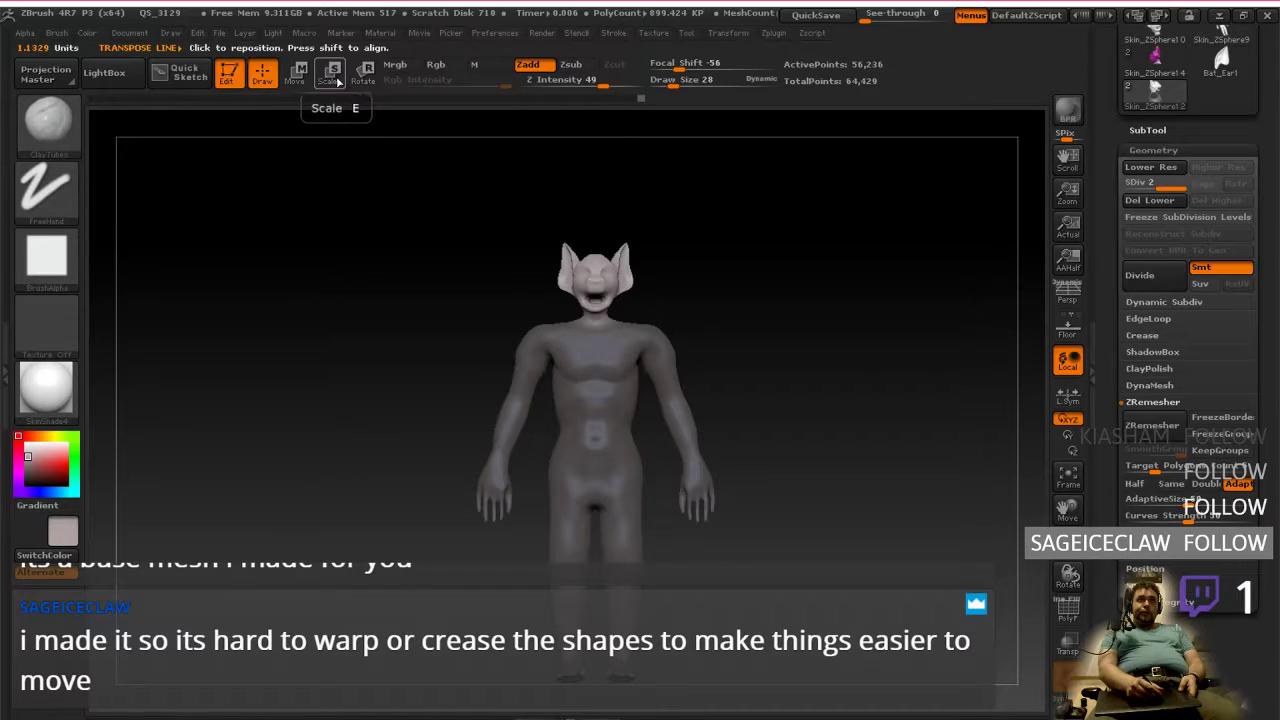
# Step: Enlarge the unmasked head slightly with Scale transpose, using a vertical line drawn upward from the forehead
pyautogui.click(330, 78)
pyautogui.moveTo(612, 288)
pyautogui.mouseDown()
pyautogui.moveTo(740, 287)
pyautogui.moveTo(750, 235)
pyautogui.moveTo(724, 197)
pyautogui.moveTo(709, 198)
pyautogui.moveTo(806, 116)
pyautogui.moveTo(681, 230)
pyautogui.moveTo(677, 262)
pyautogui.mouseUp()
pyautogui.hotkey('ctrl', 'z')
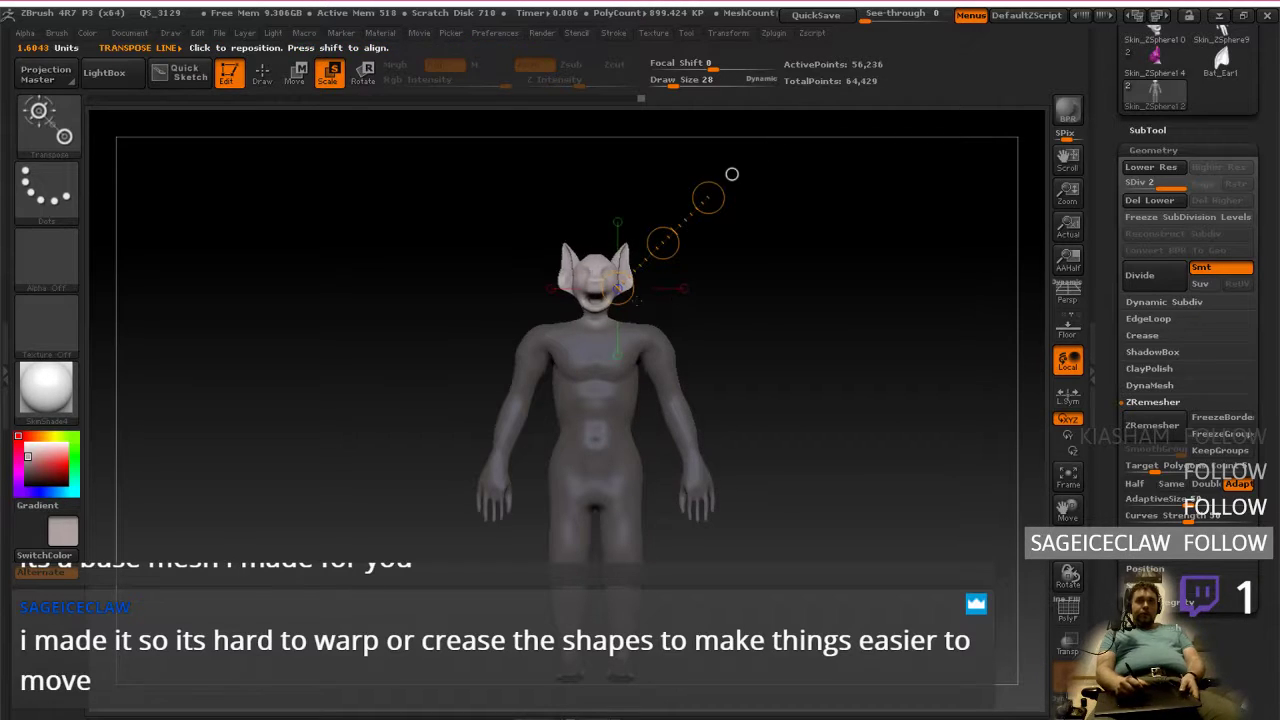
pyautogui.moveTo(597, 260)
pyautogui.mouseDown()
pyautogui.moveTo(598, 175)
pyautogui.moveTo(600, 205)
pyautogui.mouseUp()
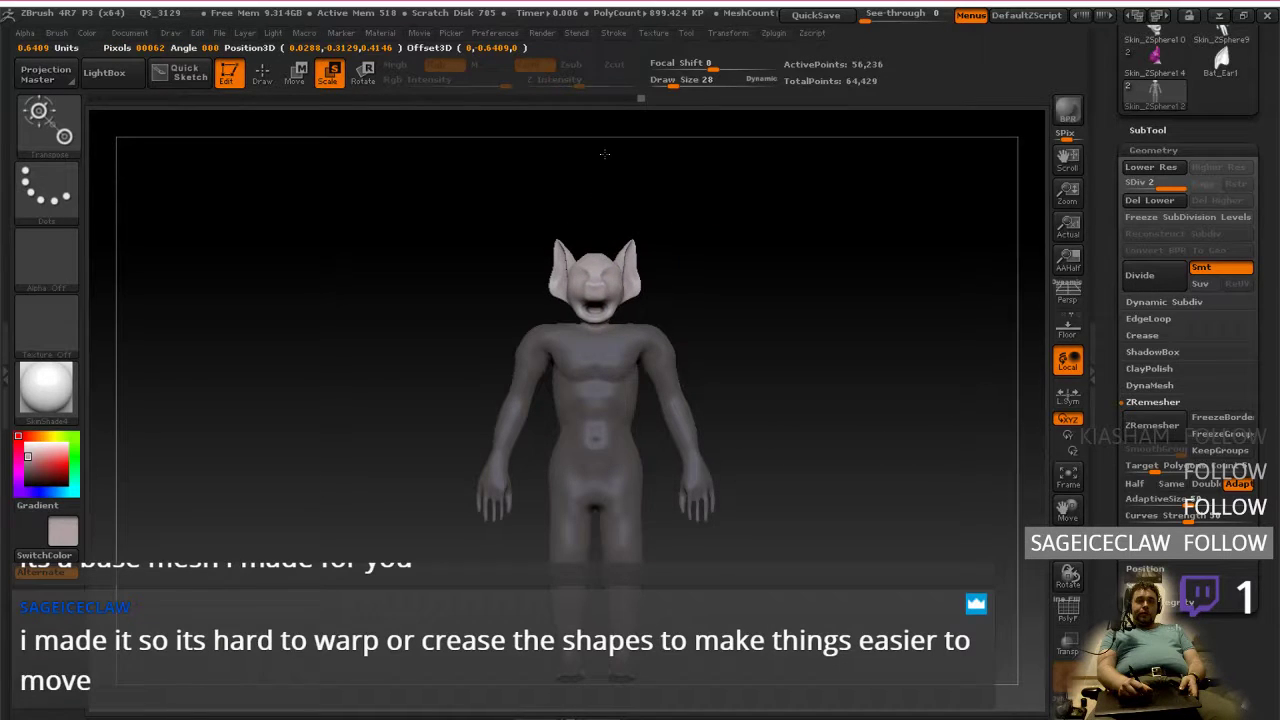
pyautogui.moveTo(611, 141); pyautogui.dragTo(585, 297)
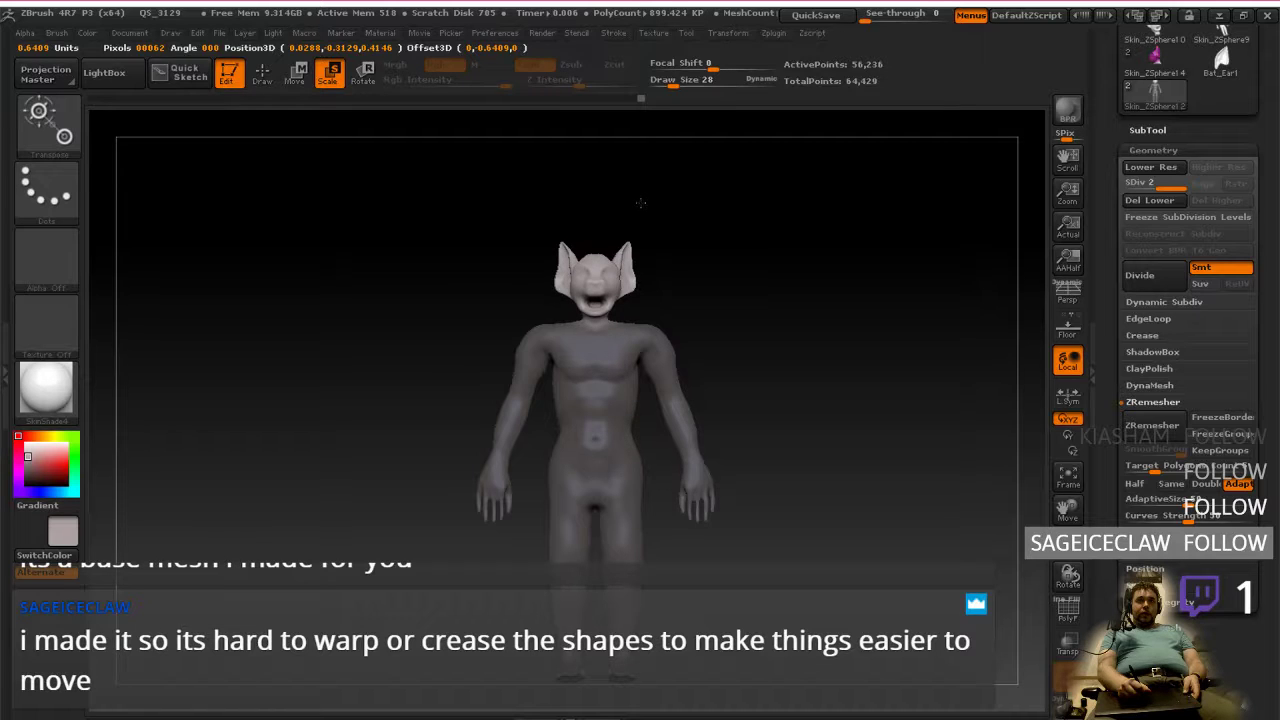
pyautogui.moveTo(641, 203); pyautogui.dragTo(641, 219)
# Step: Compare the head's size before and after the scaling in profile by undoing and redoing it, and return to the front view
pyautogui.moveTo(729, 337); pyautogui.dragTo(801, 334)
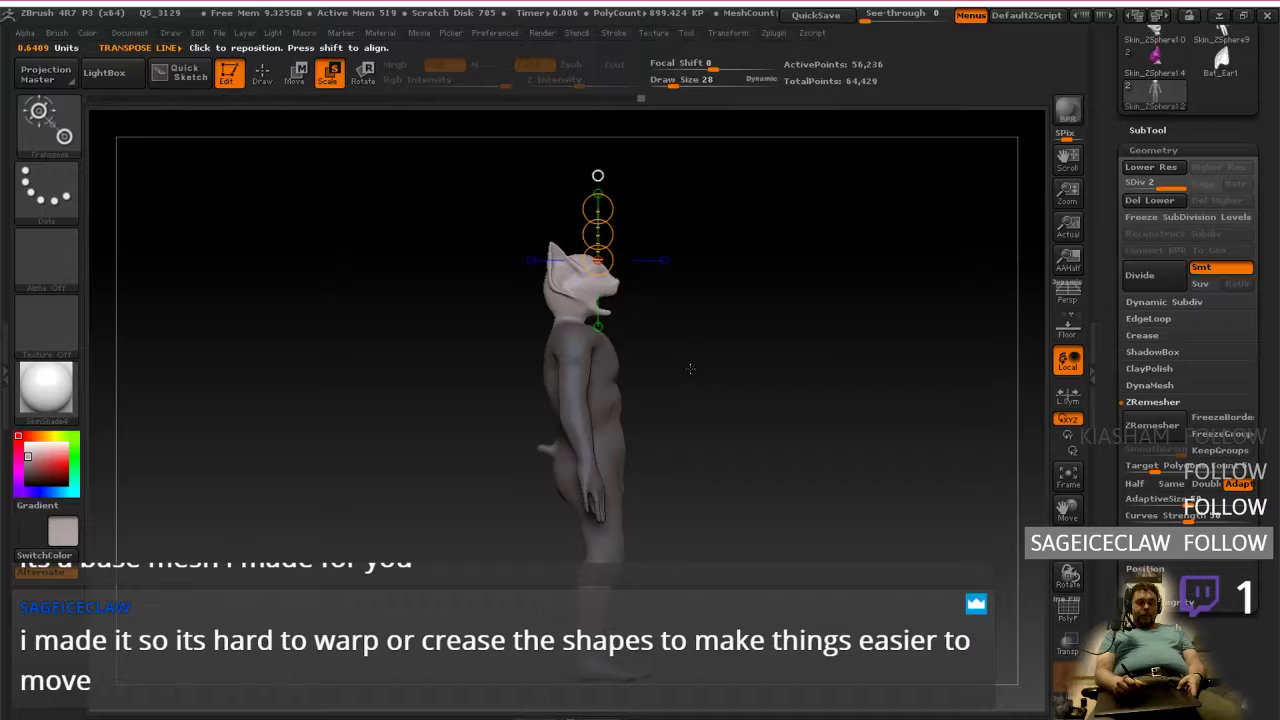
pyautogui.hotkey('ctrl', 'z')
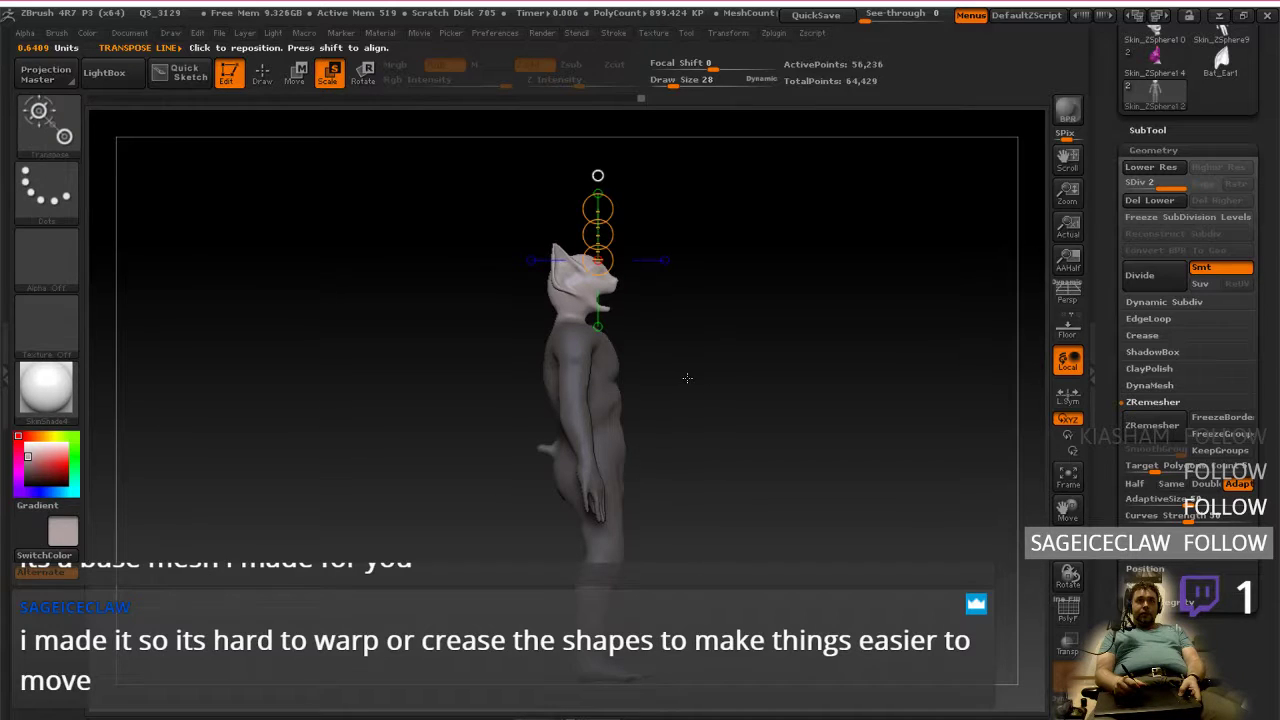
pyautogui.hotkey('ctrl', 'shift', 'z')
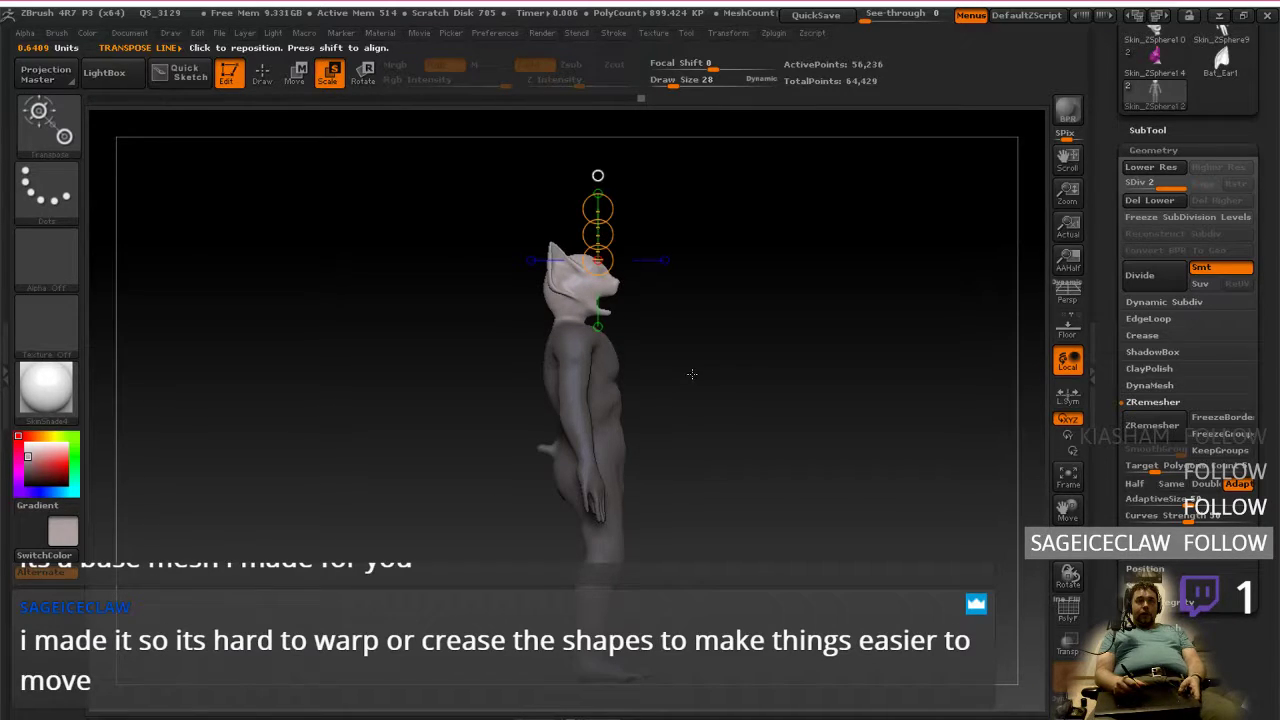
pyautogui.moveTo(692, 373); pyautogui.dragTo(663, 388)
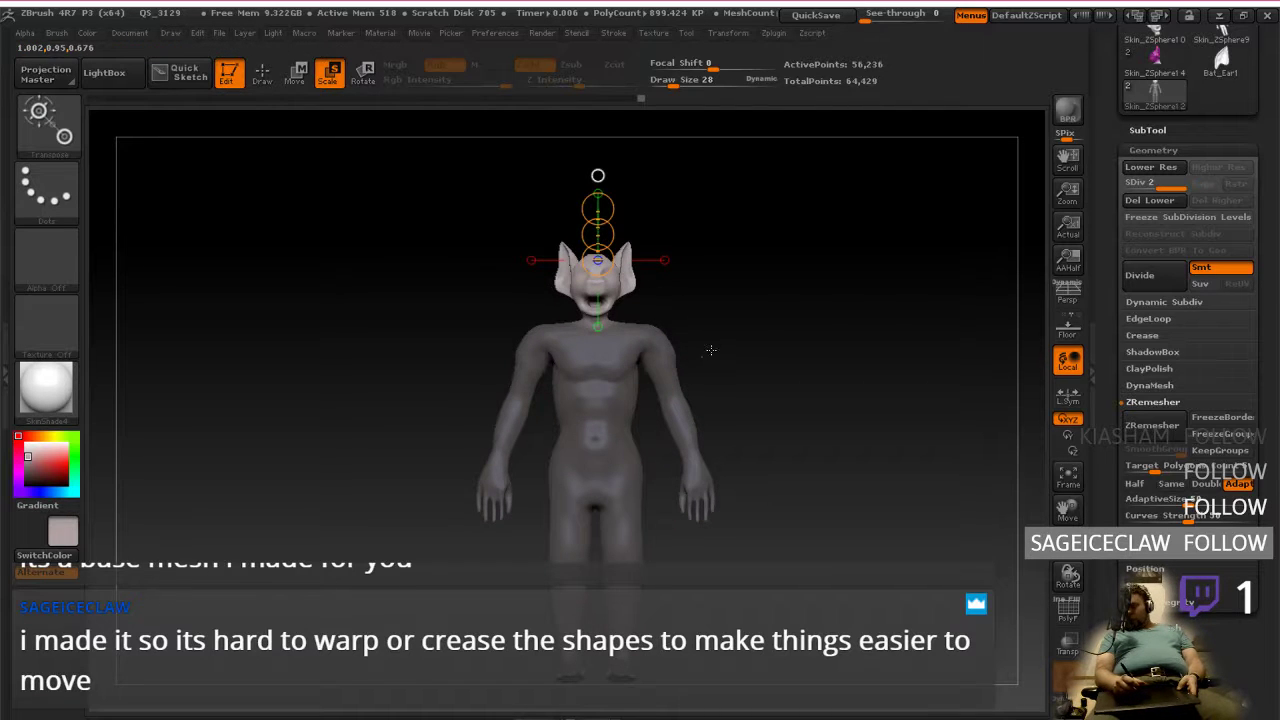
# Step: Inspect the head and neck closely in profile, clear the body mask, and step through the undo history to restore it
pyautogui.moveTo(720, 351)
pyautogui.keyDown('ctrl'); pyautogui.mouseDown(button='right')
pyautogui.moveTo(737, 435)
pyautogui.moveTo(777, 417)
pyautogui.moveTo(777, 387)
pyautogui.moveTo(748, 396)
pyautogui.moveTo(735, 404)
pyautogui.moveTo(811, 399)
pyautogui.moveTo(598, 457)
pyautogui.mouseUp(button='right'); pyautogui.keyUp('ctrl')
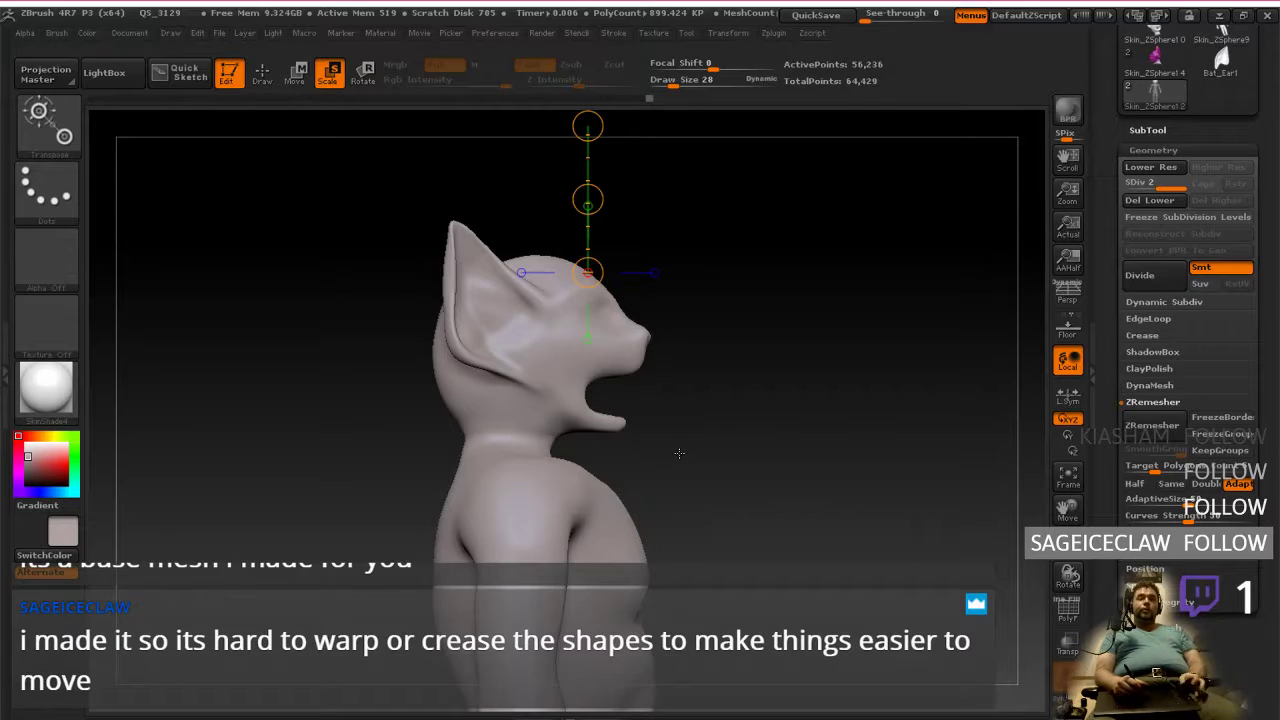
pyautogui.keyDown('alt'); pyautogui.moveTo(718, 494); pyautogui.dragTo(692, 391); pyautogui.keyUp('alt')
pyautogui.moveTo(586, 212)
pyautogui.keyDown('alt'); pyautogui.mouseDown()
pyautogui.moveTo(624, 438)
pyautogui.moveTo(660, 446)
pyautogui.moveTo(622, 472)
pyautogui.moveTo(637, 442)
pyautogui.mouseUp(); pyautogui.keyUp('alt')
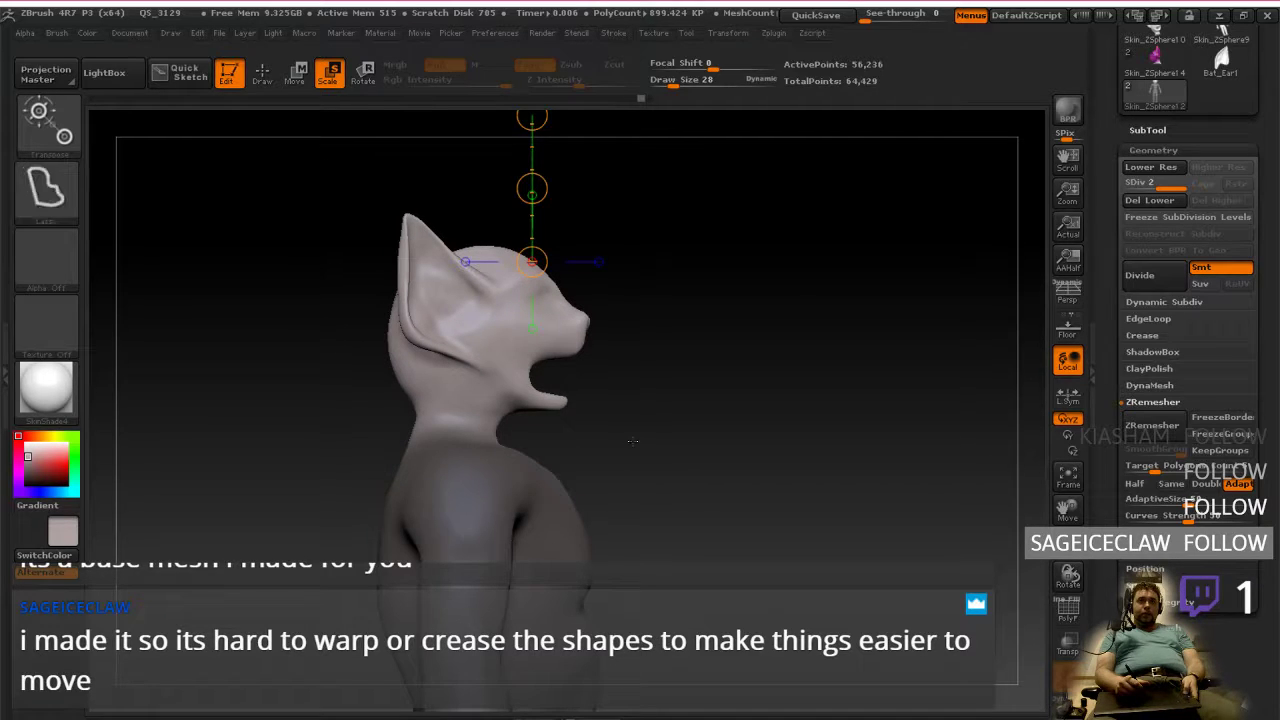
pyautogui.keyDown('ctrl'); pyautogui.moveTo(632, 442); pyautogui.dragTo(642, 454); pyautogui.keyUp('ctrl')
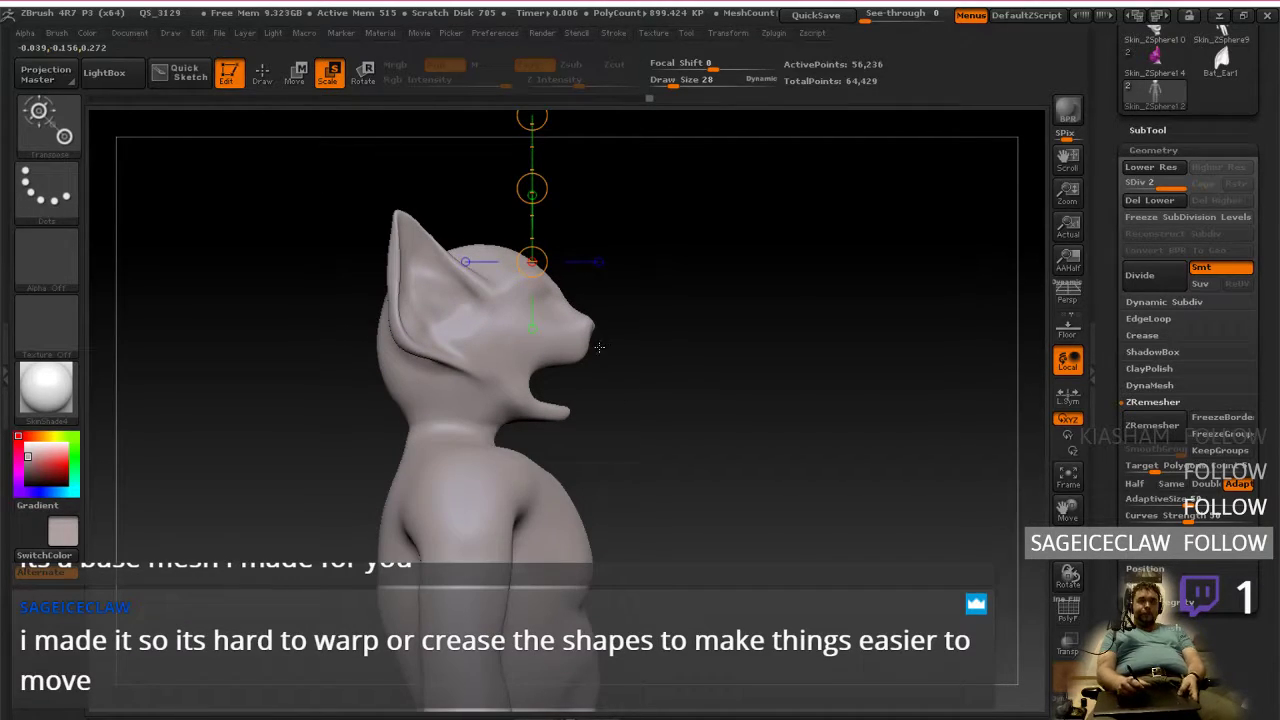
pyautogui.hotkey('ctrl', 'z')
pyautogui.hotkey('ctrl', 'z')
pyautogui.hotkey('ctrl', 'shift', 'z')
pyautogui.keyDown('alt'); pyautogui.moveTo(650, 371); pyautogui.dragTo(666, 466, button='right'); pyautogui.keyUp('alt')
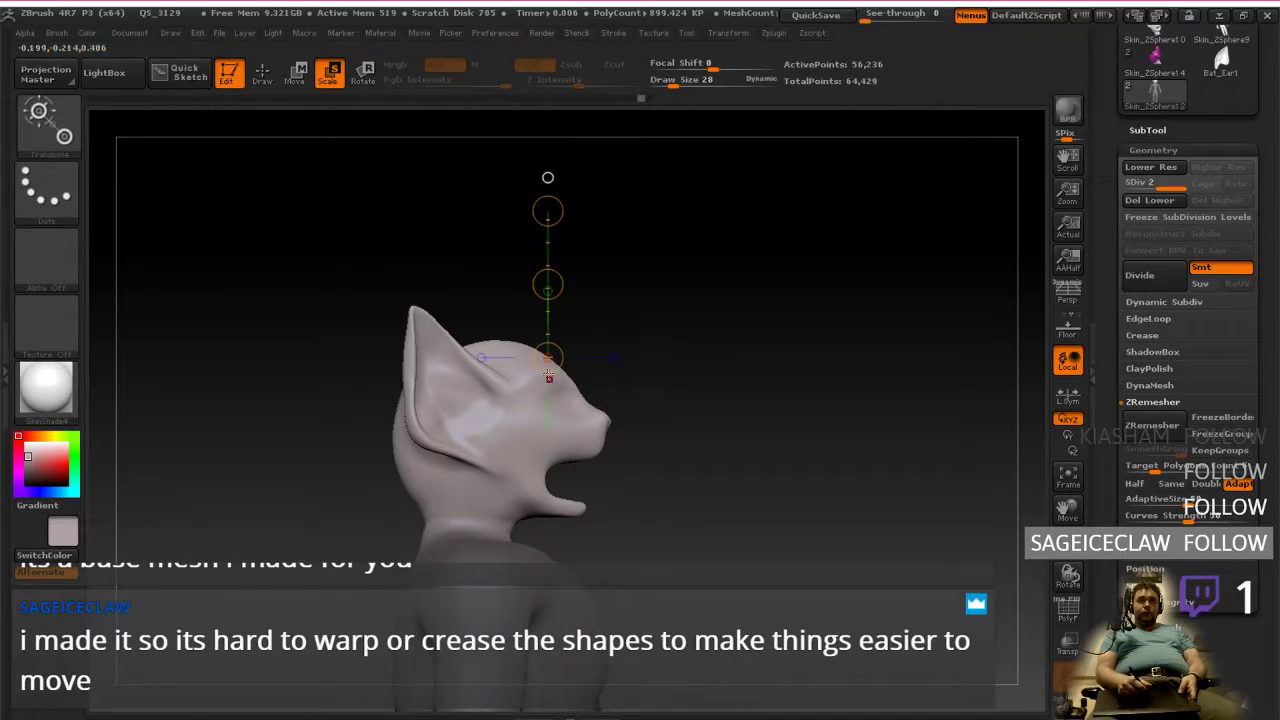
pyautogui.keyDown('alt'); pyautogui.moveTo(526, 362); pyautogui.dragTo(530, 421, button='right'); pyautogui.keyUp('alt')
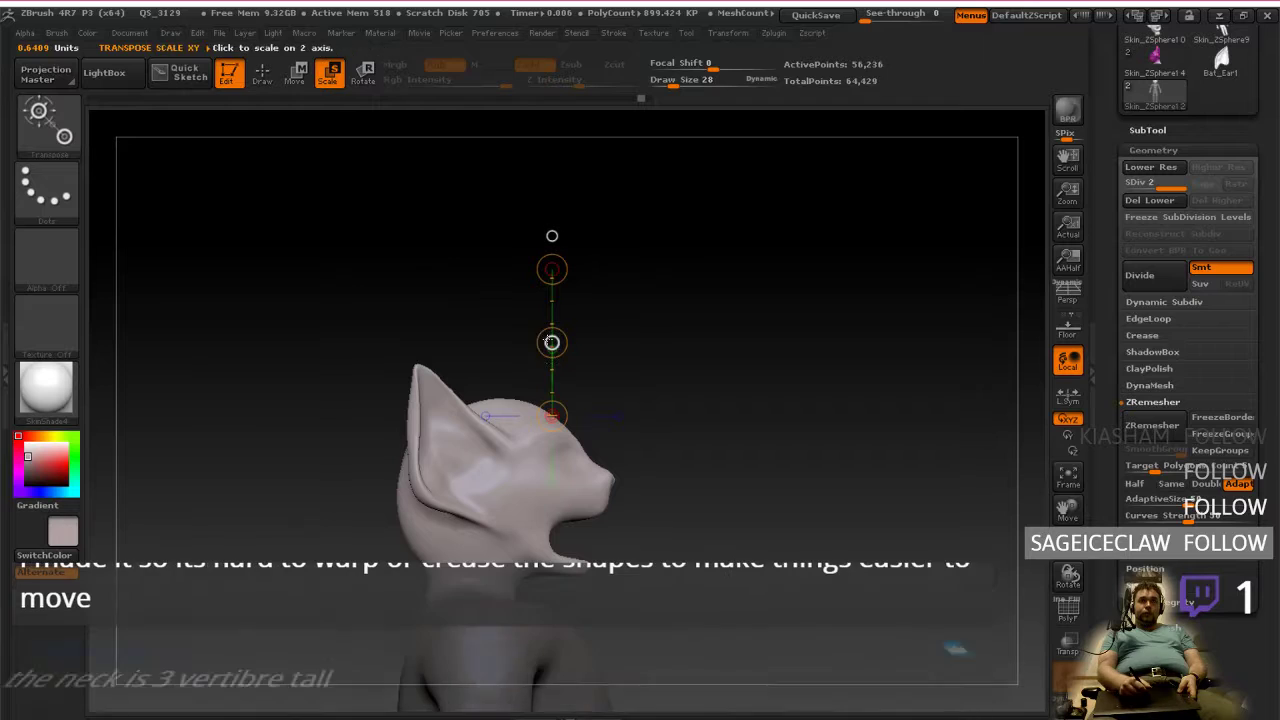
# Step: Raise the unmasked head slightly on the neck with Move transpose, and compare the change from angled and front views
pyautogui.moveTo(551, 341); pyautogui.dragTo(539, 370)
pyautogui.hotkey('ctrl', 'z')
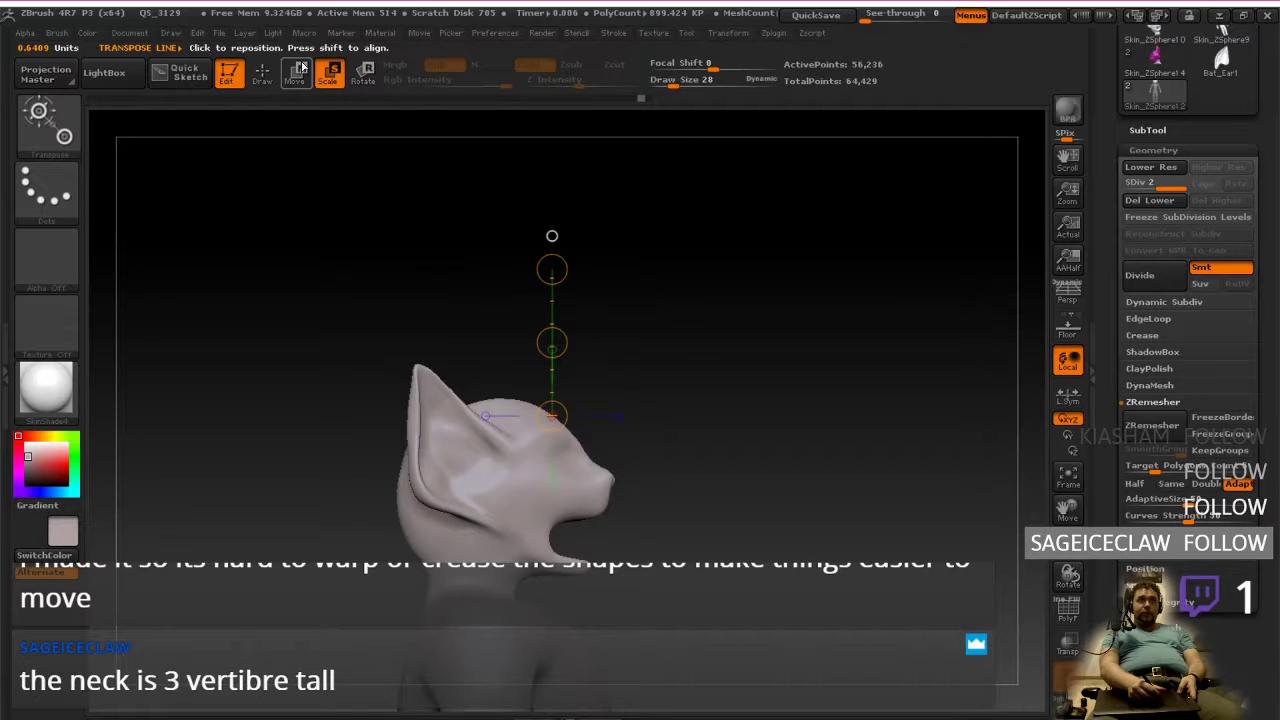
pyautogui.press('w')
pyautogui.moveTo(552, 342)
pyautogui.mouseDown()
pyautogui.moveTo(543, 379)
pyautogui.moveTo(542, 331)
pyautogui.mouseUp()
pyautogui.moveTo(636, 434); pyautogui.dragTo(592, 436)
pyautogui.keyDown('alt'); pyautogui.moveTo(664, 464); pyautogui.dragTo(652, 367); pyautogui.keyUp('alt')
pyautogui.moveTo(716, 402); pyautogui.dragTo(664, 410)
pyautogui.hotkey('ctrl', 'z')
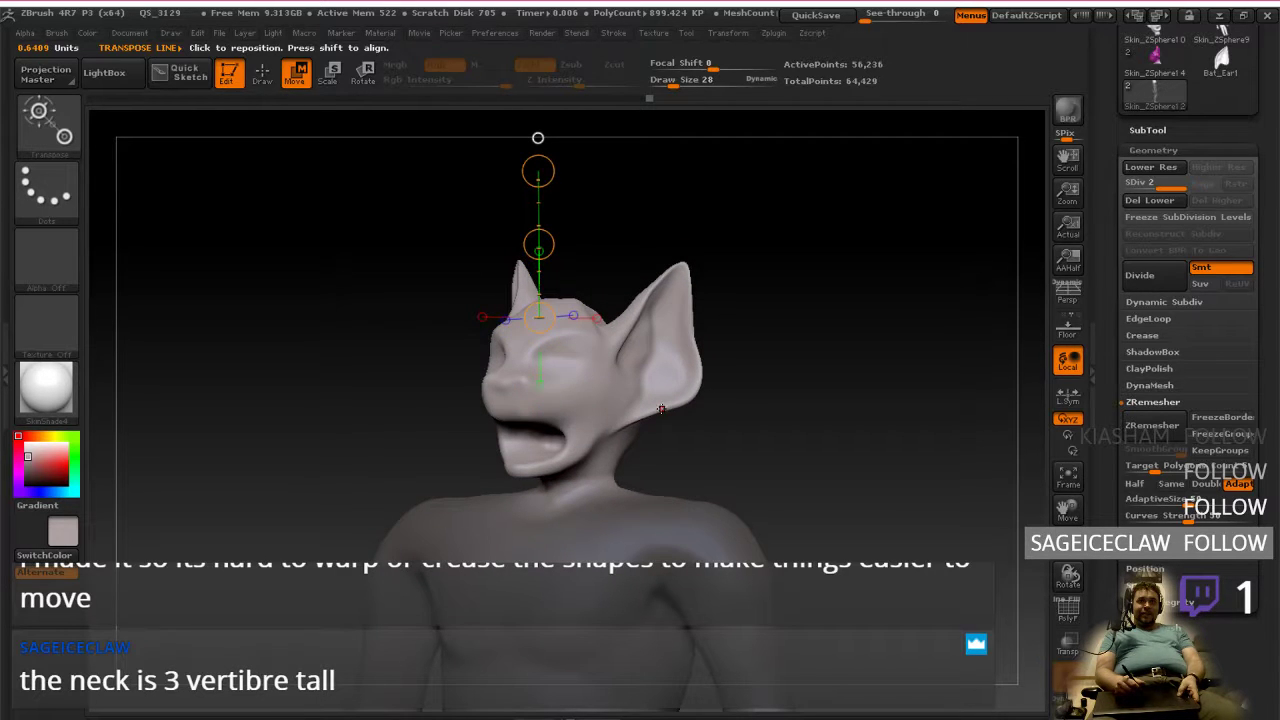
pyautogui.hotkey('ctrl', 'z')
pyautogui.keyDown('shift'); pyautogui.moveTo(666, 415); pyautogui.dragTo(685, 432); pyautogui.keyUp('shift')
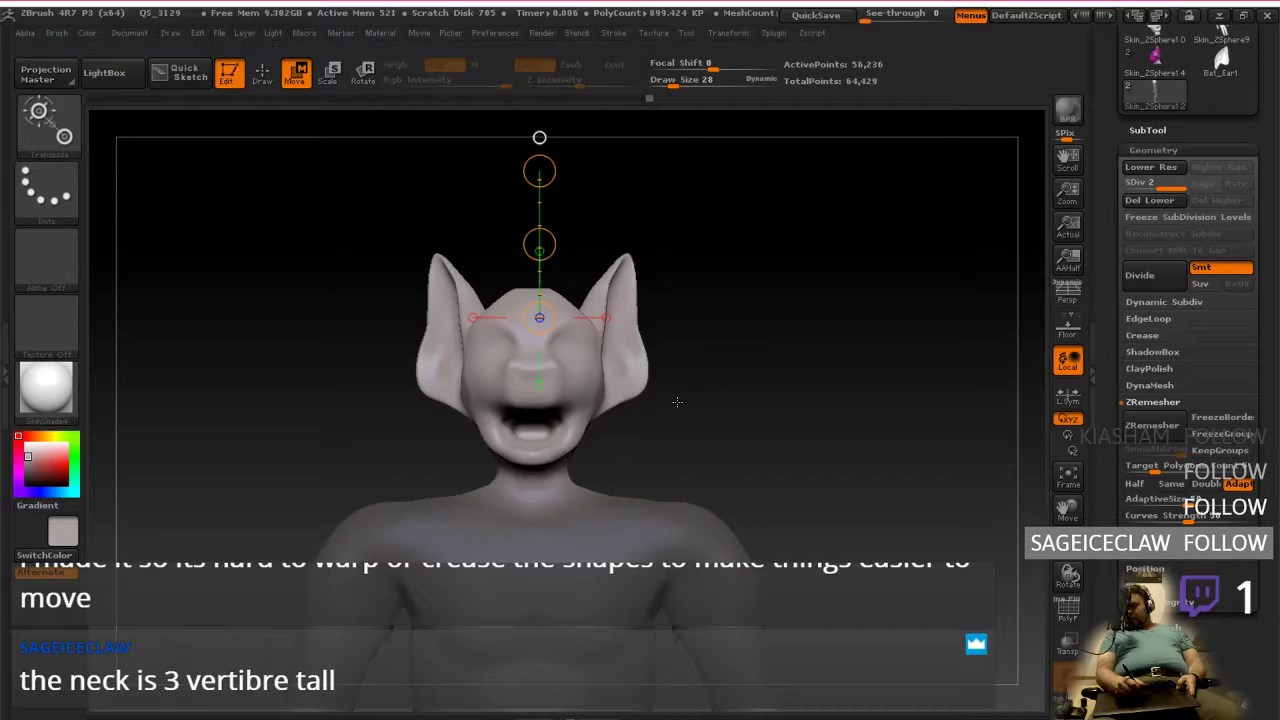
pyautogui.moveTo(689, 423); pyautogui.dragTo(665, 384)
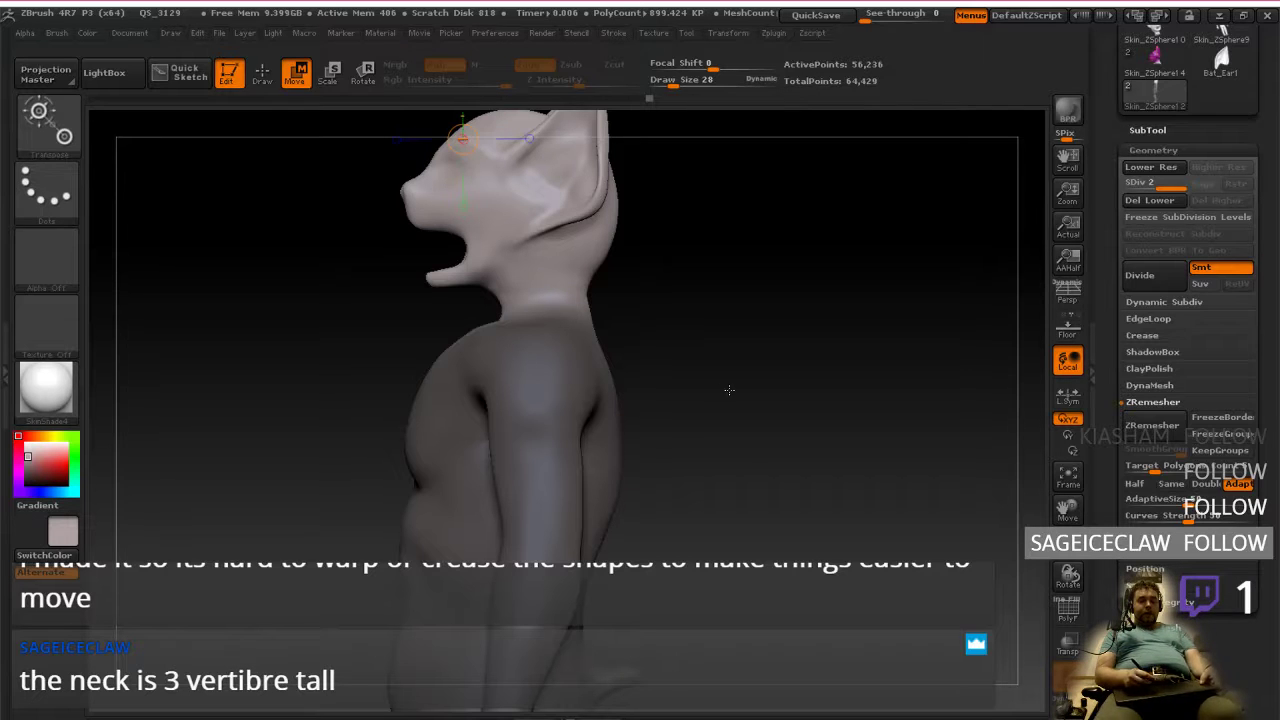
# Step: Switch to OBS and change the stream to the full-frame webcam scene
pyautogui.press('ctrl+super+Right')
pyautogui.press('ctrl+super+Right')
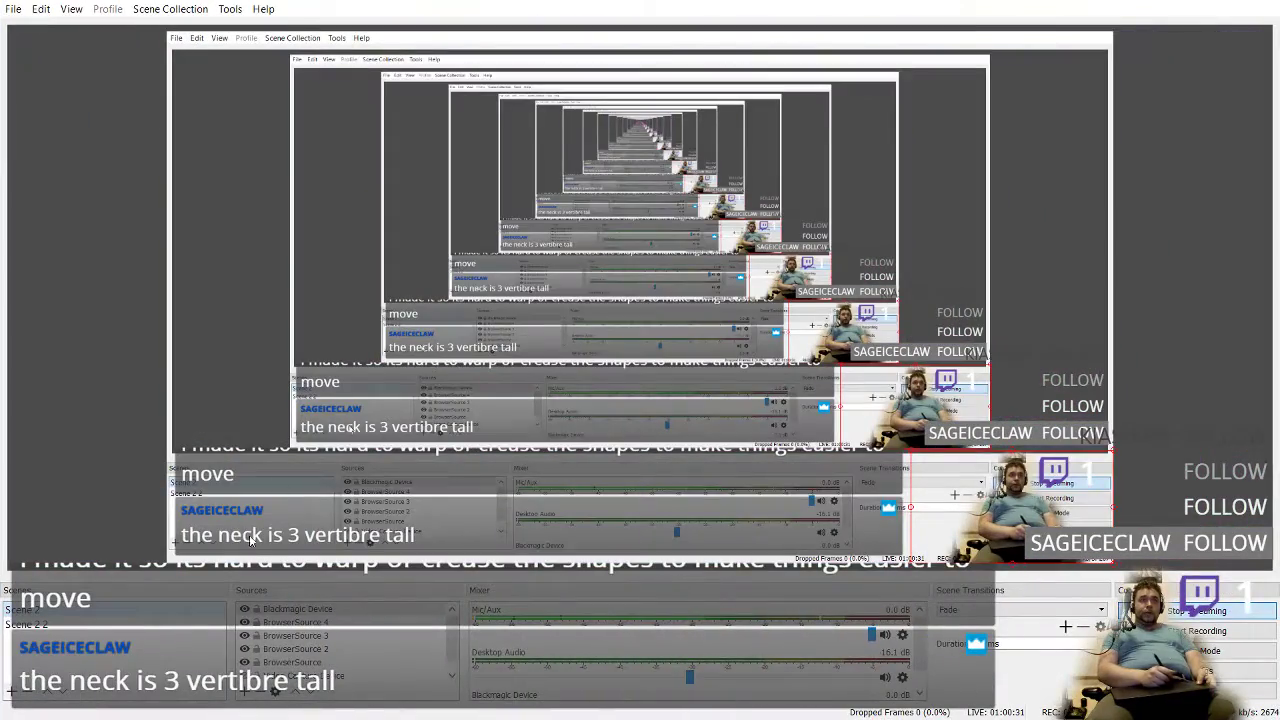
pyautogui.click(139, 621)
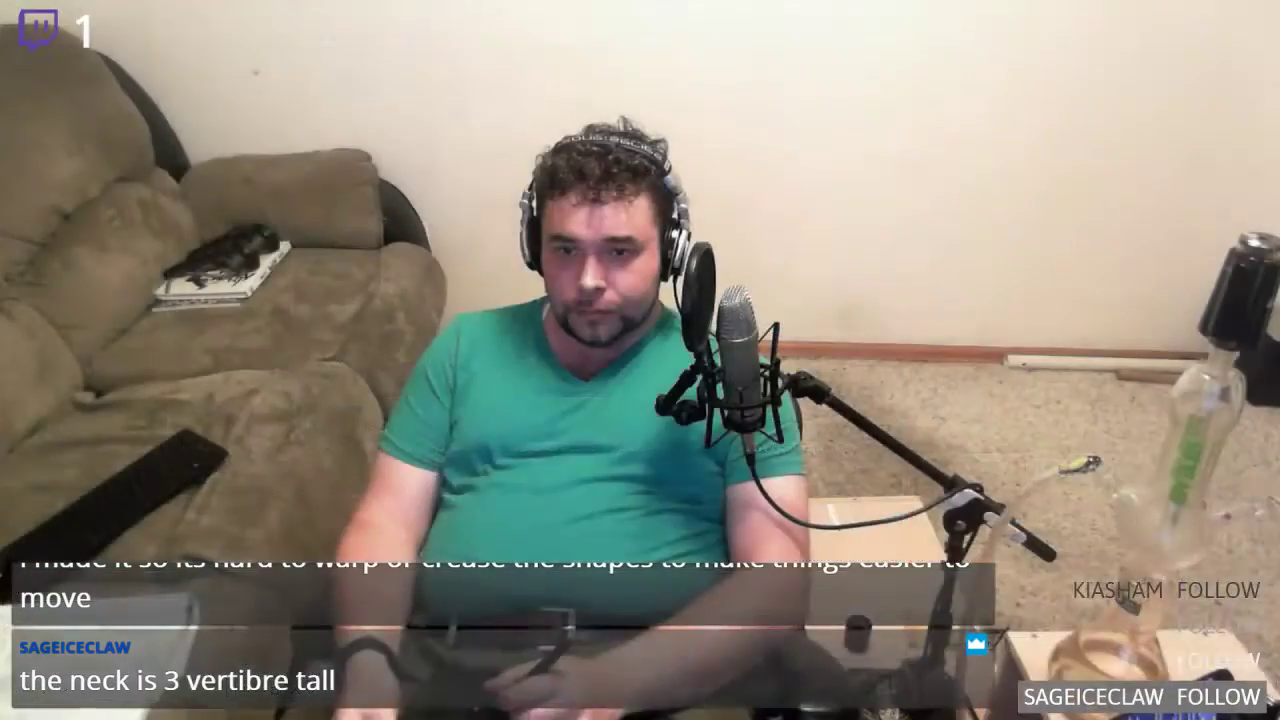
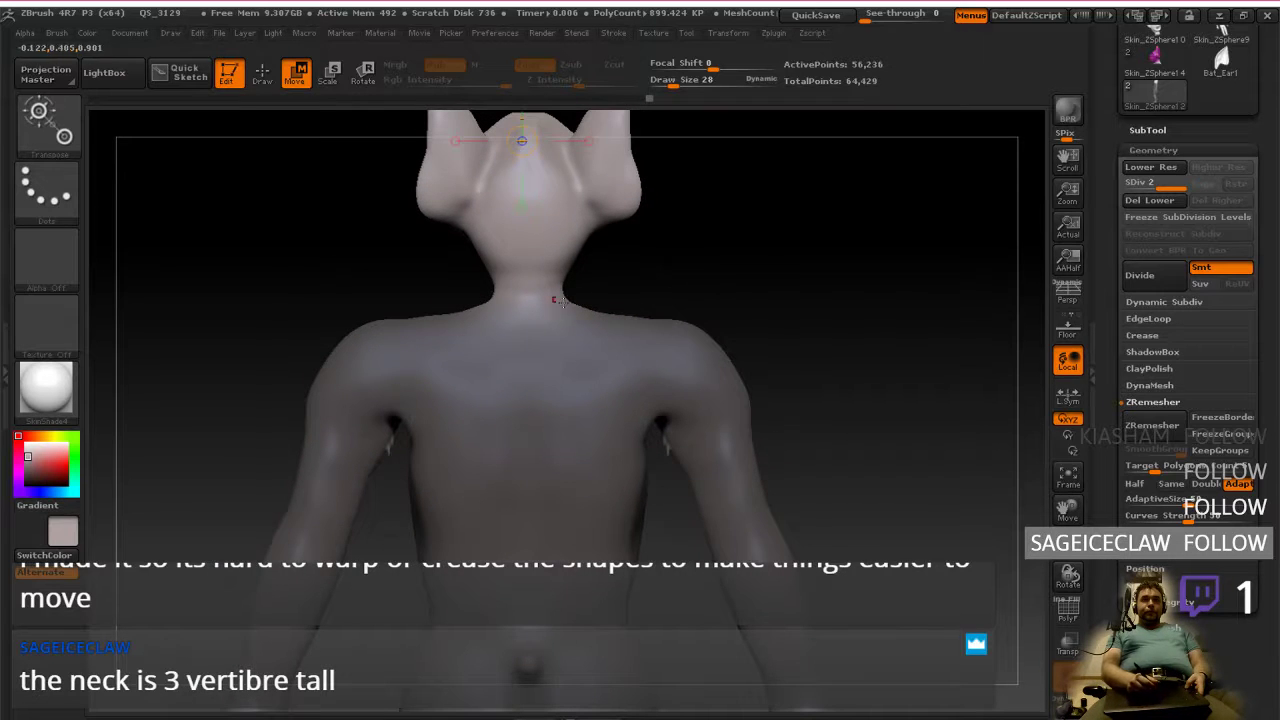
# Step: Examine the neck, shoulders and spine of the full body from straight and angled rear views
pyautogui.moveTo(760, 392)
pyautogui.mouseDown()
pyautogui.moveTo(819, 385)
pyautogui.moveTo(815, 402)
pyautogui.moveTo(829, 400)
pyautogui.mouseUp()
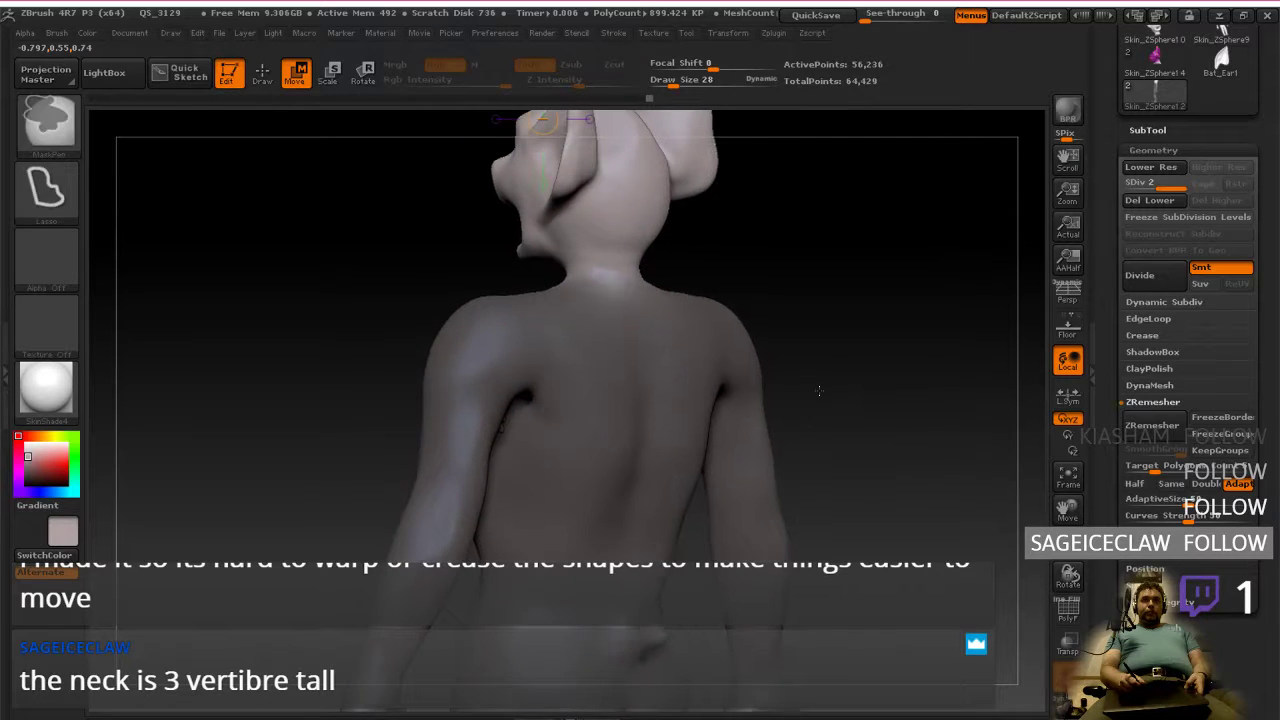
pyautogui.keyDown('ctrl'); pyautogui.moveTo(818, 396); pyautogui.dragTo(816, 384, button='right'); pyautogui.keyUp('ctrl')
pyautogui.moveTo(817, 376)
pyautogui.keyDown('alt'); pyautogui.mouseDown()
pyautogui.moveTo(817, 406)
pyautogui.moveTo(814, 285)
pyautogui.mouseUp(); pyautogui.keyUp('alt')
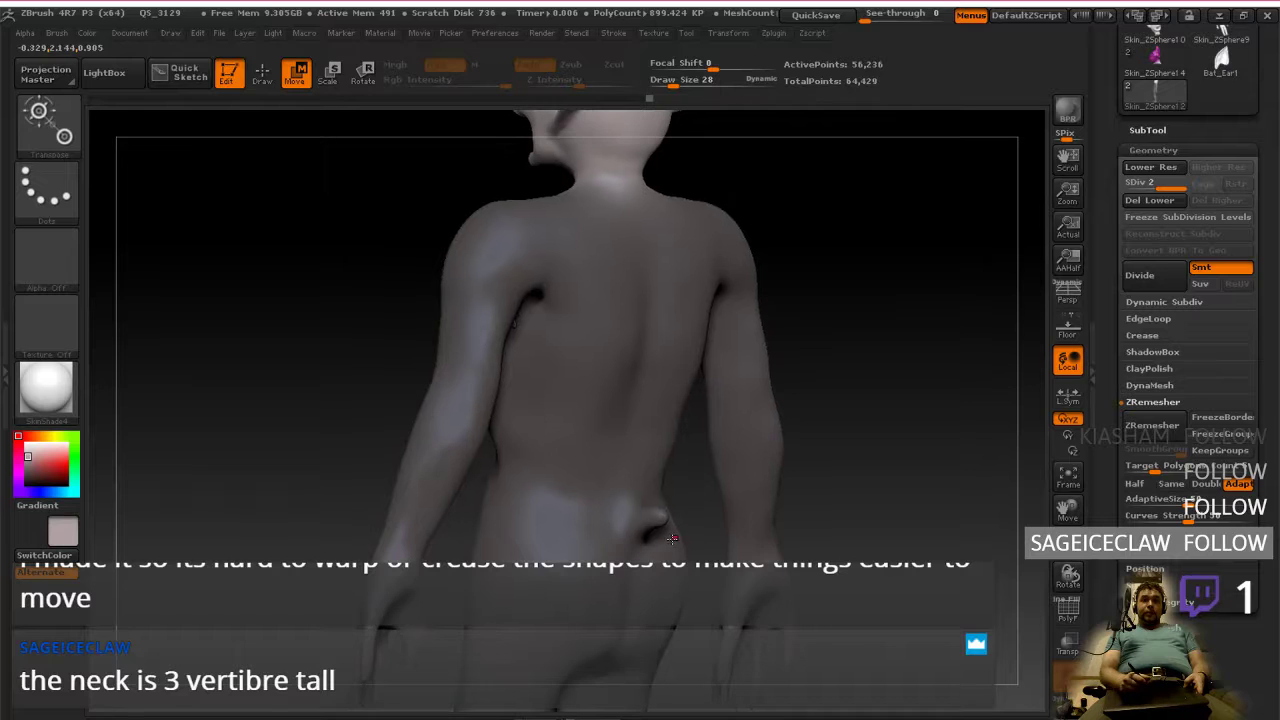
pyautogui.moveTo(680, 533)
pyautogui.mouseDown()
pyautogui.moveTo(670, 528)
pyautogui.moveTo(698, 508)
pyautogui.moveTo(690, 500)
pyautogui.moveTo(740, 420)
pyautogui.mouseUp()
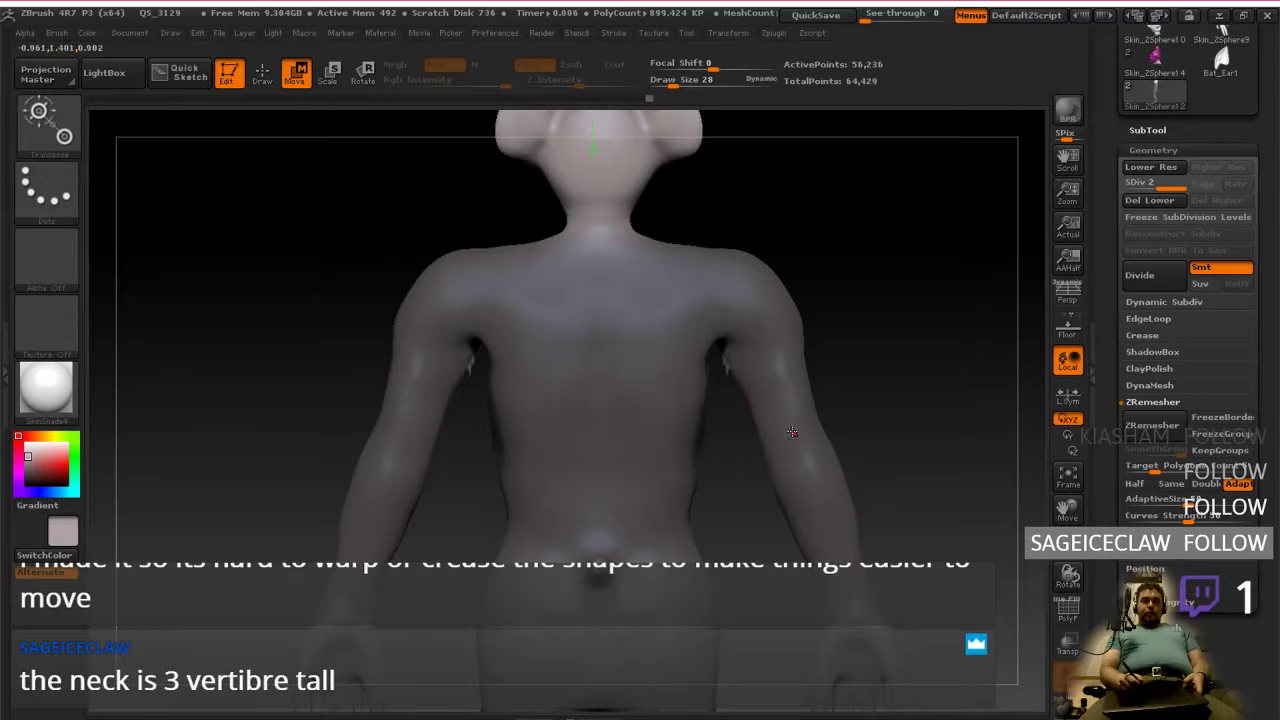
pyautogui.moveTo(779, 421)
pyautogui.mouseDown()
pyautogui.moveTo(787, 449)
pyautogui.moveTo(745, 460)
pyautogui.mouseUp()
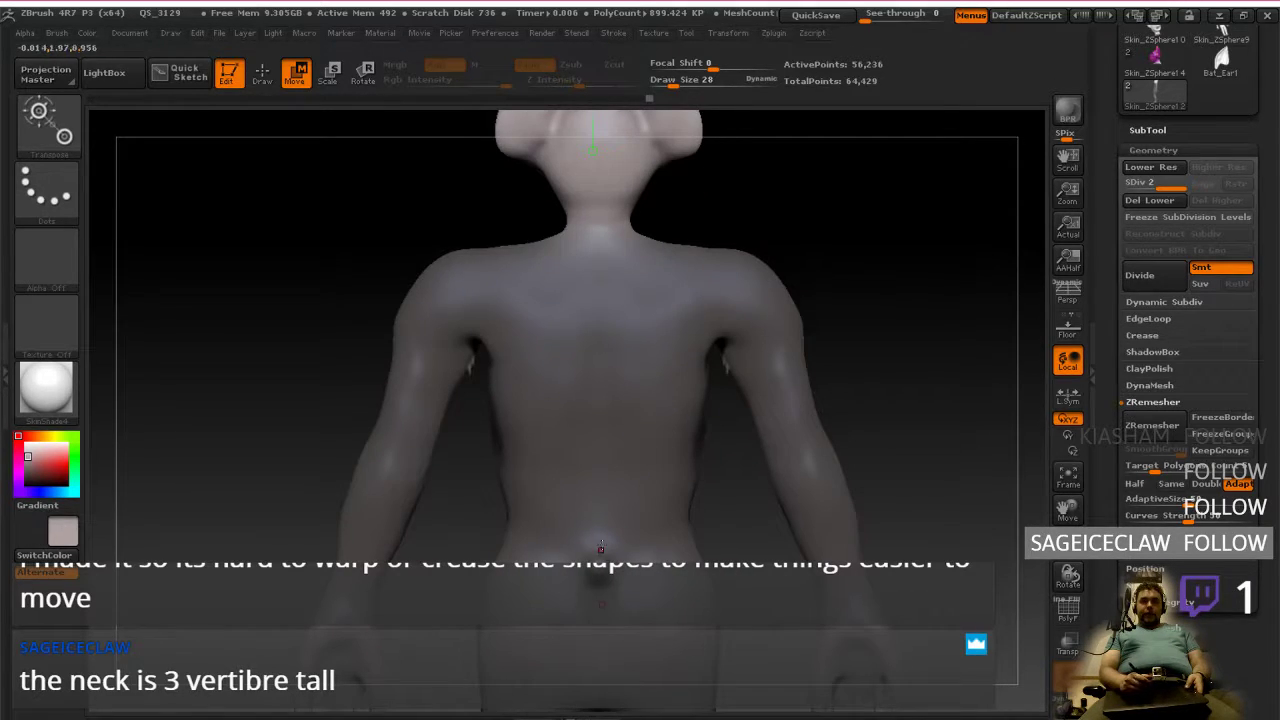
pyautogui.moveTo(840, 432)
pyautogui.mouseDown()
pyautogui.moveTo(874, 411)
pyautogui.moveTo(889, 423)
pyautogui.moveTo(920, 412)
pyautogui.moveTo(858, 418)
pyautogui.moveTo(850, 393)
pyautogui.moveTo(831, 426)
pyautogui.moveTo(832, 390)
pyautogui.moveTo(820, 401)
pyautogui.moveTo(851, 363)
pyautogui.moveTo(838, 393)
pyautogui.moveTo(870, 393)
pyautogui.moveTo(845, 408)
pyautogui.mouseUp()
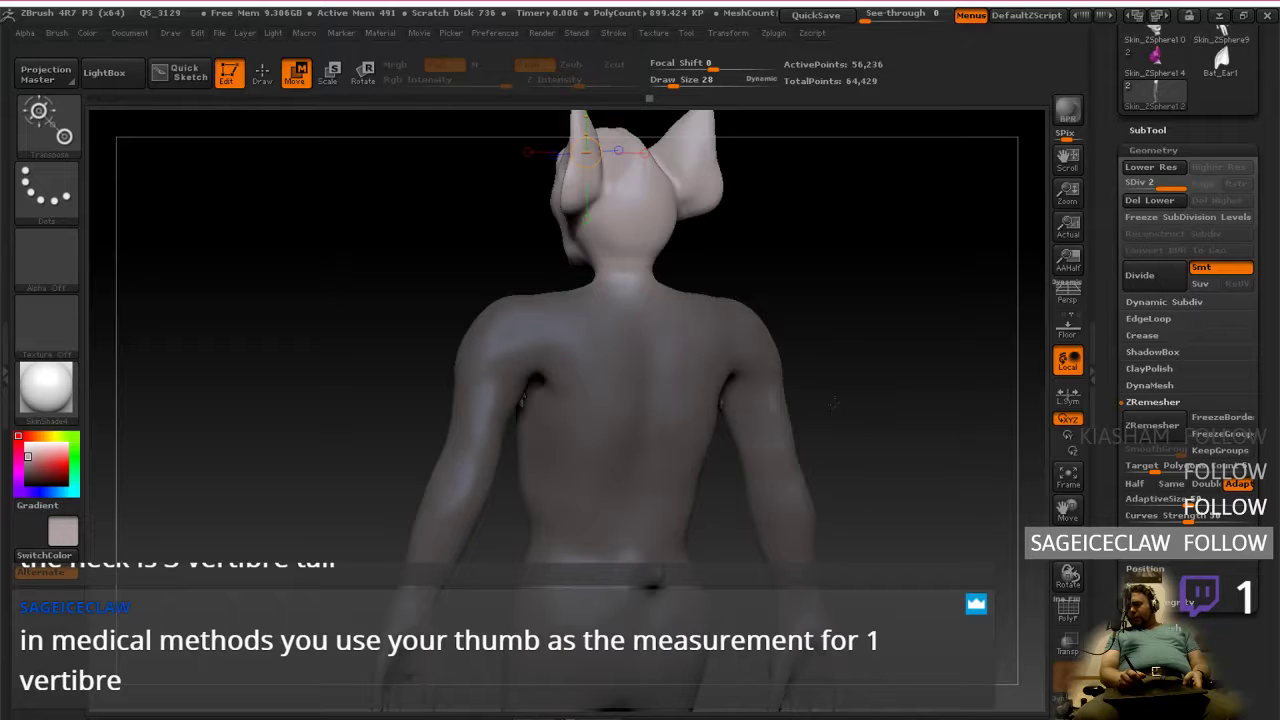
pyautogui.moveTo(815, 415); pyautogui.dragTo(814, 381)
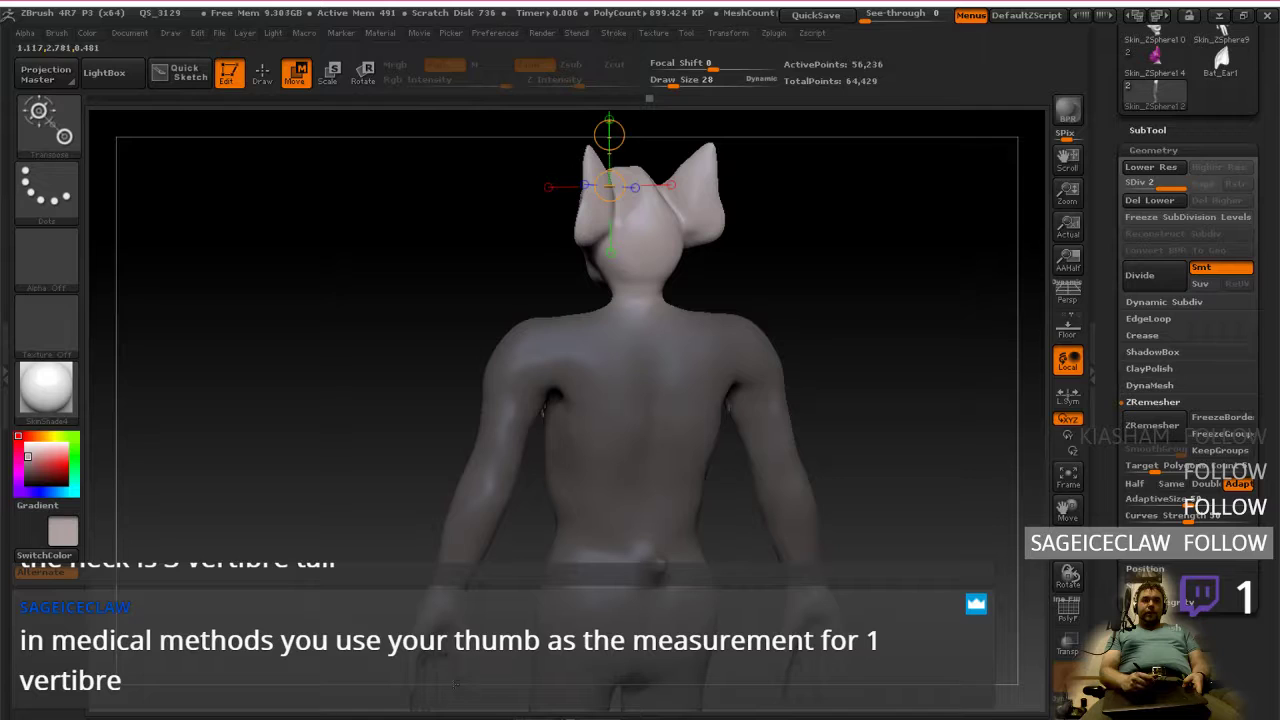
pyautogui.keyDown('alt'); pyautogui.moveTo(842, 380); pyautogui.dragTo(846, 396); pyautogui.keyUp('alt')
pyautogui.rightClick(846, 396)
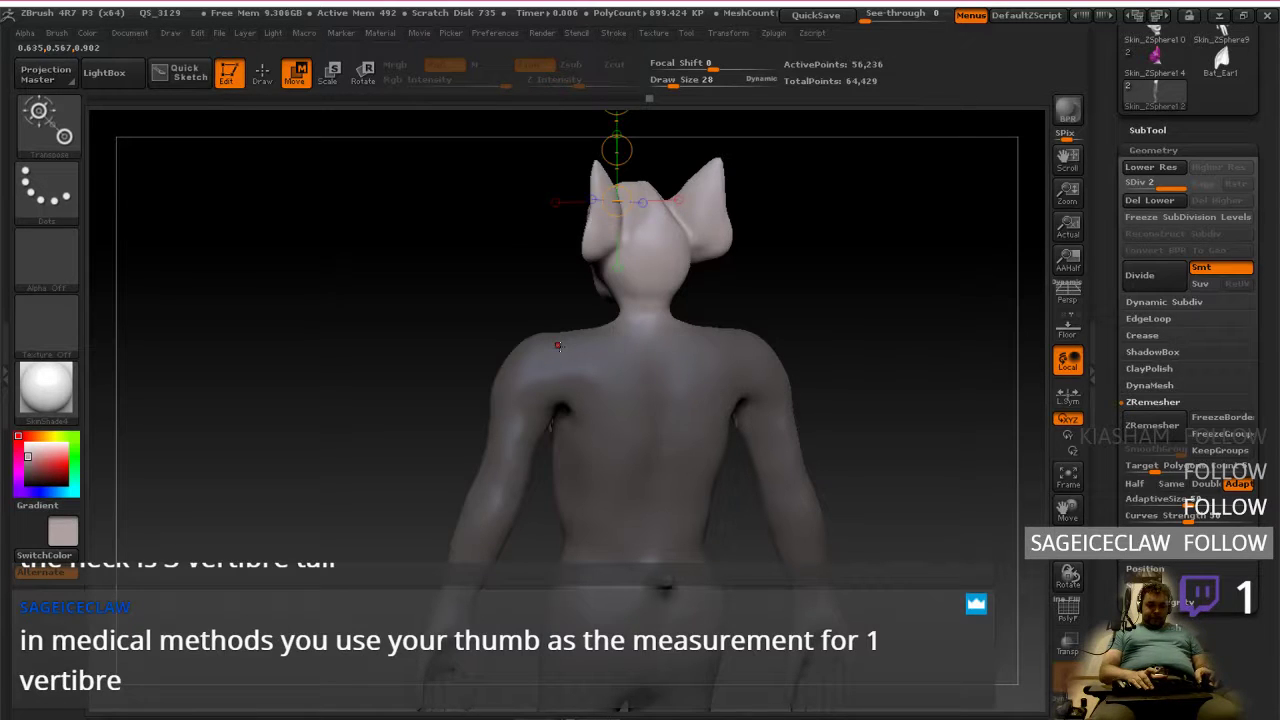
# Step: Capture a screenshot region around the creature's angled back view and copy it to the clipboard
pyautogui.press('Print')
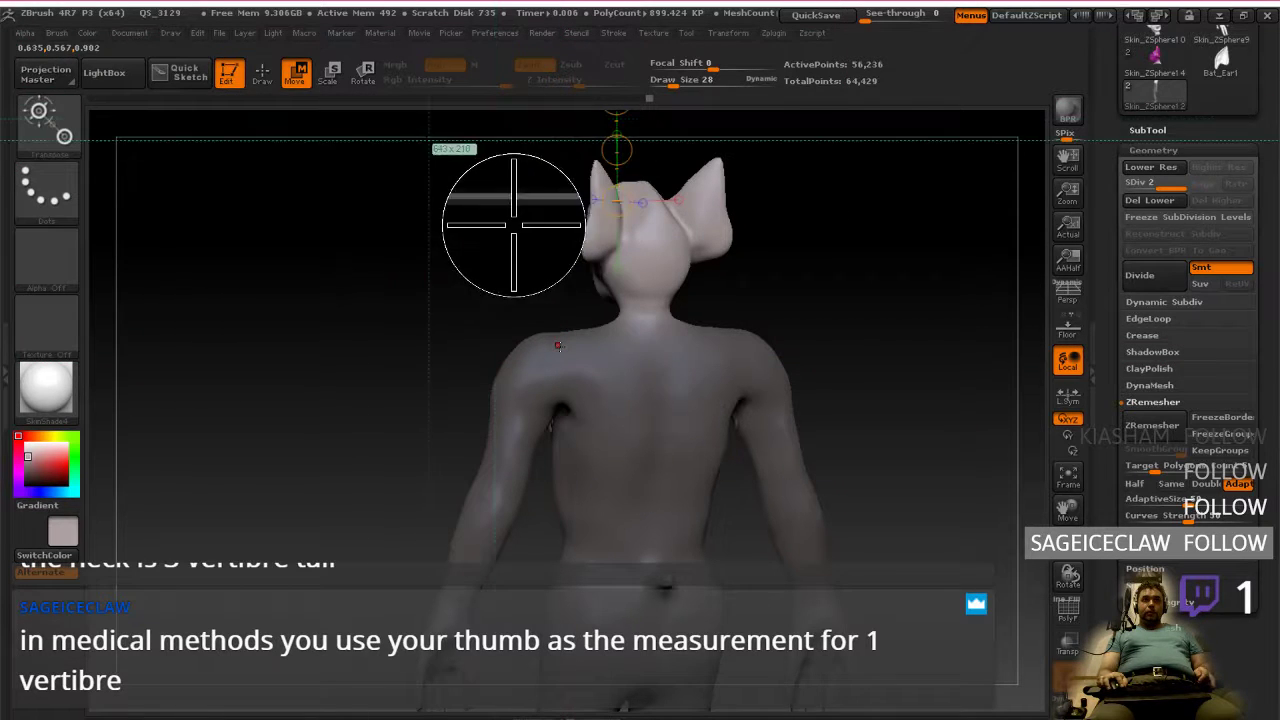
pyautogui.moveTo(375, 132); pyautogui.dragTo(905, 716)
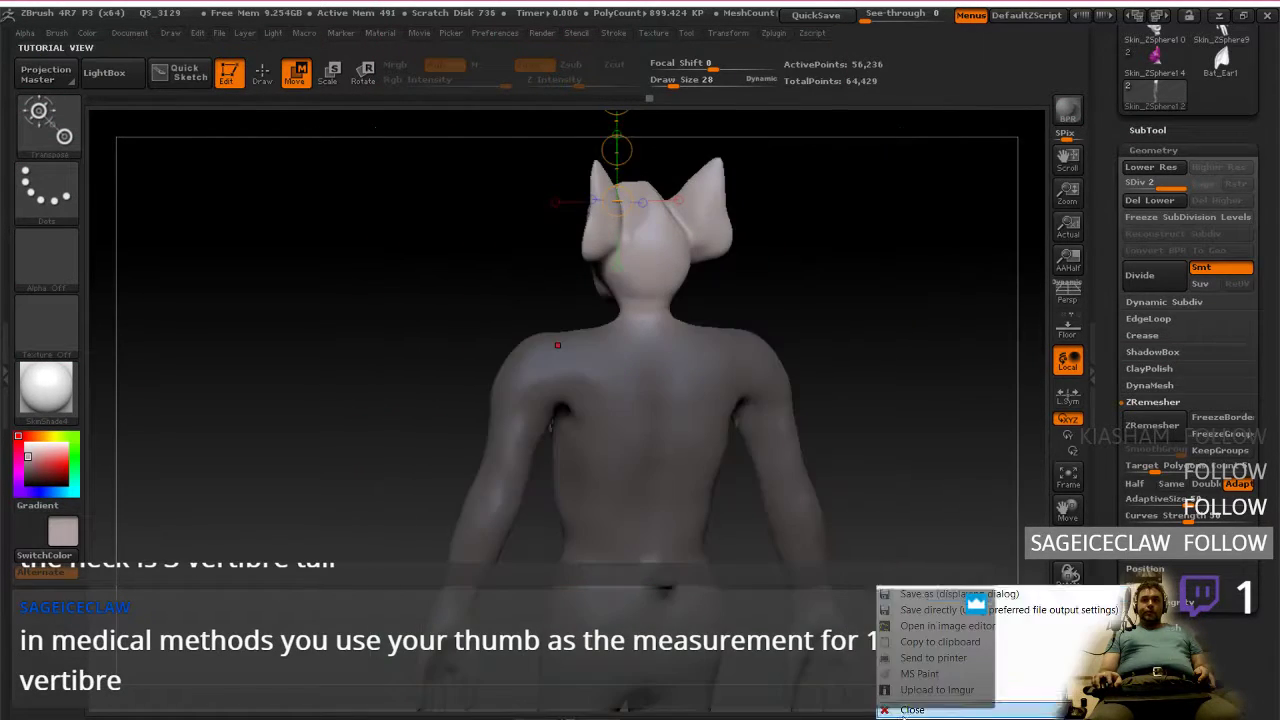
pyautogui.click(970, 645)
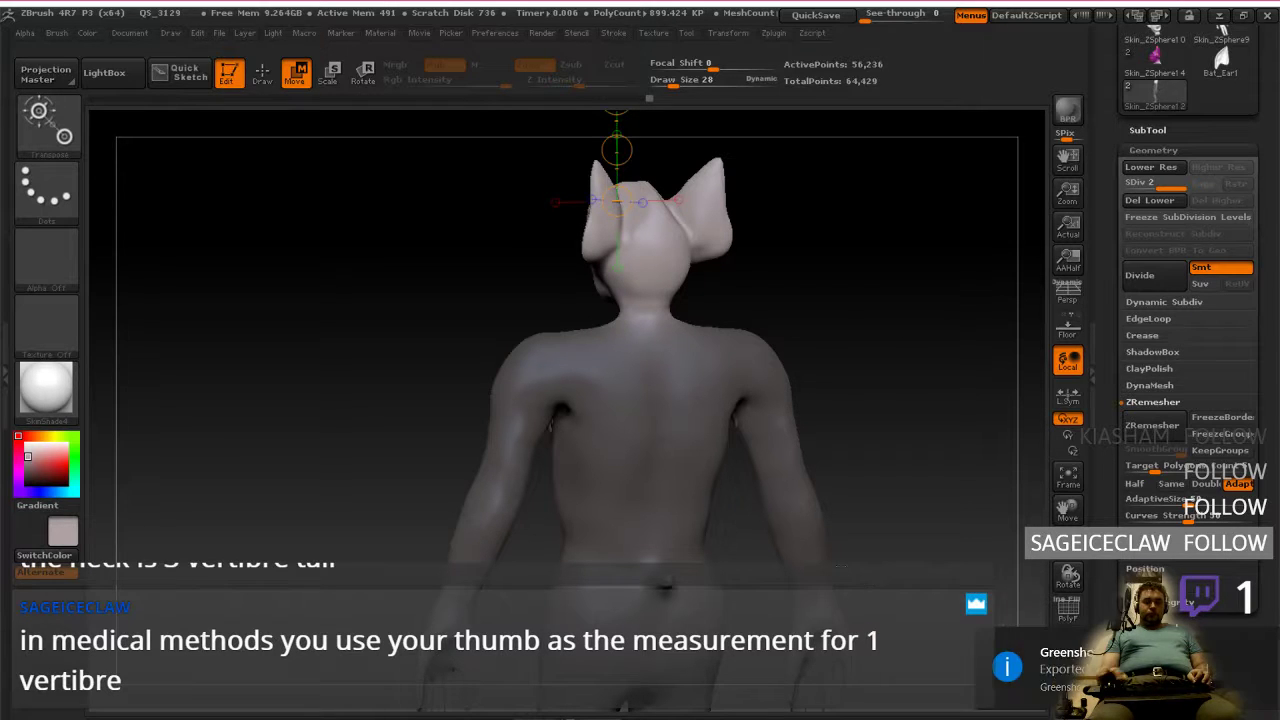
# Step: Switch to Photoshop, closing the reference picture on the way, and paste the captured back view into a new document
pyautogui.hotkey('alt', 'Tab')
pyautogui.hotkey('alt', 'F4')
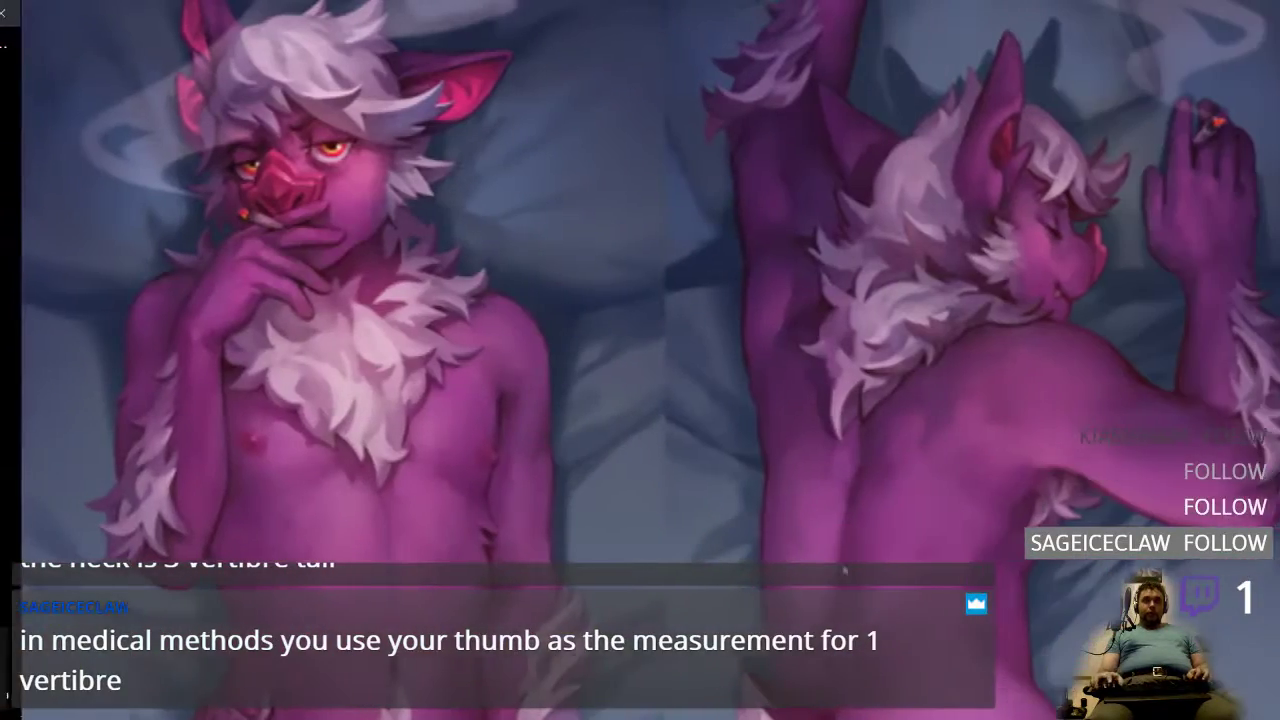
pyautogui.click(34, 255)
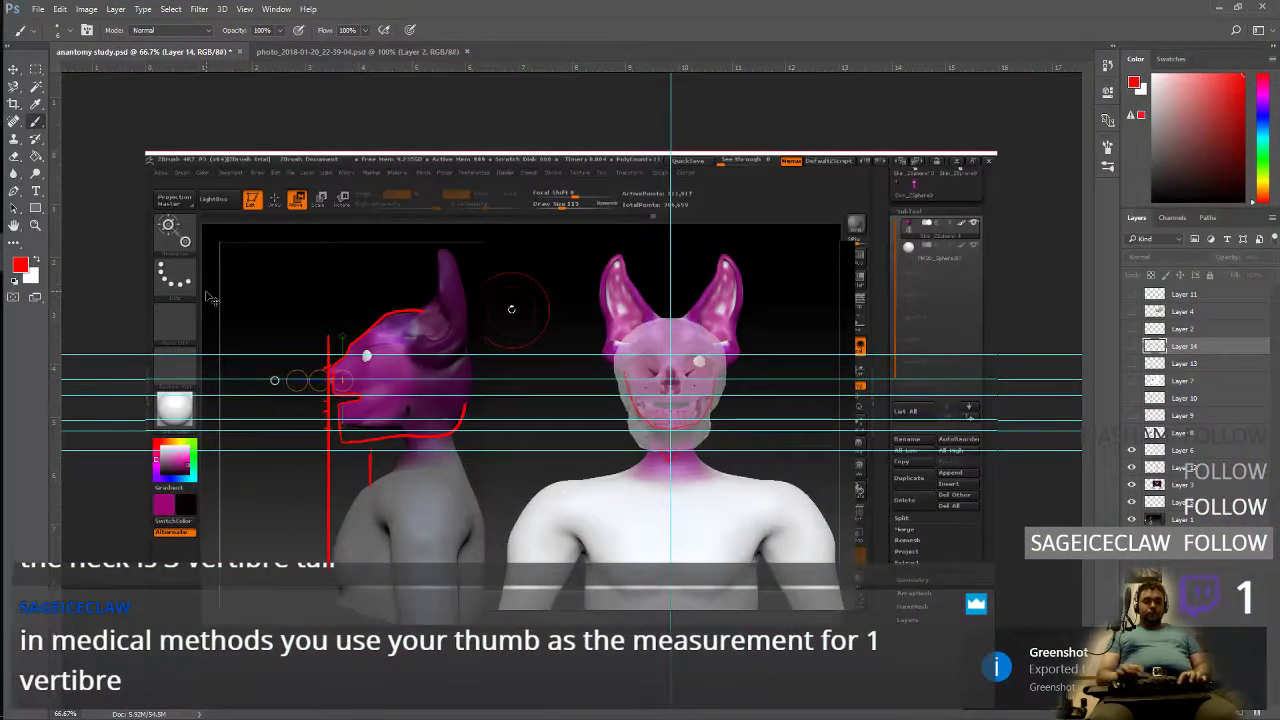
pyautogui.hotkey('ctrl', 'n')
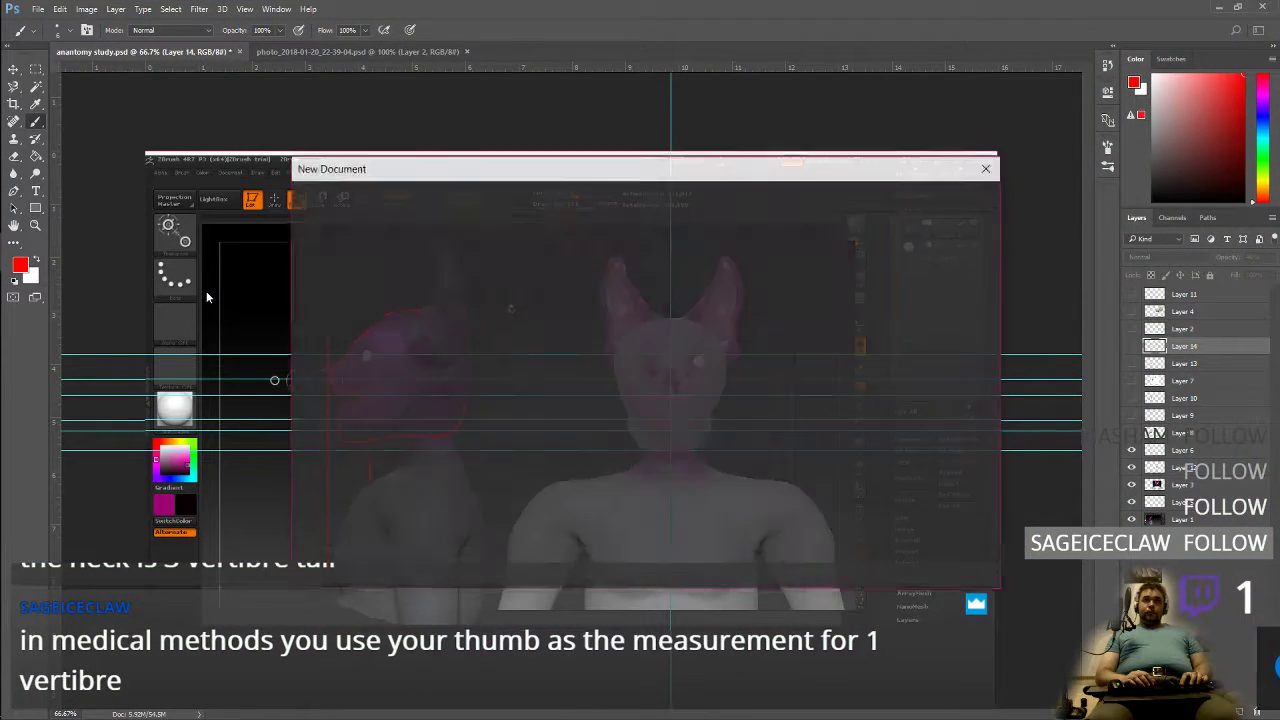
pyautogui.press('Return')
pyautogui.hotkey('ctrl', 'v')
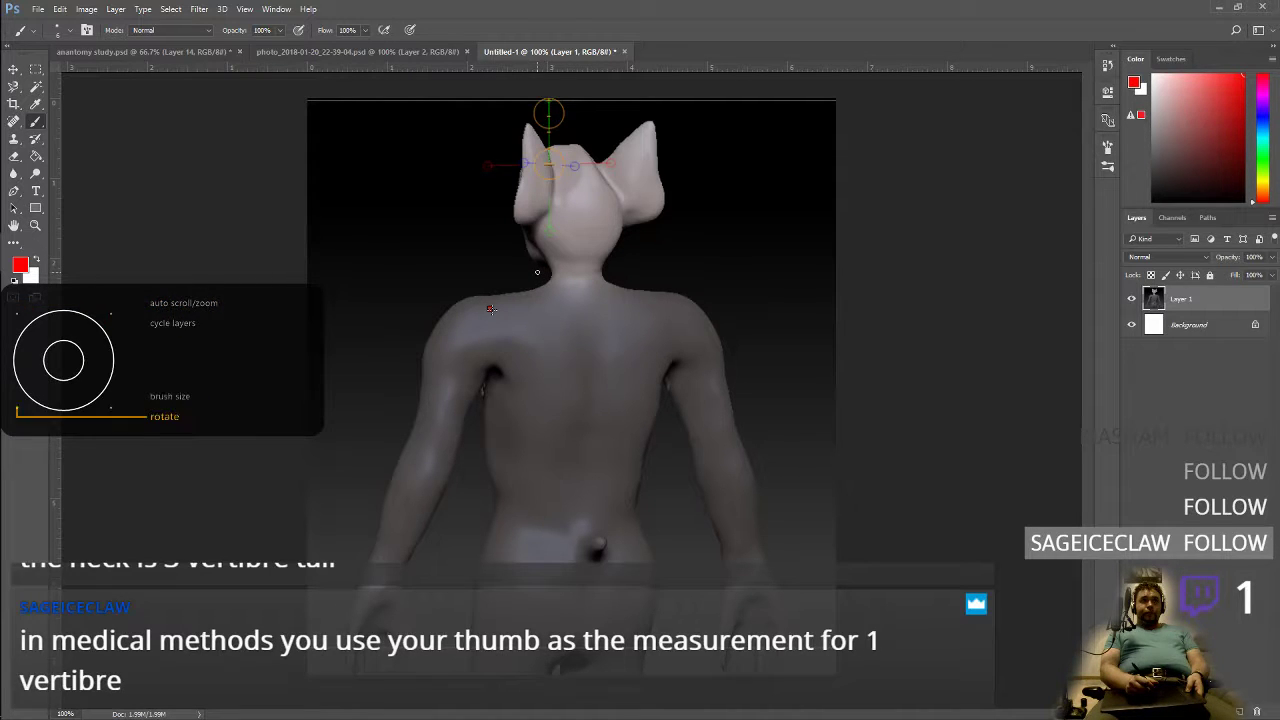
# Step: Add an empty layer above the pasted back view for tracing the creature's head
pyautogui.keyDown('alt'); pyautogui.scroll(2, 567, 244); pyautogui.keyUp('alt')
pyautogui.keyDown('alt'); pyautogui.scroll(10, 567, 245); pyautogui.keyUp('alt')
pyautogui.keyDown('alt'); pyautogui.scroll(-9, 563, 251); pyautogui.keyUp('alt')
pyautogui.moveTo(598, 256); pyautogui.dragTo(576, 411)
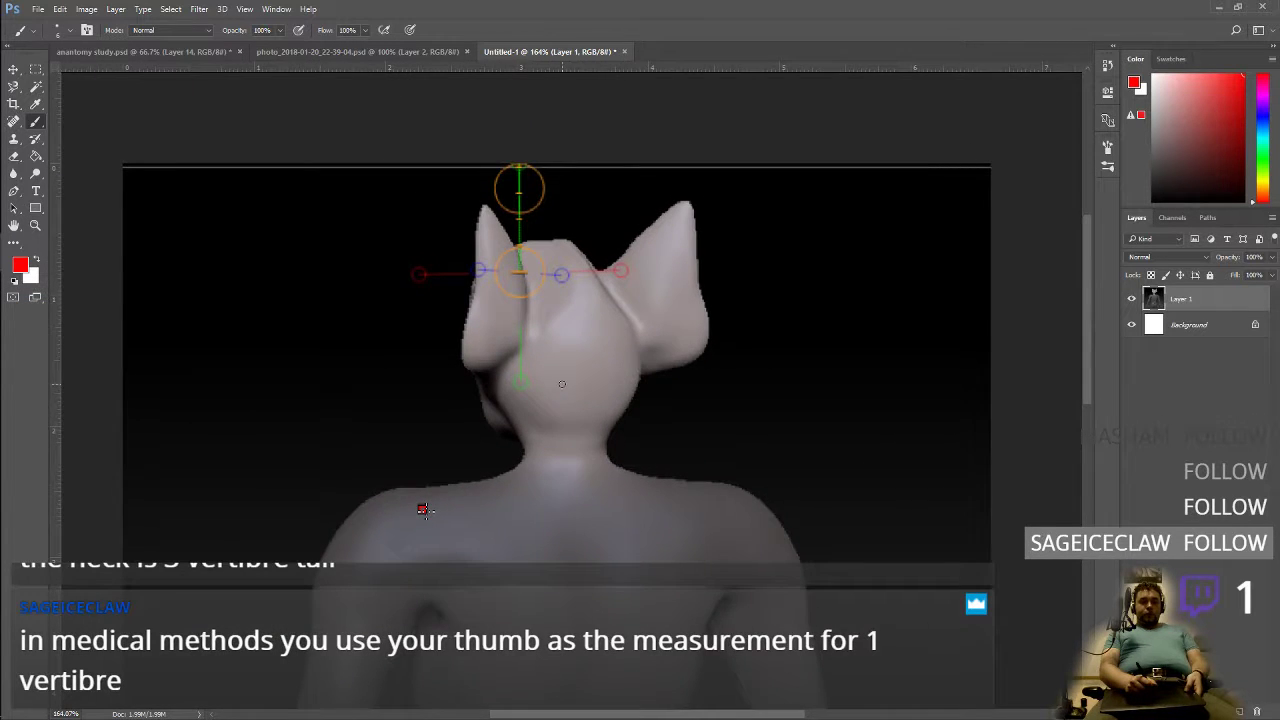
pyautogui.keyDown('alt'); pyautogui.scroll(6, 567, 374); pyautogui.keyUp('alt')
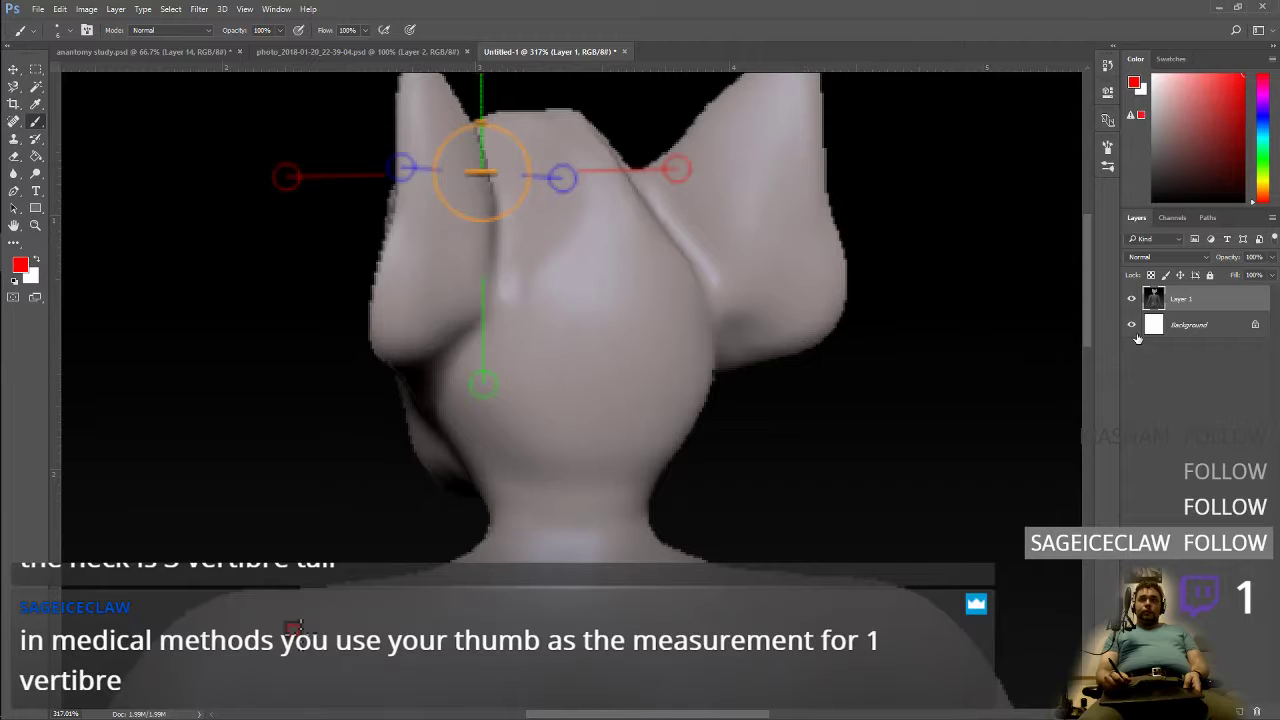
pyautogui.click(1240, 711)
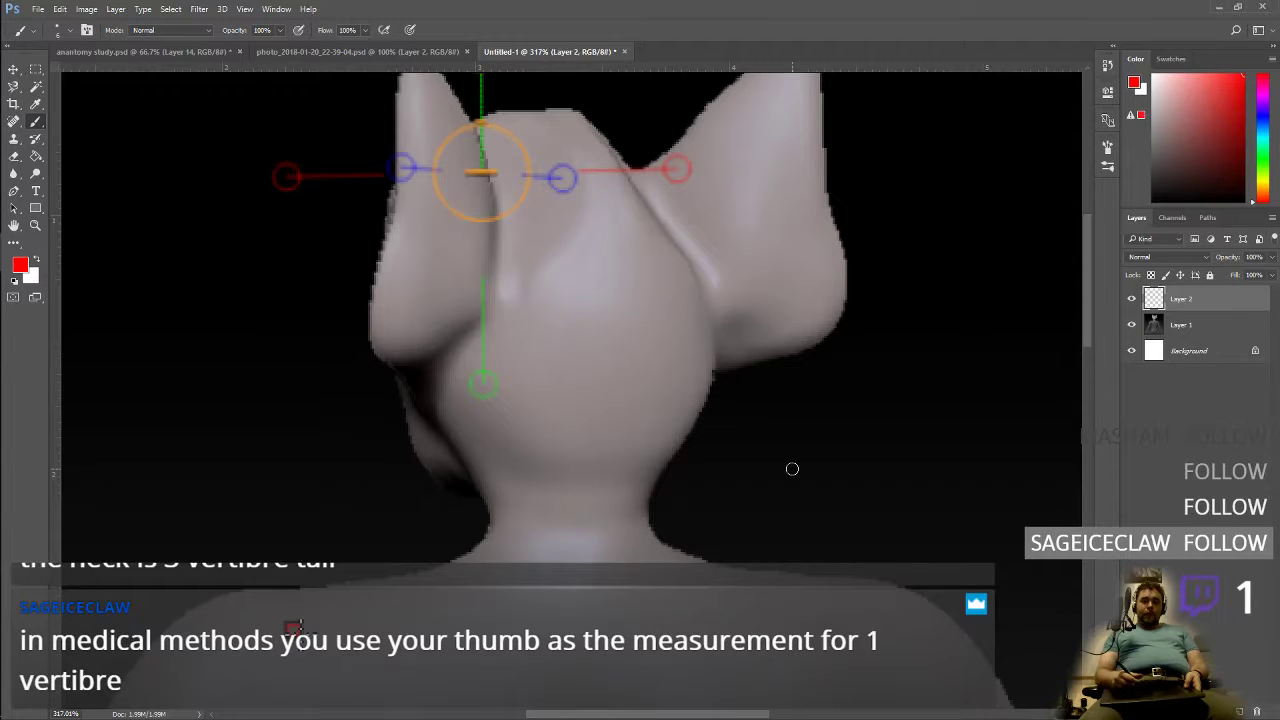
pyautogui.press('ctrl')
pyautogui.rightClick(637, 424)
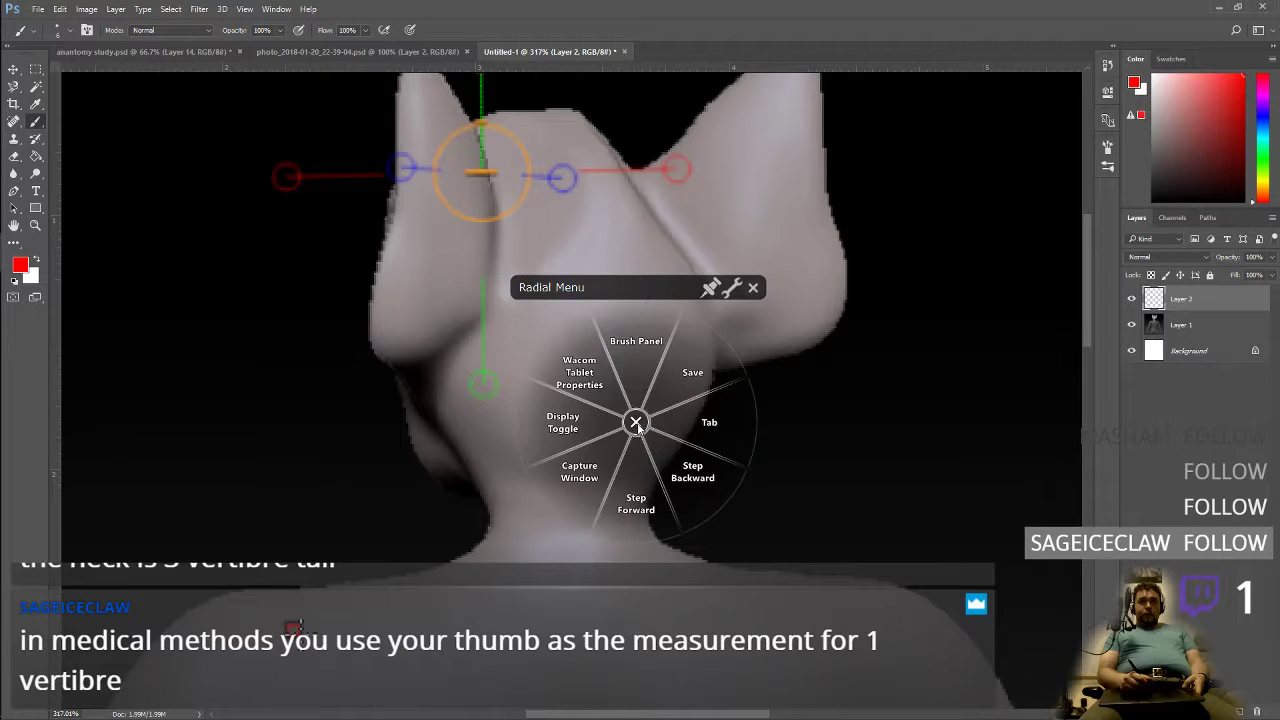
pyautogui.click(636, 423)
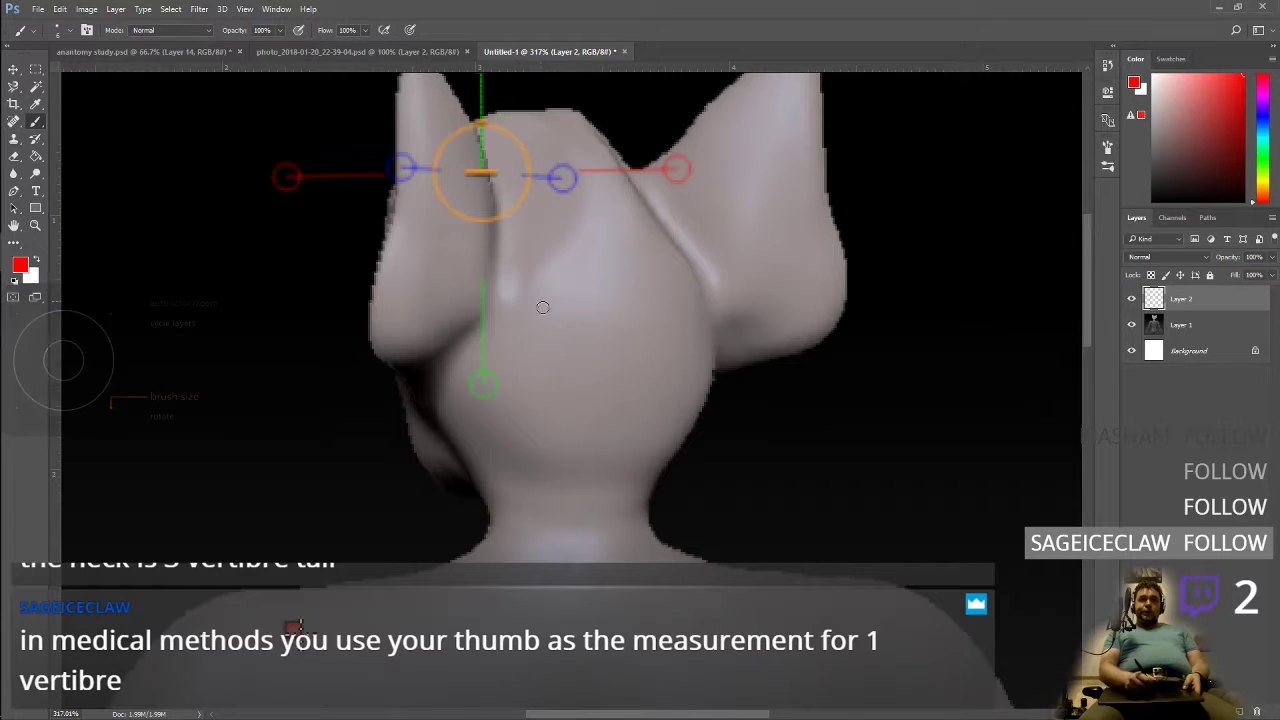
# Step: Sketch the lower jaw in red beneath the ear on the creature's turned-away face
pyautogui.moveTo(421, 461)
pyautogui.mouseDown()
pyautogui.moveTo(445, 489)
pyautogui.moveTo(480, 492)
pyautogui.mouseUp()
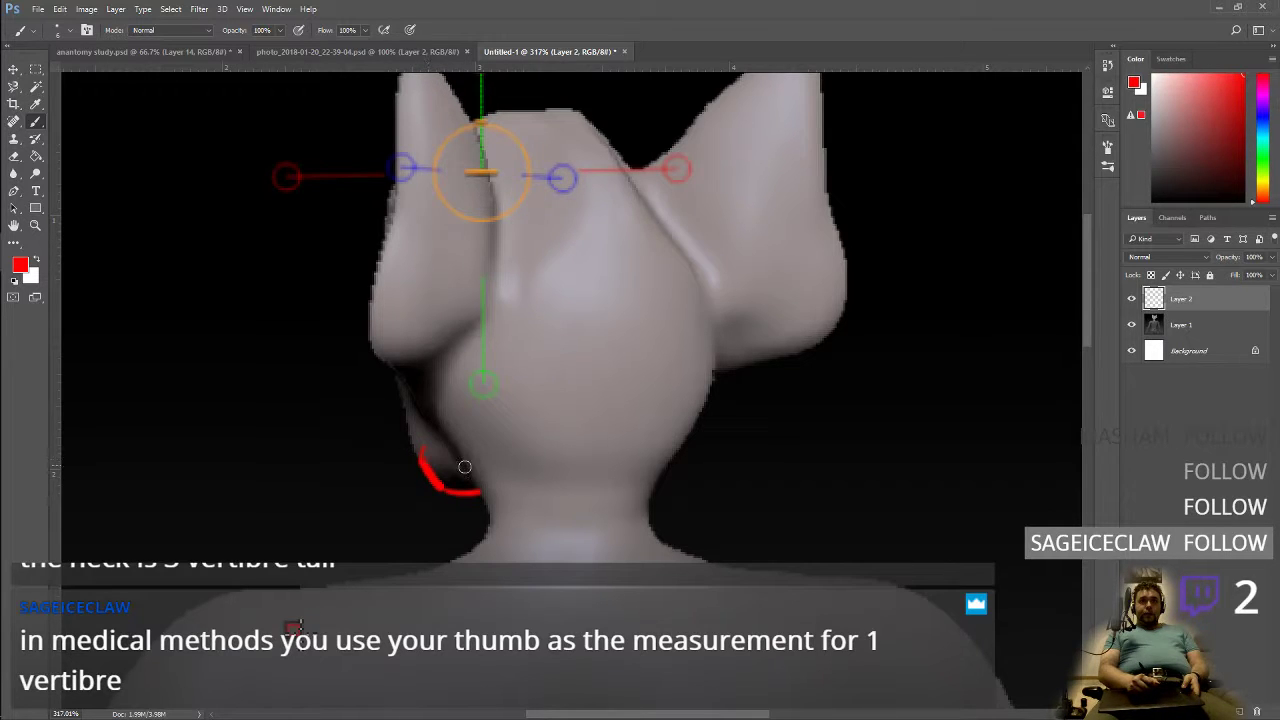
pyautogui.moveTo(461, 468)
pyautogui.mouseDown()
pyautogui.moveTo(454, 402)
pyautogui.moveTo(466, 384)
pyautogui.mouseUp()
pyautogui.moveTo(423, 451)
pyautogui.mouseDown()
pyautogui.moveTo(417, 356)
pyautogui.moveTo(428, 337)
pyautogui.moveTo(437, 350)
pyautogui.mouseUp()
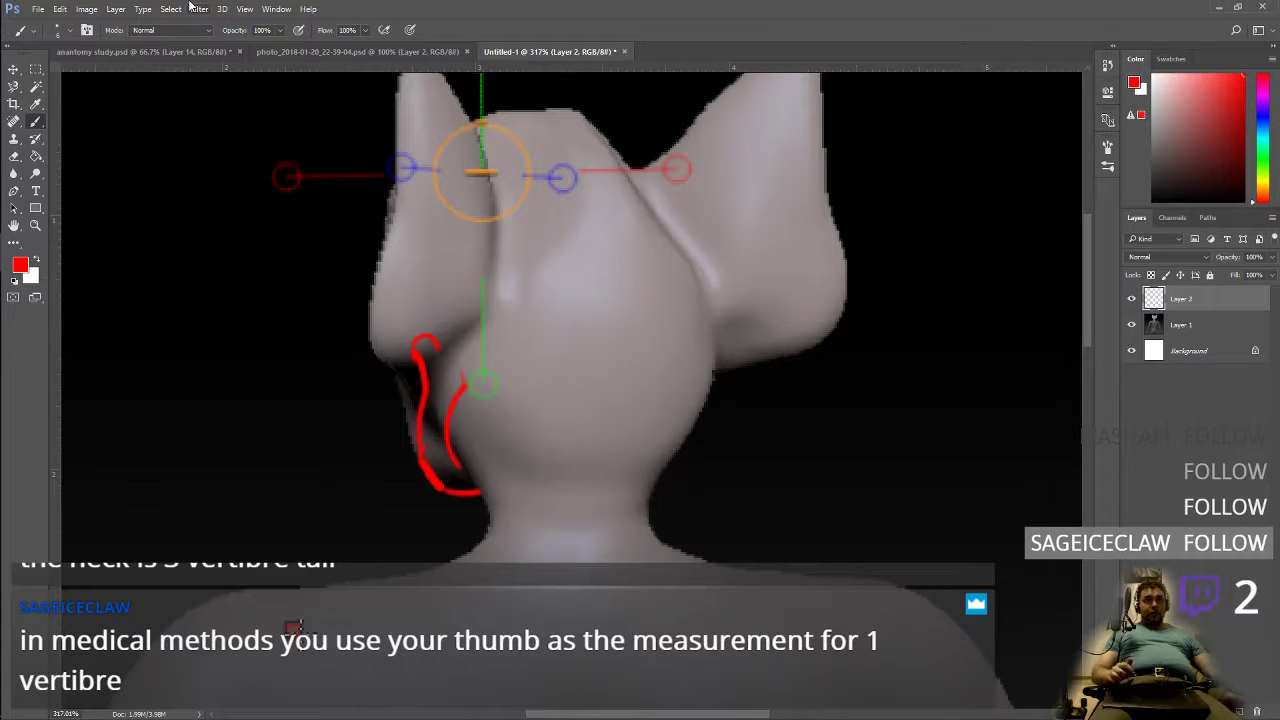
# Step: Draw the cranium outline around the back of the head with a thicker red line, and join it to the jaw
pyautogui.rightClick(681, 537)
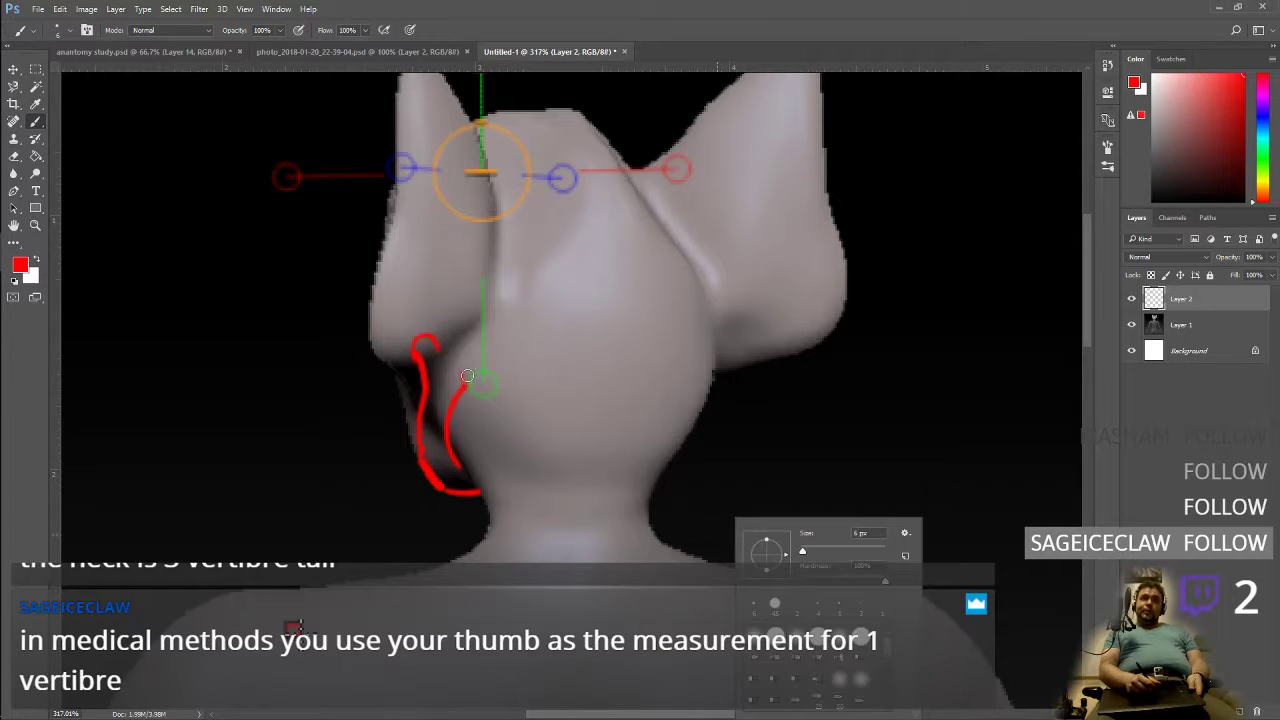
pyautogui.click(554, 390)
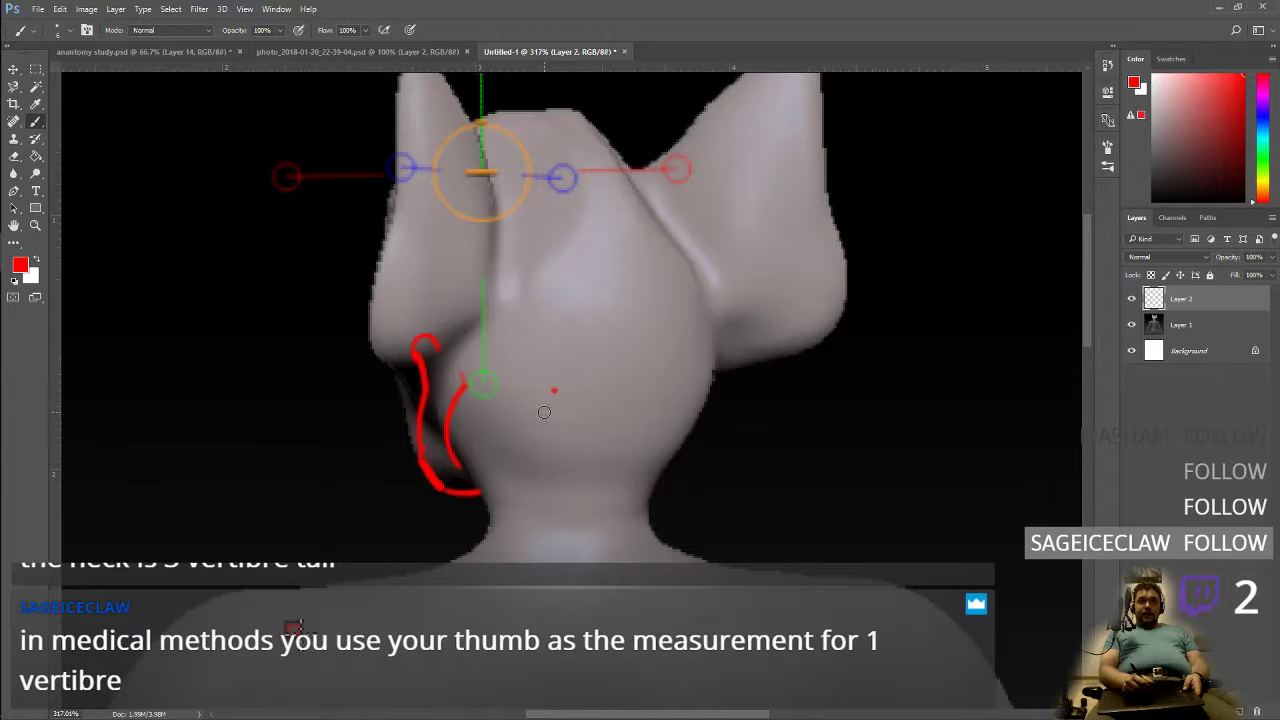
pyautogui.moveTo(462, 384)
pyautogui.mouseDown()
pyautogui.moveTo(628, 405)
pyautogui.moveTo(710, 374)
pyautogui.moveTo(713, 300)
pyautogui.moveTo(615, 176)
pyautogui.moveTo(449, 204)
pyautogui.moveTo(417, 272)
pyautogui.moveTo(421, 326)
pyautogui.mouseUp()
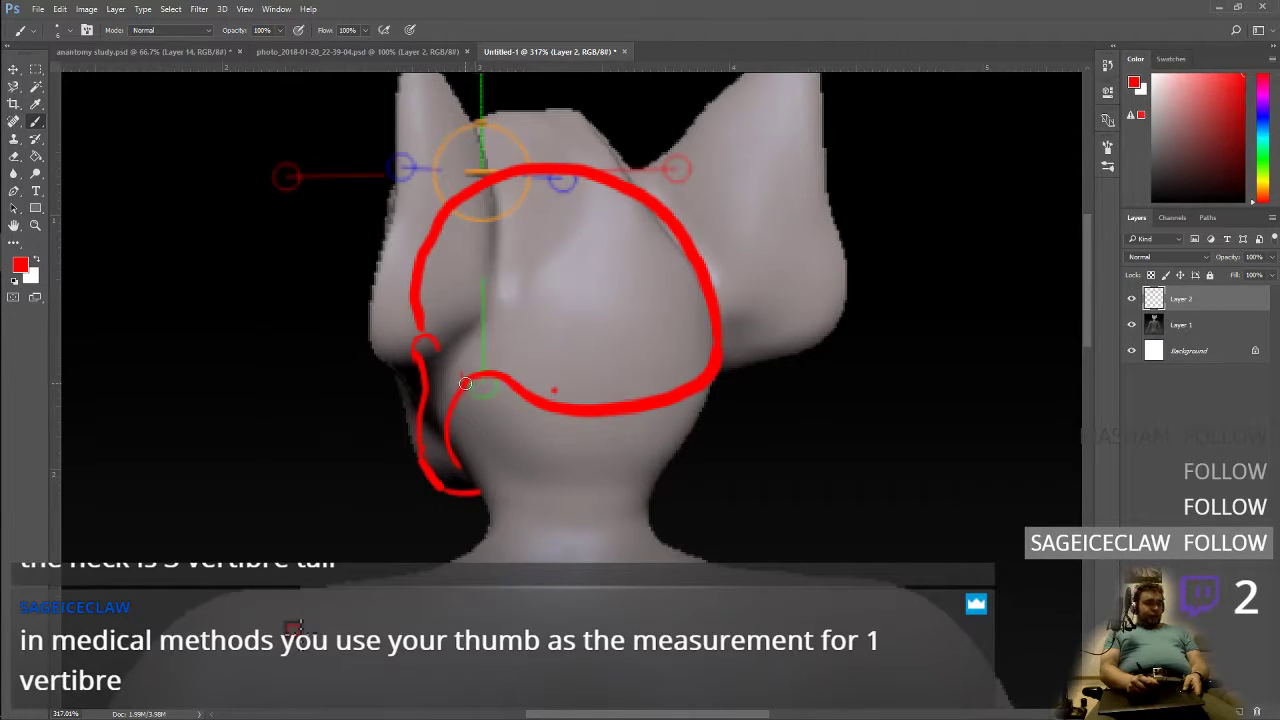
pyautogui.moveTo(465, 381)
pyautogui.mouseDown()
pyautogui.moveTo(478, 326)
pyautogui.moveTo(452, 348)
pyautogui.moveTo(470, 330)
pyautogui.moveTo(460, 465)
pyautogui.mouseUp()
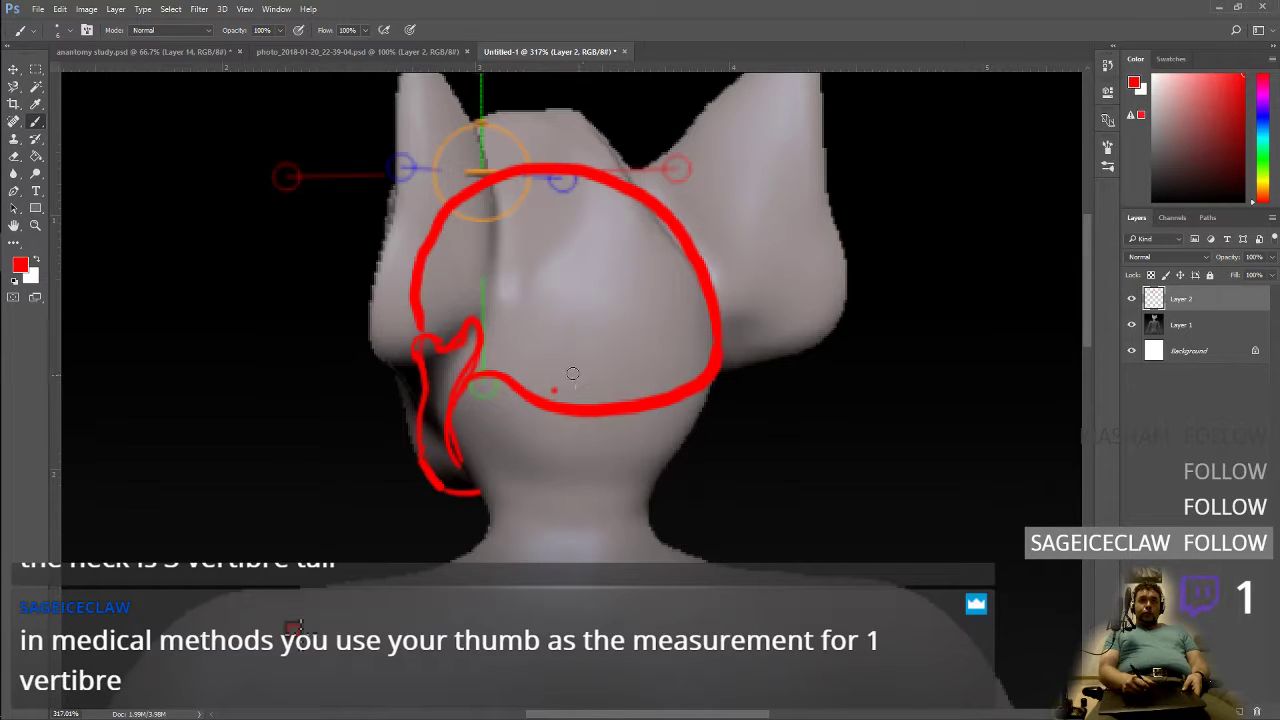
# Step: Enlarge the cranium outline at its crown and base, erase the superseded inner lines, and add a short curved mark above the jaw
pyautogui.moveTo(455, 195)
pyautogui.mouseDown()
pyautogui.moveTo(494, 160)
pyautogui.moveTo(655, 193)
pyautogui.moveTo(718, 325)
pyautogui.moveTo(680, 435)
pyautogui.moveTo(575, 428)
pyautogui.moveTo(478, 372)
pyautogui.mouseUp()
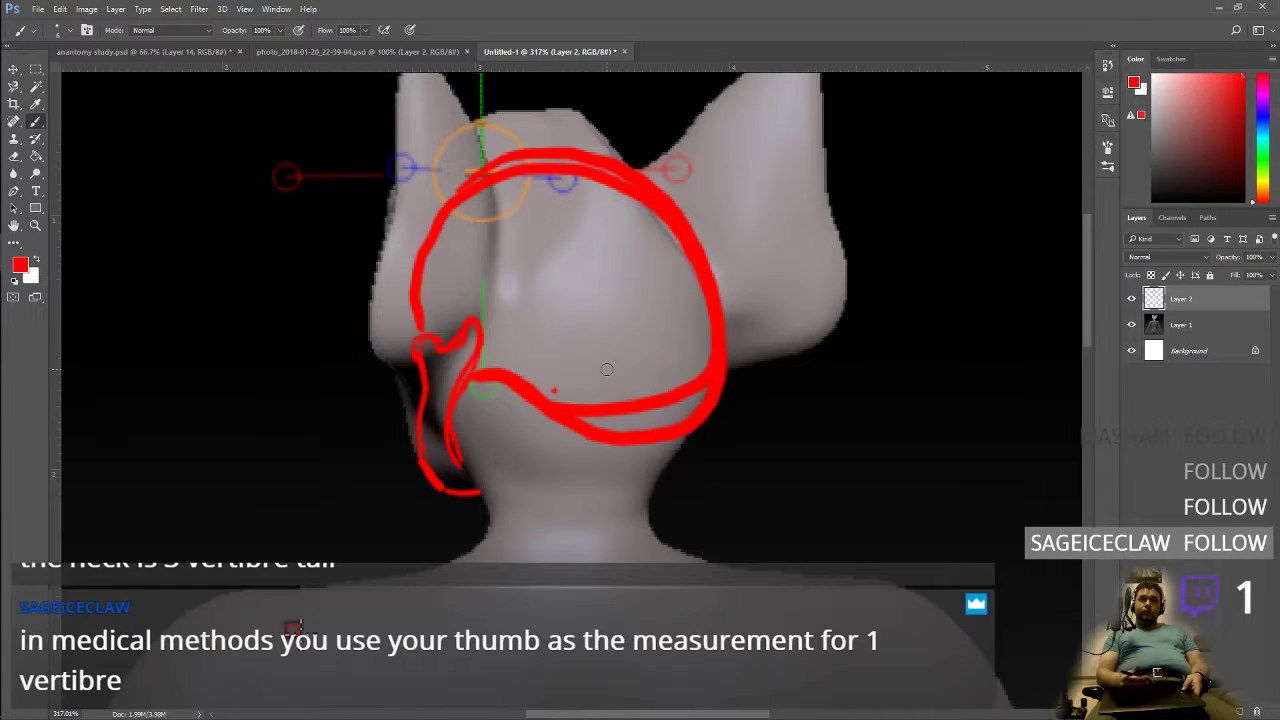
pyautogui.moveTo(595, 366); pyautogui.dragTo(690, 362)
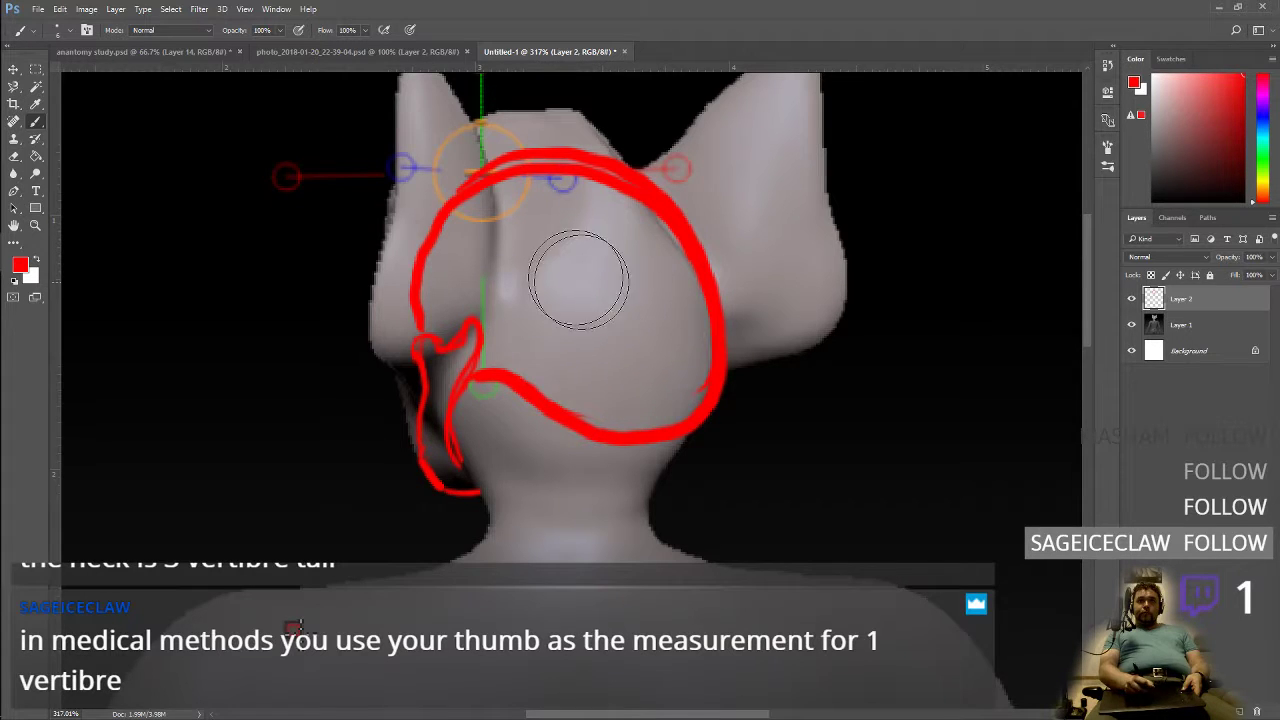
pyautogui.moveTo(598, 218); pyautogui.dragTo(564, 350)
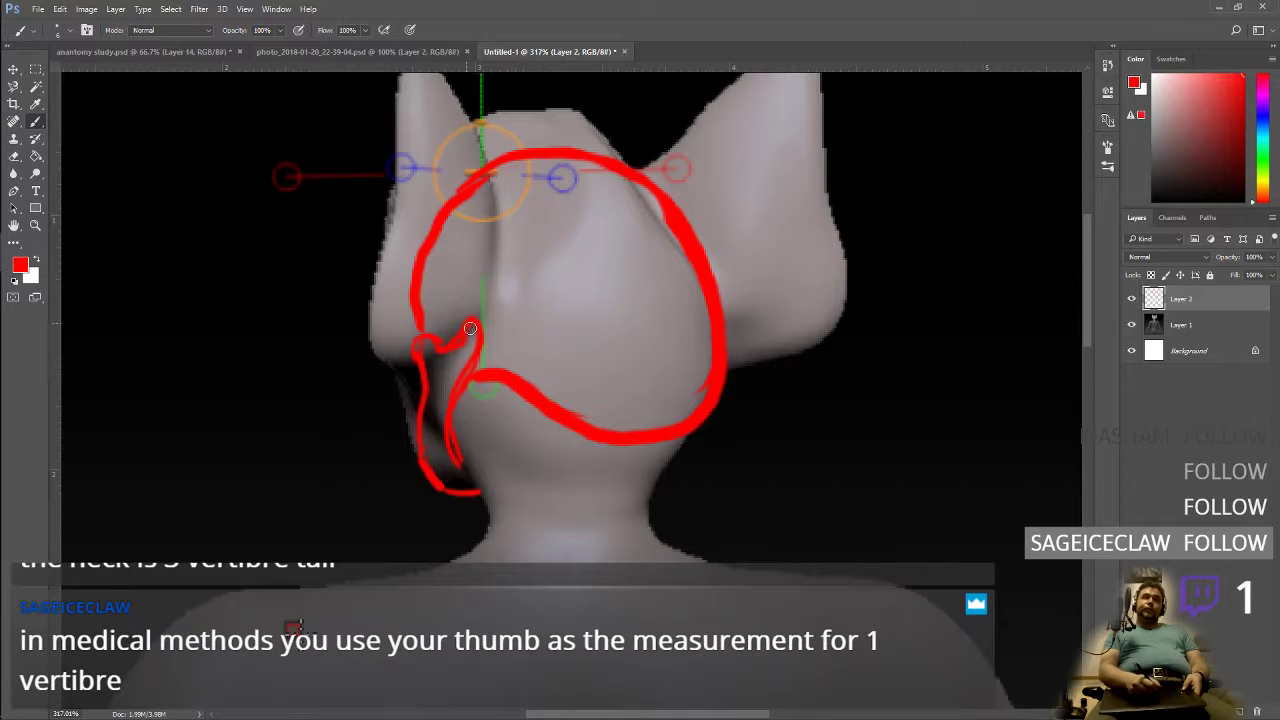
pyautogui.moveTo(460, 263); pyautogui.dragTo(466, 312)
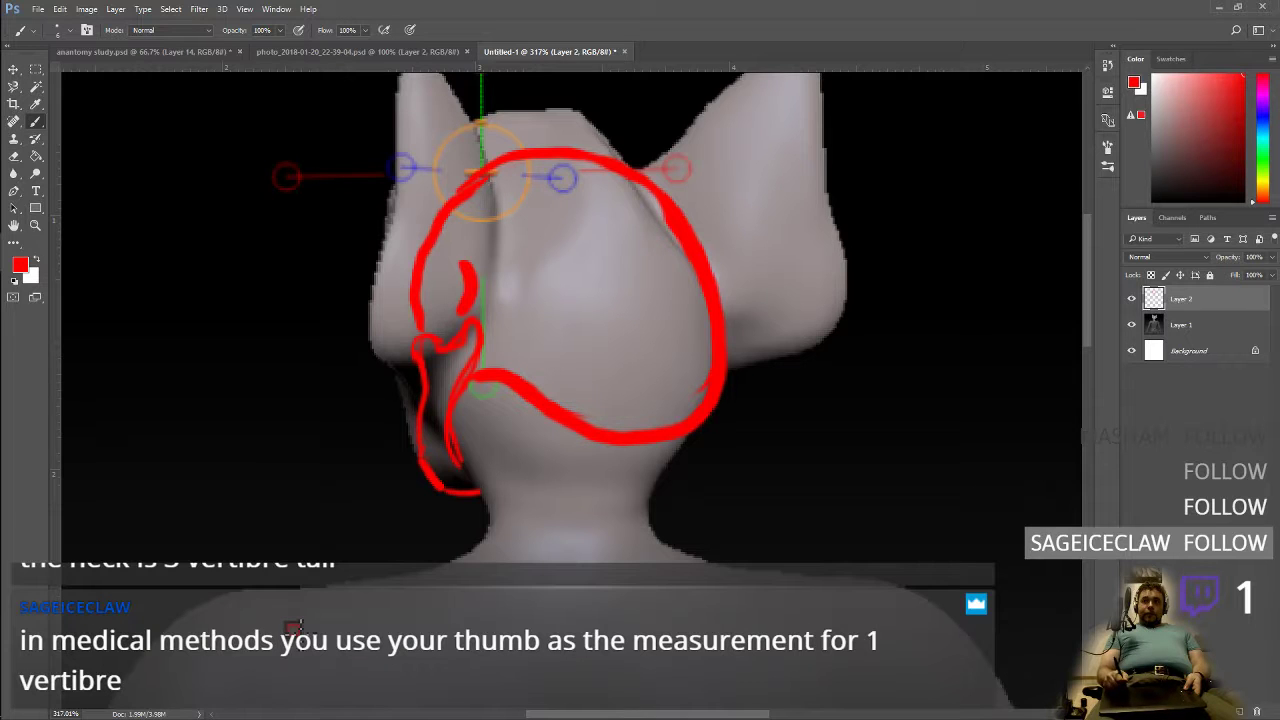
# Step: Add another layer and try sketching the top neck vertebrae at the skull base in white and blue-violet, clearing the trial marks
pyautogui.hotkey('ctrl', 'shift', 'alt', 'n')
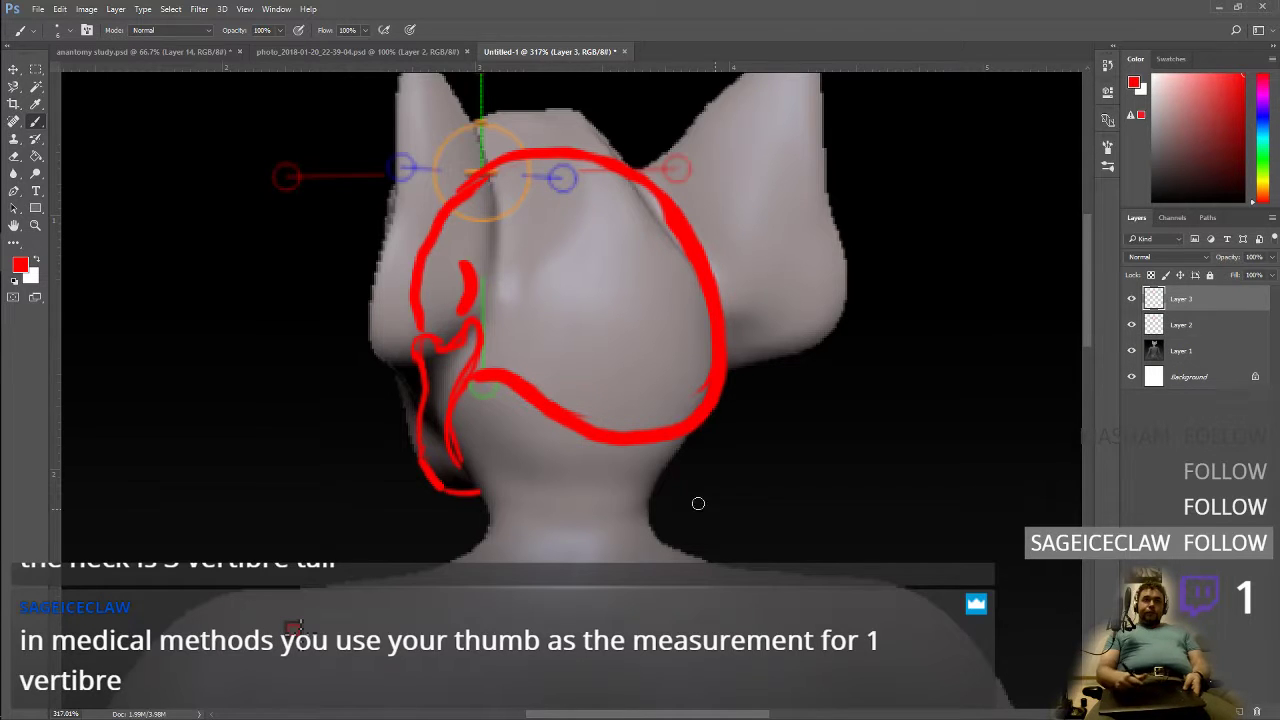
pyautogui.click(36, 260)
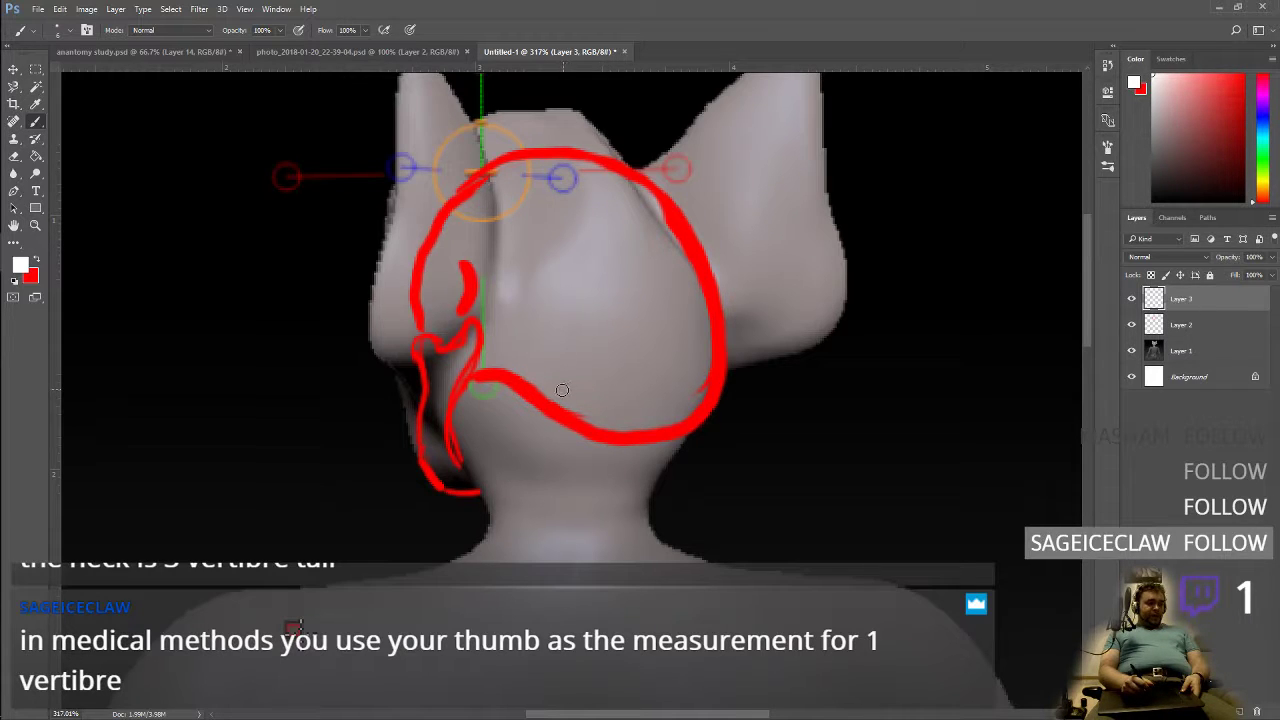
pyautogui.moveTo(567, 392)
pyautogui.mouseDown()
pyautogui.moveTo(606, 405)
pyautogui.moveTo(562, 374)
pyautogui.moveTo(603, 414)
pyautogui.mouseUp()
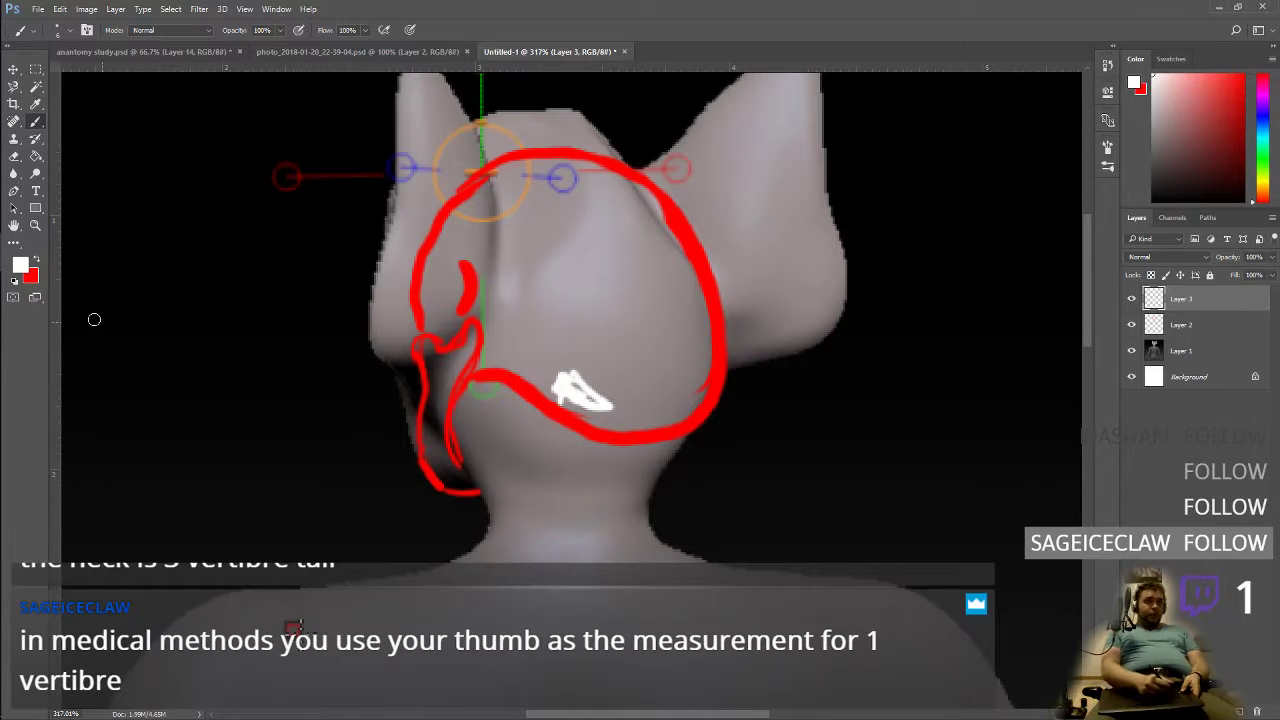
pyautogui.click(24, 265)
pyautogui.moveTo(645, 437)
pyautogui.mouseDown()
pyautogui.moveTo(641, 396)
pyautogui.moveTo(580, 385)
pyautogui.moveTo(600, 400)
pyautogui.moveTo(590, 397)
pyautogui.mouseUp()
pyautogui.click(610, 363)
pyautogui.click(760, 340)
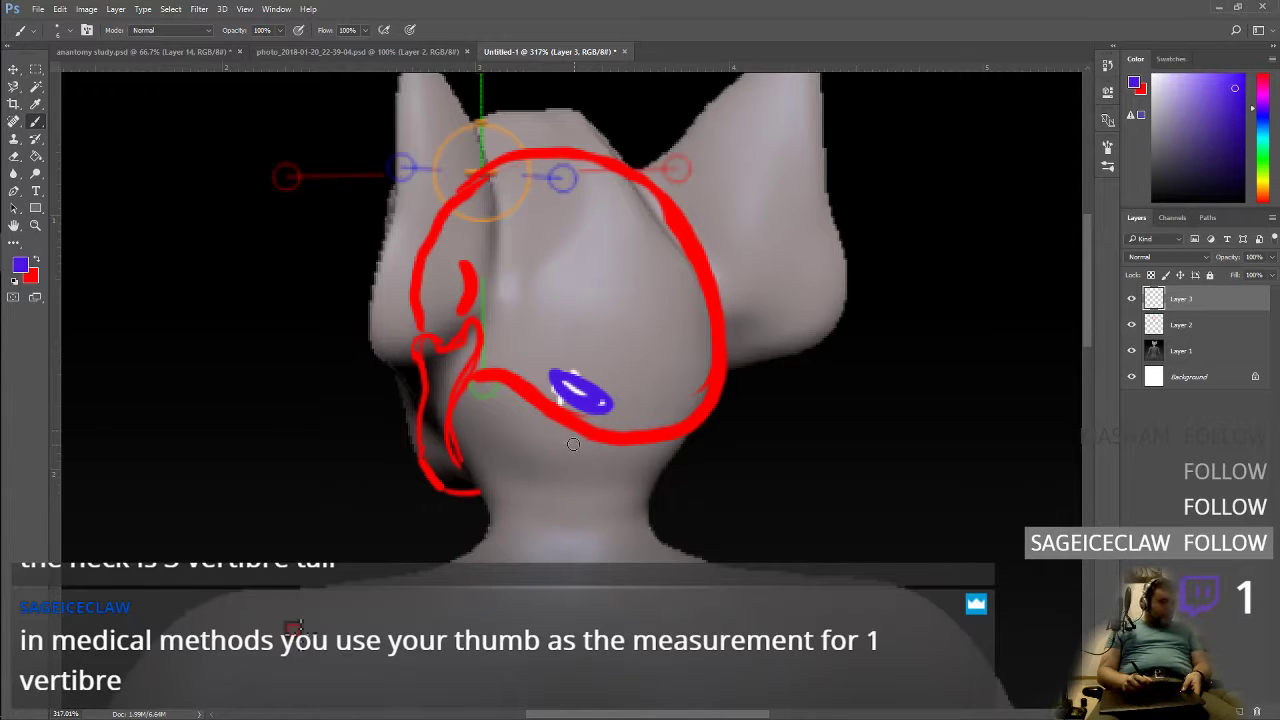
pyautogui.moveTo(558, 411)
pyautogui.mouseDown()
pyautogui.moveTo(594, 432)
pyautogui.moveTo(556, 425)
pyautogui.moveTo(610, 460)
pyautogui.moveTo(565, 420)
pyautogui.moveTo(578, 414)
pyautogui.mouseUp()
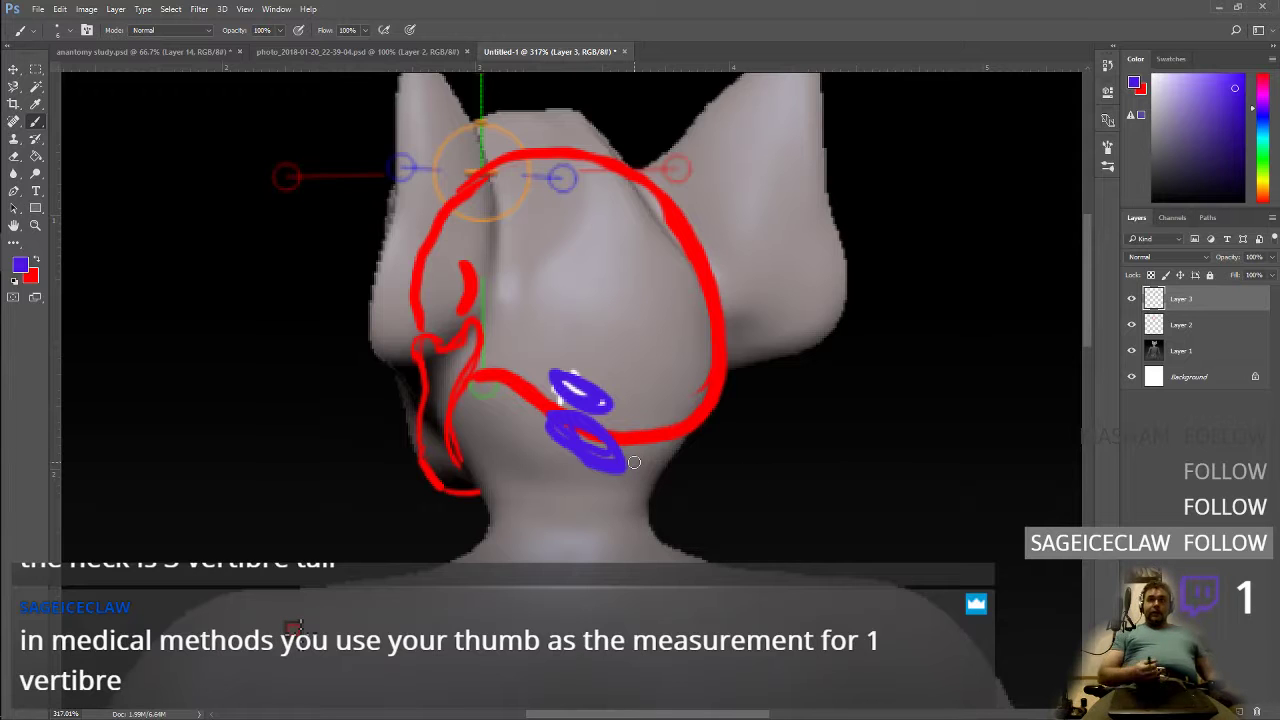
pyautogui.moveTo(612, 446)
pyautogui.mouseDown()
pyautogui.moveTo(571, 432)
pyautogui.moveTo(600, 458)
pyautogui.mouseUp()
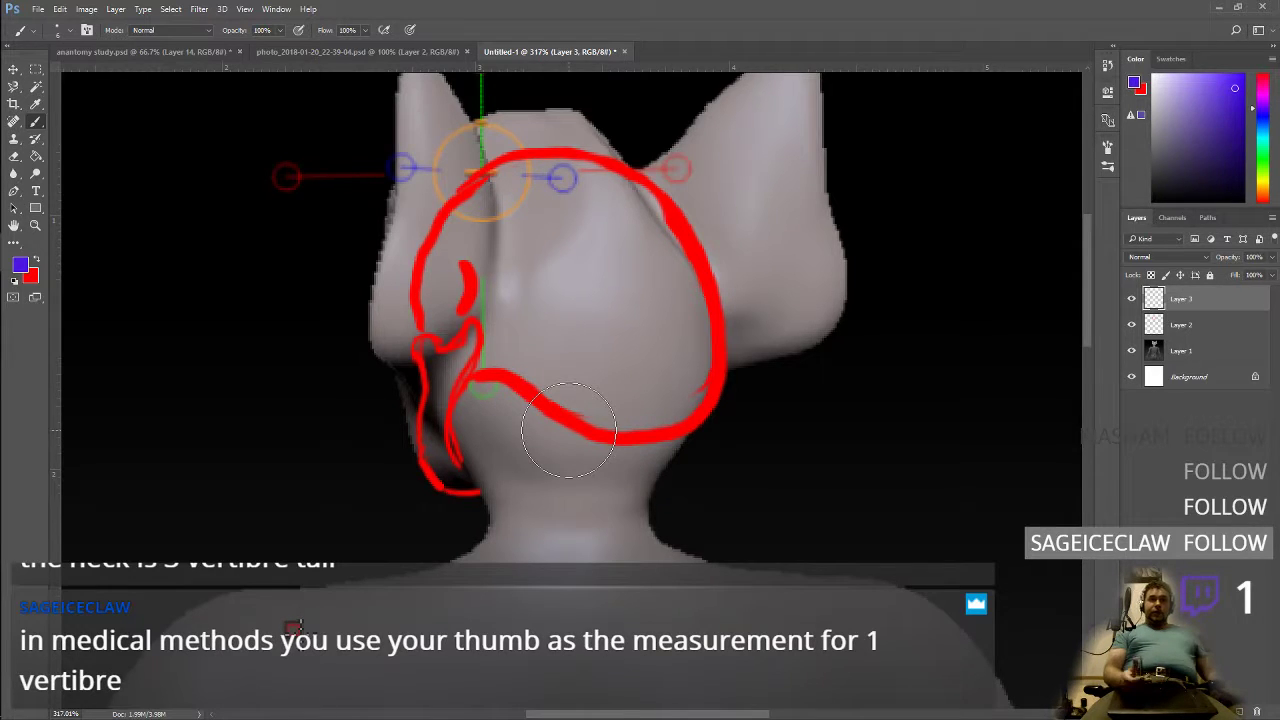
# Step: Sketch the shoulder blades, collarbones and central bone between them across the upper back in blue-violet on Layer 2
pyautogui.click(1190, 325)
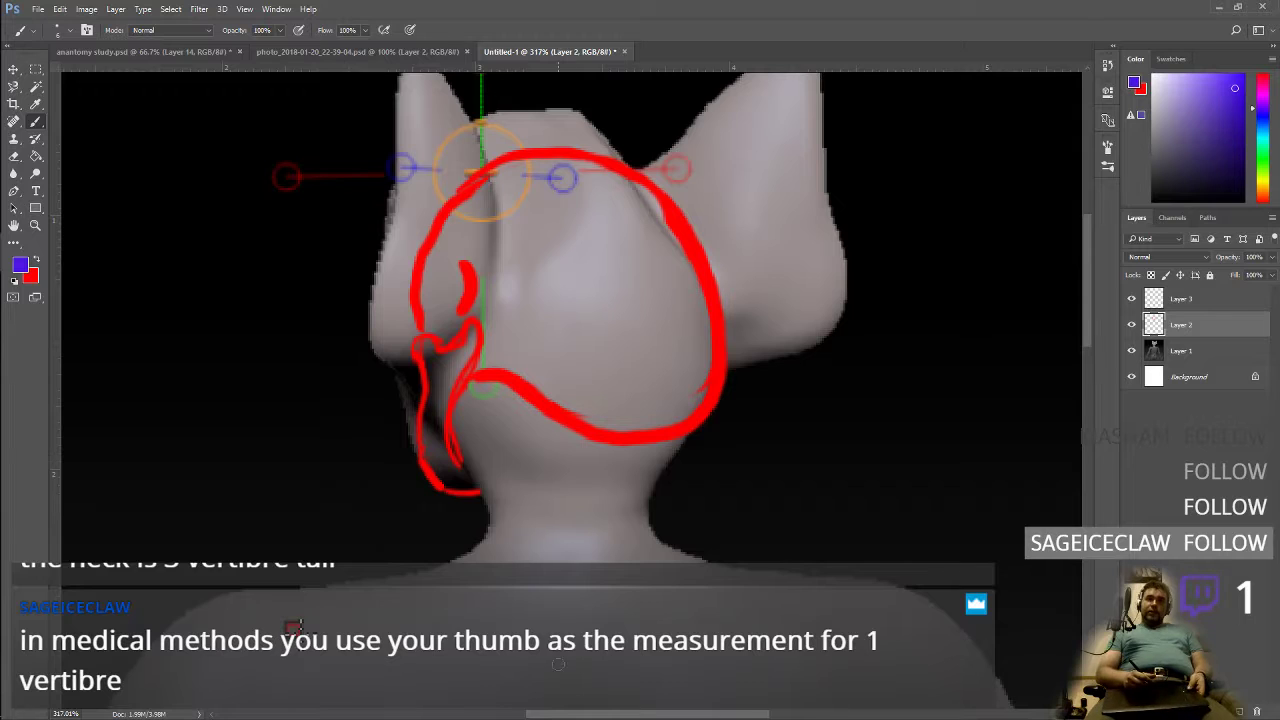
pyautogui.moveTo(284, 657)
pyautogui.mouseDown()
pyautogui.moveTo(357, 709)
pyautogui.moveTo(386, 658)
pyautogui.moveTo(456, 651)
pyautogui.moveTo(483, 665)
pyautogui.moveTo(461, 708)
pyautogui.mouseUp()
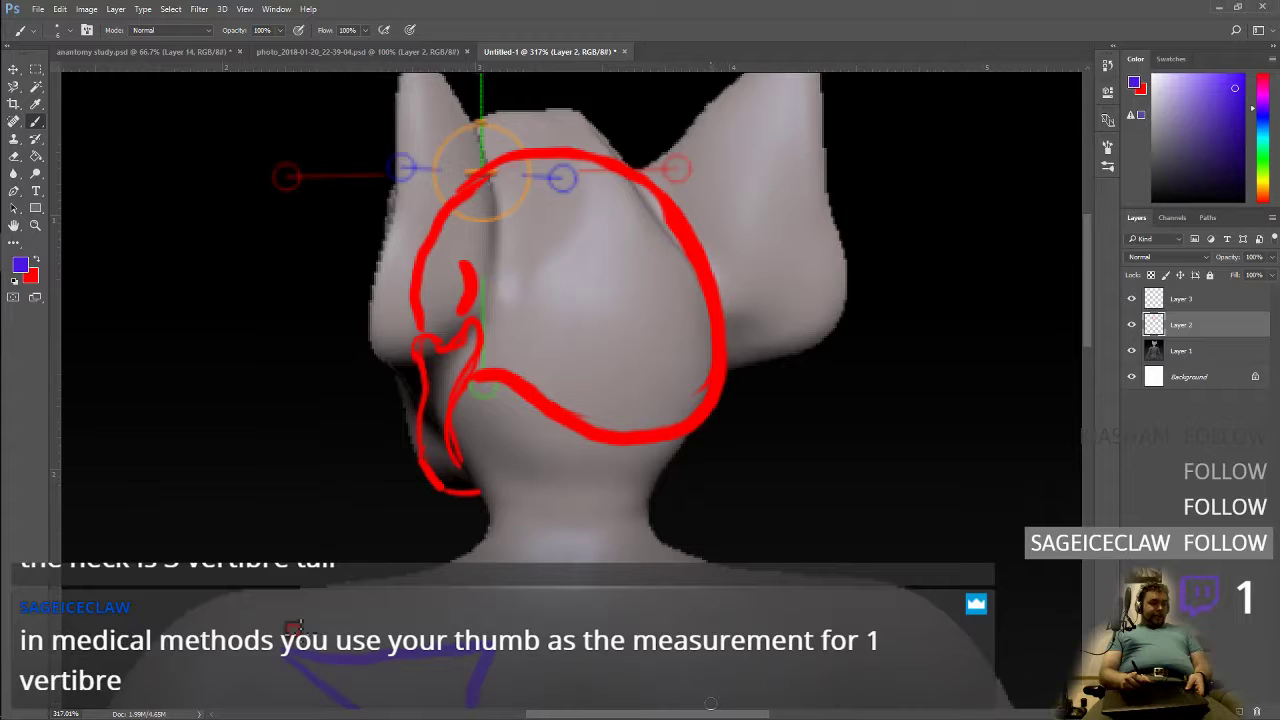
pyautogui.moveTo(712, 706)
pyautogui.mouseDown()
pyautogui.moveTo(768, 652)
pyautogui.moveTo(878, 627)
pyautogui.moveTo(849, 664)
pyautogui.moveTo(842, 708)
pyautogui.mouseUp()
pyautogui.moveTo(352, 692); pyautogui.dragTo(264, 642)
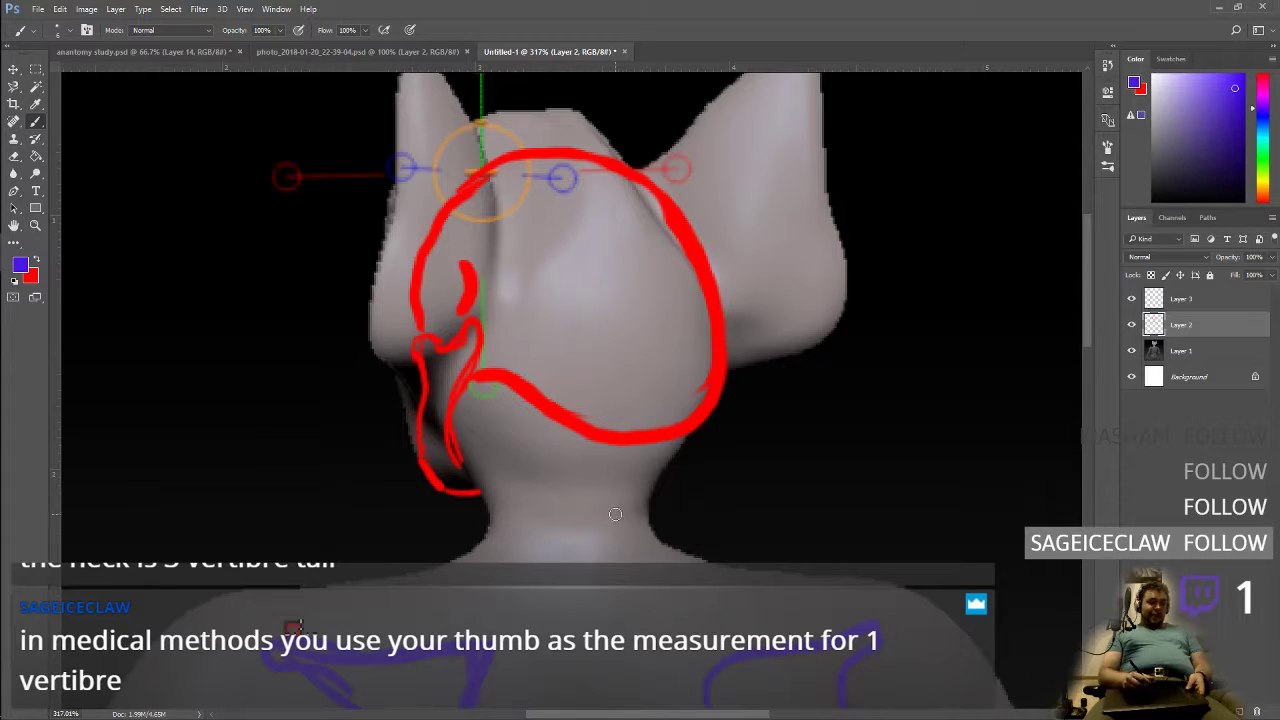
pyautogui.moveTo(726, 580)
pyautogui.mouseDown()
pyautogui.moveTo(870, 614)
pyautogui.moveTo(675, 611)
pyautogui.mouseUp()
pyautogui.moveTo(740, 586)
pyautogui.mouseDown()
pyautogui.moveTo(601, 617)
pyautogui.moveTo(666, 616)
pyautogui.moveTo(637, 602)
pyautogui.mouseUp()
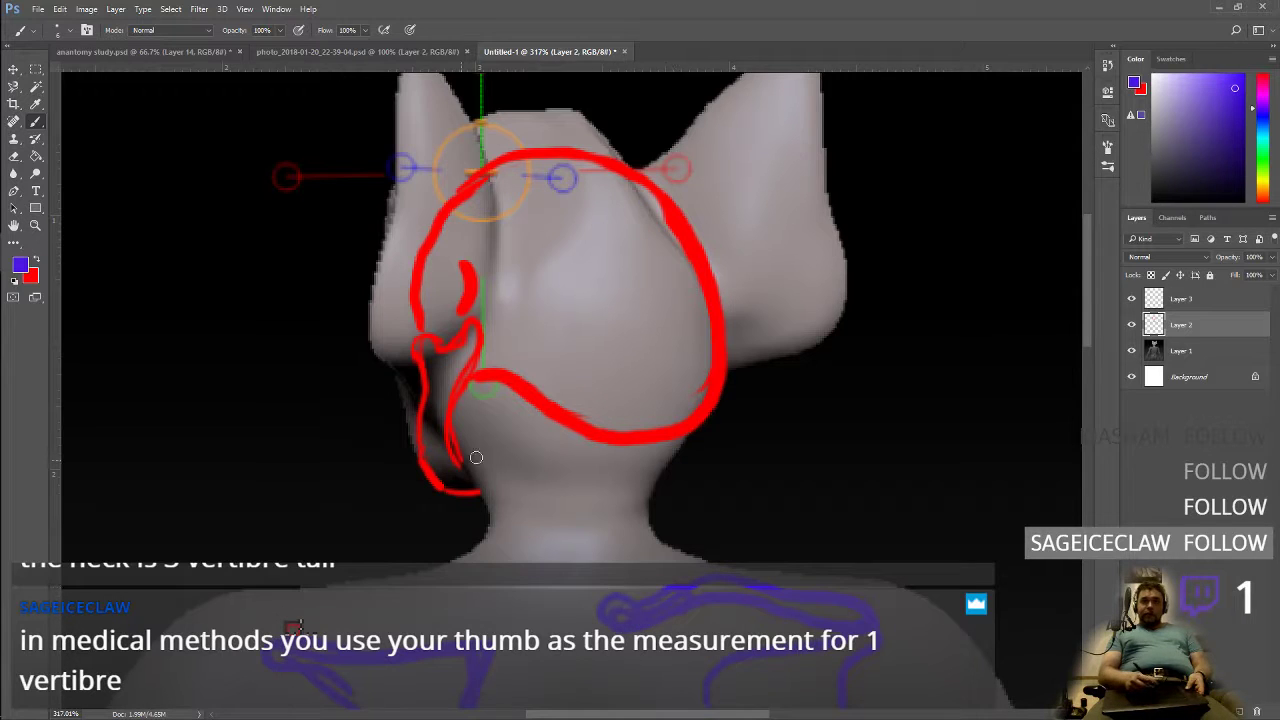
pyautogui.moveTo(536, 604)
pyautogui.mouseDown()
pyautogui.moveTo(586, 600)
pyautogui.moveTo(414, 595)
pyautogui.moveTo(276, 638)
pyautogui.moveTo(300, 652)
pyautogui.moveTo(470, 618)
pyautogui.moveTo(546, 620)
pyautogui.mouseUp()
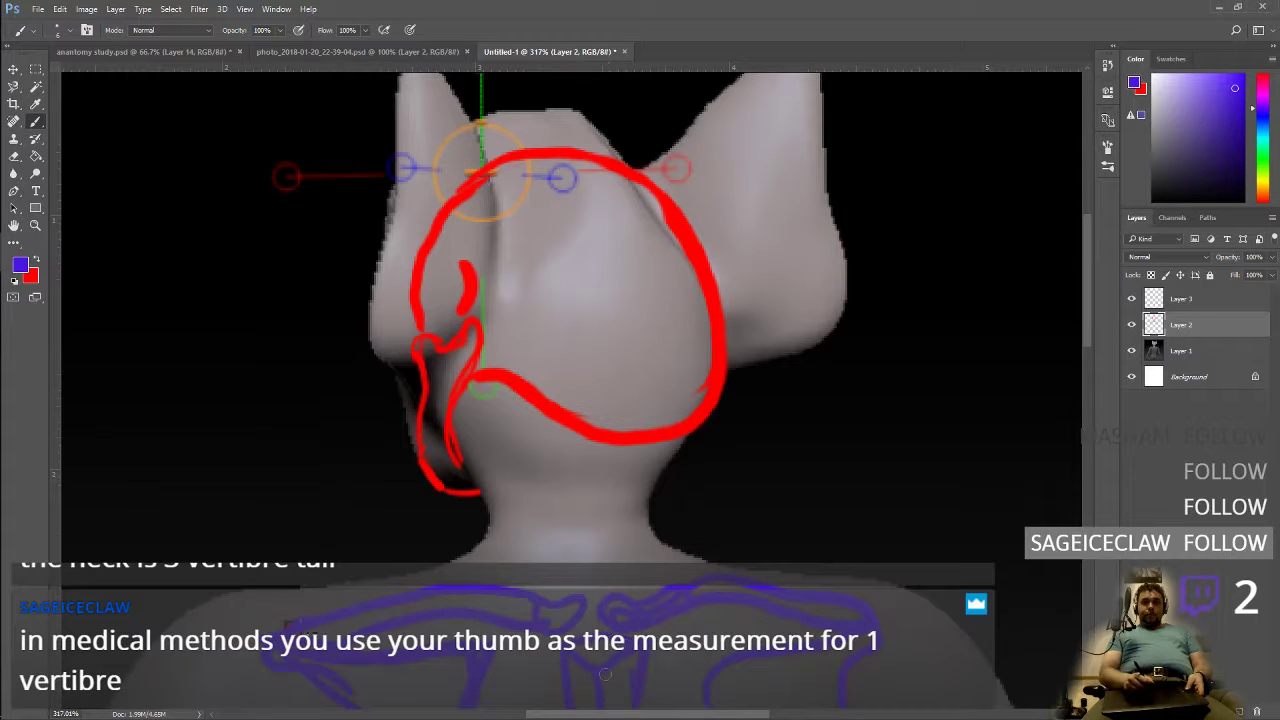
# Step: On Layer 3, draw vertebra rings at the skull base and the base of the neck in muted purple #6c53b6
pyautogui.click(1191, 300)
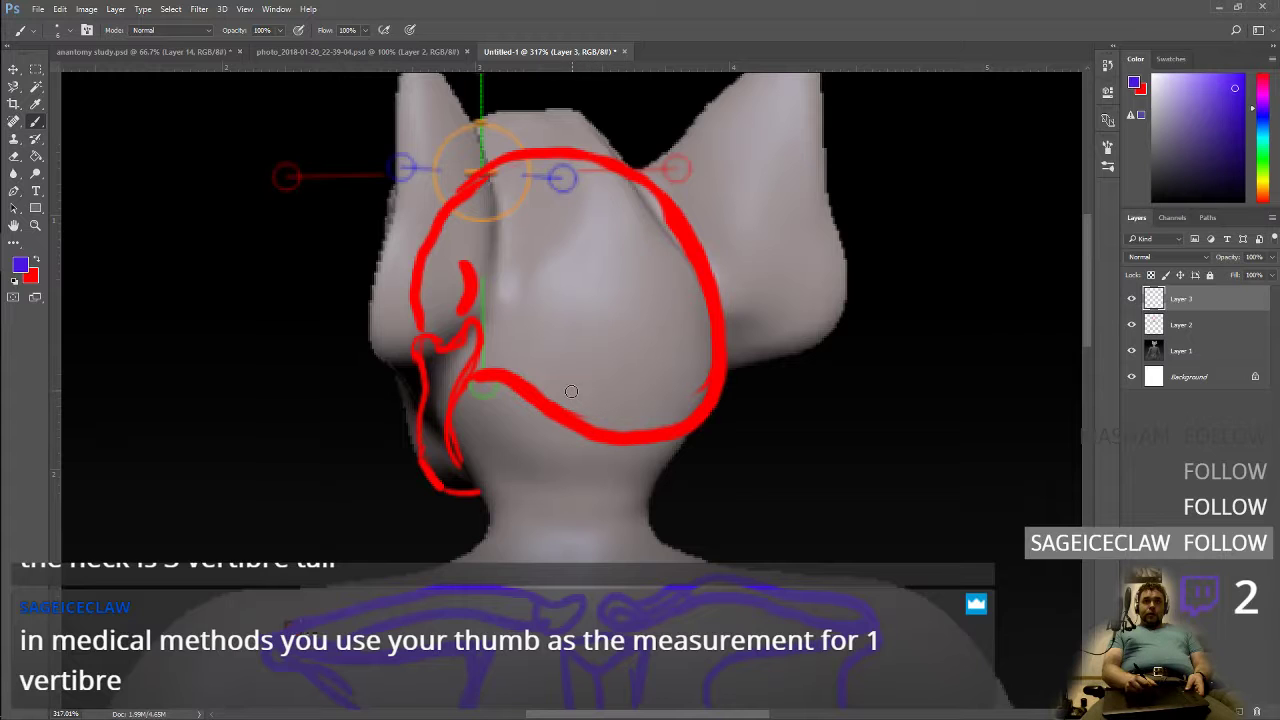
pyautogui.click(24, 265)
pyautogui.click(550, 393)
pyautogui.click(763, 338)
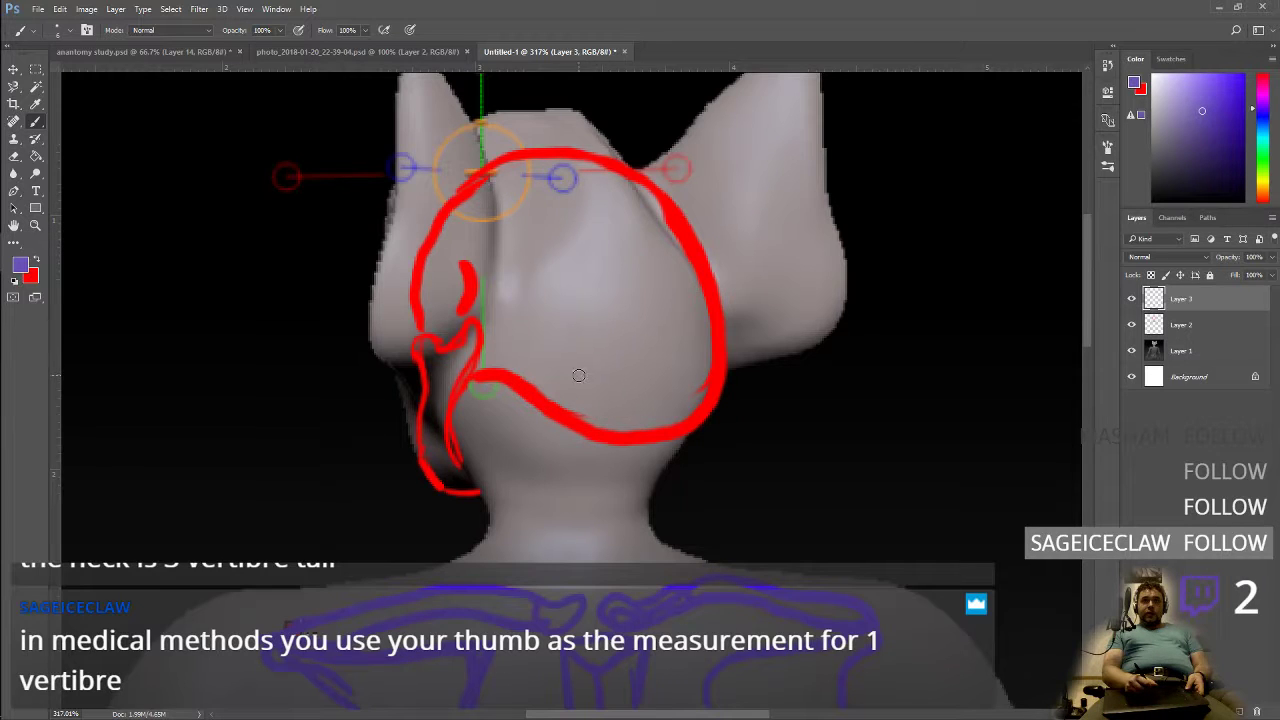
pyautogui.moveTo(575, 370)
pyautogui.mouseDown()
pyautogui.moveTo(568, 384)
pyautogui.moveTo(592, 378)
pyautogui.mouseUp()
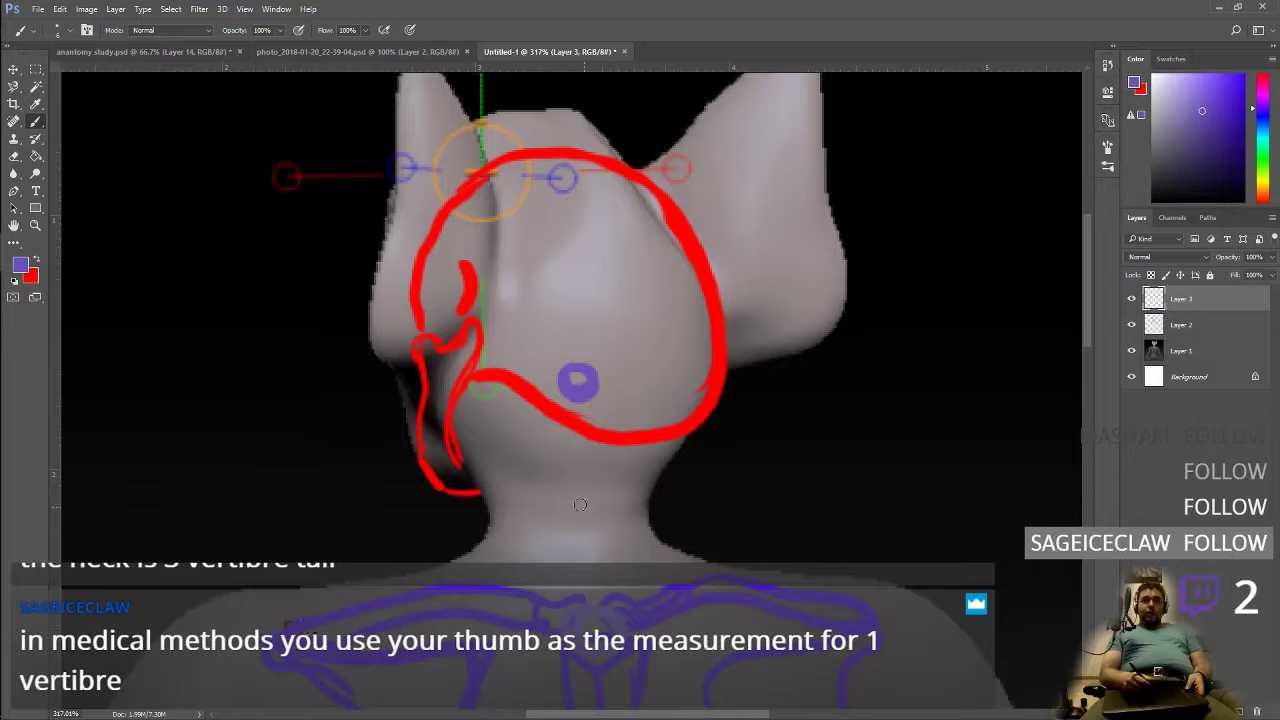
# Step: Choose a lighter purple and trace over the vertebra rings at the skull base and the base of the neck
pyautogui.click(20, 264)
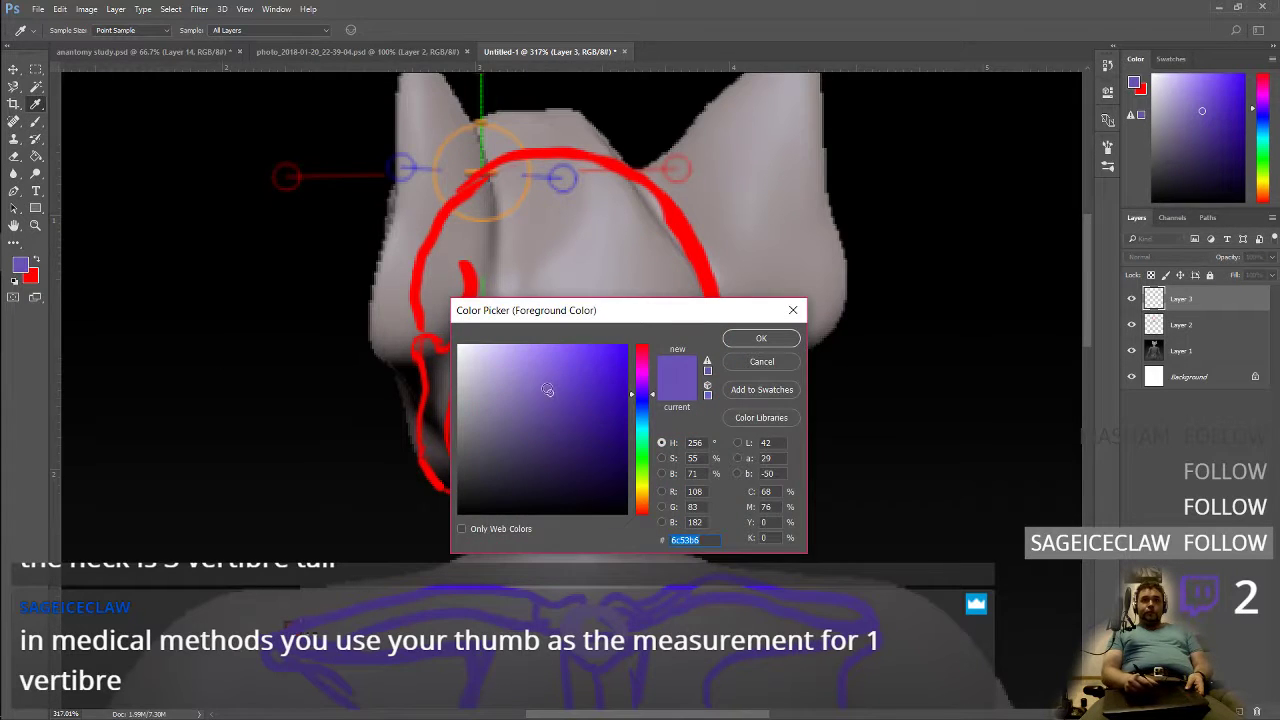
pyautogui.click(762, 338)
pyautogui.moveTo(562, 366)
pyautogui.mouseDown()
pyautogui.moveTo(590, 391)
pyautogui.moveTo(568, 368)
pyautogui.mouseUp()
pyautogui.moveTo(584, 612)
pyautogui.mouseDown()
pyautogui.moveTo(620, 646)
pyautogui.moveTo(612, 606)
pyautogui.mouseUp()
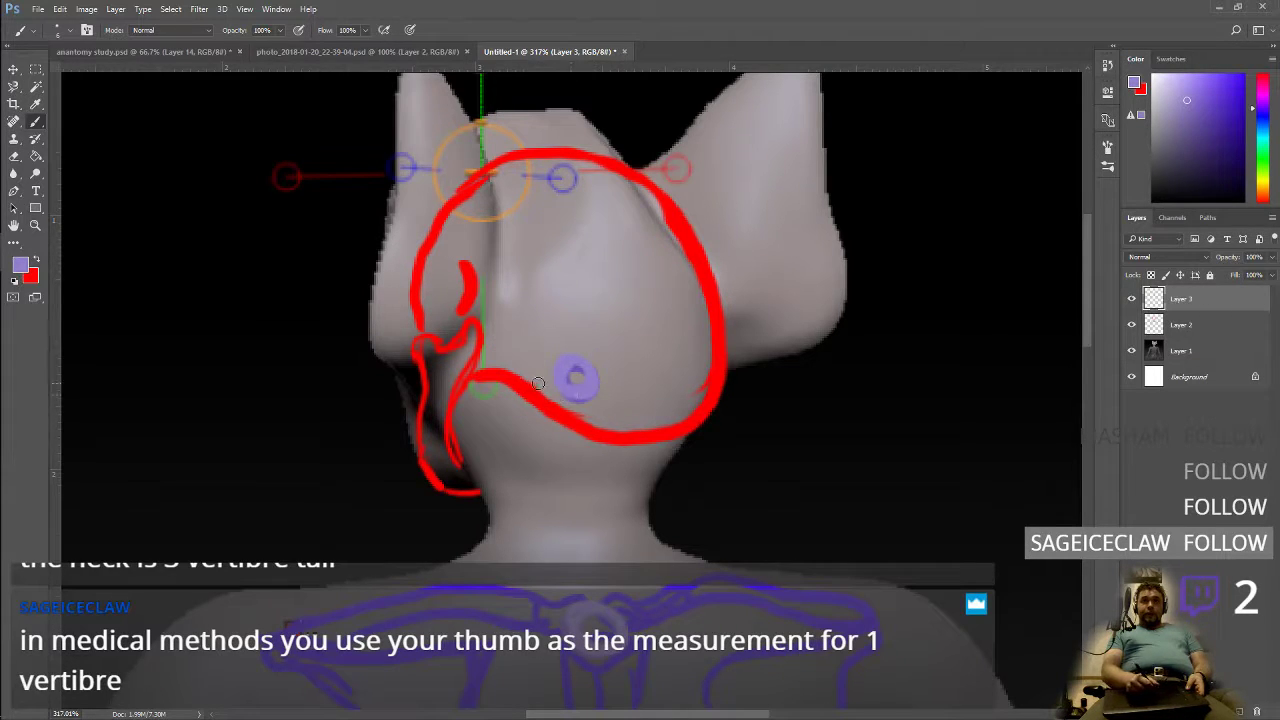
# Step: Draw the curved spine in light purple from the vertebra ring at the skull base down past the ring at the neck's base
pyautogui.moveTo(599, 368); pyautogui.dragTo(581, 563)
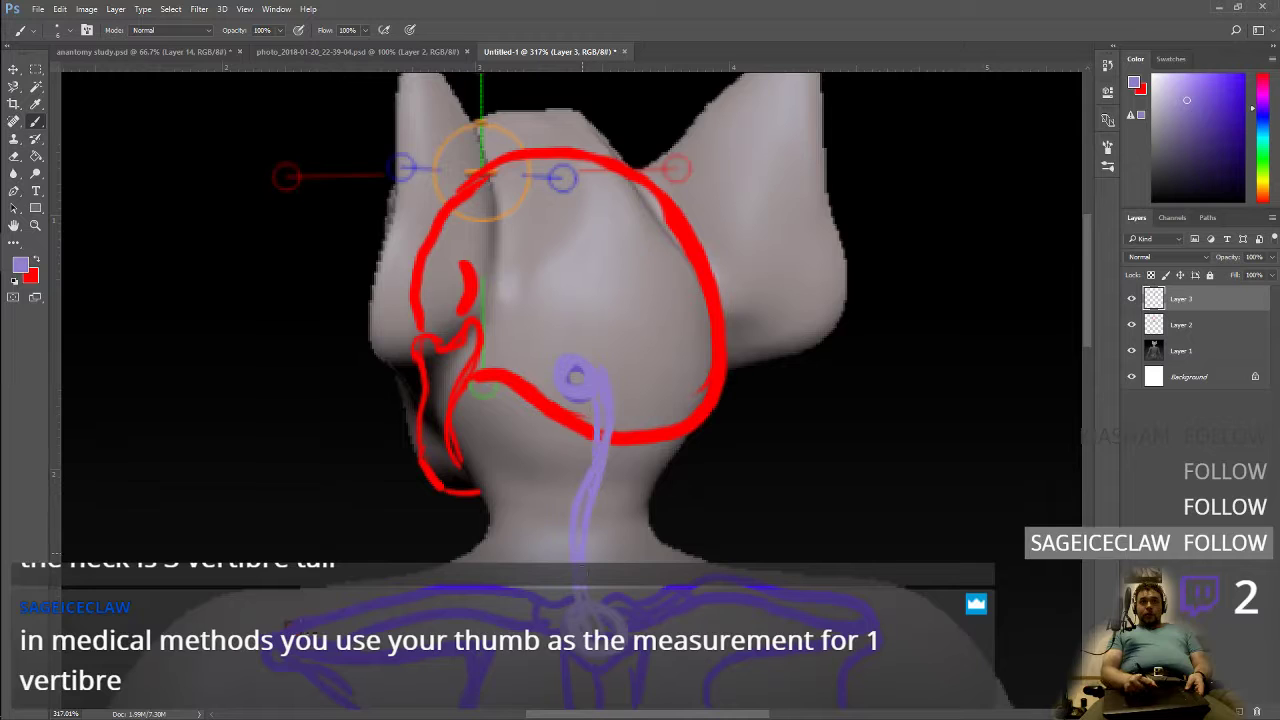
pyautogui.moveTo(596, 670); pyautogui.dragTo(599, 703)
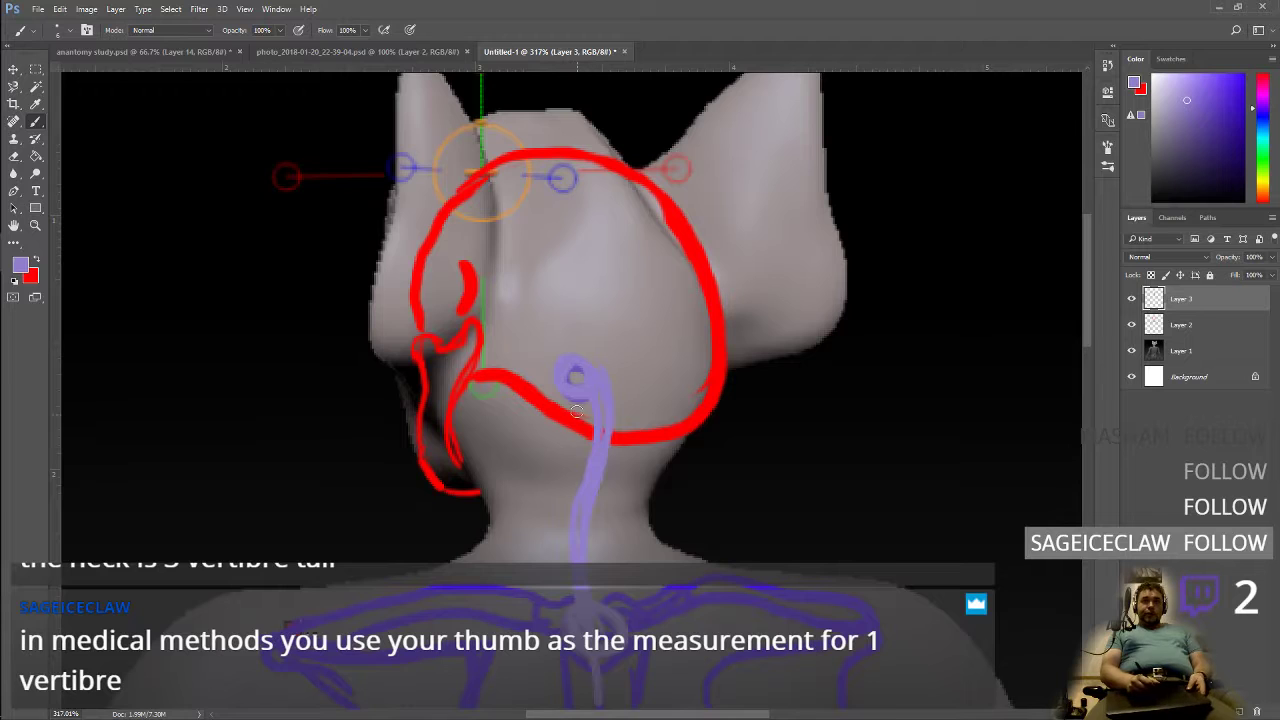
# Step: Set the foreground colour to pale lavender #bab0d7 and draw straight horizontal lines across the vertebrae at the skull base and neck base
pyautogui.click(20, 267)
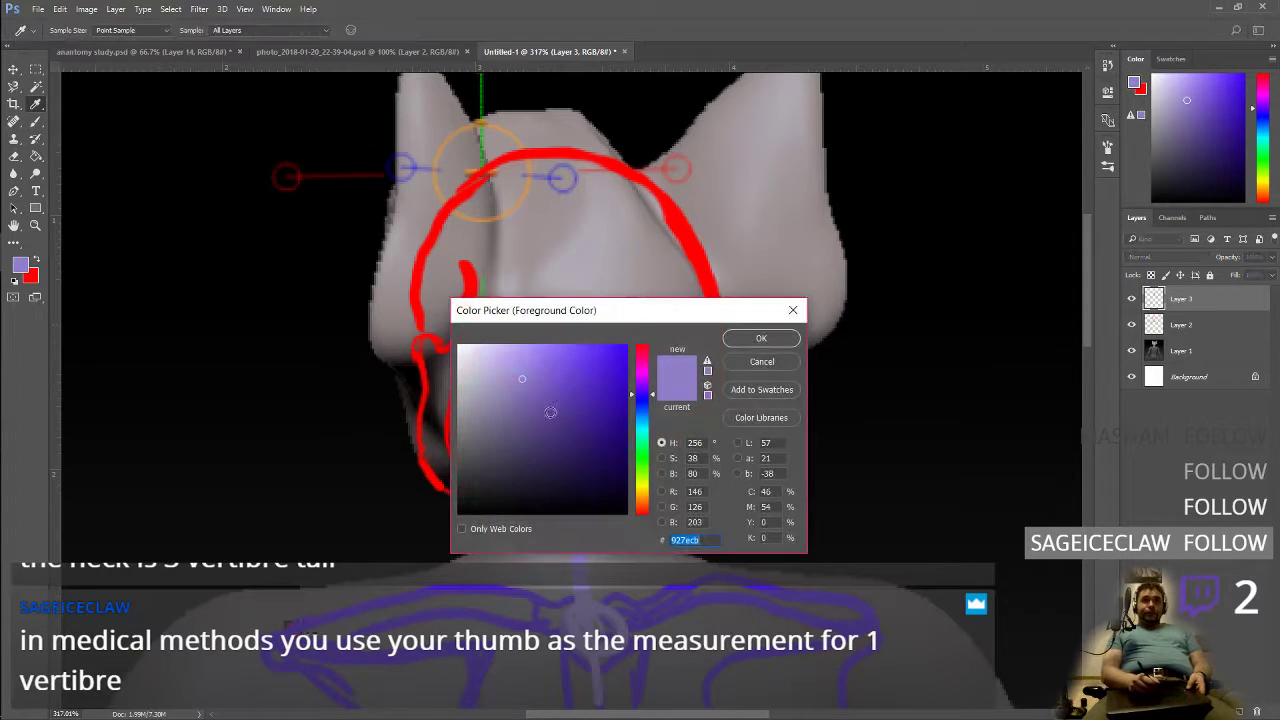
pyautogui.moveTo(482, 364); pyautogui.dragTo(481, 355)
pyautogui.click(761, 338)
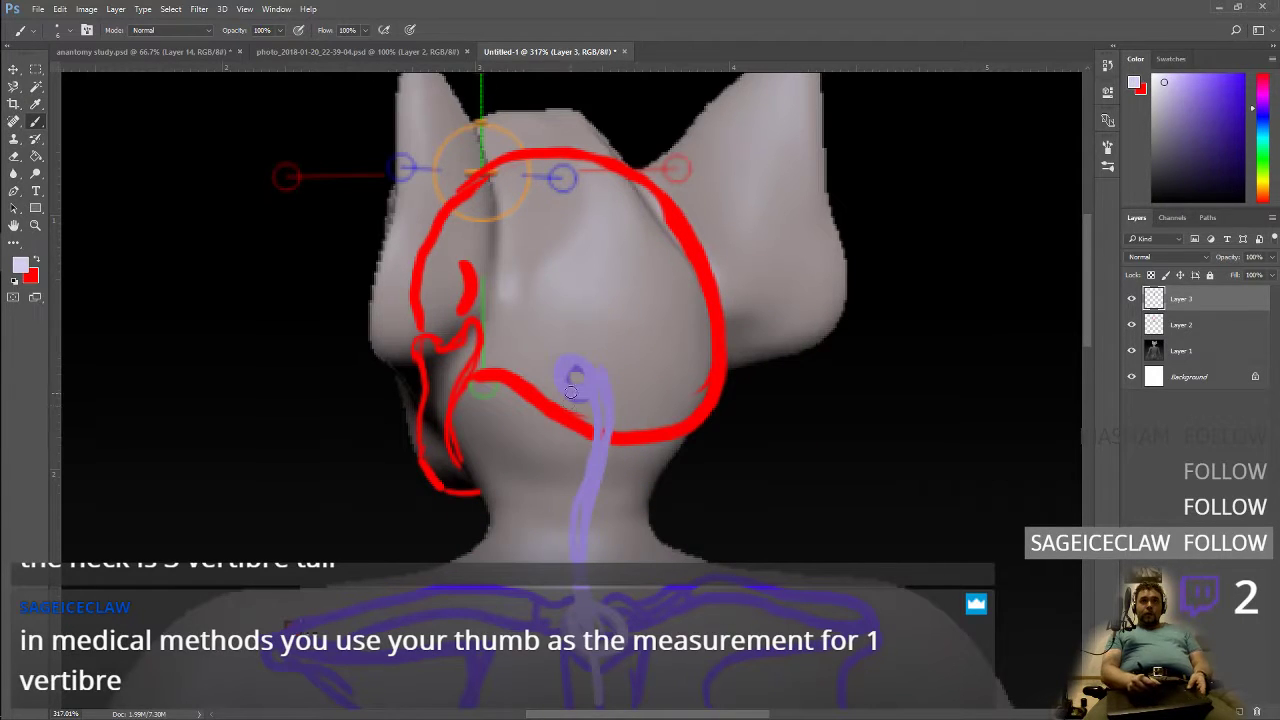
pyautogui.keyDown('alt'); pyautogui.click(664, 373); pyautogui.keyUp('alt')
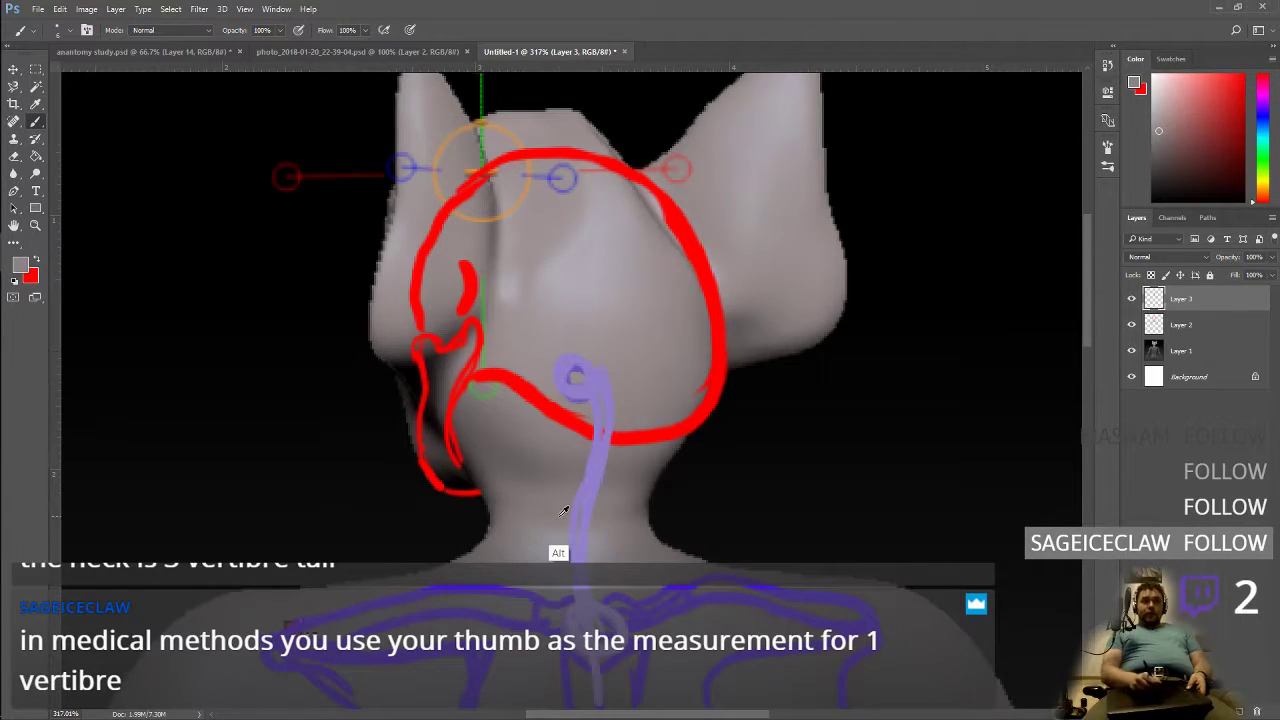
pyautogui.keyDown('alt'); pyautogui.click(576, 602); pyautogui.keyUp('alt')
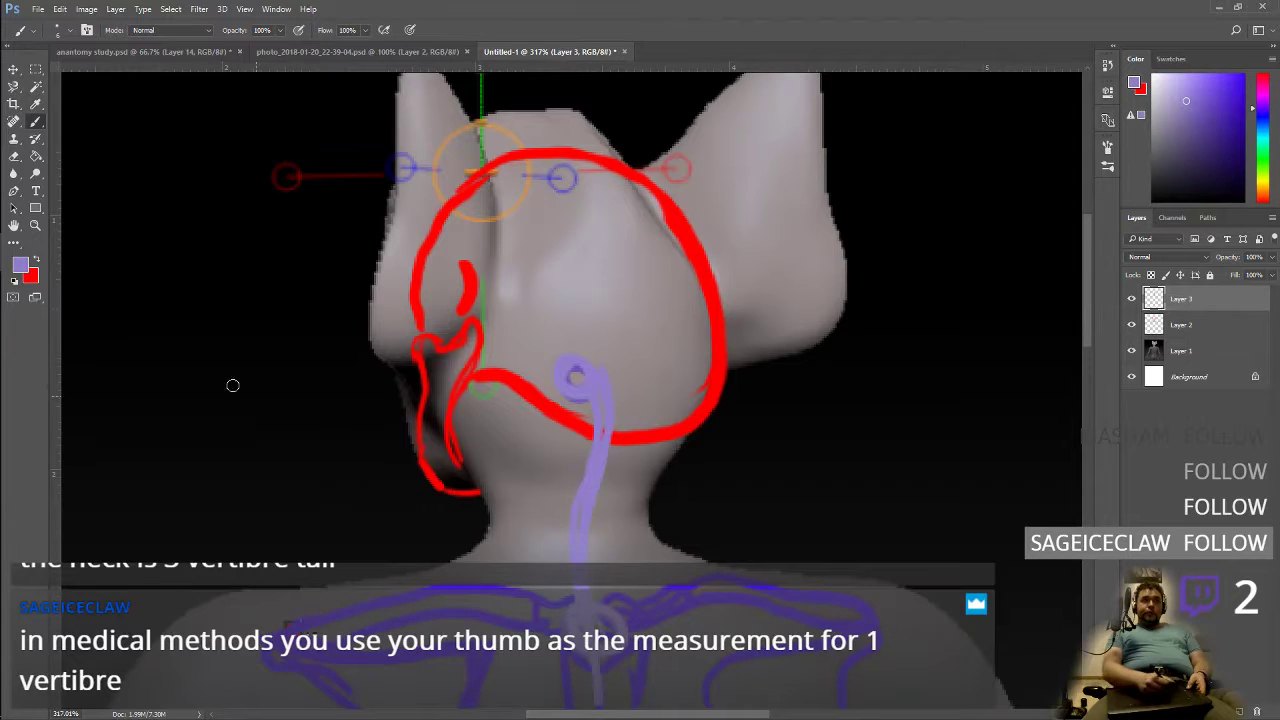
pyautogui.click(24, 265)
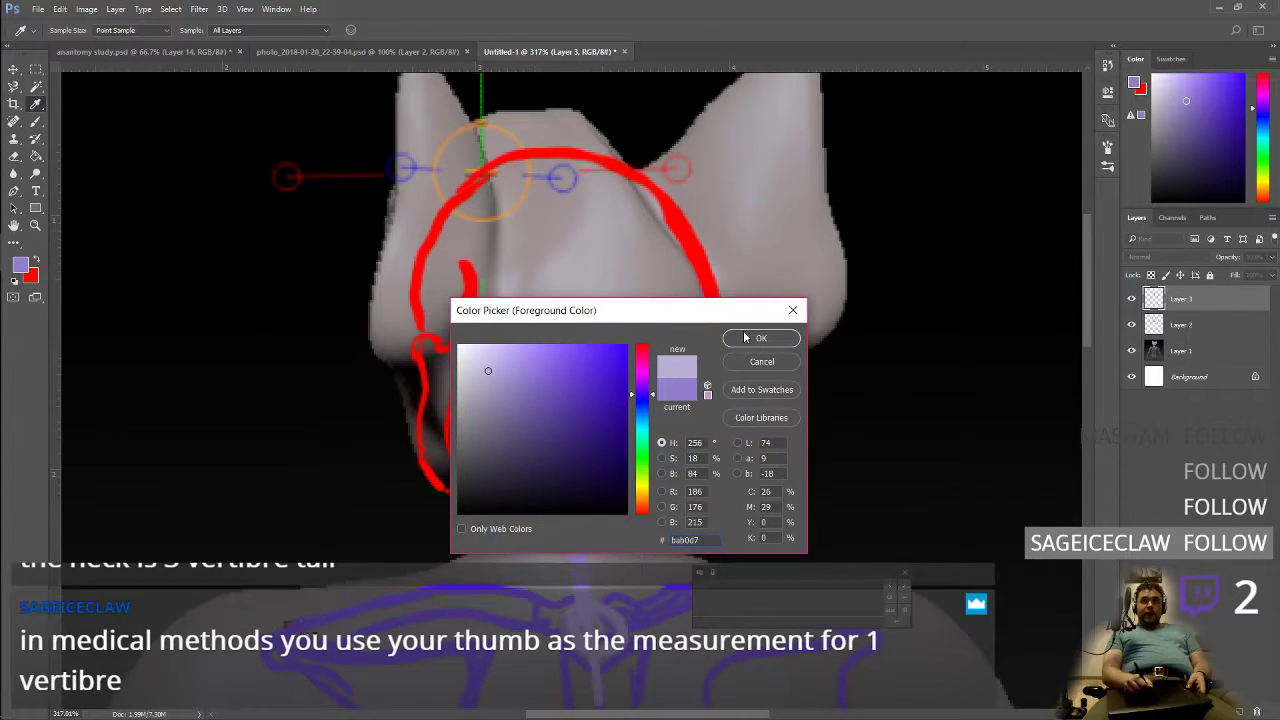
pyautogui.click(748, 338)
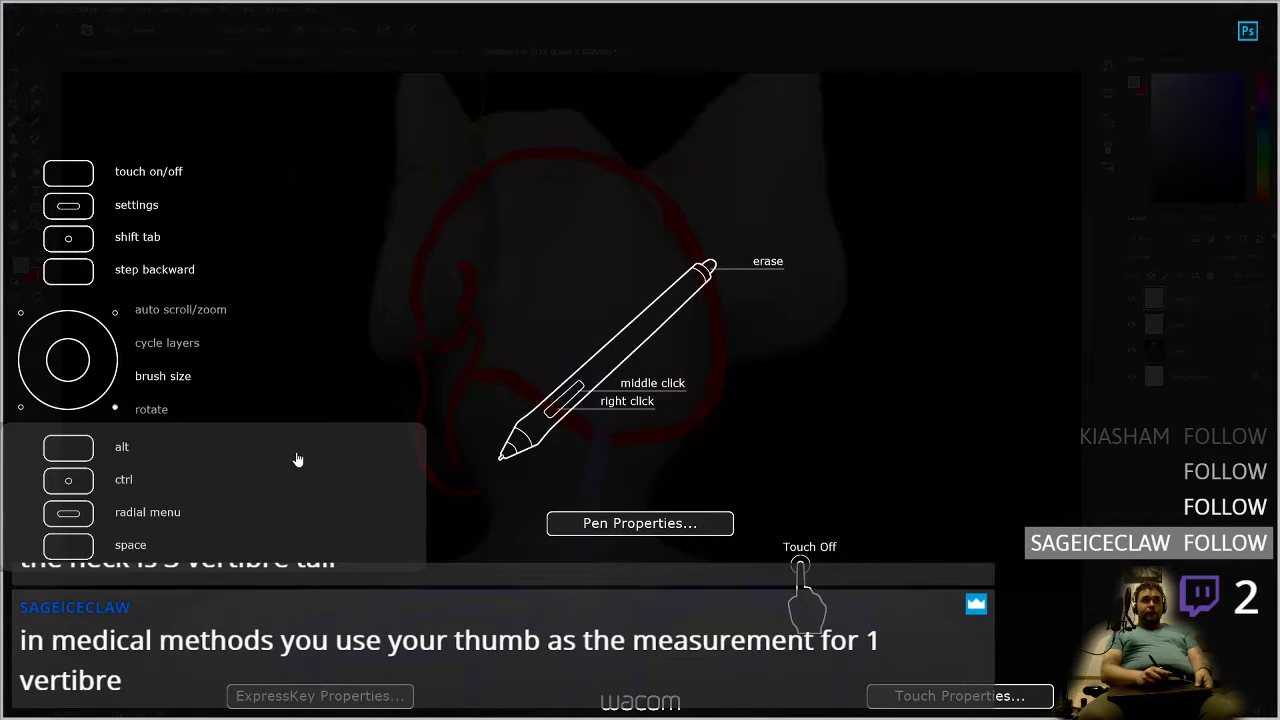
pyautogui.click(349, 483)
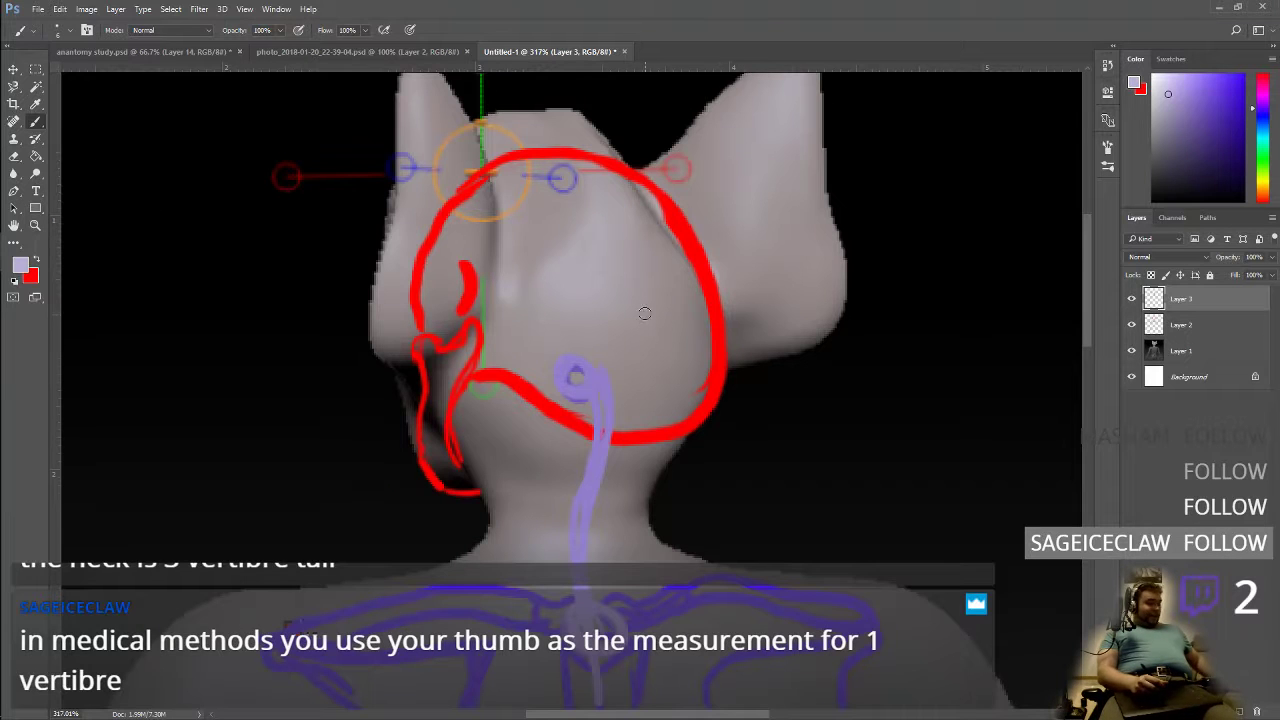
pyautogui.press('shift')
pyautogui.keyDown('shift'); pyautogui.moveTo(542, 375); pyautogui.dragTo(684, 375); pyautogui.keyUp('shift')
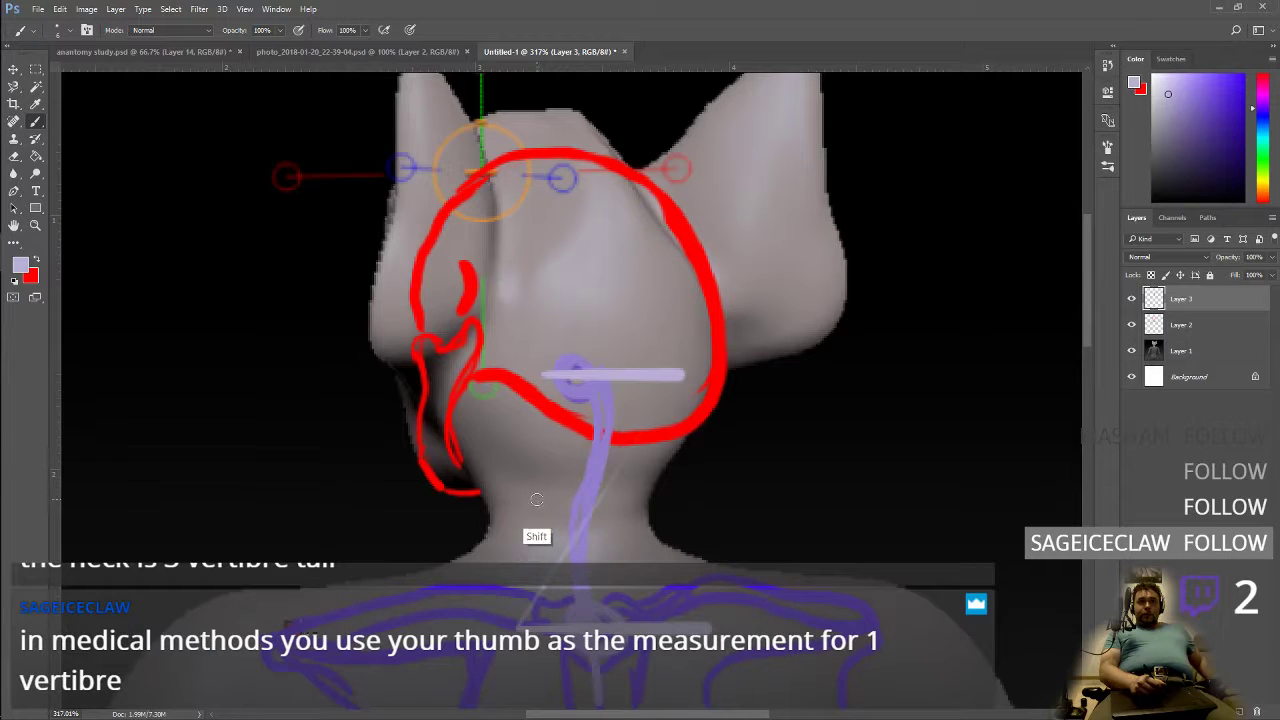
# Step: Try dividing the neck between the two end lines with straight horizontal vertebra lines, and undo them
pyautogui.keyDown('shift'); pyautogui.moveTo(540, 490); pyautogui.dragTo(693, 489); pyautogui.keyUp('shift')
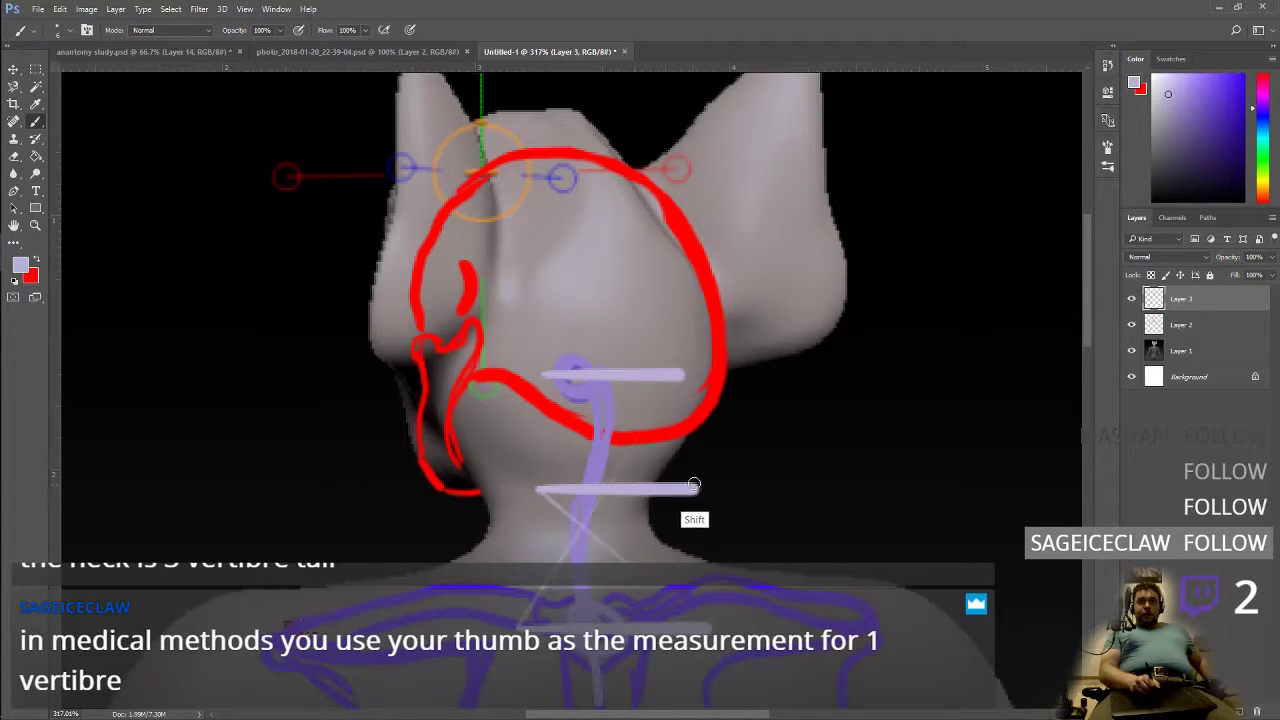
pyautogui.keyDown('shift'); pyautogui.moveTo(539, 537); pyautogui.dragTo(716, 537); pyautogui.keyUp('shift')
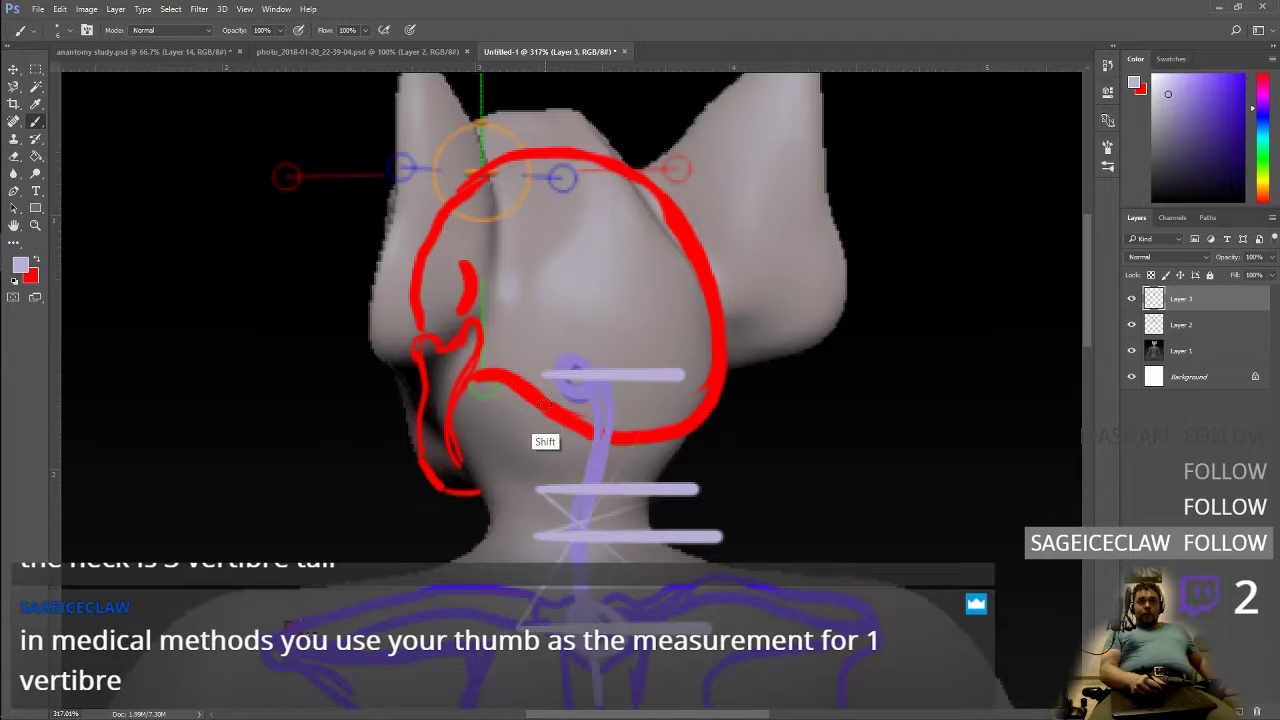
pyautogui.keyDown('shift'); pyautogui.moveTo(536, 424); pyautogui.dragTo(713, 424); pyautogui.keyUp('shift')
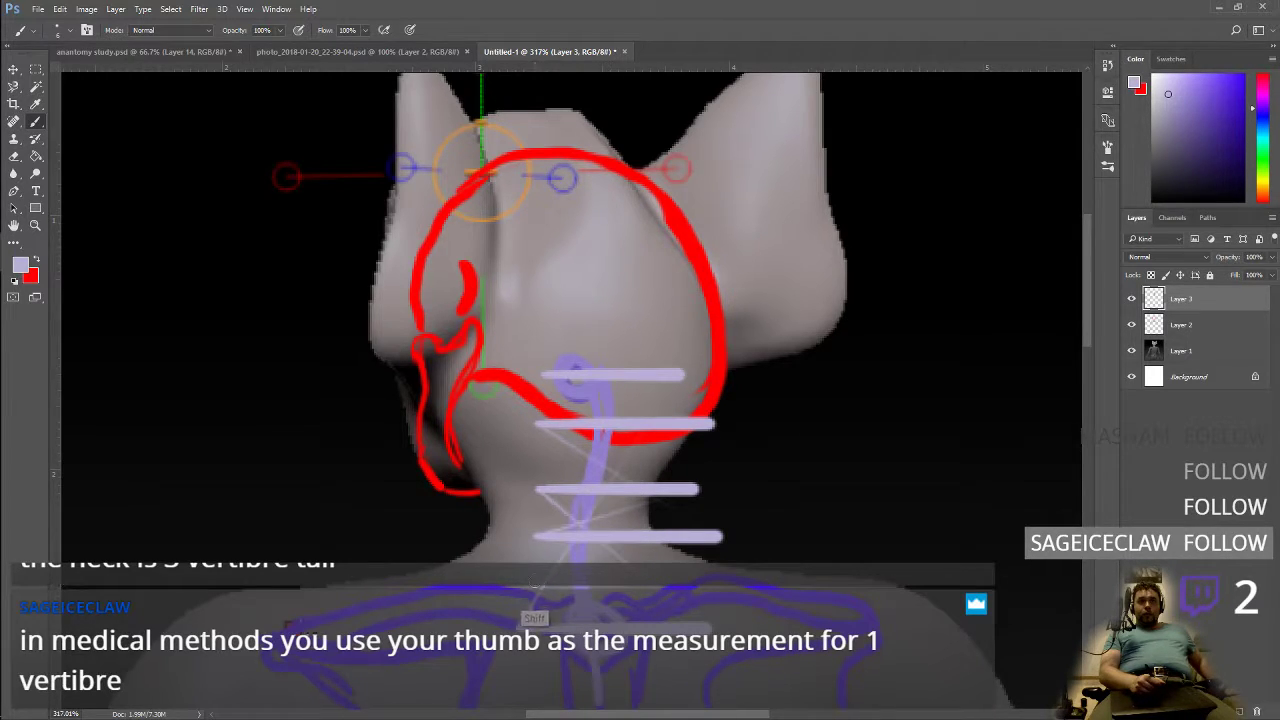
pyautogui.keyDown('shift'); pyautogui.moveTo(532, 583); pyautogui.dragTo(718, 583); pyautogui.keyUp('shift')
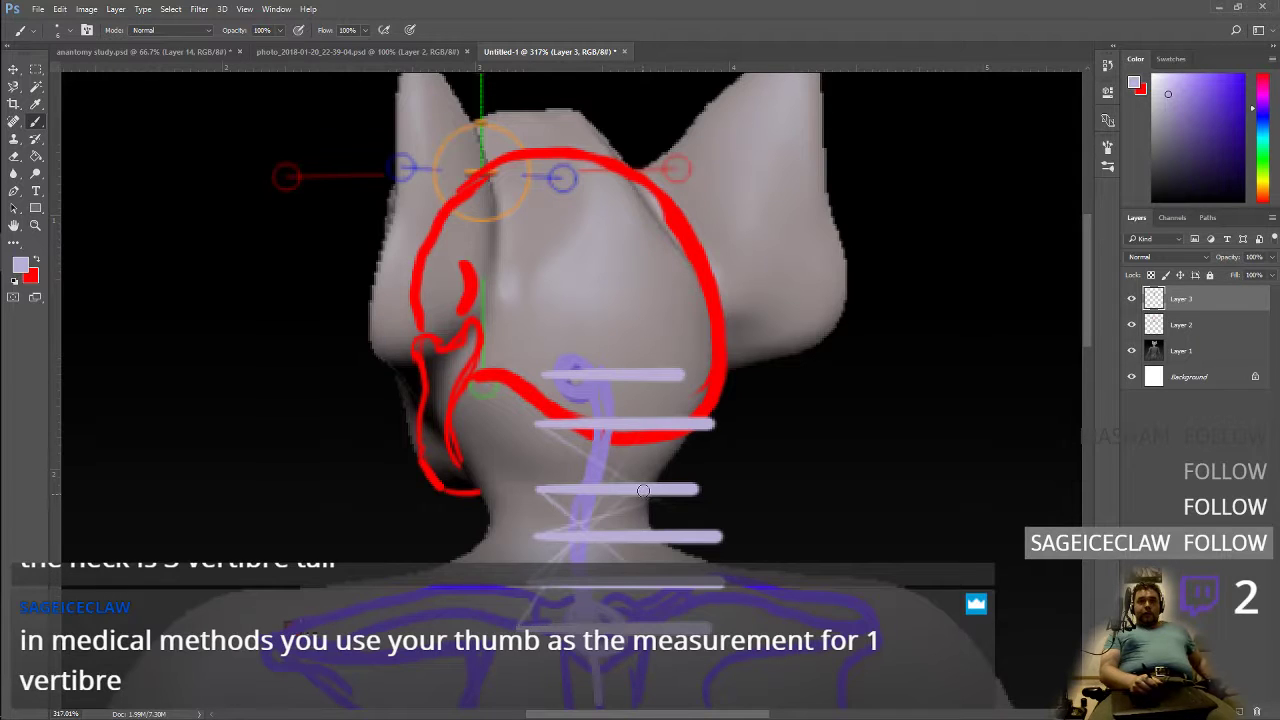
pyautogui.hotkey('ctrl', 'z')
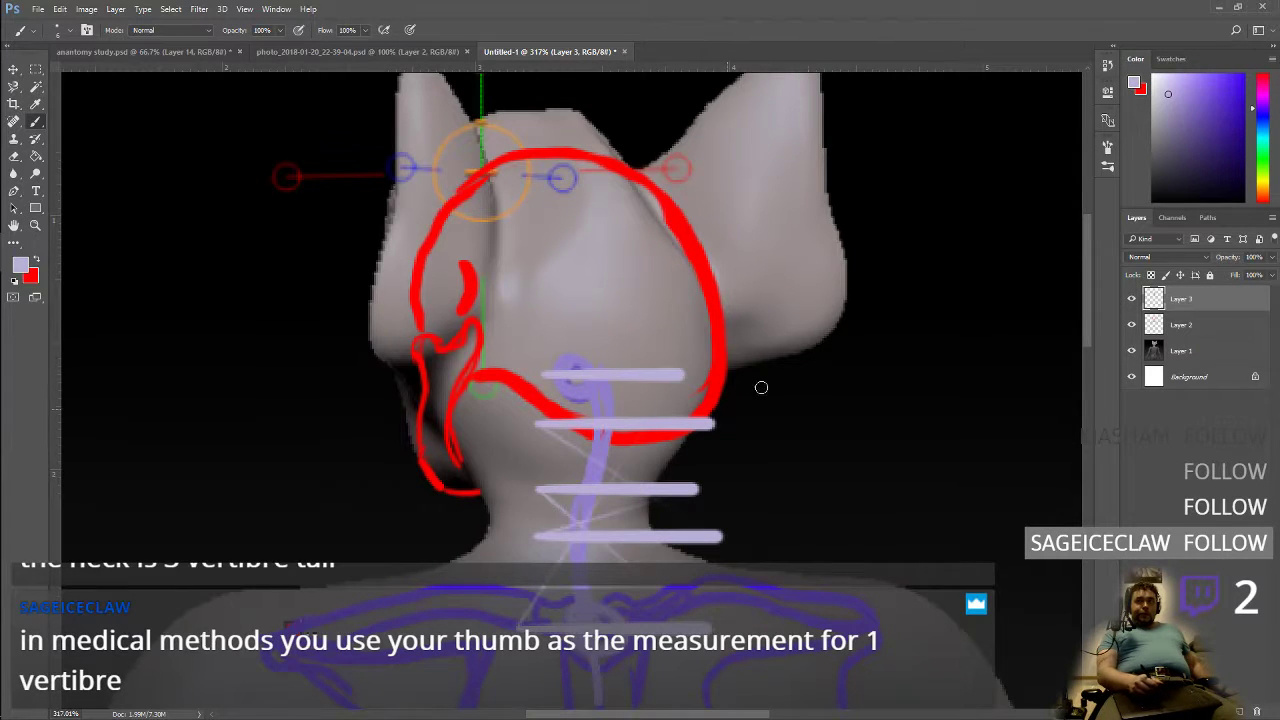
pyautogui.press('F1')
pyautogui.click(471, 195)
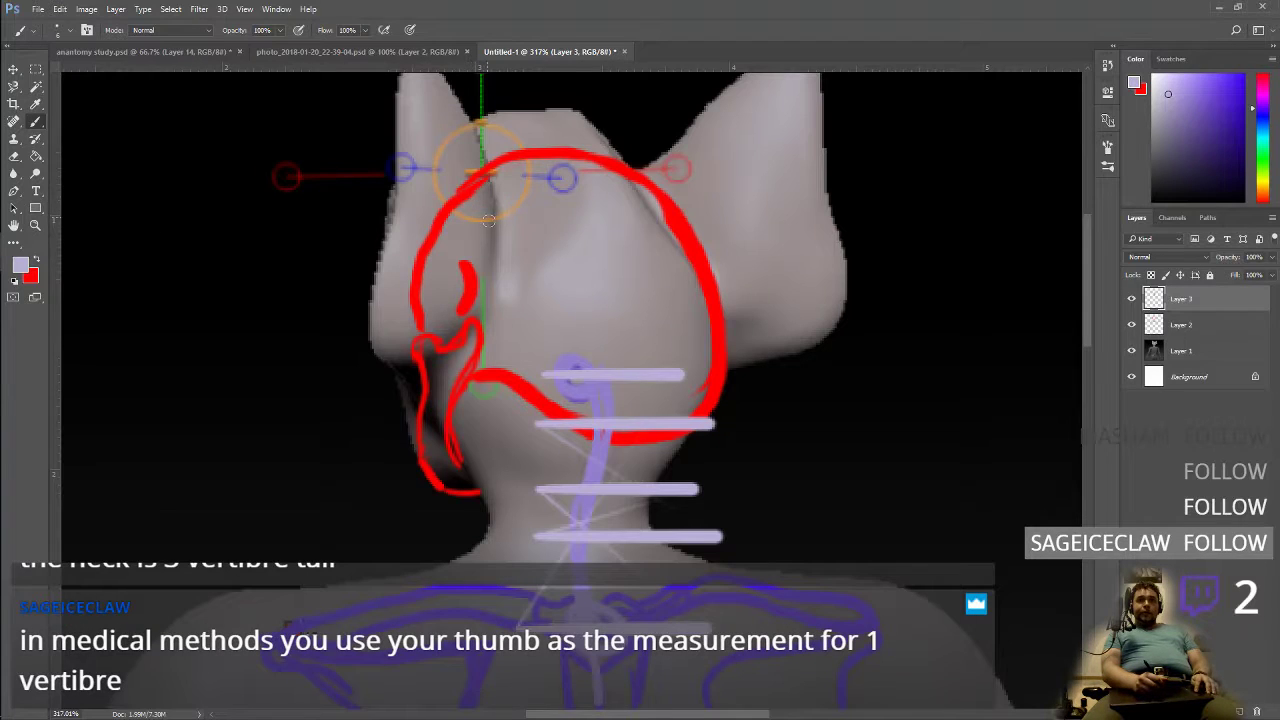
pyautogui.hotkey('ctrl', 'alt', 'z')
pyautogui.hotkey('ctrl', 'alt', 'z')
pyautogui.hotkey('ctrl', 'alt', 'z')
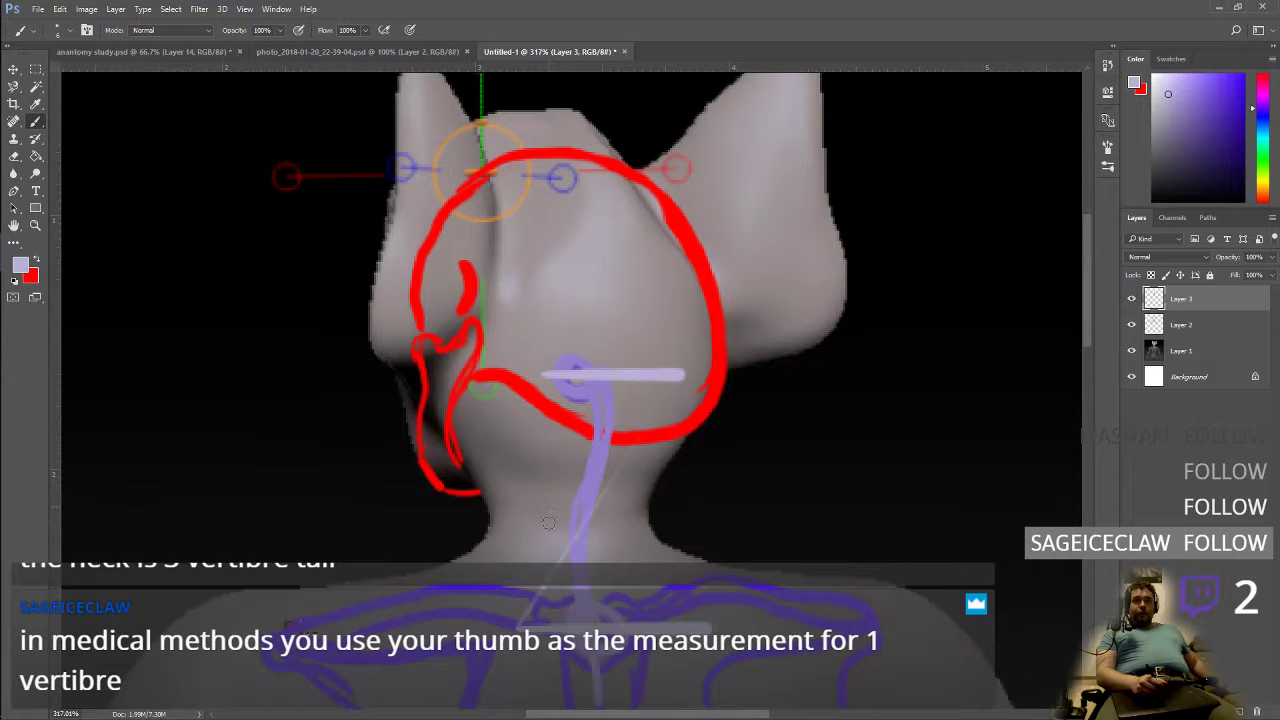
# Step: Try a more evenly spaced set of four horizontal vertebra lines down the neck, and step back to the two end lines
pyautogui.moveTo(533, 534); pyautogui.dragTo(685, 524)
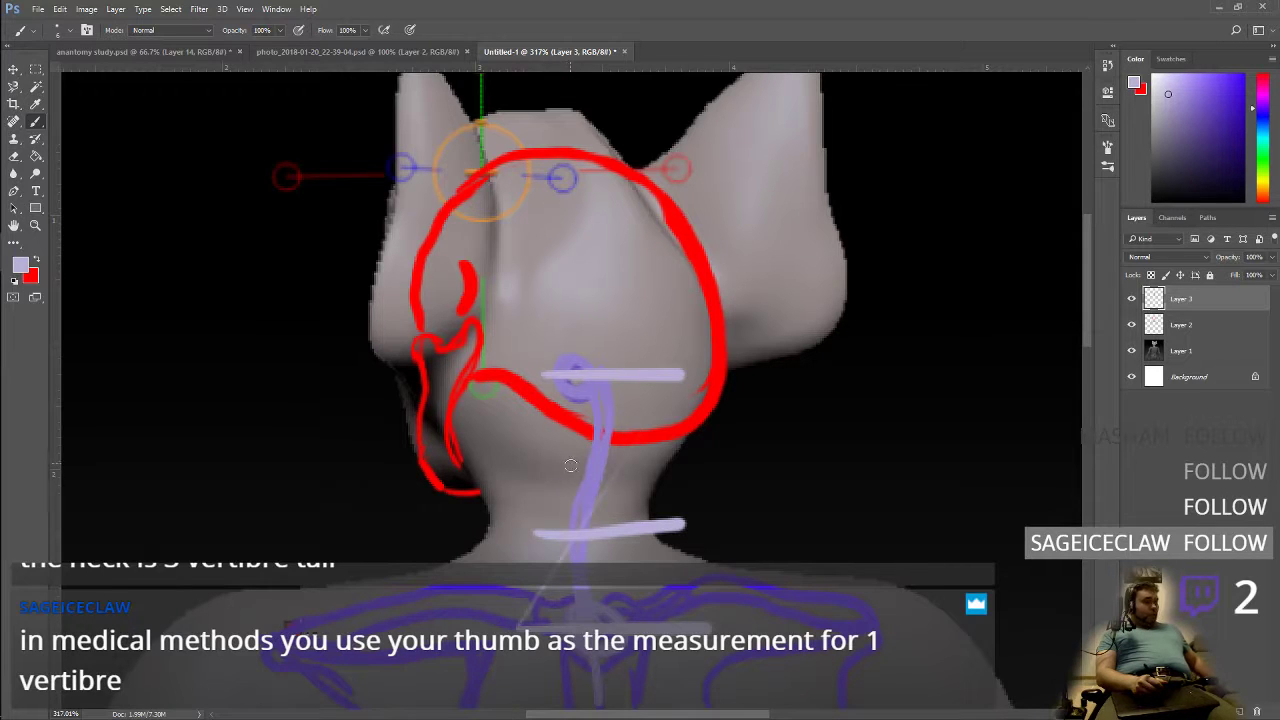
pyautogui.hotkey('ctrl', 'z')
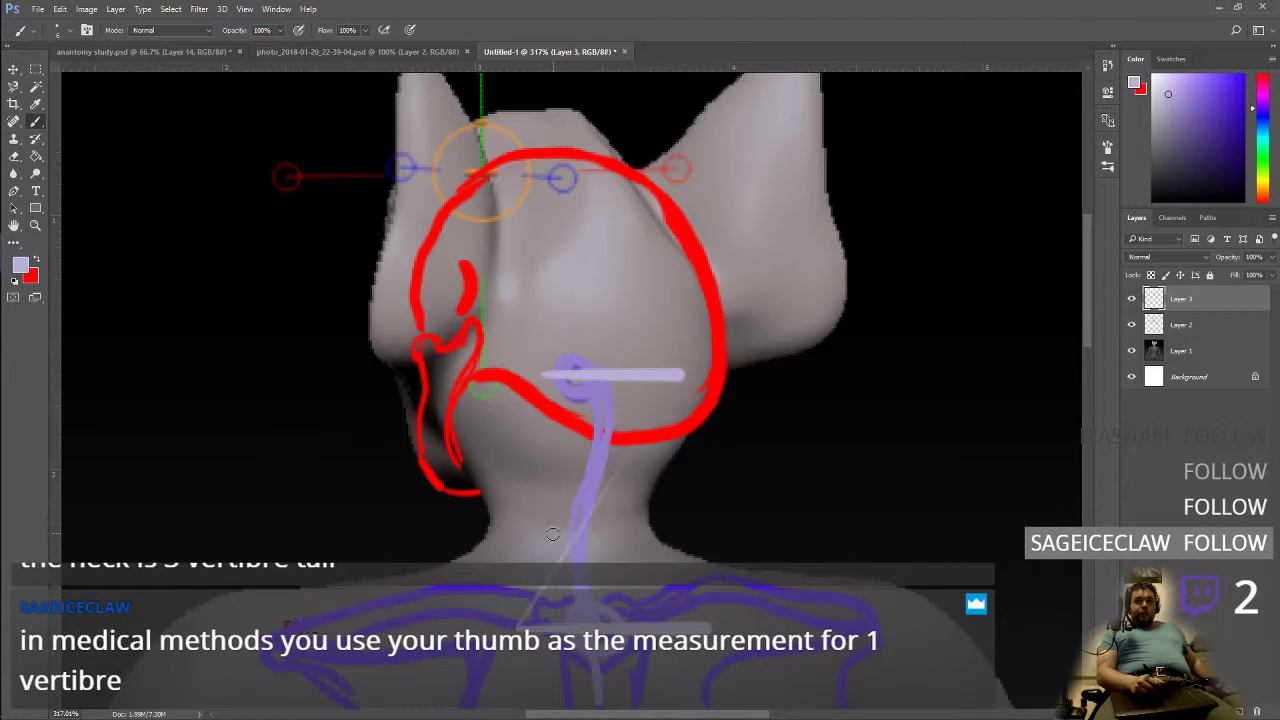
pyautogui.keyDown('shift'); pyautogui.moveTo(525, 534); pyautogui.dragTo(707, 534); pyautogui.keyUp('shift')
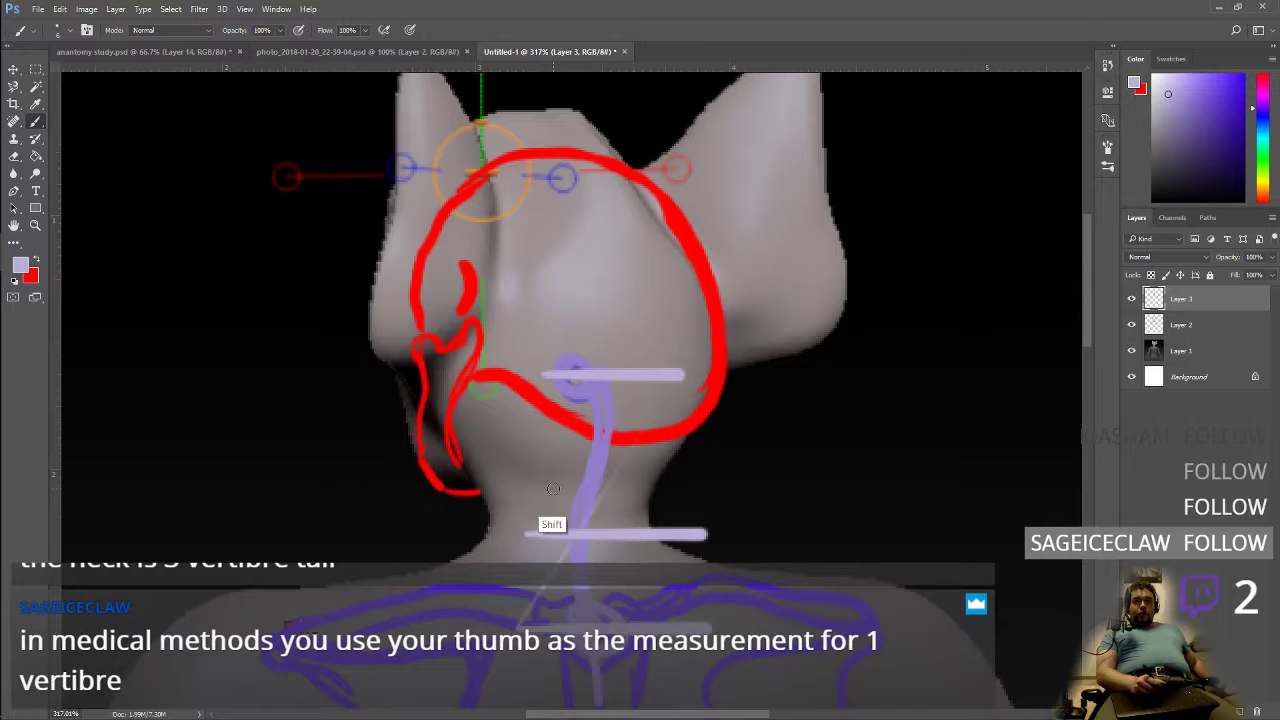
pyautogui.keyDown('shift'); pyautogui.moveTo(528, 481); pyautogui.dragTo(707, 481); pyautogui.keyUp('shift')
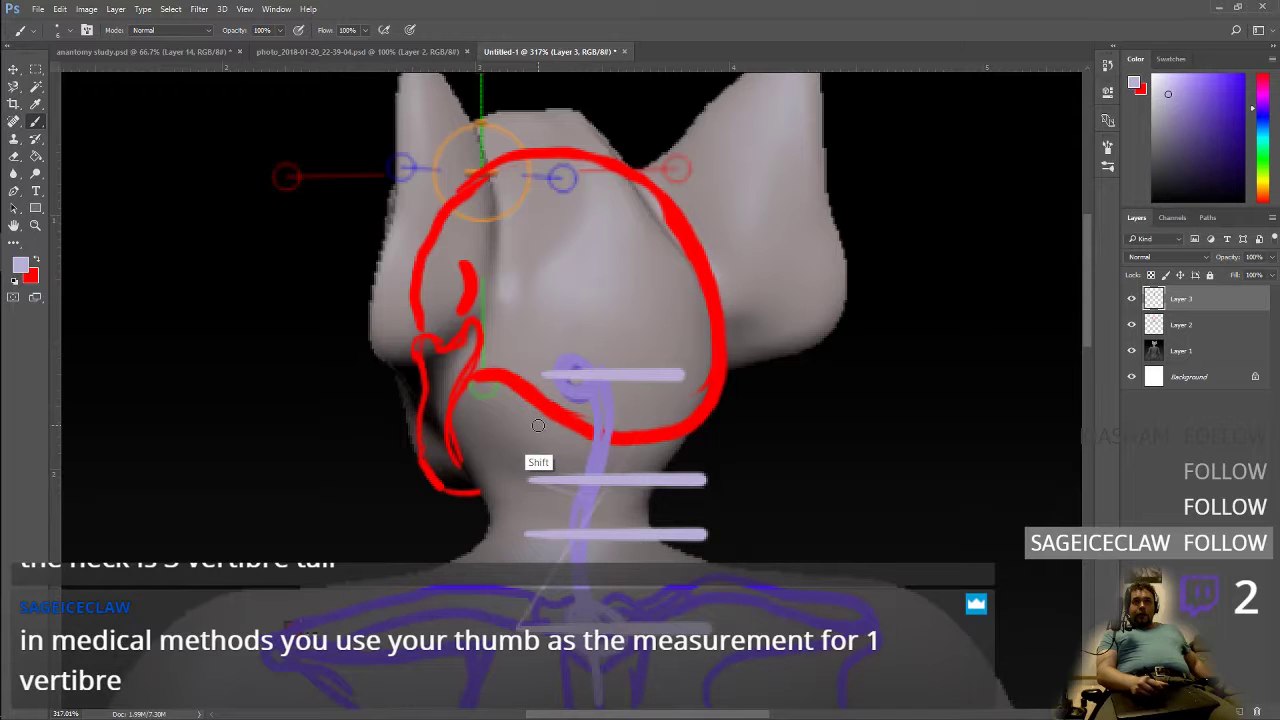
pyautogui.keyDown('shift'); pyautogui.moveTo(538, 425); pyautogui.dragTo(727, 425); pyautogui.keyUp('shift')
pyautogui.keyDown('shift'); pyautogui.moveTo(521, 586); pyautogui.dragTo(723, 587); pyautogui.keyUp('shift')
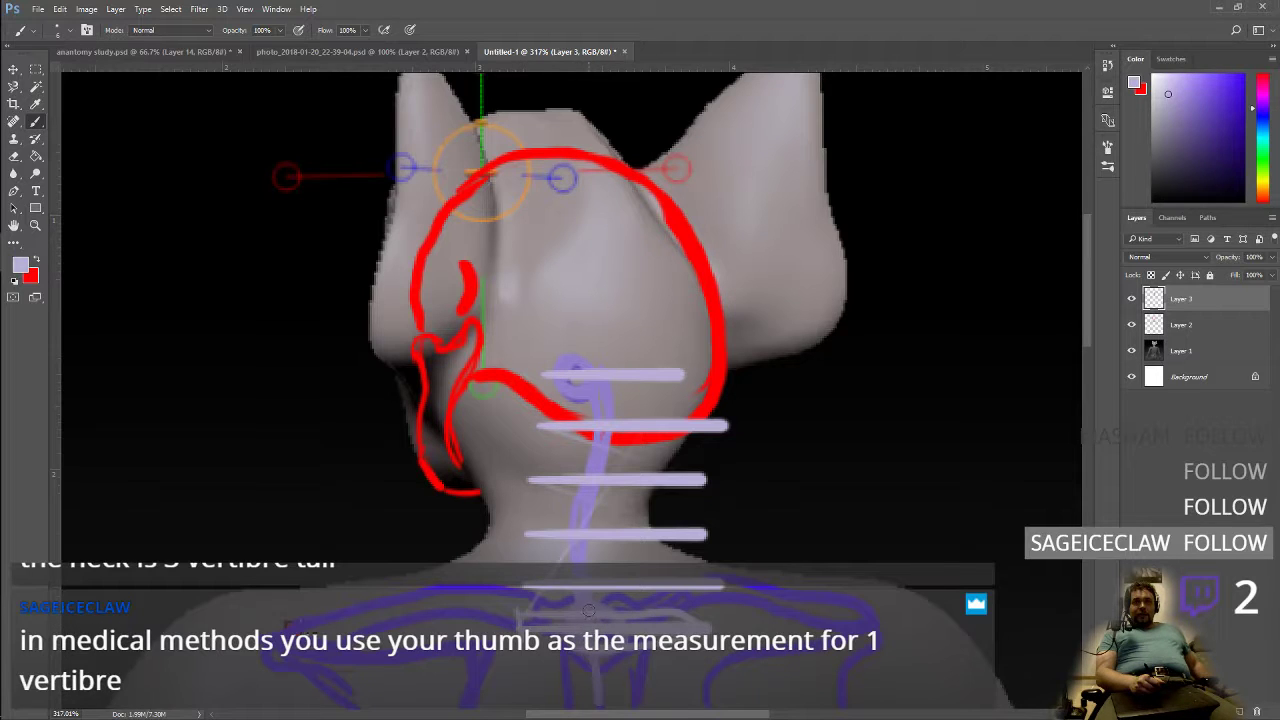
pyautogui.hotkey('ctrl', 's')
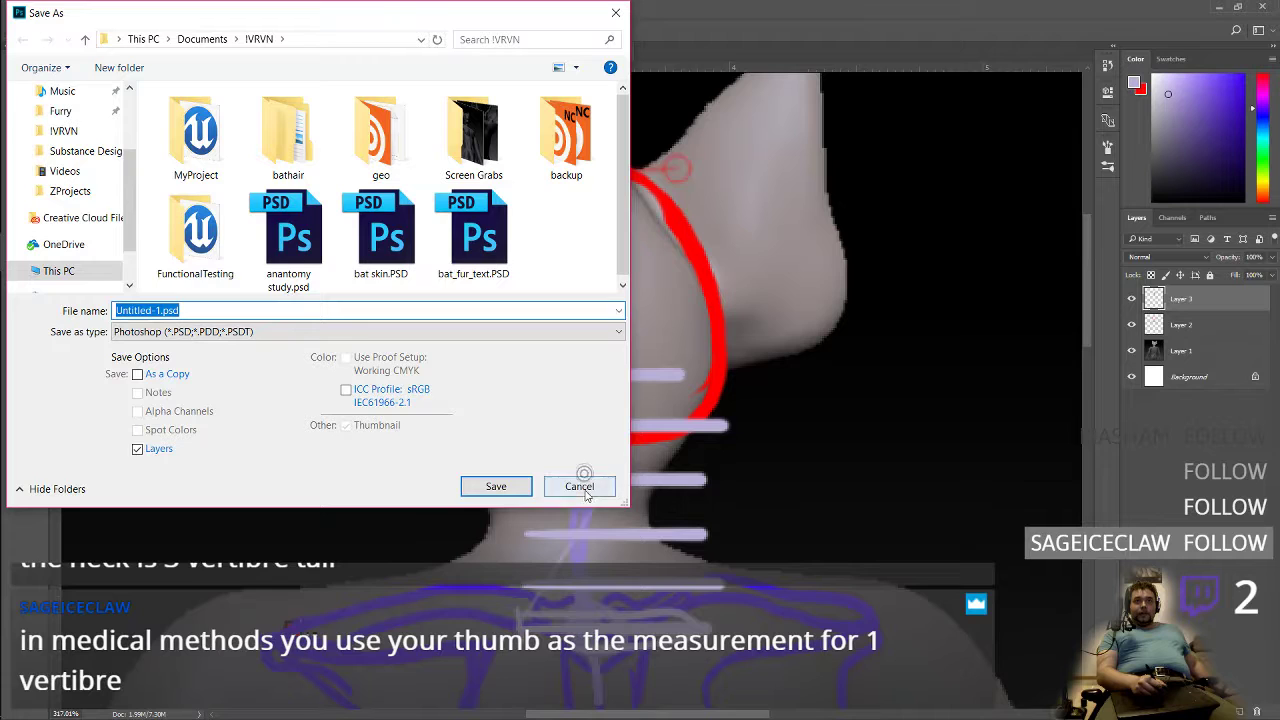
pyautogui.click(580, 487)
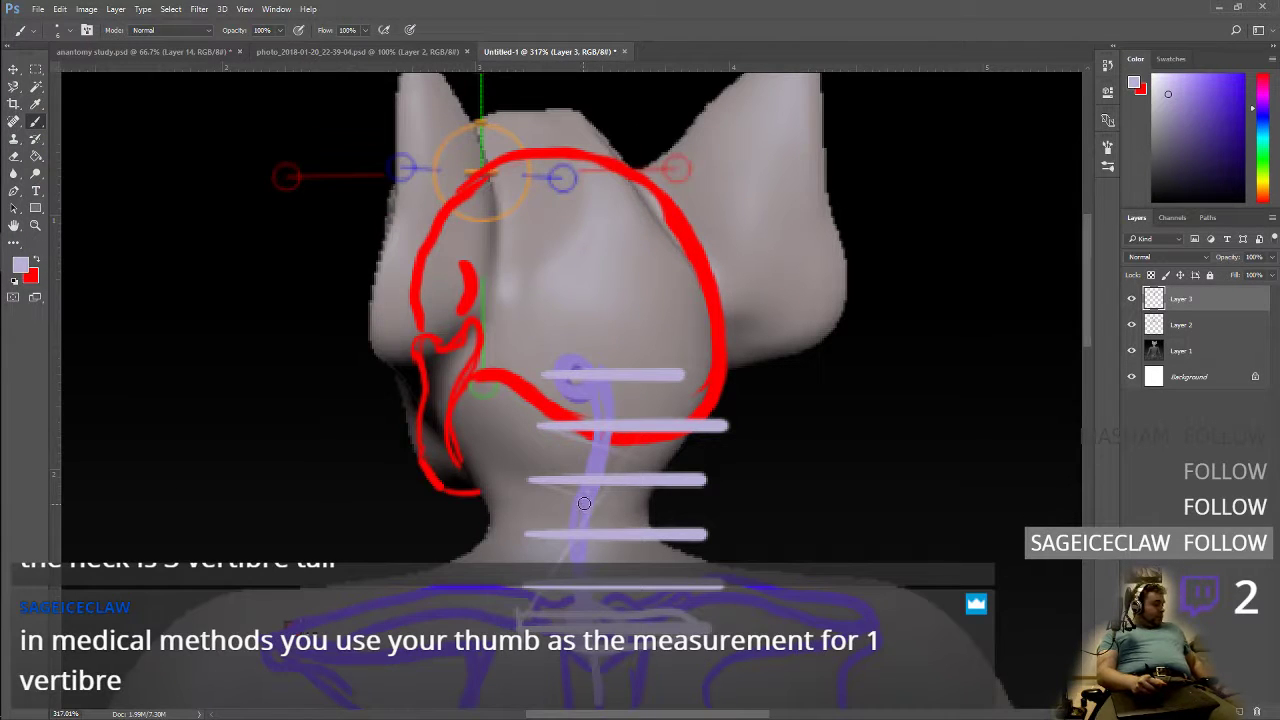
pyautogui.hotkey('ctrl', 'alt', 'z')
pyautogui.hotkey('ctrl', 'alt', 'z')
pyautogui.hotkey('ctrl', 'alt', 'z')
pyautogui.hotkey('ctrl', 'alt', 'z')
pyautogui.hotkey('ctrl', 'alt', 'z')
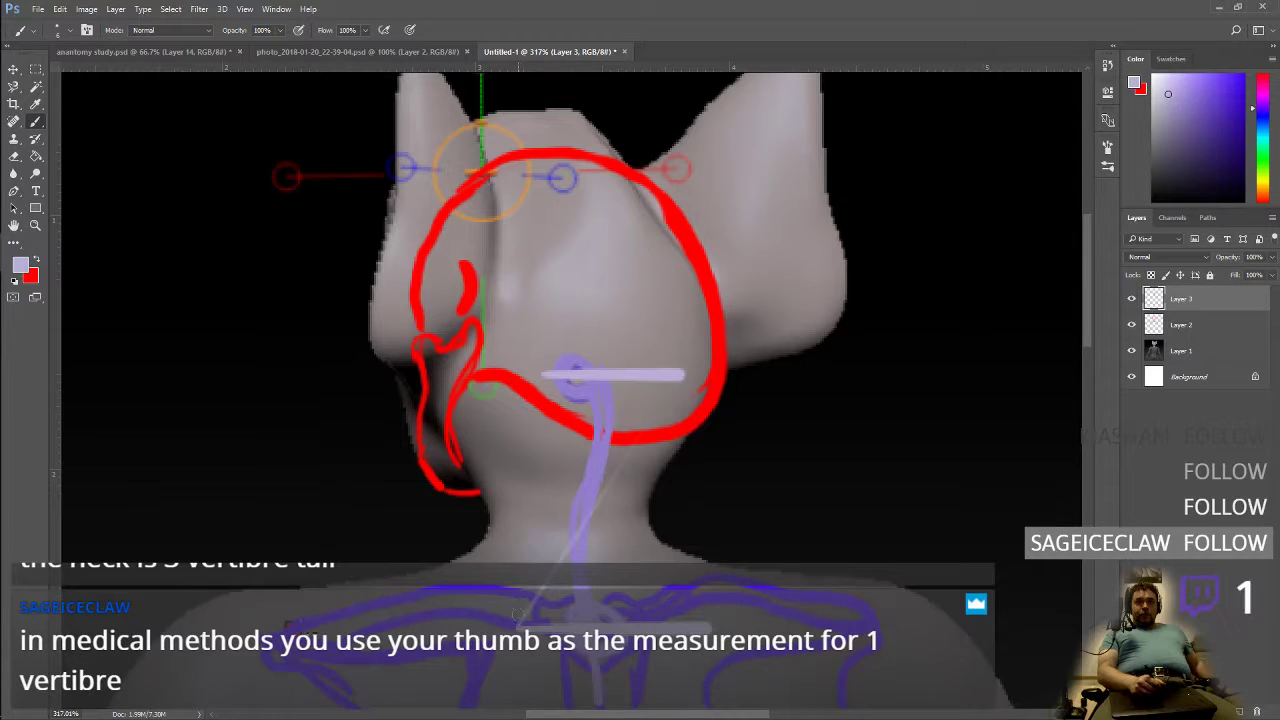
# Step: Try closing the neck-base line into a thin vertebra block above it, and undo the block
pyautogui.moveTo(523, 606); pyautogui.dragTo(705, 615)
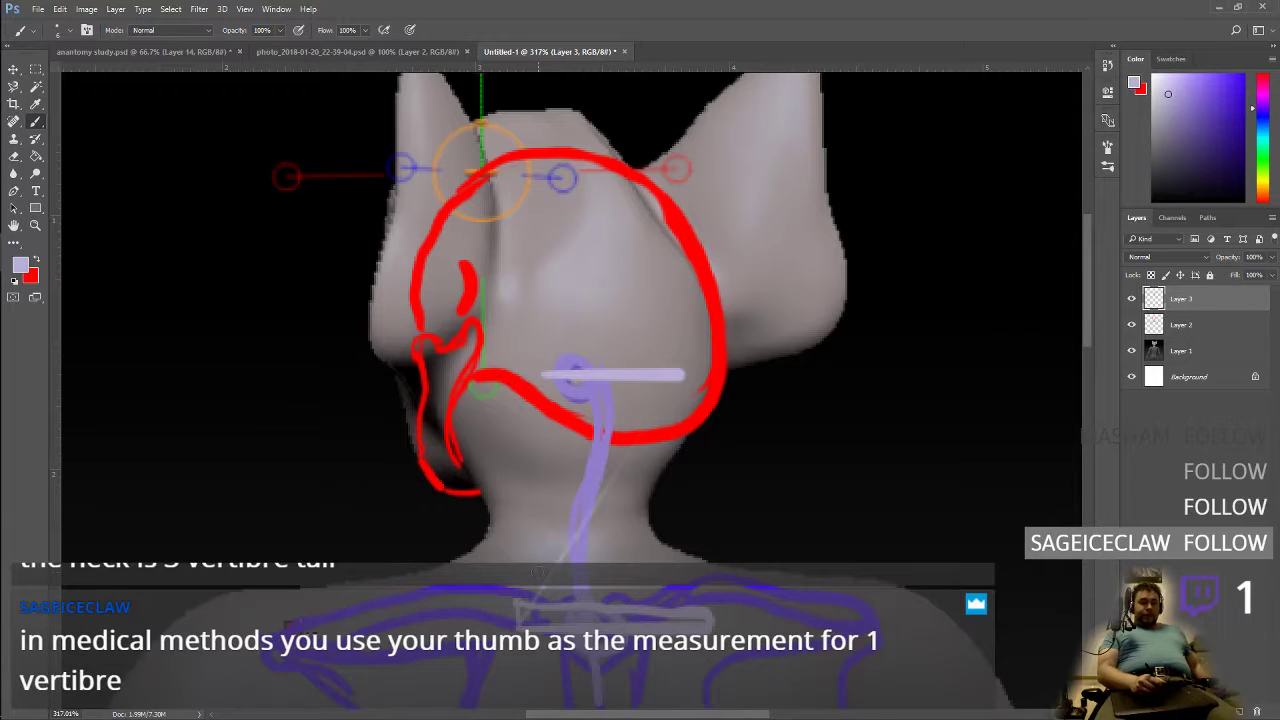
pyautogui.hotkey('shift', 'Tab')
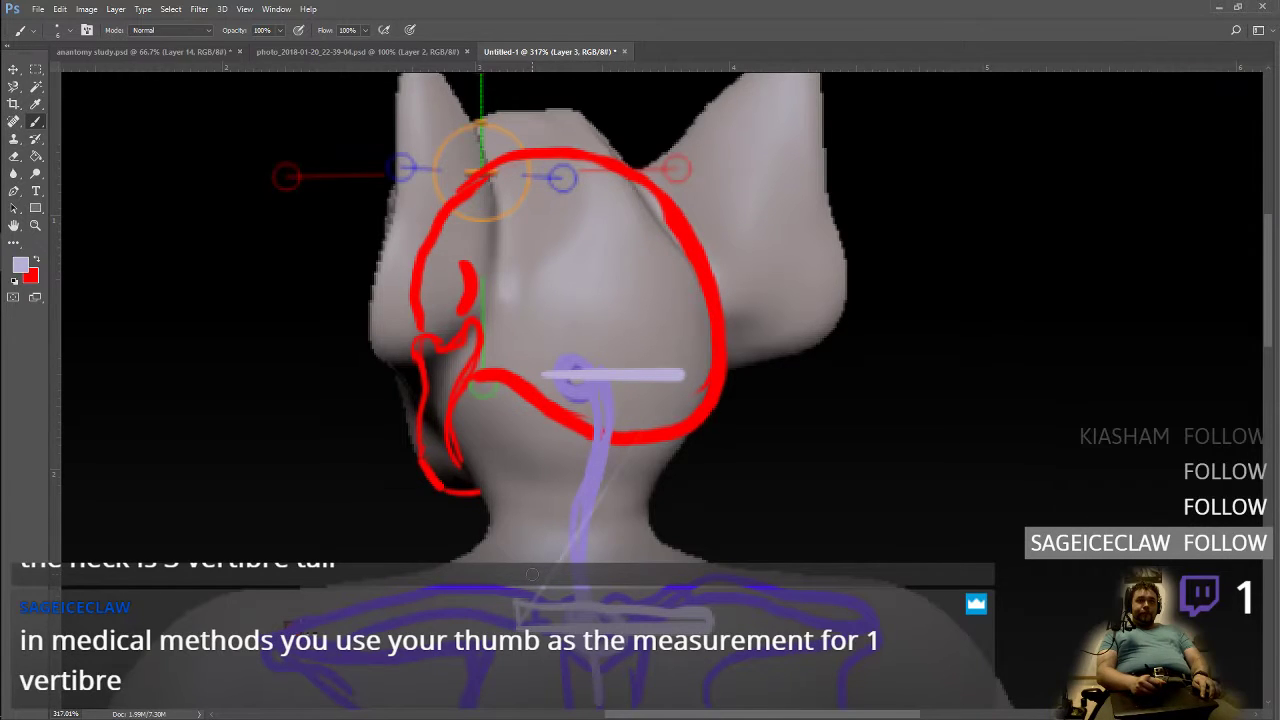
pyautogui.hotkey('shift', 'Tab')
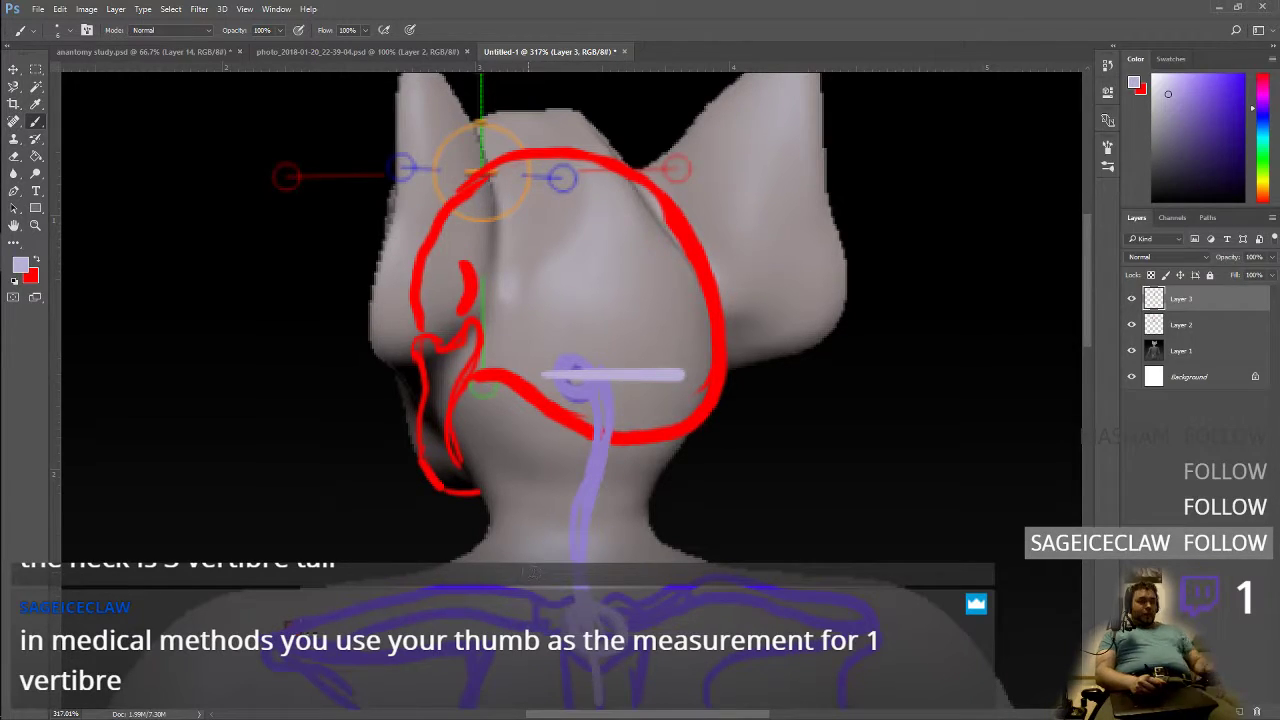
pyautogui.moveTo(519, 601); pyautogui.dragTo(614, 481)
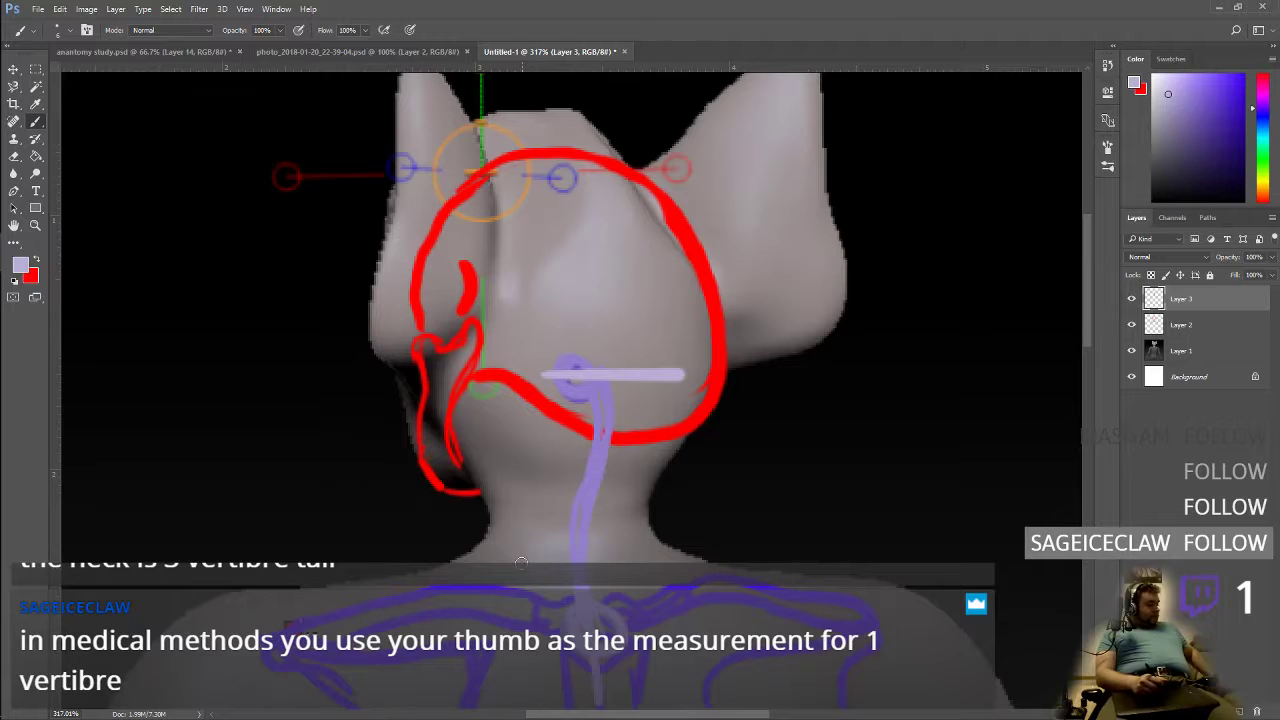
pyautogui.hotkey('ctrl', 'z')
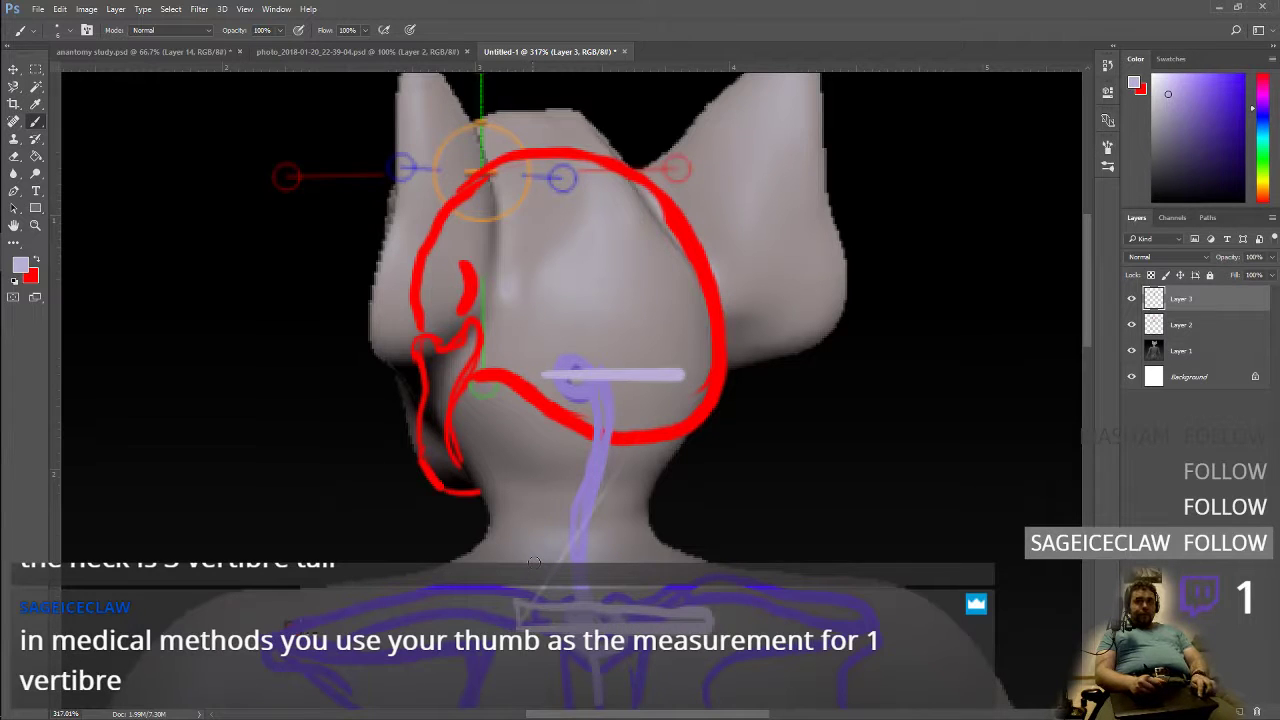
pyautogui.hotkey('ctrl', 'alt', 'z')
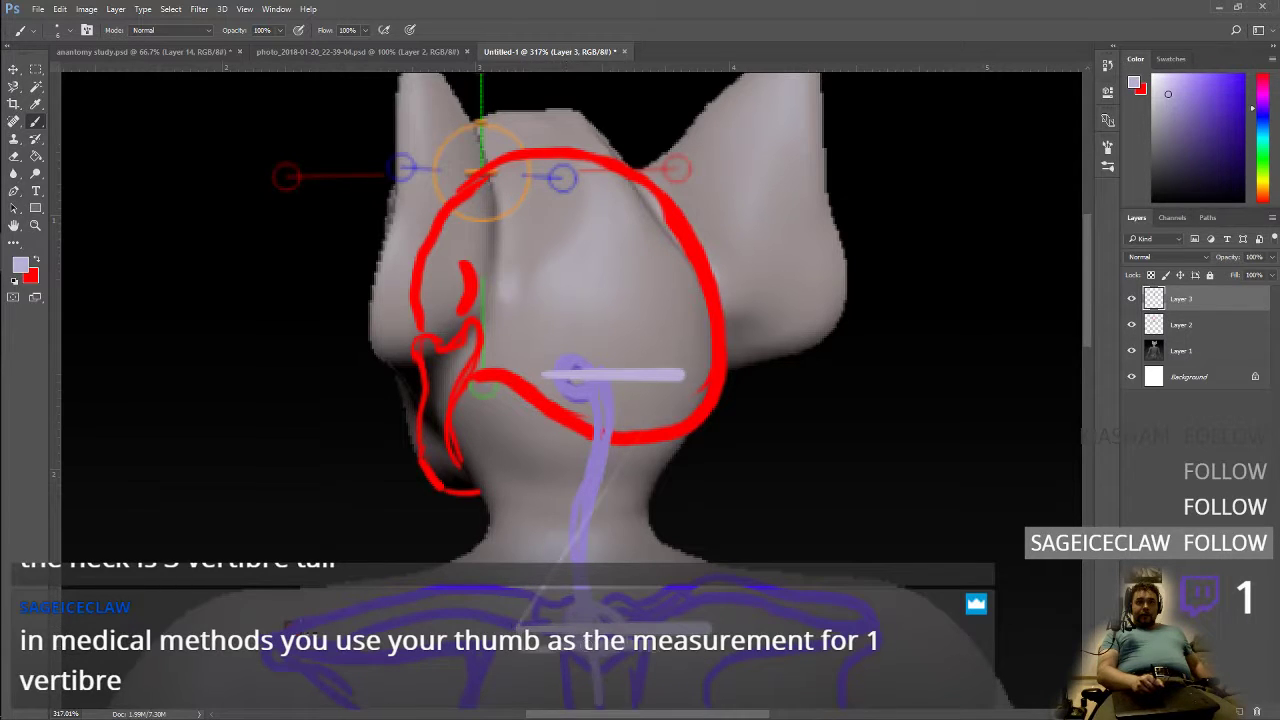
# Step: Box in the vertebra at the skull base, add three spaced horizontal lines down the neck, and outline another block just above the neck-base line
pyautogui.moveTo(540, 377)
pyautogui.mouseDown()
pyautogui.moveTo(550, 396)
pyautogui.moveTo(660, 396)
pyautogui.moveTo(684, 379)
pyautogui.mouseUp()
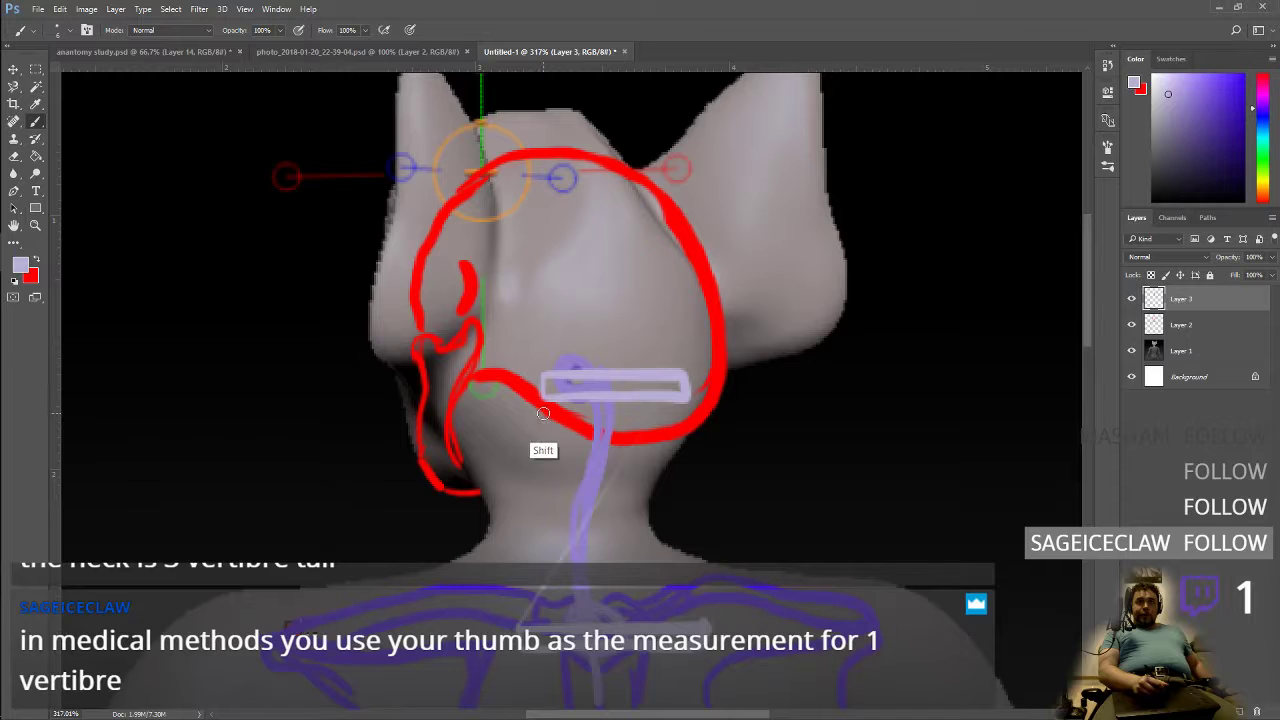
pyautogui.keyDown('shift'); pyautogui.moveTo(532, 533); pyautogui.dragTo(702, 533); pyautogui.keyUp('shift')
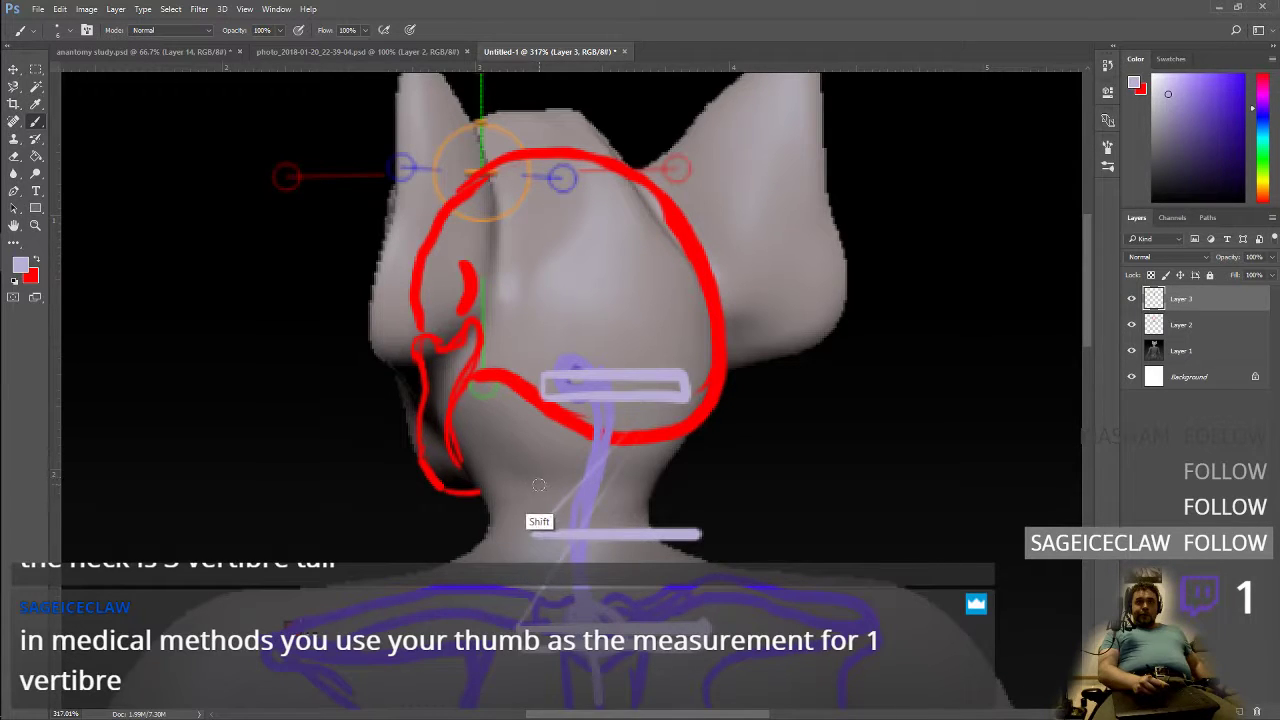
pyautogui.keyDown('shift'); pyautogui.moveTo(535, 479); pyautogui.dragTo(714, 479); pyautogui.keyUp('shift')
pyautogui.keyDown('shift'); pyautogui.moveTo(537, 429); pyautogui.dragTo(718, 429); pyautogui.keyUp('shift')
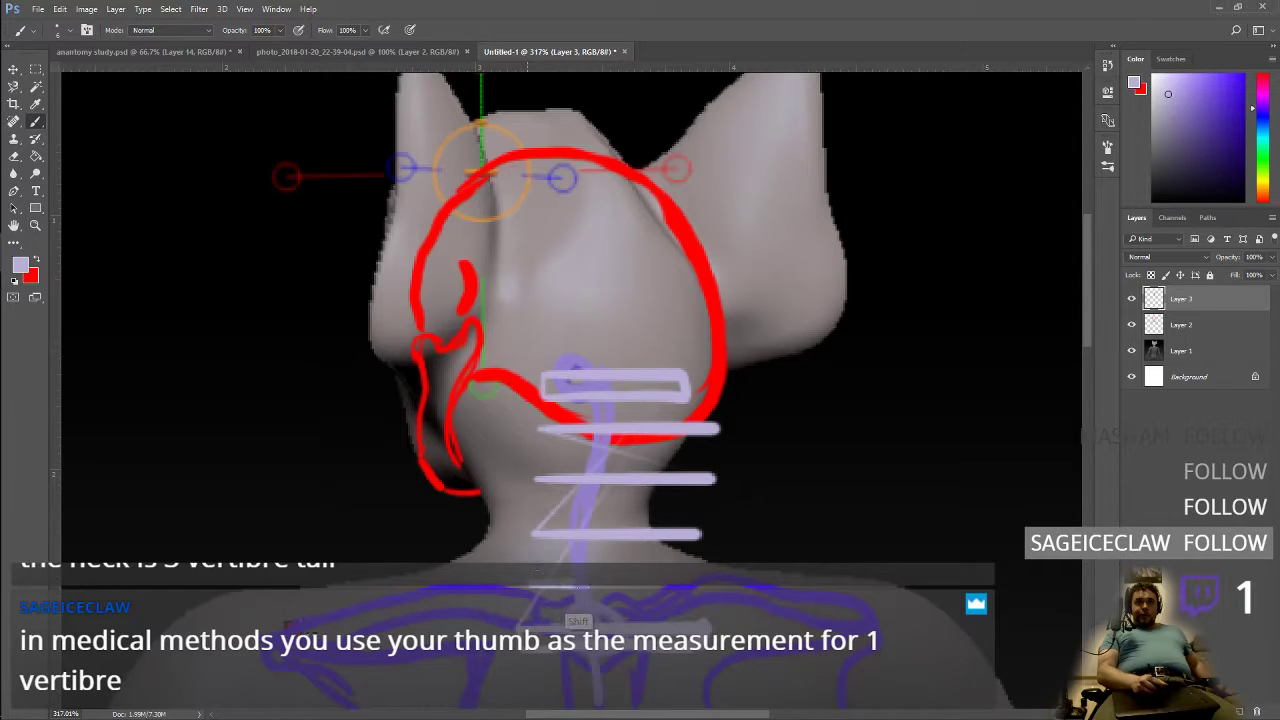
pyautogui.keyDown('shift'); pyautogui.moveTo(527, 586); pyautogui.dragTo(723, 586); pyautogui.keyUp('shift')
pyautogui.moveTo(524, 590)
pyautogui.mouseDown()
pyautogui.moveTo(586, 612)
pyautogui.moveTo(696, 604)
pyautogui.moveTo(707, 591)
pyautogui.mouseUp()
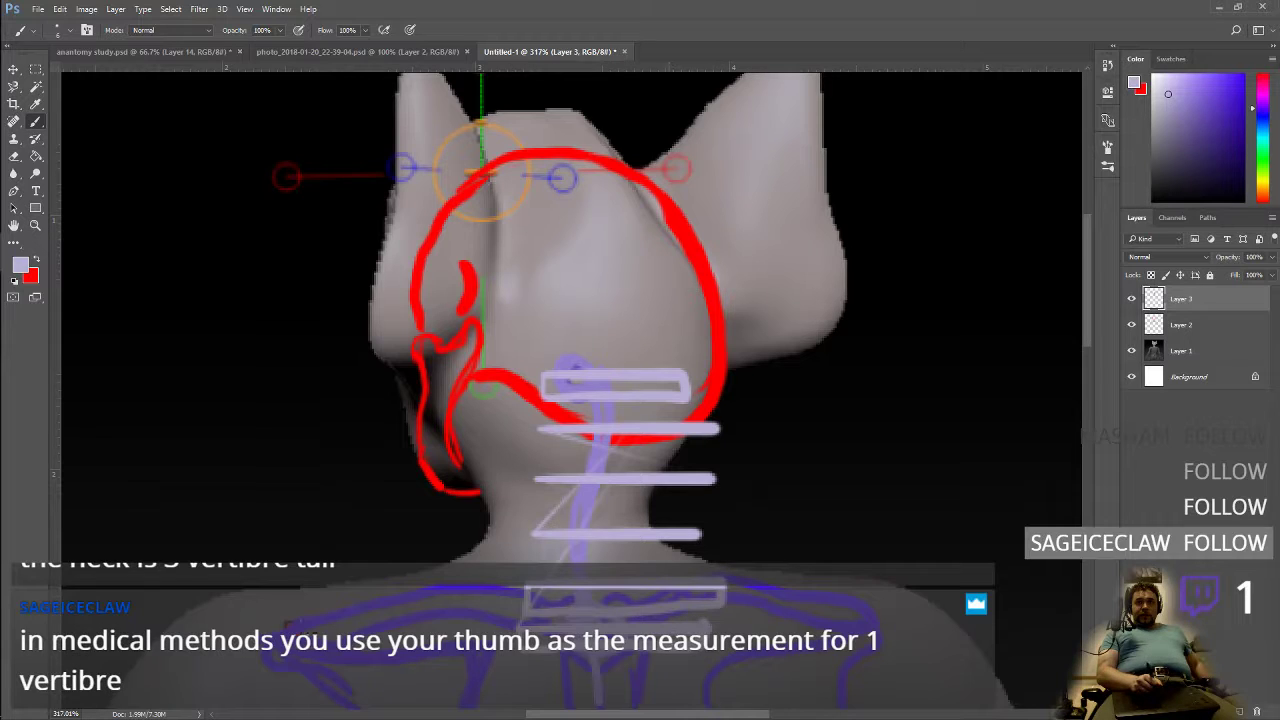
# Step: Try closing the horizontal neck lines into a stack of rectangular vertebra blocks, and undo back to the skull-base box and two neck lines
pyautogui.moveTo(531, 534)
pyautogui.mouseDown()
pyautogui.moveTo(528, 552)
pyautogui.moveTo(722, 539)
pyautogui.moveTo(688, 530)
pyautogui.moveTo(731, 562)
pyautogui.mouseUp()
pyautogui.moveTo(540, 478)
pyautogui.mouseDown()
pyautogui.moveTo(536, 518)
pyautogui.moveTo(693, 537)
pyautogui.moveTo(729, 490)
pyautogui.moveTo(674, 478)
pyautogui.mouseUp()
pyautogui.moveTo(544, 432)
pyautogui.mouseDown()
pyautogui.moveTo(537, 474)
pyautogui.moveTo(723, 470)
pyautogui.mouseUp()
pyautogui.moveTo(550, 395)
pyautogui.mouseDown()
pyautogui.moveTo(540, 426)
pyautogui.moveTo(706, 424)
pyautogui.moveTo(716, 404)
pyautogui.moveTo(609, 405)
pyautogui.mouseUp()
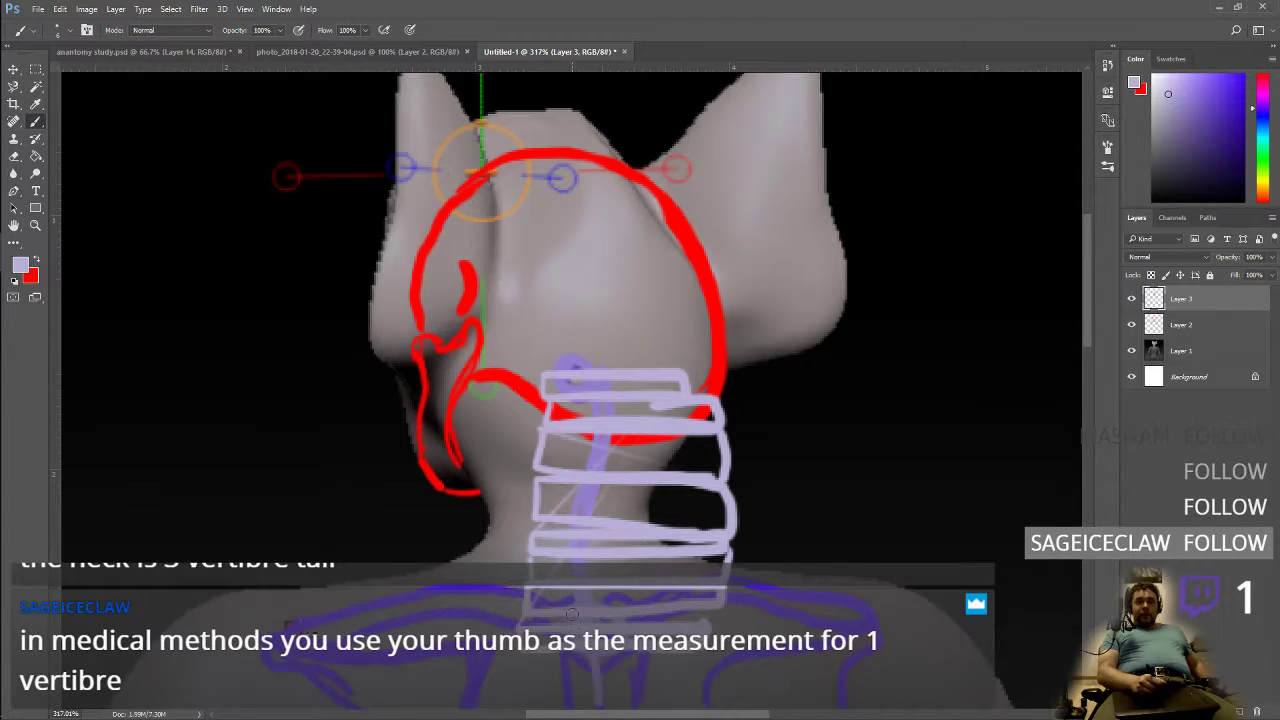
pyautogui.hotkey('ctrl', 'z')
pyautogui.hotkey('ctrl', 'z')
pyautogui.hotkey('ctrl', 'z')
pyautogui.hotkey('ctrl', 'alt', 'z')
pyautogui.hotkey('ctrl', 'alt', 'z')
pyautogui.hotkey('ctrl', 'alt', 'z')
pyautogui.hotkey('ctrl', 'alt', 'z')
pyautogui.hotkey('ctrl', 'alt', 'z')
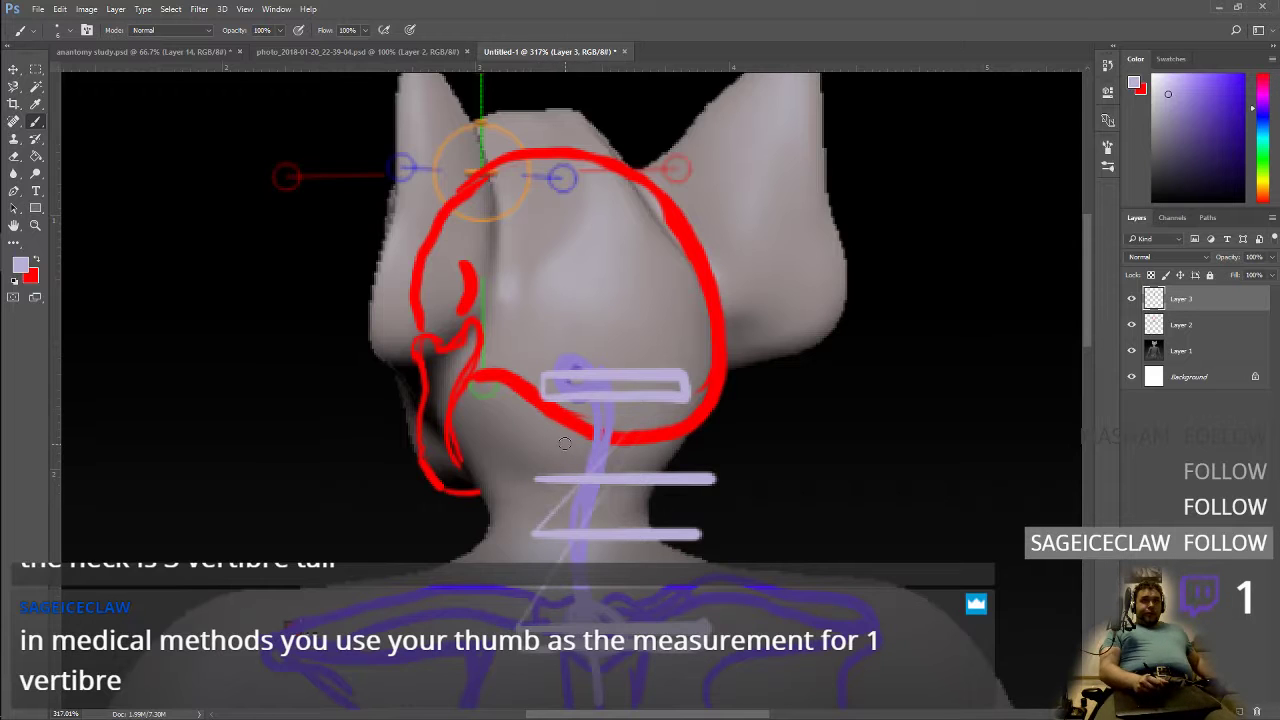
# Step: Try filling the neck with wide oval vertebrae between the horizontal lines, and step back to the single skull-base line
pyautogui.moveTo(585, 393)
pyautogui.mouseDown()
pyautogui.moveTo(545, 420)
pyautogui.moveTo(680, 443)
pyautogui.moveTo(632, 489)
pyautogui.moveTo(639, 521)
pyautogui.moveTo(600, 500)
pyautogui.moveTo(670, 547)
pyautogui.moveTo(630, 522)
pyautogui.moveTo(589, 553)
pyautogui.mouseUp()
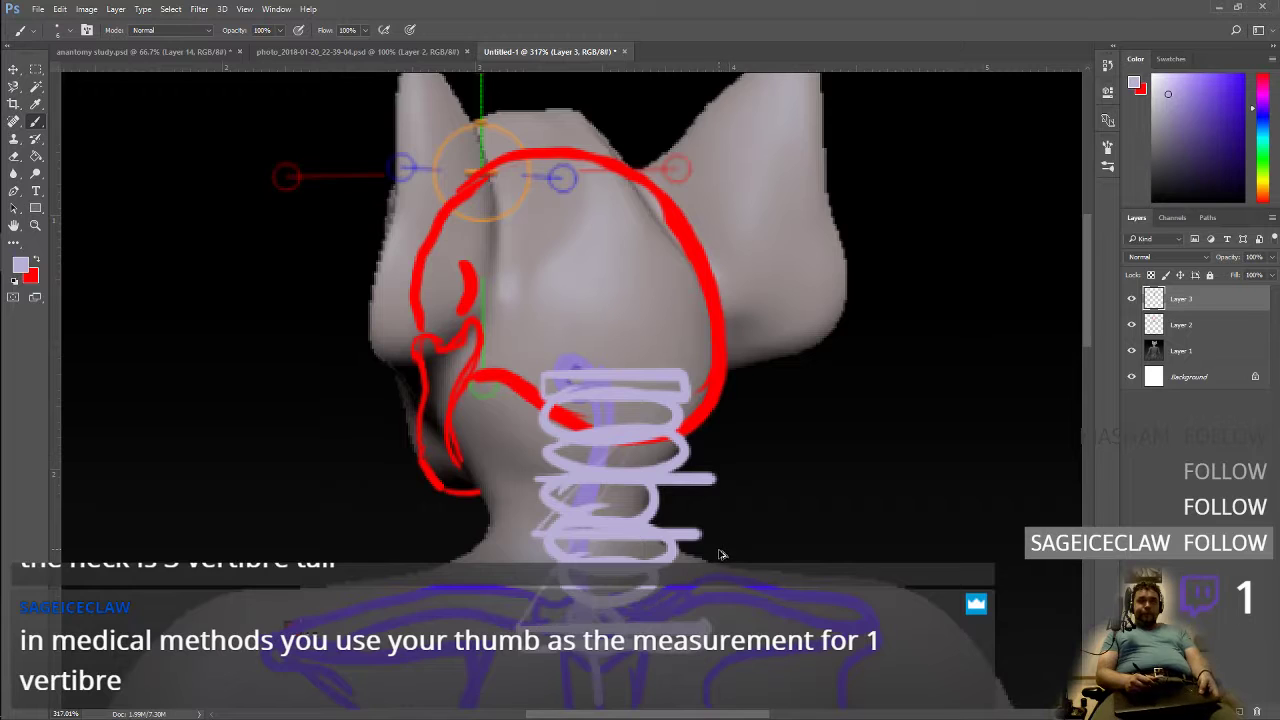
pyautogui.hotkey('ctrl', 'alt', 'z')
pyautogui.hotkey('ctrl', 'alt', 'z')
pyautogui.hotkey('ctrl', 'alt', 'z')
pyautogui.hotkey('ctrl', 'alt', 'z')
pyautogui.hotkey('ctrl', 'alt', 'z')
pyautogui.hotkey('ctrl', 'alt', 'z')
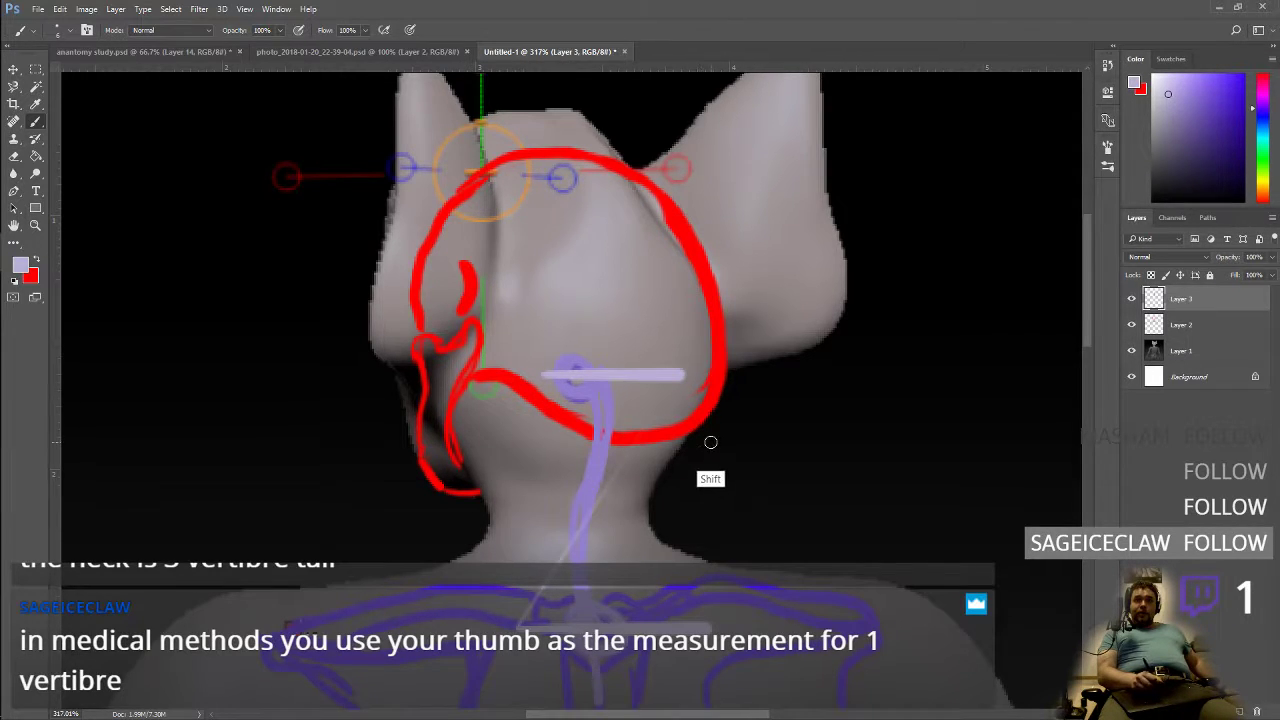
# Step: Draw a straight slanted guide line across the upper neck, rising from below the jaw to beside the skull base, and retrace it
pyautogui.keyDown('shift'); pyautogui.click(462, 503); pyautogui.keyUp('shift')
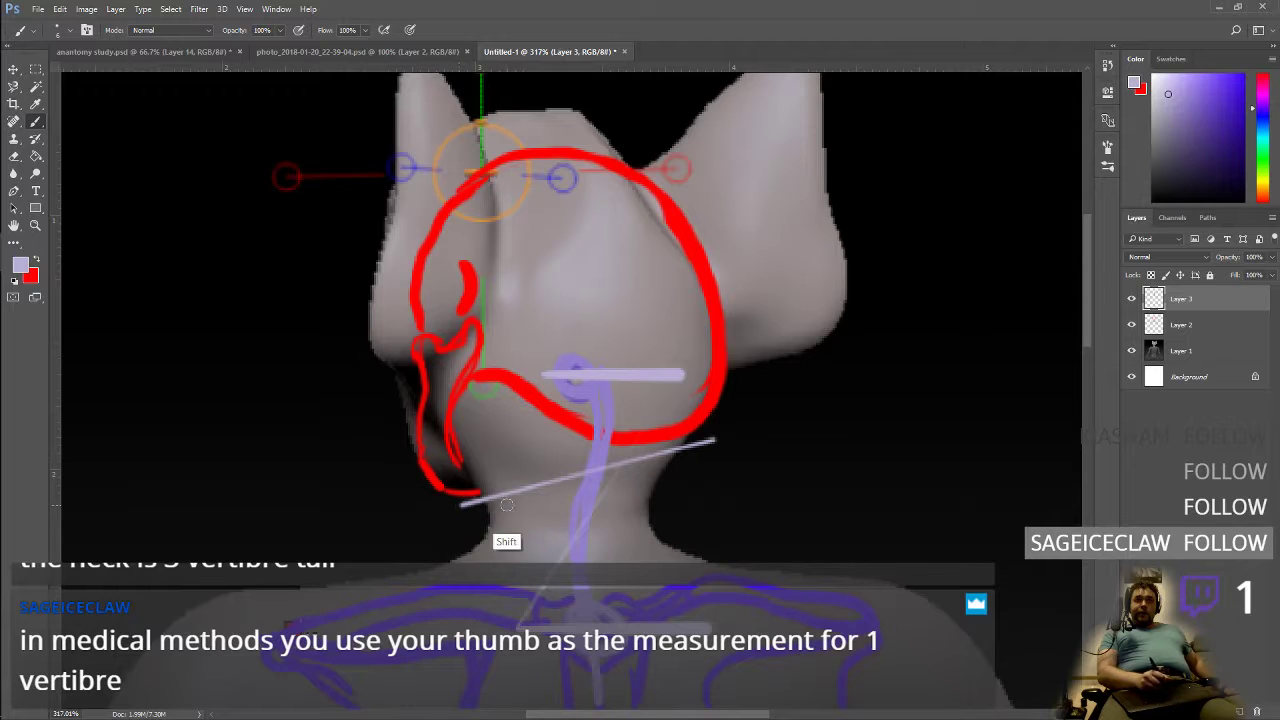
pyautogui.keyDown('shift'); pyautogui.click(730, 443); pyautogui.keyUp('shift')
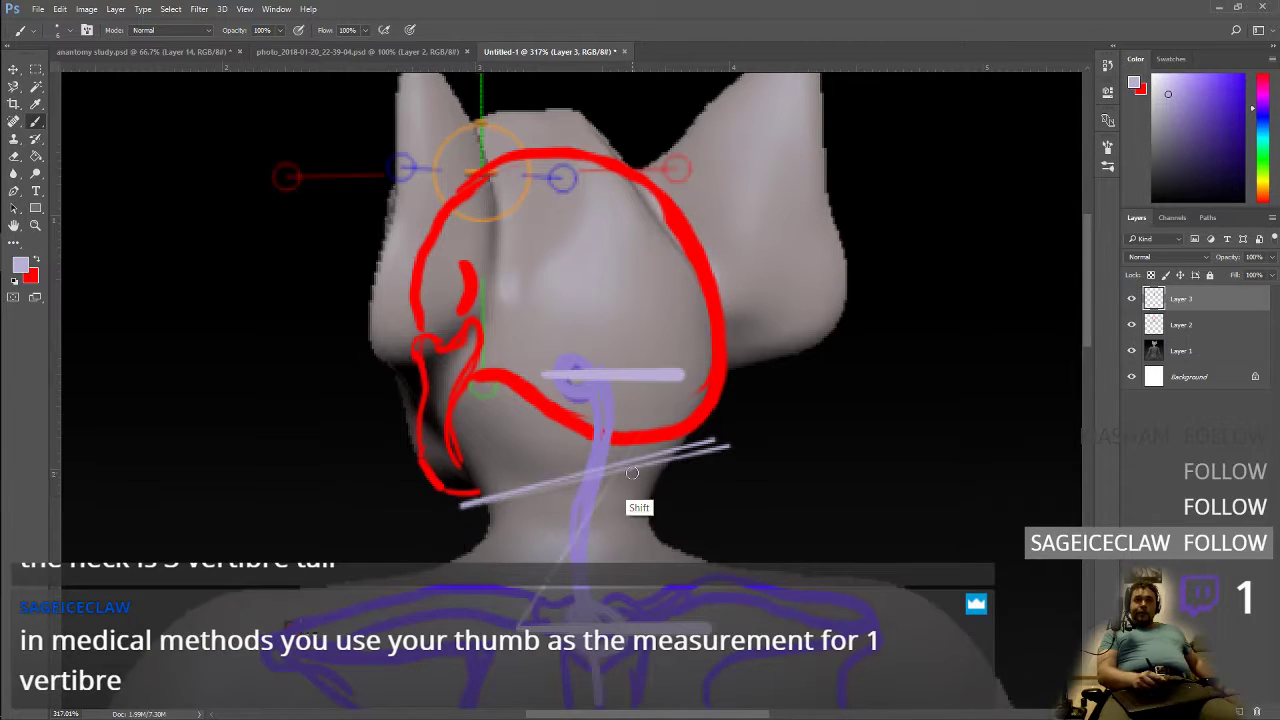
pyautogui.keyDown('shift'); pyautogui.click(737, 438); pyautogui.keyUp('shift')
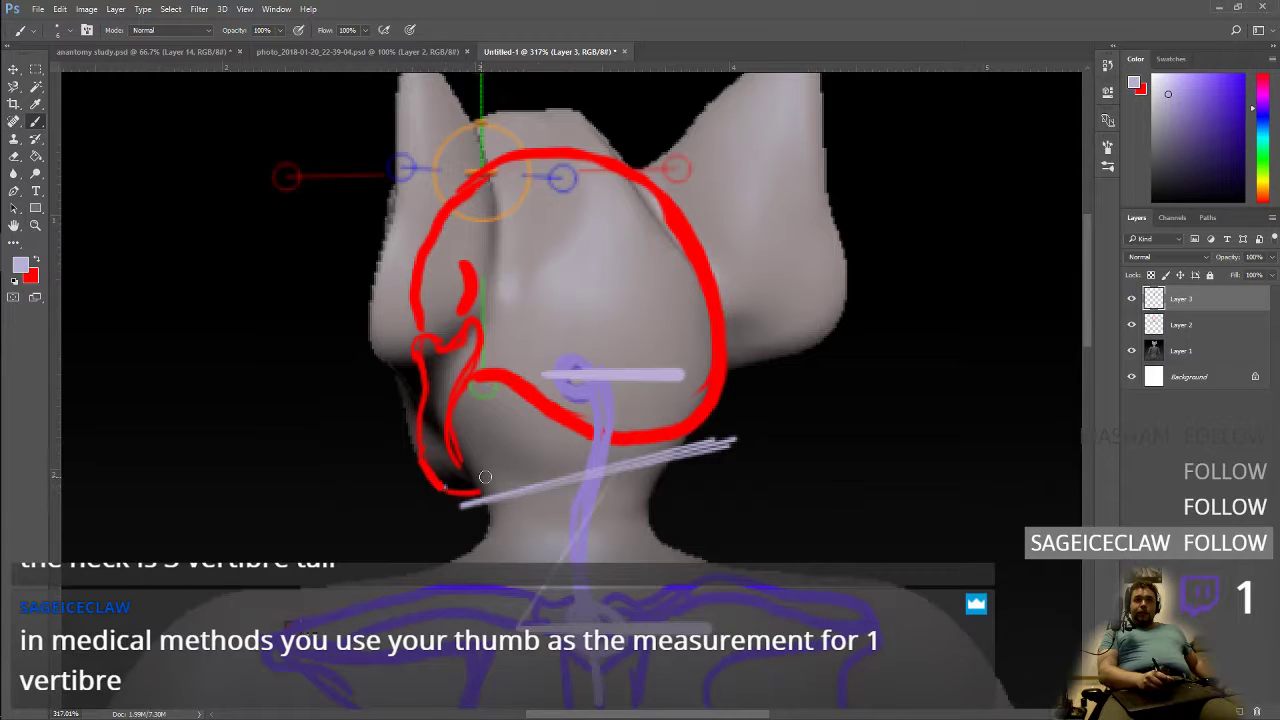
# Step: Try adding straight diagonal lines from the jaw up to the skull's lower edge and back down to the neck, and undo them
pyautogui.keyDown('shift'); pyautogui.click(540, 399); pyautogui.keyUp('shift')
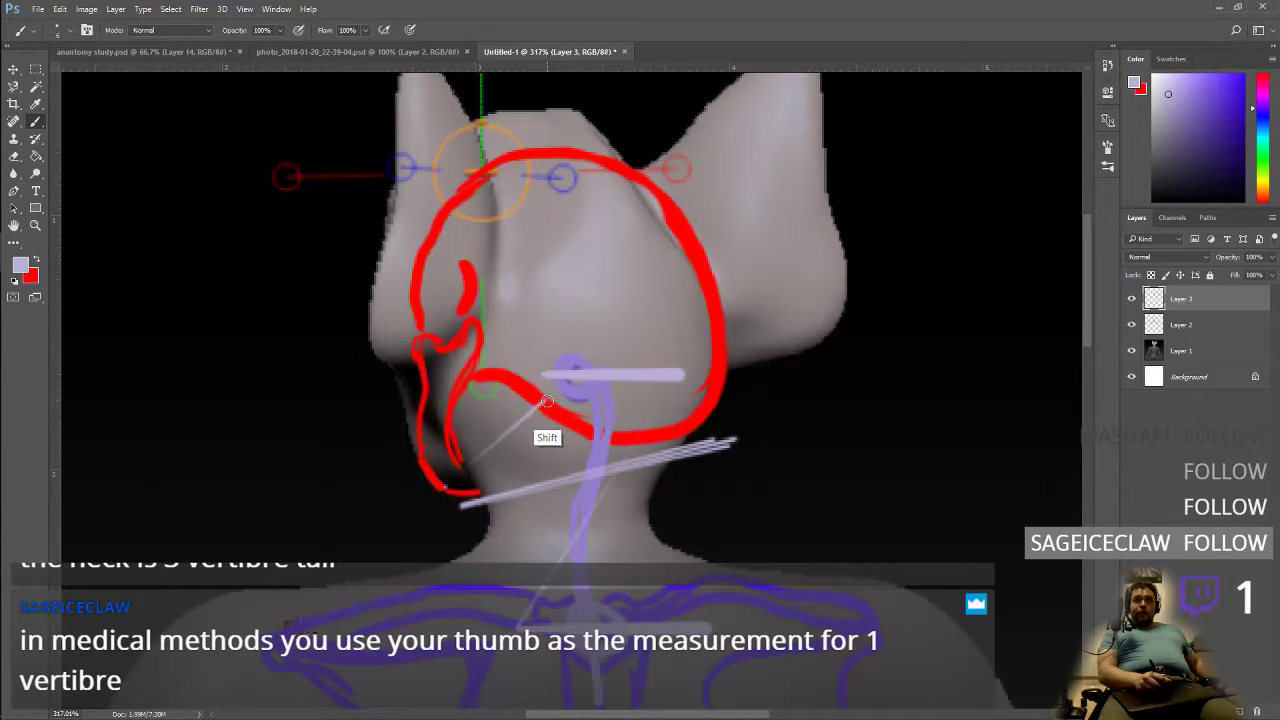
pyautogui.keyDown('shift'); pyautogui.click(654, 469); pyautogui.keyUp('shift')
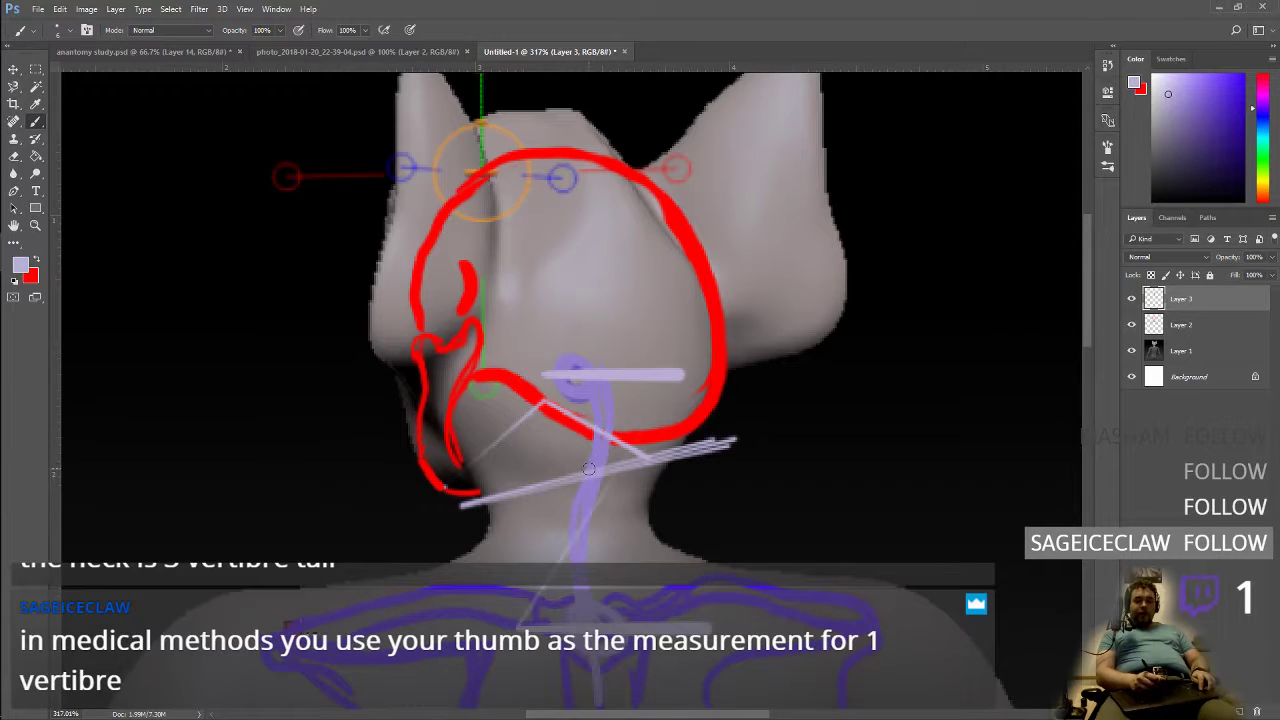
pyautogui.hotkey('ctrl', 'z')
pyautogui.hotkey('ctrl', 'z')
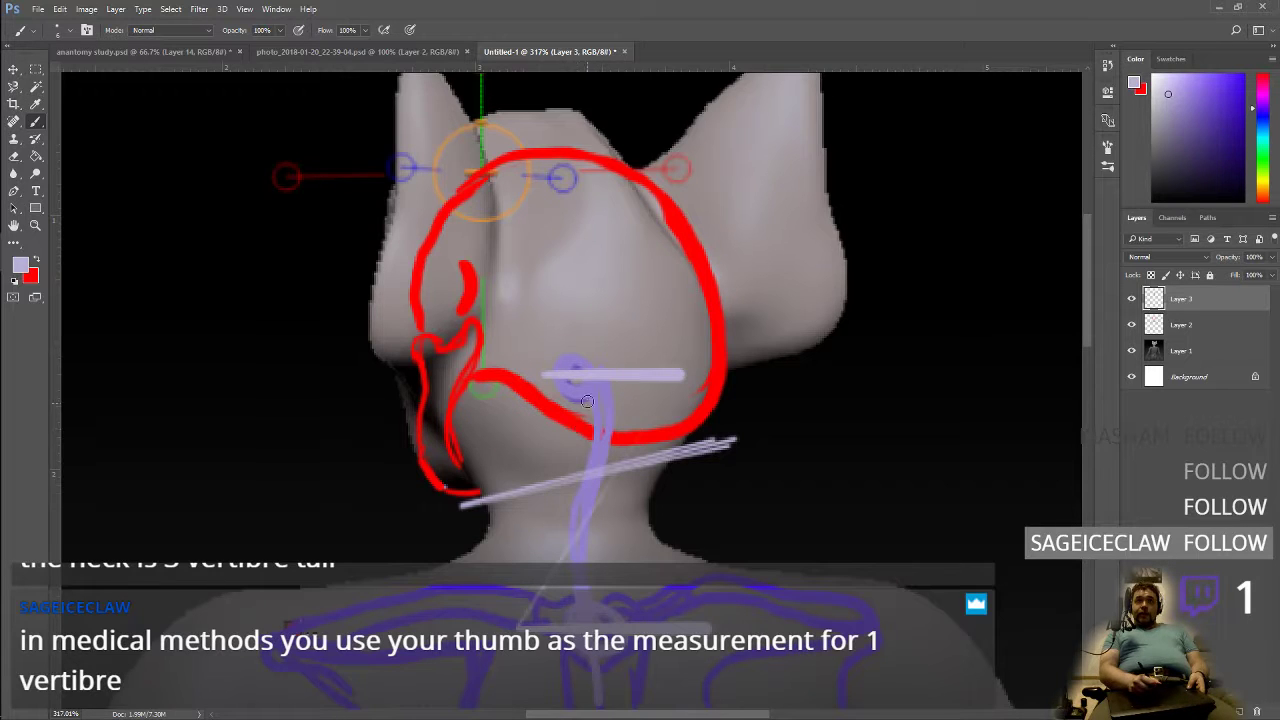
# Step: Sketch a chain of stacked oval vertebrae down the spine from the skull-base line to the neck-base line
pyautogui.moveTo(584, 368)
pyautogui.mouseDown()
pyautogui.moveTo(580, 396)
pyautogui.moveTo(602, 353)
pyautogui.mouseUp()
pyautogui.moveTo(566, 408); pyautogui.dragTo(610, 400)
pyautogui.moveTo(590, 442)
pyautogui.mouseDown()
pyautogui.moveTo(560, 465)
pyautogui.moveTo(630, 450)
pyautogui.moveTo(632, 490)
pyautogui.moveTo(570, 492)
pyautogui.moveTo(612, 546)
pyautogui.moveTo(562, 585)
pyautogui.moveTo(625, 612)
pyautogui.moveTo(603, 618)
pyautogui.mouseUp()
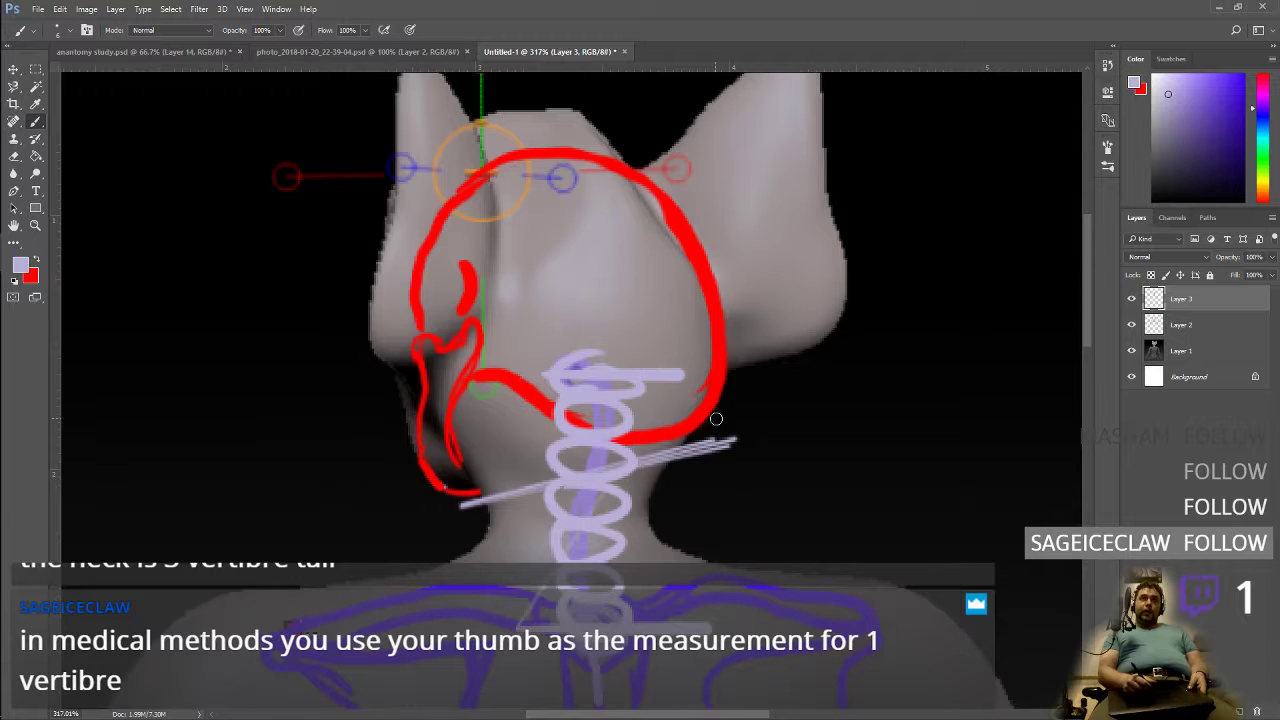
# Step: Save the layered document as a Photoshop file named "neck study" in the !VRVN folder
pyautogui.hotkey('ctrl', 's')
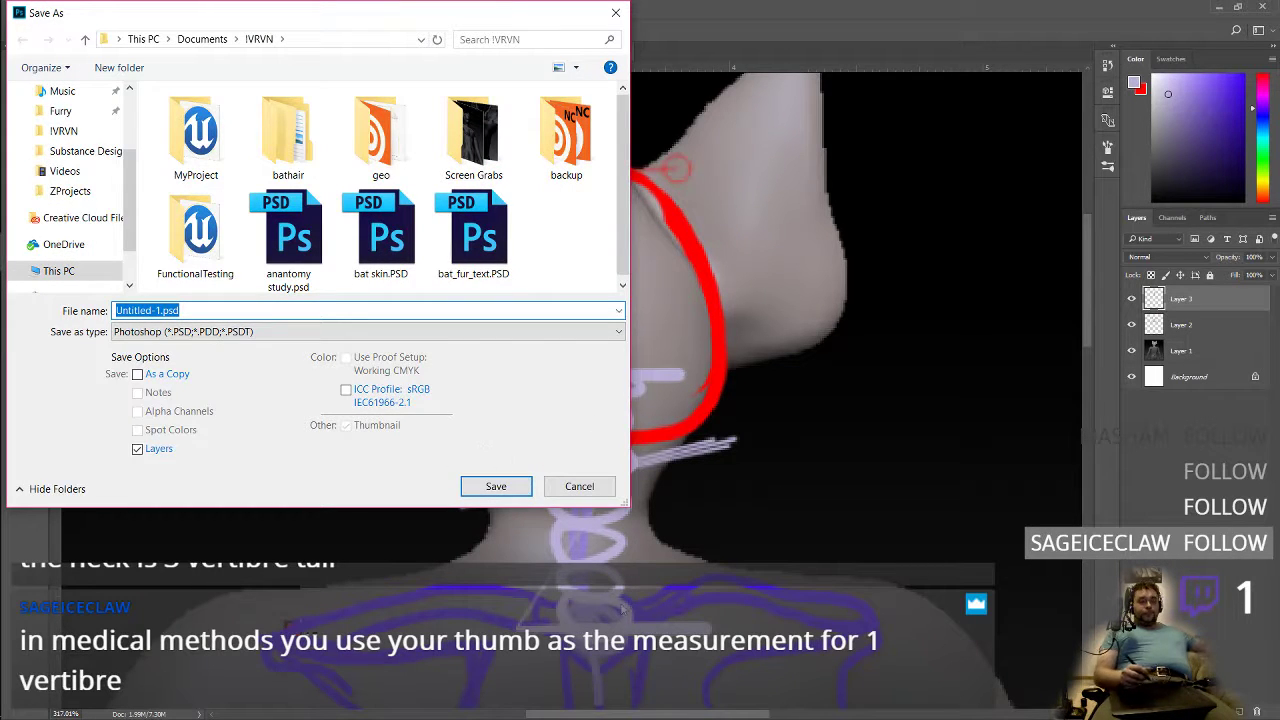
pyautogui.write('neck stud')
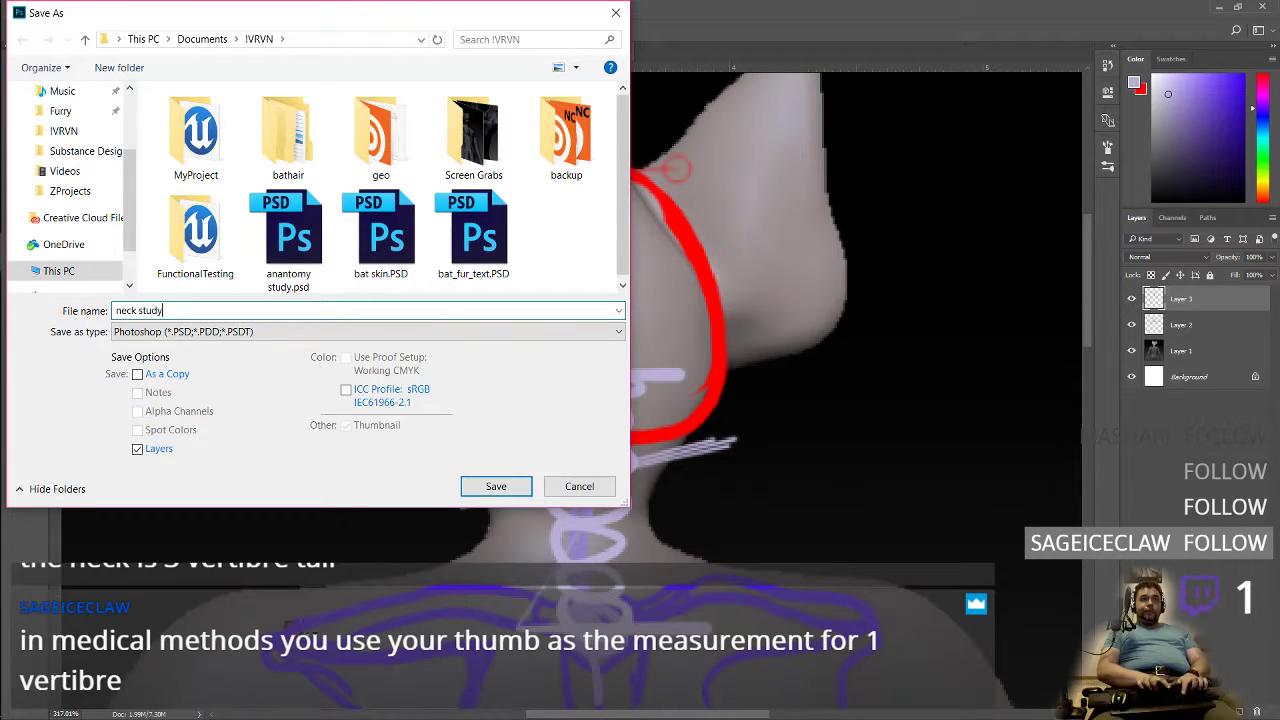
pyautogui.write('y')
pyautogui.press('Return')
pyautogui.press('Return')
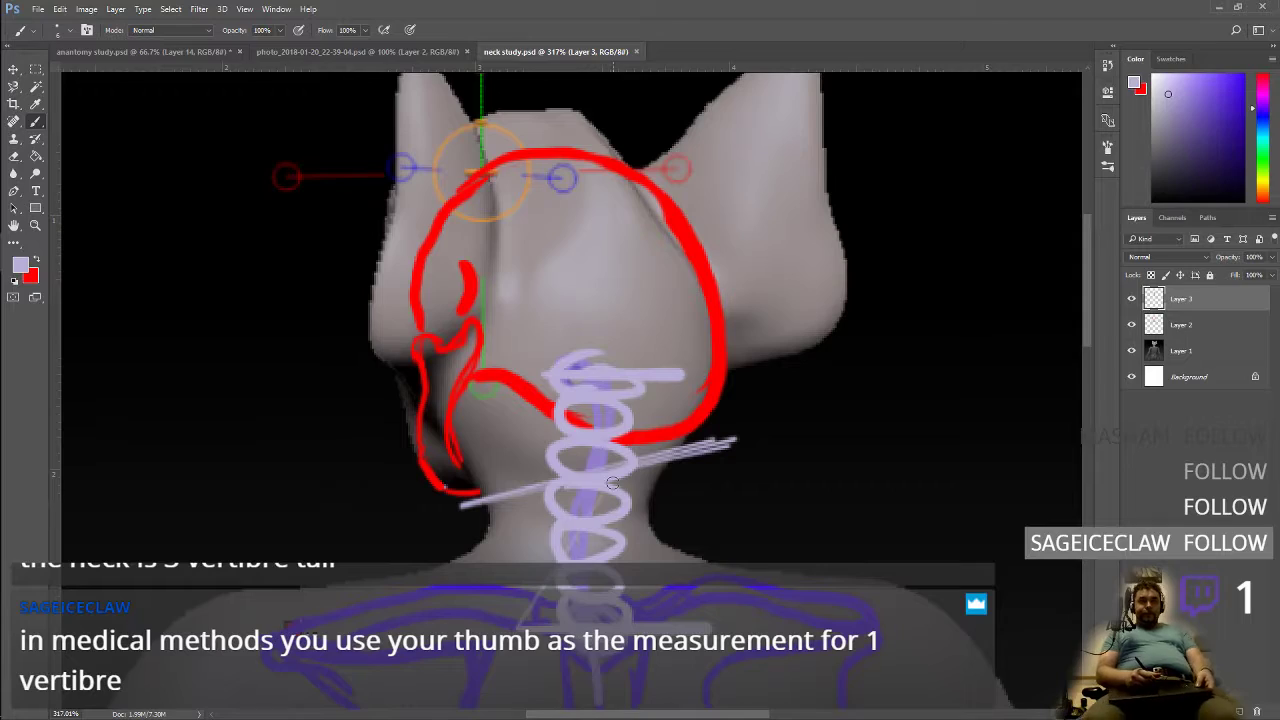
# Step: Switch to ZBrush, show the whole figure in a straight back view, and clear the mask from the body
pyautogui.hotkey('shift', 'Tab')
pyautogui.click(1220, 8)
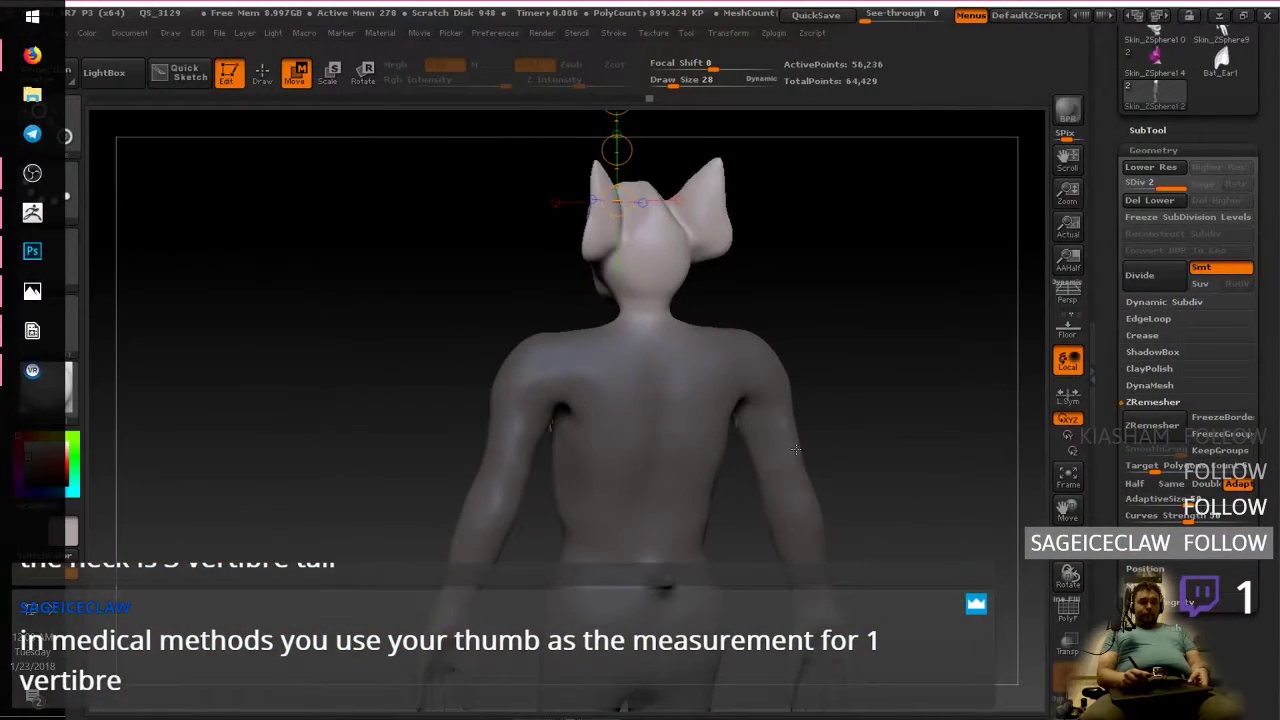
pyautogui.moveTo(801, 449); pyautogui.dragTo(755, 458)
pyautogui.keyDown('shift'); pyautogui.moveTo(816, 396); pyautogui.dragTo(835, 384); pyautogui.keyUp('shift')
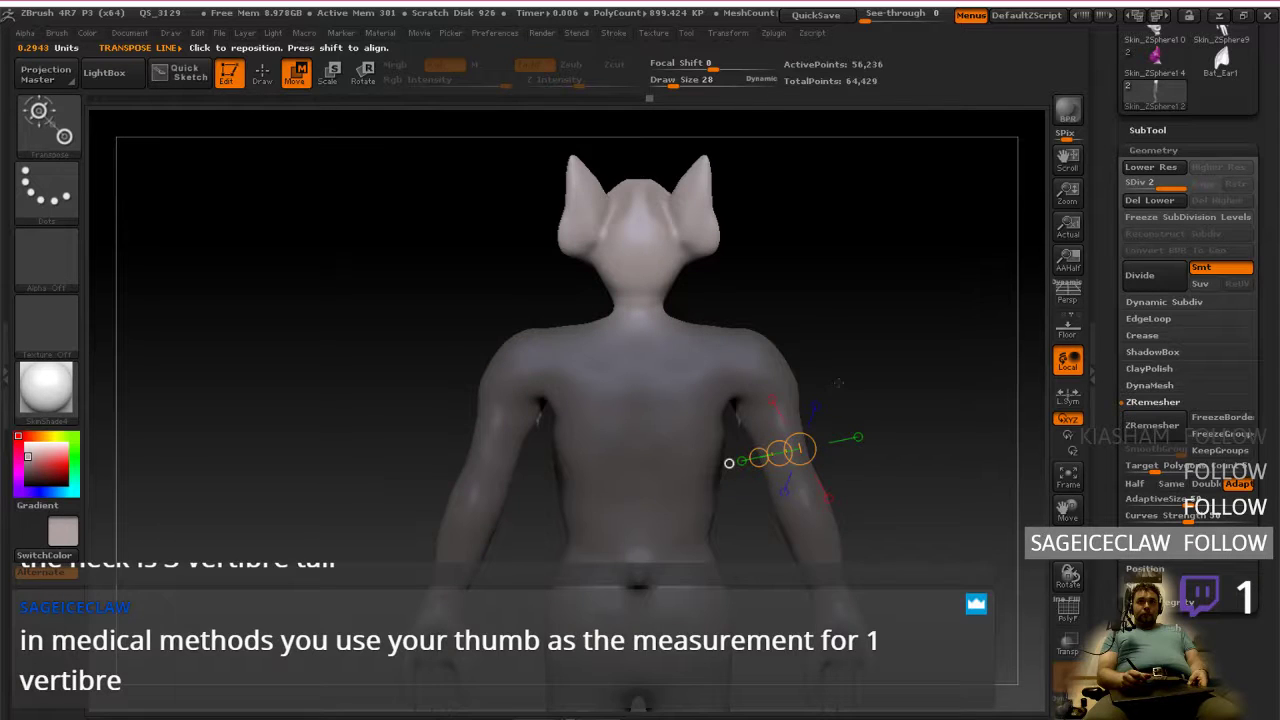
pyautogui.moveTo(846, 494)
pyautogui.keyDown('ctrl'); pyautogui.mouseDown(button='right')
pyautogui.moveTo(863, 474)
pyautogui.moveTo(868, 487)
pyautogui.moveTo(757, 369)
pyautogui.moveTo(759, 405)
pyautogui.mouseUp(button='right'); pyautogui.keyUp('ctrl')
pyautogui.moveTo(759, 405)
pyautogui.mouseDown(button='right')
pyautogui.moveTo(757, 429)
pyautogui.moveTo(766, 409)
pyautogui.mouseUp(button='right')
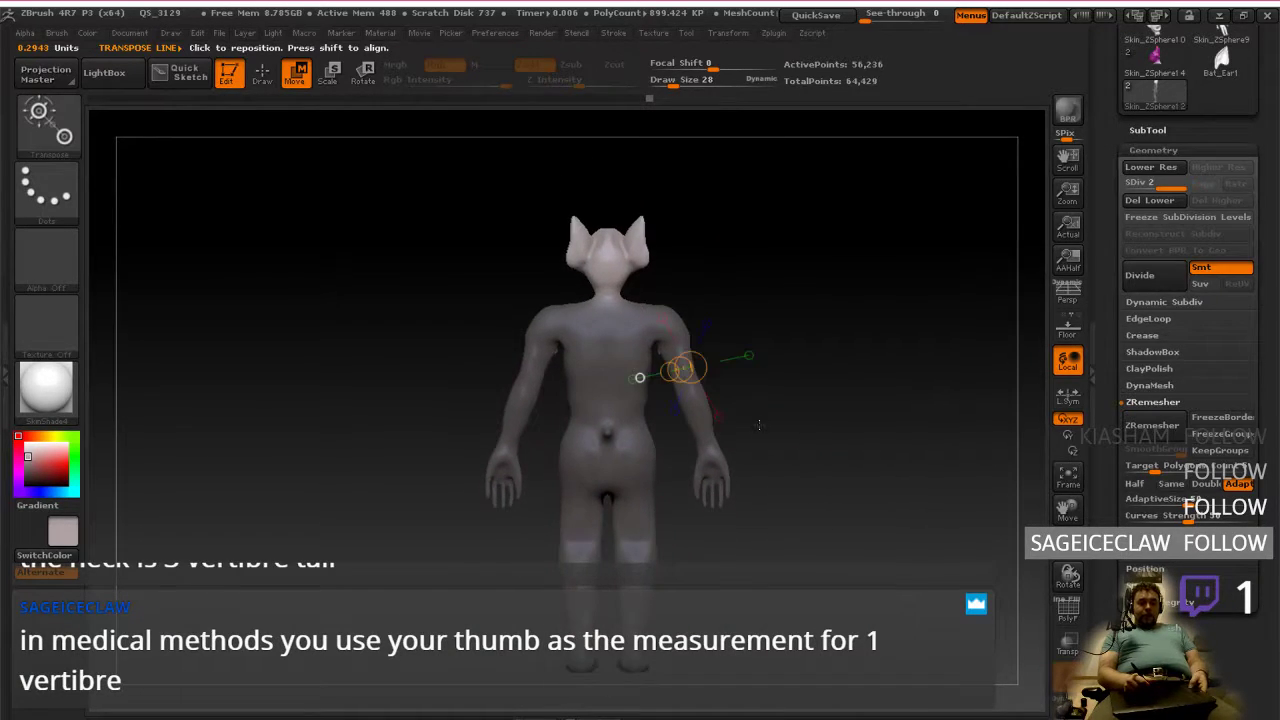
pyautogui.keyDown('alt'); pyautogui.moveTo(770, 433); pyautogui.dragTo(794, 428, button='right'); pyautogui.keyUp('alt')
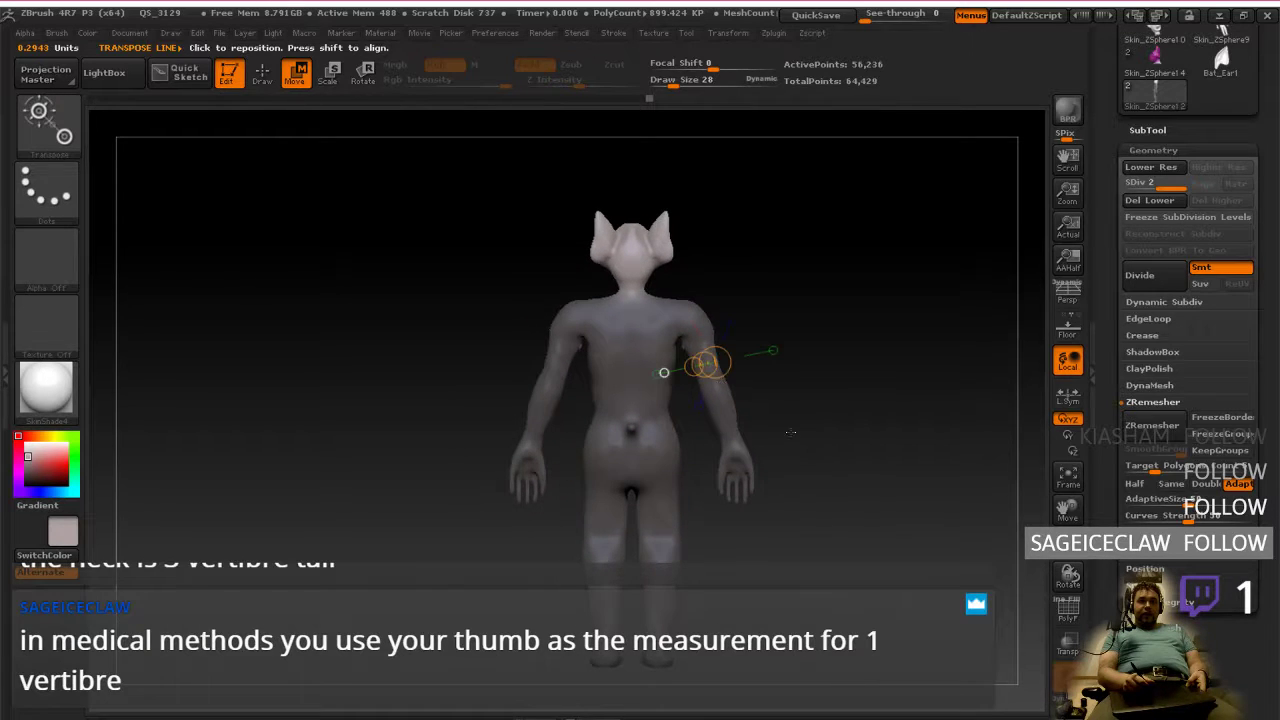
pyautogui.keyDown('ctrl'); pyautogui.click(803, 344); pyautogui.keyUp('ctrl')
pyautogui.keyDown('ctrl'); pyautogui.click(764, 320); pyautogui.keyUp('ctrl')
pyautogui.keyDown('ctrl'); pyautogui.click(765, 321); pyautogui.keyUp('ctrl')
pyautogui.keyDown('ctrl'); pyautogui.click(793, 326); pyautogui.keyUp('ctrl')
pyautogui.keyDown('ctrl'); pyautogui.click(791, 335); pyautogui.keyUp('ctrl')
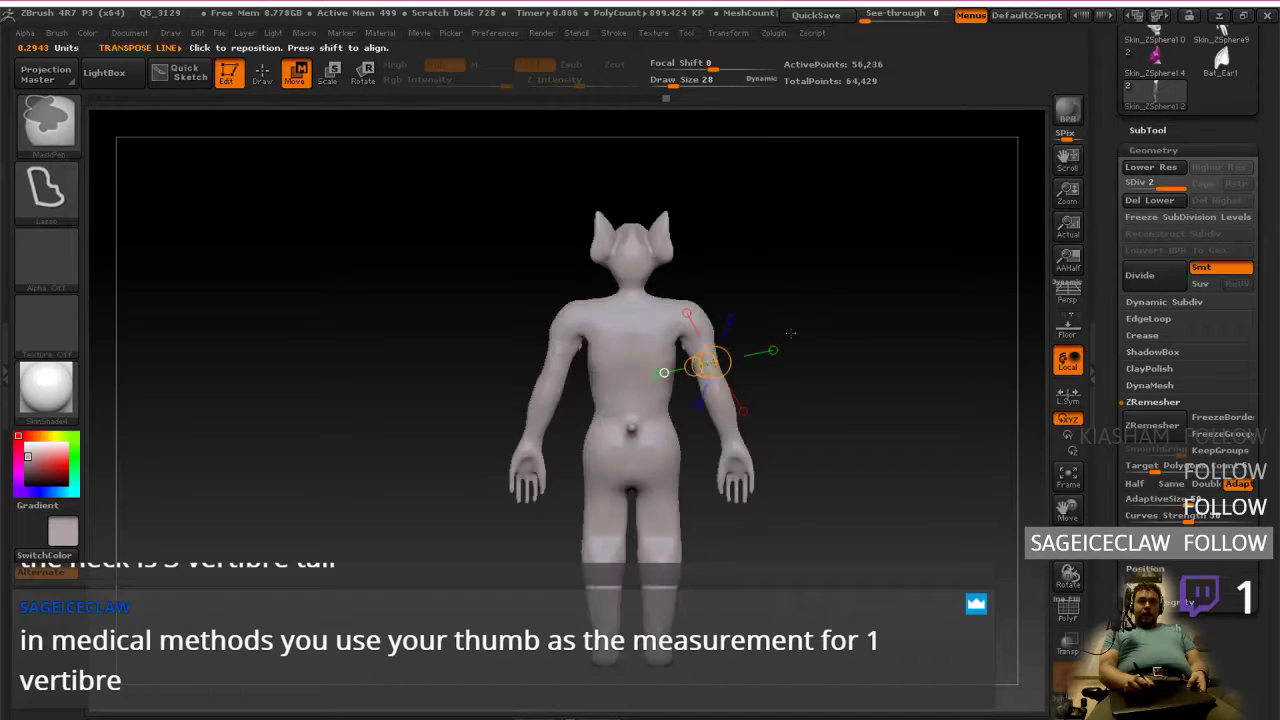
# Step: Switch to Draw mode and undo the accidental remesh of the body
pyautogui.moveTo(426, 285)
pyautogui.mouseDown()
pyautogui.moveTo(286, 297)
pyautogui.moveTo(431, 289)
pyautogui.mouseUp()
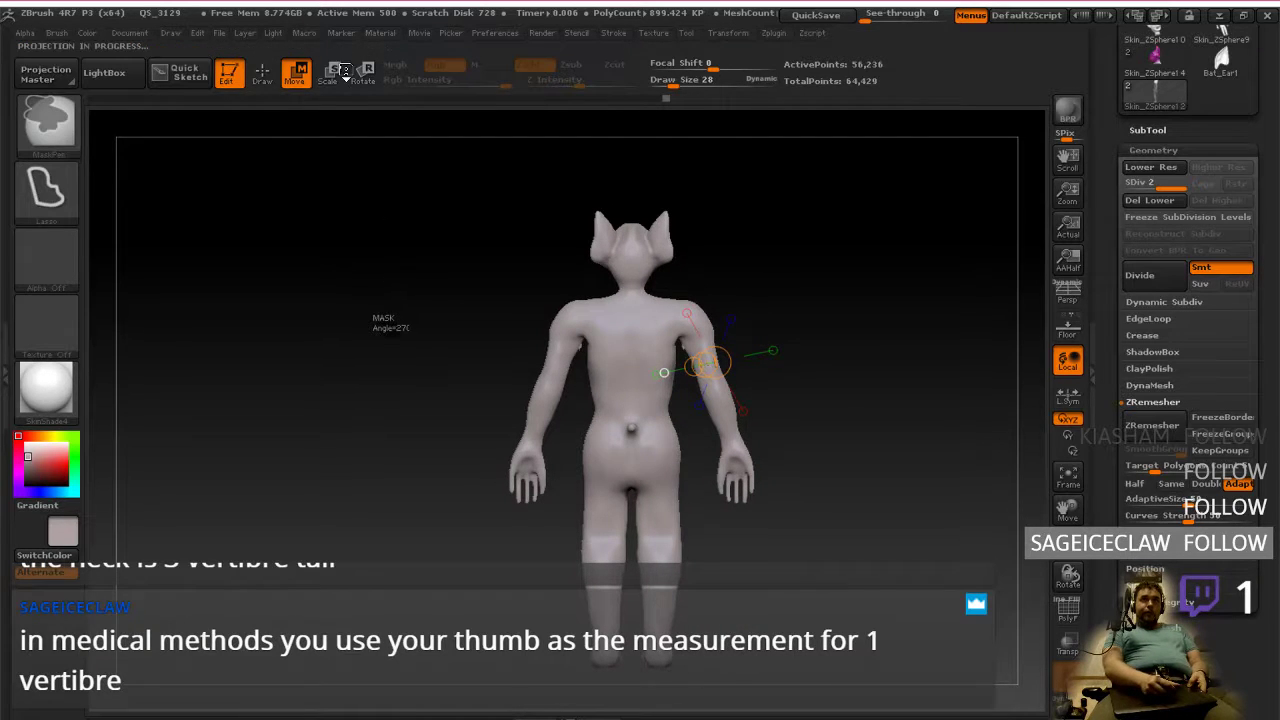
pyautogui.click(262, 73)
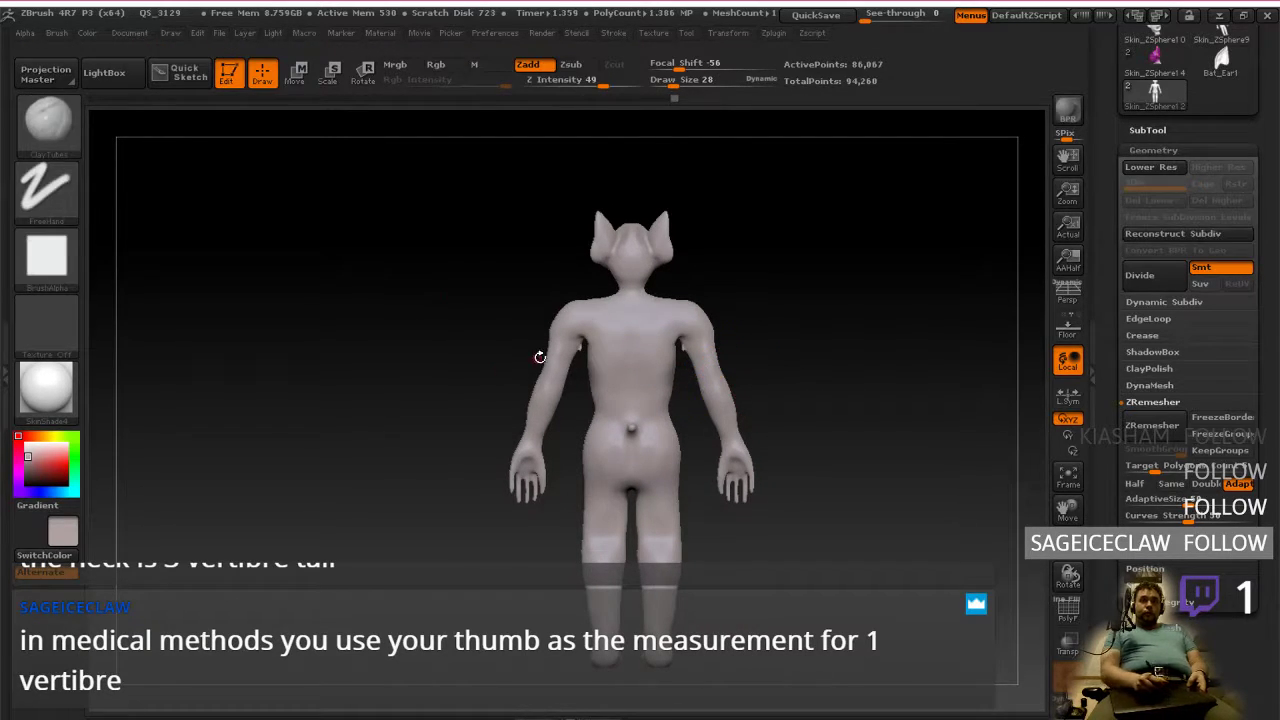
pyautogui.moveTo(766, 317); pyautogui.dragTo(783, 346)
pyautogui.hotkey('ctrl', 'z')
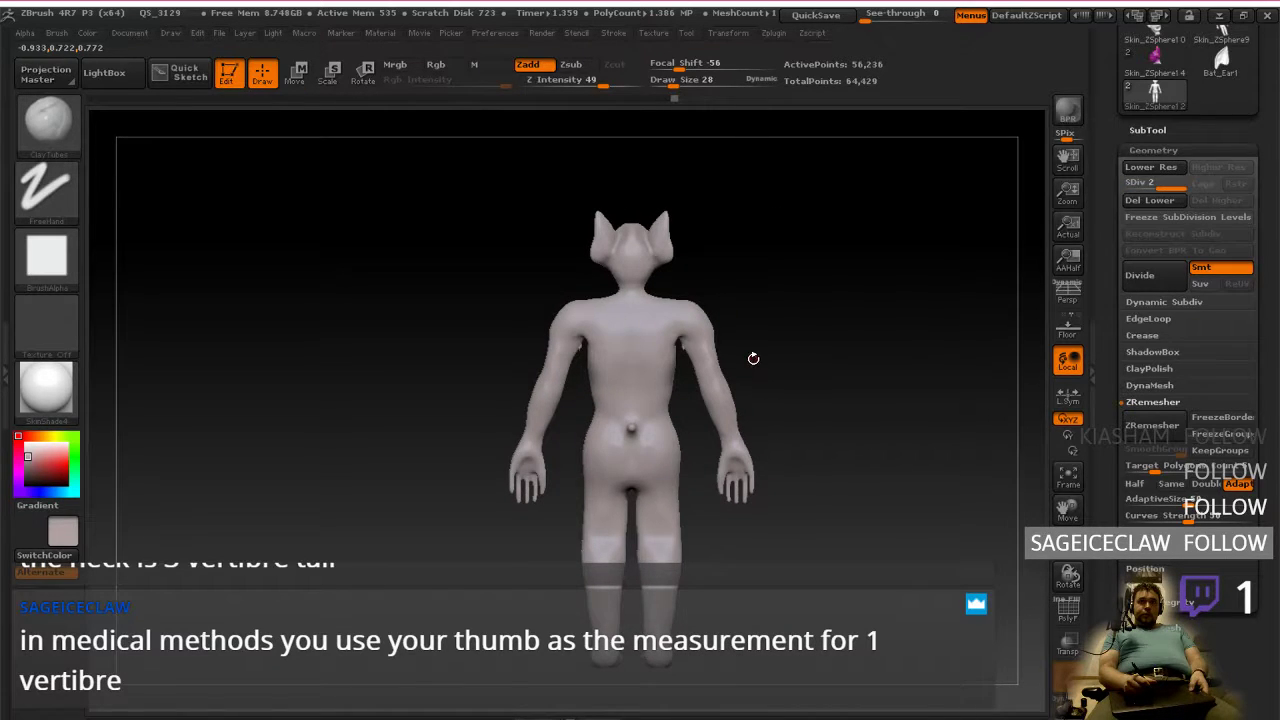
# Step: Step back through the body mesh's recent edits to the denser version without multiple subdivision levels
pyautogui.hotkey('ctrl', 'z')
pyautogui.hotkey('ctrl', 'z')
pyautogui.hotkey('ctrl', 'z')
pyautogui.hotkey('ctrl', 'z')
pyautogui.hotkey('ctrl', 'z')
pyautogui.hotkey('ctrl', 'z')
pyautogui.hotkey('ctrl', 'z')
pyautogui.hotkey('ctrl', 'z')
pyautogui.hotkey('ctrl', 'z')
pyautogui.hotkey('ctrl', 'z')
pyautogui.hotkey('ctrl', 'z')
pyautogui.hotkey('ctrl', 'z')
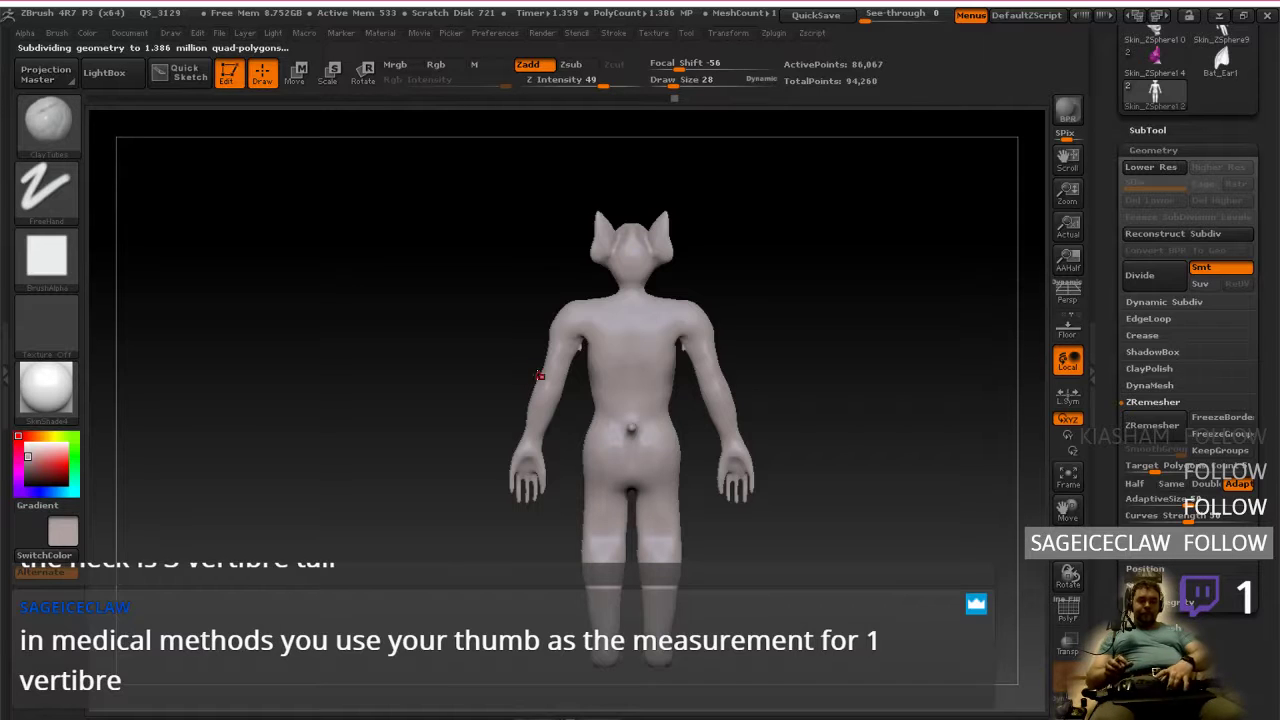
# Step: Shift the figure's back view to one side of the canvas and copy a screen capture of the viewport to the clipboard
pyautogui.press('Print')
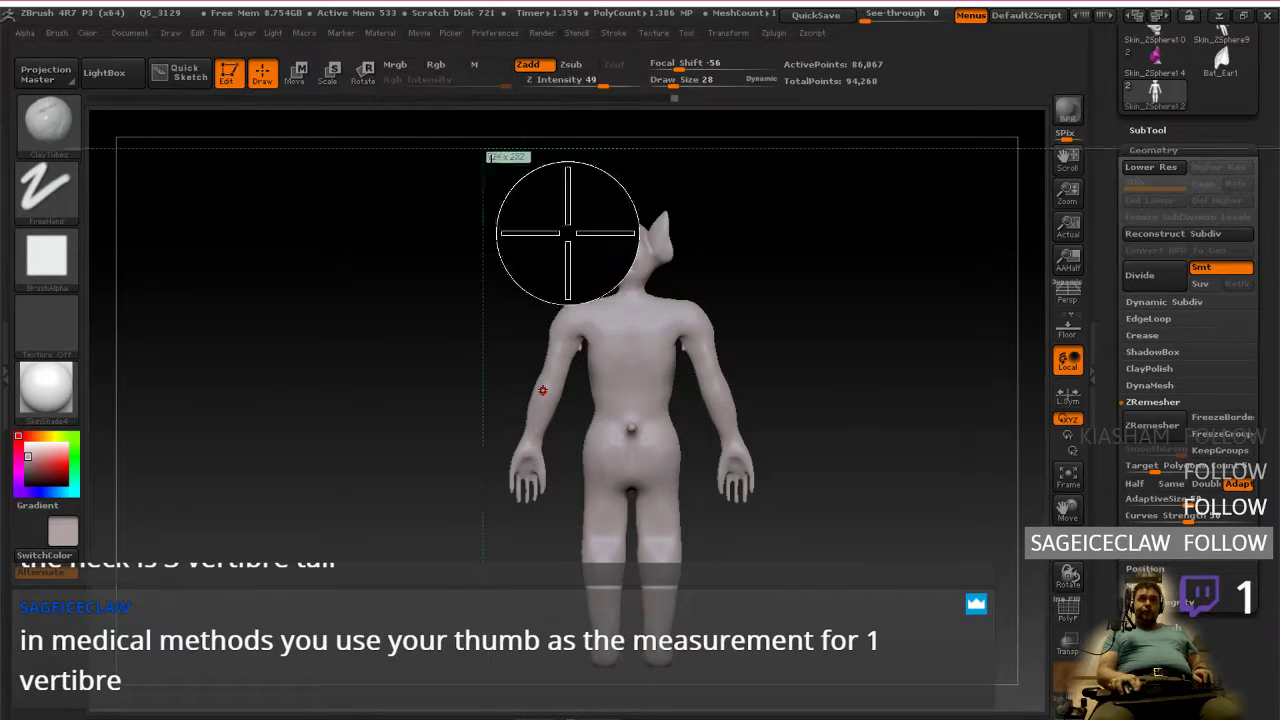
pyautogui.keyDown('alt'); pyautogui.moveTo(544, 295); pyautogui.dragTo(247, 293); pyautogui.keyUp('alt')
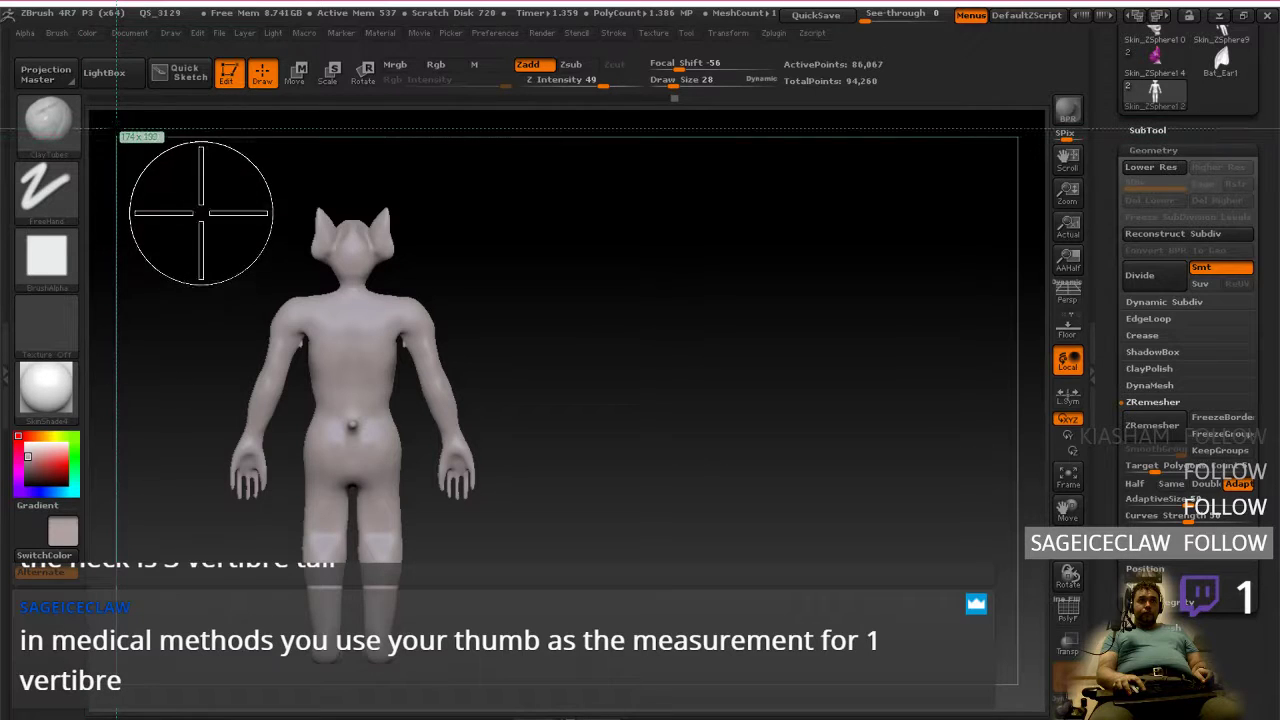
pyautogui.moveTo(103, 126); pyautogui.dragTo(1038, 700)
pyautogui.click(1033, 646)
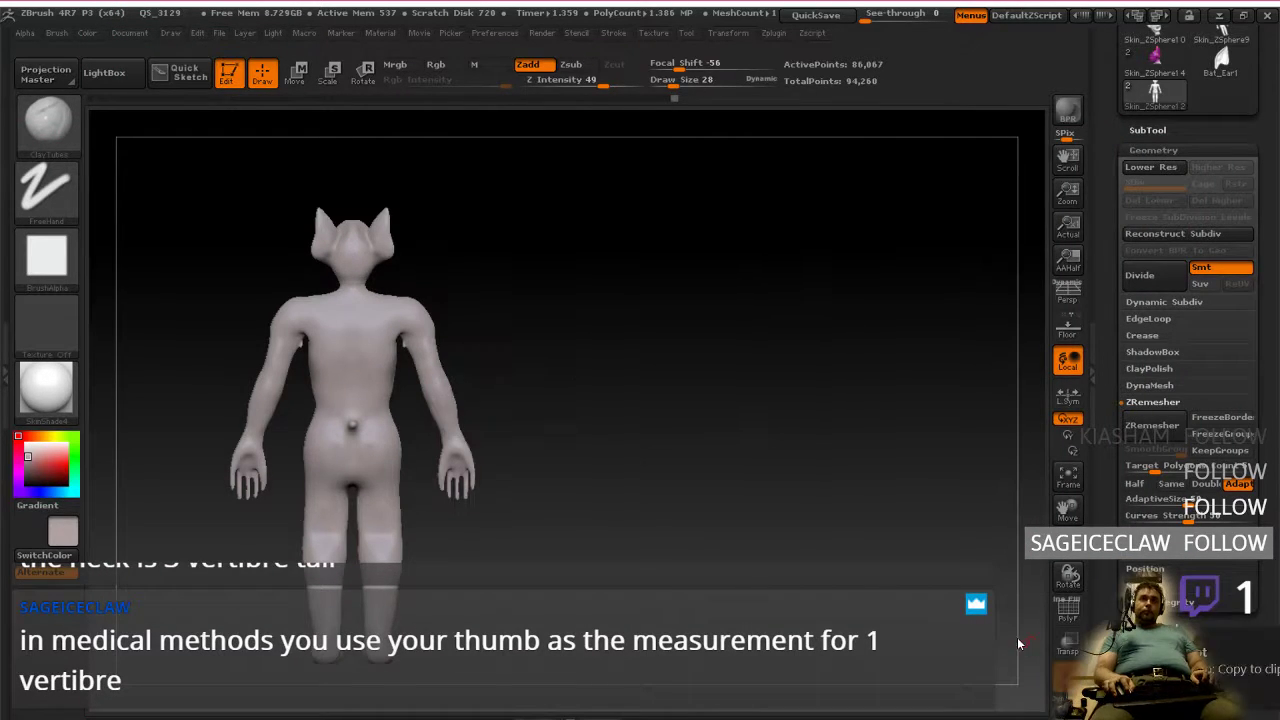
# Step: Switch to Photoshop, create a 1394 x 857 px document from the Clipboard preset, and paste the back-view capture
pyautogui.hotkey('alt', 'Tab')
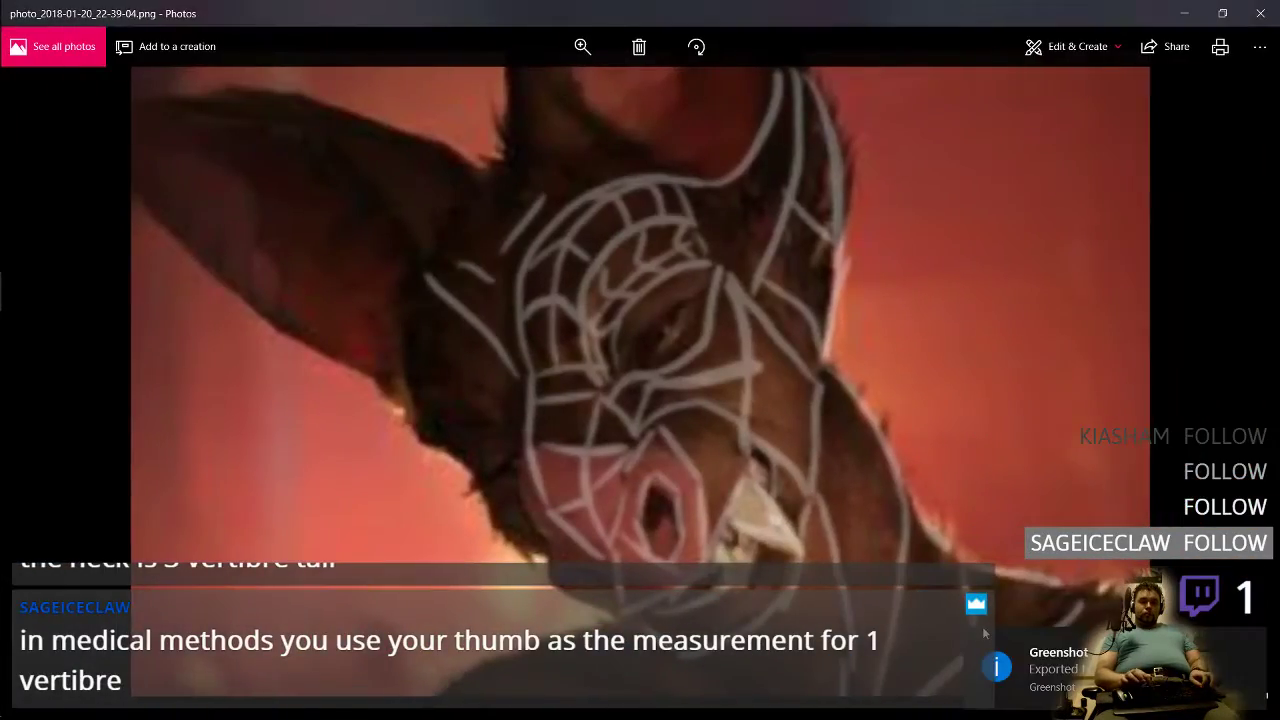
pyautogui.press('ctrl+super+Right')
pyautogui.moveTo(4, 214)
pyautogui.click(31, 253)
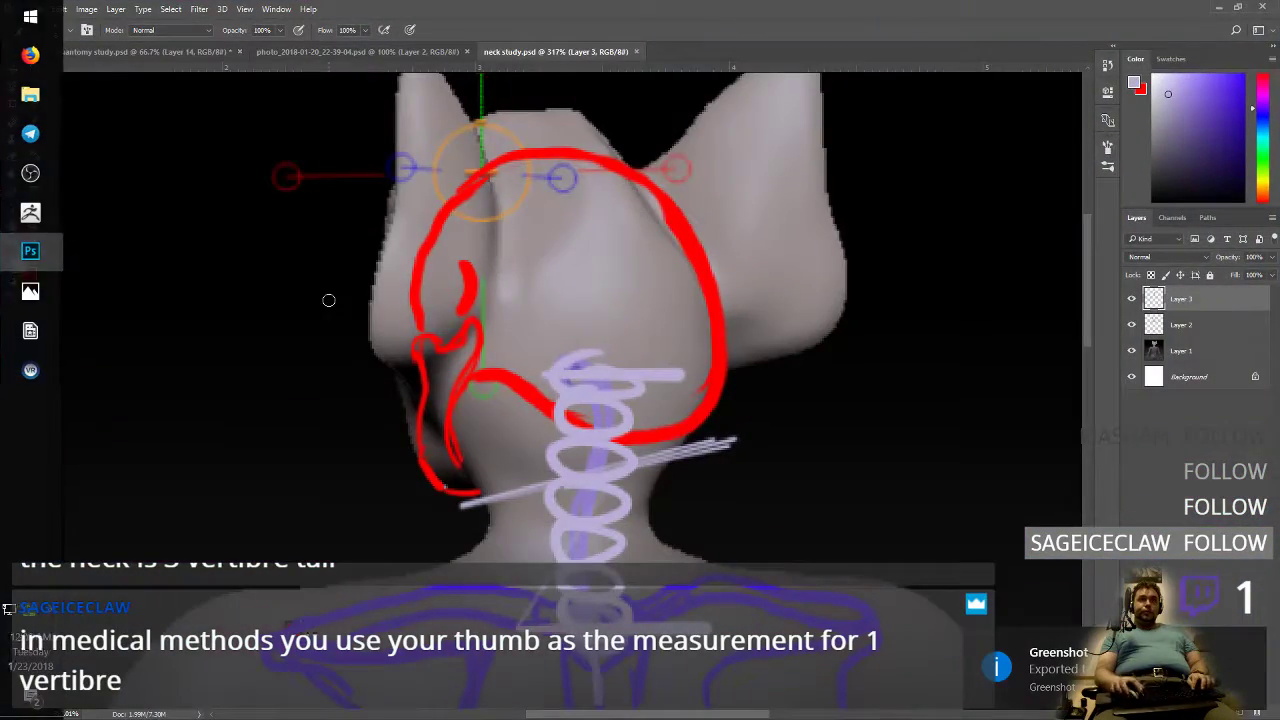
pyautogui.hotkey('ctrl', 'n')
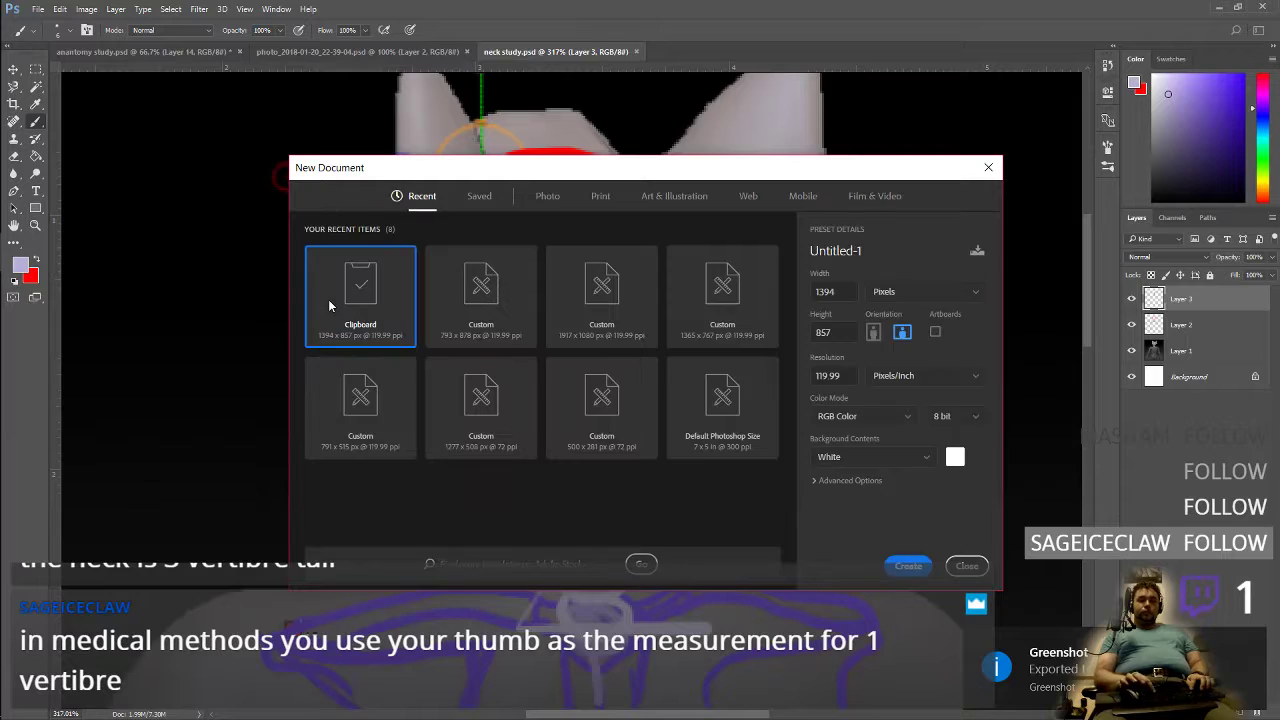
pyautogui.press('Return')
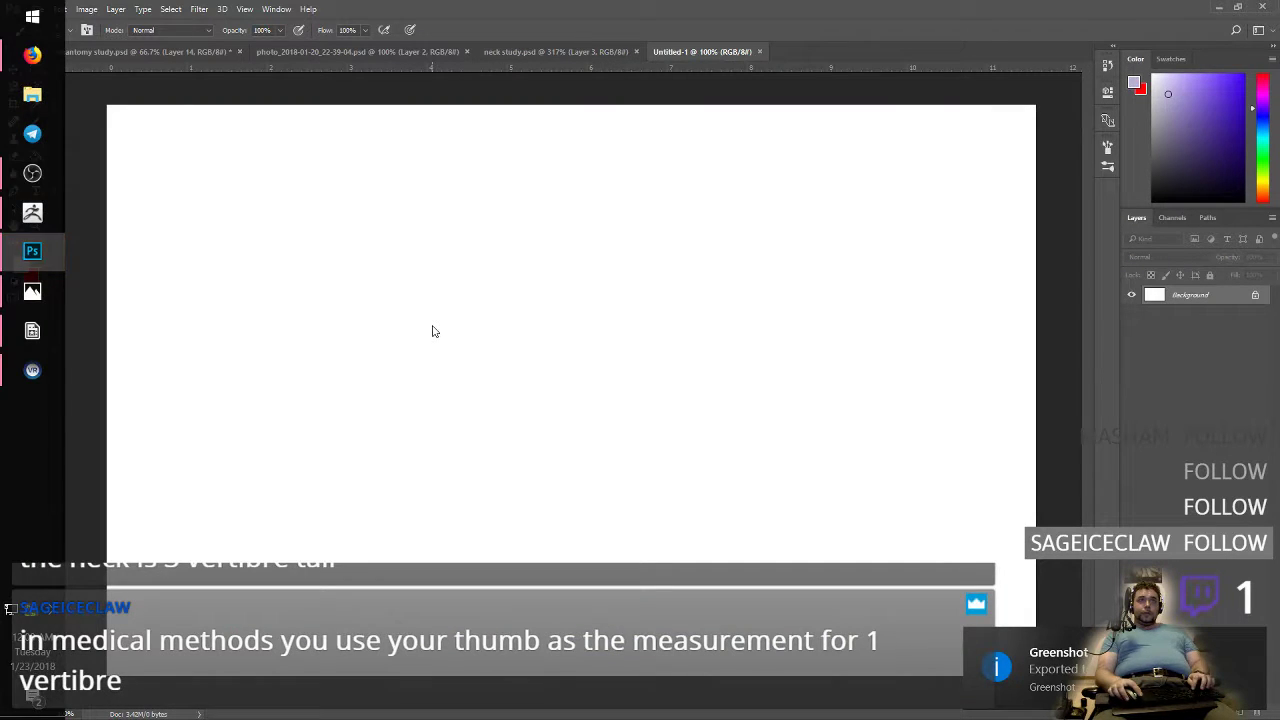
pyautogui.hotkey('ctrl', 'v')
# Step: Return to ZBrush, turn the figure to its front view, and copy a screen capture of it to the clipboard
pyautogui.hotkey('alt', 'Tab')
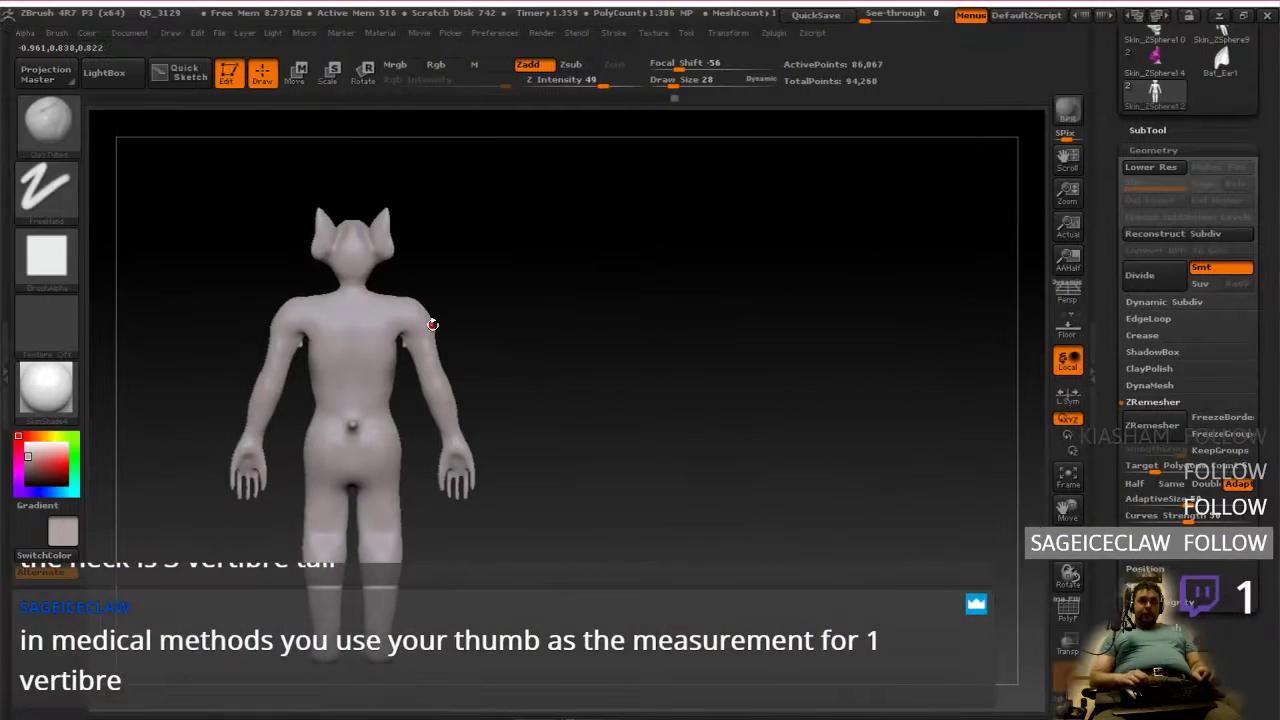
pyautogui.keyDown('alt'); pyautogui.moveTo(497, 367); pyautogui.dragTo(1018, 295); pyautogui.keyUp('alt')
pyautogui.keyDown('alt'); pyautogui.moveTo(783, 291); pyautogui.dragTo(652, 284); pyautogui.keyUp('alt')
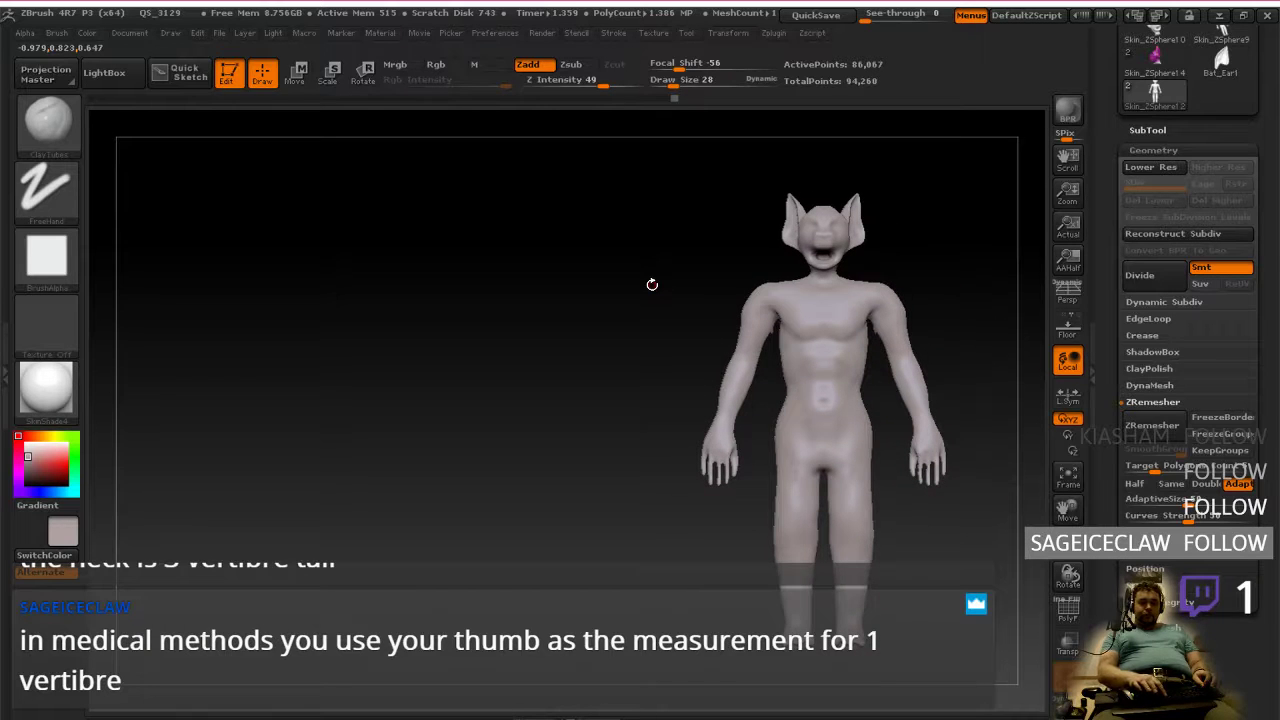
pyautogui.press('super')
pyautogui.press('super')
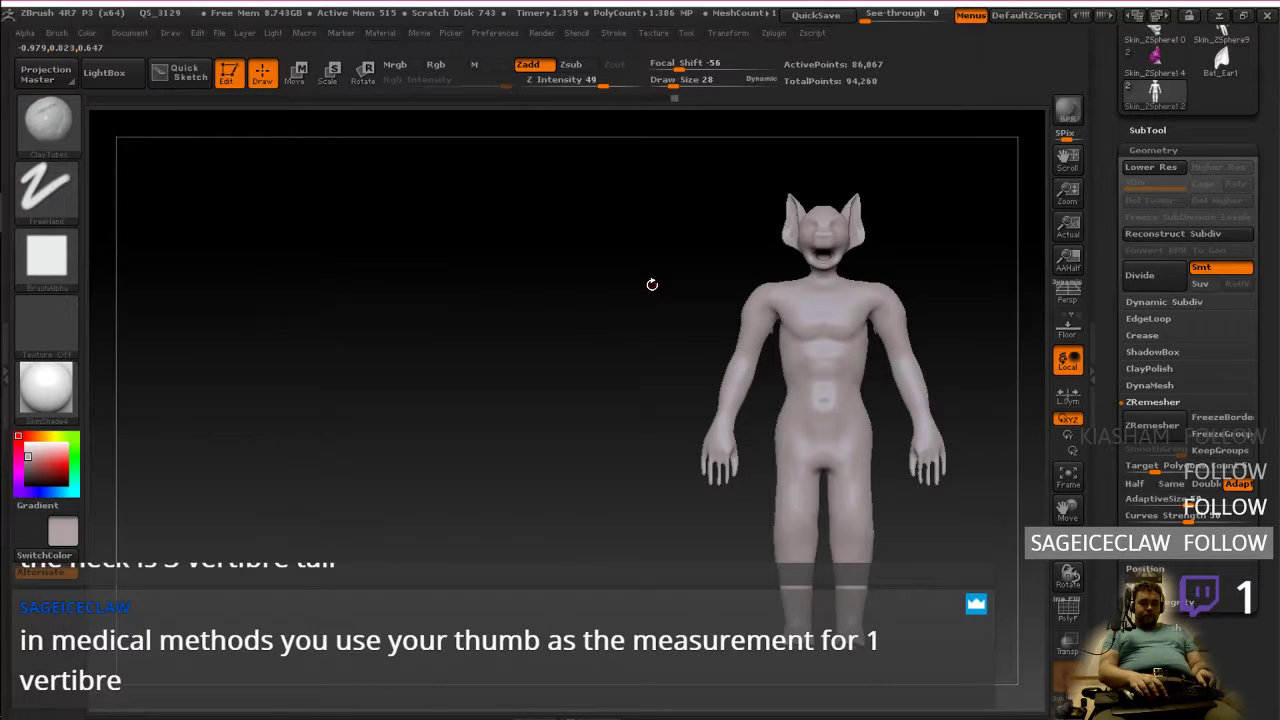
pyautogui.moveTo(636, 152); pyautogui.dragTo(989, 654)
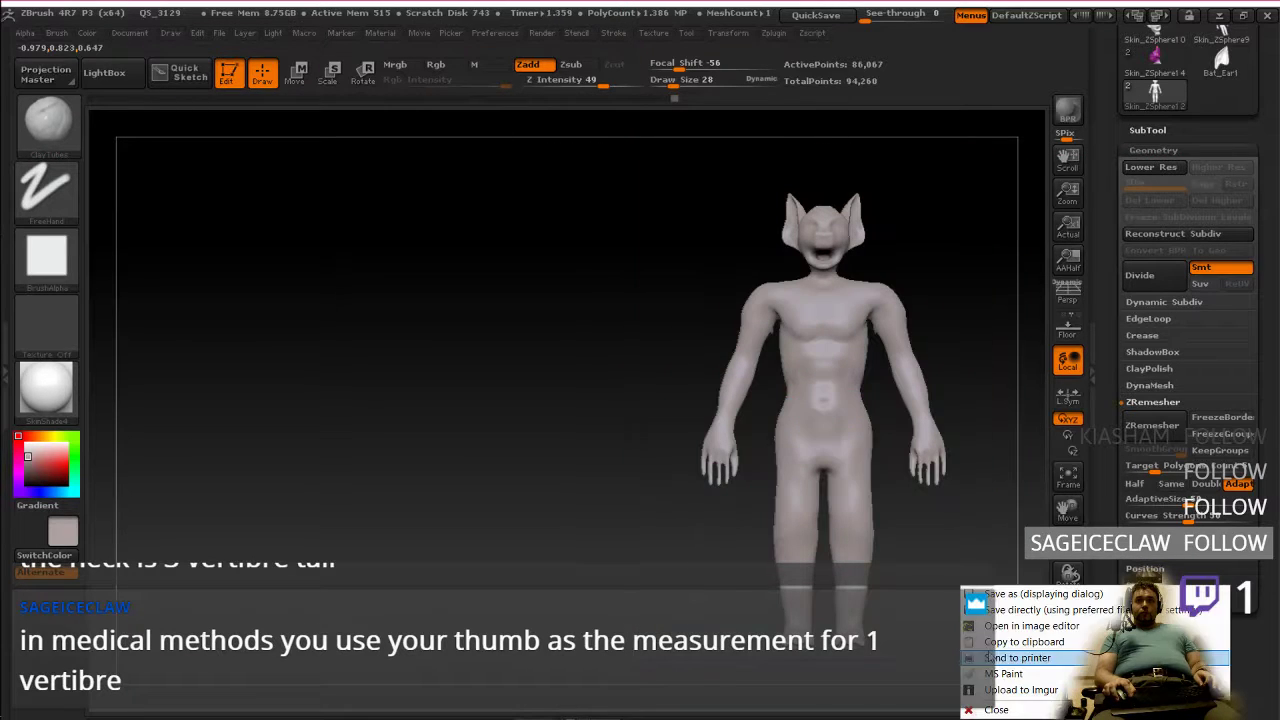
pyautogui.click(1010, 650)
# Step: In Photoshop, paste the front view beside the back view and align their ear tips using a temporary horizontal guide
pyautogui.press('ctrl+super+Right')
pyautogui.press('ctrl+super+Right')
pyautogui.hotkey('ctrl', 'v')
pyautogui.press('v')
pyautogui.moveTo(612, 410)
pyautogui.mouseDown()
pyautogui.moveTo(837, 431)
pyautogui.moveTo(874, 418)
pyautogui.moveTo(868, 430)
pyautogui.moveTo(866, 406)
pyautogui.moveTo(864, 420)
pyautogui.mouseUp()
pyautogui.moveTo(799, 70); pyautogui.dragTo(771, 185)
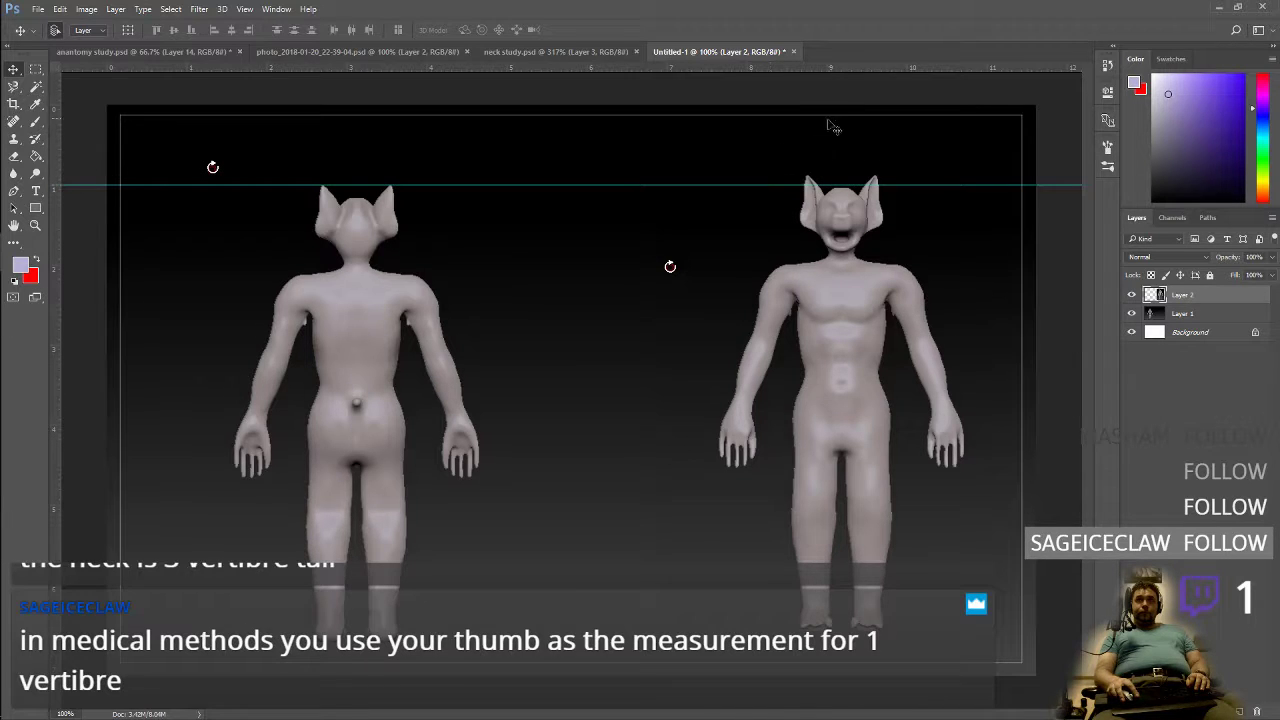
pyautogui.moveTo(840, 245); pyautogui.dragTo(836, 254)
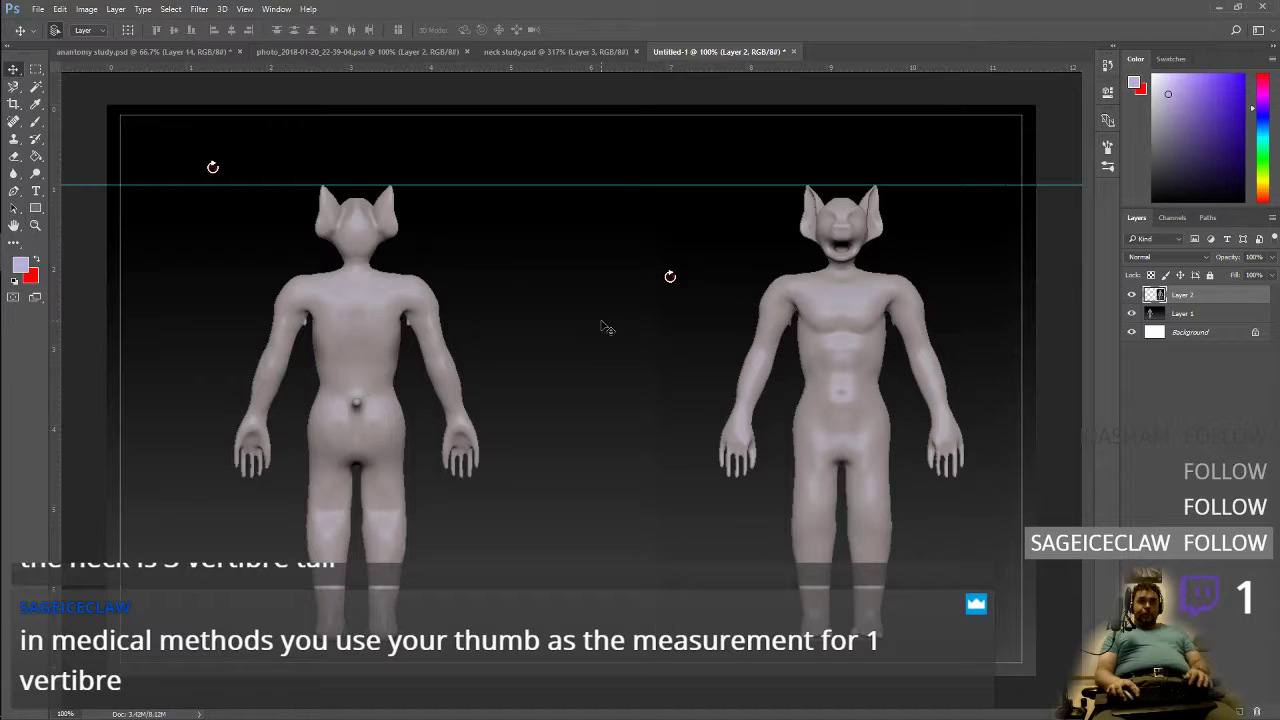
pyautogui.moveTo(595, 185); pyautogui.dragTo(592, 70)
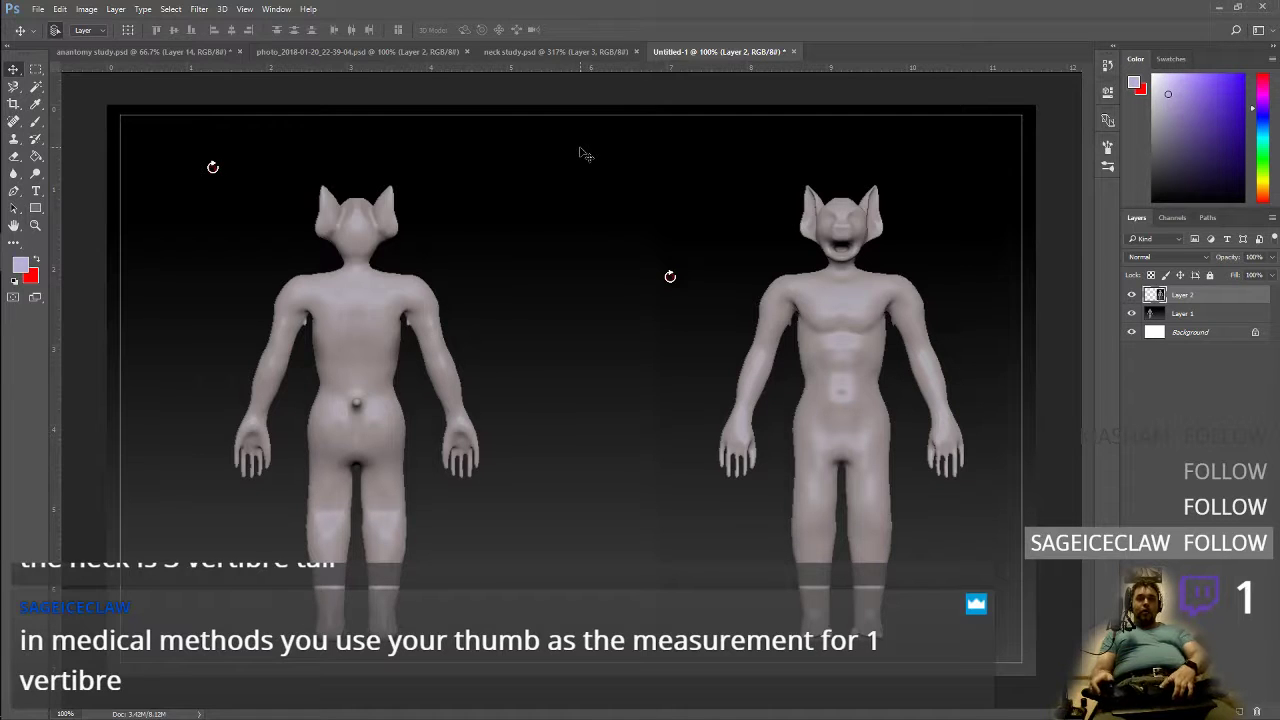
# Step: Switch to ZBrush, rotate the figure to a side profile, and copy a screen capture of it to the clipboard
pyautogui.hotkey('alt', 'Tab')
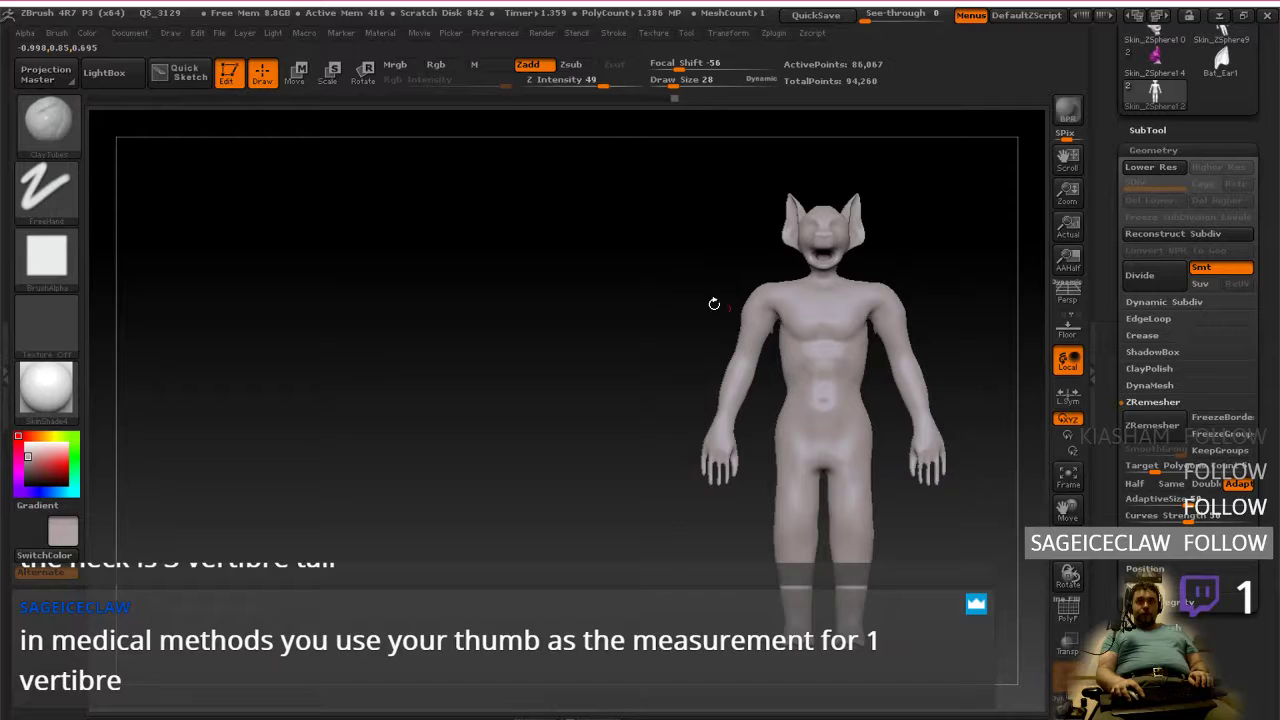
pyautogui.moveTo(716, 308); pyautogui.dragTo(797, 304)
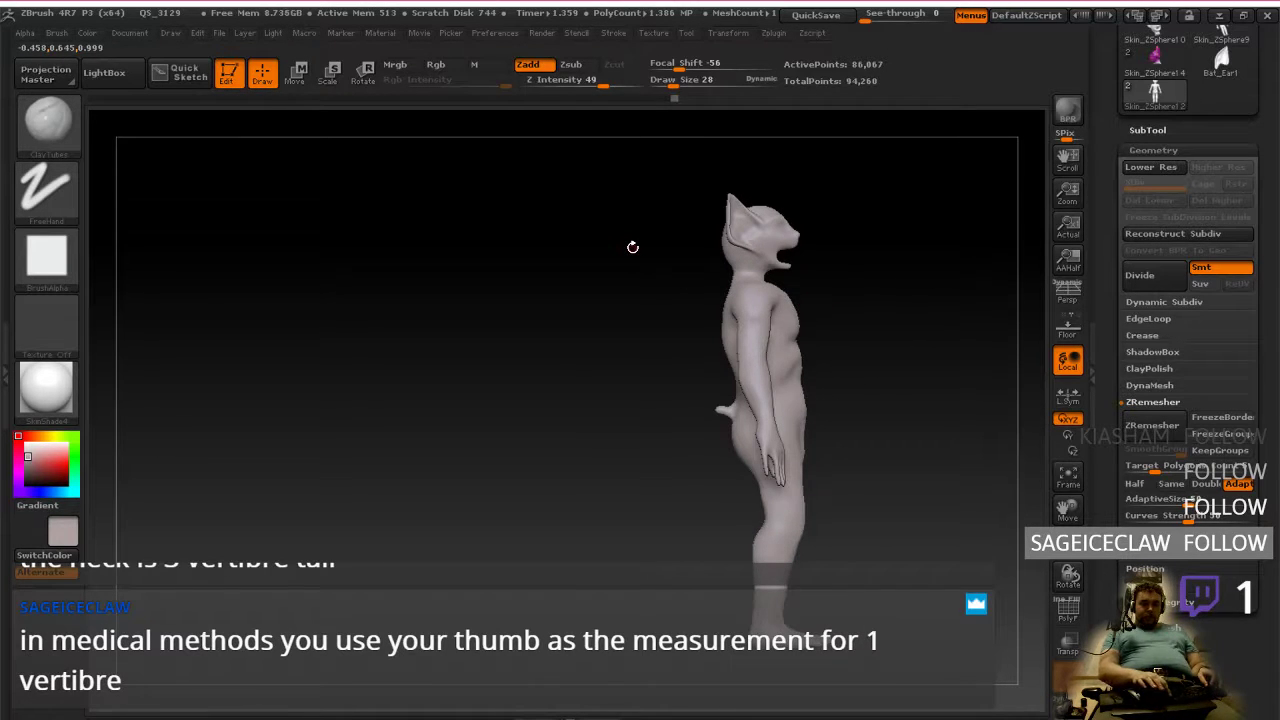
pyautogui.press('Print')
pyautogui.moveTo(667, 183); pyautogui.dragTo(889, 657)
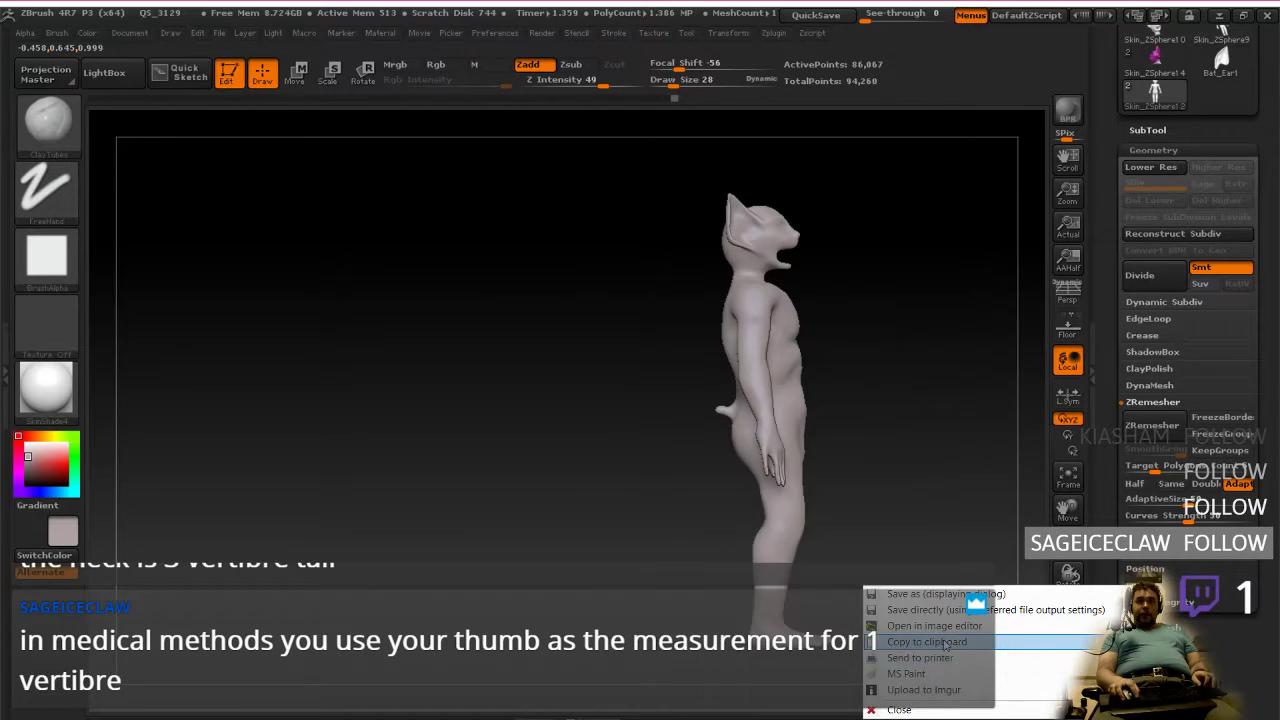
pyautogui.click(945, 630)
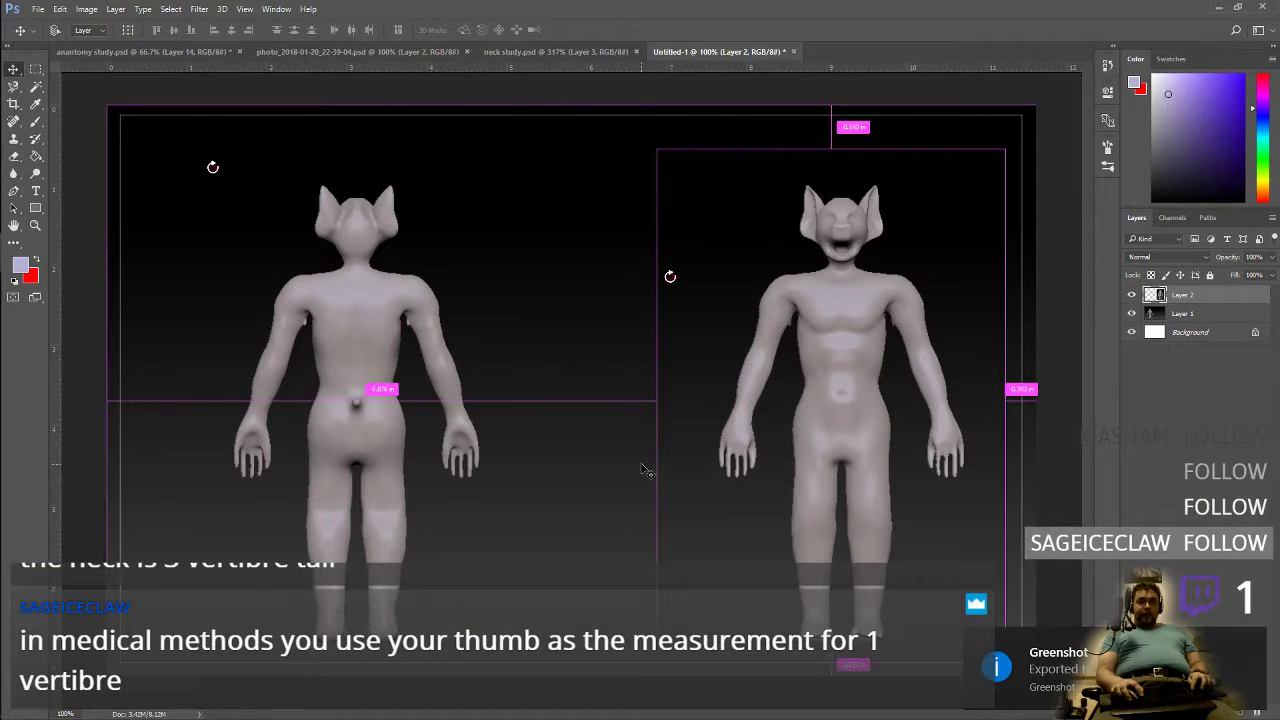
# Step: In Photoshop, paste the side view between the other two figures and align its ear tip with a temporary horizontal guide
pyautogui.hotkey('ctrl', 'v')
pyautogui.moveTo(563, 378); pyautogui.dragTo(590, 400)
pyautogui.moveTo(651, 66); pyautogui.dragTo(575, 183)
pyautogui.moveTo(561, 246); pyautogui.dragTo(555, 238)
pyautogui.press('Down')
pyautogui.press('Down')
pyautogui.press('Down')
pyautogui.press('Down')
pyautogui.press('Down')
pyautogui.press('Down')
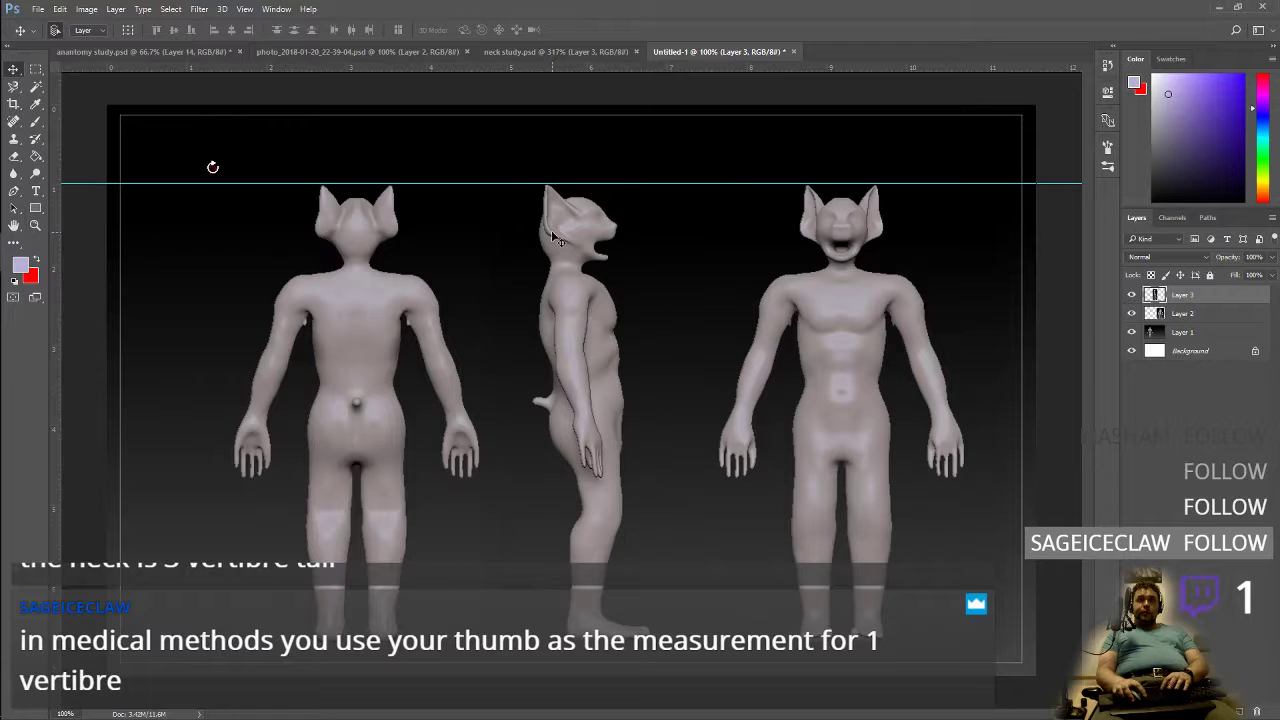
pyautogui.moveTo(576, 279); pyautogui.dragTo(586, 279)
pyautogui.moveTo(489, 184); pyautogui.dragTo(519, 32)
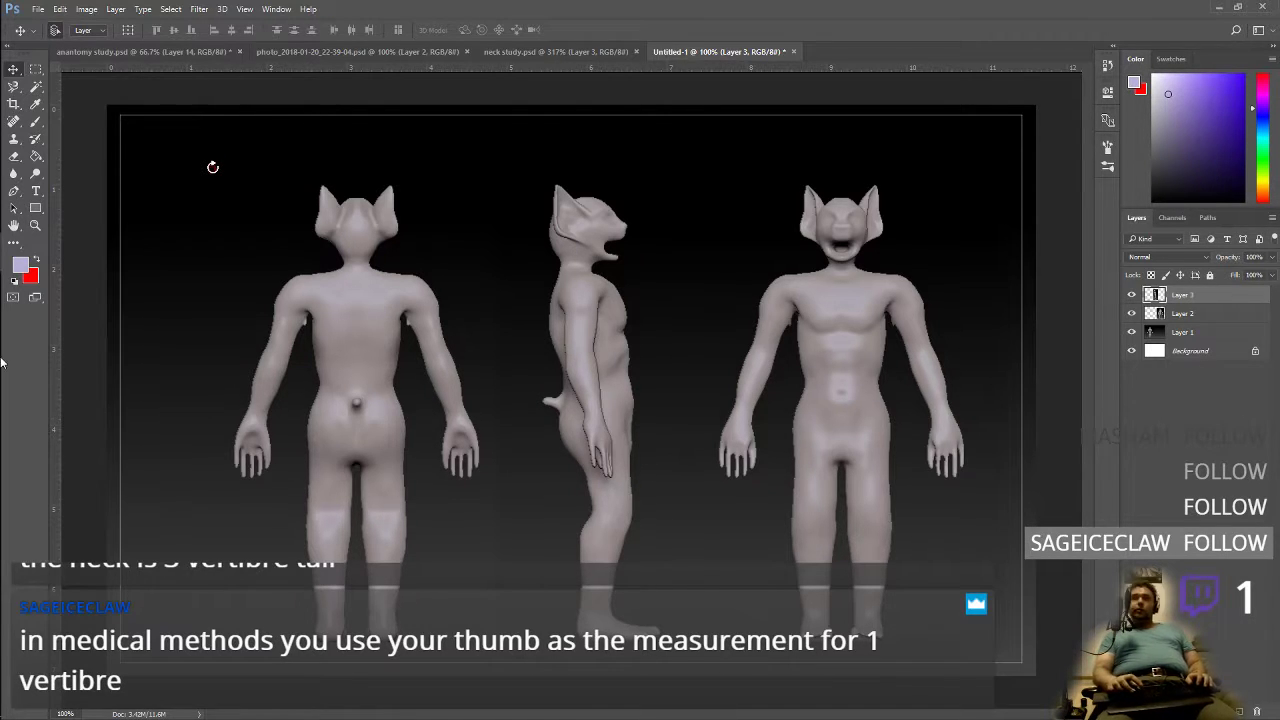
# Step: Switch to Firefox and search Google Images for "axial appendicular skeleton" in a new tab
pyautogui.moveTo(3, 363)
pyautogui.click(30, 54)
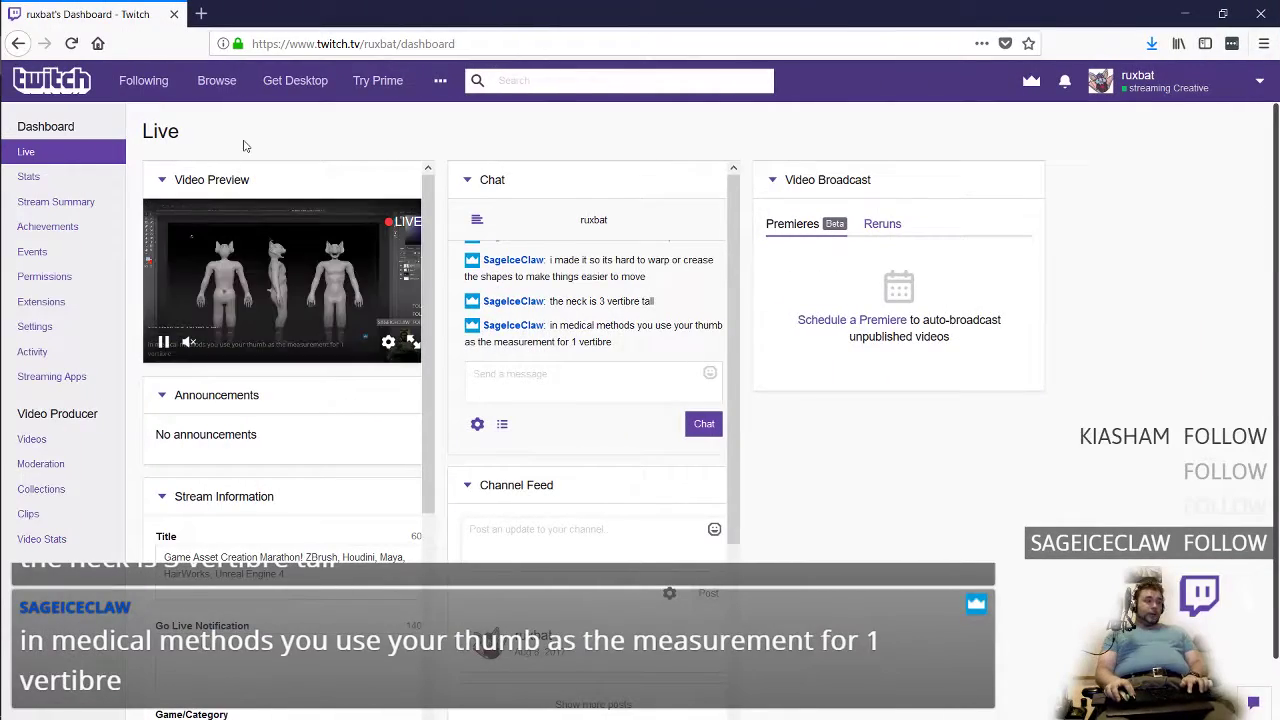
pyautogui.hotkey('ctrl', 't')
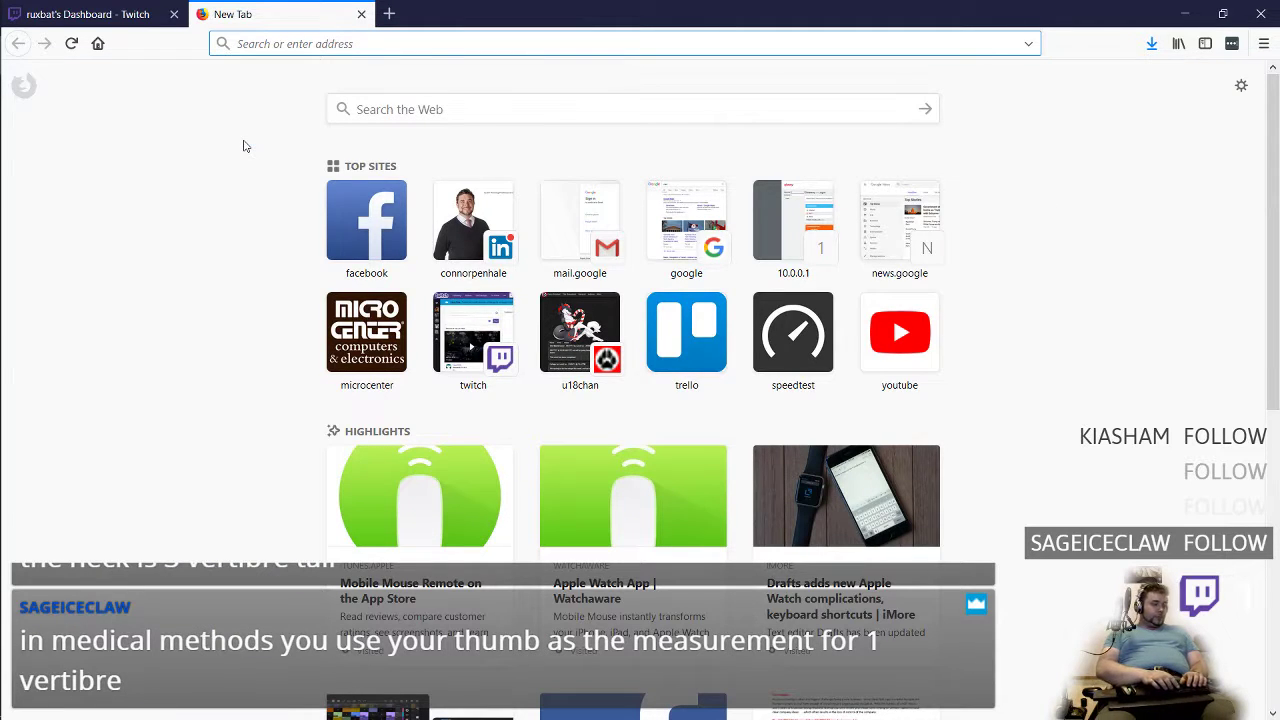
pyautogui.write('axial')
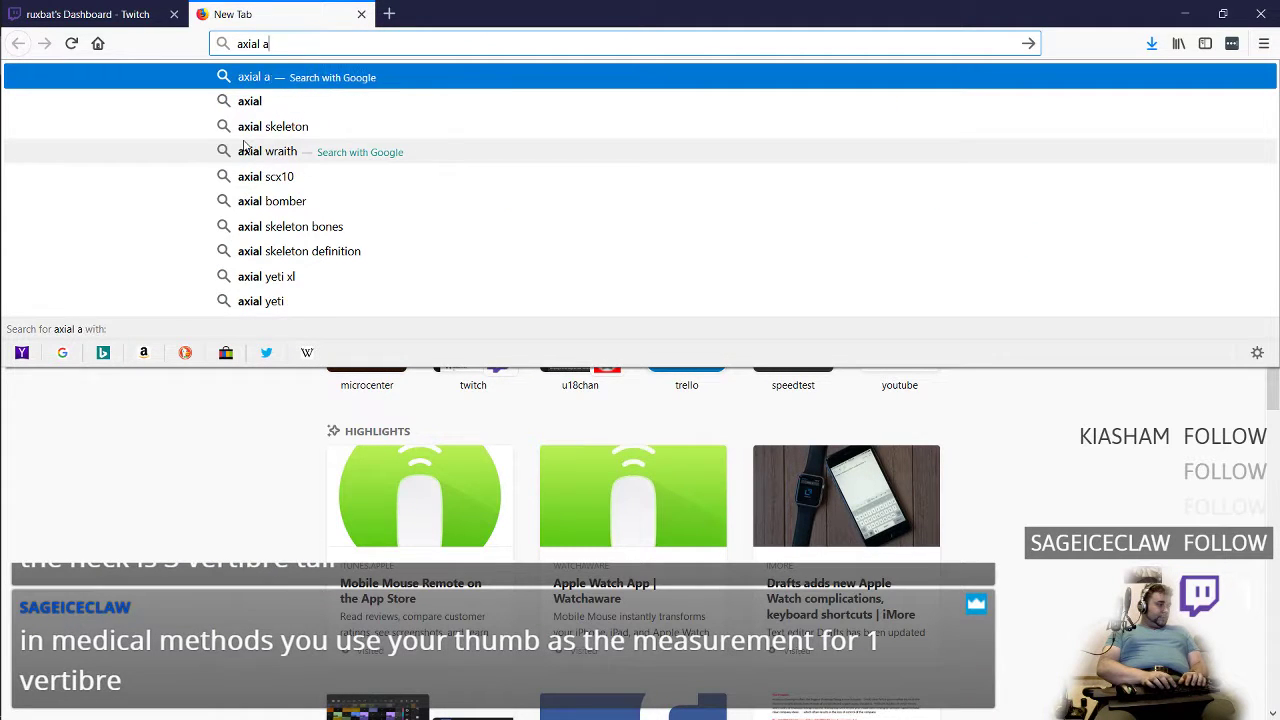
pyautogui.write(' appendicular skeleton')
pyautogui.press('Return')
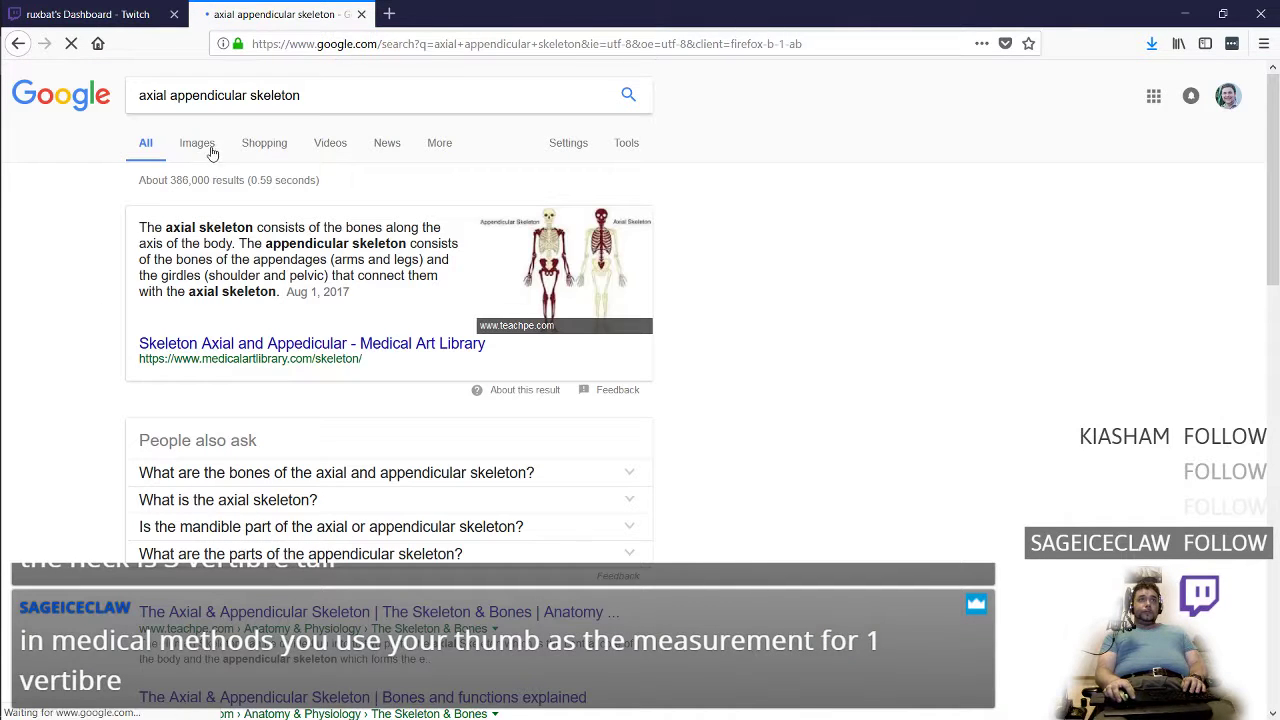
pyautogui.click(205, 146)
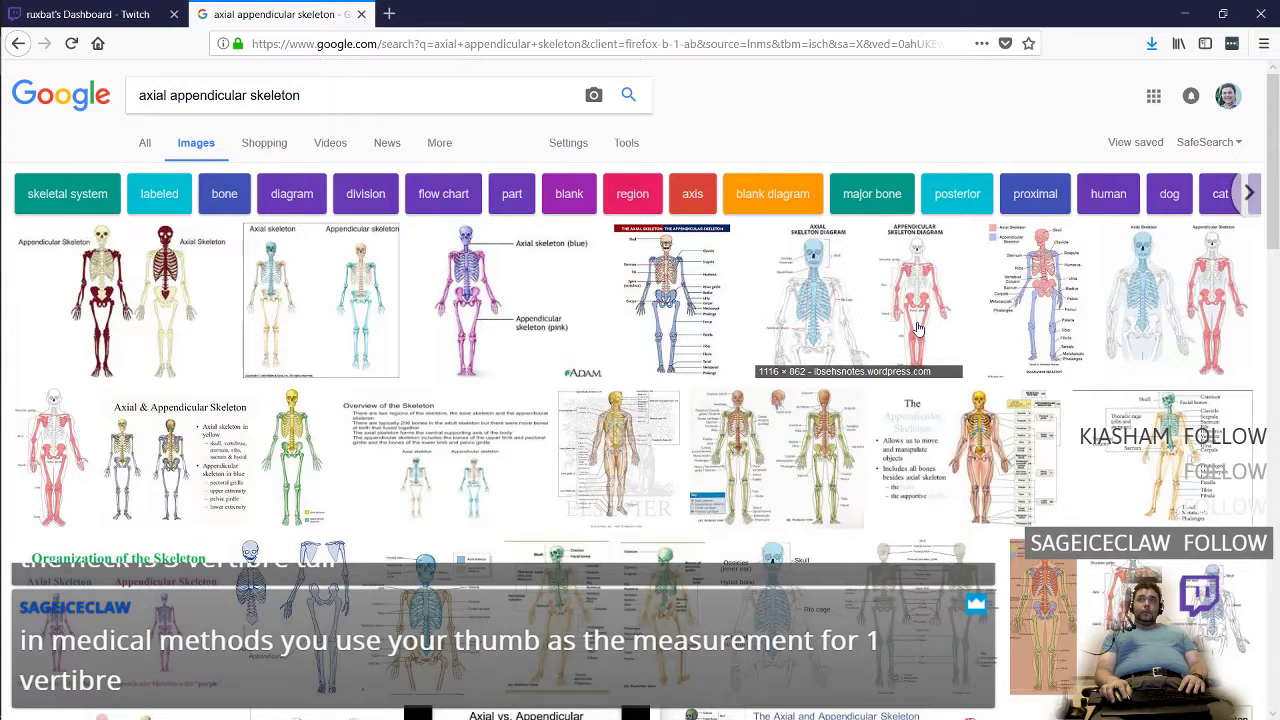
# Step: Look through the skeleton image results for a suitable anatomy reference
pyautogui.scroll(-4, 918, 330)
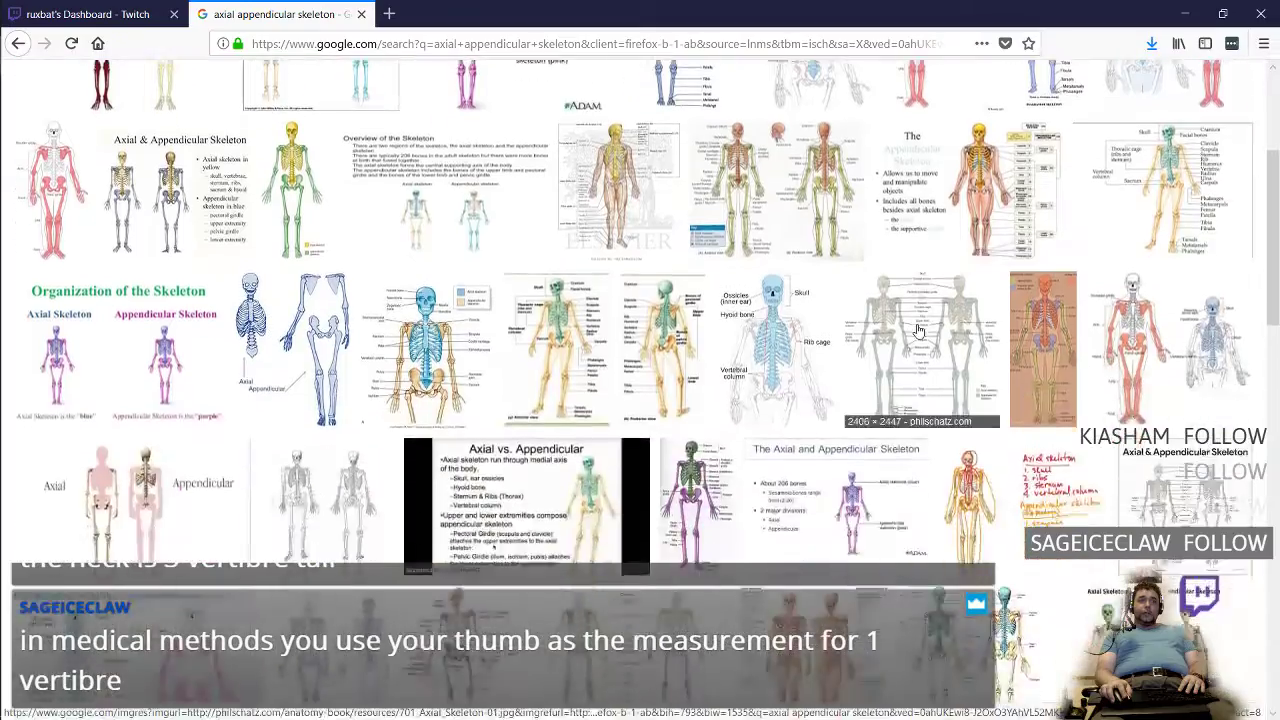
pyautogui.scroll(2, 612, 366)
pyautogui.scroll(-3, 612, 366)
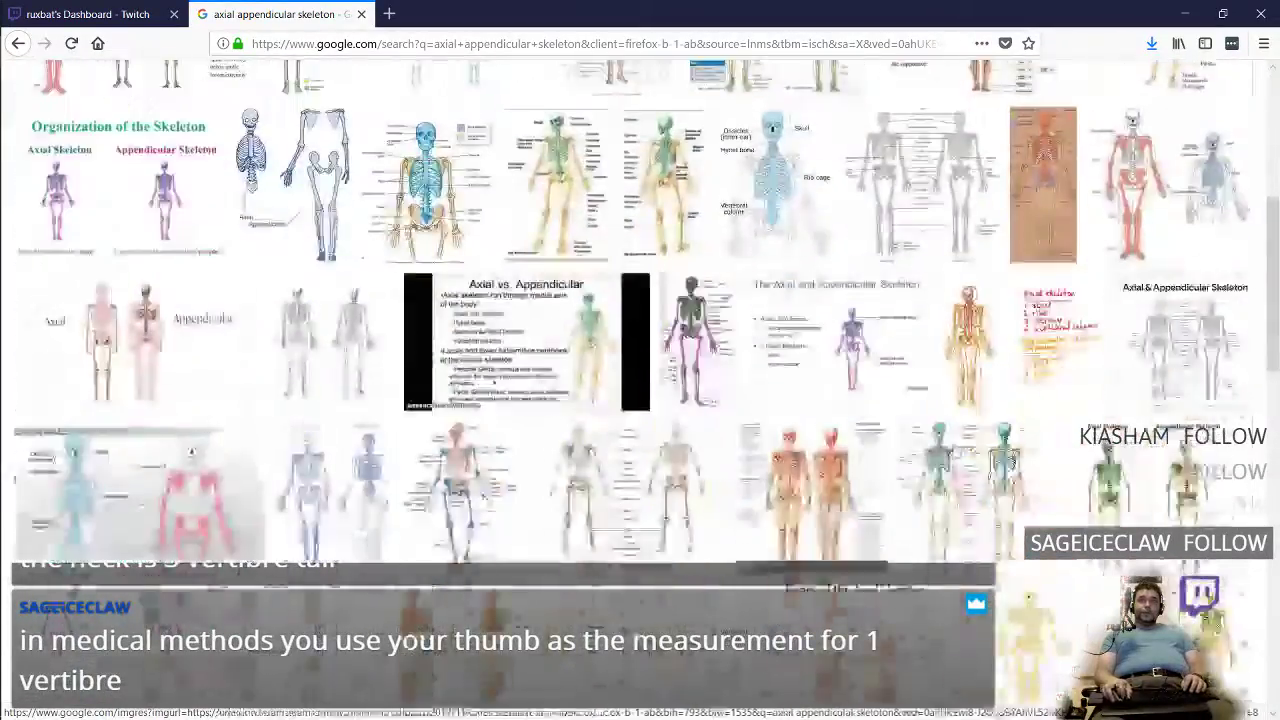
pyautogui.scroll(-4, 1072, 428)
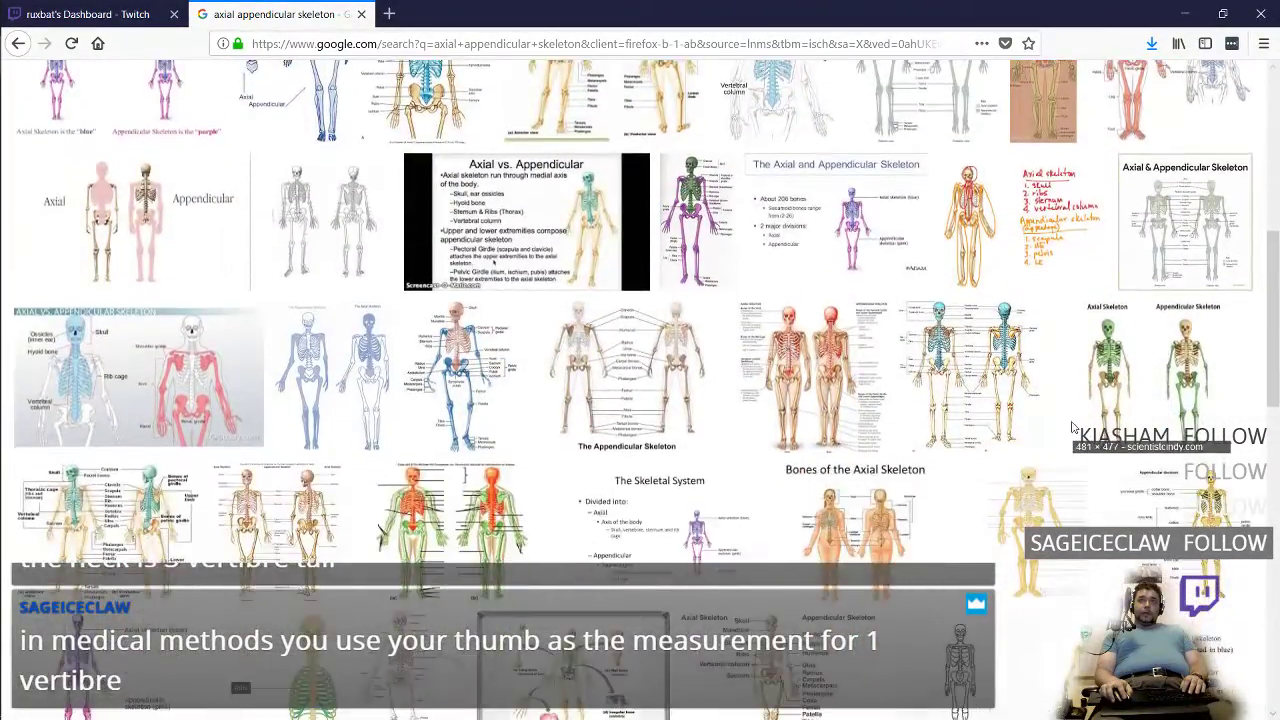
pyautogui.scroll(-3, 1072, 428)
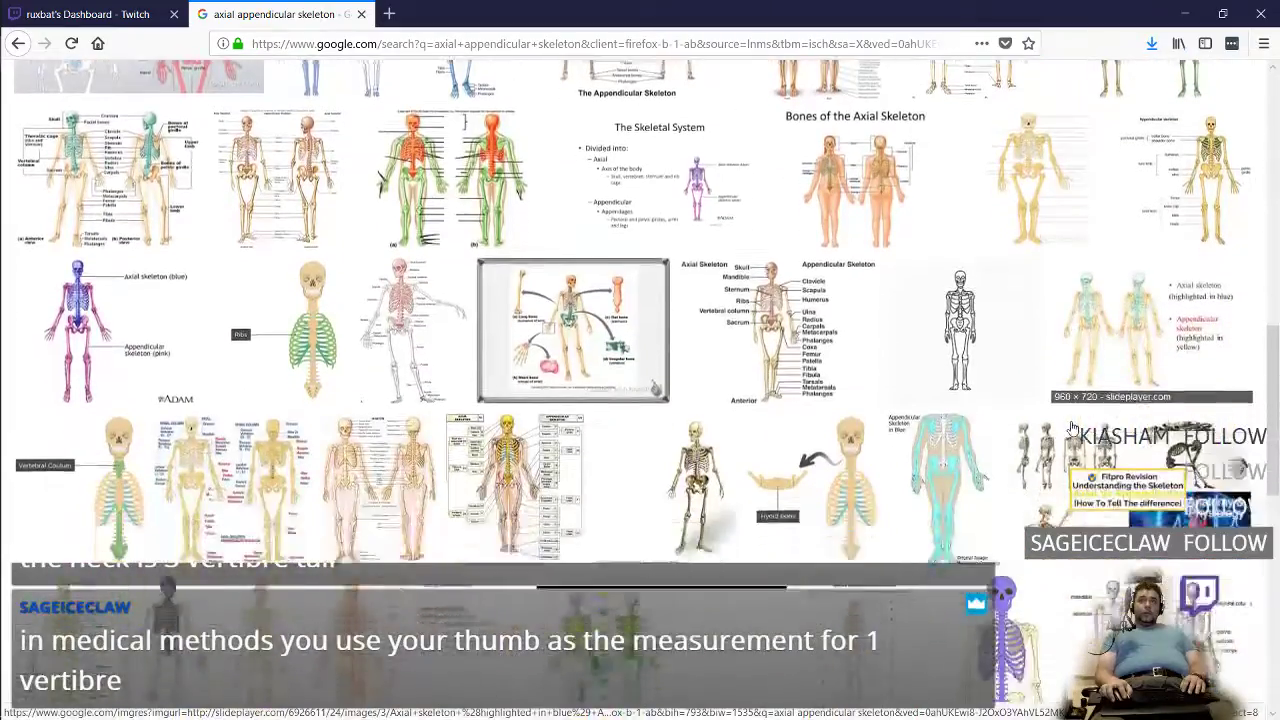
pyautogui.scroll(-3, 1072, 428)
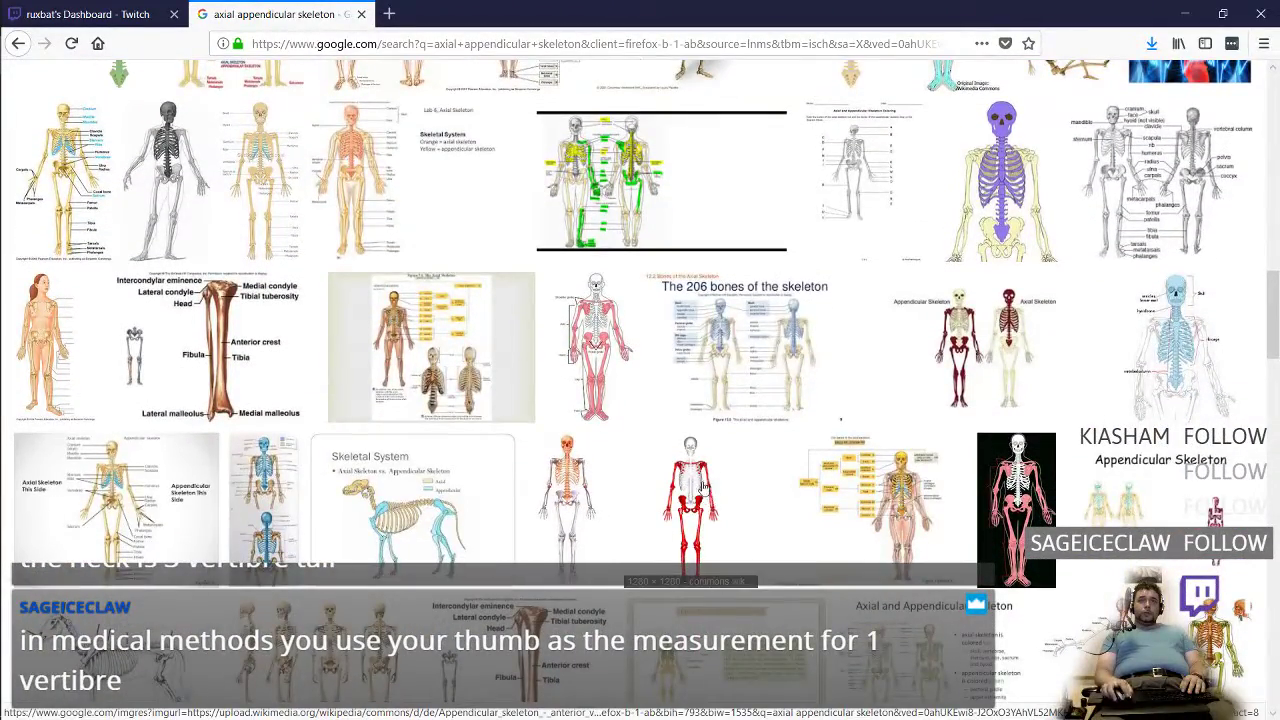
pyautogui.scroll(-1, 697, 508)
# Step: Search Google Images for "axial appendicular skeleton front side" and look through the results for a multi-view skeleton reference
pyautogui.scroll(15, 697, 508)
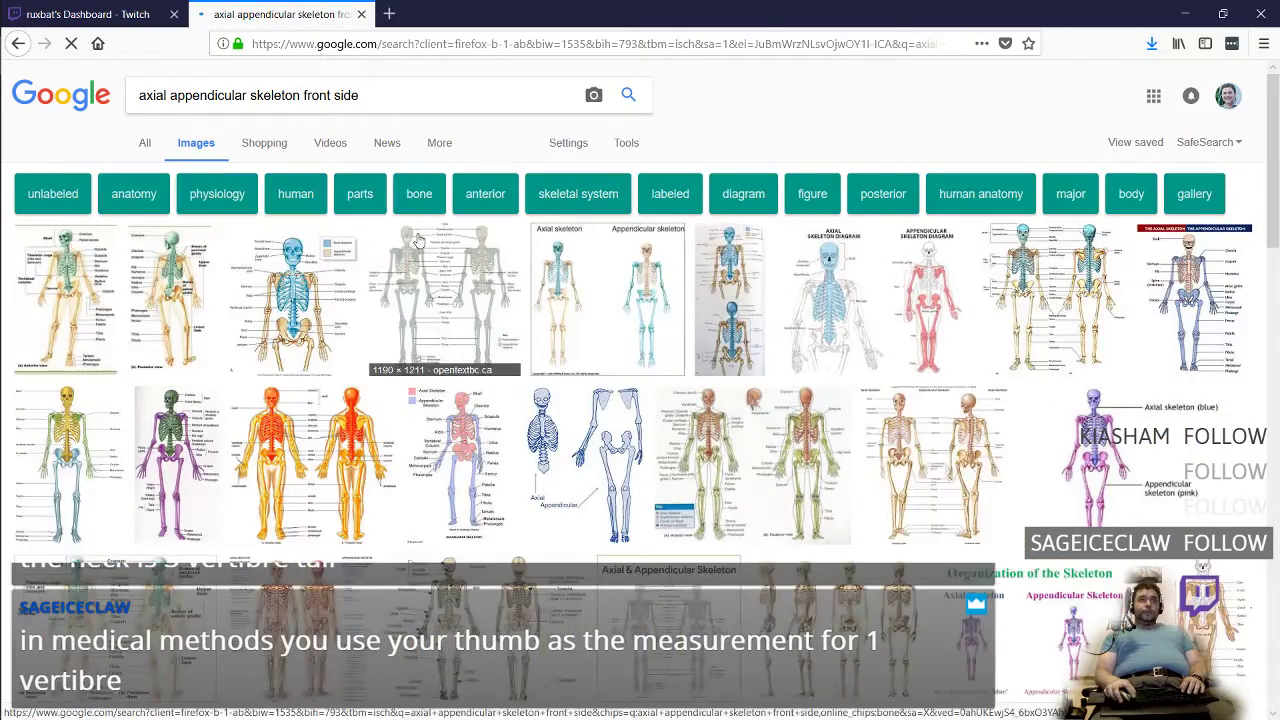
pyautogui.scroll(-3, 465, 293)
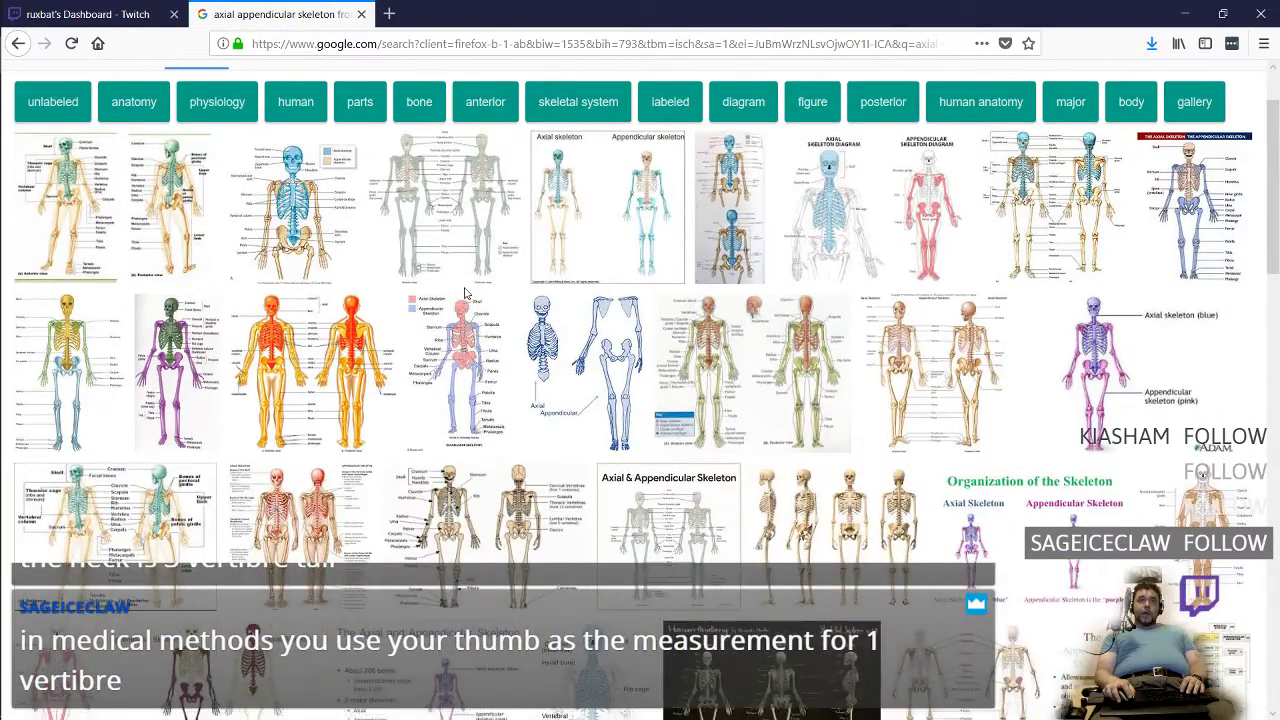
pyautogui.scroll(-3, 465, 293)
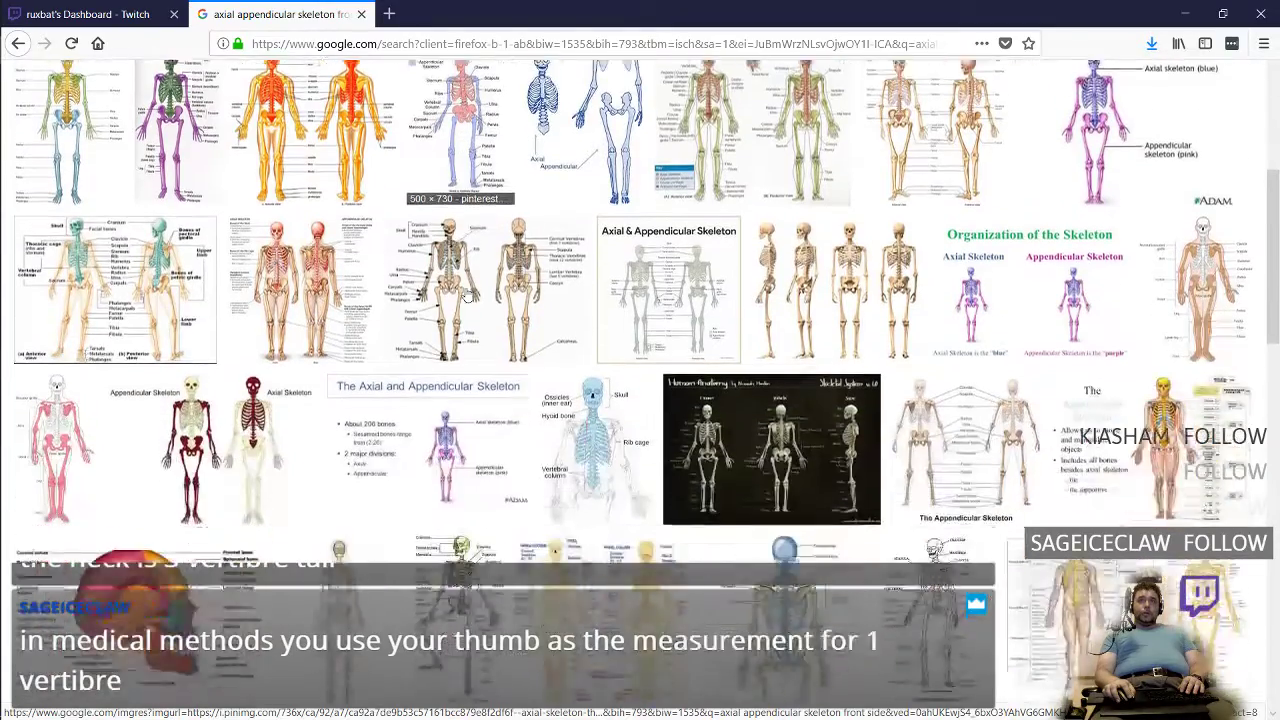
pyautogui.scroll(-3, 465, 296)
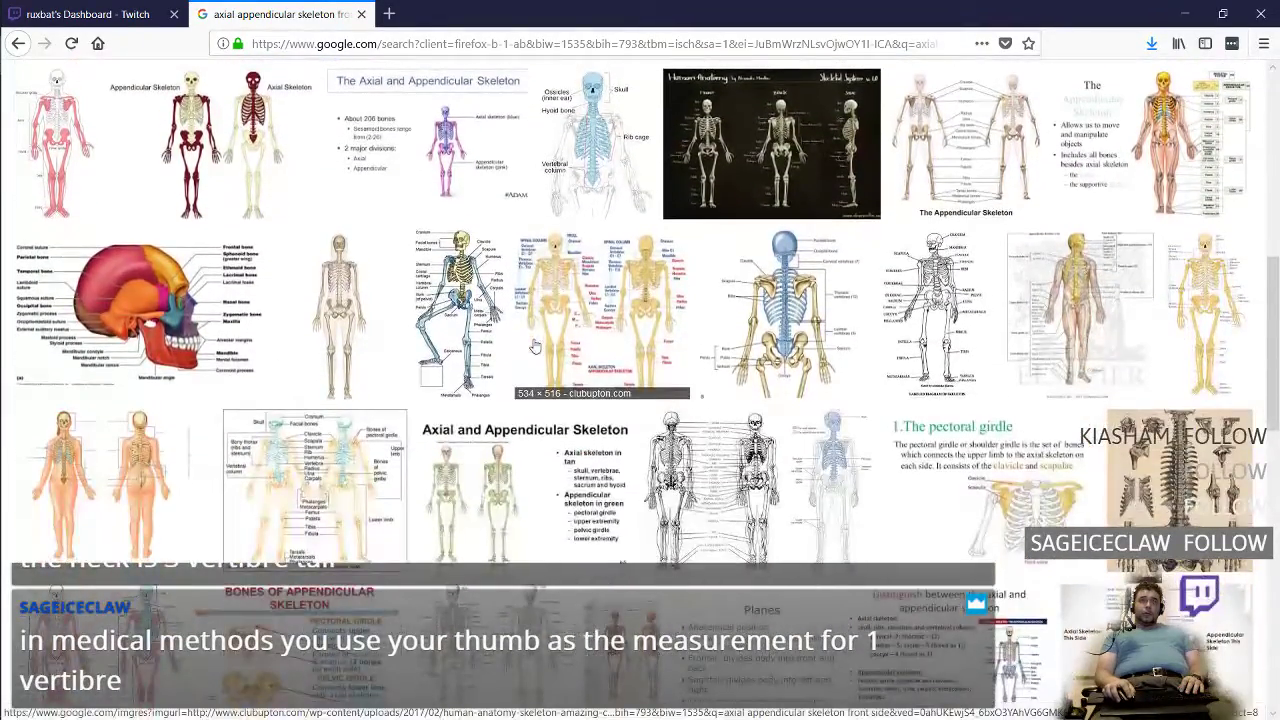
pyautogui.scroll(-4, 535, 346)
pyautogui.scroll(-3, 535, 346)
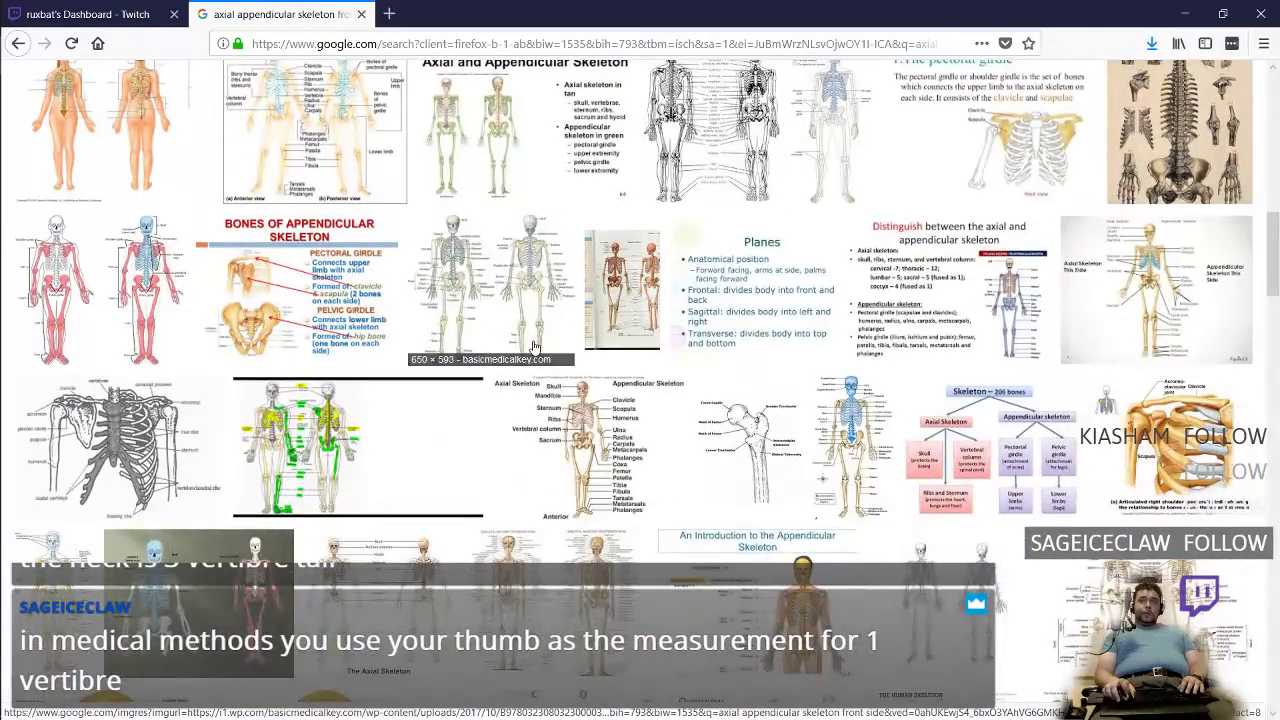
pyautogui.scroll(-4, 535, 346)
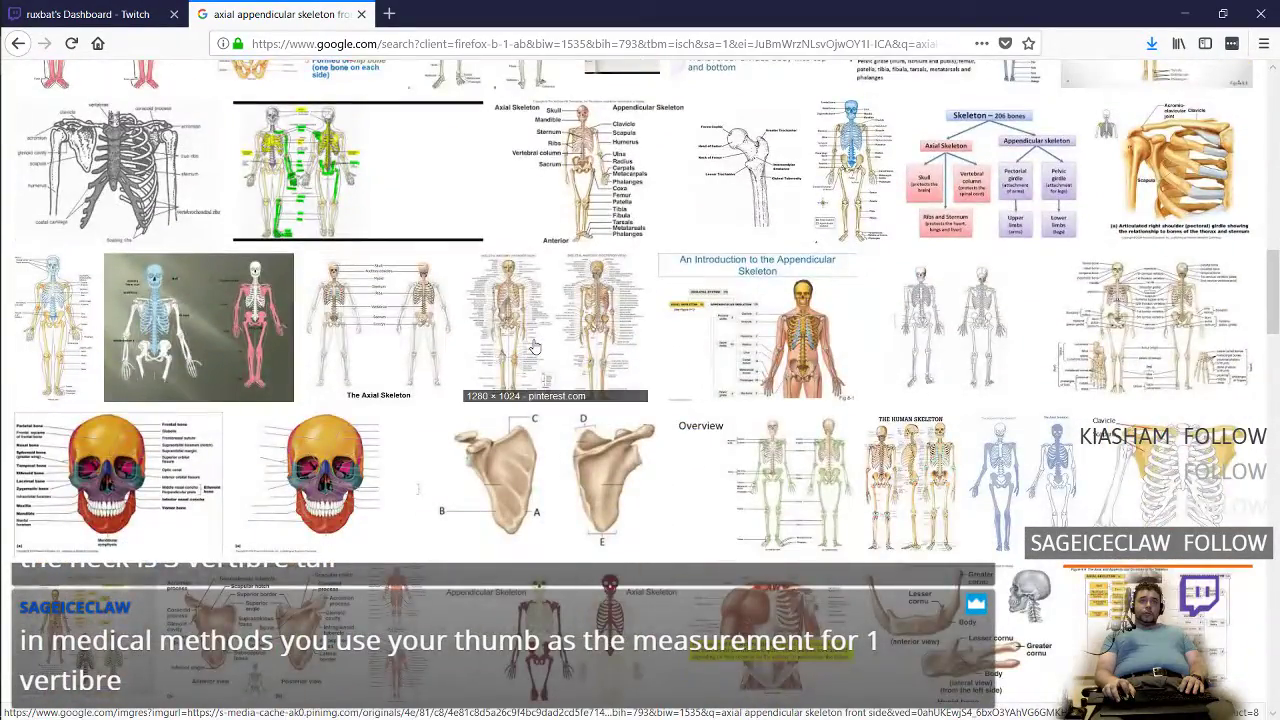
pyautogui.scroll(-8, 535, 346)
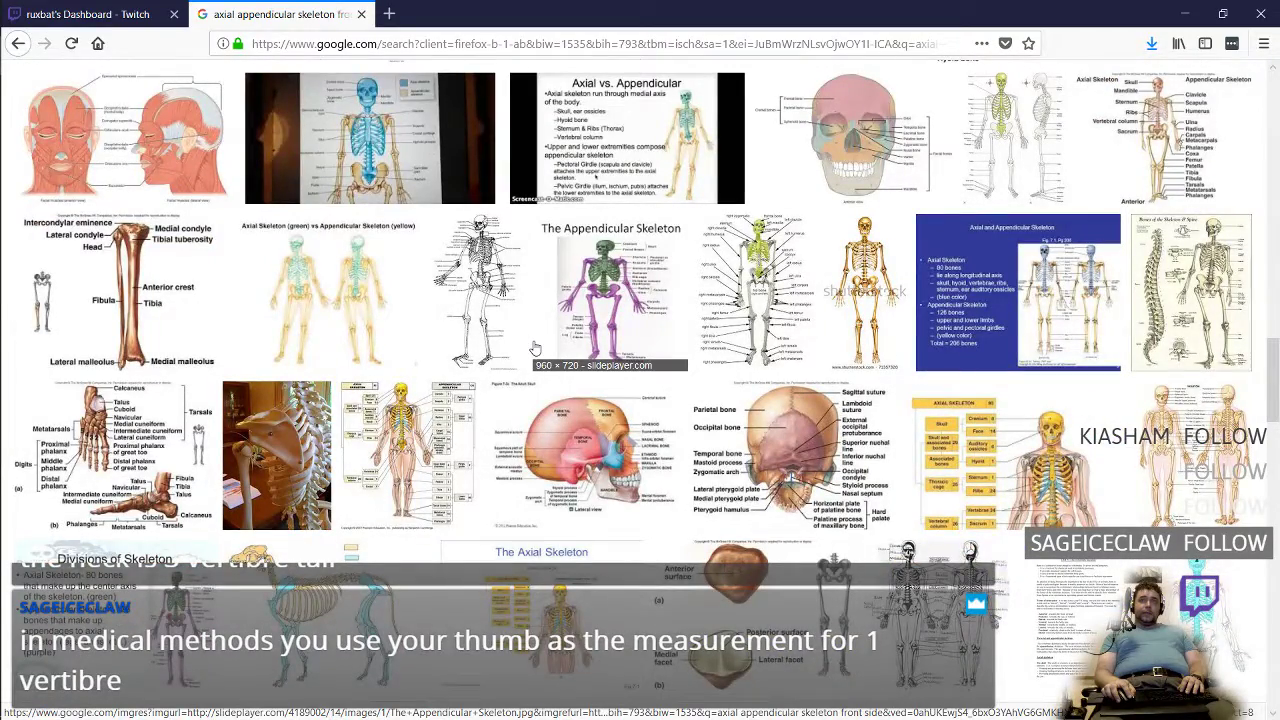
pyautogui.scroll(-3, 535, 346)
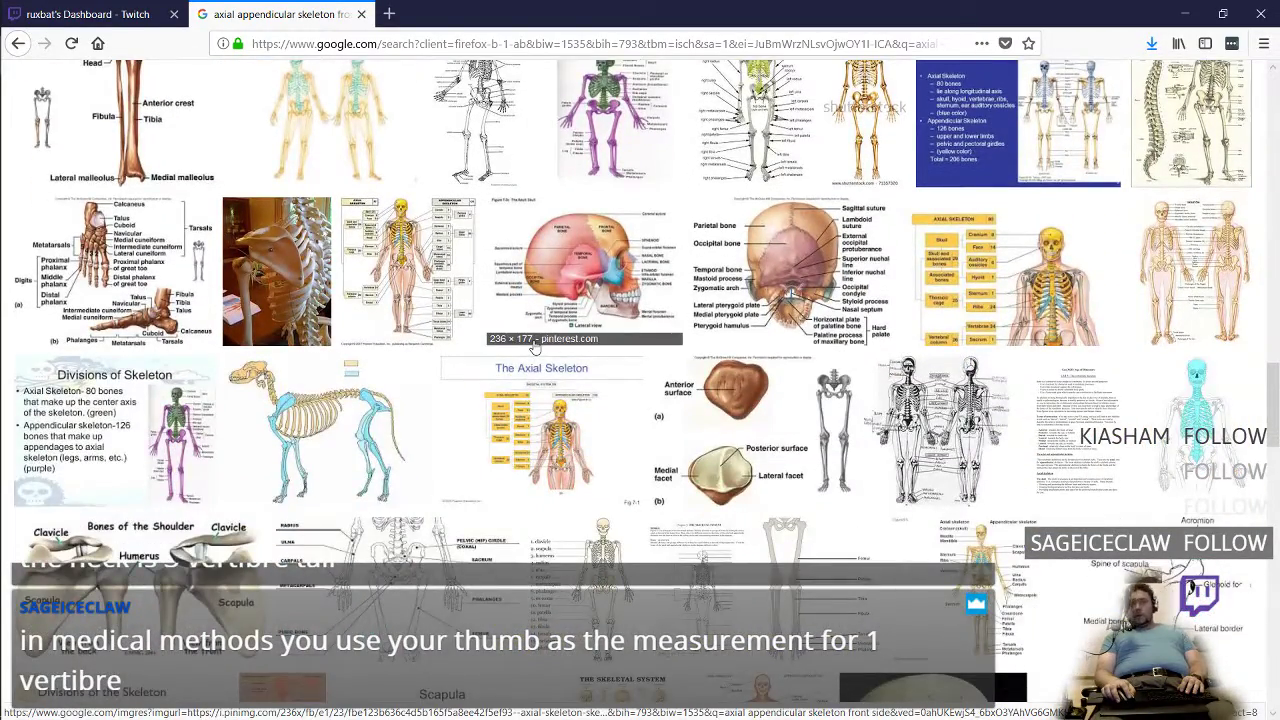
pyautogui.scroll(-4, 535, 346)
pyautogui.scroll(-3, 535, 345)
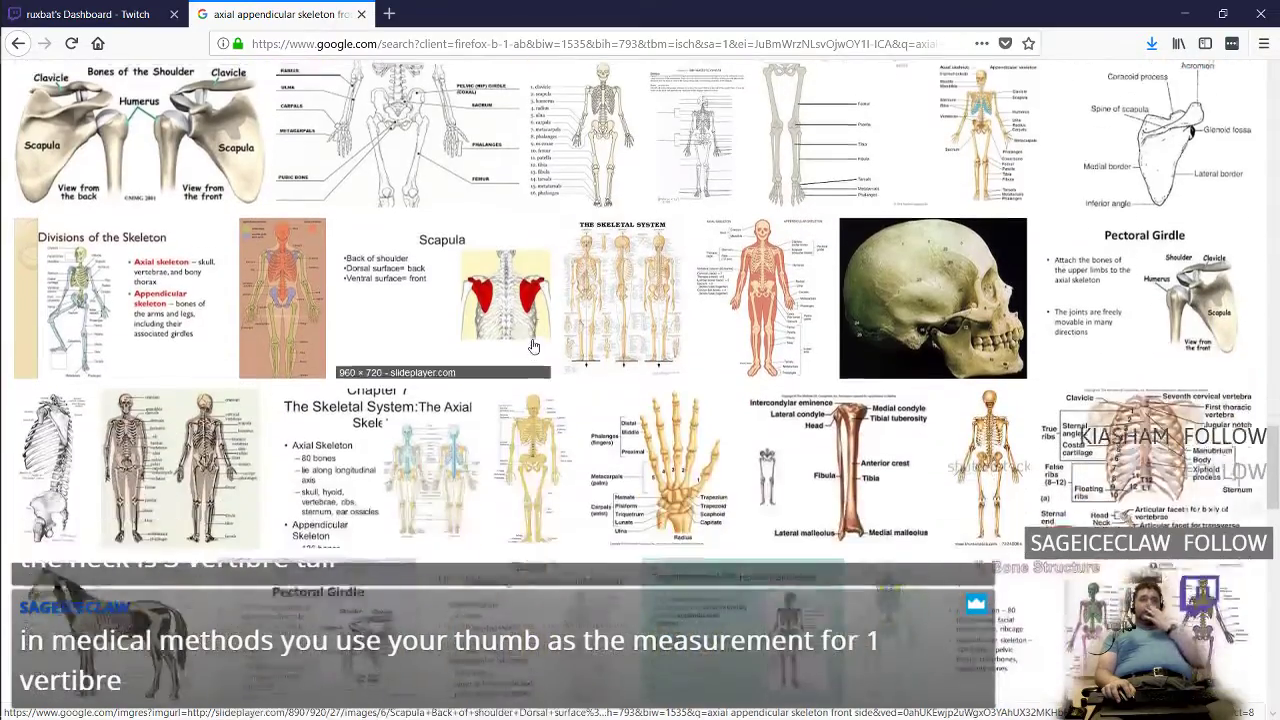
pyautogui.scroll(-1, 535, 346)
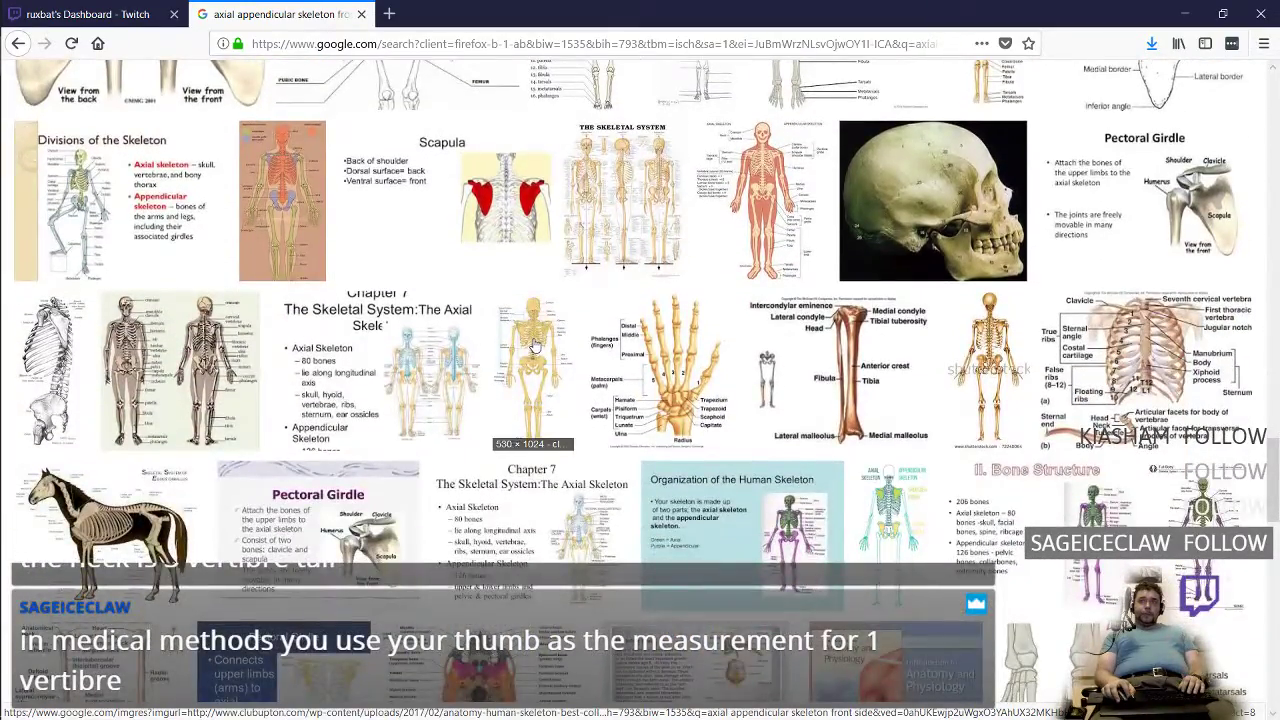
# Step: Change the image search to "axial appendicular skeleton side" and look through the results
pyautogui.scroll(15, 535, 346)
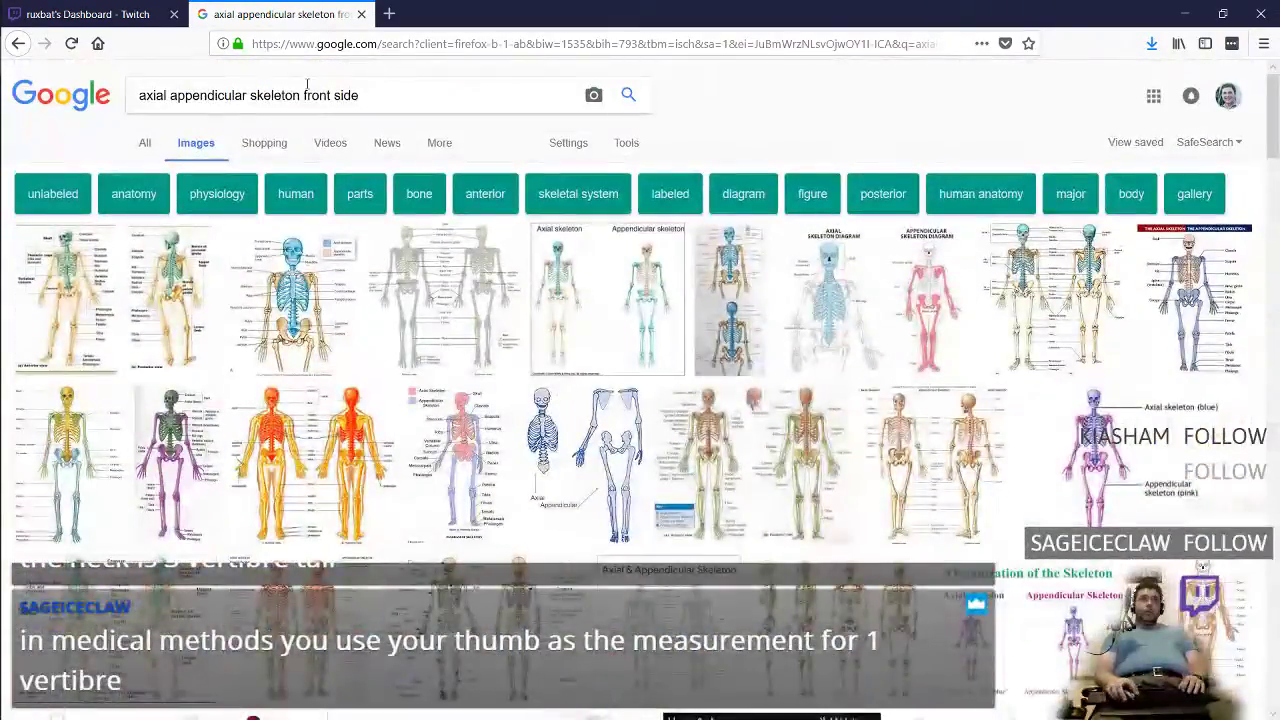
pyautogui.click(409, 105)
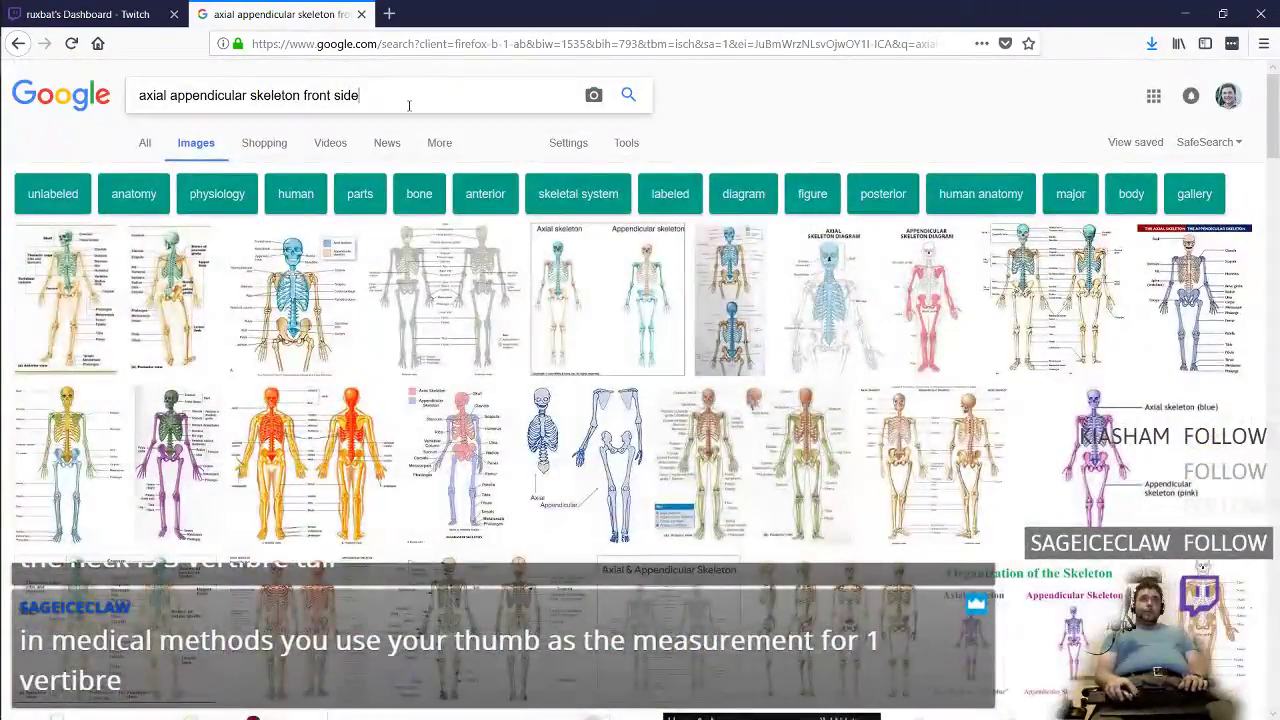
pyautogui.press('BackSpace')
pyautogui.press('BackSpace')
pyautogui.press('BackSpace')
pyautogui.press('BackSpace')
pyautogui.press('BackSpace')
pyautogui.press('BackSpace')
pyautogui.press('BackSpace')
pyautogui.press('BackSpace')
pyautogui.press('BackSpace')
pyautogui.press('BackSpace')
pyautogui.press('BackSpace')
pyautogui.write('side')
pyautogui.press('Return')
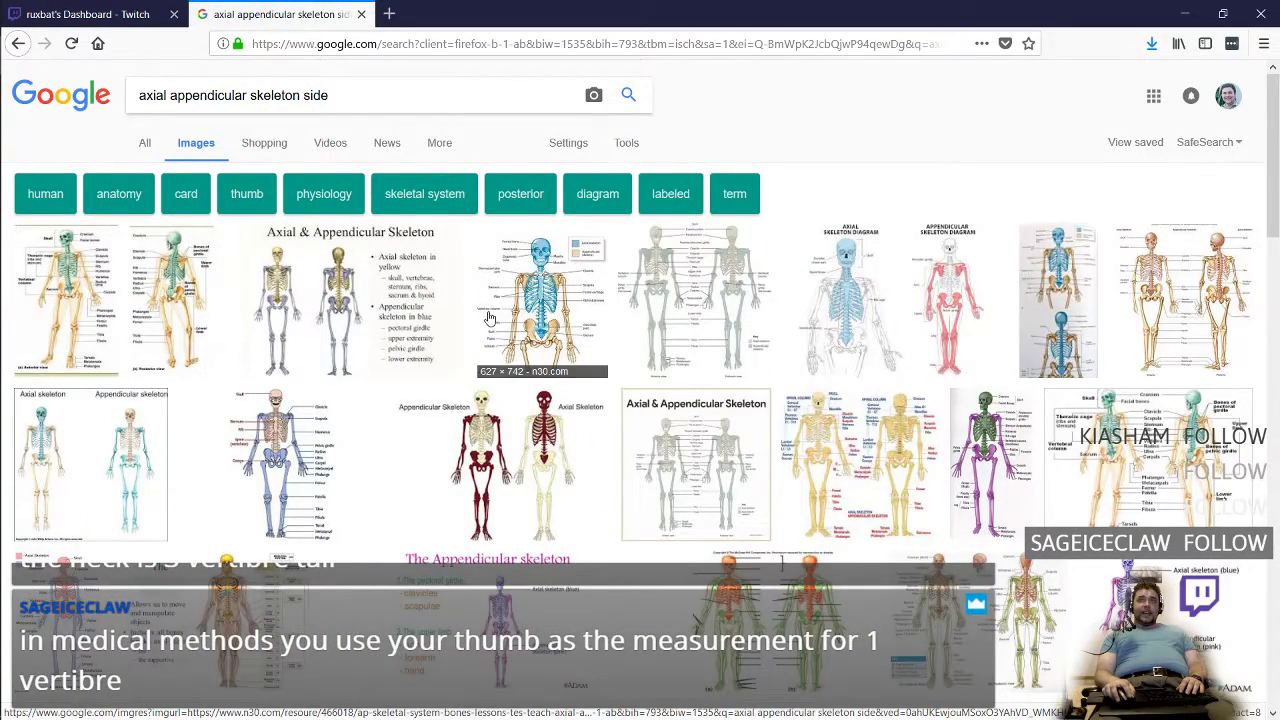
pyautogui.scroll(-5, 500, 330)
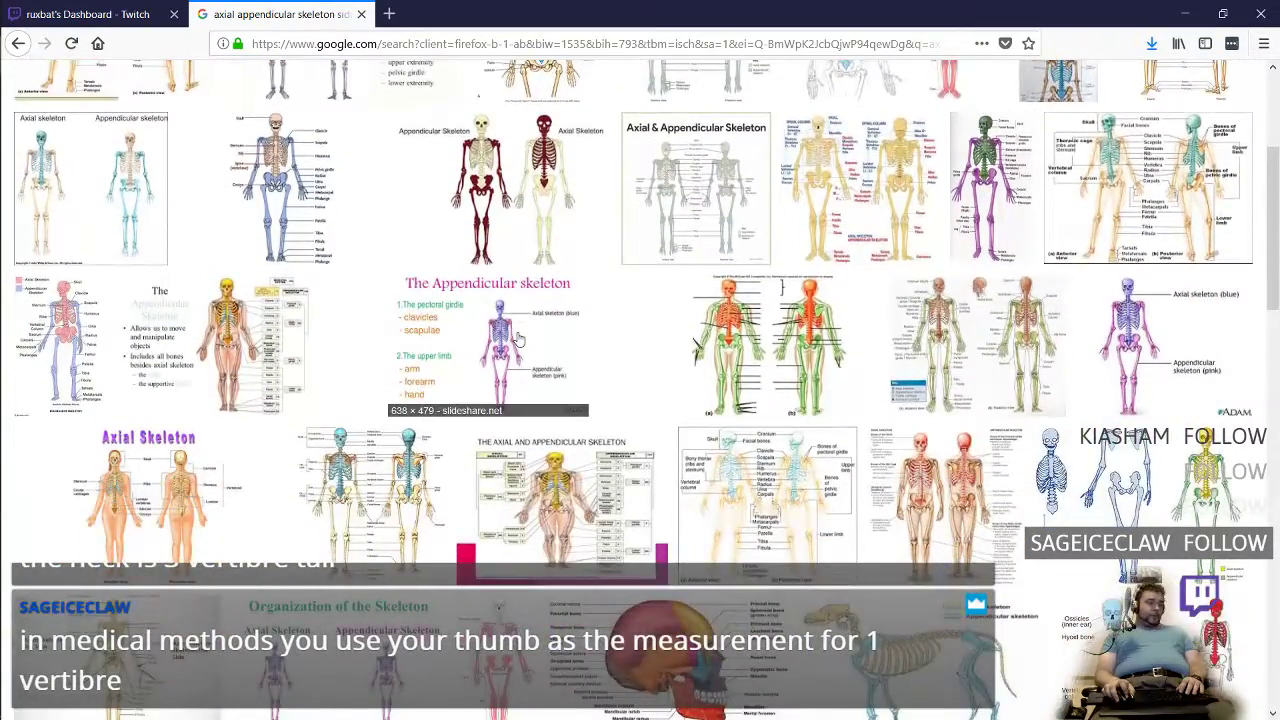
# Step: Change the image search to "axial appendicular skeleton anterior view"
pyautogui.scroll(5, 519, 340)
pyautogui.doubleClick(320, 95)
pyautogui.write('axial appendicular skeleton anter')
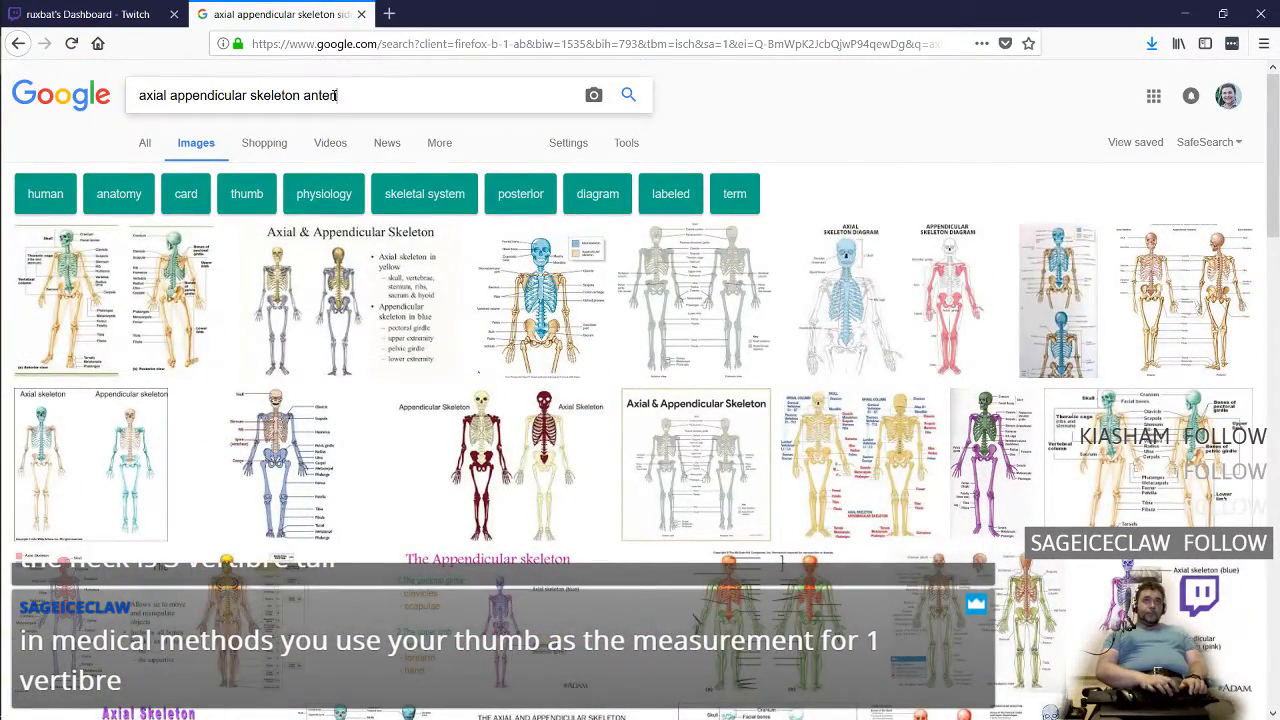
pyautogui.write('io')
pyautogui.press('BackSpace')
pyautogui.press('BackSpace')
pyautogui.press('BackSpace')
pyautogui.press('BackSpace')
pyautogui.press('BackSpace')
pyautogui.press('BackSpace')
pyautogui.press('BackSpace')
pyautogui.write('anterior view')
pyautogui.press('Return')
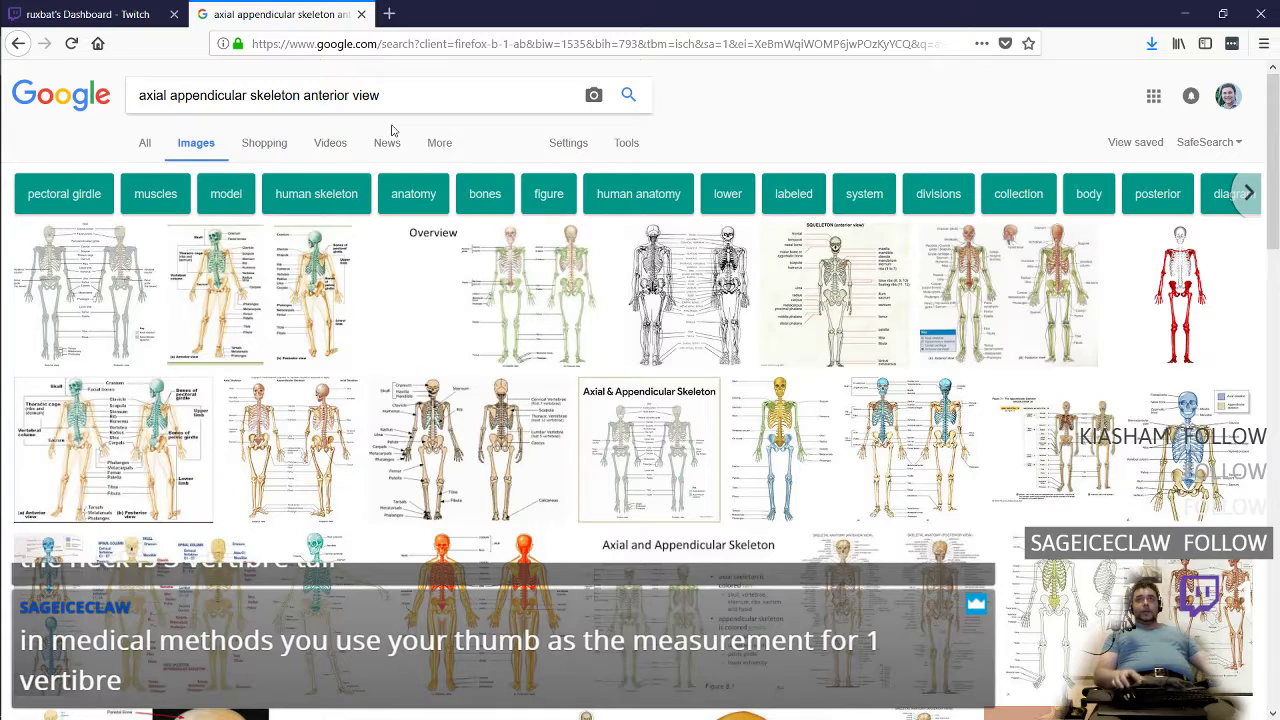
# Step: Open the 1190 × 1211 BC Open Textbooks anterior and posterior skeleton diagram at full size and copy the image
pyautogui.click(86, 293)
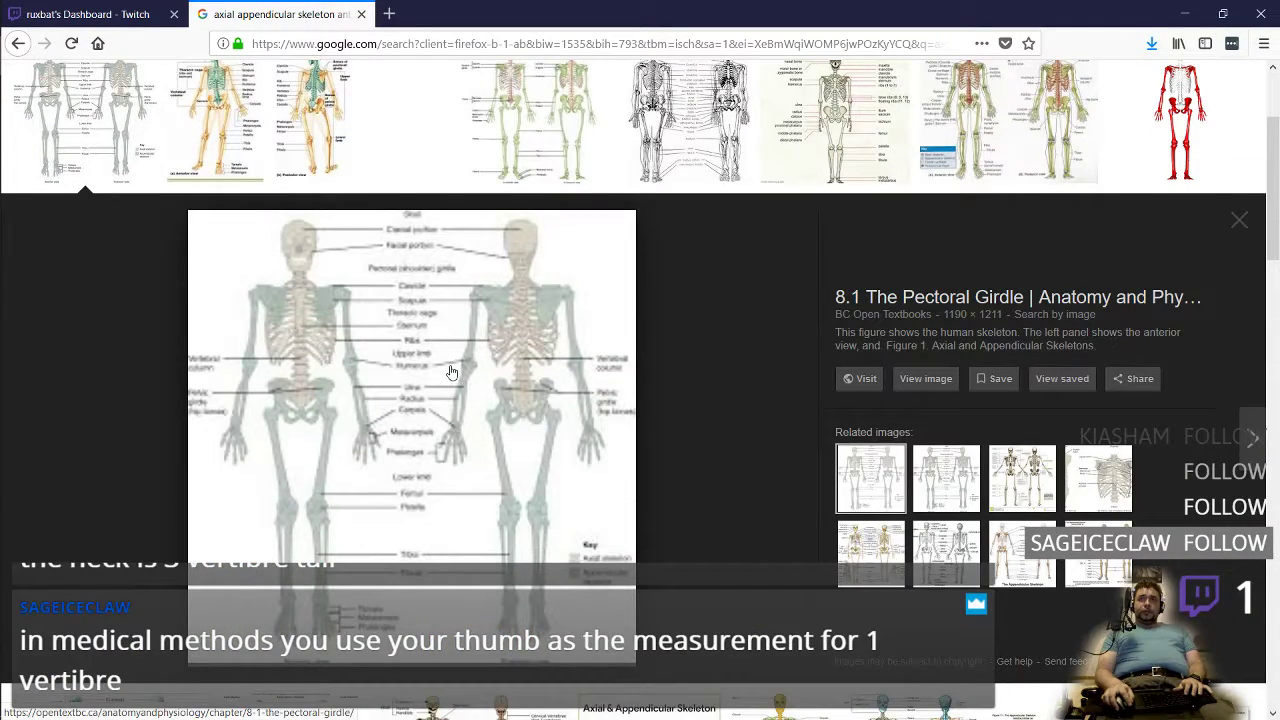
pyautogui.click(886, 537)
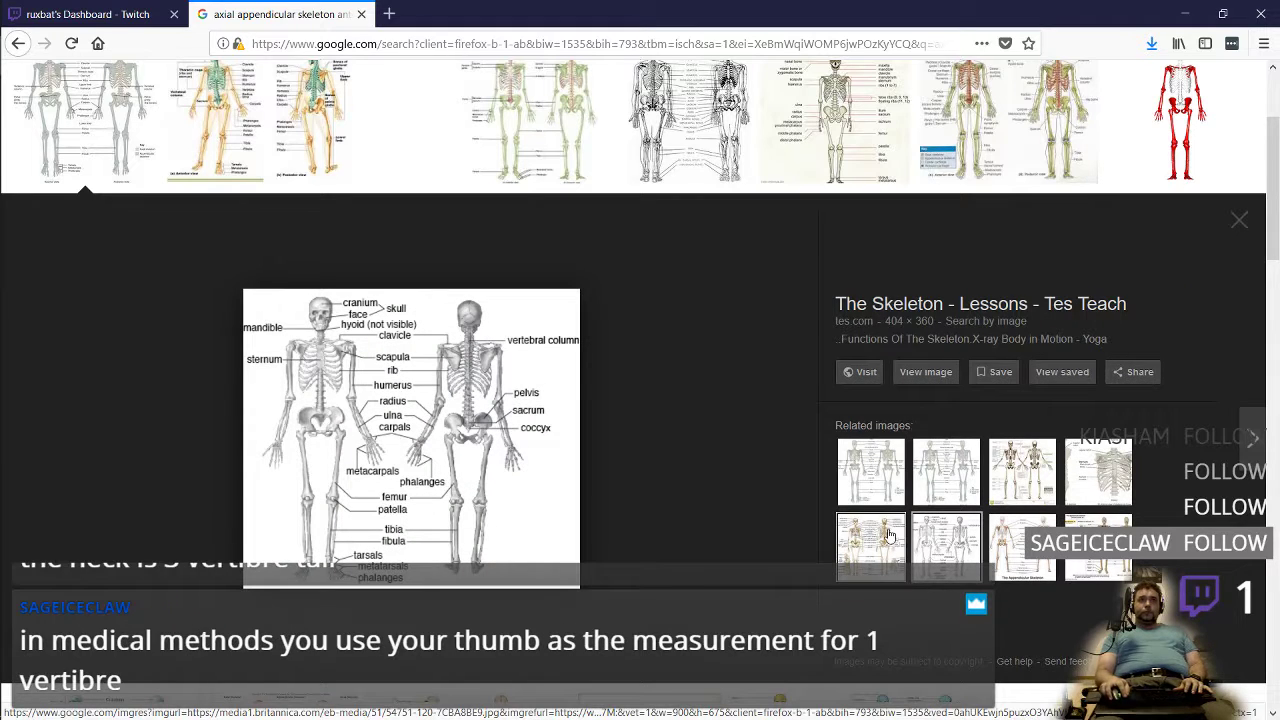
pyautogui.click(870, 470)
pyautogui.rightClick(425, 455)
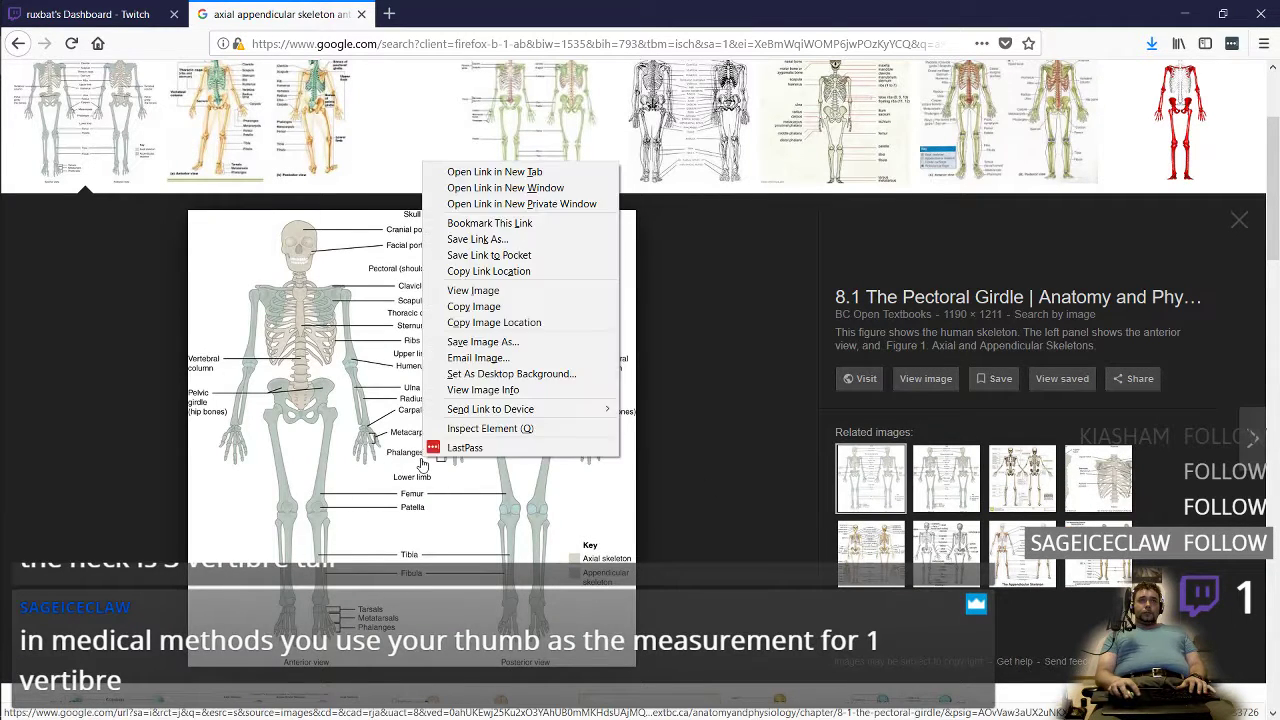
pyautogui.click(558, 298)
pyautogui.hotkey('alt', 'Tab')
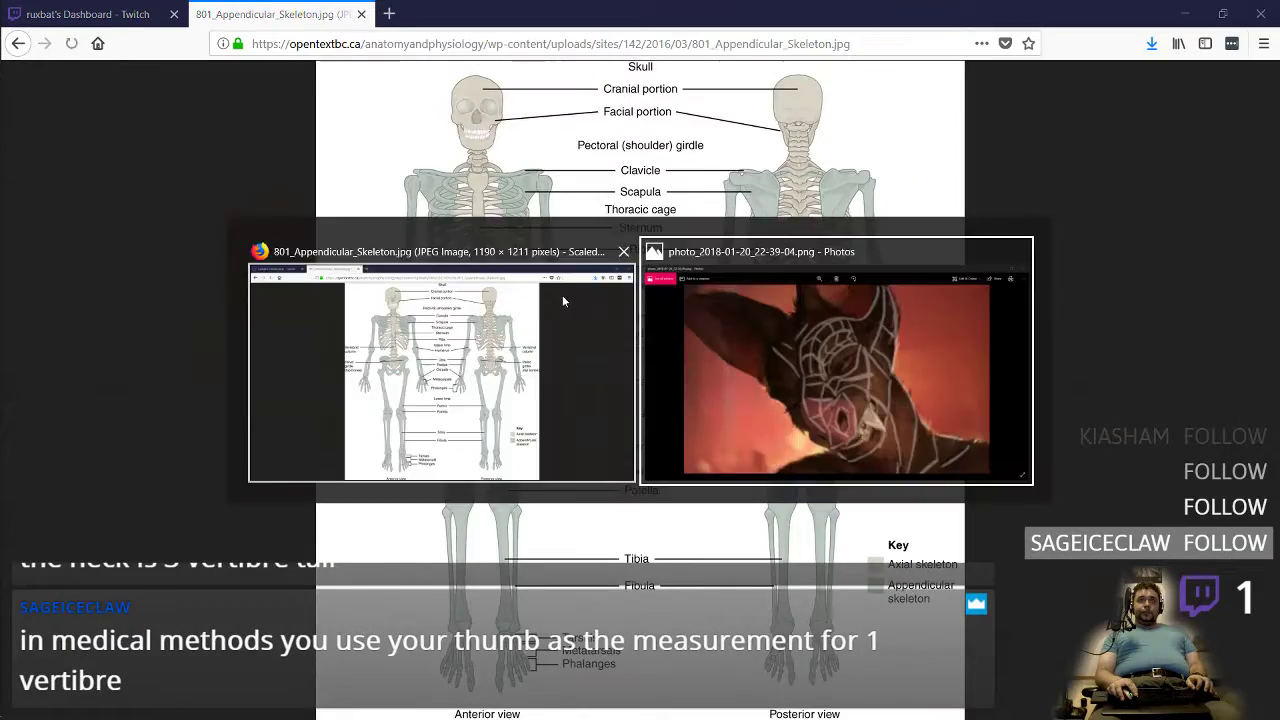
pyautogui.hotkey('alt', 'Tab')
pyautogui.rightClick(556, 331)
pyautogui.click(622, 341)
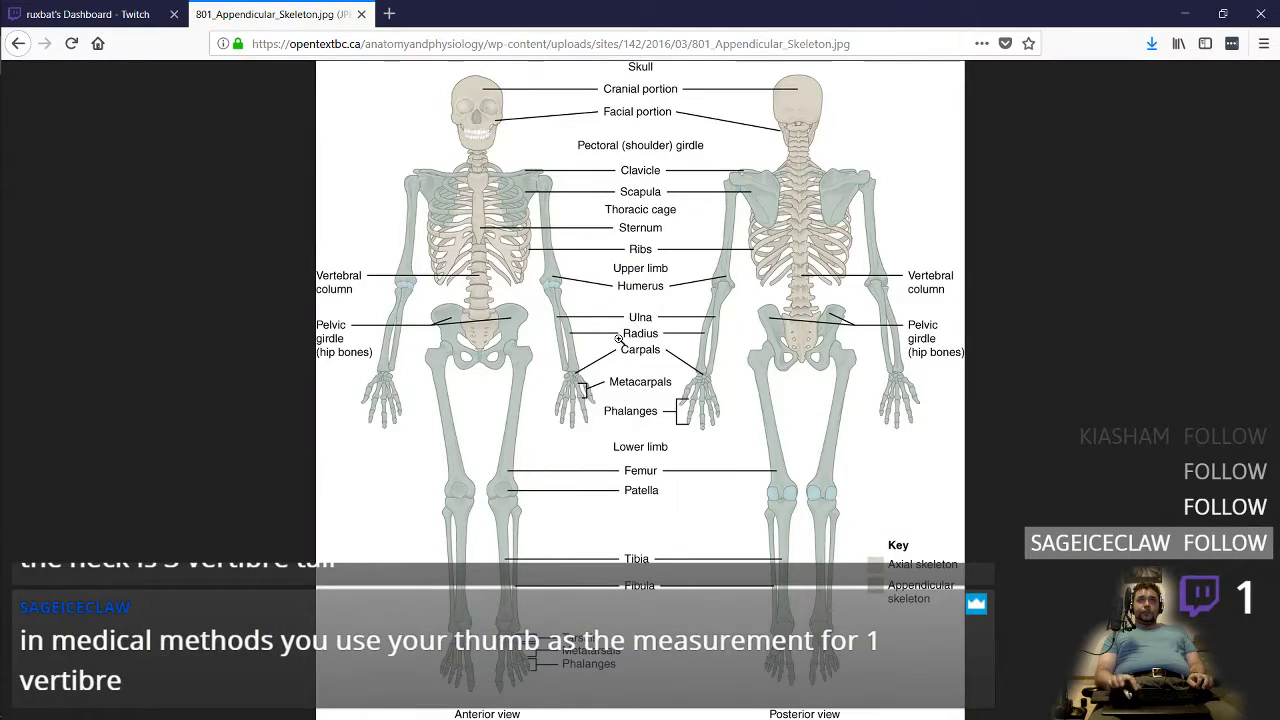
# Step: Switch to Photoshop and paste the skeleton diagram over the creature views as a new layer, ready for the Magic Wand
pyautogui.hotkey('alt', 'Tab')
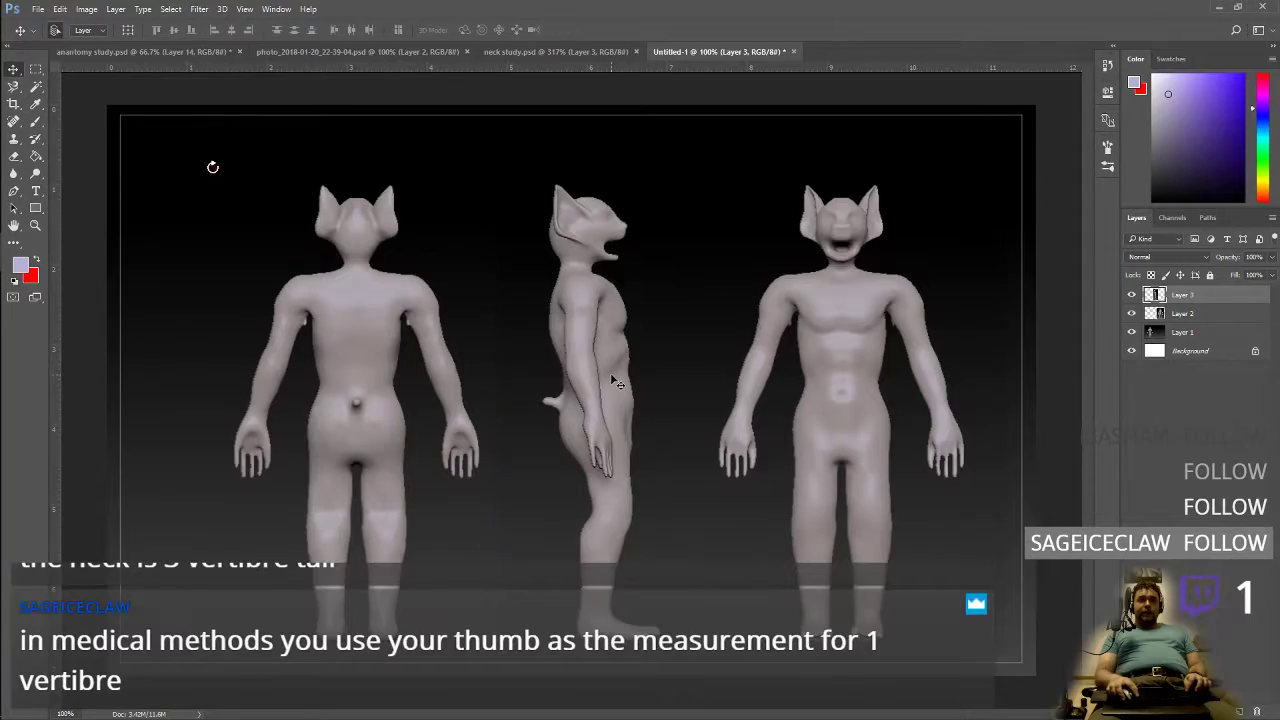
pyautogui.hotkey('ctrl', 'v')
pyautogui.press('w')
# Step: Try to delete the diagram's white background using a contiguous Magic Wand selection
pyautogui.click(264, 210)
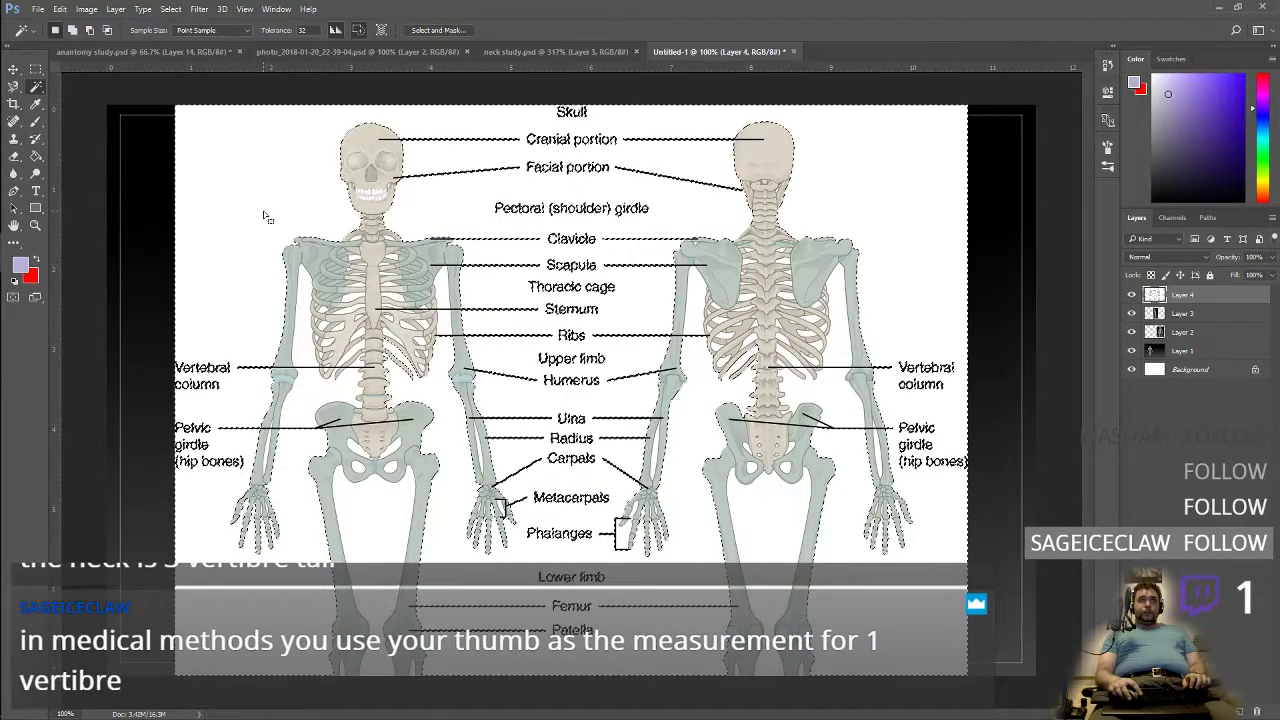
pyautogui.press('Delete')
pyautogui.hotkey('ctrl', 'z')
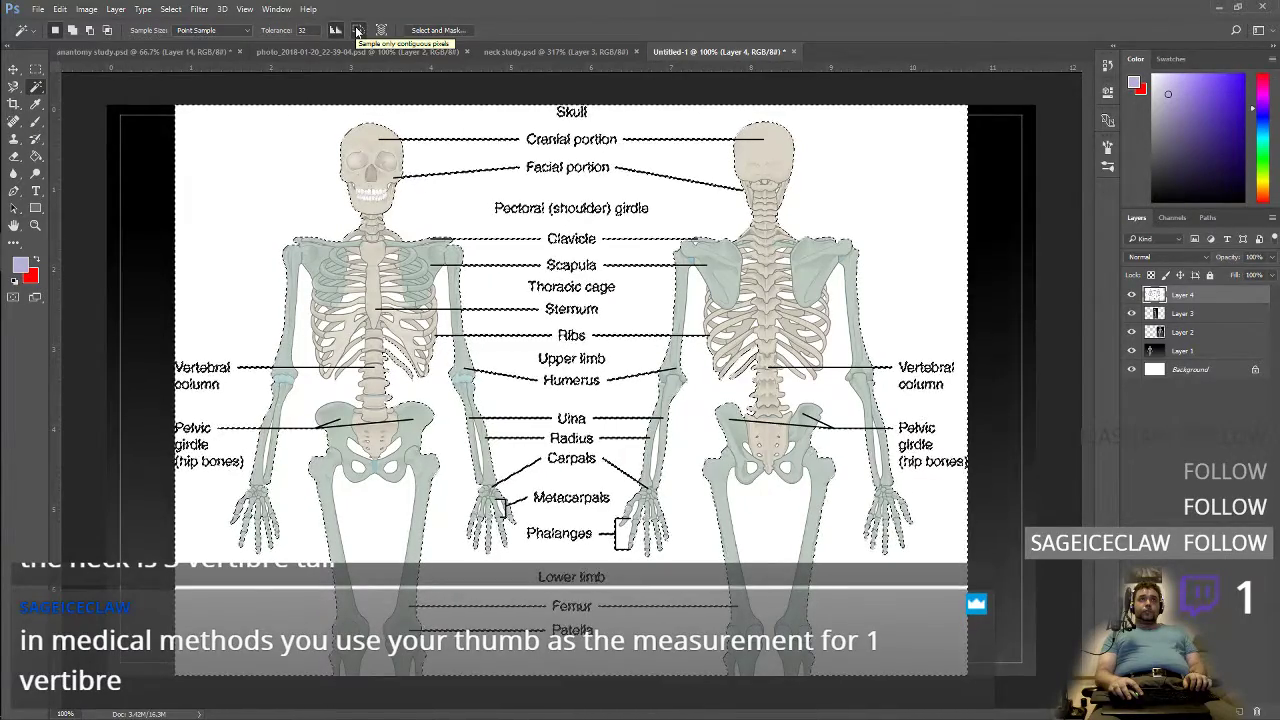
# Step: Delete all white areas of the pasted diagram, including the gaps between bones, with a non-contiguous Magic Wand selection
pyautogui.click(358, 32)
pyautogui.click(248, 191)
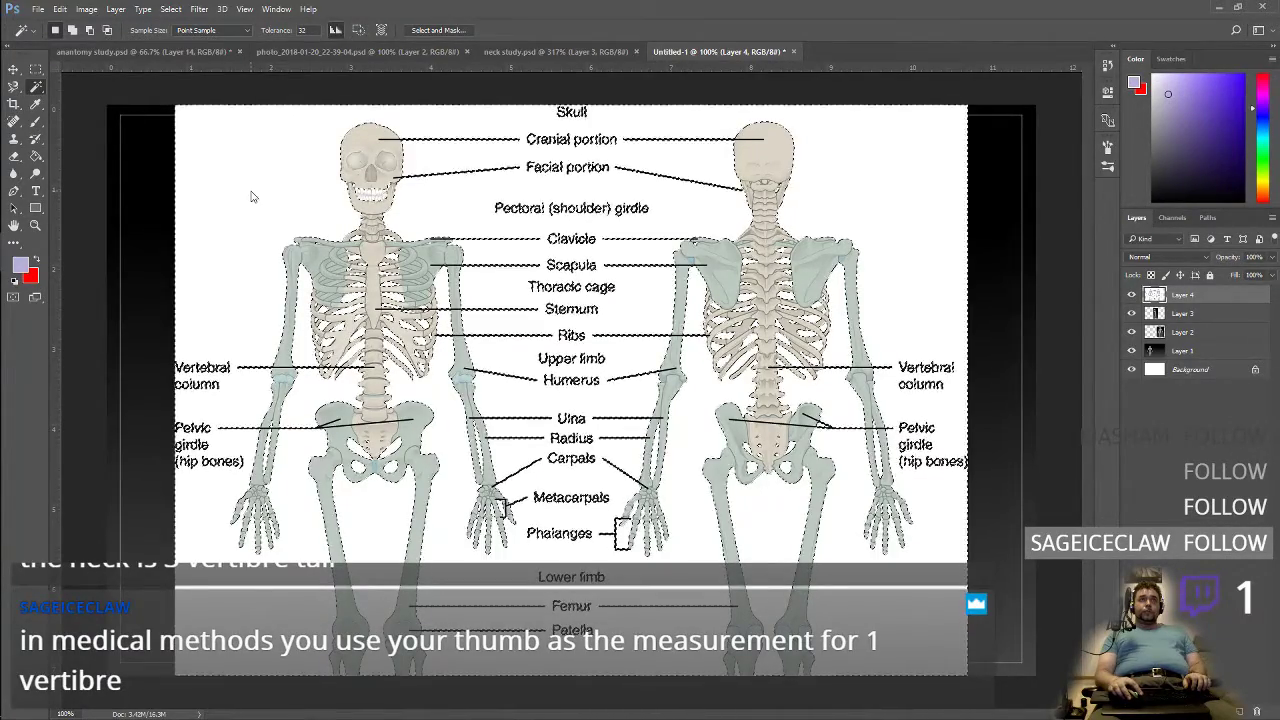
pyautogui.press('Delete')
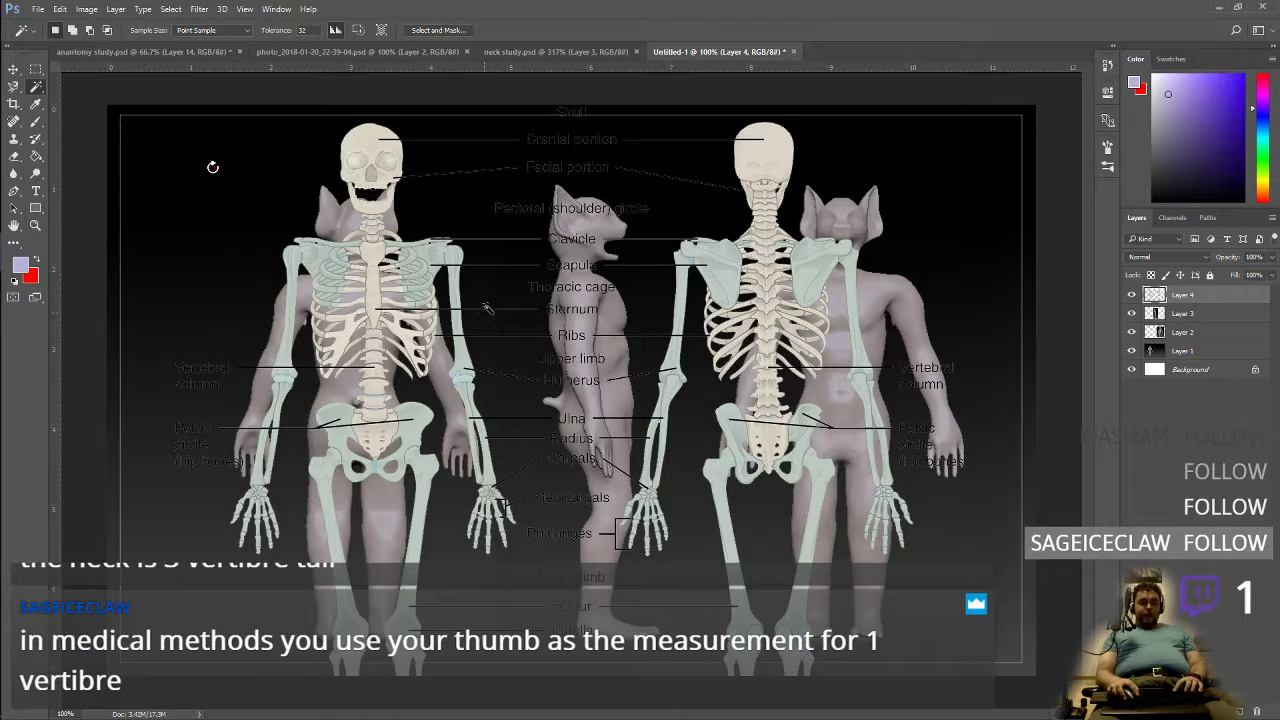
# Step: Scale the skeleton layer to about 85.5% and move it up until its feet and captions lie within the canvas
pyautogui.press('m')
pyautogui.hotkey('ctrl', 't')
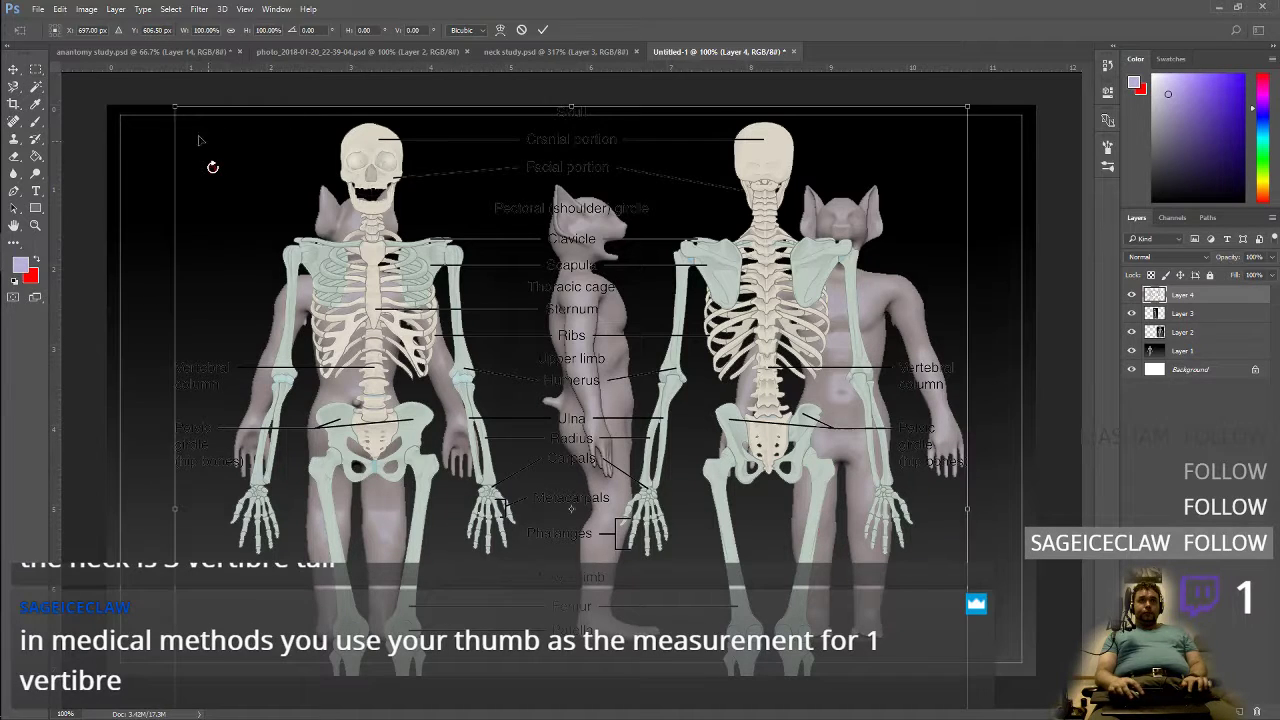
pyautogui.keyDown('shift'); pyautogui.moveTo(177, 107); pyautogui.dragTo(290, 232); pyautogui.keyUp('shift')
pyautogui.moveTo(505, 422); pyautogui.dragTo(448, 141)
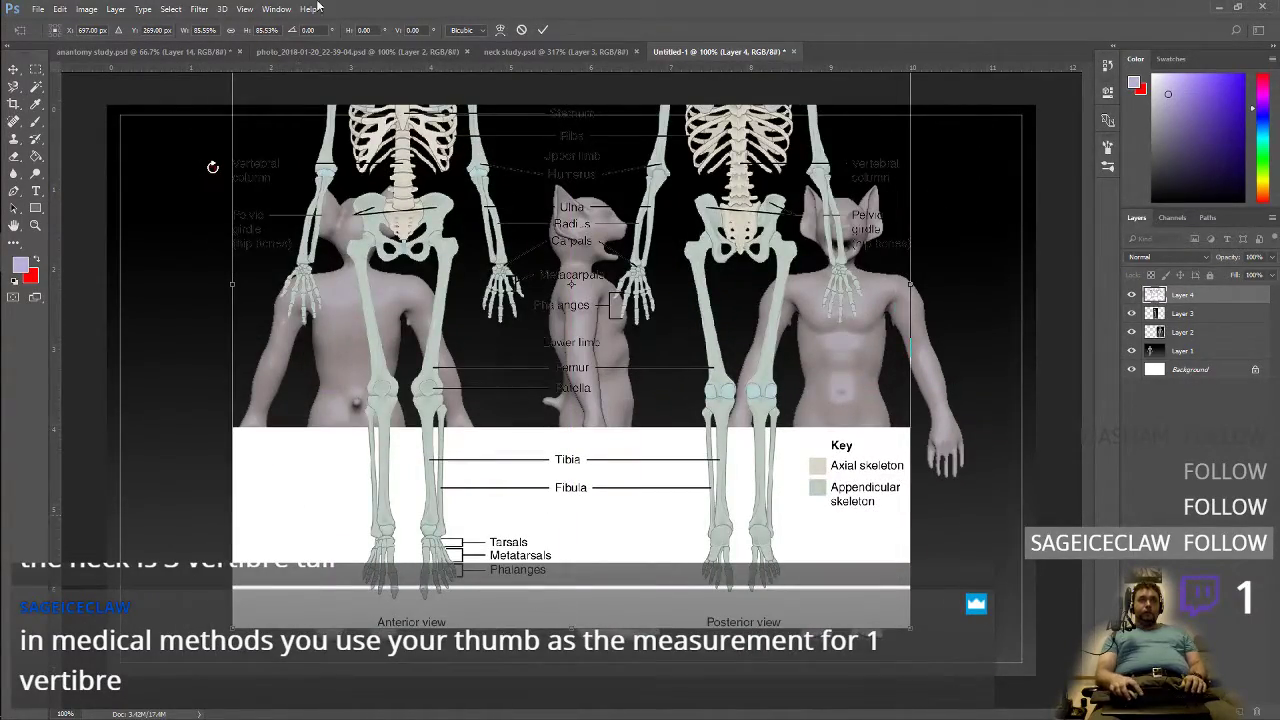
pyautogui.press('Return')
# Step: Delete the remaining white background around the skeletons' lower legs and the key
pyautogui.press('w')
pyautogui.click(307, 608)
pyautogui.press('Delete')
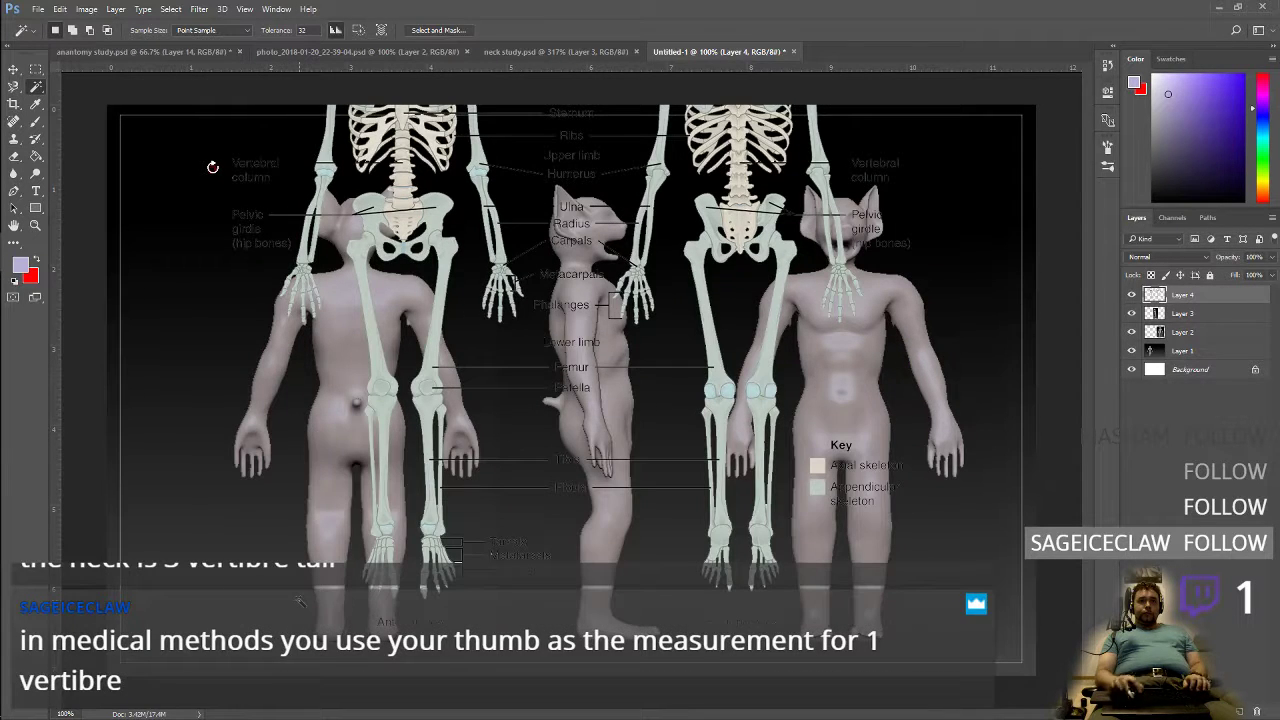
# Step: Hide the rulers, scale the skeleton layer to about 65%, and place it over the back and side views
pyautogui.press('t')
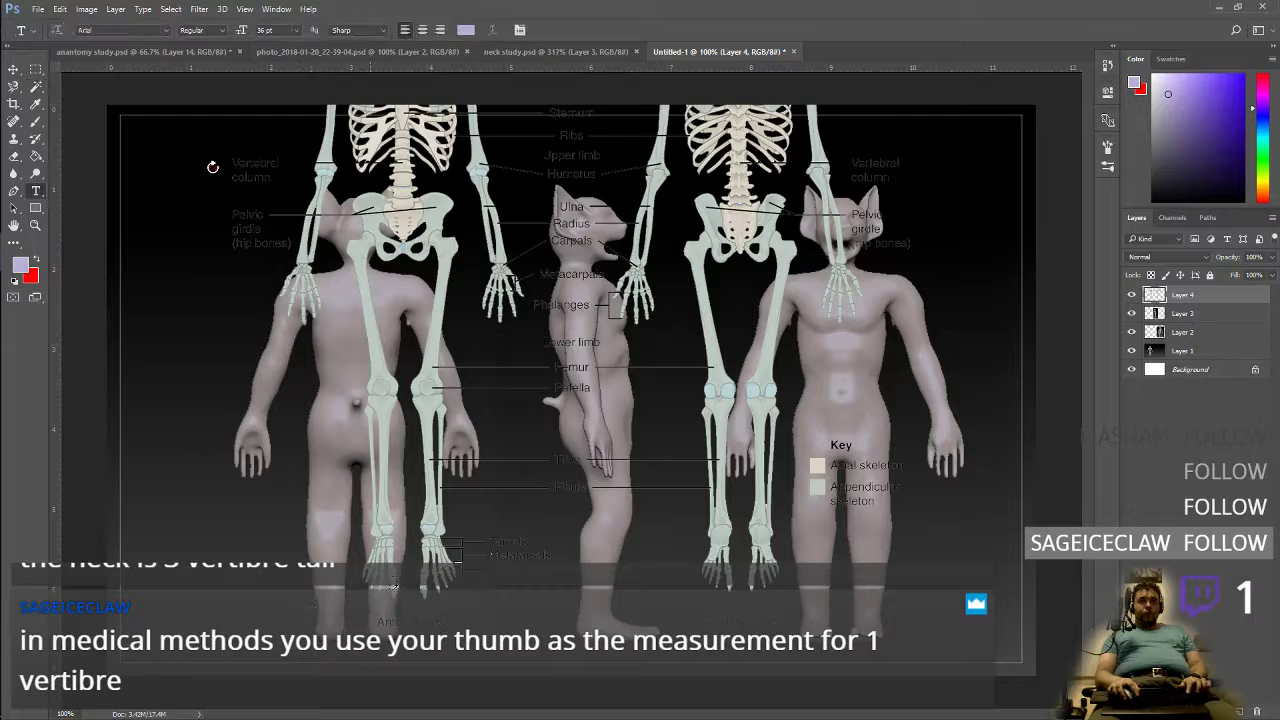
pyautogui.hotkey('ctrl', 'r')
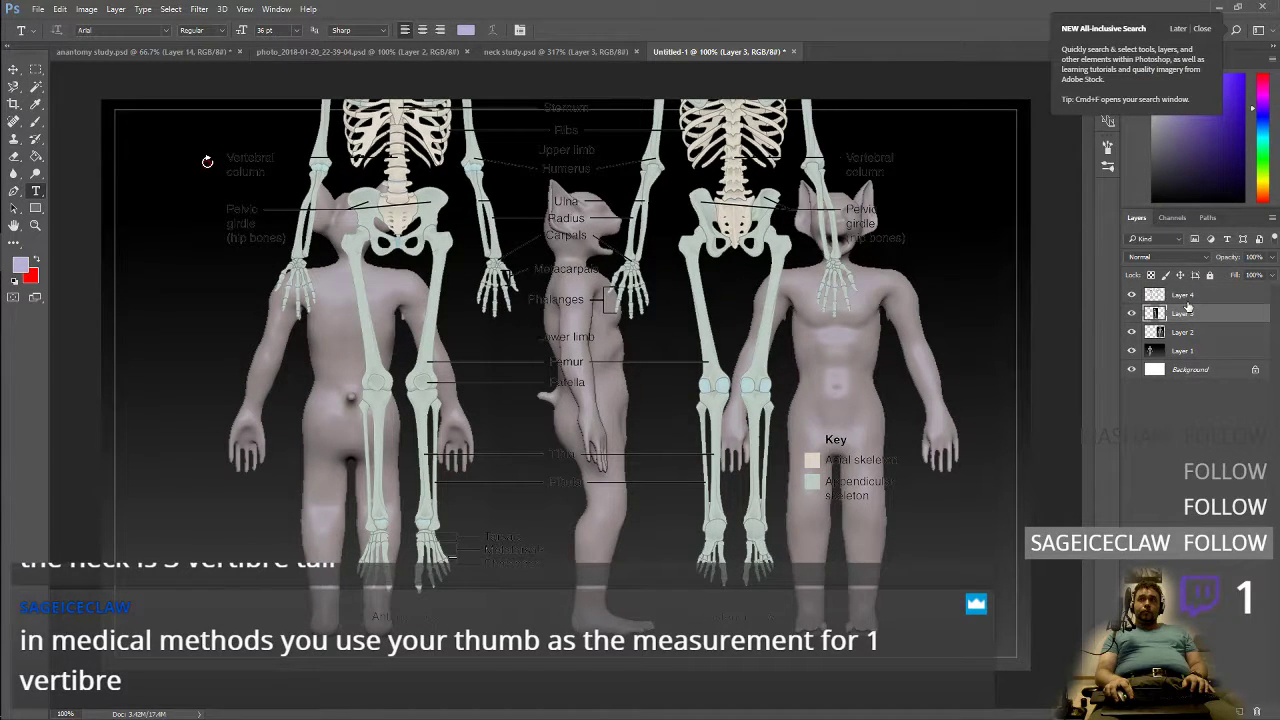
pyautogui.hotkey('ctrl', 't')
pyautogui.moveTo(395, 200); pyautogui.dragTo(381, 395)
pyautogui.keyDown('shift'); pyautogui.moveTo(860, 177); pyautogui.dragTo(557, 351); pyautogui.keyUp('shift')
pyautogui.moveTo(271, 492); pyautogui.dragTo(330, 291)
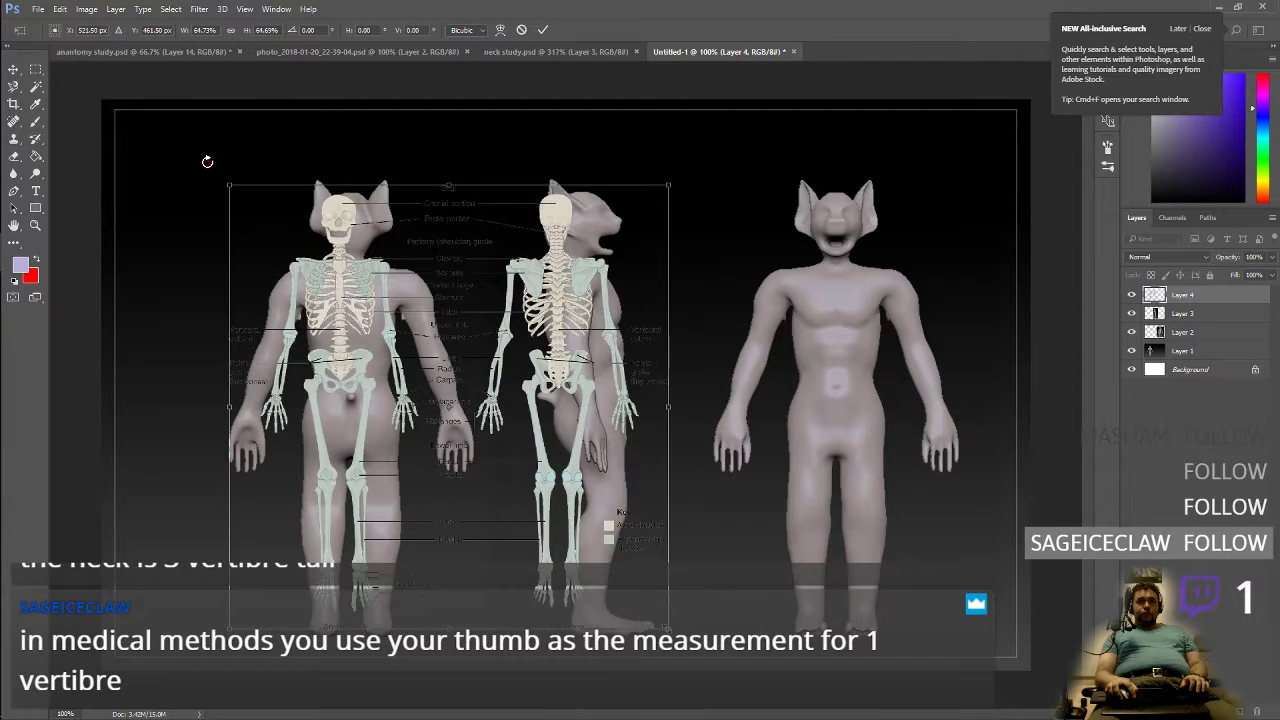
# Step: Scale the skeleton layer to about 79.5% width and 75.9% height, aligning the front-facing skeleton with the creature's back view
pyautogui.moveTo(668, 628); pyautogui.dragTo(721, 692)
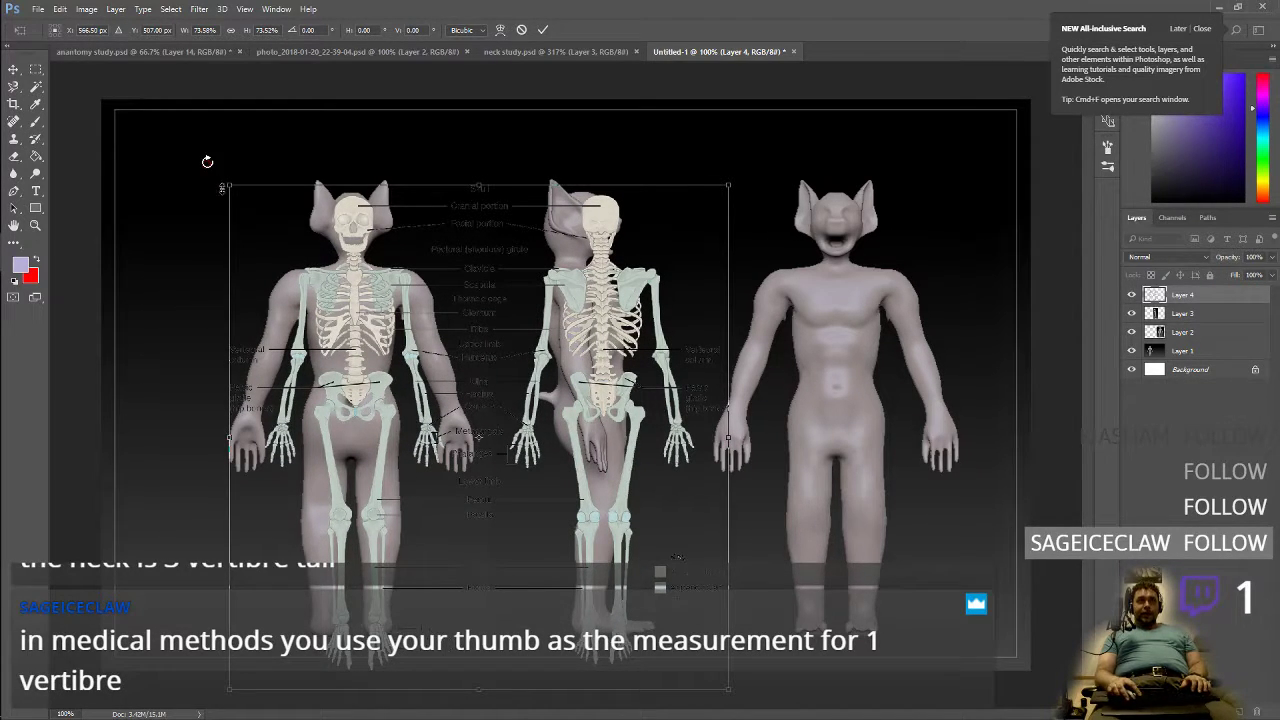
pyautogui.moveTo(229, 186); pyautogui.dragTo(206, 160)
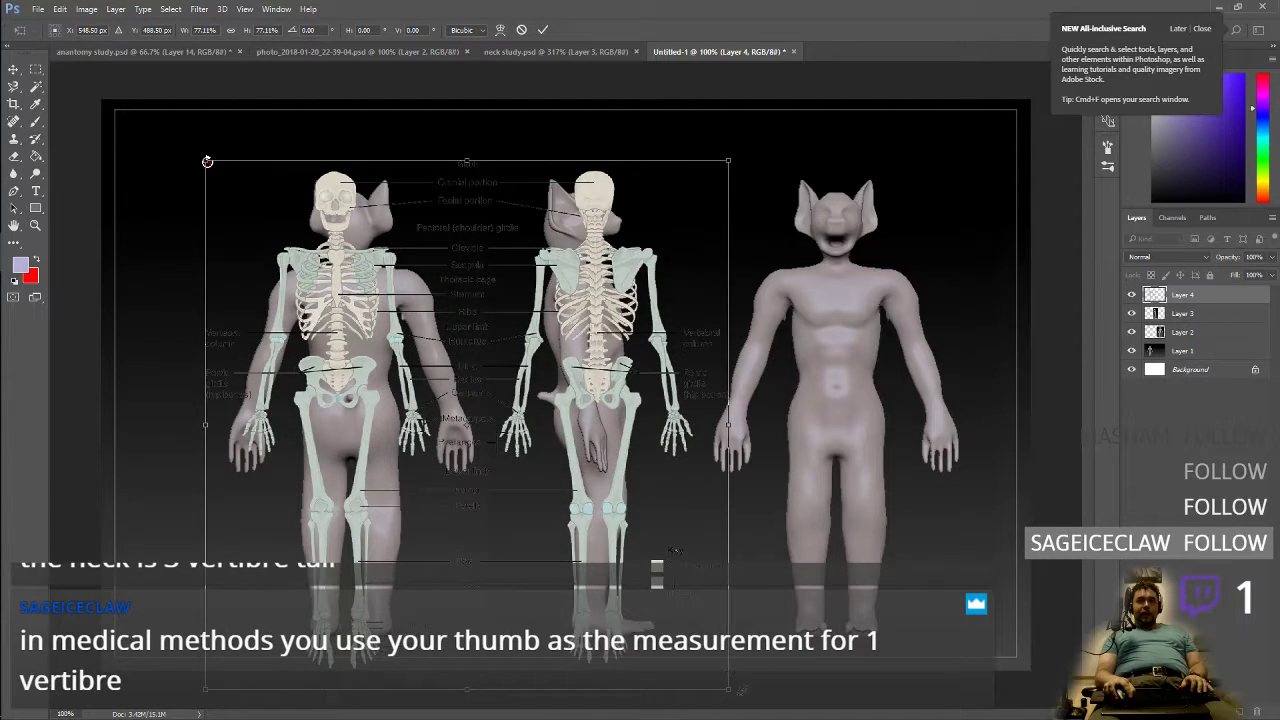
pyautogui.moveTo(728, 689); pyautogui.dragTo(748, 717)
pyautogui.moveTo(340, 283); pyautogui.dragTo(345, 300)
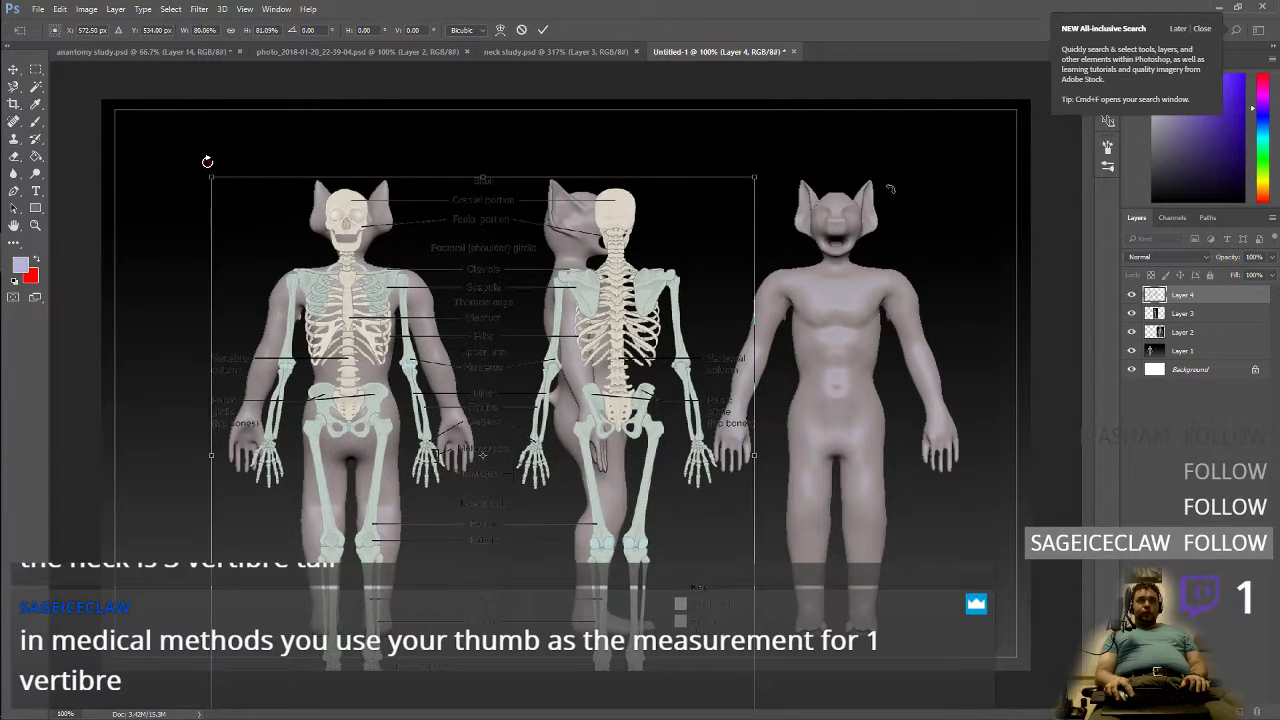
pyautogui.moveTo(483, 175); pyautogui.dragTo(485, 208)
pyautogui.moveTo(346, 322); pyautogui.dragTo(350, 294)
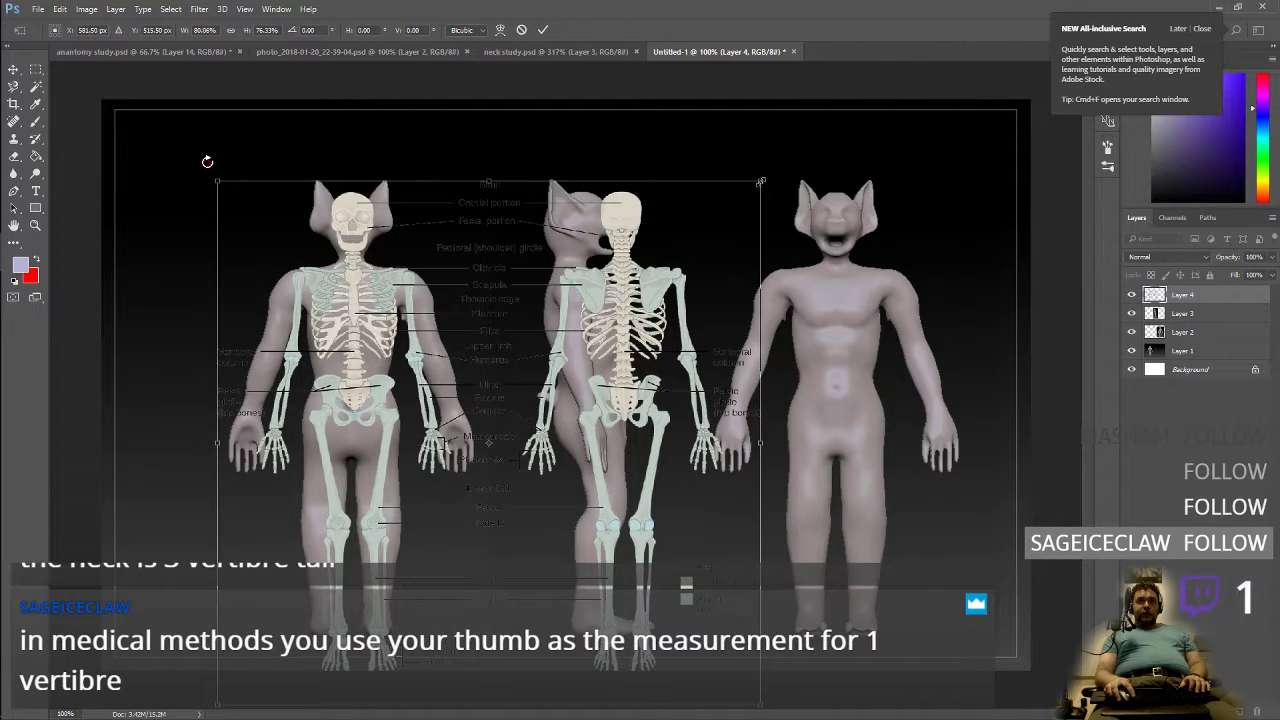
pyautogui.moveTo(762, 181); pyautogui.dragTo(757, 185)
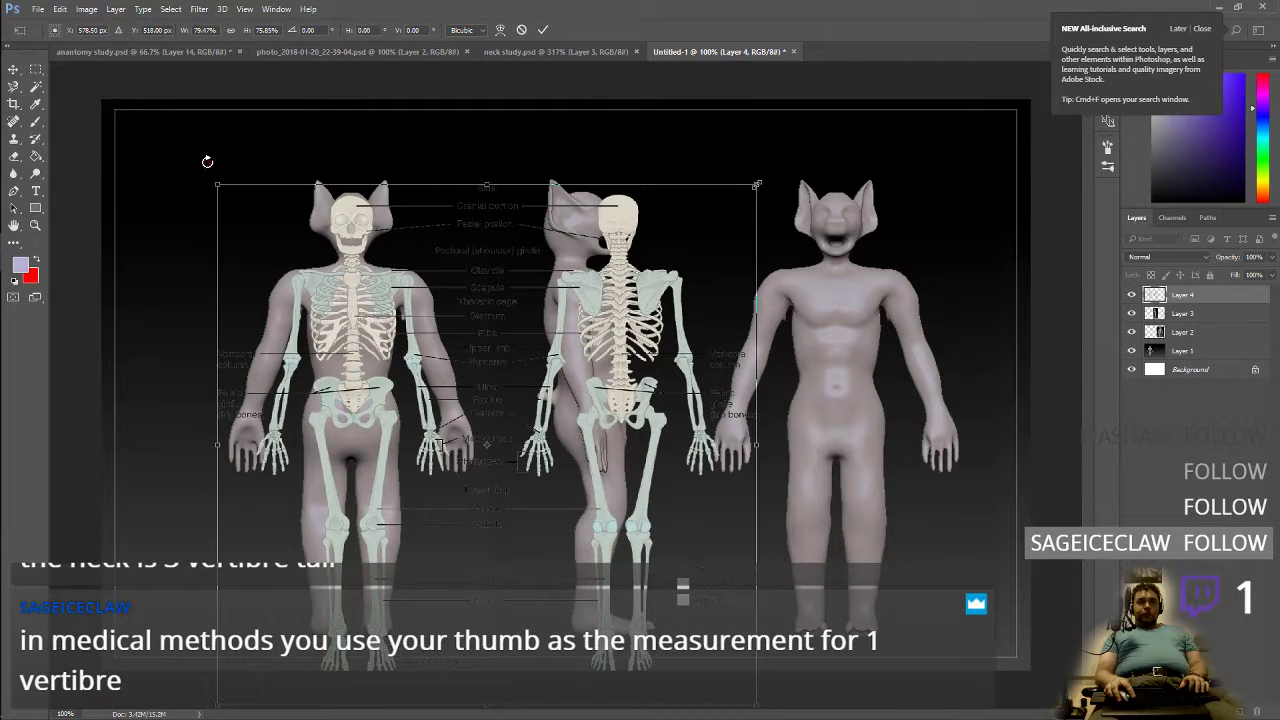
pyautogui.moveTo(354, 306); pyautogui.dragTo(350, 303)
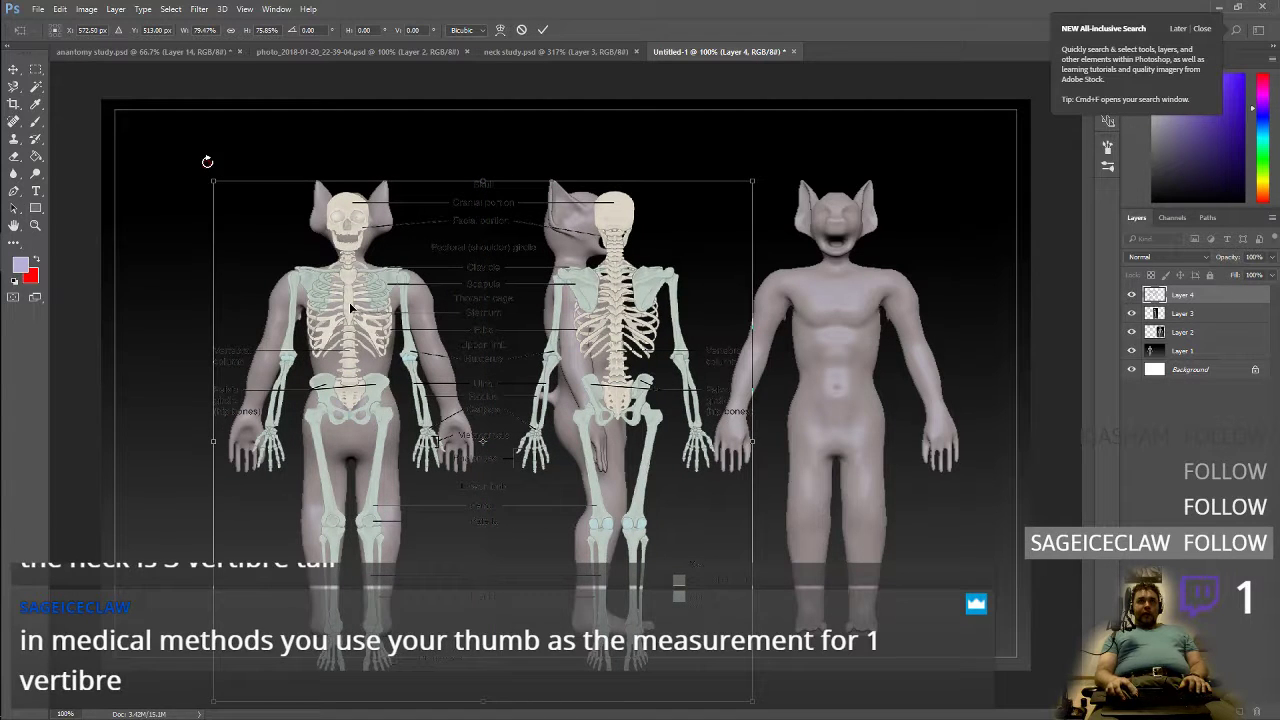
pyautogui.press('Return')
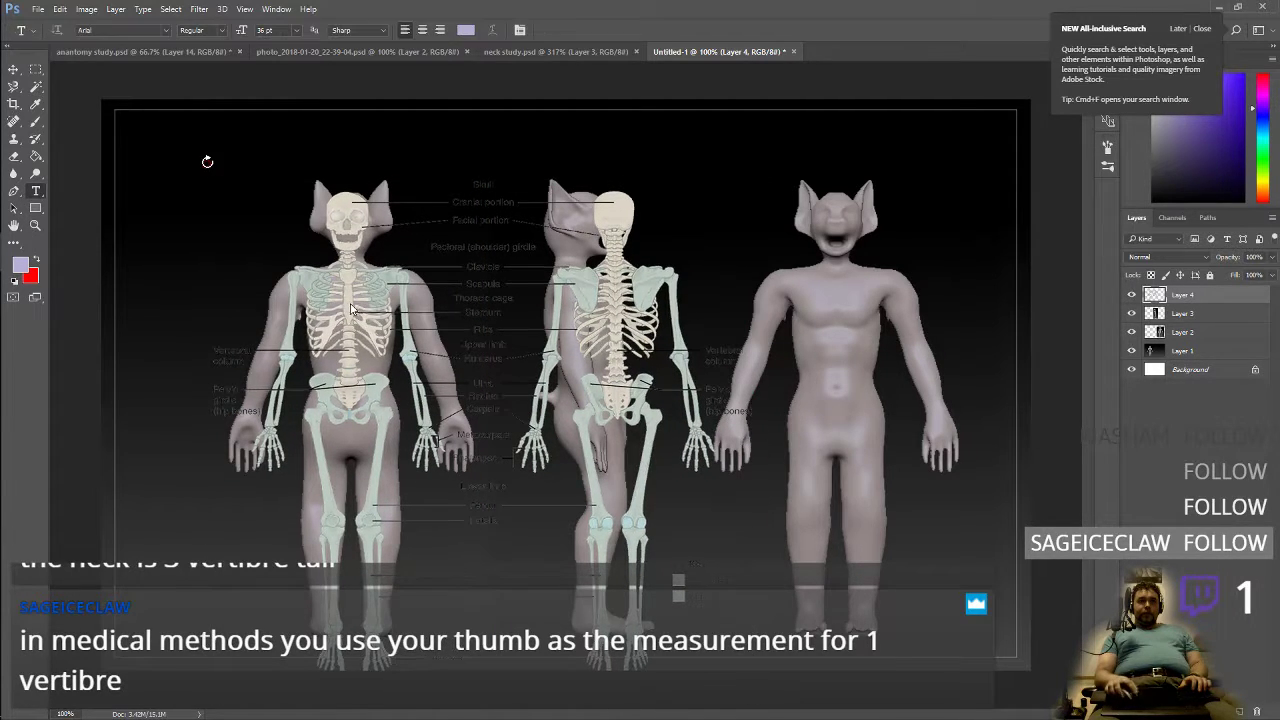
# Step: Cut the rear-facing skeleton onto its own layer and place it over the creature's front view
pyautogui.press('m')
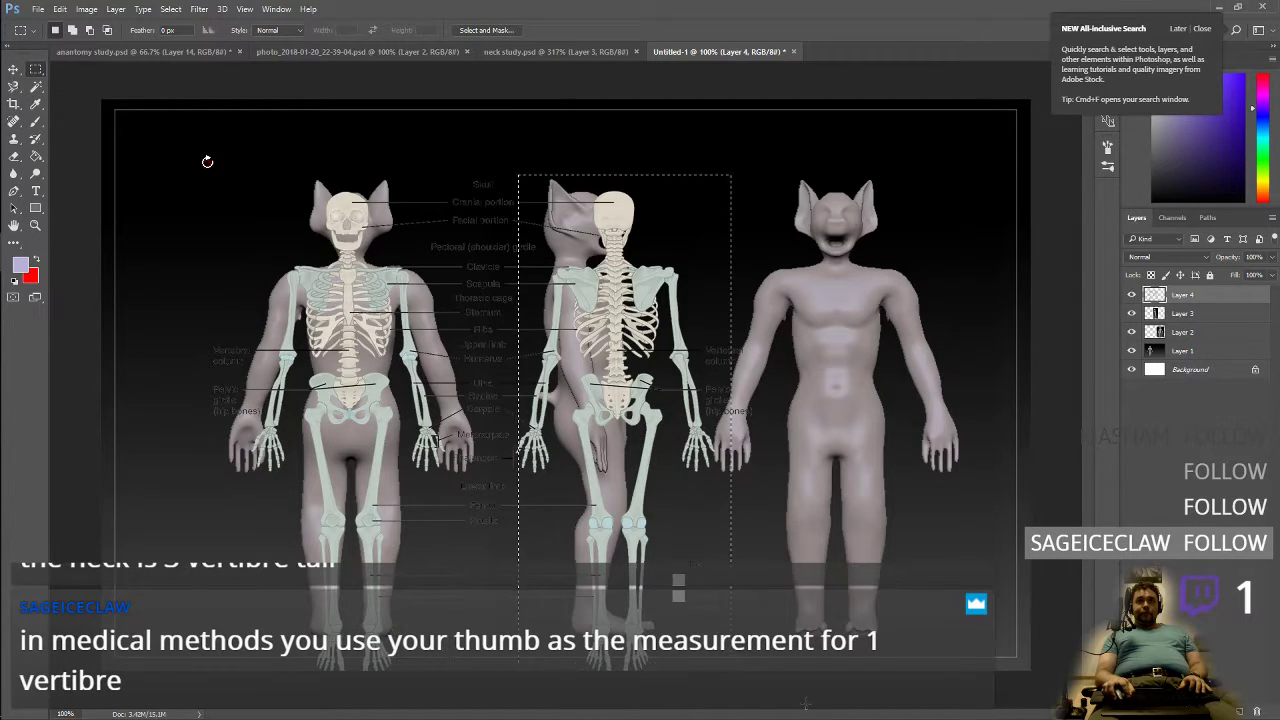
pyautogui.moveTo(775, 668); pyautogui.dragTo(520, 147)
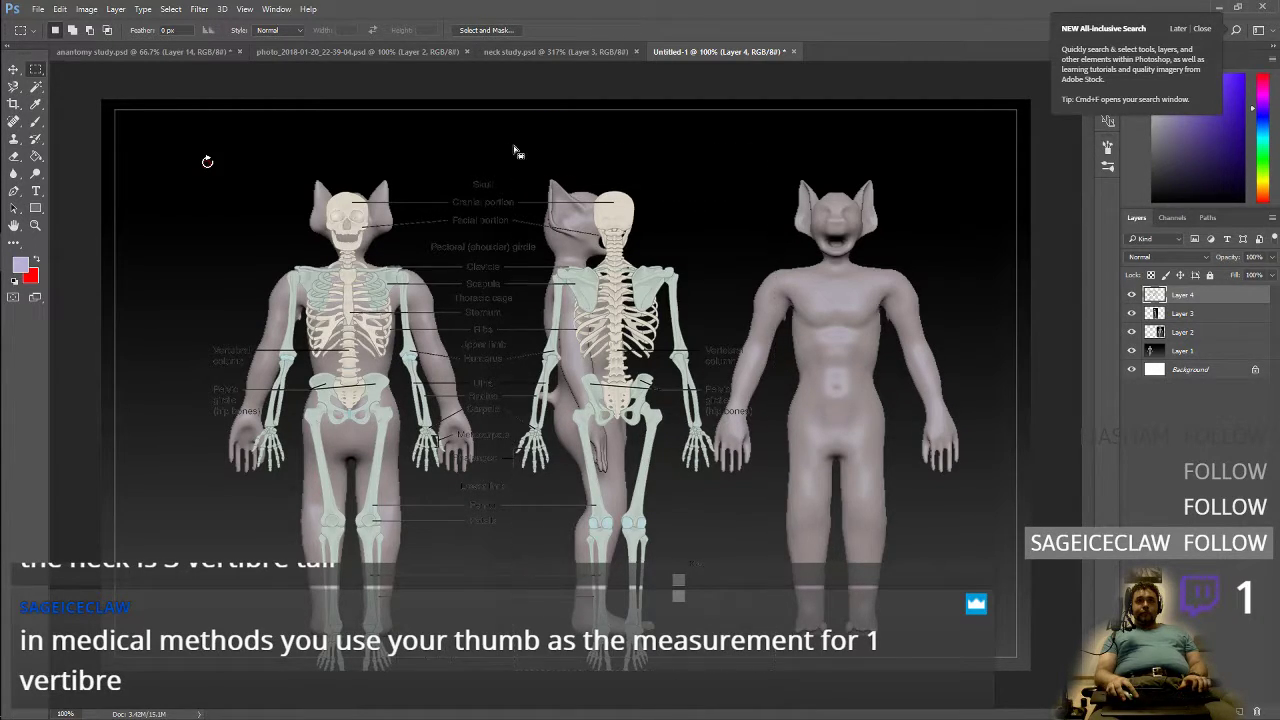
pyautogui.hotkey('ctrl', 'x')
pyautogui.hotkey('ctrl', 'v')
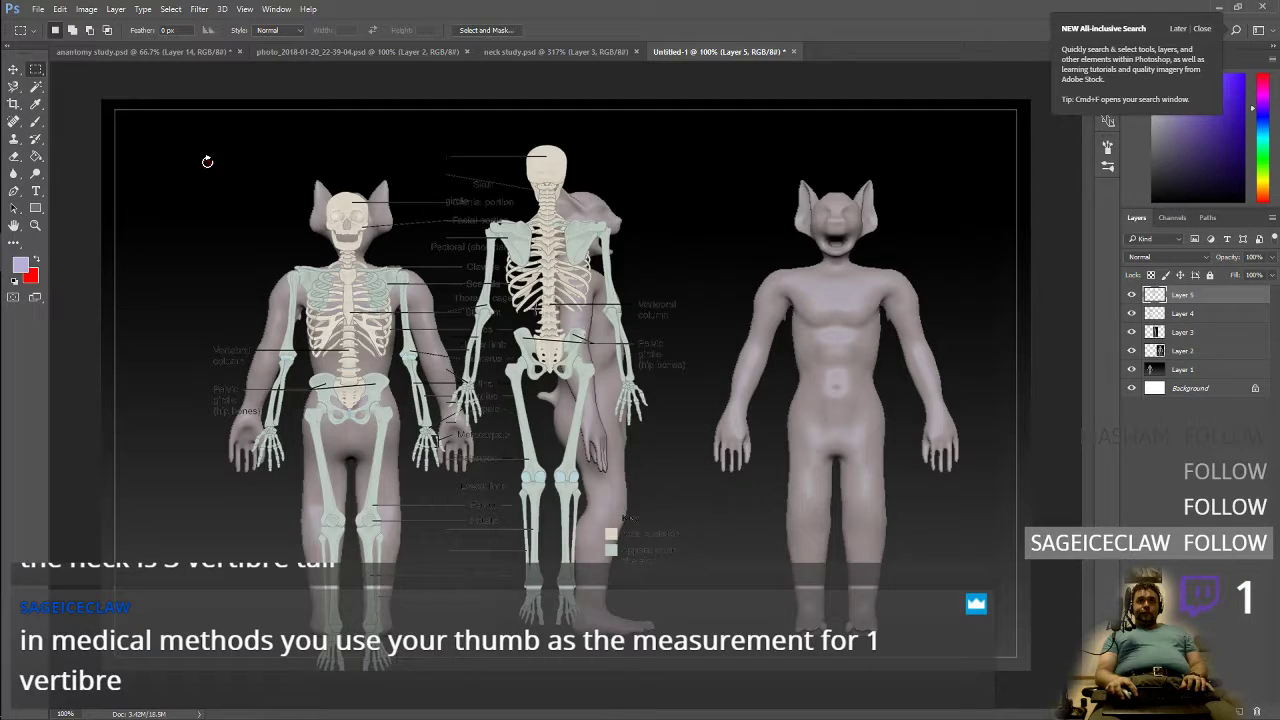
pyautogui.press('v')
pyautogui.moveTo(545, 332); pyautogui.dragTo(838, 358)
pyautogui.press('m')
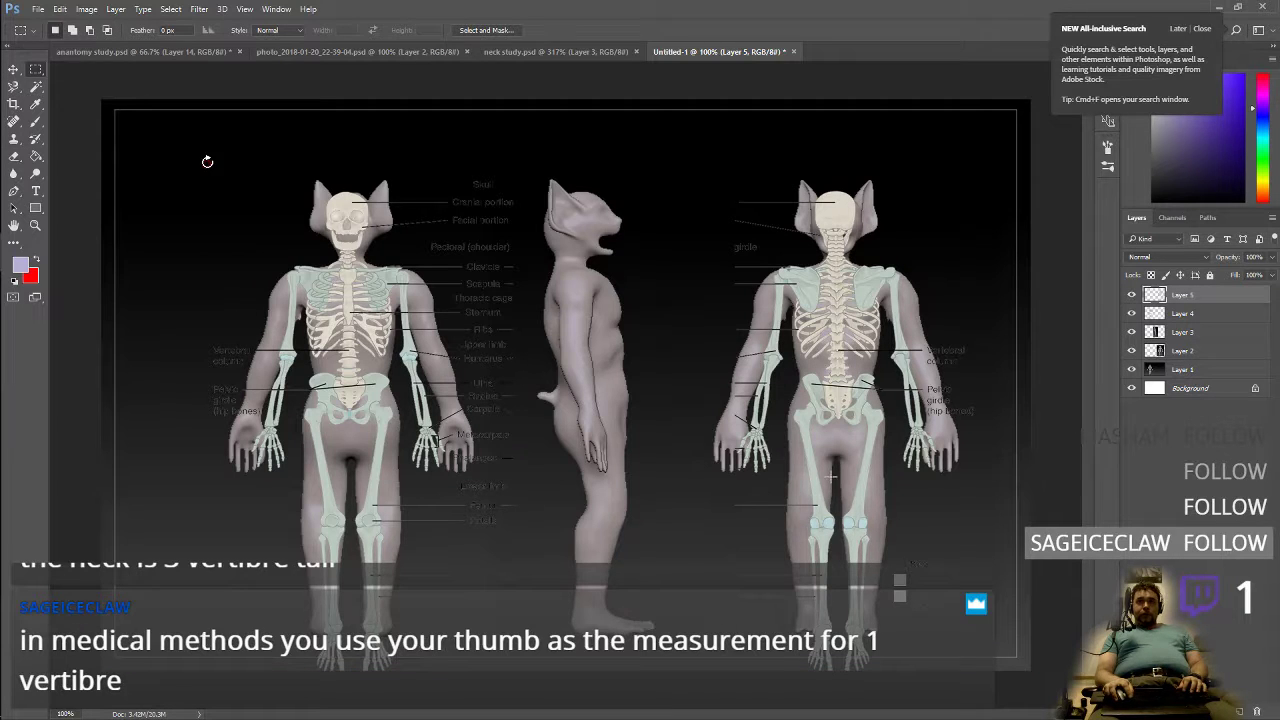
pyautogui.moveTo(836, 677)
pyautogui.mouseDown()
pyautogui.moveTo(779, 427)
pyautogui.moveTo(769, 432)
pyautogui.mouseUp()
pyautogui.press('w')
pyautogui.keyDown('shift'); pyautogui.click(800, 428); pyautogui.keyUp('shift')
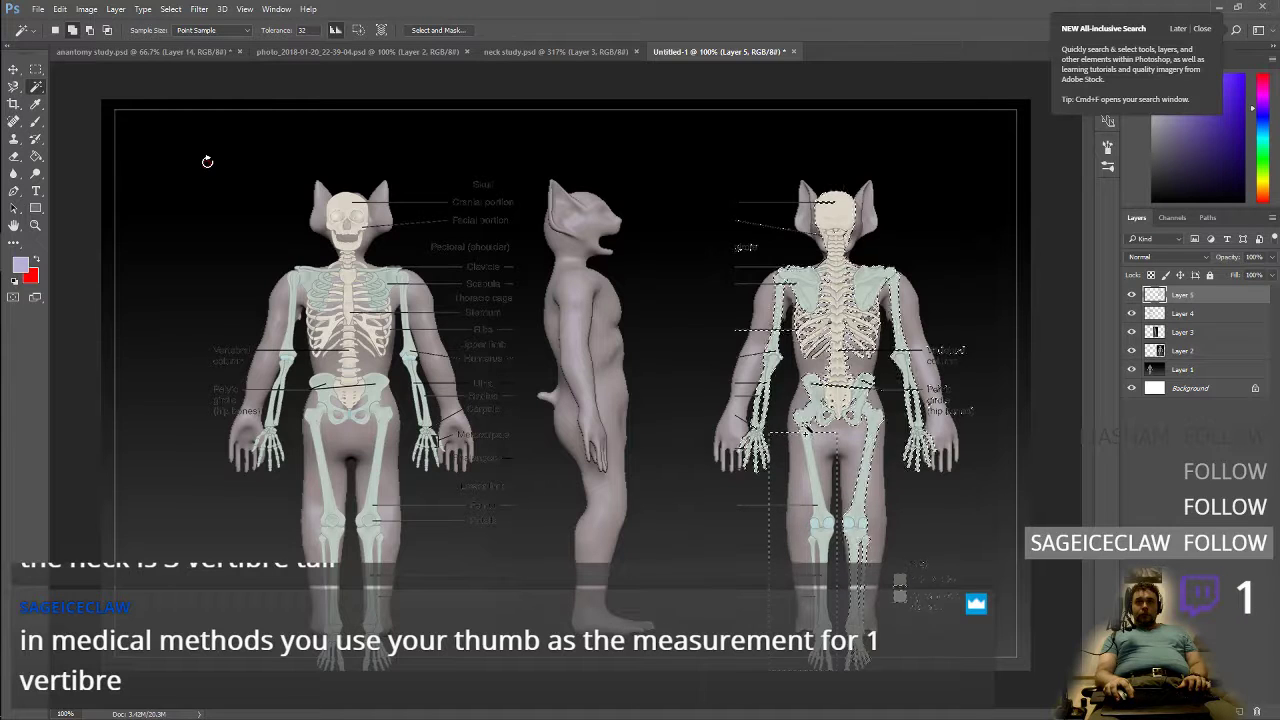
pyautogui.press('m')
pyautogui.click(700, 435)
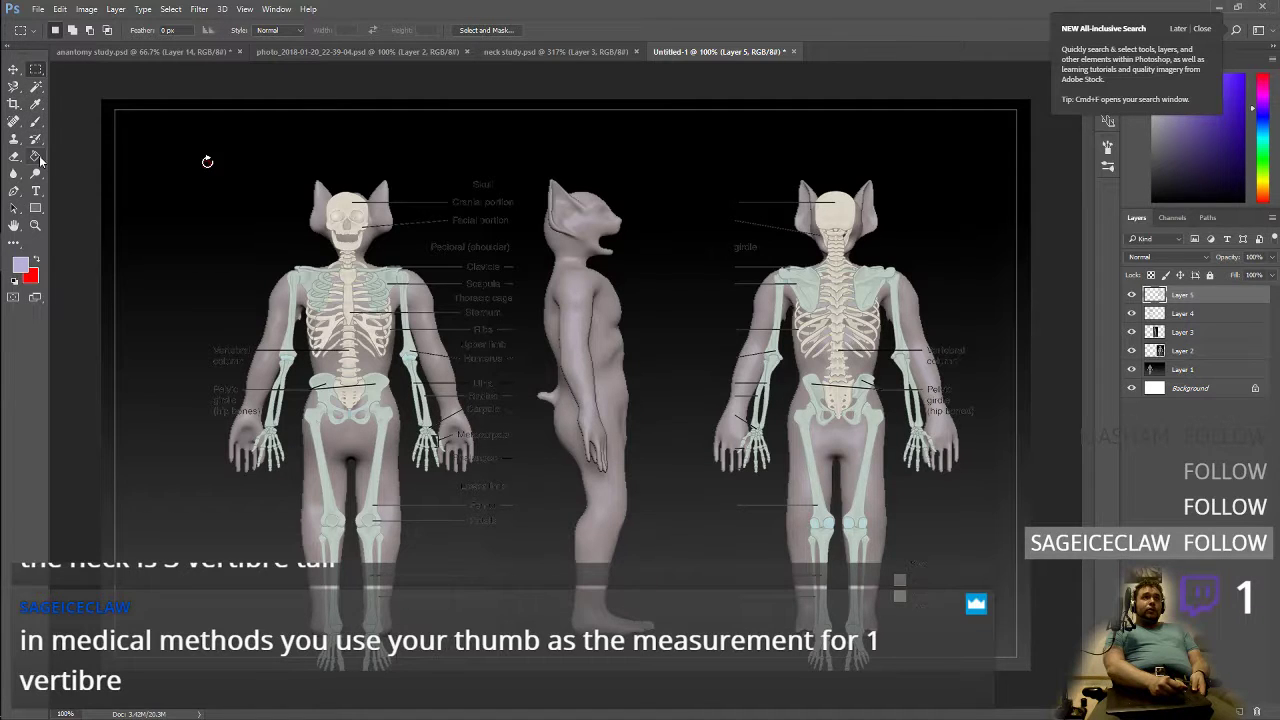
# Step: Lasso one leg of the rear-facing skeleton and try to rotate it about 5 degrees to follow the creature's leg
pyautogui.click(14, 88)
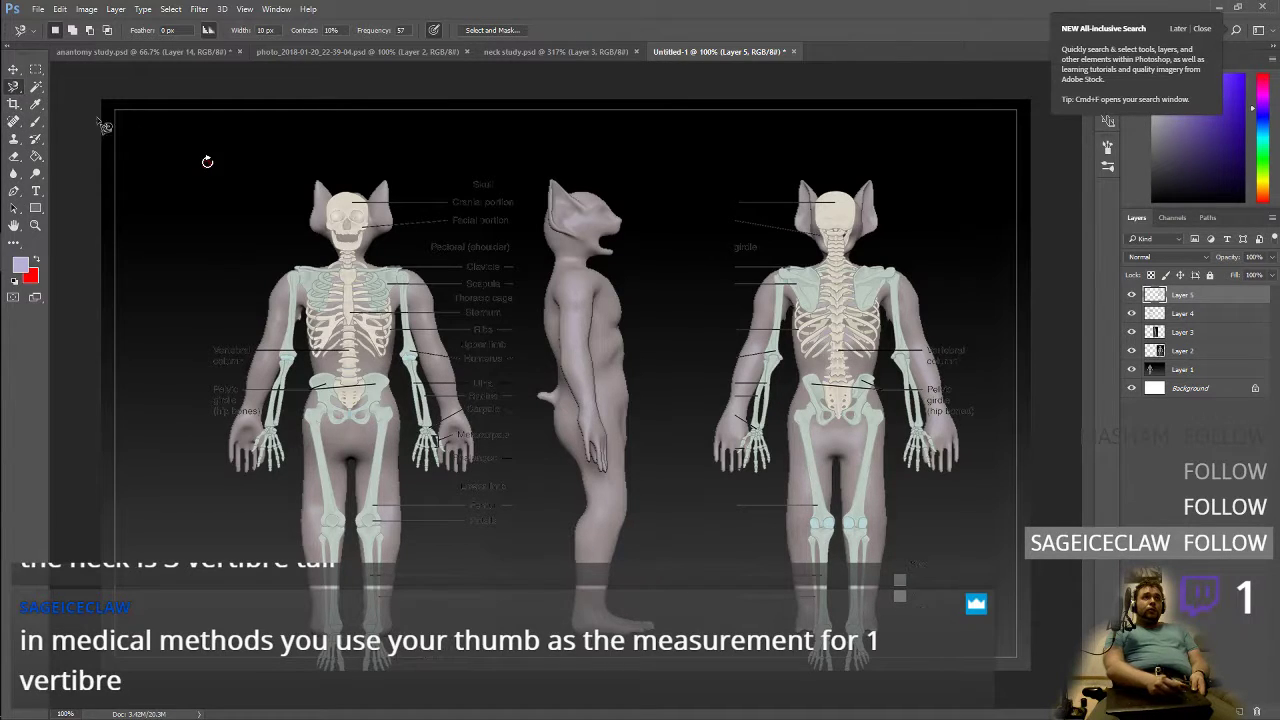
pyautogui.click(14, 94)
pyautogui.click(44, 87)
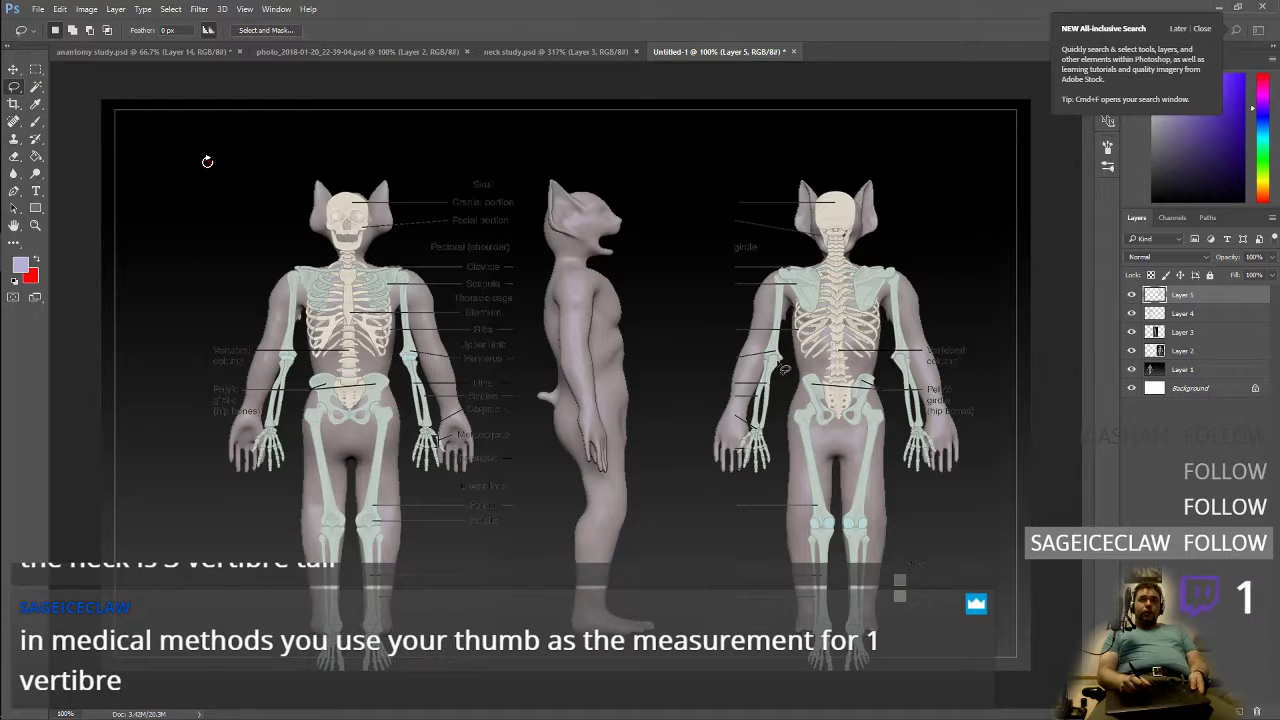
pyautogui.moveTo(808, 401); pyautogui.dragTo(841, 574)
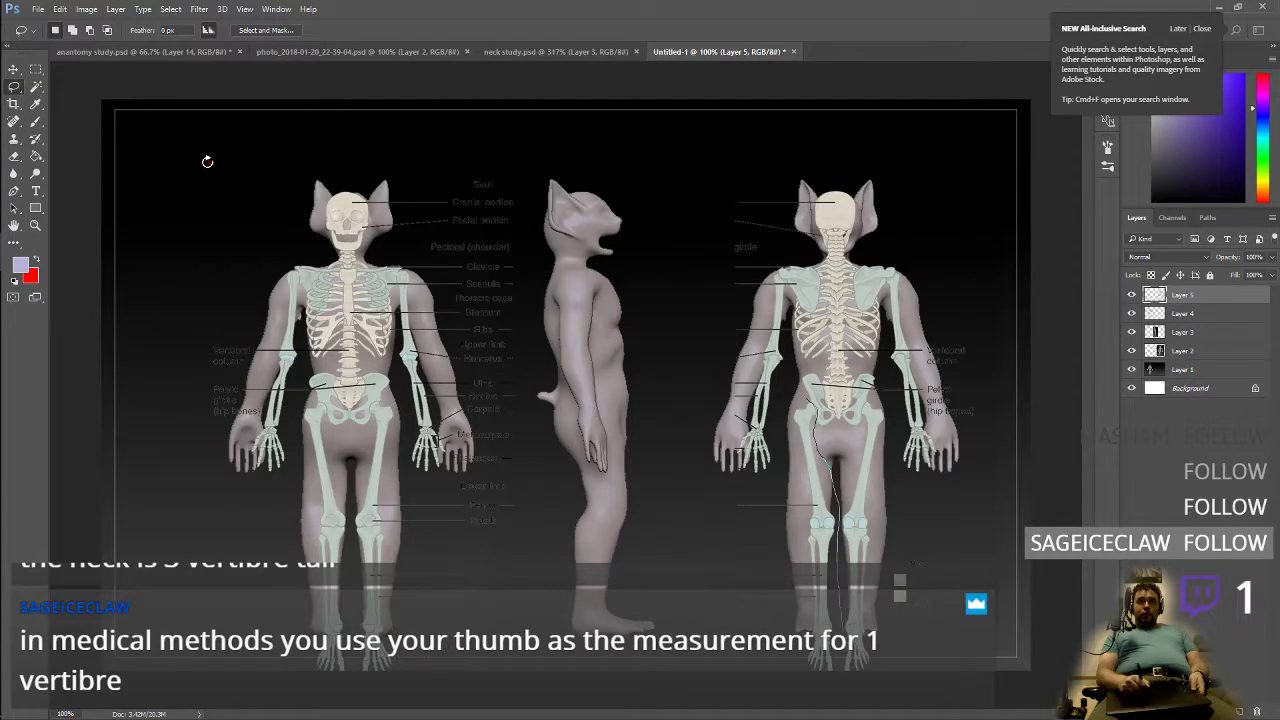
pyautogui.moveTo(786, 645)
pyautogui.mouseDown()
pyautogui.moveTo(792, 405)
pyautogui.moveTo(810, 401)
pyautogui.mouseUp()
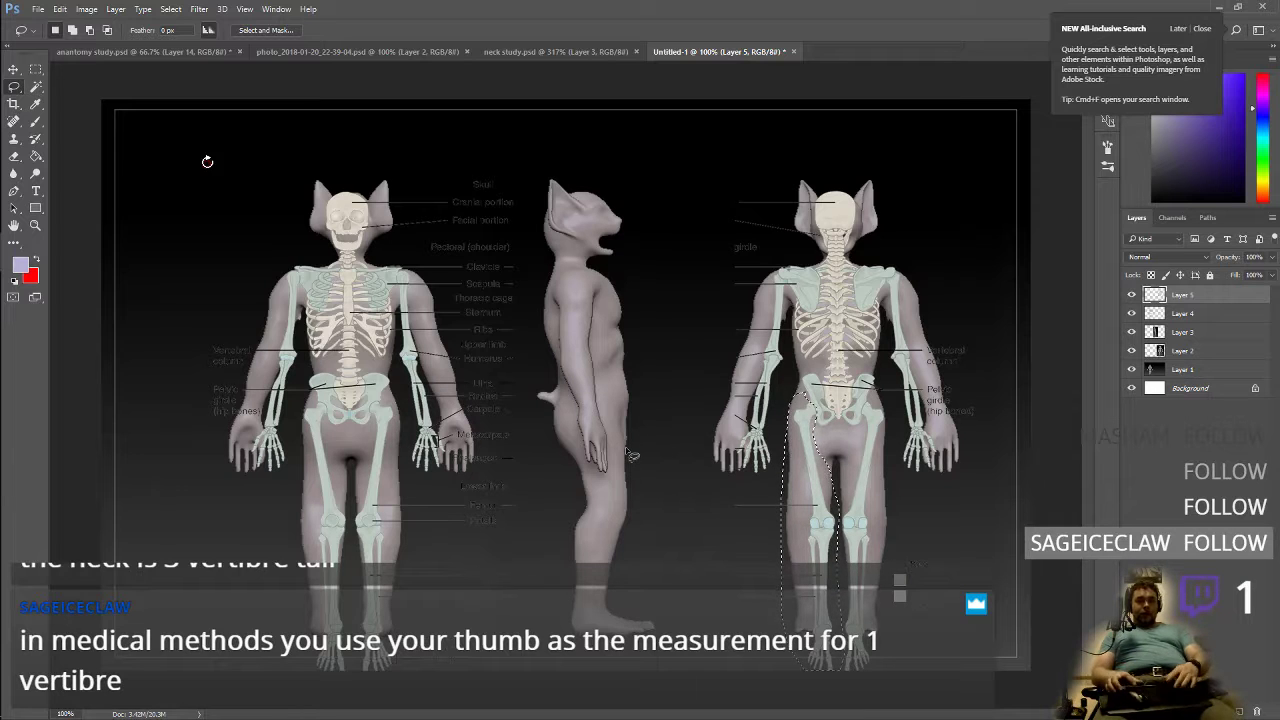
pyautogui.hotkey('ctrl', 't')
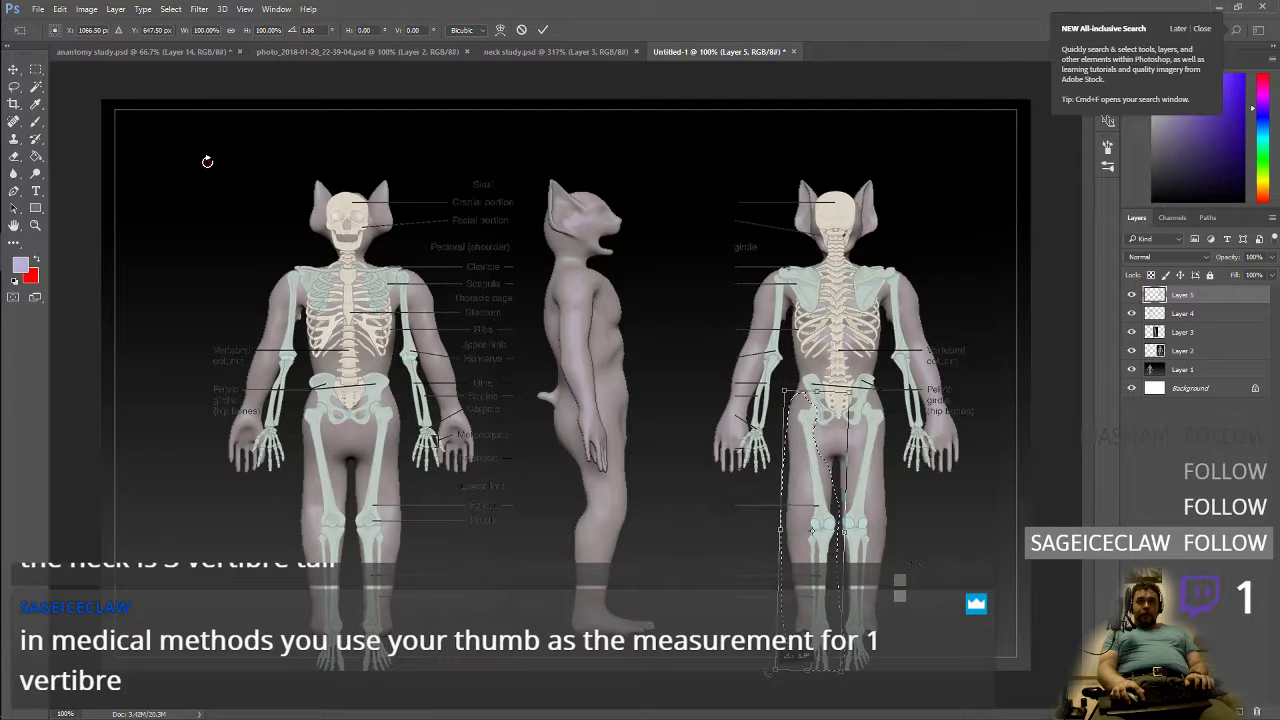
pyautogui.moveTo(207, 161); pyautogui.dragTo(207, 162)
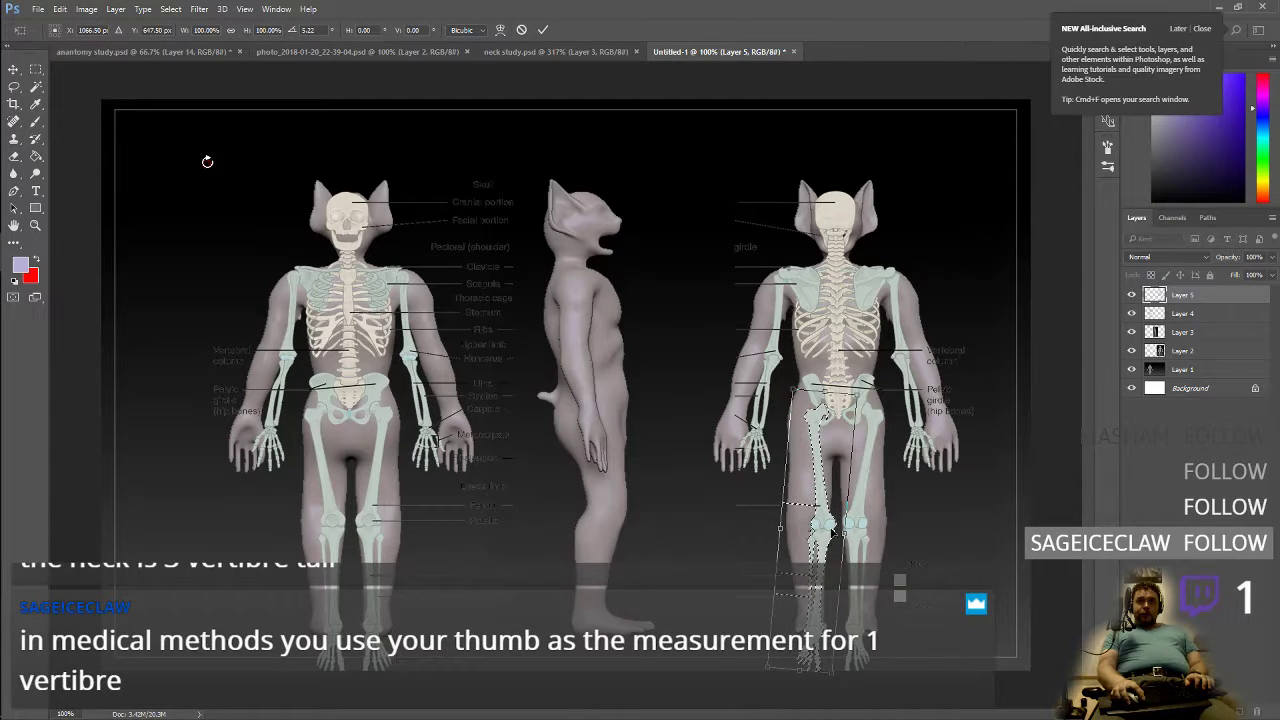
pyautogui.moveTo(824, 530)
pyautogui.mouseDown()
pyautogui.moveTo(814, 533)
pyautogui.moveTo(820, 521)
pyautogui.mouseUp()
pyautogui.press('Return')
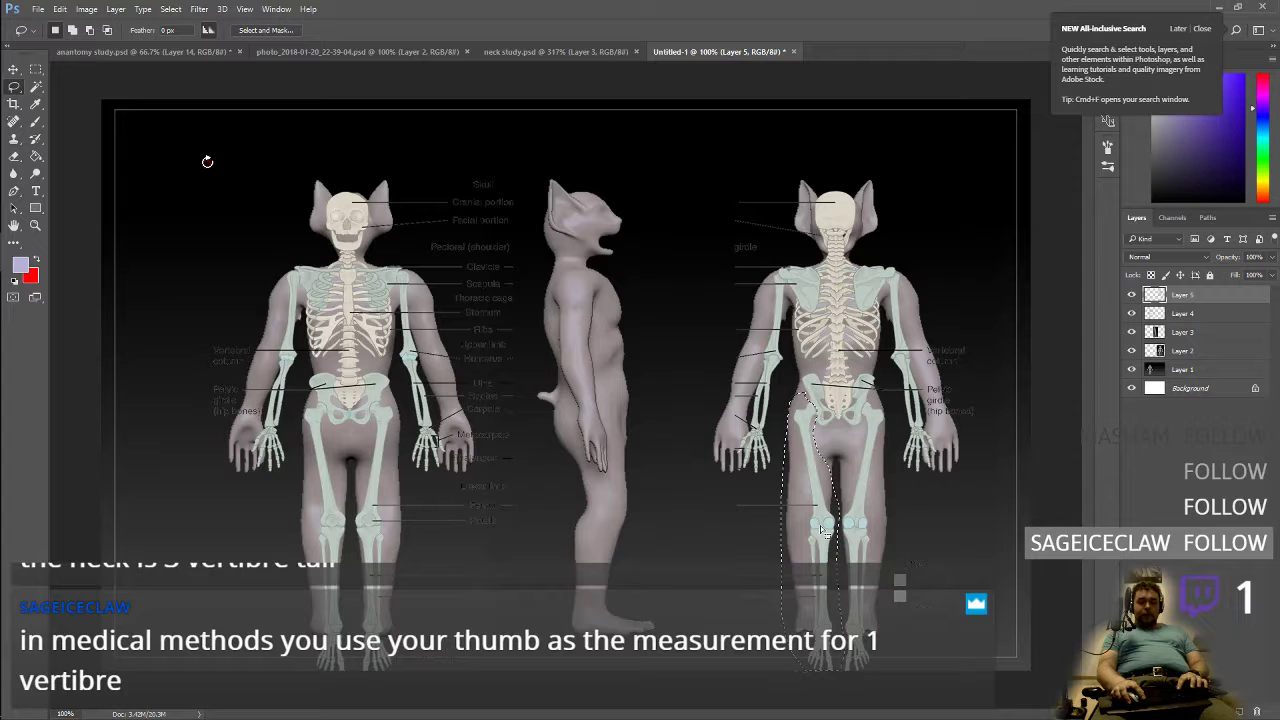
pyautogui.moveTo(822, 527); pyautogui.dragTo(813, 522)
pyautogui.hotkey('ctrl', 't')
pyautogui.press('Return')
pyautogui.hotkey('ctrl', 'd')
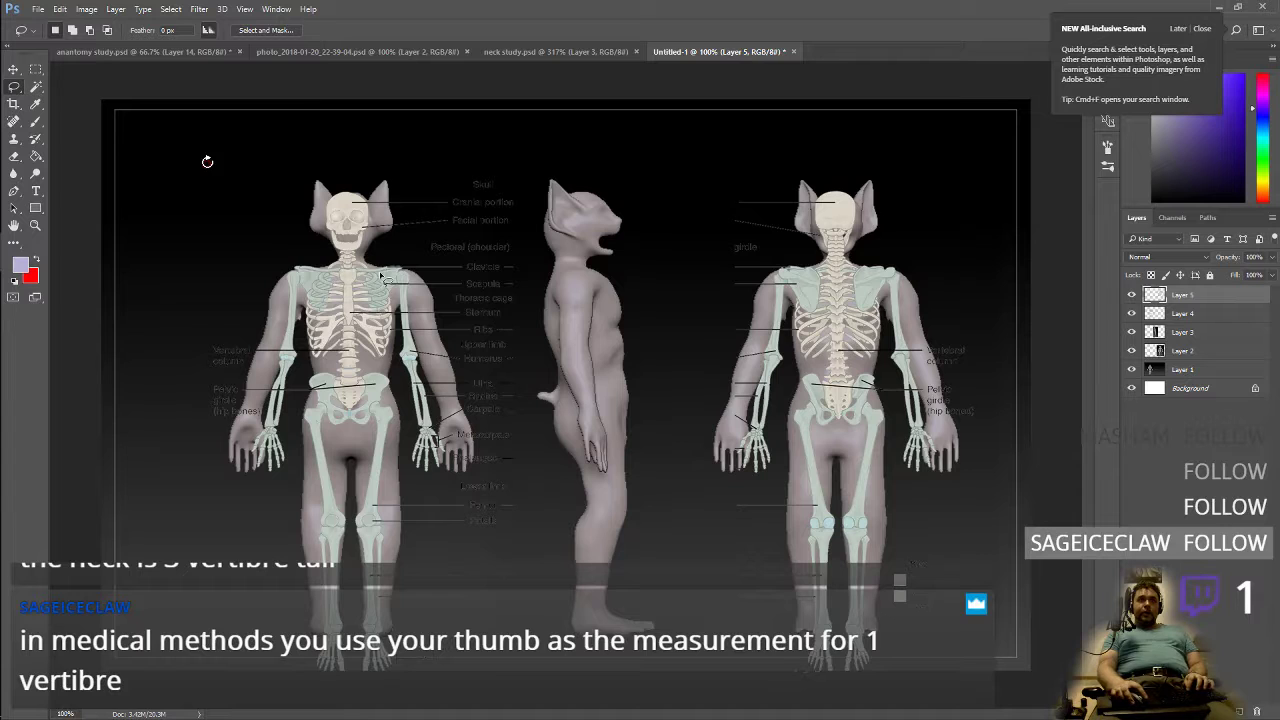
# Step: Show the rulers and nudge the front-facing skeleton on Layer 4 to X 500 px, Y 516 px, centring it on the back view
pyautogui.click(1190, 314)
pyautogui.press('m')
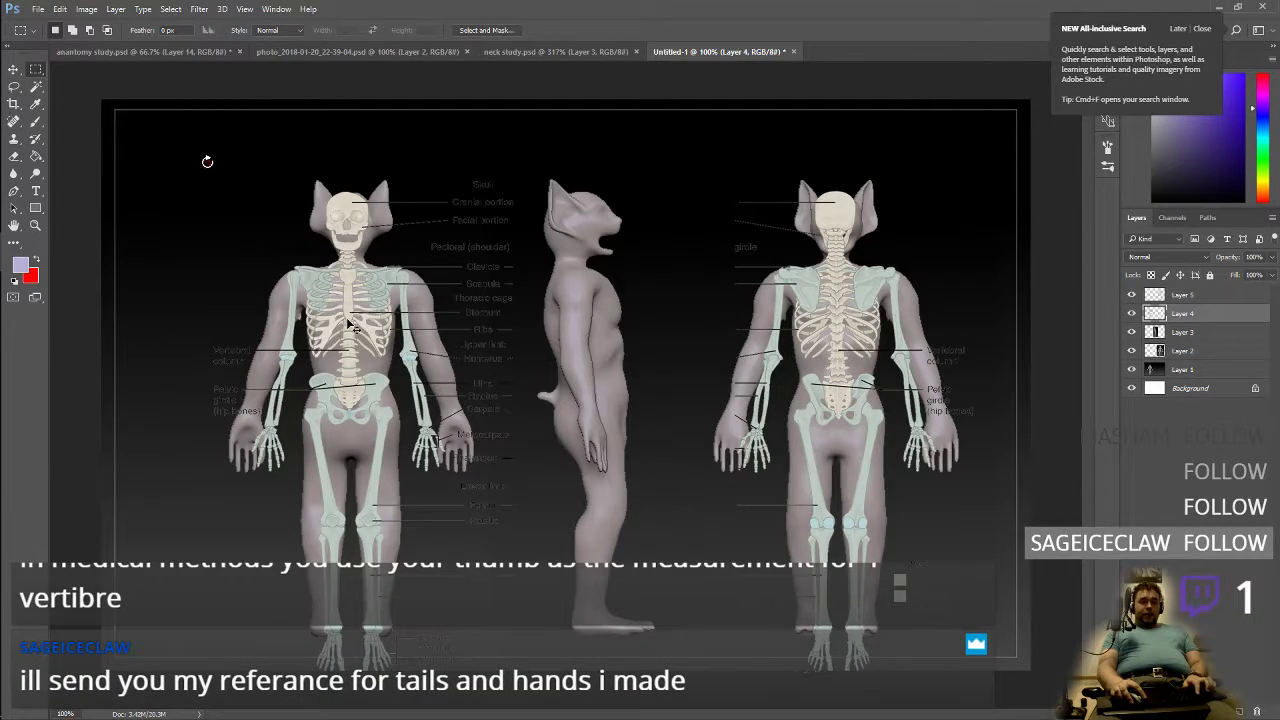
pyautogui.hotkey('ctrl', 'r')
pyautogui.hotkey('ctrl', 't')
pyautogui.moveTo(348, 322); pyautogui.dragTo(351, 324)
pyautogui.press('Right')
pyautogui.press('Right')
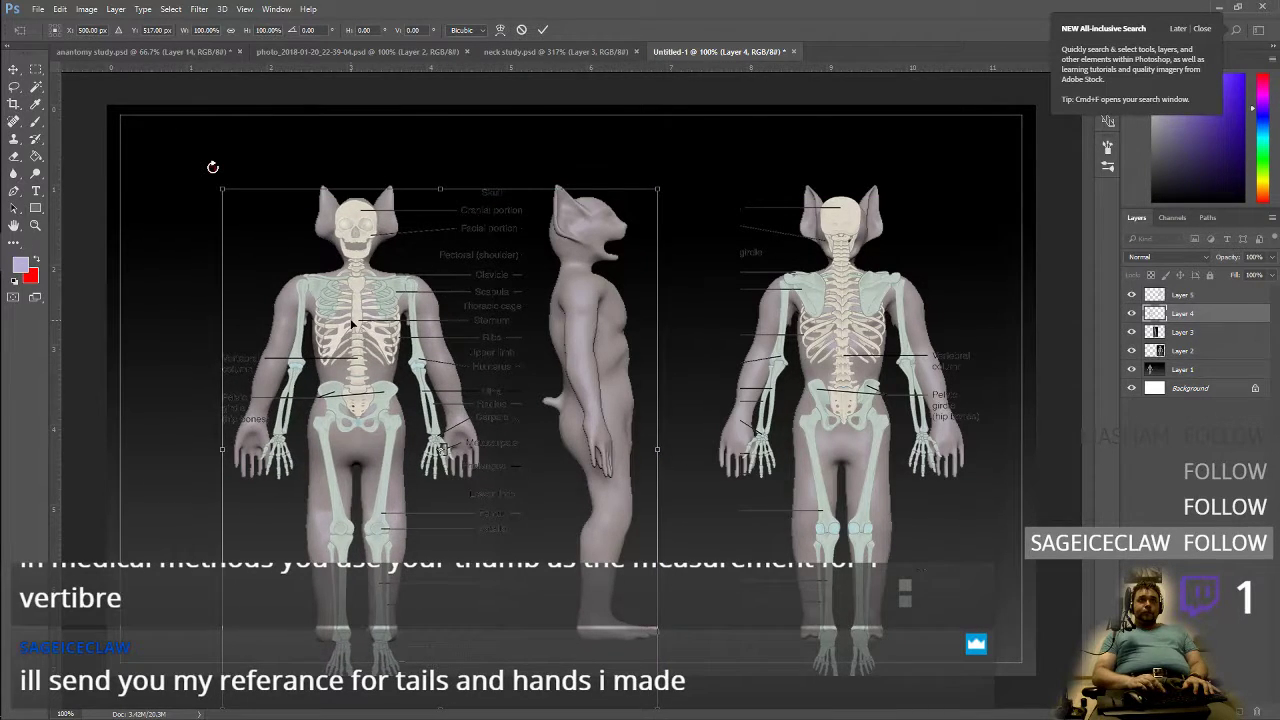
pyautogui.press('Left')
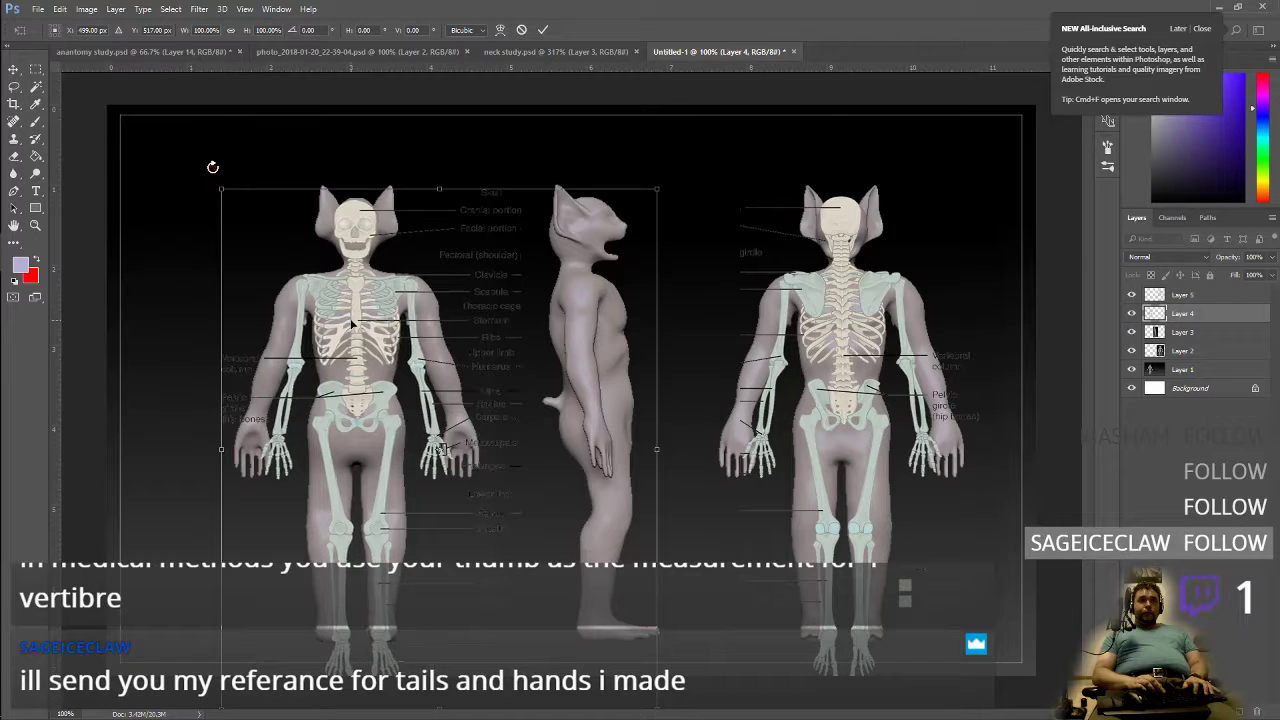
pyautogui.press('Right')
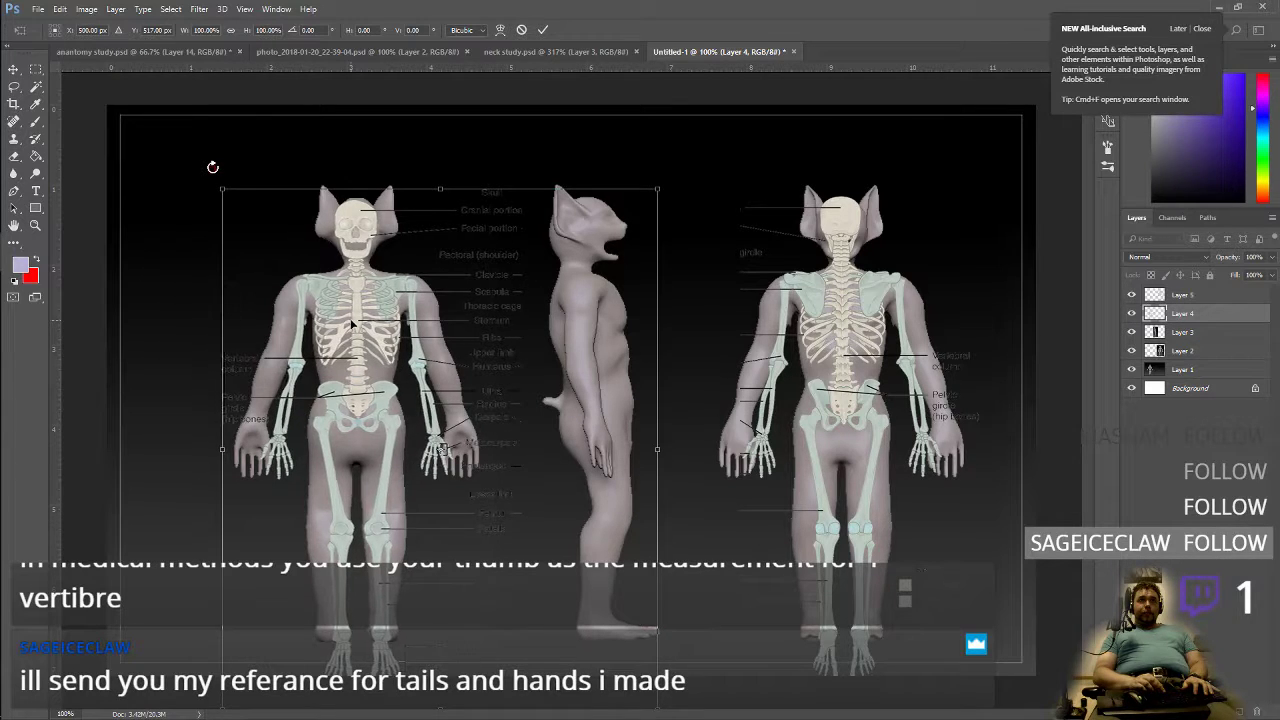
pyautogui.press('Up')
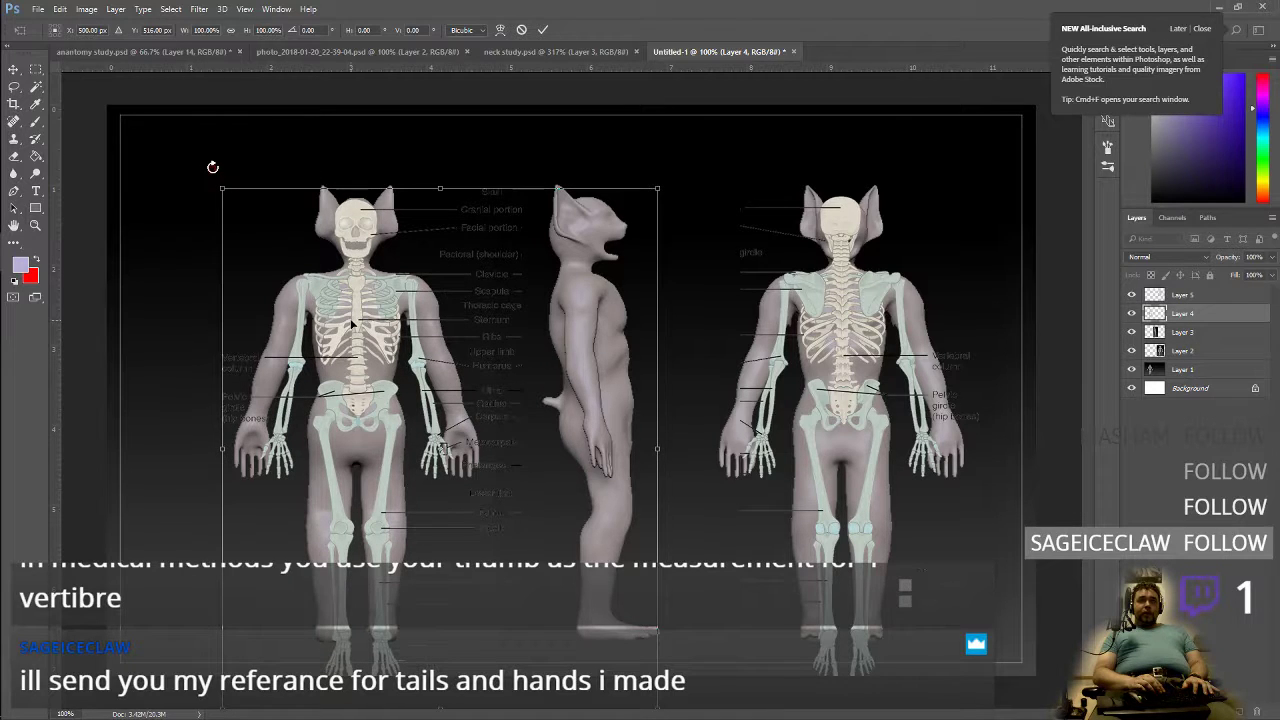
# Step: Set Layer 4 to 46% opacity with the Multiply blend mode and apply its transform
pyautogui.click(1203, 257)
pyautogui.click(1203, 269)
pyautogui.click(1271, 260)
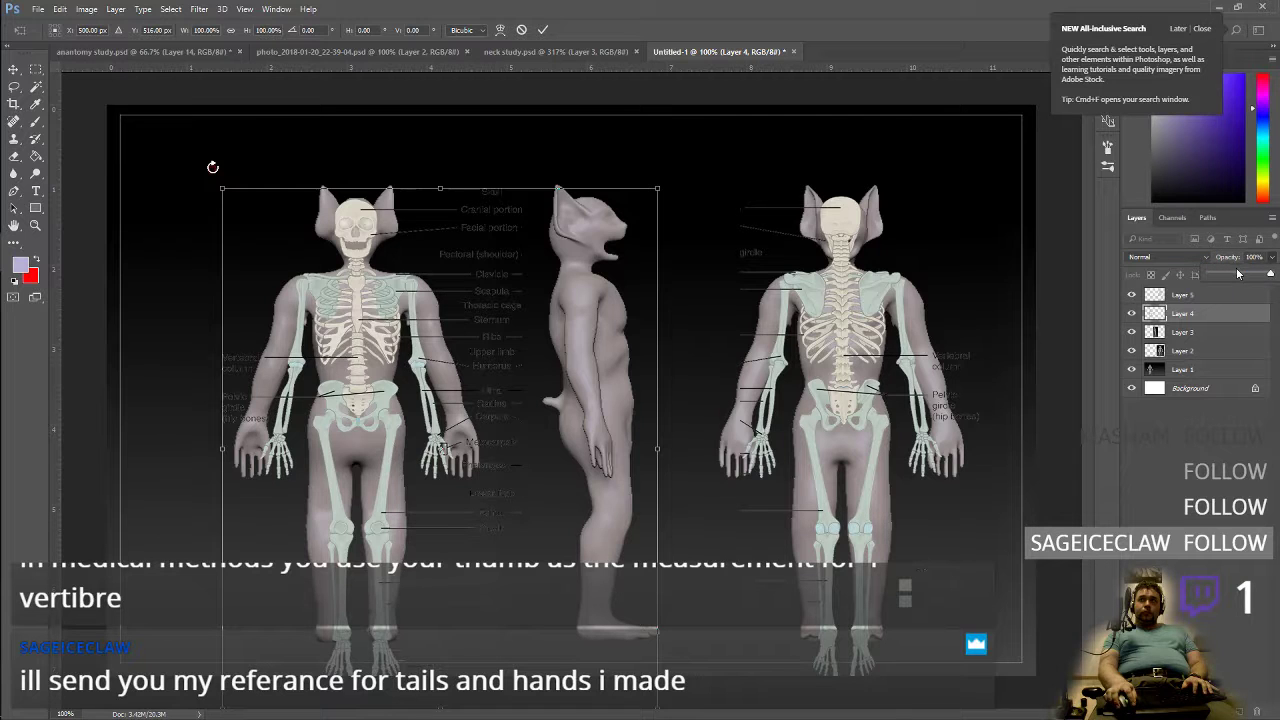
pyautogui.moveTo(1238, 273); pyautogui.dragTo(1239, 277)
pyautogui.click(1176, 263)
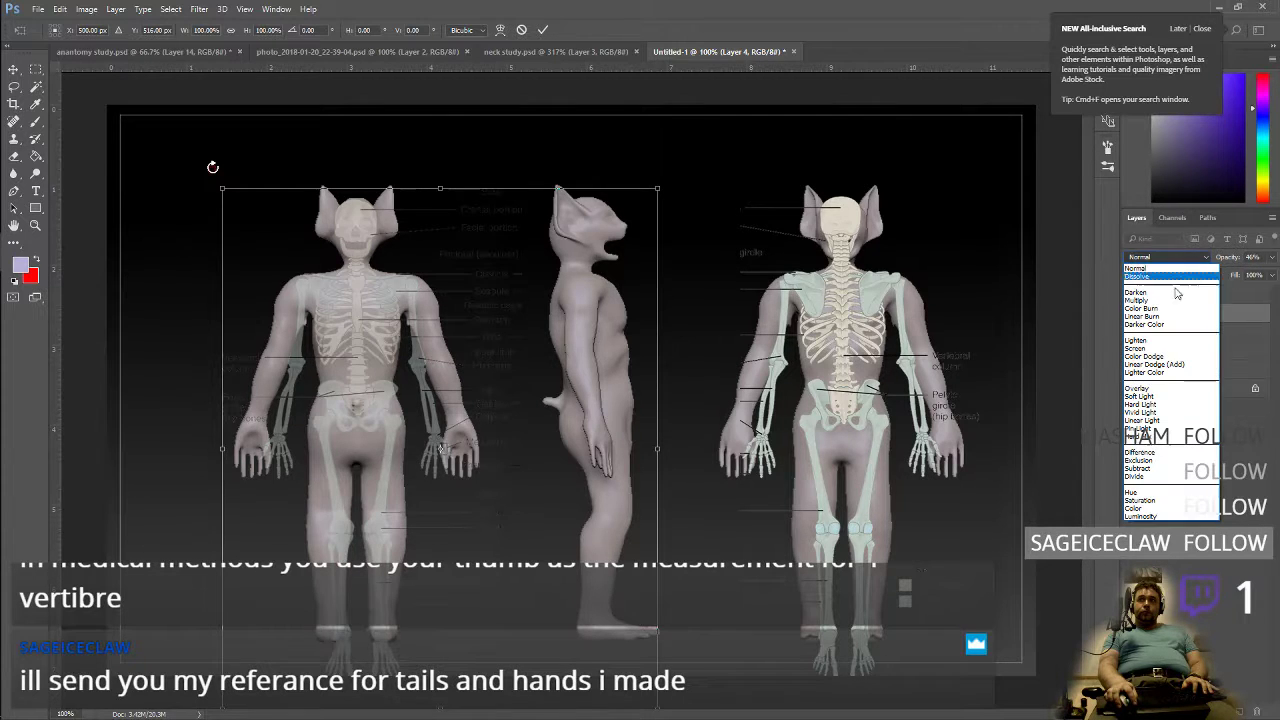
pyautogui.click(1168, 303)
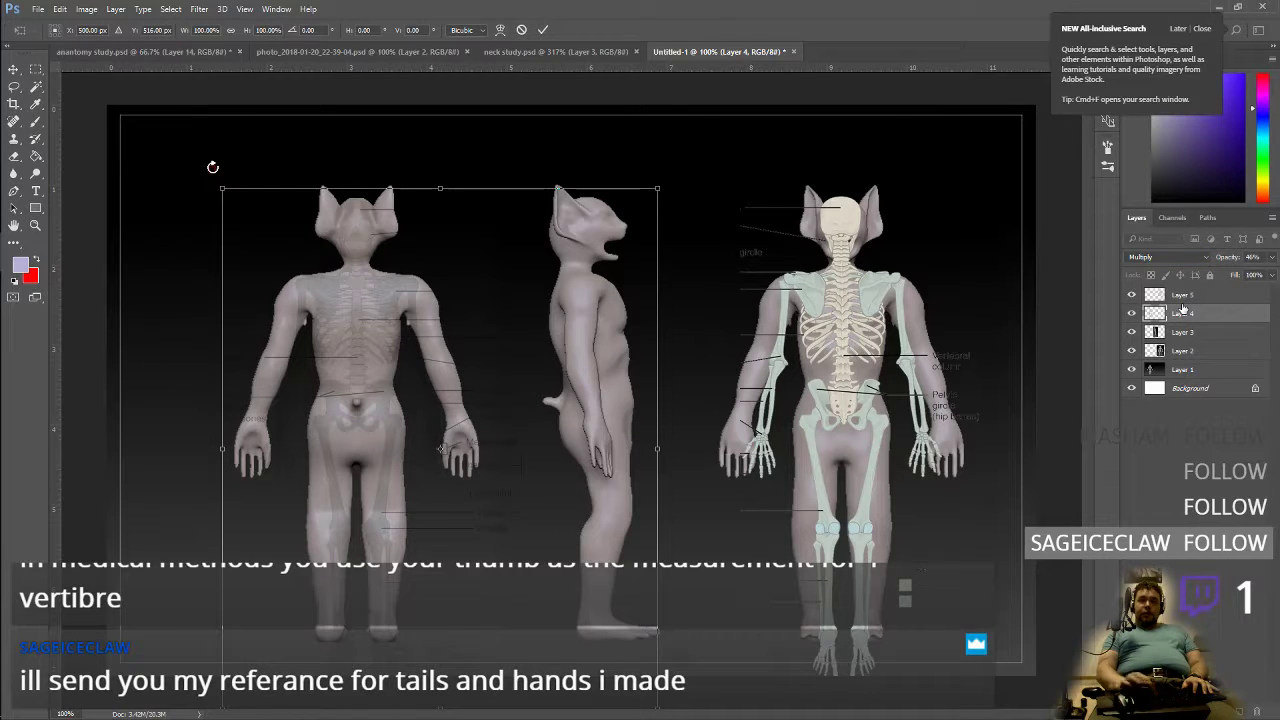
pyautogui.press('Return')
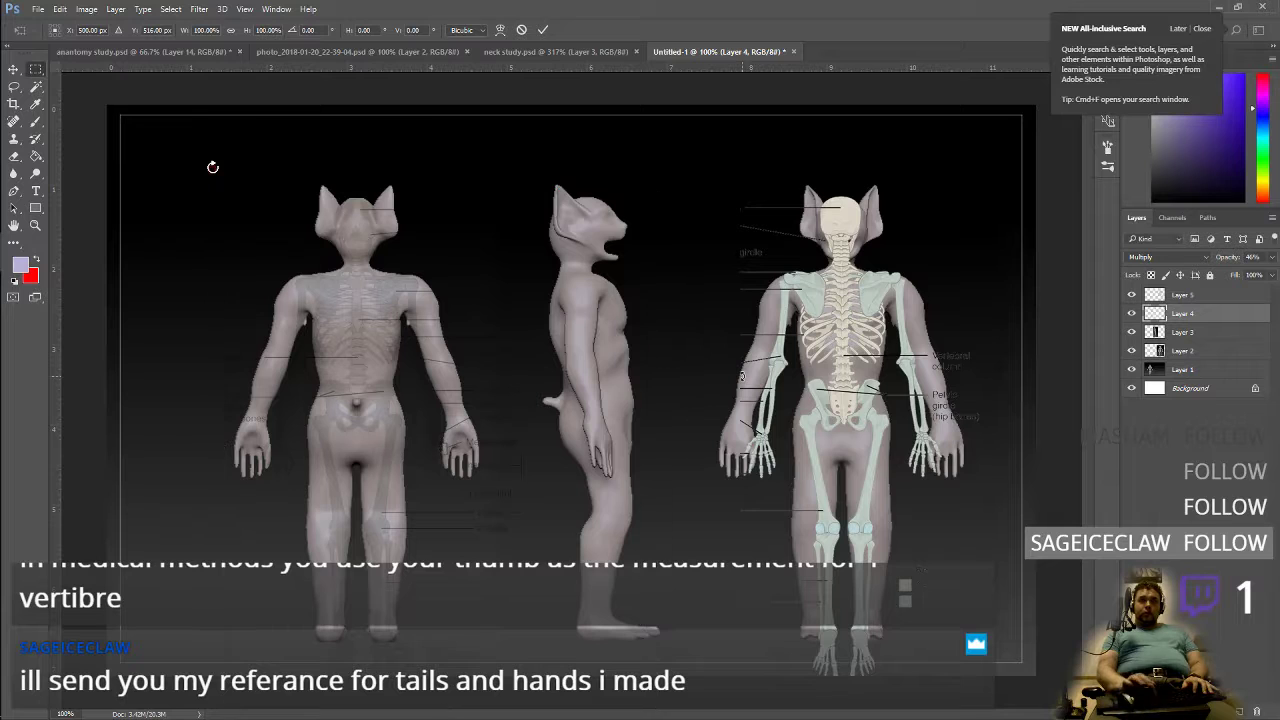
# Step: Set the blend mode of the rear-facing skeleton on Layer 5 to Multiply
pyautogui.click(1180, 296)
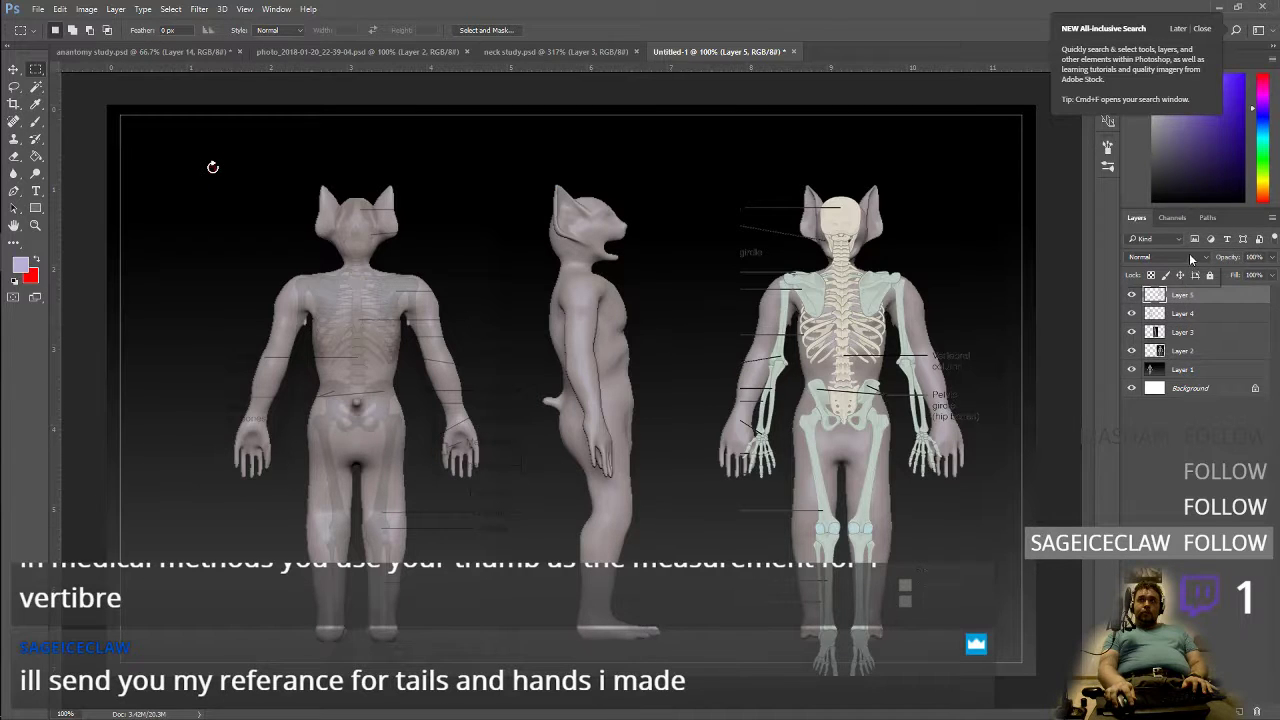
pyautogui.click(1190, 257)
pyautogui.click(1183, 301)
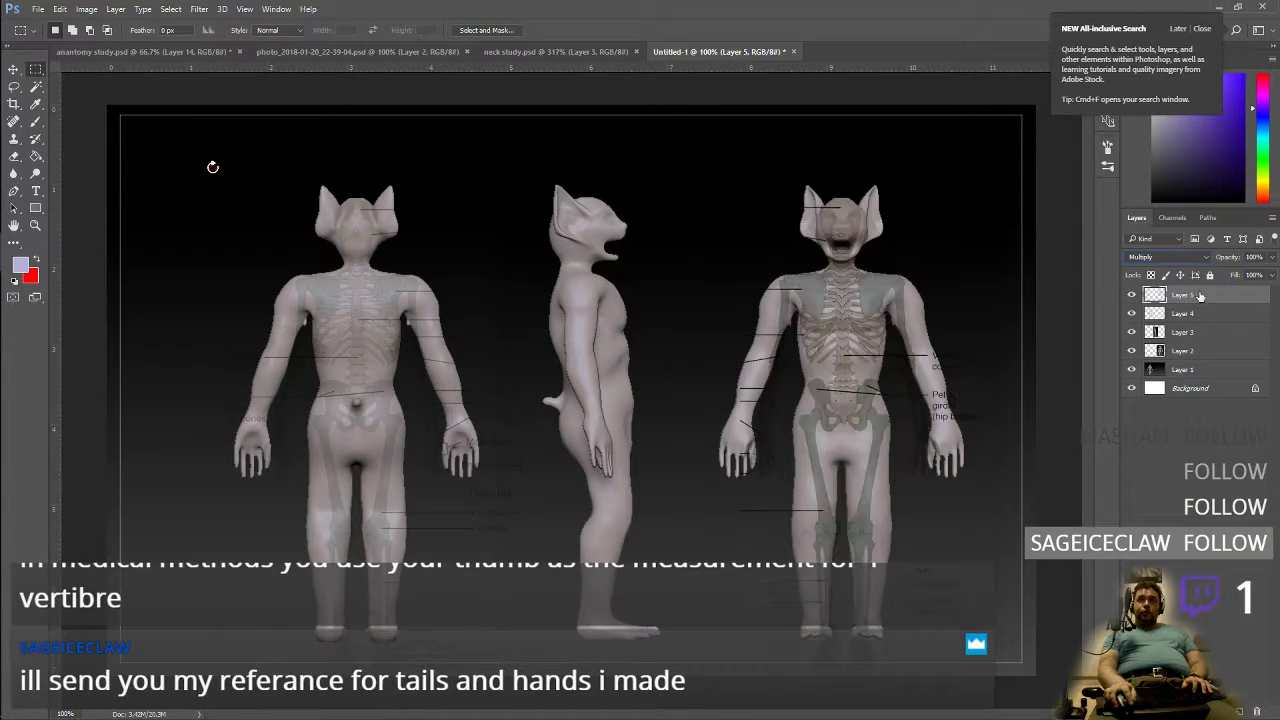
pyautogui.click(1272, 258)
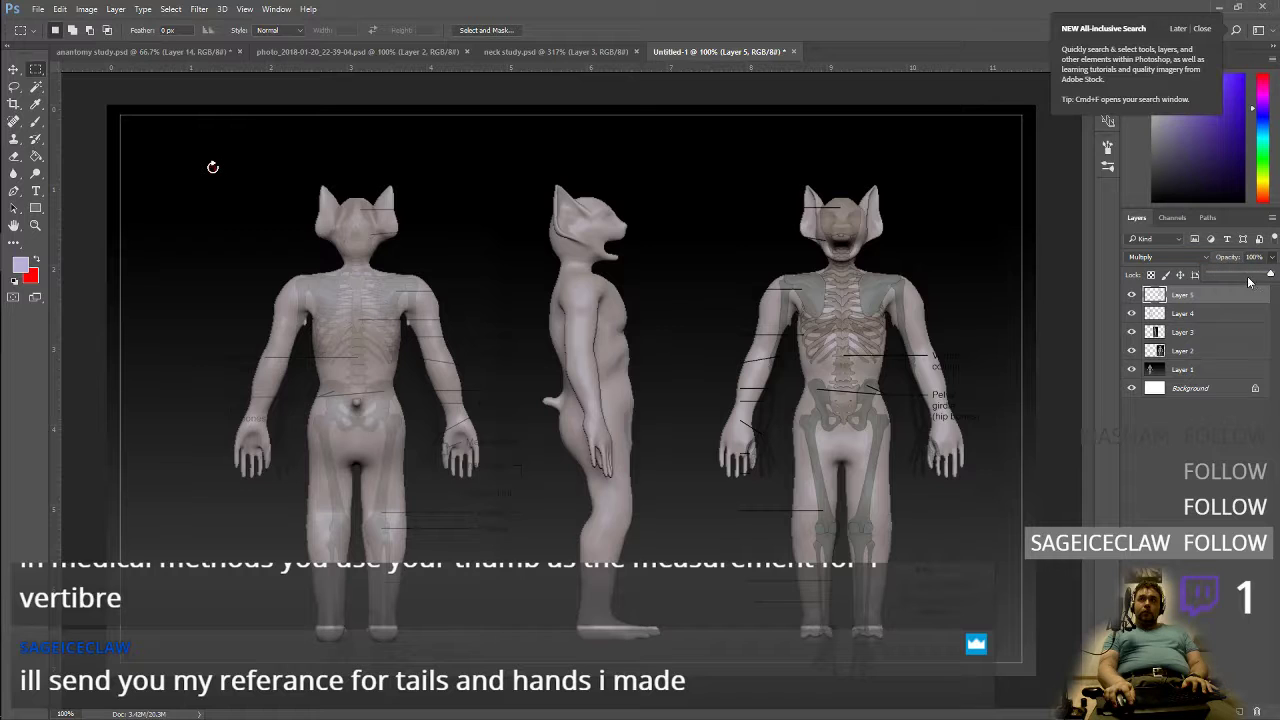
# Step: Set the opacity of the front-facing skeleton on Layer 4 to 100%
pyautogui.click(1205, 315)
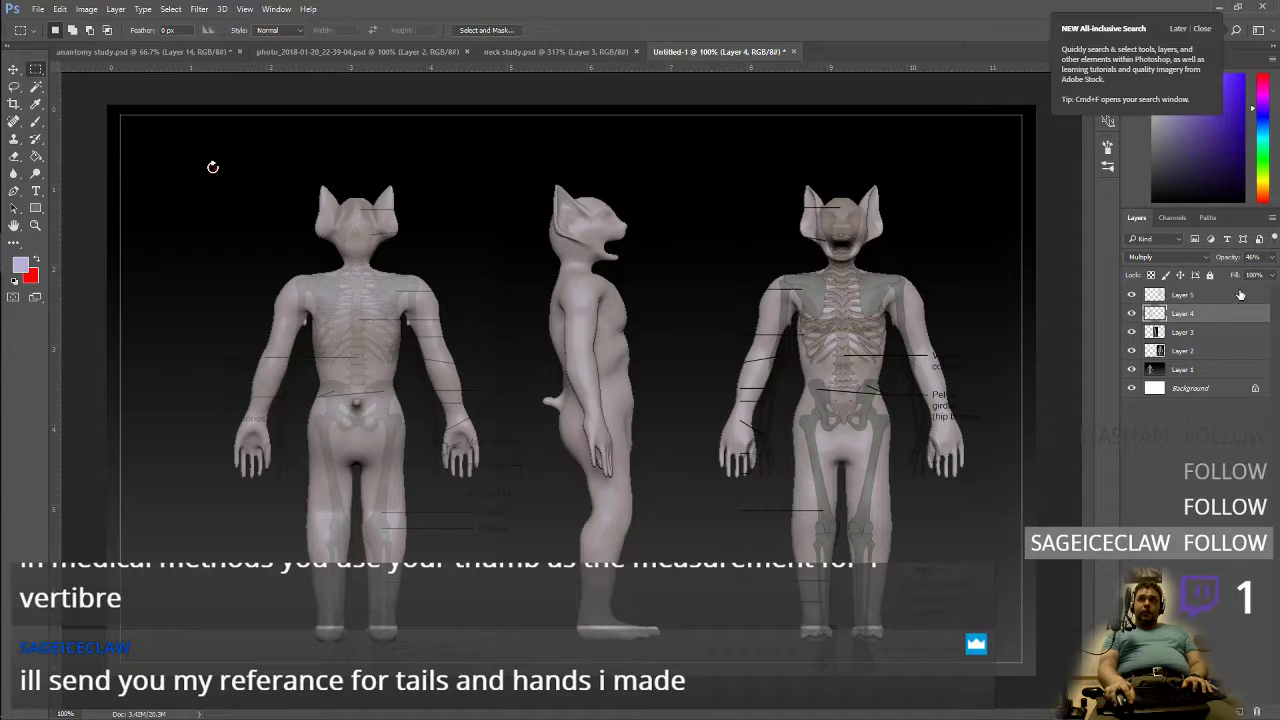
pyautogui.click(1273, 258)
pyautogui.click(1272, 275)
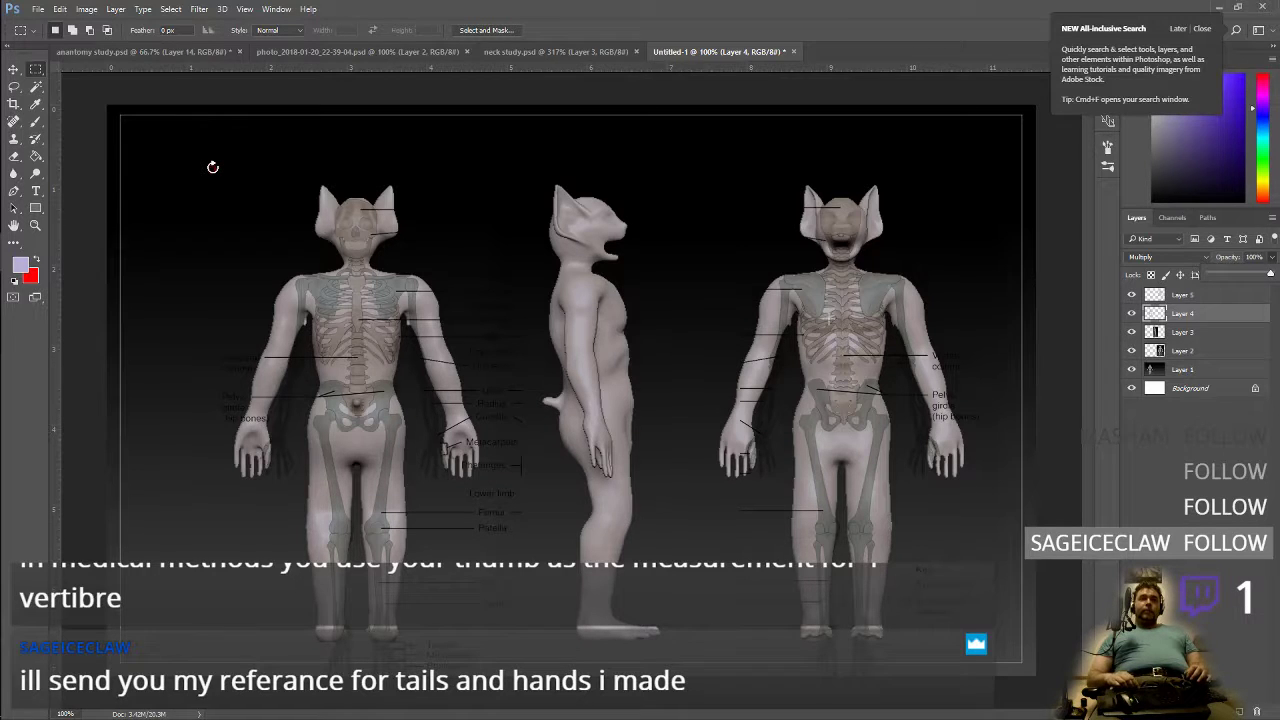
# Step: Choose the Brush tool with red as the foreground colour and dismiss the search feature notice
pyautogui.press('b')
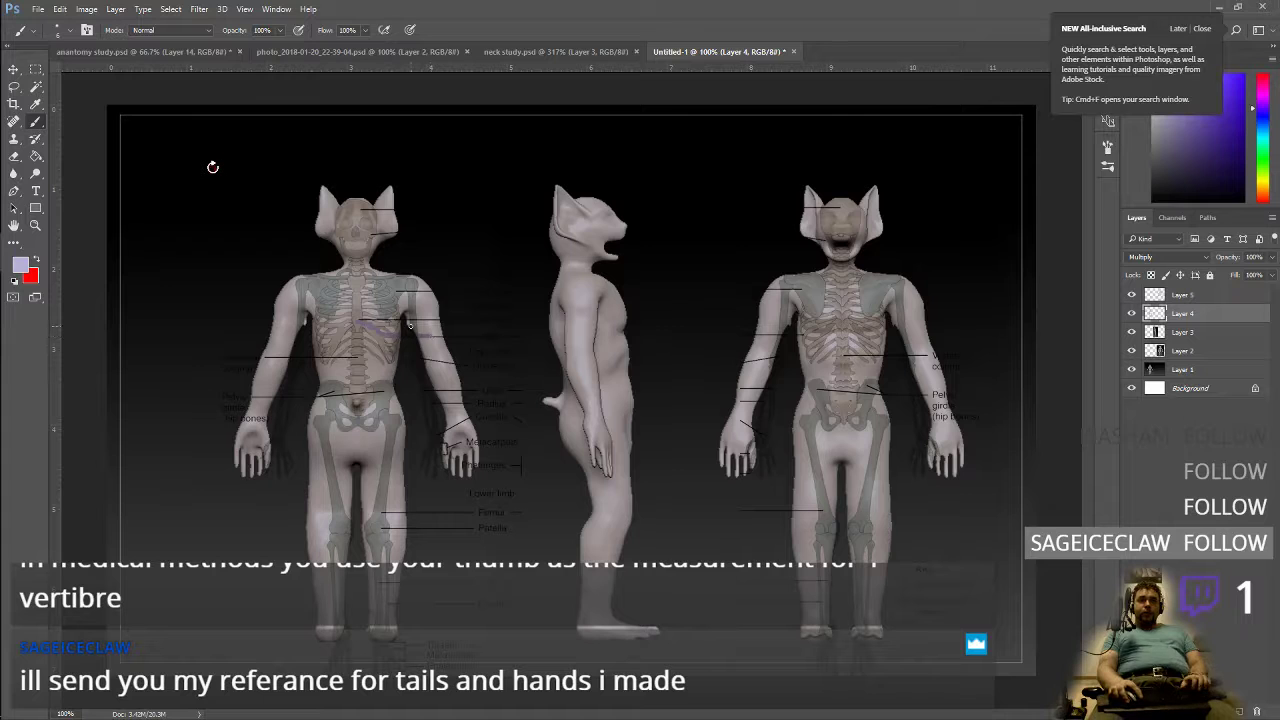
pyautogui.press('x')
pyautogui.click(1199, 28)
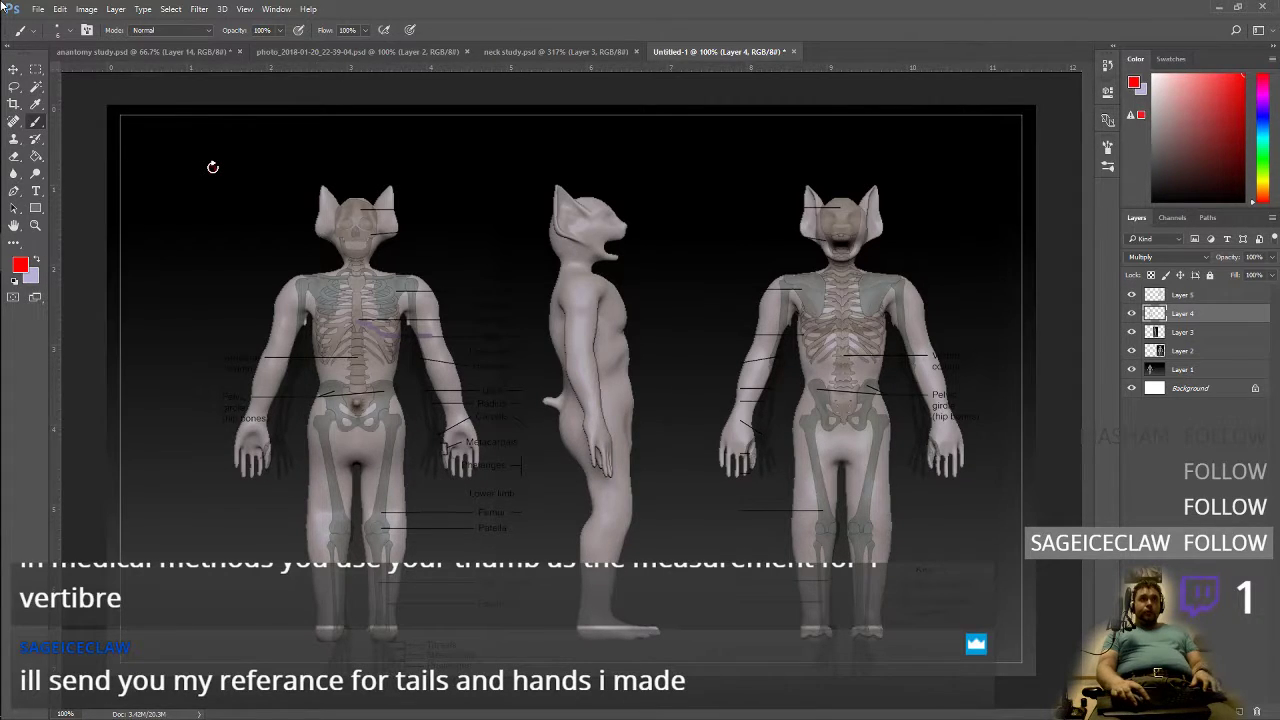
# Step: Show the document history and revert to the Master Opacity Change state, removing the stray brush stroke
pyautogui.click(276, 9)
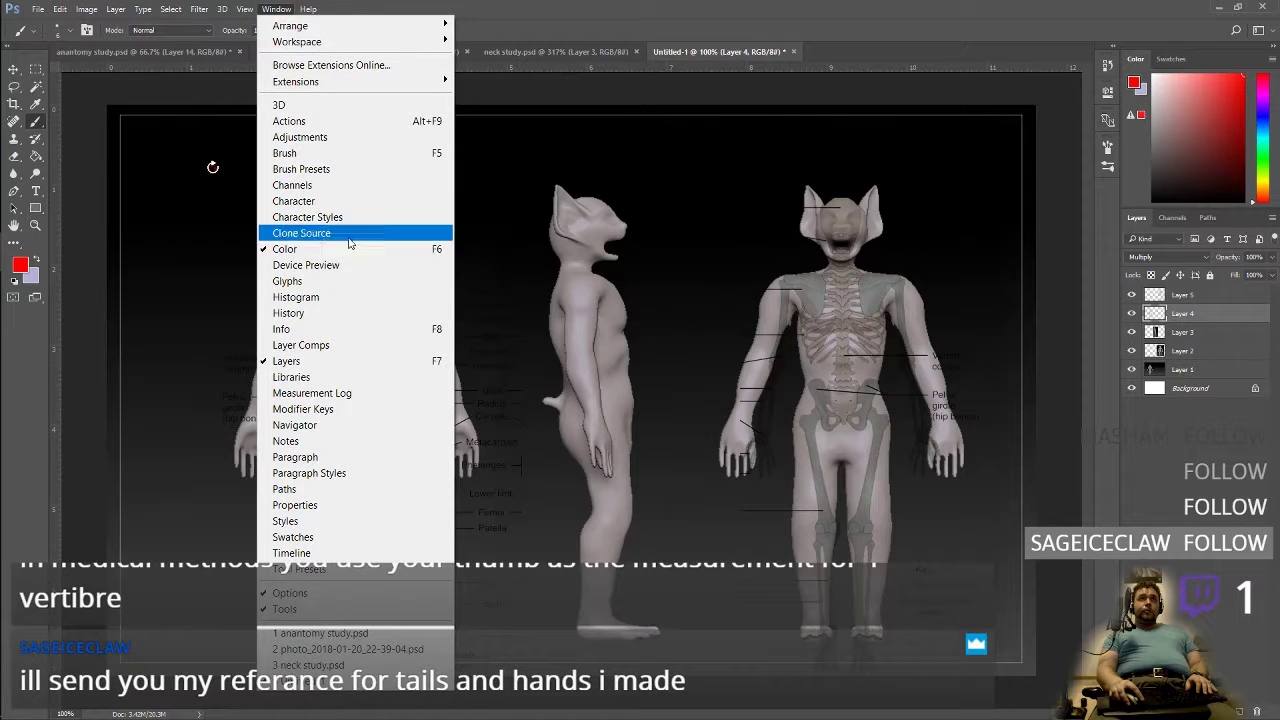
pyautogui.click(345, 296)
pyautogui.click(276, 9)
pyautogui.click(305, 313)
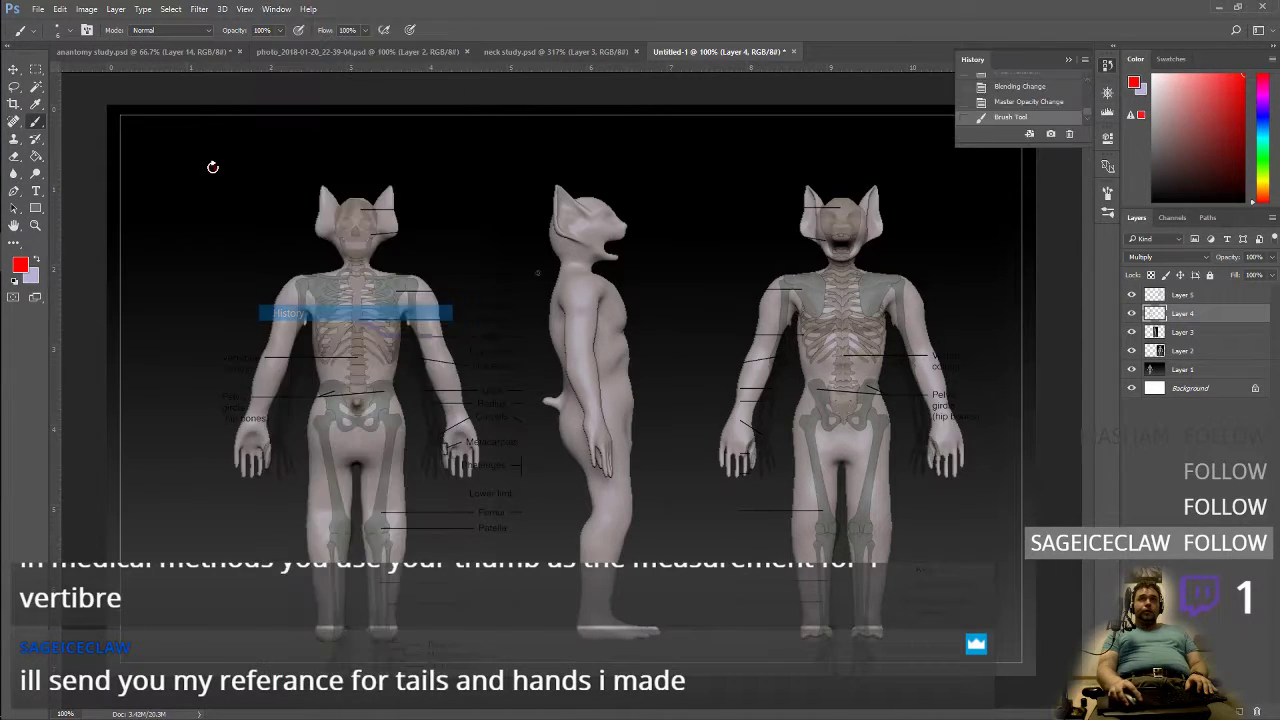
pyautogui.click(1029, 103)
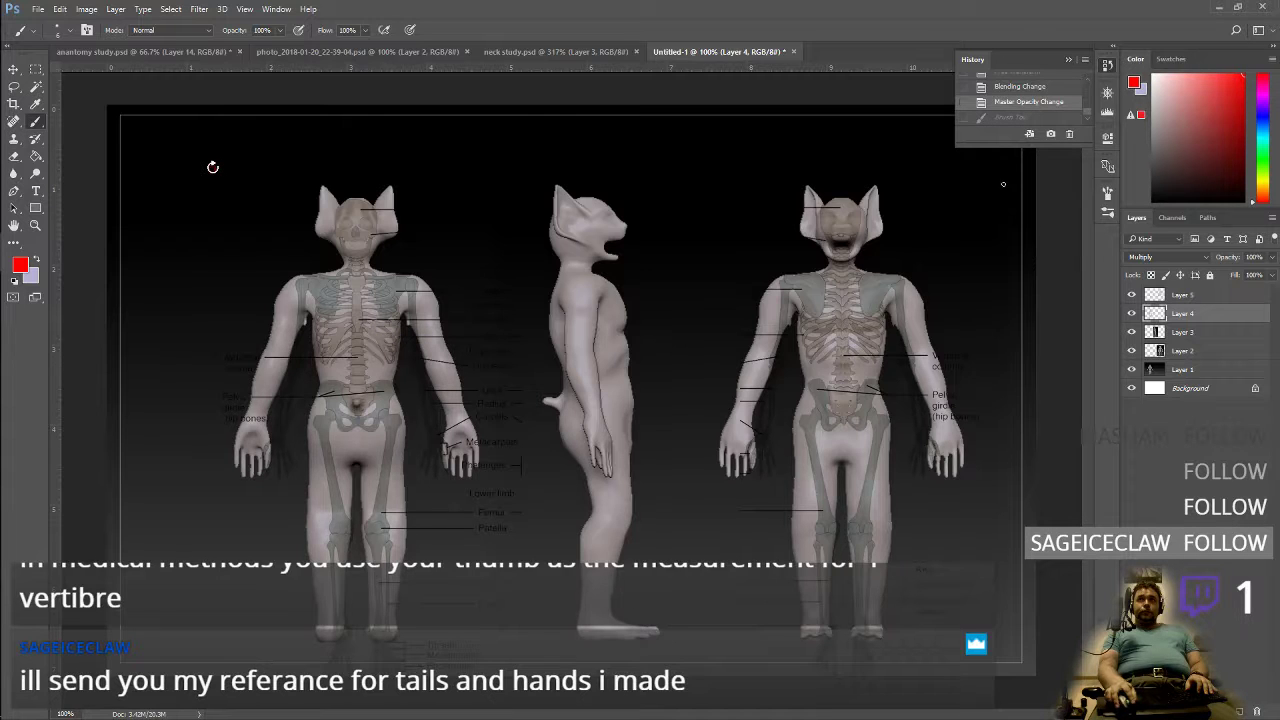
# Step: Shift the rear-facing skeleton on Layer 5 slightly down over the front view
pyautogui.press('v')
pyautogui.moveTo(843, 358)
pyautogui.mouseDown()
pyautogui.moveTo(460, 350)
pyautogui.moveTo(365, 355)
pyautogui.moveTo(350, 370)
pyautogui.moveTo(826, 330)
pyautogui.mouseUp()
pyautogui.click(1197, 316)
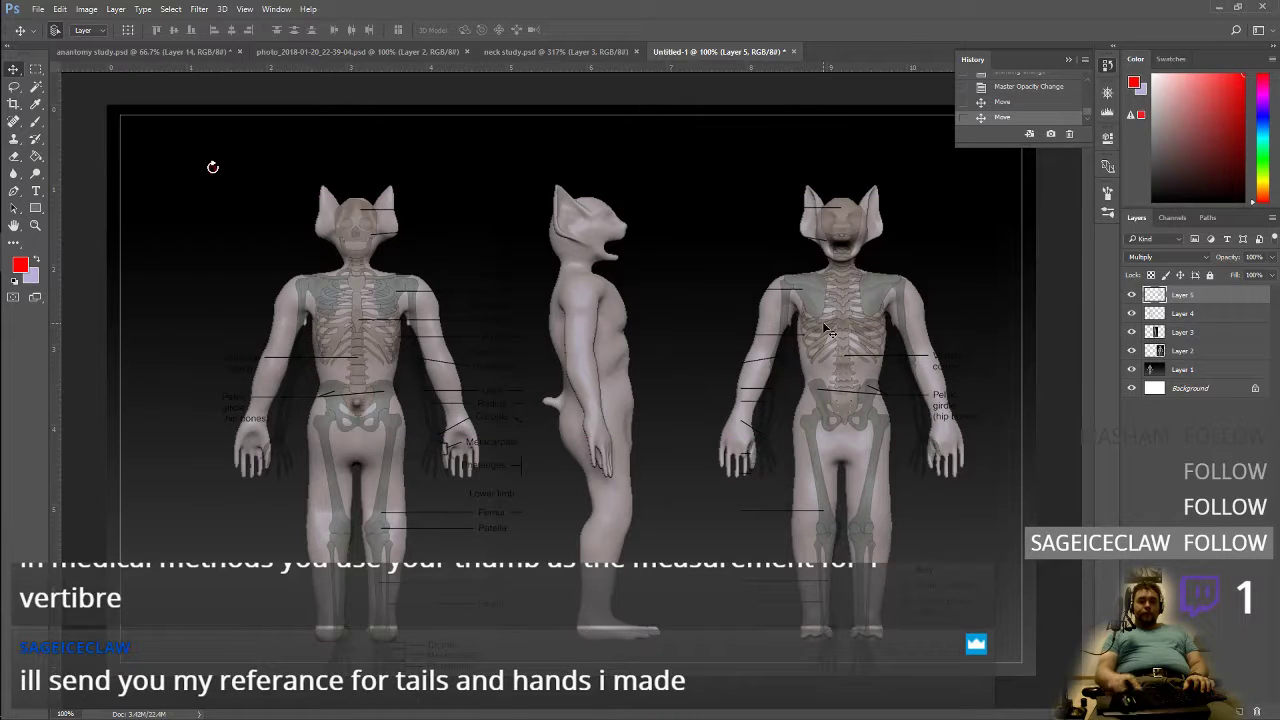
pyautogui.press('Down')
pyautogui.press('Down')
pyautogui.press('Down')
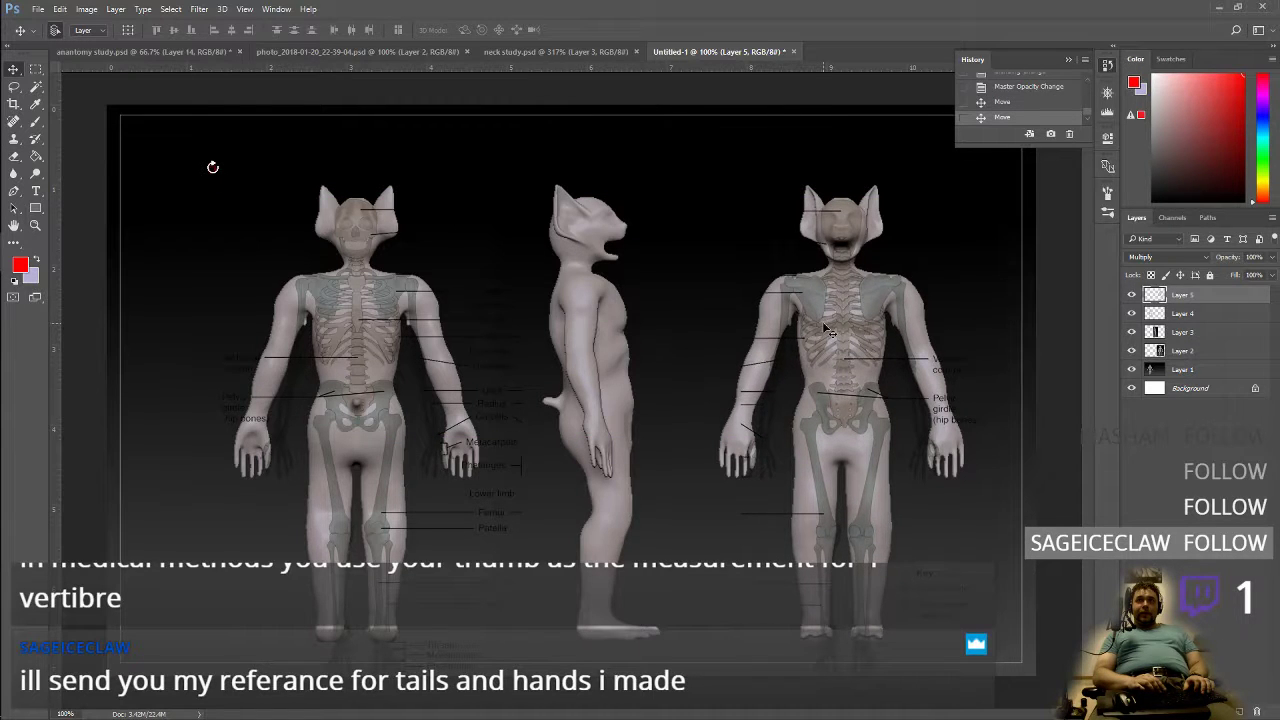
pyautogui.press('Down')
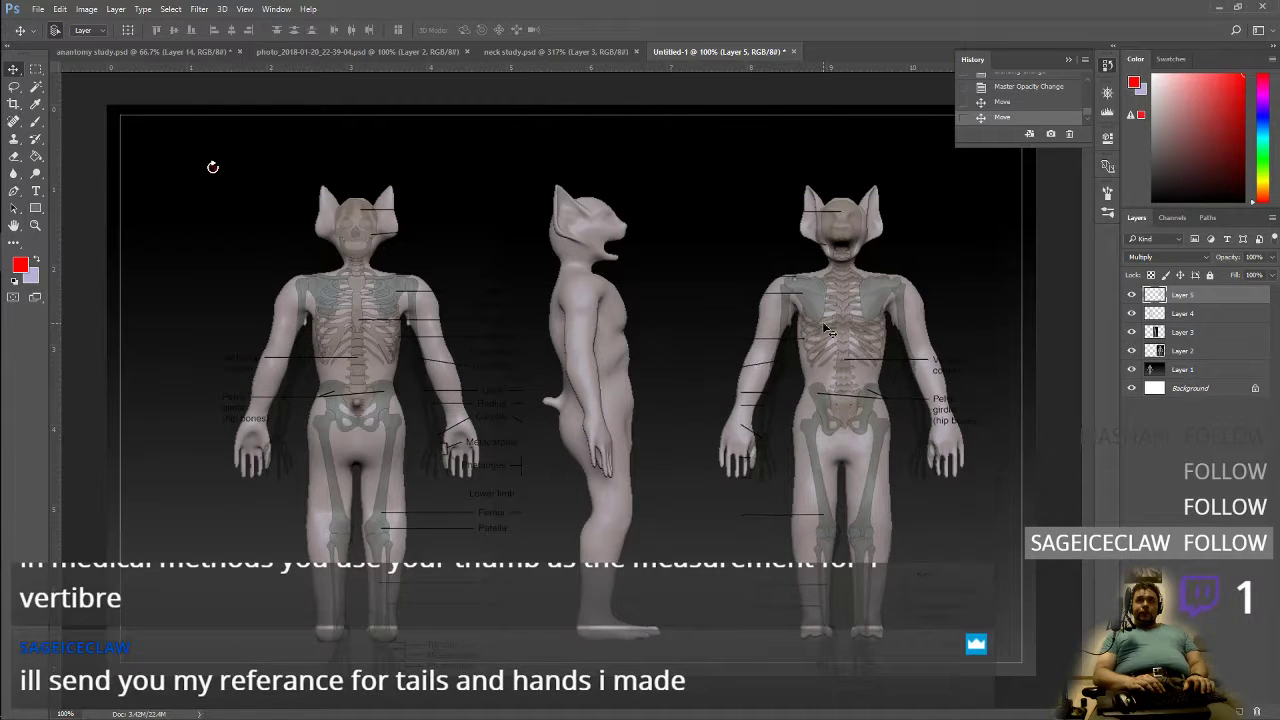
pyautogui.press('Down')
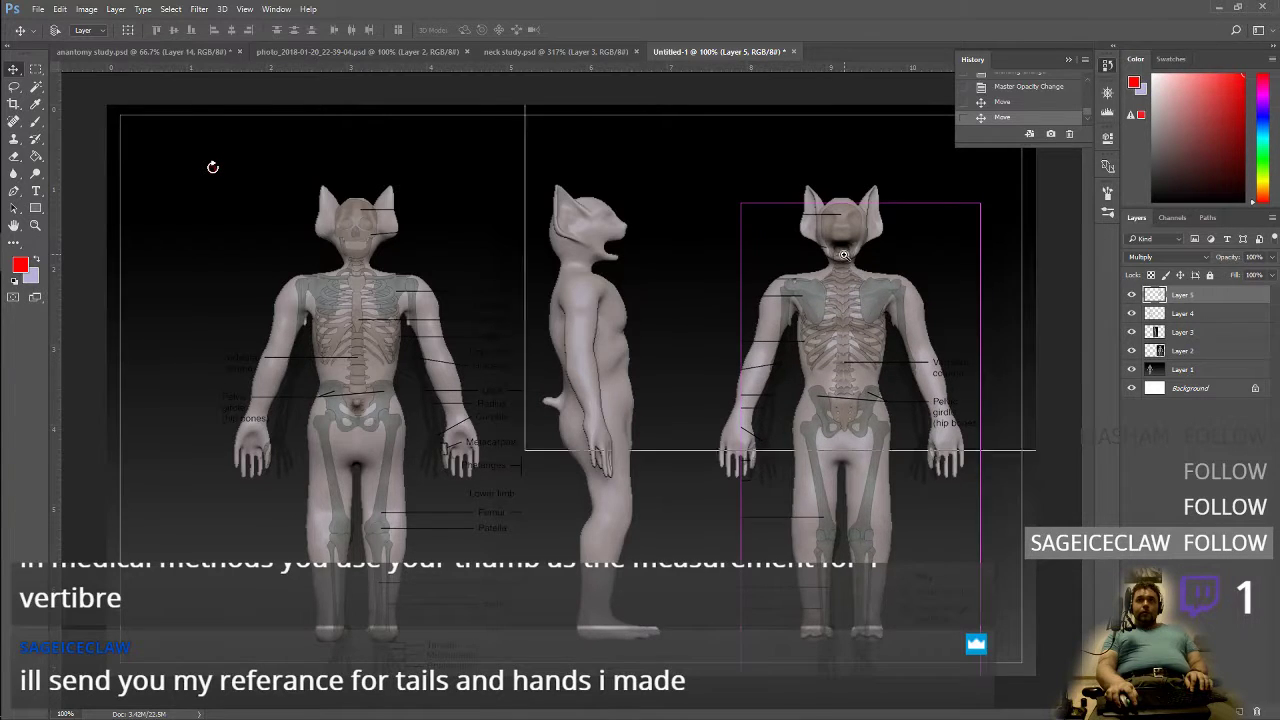
# Step: Fine-tune the vertical position of Layer 5's skeleton against the neck and shoulders of the front view
pyautogui.keyDown('ctrl'); pyautogui.click(844, 254); pyautogui.keyUp('ctrl')
pyautogui.keyDown('ctrl'); pyautogui.click(844, 254); pyautogui.keyUp('ctrl')
pyautogui.keyDown('ctrl'); pyautogui.click(844, 254); pyautogui.keyUp('ctrl')
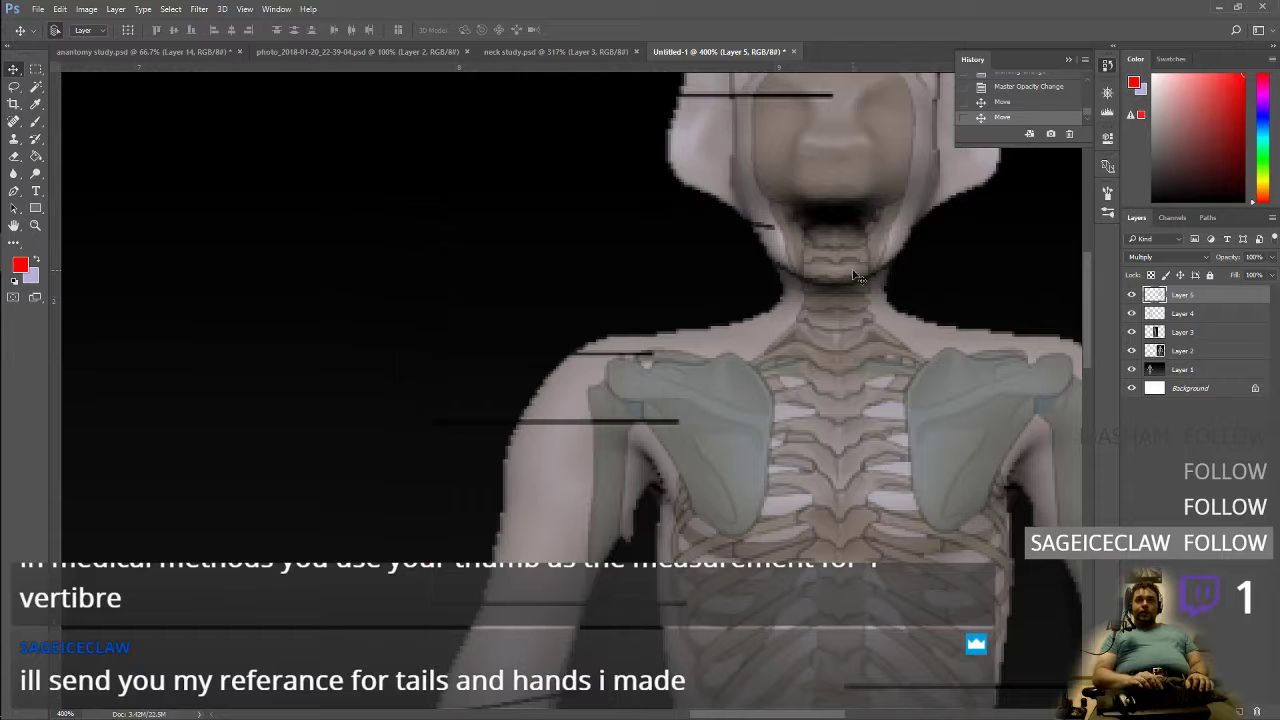
pyautogui.press('Down')
pyautogui.press('Down')
pyautogui.press('Down')
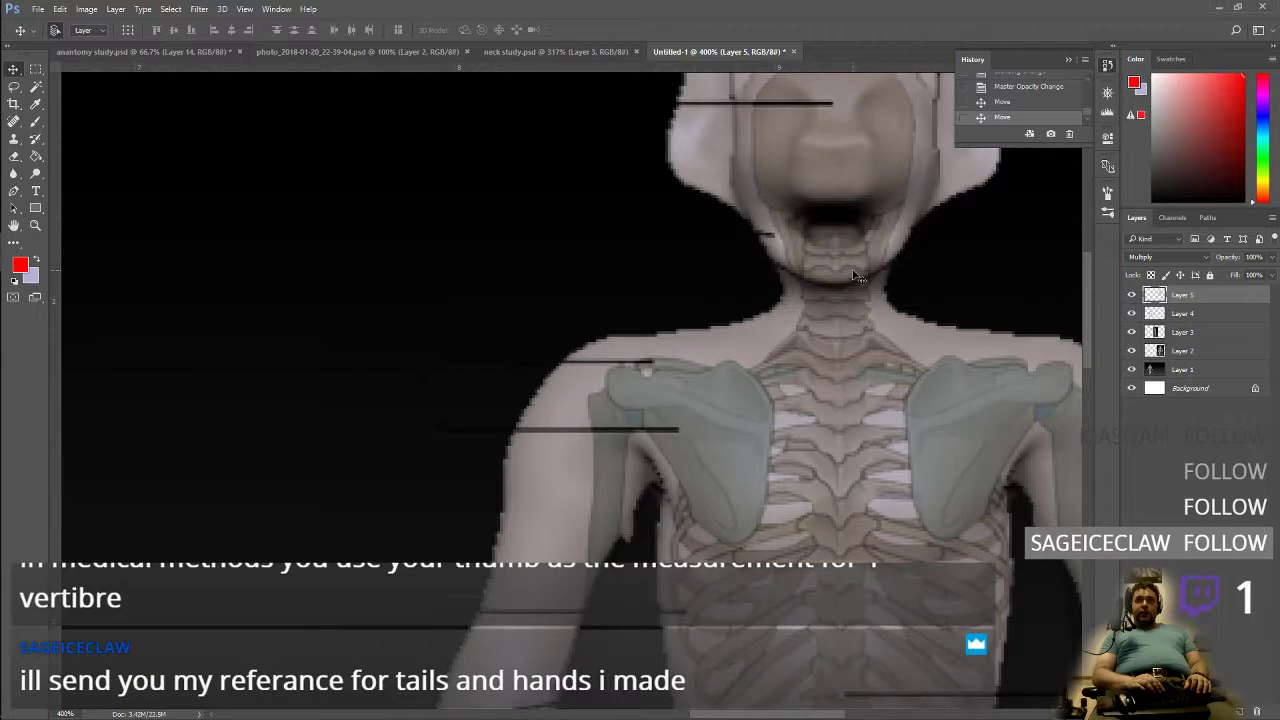
pyautogui.press('Up')
pyautogui.press('Up')
pyautogui.press('Up')
pyautogui.press('Up')
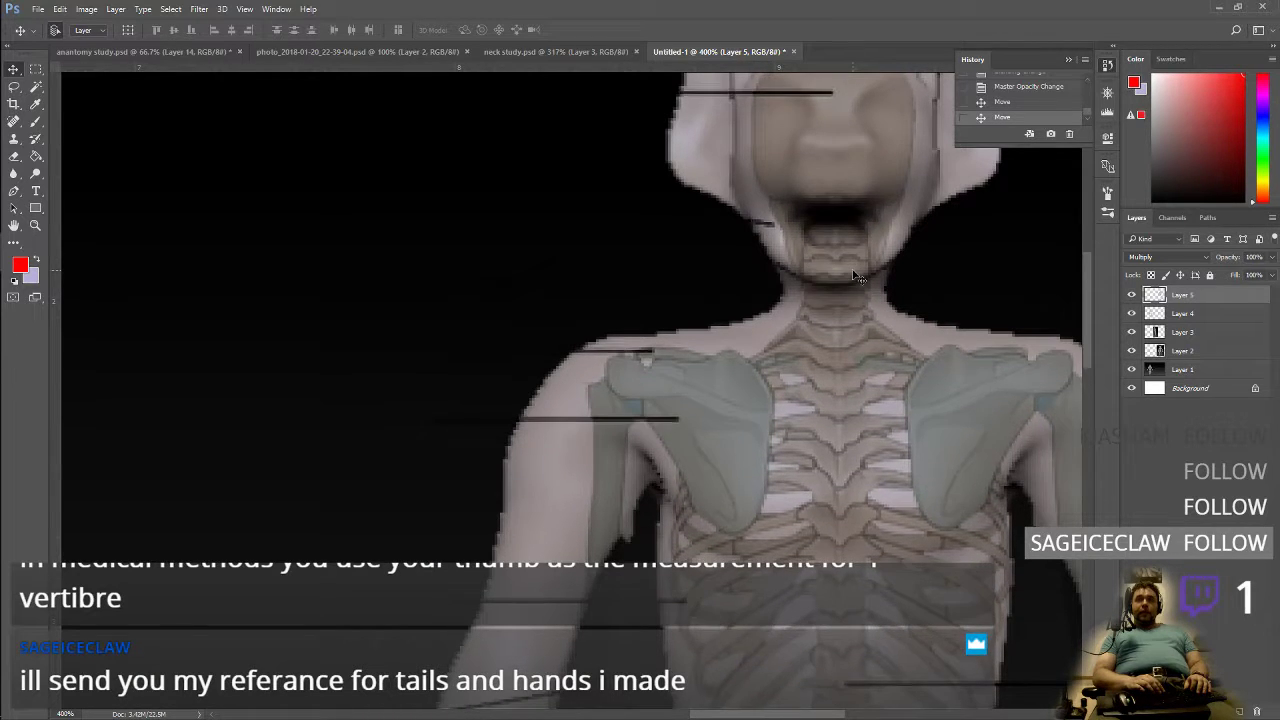
pyautogui.press('Down')
pyautogui.press('Down')
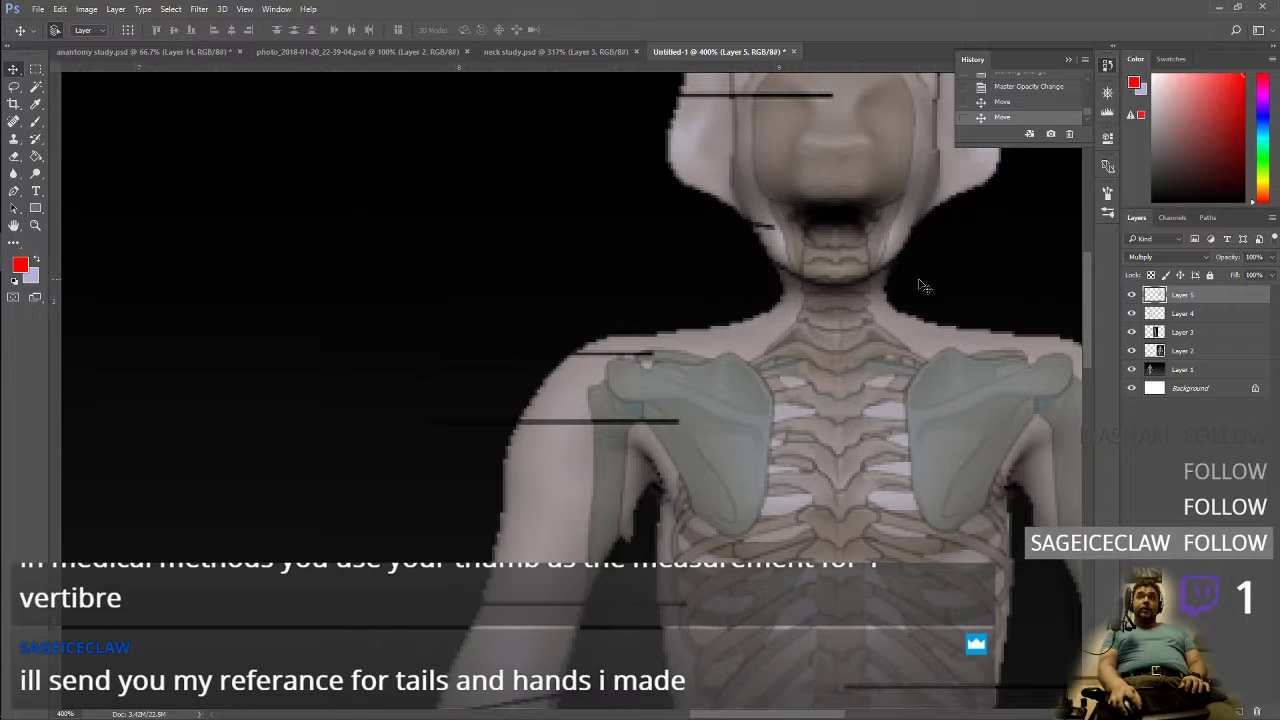
# Step: Fine-tune the horizontal position of Layer 5's skeleton so its spine is centred on the front view's torso
pyautogui.keyDown('alt'); pyautogui.click(727, 400); pyautogui.keyUp('alt')
pyautogui.keyDown('alt'); pyautogui.click(703, 412); pyautogui.keyUp('alt')
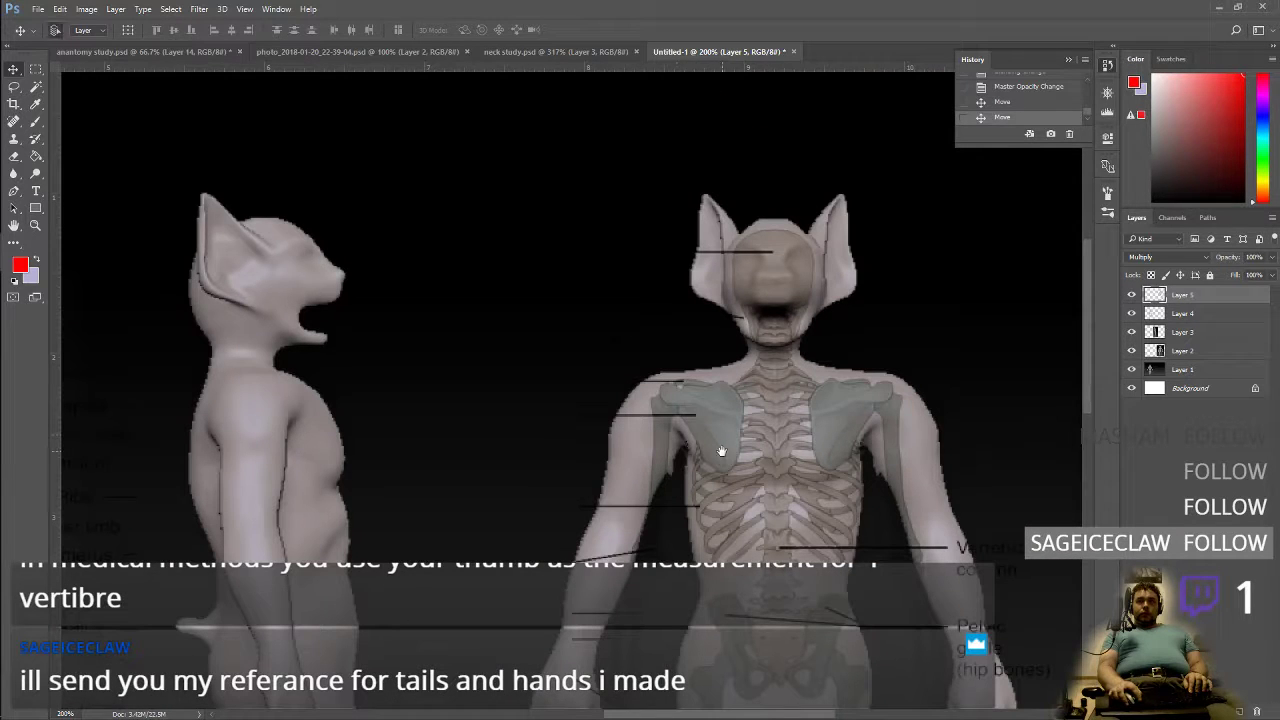
pyautogui.press('Left')
pyautogui.press('Left')
pyautogui.press('Left')
pyautogui.press('Left')
pyautogui.press('Right')
pyautogui.press('Right')
pyautogui.press('Left')
pyautogui.press('Right')
pyautogui.press('Right')
pyautogui.press('Right')
pyautogui.press('Right')
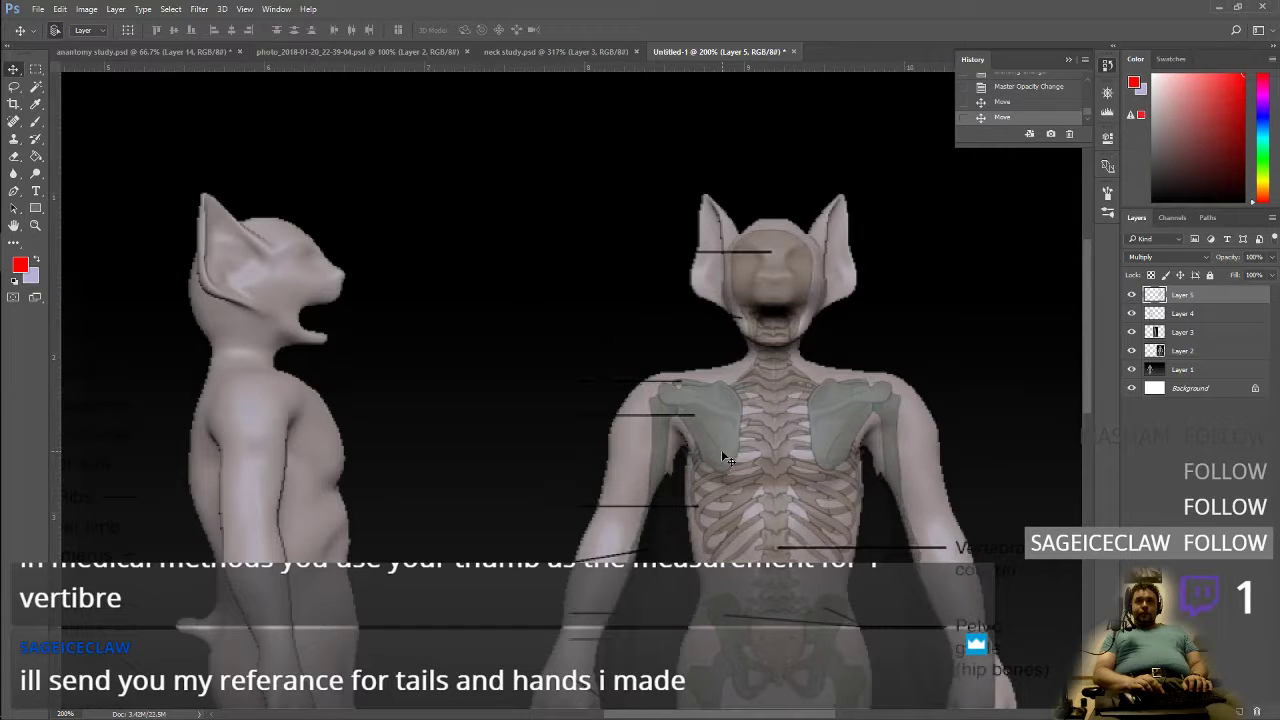
pyautogui.press('Left')
pyautogui.press('Left')
pyautogui.press('Left')
pyautogui.press('Left')
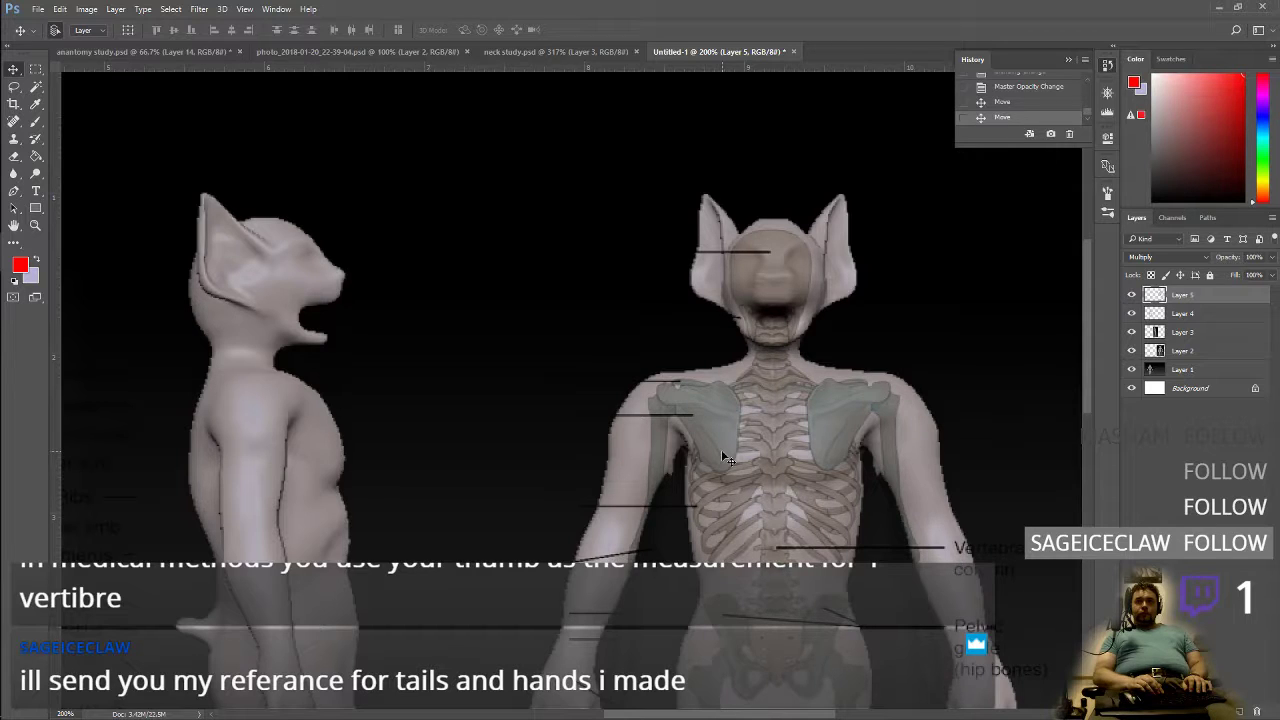
pyautogui.press('Left')
pyautogui.press('Right')
pyautogui.press('Left')
pyautogui.press('Right')
pyautogui.press('Left')
pyautogui.press('Right')
pyautogui.press('Right')
pyautogui.press('Right')
pyautogui.press('Right')
pyautogui.press('Left')
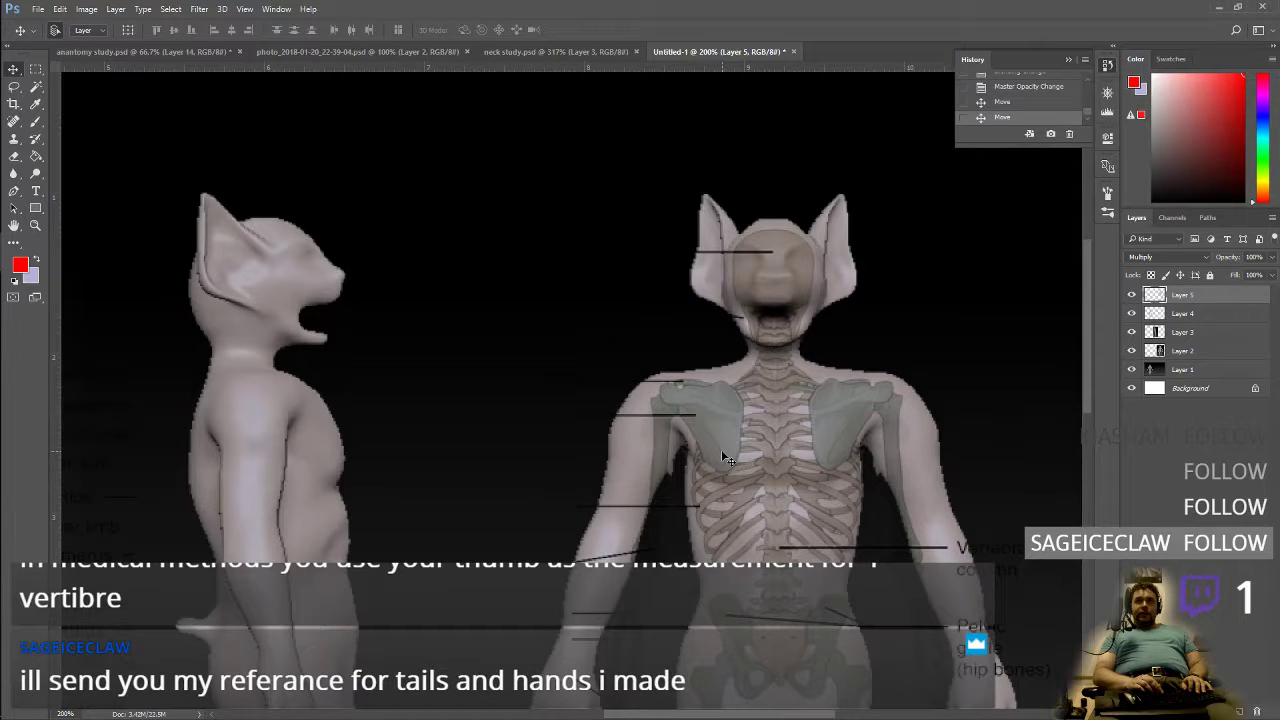
# Step: Nudge the front-facing skeleton on Layer 4 slightly down and right to line up with the back view's torso
pyautogui.moveTo(268, 412); pyautogui.dragTo(801, 440)
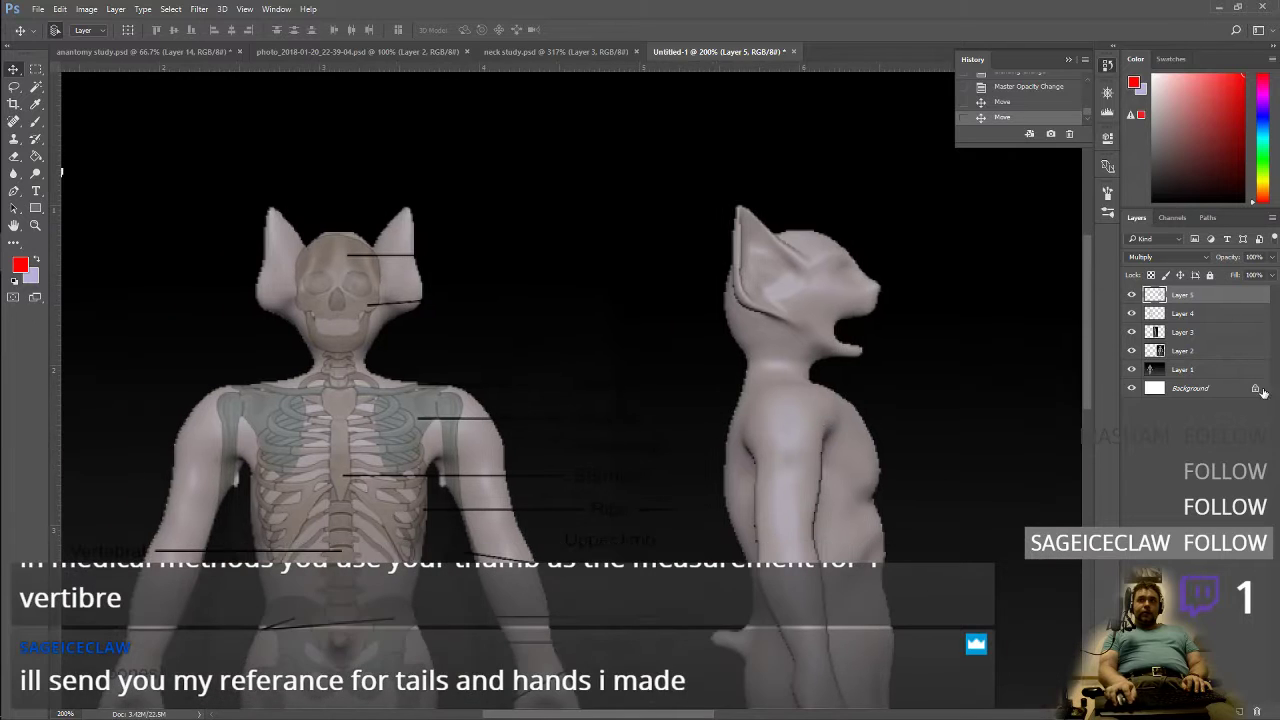
pyautogui.click(1228, 317)
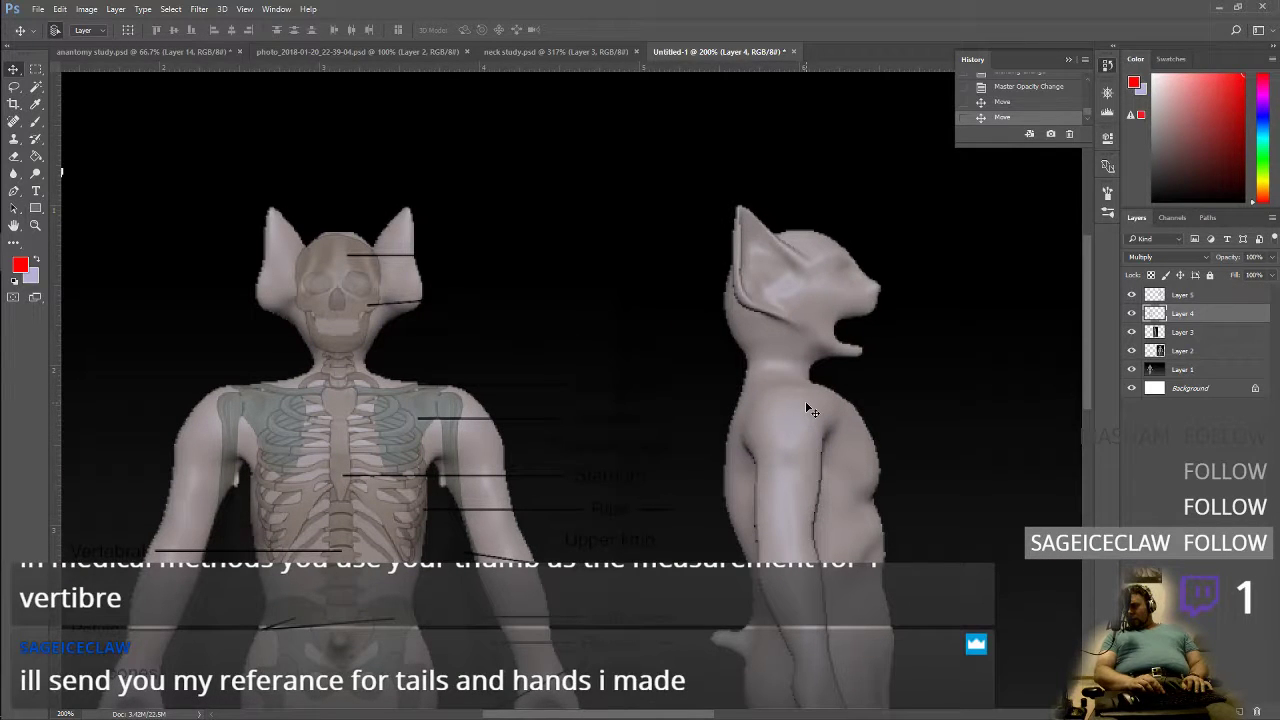
pyautogui.press('Right')
pyautogui.press('Down')
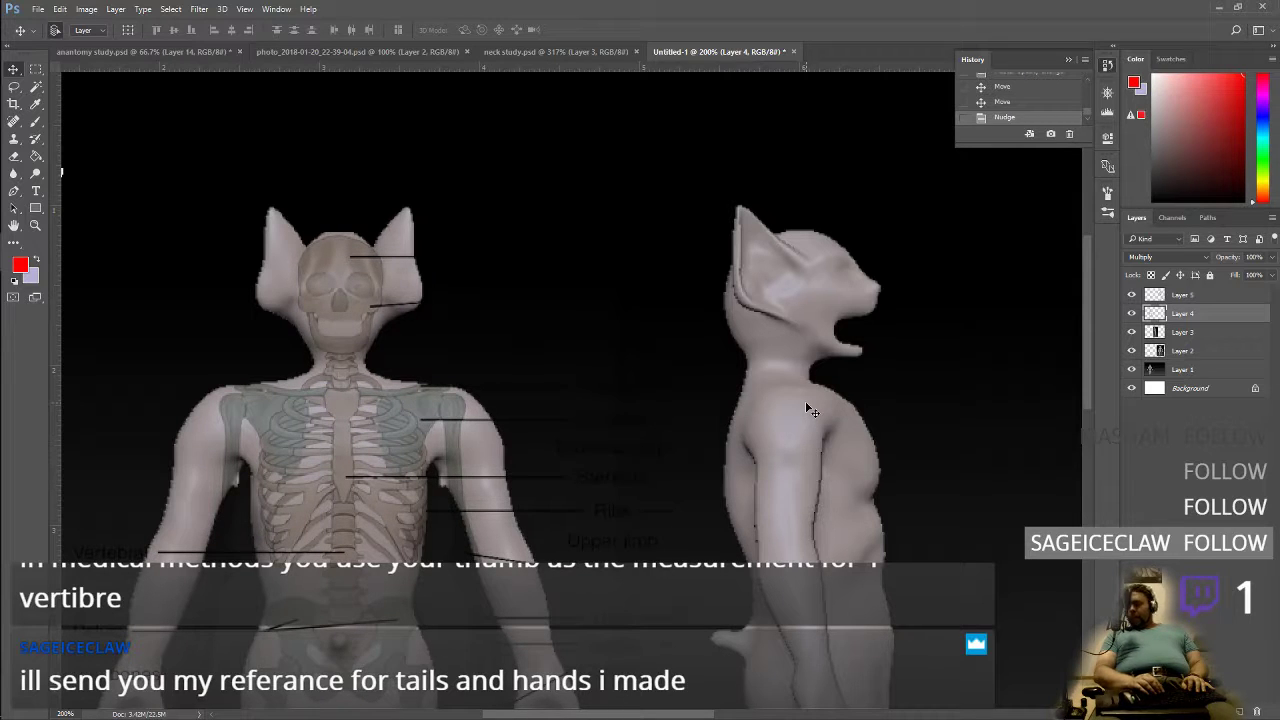
pyautogui.press('Left')
pyautogui.press('Left')
pyautogui.press('Left')
pyautogui.press('Down')
pyautogui.press('Down')
pyautogui.press('Down')
pyautogui.press('Down')
pyautogui.press('Down')
pyautogui.press('Up')
pyautogui.press('Right')
pyautogui.press('Right')
pyautogui.press('Left')
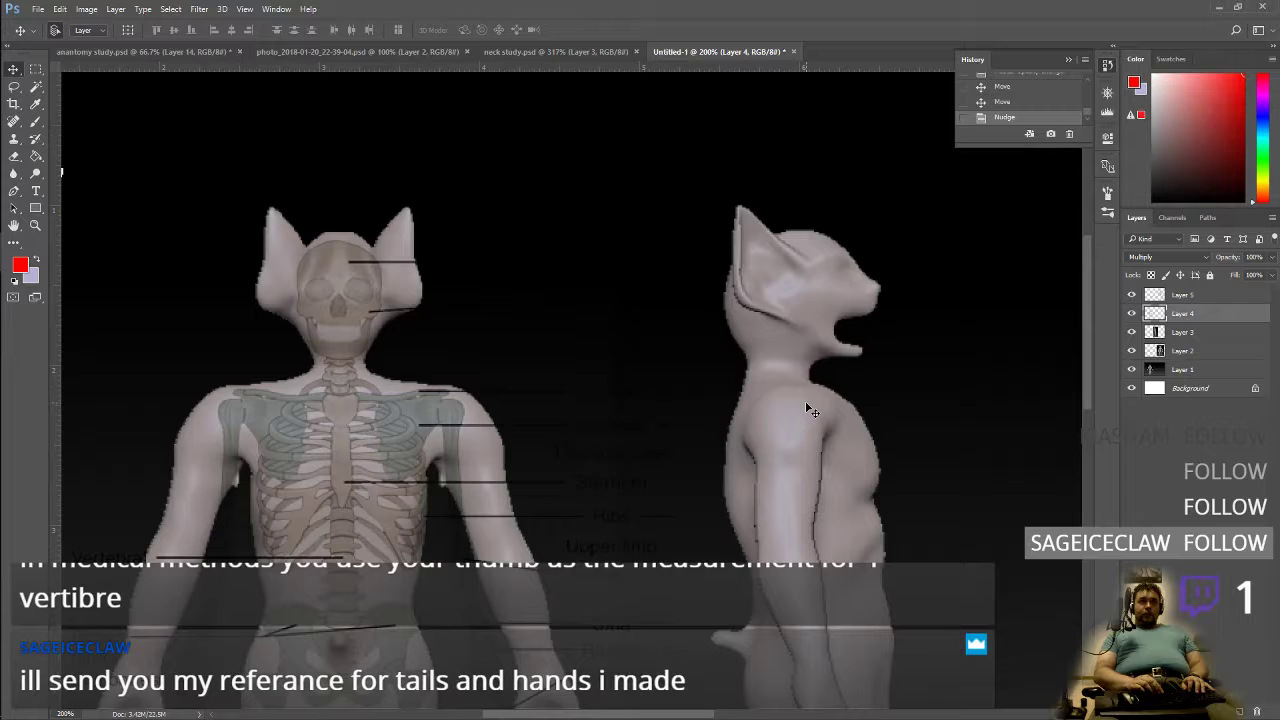
# Step: Move the front-facing skeleton on Layer 4 from the back view across to the front view
pyautogui.moveTo(807, 410); pyautogui.dragTo(543, 394)
pyautogui.moveTo(376, 403); pyautogui.dragTo(628, 424)
pyautogui.moveTo(538, 440); pyautogui.dragTo(546, 397)
pyautogui.moveTo(235, 398); pyautogui.dragTo(518, 432)
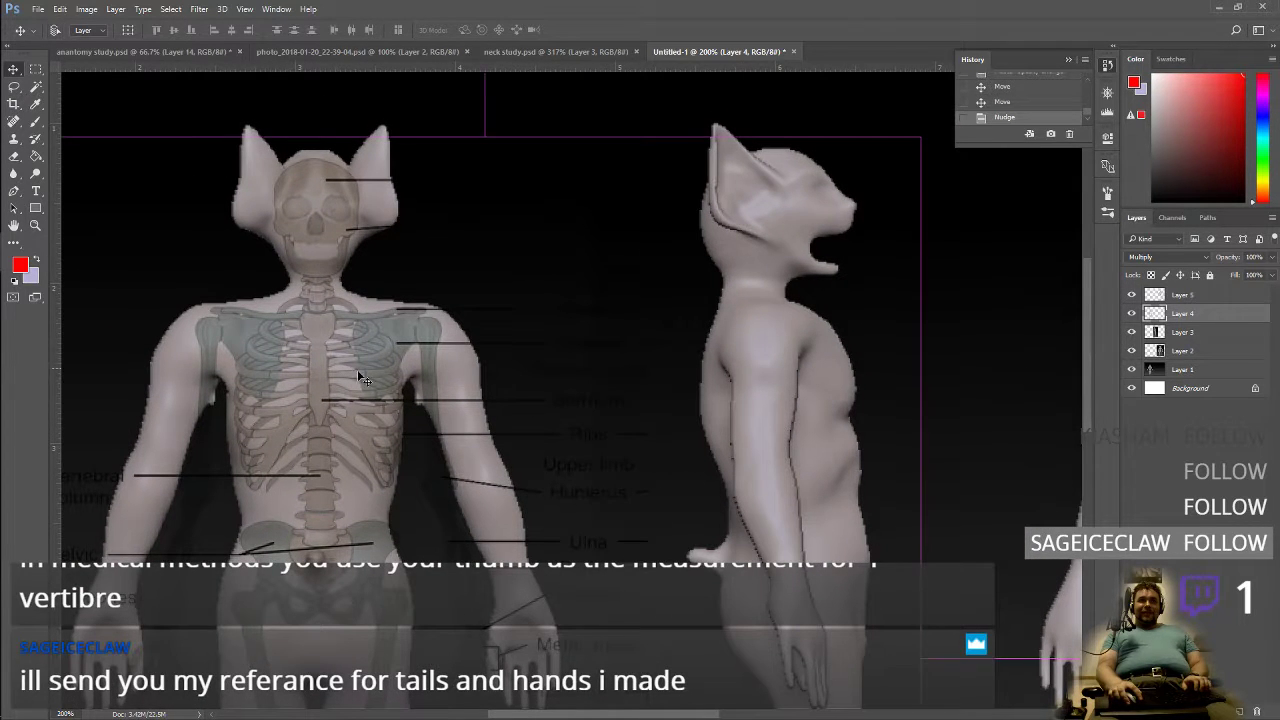
pyautogui.hotkey('ctrl', 'z')
pyautogui.hotkey('ctrl', 'z')
pyautogui.hotkey('ctrl', 'z')
pyautogui.hotkey('ctrl', 'z')
pyautogui.keyDown('shift'); pyautogui.moveTo(295, 398); pyautogui.dragTo(523, 391); pyautogui.keyUp('shift')
pyautogui.moveTo(649, 378); pyautogui.dragTo(980, 378)
# Step: Move the rear-facing skeleton on Layer 5 together with the side view on Layer 3 toward the back view
pyautogui.hotkey('alt', '[')
pyautogui.keyDown('shift'); pyautogui.click(289, 376); pyautogui.keyUp('shift')
pyautogui.moveTo(838, 383); pyautogui.dragTo(602, 386)
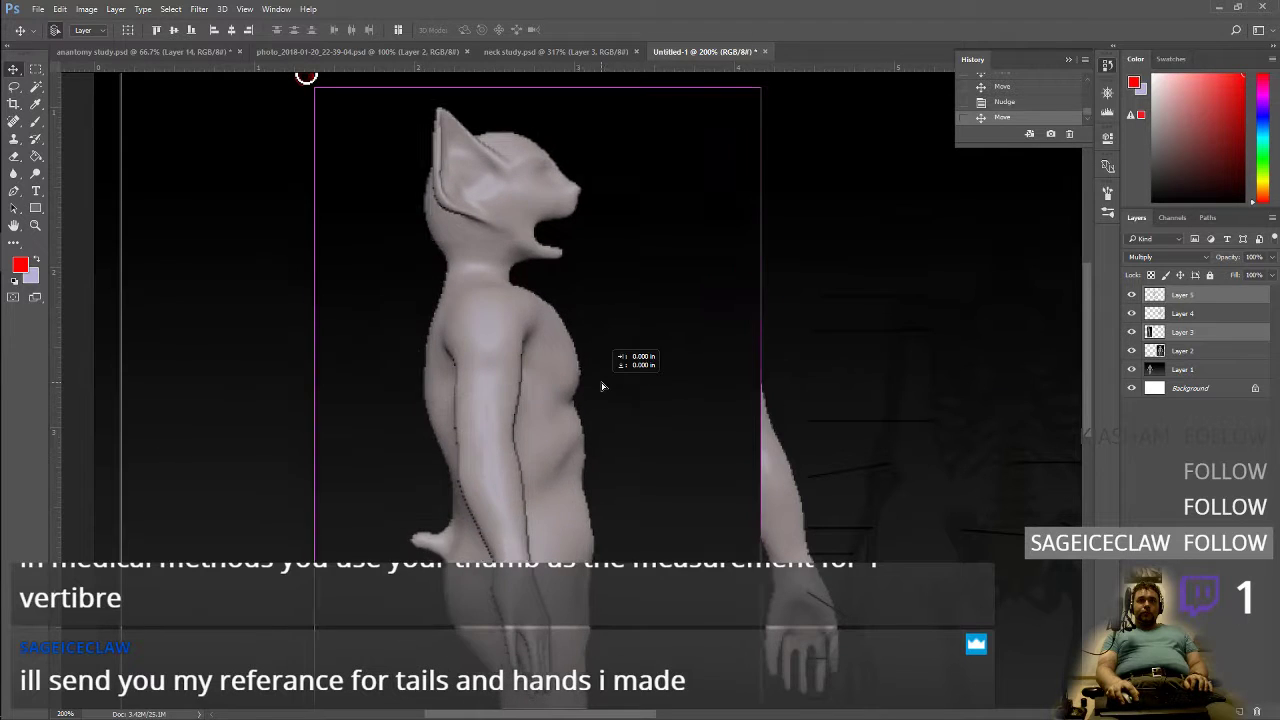
pyautogui.hotkey('ctrl', 'z')
pyautogui.hotkey('ctrl', 'z')
# Step: Try to move the skeleton overlays left toward the back view, and undo the move
pyautogui.click(1215, 316)
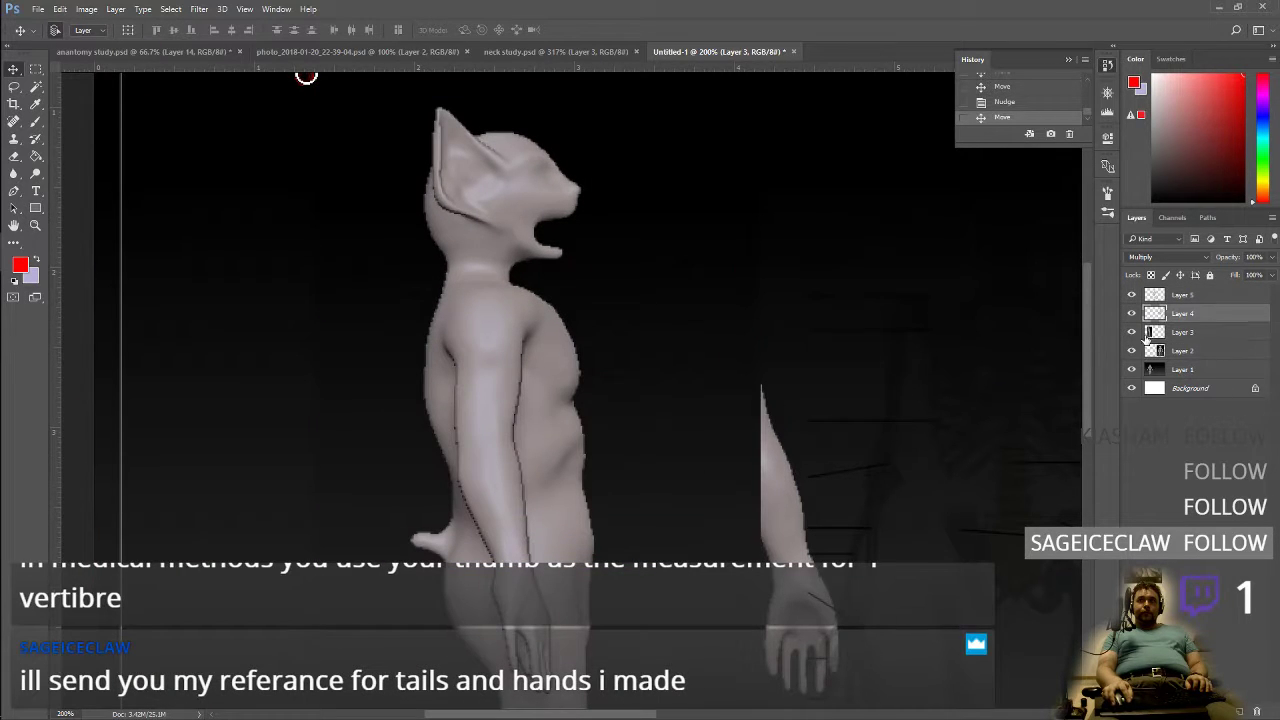
pyautogui.moveTo(1010, 372); pyautogui.dragTo(424, 350)
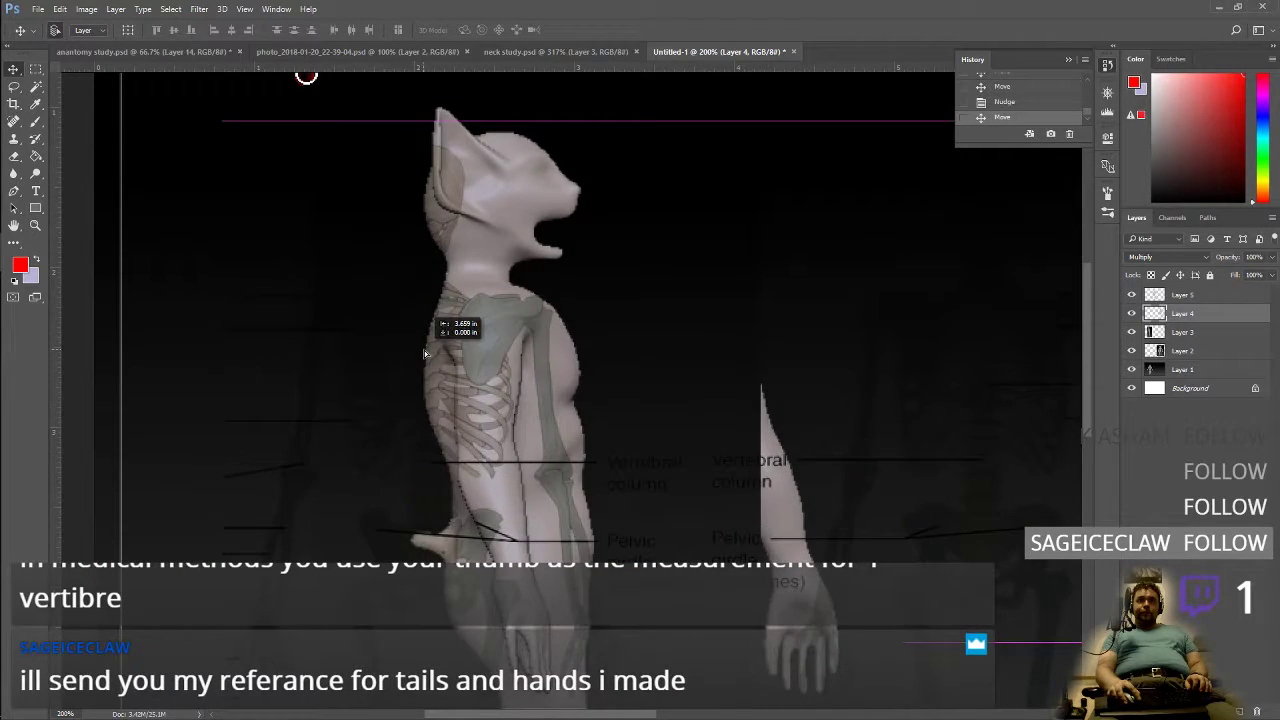
pyautogui.hotkey('ctrl', 'z')
pyautogui.click(1228, 314)
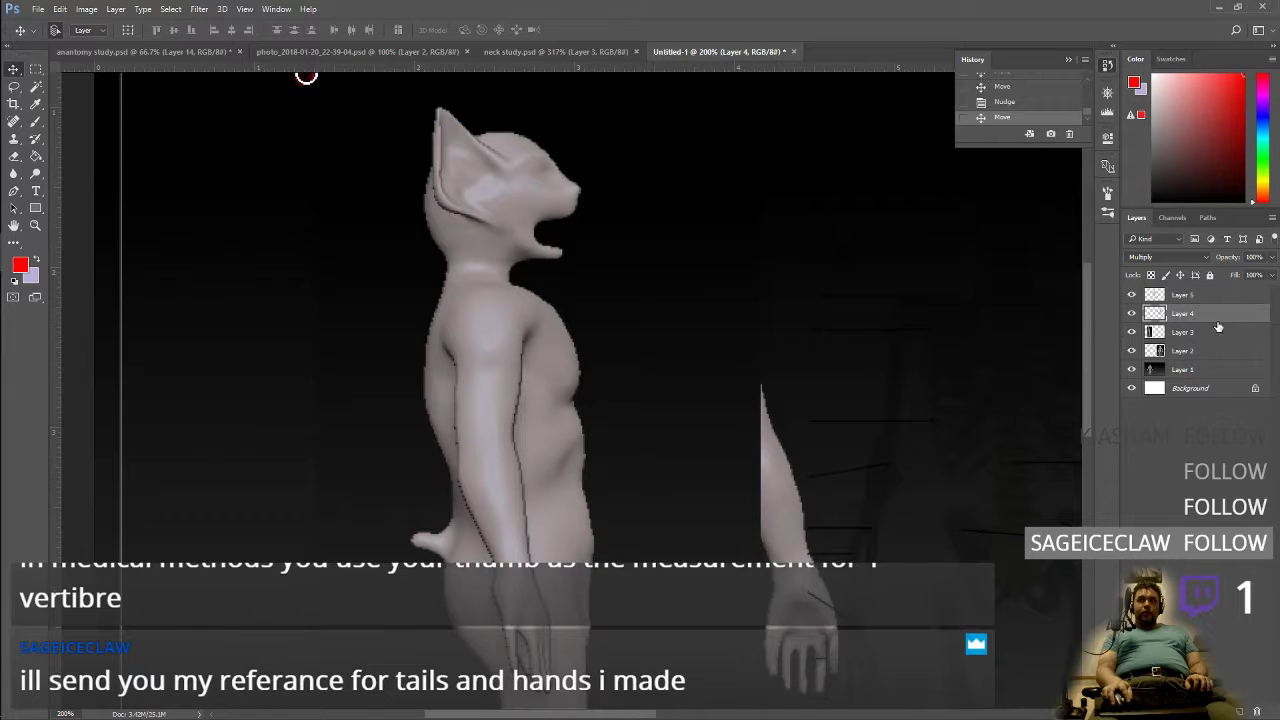
pyautogui.keyDown('shift'); pyautogui.moveTo(938, 384); pyautogui.dragTo(535, 369); pyautogui.keyUp('shift')
pyautogui.hotkey('ctrl', 'z')
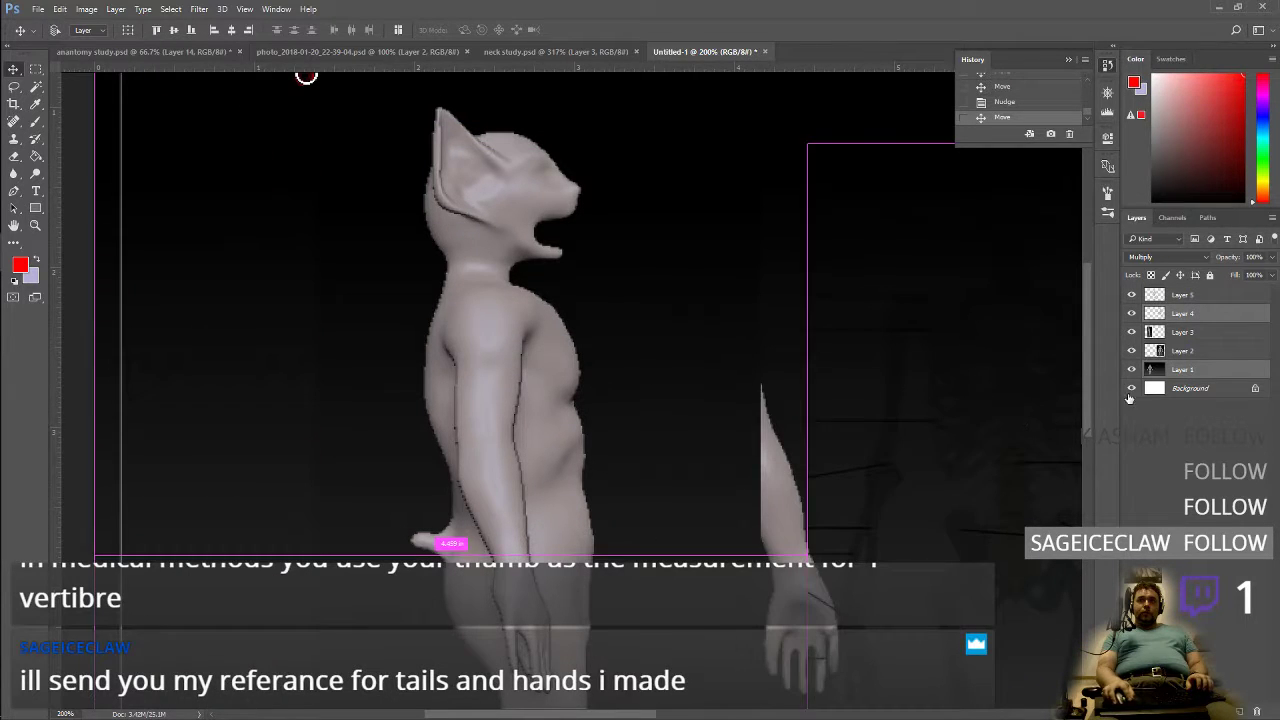
# Step: Move only the rear-facing skeleton on Layer 5 left toward the back view and dismiss the program error
pyautogui.click(1198, 314)
pyautogui.moveTo(1022, 368); pyautogui.dragTo(1057, 349)
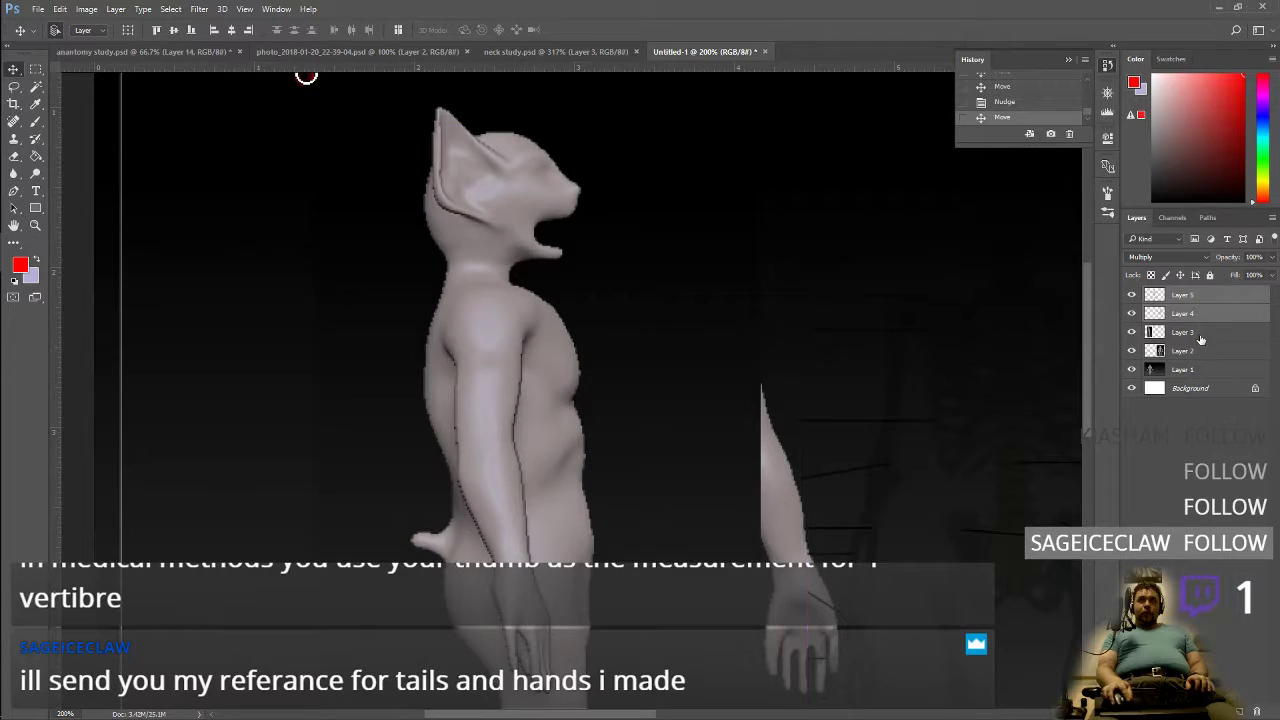
pyautogui.click(1202, 332)
pyautogui.click(1213, 315)
pyautogui.moveTo(909, 406); pyautogui.dragTo(362, 390)
pyautogui.moveTo(452, 398); pyautogui.dragTo(562, 390)
pyautogui.click(668, 404)
pyautogui.moveTo(801, 368); pyautogui.dragTo(968, 358)
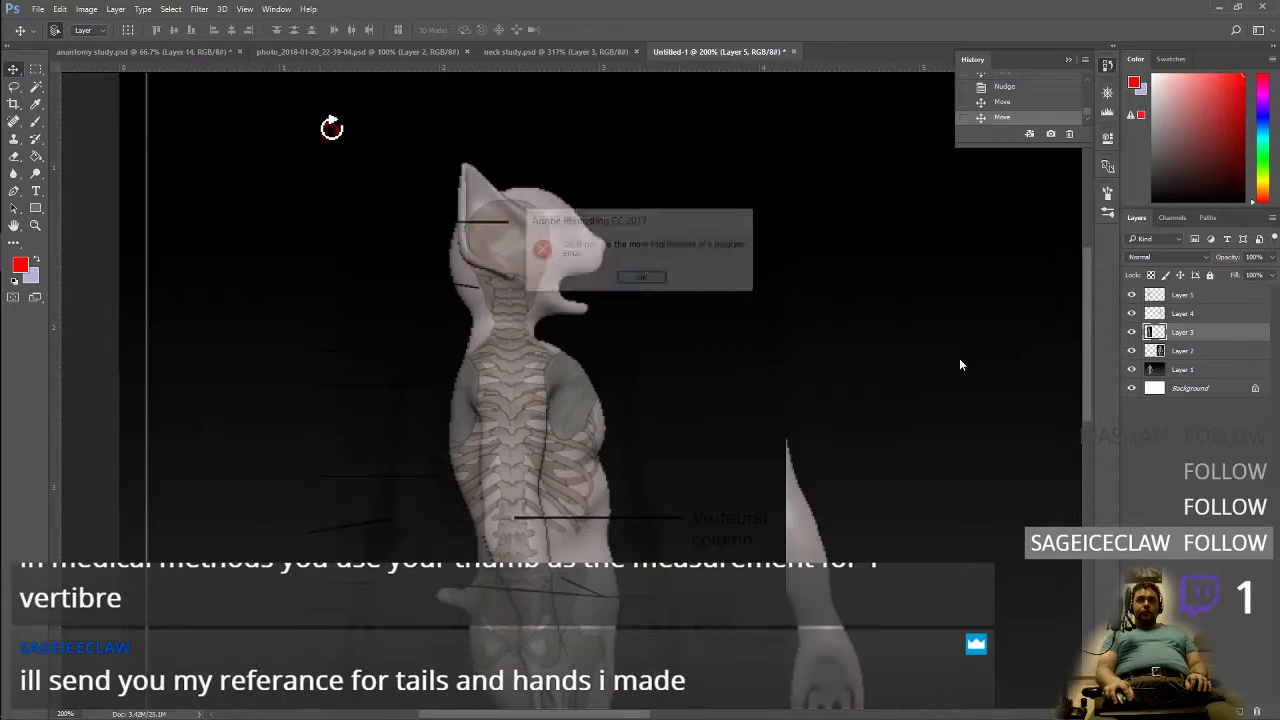
pyautogui.click(646, 276)
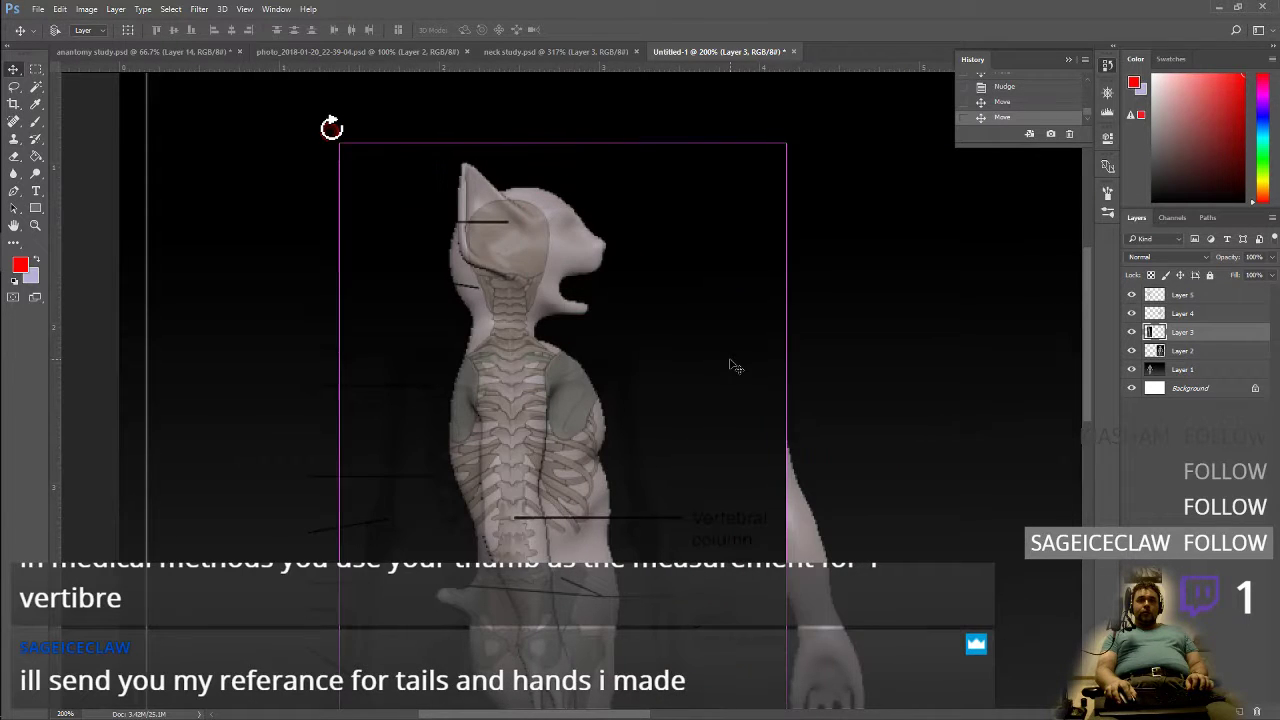
# Step: Return the side view on Layer 3 to the middle of the sheet and centre Layer 5's skeleton on the back view
pyautogui.keyDown('ctrl'); pyautogui.scroll(-2, 730, 361); pyautogui.keyUp('ctrl')
pyautogui.keyDown('ctrl'); pyautogui.scroll(-2, 730, 365); pyautogui.keyUp('ctrl')
pyautogui.keyDown('shift'); pyautogui.moveTo(414, 330); pyautogui.dragTo(937, 270); pyautogui.keyUp('shift')
pyautogui.moveTo(689, 337); pyautogui.dragTo(887, 325)
pyautogui.keyDown('shift'); pyautogui.moveTo(590, 383); pyautogui.dragTo(700, 390); pyautogui.keyUp('shift')
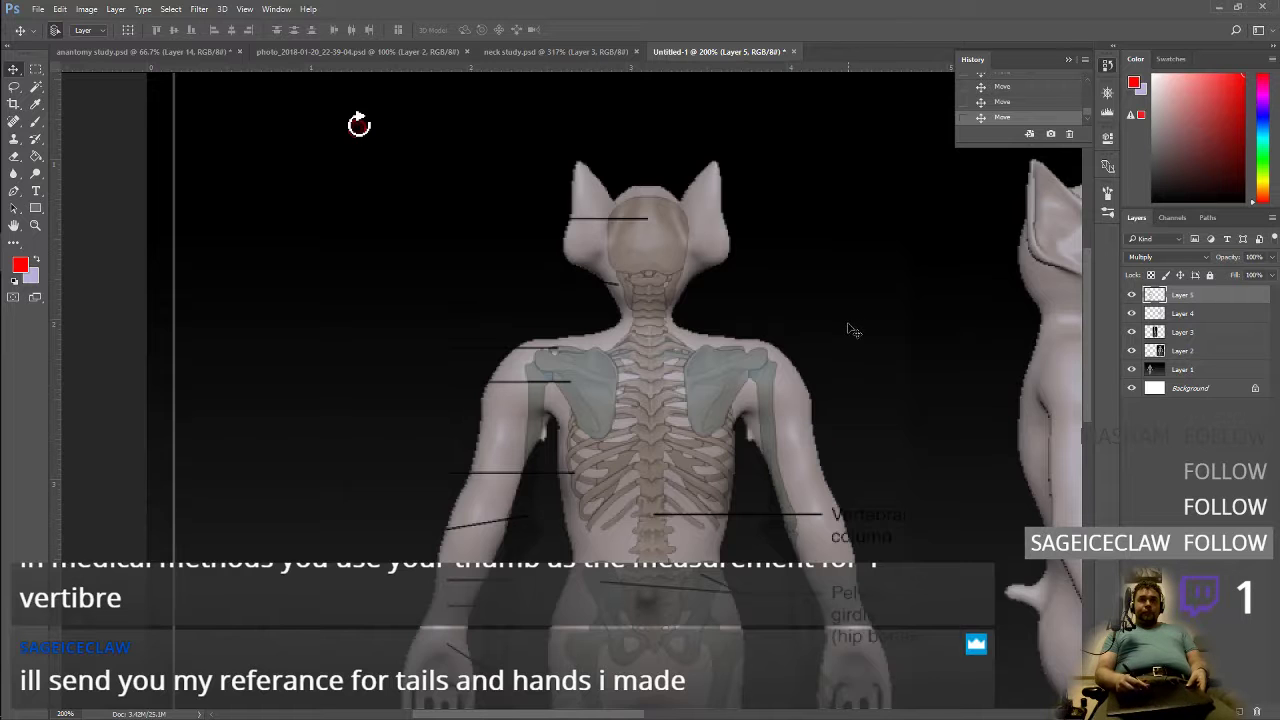
# Step: Select the front-facing skeleton on Layer 4 over the front view
pyautogui.moveTo(888, 455); pyautogui.dragTo(655, 462)
pyautogui.moveTo(814, 463); pyautogui.dragTo(620, 443)
pyautogui.moveTo(842, 441); pyautogui.dragTo(690, 473)
pyautogui.moveTo(793, 470); pyautogui.dragTo(683, 471)
pyautogui.moveTo(845, 457); pyautogui.dragTo(754, 511)
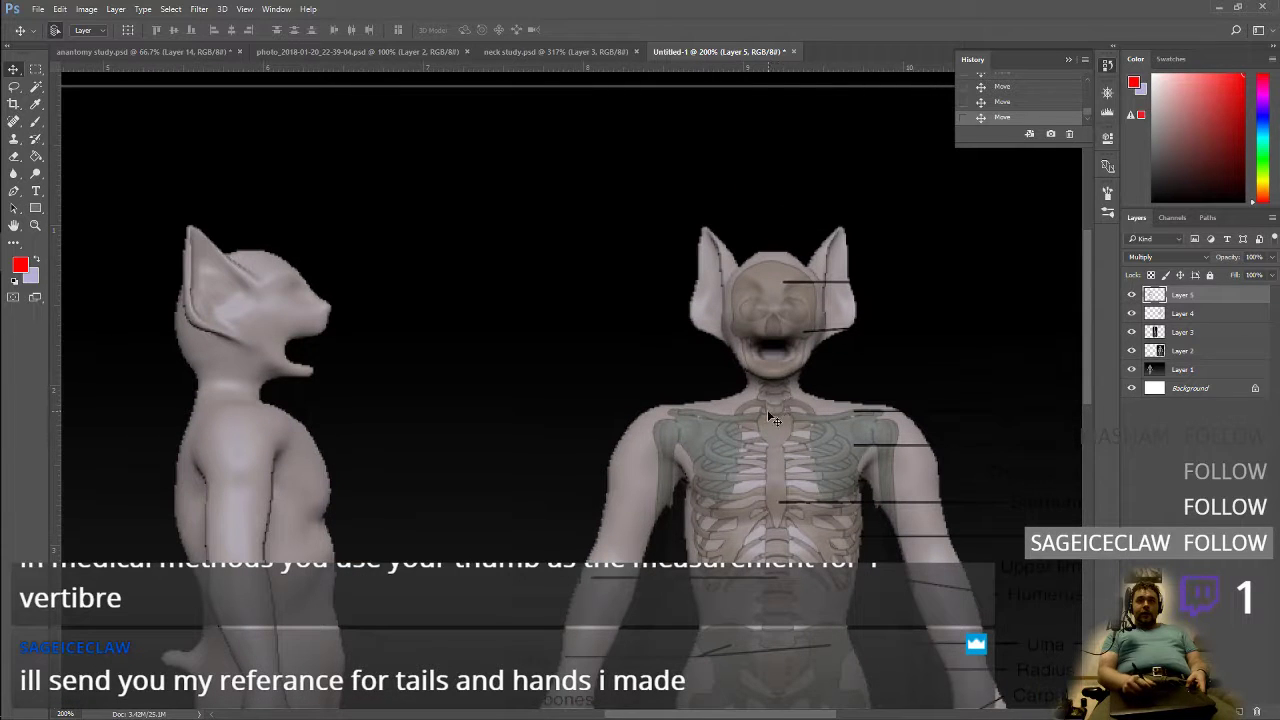
pyautogui.rightClick(758, 437)
pyautogui.click(776, 447)
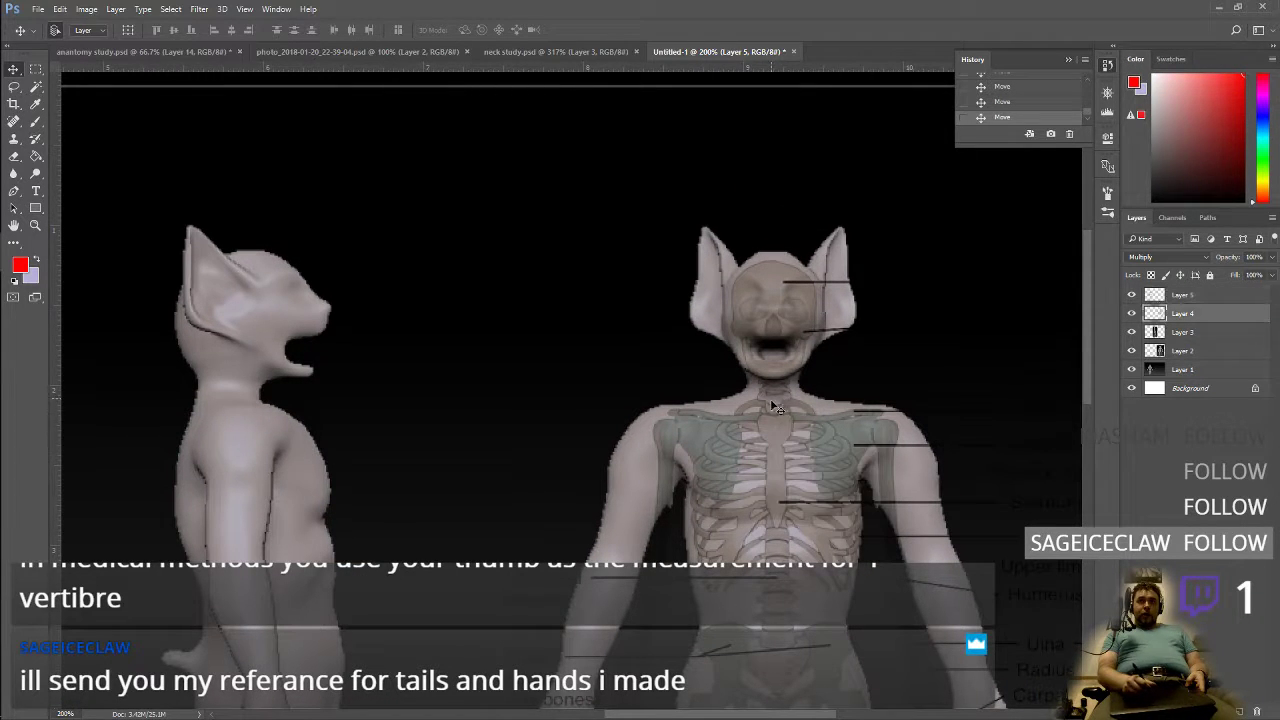
# Step: Place horizontal guides at the front view's chin and shoulder line, and a vertical guide down its centre
pyautogui.moveTo(772, 67); pyautogui.dragTo(814, 377)
pyautogui.moveTo(791, 68); pyautogui.dragTo(810, 407)
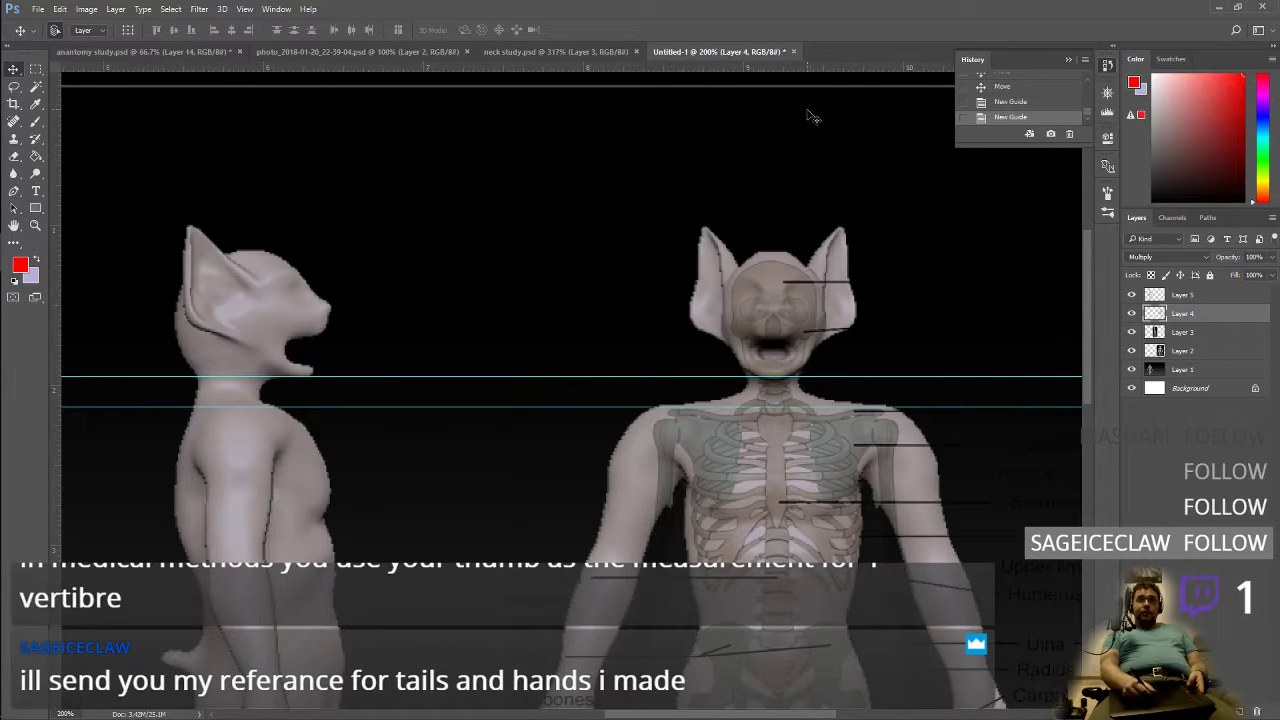
pyautogui.moveTo(56, 366); pyautogui.dragTo(774, 399)
pyautogui.moveTo(774, 399); pyautogui.dragTo(774, 400)
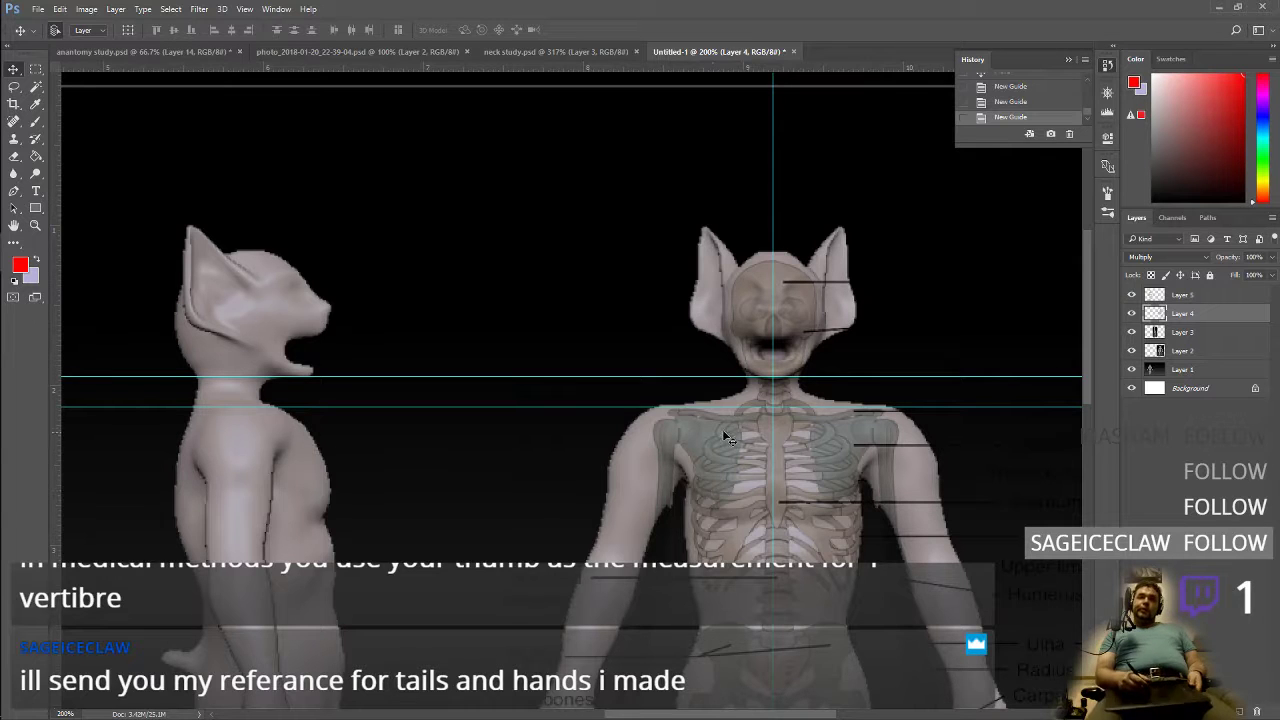
pyautogui.rightClick(672, 503)
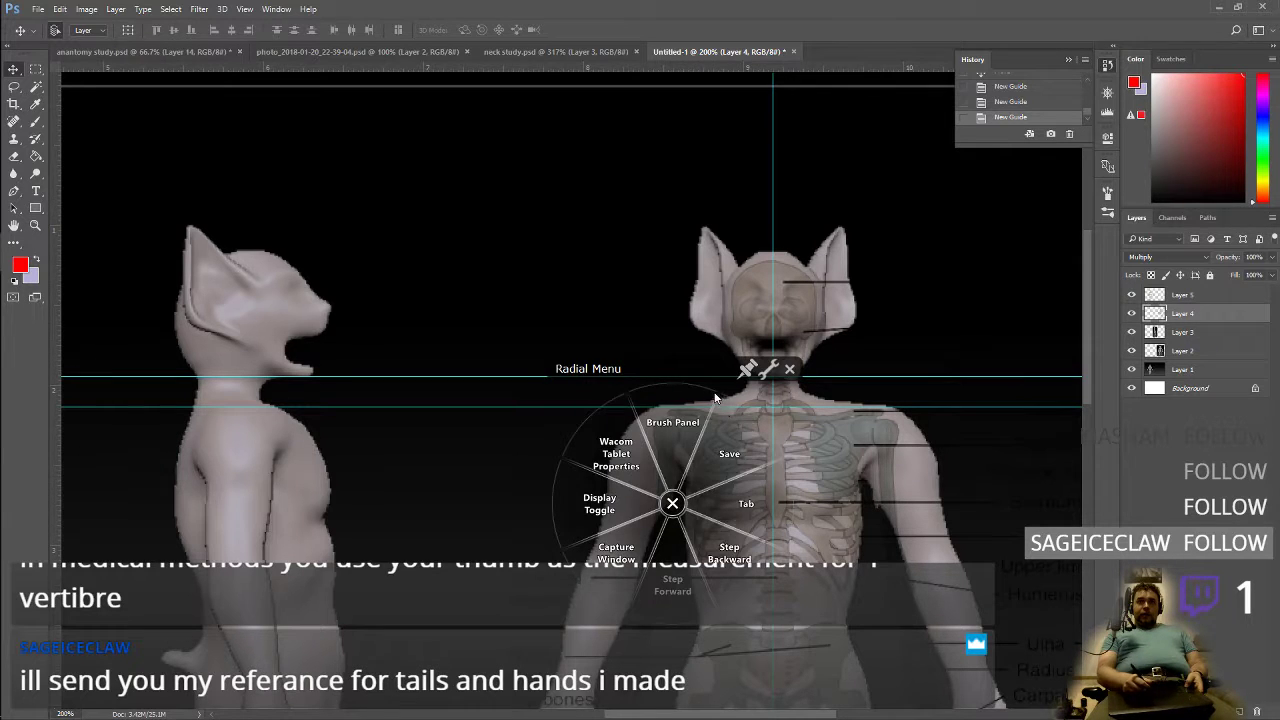
pyautogui.click(672, 503)
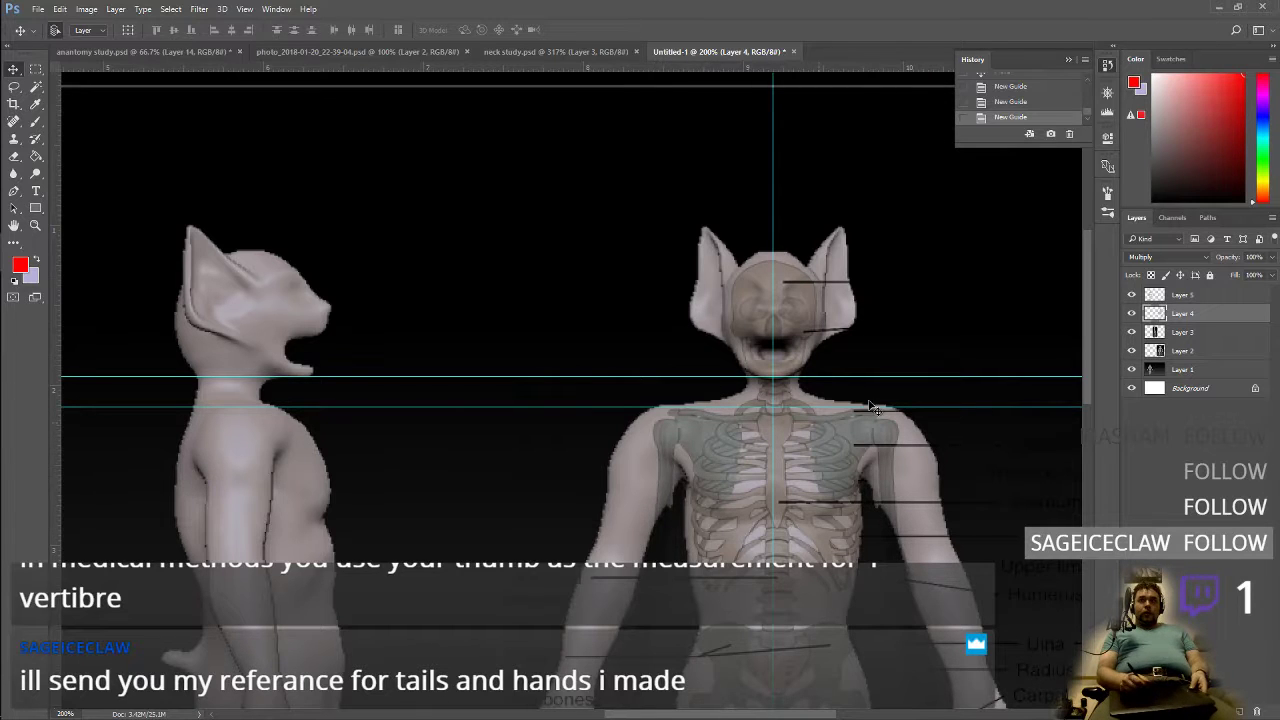
# Step: Lasso the front view's skeleton arm nearest the side view, from the shoulder joint down past the fingertips
pyautogui.click(1161, 333)
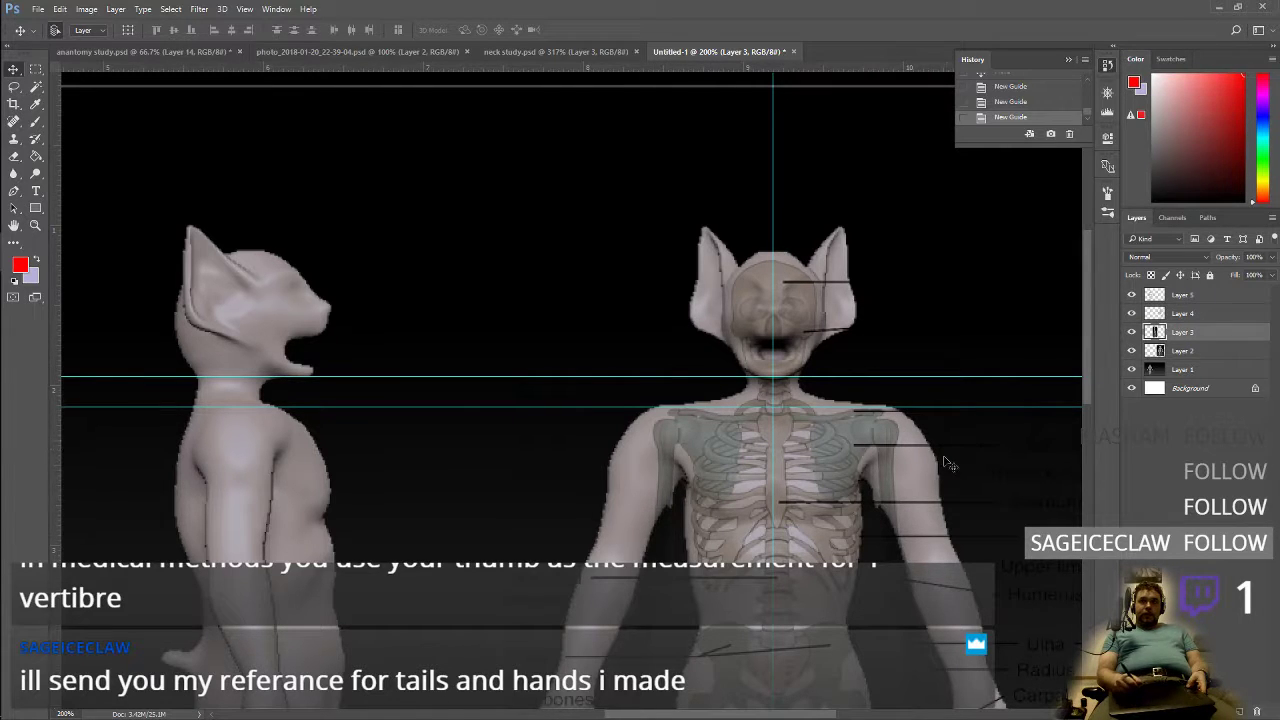
pyautogui.moveTo(858, 525); pyautogui.dragTo(800, 366)
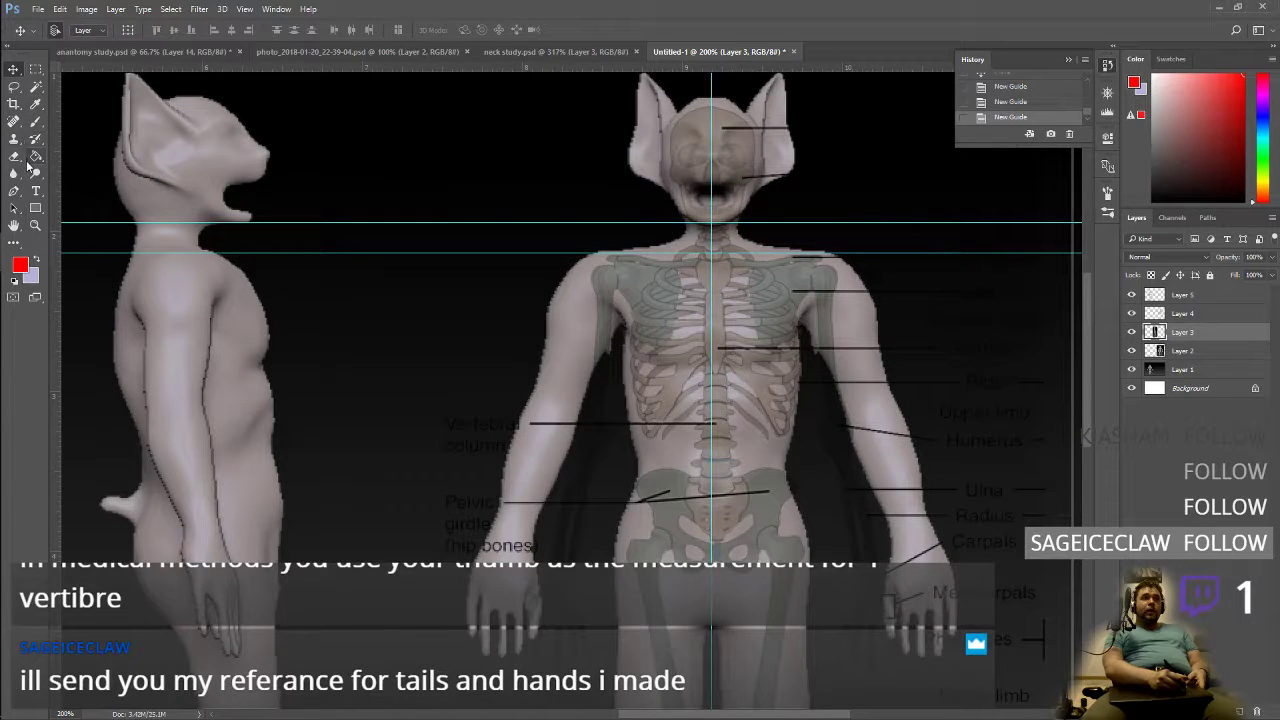
pyautogui.click(14, 88)
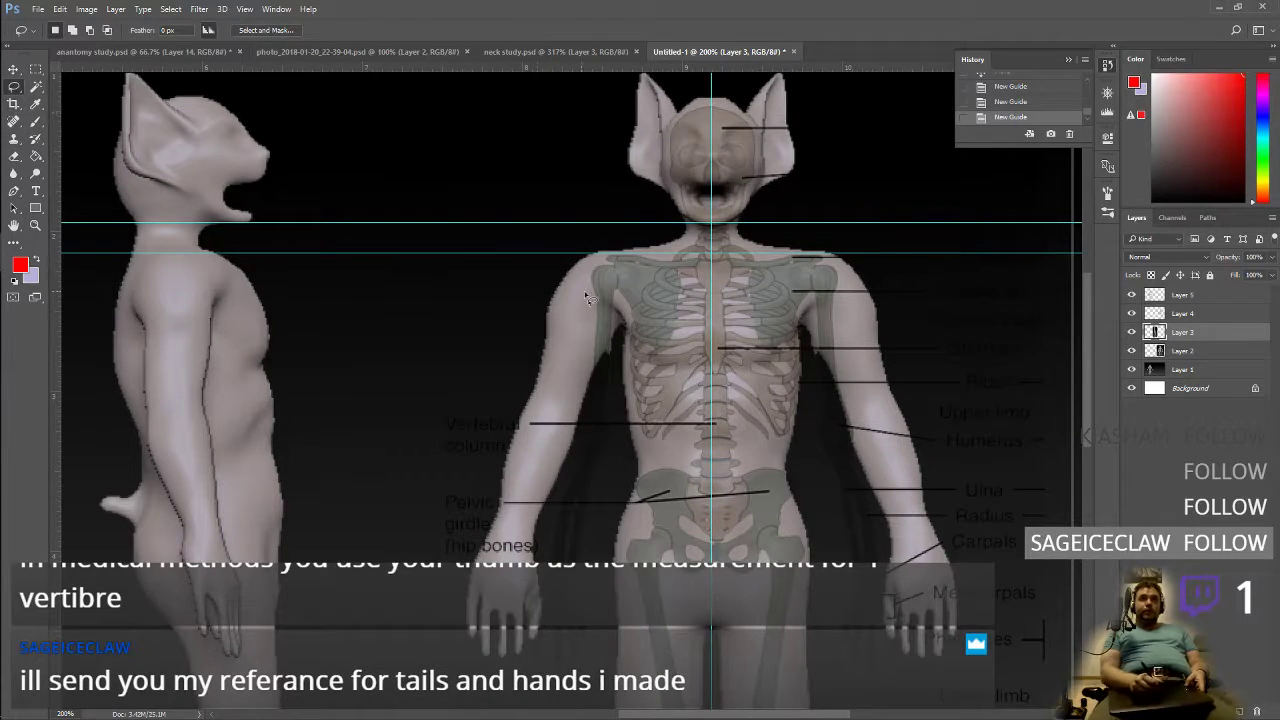
pyautogui.moveTo(623, 274); pyautogui.dragTo(626, 278)
pyautogui.click(584, 261)
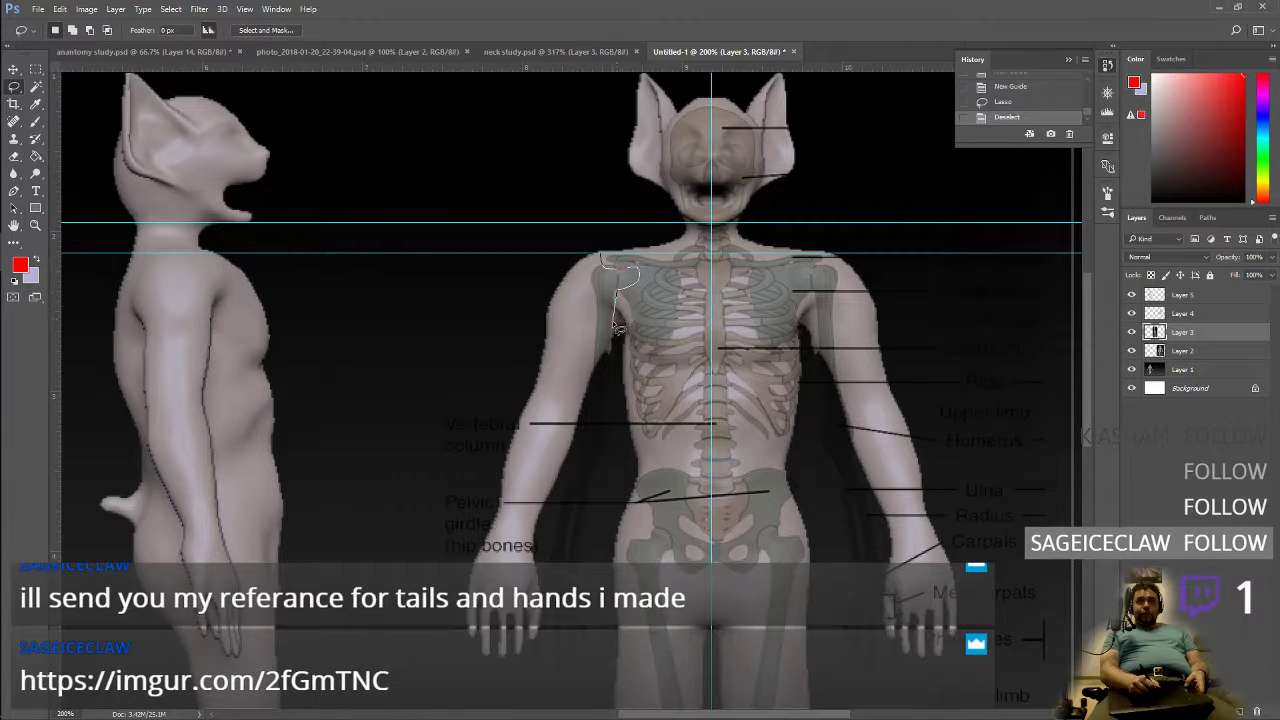
pyautogui.moveTo(514, 680)
pyautogui.mouseDown()
pyautogui.moveTo(480, 322)
pyautogui.moveTo(595, 252)
pyautogui.moveTo(626, 264)
pyautogui.mouseUp()
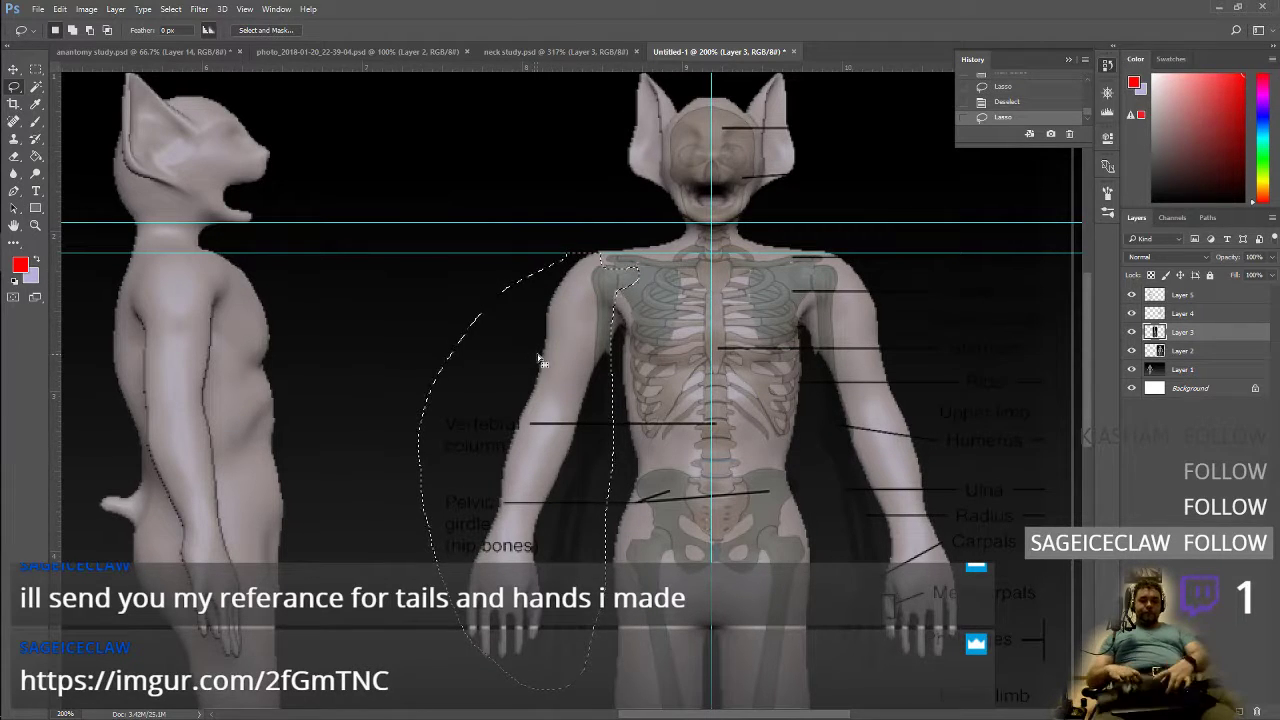
pyautogui.hotkey('ctrl', 't')
pyautogui.moveTo(650, 248); pyautogui.dragTo(666, 272)
pyautogui.hotkey('ctrl', 'z')
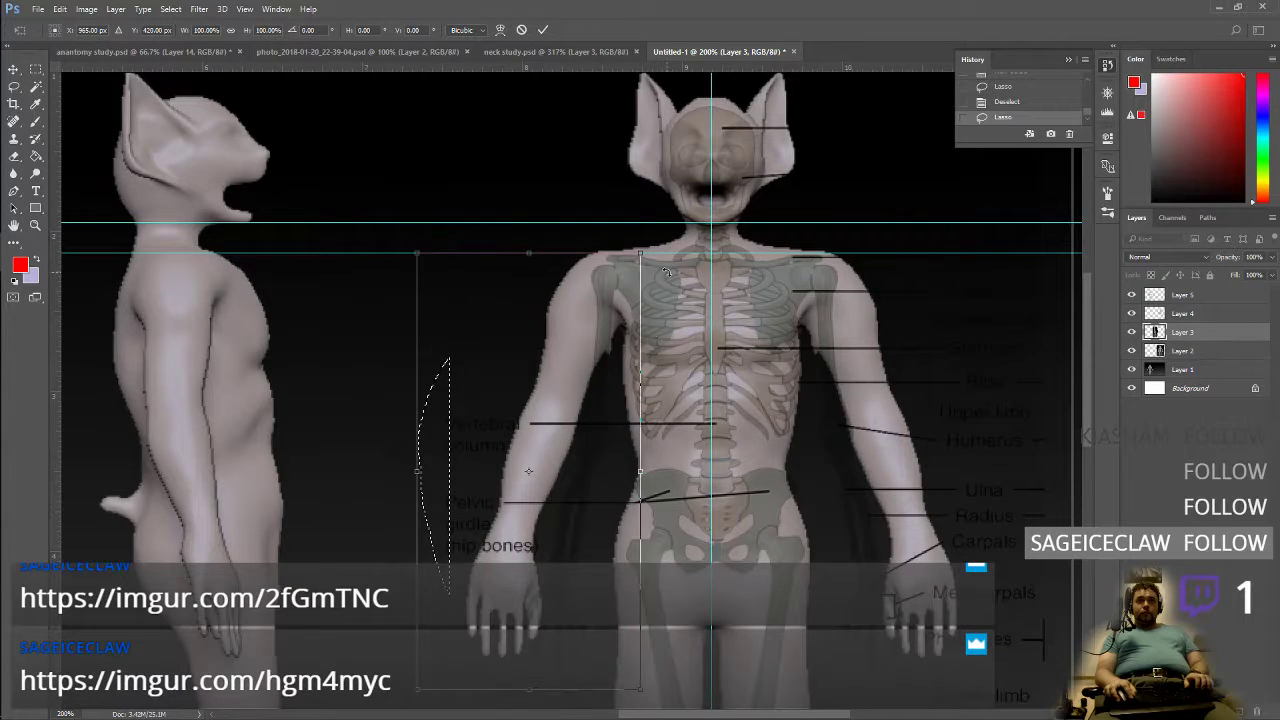
pyautogui.hotkey('ctrl', 'z')
pyautogui.hotkey('ctrl', 'z')
pyautogui.click(1008, 117)
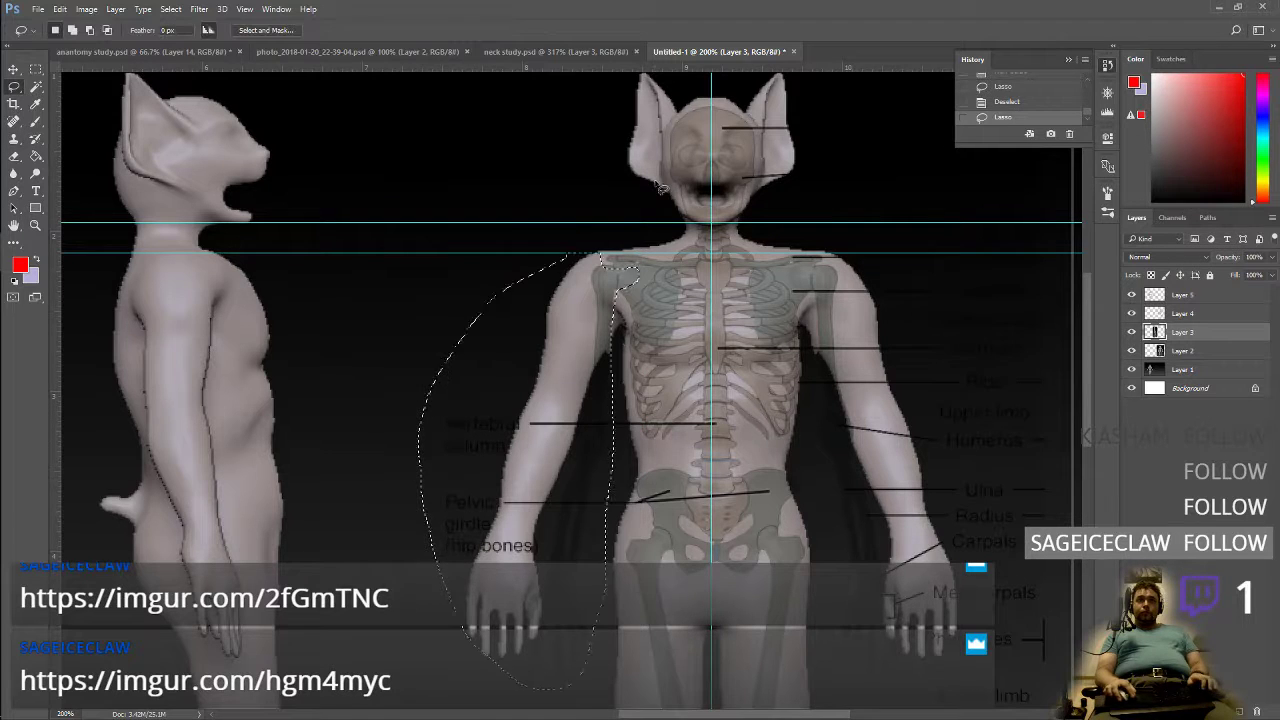
# Step: Rotate the selected arm bones on Layer 4 by about 1.7° and move them so the forearm and hand overlay the creature's arm
pyautogui.click(1185, 313)
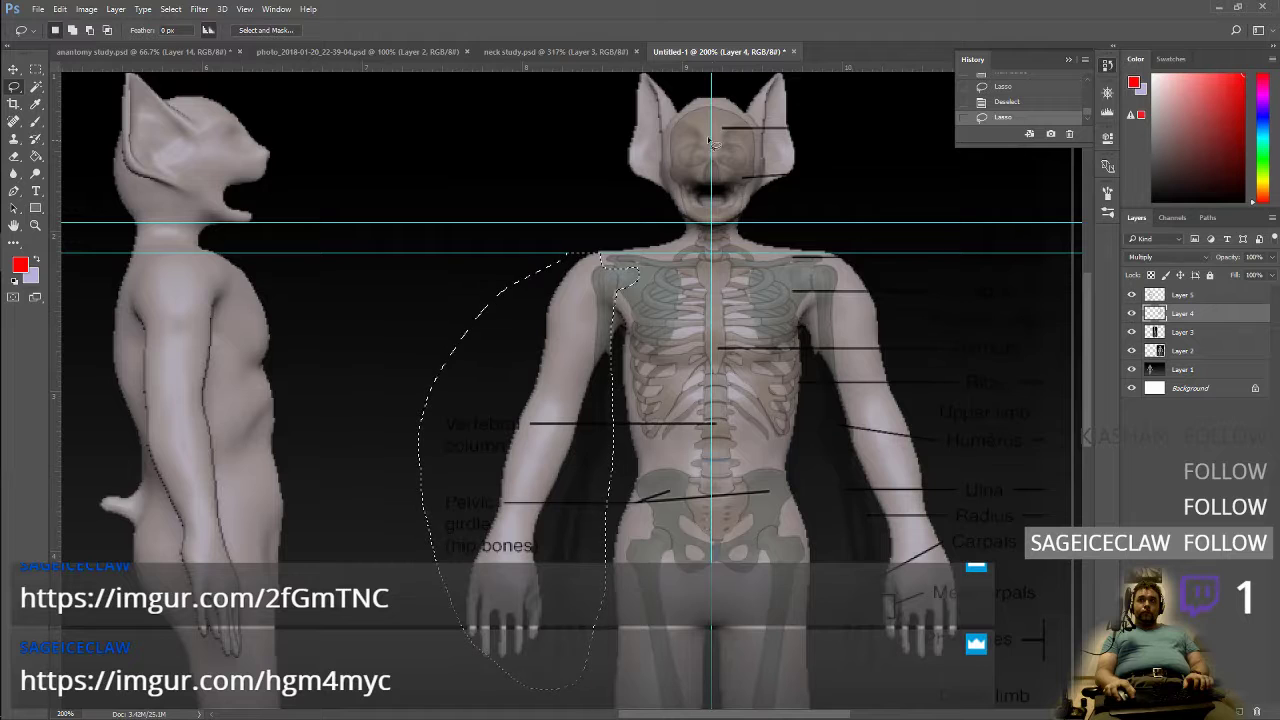
pyautogui.hotkey('ctrl', 't')
pyautogui.moveTo(652, 258)
pyautogui.mouseDown()
pyautogui.moveTo(660, 322)
pyautogui.moveTo(575, 300)
pyautogui.mouseUp()
pyautogui.moveTo(664, 255); pyautogui.dragTo(640, 176)
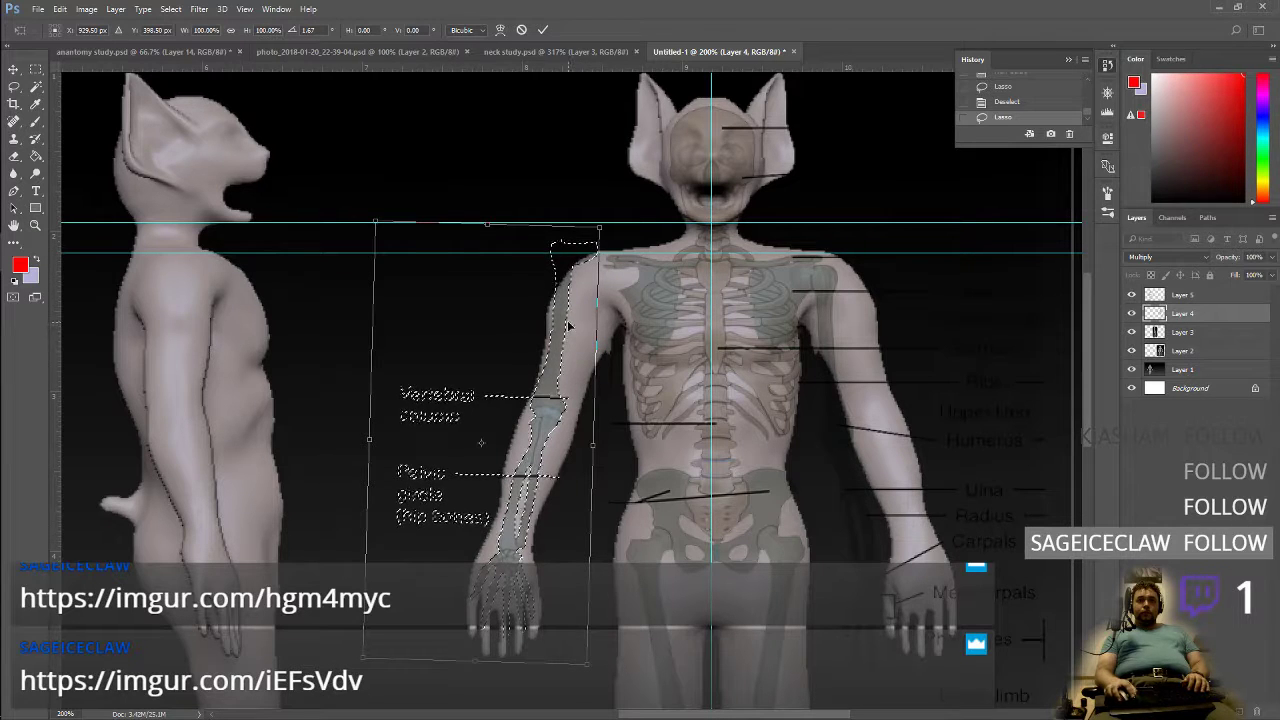
pyautogui.press('Return')
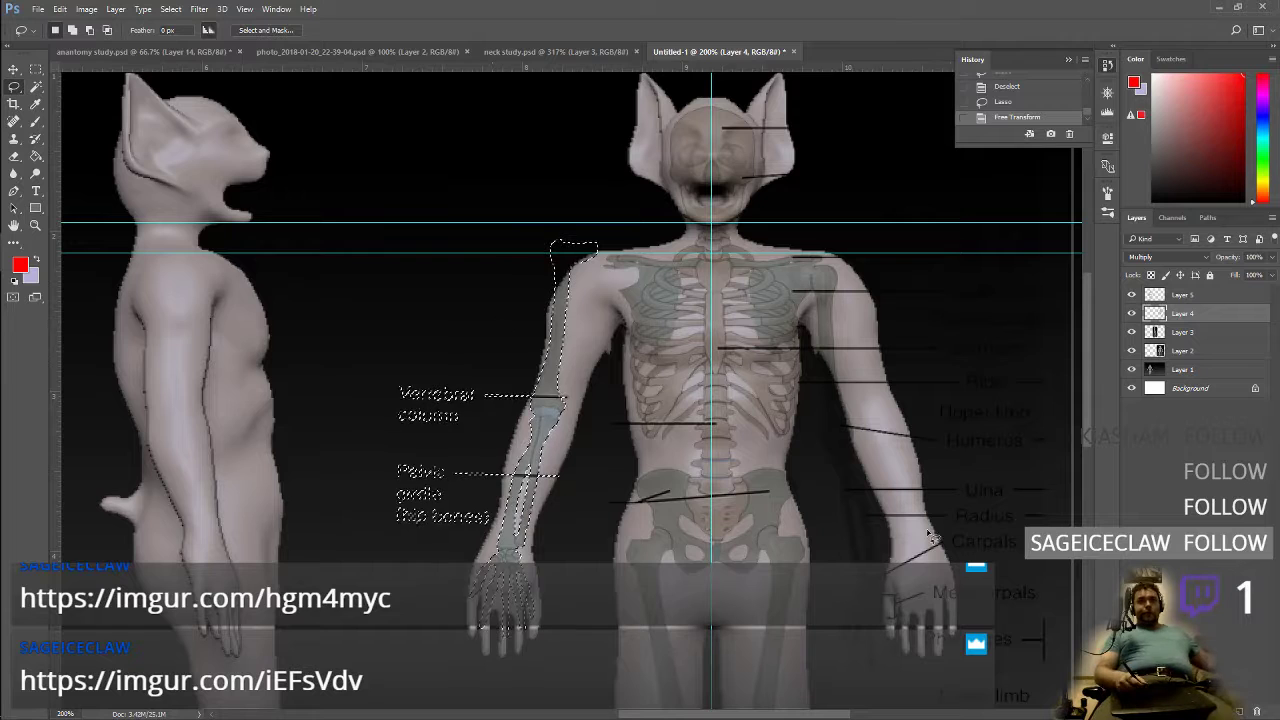
pyautogui.press('alt')
pyautogui.keyDown('alt'); pyautogui.moveTo(532, 416); pyautogui.dragTo(557, 412); pyautogui.keyUp('alt')
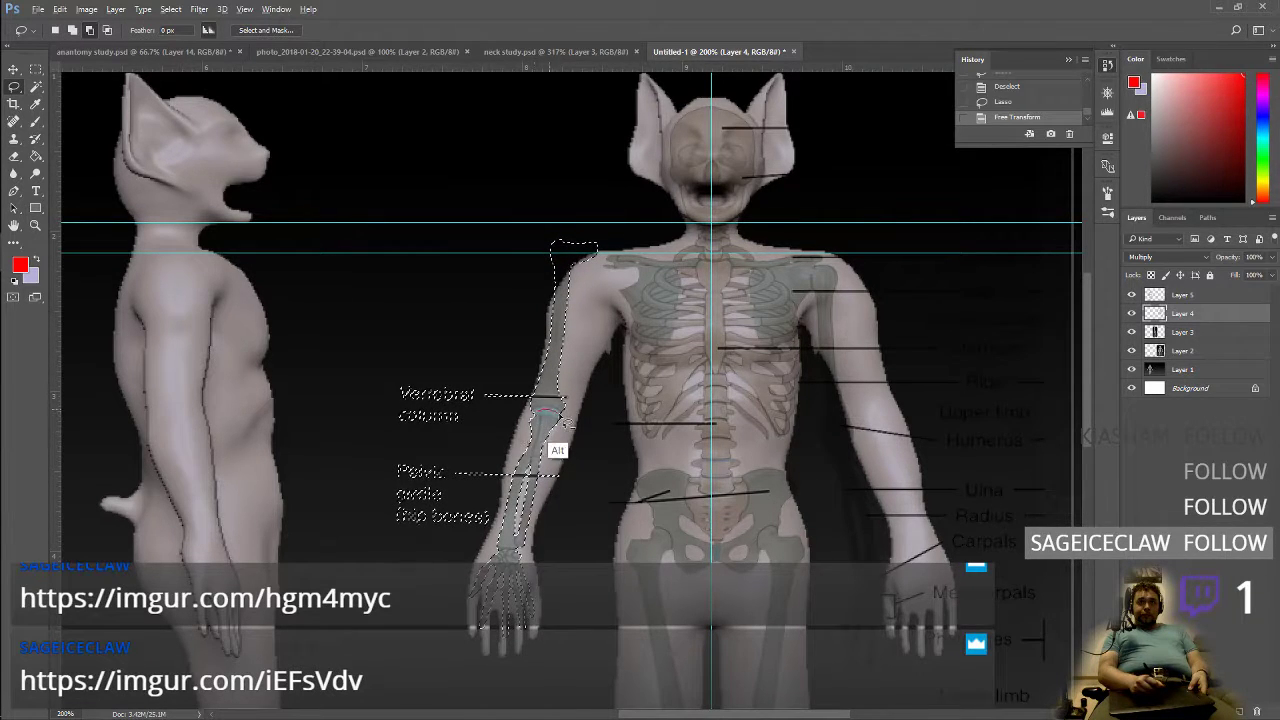
pyautogui.moveTo(578, 627)
pyautogui.keyDown('alt'); pyautogui.mouseDown()
pyautogui.moveTo(527, 430)
pyautogui.moveTo(548, 436)
pyautogui.mouseUp(); pyautogui.keyUp('alt')
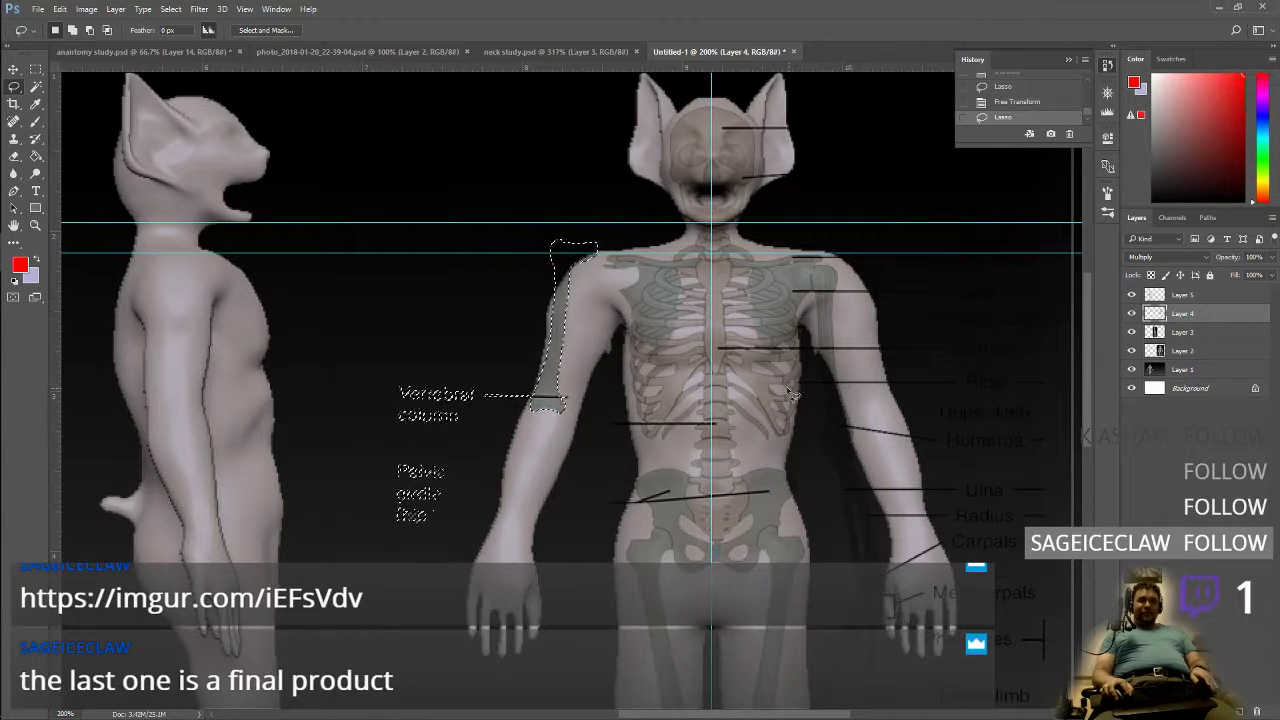
pyautogui.hotkey('ctrl', 'z')
pyautogui.rightClick(705, 395)
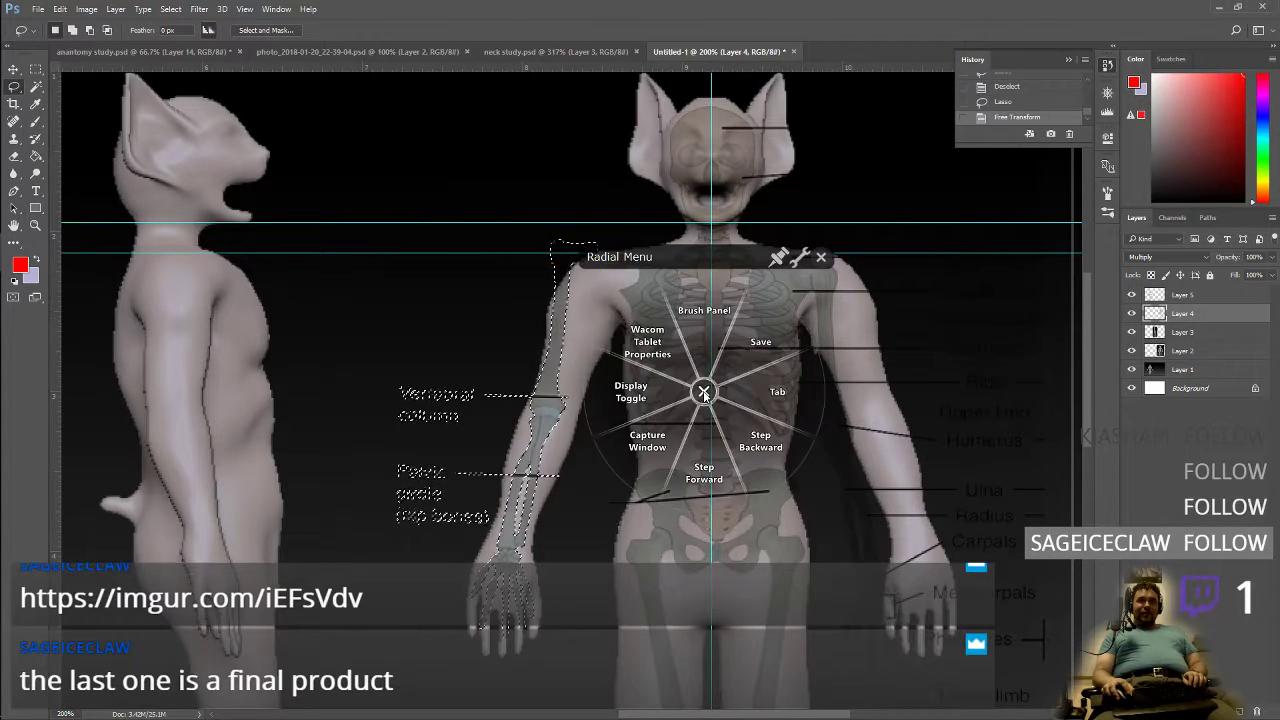
pyautogui.click(823, 258)
pyautogui.rightClick(582, 392)
pyautogui.click(638, 343)
pyautogui.click(579, 486)
pyautogui.click(699, 259)
# Step: Replace the whole-arm selection with a lasso around only the upper-arm bone, from shoulder to elbow
pyautogui.hotkey('ctrl', 'd')
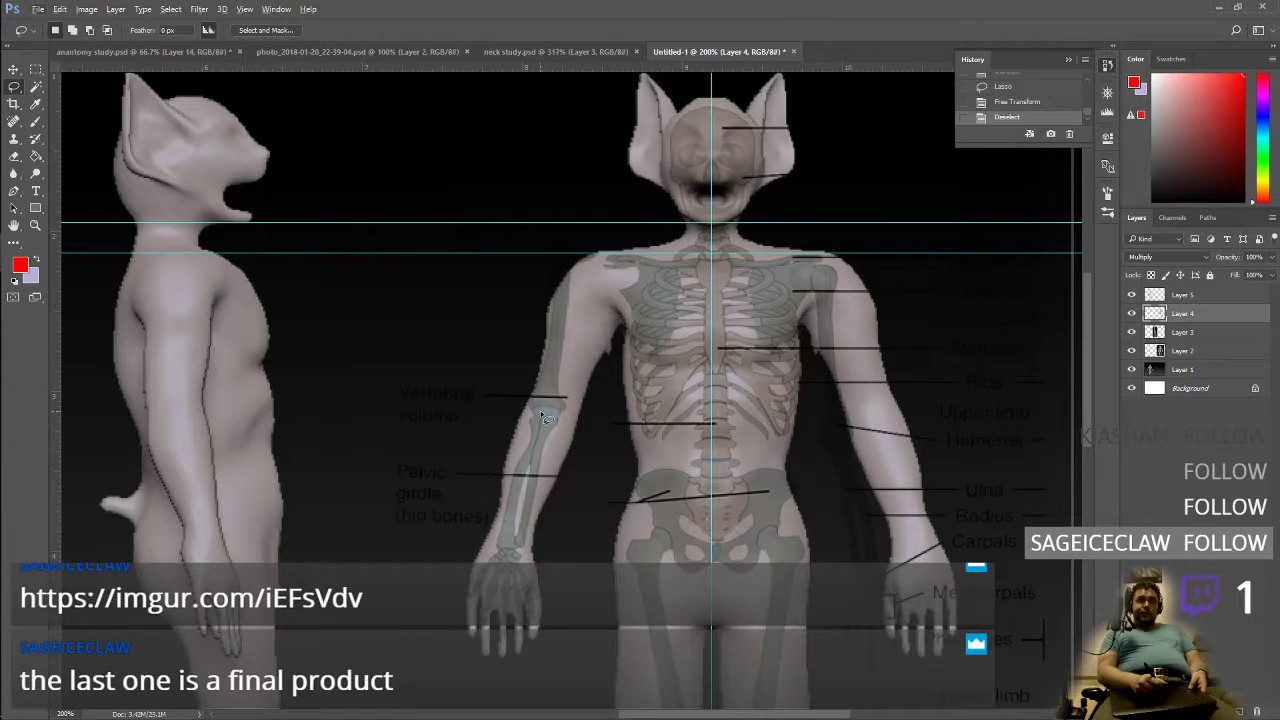
pyautogui.moveTo(597, 265); pyautogui.dragTo(523, 260)
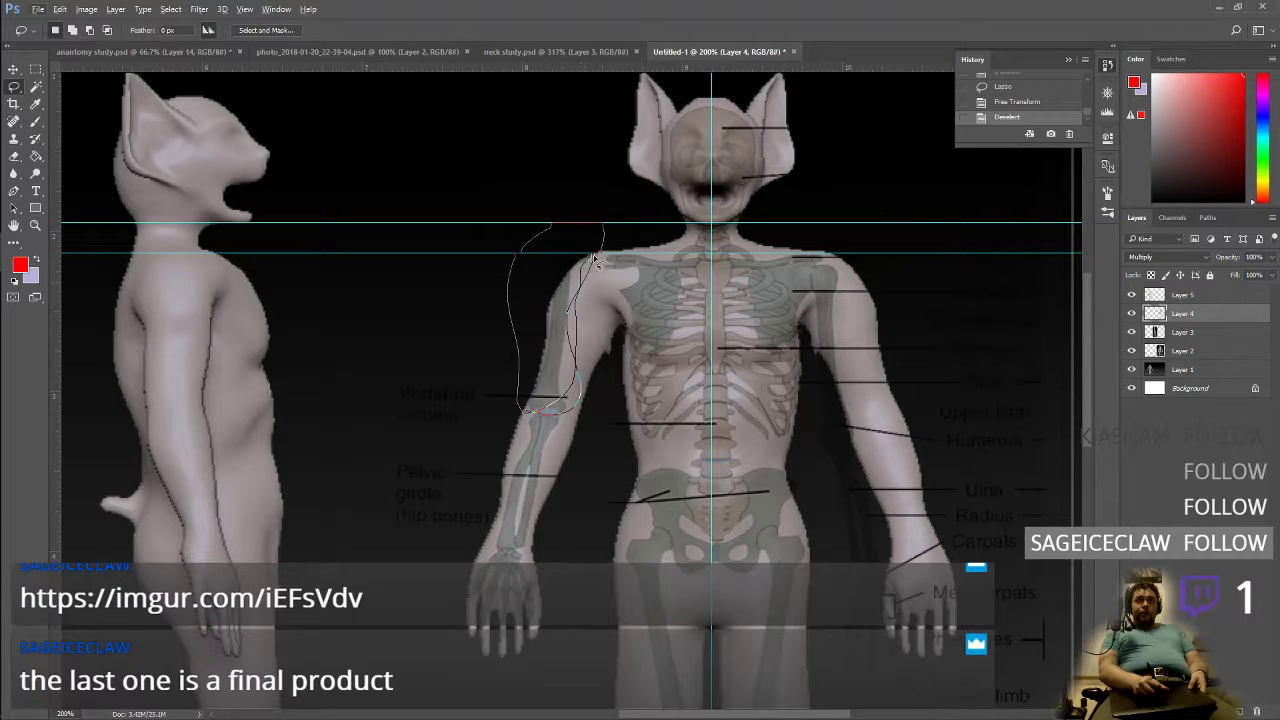
pyautogui.moveTo(590, 255); pyautogui.dragTo(591, 256)
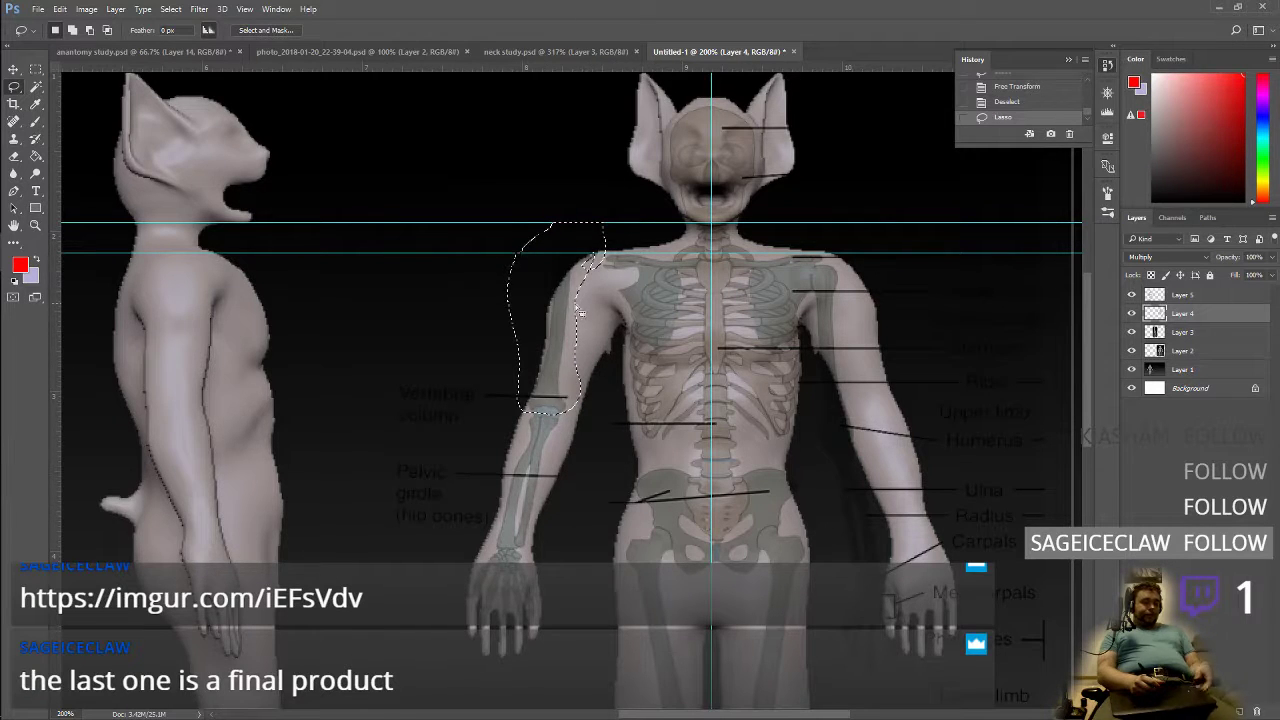
pyautogui.hotkey('ctrl', 'd')
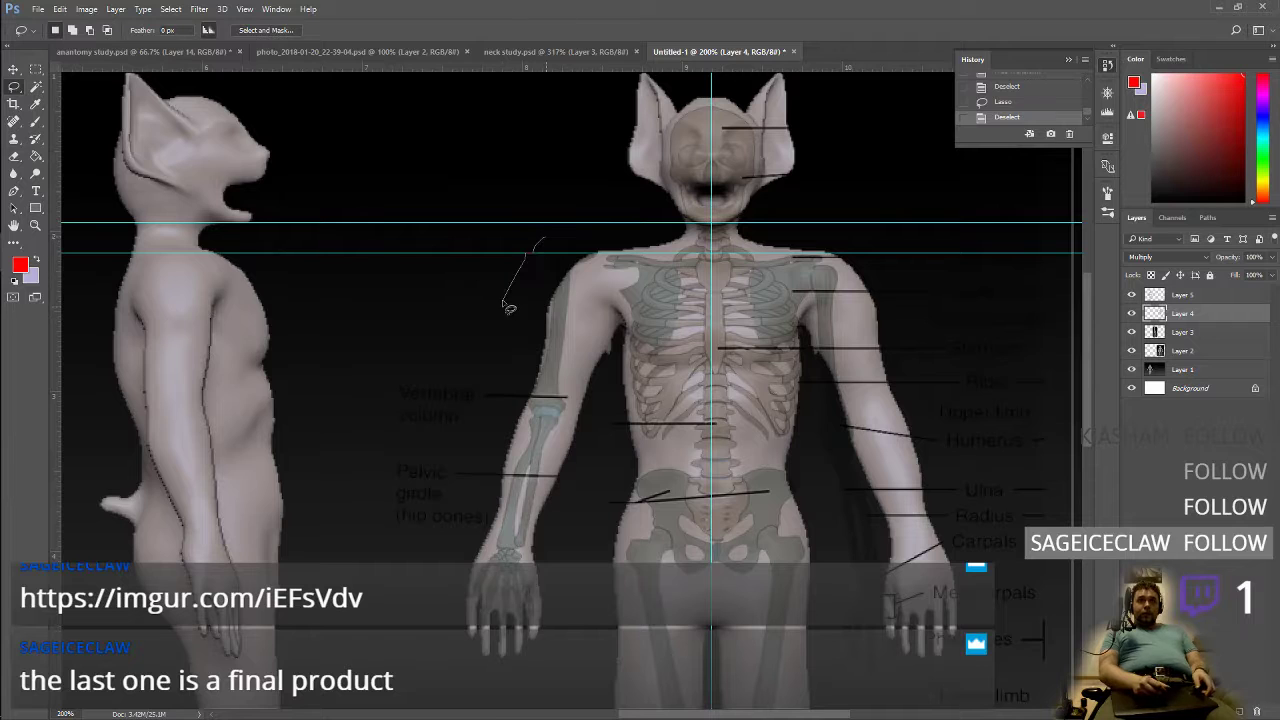
pyautogui.moveTo(572, 210); pyautogui.dragTo(520, 232)
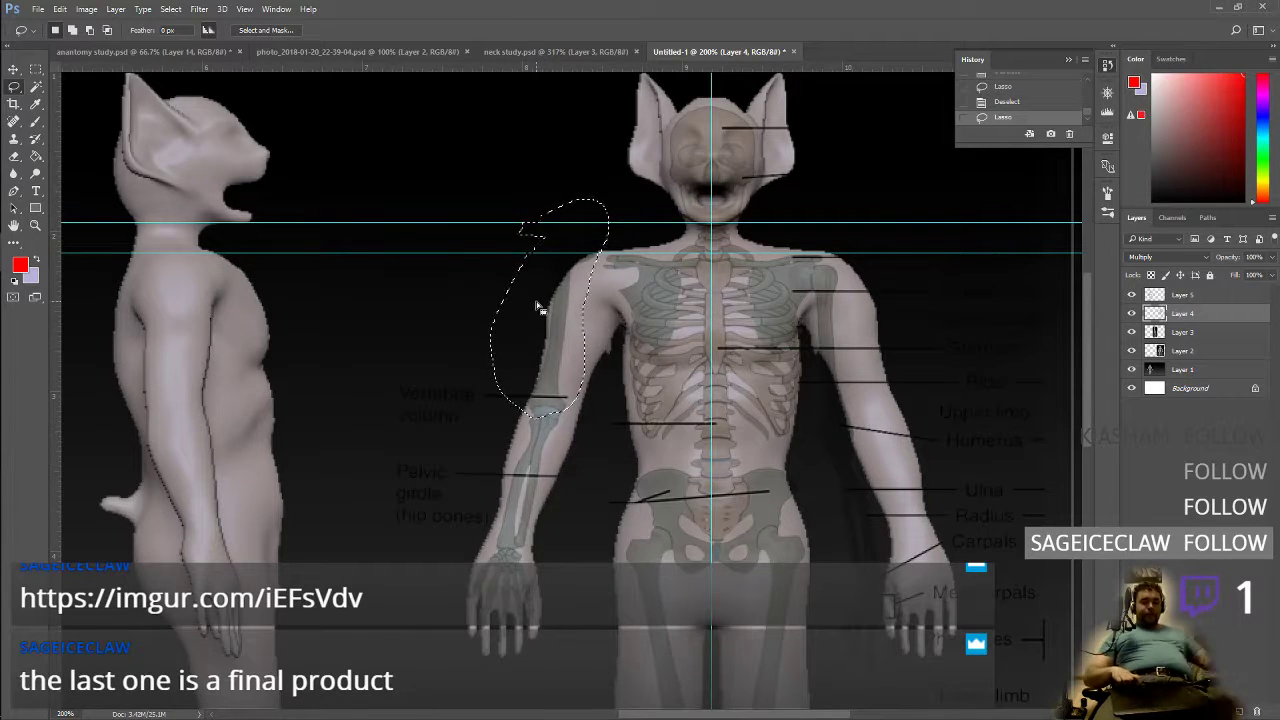
# Step: Rotate the selected upper-arm bone by 15° and move it so it joins the shoulder socket and the elbow
pyautogui.hotkey('ctrl', 'r')
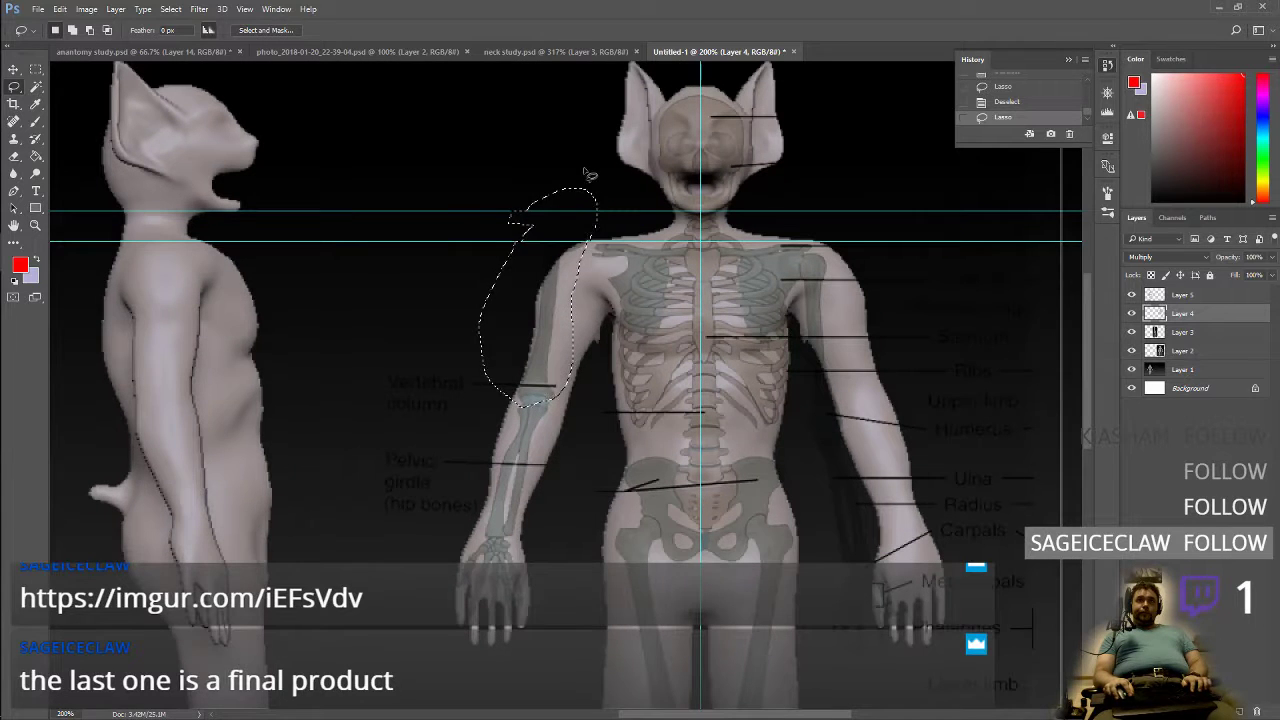
pyautogui.hotkey('ctrl', 'r')
pyautogui.hotkey('ctrl', 't')
pyautogui.moveTo(600, 168)
pyautogui.mouseDown()
pyautogui.moveTo(640, 196)
pyautogui.moveTo(639, 235)
pyautogui.mouseUp()
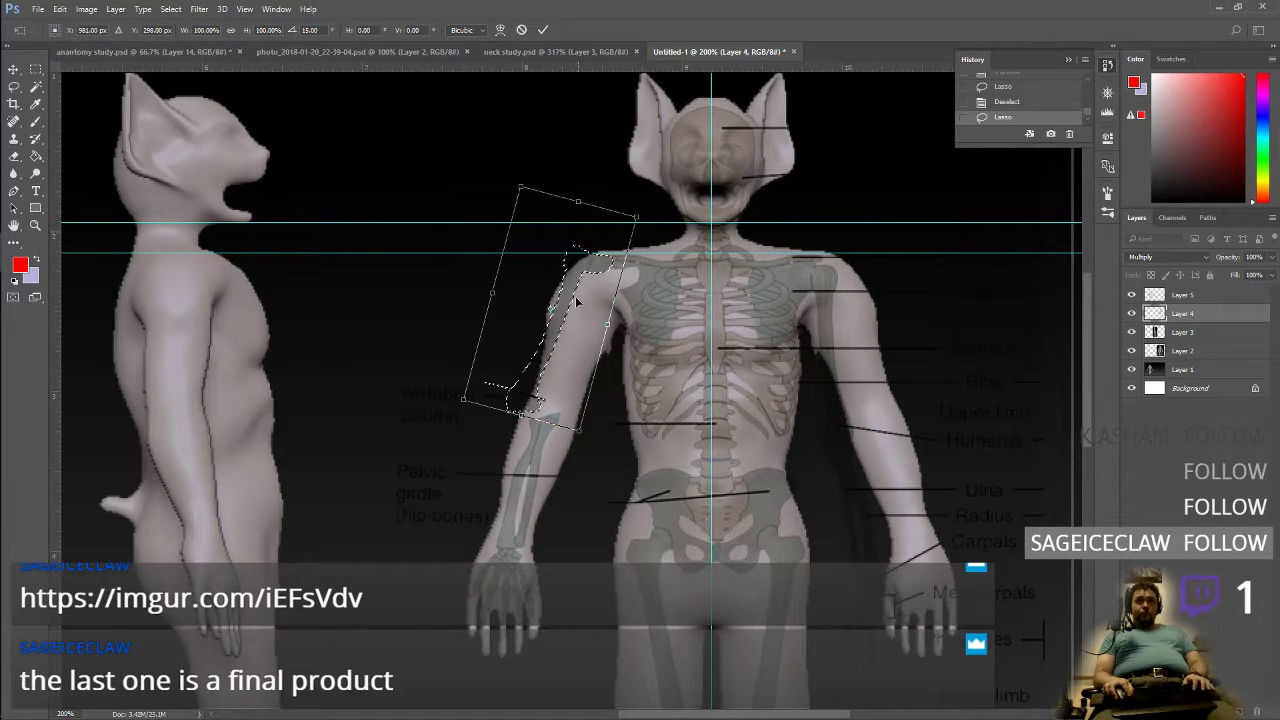
pyautogui.moveTo(567, 320); pyautogui.dragTo(591, 324)
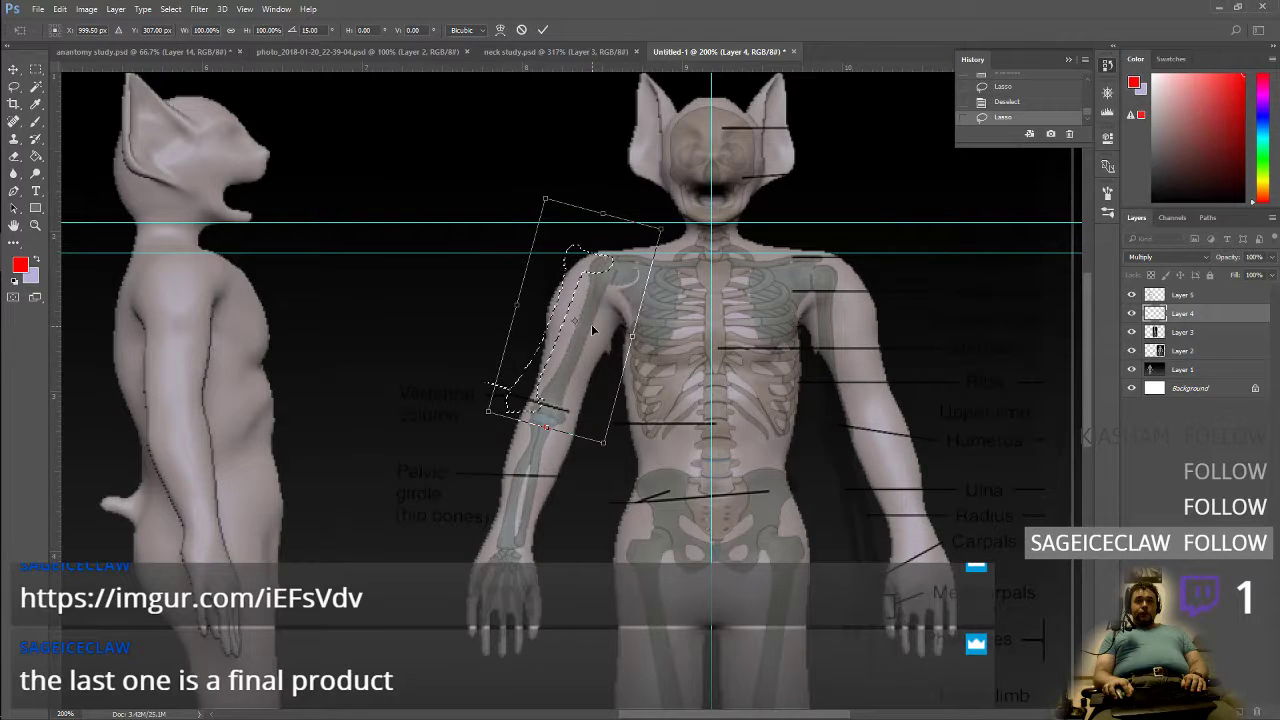
pyautogui.press('Return')
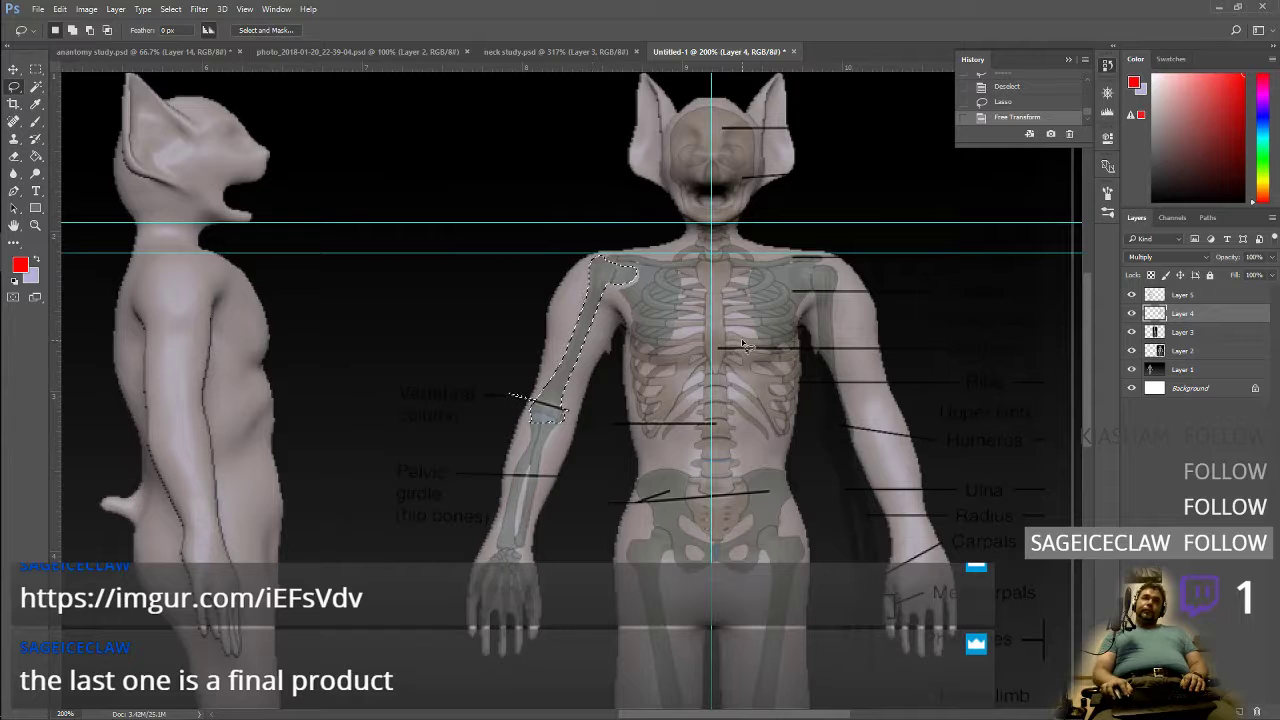
pyautogui.moveTo(845, 607)
pyautogui.mouseDown()
pyautogui.moveTo(815, 688)
pyautogui.moveTo(1034, 490)
pyautogui.moveTo(878, 234)
pyautogui.mouseUp()
pyautogui.moveTo(795, 378); pyautogui.dragTo(809, 429)
pyautogui.hotkey('ctrl', 'd')
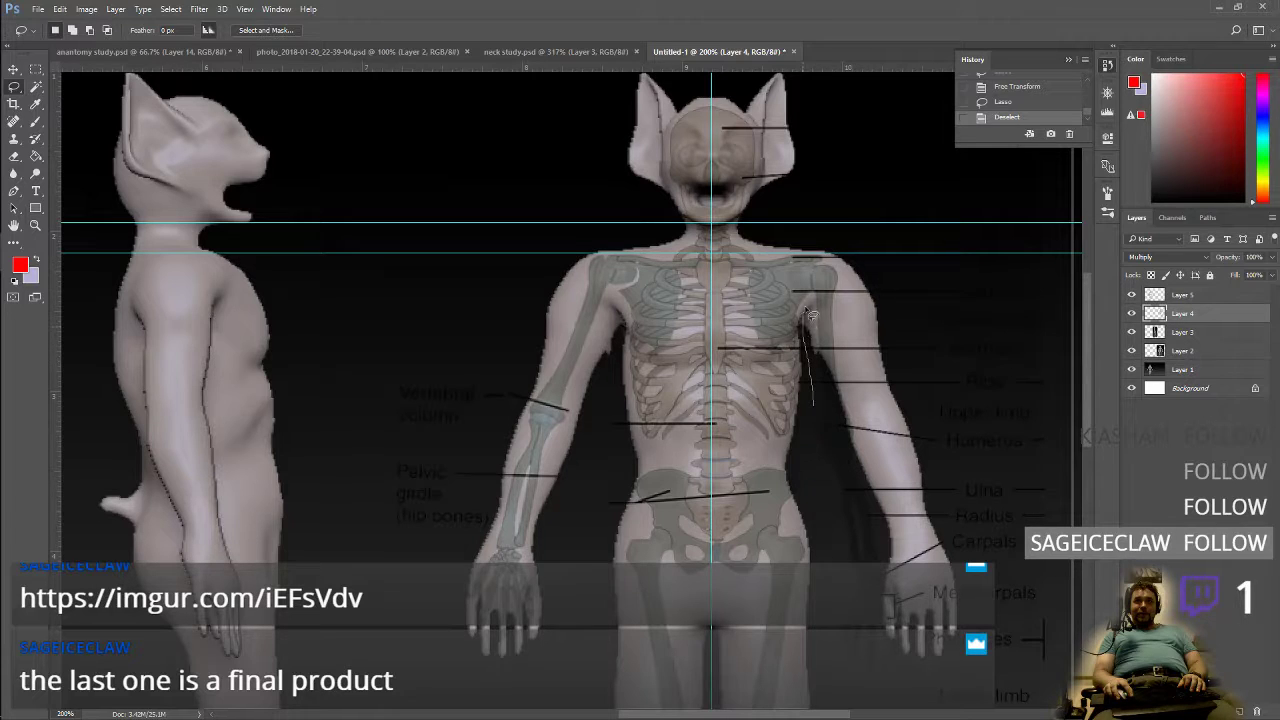
pyautogui.moveTo(905, 323); pyautogui.dragTo(982, 620)
pyautogui.moveTo(814, 615); pyautogui.dragTo(834, 549)
pyautogui.hotkey('ctrl', 'd')
pyautogui.moveTo(818, 438); pyautogui.dragTo(966, 604)
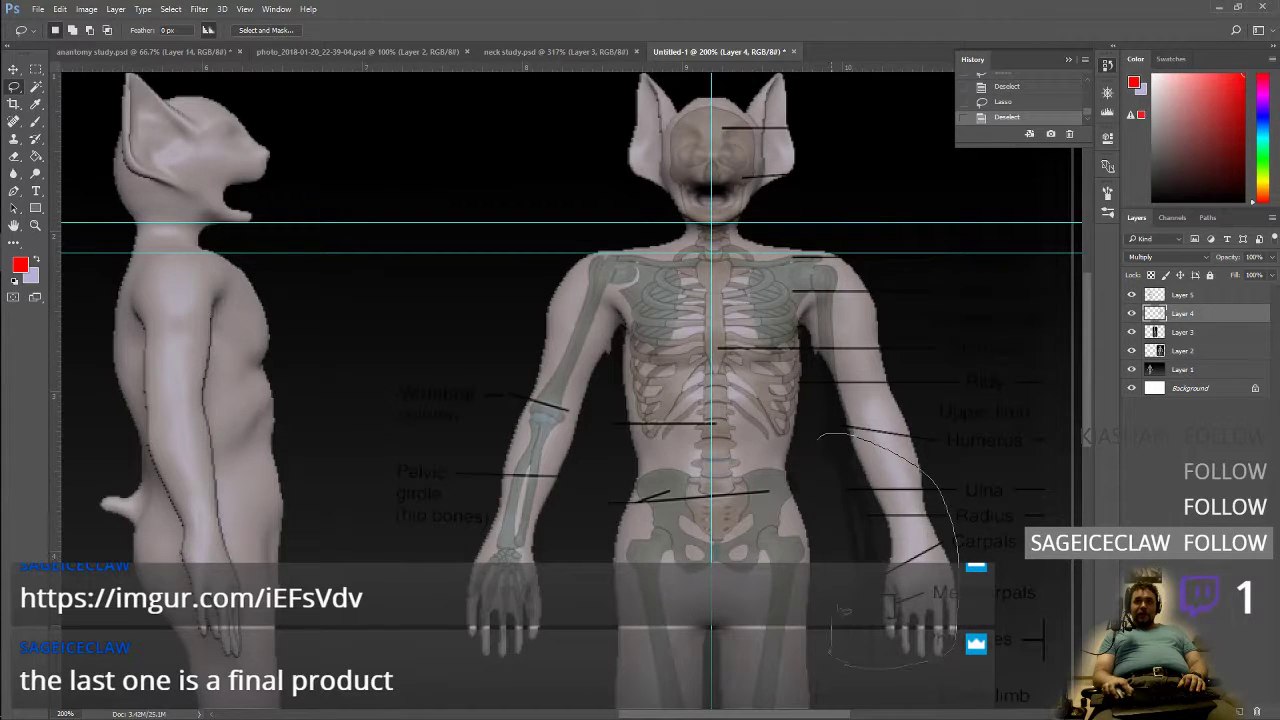
pyautogui.moveTo(858, 494); pyautogui.dragTo(857, 494)
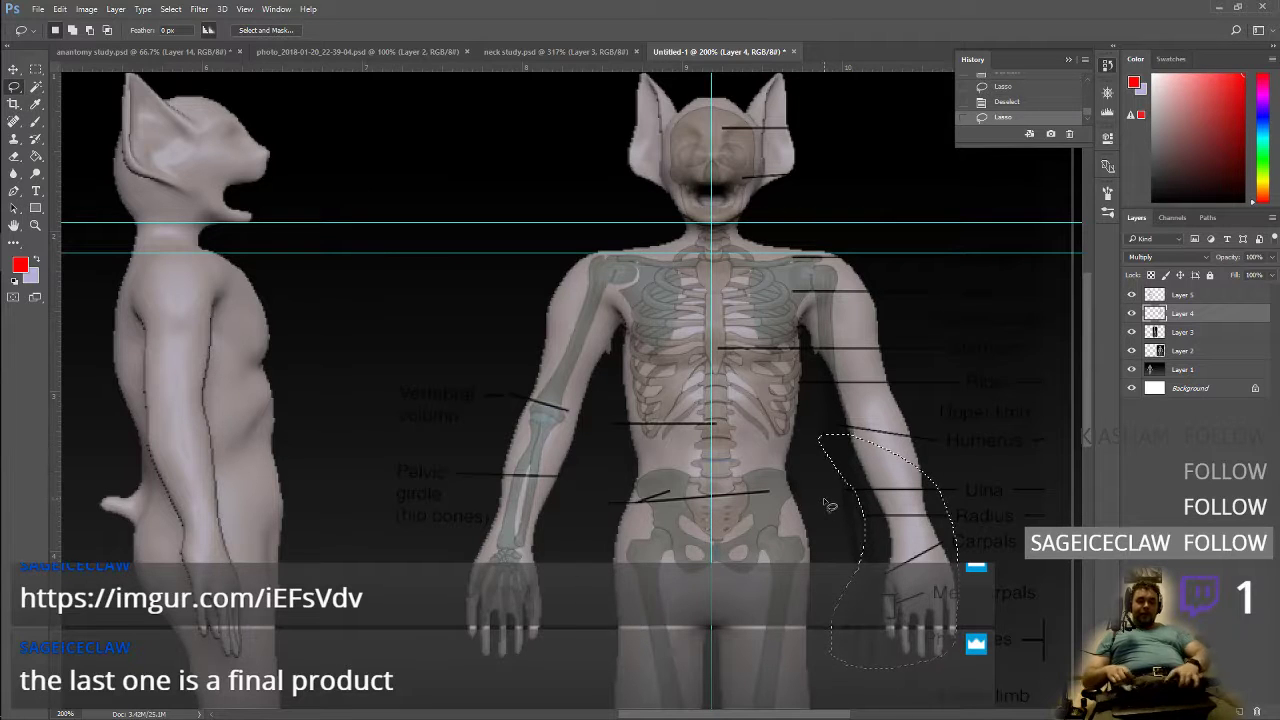
pyautogui.press('x')
pyautogui.press('x')
pyautogui.moveTo(988, 383); pyautogui.dragTo(980, 379)
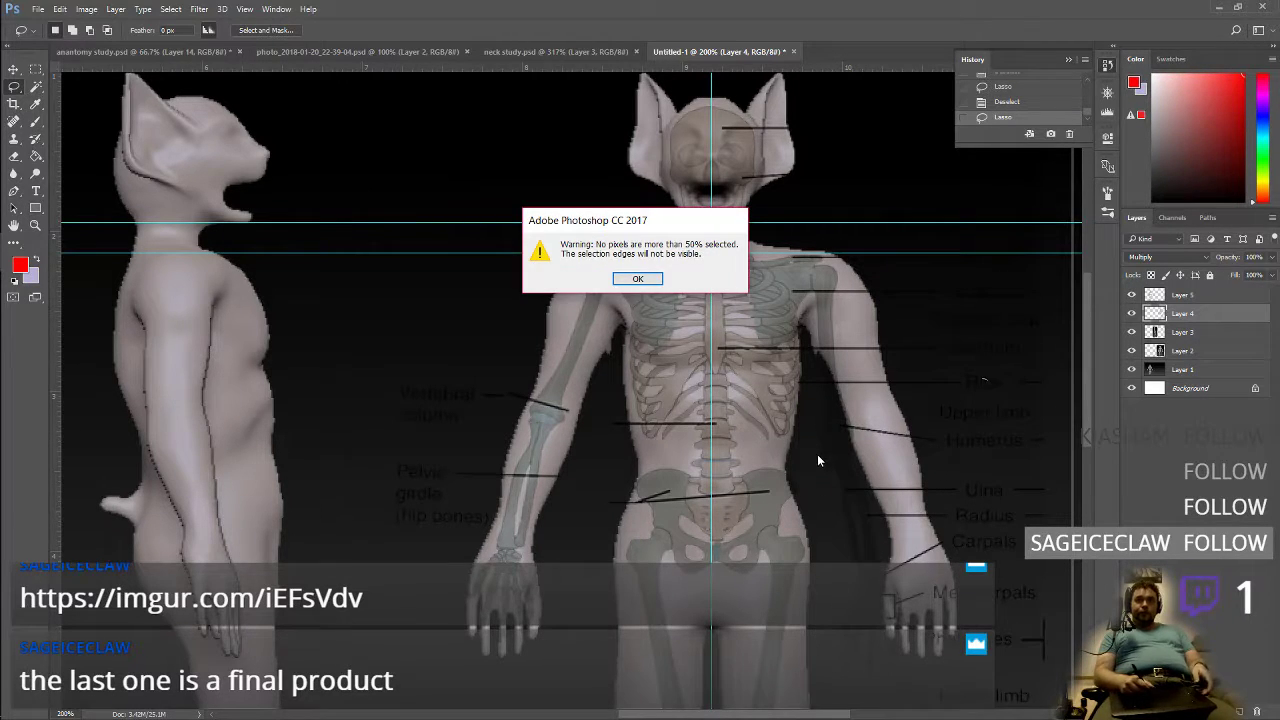
pyautogui.click(656, 281)
# Step: Lasso the opposite arm's forearm and hand bones on Layer 4, rotate them about -3.6° and fit them over the creature's forearm
pyautogui.moveTo(816, 433); pyautogui.dragTo(968, 528)
pyautogui.moveTo(840, 531); pyautogui.dragTo(838, 524)
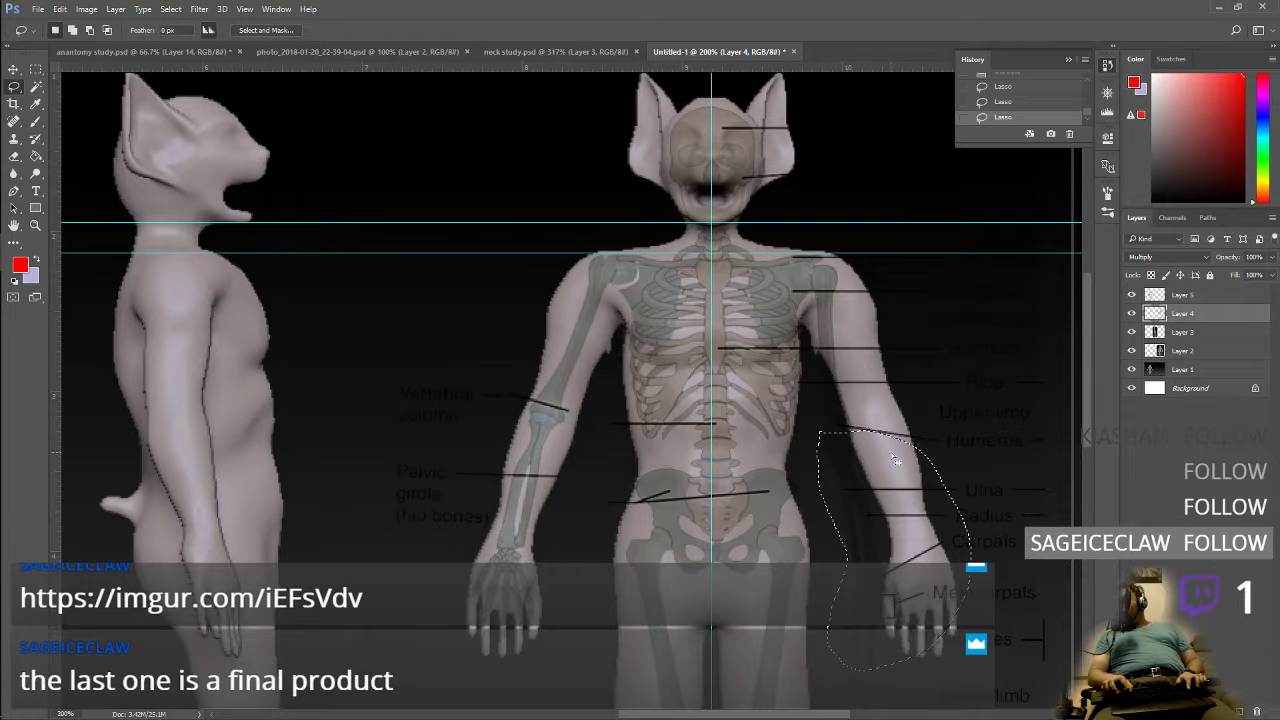
pyautogui.hotkey('ctrl', 't')
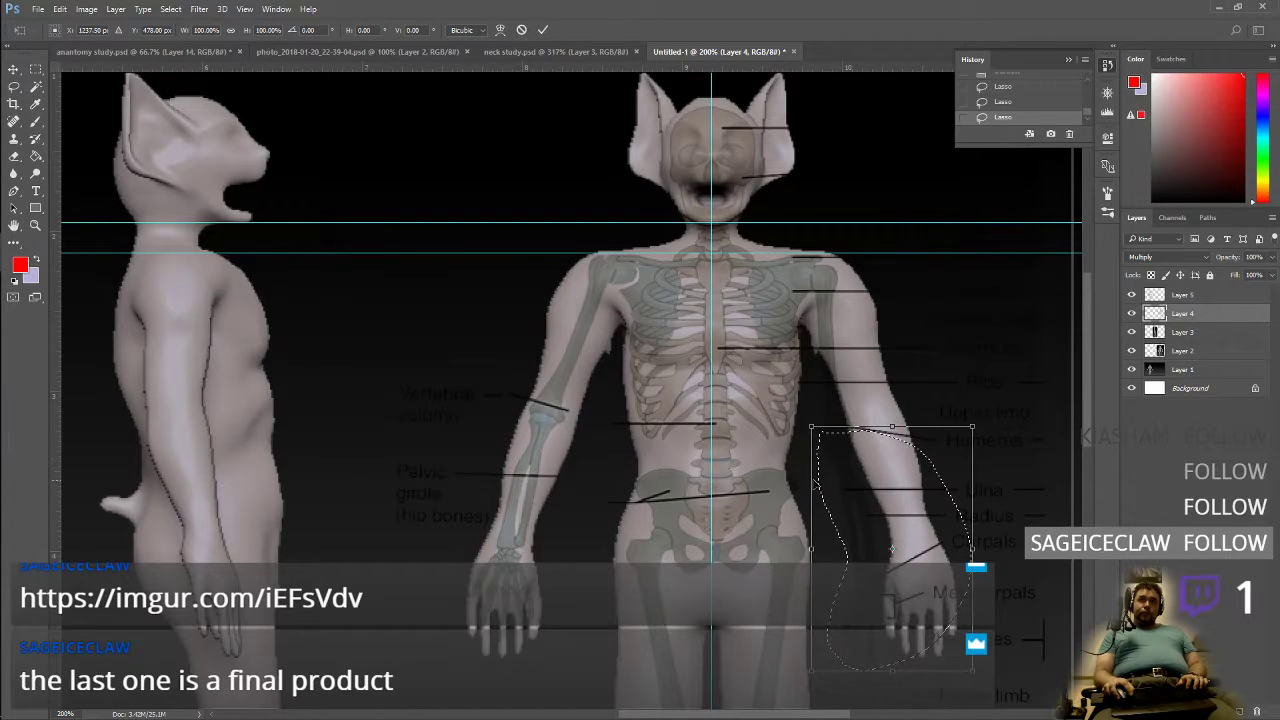
pyautogui.moveTo(996, 421); pyautogui.dragTo(963, 396)
pyautogui.moveTo(882, 568); pyautogui.dragTo(900, 549)
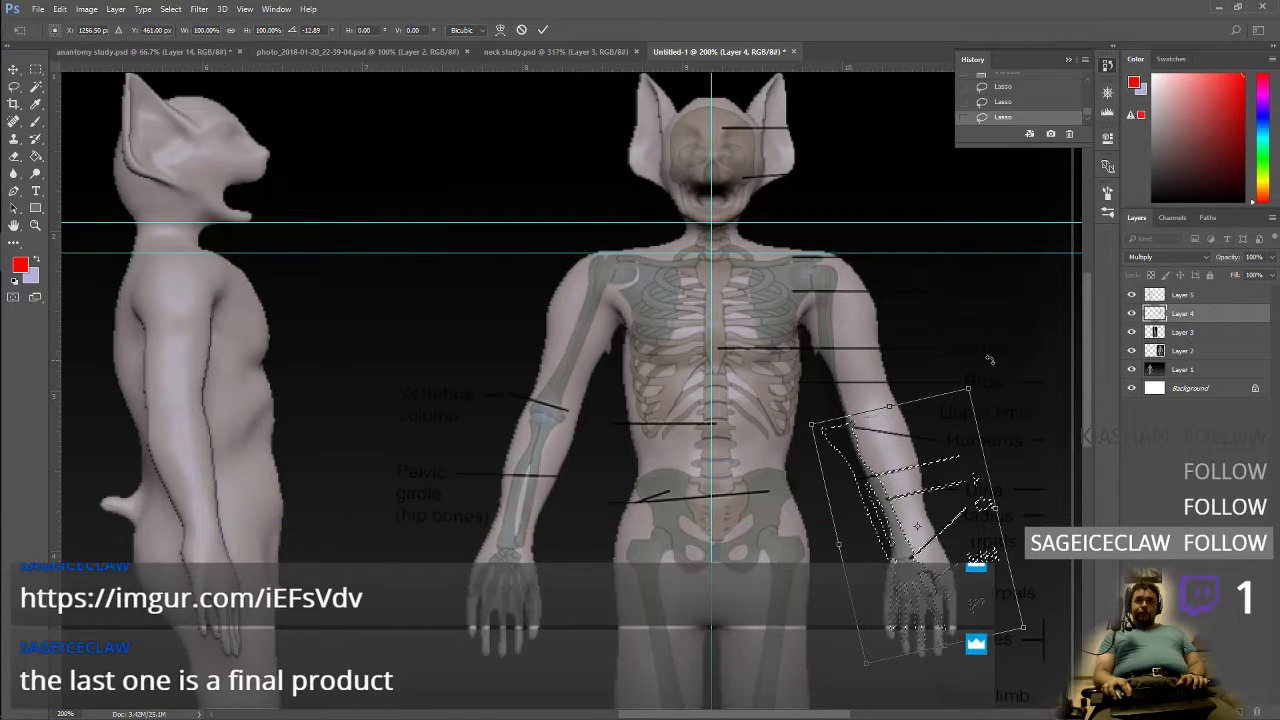
pyautogui.moveTo(986, 368); pyautogui.dragTo(1010, 381)
pyautogui.moveTo(902, 503); pyautogui.dragTo(906, 513)
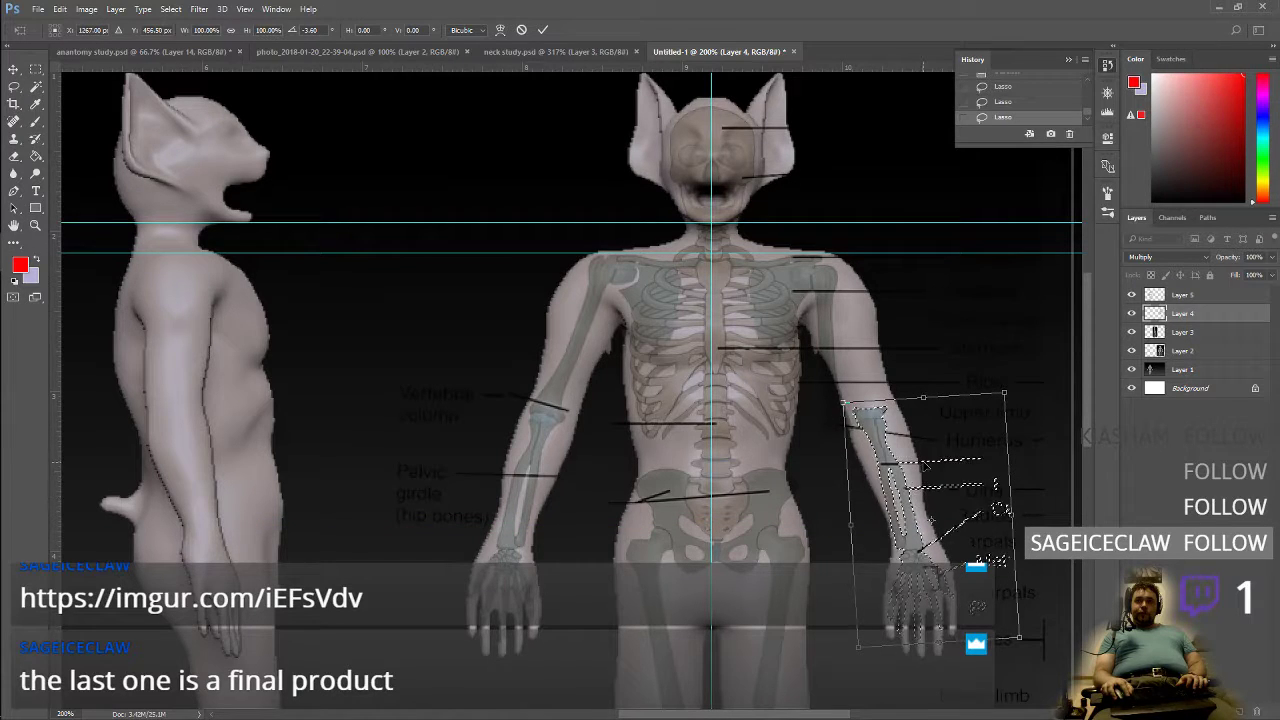
pyautogui.moveTo(876, 440); pyautogui.dragTo(880, 444)
pyautogui.press('Return')
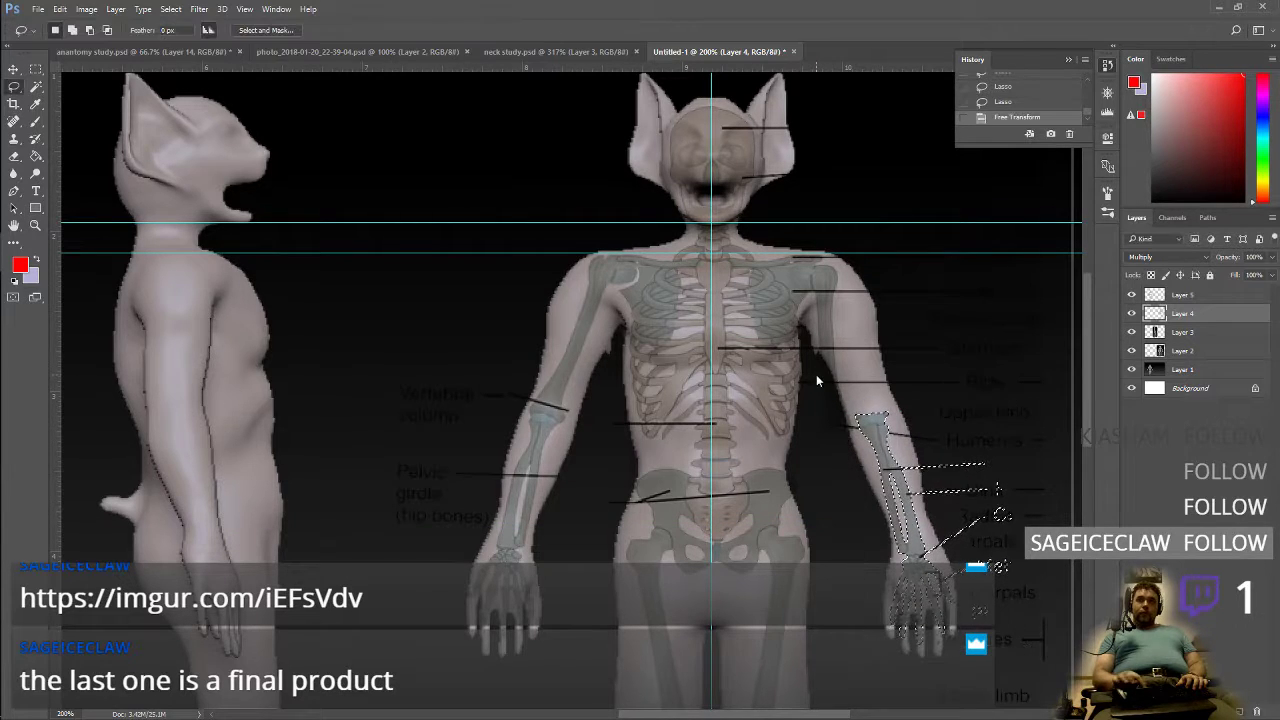
# Step: Lasso the opposite upper-arm bone on Layer 4, rotate it about -16.9°, fit it between shoulder and elbow, and clear the selection
pyautogui.hotkey('ctrl', 'd')
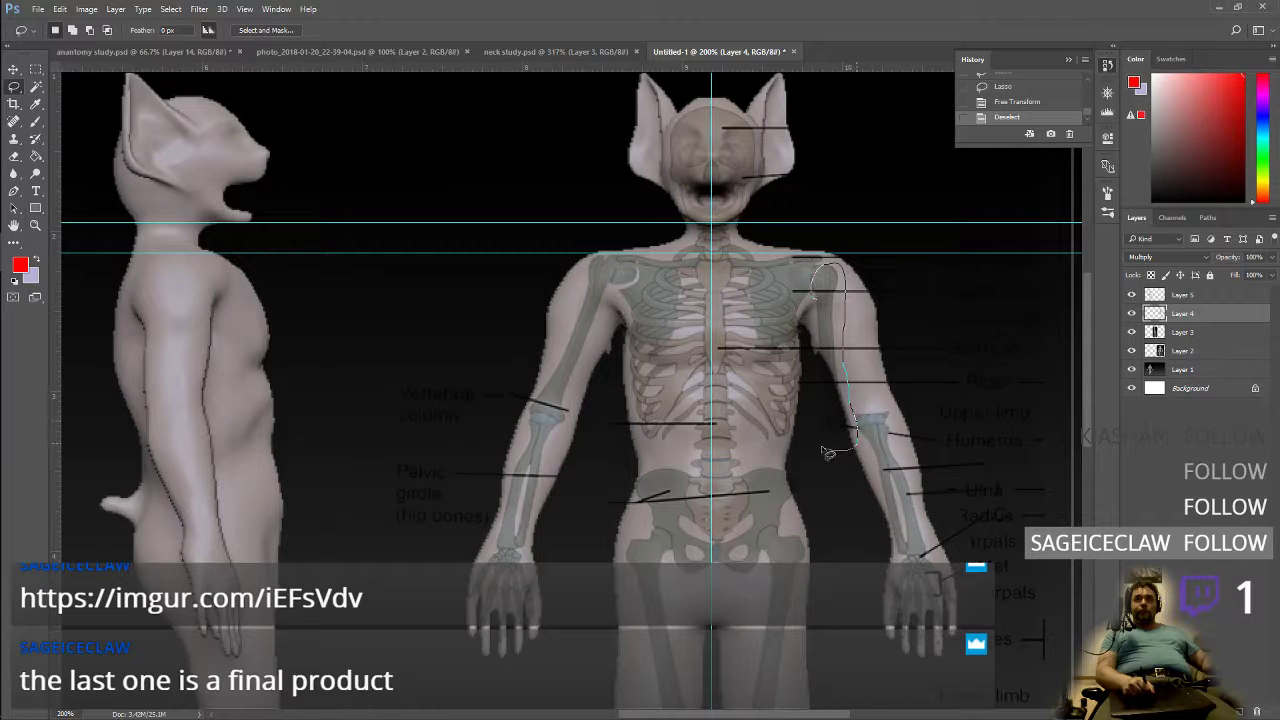
pyautogui.moveTo(816, 299); pyautogui.dragTo(816, 298)
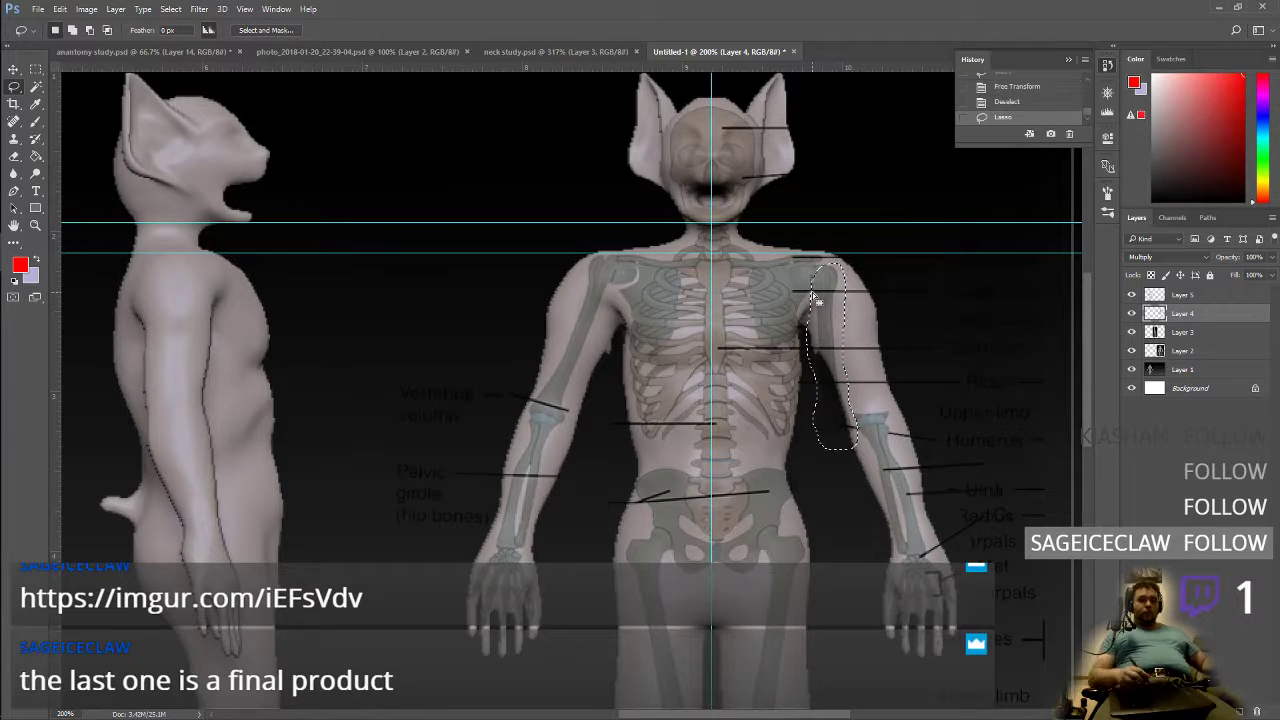
pyautogui.hotkey('ctrl', 't')
pyautogui.moveTo(882, 248); pyautogui.dragTo(851, 234)
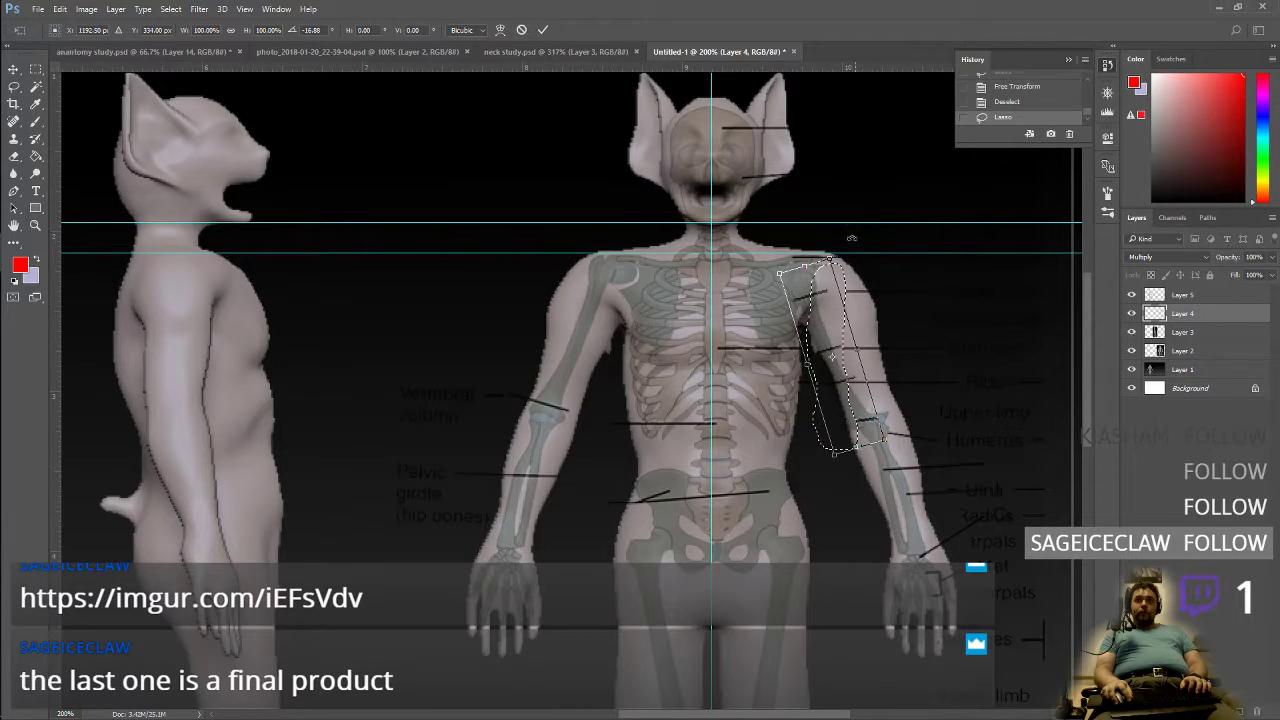
pyautogui.moveTo(822, 333)
pyautogui.mouseDown()
pyautogui.moveTo(851, 320)
pyautogui.moveTo(836, 326)
pyautogui.mouseUp()
pyautogui.press('Return')
pyautogui.hscroll(1, 760, 448)
pyautogui.hscroll(-2, 741, 453)
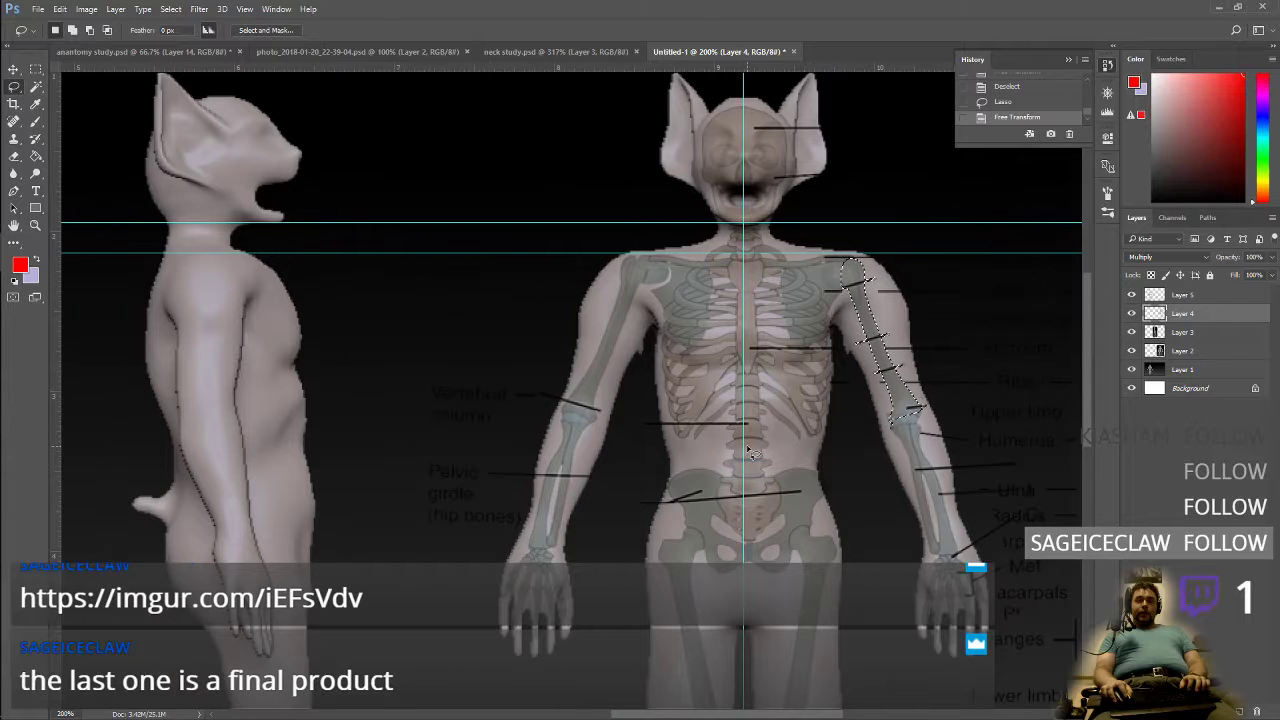
pyautogui.scroll(-3, 748, 454)
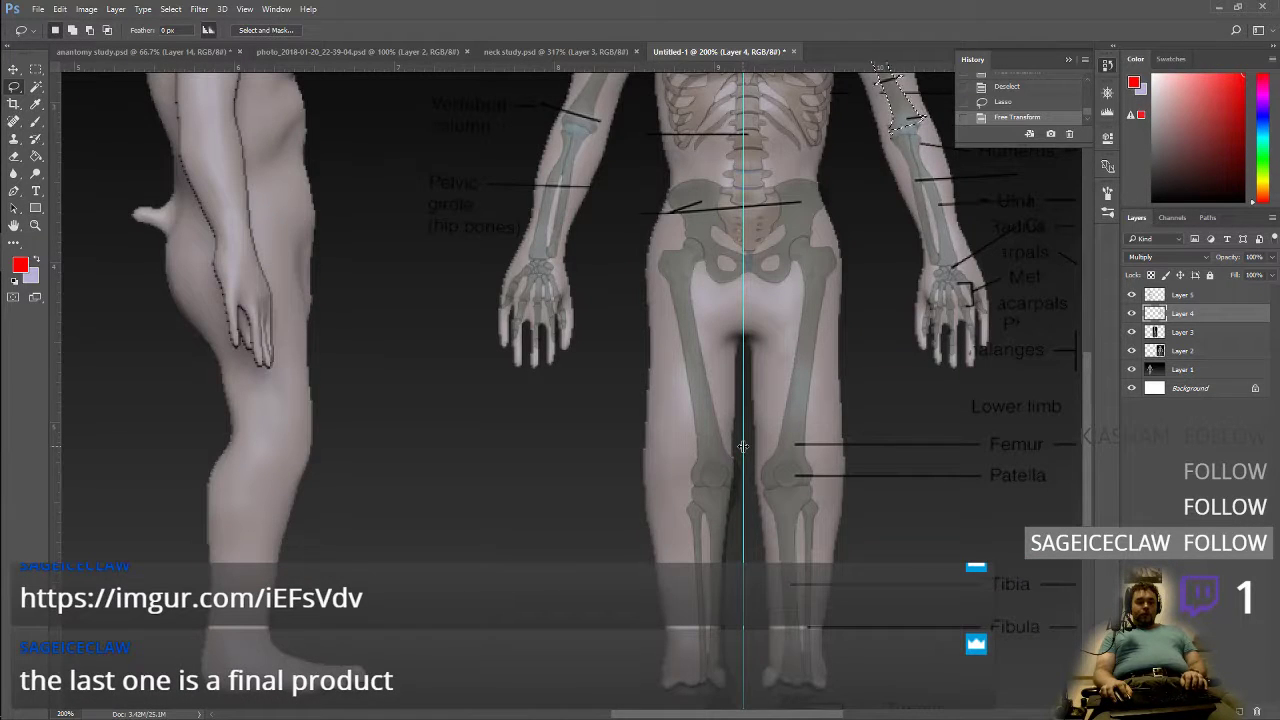
pyautogui.keyDown('alt'); pyautogui.click(742, 446); pyautogui.keyUp('alt')
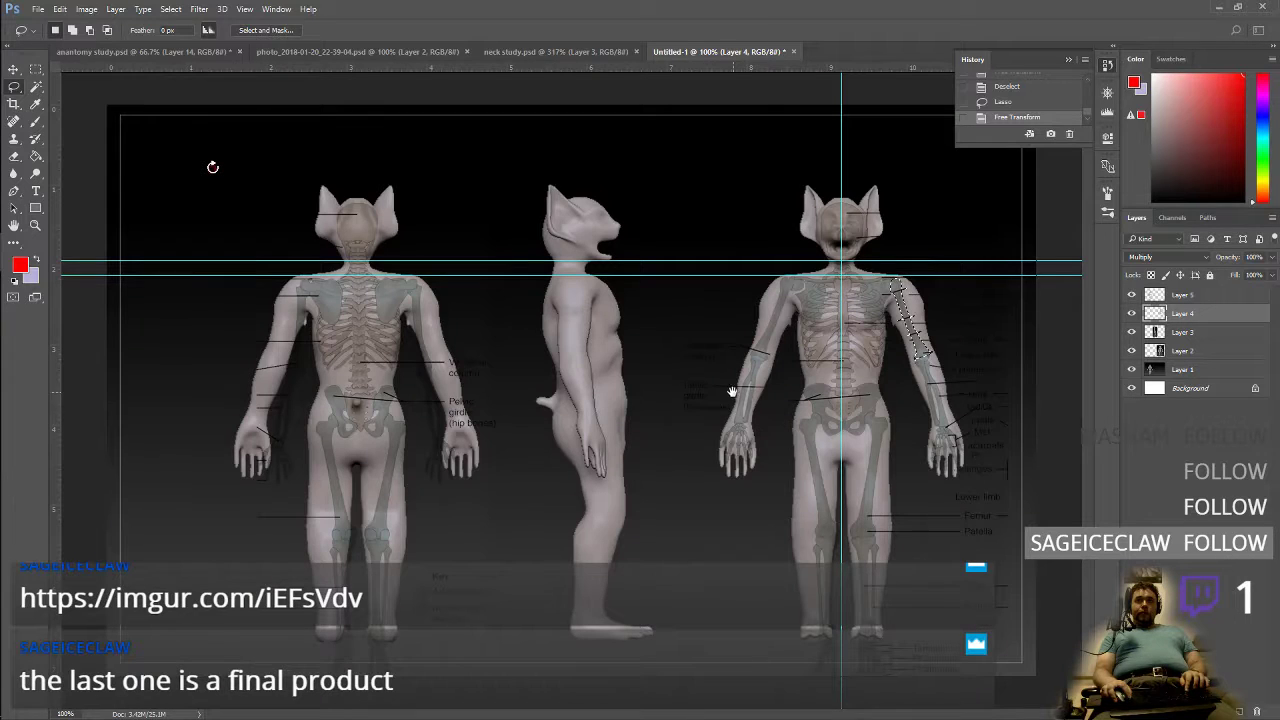
pyautogui.hotkey('ctrl', 'd')
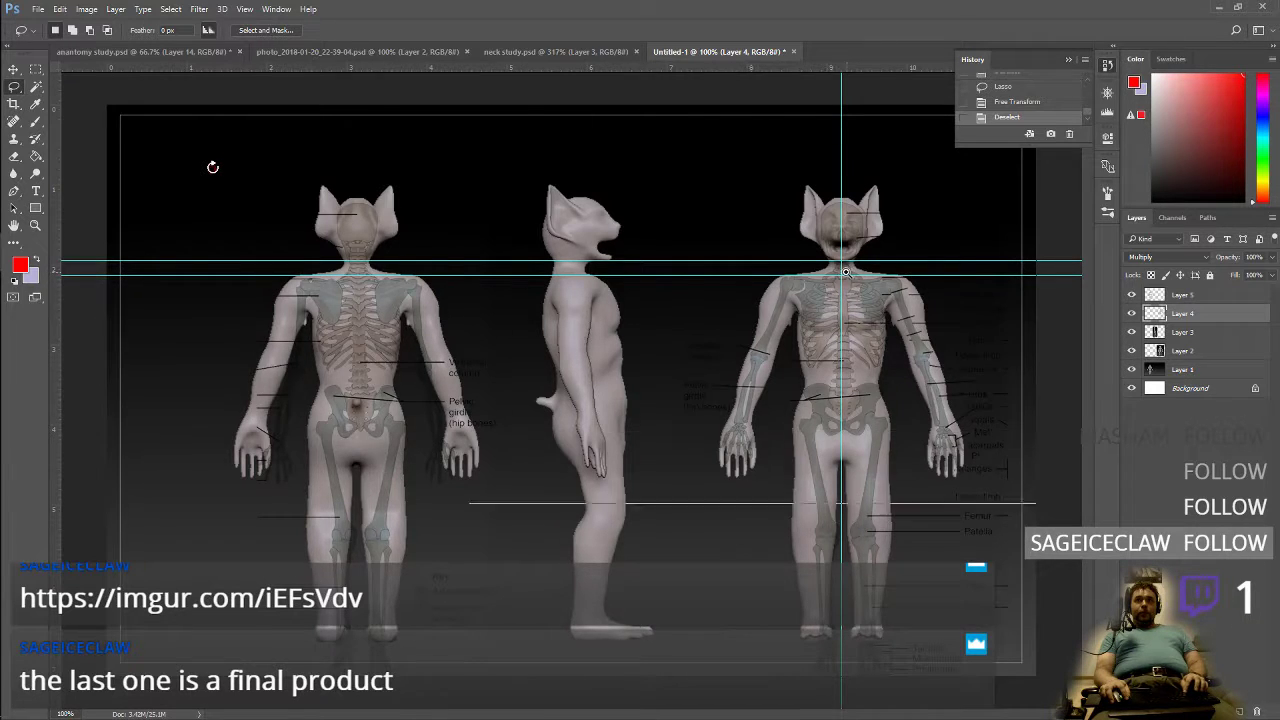
# Step: Examine the skull, neck and shoulder alignment against the guides in the front, side and back views
pyautogui.keyDown('alt'); pyautogui.scroll(1, 847, 270); pyautogui.keyUp('alt')
pyautogui.keyDown('alt'); pyautogui.scroll(1, 820, 360); pyautogui.keyUp('alt')
pyautogui.moveTo(820, 360); pyautogui.dragTo(733, 430)
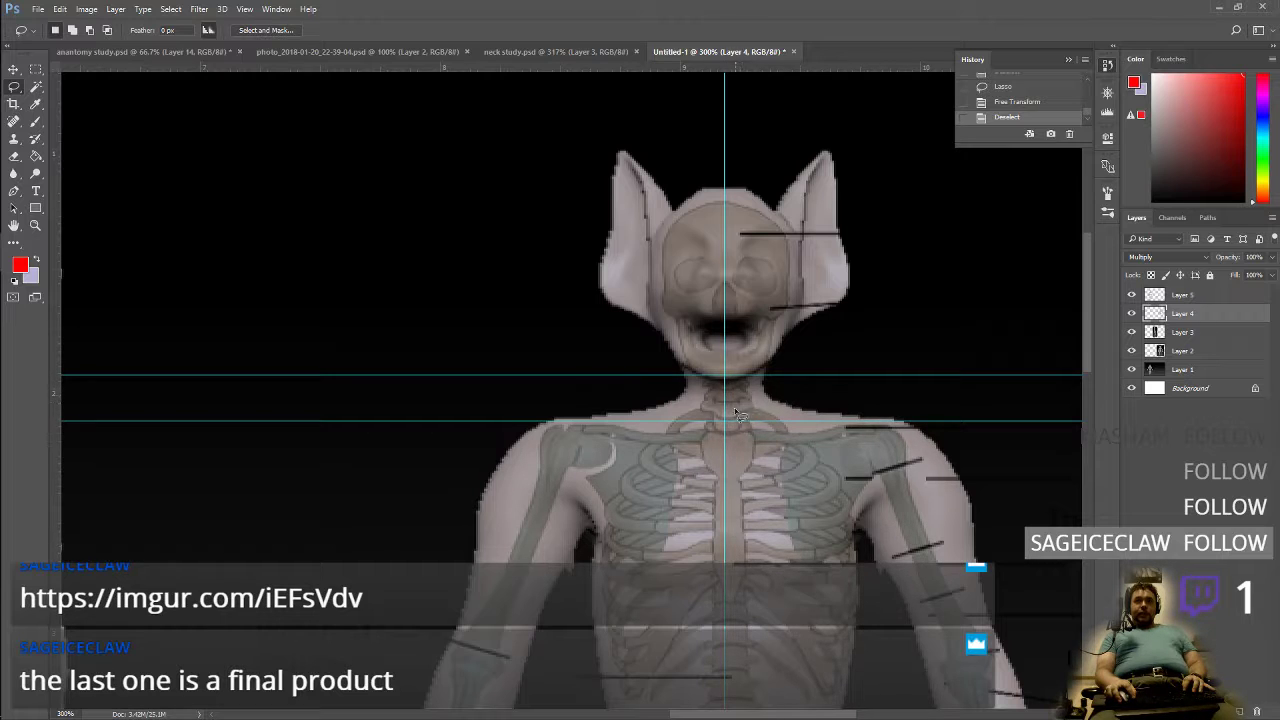
pyautogui.moveTo(264, 448); pyautogui.dragTo(914, 467)
pyautogui.moveTo(375, 449)
pyautogui.mouseDown()
pyautogui.moveTo(714, 451)
pyautogui.moveTo(583, 444)
pyautogui.mouseUp()
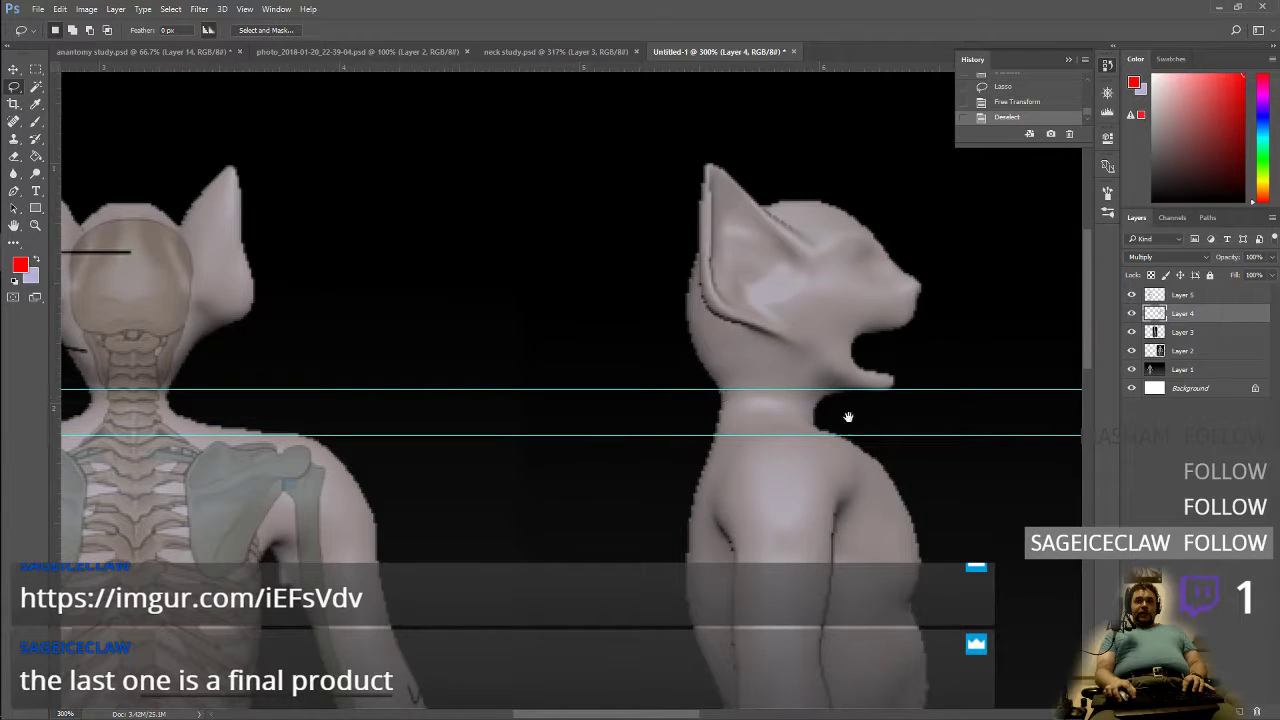
pyautogui.moveTo(376, 447); pyautogui.dragTo(541, 453)
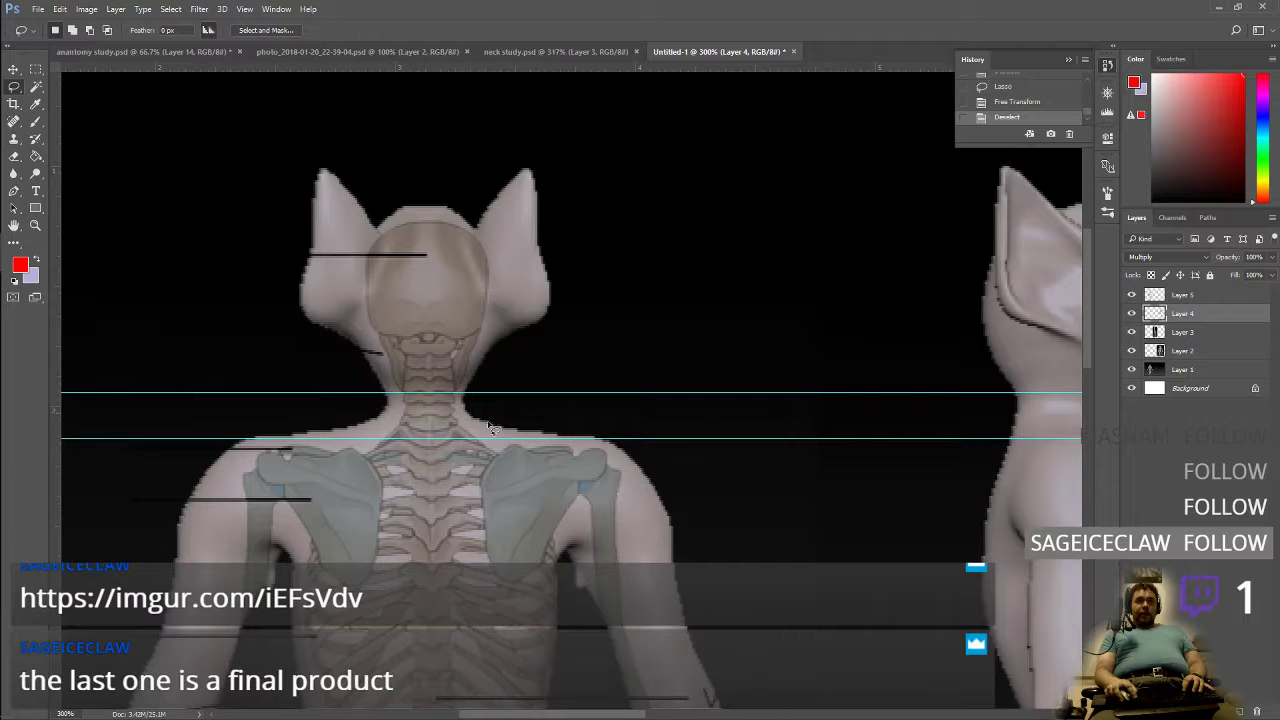
pyautogui.moveTo(705, 498); pyautogui.dragTo(534, 470)
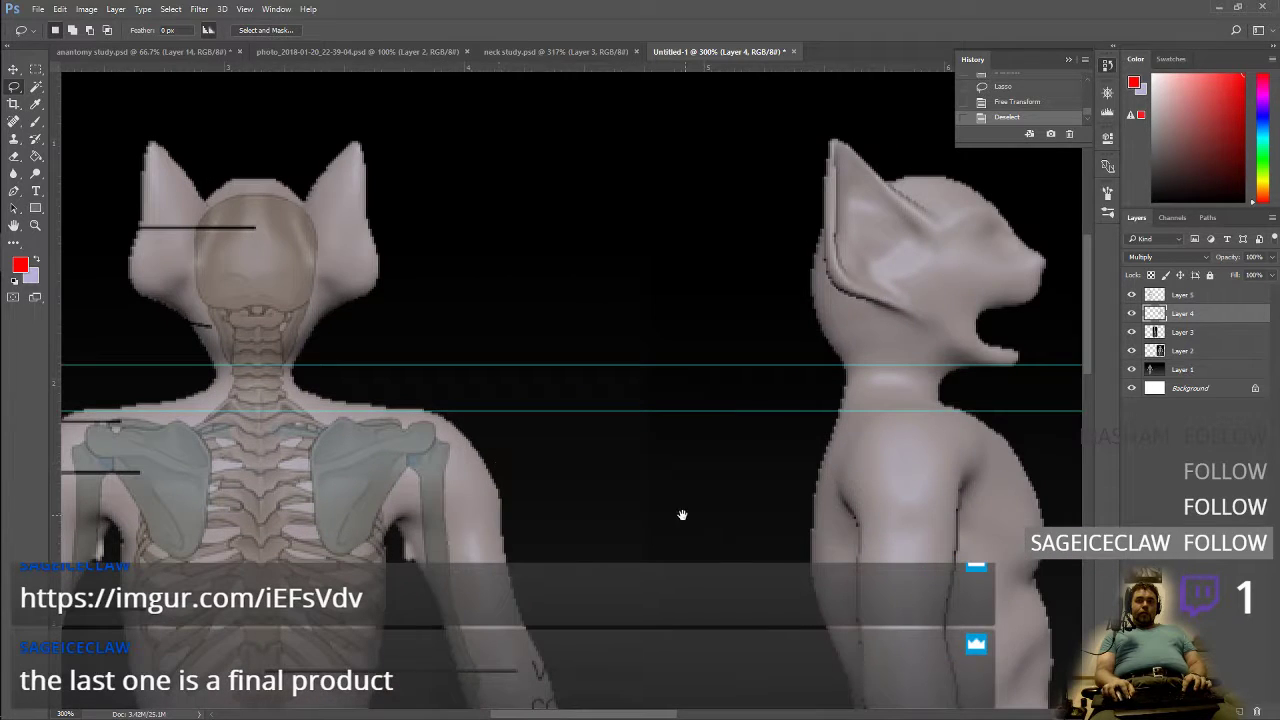
pyautogui.keyDown('ctrl'); pyautogui.moveTo(677, 524); pyautogui.dragTo(639, 576); pyautogui.keyUp('ctrl')
pyautogui.moveTo(638, 580); pyautogui.dragTo(579, 429)
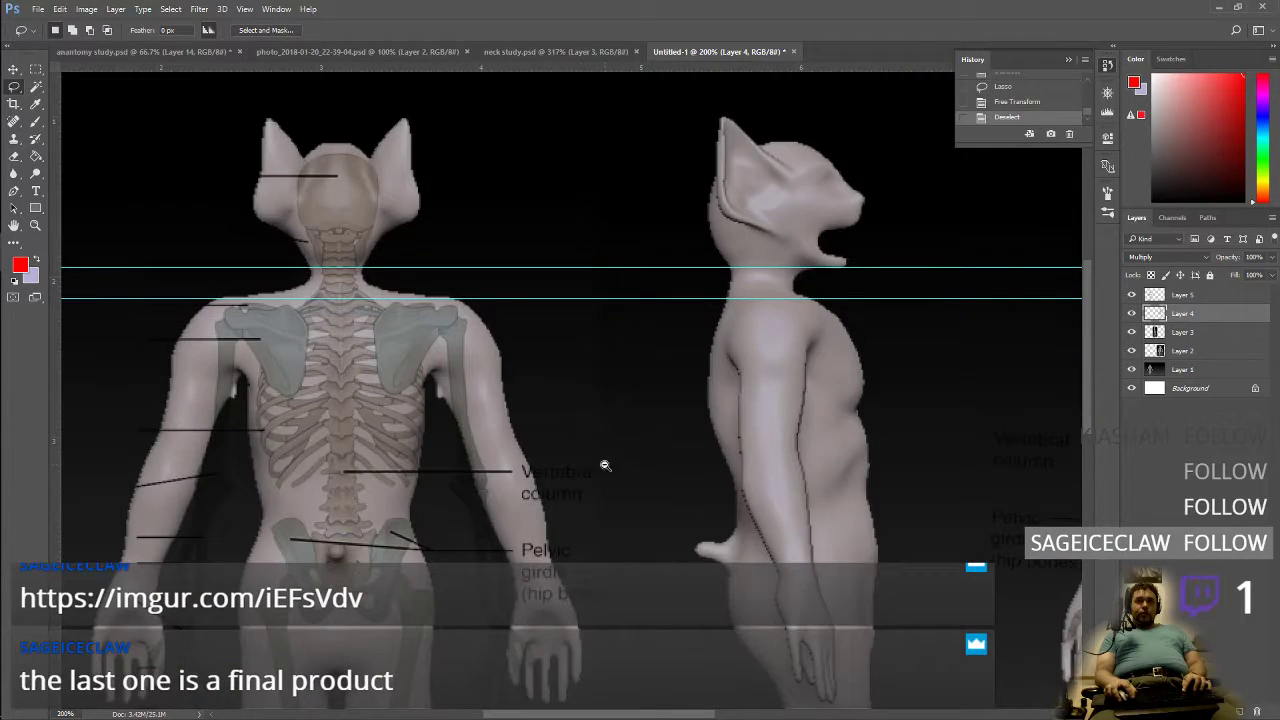
pyautogui.keyDown('alt'); pyautogui.click(640, 466); pyautogui.keyUp('alt')
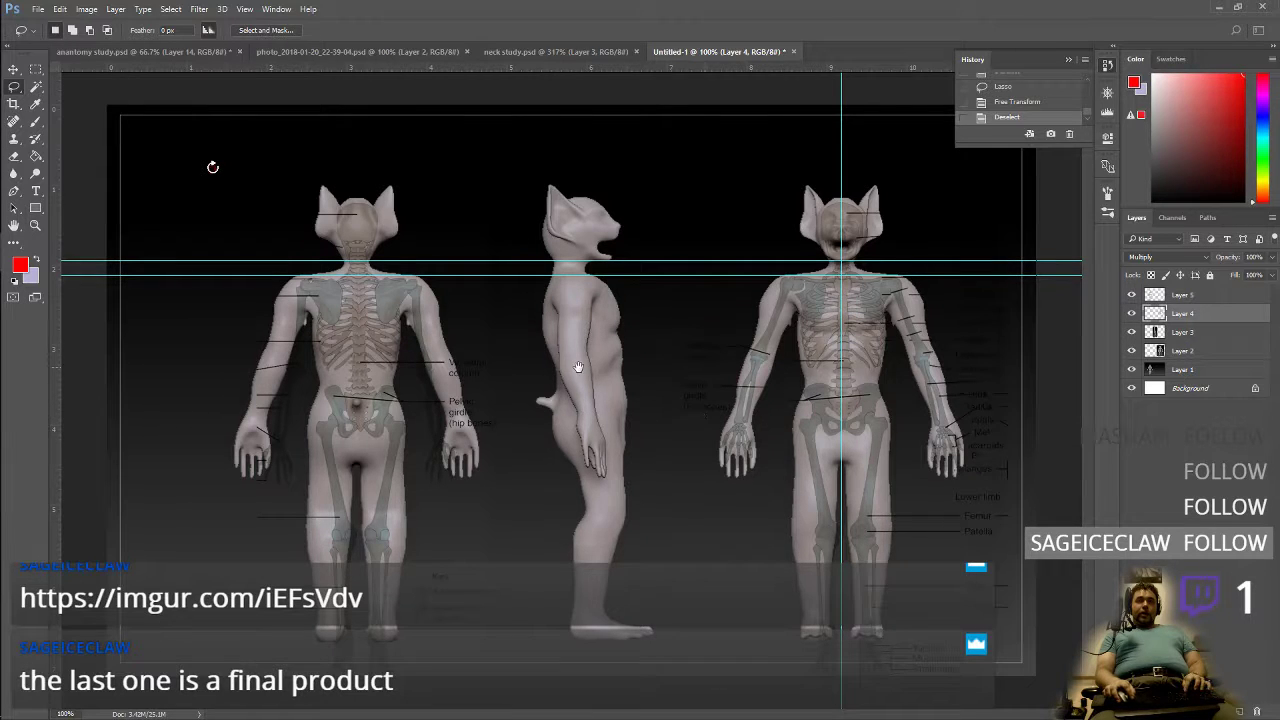
# Step: Hide the guides on the three-view sheet and leave nothing selected
pyautogui.hotkey('ctrl', ';')
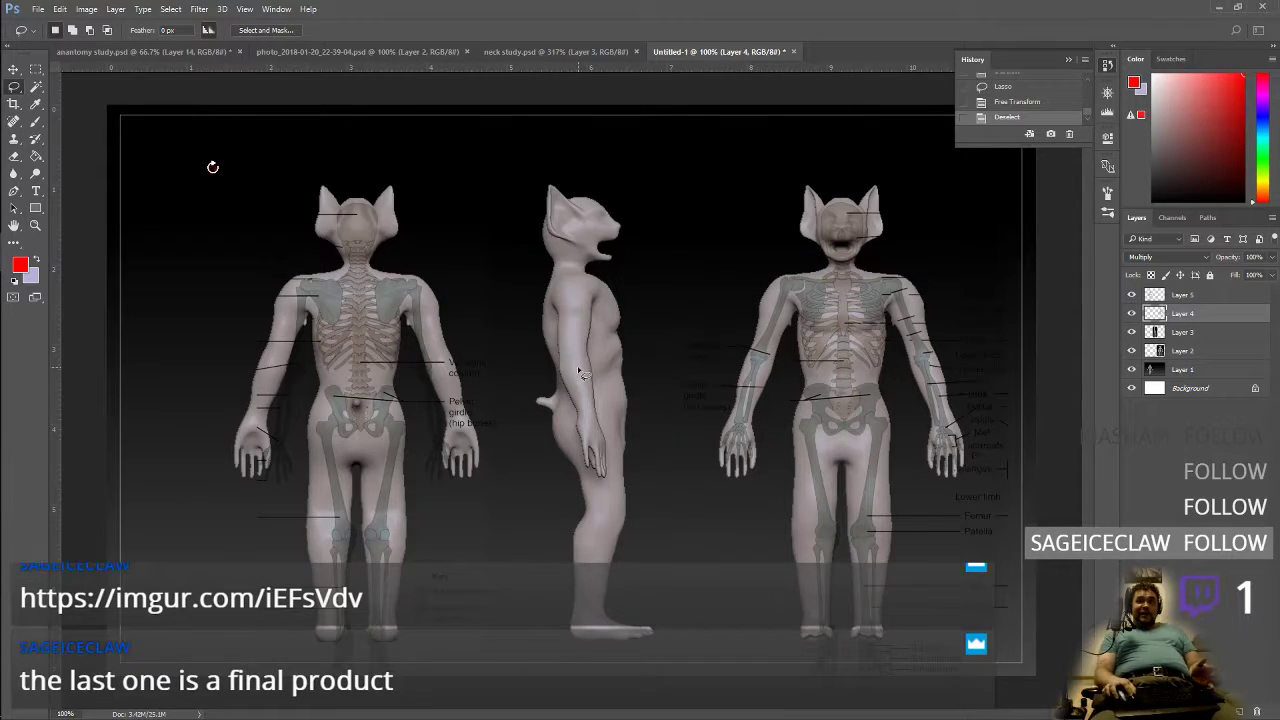
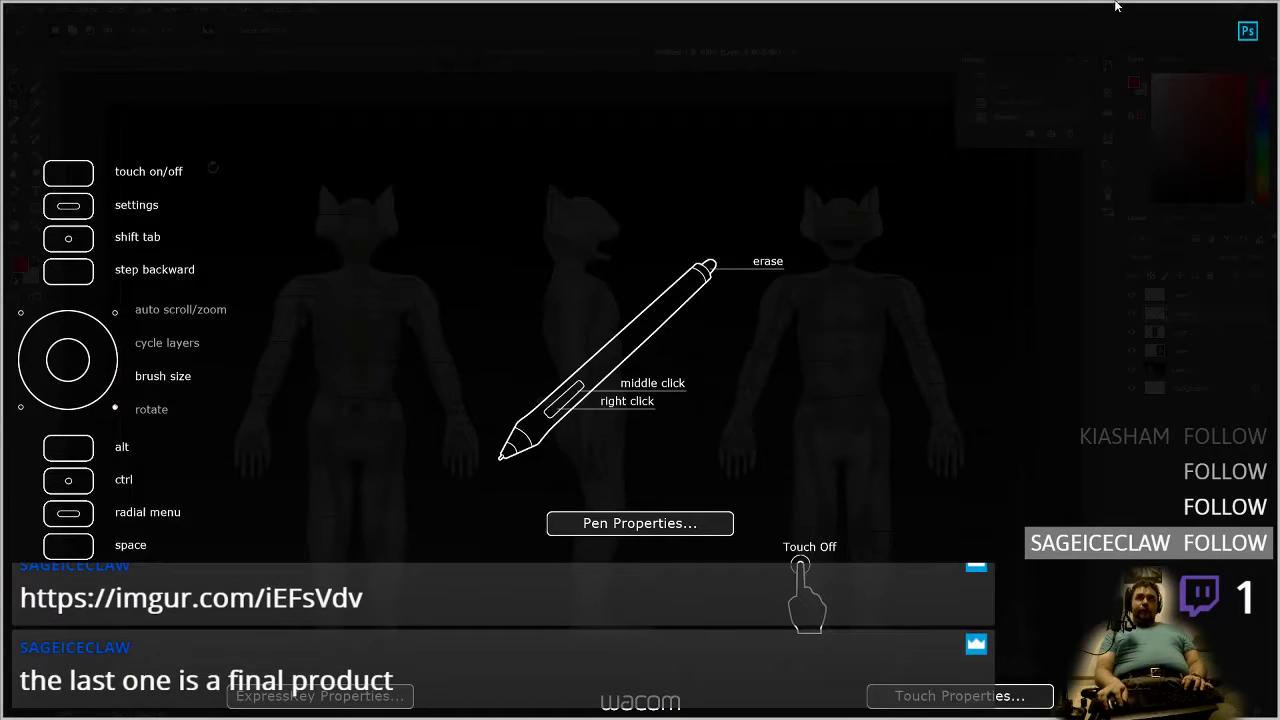
pyautogui.click(835, 372)
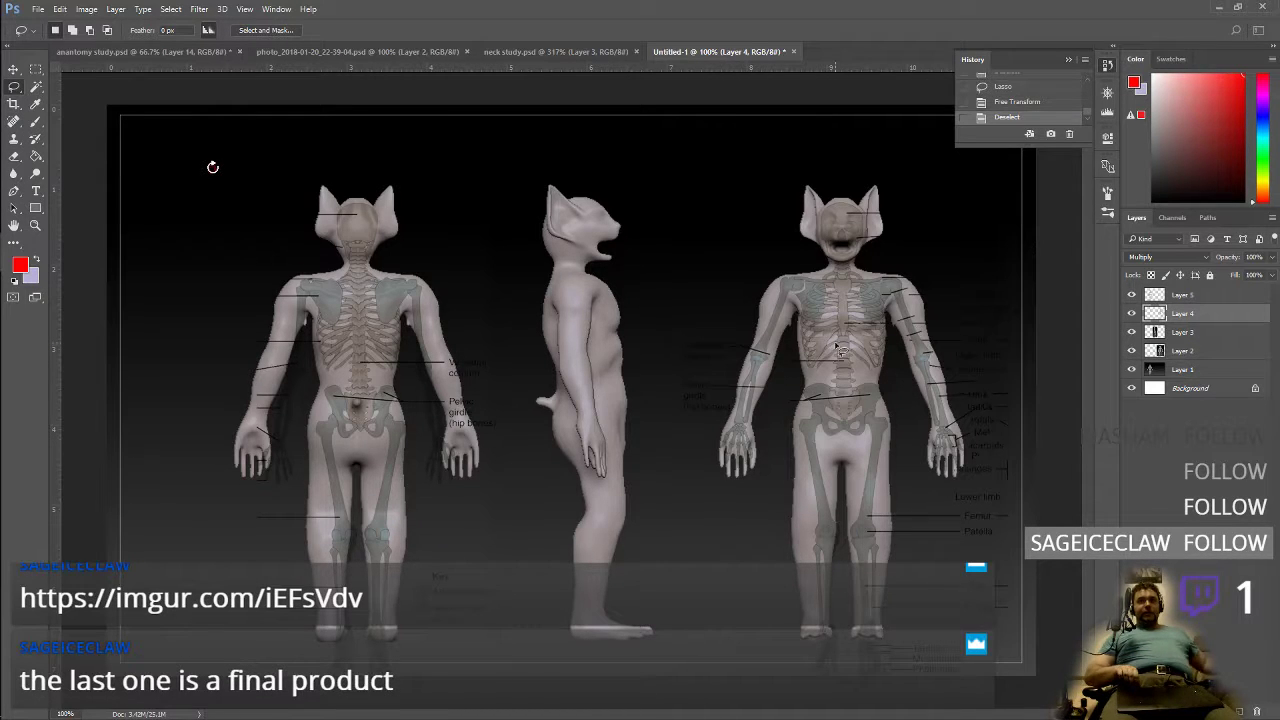
pyautogui.moveTo(854, 384)
pyautogui.mouseDown()
pyautogui.moveTo(828, 418)
pyautogui.moveTo(875, 394)
pyautogui.mouseUp()
pyautogui.click(912, 440)
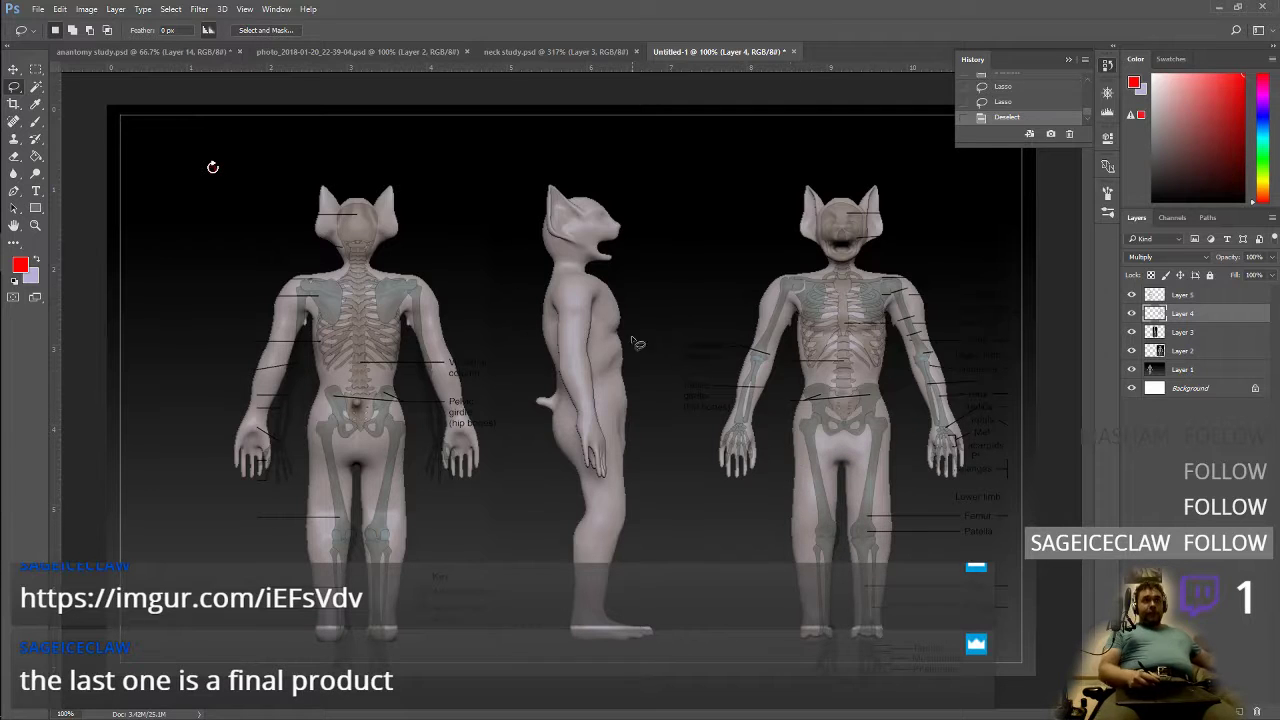
# Step: Save the document as a layered Photoshop file named skeletal study in the !VRVN folder
pyautogui.click(37, 10)
pyautogui.click(101, 193)
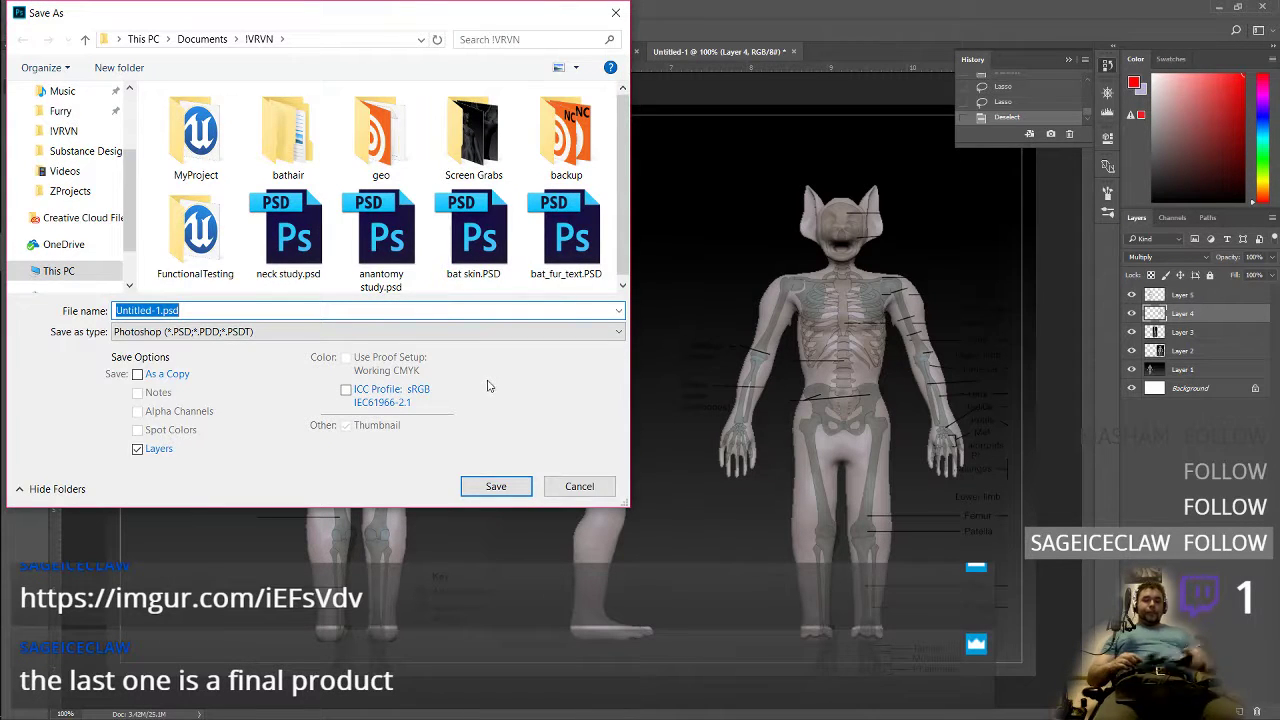
pyautogui.write('skeletal s')
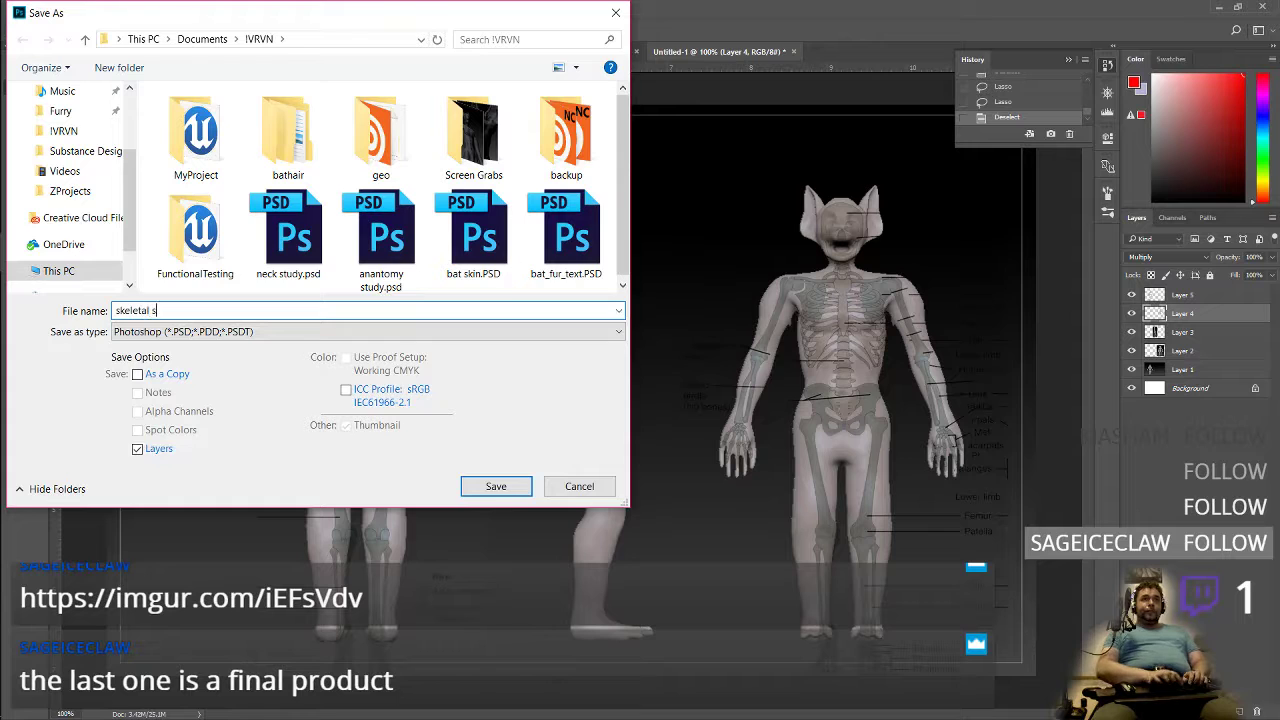
pyautogui.write('tud')
pyautogui.press('Return')
pyautogui.press('Return')
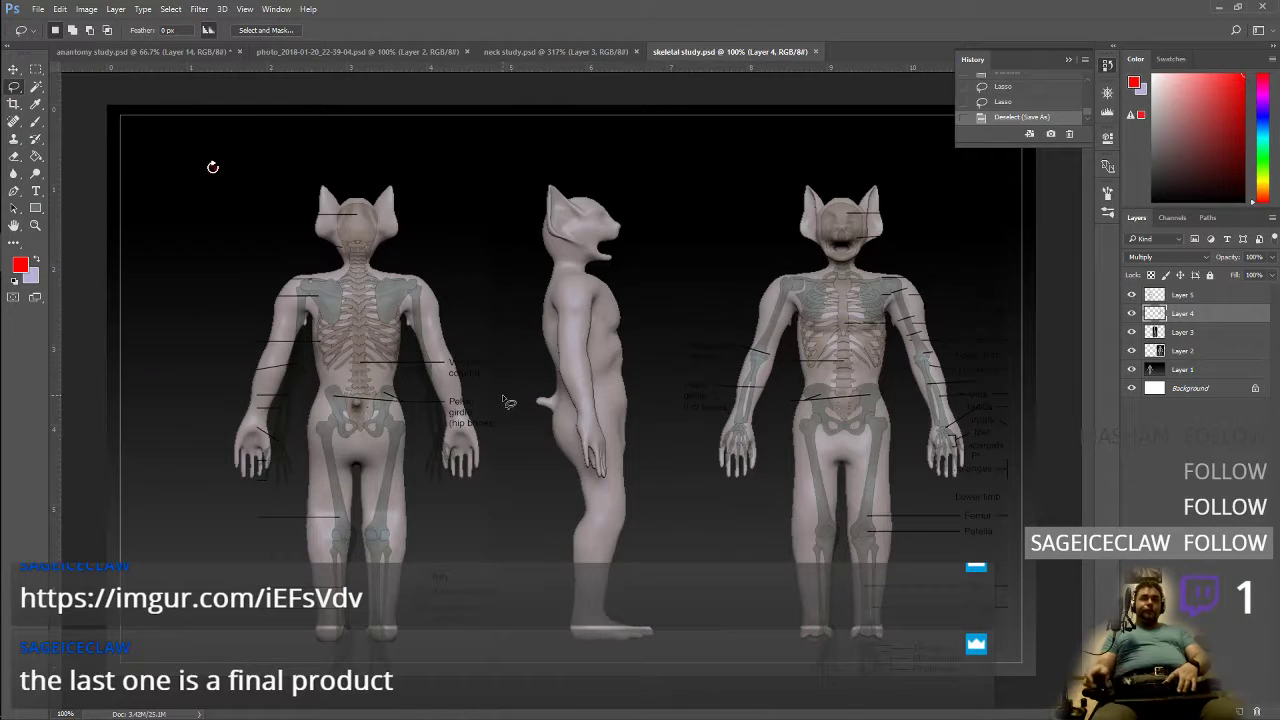
# Step: Switch to Firefox and open the three imgur reference links from the Twitch dashboard's chat in new tabs
pyautogui.click(1218, 8)
pyautogui.click(30, 57)
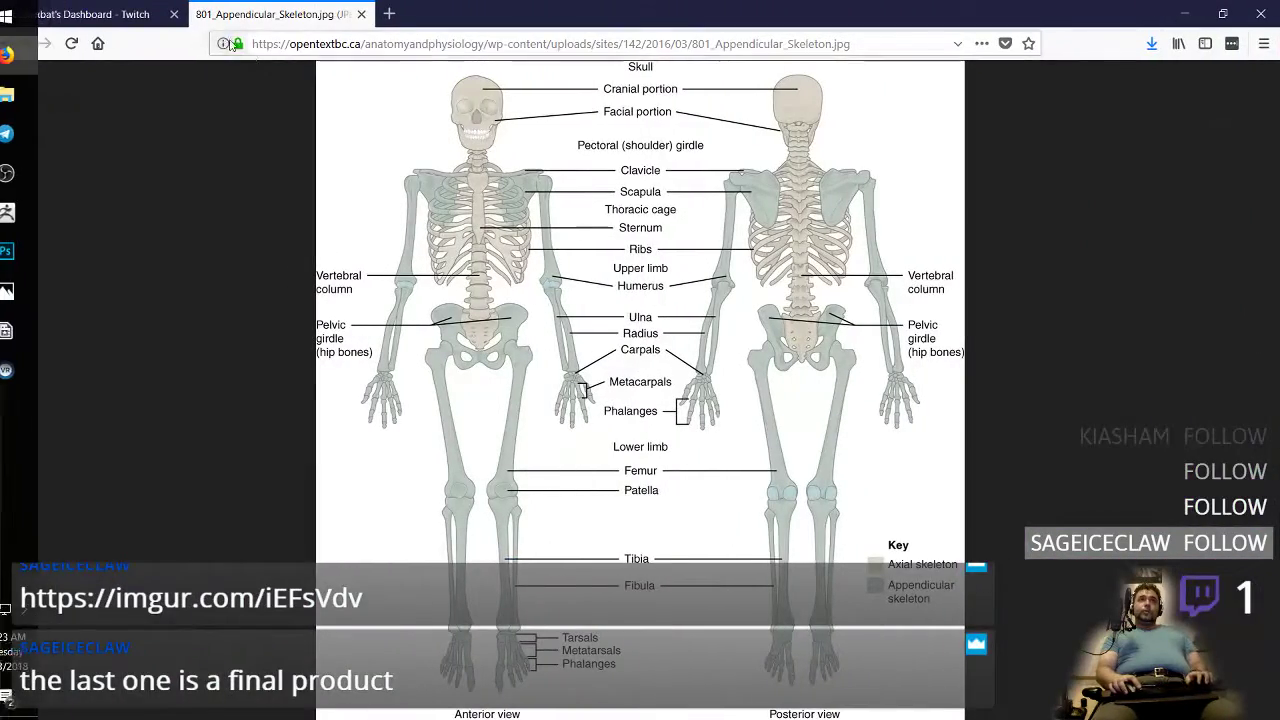
pyautogui.click(90, 14)
pyautogui.middleClick(561, 272)
pyautogui.middleClick(566, 294)
pyautogui.middleClick(571, 318)
pyautogui.scroll(2, 573, 323)
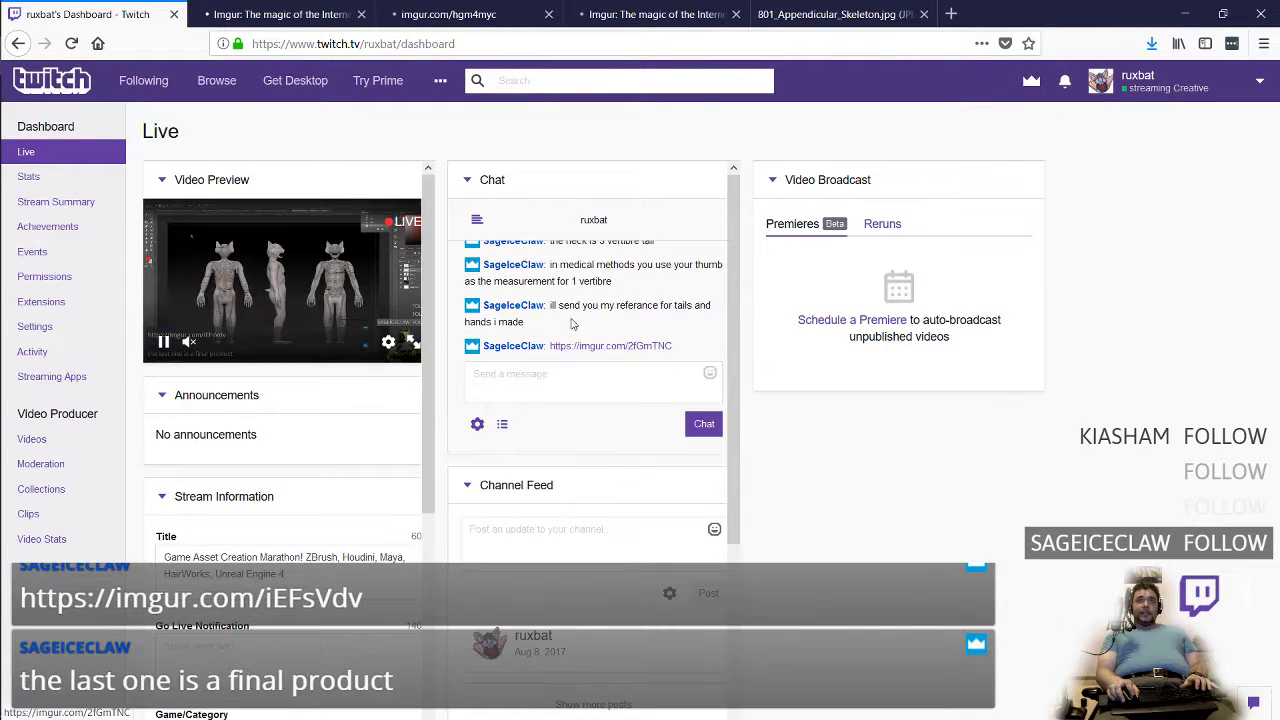
pyautogui.scroll(-2, 571, 320)
# Step: Examine the tail-start sketch for the tail's attachment and the clawed hand drawing for its bone layout
pyautogui.hotkey('ctrl', 'Tab')
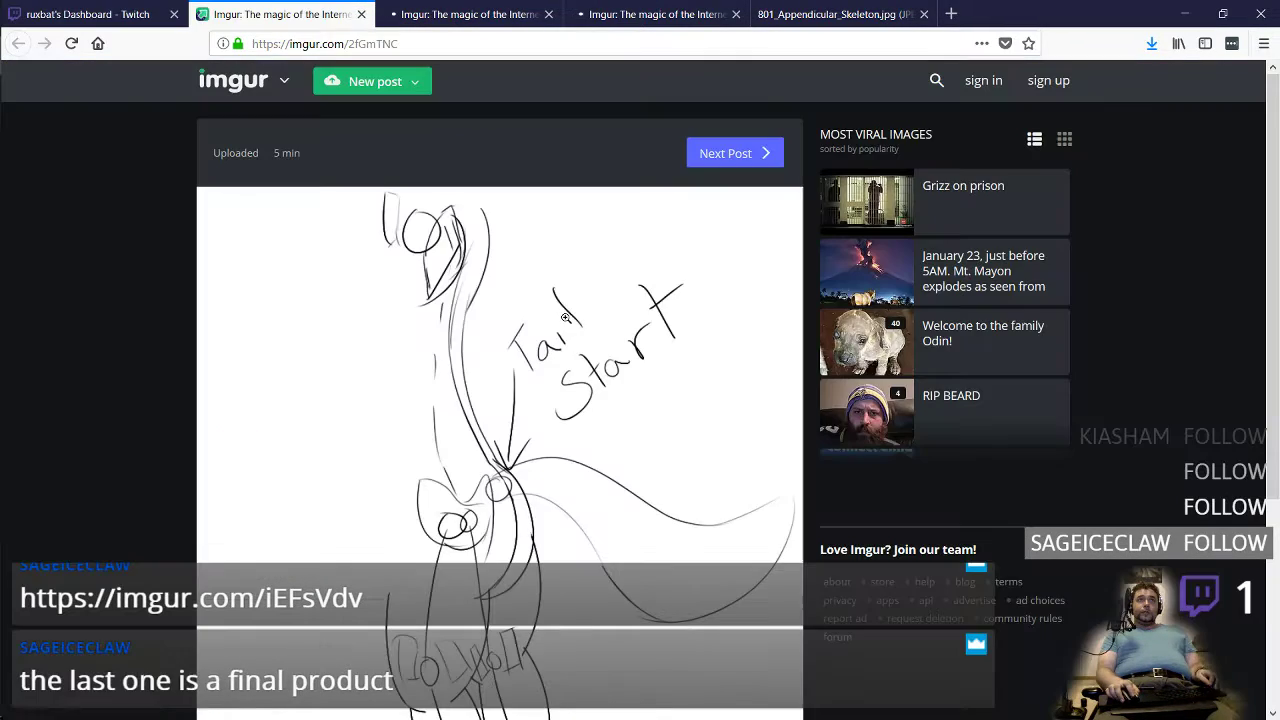
pyautogui.scroll(-3, 567, 320)
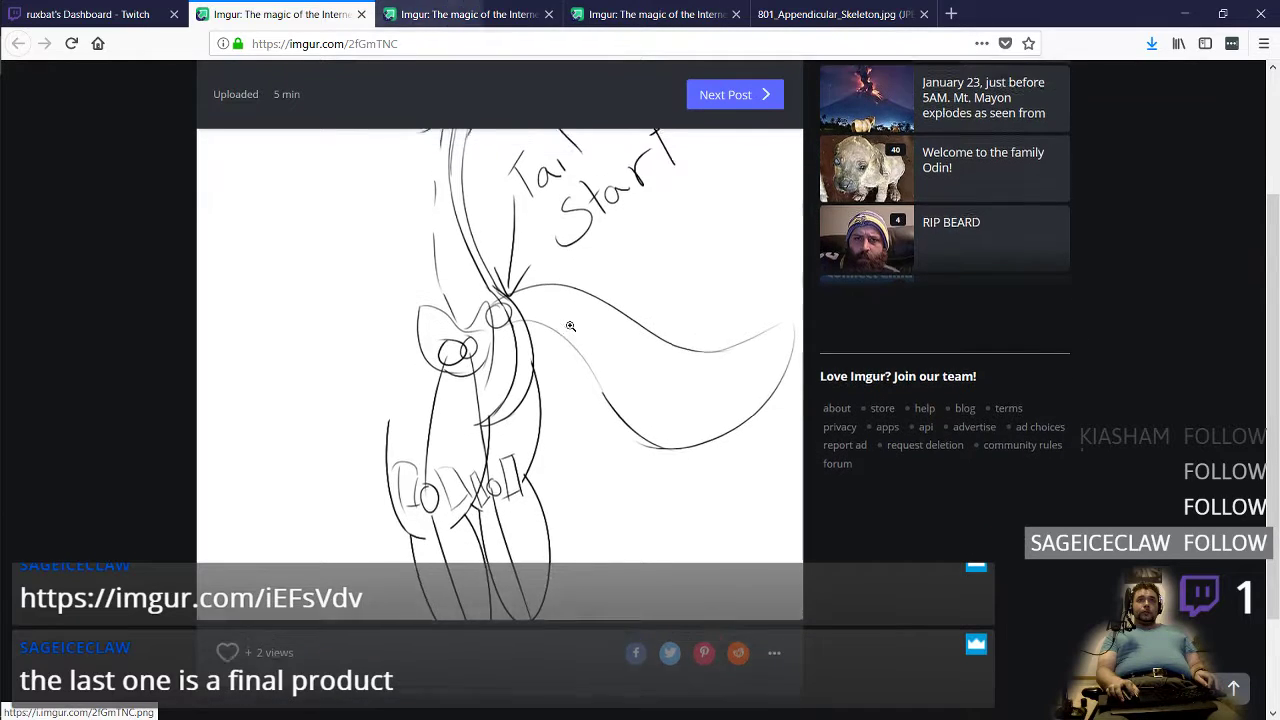
pyautogui.scroll(1, 570, 326)
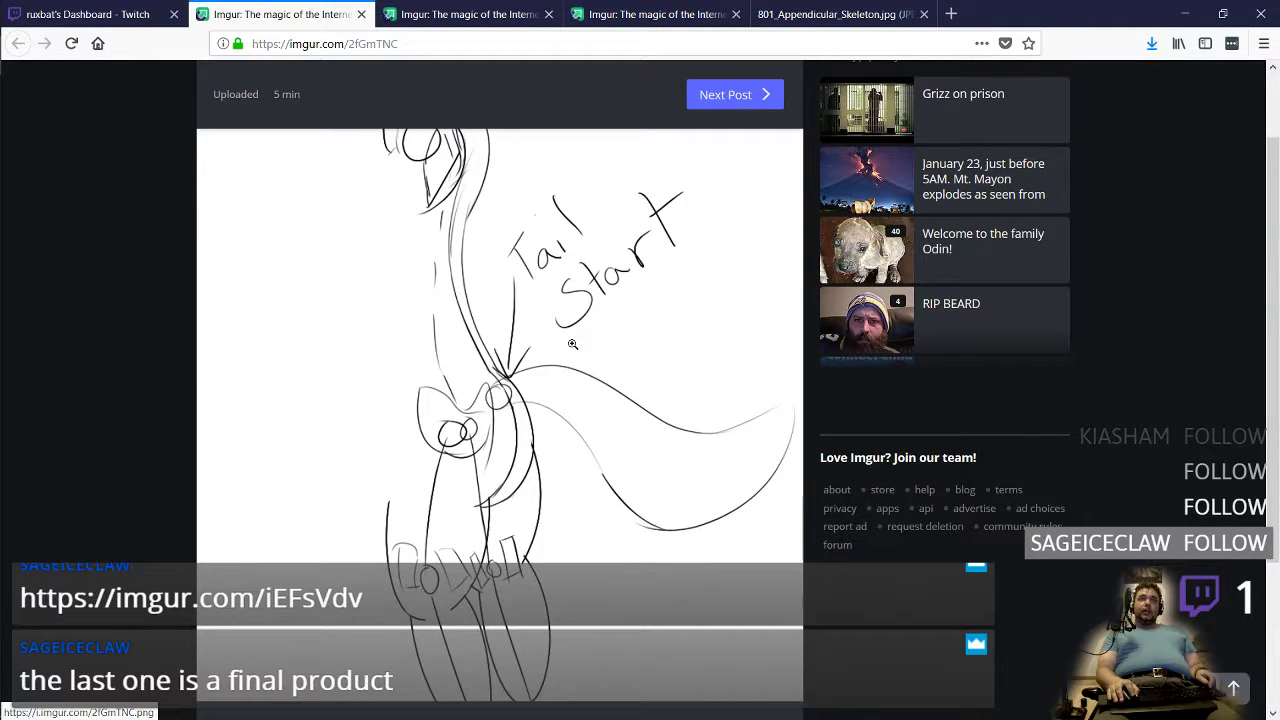
pyautogui.hotkey('ctrl', 'Tab')
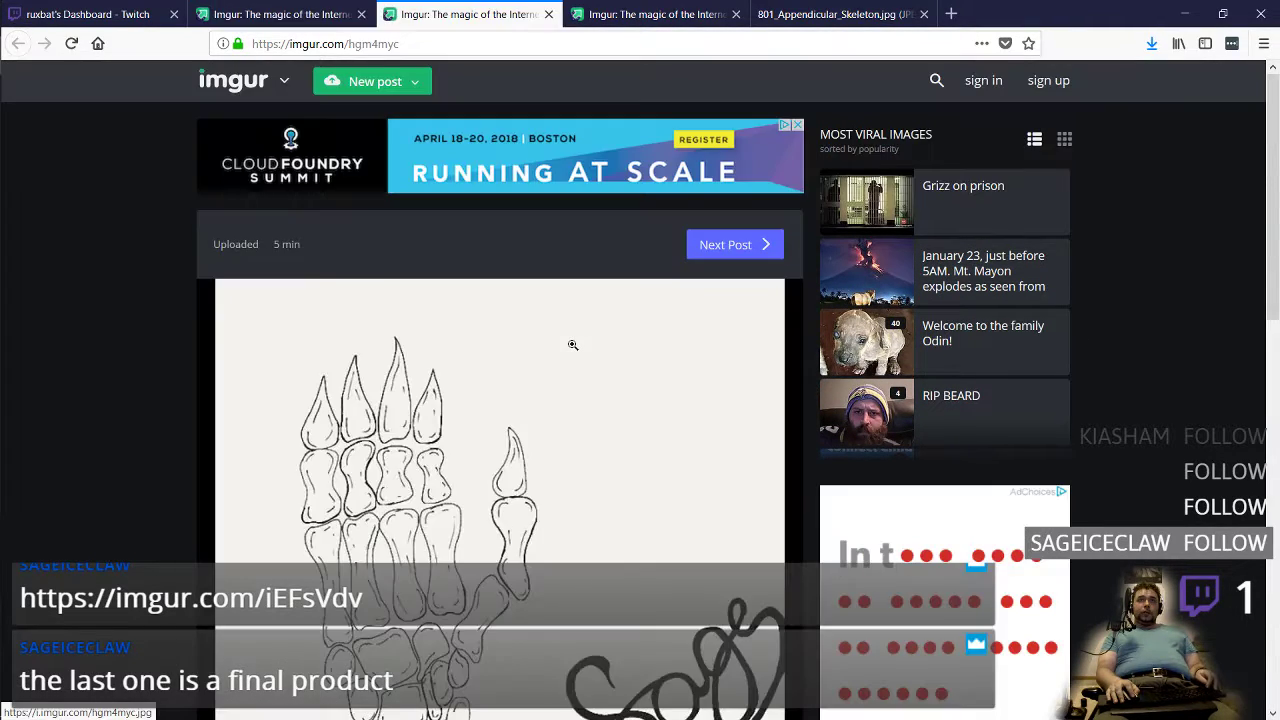
pyautogui.scroll(-3, 572, 345)
pyautogui.scroll(1, 573, 347)
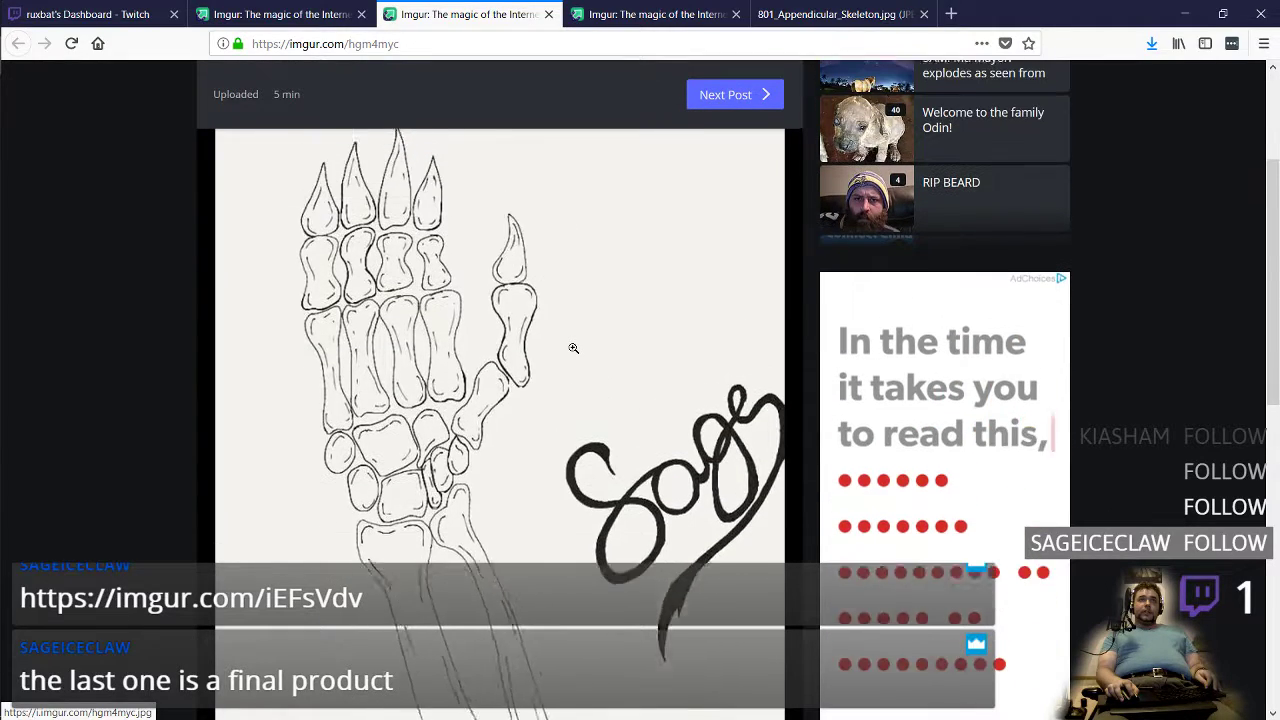
pyautogui.scroll(-1, 573, 347)
pyautogui.scroll(-1, 573, 347)
pyautogui.scroll(1, 573, 347)
# Step: Examine the finished creature drawing, and compare it with the finger, wrist and forearm bones in the hand drawing
pyautogui.hotkey('ctrl', 'Tab')
pyautogui.scroll(-7, 575, 349)
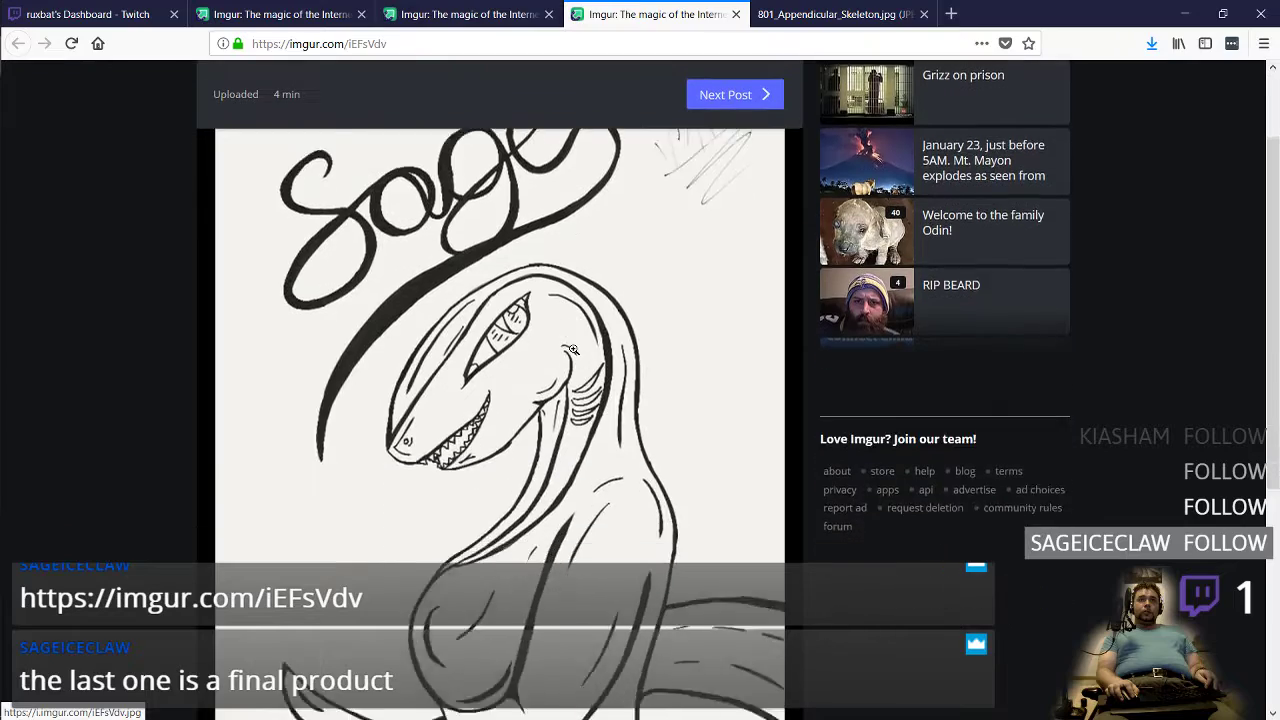
pyautogui.scroll(5, 573, 347)
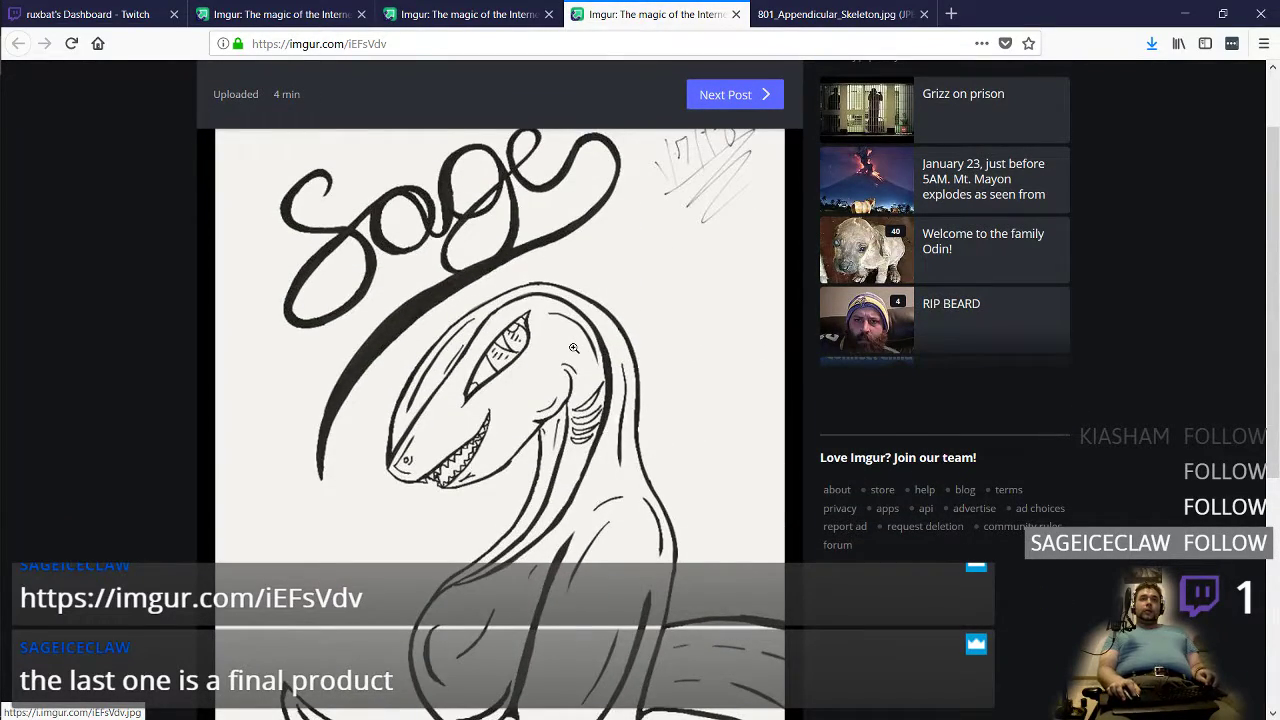
pyautogui.scroll(-1, 573, 347)
pyautogui.hotkey('ctrl', 'shift', 'Tab')
pyautogui.scroll(2, 573, 349)
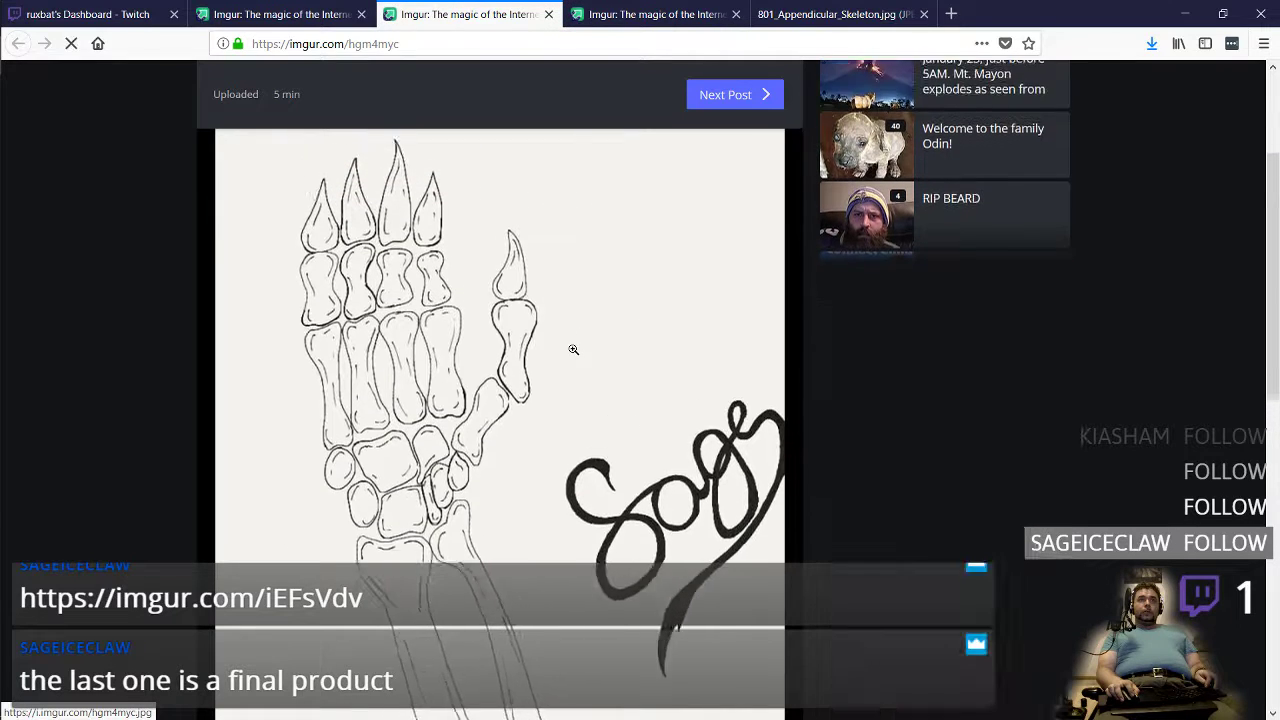
pyautogui.scroll(-2, 530, 377)
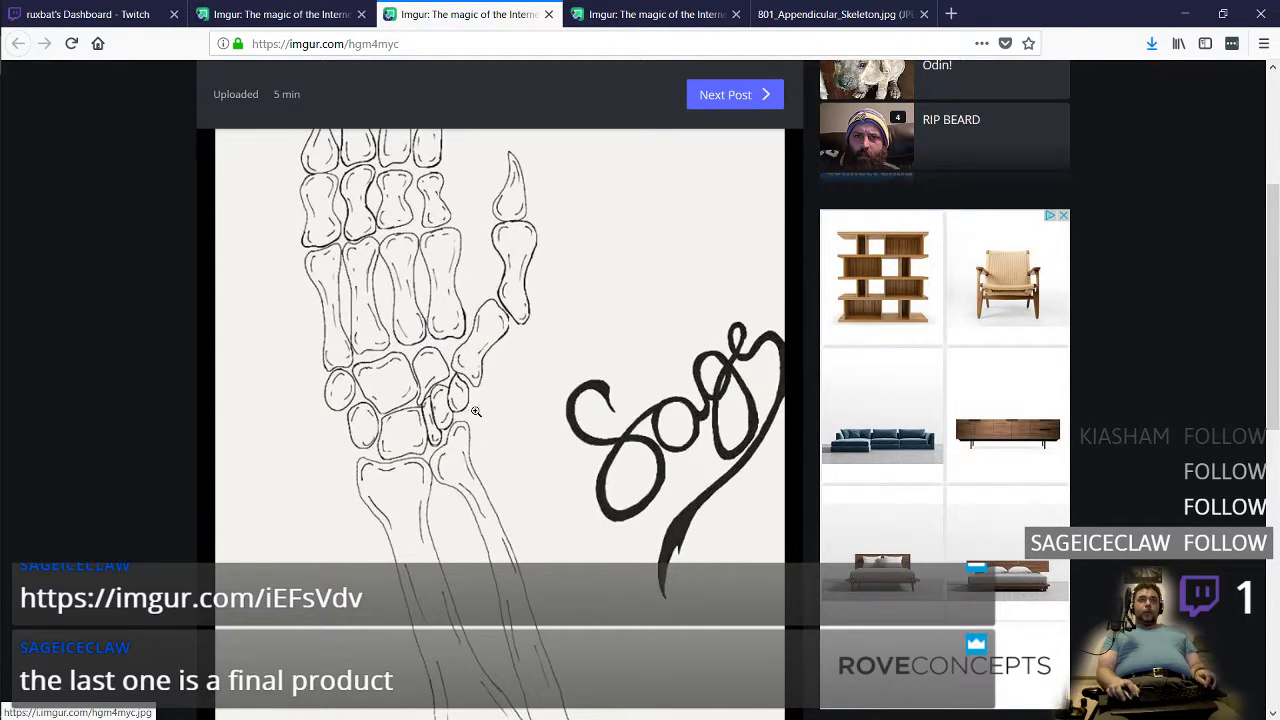
pyautogui.scroll(2, 443, 337)
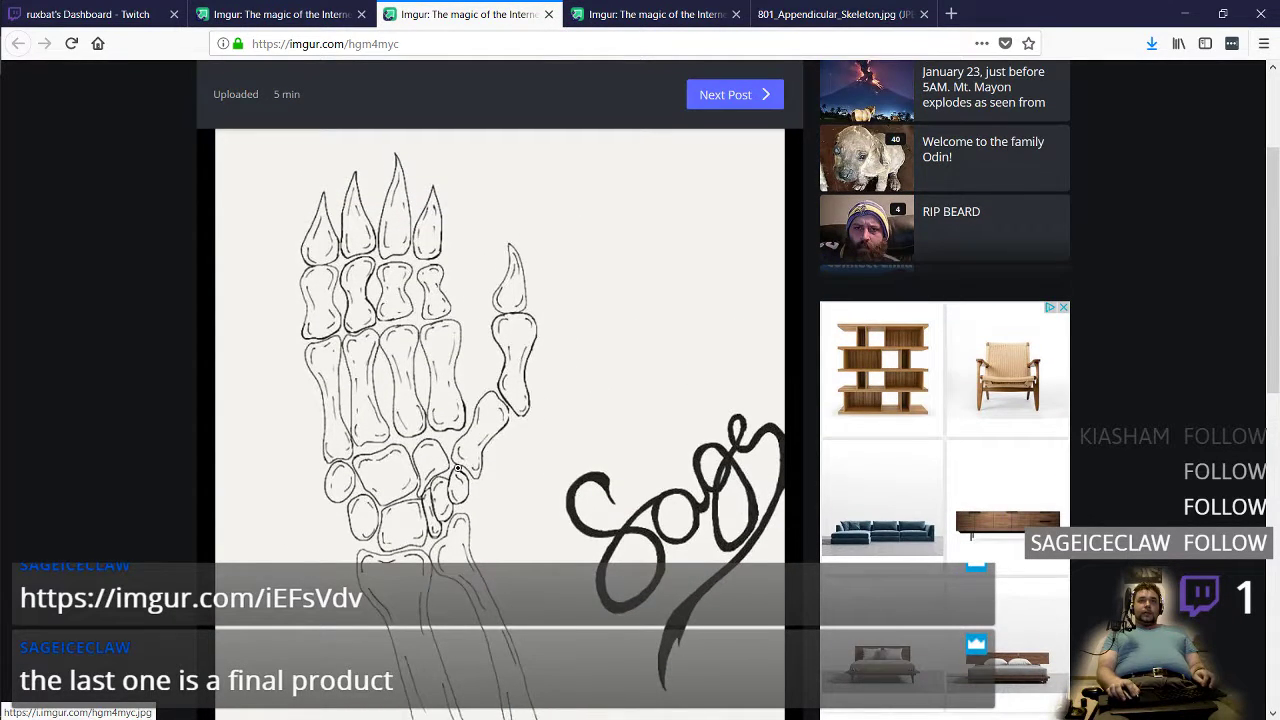
pyautogui.scroll(-2, 457, 468)
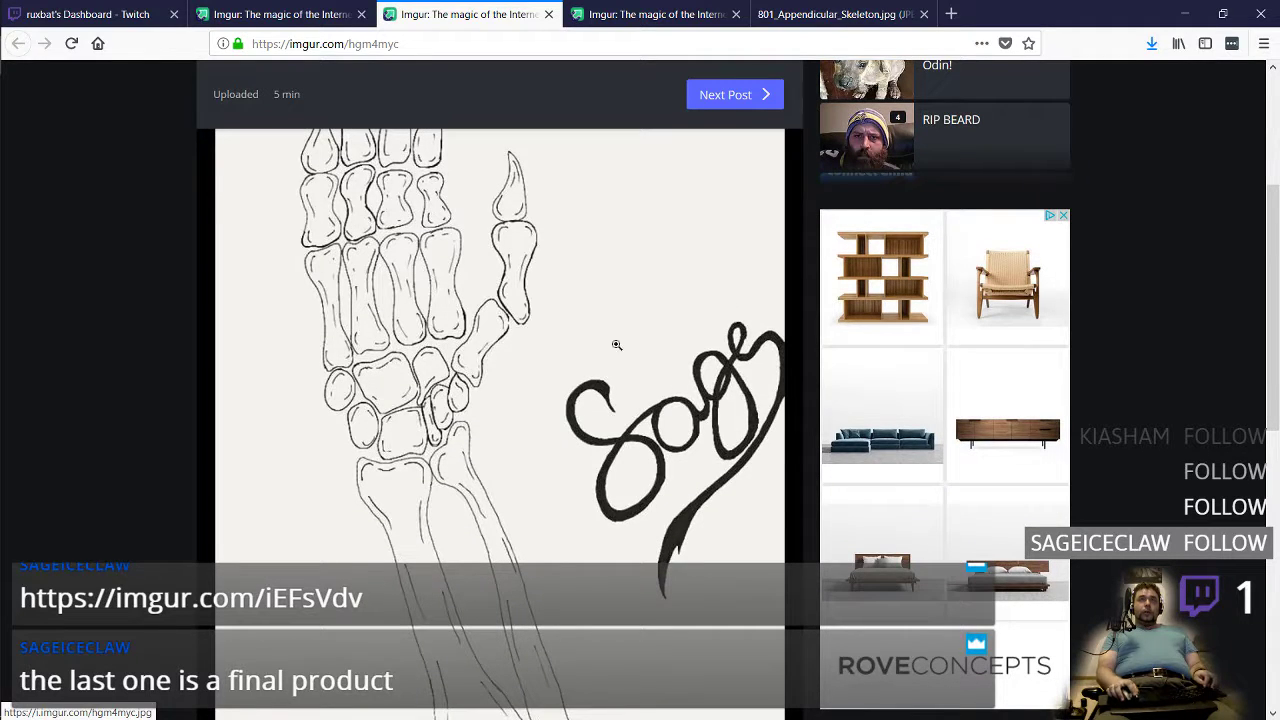
# Step: Bookmark the imgur reference pages, including the tail-start sketch
pyautogui.hotkey('ctrl', 'Tab')
pyautogui.click(1028, 44)
pyautogui.click(1028, 44)
pyautogui.click(1028, 44)
pyautogui.hotkey('ctrl', 'shift', 'Tab')
pyautogui.hotkey('ctrl', 'shift', 'Tab')
pyautogui.click(1028, 44)
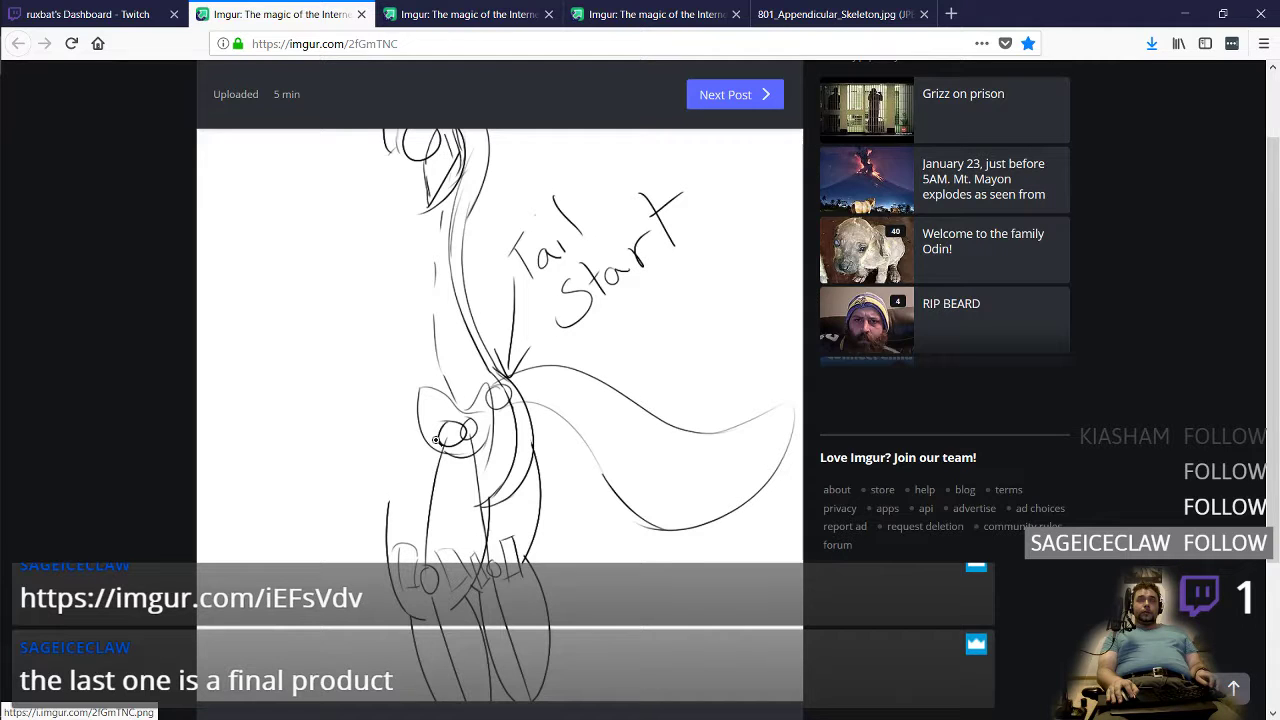
# Step: Return to the appendicular skeleton diagram with its anterior and posterior views
pyautogui.hotkey('ctrl', 'Tab')
pyautogui.hotkey('ctrl', 'Tab')
pyautogui.hotkey('ctrl', 'Tab')
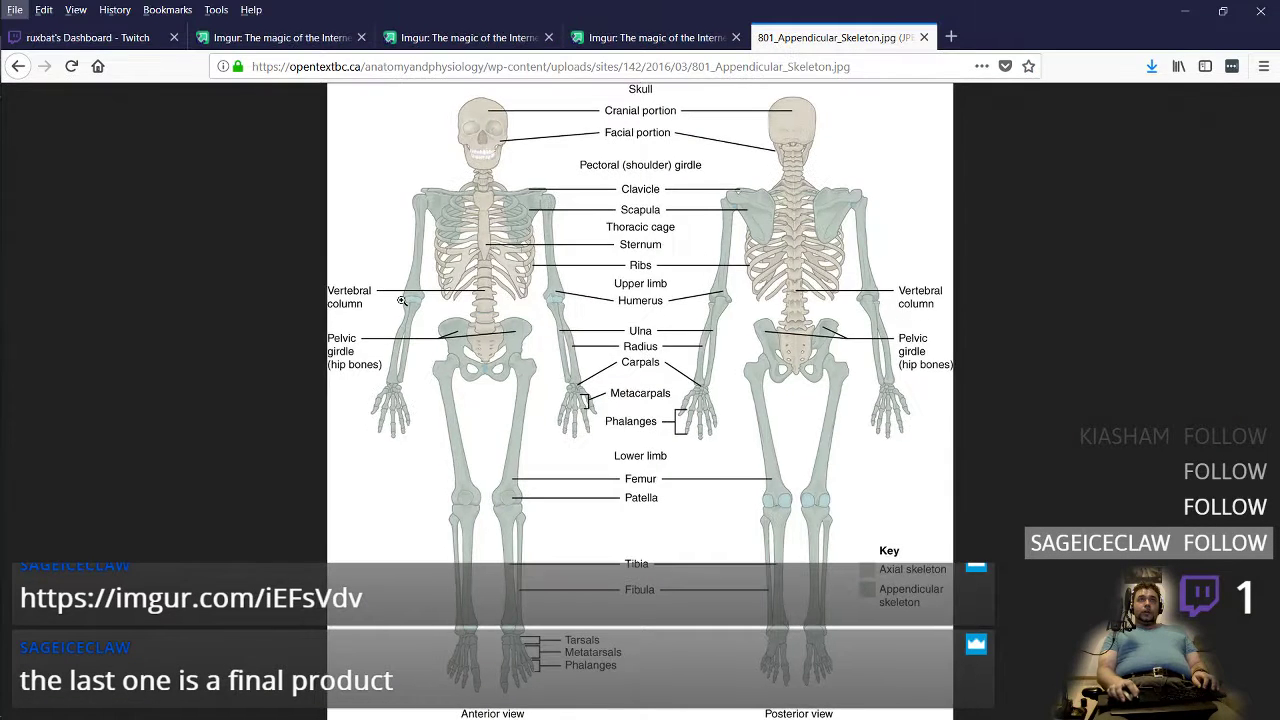
# Step: Switch past the furry character reference to ZBrush and view the whole creature model from the front
pyautogui.hotkey('alt', 'Tab')
pyautogui.click(532, 368)
pyautogui.hotkey('alt', 'Tab')
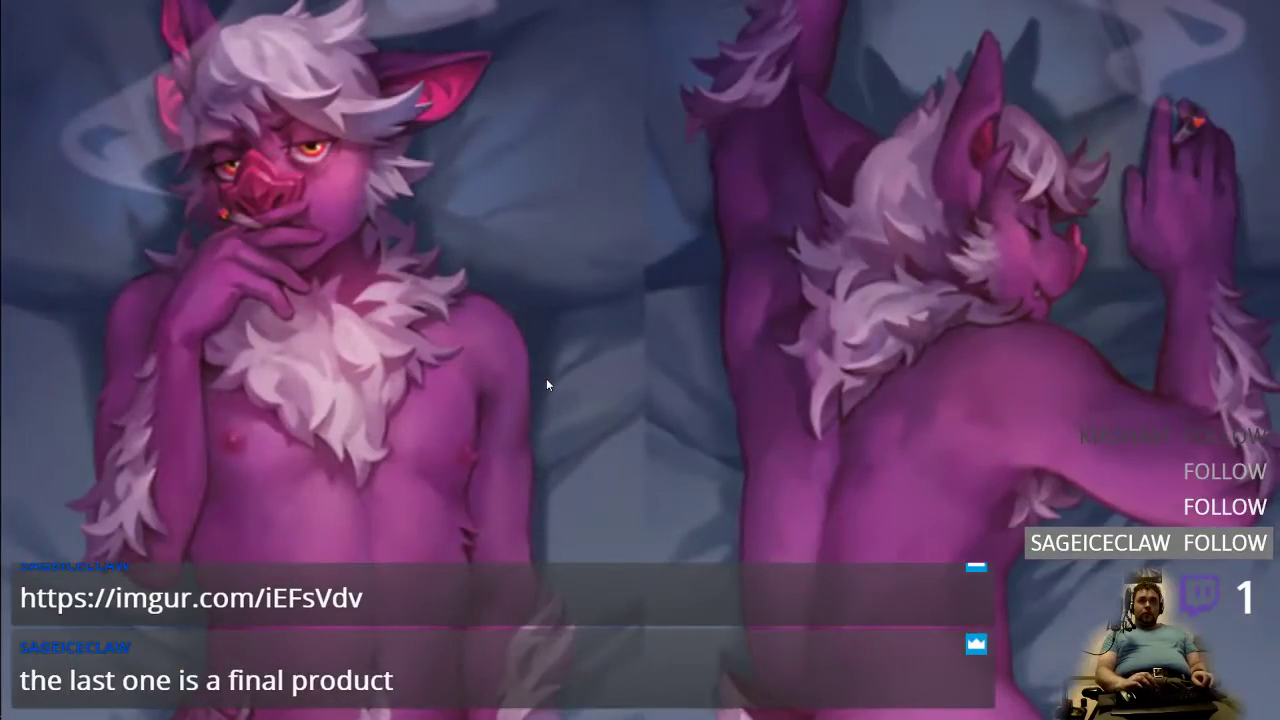
pyautogui.press('ctrl+super+Right')
pyautogui.press('ctrl+super+Left')
pyautogui.press('ctrl+super+Left')
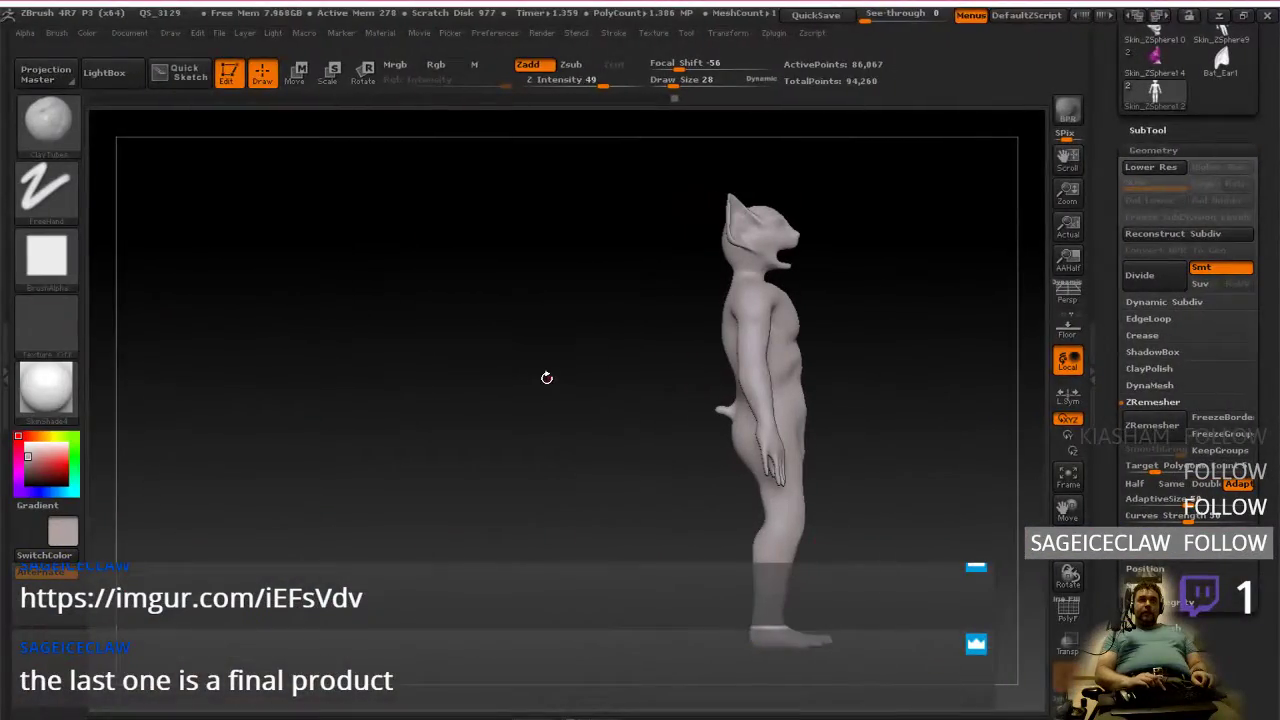
pyautogui.keyDown('alt'); pyautogui.moveTo(700, 432); pyautogui.dragTo(378, 432); pyautogui.keyUp('alt')
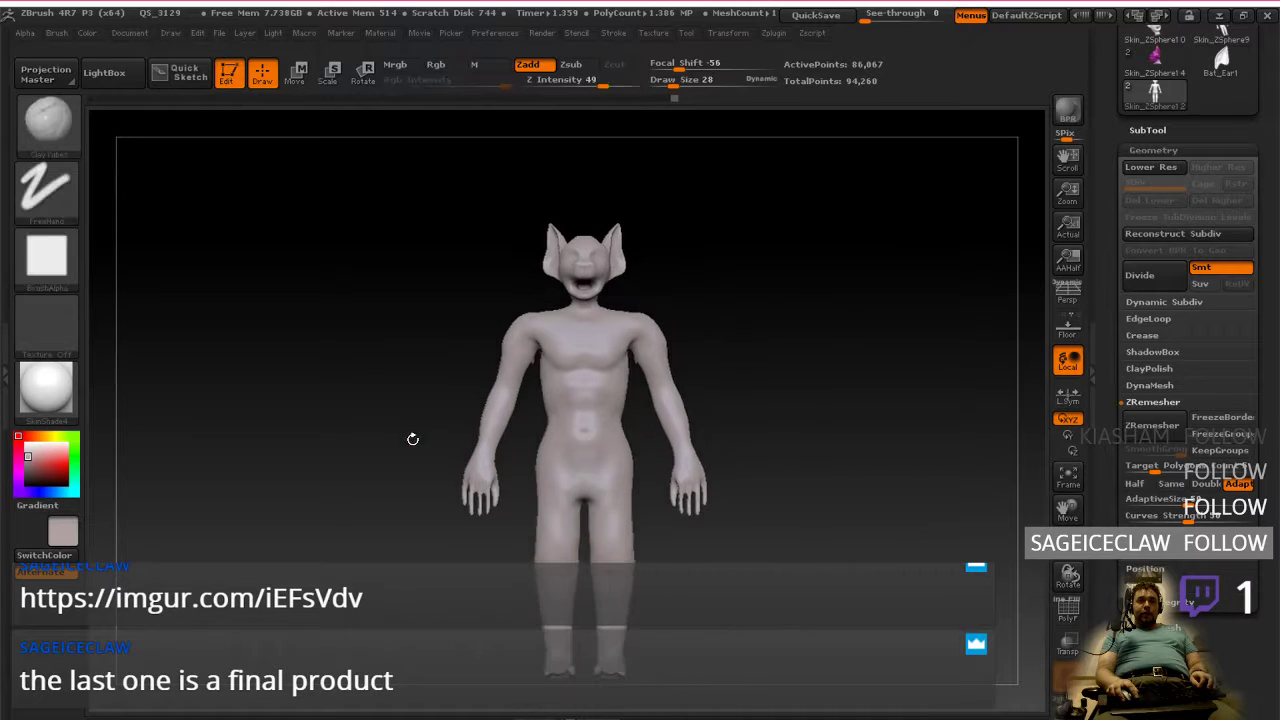
pyautogui.moveTo(755, 365)
pyautogui.keyDown('alt'); pyautogui.mouseDown()
pyautogui.moveTo(743, 455)
pyautogui.moveTo(758, 359)
pyautogui.moveTo(784, 414)
pyautogui.moveTo(761, 503)
pyautogui.moveTo(778, 457)
pyautogui.mouseUp(); pyautogui.keyUp('alt')
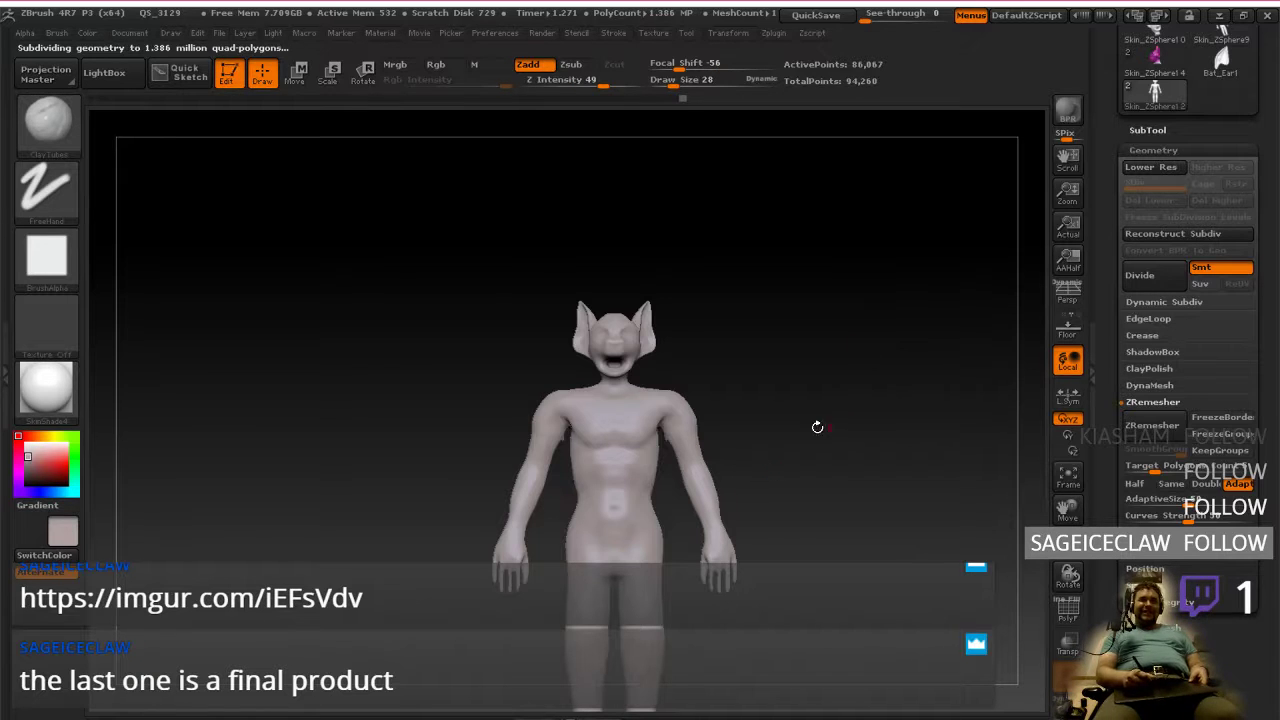
# Step: Examine the creature's head, neck and shoulders up close from the front, at an angle and from the side
pyautogui.moveTo(773, 446)
pyautogui.keyDown('alt'); pyautogui.mouseDown(button='right')
pyautogui.moveTo(766, 531)
pyautogui.moveTo(766, 451)
pyautogui.moveTo(798, 458)
pyautogui.mouseUp(button='right'); pyautogui.keyUp('alt')
pyautogui.moveTo(820, 413)
pyautogui.keyDown('ctrl'); pyautogui.mouseDown(button='right')
pyautogui.moveTo(900, 351)
pyautogui.moveTo(980, 323)
pyautogui.mouseUp(button='right'); pyautogui.keyUp('ctrl')
pyautogui.moveTo(972, 266)
pyautogui.keyDown('alt'); pyautogui.mouseDown(button='right')
pyautogui.moveTo(790, 441)
pyautogui.moveTo(813, 431)
pyautogui.mouseUp(button='right'); pyautogui.keyUp('alt')
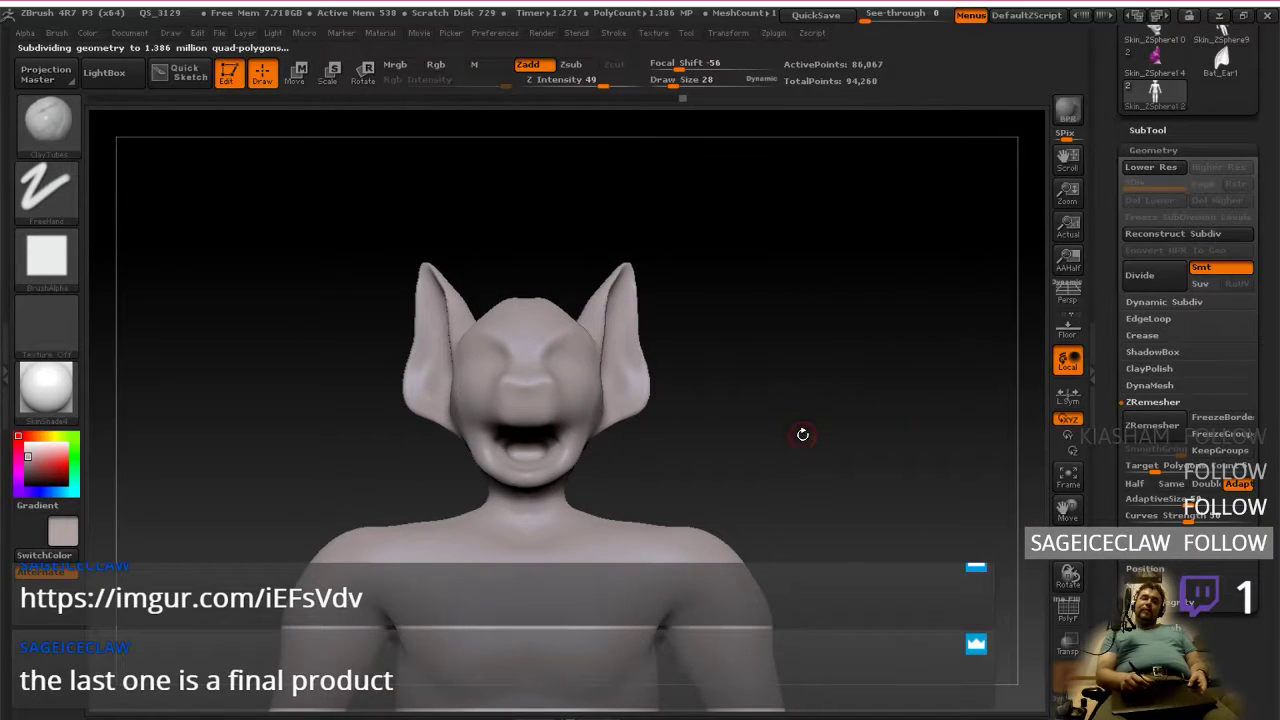
pyautogui.moveTo(770, 483)
pyautogui.mouseDown(button='right')
pyautogui.moveTo(700, 518)
pyautogui.moveTo(757, 501)
pyautogui.mouseUp(button='right')
pyautogui.keyDown('alt'); pyautogui.moveTo(636, 578); pyautogui.dragTo(763, 486, button='right'); pyautogui.keyUp('alt')
pyautogui.moveTo(711, 548)
pyautogui.keyDown('alt'); pyautogui.mouseDown(button='right')
pyautogui.moveTo(848, 446)
pyautogui.moveTo(838, 467)
pyautogui.mouseUp(button='right'); pyautogui.keyUp('alt')
pyautogui.rightClick(838, 467)
pyautogui.moveTo(745, 505)
pyautogui.mouseDown(button='right')
pyautogui.moveTo(743, 530)
pyautogui.moveTo(650, 607)
pyautogui.mouseUp(button='right')
pyautogui.moveTo(837, 491)
pyautogui.mouseDown(button='right')
pyautogui.moveTo(900, 468)
pyautogui.moveTo(855, 480)
pyautogui.mouseUp(button='right')
pyautogui.keyDown('shift'); pyautogui.moveTo(860, 505); pyautogui.dragTo(856, 502); pyautogui.keyUp('shift')
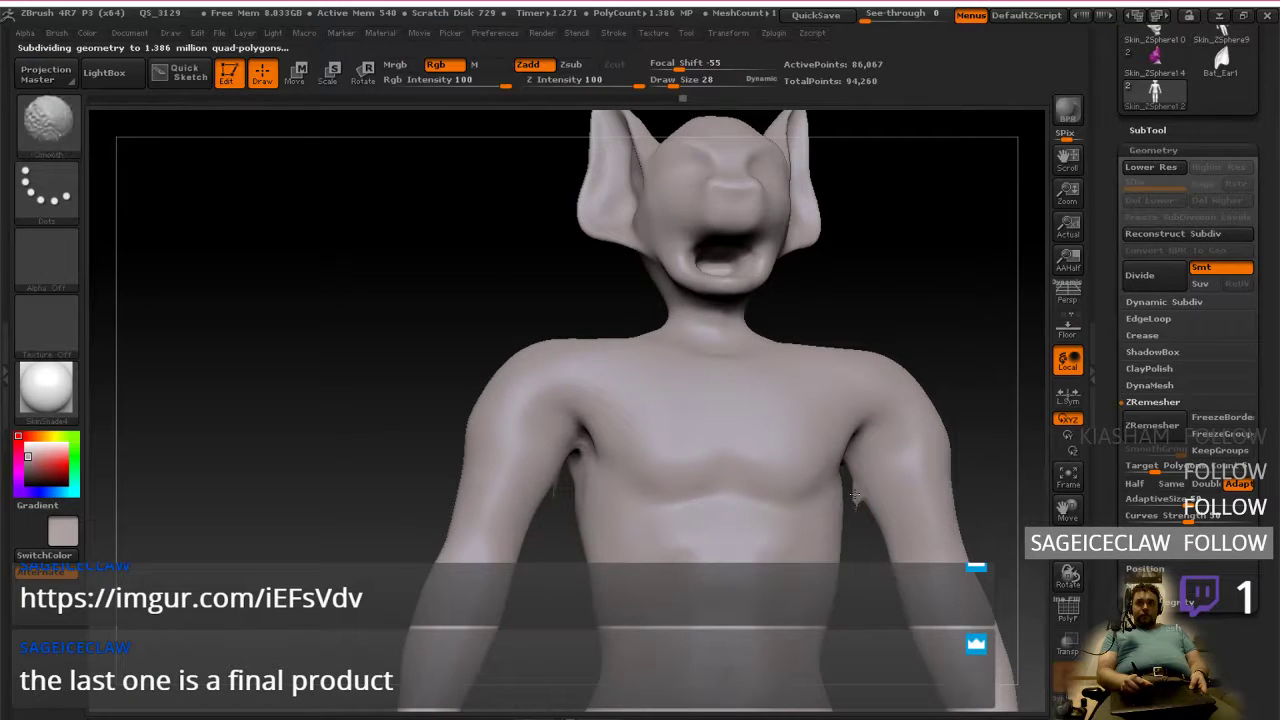
pyautogui.keyDown('shift'); pyautogui.moveTo(923, 320); pyautogui.dragTo(836, 461); pyautogui.keyUp('shift')
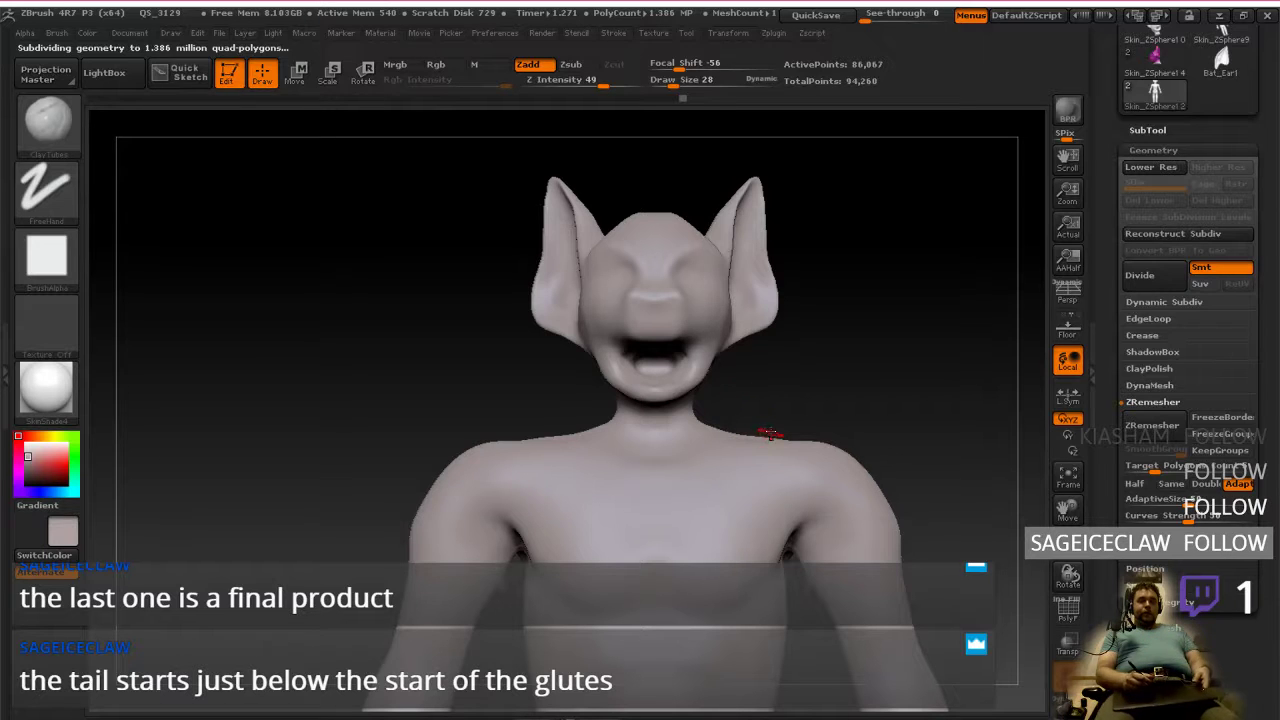
pyautogui.moveTo(843, 394)
pyautogui.keyDown('alt'); pyautogui.mouseDown()
pyautogui.moveTo(799, 431)
pyautogui.moveTo(843, 434)
pyautogui.moveTo(826, 417)
pyautogui.moveTo(826, 444)
pyautogui.moveTo(873, 482)
pyautogui.moveTo(904, 433)
pyautogui.moveTo(868, 417)
pyautogui.mouseUp(); pyautogui.keyUp('alt')
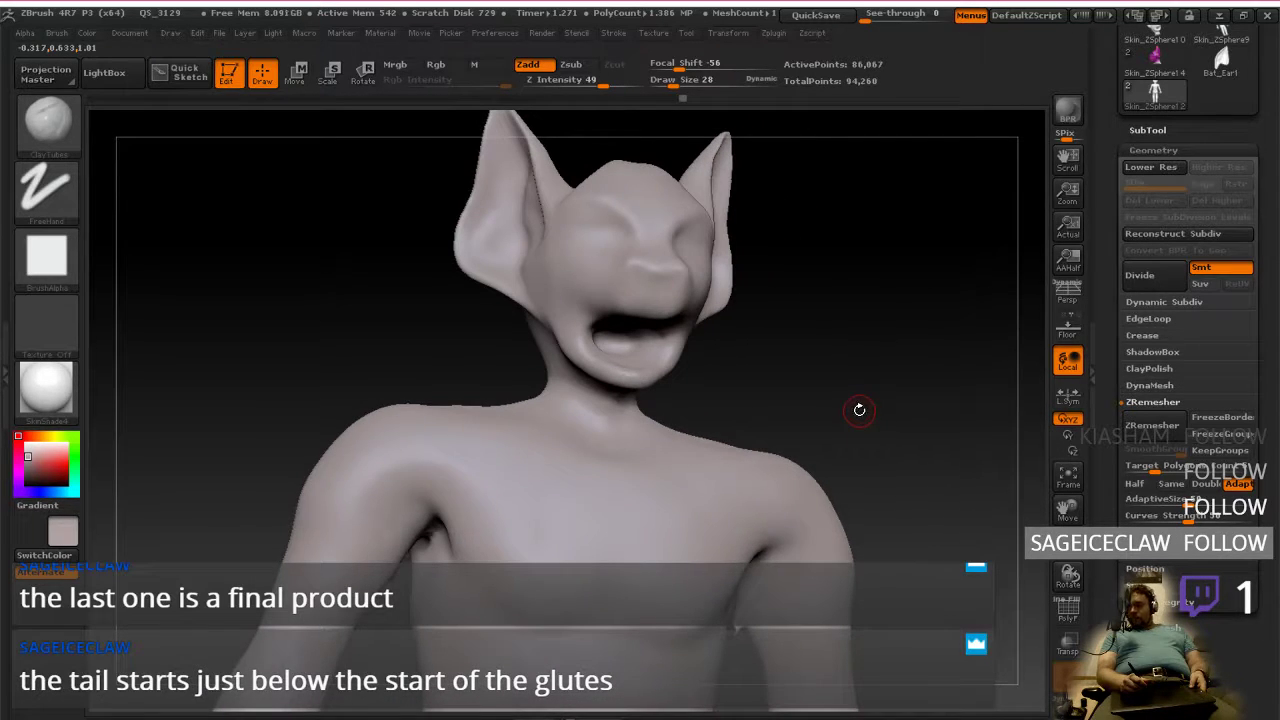
pyautogui.moveTo(852, 416)
pyautogui.keyDown('shift'); pyautogui.mouseDown()
pyautogui.moveTo(837, 423)
pyautogui.moveTo(862, 396)
pyautogui.moveTo(932, 423)
pyautogui.moveTo(922, 438)
pyautogui.moveTo(777, 466)
pyautogui.moveTo(875, 420)
pyautogui.moveTo(908, 379)
pyautogui.moveTo(857, 491)
pyautogui.mouseUp(); pyautogui.keyUp('shift')
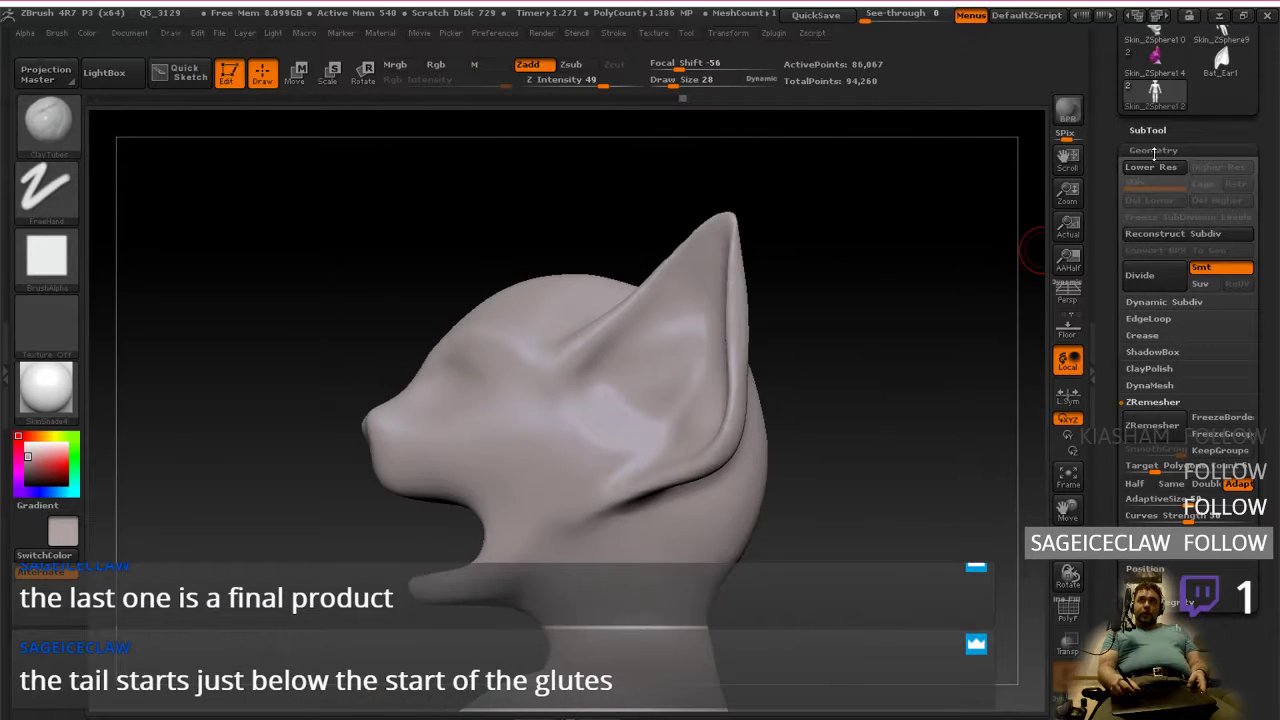
pyautogui.click(1157, 152)
pyautogui.moveTo(1216, 200); pyautogui.dragTo(1166, 334)
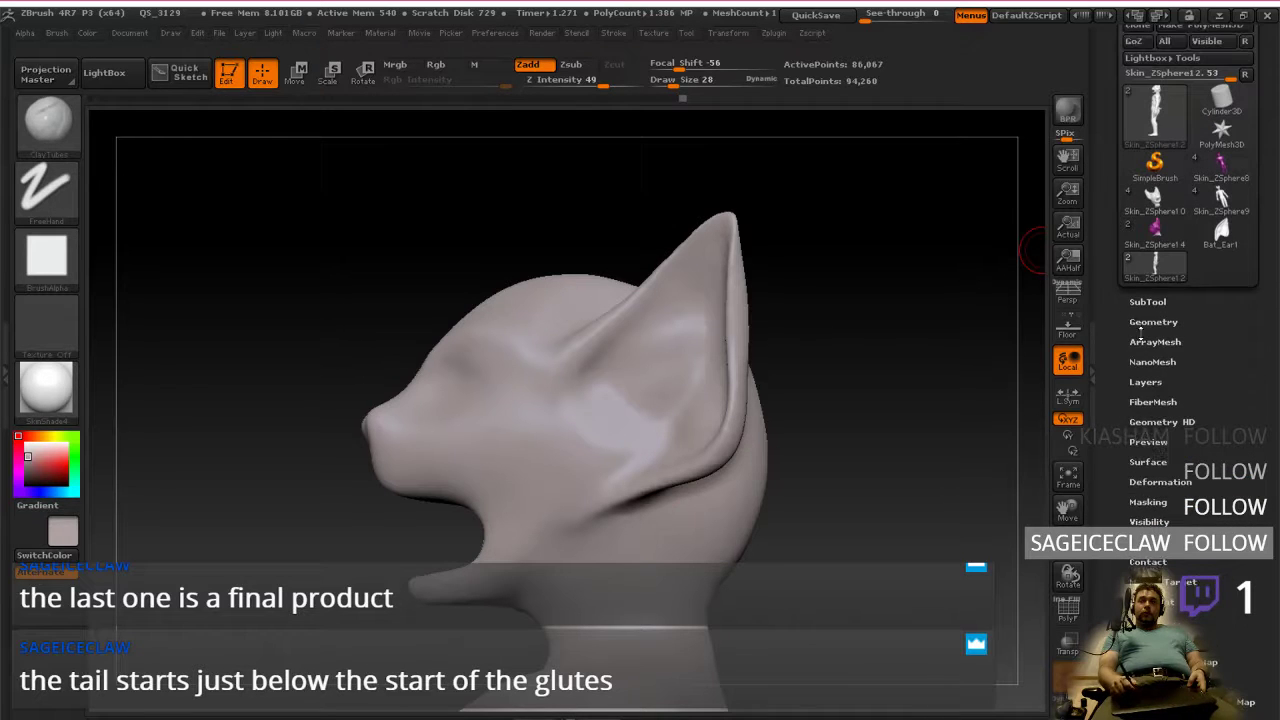
pyautogui.click(1149, 302)
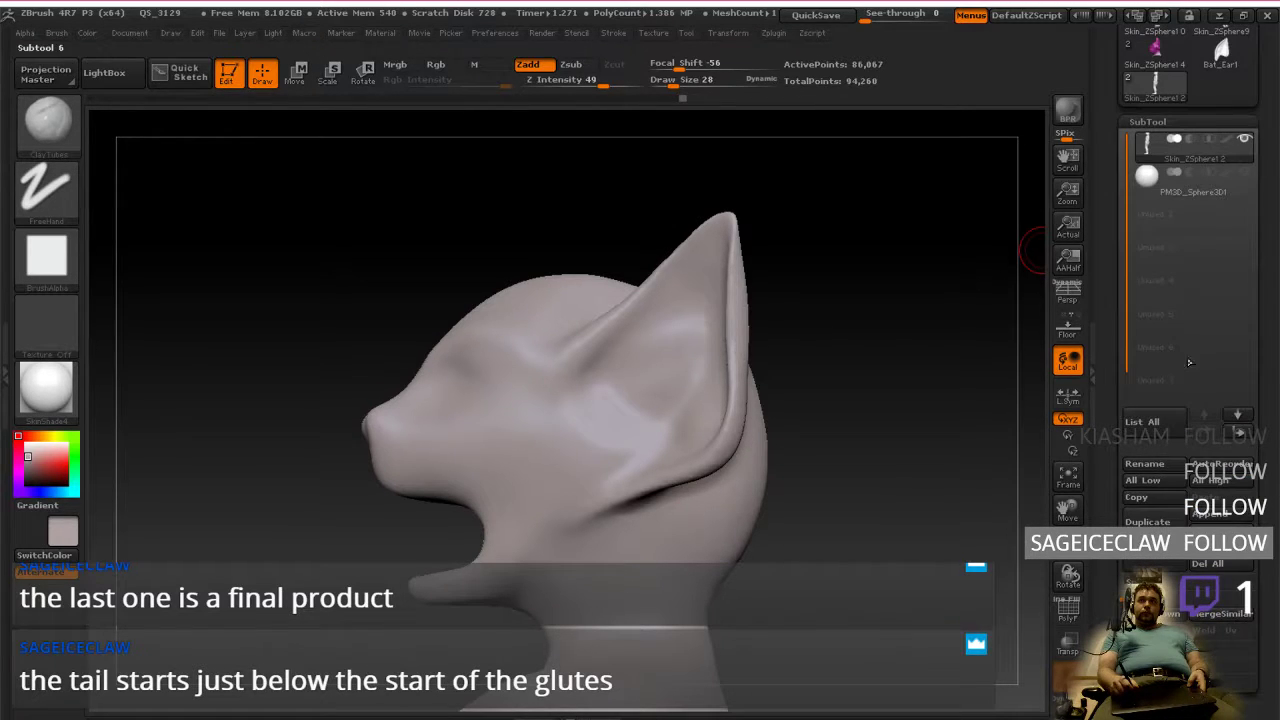
pyautogui.moveTo(1260, 332); pyautogui.dragTo(1264, 371)
pyautogui.moveTo(1262, 465); pyautogui.dragTo(1263, 372)
pyautogui.moveTo(1267, 416); pyautogui.dragTo(1270, 377)
pyautogui.moveTo(1271, 400); pyautogui.dragTo(1266, 434)
pyautogui.click(1179, 419)
pyautogui.moveTo(1265, 350); pyautogui.dragTo(1268, 447)
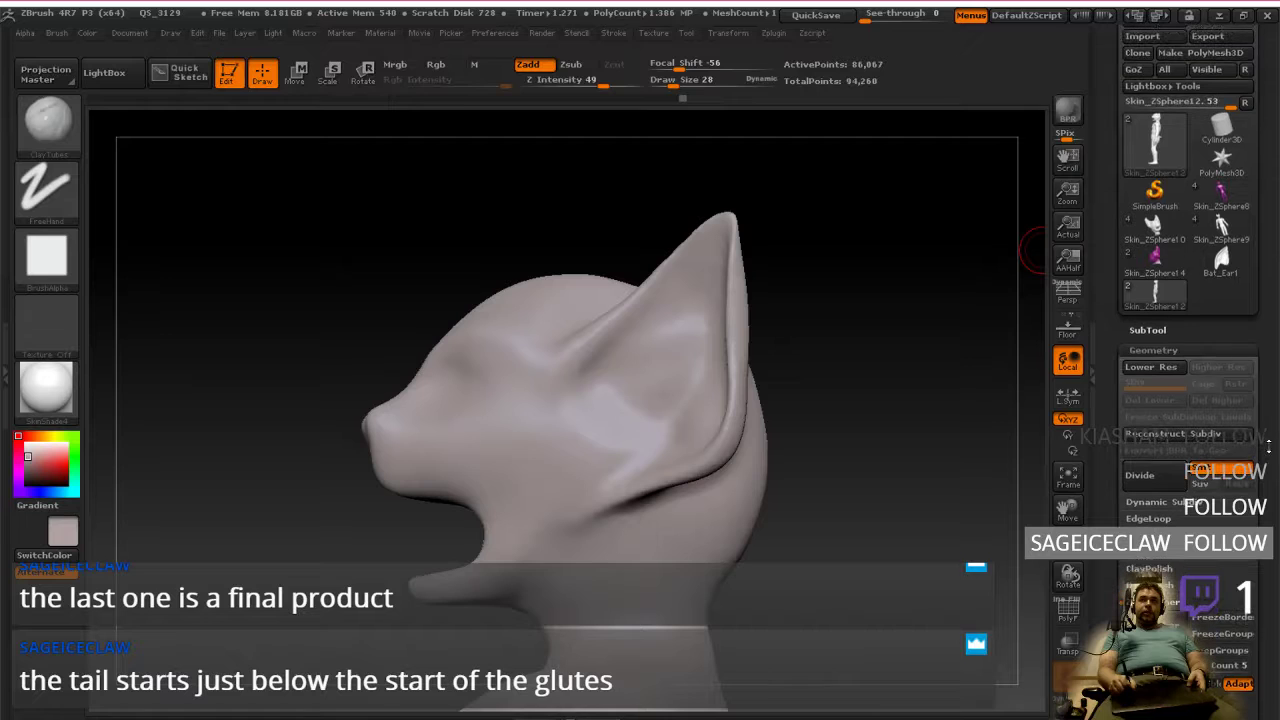
pyautogui.click(1154, 349)
pyautogui.click(1159, 346)
pyautogui.moveTo(1260, 320); pyautogui.dragTo(1257, 347)
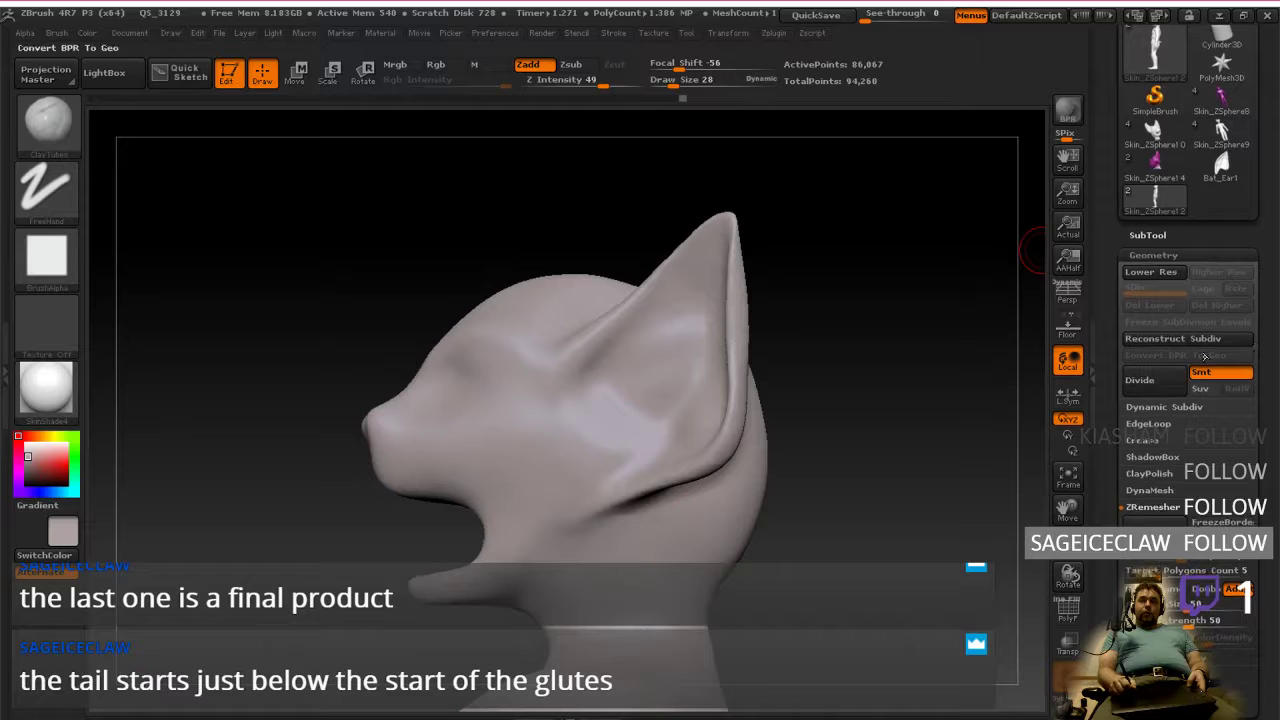
pyautogui.click(1173, 255)
pyautogui.click(1152, 251)
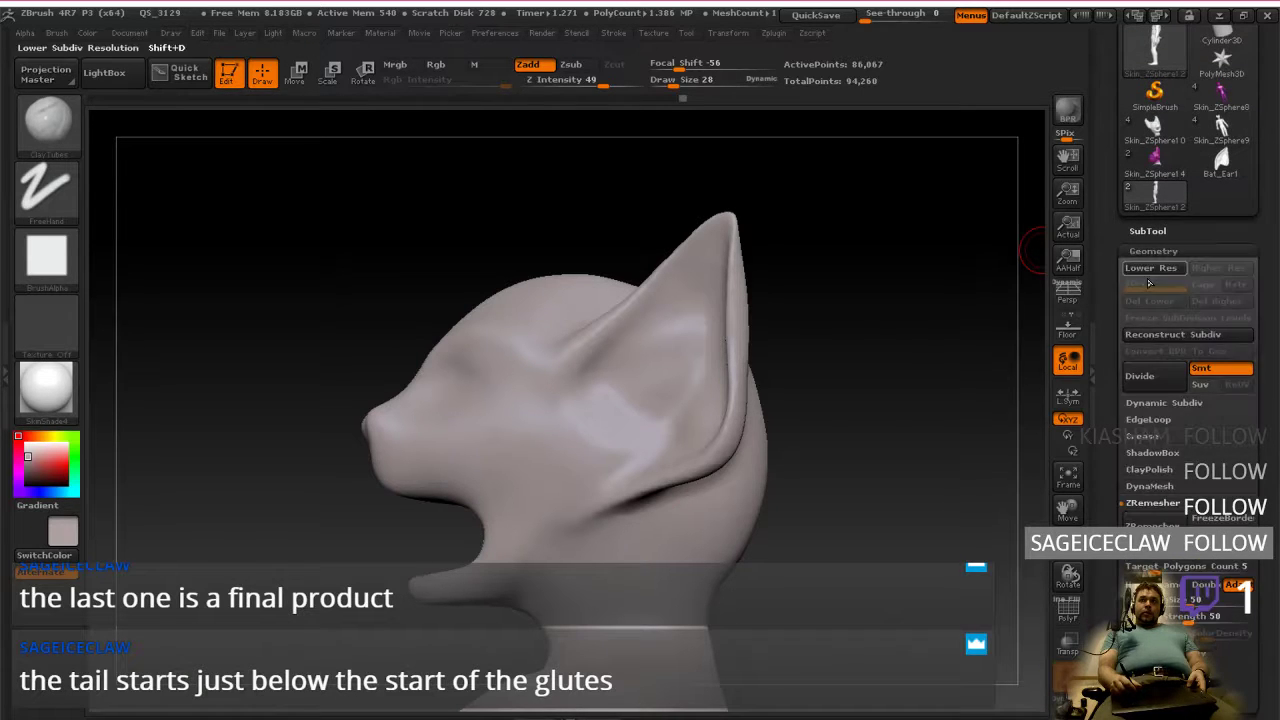
pyautogui.click(1149, 234)
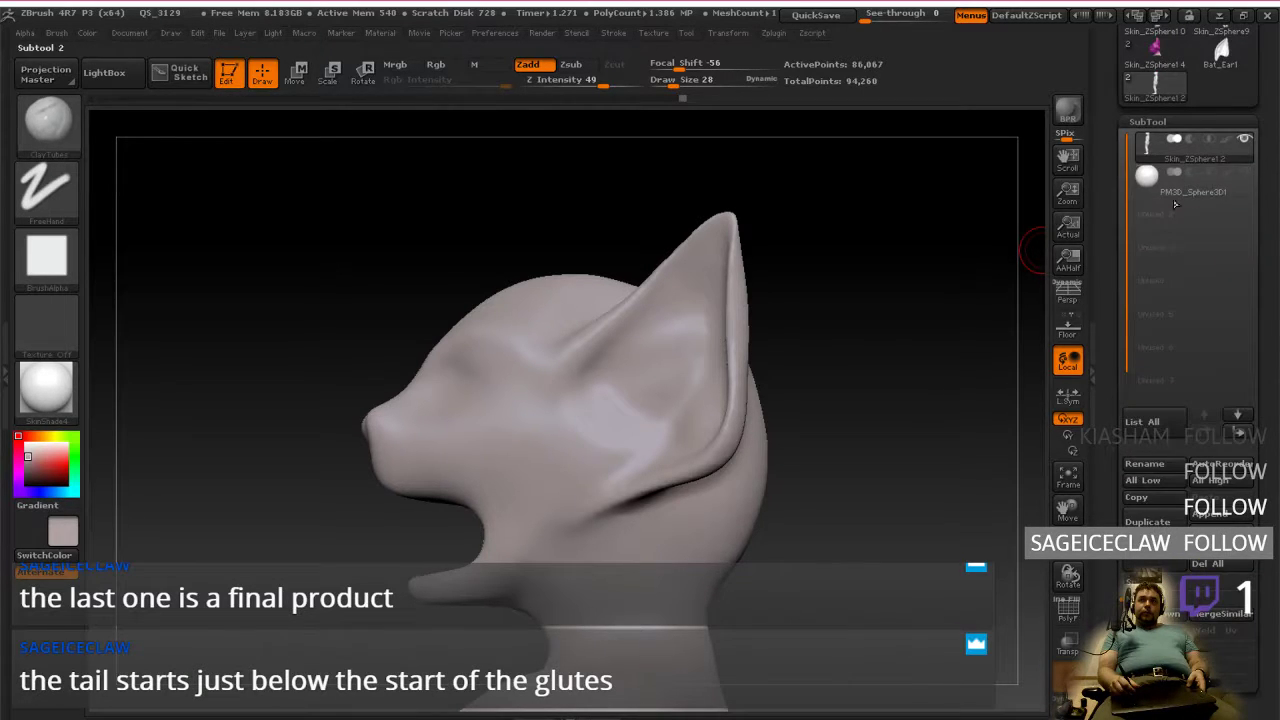
pyautogui.click(1165, 123)
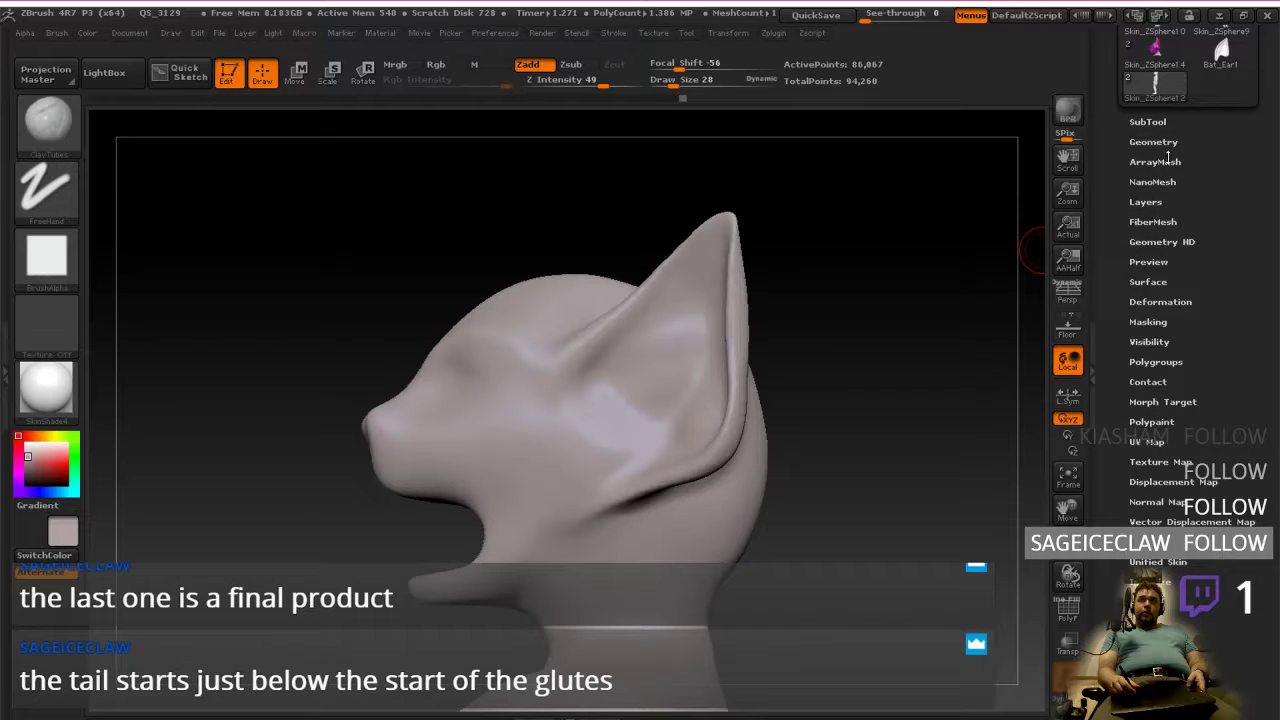
pyautogui.click(1163, 142)
pyautogui.click(1158, 139)
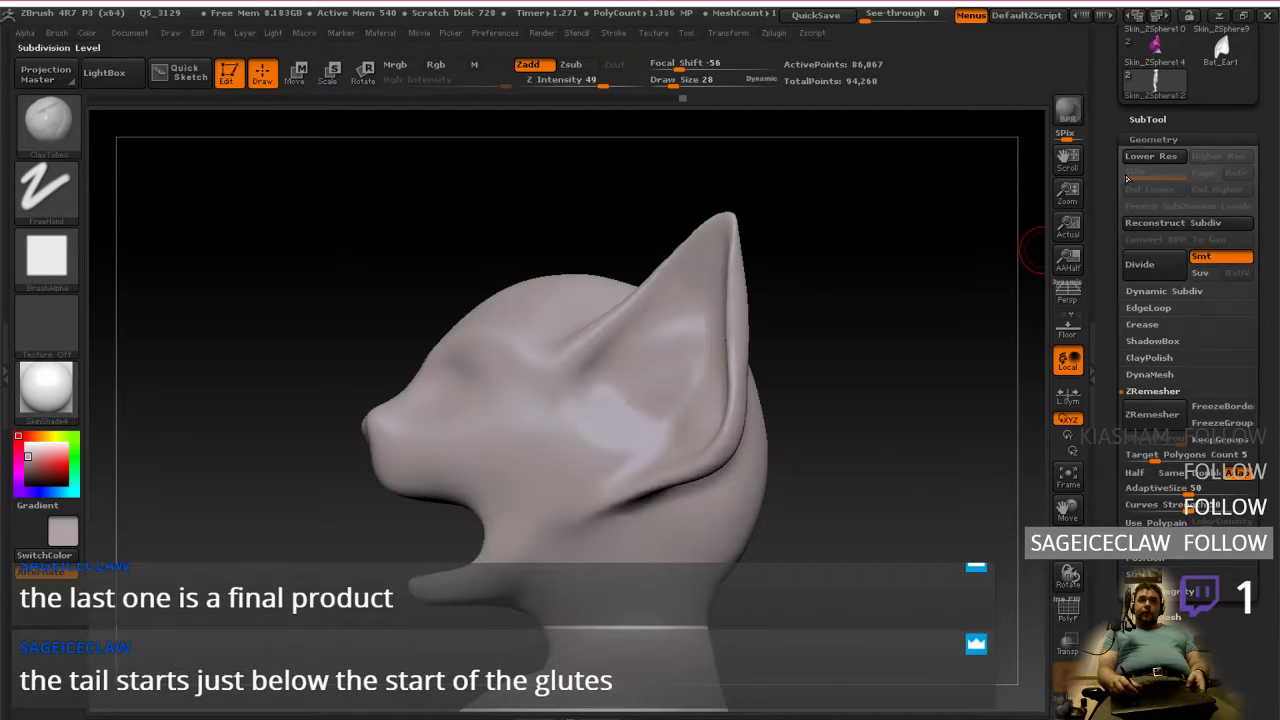
# Step: Turn on perspective for the creature's head view, and consult the appendicular skeleton diagram before returning to the model
pyautogui.moveTo(892, 410); pyautogui.dragTo(891, 434)
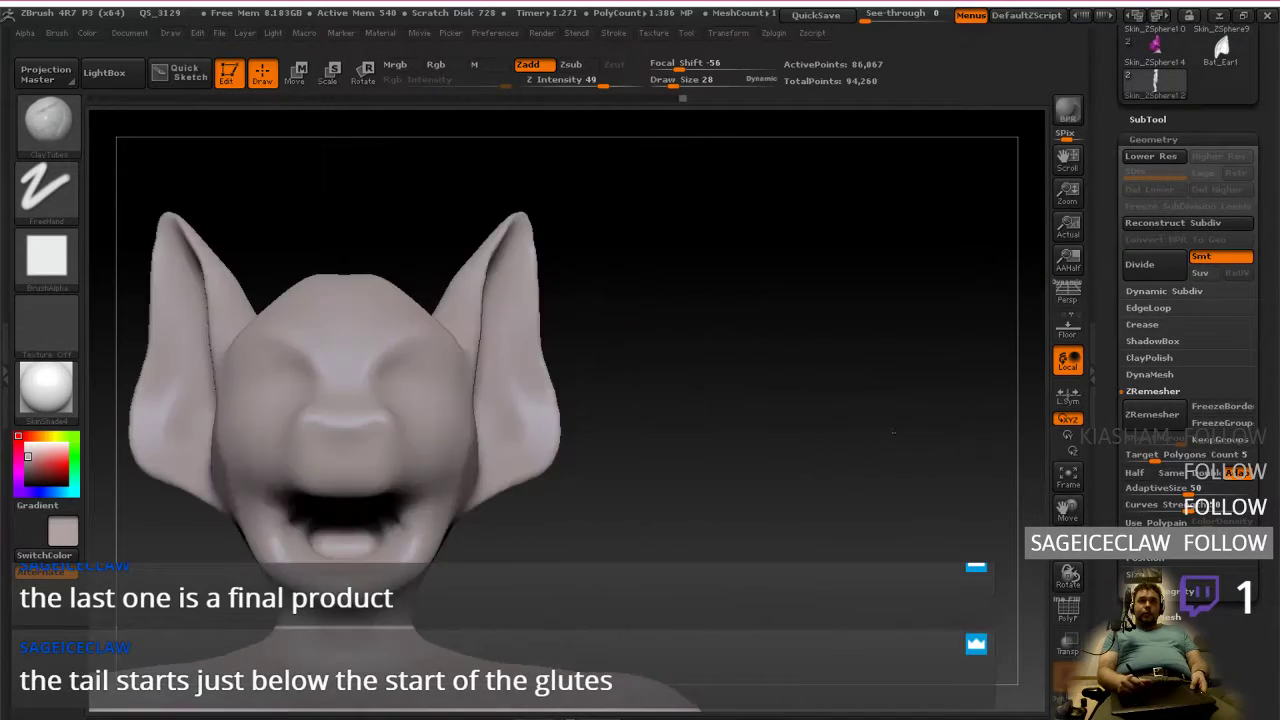
pyautogui.moveTo(794, 449)
pyautogui.mouseDown()
pyautogui.moveTo(863, 440)
pyautogui.moveTo(869, 460)
pyautogui.moveTo(926, 440)
pyautogui.moveTo(886, 449)
pyautogui.mouseUp()
pyautogui.click(1066, 293)
pyautogui.hotkey('alt', 'Tab')
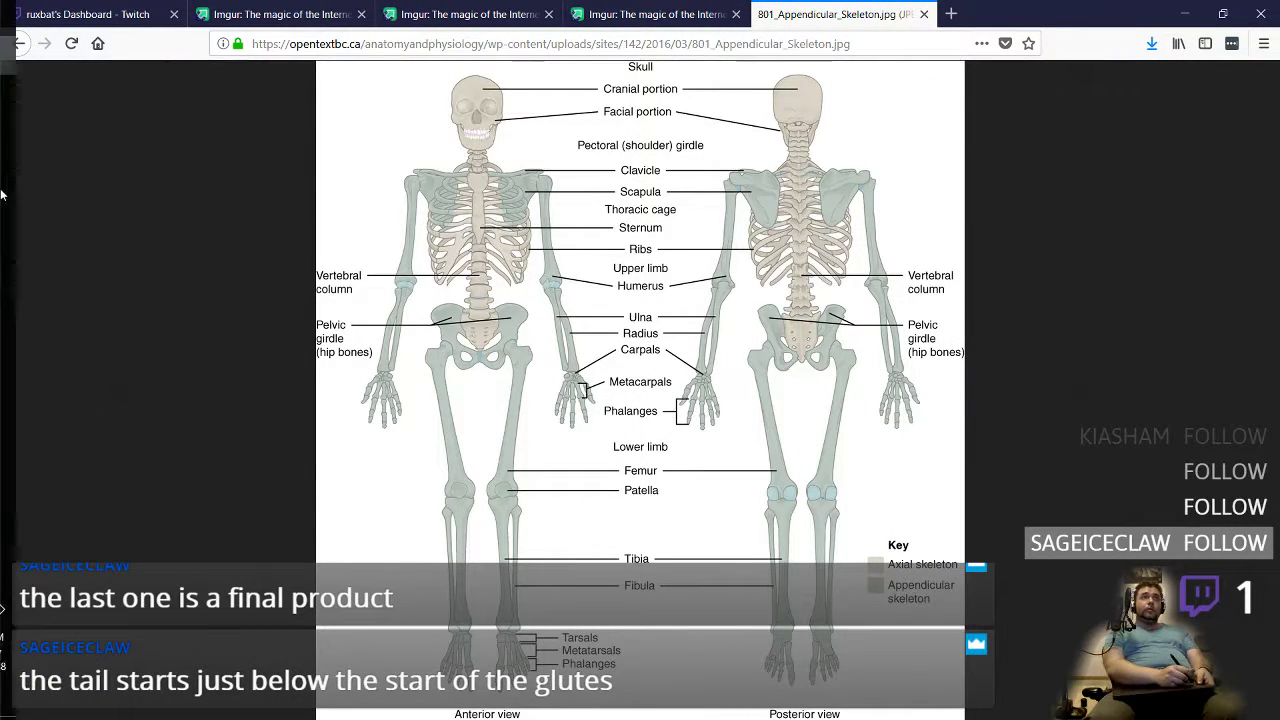
pyautogui.click(25, 299)
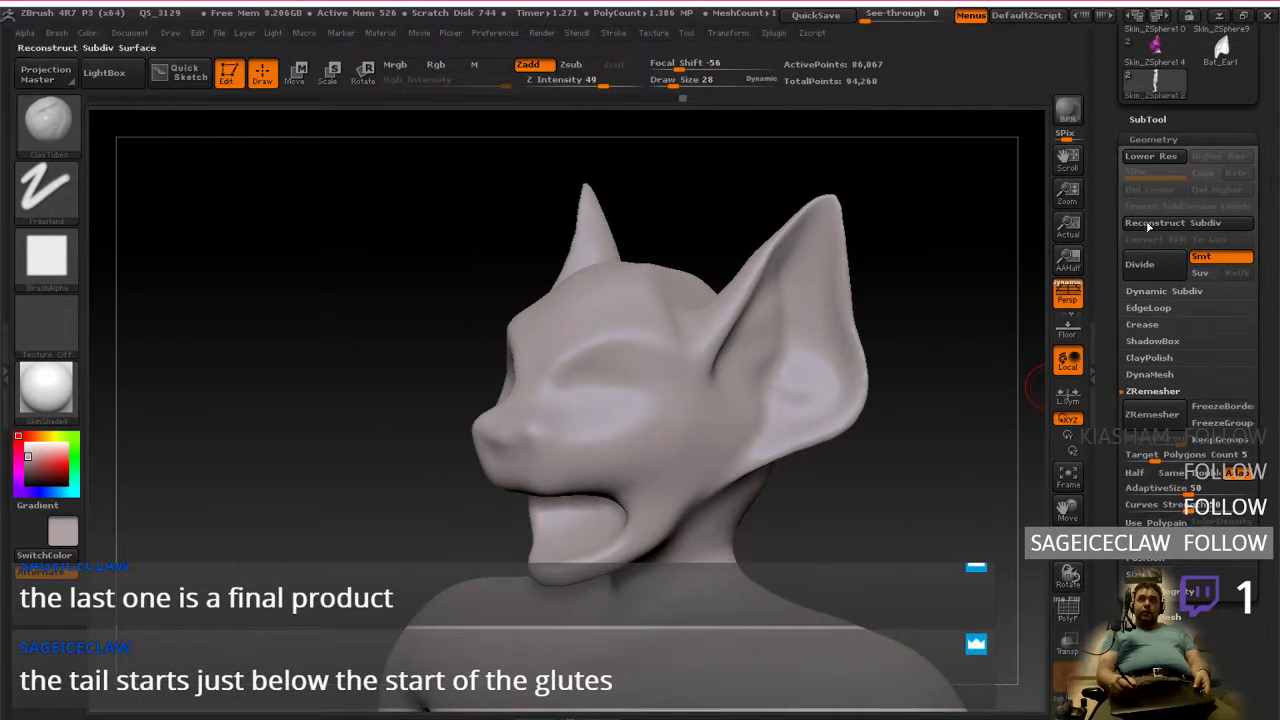
# Step: Select the PM3D_Sphere3D1 subtool, make it visible, and turn on transparency to see it through the head
pyautogui.click(1160, 120)
pyautogui.click(1192, 186)
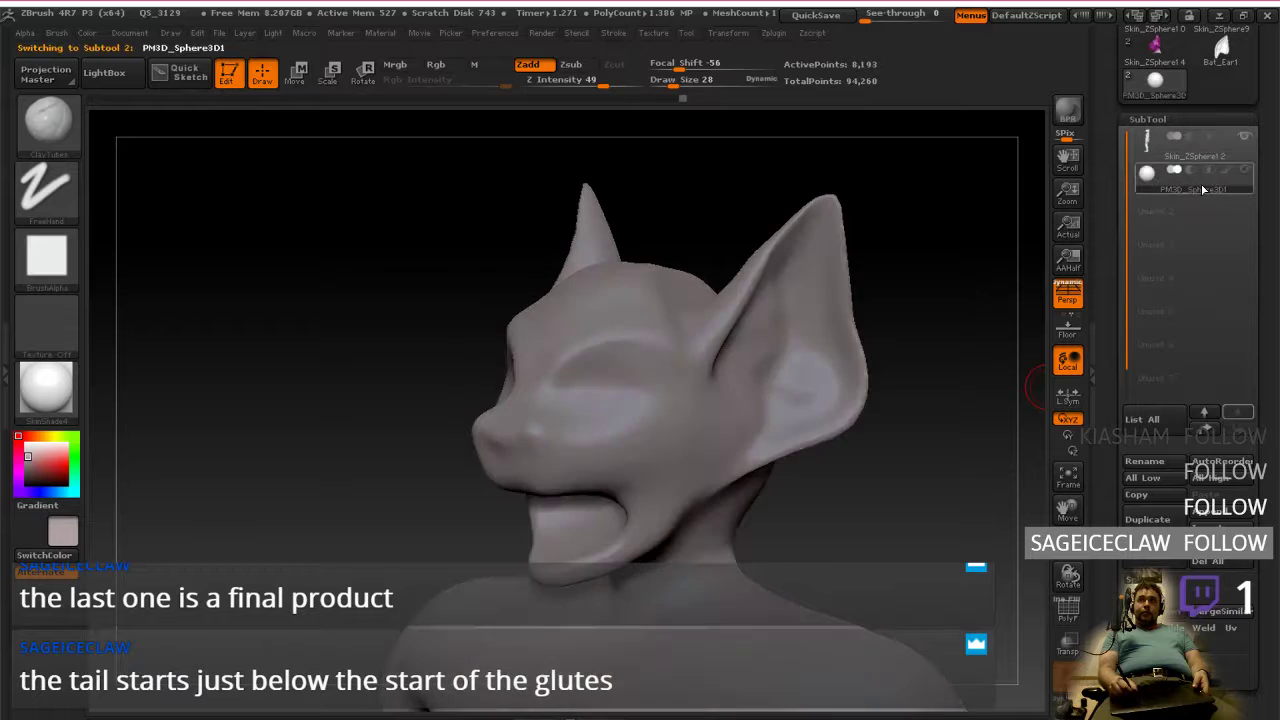
pyautogui.click(1244, 170)
pyautogui.moveTo(878, 394); pyautogui.dragTo(986, 364)
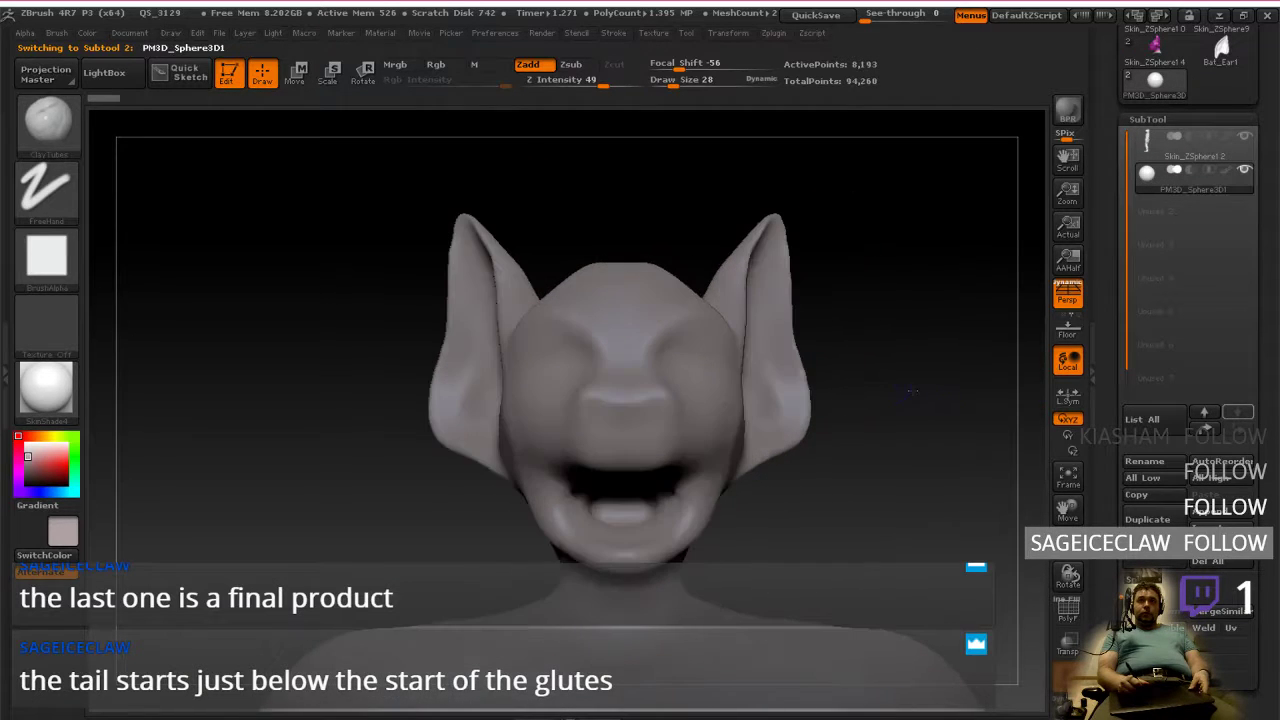
pyautogui.click(1069, 644)
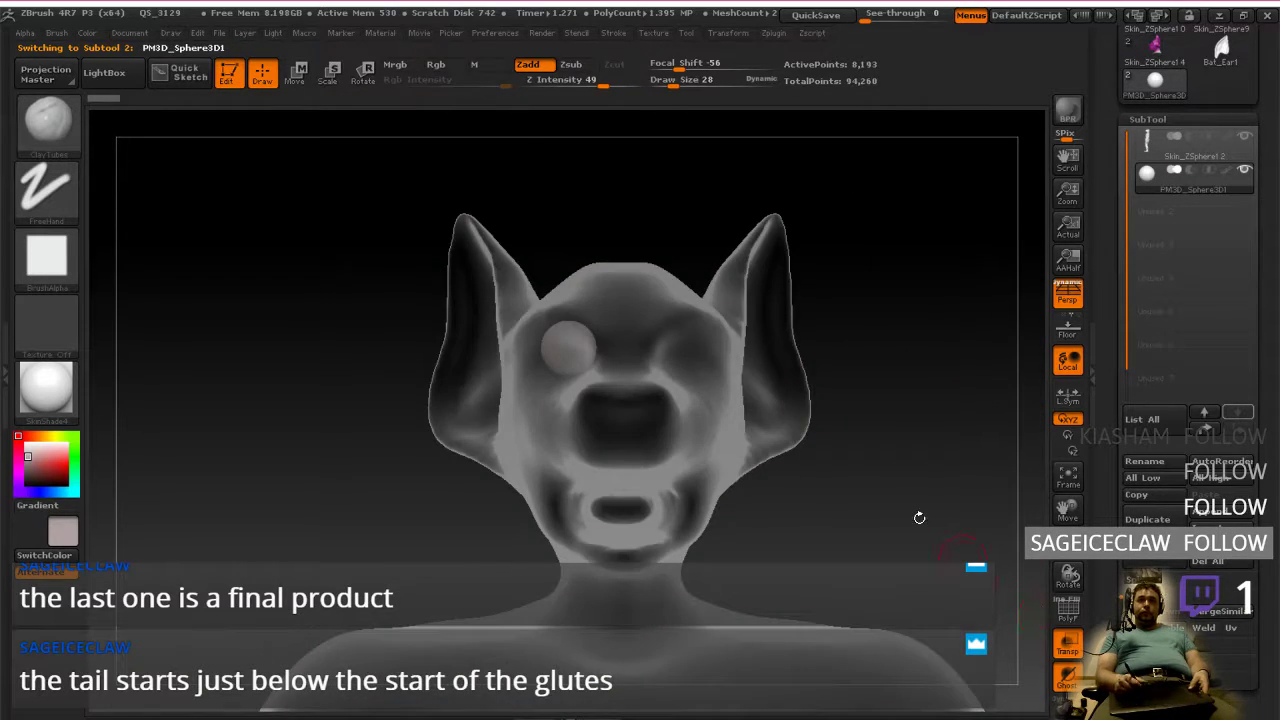
# Step: Reposition the eyeball sphere within the eye socket with the Move transpose line, checking front and side views
pyautogui.click(301, 78)
pyautogui.moveTo(573, 358)
pyautogui.mouseDown()
pyautogui.moveTo(456, 356)
pyautogui.moveTo(633, 440)
pyautogui.moveTo(658, 438)
pyautogui.moveTo(586, 363)
pyautogui.moveTo(781, 363)
pyautogui.moveTo(683, 421)
pyautogui.mouseUp()
pyautogui.moveTo(568, 366)
pyautogui.keyDown('shift'); pyautogui.mouseDown()
pyautogui.moveTo(481, 366)
pyautogui.moveTo(534, 362)
pyautogui.mouseUp(); pyautogui.keyUp('shift')
pyautogui.keyDown('shift'); pyautogui.moveTo(562, 415); pyautogui.dragTo(704, 428); pyautogui.keyUp('shift')
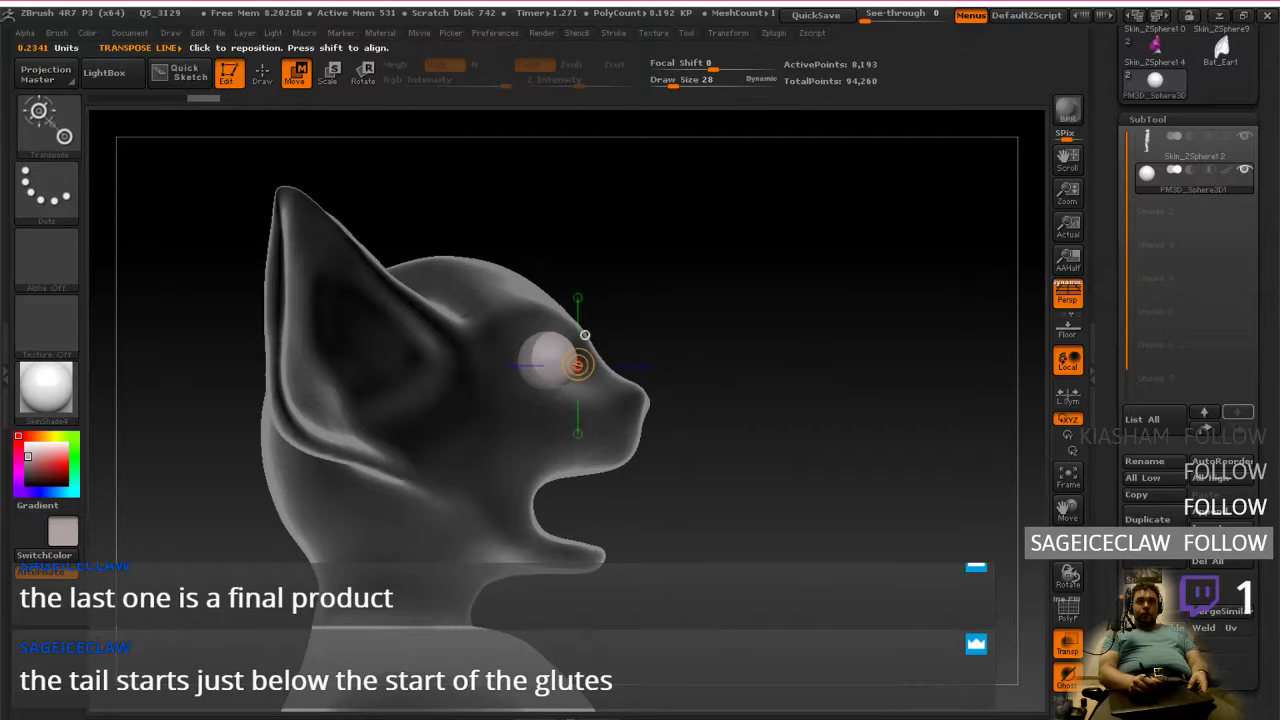
pyautogui.moveTo(554, 361)
pyautogui.keyDown('shift'); pyautogui.mouseDown()
pyautogui.moveTo(684, 361)
pyautogui.moveTo(629, 363)
pyautogui.mouseUp(); pyautogui.keyUp('shift')
pyautogui.keyDown('shift'); pyautogui.moveTo(641, 422); pyautogui.dragTo(667, 427); pyautogui.keyUp('shift')
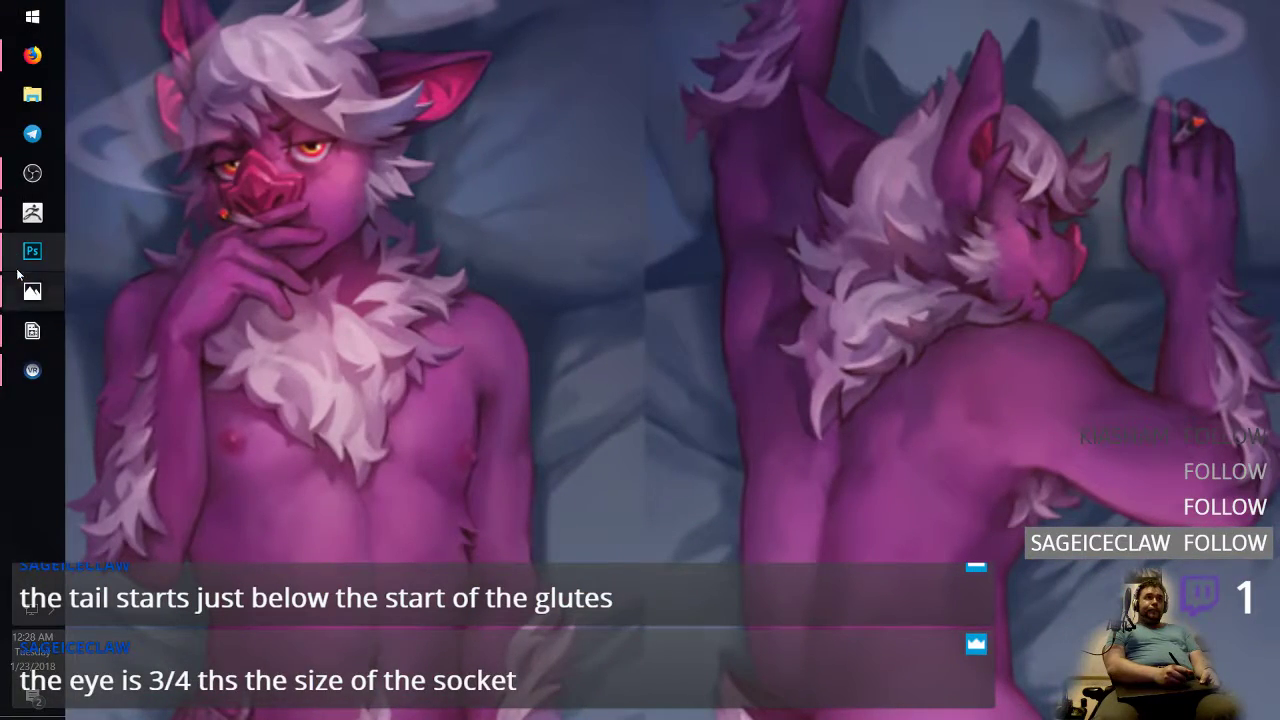
# Step: Switch to the skeletal study in Photoshop and examine how the overlaid skull fits the creature's head in the front view
pyautogui.click(32, 251)
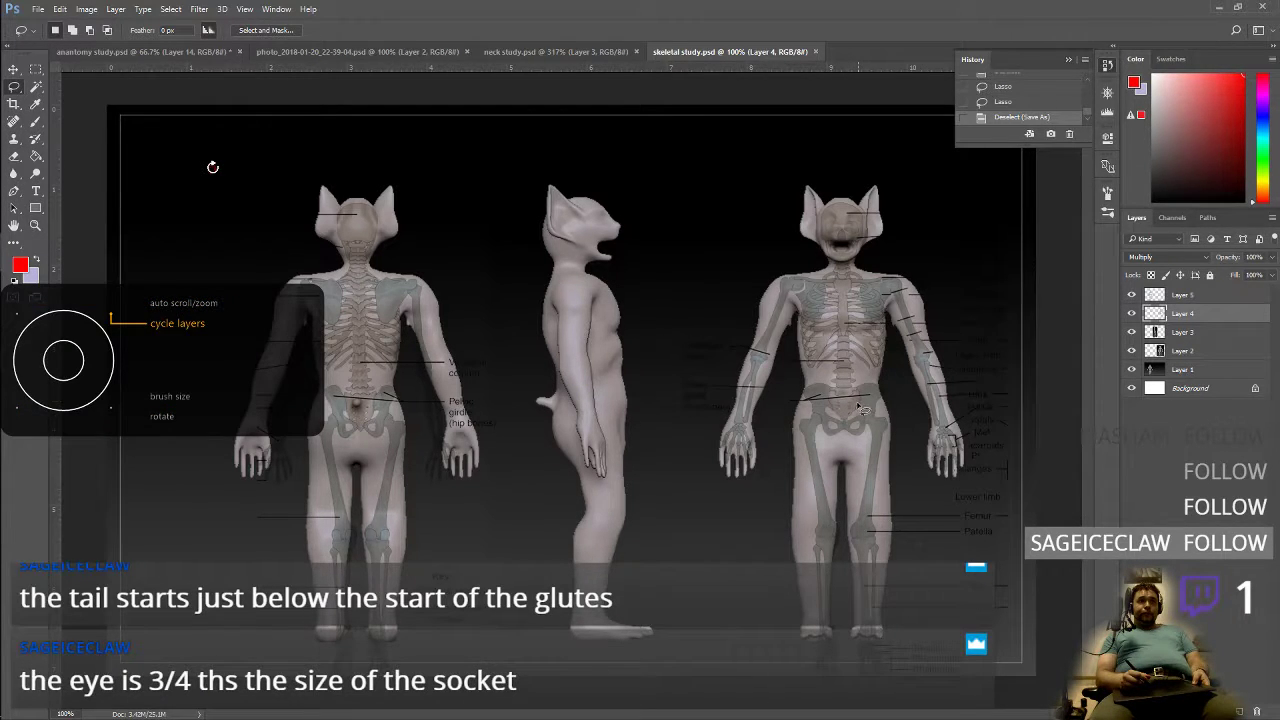
pyautogui.keyDown('alt'); pyautogui.scroll(10, 857, 405); pyautogui.keyUp('alt')
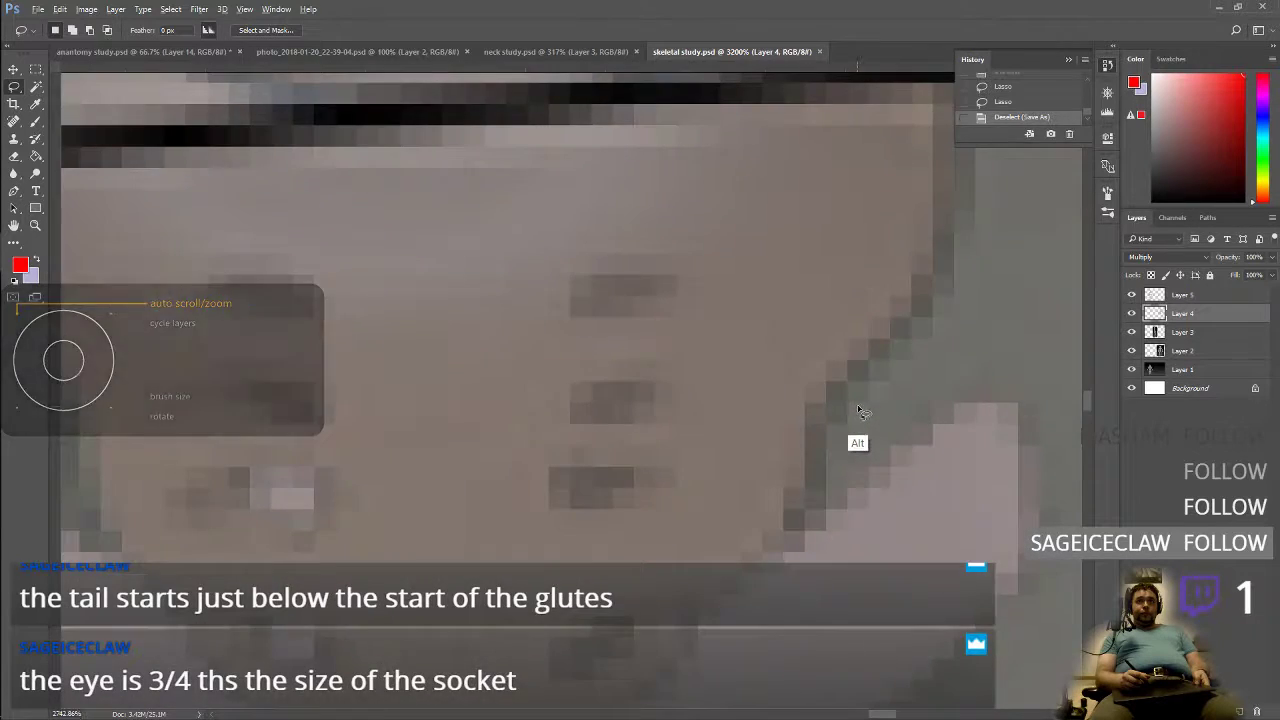
pyautogui.keyDown('alt'); pyautogui.scroll(-6, 857, 405); pyautogui.keyUp('alt')
pyautogui.moveTo(870, 344); pyautogui.dragTo(792, 505)
pyautogui.moveTo(868, 250); pyautogui.dragTo(799, 487)
pyautogui.moveTo(774, 324); pyautogui.dragTo(802, 562)
pyautogui.keyDown('alt'); pyautogui.scroll(1, 790, 449); pyautogui.keyUp('alt')
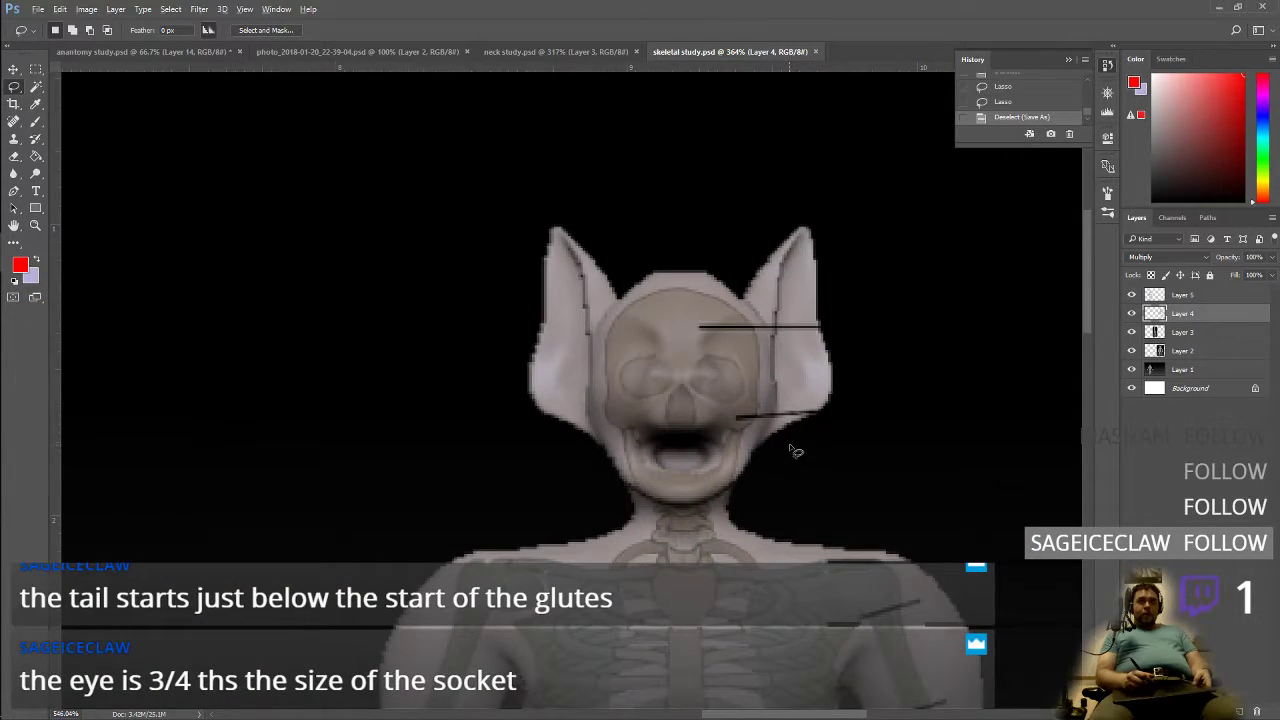
pyautogui.keyDown('alt'); pyautogui.scroll(3, 793, 449); pyautogui.keyUp('alt')
pyautogui.keyDown('alt'); pyautogui.scroll(-3, 791, 447); pyautogui.keyUp('alt')
pyautogui.keyDown('alt'); pyautogui.scroll(3, 791, 447); pyautogui.keyUp('alt')
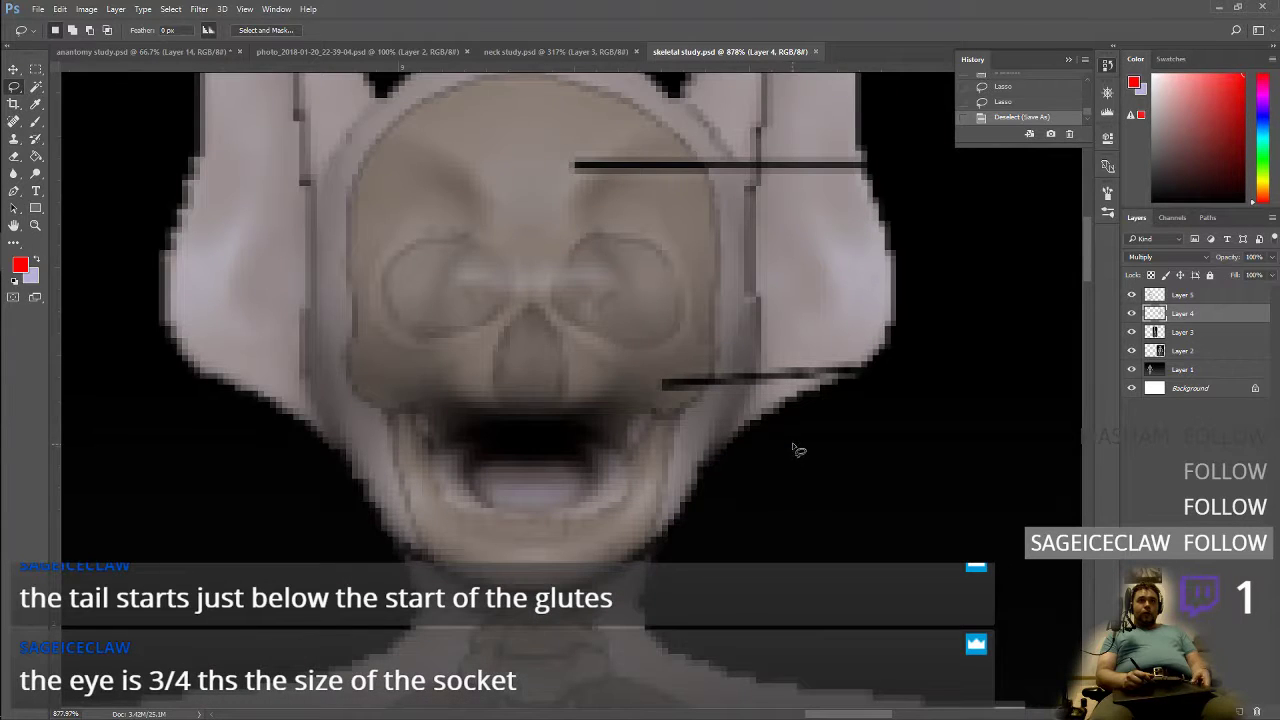
pyautogui.moveTo(796, 456); pyautogui.dragTo(834, 528)
pyautogui.rightClick(820, 528)
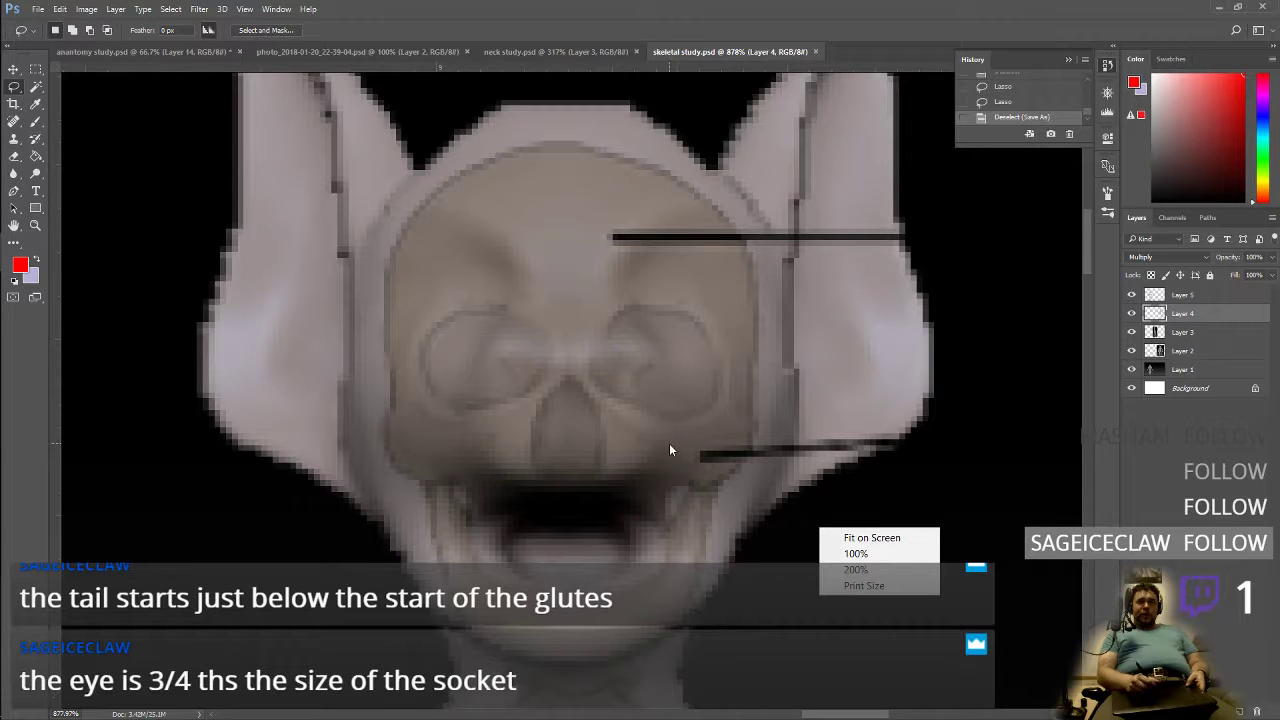
pyautogui.click(989, 384)
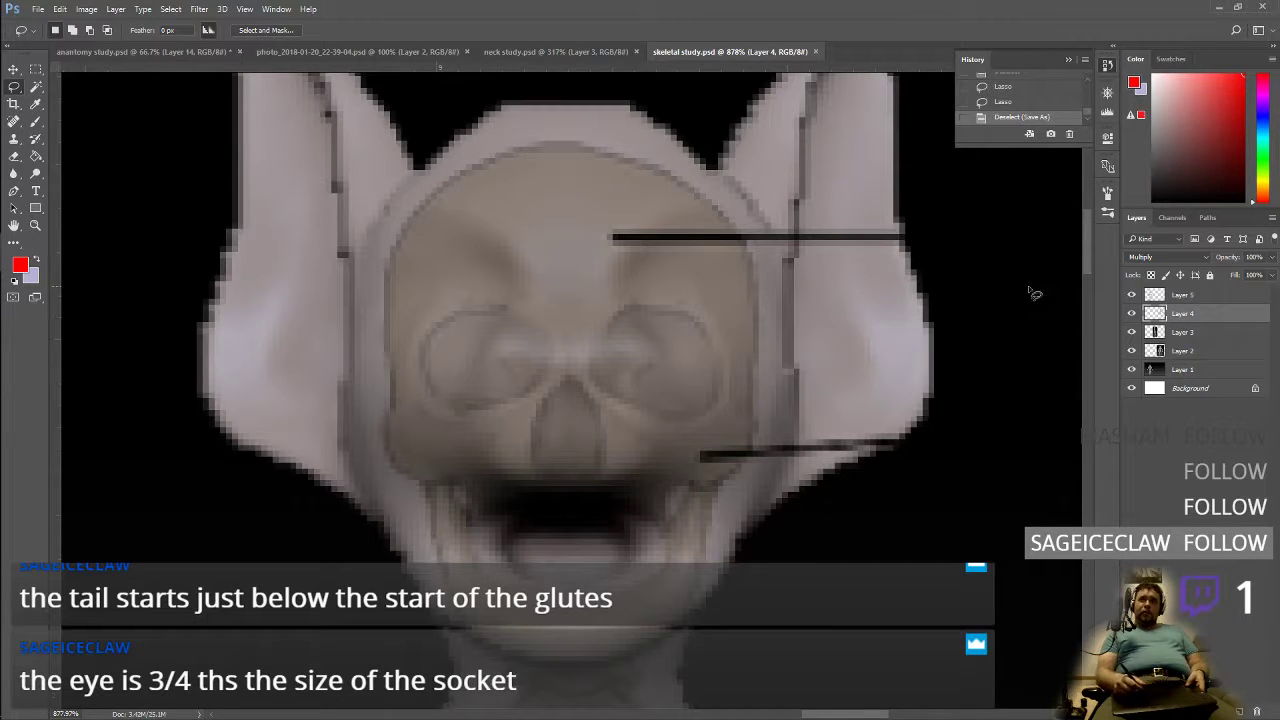
# Step: Add a new layer above Layer 4 and brush red marks along both sides of the front-view lower jaw
pyautogui.click(1240, 709)
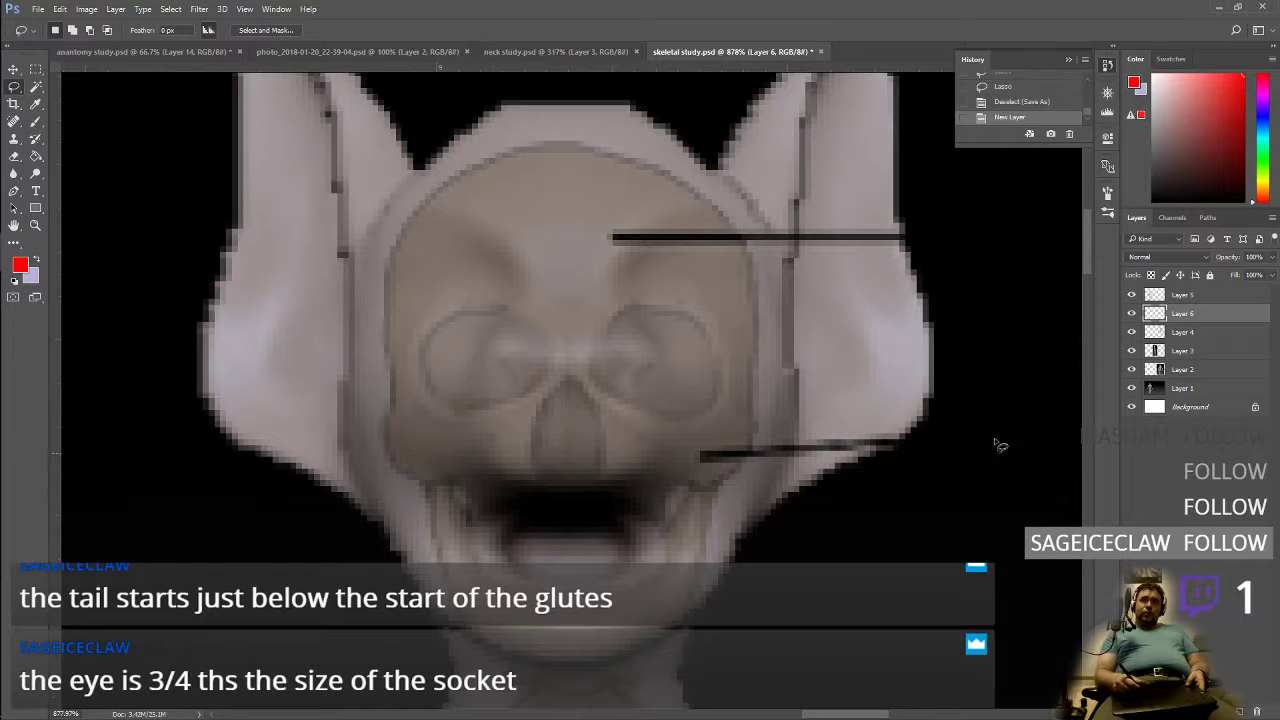
pyautogui.click(37, 123)
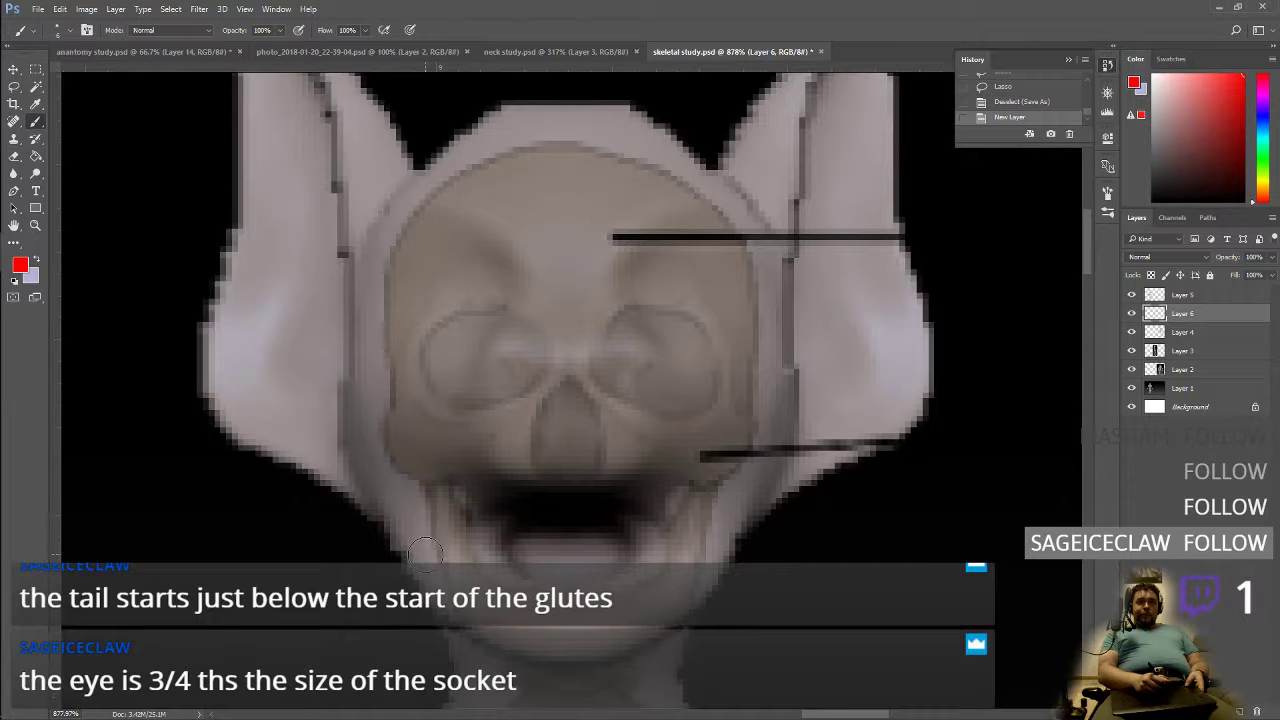
pyautogui.moveTo(413, 545); pyautogui.dragTo(443, 614)
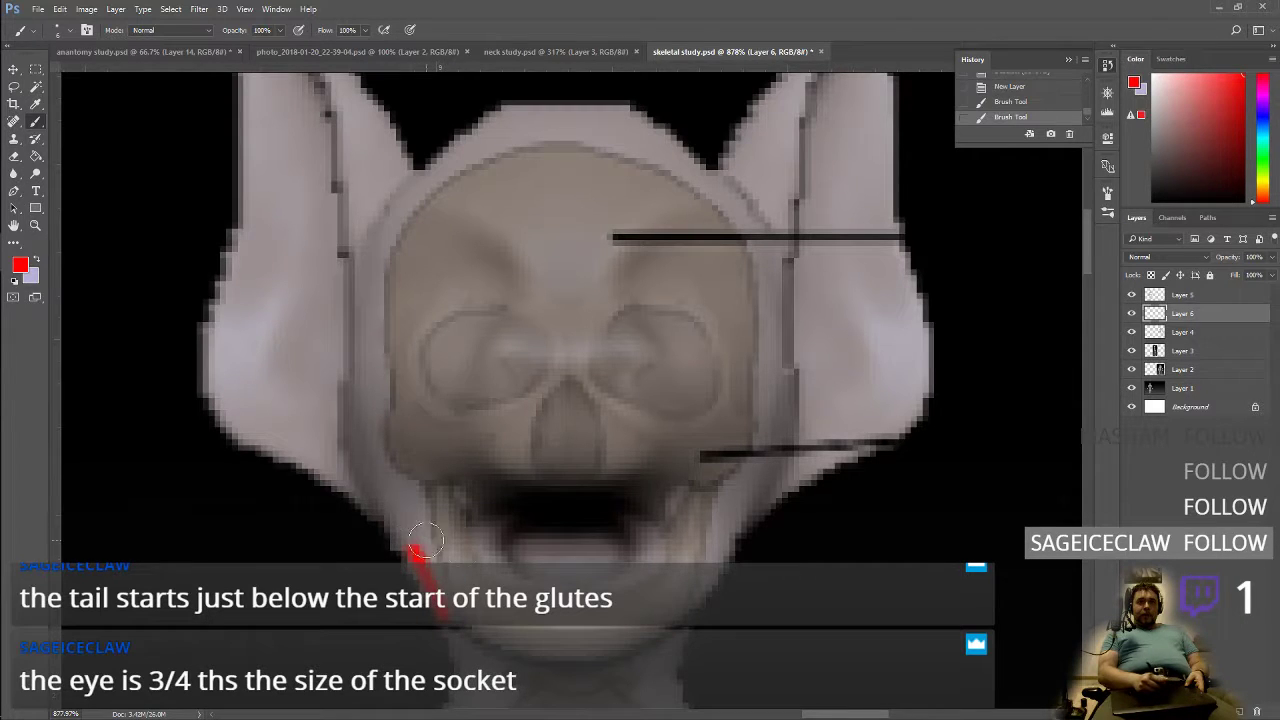
pyautogui.moveTo(700, 610); pyautogui.dragTo(716, 568)
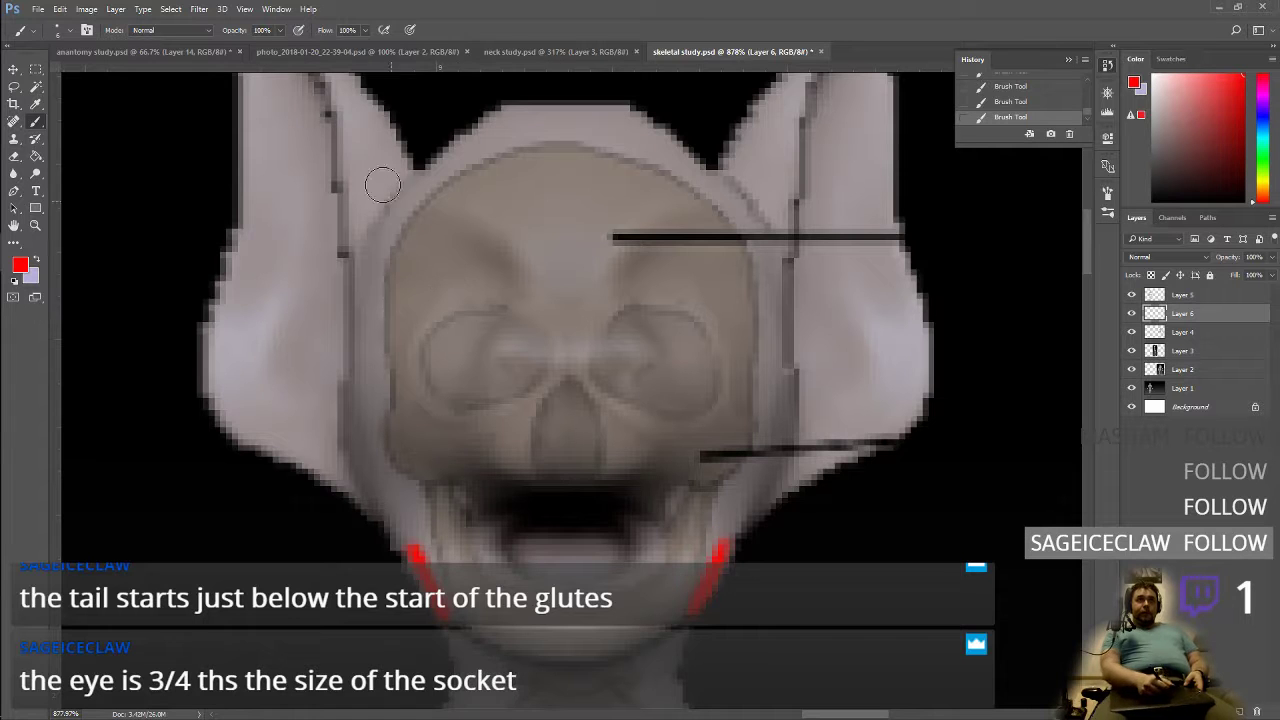
# Step: In the anatomy study document, go through the hidden skull reference layers and show Layer 9, Layer 13 and the large animal skull on Layer 4
pyautogui.click(314, 50)
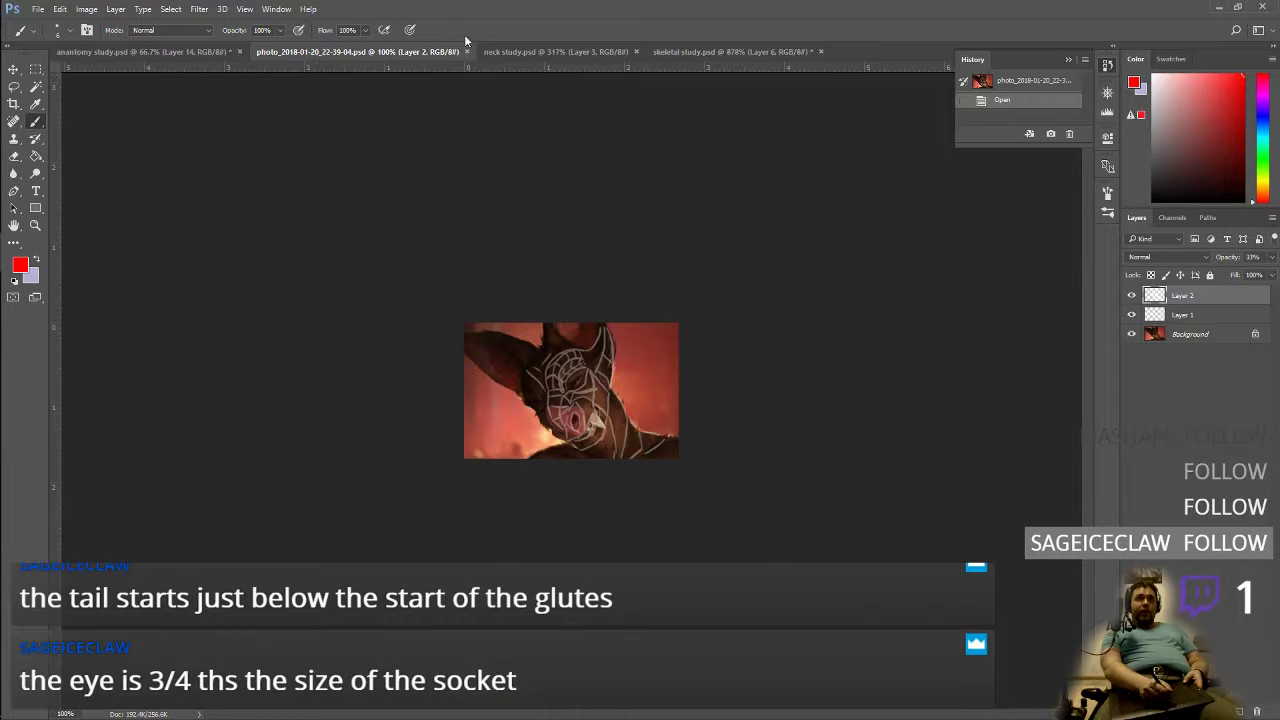
pyautogui.click(555, 51)
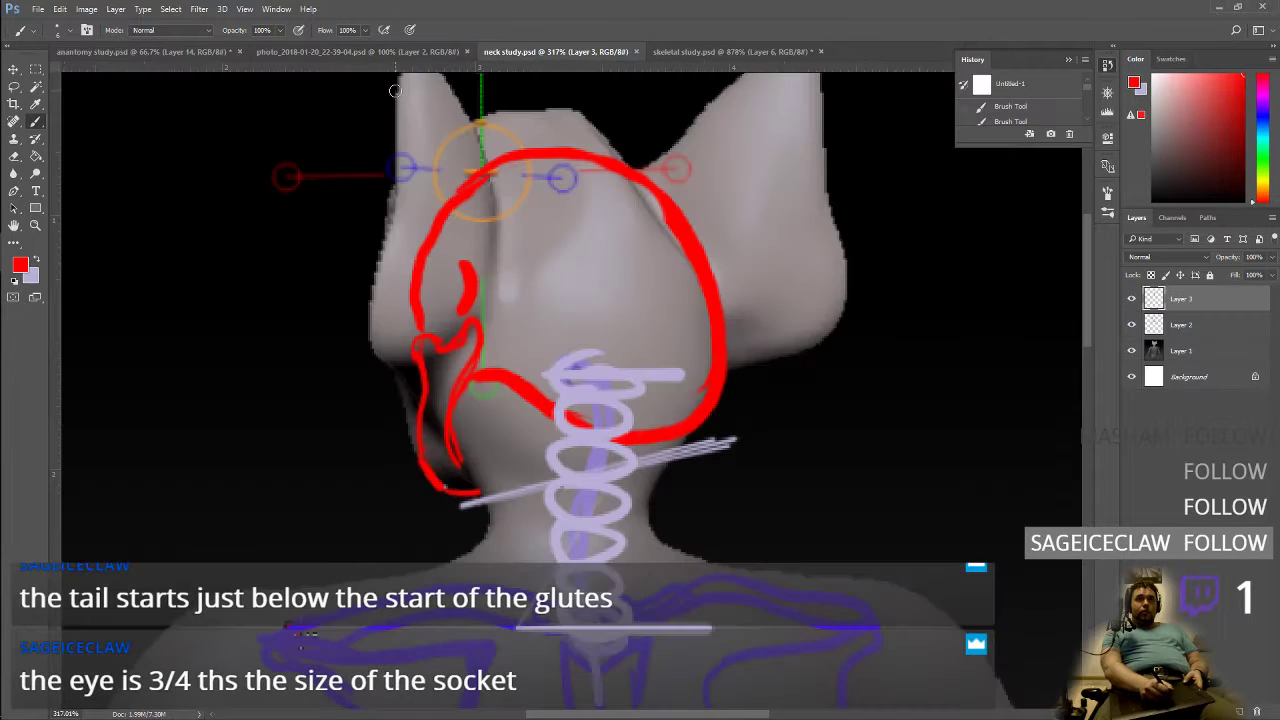
pyautogui.click(213, 53)
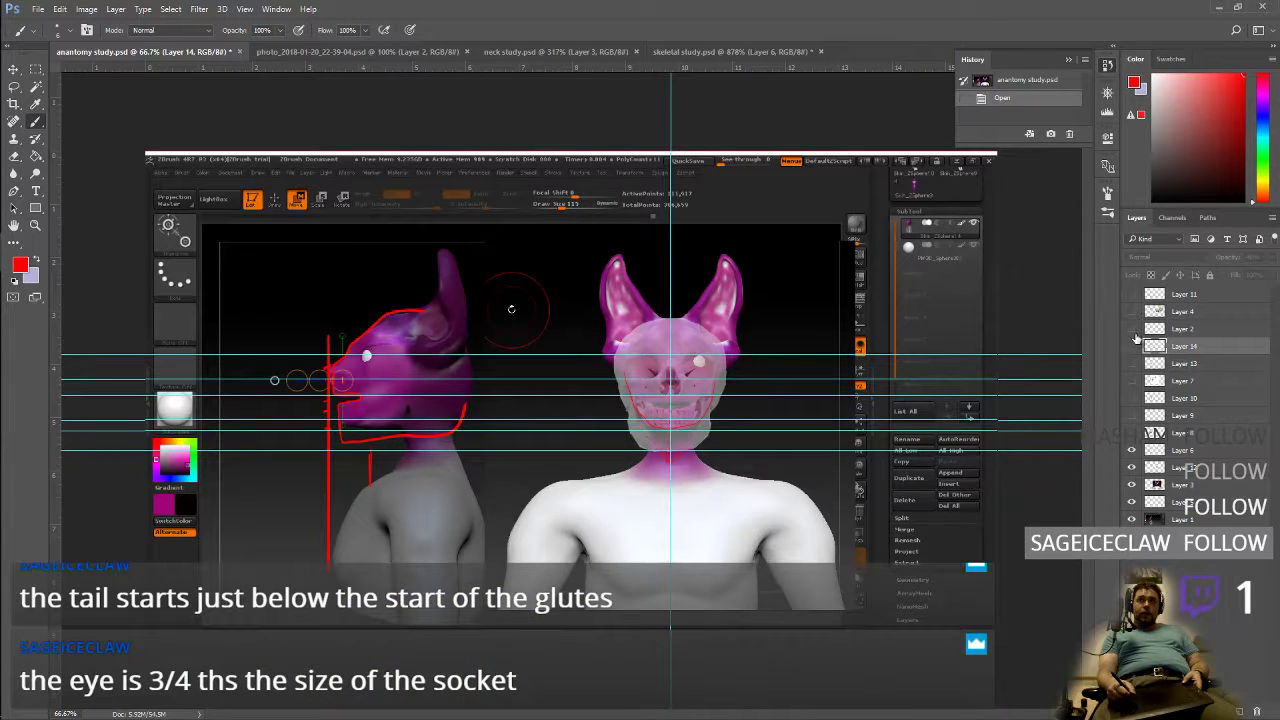
pyautogui.click(1132, 432)
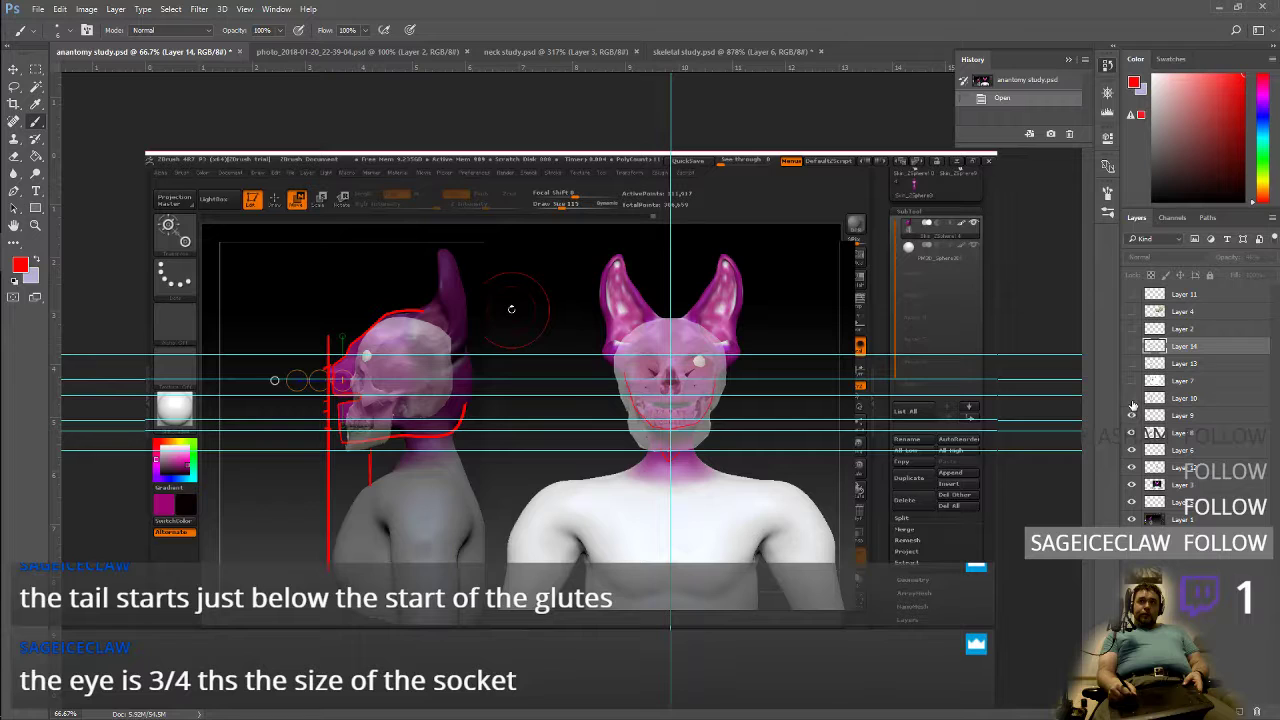
pyautogui.click(1132, 398)
pyautogui.click(1132, 381)
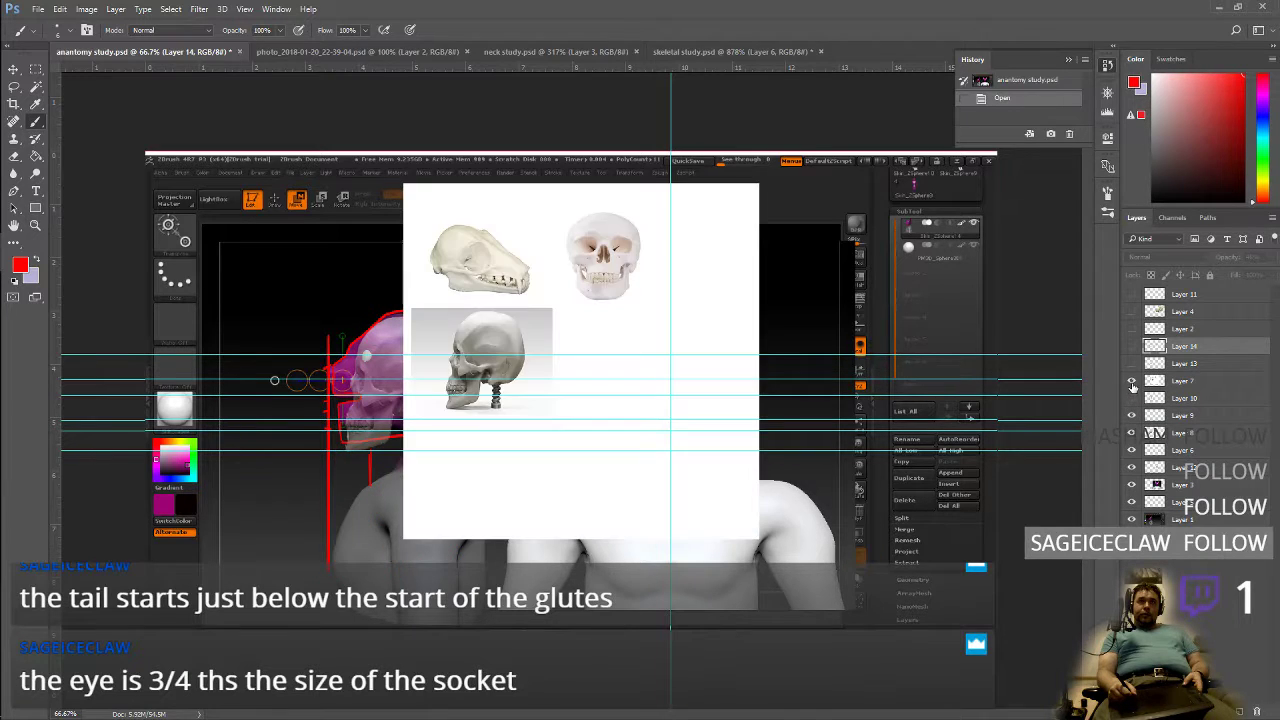
pyautogui.click(1132, 381)
pyautogui.click(1132, 364)
pyautogui.click(1132, 364)
pyautogui.click(1132, 364)
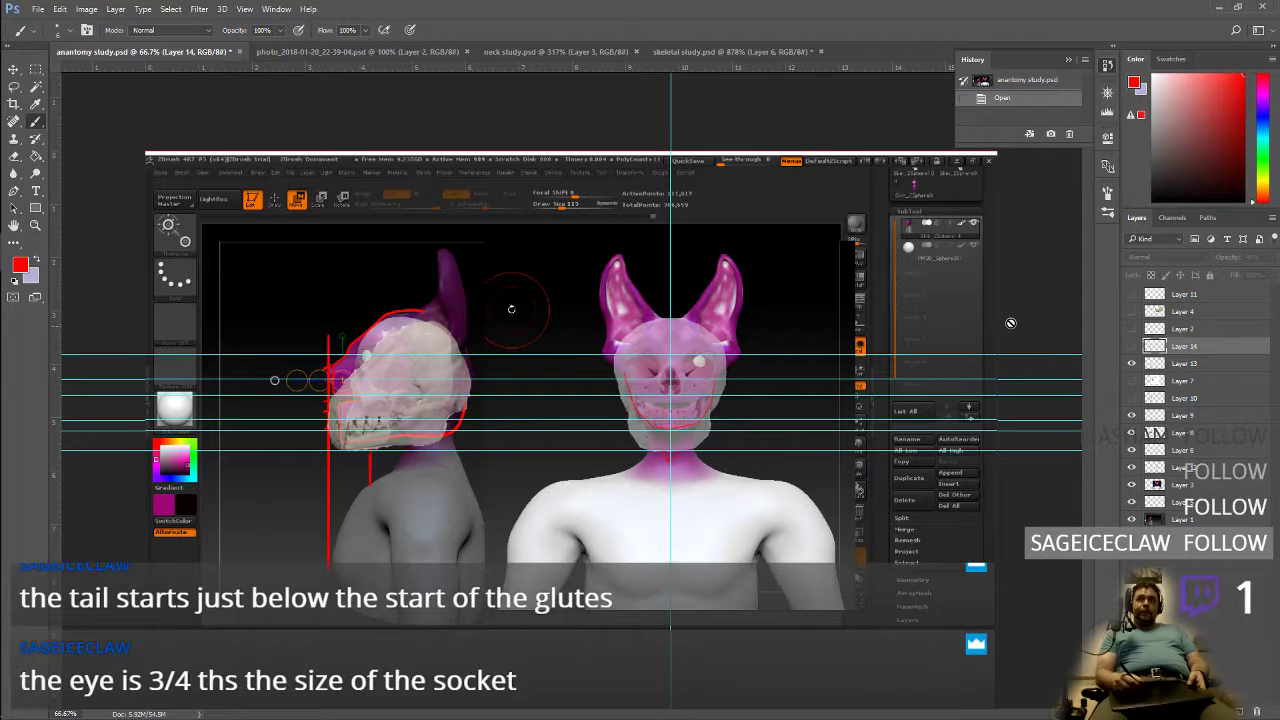
pyautogui.click(1132, 311)
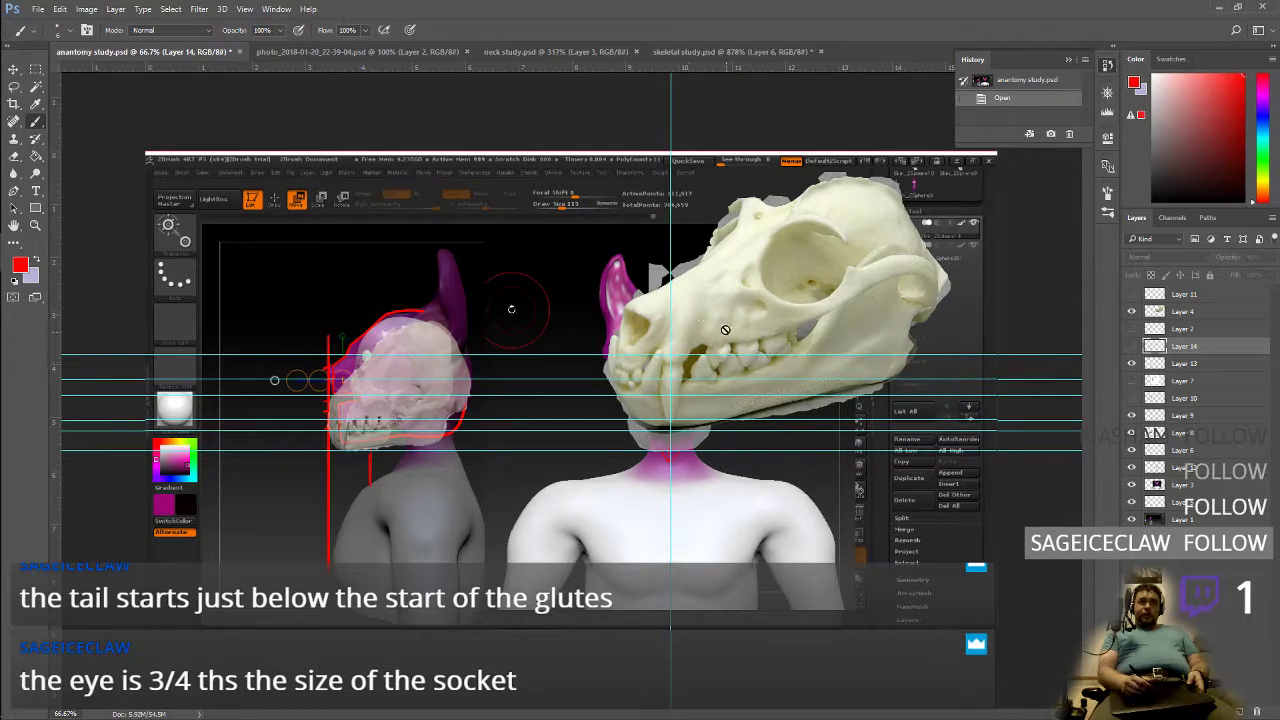
# Step: Close the photo document and float the anatomy study and skeletal study in separate windows, side by side, with the animal skull in view
pyautogui.click(672, 52)
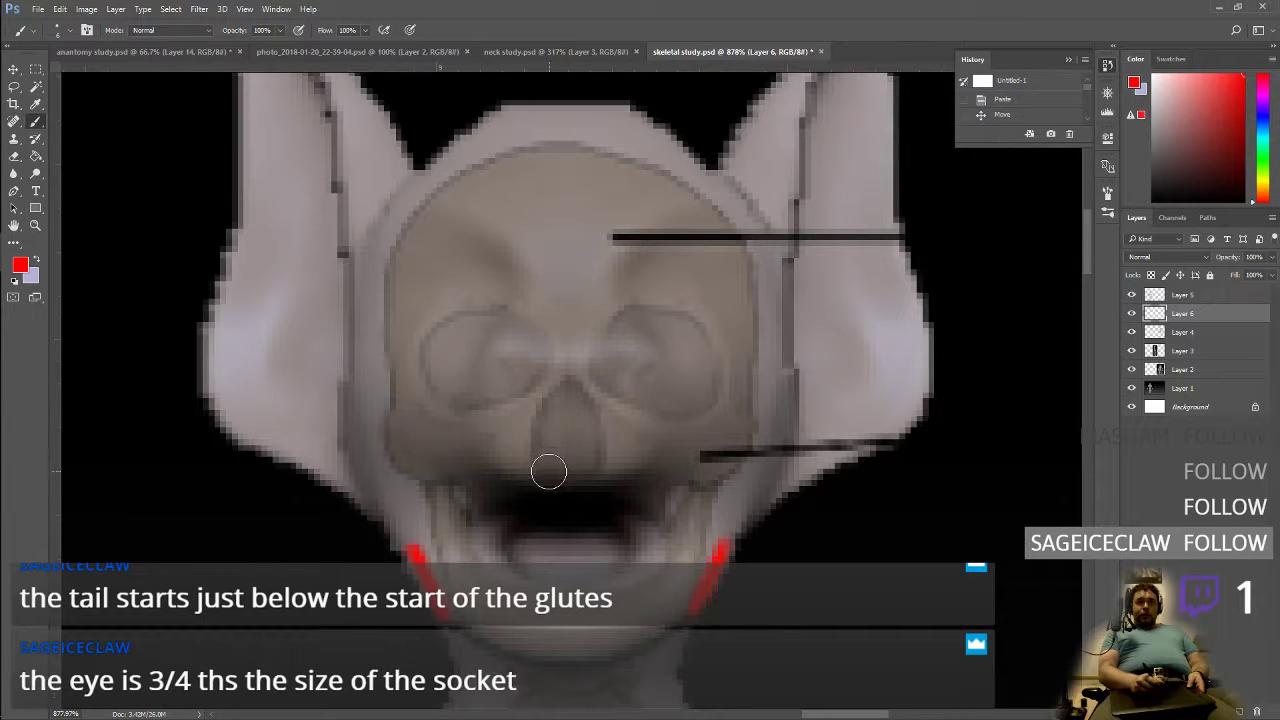
pyautogui.moveTo(310, 52); pyautogui.dragTo(313, 204)
pyautogui.click(308, 200)
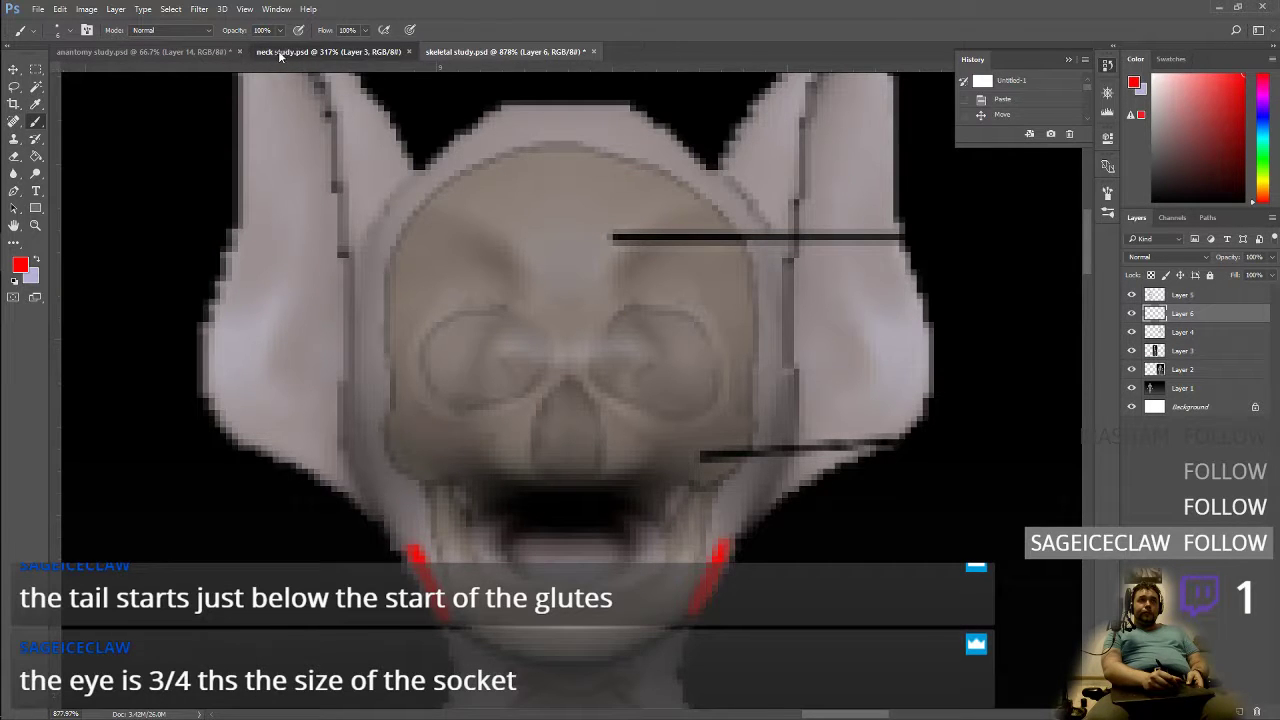
pyautogui.click(279, 51)
pyautogui.moveTo(145, 51); pyautogui.dragTo(180, 190)
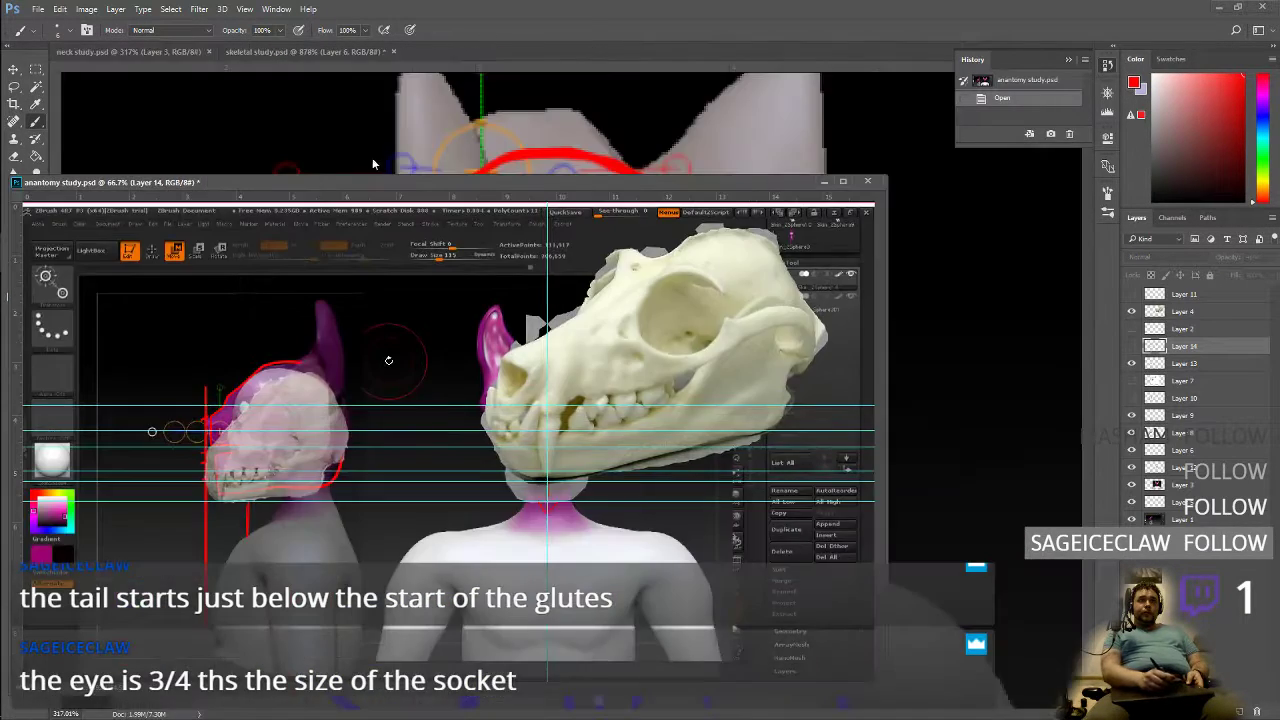
pyautogui.moveTo(383, 175); pyautogui.dragTo(2, 220)
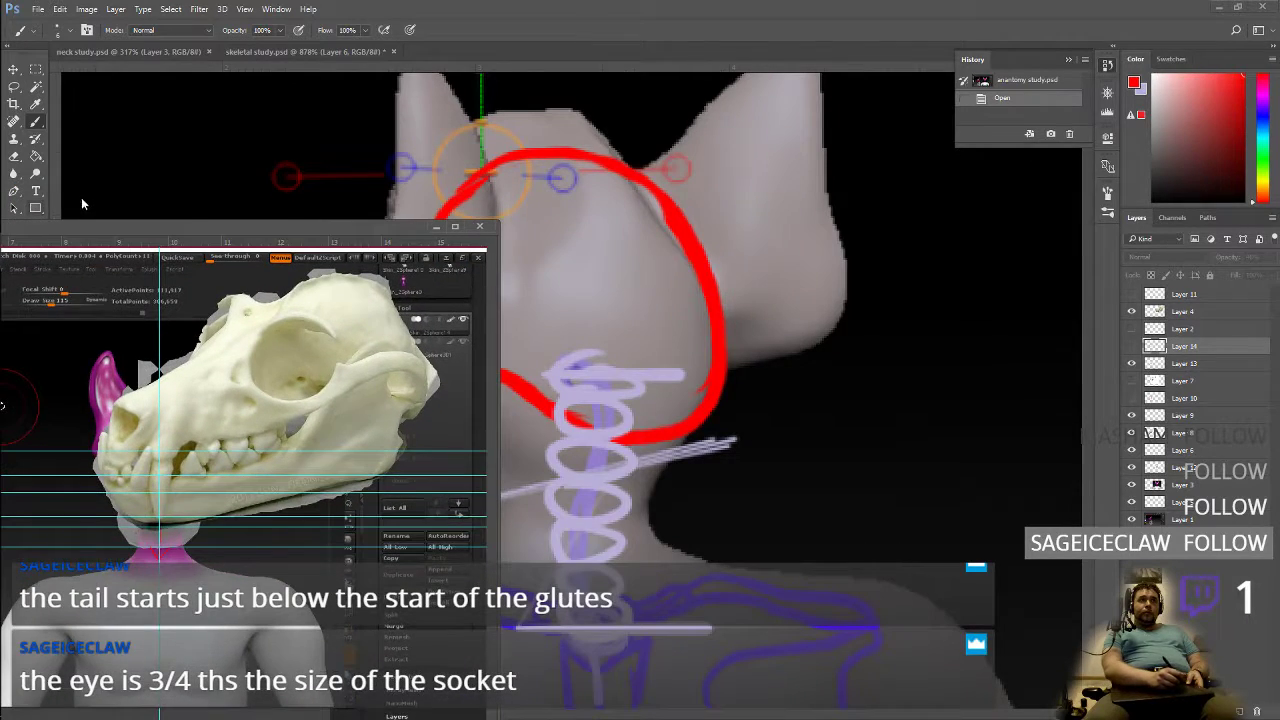
pyautogui.moveTo(80, 229); pyautogui.dragTo(4, 212)
pyautogui.moveTo(296, 51)
pyautogui.mouseDown()
pyautogui.moveTo(532, 185)
pyautogui.moveTo(552, 87)
pyautogui.moveTo(535, 83)
pyautogui.moveTo(566, 87)
pyautogui.moveTo(508, 75)
pyautogui.mouseUp()
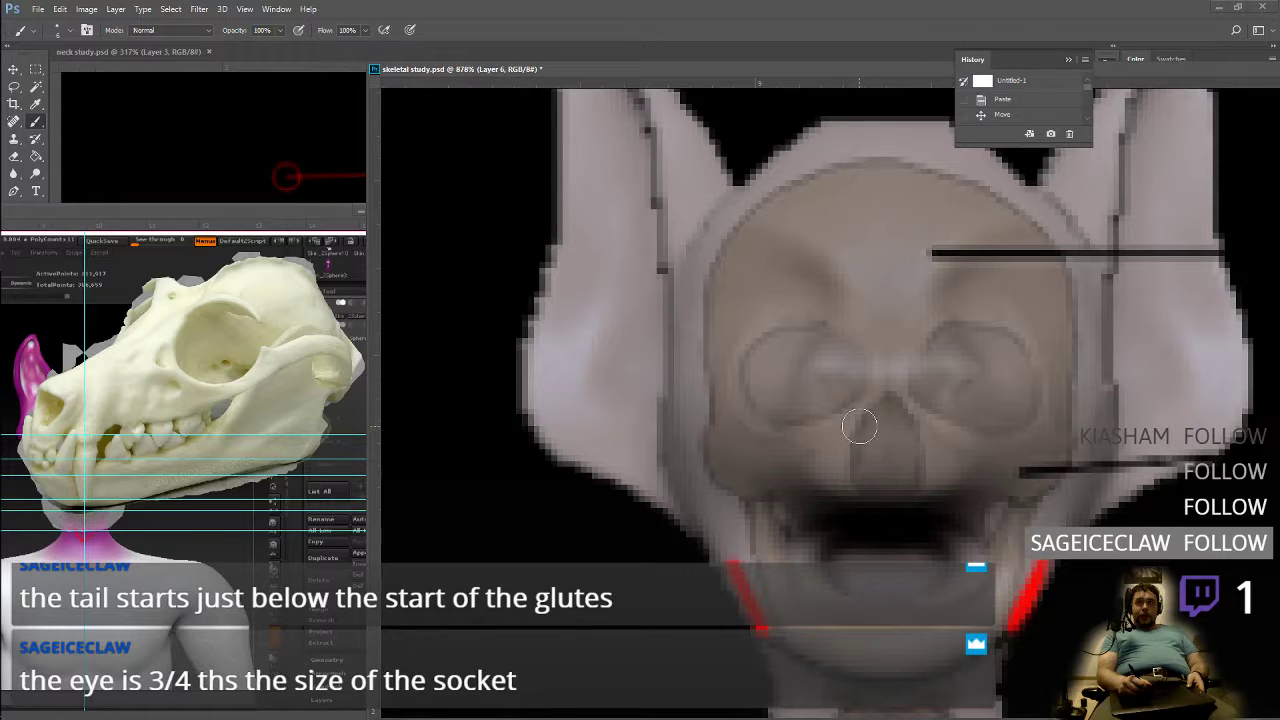
# Step: Brush a red inverted triangle over the nasal opening of the front-view skull on Layer 6
pyautogui.moveTo(854, 421); pyautogui.dragTo(852, 418)
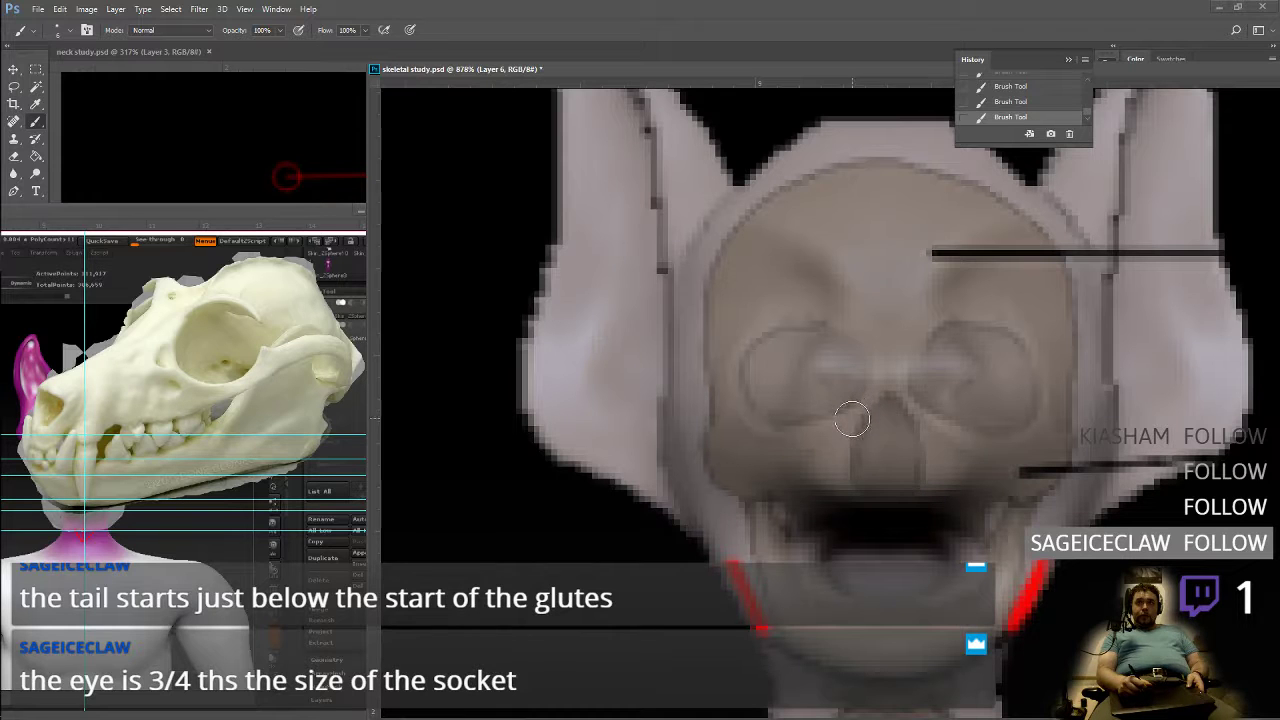
pyautogui.moveTo(854, 423)
pyautogui.mouseDown()
pyautogui.moveTo(925, 425)
pyautogui.moveTo(885, 495)
pyautogui.moveTo(842, 432)
pyautogui.moveTo(890, 424)
pyautogui.moveTo(900, 476)
pyautogui.moveTo(848, 430)
pyautogui.mouseUp()
pyautogui.click(861, 479)
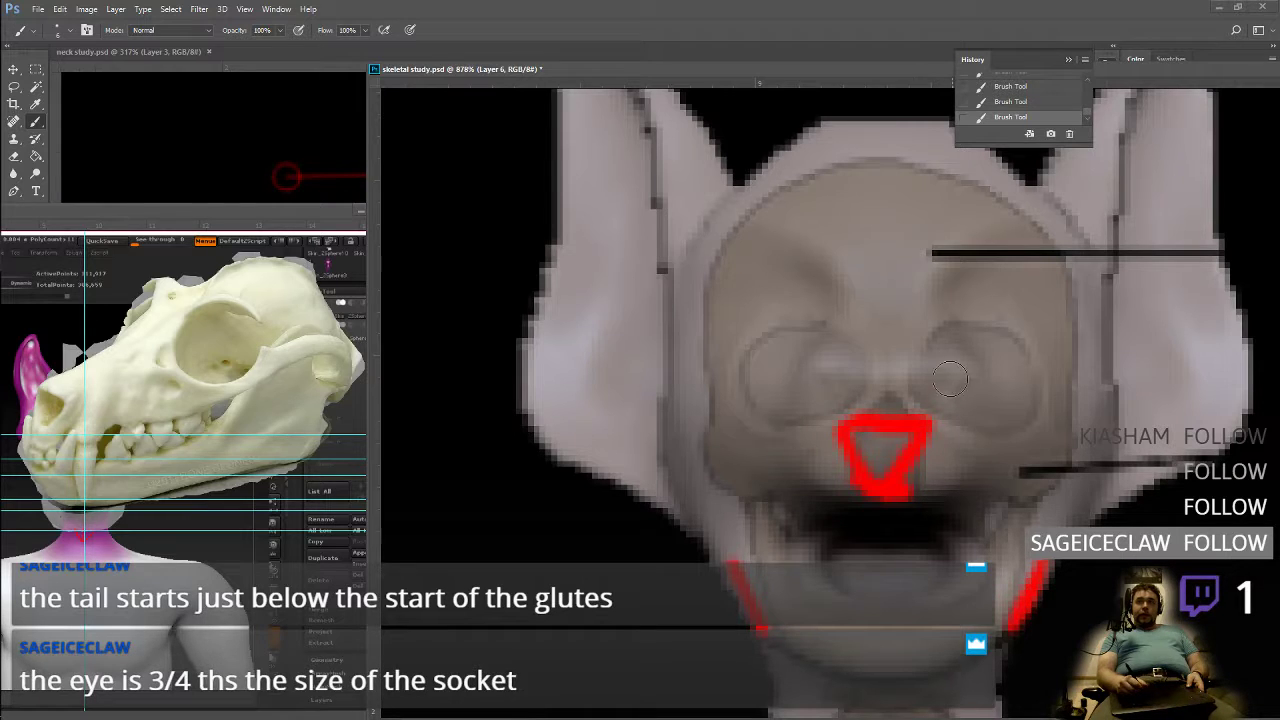
# Step: Brush red upper and lower cheekbone contours on both sides of the front-view skull and link them up toward the eye sockets
pyautogui.moveTo(984, 535); pyautogui.dragTo(1077, 431)
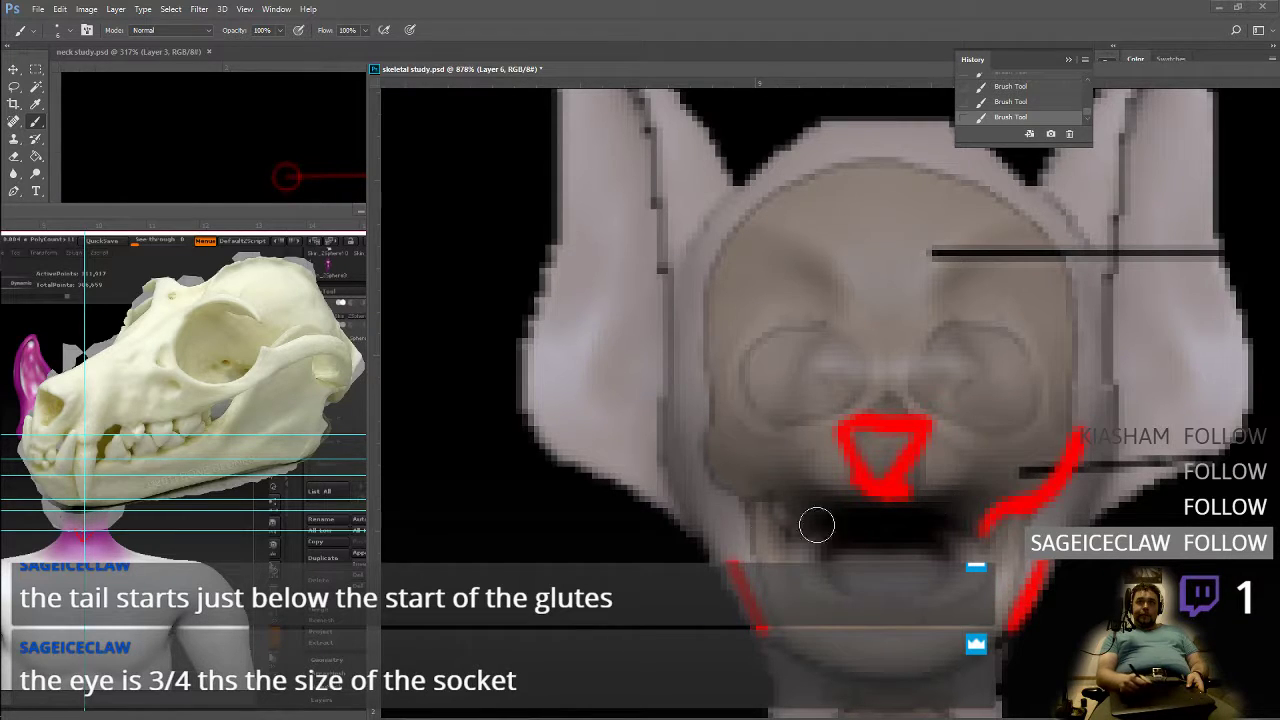
pyautogui.moveTo(780, 523)
pyautogui.mouseDown()
pyautogui.moveTo(751, 491)
pyautogui.moveTo(738, 495)
pyautogui.mouseUp()
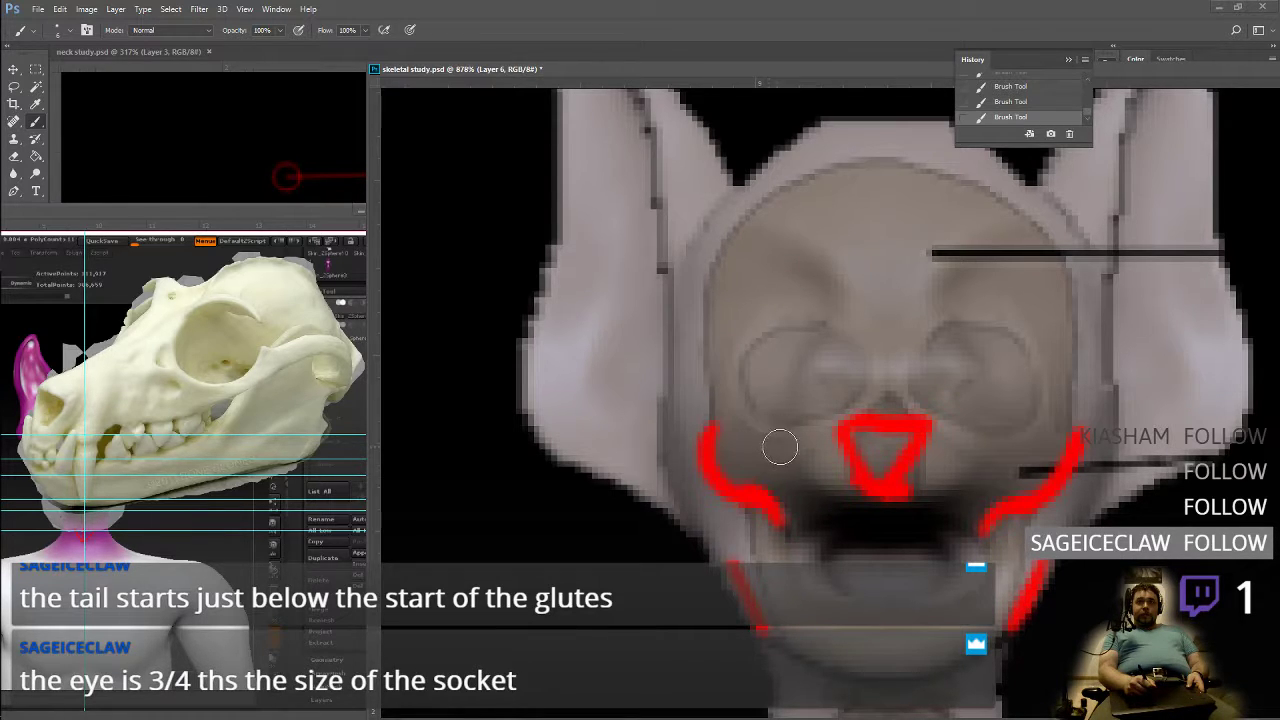
pyautogui.moveTo(797, 475); pyautogui.dragTo(702, 375)
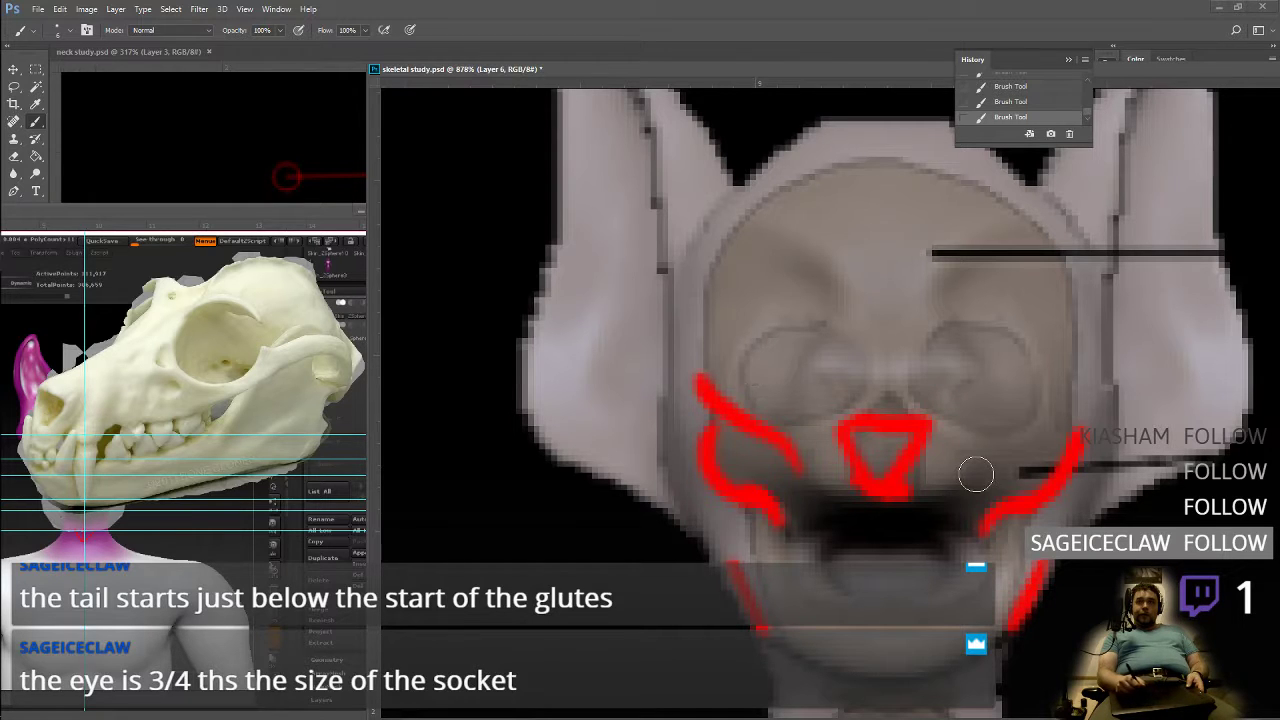
pyautogui.moveTo(971, 463); pyautogui.dragTo(1076, 384)
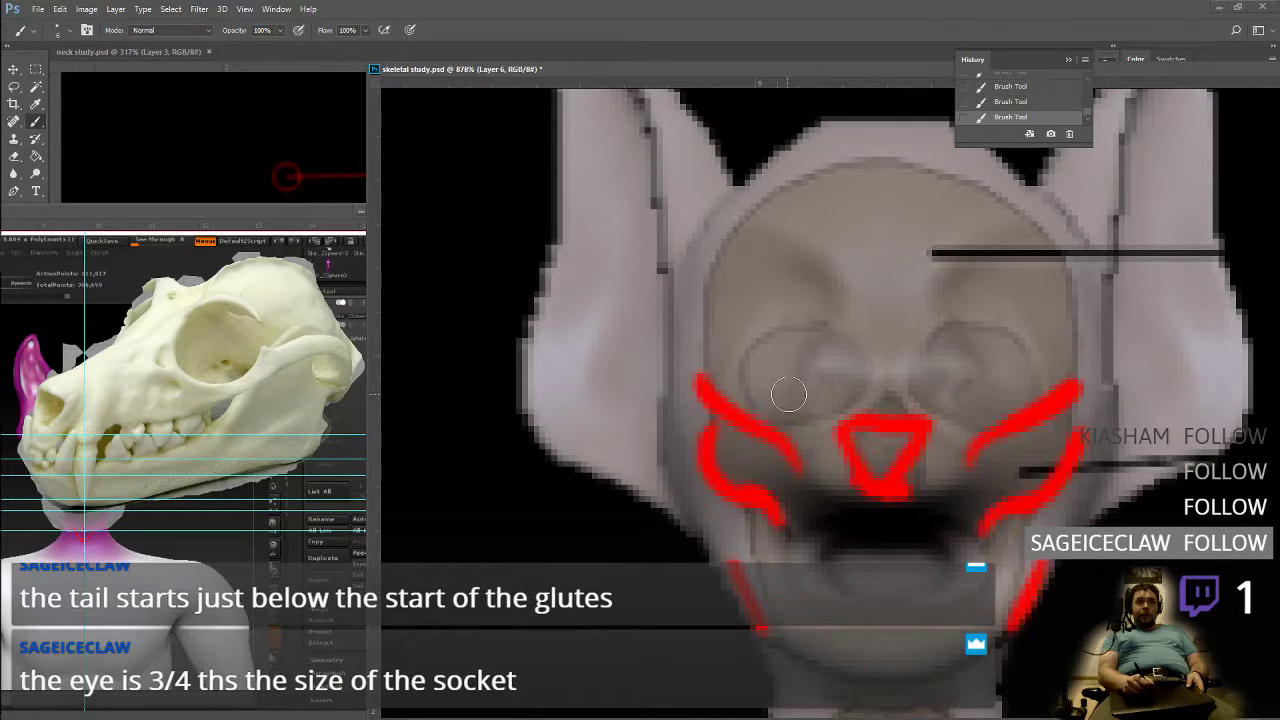
pyautogui.moveTo(708, 431); pyautogui.dragTo(744, 386)
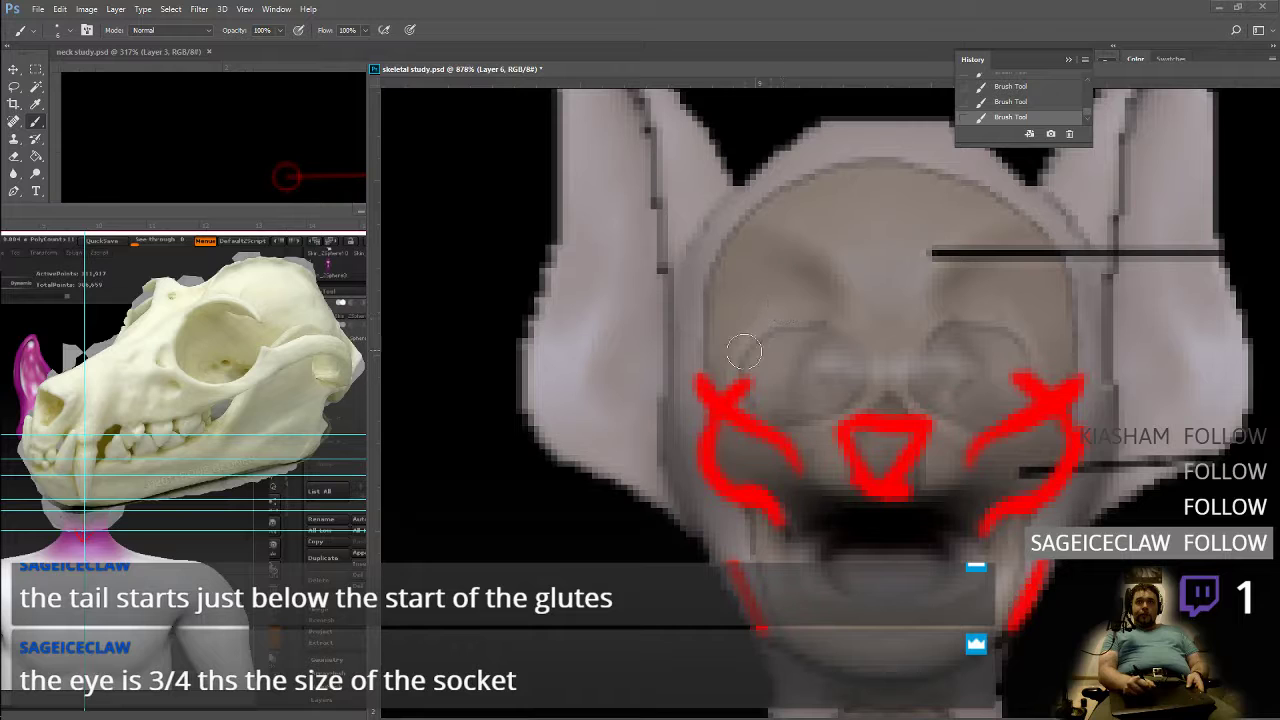
# Step: Brush a red brow arc over the upper rim of each eye socket
pyautogui.moveTo(735, 352)
pyautogui.mouseDown()
pyautogui.moveTo(810, 302)
pyautogui.moveTo(845, 313)
pyautogui.mouseUp()
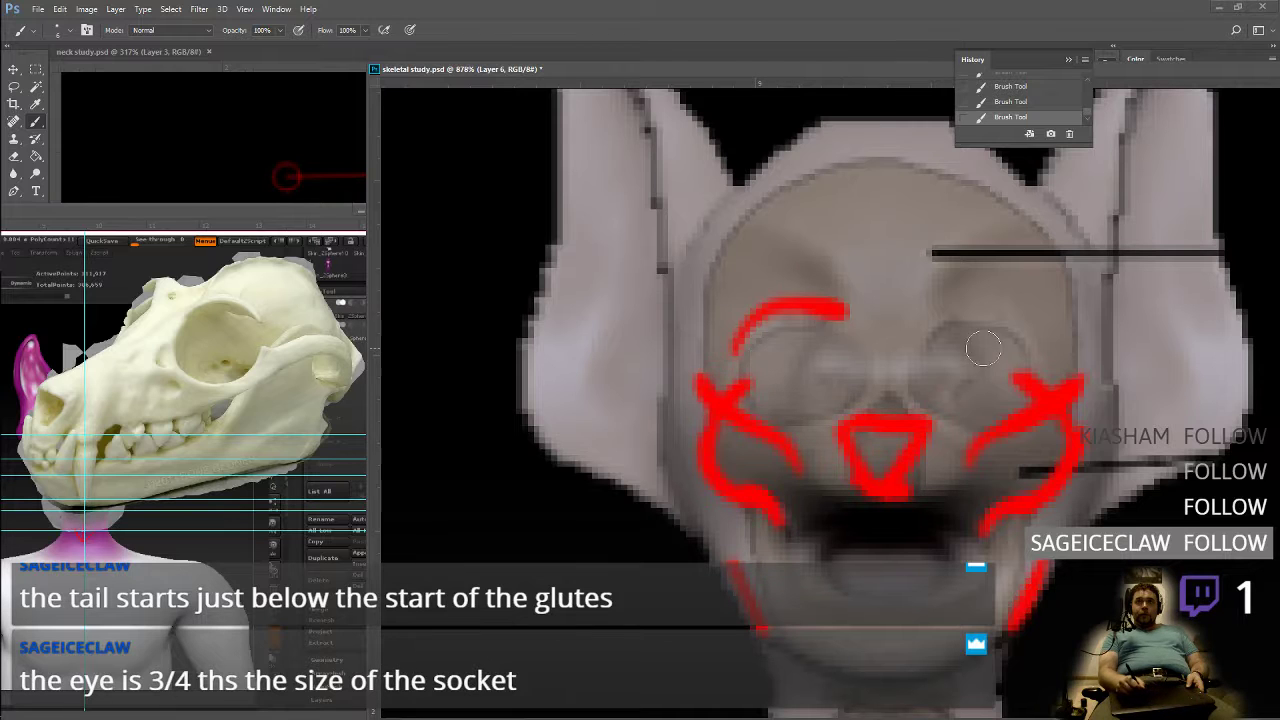
pyautogui.moveTo(1043, 330)
pyautogui.mouseDown()
pyautogui.moveTo(984, 291)
pyautogui.moveTo(1030, 314)
pyautogui.moveTo(1042, 350)
pyautogui.mouseUp()
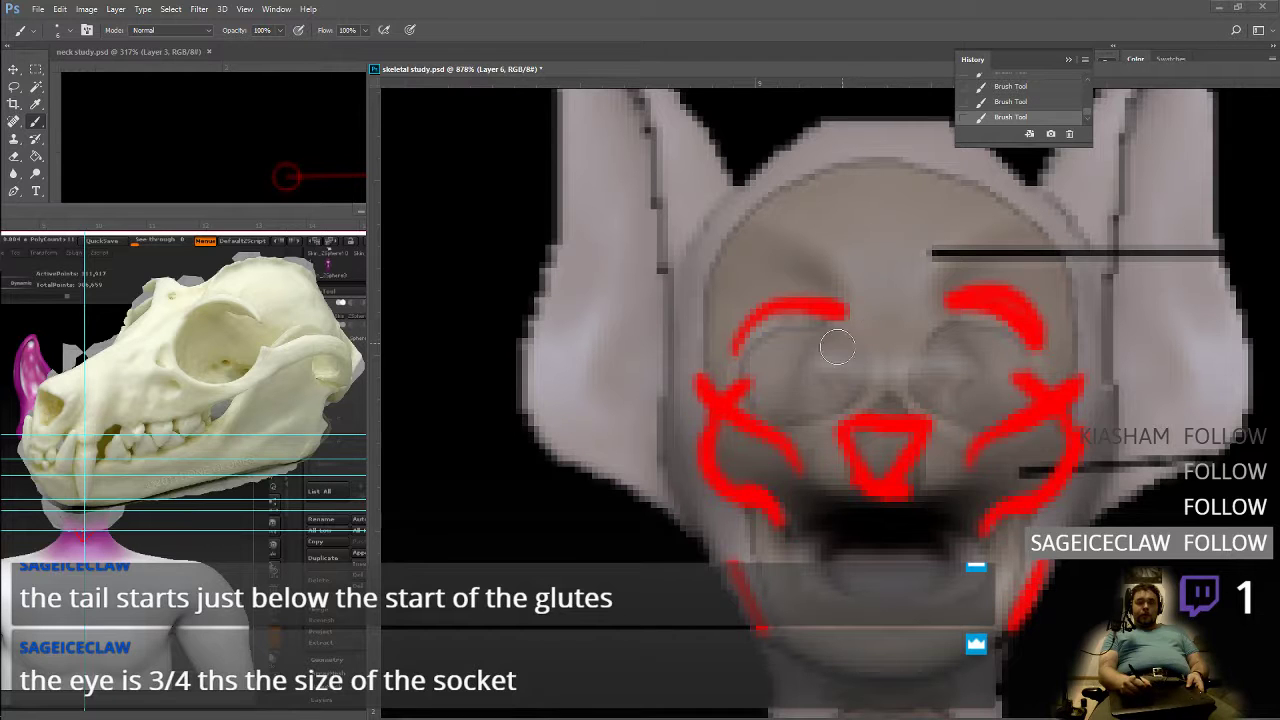
# Step: Erase the thick red arc above the right-hand eye socket, adjusting the eraser size to remove the leftovers
pyautogui.click(996, 244)
pyautogui.click(994, 246)
pyautogui.click(994, 244)
pyautogui.click(994, 222)
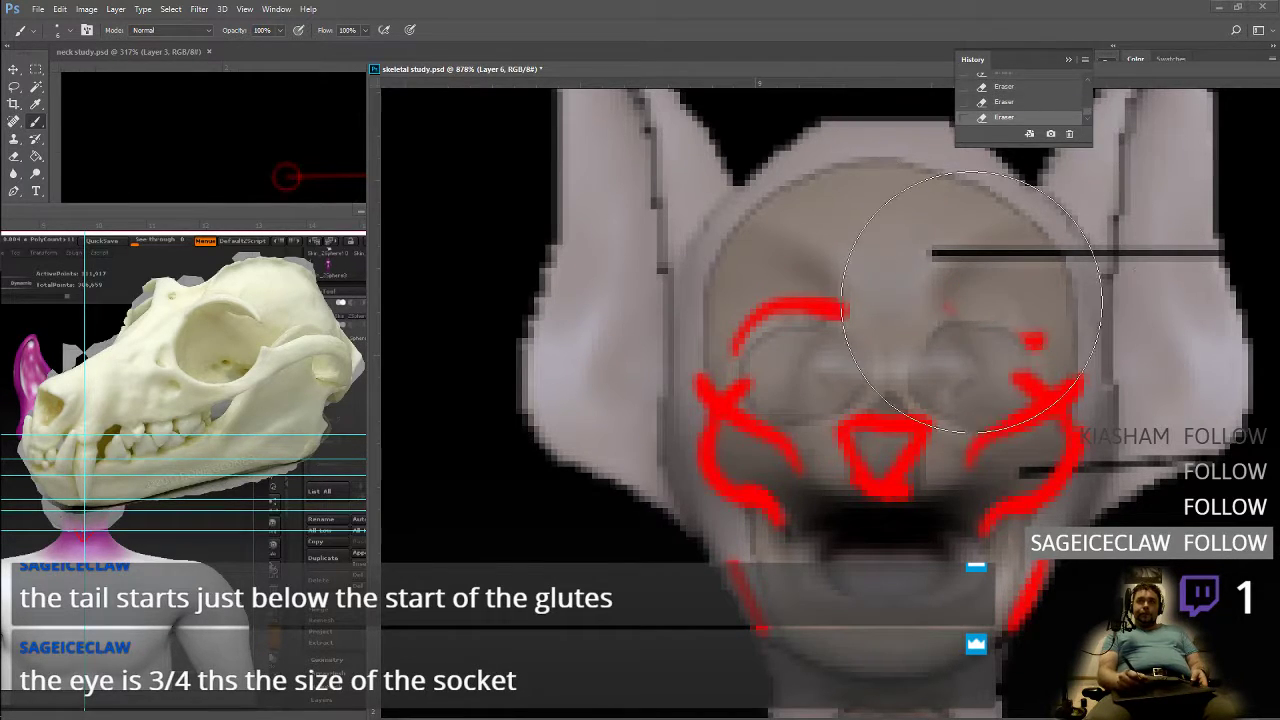
pyautogui.press(']')
pyautogui.press(']')
pyautogui.press('[')
pyautogui.press('[')
pyautogui.press('[')
pyautogui.press('[')
pyautogui.press('[')
pyautogui.press('[')
pyautogui.press('[')
pyautogui.press('[')
pyautogui.press('[')
pyautogui.press('[')
pyautogui.press('[')
pyautogui.moveTo(1013, 318); pyautogui.dragTo(1025, 331)
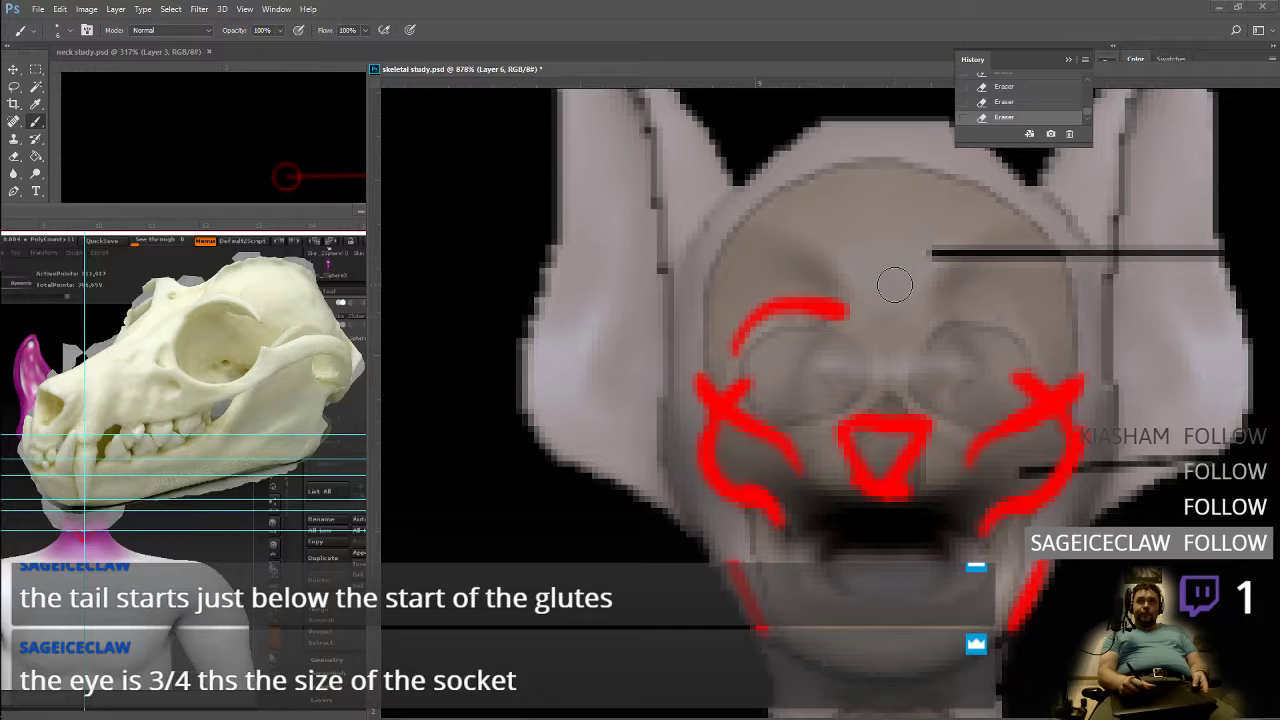
# Step: Repaint the arc above the right-hand eye socket in red with a smaller brush
pyautogui.press('[')
pyautogui.press('[')
pyautogui.press('[')
pyautogui.press('[')
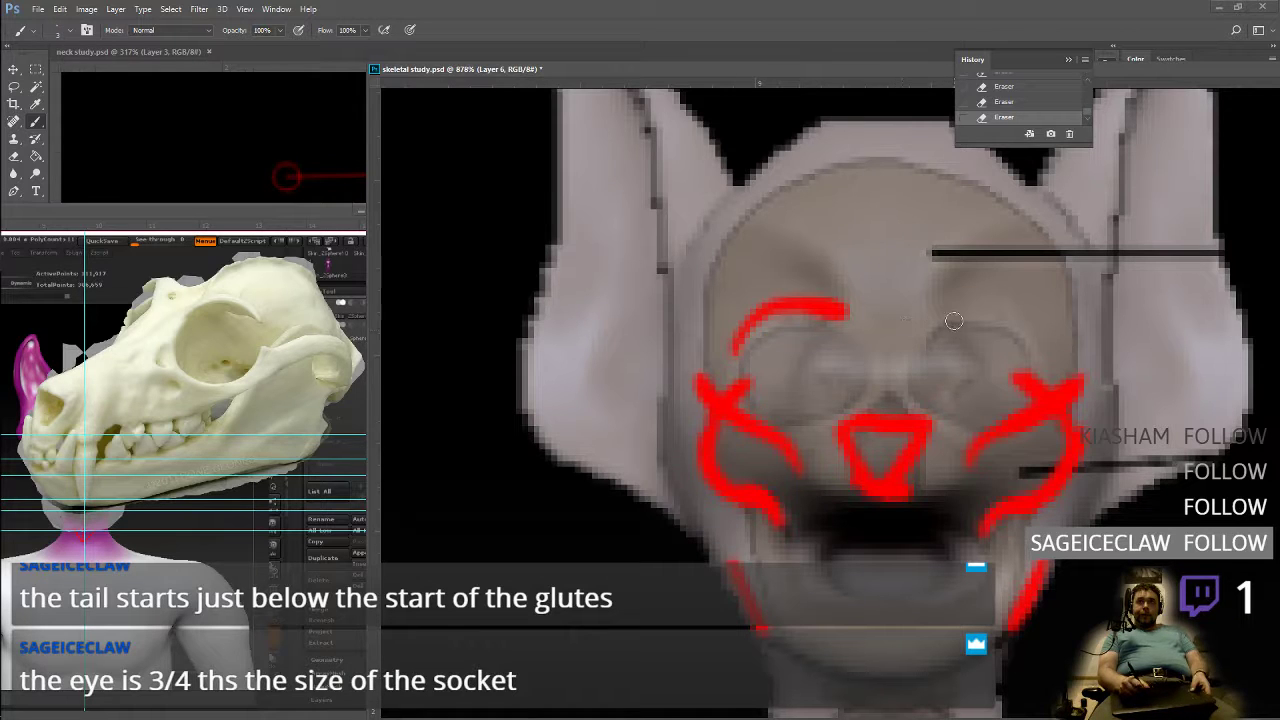
pyautogui.moveTo(940, 300)
pyautogui.mouseDown()
pyautogui.moveTo(988, 302)
pyautogui.moveTo(1040, 345)
pyautogui.mouseUp()
pyautogui.moveTo(984, 301)
pyautogui.mouseDown()
pyautogui.moveTo(943, 302)
pyautogui.moveTo(1034, 331)
pyautogui.mouseUp()
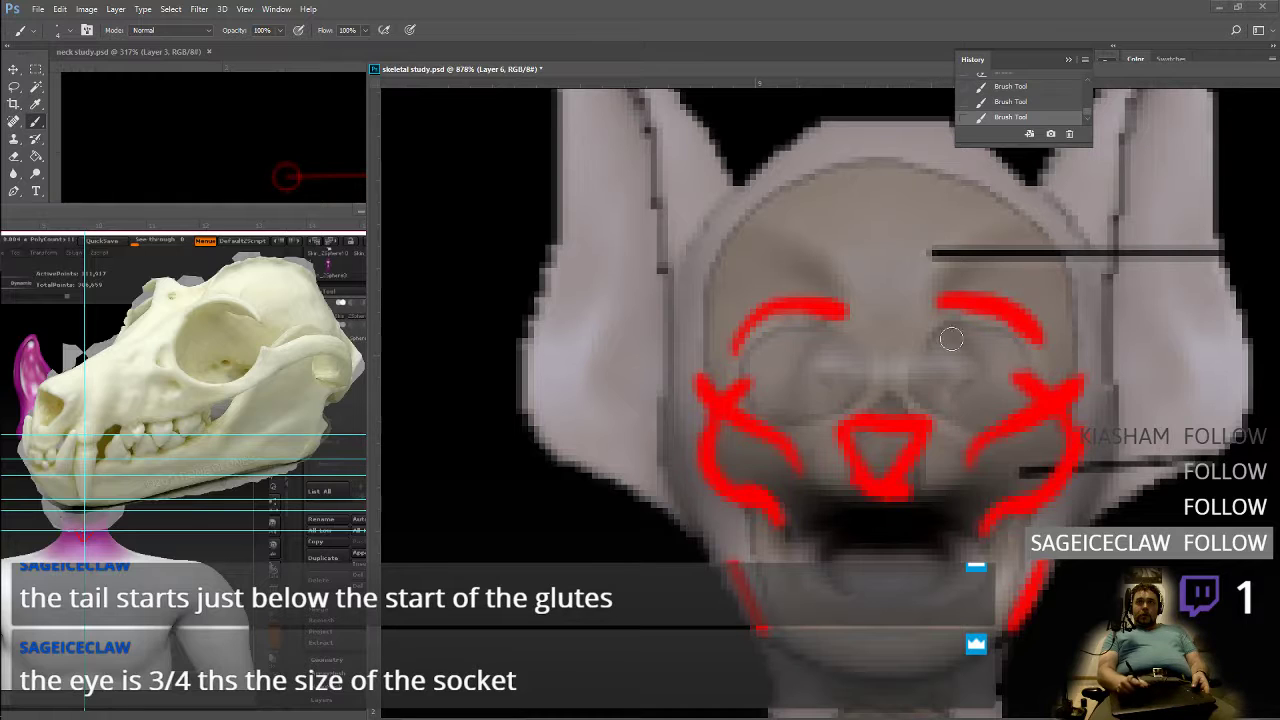
pyautogui.moveTo(840, 331); pyautogui.dragTo(812, 386)
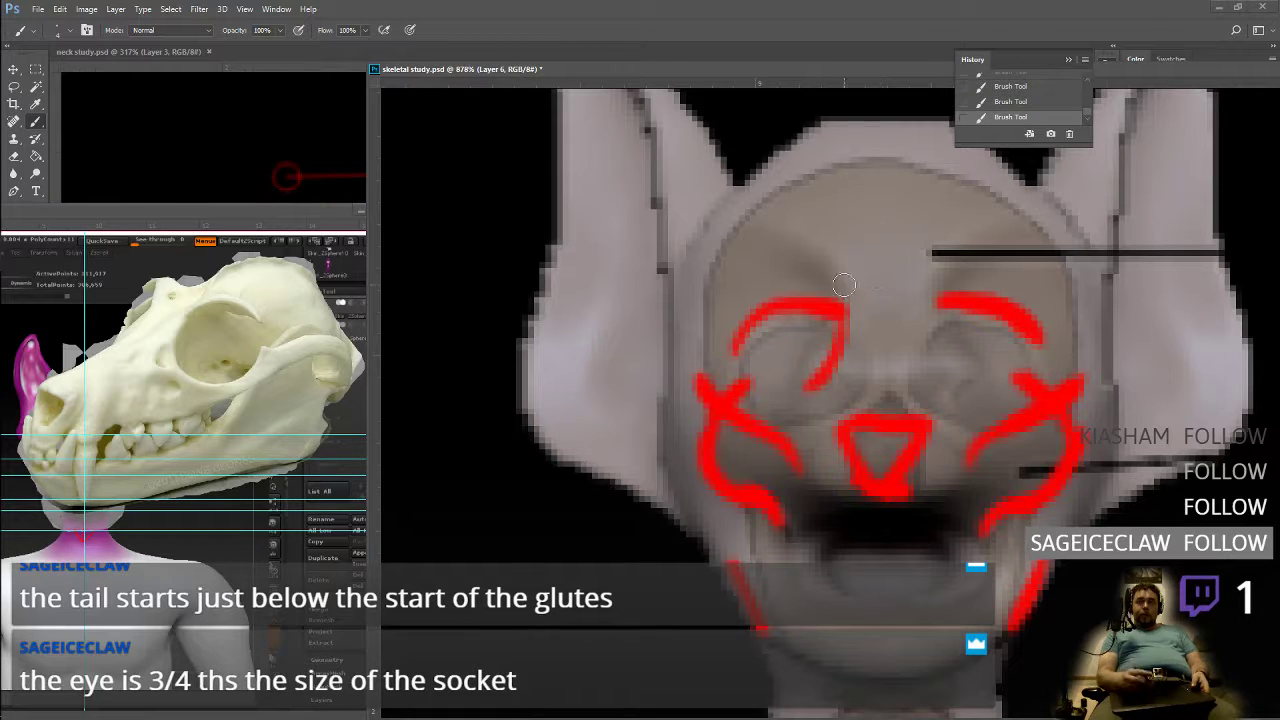
pyautogui.press('e')
pyautogui.moveTo(806, 392)
pyautogui.mouseDown()
pyautogui.moveTo(785, 388)
pyautogui.moveTo(829, 357)
pyautogui.mouseUp()
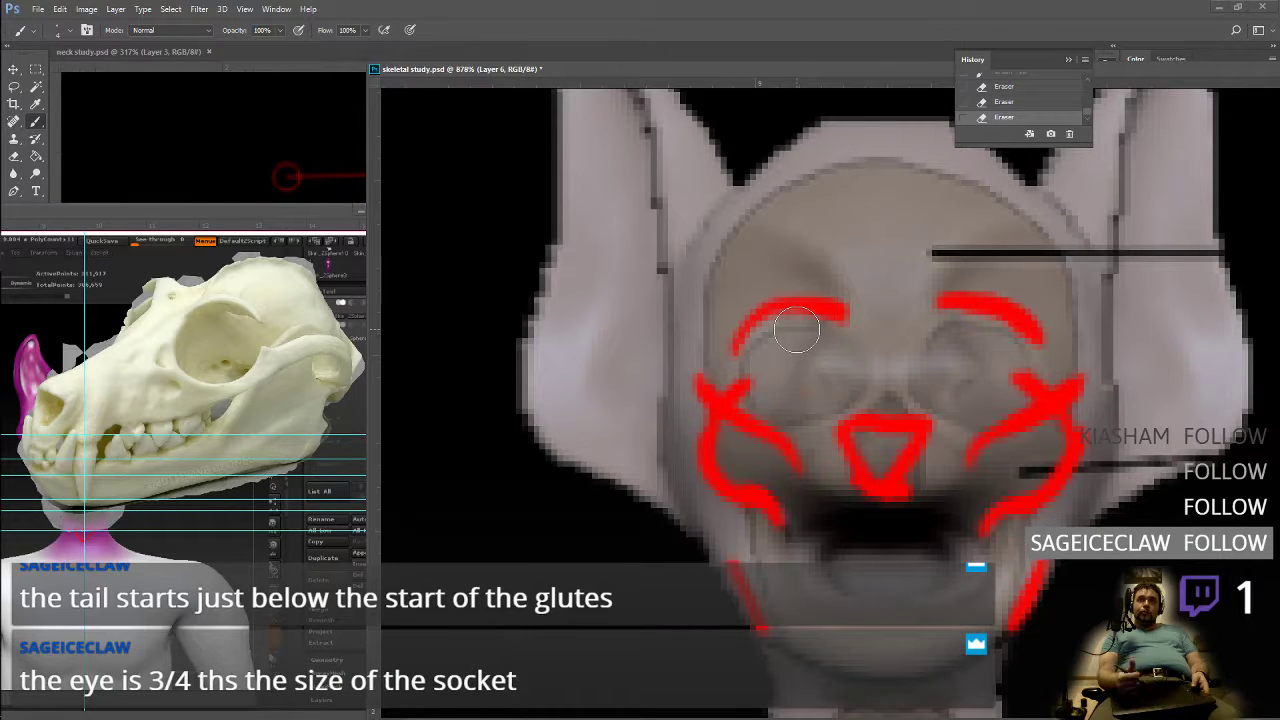
# Step: Complete the red brow arcs into closed round outlines around both eye sockets
pyautogui.moveTo(840, 308)
pyautogui.mouseDown()
pyautogui.moveTo(860, 372)
pyautogui.moveTo(806, 410)
pyautogui.moveTo(752, 400)
pyautogui.moveTo(749, 327)
pyautogui.mouseUp()
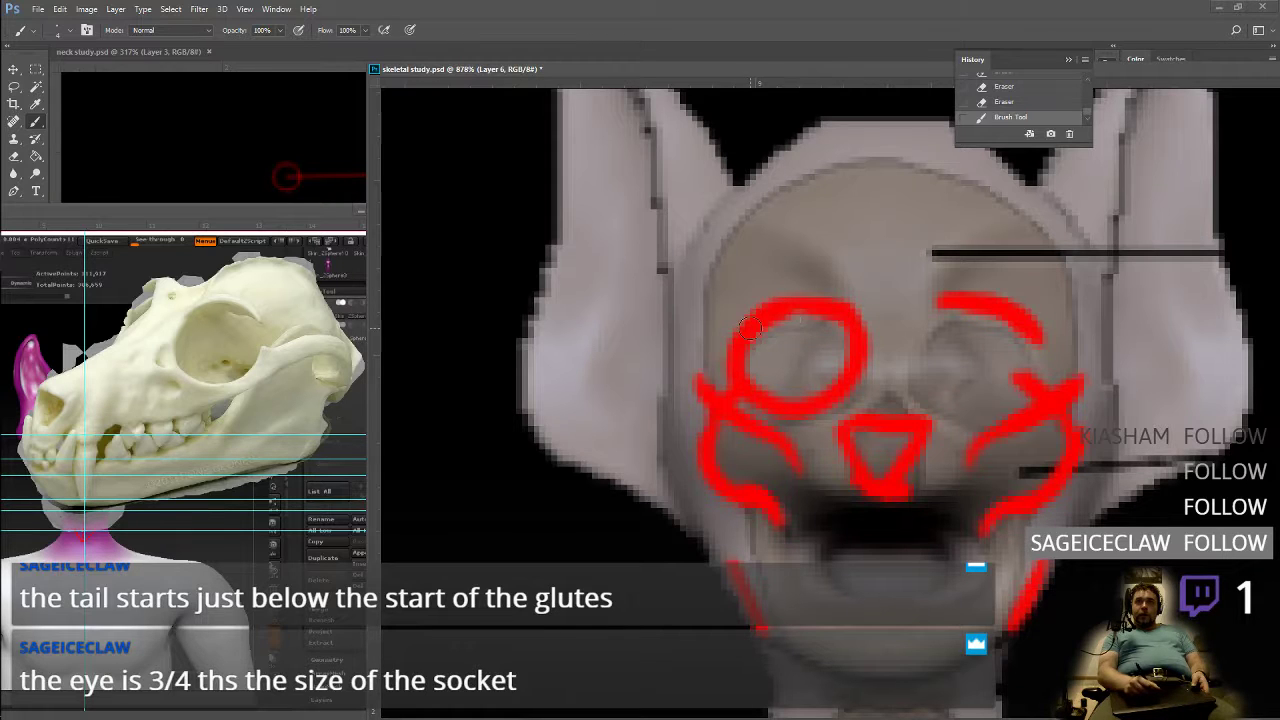
pyautogui.moveTo(1036, 335)
pyautogui.mouseDown()
pyautogui.moveTo(1028, 382)
pyautogui.moveTo(985, 412)
pyautogui.moveTo(920, 350)
pyautogui.moveTo(1014, 318)
pyautogui.mouseUp()
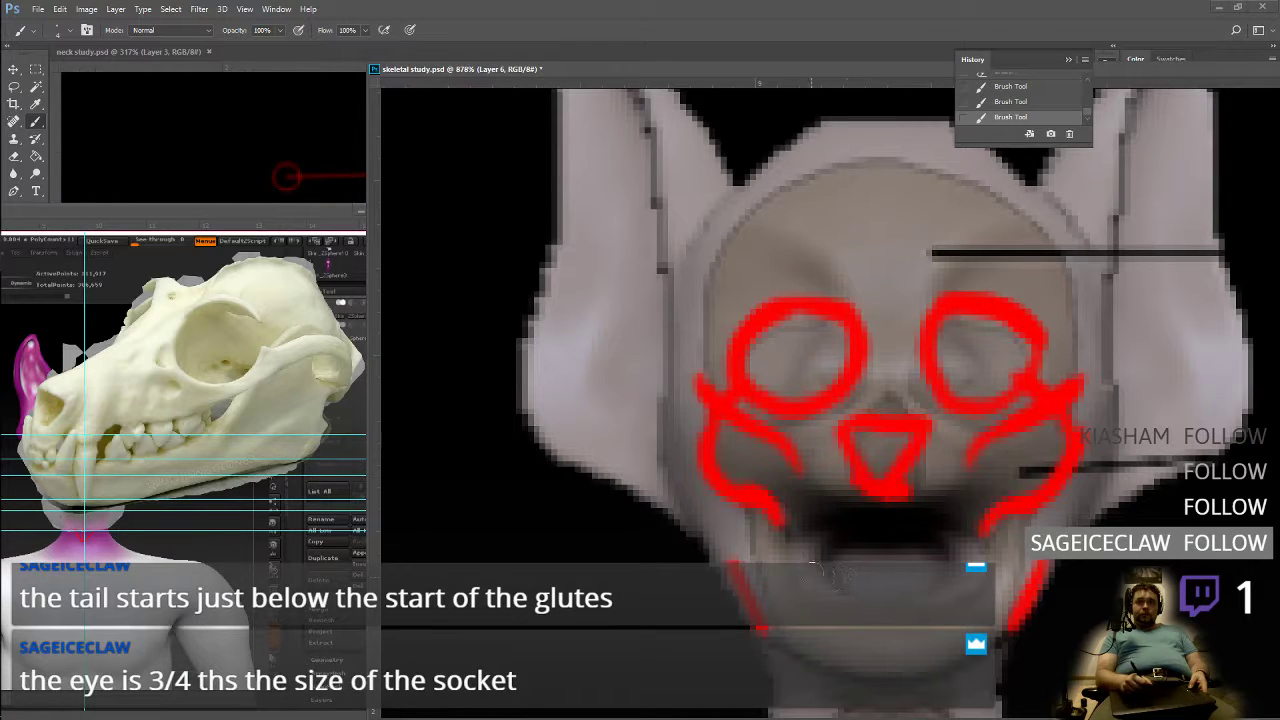
# Step: Sketch jagged red teeth along the lower and upper jaws, with two long fangs in the upper row
pyautogui.moveTo(843, 592); pyautogui.dragTo(988, 577)
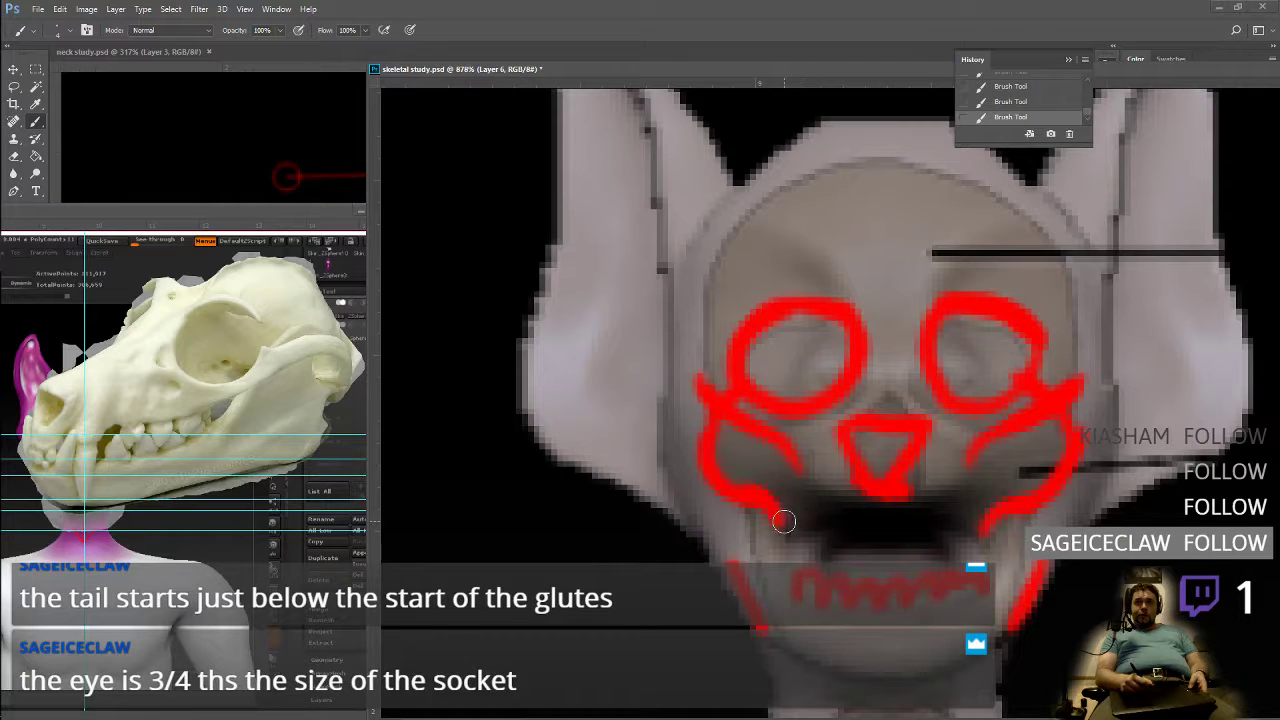
pyautogui.moveTo(824, 502); pyautogui.dragTo(846, 502)
pyautogui.moveTo(924, 504)
pyautogui.mouseDown()
pyautogui.moveTo(936, 562)
pyautogui.moveTo(948, 504)
pyautogui.mouseUp()
pyautogui.moveTo(786, 495)
pyautogui.mouseDown()
pyautogui.moveTo(816, 512)
pyautogui.moveTo(912, 511)
pyautogui.mouseUp()
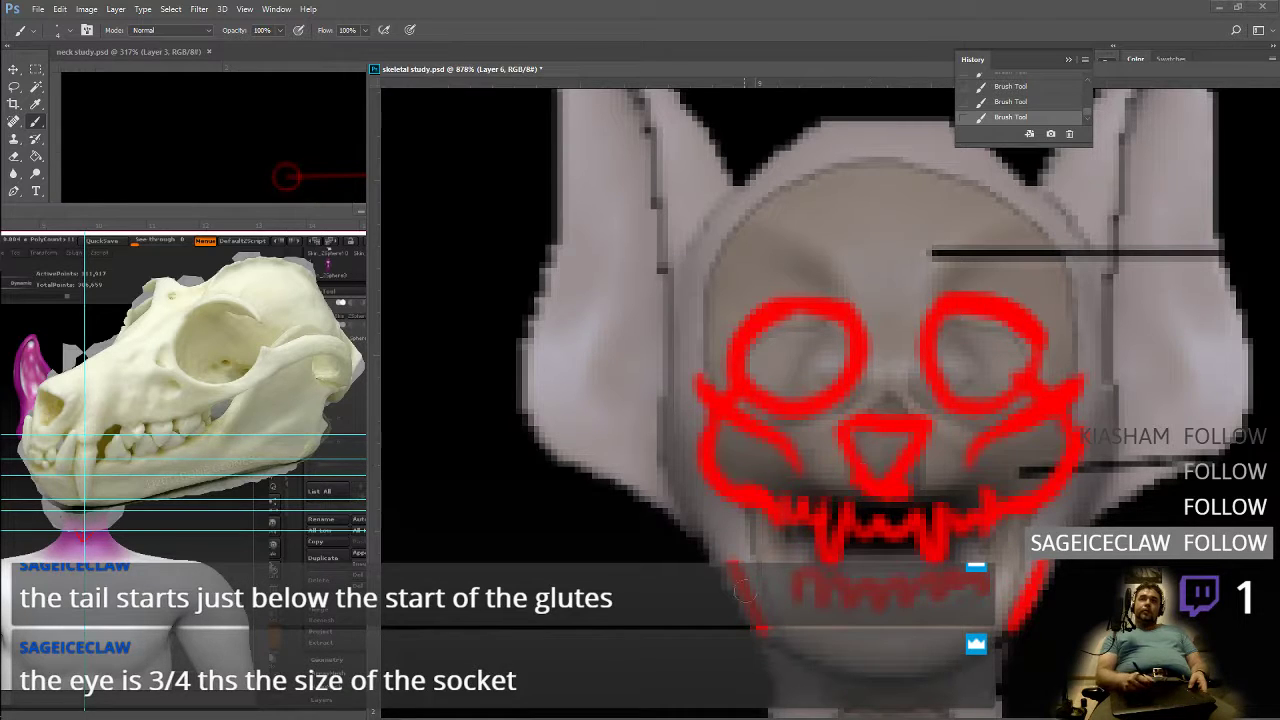
# Step: Outline the lower jaw in red around the chin and up both sides to the cheekbones, and add the curve under the lower teeth
pyautogui.moveTo(760, 627)
pyautogui.mouseDown()
pyautogui.moveTo(862, 688)
pyautogui.moveTo(945, 668)
pyautogui.mouseUp()
pyautogui.moveTo(940, 673); pyautogui.dragTo(1043, 612)
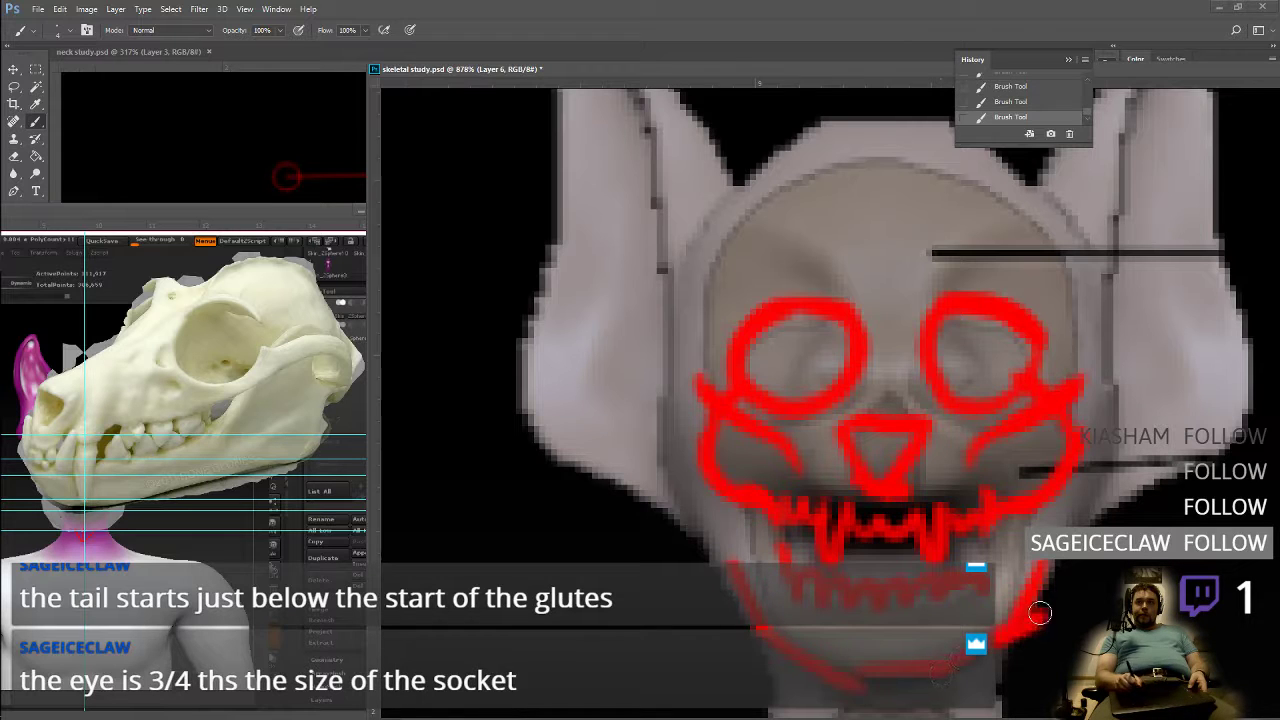
pyautogui.moveTo(733, 569); pyautogui.dragTo(722, 498)
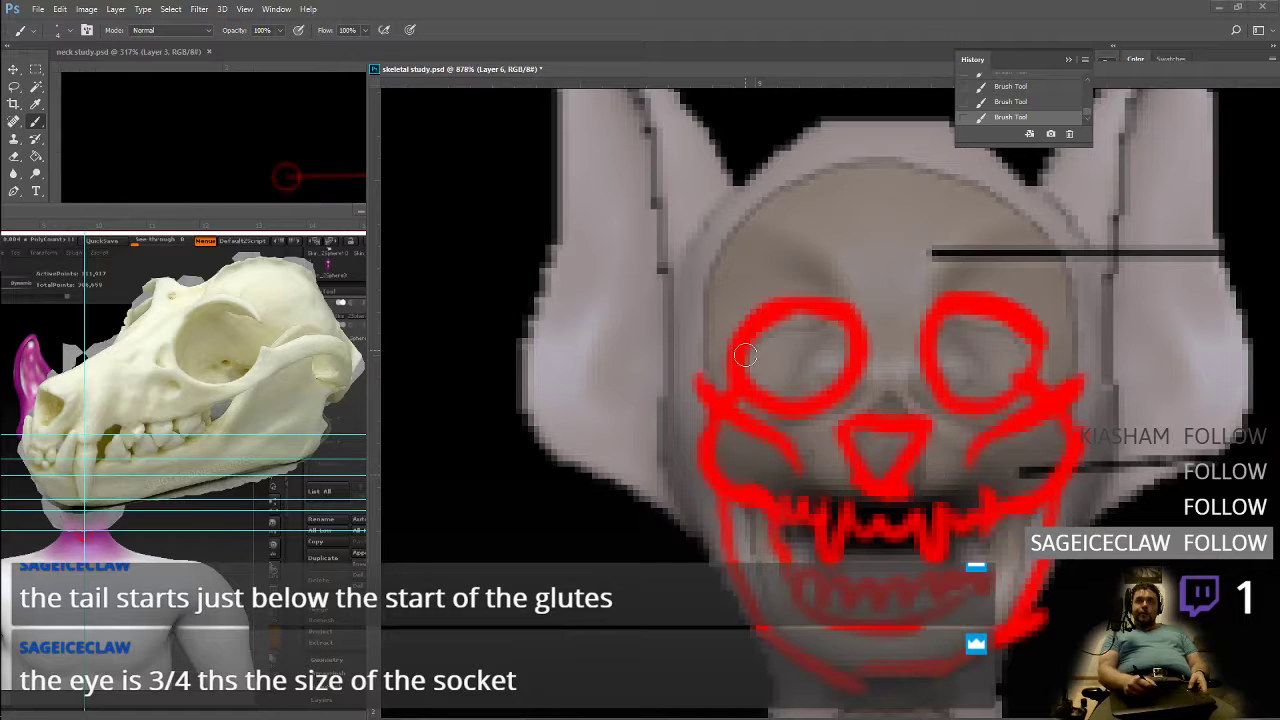
# Step: Brush the red cranium outline from both cheekbones up to a central peak, and add small crest marks beneath the peak
pyautogui.moveTo(692, 370)
pyautogui.mouseDown()
pyautogui.moveTo(688, 305)
pyautogui.moveTo(736, 210)
pyautogui.mouseUp()
pyautogui.moveTo(705, 277); pyautogui.dragTo(764, 206)
pyautogui.moveTo(713, 252)
pyautogui.mouseDown()
pyautogui.moveTo(765, 202)
pyautogui.moveTo(872, 142)
pyautogui.mouseUp()
pyautogui.moveTo(825, 178)
pyautogui.mouseDown()
pyautogui.moveTo(872, 143)
pyautogui.moveTo(1041, 238)
pyautogui.moveTo(1075, 320)
pyautogui.moveTo(1080, 386)
pyautogui.mouseUp()
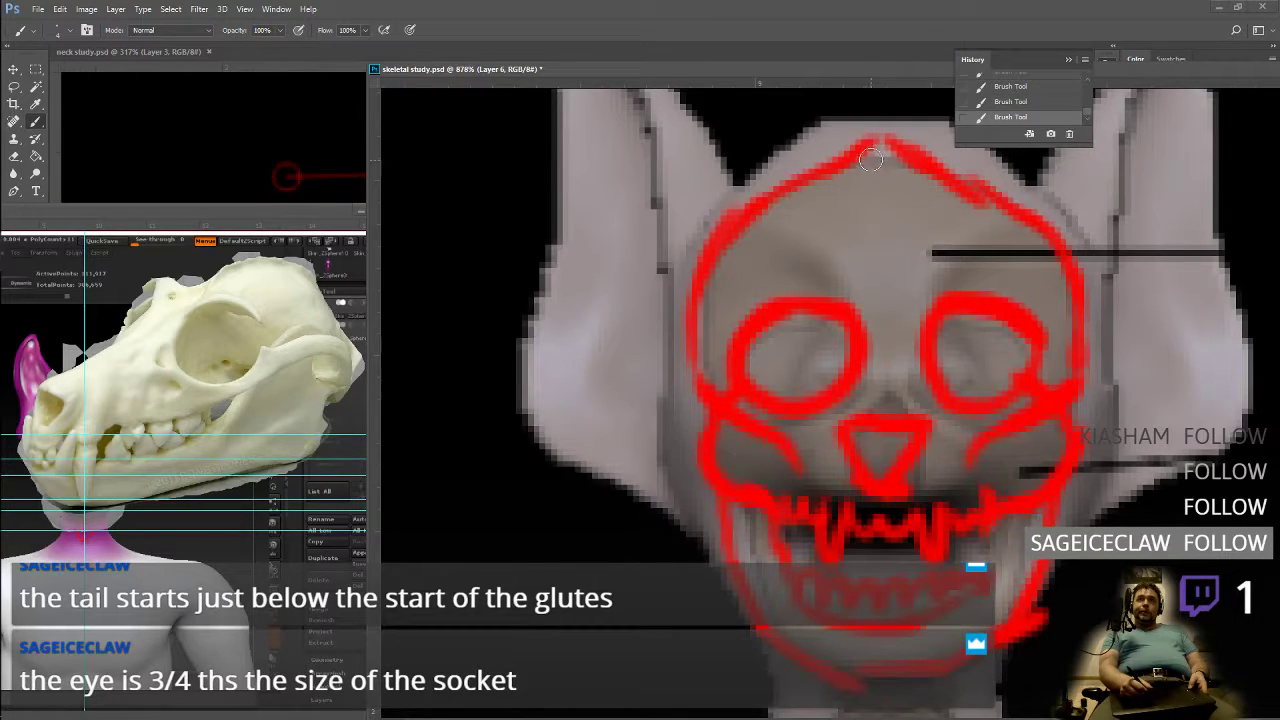
pyautogui.moveTo(867, 169)
pyautogui.mouseDown()
pyautogui.moveTo(895, 180)
pyautogui.moveTo(877, 182)
pyautogui.moveTo(880, 125)
pyautogui.moveTo(937, 175)
pyautogui.moveTo(1000, 195)
pyautogui.mouseUp()
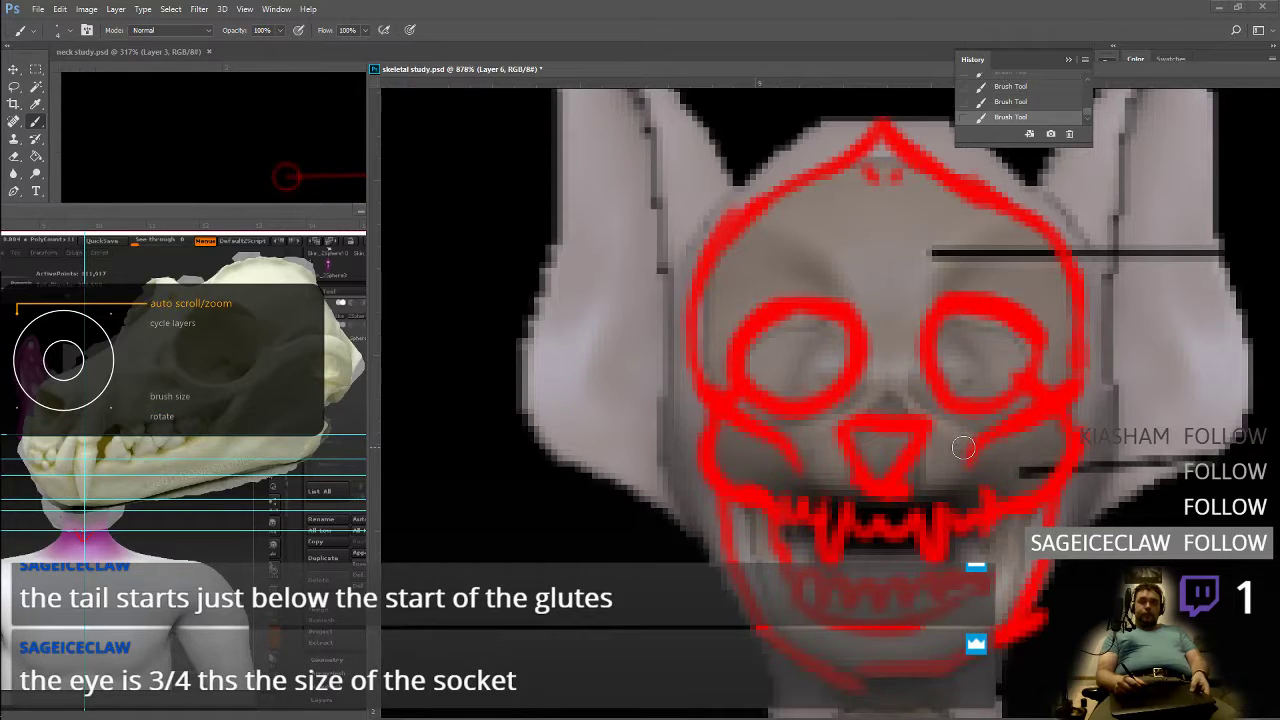
# Step: Save the skeletal study document with the completed red skull sketch on the front-view head
pyautogui.keyDown('alt'); pyautogui.scroll(-10, 967, 447); pyautogui.keyUp('alt')
pyautogui.keyDown('alt'); pyautogui.scroll(8, 968, 442); pyautogui.keyUp('alt')
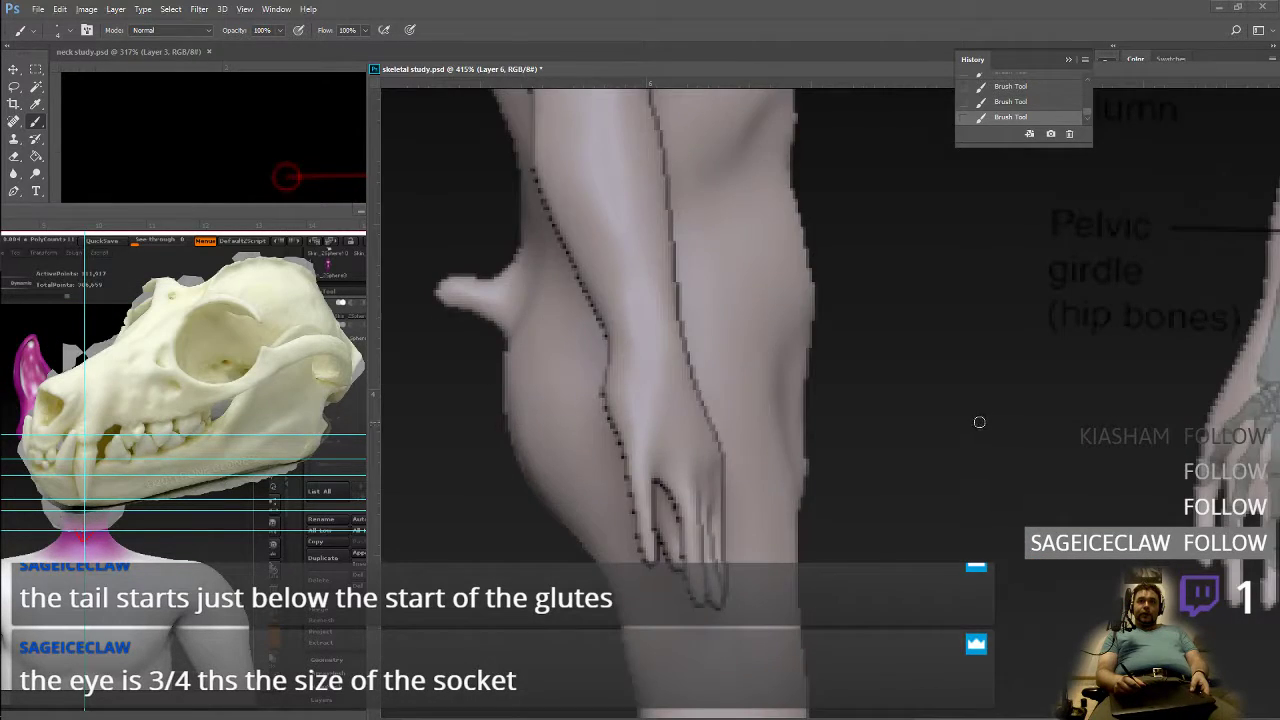
pyautogui.keyDown('alt'); pyautogui.scroll(-2, 975, 428); pyautogui.keyUp('alt')
pyautogui.keyDown('alt'); pyautogui.scroll(-2, 977, 425); pyautogui.keyUp('alt')
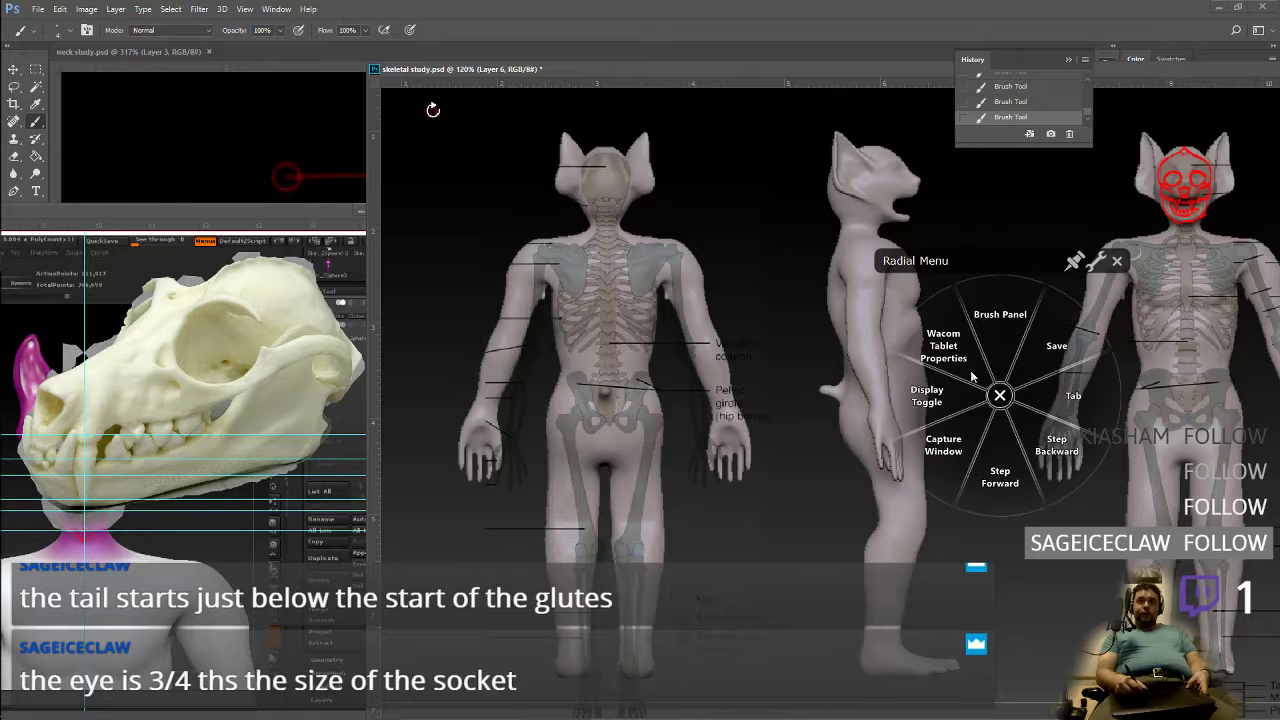
pyautogui.hotkey('ctrl', 's')
pyautogui.click(1117, 262)
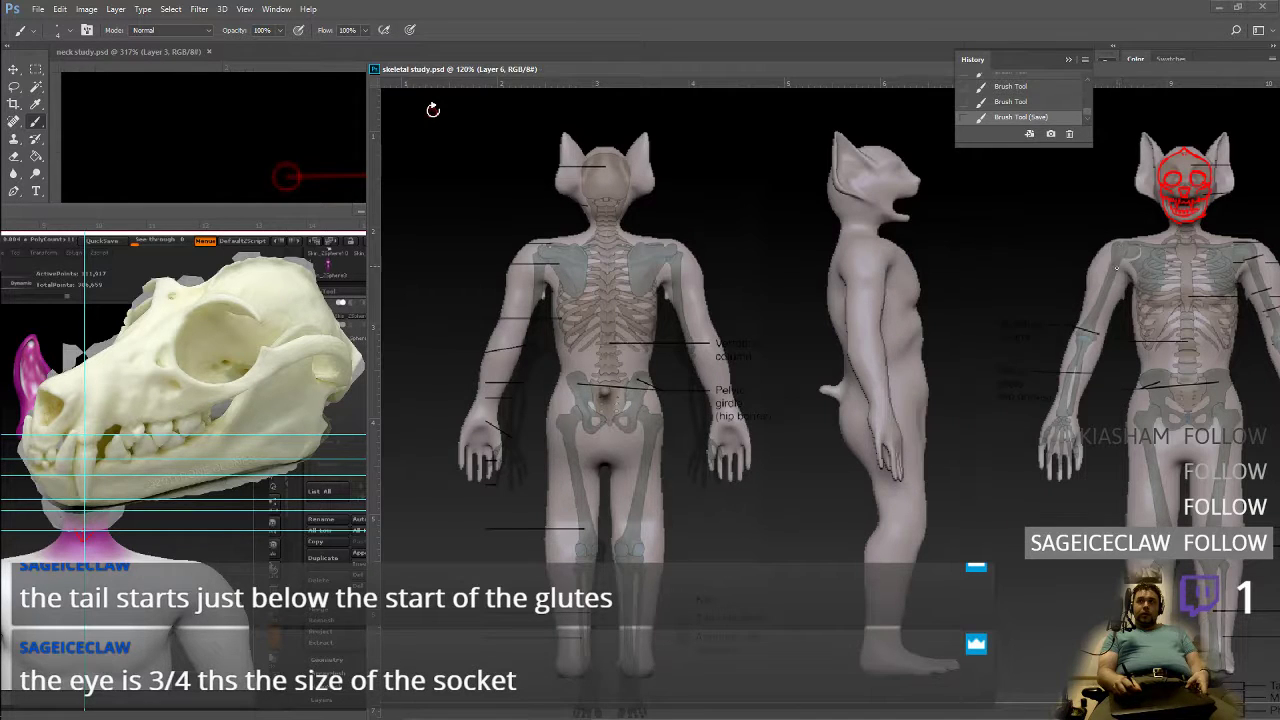
# Step: Reposition the floating skeletal study window around the front-view figure and close the History panel
pyautogui.moveTo(433, 109); pyautogui.dragTo(410, 163)
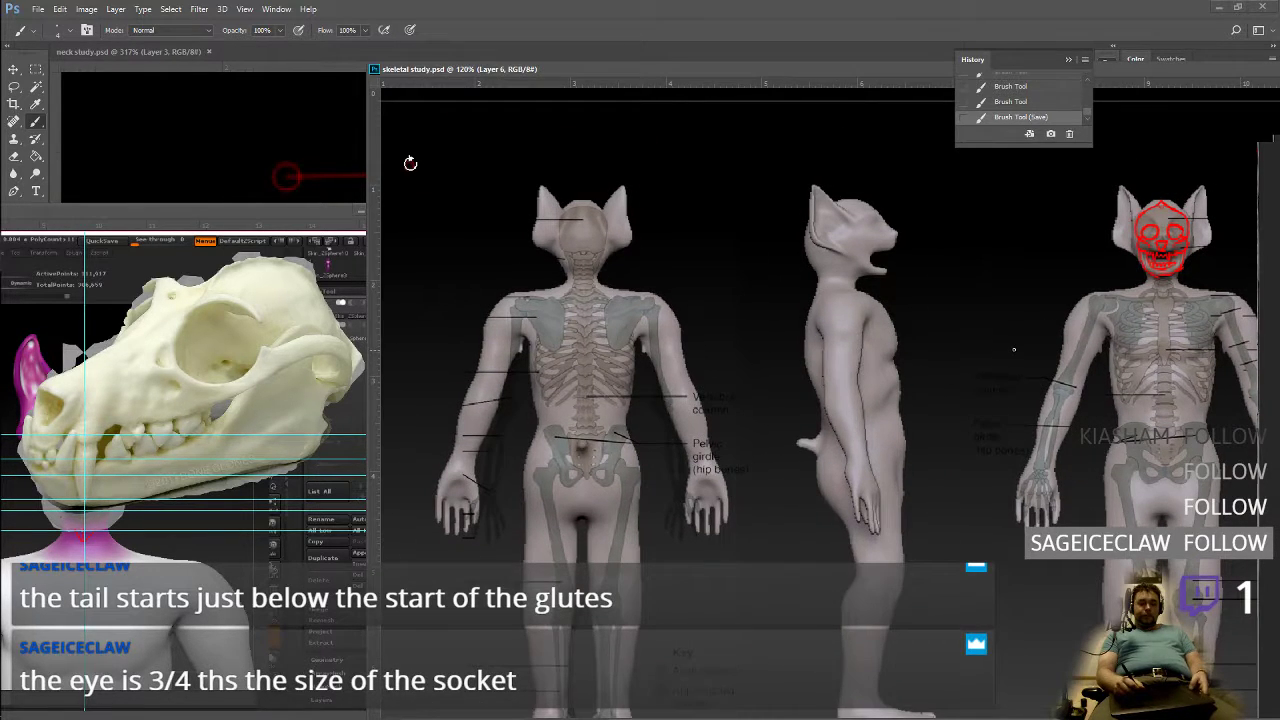
pyautogui.keyDown('alt'); pyautogui.scroll(2, 1020, 346); pyautogui.keyUp('alt')
pyautogui.moveTo(1020, 346)
pyautogui.mouseDown()
pyautogui.moveTo(849, 414)
pyautogui.moveTo(855, 442)
pyautogui.mouseUp()
pyautogui.rightClick(912, 390)
pyautogui.click(974, 356)
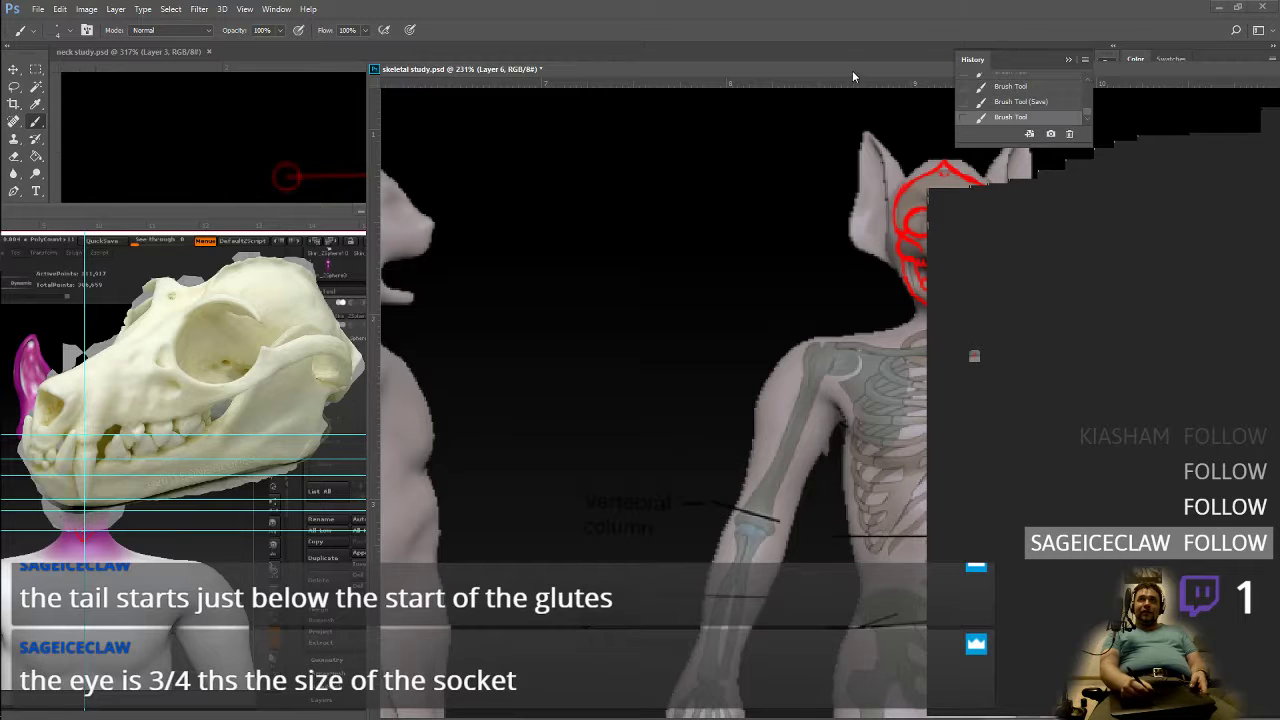
pyautogui.moveTo(860, 70); pyautogui.dragTo(685, 71)
pyautogui.moveTo(817, 73); pyautogui.dragTo(1041, 69)
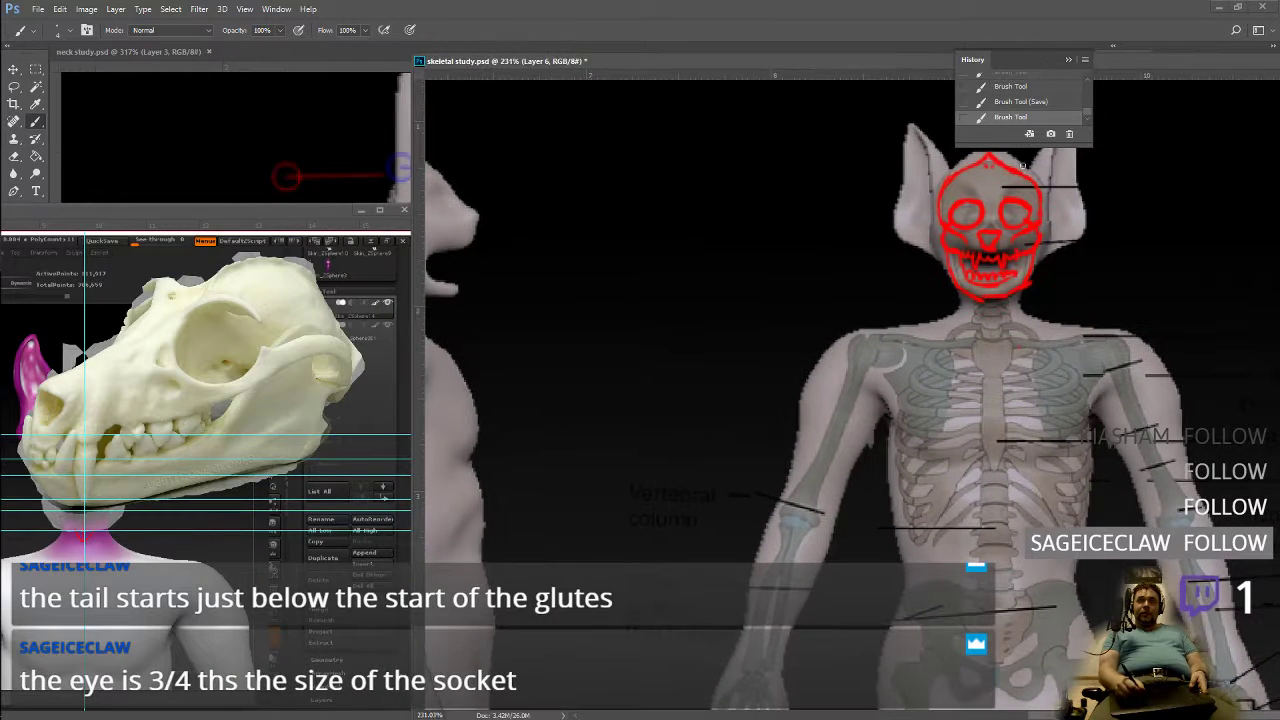
pyautogui.click(1067, 61)
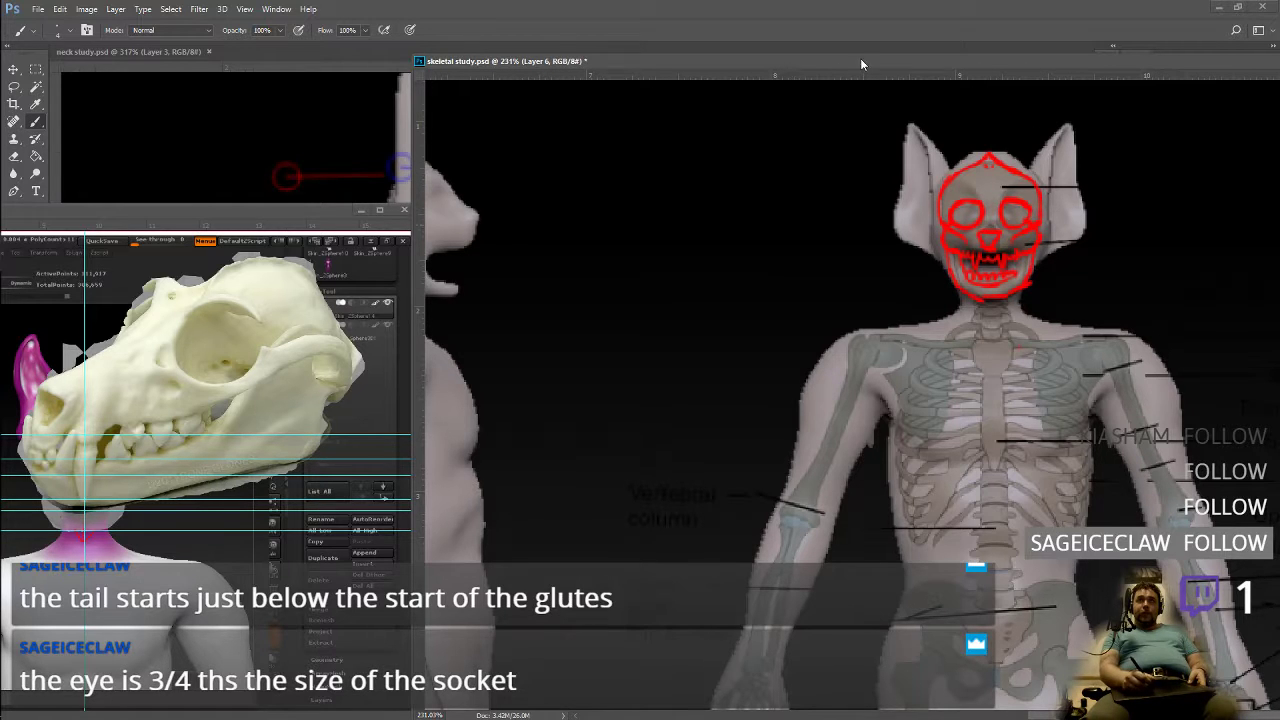
# Step: Place two horizontal and two vertical guides framing the eye socket nearest the side-view figure on the front-view head
pyautogui.moveTo(857, 75); pyautogui.dragTo(876, 199)
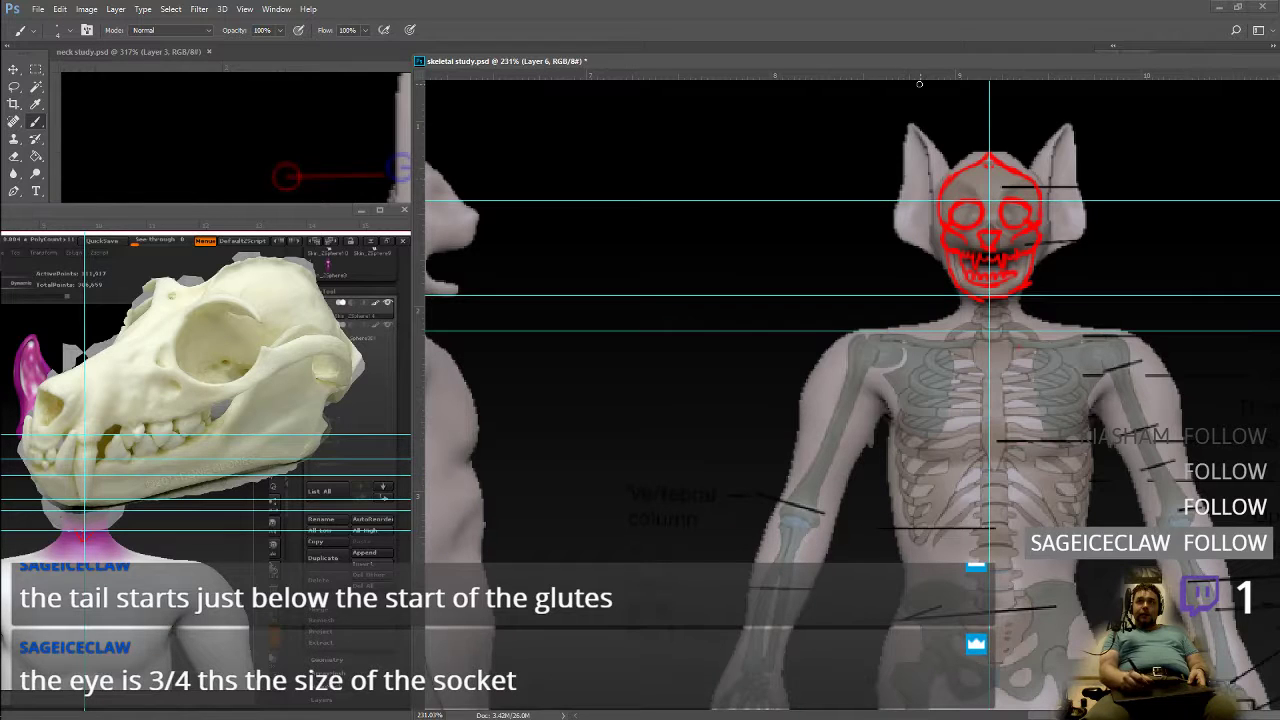
pyautogui.moveTo(922, 76); pyautogui.dragTo(914, 226)
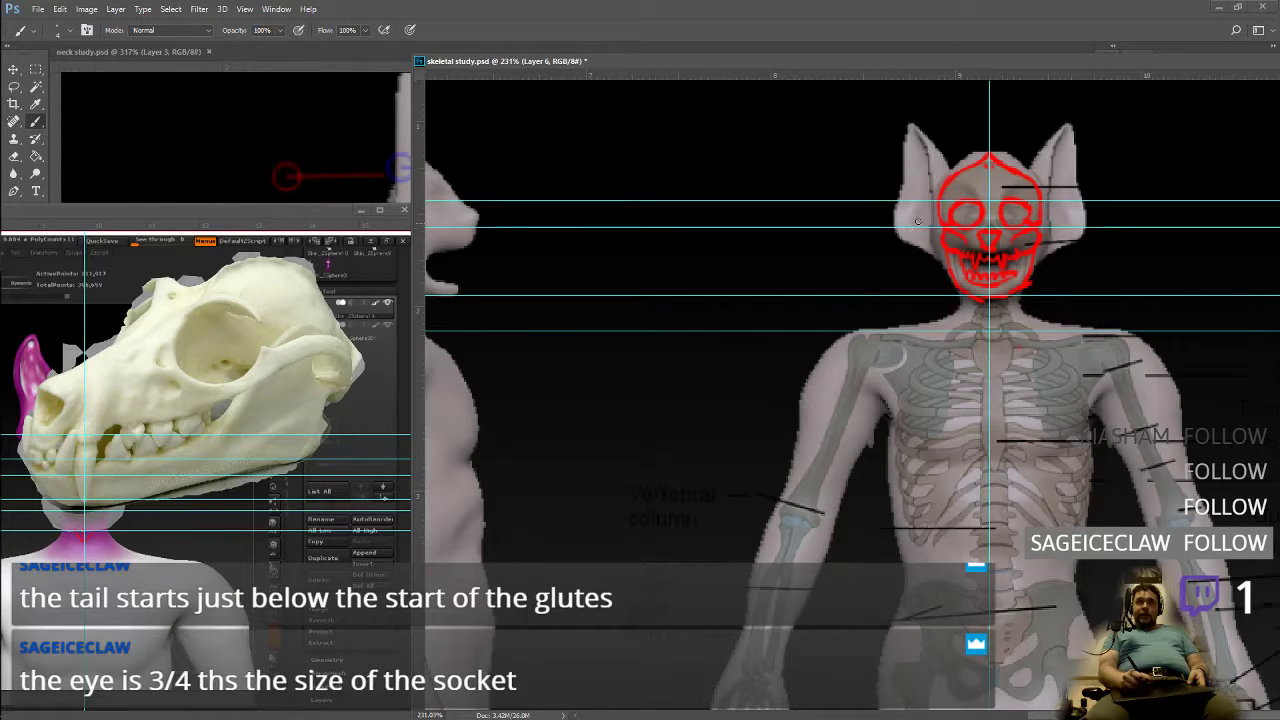
pyautogui.moveTo(424, 257); pyautogui.dragTo(947, 250)
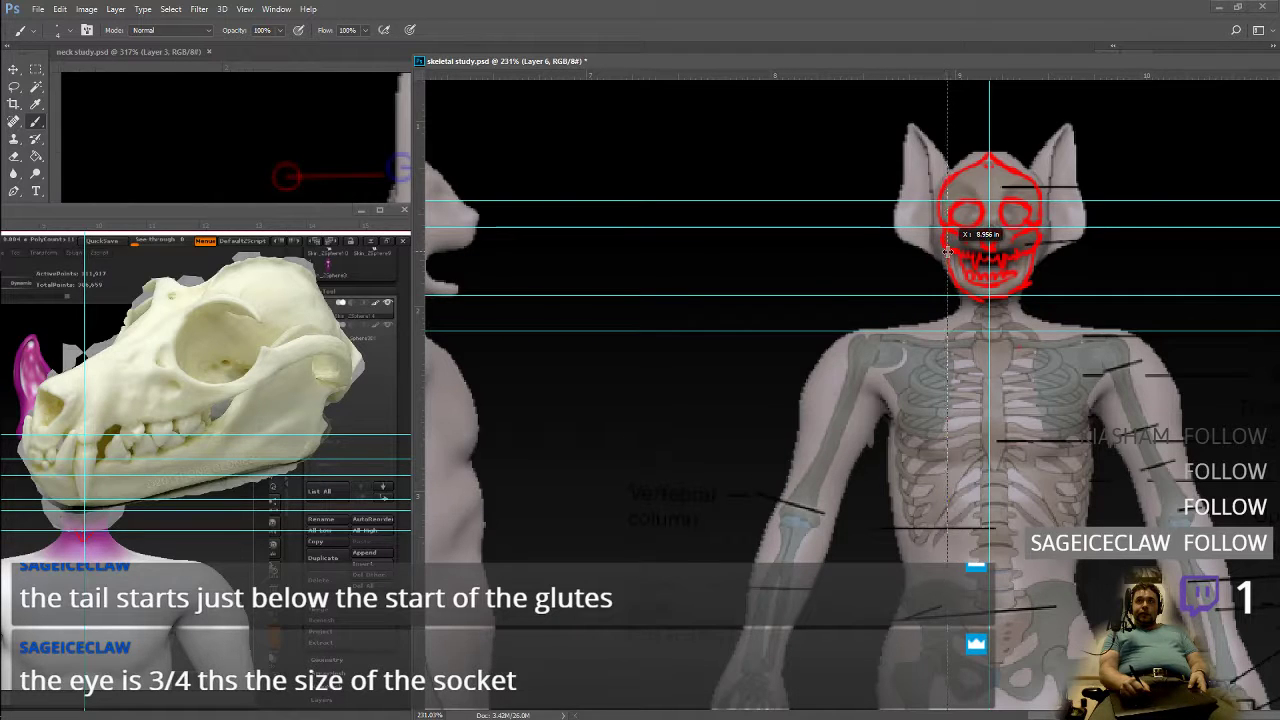
pyautogui.moveTo(421, 315); pyautogui.dragTo(988, 313)
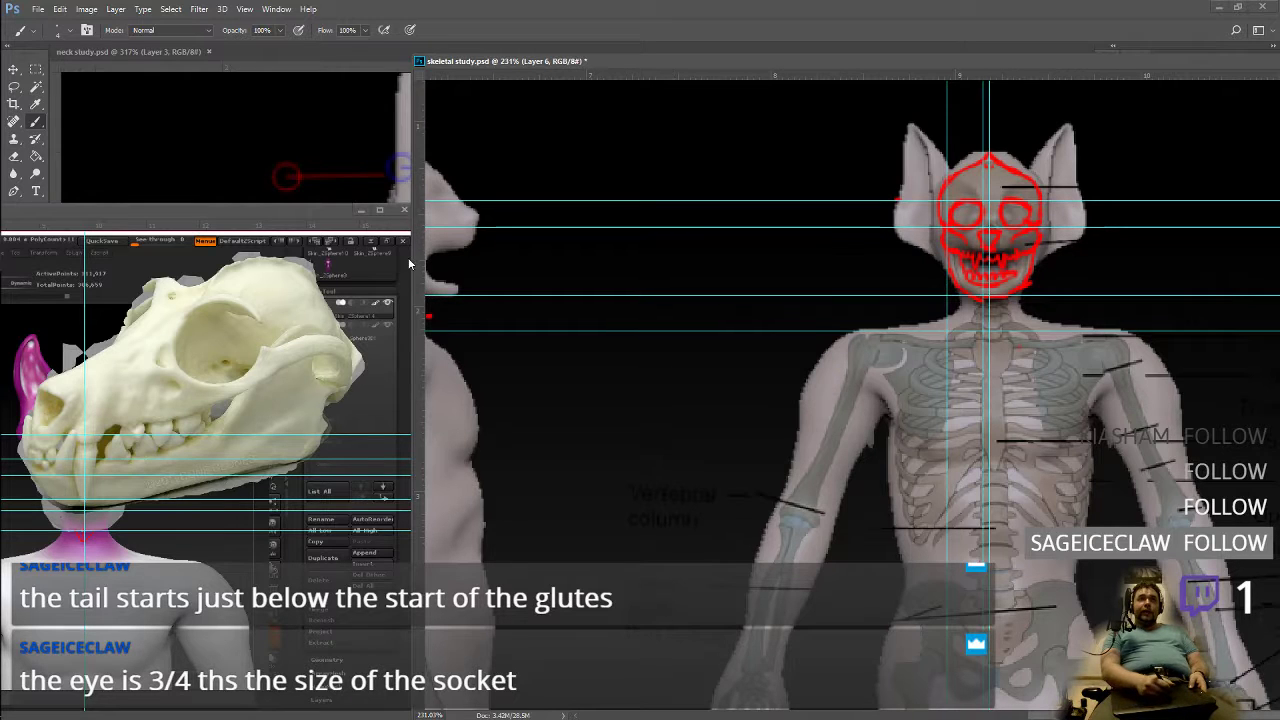
# Step: Move the skeletal study window clear of the docked panels and show the Layers panel
pyautogui.click(276, 9)
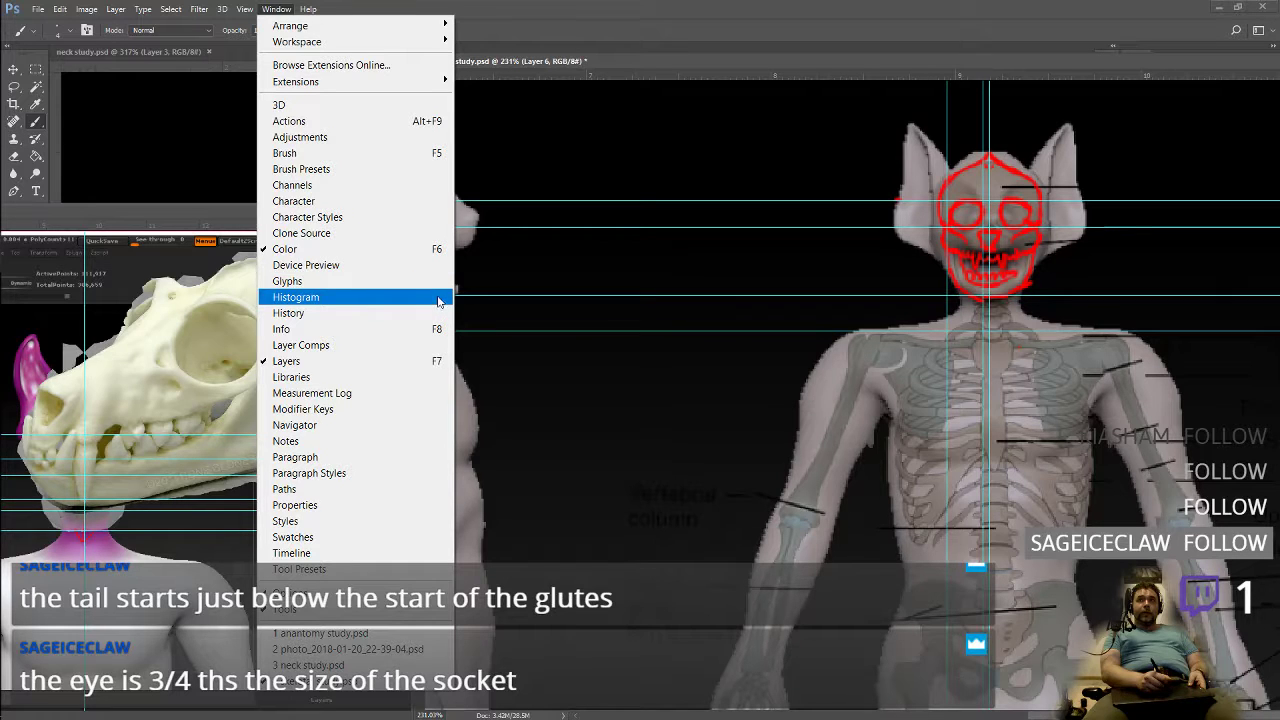
pyautogui.click(395, 360)
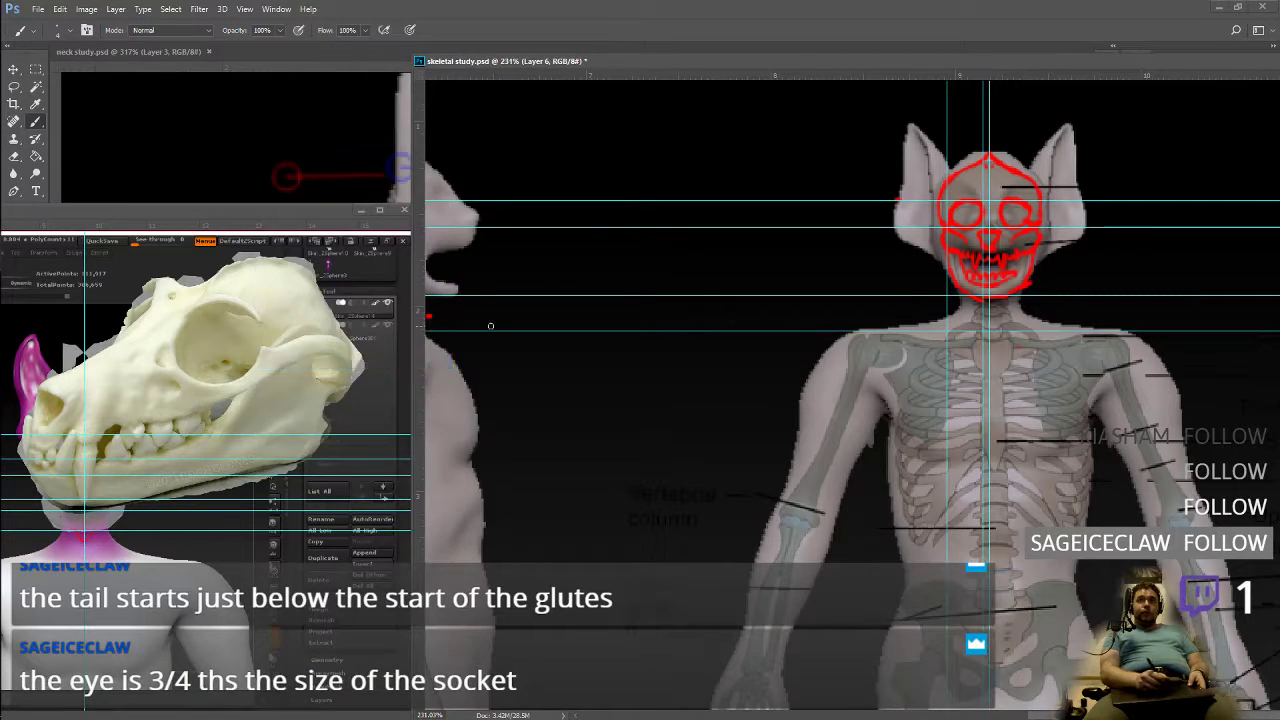
pyautogui.moveTo(1003, 66); pyautogui.dragTo(615, 57)
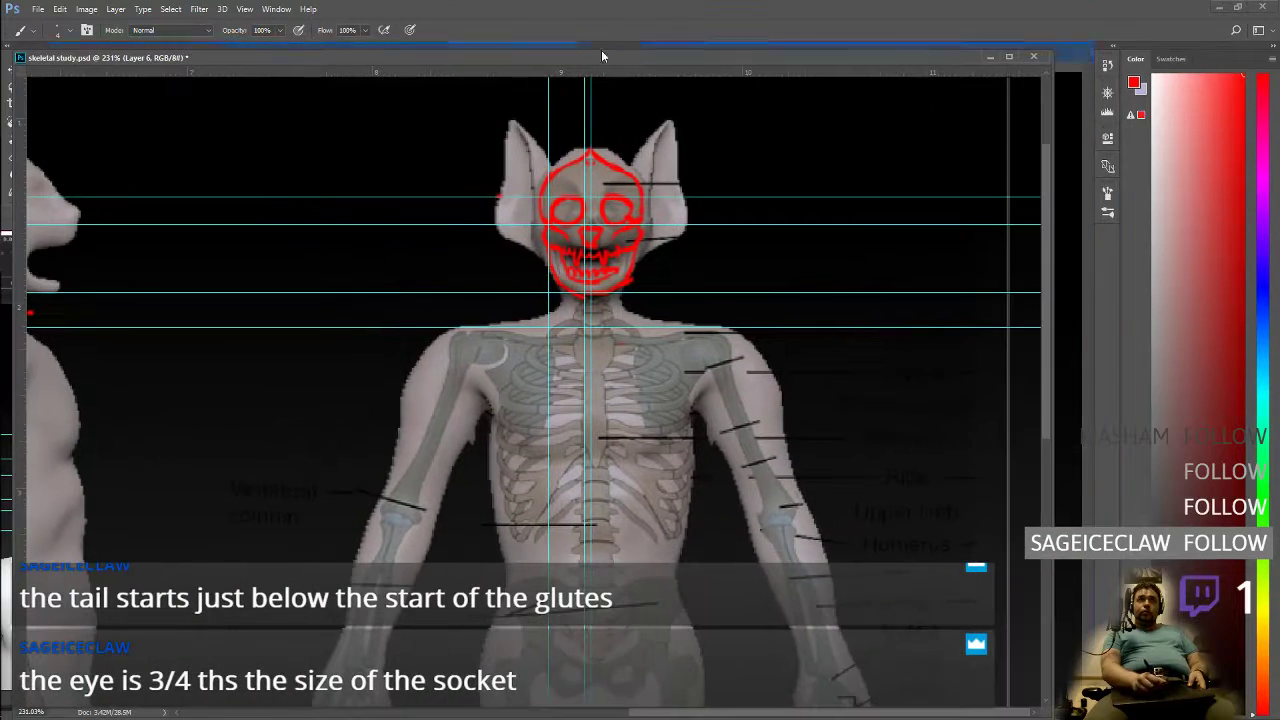
pyautogui.click(277, 9)
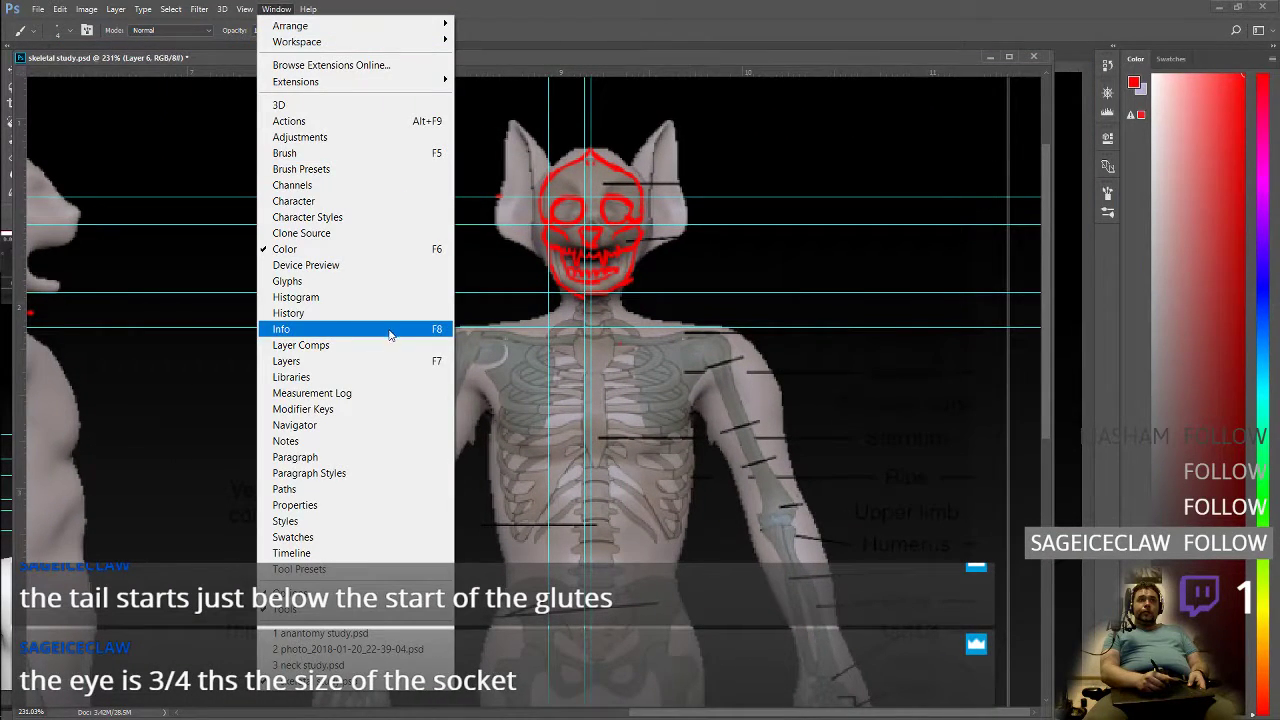
pyautogui.click(384, 361)
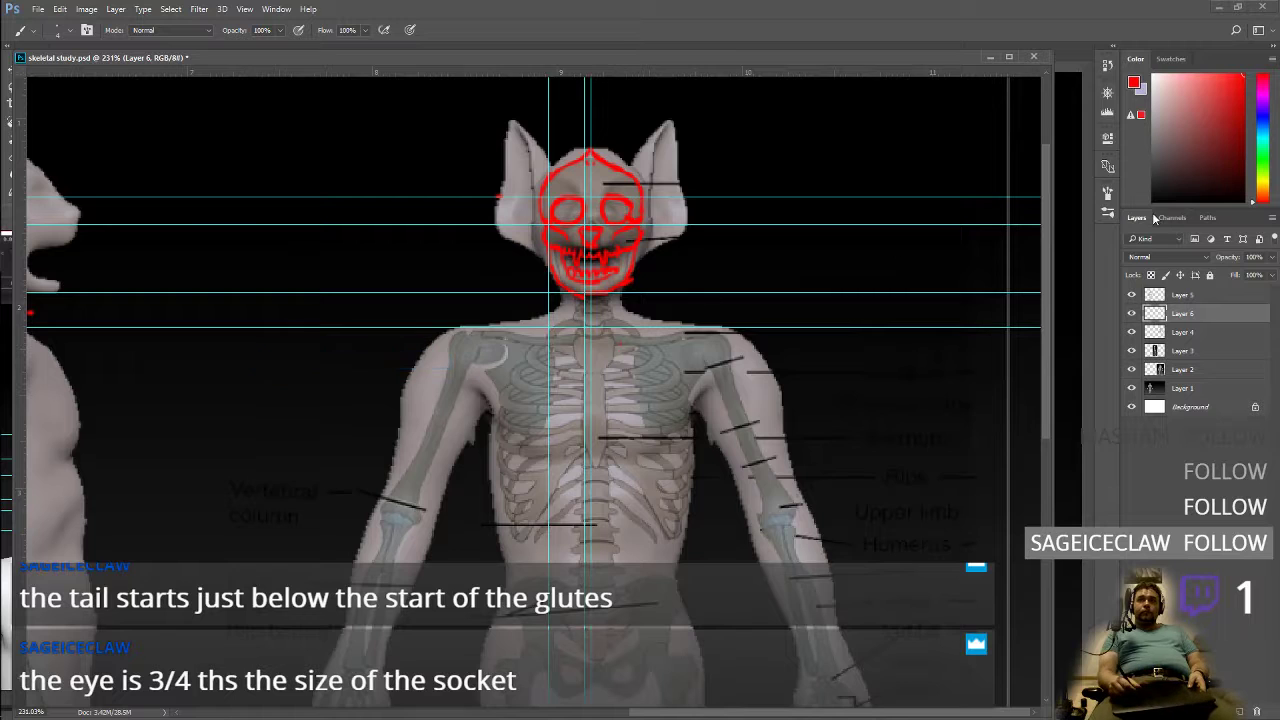
# Step: Hide the red skull sketch on Layer 6 and the skeleton overlay on Layer 4, exposing the bare front-view model
pyautogui.click(1132, 370)
pyautogui.click(1132, 370)
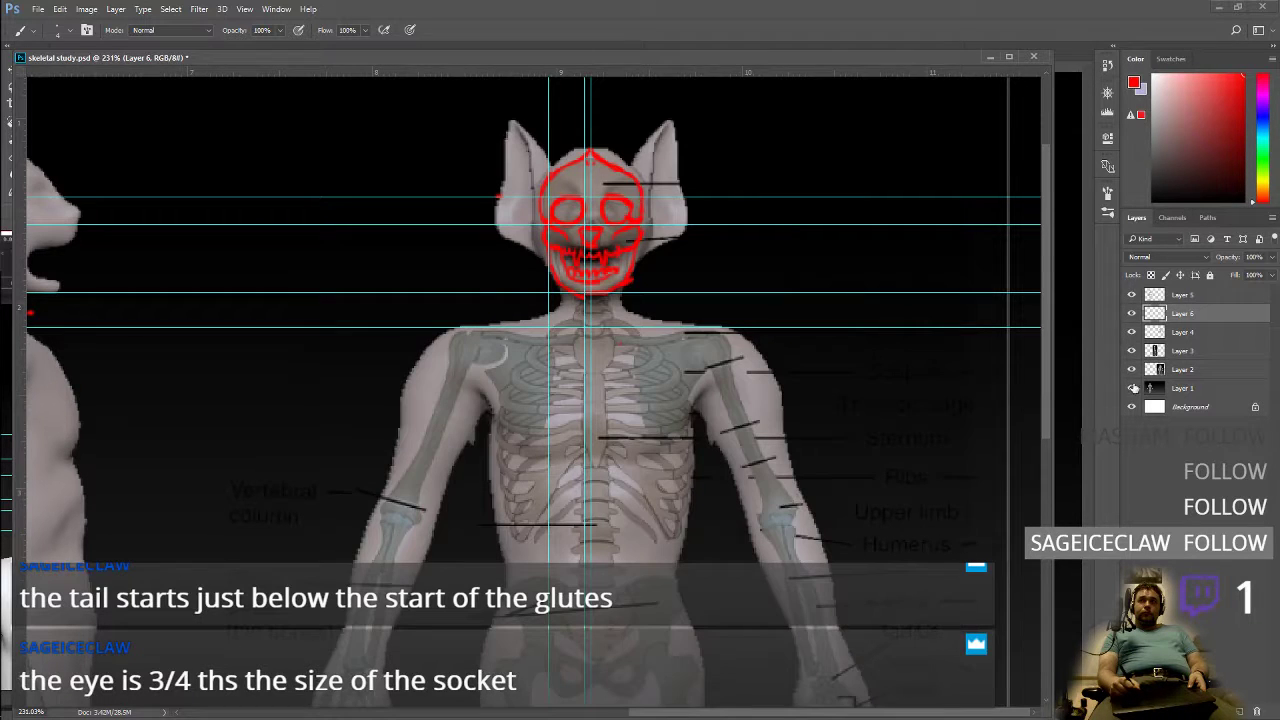
pyautogui.click(1132, 314)
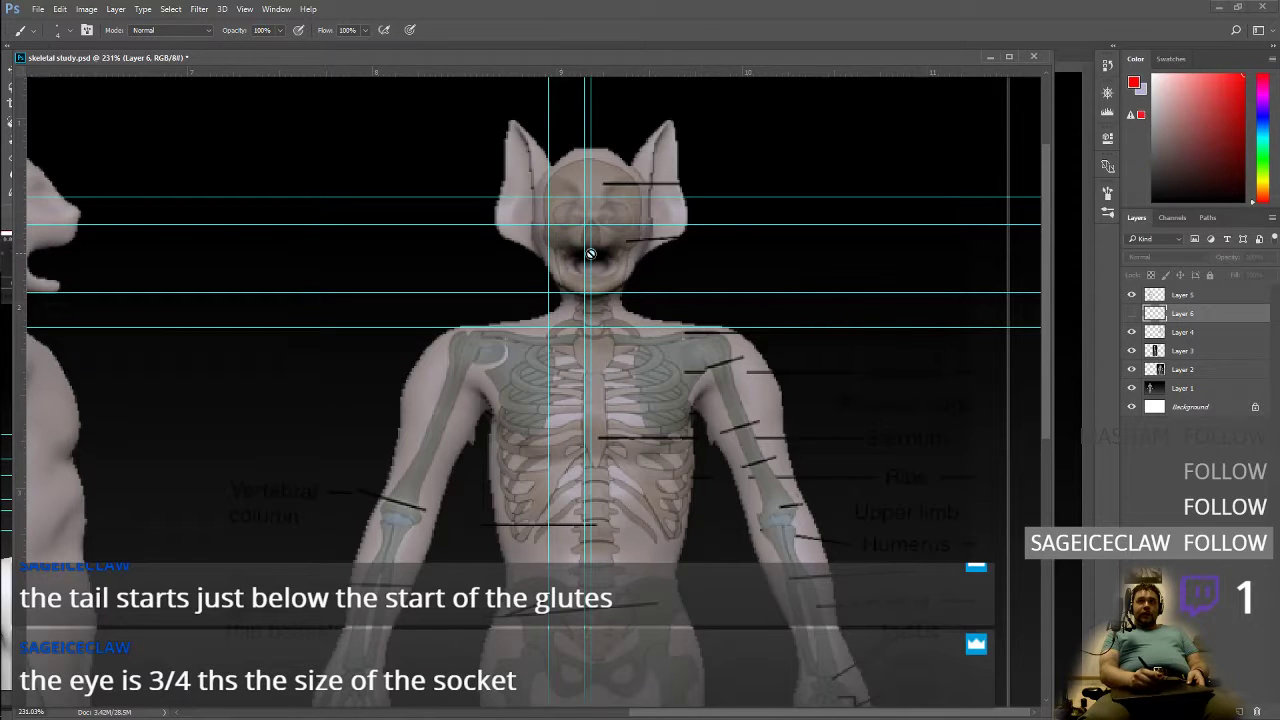
pyautogui.click(1131, 332)
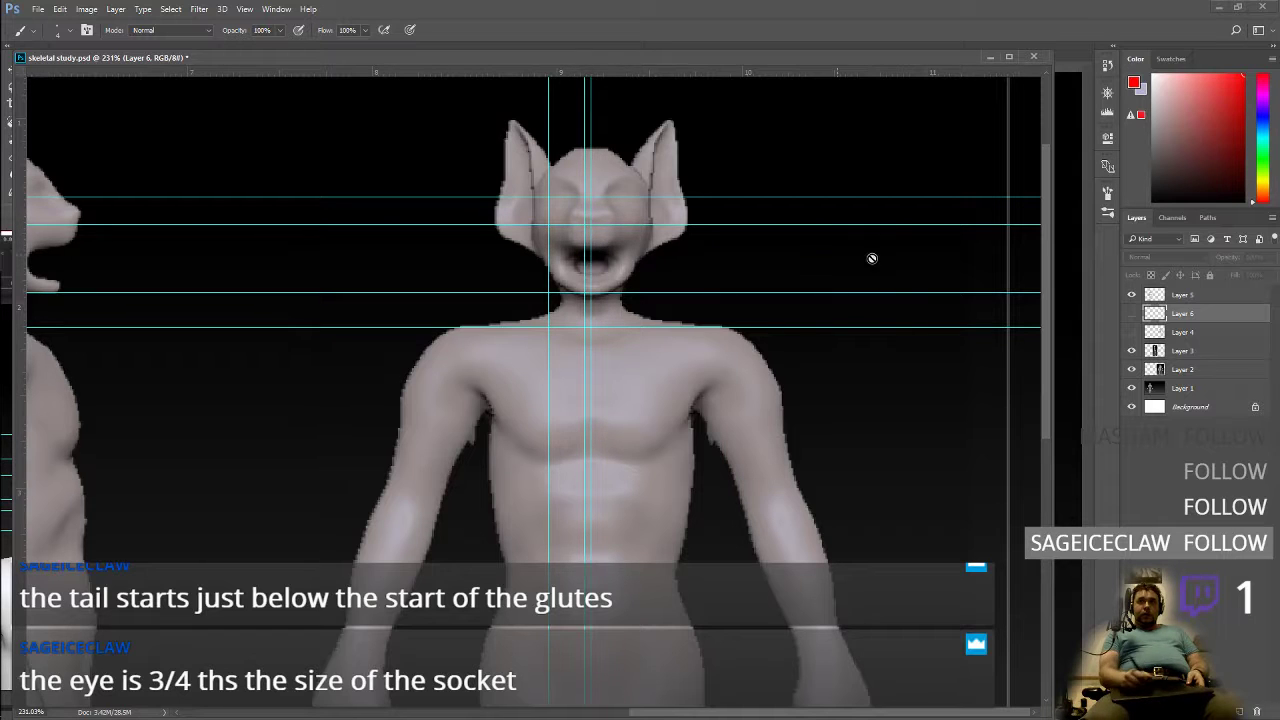
pyautogui.click(1131, 313)
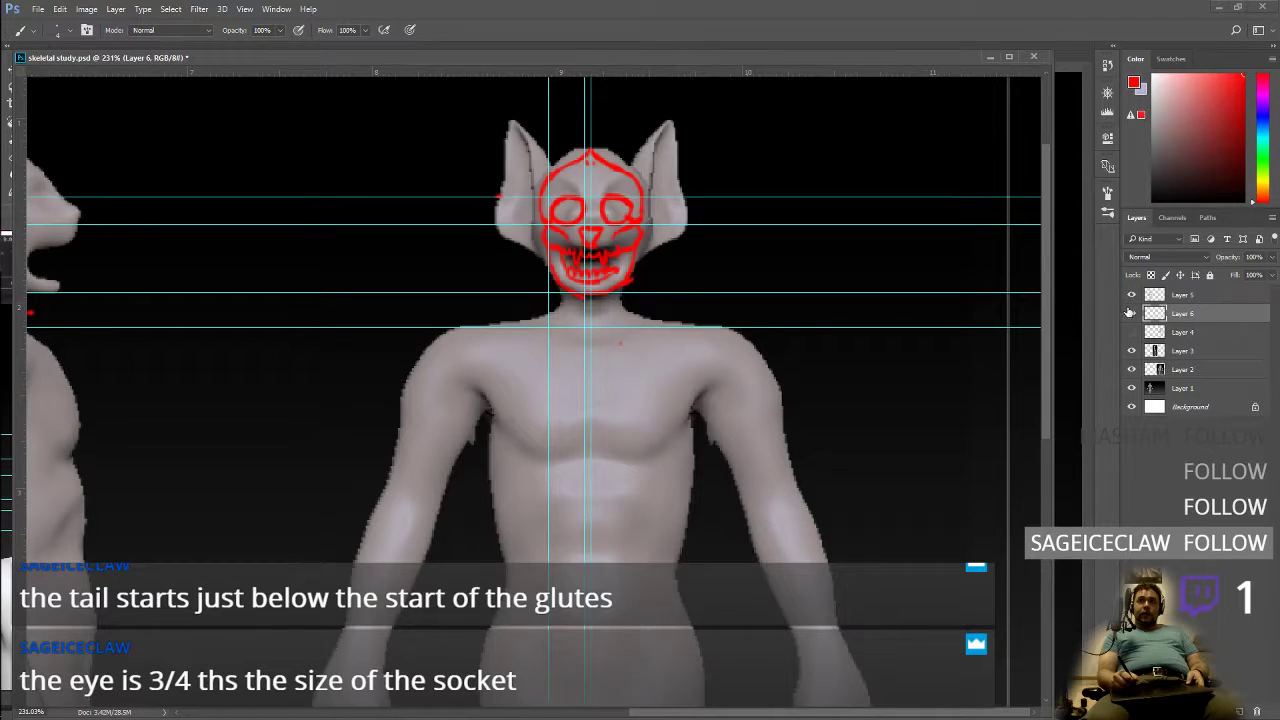
pyautogui.click(1131, 313)
# Step: Create a new layer and brush short red marks along the eye socket guides on the front-view head
pyautogui.click(1240, 711)
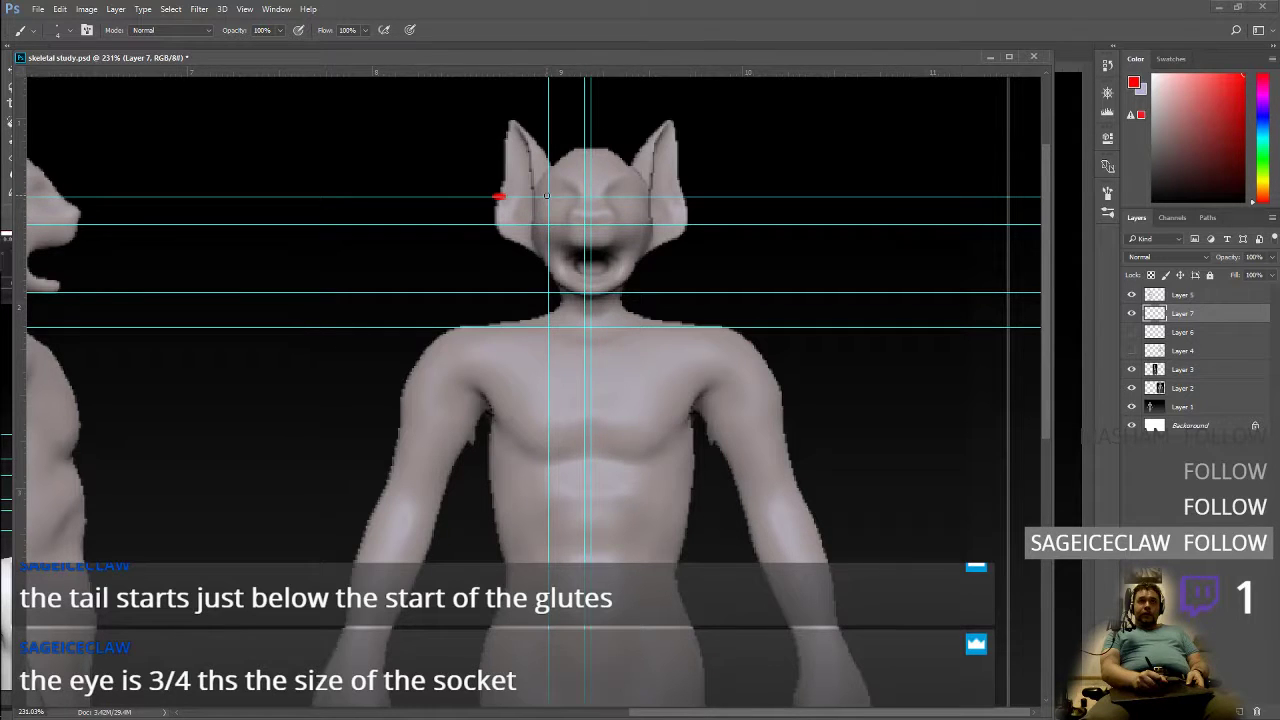
pyautogui.moveTo(522, 196)
pyautogui.mouseDown()
pyautogui.moveTo(550, 196)
pyautogui.moveTo(495, 196)
pyautogui.mouseUp()
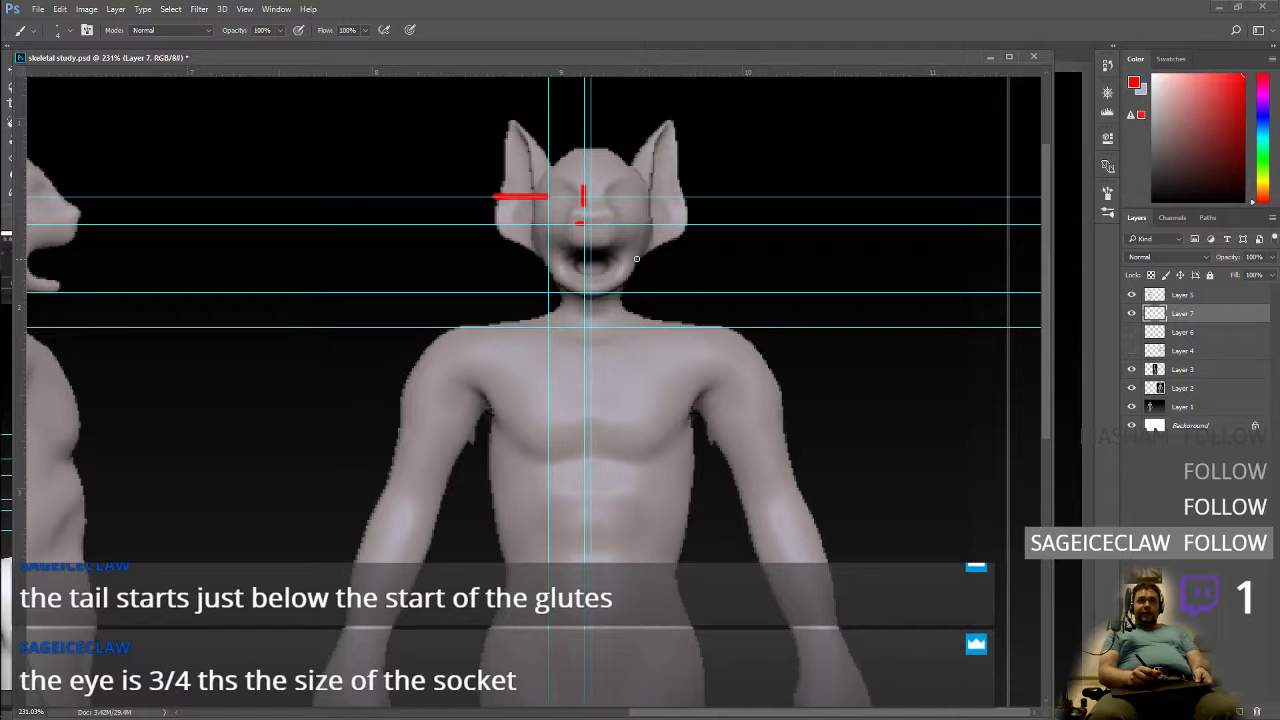
# Step: Switch to ZBrush, turn the creature's head to the front view, and show only the body subtool without the eye sphere
pyautogui.click(1221, 9)
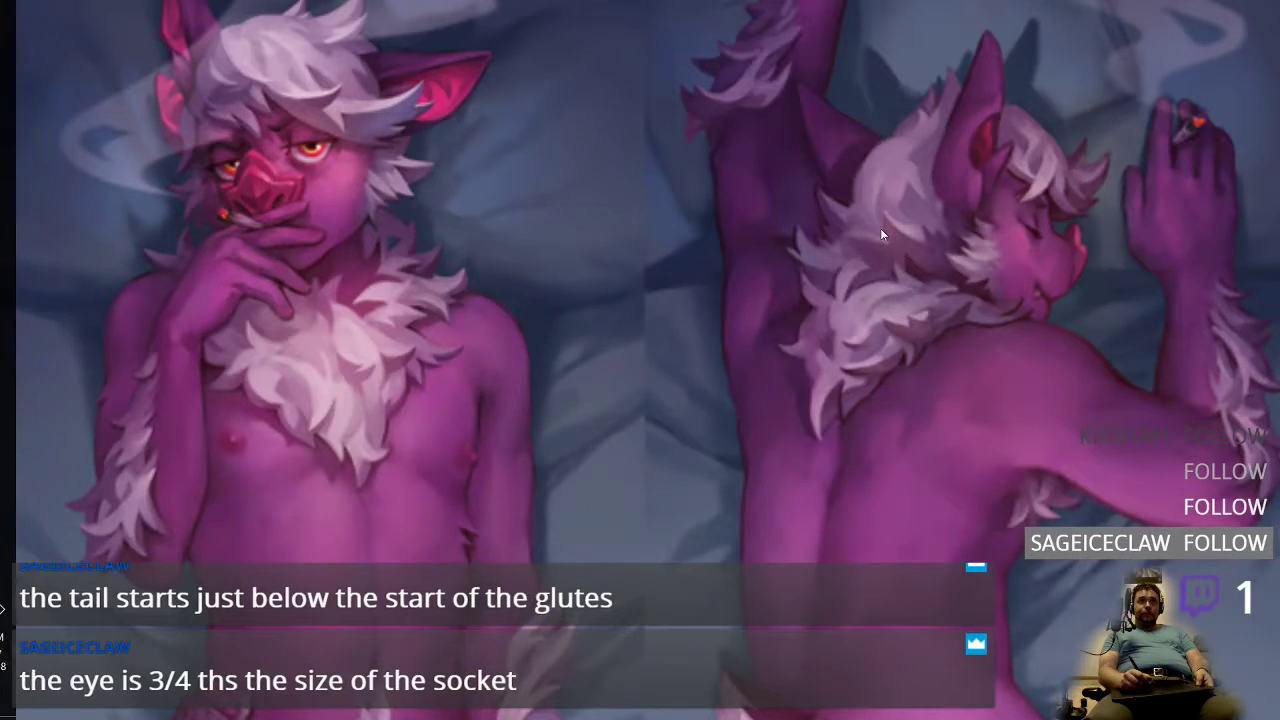
pyautogui.hotkey('alt', 'Tab')
pyautogui.hotkey('alt', 'Tab')
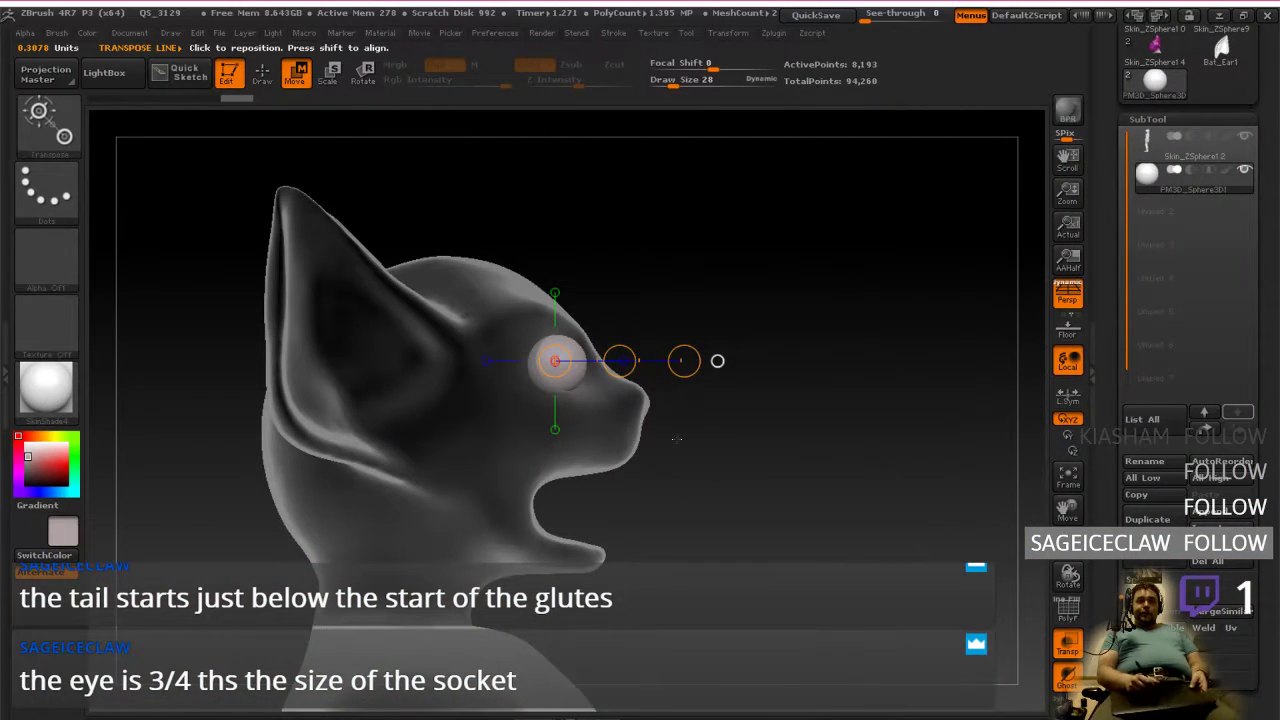
pyautogui.moveTo(810, 446); pyautogui.dragTo(680, 444)
pyautogui.moveTo(820, 425); pyautogui.dragTo(729, 414)
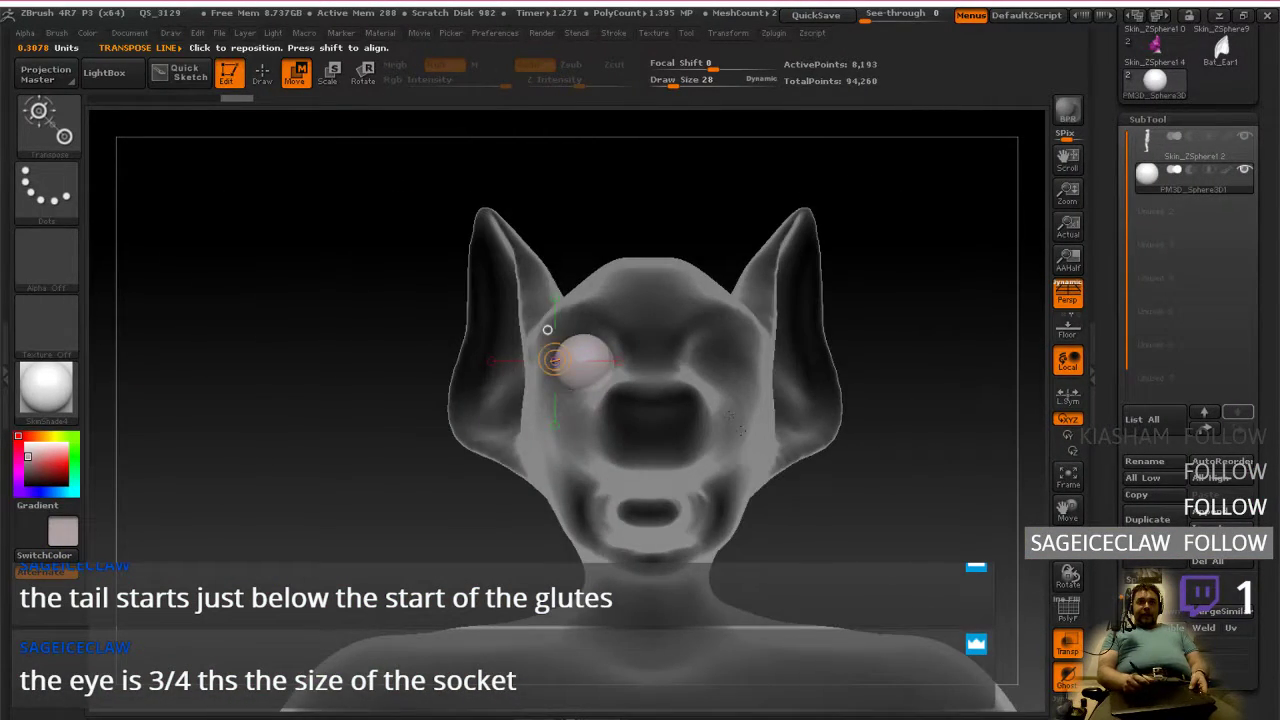
pyautogui.click(1237, 160)
pyautogui.moveTo(1241, 171)
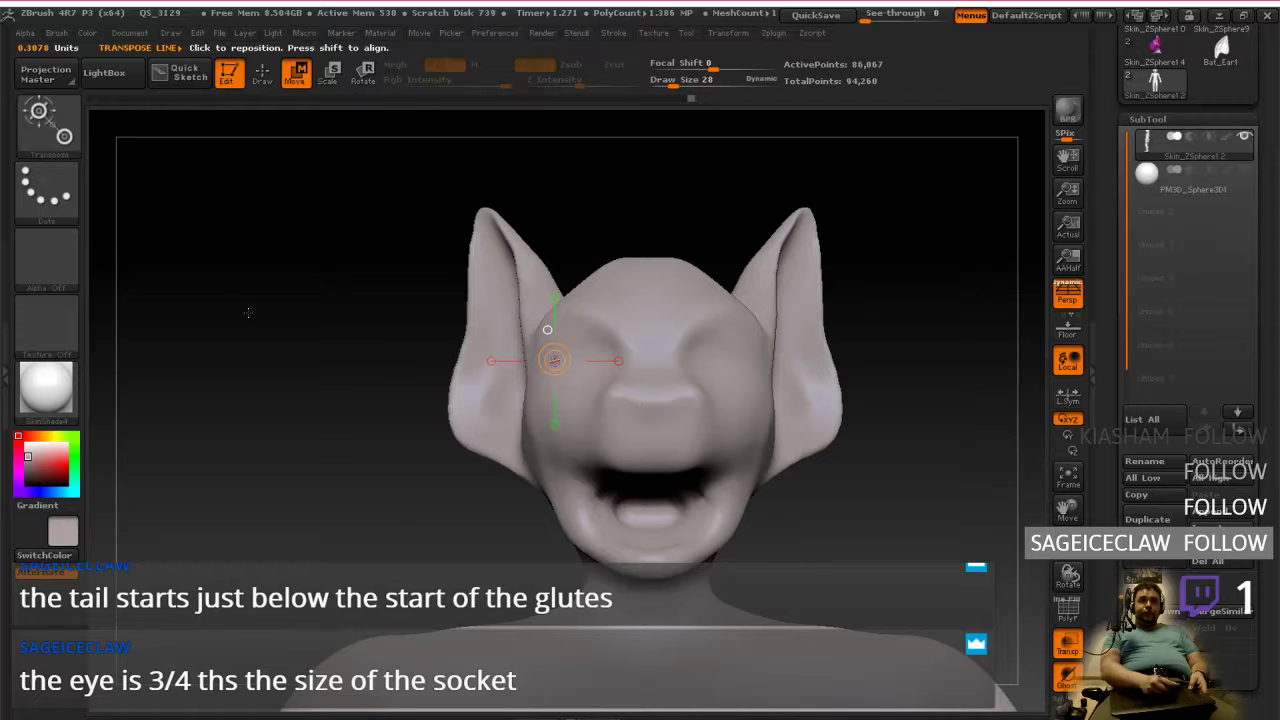
# Step: Return to Draw mode with the ClayTubes brush and set the secondary colour to black
pyautogui.press('q')
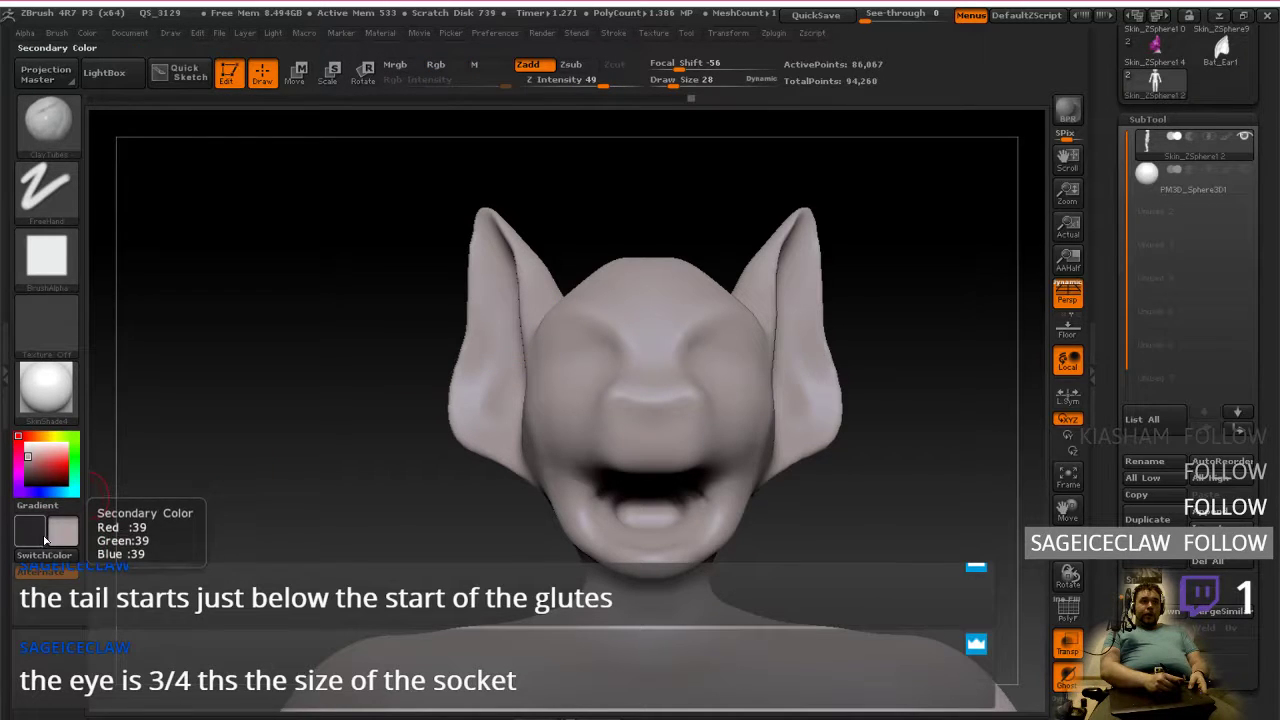
pyautogui.click(40, 534)
pyautogui.moveTo(134, 546); pyautogui.dragTo(47, 660)
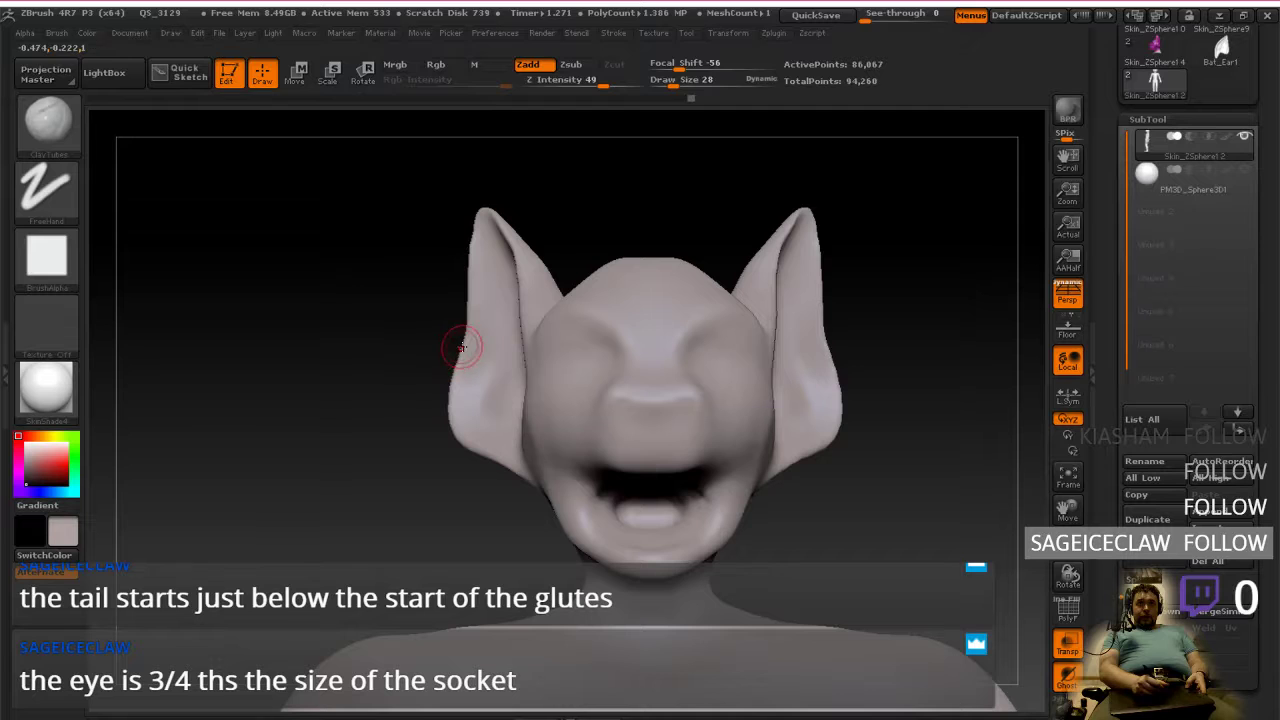
# Step: Subdivide the body mesh and set the brush to paint colour only, with Rgb on and Zadd off
pyautogui.hotkey('ctrl', 'd')
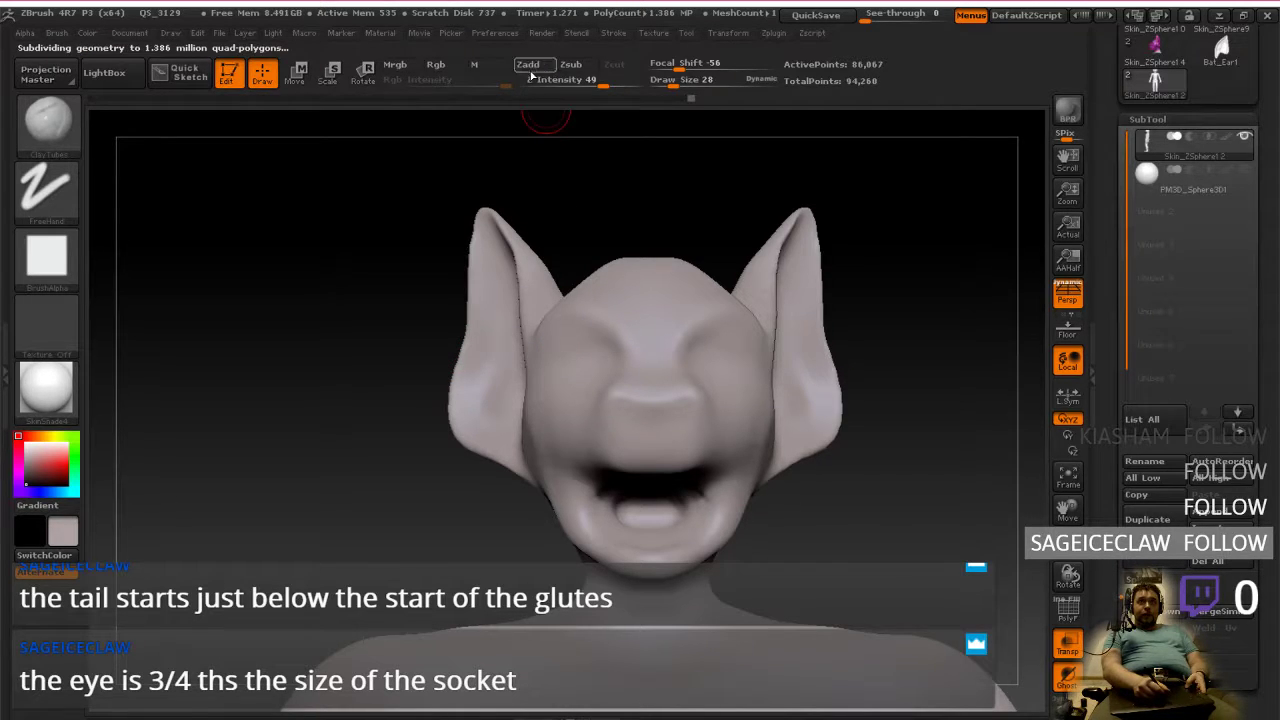
pyautogui.click(436, 64)
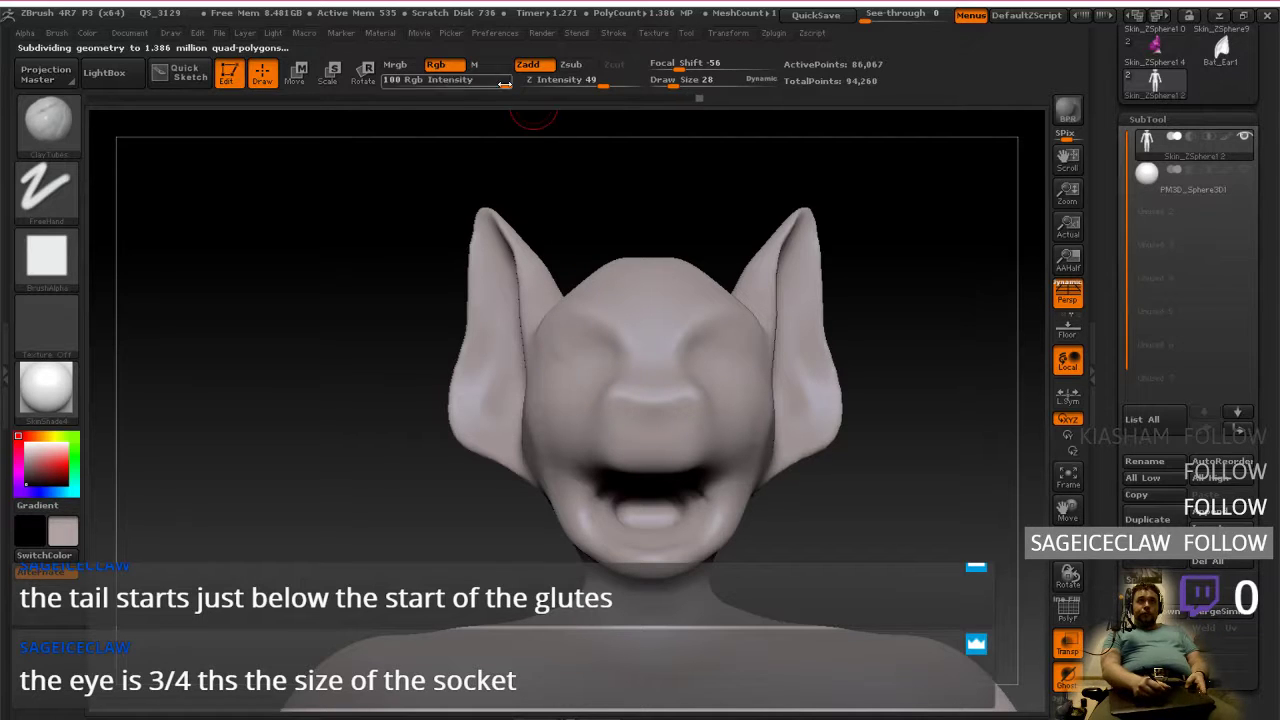
pyautogui.click(528, 64)
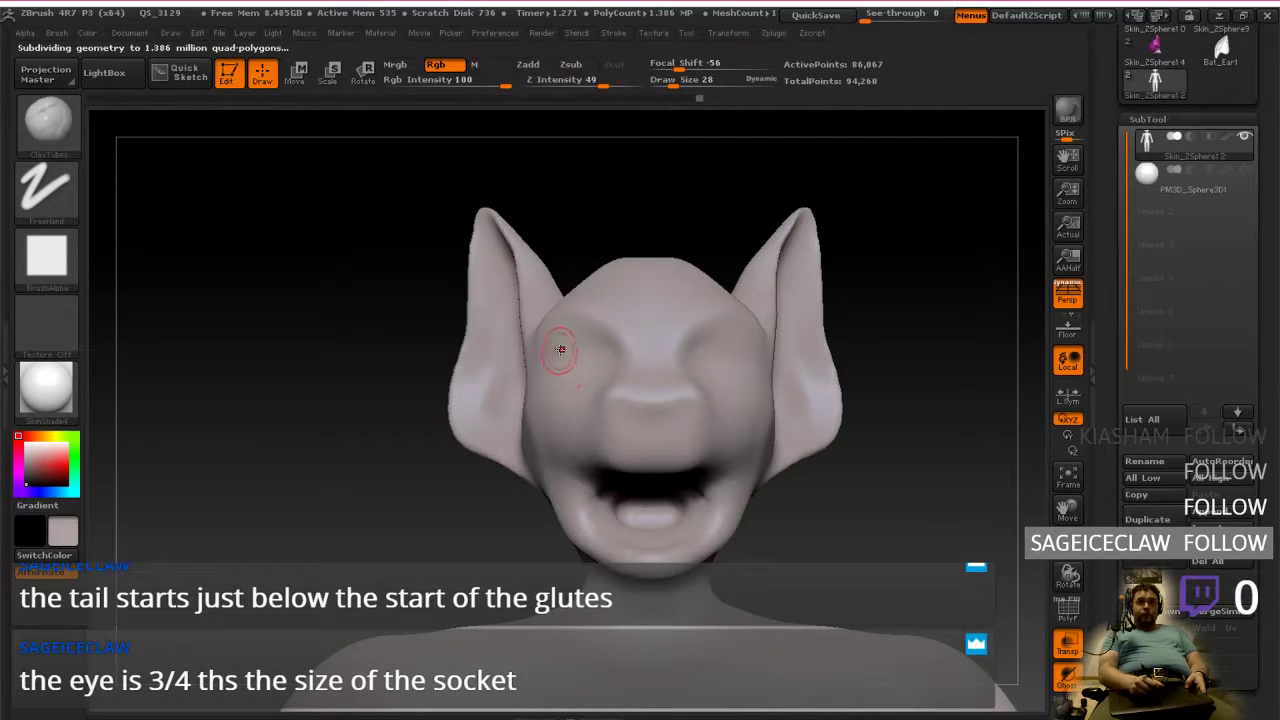
pyautogui.moveTo(612, 240); pyautogui.dragTo(580, 285)
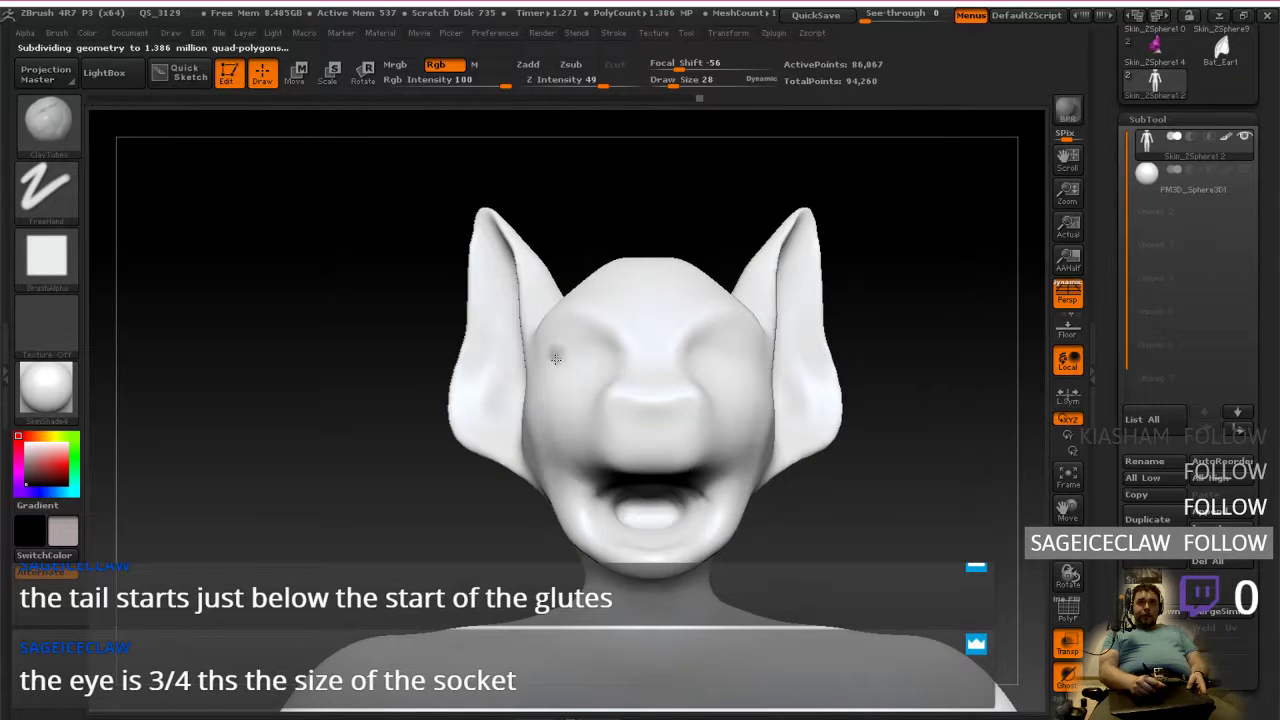
pyautogui.moveTo(565, 328); pyautogui.dragTo(556, 348)
pyautogui.hotkey('ctrl', 'z')
pyautogui.hotkey('ctrl', 'z')
pyautogui.hotkey('ctrl', 'z')
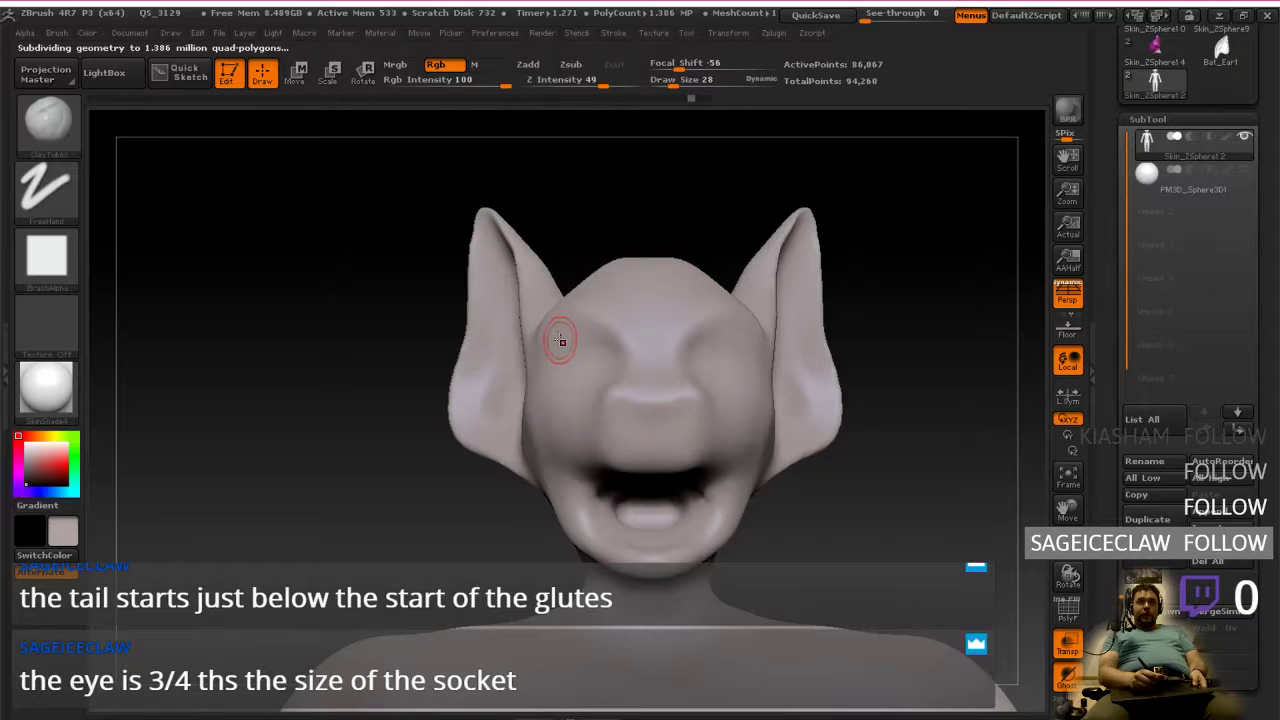
# Step: Refresh the body's DynaMesh and check its wireframe with polyframe display switched on and off
pyautogui.keyDown('ctrl'); pyautogui.moveTo(862, 494); pyautogui.dragTo(975, 442); pyautogui.keyUp('ctrl')
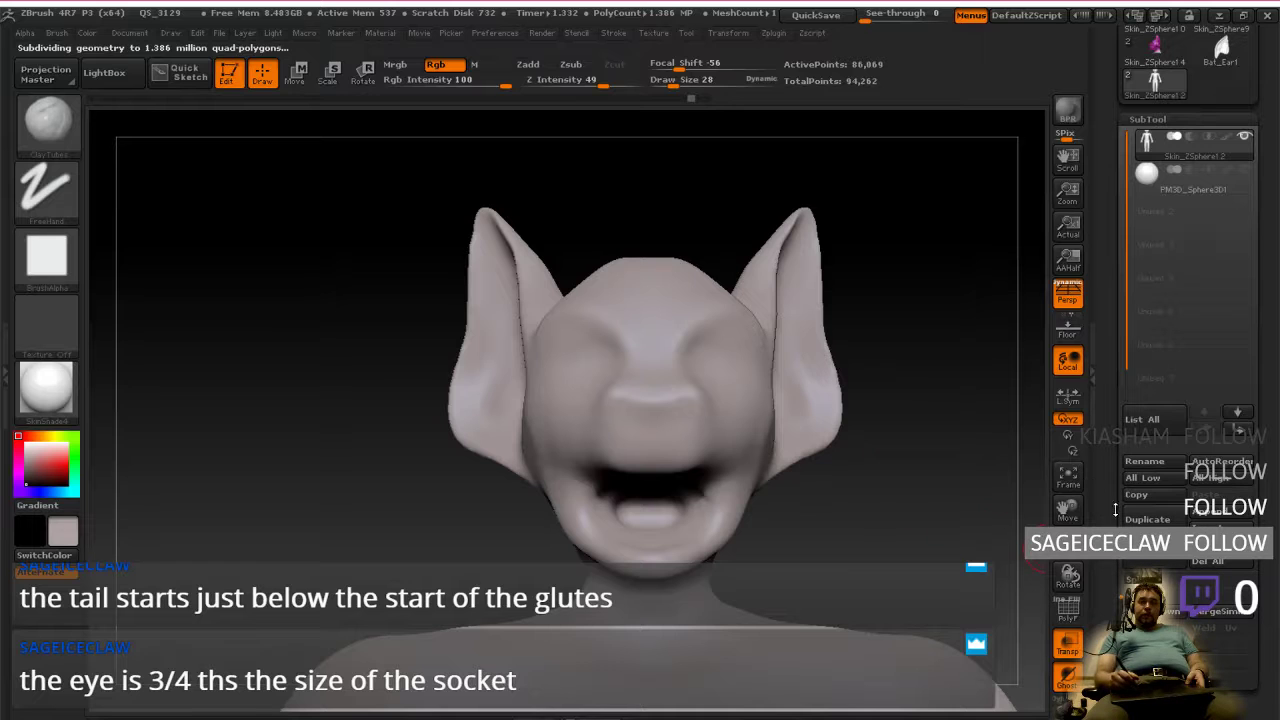
pyautogui.moveTo(1268, 505); pyautogui.dragTo(1268, 411)
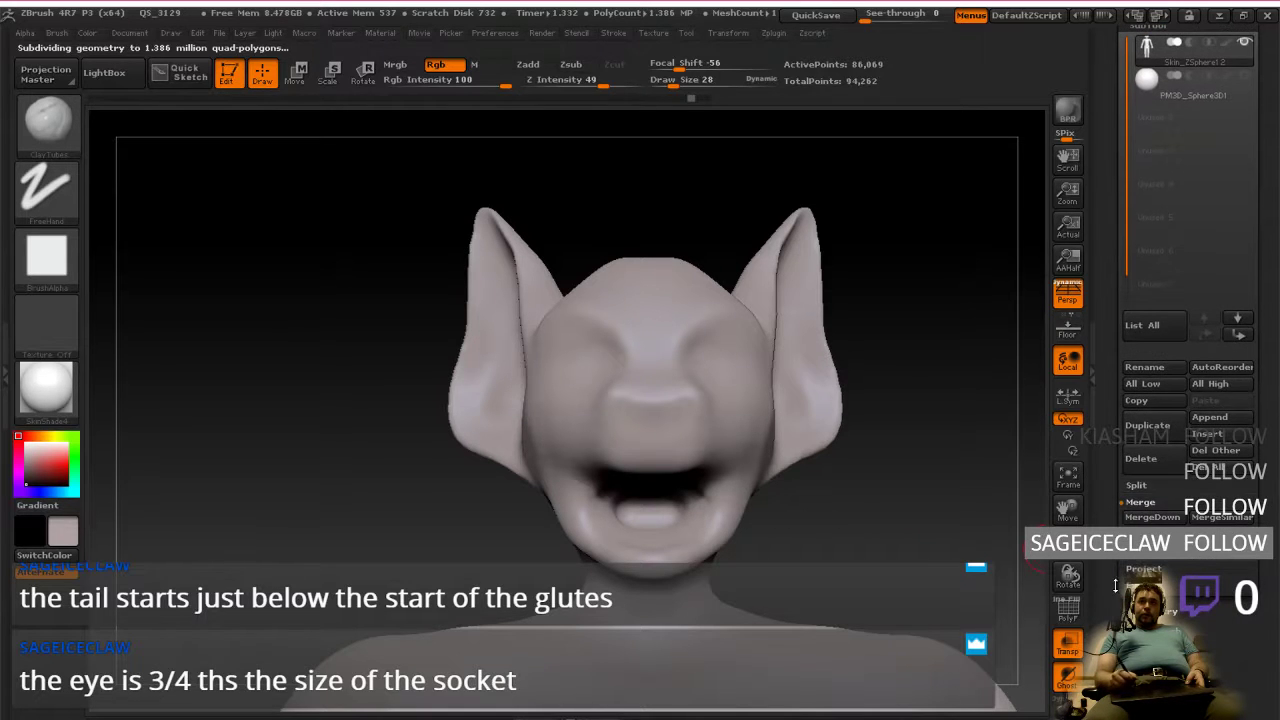
pyautogui.click(1068, 612)
pyautogui.click(1069, 613)
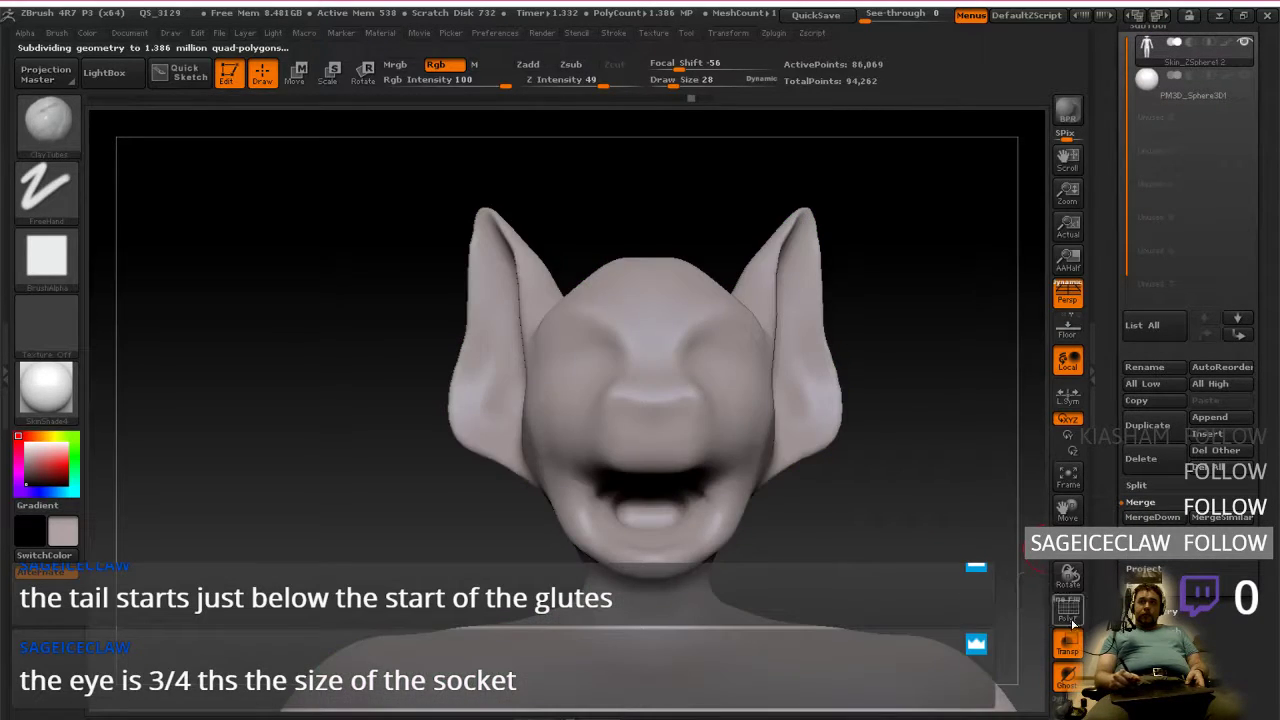
pyautogui.click(1070, 612)
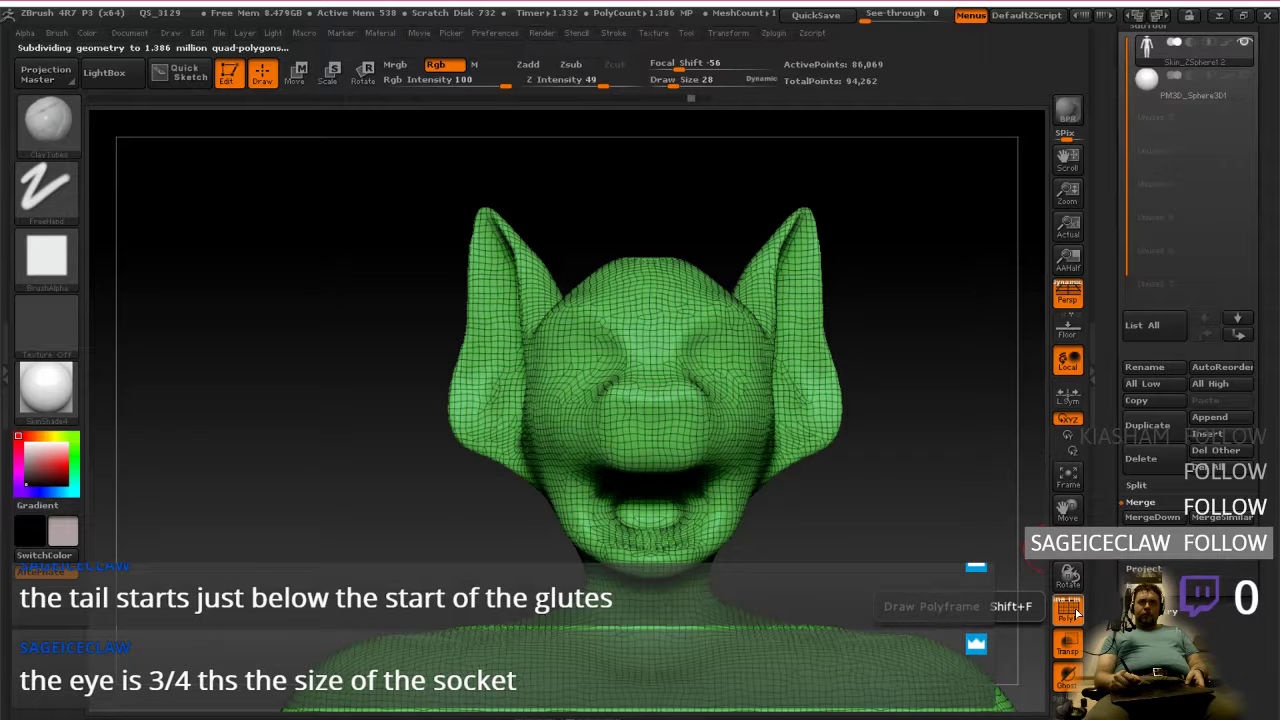
pyautogui.click(1076, 613)
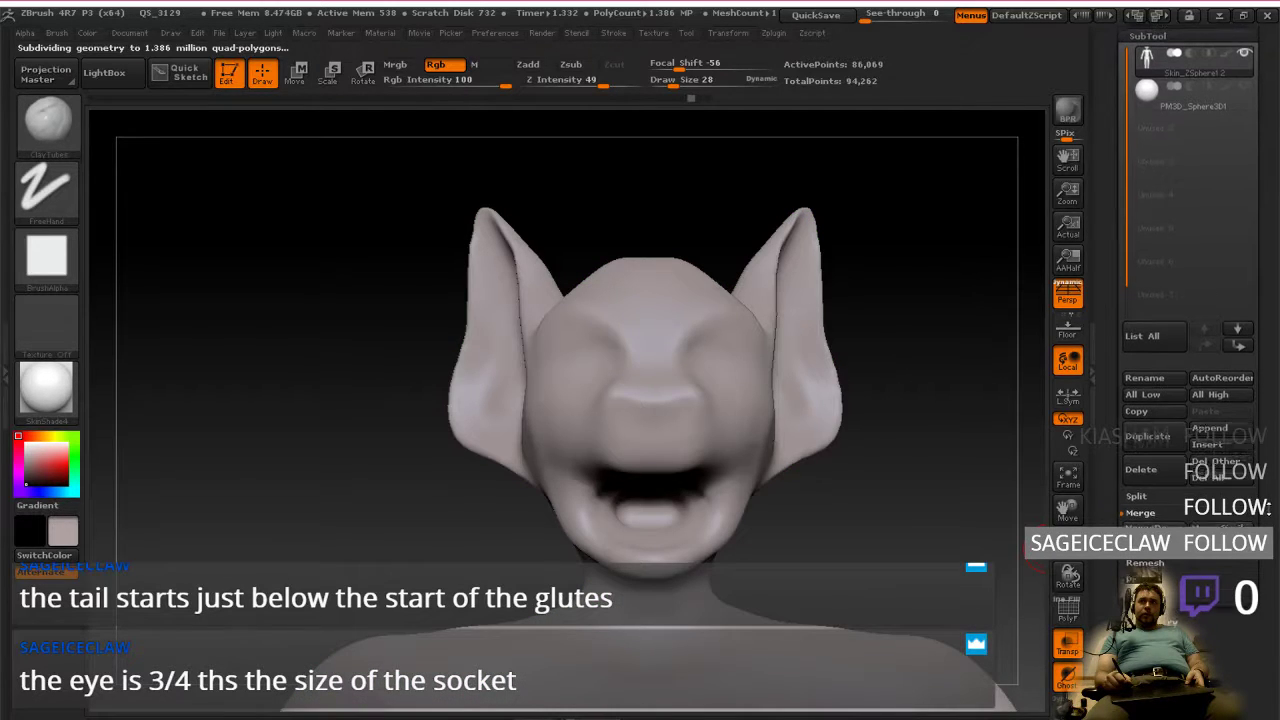
pyautogui.click(1072, 615)
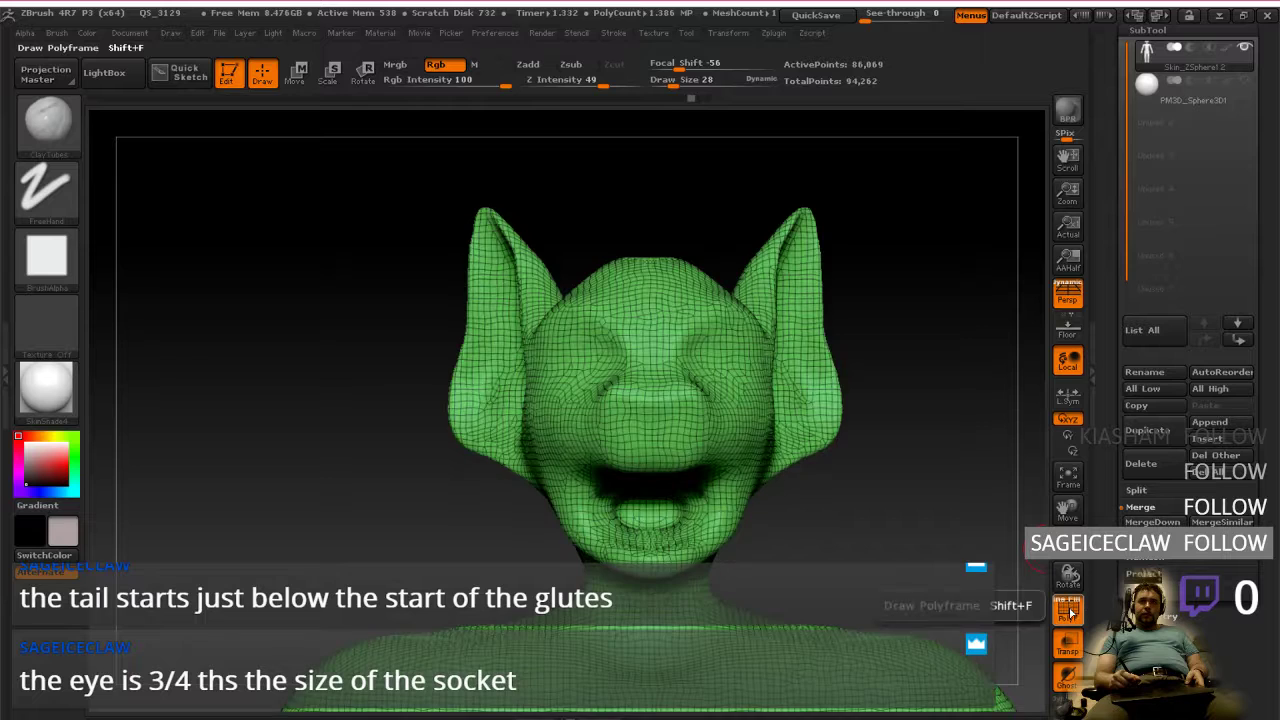
pyautogui.click(1072, 615)
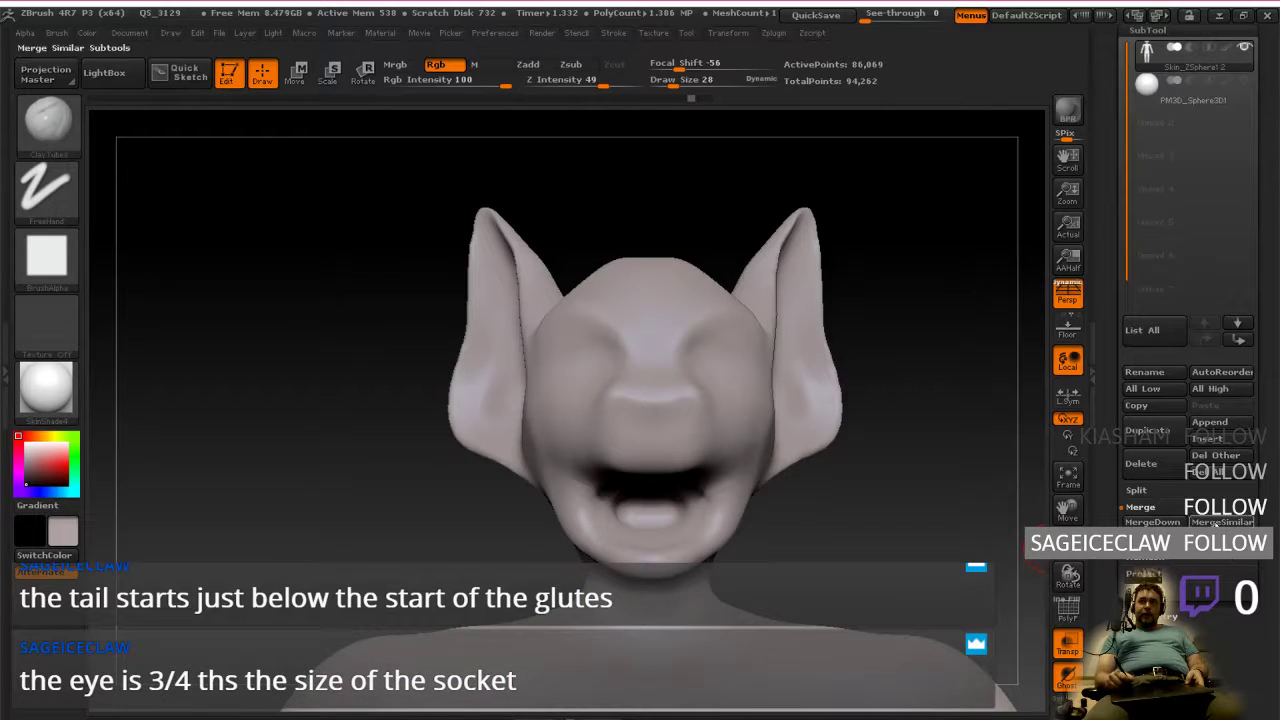
# Step: Try retopologising the body mesh with ZRemesher from the geometry settings
pyautogui.click(1192, 590)
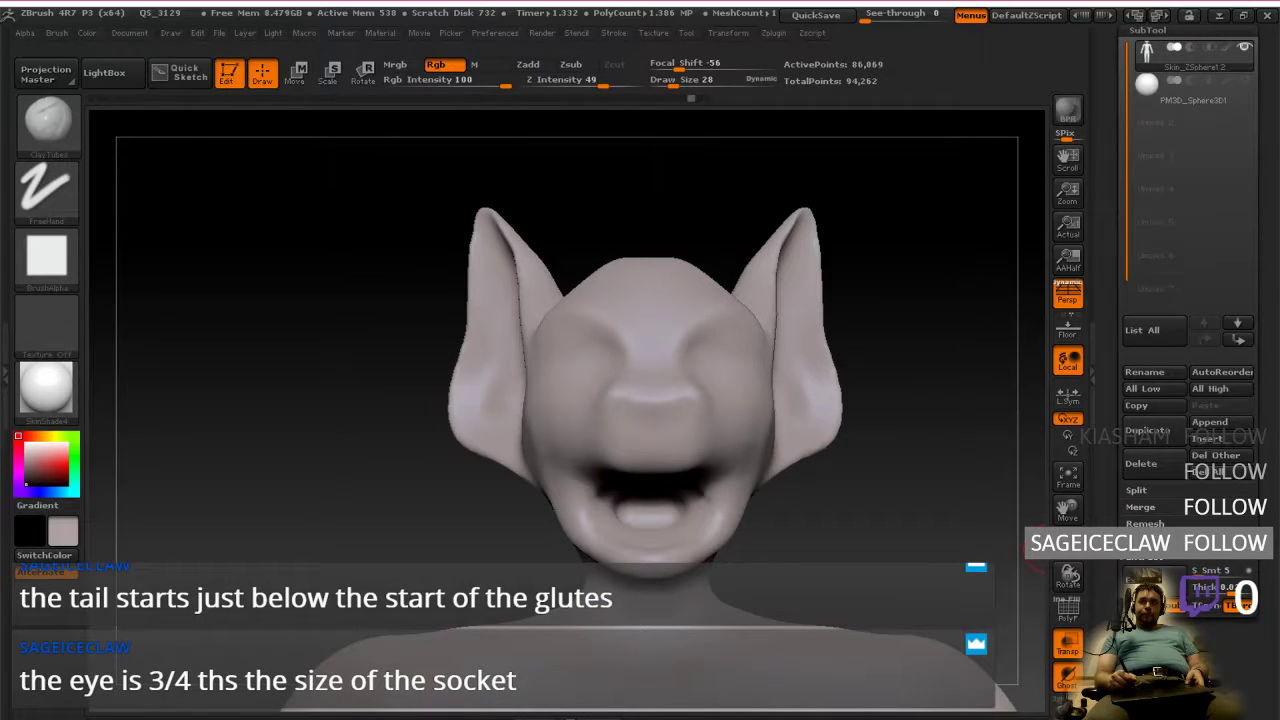
pyautogui.click(1156, 624)
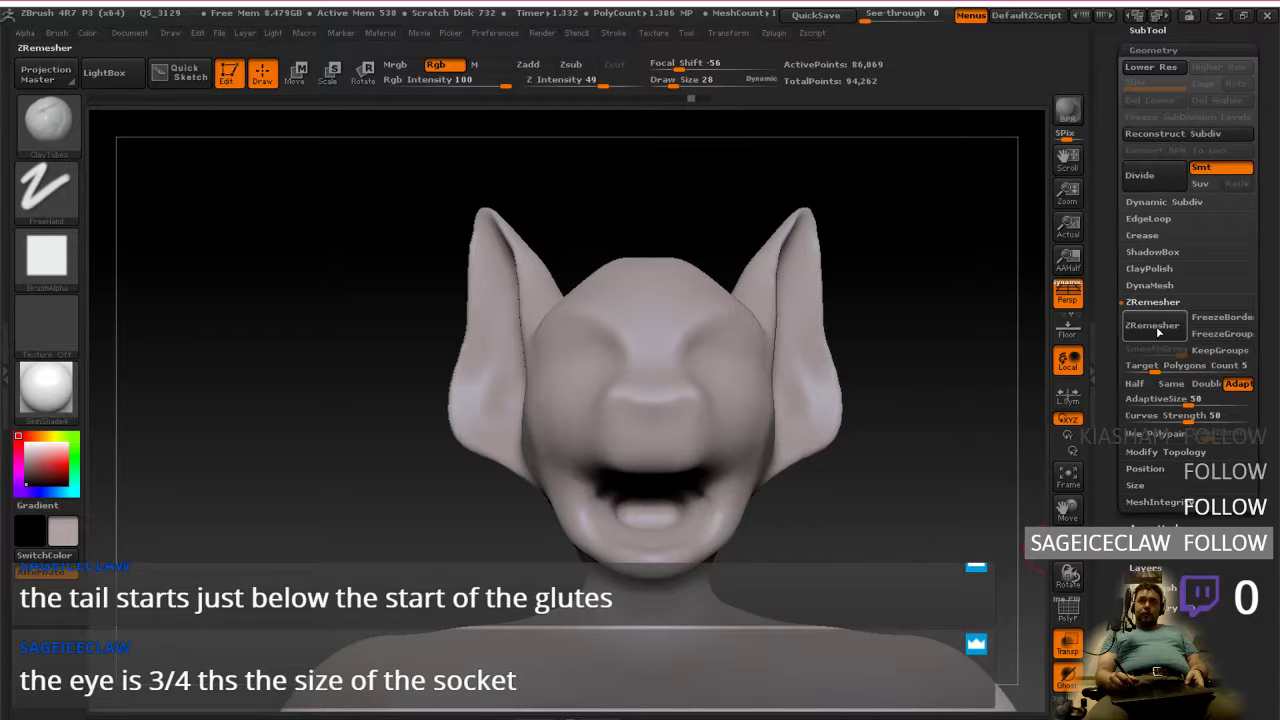
pyautogui.click(1152, 325)
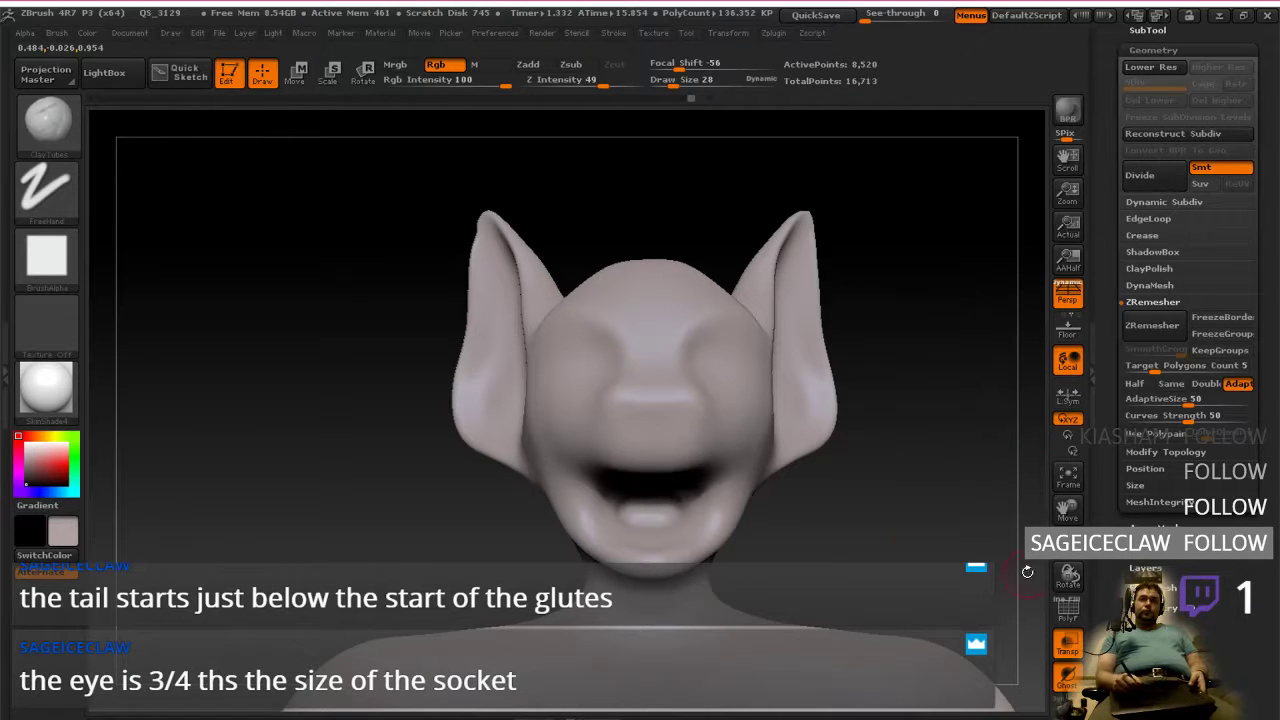
# Step: Inspect the remeshed wireframe around the eye sockets and nose, and undo the remesh
pyautogui.click(1068, 607)
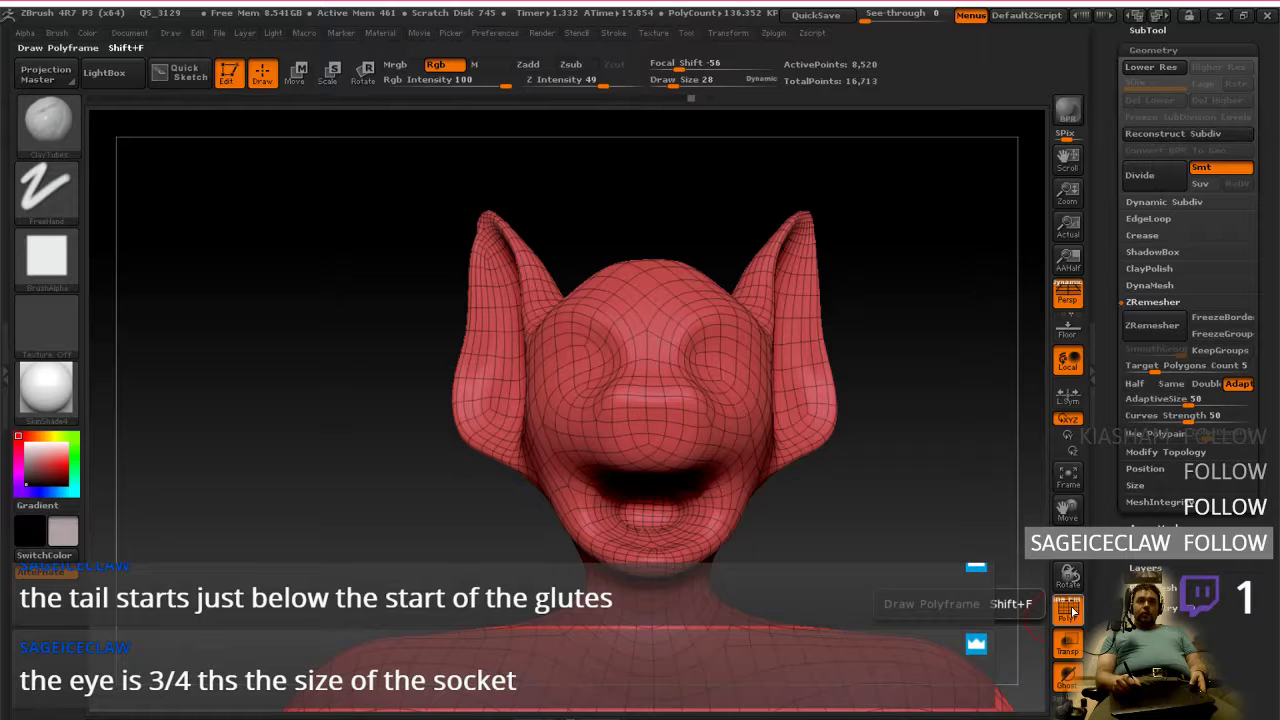
pyautogui.click(1068, 607)
pyautogui.hotkey('shift', 'f')
pyautogui.hotkey('shift', 'f')
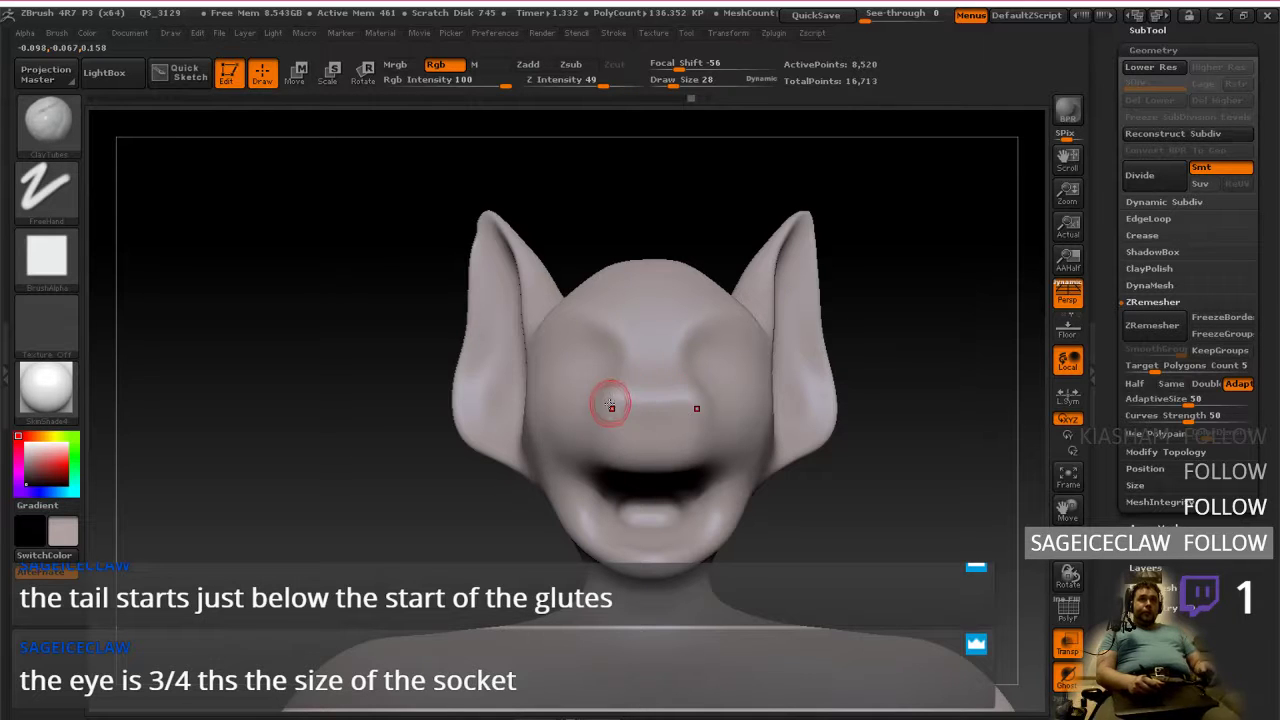
pyautogui.hotkey('shift', 'f')
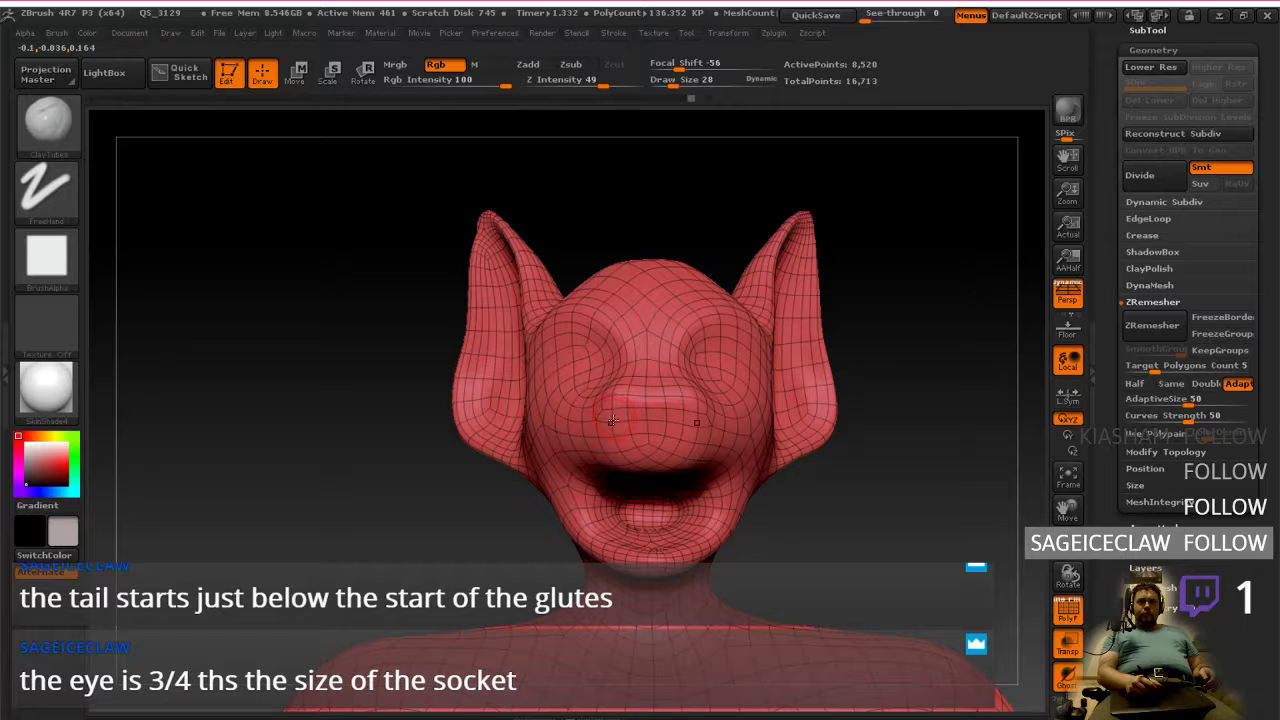
pyautogui.moveTo(668, 366)
pyautogui.keyDown('alt'); pyautogui.mouseDown(button='right')
pyautogui.moveTo(668, 497)
pyautogui.moveTo(666, 408)
pyautogui.mouseUp(button='right'); pyautogui.keyUp('alt')
pyautogui.moveTo(666, 408)
pyautogui.keyDown('ctrl'); pyautogui.mouseDown(button='right')
pyautogui.moveTo(677, 455)
pyautogui.moveTo(489, 512)
pyautogui.mouseUp(button='right'); pyautogui.keyUp('ctrl')
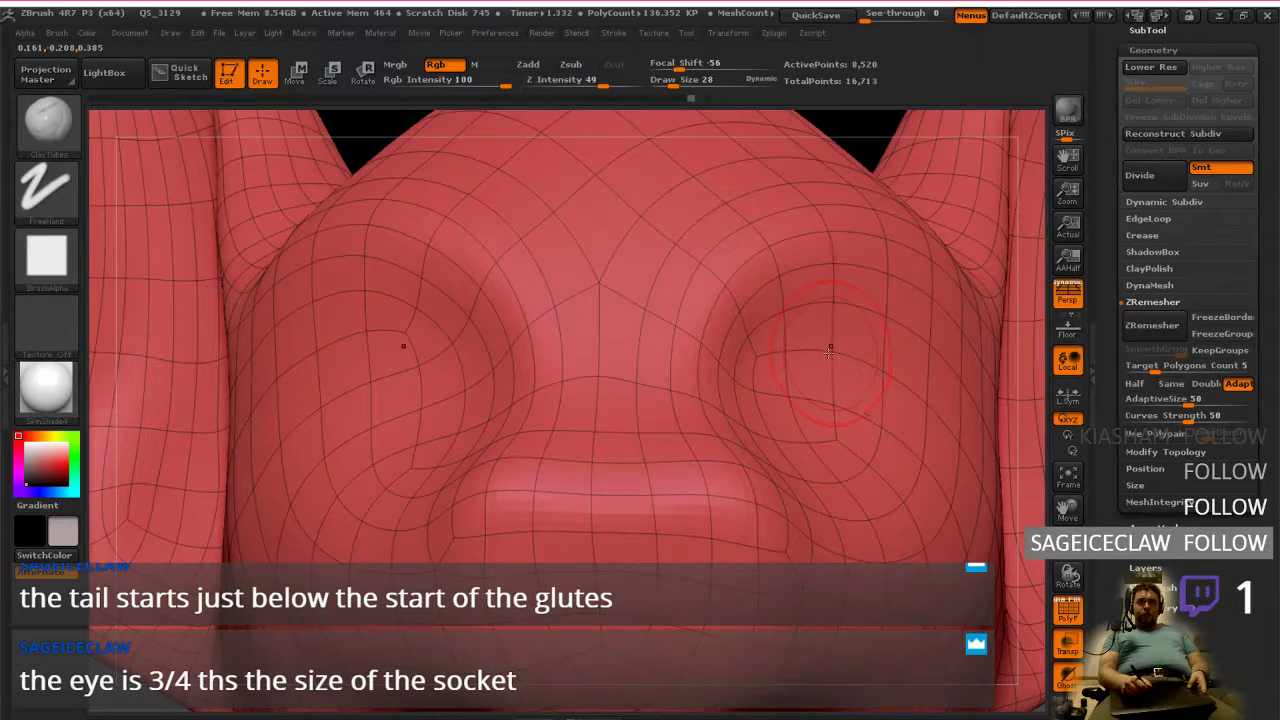
pyautogui.hotkey('ctrl', 'd')
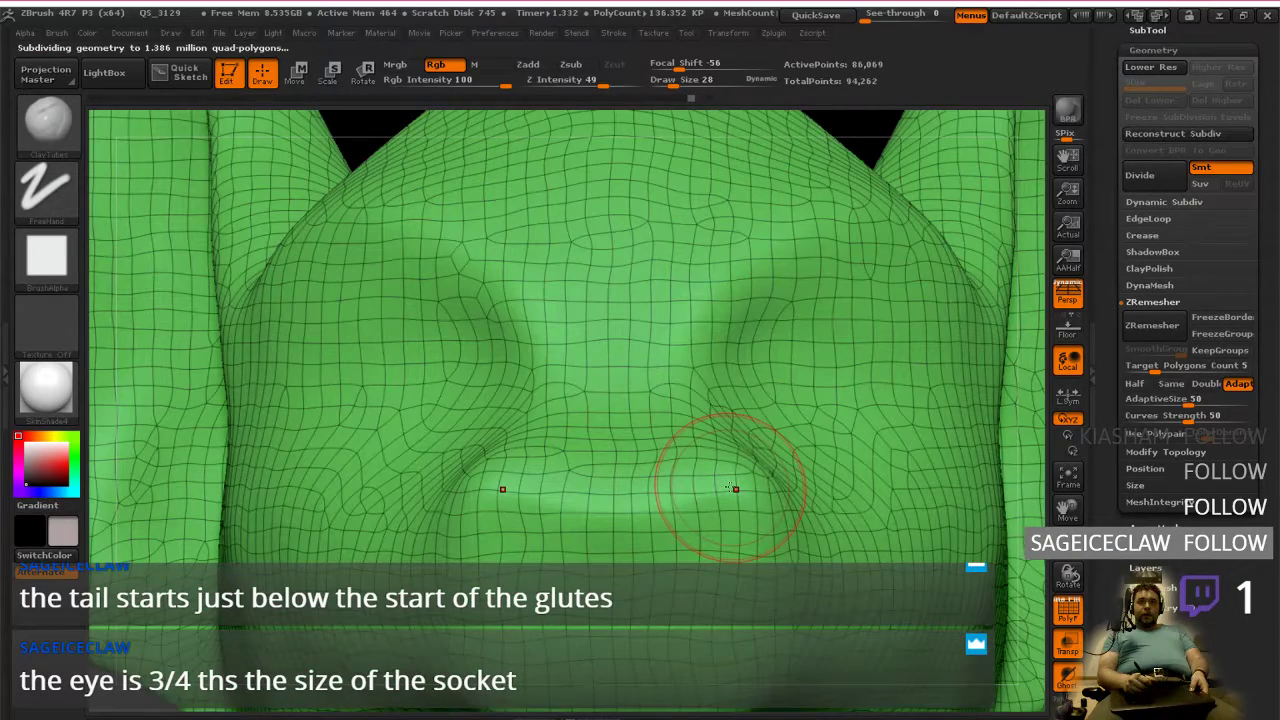
# Step: Apply Mirror And Weld to the body mesh and retopologise it with ZRemesher, checking the face's edge flow
pyautogui.moveTo(802, 496)
pyautogui.keyDown('ctrl'); pyautogui.mouseDown(button='right')
pyautogui.moveTo(796, 437)
pyautogui.moveTo(820, 428)
pyautogui.moveTo(783, 394)
pyautogui.mouseUp(button='right'); pyautogui.keyUp('ctrl')
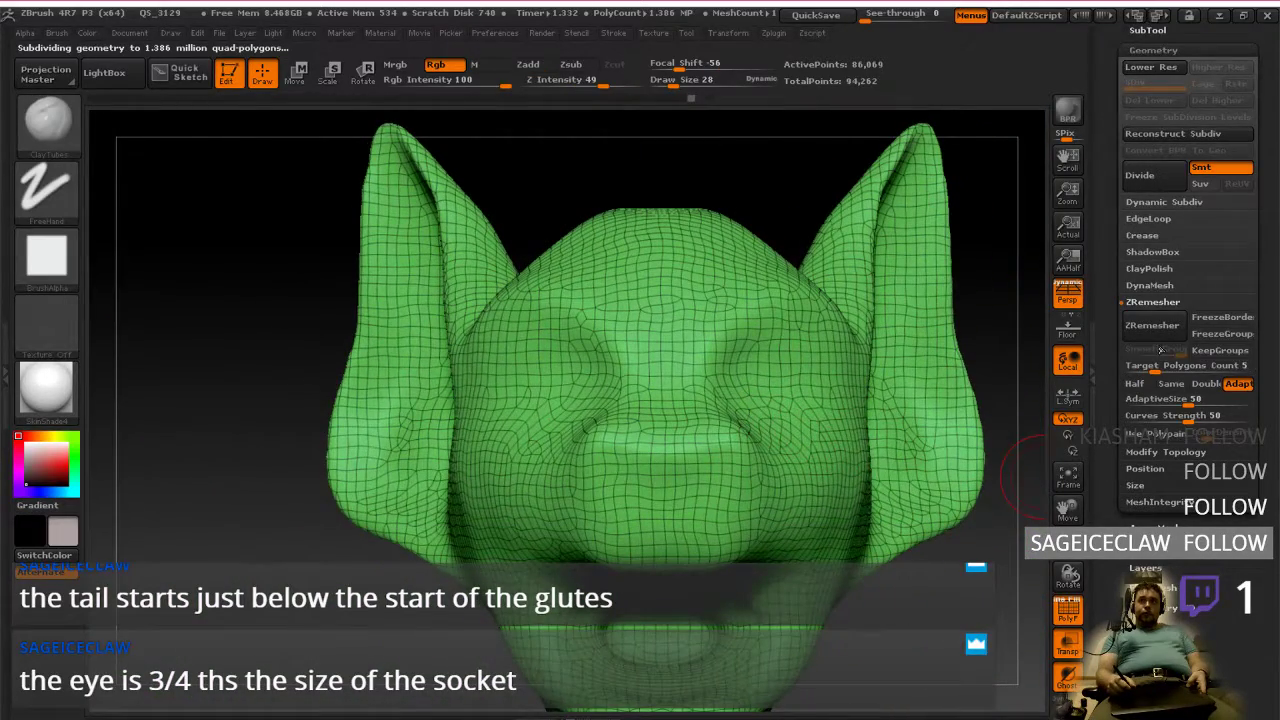
pyautogui.click(1156, 452)
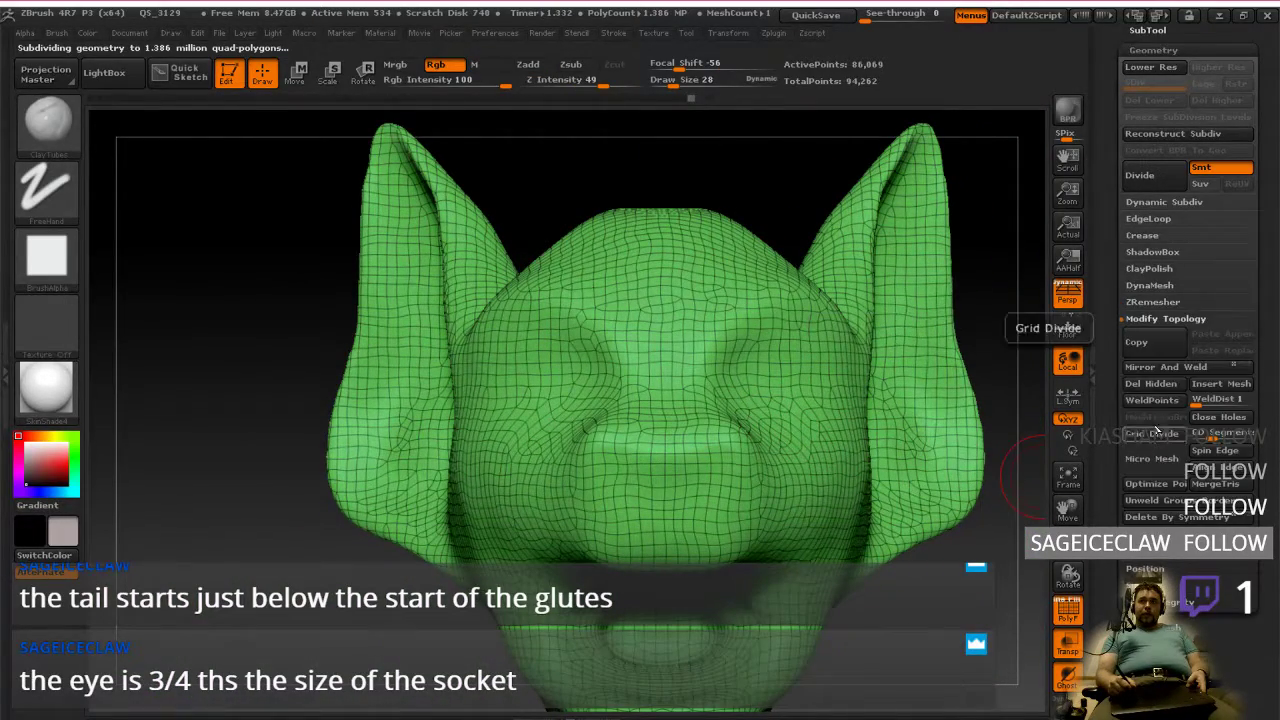
pyautogui.click(1160, 368)
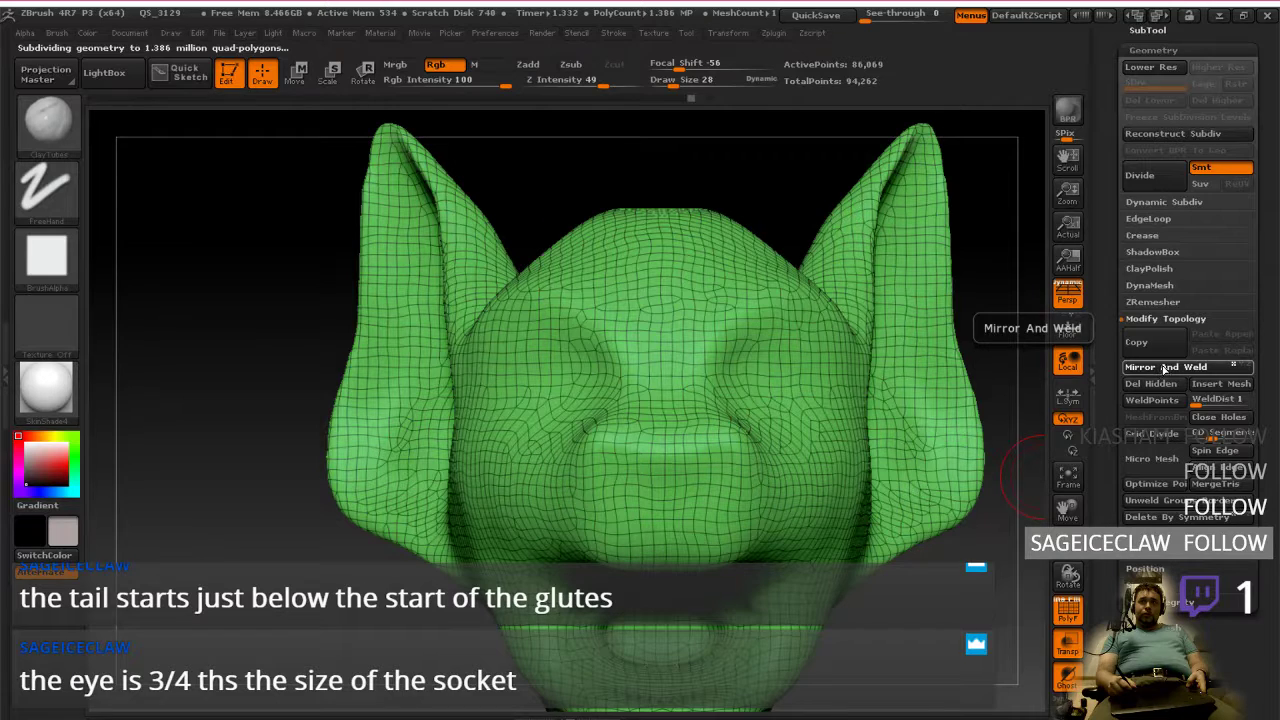
pyautogui.click(1162, 302)
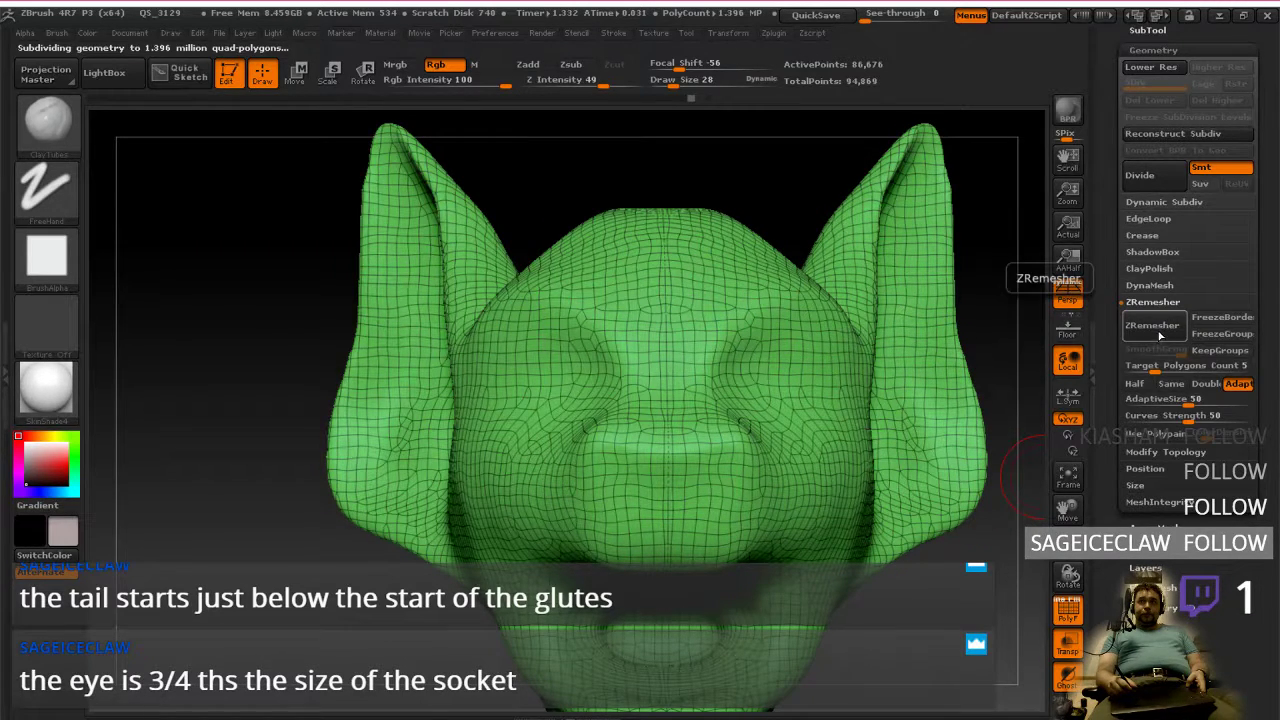
pyautogui.click(1156, 328)
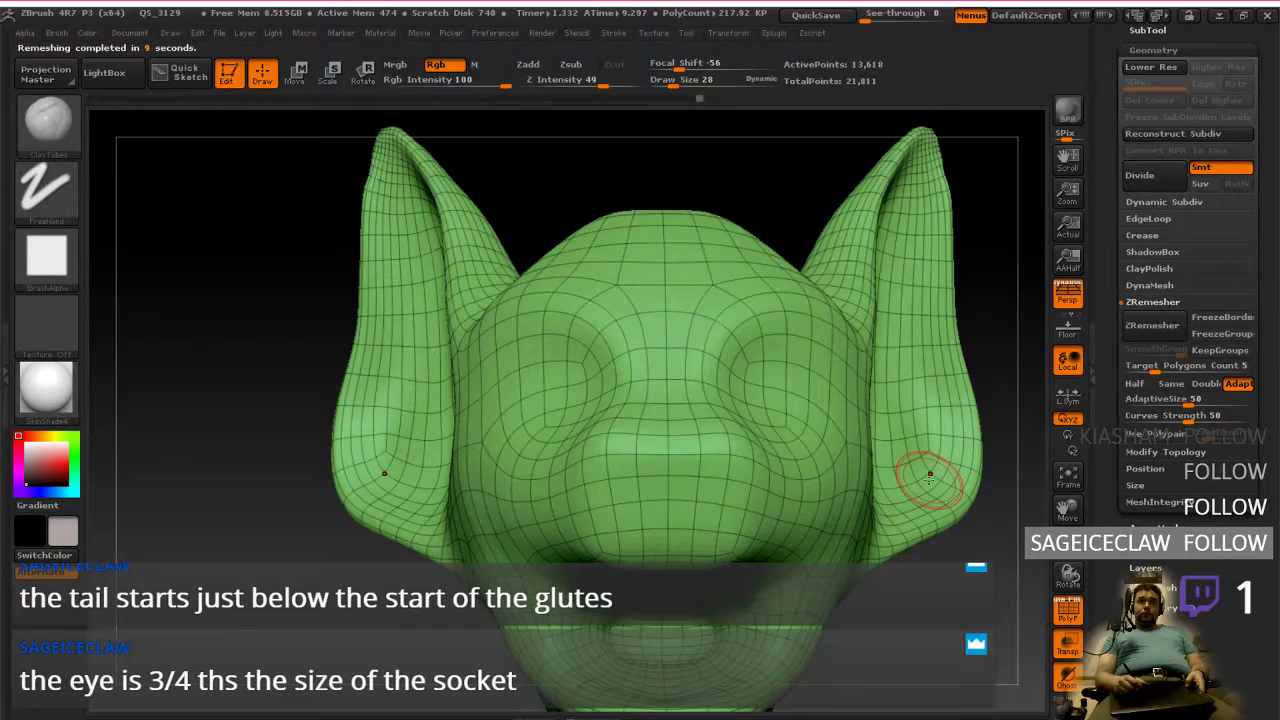
pyautogui.moveTo(735, 447)
pyautogui.keyDown('alt'); pyautogui.mouseDown(button='right')
pyautogui.moveTo(742, 538)
pyautogui.moveTo(740, 504)
pyautogui.moveTo(766, 500)
pyautogui.mouseUp(button='right'); pyautogui.keyUp('alt')
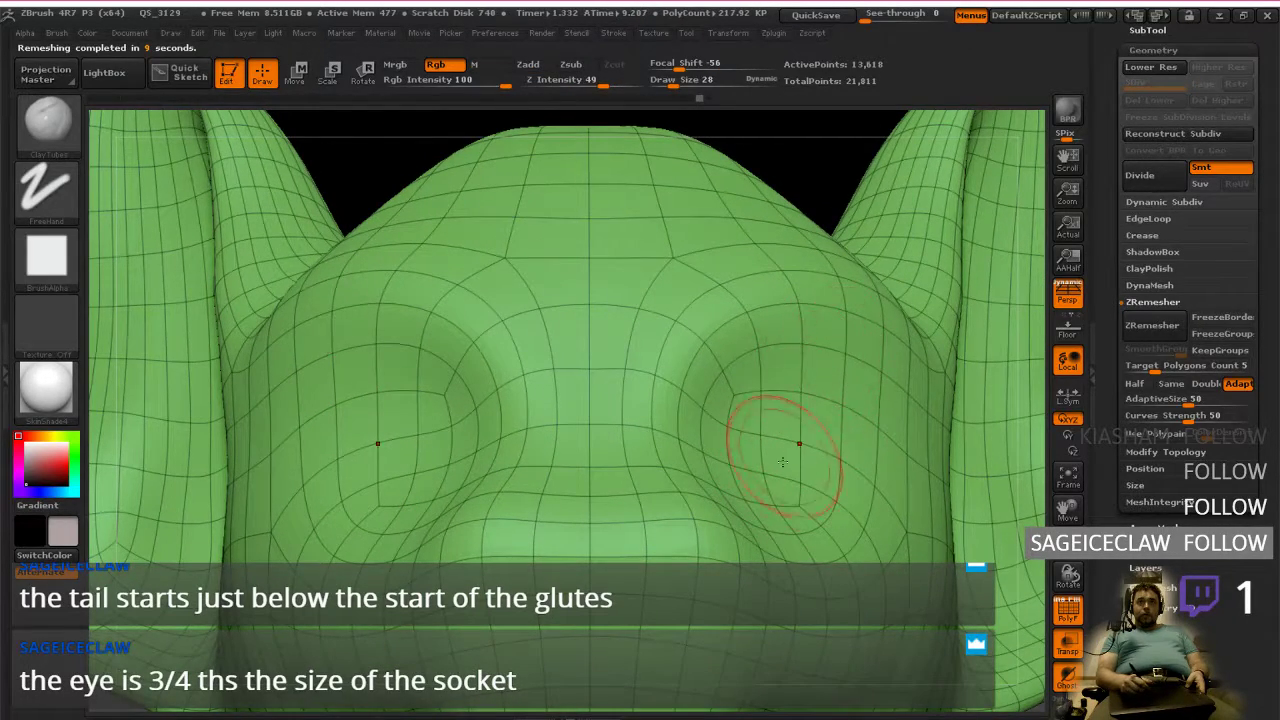
pyautogui.keyDown('ctrl'); pyautogui.moveTo(786, 508); pyautogui.dragTo(797, 384, button='right'); pyautogui.keyUp('ctrl')
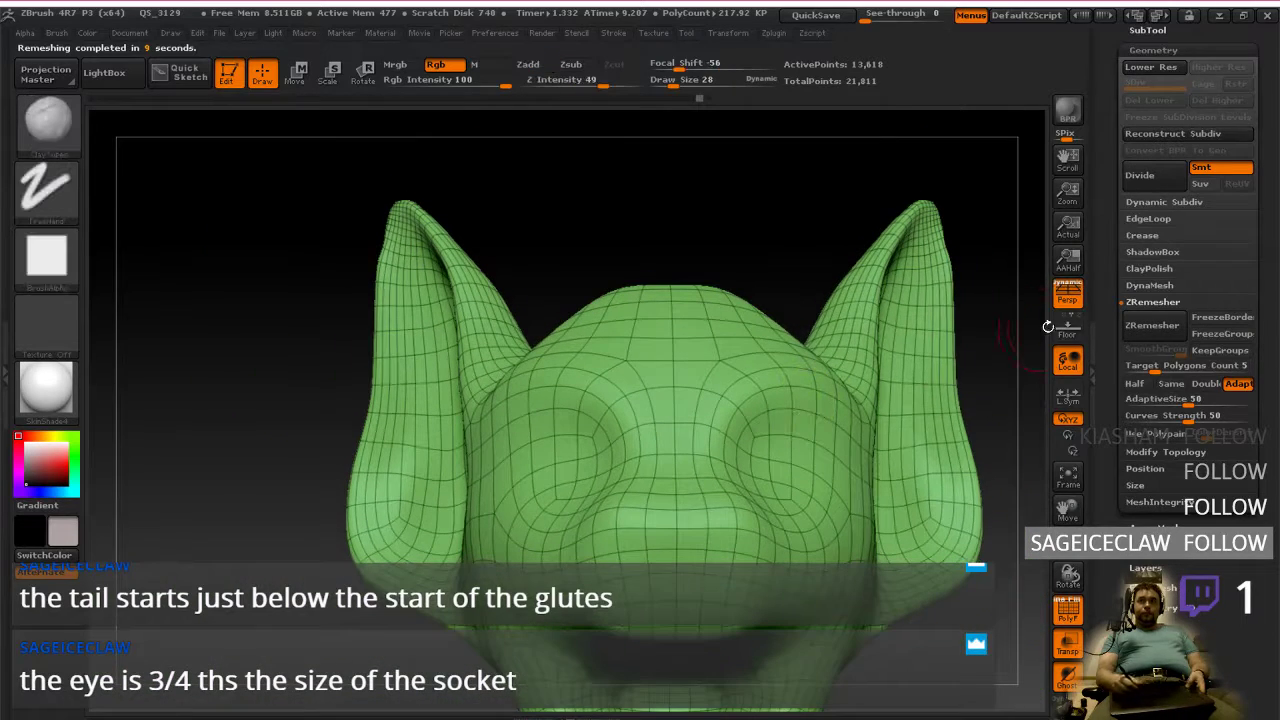
# Step: Divide the retopologised body mesh to subdivision level 2
pyautogui.click(1166, 301)
pyautogui.scroll(3, 1190, 262)
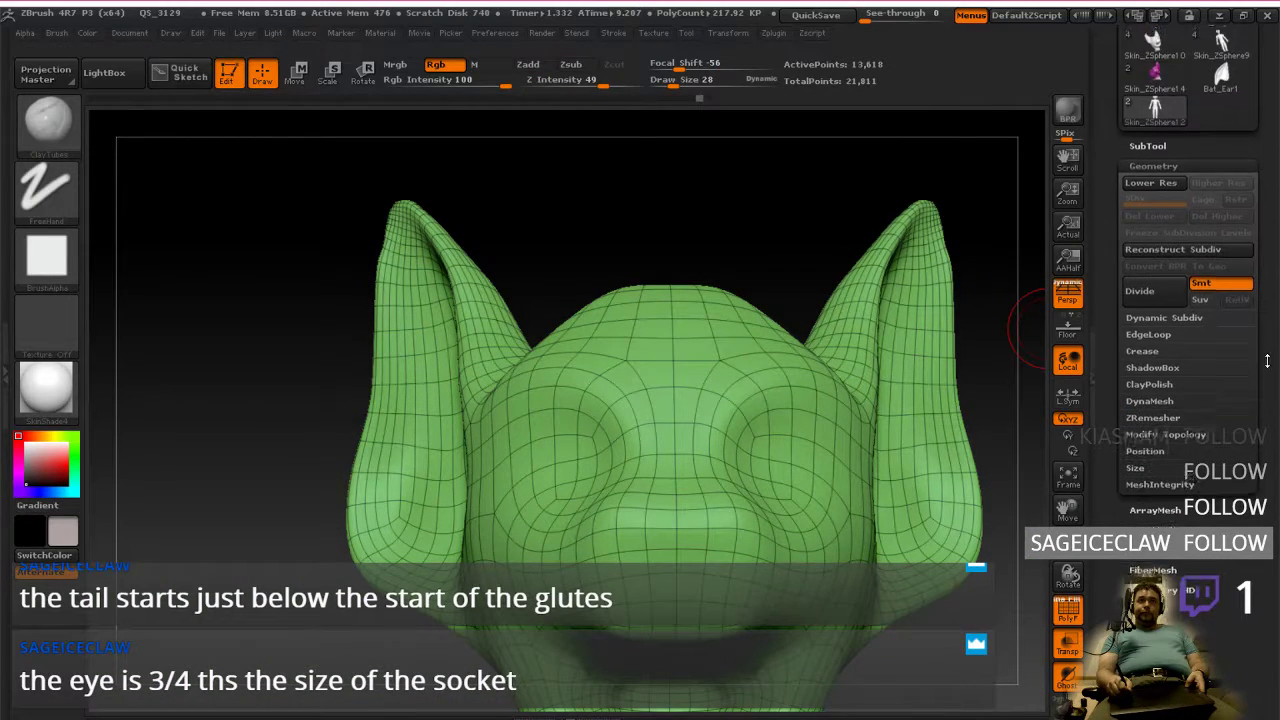
pyautogui.click(1155, 290)
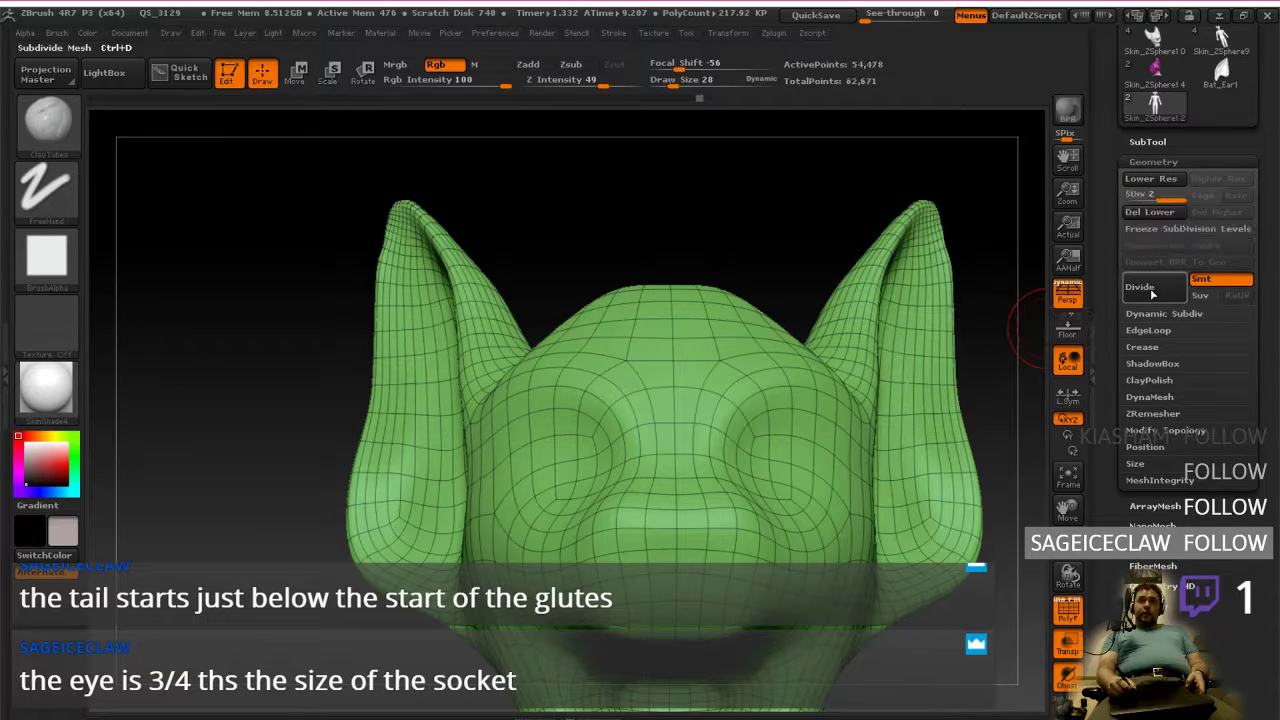
# Step: Try a DynaMesh update on the divided body, undo it, and return the head to the front view
pyautogui.moveTo(920, 460)
pyautogui.mouseDown(button='right')
pyautogui.moveTo(911, 455)
pyautogui.moveTo(950, 450)
pyautogui.moveTo(902, 448)
pyautogui.moveTo(917, 429)
pyautogui.moveTo(965, 405)
pyautogui.mouseUp(button='right')
pyautogui.moveTo(953, 478)
pyautogui.mouseDown(button='right')
pyautogui.moveTo(927, 474)
pyautogui.moveTo(935, 460)
pyautogui.mouseUp(button='right')
pyautogui.moveTo(935, 460)
pyautogui.keyDown('ctrl'); pyautogui.mouseDown(button='right')
pyautogui.moveTo(933, 393)
pyautogui.moveTo(908, 600)
pyautogui.moveTo(929, 365)
pyautogui.moveTo(871, 486)
pyautogui.moveTo(822, 530)
pyautogui.mouseUp(button='right'); pyautogui.keyUp('ctrl')
pyautogui.moveTo(500, 398)
pyautogui.keyDown('ctrl'); pyautogui.mouseDown()
pyautogui.moveTo(789, 180)
pyautogui.moveTo(862, 558)
pyautogui.moveTo(836, 579)
pyautogui.moveTo(886, 557)
pyautogui.mouseUp(); pyautogui.keyUp('ctrl')
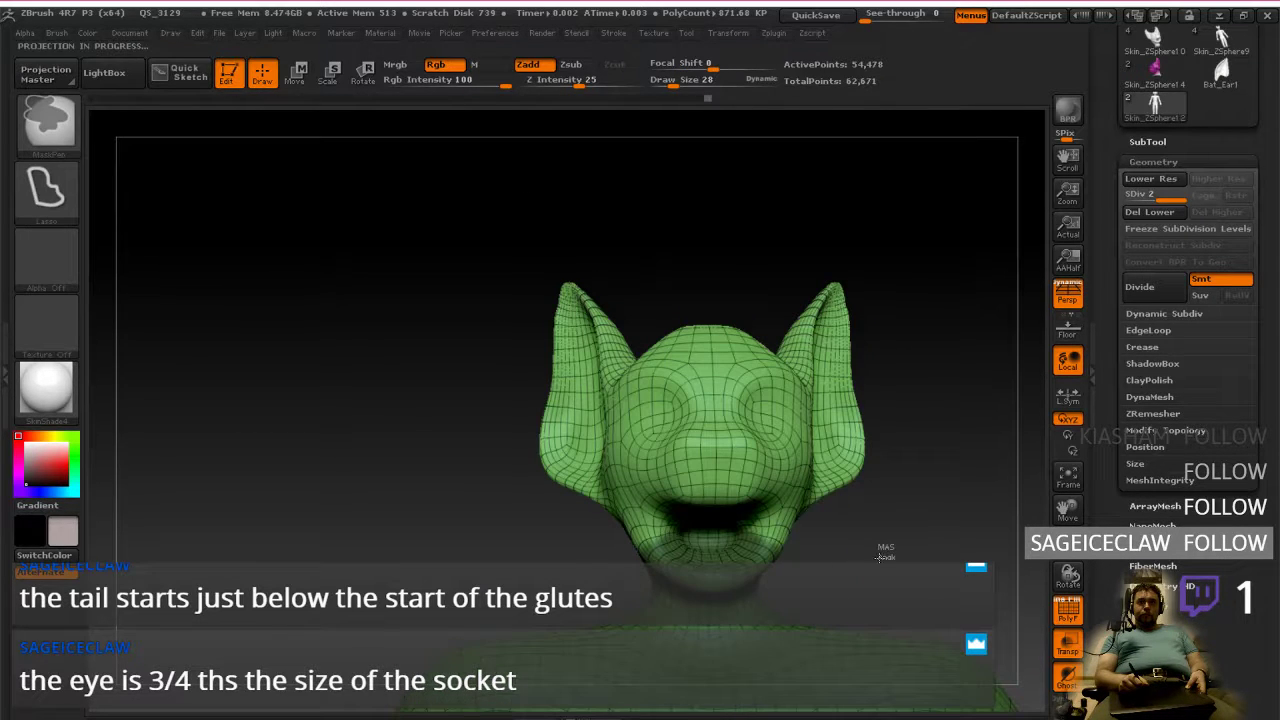
pyautogui.hotkey('ctrl', 'd')
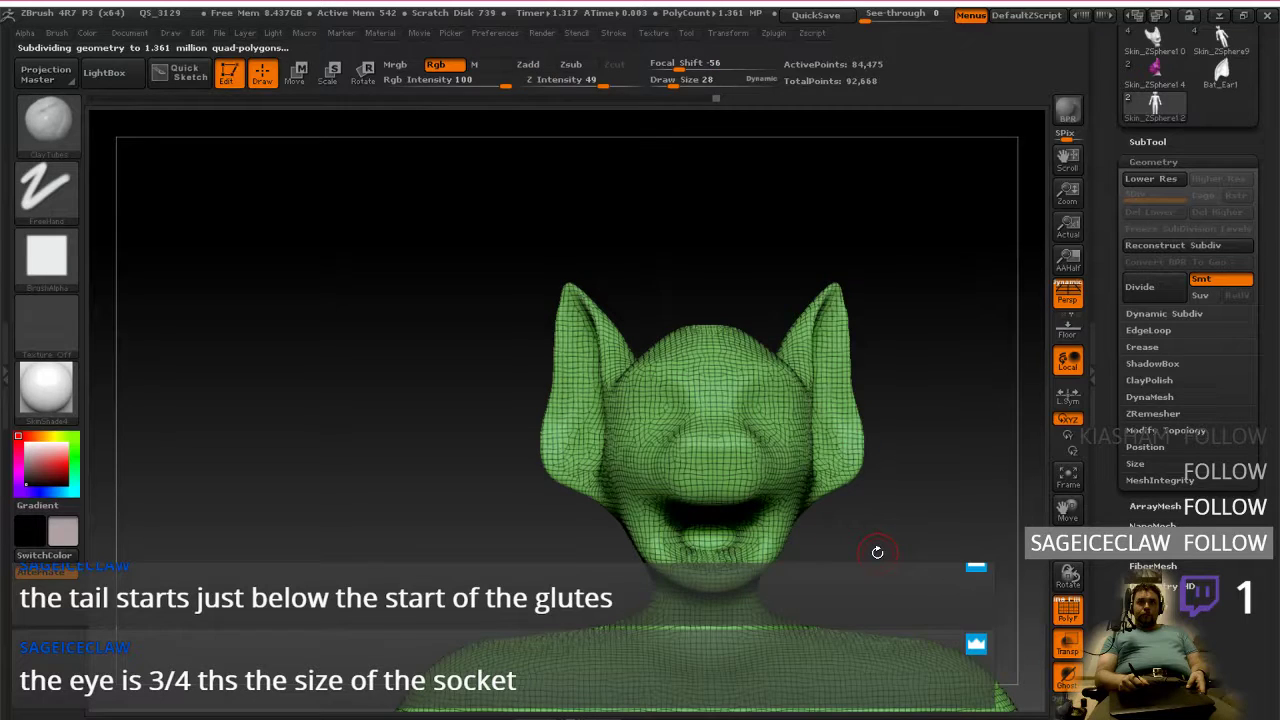
pyautogui.moveTo(877, 547); pyautogui.dragTo(953, 554)
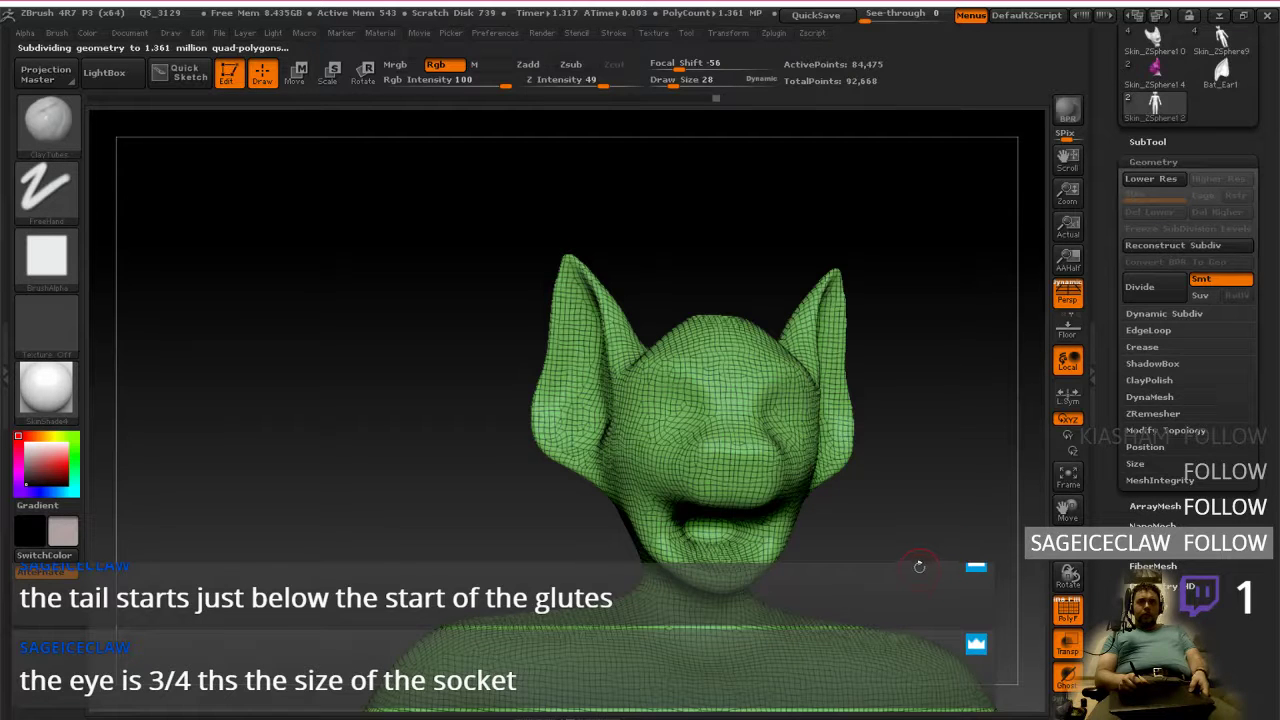
pyautogui.hotkey('shift', 'd')
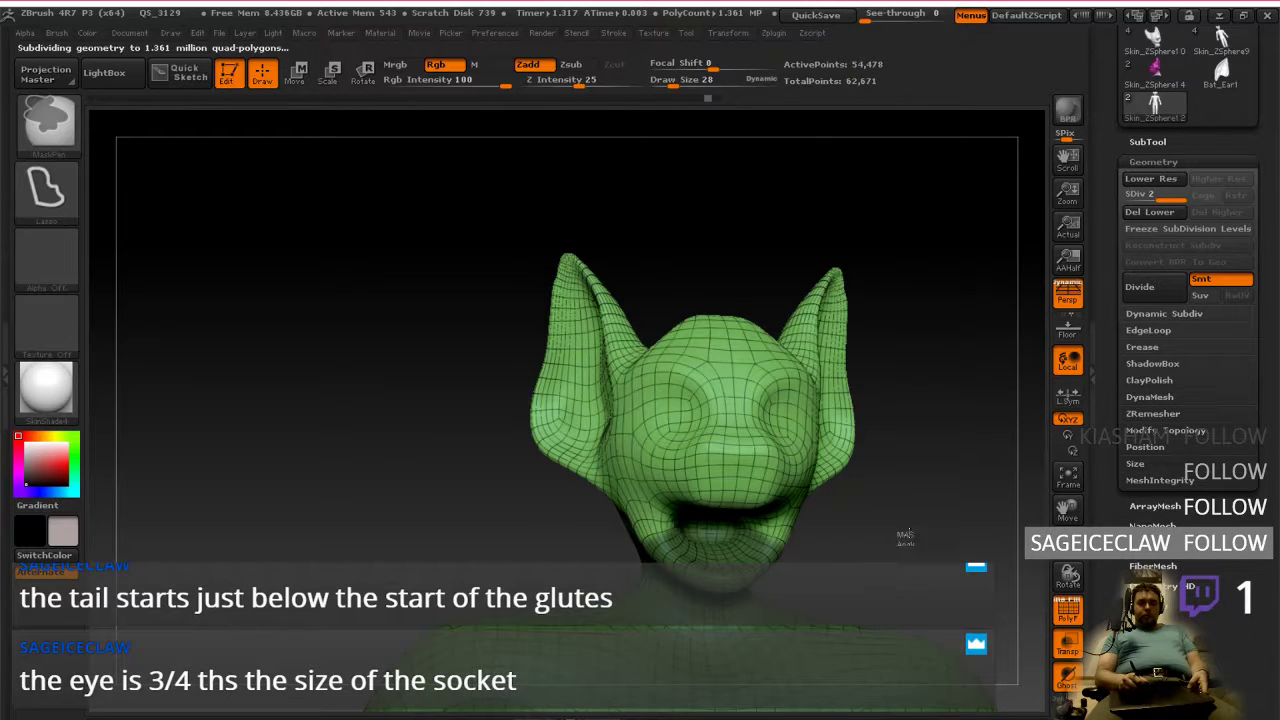
pyautogui.keyDown('ctrl'); pyautogui.keyDown('shift'); pyautogui.click(904, 528); pyautogui.keyUp('shift'); pyautogui.keyUp('ctrl')
pyautogui.keyDown('shift'); pyautogui.moveTo(889, 528); pyautogui.dragTo(881, 529); pyautogui.keyUp('shift')
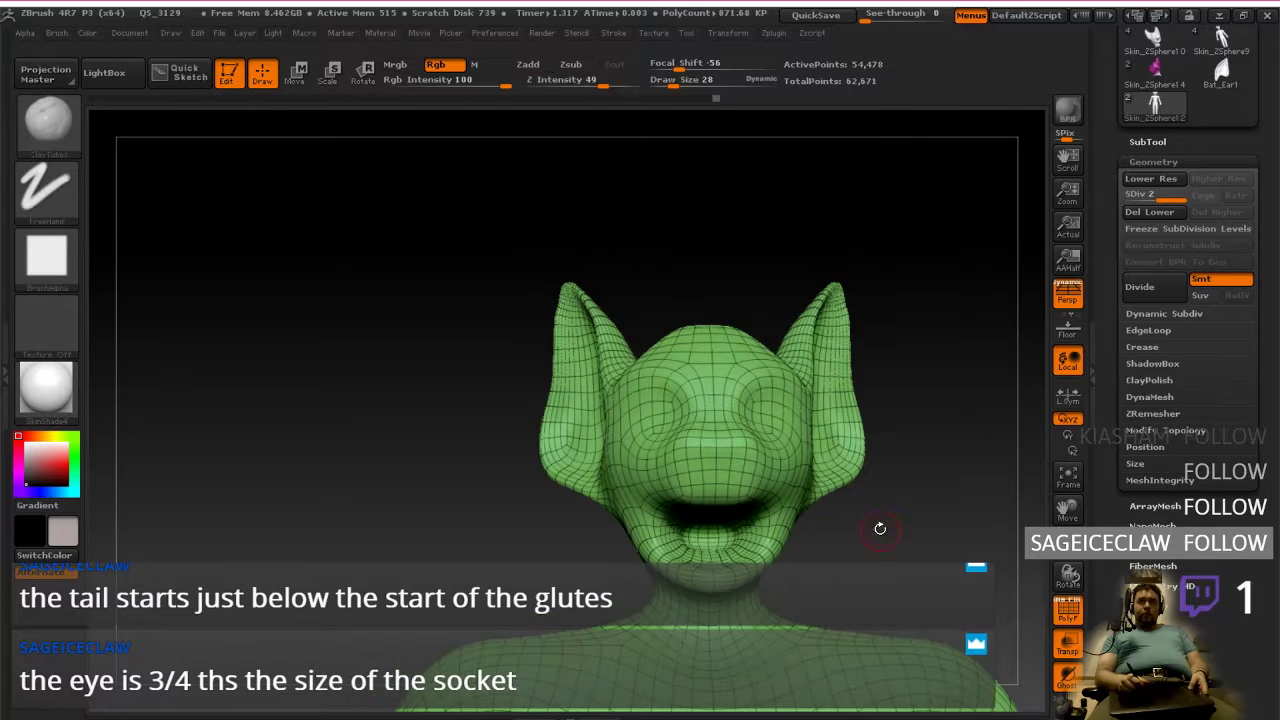
# Step: Isolate a small region around the jaw and neck, and restore the whole mesh's visibility
pyautogui.moveTo(580, 530)
pyautogui.keyDown('ctrl'); pyautogui.keyDown('alt'); pyautogui.mouseDown()
pyautogui.moveTo(538, 217)
pyautogui.moveTo(970, 418)
pyautogui.moveTo(640, 600)
pyautogui.moveTo(600, 562)
pyautogui.moveTo(470, 300)
pyautogui.moveTo(982, 395)
pyautogui.moveTo(805, 626)
pyautogui.mouseUp(); pyautogui.keyUp('alt'); pyautogui.keyUp('ctrl')
pyautogui.moveTo(612, 622)
pyautogui.keyDown('ctrl'); pyautogui.keyDown('shift'); pyautogui.mouseDown()
pyautogui.moveTo(563, 528)
pyautogui.moveTo(834, 509)
pyautogui.moveTo(854, 457)
pyautogui.moveTo(824, 483)
pyautogui.mouseUp(); pyautogui.keyUp('shift'); pyautogui.keyUp('ctrl')
pyautogui.keyDown('ctrl'); pyautogui.keyDown('shift'); pyautogui.click(890, 481); pyautogui.keyUp('shift'); pyautogui.keyUp('ctrl')
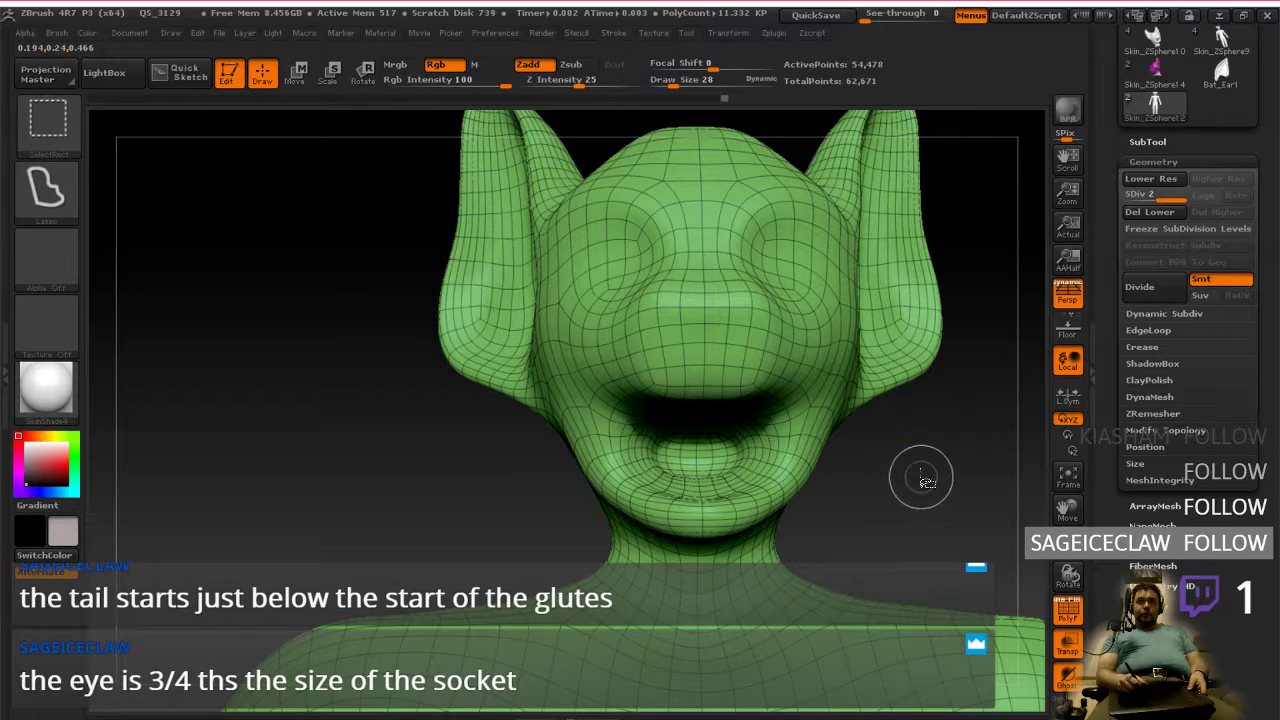
# Step: Divide the body mesh to subdivision level 3 and check the denser wireframe on the side of the muzzle
pyautogui.click(1148, 284)
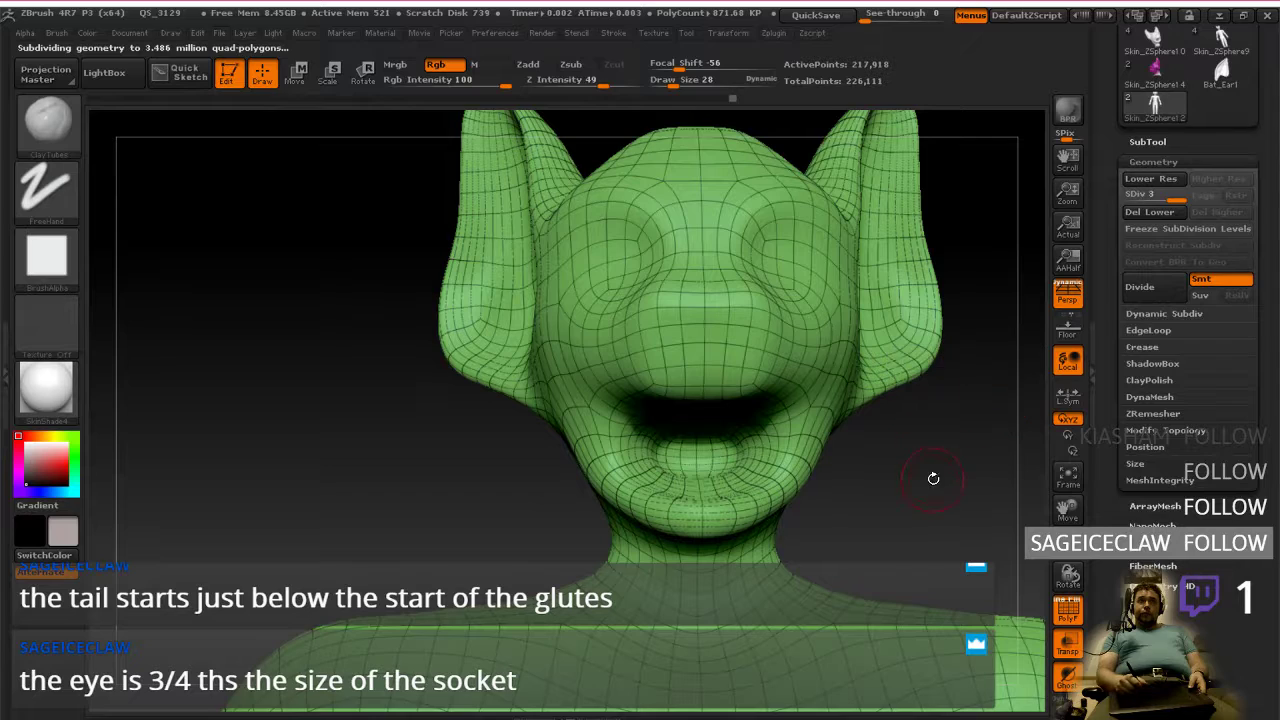
pyautogui.moveTo(941, 470)
pyautogui.mouseDown(button='right')
pyautogui.moveTo(840, 474)
pyautogui.moveTo(866, 414)
pyautogui.mouseUp(button='right')
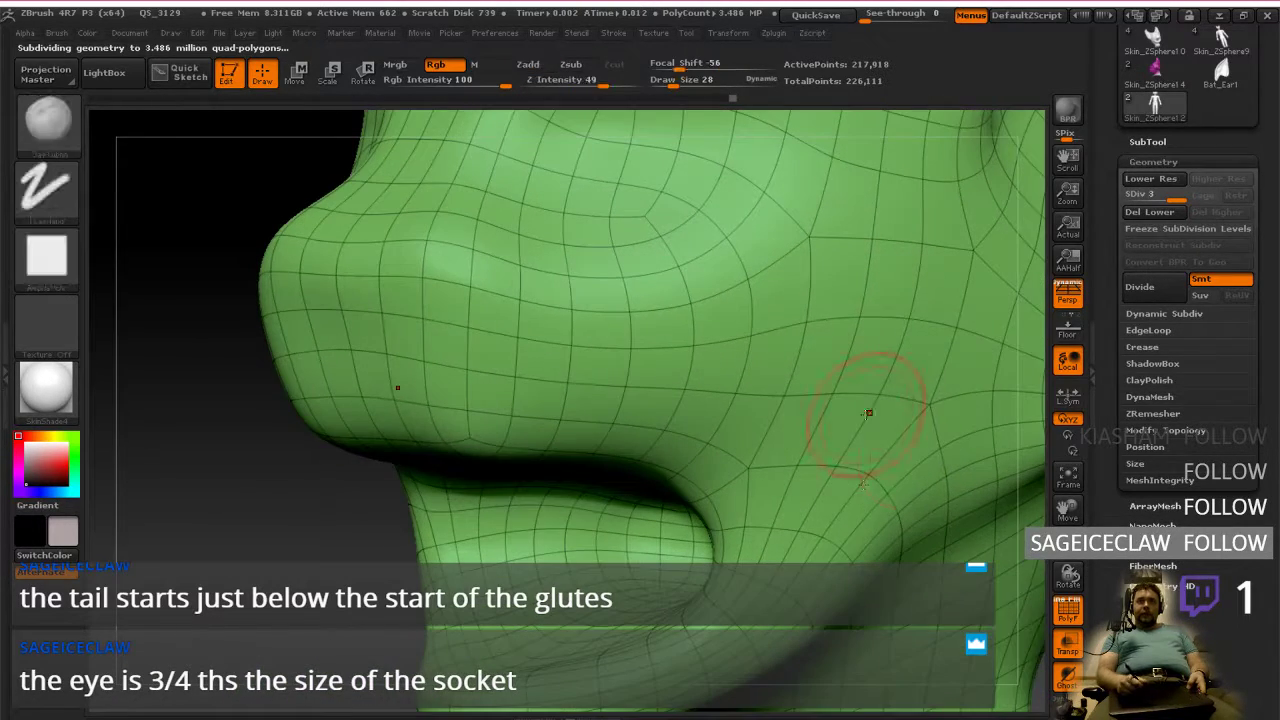
pyautogui.click(1068, 607)
pyautogui.click(1068, 607)
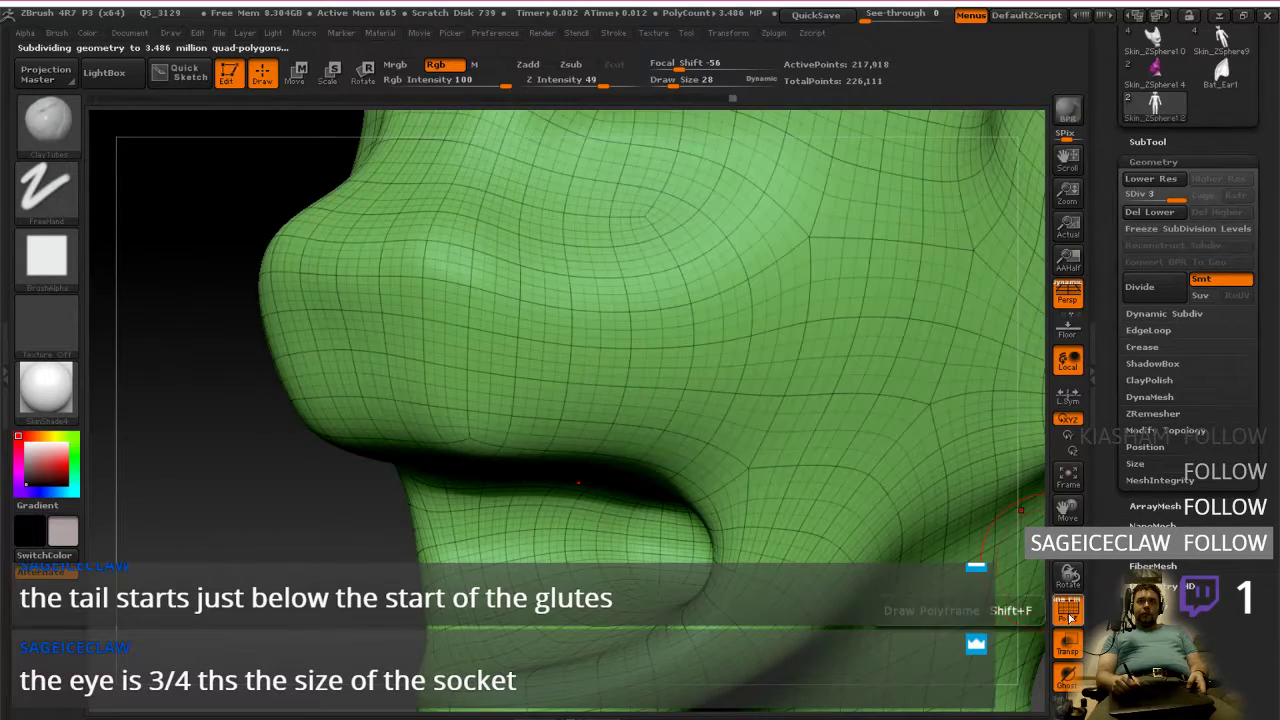
# Step: Hide the lower body so that only the head, neck and upper chest are shown
pyautogui.moveTo(880, 495)
pyautogui.keyDown('ctrl'); pyautogui.mouseDown(button='right')
pyautogui.moveTo(882, 400)
pyautogui.moveTo(822, 505)
pyautogui.moveTo(853, 375)
pyautogui.moveTo(825, 424)
pyautogui.mouseUp(button='right'); pyautogui.keyUp('ctrl')
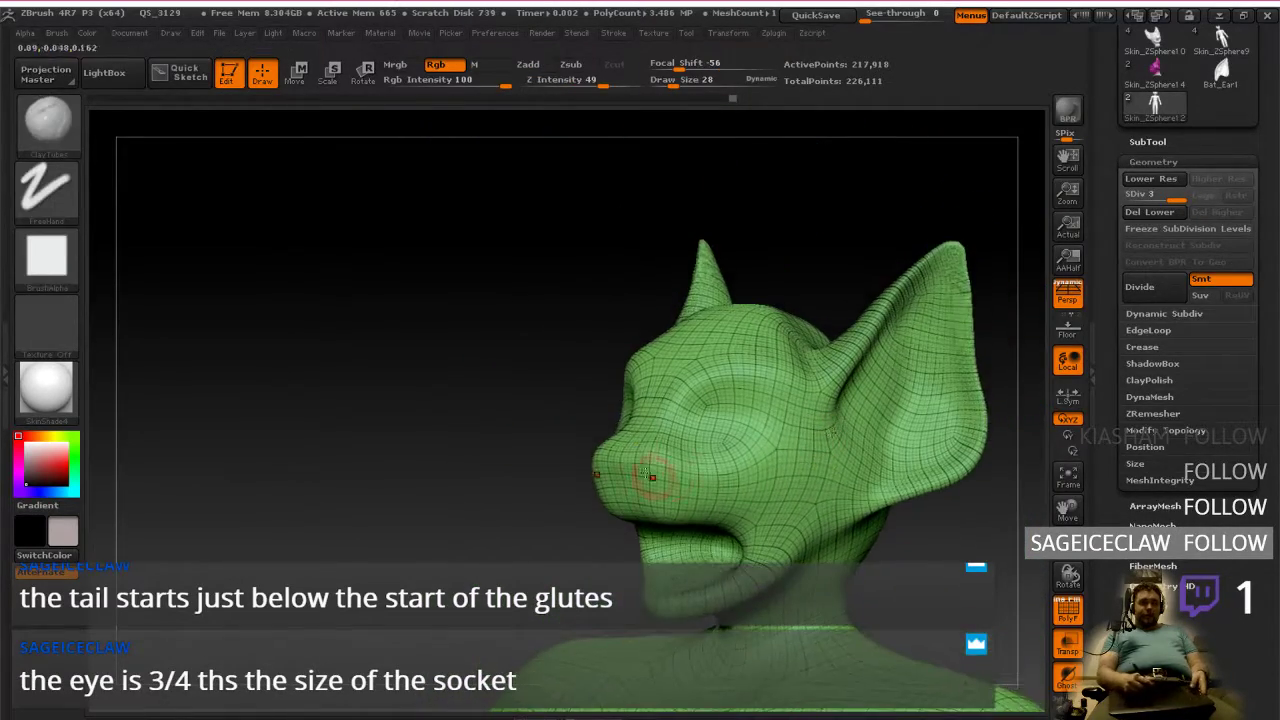
pyautogui.moveTo(558, 455)
pyautogui.keyDown('ctrl'); pyautogui.keyDown('shift'); pyautogui.mouseDown()
pyautogui.moveTo(850, 200)
pyautogui.moveTo(1033, 335)
pyautogui.moveTo(1035, 540)
pyautogui.moveTo(950, 630)
pyautogui.moveTo(760, 660)
pyautogui.moveTo(620, 620)
pyautogui.moveTo(573, 492)
pyautogui.mouseUp(); pyautogui.keyUp('shift'); pyautogui.keyUp('ctrl')
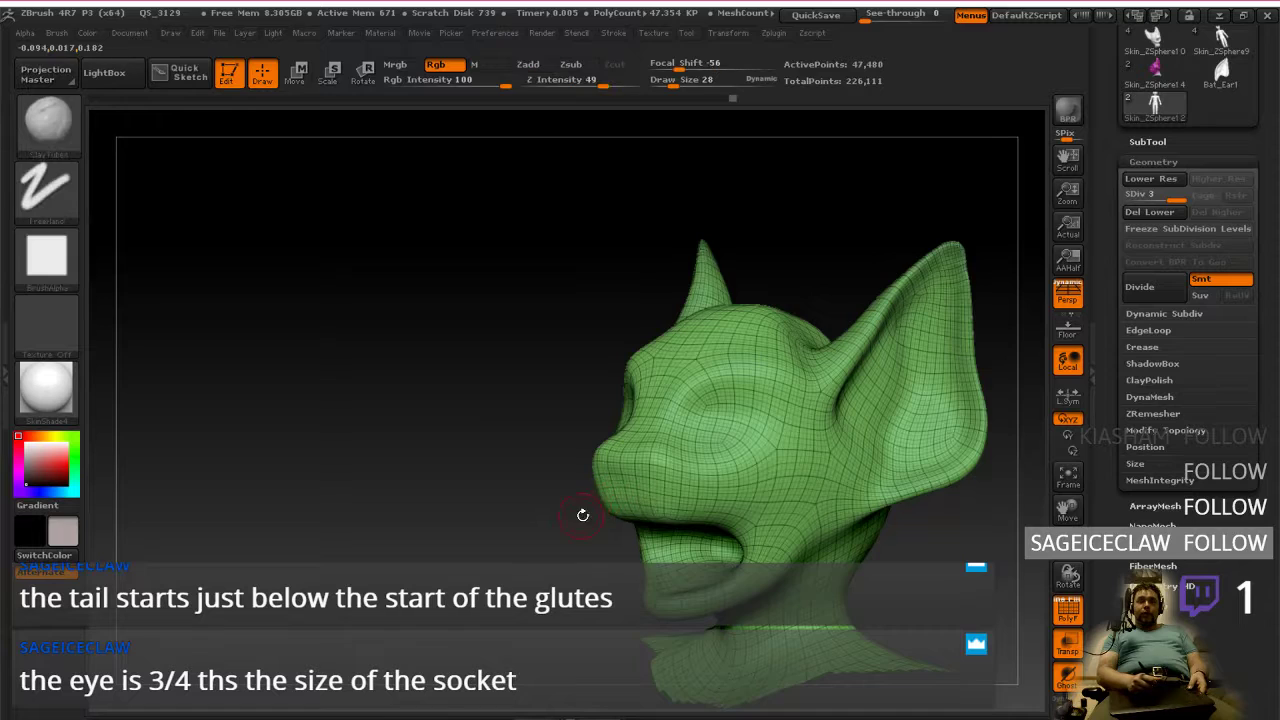
# Step: Examine the subdivided head's wireframe around the muzzle, mouth and ears from the side and front
pyautogui.keyDown('shift'); pyautogui.moveTo(578, 513); pyautogui.dragTo(620, 514, button='right'); pyautogui.keyUp('shift')
pyautogui.moveTo(923, 500)
pyautogui.mouseDown(button='right')
pyautogui.moveTo(811, 546)
pyautogui.moveTo(720, 548)
pyautogui.mouseUp(button='right')
pyautogui.keyDown('shift'); pyautogui.moveTo(850, 558); pyautogui.dragTo(794, 563, button='right'); pyautogui.keyUp('shift')
pyautogui.keyDown('shift'); pyautogui.rightClick(788, 564); pyautogui.keyUp('shift')
pyautogui.keyDown('alt'); pyautogui.moveTo(866, 600); pyautogui.dragTo(922, 594, button='right'); pyautogui.keyUp('alt')
pyautogui.moveTo(903, 525)
pyautogui.mouseDown(button='right')
pyautogui.moveTo(837, 520)
pyautogui.moveTo(852, 528)
pyautogui.moveTo(891, 511)
pyautogui.mouseUp(button='right')
pyautogui.keyDown('shift'); pyautogui.moveTo(891, 511); pyautogui.dragTo(897, 503); pyautogui.keyUp('shift')
pyautogui.moveTo(897, 503); pyautogui.dragTo(836, 518, button='right')
pyautogui.moveTo(923, 480)
pyautogui.mouseDown(button='right')
pyautogui.moveTo(789, 540)
pyautogui.moveTo(860, 520)
pyautogui.moveTo(835, 540)
pyautogui.moveTo(848, 512)
pyautogui.mouseUp(button='right')
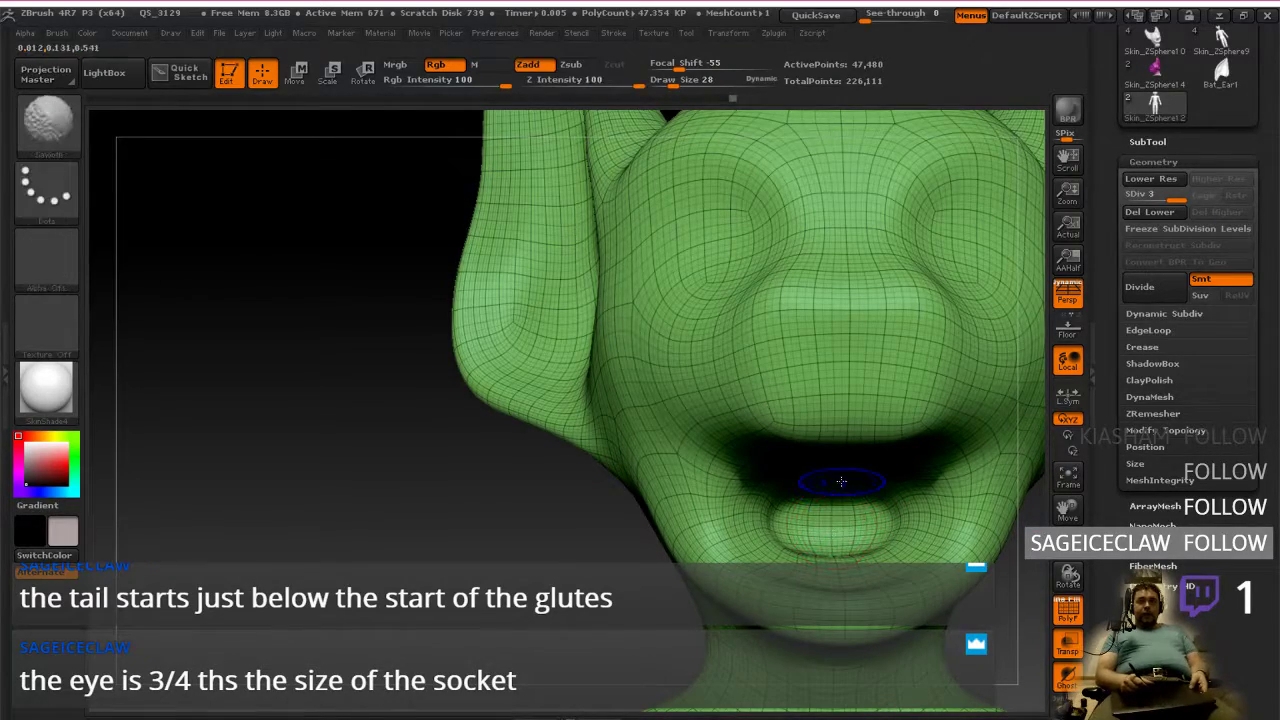
pyautogui.moveTo(854, 500)
pyautogui.keyDown('ctrl'); pyautogui.mouseDown(button='right')
pyautogui.moveTo(841, 471)
pyautogui.moveTo(880, 480)
pyautogui.moveTo(914, 466)
pyautogui.moveTo(856, 497)
pyautogui.moveTo(786, 507)
pyautogui.mouseUp(button='right'); pyautogui.keyUp('ctrl')
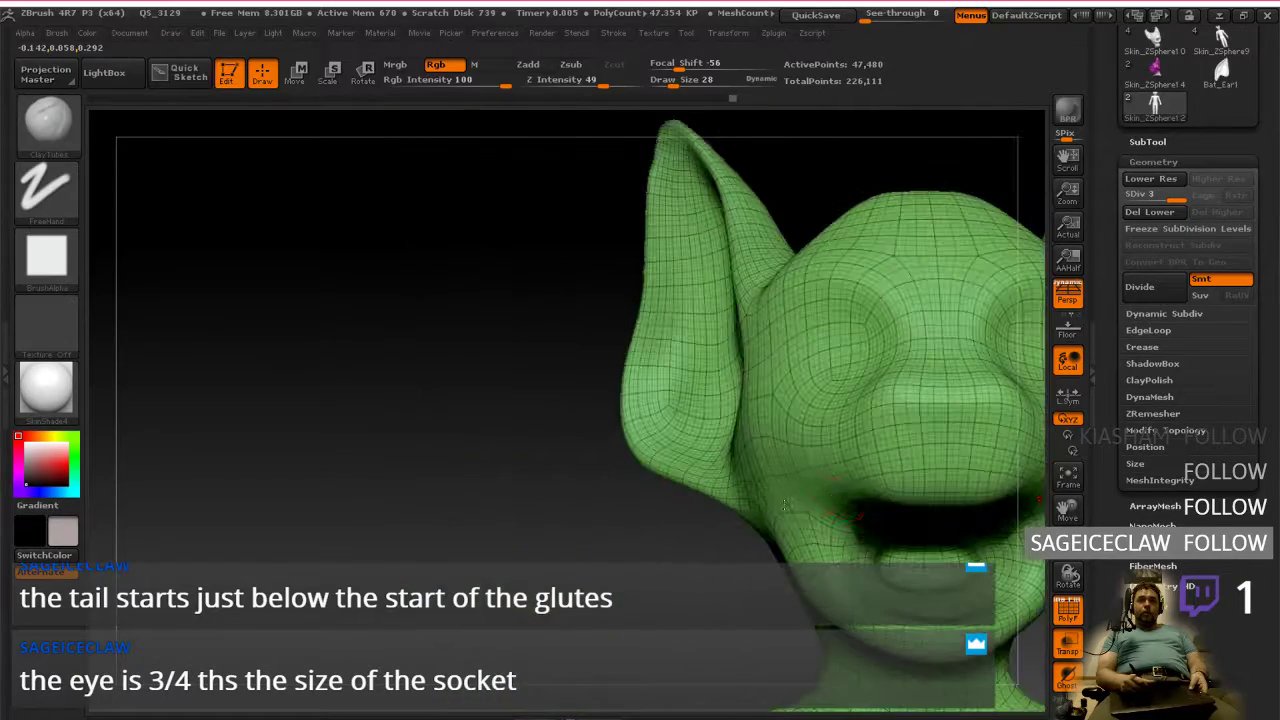
# Step: Turn off the wireframe display and frame the head from the front
pyautogui.moveTo(860, 478)
pyautogui.keyDown('alt'); pyautogui.mouseDown(button='right')
pyautogui.moveTo(696, 498)
pyautogui.moveTo(740, 478)
pyautogui.mouseUp(button='right'); pyautogui.keyUp('alt')
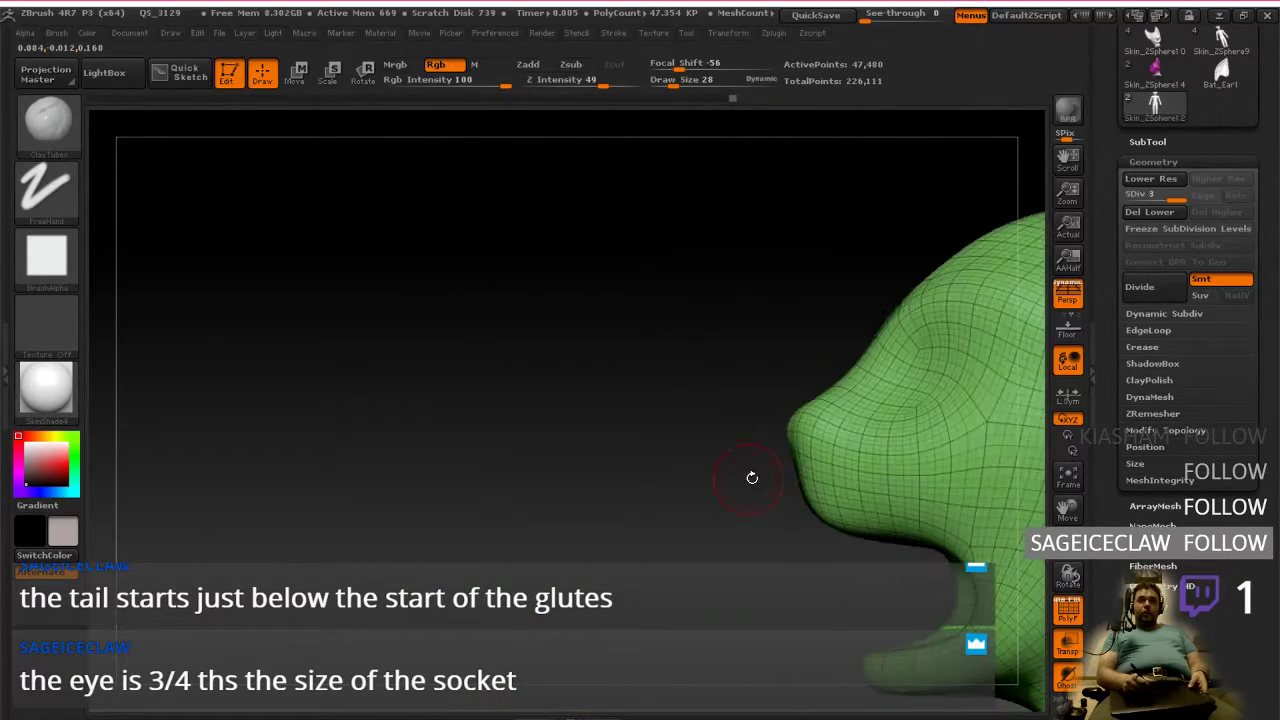
pyautogui.moveTo(886, 469)
pyautogui.keyDown('alt'); pyautogui.mouseDown(button='right')
pyautogui.moveTo(800, 480)
pyautogui.moveTo(851, 491)
pyautogui.moveTo(850, 504)
pyautogui.moveTo(908, 486)
pyautogui.moveTo(1042, 568)
pyautogui.mouseUp(button='right'); pyautogui.keyUp('alt')
pyautogui.click(1068, 610)
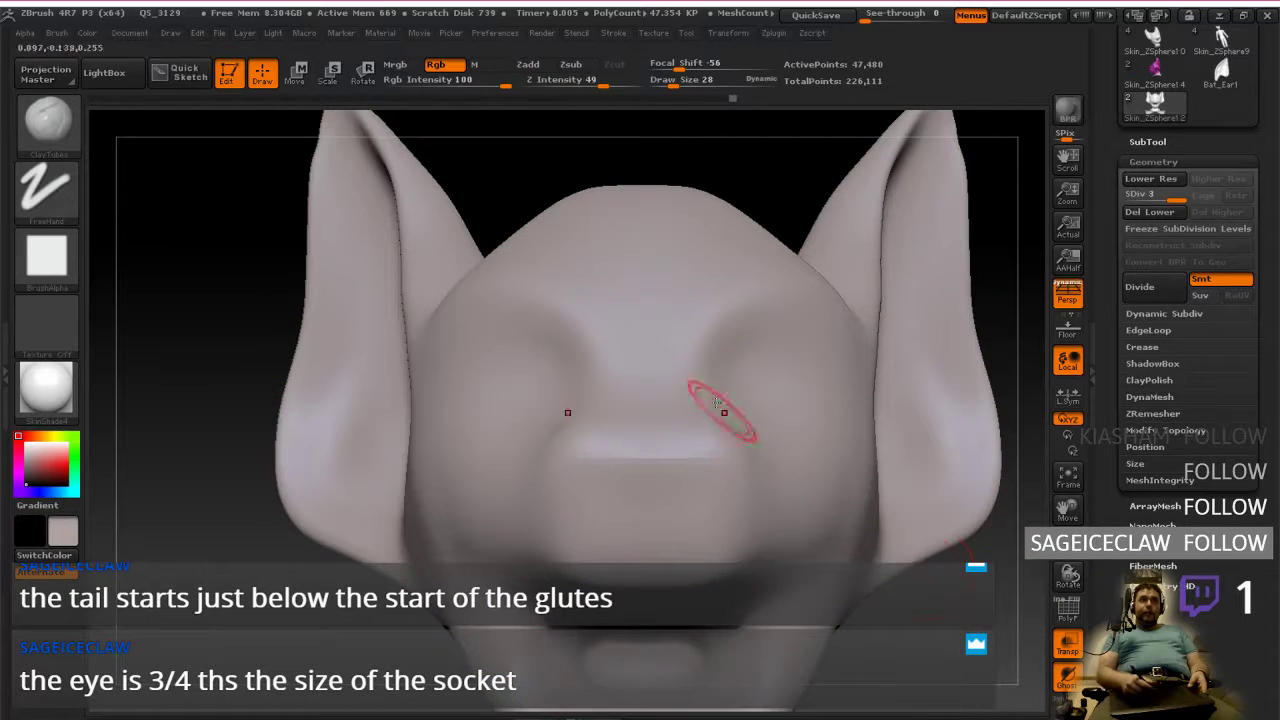
pyautogui.keyDown('ctrl'); pyautogui.moveTo(641, 390); pyautogui.dragTo(648, 371, button='right'); pyautogui.keyUp('ctrl')
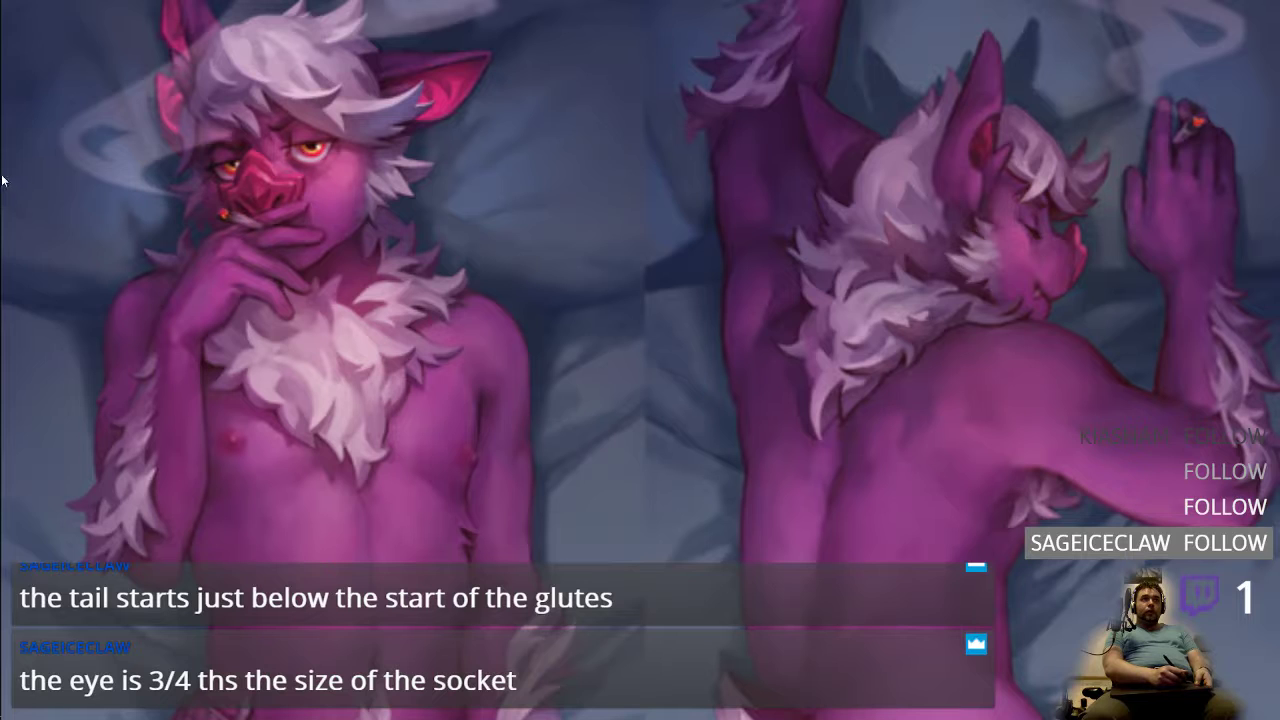
# Step: Switch to Photoshop, capture the head and its proportion guides into the Greenshot image editor, and return to ZBrush
pyautogui.moveTo(3, 180)
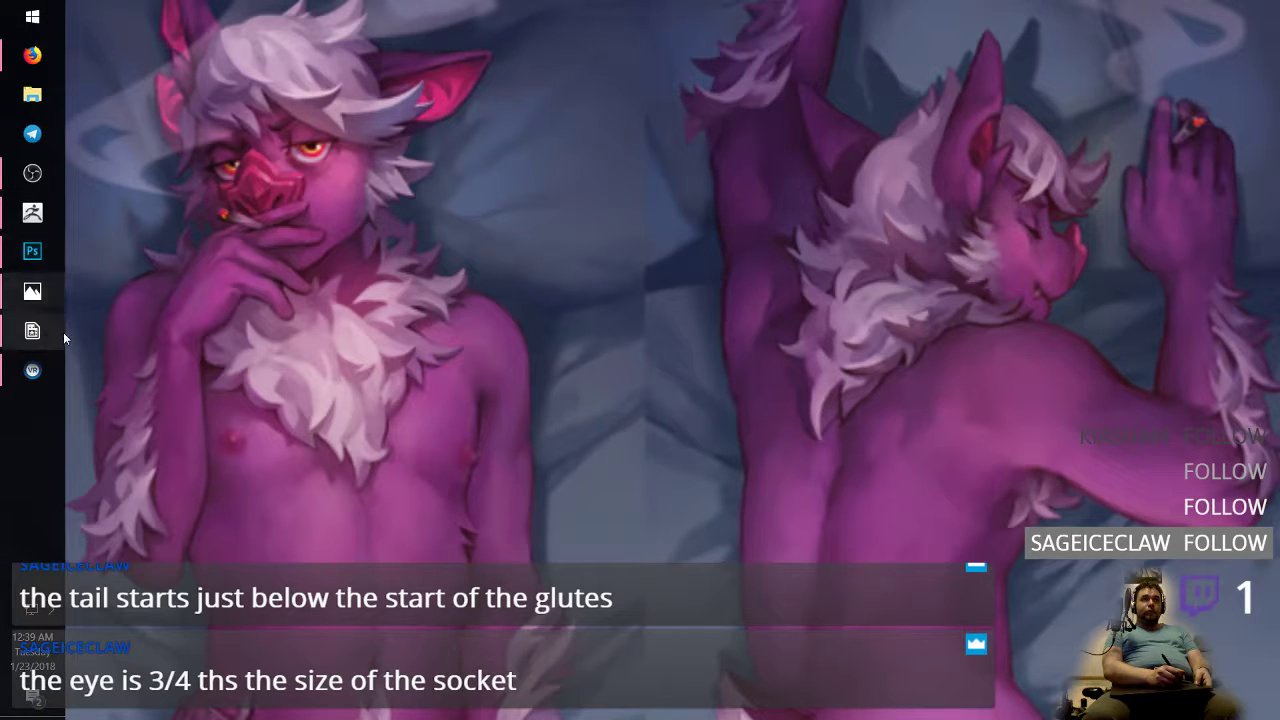
pyautogui.click(33, 251)
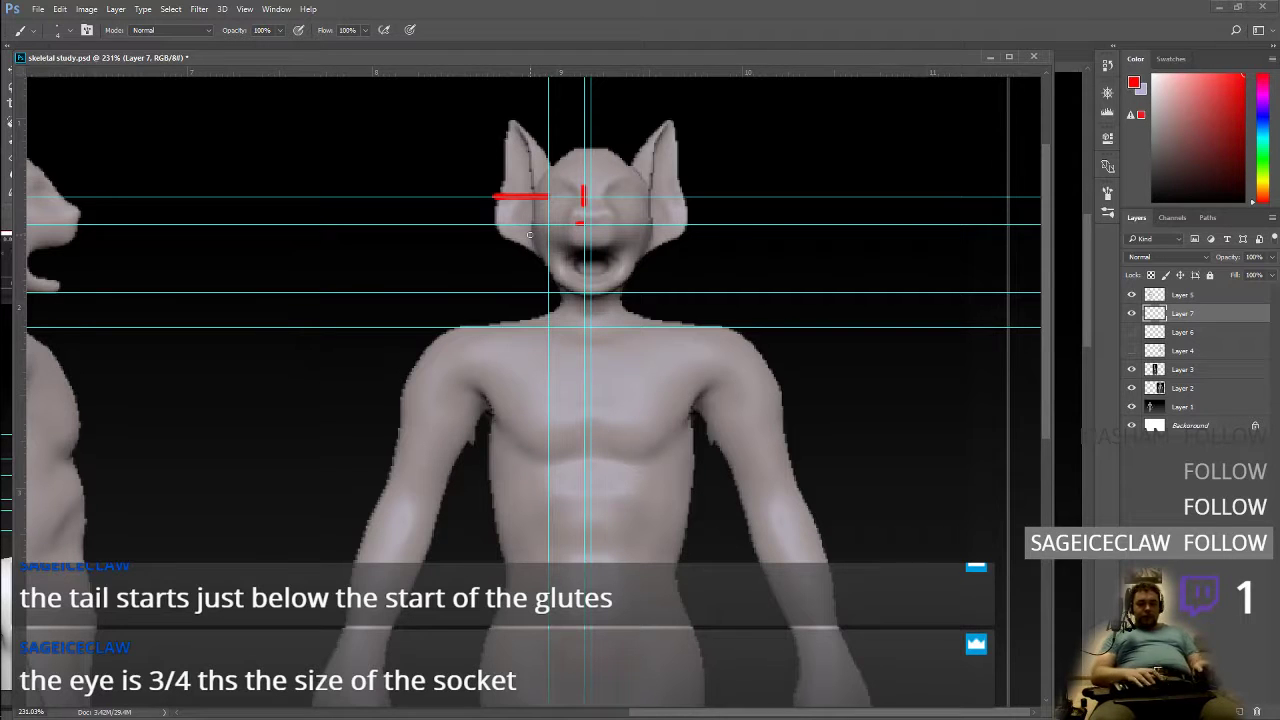
pyautogui.press('Print')
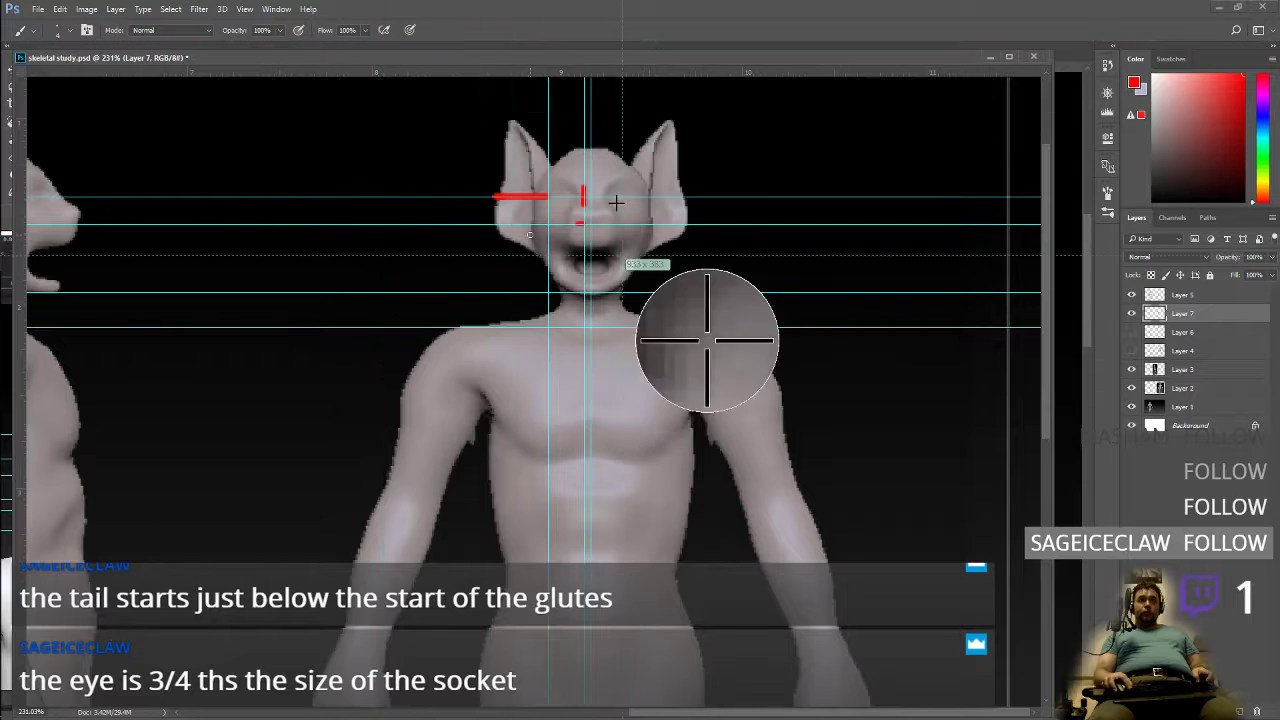
pyautogui.moveTo(451, 86); pyautogui.dragTo(786, 400)
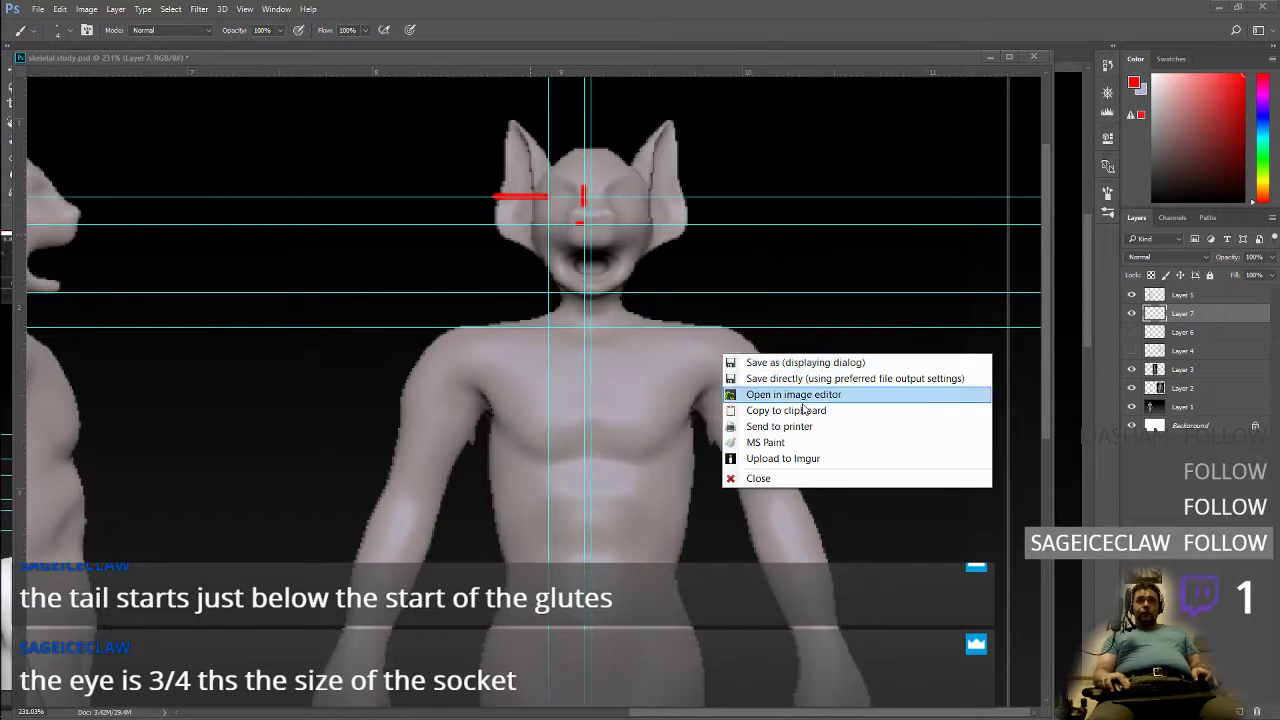
pyautogui.click(846, 394)
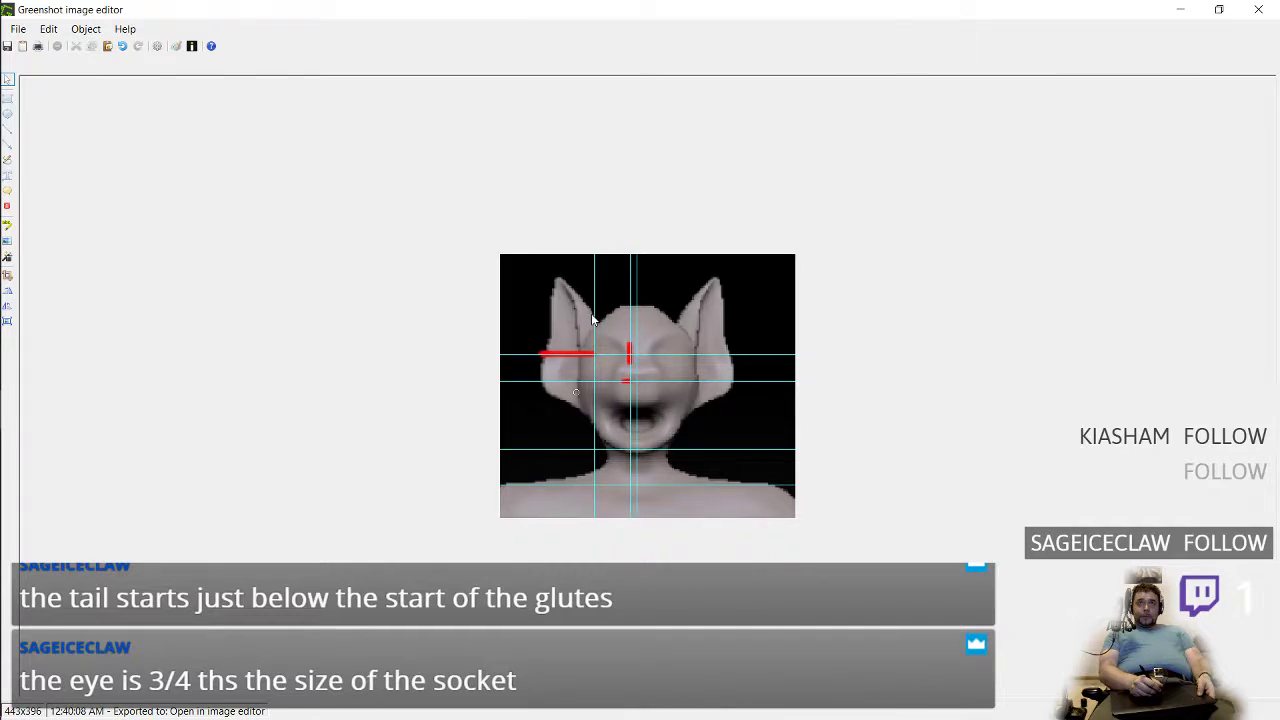
pyautogui.hotkey('alt', 'Tab')
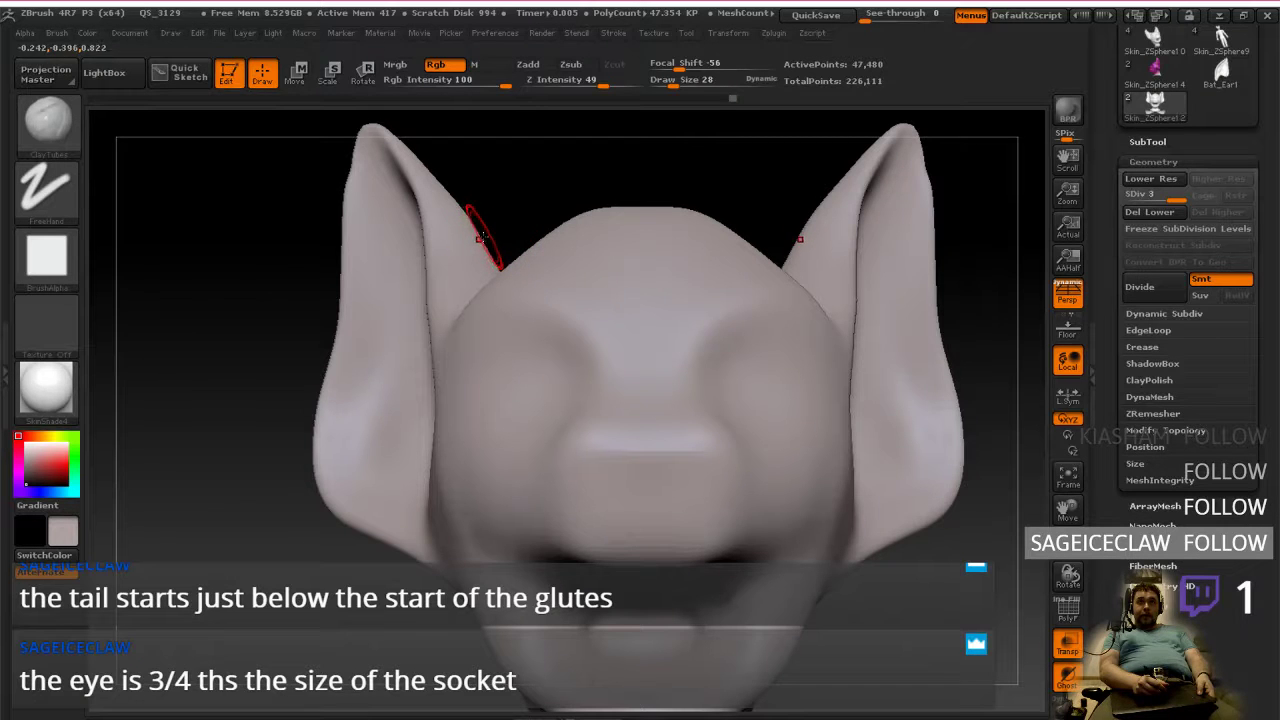
# Step: Set the paint colour to black and mark the upper outer corners of both eye sockets with dots
pyautogui.click(480, 342)
pyautogui.moveTo(480, 342); pyautogui.dragTo(482, 344)
pyautogui.moveTo(588, 330)
pyautogui.mouseDown(button='right')
pyautogui.moveTo(623, 336)
pyautogui.moveTo(586, 340)
pyautogui.mouseUp(button='right')
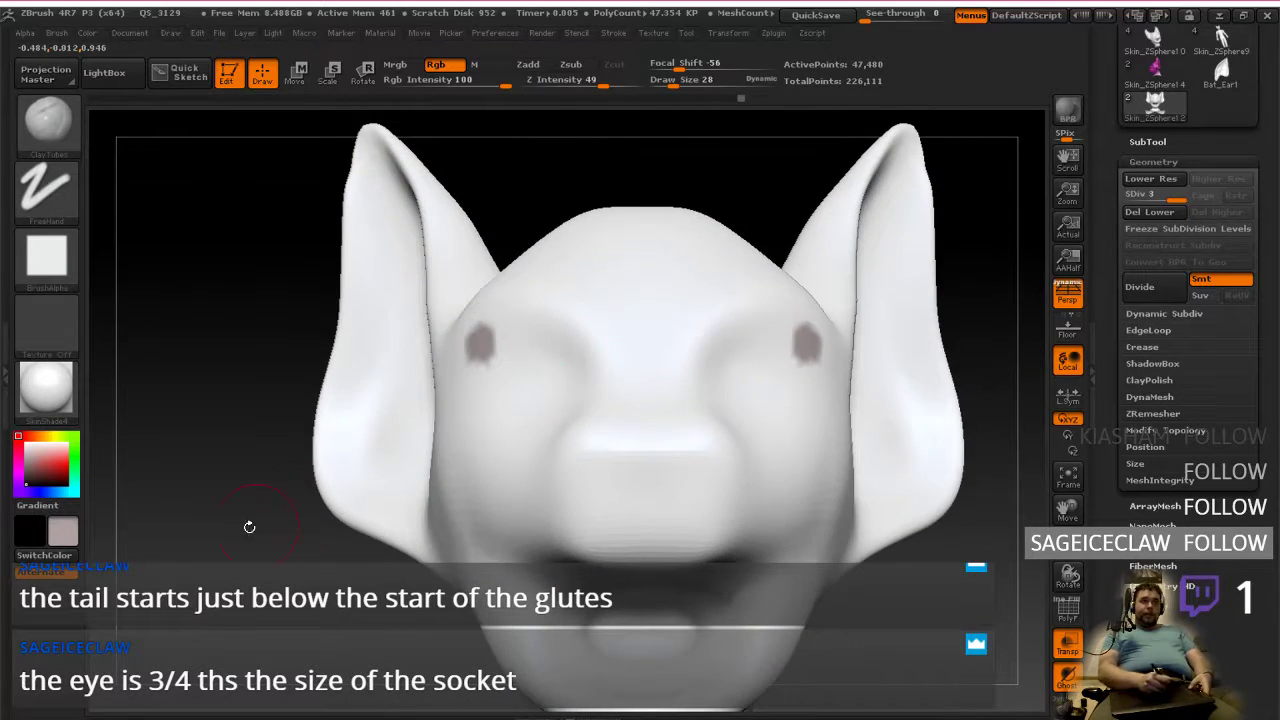
pyautogui.click(69, 540)
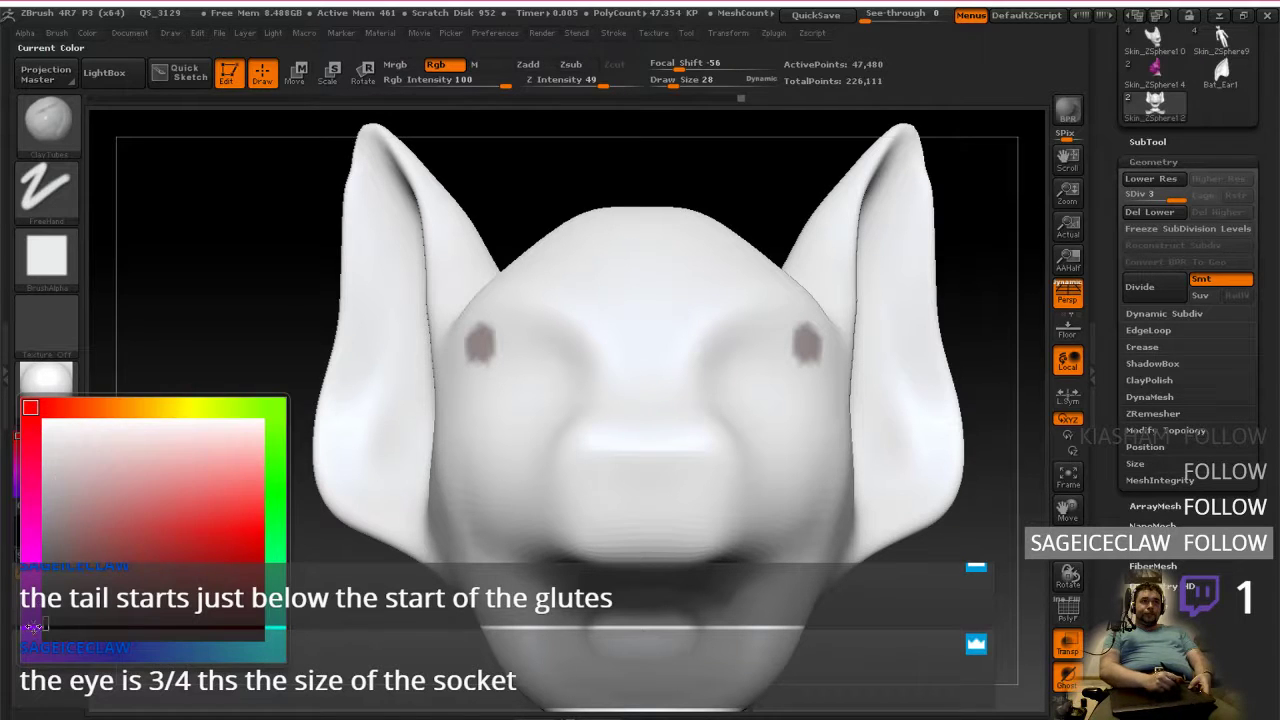
pyautogui.click(90, 563)
pyautogui.moveTo(478, 342); pyautogui.dragTo(483, 336)
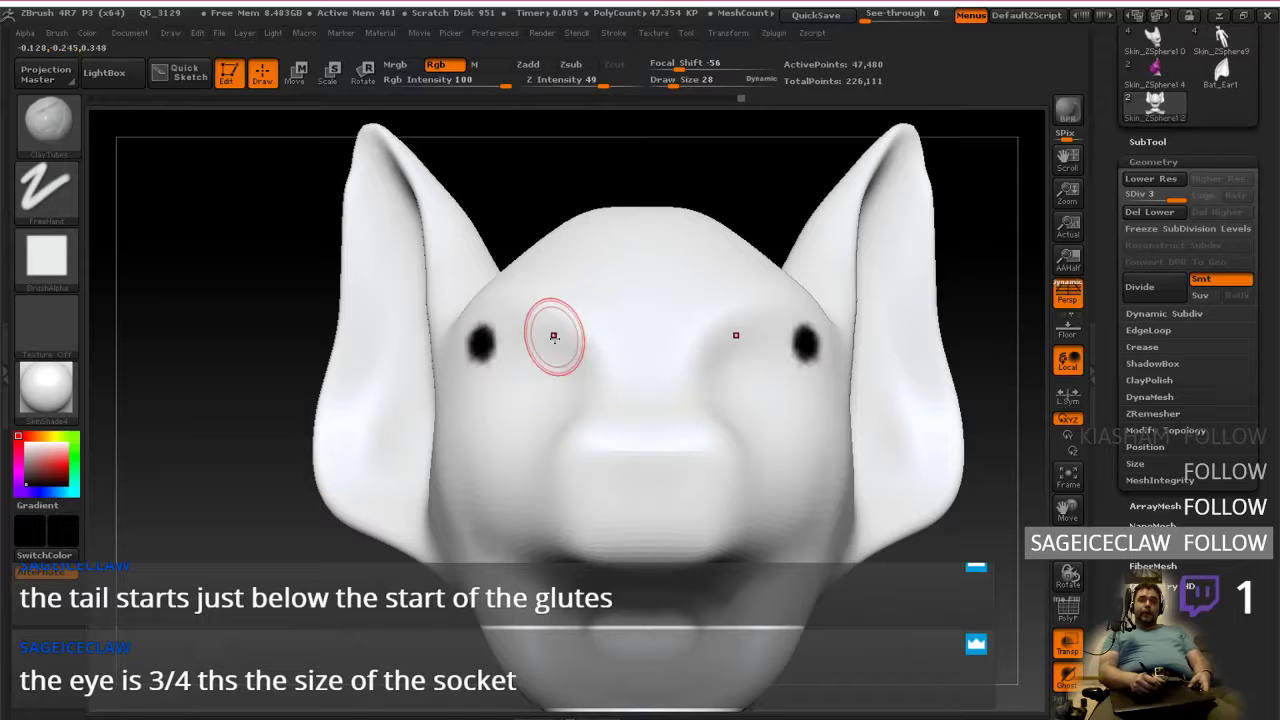
# Step: Compare the head with the captured guide image and paint a mirrored pair of black dots on the front of the muzzle
pyautogui.press('ctrl+super+Right')
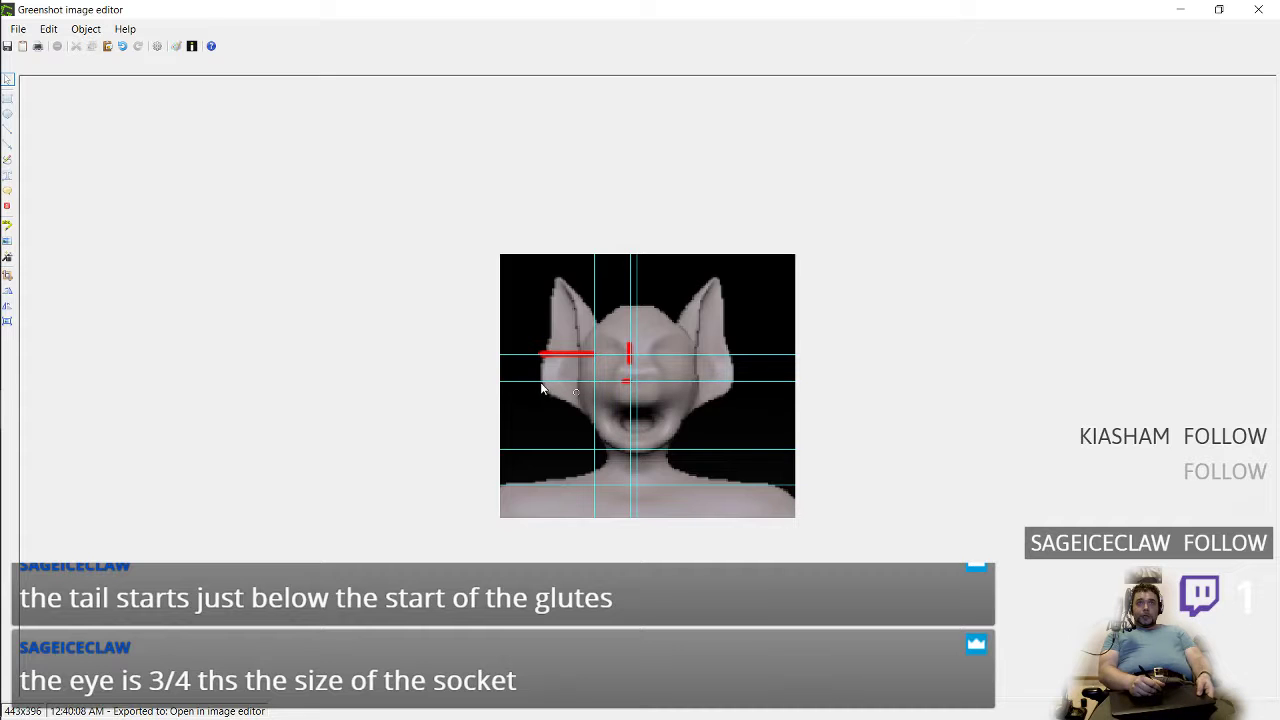
pyautogui.press('ctrl+super+Left')
pyautogui.press('ctrl+super+Left')
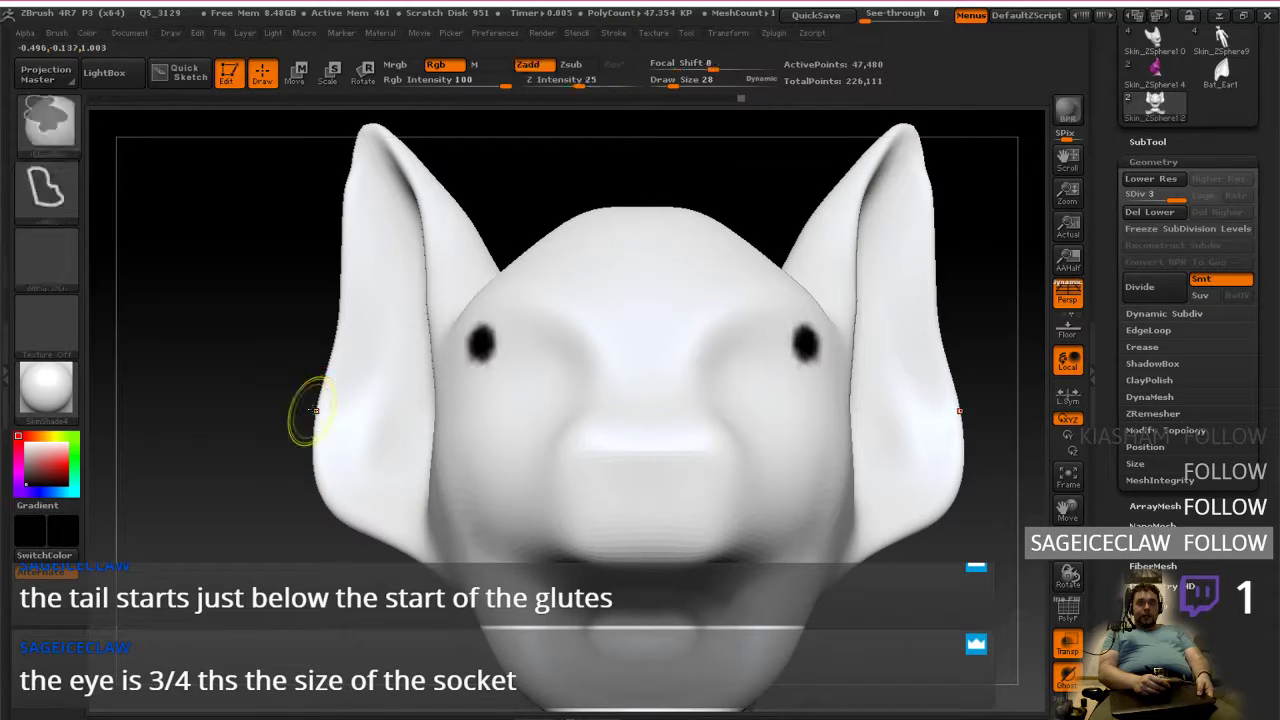
pyautogui.press('ctrl+super+Right')
pyautogui.press('ctrl+super+Right')
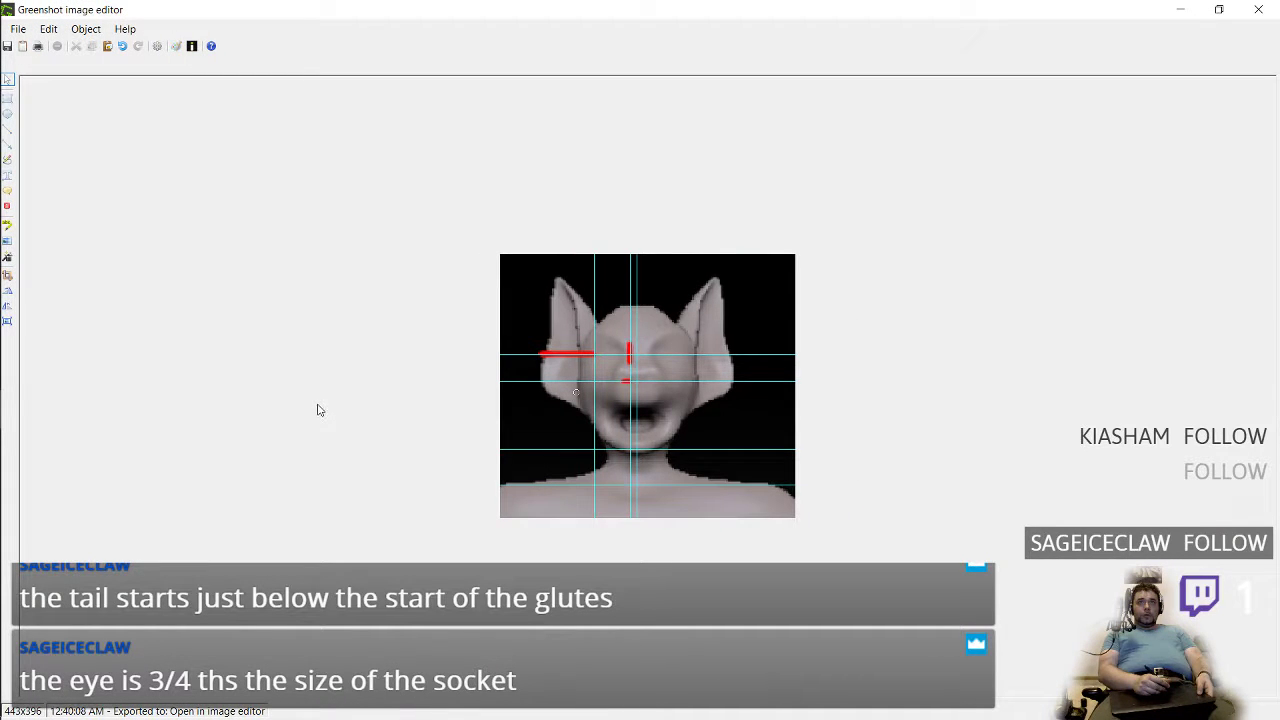
pyautogui.press('ctrl+super+Left')
pyautogui.press('ctrl+super+Left')
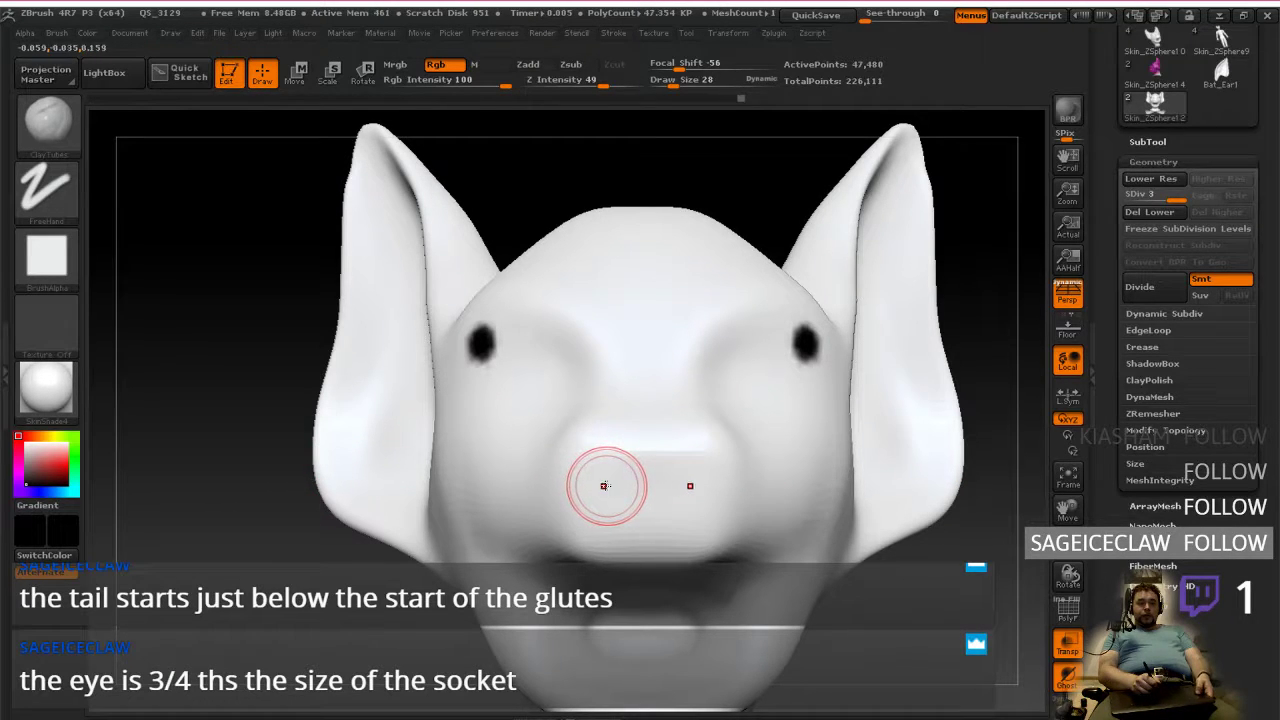
pyautogui.press('ctrl+super+Right')
pyautogui.press('ctrl+super+Right')
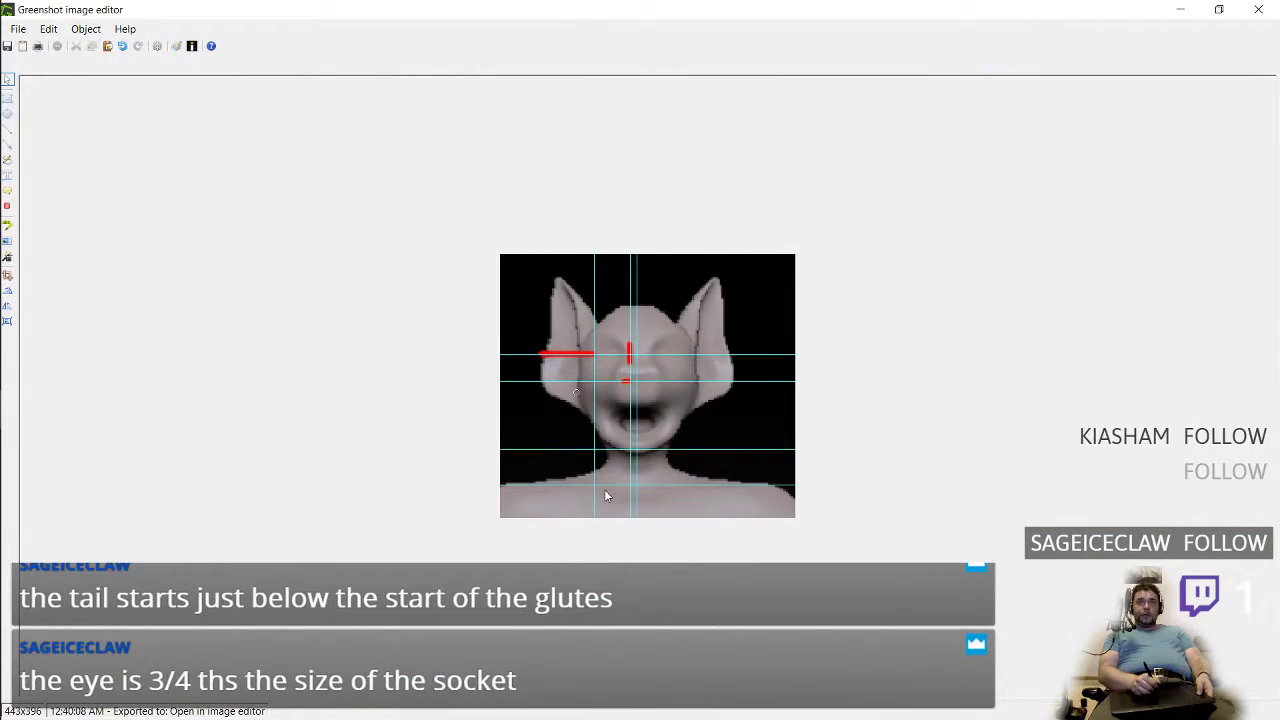
pyautogui.press('ctrl+super+Left')
pyautogui.press('ctrl+super+Left')
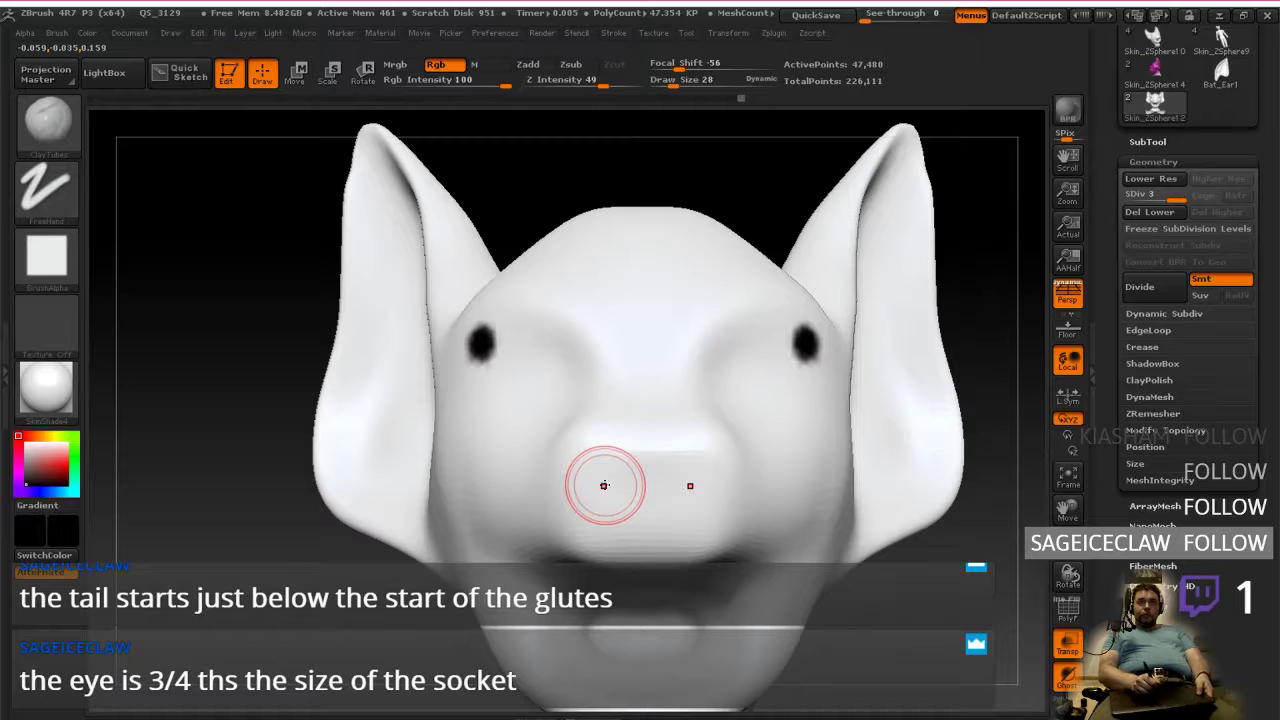
pyautogui.keyDown('alt'); pyautogui.moveTo(603, 486); pyautogui.dragTo(600, 485); pyautogui.keyUp('alt')
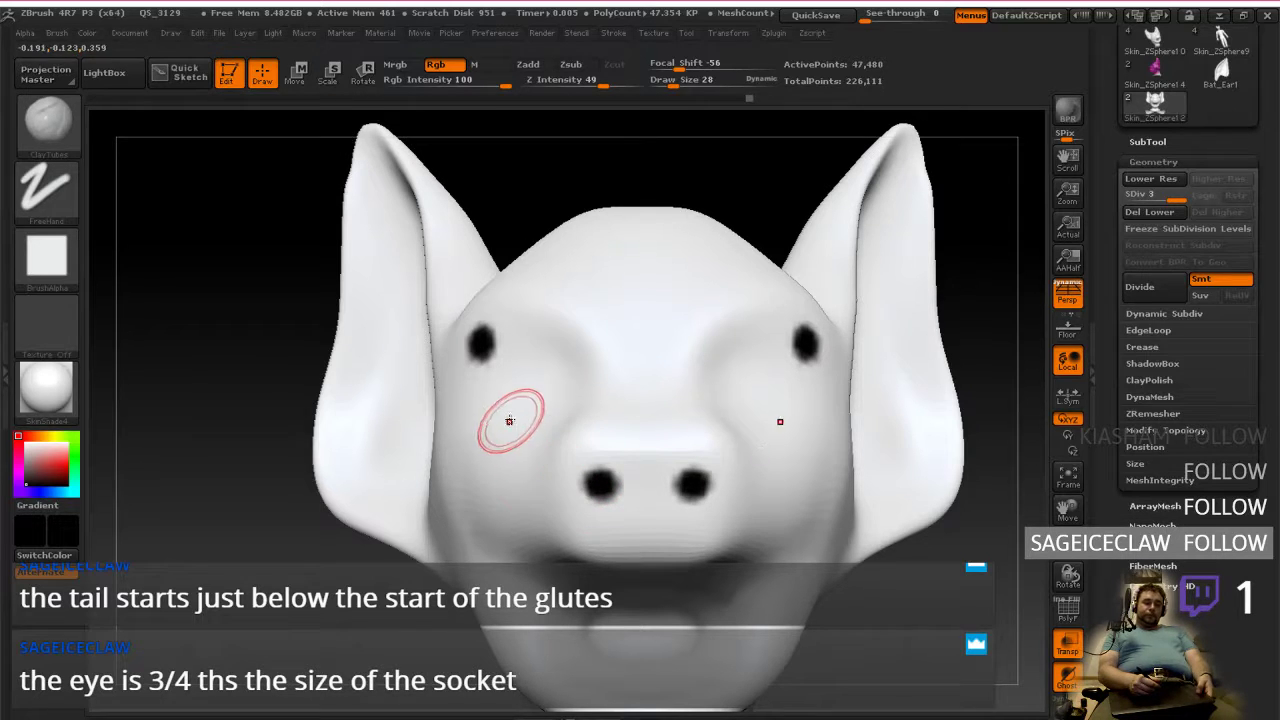
# Step: Check the captured guides again and paint mirrored black dots at the sockets' upper inner corners and lower outer corners
pyautogui.press('ctrl+super+Right')
pyautogui.press('ctrl+super+Right')
pyautogui.press('ctrl+super+Right')
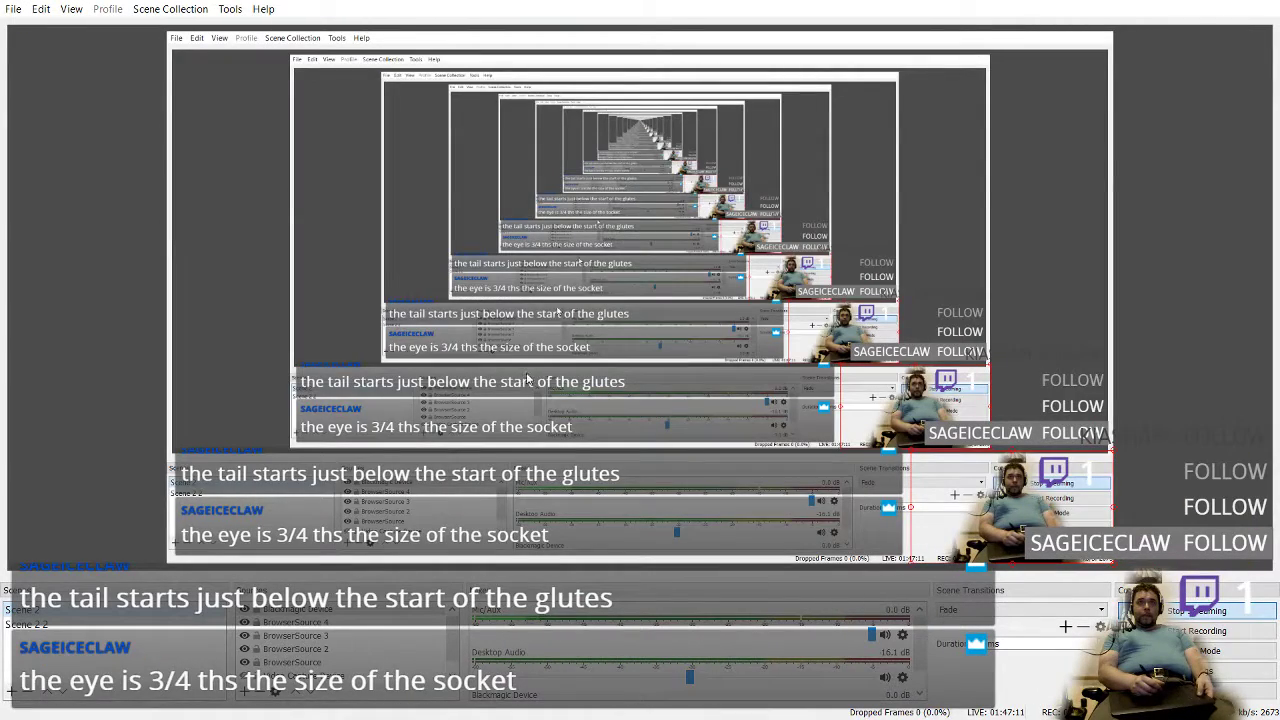
pyautogui.press('ctrl+super+Right')
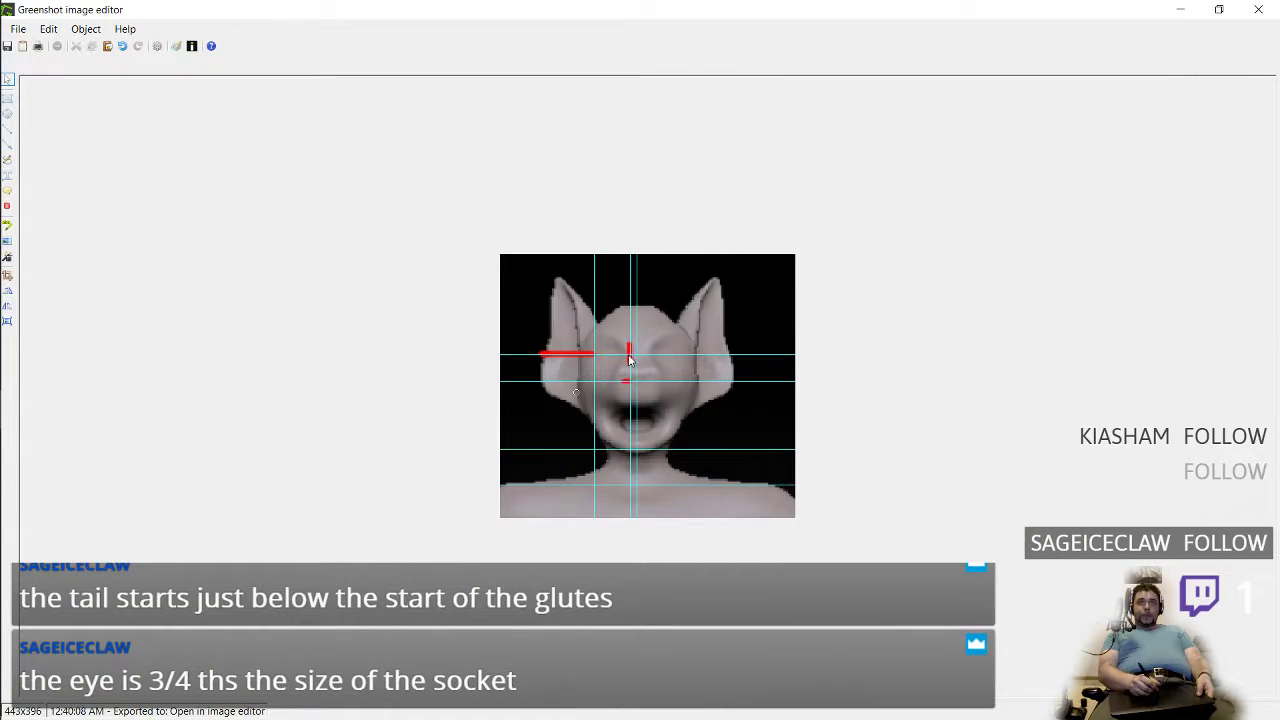
pyautogui.press('ctrl+super+Left')
pyautogui.press('ctrl+super+Left')
pyautogui.press('ctrl+super+Left')
pyautogui.press('ctrl+super+Left')
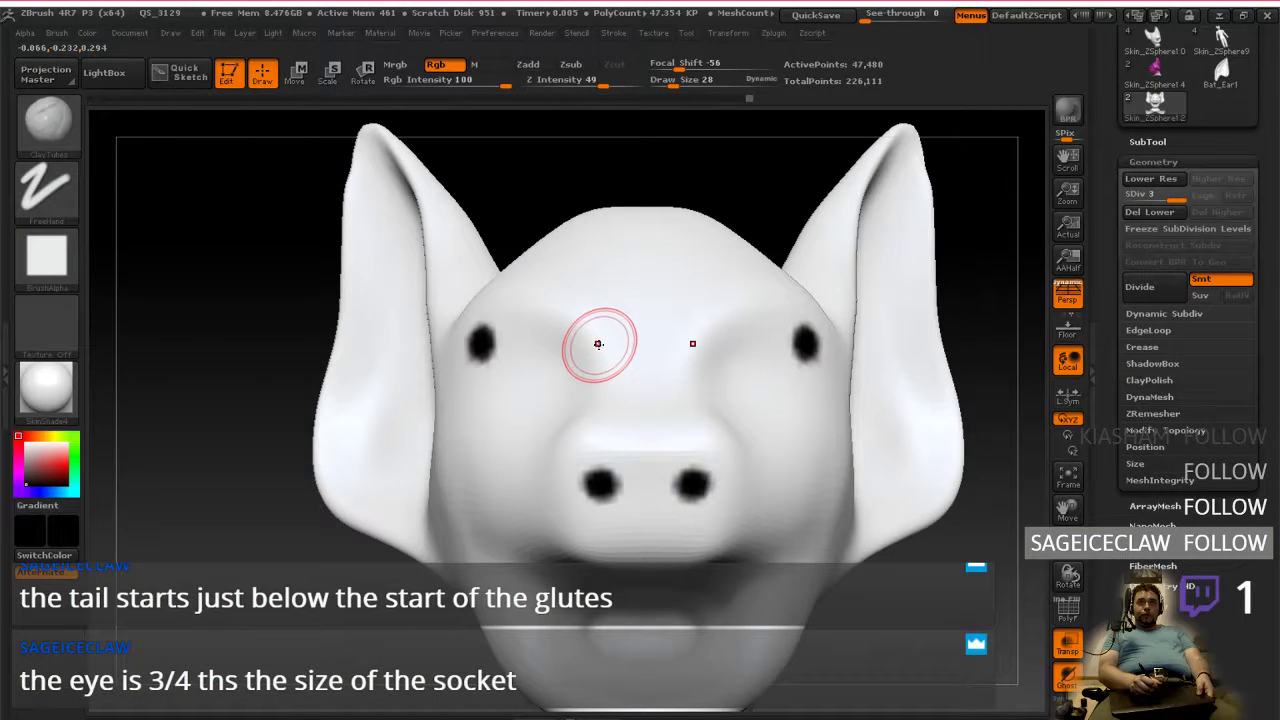
pyautogui.moveTo(597, 338); pyautogui.dragTo(592, 345)
pyautogui.moveTo(480, 480); pyautogui.dragTo(488, 476)
pyautogui.moveTo(552, 409)
pyautogui.mouseDown(button='right')
pyautogui.moveTo(597, 427)
pyautogui.moveTo(543, 429)
pyautogui.moveTo(590, 427)
pyautogui.moveTo(547, 427)
pyautogui.moveTo(491, 371)
pyautogui.mouseUp(button='right')
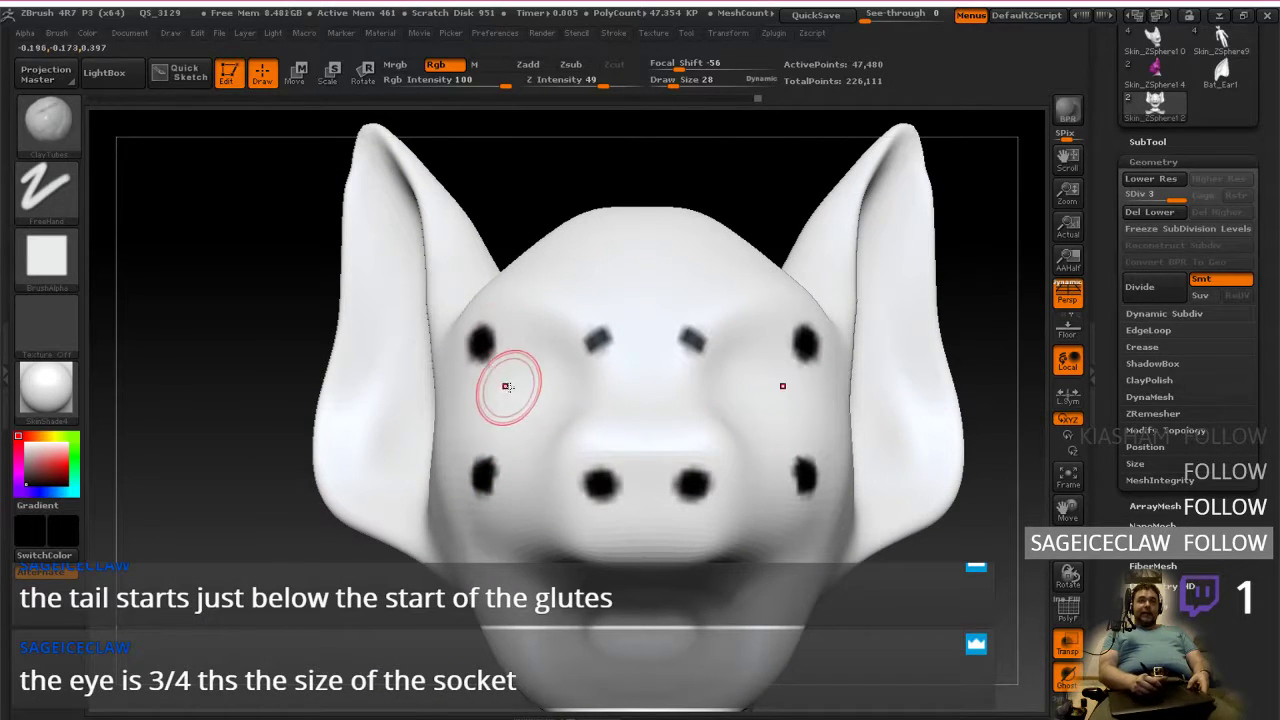
# Step: Choose the Inflat brush and enlarge its draw size to 80 for working inside the marked eye sockets
pyautogui.click(45, 130)
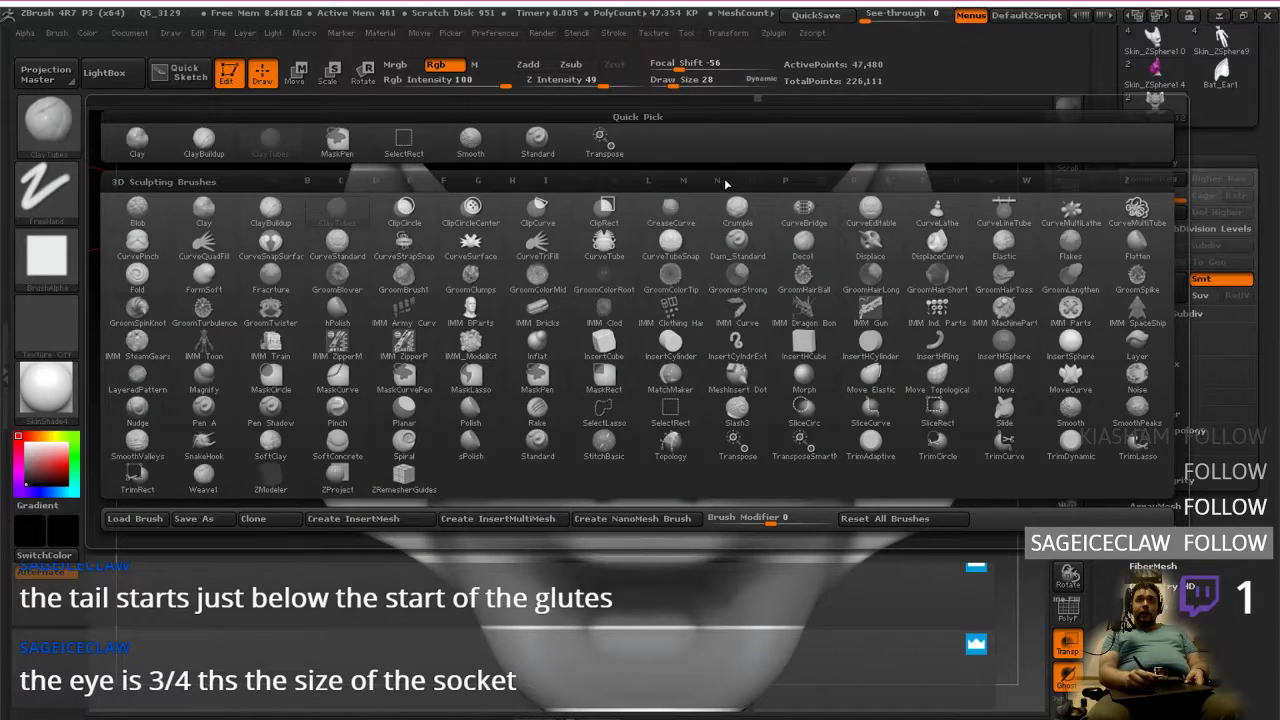
pyautogui.press('i')
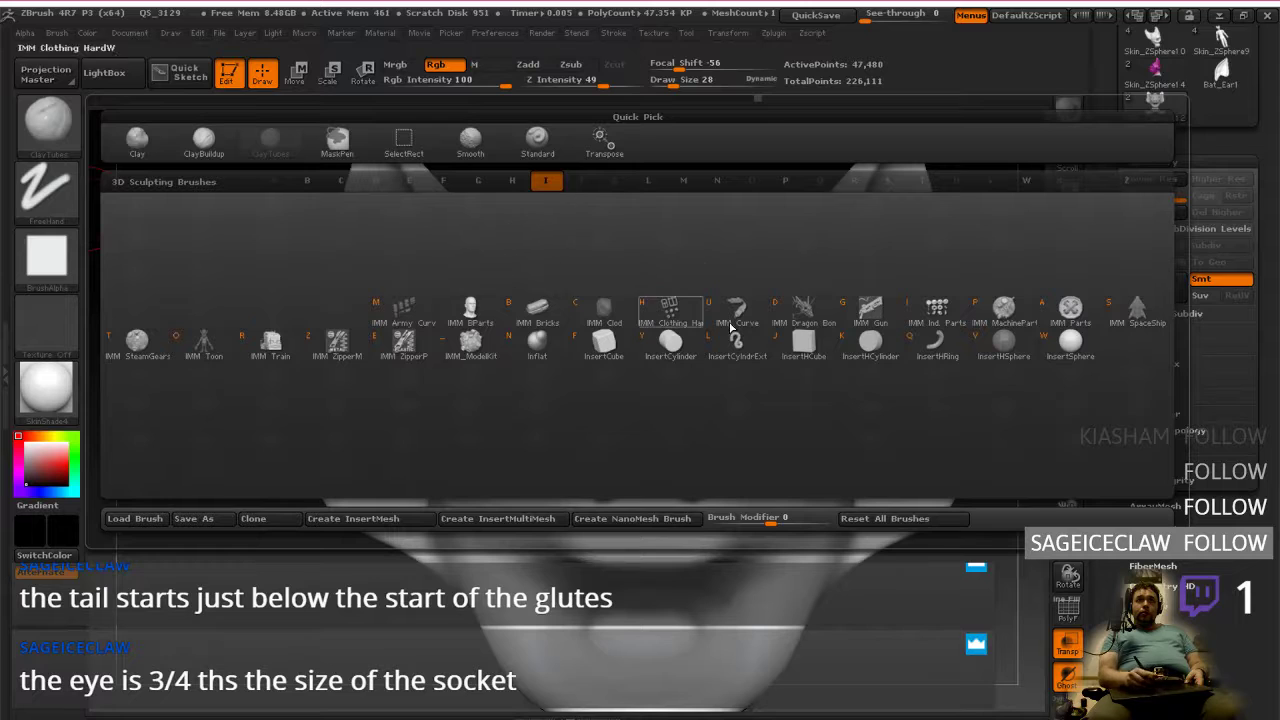
pyautogui.click(533, 349)
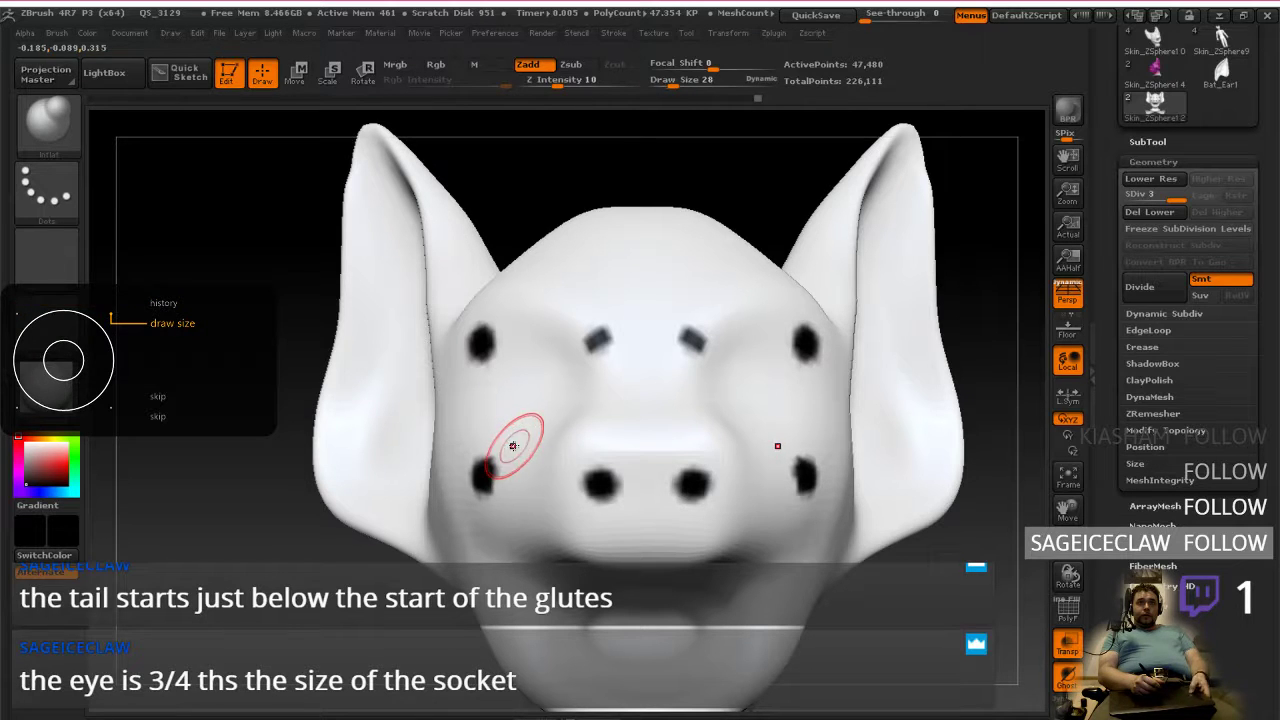
pyautogui.press(']')
pyautogui.press(']')
pyautogui.press(']')
pyautogui.press(']')
pyautogui.press(']')
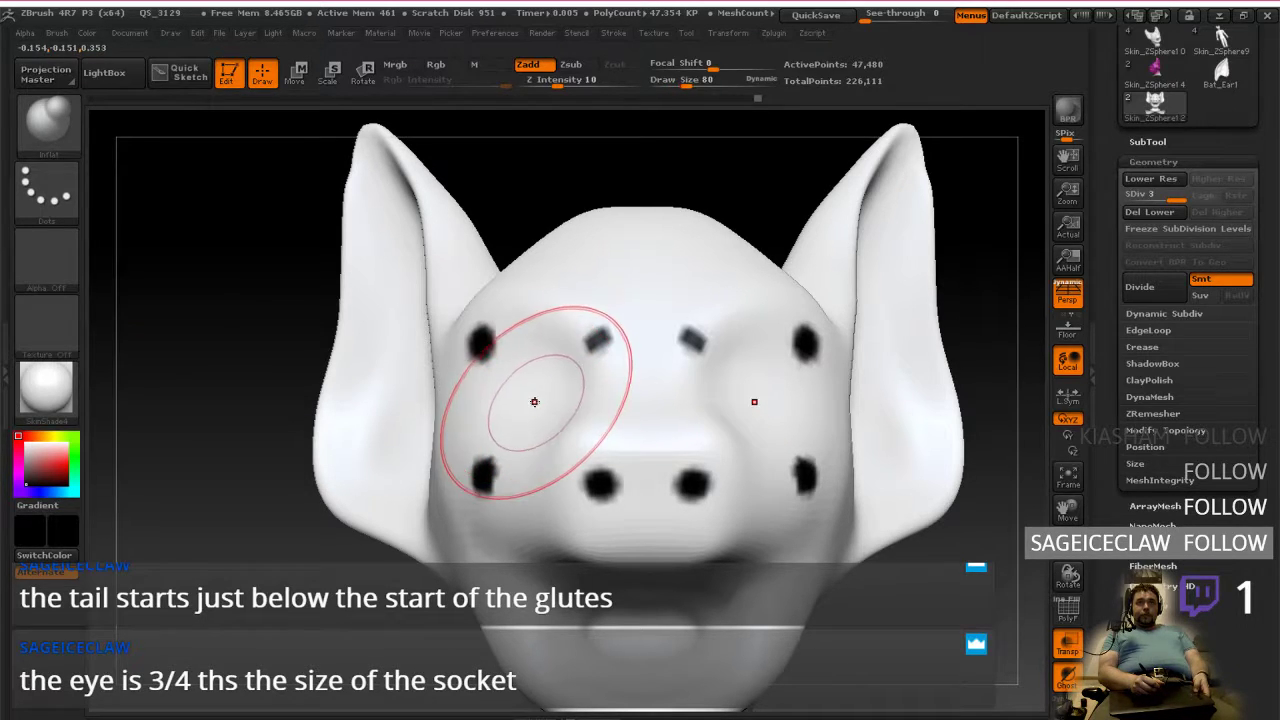
# Step: Carve rounded eye sockets symmetrically between the dark masked spots on the face with the Inflate brush
pyautogui.moveTo(546, 403)
pyautogui.mouseDown(button='right')
pyautogui.moveTo(584, 402)
pyautogui.moveTo(503, 406)
pyautogui.moveTo(508, 397)
pyautogui.mouseUp(button='right')
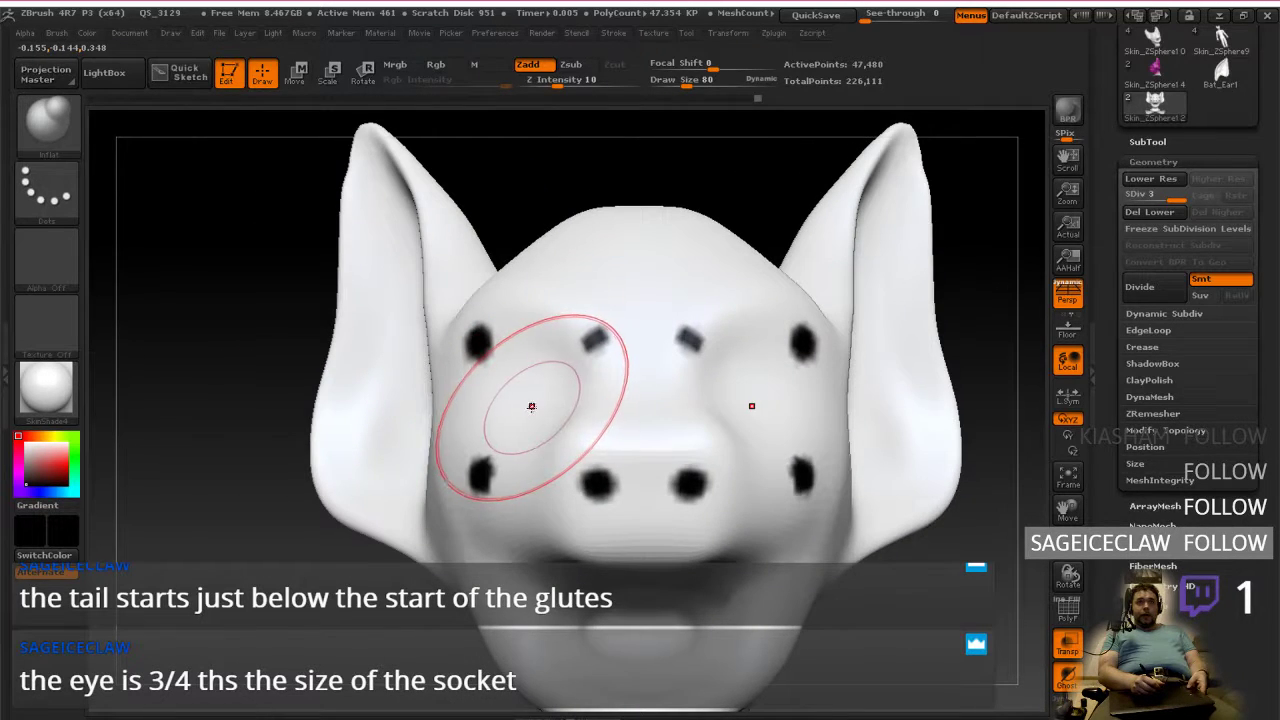
pyautogui.press('ctrl')
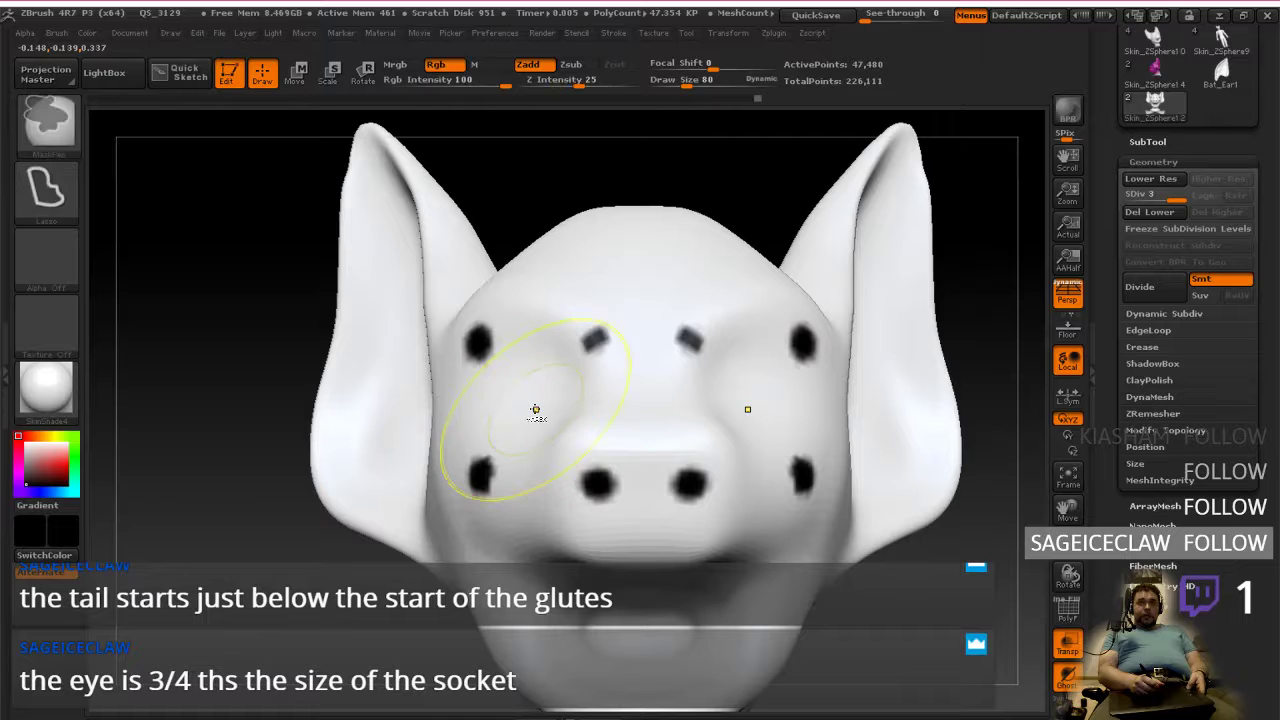
pyautogui.moveTo(540, 405)
pyautogui.mouseDown()
pyautogui.moveTo(551, 395)
pyautogui.moveTo(540, 421)
pyautogui.mouseUp()
pyautogui.moveTo(540, 423)
pyautogui.mouseDown(button='right')
pyautogui.moveTo(565, 426)
pyautogui.moveTo(537, 426)
pyautogui.mouseUp(button='right')
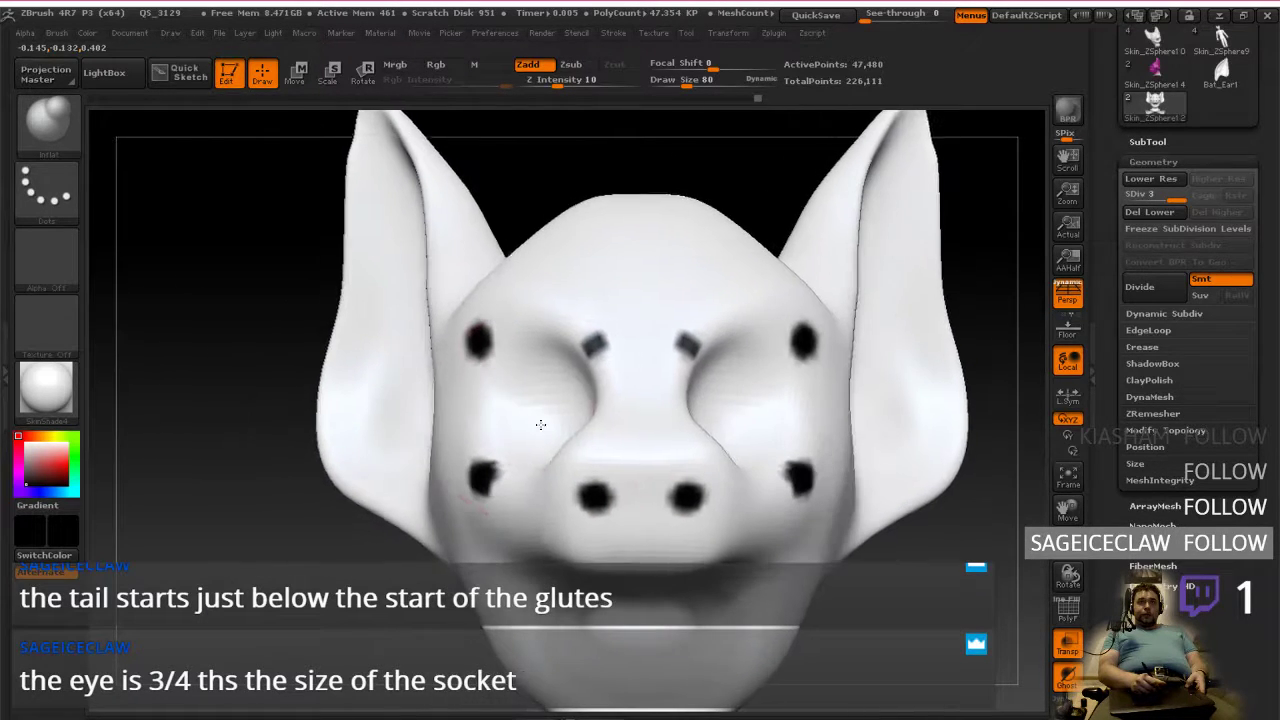
pyautogui.moveTo(506, 426); pyautogui.dragTo(540, 373)
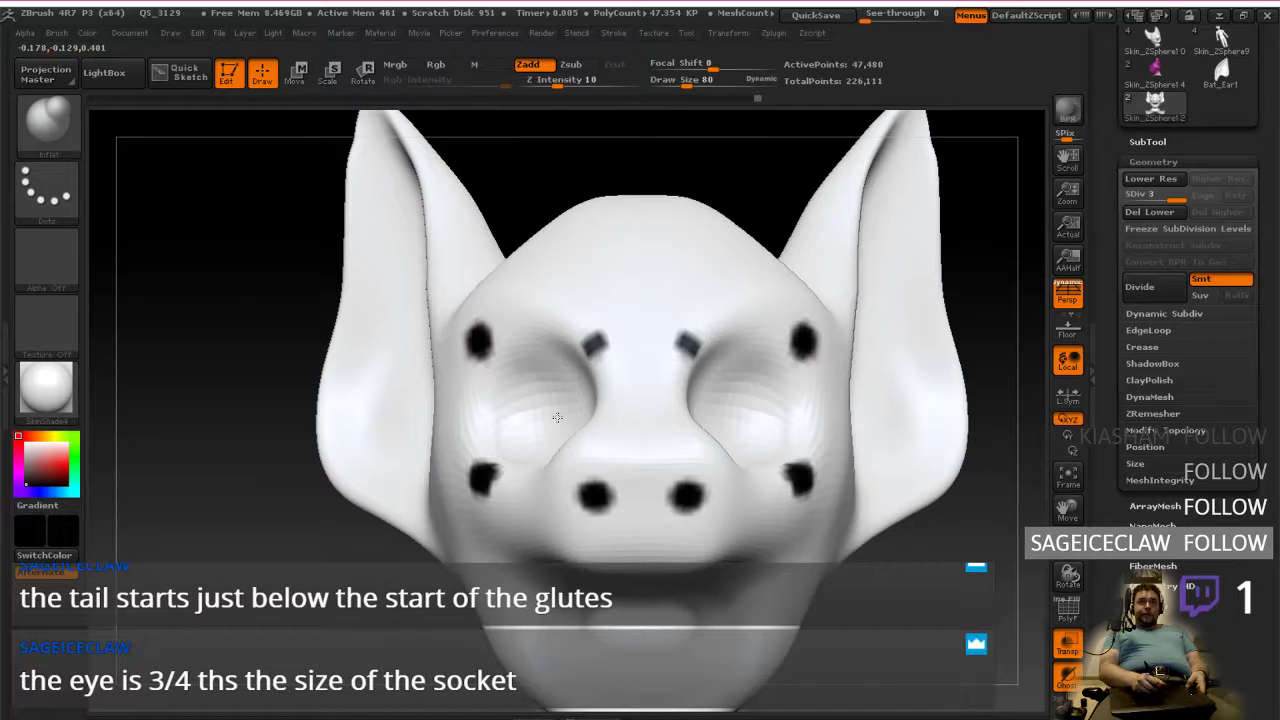
pyautogui.moveTo(524, 422); pyautogui.dragTo(554, 432)
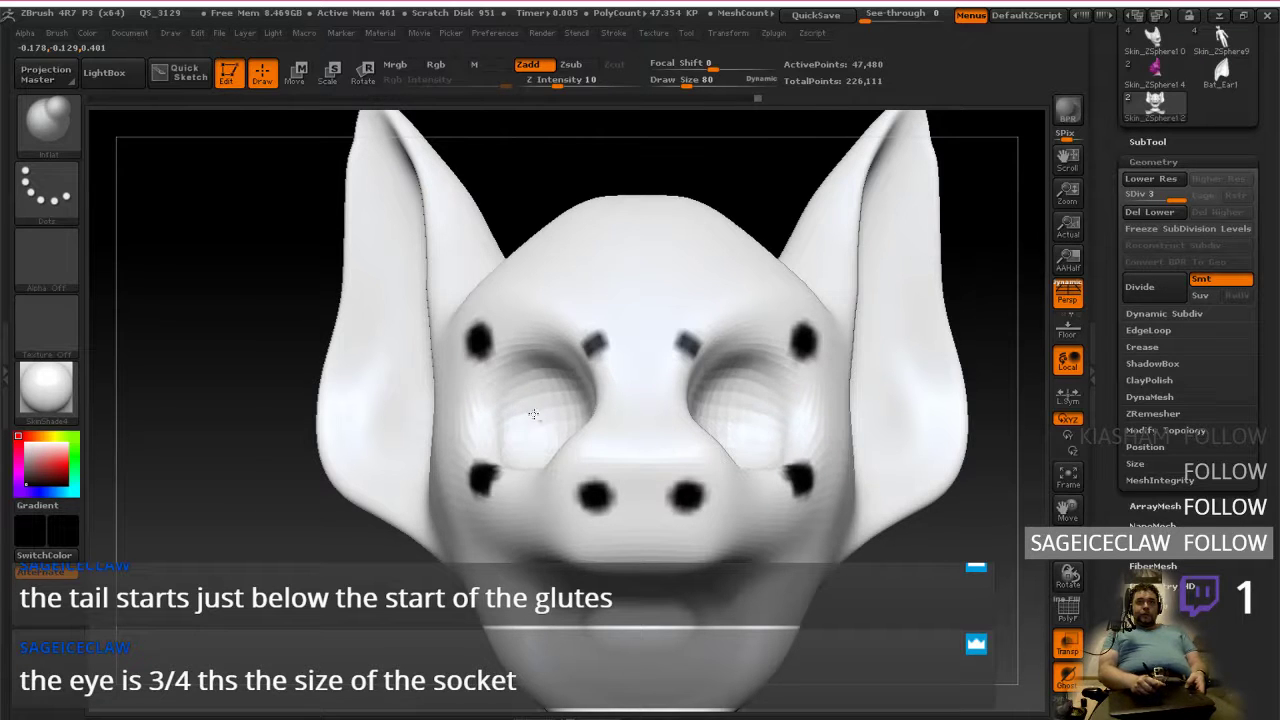
pyautogui.moveTo(568, 450); pyautogui.dragTo(565, 441)
pyautogui.moveTo(570, 446); pyautogui.dragTo(580, 452, button='right')
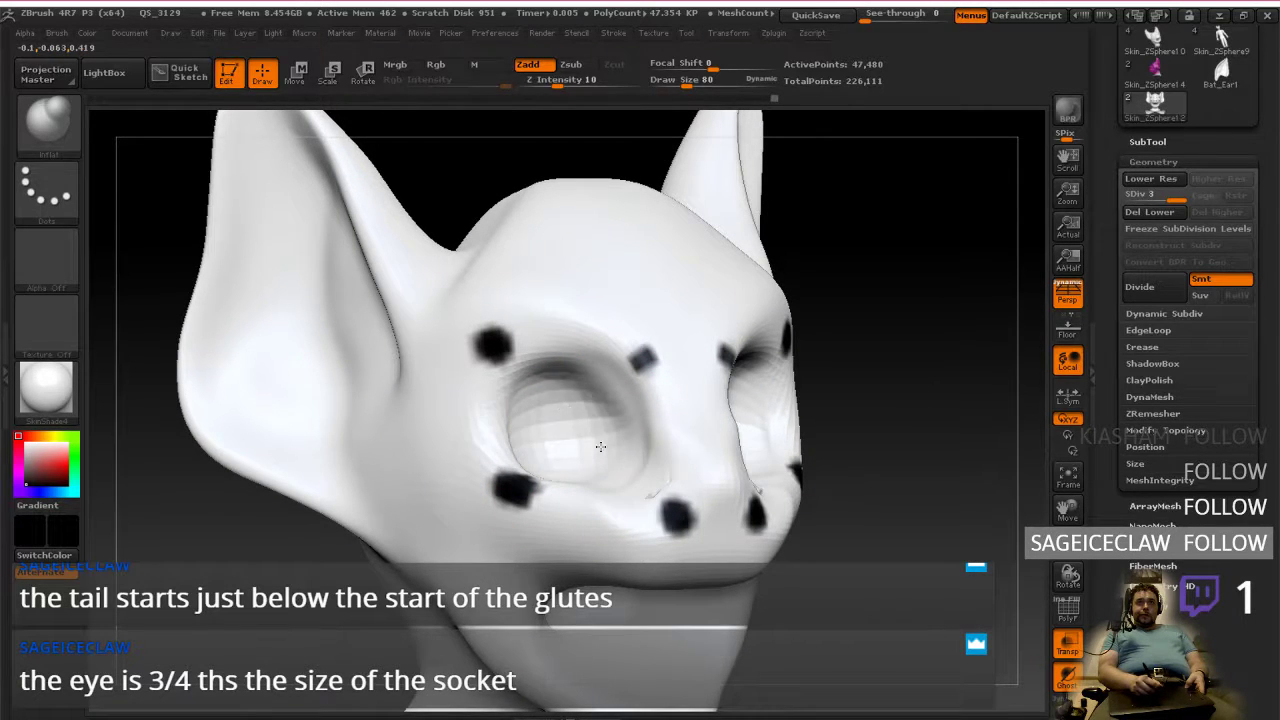
pyautogui.keyDown('shift'); pyautogui.moveTo(562, 426); pyautogui.dragTo(548, 421, button='right'); pyautogui.keyUp('shift')
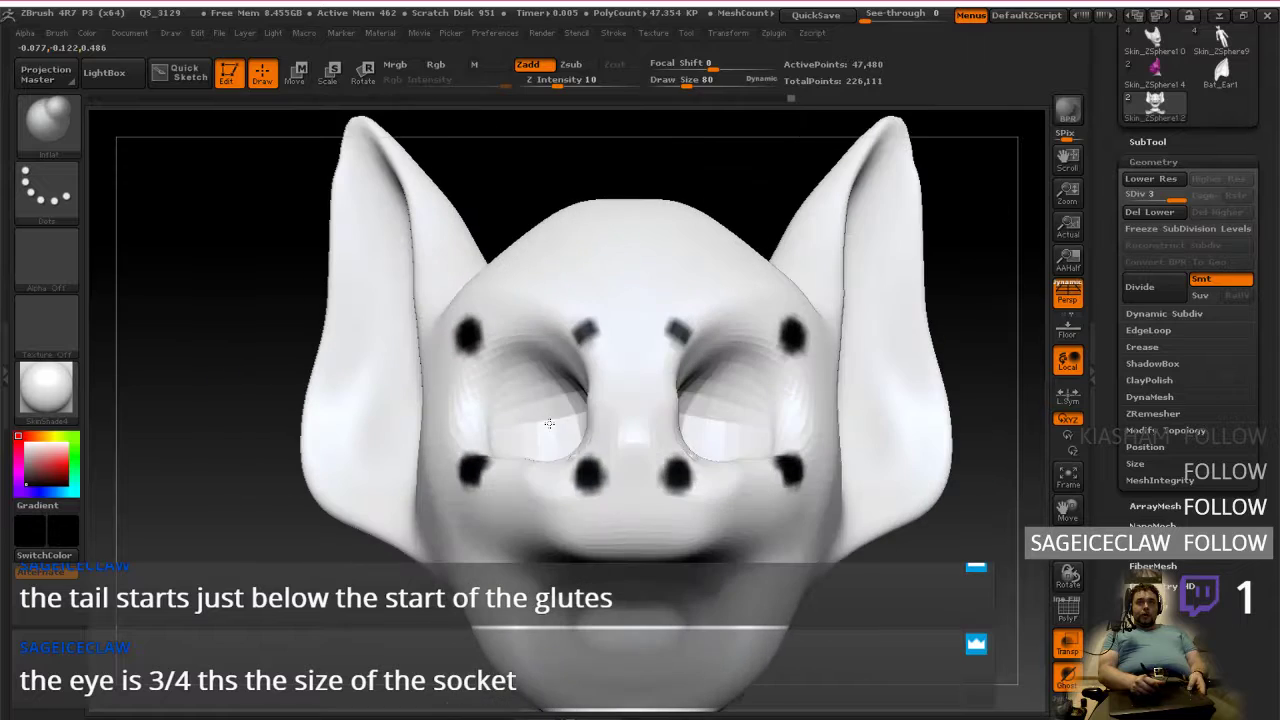
# Step: Deepen the upper and outer parts of both eye sockets beneath the brow masks with the Inflate brush
pyautogui.moveTo(653, 528); pyautogui.dragTo(656, 502, button='right')
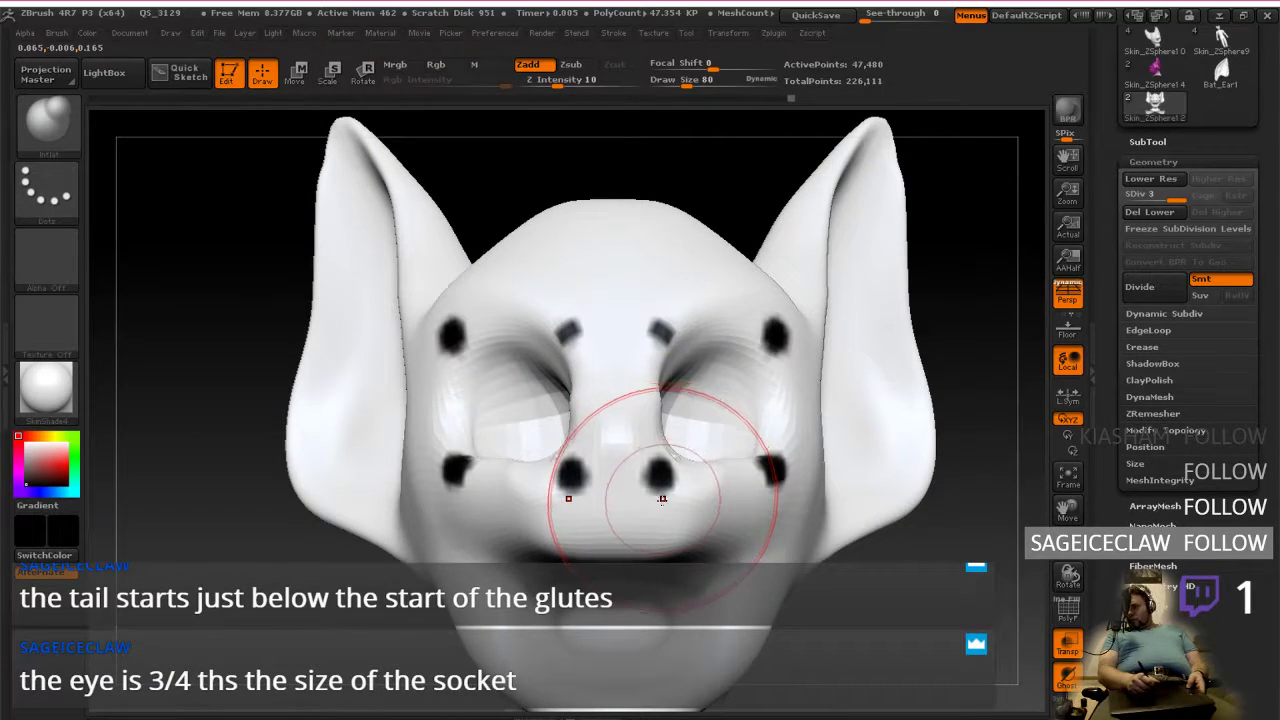
pyautogui.moveTo(661, 498); pyautogui.dragTo(626, 501, button='right')
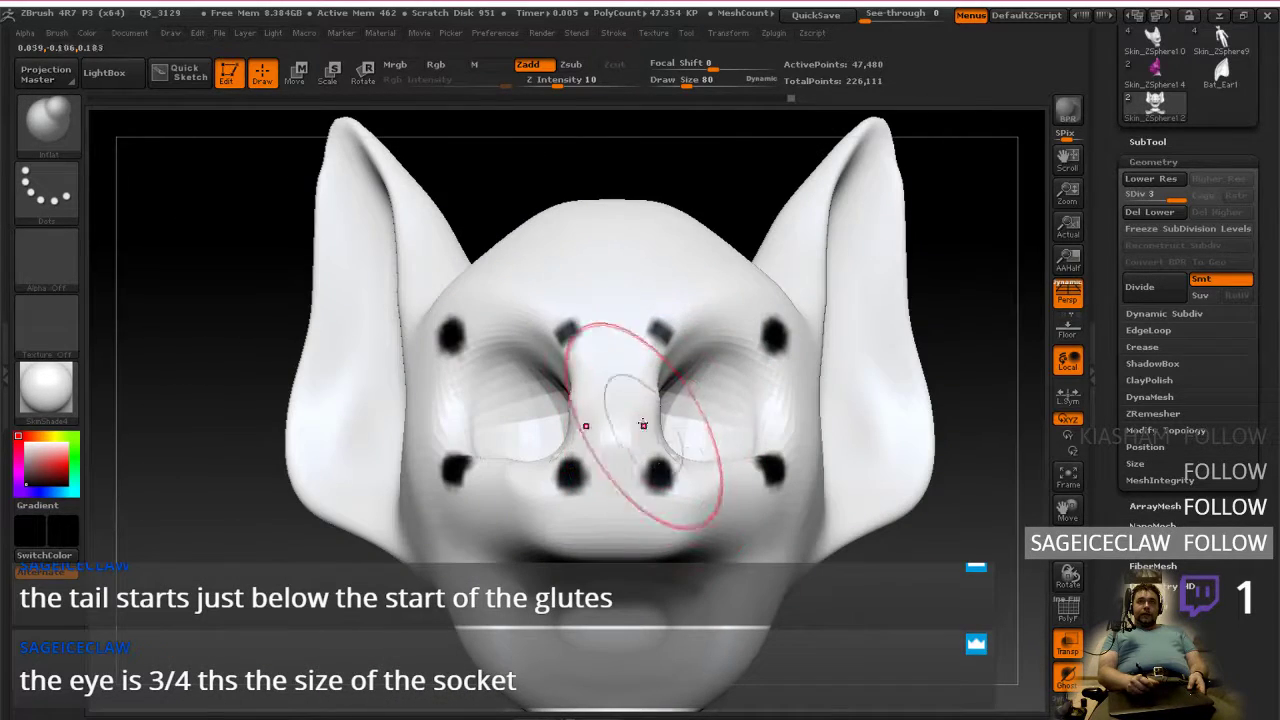
pyautogui.moveTo(673, 353)
pyautogui.mouseDown()
pyautogui.moveTo(740, 347)
pyautogui.moveTo(782, 374)
pyautogui.moveTo(778, 440)
pyautogui.moveTo(760, 455)
pyautogui.mouseUp()
pyautogui.moveTo(667, 414)
pyautogui.mouseDown(button='right')
pyautogui.moveTo(694, 409)
pyautogui.moveTo(664, 414)
pyautogui.mouseUp(button='right')
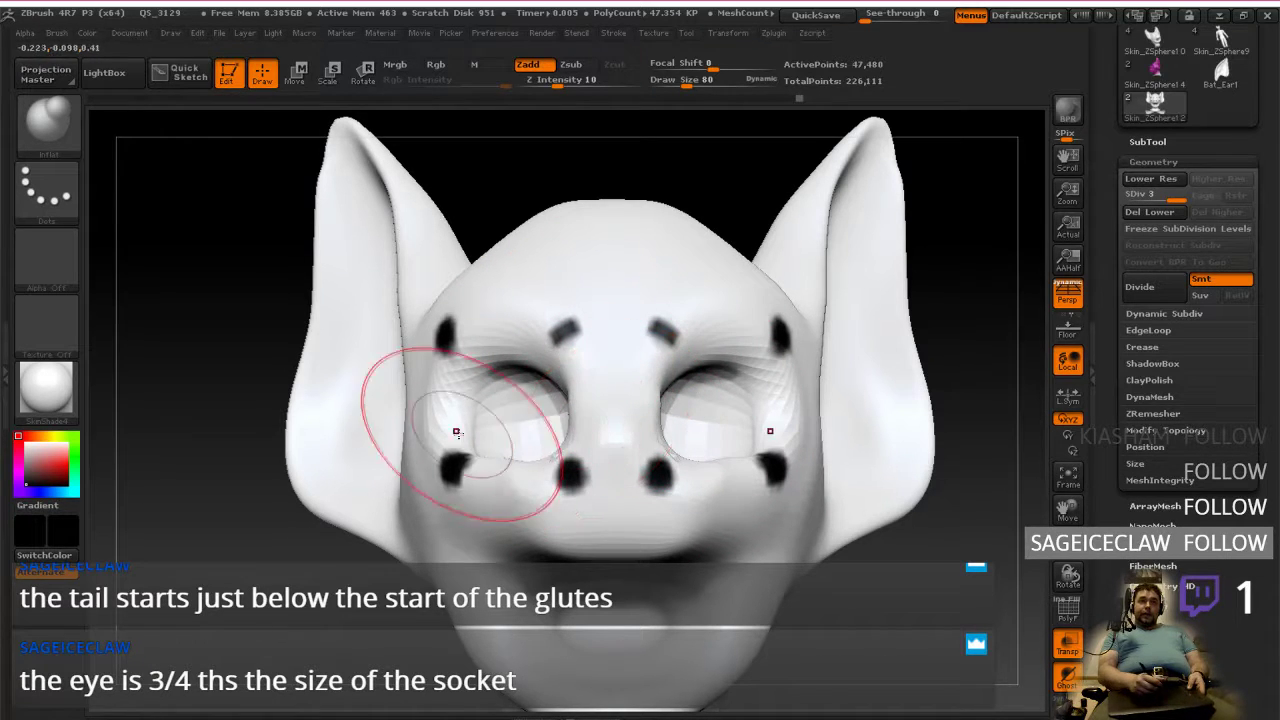
pyautogui.moveTo(450, 443)
pyautogui.keyDown('shift'); pyautogui.mouseDown()
pyautogui.moveTo(450, 392)
pyautogui.moveTo(452, 430)
pyautogui.mouseUp(); pyautogui.keyUp('shift')
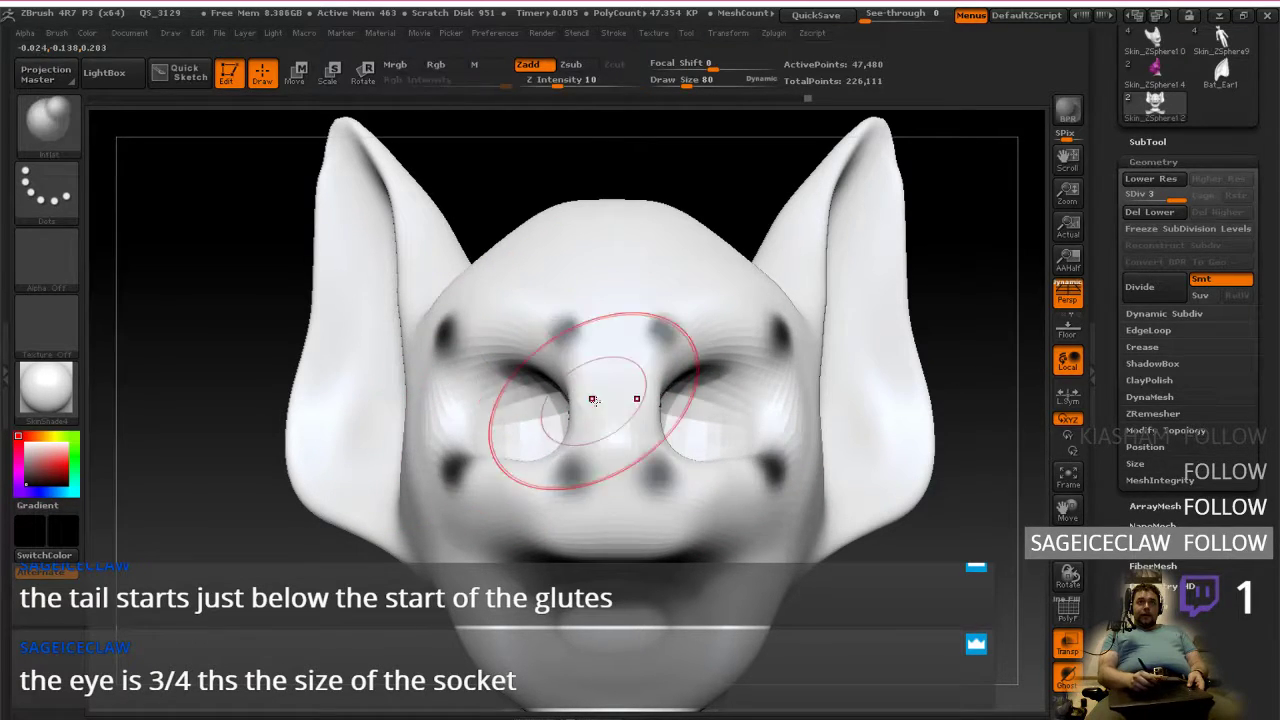
pyautogui.press('[')
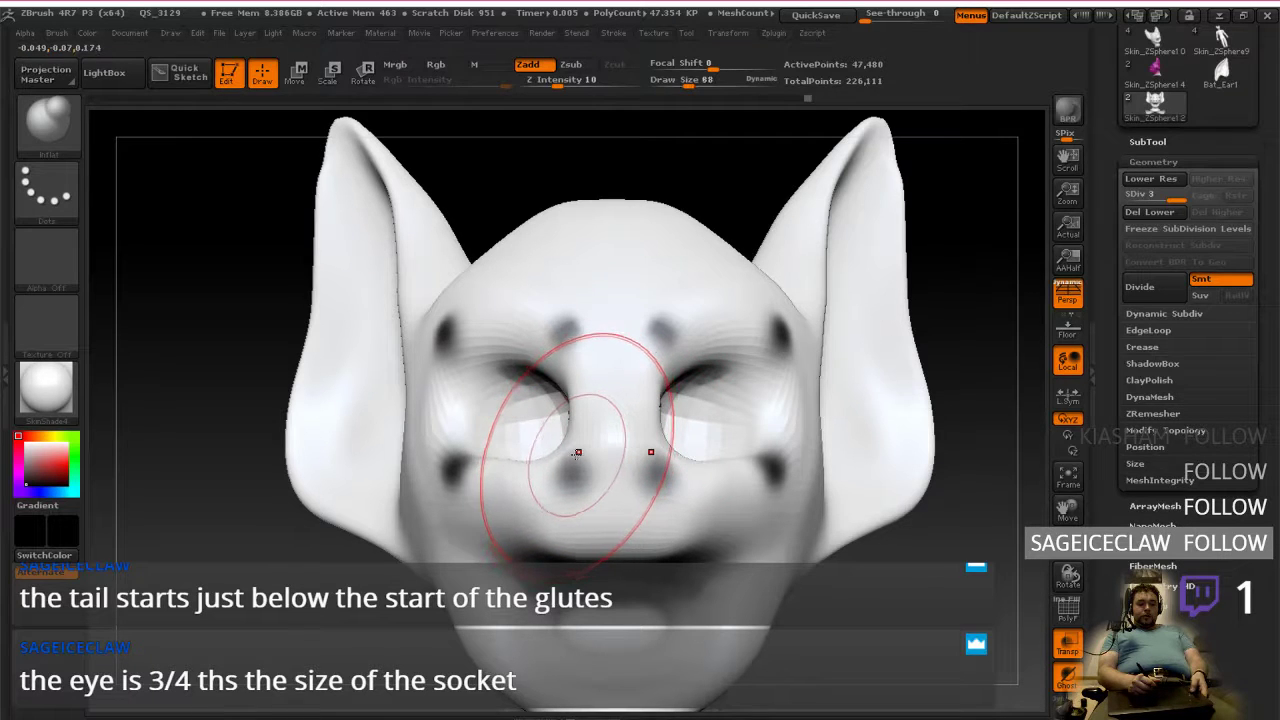
pyautogui.hotkey('ctrl', 'z')
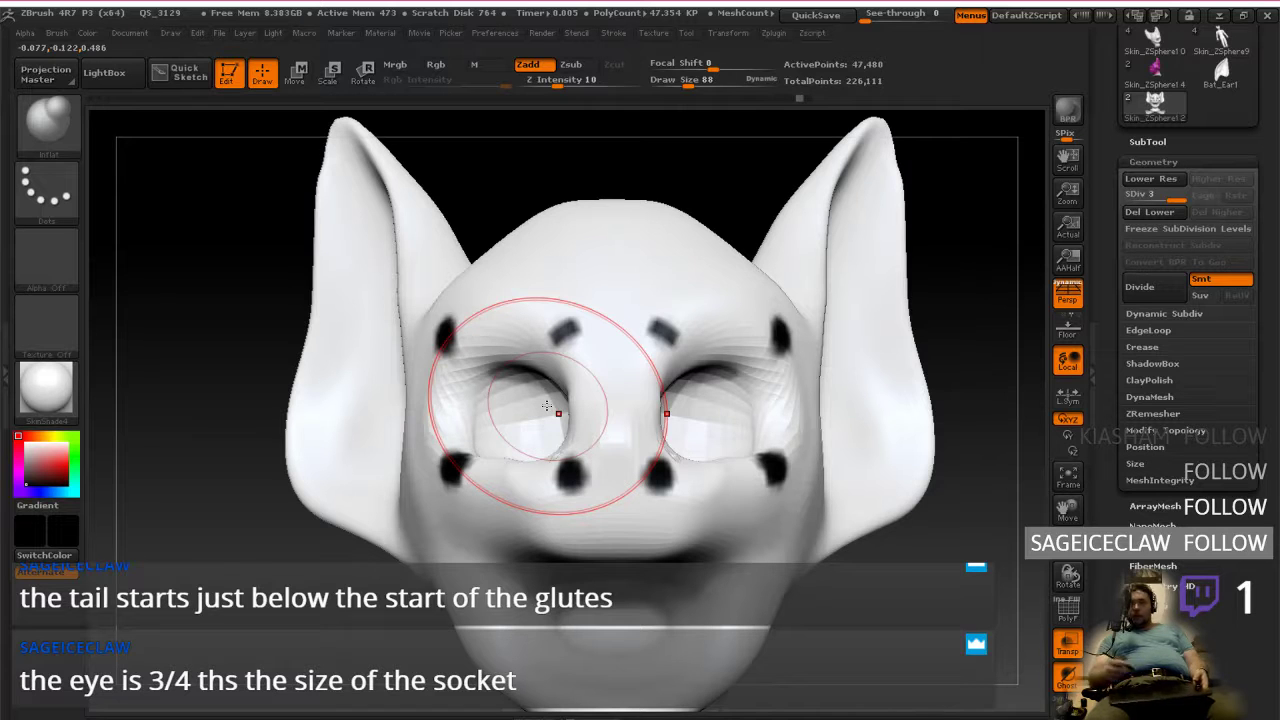
# Step: Compare the sculpted eye sockets and snout with the annotated reference photo in Photos
pyautogui.moveTo(710, 492)
pyautogui.mouseDown(button='right')
pyautogui.moveTo(686, 487)
pyautogui.moveTo(710, 492)
pyautogui.mouseUp(button='right')
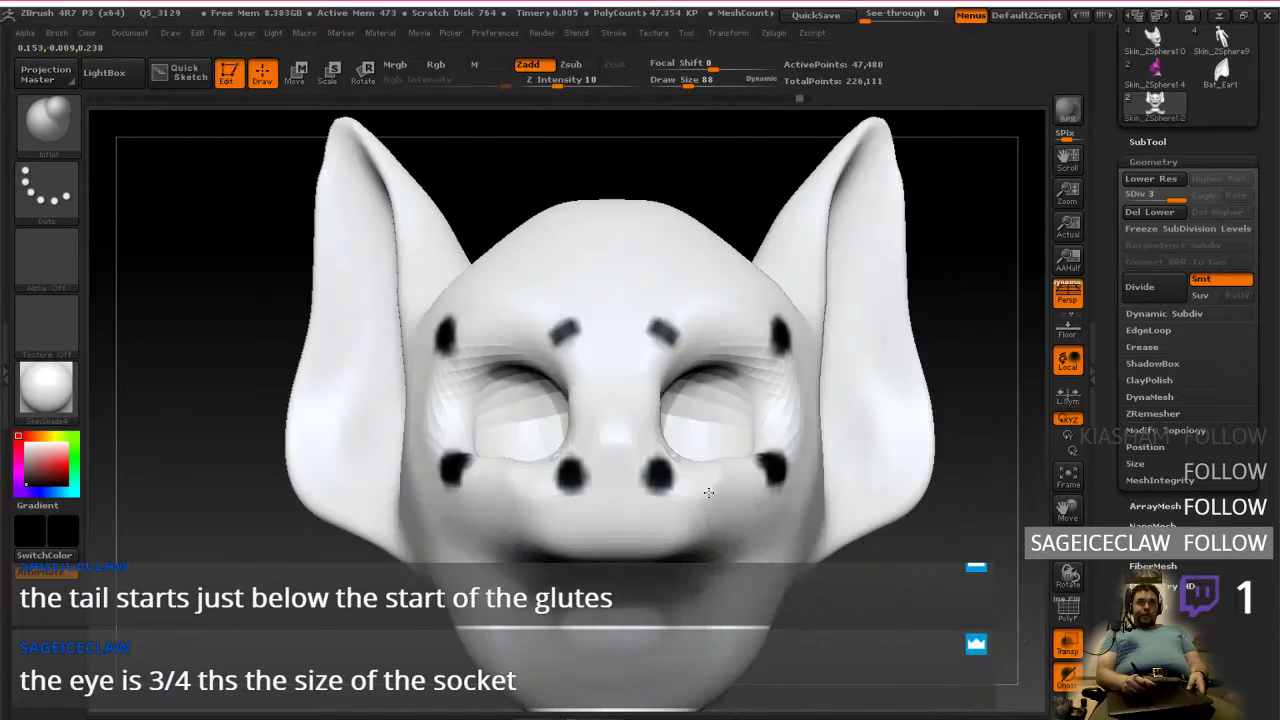
pyautogui.hotkey('alt', 'Tab')
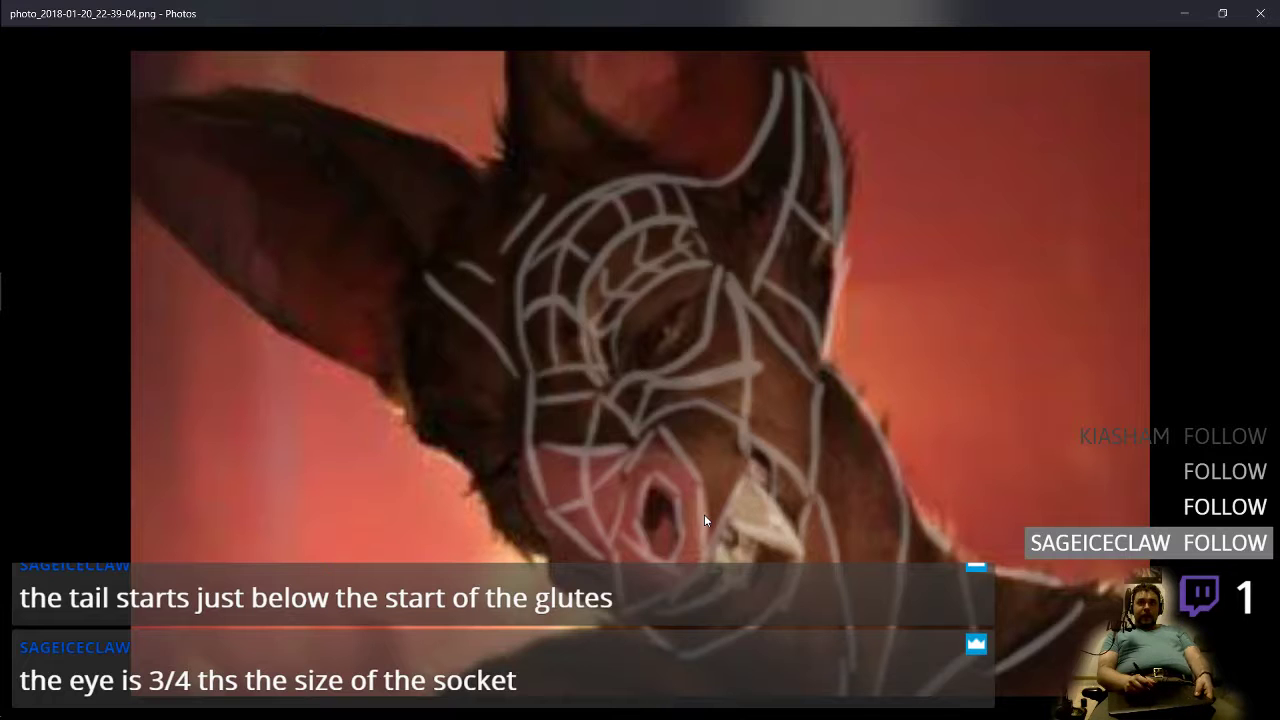
pyautogui.hotkey('alt', 'Tab')
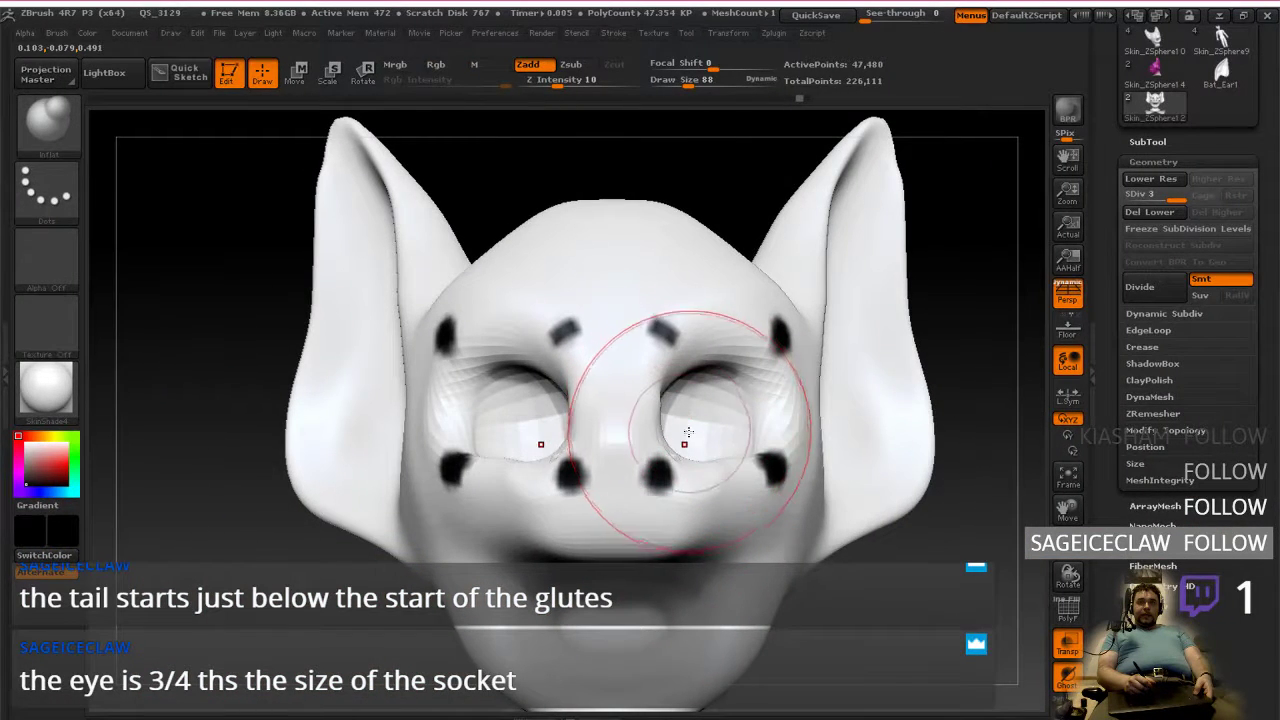
pyautogui.hotkey('alt', 'Tab')
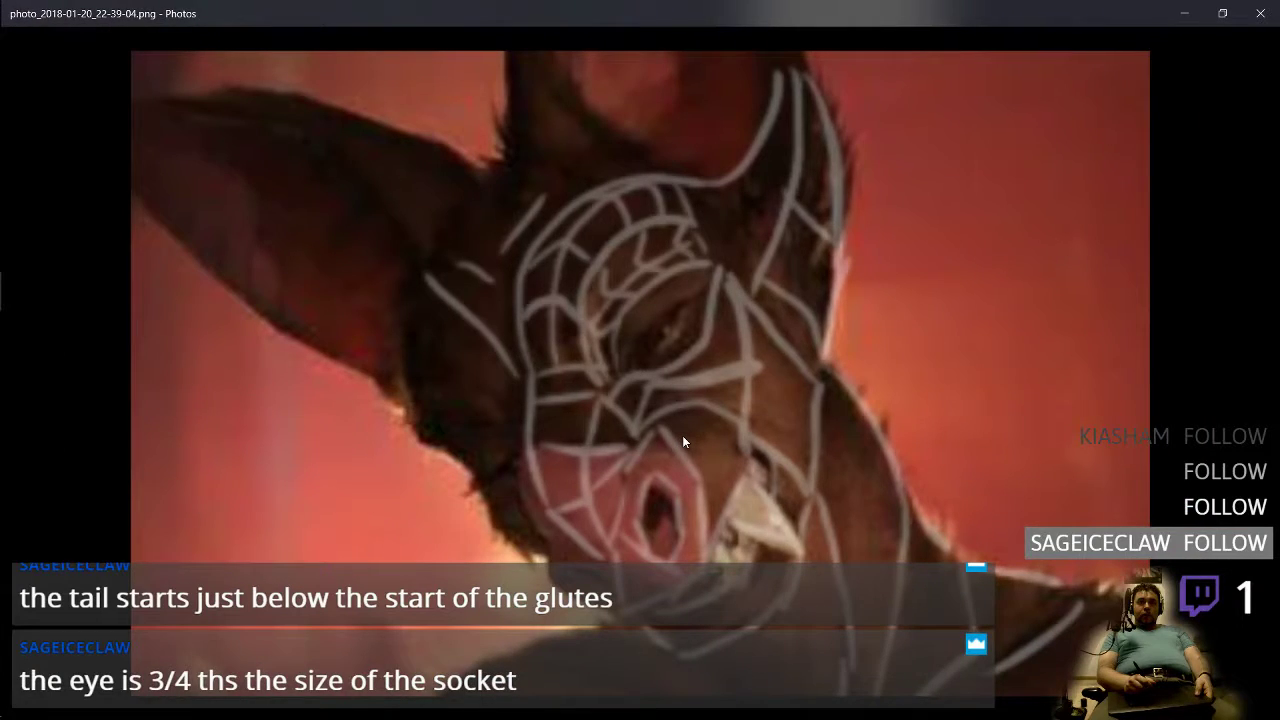
pyautogui.hotkey('alt', 'Tab')
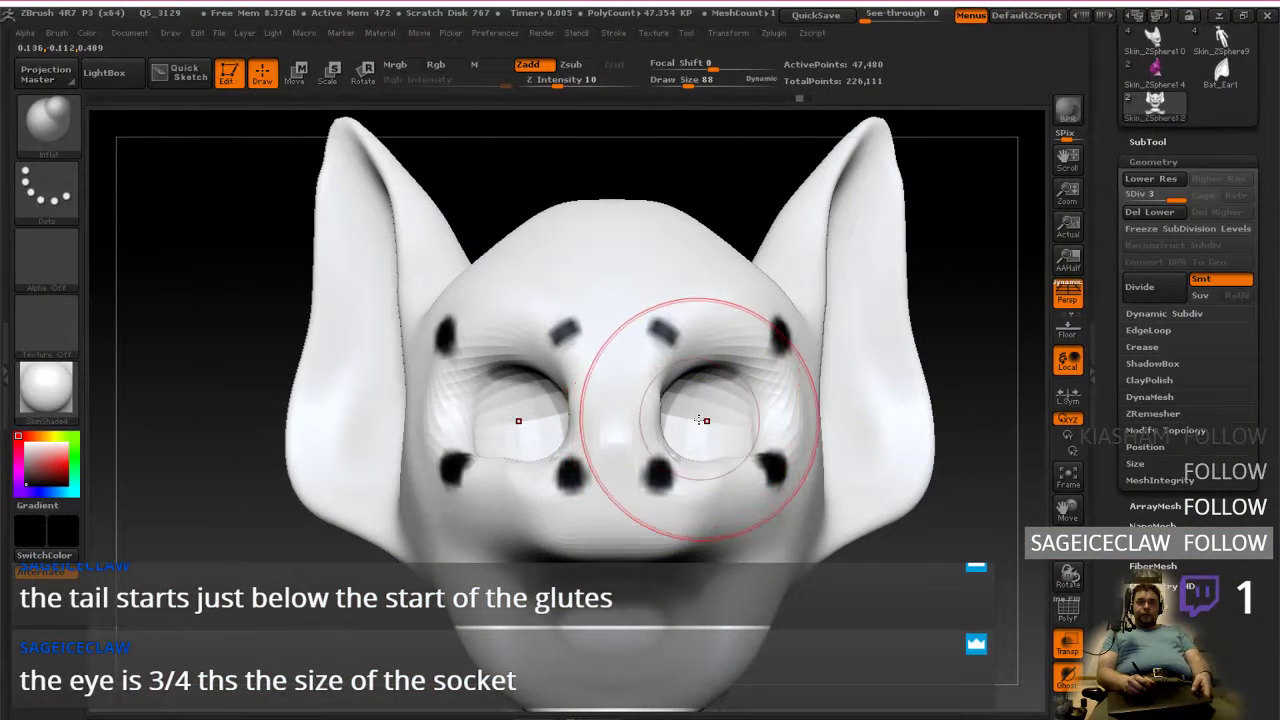
pyautogui.moveTo(699, 446)
pyautogui.keyDown('ctrl'); pyautogui.mouseDown(button='right')
pyautogui.moveTo(696, 382)
pyautogui.moveTo(713, 434)
pyautogui.mouseUp(button='right'); pyautogui.keyUp('ctrl')
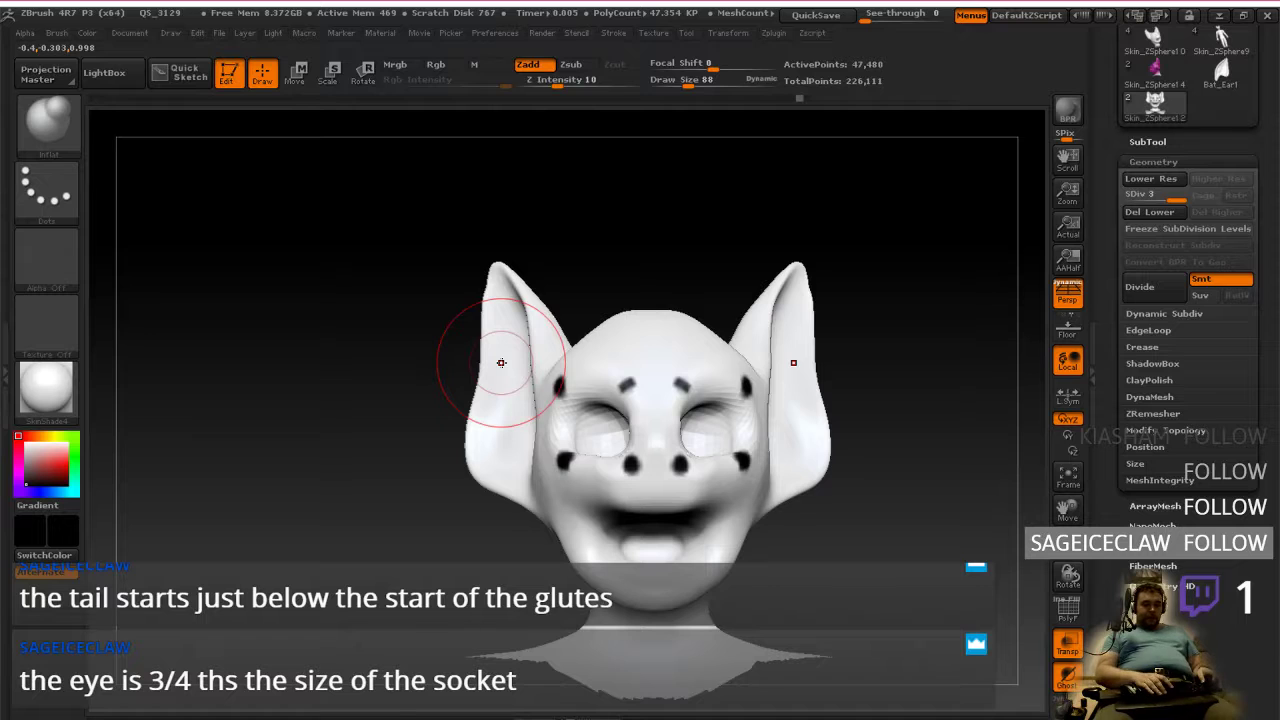
pyautogui.press('Print')
pyautogui.moveTo(374, 190); pyautogui.dragTo(923, 638)
pyautogui.moveTo(792, 551); pyautogui.dragTo(357, 492)
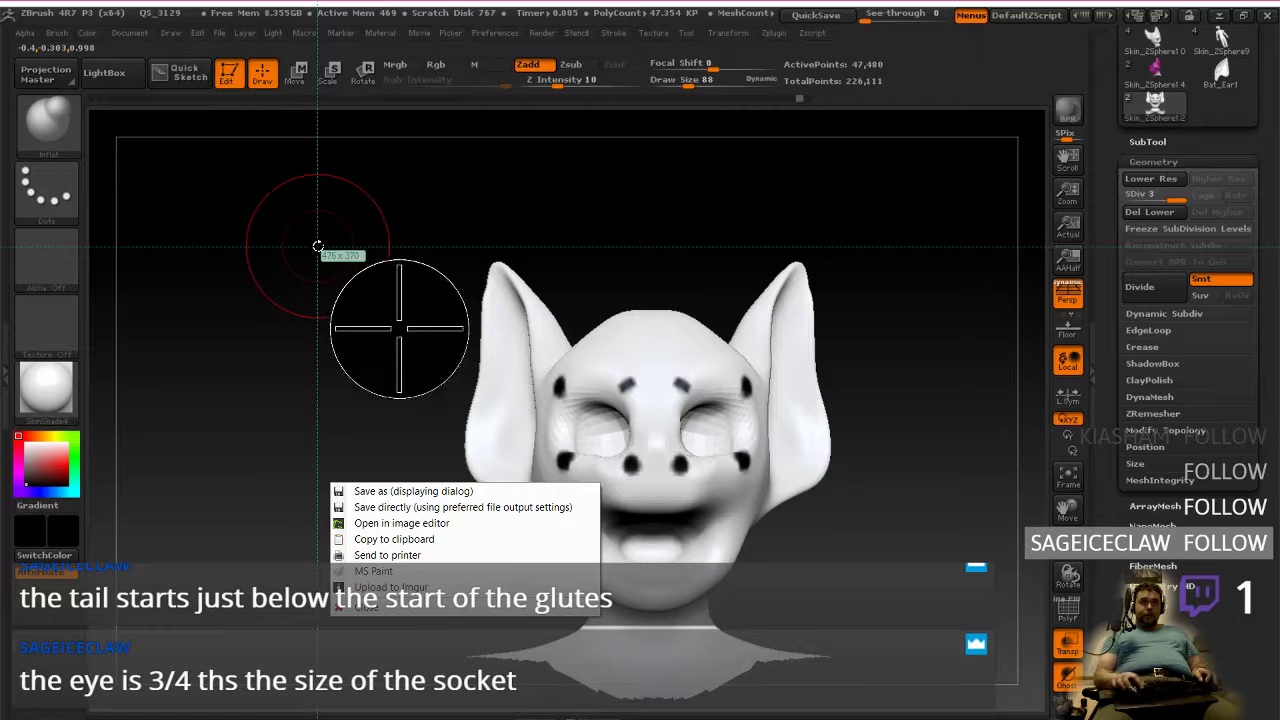
pyautogui.click(391, 615)
# Step: Capture the screen region around the whole sculpted head with Greenshot and copy it to the clipboard
pyautogui.press('Print')
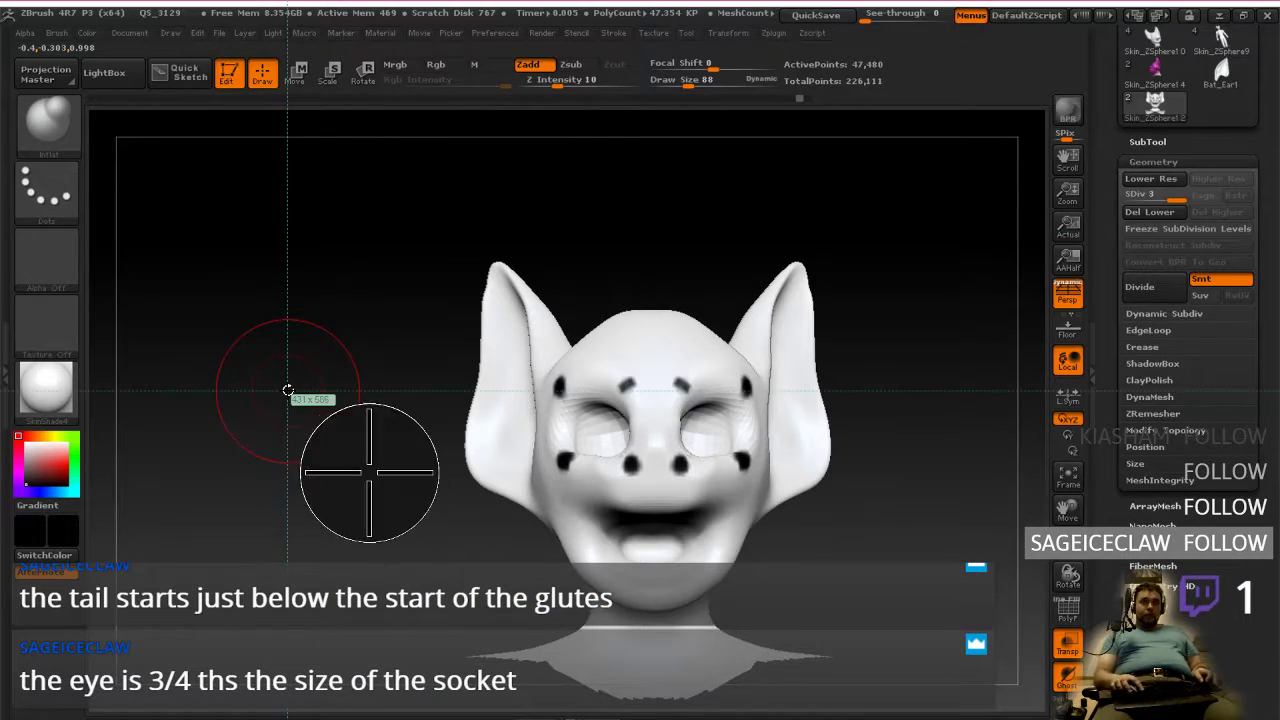
pyautogui.moveTo(404, 234); pyautogui.dragTo(910, 566)
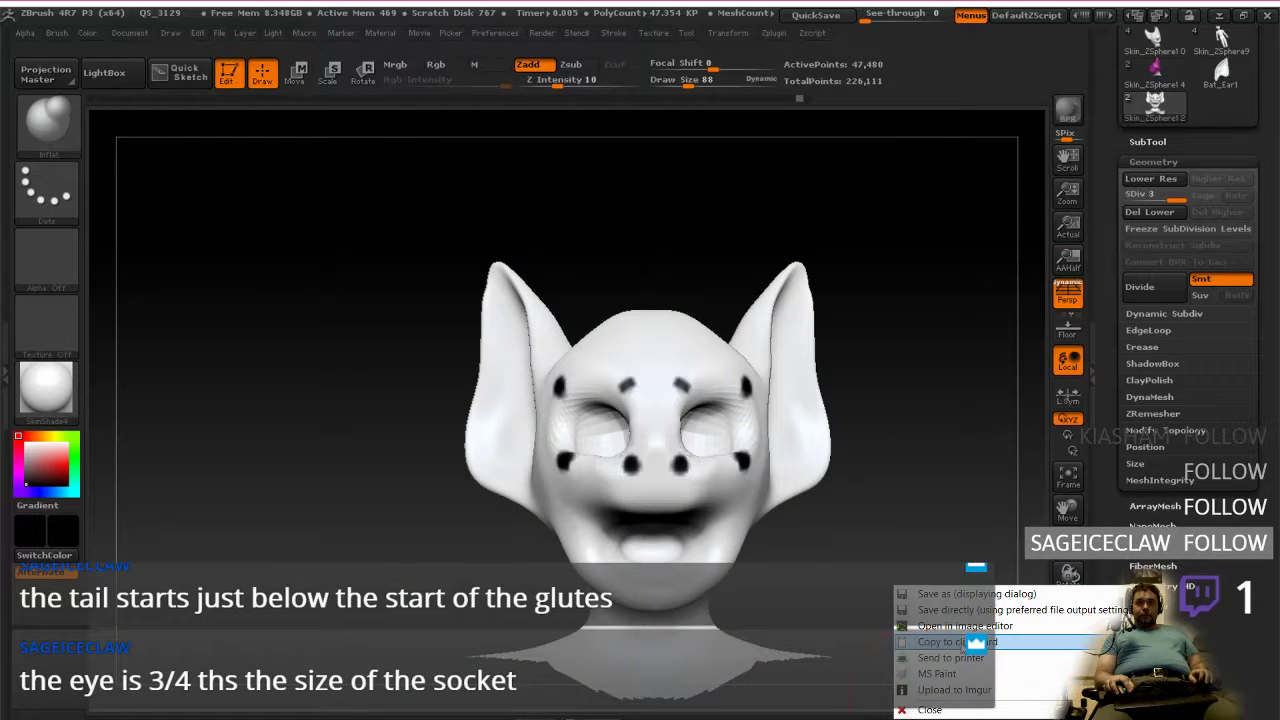
pyautogui.click(921, 625)
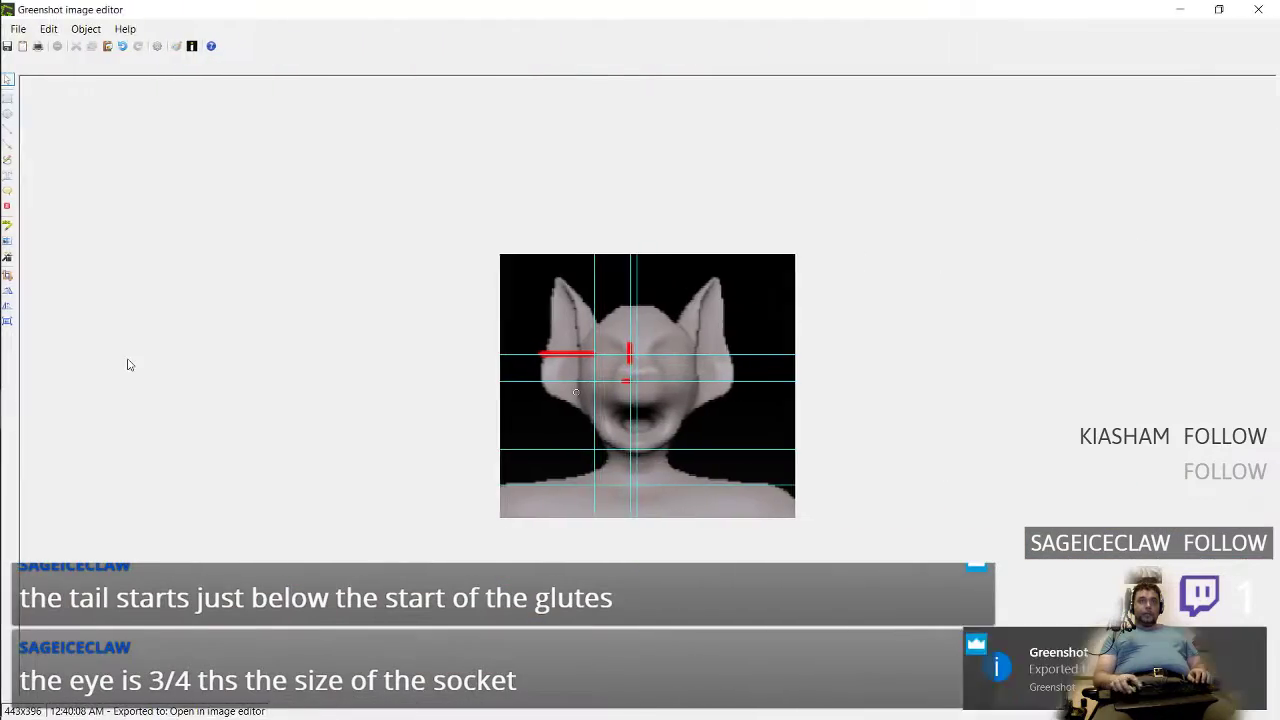
# Step: Switch to the skeletal study document in Photoshop and paste the captured head as a new layer
pyautogui.moveTo(3, 295)
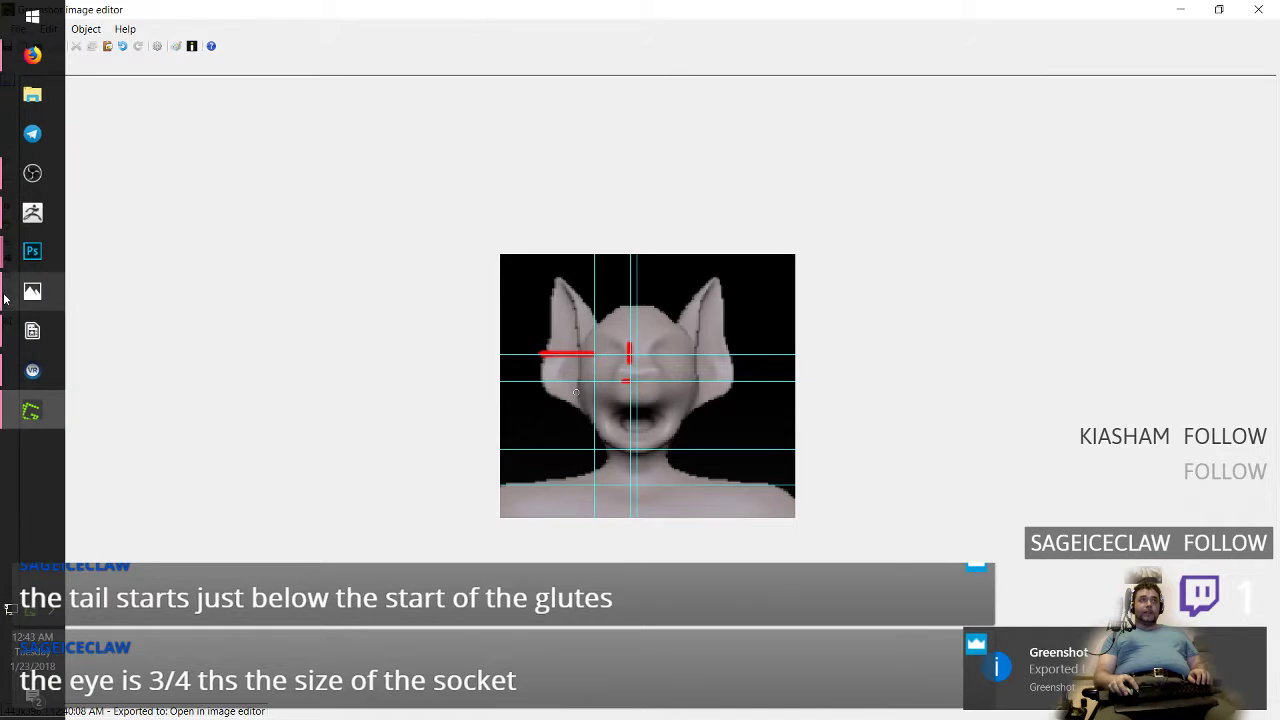
pyautogui.click(32, 251)
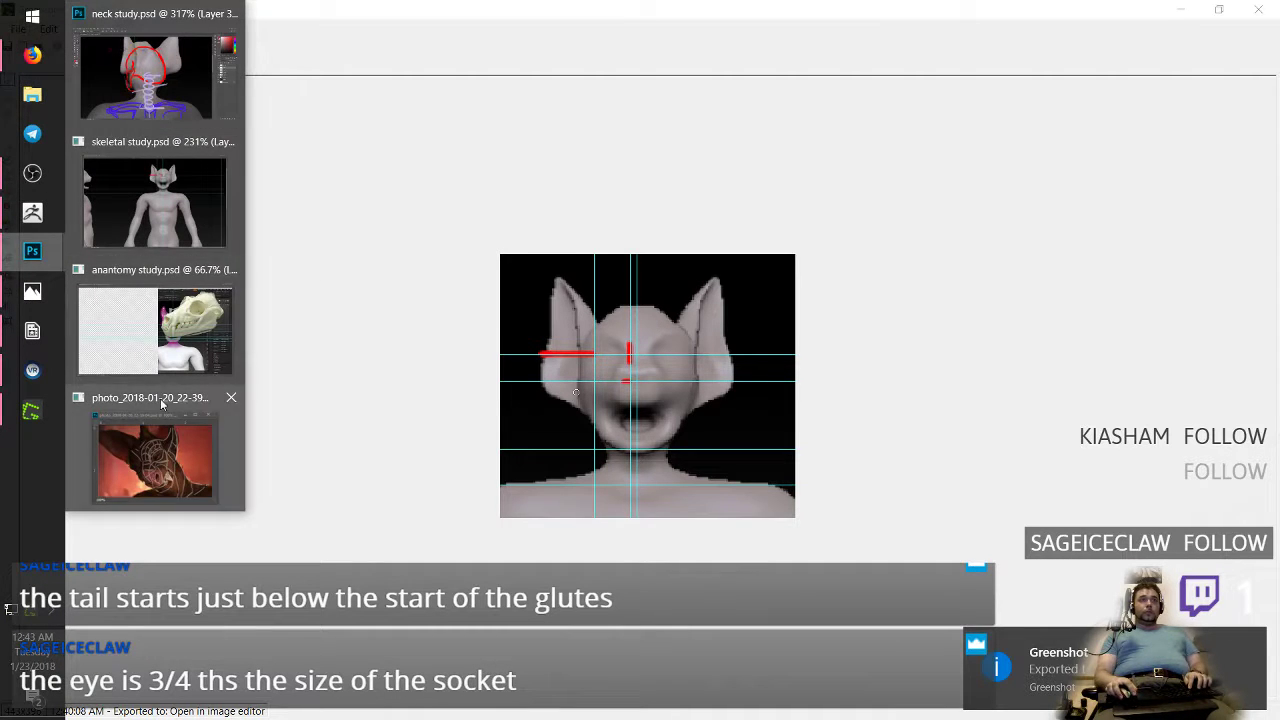
pyautogui.click(155, 200)
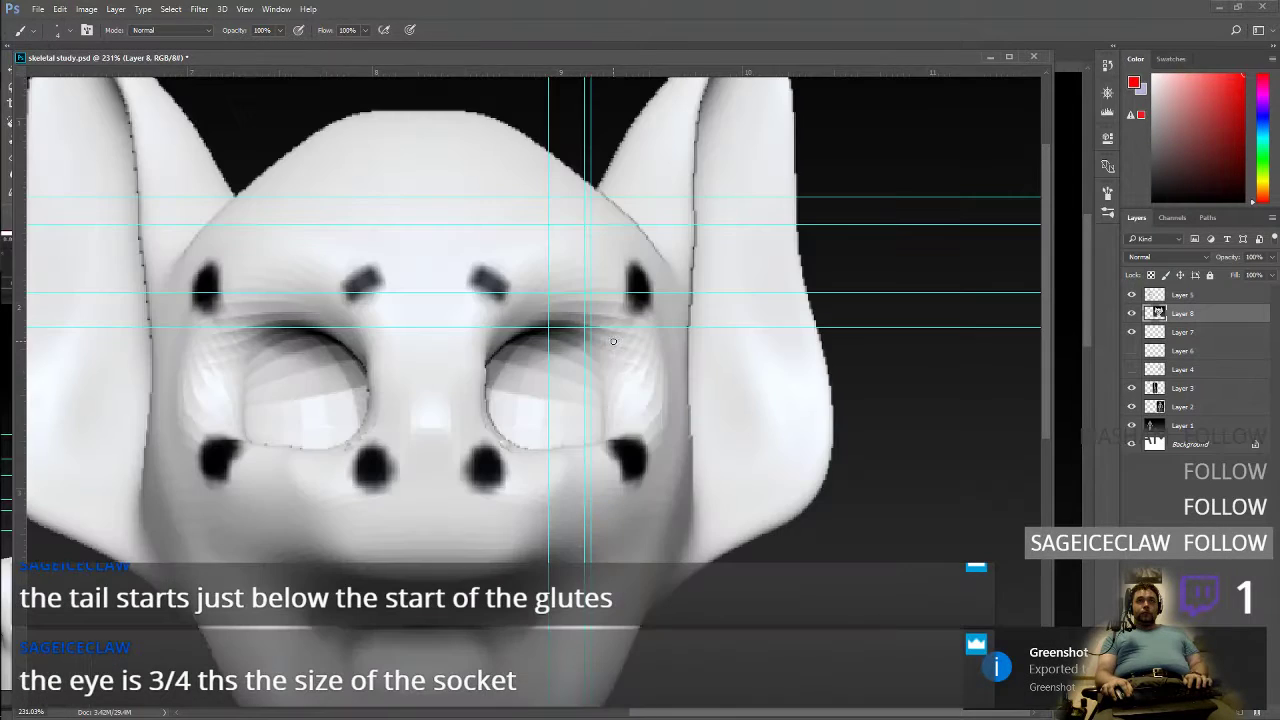
pyautogui.rightClick(549, 367)
pyautogui.click(549, 367)
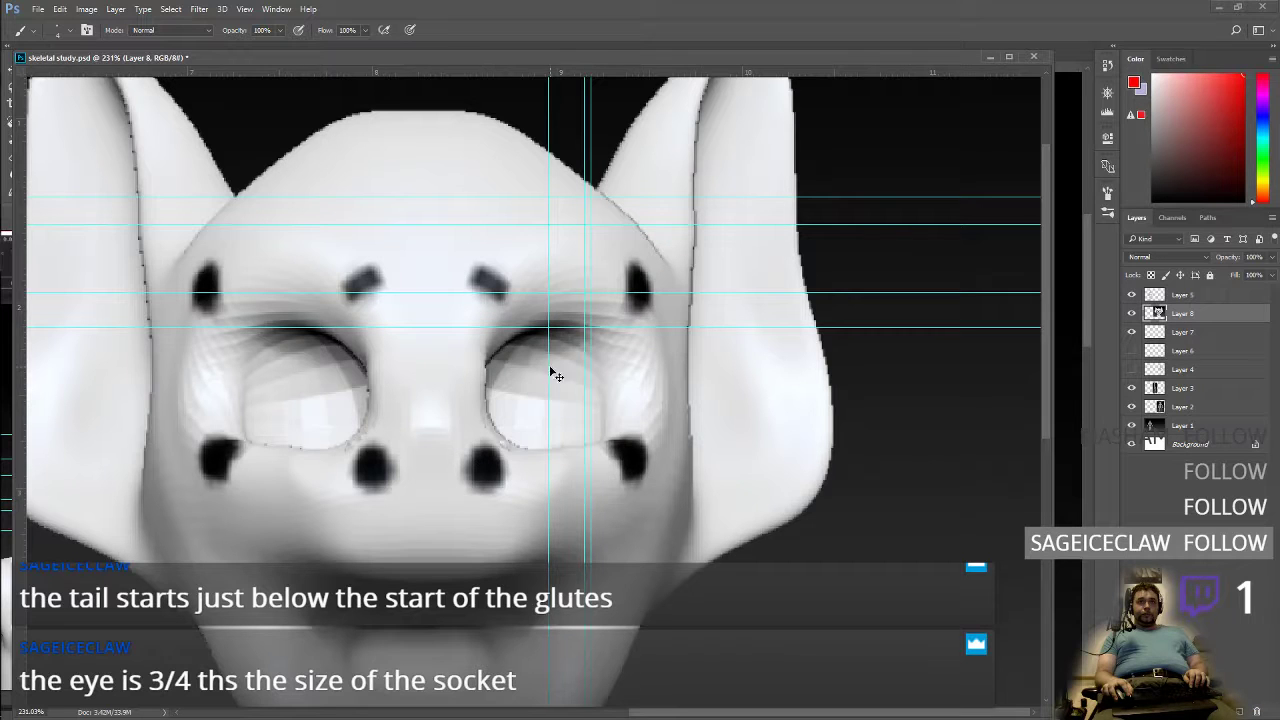
pyautogui.rightClick(539, 374)
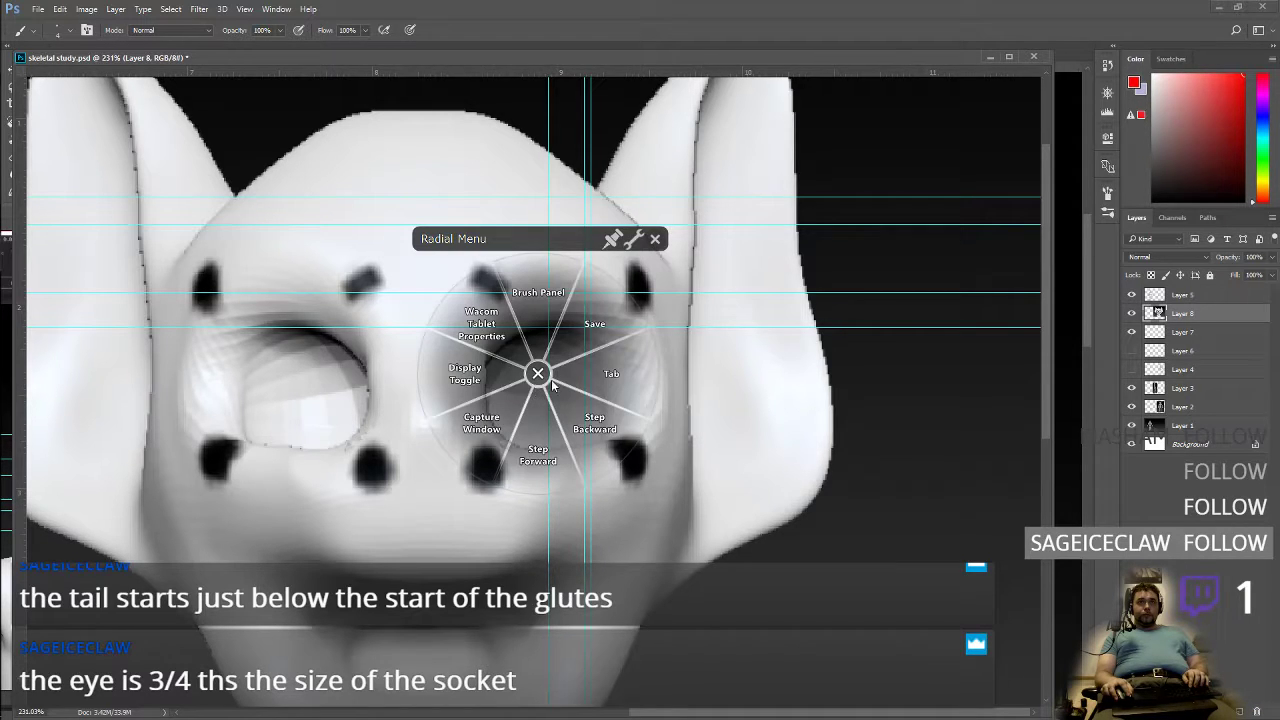
pyautogui.click(655, 239)
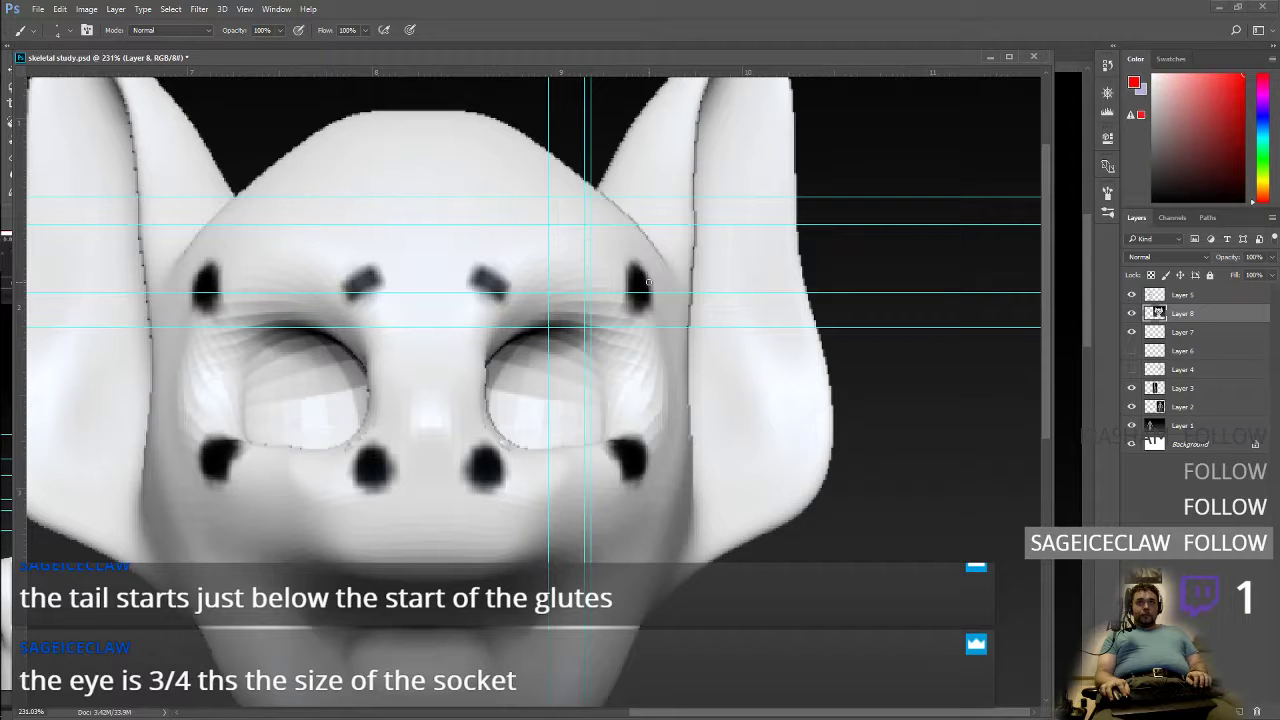
# Step: Scale the pasted head to about 34% near the front-view figure's head and set its layer to Multiply
pyautogui.hotkey('ctrl', '-')
pyautogui.hotkey('ctrl', '-')
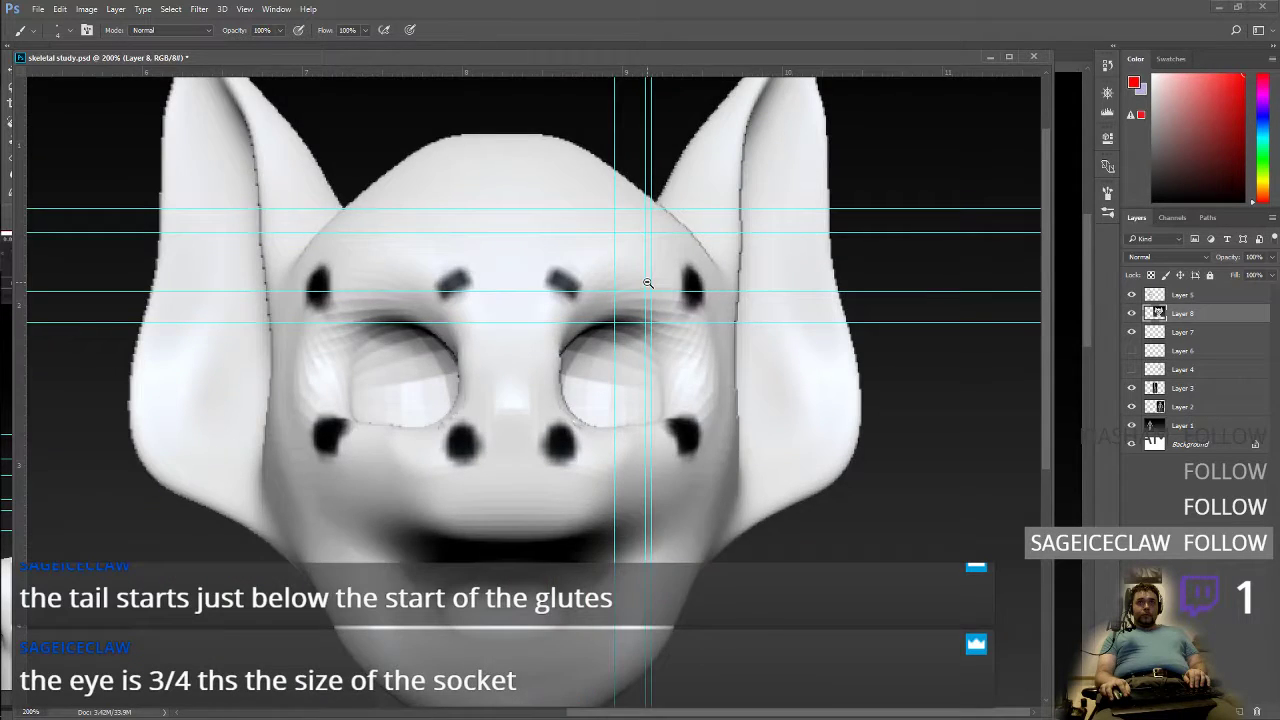
pyautogui.hotkey('ctrl', 't')
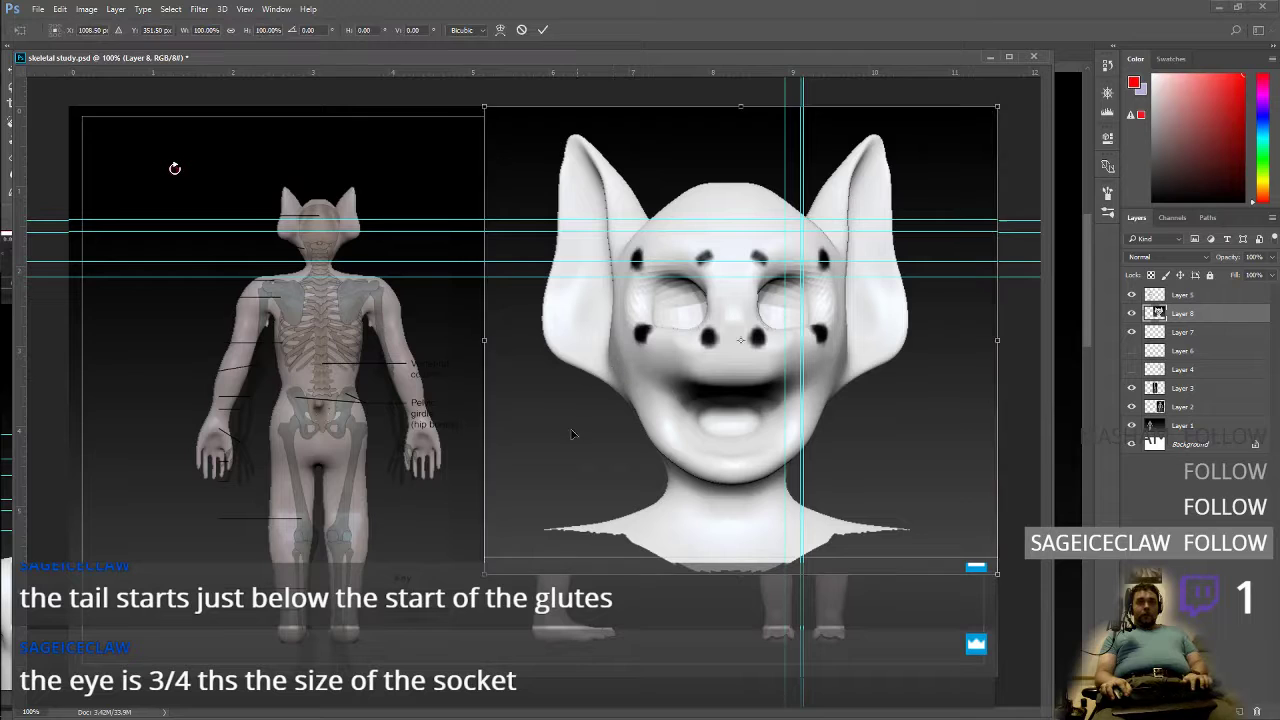
pyautogui.keyDown('shift'); pyautogui.moveTo(484, 573); pyautogui.dragTo(822, 251); pyautogui.keyUp('shift')
pyautogui.moveTo(912, 183); pyautogui.dragTo(847, 232)
pyautogui.click(1210, 258)
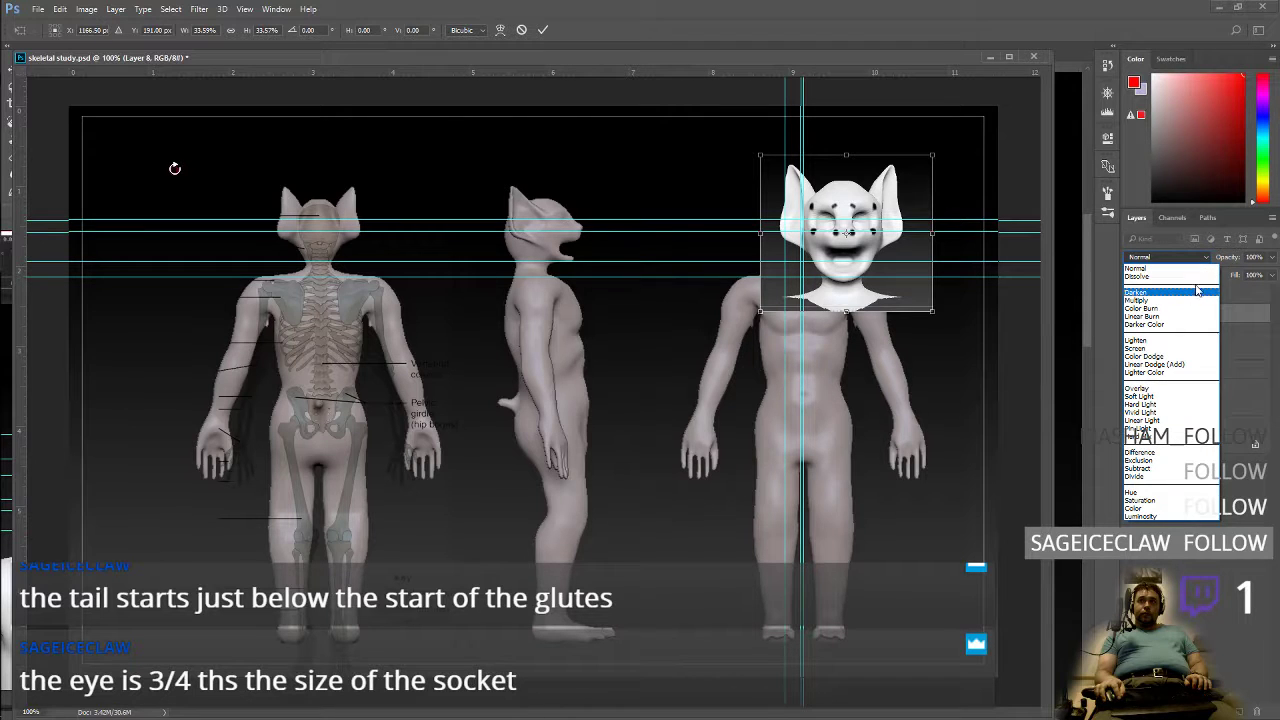
pyautogui.click(1183, 300)
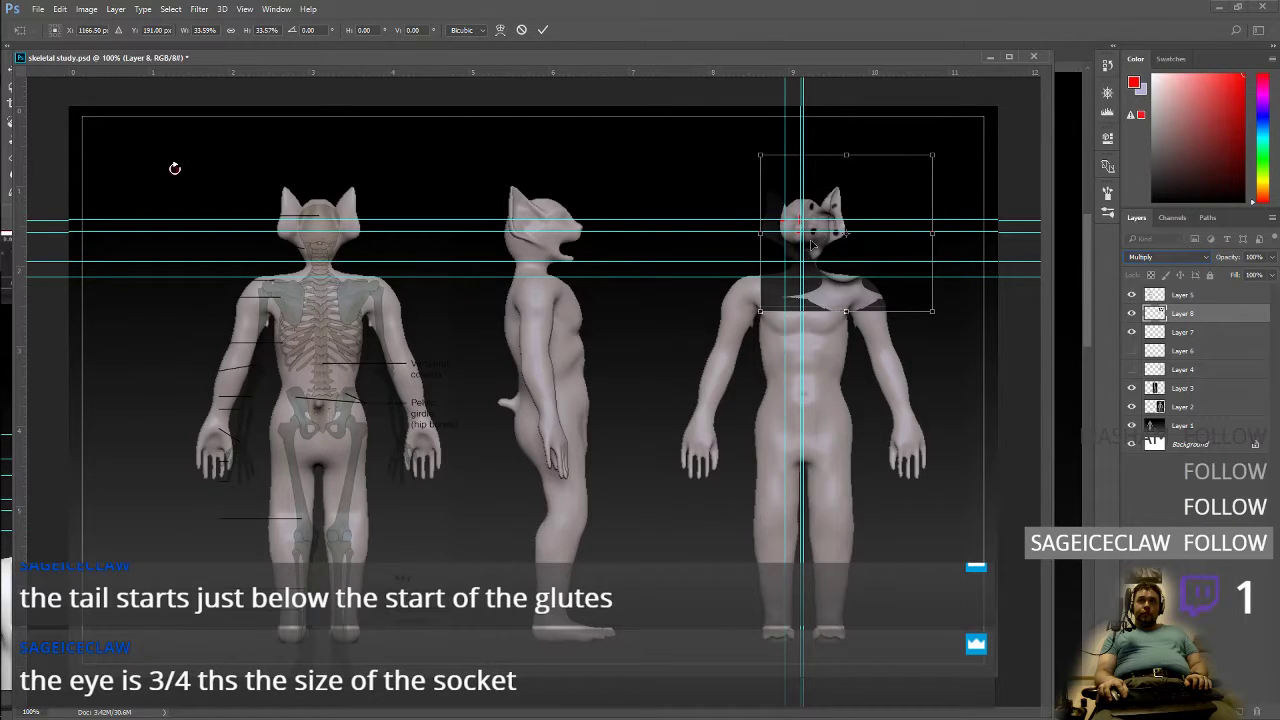
# Step: Align the captured head over the front-view figure's head and scale it to about 28% to match
pyautogui.moveTo(818, 285); pyautogui.dragTo(731, 289)
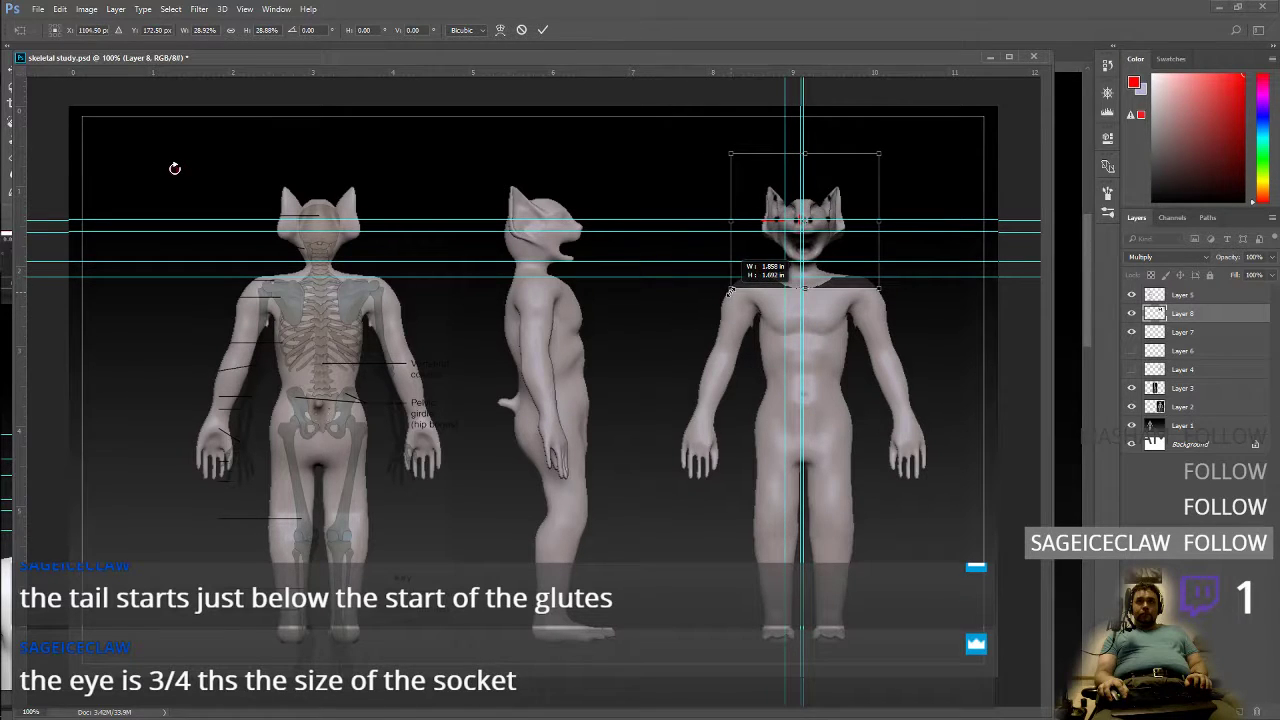
pyautogui.keyDown('ctrl'); pyautogui.click(810, 244); pyautogui.keyUp('ctrl')
pyautogui.keyDown('ctrl'); pyautogui.click(794, 262); pyautogui.keyUp('ctrl')
pyautogui.moveTo(794, 262); pyautogui.dragTo(822, 366)
pyautogui.moveTo(1035, 488); pyautogui.dragTo(1018, 472)
# Step: Set the captured head layer's blend mode to Normal and its opacity to about 51%
pyautogui.click(1166, 257)
pyautogui.click(1140, 276)
pyautogui.click(1184, 258)
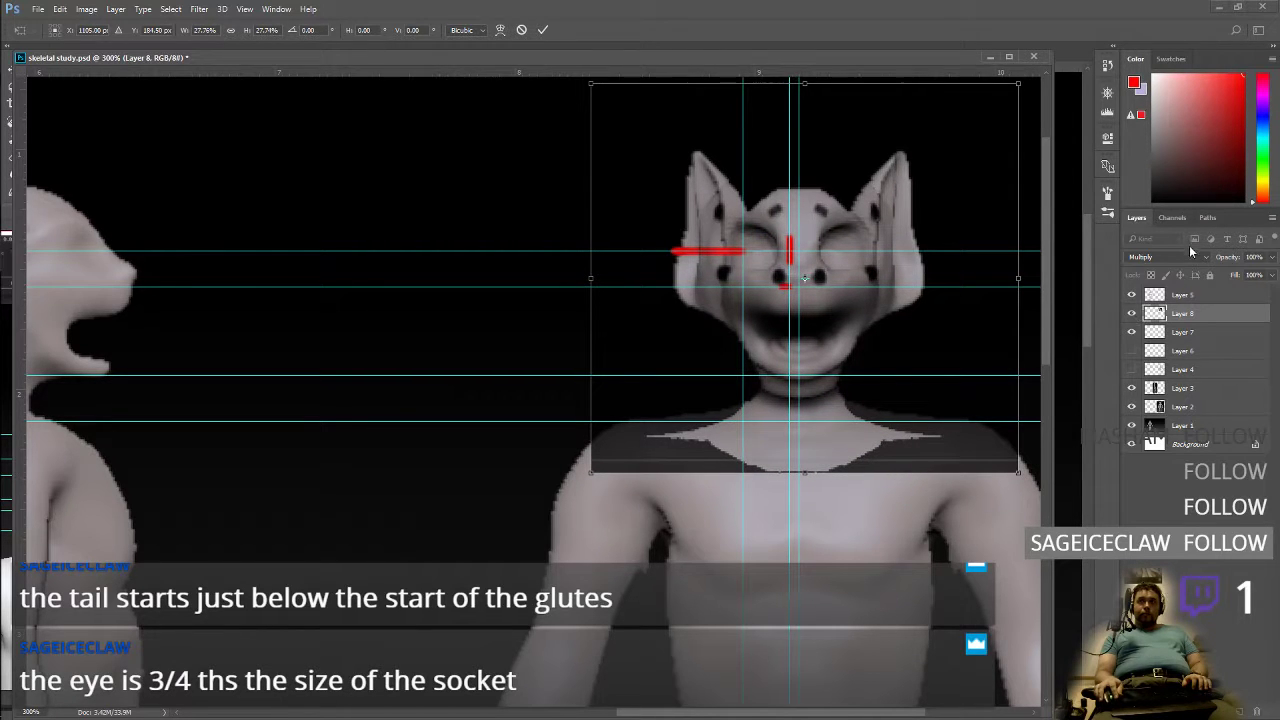
pyautogui.click(1185, 268)
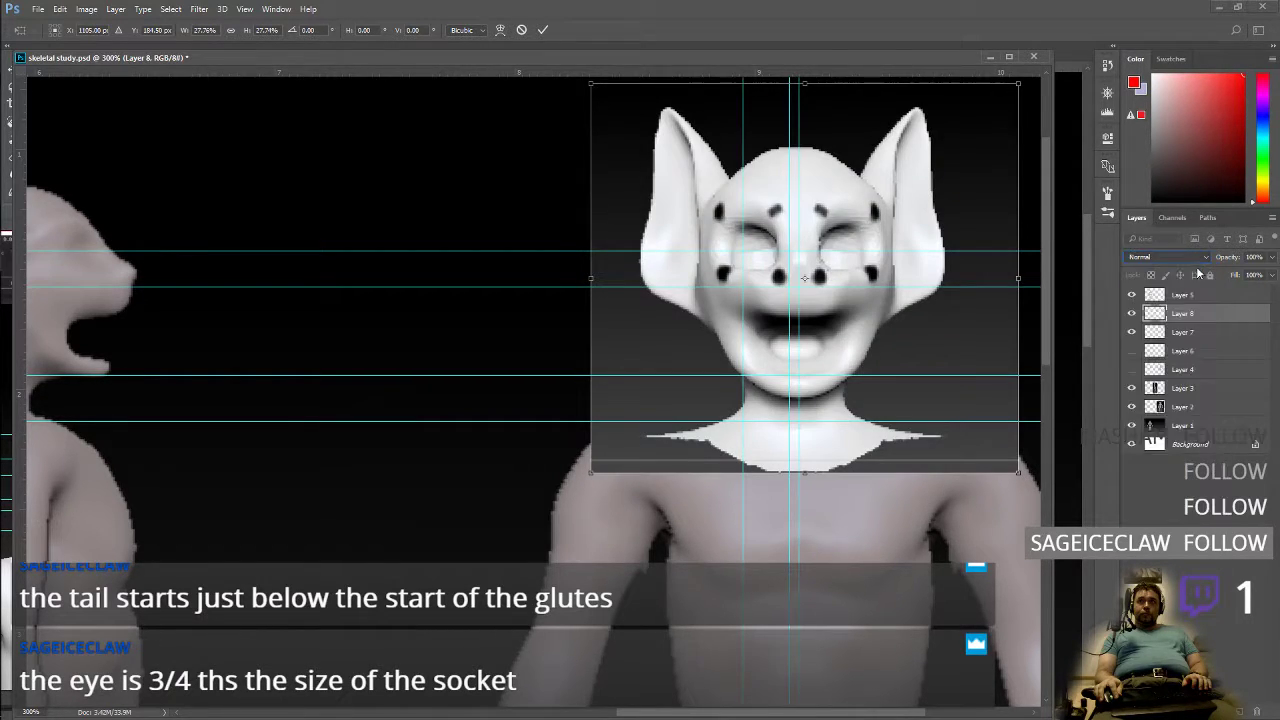
pyautogui.click(1273, 258)
pyautogui.click(1240, 276)
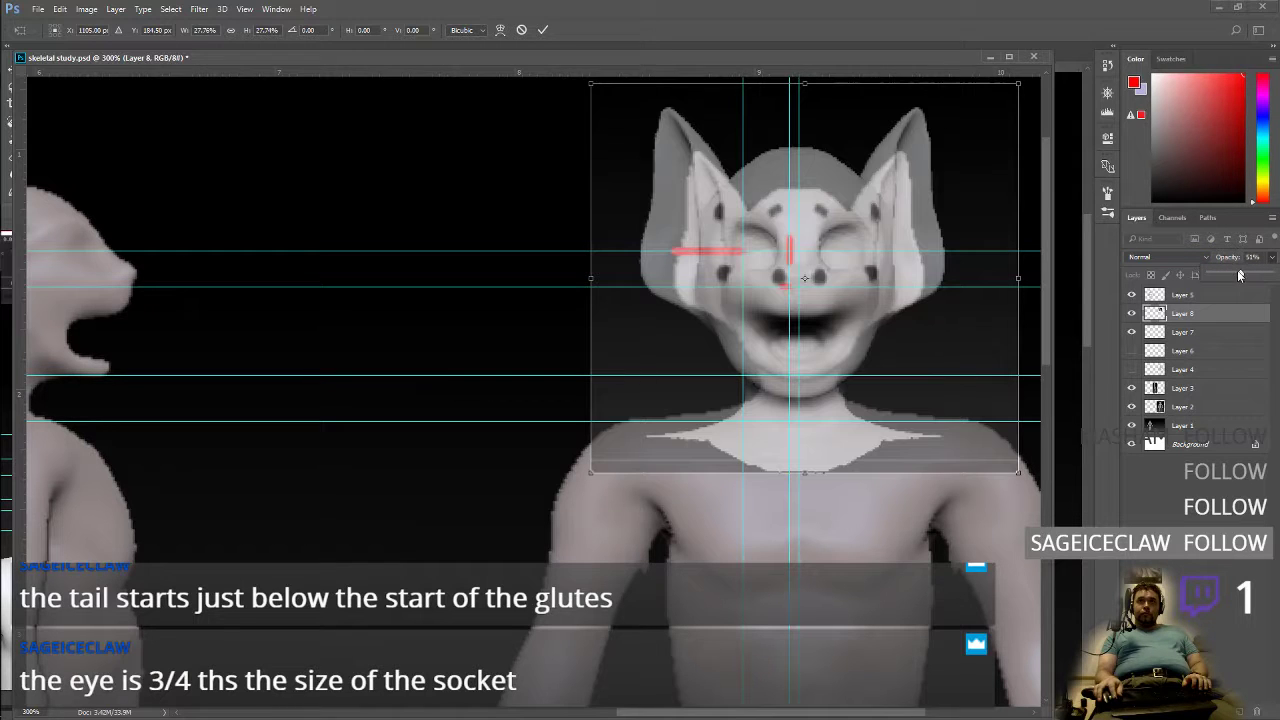
# Step: Try scaling the captured head down to about 25%, and undo the transform
pyautogui.moveTo(591, 88); pyautogui.dragTo(632, 124)
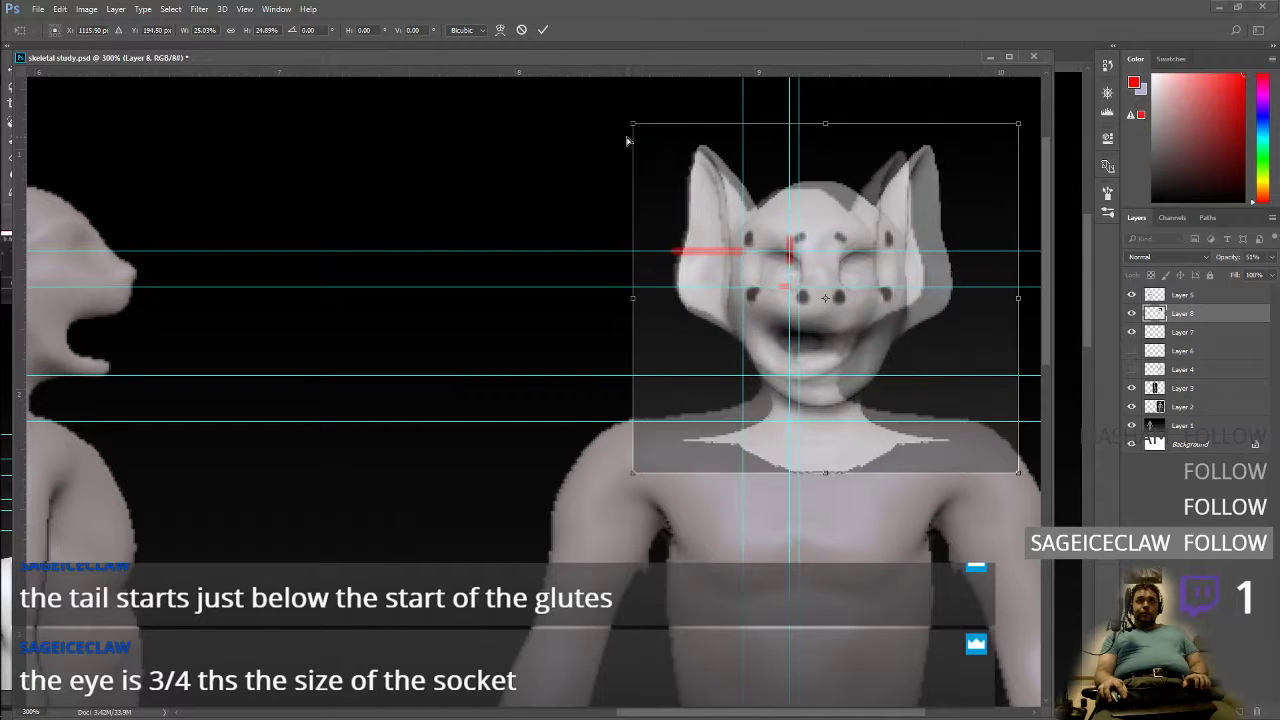
pyautogui.hotkey('ctrl', 'z')
pyautogui.hotkey('ctrl', 'z')
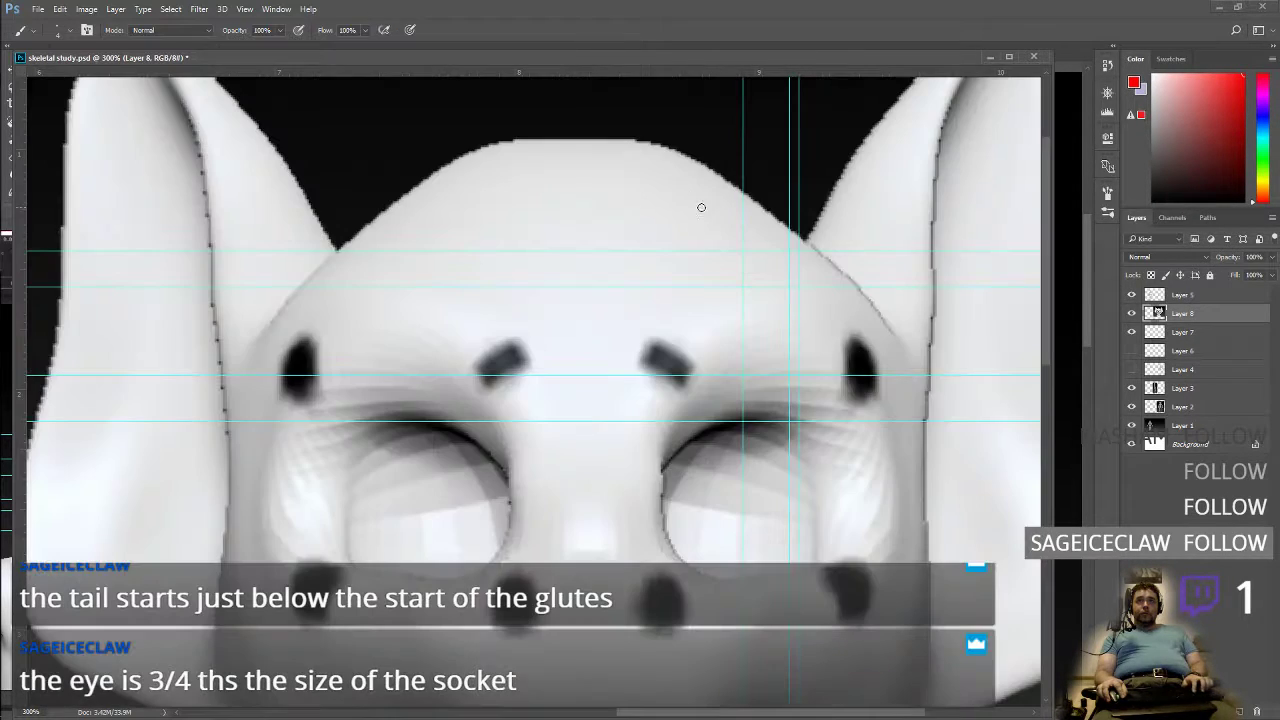
# Step: Set the captured head layer's opacity to 50% and scale the head down to about 40%
pyautogui.keyDown('alt'); pyautogui.click(426, 504); pyautogui.keyUp('alt')
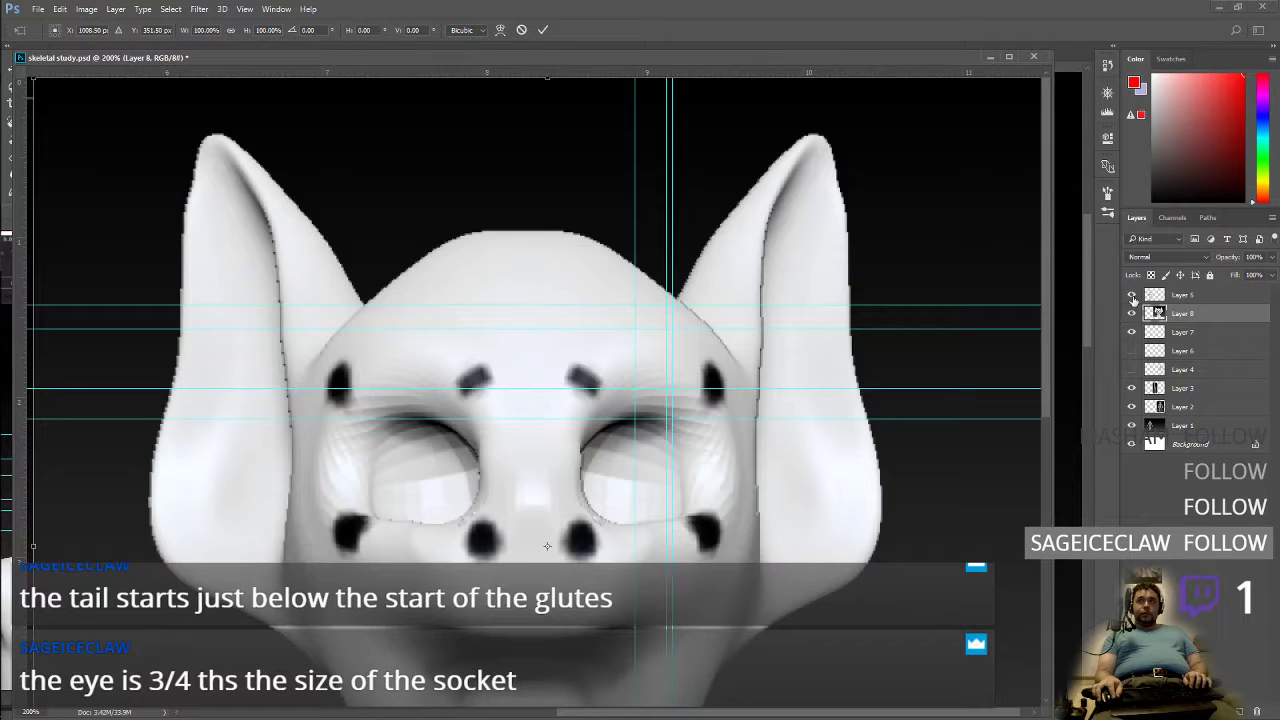
pyautogui.moveTo(1250, 279); pyautogui.dragTo(1240, 275)
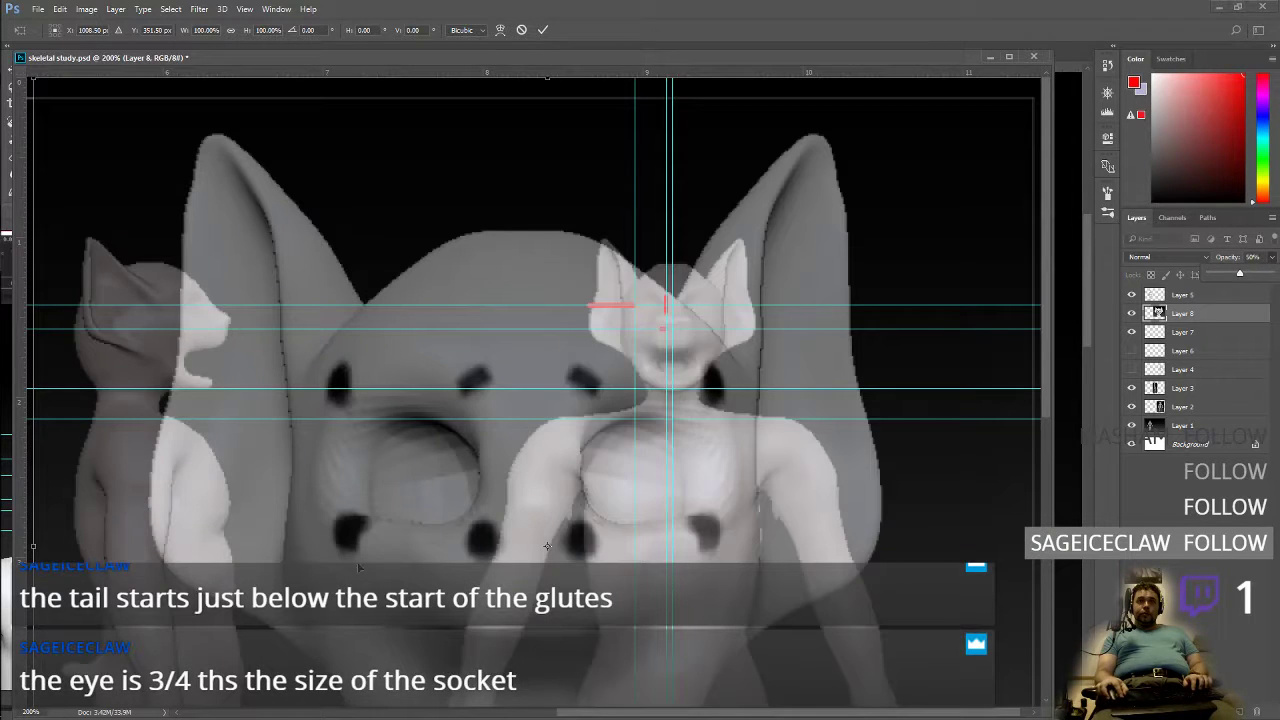
pyautogui.hotkey('ctrl', '-')
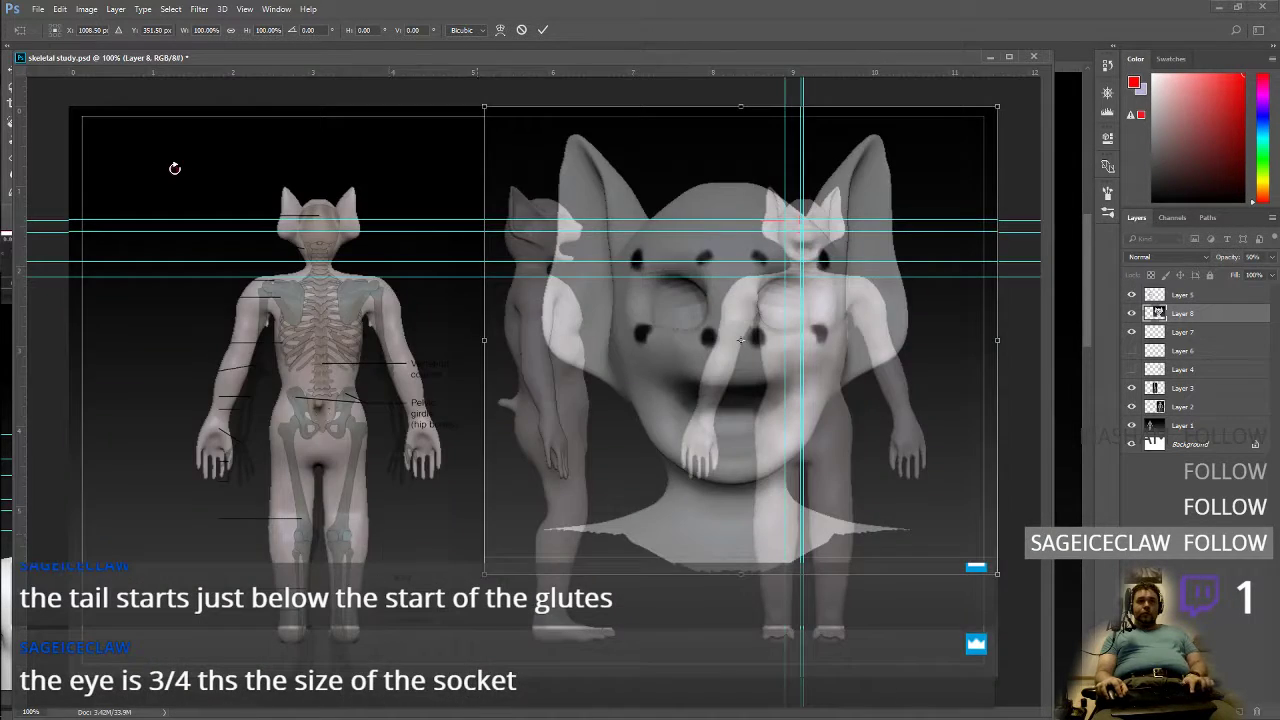
pyautogui.moveTo(484, 575); pyautogui.dragTo(792, 293)
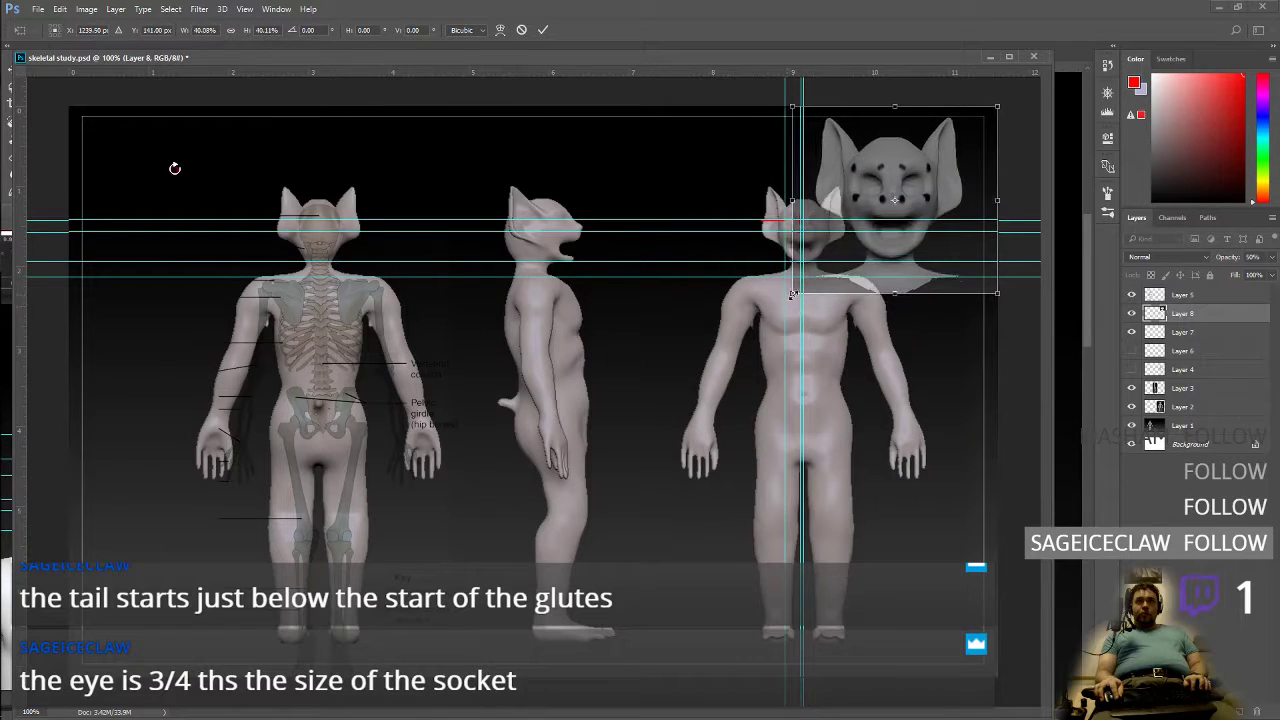
# Step: Place the captured head over the front-view figure's head and scale it down to about 28%
pyautogui.keyDown('ctrl'); pyautogui.click(780, 316); pyautogui.keyUp('ctrl')
pyautogui.keyDown('ctrl'); pyautogui.click(780, 316); pyautogui.keyUp('ctrl')
pyautogui.moveTo(723, 348); pyautogui.dragTo(551, 506)
pyautogui.moveTo(865, 198); pyautogui.dragTo(519, 520)
pyautogui.moveTo(590, 585); pyautogui.dragTo(554, 366)
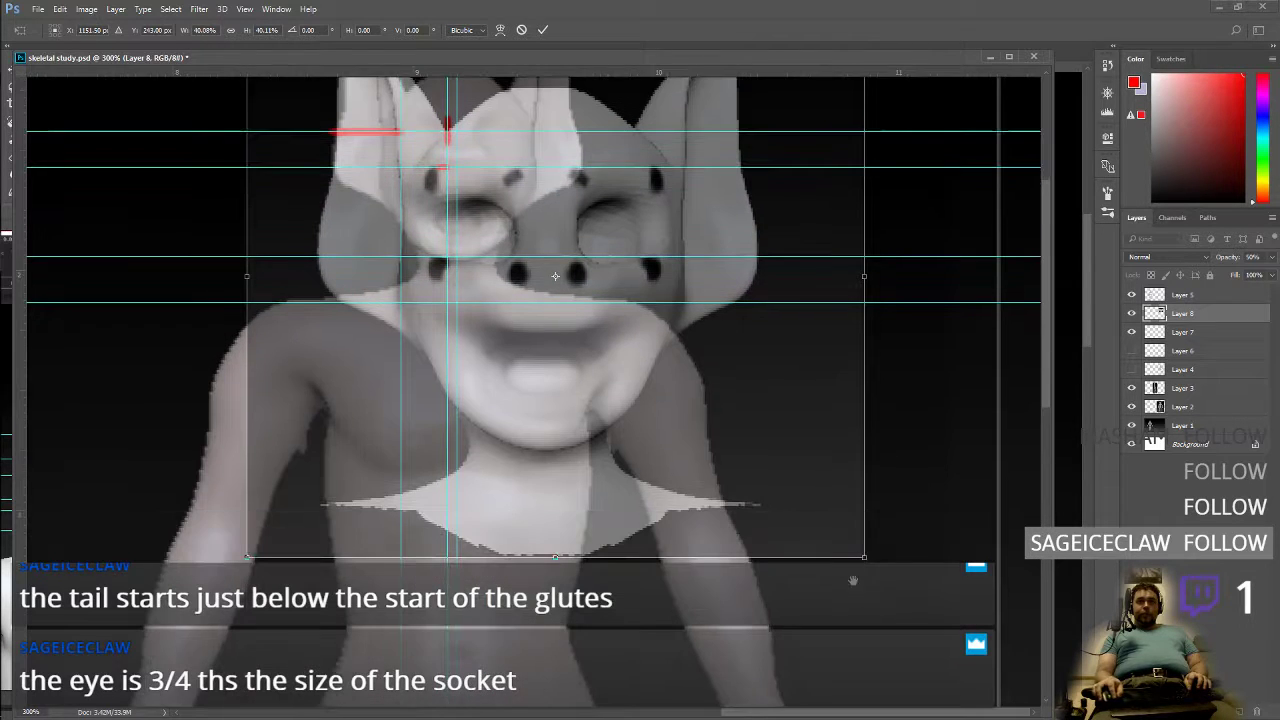
pyautogui.moveTo(861, 556); pyautogui.dragTo(661, 409)
pyautogui.moveTo(477, 318); pyautogui.dragTo(482, 266)
pyautogui.moveTo(568, 266); pyautogui.dragTo(572, 437)
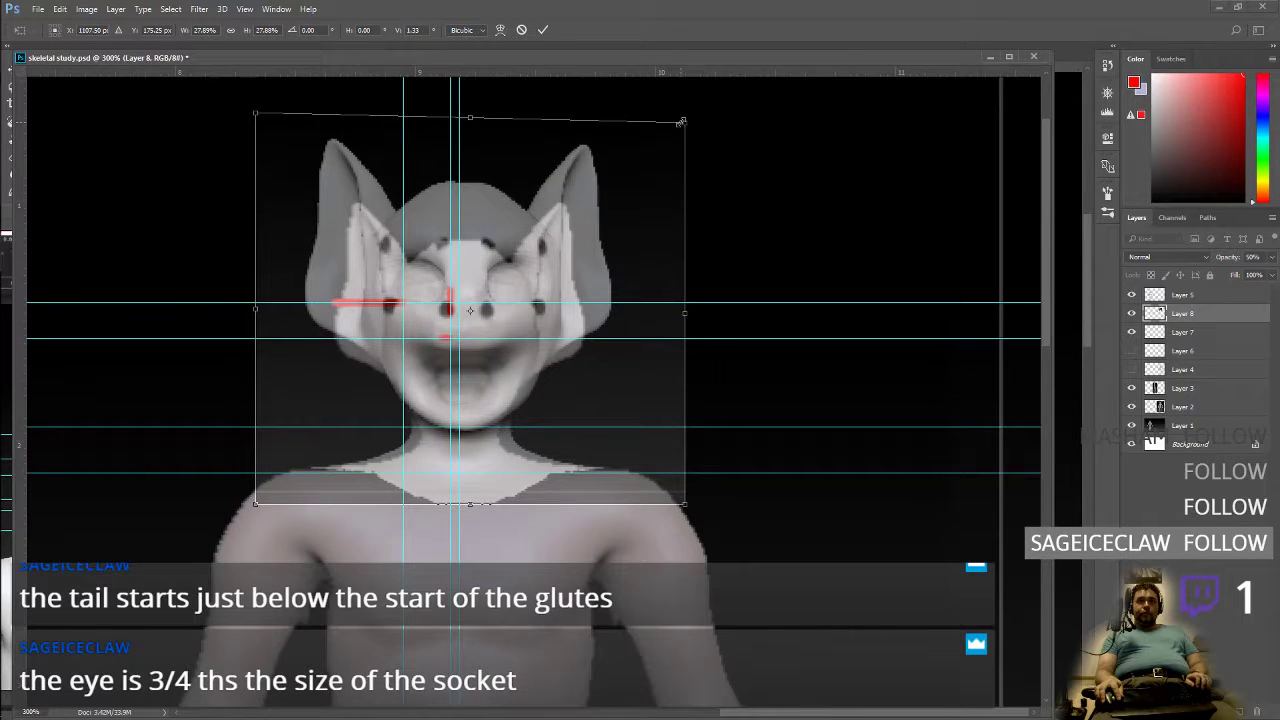
# Step: Fit the captured head to the front-view figure's head outline by scaling it to about 22%
pyautogui.moveTo(686, 115); pyautogui.dragTo(511, 226)
pyautogui.moveTo(425, 295); pyautogui.dragTo(467, 268)
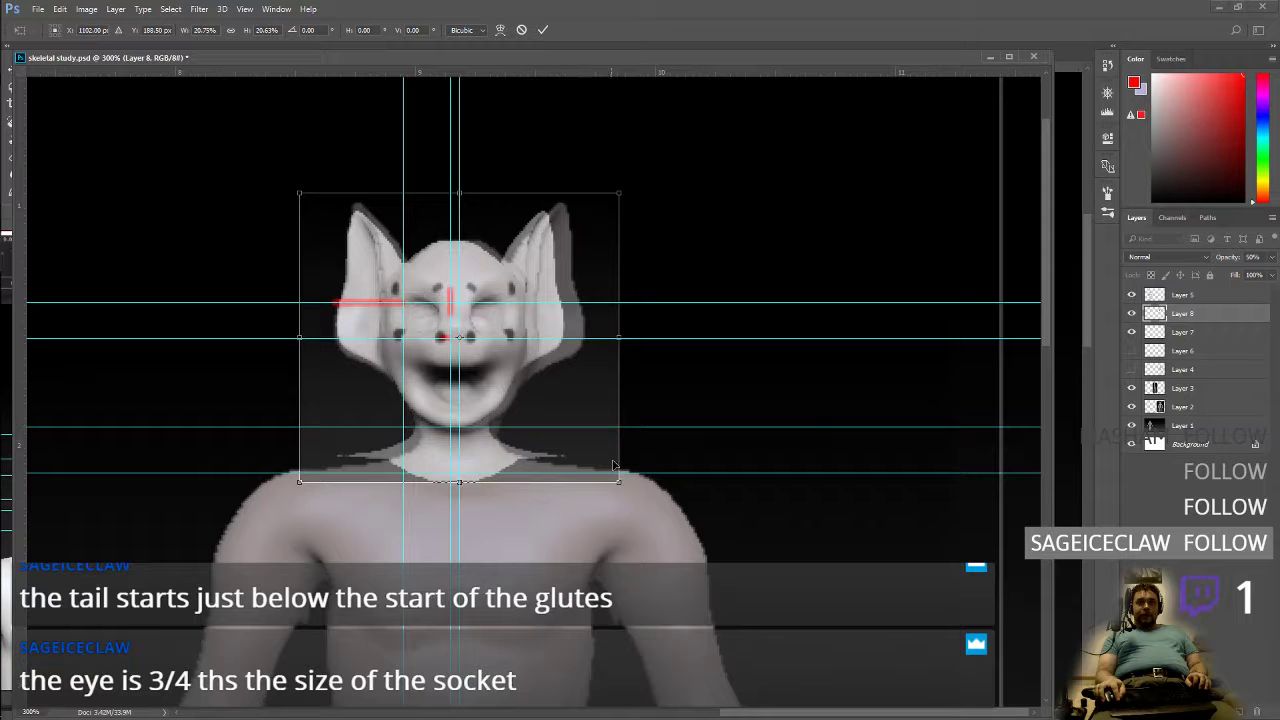
pyautogui.moveTo(618, 484); pyautogui.dragTo(621, 521)
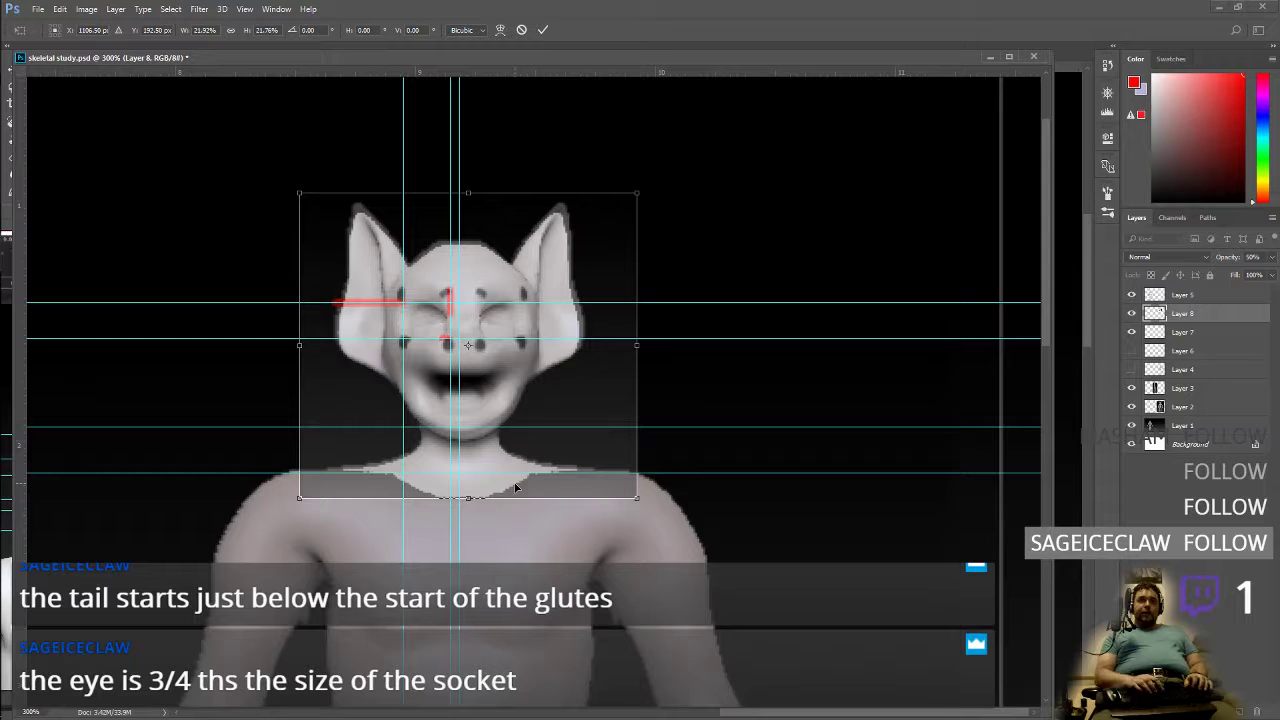
# Step: Nudge the captured head up about 2 px to line up with the figure's head and apply the transform
pyautogui.press('Up')
pyautogui.press('Up')
pyautogui.press('Up')
pyautogui.press('Up')
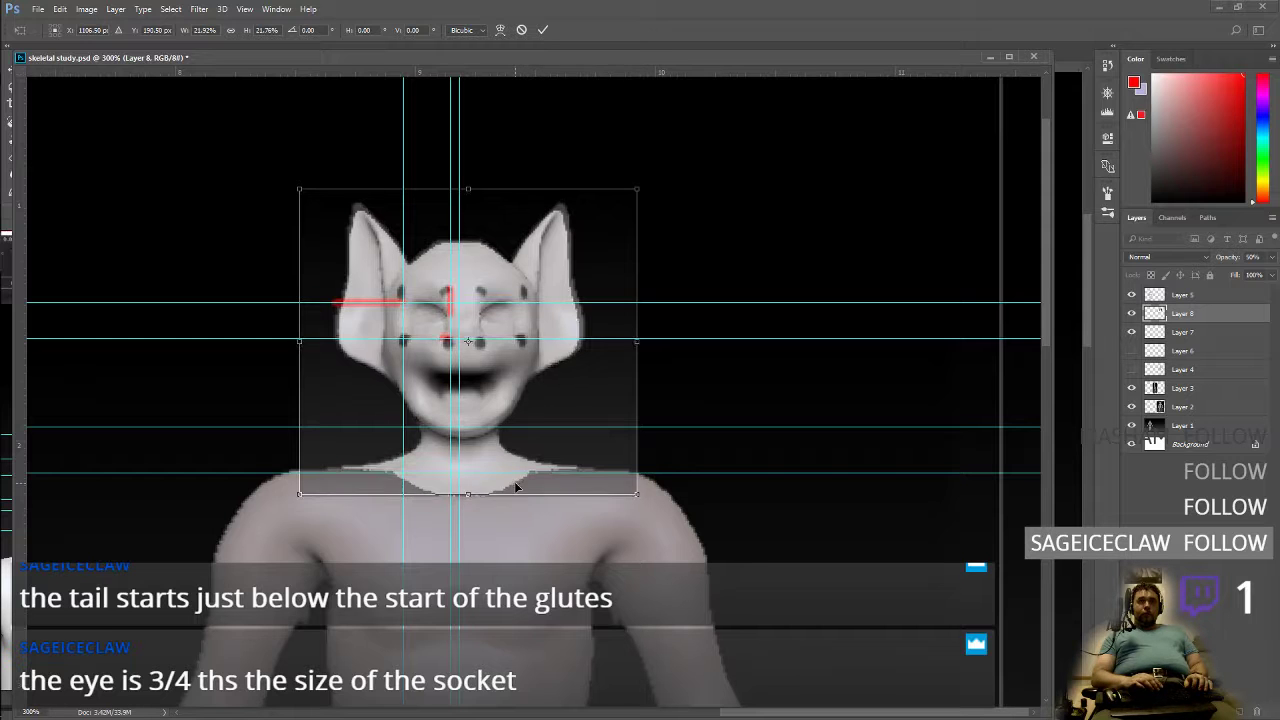
pyautogui.press('Down')
pyautogui.press('Down')
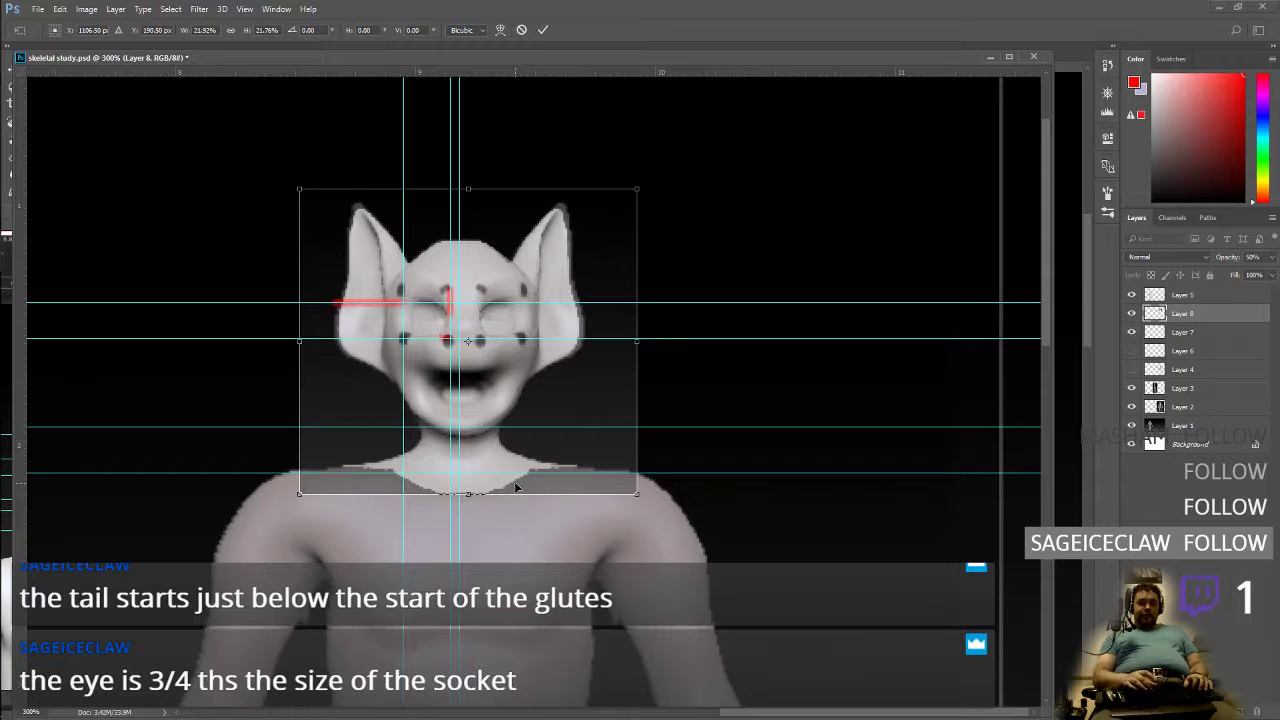
pyautogui.press('Return')
# Step: Compare the captured head on Layer 8 with the figure's head beneath it by toggling the layer's visibility
pyautogui.moveTo(468, 415); pyautogui.dragTo(588, 426)
pyautogui.keyDown('ctrl'); pyautogui.click(575, 346); pyautogui.keyUp('ctrl')
pyautogui.keyDown('ctrl'); pyautogui.click(578, 342); pyautogui.keyUp('ctrl')
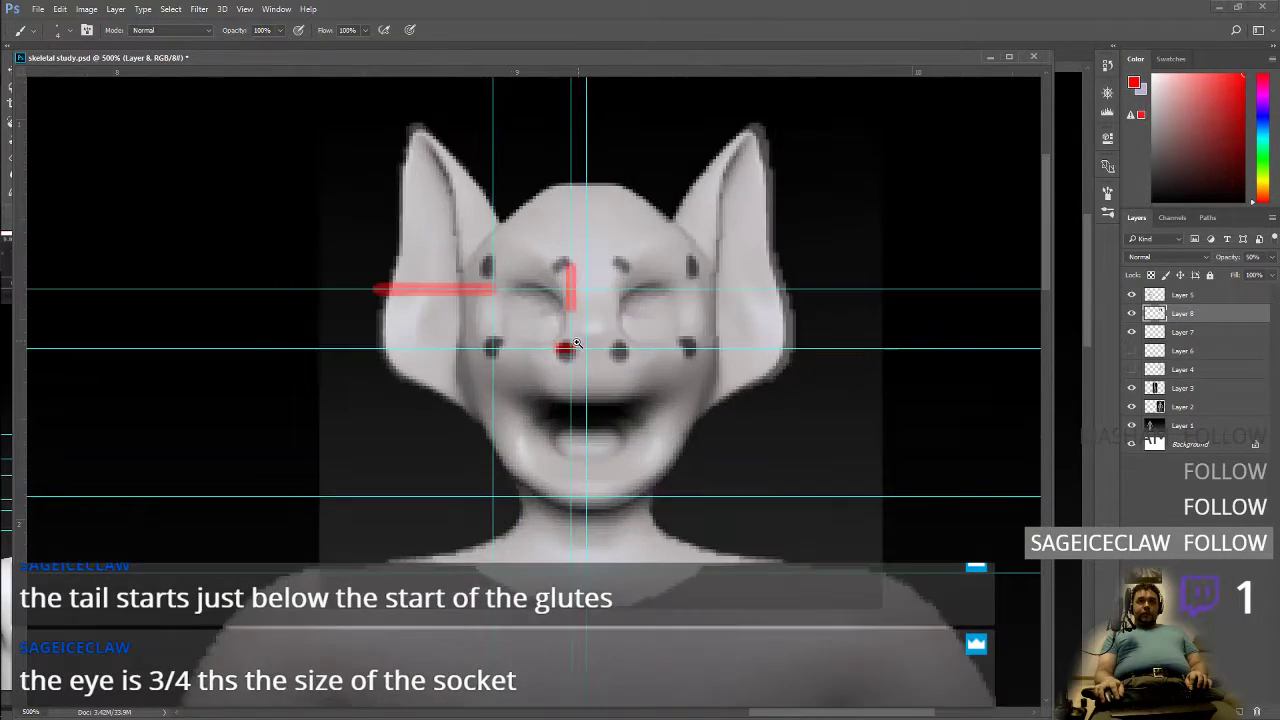
pyautogui.keyDown('ctrl'); pyautogui.click(571, 350); pyautogui.keyUp('ctrl')
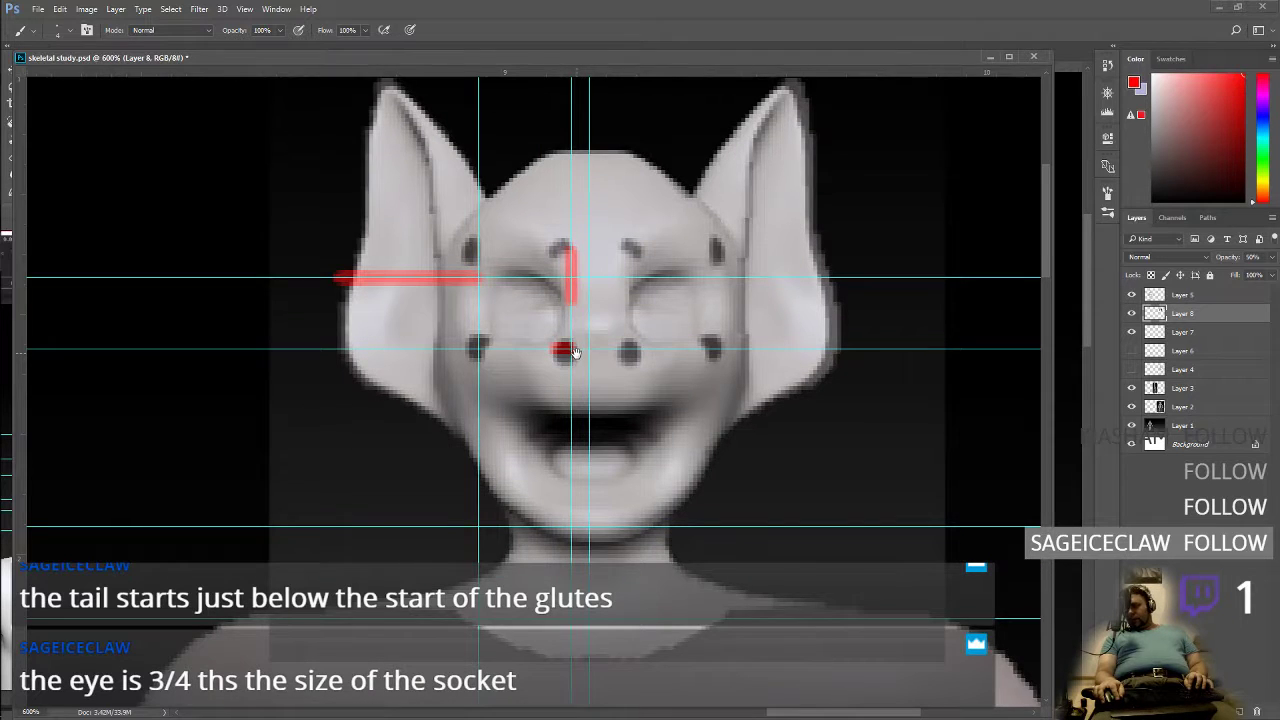
pyautogui.moveTo(575, 351); pyautogui.dragTo(566, 437)
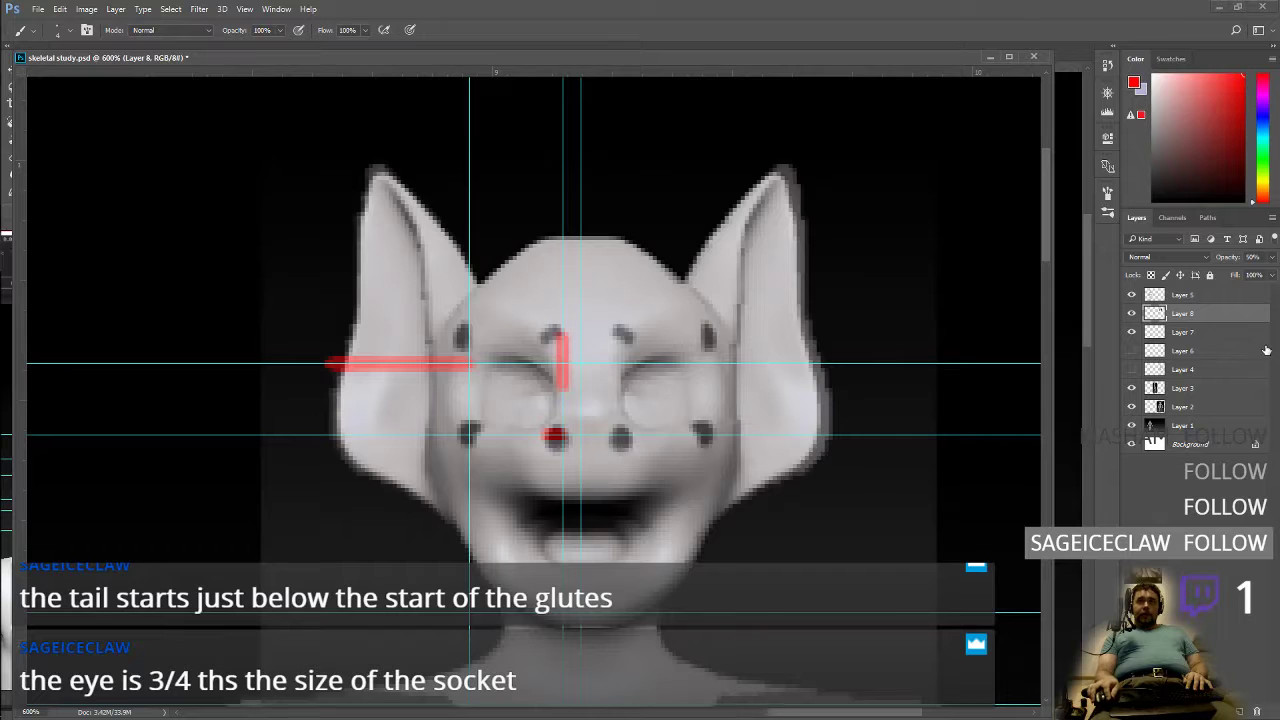
pyautogui.click(1132, 315)
pyautogui.click(1132, 315)
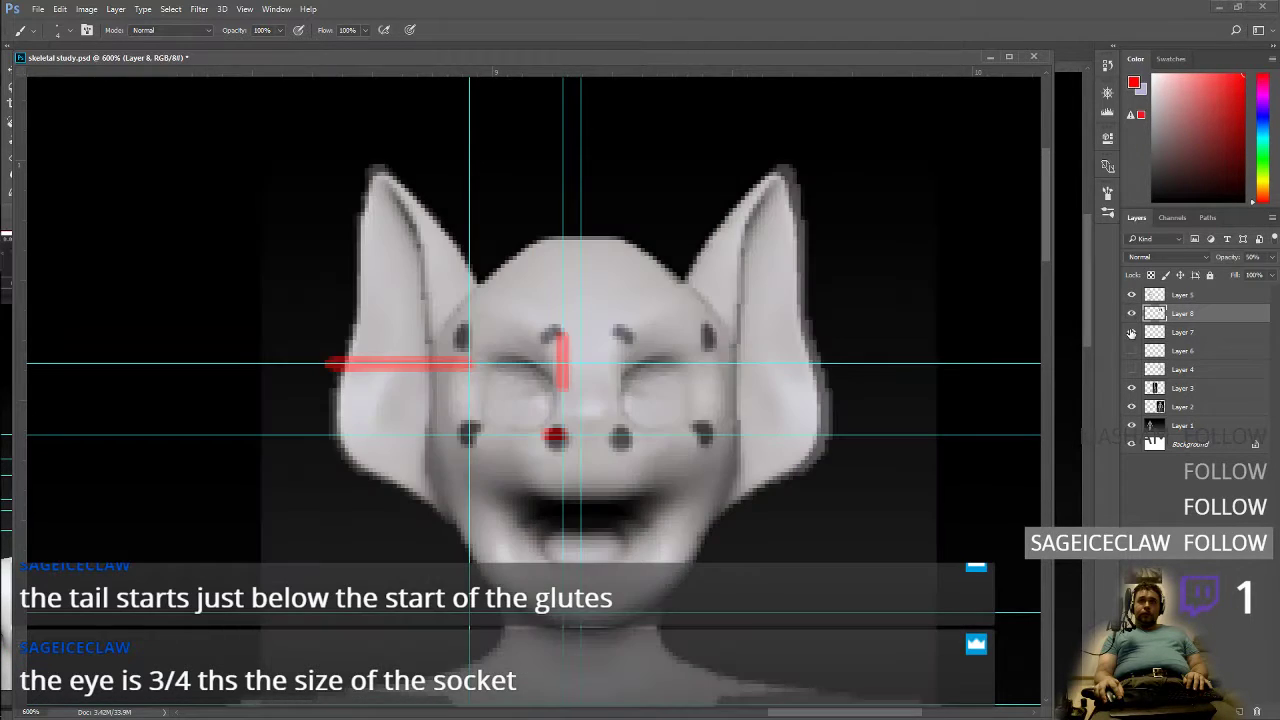
# Step: Set Layer 8's opacity to 100% and move it below Layer 6, leaving the red markings on Layer 7 shown
pyautogui.click(1132, 332)
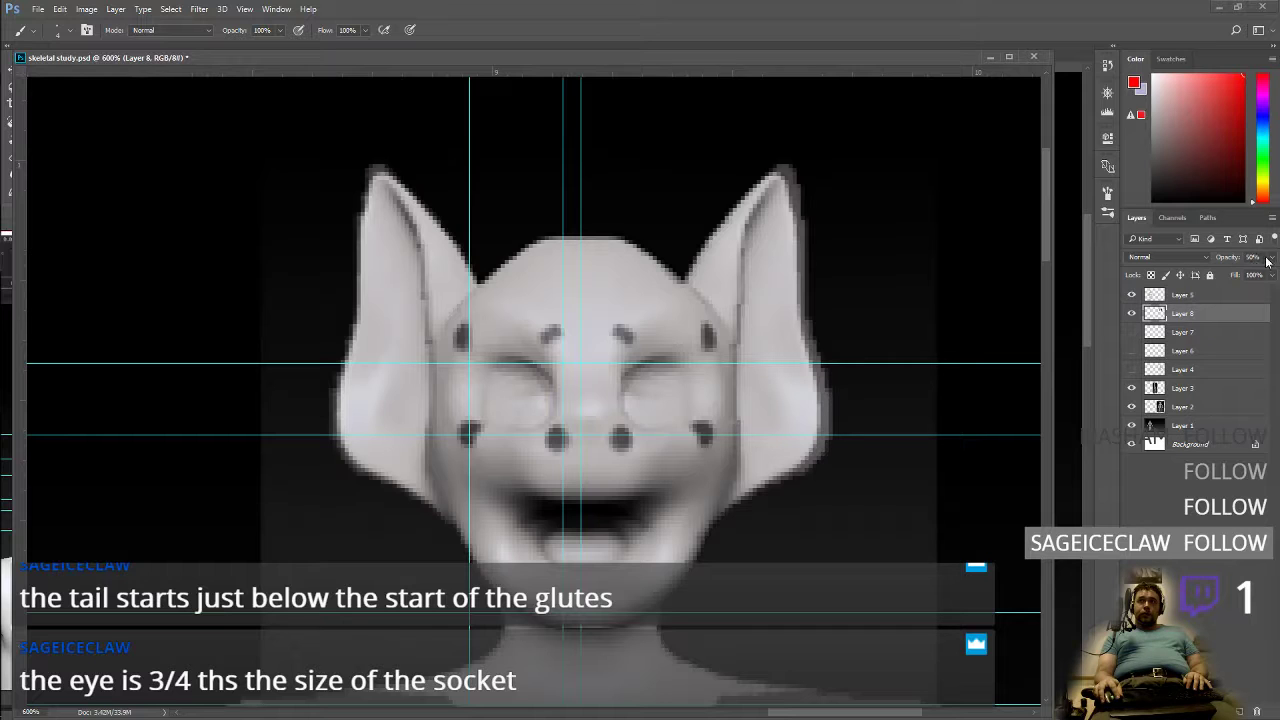
pyautogui.moveTo(1268, 277); pyautogui.dragTo(1277, 287)
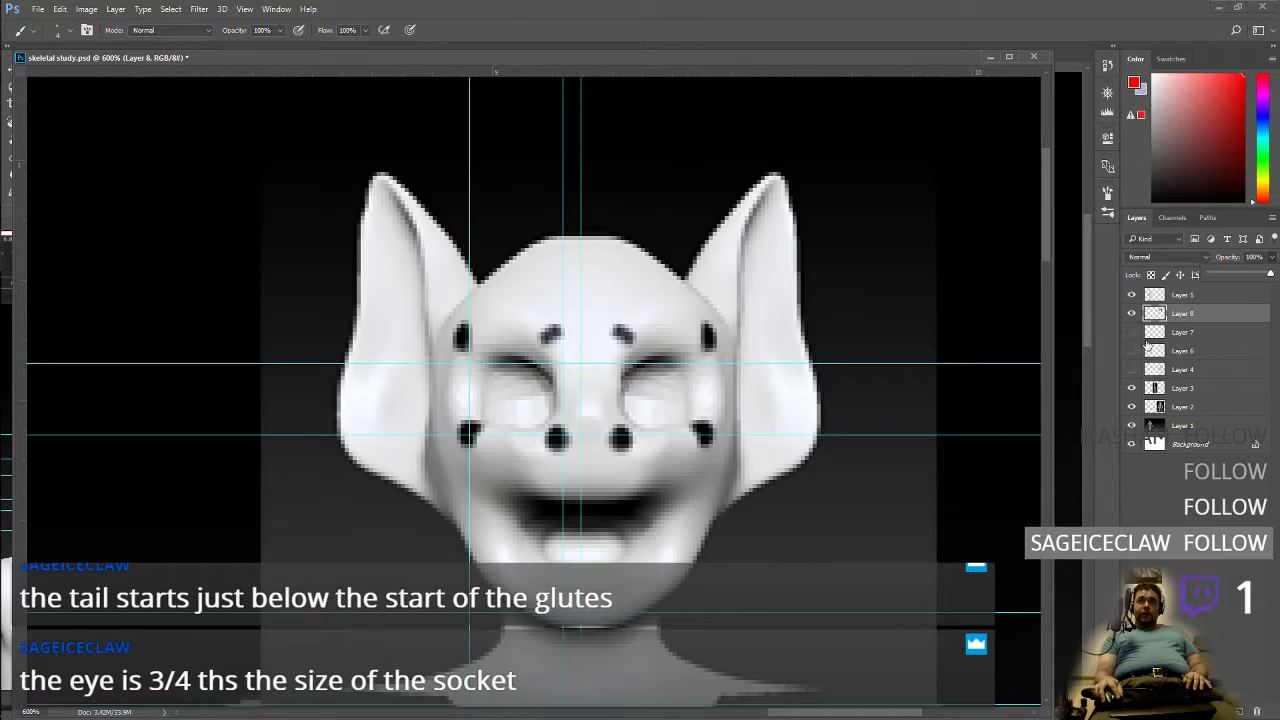
pyautogui.moveTo(1187, 337); pyautogui.dragTo(1190, 326)
pyautogui.click(1188, 333)
pyautogui.click(1133, 332)
pyautogui.click(1133, 332)
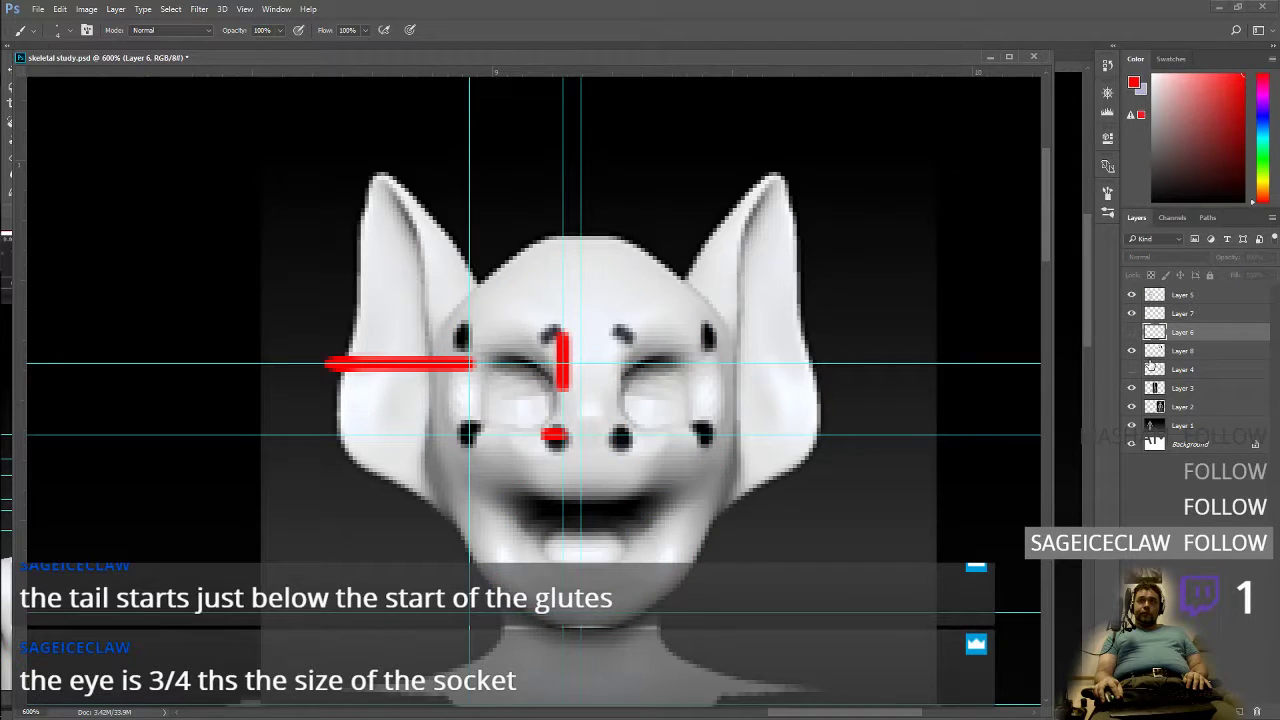
# Step: Move the skull on Layer 4 above Layer 7 and show it, and hide Layer 5
pyautogui.moveTo(1185, 406); pyautogui.dragTo(1192, 307)
pyautogui.click(1183, 368)
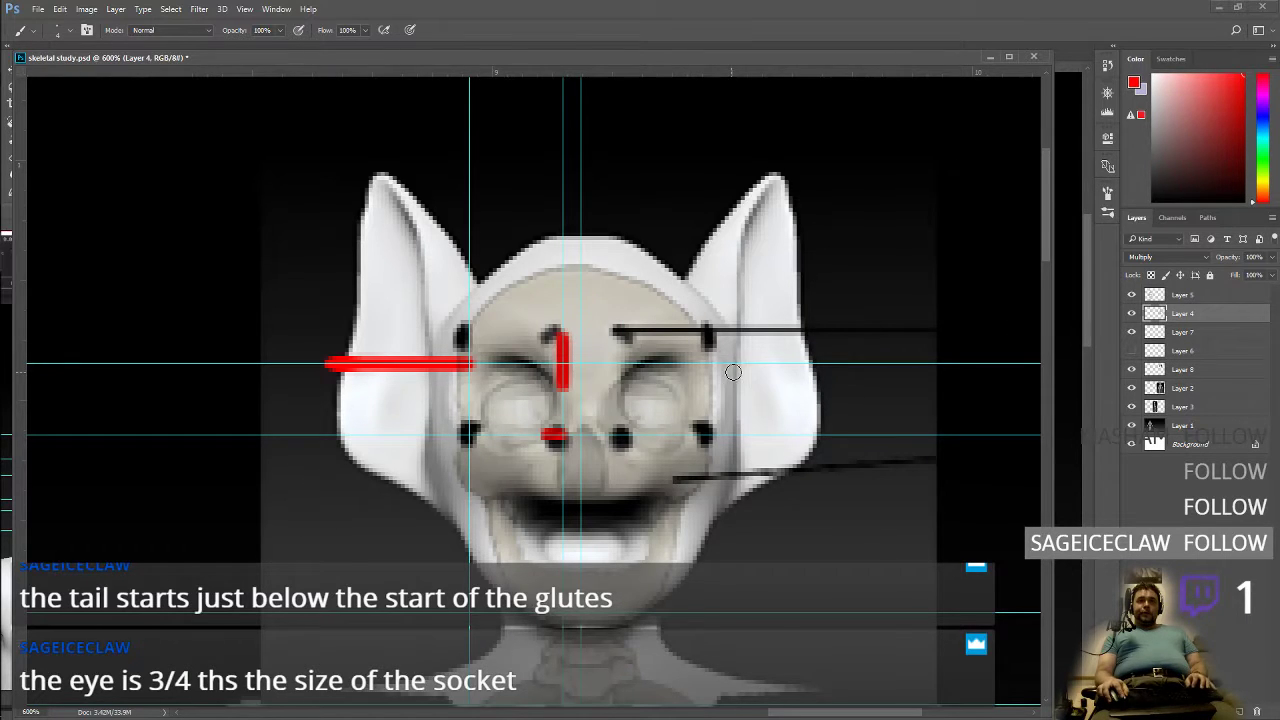
pyautogui.click(1272, 258)
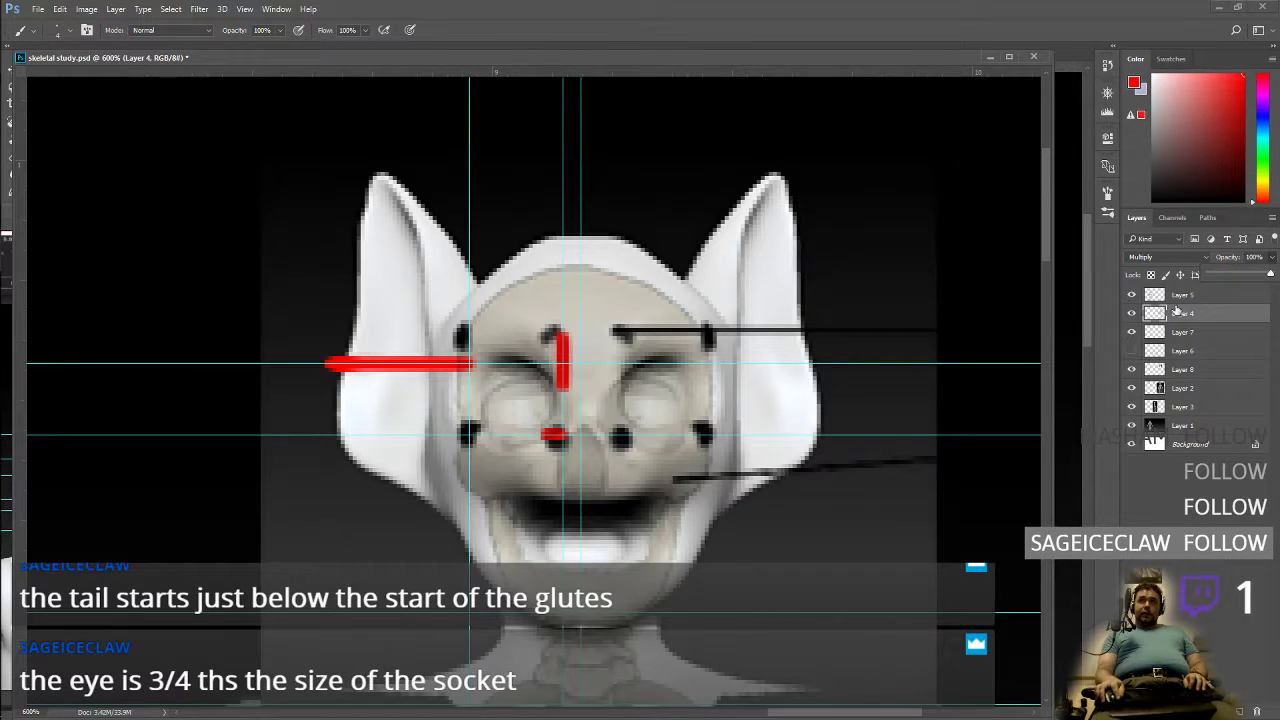
pyautogui.click(1131, 294)
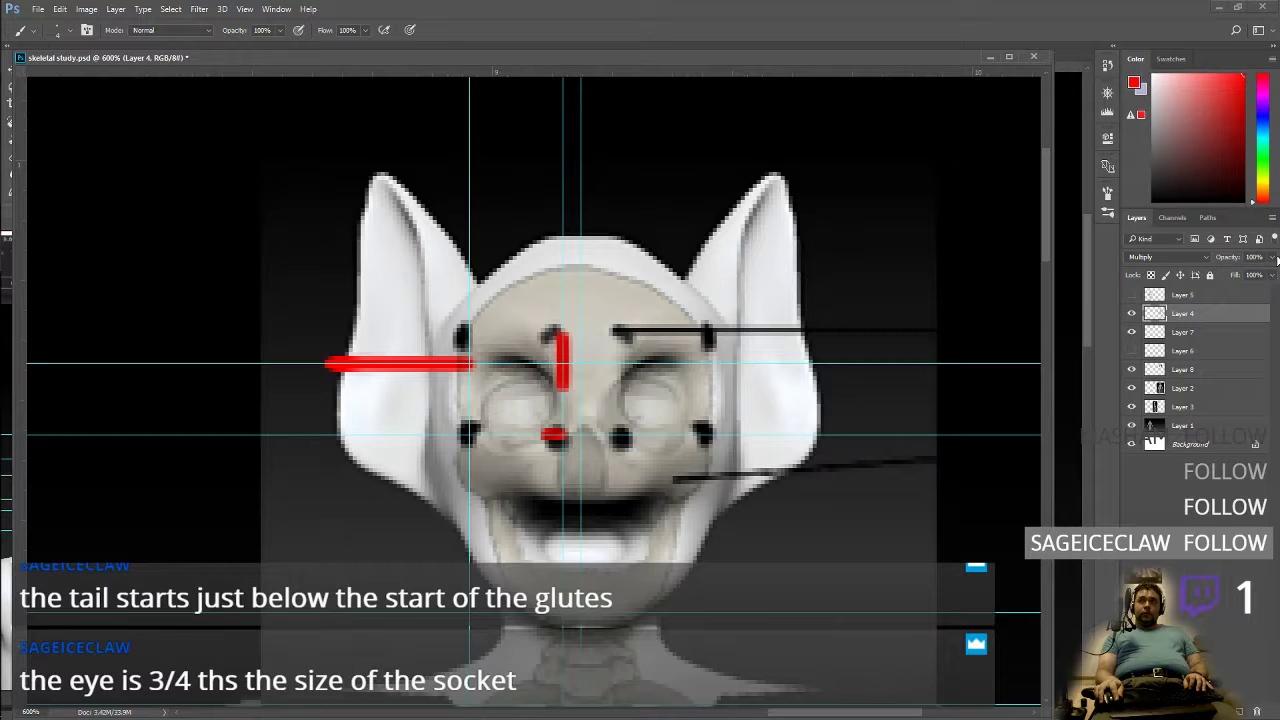
pyautogui.moveTo(1258, 278)
pyautogui.mouseDown()
pyautogui.moveTo(1240, 276)
pyautogui.moveTo(1270, 274)
pyautogui.mouseUp()
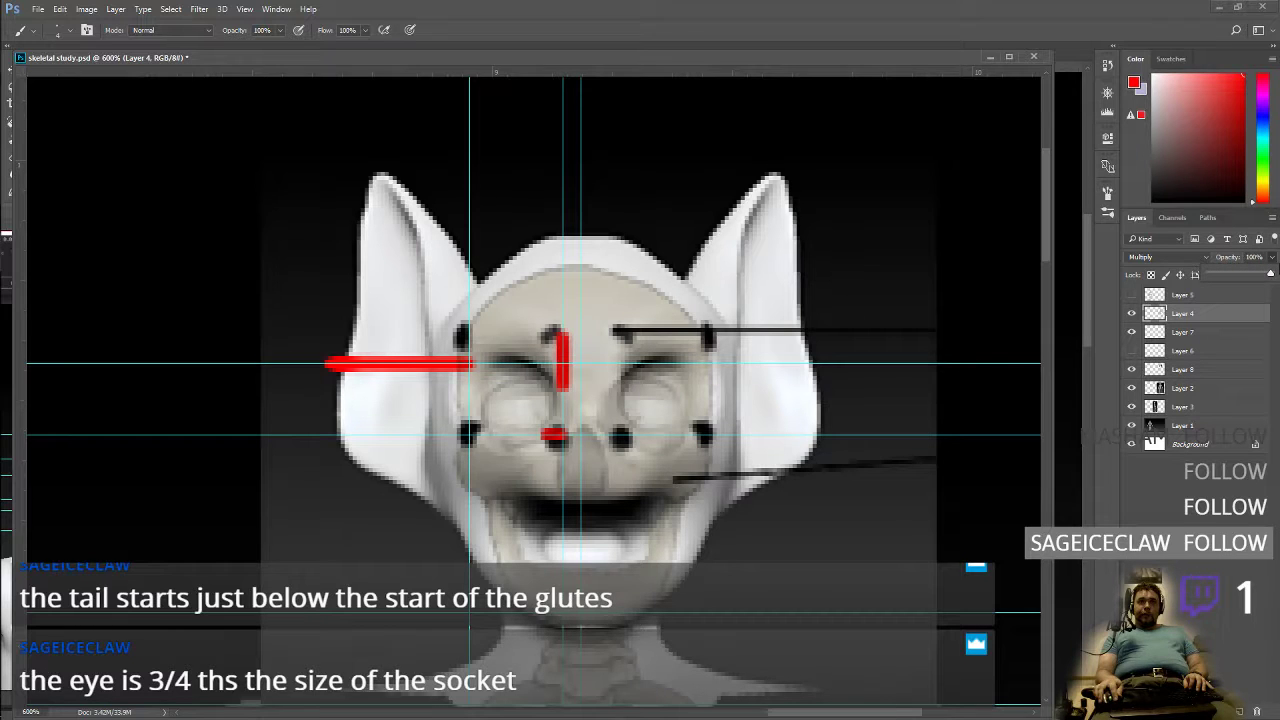
# Step: Set the skull layer's blend mode to Normal and, after trying about 55% opacity, set it to 100%
pyautogui.click(1190, 258)
pyautogui.click(1195, 268)
pyautogui.click(1197, 258)
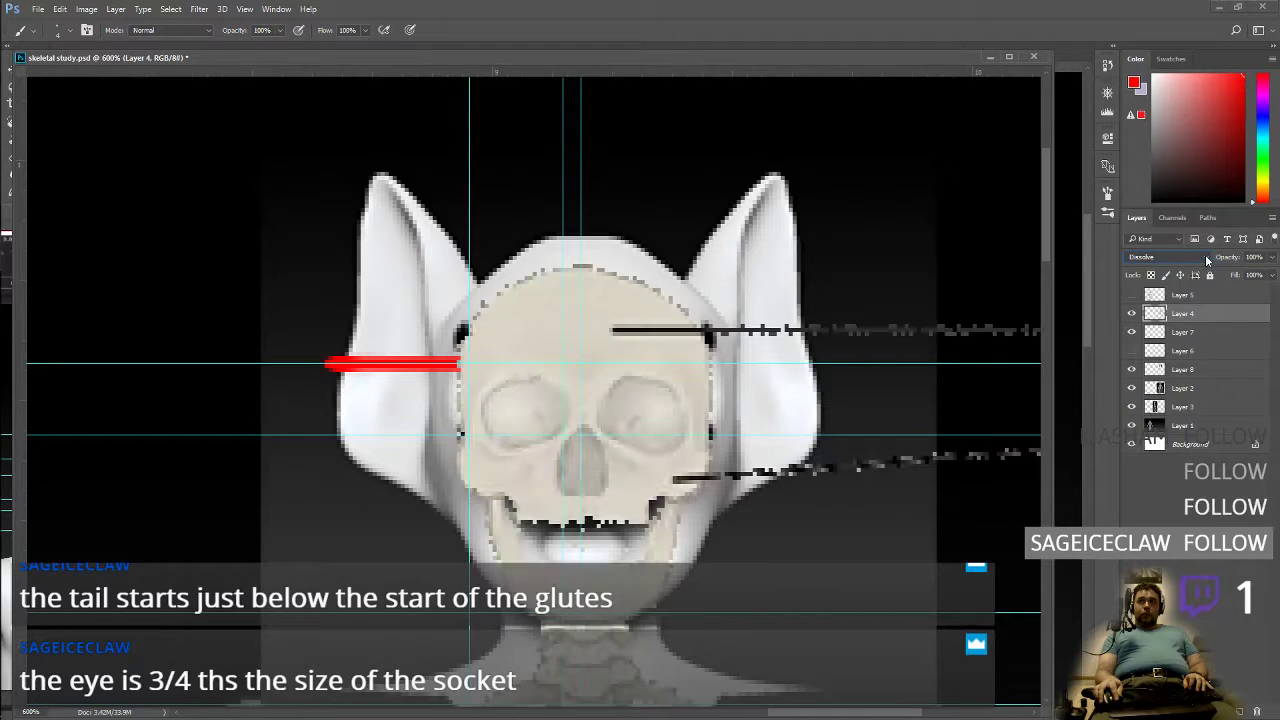
pyautogui.click(1202, 269)
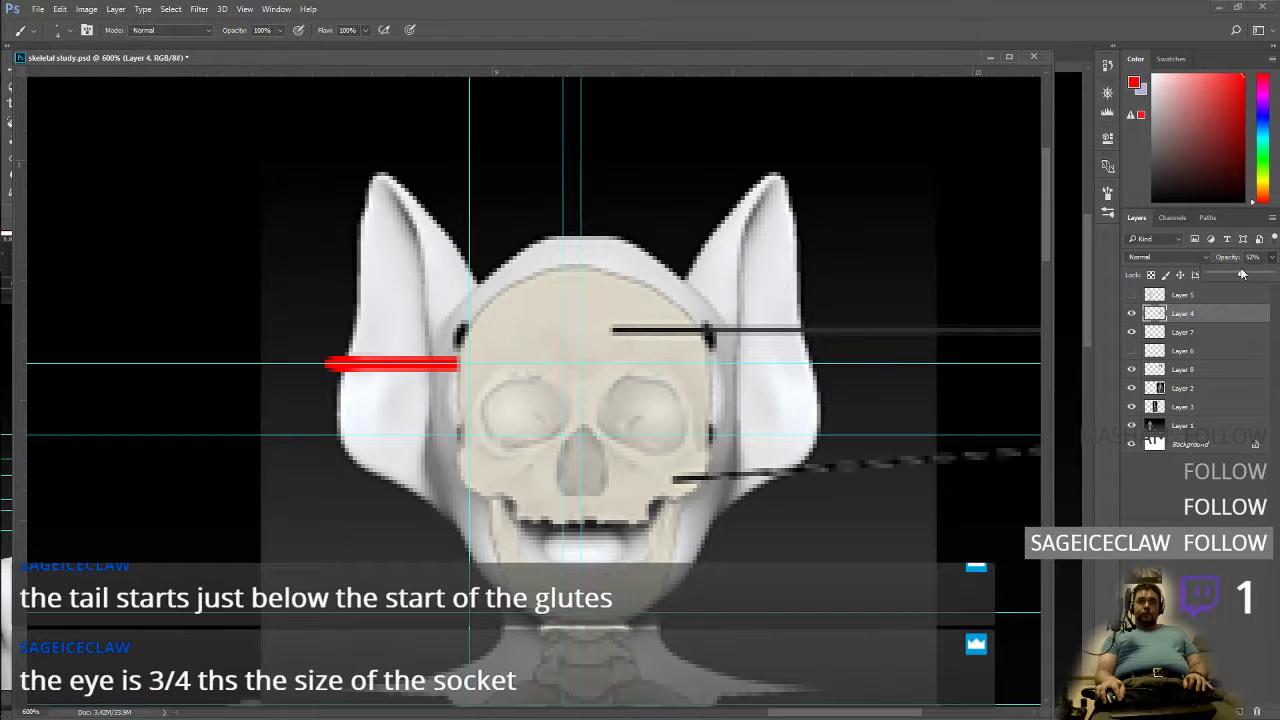
pyautogui.moveTo(1230, 270); pyautogui.dragTo(1262, 268)
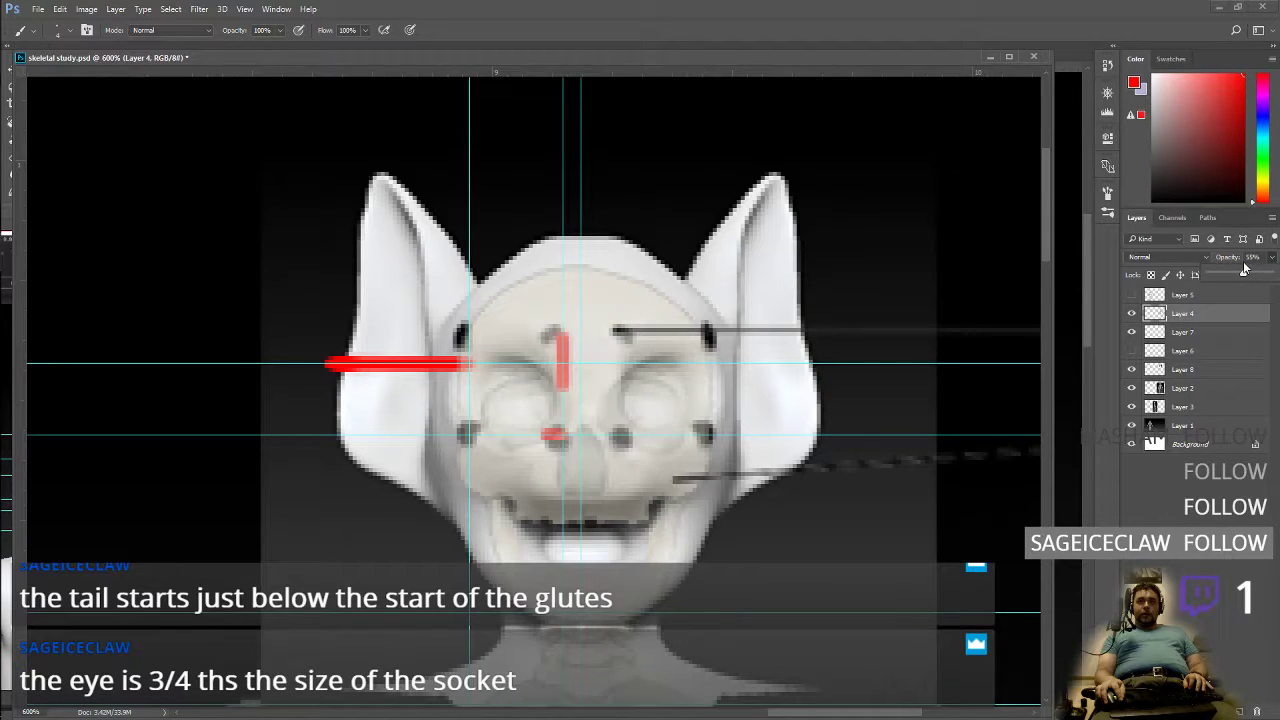
pyautogui.moveTo(1247, 267); pyautogui.dragTo(1270, 274)
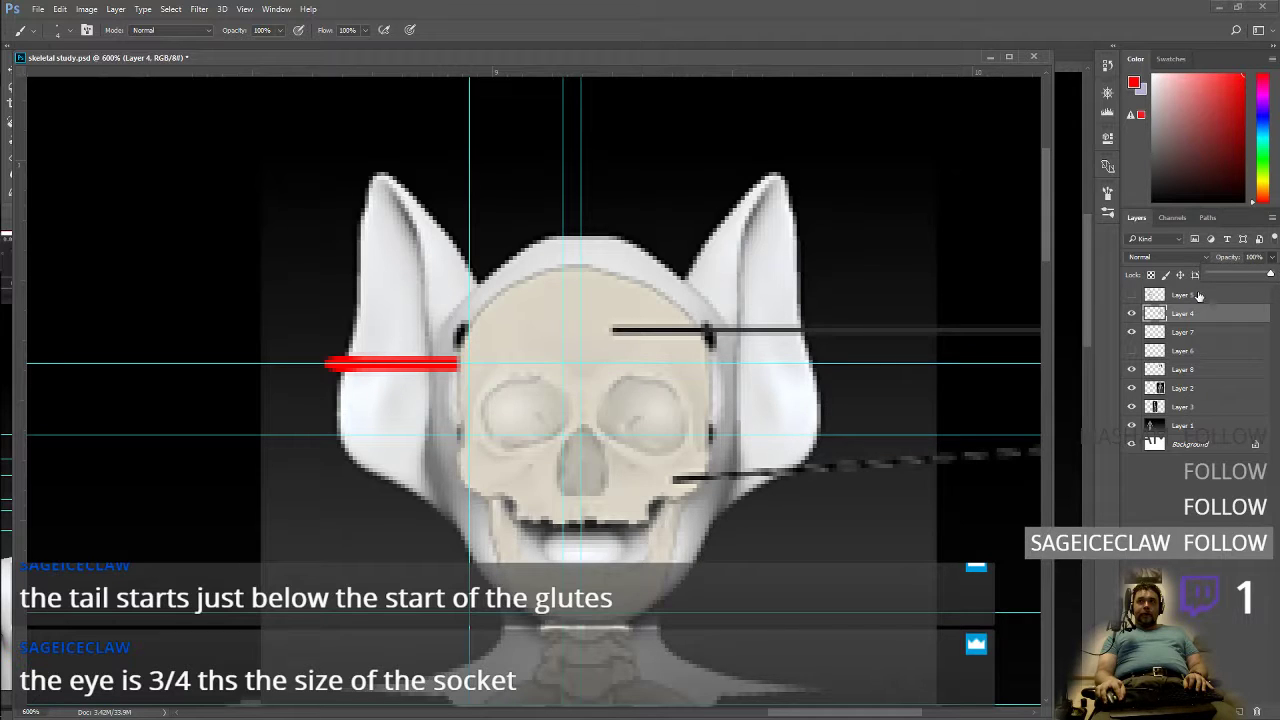
# Step: Show the red skull outline on Layer 6, move it above Layer 4 and set its opacity to about 22%
pyautogui.click(1132, 350)
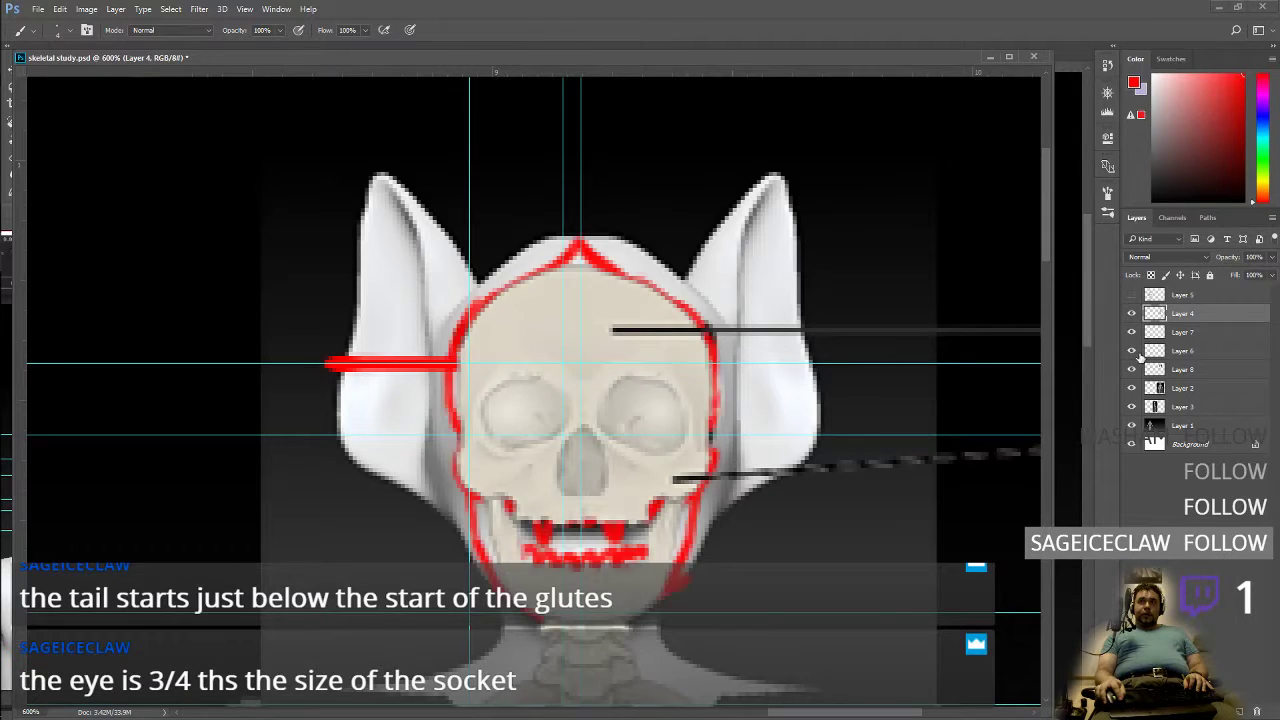
pyautogui.moveTo(1178, 353); pyautogui.dragTo(1203, 305)
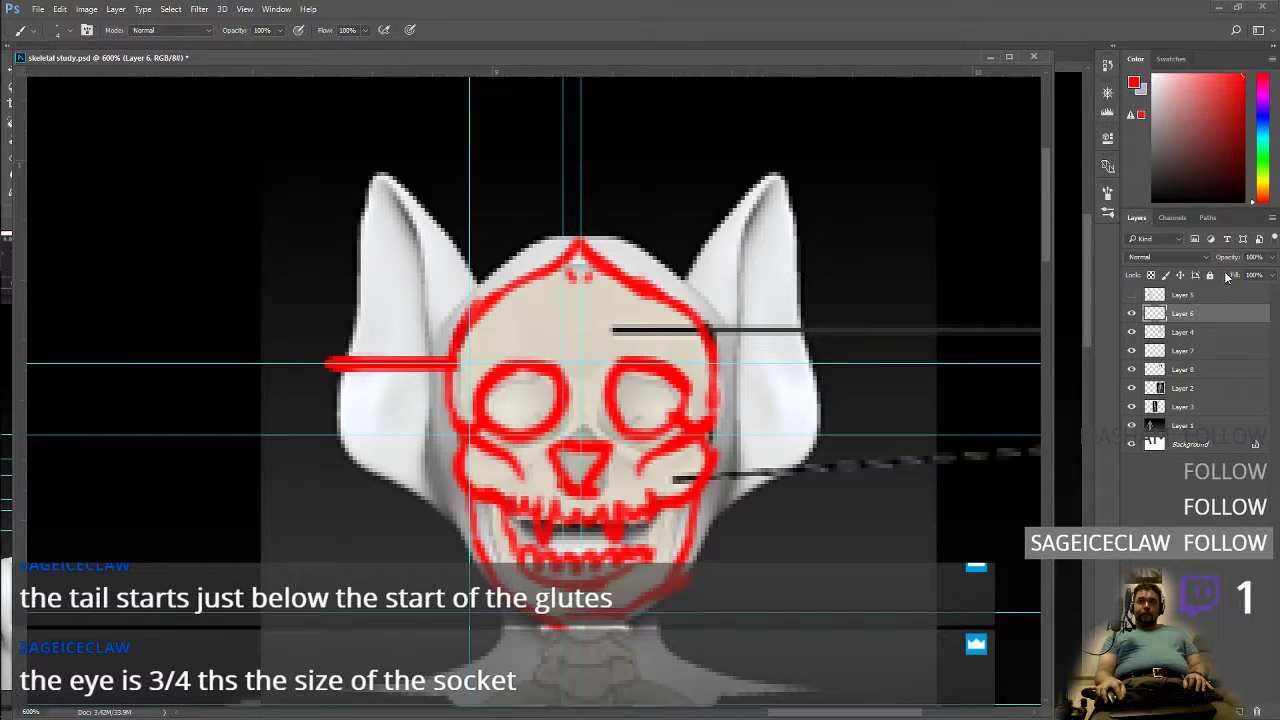
pyautogui.click(1273, 257)
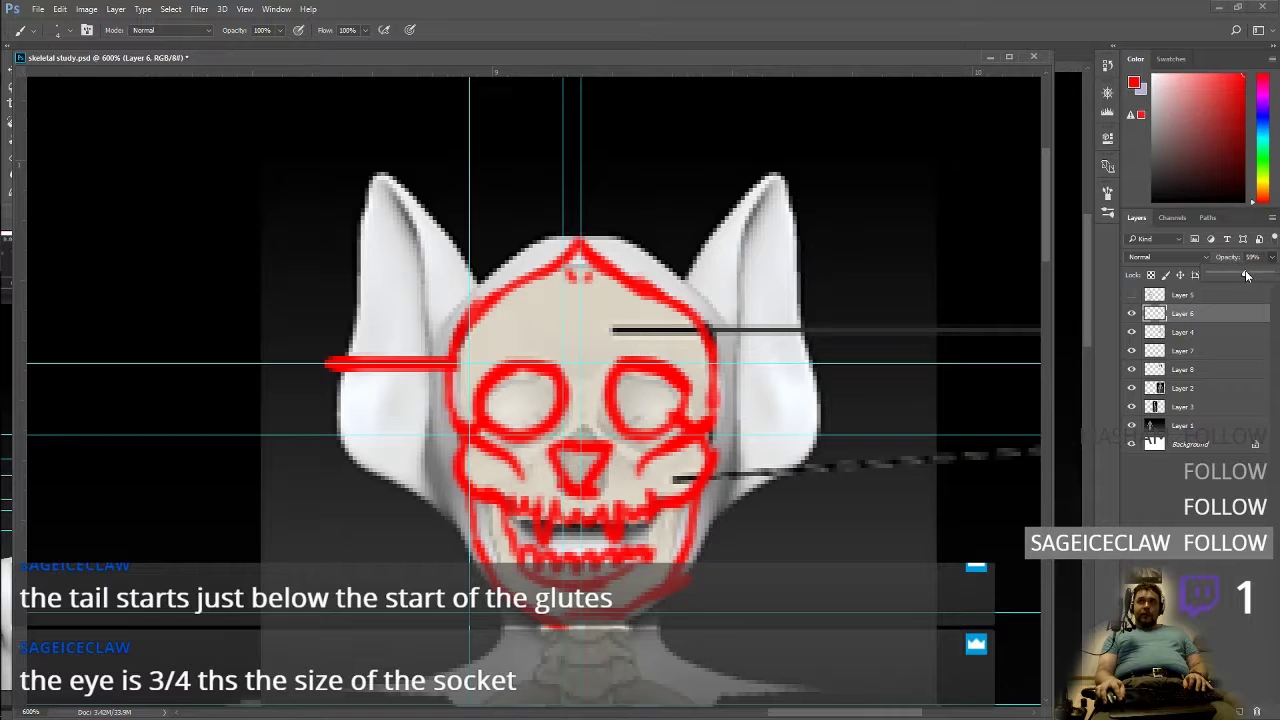
pyautogui.moveTo(1247, 275); pyautogui.dragTo(1243, 273)
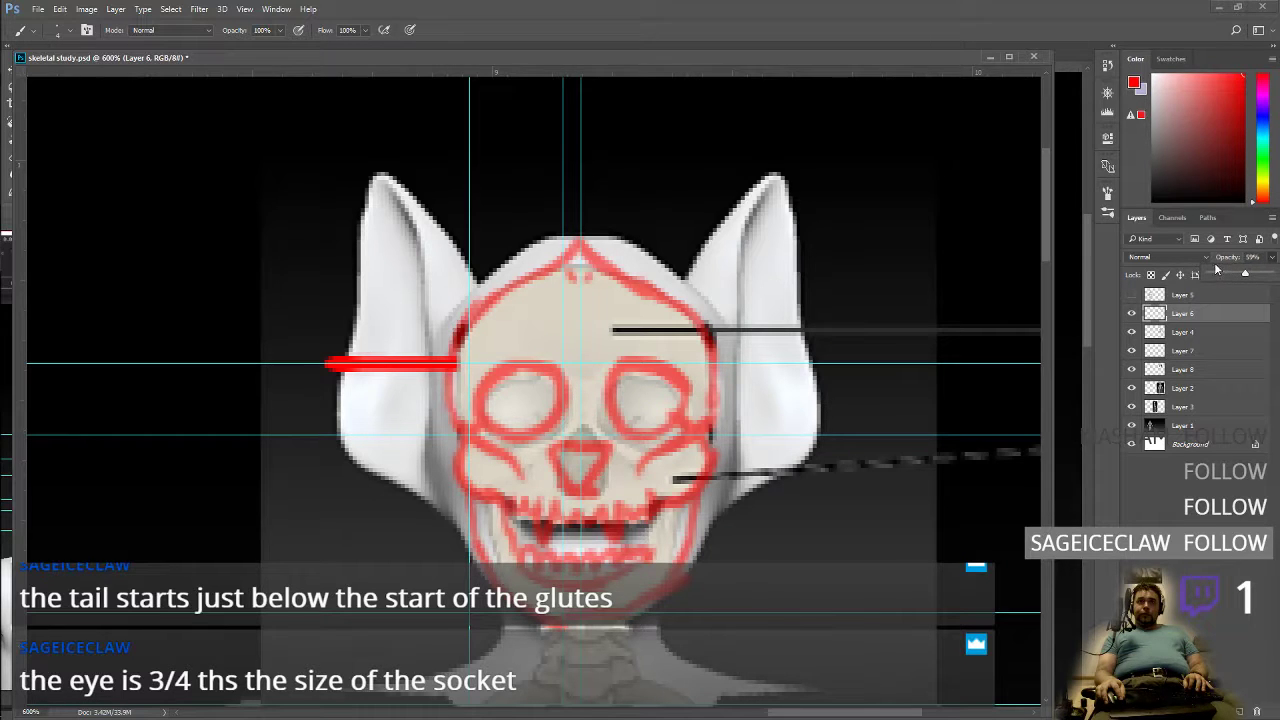
pyautogui.moveTo(1226, 277); pyautogui.dragTo(1223, 277)
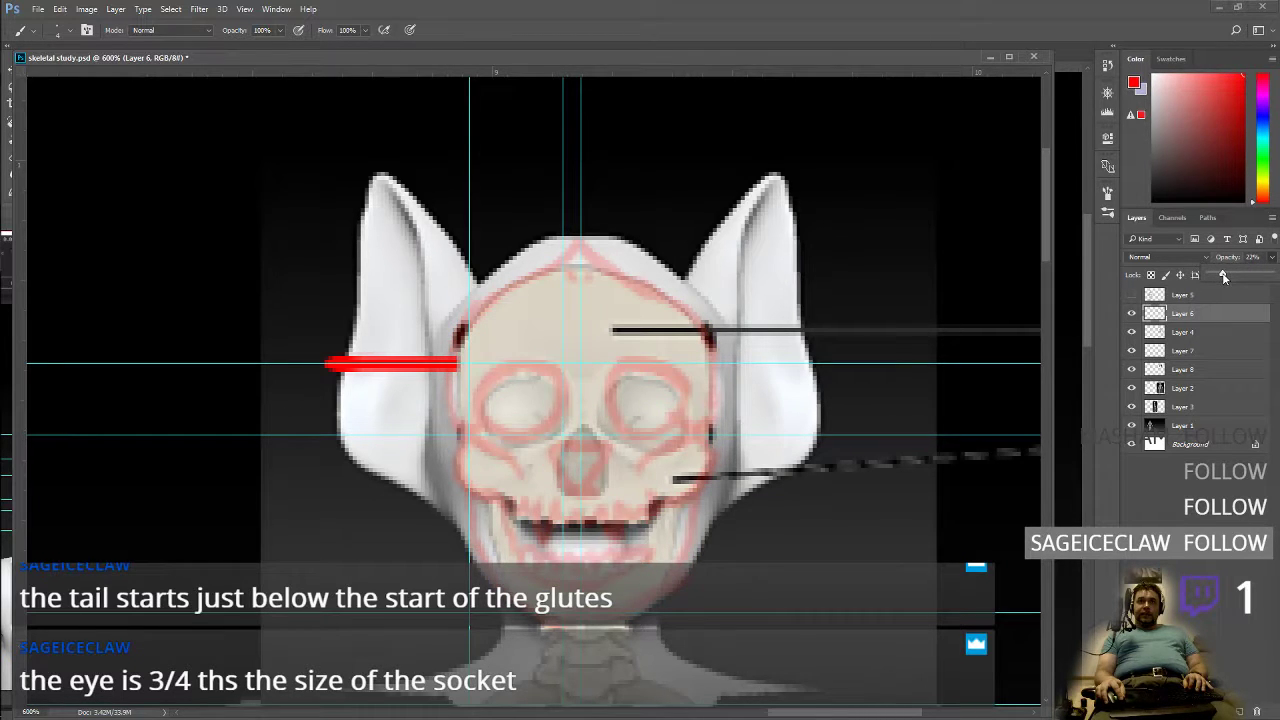
# Step: Hide the skull on Layer 4 and save the skeletal study
pyautogui.click(1131, 334)
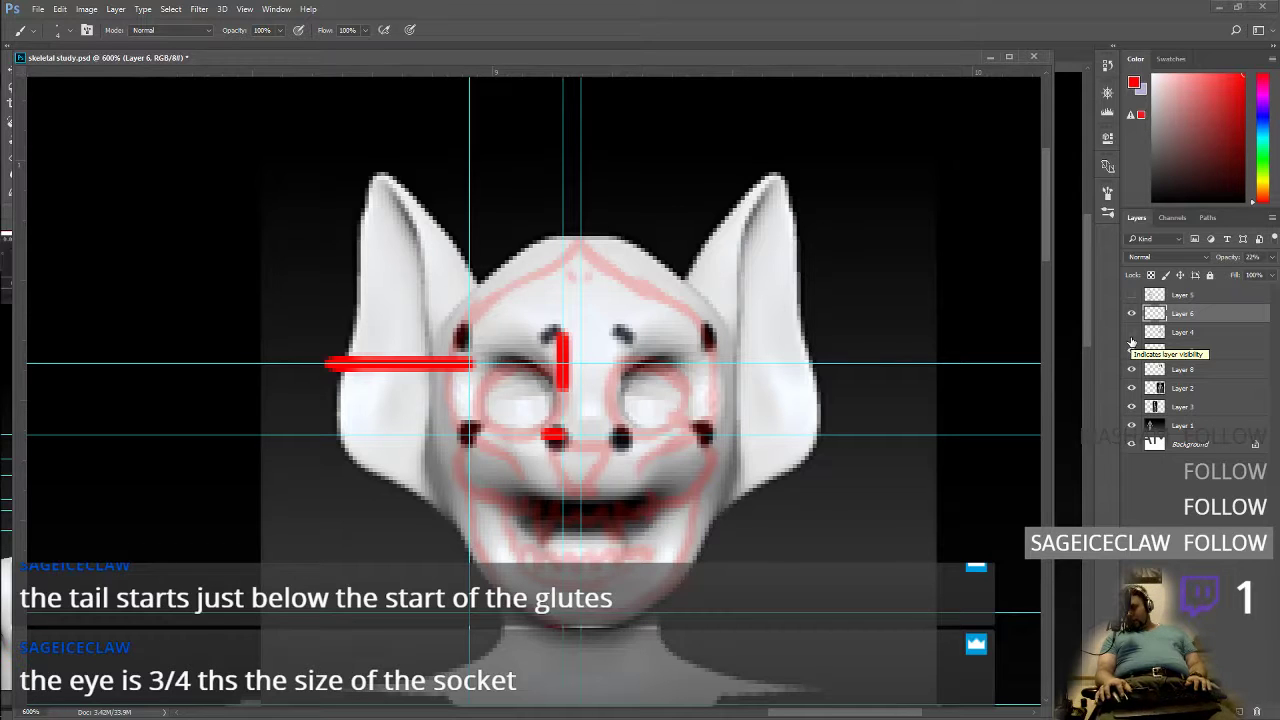
pyautogui.hotkey('ctrl', 's')
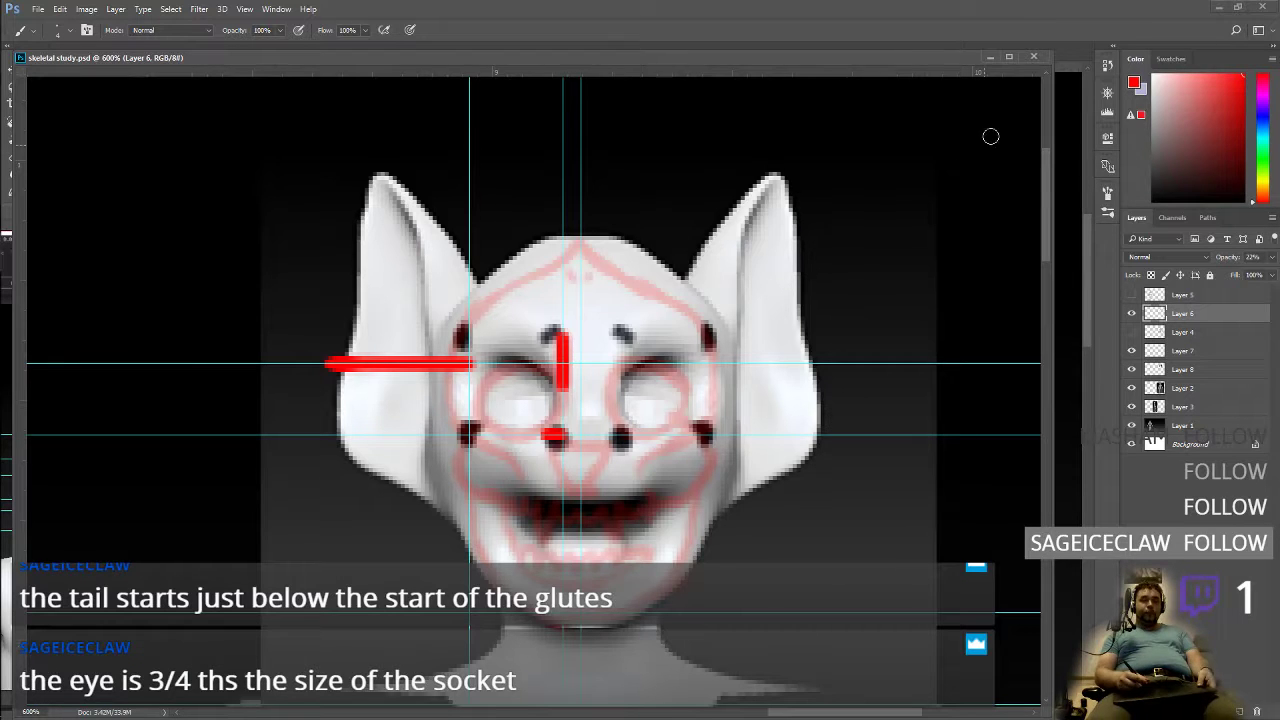
# Step: Minimize the Photoshop windows to return to ZBrush, and show the eyeball sphere PM3D_Sphere3D1 with the creature head
pyautogui.click(1238, 7)
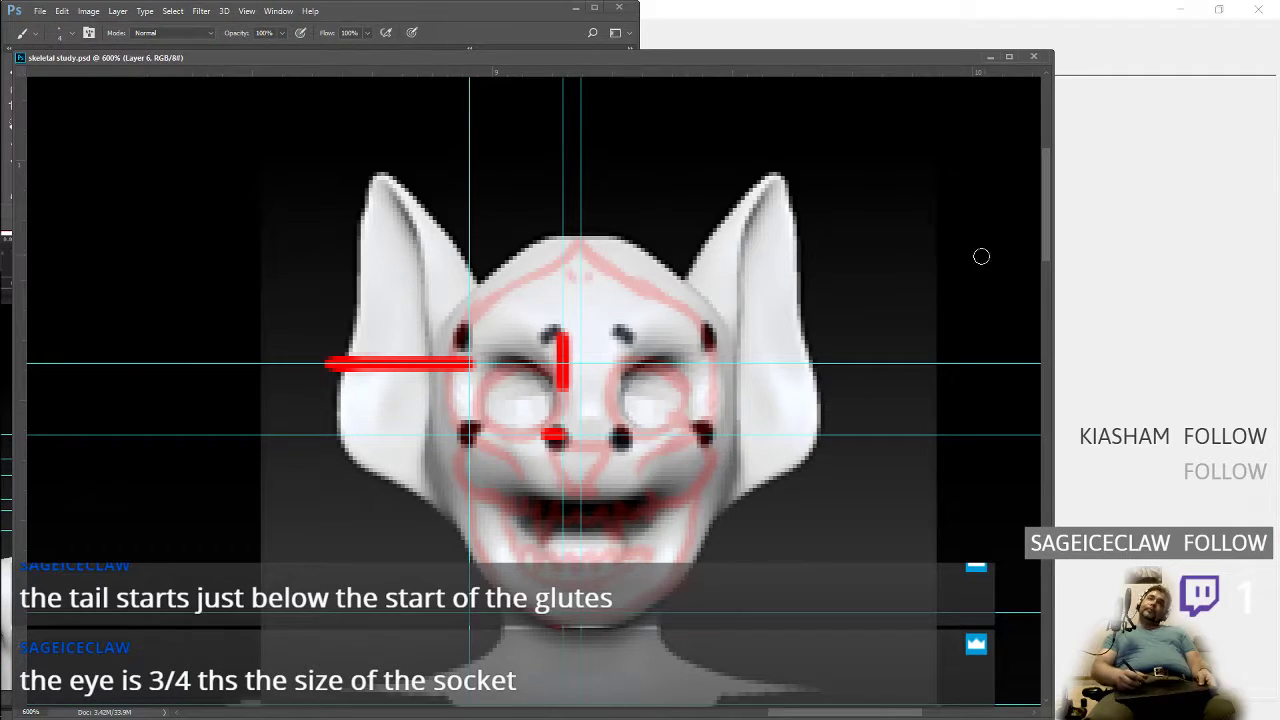
pyautogui.click(988, 57)
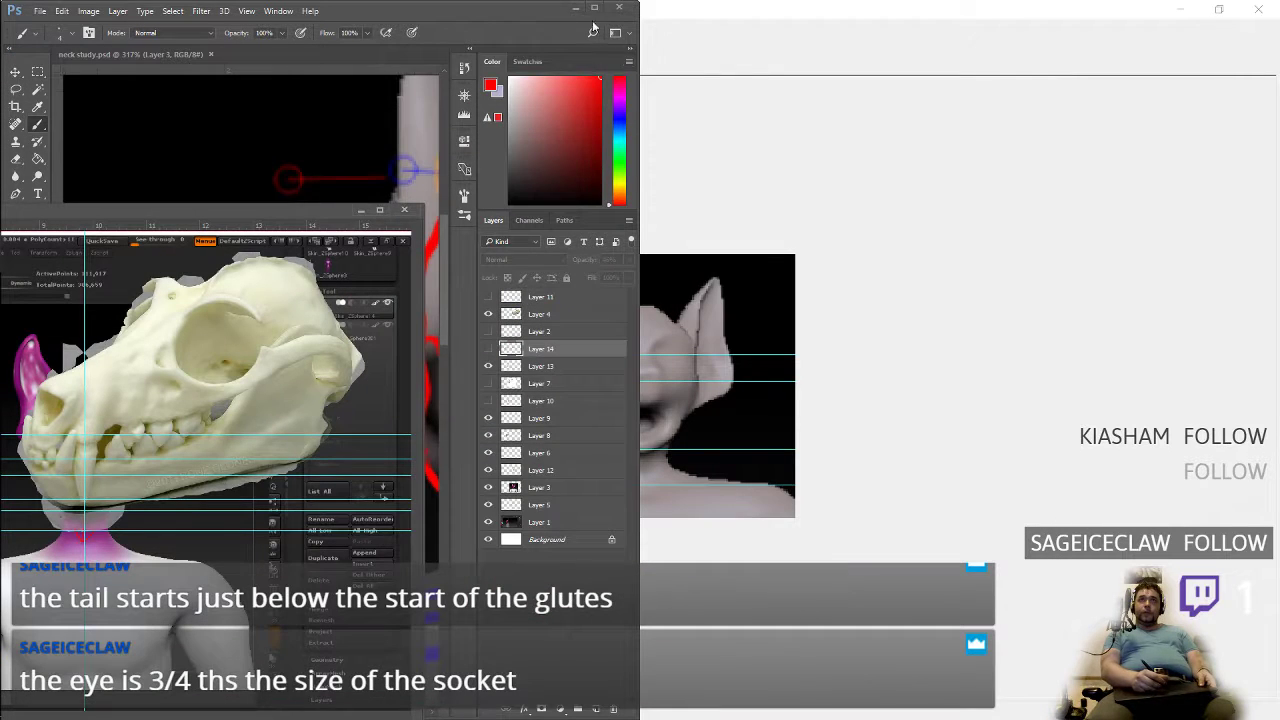
pyautogui.click(365, 211)
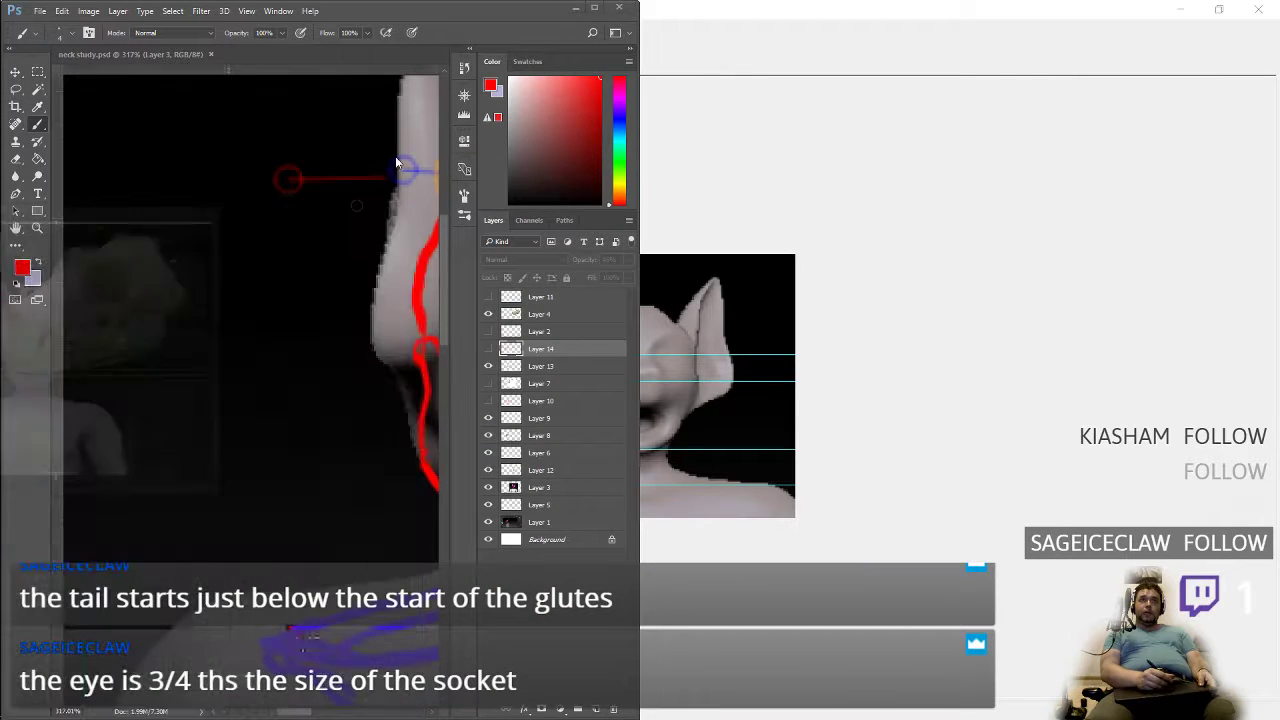
pyautogui.click(576, 9)
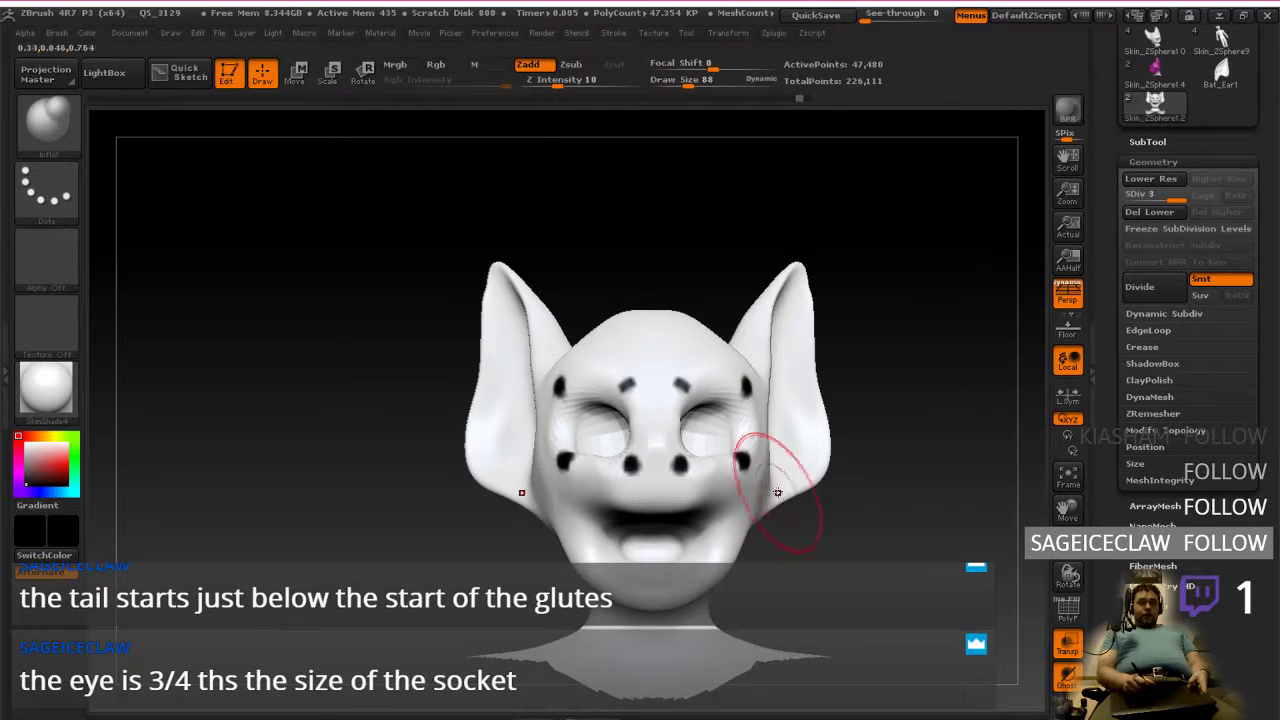
pyautogui.keyDown('alt'); pyautogui.moveTo(778, 492); pyautogui.dragTo(720, 492, button='right'); pyautogui.keyUp('alt')
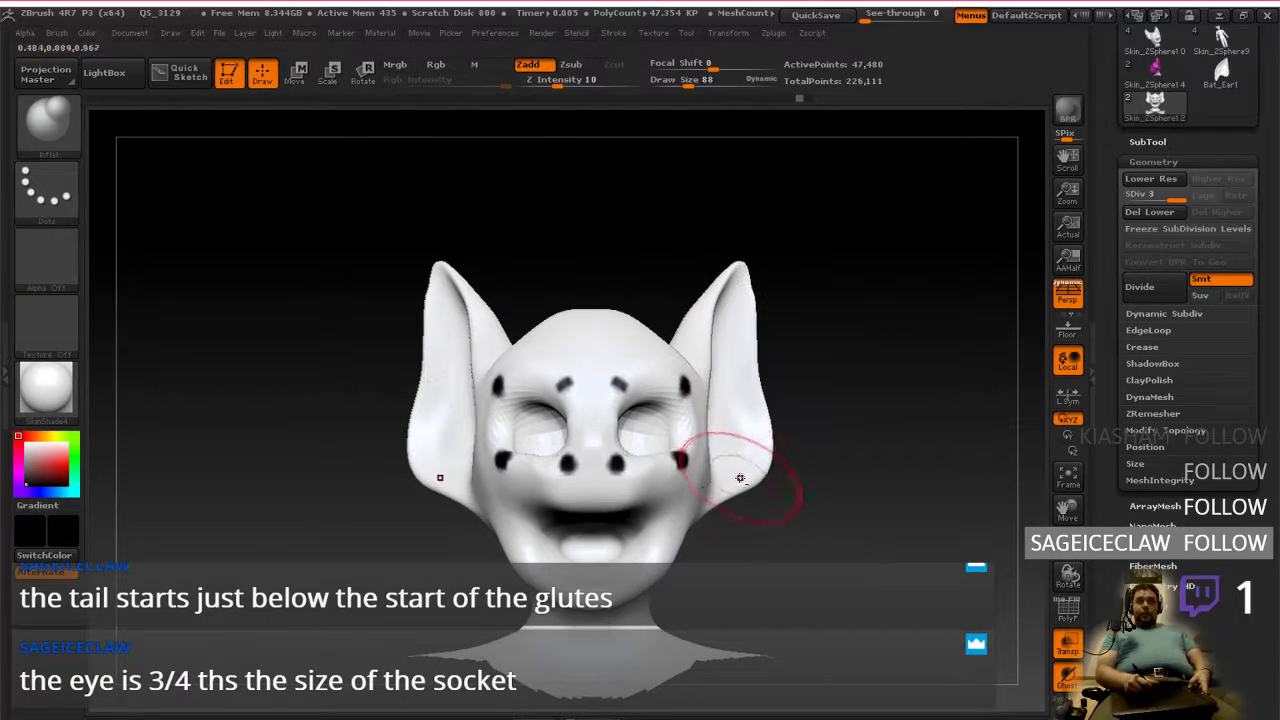
pyautogui.moveTo(770, 440)
pyautogui.keyDown('ctrl'); pyautogui.mouseDown(button='right')
pyautogui.moveTo(750, 493)
pyautogui.moveTo(791, 438)
pyautogui.moveTo(726, 462)
pyautogui.moveTo(737, 443)
pyautogui.moveTo(821, 444)
pyautogui.mouseUp(button='right'); pyautogui.keyUp('ctrl')
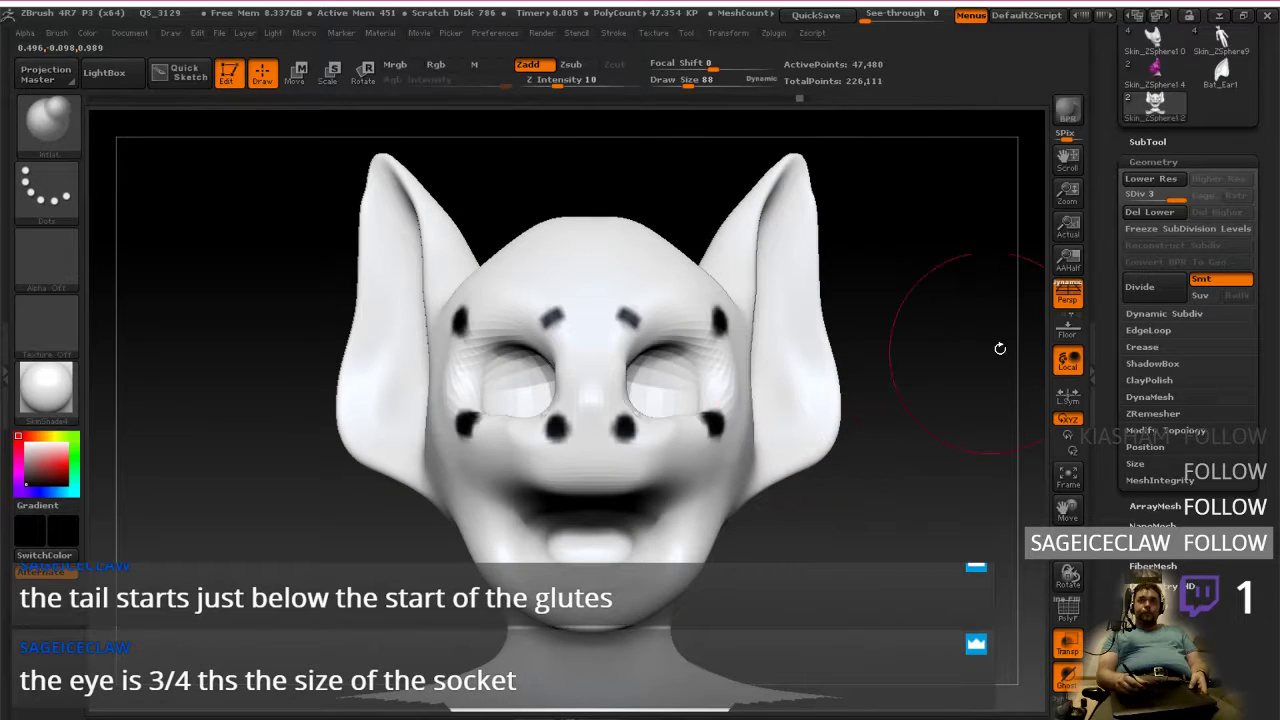
pyautogui.click(1172, 142)
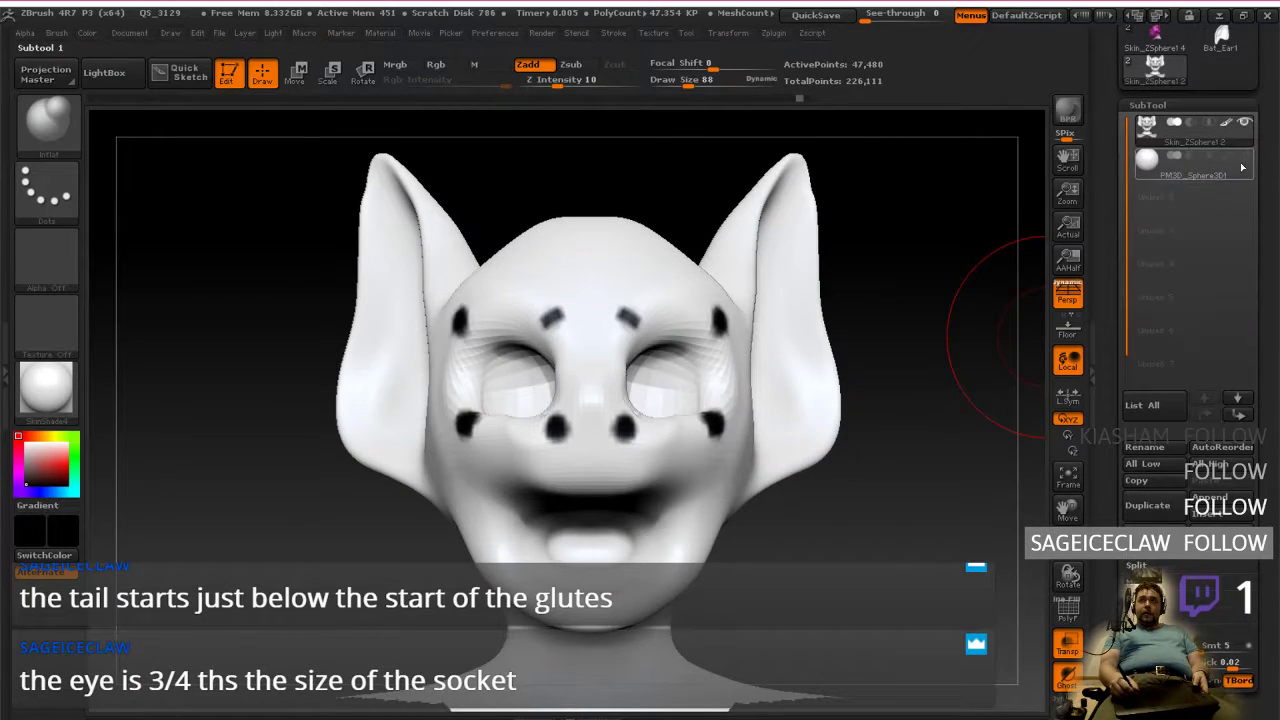
pyautogui.click(1244, 156)
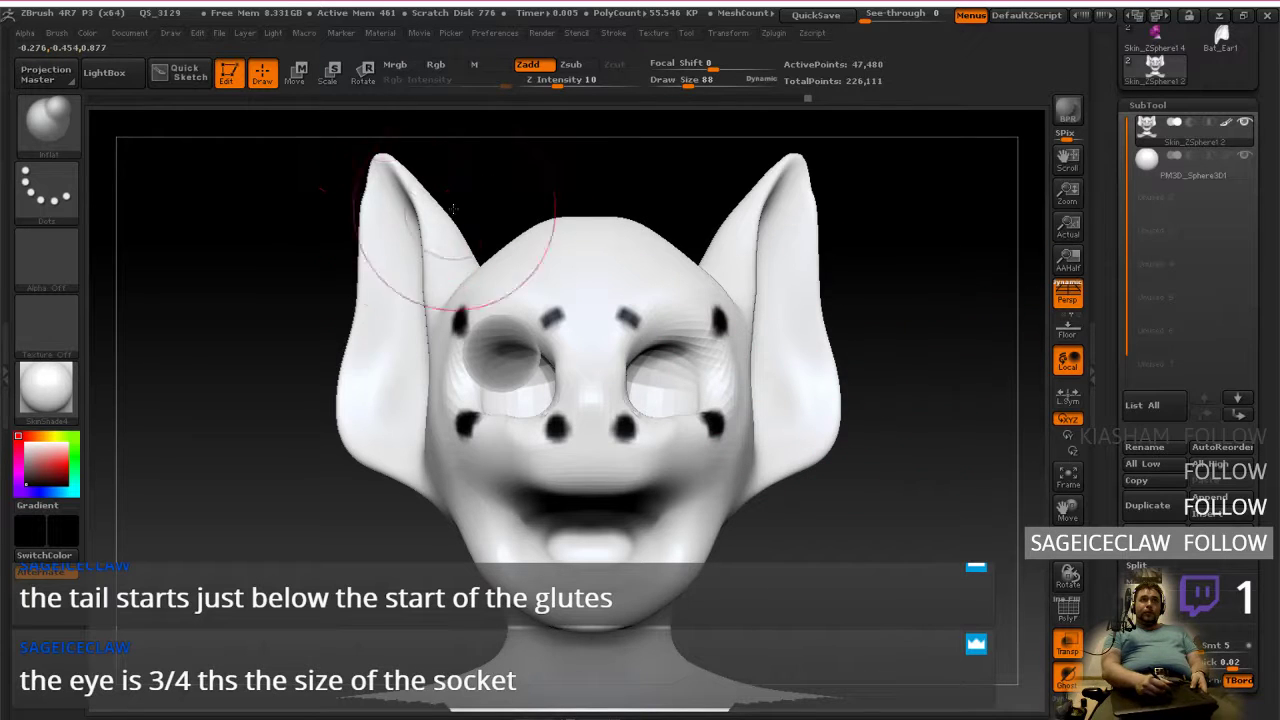
pyautogui.click(296, 72)
pyautogui.moveTo(514, 370); pyautogui.dragTo(637, 495)
pyautogui.moveTo(565, 424); pyautogui.dragTo(565, 436)
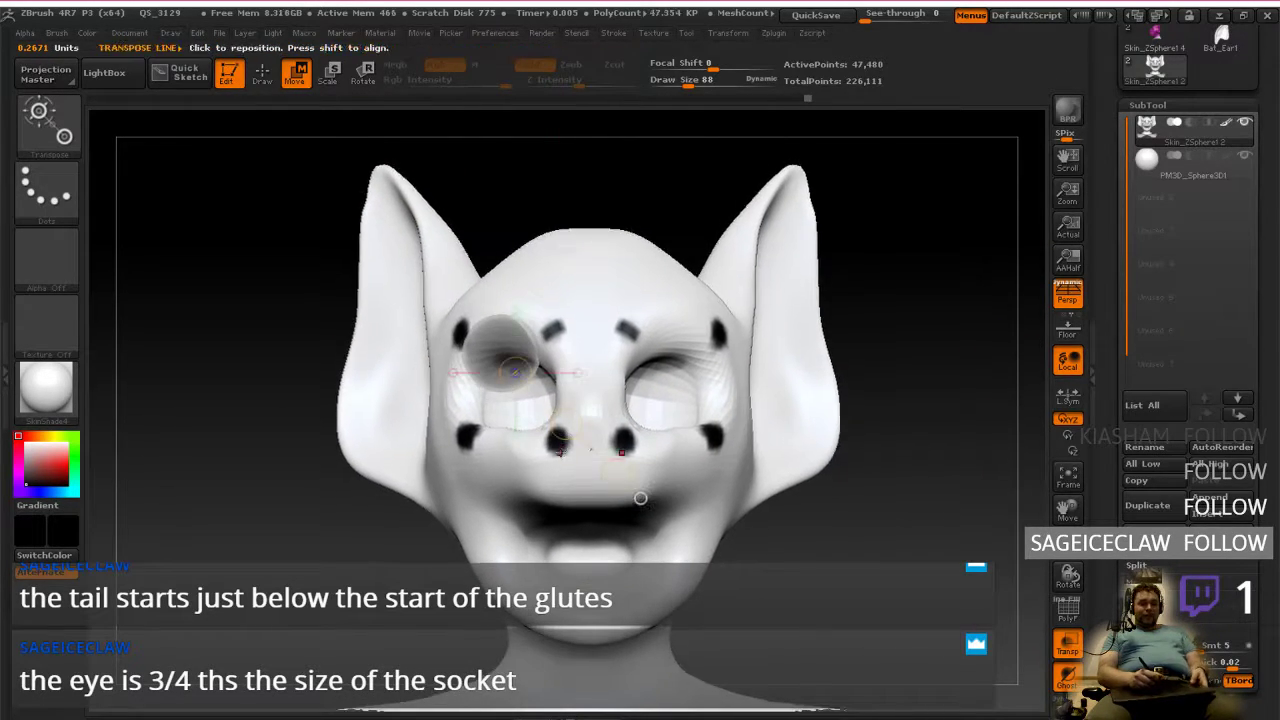
# Step: Make the eyeball sphere the active subtool, coloured white, and turn off Ghost transparency
pyautogui.click(1160, 163)
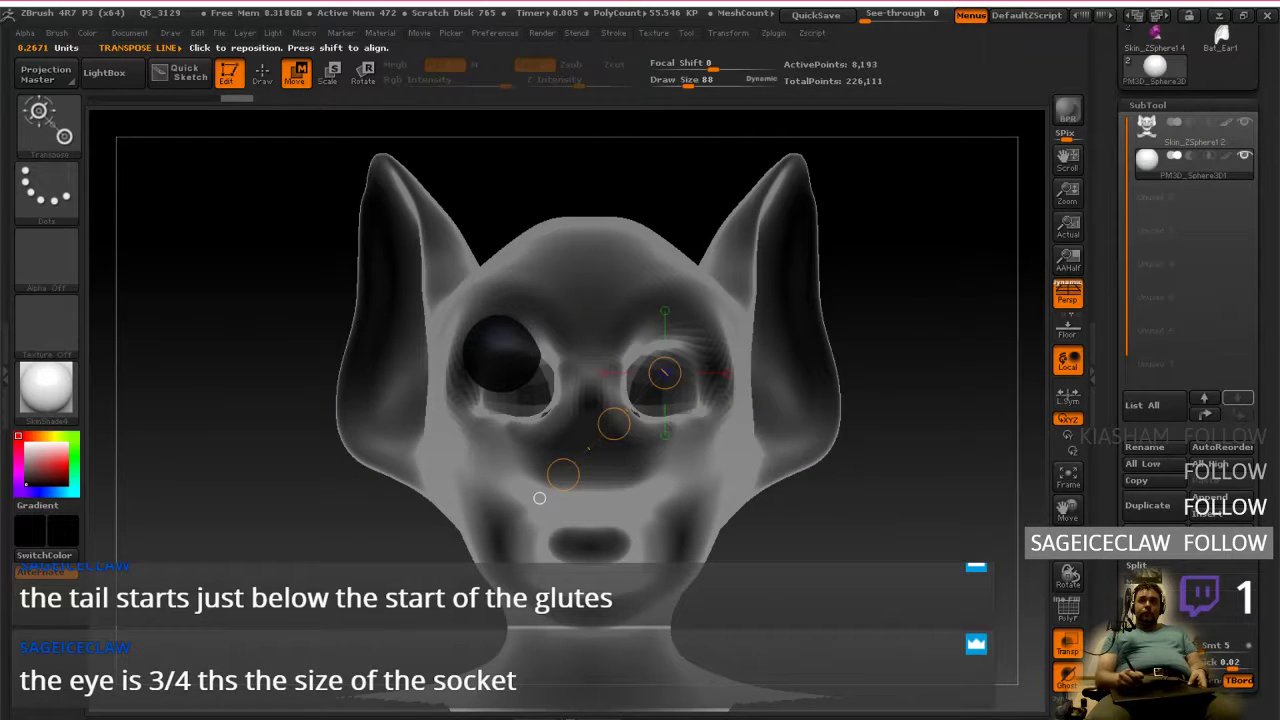
pyautogui.click(28, 444)
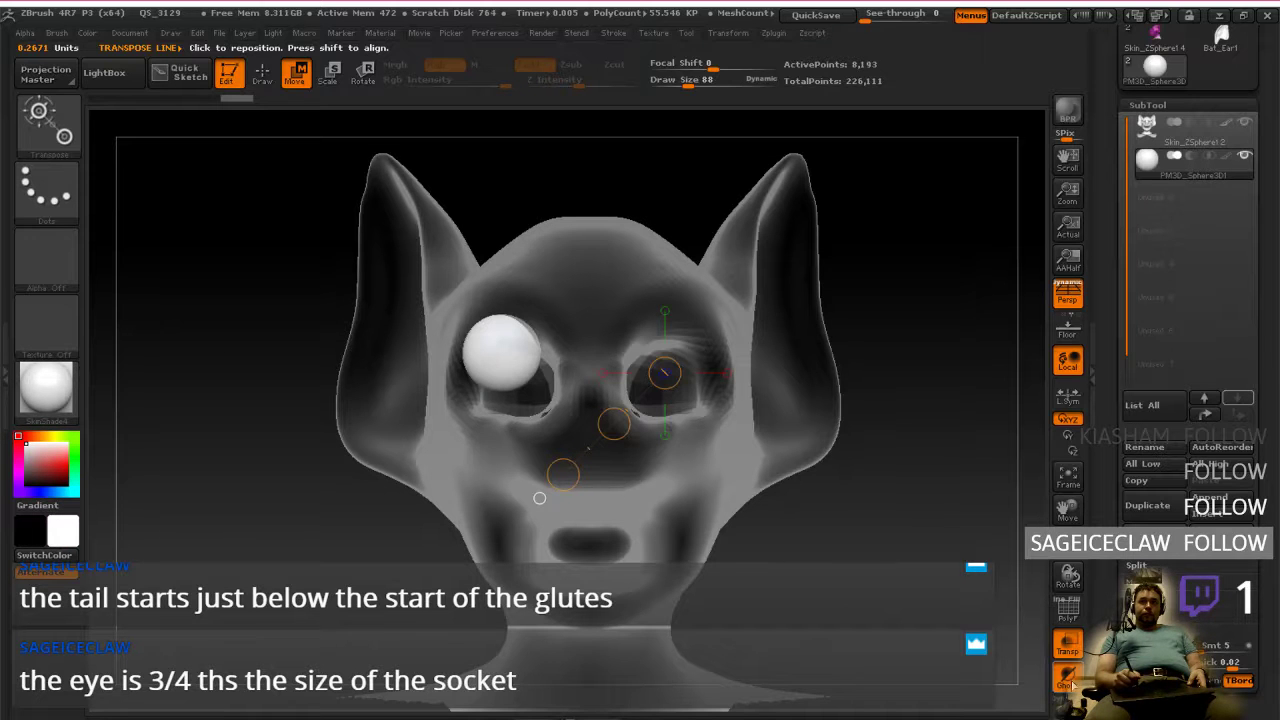
pyautogui.click(1068, 678)
# Step: Move the eyeball sphere down into the creature's right eye socket and scale it up slightly
pyautogui.moveTo(507, 350); pyautogui.dragTo(643, 489)
pyautogui.moveTo(574, 420); pyautogui.dragTo(594, 448)
pyautogui.moveTo(596, 451); pyautogui.dragTo(604, 463, button='right')
pyautogui.moveTo(481, 384)
pyautogui.mouseDown()
pyautogui.moveTo(616, 381)
pyautogui.moveTo(533, 374)
pyautogui.mouseUp()
pyautogui.moveTo(600, 432); pyautogui.dragTo(518, 438, button='right')
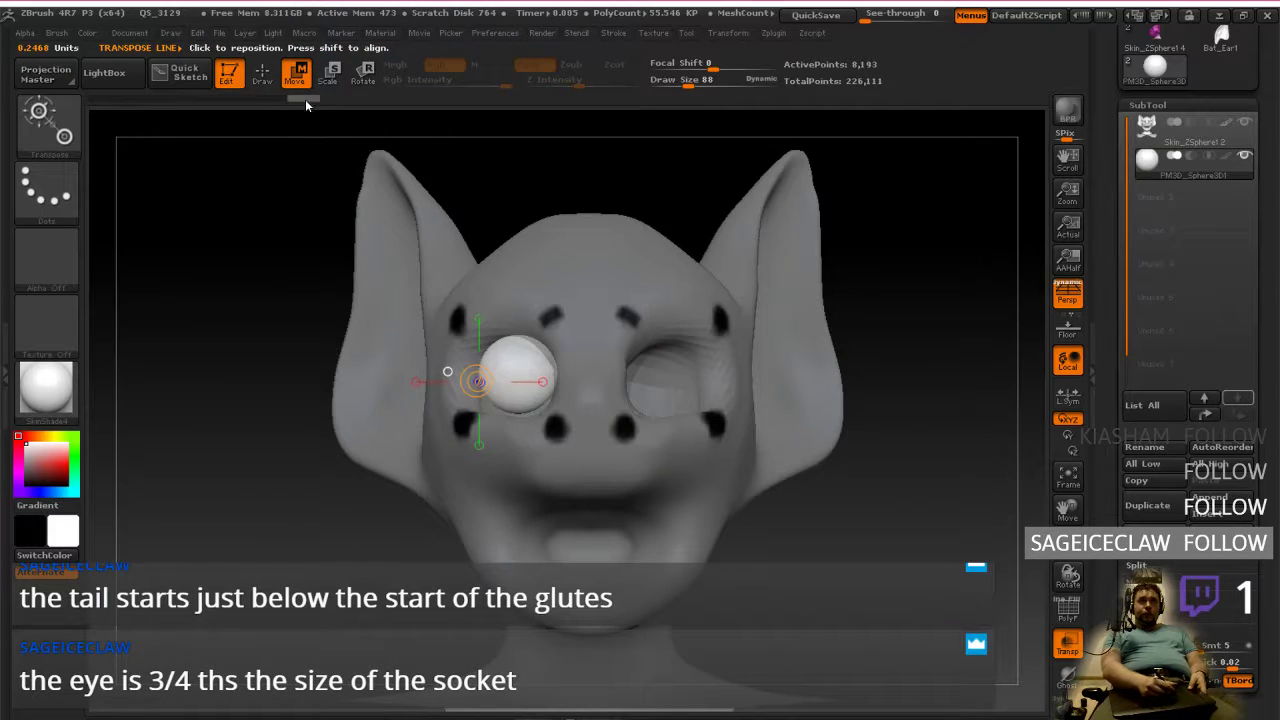
pyautogui.click(332, 72)
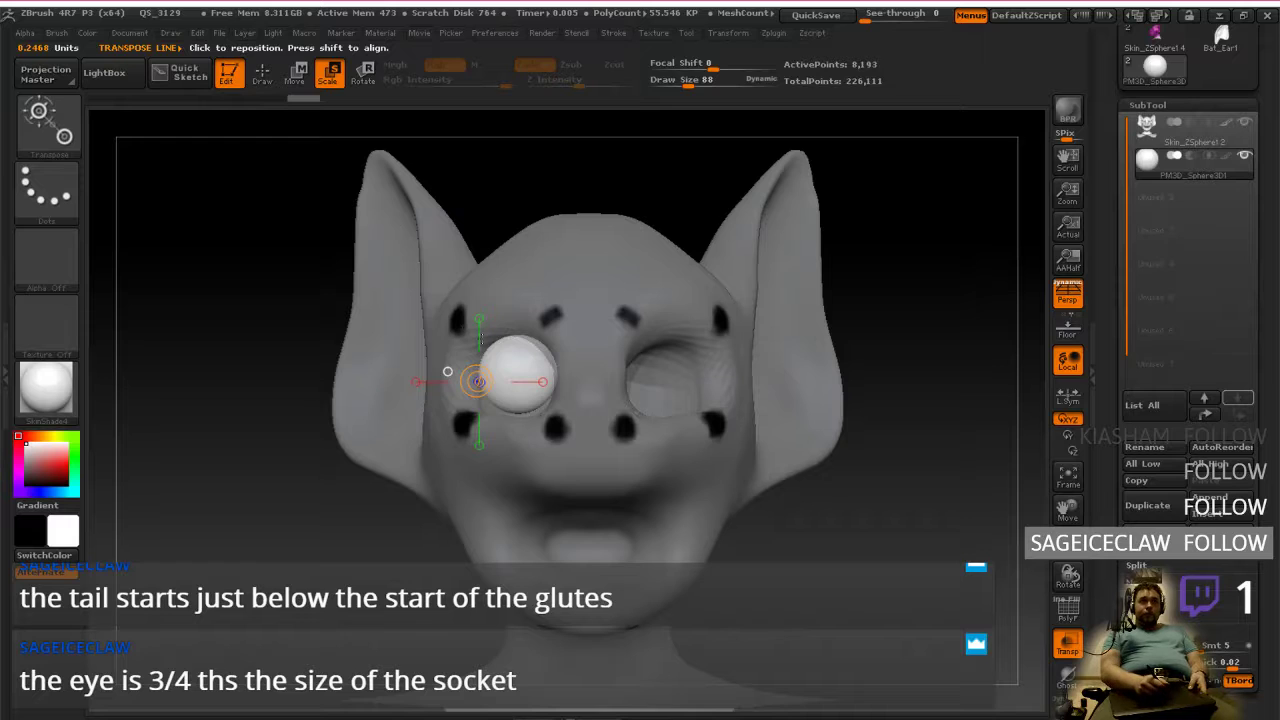
pyautogui.moveTo(515, 359); pyautogui.dragTo(637, 240)
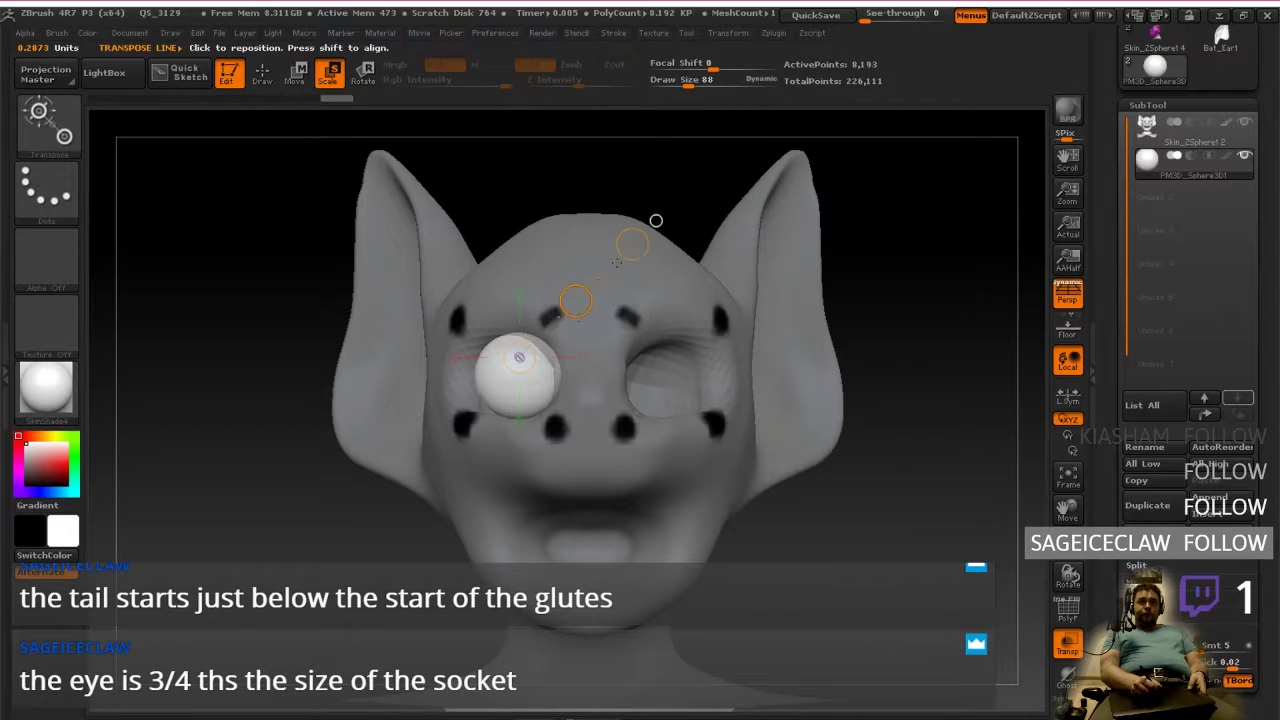
# Step: Adjust the eyeball's depth and sideways position in the right eye socket from the side and front views
pyautogui.moveTo(580, 325); pyautogui.dragTo(671, 334, button='right')
pyautogui.click(295, 72)
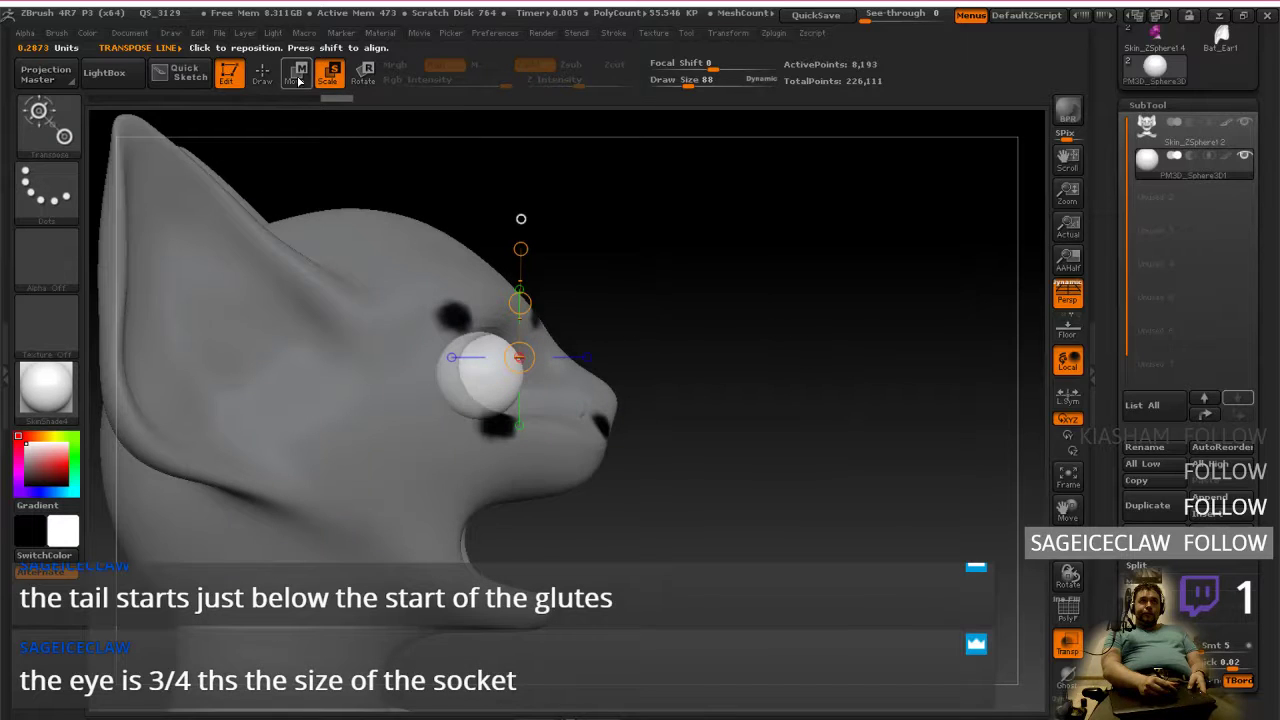
pyautogui.moveTo(545, 447)
pyautogui.mouseDown()
pyautogui.moveTo(622, 524)
pyautogui.moveTo(548, 450)
pyautogui.moveTo(557, 441)
pyautogui.mouseUp()
pyautogui.moveTo(600, 418); pyautogui.dragTo(526, 394, button='right')
pyautogui.moveTo(523, 368)
pyautogui.keyDown('shift'); pyautogui.mouseDown()
pyautogui.moveTo(420, 372)
pyautogui.moveTo(461, 370)
pyautogui.moveTo(461, 381)
pyautogui.mouseUp(); pyautogui.keyUp('shift')
pyautogui.moveTo(386, 366); pyautogui.dragTo(480, 358, button='right')
pyautogui.keyDown('shift'); pyautogui.moveTo(490, 387); pyautogui.dragTo(550, 384); pyautogui.keyUp('shift')
pyautogui.moveTo(618, 376); pyautogui.dragTo(520, 373, button='right')
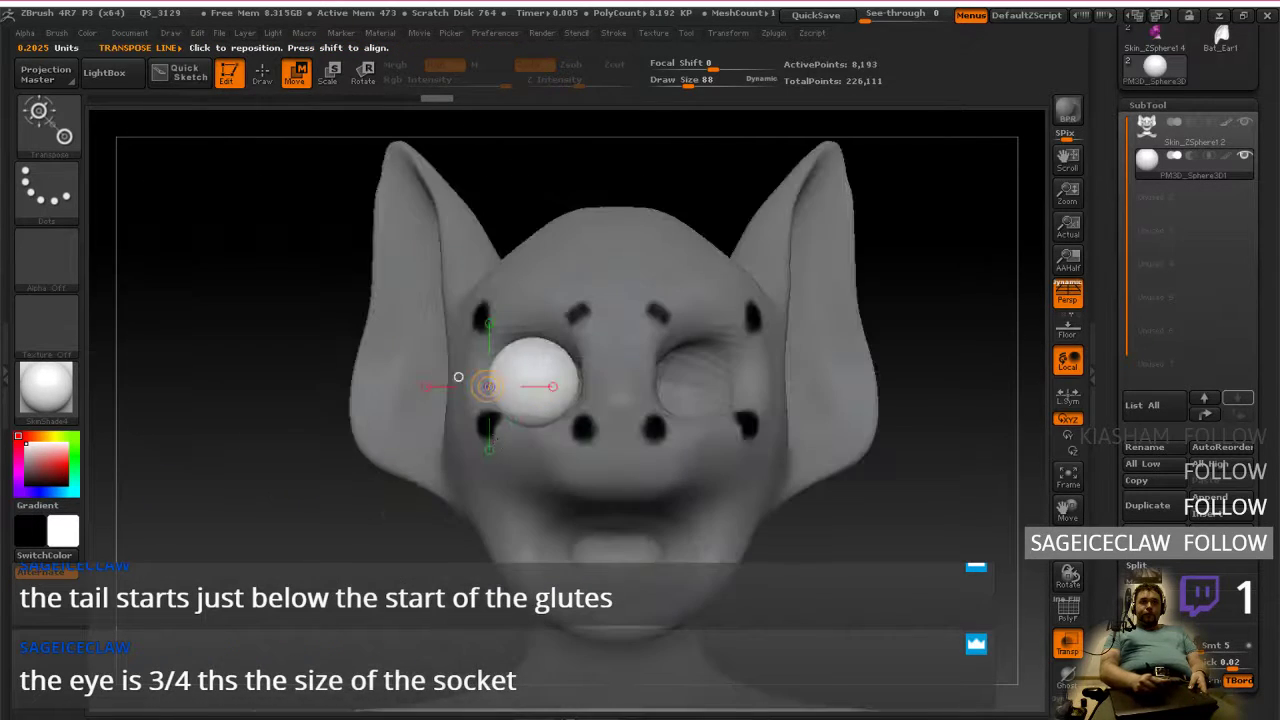
pyautogui.keyDown('shift'); pyautogui.moveTo(526, 374); pyautogui.dragTo(471, 371); pyautogui.keyUp('shift')
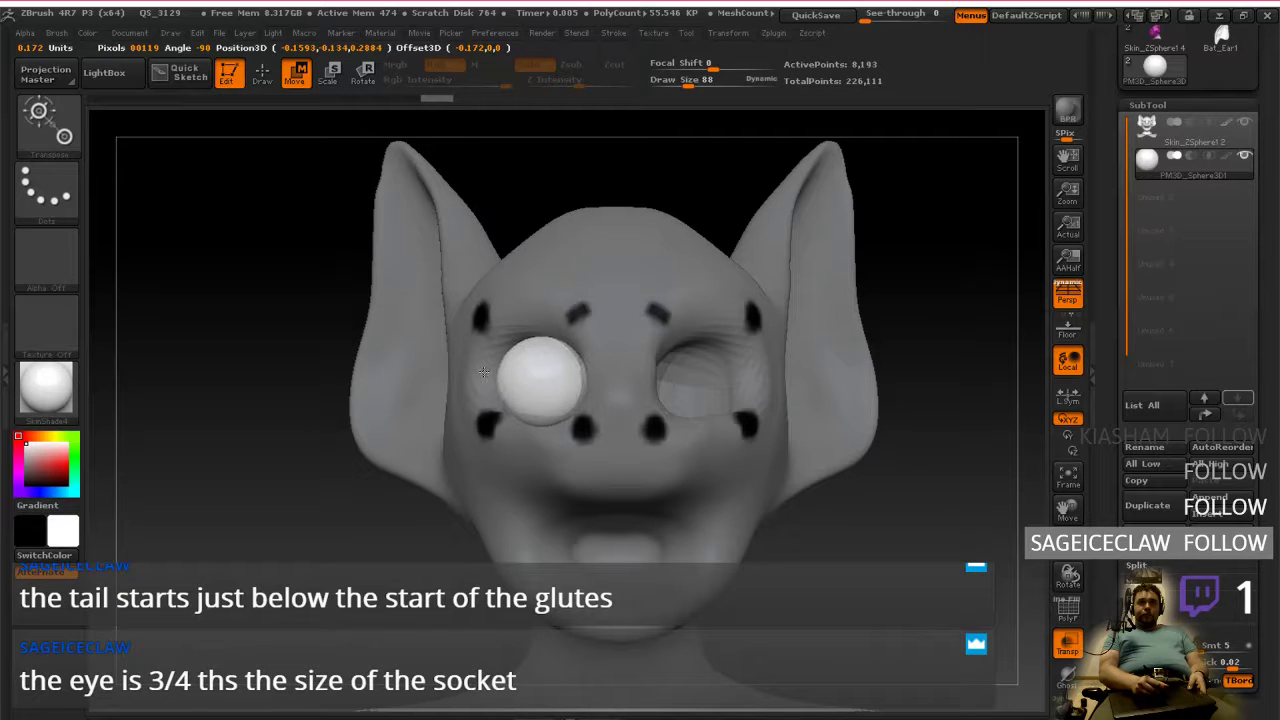
pyautogui.moveTo(481, 371); pyautogui.dragTo(481, 372)
pyautogui.moveTo(591, 438); pyautogui.dragTo(618, 511, button='right')
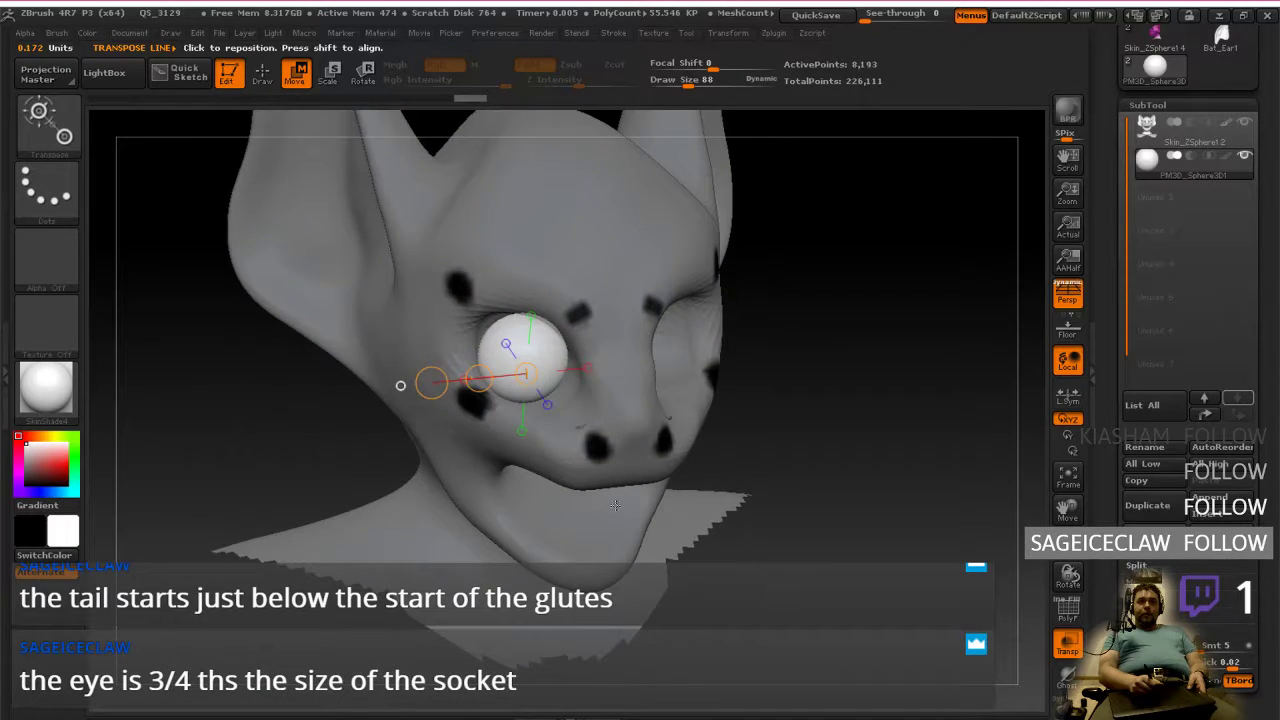
# Step: Scale the eyeball up to fill the right socket, checking the fit with Ghost transparency on and off
pyautogui.press('e')
pyautogui.moveTo(543, 383); pyautogui.dragTo(634, 437)
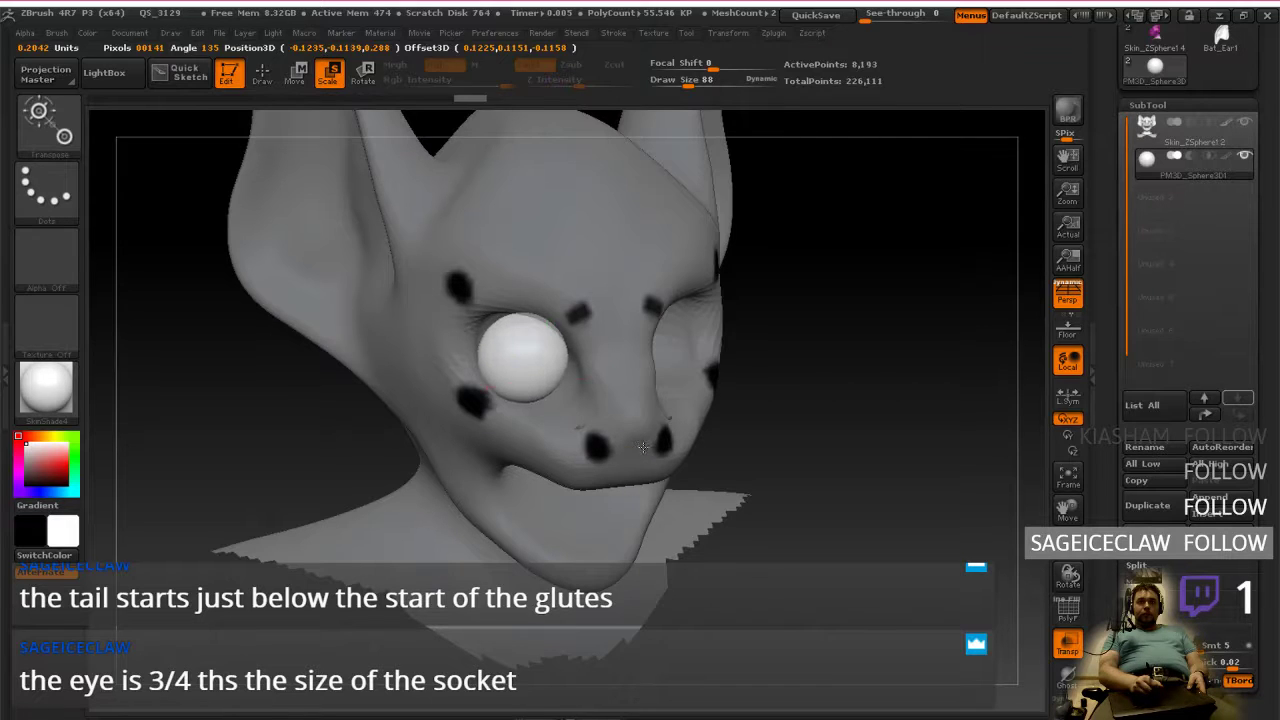
pyautogui.click(1068, 677)
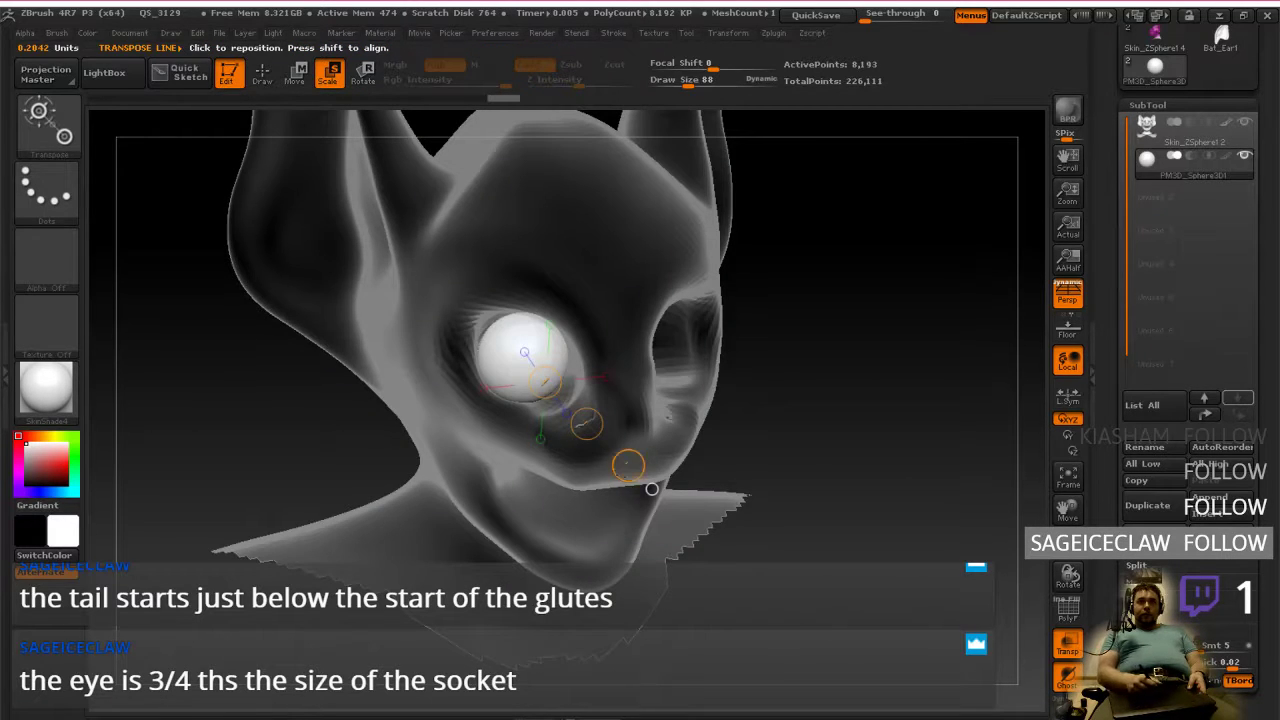
pyautogui.moveTo(652, 488)
pyautogui.mouseDown()
pyautogui.moveTo(656, 501)
pyautogui.moveTo(637, 477)
pyautogui.moveTo(651, 489)
pyautogui.mouseUp()
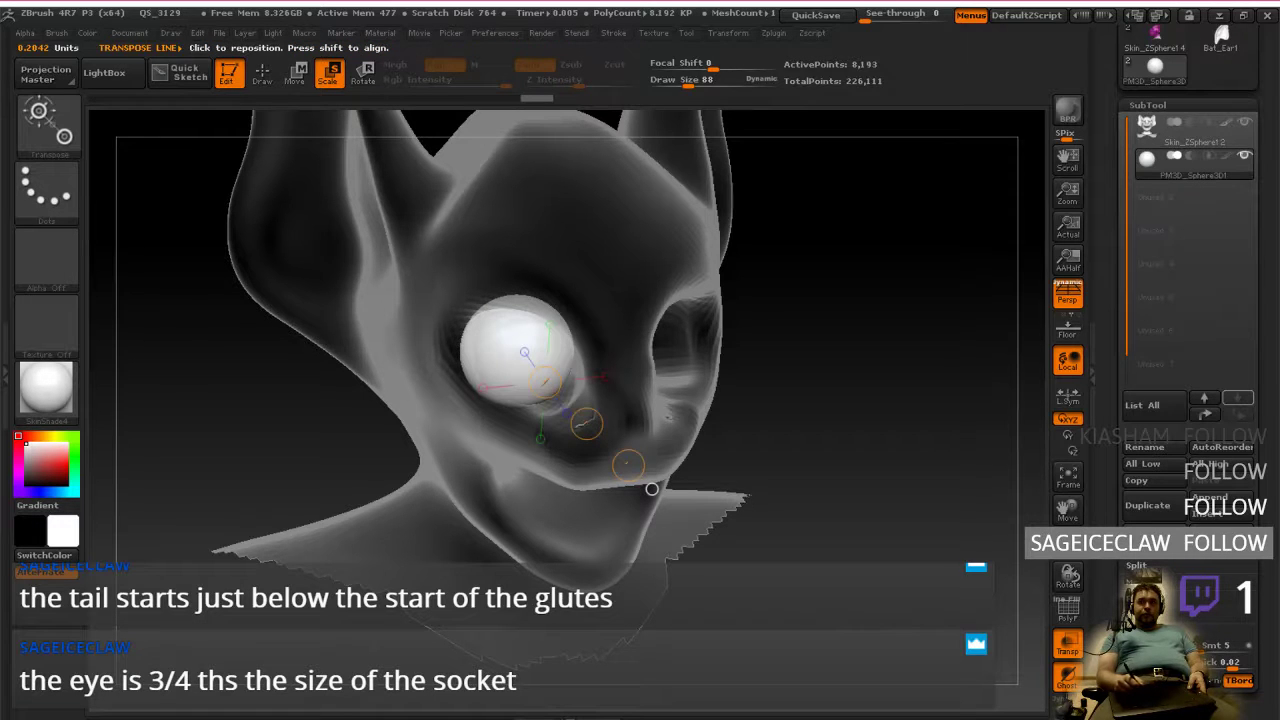
pyautogui.click(1068, 677)
pyautogui.moveTo(925, 560); pyautogui.dragTo(844, 438)
pyautogui.moveTo(632, 469)
pyautogui.mouseDown()
pyautogui.moveTo(666, 532)
pyautogui.moveTo(720, 462)
pyautogui.mouseUp()
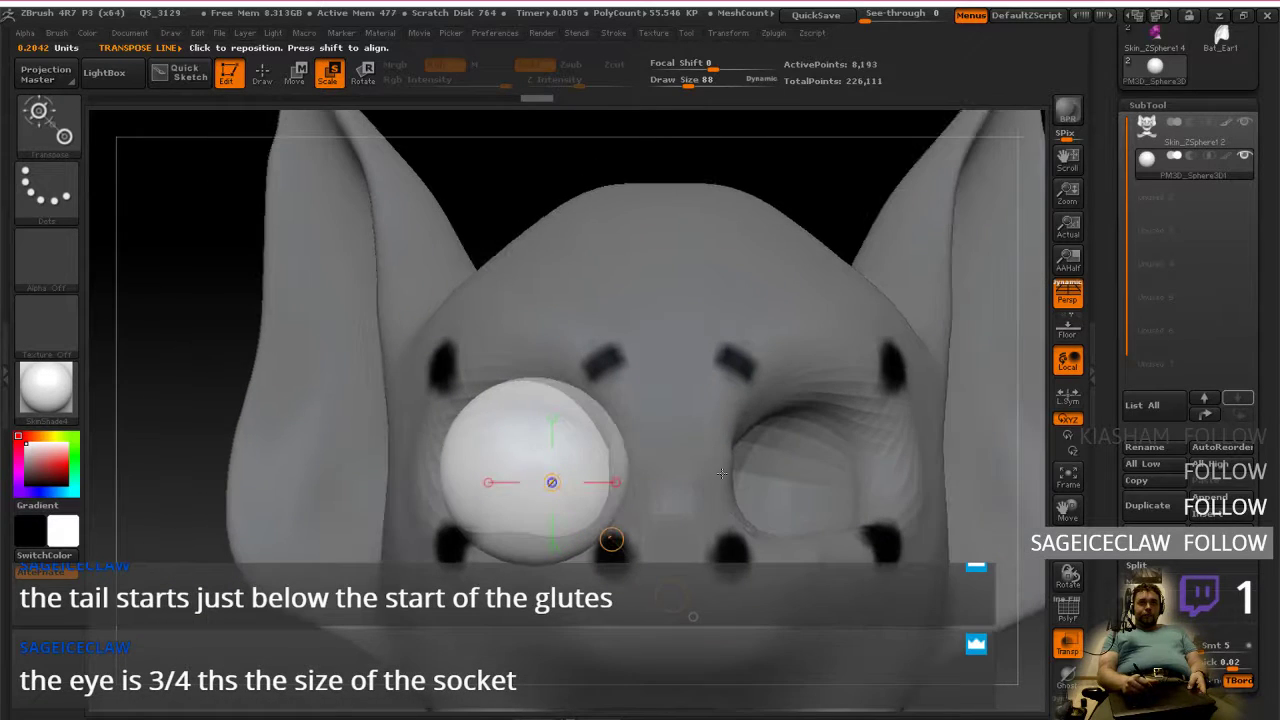
pyautogui.moveTo(611, 540)
pyautogui.mouseDown()
pyautogui.moveTo(640, 557)
pyautogui.moveTo(612, 541)
pyautogui.mouseUp()
pyautogui.moveTo(663, 493); pyautogui.dragTo(826, 470, button='right')
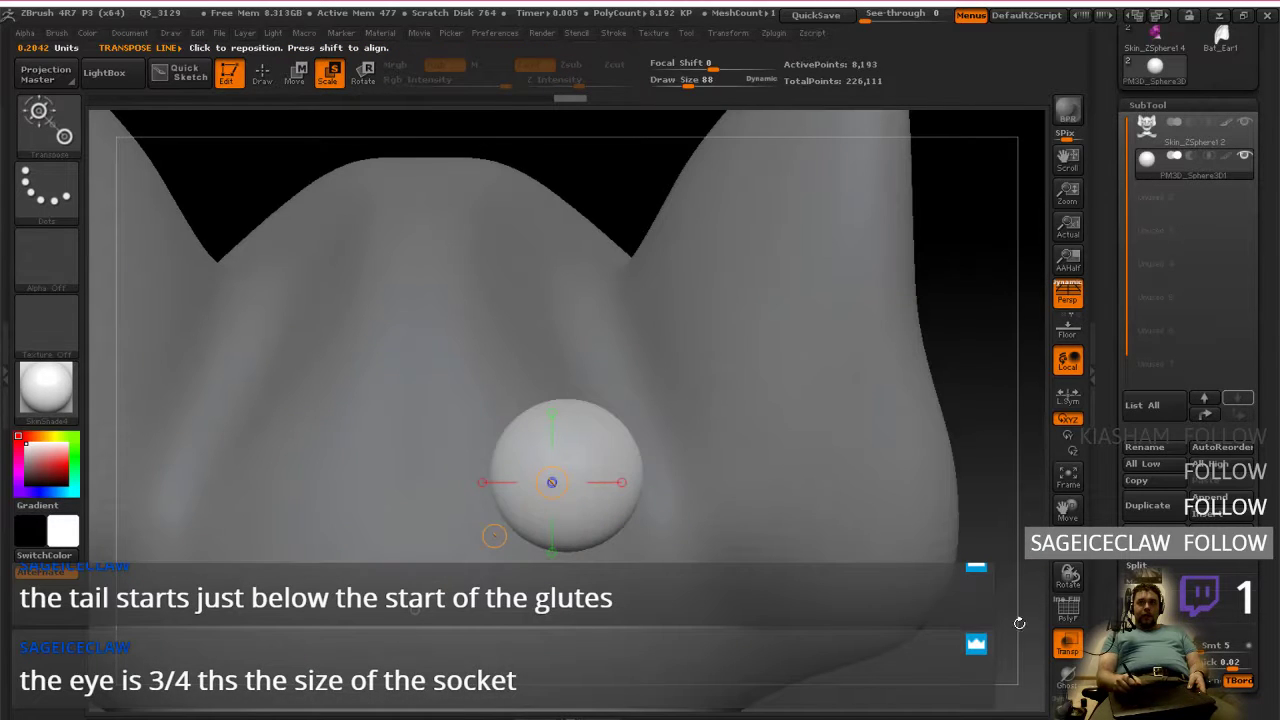
# Step: Turn Ghost transparency on and scale the eyeball down to fit inside the socket rim
pyautogui.click(1064, 679)
pyautogui.moveTo(900, 525); pyautogui.dragTo(687, 525, button='right')
pyautogui.moveTo(735, 568); pyautogui.dragTo(767, 585)
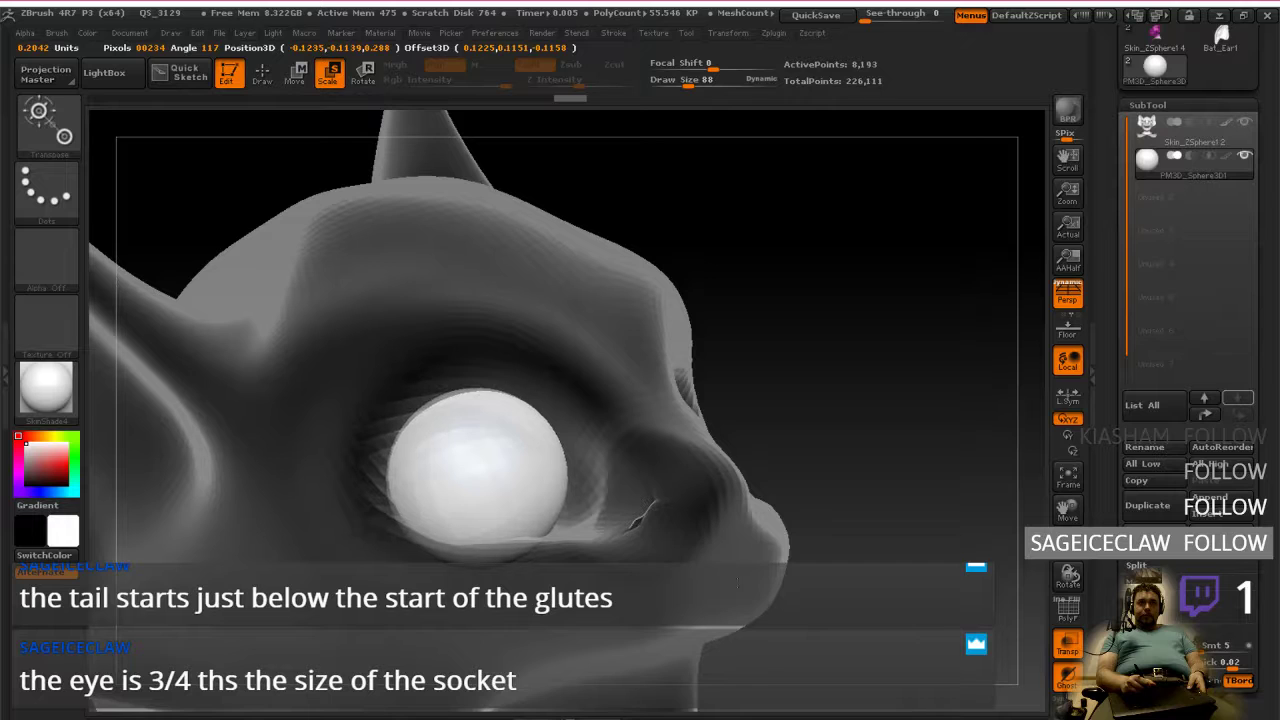
pyautogui.moveTo(739, 582); pyautogui.dragTo(677, 537, button='right')
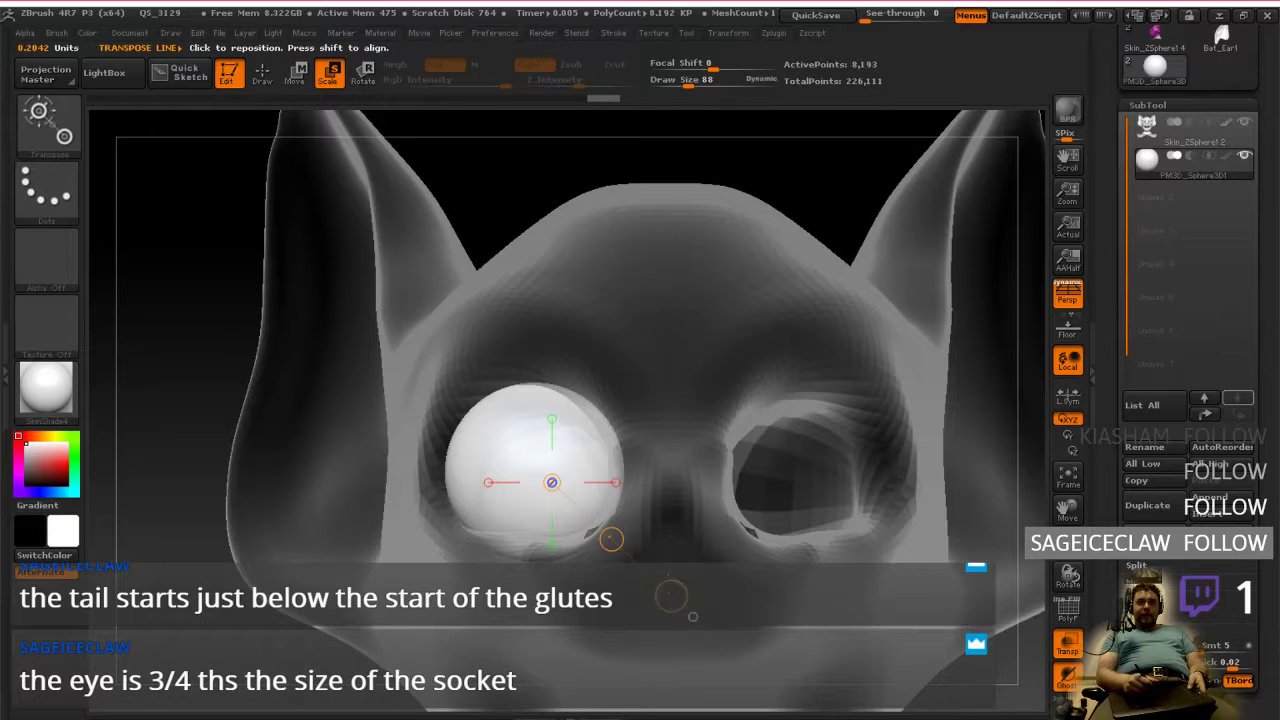
pyautogui.moveTo(671, 596); pyautogui.dragTo(674, 598, button='right')
pyautogui.moveTo(675, 598); pyautogui.dragTo(660, 588)
pyautogui.moveTo(660, 588); pyautogui.dragTo(686, 552, button='right')
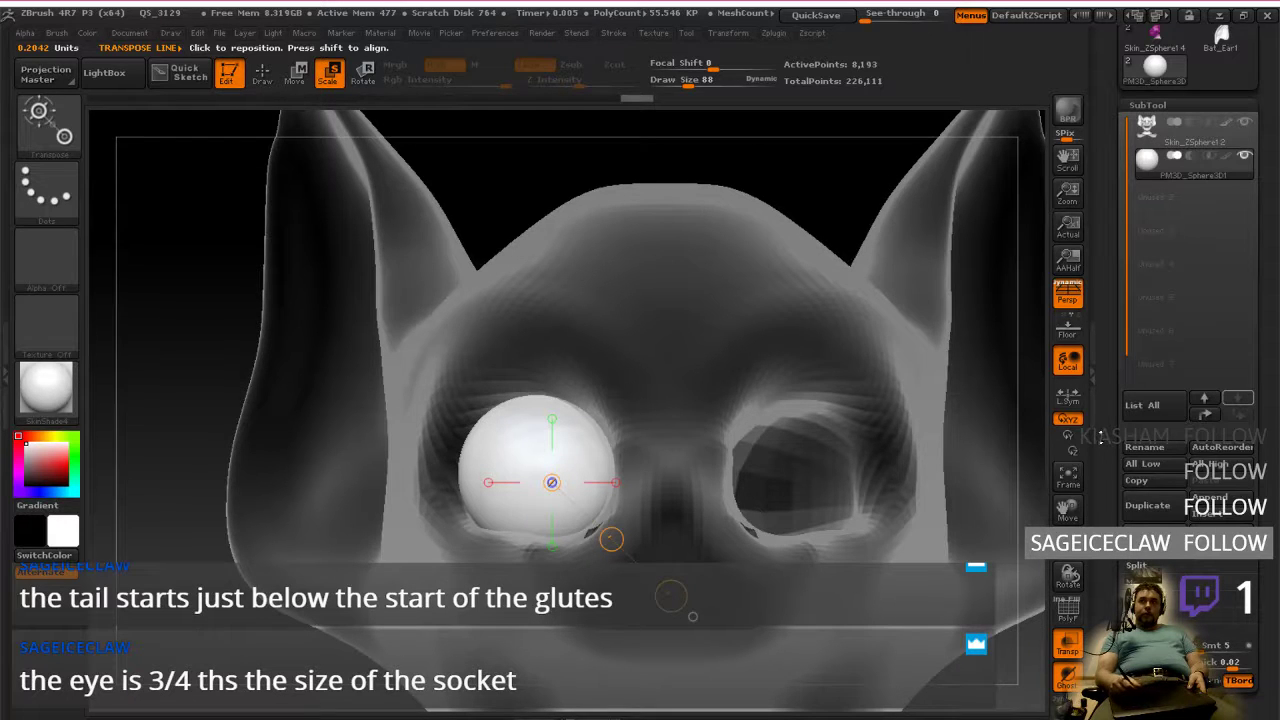
# Step: Duplicate the eyeball sphere and move the copy horizontally into the opposite eye socket
pyautogui.click(1147, 505)
pyautogui.moveTo(527, 466); pyautogui.dragTo(350, 466)
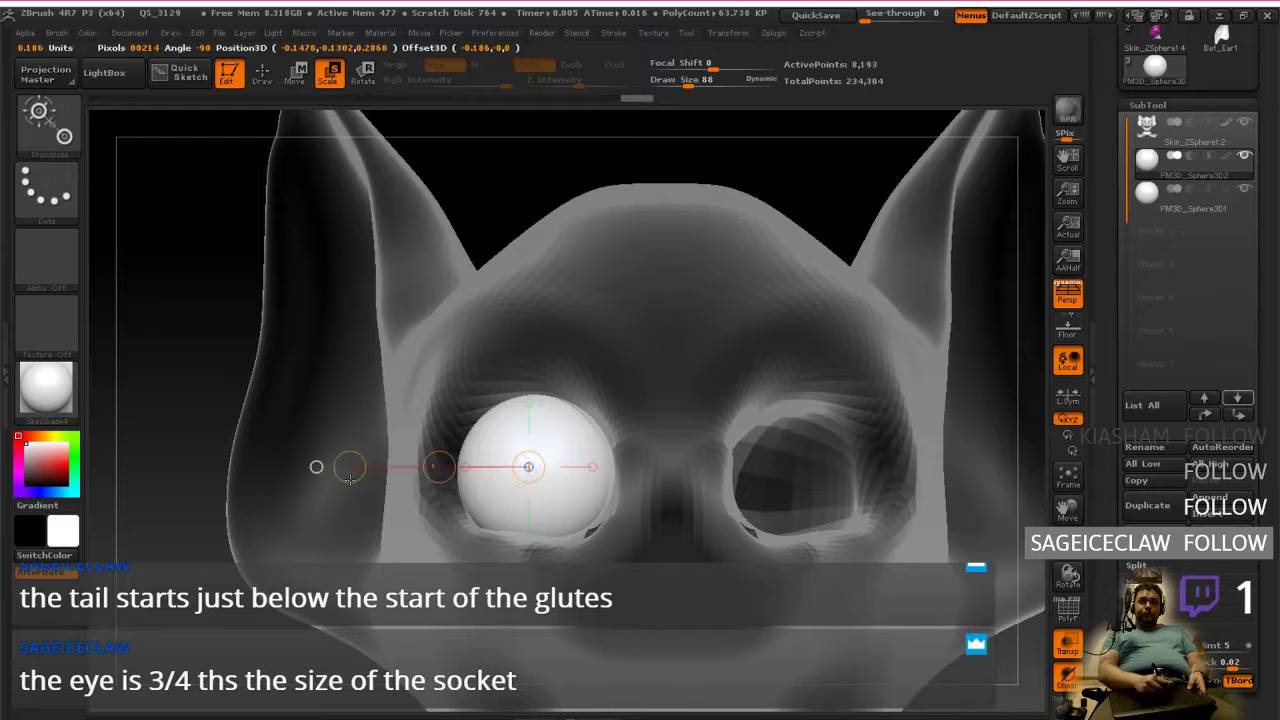
pyautogui.click(295, 72)
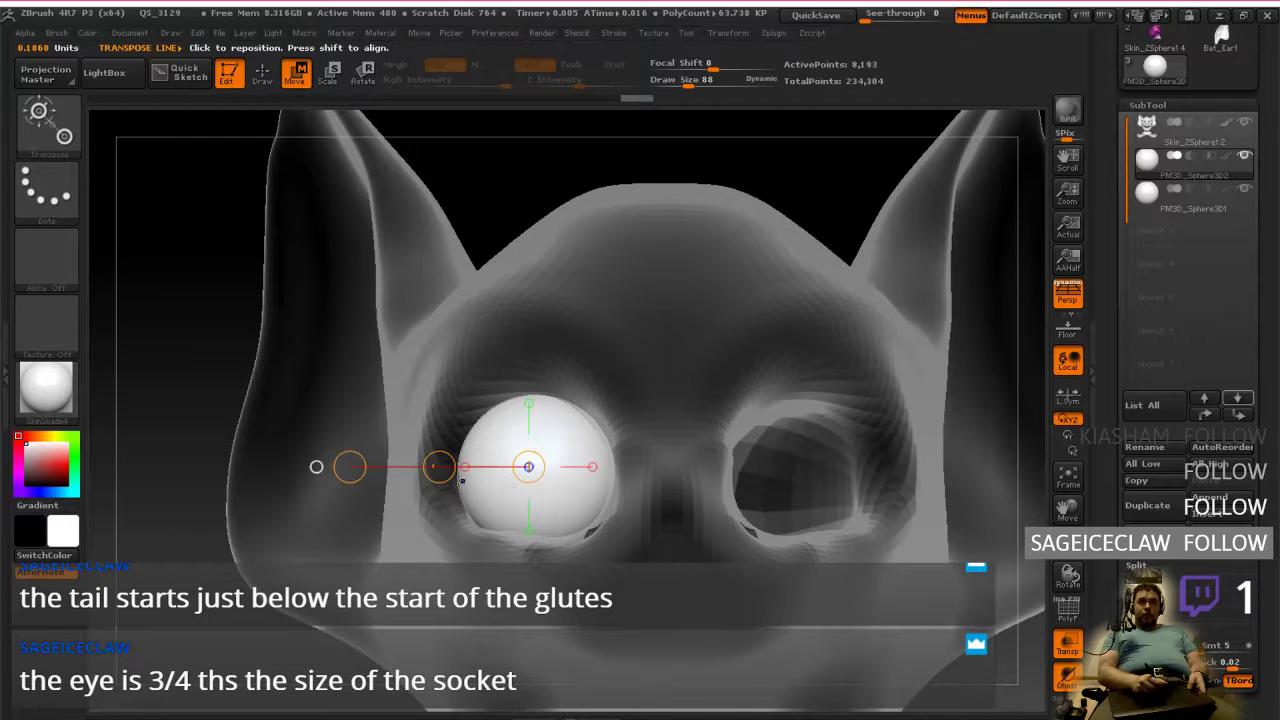
pyautogui.moveTo(438, 466); pyautogui.dragTo(703, 511)
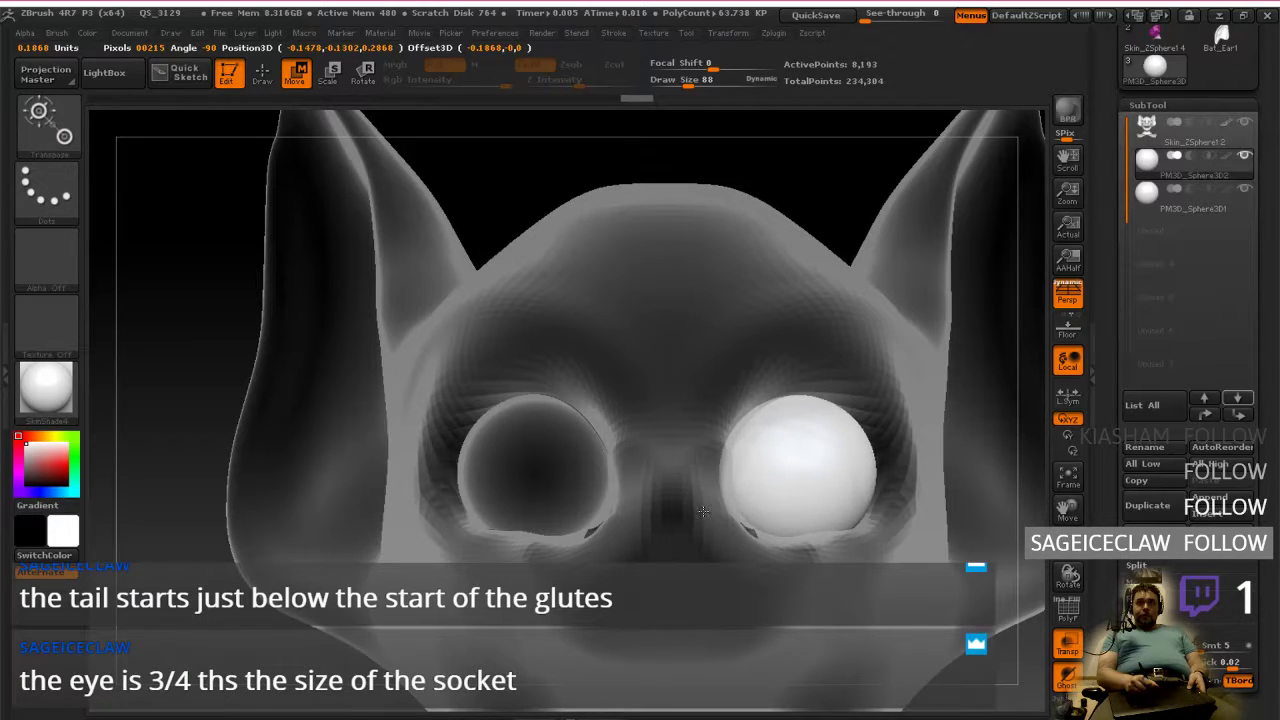
pyautogui.moveTo(215, 260)
pyautogui.mouseDown()
pyautogui.moveTo(108, 262)
pyautogui.moveTo(193, 260)
pyautogui.mouseUp()
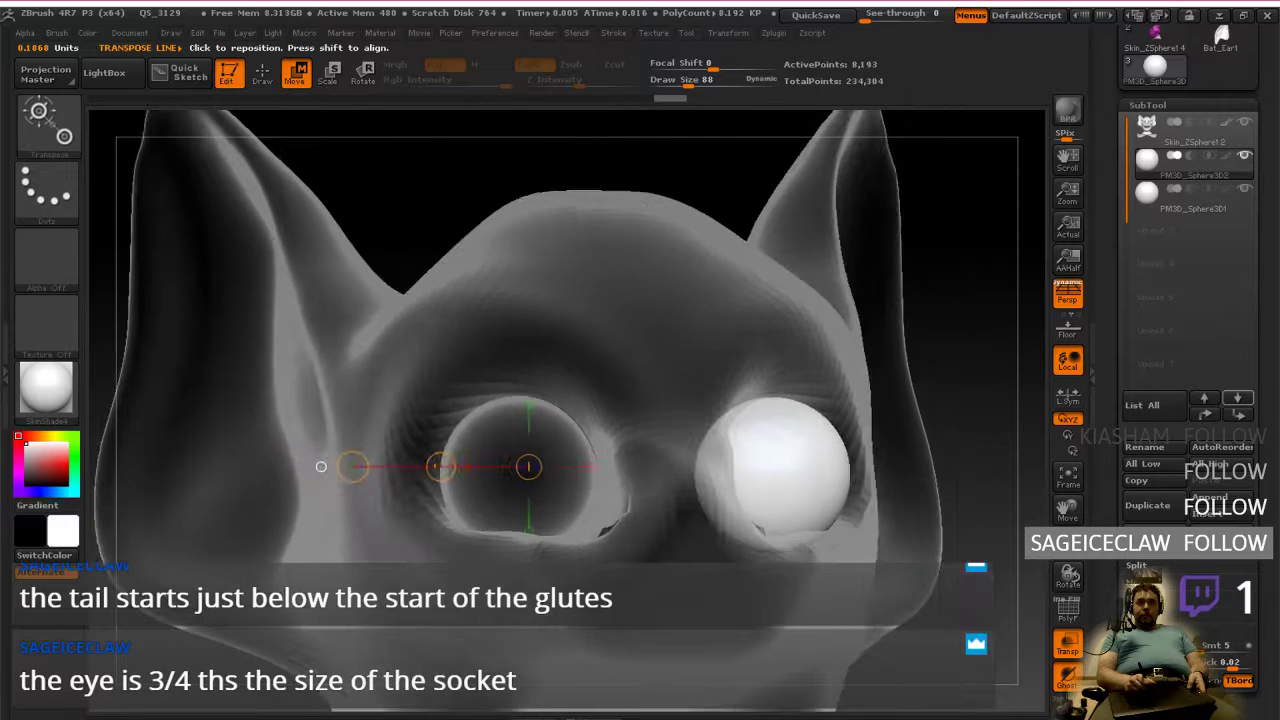
pyautogui.keyDown('shift'); pyautogui.moveTo(732, 579); pyautogui.dragTo(808, 562, button='right'); pyautogui.keyUp('shift')
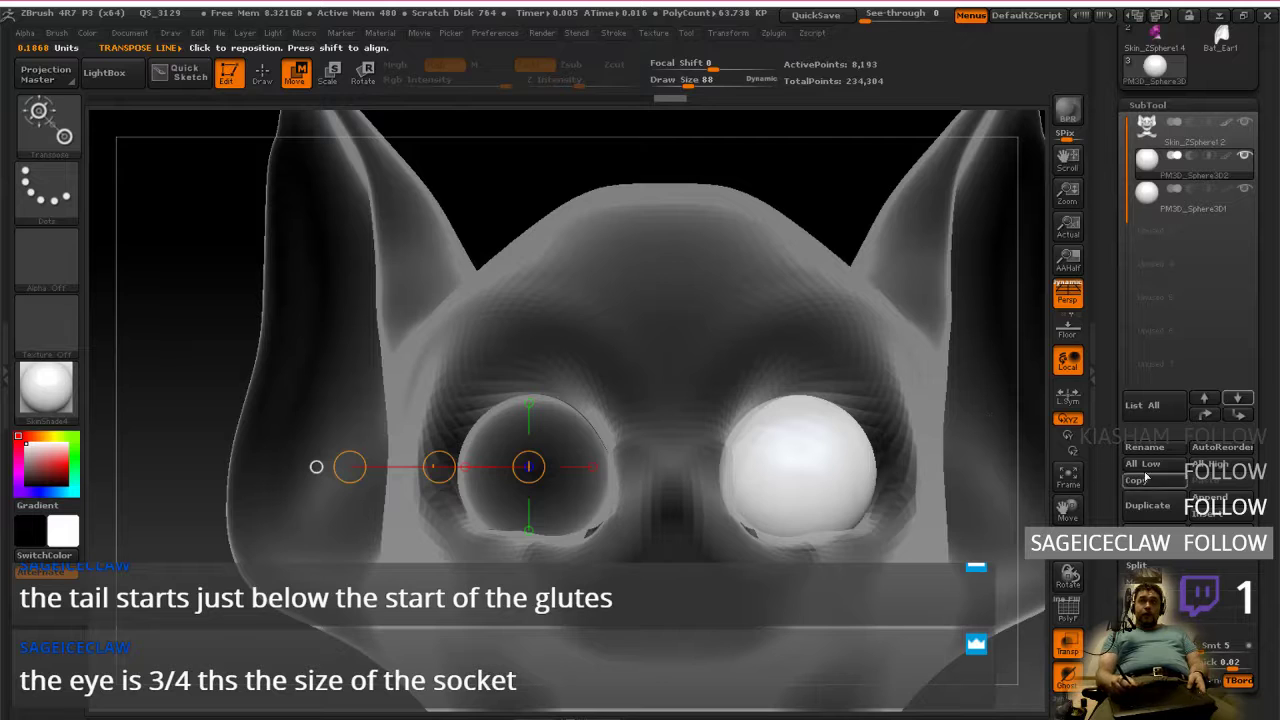
# Step: Delete the duplicated eyeball subtool from the opposite socket and confirm the deletion
pyautogui.click(1148, 538)
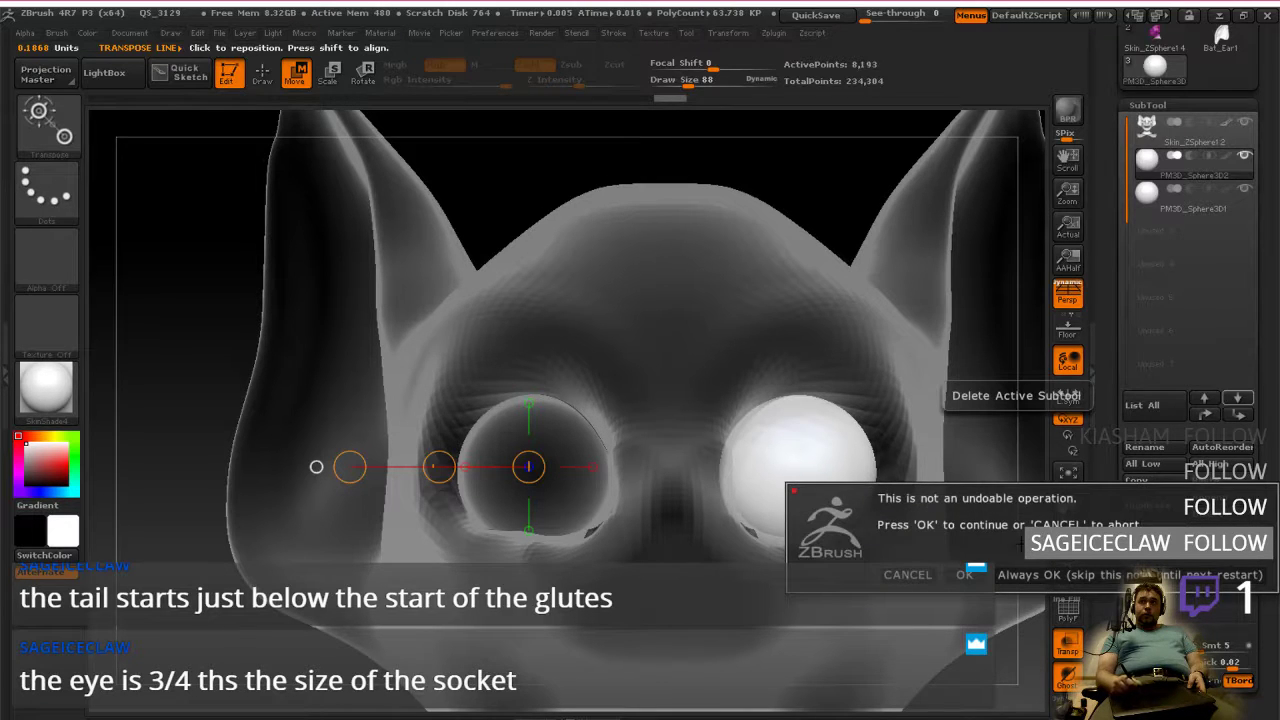
pyautogui.click(964, 574)
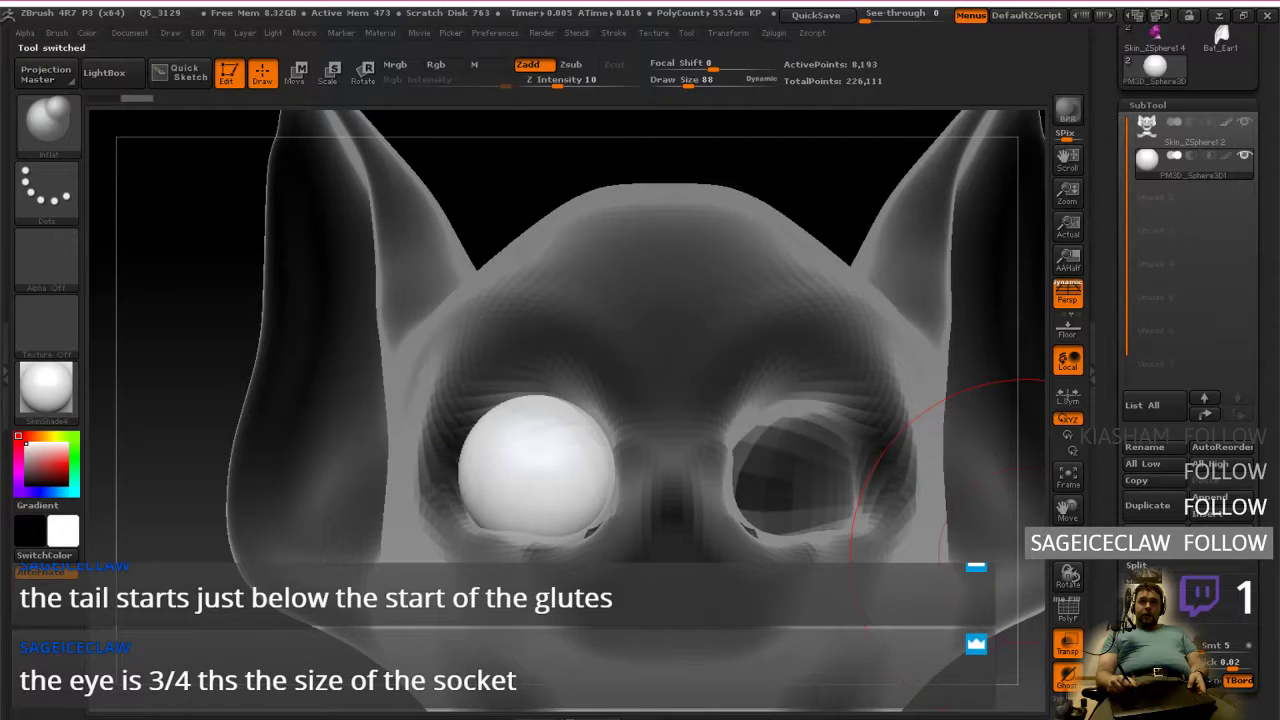
# Step: Run ZRemesher on the eyeball subtool with symmetry on to generate a mirrored eyeball in the opposite socket
pyautogui.click(1205, 603)
pyautogui.scroll(-4, 1256, 637)
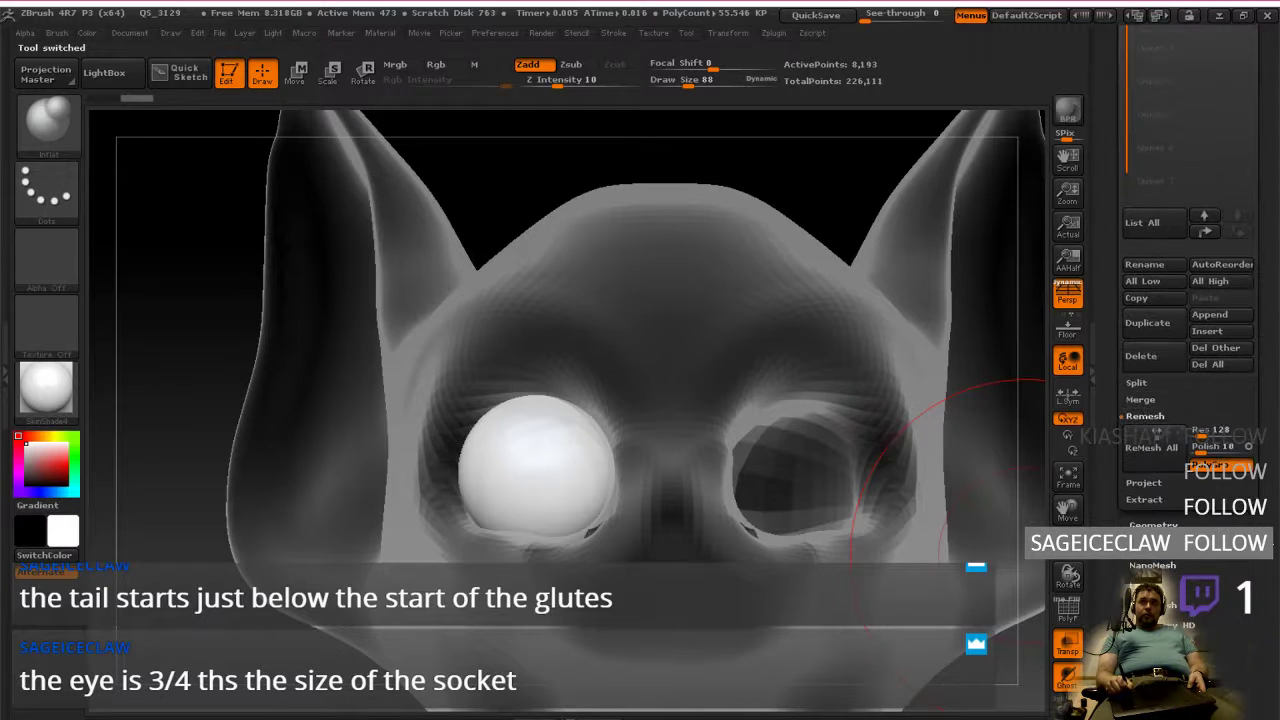
pyautogui.click(1191, 525)
pyautogui.moveTo(1172, 412); pyautogui.dragTo(1172, 464)
pyautogui.moveTo(1224, 386); pyautogui.dragTo(1212, 472)
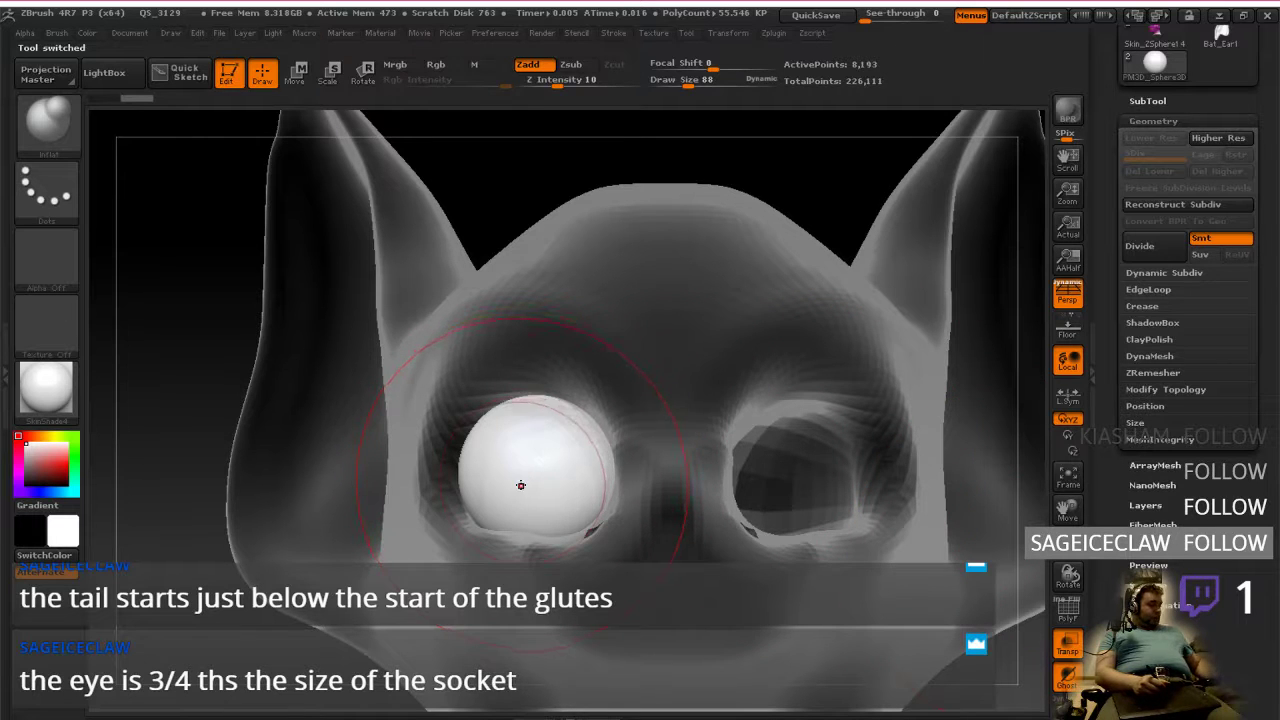
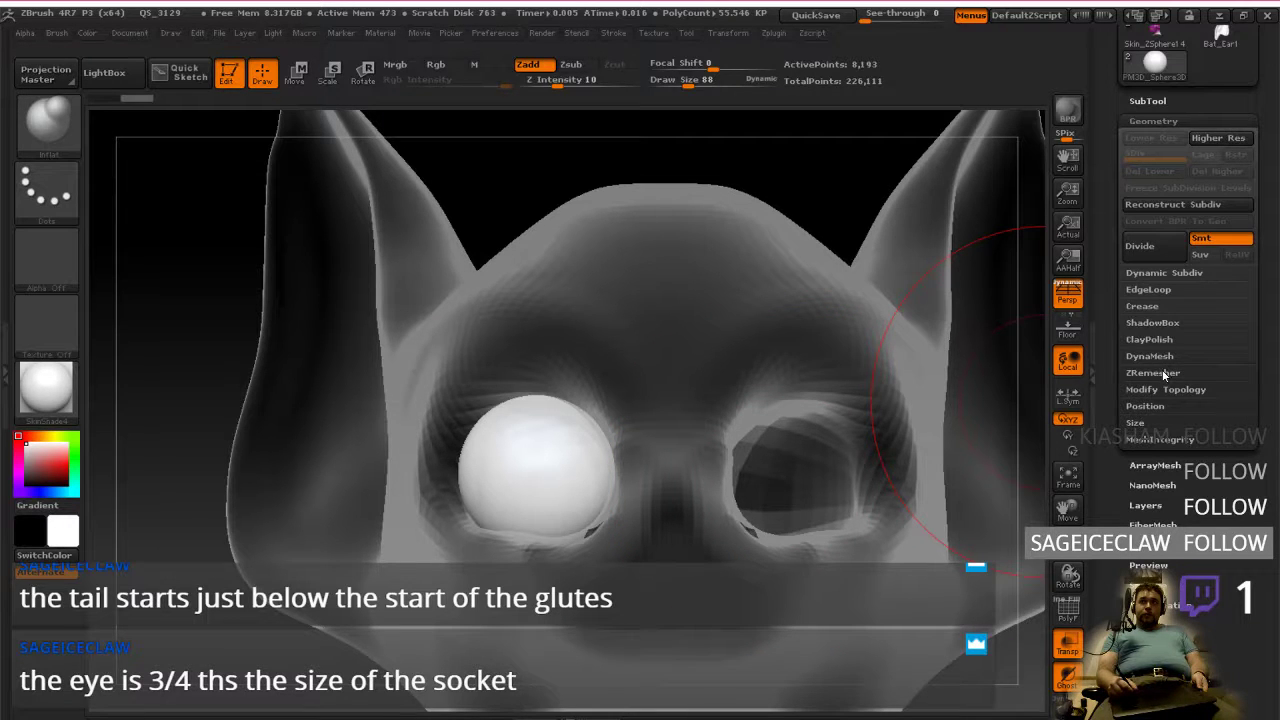
pyautogui.click(1162, 372)
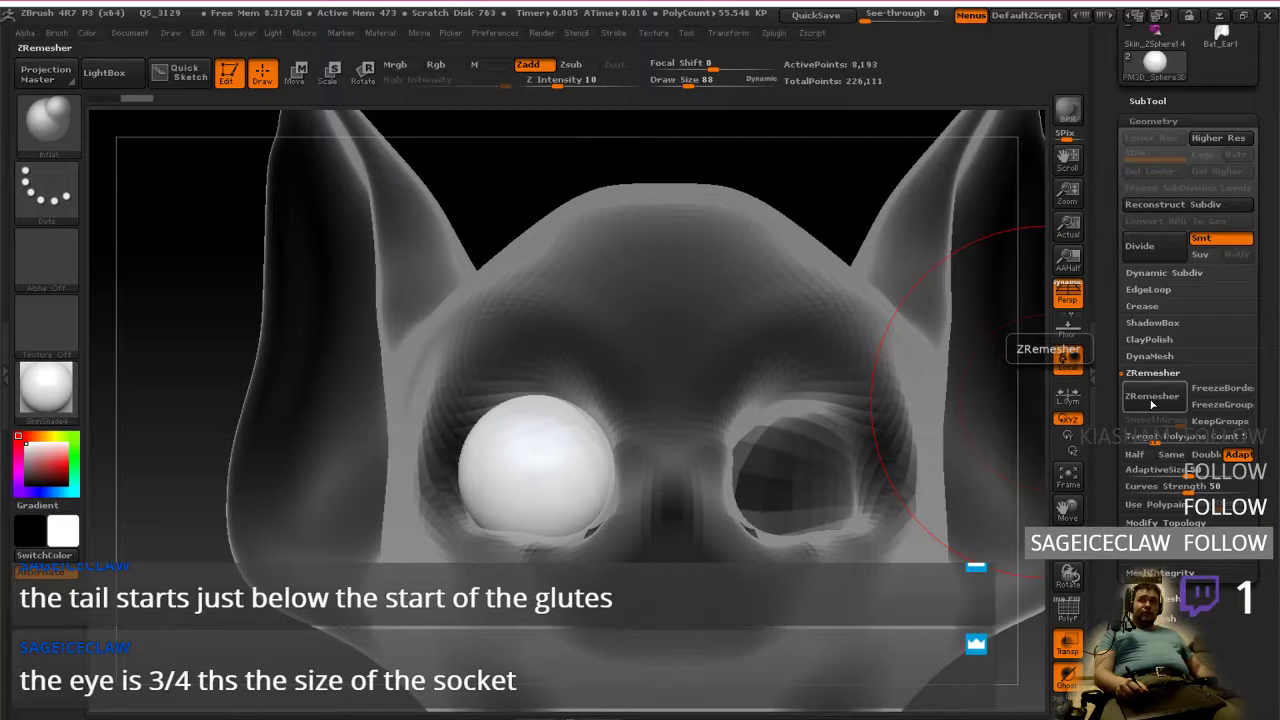
pyautogui.click(1151, 402)
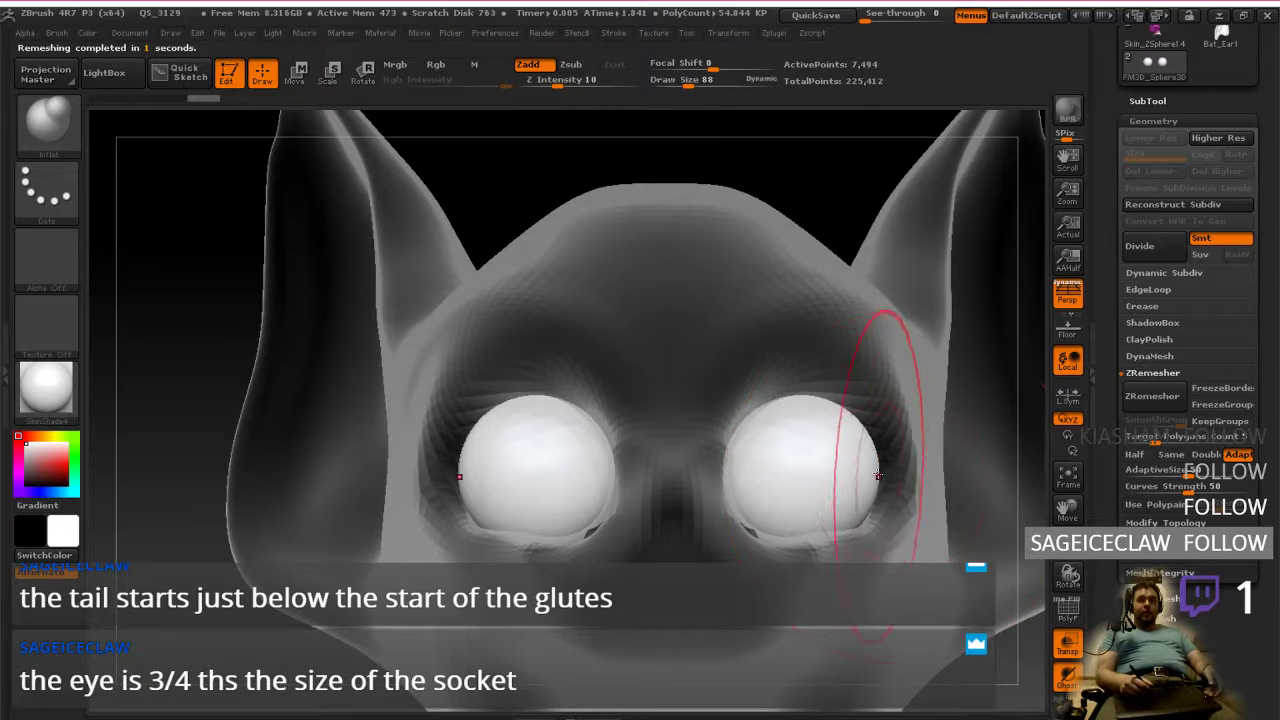
# Step: Try a large Inflate stroke on the fronts of the eyeballs, toggling undo and redo to compare the change
pyautogui.moveTo(856, 491); pyautogui.dragTo(814, 486, button='right')
pyautogui.moveTo(631, 480)
pyautogui.mouseDown(button='right')
pyautogui.moveTo(716, 484)
pyautogui.moveTo(622, 487)
pyautogui.mouseUp(button='right')
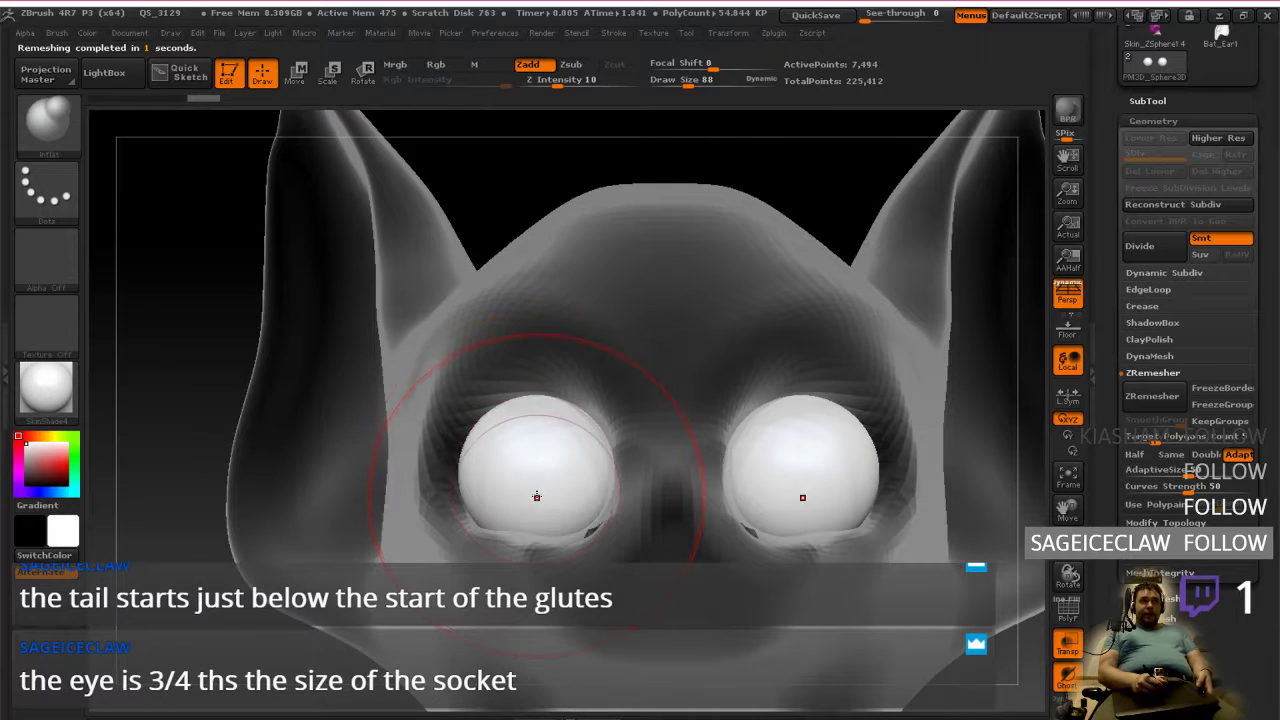
pyautogui.moveTo(537, 471)
pyautogui.mouseDown(button='right')
pyautogui.moveTo(648, 426)
pyautogui.moveTo(666, 460)
pyautogui.moveTo(710, 465)
pyautogui.mouseUp(button='right')
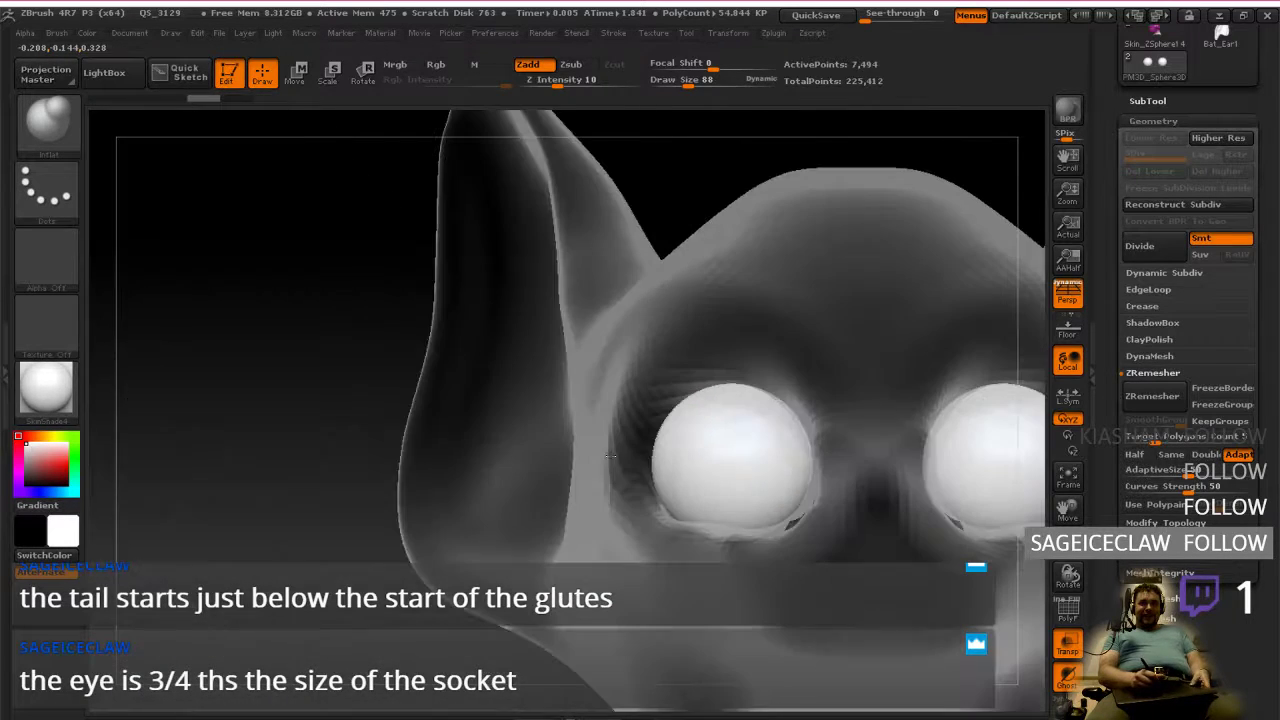
pyautogui.click(722, 474)
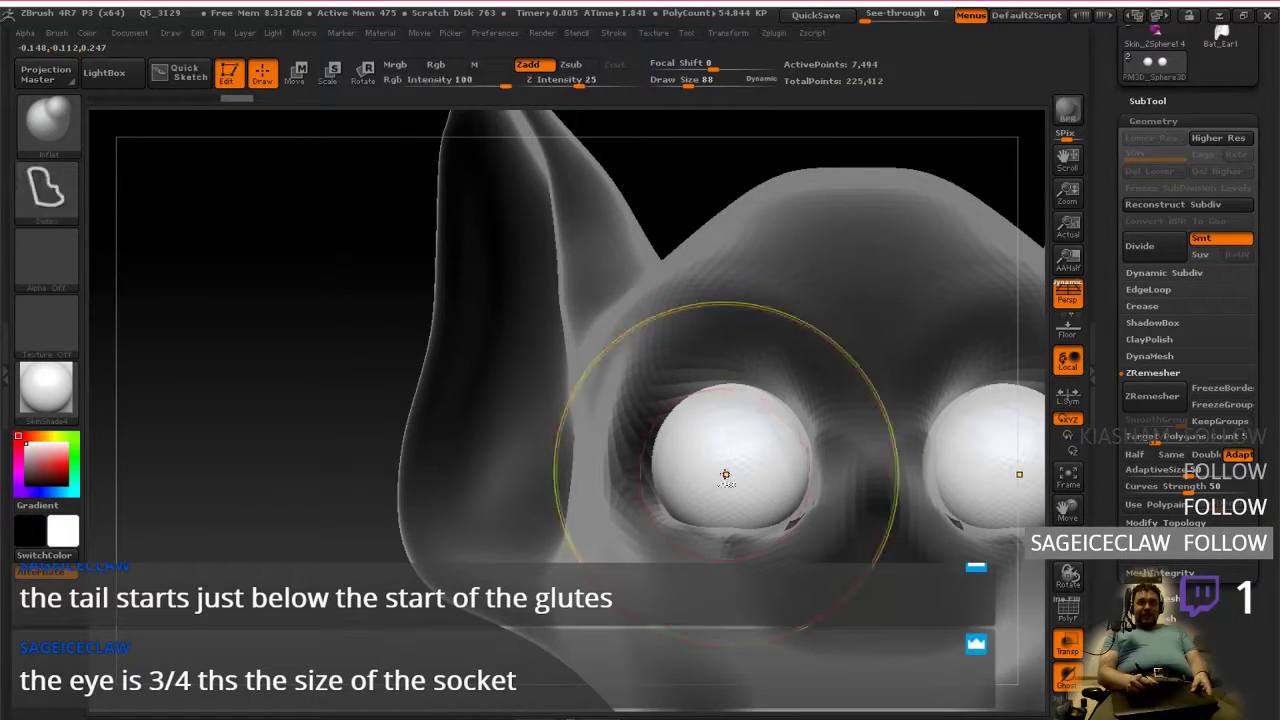
pyautogui.hotkey('ctrl', 'z')
pyautogui.hotkey('ctrl', 'shift', 'z')
pyautogui.hotkey('ctrl', 'z')
pyautogui.hotkey('ctrl', 'shift', 'z')
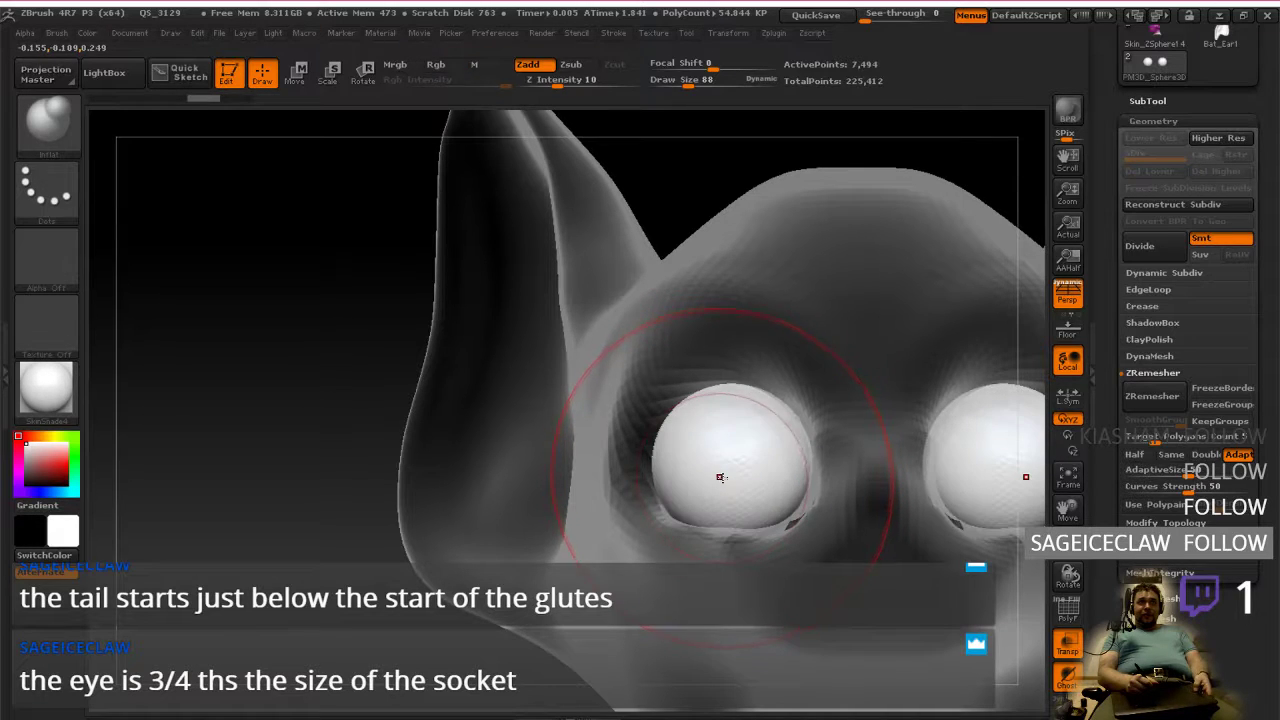
pyautogui.hotkey('ctrl', 'shift', 'z')
# Step: Reduce the brush draw size to 24 and try inflating a pointed bulge on the front of both eyeballs
pyautogui.press('[')
pyautogui.press('[')
pyautogui.press('[')
pyautogui.press('[')
pyautogui.press('[')
pyautogui.press('[')
pyautogui.press('[')
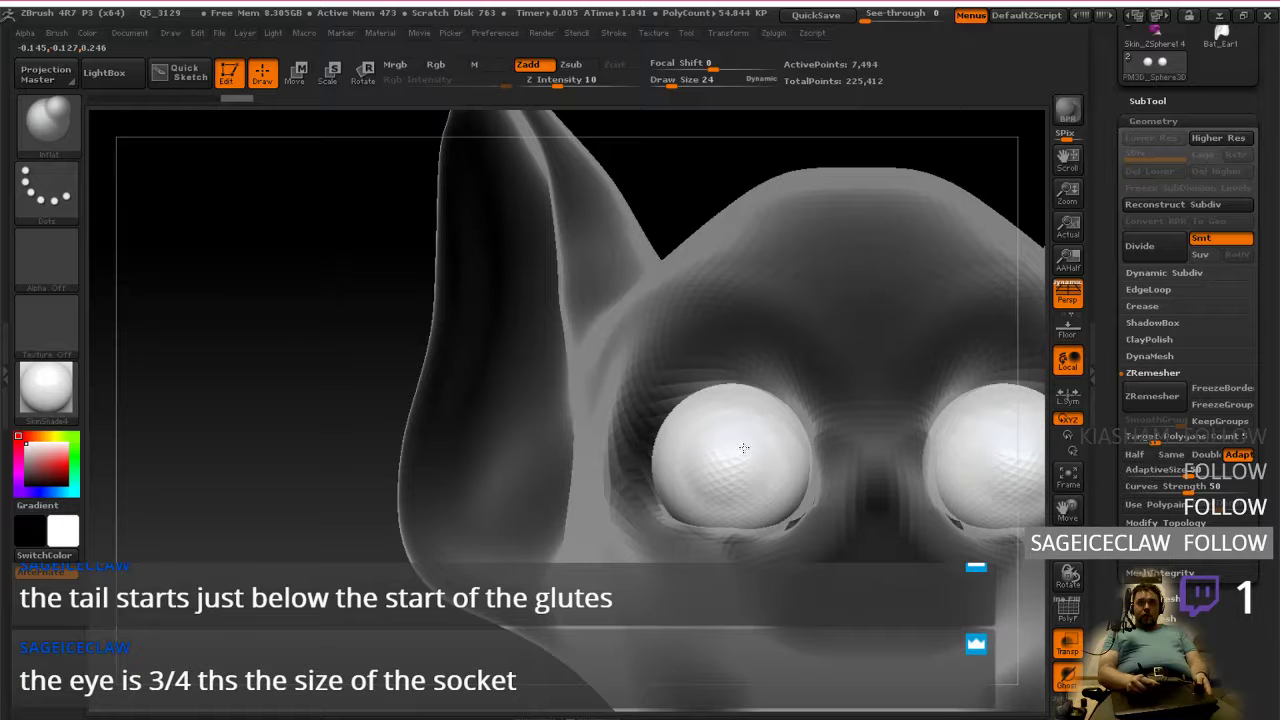
pyautogui.moveTo(630, 465); pyautogui.dragTo(824, 443)
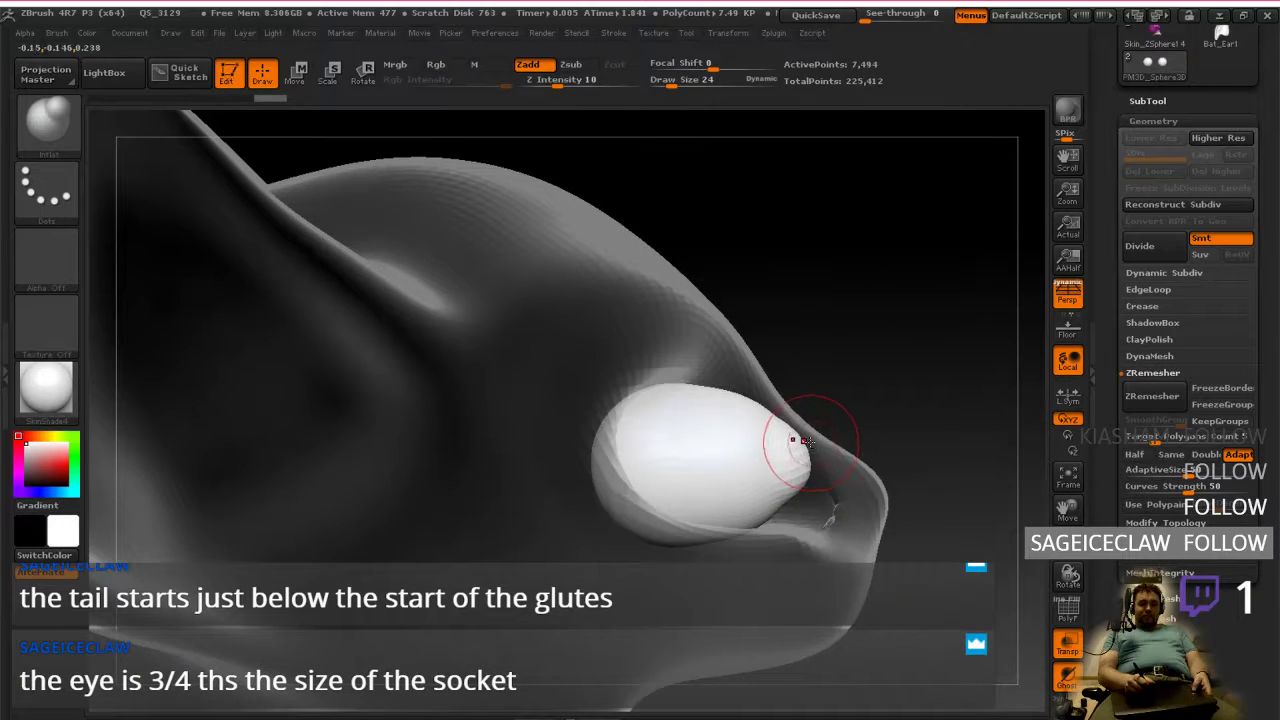
pyautogui.press('[')
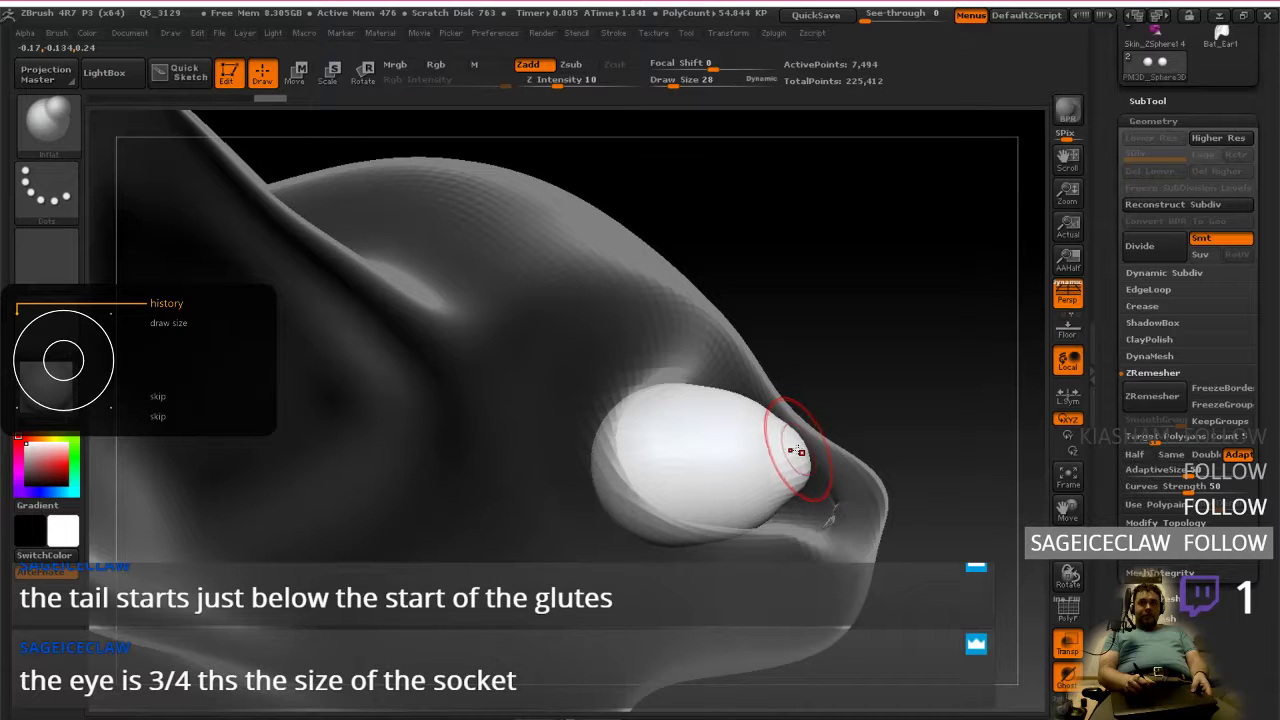
pyautogui.moveTo(846, 487); pyautogui.dragTo(807, 507, button='right')
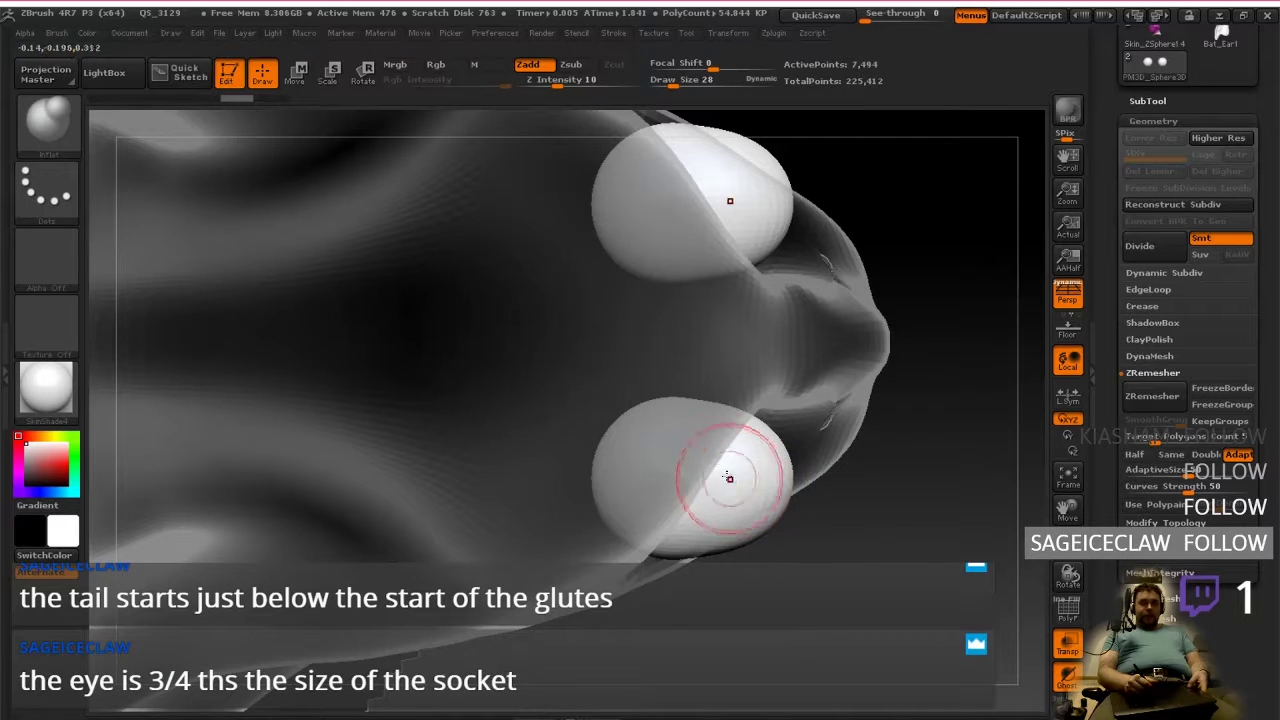
# Step: Step back and forth through the history to compare the eyeball shapes, removing the inflated bulge
pyautogui.hotkey('ctrl', 'z')
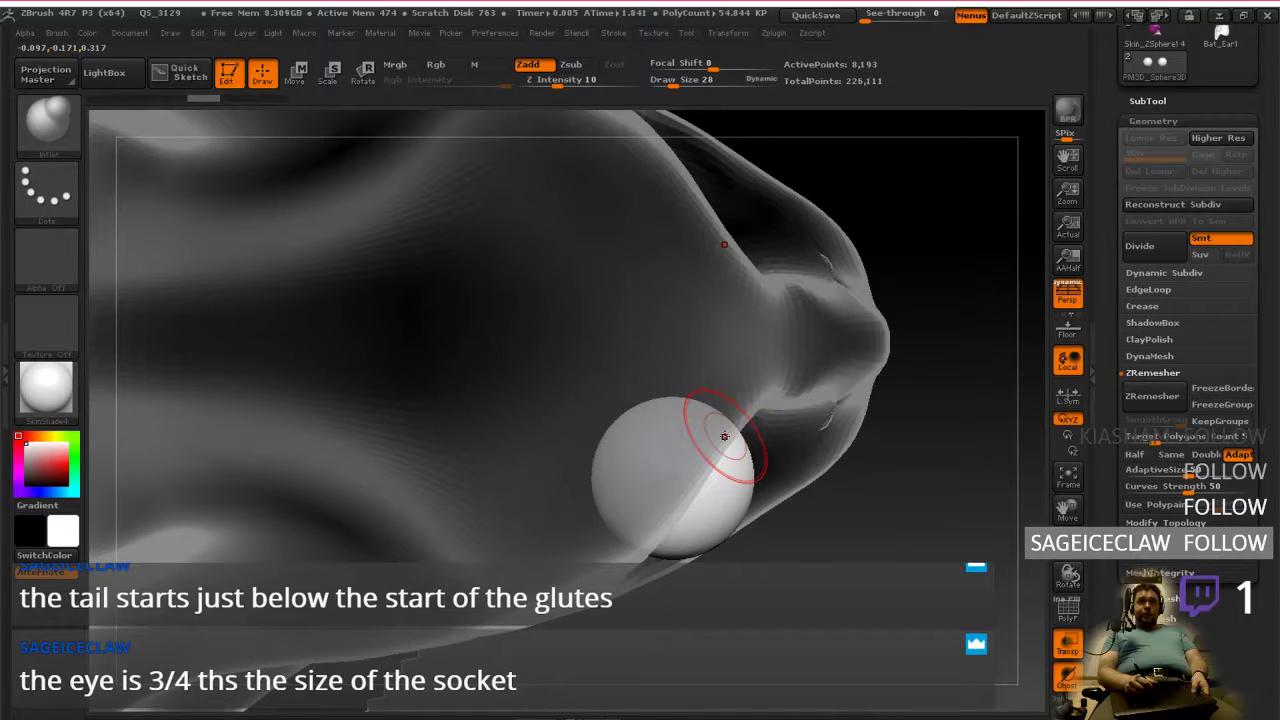
pyautogui.hotkey('ctrl', 'z')
pyautogui.hotkey('ctrl', 'shift', 'z')
pyautogui.hotkey('ctrl', 'shift', 'z')
pyautogui.hotkey('ctrl', 'shift', 'z')
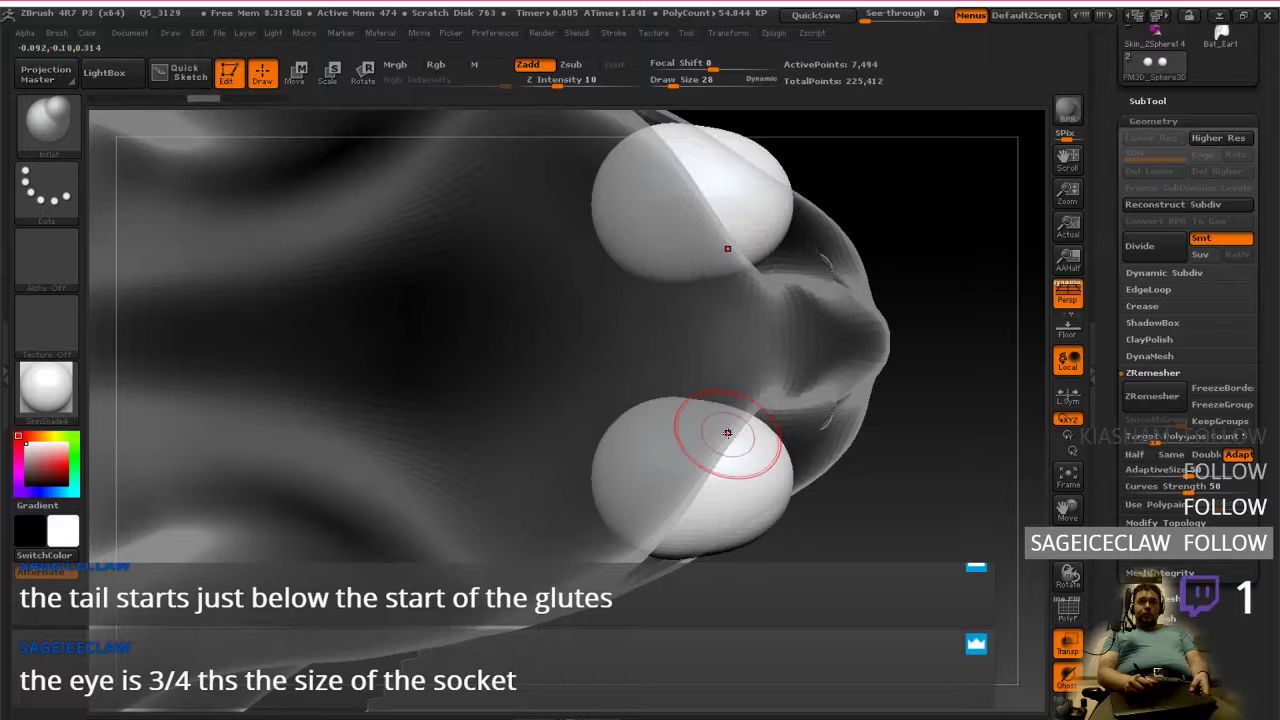
pyautogui.hotkey('ctrl', 'z')
# Step: Try inflating a smaller cornea bulge at the centre of both eyeballs, adjusting the draw size to 32
pyautogui.moveTo(763, 466)
pyautogui.mouseDown(button='right')
pyautogui.moveTo(711, 440)
pyautogui.moveTo(826, 449)
pyautogui.mouseUp(button='right')
pyautogui.moveTo(724, 552)
pyautogui.mouseDown(button='right')
pyautogui.moveTo(714, 489)
pyautogui.moveTo(829, 457)
pyautogui.moveTo(829, 371)
pyautogui.mouseUp(button='right')
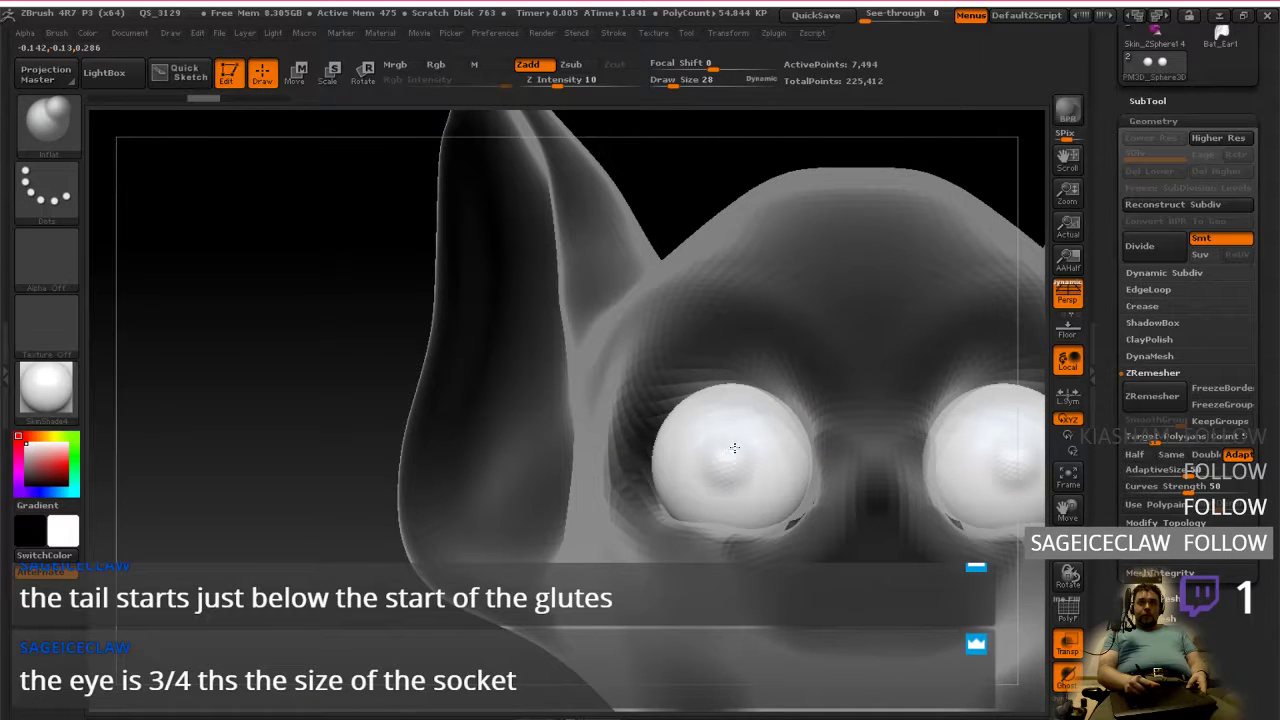
pyautogui.moveTo(757, 423)
pyautogui.mouseDown(button='right')
pyautogui.moveTo(817, 416)
pyautogui.moveTo(766, 449)
pyautogui.moveTo(820, 429)
pyautogui.moveTo(791, 451)
pyautogui.mouseUp(button='right')
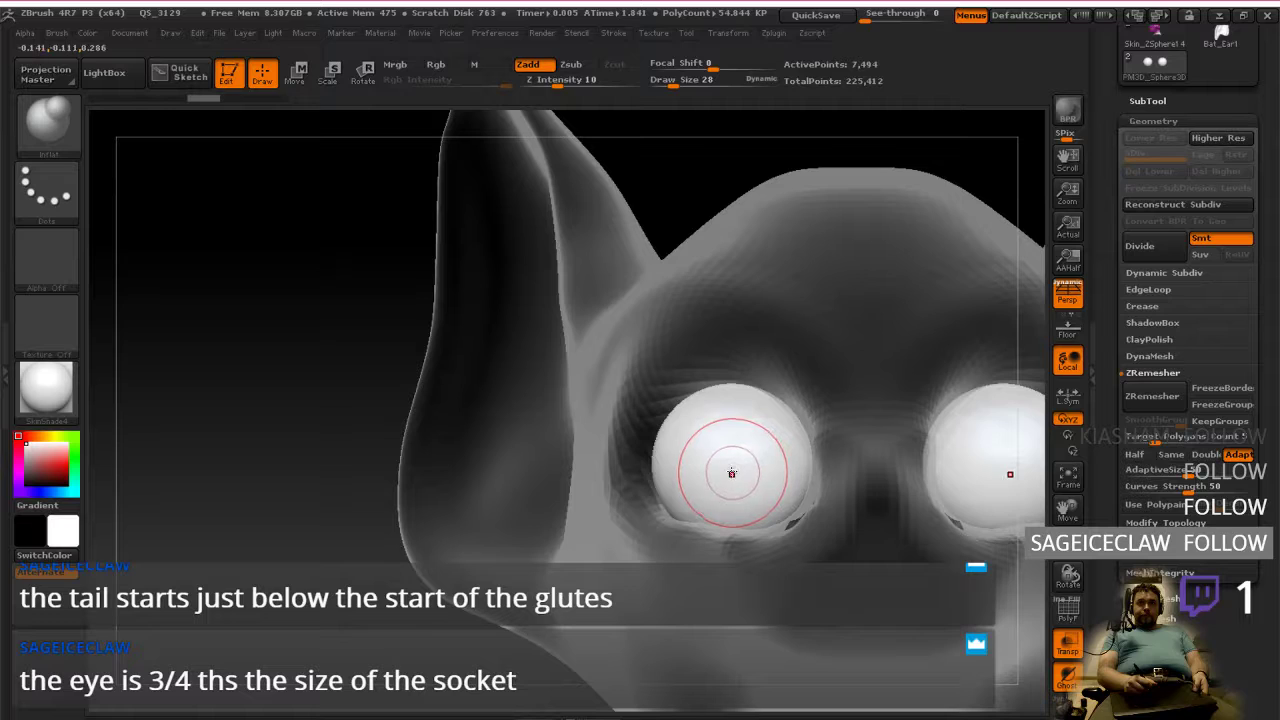
pyautogui.moveTo(793, 385); pyautogui.dragTo(777, 457, button='right')
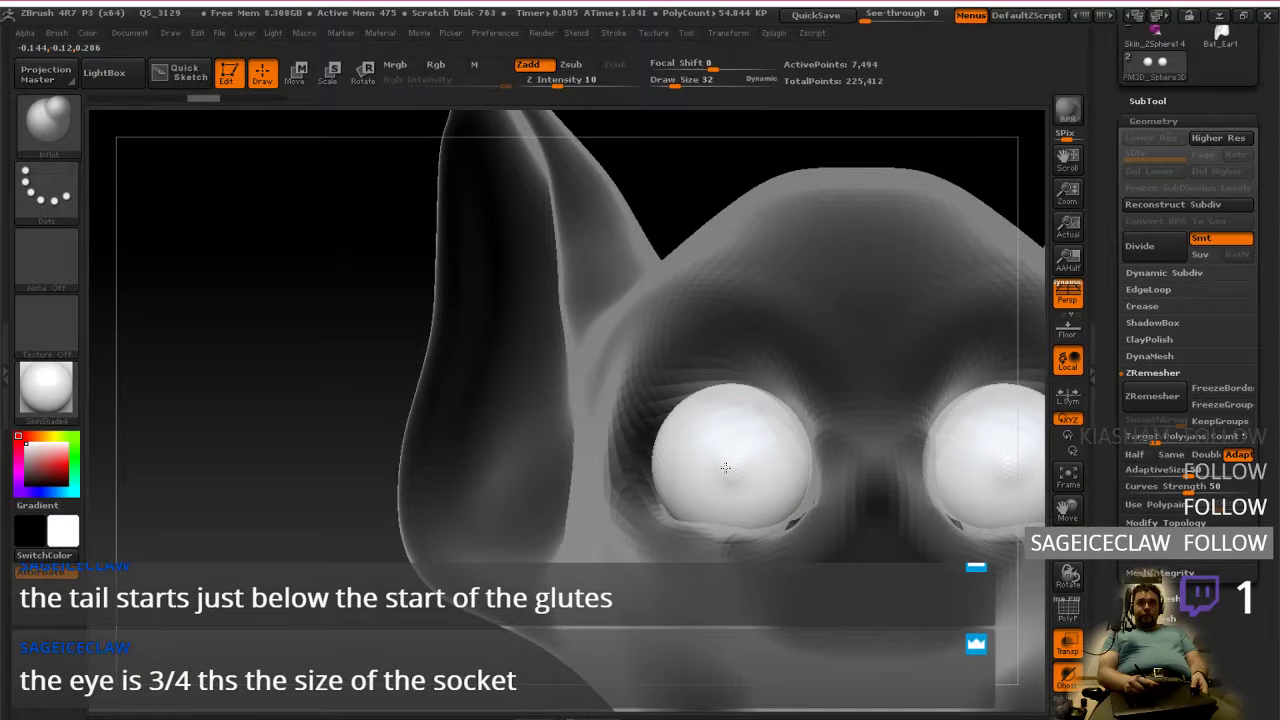
pyautogui.moveTo(729, 467); pyautogui.dragTo(795, 422, button='right')
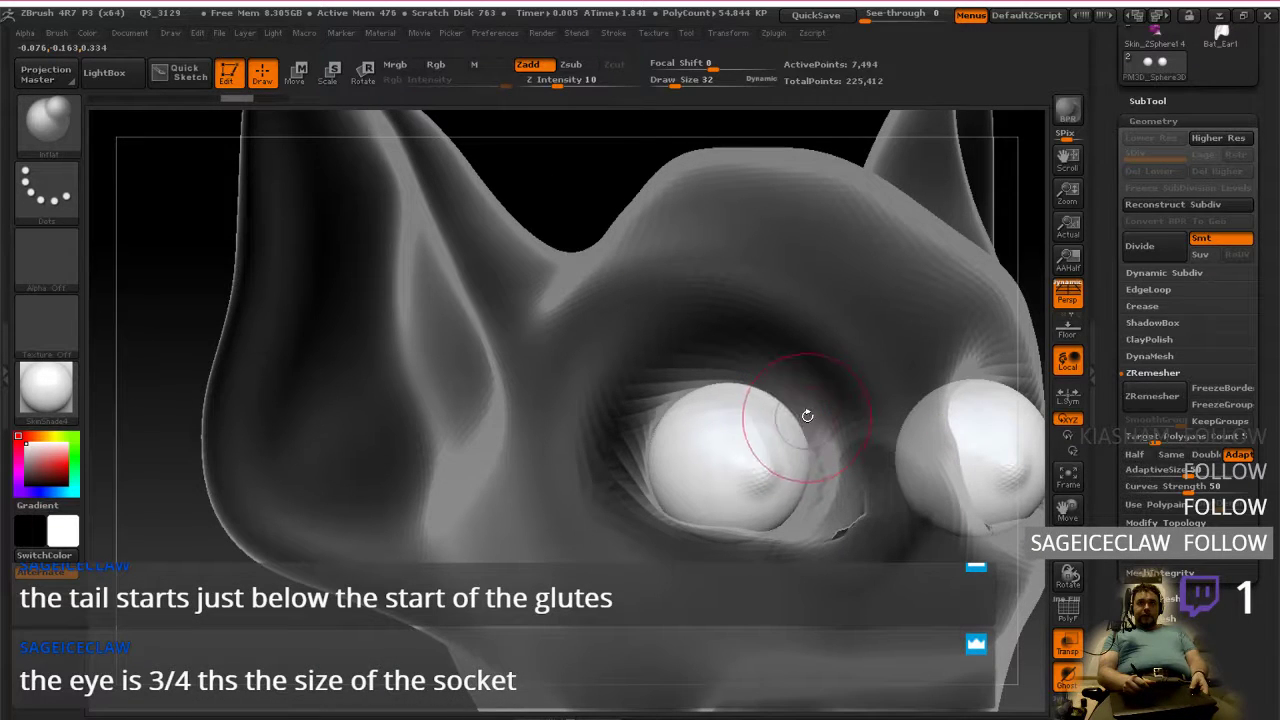
# Step: Enlarge the brush draw size to 40 and inflate a broader cornea bulge on the eyeball fronts
pyautogui.moveTo(818, 422); pyautogui.dragTo(737, 477, button='right')
pyautogui.press(']')
pyautogui.press(']')
pyautogui.click(732, 464)
pyautogui.moveTo(726, 459); pyautogui.dragTo(727, 441)
pyautogui.moveTo(727, 441); pyautogui.dragTo(895, 410, button='right')
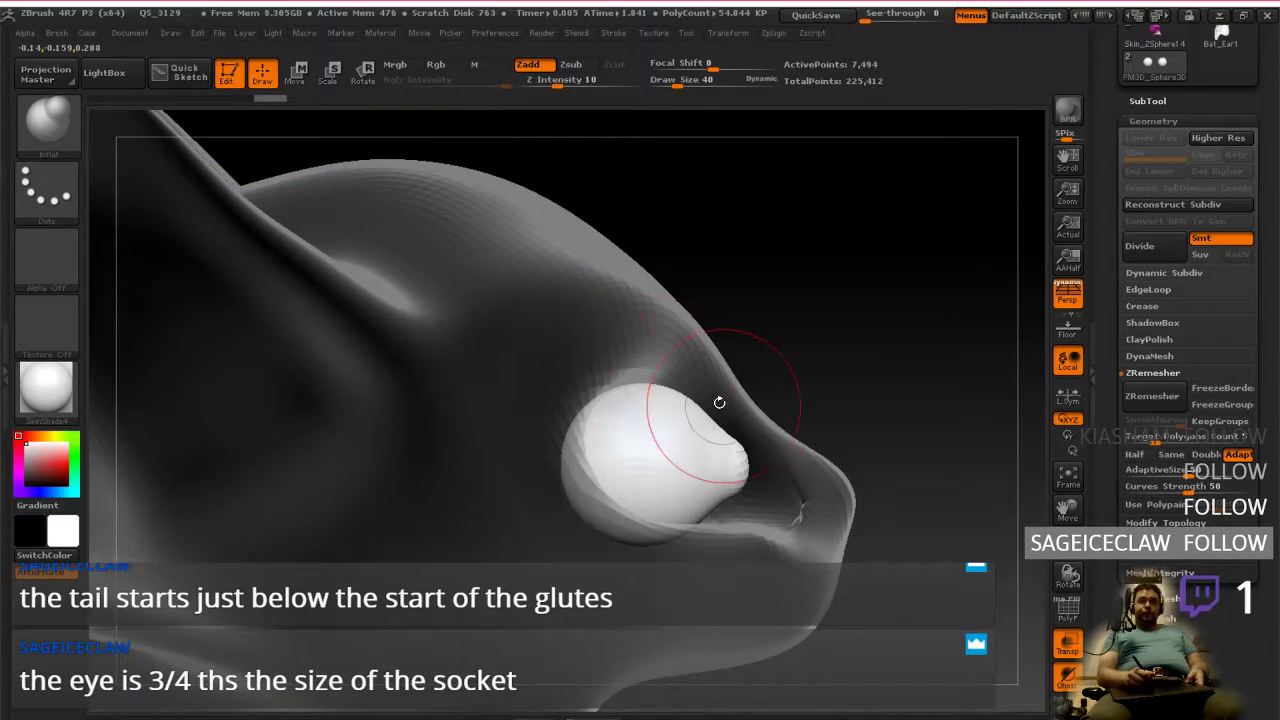
# Step: Mask the front part of the eyeball around the cornea bulge and blur the mask edge
pyautogui.click(332, 75)
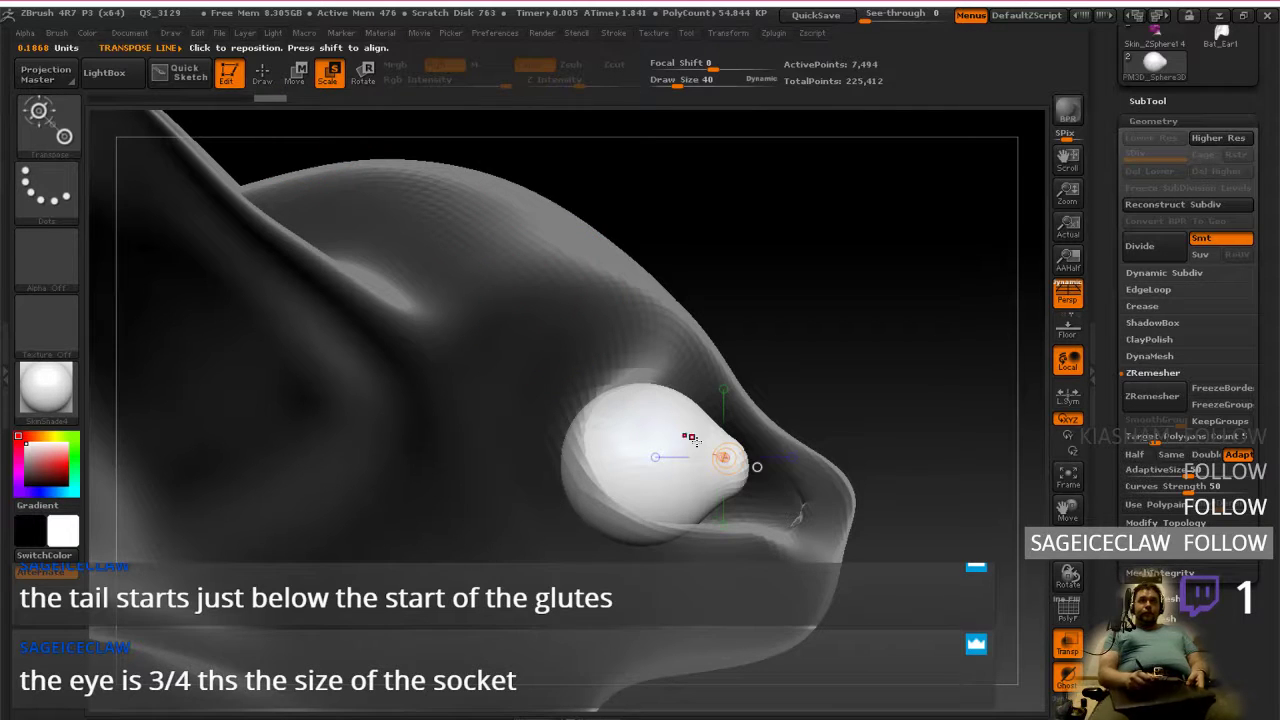
pyautogui.moveTo(712, 370)
pyautogui.keyDown('ctrl'); pyautogui.mouseDown()
pyautogui.moveTo(640, 452)
pyautogui.moveTo(765, 455)
pyautogui.moveTo(735, 382)
pyautogui.mouseUp(); pyautogui.keyUp('ctrl')
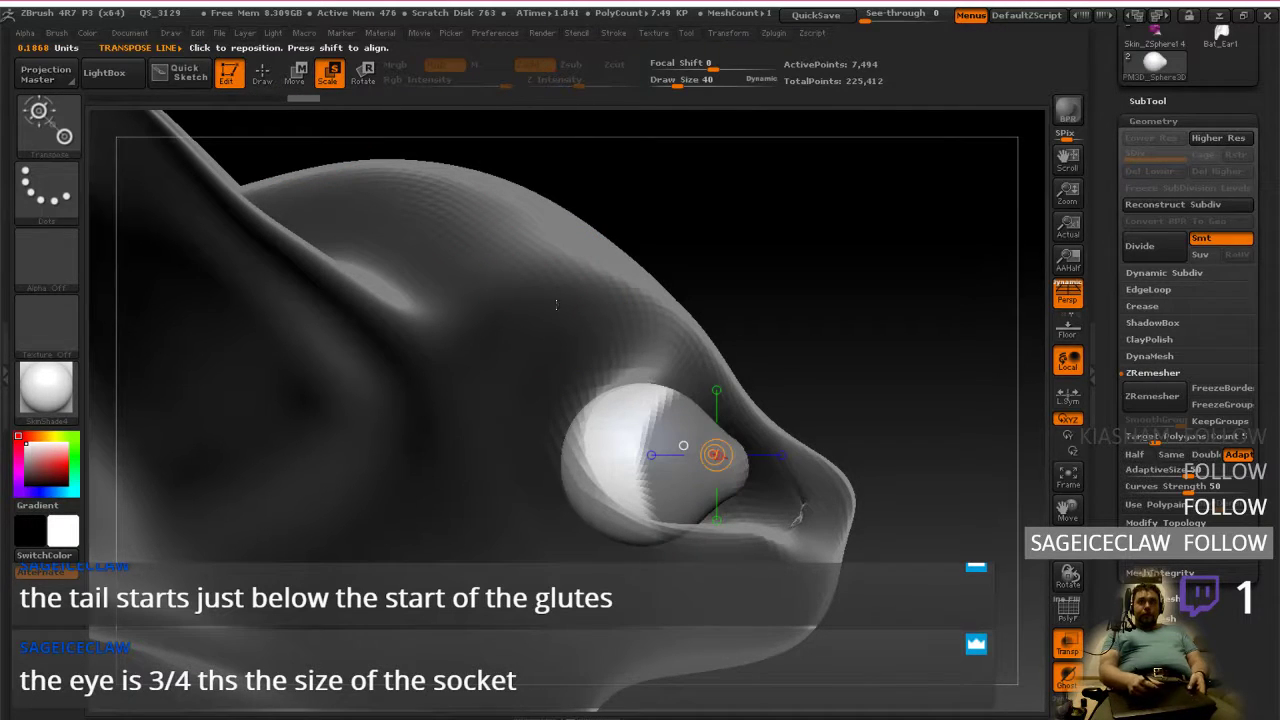
pyautogui.keyDown('ctrl'); pyautogui.click(614, 435); pyautogui.keyUp('ctrl')
pyautogui.keyDown('ctrl'); pyautogui.click(627, 447); pyautogui.keyUp('ctrl')
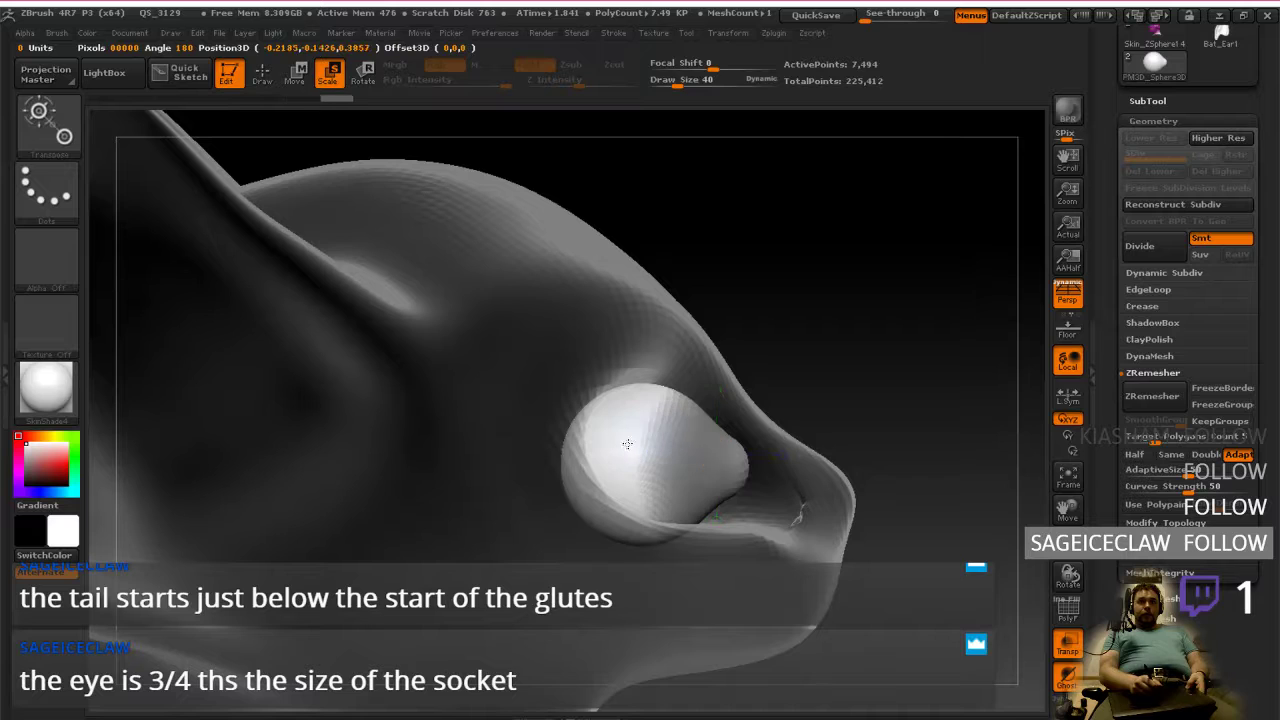
pyautogui.keyDown('ctrl'); pyautogui.click(628, 447); pyautogui.keyUp('ctrl')
pyautogui.keyDown('ctrl'); pyautogui.click(628, 447); pyautogui.keyUp('ctrl')
# Step: Return to Draw mode and invert the blurred mask so only the cornea bulge is editable
pyautogui.click(263, 72)
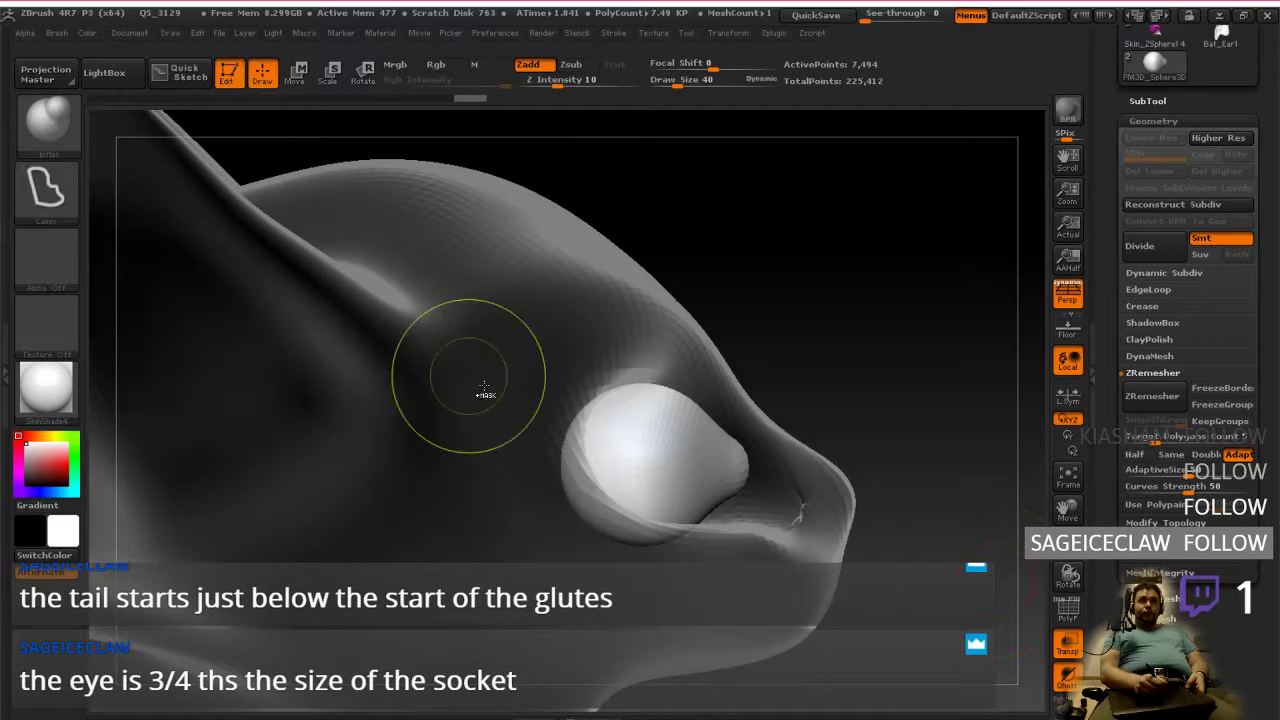
pyautogui.hotkey('ctrl', 'z')
pyautogui.hotkey('ctrl', 'z')
pyautogui.hotkey('ctrl', 'z')
pyautogui.hotkey('ctrl', 'z')
pyautogui.hotkey('ctrl', 'z')
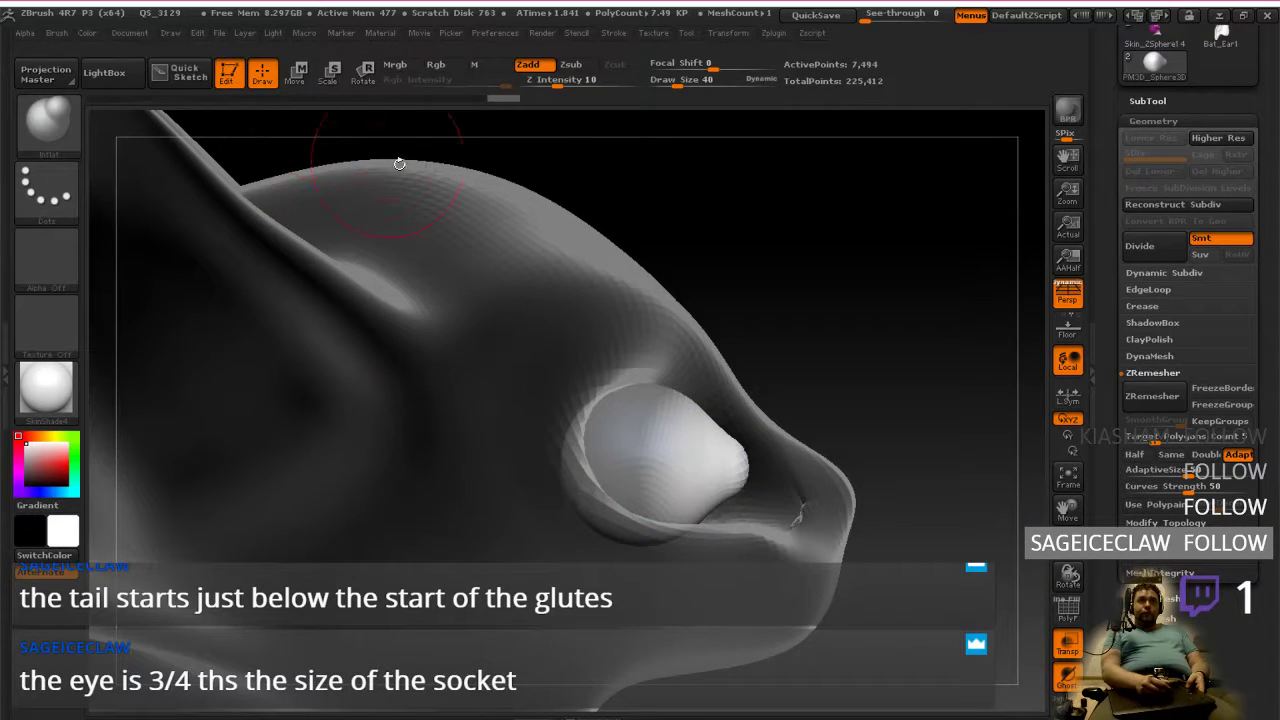
# Step: Try to move the unmasked cornea bulge back into the eyeball with the transpose line, raising the draw size to 156
pyautogui.click(297, 72)
pyautogui.moveTo(790, 457); pyautogui.dragTo(940, 457)
pyautogui.moveTo(815, 460); pyautogui.dragTo(802, 462)
pyautogui.press(']')
pyautogui.press(']')
pyautogui.press(']')
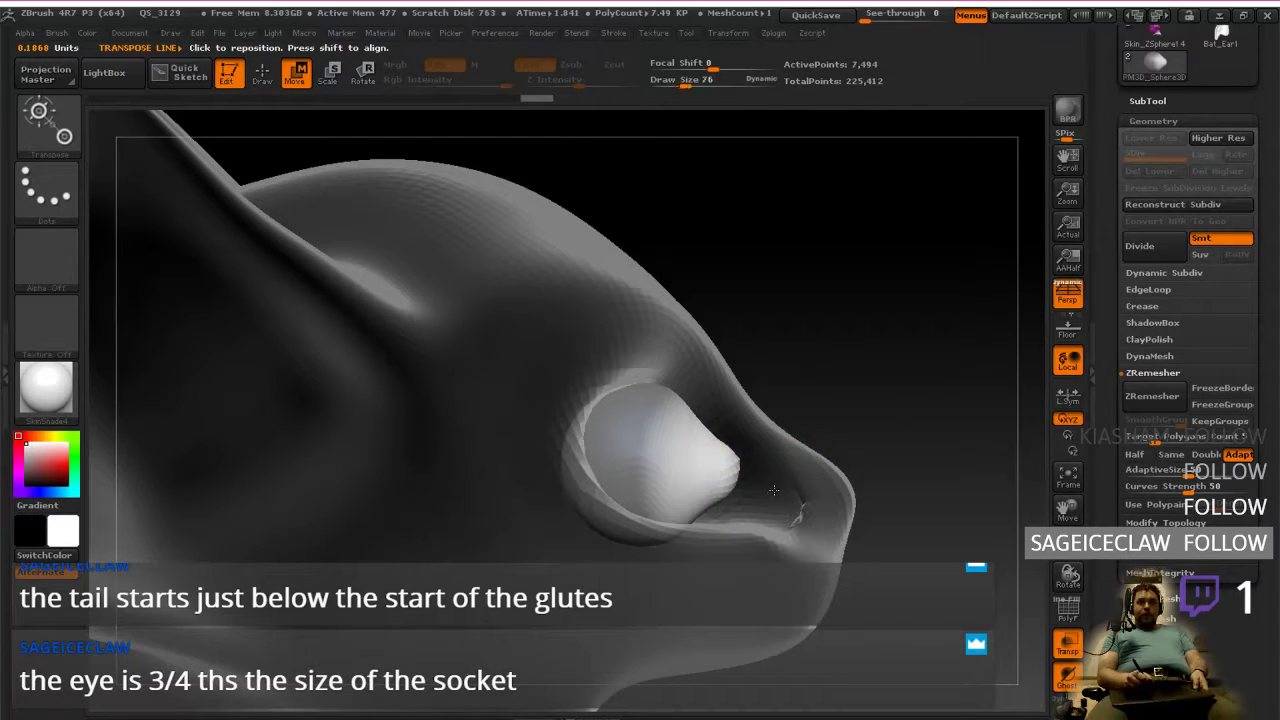
pyautogui.click(262, 71)
pyautogui.press(']')
pyautogui.press(']')
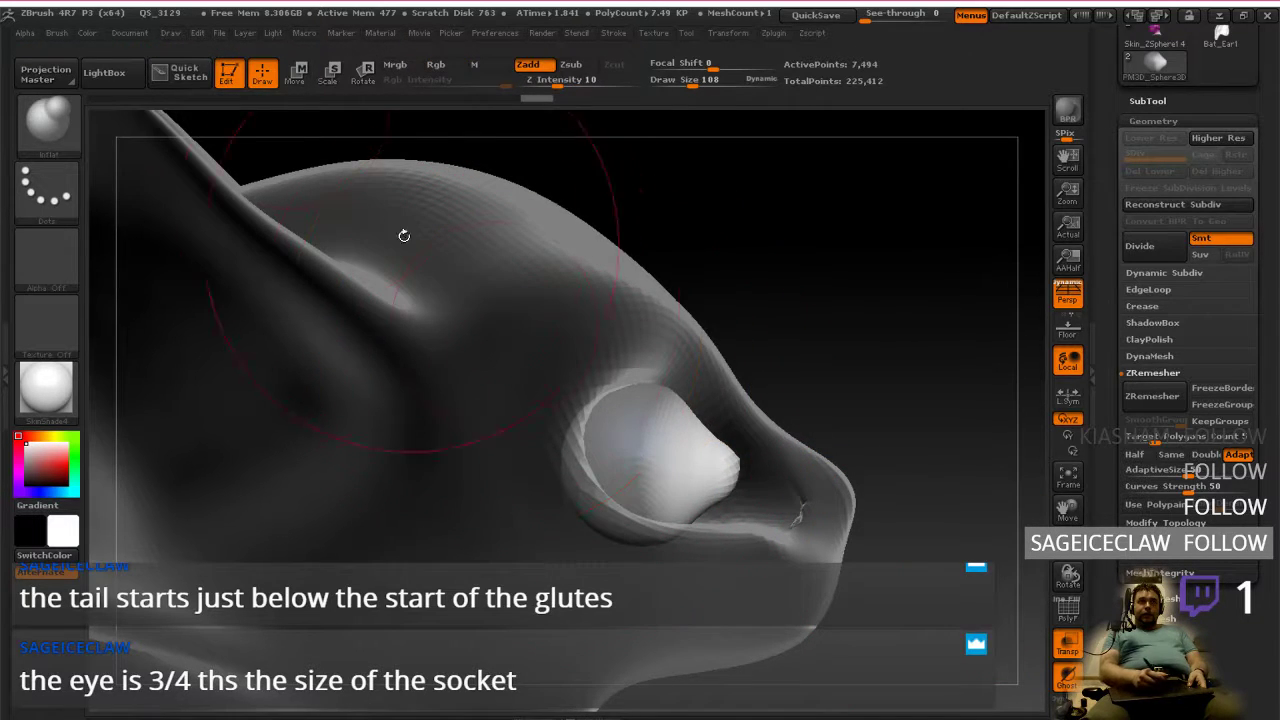
pyautogui.click(300, 80)
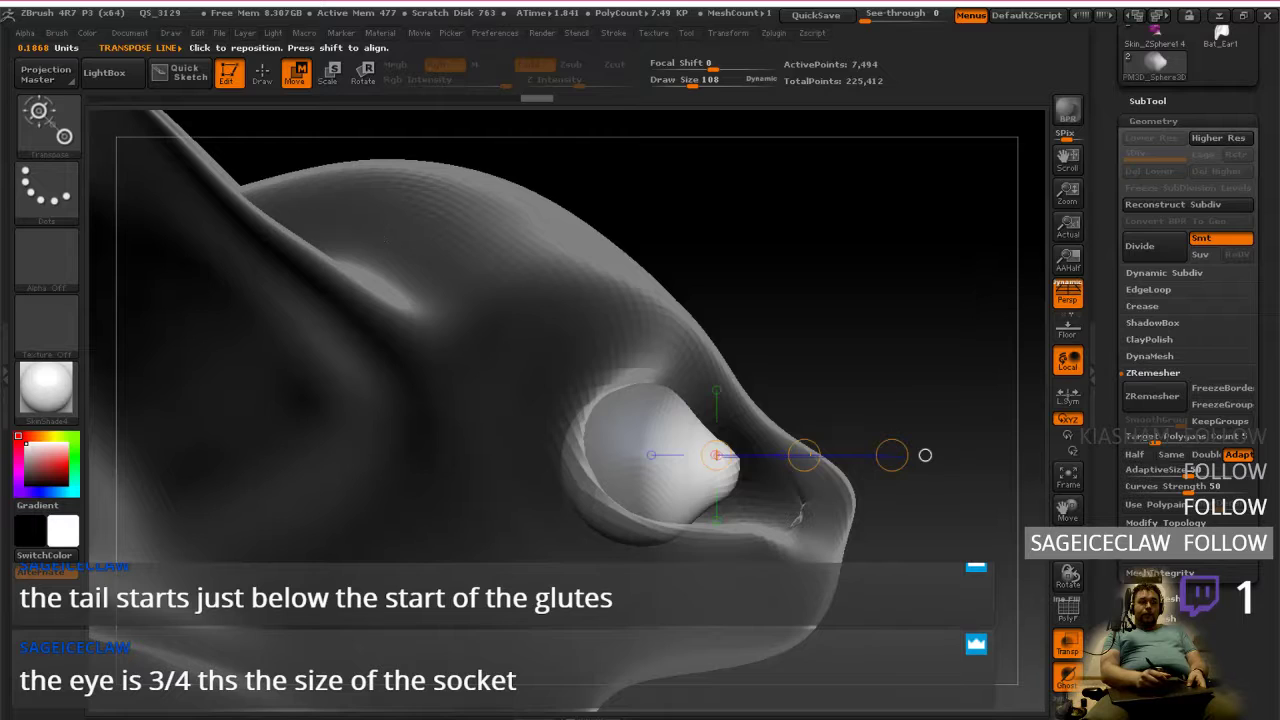
pyautogui.press(']')
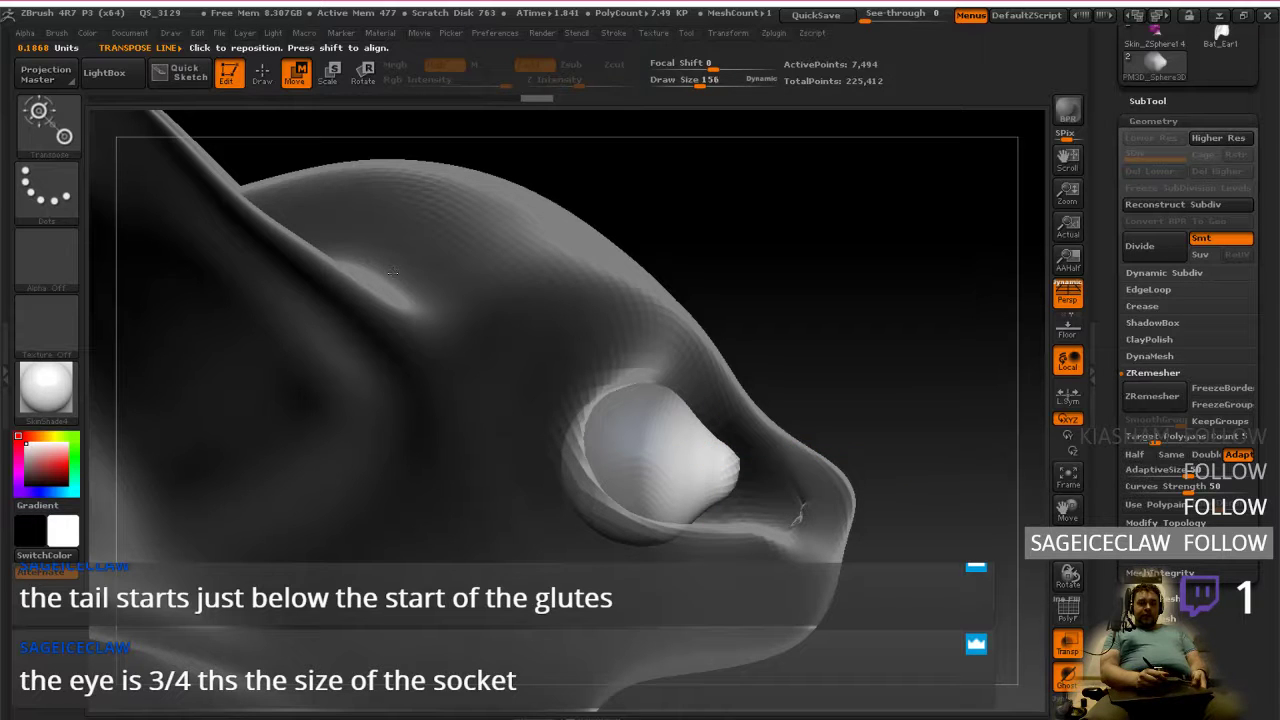
# Step: Undo the moving, masking and inflating on the eyeballs back to the single plain sphere
pyautogui.hotkey('ctrl', 'z')
pyautogui.hotkey('ctrl', 'z')
pyautogui.hotkey('ctrl', 'z')
pyautogui.hotkey('ctrl', 'z')
pyautogui.hotkey('ctrl', 'z')
pyautogui.hotkey('ctrl', 'z')
pyautogui.hotkey('ctrl', 'z')
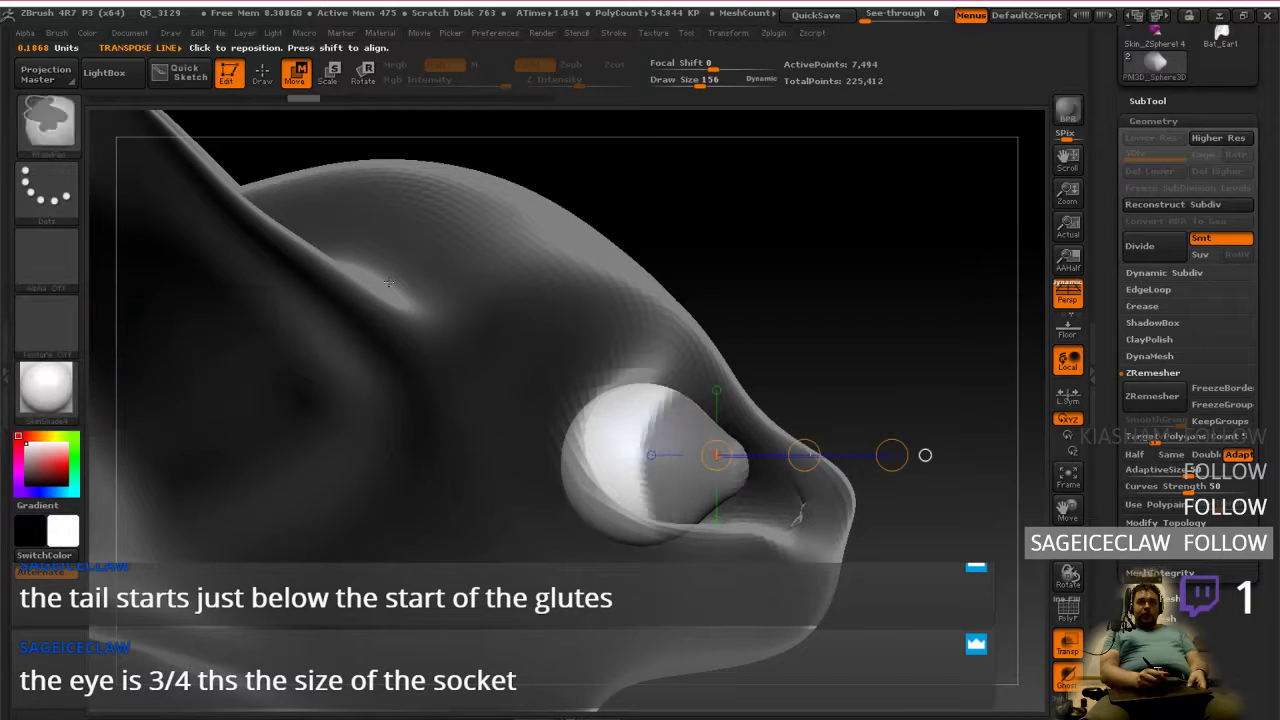
pyautogui.hotkey('ctrl', 'z')
pyautogui.hotkey('ctrl', 'z')
pyautogui.hotkey('ctrl', 'z')
pyautogui.hotkey('ctrl', 'z')
pyautogui.hotkey('ctrl', 'z')
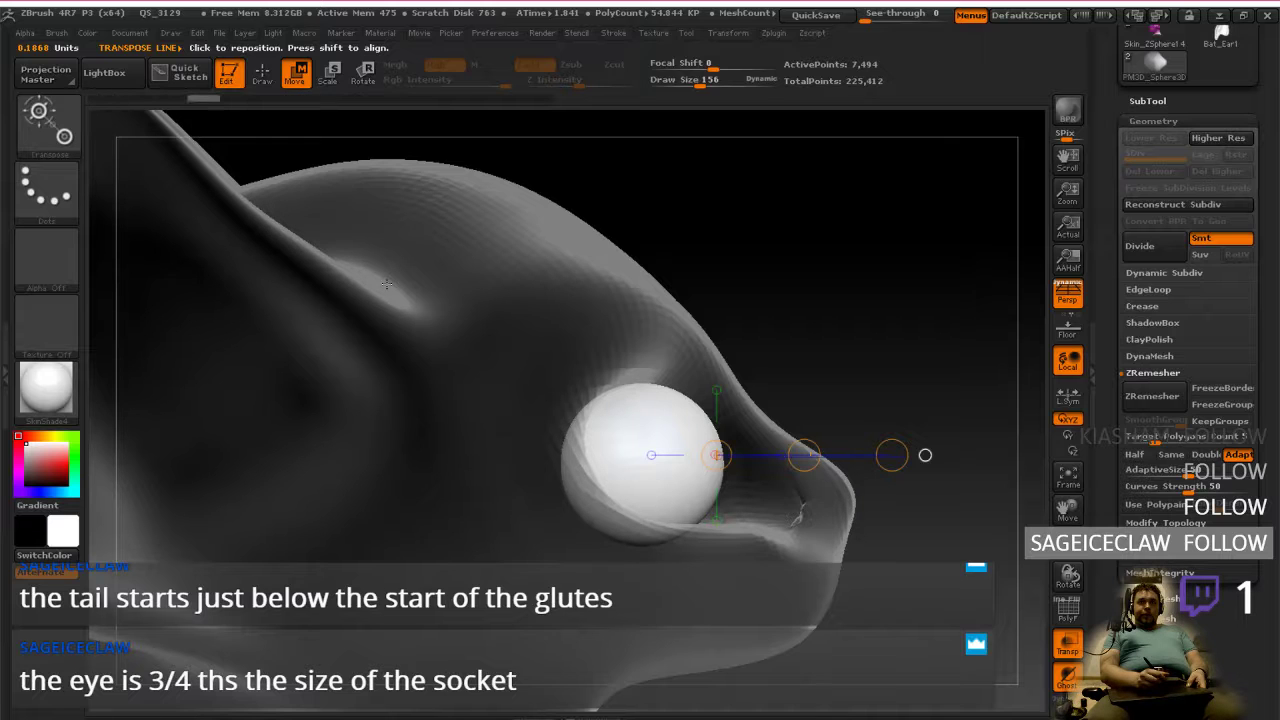
pyautogui.hotkey('ctrl', 'z')
pyautogui.hotkey('ctrl', 'z')
pyautogui.hotkey('ctrl', 'z')
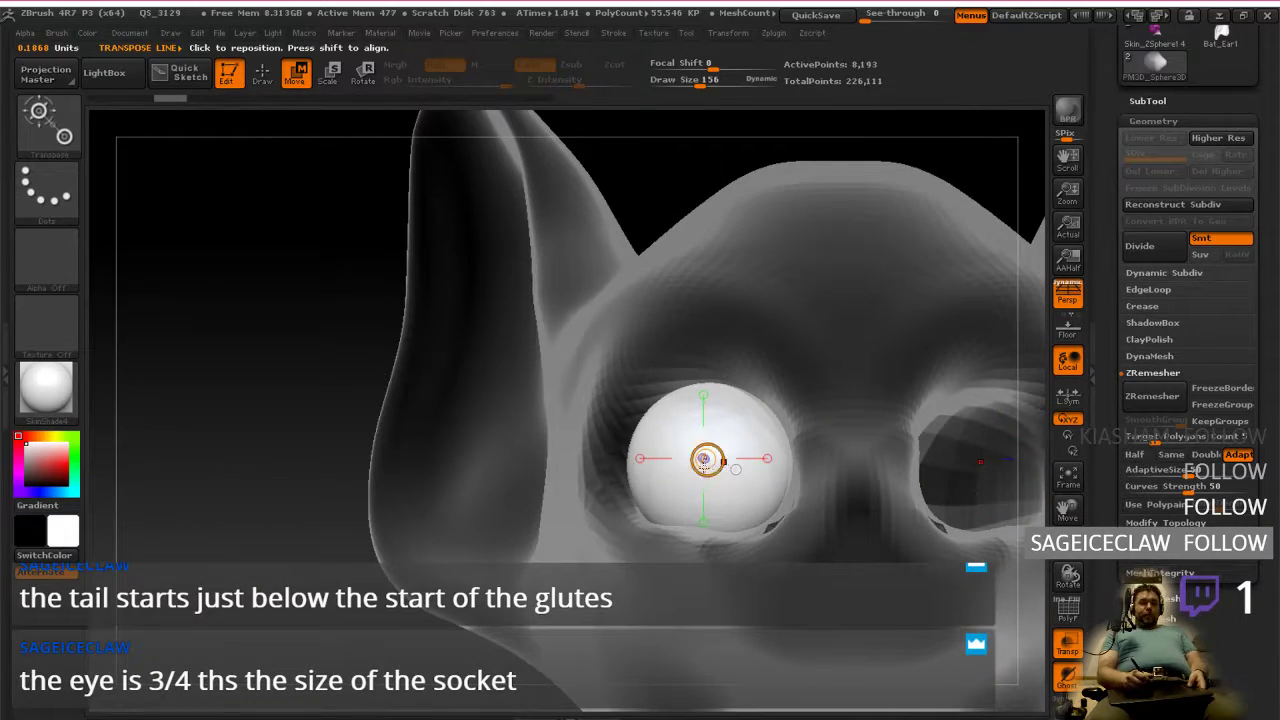
# Step: Redo the symmetric remesh to restore both eyeballs, and turn transparency off to view the whole head from the front
pyautogui.hotkey('ctrl', 'shift', 'z')
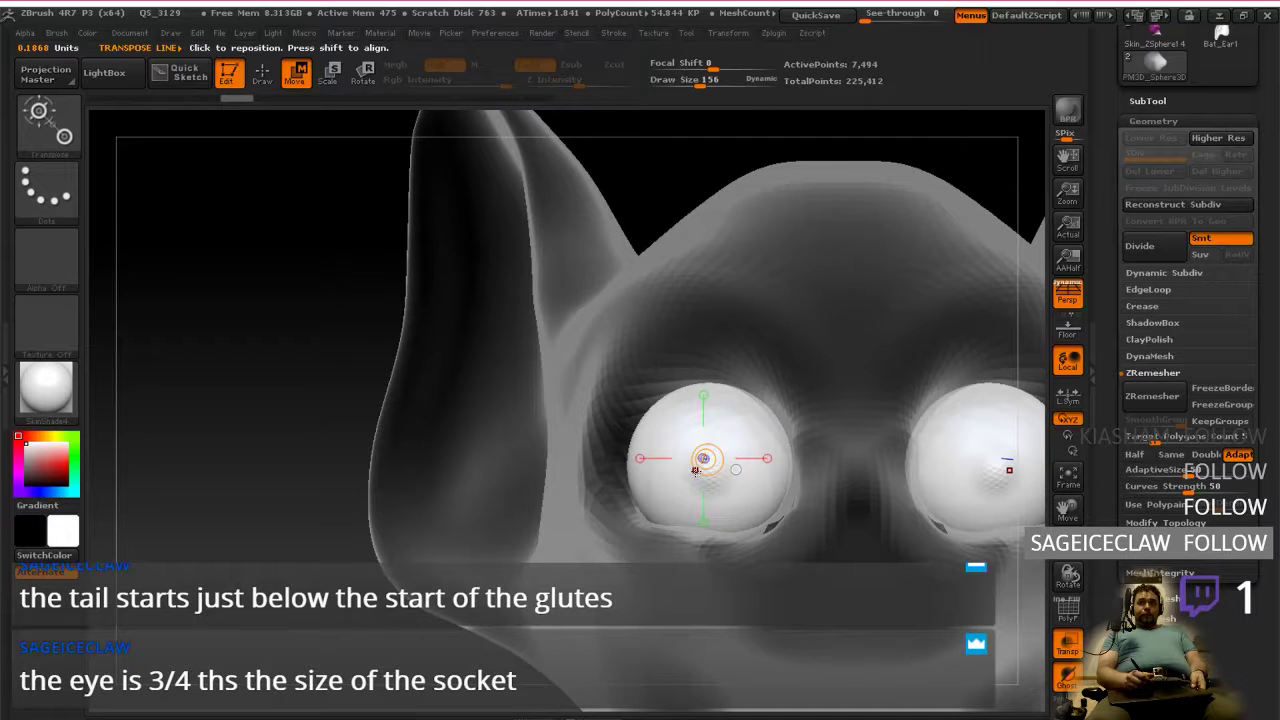
pyautogui.moveTo(764, 358); pyautogui.dragTo(770, 406)
pyautogui.keyDown('alt'); pyautogui.moveTo(690, 434); pyautogui.dragTo(870, 558, button='right'); pyautogui.keyUp('alt')
pyautogui.click(1068, 652)
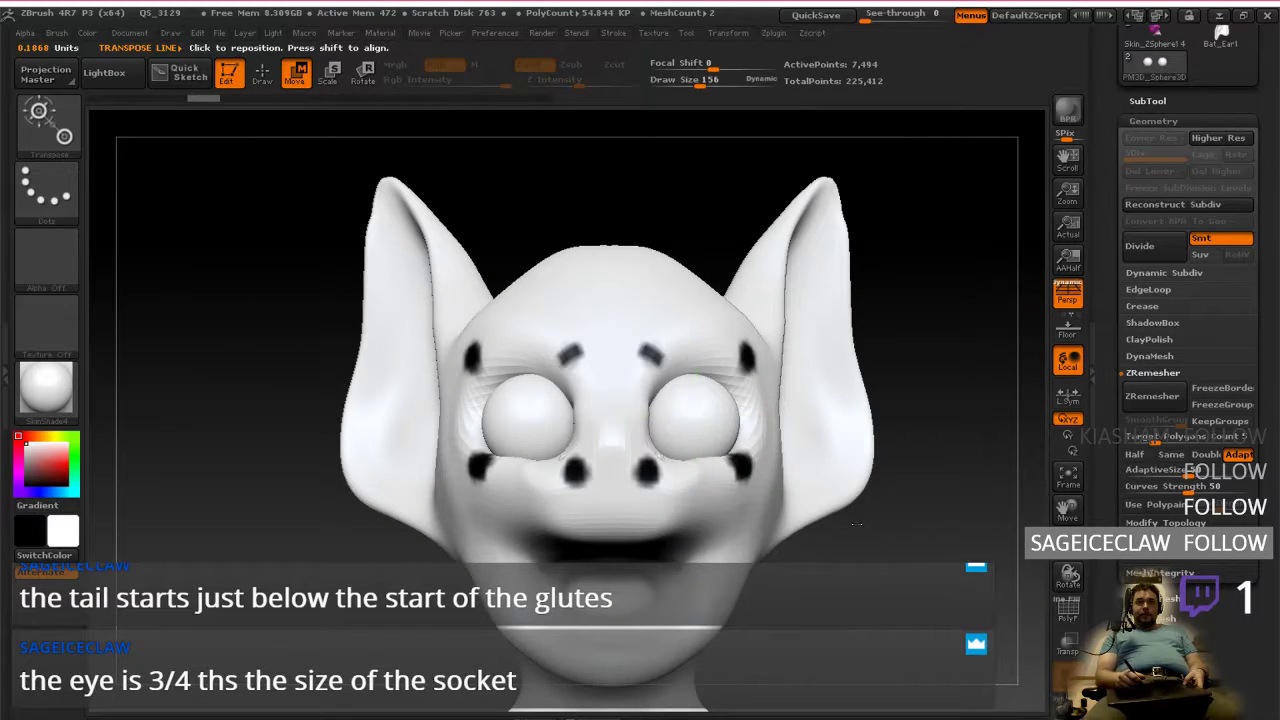
pyautogui.keyDown('alt'); pyautogui.moveTo(817, 502); pyautogui.dragTo(792, 514, button='right'); pyautogui.keyUp('alt')
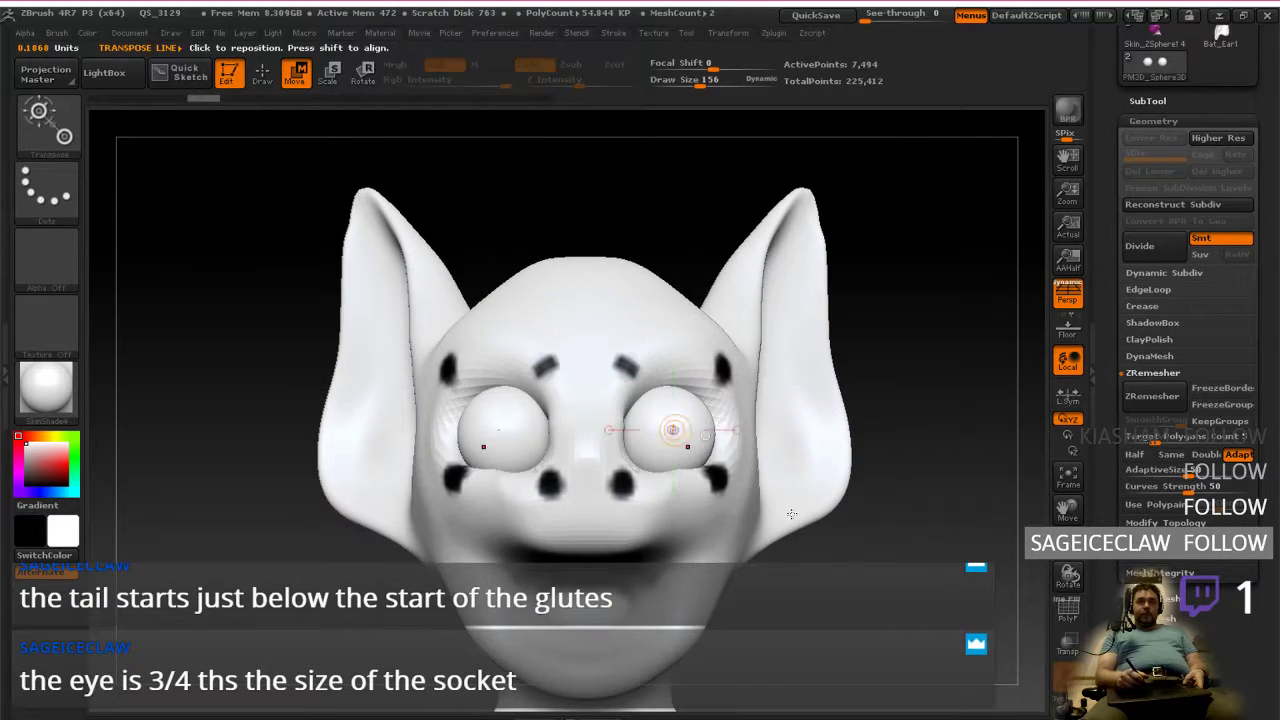
# Step: Make the head subtool active and select the ClayTubes brush for work around the eye sockets
pyautogui.click(1148, 100)
pyautogui.click(1157, 133)
pyautogui.moveTo(844, 430); pyautogui.dragTo(752, 462)
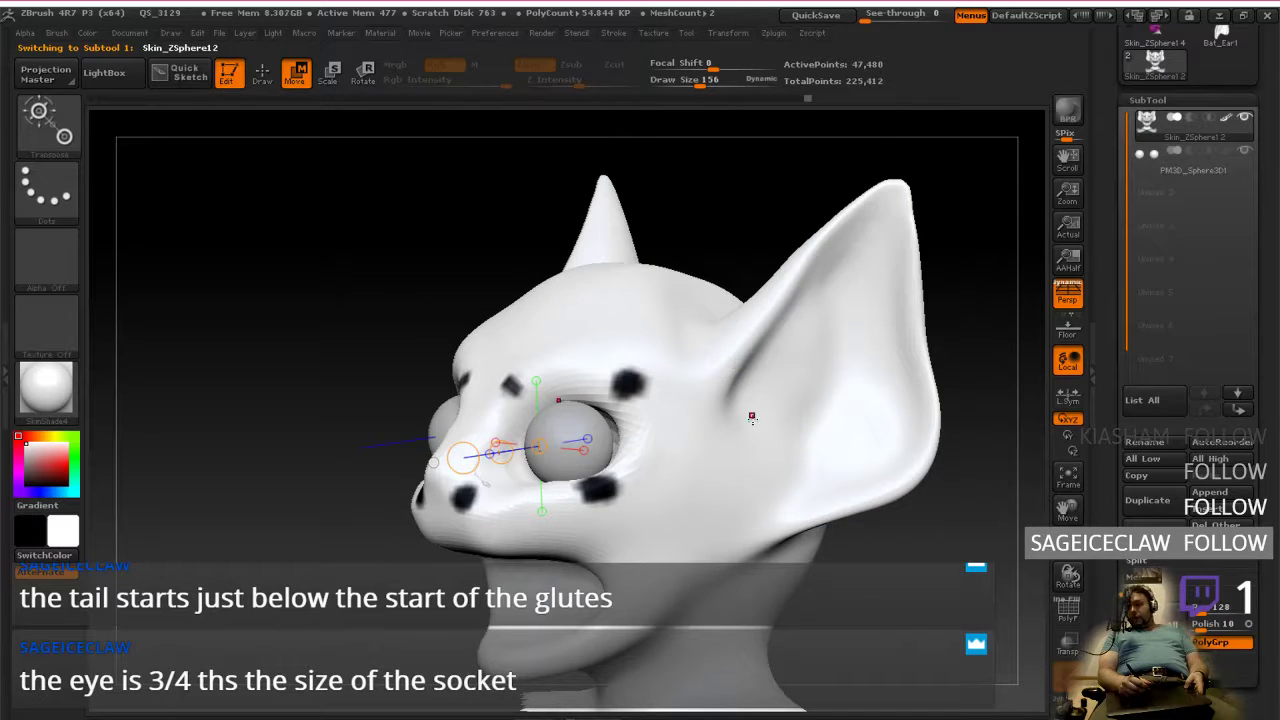
pyautogui.click(40, 118)
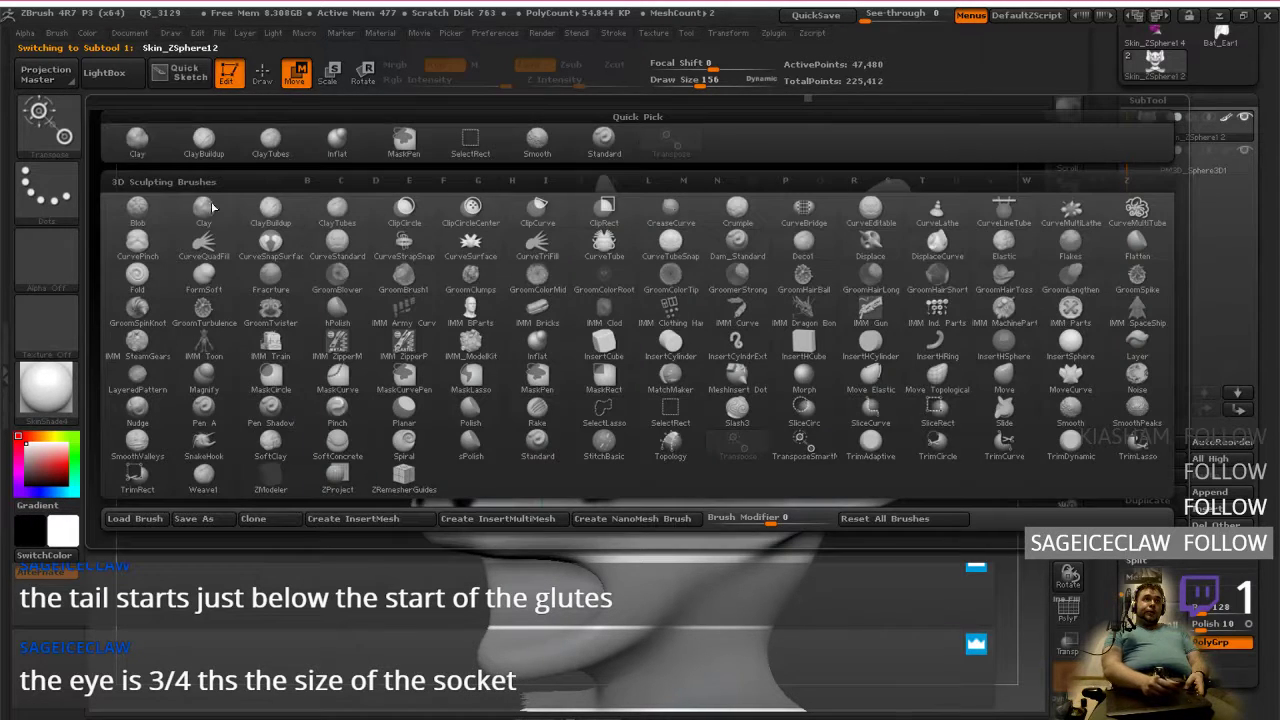
pyautogui.click(270, 140)
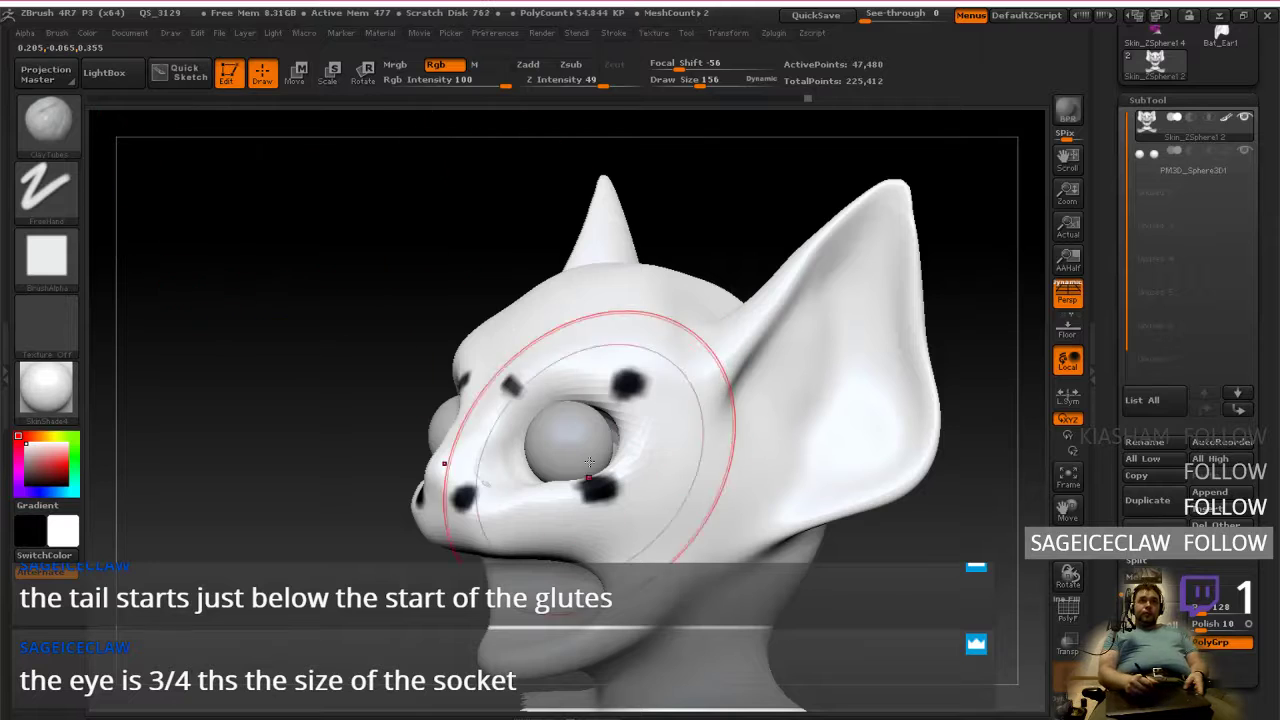
# Step: Set the draw size to 72 and paint white over the black guide marks around the eye sockets and muzzle
pyautogui.press('[')
pyautogui.press('[')
pyautogui.press('[')
pyautogui.press('[')
pyautogui.press('[')
pyautogui.press('[')
pyautogui.press('[')
pyautogui.press('[')
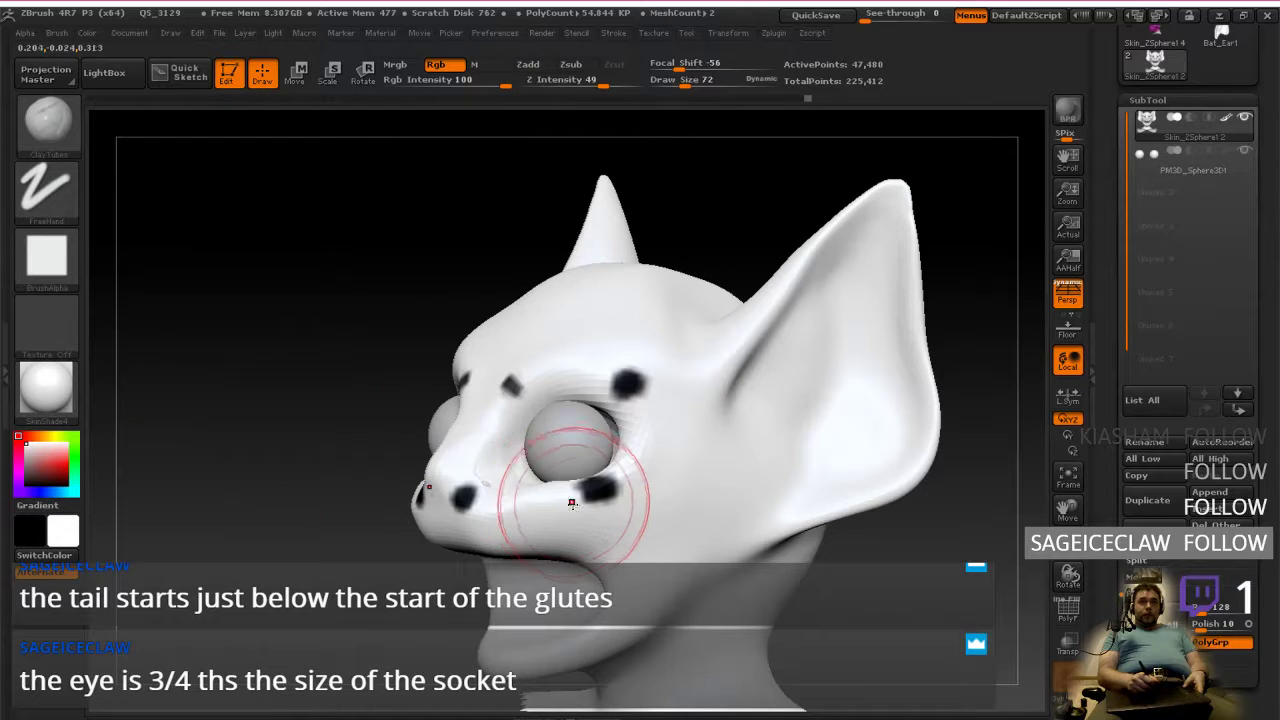
pyautogui.moveTo(604, 497)
pyautogui.keyDown('alt'); pyautogui.mouseDown()
pyautogui.moveTo(590, 494)
pyautogui.moveTo(632, 449)
pyautogui.moveTo(487, 450)
pyautogui.mouseUp(); pyautogui.keyUp('alt')
pyautogui.moveTo(390, 400); pyautogui.dragTo(575, 404)
pyautogui.moveTo(430, 456)
pyautogui.mouseDown()
pyautogui.moveTo(471, 414)
pyautogui.moveTo(366, 412)
pyautogui.mouseUp()
pyautogui.moveTo(670, 400)
pyautogui.mouseDown()
pyautogui.moveTo(511, 377)
pyautogui.moveTo(450, 385)
pyautogui.mouseUp()
pyautogui.keyDown('shift'); pyautogui.moveTo(514, 503); pyautogui.dragTo(530, 476); pyautogui.keyUp('shift')
pyautogui.moveTo(541, 474); pyautogui.dragTo(596, 430, button='right')
pyautogui.moveTo(680, 440); pyautogui.dragTo(538, 446, button='right')
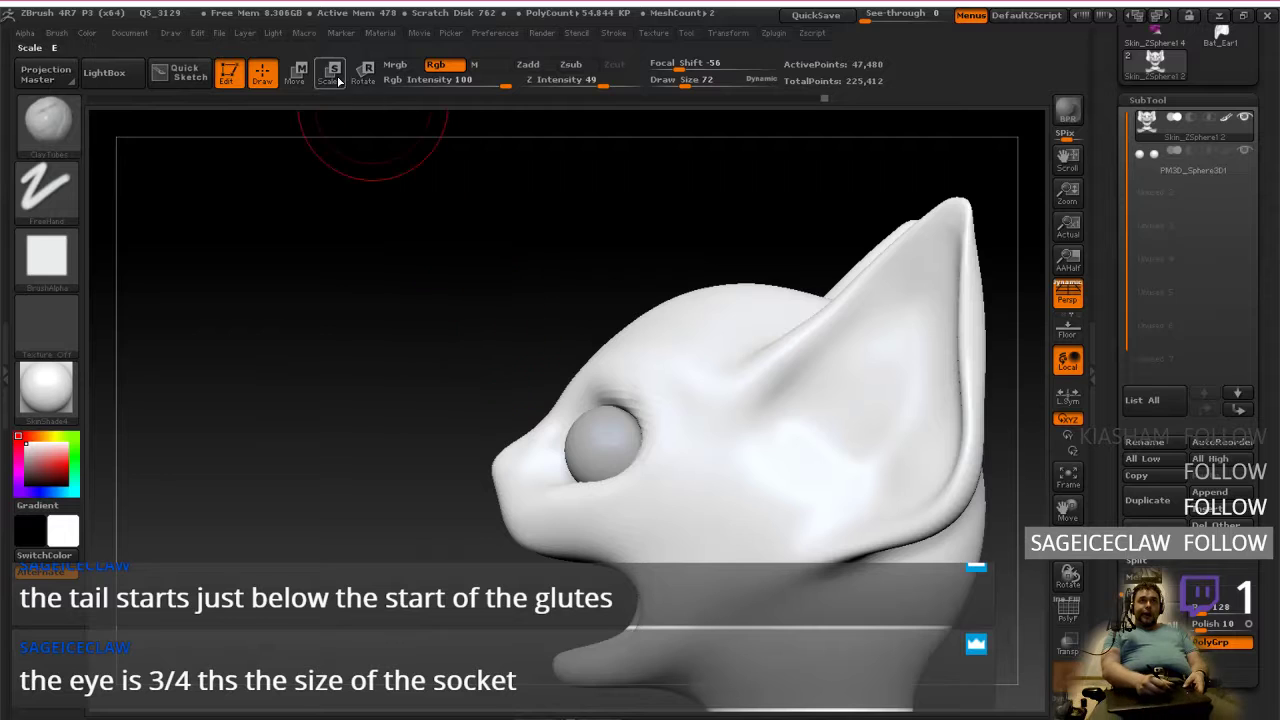
# Step: Examine the head in side and three-quarter view and compare it with the creature reference photo's facial plane lines
pyautogui.click(300, 77)
pyautogui.click(267, 77)
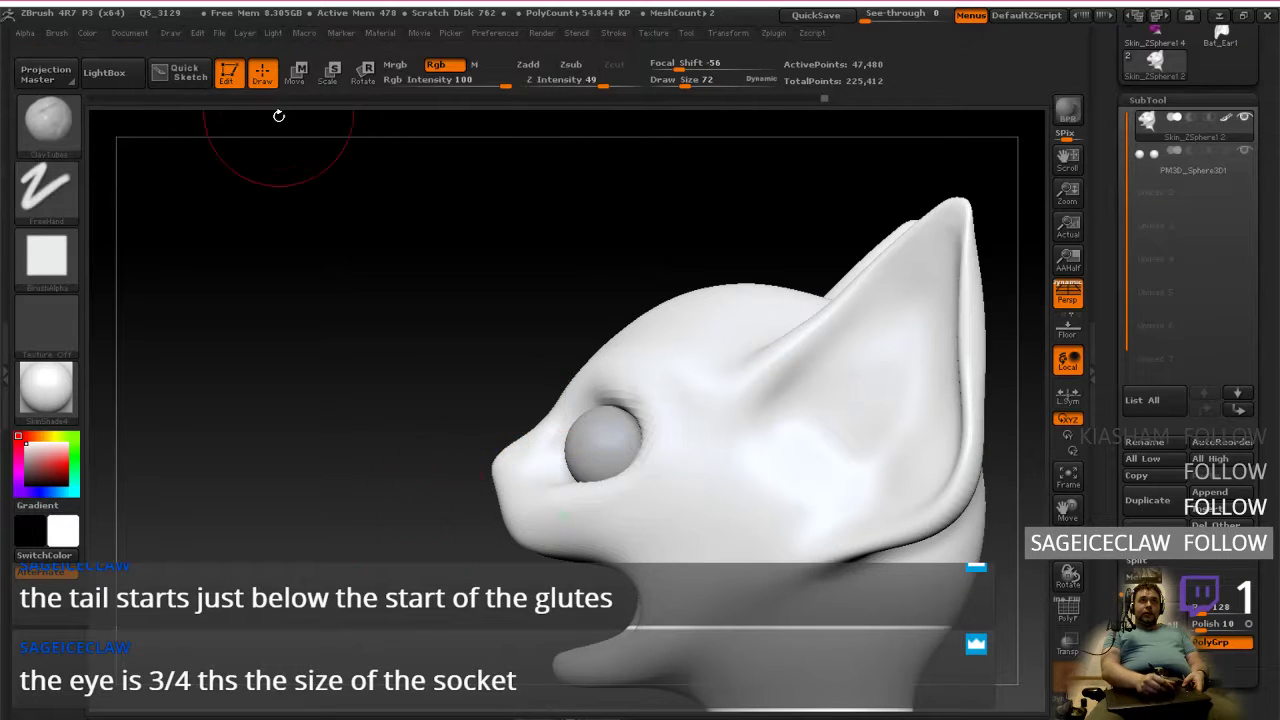
pyautogui.moveTo(543, 457)
pyautogui.mouseDown(button='right')
pyautogui.moveTo(632, 488)
pyautogui.moveTo(623, 471)
pyautogui.moveTo(785, 555)
pyautogui.moveTo(711, 409)
pyautogui.moveTo(606, 374)
pyautogui.moveTo(766, 413)
pyautogui.moveTo(718, 550)
pyautogui.mouseUp(button='right')
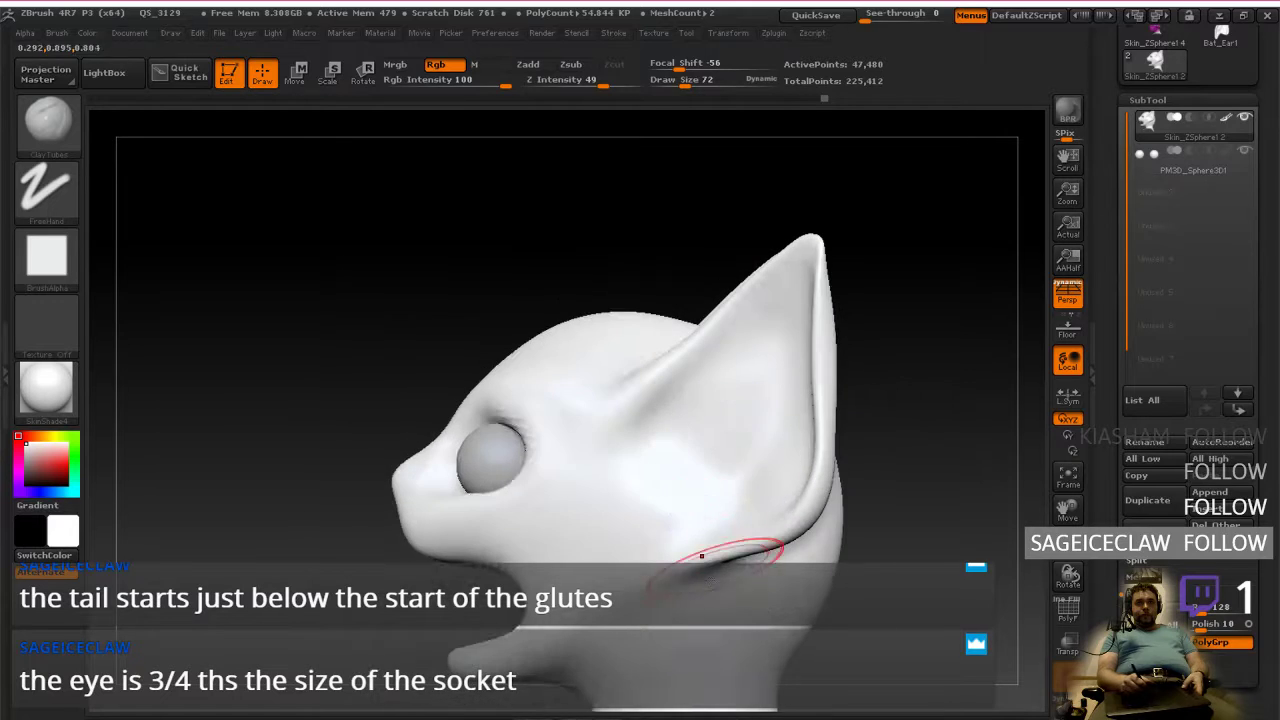
pyautogui.moveTo(621, 513); pyautogui.dragTo(676, 517, button='right')
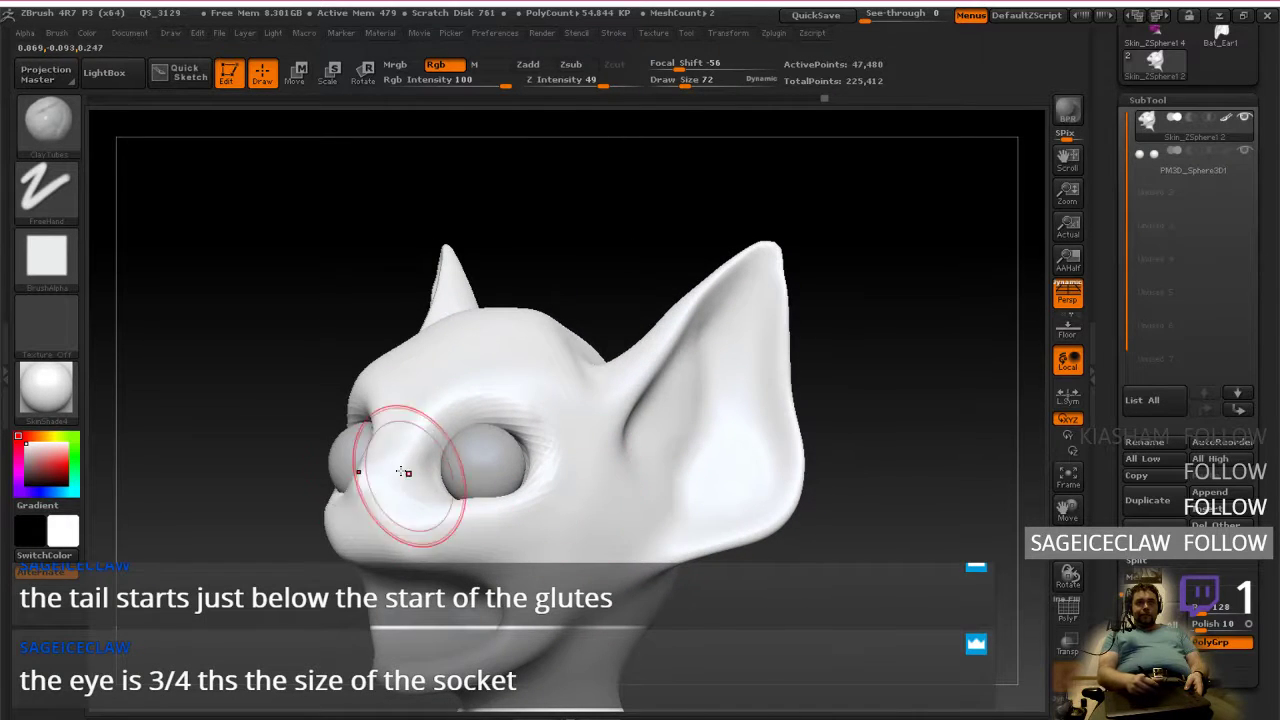
pyautogui.moveTo(357, 376)
pyautogui.mouseDown(button='right')
pyautogui.moveTo(371, 486)
pyautogui.moveTo(342, 519)
pyautogui.moveTo(349, 486)
pyautogui.moveTo(651, 514)
pyautogui.moveTo(797, 376)
pyautogui.moveTo(781, 327)
pyautogui.mouseUp(button='right')
pyautogui.moveTo(525, 582)
pyautogui.mouseDown(button='right')
pyautogui.moveTo(589, 491)
pyautogui.moveTo(526, 323)
pyautogui.moveTo(578, 317)
pyautogui.moveTo(594, 514)
pyautogui.moveTo(600, 444)
pyautogui.moveTo(514, 480)
pyautogui.moveTo(530, 455)
pyautogui.moveTo(600, 433)
pyautogui.moveTo(614, 371)
pyautogui.moveTo(612, 449)
pyautogui.moveTo(632, 402)
pyautogui.mouseUp(button='right')
pyautogui.rightClick(633, 399)
pyautogui.hotkey('alt', 'Tab')
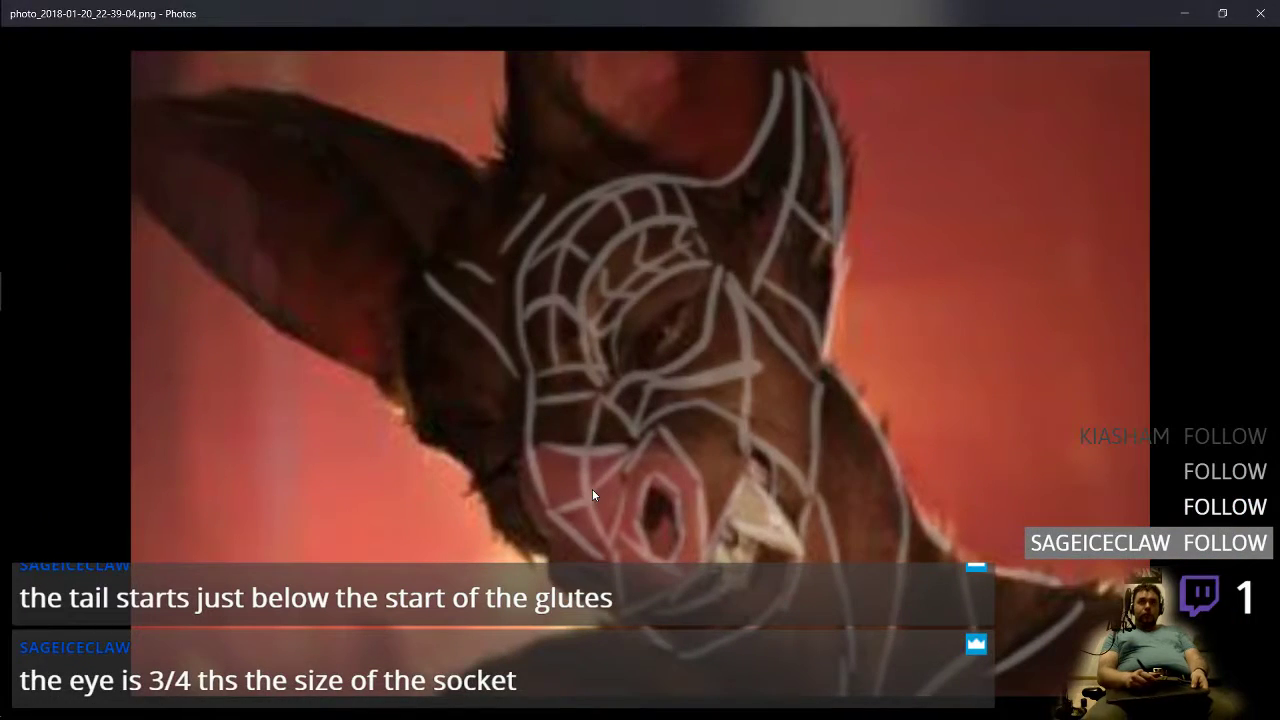
pyautogui.hotkey('alt', 'Tab')
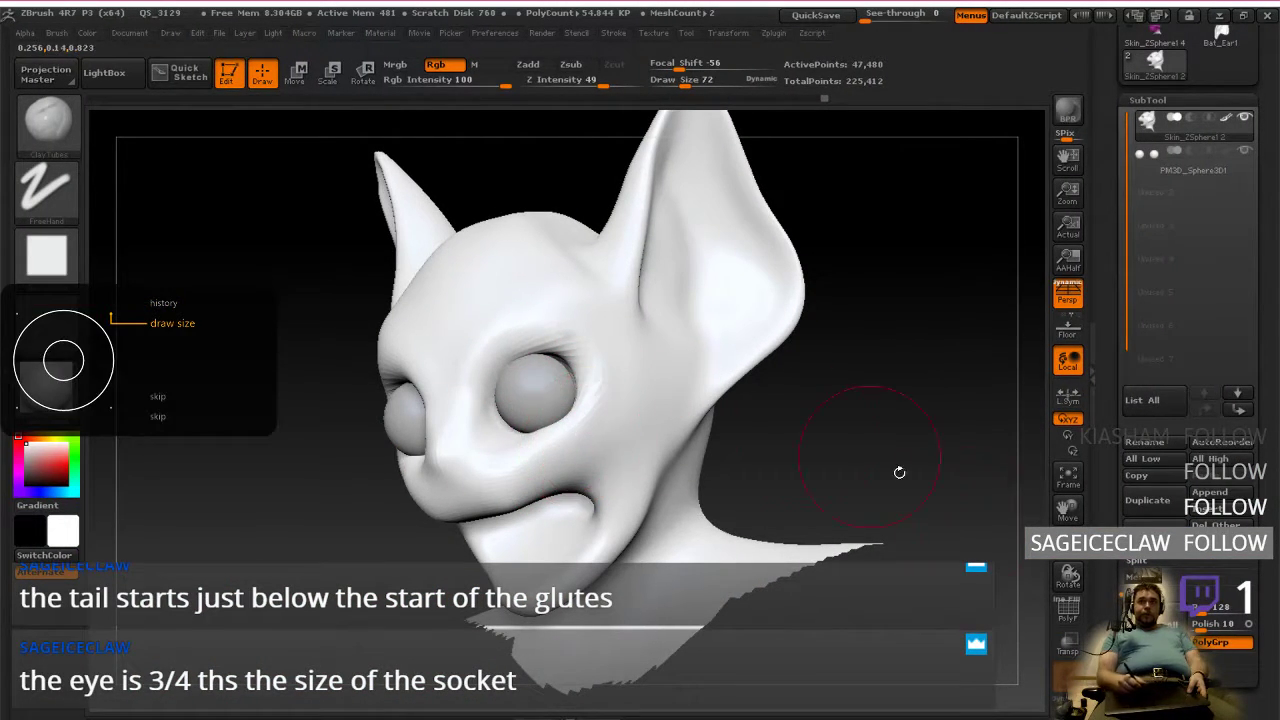
# Step: Set the ClayTubes brush's focal shift to 0 and draw size to 32, and recheck the reference photo
pyautogui.click(1067, 607)
pyautogui.click(1067, 607)
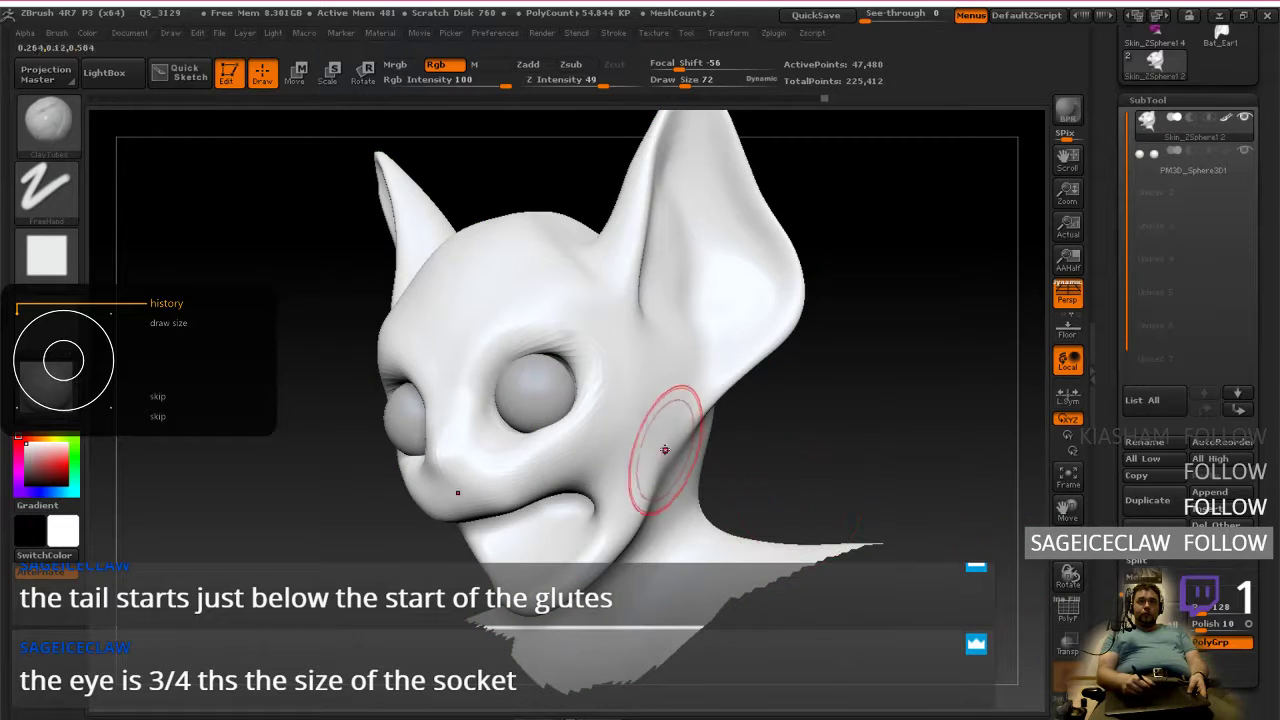
pyautogui.press('[')
pyautogui.press('[')
pyautogui.press('[')
pyautogui.press('[')
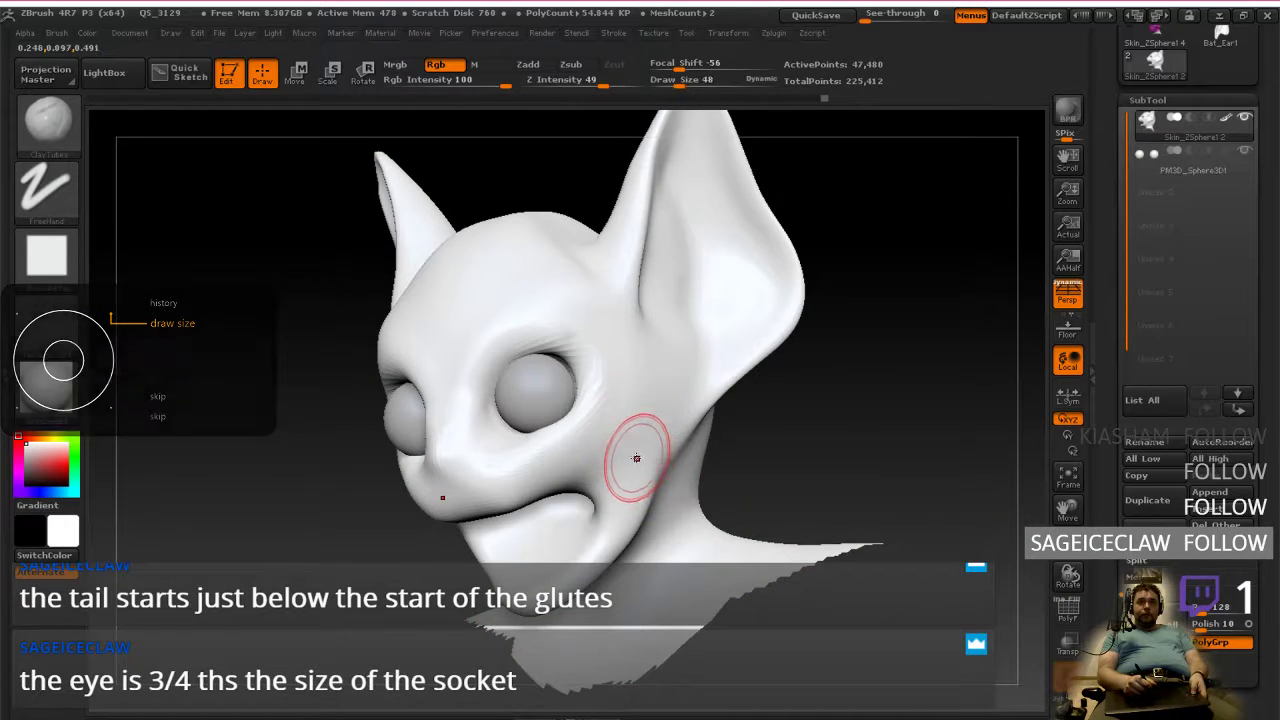
pyautogui.press('[')
pyautogui.moveTo(670, 64); pyautogui.dragTo(696, 63)
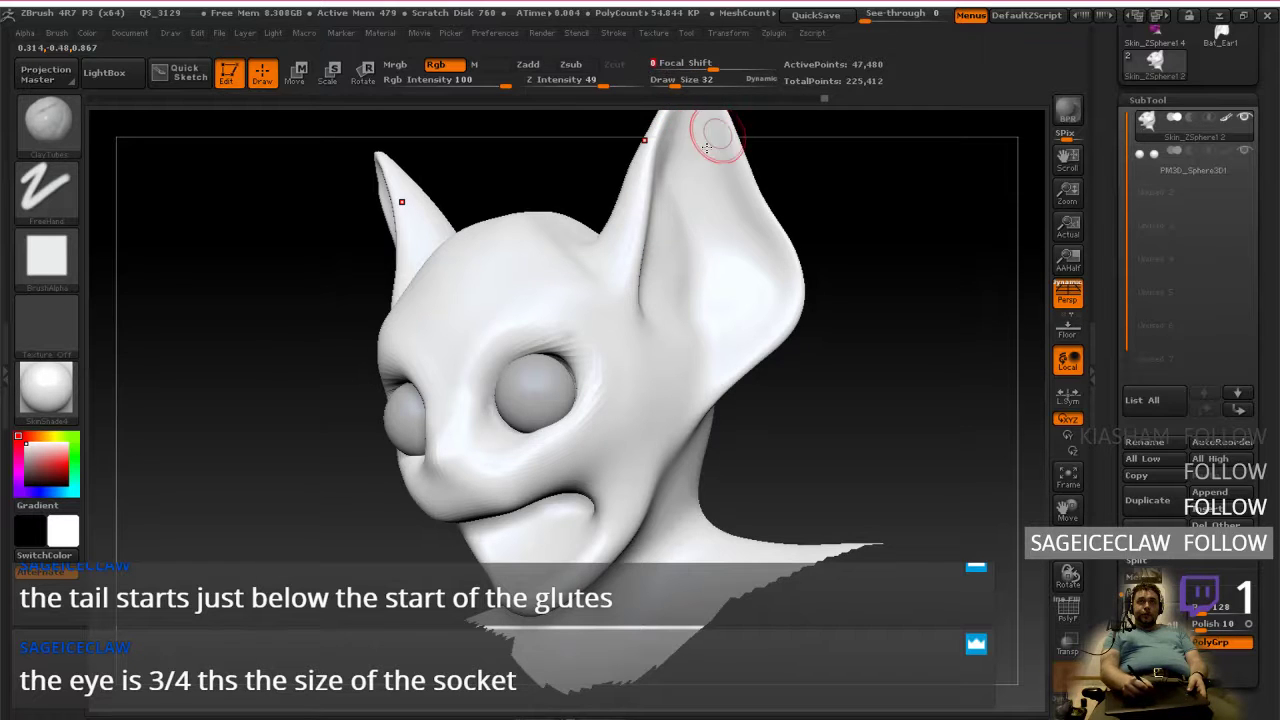
pyautogui.press(']')
pyautogui.press(']')
pyautogui.press(']')
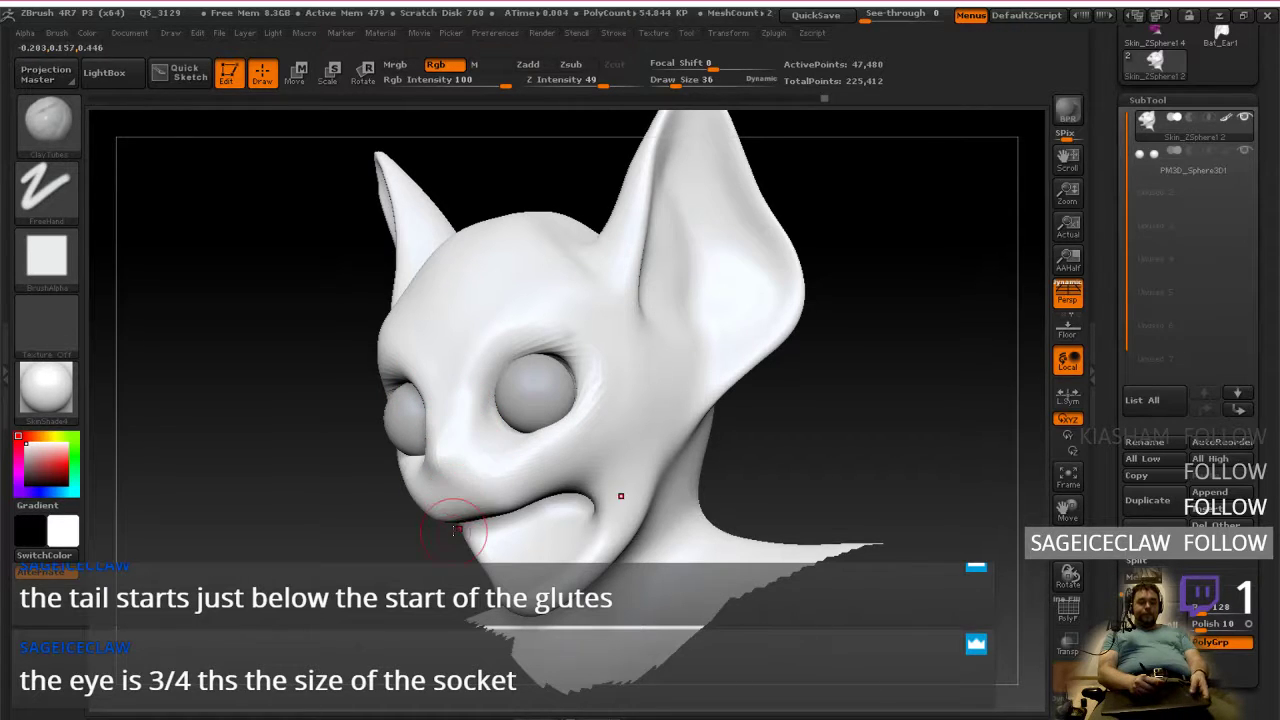
pyautogui.hotkey('alt', 'Tab')
pyautogui.hotkey('alt', 'Tab')
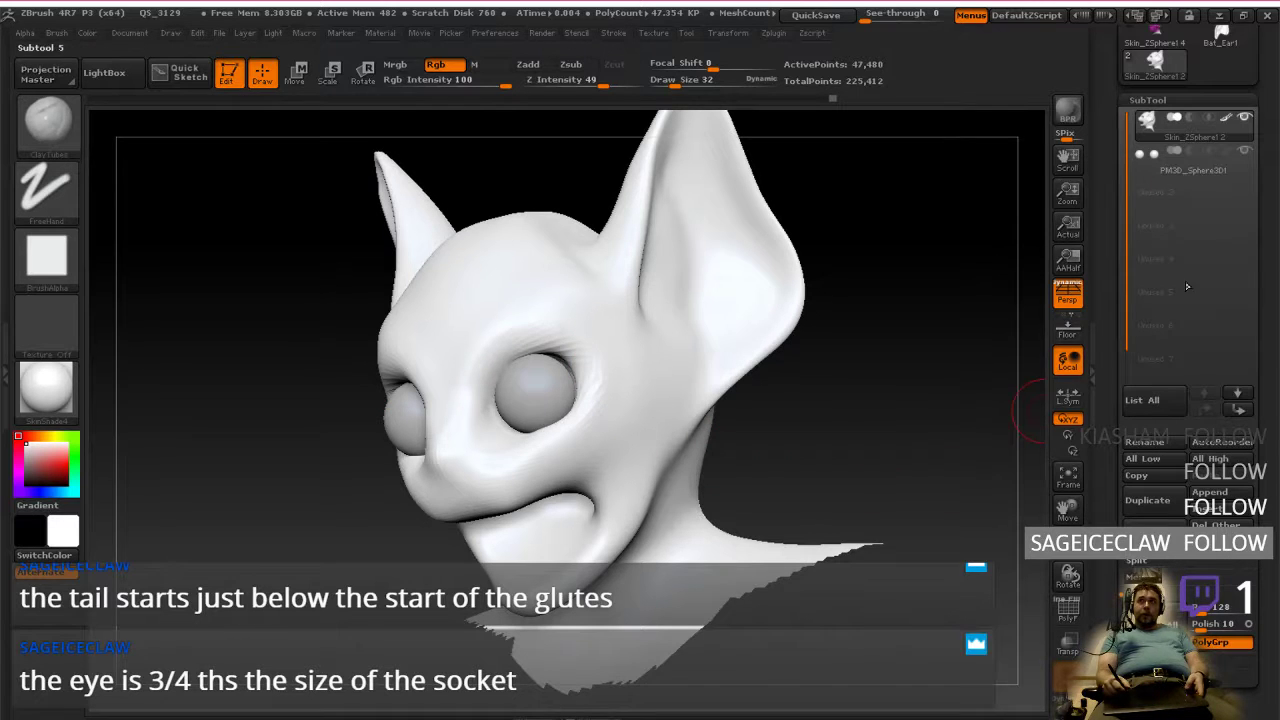
# Step: Try to DynaMesh the head, and change ClayTubes from colour painting to additive sculpting with Rgb off and Zadd on
pyautogui.press('ctrl')
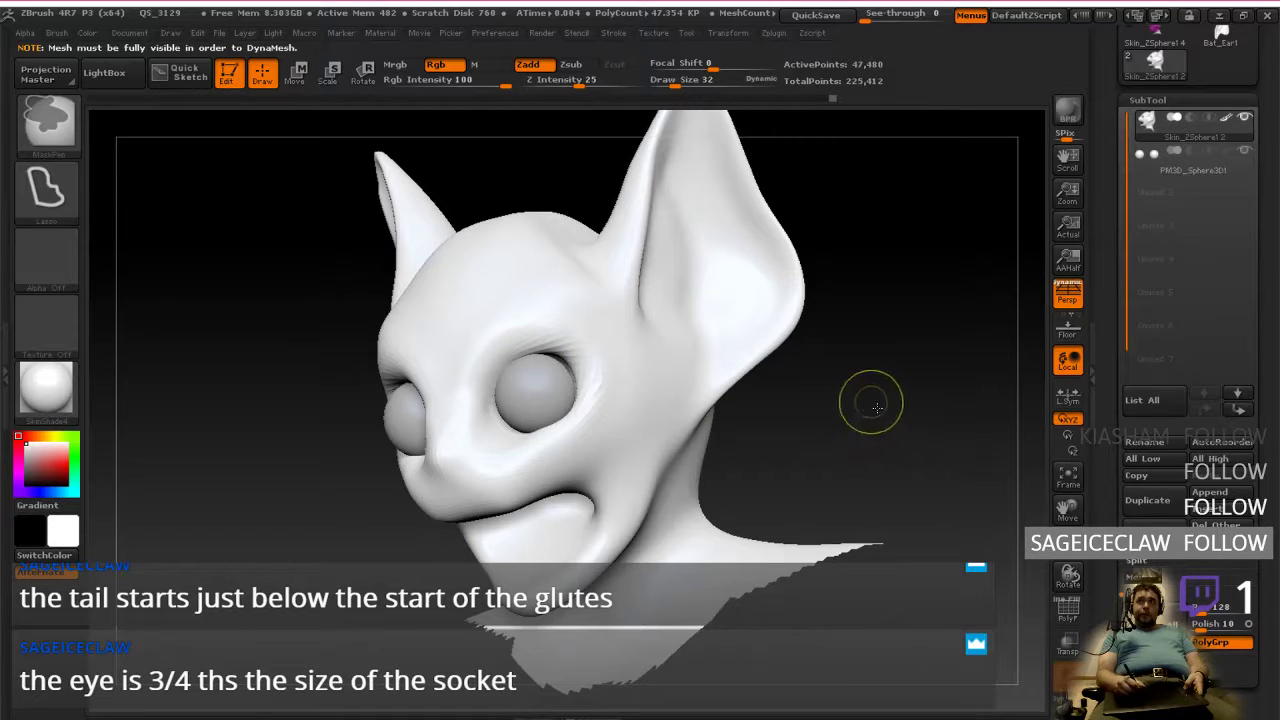
pyautogui.keyDown('ctrl'); pyautogui.moveTo(867, 410); pyautogui.dragTo(855, 418); pyautogui.keyUp('ctrl')
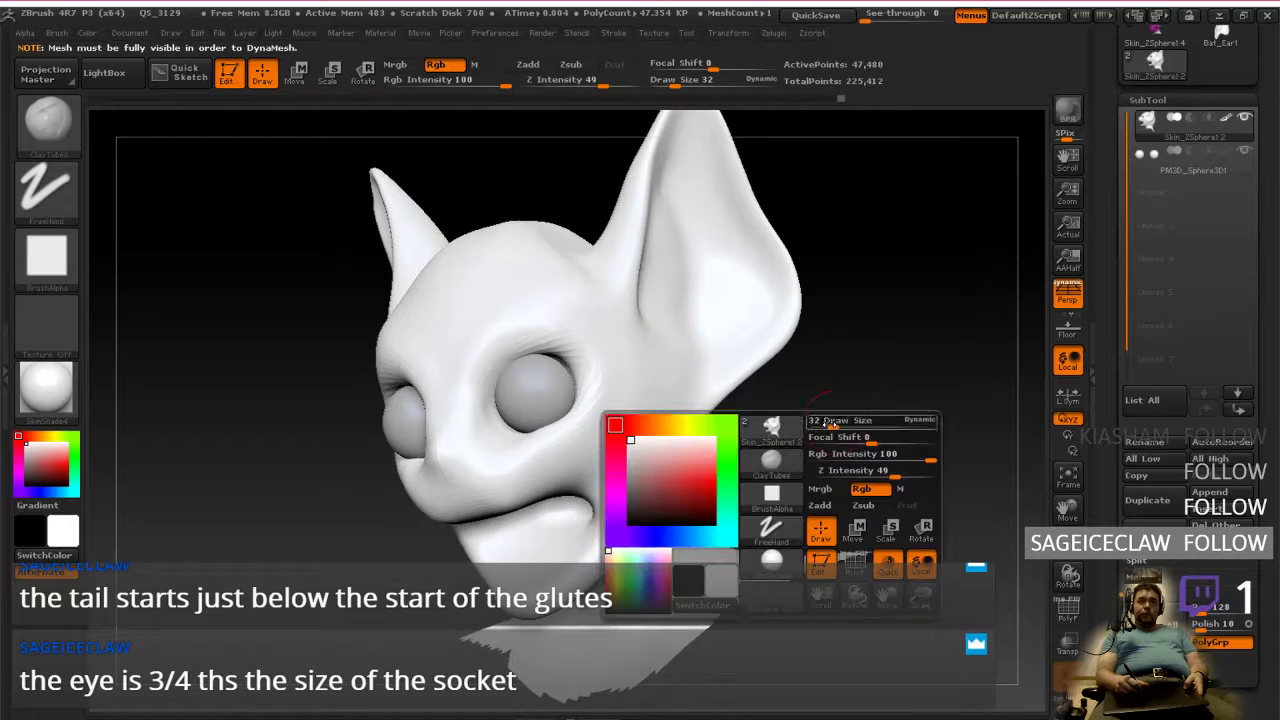
pyautogui.moveTo(471, 412); pyautogui.dragTo(484, 352)
pyautogui.moveTo(474, 134)
pyautogui.mouseDown()
pyautogui.moveTo(392, 146)
pyautogui.moveTo(464, 147)
pyautogui.mouseUp()
pyautogui.click(441, 66)
pyautogui.click(528, 64)
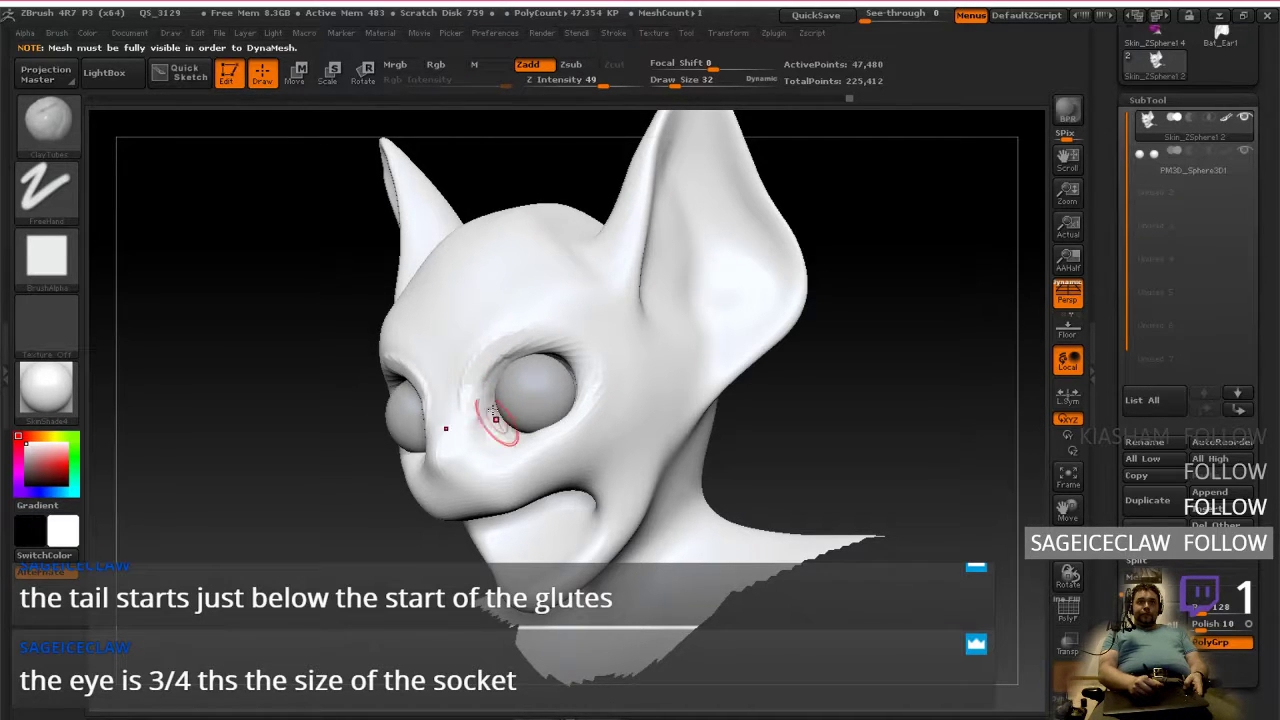
# Step: Try building clay brows and lids around the eye sockets, and clear the strokes by undoing and smoothing
pyautogui.moveTo(489, 385)
pyautogui.mouseDown()
pyautogui.moveTo(529, 352)
pyautogui.moveTo(586, 381)
pyautogui.moveTo(493, 349)
pyautogui.moveTo(497, 370)
pyautogui.moveTo(556, 363)
pyautogui.moveTo(539, 375)
pyautogui.mouseUp()
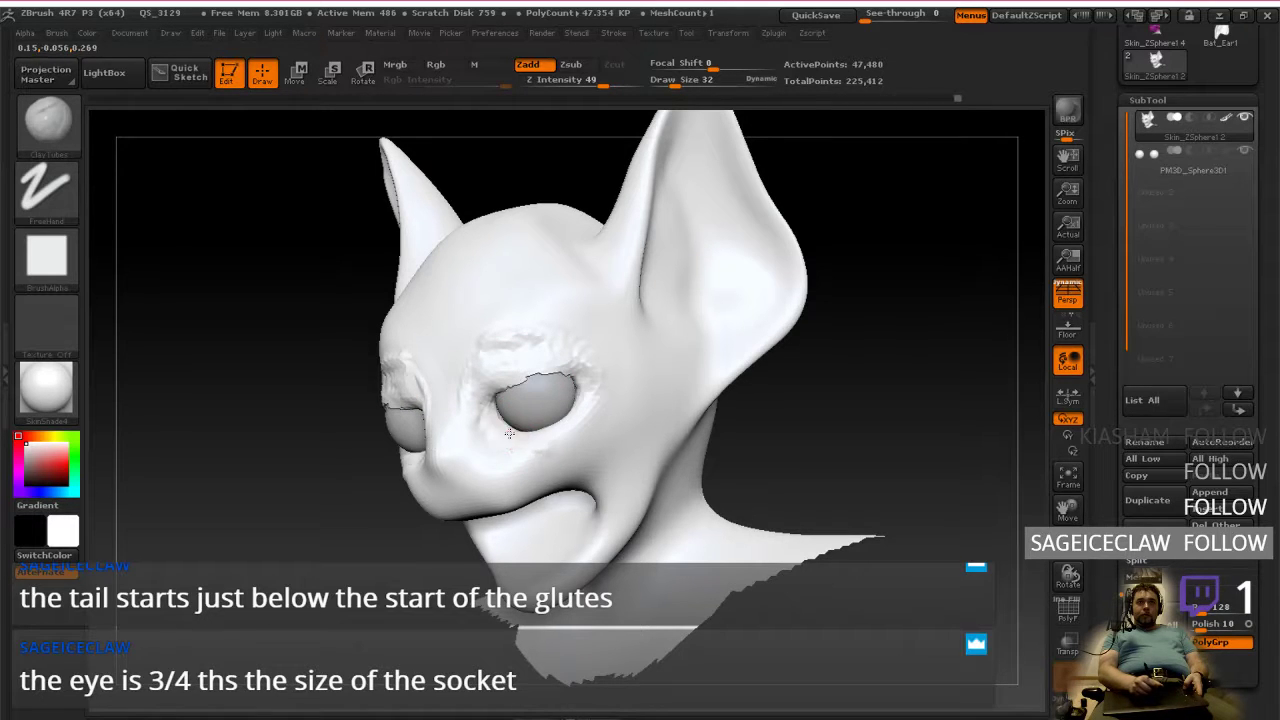
pyautogui.moveTo(581, 409); pyautogui.dragTo(517, 444)
pyautogui.moveTo(592, 402)
pyautogui.mouseDown(button='right')
pyautogui.moveTo(637, 391)
pyautogui.moveTo(594, 441)
pyautogui.moveTo(490, 424)
pyautogui.mouseUp(button='right')
pyautogui.moveTo(484, 424)
pyautogui.mouseDown()
pyautogui.moveTo(408, 404)
pyautogui.moveTo(469, 415)
pyautogui.moveTo(446, 436)
pyautogui.moveTo(433, 424)
pyautogui.moveTo(457, 277)
pyautogui.mouseUp()
pyautogui.hotkey('ctrl', 'z')
pyautogui.moveTo(506, 326)
pyautogui.keyDown('shift'); pyautogui.mouseDown()
pyautogui.moveTo(452, 302)
pyautogui.moveTo(487, 329)
pyautogui.mouseUp(); pyautogui.keyUp('shift')
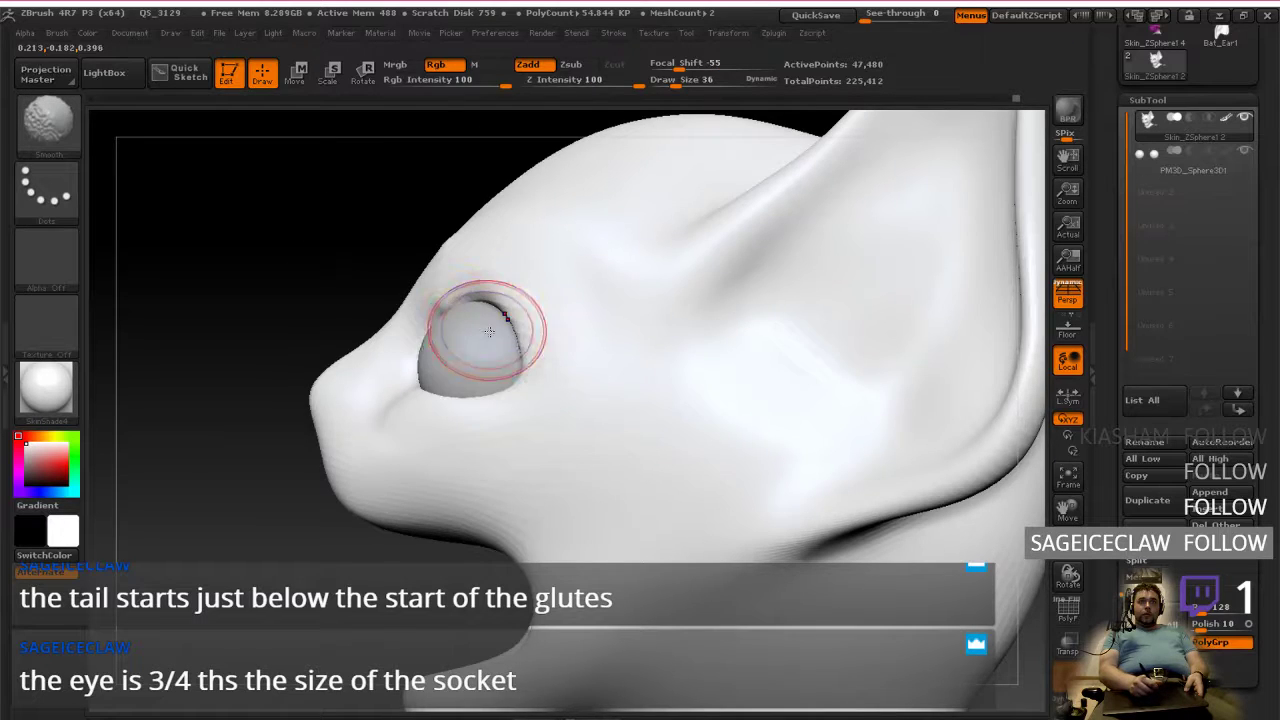
# Step: Build up upper and lower eyelids around the eyeballs with ClayTubes at draw size 36
pyautogui.moveTo(487, 329); pyautogui.dragTo(509, 337, button='right')
pyautogui.moveTo(407, 311)
pyautogui.mouseDown()
pyautogui.moveTo(481, 307)
pyautogui.moveTo(545, 345)
pyautogui.moveTo(504, 350)
pyautogui.mouseUp()
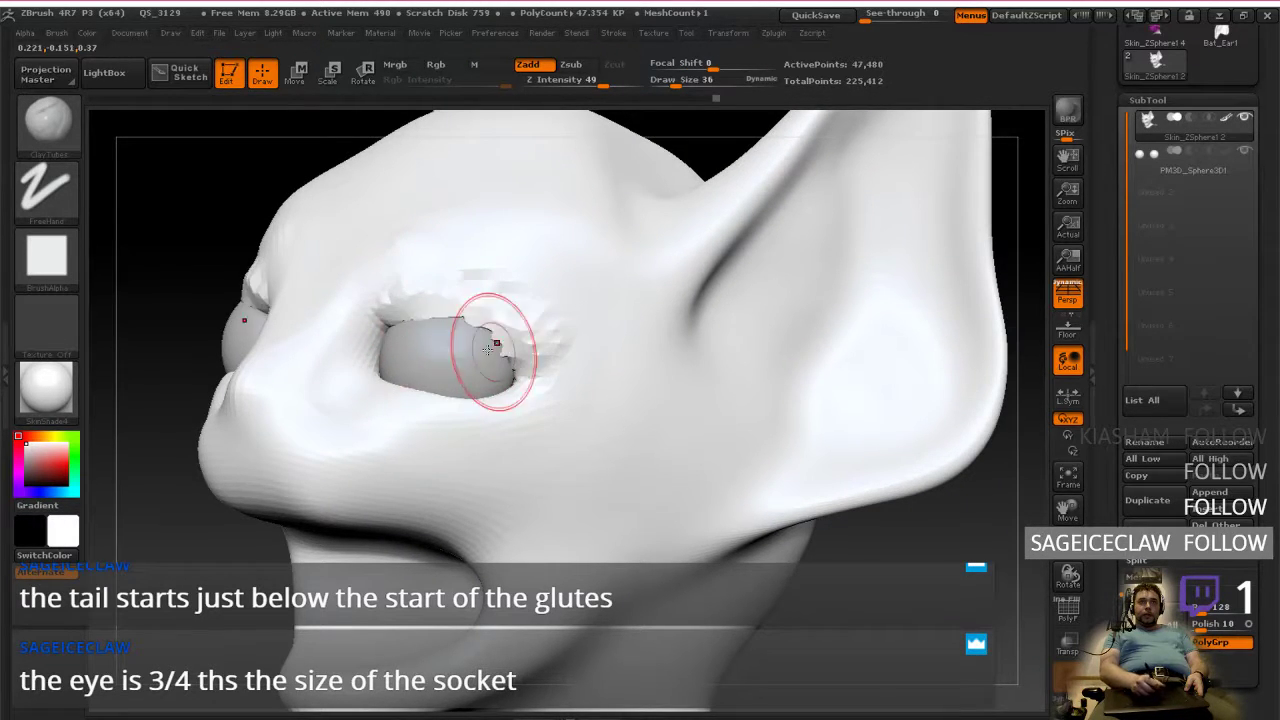
pyautogui.moveTo(543, 343)
pyautogui.mouseDown(button='right')
pyautogui.moveTo(511, 384)
pyautogui.moveTo(460, 397)
pyautogui.mouseUp(button='right')
pyautogui.moveTo(400, 398)
pyautogui.mouseDown()
pyautogui.moveTo(512, 396)
pyautogui.moveTo(520, 384)
pyautogui.moveTo(377, 400)
pyautogui.mouseUp()
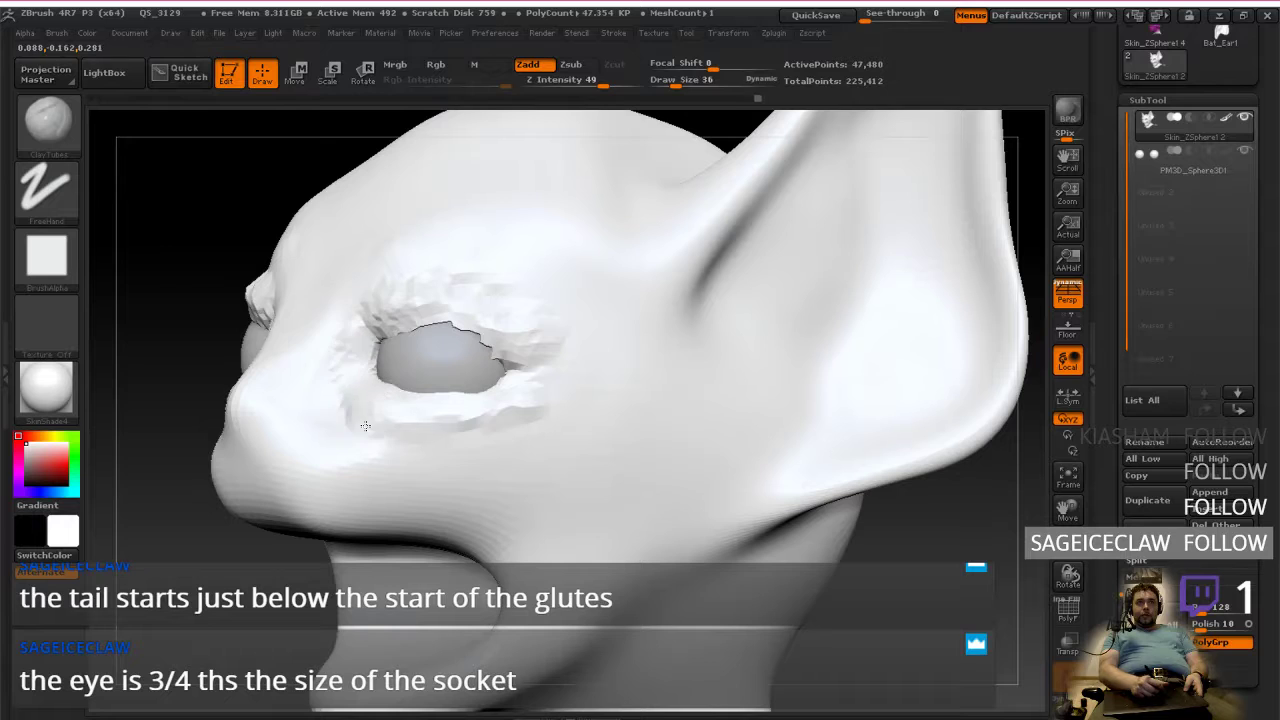
pyautogui.moveTo(309, 457); pyautogui.dragTo(270, 545, button='right')
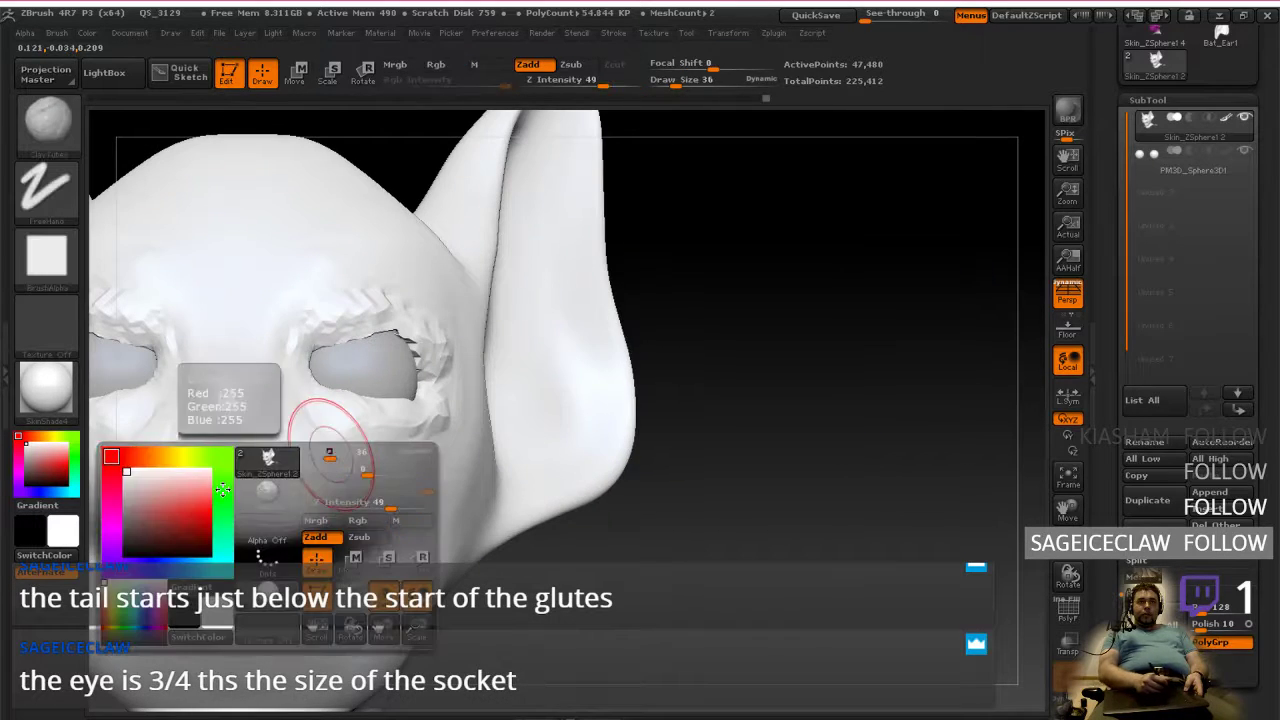
pyautogui.moveTo(292, 373); pyautogui.dragTo(250, 512, button='right')
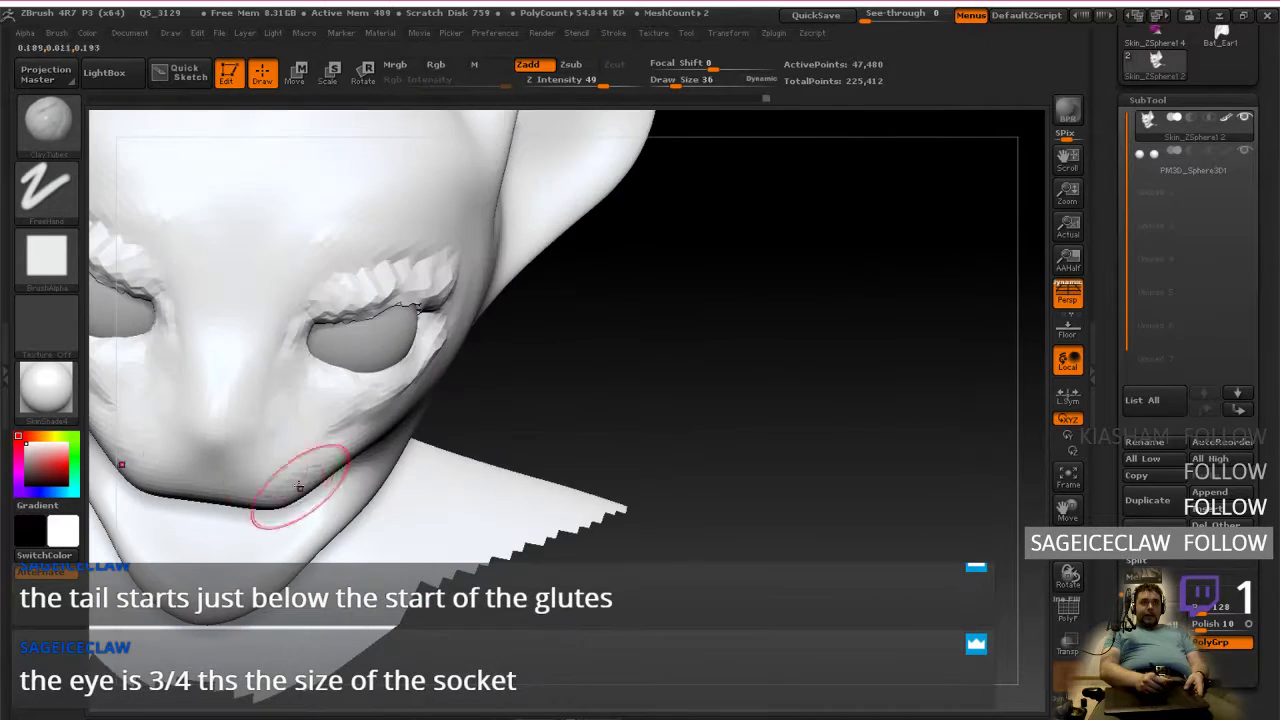
# Step: Block out the nose by adding symmetric clay strokes on the bridge and the front of the muzzle
pyautogui.moveTo(214, 410); pyautogui.dragTo(213, 447)
pyautogui.moveTo(248, 462); pyautogui.dragTo(218, 385, button='right')
pyautogui.moveTo(313, 441); pyautogui.dragTo(463, 424, button='right')
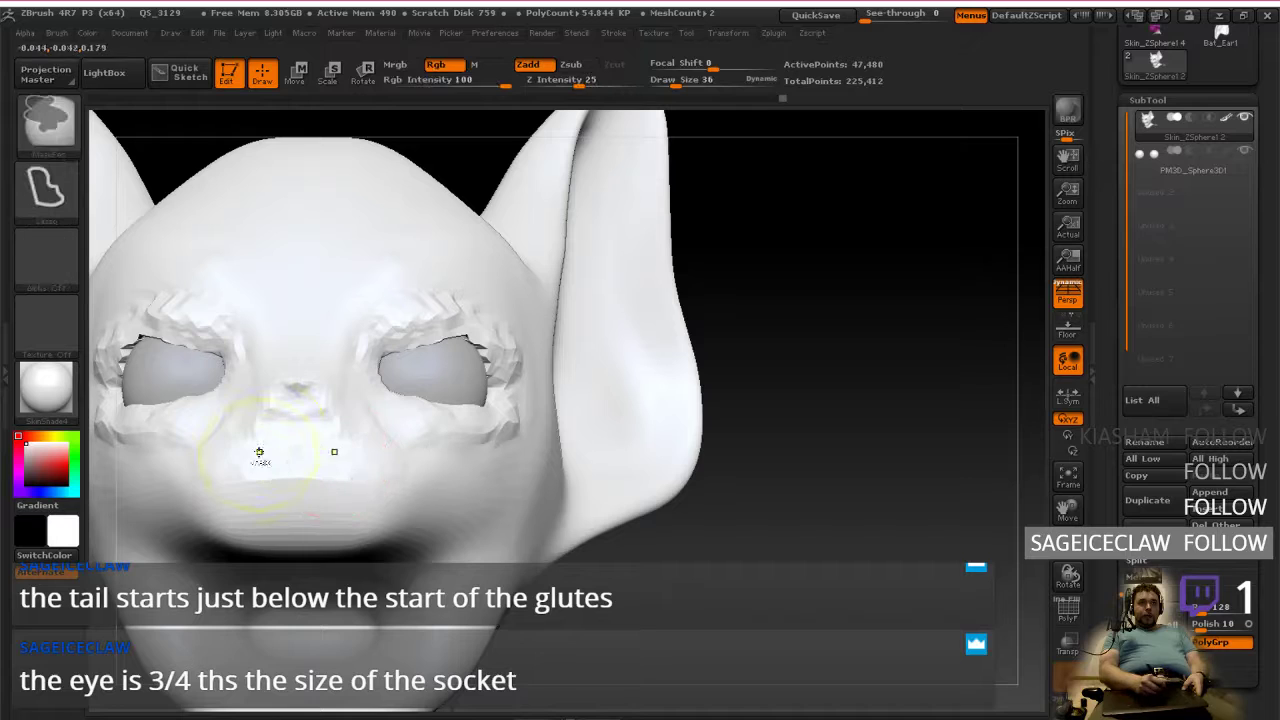
pyautogui.keyDown('ctrl'); pyautogui.click(766, 421); pyautogui.keyUp('ctrl')
pyautogui.moveTo(636, 405); pyautogui.dragTo(751, 374, button='right')
pyautogui.keyDown('ctrl'); pyautogui.click(754, 377); pyautogui.keyUp('ctrl')
pyautogui.moveTo(384, 491)
pyautogui.mouseDown(button='right')
pyautogui.moveTo(424, 481)
pyautogui.moveTo(352, 474)
pyautogui.moveTo(344, 460)
pyautogui.moveTo(377, 474)
pyautogui.moveTo(368, 453)
pyautogui.mouseUp(button='right')
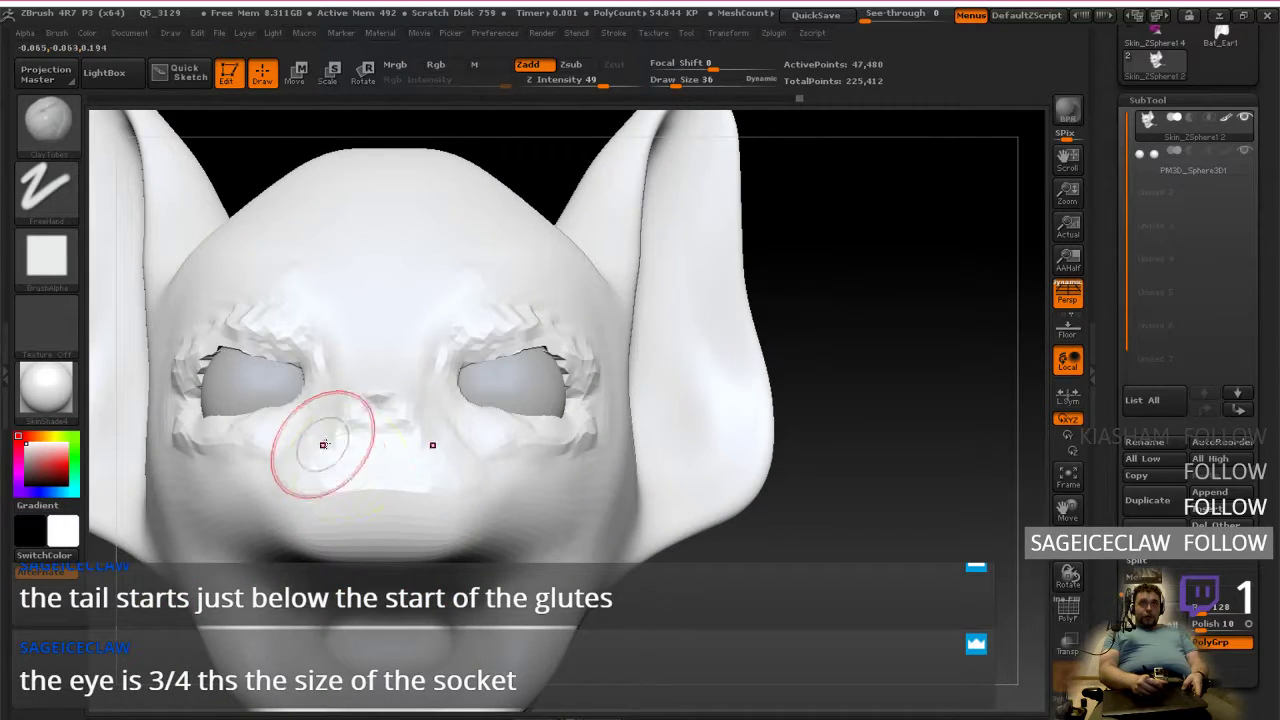
pyautogui.press('ctrl')
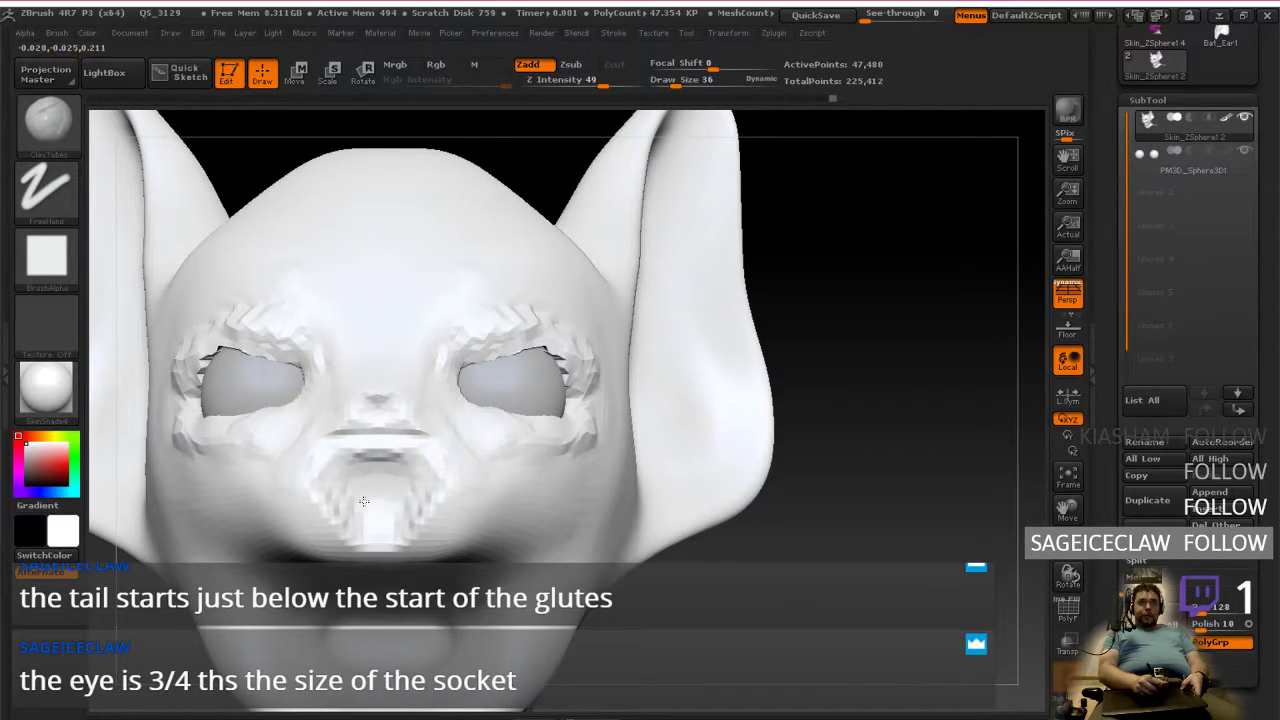
# Step: Shape the nose ridge and the area beneath it with more clay strokes, and smooth the front of the muzzle
pyautogui.moveTo(347, 472); pyautogui.dragTo(379, 426, button='right')
pyautogui.moveTo(337, 458); pyautogui.dragTo(372, 417)
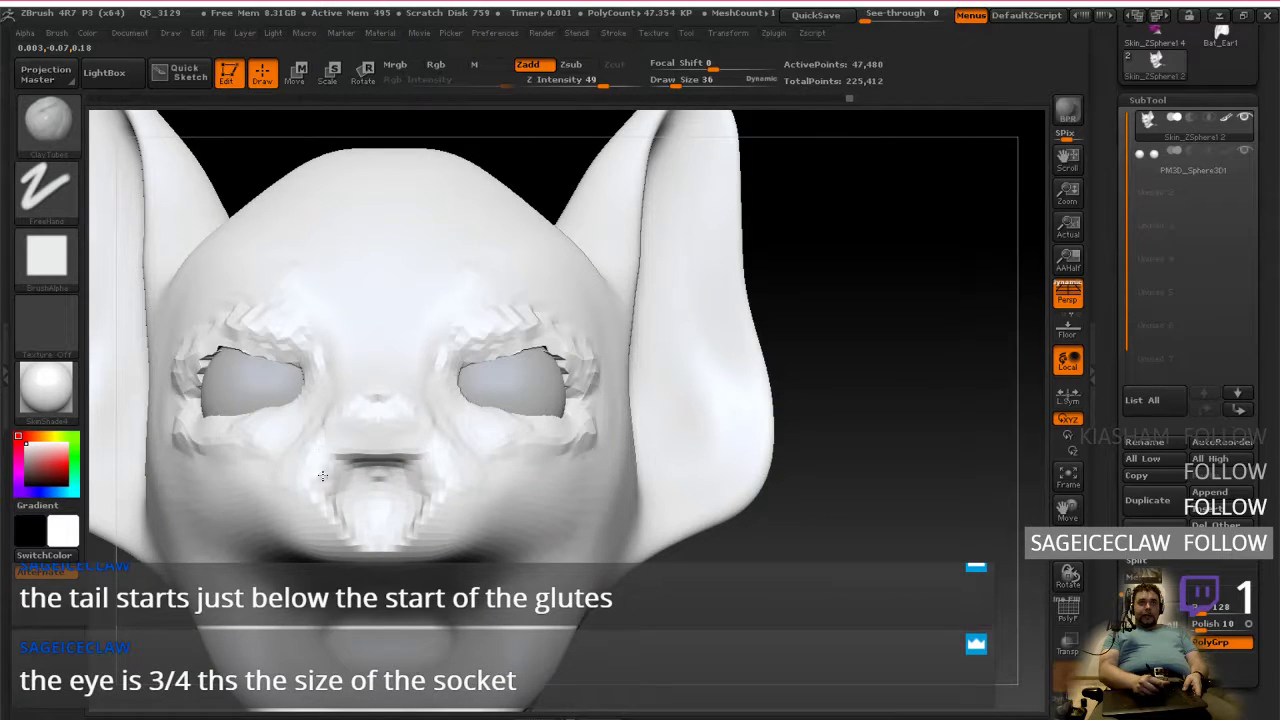
pyautogui.moveTo(343, 481); pyautogui.dragTo(366, 464)
pyautogui.moveTo(366, 471); pyautogui.dragTo(325, 455, button='right')
pyautogui.press('shift')
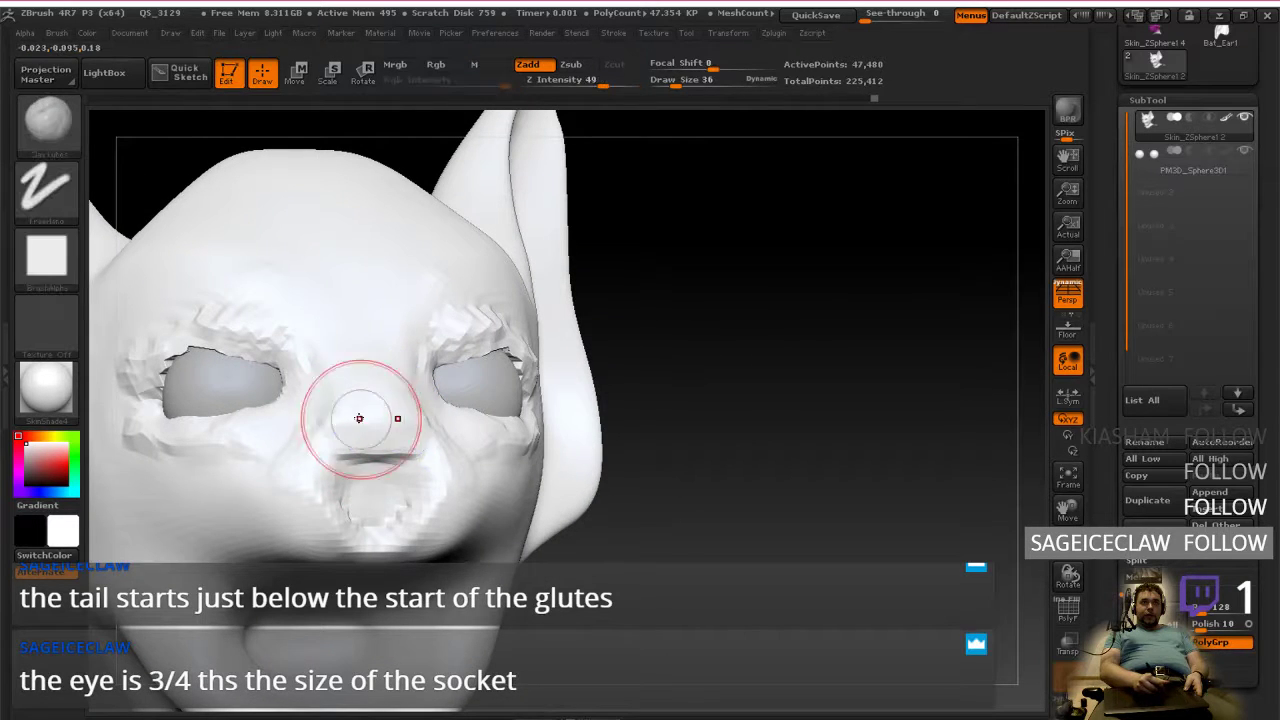
pyautogui.keyDown('shift'); pyautogui.moveTo(360, 471); pyautogui.dragTo(370, 435); pyautogui.keyUp('shift')
pyautogui.moveTo(375, 442); pyautogui.dragTo(349, 437, button='right')
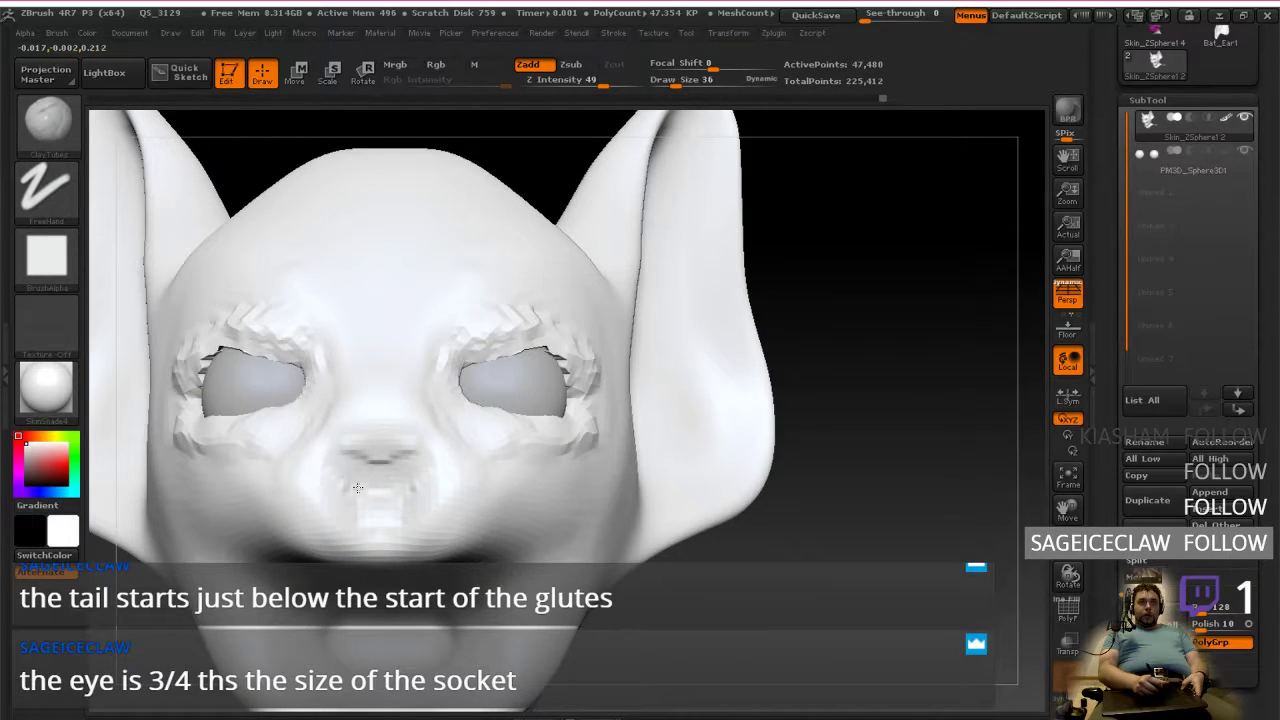
# Step: Round out the nose tip with ClayTubes and smooth the side of the muzzle
pyautogui.moveTo(389, 470)
pyautogui.mouseDown(button='right')
pyautogui.moveTo(311, 441)
pyautogui.moveTo(360, 466)
pyautogui.mouseUp(button='right')
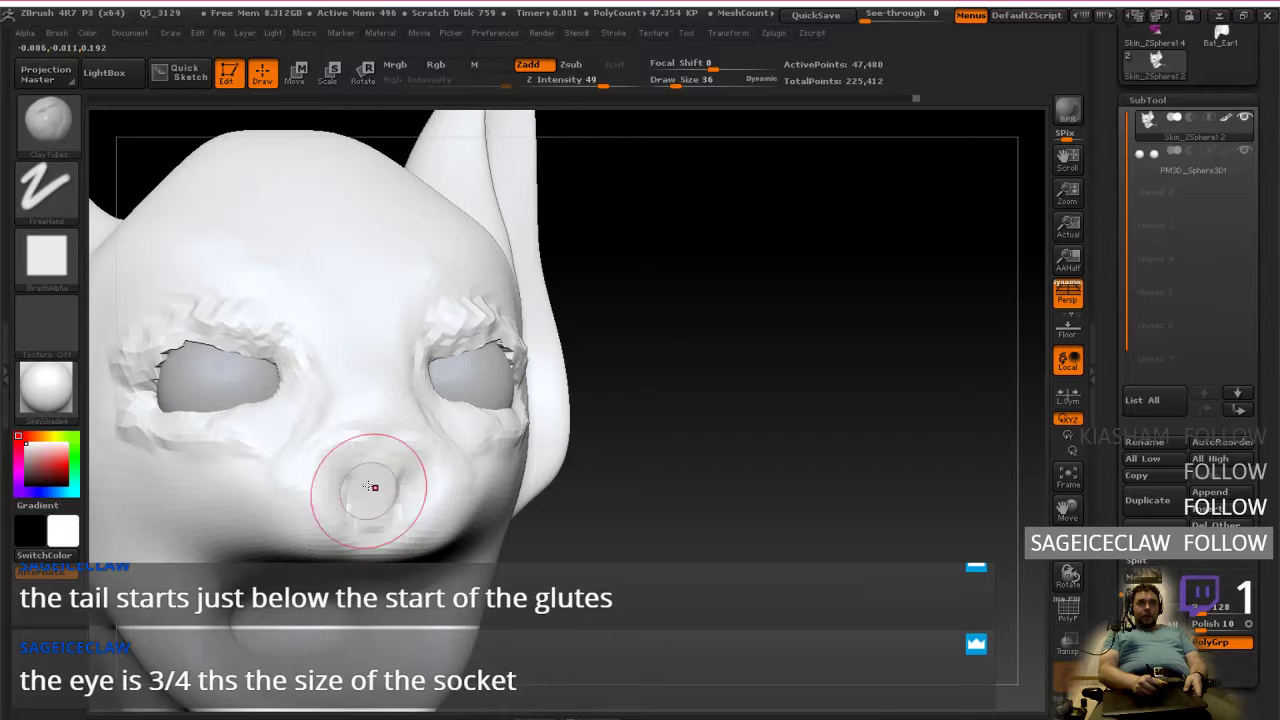
pyautogui.moveTo(371, 435)
pyautogui.mouseDown(button='right')
pyautogui.moveTo(366, 458)
pyautogui.moveTo(379, 445)
pyautogui.mouseUp(button='right')
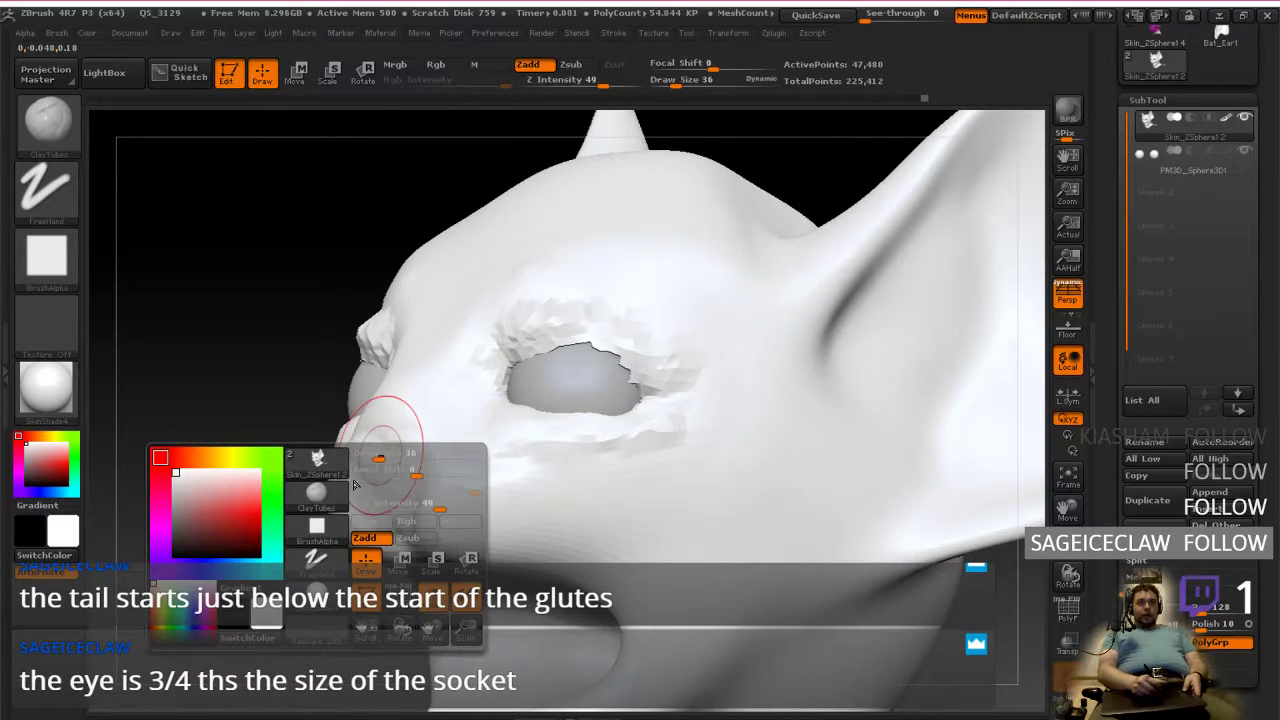
pyautogui.keyDown('shift'); pyautogui.moveTo(409, 494); pyautogui.dragTo(437, 512); pyautogui.keyUp('shift')
pyautogui.moveTo(412, 424)
pyautogui.mouseDown(button='right')
pyautogui.moveTo(460, 446)
pyautogui.moveTo(398, 464)
pyautogui.mouseUp(button='right')
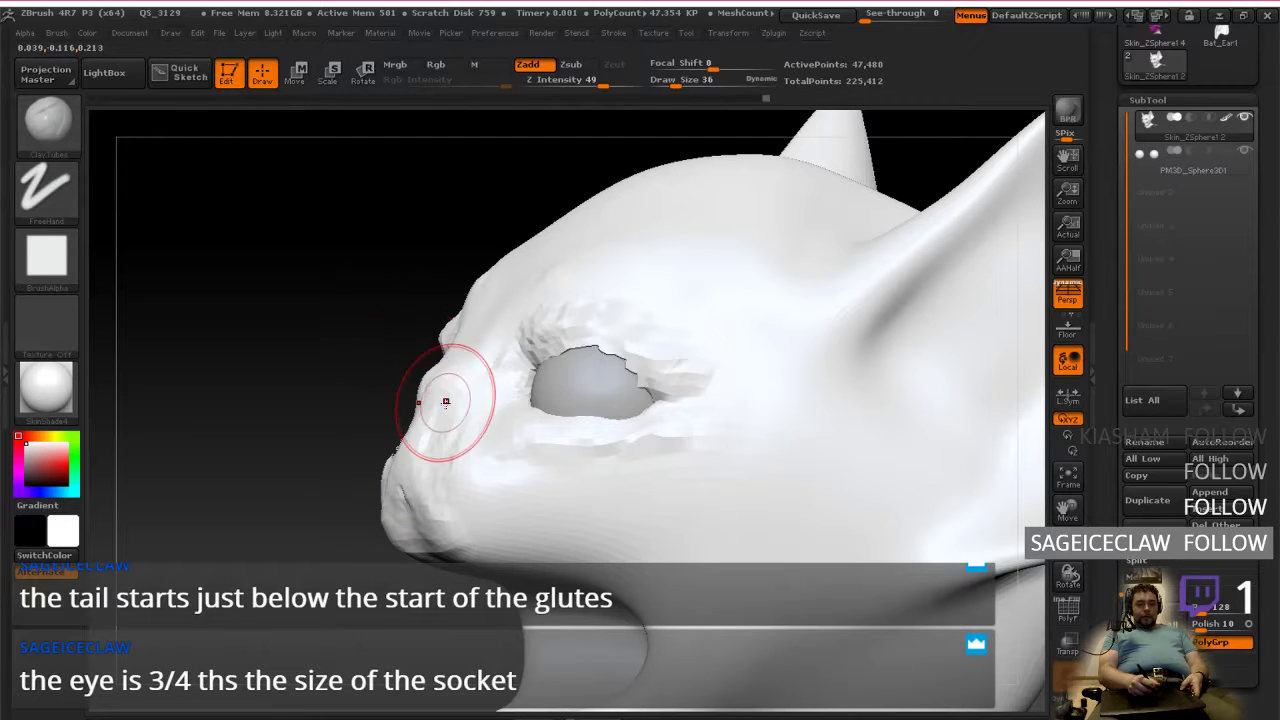
# Step: Undo the last stroke on the snout and build up the nose bridge towards the inner eye corners
pyautogui.press('ctrl')
pyautogui.hotkey('ctrl', 'z')
pyautogui.moveTo(437, 423); pyautogui.dragTo(459, 347)
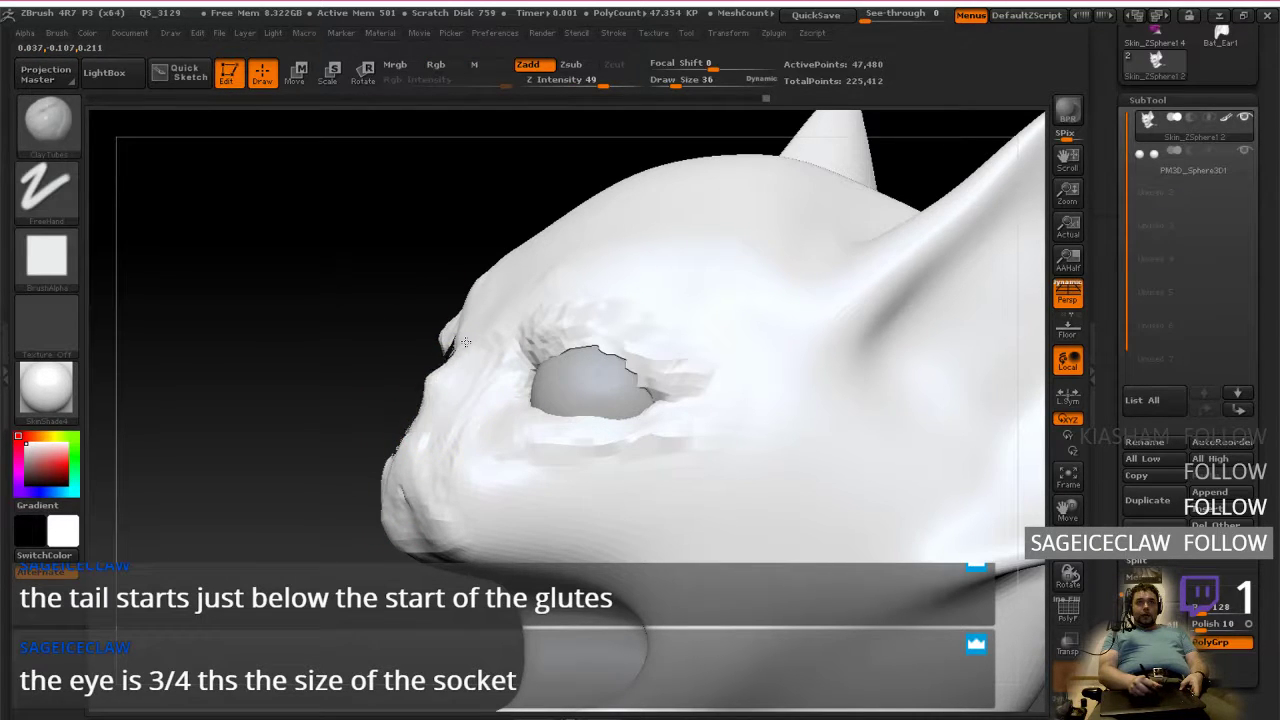
pyautogui.moveTo(345, 387); pyautogui.dragTo(431, 416)
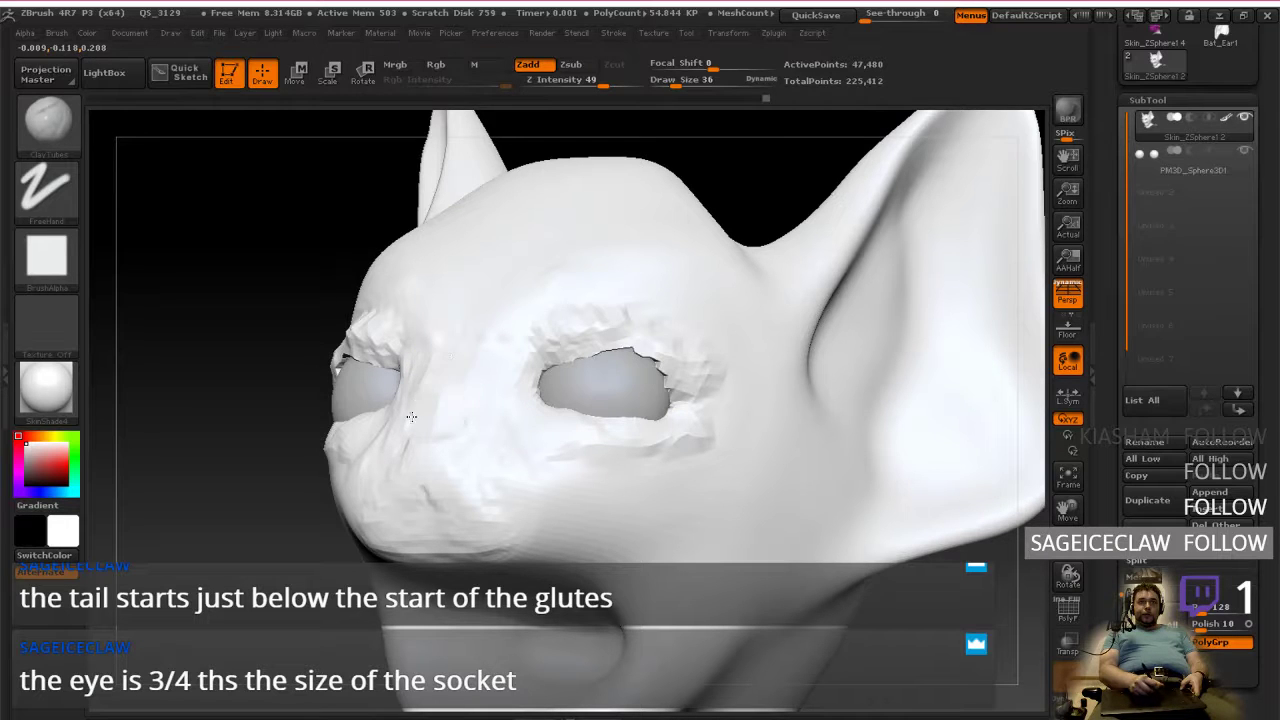
# Step: Build up the brow ridge above the eyes and extend it back towards the ear base with ClayTubes
pyautogui.moveTo(461, 352)
pyautogui.mouseDown()
pyautogui.moveTo(499, 318)
pyautogui.moveTo(548, 320)
pyautogui.mouseUp()
pyautogui.moveTo(728, 286); pyautogui.dragTo(677, 309, button='right')
pyautogui.moveTo(800, 223); pyautogui.dragTo(574, 314)
pyautogui.moveTo(648, 296)
pyautogui.mouseDown()
pyautogui.moveTo(794, 316)
pyautogui.moveTo(834, 252)
pyautogui.moveTo(545, 332)
pyautogui.moveTo(792, 308)
pyautogui.mouseUp()
pyautogui.moveTo(546, 321)
pyautogui.mouseDown()
pyautogui.moveTo(754, 274)
pyautogui.moveTo(804, 280)
pyautogui.mouseUp()
pyautogui.moveTo(653, 291)
pyautogui.mouseDown()
pyautogui.moveTo(811, 230)
pyautogui.moveTo(749, 277)
pyautogui.moveTo(832, 254)
pyautogui.mouseUp()
# Step: Smooth the rough clay around the outer corners and lower lids of the eyes
pyautogui.moveTo(637, 274); pyautogui.dragTo(850, 268, button='right')
pyautogui.moveTo(622, 310)
pyautogui.mouseDown(button='right')
pyautogui.moveTo(646, 308)
pyautogui.moveTo(598, 348)
pyautogui.mouseUp(button='right')
pyautogui.moveTo(660, 409)
pyautogui.mouseDown(button='right')
pyautogui.moveTo(606, 402)
pyautogui.moveTo(628, 394)
pyautogui.mouseUp(button='right')
pyautogui.moveTo(681, 361)
pyautogui.keyDown('shift'); pyautogui.mouseDown()
pyautogui.moveTo(664, 349)
pyautogui.moveTo(784, 414)
pyautogui.mouseUp(); pyautogui.keyUp('shift')
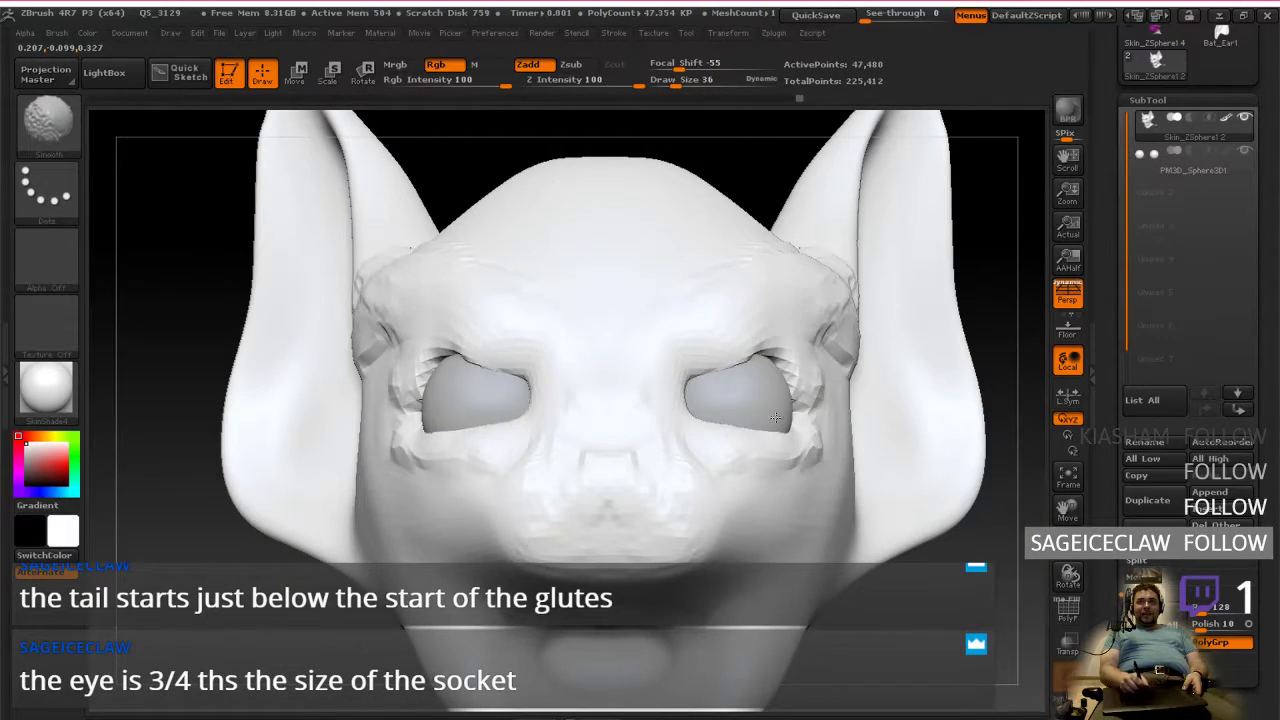
pyautogui.moveTo(784, 414); pyautogui.dragTo(714, 386, button='right')
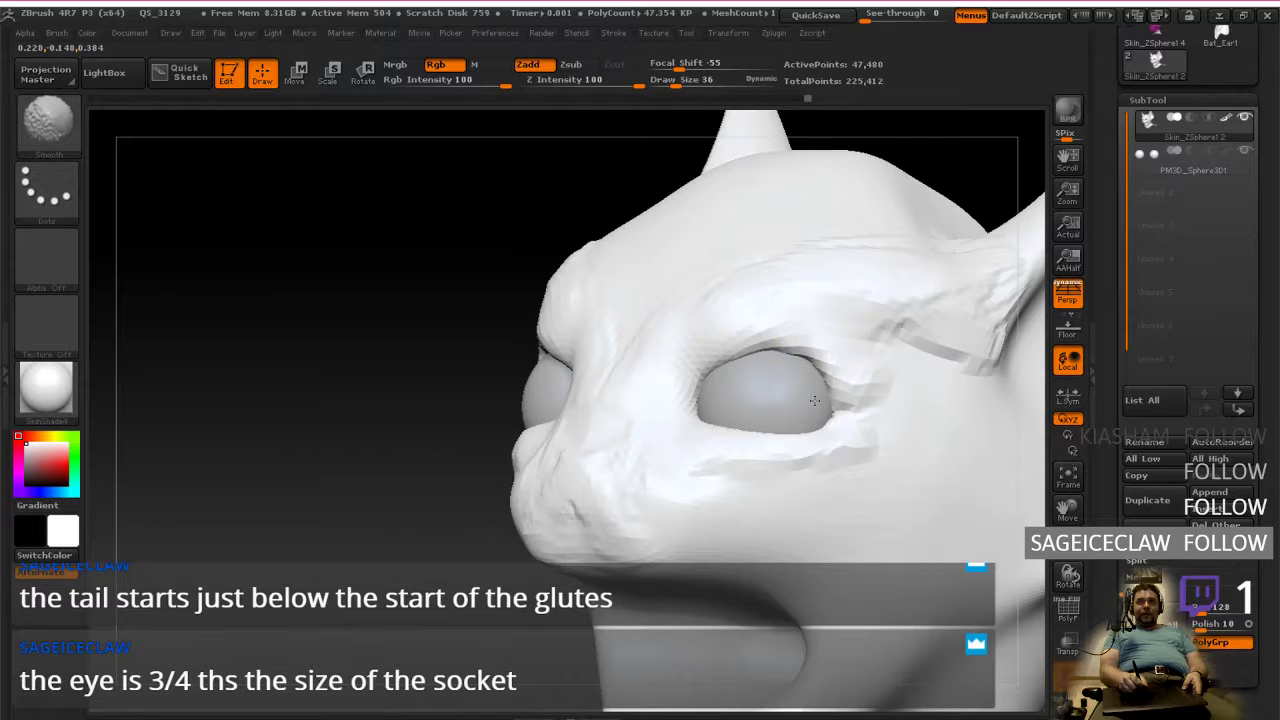
# Step: Add clay strokes along the jawline from the lower jaw up to the base of the ear
pyautogui.moveTo(623, 449)
pyautogui.mouseDown(button='right')
pyautogui.moveTo(699, 472)
pyautogui.moveTo(608, 480)
pyautogui.mouseUp(button='right')
pyautogui.keyDown('alt'); pyautogui.moveTo(763, 514); pyautogui.dragTo(657, 399, button='right'); pyautogui.keyUp('alt')
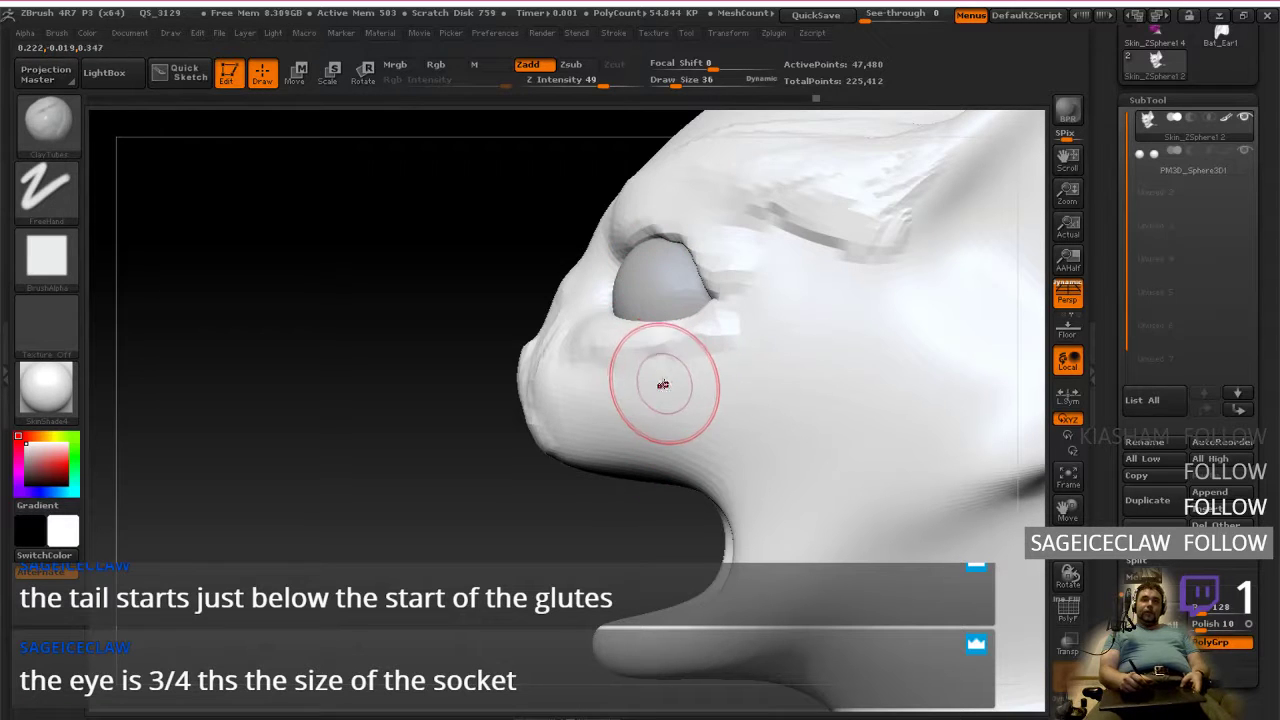
pyautogui.moveTo(663, 387); pyautogui.dragTo(728, 398, button='right')
pyautogui.moveTo(692, 440); pyautogui.dragTo(602, 431, button='right')
pyautogui.keyDown('alt'); pyautogui.moveTo(769, 447); pyautogui.dragTo(637, 466, button='right'); pyautogui.keyUp('alt')
pyautogui.moveTo(846, 489)
pyautogui.mouseDown()
pyautogui.moveTo(792, 489)
pyautogui.moveTo(632, 636)
pyautogui.moveTo(884, 467)
pyautogui.mouseUp()
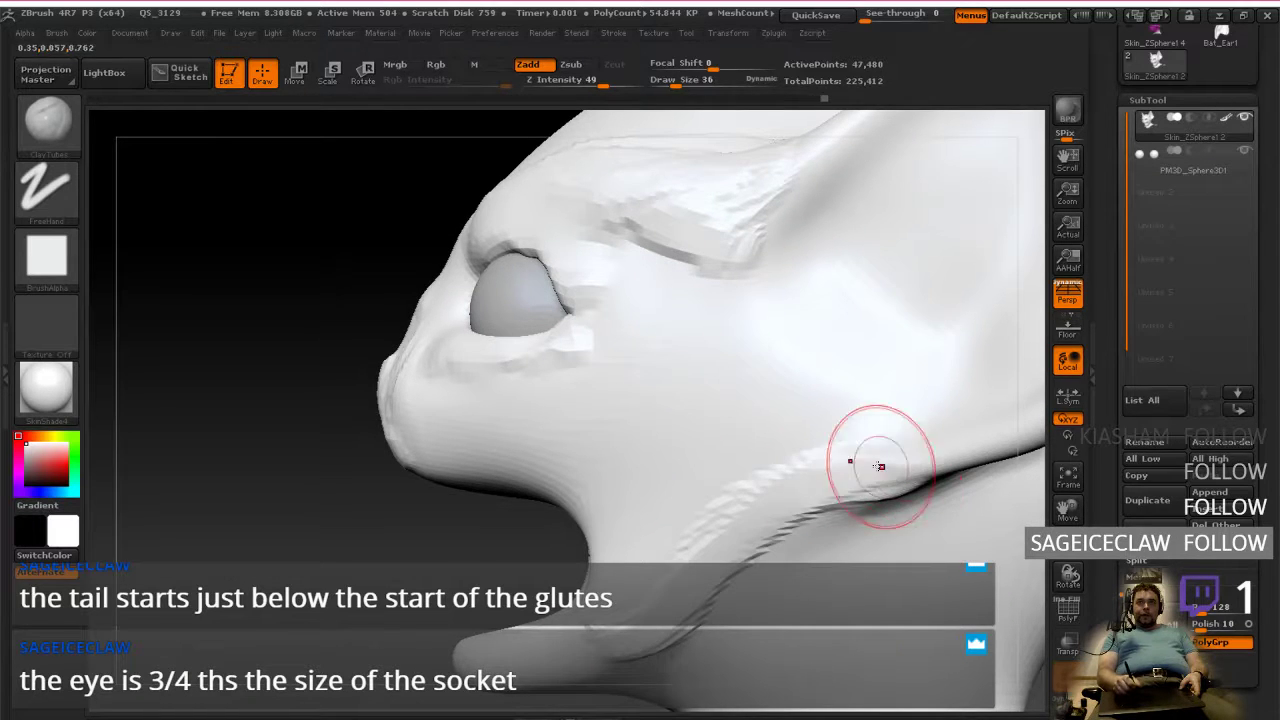
pyautogui.moveTo(880, 466); pyautogui.dragTo(834, 474, button='right')
pyautogui.moveTo(872, 490); pyautogui.dragTo(955, 437)
# Step: Build up the lower ear base where it meets the cheek, and smooth it together with the jawline
pyautogui.moveTo(930, 438)
pyautogui.mouseDown(button='right')
pyautogui.moveTo(982, 430)
pyautogui.moveTo(857, 400)
pyautogui.moveTo(746, 459)
pyautogui.moveTo(531, 366)
pyautogui.mouseUp(button='right')
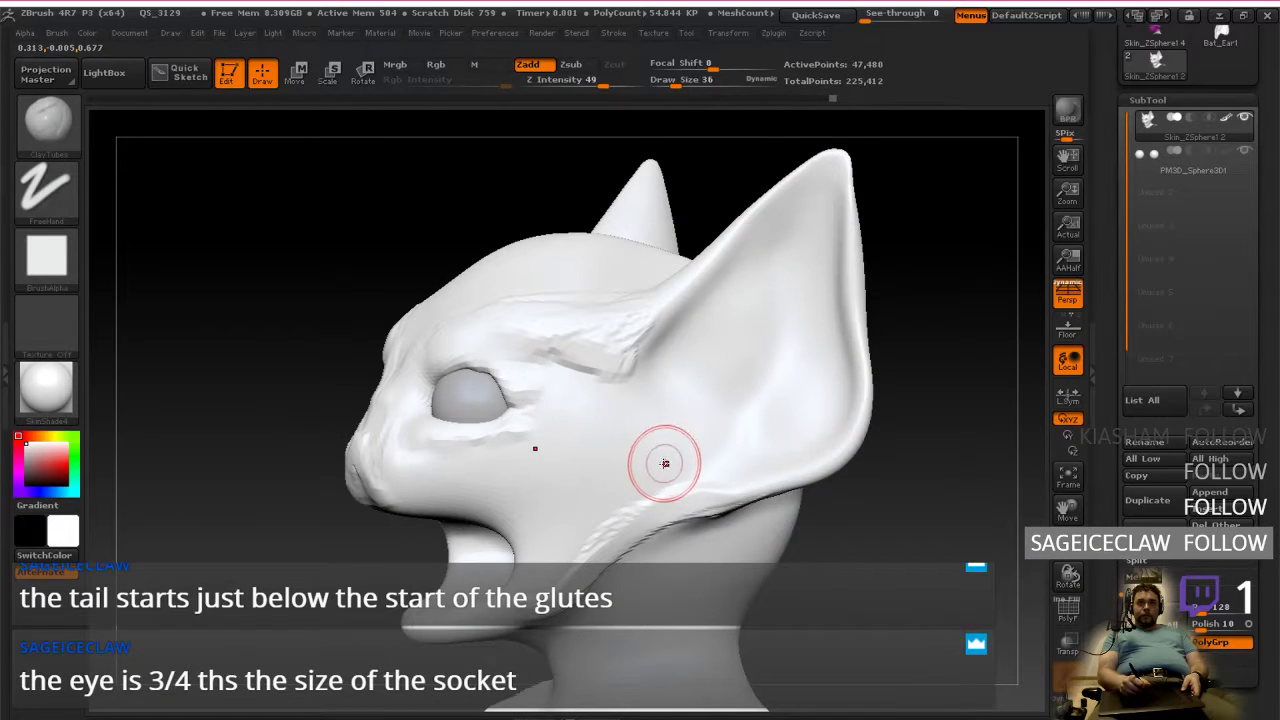
pyautogui.moveTo(675, 437)
pyautogui.mouseDown()
pyautogui.moveTo(703, 495)
pyautogui.moveTo(728, 458)
pyautogui.mouseUp()
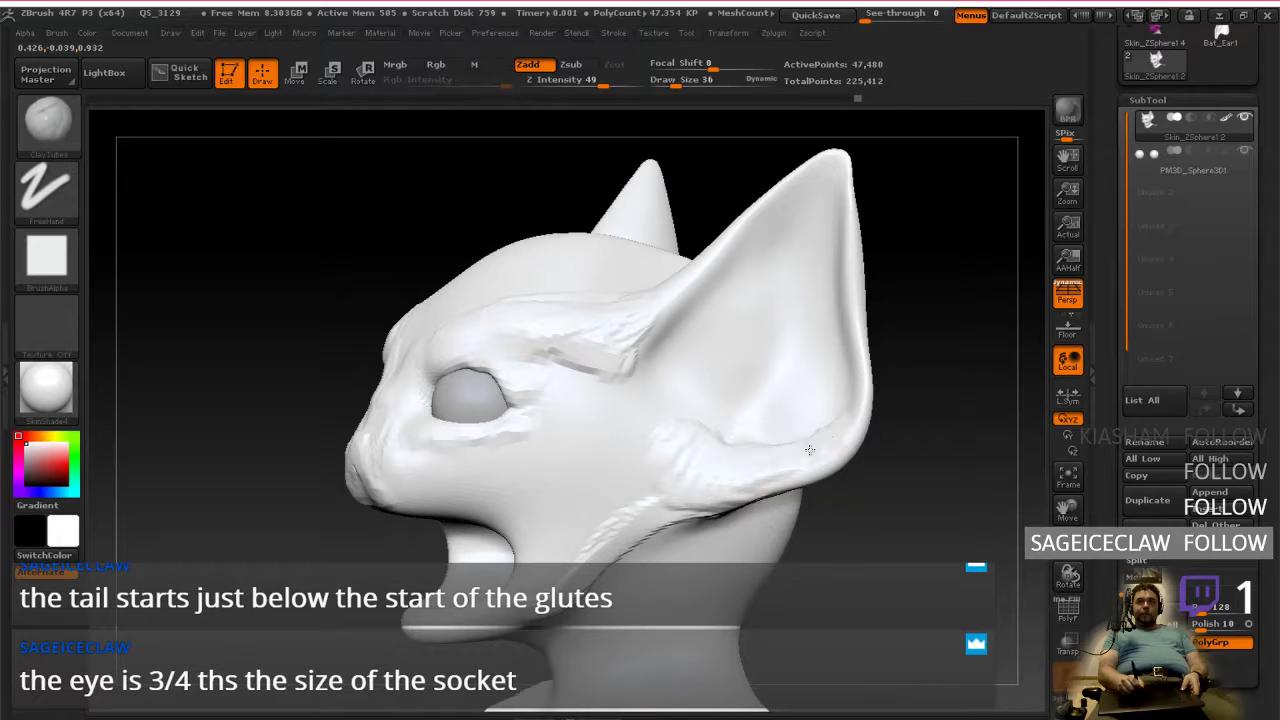
pyautogui.moveTo(817, 437)
pyautogui.mouseDown(button='right')
pyautogui.moveTo(797, 430)
pyautogui.moveTo(801, 490)
pyautogui.mouseUp(button='right')
pyautogui.keyDown('shift'); pyautogui.moveTo(628, 616); pyautogui.dragTo(678, 590); pyautogui.keyUp('shift')
pyautogui.keyDown('shift'); pyautogui.moveTo(688, 480); pyautogui.dragTo(776, 465); pyautogui.keyUp('shift')
pyautogui.moveTo(590, 435); pyautogui.dragTo(667, 420, button='right')
pyautogui.moveTo(624, 480)
pyautogui.mouseDown(button='right')
pyautogui.moveTo(617, 463)
pyautogui.moveTo(586, 486)
pyautogui.moveTo(366, 519)
pyautogui.mouseUp(button='right')
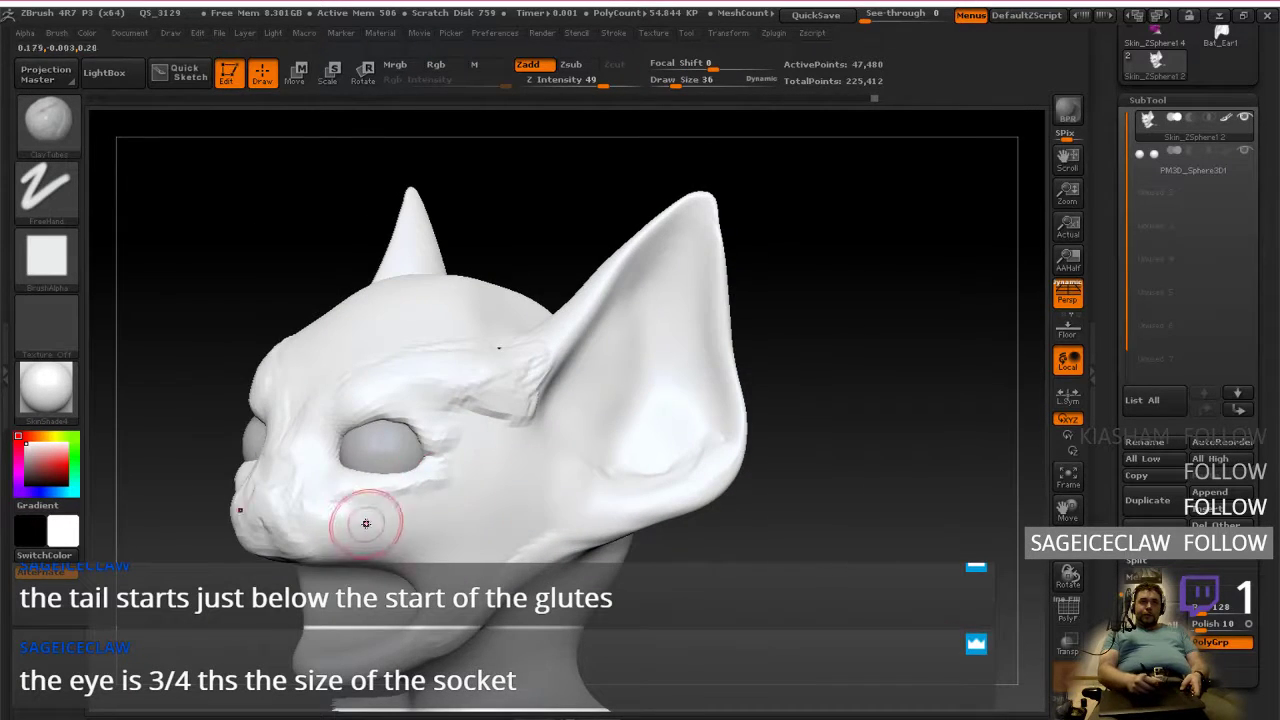
# Step: Bulk out the side of the muzzle and cheek, and fill the temple between the outer eye corner and ear
pyautogui.moveTo(320, 511)
pyautogui.mouseDown()
pyautogui.moveTo(343, 543)
pyautogui.moveTo(257, 517)
pyautogui.moveTo(371, 497)
pyautogui.mouseUp()
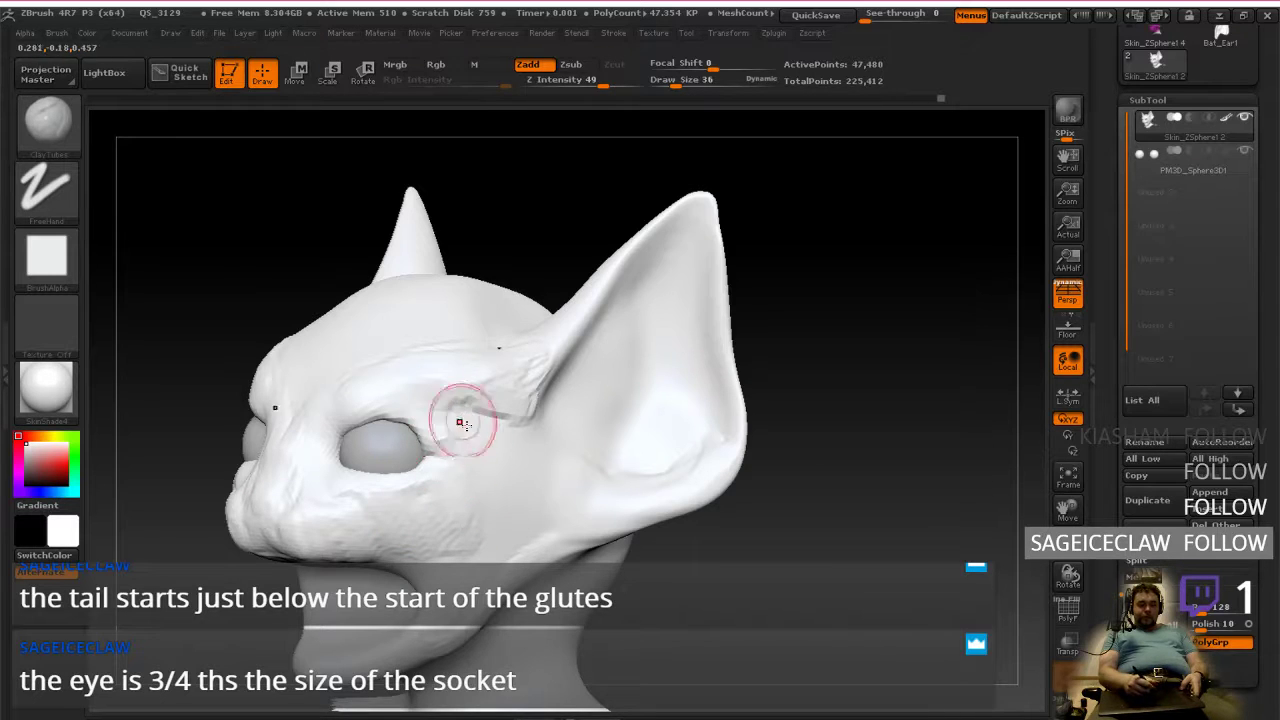
pyautogui.moveTo(481, 424)
pyautogui.mouseDown()
pyautogui.moveTo(471, 449)
pyautogui.moveTo(529, 443)
pyautogui.moveTo(533, 386)
pyautogui.mouseUp()
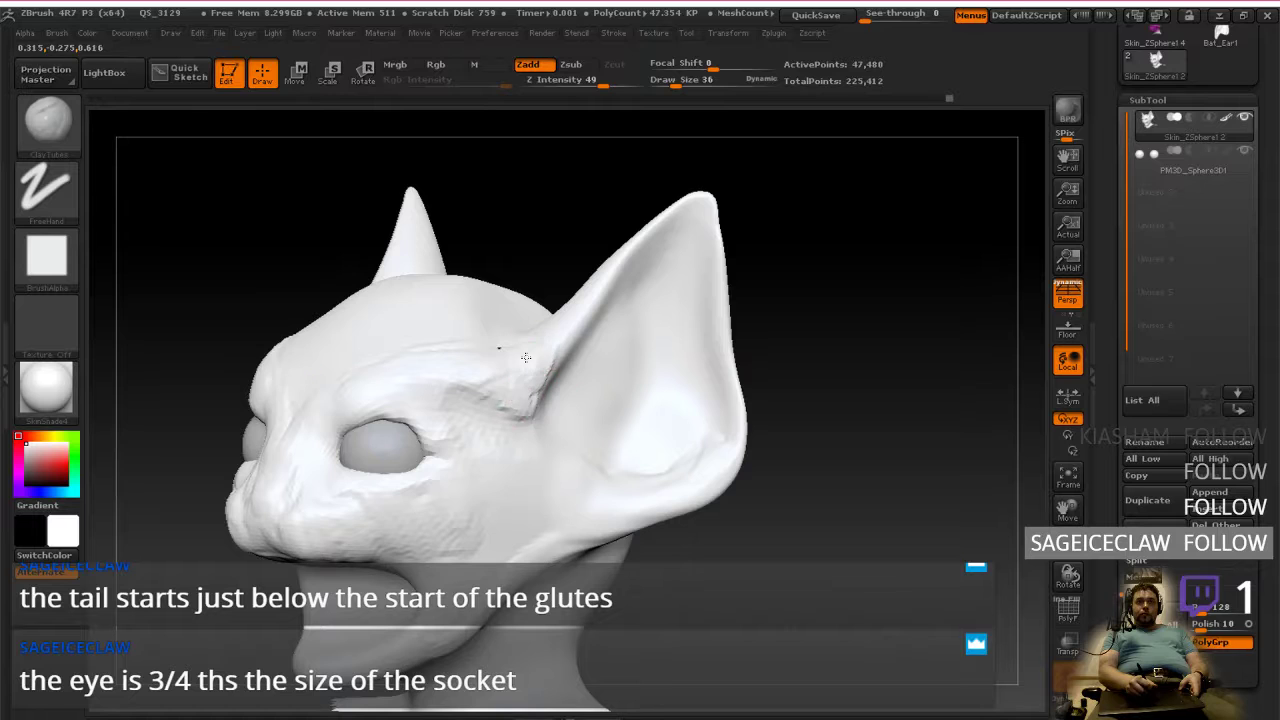
pyautogui.moveTo(480, 355)
pyautogui.mouseDown(button='right')
pyautogui.moveTo(548, 391)
pyautogui.moveTo(534, 428)
pyautogui.moveTo(385, 503)
pyautogui.moveTo(531, 457)
pyautogui.moveTo(615, 455)
pyautogui.mouseUp(button='right')
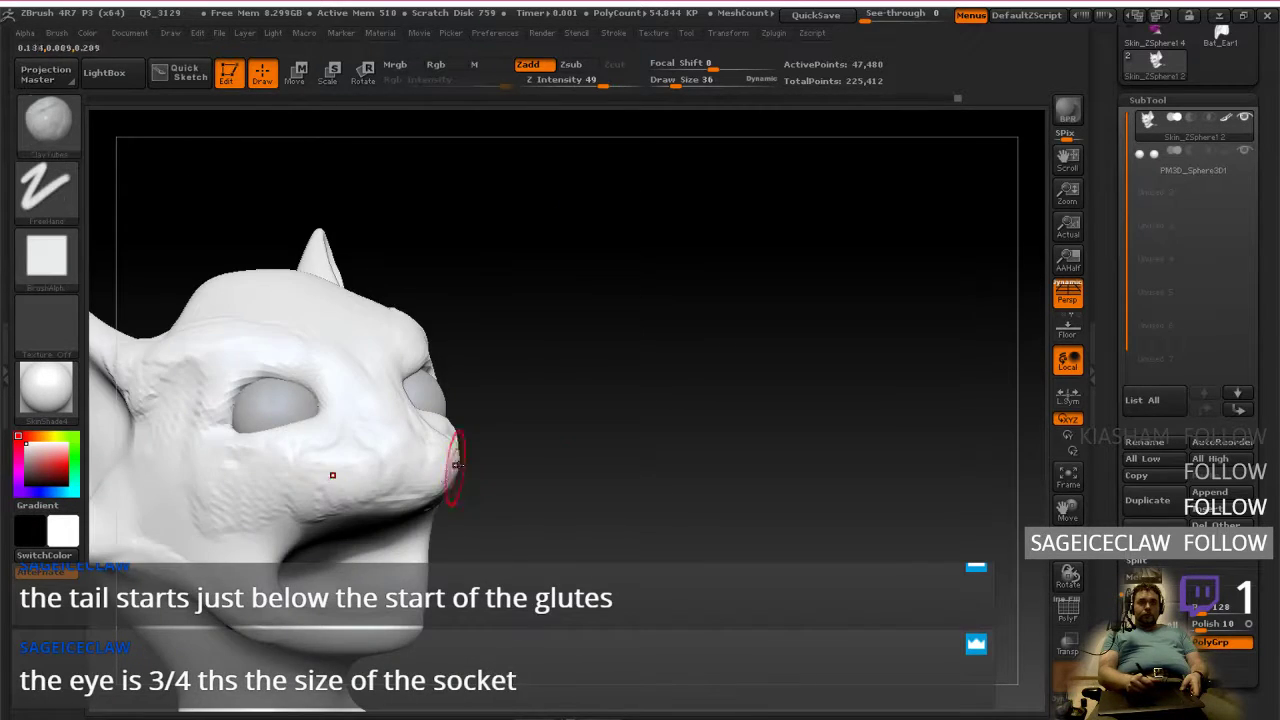
pyautogui.moveTo(451, 472); pyautogui.dragTo(352, 500, button='right')
pyautogui.moveTo(439, 508); pyautogui.dragTo(371, 485, button='right')
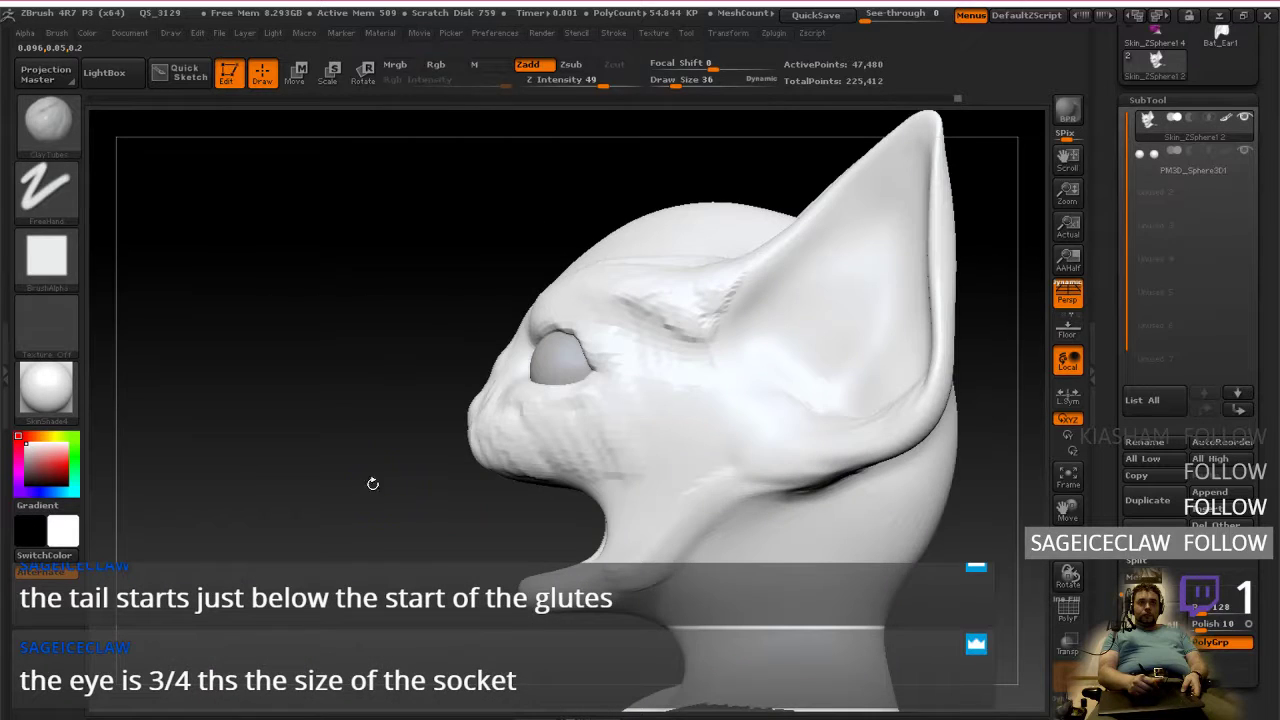
# Step: Raise a cheekbone ridge beneath the eye, running from the side of the muzzle towards the ear
pyautogui.moveTo(424, 528)
pyautogui.keyDown('alt'); pyautogui.mouseDown(button='right')
pyautogui.moveTo(531, 509)
pyautogui.moveTo(536, 600)
pyautogui.mouseUp(button='right'); pyautogui.keyUp('alt')
pyautogui.moveTo(646, 463)
pyautogui.mouseDown(button='right')
pyautogui.moveTo(699, 475)
pyautogui.moveTo(580, 420)
pyautogui.moveTo(580, 449)
pyautogui.mouseUp(button='right')
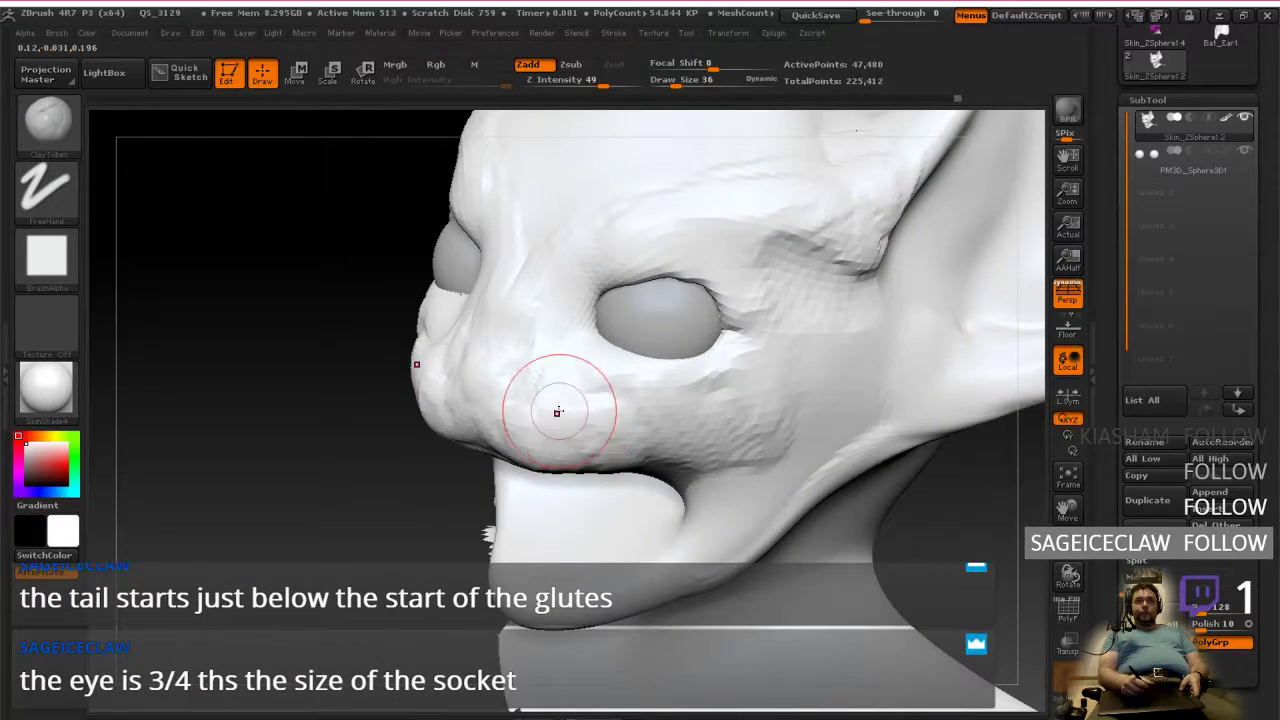
pyautogui.moveTo(766, 391); pyautogui.dragTo(800, 291, button='right')
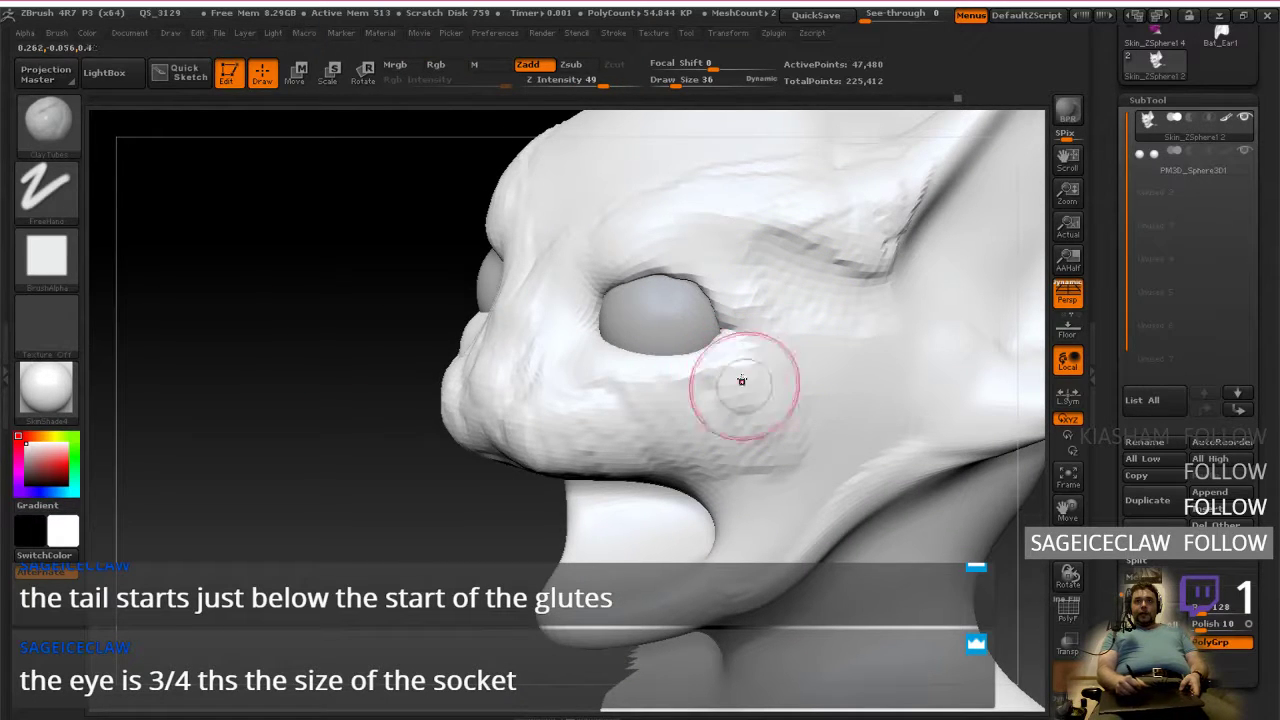
pyautogui.moveTo(770, 392); pyautogui.dragTo(548, 402)
pyautogui.moveTo(586, 429)
pyautogui.mouseDown(button='right')
pyautogui.moveTo(712, 413)
pyautogui.moveTo(556, 418)
pyautogui.mouseUp(button='right')
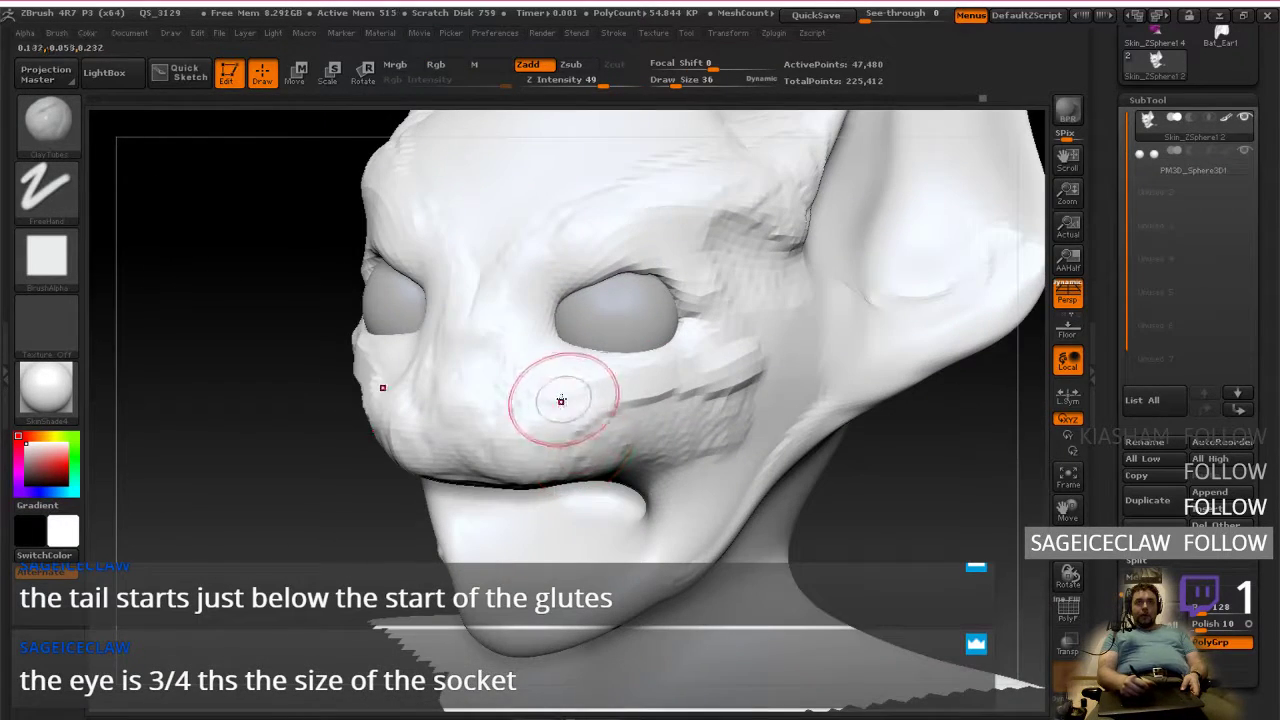
pyautogui.moveTo(570, 380); pyautogui.dragTo(708, 365)
pyautogui.moveTo(708, 365); pyautogui.dragTo(766, 361)
pyautogui.moveTo(711, 320); pyautogui.dragTo(696, 366)
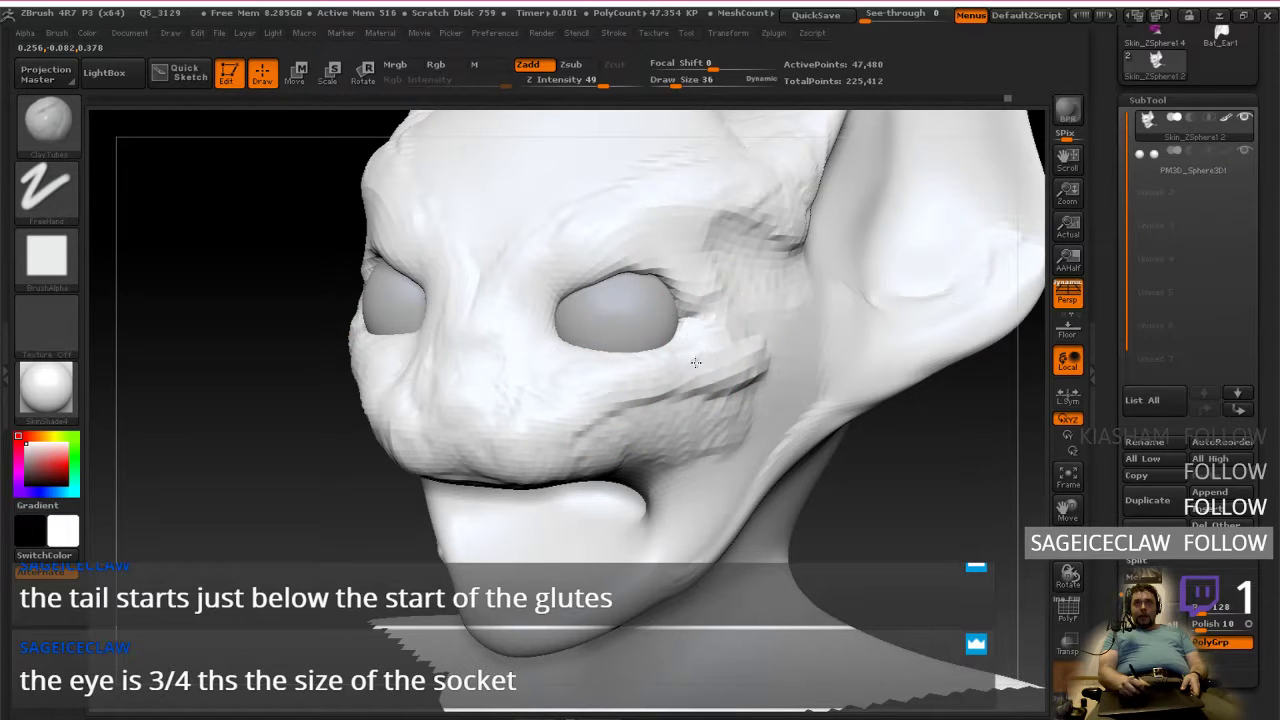
# Step: Thicken the area behind the outer eye corner and add more clay to the side of the muzzle
pyautogui.moveTo(715, 310)
pyautogui.mouseDown()
pyautogui.moveTo(718, 376)
pyautogui.moveTo(570, 414)
pyautogui.moveTo(522, 456)
pyautogui.moveTo(562, 412)
pyautogui.moveTo(670, 400)
pyautogui.moveTo(733, 370)
pyautogui.mouseUp()
pyautogui.moveTo(635, 390); pyautogui.dragTo(600, 394)
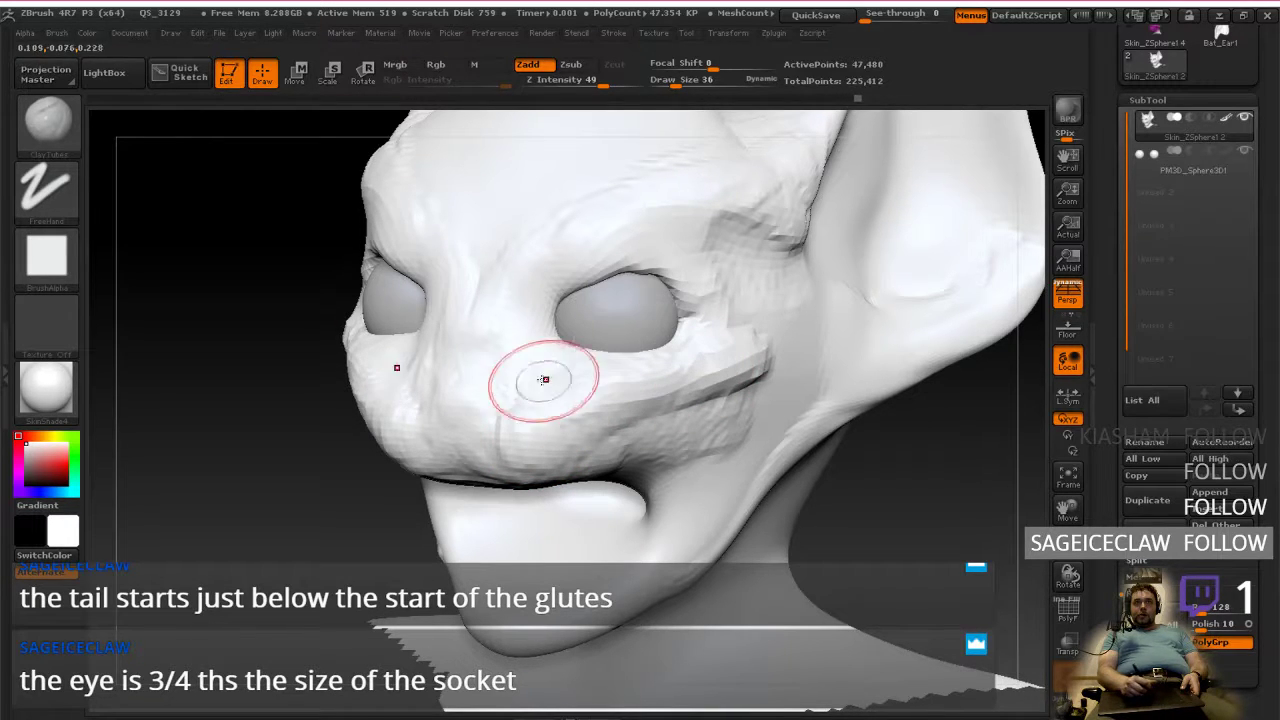
pyautogui.moveTo(511, 377); pyautogui.dragTo(515, 396)
pyautogui.moveTo(612, 400)
pyautogui.mouseDown(button='right')
pyautogui.moveTo(681, 373)
pyautogui.moveTo(610, 388)
pyautogui.moveTo(671, 402)
pyautogui.moveTo(702, 268)
pyautogui.mouseUp(button='right')
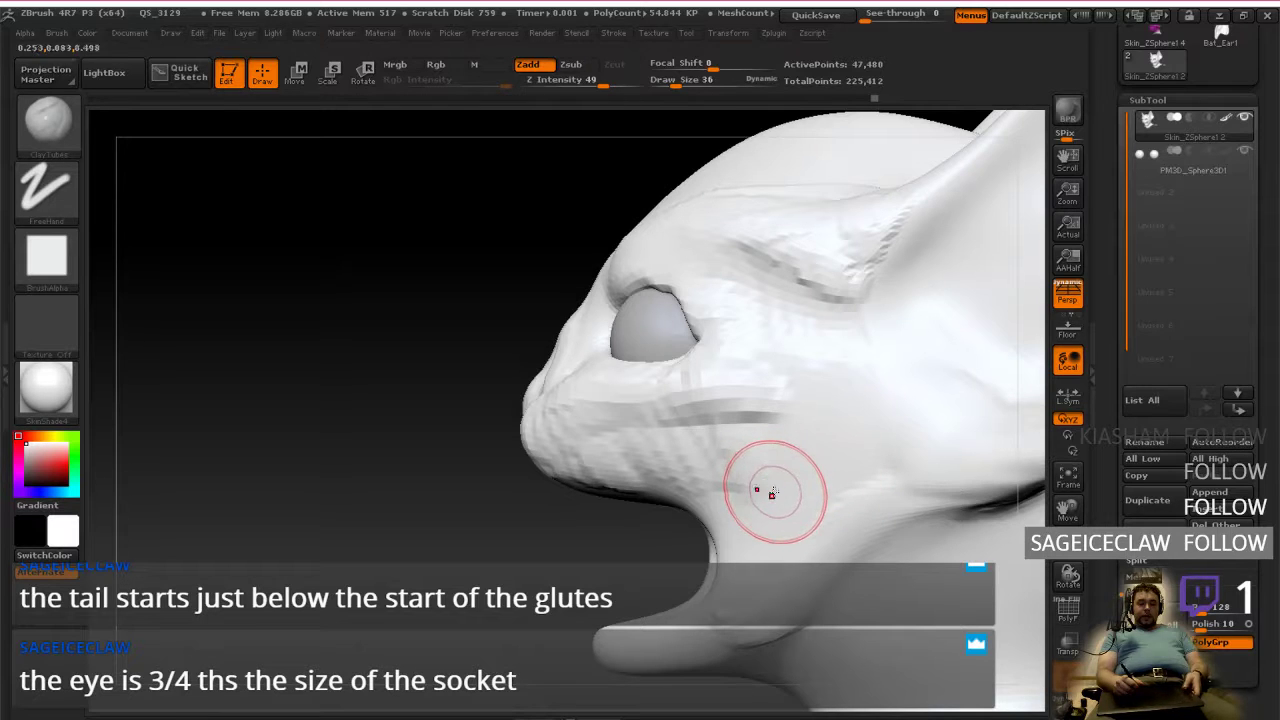
# Step: Switch to Photoshop and bring up the anantomy study.psd document
pyautogui.hotkey('alt', 'Tab')
pyautogui.hotkey('alt', 'Tab')
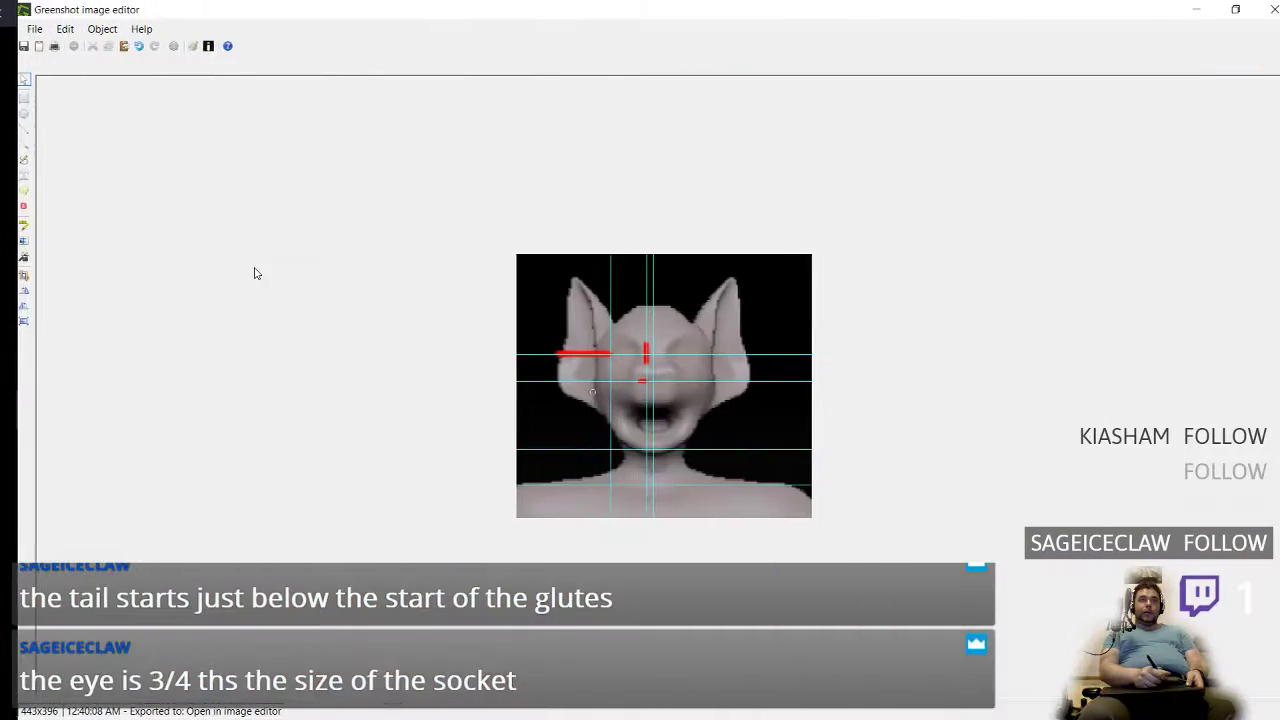
pyautogui.click(14, 243)
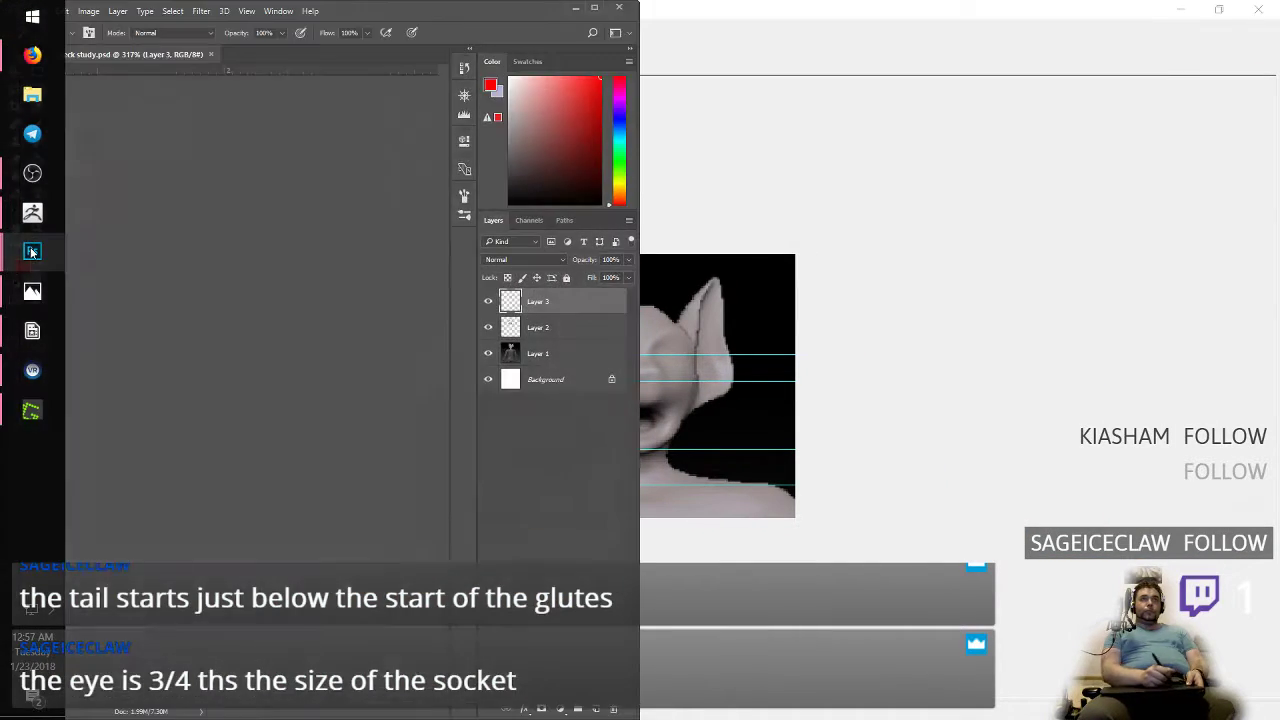
pyautogui.click(596, 8)
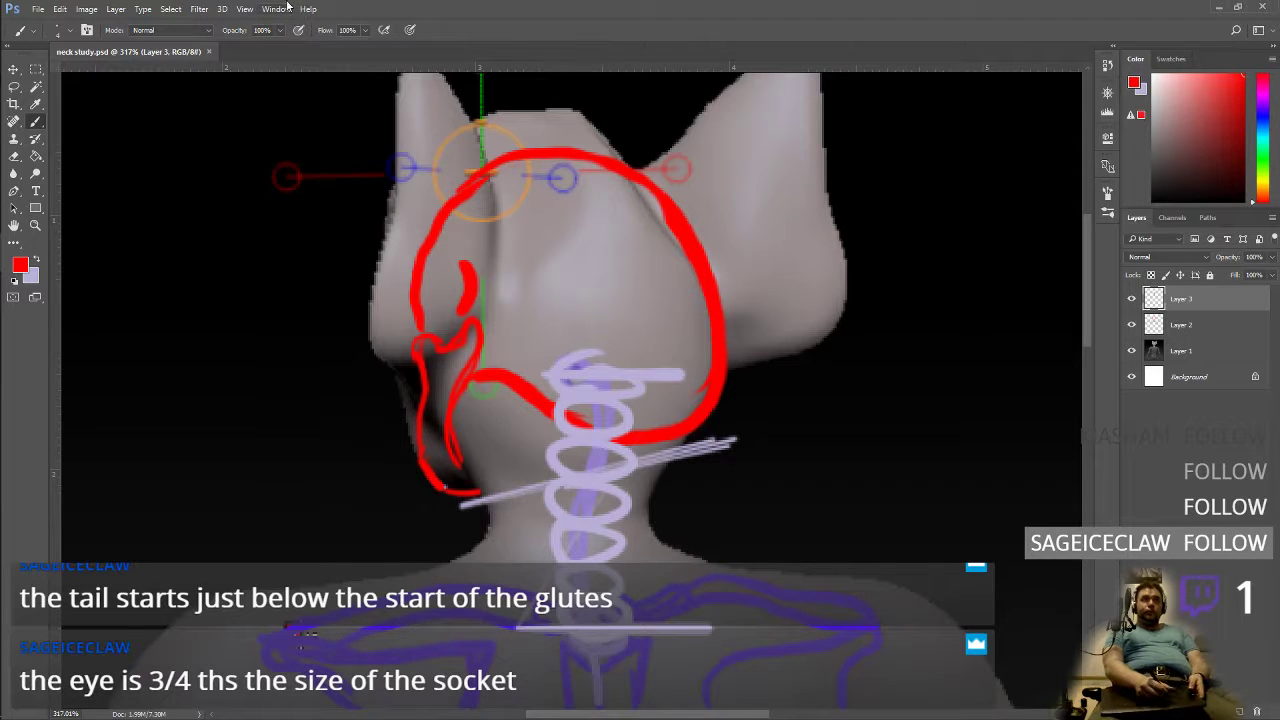
pyautogui.click(288, 7)
pyautogui.click(377, 632)
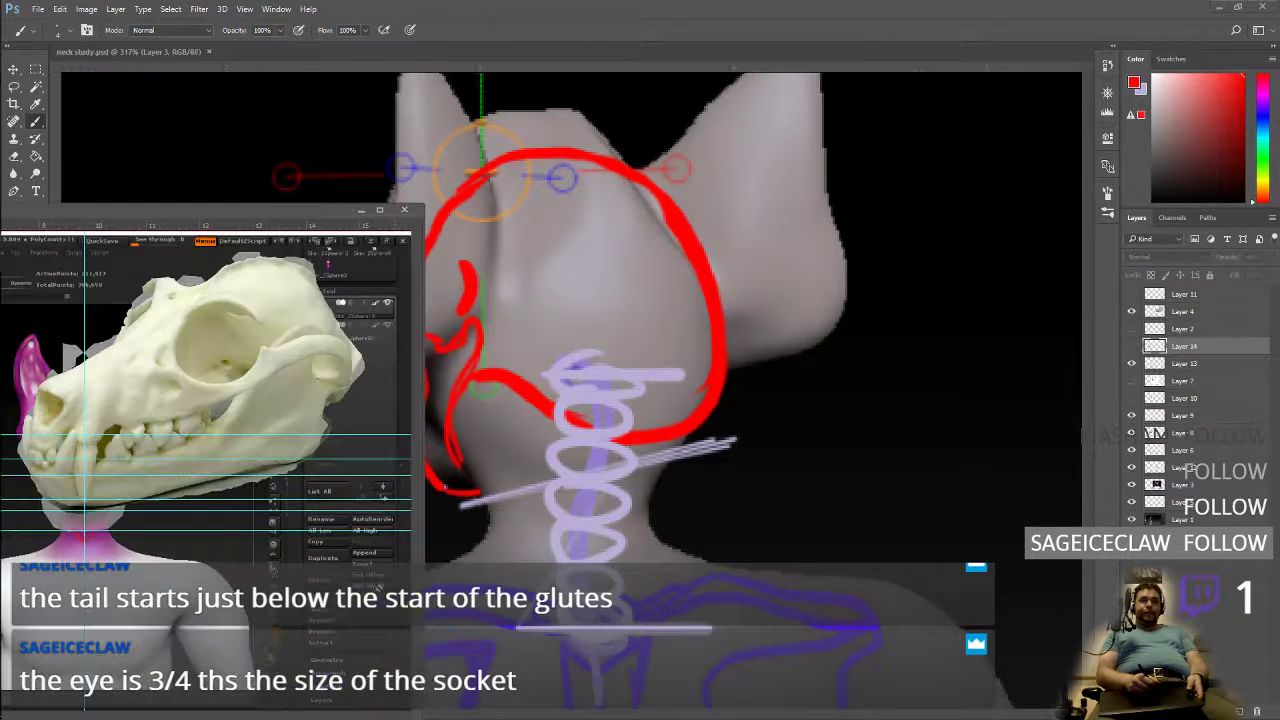
# Step: Dock the floating anantomy study.psd window as a tab beside neck study.psd
pyautogui.click(379, 211)
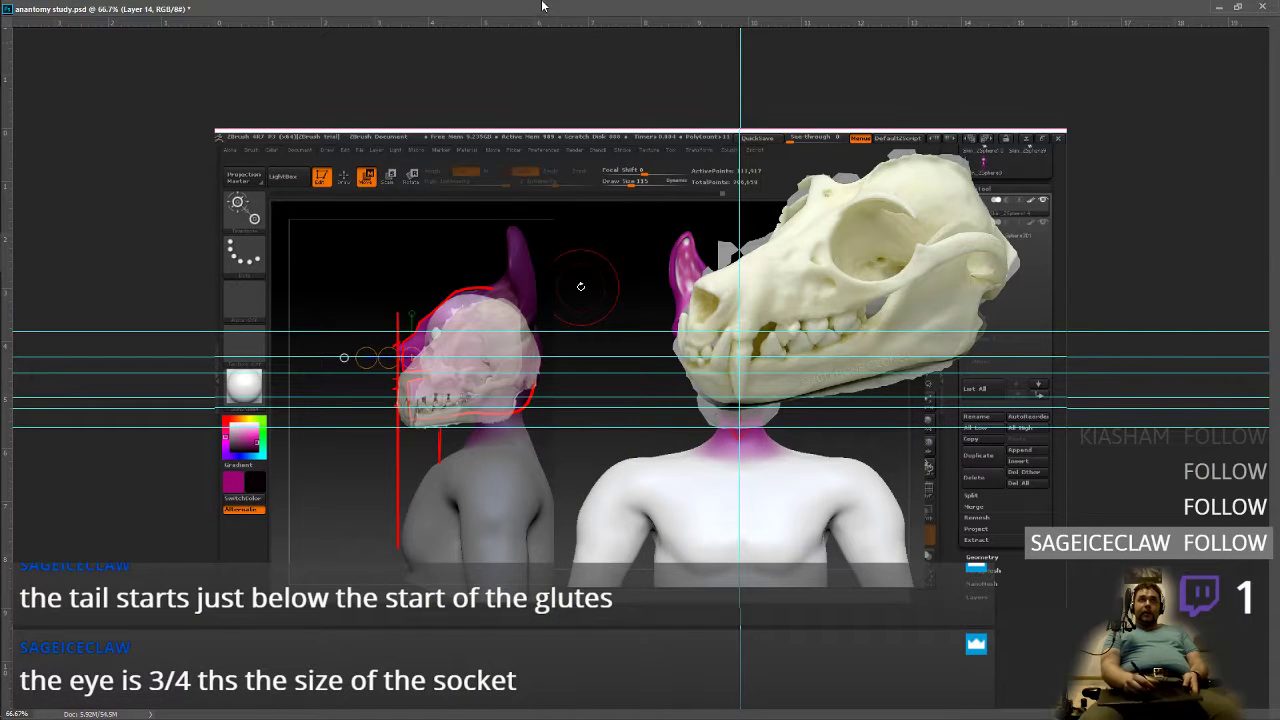
pyautogui.rightClick(492, 179)
pyautogui.click(491, 185)
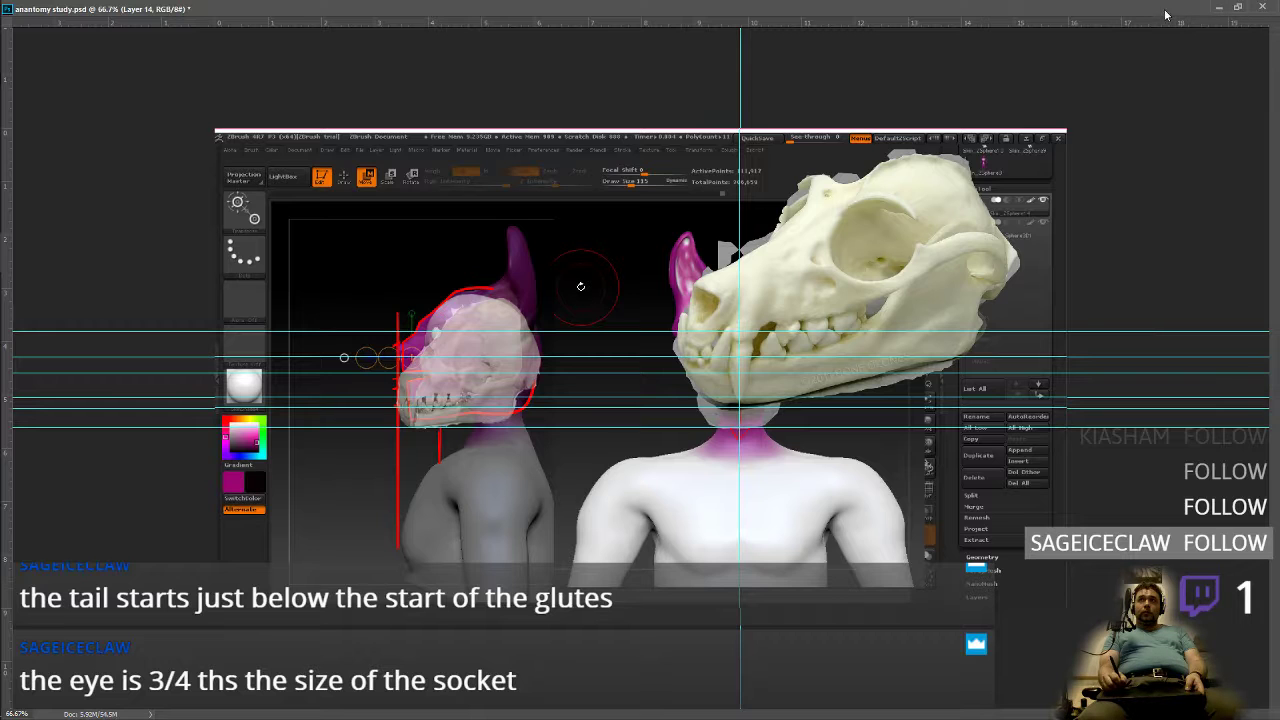
pyautogui.click(1247, 6)
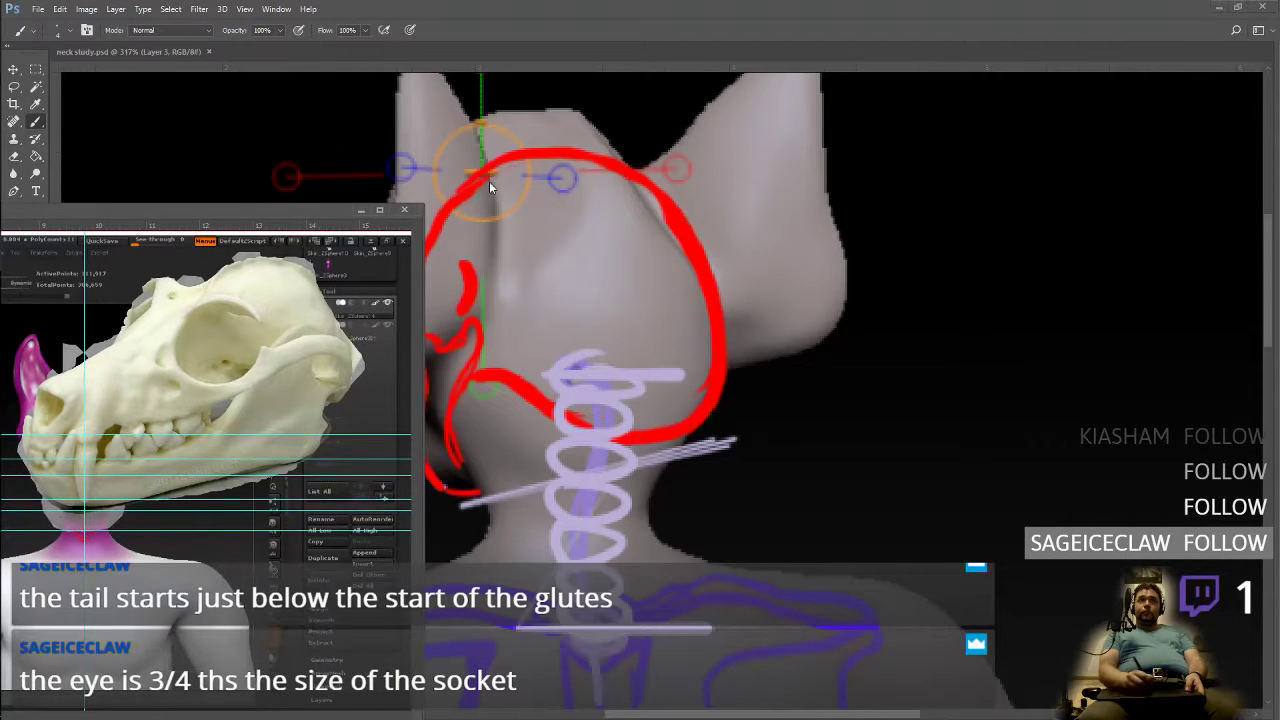
pyautogui.doubleClick(268, 224)
pyautogui.moveTo(268, 210); pyautogui.dragTo(702, 210)
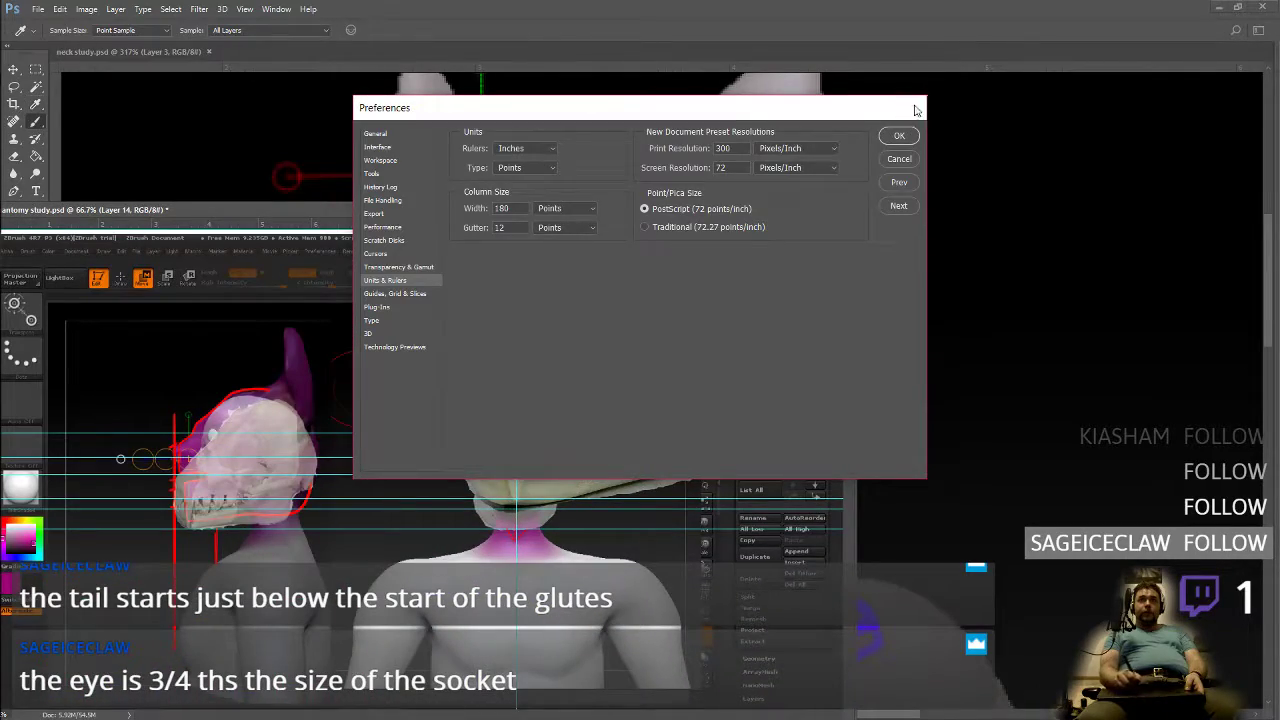
pyautogui.click(914, 109)
pyautogui.moveTo(440, 208); pyautogui.dragTo(309, 54)
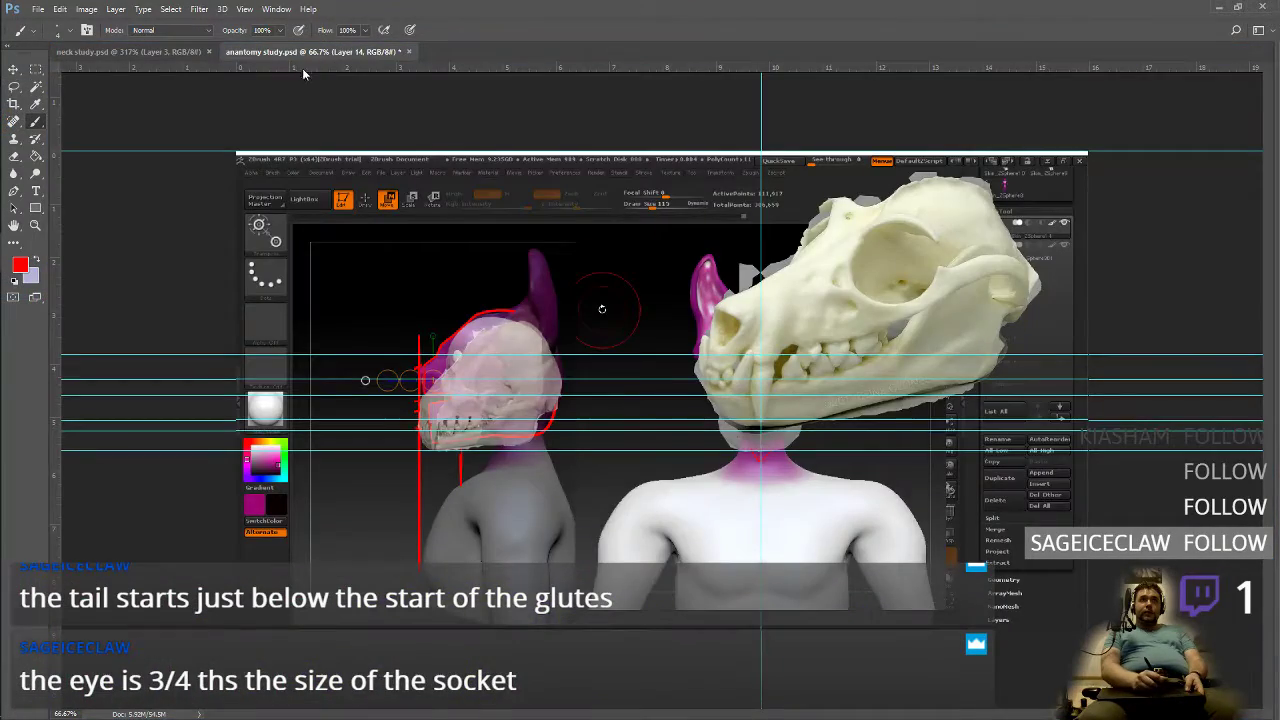
# Step: Display the layer list and hide the animal skull overlays on Layer 4 and Layer 13
pyautogui.click(268, 12)
pyautogui.click(376, 361)
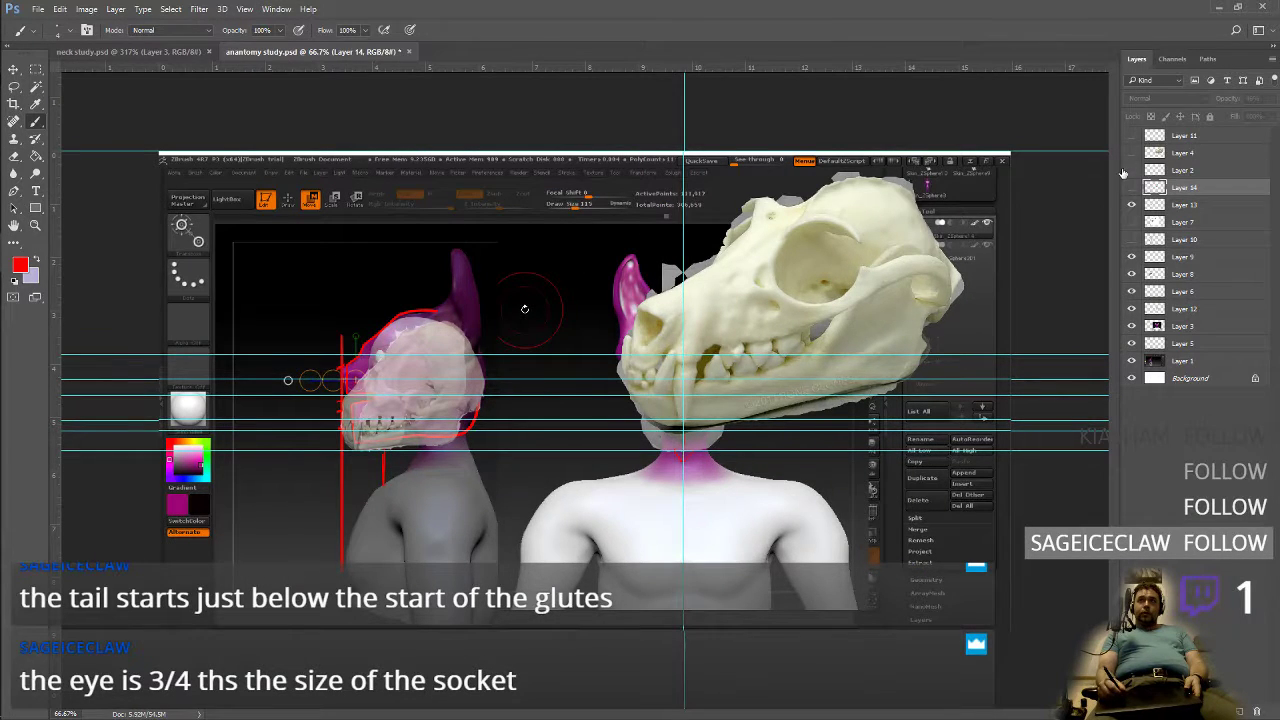
pyautogui.click(1131, 205)
pyautogui.click(1132, 205)
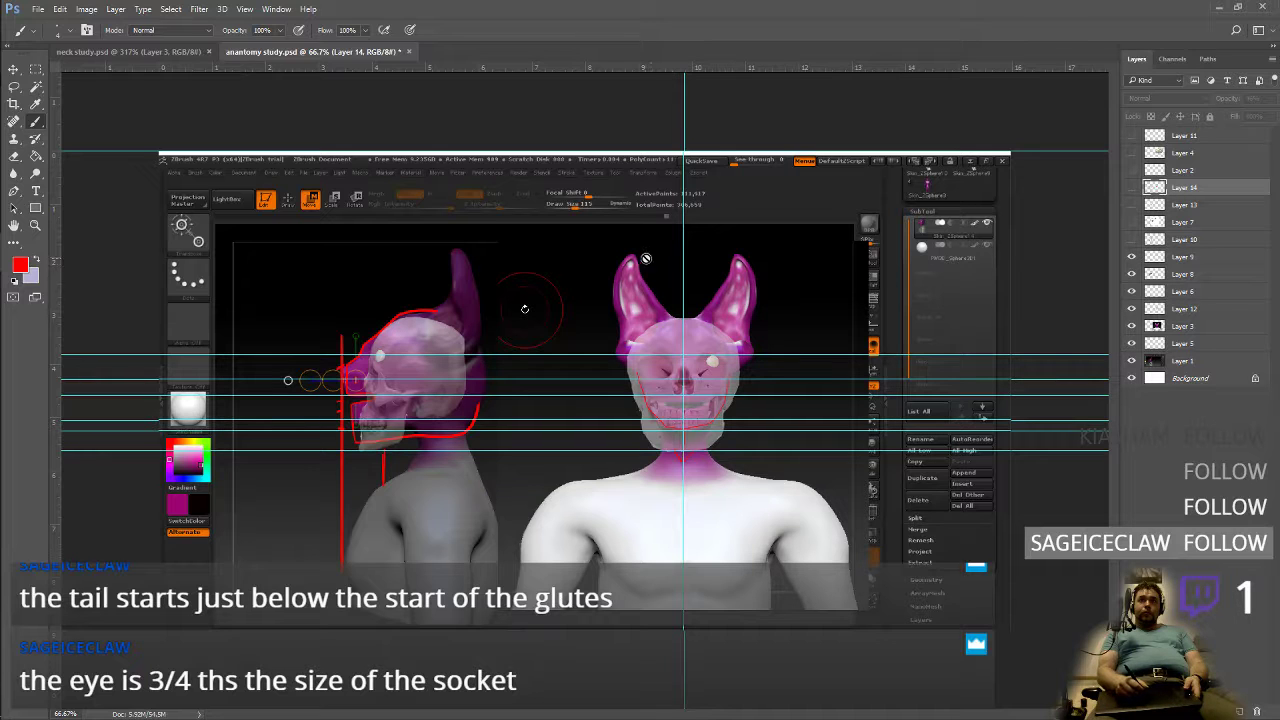
# Step: Hide the guides in the anatomy study
pyautogui.click(278, 12)
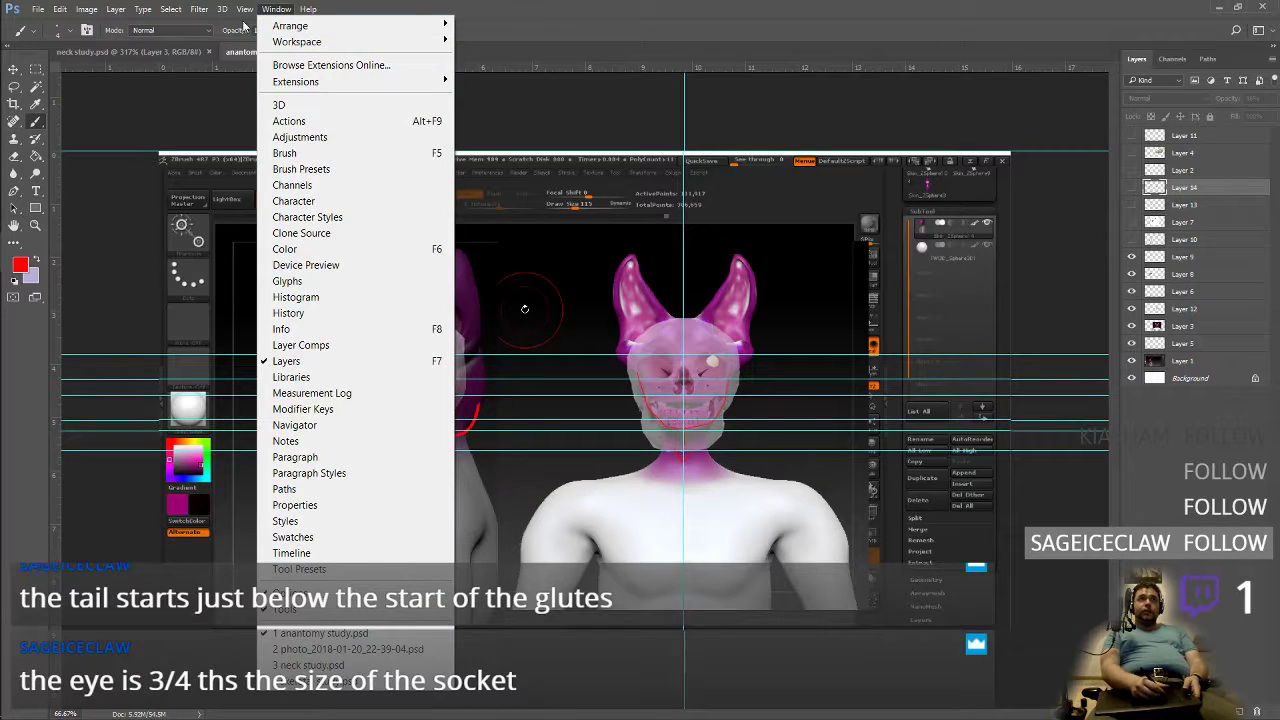
pyautogui.moveTo(244, 9)
pyautogui.moveTo(382, 294)
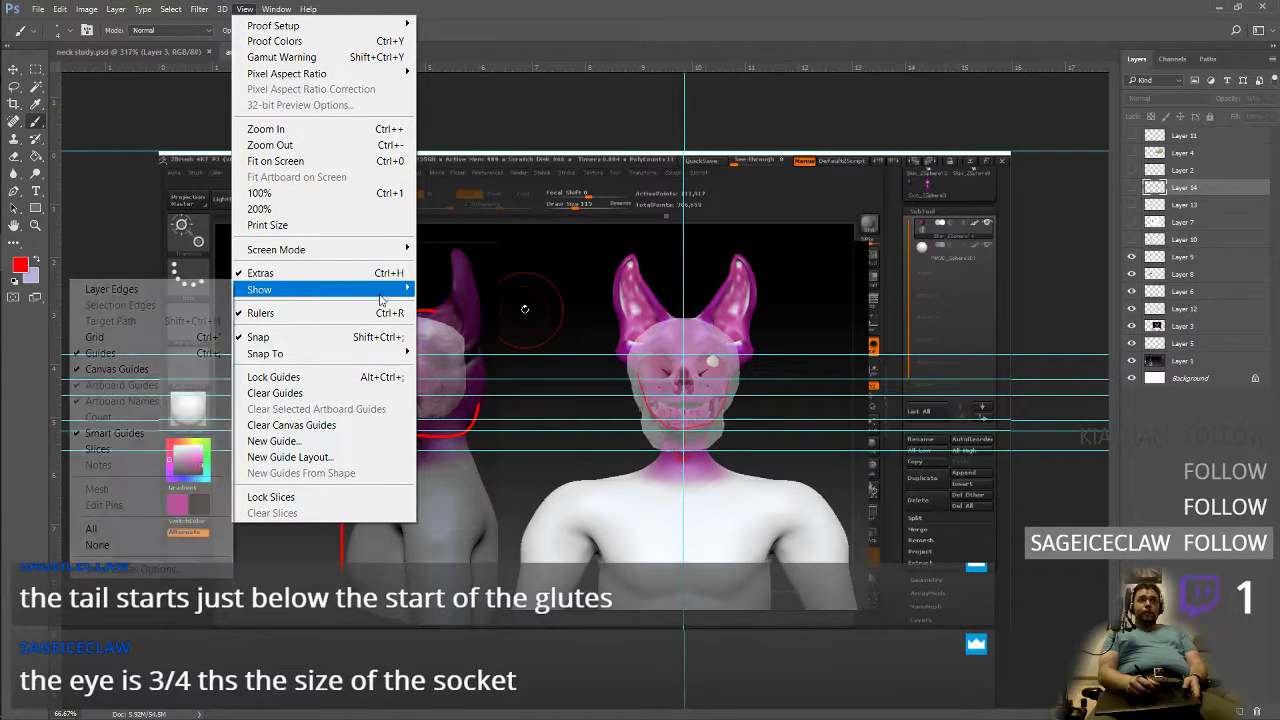
pyautogui.click(215, 353)
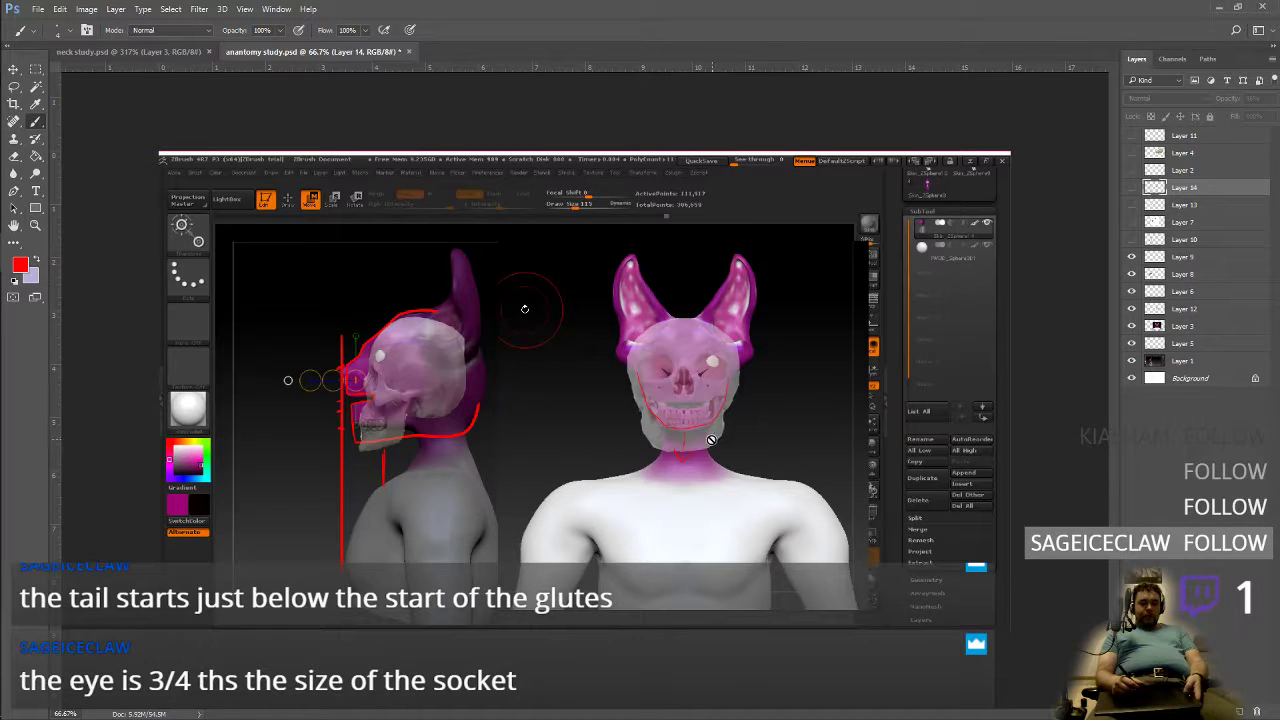
# Step: Examine the side-view head closely by toggling the visibility of Layer 3, Layer 12 and Layer 6
pyautogui.keyDown('alt'); pyautogui.scroll(3, 713, 441); pyautogui.keyUp('alt')
pyautogui.moveTo(653, 493); pyautogui.dragTo(773, 490)
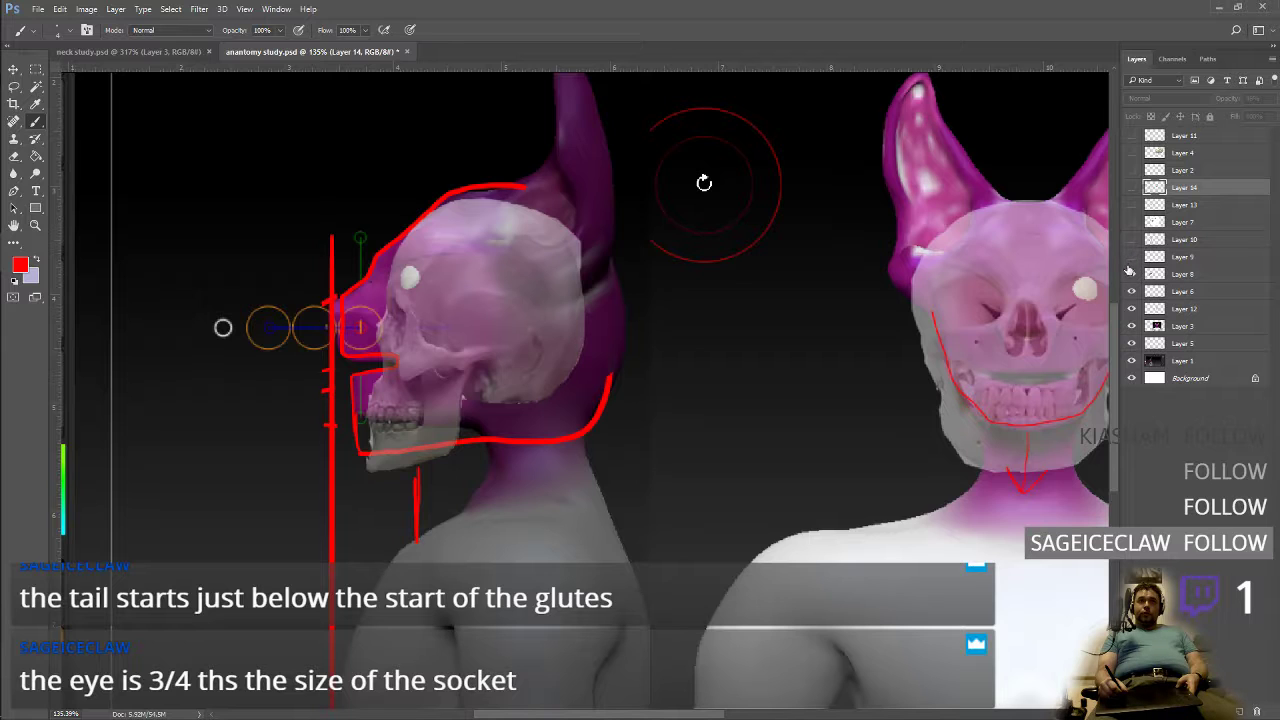
pyautogui.click(1131, 326)
pyautogui.click(1132, 326)
pyautogui.click(1132, 309)
pyautogui.click(1132, 292)
pyautogui.click(1132, 309)
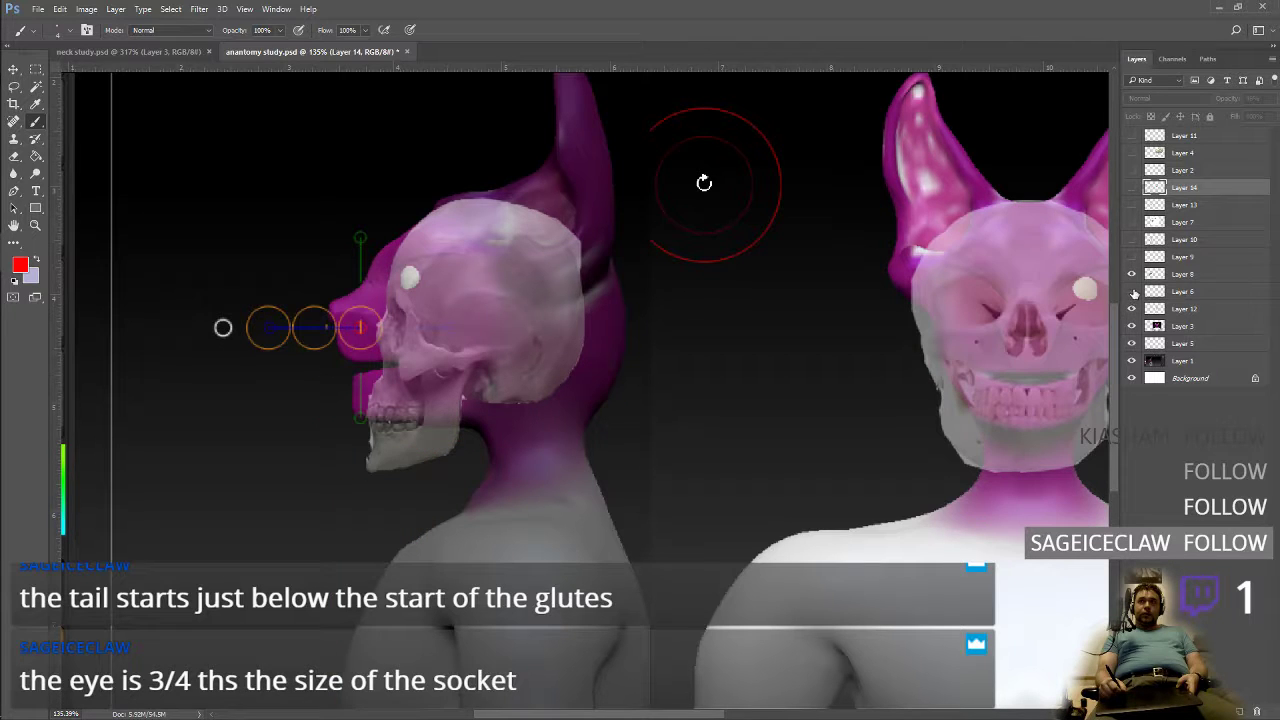
# Step: Keep Layer 6 visible, hide the human skull overlays on Layer 12 and Layer 8, and show Layer 10
pyautogui.click(1132, 292)
pyautogui.click(1132, 309)
pyautogui.click(1131, 275)
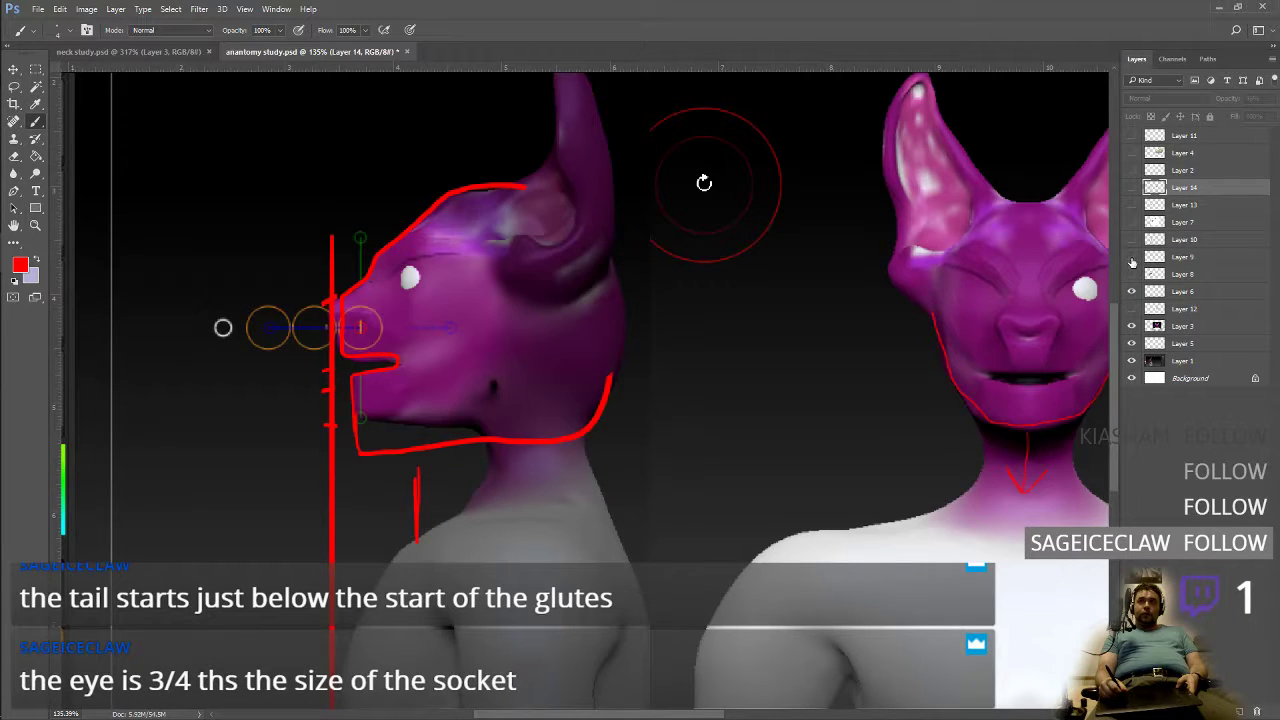
pyautogui.click(1132, 240)
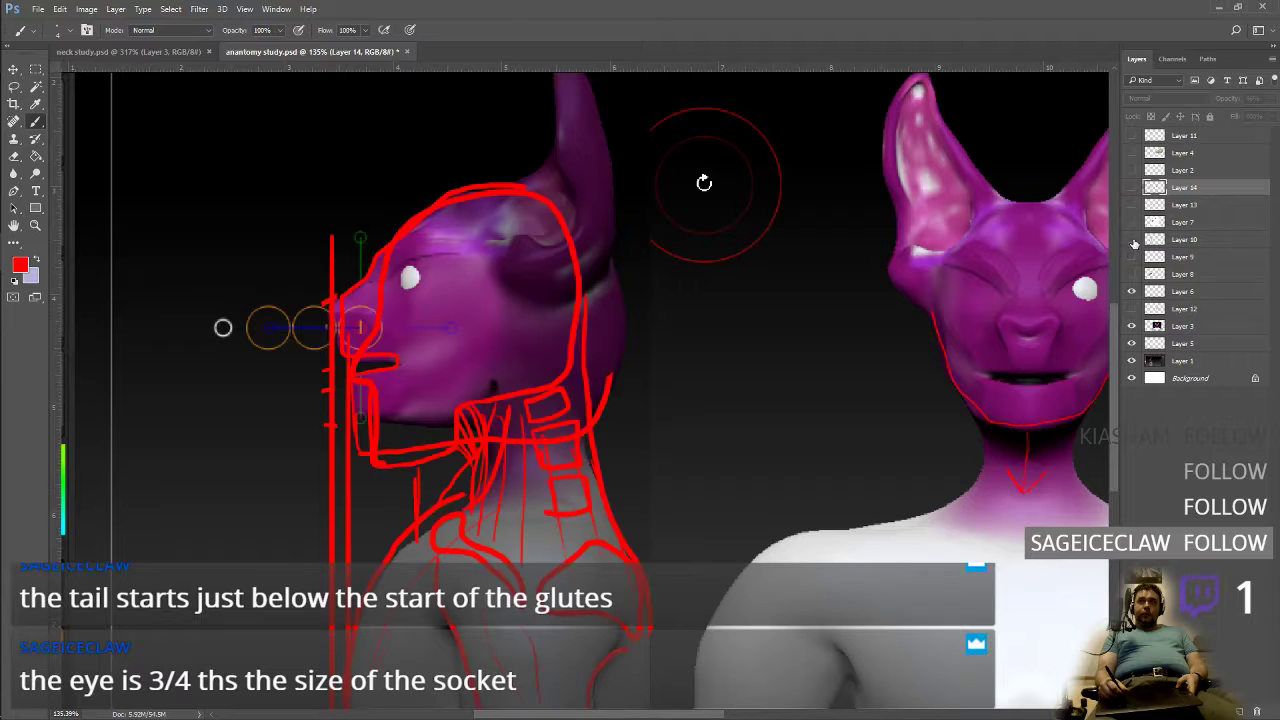
# Step: Hide Layer 10 and compare the side-view head with the overlays on Layer 7 and Layer 13
pyautogui.click(1132, 240)
pyautogui.click(1132, 240)
pyautogui.click(1132, 240)
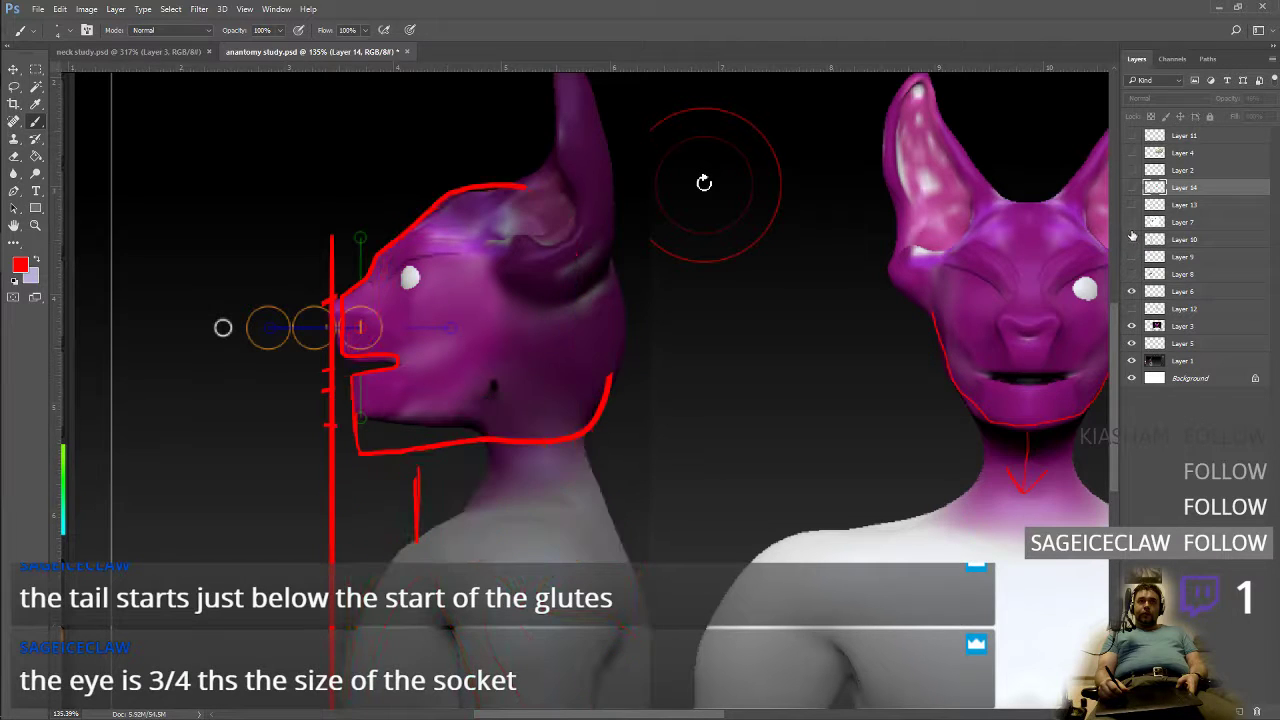
pyautogui.click(1132, 222)
pyautogui.click(1132, 222)
pyautogui.click(1133, 204)
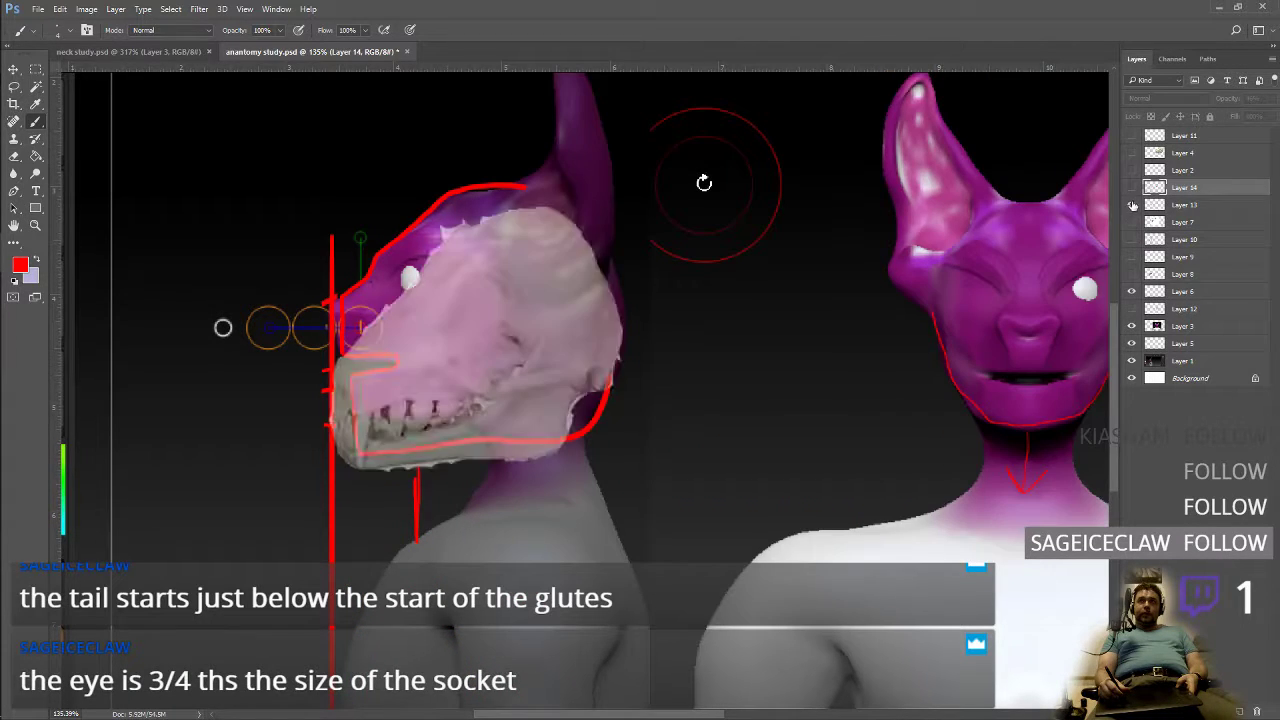
pyautogui.click(1133, 204)
# Step: Show the red head sketch on Layer 14, hide Layer 6, and put the layer list away
pyautogui.click(1132, 188)
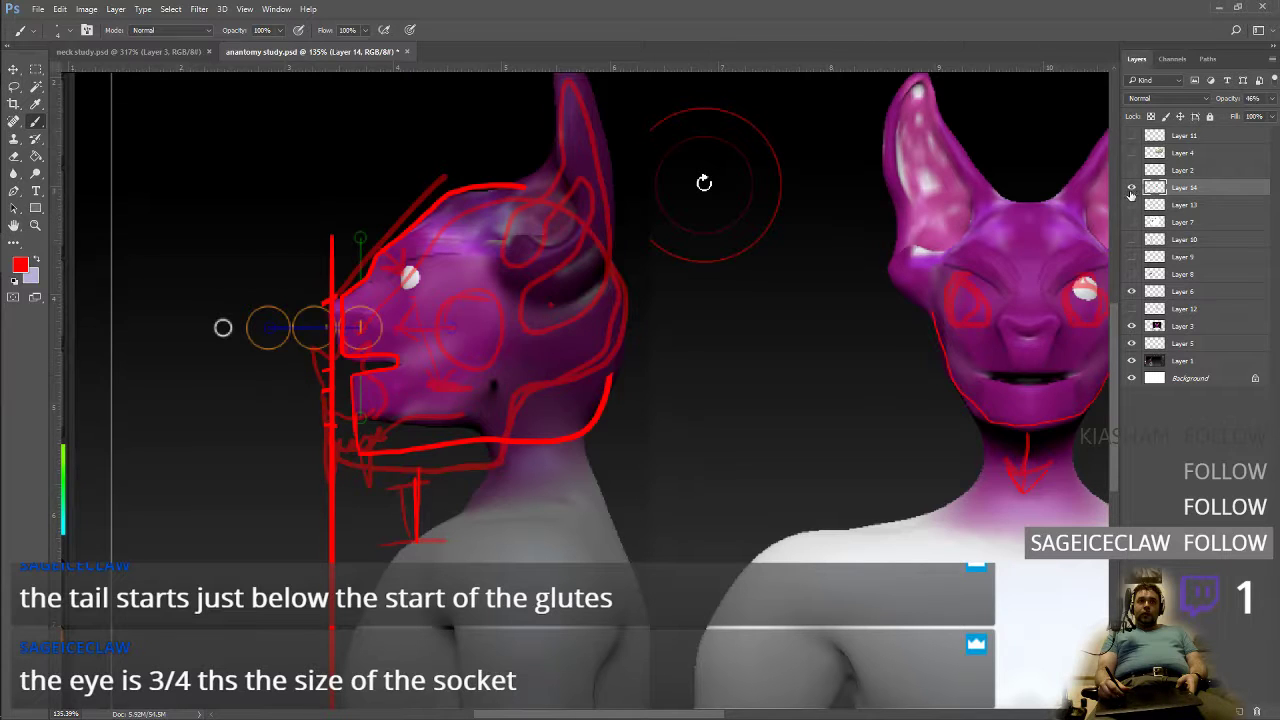
pyautogui.click(1131, 291)
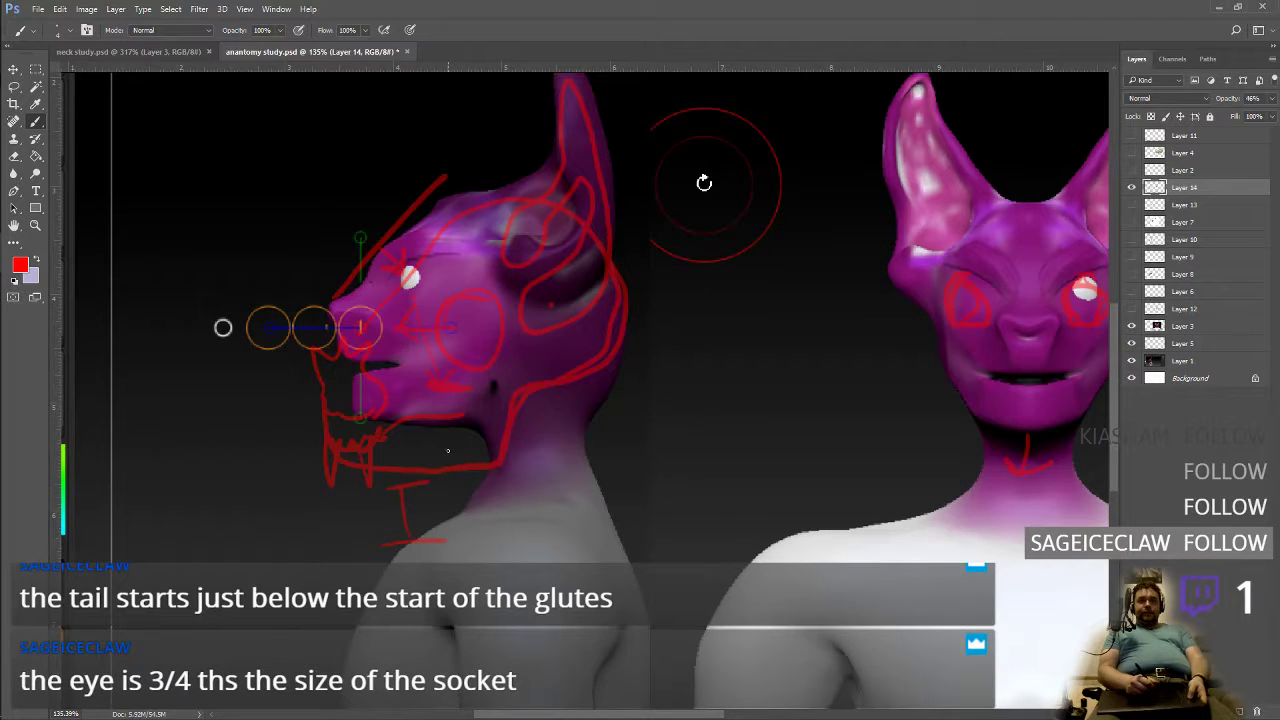
pyautogui.press('F6')
pyautogui.hotkey('shift', 'Tab')
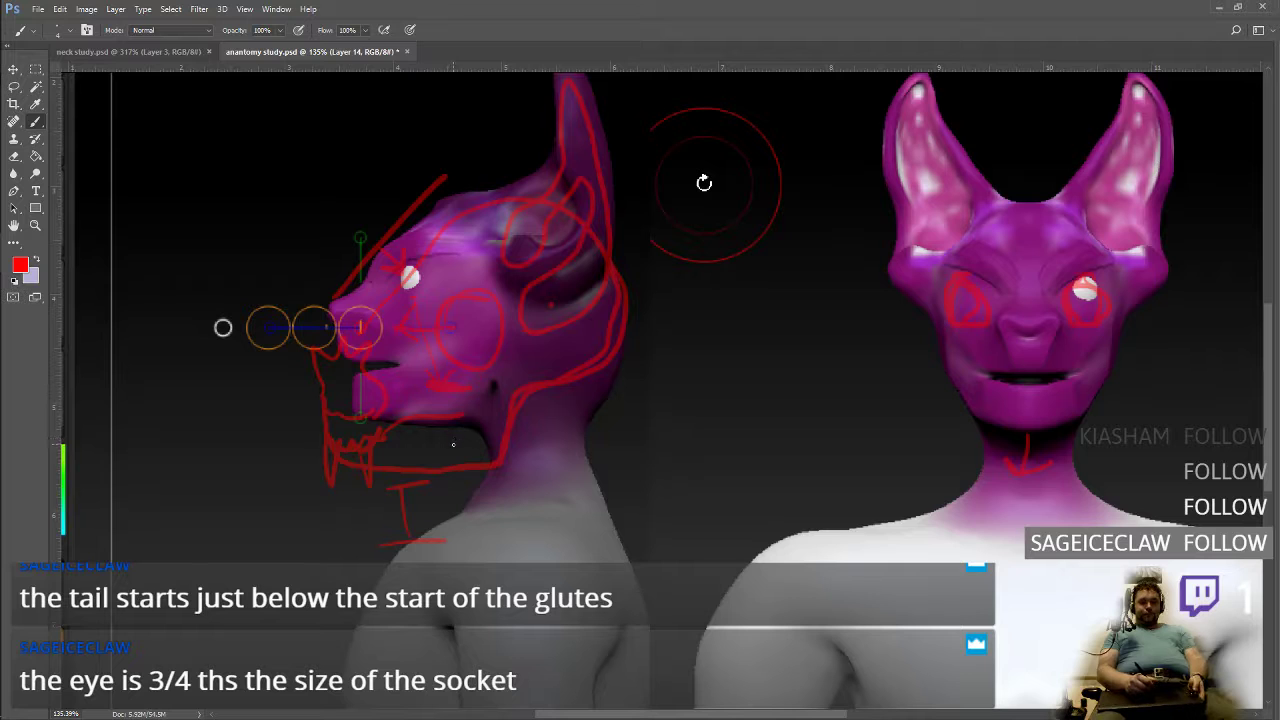
# Step: Minimise the anatomy study and switch back to the creature head sculpt in ZBrush
pyautogui.press('super+Left')
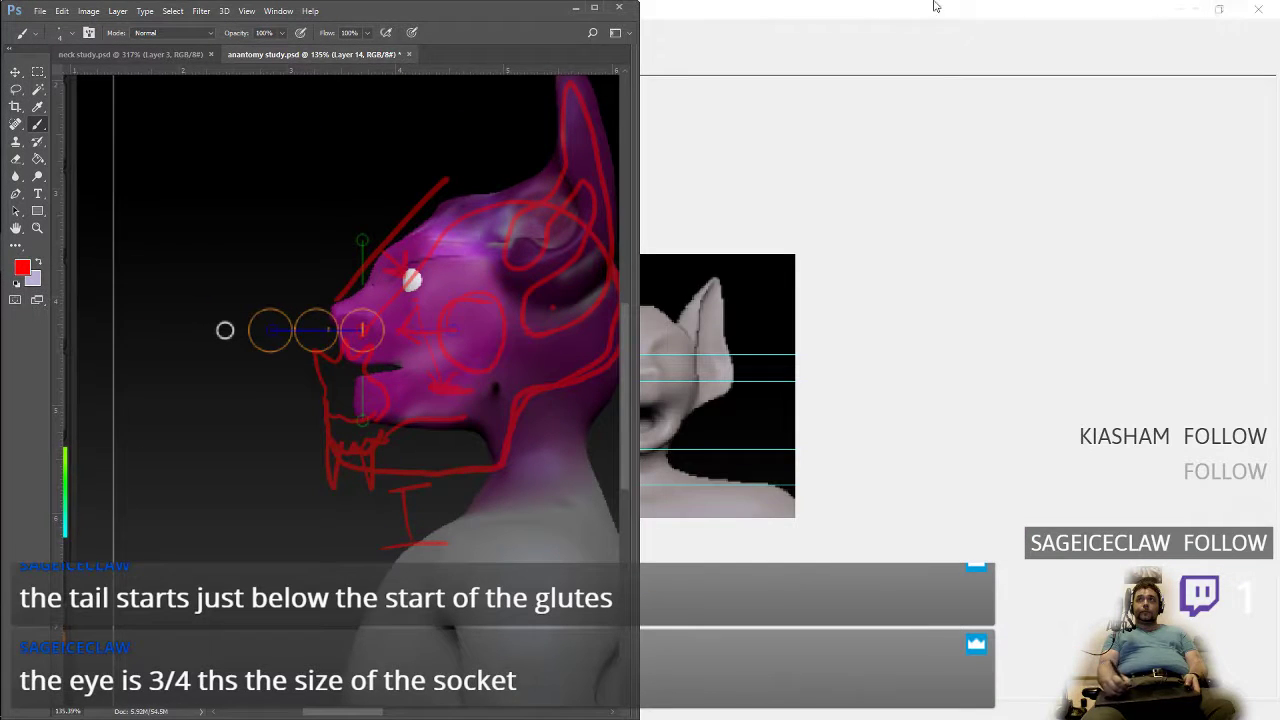
pyautogui.click(597, 7)
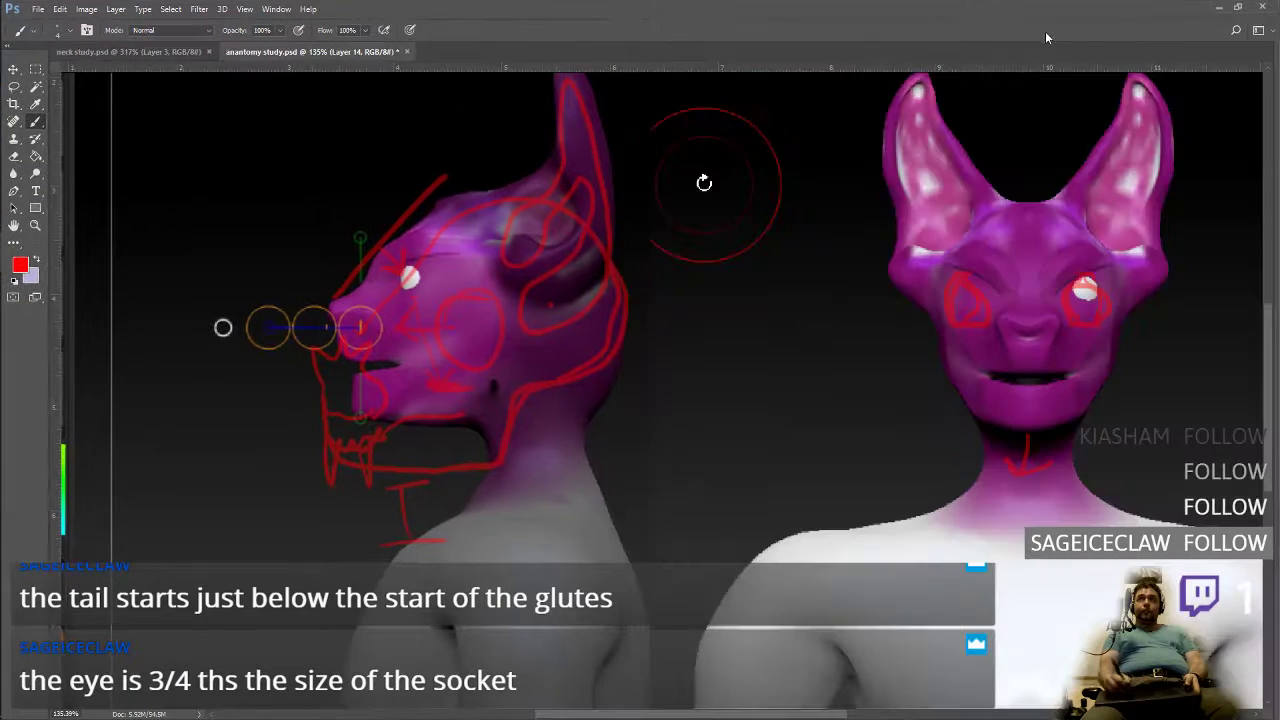
pyautogui.click(1208, 14)
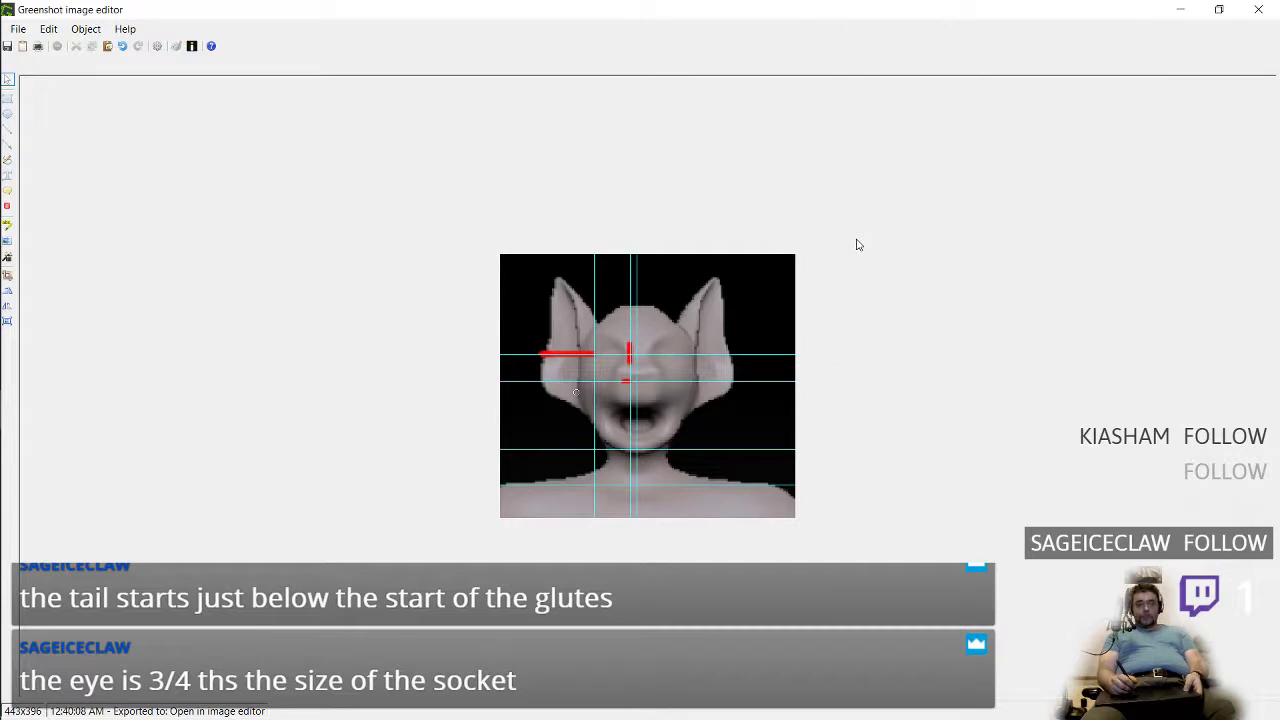
pyautogui.press('ctrl+super+Right')
pyautogui.press('ctrl+super+Left')
pyautogui.press('ctrl+super+Left')
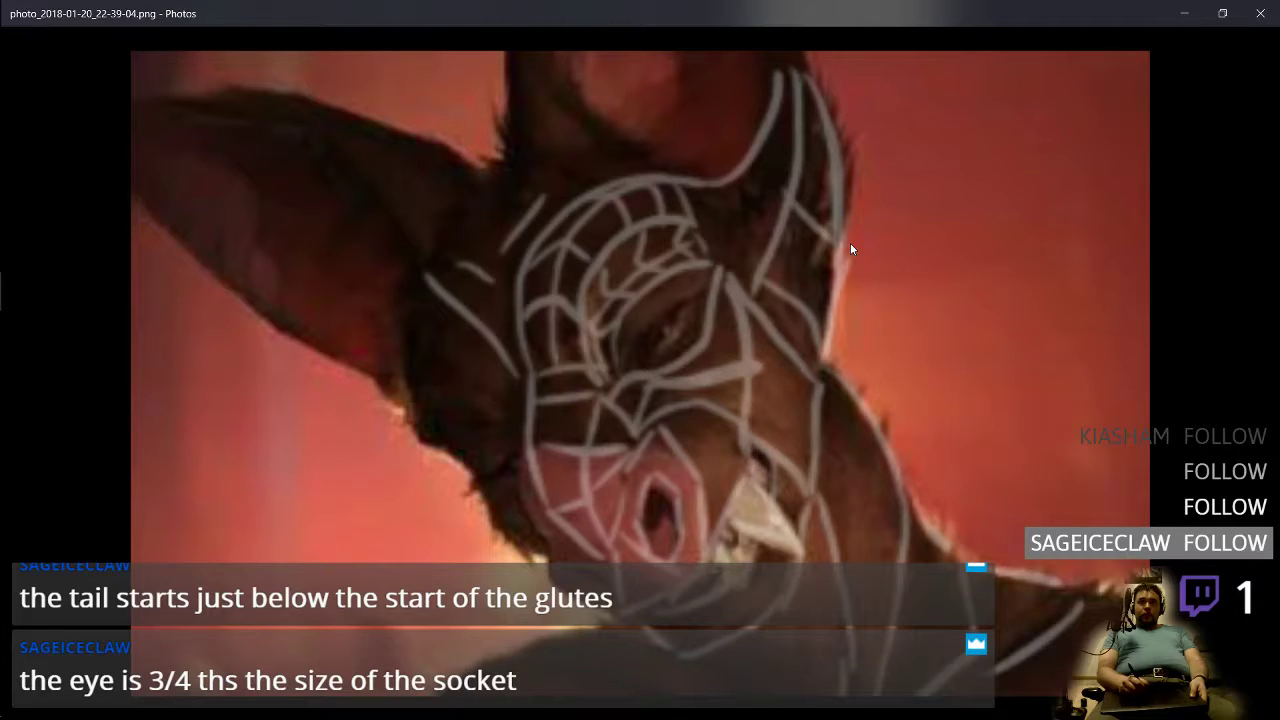
pyautogui.press('ctrl+super+Left')
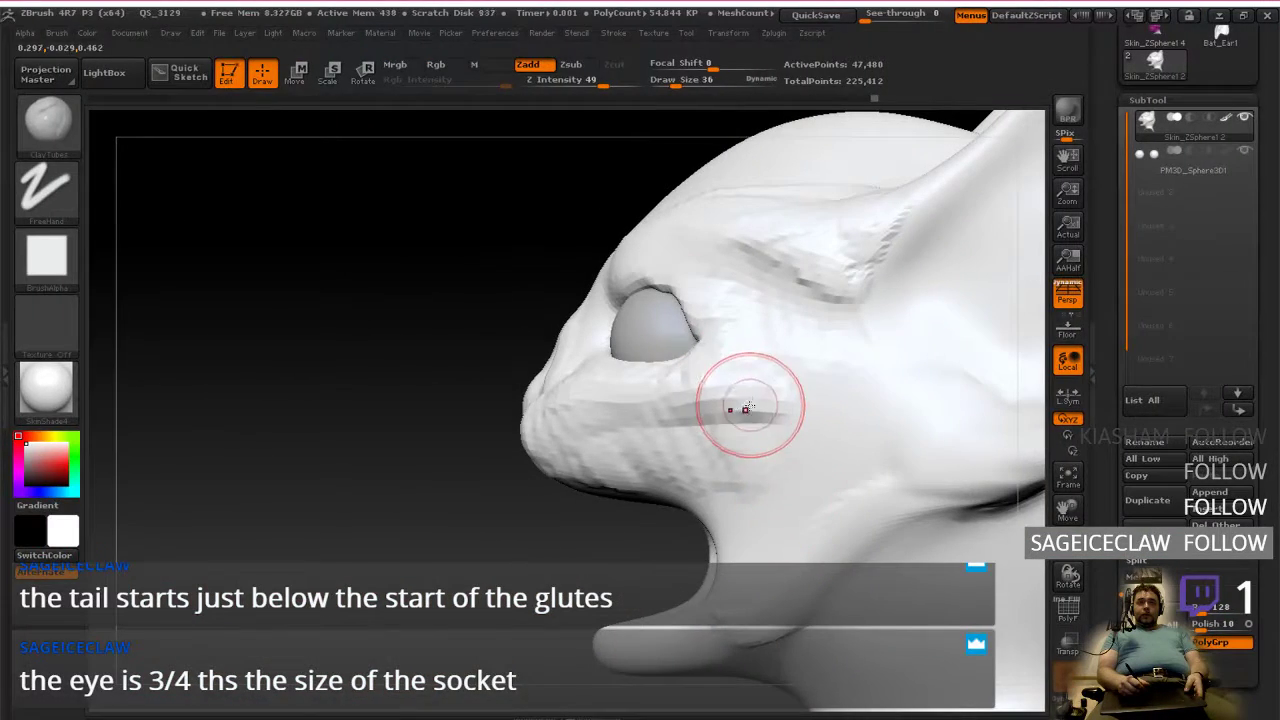
pyautogui.press('ctrl+super+Right')
pyautogui.press('ctrl+super+Left')
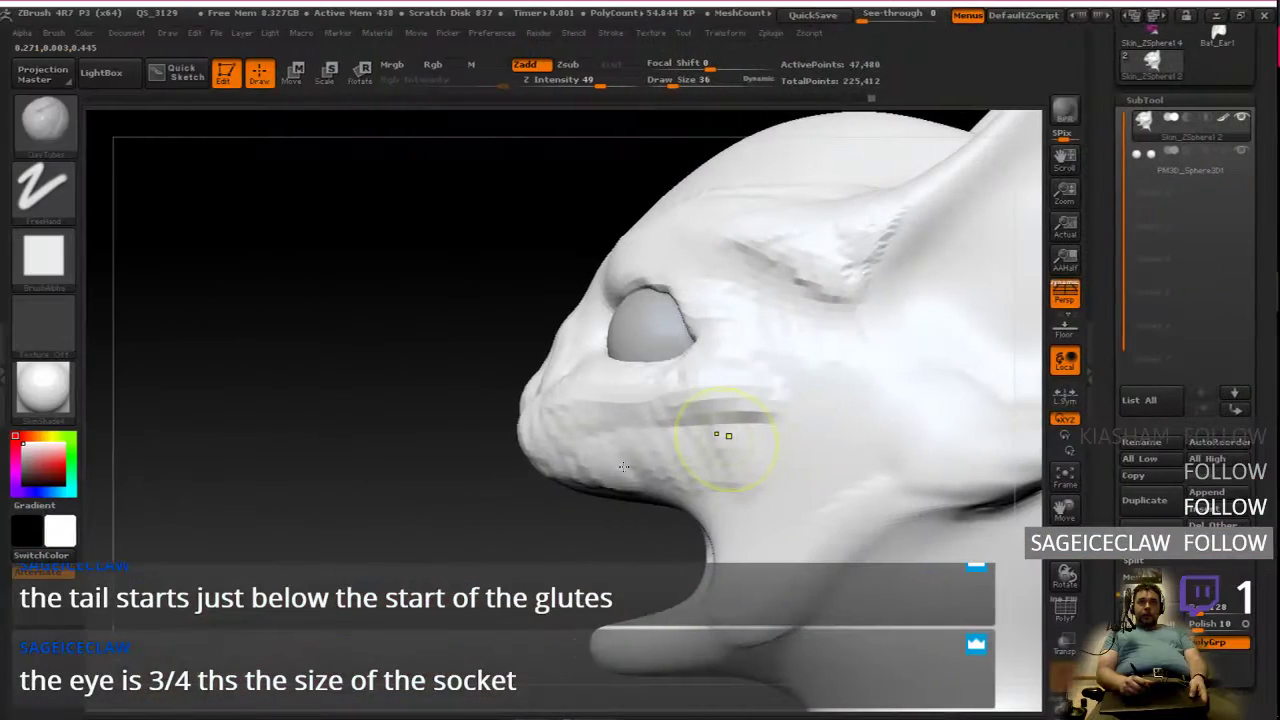
# Step: Build up the cheekbone ridge beneath the eye with ClayTubes strokes running toward the ear
pyautogui.moveTo(608, 420); pyautogui.dragTo(720, 443, button='right')
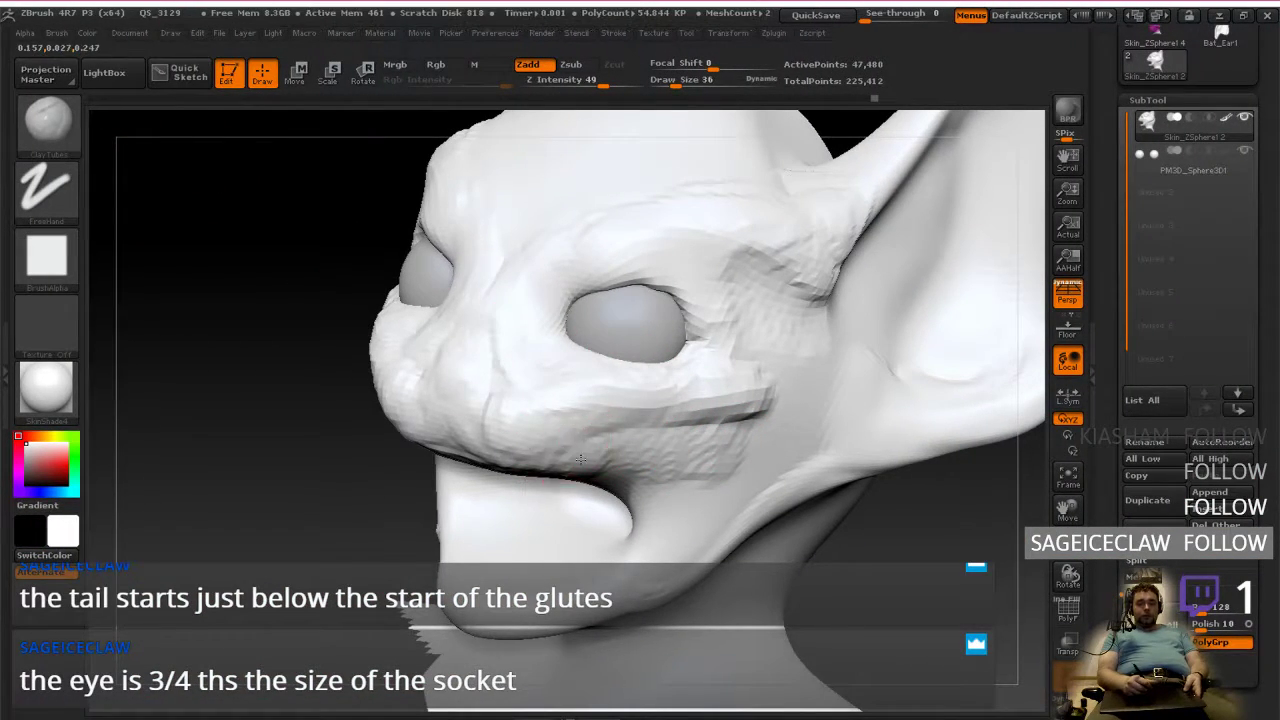
pyautogui.moveTo(571, 437); pyautogui.dragTo(594, 434, button='right')
pyautogui.moveTo(603, 411)
pyautogui.mouseDown()
pyautogui.moveTo(680, 428)
pyautogui.moveTo(728, 396)
pyautogui.mouseUp()
pyautogui.moveTo(728, 396)
pyautogui.mouseDown(button='right')
pyautogui.moveTo(760, 400)
pyautogui.moveTo(685, 434)
pyautogui.moveTo(670, 464)
pyautogui.moveTo(457, 490)
pyautogui.mouseUp(button='right')
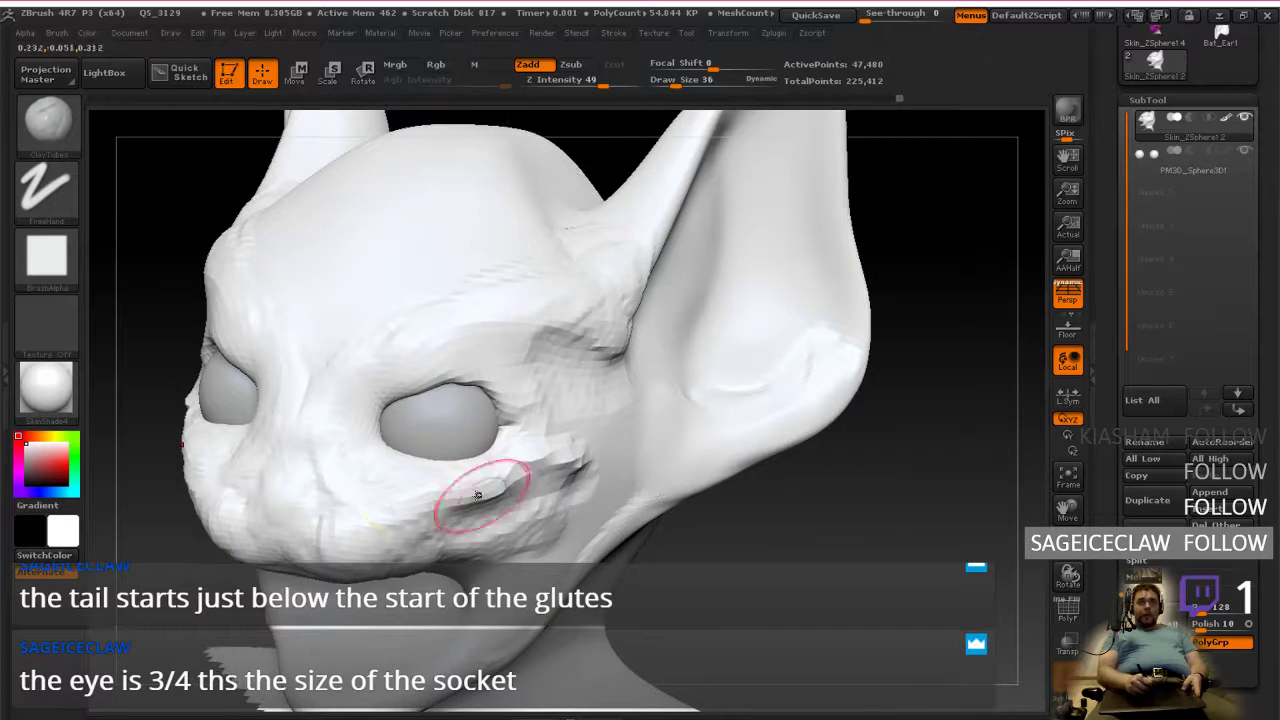
pyautogui.press('ctrl')
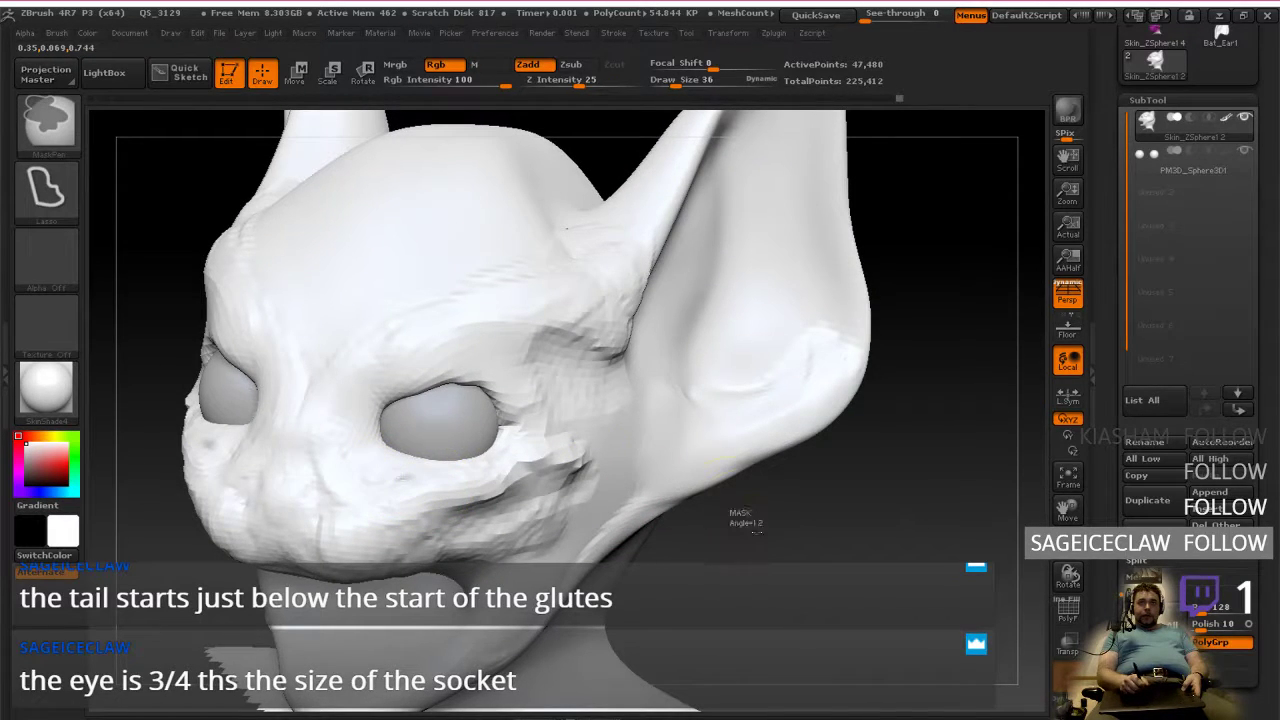
pyautogui.keyDown('ctrl'); pyautogui.click(737, 523); pyautogui.keyUp('ctrl')
pyautogui.moveTo(481, 443); pyautogui.dragTo(412, 491)
pyautogui.moveTo(412, 491)
pyautogui.mouseDown(button='right')
pyautogui.moveTo(350, 480)
pyautogui.moveTo(430, 471)
pyautogui.moveTo(438, 455)
pyautogui.mouseUp(button='right')
pyautogui.keyDown('ctrl'); pyautogui.click(748, 541); pyautogui.keyUp('ctrl')
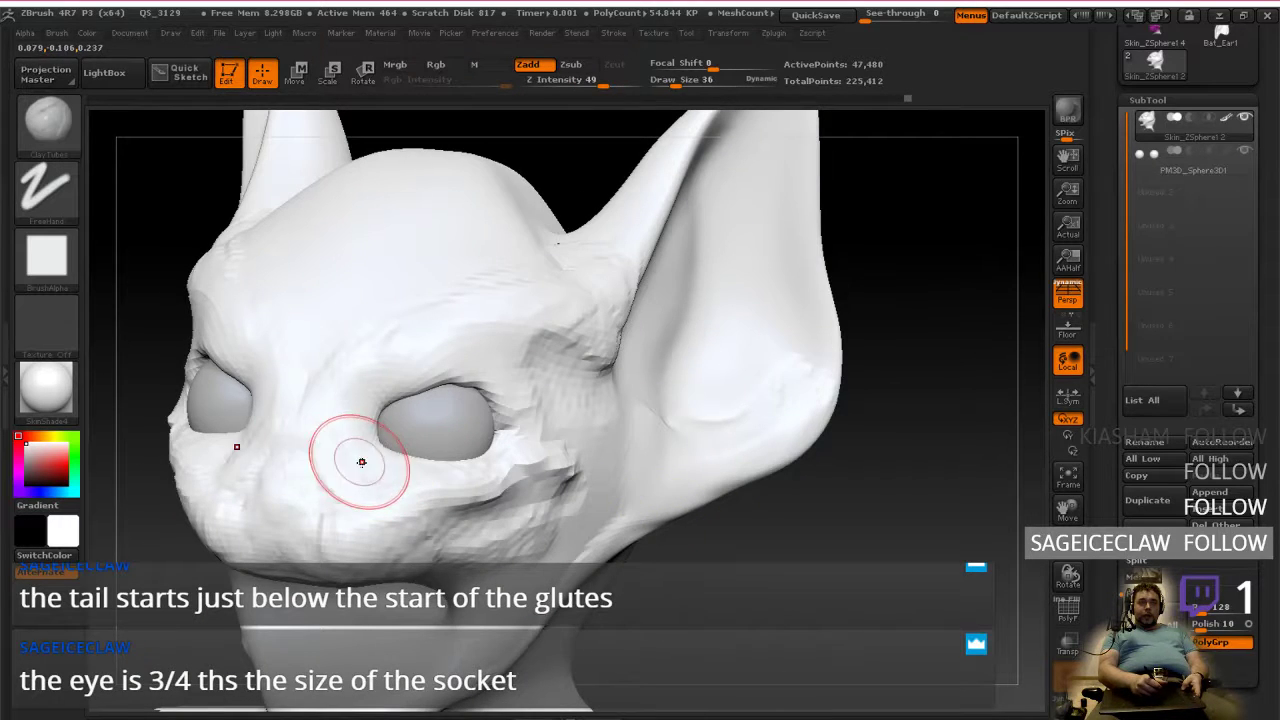
# Step: Fill out the side of the muzzle below the inner corner of the eye with ClayTubes
pyautogui.moveTo(346, 453); pyautogui.dragTo(349, 463, button='right')
pyautogui.moveTo(342, 488)
pyautogui.mouseDown()
pyautogui.moveTo(277, 546)
pyautogui.moveTo(354, 517)
pyautogui.moveTo(297, 509)
pyautogui.moveTo(343, 526)
pyautogui.moveTo(336, 540)
pyautogui.moveTo(356, 556)
pyautogui.mouseUp()
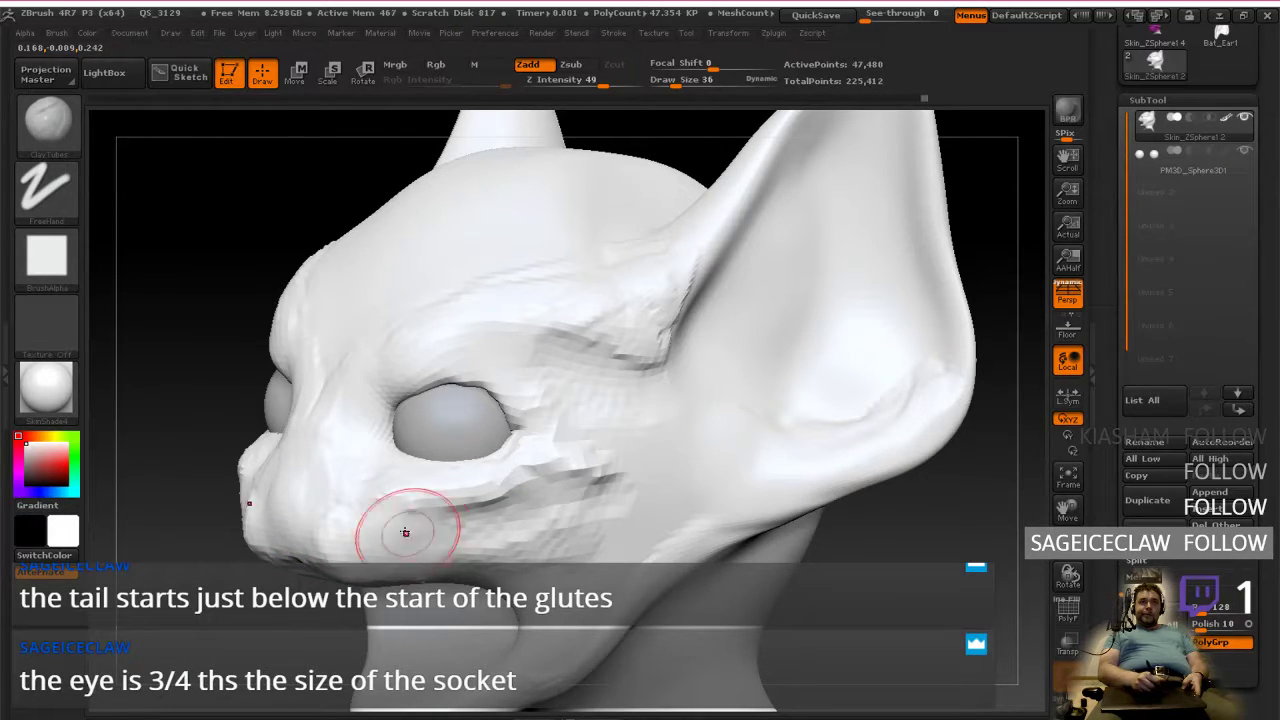
pyautogui.moveTo(414, 534); pyautogui.dragTo(392, 557, button='right')
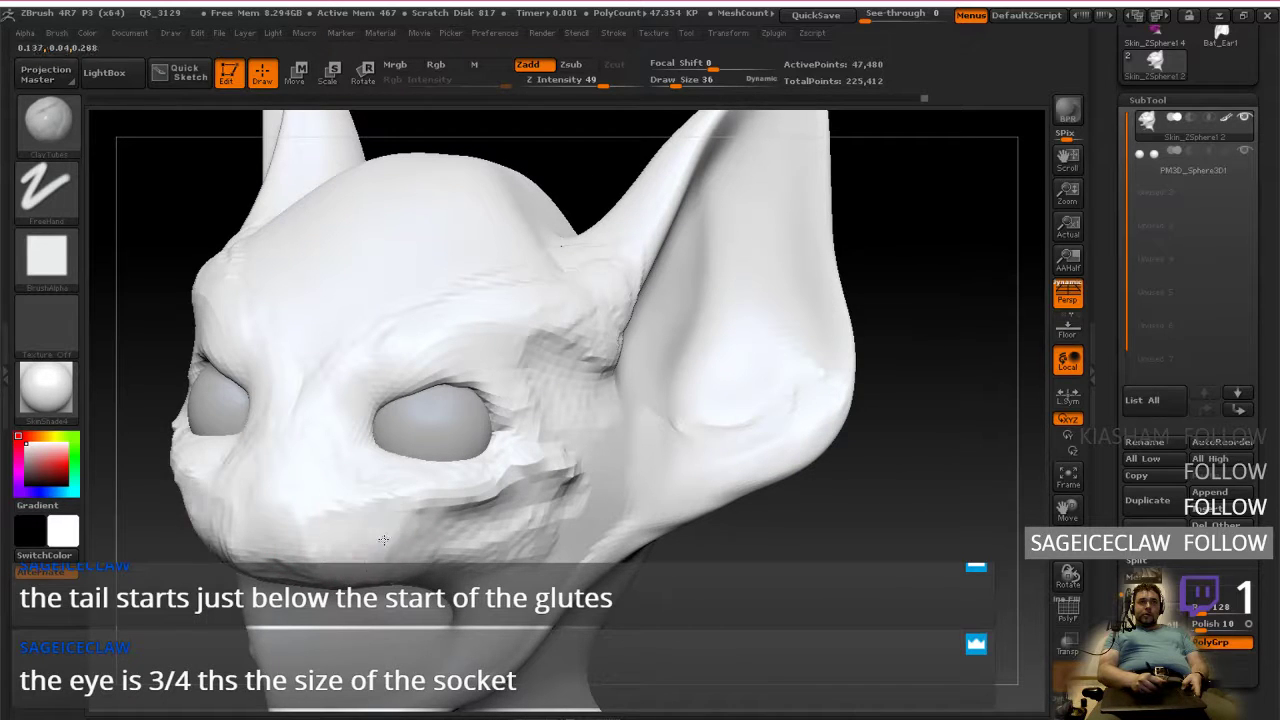
pyautogui.moveTo(468, 536)
pyautogui.mouseDown(button='right')
pyautogui.moveTo(562, 528)
pyautogui.moveTo(457, 534)
pyautogui.mouseUp(button='right')
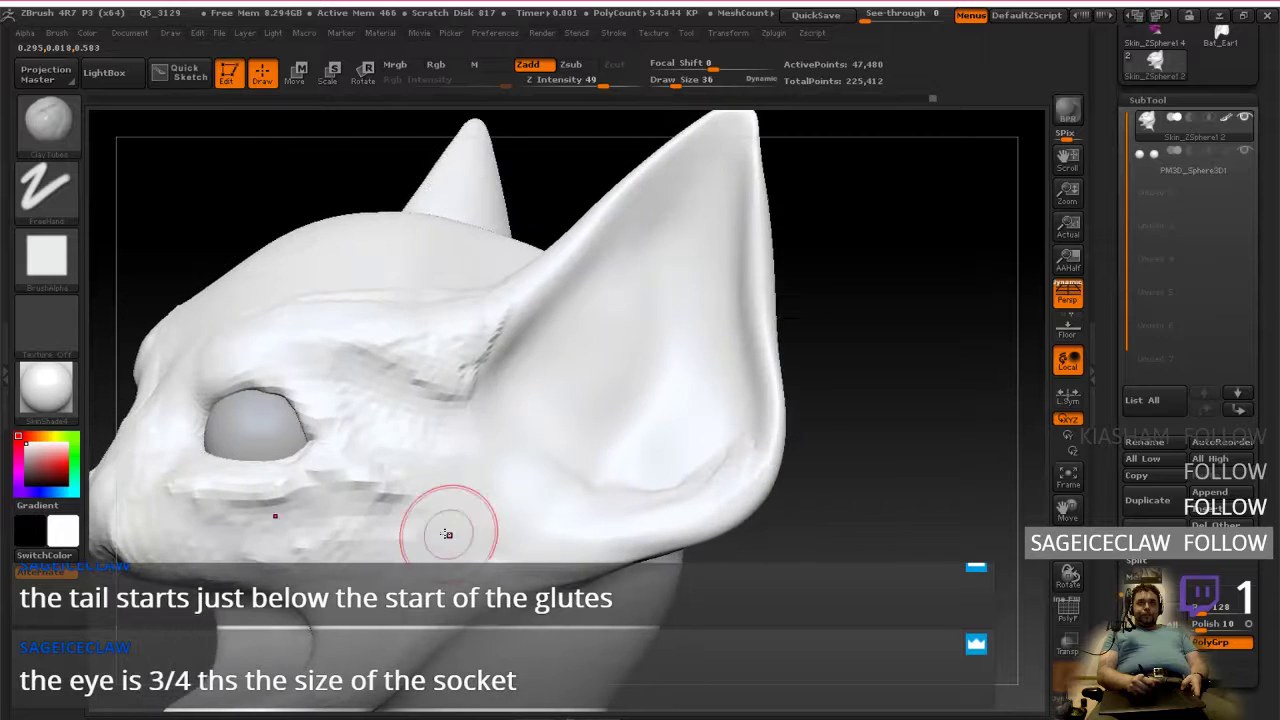
# Step: Add clay at the temple, between the outer end of the brow and the ear's base
pyautogui.moveTo(431, 360); pyautogui.dragTo(454, 352)
pyautogui.moveTo(400, 350); pyautogui.dragTo(434, 342, button='right')
pyautogui.moveTo(420, 299)
pyautogui.mouseDown(button='right')
pyautogui.moveTo(420, 386)
pyautogui.moveTo(353, 460)
pyautogui.mouseUp(button='right')
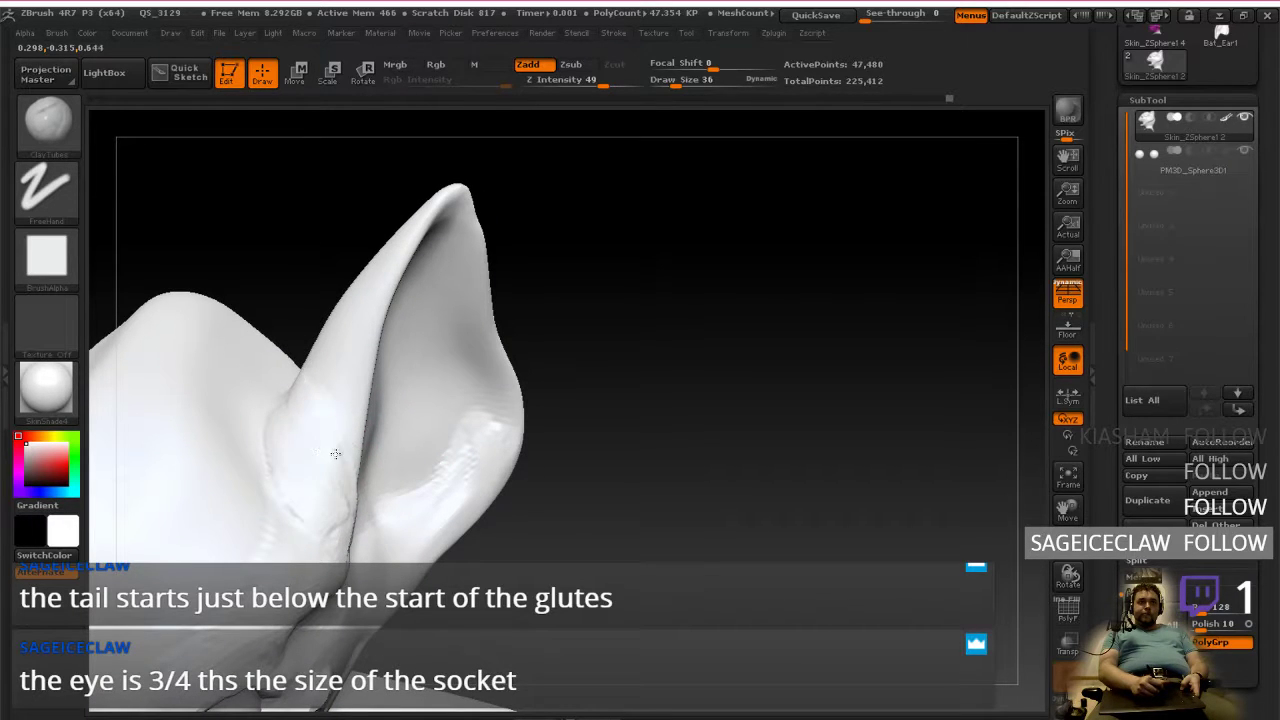
pyautogui.moveTo(366, 300); pyautogui.dragTo(428, 423, button='right')
pyautogui.moveTo(465, 470); pyautogui.dragTo(514, 424, button='right')
# Step: Thicken the rim of the lower jaw around the open mouth with ClayTubes strokes
pyautogui.moveTo(403, 460)
pyautogui.mouseDown(button='right')
pyautogui.moveTo(475, 478)
pyautogui.moveTo(335, 548)
pyautogui.mouseUp(button='right')
pyautogui.keyDown('shift'); pyautogui.moveTo(461, 536); pyautogui.dragTo(448, 468, button='right'); pyautogui.keyUp('shift')
pyautogui.keyDown('alt'); pyautogui.moveTo(335, 560); pyautogui.dragTo(478, 462, button='right'); pyautogui.keyUp('alt')
pyautogui.moveTo(311, 436); pyautogui.dragTo(352, 498)
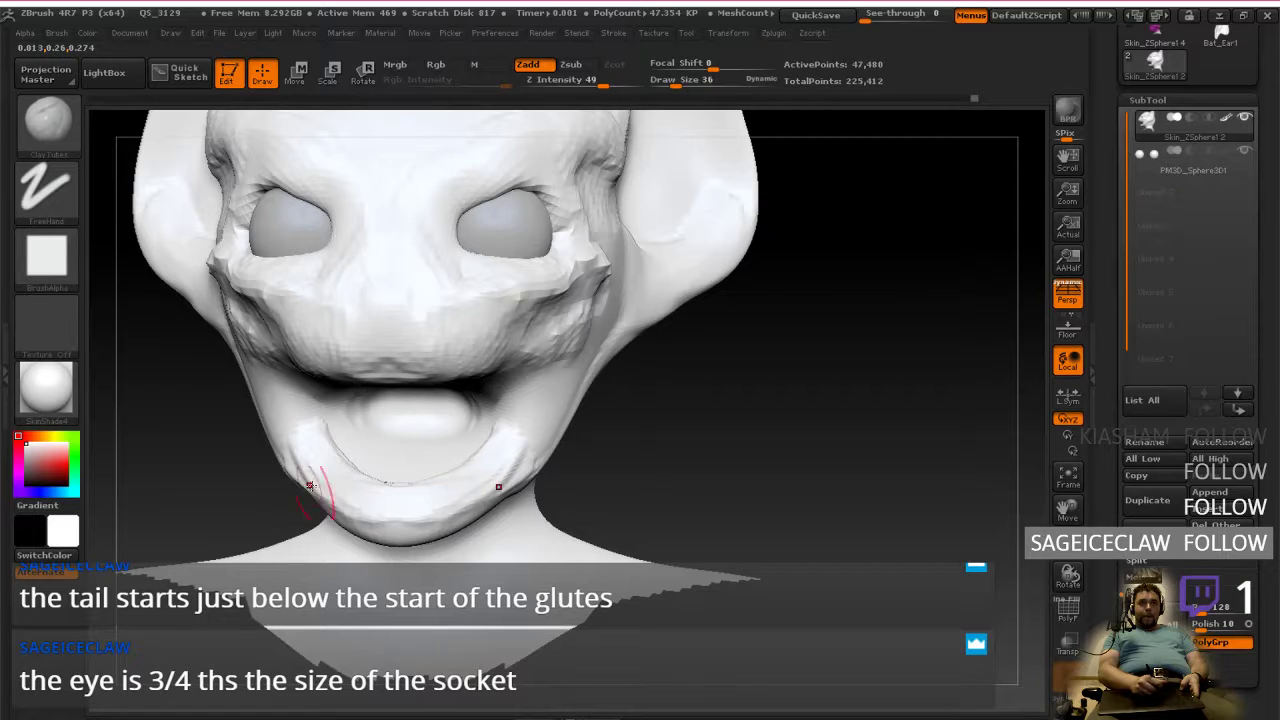
pyautogui.moveTo(286, 443)
pyautogui.mouseDown(button='right')
pyautogui.moveTo(401, 440)
pyautogui.moveTo(458, 456)
pyautogui.moveTo(477, 465)
pyautogui.moveTo(456, 503)
pyautogui.mouseUp(button='right')
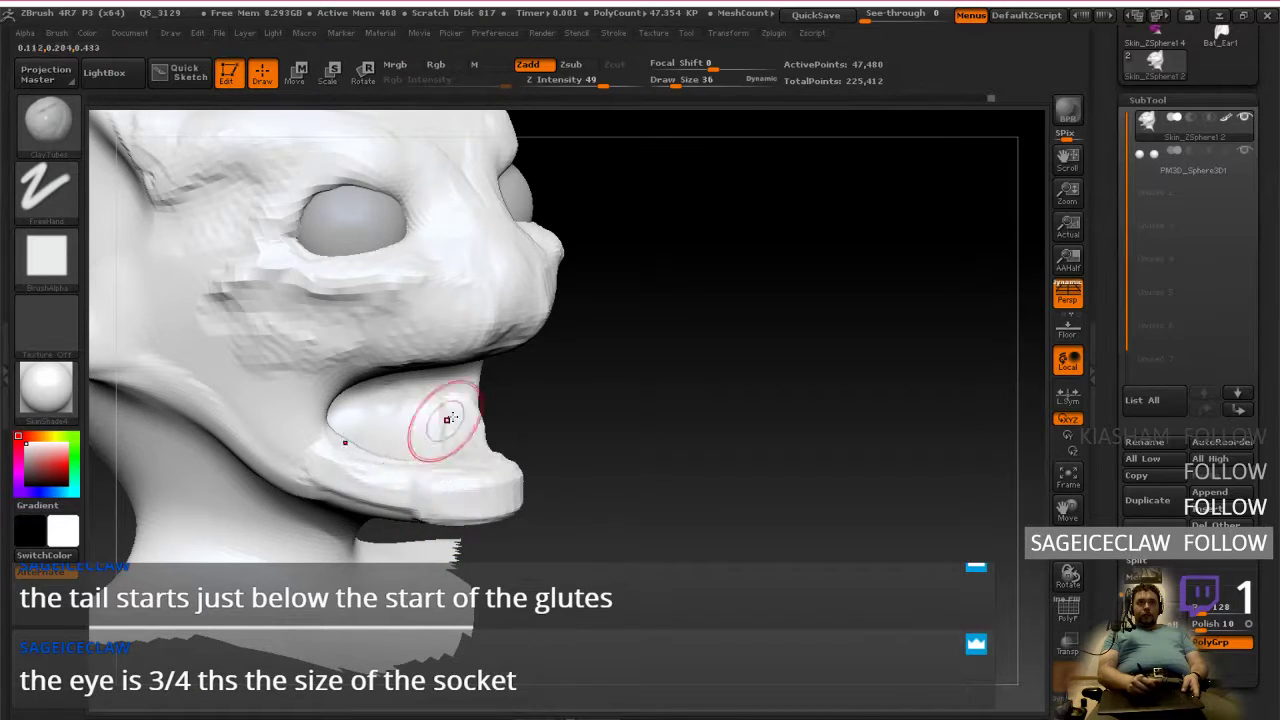
pyautogui.moveTo(436, 432); pyautogui.dragTo(508, 420, button='right')
pyautogui.moveTo(583, 288)
pyautogui.mouseDown(button='right')
pyautogui.moveTo(560, 410)
pyautogui.moveTo(503, 451)
pyautogui.moveTo(443, 543)
pyautogui.mouseUp(button='right')
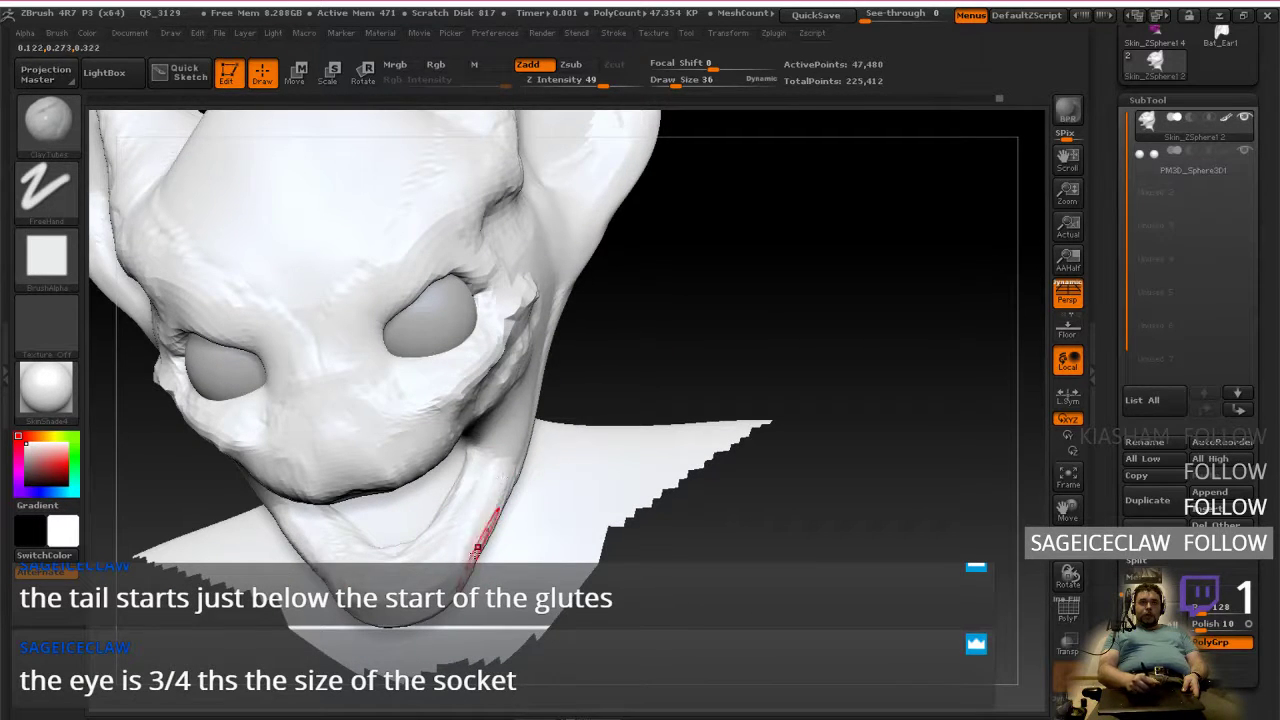
# Step: Try to remesh the partly hidden head with DynaMesh, and extend the clay back along the jaw's lower edge
pyautogui.moveTo(490, 418)
pyautogui.mouseDown(button='right')
pyautogui.moveTo(520, 440)
pyautogui.moveTo(443, 537)
pyautogui.moveTo(463, 565)
pyautogui.mouseUp(button='right')
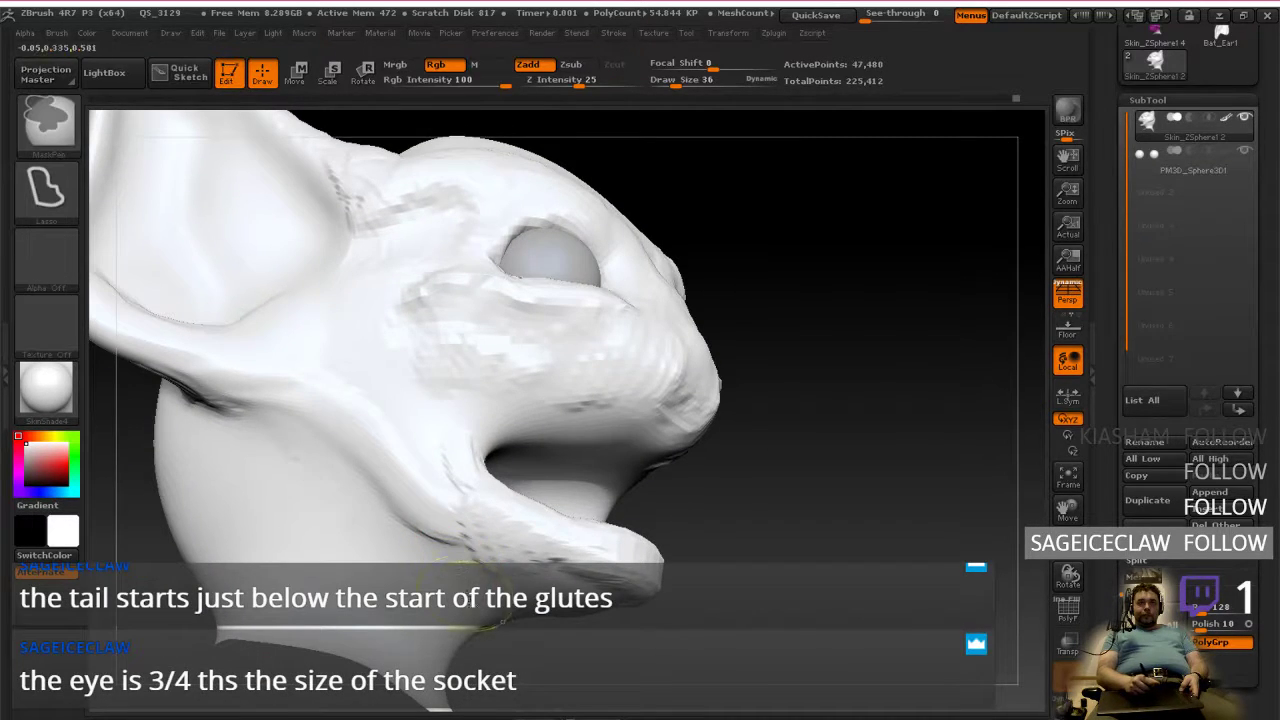
pyautogui.keyDown('ctrl'); pyautogui.moveTo(669, 473); pyautogui.dragTo(672, 490); pyautogui.keyUp('ctrl')
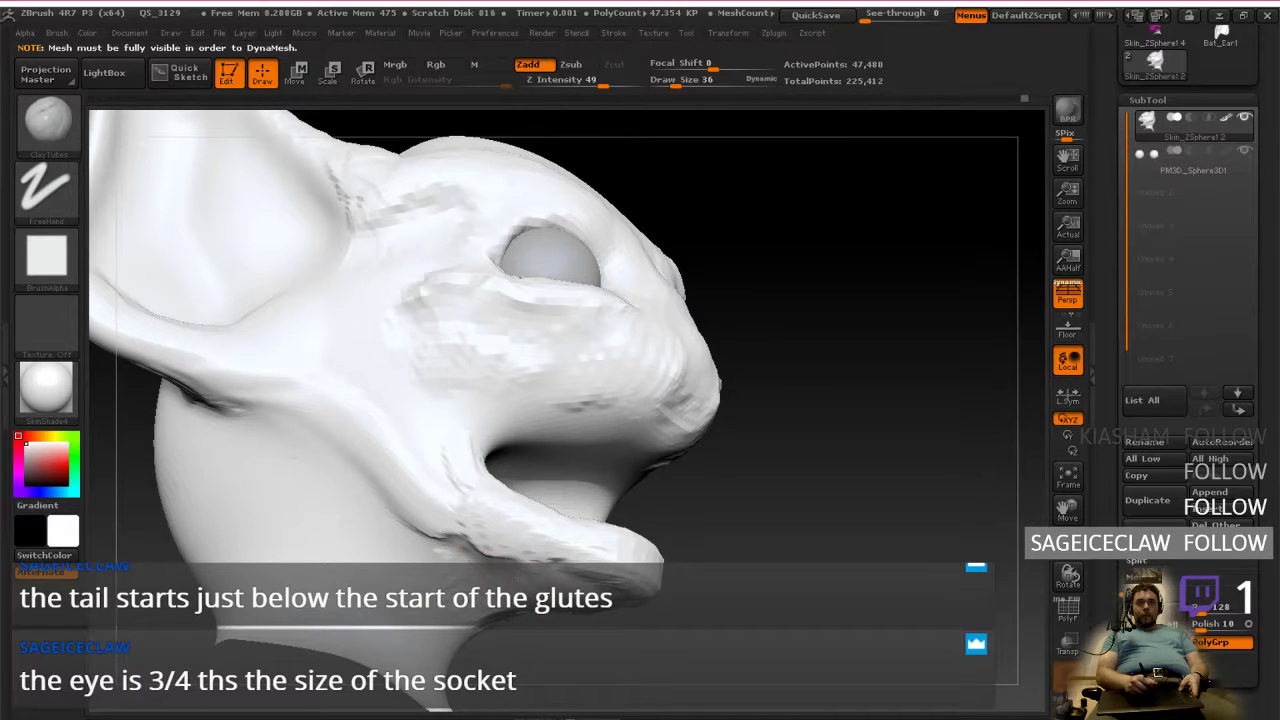
pyautogui.moveTo(512, 562); pyautogui.dragTo(546, 565, button='right')
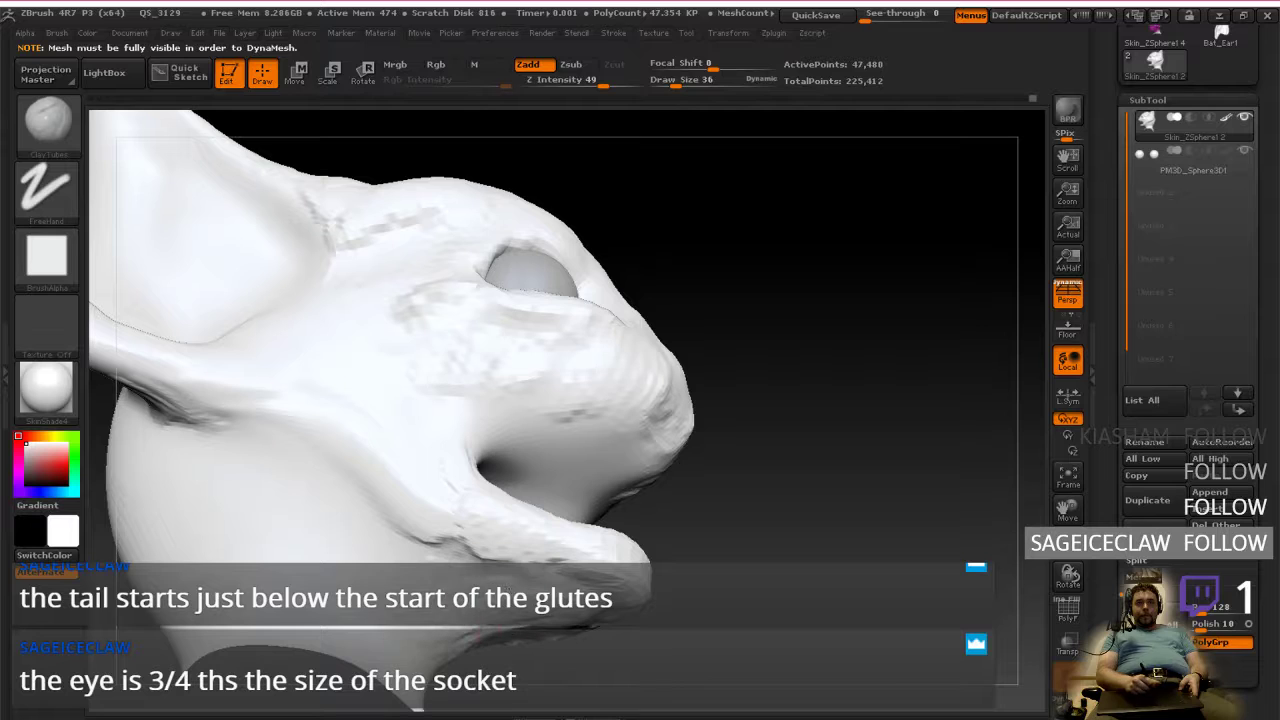
pyautogui.moveTo(400, 528); pyautogui.dragTo(394, 500, button='right')
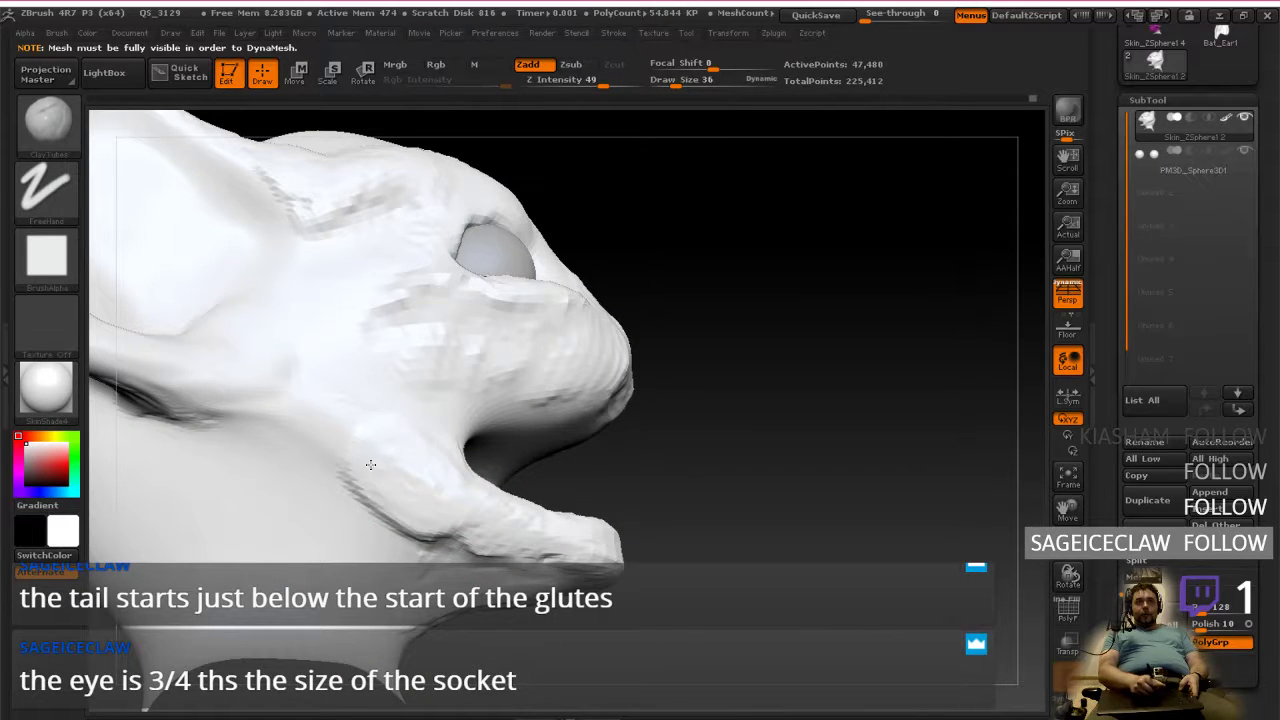
pyautogui.moveTo(352, 423); pyautogui.dragTo(391, 423, button='right')
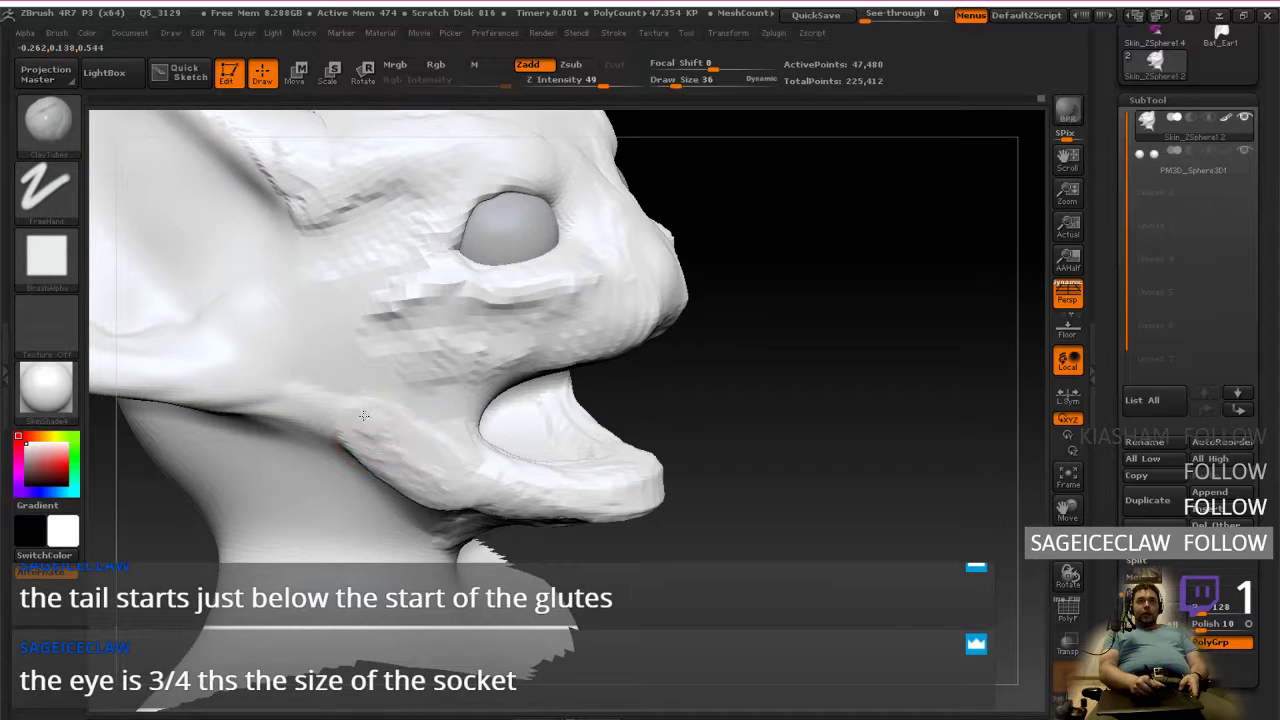
# Step: Sculpt the jawbone from below the ear down to the chin with long ClayTubes strokes
pyautogui.moveTo(303, 345)
pyautogui.mouseDown()
pyautogui.moveTo(338, 392)
pyautogui.moveTo(412, 390)
pyautogui.moveTo(418, 378)
pyautogui.moveTo(405, 405)
pyautogui.mouseUp()
pyautogui.moveTo(324, 370)
pyautogui.mouseDown()
pyautogui.moveTo(474, 464)
pyautogui.moveTo(450, 478)
pyautogui.mouseUp()
pyautogui.moveTo(370, 402)
pyautogui.mouseDown()
pyautogui.moveTo(470, 490)
pyautogui.moveTo(512, 505)
pyautogui.moveTo(588, 498)
pyautogui.mouseUp()
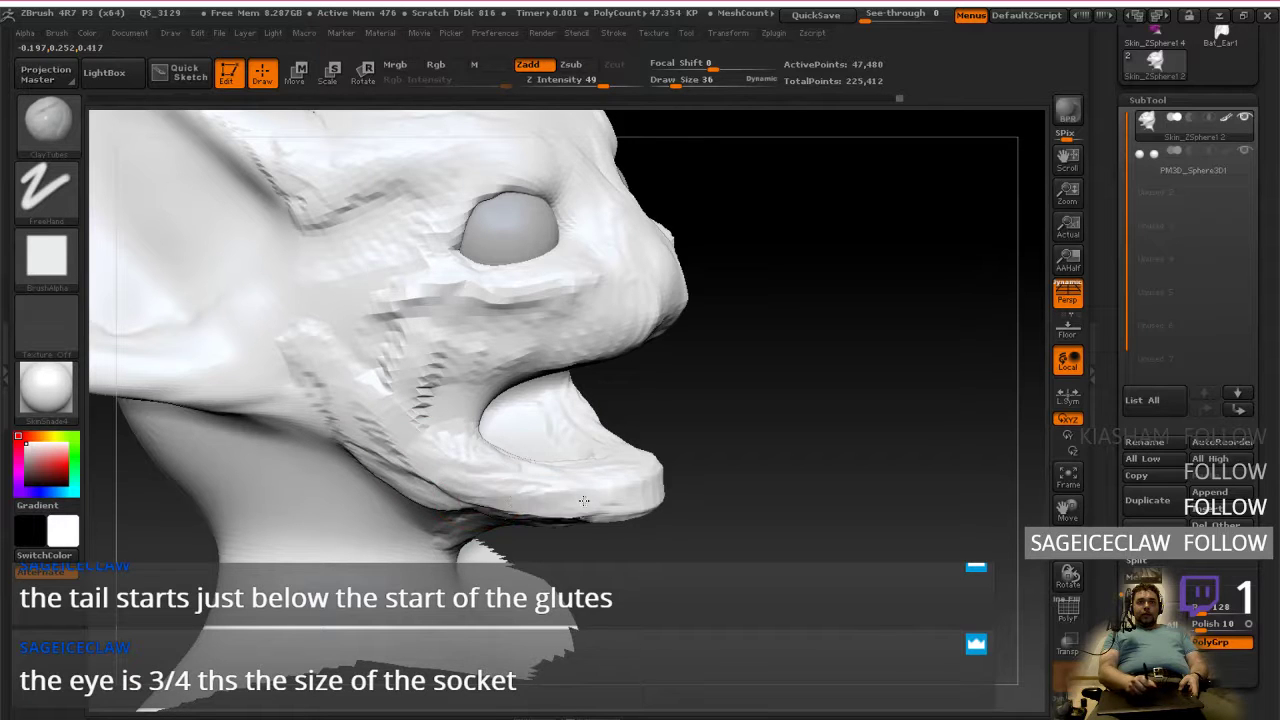
pyautogui.moveTo(459, 493)
pyautogui.mouseDown()
pyautogui.moveTo(515, 500)
pyautogui.moveTo(600, 476)
pyautogui.moveTo(640, 429)
pyautogui.moveTo(545, 446)
pyautogui.mouseUp()
pyautogui.moveTo(545, 446); pyautogui.dragTo(562, 420, button='right')
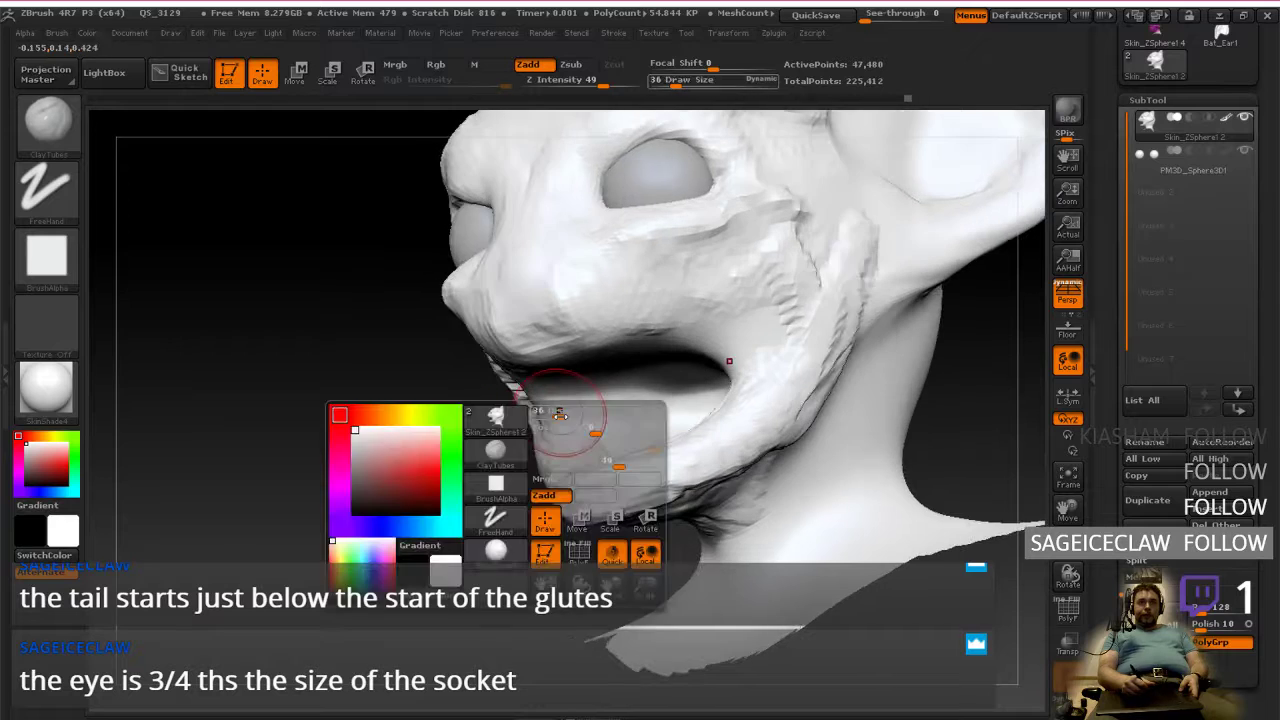
pyautogui.moveTo(570, 368)
pyautogui.mouseDown(button='right')
pyautogui.moveTo(480, 423)
pyautogui.moveTo(512, 430)
pyautogui.mouseUp(button='right')
pyautogui.press('shift')
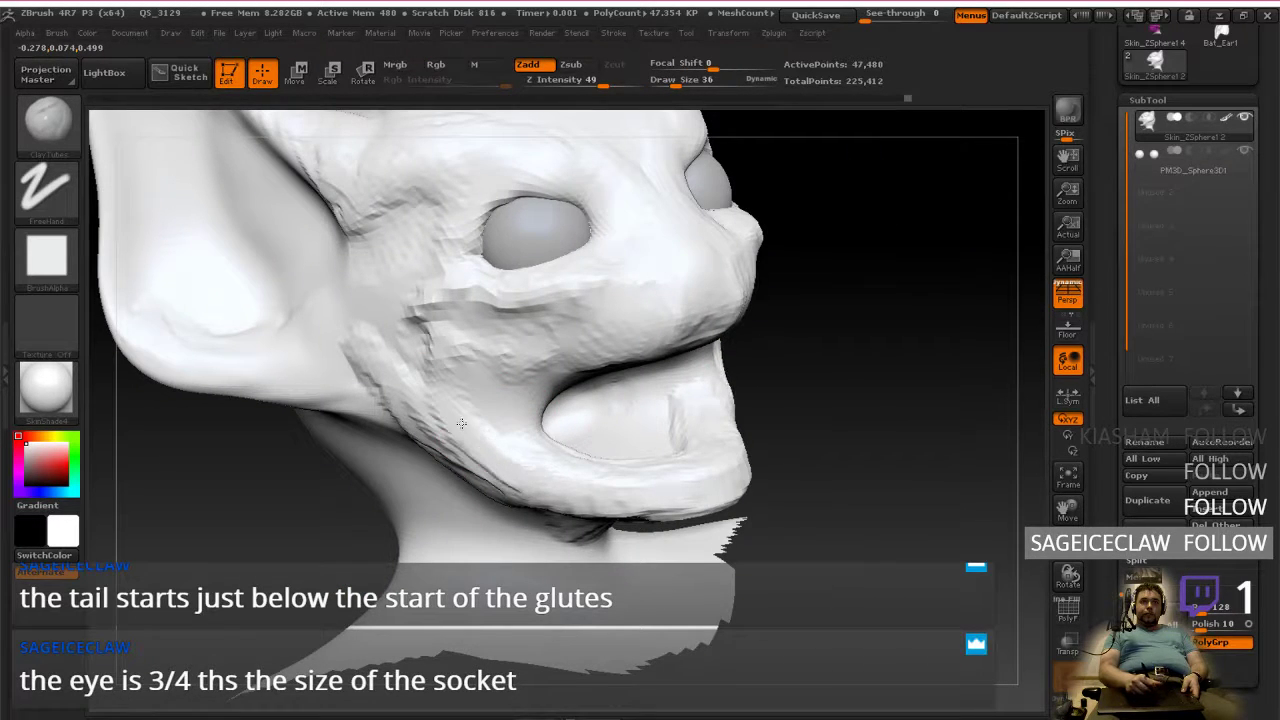
pyautogui.moveTo(535, 487)
pyautogui.mouseDown(button='right')
pyautogui.moveTo(683, 423)
pyautogui.moveTo(657, 457)
pyautogui.moveTo(605, 457)
pyautogui.moveTo(531, 491)
pyautogui.moveTo(577, 516)
pyautogui.moveTo(540, 528)
pyautogui.moveTo(570, 530)
pyautogui.moveTo(549, 535)
pyautogui.mouseUp(button='right')
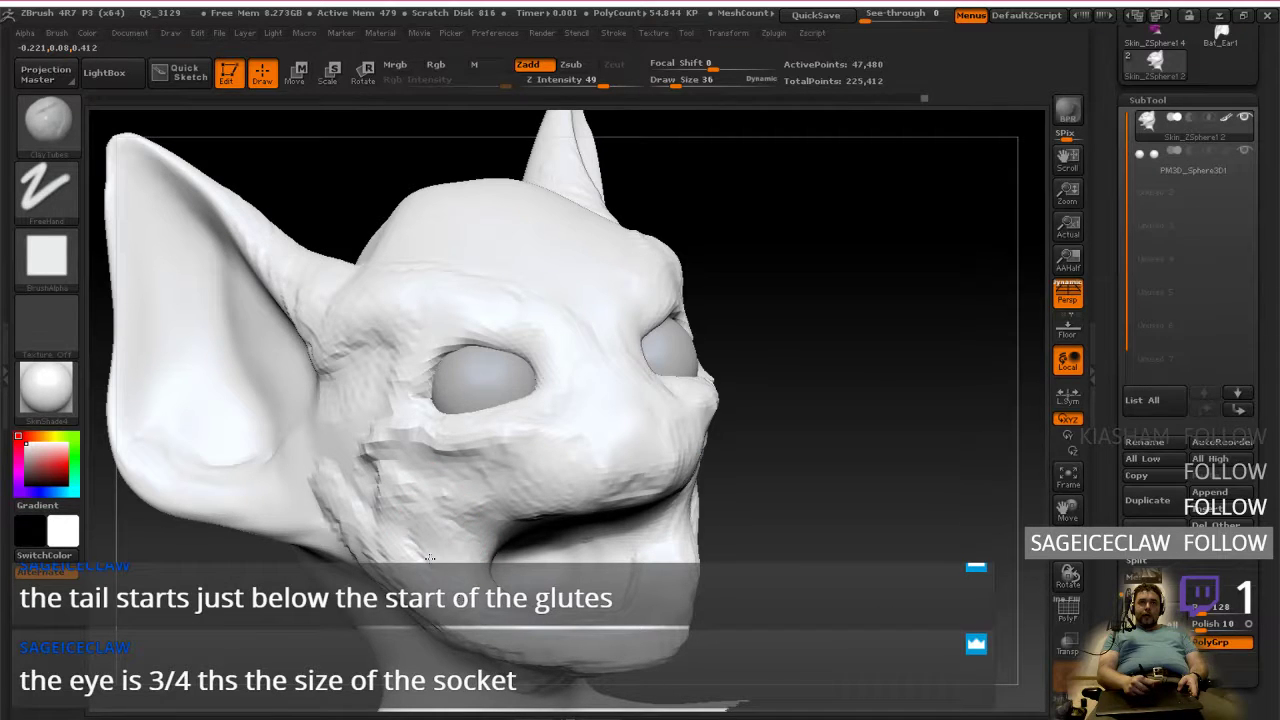
# Step: Build up the cheek mass between the cheekbone and the rear of the jaw with ClayTubes
pyautogui.moveTo(440, 531); pyautogui.dragTo(500, 488, button='right')
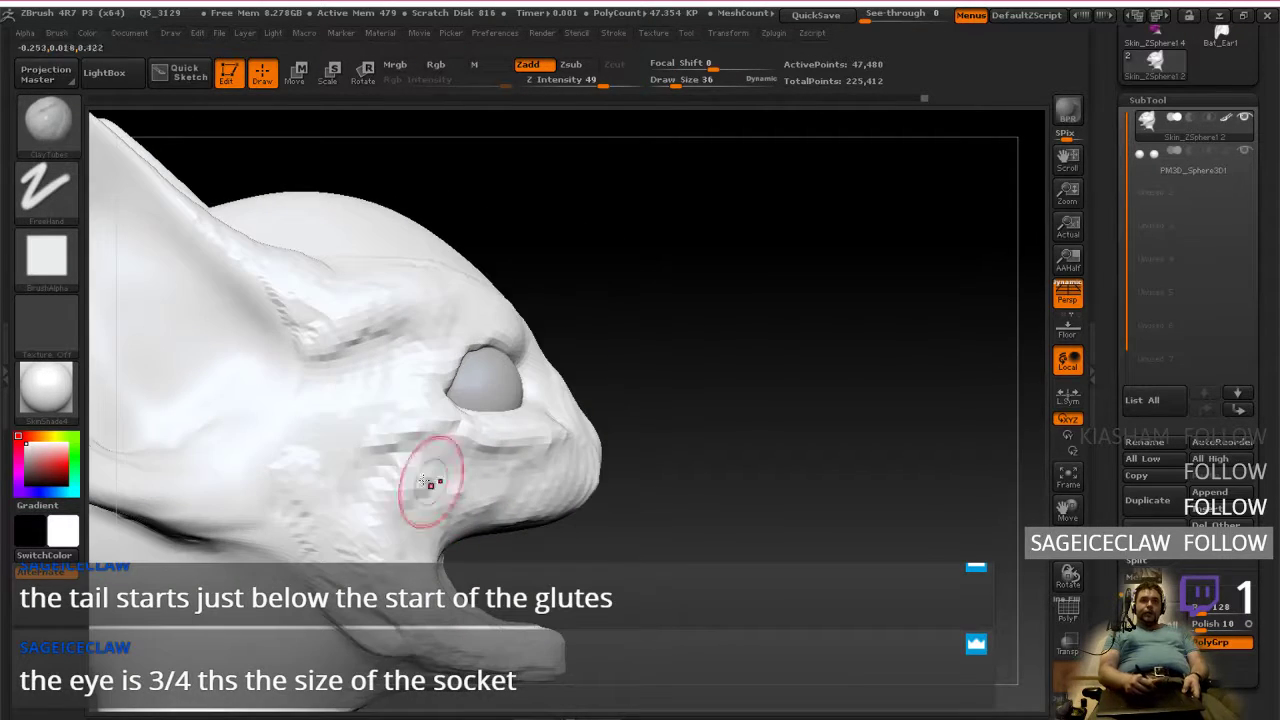
pyautogui.moveTo(302, 523)
pyautogui.mouseDown()
pyautogui.moveTo(298, 466)
pyautogui.moveTo(327, 498)
pyautogui.moveTo(361, 471)
pyautogui.moveTo(391, 493)
pyautogui.mouseUp()
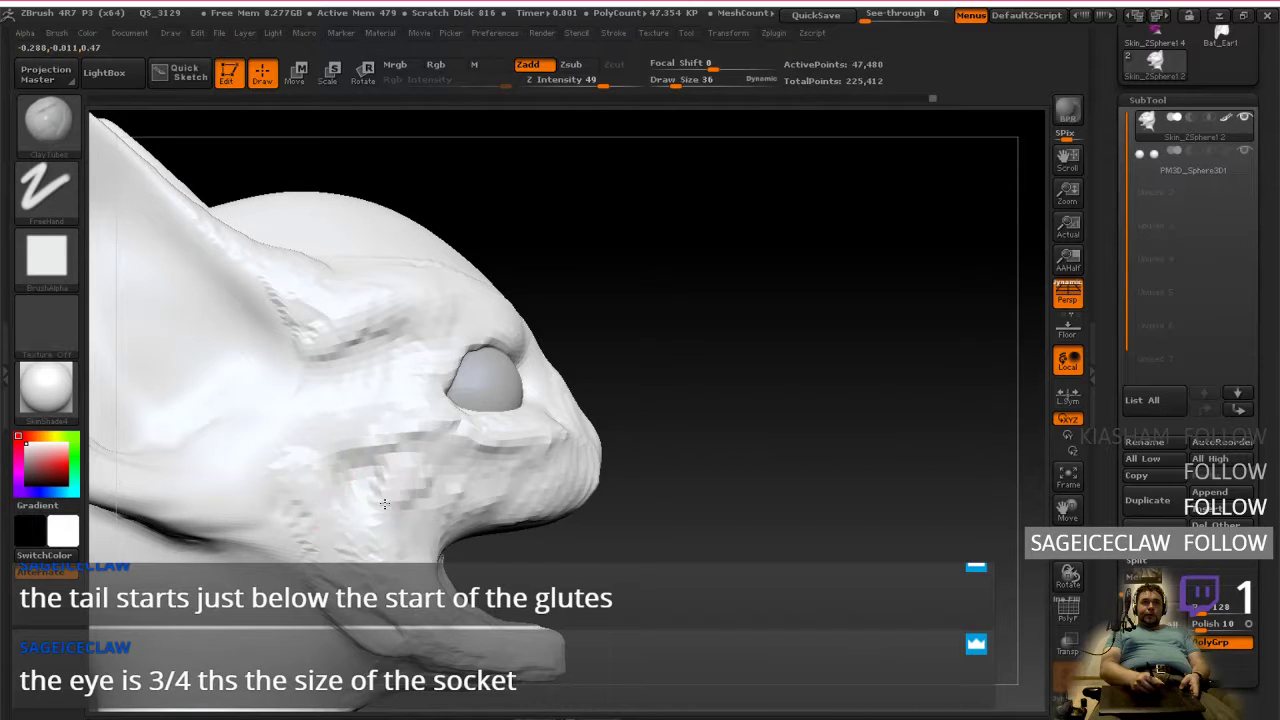
pyautogui.moveTo(320, 516); pyautogui.dragTo(340, 542)
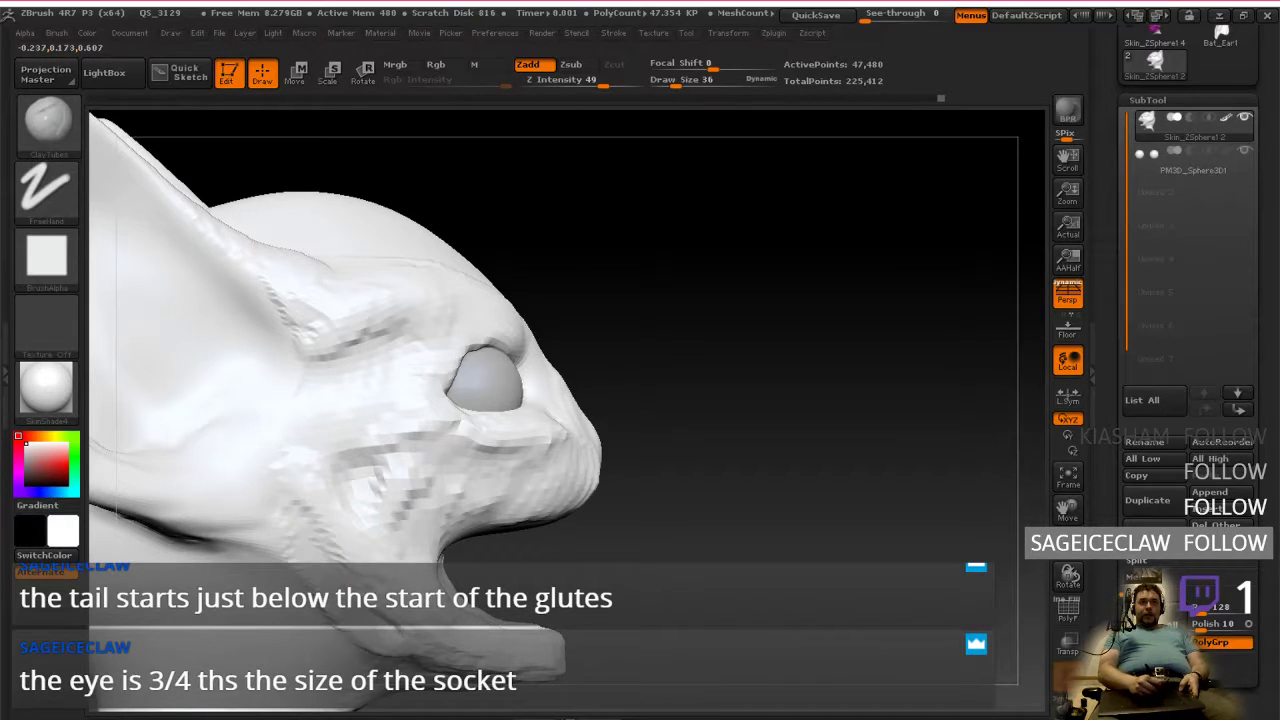
pyautogui.moveTo(346, 457)
pyautogui.mouseDown()
pyautogui.moveTo(412, 423)
pyautogui.moveTo(363, 480)
pyautogui.moveTo(395, 525)
pyautogui.moveTo(518, 470)
pyautogui.mouseUp()
pyautogui.keyDown('shift'); pyautogui.moveTo(523, 471); pyautogui.dragTo(584, 502, button='right'); pyautogui.keyUp('shift')
pyautogui.keyDown('alt'); pyautogui.moveTo(683, 475); pyautogui.dragTo(628, 404, button='right'); pyautogui.keyUp('alt')
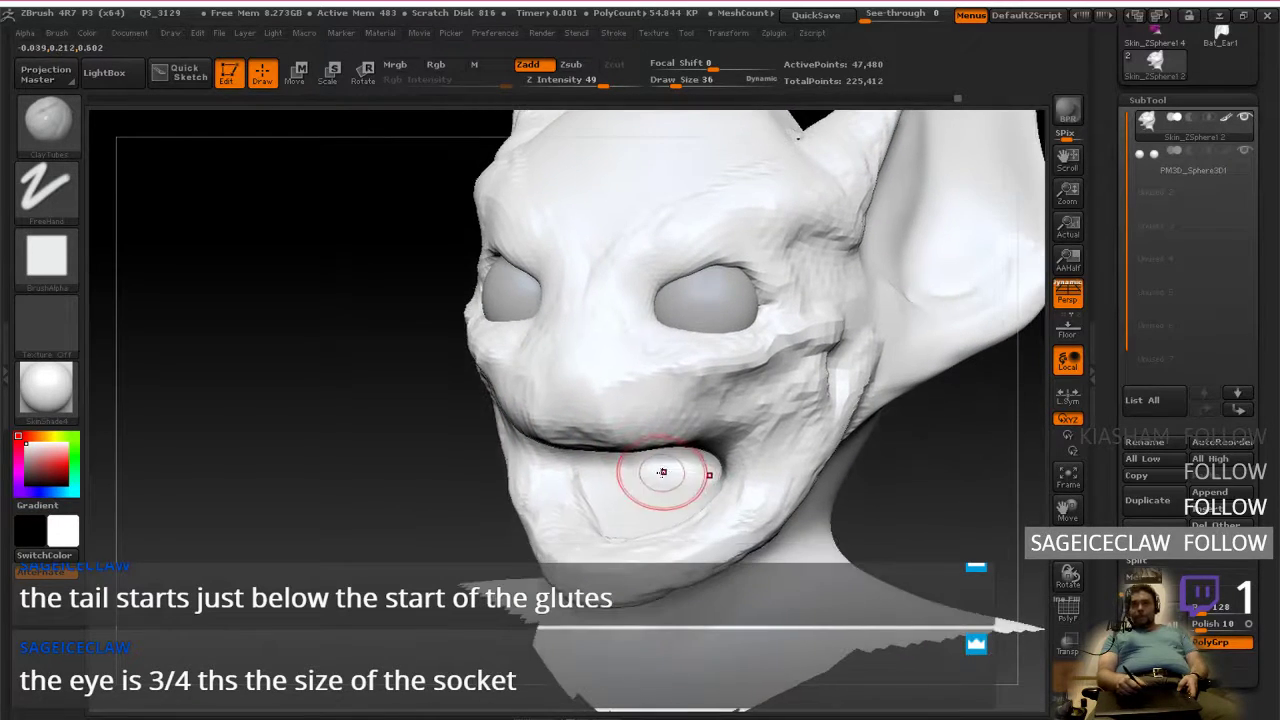
# Step: Build up a gum ridge around the roof of the mouth along the upper jaw with ClayTubes
pyautogui.moveTo(606, 477); pyautogui.dragTo(538, 508, button='right')
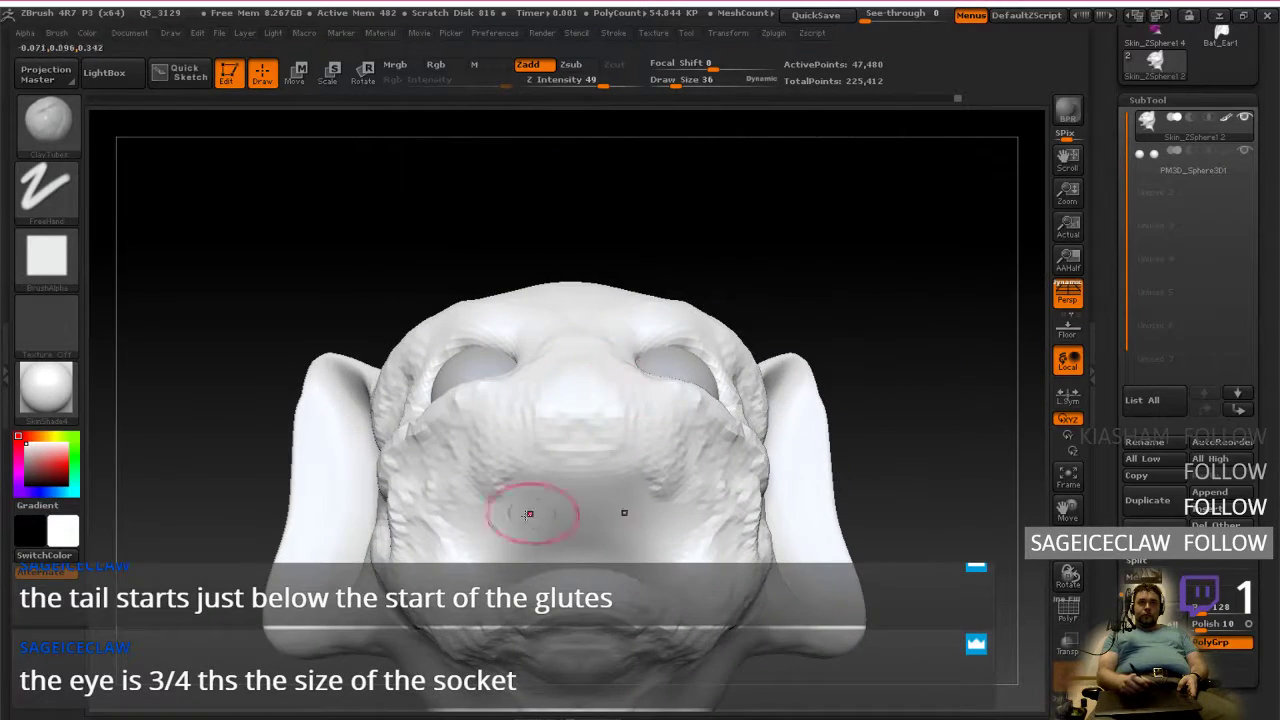
pyautogui.moveTo(513, 550); pyautogui.dragTo(569, 487, button='right')
pyautogui.moveTo(618, 517)
pyautogui.mouseDown()
pyautogui.moveTo(645, 522)
pyautogui.moveTo(508, 540)
pyautogui.mouseUp()
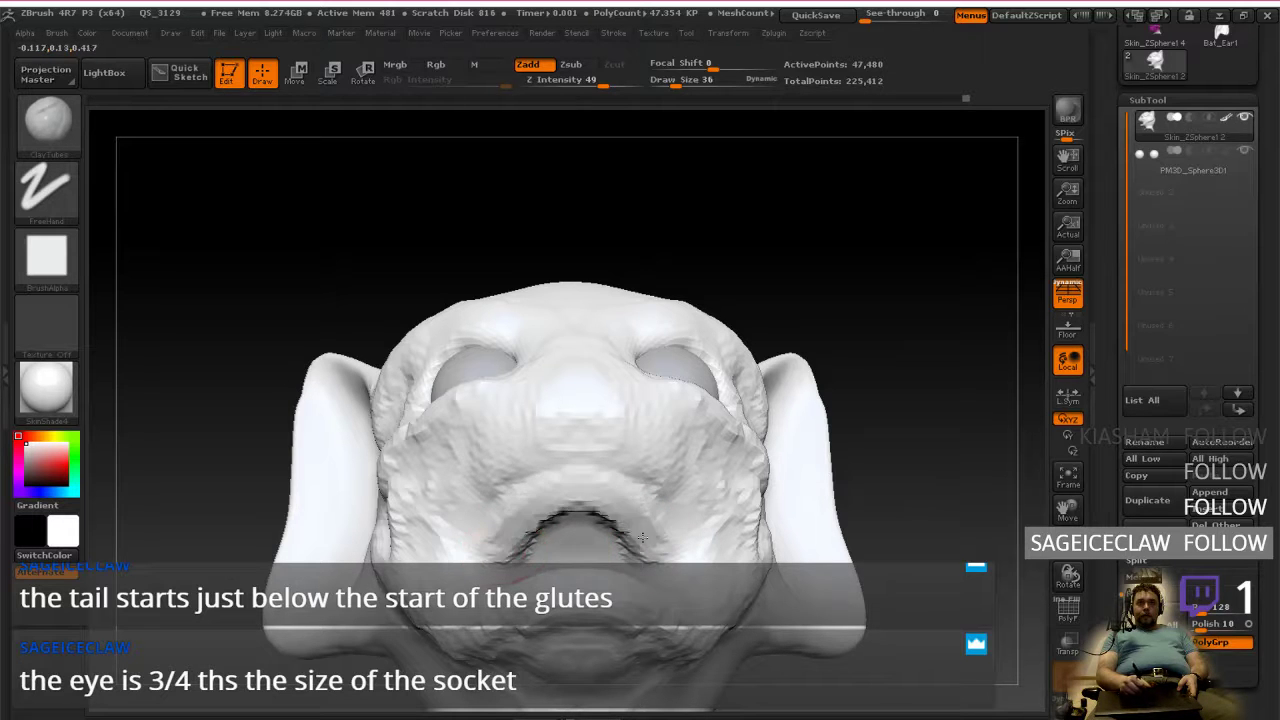
pyautogui.moveTo(511, 520)
pyautogui.mouseDown(button='right')
pyautogui.moveTo(603, 491)
pyautogui.moveTo(605, 430)
pyautogui.moveTo(543, 406)
pyautogui.moveTo(557, 502)
pyautogui.mouseUp(button='right')
# Step: Smooth the inner surface of the lower jaw's rim around the open mouth
pyautogui.press('ctrl')
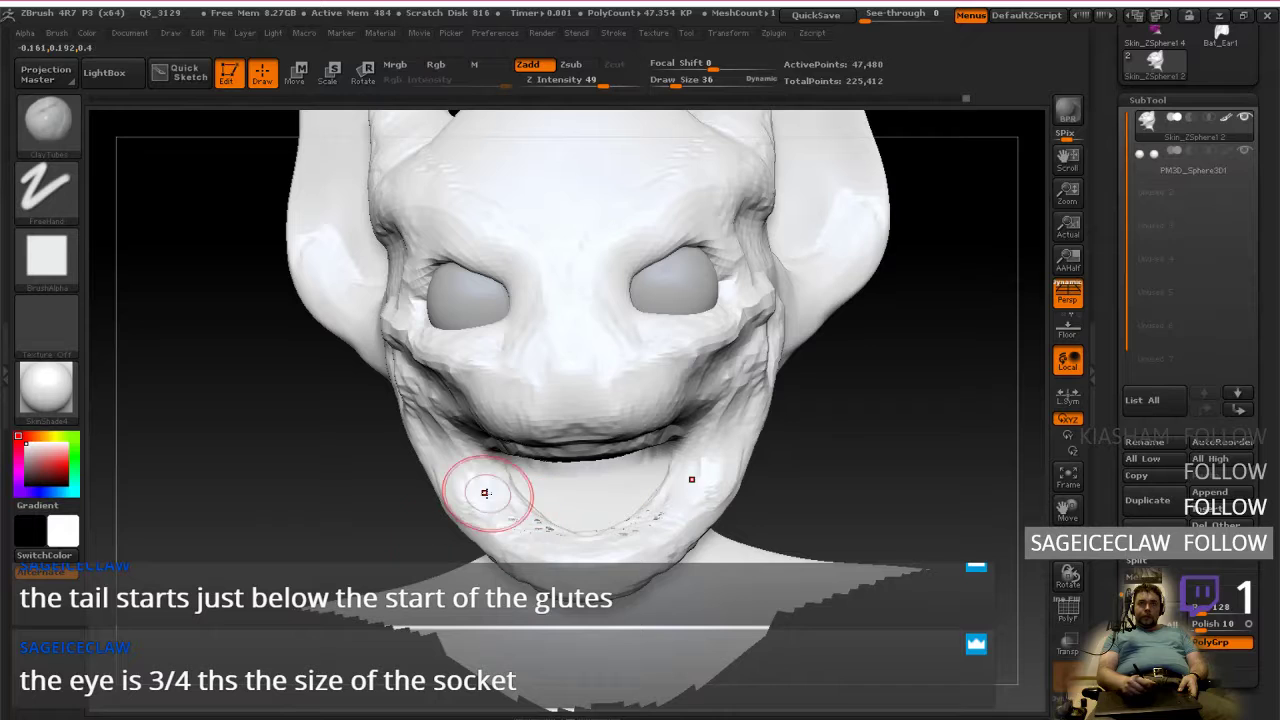
pyautogui.press('ctrl')
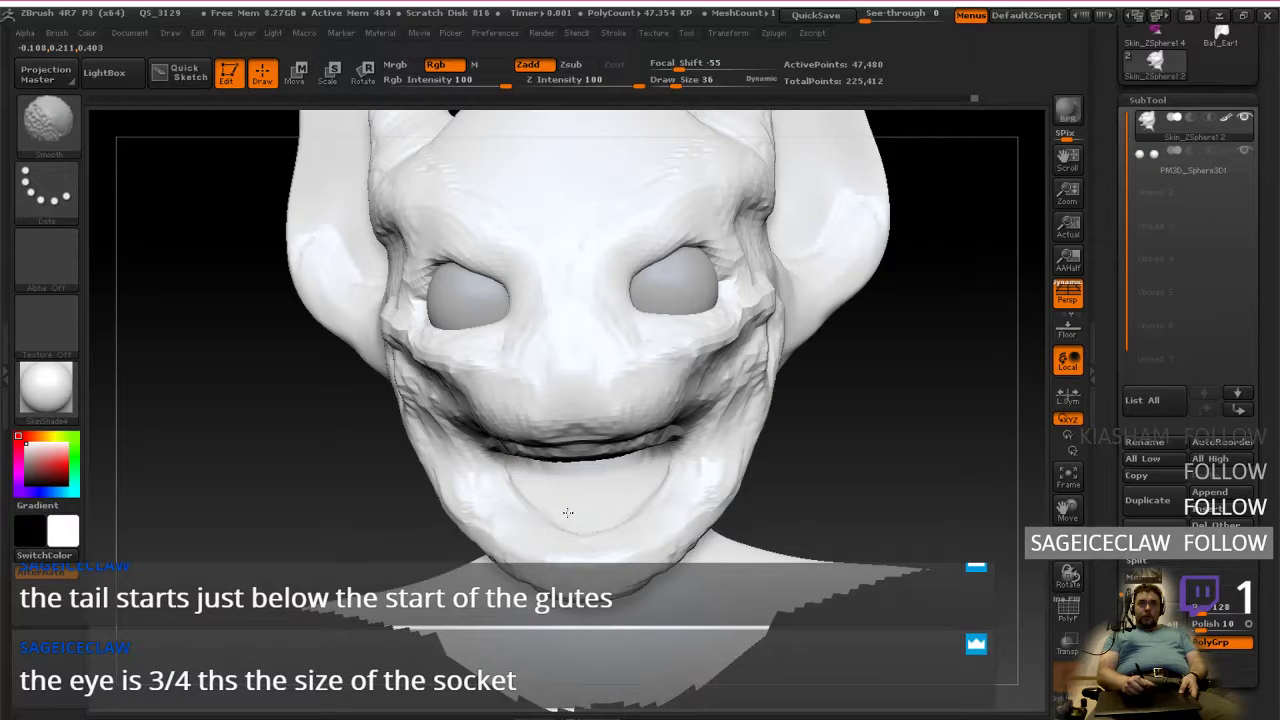
pyautogui.moveTo(436, 535)
pyautogui.mouseDown()
pyautogui.moveTo(500, 520)
pyautogui.moveTo(540, 425)
pyautogui.moveTo(480, 350)
pyautogui.mouseUp()
pyautogui.press('shift')
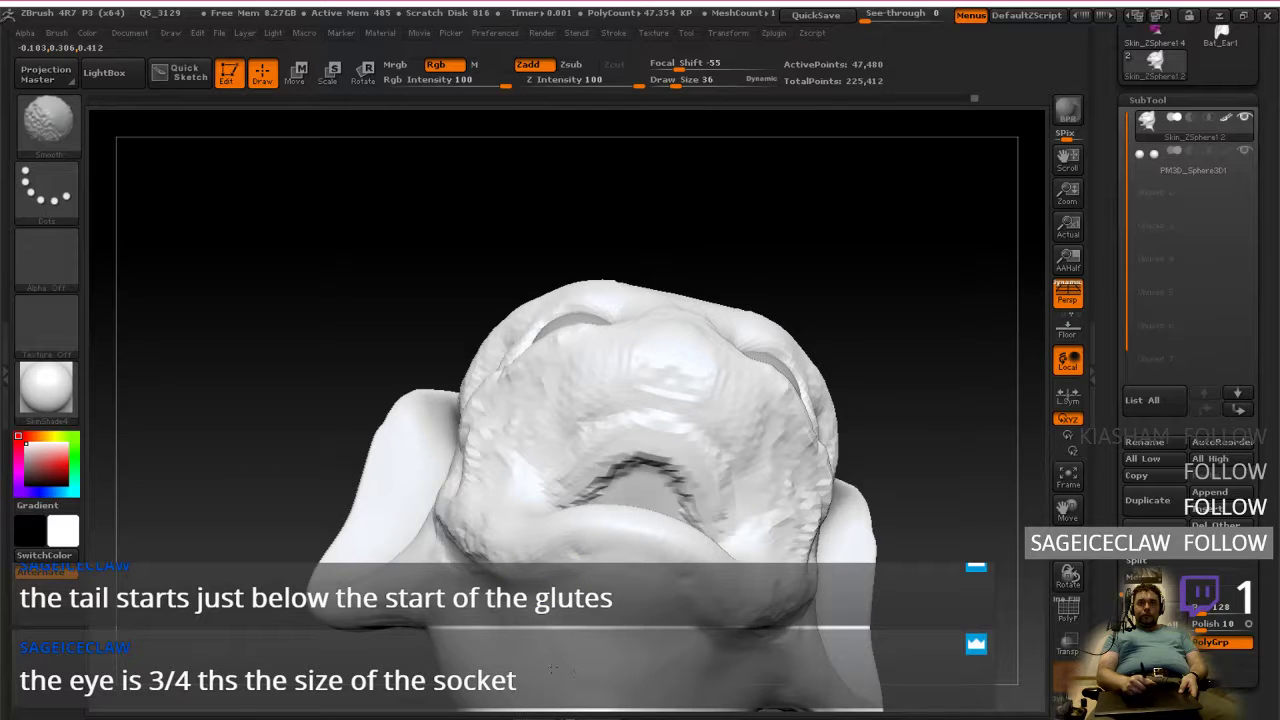
pyautogui.moveTo(540, 543); pyautogui.dragTo(551, 571)
pyautogui.moveTo(501, 430)
pyautogui.mouseDown(button='right')
pyautogui.moveTo(455, 515)
pyautogui.moveTo(536, 530)
pyautogui.mouseUp(button='right')
pyautogui.press('shift')
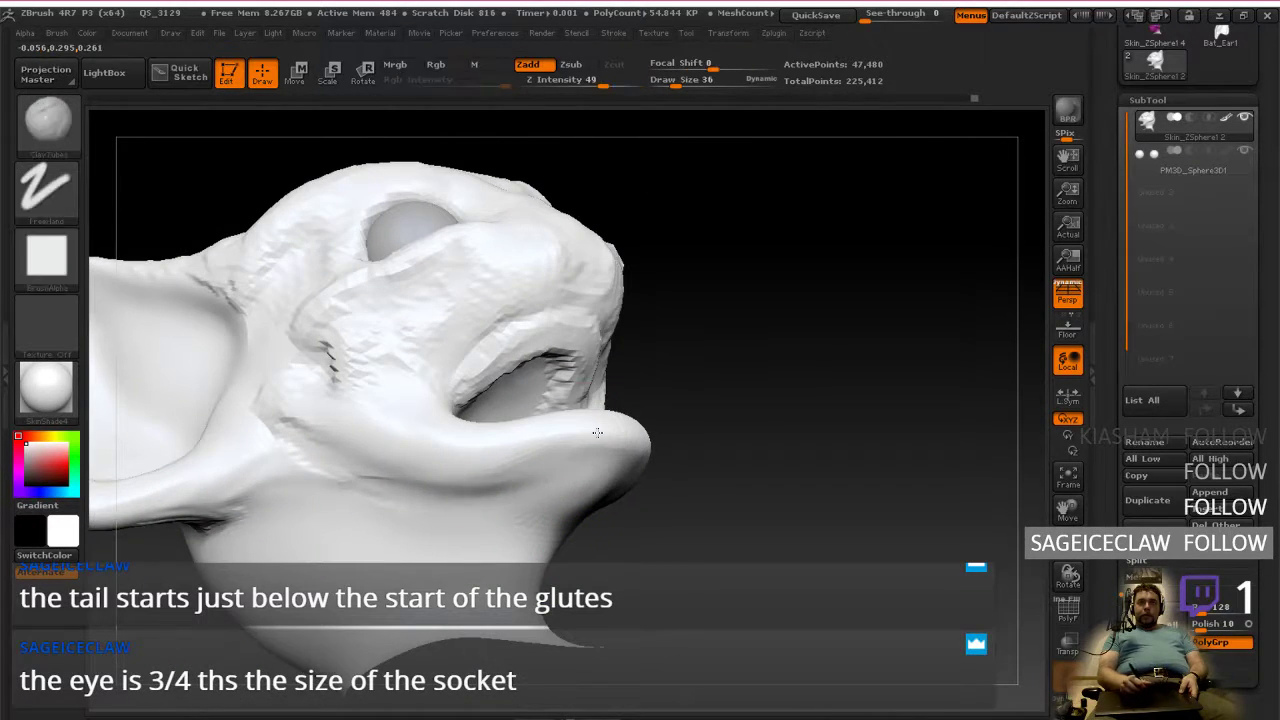
# Step: Build up clay on both inner sides of the lower jaw with ClayTubes strokes
pyautogui.keyDown('shift'); pyautogui.moveTo(580, 426); pyautogui.dragTo(546, 503, button='right'); pyautogui.keyUp('shift')
pyautogui.press('ctrl')
pyautogui.moveTo(628, 455)
pyautogui.keyDown('alt'); pyautogui.mouseDown(button='right')
pyautogui.moveTo(574, 558)
pyautogui.moveTo(628, 443)
pyautogui.moveTo(592, 490)
pyautogui.moveTo(604, 468)
pyautogui.mouseUp(button='right'); pyautogui.keyUp('alt')
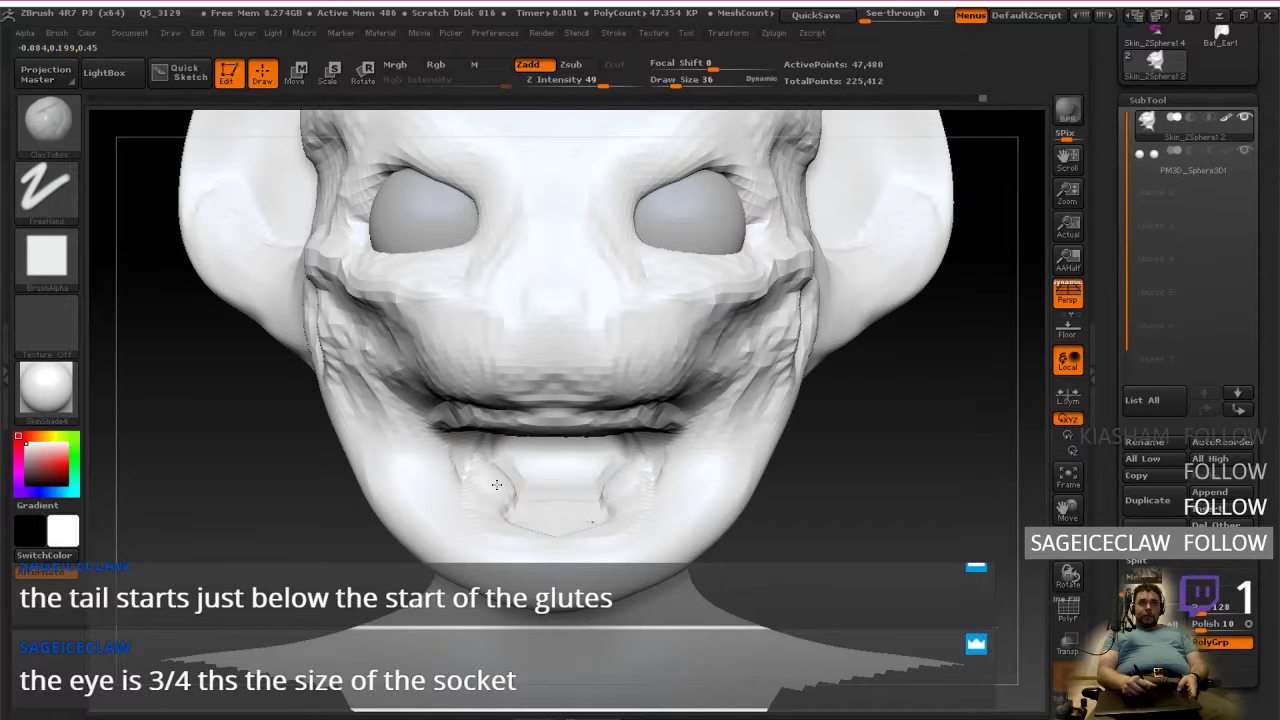
# Step: Isolate the lower jaw by hiding the rest of the head, and hide the eye spheres subtool
pyautogui.moveTo(527, 488); pyautogui.dragTo(645, 470, button='right')
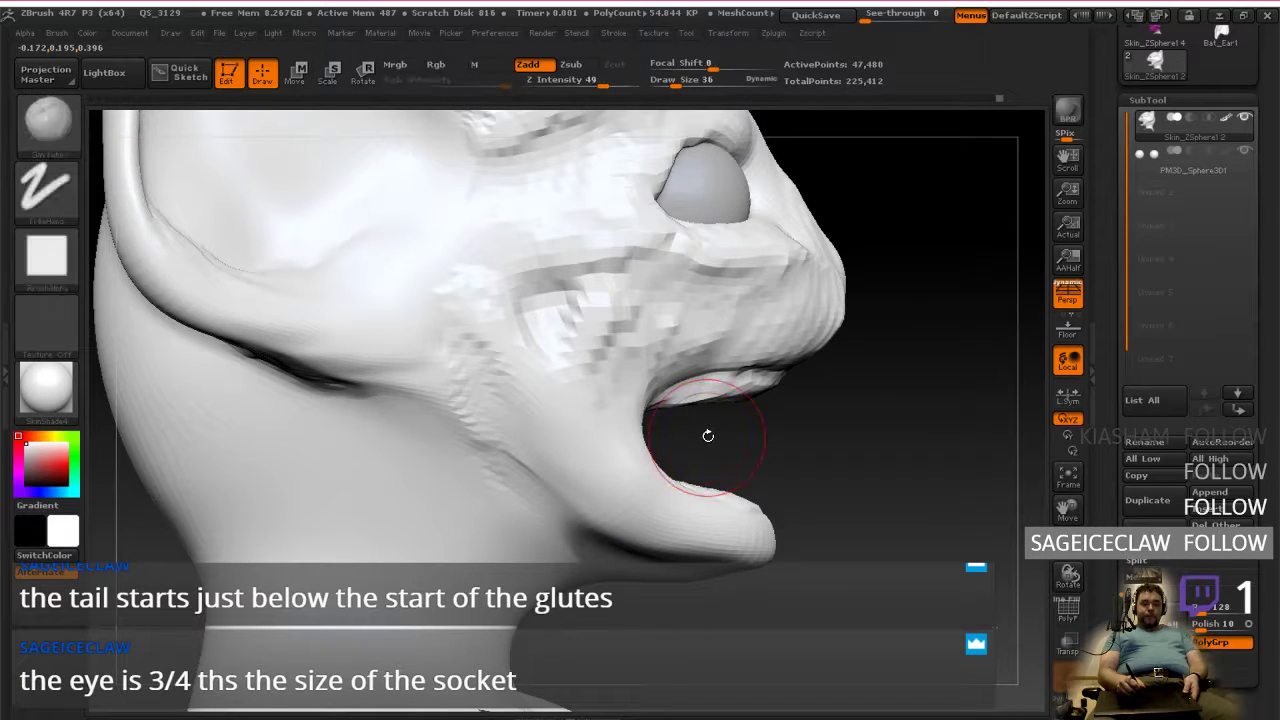
pyautogui.moveTo(700, 430)
pyautogui.keyDown('ctrl'); pyautogui.keyDown('shift'); pyautogui.mouseDown()
pyautogui.moveTo(650, 640)
pyautogui.moveTo(842, 451)
pyautogui.moveTo(767, 603)
pyautogui.mouseUp(); pyautogui.keyUp('shift'); pyautogui.keyUp('ctrl')
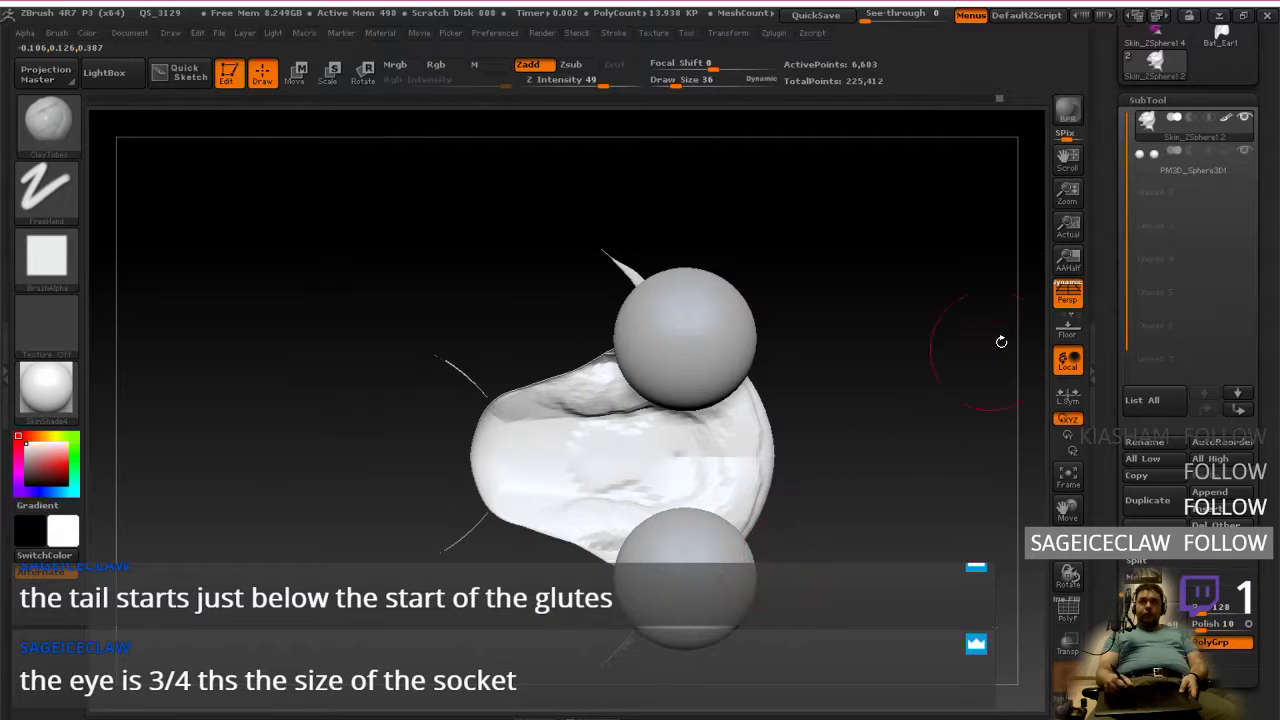
pyautogui.click(1245, 153)
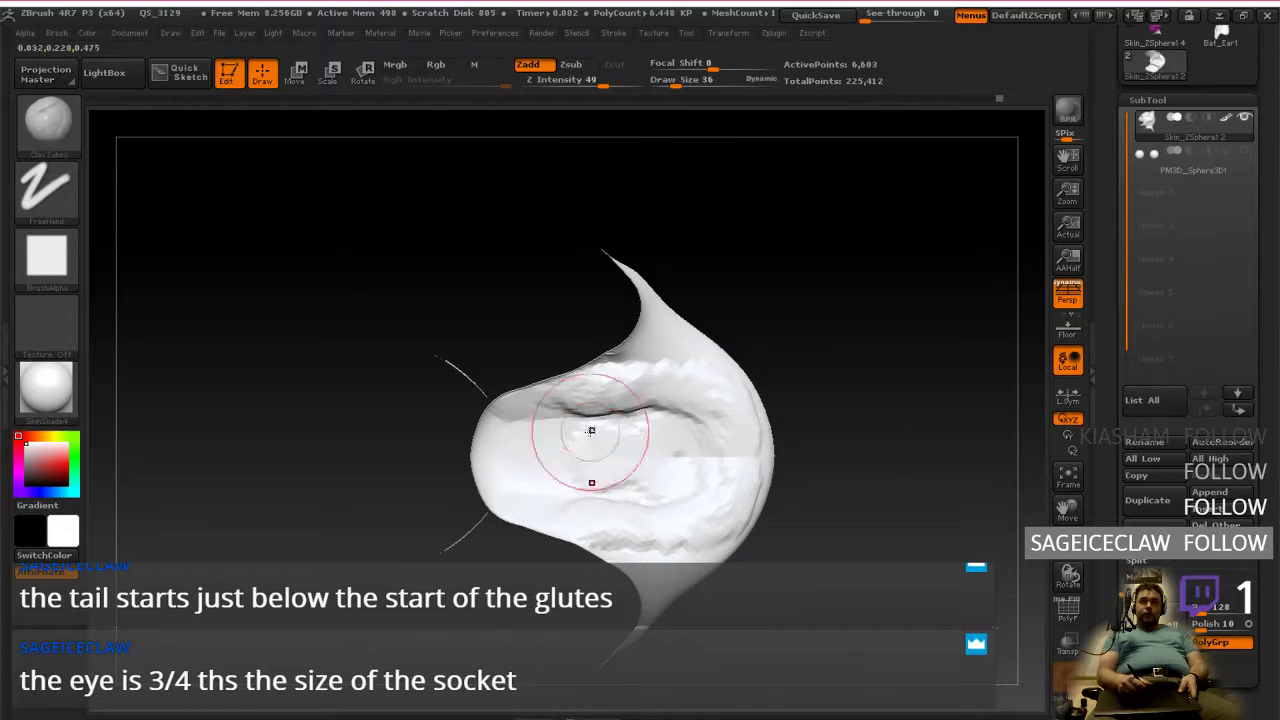
# Step: Add ClayTubes strokes around the inner rim and floor of the isolated lower jaw
pyautogui.moveTo(592, 409)
pyautogui.mouseDown()
pyautogui.moveTo(688, 411)
pyautogui.moveTo(735, 470)
pyautogui.moveTo(720, 540)
pyautogui.moveTo(609, 509)
pyautogui.moveTo(718, 511)
pyautogui.mouseUp()
pyautogui.moveTo(731, 457); pyautogui.dragTo(670, 424)
pyautogui.moveTo(663, 423); pyautogui.dragTo(656, 289, button='right')
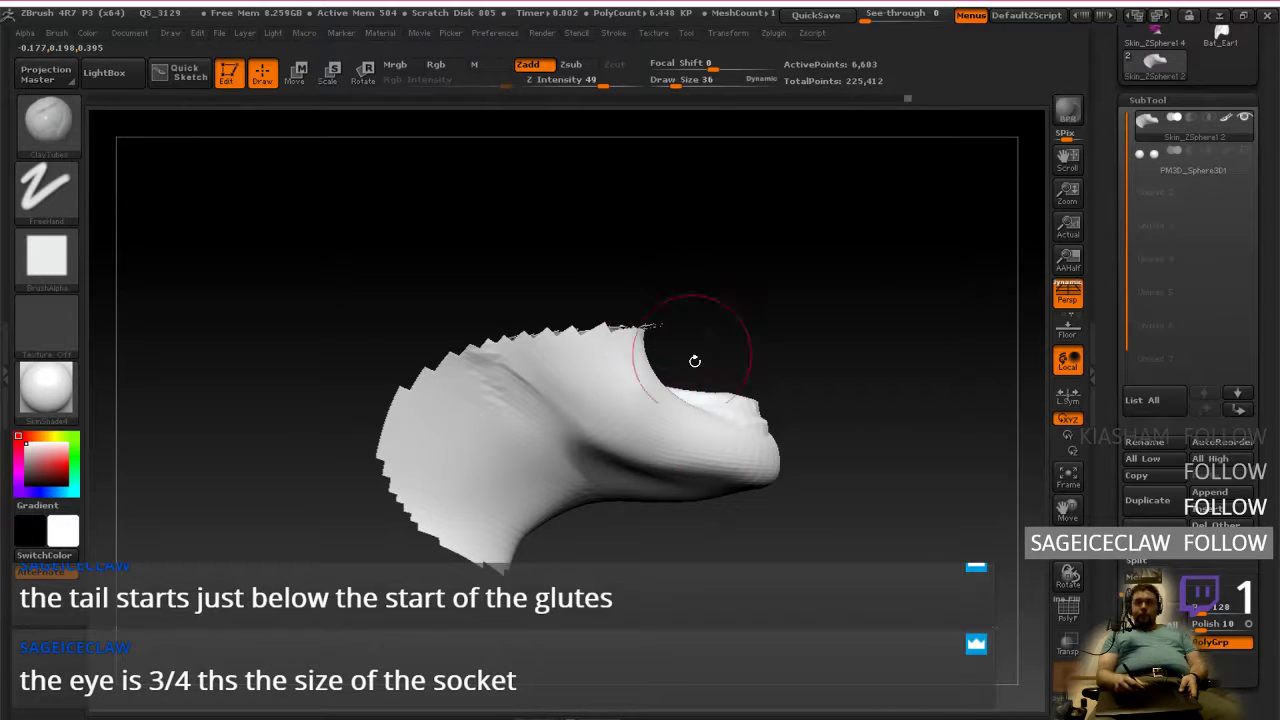
pyautogui.moveTo(745, 303); pyautogui.dragTo(727, 525)
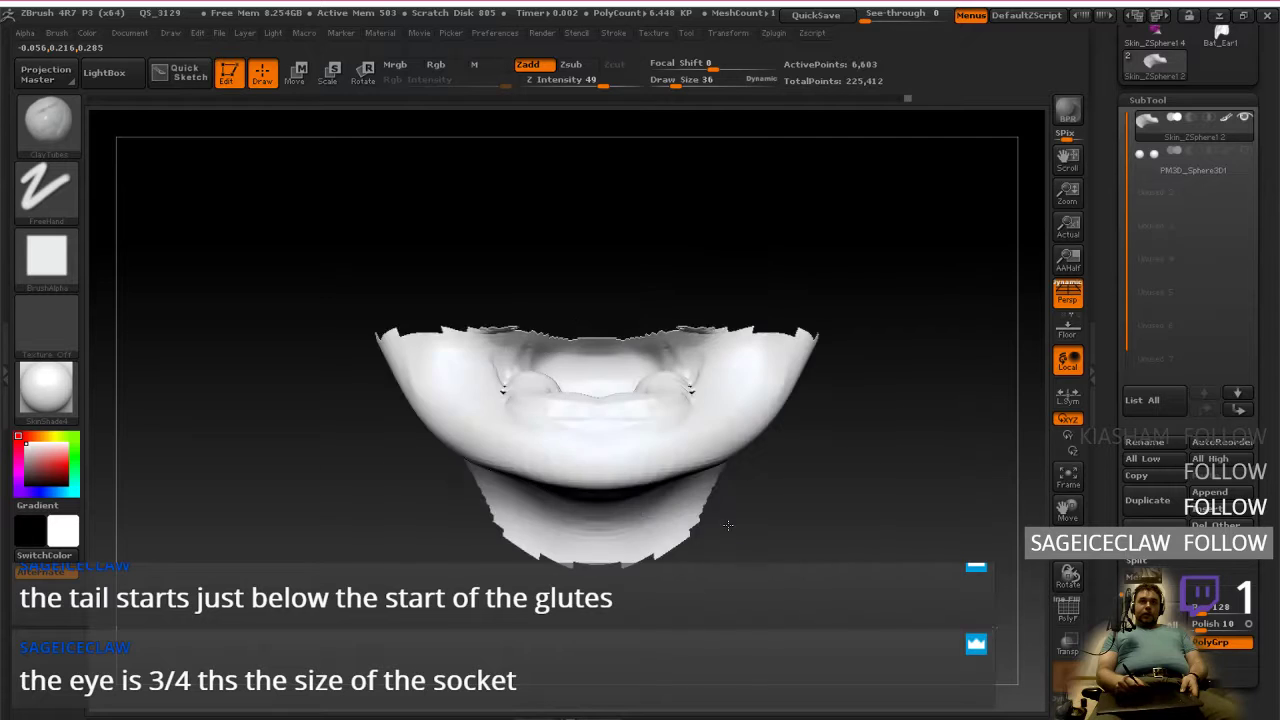
# Step: Sculpt the floor of the mouth and the gum ridges along both sides of the lower jaw with ClayTubes
pyautogui.moveTo(730, 432); pyautogui.dragTo(709, 514)
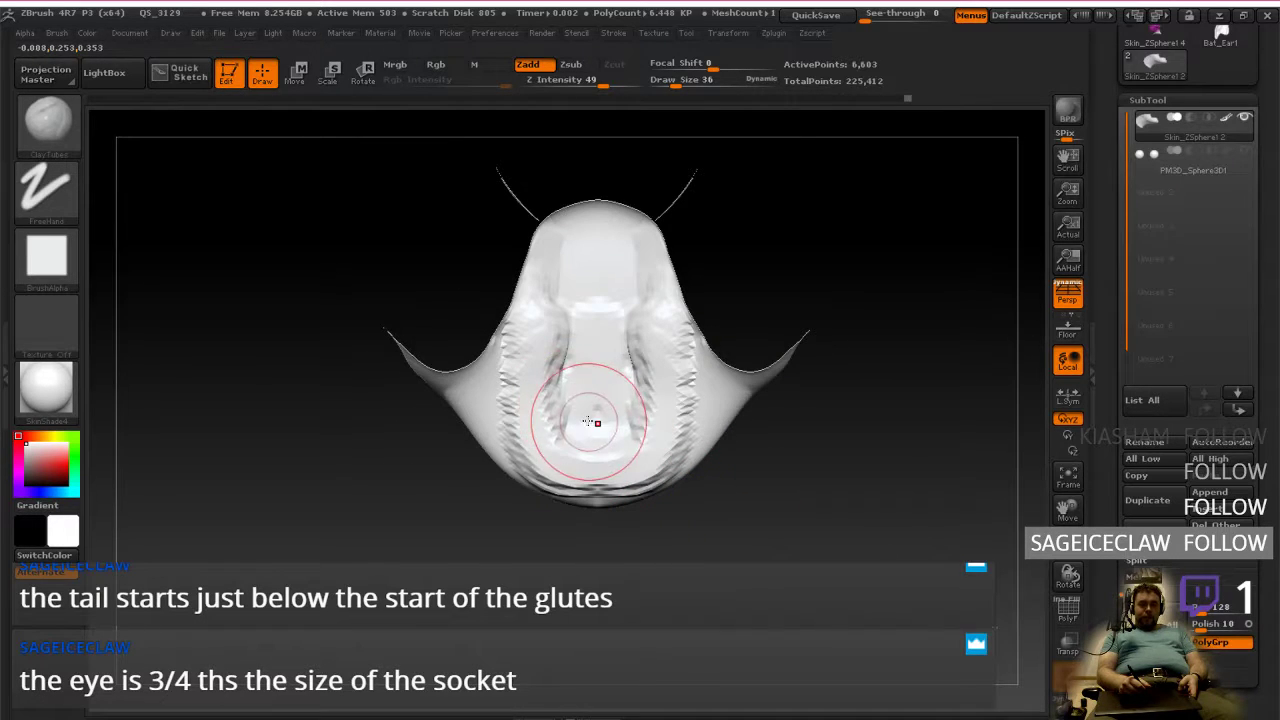
pyautogui.moveTo(566, 421)
pyautogui.keyDown('shift'); pyautogui.mouseDown()
pyautogui.moveTo(553, 363)
pyautogui.moveTo(540, 413)
pyautogui.moveTo(500, 391)
pyautogui.moveTo(494, 363)
pyautogui.moveTo(490, 419)
pyautogui.moveTo(534, 491)
pyautogui.moveTo(557, 420)
pyautogui.mouseUp(); pyautogui.keyUp('shift')
pyautogui.moveTo(523, 486)
pyautogui.mouseDown()
pyautogui.moveTo(585, 506)
pyautogui.moveTo(528, 493)
pyautogui.moveTo(572, 499)
pyautogui.moveTo(520, 469)
pyautogui.moveTo(502, 356)
pyautogui.mouseUp()
pyautogui.moveTo(566, 424)
pyautogui.mouseDown()
pyautogui.moveTo(550, 395)
pyautogui.moveTo(555, 348)
pyautogui.mouseUp()
pyautogui.moveTo(555, 346)
pyautogui.mouseDown()
pyautogui.moveTo(560, 395)
pyautogui.moveTo(600, 444)
pyautogui.mouseUp()
pyautogui.moveTo(600, 446)
pyautogui.mouseDown()
pyautogui.moveTo(582, 449)
pyautogui.moveTo(552, 400)
pyautogui.mouseUp()
pyautogui.moveTo(552, 398); pyautogui.dragTo(549, 330)
pyautogui.moveTo(560, 325); pyautogui.dragTo(575, 241, button='right')
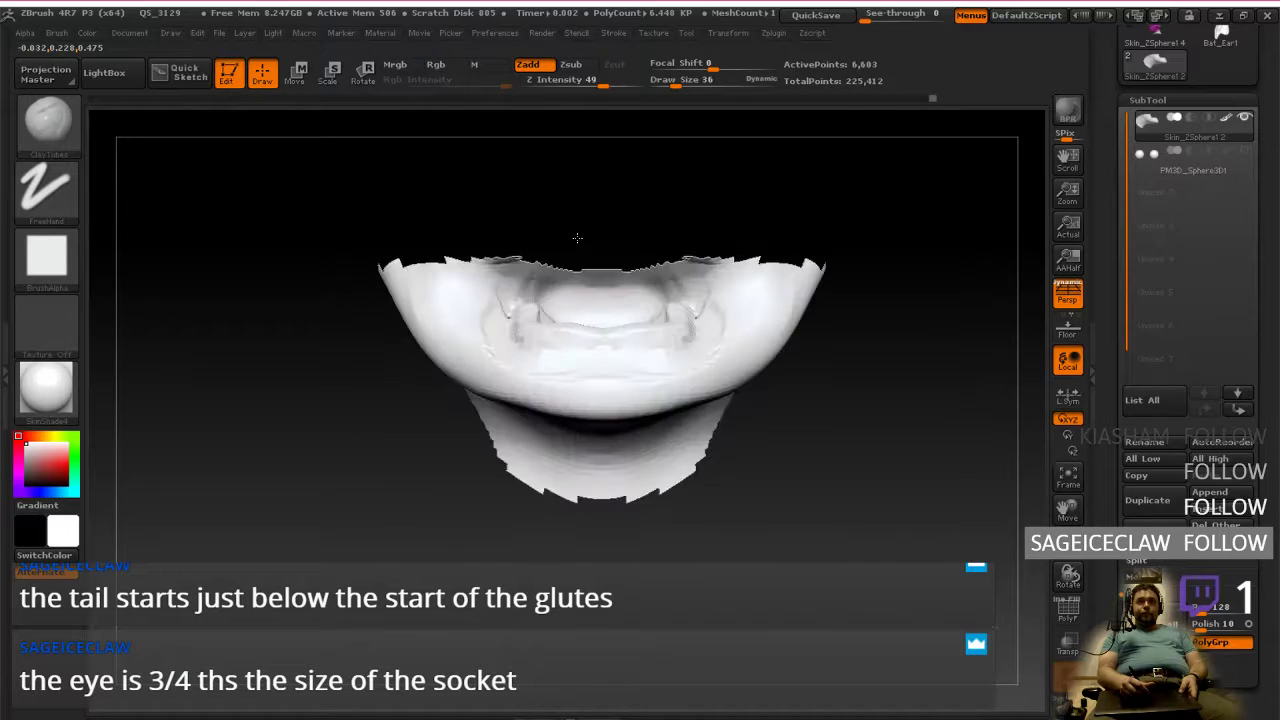
# Step: Smooth the gum ridges and inner rim of the isolated lower jaw and touch up the mouth floor
pyautogui.moveTo(600, 294); pyautogui.dragTo(597, 515, button='right')
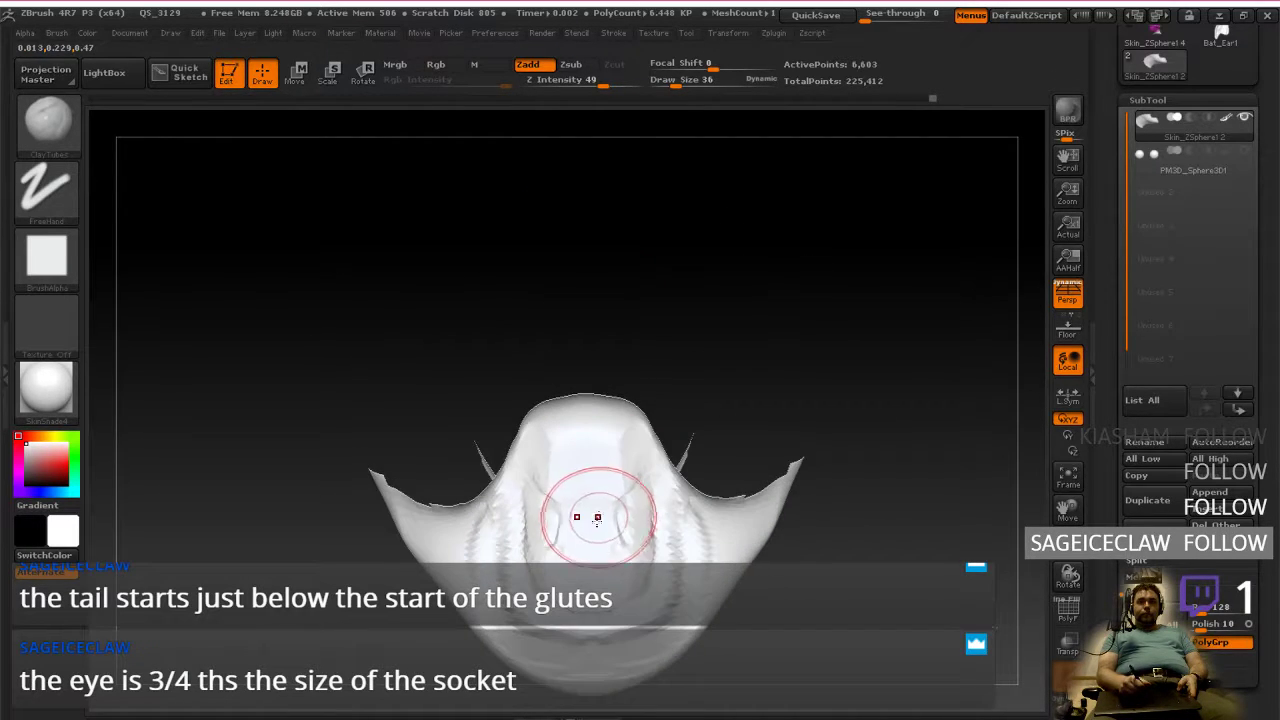
pyautogui.press('shift')
pyautogui.keyDown('shift'); pyautogui.moveTo(485, 535); pyautogui.dragTo(484, 569); pyautogui.keyUp('shift')
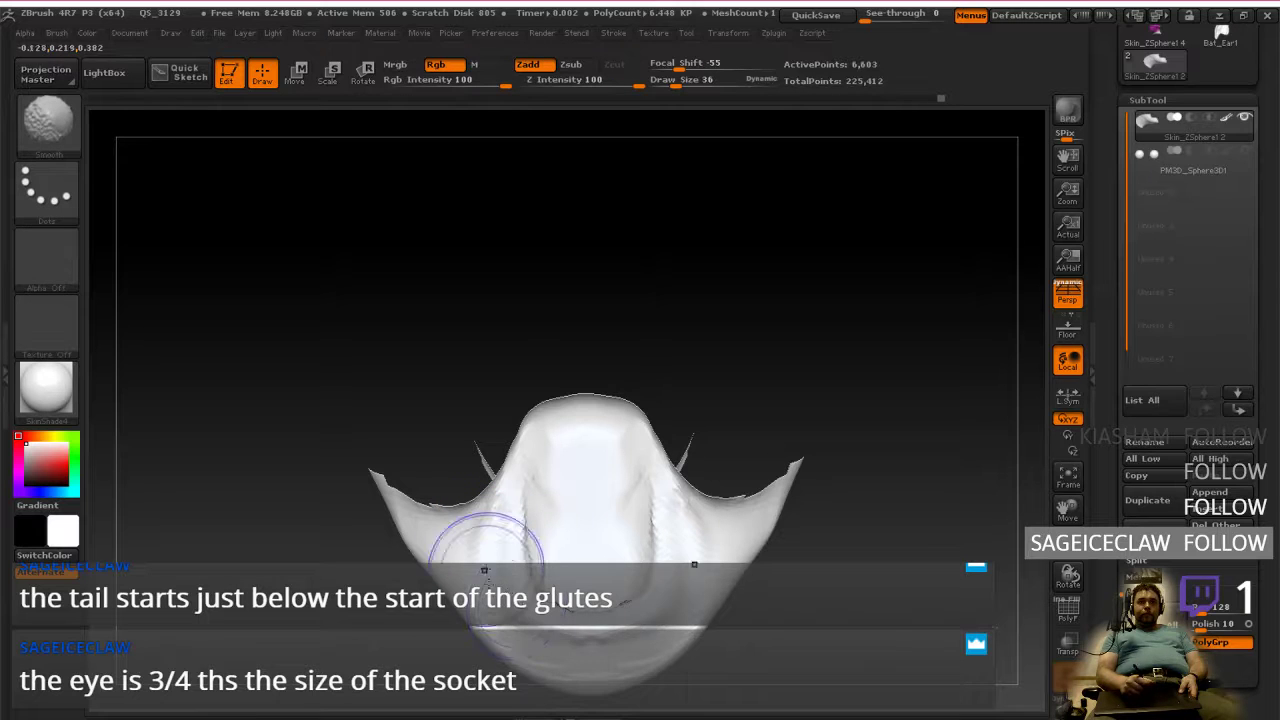
pyautogui.moveTo(620, 654); pyautogui.dragTo(577, 425, button='right')
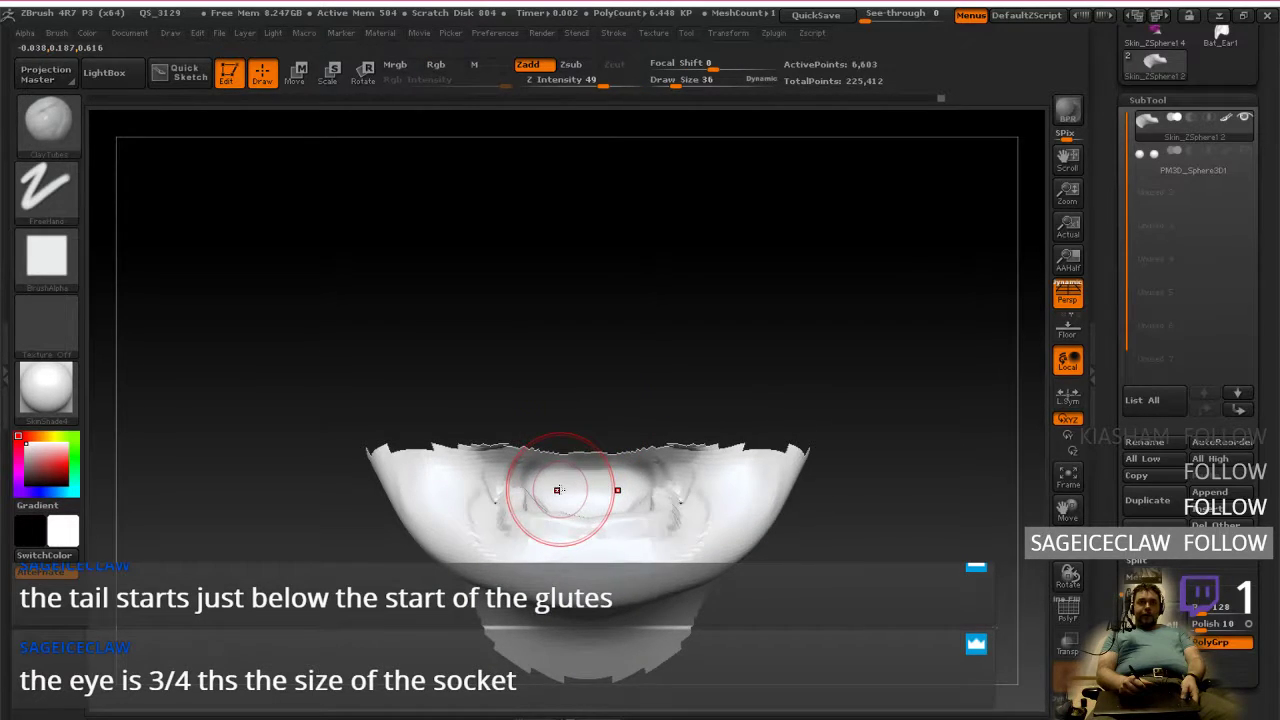
pyautogui.moveTo(576, 471)
pyautogui.mouseDown(button='right')
pyautogui.moveTo(586, 534)
pyautogui.moveTo(600, 460)
pyautogui.moveTo(496, 563)
pyautogui.mouseUp(button='right')
pyautogui.keyDown('shift'); pyautogui.moveTo(477, 531); pyautogui.dragTo(556, 639); pyautogui.keyUp('shift')
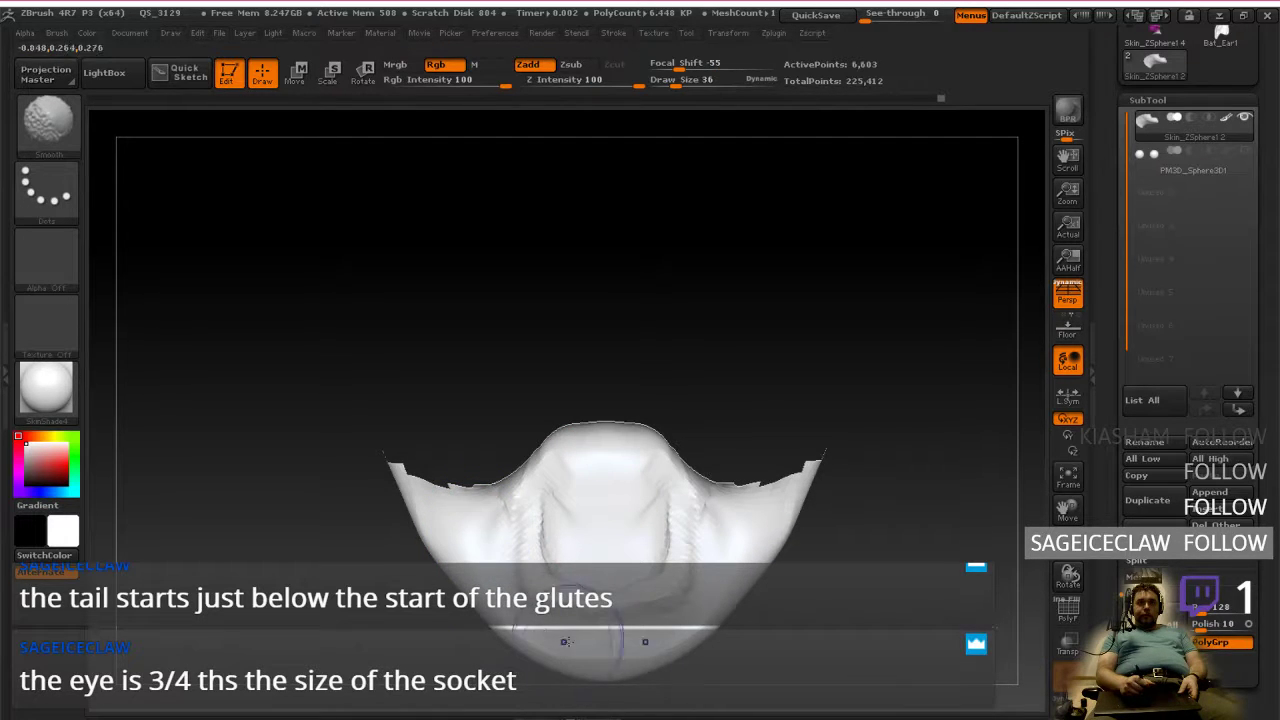
pyautogui.moveTo(557, 492); pyautogui.dragTo(558, 543, button='right')
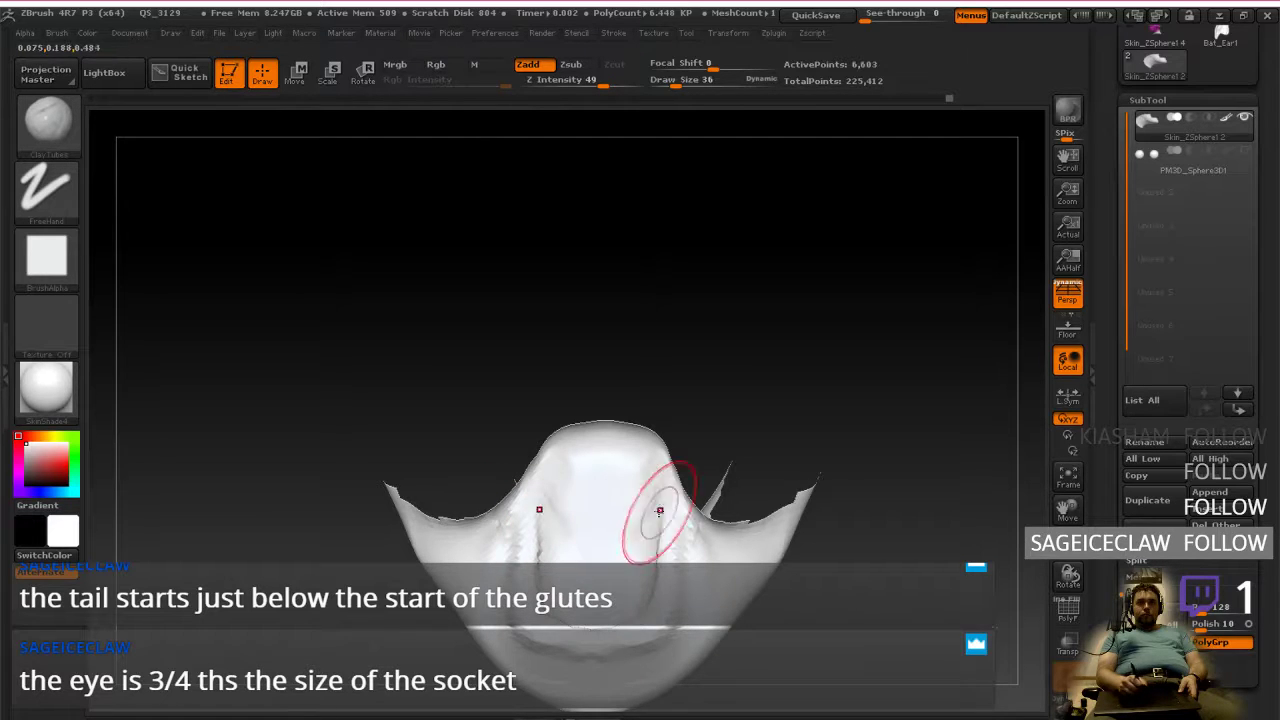
pyautogui.moveTo(598, 498); pyautogui.dragTo(590, 528, button='right')
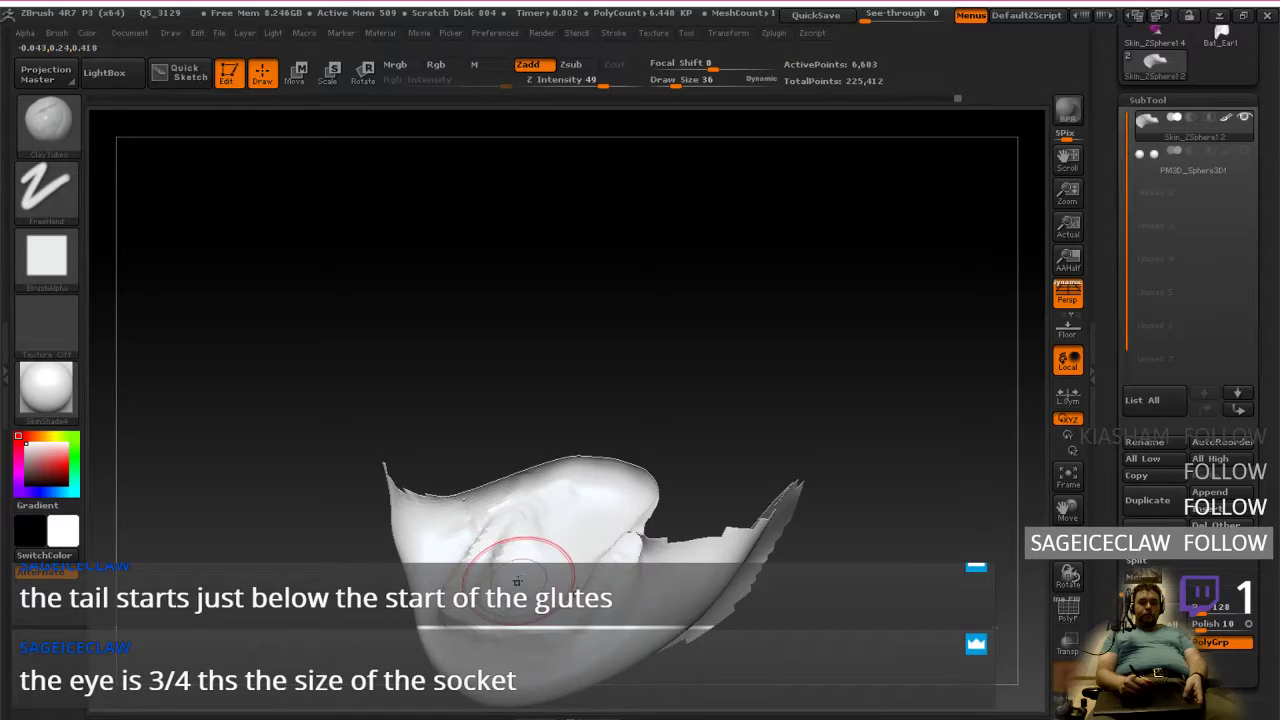
# Step: Check the stream in OBS and return to ZBrush
pyautogui.press('ctrl+super+Right')
pyautogui.press('ctrl+super+Right')
pyautogui.press('ctrl+super+Right')
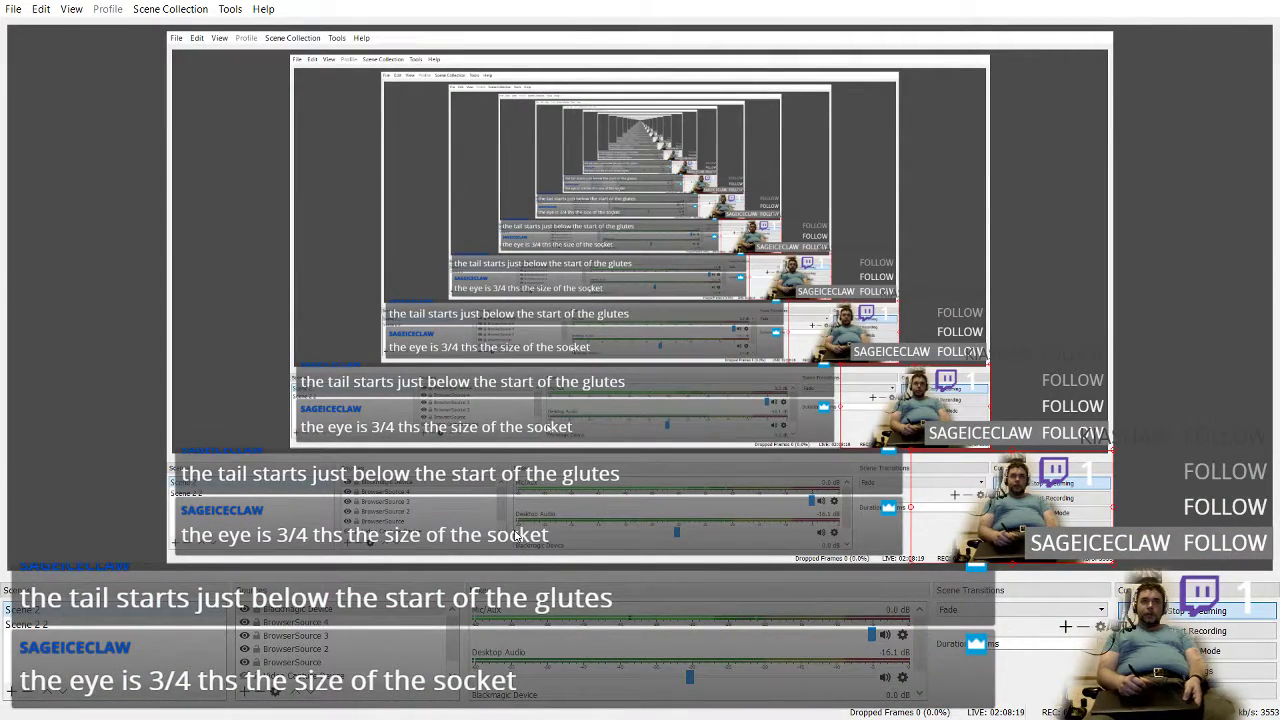
pyautogui.press('ctrl+super+Left')
pyautogui.press('ctrl+super+Left')
pyautogui.press('ctrl+super+Left')
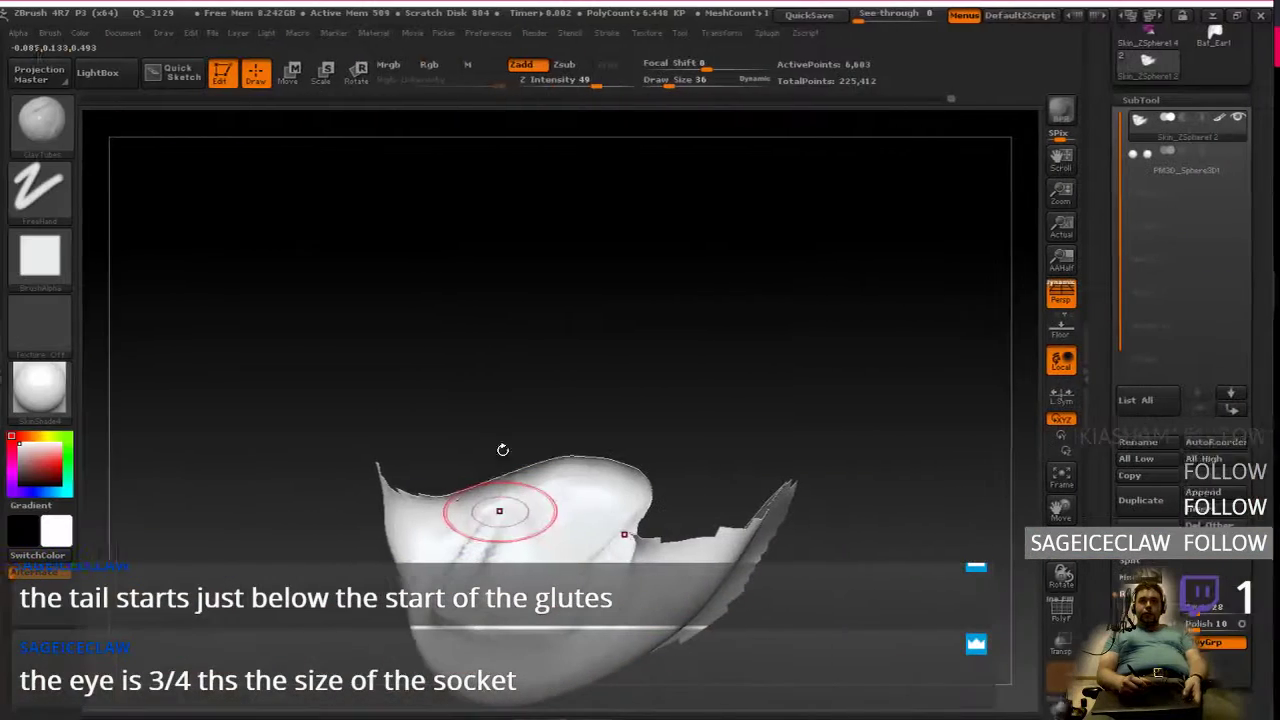
# Step: Try to remesh the isolated lower jaw with DynaMesh, and unhide the whole head
pyautogui.keyDown('shift'); pyautogui.moveTo(560, 420); pyautogui.dragTo(604, 393); pyautogui.keyUp('shift')
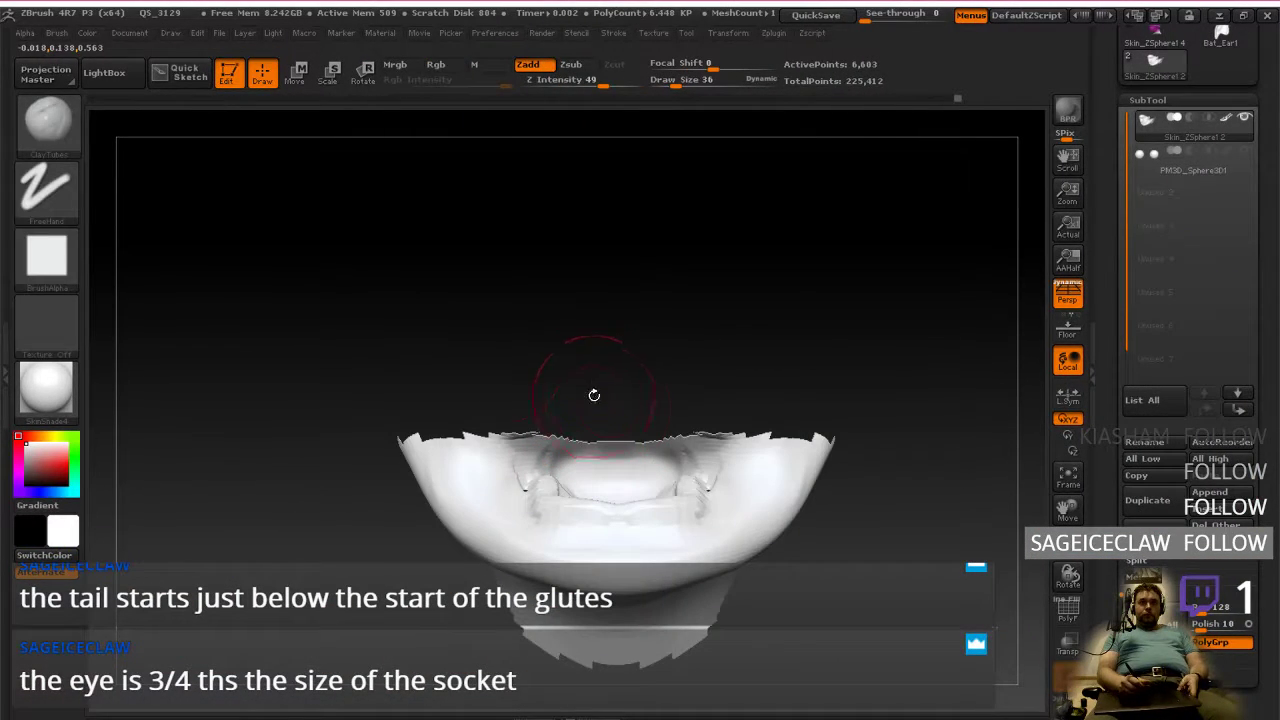
pyautogui.press('ctrl')
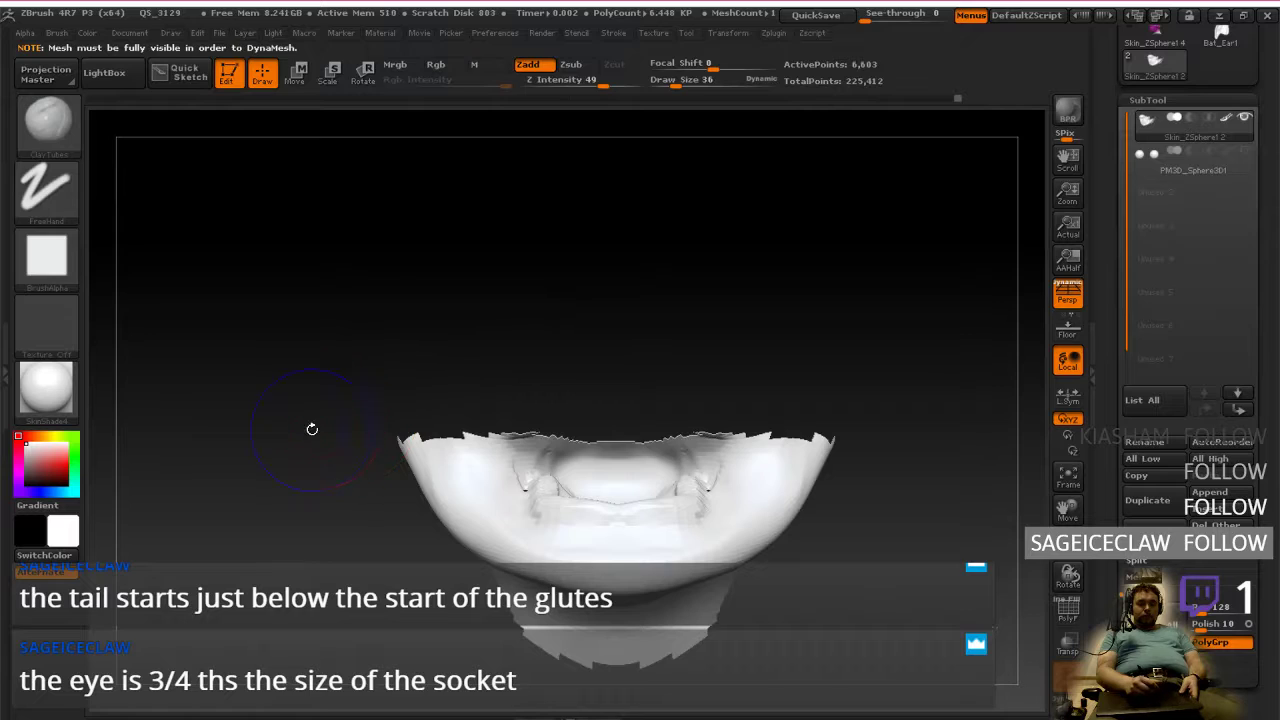
pyautogui.keyDown('ctrl'); pyautogui.keyDown('shift'); pyautogui.click(314, 423); pyautogui.keyUp('shift'); pyautogui.keyUp('ctrl')
pyautogui.moveTo(395, 403); pyautogui.dragTo(586, 341)
pyautogui.moveTo(700, 342); pyautogui.dragTo(669, 364)
pyautogui.moveTo(611, 425); pyautogui.dragTo(642, 468)
pyautogui.moveTo(651, 372)
pyautogui.mouseDown()
pyautogui.moveTo(651, 537)
pyautogui.moveTo(660, 303)
pyautogui.moveTo(675, 566)
pyautogui.moveTo(663, 434)
pyautogui.moveTo(677, 340)
pyautogui.moveTo(671, 529)
pyautogui.moveTo(668, 472)
pyautogui.moveTo(405, 440)
pyautogui.mouseUp()
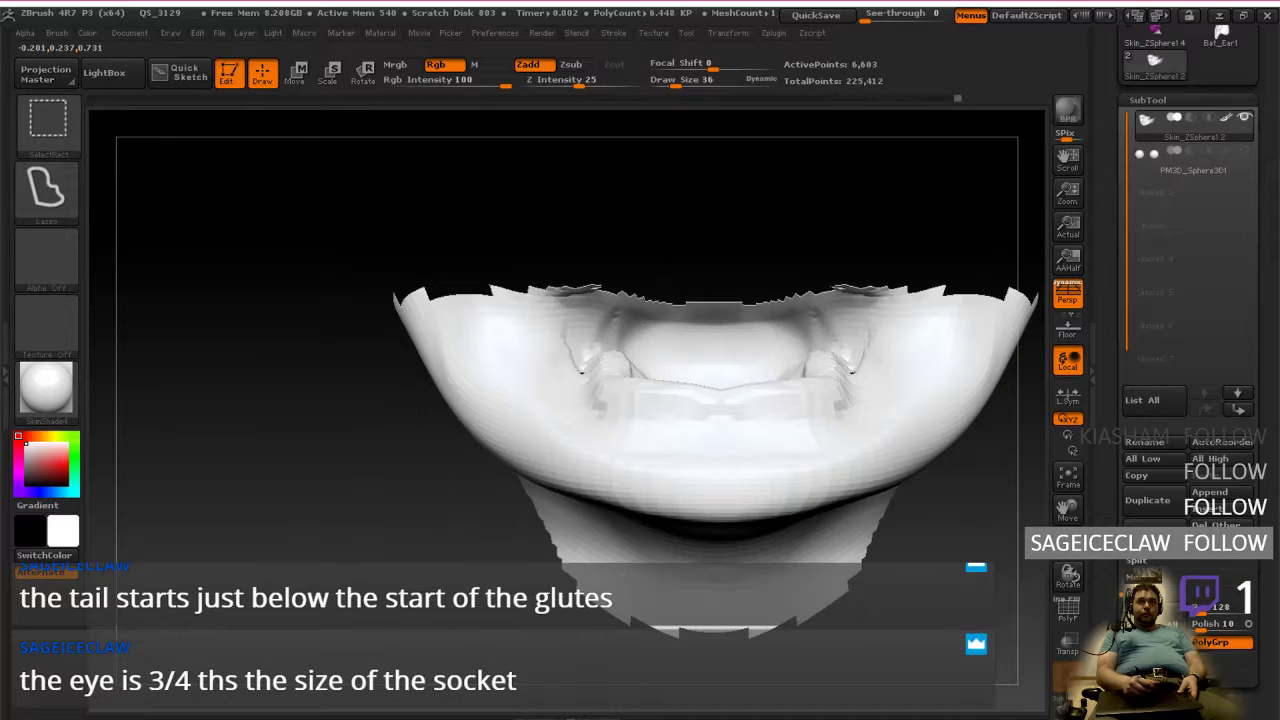
pyautogui.keyDown('ctrl'); pyautogui.keyDown('shift'); pyautogui.click(390, 447); pyautogui.keyUp('shift'); pyautogui.keyUp('ctrl')
pyautogui.moveTo(567, 404)
pyautogui.mouseDown()
pyautogui.moveTo(750, 400)
pyautogui.moveTo(703, 484)
pyautogui.moveTo(700, 553)
pyautogui.mouseUp()
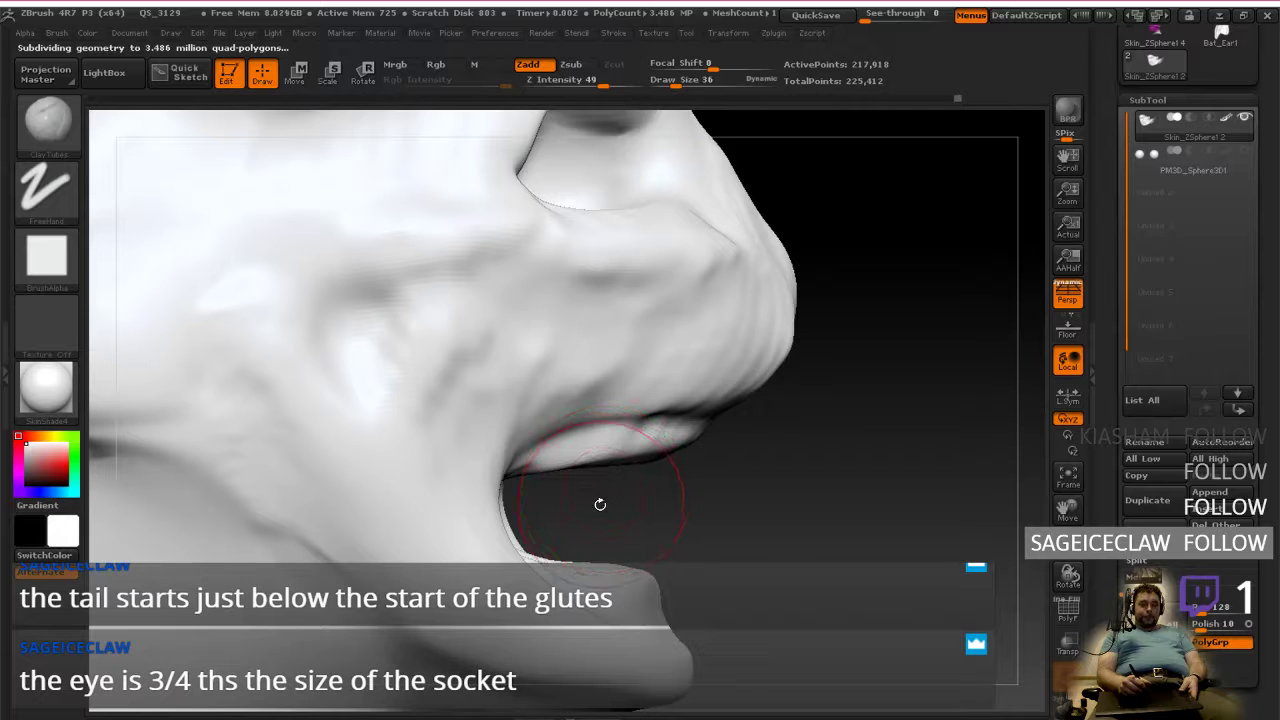
# Step: Try to isolate the upper jaw with a lasso selection across the muzzle and mouth
pyautogui.hotkey('ctrl', 'shift')
pyautogui.keyDown('ctrl'); pyautogui.keyDown('shift'); pyautogui.moveTo(401, 494); pyautogui.dragTo(820, 406); pyautogui.keyUp('shift'); pyautogui.keyUp('ctrl')
pyautogui.moveTo(757, 437)
pyautogui.mouseDown()
pyautogui.moveTo(727, 311)
pyautogui.moveTo(745, 271)
pyautogui.moveTo(771, 352)
pyautogui.mouseUp()
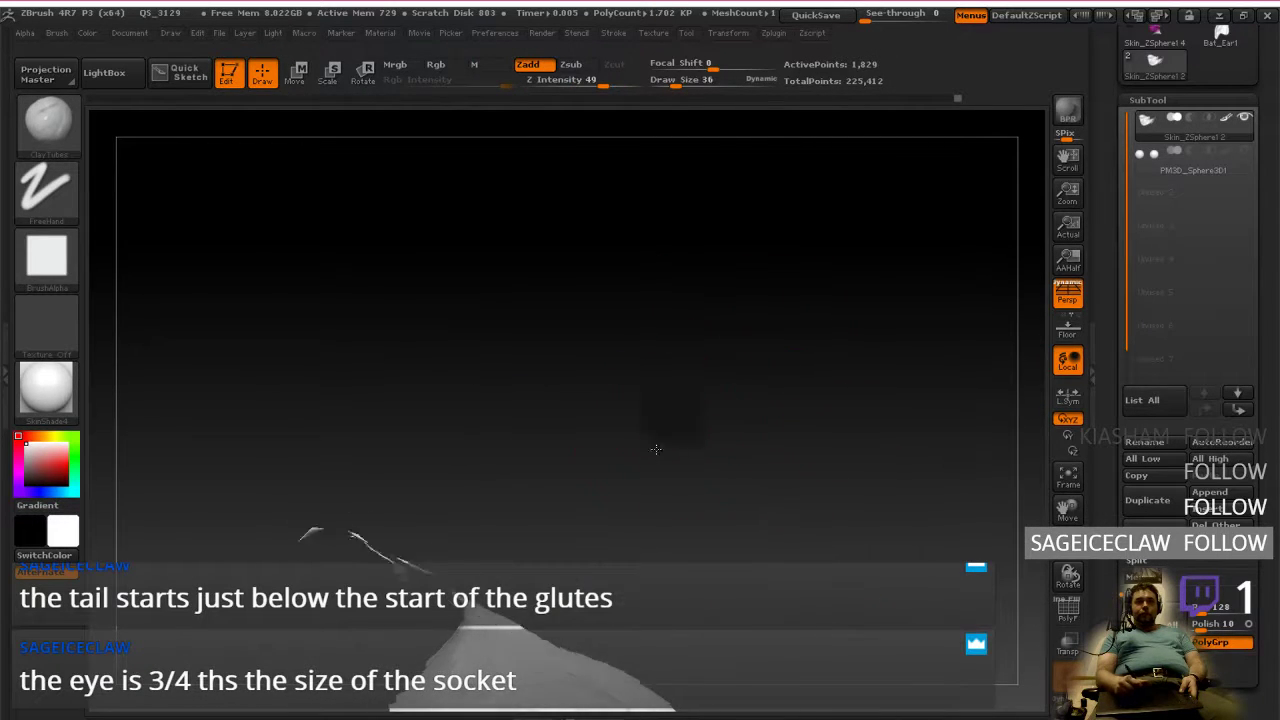
pyautogui.moveTo(655, 433); pyautogui.dragTo(686, 506)
pyautogui.moveTo(800, 529); pyautogui.dragTo(804, 370)
pyautogui.moveTo(800, 500)
pyautogui.mouseDown()
pyautogui.moveTo(880, 490)
pyautogui.moveTo(805, 485)
pyautogui.moveTo(800, 430)
pyautogui.mouseUp()
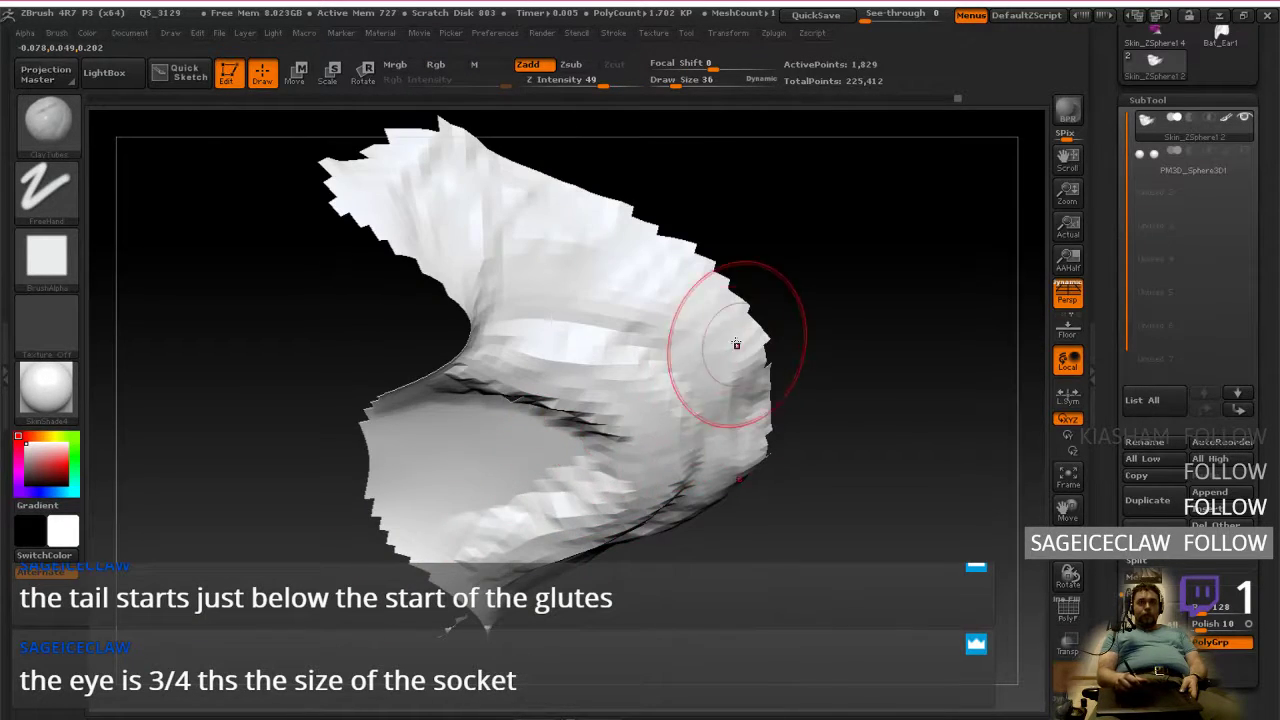
pyautogui.moveTo(800, 360); pyautogui.dragTo(763, 286)
# Step: Invert the visible selection, reframe the head in profile and restore the full mesh
pyautogui.keyDown('ctrl'); pyautogui.keyDown('shift'); pyautogui.click(811, 329); pyautogui.keyUp('shift'); pyautogui.keyUp('ctrl')
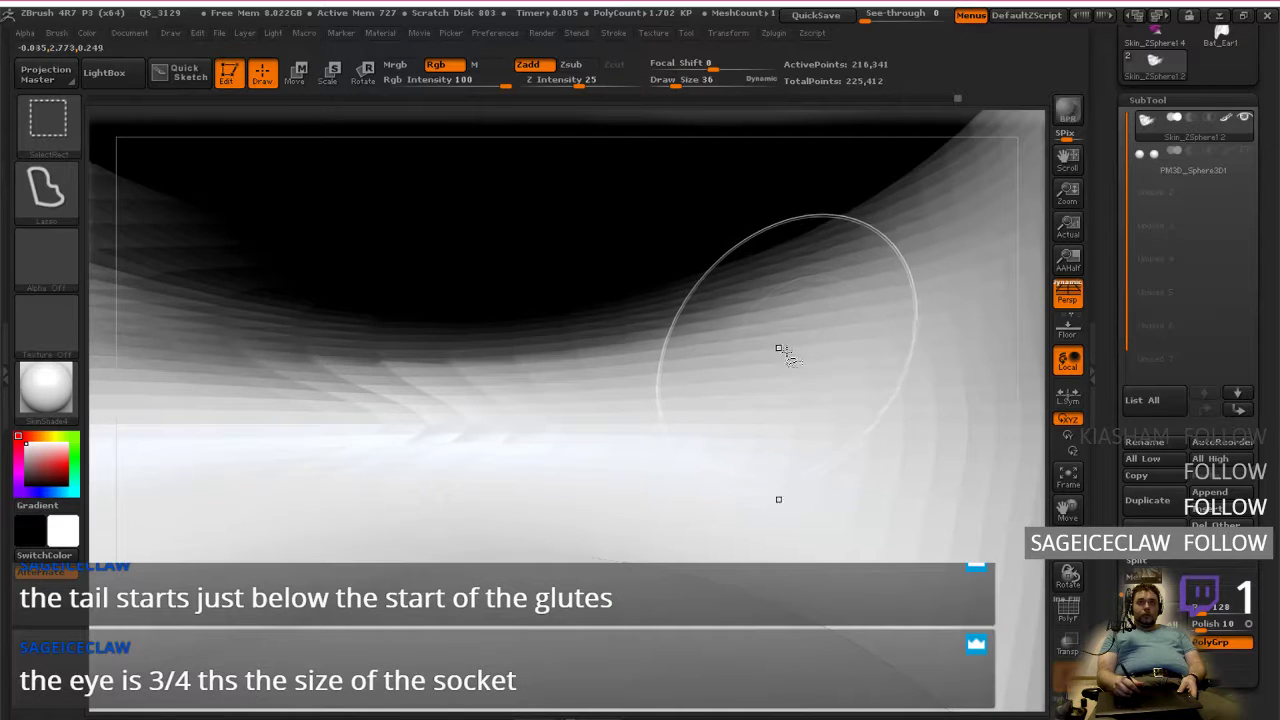
pyautogui.moveTo(757, 380)
pyautogui.mouseDown(button='right')
pyautogui.moveTo(775, 245)
pyautogui.moveTo(754, 331)
pyautogui.moveTo(766, 357)
pyautogui.moveTo(778, 345)
pyautogui.moveTo(762, 440)
pyautogui.mouseUp(button='right')
pyautogui.moveTo(665, 378)
pyautogui.mouseDown(button='right')
pyautogui.moveTo(634, 386)
pyautogui.moveTo(649, 301)
pyautogui.moveTo(680, 295)
pyautogui.moveTo(708, 238)
pyautogui.moveTo(688, 469)
pyautogui.moveTo(674, 380)
pyautogui.moveTo(690, 430)
pyautogui.moveTo(701, 376)
pyautogui.moveTo(686, 391)
pyautogui.moveTo(746, 251)
pyautogui.moveTo(722, 655)
pyautogui.mouseUp(button='right')
pyautogui.keyDown('ctrl'); pyautogui.moveTo(708, 368); pyautogui.dragTo(709, 417, button='right'); pyautogui.keyUp('ctrl')
pyautogui.keyDown('alt'); pyautogui.moveTo(722, 296); pyautogui.dragTo(717, 540, button='right'); pyautogui.keyUp('alt')
pyautogui.keyDown('alt'); pyautogui.moveTo(712, 491); pyautogui.dragTo(707, 538, button='right'); pyautogui.keyUp('alt')
pyautogui.keyDown('ctrl'); pyautogui.moveTo(720, 421); pyautogui.dragTo(726, 456, button='right'); pyautogui.keyUp('ctrl')
pyautogui.keyDown('alt'); pyautogui.moveTo(742, 300); pyautogui.dragTo(716, 401, button='right'); pyautogui.keyUp('alt')
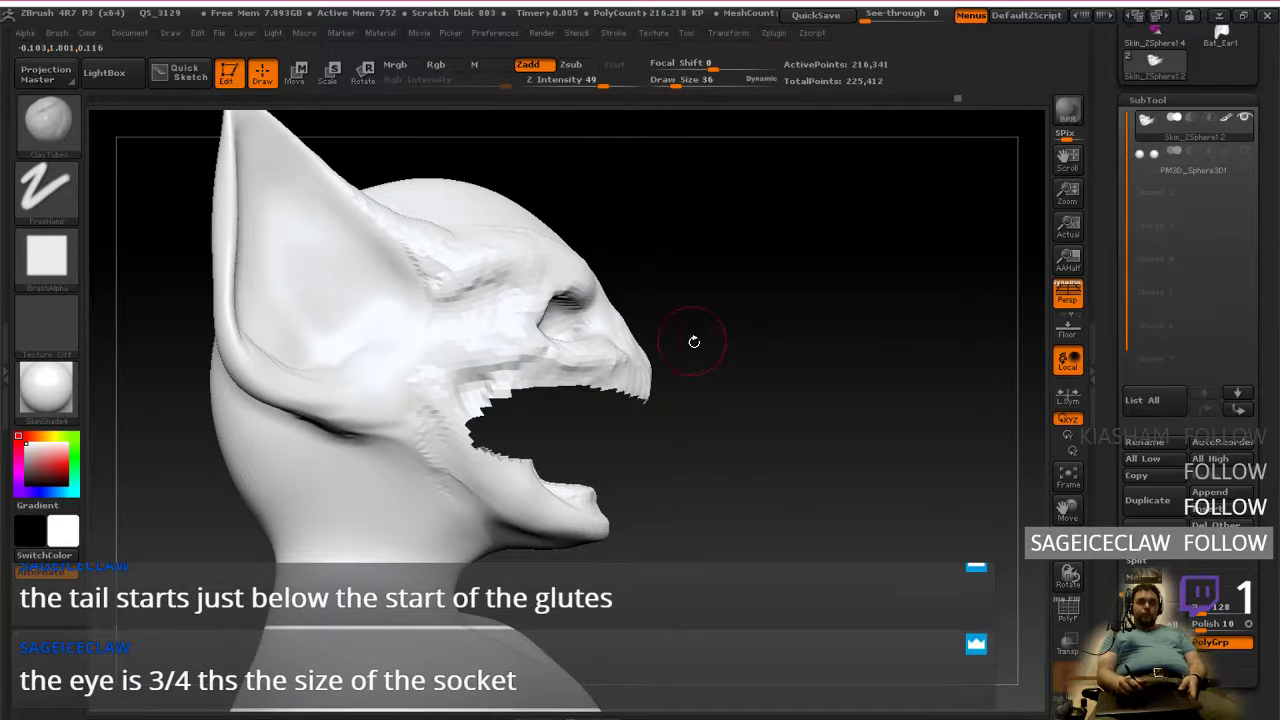
pyautogui.hotkey('ctrl', 'shift')
pyautogui.keyDown('ctrl'); pyautogui.keyDown('shift'); pyautogui.click(707, 380); pyautogui.keyUp('shift'); pyautogui.keyUp('ctrl')
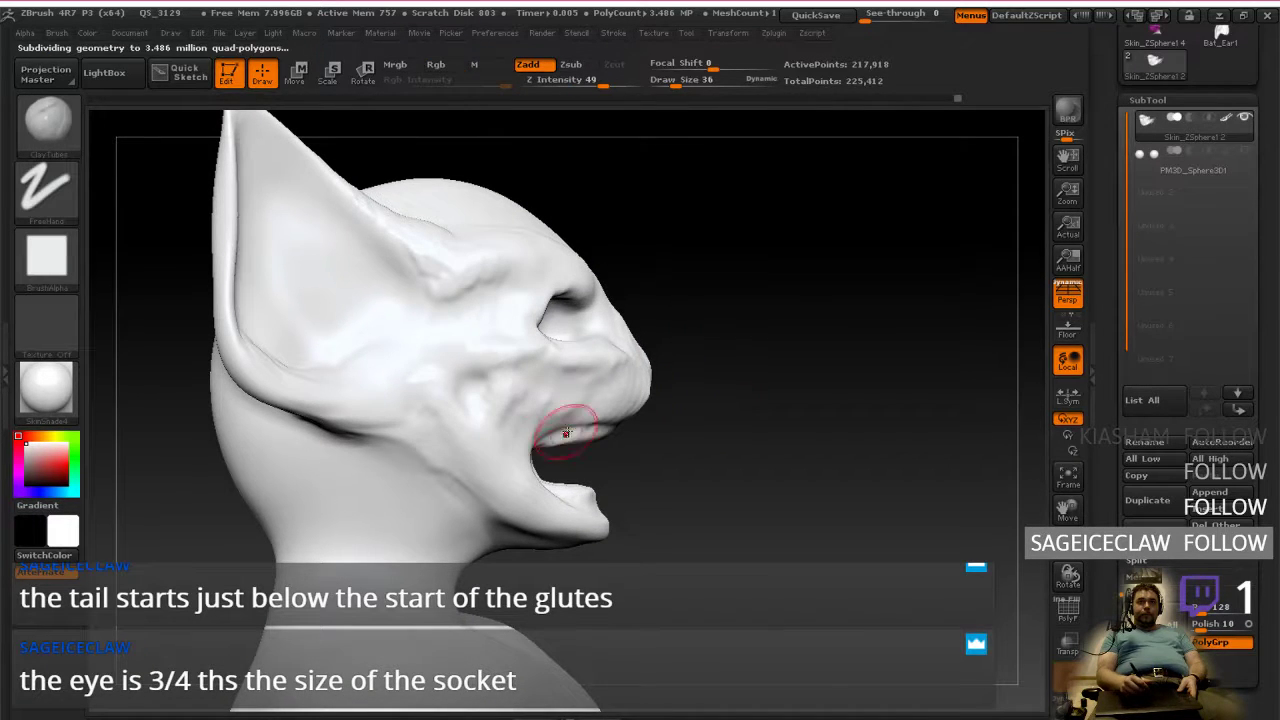
# Step: Isolate the mouth region with a lasso selection and hide the lower jaw, leaving the upper jaw's underside exposed
pyautogui.moveTo(621, 445)
pyautogui.mouseDown(button='right')
pyautogui.moveTo(470, 450)
pyautogui.moveTo(617, 452)
pyautogui.mouseUp(button='right')
pyautogui.hotkey('ctrl', 'shift')
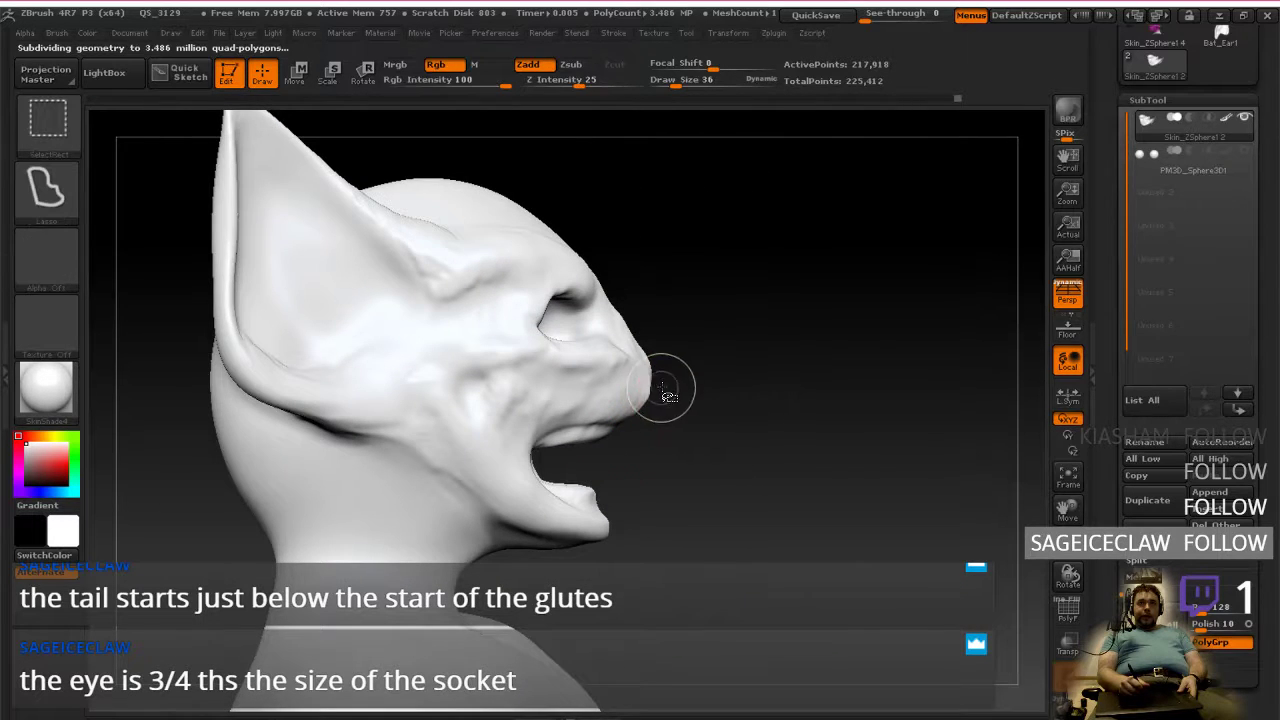
pyautogui.moveTo(424, 400)
pyautogui.keyDown('ctrl'); pyautogui.keyDown('shift'); pyautogui.mouseDown()
pyautogui.moveTo(428, 543)
pyautogui.moveTo(643, 543)
pyautogui.moveTo(650, 480)
pyautogui.mouseUp(); pyautogui.keyUp('shift'); pyautogui.keyUp('ctrl')
pyautogui.moveTo(650, 480)
pyautogui.mouseDown(button='right')
pyautogui.moveTo(603, 455)
pyautogui.moveTo(663, 471)
pyautogui.moveTo(686, 437)
pyautogui.mouseUp(button='right')
pyautogui.hotkey('ctrl', 'shift')
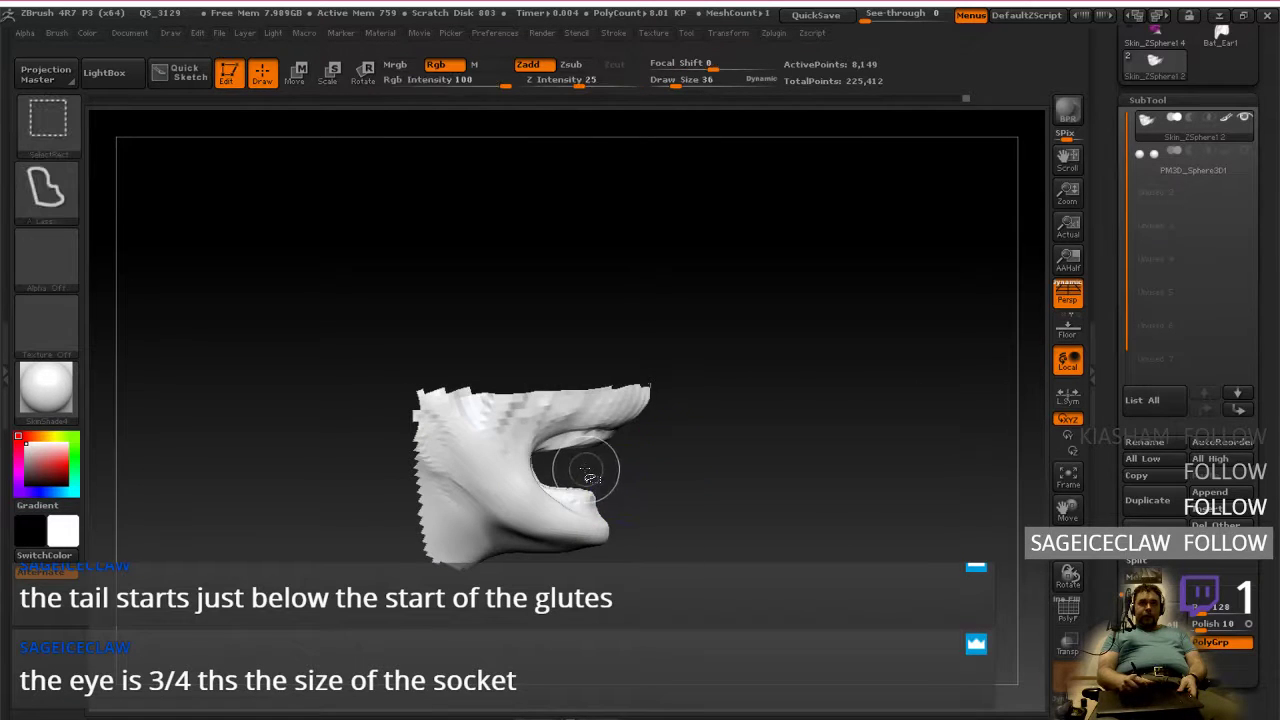
pyautogui.hotkey('ctrl', 'shift')
pyautogui.hotkey('ctrl', 'shift')
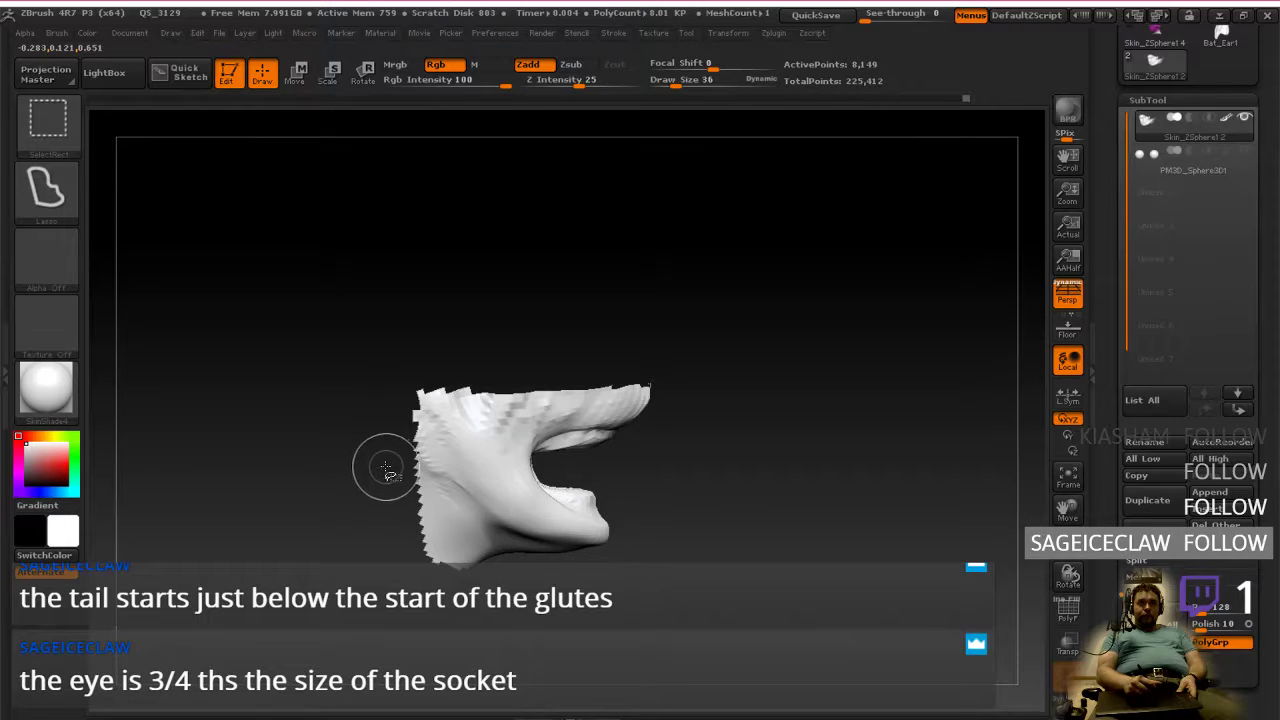
pyautogui.keyDown('ctrl'); pyautogui.keyDown('shift'); pyautogui.moveTo(658, 463); pyautogui.dragTo(401, 322); pyautogui.keyUp('shift'); pyautogui.keyUp('ctrl')
pyautogui.moveTo(605, 350)
pyautogui.mouseDown(button='right')
pyautogui.moveTo(626, 301)
pyautogui.moveTo(622, 262)
pyautogui.mouseUp(button='right')
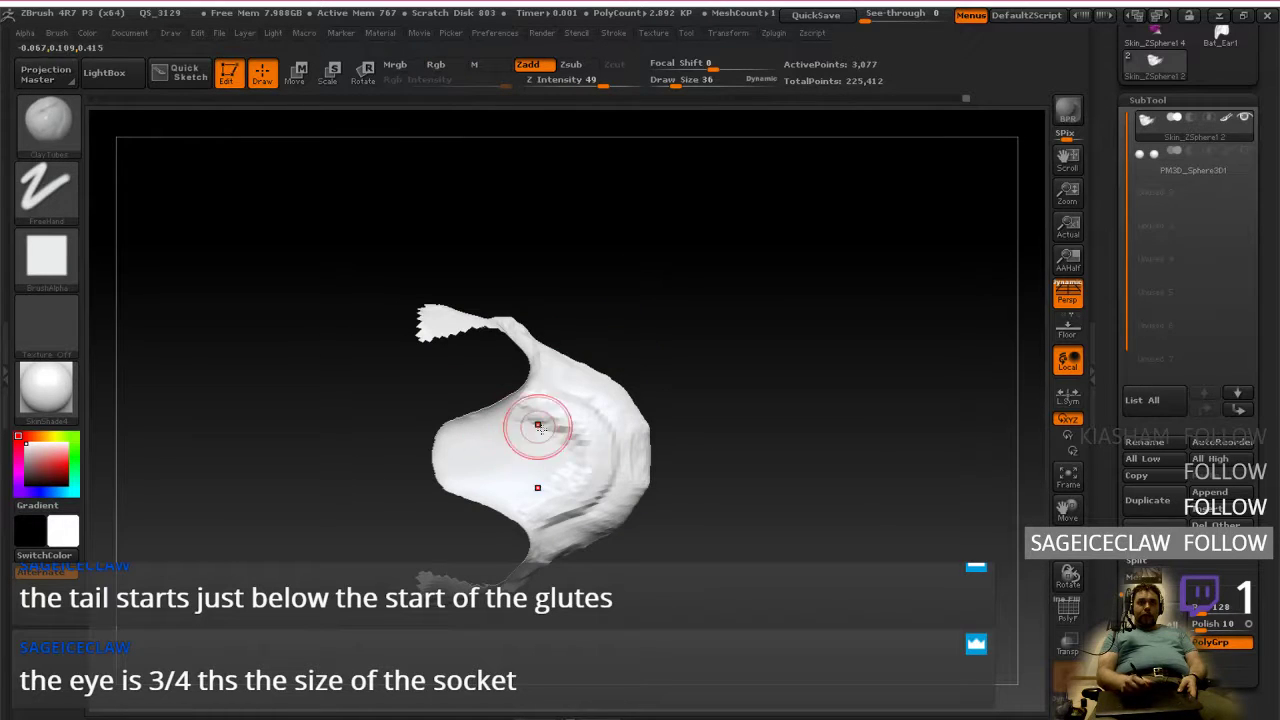
# Step: Build up and smooth the gum ridges along both sides of the palate on the isolated upper jaw
pyautogui.moveTo(580, 436)
pyautogui.keyDown('ctrl'); pyautogui.mouseDown(button='right')
pyautogui.moveTo(585, 495)
pyautogui.moveTo(615, 452)
pyautogui.moveTo(601, 474)
pyautogui.mouseUp(button='right'); pyautogui.keyUp('ctrl')
pyautogui.keyDown('alt'); pyautogui.moveTo(601, 474); pyautogui.dragTo(605, 502, button='right'); pyautogui.keyUp('alt')
pyautogui.moveTo(428, 390)
pyautogui.mouseDown()
pyautogui.moveTo(478, 366)
pyautogui.moveTo(421, 381)
pyautogui.moveTo(449, 371)
pyautogui.moveTo(490, 395)
pyautogui.moveTo(629, 366)
pyautogui.moveTo(436, 374)
pyautogui.mouseUp()
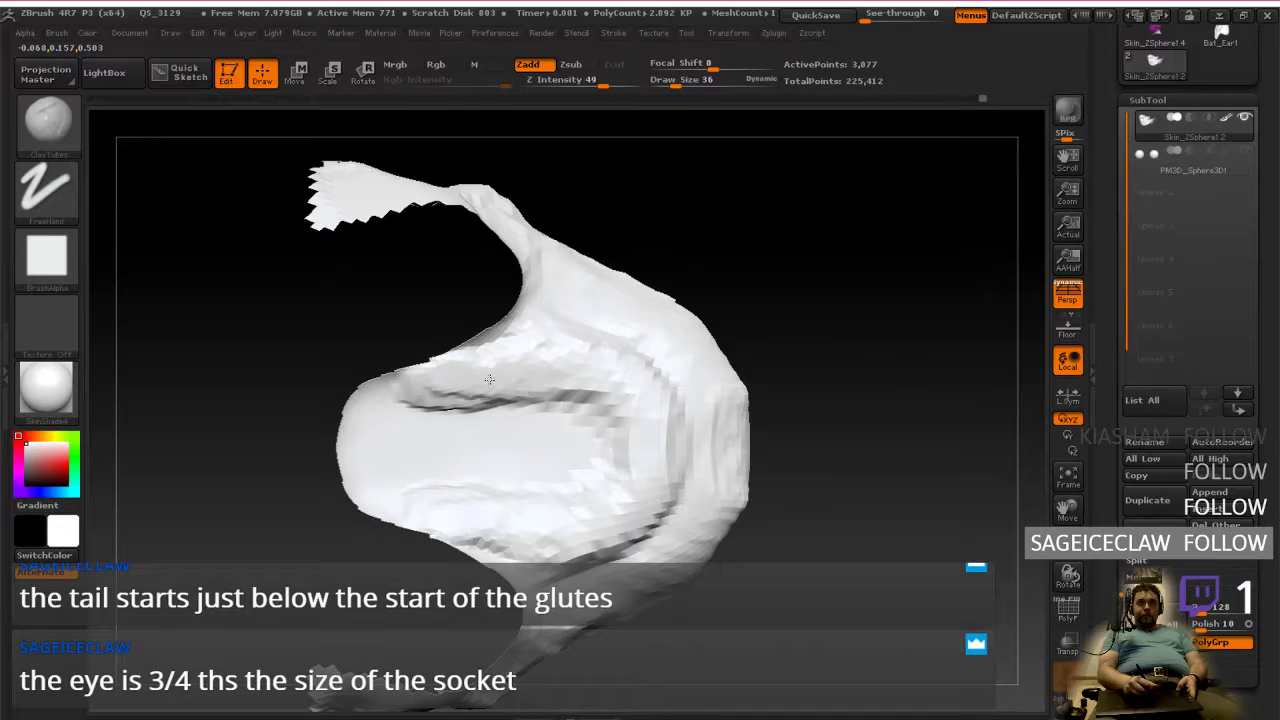
pyautogui.moveTo(672, 606)
pyautogui.mouseDown()
pyautogui.moveTo(608, 503)
pyautogui.moveTo(363, 626)
pyautogui.moveTo(590, 510)
pyautogui.mouseUp()
pyautogui.keyDown('shift'); pyautogui.moveTo(621, 379); pyautogui.dragTo(627, 347); pyautogui.keyUp('shift')
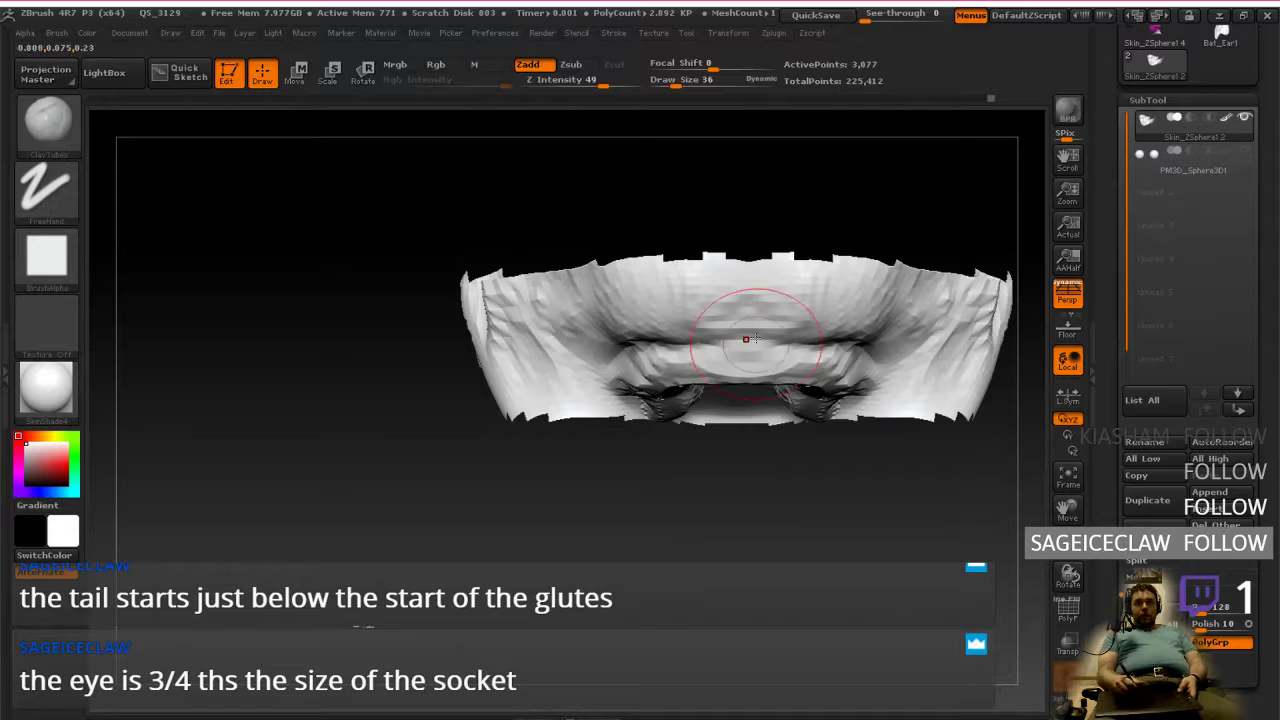
# Step: Thicken the front gum behind the upper lip with ClayTubes, bringing it down towards the mouth opening
pyautogui.moveTo(826, 303); pyautogui.dragTo(797, 335)
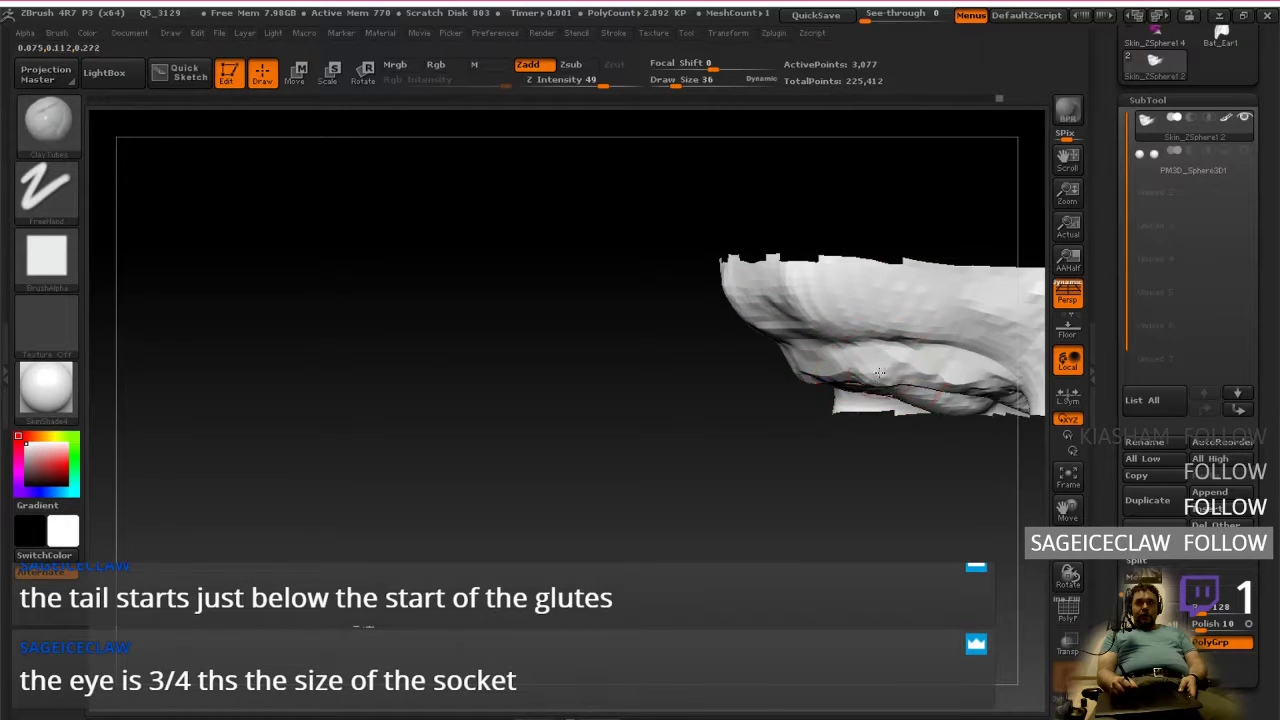
pyautogui.moveTo(881, 374)
pyautogui.mouseDown()
pyautogui.moveTo(886, 323)
pyautogui.moveTo(873, 375)
pyautogui.mouseUp()
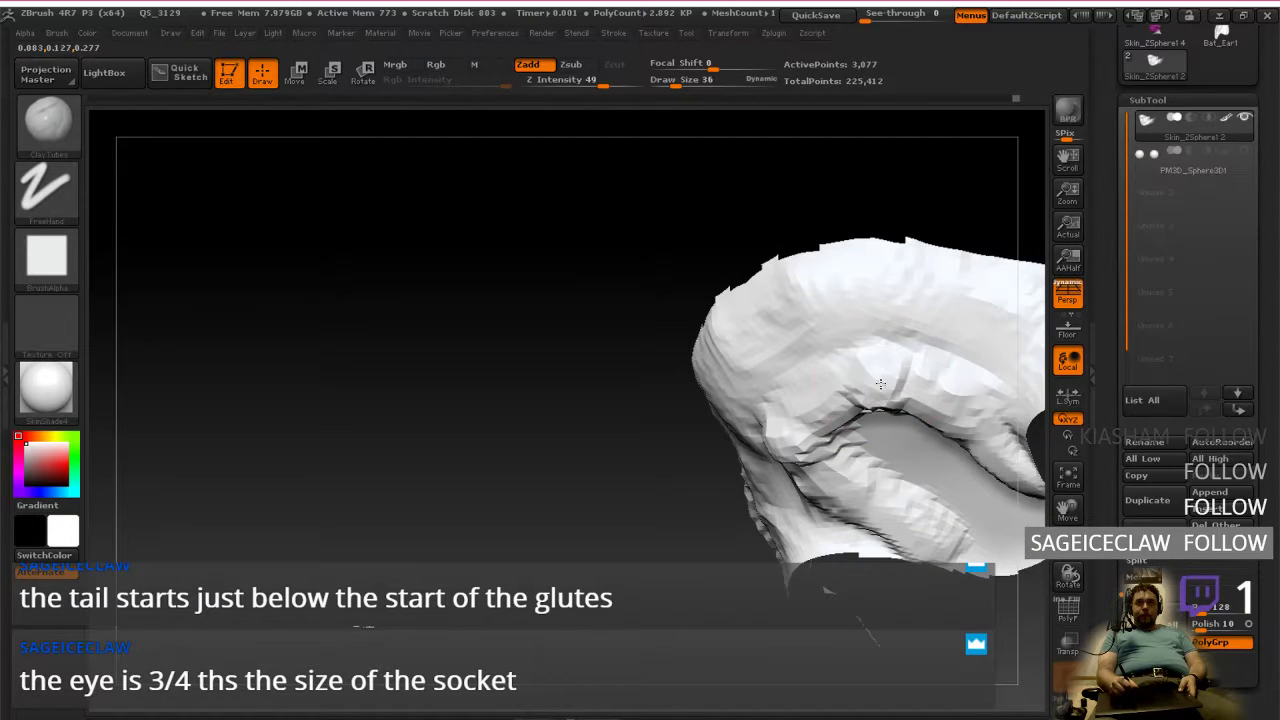
pyautogui.moveTo(882, 400); pyautogui.dragTo(880, 366, button='right')
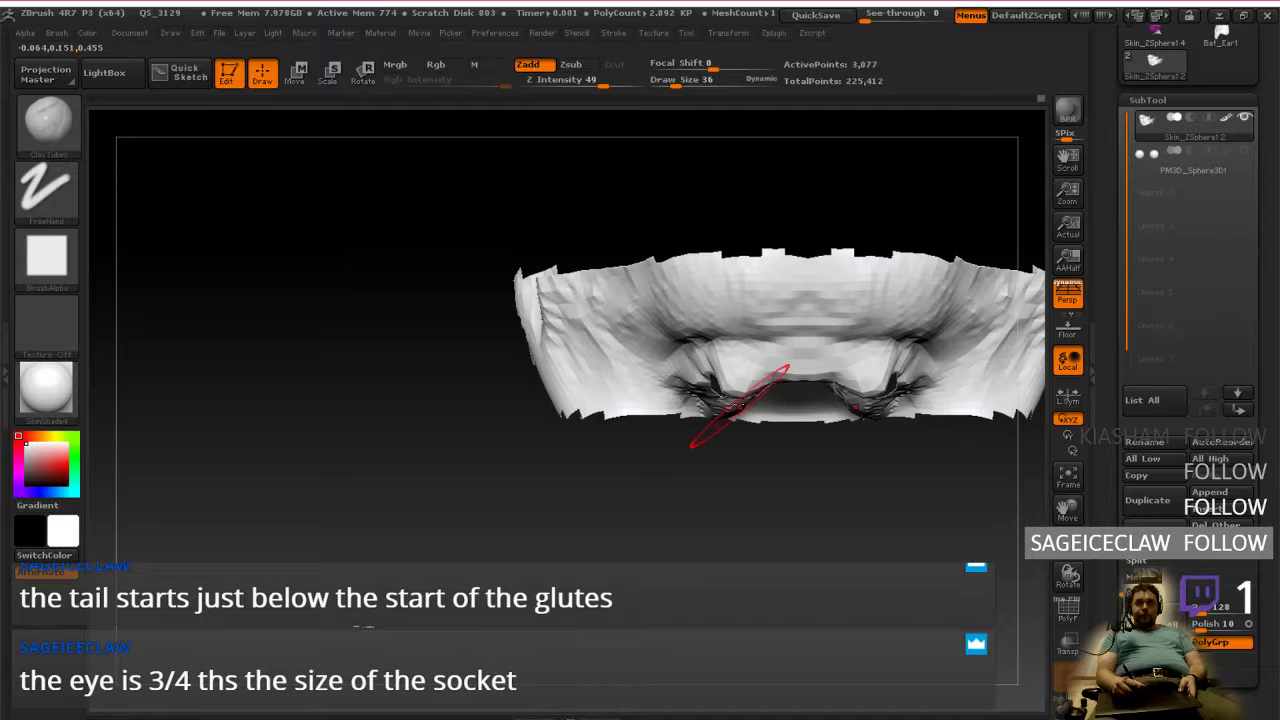
pyautogui.moveTo(740, 399); pyautogui.dragTo(738, 394)
pyautogui.press('shift')
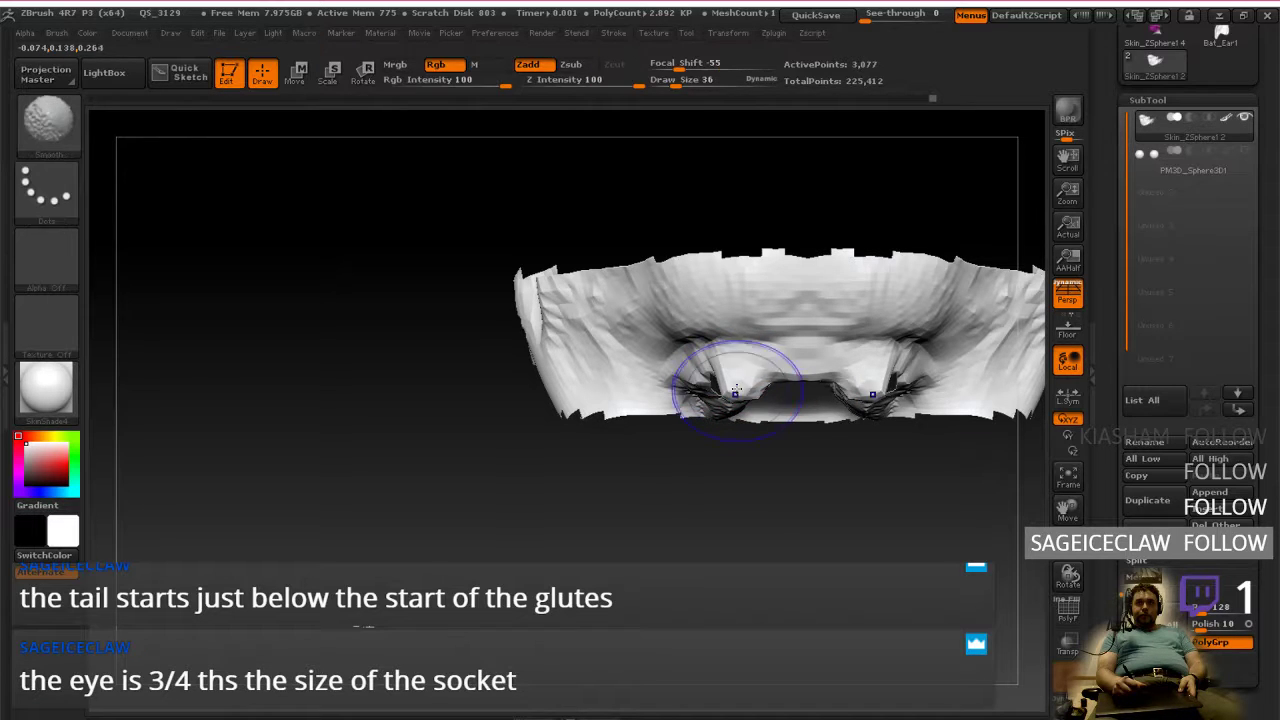
# Step: Shape the front gum's corners and smooth their transition into the side ridges of the palate
pyautogui.moveTo(738, 388)
pyautogui.mouseDown(button='right')
pyautogui.moveTo(771, 271)
pyautogui.moveTo(786, 300)
pyautogui.moveTo(803, 277)
pyautogui.moveTo(790, 407)
pyautogui.mouseUp(button='right')
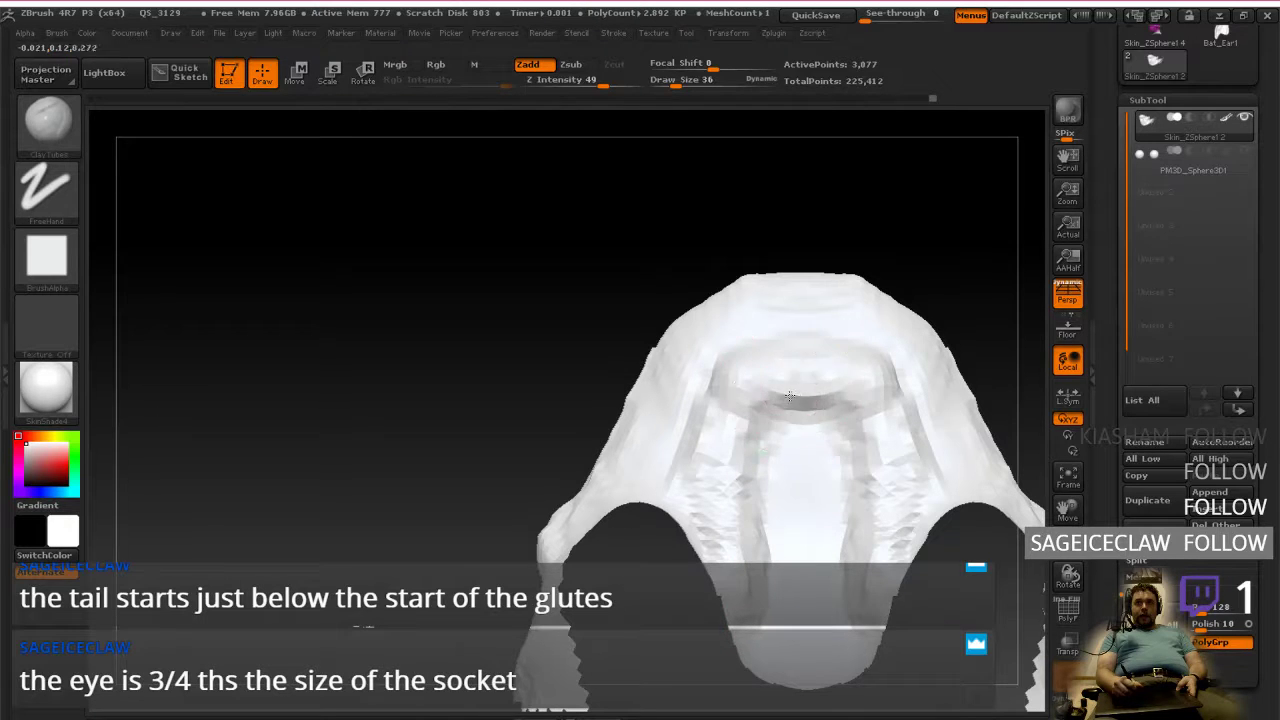
pyautogui.moveTo(767, 338)
pyautogui.mouseDown(button='right')
pyautogui.moveTo(817, 343)
pyautogui.moveTo(820, 422)
pyautogui.mouseUp(button='right')
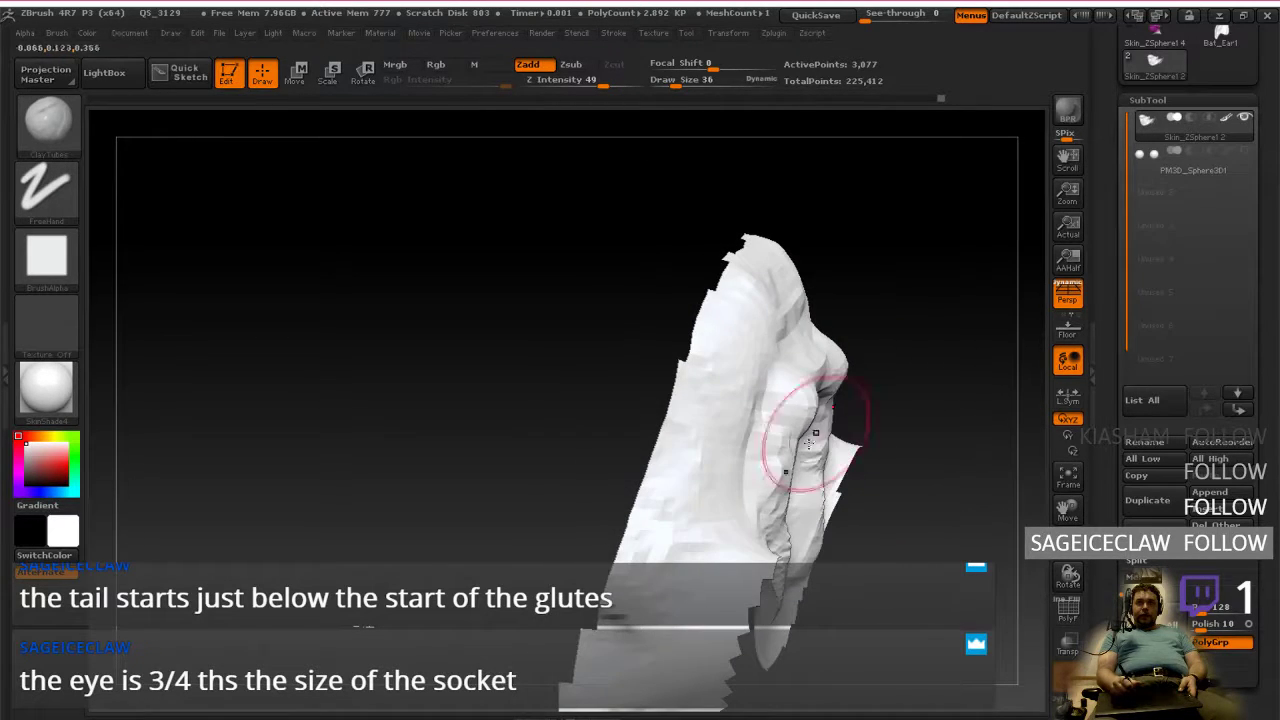
pyautogui.moveTo(782, 465); pyautogui.dragTo(766, 480, button='right')
pyautogui.moveTo(774, 483)
pyautogui.keyDown('shift'); pyautogui.mouseDown()
pyautogui.moveTo(797, 474)
pyautogui.moveTo(796, 580)
pyautogui.mouseUp(); pyautogui.keyUp('shift')
pyautogui.moveTo(890, 420)
pyautogui.mouseDown(button='right')
pyautogui.moveTo(845, 450)
pyautogui.moveTo(826, 515)
pyautogui.mouseUp(button='right')
pyautogui.moveTo(823, 534)
pyautogui.mouseDown()
pyautogui.moveTo(799, 498)
pyautogui.moveTo(802, 472)
pyautogui.mouseUp()
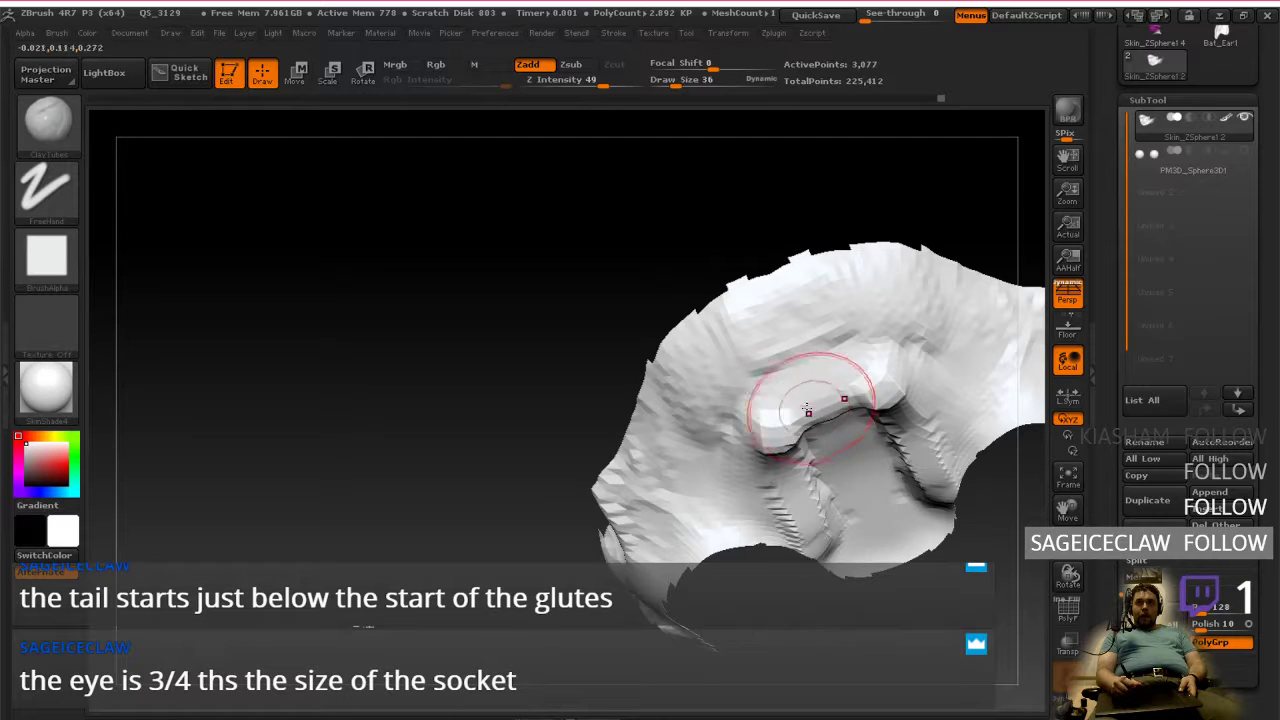
# Step: Build up the upper lip's inner rim around the gum and back towards the mouth corners
pyautogui.moveTo(811, 358)
pyautogui.mouseDown(button='right')
pyautogui.moveTo(797, 289)
pyautogui.moveTo(814, 375)
pyautogui.mouseUp(button='right')
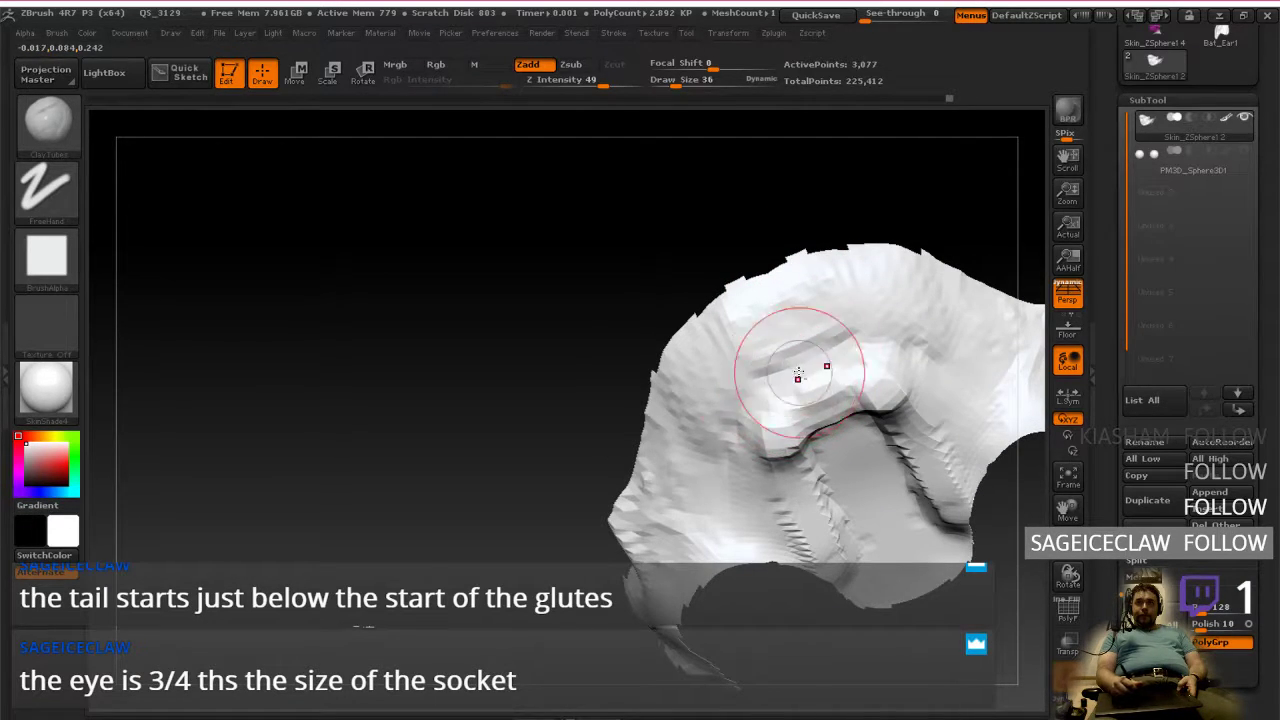
pyautogui.moveTo(767, 387)
pyautogui.mouseDown()
pyautogui.moveTo(722, 413)
pyautogui.moveTo(757, 537)
pyautogui.mouseUp()
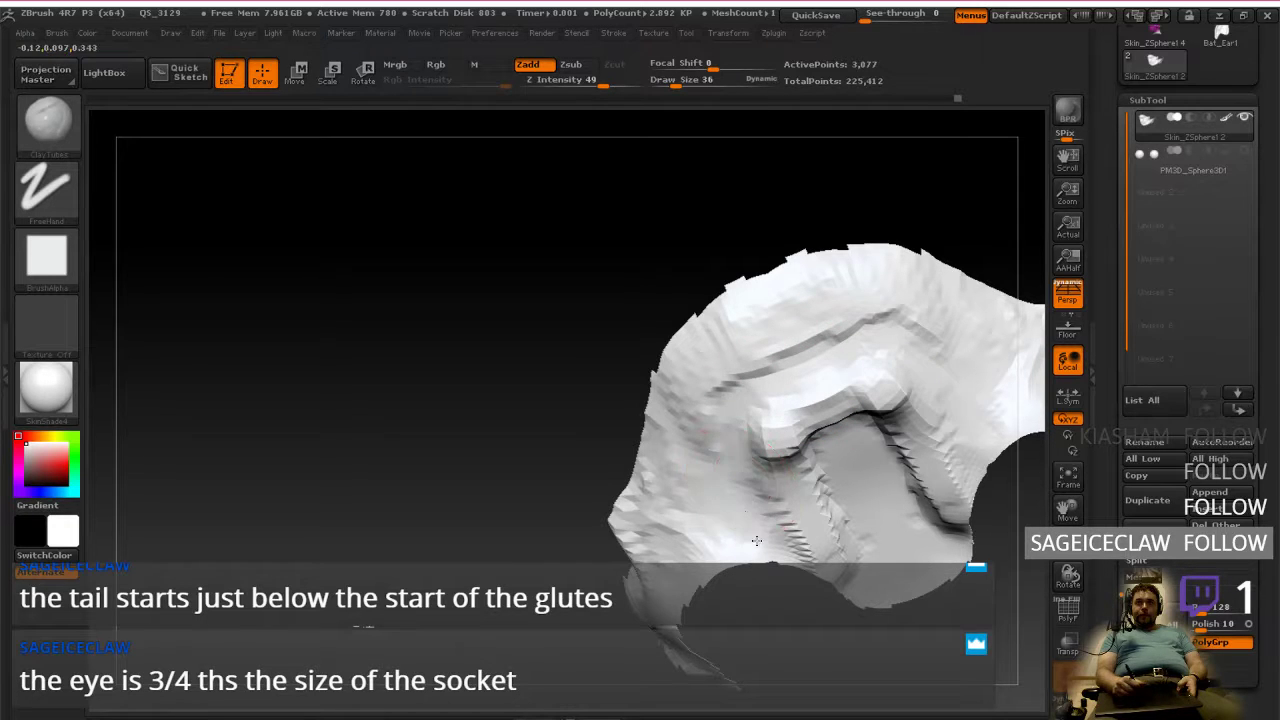
pyautogui.moveTo(748, 399); pyautogui.dragTo(817, 338)
pyautogui.moveTo(724, 544)
pyautogui.mouseDown()
pyautogui.moveTo(716, 406)
pyautogui.moveTo(724, 536)
pyautogui.moveTo(703, 398)
pyautogui.mouseUp()
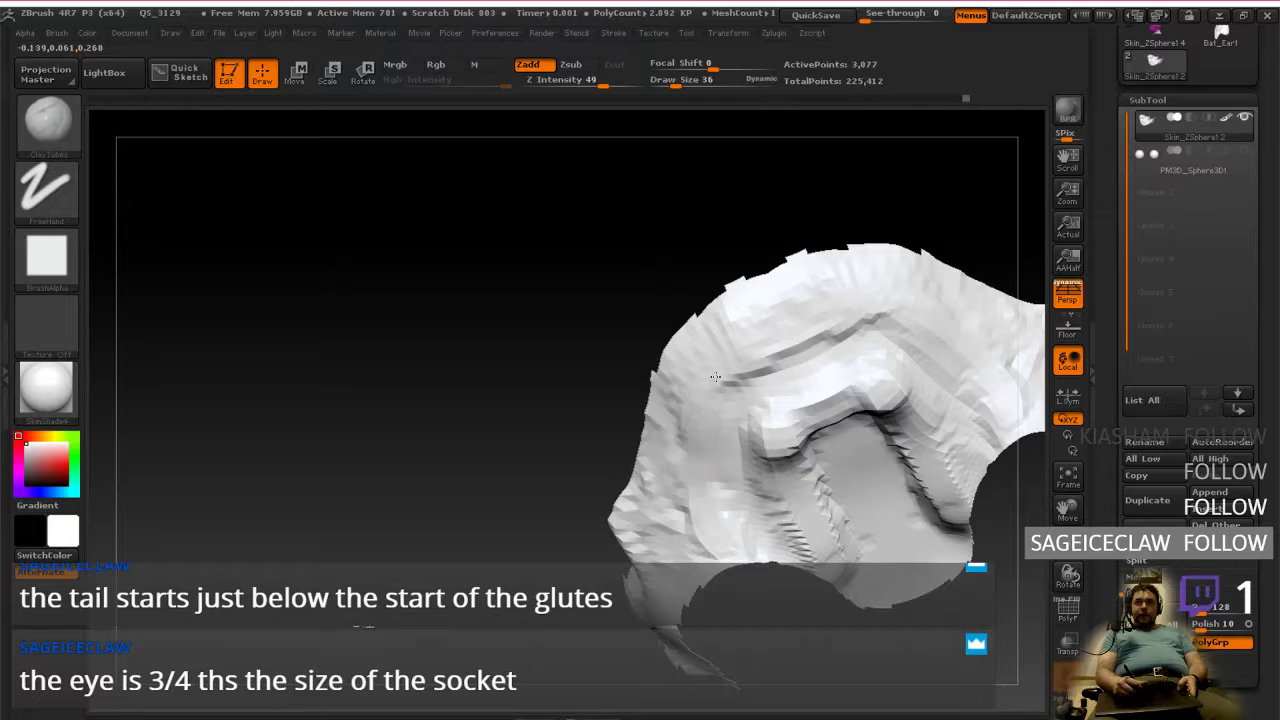
# Step: Add clay along the upper lip's outer edge, from the mouth corners to the centre
pyautogui.moveTo(805, 321)
pyautogui.mouseDown(button='right')
pyautogui.moveTo(800, 430)
pyautogui.moveTo(843, 434)
pyautogui.moveTo(720, 392)
pyautogui.mouseUp(button='right')
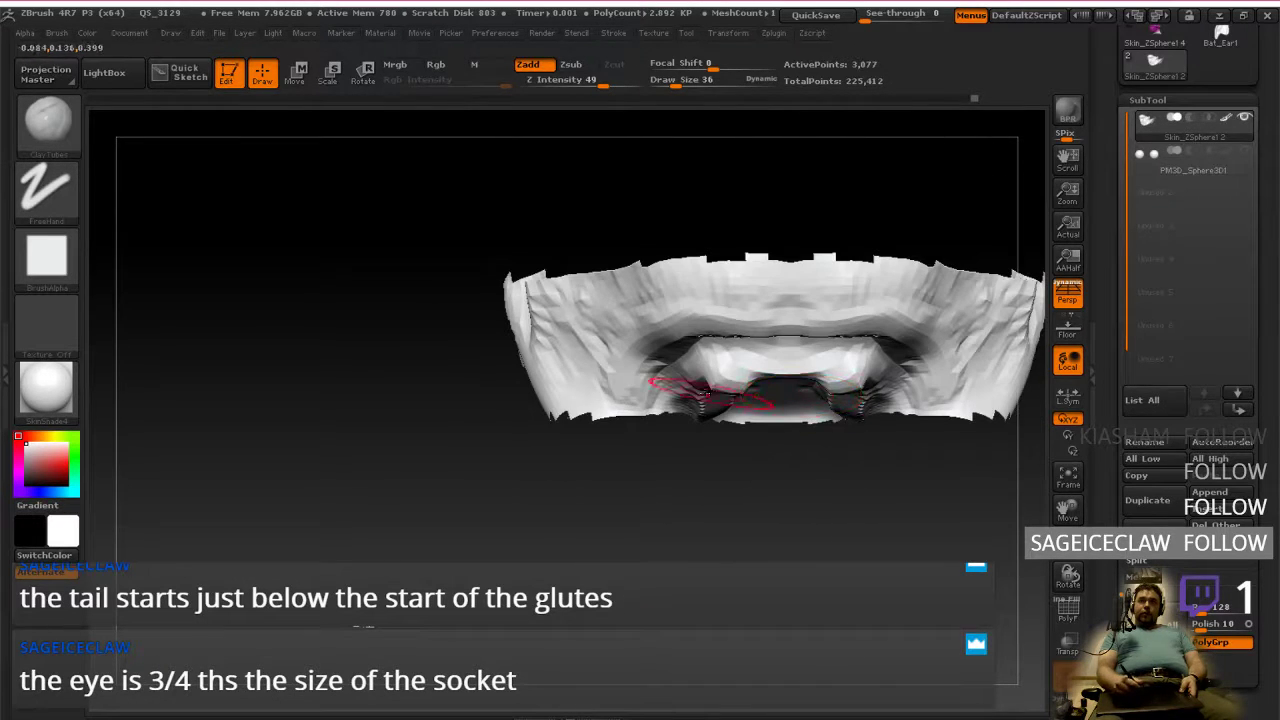
pyautogui.moveTo(615, 409)
pyautogui.mouseDown()
pyautogui.moveTo(612, 372)
pyautogui.moveTo(655, 330)
pyautogui.moveTo(698, 324)
pyautogui.mouseUp()
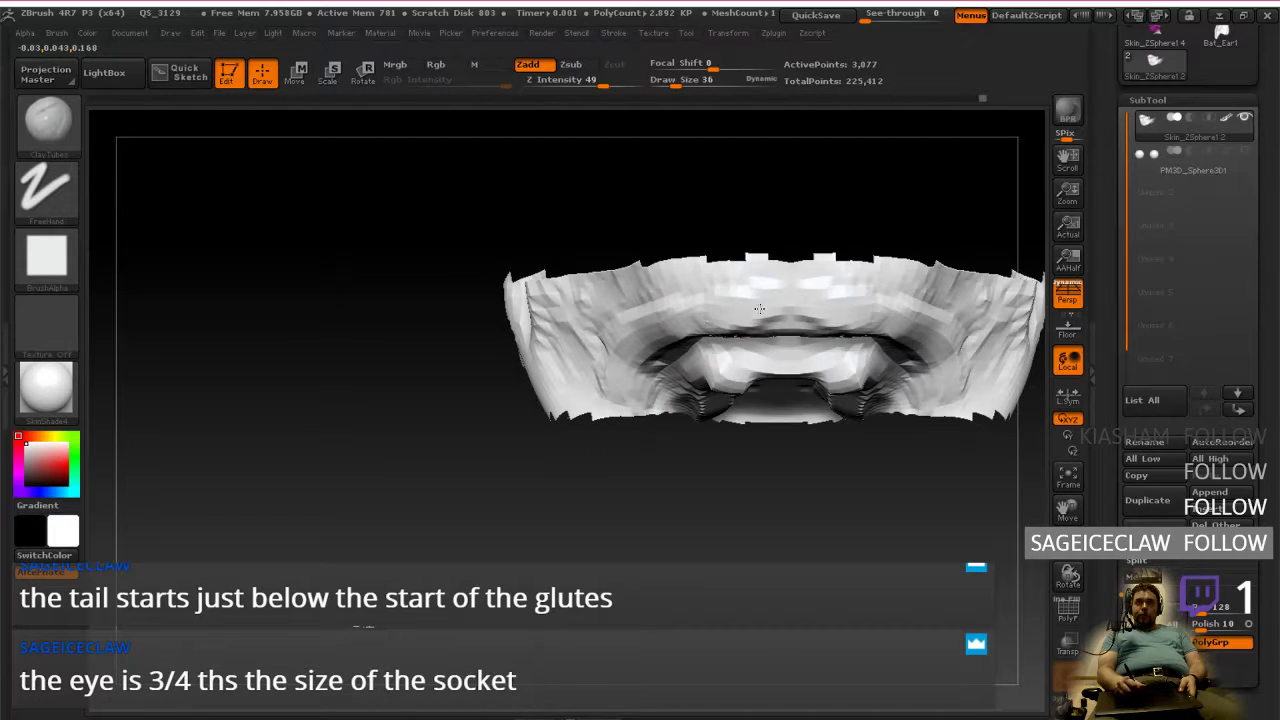
pyautogui.moveTo(634, 341); pyautogui.dragTo(787, 328, button='right')
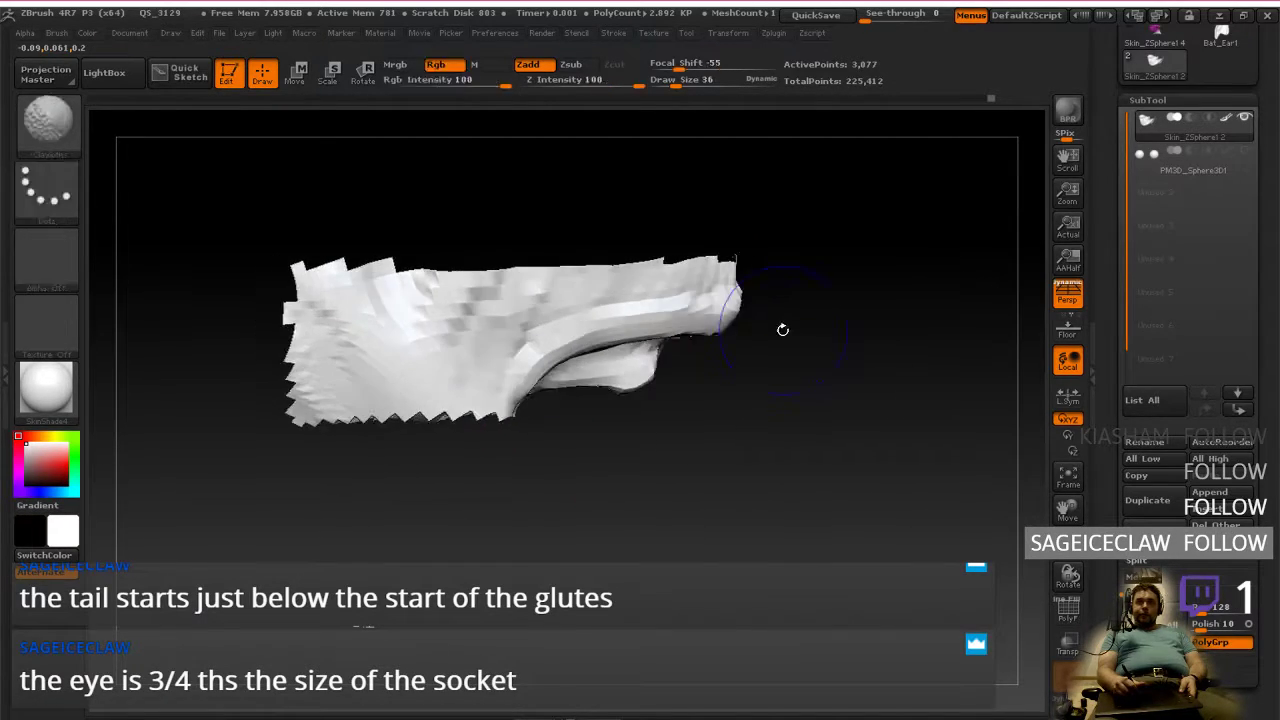
# Step: Unhide the full mesh, then isolate the head and shoulders with a rectangular selection
pyautogui.keyDown('ctrl'); pyautogui.keyDown('shift'); pyautogui.click(817, 405); pyautogui.keyUp('shift'); pyautogui.keyUp('ctrl')
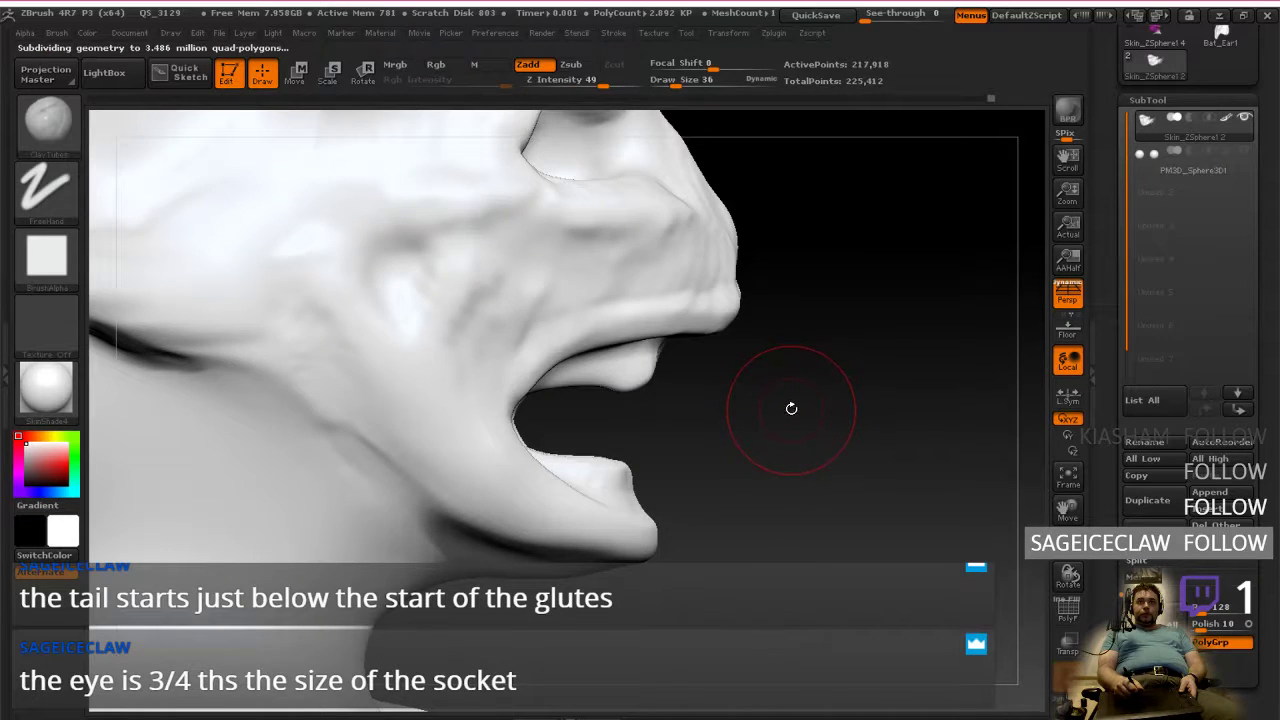
pyautogui.moveTo(795, 388); pyautogui.dragTo(699, 431, button='right')
pyautogui.moveTo(760, 371)
pyautogui.keyDown('ctrl'); pyautogui.mouseDown(button='right')
pyautogui.moveTo(800, 400)
pyautogui.moveTo(635, 466)
pyautogui.mouseUp(button='right'); pyautogui.keyUp('ctrl')
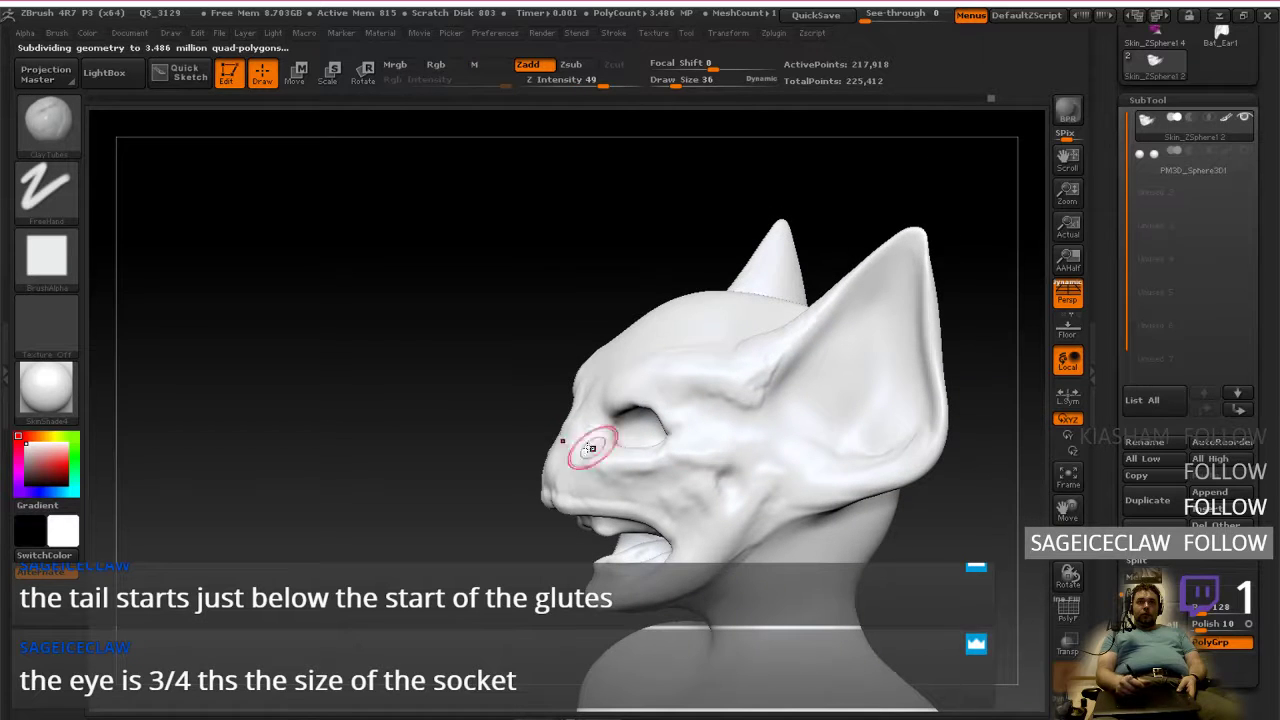
pyautogui.moveTo(506, 462)
pyautogui.keyDown('ctrl'); pyautogui.keyDown('shift'); pyautogui.mouseDown()
pyautogui.moveTo(606, 251)
pyautogui.moveTo(986, 528)
pyautogui.moveTo(812, 626)
pyautogui.moveTo(604, 616)
pyautogui.moveTo(516, 578)
pyautogui.mouseUp(); pyautogui.keyUp('shift'); pyautogui.keyUp('ctrl')
pyautogui.keyDown('shift'); pyautogui.moveTo(516, 578); pyautogui.dragTo(557, 573, button='right'); pyautogui.keyUp('shift')
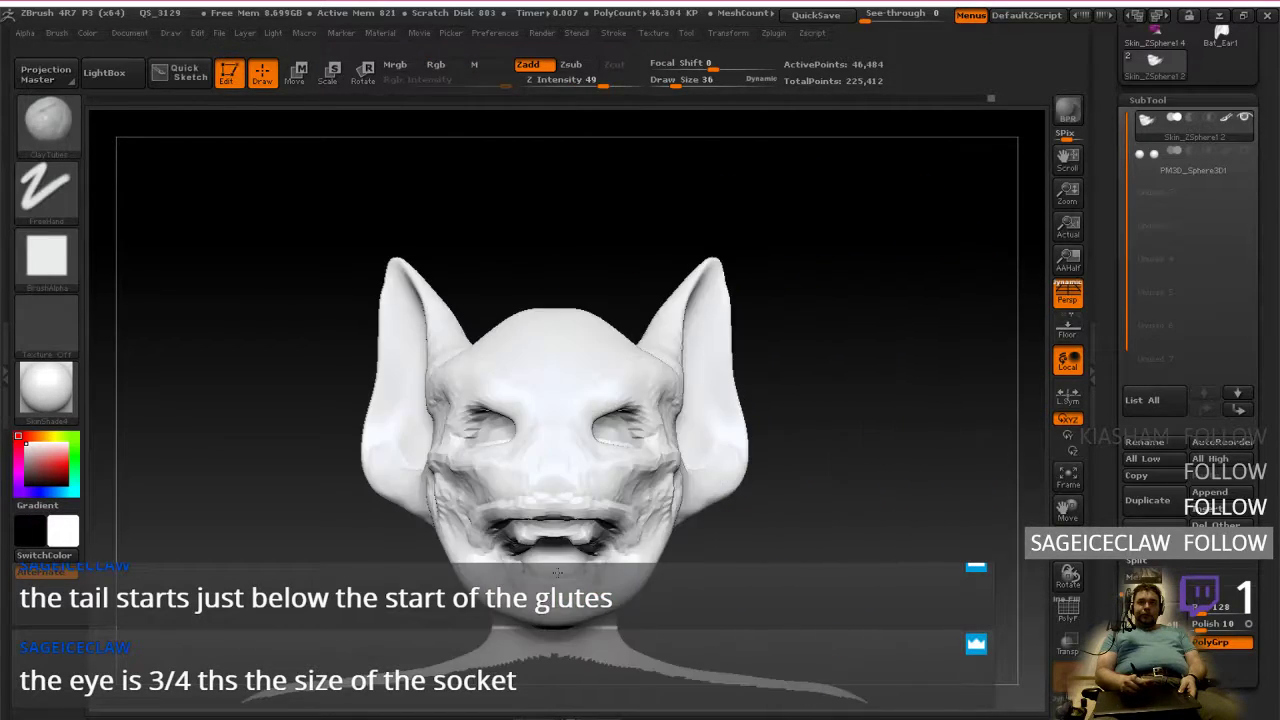
# Step: Frame the face from the front and show the PM3D_Sphere3D1 eyeball subtool
pyautogui.moveTo(698, 529)
pyautogui.keyDown('alt'); pyautogui.mouseDown(button='right')
pyautogui.moveTo(769, 500)
pyautogui.moveTo(835, 600)
pyautogui.moveTo(738, 539)
pyautogui.moveTo(614, 527)
pyautogui.moveTo(620, 488)
pyautogui.moveTo(726, 495)
pyautogui.moveTo(668, 445)
pyautogui.mouseUp(button='right'); pyautogui.keyUp('alt')
pyautogui.moveTo(668, 445)
pyautogui.mouseDown(button='right')
pyautogui.moveTo(699, 452)
pyautogui.moveTo(570, 547)
pyautogui.mouseUp(button='right')
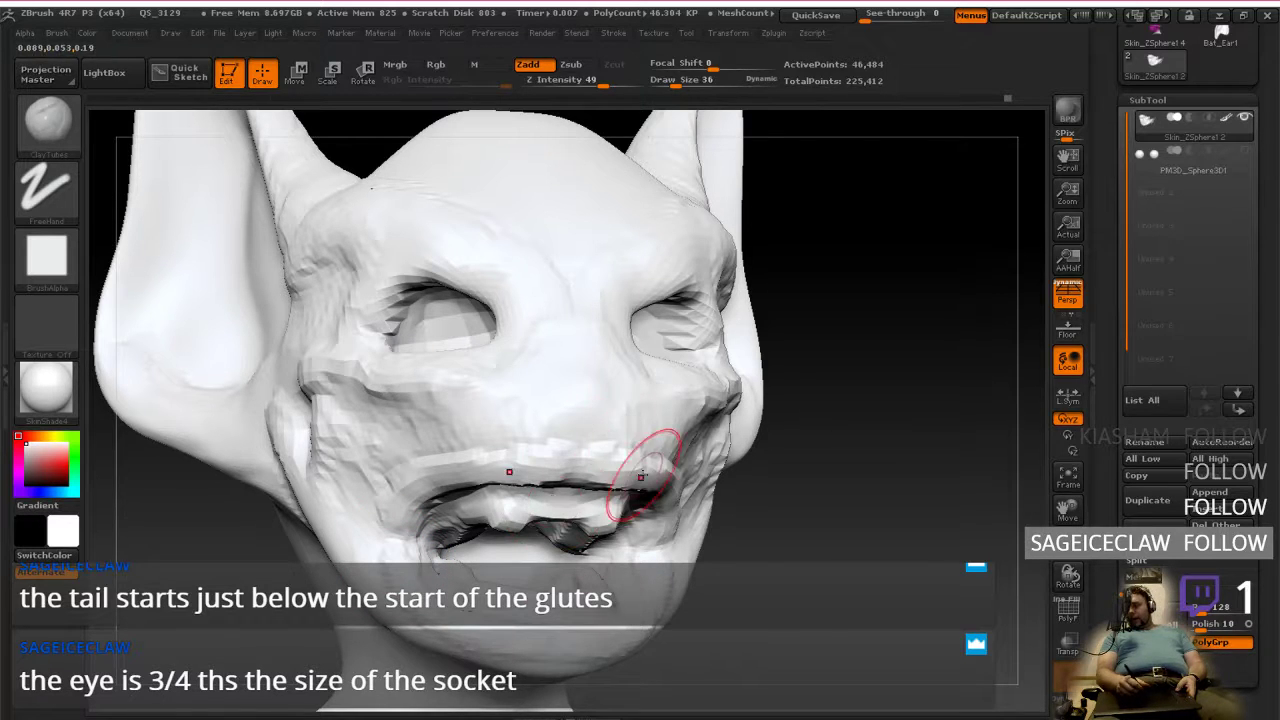
pyautogui.moveTo(673, 424)
pyautogui.mouseDown(button='right')
pyautogui.moveTo(631, 423)
pyautogui.moveTo(602, 448)
pyautogui.mouseUp(button='right')
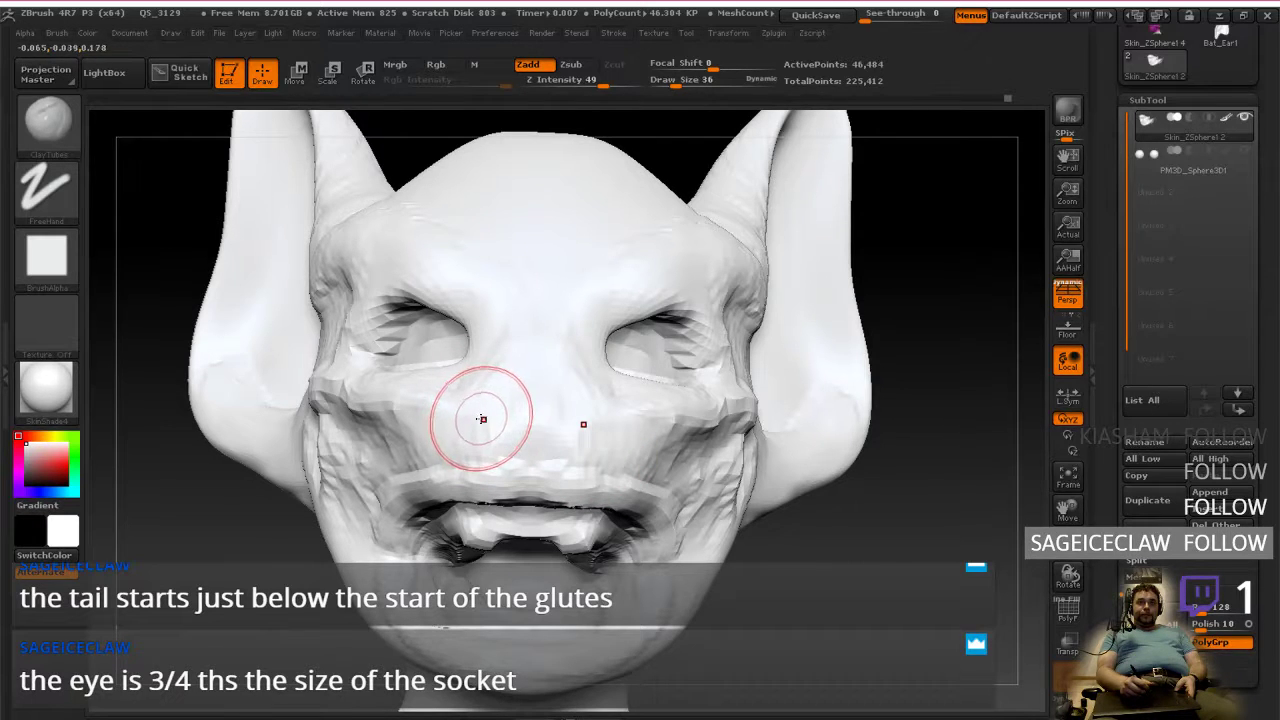
pyautogui.press('space')
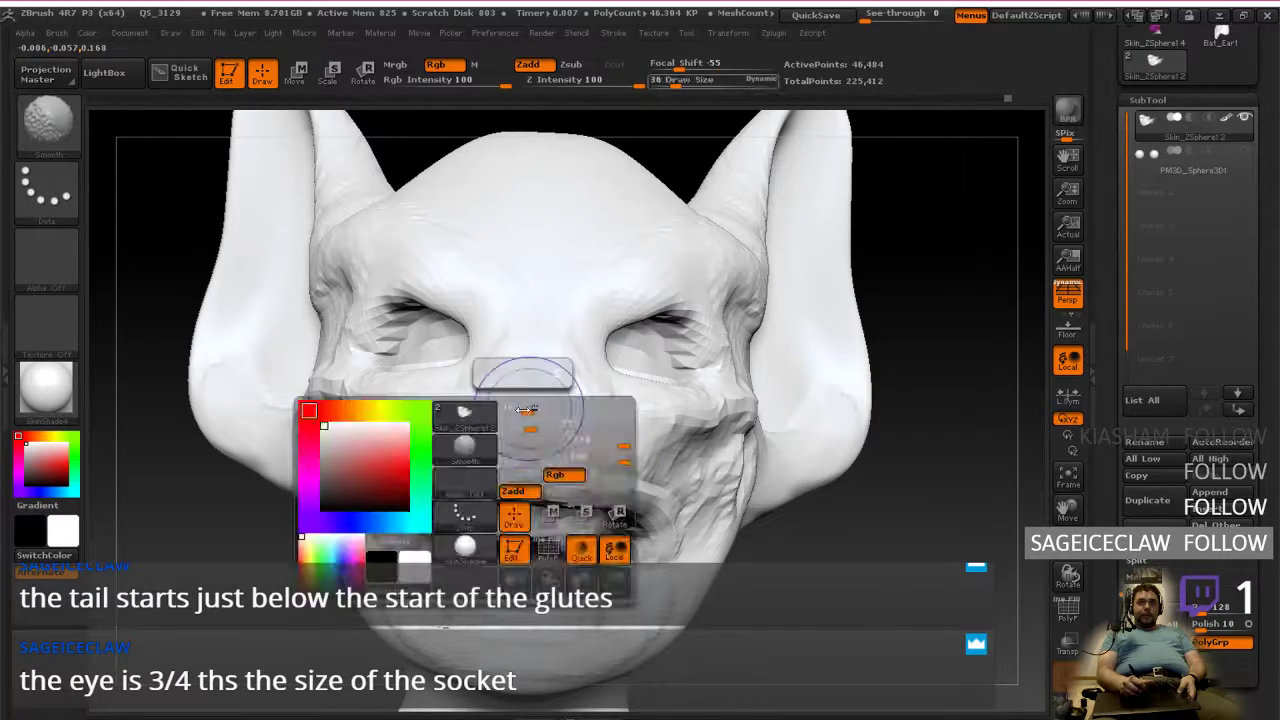
pyautogui.keyDown('shift'); pyautogui.moveTo(698, 400); pyautogui.dragTo(712, 392, button='right'); pyautogui.keyUp('shift')
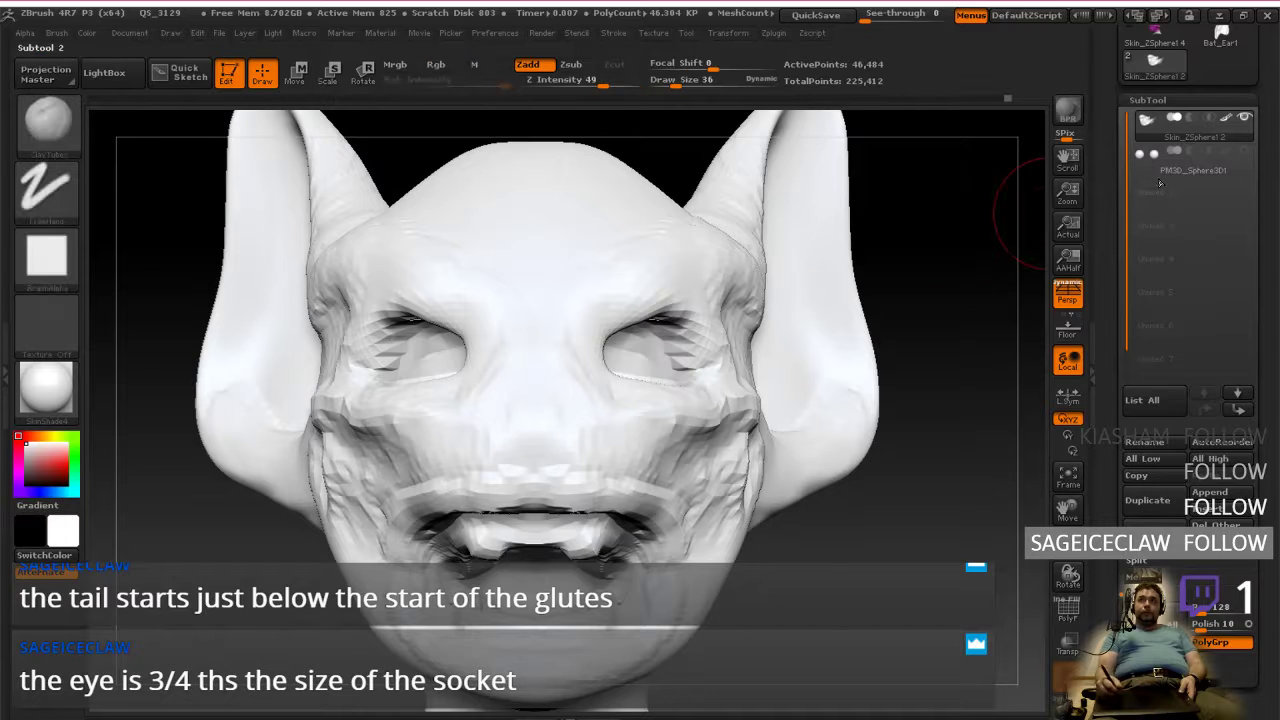
pyautogui.click(1243, 152)
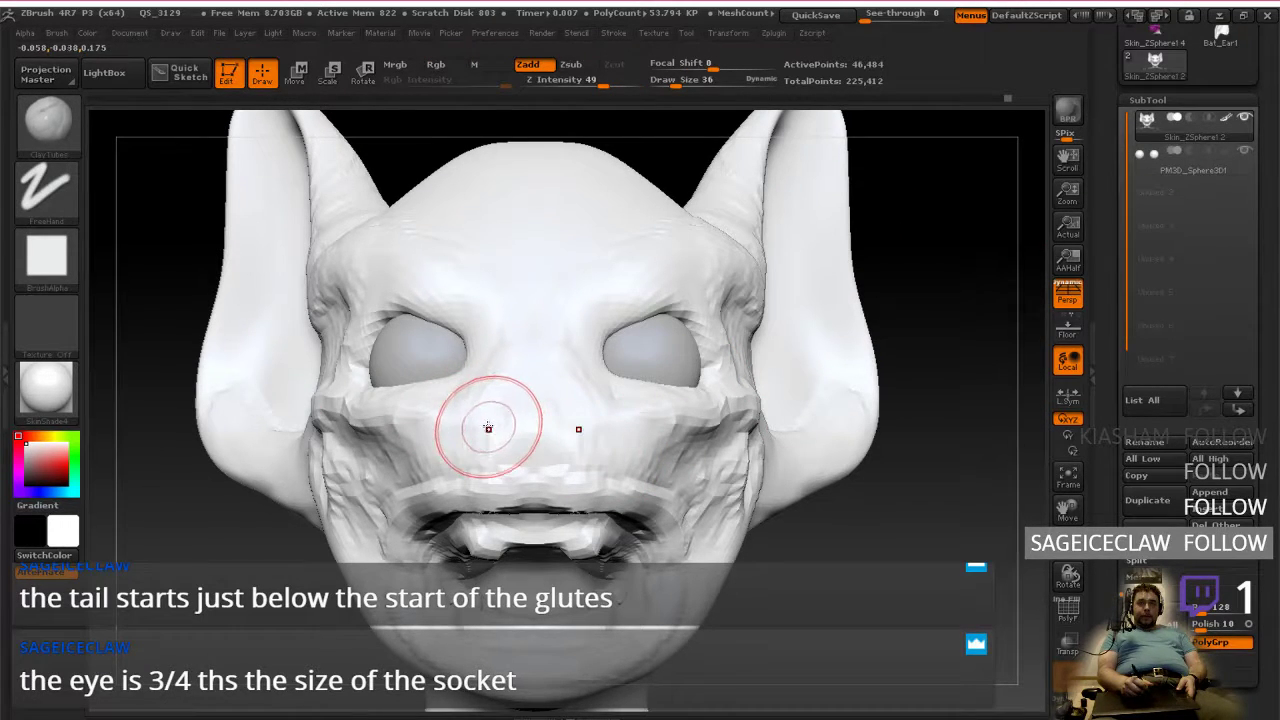
# Step: Choose the Flatten brush and flatten the rough cheek and muzzle surface below the eye
pyautogui.moveTo(571, 414); pyautogui.dragTo(543, 429, button='right')
pyautogui.moveTo(686, 449)
pyautogui.keyDown('shift'); pyautogui.mouseDown(button='right')
pyautogui.moveTo(684, 432)
pyautogui.moveTo(631, 469)
pyautogui.moveTo(648, 458)
pyautogui.moveTo(634, 449)
pyautogui.mouseUp(button='right'); pyautogui.keyUp('shift')
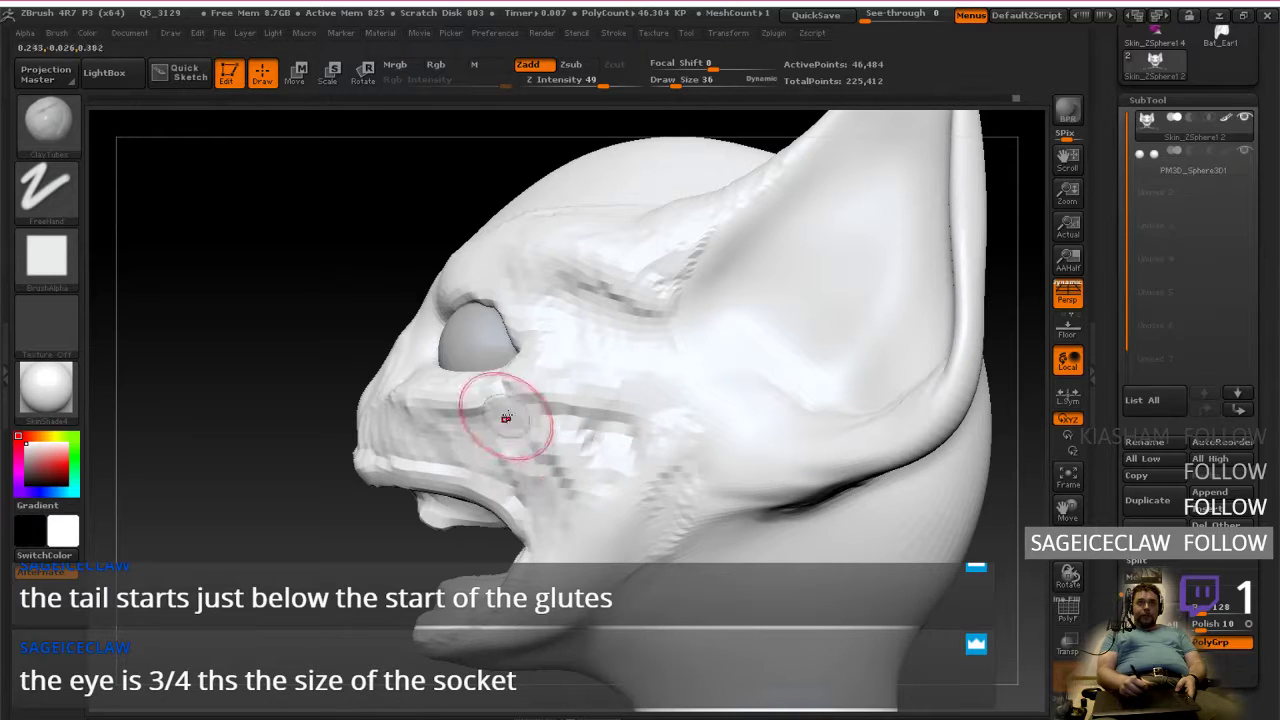
pyautogui.moveTo(508, 449); pyautogui.dragTo(537, 426, button='right')
pyautogui.moveTo(386, 380)
pyautogui.mouseDown(button='right')
pyautogui.moveTo(405, 398)
pyautogui.moveTo(377, 365)
pyautogui.mouseUp(button='right')
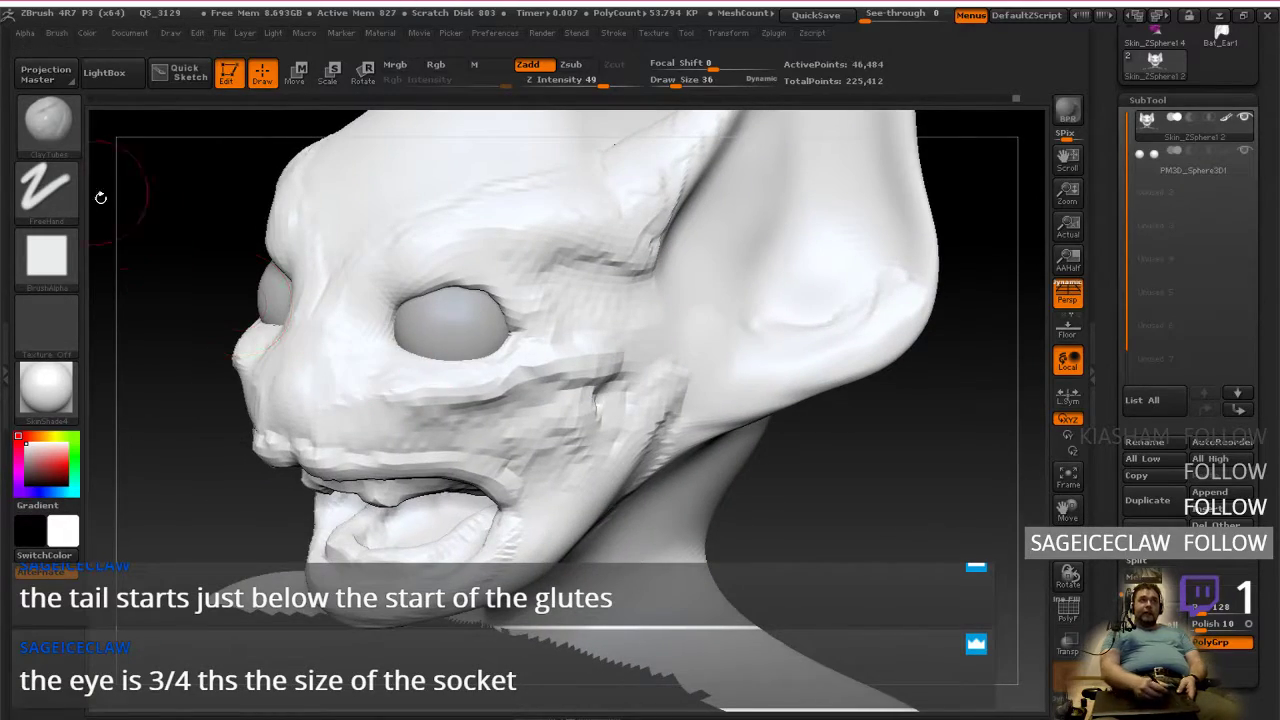
pyautogui.hotkey('alt', 'Tab')
pyautogui.hotkey('alt', 'Tab')
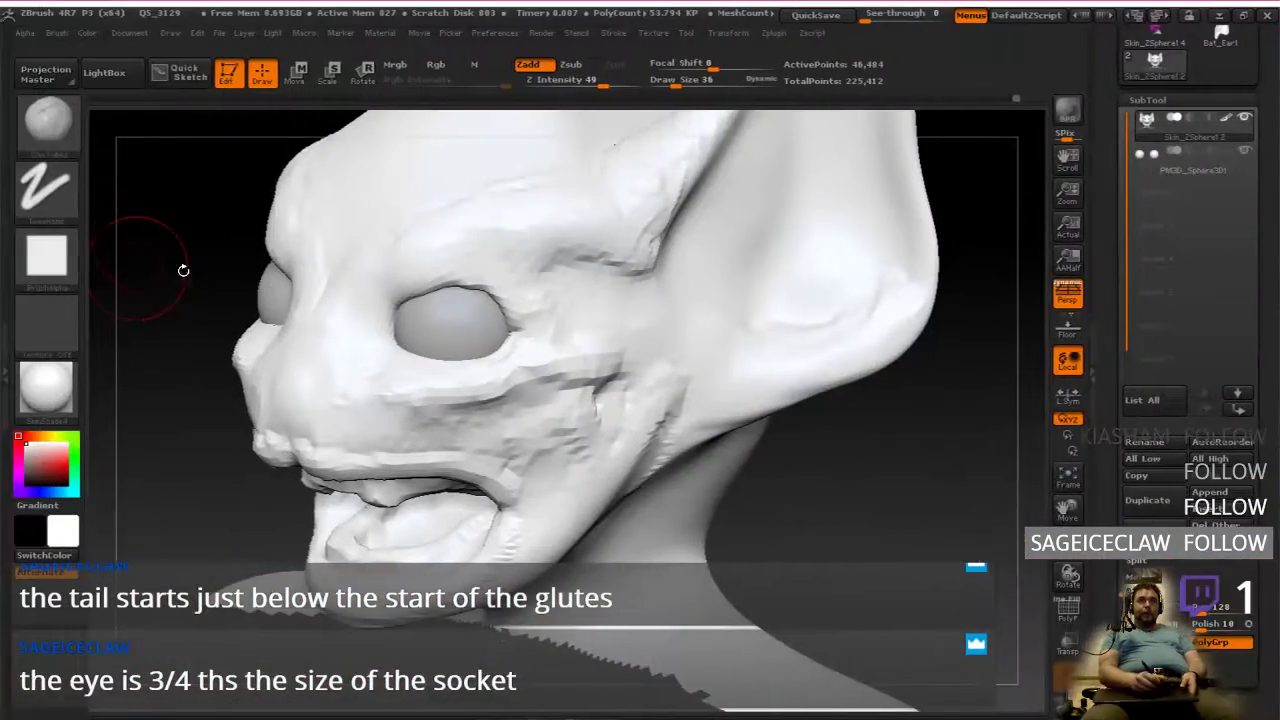
pyautogui.click(47, 122)
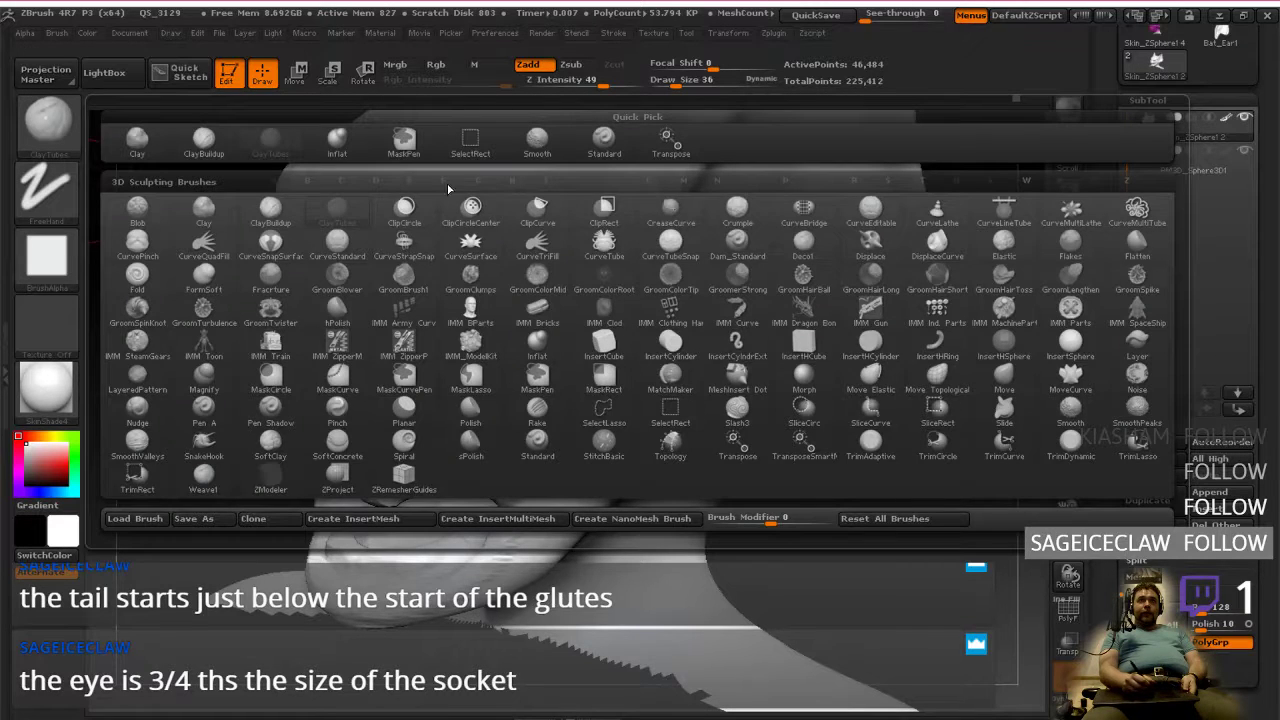
pyautogui.press('f')
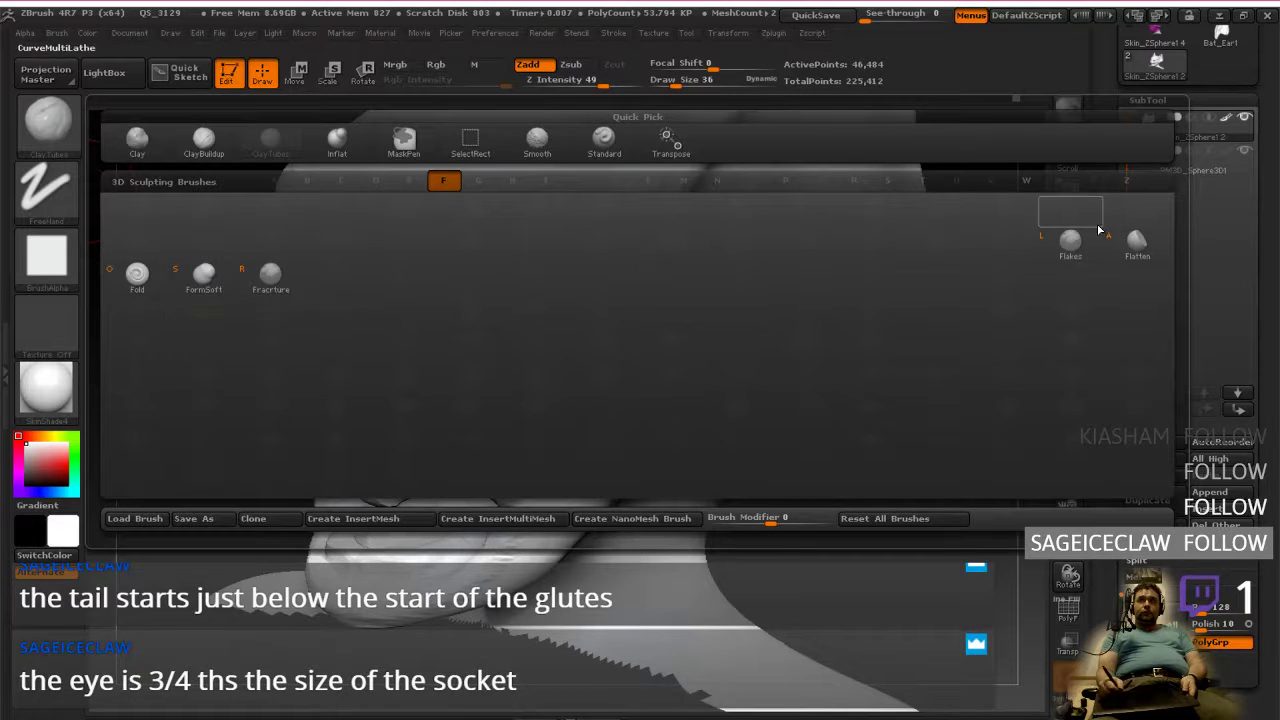
pyautogui.click(1138, 245)
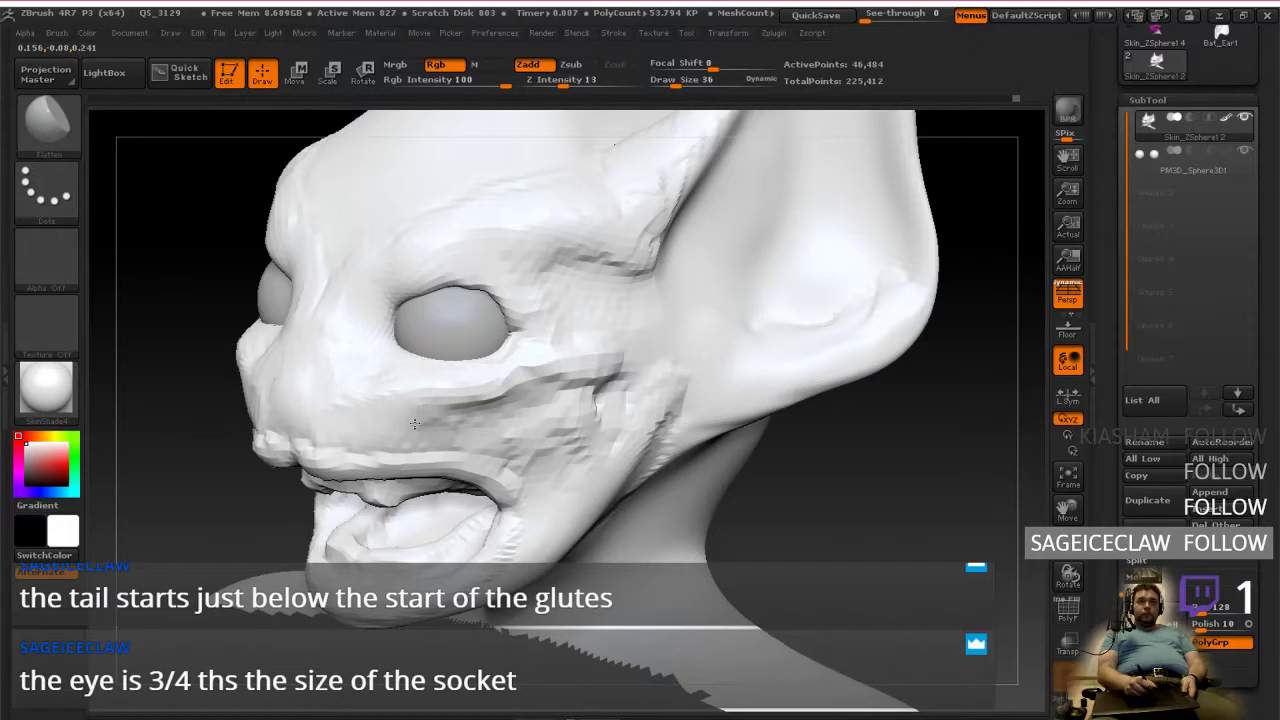
pyautogui.moveTo(470, 441)
pyautogui.mouseDown()
pyautogui.moveTo(496, 440)
pyautogui.moveTo(468, 386)
pyautogui.mouseUp()
pyautogui.moveTo(468, 386)
pyautogui.mouseDown(button='right')
pyautogui.moveTo(570, 400)
pyautogui.moveTo(560, 430)
pyautogui.moveTo(500, 425)
pyautogui.mouseUp(button='right')
pyautogui.moveTo(424, 418)
pyautogui.mouseDown()
pyautogui.moveTo(465, 387)
pyautogui.moveTo(430, 418)
pyautogui.moveTo(406, 409)
pyautogui.mouseUp()
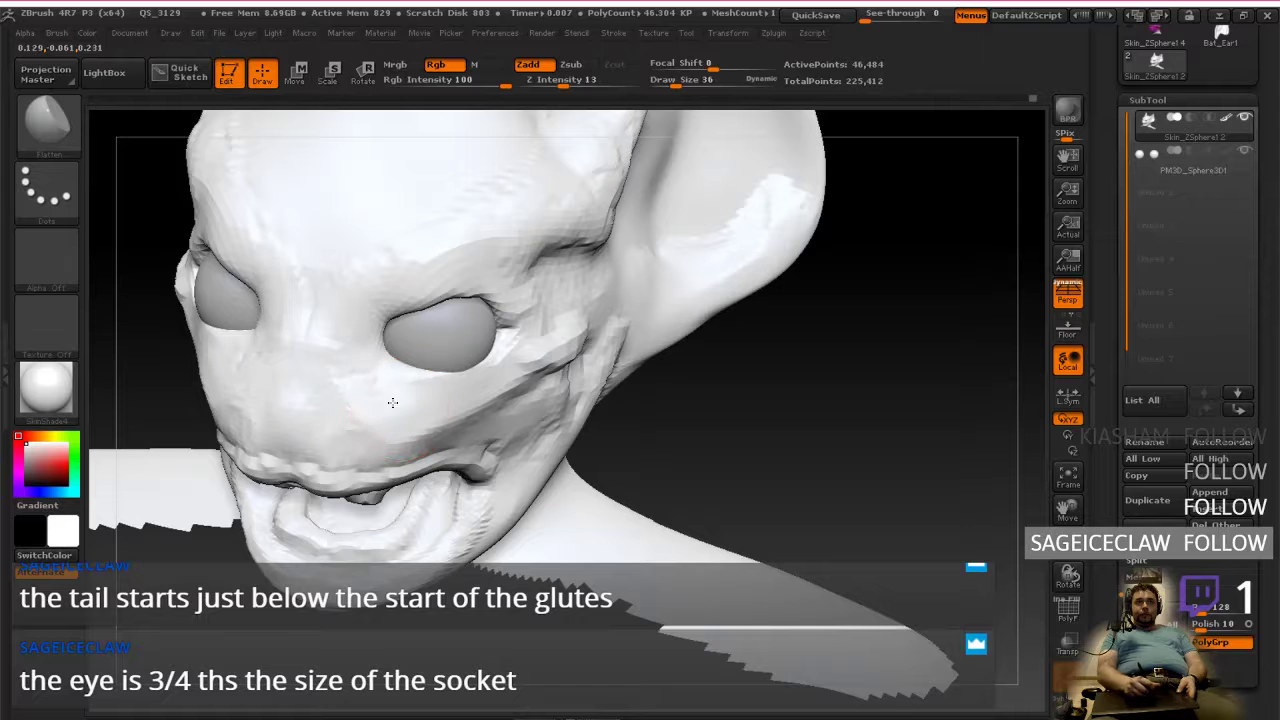
# Step: Flatten the side of the nose bridge and the brow ridge above the eye
pyautogui.moveTo(349, 357); pyautogui.dragTo(380, 296)
pyautogui.moveTo(362, 329)
pyautogui.mouseDown()
pyautogui.moveTo(405, 268)
pyautogui.moveTo(480, 238)
pyautogui.mouseUp()
pyautogui.moveTo(361, 267)
pyautogui.mouseDown()
pyautogui.moveTo(462, 213)
pyautogui.moveTo(438, 231)
pyautogui.mouseUp()
pyautogui.moveTo(416, 242); pyautogui.dragTo(545, 285, button='right')
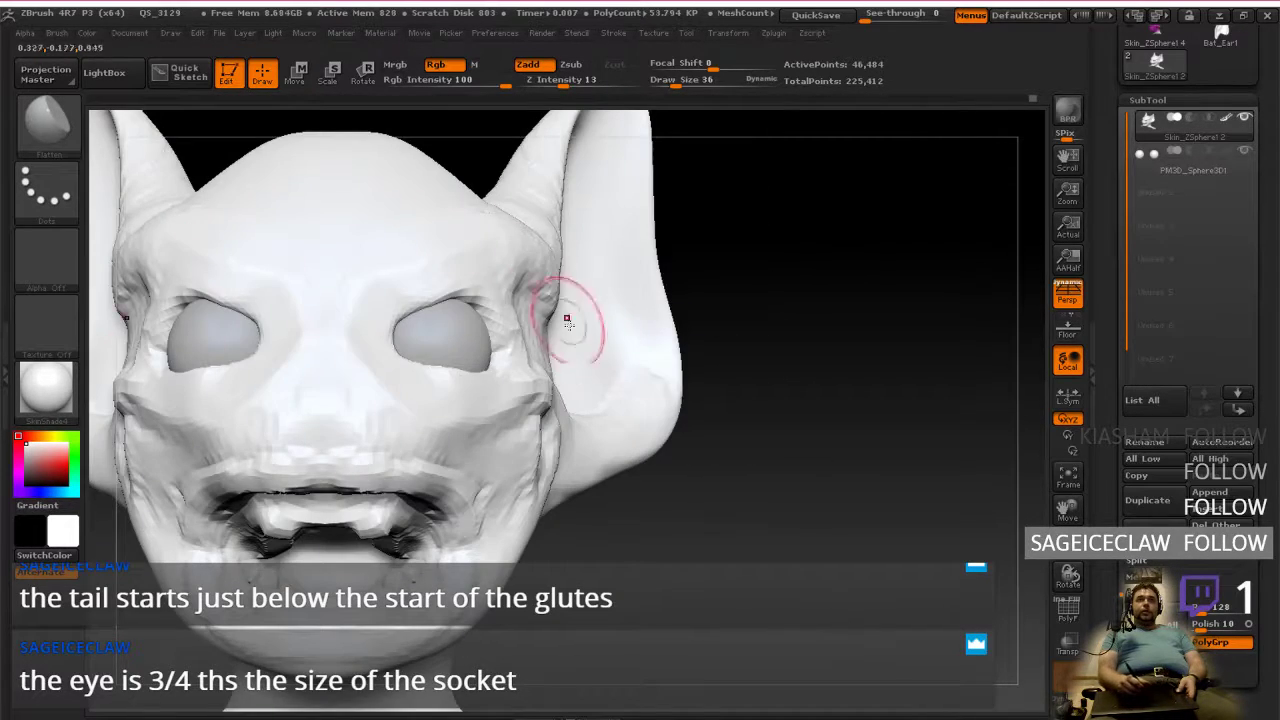
# Step: Flatten the planes between the eyes, from the nose bridge up to the lower forehead
pyautogui.moveTo(596, 376); pyautogui.dragTo(546, 386, button='right')
pyautogui.moveTo(322, 353)
pyautogui.mouseDown()
pyautogui.moveTo(300, 320)
pyautogui.moveTo(333, 369)
pyautogui.moveTo(371, 325)
pyautogui.moveTo(370, 294)
pyautogui.moveTo(405, 270)
pyautogui.mouseUp()
pyautogui.moveTo(312, 269); pyautogui.dragTo(347, 240)
pyautogui.moveTo(297, 337)
pyautogui.mouseDown()
pyautogui.moveTo(285, 320)
pyautogui.moveTo(348, 340)
pyautogui.moveTo(388, 475)
pyautogui.moveTo(365, 430)
pyautogui.moveTo(289, 355)
pyautogui.moveTo(348, 310)
pyautogui.mouseUp()
# Step: Set the Flatten brush's Z Intensity to 26 and level the cheekbone, cheek and muzzle surfaces
pyautogui.moveTo(358, 354)
pyautogui.mouseDown(button='right')
pyautogui.moveTo(392, 392)
pyautogui.moveTo(240, 423)
pyautogui.mouseUp(button='right')
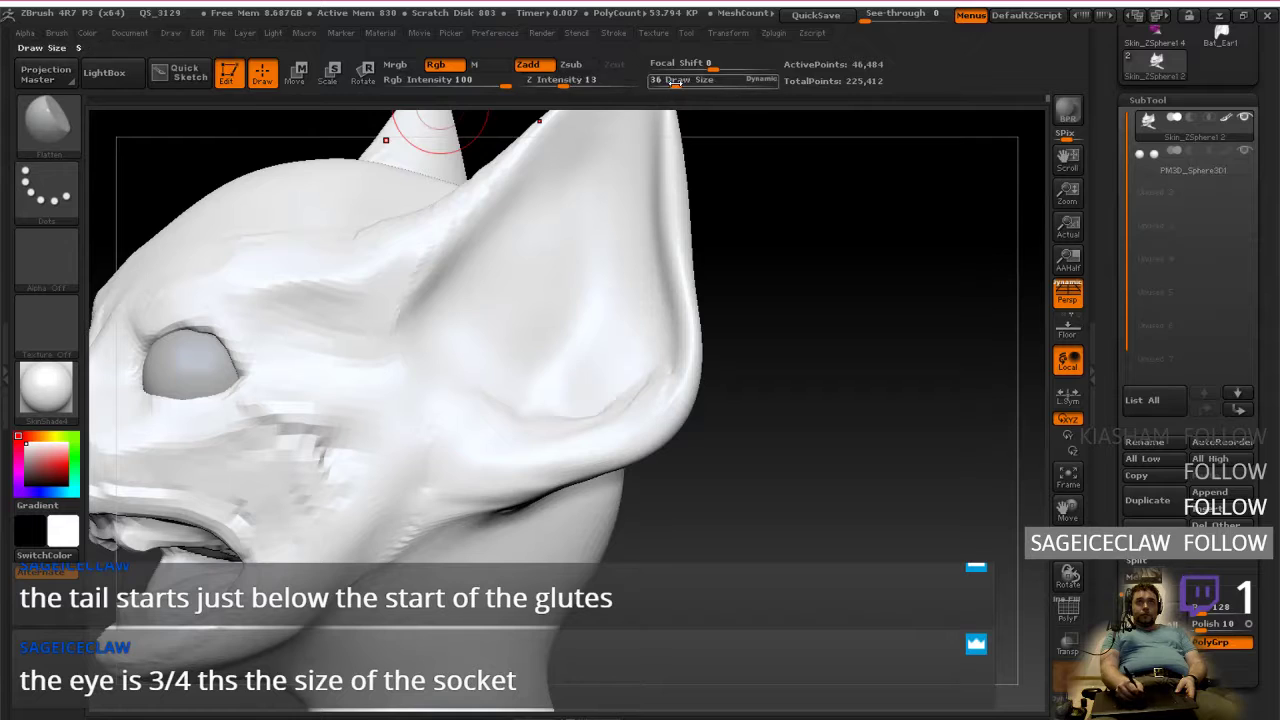
pyautogui.moveTo(564, 85); pyautogui.dragTo(581, 86)
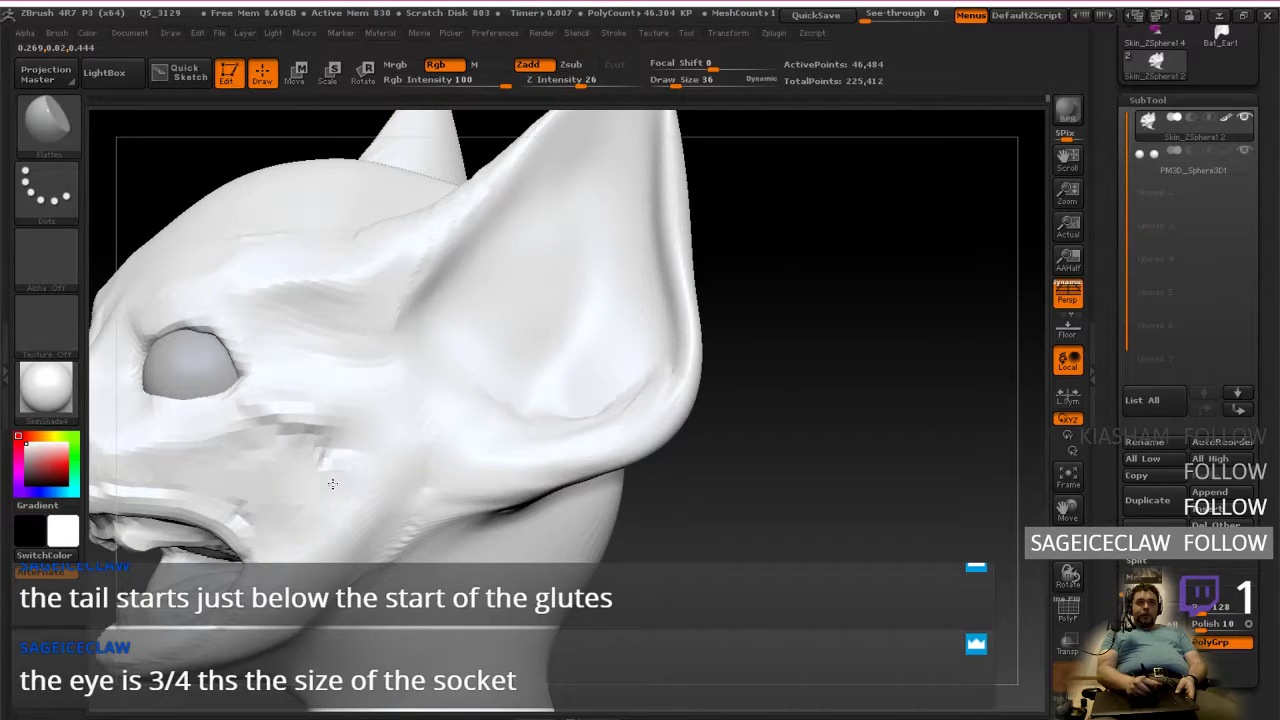
pyautogui.moveTo(360, 428)
pyautogui.mouseDown(button='right')
pyautogui.moveTo(401, 434)
pyautogui.moveTo(360, 457)
pyautogui.moveTo(603, 432)
pyautogui.moveTo(551, 440)
pyautogui.moveTo(493, 344)
pyautogui.mouseUp(button='right')
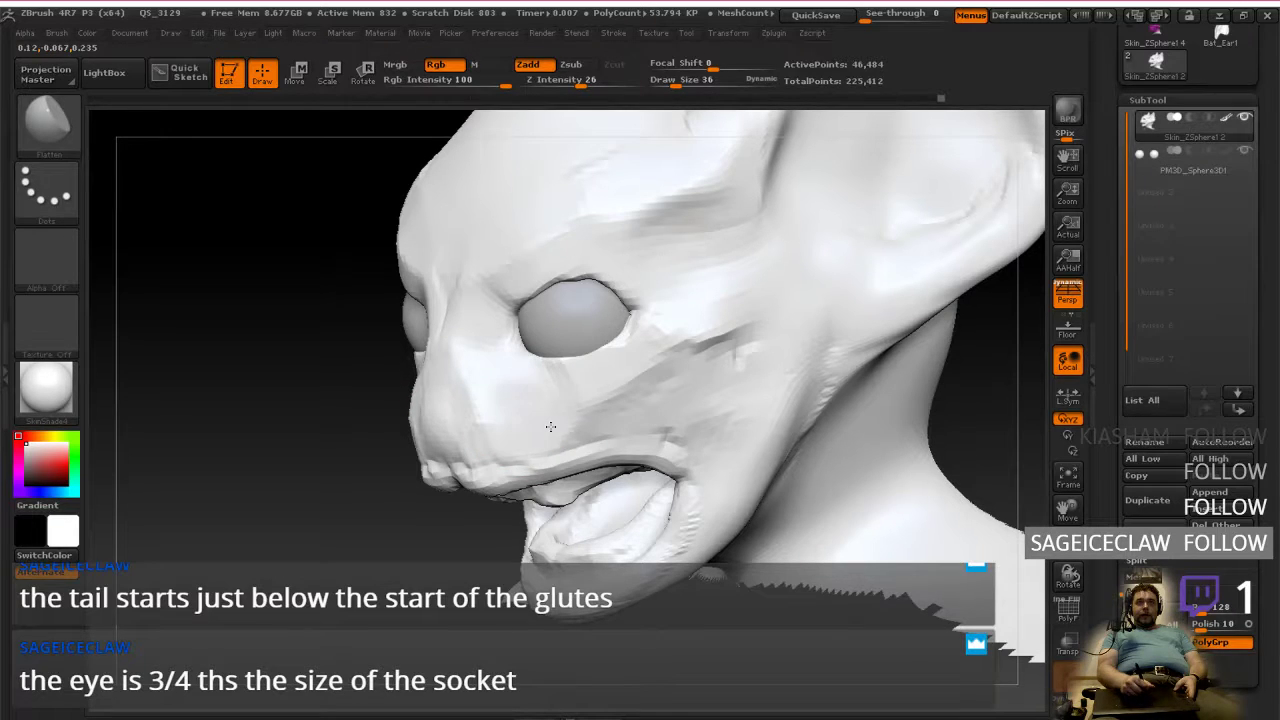
pyautogui.moveTo(652, 306)
pyautogui.mouseDown(button='right')
pyautogui.moveTo(700, 300)
pyautogui.moveTo(649, 289)
pyautogui.moveTo(671, 283)
pyautogui.moveTo(694, 311)
pyautogui.mouseUp(button='right')
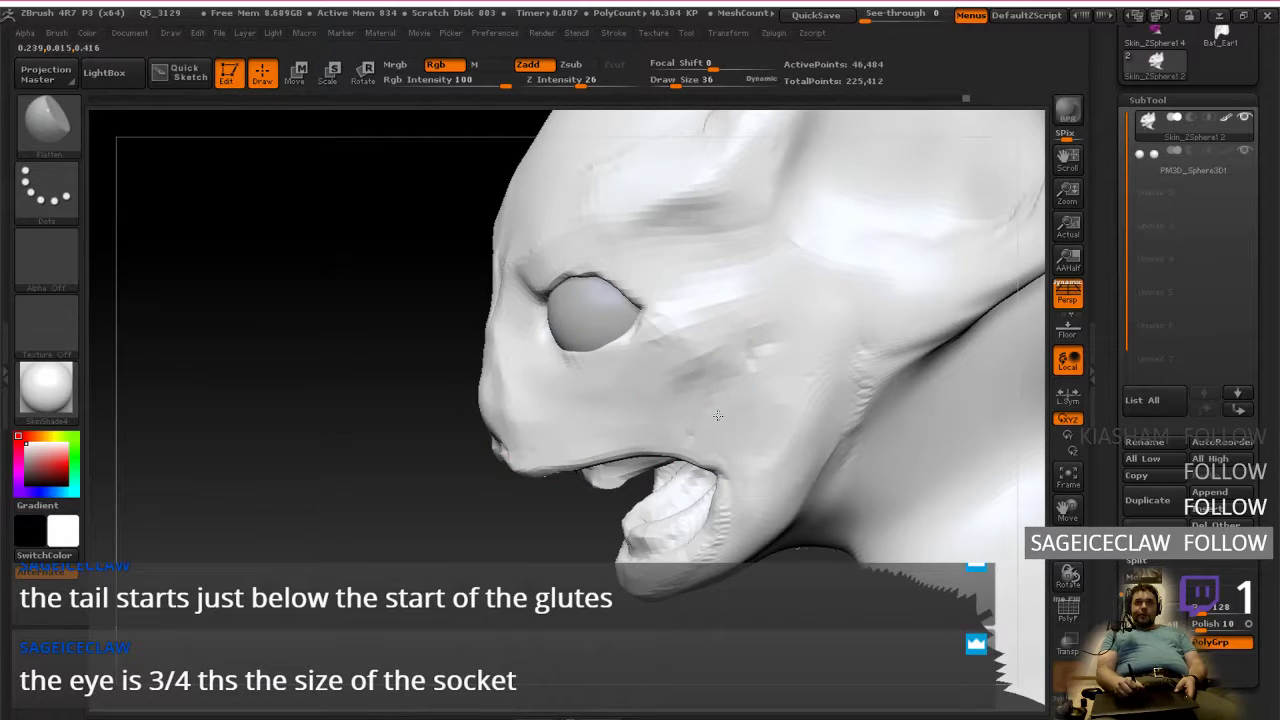
# Step: Flatten the corner of the jaw and the cheek hollow behind the mouth
pyautogui.moveTo(719, 403)
pyautogui.mouseDown(button='right')
pyautogui.moveTo(717, 358)
pyautogui.moveTo(717, 455)
pyautogui.moveTo(669, 410)
pyautogui.moveTo(749, 423)
pyautogui.mouseUp(button='right')
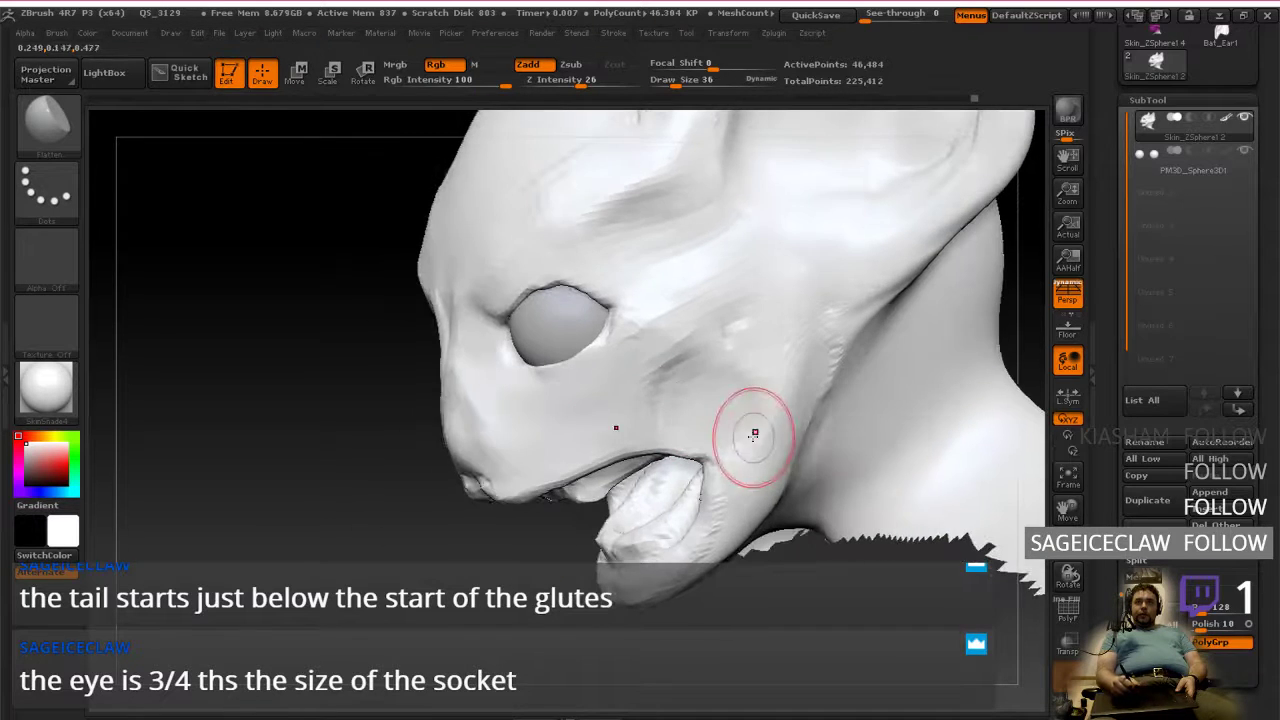
pyautogui.moveTo(767, 447); pyautogui.dragTo(722, 524)
pyautogui.moveTo(734, 412)
pyautogui.mouseDown(button='right')
pyautogui.moveTo(698, 380)
pyautogui.moveTo(686, 391)
pyautogui.mouseUp(button='right')
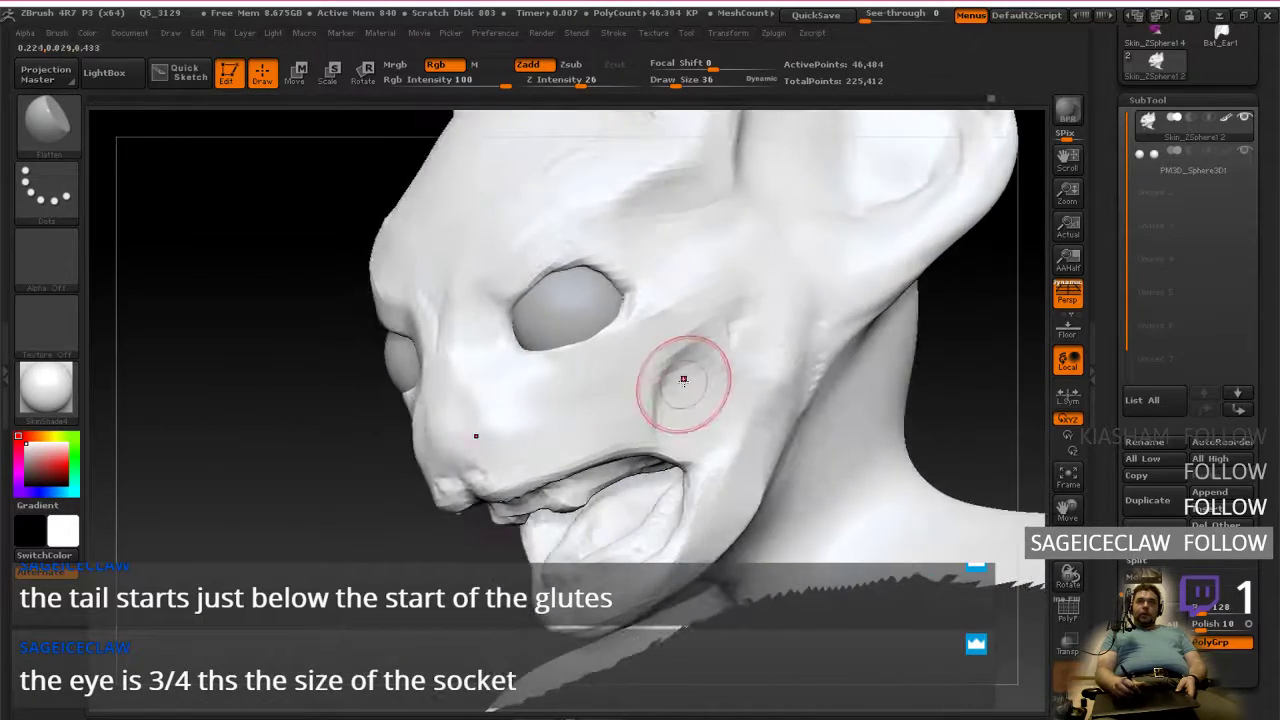
pyautogui.moveTo(580, 337)
pyautogui.mouseDown(button='right')
pyautogui.moveTo(694, 392)
pyautogui.moveTo(643, 257)
pyautogui.mouseUp(button='right')
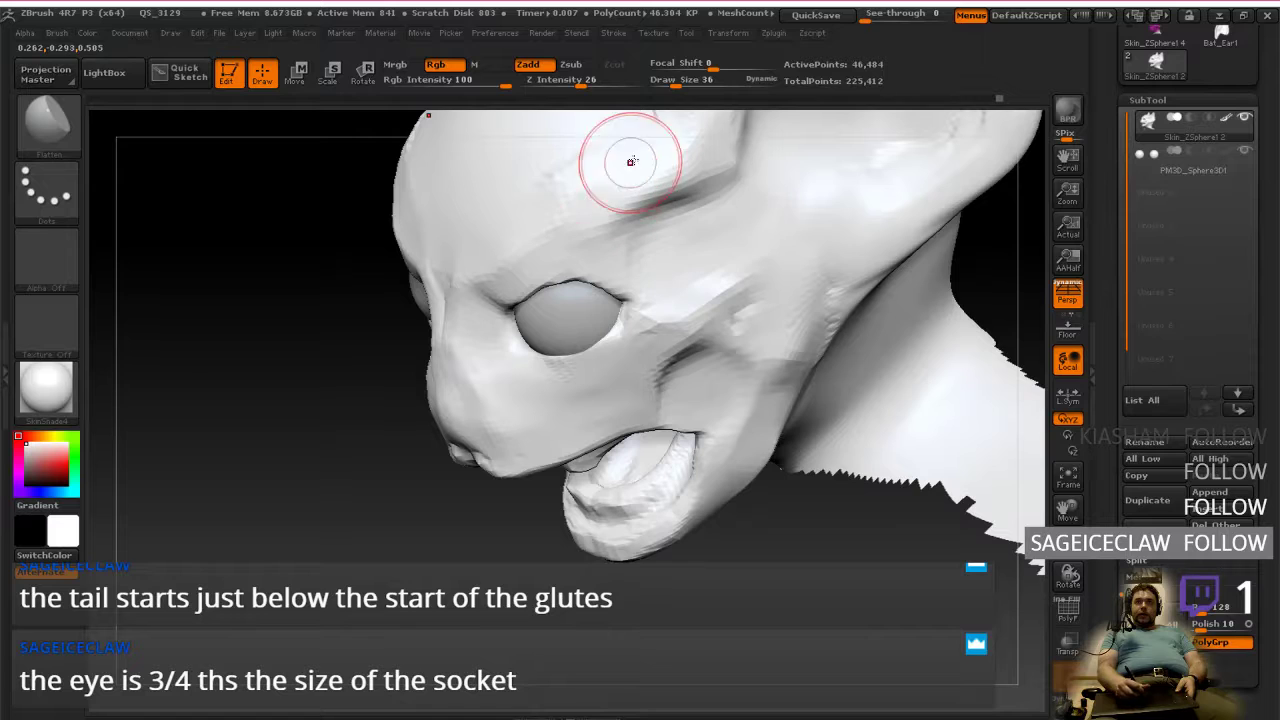
# Step: Smooth the temple surface between the outer brow and the base of the ear
pyautogui.moveTo(566, 191); pyautogui.dragTo(608, 186, button='right')
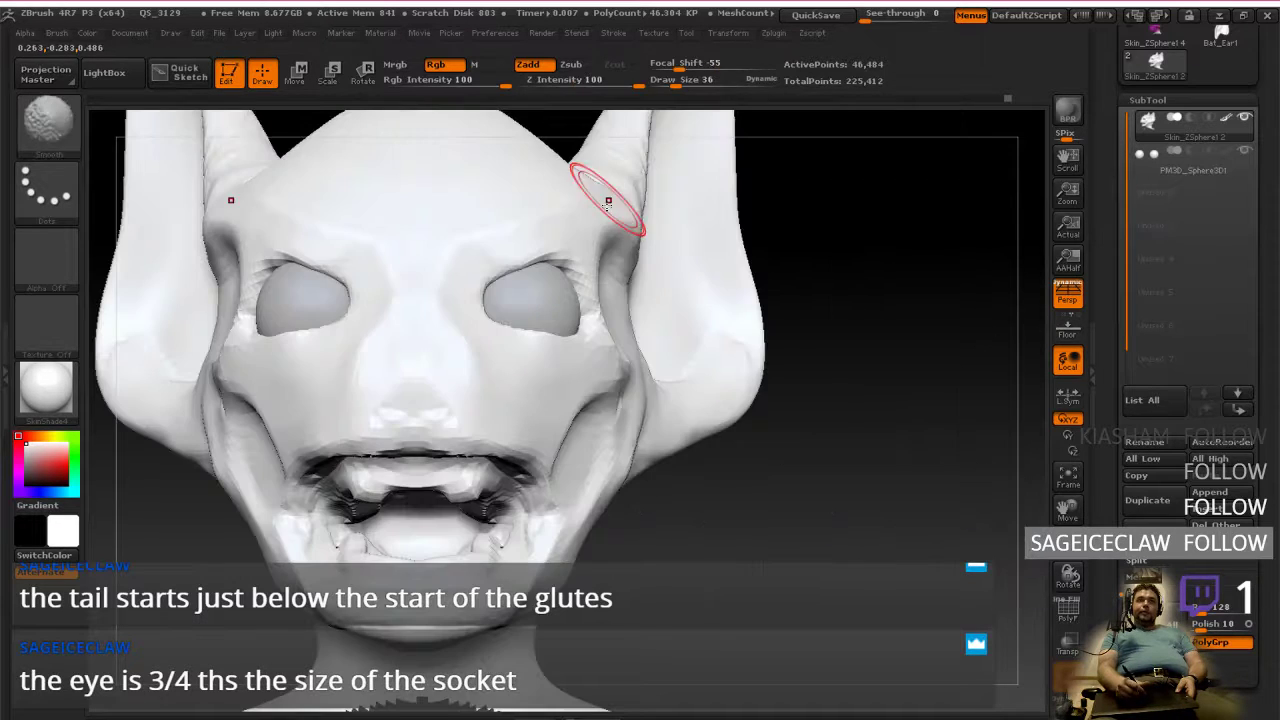
pyautogui.moveTo(606, 277); pyautogui.dragTo(633, 412, button='right')
pyautogui.moveTo(614, 267); pyautogui.dragTo(619, 190, button='right')
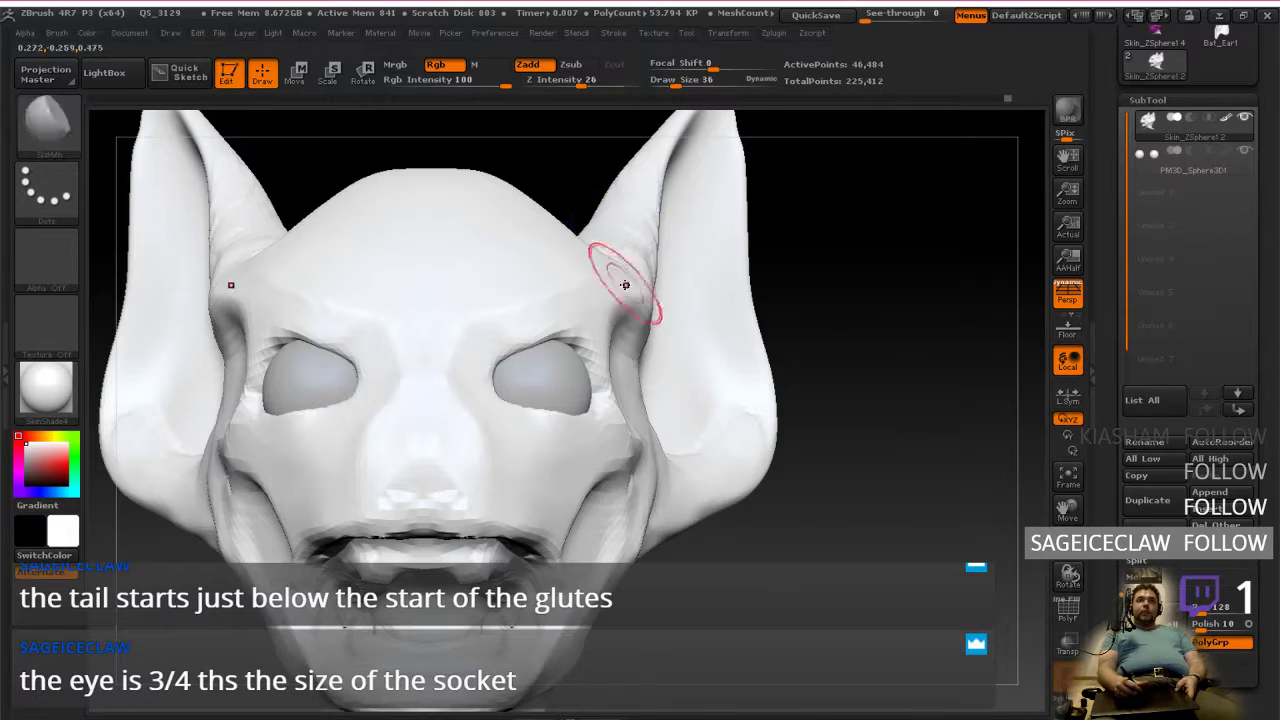
pyautogui.moveTo(628, 313)
pyautogui.mouseDown(button='right')
pyautogui.moveTo(619, 388)
pyautogui.moveTo(486, 382)
pyautogui.mouseUp(button='right')
# Step: Flatten the forehead and the upper side of the skull in front of the ear
pyautogui.moveTo(318, 437)
pyautogui.mouseDown()
pyautogui.moveTo(350, 445)
pyautogui.moveTo(366, 433)
pyautogui.mouseUp()
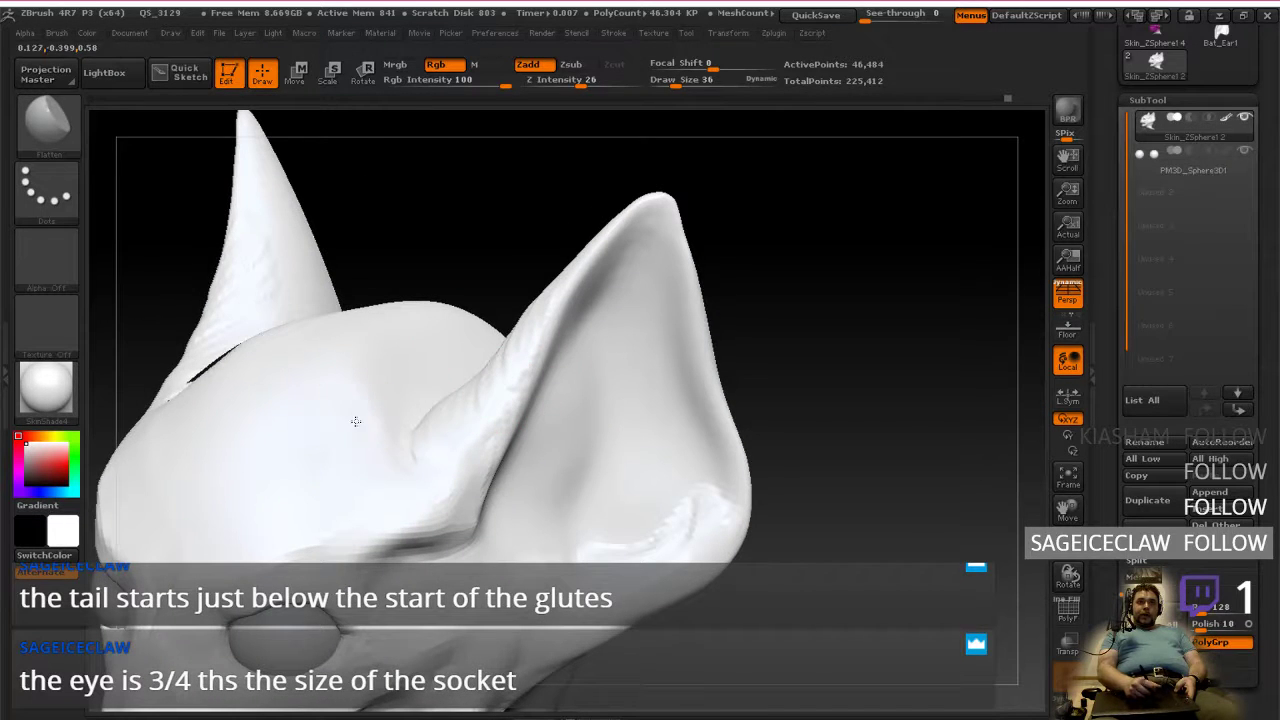
pyautogui.moveTo(432, 359); pyautogui.dragTo(434, 381)
pyautogui.moveTo(434, 381); pyautogui.dragTo(443, 305, button='right')
pyautogui.moveTo(445, 377); pyautogui.dragTo(421, 375, button='right')
pyautogui.moveTo(326, 347); pyautogui.dragTo(341, 353)
pyautogui.moveTo(393, 344)
pyautogui.mouseDown(button='right')
pyautogui.moveTo(400, 371)
pyautogui.moveTo(349, 334)
pyautogui.mouseUp(button='right')
pyautogui.moveTo(349, 334); pyautogui.dragTo(395, 306)
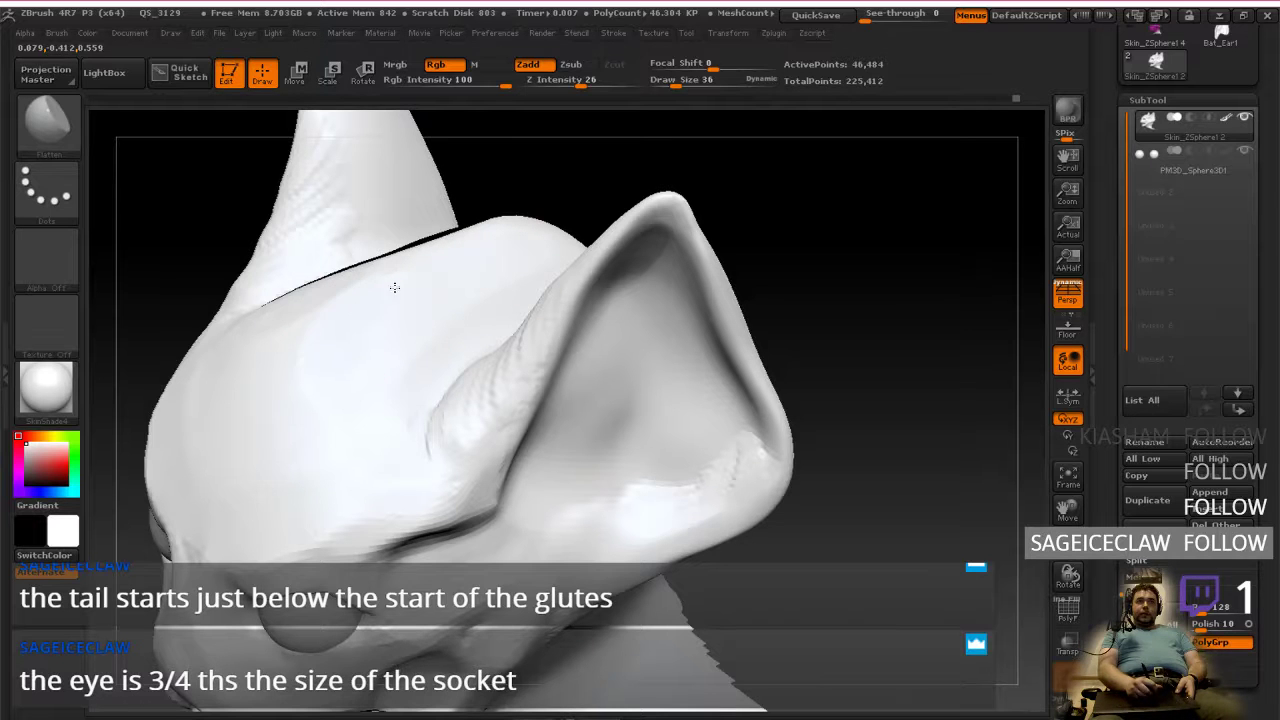
# Step: Flatten the brow ridge above the eye from the nose bridge out to the temple
pyautogui.moveTo(437, 288); pyautogui.dragTo(491, 294, button='right')
pyautogui.keyDown('alt'); pyautogui.moveTo(630, 385); pyautogui.dragTo(492, 398, button='right'); pyautogui.keyUp('alt')
pyautogui.moveTo(736, 290); pyautogui.dragTo(727, 361, button='right')
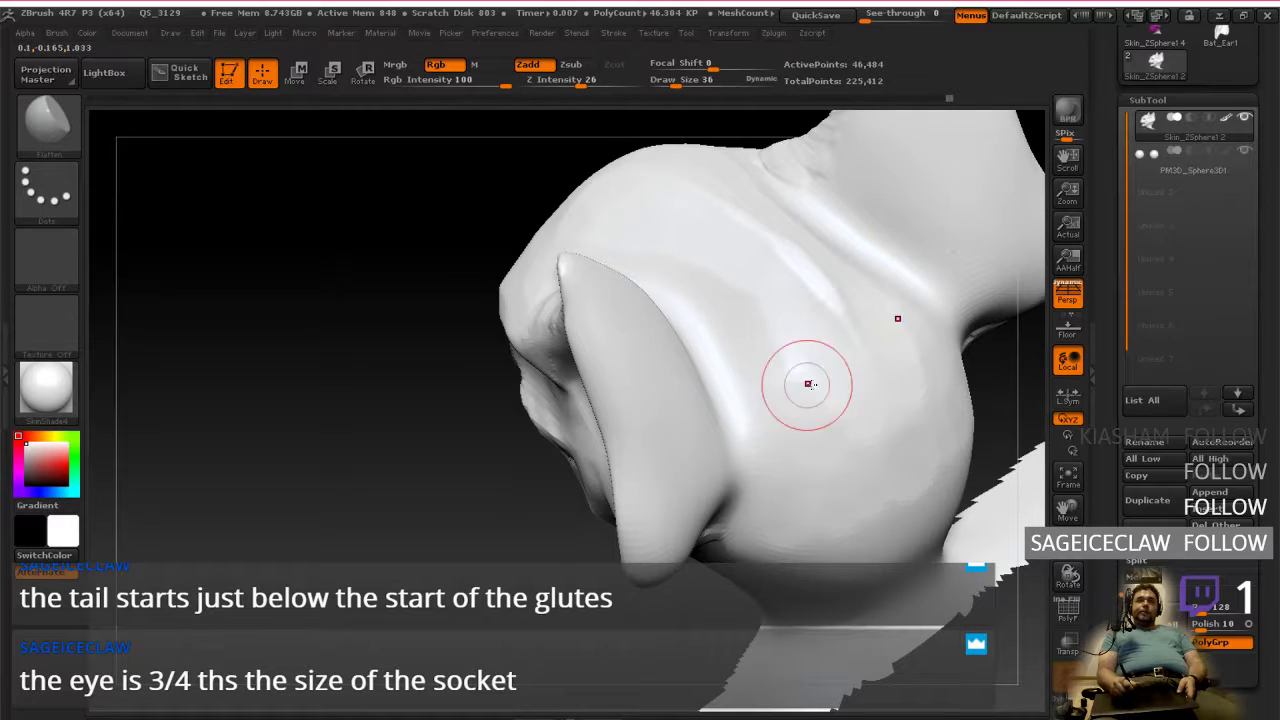
pyautogui.moveTo(590, 392); pyautogui.dragTo(682, 396, button='right')
pyautogui.moveTo(630, 442)
pyautogui.mouseDown(button='right')
pyautogui.moveTo(693, 397)
pyautogui.moveTo(675, 432)
pyautogui.moveTo(631, 450)
pyautogui.mouseUp(button='right')
pyautogui.moveTo(393, 351); pyautogui.dragTo(524, 312)
pyautogui.moveTo(390, 376); pyautogui.dragTo(524, 315)
pyautogui.moveTo(411, 368); pyautogui.dragTo(522, 325)
pyautogui.moveTo(396, 368); pyautogui.dragTo(608, 308)
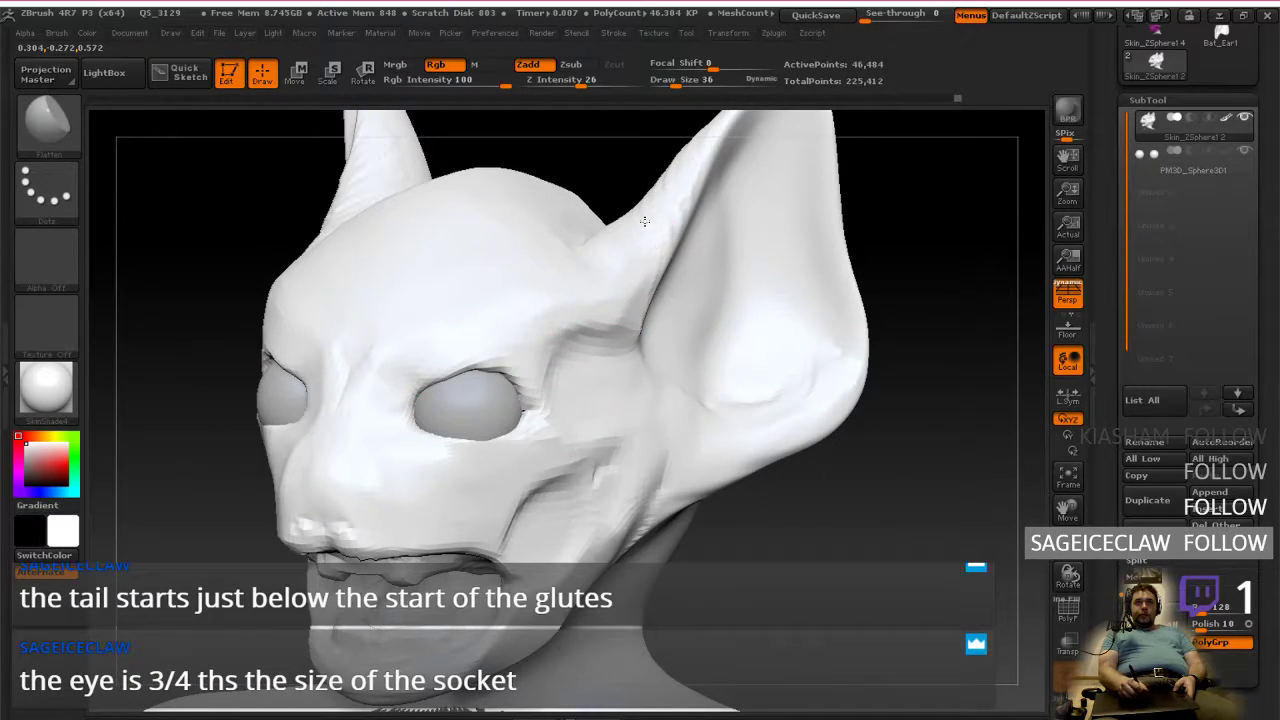
pyautogui.moveTo(607, 237)
pyautogui.mouseDown(button='right')
pyautogui.moveTo(563, 271)
pyautogui.moveTo(612, 465)
pyautogui.moveTo(677, 337)
pyautogui.moveTo(440, 372)
pyautogui.mouseUp(button='right')
pyautogui.keyDown('shift'); pyautogui.moveTo(359, 332); pyautogui.dragTo(387, 381); pyautogui.keyUp('shift')
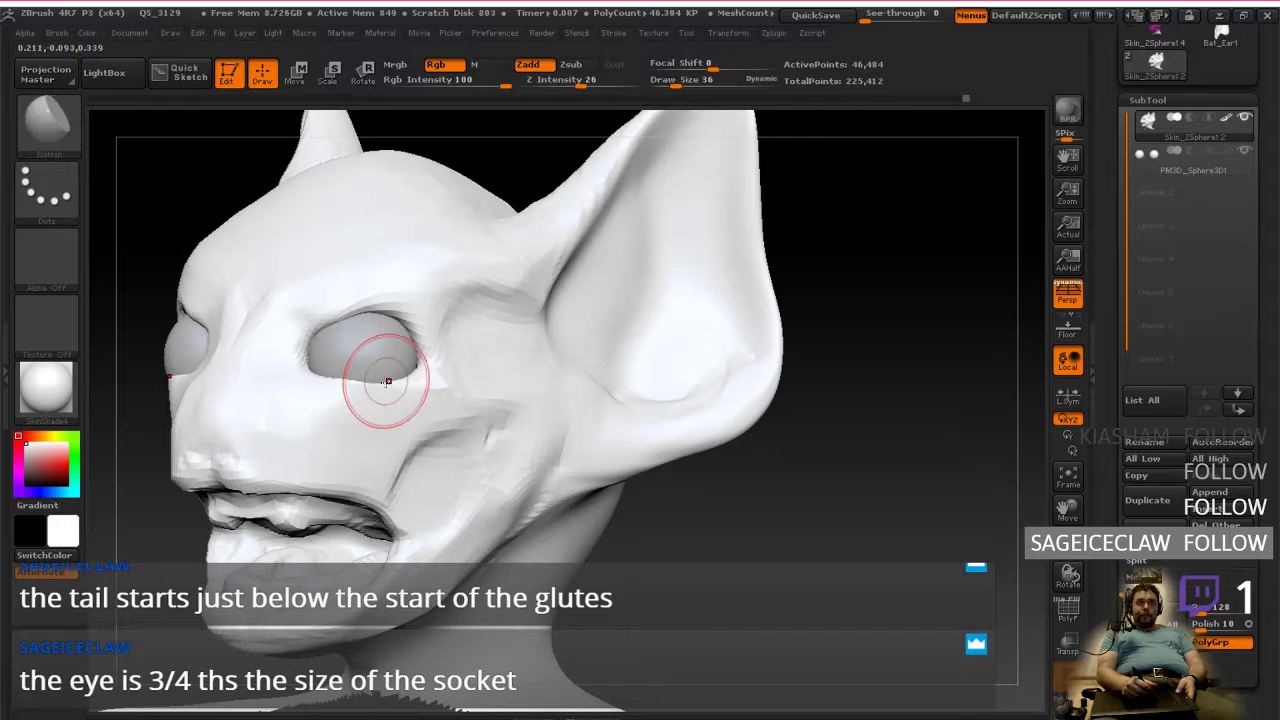
pyautogui.hotkey('ctrl', 'z')
# Step: Flatten the temple, the outer corner of the eye socket and the cheek in front of the ear
pyautogui.moveTo(422, 326)
pyautogui.mouseDown(button='right')
pyautogui.moveTo(434, 363)
pyautogui.moveTo(444, 332)
pyautogui.mouseUp(button='right')
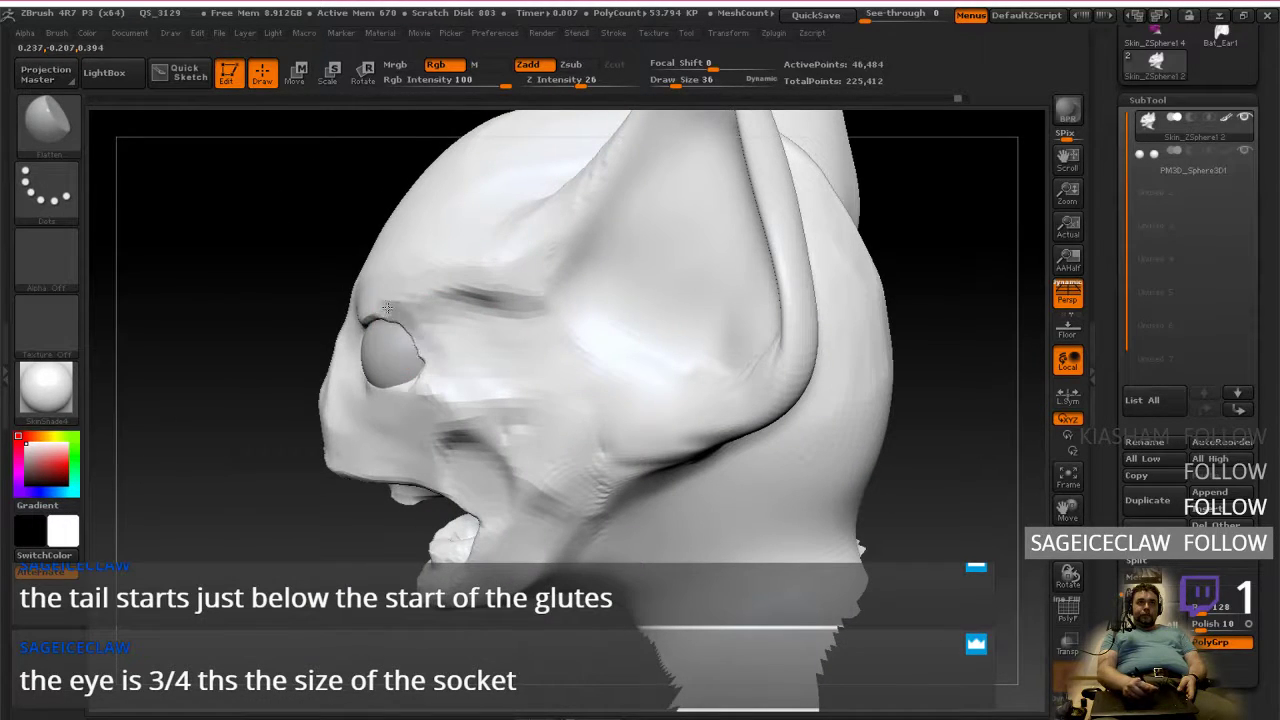
pyautogui.moveTo(363, 341)
pyautogui.mouseDown(button='right')
pyautogui.moveTo(422, 356)
pyautogui.moveTo(462, 287)
pyautogui.moveTo(486, 334)
pyautogui.mouseUp(button='right')
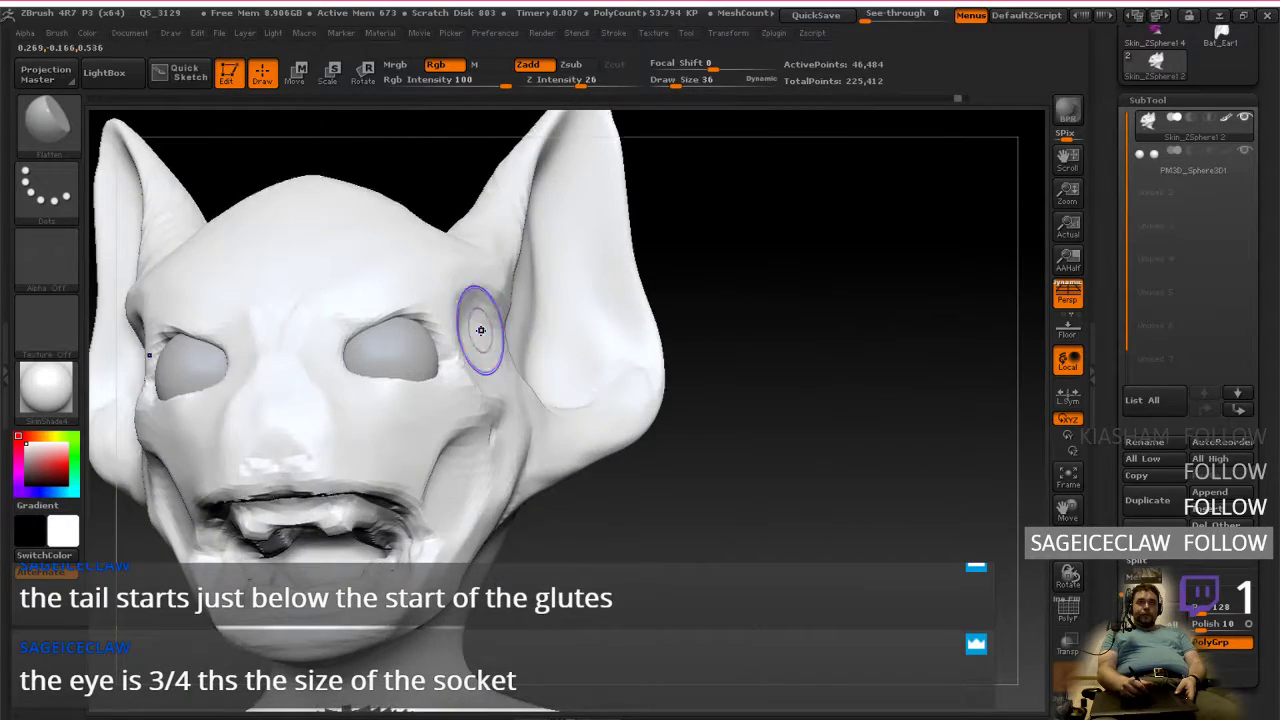
pyautogui.moveTo(524, 420); pyautogui.dragTo(371, 357, button='right')
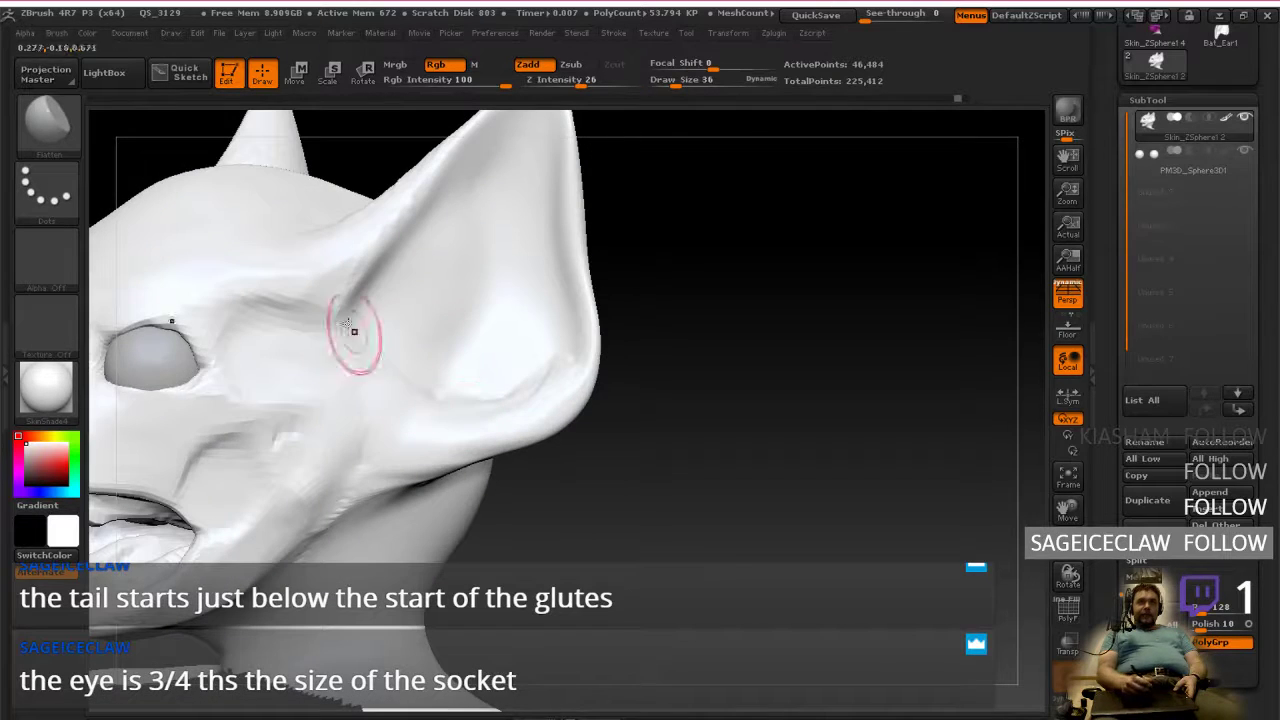
pyautogui.moveTo(221, 382); pyautogui.dragTo(218, 393)
pyautogui.moveTo(195, 342); pyautogui.dragTo(197, 361)
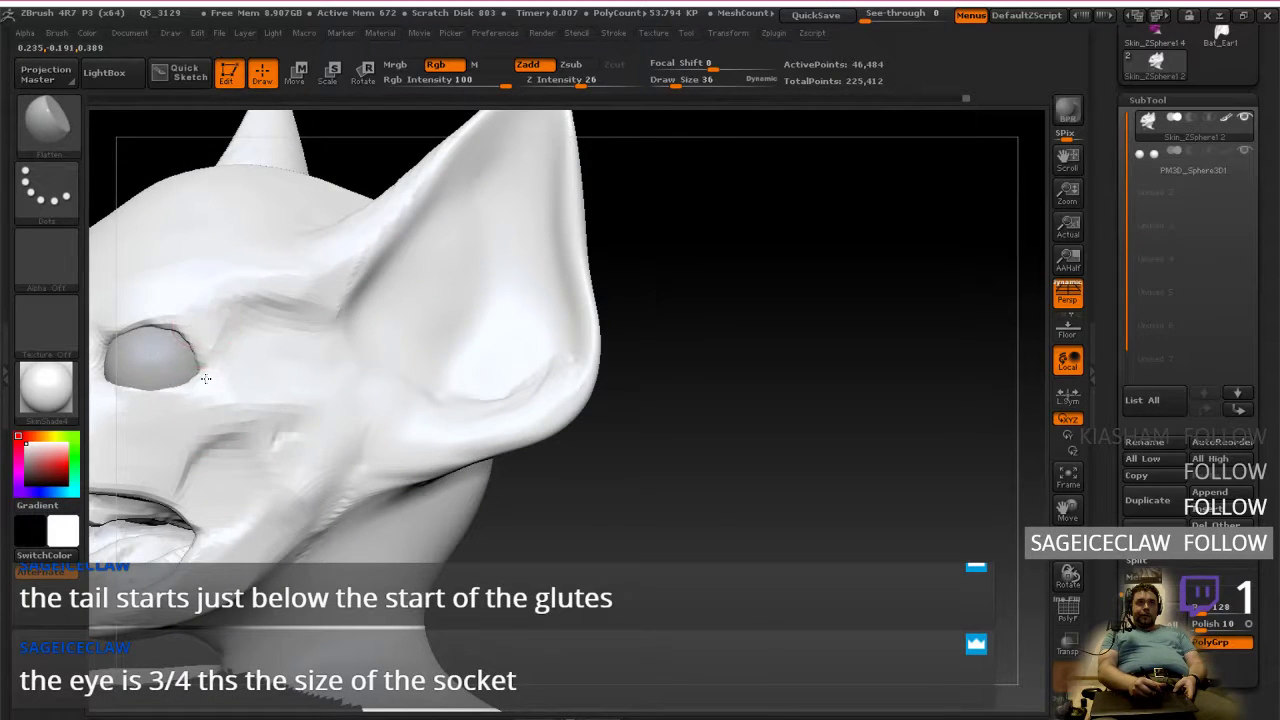
pyautogui.moveTo(299, 413); pyautogui.dragTo(297, 481)
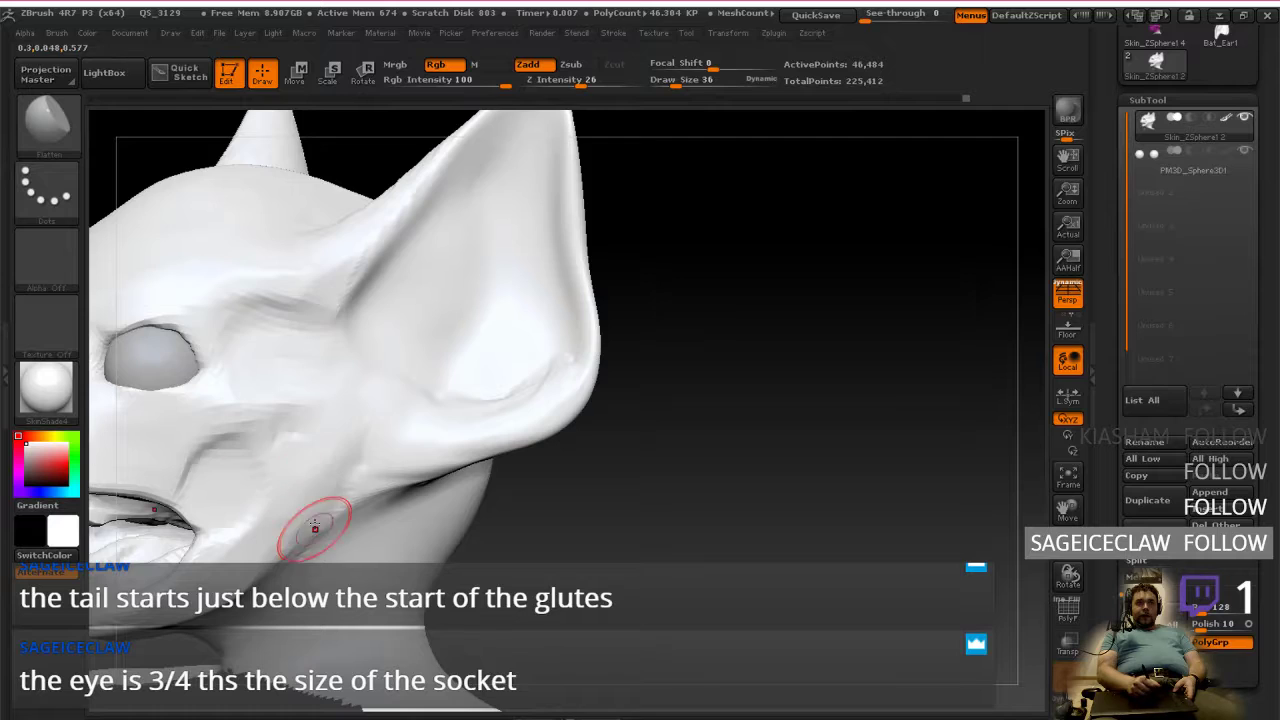
# Step: Flatten the rear jawline and the side of the neck below the ear
pyautogui.moveTo(301, 519); pyautogui.dragTo(343, 463, button='right')
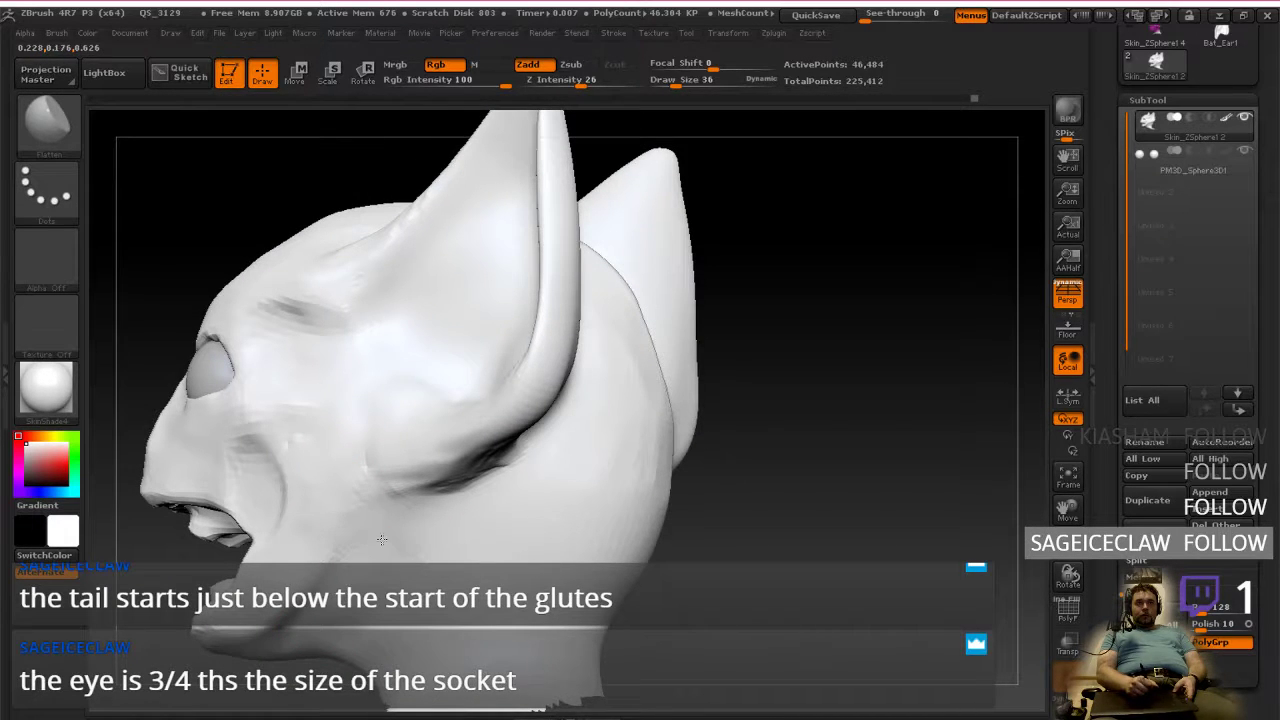
pyautogui.moveTo(390, 553)
pyautogui.mouseDown(button='right')
pyautogui.moveTo(414, 531)
pyautogui.moveTo(293, 615)
pyautogui.mouseUp(button='right')
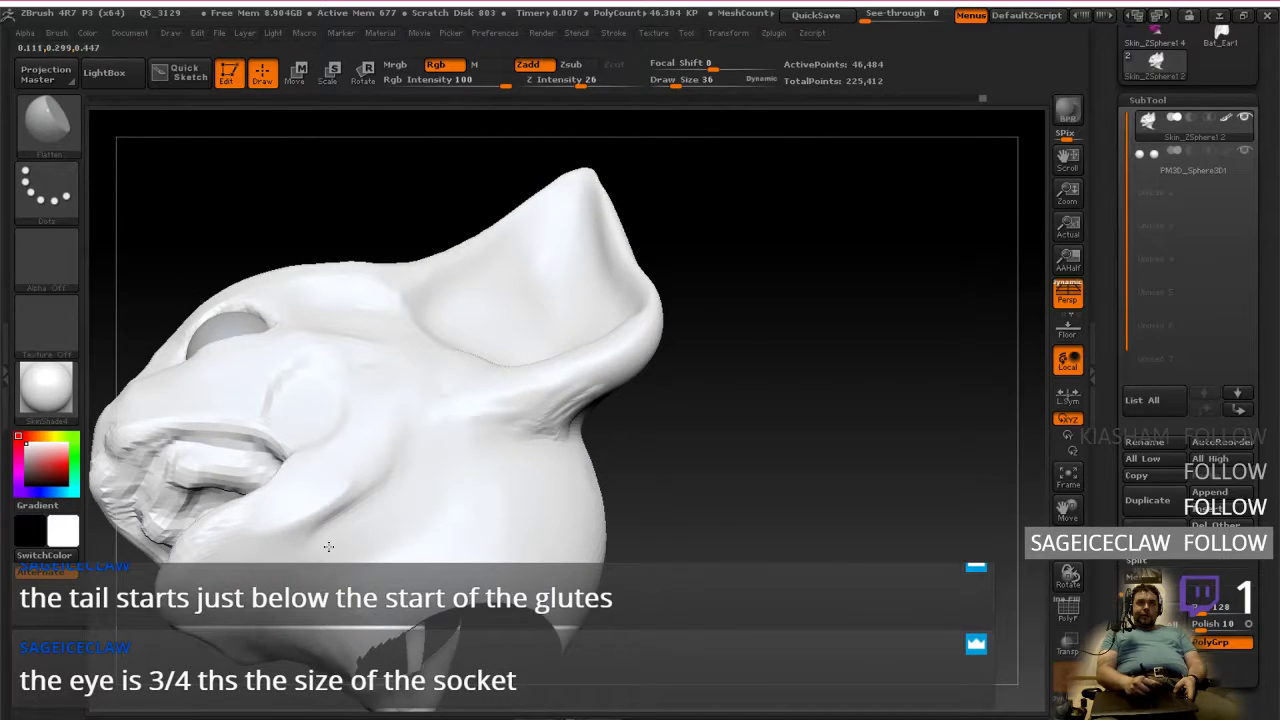
pyautogui.moveTo(471, 532); pyautogui.dragTo(350, 416, button='right')
pyautogui.moveTo(283, 510); pyautogui.dragTo(354, 417, button='right')
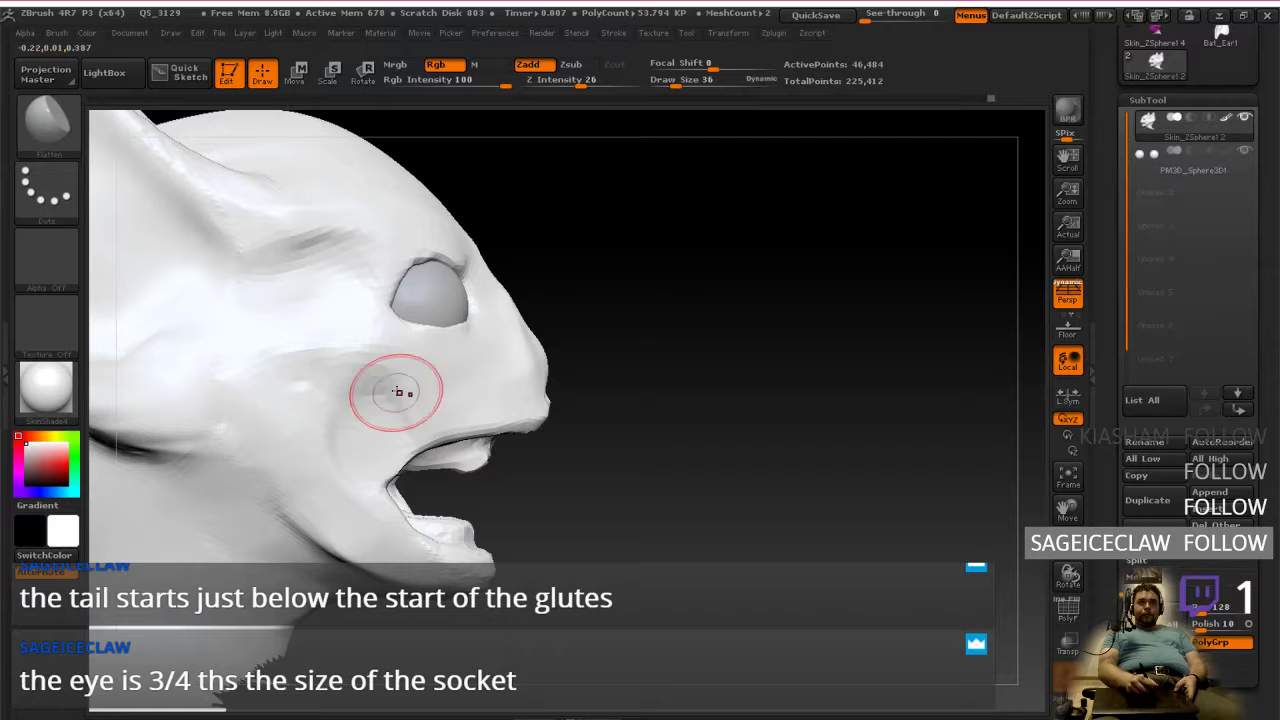
pyautogui.moveTo(309, 437)
pyautogui.keyDown('alt'); pyautogui.mouseDown(button='right')
pyautogui.moveTo(396, 429)
pyautogui.moveTo(452, 398)
pyautogui.mouseUp(button='right'); pyautogui.keyUp('alt')
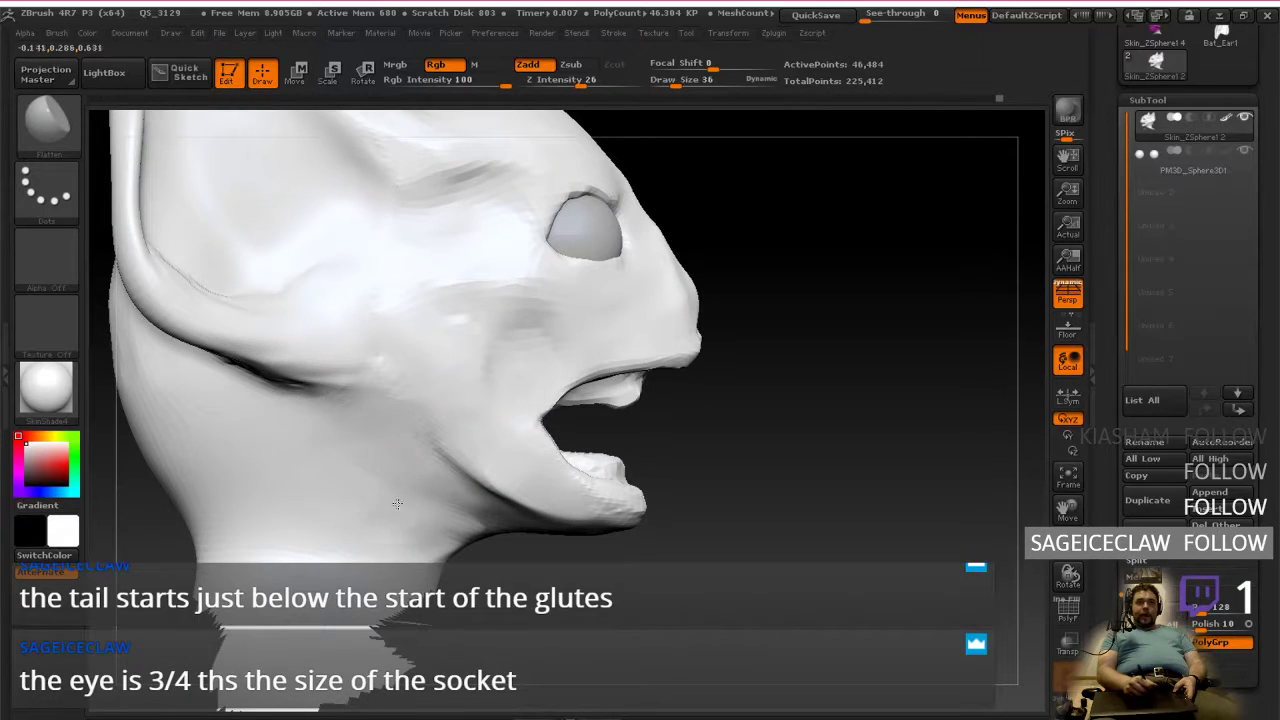
pyautogui.moveTo(540, 449); pyautogui.dragTo(500, 357, button='right')
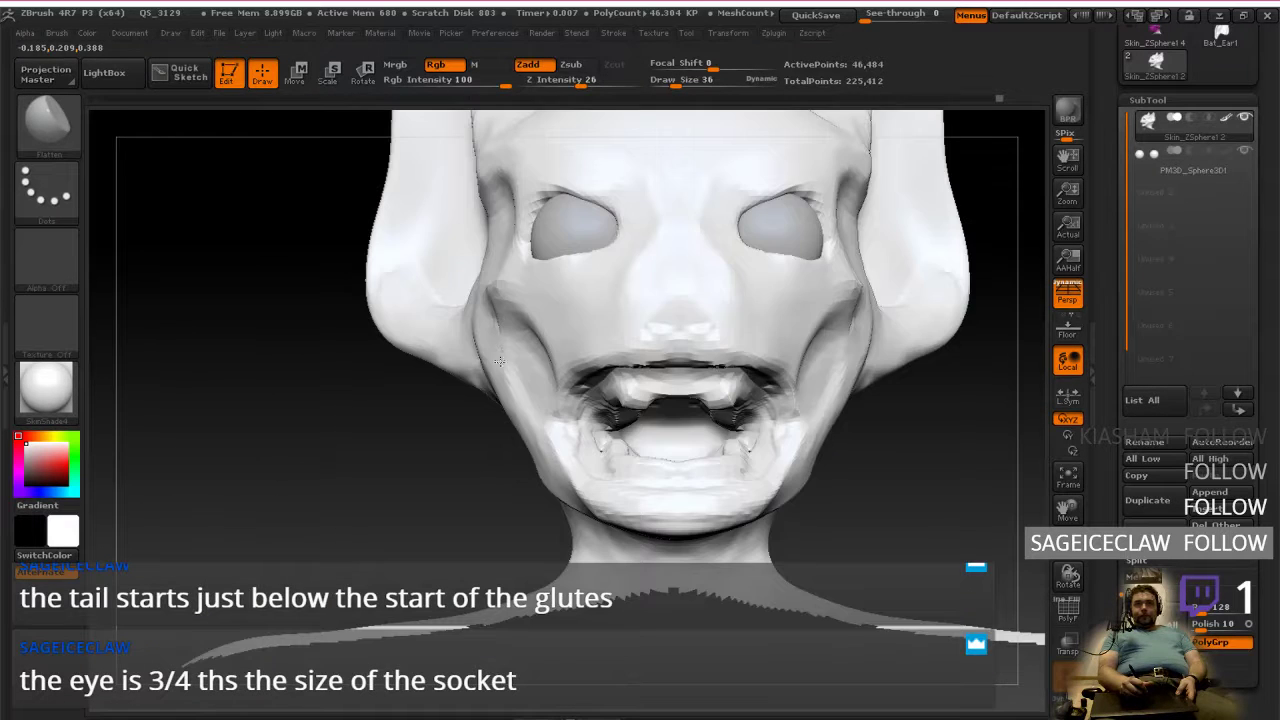
# Step: Flatten the underside of the lower jaw and its transition into the throat
pyautogui.moveTo(632, 444); pyautogui.dragTo(657, 306, button='right')
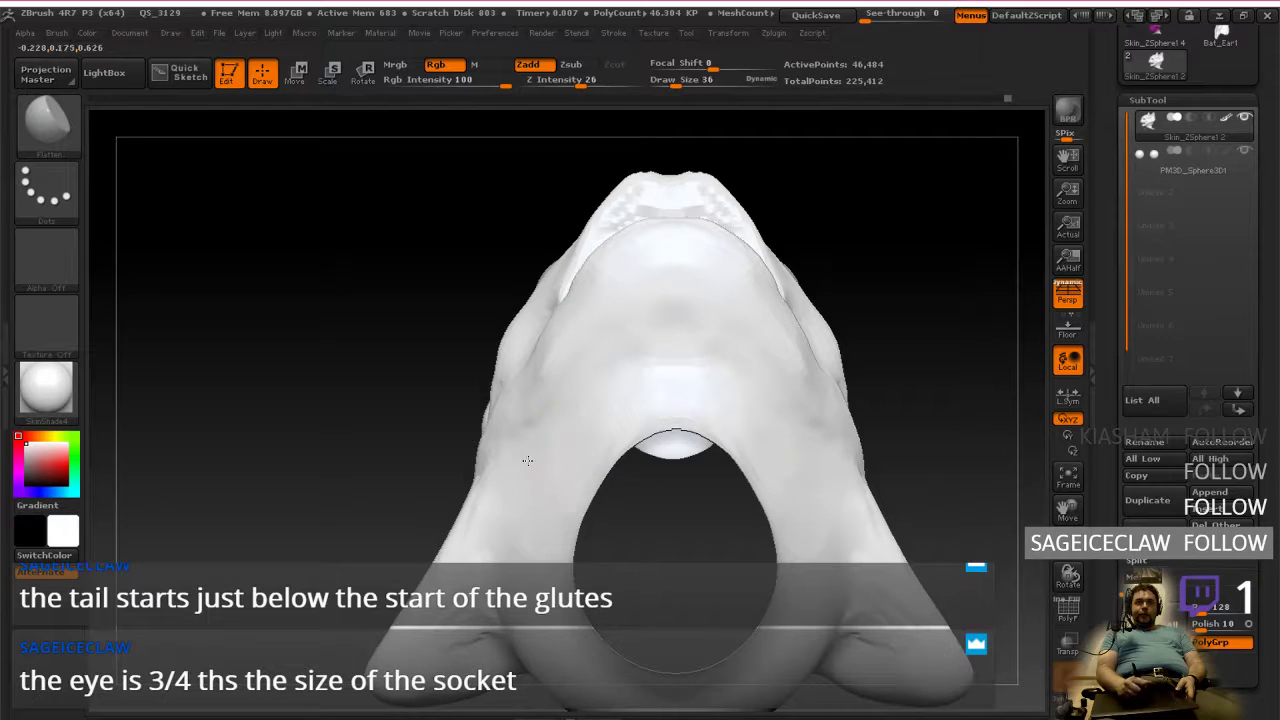
pyautogui.moveTo(598, 297); pyautogui.dragTo(623, 386, button='right')
pyautogui.moveTo(590, 440); pyautogui.dragTo(620, 380, button='right')
pyautogui.rightClick(620, 372)
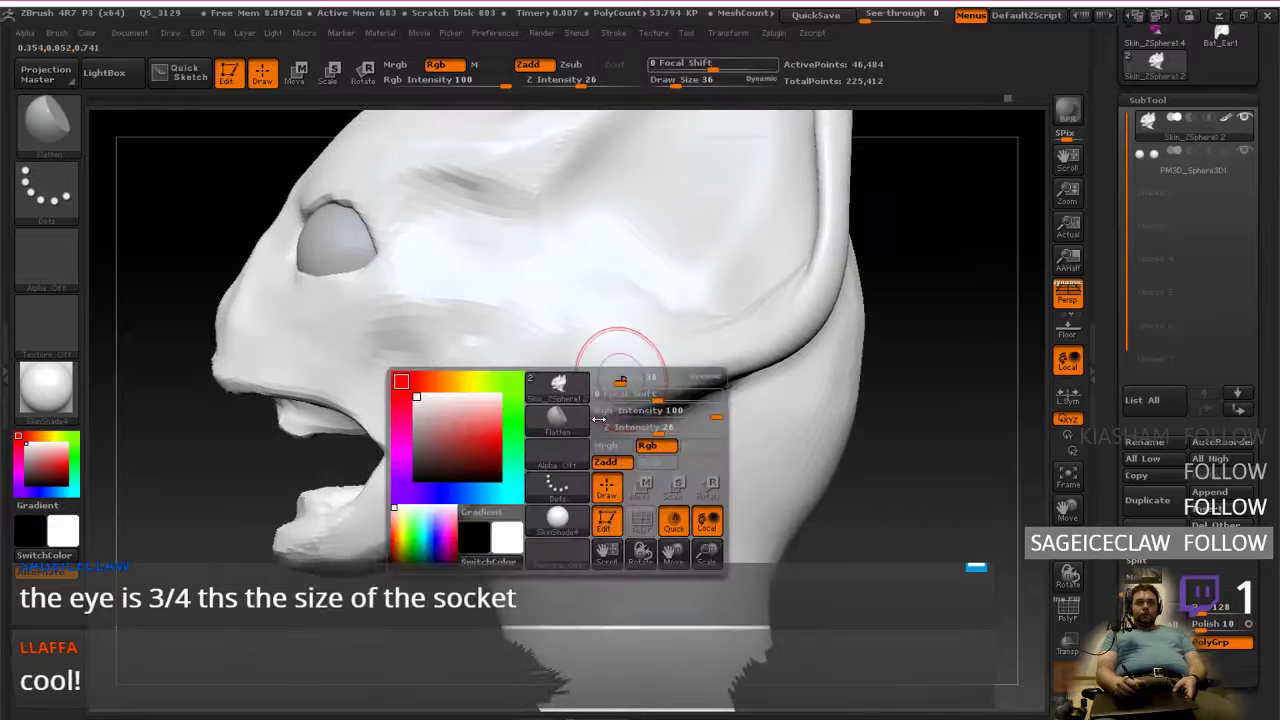
pyautogui.moveTo(556, 523); pyautogui.dragTo(527, 505, button='right')
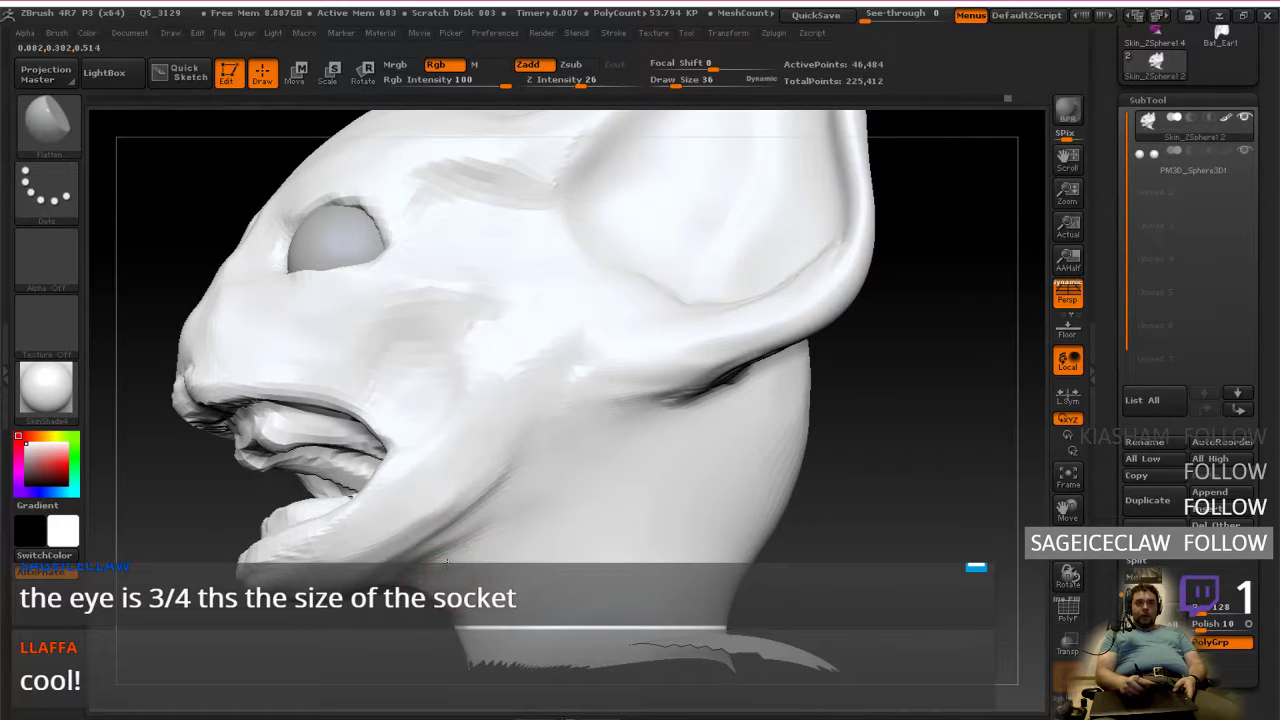
pyautogui.moveTo(433, 577); pyautogui.dragTo(421, 628, button='right')
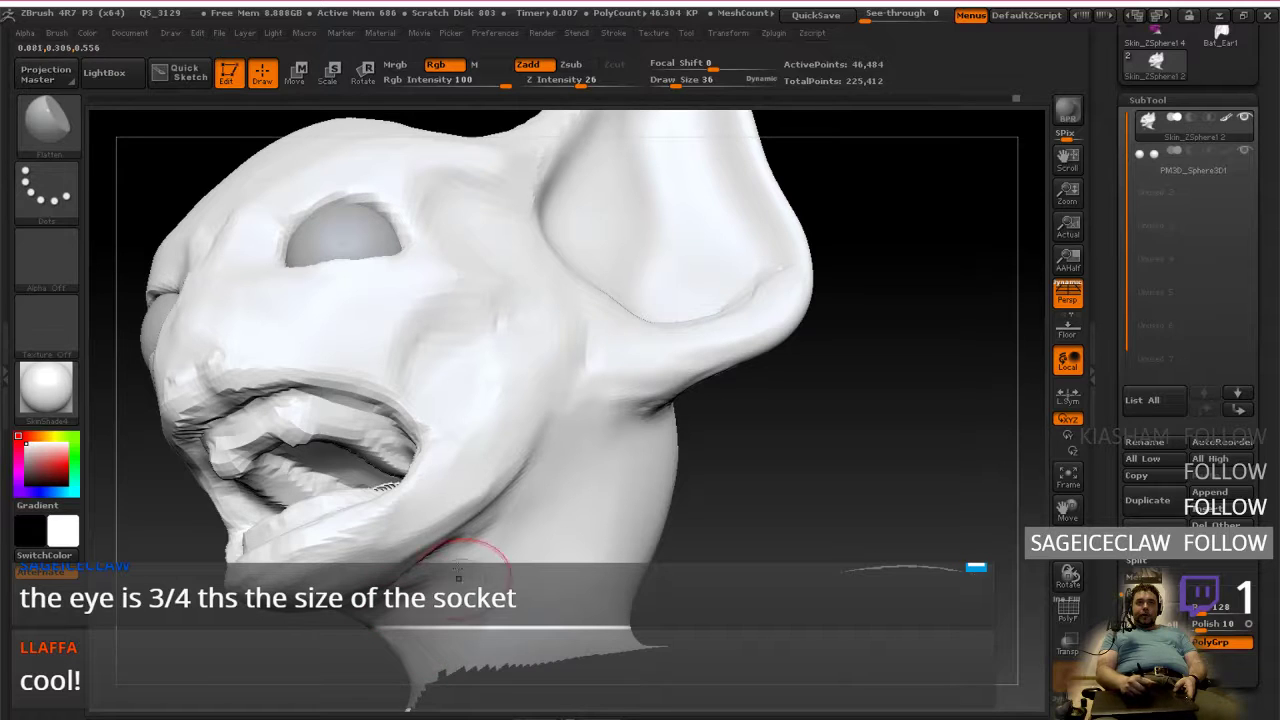
pyautogui.moveTo(499, 530); pyautogui.dragTo(506, 486, button='right')
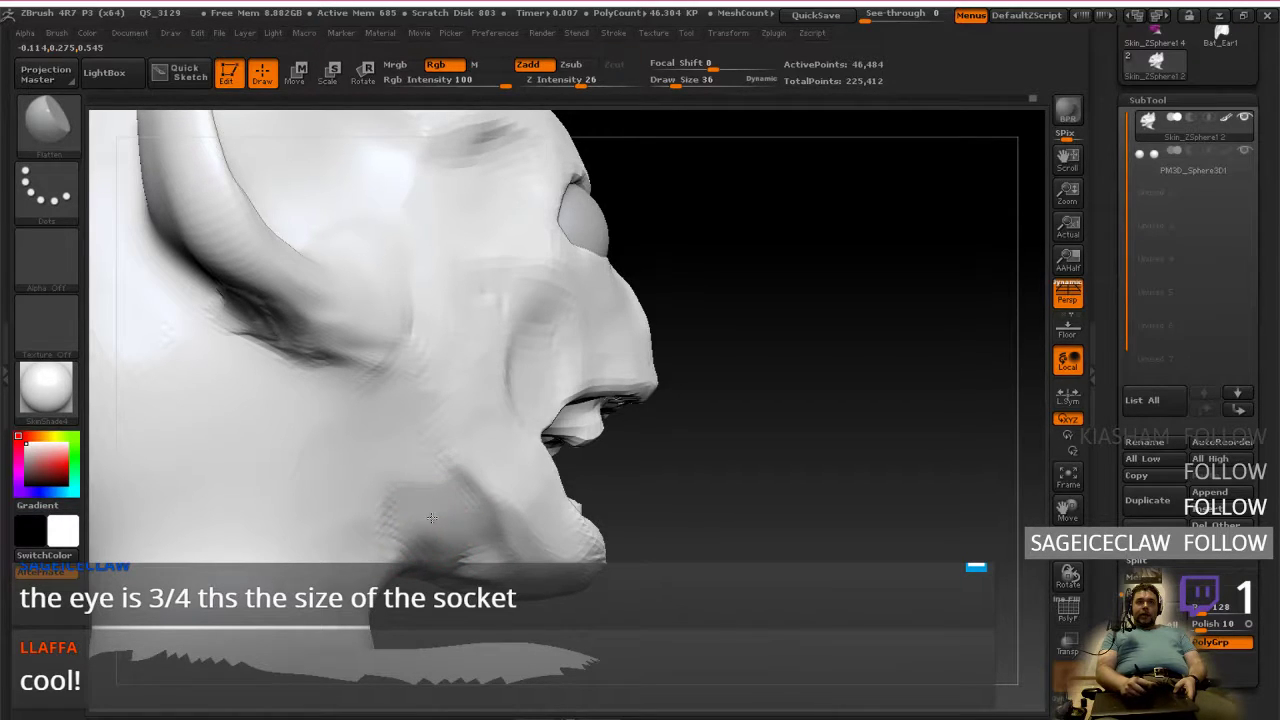
pyautogui.moveTo(468, 573); pyautogui.dragTo(434, 517, button='right')
pyautogui.moveTo(537, 480); pyautogui.dragTo(486, 509, button='right')
# Step: Flatten the side of the nose and muzzle above the upper lip
pyautogui.moveTo(563, 429)
pyautogui.mouseDown(button='right')
pyautogui.moveTo(506, 441)
pyautogui.moveTo(591, 434)
pyautogui.mouseUp(button='right')
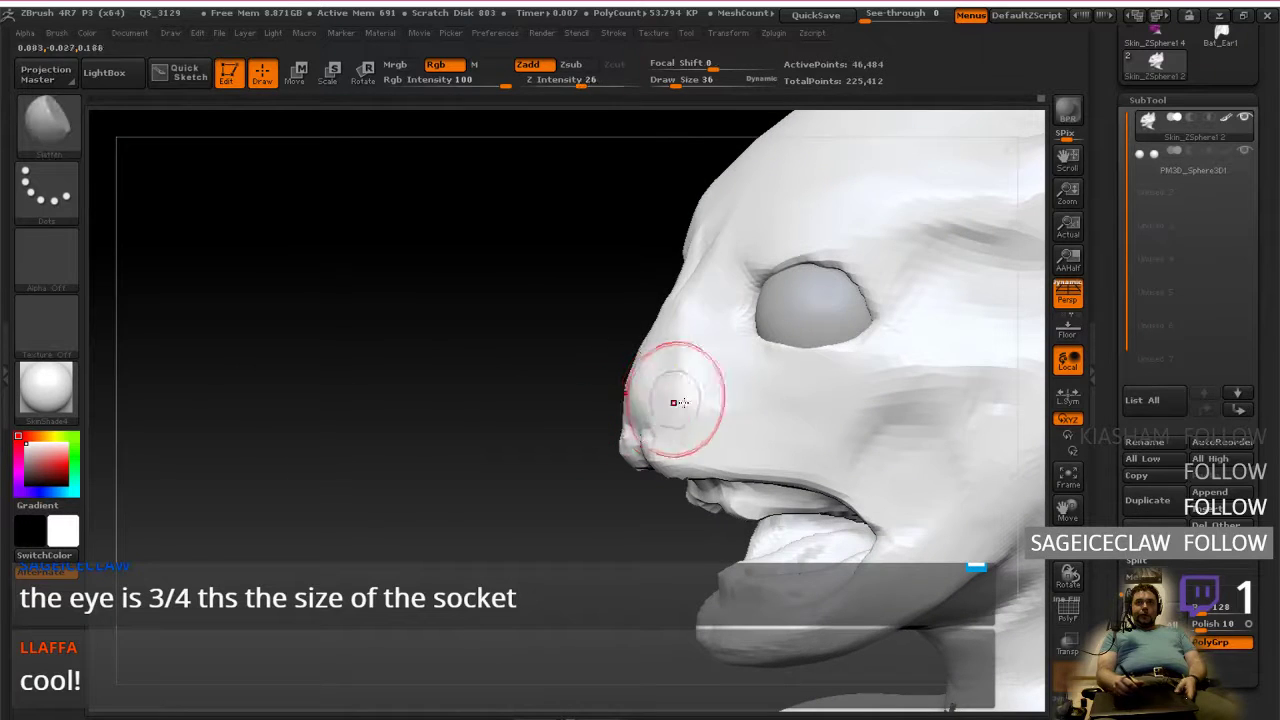
pyautogui.moveTo(700, 400); pyautogui.dragTo(629, 443, button='right')
pyautogui.moveTo(729, 477); pyautogui.dragTo(558, 430, button='right')
pyautogui.moveTo(664, 394)
pyautogui.mouseDown(button='right')
pyautogui.moveTo(646, 409)
pyautogui.moveTo(704, 347)
pyautogui.mouseUp(button='right')
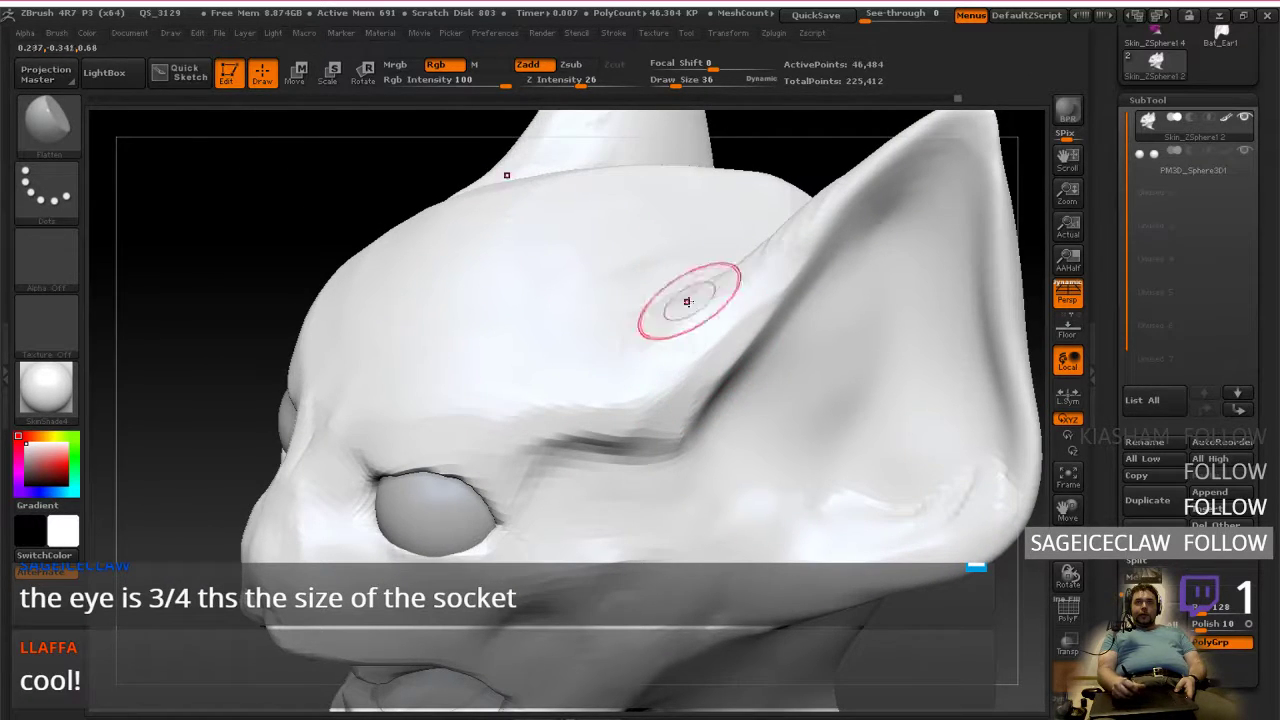
# Step: Flatten the upper forehead and the crown of the skull between the ears
pyautogui.moveTo(726, 277); pyautogui.dragTo(719, 291, button='right')
pyautogui.moveTo(742, 234)
pyautogui.mouseDown(button='right')
pyautogui.moveTo(706, 271)
pyautogui.moveTo(689, 440)
pyautogui.moveTo(677, 357)
pyautogui.moveTo(583, 429)
pyautogui.mouseUp(button='right')
pyautogui.moveTo(535, 198)
pyautogui.mouseDown(button='right')
pyautogui.moveTo(580, 407)
pyautogui.moveTo(641, 406)
pyautogui.moveTo(666, 423)
pyautogui.moveTo(537, 450)
pyautogui.mouseUp(button='right')
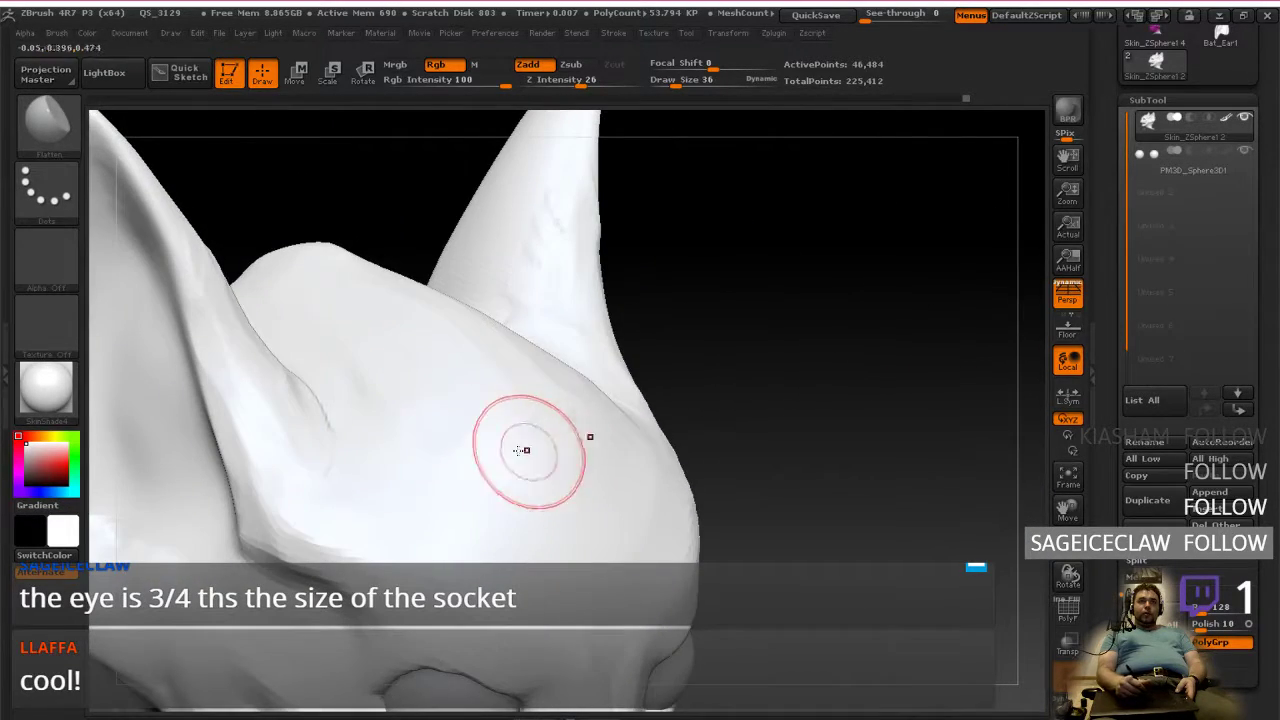
pyautogui.moveTo(466, 420)
pyautogui.mouseDown(button='right')
pyautogui.moveTo(466, 487)
pyautogui.moveTo(371, 343)
pyautogui.mouseUp(button='right')
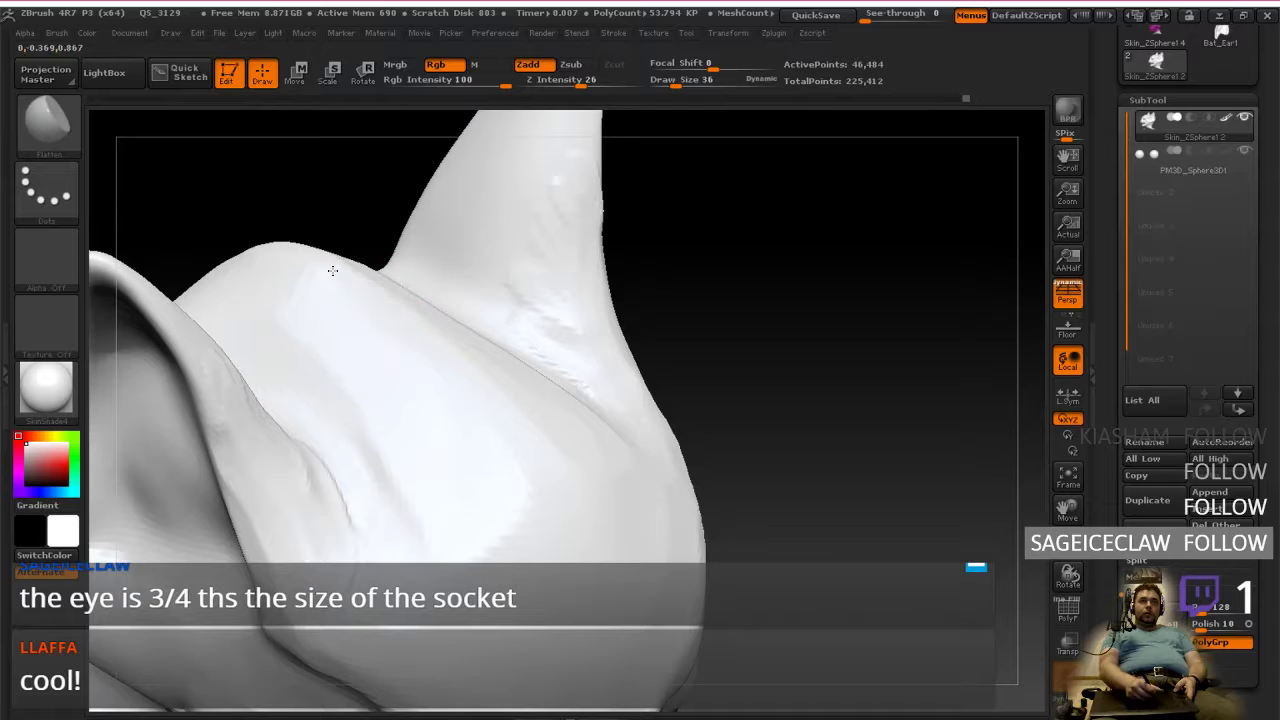
pyautogui.moveTo(286, 308)
pyautogui.mouseDown(button='right')
pyautogui.moveTo(443, 397)
pyautogui.moveTo(429, 366)
pyautogui.mouseUp(button='right')
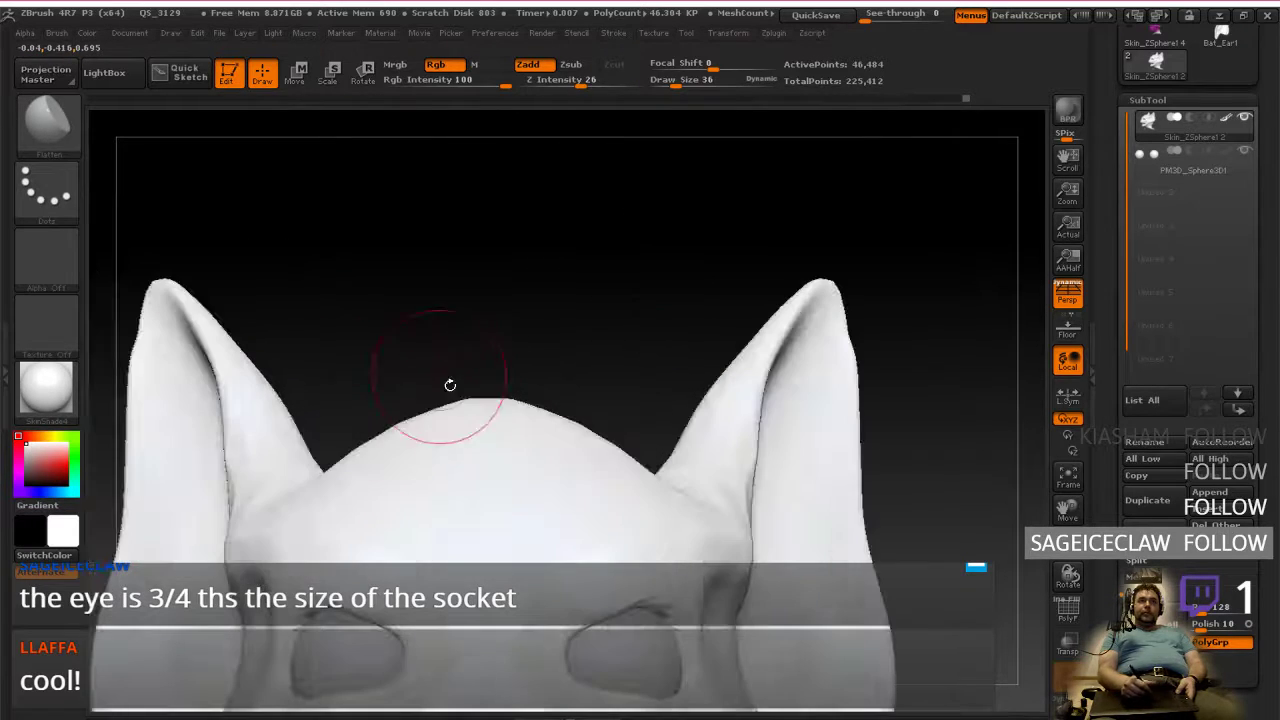
pyautogui.moveTo(600, 495)
pyautogui.mouseDown(button='right')
pyautogui.moveTo(580, 386)
pyautogui.moveTo(560, 454)
pyautogui.moveTo(540, 449)
pyautogui.moveTo(729, 386)
pyautogui.moveTo(686, 443)
pyautogui.moveTo(500, 320)
pyautogui.mouseUp(button='right')
pyautogui.moveTo(655, 478)
pyautogui.mouseDown(button='right')
pyautogui.moveTo(631, 491)
pyautogui.moveTo(450, 480)
pyautogui.mouseUp(button='right')
# Step: Flatten the surface behind the lower ear where it joins the skull
pyautogui.moveTo(700, 356)
pyautogui.mouseDown()
pyautogui.moveTo(680, 402)
pyautogui.moveTo(673, 392)
pyautogui.mouseUp()
pyautogui.moveTo(680, 405)
pyautogui.mouseDown(button='right')
pyautogui.moveTo(714, 336)
pyautogui.moveTo(760, 405)
pyautogui.mouseUp(button='right')
pyautogui.moveTo(631, 437); pyautogui.dragTo(601, 502)
pyautogui.moveTo(675, 422); pyautogui.dragTo(657, 395)
pyautogui.moveTo(731, 380); pyautogui.dragTo(655, 412, button='right')
pyautogui.moveTo(663, 417); pyautogui.dragTo(672, 370)
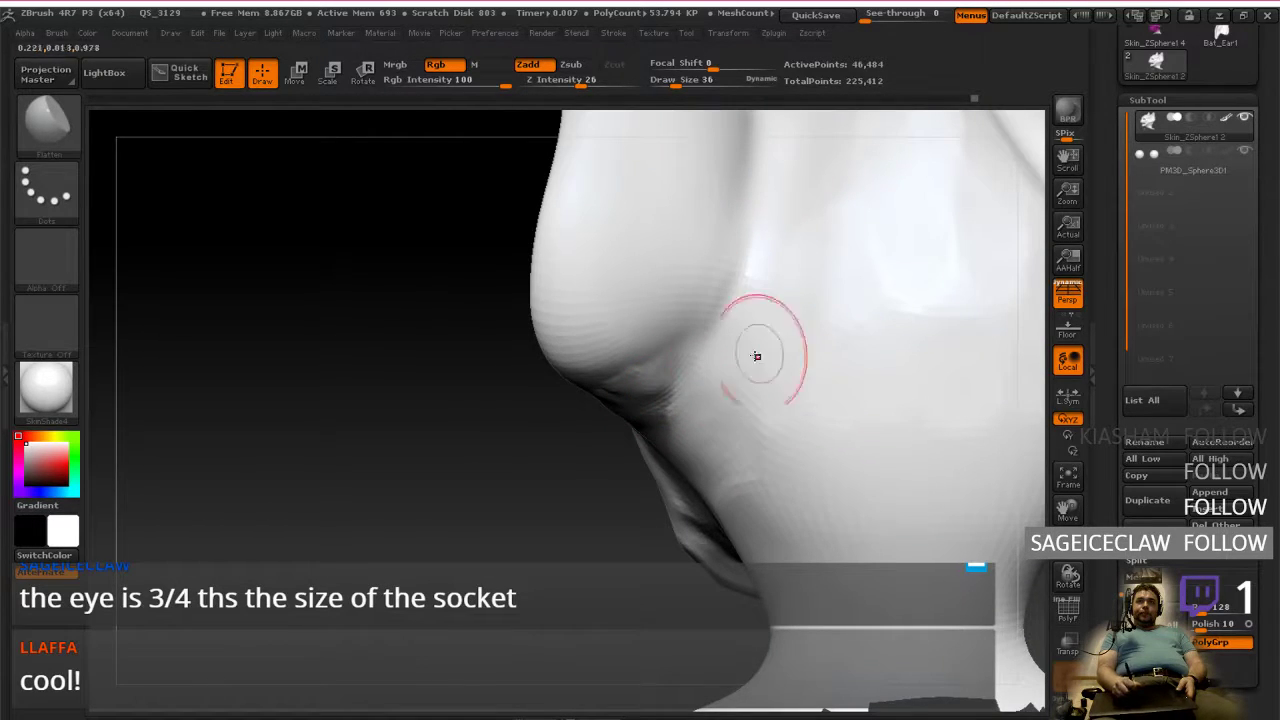
# Step: Set the Flatten brush's draw size to 52 and flatten the base of the skull where it meets the neck
pyautogui.moveTo(749, 406)
pyautogui.keyDown('ctrl'); pyautogui.mouseDown(button='right')
pyautogui.moveTo(752, 390)
pyautogui.moveTo(777, 486)
pyautogui.moveTo(731, 524)
pyautogui.mouseUp(button='right'); pyautogui.keyUp('ctrl')
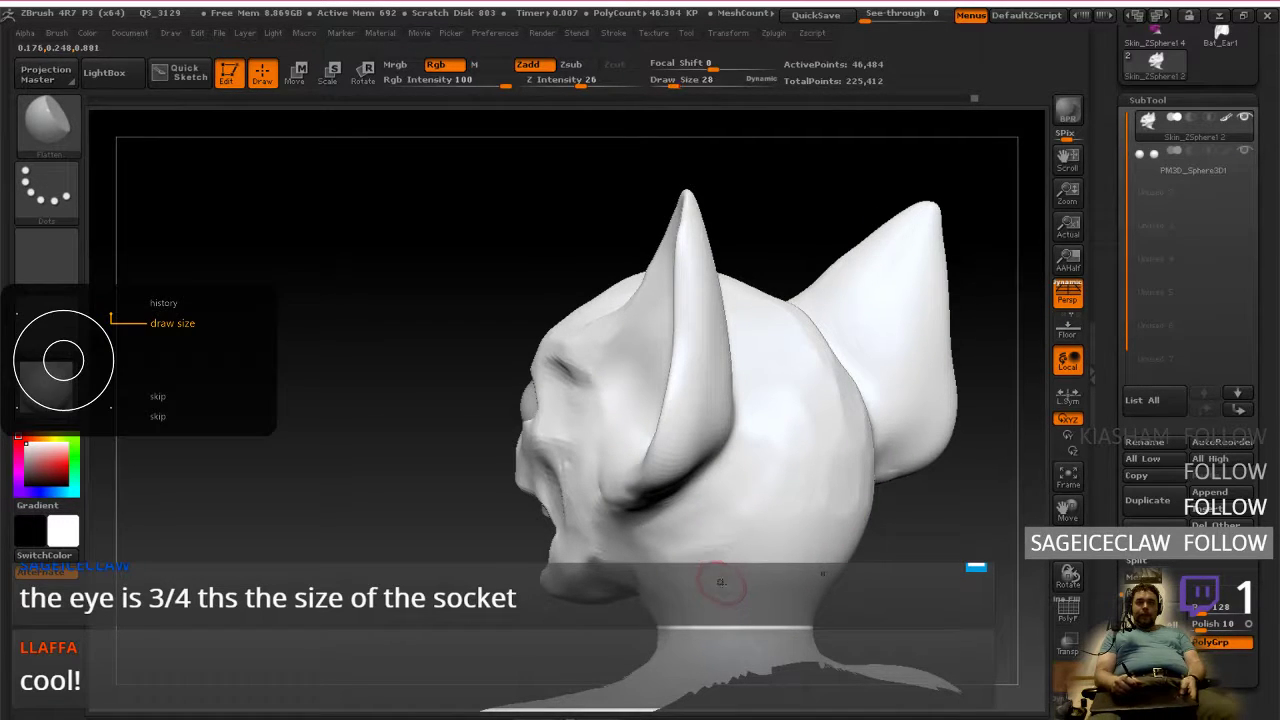
pyautogui.press(']')
pyautogui.press(']')
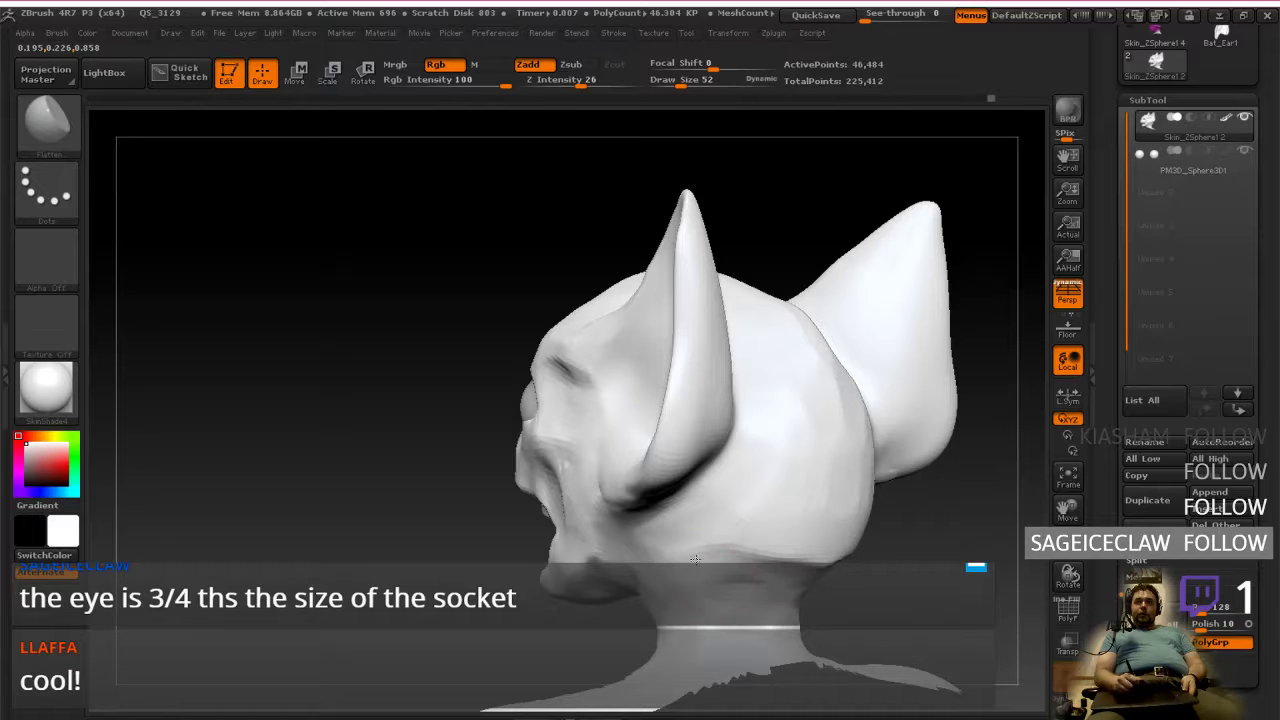
pyautogui.moveTo(701, 484)
pyautogui.mouseDown(button='right')
pyautogui.moveTo(735, 510)
pyautogui.moveTo(738, 492)
pyautogui.moveTo(766, 508)
pyautogui.mouseUp(button='right')
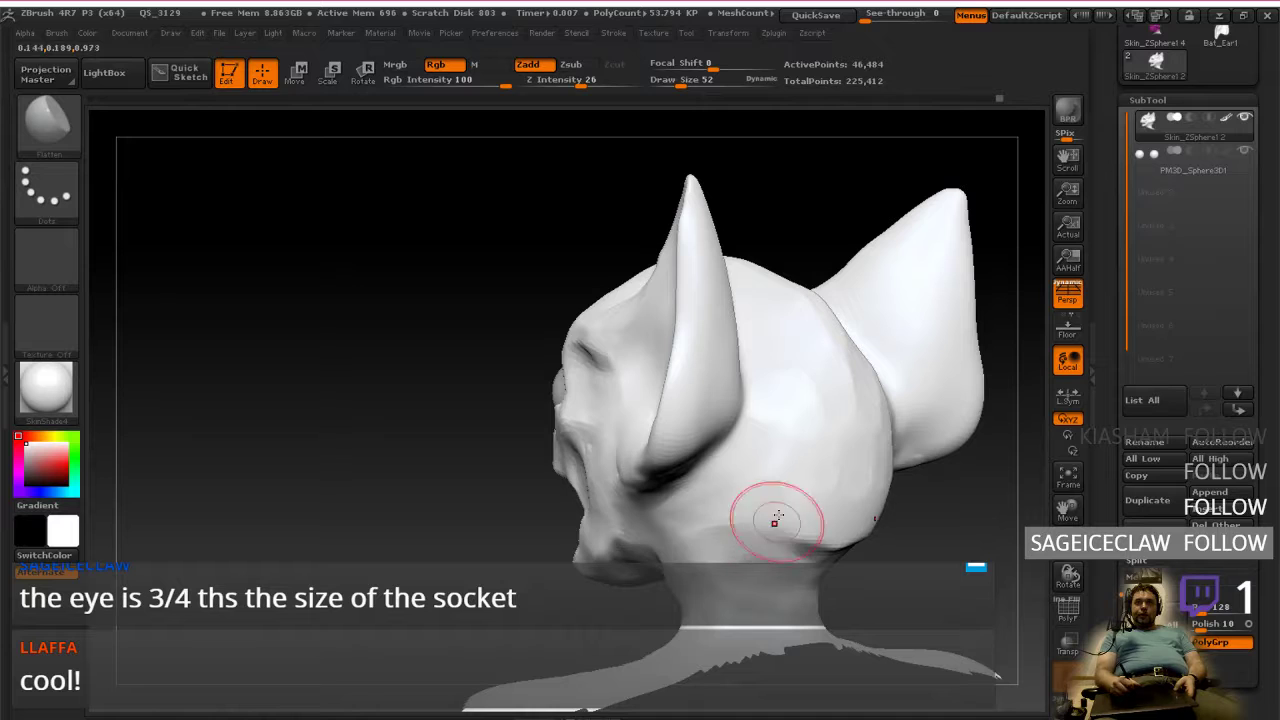
# Step: Flatten the back and side of the skull behind the ear with long strokes down to the neck
pyautogui.moveTo(810, 518)
pyautogui.mouseDown()
pyautogui.moveTo(828, 505)
pyautogui.moveTo(839, 516)
pyautogui.mouseUp()
pyautogui.moveTo(806, 571)
pyautogui.mouseDown()
pyautogui.moveTo(790, 538)
pyautogui.moveTo(806, 478)
pyautogui.mouseUp()
pyautogui.moveTo(786, 411)
pyautogui.mouseDown()
pyautogui.moveTo(742, 490)
pyautogui.moveTo(785, 500)
pyautogui.moveTo(790, 559)
pyautogui.mouseUp()
pyautogui.moveTo(846, 421)
pyautogui.mouseDown()
pyautogui.moveTo(811, 552)
pyautogui.moveTo(843, 507)
pyautogui.mouseUp()
pyautogui.moveTo(829, 343)
pyautogui.mouseDown()
pyautogui.moveTo(826, 331)
pyautogui.moveTo(829, 513)
pyautogui.moveTo(874, 485)
pyautogui.moveTo(826, 540)
pyautogui.moveTo(770, 572)
pyautogui.mouseUp()
pyautogui.moveTo(545, 520); pyautogui.dragTo(796, 475)
pyautogui.keyDown('alt'); pyautogui.moveTo(740, 520); pyautogui.dragTo(783, 519, button='right'); pyautogui.keyUp('alt')
pyautogui.moveTo(725, 464); pyautogui.dragTo(768, 454, button='right')
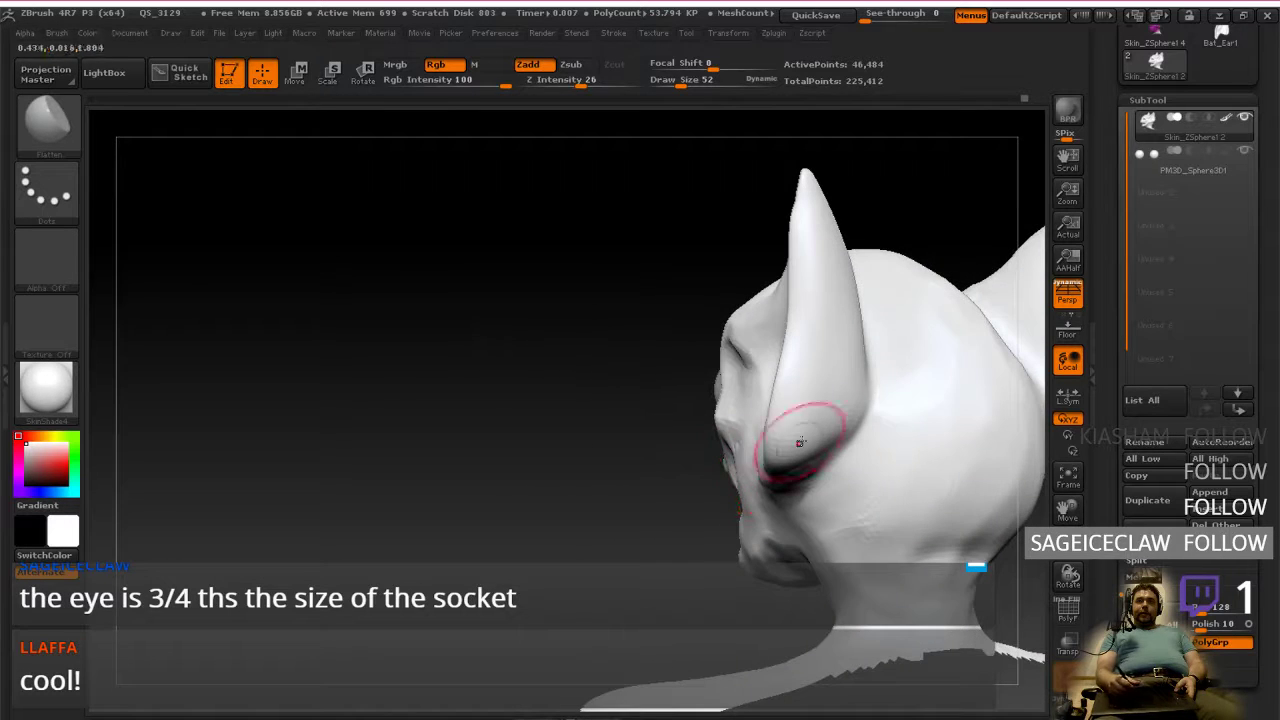
# Step: Flatten the lower side of the skull behind the ear, working down to the side of the neck
pyautogui.moveTo(880, 429)
pyautogui.mouseDown(button='right')
pyautogui.moveTo(972, 418)
pyautogui.moveTo(823, 457)
pyautogui.mouseUp(button='right')
pyautogui.moveTo(797, 528); pyautogui.dragTo(782, 542)
pyautogui.moveTo(806, 417)
pyautogui.mouseDown()
pyautogui.moveTo(851, 466)
pyautogui.moveTo(854, 528)
pyautogui.moveTo(855, 399)
pyautogui.moveTo(888, 389)
pyautogui.mouseUp()
pyautogui.moveTo(828, 502)
pyautogui.mouseDown()
pyautogui.moveTo(821, 444)
pyautogui.moveTo(870, 473)
pyautogui.moveTo(835, 398)
pyautogui.mouseUp()
pyautogui.moveTo(864, 455)
pyautogui.mouseDown()
pyautogui.moveTo(888, 530)
pyautogui.moveTo(791, 514)
pyautogui.mouseUp()
pyautogui.moveTo(645, 520)
pyautogui.keyDown('shift'); pyautogui.mouseDown()
pyautogui.moveTo(837, 489)
pyautogui.moveTo(756, 537)
pyautogui.moveTo(780, 517)
pyautogui.moveTo(825, 551)
pyautogui.moveTo(846, 494)
pyautogui.moveTo(878, 546)
pyautogui.mouseUp(); pyautogui.keyUp('shift')
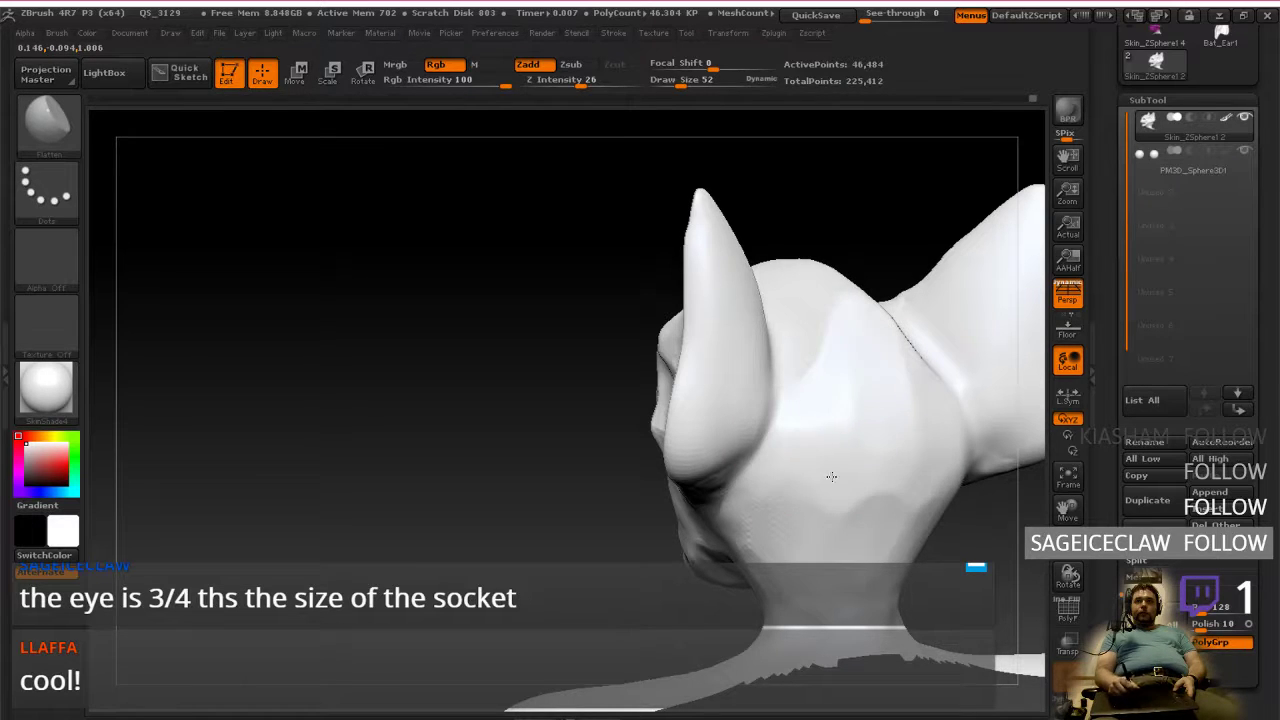
# Step: Flatten the base of the skull where it narrows into the nape and the side of the neck
pyautogui.moveTo(854, 490); pyautogui.dragTo(850, 542)
pyautogui.moveTo(834, 437)
pyautogui.mouseDown(button='right')
pyautogui.moveTo(866, 457)
pyautogui.moveTo(809, 466)
pyautogui.moveTo(796, 482)
pyautogui.mouseUp(button='right')
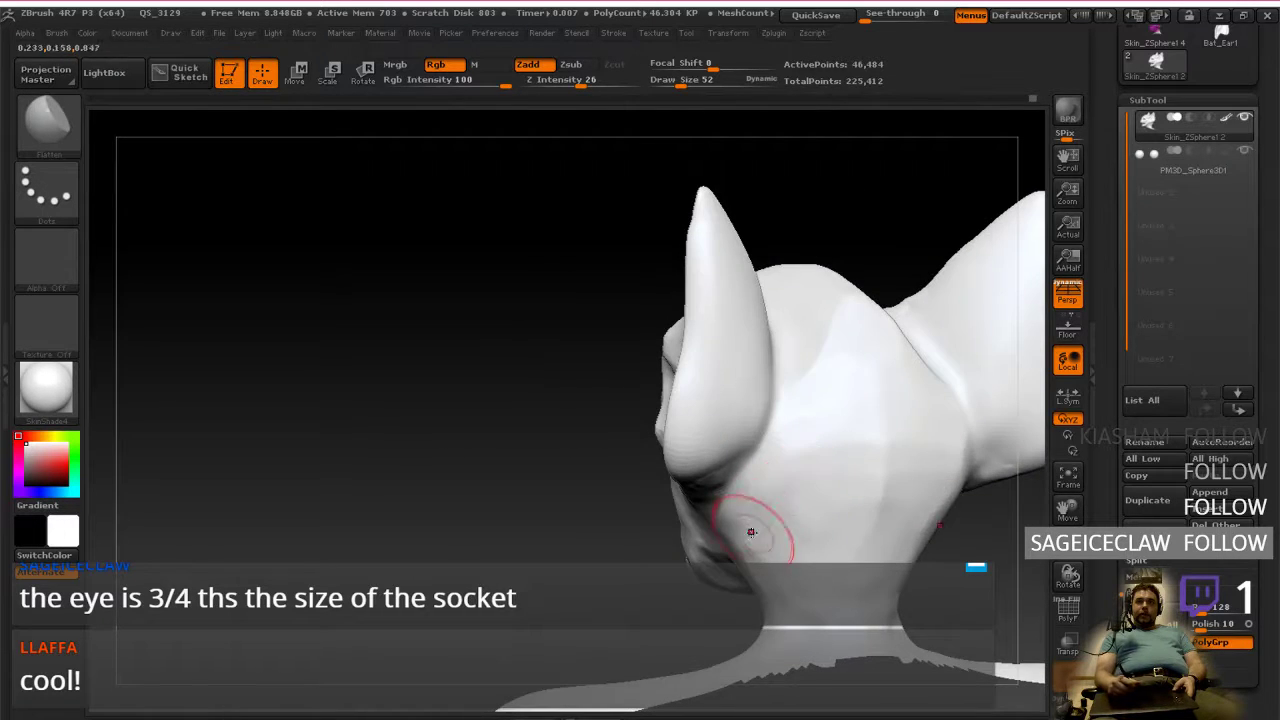
pyautogui.moveTo(757, 527); pyautogui.dragTo(808, 508, button='right')
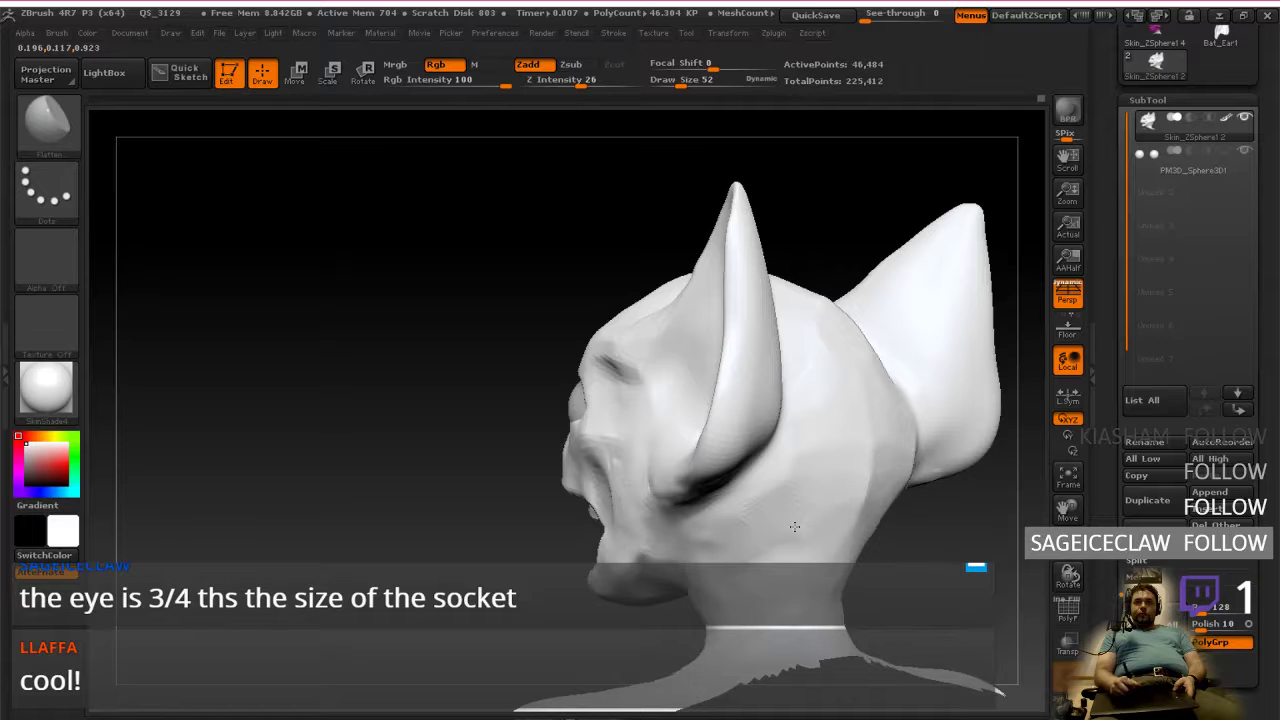
pyautogui.moveTo(835, 538); pyautogui.dragTo(844, 543)
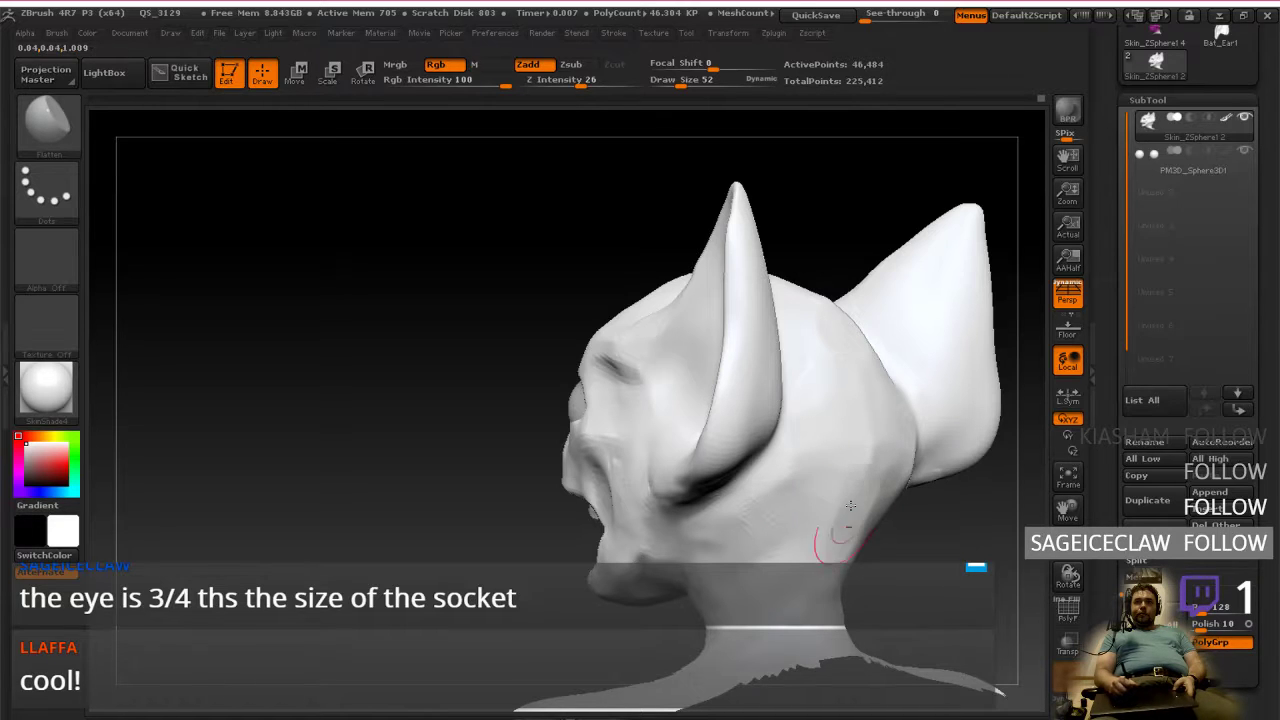
pyautogui.moveTo(833, 451)
pyautogui.mouseDown()
pyautogui.moveTo(847, 514)
pyautogui.moveTo(886, 410)
pyautogui.mouseUp()
pyautogui.moveTo(900, 515)
pyautogui.keyDown('shift'); pyautogui.mouseDown()
pyautogui.moveTo(857, 471)
pyautogui.moveTo(855, 487)
pyautogui.moveTo(733, 517)
pyautogui.mouseUp(); pyautogui.keyUp('shift')
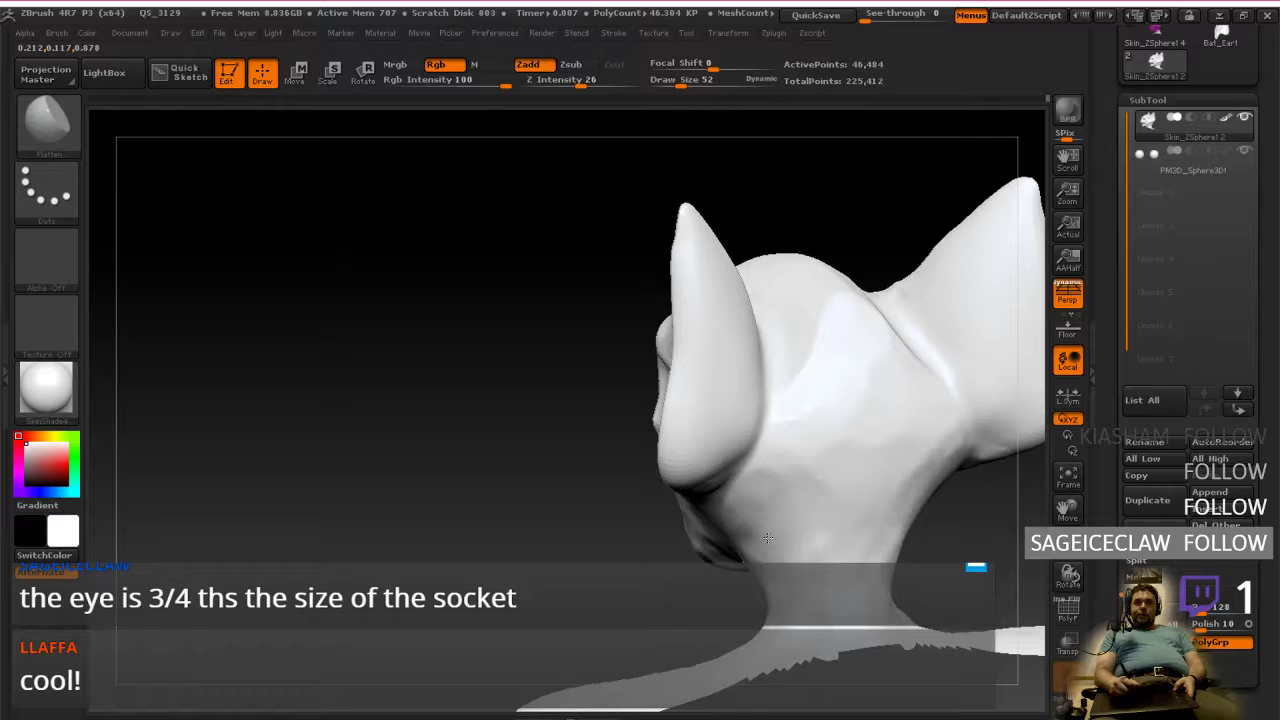
pyautogui.moveTo(817, 509); pyautogui.dragTo(798, 554)
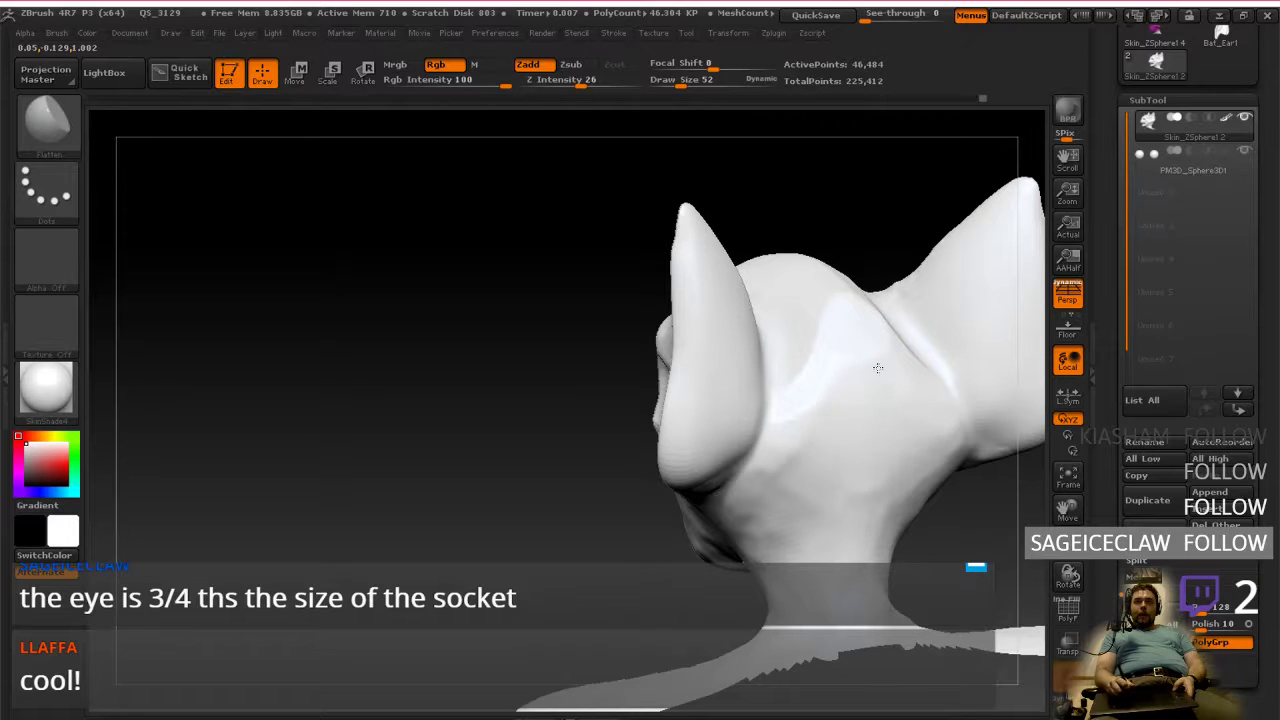
# Step: Flatten the back of the head between the inner edge of the ear and the neck
pyautogui.moveTo(884, 376); pyautogui.dragTo(897, 388, button='right')
pyautogui.moveTo(868, 441); pyautogui.dragTo(736, 501, button='right')
pyautogui.moveTo(889, 434)
pyautogui.keyDown('alt'); pyautogui.mouseDown(button='right')
pyautogui.moveTo(866, 446)
pyautogui.moveTo(829, 423)
pyautogui.moveTo(850, 430)
pyautogui.moveTo(877, 415)
pyautogui.mouseUp(button='right'); pyautogui.keyUp('alt')
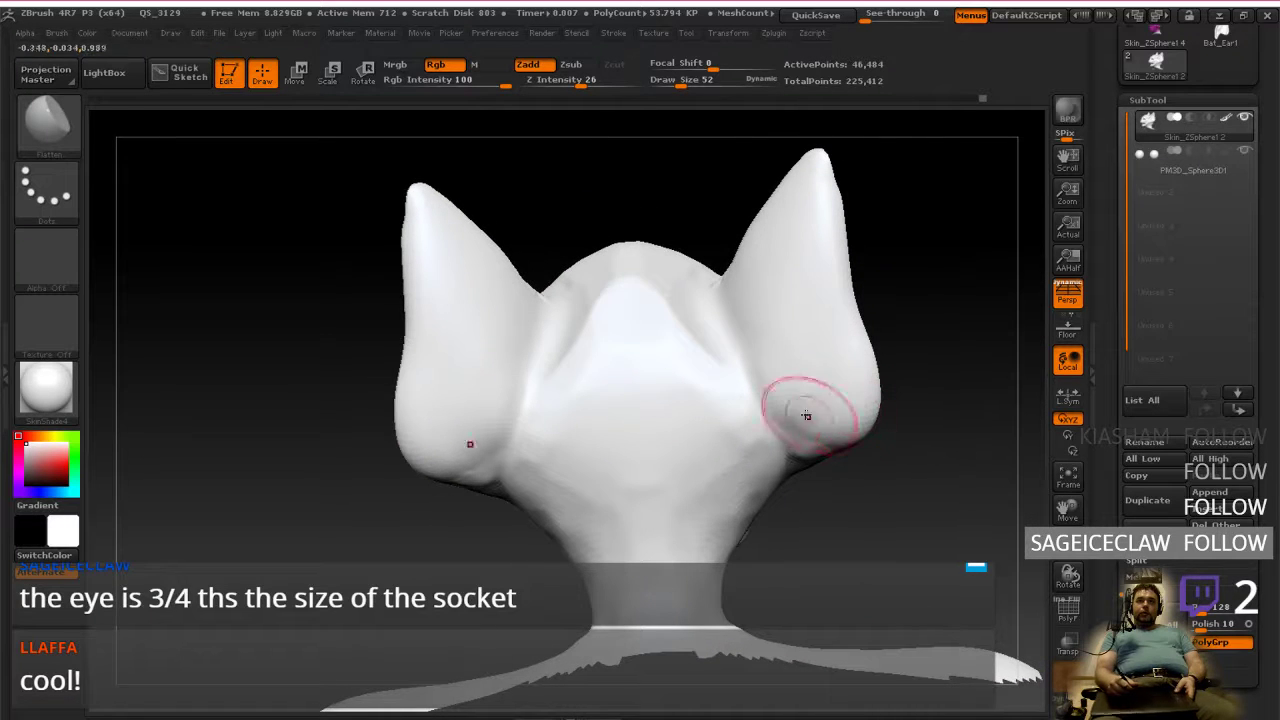
pyautogui.moveTo(706, 388)
pyautogui.mouseDown()
pyautogui.moveTo(651, 274)
pyautogui.moveTo(716, 392)
pyautogui.moveTo(729, 487)
pyautogui.mouseUp()
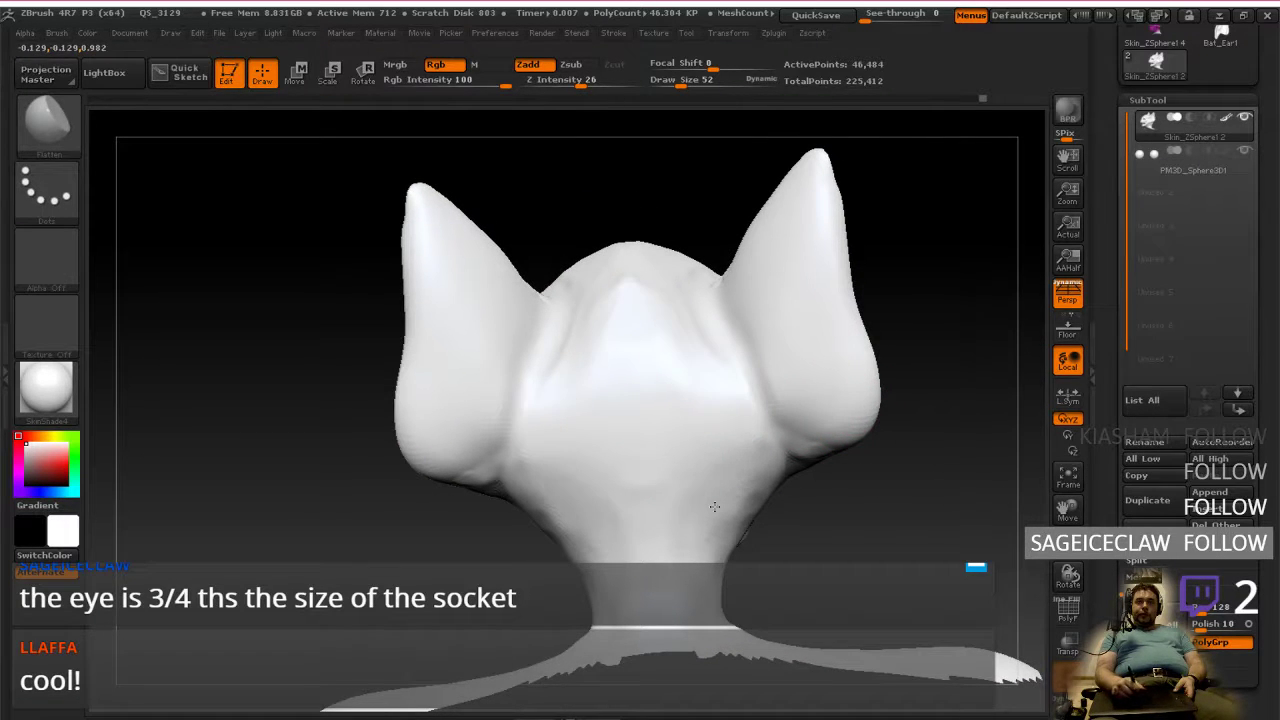
# Step: Unhide the whole body mesh and examine the head and neck against the shoulders from several angles
pyautogui.moveTo(730, 433)
pyautogui.mouseDown(button='right')
pyautogui.moveTo(731, 398)
pyautogui.moveTo(678, 465)
pyautogui.moveTo(726, 425)
pyautogui.mouseUp(button='right')
pyautogui.moveTo(870, 427)
pyautogui.mouseDown(button='right')
pyautogui.moveTo(738, 431)
pyautogui.moveTo(840, 420)
pyautogui.moveTo(884, 330)
pyautogui.moveTo(806, 449)
pyautogui.moveTo(905, 466)
pyautogui.moveTo(806, 479)
pyautogui.mouseUp(button='right')
pyautogui.keyDown('ctrl'); pyautogui.keyDown('shift'); pyautogui.moveTo(822, 460); pyautogui.dragTo(831, 457); pyautogui.keyUp('shift'); pyautogui.keyUp('ctrl')
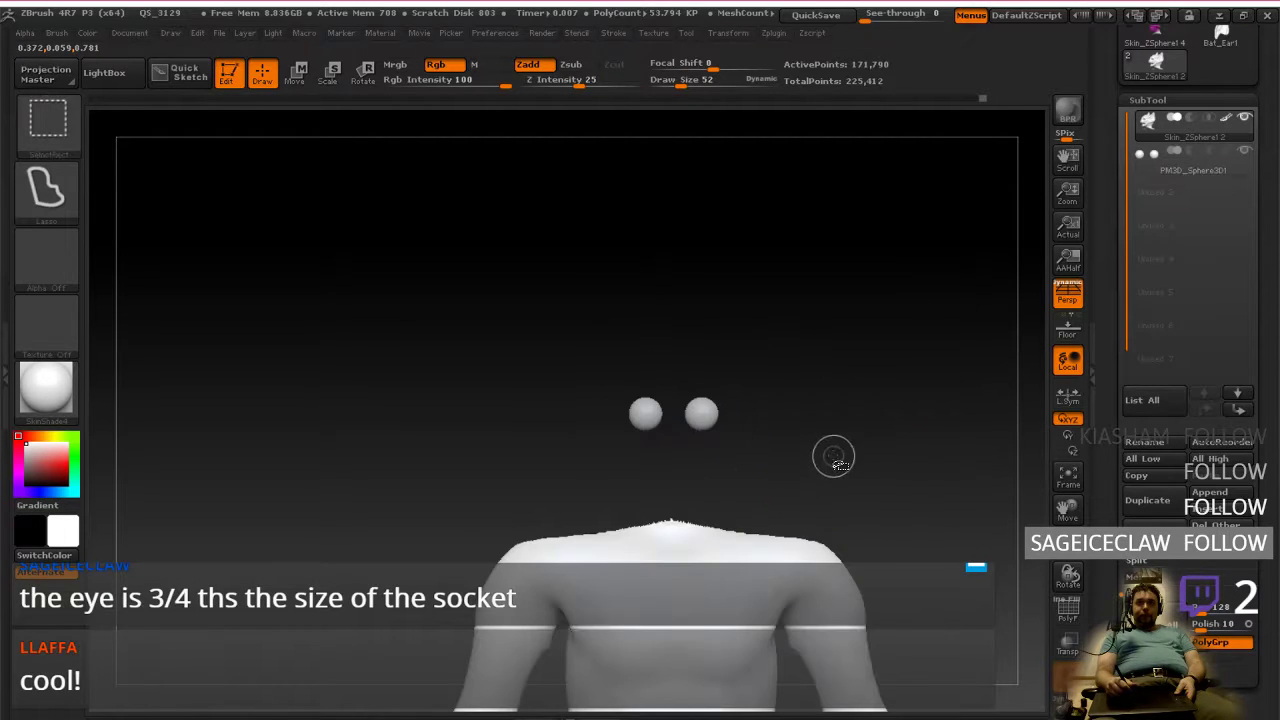
pyautogui.keyDown('ctrl'); pyautogui.keyDown('shift'); pyautogui.click(840, 457); pyautogui.keyUp('shift'); pyautogui.keyUp('ctrl')
pyautogui.moveTo(842, 458); pyautogui.dragTo(954, 445, button='right')
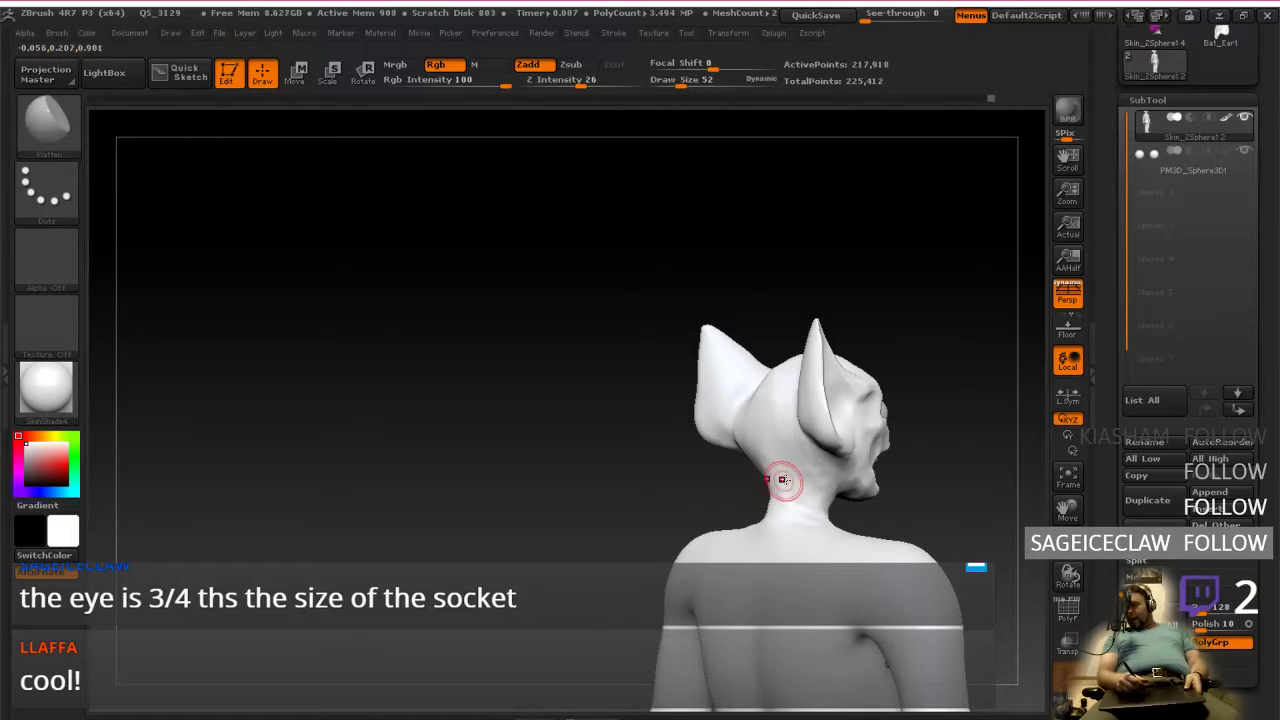
pyautogui.moveTo(810, 469); pyautogui.dragTo(643, 492, button='right')
pyautogui.keyDown('ctrl'); pyautogui.moveTo(774, 480); pyautogui.dragTo(723, 466, button='right'); pyautogui.keyUp('ctrl')
pyautogui.moveTo(677, 503); pyautogui.dragTo(722, 470, button='right')
pyautogui.rightClick(700, 500)
pyautogui.moveTo(890, 434)
pyautogui.keyDown('alt'); pyautogui.mouseDown(button='right')
pyautogui.moveTo(769, 465)
pyautogui.moveTo(700, 502)
pyautogui.moveTo(752, 509)
pyautogui.moveTo(764, 472)
pyautogui.mouseUp(button='right'); pyautogui.keyUp('alt')
pyautogui.moveTo(745, 526)
pyautogui.keyDown('alt'); pyautogui.mouseDown(button='right')
pyautogui.moveTo(778, 494)
pyautogui.moveTo(765, 516)
pyautogui.mouseUp(button='right'); pyautogui.keyUp('alt')
# Step: Minimize the Greenshot image editor, switch to Photoshop and bring up the neck study.psd document
pyautogui.press('ctrl+super+Right')
pyautogui.press('ctrl+super+Right')
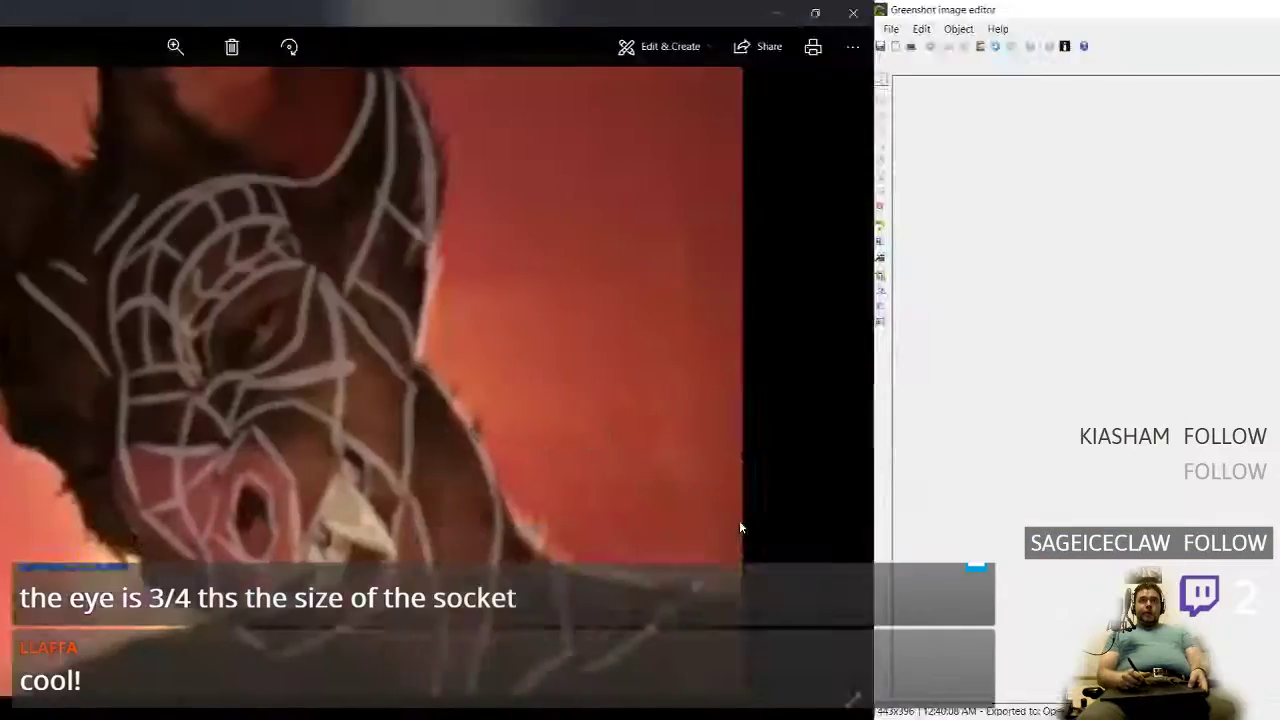
pyautogui.click(1180, 9)
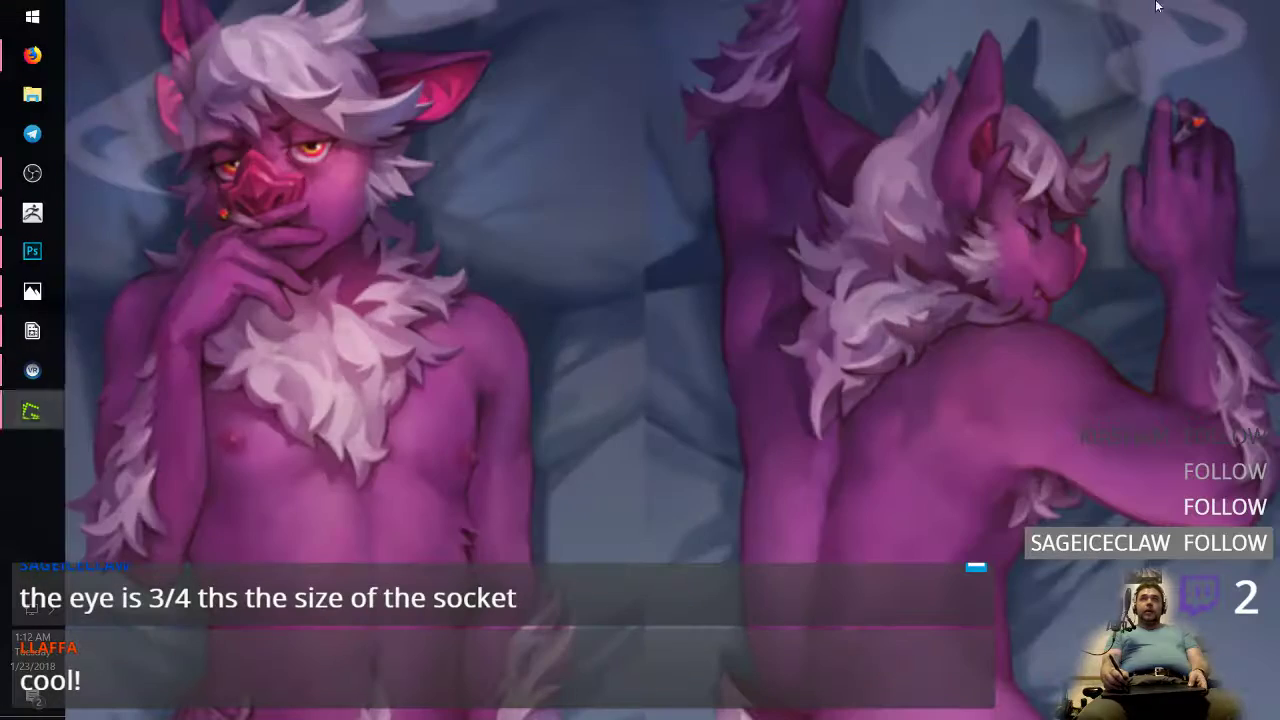
pyautogui.click(30, 252)
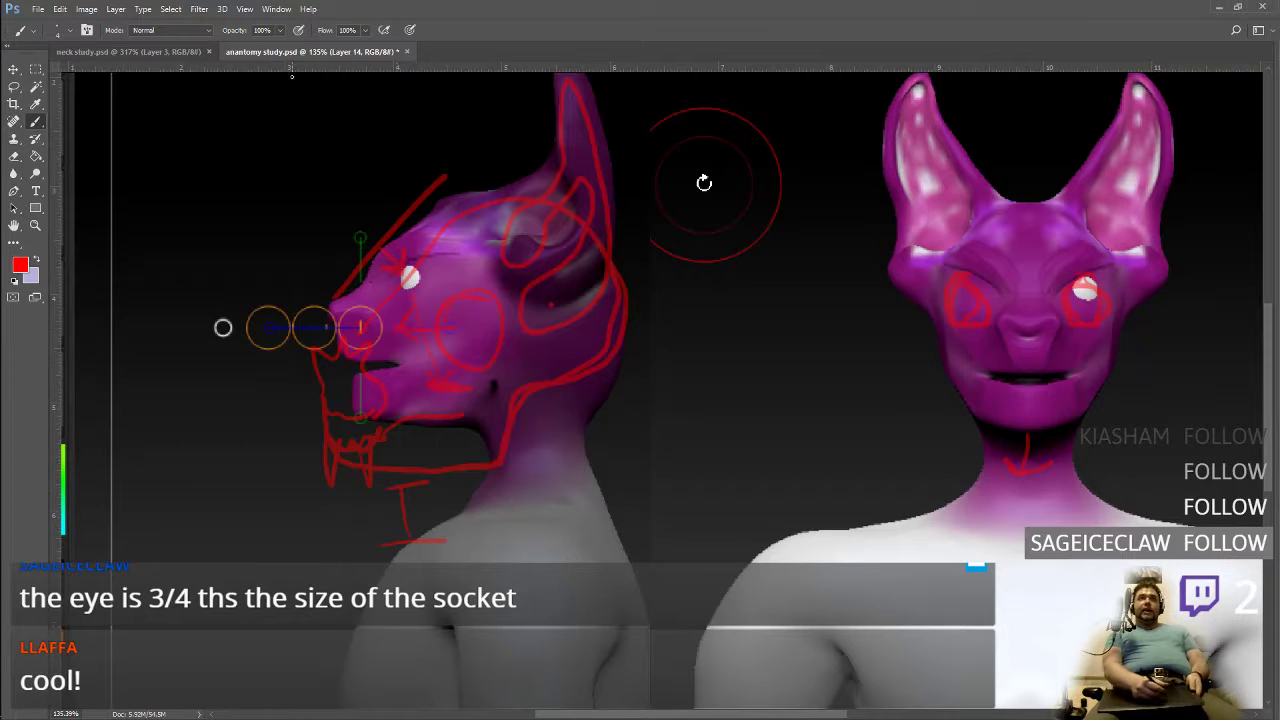
pyautogui.click(170, 55)
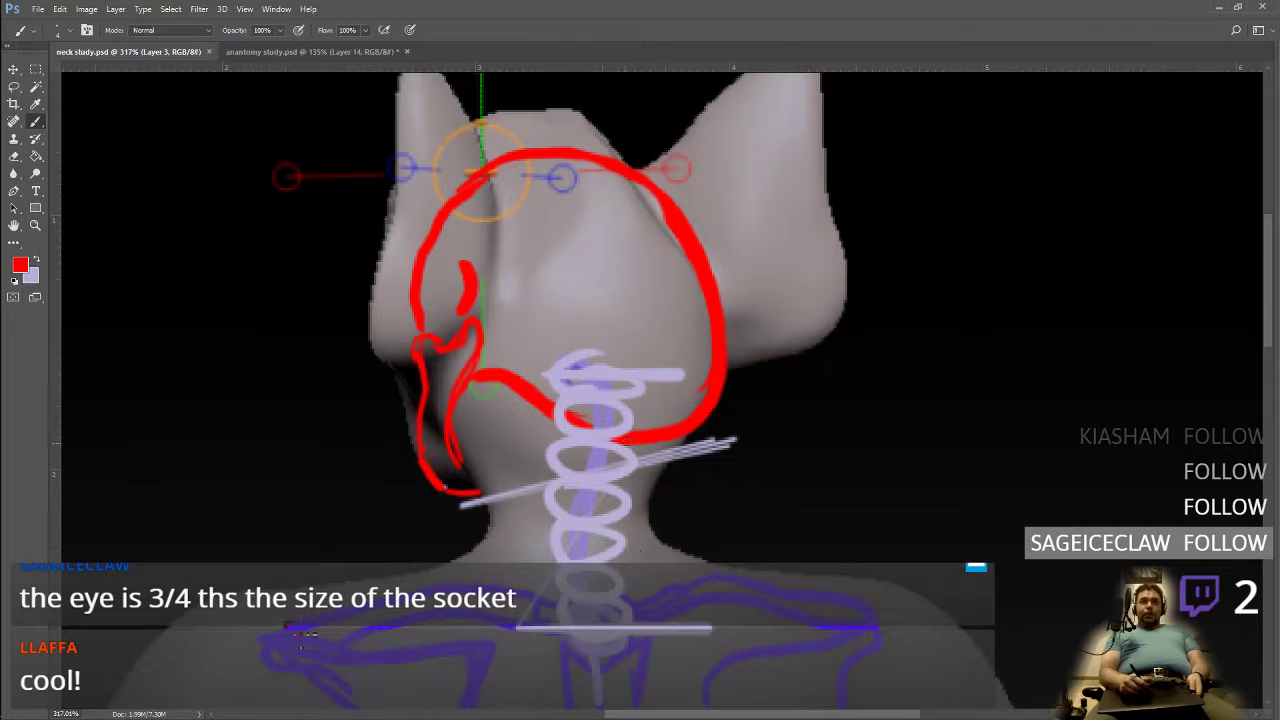
# Step: Bring up skeletal study.psd, examine its full-body figures and dock its floating window beside the other open documents
pyautogui.click(277, 9)
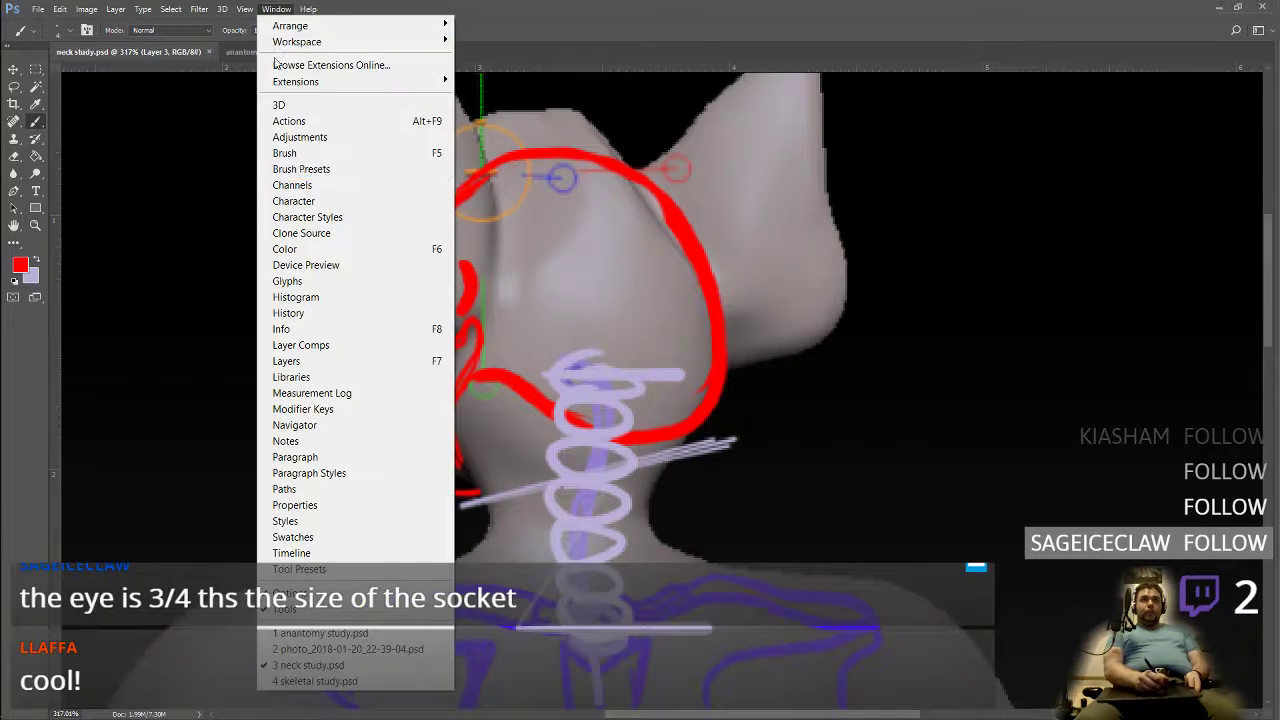
pyautogui.click(430, 681)
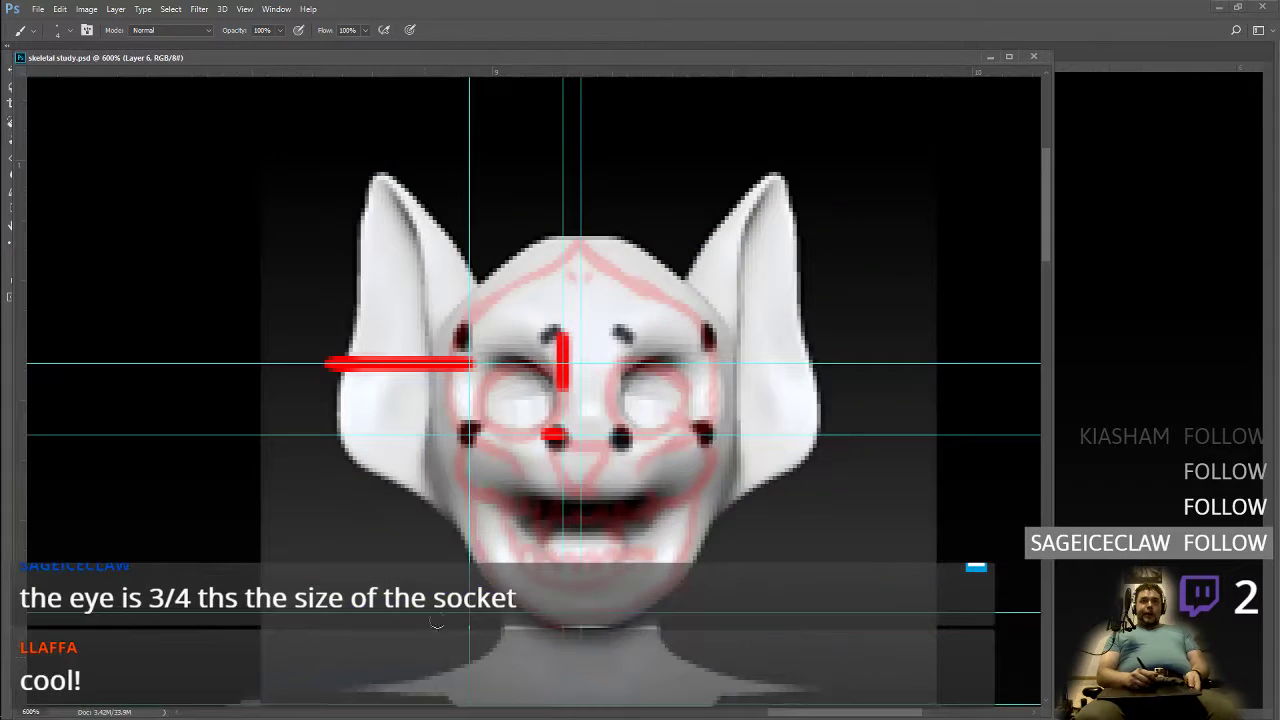
pyautogui.click(1009, 57)
pyautogui.keyDown('alt'); pyautogui.scroll(-10, 822, 429); pyautogui.keyUp('alt')
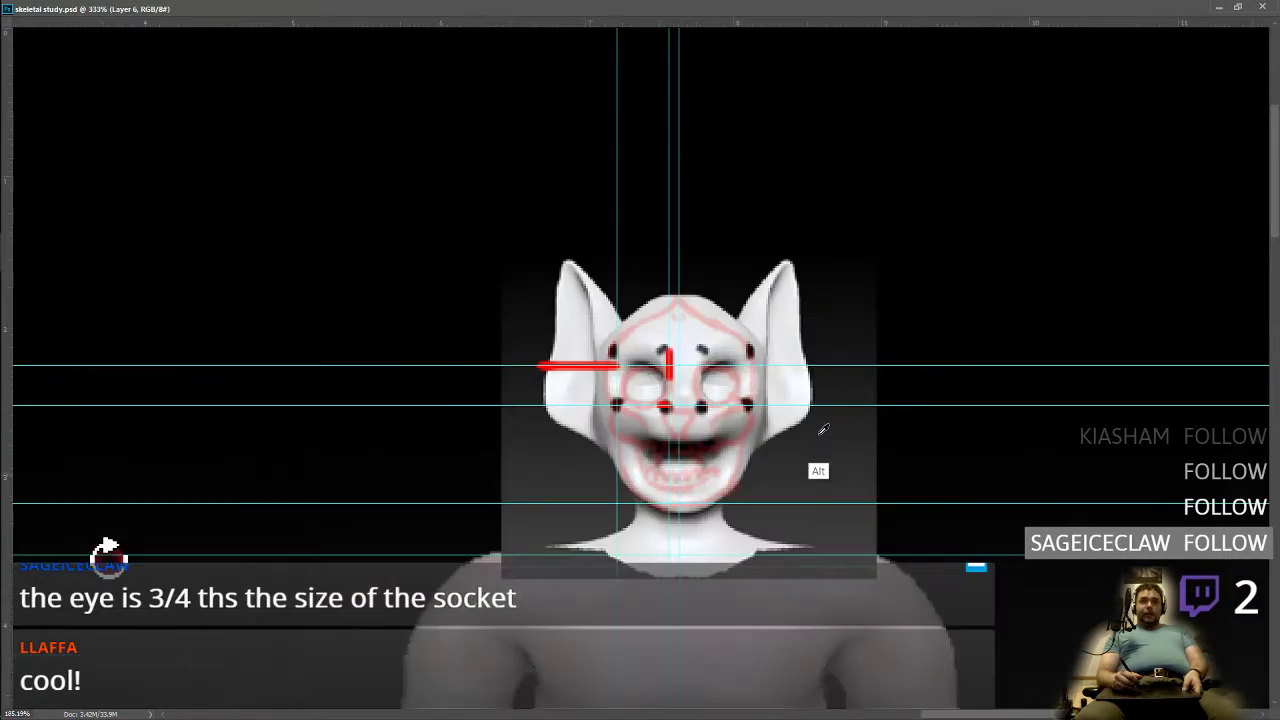
pyautogui.keyDown('alt'); pyautogui.scroll(8, 824, 428); pyautogui.keyUp('alt')
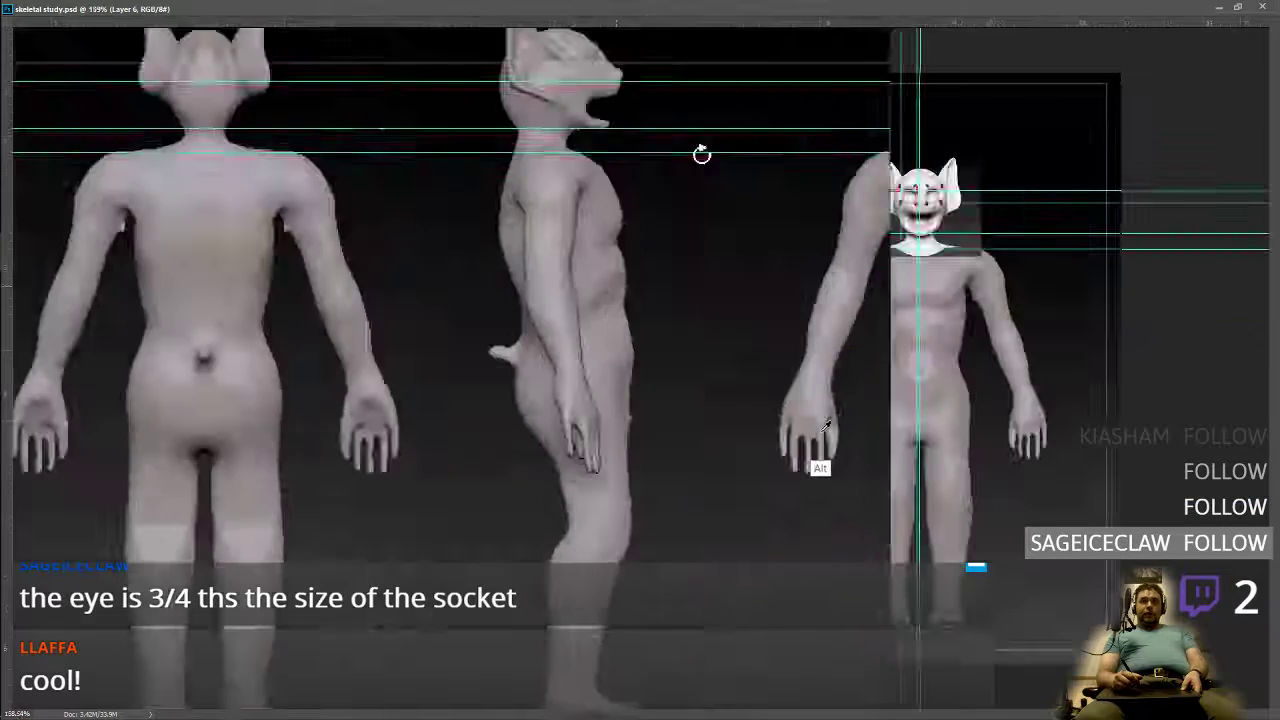
pyautogui.keyDown('alt'); pyautogui.scroll(-4, 824, 428); pyautogui.keyUp('alt')
pyautogui.keyDown('alt'); pyautogui.scroll(1, 824, 428); pyautogui.keyUp('alt')
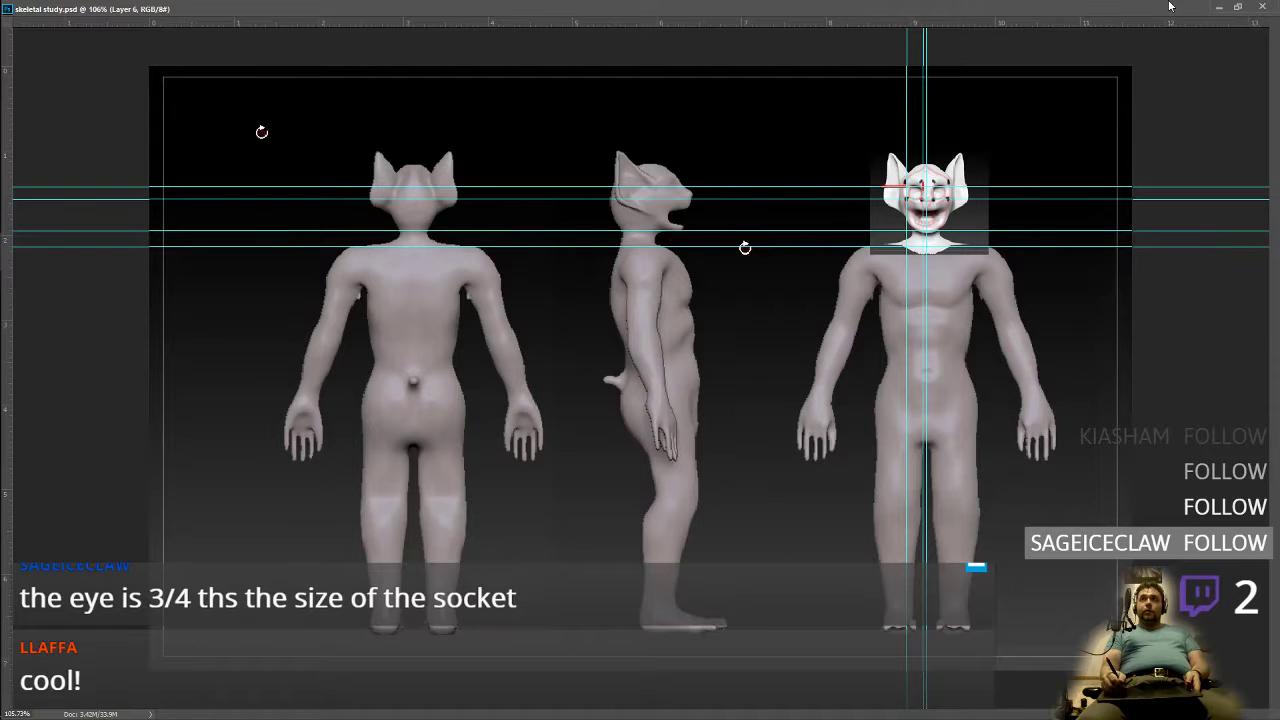
pyautogui.click(1236, 9)
pyautogui.moveTo(893, 62); pyautogui.dragTo(640, 50)
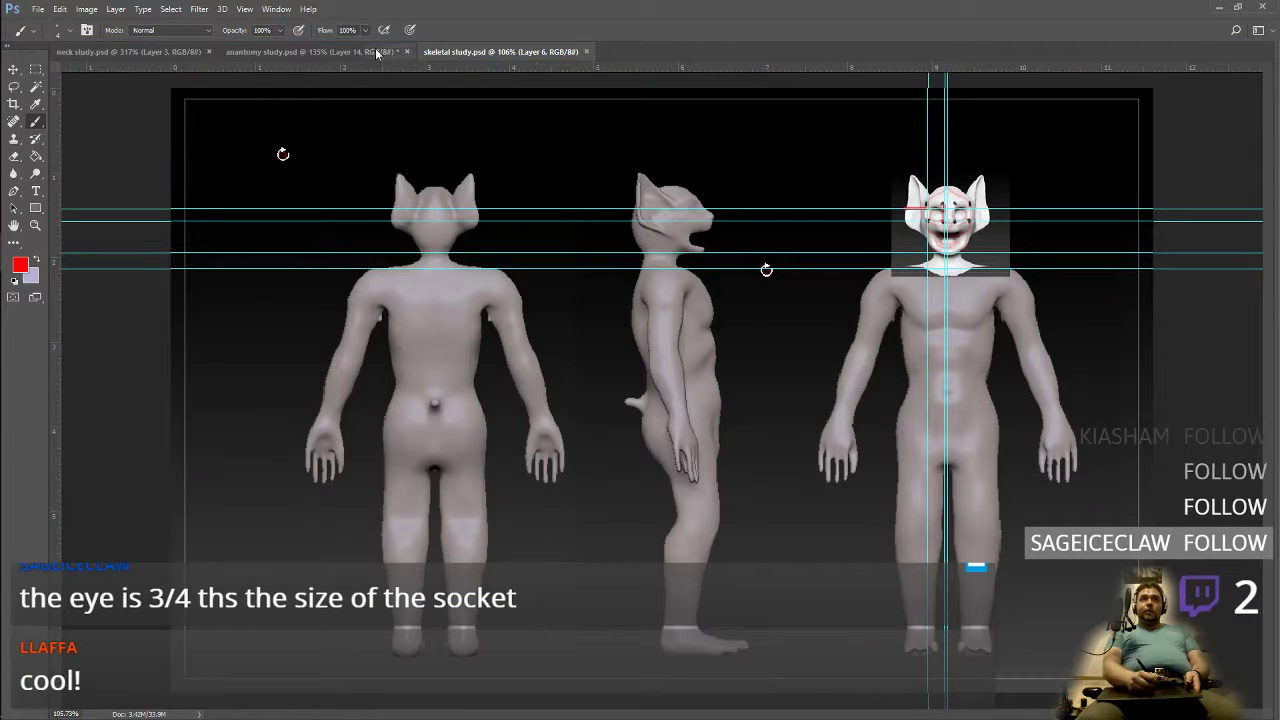